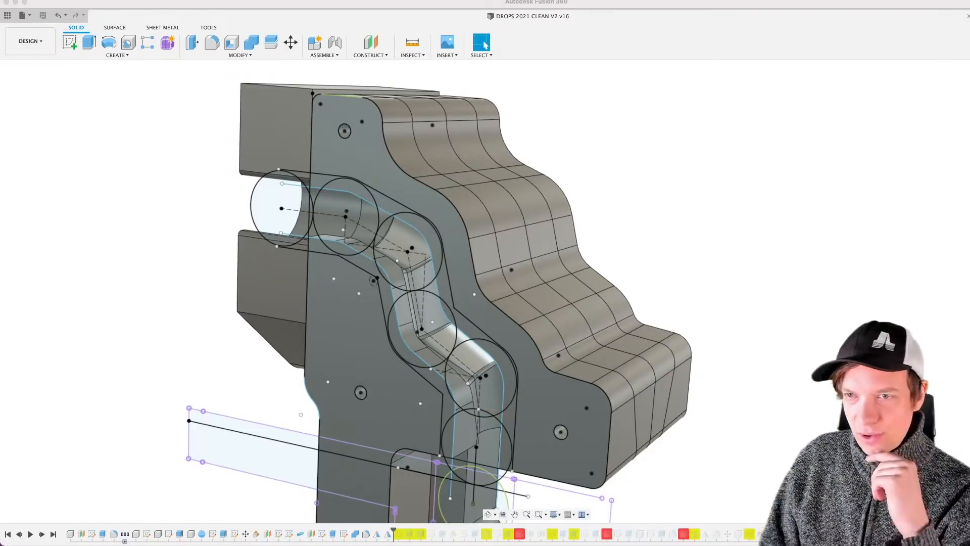
# Step: Export the design DROPS 2021 CLEAN V2 v16 to the Desktop as a STEP file
pyautogui.click(132, 6)
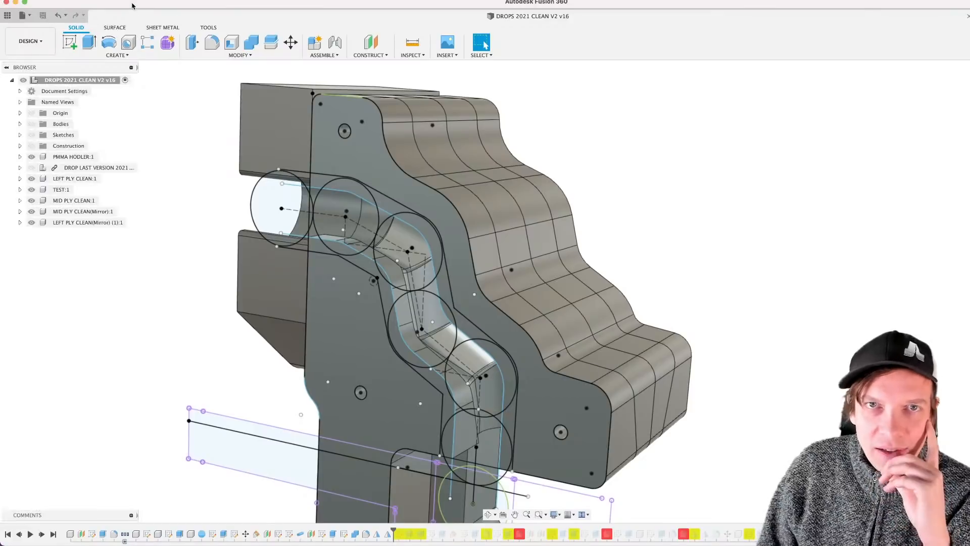
pyautogui.click(72, 0)
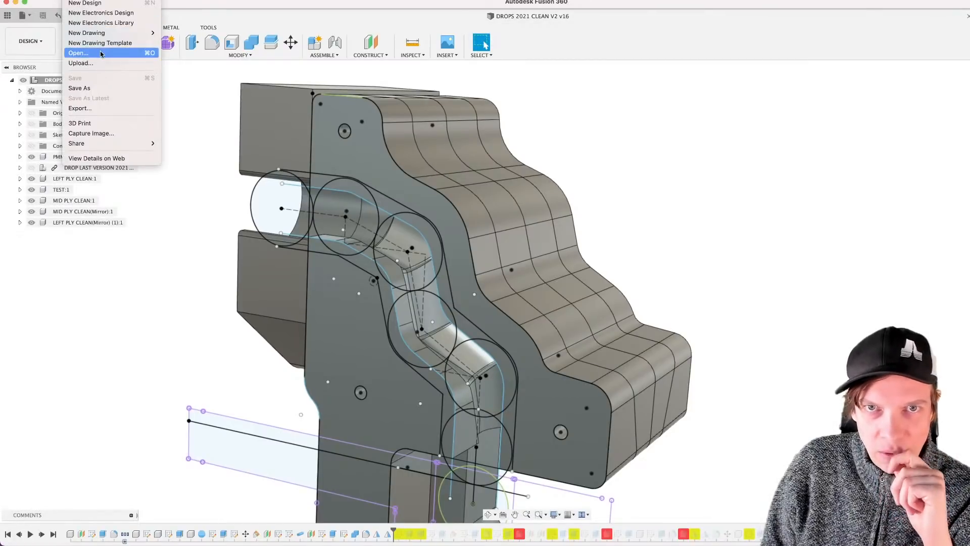
pyautogui.click(95, 108)
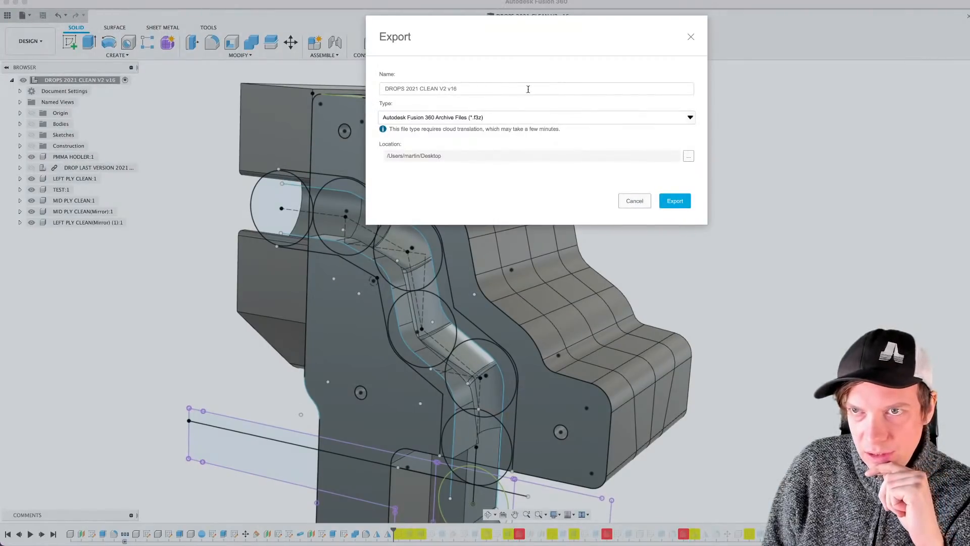
pyautogui.click(461, 90)
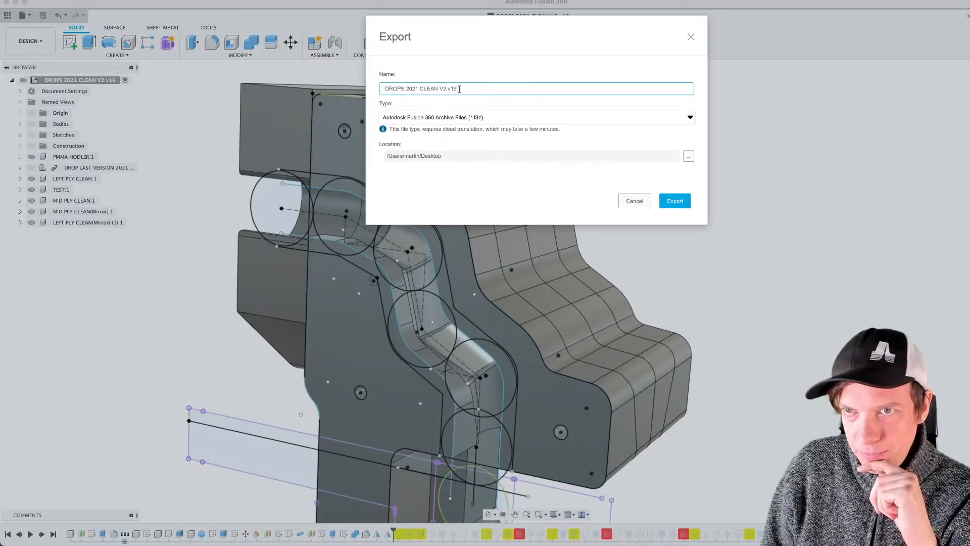
pyautogui.click(688, 119)
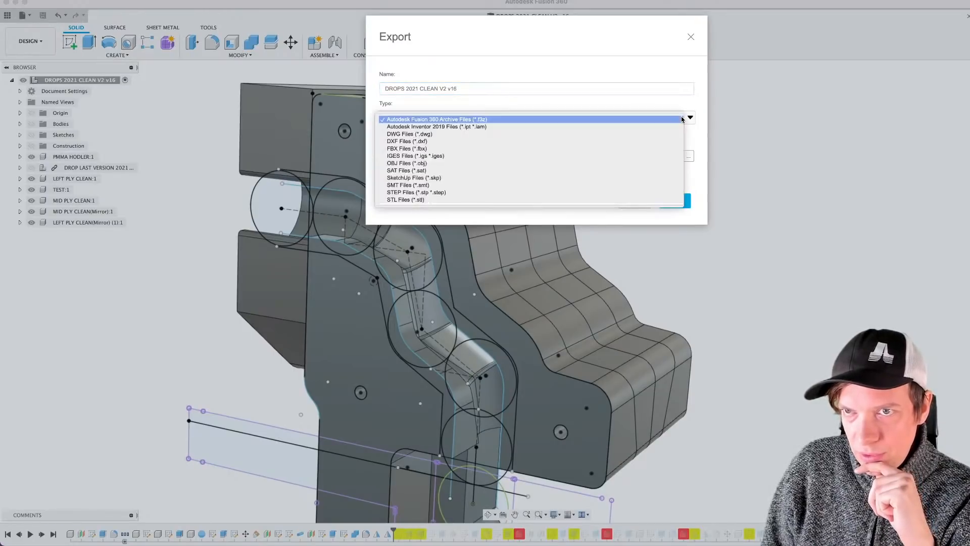
pyautogui.click(399, 192)
pyautogui.click(456, 118)
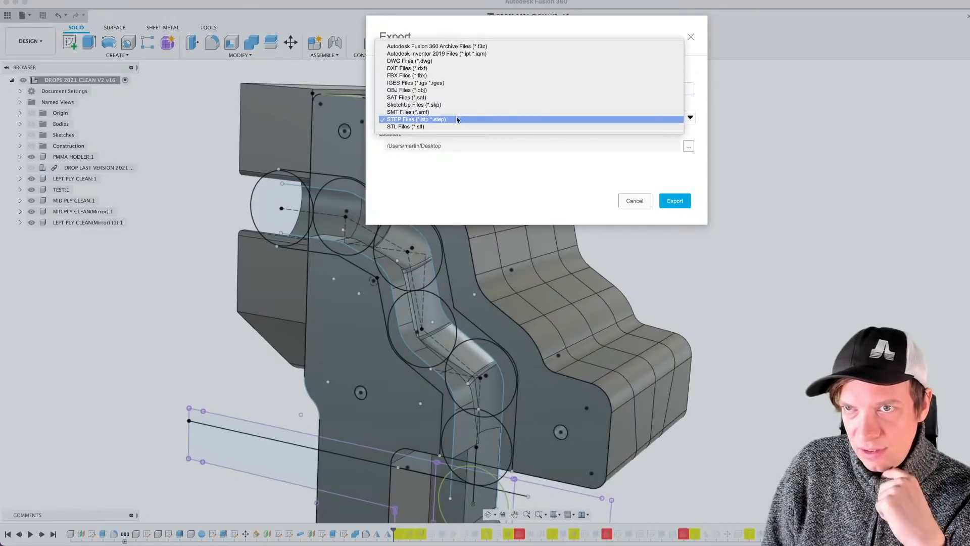
pyautogui.click(448, 149)
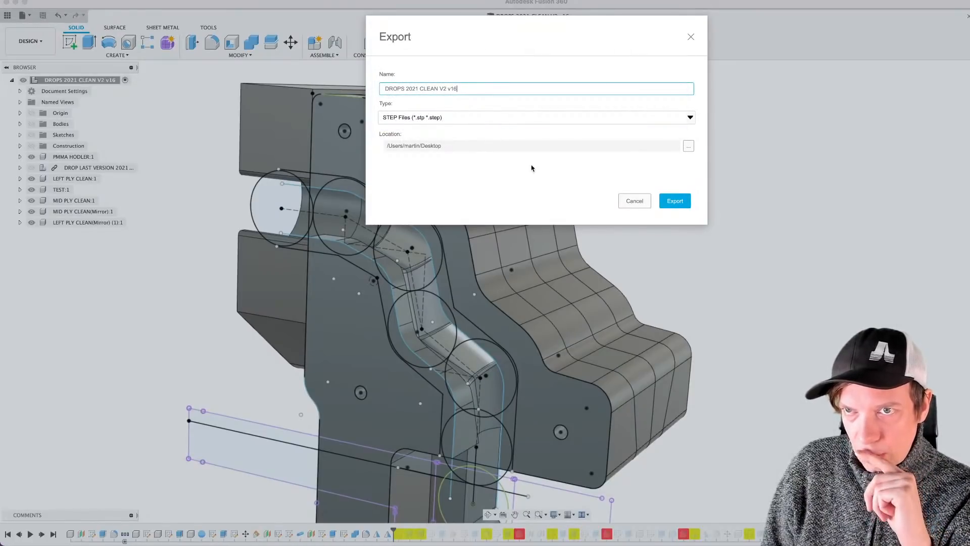
pyautogui.click(672, 202)
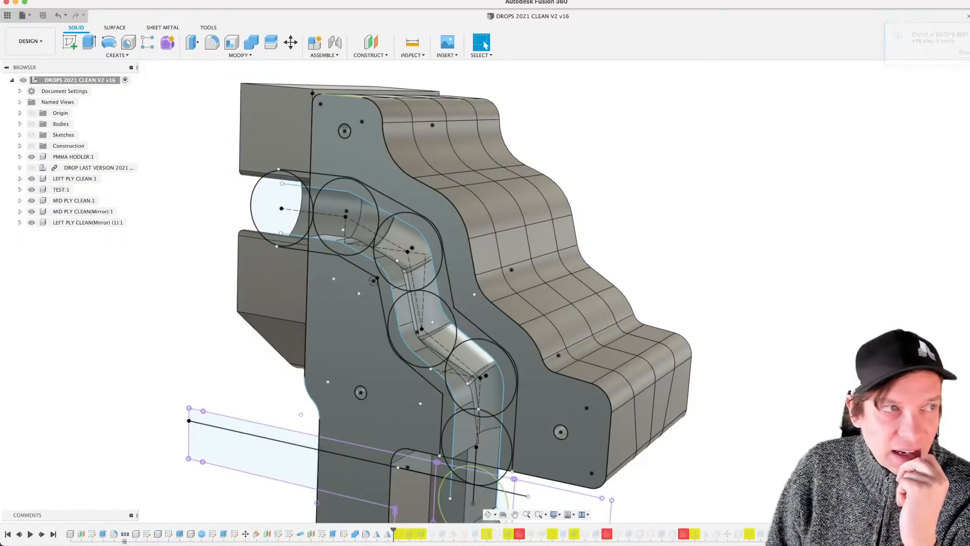
# Step: Open the pipe feature that cuts the zigzag channel through the ply components for editing
pyautogui.press('super+Tab')
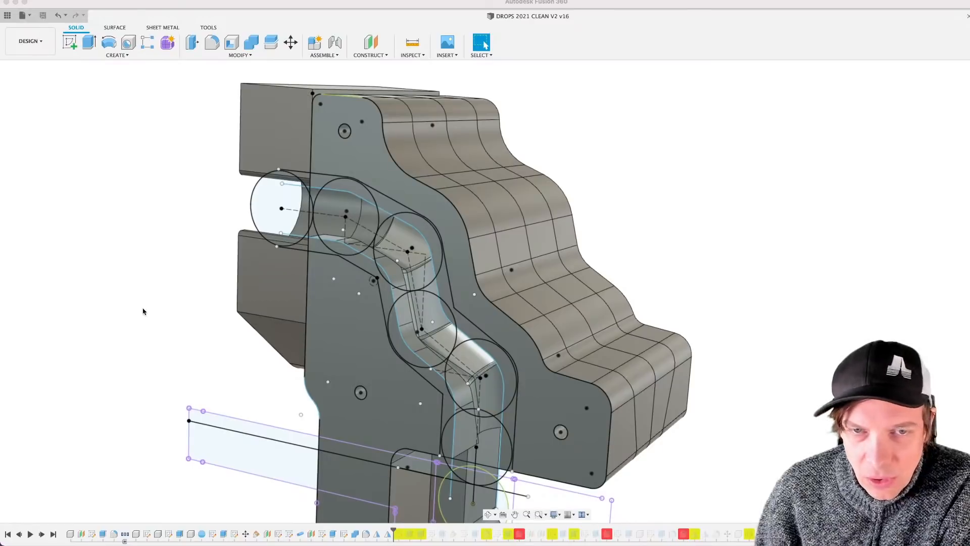
pyautogui.click(102, 292)
pyautogui.scroll(-2, 137, 292)
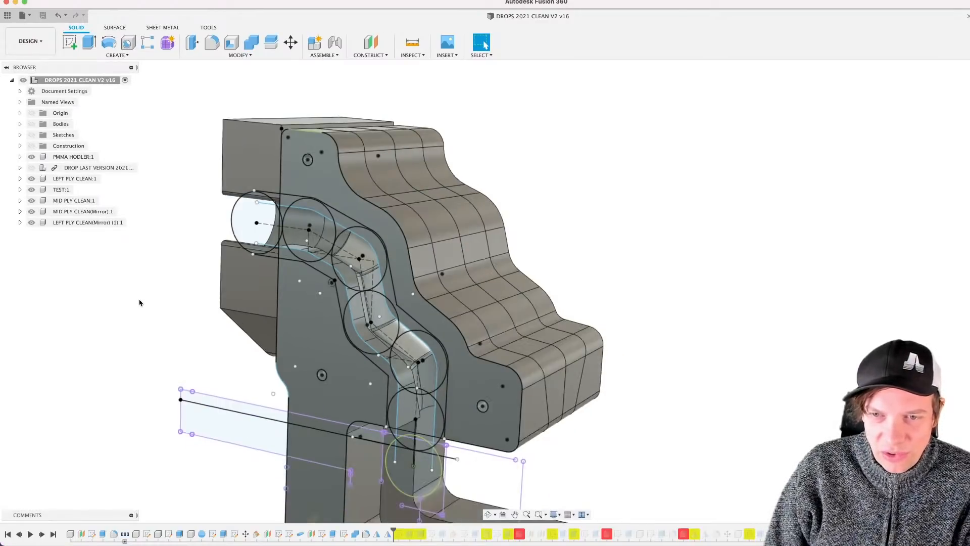
pyautogui.keyDown('shift'); pyautogui.moveTo(139, 300); pyautogui.dragTo(181, 291, button='middle'); pyautogui.keyUp('shift')
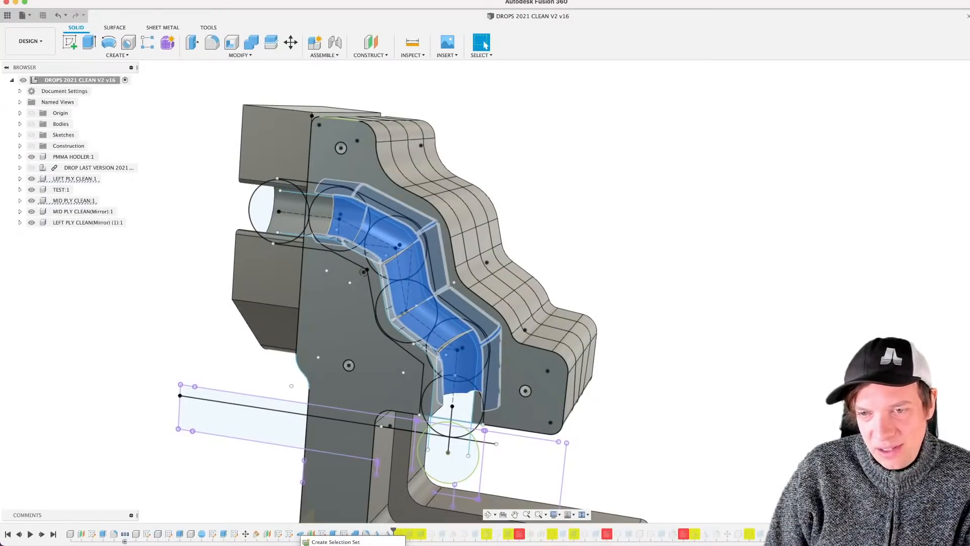
pyautogui.click(323, 544)
pyautogui.scroll(4, 426, 298)
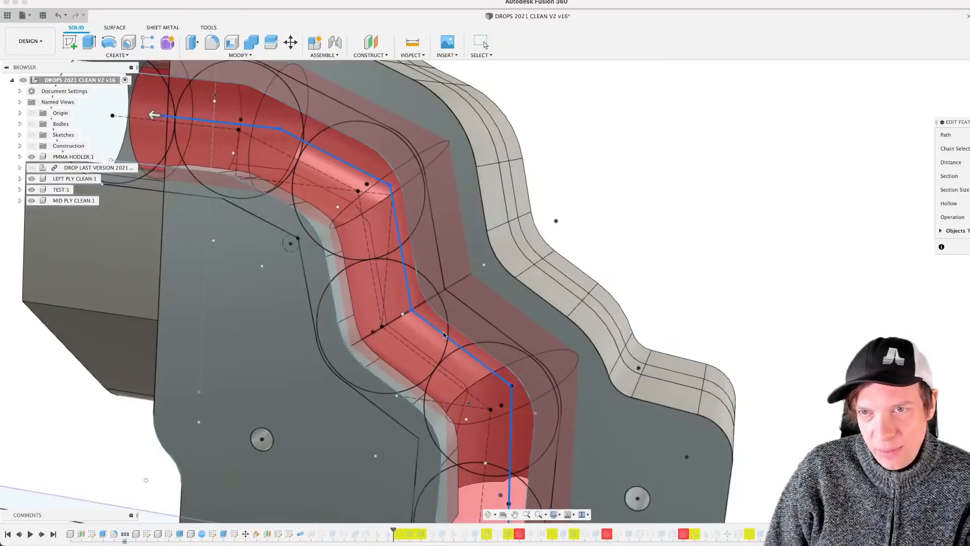
# Step: Examine the pipe cut's path and section along the zigzag channel, and close the feature without changing it
pyautogui.scroll(-6, 445, 323)
pyautogui.moveTo(445, 323); pyautogui.dragTo(453, 301, button='middle')
pyautogui.scroll(4, 431, 294)
pyautogui.scroll(-5, 440, 312)
pyautogui.scroll(3, 463, 327)
pyautogui.scroll(-4, 494, 296)
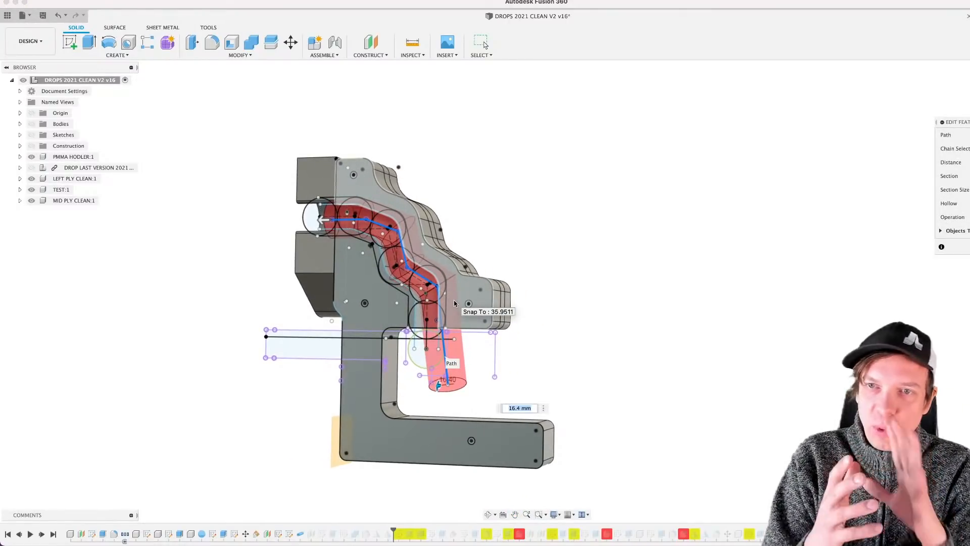
pyautogui.scroll(5, 454, 303)
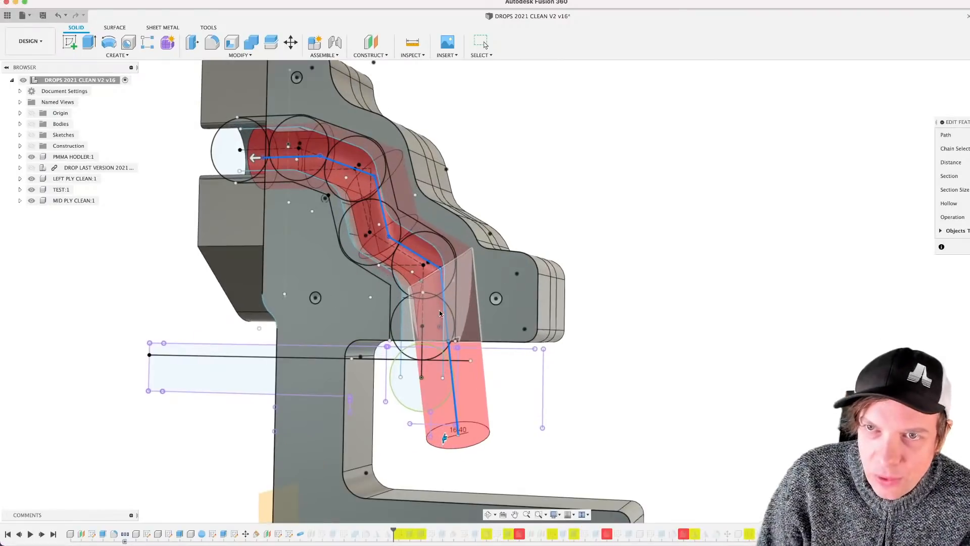
pyautogui.moveTo(508, 363)
pyautogui.keyDown('shift'); pyautogui.mouseDown(button='middle')
pyautogui.moveTo(490, 366)
pyautogui.moveTo(500, 375)
pyautogui.mouseUp(button='middle'); pyautogui.keyUp('shift')
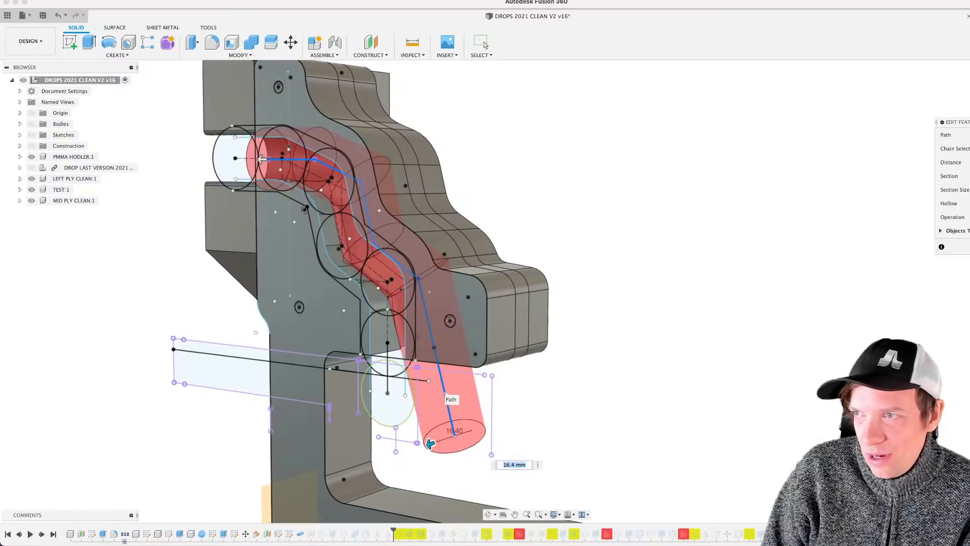
pyautogui.press('Return')
# Step: Hide the LEFT PLY CLEAN component to inspect the channel in the neighbouring ply, and show it again
pyautogui.scroll(-5, 570, 329)
pyautogui.moveTo(569, 329); pyautogui.dragTo(425, 293, button='middle')
pyautogui.scroll(4, 398, 296)
pyautogui.click(398, 294)
pyautogui.click(359, 305)
pyautogui.click(31, 179)
pyautogui.scroll(2, 422, 303)
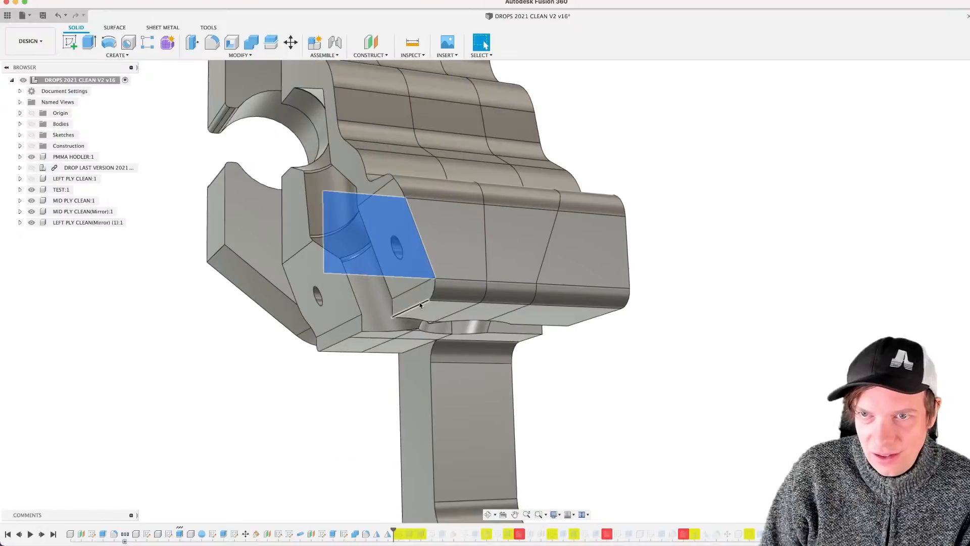
pyautogui.scroll(-4, 414, 323)
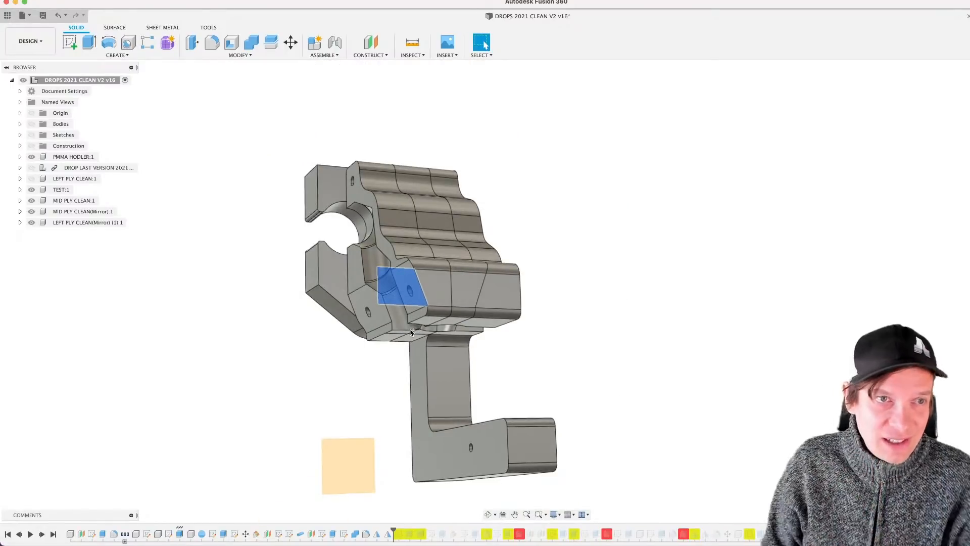
pyautogui.scroll(-2, 381, 252)
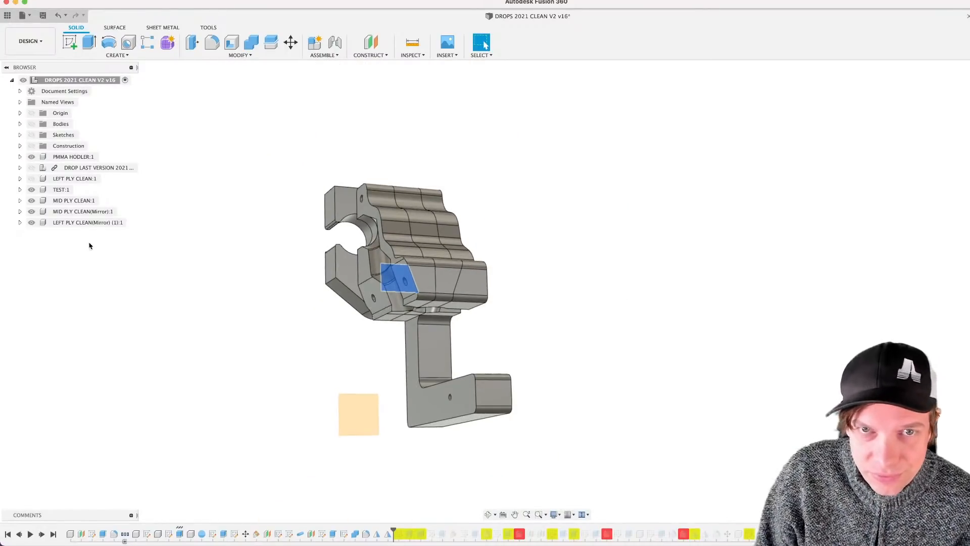
pyautogui.click(31, 179)
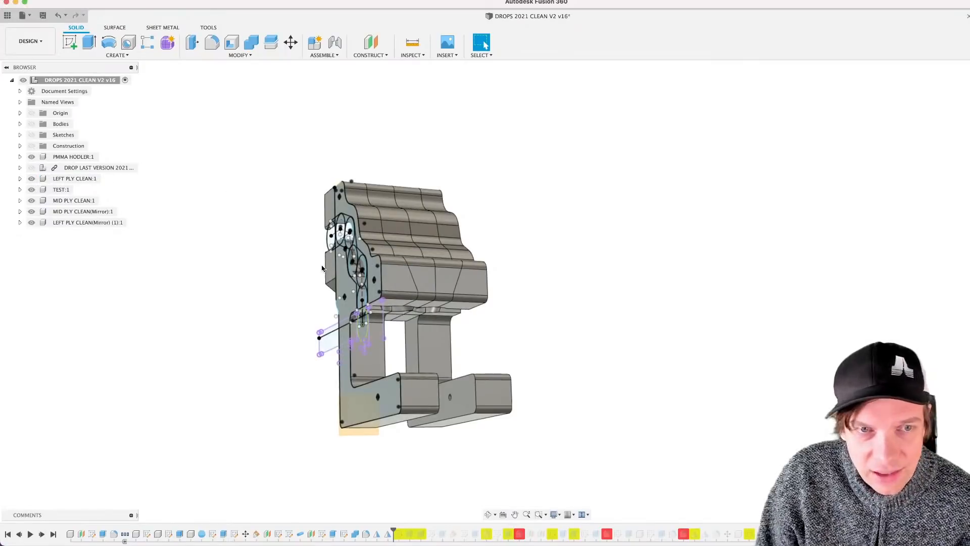
# Step: Examine the bends and inner edges of the zigzag channel in the left ply component up close
pyautogui.keyDown('shift'); pyautogui.moveTo(324, 267); pyautogui.dragTo(399, 310, button='middle'); pyautogui.keyUp('shift')
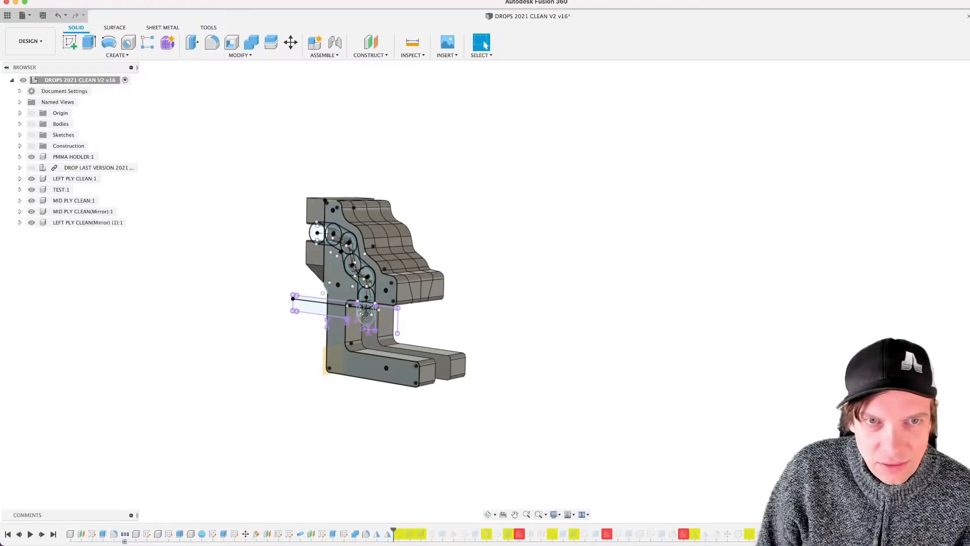
pyautogui.moveTo(361, 322); pyautogui.dragTo(381, 309, button='middle')
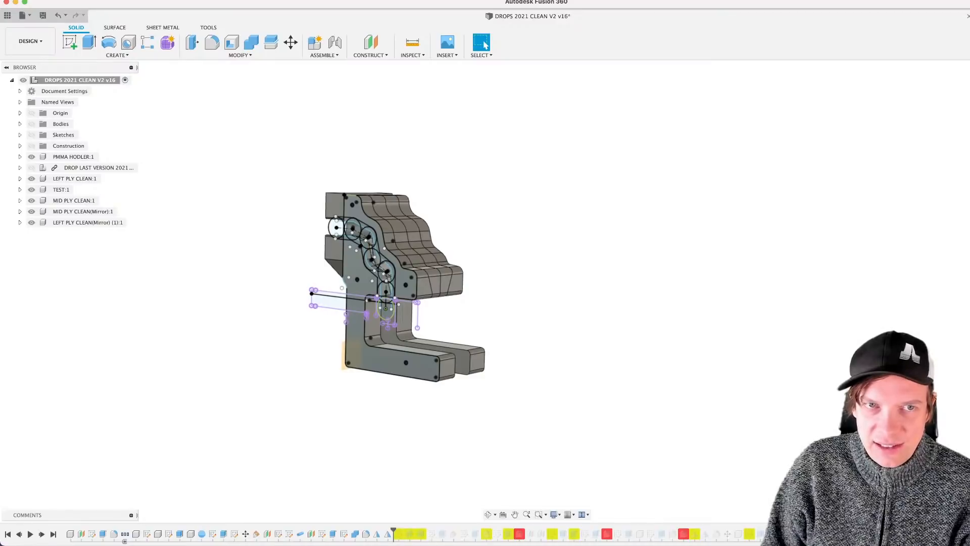
pyautogui.scroll(5, 377, 262)
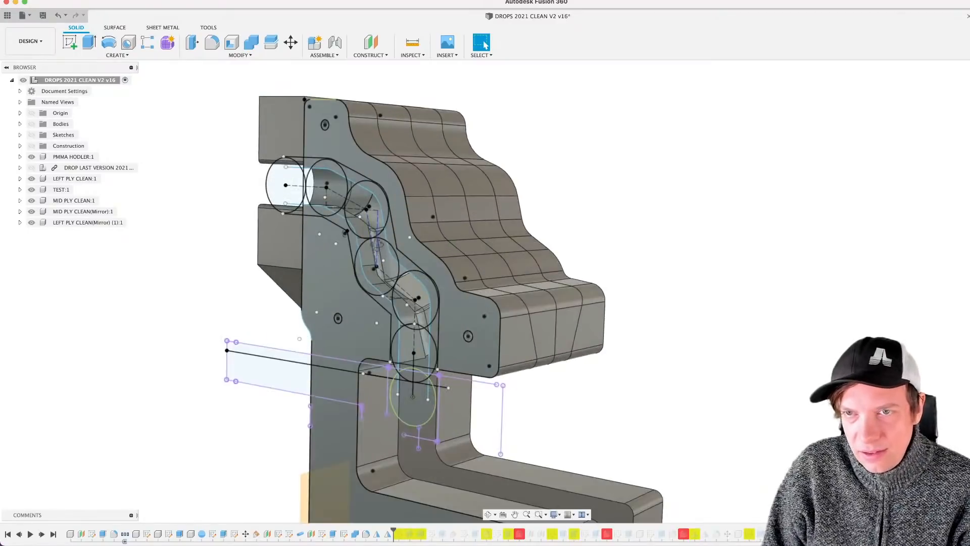
pyautogui.click(482, 44)
pyautogui.scroll(8, 384, 246)
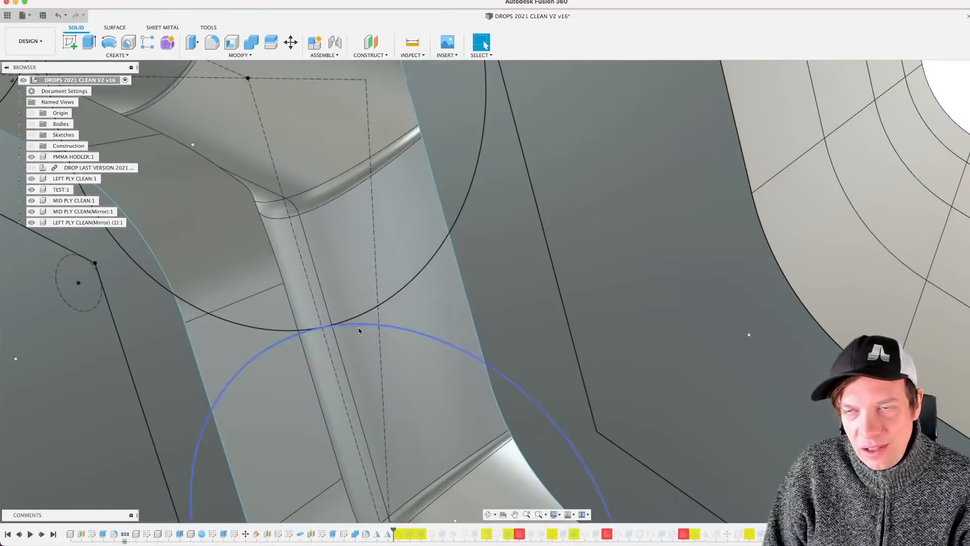
pyautogui.keyDown('shift'); pyautogui.moveTo(366, 324); pyautogui.dragTo(371, 303, button='middle'); pyautogui.keyUp('shift')
pyautogui.scroll(-10, 343, 329)
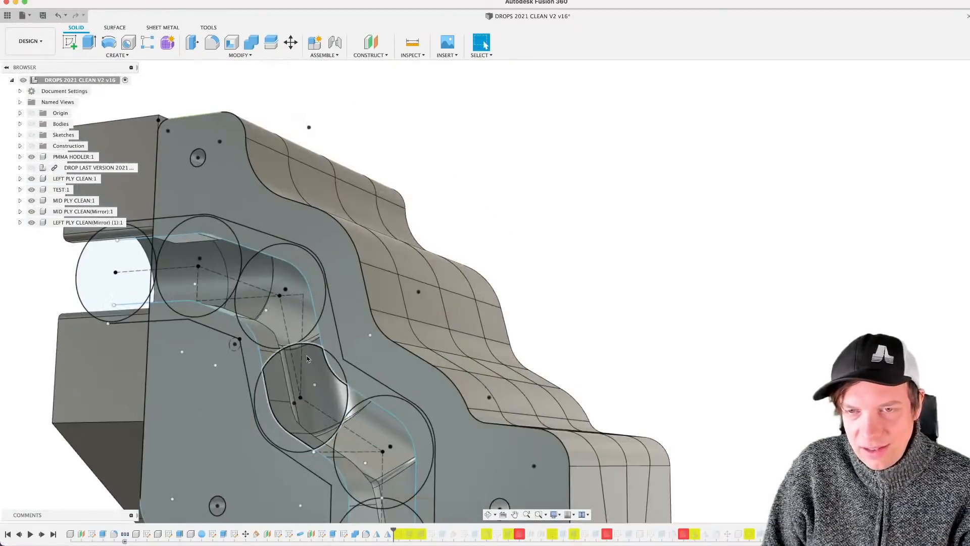
pyautogui.keyDown('shift'); pyautogui.moveTo(307, 358); pyautogui.dragTo(390, 267, button='middle'); pyautogui.keyUp('shift')
pyautogui.scroll(-3, 371, 270)
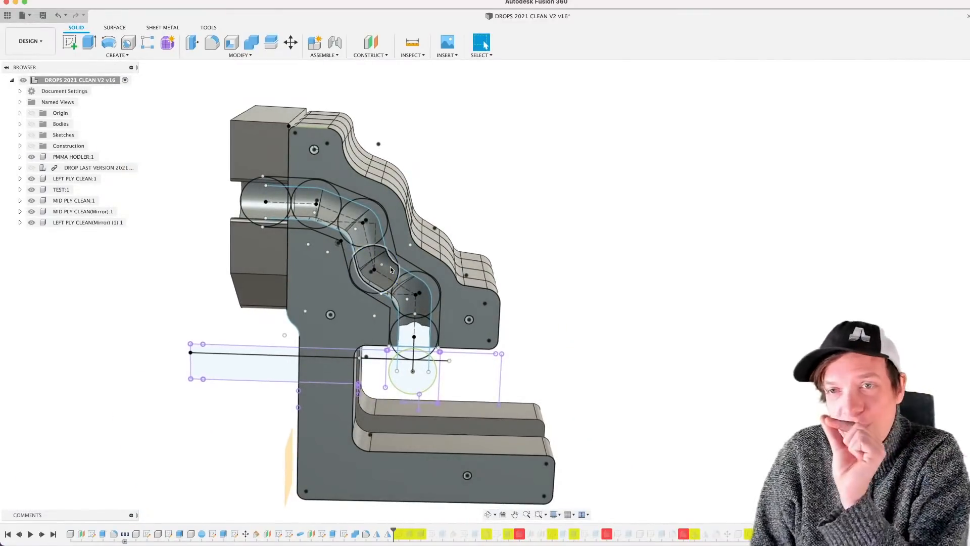
# Step: Examine the channel's side profile and its sketch circles from the rear entry down to the lower outlet
pyautogui.scroll(3, 381, 256)
pyautogui.moveTo(380, 256)
pyautogui.keyDown('shift'); pyautogui.mouseDown(button='middle')
pyautogui.moveTo(398, 228)
pyautogui.moveTo(417, 253)
pyautogui.moveTo(392, 251)
pyautogui.mouseUp(button='middle'); pyautogui.keyUp('shift')
pyautogui.scroll(5, 383, 185)
pyautogui.scroll(-5, 384, 190)
pyautogui.moveTo(385, 195)
pyautogui.keyDown('shift'); pyautogui.mouseDown(button='middle')
pyautogui.moveTo(438, 195)
pyautogui.moveTo(373, 198)
pyautogui.mouseUp(button='middle'); pyautogui.keyUp('shift')
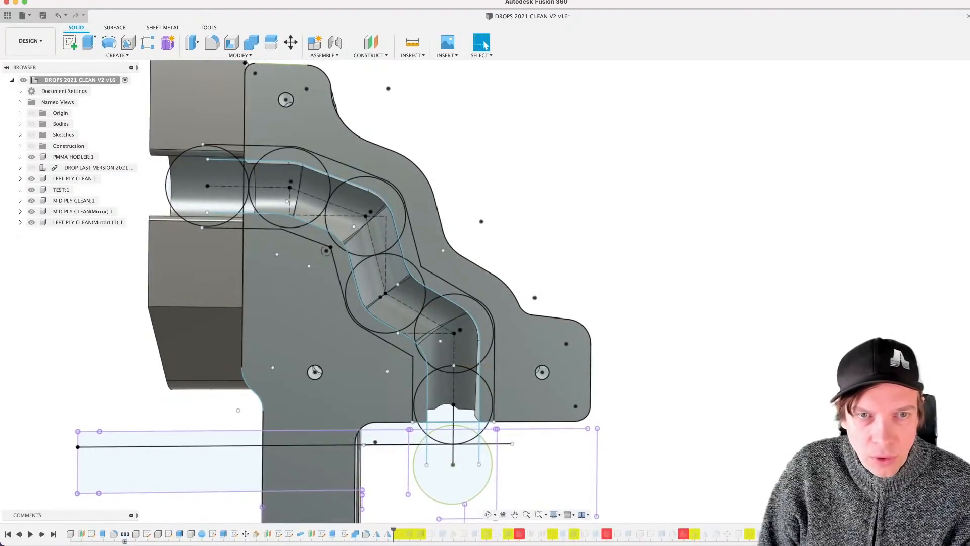
pyautogui.scroll(-8, 368, 303)
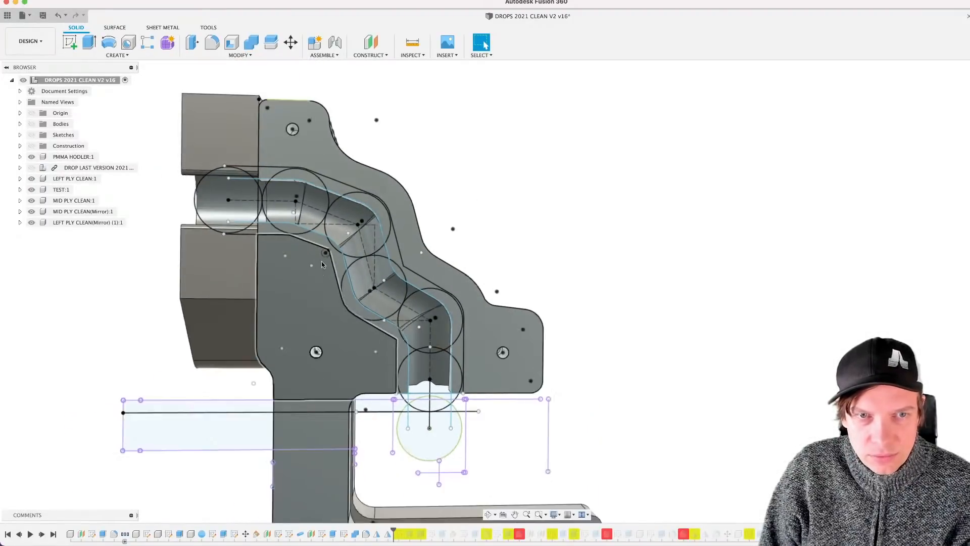
pyautogui.keyDown('shift'); pyautogui.moveTo(383, 275); pyautogui.dragTo(433, 281, button='middle'); pyautogui.keyUp('shift')
pyautogui.scroll(-3, 400, 297)
pyautogui.scroll(3, 435, 281)
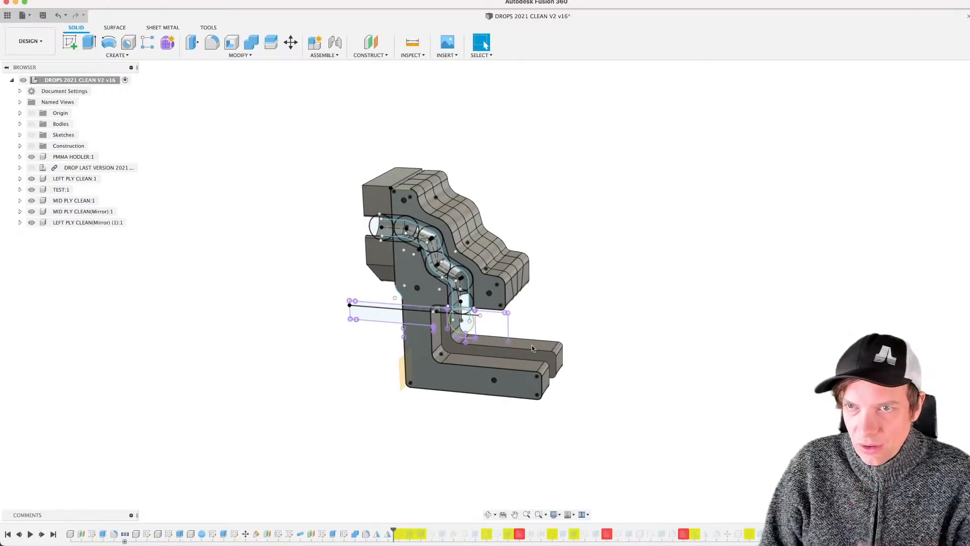
pyautogui.scroll(2, 546, 312)
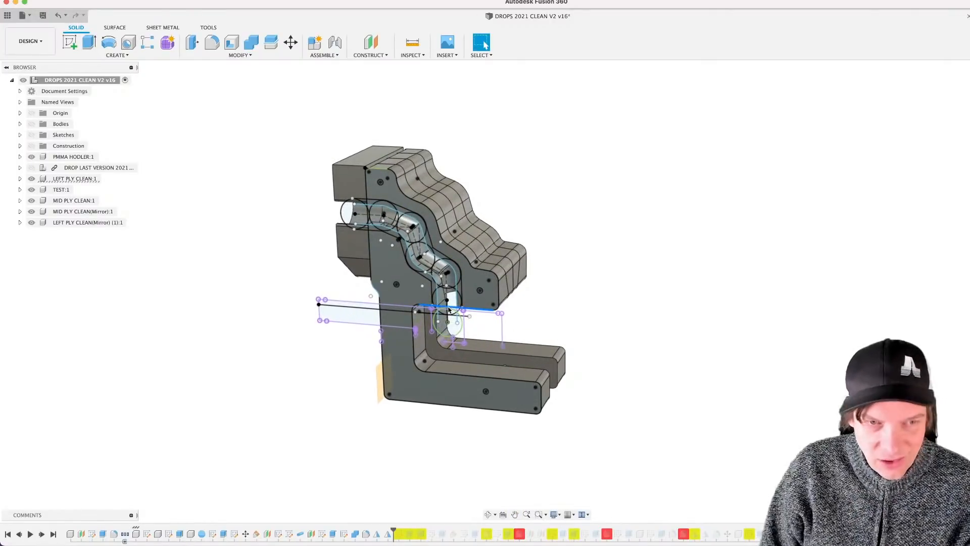
# Step: Examine the PMMA holder's flat face with its two round openings and how they lead into the channel
pyautogui.keyDown('shift'); pyautogui.moveTo(448, 306); pyautogui.dragTo(516, 302, button='middle'); pyautogui.keyUp('shift')
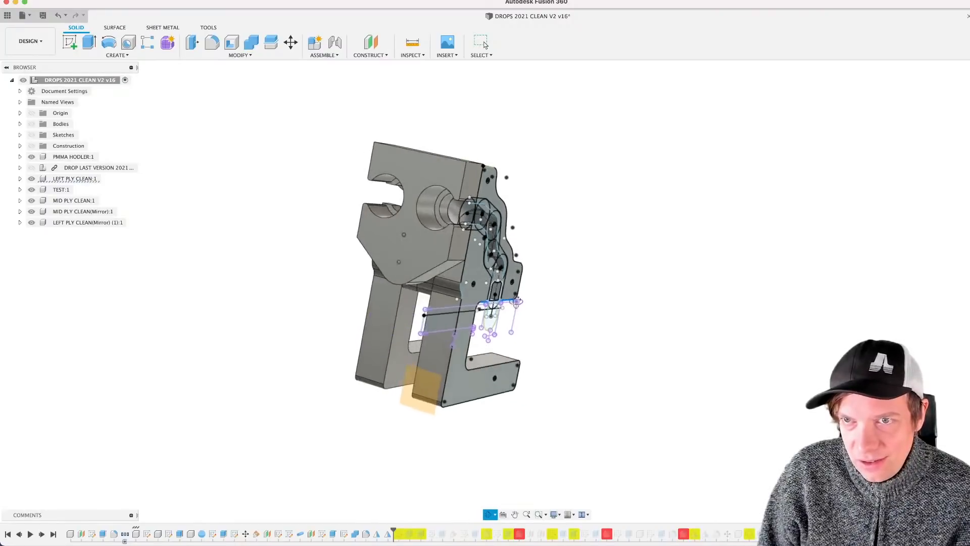
pyautogui.scroll(2, 407, 253)
pyautogui.moveTo(407, 252); pyautogui.dragTo(435, 344, button='middle')
pyautogui.scroll(3, 453, 309)
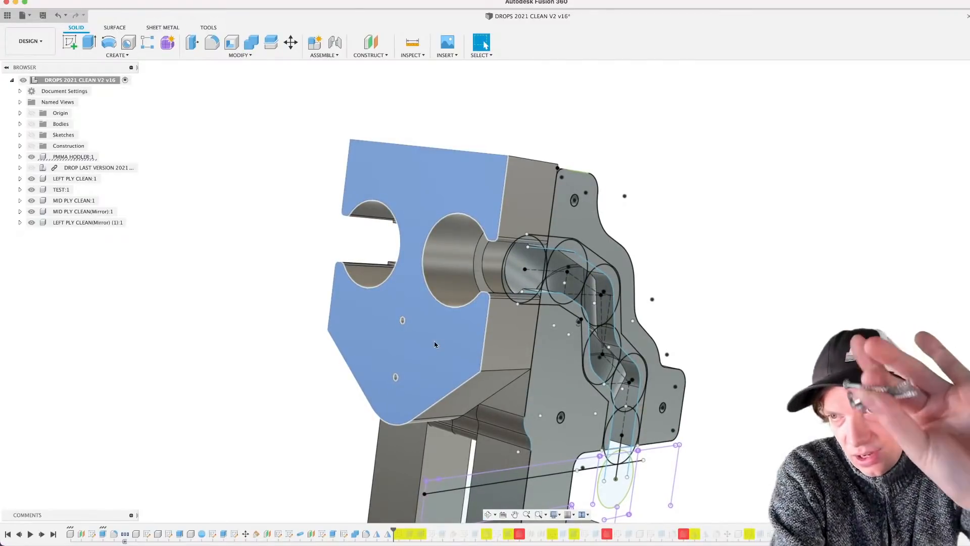
pyautogui.click(434, 345)
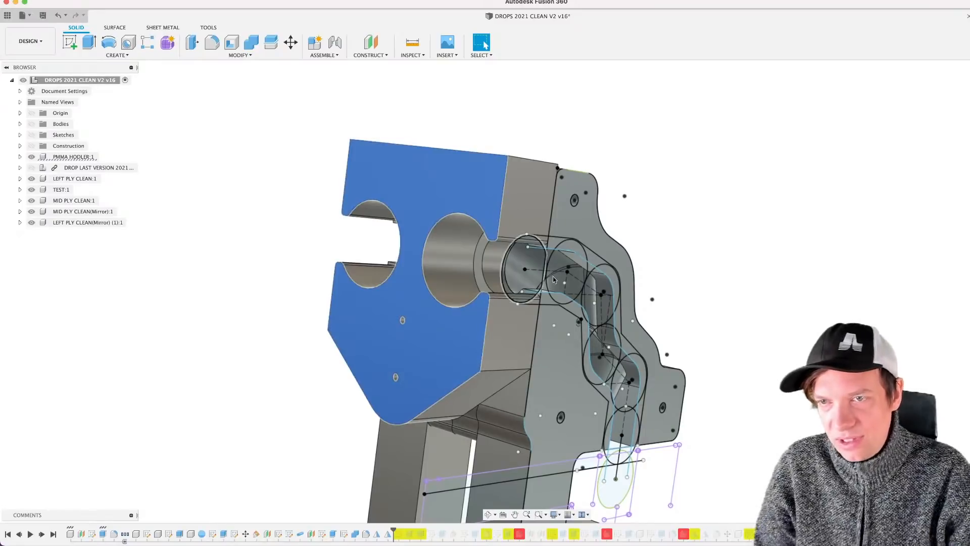
pyautogui.scroll(-3, 746, 172)
pyautogui.moveTo(701, 247); pyautogui.dragTo(729, 206, button='middle')
pyautogui.scroll(4, 621, 218)
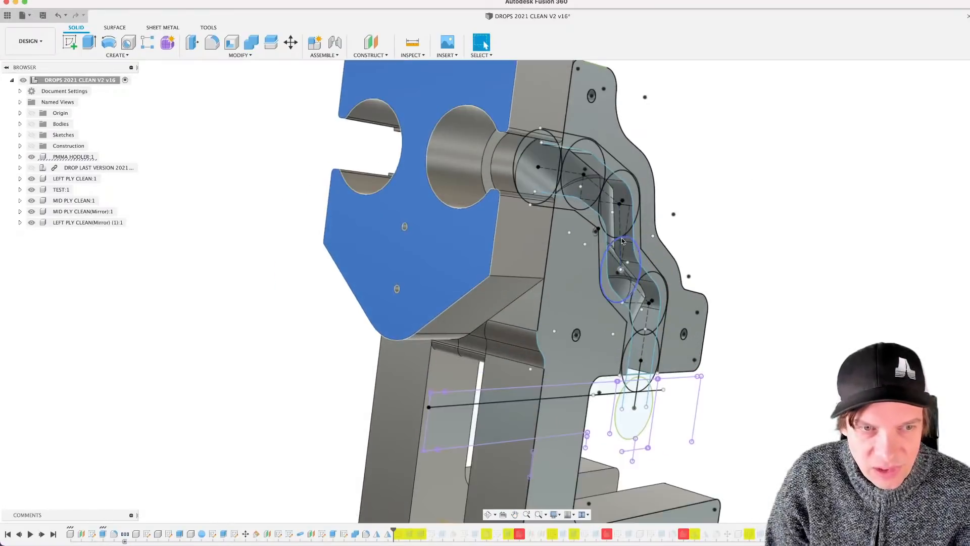
pyautogui.moveTo(621, 219); pyautogui.dragTo(634, 308, button='middle')
pyautogui.moveTo(485, 345)
pyautogui.keyDown('shift'); pyautogui.mouseDown(button='middle')
pyautogui.moveTo(502, 352)
pyautogui.moveTo(507, 342)
pyautogui.moveTo(482, 342)
pyautogui.mouseUp(button='middle'); pyautogui.keyUp('shift')
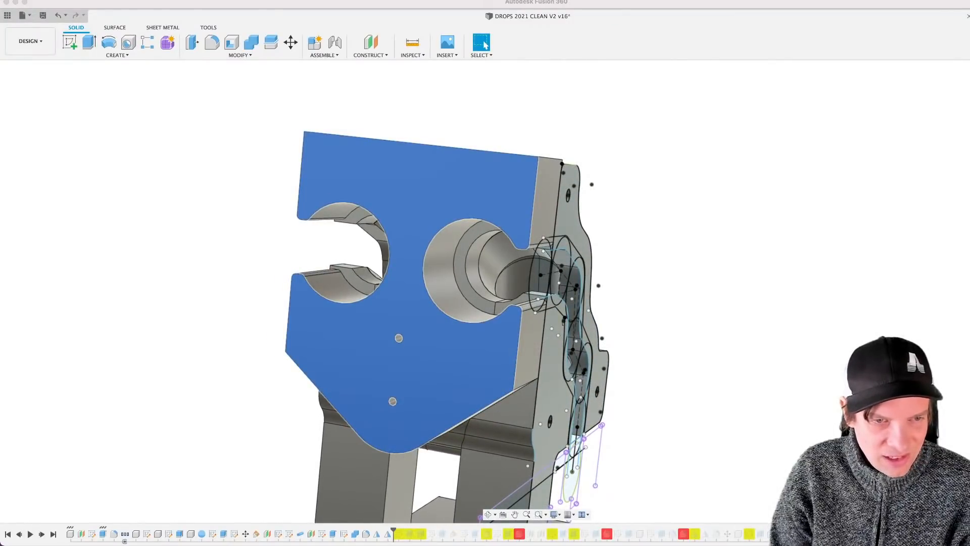
pyautogui.click(693, 286)
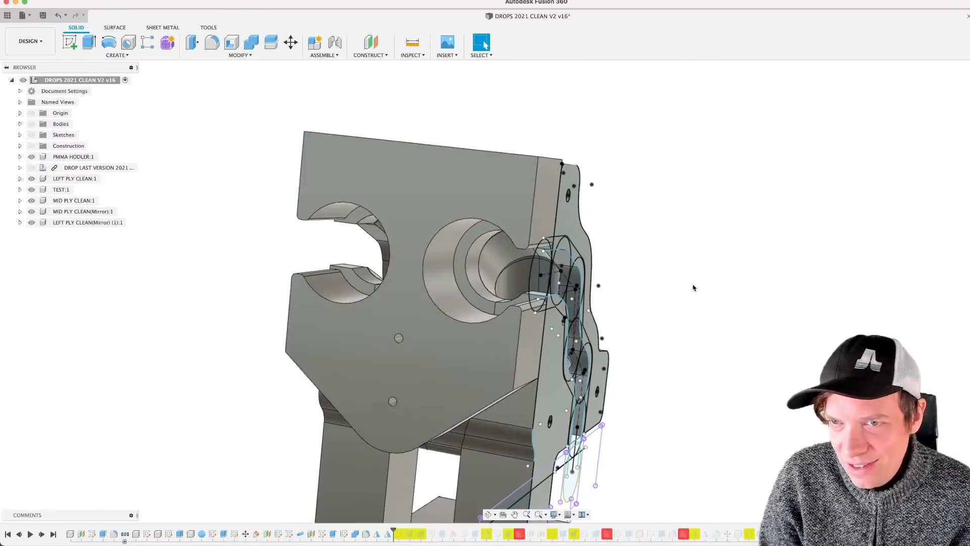
# Step: Activate the PMMA HODLER component and expand its sketches
pyautogui.scroll(-4, 478, 342)
pyautogui.moveTo(469, 349); pyautogui.dragTo(458, 338, button='middle')
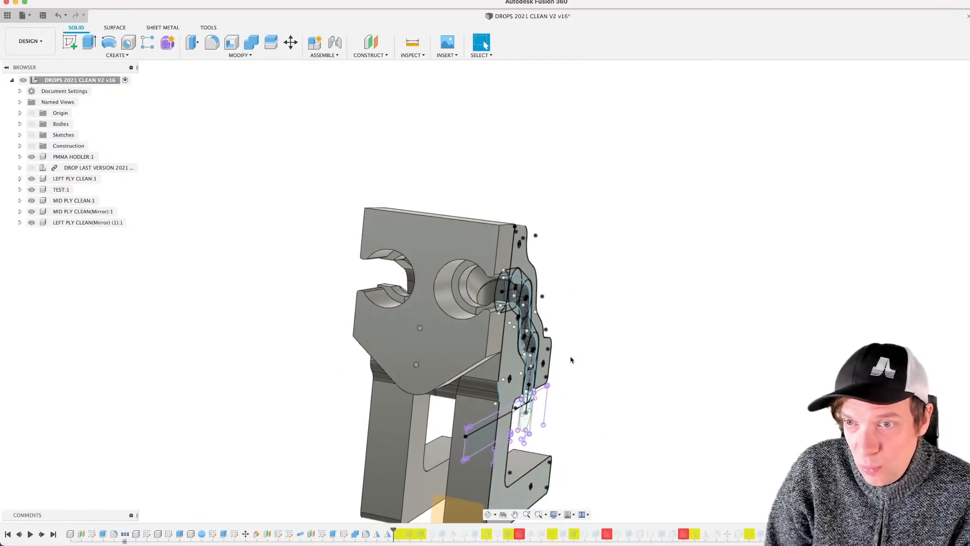
pyautogui.click(430, 356)
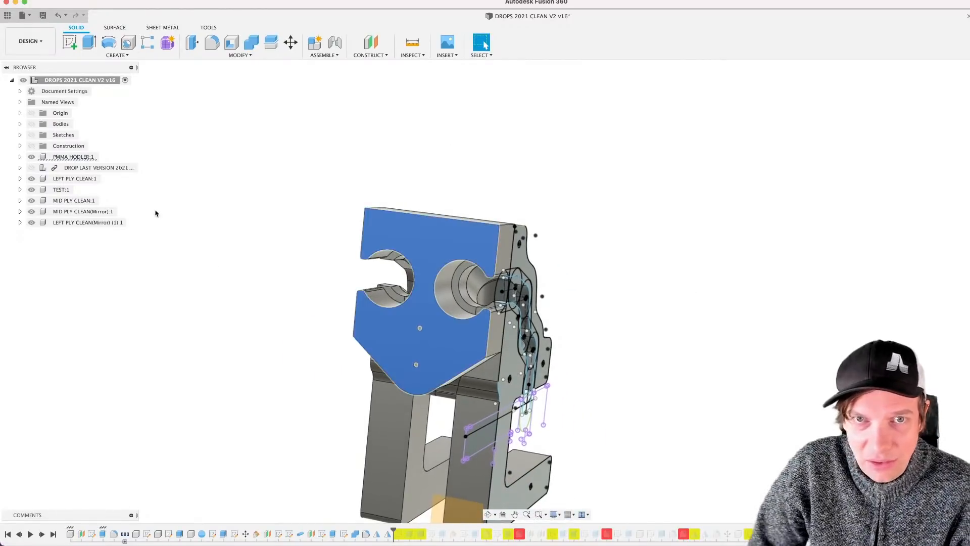
pyautogui.click(90, 157)
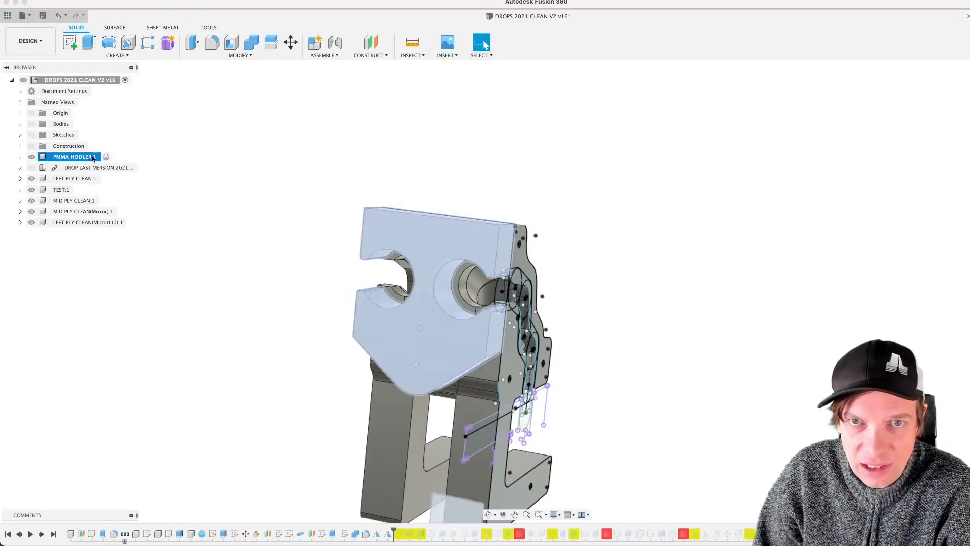
pyautogui.click(106, 156)
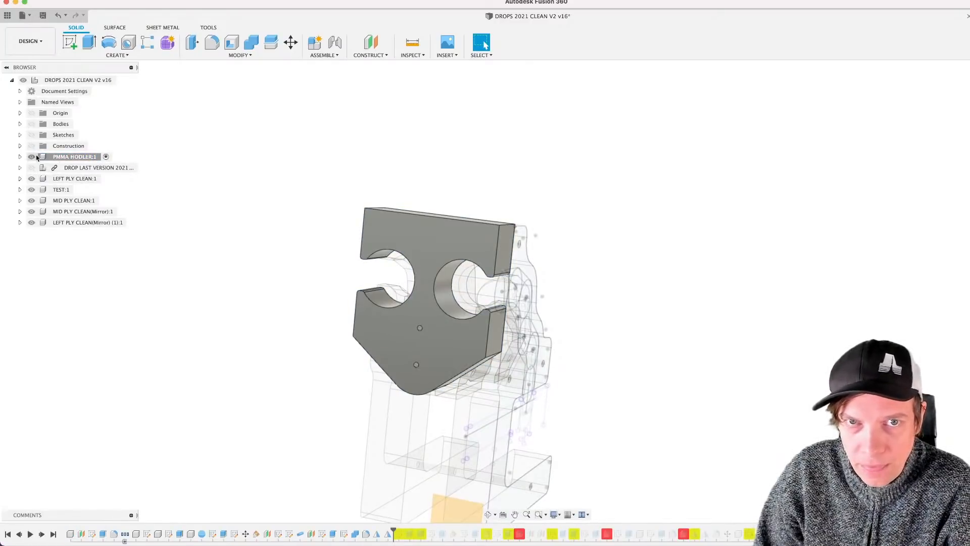
pyautogui.click(20, 156)
pyautogui.click(28, 189)
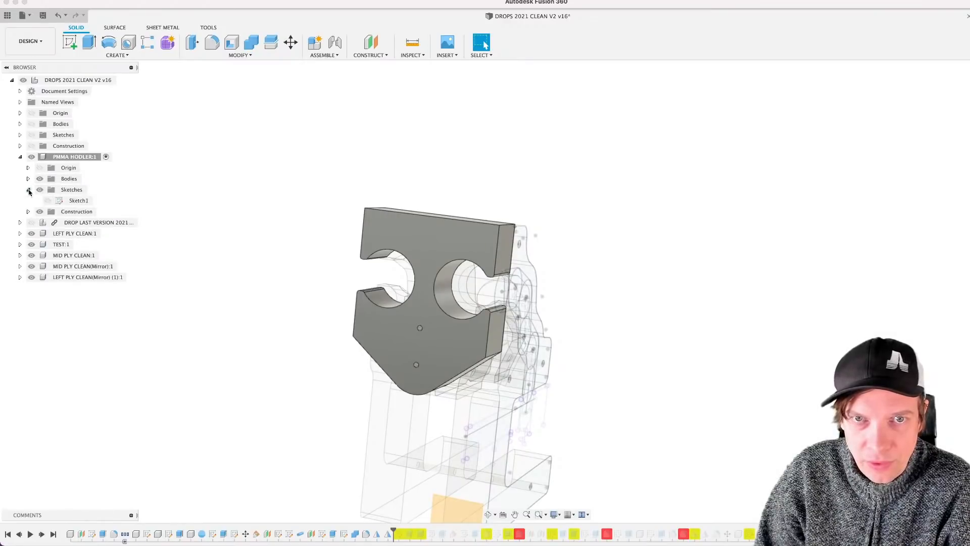
# Step: Show the PMMA holder's Sketch1 and open it for editing
pyautogui.scroll(5, 535, 276)
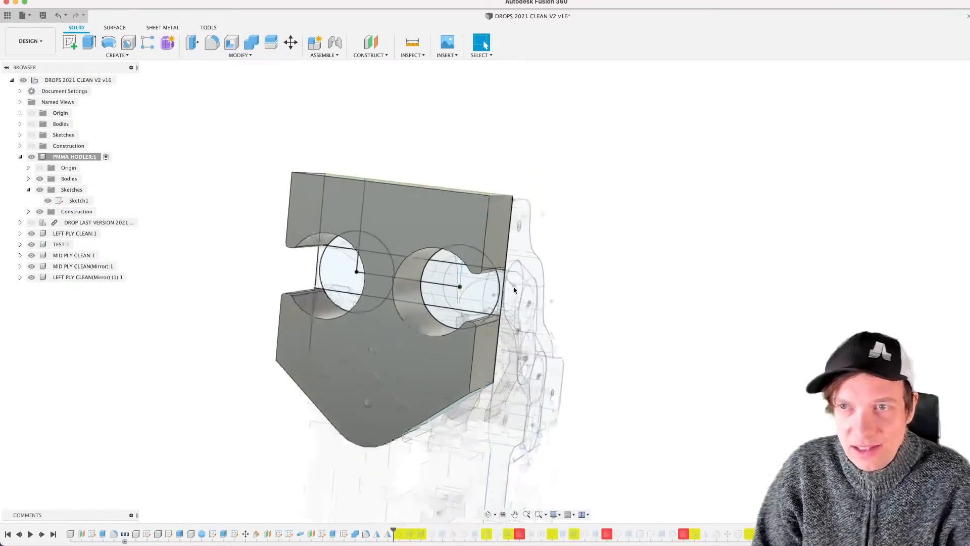
pyautogui.doubleClick(77, 201)
pyautogui.moveTo(693, 378); pyautogui.dragTo(464, 422, button='middle')
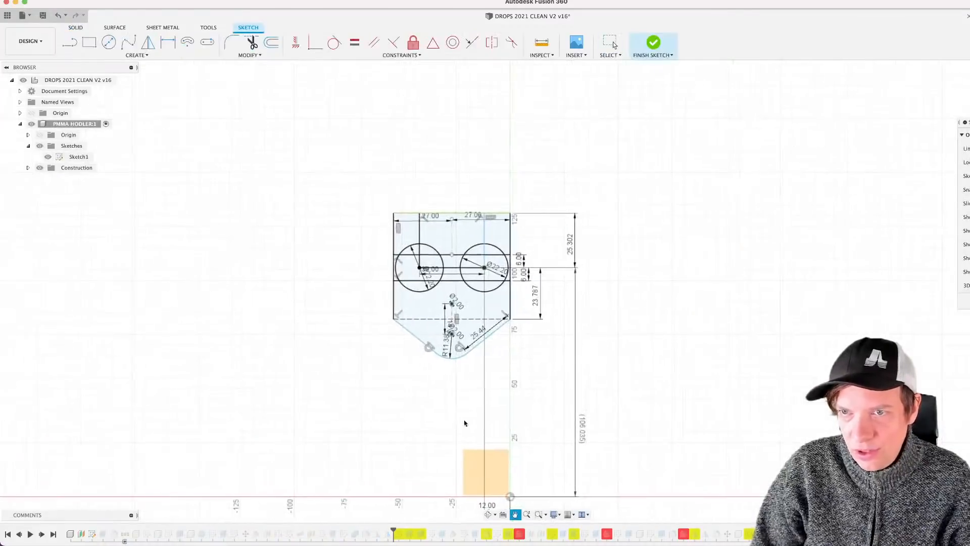
pyautogui.scroll(4, 471, 335)
pyautogui.moveTo(496, 275); pyautogui.dragTo(419, 339, button='middle')
pyautogui.scroll(2, 419, 338)
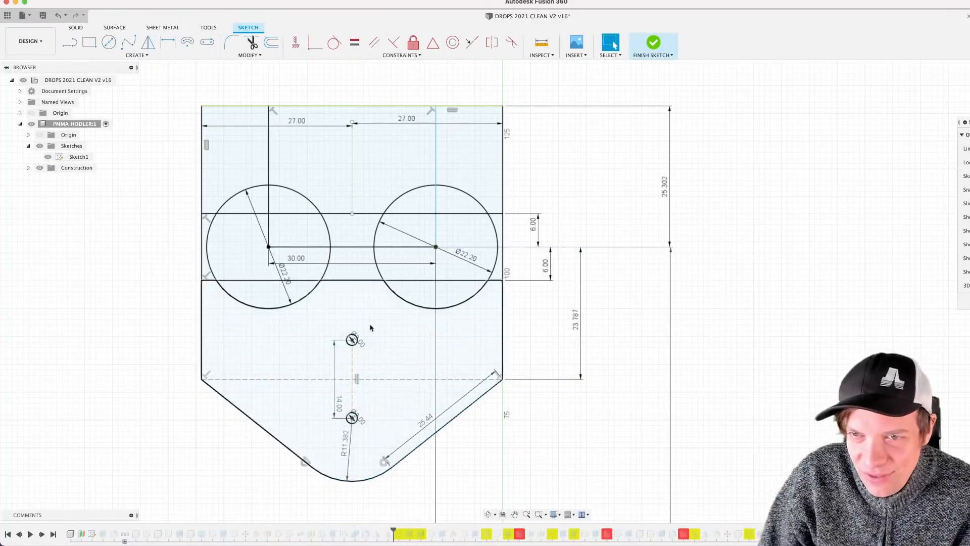
# Step: Move the radius dimension of the holder's rounded tip slightly away from the sketch's vertical centre line
pyautogui.scroll(1, 422, 317)
pyautogui.scroll(-1, 420, 316)
pyautogui.moveTo(421, 316)
pyautogui.mouseDown(button='middle')
pyautogui.moveTo(474, 337)
pyautogui.moveTo(463, 344)
pyautogui.mouseUp(button='middle')
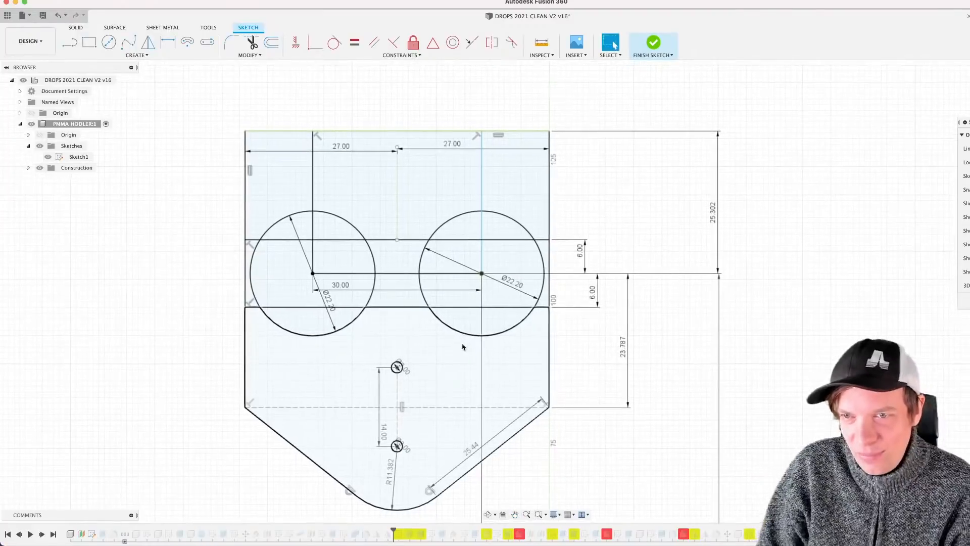
pyautogui.scroll(2, 427, 366)
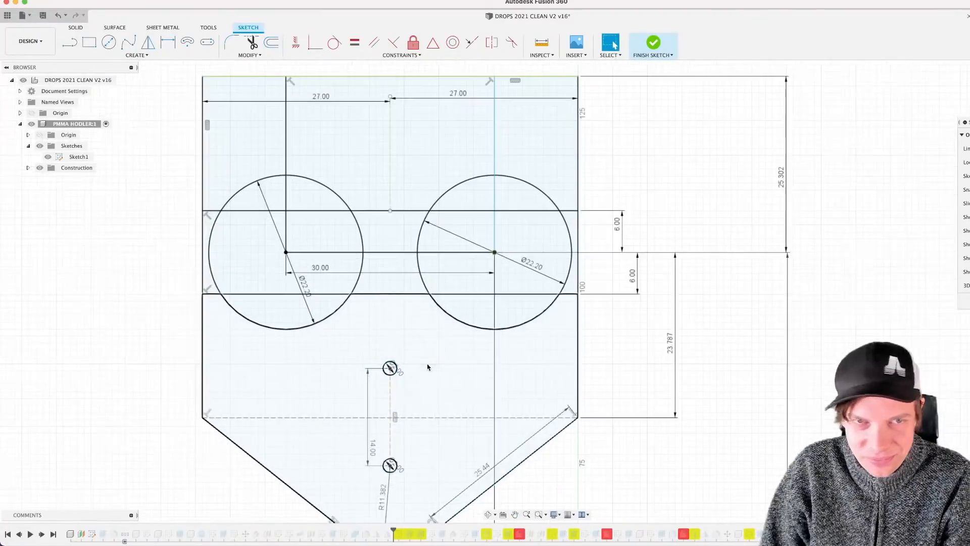
pyautogui.scroll(-1, 439, 350)
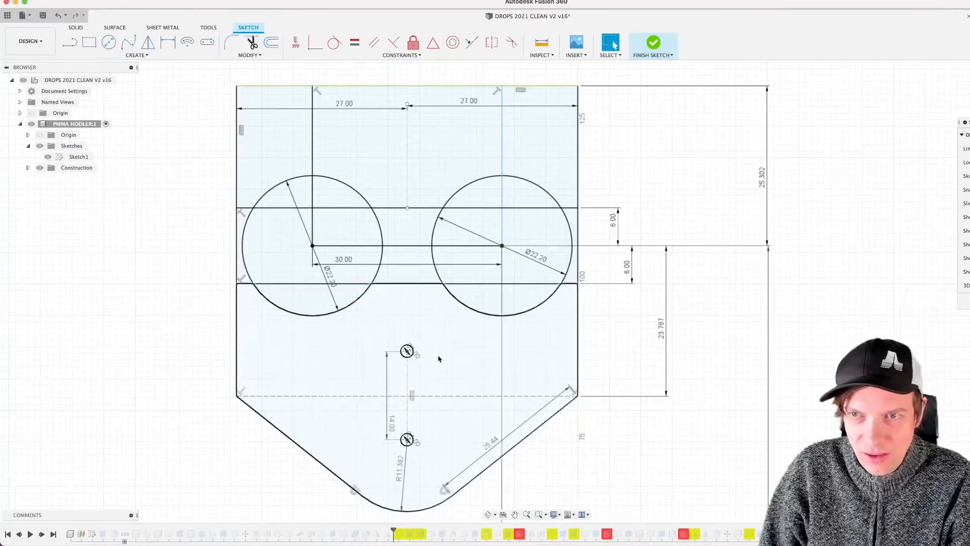
pyautogui.moveTo(437, 355); pyautogui.dragTo(423, 349, button='middle')
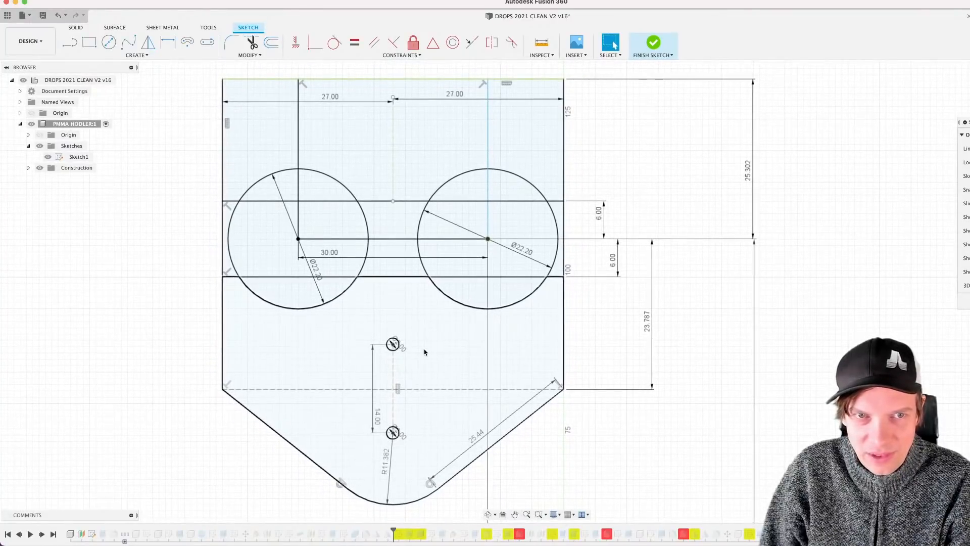
pyautogui.scroll(-1, 424, 352)
pyautogui.scroll(1, 425, 345)
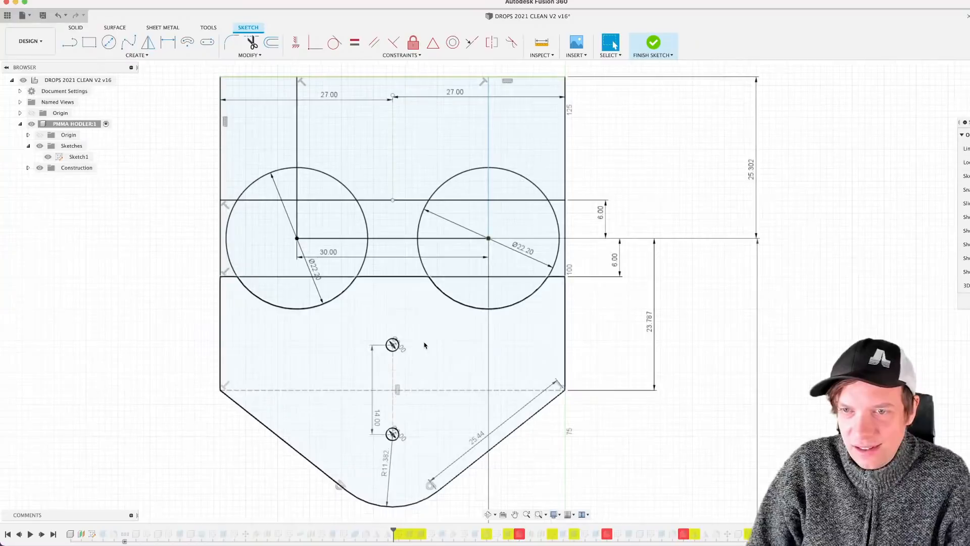
pyautogui.moveTo(388, 496); pyautogui.dragTo(385, 467)
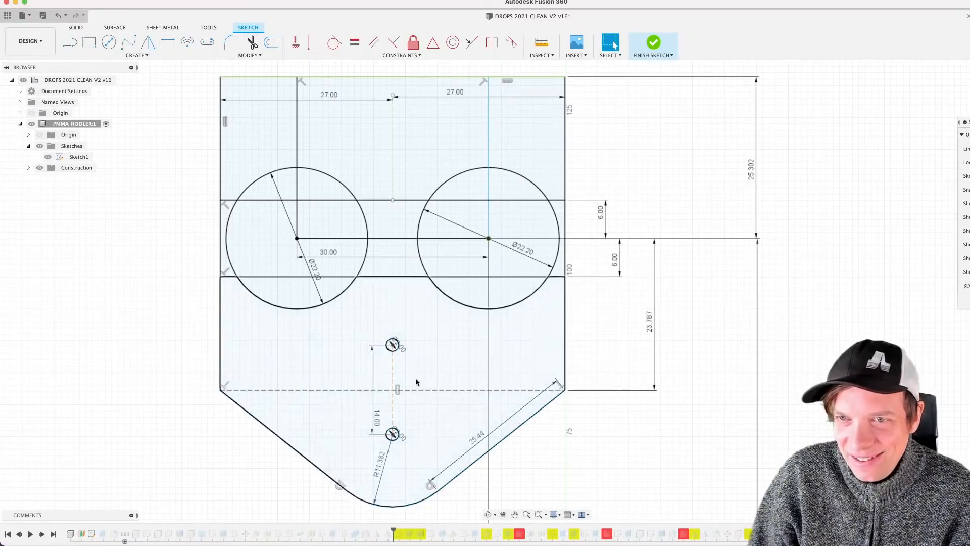
# Step: Examine the two small mounting holes and their placement between the two large circles and the rounded tip
pyautogui.scroll(1, 416, 381)
pyautogui.moveTo(420, 366); pyautogui.dragTo(433, 394, button='middle')
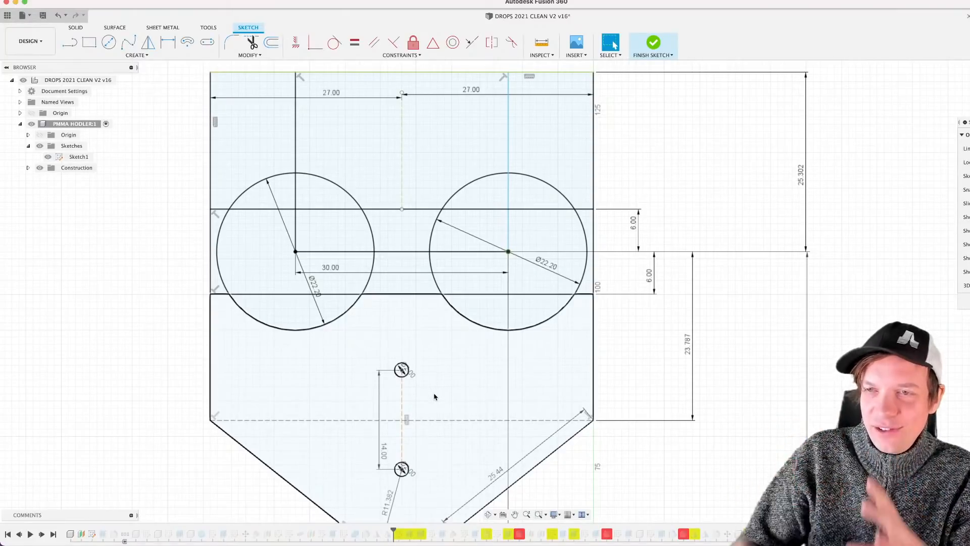
pyautogui.scroll(-2, 440, 396)
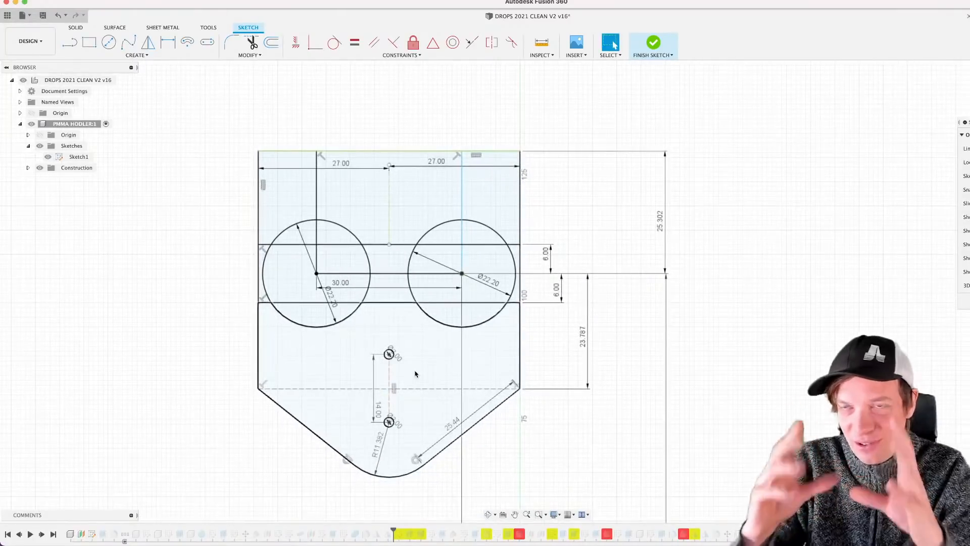
pyautogui.scroll(2, 390, 363)
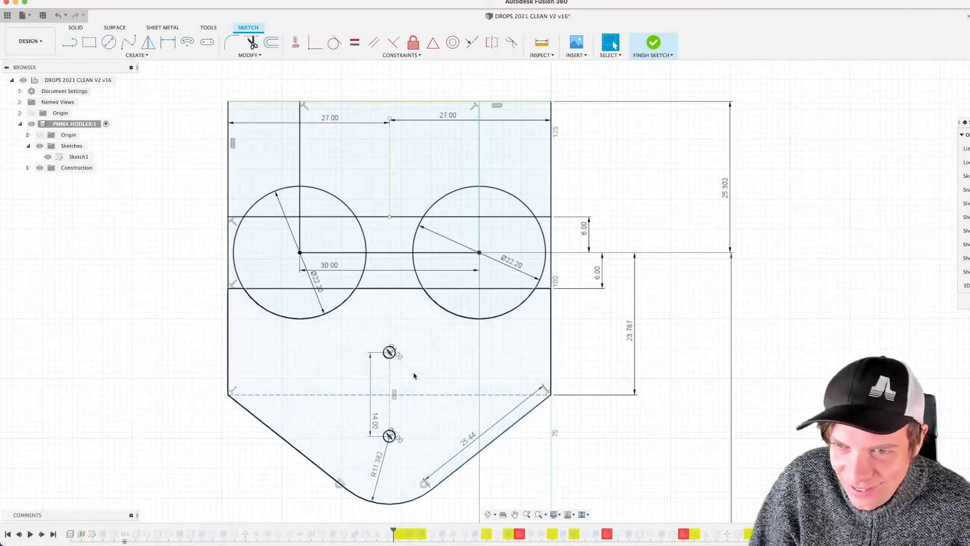
pyautogui.scroll(-3, 414, 375)
pyautogui.moveTo(414, 379)
pyautogui.mouseDown(button='middle')
pyautogui.moveTo(374, 376)
pyautogui.moveTo(414, 364)
pyautogui.moveTo(417, 377)
pyautogui.moveTo(456, 340)
pyautogui.mouseUp(button='middle')
pyautogui.scroll(1, 415, 366)
pyautogui.scroll(4, 422, 379)
pyautogui.scroll(-1, 457, 340)
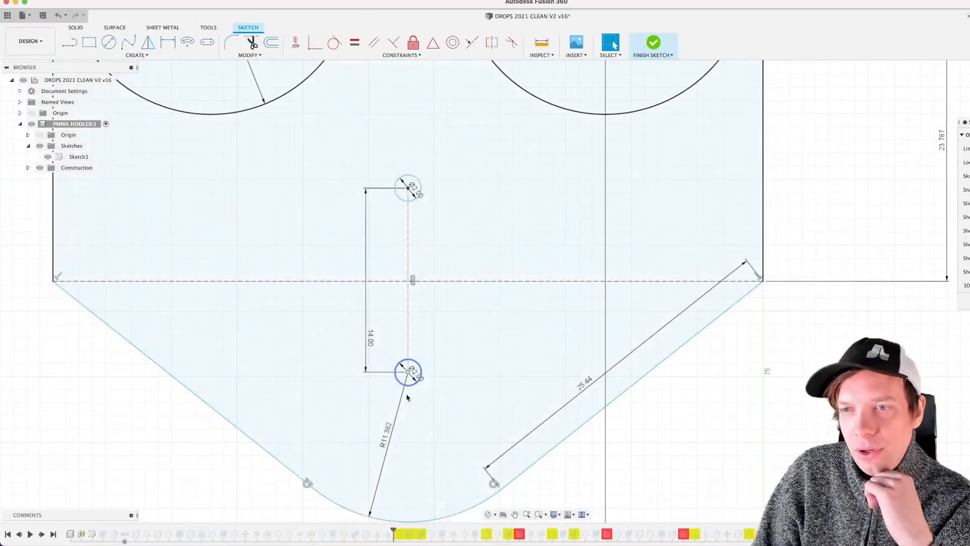
pyautogui.moveTo(414, 383); pyautogui.dragTo(416, 390)
pyautogui.scroll(-3, 420, 386)
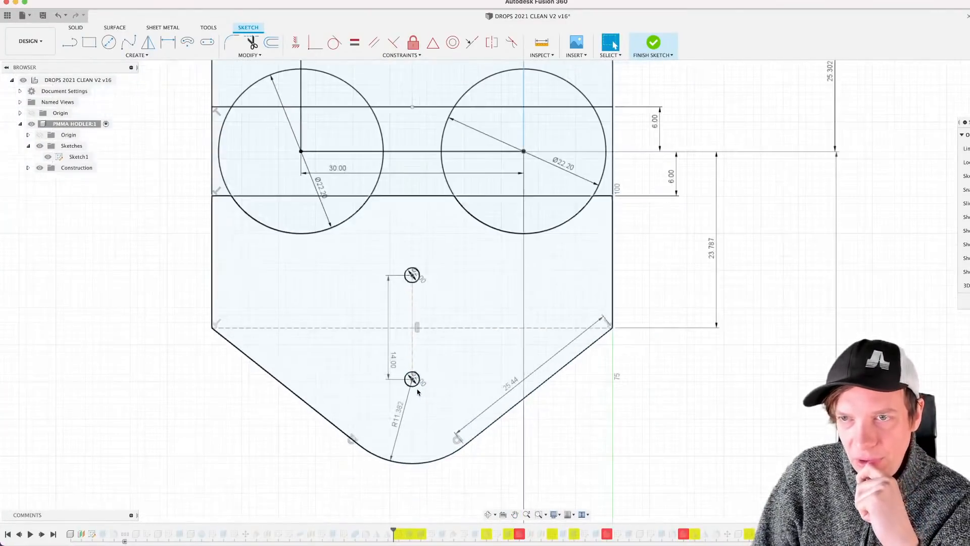
pyautogui.scroll(-2, 418, 393)
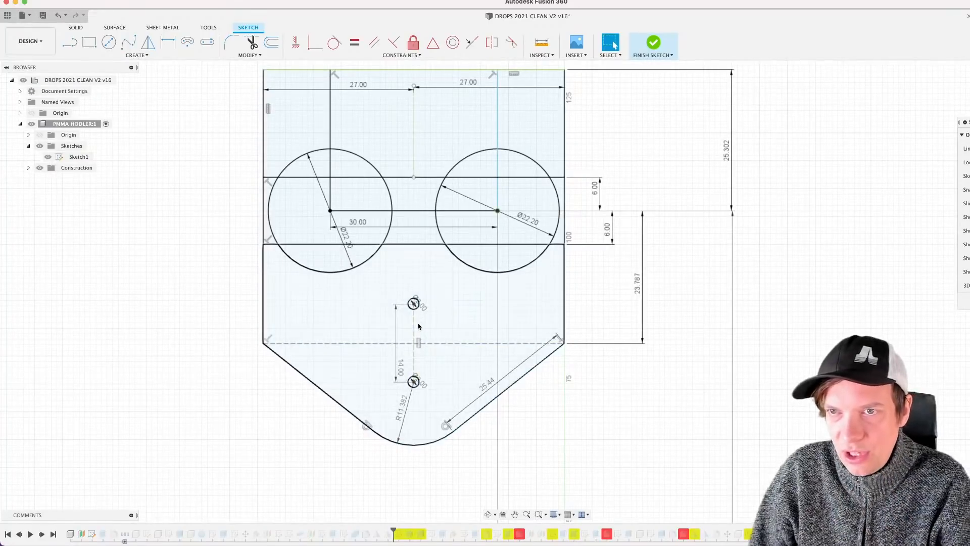
pyautogui.moveTo(425, 316); pyautogui.dragTo(419, 326, button='middle')
# Step: Draw a small circle on the vertical construction line above and between the two large circles
pyautogui.scroll(5, 400, 141)
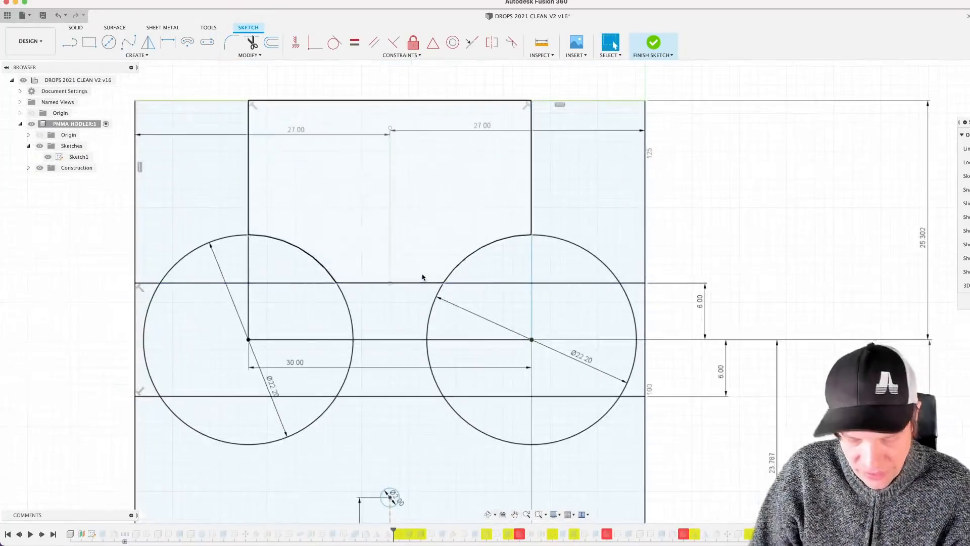
pyautogui.press('c')
pyautogui.click(390, 220)
pyautogui.click(407, 233)
pyautogui.scroll(-4, 422, 439)
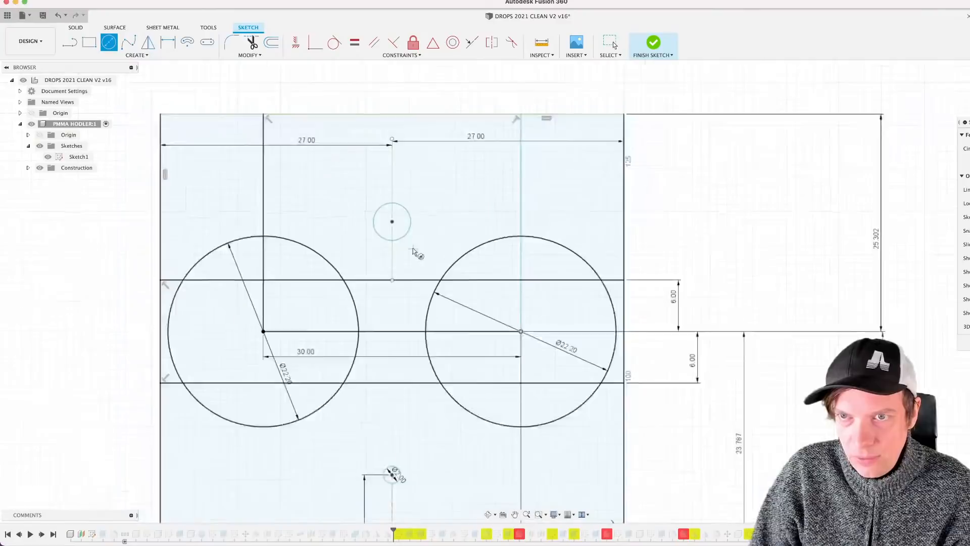
# Step: Delete the lowest small hole circle and the construction line linking it to the hole above
pyautogui.moveTo(422, 442); pyautogui.dragTo(404, 385, button='middle')
pyautogui.press('Escape')
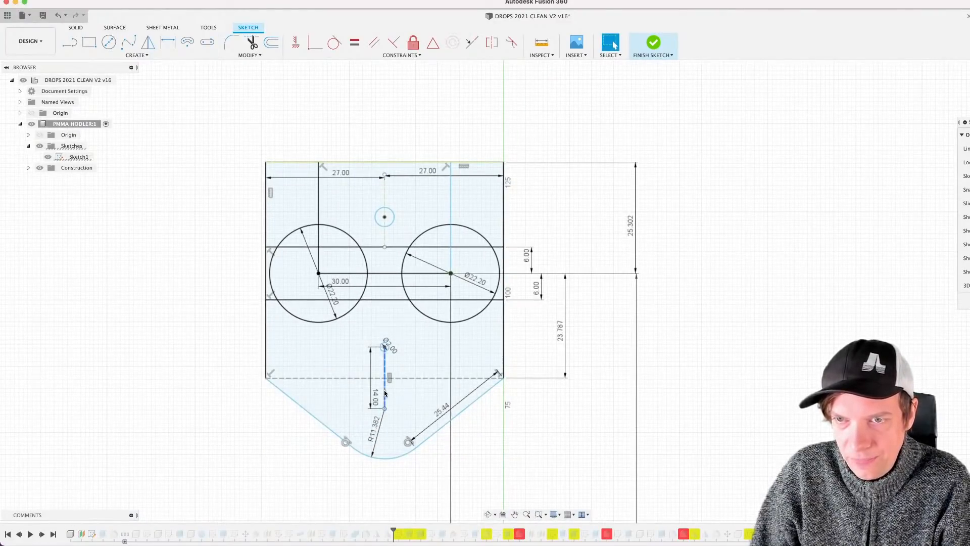
pyautogui.scroll(3, 384, 344)
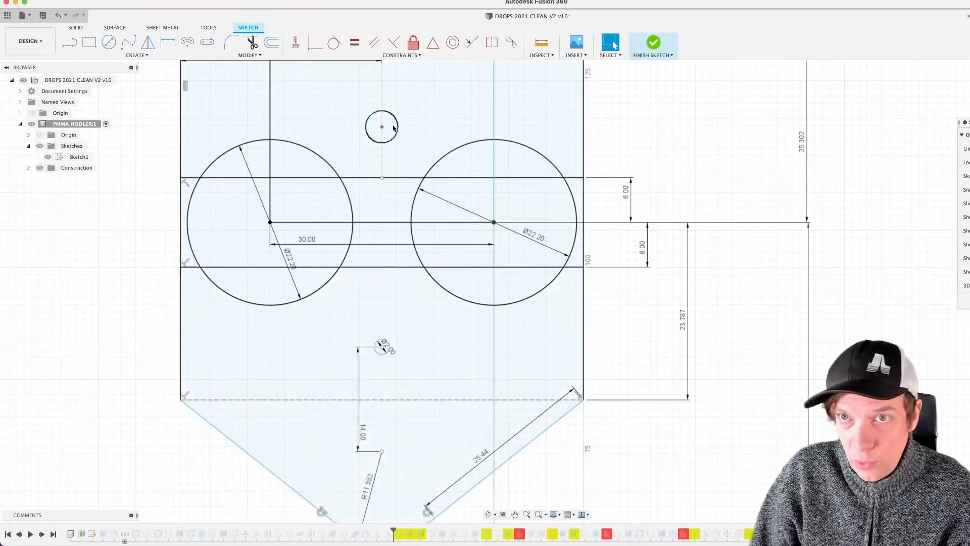
# Step: Constrain the new upper circle to be equal in size to the remaining 2 mm hole
pyautogui.scroll(-3, 393, 126)
pyautogui.scroll(2, 415, 172)
pyautogui.moveTo(413, 178); pyautogui.dragTo(425, 264, button='middle')
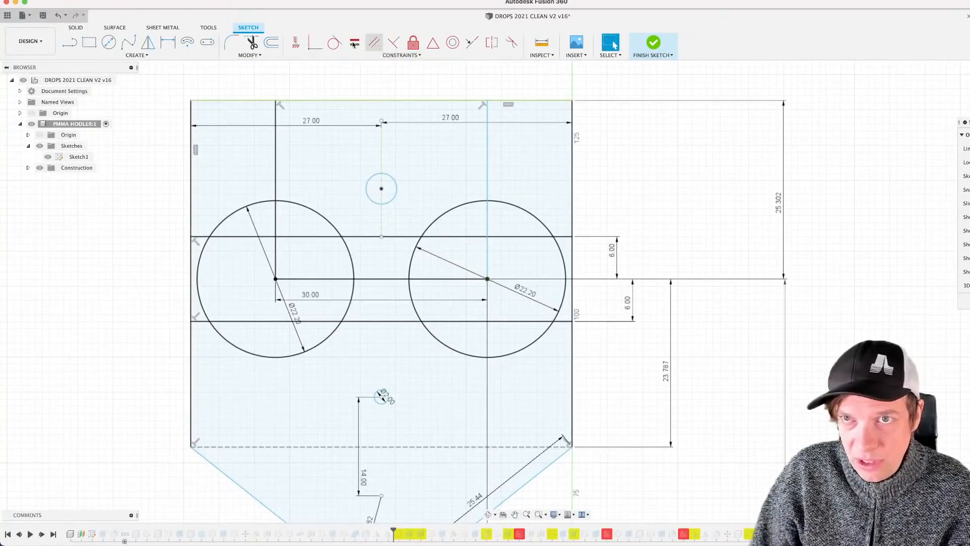
pyautogui.click(355, 43)
pyautogui.click(383, 403)
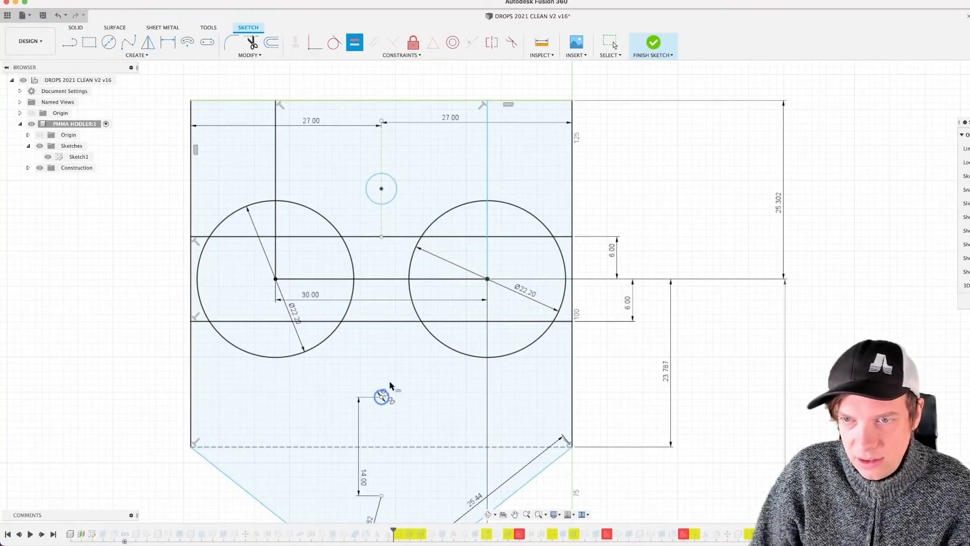
pyautogui.click(396, 196)
pyautogui.scroll(-2, 406, 342)
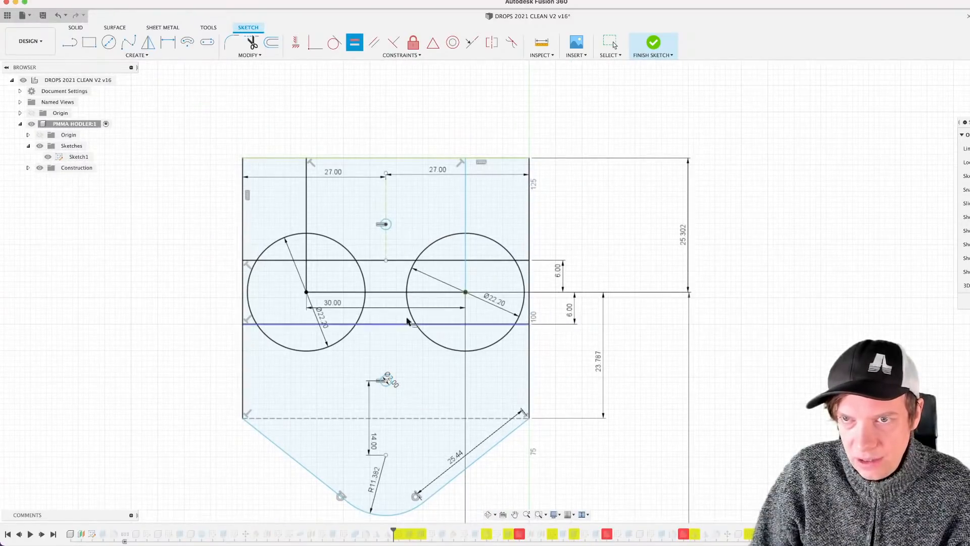
pyautogui.scroll(-1, 401, 318)
pyautogui.scroll(2, 395, 252)
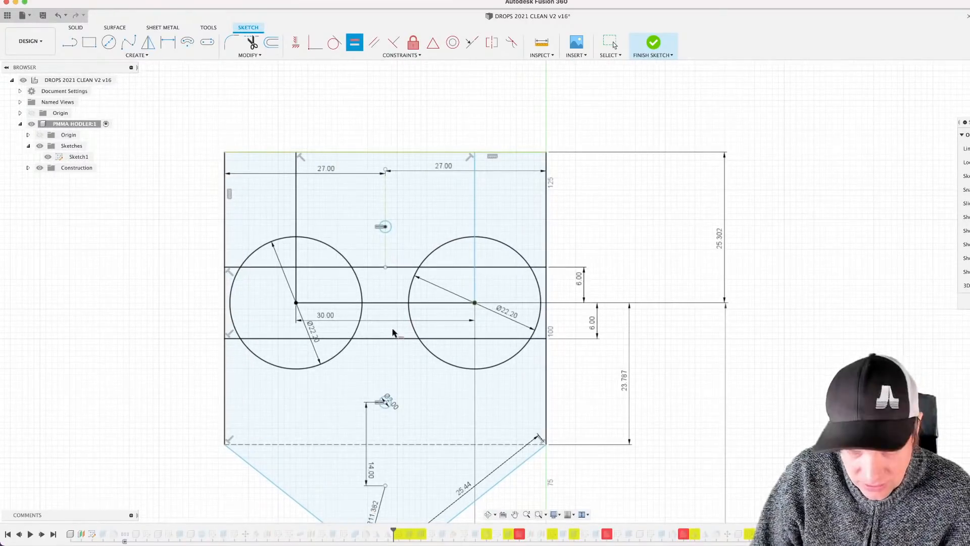
pyautogui.scroll(-2, 385, 434)
pyautogui.press('Escape')
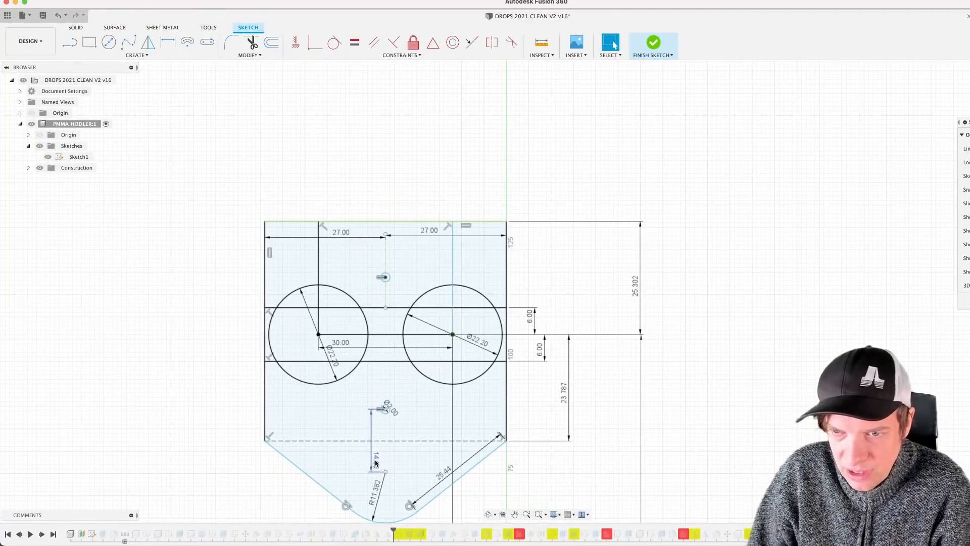
# Step: Dimension the upper hole's centre 14 mm from the line joining the two large circles' centres
pyautogui.scroll(2, 387, 396)
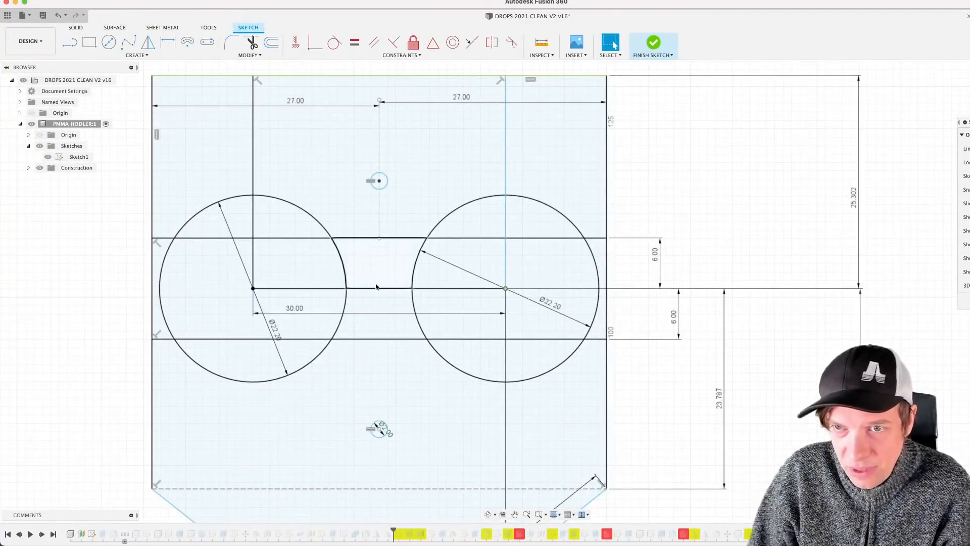
pyautogui.click(377, 289)
pyautogui.press('d')
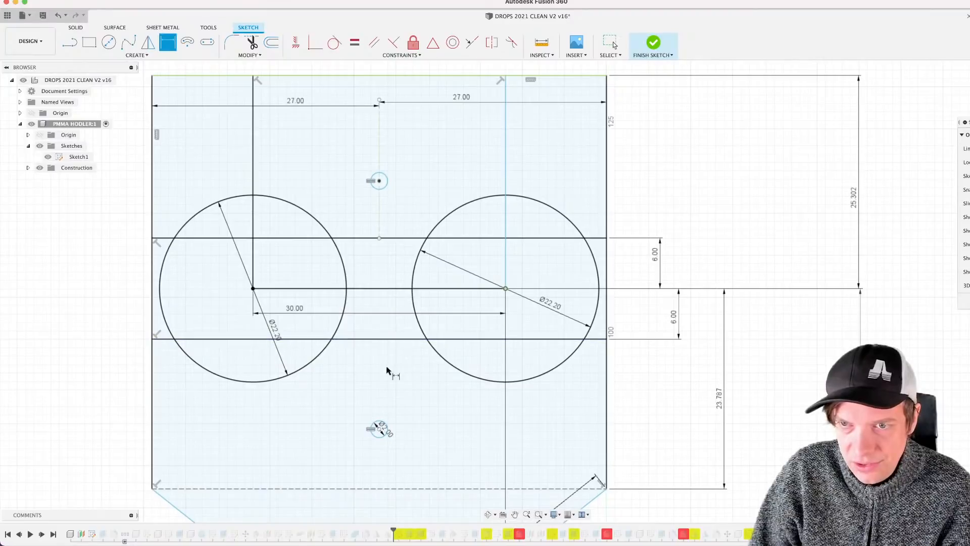
pyautogui.click(379, 181)
pyautogui.click(395, 226)
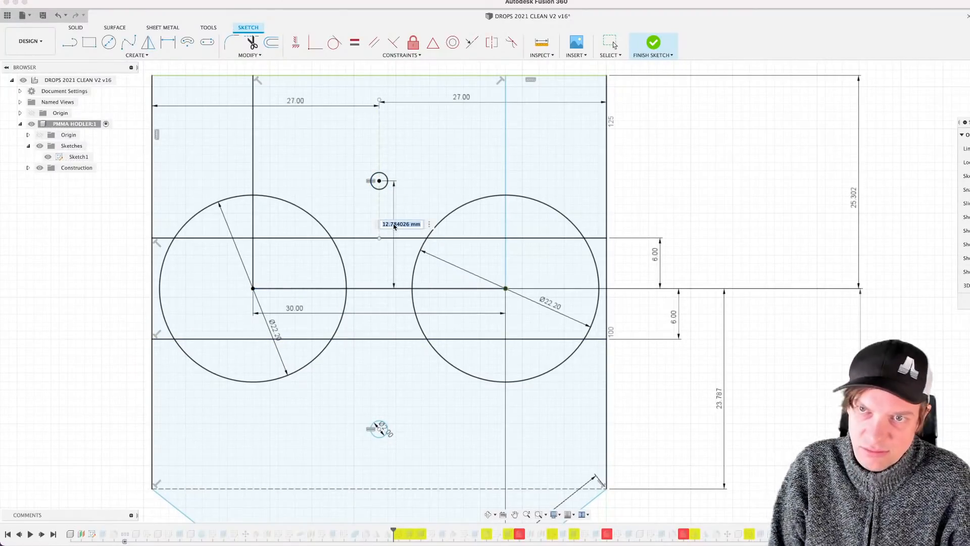
pyautogui.write('14')
pyautogui.press('Return')
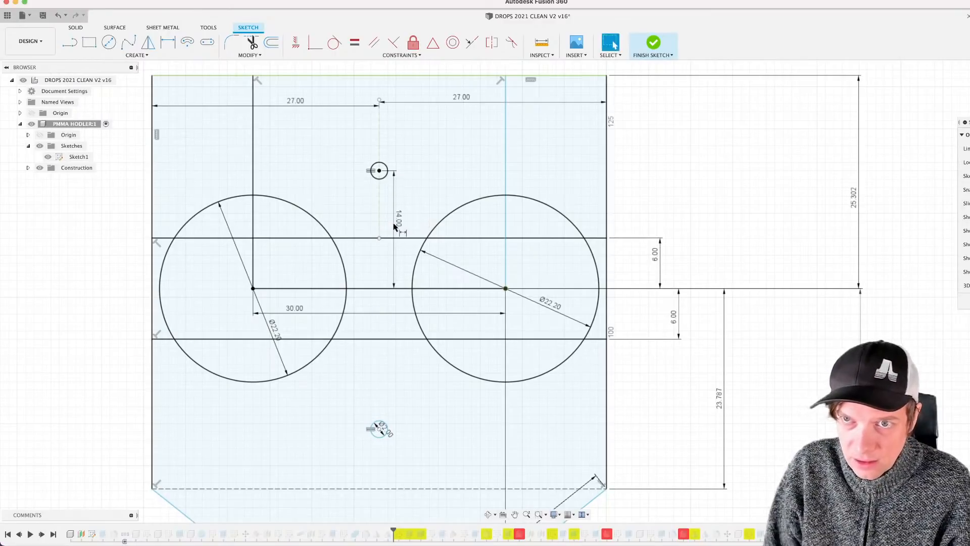
# Step: Dimension the lower hole's centre 14 mm from the line joining the two large circles' centres
pyautogui.scroll(-3, 393, 235)
pyautogui.scroll(3, 398, 341)
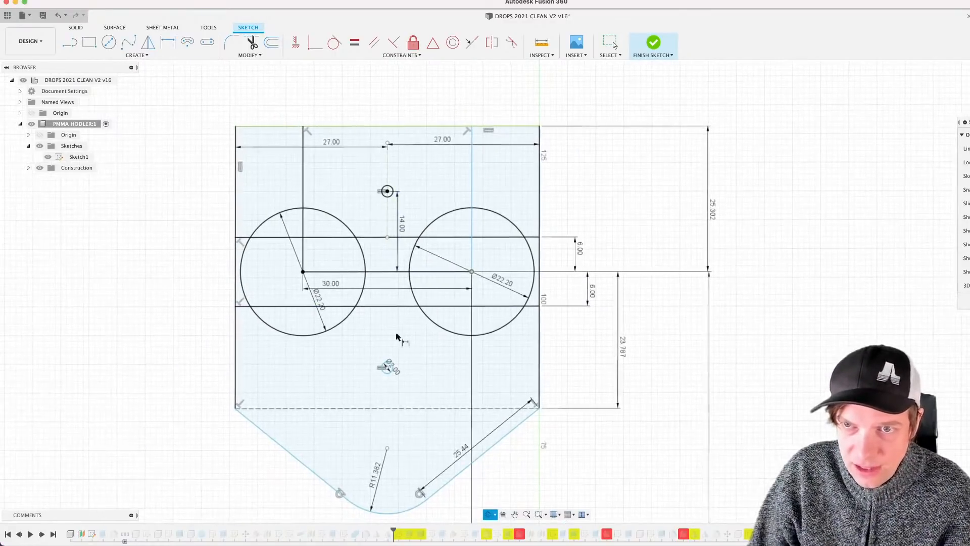
pyautogui.click(387, 260)
pyautogui.scroll(3, 385, 373)
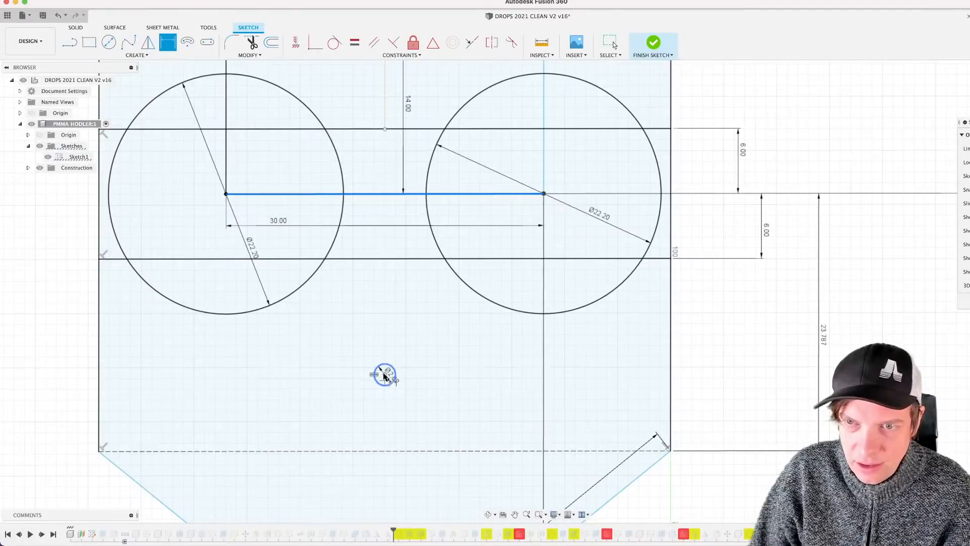
pyautogui.click(385, 374)
pyautogui.click(414, 280)
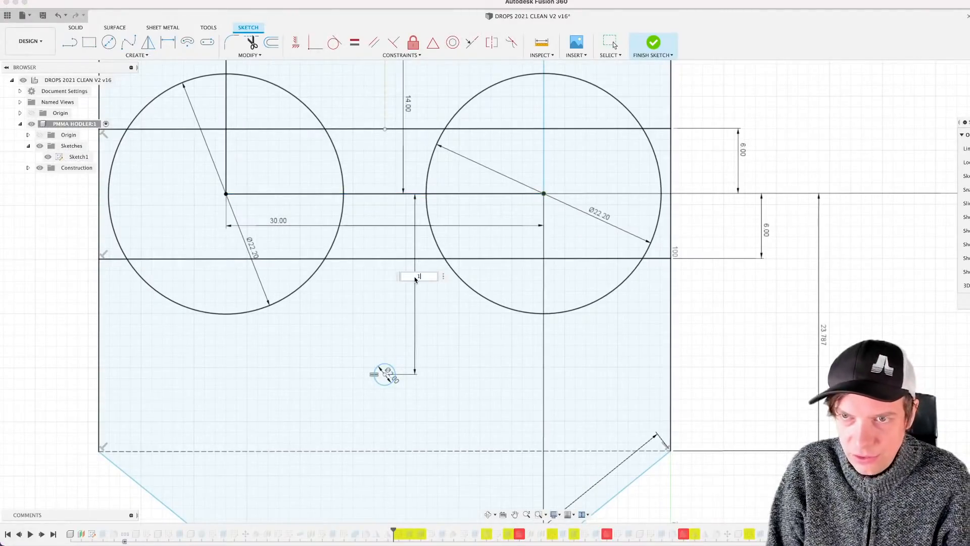
pyautogui.press('Return')
pyautogui.scroll(-4, 414, 280)
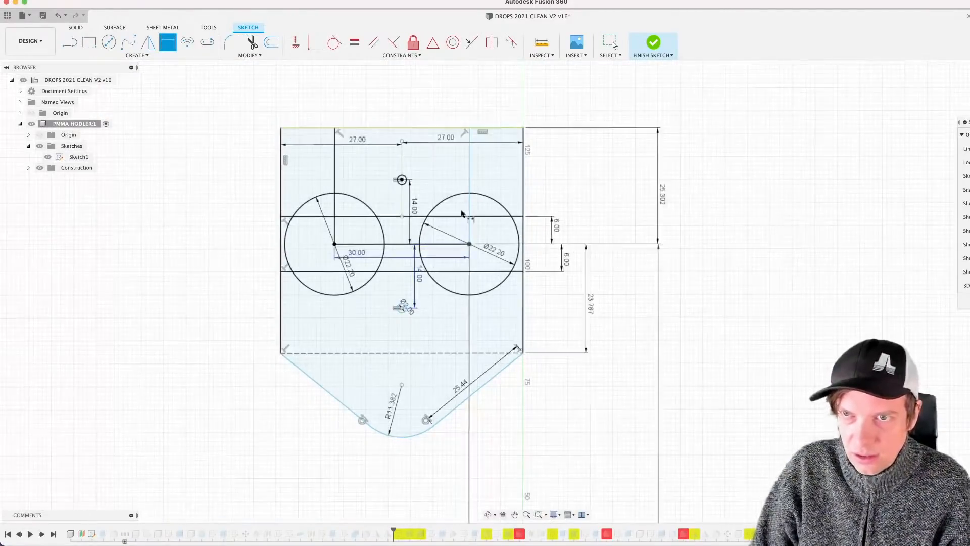
pyautogui.scroll(2, 423, 154)
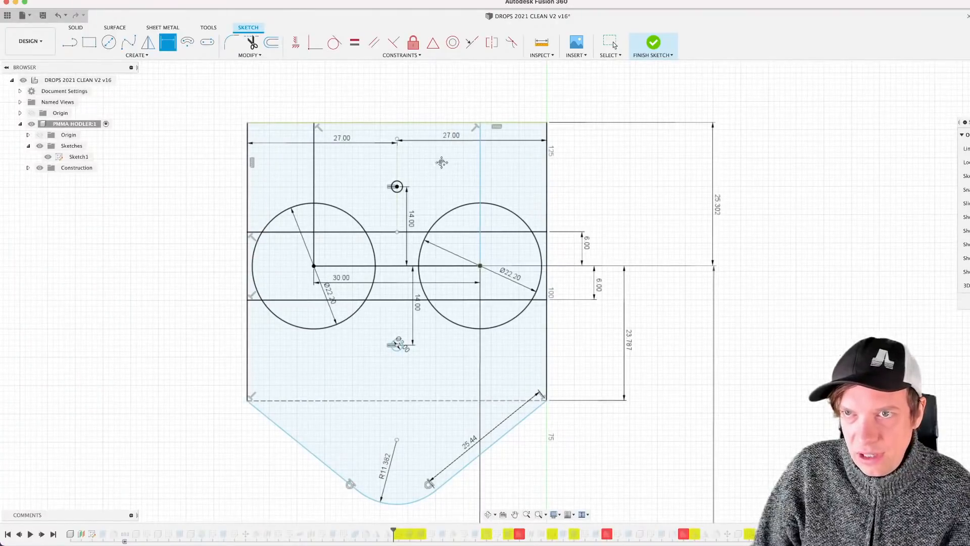
pyautogui.moveTo(442, 162); pyautogui.dragTo(445, 180, button='middle')
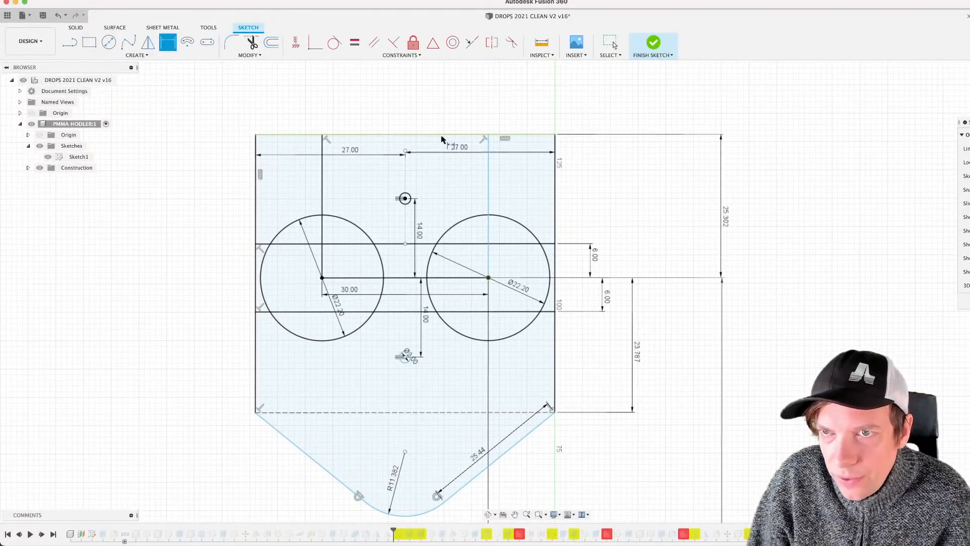
pyautogui.scroll(2, 442, 193)
pyautogui.scroll(-3, 429, 227)
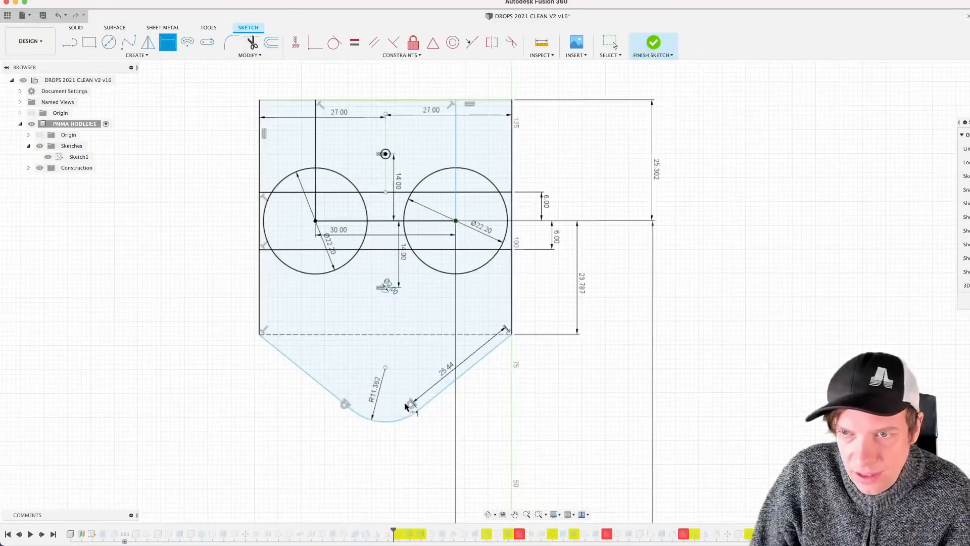
pyautogui.press('Escape')
# Step: Delete the rounded tip arc and the two slanted lines below the dashed line of the outline
pyautogui.scroll(2, 405, 407)
pyautogui.click(397, 443)
pyautogui.press('Delete')
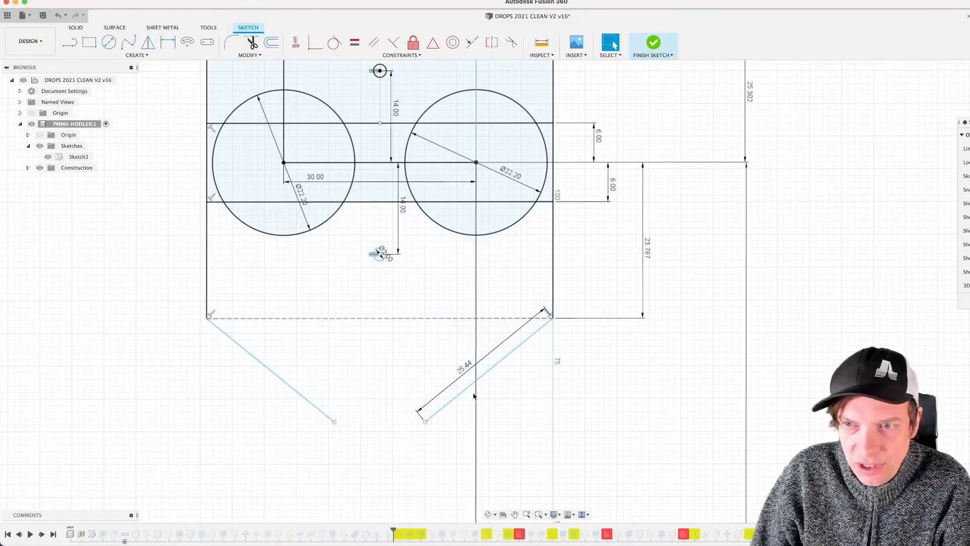
pyautogui.click(465, 390)
pyautogui.press('Delete')
pyautogui.click(251, 355)
pyautogui.press('Delete')
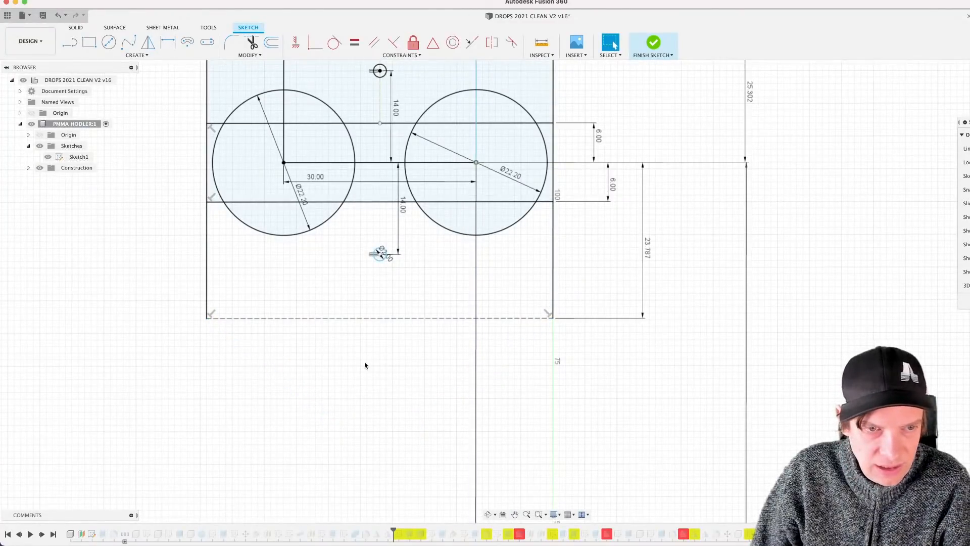
# Step: Set the distance from the large circles' centre line to the dashed lower line to 14 mm
pyautogui.moveTo(381, 341); pyautogui.dragTo(389, 450, button='middle')
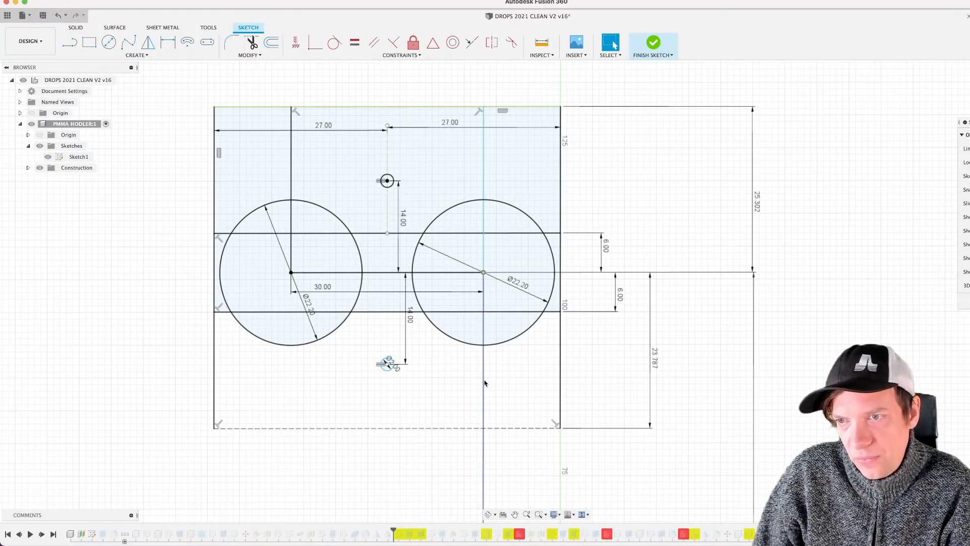
pyautogui.scroll(-2, 437, 389)
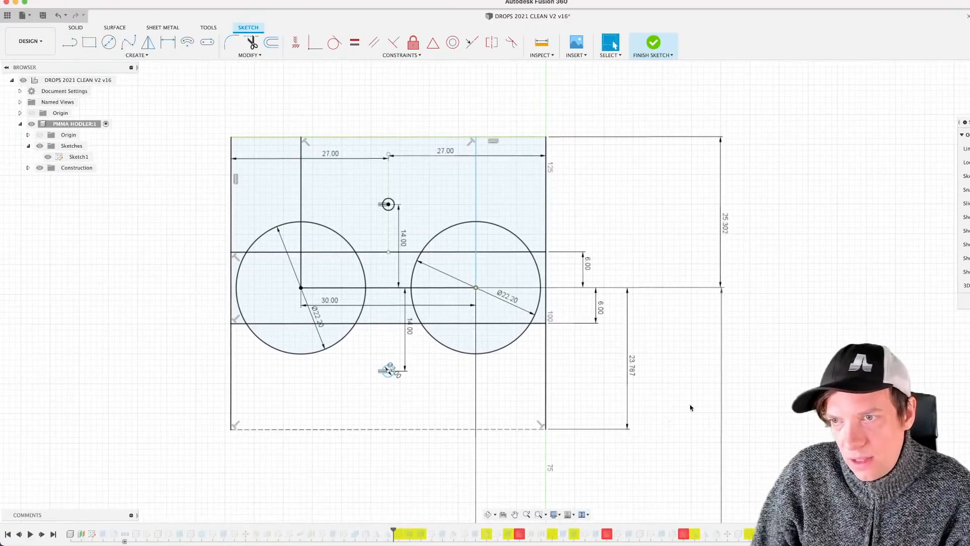
pyautogui.doubleClick(631, 366)
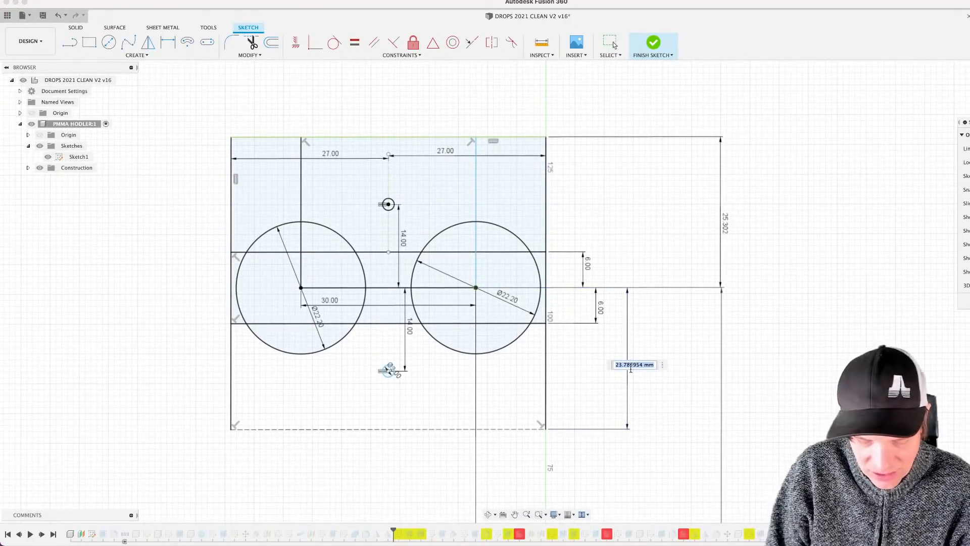
pyautogui.write('14')
pyautogui.press('Return')
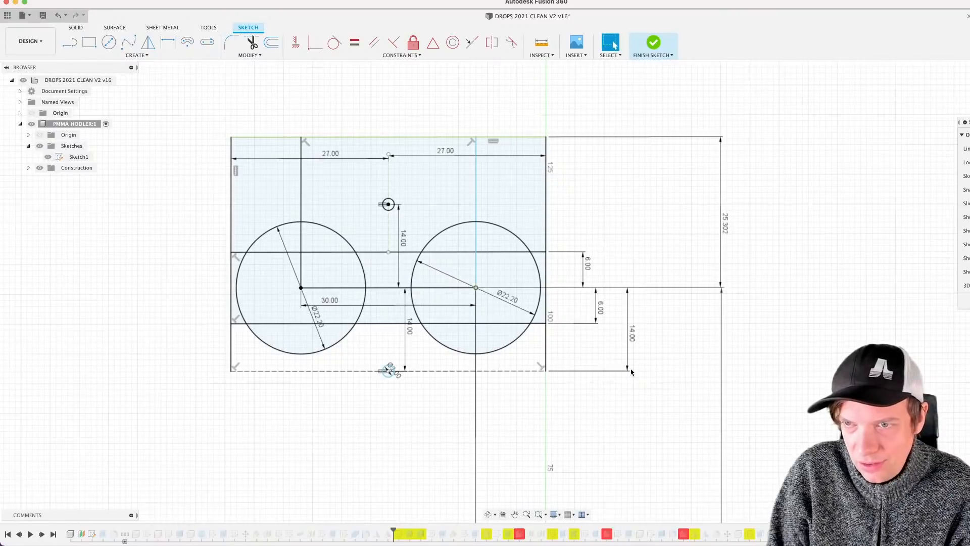
# Step: Set the distance from the large circles' centre line to the dashed lower line to 20 mm
pyautogui.doubleClick(635, 337)
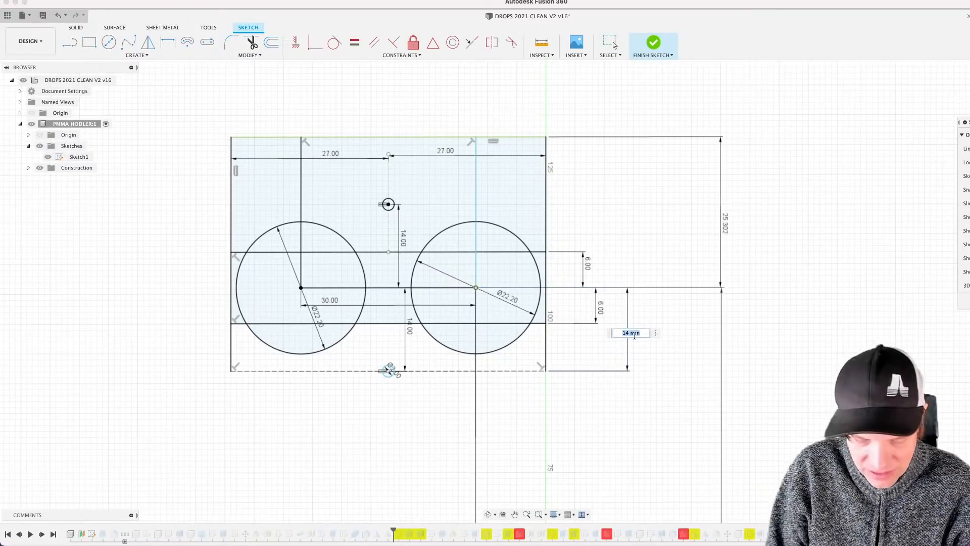
pyautogui.write('20')
pyautogui.press('Return')
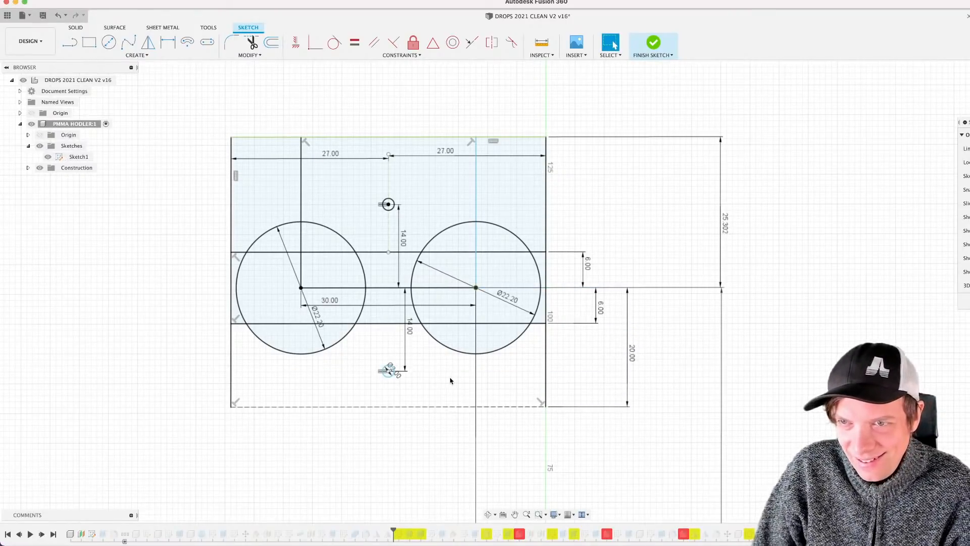
# Step: Convert the dashed construction line below the lower hole into a normal line closing the profile's bottom
pyautogui.click(428, 409)
pyautogui.scroll(3, 426, 407)
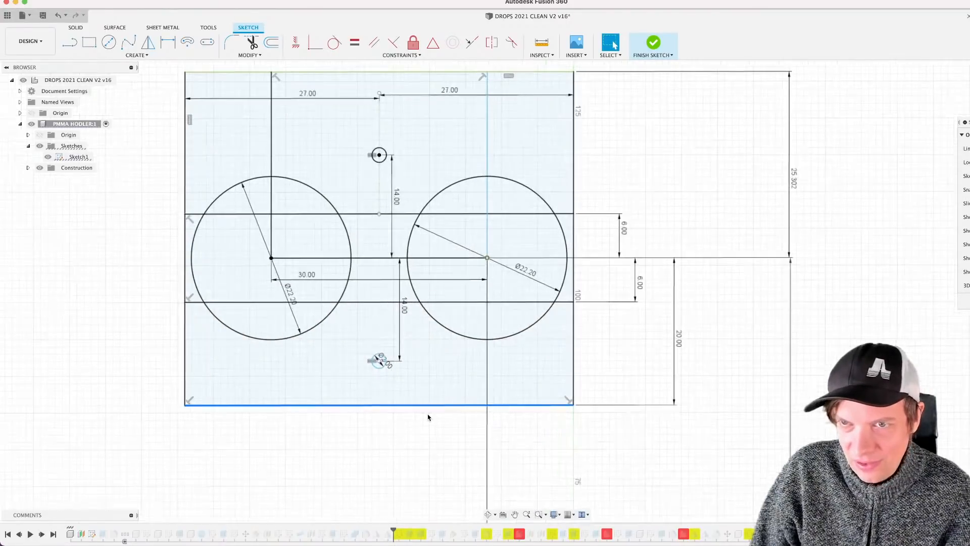
pyautogui.moveTo(427, 416); pyautogui.dragTo(410, 443, button='middle')
# Step: Apply a 10 mm sketch fillet to the outline's lower right corner
pyautogui.rightClick(424, 446)
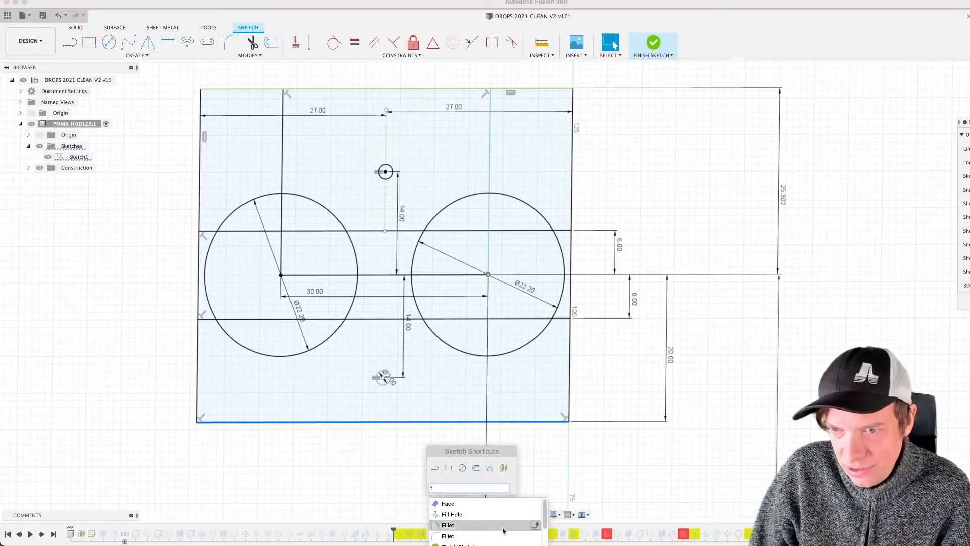
pyautogui.click(468, 535)
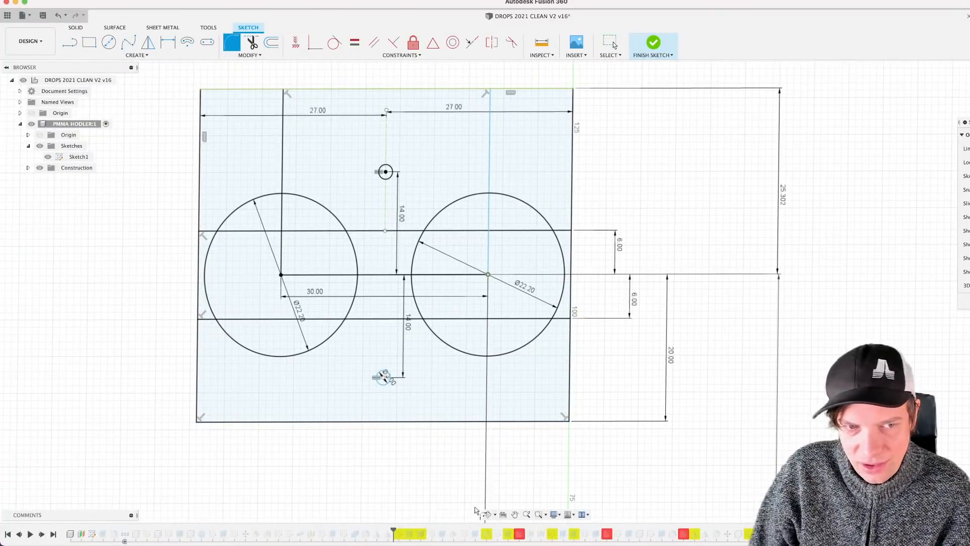
pyautogui.click(571, 404)
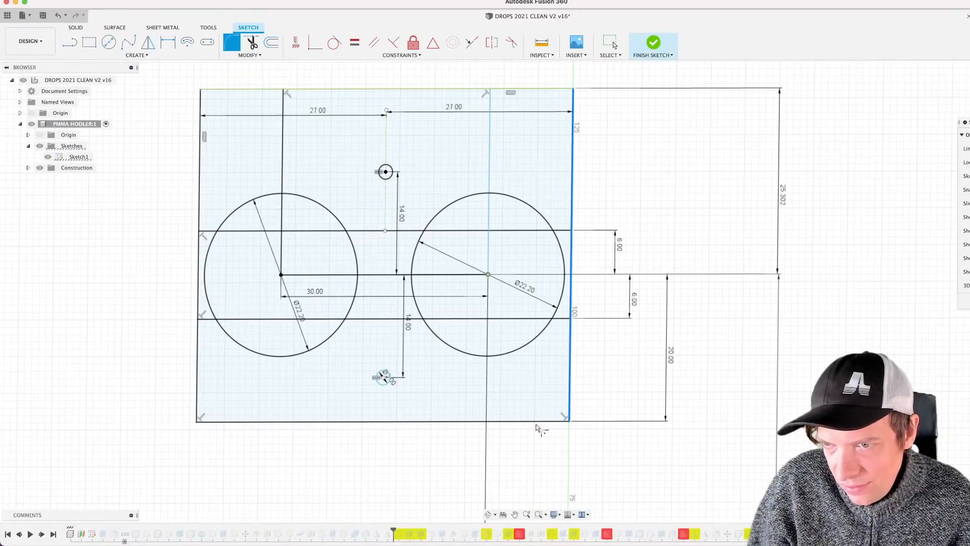
pyautogui.click(538, 423)
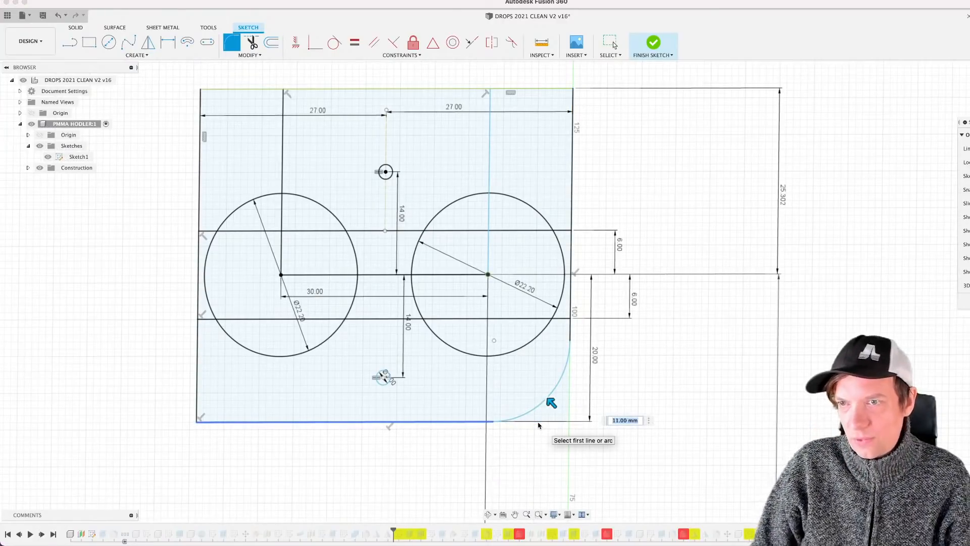
pyautogui.write('10')
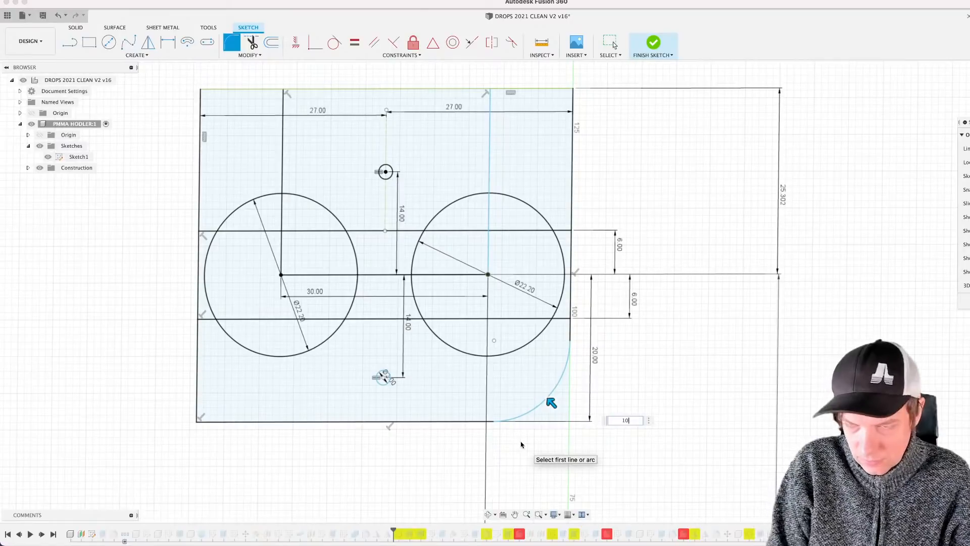
pyautogui.press('Return')
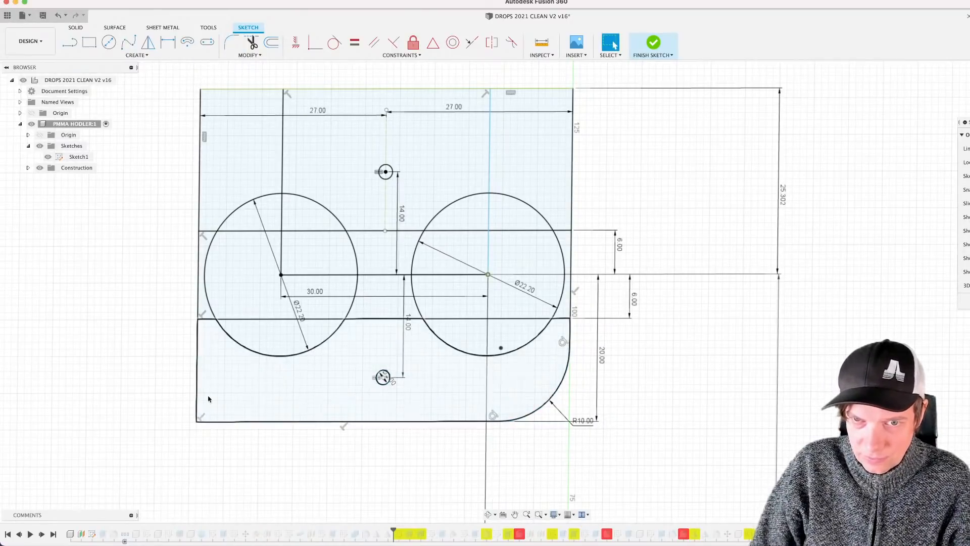
# Step: Apply a 10 mm sketch fillet to the outline's lower left corner
pyautogui.write('s')
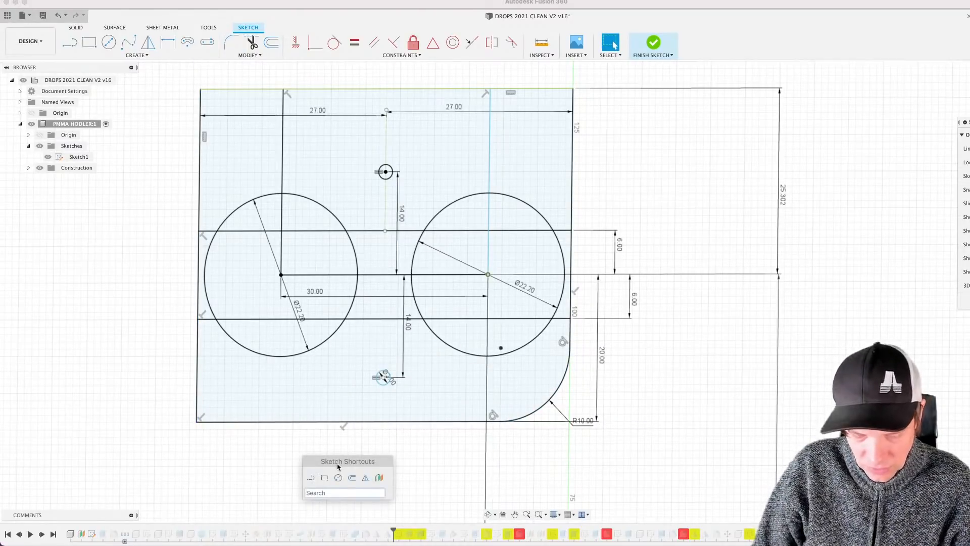
pyautogui.write('f')
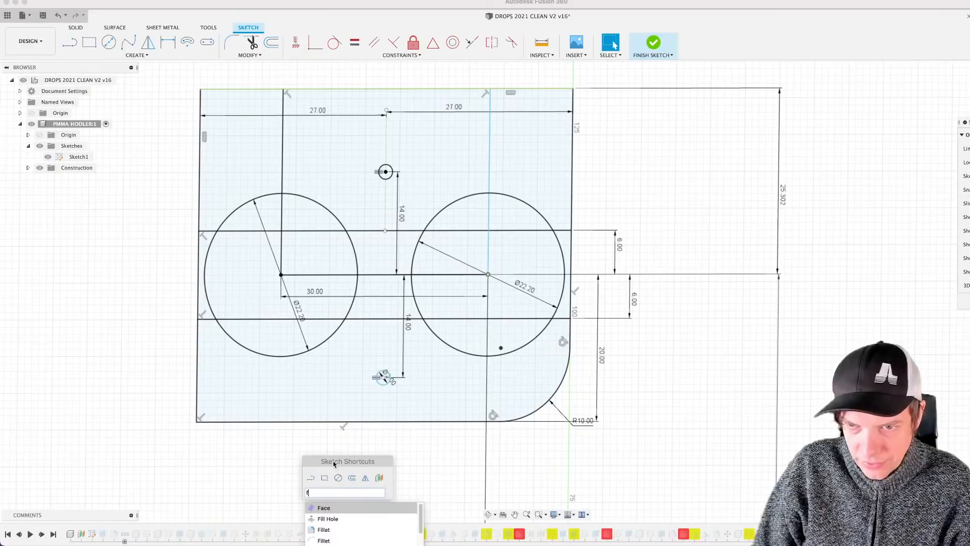
pyautogui.click(323, 529)
pyautogui.scroll(4, 219, 398)
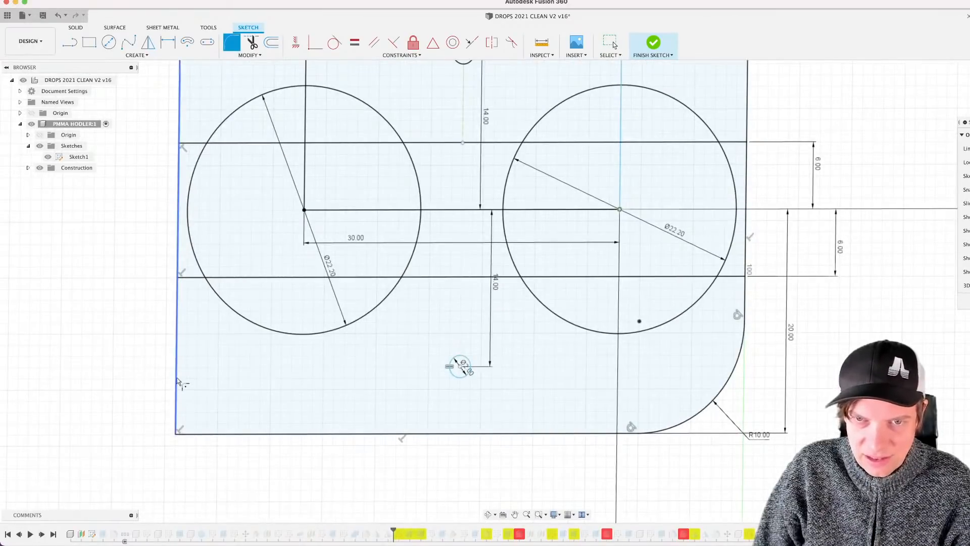
pyautogui.click(177, 392)
pyautogui.click(237, 434)
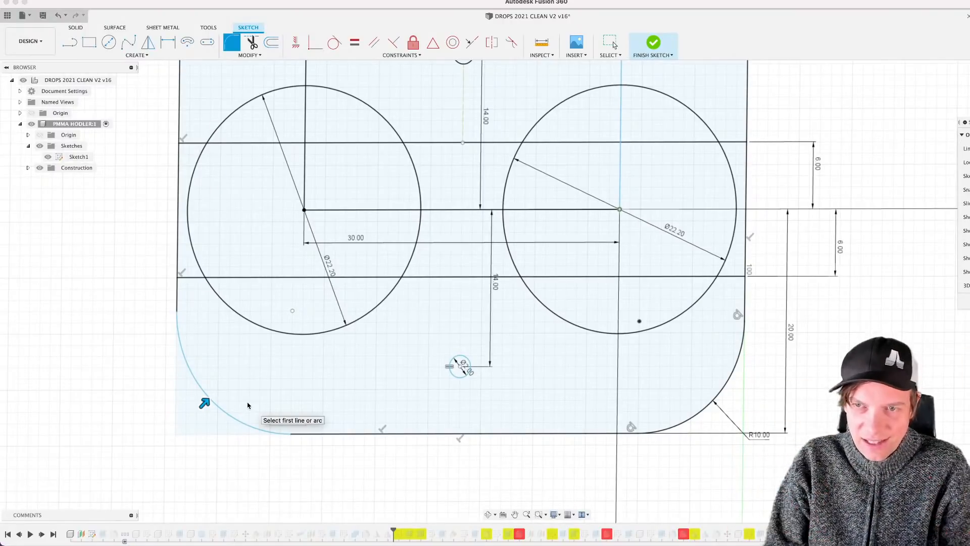
pyautogui.write('10')
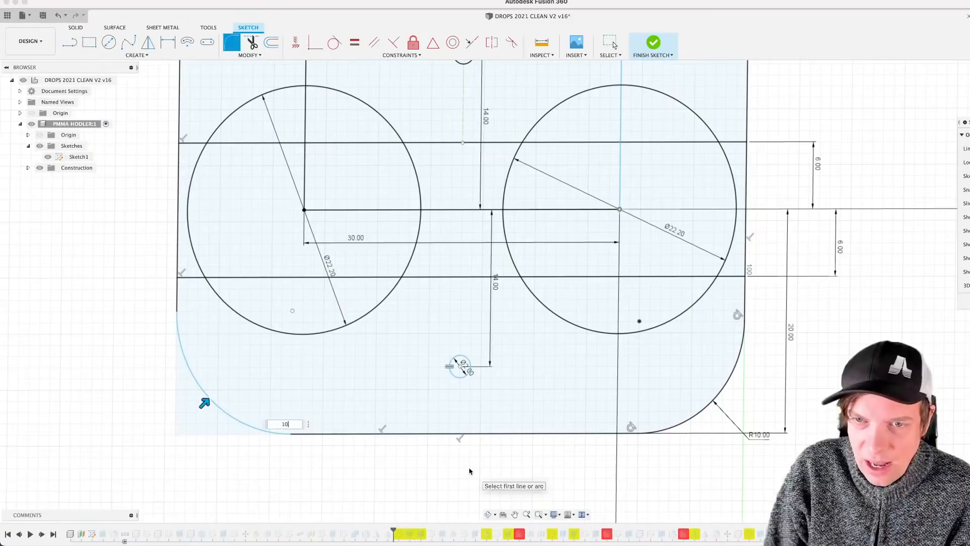
pyautogui.press('Return')
# Step: Delete the top edge line of the holder outline
pyautogui.scroll(-4, 450, 450)
pyautogui.moveTo(440, 448)
pyautogui.keyDown('shift'); pyautogui.mouseDown(button='middle')
pyautogui.moveTo(379, 440)
pyautogui.moveTo(441, 411)
pyautogui.moveTo(451, 423)
pyautogui.mouseUp(button='middle'); pyautogui.keyUp('shift')
pyautogui.scroll(3, 379, 440)
pyautogui.scroll(-2, 404, 440)
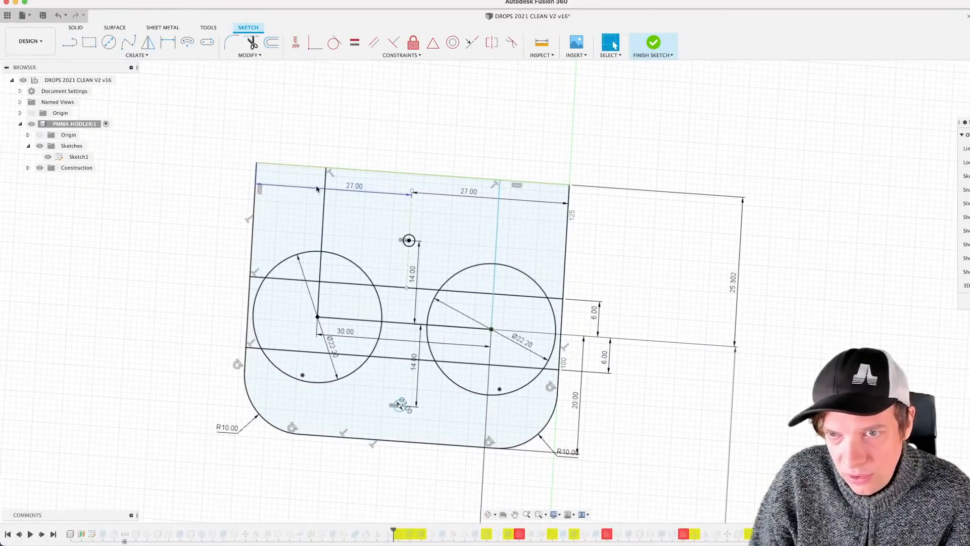
pyautogui.click(283, 164)
pyautogui.press('Delete')
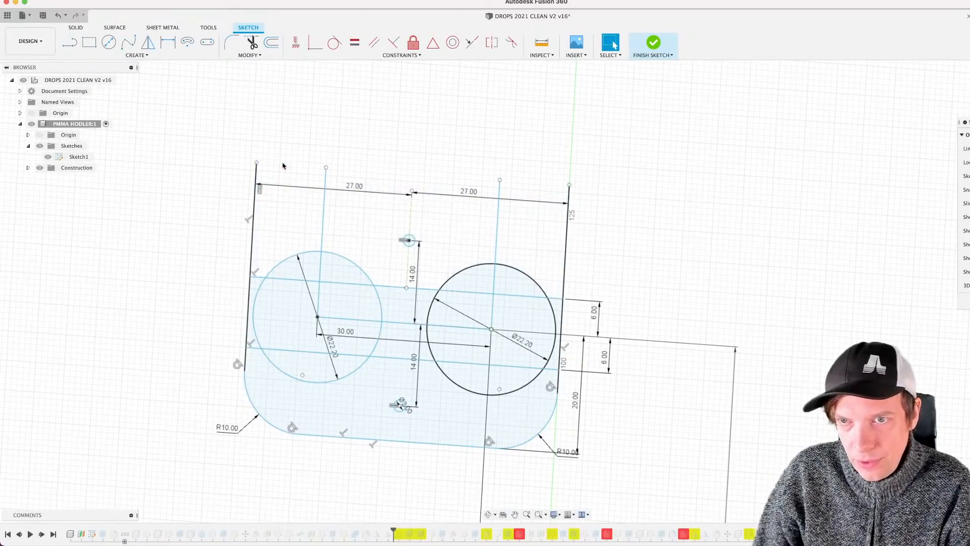
# Step: Convert the two vertical lines above the large circles to construction lines and fix the line joining the circles' centres
pyautogui.click(498, 215)
pyautogui.click(325, 206)
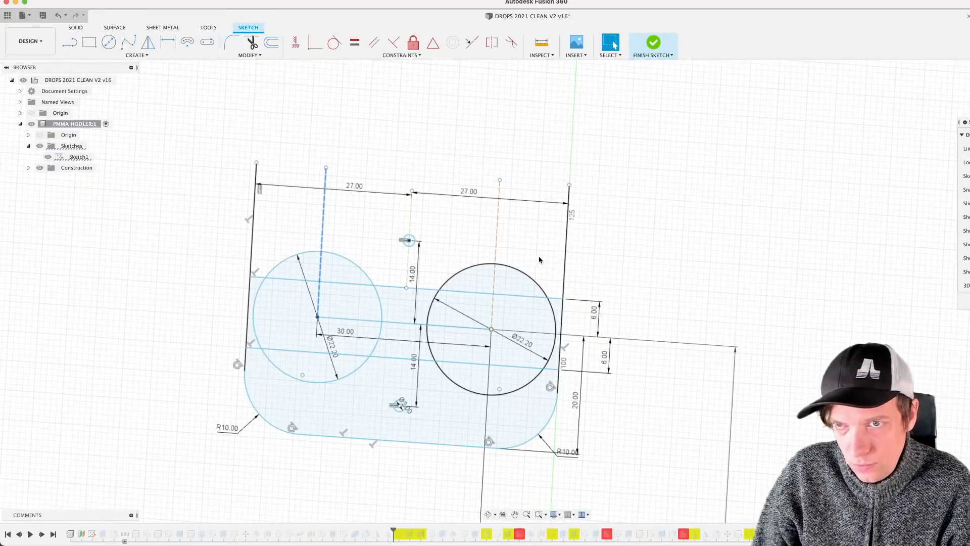
pyautogui.click(405, 323)
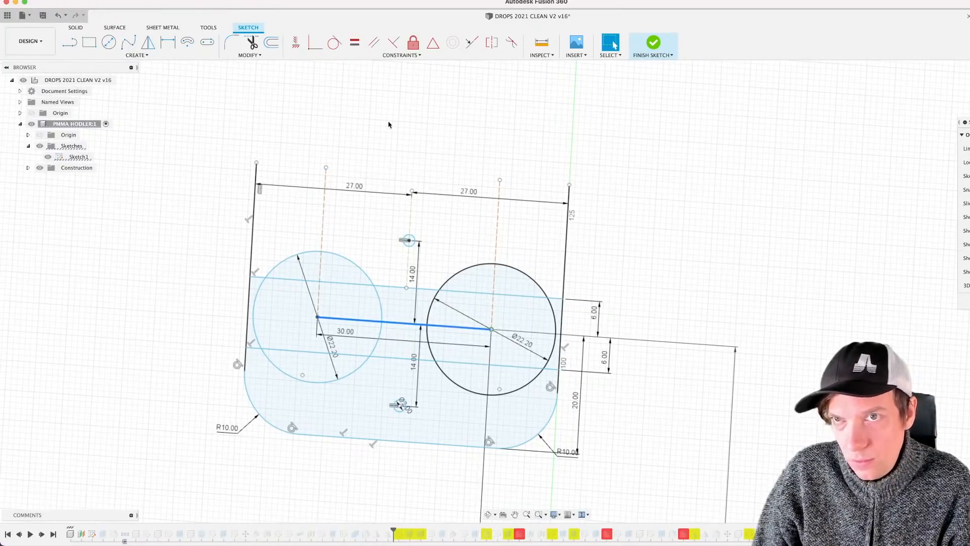
pyautogui.click(413, 43)
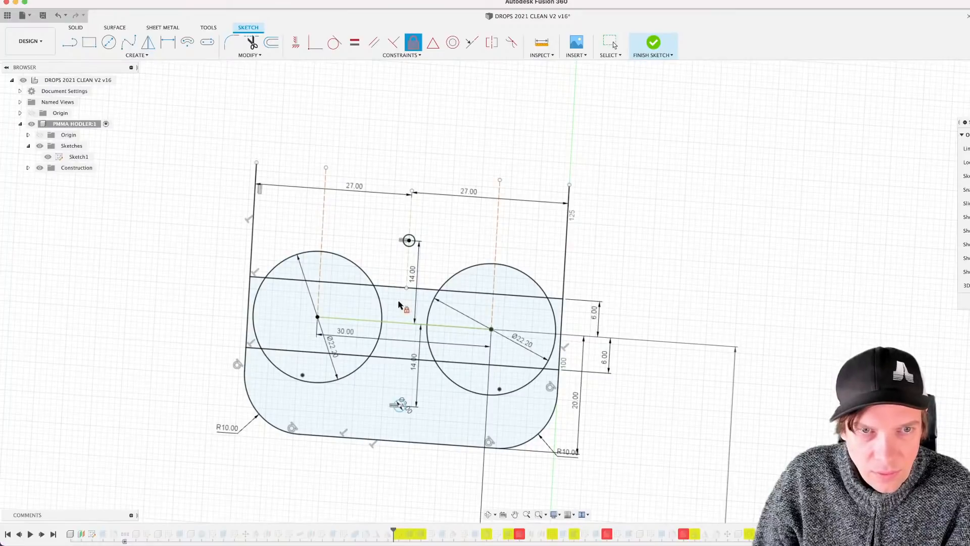
pyautogui.scroll(1, 398, 305)
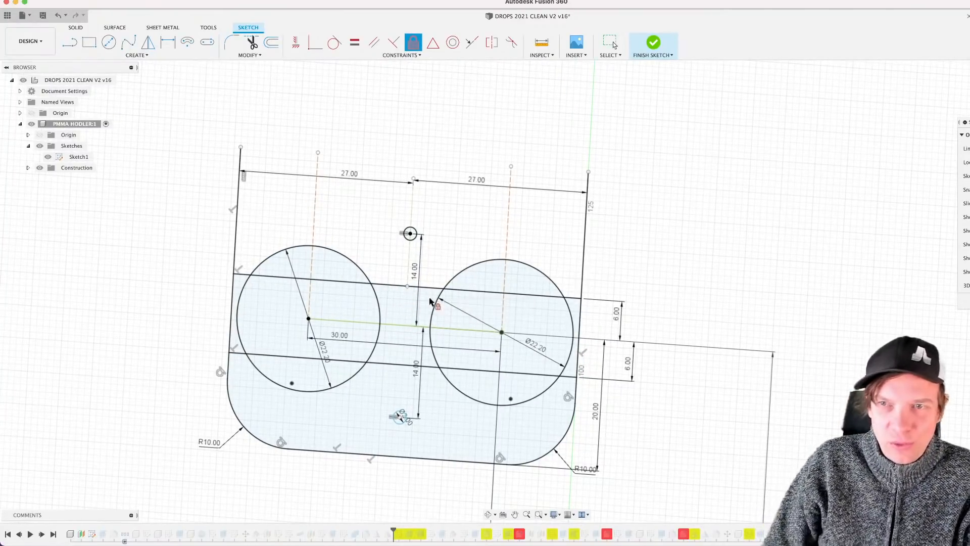
pyautogui.press('Escape')
# Step: Draw a 54 mm line across the upper ends of the outline's two side lines to close the profile
pyautogui.press('l')
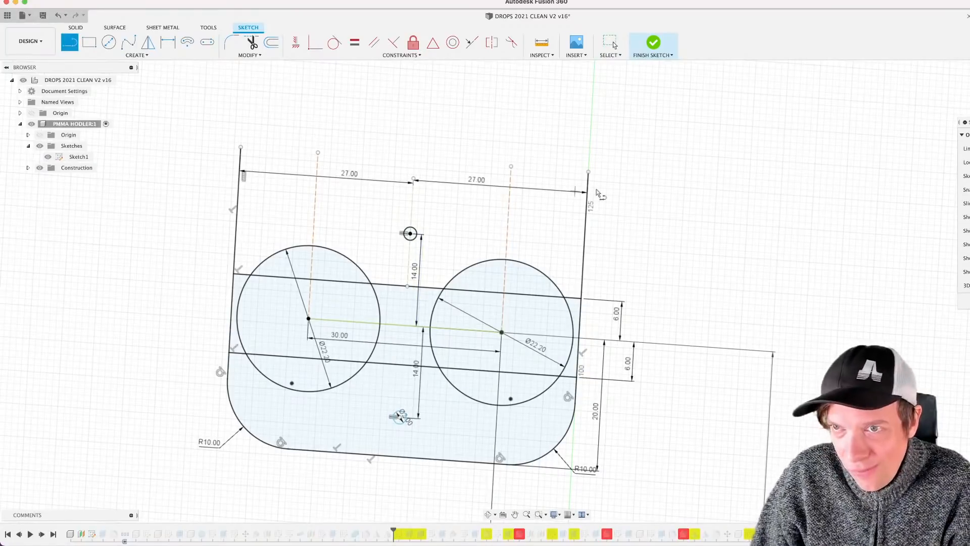
pyautogui.click(589, 173)
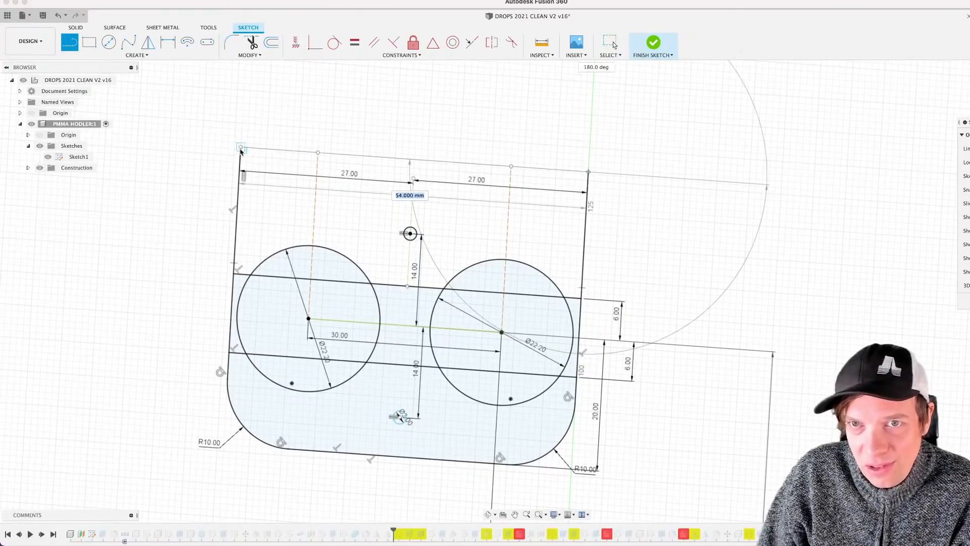
pyautogui.click(240, 147)
pyautogui.press('Escape')
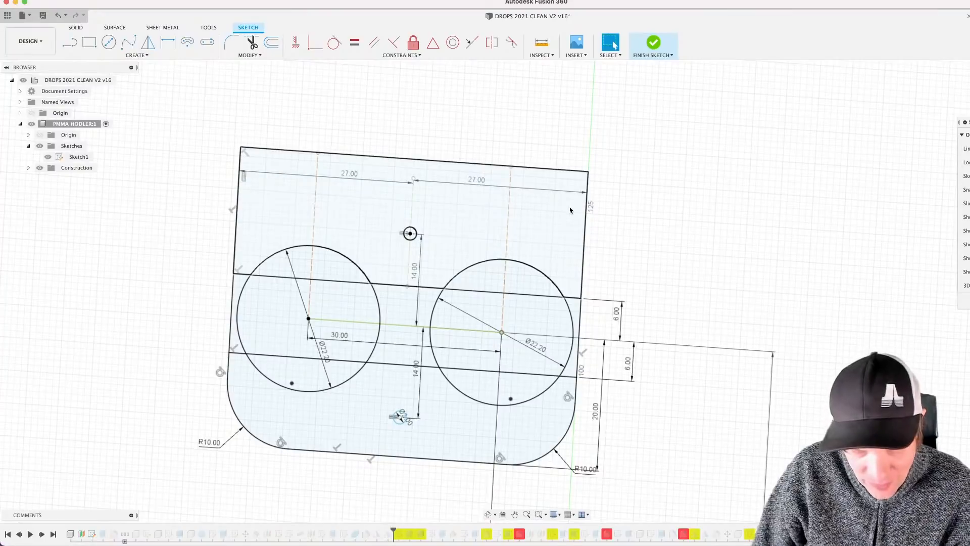
# Step: Round the outline's two upper corners with sketch fillets and set their radius to 10 mm
pyautogui.press('s')
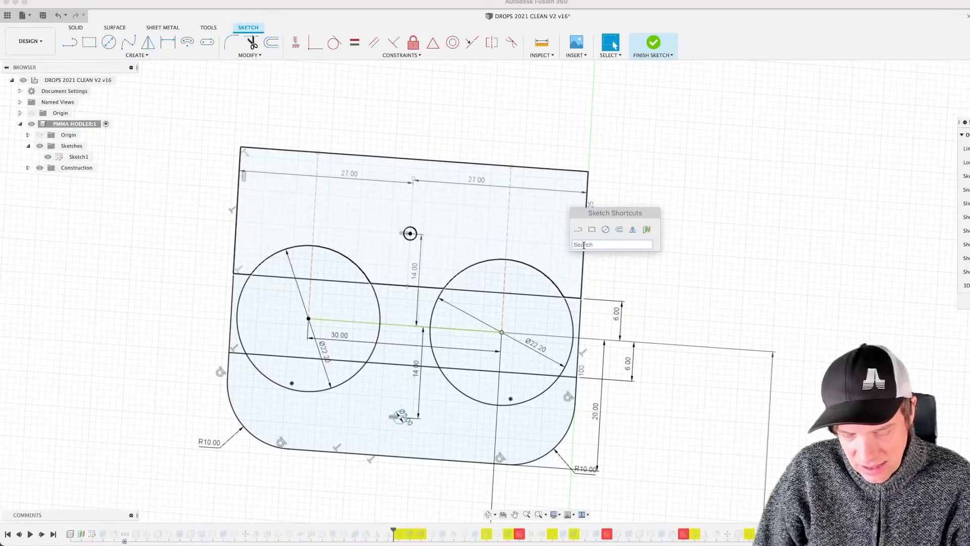
pyautogui.write('f')
pyautogui.click(591, 292)
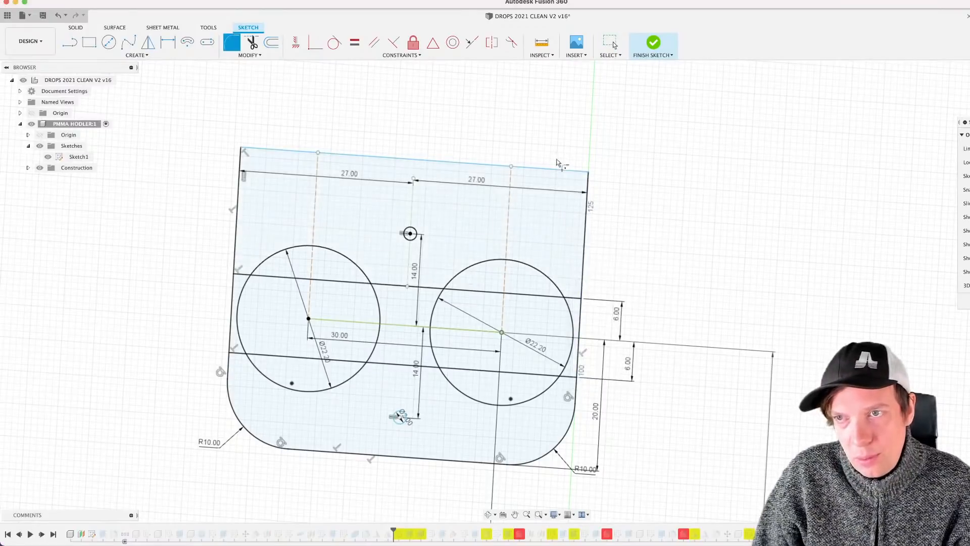
pyautogui.click(557, 170)
pyautogui.click(585, 243)
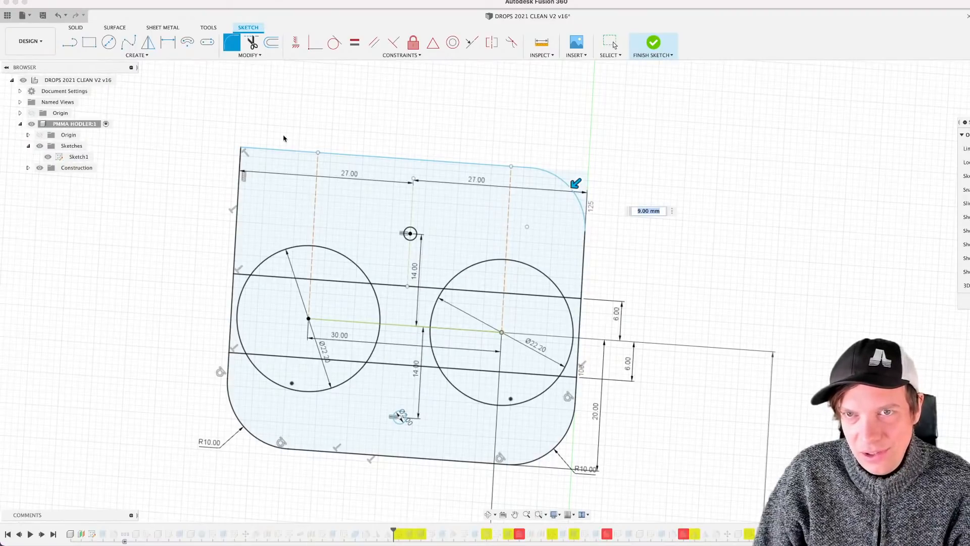
pyautogui.click(267, 151)
pyautogui.click(237, 195)
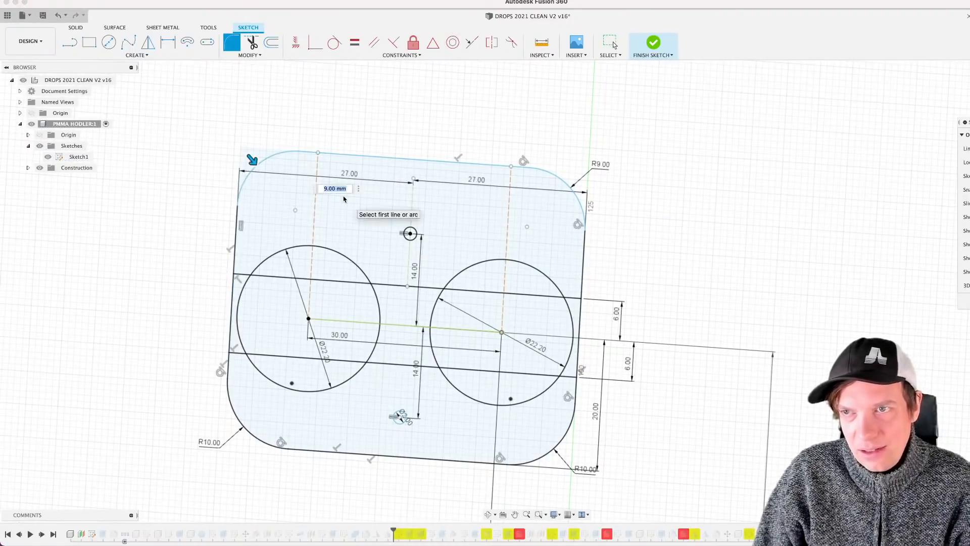
pyautogui.press('Escape')
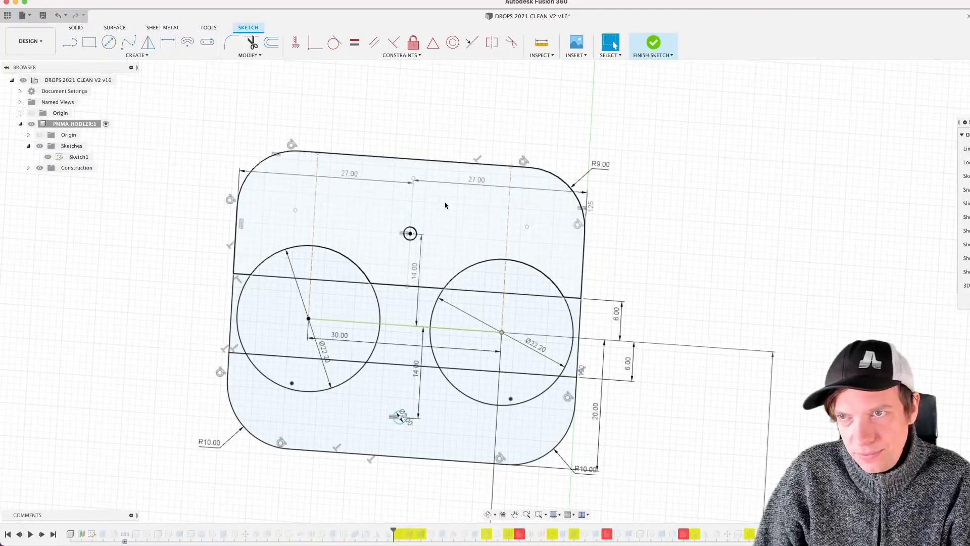
pyautogui.doubleClick(601, 166)
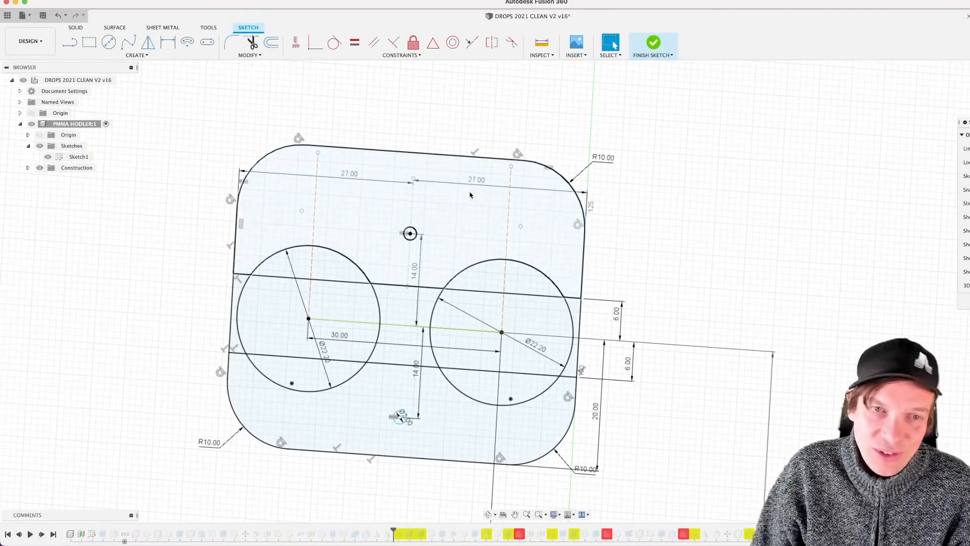
# Step: Dimension the outline's top edge 20 mm from the line joining the large circles' centres
pyautogui.moveTo(471, 195)
pyautogui.keyDown('shift'); pyautogui.mouseDown(button='middle')
pyautogui.moveTo(445, 182)
pyautogui.moveTo(448, 173)
pyautogui.moveTo(458, 189)
pyautogui.mouseUp(button='middle'); pyautogui.keyUp('shift')
pyautogui.scroll(2, 441, 183)
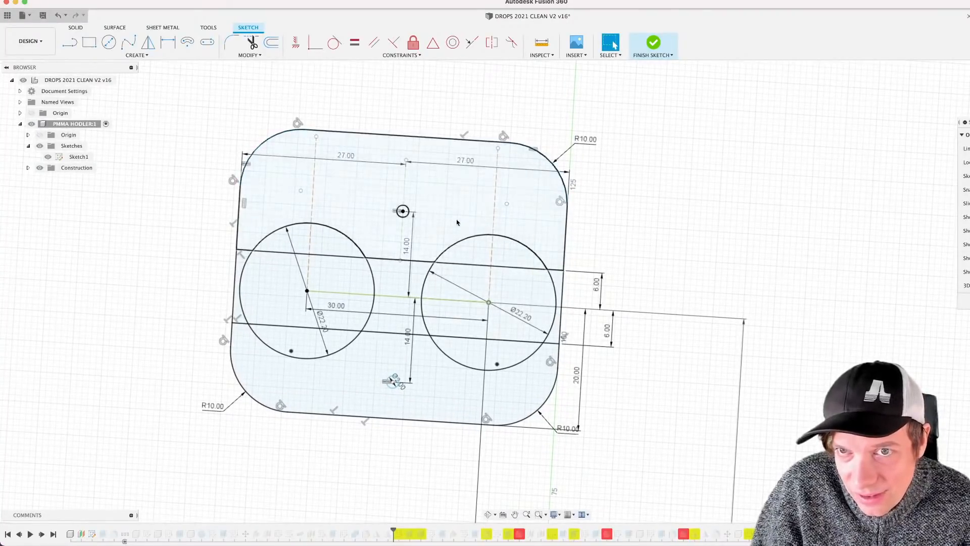
pyautogui.press('d')
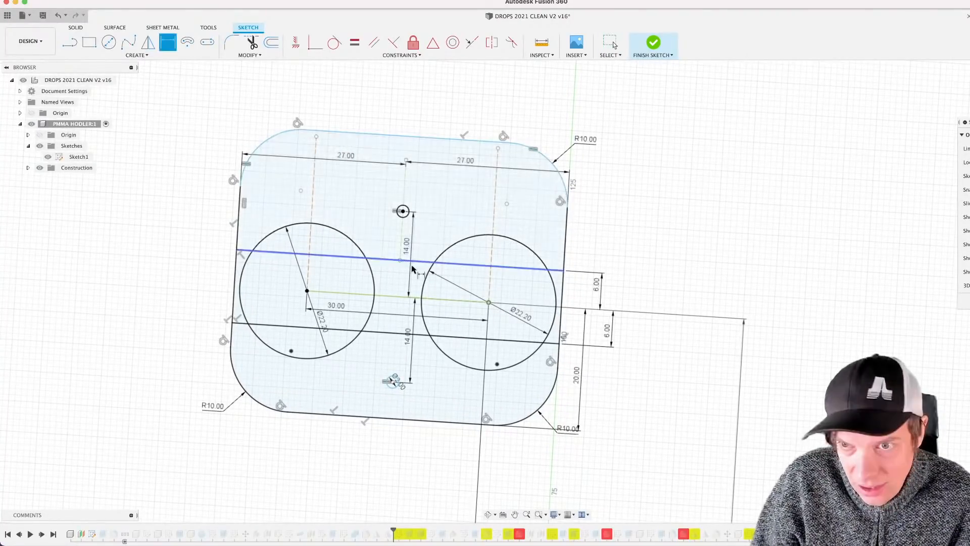
pyautogui.click(397, 296)
pyautogui.click(404, 138)
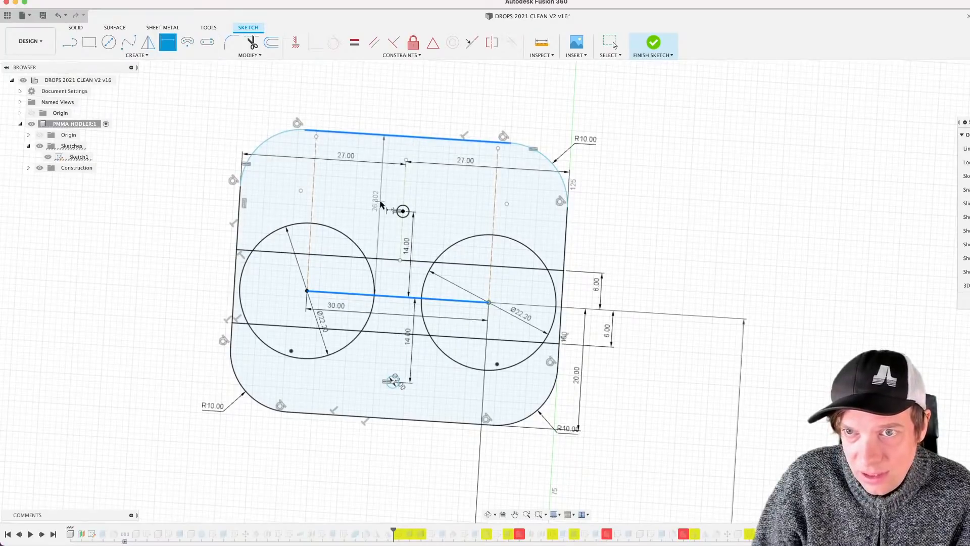
pyautogui.click(382, 202)
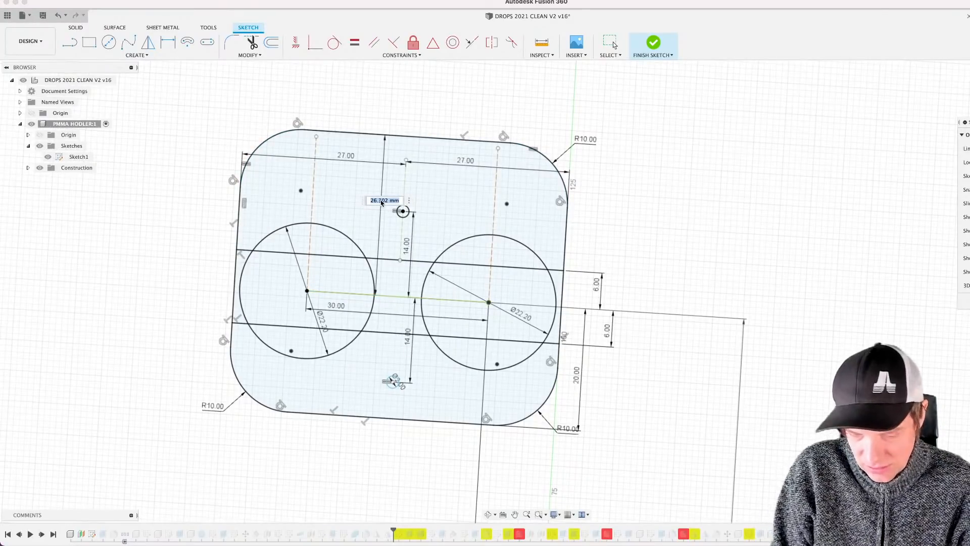
pyautogui.write('20')
pyautogui.press('Return')
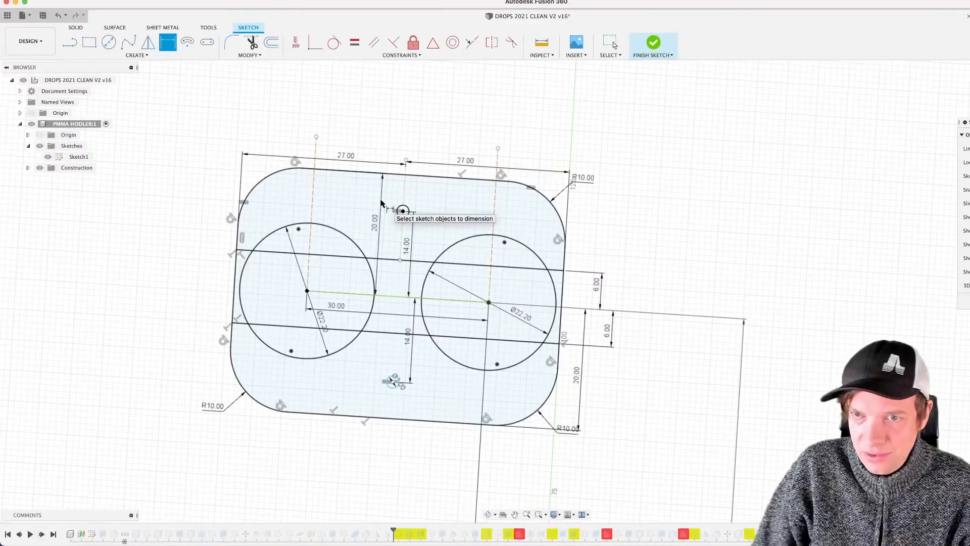
# Step: Draw a vertical centre line from the midpoint of the outline's top edge to the midpoint of its bottom edge
pyautogui.scroll(1, 415, 318)
pyautogui.moveTo(421, 350)
pyautogui.keyDown('shift'); pyautogui.mouseDown(button='middle')
pyautogui.moveTo(405, 342)
pyautogui.moveTo(411, 358)
pyautogui.moveTo(408, 313)
pyautogui.moveTo(409, 328)
pyautogui.mouseUp(button='middle'); pyautogui.keyUp('shift')
pyautogui.scroll(-1, 414, 320)
pyautogui.scroll(1, 412, 314)
pyautogui.scroll(1, 411, 311)
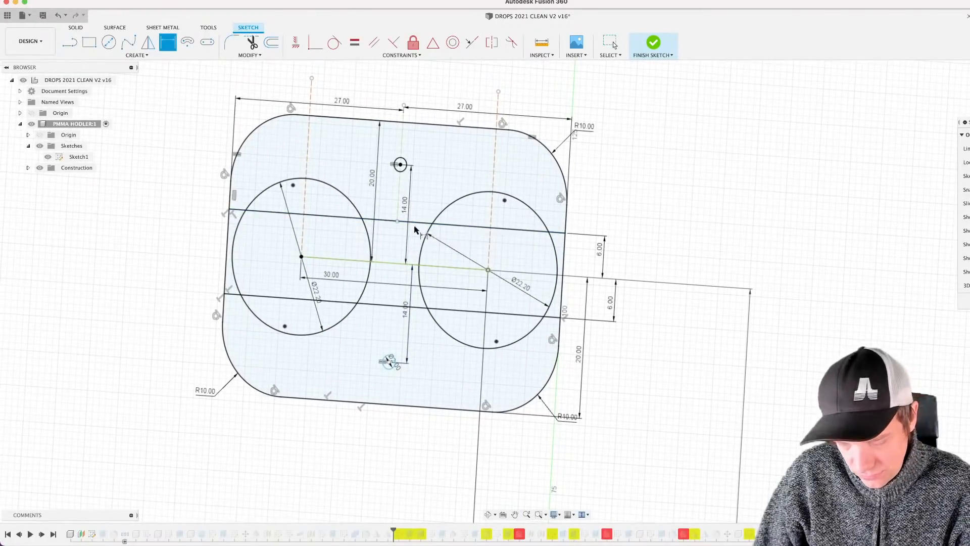
pyautogui.scroll(1, 410, 230)
pyautogui.press('l')
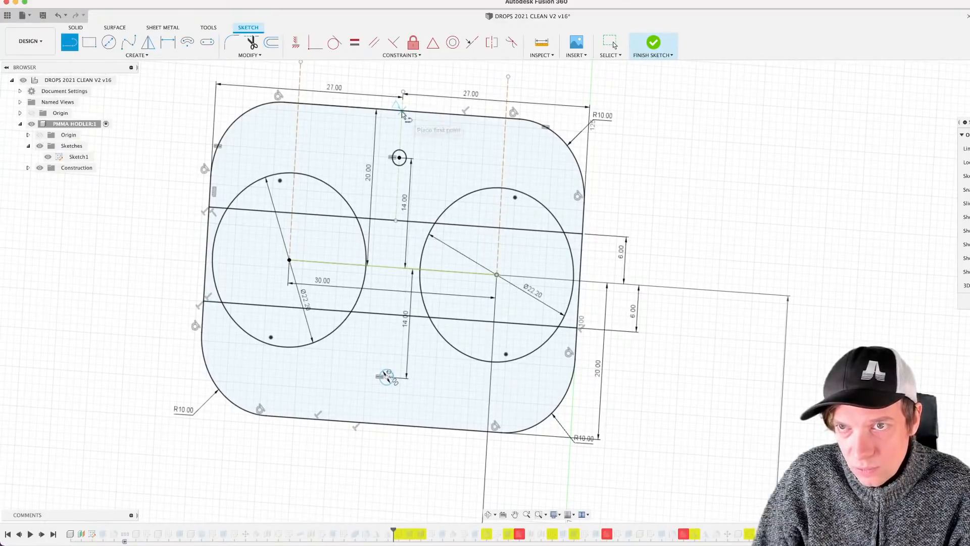
pyautogui.click(403, 112)
pyautogui.click(383, 427)
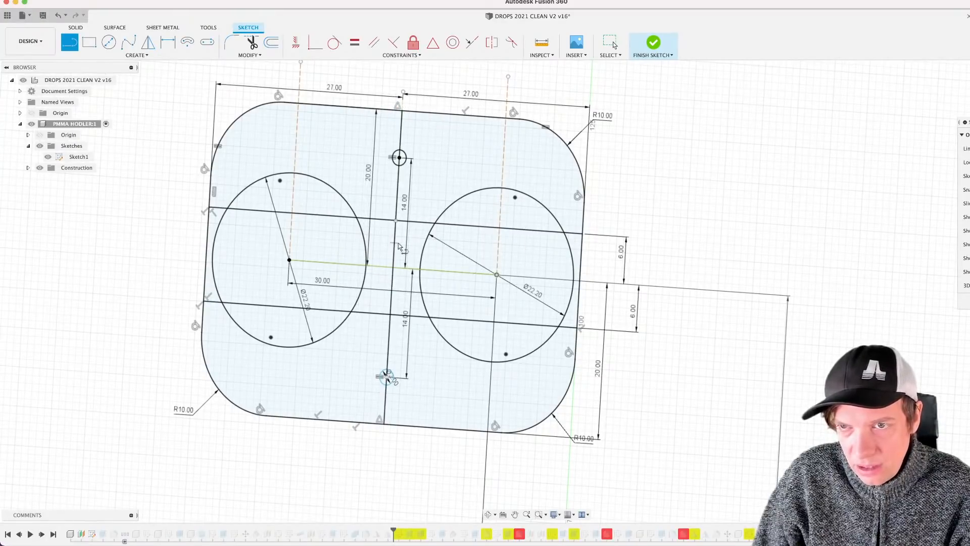
pyautogui.press('Escape')
# Step: Convert the new vertical centre line to construction and delete the old short centre line above the upper hole
pyautogui.click(395, 244)
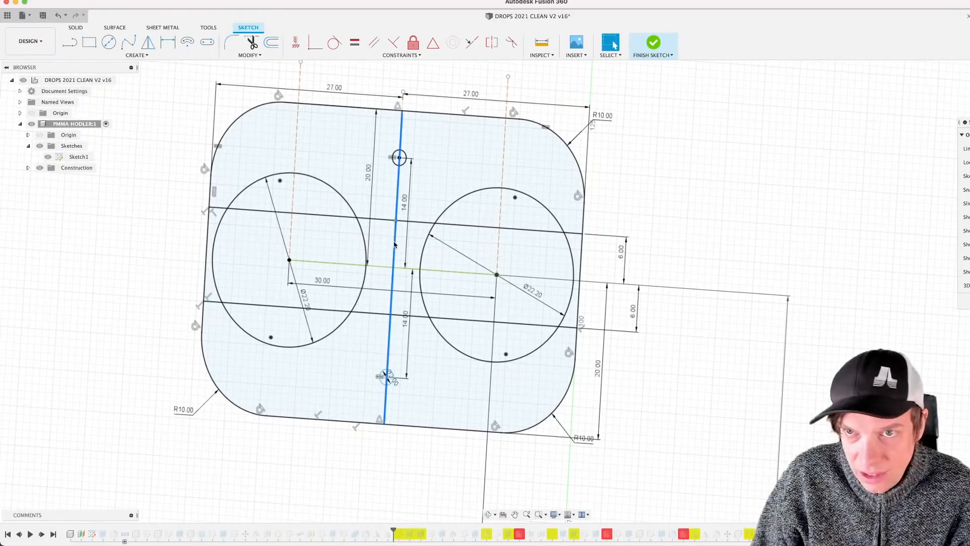
pyautogui.click(402, 105)
pyautogui.press('Delete')
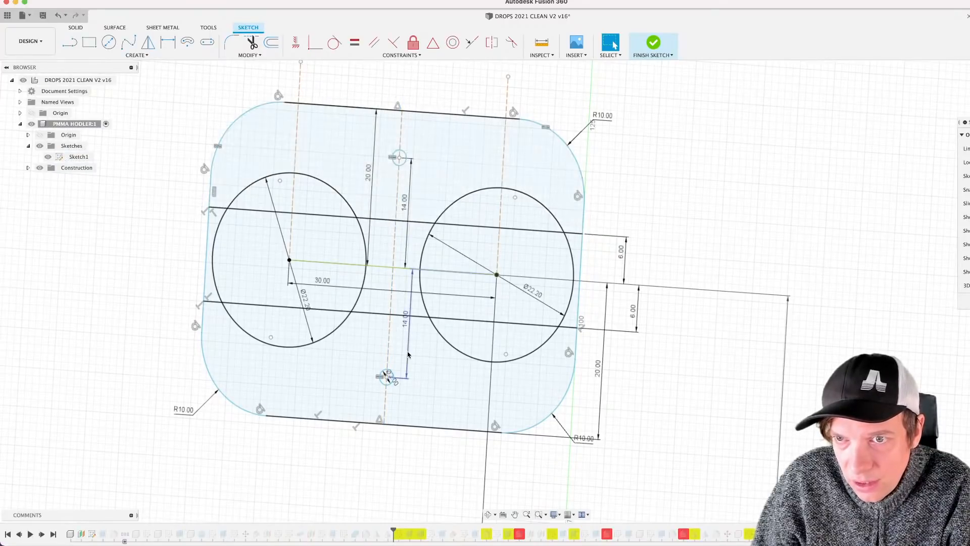
# Step: Dimension the distance between the vertical centre line and the outline's right edge, placing the dimension above the outline
pyautogui.press('d')
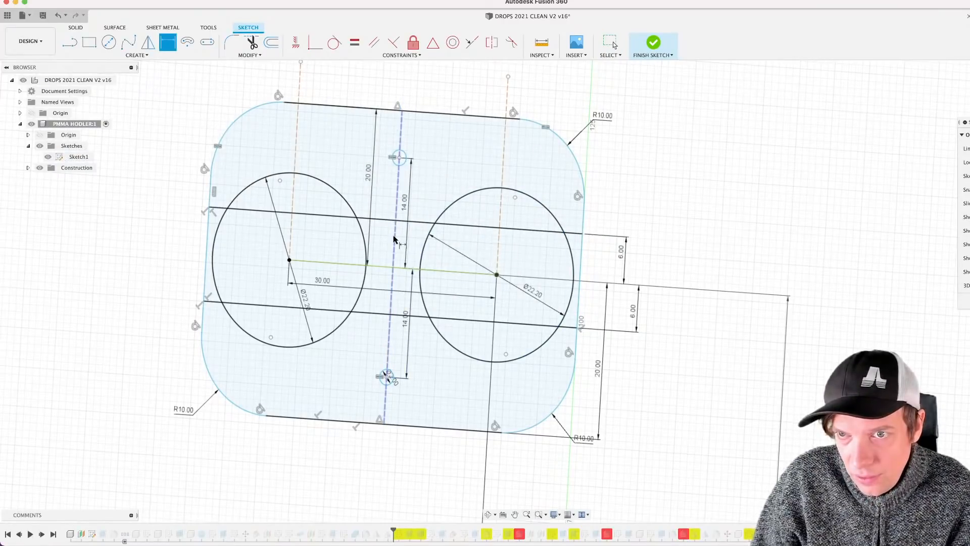
pyautogui.click(395, 240)
pyautogui.click(584, 247)
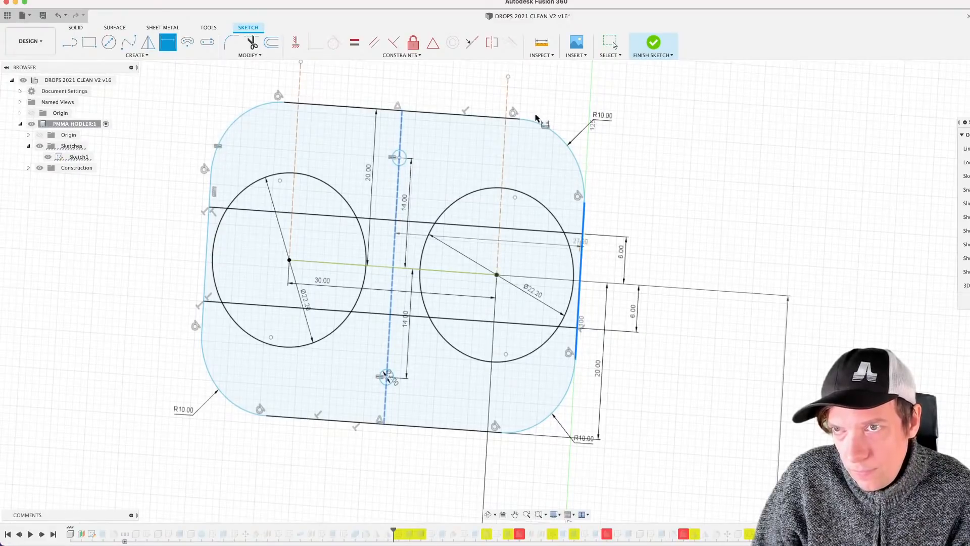
pyautogui.click(515, 102)
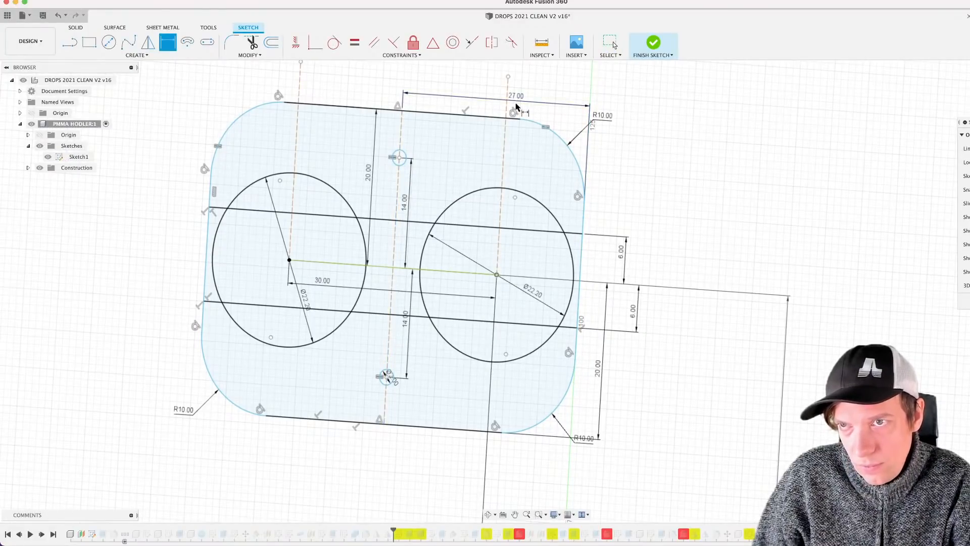
# Step: Add a driven dimension between the outline's left edge and the vertical centre line, placed above the outline
pyautogui.scroll(2, 445, 203)
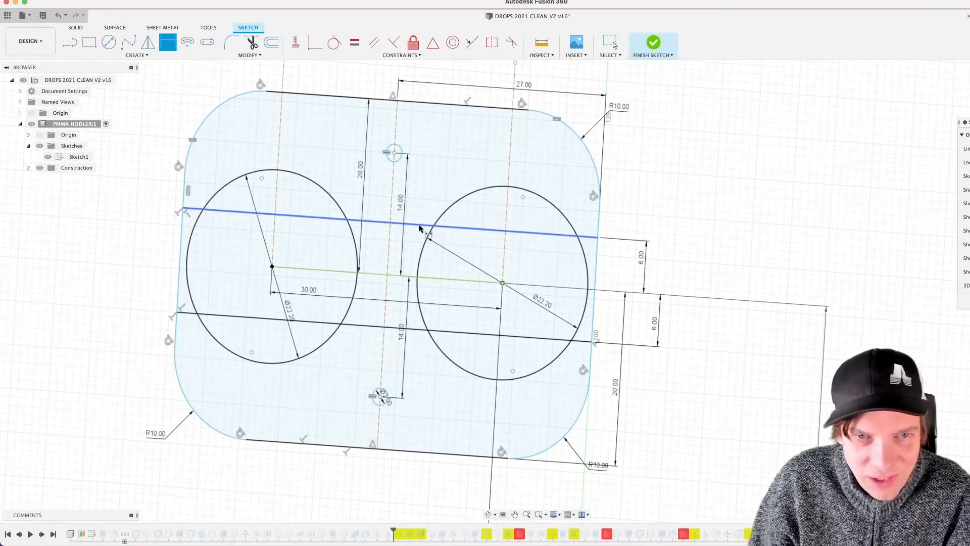
pyautogui.scroll(-2, 405, 246)
pyautogui.moveTo(409, 249); pyautogui.dragTo(444, 257, button='middle')
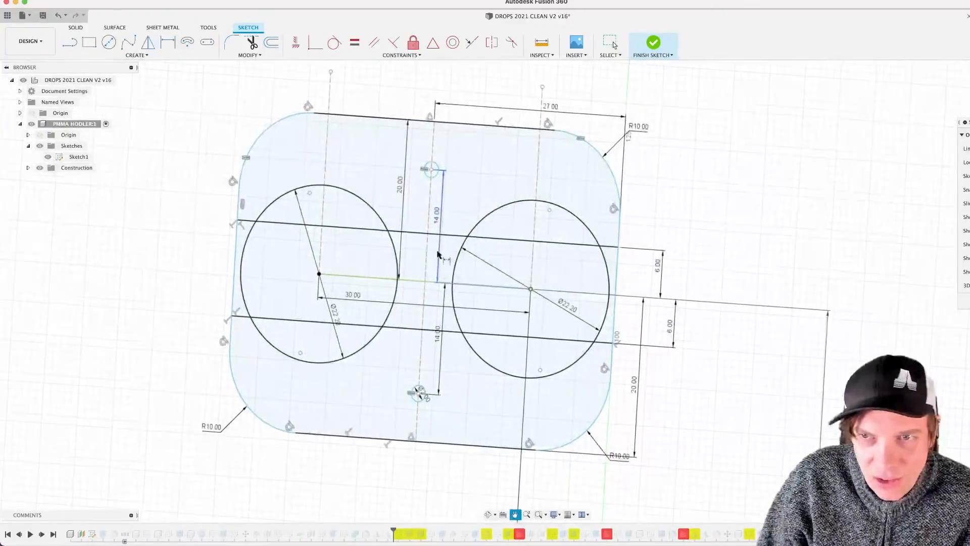
pyautogui.click(236, 247)
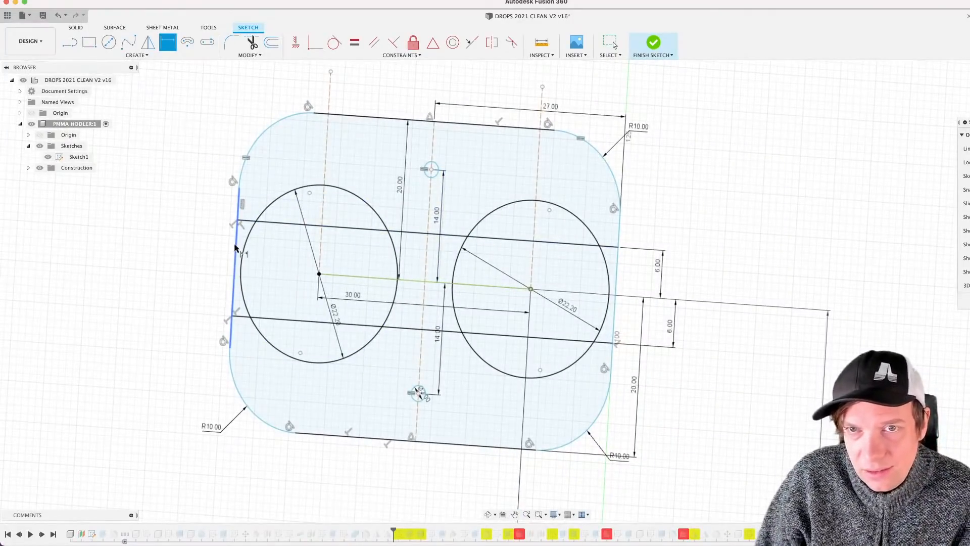
pyautogui.click(429, 256)
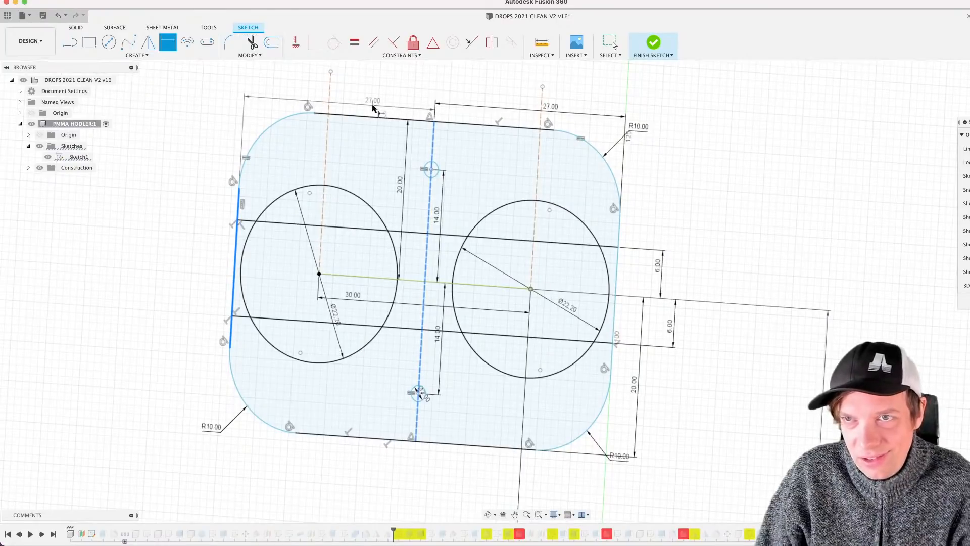
pyautogui.click(377, 105)
pyautogui.press('Return')
pyautogui.scroll(-2, 384, 115)
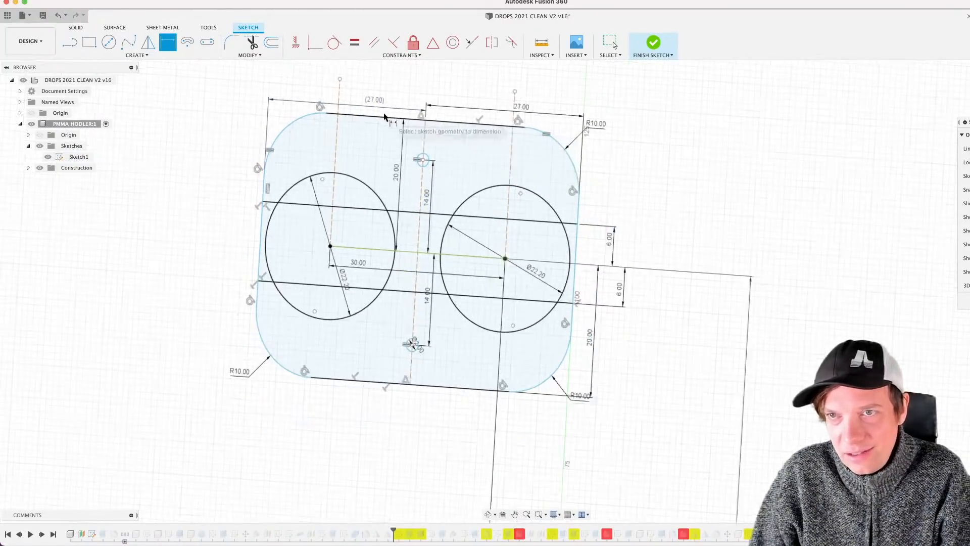
# Step: Save the design as a new version
pyautogui.scroll(2, 446, 320)
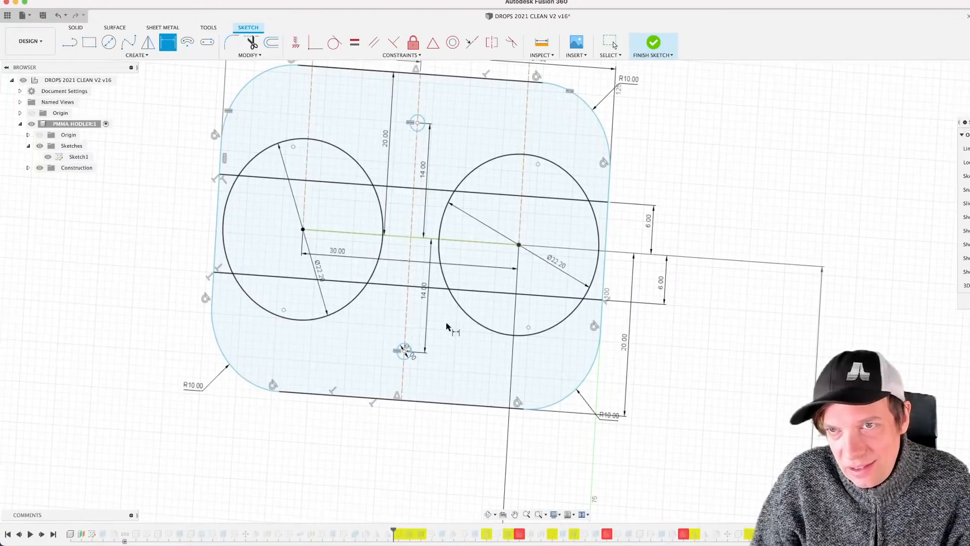
pyautogui.scroll(-2, 447, 326)
pyautogui.moveTo(450, 331)
pyautogui.mouseDown(button='middle')
pyautogui.moveTo(448, 379)
pyautogui.moveTo(448, 361)
pyautogui.mouseUp(button='middle')
pyautogui.scroll(2, 453, 371)
pyautogui.scroll(-1, 426, 366)
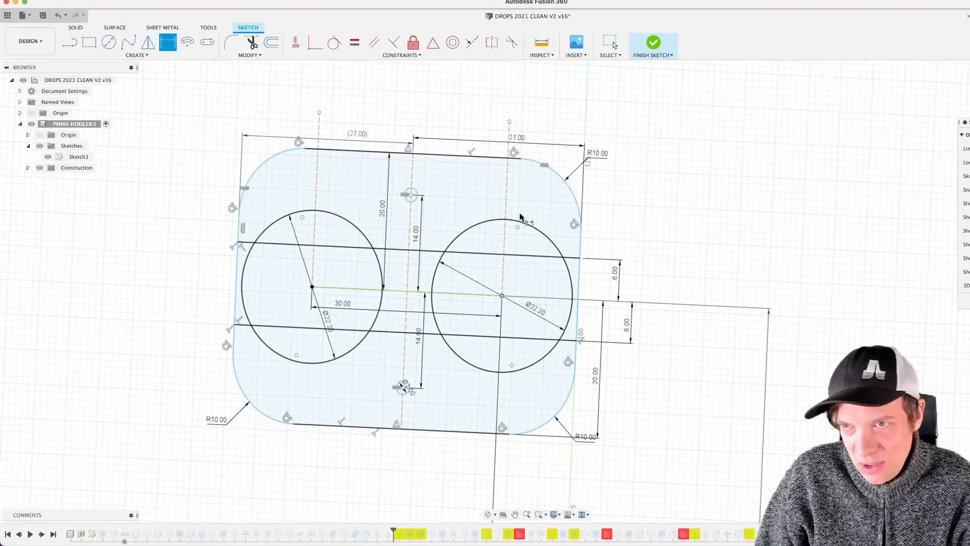
pyautogui.press('super+s')
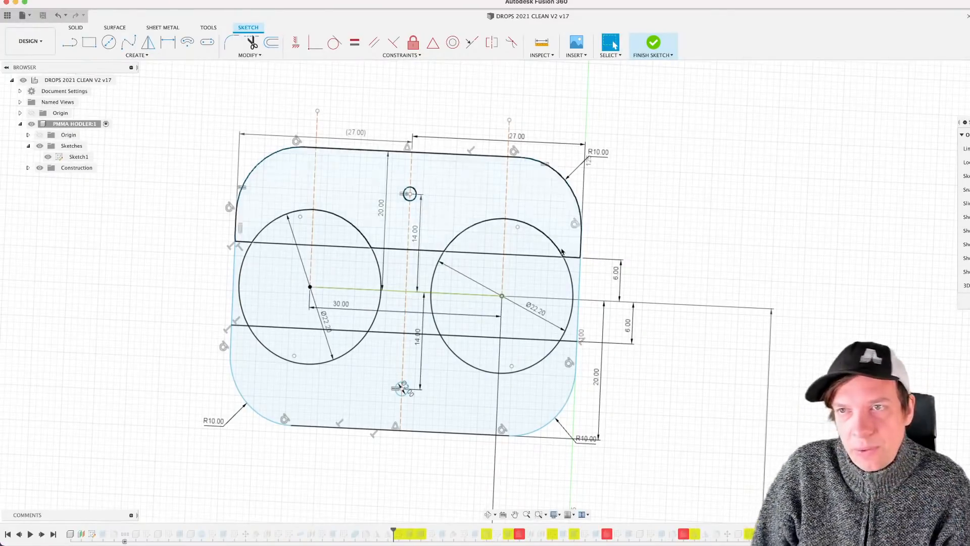
pyautogui.scroll(-2, 534, 247)
pyautogui.scroll(3, 534, 247)
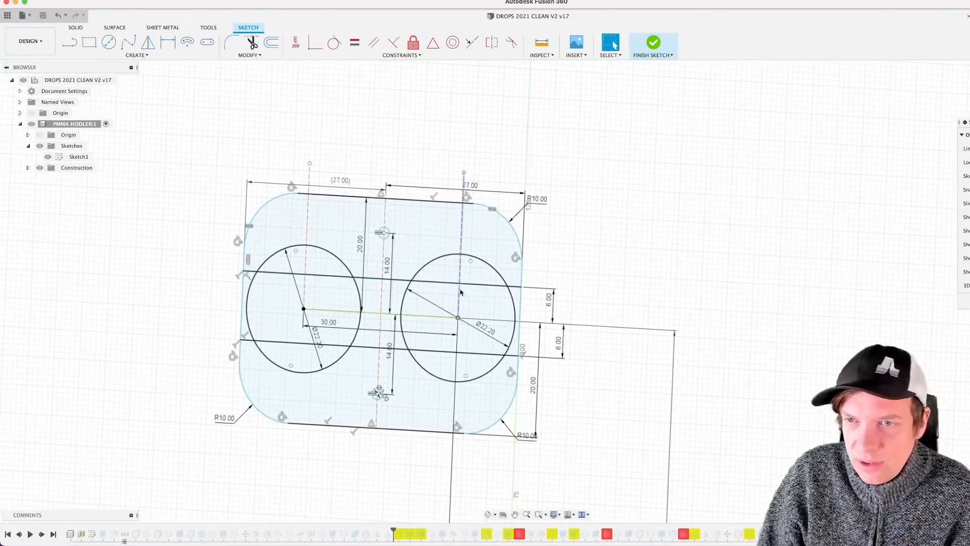
pyautogui.moveTo(461, 296)
pyautogui.mouseDown(button='middle')
pyautogui.moveTo(478, 238)
pyautogui.moveTo(456, 174)
pyautogui.mouseUp(button='middle')
pyautogui.scroll(-6, 481, 253)
pyautogui.scroll(-2, 456, 175)
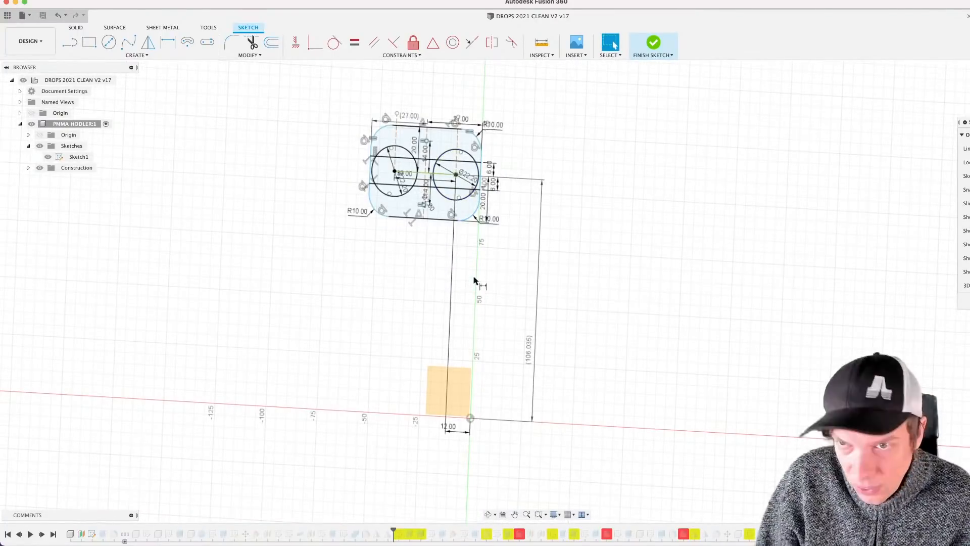
pyautogui.press('d')
pyautogui.click(470, 418)
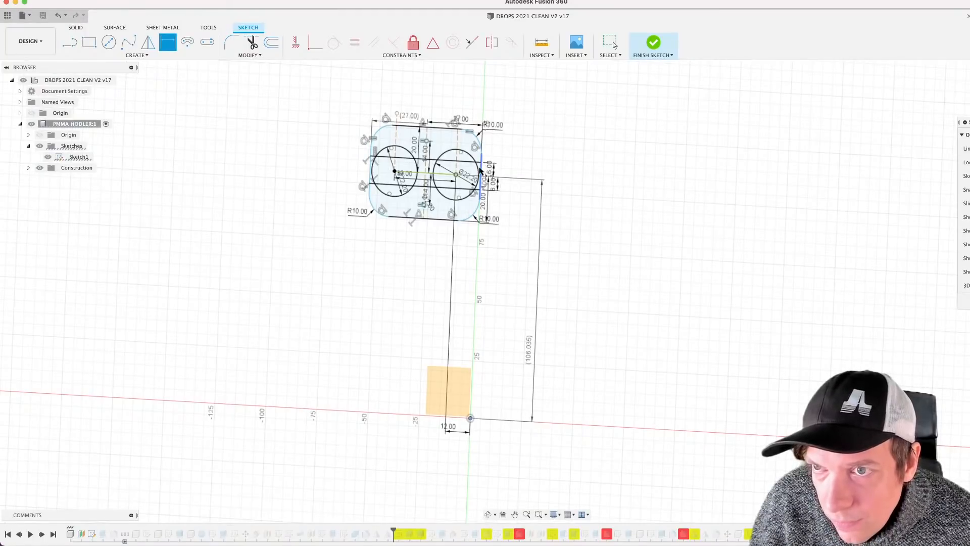
pyautogui.click(481, 172)
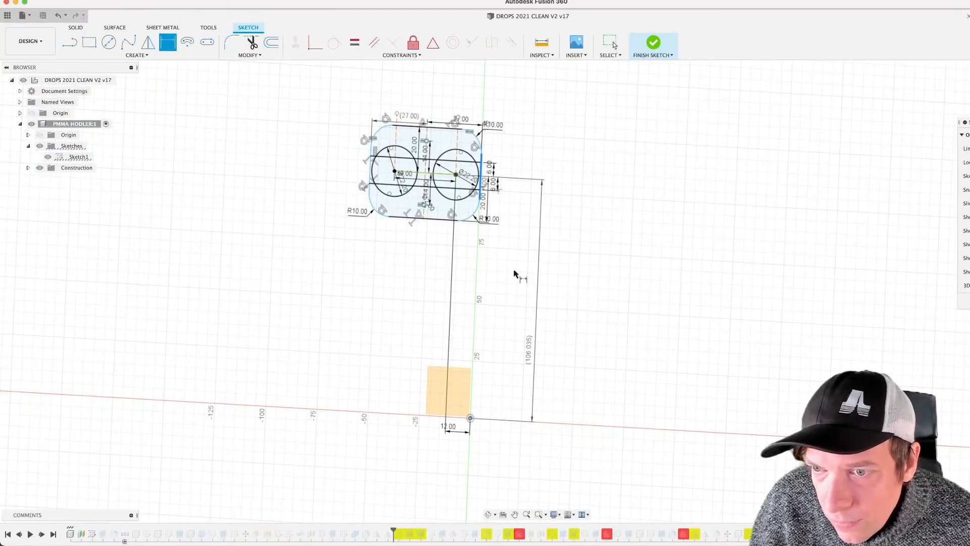
pyautogui.click(434, 129)
pyautogui.press('Escape')
pyautogui.scroll(2, 484, 354)
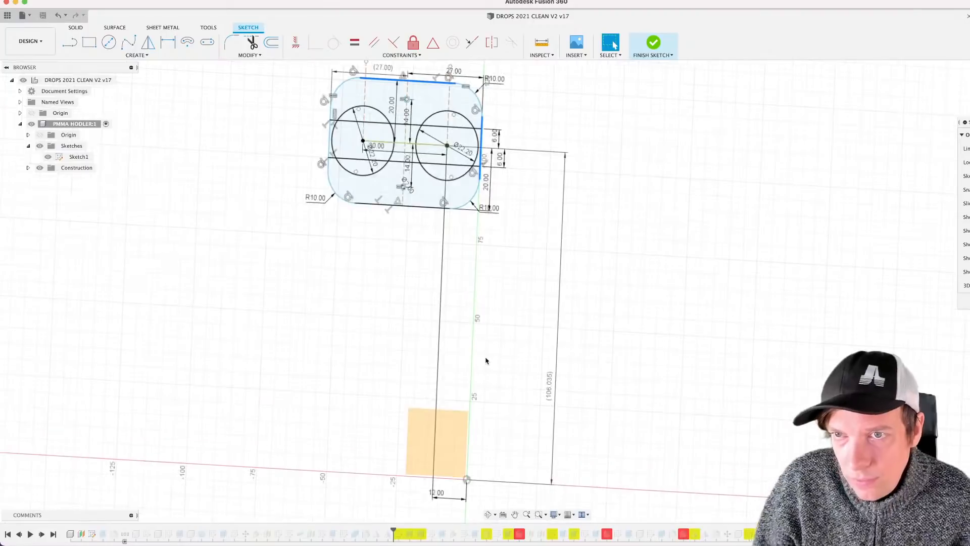
# Step: Dimension the distance between the right opening's centre and the outline's right edge, placing the dimension inside the opening
pyautogui.scroll(-2, 476, 302)
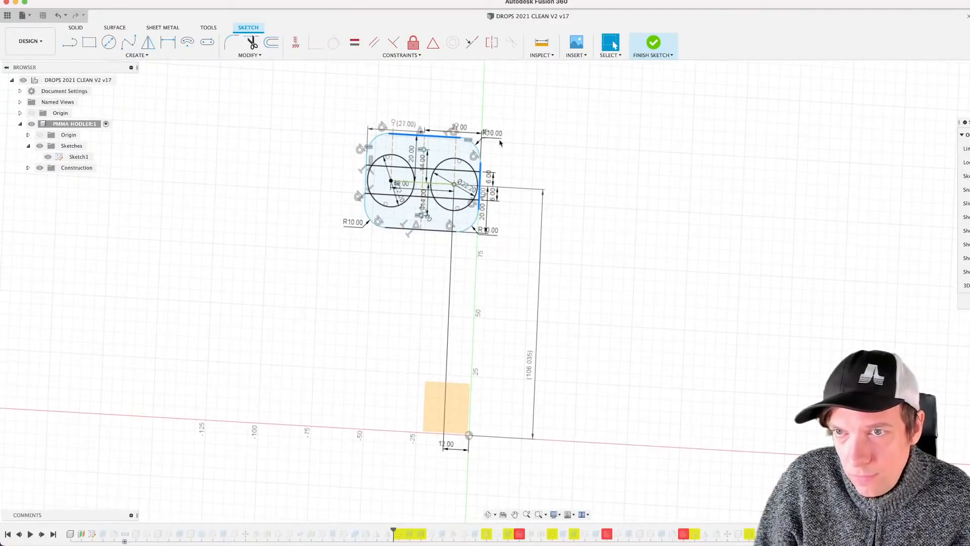
pyautogui.scroll(6, 499, 143)
pyautogui.press('d')
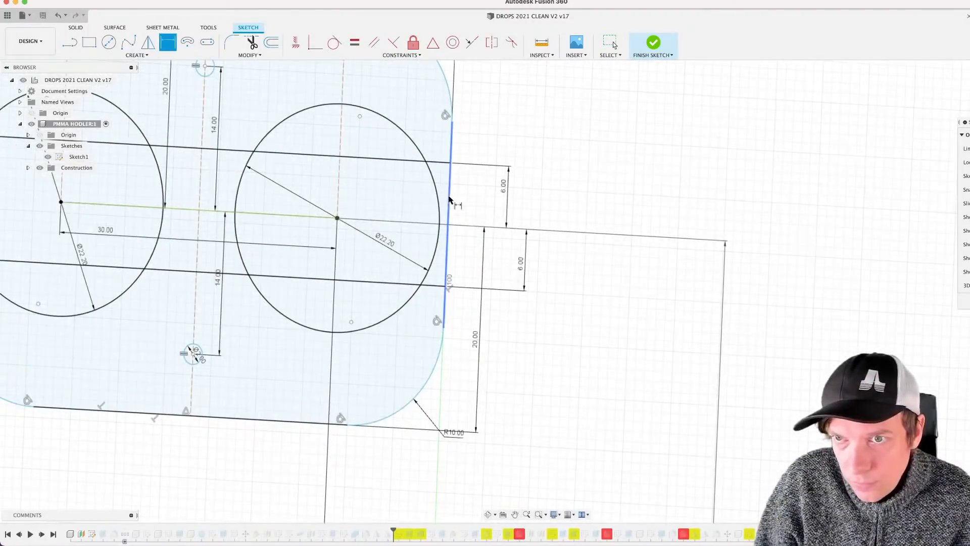
pyautogui.click(449, 199)
pyautogui.click(337, 218)
pyautogui.click(383, 201)
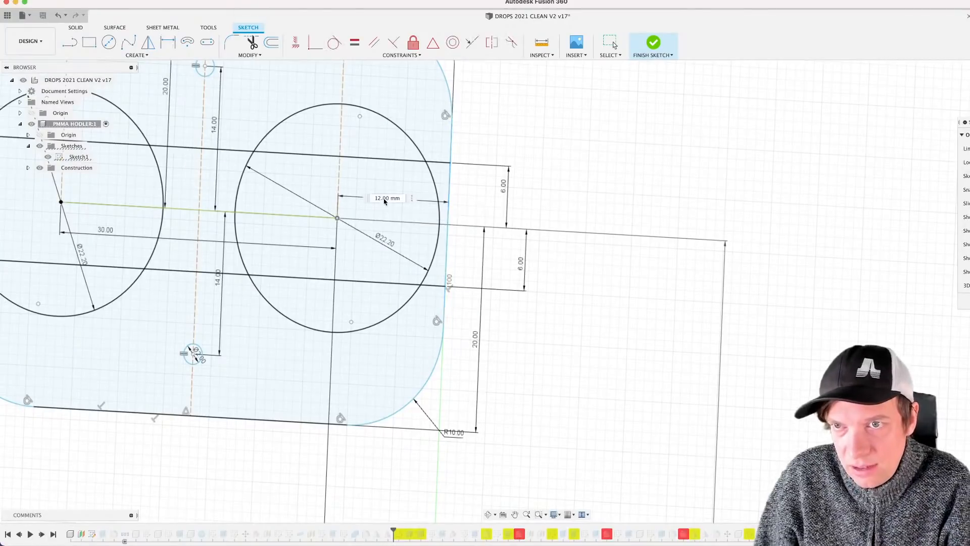
pyautogui.press('Return')
pyautogui.scroll(-6, 400, 216)
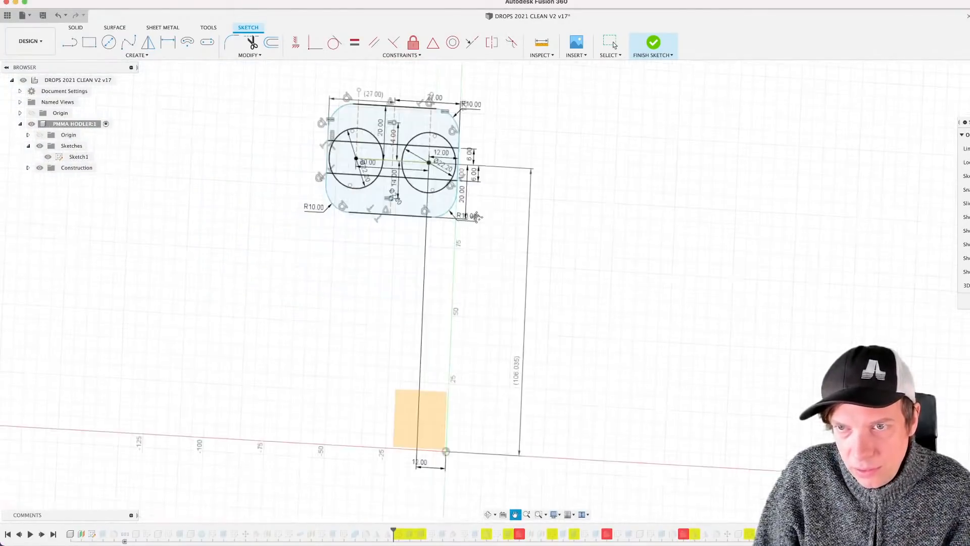
# Step: Try to dimension the length of the outline's straight right edge
pyautogui.scroll(3, 489, 203)
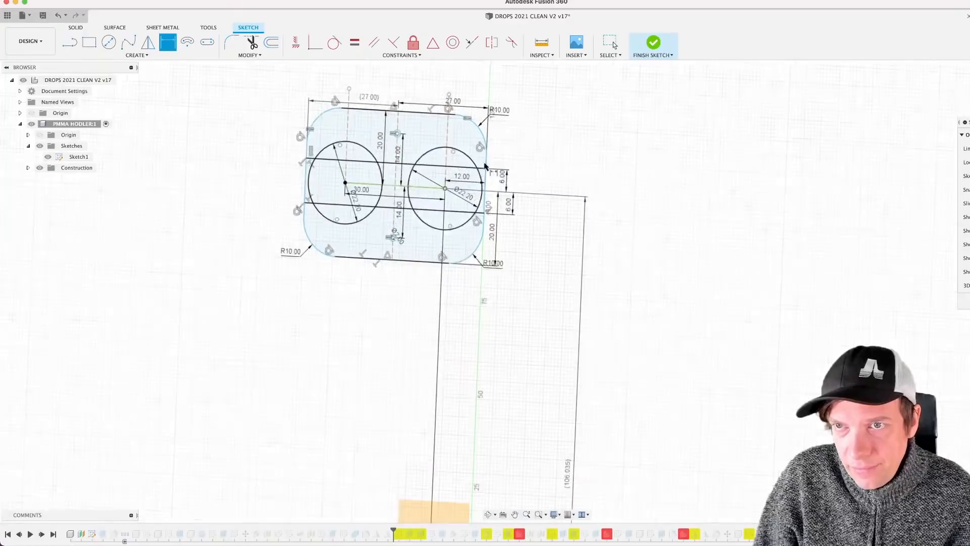
pyautogui.scroll(3, 503, 174)
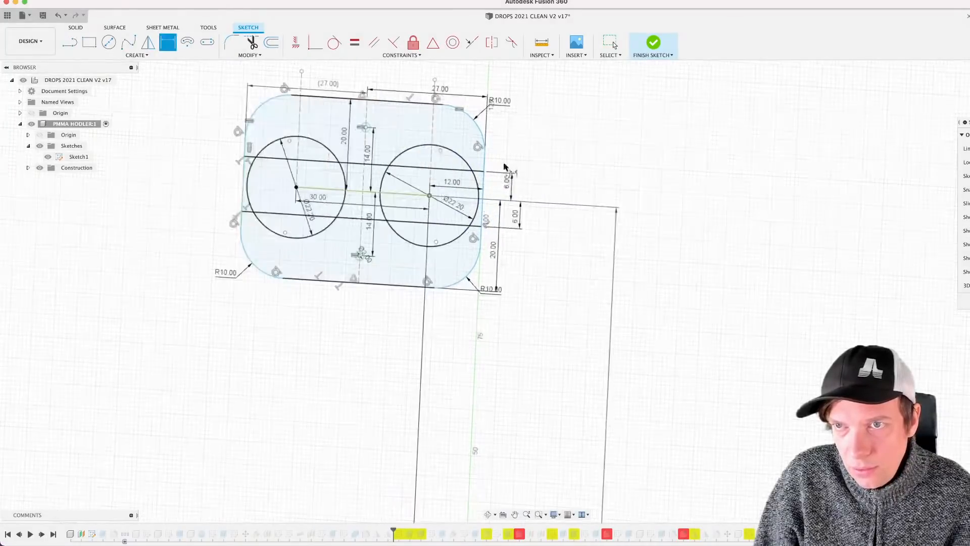
pyautogui.scroll(3, 503, 167)
pyautogui.scroll(-3, 495, 190)
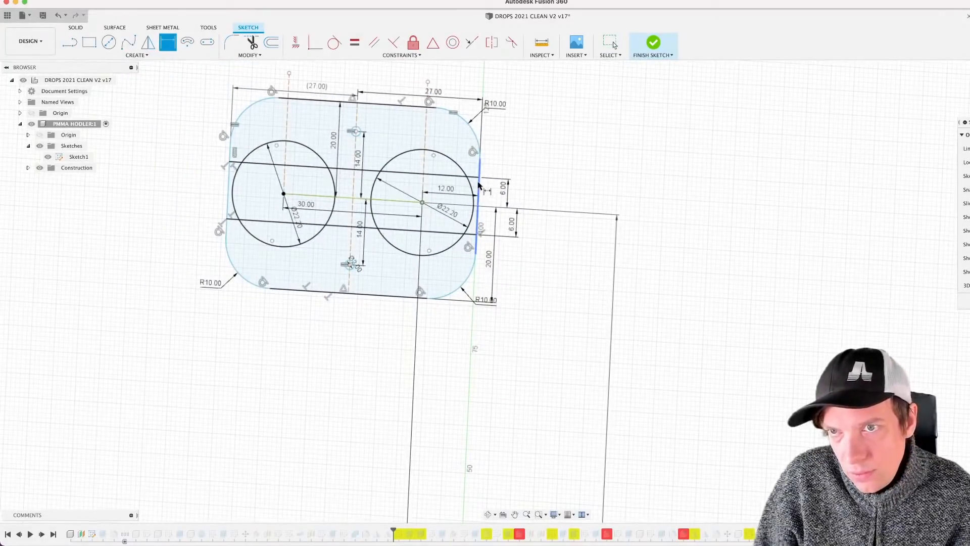
pyautogui.click(479, 185)
pyautogui.click(487, 191)
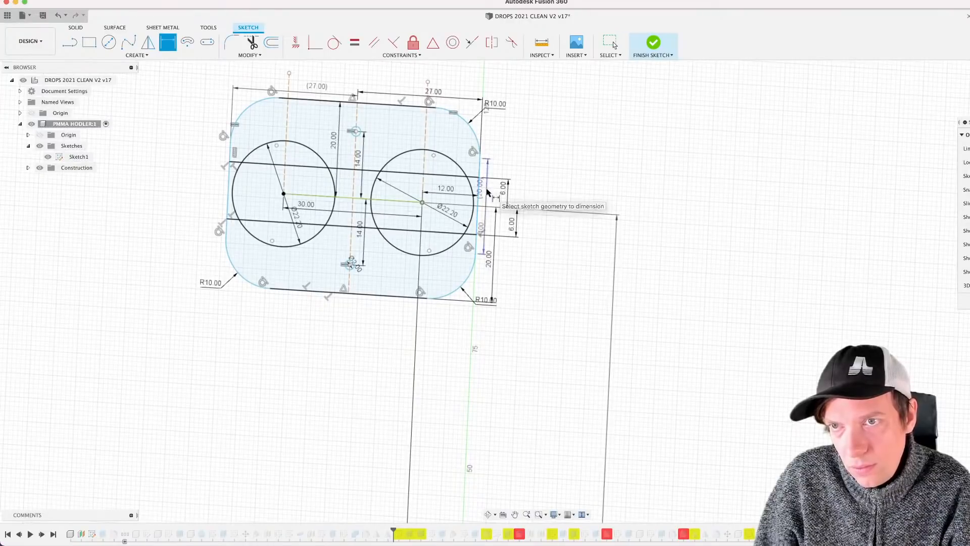
pyautogui.press('Escape')
# Step: Try to dimension the length of the outline's top edge, placing the dimension above the outline
pyautogui.scroll(3, 481, 191)
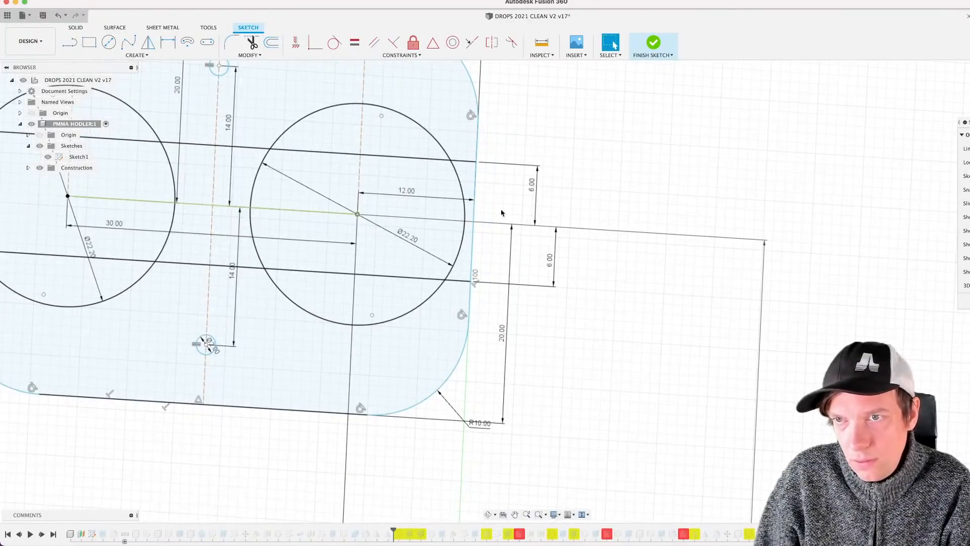
pyautogui.scroll(-4, 508, 202)
pyautogui.scroll(3, 526, 263)
pyautogui.scroll(3, 555, 253)
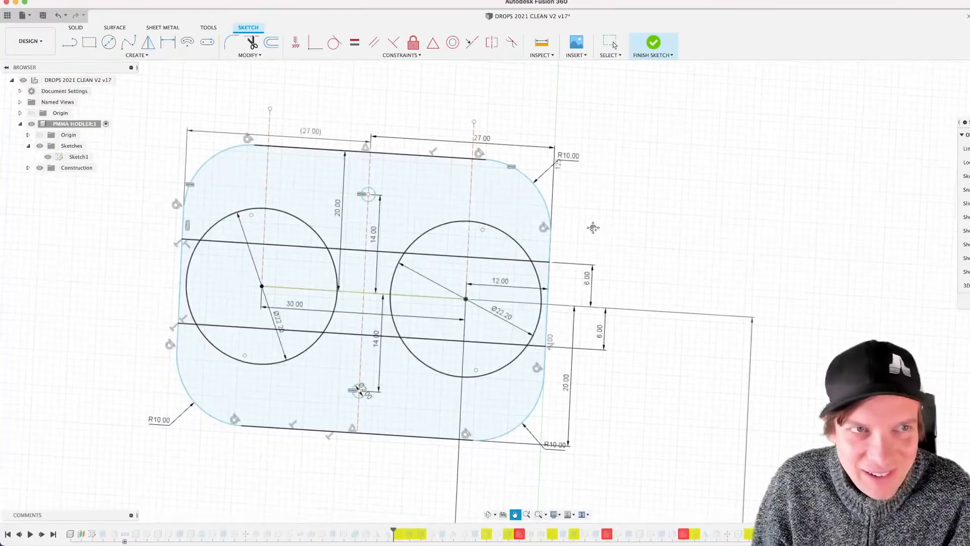
pyautogui.scroll(1, 622, 230)
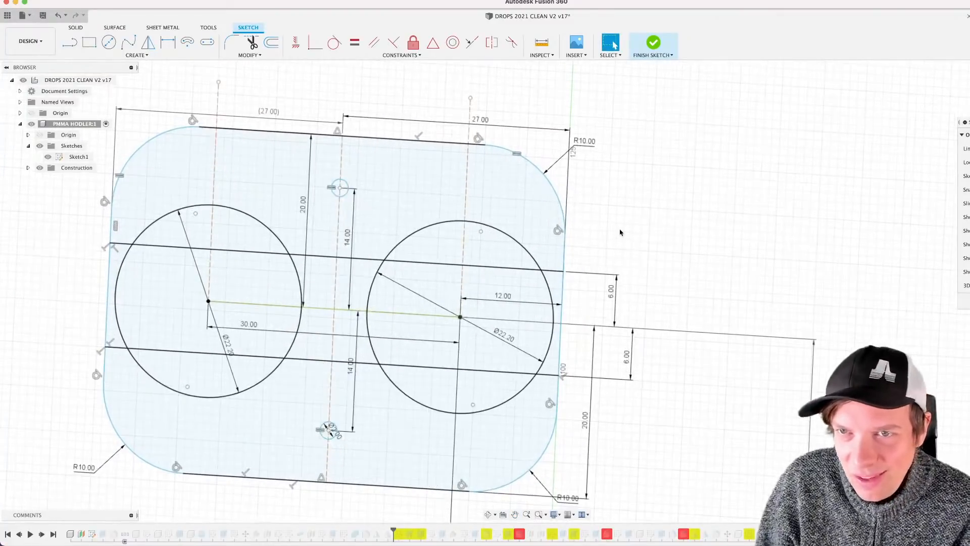
pyautogui.scroll(-2, 605, 249)
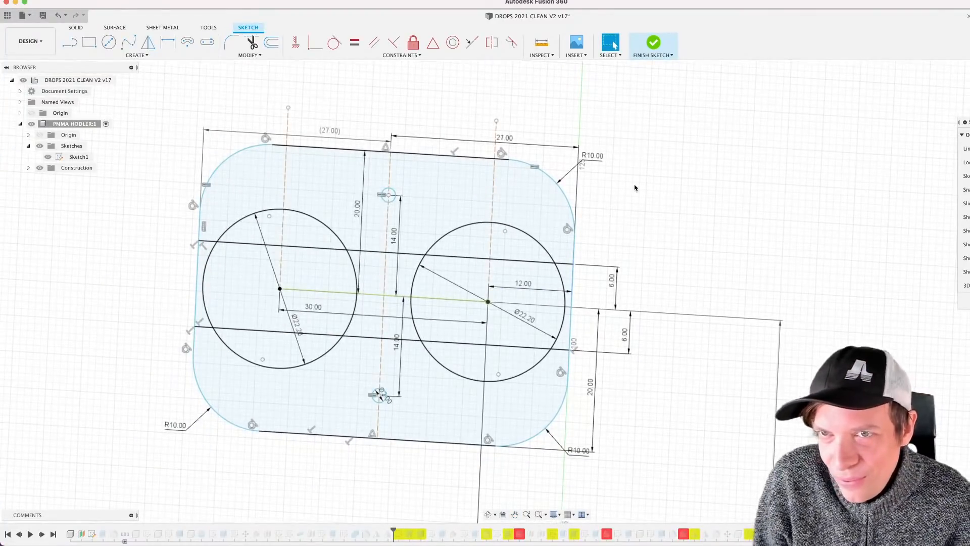
pyautogui.press('d')
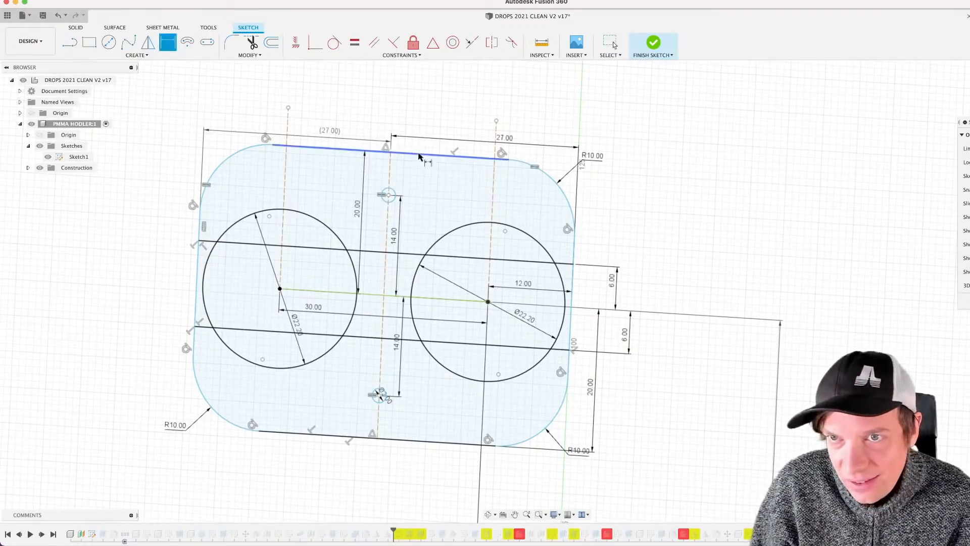
pyautogui.click(424, 154)
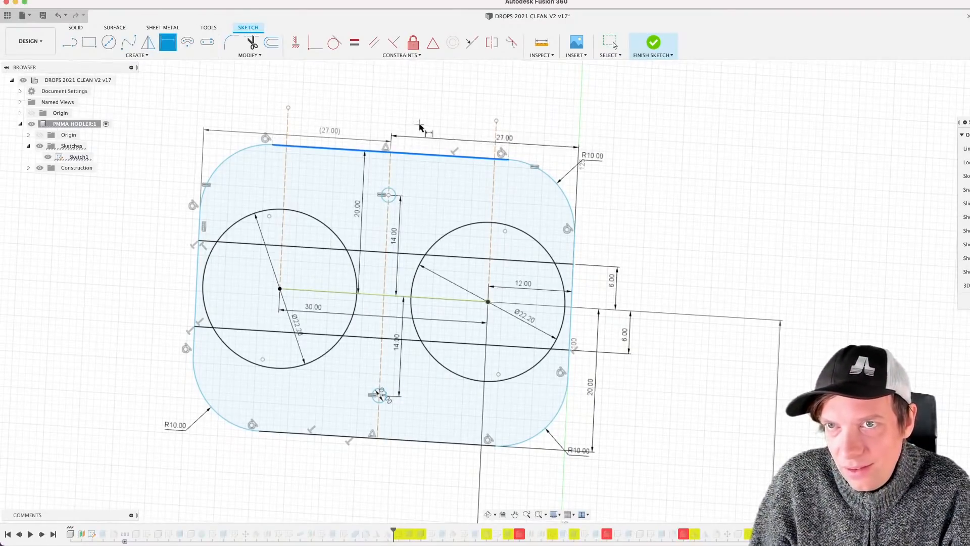
pyautogui.click(420, 125)
pyautogui.press('Escape')
pyautogui.press('Delete')
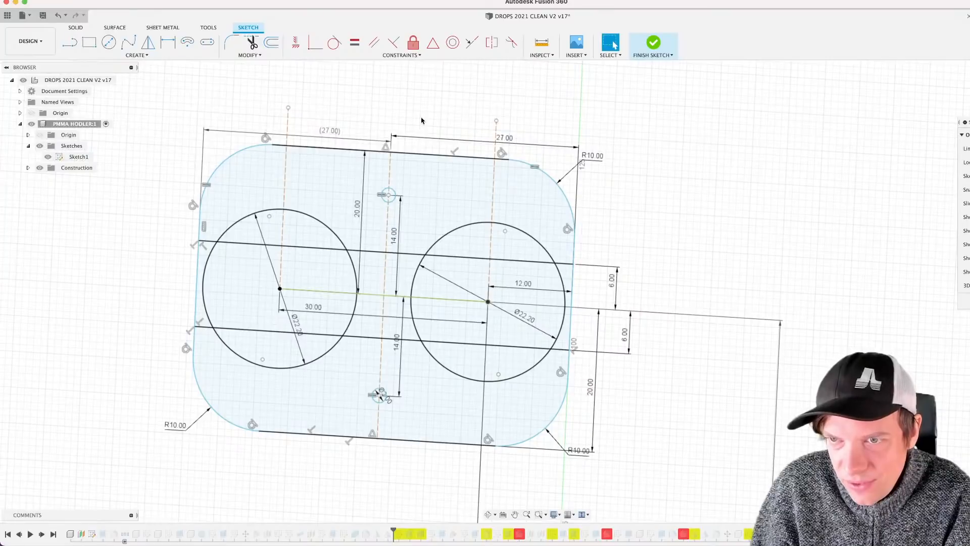
# Step: Try to apply a Horizontal/Vertical constraint to the centre line joining the two openings
pyautogui.scroll(-3, 422, 119)
pyautogui.scroll(-2, 520, 314)
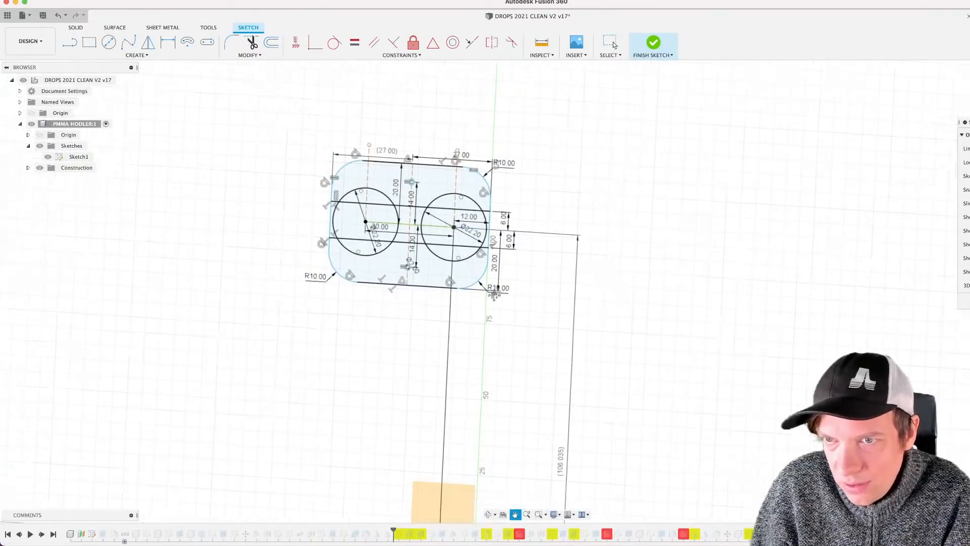
pyautogui.scroll(3, 454, 316)
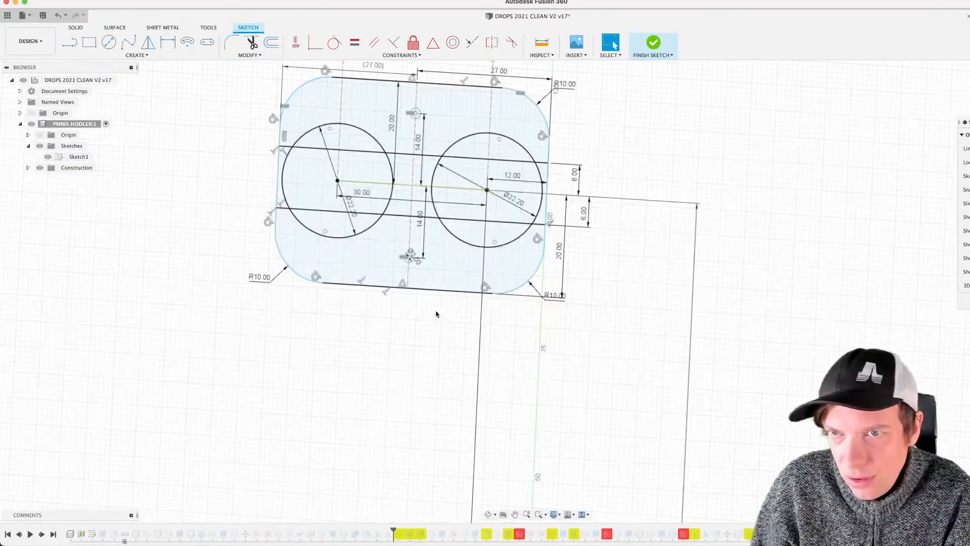
pyautogui.moveTo(437, 314); pyautogui.dragTo(425, 333, button='middle')
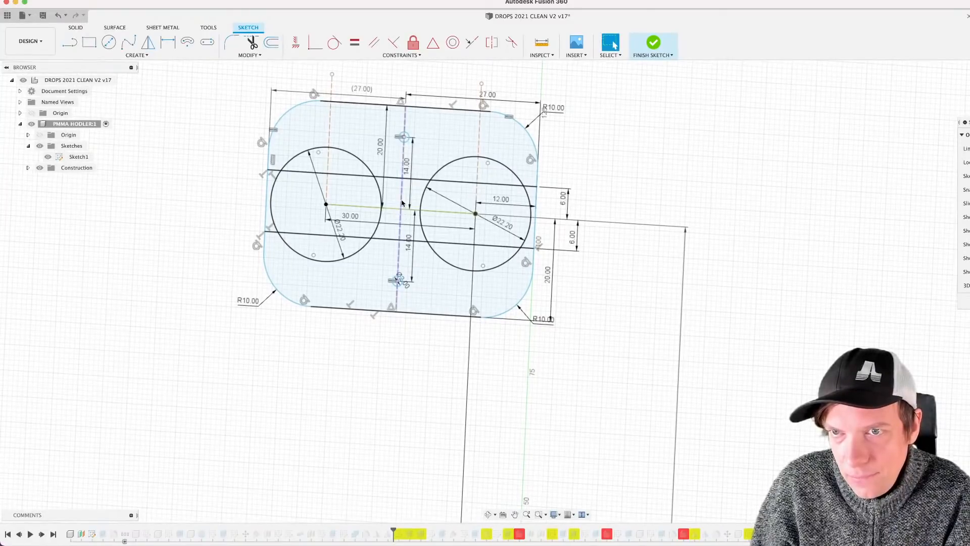
pyautogui.click(295, 42)
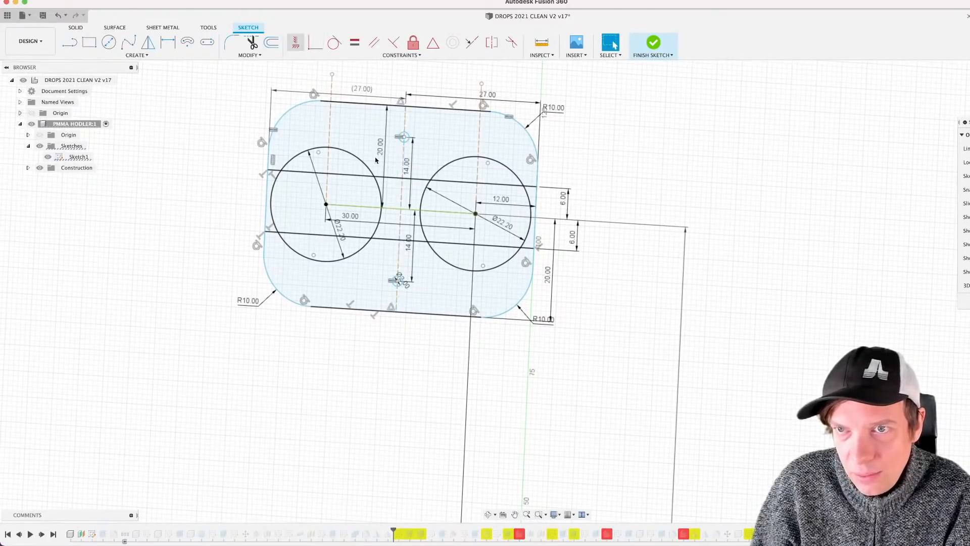
pyautogui.click(428, 215)
# Step: Try again to add a length dimension to the outline's right edge, then cancel the command
pyautogui.scroll(-2, 444, 274)
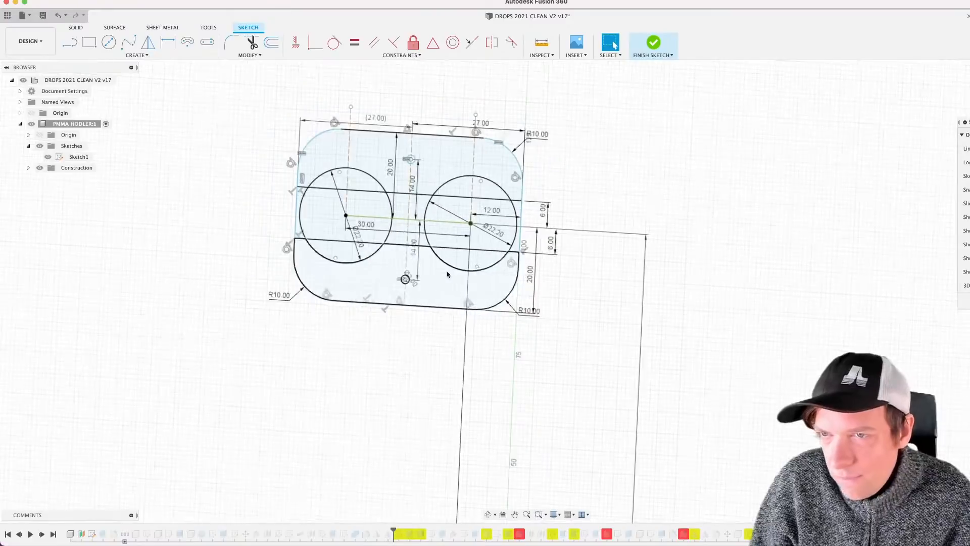
pyautogui.scroll(5, 577, 302)
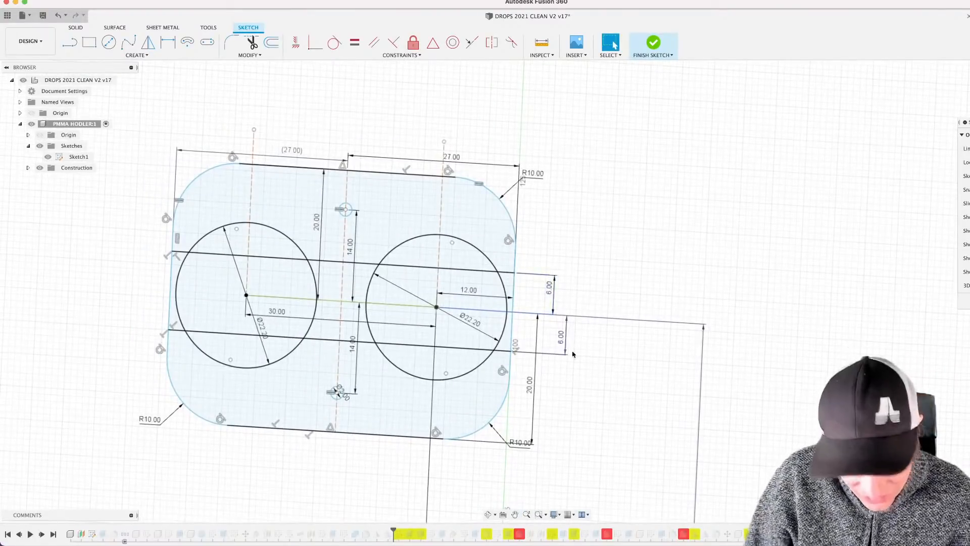
pyautogui.press('d')
pyautogui.click(515, 298)
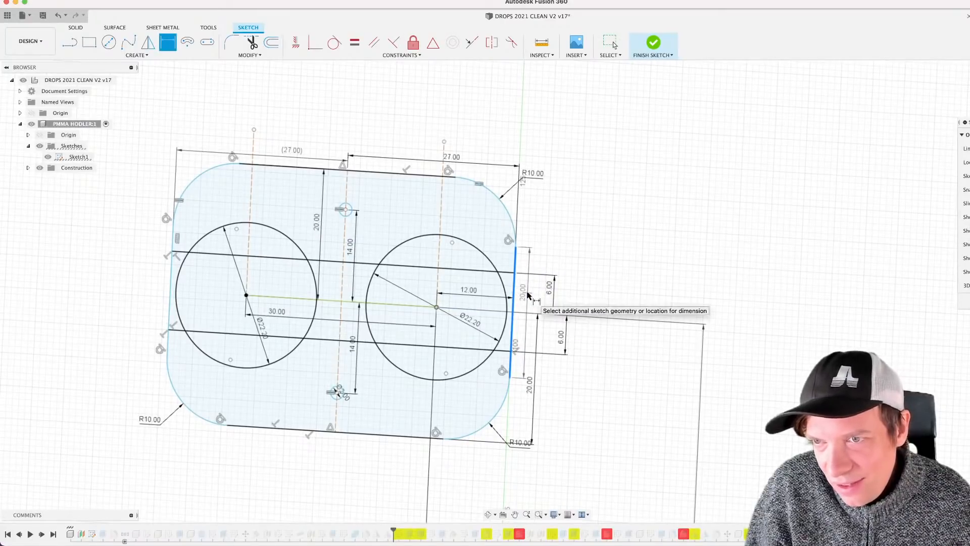
pyautogui.press('Escape')
# Step: Delete the driven vertical dimension between the origin and the right opening's centre
pyautogui.scroll(-10, 536, 296)
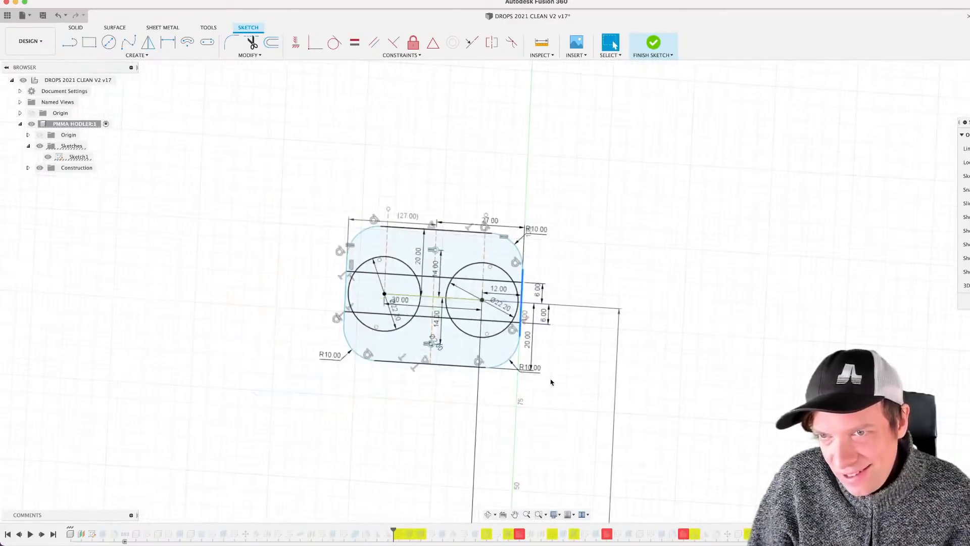
pyautogui.moveTo(567, 304); pyautogui.dragTo(547, 156, button='middle')
pyautogui.moveTo(515, 269); pyautogui.dragTo(492, 373, button='middle')
pyautogui.scroll(-3, 497, 365)
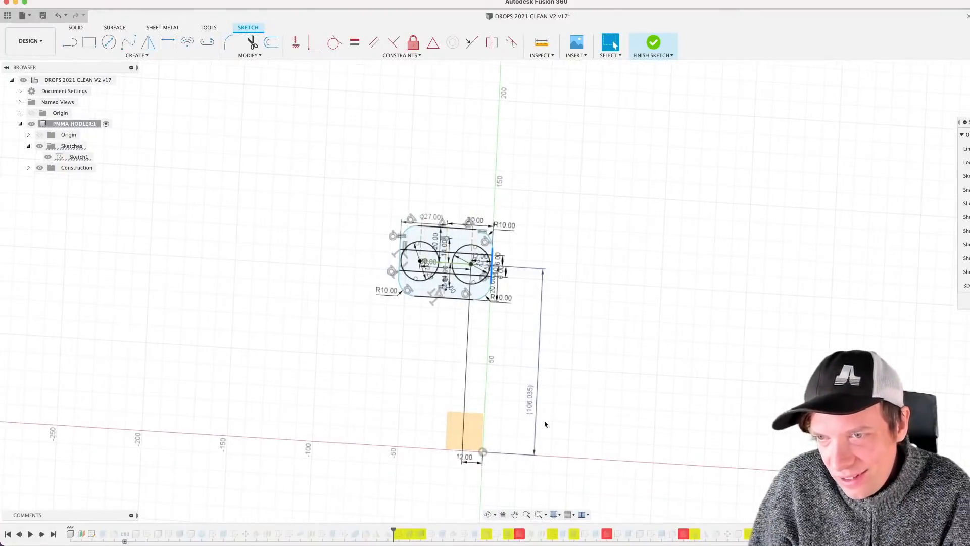
pyautogui.click(531, 402)
pyautogui.press('Delete')
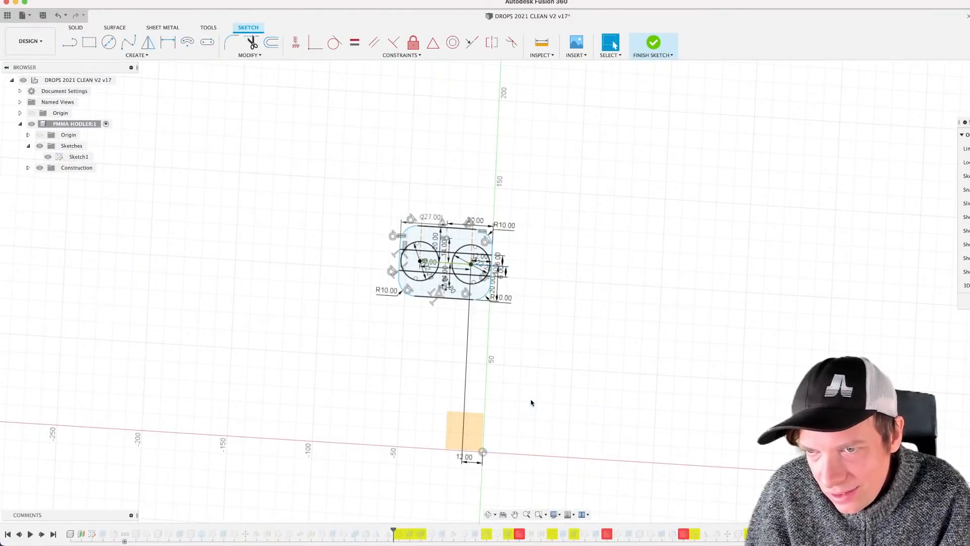
# Step: Try to dimension the distance from the origin to the right opening's centre, declining a driven dimension
pyautogui.press('d')
pyautogui.click(483, 452)
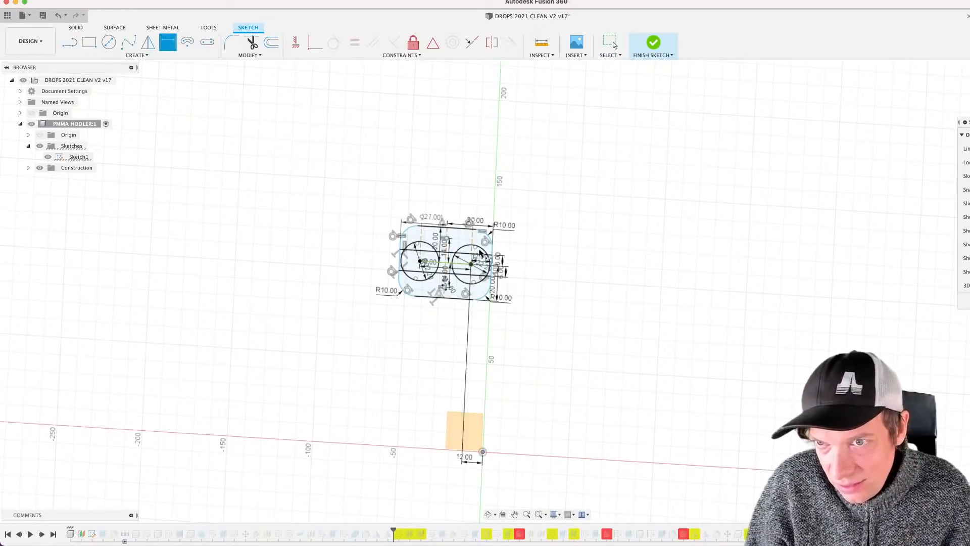
pyautogui.click(473, 266)
pyautogui.click(527, 300)
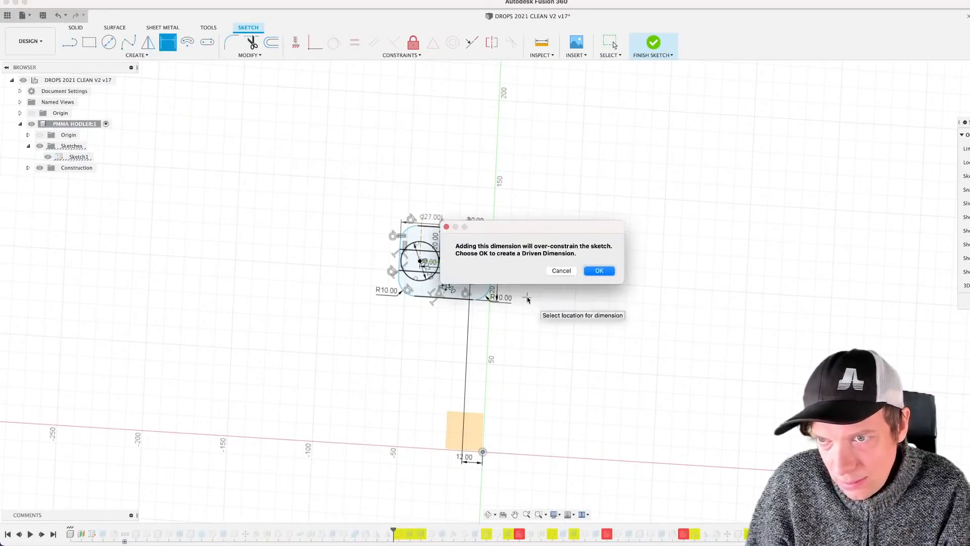
pyautogui.click(561, 271)
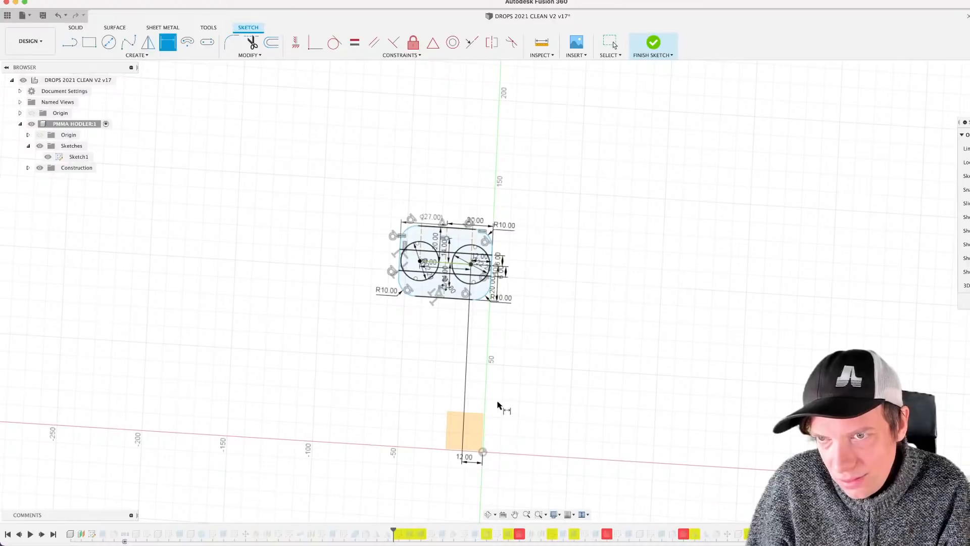
# Step: Unfix the centre line that joins the centres of the two openings
pyautogui.scroll(2, 497, 406)
pyautogui.scroll(2, 502, 325)
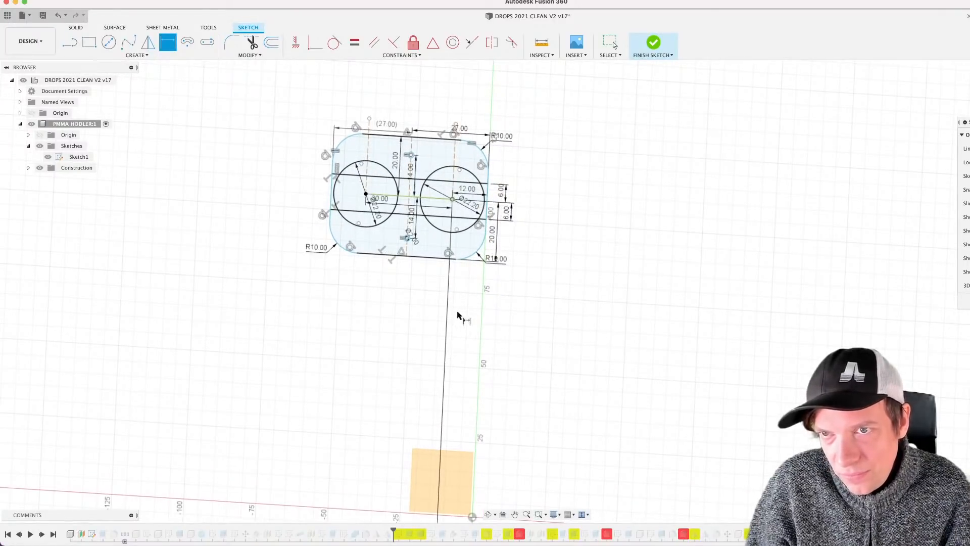
pyautogui.click(413, 42)
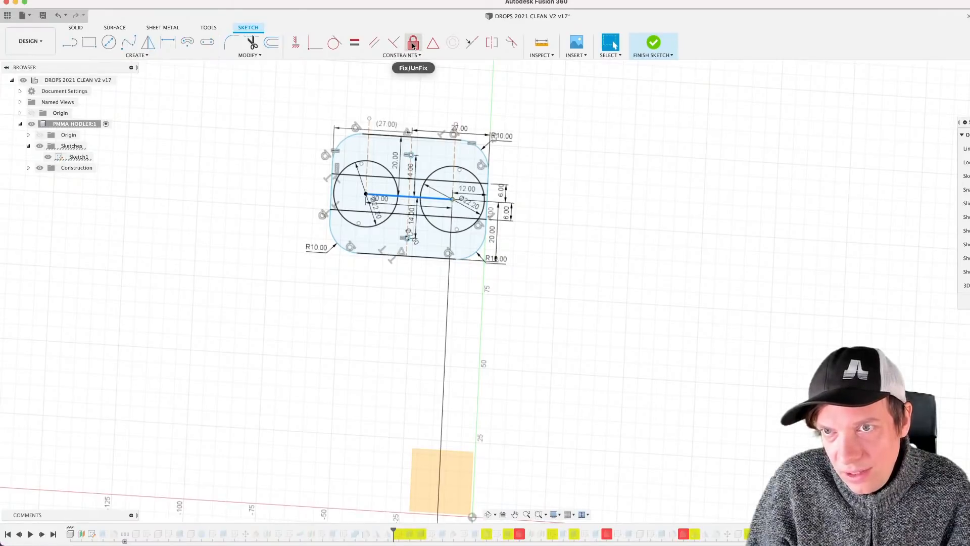
pyautogui.press('Escape')
# Step: Apply the Fix constraint to the right opening's circle and to the outline's right edge
pyautogui.scroll(5, 446, 207)
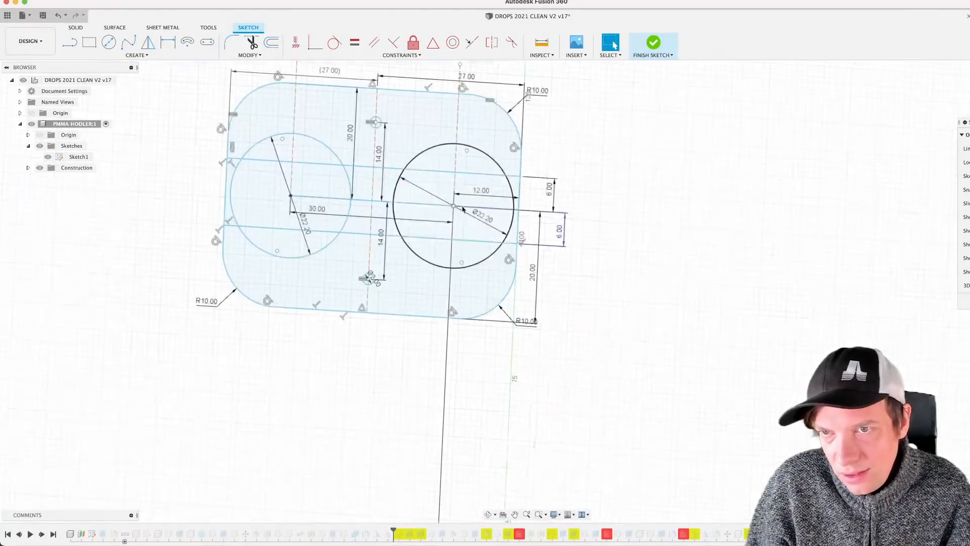
pyautogui.click(413, 43)
pyautogui.scroll(-3, 599, 246)
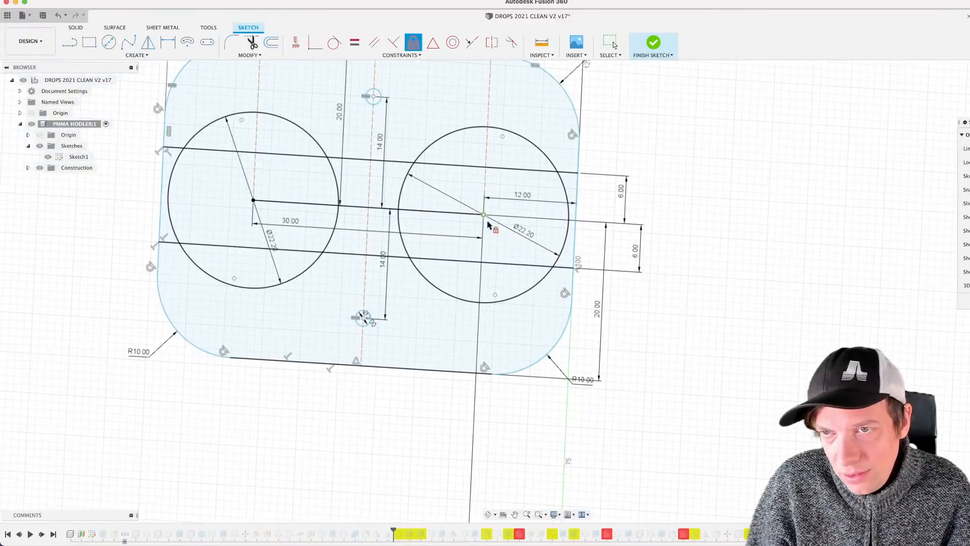
pyautogui.click(520, 295)
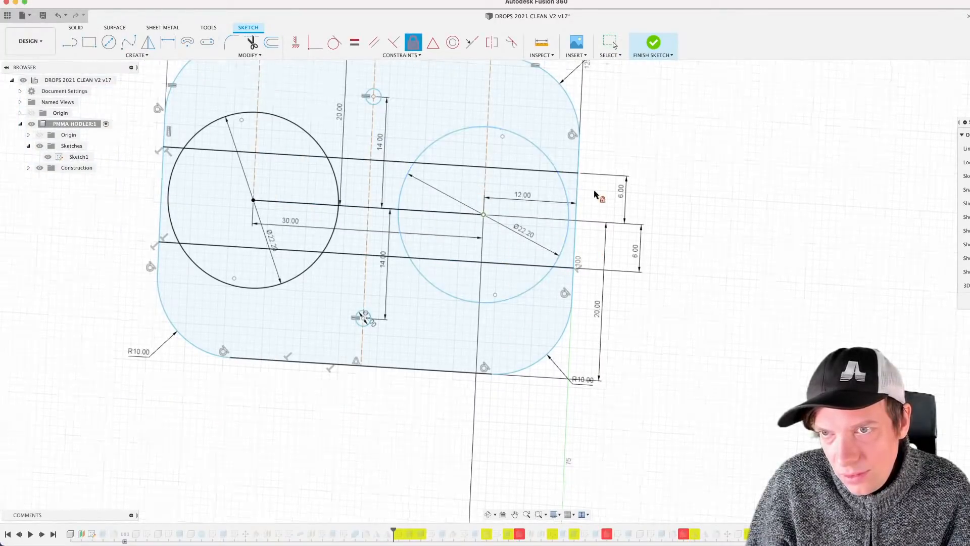
pyautogui.scroll(-3, 597, 191)
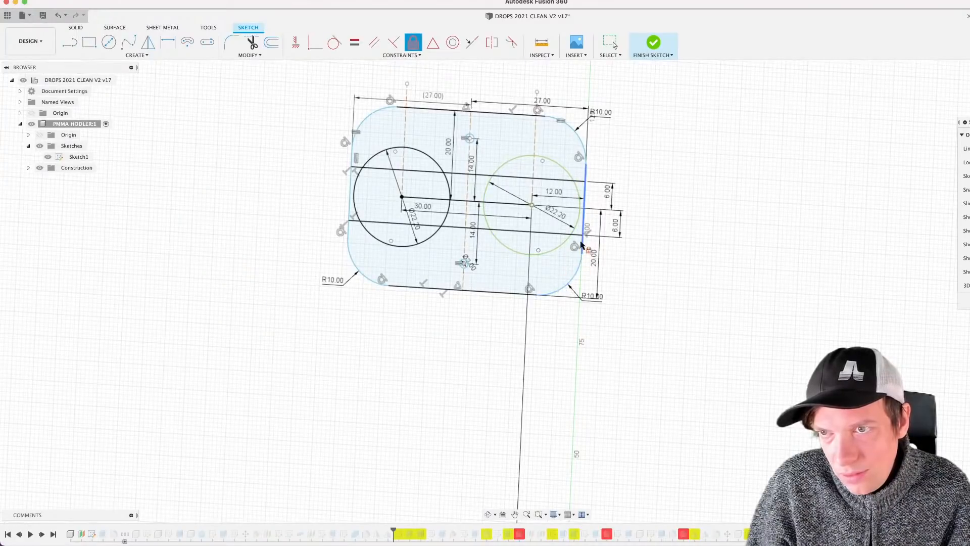
pyautogui.click(585, 225)
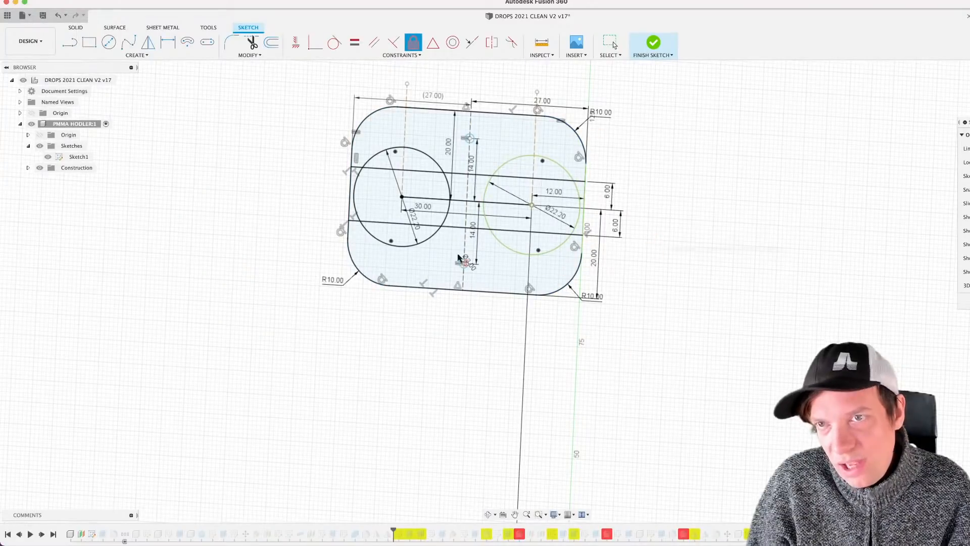
# Step: Make the lower mounting hole's centre coincident with the dashed vertical centre line
pyautogui.scroll(3, 534, 191)
pyautogui.moveTo(509, 216)
pyautogui.mouseDown(button='middle')
pyautogui.moveTo(500, 347)
pyautogui.moveTo(463, 281)
pyautogui.mouseUp(button='middle')
pyautogui.press('Escape')
pyautogui.scroll(-2, 493, 323)
pyautogui.scroll(2, 444, 359)
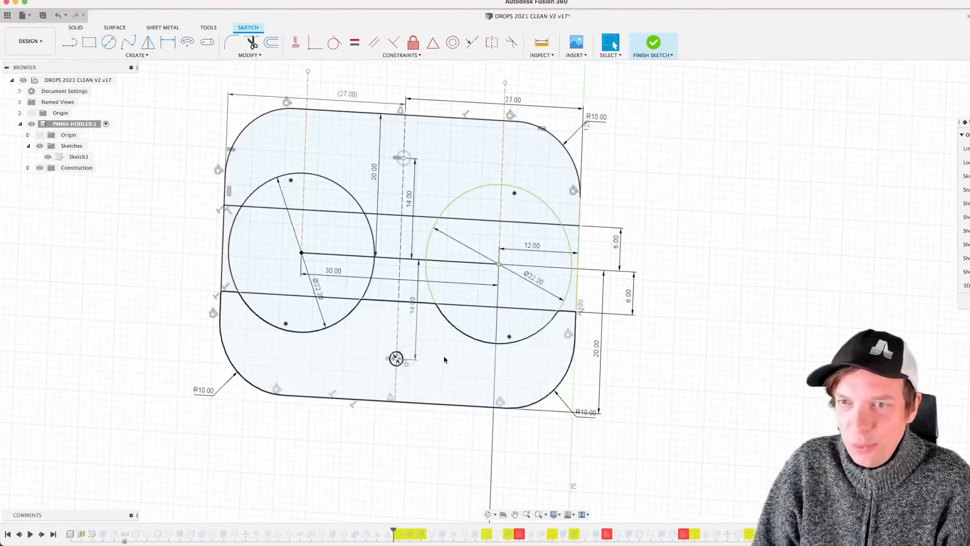
pyautogui.moveTo(409, 432); pyautogui.dragTo(414, 471, button='middle')
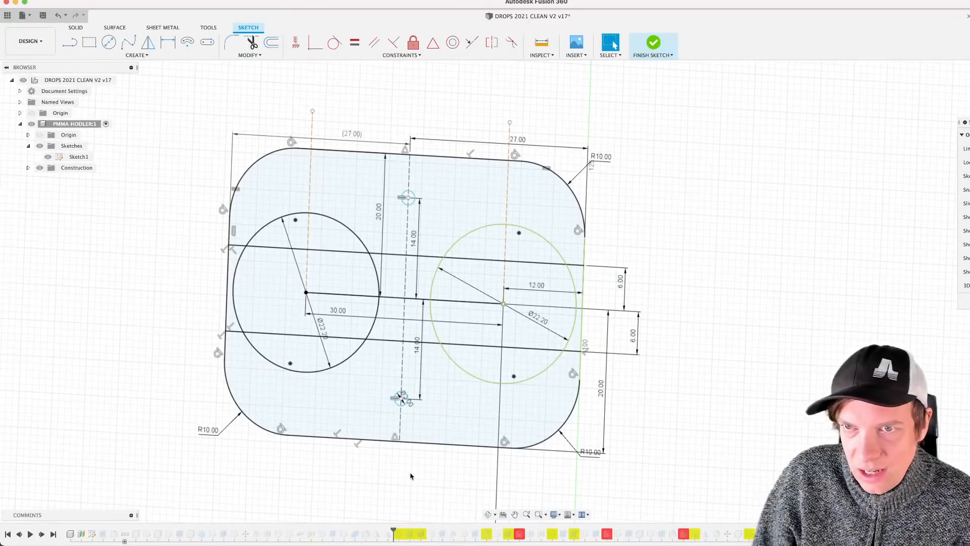
pyautogui.scroll(5, 410, 476)
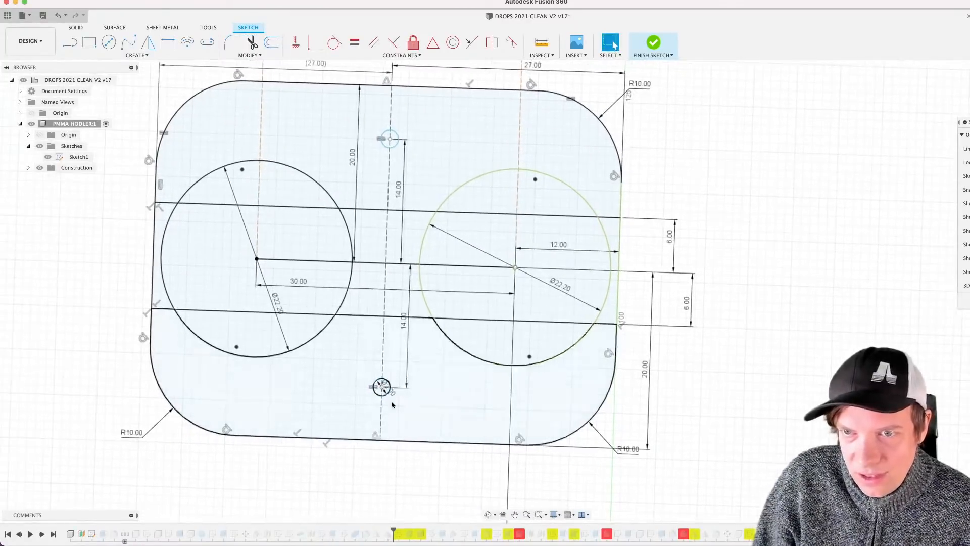
pyautogui.scroll(-8, 390, 414)
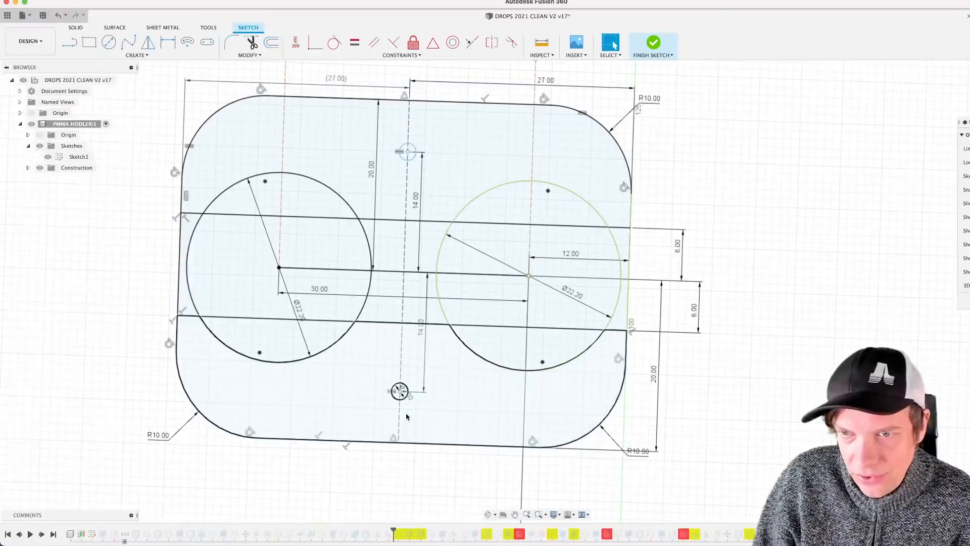
pyautogui.click(314, 42)
pyautogui.scroll(5, 386, 364)
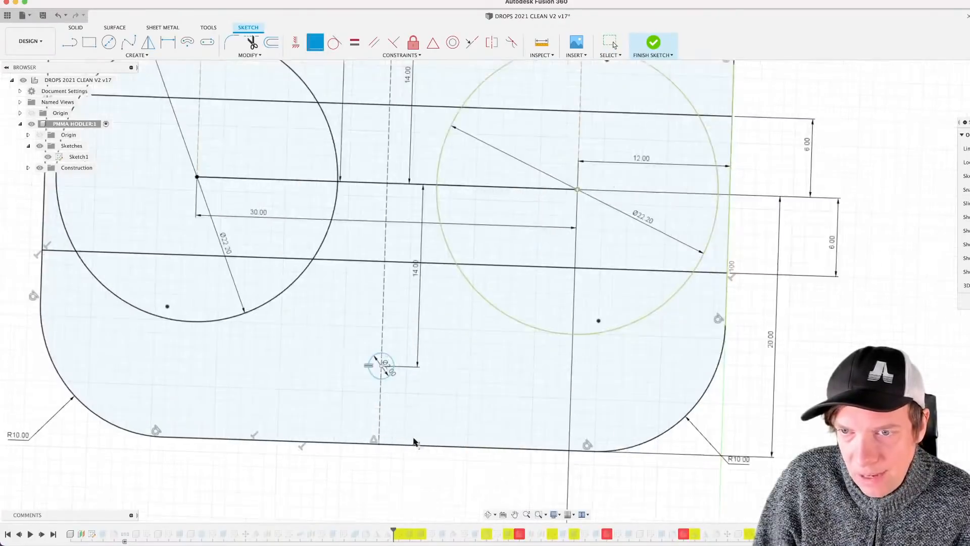
pyautogui.click(390, 354)
pyautogui.click(391, 318)
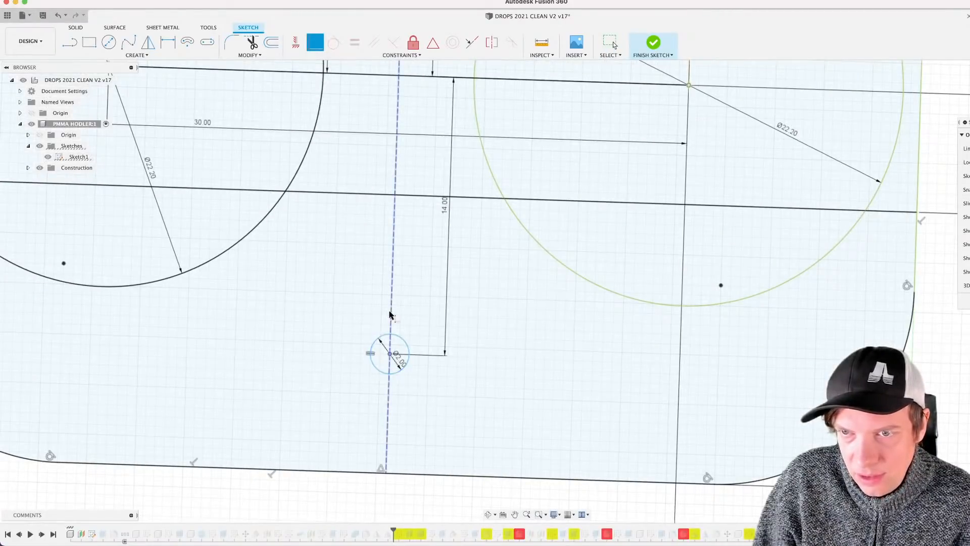
# Step: Make the upper mounting hole's centre coincident with the dashed vertical centre line
pyautogui.scroll(-5, 423, 329)
pyautogui.scroll(8, 430, 243)
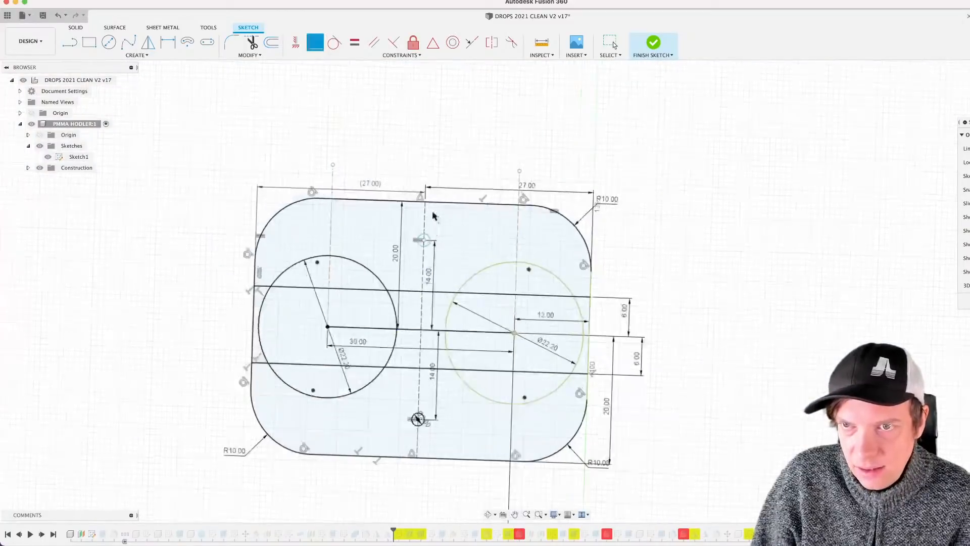
pyautogui.scroll(5, 430, 250)
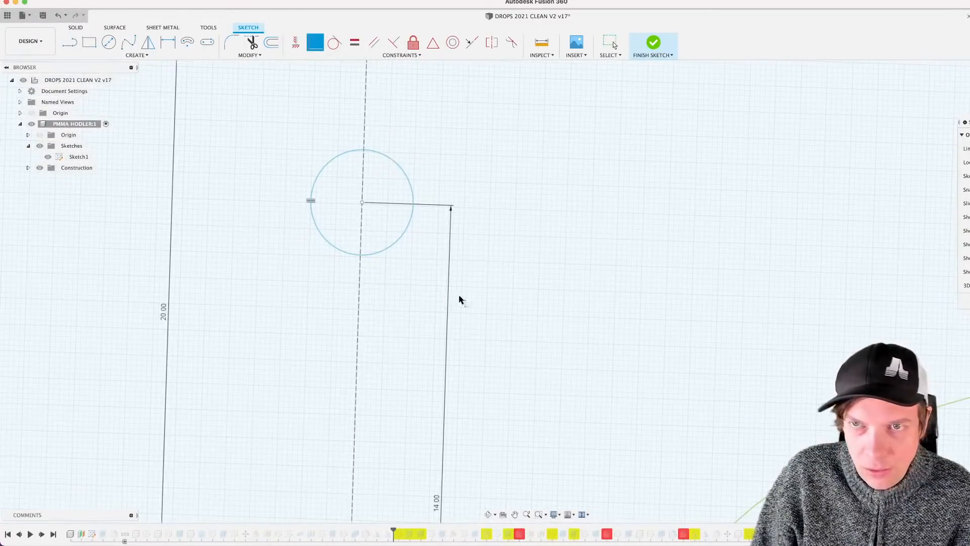
pyautogui.keyDown('shift'); pyautogui.moveTo(458, 299); pyautogui.dragTo(450, 295, button='middle'); pyautogui.keyUp('shift')
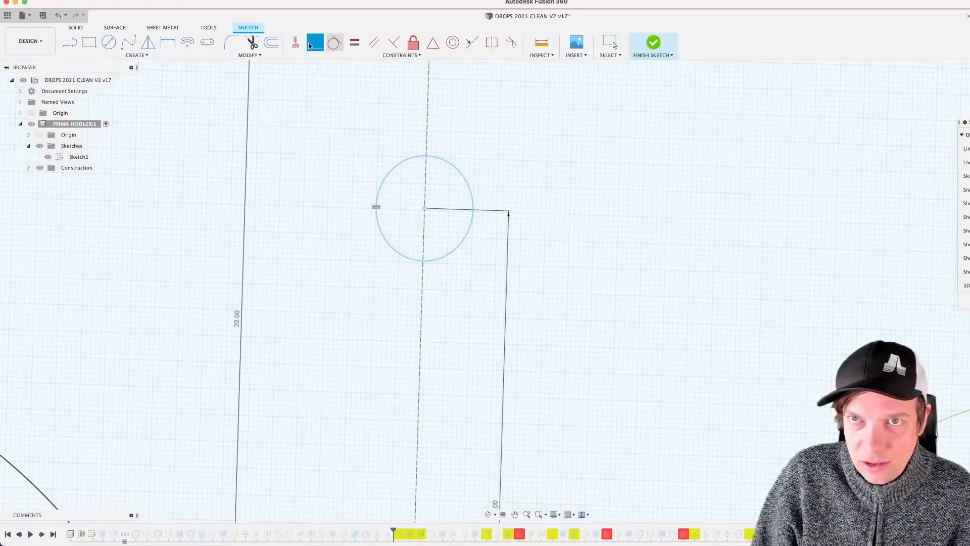
pyautogui.click(424, 208)
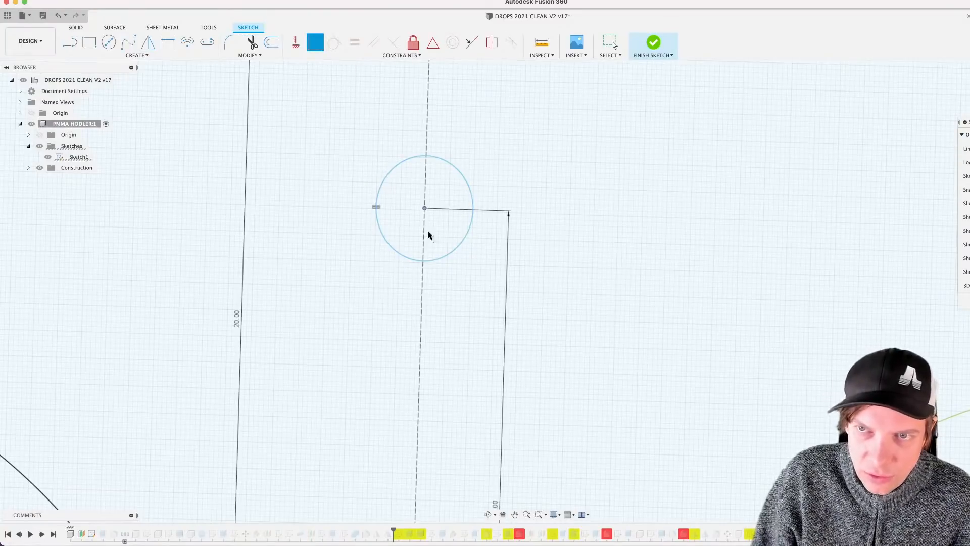
pyautogui.press('Escape')
pyautogui.scroll(-3, 505, 288)
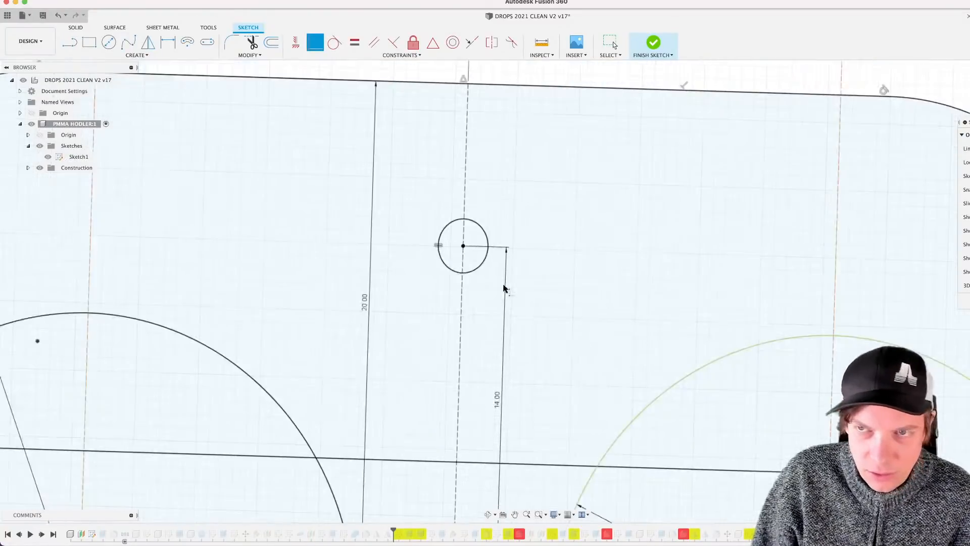
# Step: Finish editing the PMMA holder's sketch and bring the holder body into view
pyautogui.scroll(-5, 503, 288)
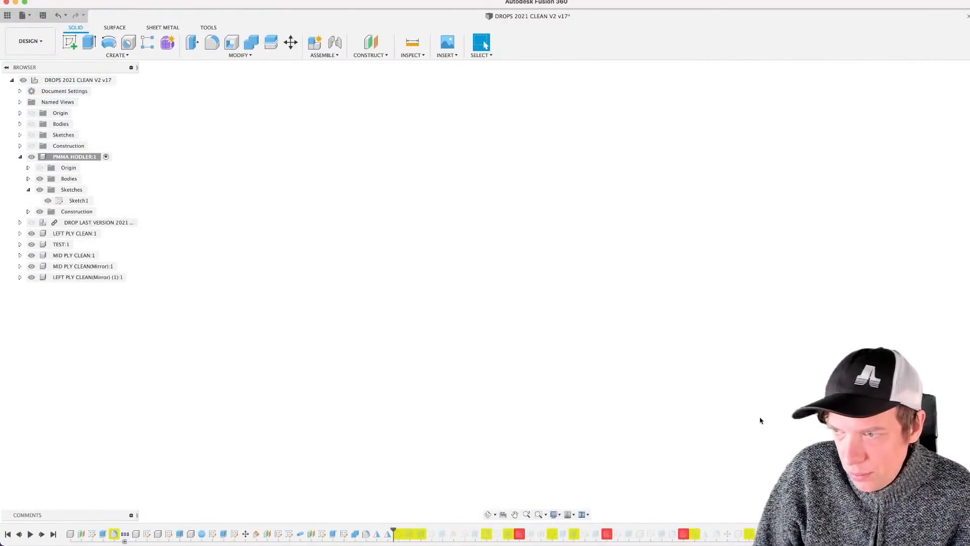
pyautogui.scroll(-10, 484, 359)
pyautogui.moveTo(485, 359); pyautogui.dragTo(490, 277, button='middle')
pyautogui.scroll(3, 380, 368)
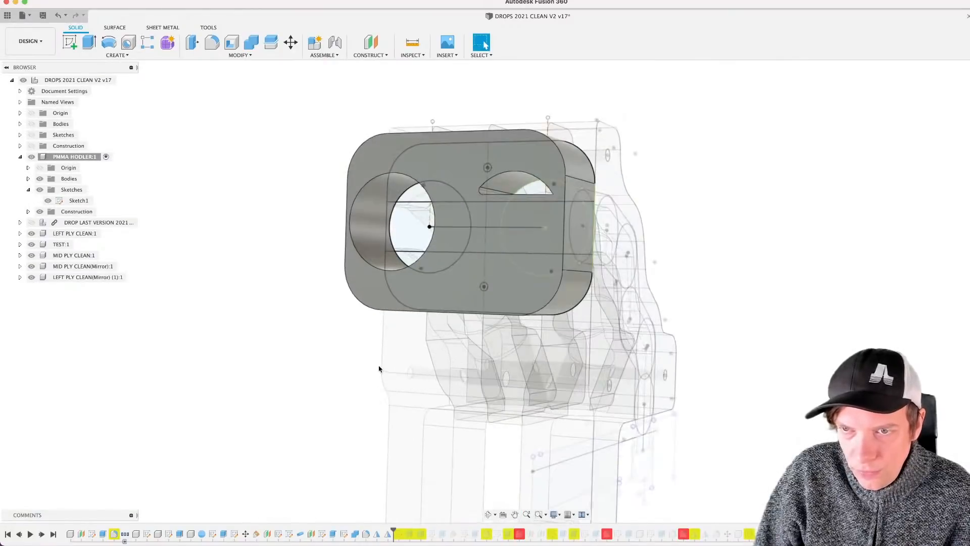
# Step: Edit the holder's extrusion, removing the profile regions inside the right opening so that it is a full round through-hole
pyautogui.click(103, 534)
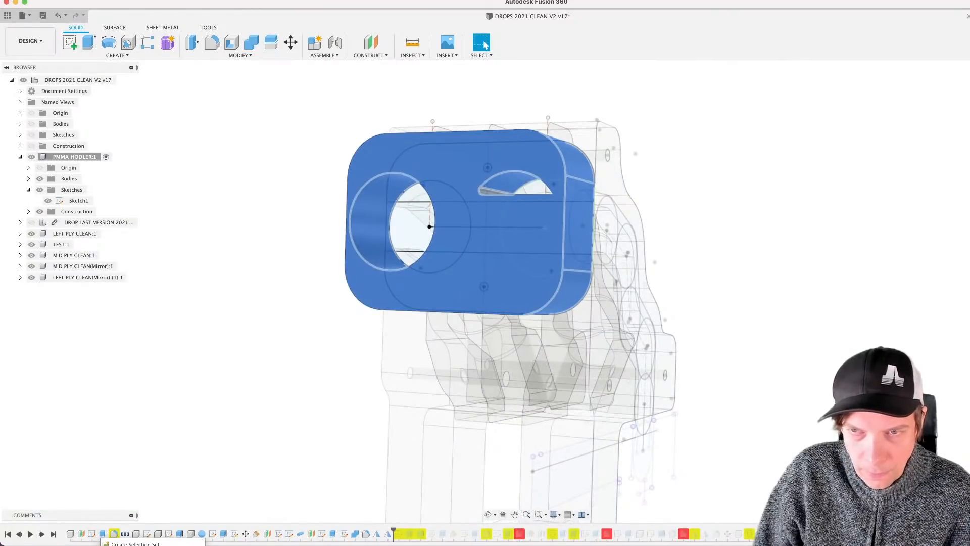
pyautogui.click(531, 220)
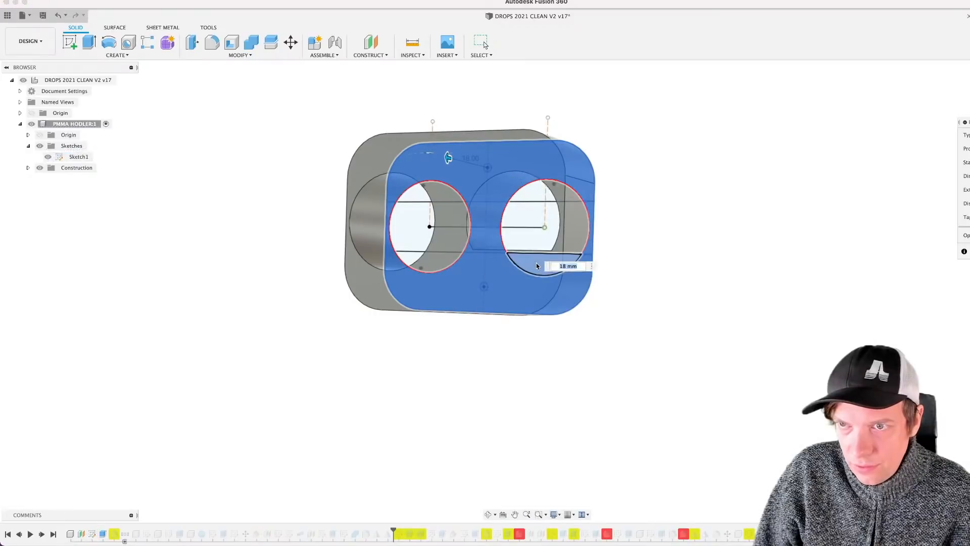
pyautogui.moveTo(511, 370); pyautogui.dragTo(469, 361, button='middle')
pyautogui.moveTo(149, 302); pyautogui.dragTo(357, 321, button='middle')
pyautogui.scroll(5, 498, 278)
pyautogui.scroll(-7, 552, 224)
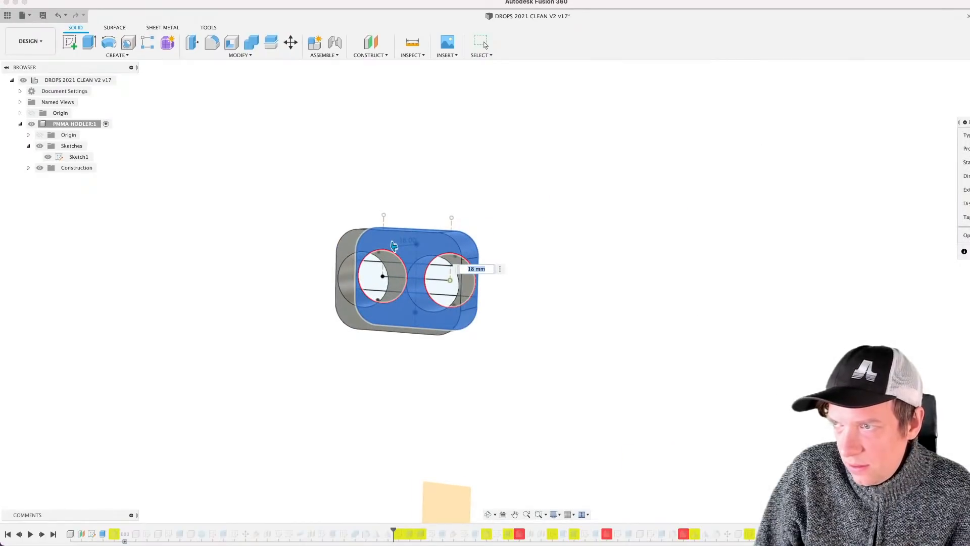
pyautogui.press('Return')
# Step: Edit the holder's extrusion to exclude the regions between each opening and its nearest side edge, opening both circles outward
pyautogui.scroll(4, 446, 294)
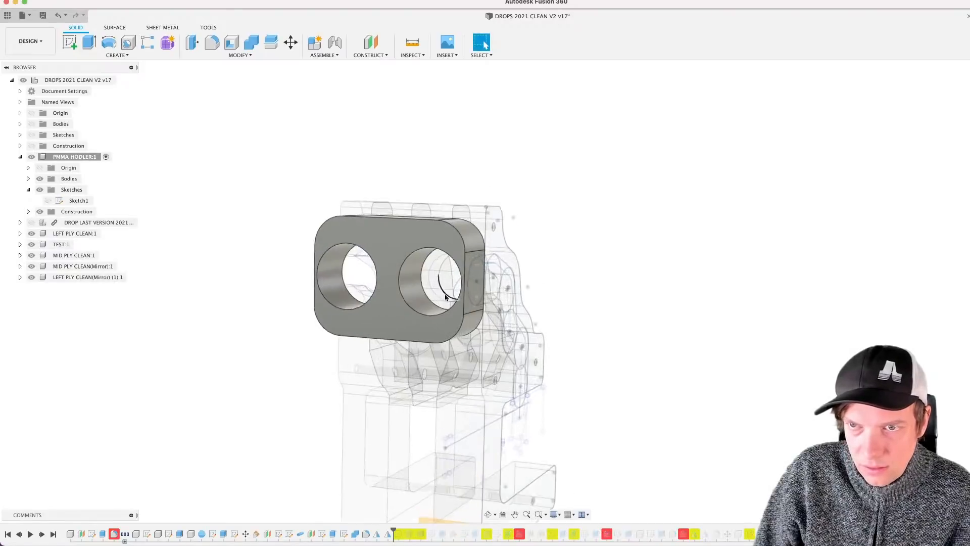
pyautogui.keyDown('shift'); pyautogui.moveTo(445, 299); pyautogui.dragTo(443, 321, button='middle'); pyautogui.keyUp('shift')
pyautogui.scroll(-3, 443, 323)
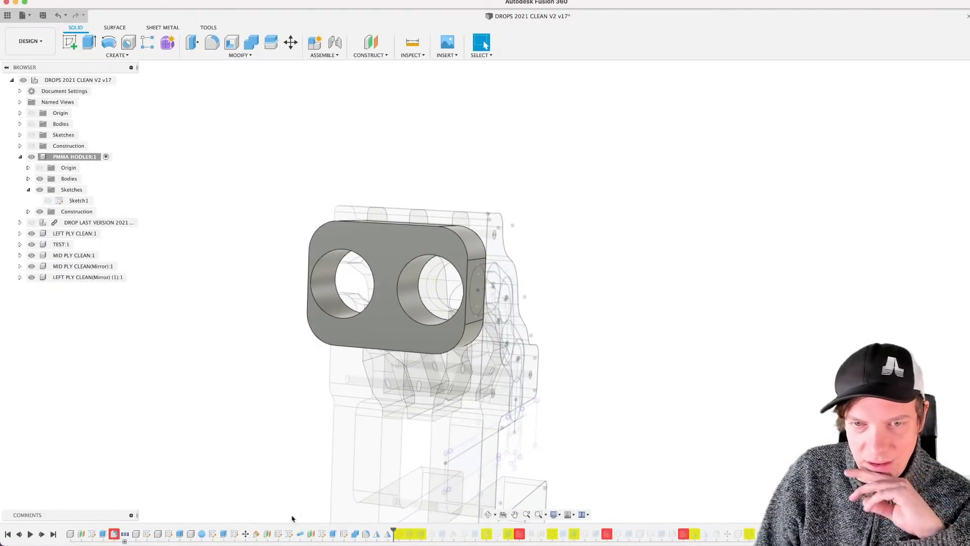
pyautogui.doubleClick(92, 534)
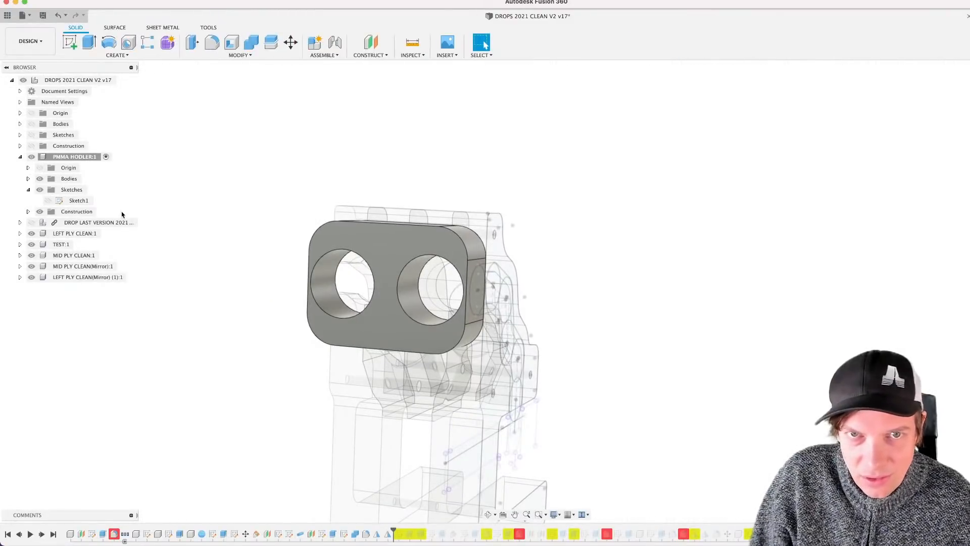
pyautogui.click(103, 534)
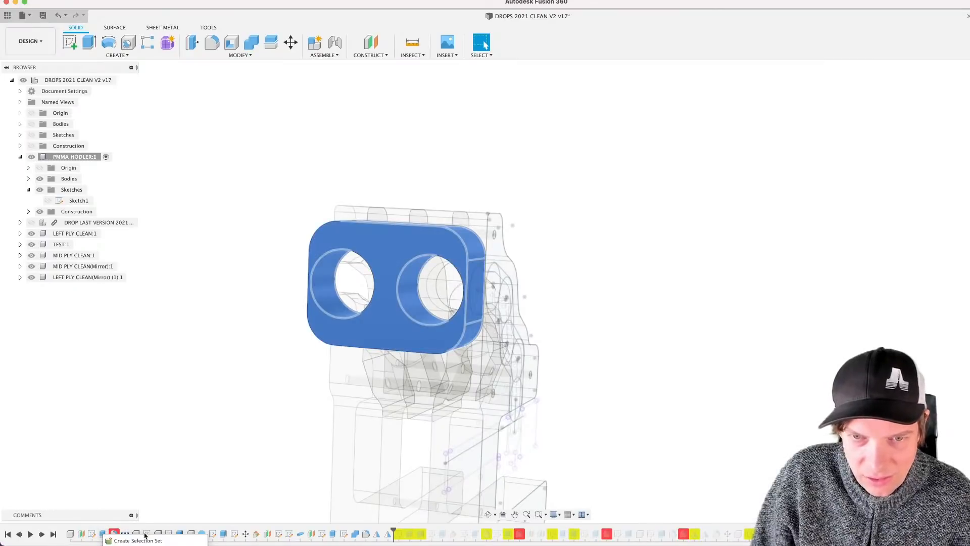
pyautogui.doubleClick(103, 533)
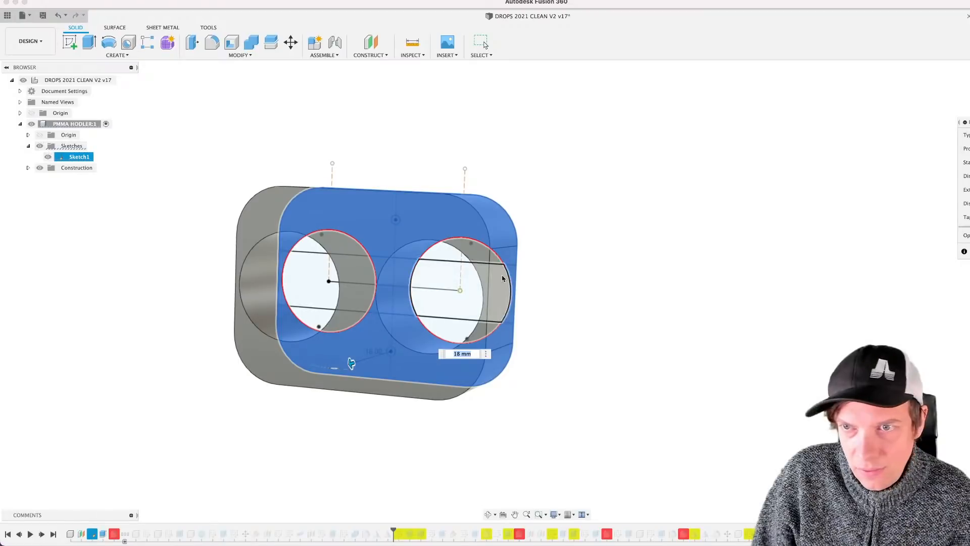
pyautogui.scroll(5, 525, 272)
pyautogui.scroll(-5, 340, 310)
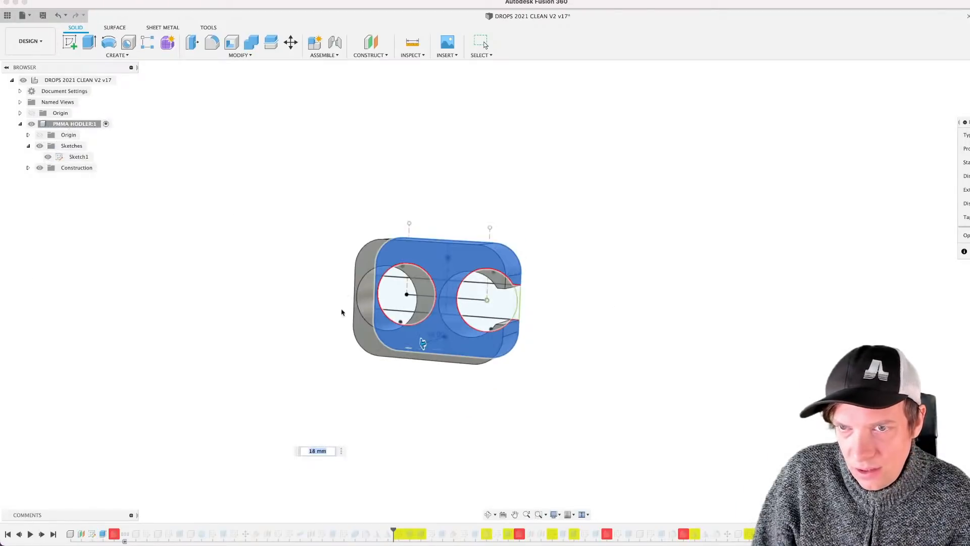
pyautogui.scroll(3, 379, 282)
pyautogui.click(379, 282)
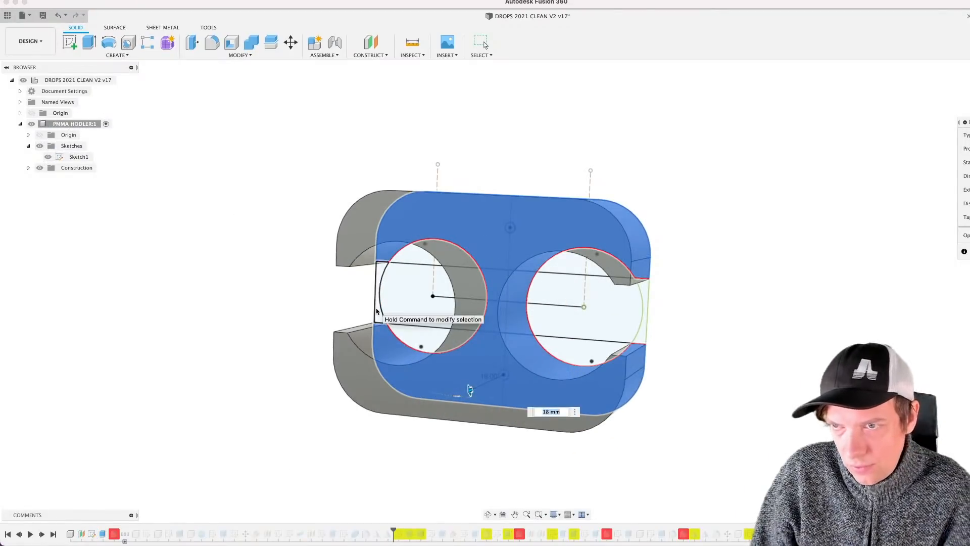
pyautogui.scroll(-3, 405, 321)
pyautogui.press('Return')
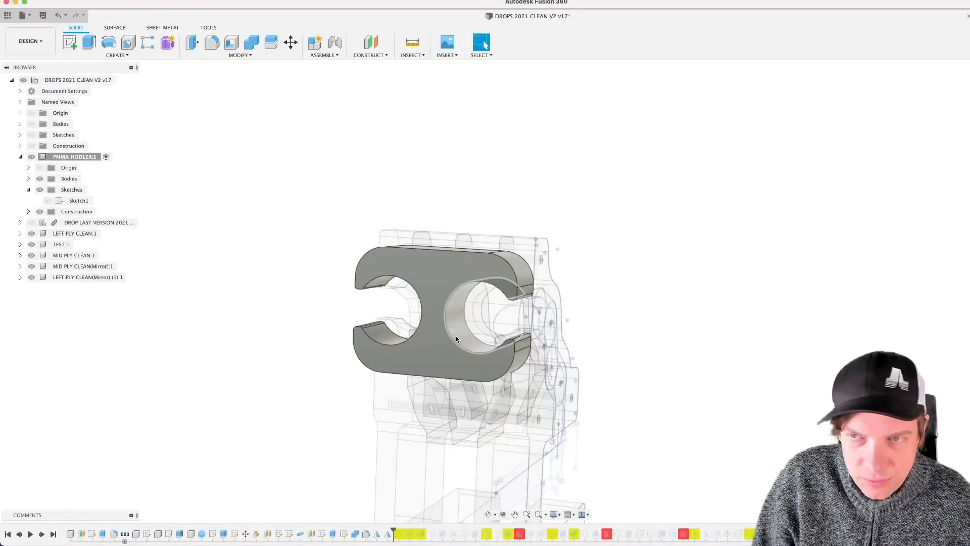
# Step: Edit the holder's extrusion to exclude the two small mounting circles, cutting them as holes through the body
pyautogui.scroll(5, 459, 337)
pyautogui.keyDown('shift'); pyautogui.moveTo(458, 334); pyautogui.dragTo(451, 333, button='middle'); pyautogui.keyUp('shift')
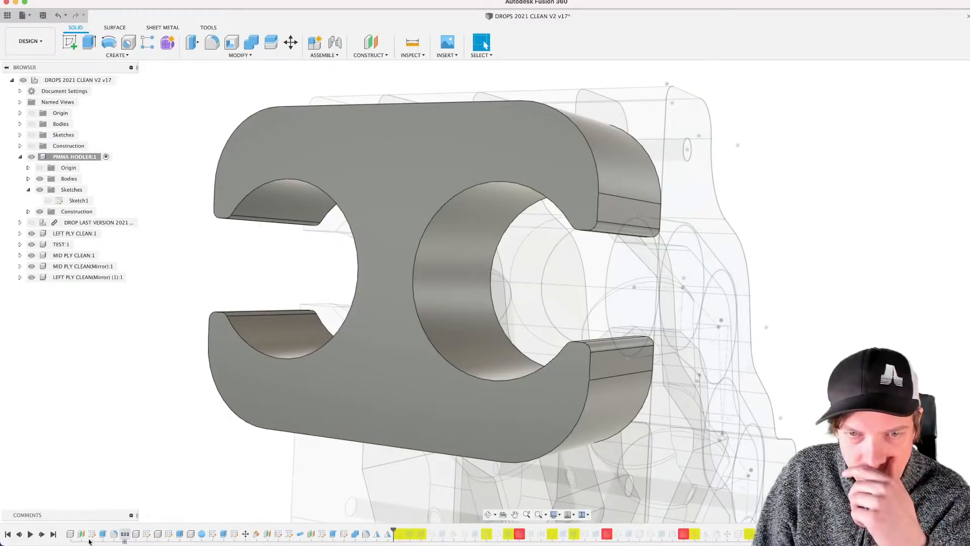
pyautogui.rightClick(102, 534)
pyautogui.click(156, 543)
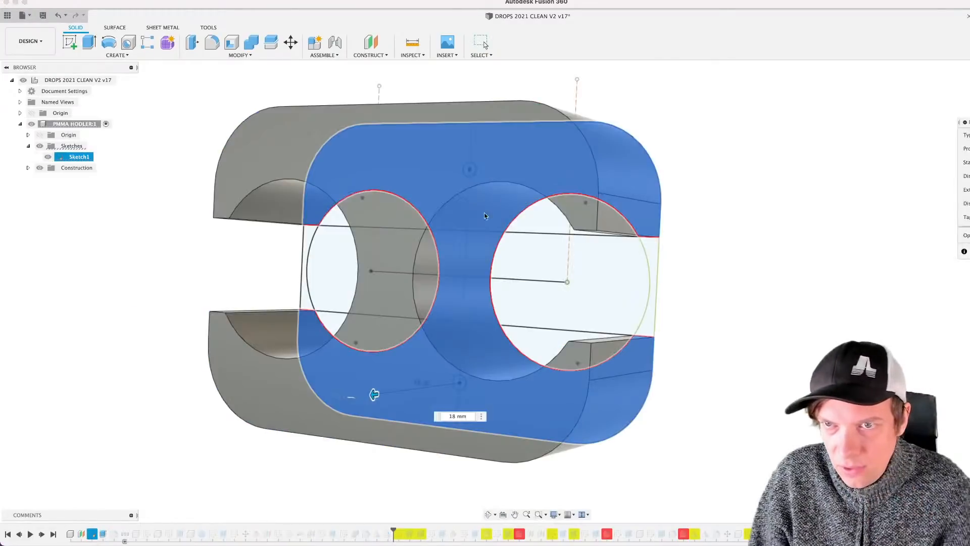
pyautogui.click(459, 383)
pyautogui.press('Return')
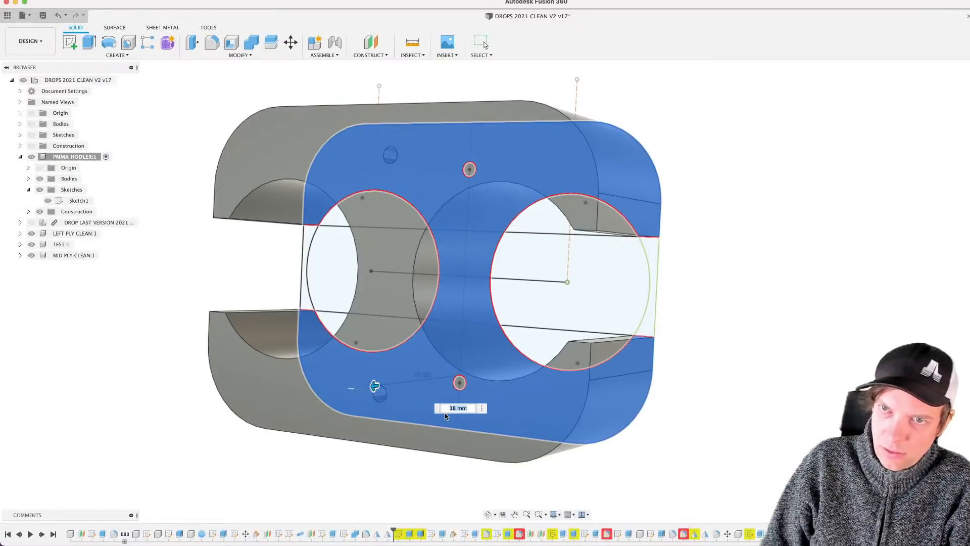
# Step: Examine the holder body's openings, mounting holes and flat upper and lower faces from several sides
pyautogui.scroll(-5, 432, 356)
pyautogui.moveTo(432, 338); pyautogui.dragTo(387, 354, button='middle')
pyautogui.scroll(5, 387, 353)
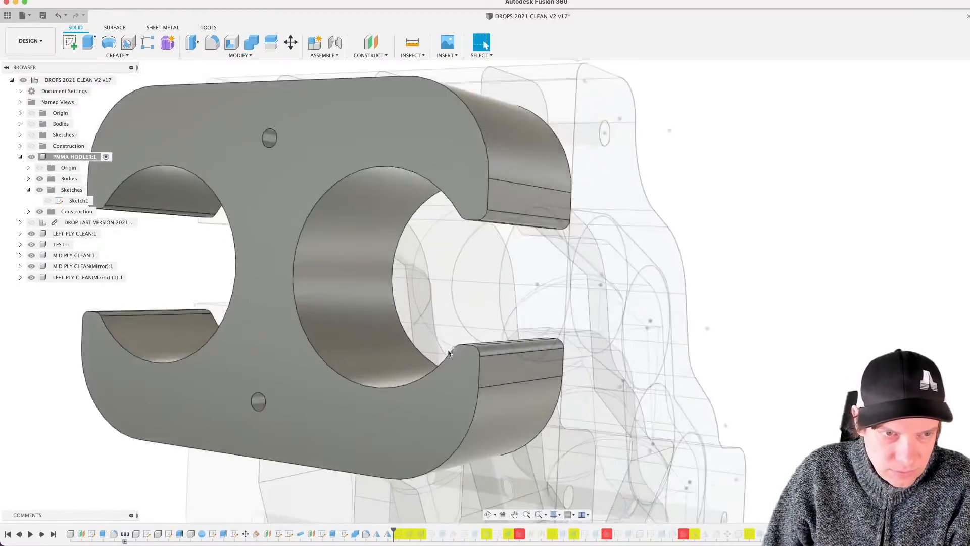
pyautogui.scroll(-2, 454, 364)
pyautogui.moveTo(617, 338)
pyautogui.keyDown('shift'); pyautogui.mouseDown(button='middle')
pyautogui.moveTo(630, 336)
pyautogui.moveTo(620, 337)
pyautogui.mouseUp(button='middle'); pyautogui.keyUp('shift')
pyautogui.keyDown('shift'); pyautogui.moveTo(408, 186); pyautogui.dragTo(412, 242, button='middle'); pyautogui.keyUp('shift')
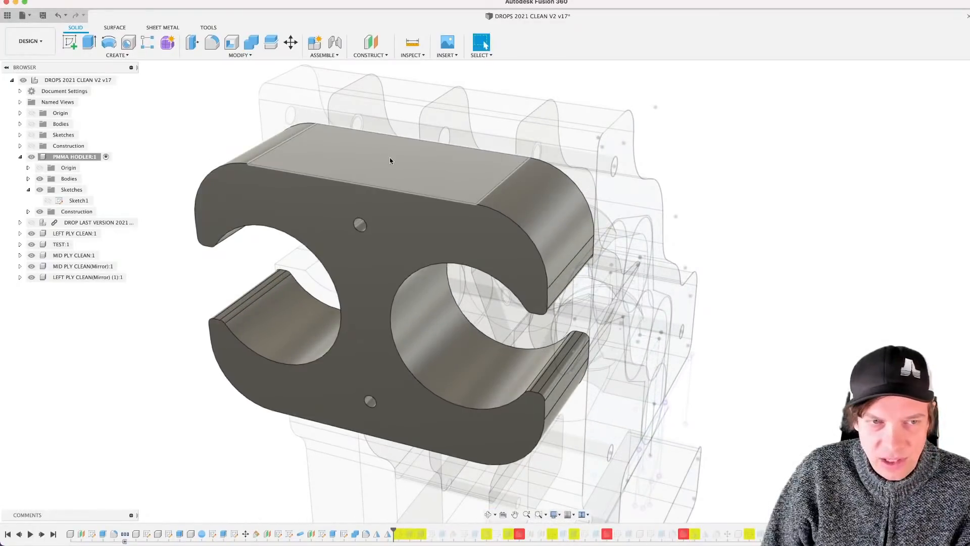
pyautogui.click(390, 157)
pyautogui.scroll(5, 392, 160)
pyautogui.scroll(-6, 395, 166)
pyautogui.keyDown('shift'); pyautogui.moveTo(401, 184); pyautogui.dragTo(418, 134, button='middle'); pyautogui.keyUp('shift')
pyautogui.click(362, 361)
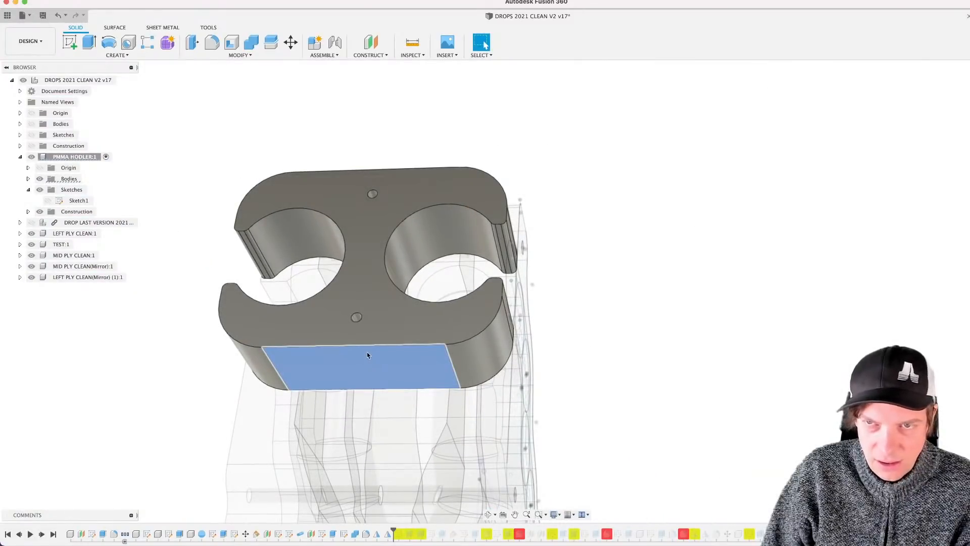
pyautogui.keyDown('shift'); pyautogui.moveTo(367, 352); pyautogui.dragTo(279, 253, button='middle'); pyautogui.keyUp('shift')
pyautogui.click(362, 217)
pyautogui.scroll(-5, 362, 219)
pyautogui.scroll(2, 344, 205)
pyautogui.click(459, 130)
pyautogui.scroll(5, 339, 254)
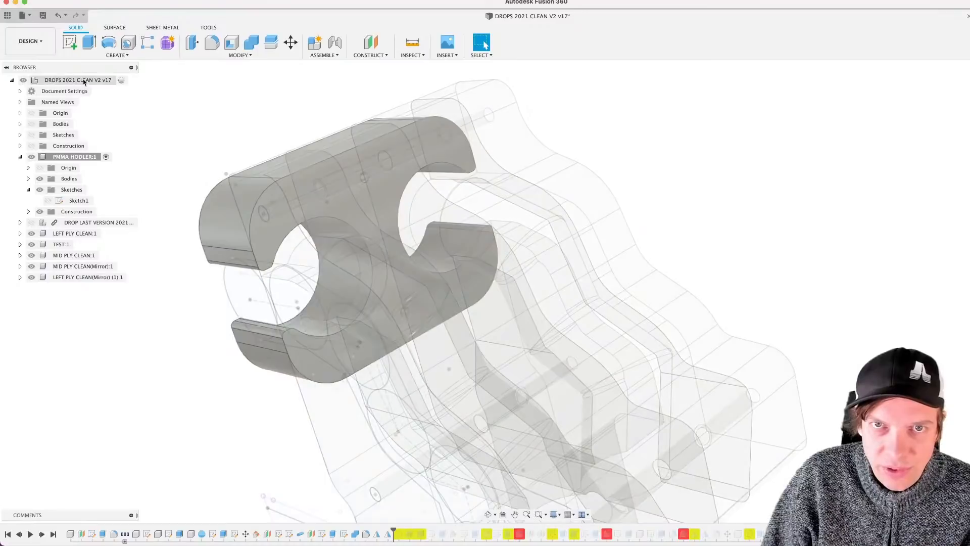
# Step: Activate the top-level DROPS 2021 CLEAN V2 component and select a curved face of the mirrored middle ply
pyautogui.click(125, 80)
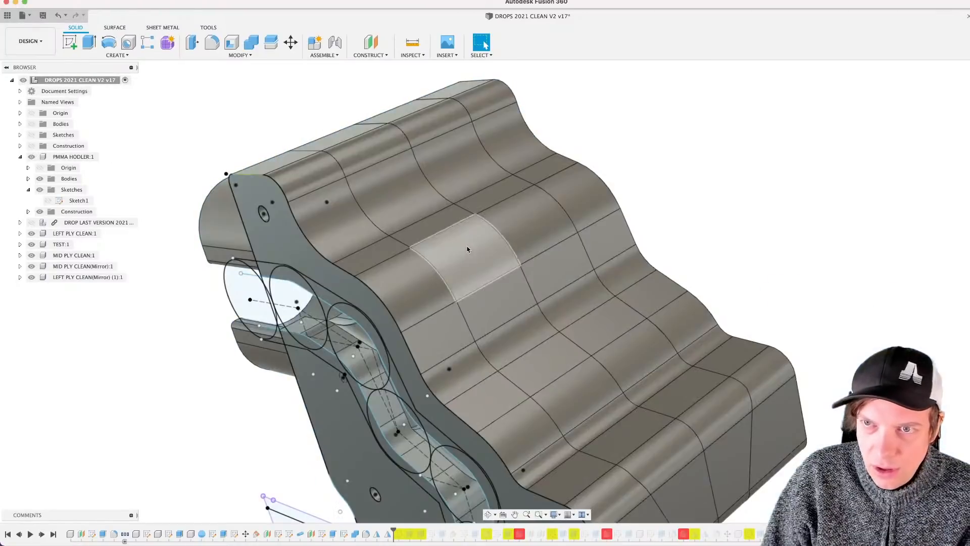
pyautogui.scroll(-4, 466, 251)
pyautogui.click(469, 251)
pyautogui.scroll(-3, 474, 251)
pyautogui.scroll(3, 496, 257)
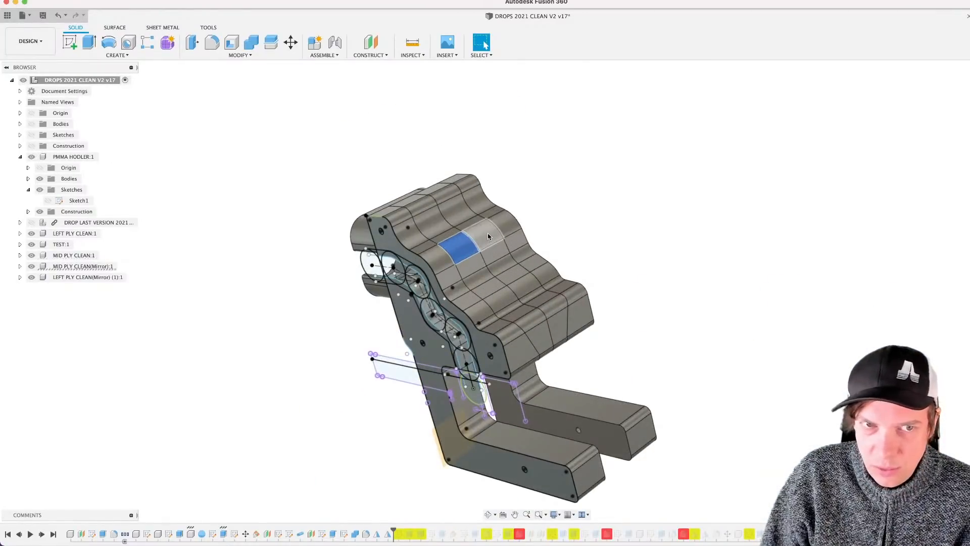
pyautogui.moveTo(487, 232); pyautogui.dragTo(433, 216, button='middle')
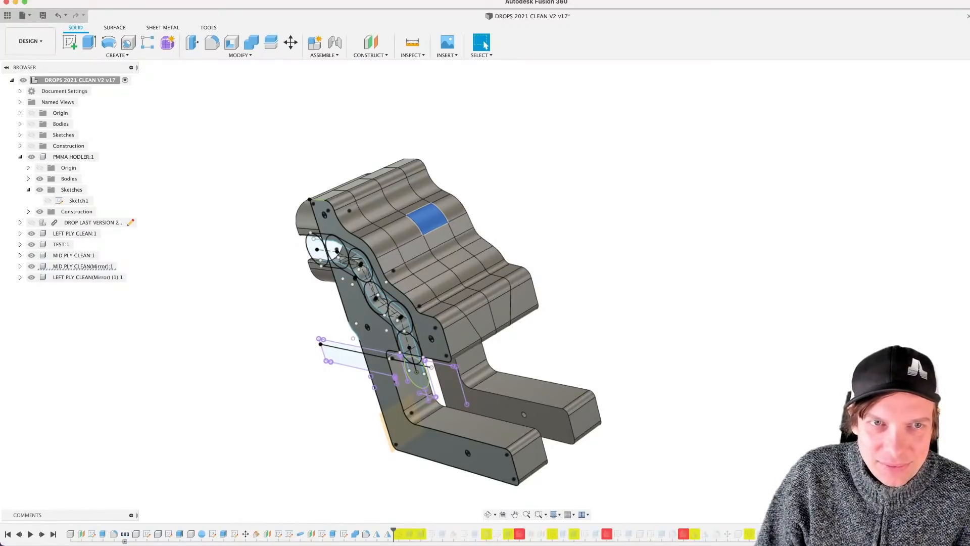
pyautogui.press('super+Tab')
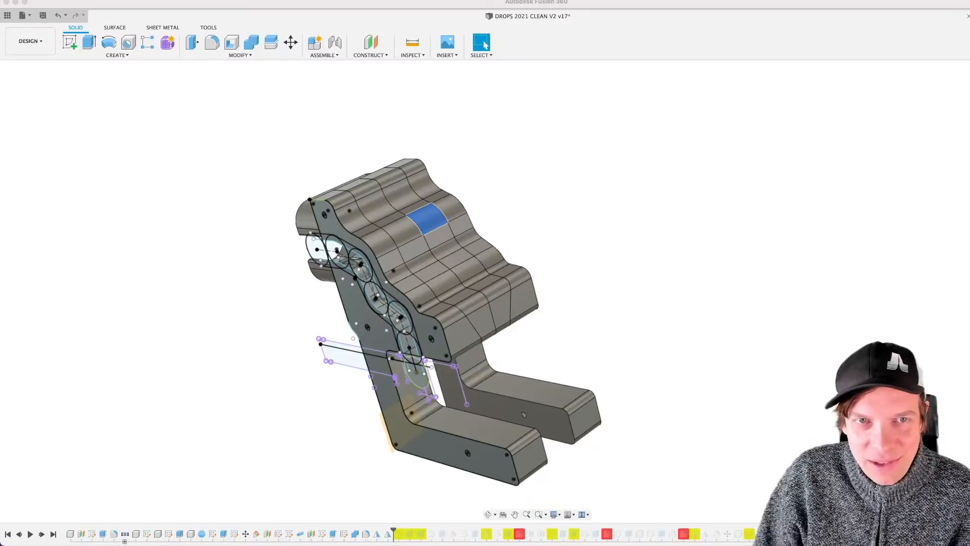
# Step: Clear the face selection and examine how the PMMA holder sits against the ply parts from several sides
pyautogui.click(218, 294)
pyautogui.scroll(-3, 225, 294)
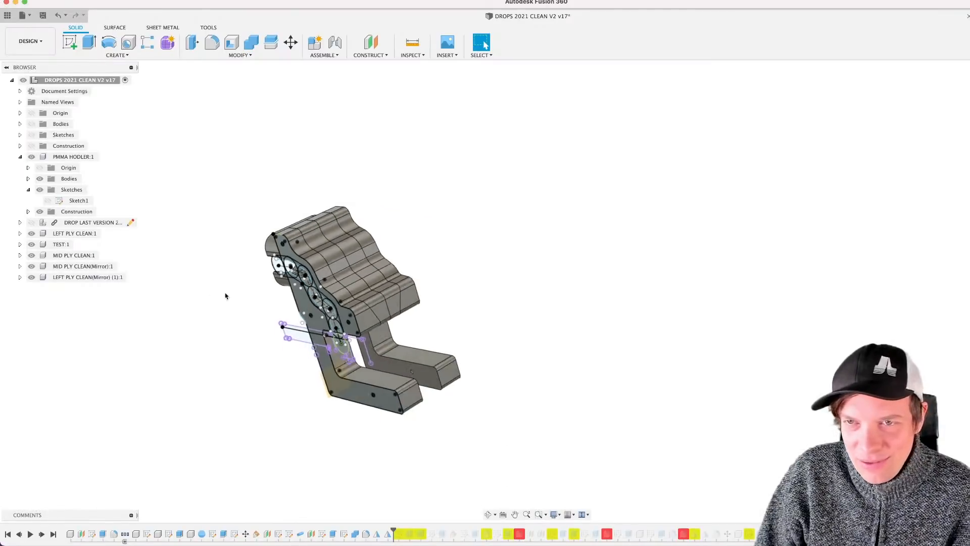
pyautogui.keyDown('shift'); pyautogui.moveTo(260, 291); pyautogui.dragTo(335, 290, button='middle'); pyautogui.keyUp('shift')
pyautogui.scroll(5, 317, 289)
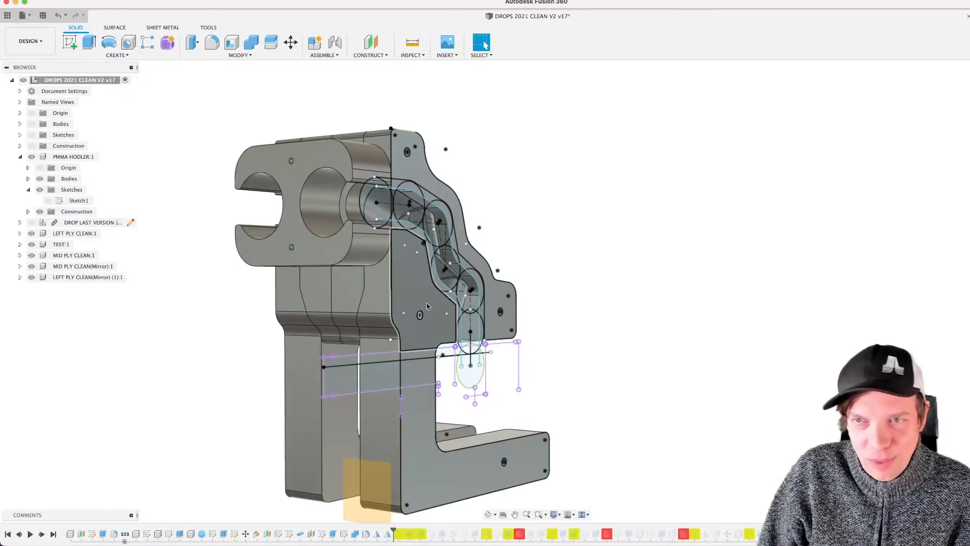
pyautogui.scroll(-3, 426, 302)
pyautogui.moveTo(416, 303); pyautogui.dragTo(435, 272, button='middle')
pyautogui.scroll(4, 434, 271)
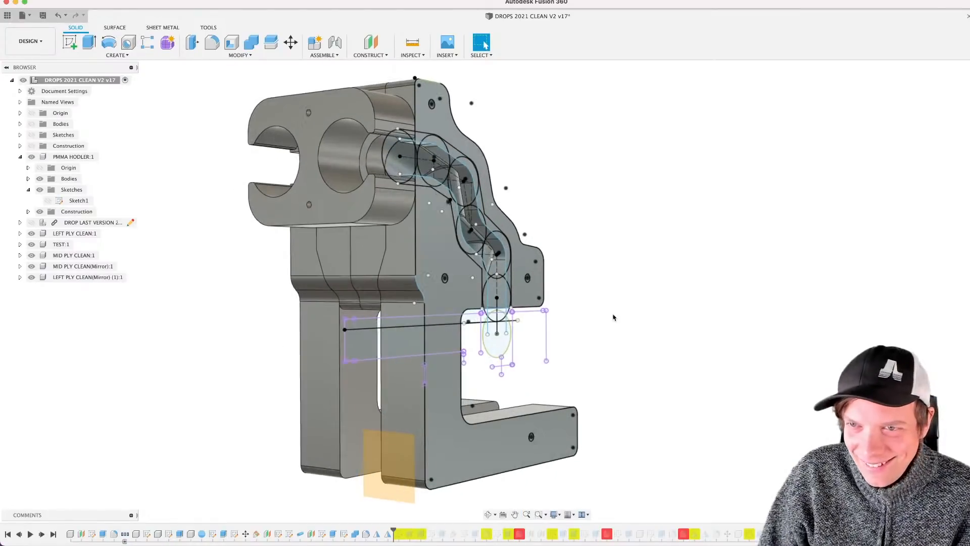
pyautogui.keyDown('shift'); pyautogui.moveTo(594, 315); pyautogui.dragTo(596, 318, button='middle'); pyautogui.keyUp('shift')
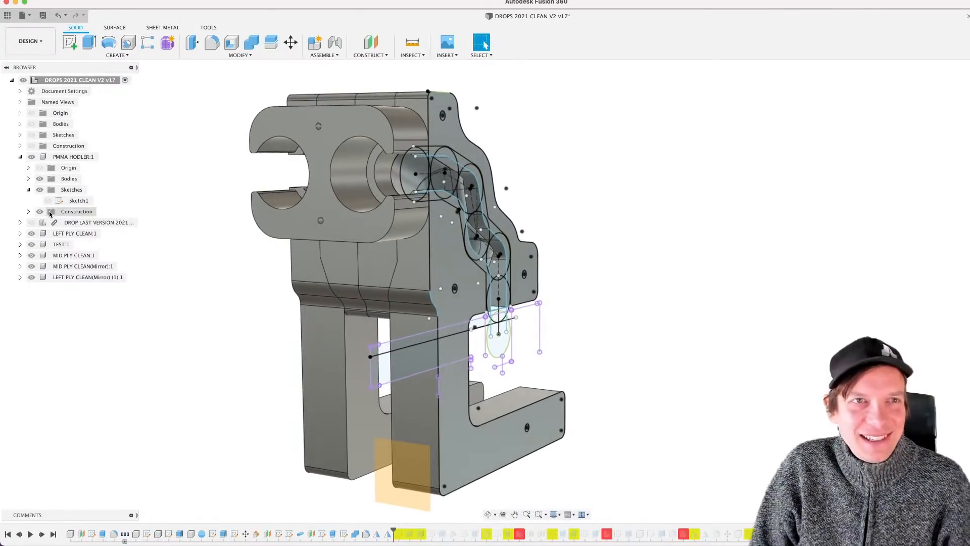
pyautogui.press('super+Tab')
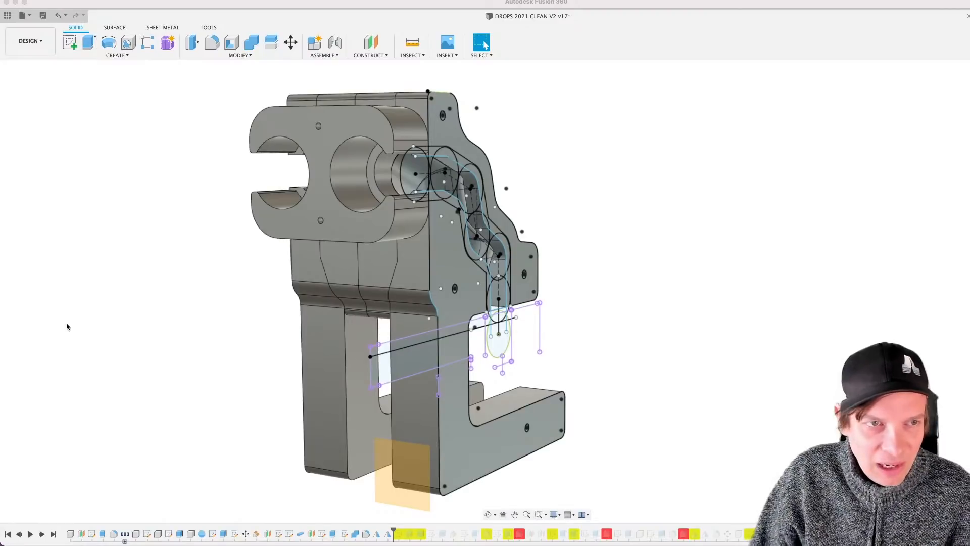
pyautogui.scroll(-3, 558, 309)
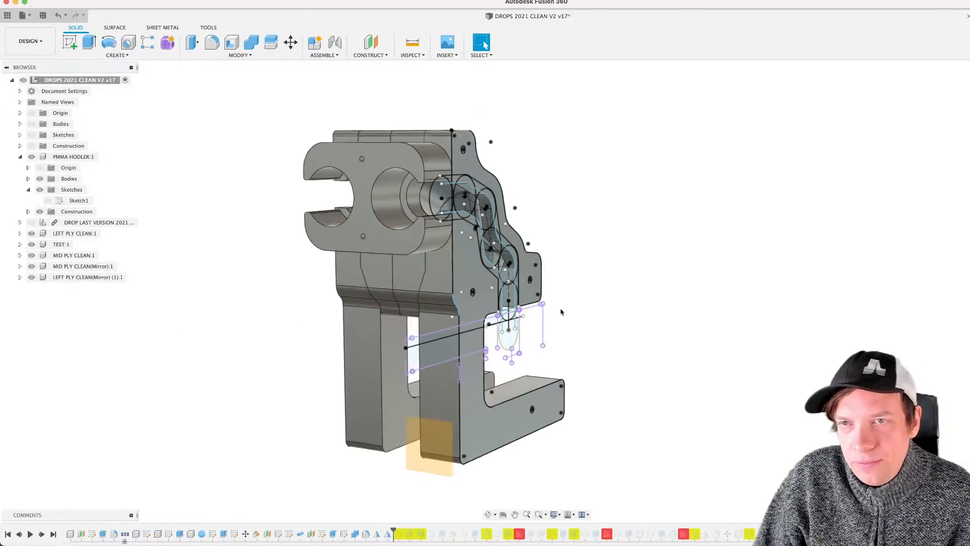
pyautogui.scroll(6, 531, 305)
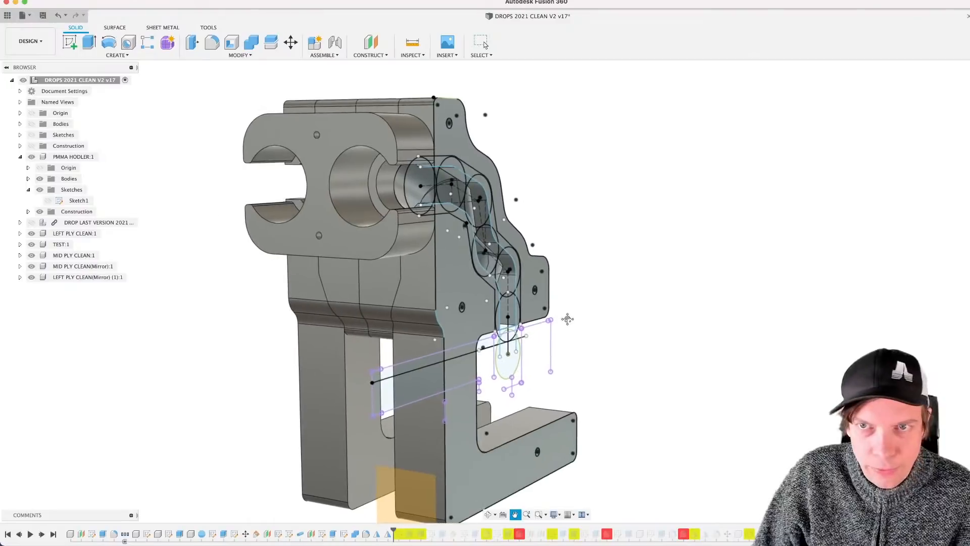
pyautogui.scroll(-5, 535, 314)
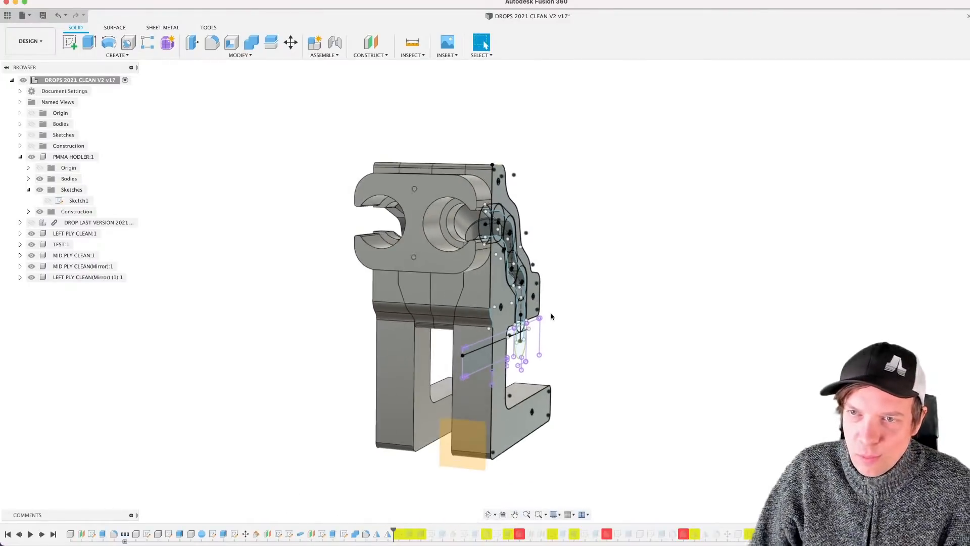
pyautogui.moveTo(553, 318); pyautogui.dragTo(520, 286, button='middle')
pyautogui.scroll(3, 516, 305)
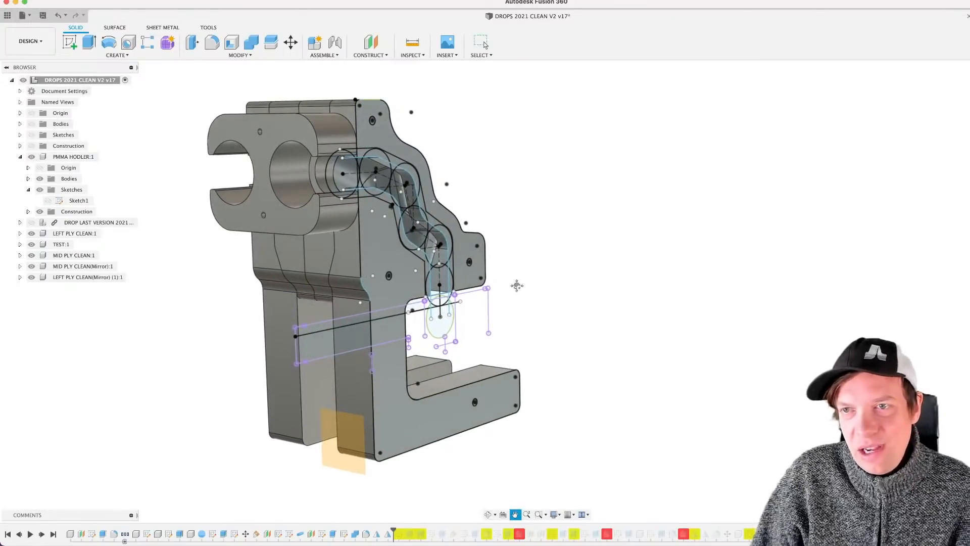
pyautogui.scroll(1, 526, 296)
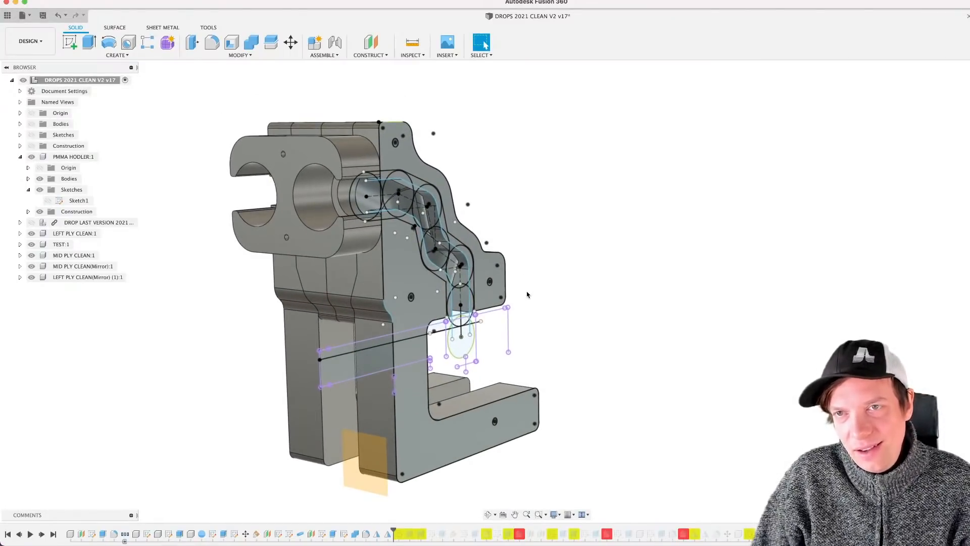
pyautogui.scroll(2, 522, 295)
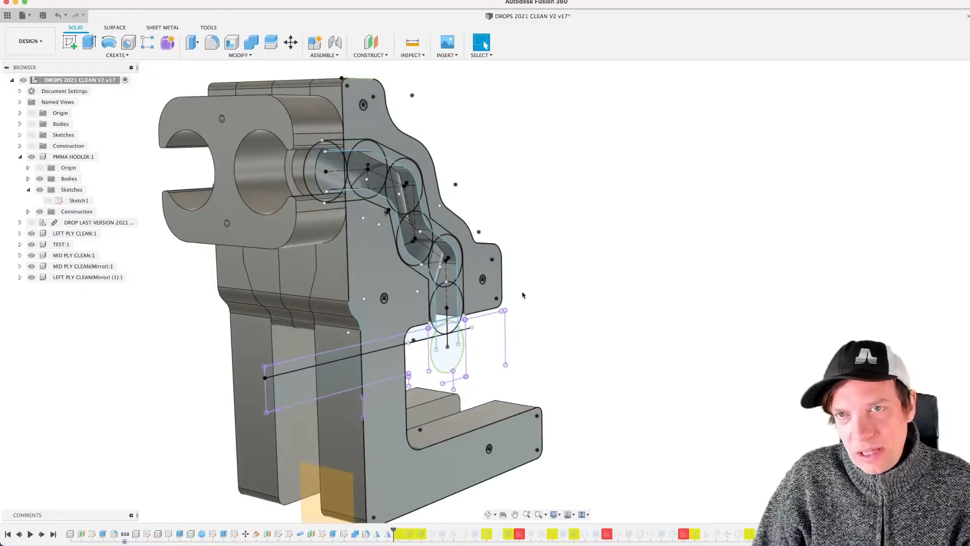
pyautogui.scroll(-3, 523, 295)
pyautogui.scroll(2, 522, 294)
pyautogui.keyDown('shift'); pyautogui.moveTo(524, 294); pyautogui.dragTo(533, 336, button='middle'); pyautogui.keyUp('shift')
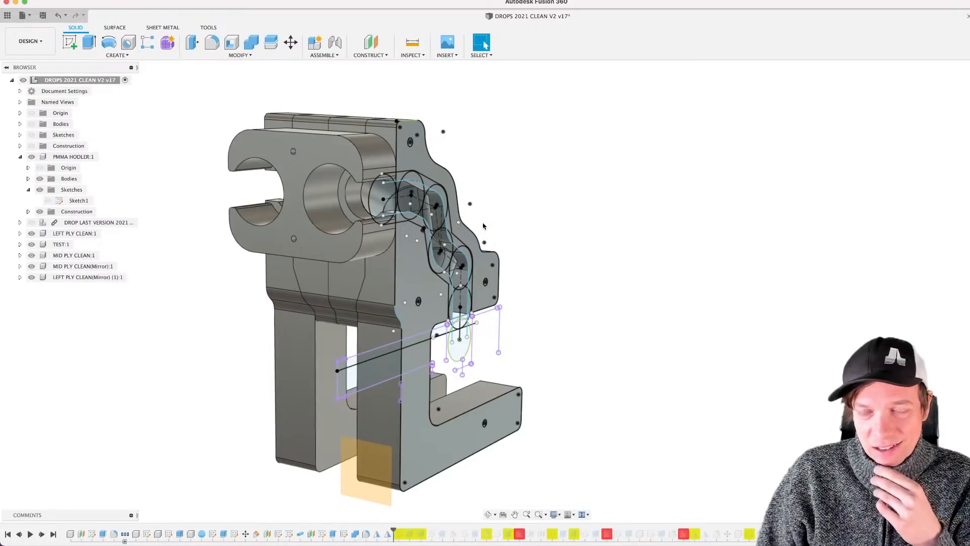
pyautogui.moveTo(511, 235)
pyautogui.keyDown('shift'); pyautogui.mouseDown(button='middle')
pyautogui.moveTo(496, 231)
pyautogui.moveTo(504, 232)
pyautogui.mouseUp(button='middle'); pyautogui.keyUp('shift')
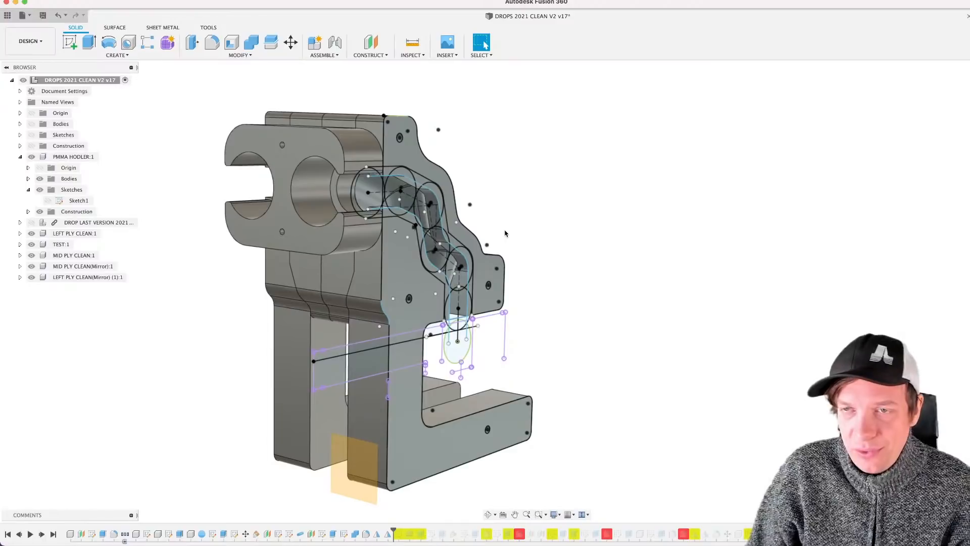
pyautogui.scroll(2, 501, 229)
pyautogui.scroll(-5, 503, 230)
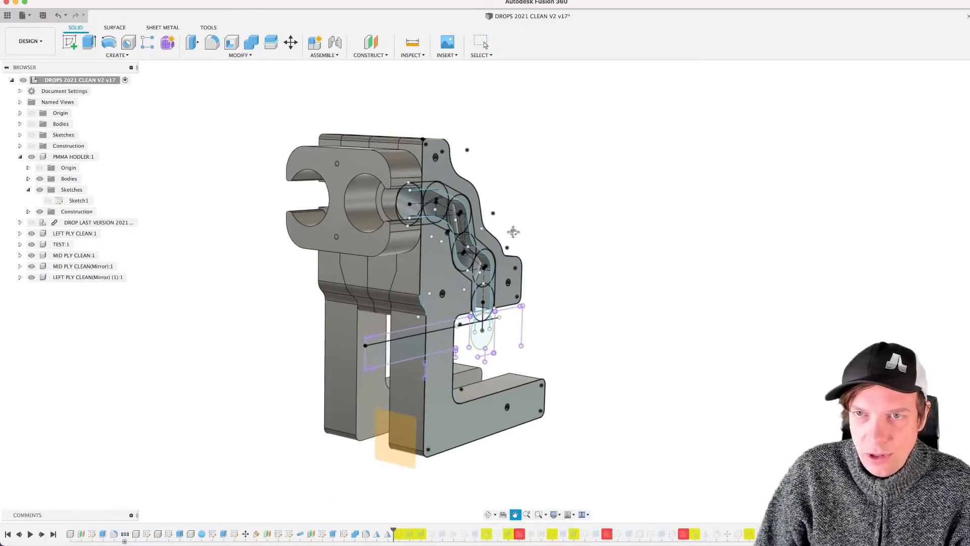
pyautogui.scroll(2, 510, 233)
pyautogui.moveTo(508, 223)
pyautogui.mouseDown(button='middle')
pyautogui.moveTo(541, 219)
pyautogui.moveTo(496, 206)
pyautogui.moveTo(425, 219)
pyautogui.moveTo(547, 223)
pyautogui.moveTo(554, 241)
pyautogui.moveTo(602, 237)
pyautogui.moveTo(563, 230)
pyautogui.mouseUp(button='middle')
# Step: Select the front face of the middle ply and activate its MID PLY CLEAN component
pyautogui.click(430, 264)
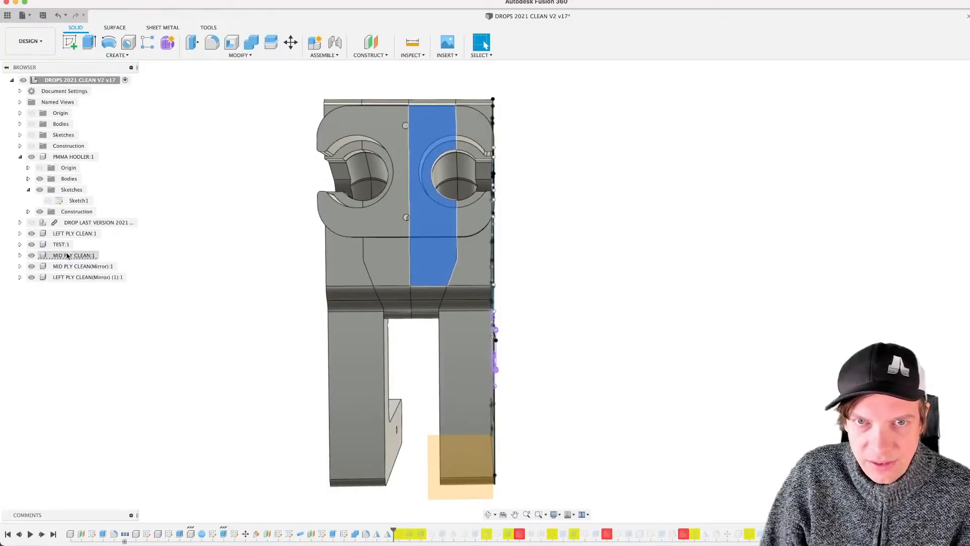
pyautogui.click(108, 255)
pyautogui.click(202, 349)
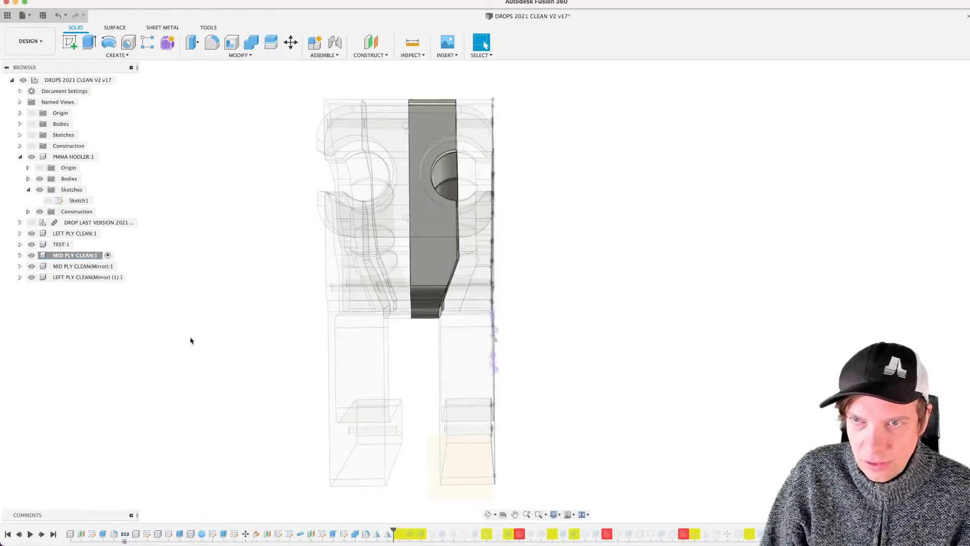
pyautogui.scroll(4, 333, 227)
pyautogui.keyDown('shift'); pyautogui.moveTo(470, 271); pyautogui.dragTo(358, 284, button='middle'); pyautogui.keyUp('shift')
pyautogui.scroll(-3, 382, 346)
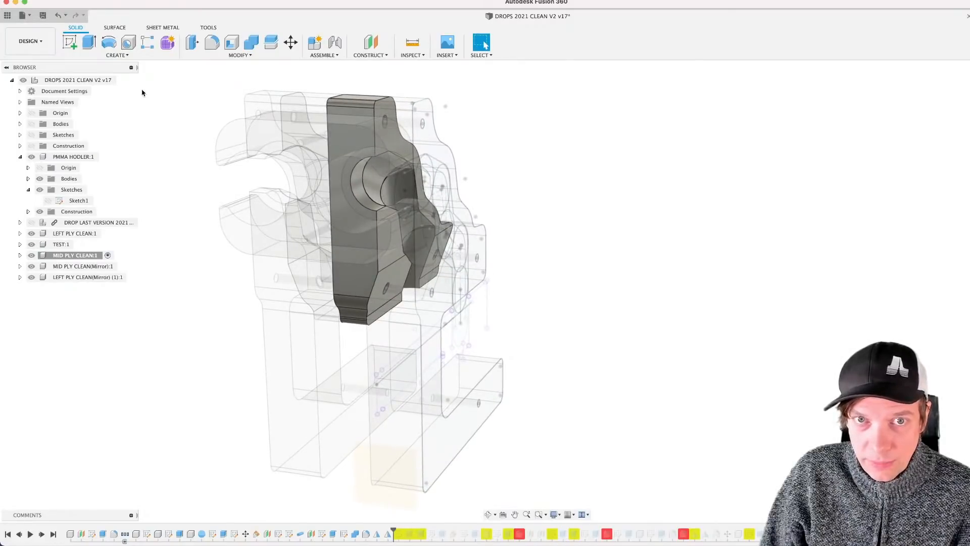
# Step: Start a new sketch in MID PLY CLEAN on the origin plane parallel to the holder's front face
pyautogui.click(117, 55)
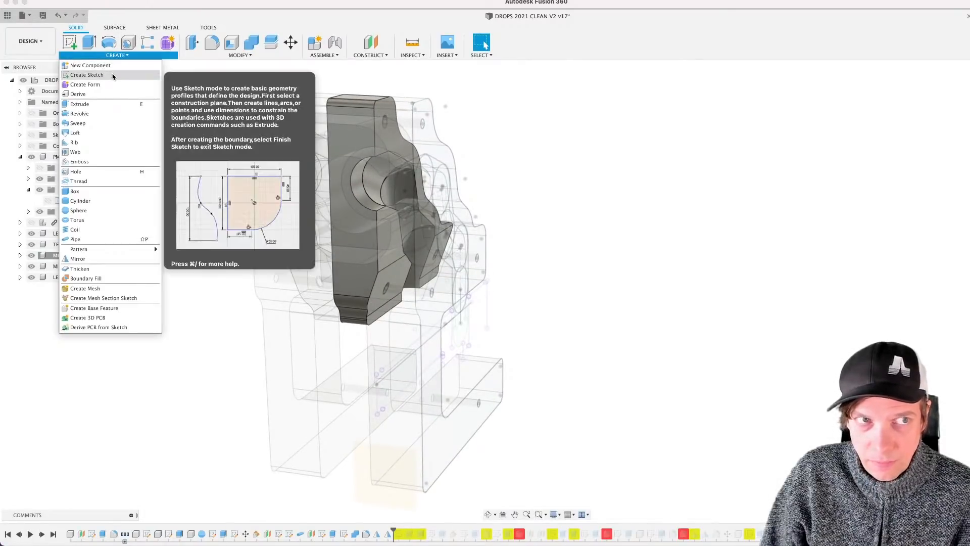
pyautogui.click(119, 73)
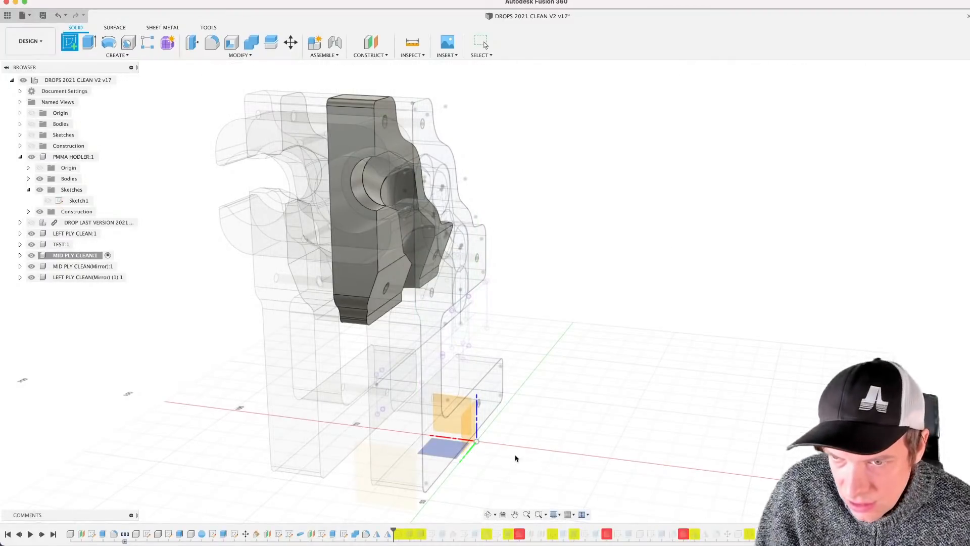
pyautogui.moveTo(515, 458)
pyautogui.keyDown('shift'); pyautogui.mouseDown(button='middle')
pyautogui.moveTo(500, 445)
pyautogui.moveTo(508, 457)
pyautogui.mouseUp(button='middle'); pyautogui.keyUp('shift')
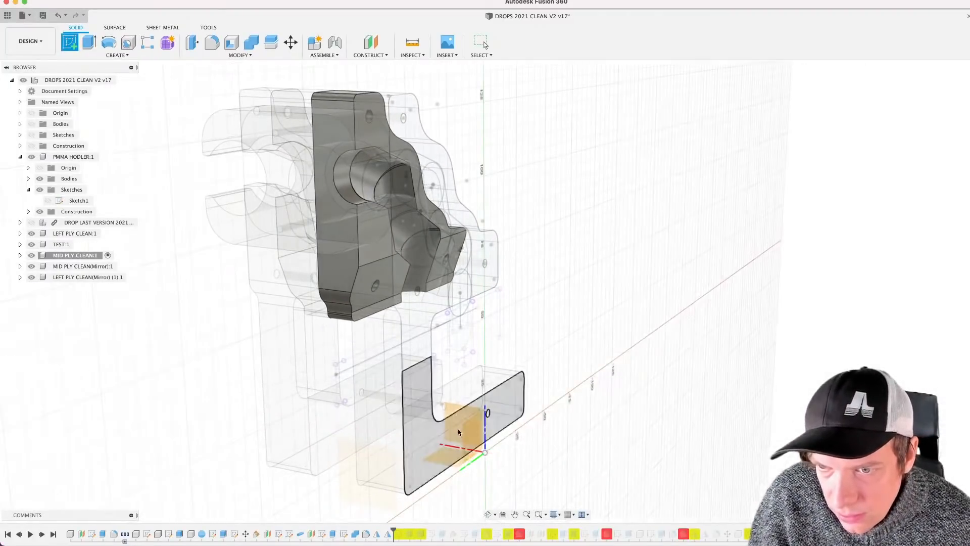
pyautogui.scroll(3, 462, 440)
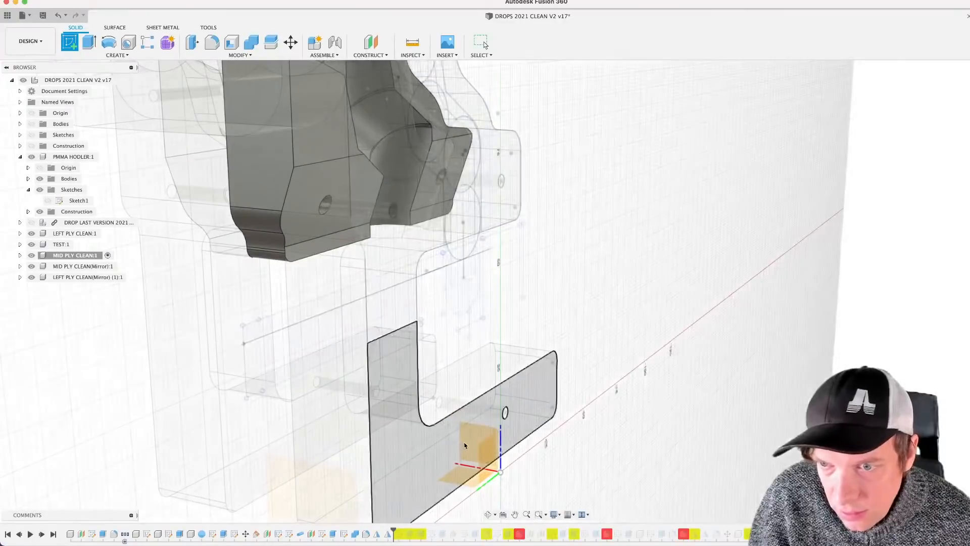
pyautogui.scroll(-3, 481, 459)
pyautogui.keyDown('shift'); pyautogui.moveTo(481, 459); pyautogui.dragTo(489, 440, button='middle'); pyautogui.keyUp('shift')
pyautogui.scroll(3, 460, 480)
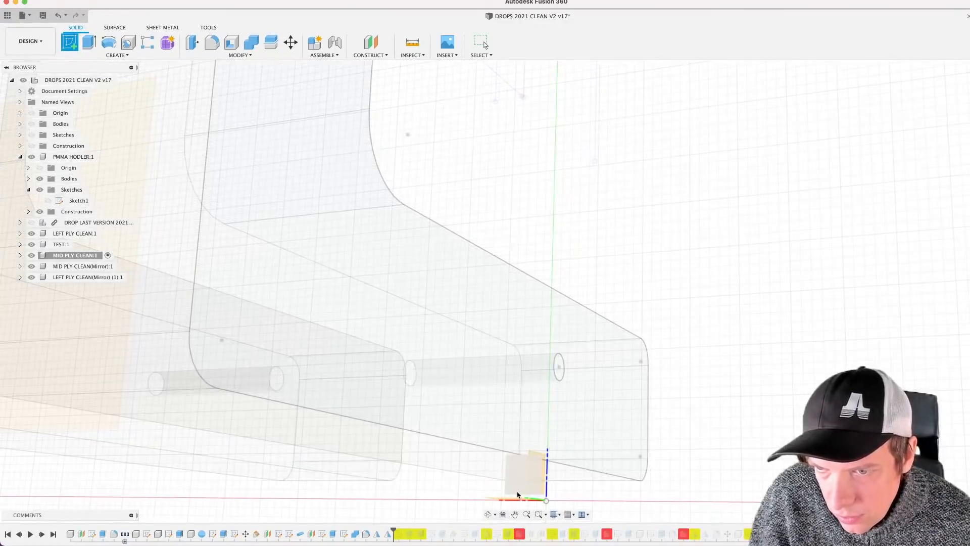
pyautogui.click(518, 487)
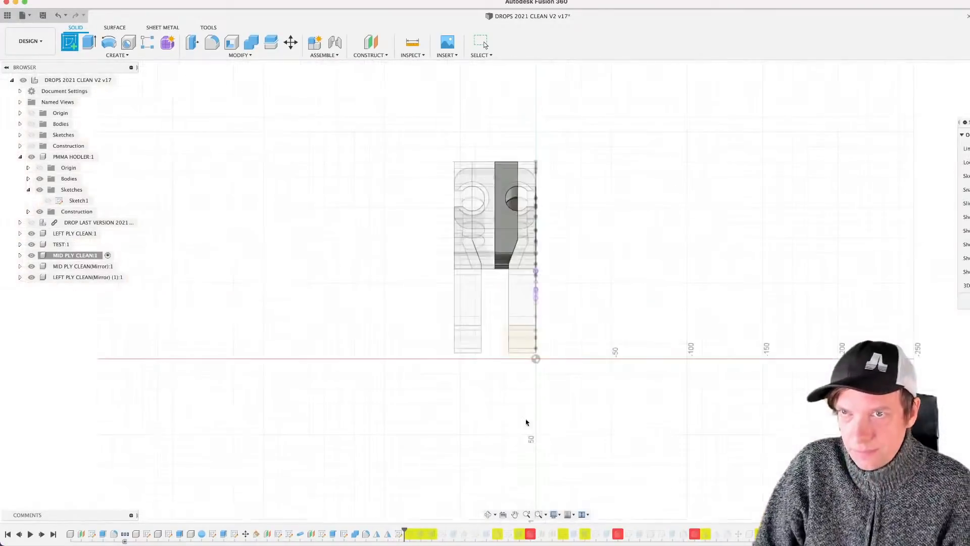
# Step: Project the holder's two small mounting holes into the new sketch
pyautogui.scroll(5, 559, 209)
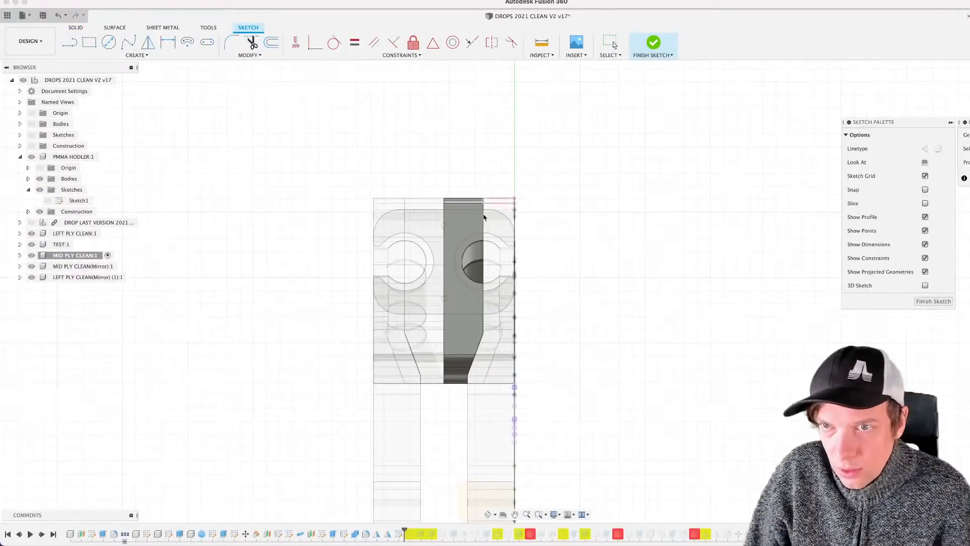
pyautogui.scroll(3, 479, 218)
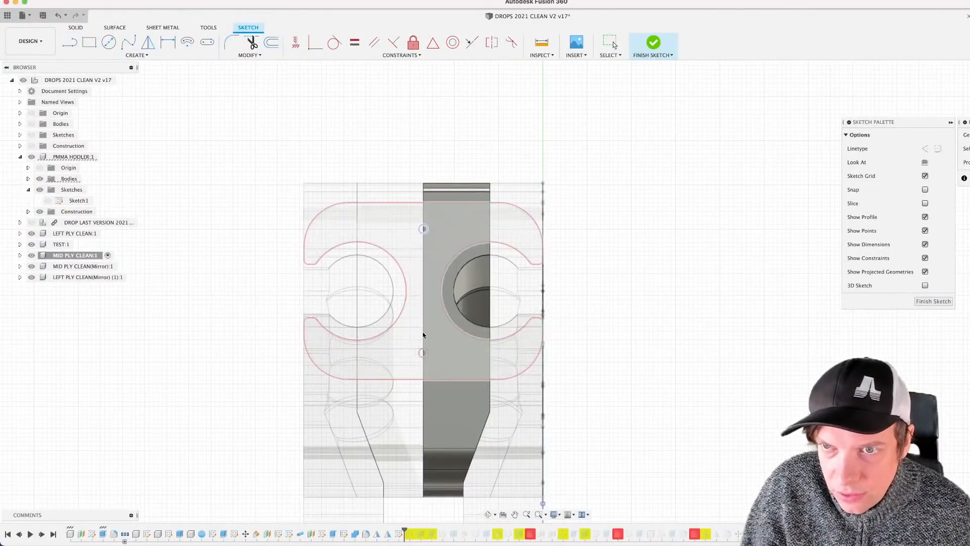
pyautogui.scroll(3, 423, 367)
pyautogui.click(423, 374)
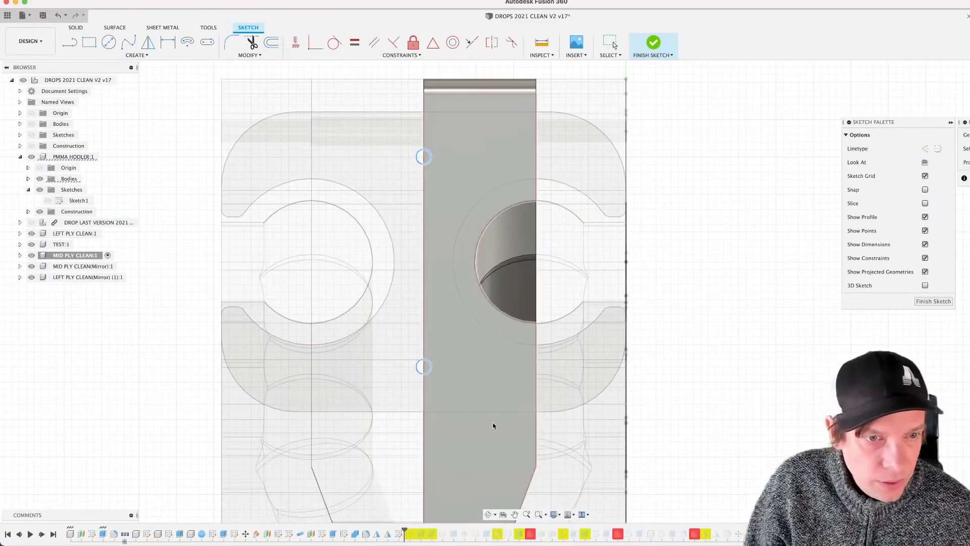
pyautogui.keyDown('shift'); pyautogui.moveTo(498, 404); pyautogui.dragTo(487, 404, button='middle'); pyautogui.keyUp('shift')
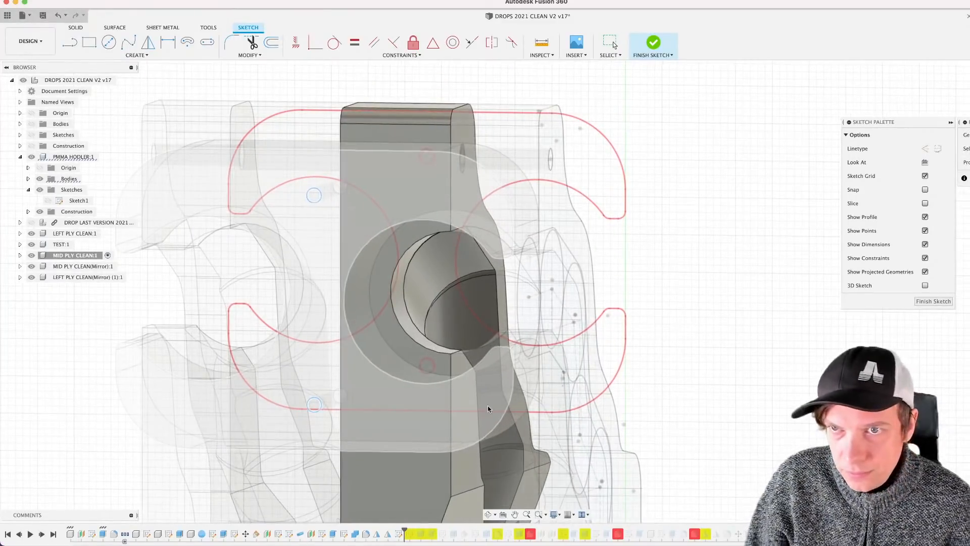
pyautogui.press('Escape')
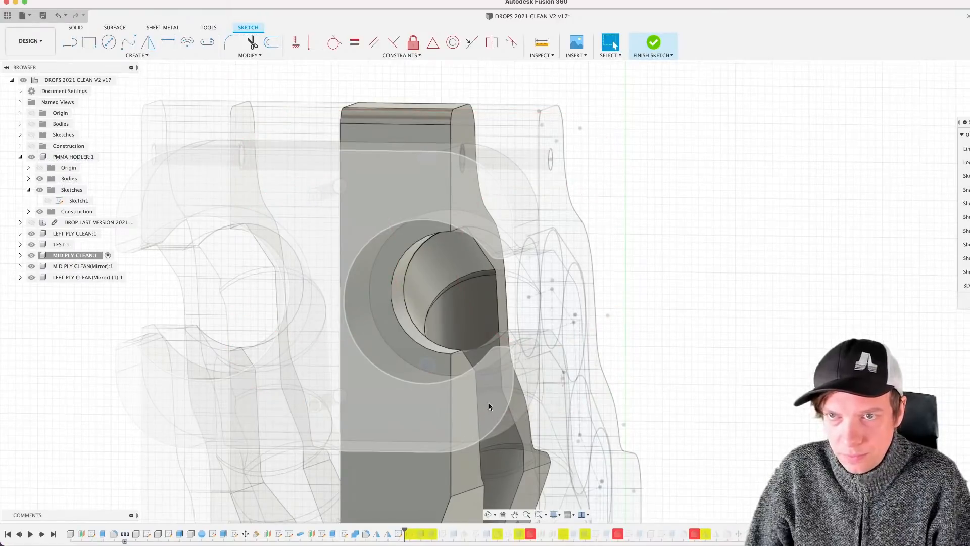
# Step: Isolate the MID PLY CLEAN component and show MID PLY CLEAN(Mirror) alongside it, leaving nothing selected
pyautogui.scroll(-3, 489, 406)
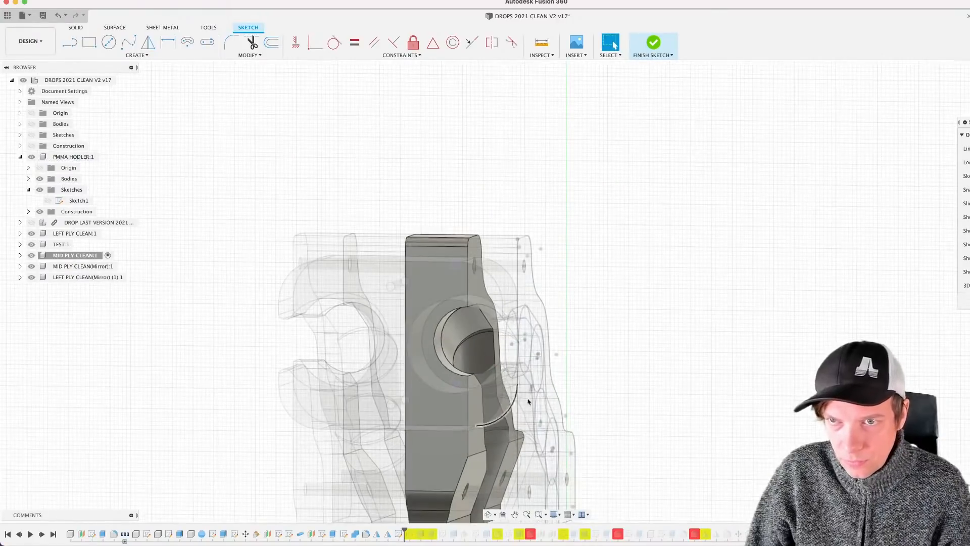
pyautogui.rightClick(76, 256)
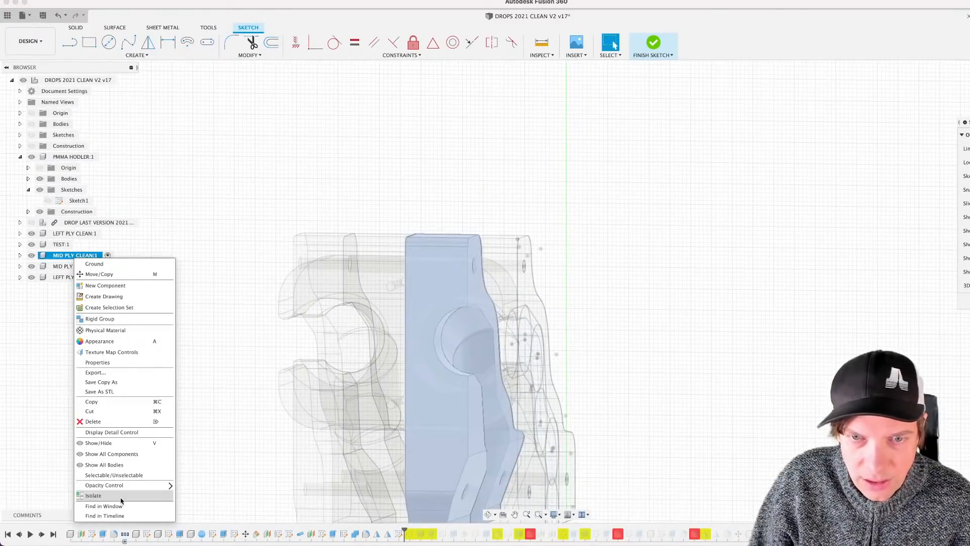
pyautogui.click(123, 496)
pyautogui.keyDown('shift'); pyautogui.click(65, 268); pyautogui.keyUp('shift')
pyautogui.click(31, 267)
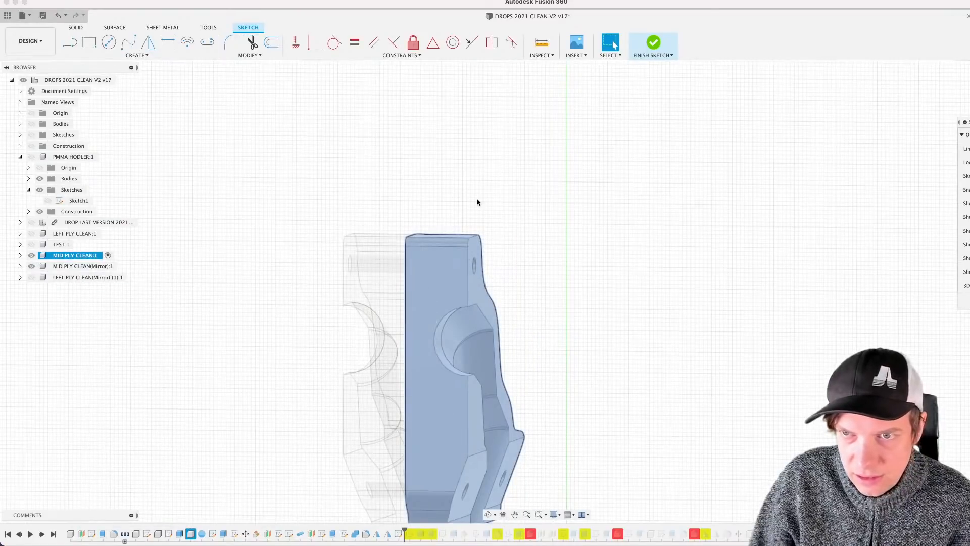
pyautogui.press('Escape')
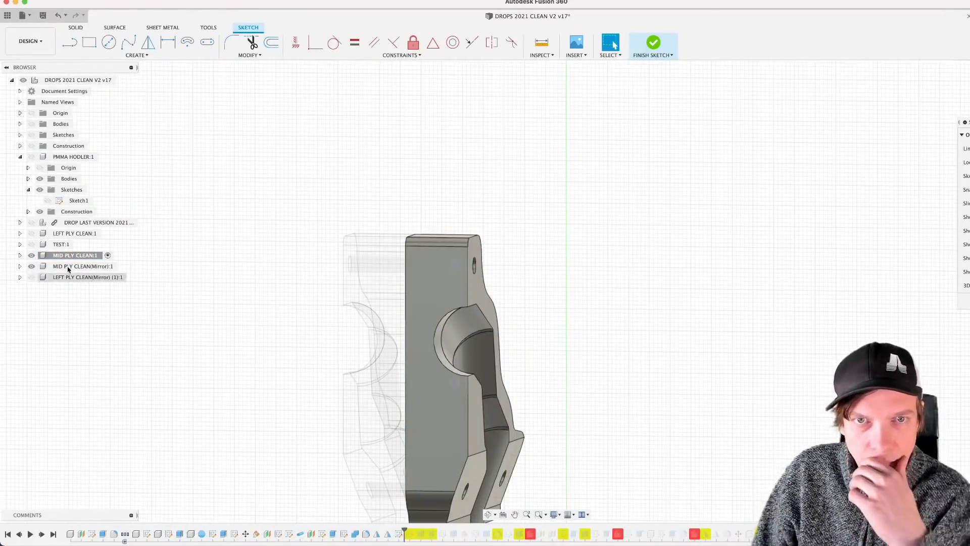
# Step: Expand the MID PLY CLEAN component down to its sketches and examine their geometry around the ply body
pyautogui.click(20, 256)
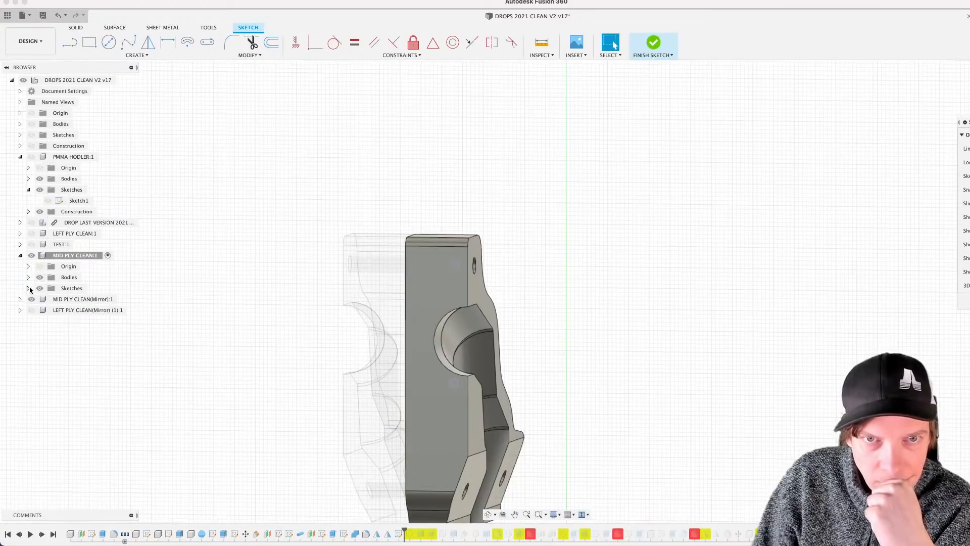
pyautogui.click(28, 287)
pyautogui.scroll(-3, 270, 258)
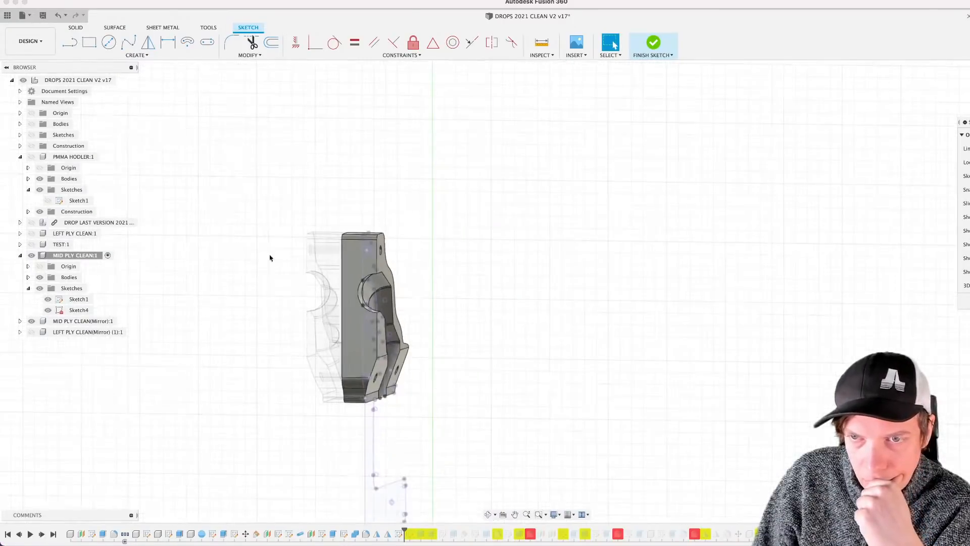
pyautogui.moveTo(270, 258)
pyautogui.mouseDown(button='middle')
pyautogui.moveTo(318, 95)
pyautogui.moveTo(305, 119)
pyautogui.mouseUp(button='middle')
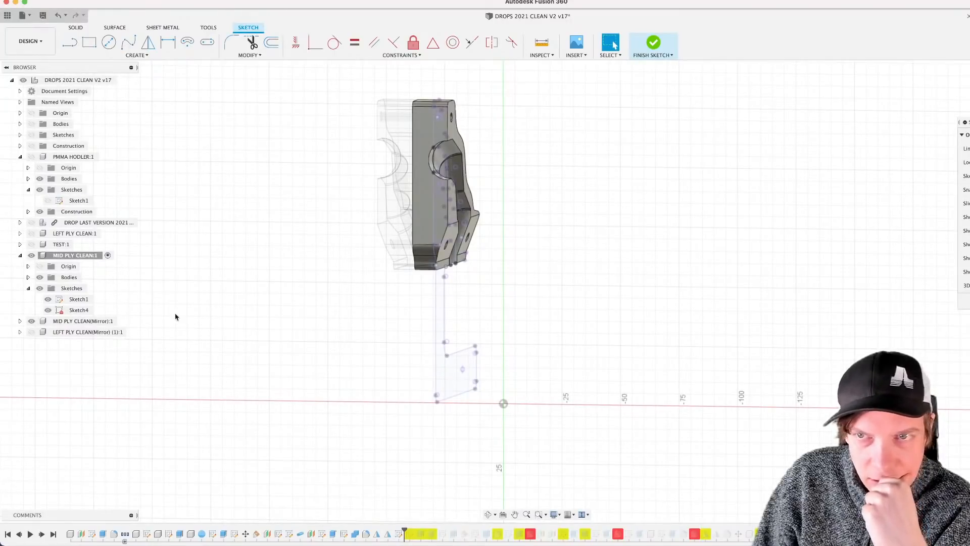
# Step: Hide MID PLY CLEAN's Sketch1 and bodies along with the MID PLY CLEAN(Mirror) component, keeping the projected-hole sketch shown
pyautogui.scroll(3, 446, 184)
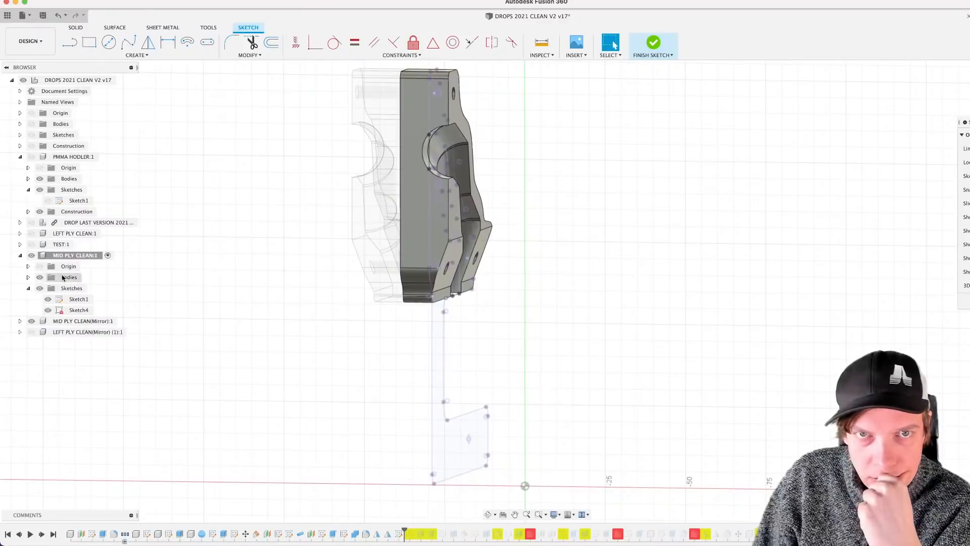
pyautogui.click(20, 135)
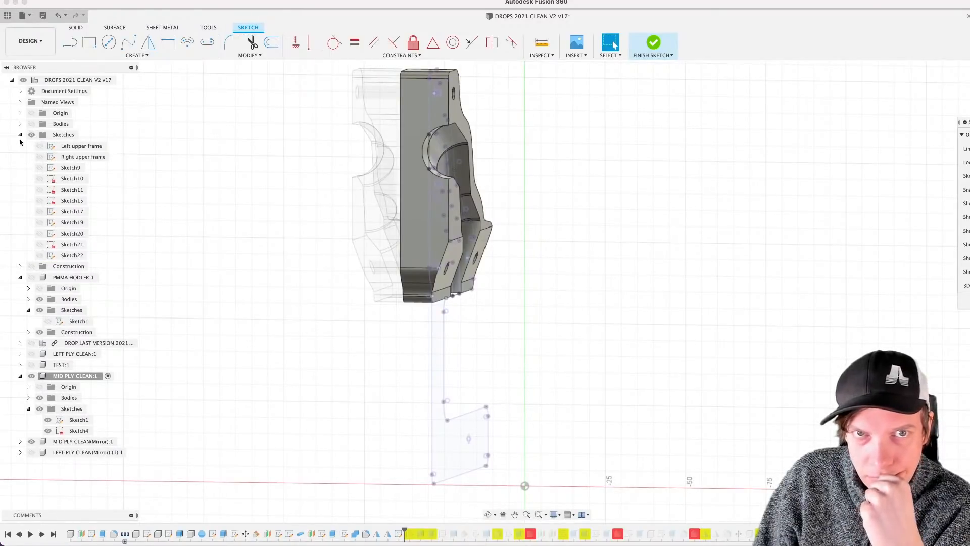
pyautogui.click(20, 135)
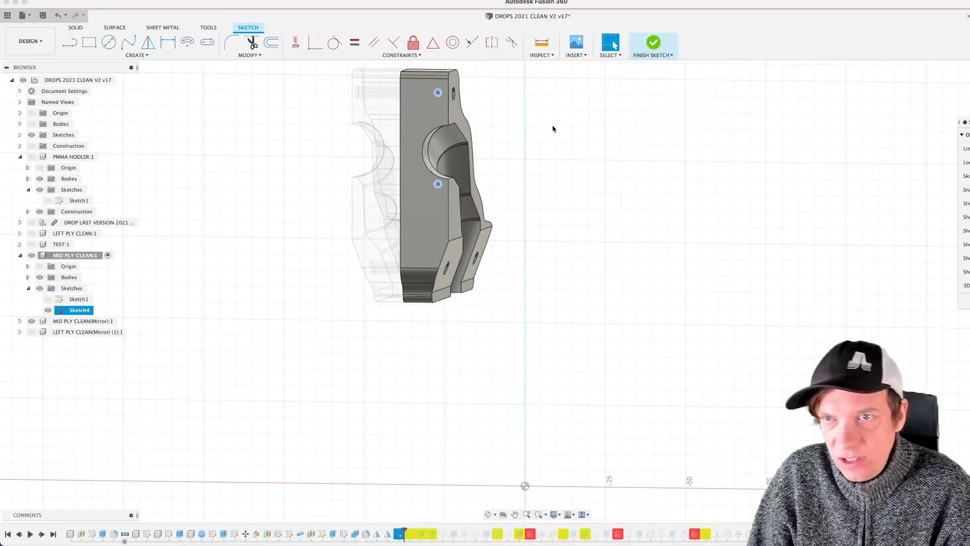
pyautogui.keyDown('shift'); pyautogui.moveTo(576, 227); pyautogui.dragTo(517, 240, button='middle'); pyautogui.keyUp('shift')
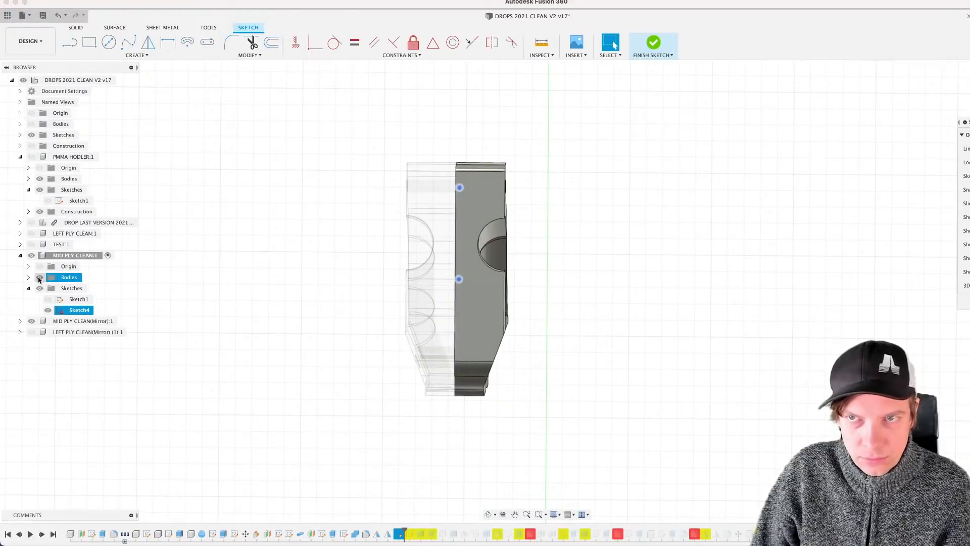
pyautogui.click(40, 278)
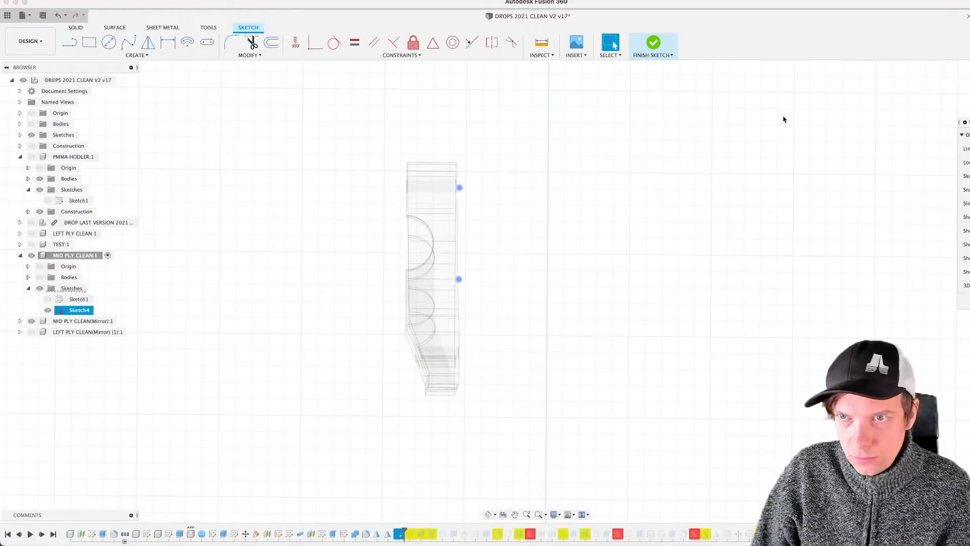
pyautogui.click(32, 321)
pyautogui.click(533, 240)
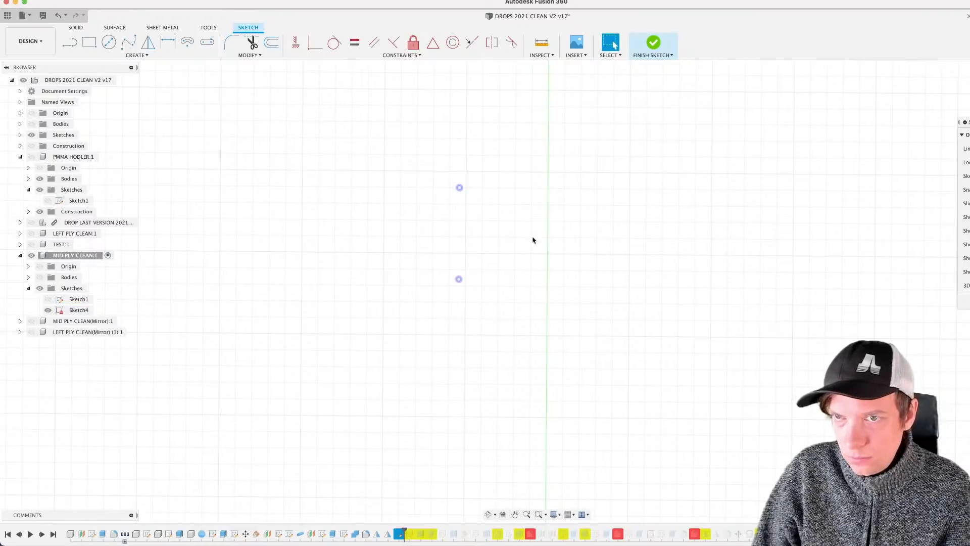
pyautogui.click(76, 310)
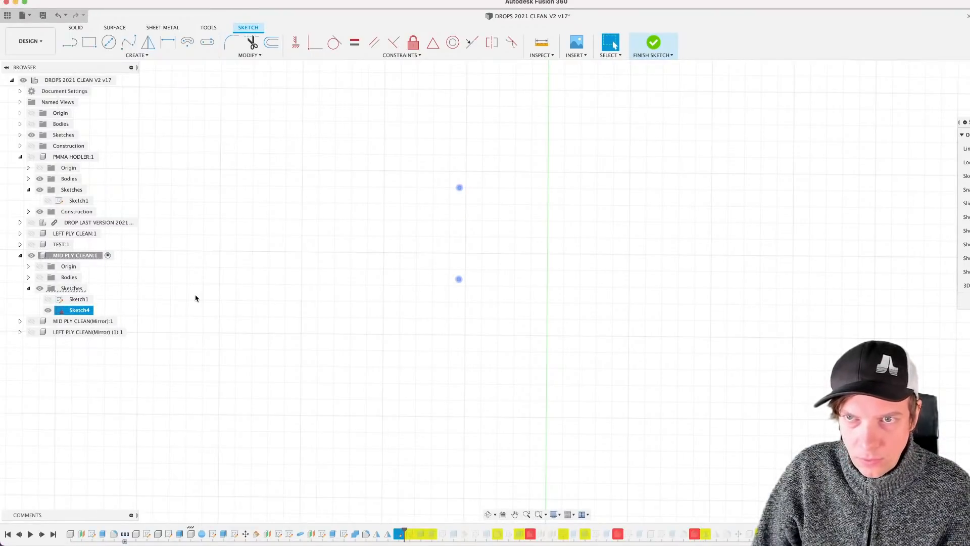
pyautogui.click(146, 305)
# Step: Draw a 4 mm by 4 mm center rectangle centred on the upper projected hole
pyautogui.scroll(3, 469, 165)
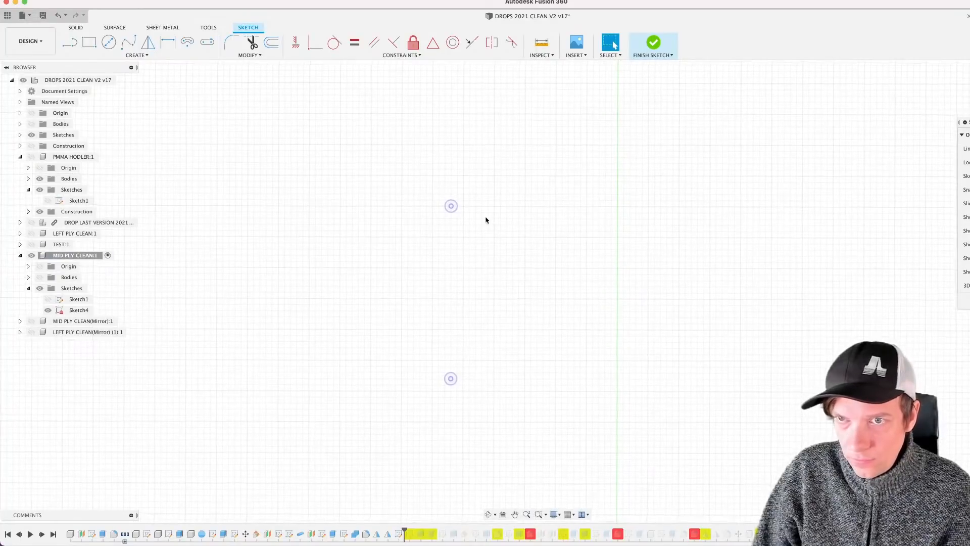
pyautogui.scroll(2, 480, 222)
pyautogui.moveTo(479, 227); pyautogui.dragTo(456, 217, button='middle')
pyautogui.scroll(1, 458, 220)
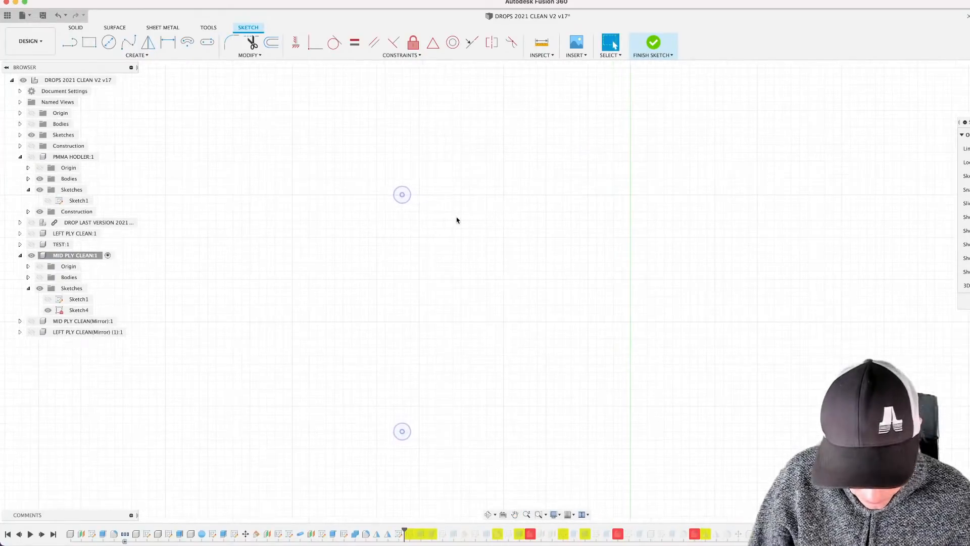
pyautogui.click(139, 56)
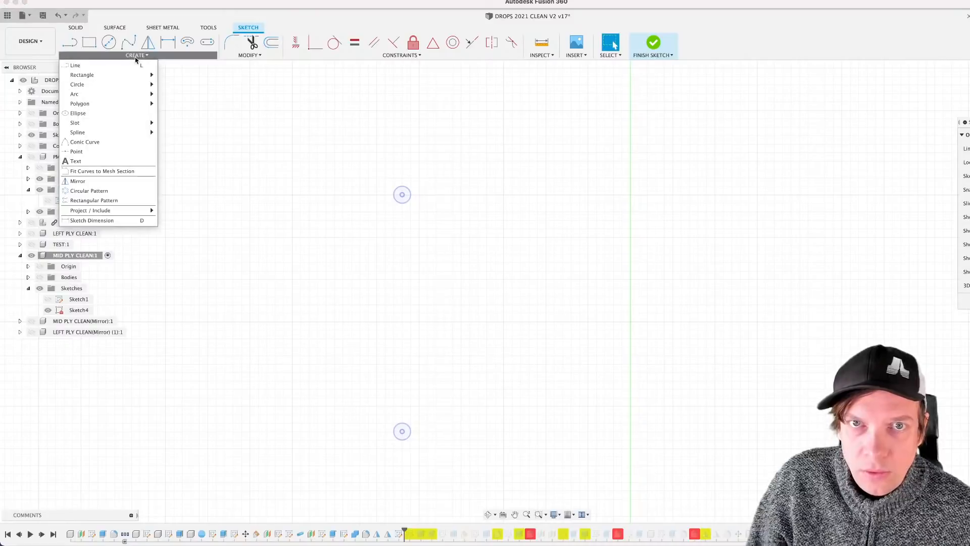
pyautogui.moveTo(103, 104)
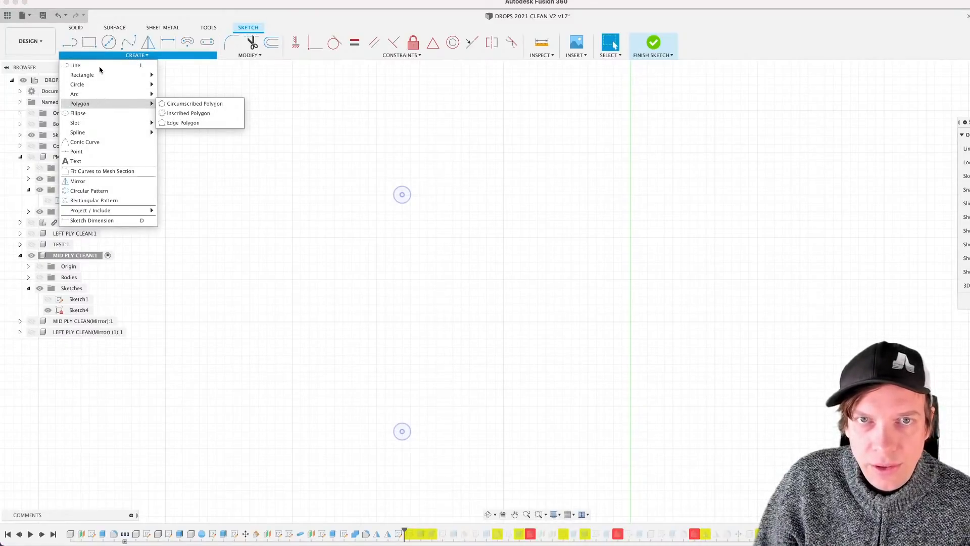
pyautogui.moveTo(93, 76)
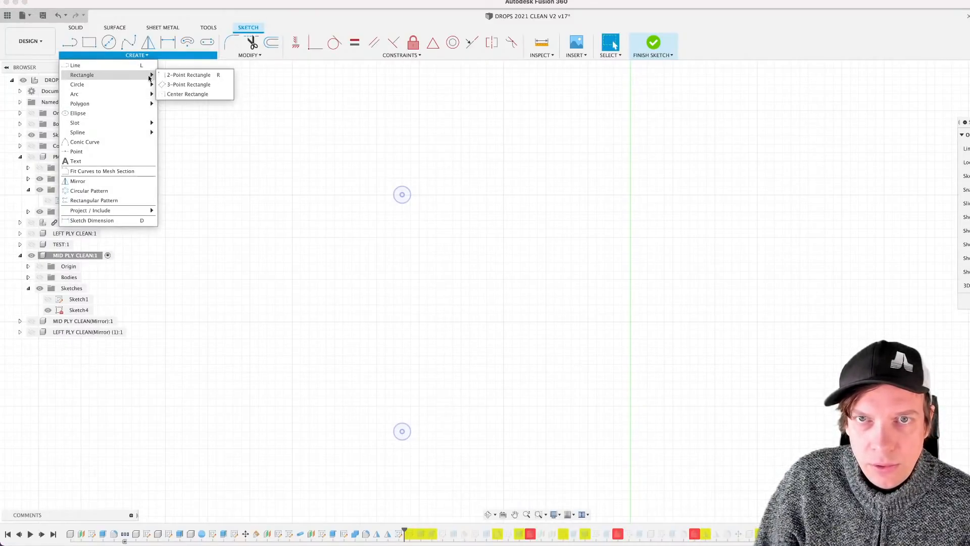
pyautogui.click(182, 94)
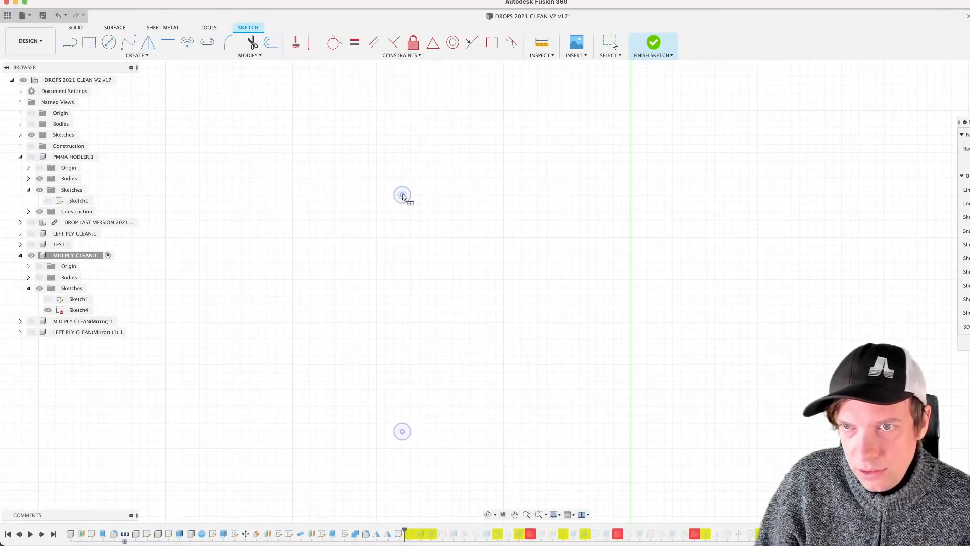
pyautogui.click(402, 194)
pyautogui.scroll(10, 416, 181)
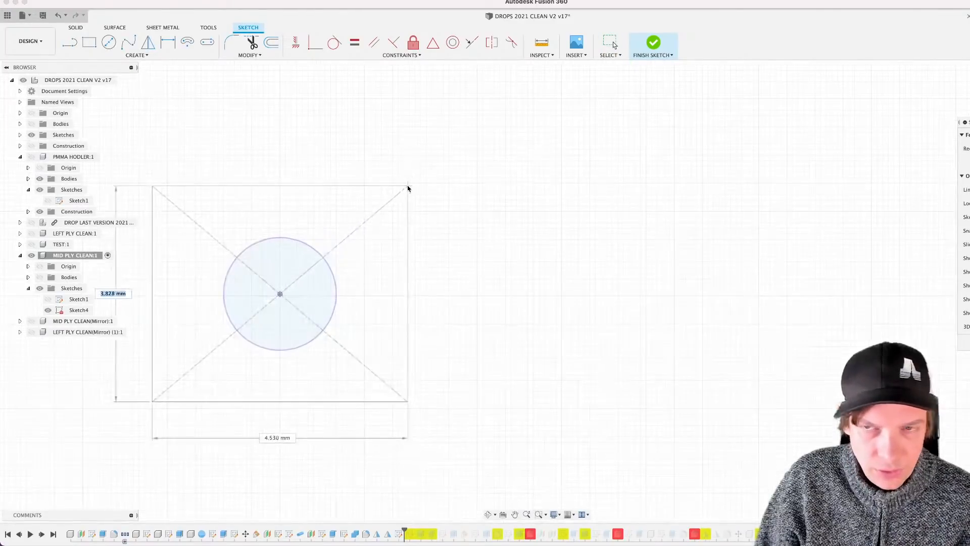
pyautogui.moveTo(408, 189); pyautogui.dragTo(560, 187, button='middle')
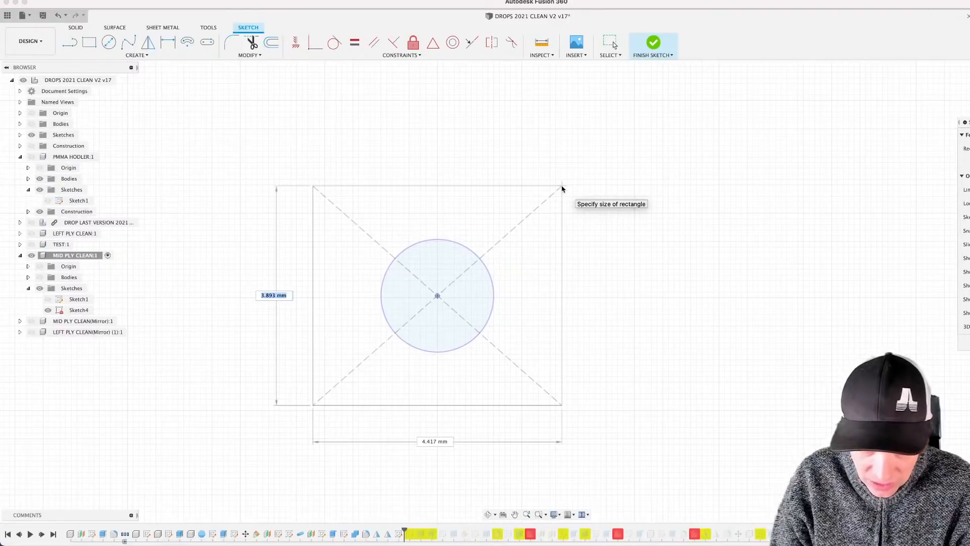
pyautogui.press('Tab')
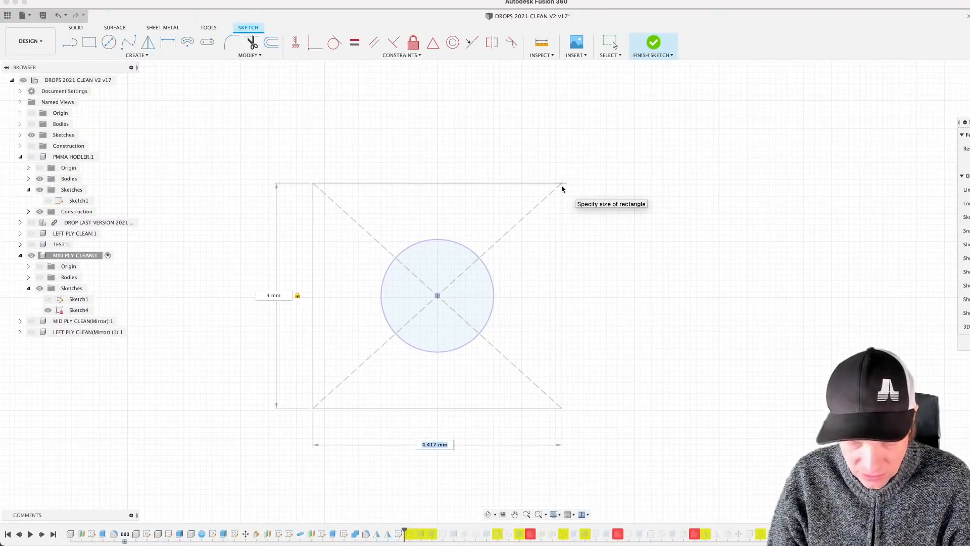
pyautogui.write('4')
pyautogui.press('Return')
# Step: Draw a matching 4 mm by 4 mm center rectangle centred on the lower projected hole
pyautogui.scroll(-5, 562, 187)
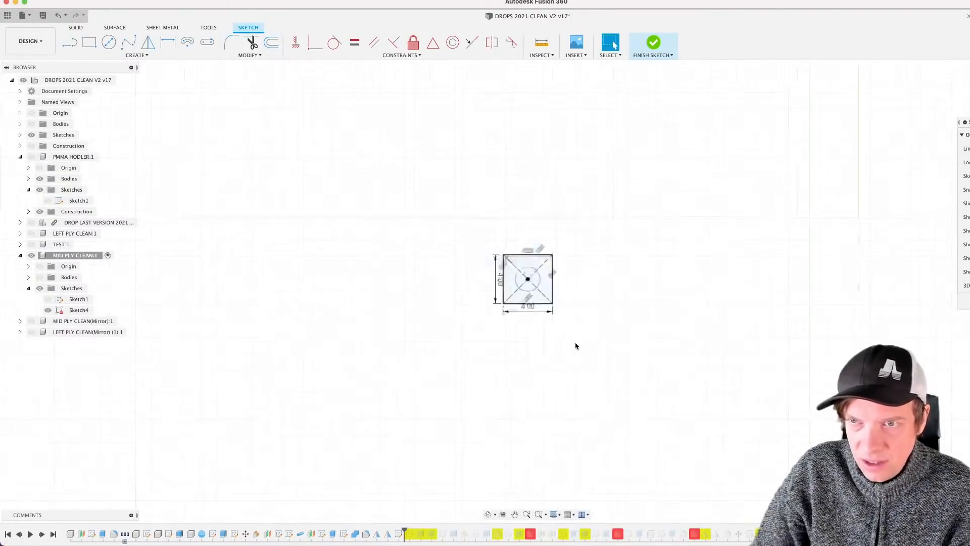
pyautogui.scroll(-2, 575, 346)
pyautogui.moveTo(573, 349)
pyautogui.mouseDown(button='middle')
pyautogui.moveTo(476, 221)
pyautogui.moveTo(450, 222)
pyautogui.mouseUp(button='middle')
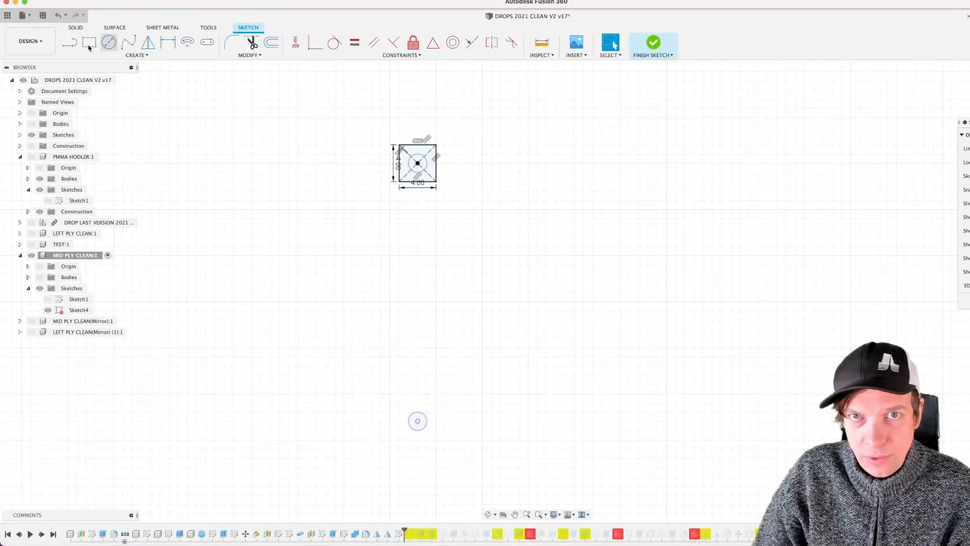
pyautogui.click(137, 55)
pyautogui.moveTo(113, 77)
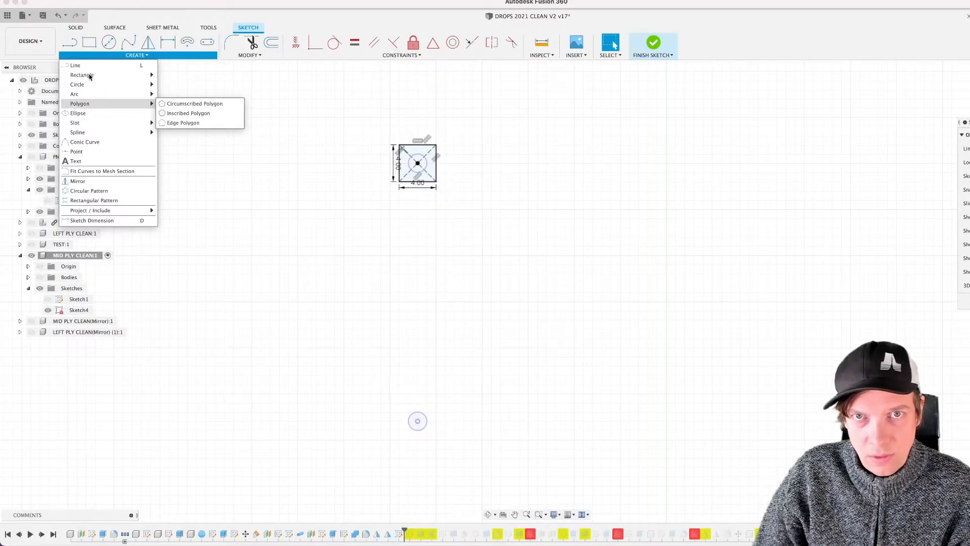
pyautogui.click(190, 94)
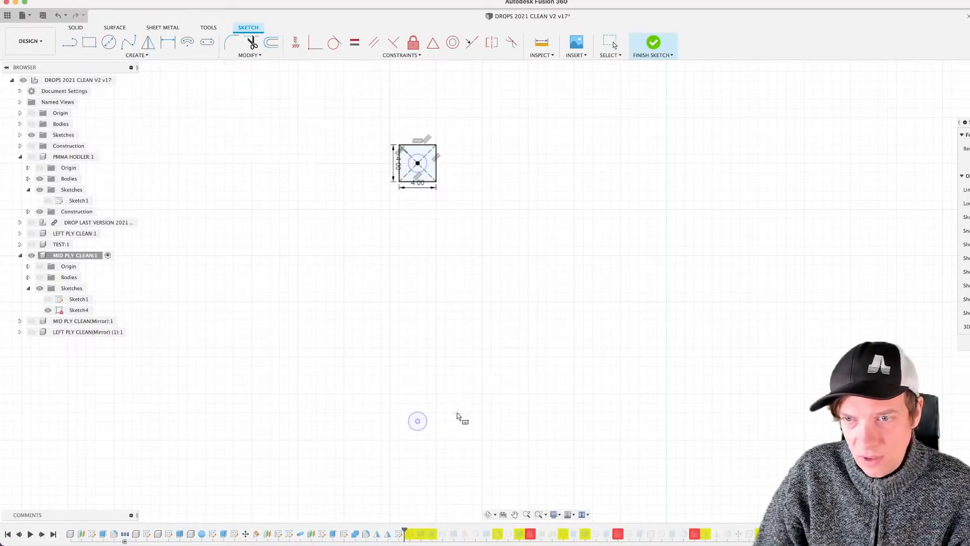
pyautogui.click(418, 421)
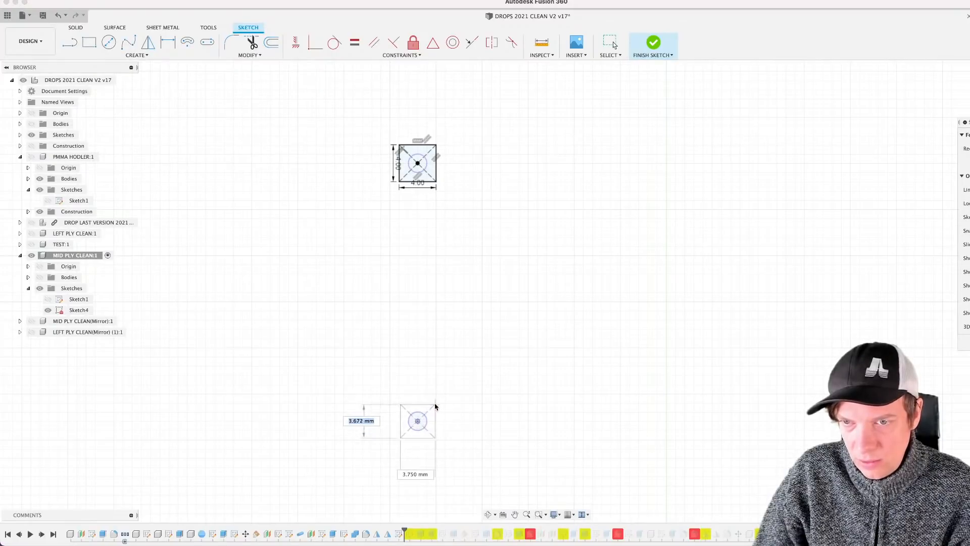
pyautogui.press('Tab')
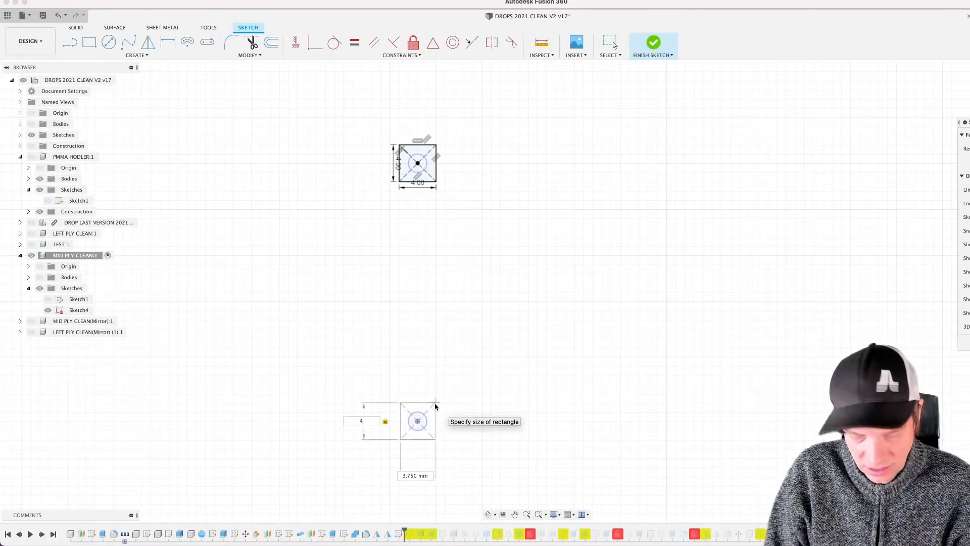
pyautogui.write('4')
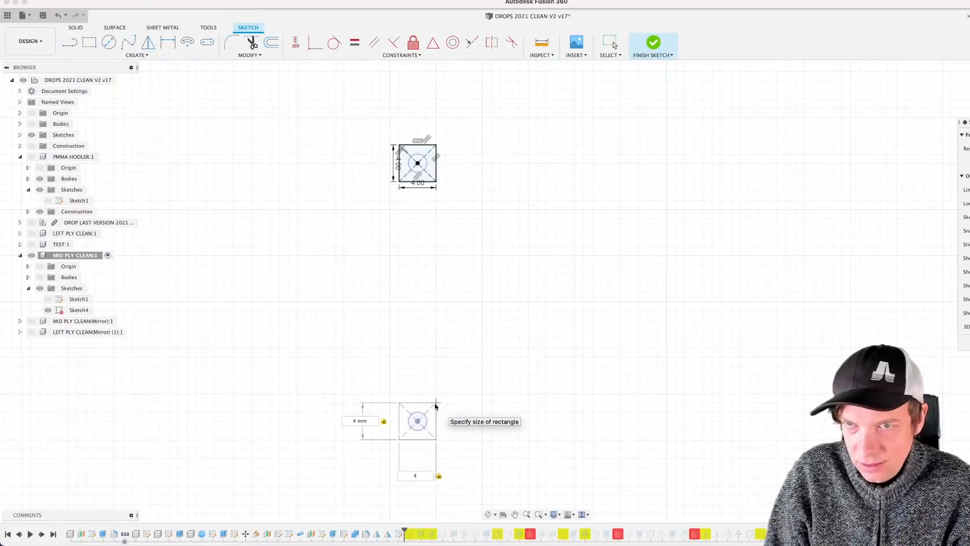
pyautogui.press('Return')
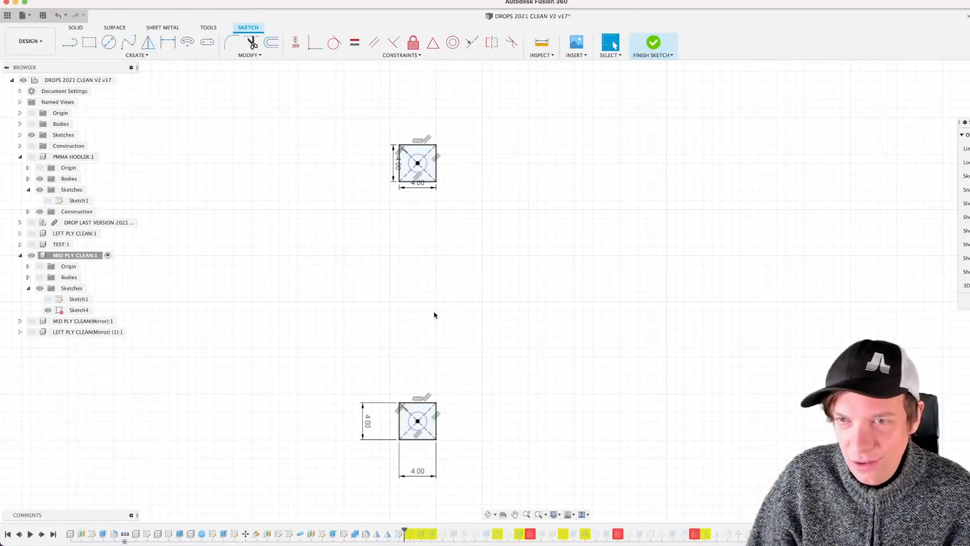
# Step: Save the design with the version description User Saved, and finish the sketch
pyautogui.press('super+s')
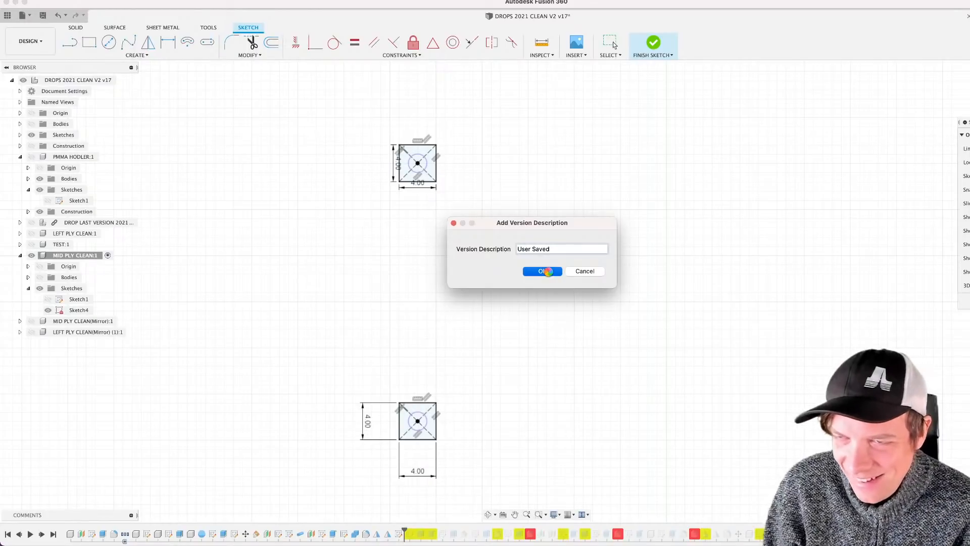
pyautogui.scroll(-2, 507, 267)
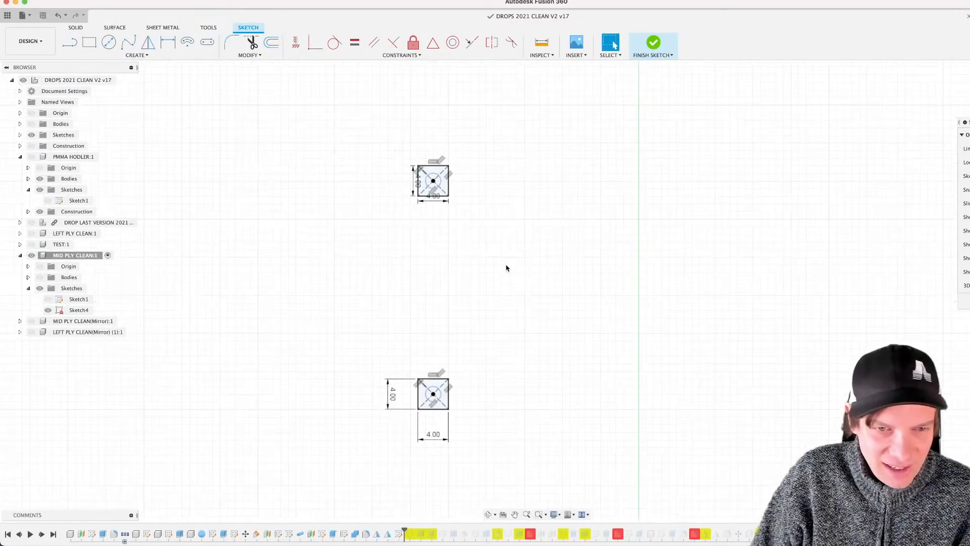
pyautogui.keyDown('shift'); pyautogui.moveTo(504, 278); pyautogui.dragTo(488, 273, button='middle'); pyautogui.keyUp('shift')
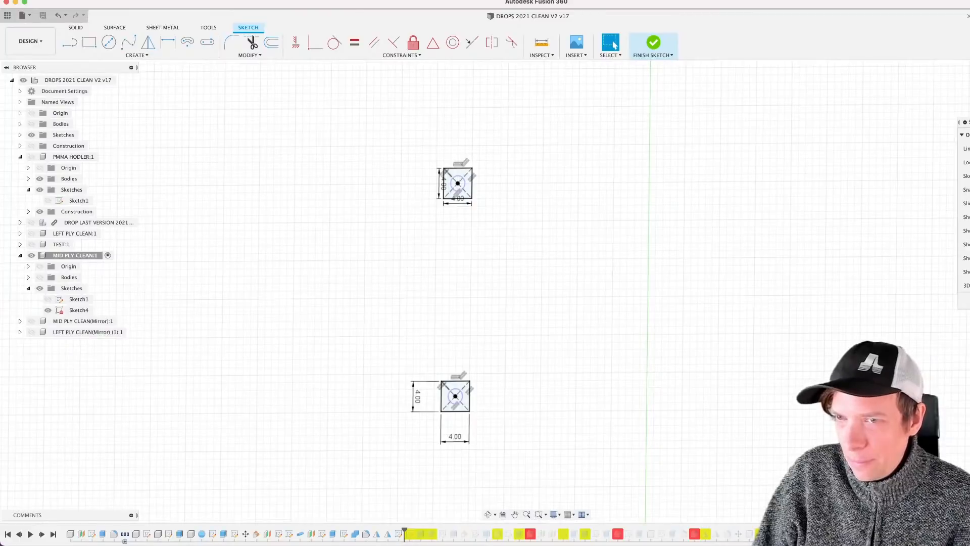
pyautogui.scroll(-2, 625, 305)
pyautogui.moveTo(625, 305); pyautogui.dragTo(510, 327, button='middle')
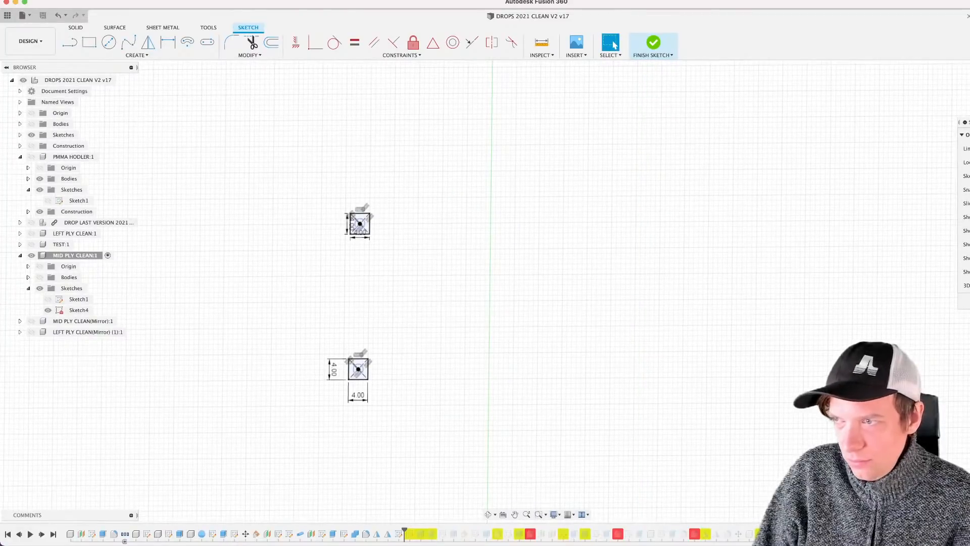
pyautogui.click(653, 43)
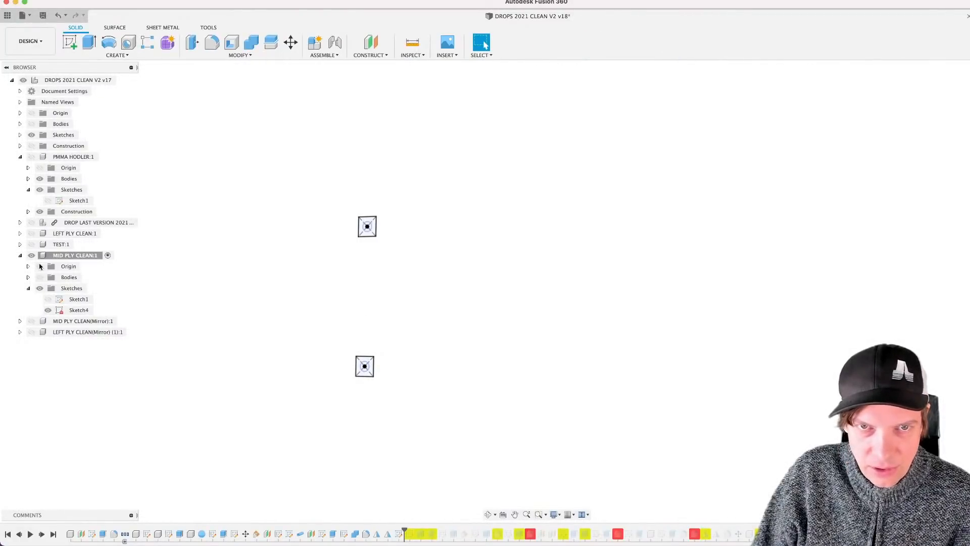
# Step: Show the MID PLY CLEAN(Mirror) component and the MID PLY CLEAN bodies again
pyautogui.click(31, 321)
pyautogui.moveTo(381, 219)
pyautogui.keyDown('shift'); pyautogui.mouseDown(button='middle')
pyautogui.moveTo(390, 247)
pyautogui.moveTo(411, 268)
pyautogui.moveTo(411, 234)
pyautogui.moveTo(397, 231)
pyautogui.mouseUp(button='middle'); pyautogui.keyUp('shift')
pyautogui.click(39, 277)
pyautogui.scroll(2, 438, 235)
pyautogui.scroll(3, 394, 207)
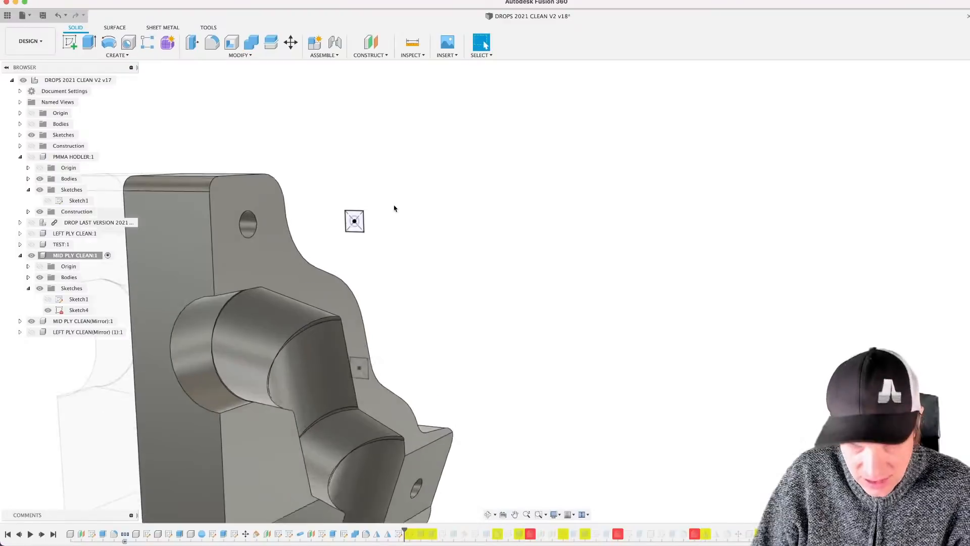
# Step: Extrude both 4 mm square profiles as a cut about 95 mm long through the two middle ply parts
pyautogui.press('e')
pyautogui.scroll(4, 351, 232)
pyautogui.click(352, 233)
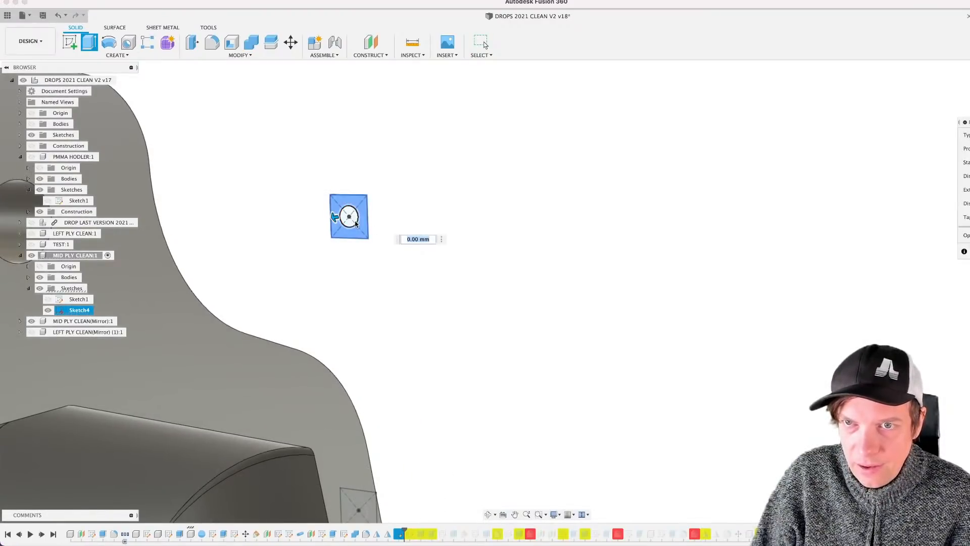
pyautogui.scroll(-3, 401, 246)
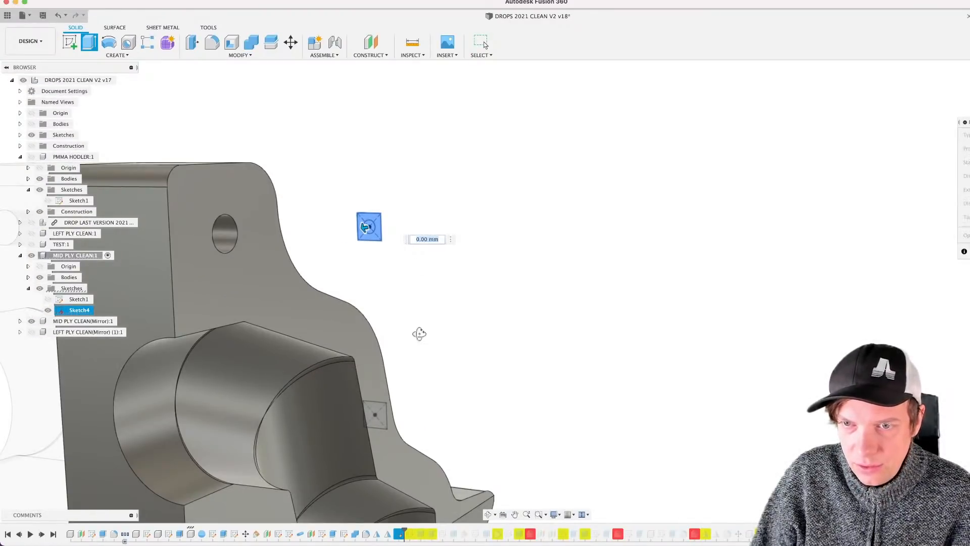
pyautogui.keyDown('shift'); pyautogui.moveTo(420, 333); pyautogui.dragTo(413, 357, button='middle'); pyautogui.keyUp('shift')
pyautogui.scroll(4, 433, 356)
pyautogui.click(432, 357)
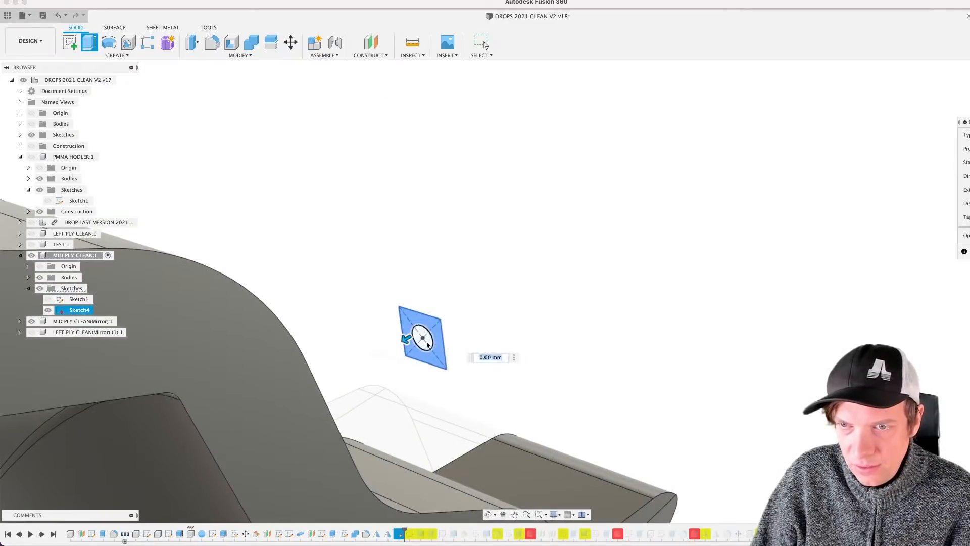
pyautogui.scroll(-4, 525, 273)
pyautogui.scroll(-3, 520, 255)
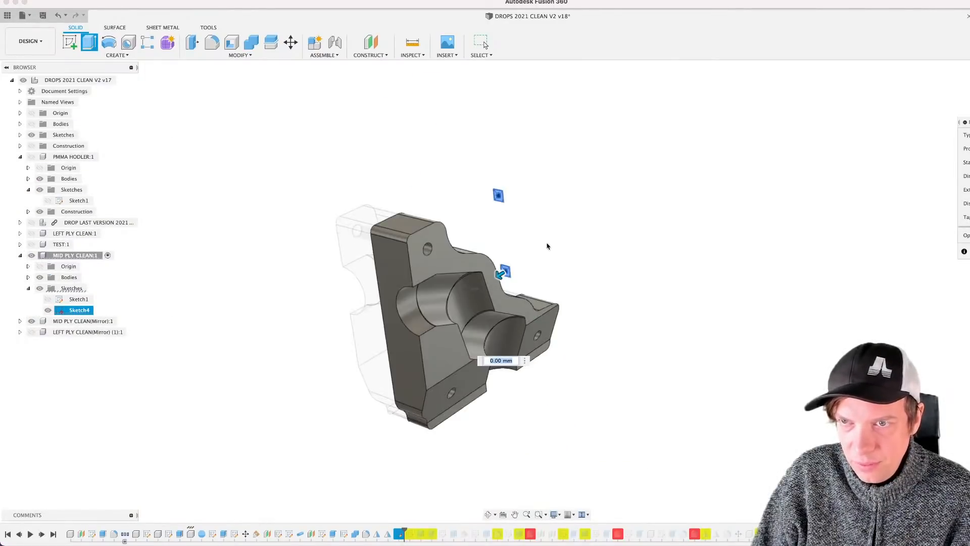
pyautogui.keyDown('shift'); pyautogui.moveTo(547, 245); pyautogui.dragTo(523, 271, button='middle'); pyautogui.keyUp('shift')
pyautogui.moveTo(503, 258); pyautogui.dragTo(283, 434)
pyautogui.keyDown('shift'); pyautogui.moveTo(282, 434); pyautogui.dragTo(335, 227, button='middle'); pyautogui.keyUp('shift')
pyautogui.scroll(5, 424, 287)
pyautogui.scroll(-3, 458, 334)
pyautogui.scroll(-2, 335, 233)
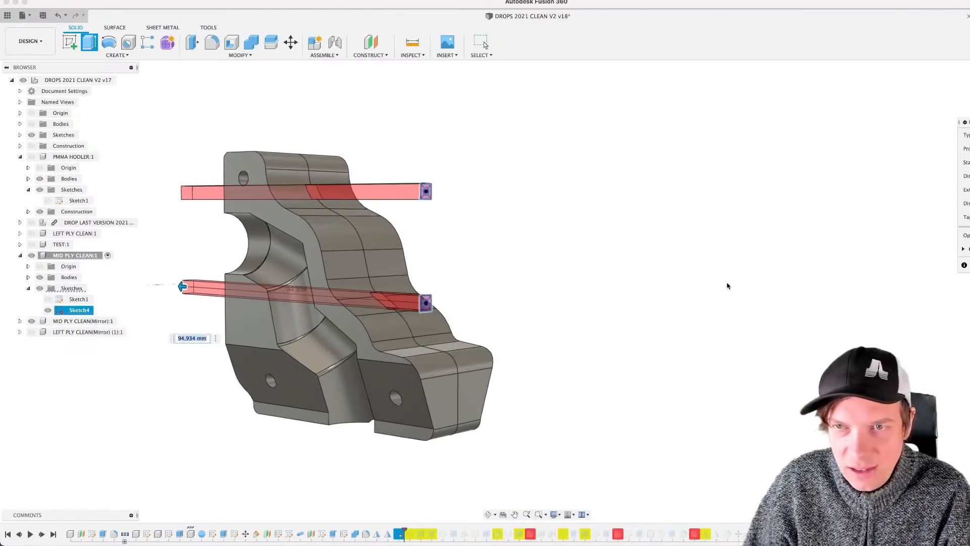
pyautogui.click(481, 43)
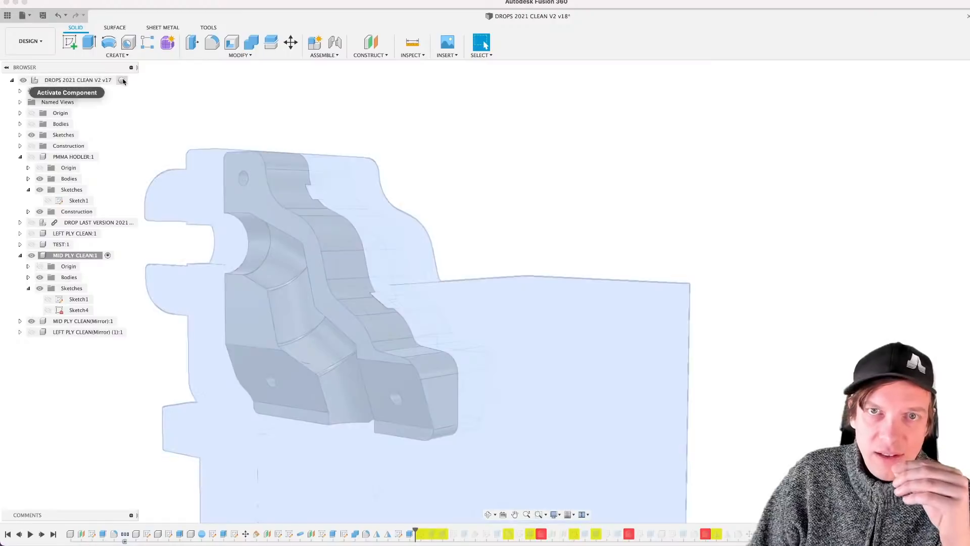
# Step: Activate the top-level DROPS 2021 CLEAN V2 component and show the LEFT PLY CLEAN(Mirror) (1) and LEFT PLY CLEAN components
pyautogui.click(124, 81)
pyautogui.scroll(-2, 524, 189)
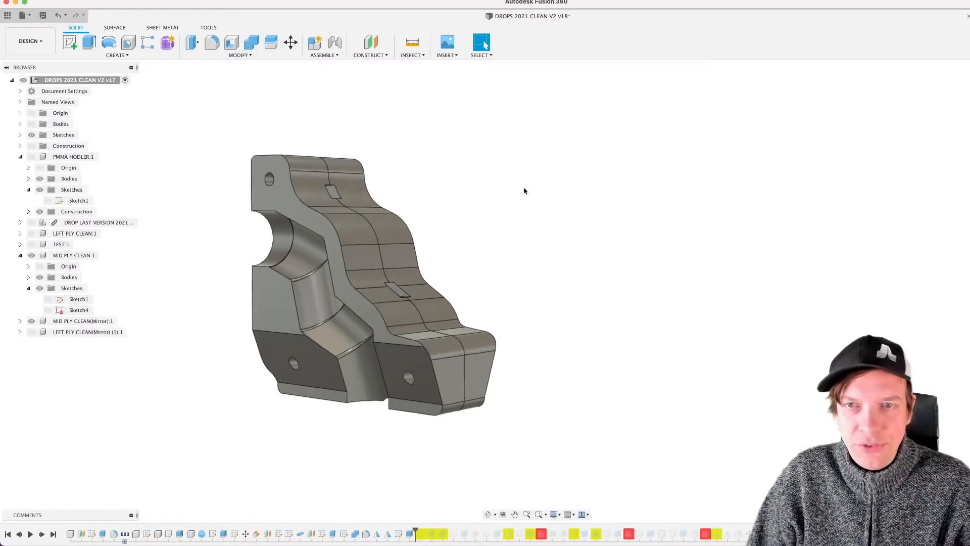
pyautogui.keyDown('shift'); pyautogui.moveTo(438, 298); pyautogui.dragTo(468, 307, button='middle'); pyautogui.keyUp('shift')
pyautogui.click(32, 332)
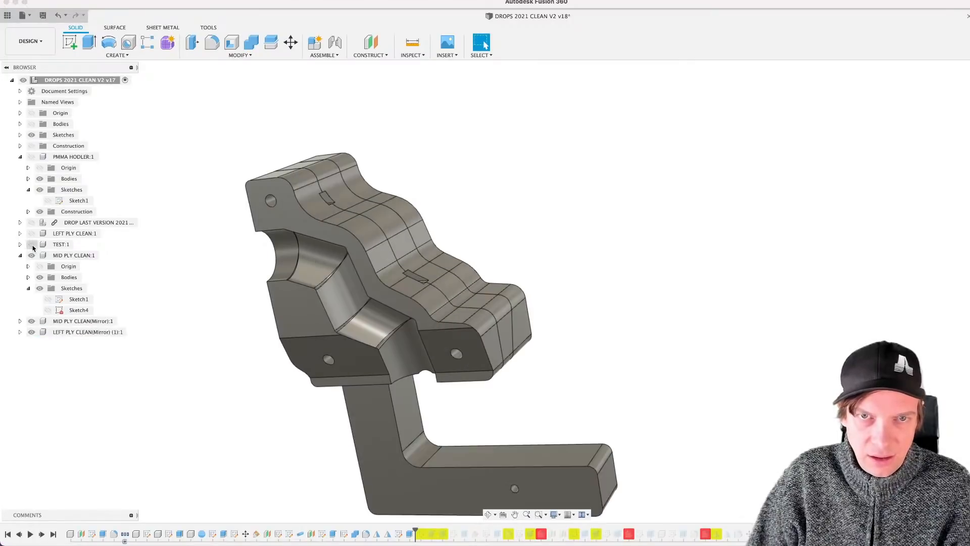
pyautogui.click(31, 233)
# Step: Examine the assembled ply parts from the front and side, including the new square channel openings
pyautogui.keyDown('shift'); pyautogui.moveTo(234, 260); pyautogui.dragTo(484, 45, button='middle'); pyautogui.keyUp('shift')
pyautogui.moveTo(263, 238)
pyautogui.keyDown('shift'); pyautogui.mouseDown(button='middle')
pyautogui.moveTo(221, 222)
pyautogui.moveTo(345, 290)
pyautogui.moveTo(331, 263)
pyautogui.moveTo(318, 302)
pyautogui.moveTo(466, 333)
pyautogui.moveTo(476, 293)
pyautogui.moveTo(447, 242)
pyautogui.mouseUp(button='middle'); pyautogui.keyUp('shift')
pyautogui.scroll(3, 354, 284)
pyautogui.click(354, 285)
pyautogui.scroll(-3, 418, 315)
pyautogui.scroll(-3, 469, 331)
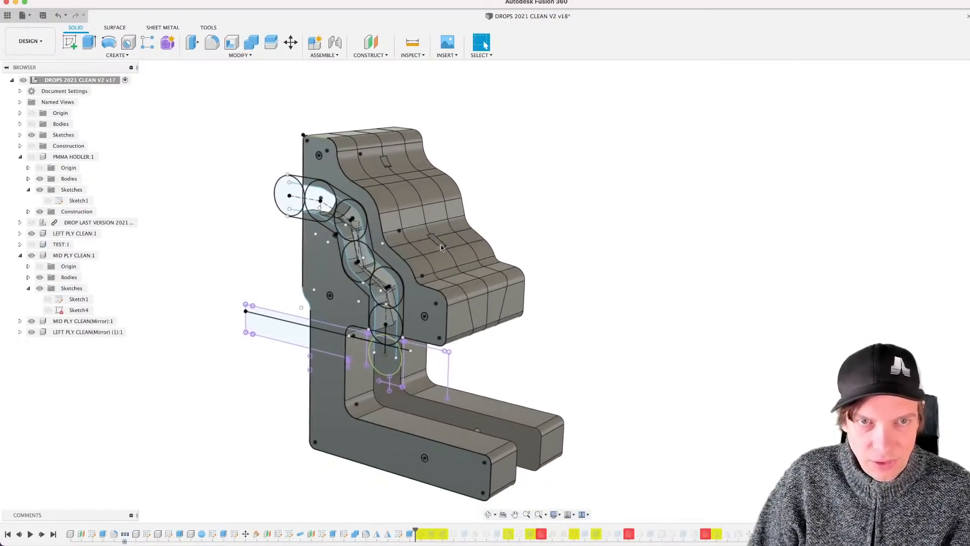
pyautogui.keyDown('shift'); pyautogui.moveTo(392, 289); pyautogui.dragTo(423, 296, button='middle'); pyautogui.keyUp('shift')
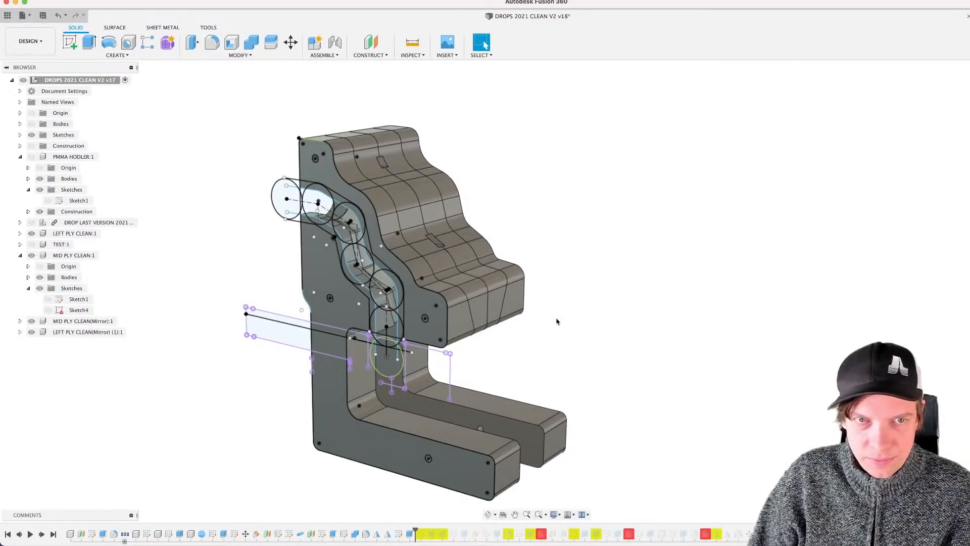
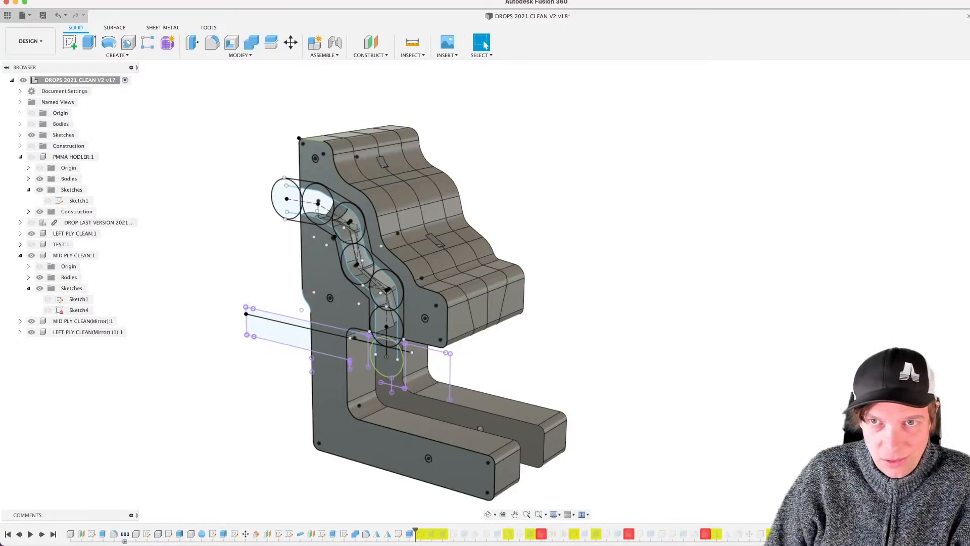
# Step: Highlight the outer side faces of the left ply and its mirror to examine how they enclose the middle parts
pyautogui.scroll(5, 565, 317)
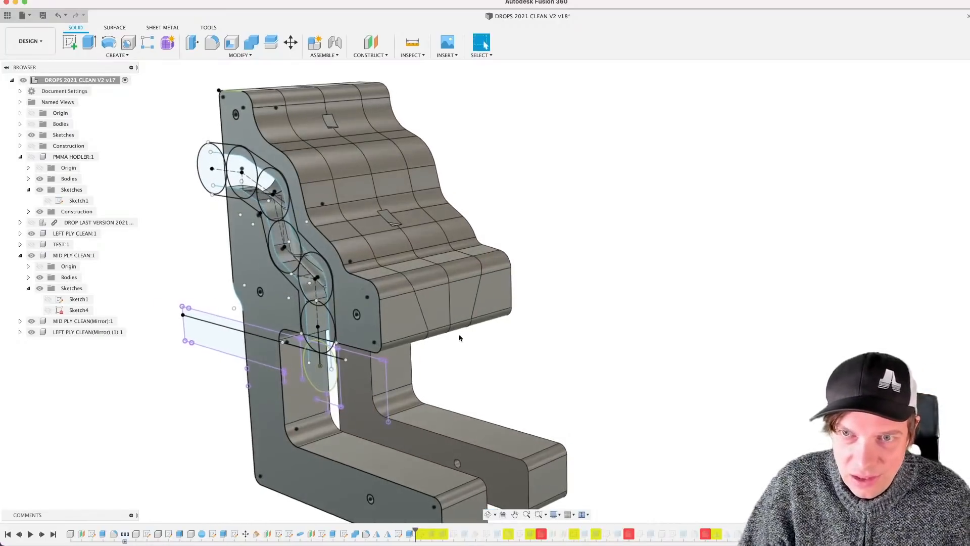
pyautogui.click(353, 286)
pyautogui.keyDown('shift'); pyautogui.moveTo(352, 287); pyautogui.dragTo(376, 316, button='middle'); pyautogui.keyUp('shift')
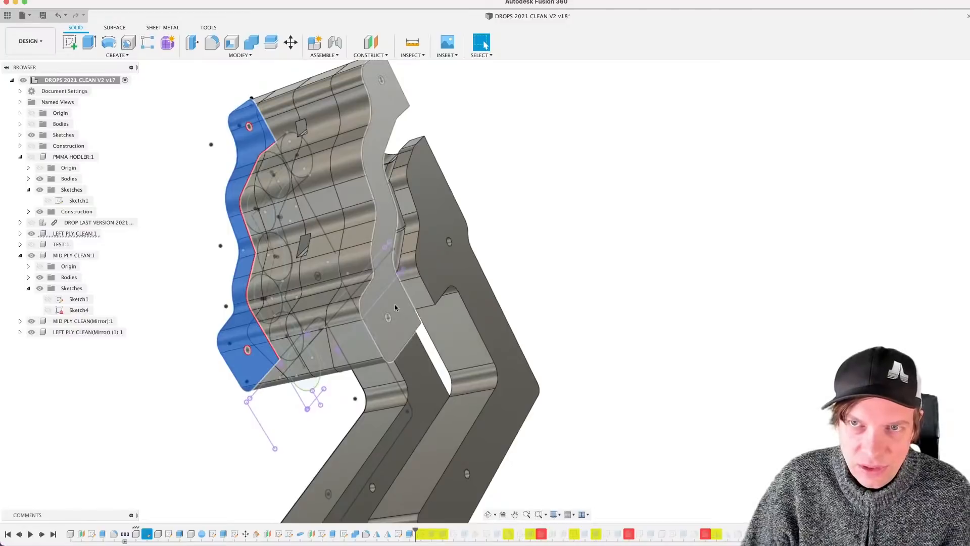
pyautogui.keyDown('shift'); pyautogui.click(395, 304); pyautogui.keyUp('shift')
pyautogui.keyDown('shift'); pyautogui.moveTo(508, 325); pyautogui.dragTo(566, 321, button='middle'); pyautogui.keyUp('shift')
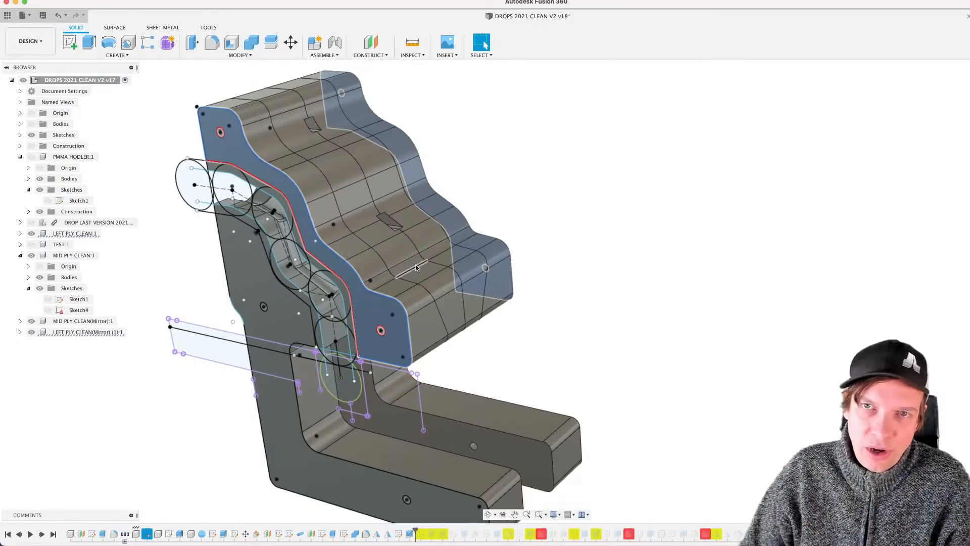
pyautogui.keyDown('shift'); pyautogui.moveTo(405, 215); pyautogui.dragTo(384, 265, button='middle'); pyautogui.keyUp('shift')
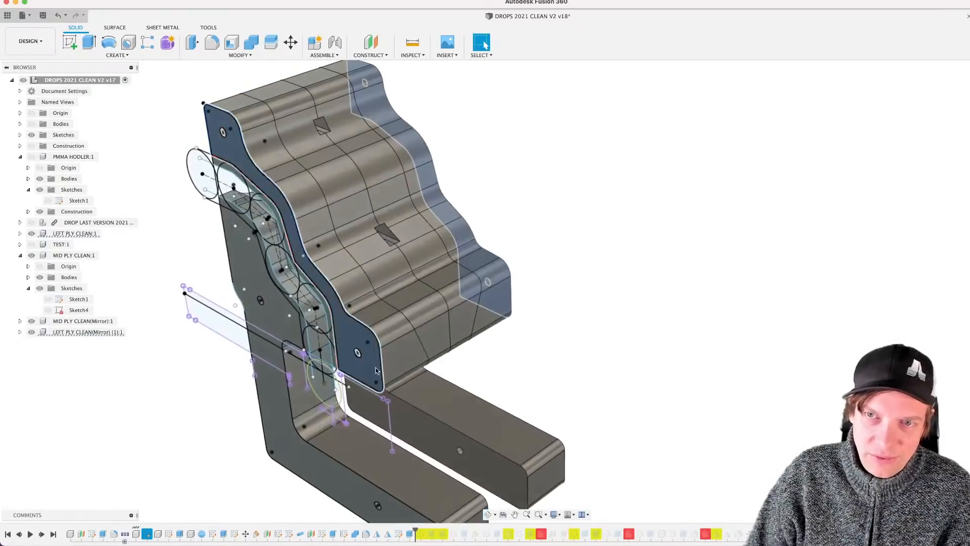
pyautogui.keyDown('shift'); pyautogui.moveTo(376, 369); pyautogui.dragTo(415, 269, button='middle'); pyautogui.keyUp('shift')
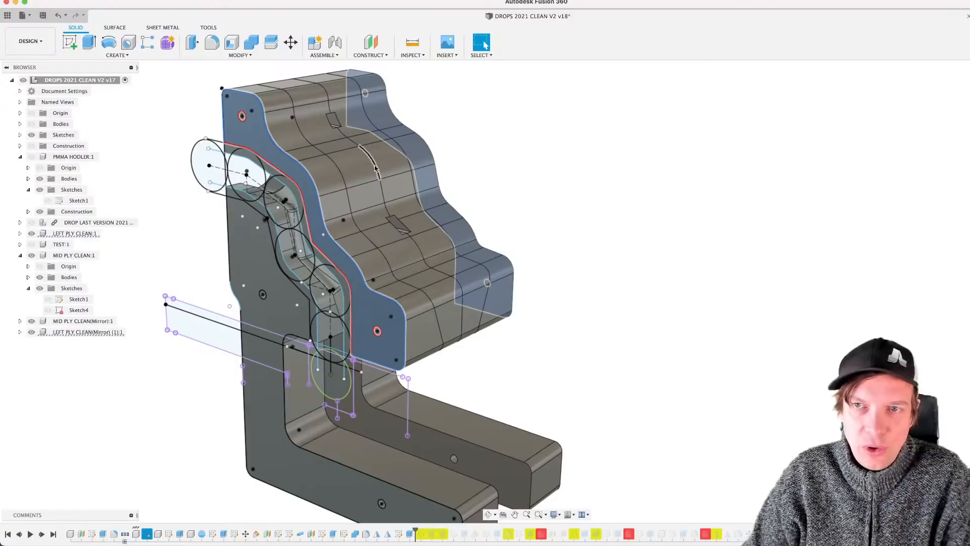
pyautogui.click(546, 233)
pyautogui.moveTo(468, 246); pyautogui.dragTo(460, 270, button='middle')
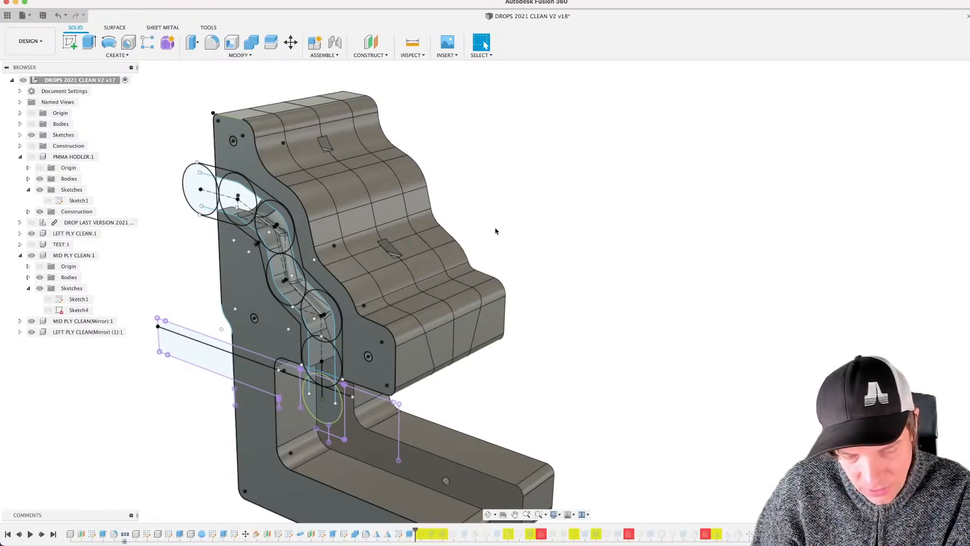
pyautogui.keyDown('shift'); pyautogui.moveTo(480, 238); pyautogui.dragTo(525, 251, button='middle'); pyautogui.keyUp('shift')
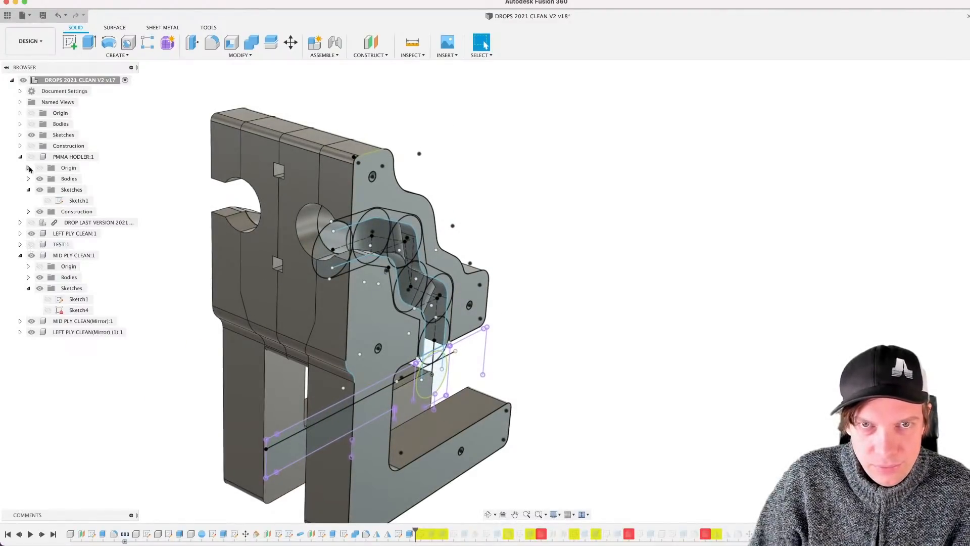
# Step: Show the PMMA HODLER component with the ply parts
pyautogui.click(84, 158)
pyautogui.press('v')
pyautogui.moveTo(371, 288)
pyautogui.keyDown('shift'); pyautogui.mouseDown(button='middle')
pyautogui.moveTo(385, 267)
pyautogui.moveTo(395, 276)
pyautogui.moveTo(368, 272)
pyautogui.moveTo(344, 298)
pyautogui.moveTo(359, 283)
pyautogui.mouseUp(button='middle'); pyautogui.keyUp('shift')
pyautogui.moveTo(302, 314)
pyautogui.keyDown('shift'); pyautogui.mouseDown(button='middle')
pyautogui.moveTo(283, 298)
pyautogui.moveTo(306, 298)
pyautogui.mouseUp(button='middle'); pyautogui.keyUp('shift')
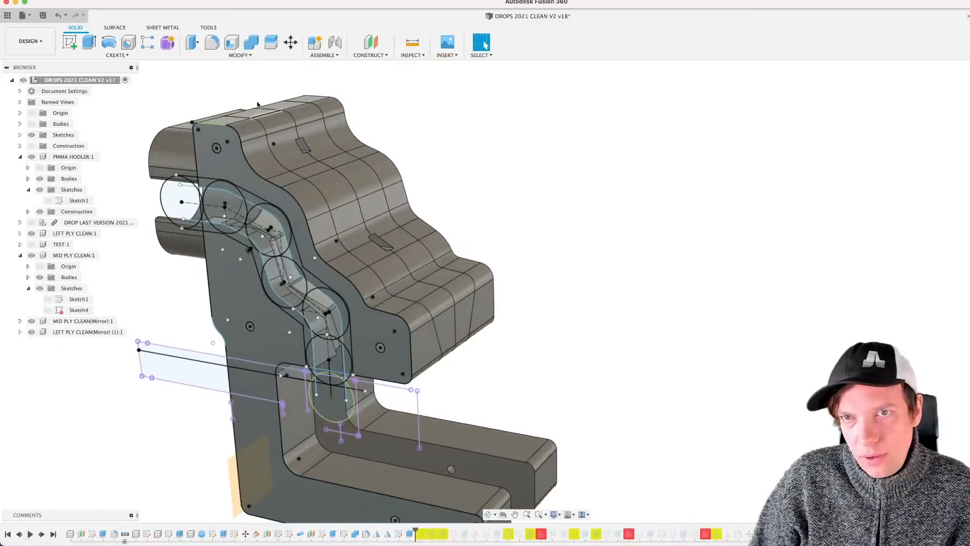
# Step: Measure the distance from the upper square channel's opening in the curved ply surface to the PMMA holder's outer flat face
pyautogui.scroll(3, 323, 148)
pyautogui.scroll(-4, 283, 147)
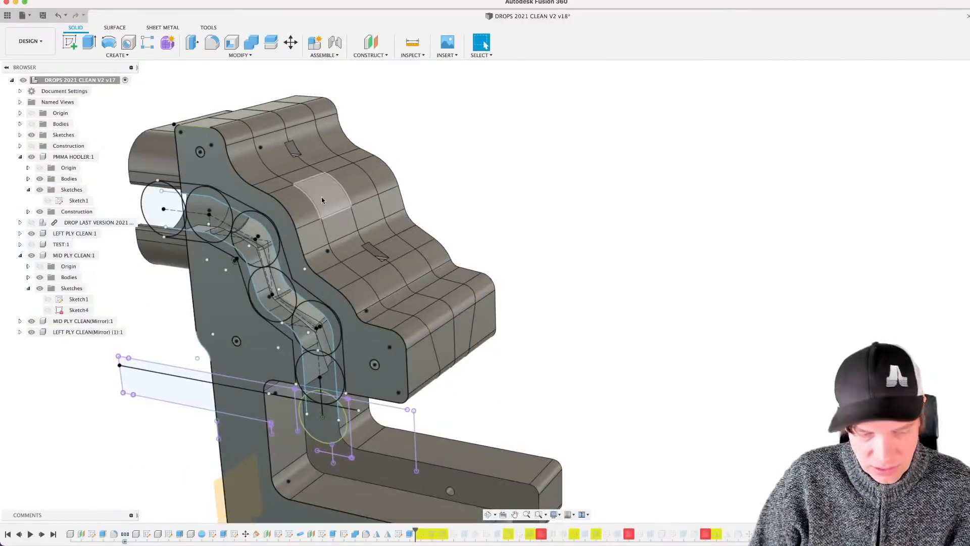
pyautogui.keyDown('shift'); pyautogui.moveTo(309, 190); pyautogui.dragTo(331, 187, button='middle'); pyautogui.keyUp('shift')
pyautogui.scroll(3, 326, 164)
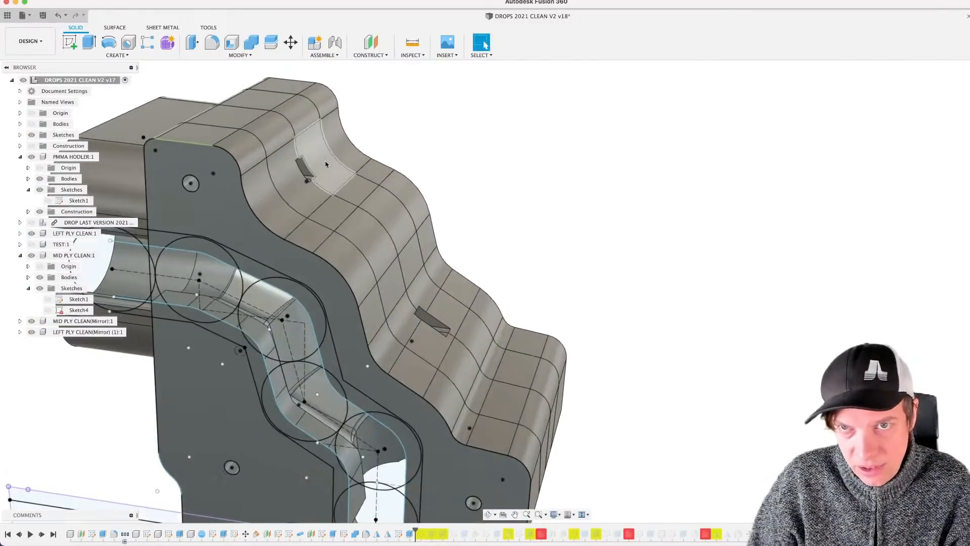
pyautogui.scroll(2, 323, 168)
pyautogui.press('i')
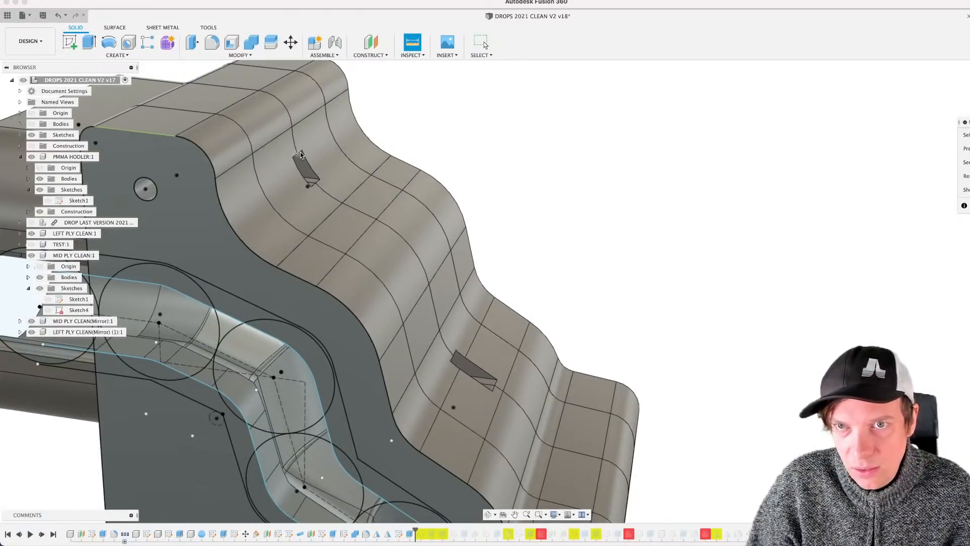
pyautogui.click(304, 170)
pyautogui.scroll(-5, 303, 170)
pyautogui.keyDown('shift'); pyautogui.moveTo(303, 172); pyautogui.dragTo(278, 175, button='middle'); pyautogui.keyUp('shift')
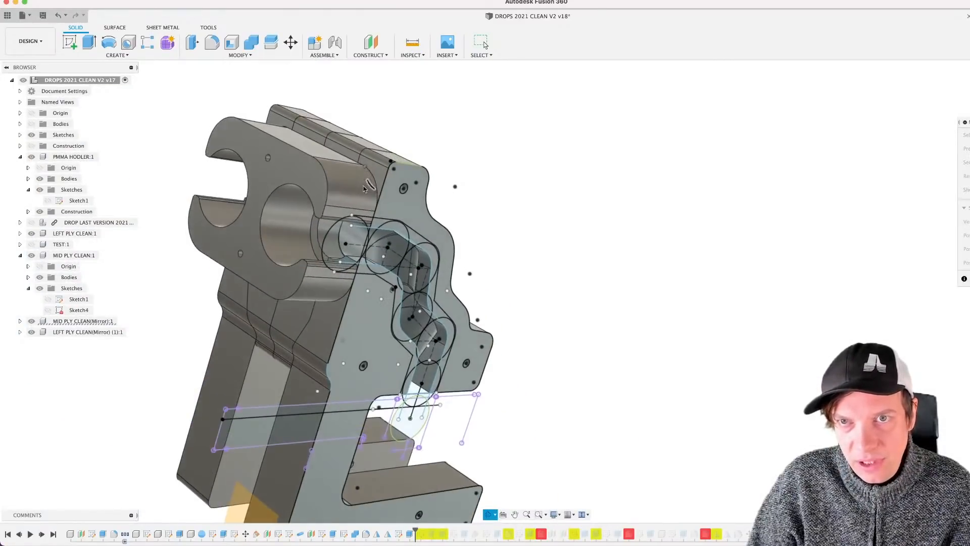
pyautogui.click(276, 167)
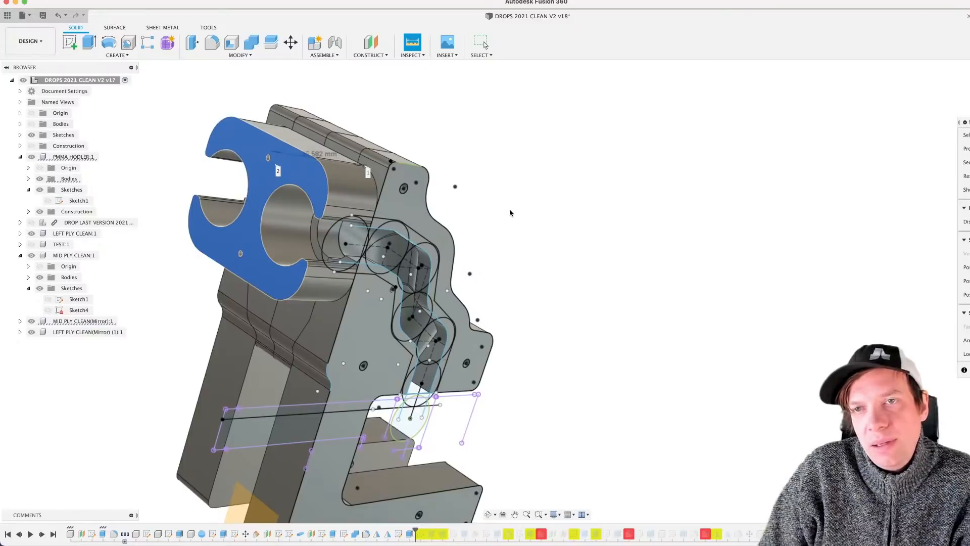
pyautogui.click(437, 190)
# Step: Measure the distance from the middle ply's central curved face between the channels to the PMMA holder's outer flat face
pyautogui.scroll(3, 447, 193)
pyautogui.moveTo(450, 206)
pyautogui.keyDown('shift'); pyautogui.mouseDown(button='middle')
pyautogui.moveTo(388, 191)
pyautogui.moveTo(421, 182)
pyautogui.moveTo(398, 199)
pyautogui.moveTo(489, 203)
pyautogui.moveTo(437, 231)
pyautogui.moveTo(478, 201)
pyautogui.moveTo(2, 193)
pyautogui.mouseUp(button='middle'); pyautogui.keyUp('shift')
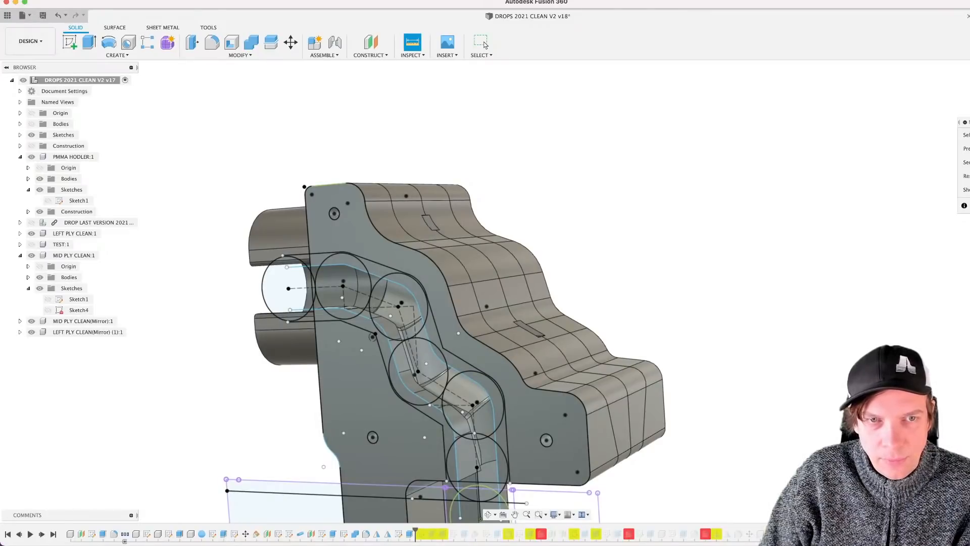
pyautogui.keyDown('shift'); pyautogui.moveTo(484, 261); pyautogui.dragTo(412, 217, button='middle'); pyautogui.keyUp('shift')
pyautogui.press('i')
pyautogui.scroll(3, 412, 217)
pyautogui.click(498, 241)
pyautogui.click(400, 269)
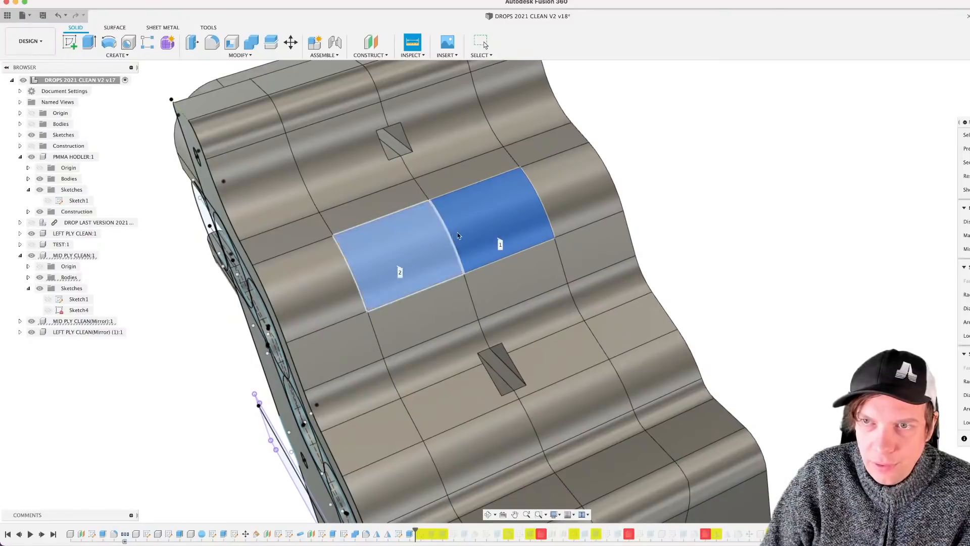
pyautogui.scroll(-4, 463, 235)
pyautogui.press('Escape')
pyautogui.keyDown('shift'); pyautogui.moveTo(463, 235); pyautogui.dragTo(550, 215, button='middle'); pyautogui.keyUp('shift')
pyautogui.press('i')
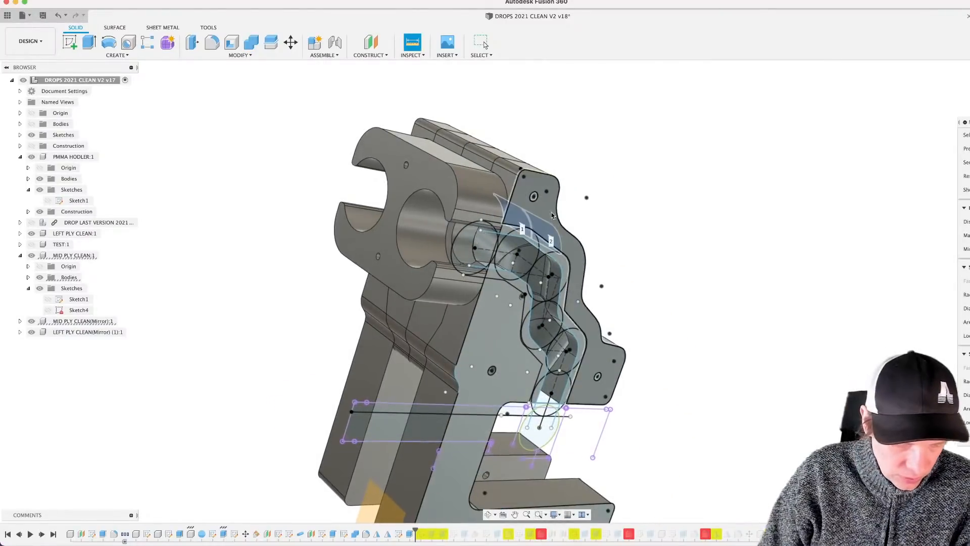
pyautogui.scroll(2, 420, 180)
pyautogui.click(421, 173)
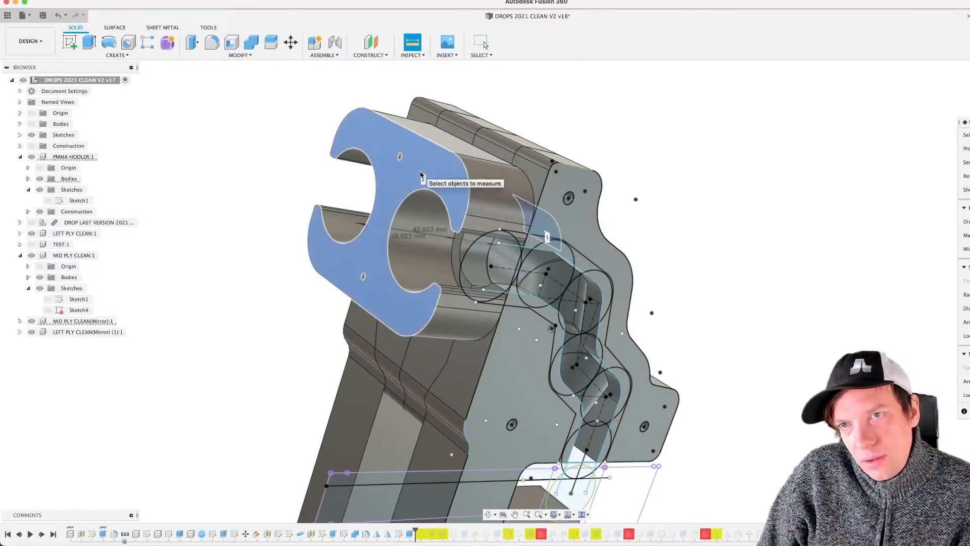
pyautogui.keyDown('shift'); pyautogui.moveTo(421, 173); pyautogui.dragTo(606, 326, button='middle'); pyautogui.keyUp('shift')
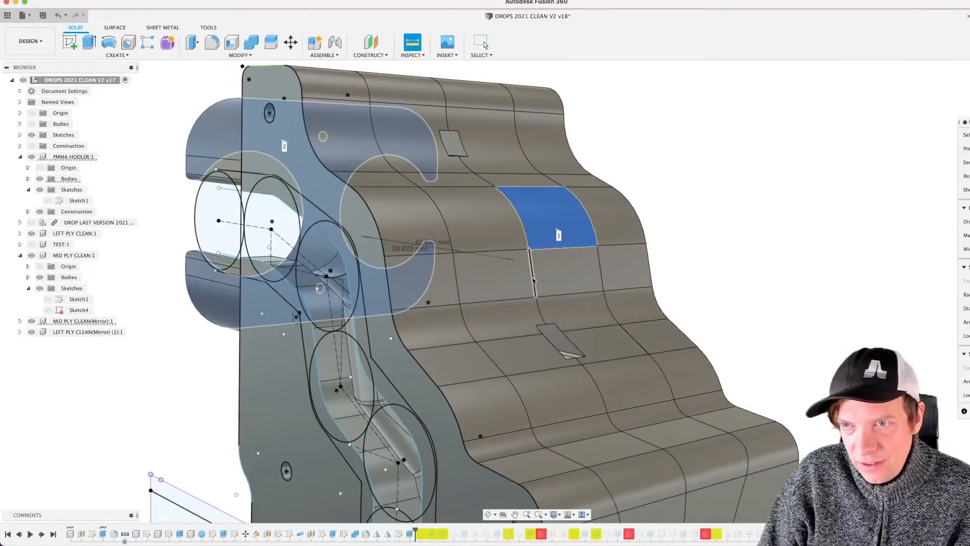
# Step: Examine the PMMA holder's mounting holes against the channels behind them, and inspect its outer flat face with Measure
pyautogui.keyDown('shift'); pyautogui.moveTo(537, 282); pyautogui.dragTo(656, 292, button='middle'); pyautogui.keyUp('shift')
pyautogui.scroll(-3, 538, 276)
pyautogui.scroll(3, 480, 313)
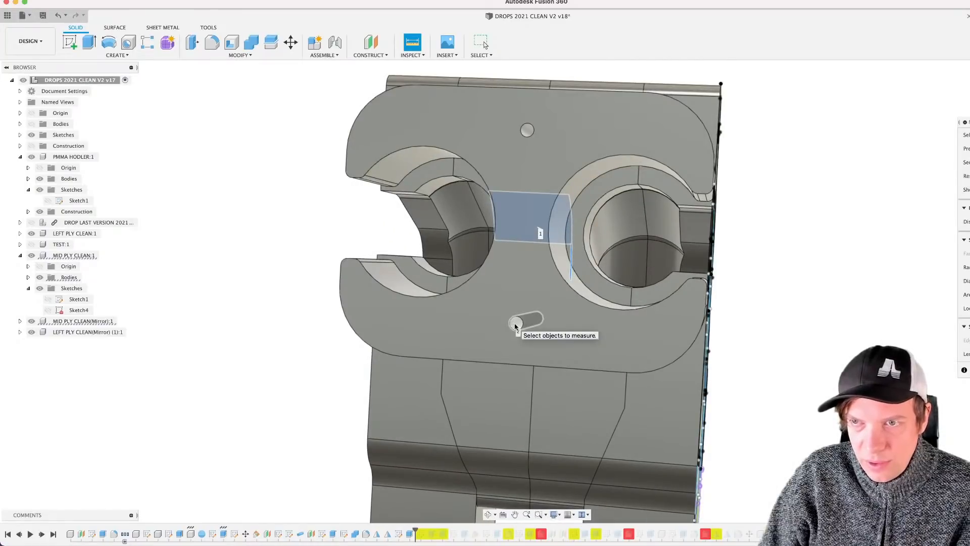
pyautogui.scroll(-3, 530, 332)
pyautogui.moveTo(536, 332)
pyautogui.keyDown('shift'); pyautogui.mouseDown(button='middle')
pyautogui.moveTo(523, 344)
pyautogui.moveTo(506, 307)
pyautogui.moveTo(619, 293)
pyautogui.mouseUp(button='middle'); pyautogui.keyUp('shift')
pyautogui.scroll(5, 506, 306)
pyautogui.scroll(-5, 506, 306)
pyautogui.click(241, 366)
pyautogui.moveTo(243, 368); pyautogui.dragTo(259, 353, button='middle')
pyautogui.press('i')
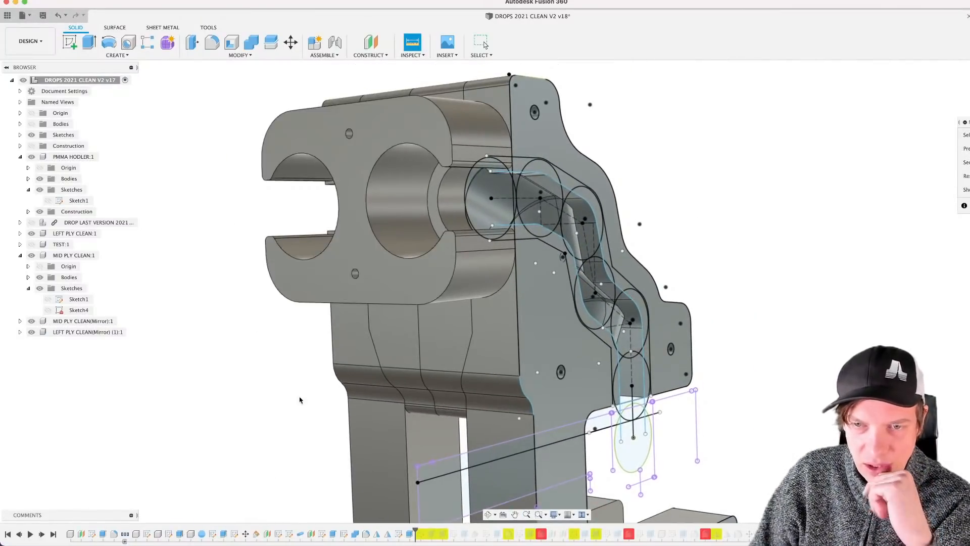
pyautogui.click(354, 252)
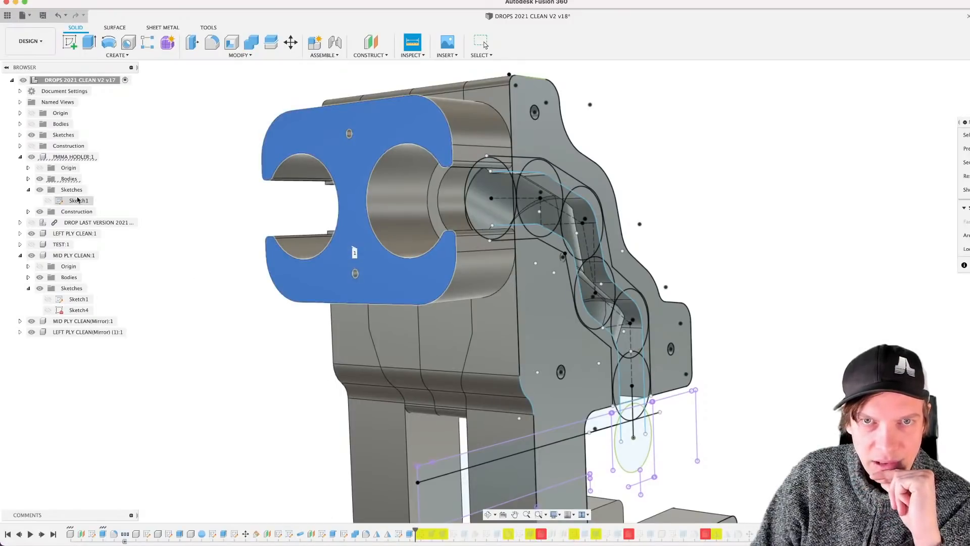
# Step: Show Sketch1 of the PMMA HODLER component and open it for editing
pyautogui.click(48, 200)
pyautogui.click(177, 226)
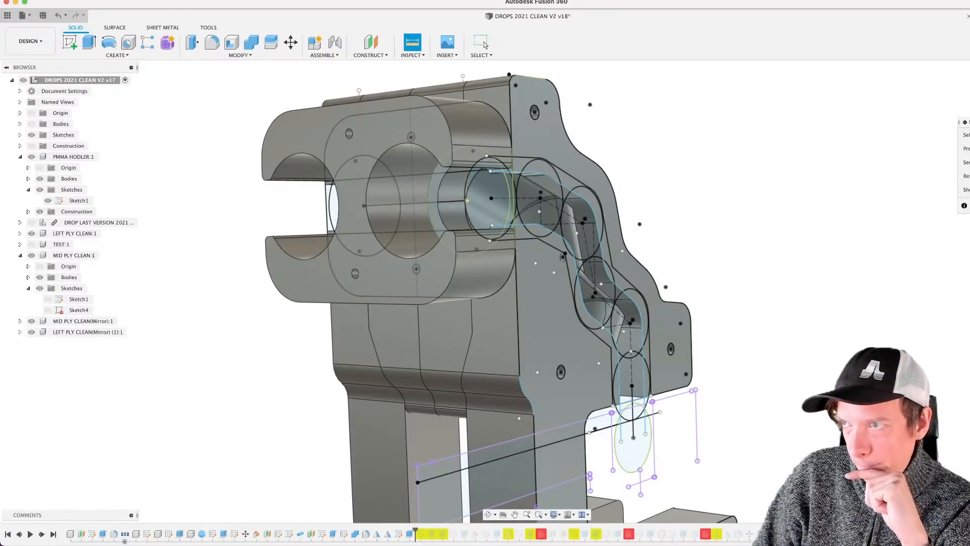
pyautogui.click(483, 43)
pyautogui.doubleClick(78, 201)
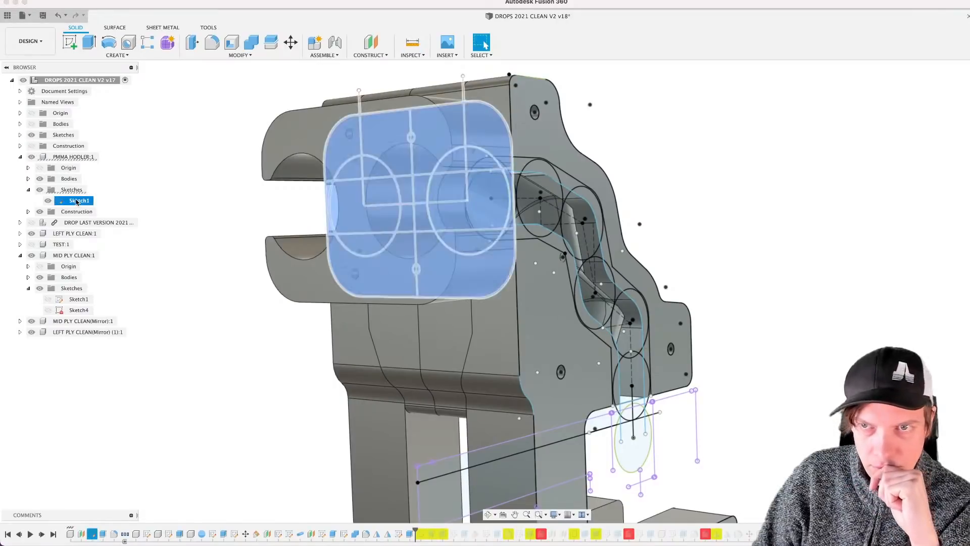
pyautogui.scroll(10, 303, 417)
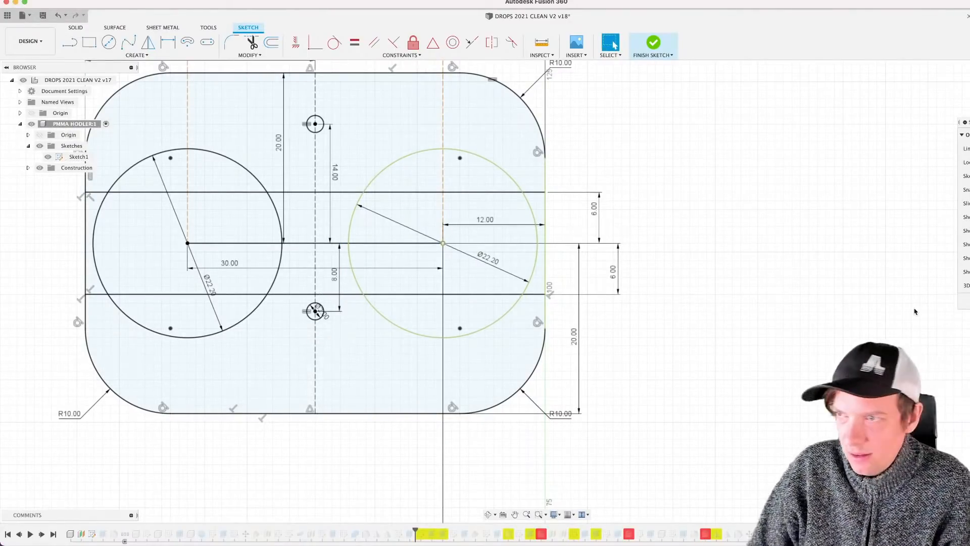
# Step: Finish the PMMA holder sketch and examine the square channel's opening in the curved ply surface
pyautogui.click(965, 302)
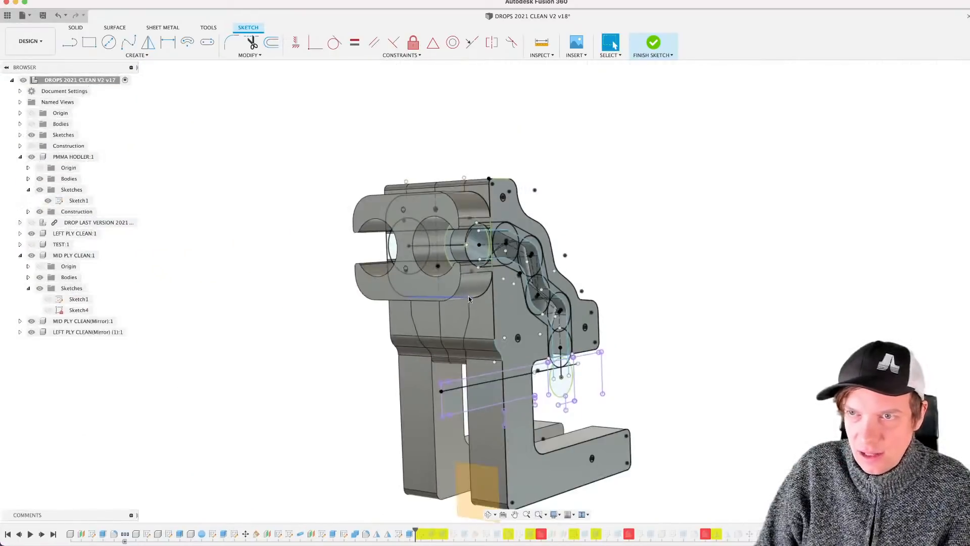
pyautogui.moveTo(468, 299)
pyautogui.keyDown('shift'); pyautogui.mouseDown(button='middle')
pyautogui.moveTo(404, 308)
pyautogui.moveTo(379, 323)
pyautogui.mouseUp(button='middle'); pyautogui.keyUp('shift')
pyautogui.scroll(10, 484, 276)
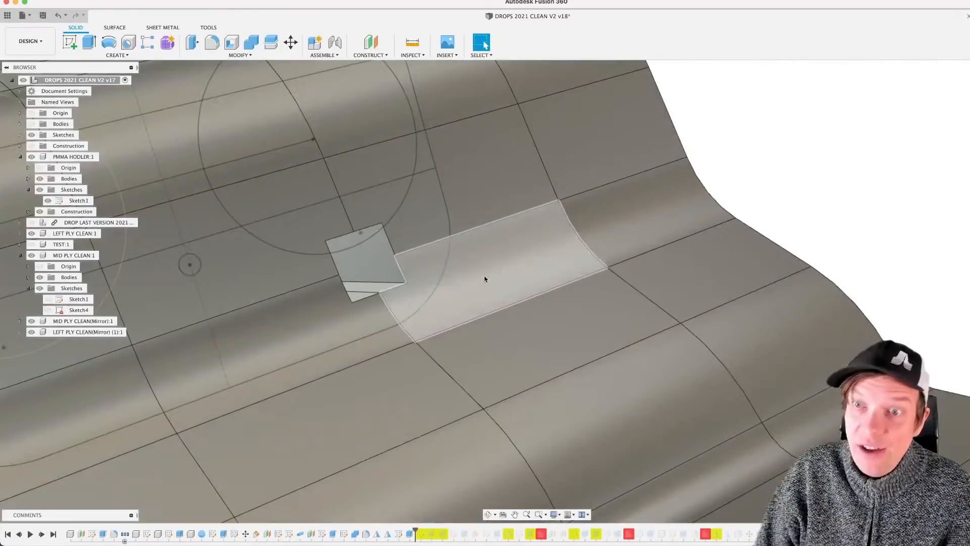
pyautogui.moveTo(480, 315)
pyautogui.mouseDown(button='middle')
pyautogui.moveTo(441, 320)
pyautogui.moveTo(492, 321)
pyautogui.mouseUp(button='middle')
pyautogui.scroll(3, 491, 321)
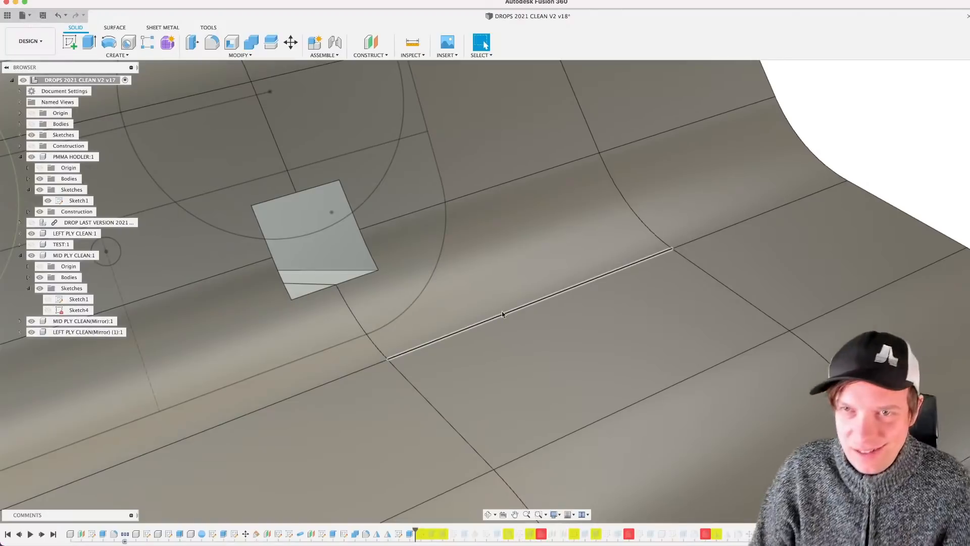
pyautogui.scroll(-10, 658, 358)
pyautogui.moveTo(628, 356)
pyautogui.keyDown('shift'); pyautogui.mouseDown(button='middle')
pyautogui.moveTo(649, 332)
pyautogui.moveTo(516, 326)
pyautogui.moveTo(532, 333)
pyautogui.moveTo(565, 324)
pyautogui.moveTo(507, 348)
pyautogui.mouseUp(button='middle'); pyautogui.keyUp('shift')
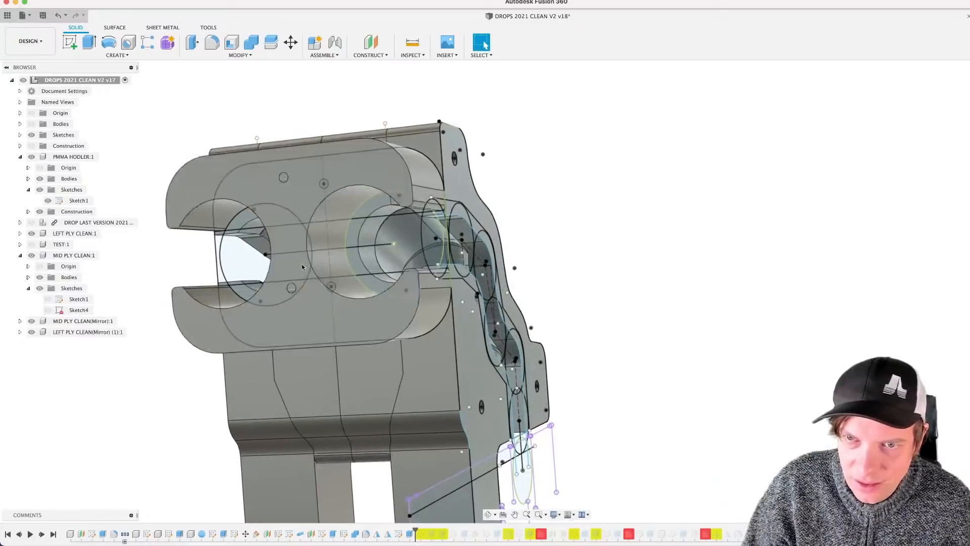
# Step: Examine the PMMA holder's mounting holes from the front and compare them with the channel openings on the stepped ply side
pyautogui.scroll(5, 302, 267)
pyautogui.scroll(-5, 305, 309)
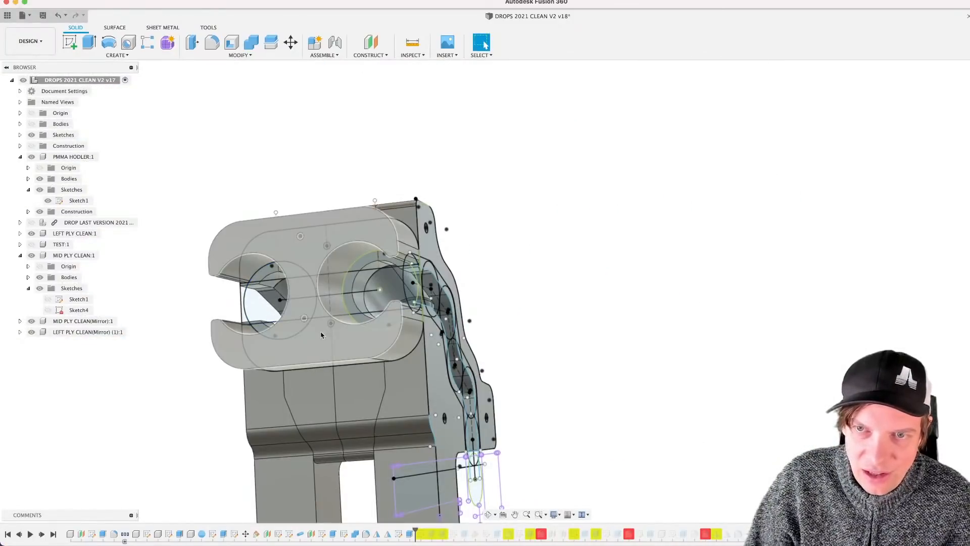
pyautogui.moveTo(321, 335)
pyautogui.keyDown('shift'); pyautogui.mouseDown(button='middle')
pyautogui.moveTo(304, 317)
pyautogui.moveTo(314, 324)
pyautogui.moveTo(195, 331)
pyautogui.moveTo(327, 327)
pyautogui.moveTo(310, 331)
pyautogui.mouseUp(button='middle'); pyautogui.keyUp('shift')
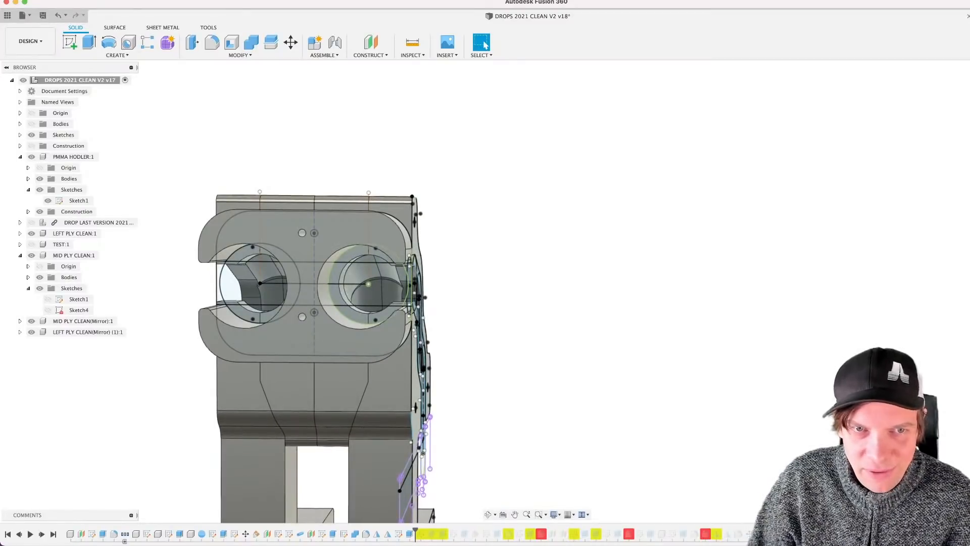
pyautogui.scroll(-5, 414, 255)
pyautogui.keyDown('shift'); pyautogui.moveTo(415, 255); pyautogui.dragTo(303, 311, button='middle'); pyautogui.keyUp('shift')
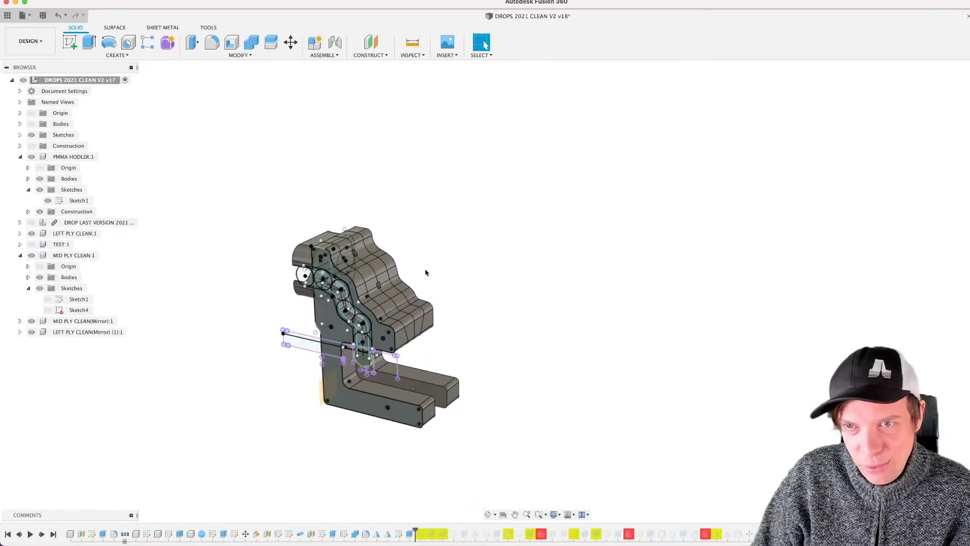
pyautogui.scroll(3, 427, 267)
pyautogui.moveTo(393, 293); pyautogui.dragTo(461, 160, button='middle')
pyautogui.scroll(3, 437, 222)
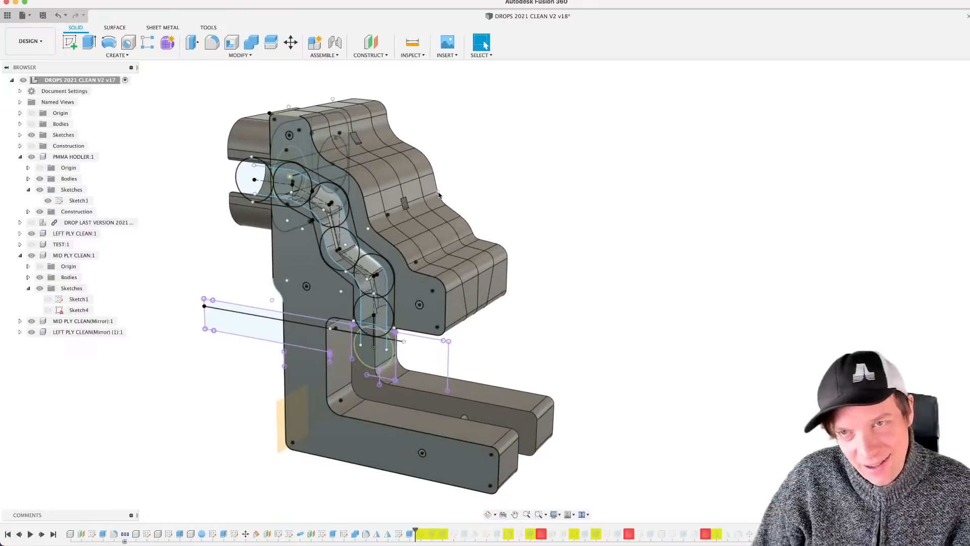
pyautogui.keyDown('shift'); pyautogui.moveTo(440, 196); pyautogui.dragTo(540, 192, button='middle'); pyautogui.keyUp('shift')
pyautogui.scroll(2, 443, 176)
pyautogui.scroll(-2, 451, 176)
pyautogui.scroll(5, 365, 159)
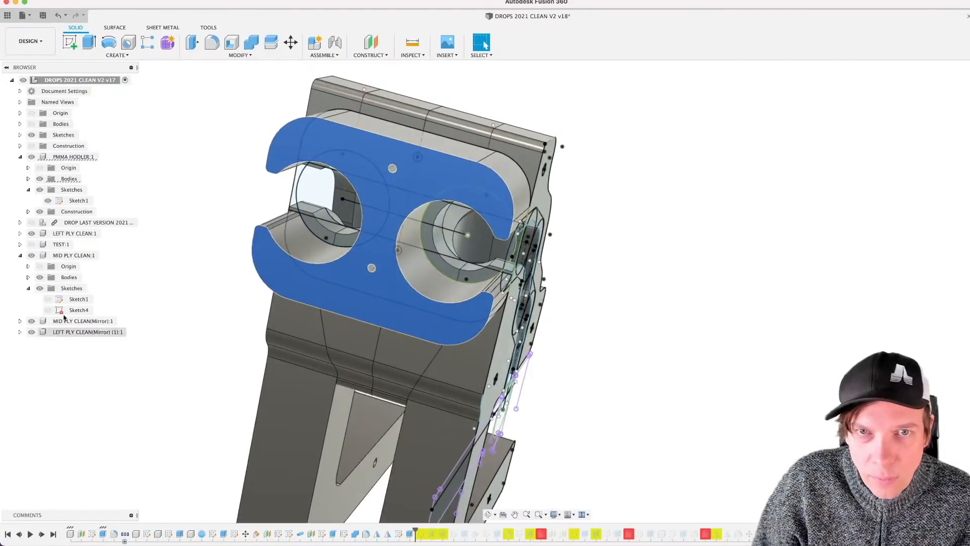
# Step: Toggle the PMMA holder's visibility off and on, and inspect the channel openings and the upper bolt hole in the ply
pyautogui.click(32, 157)
pyautogui.click(32, 157)
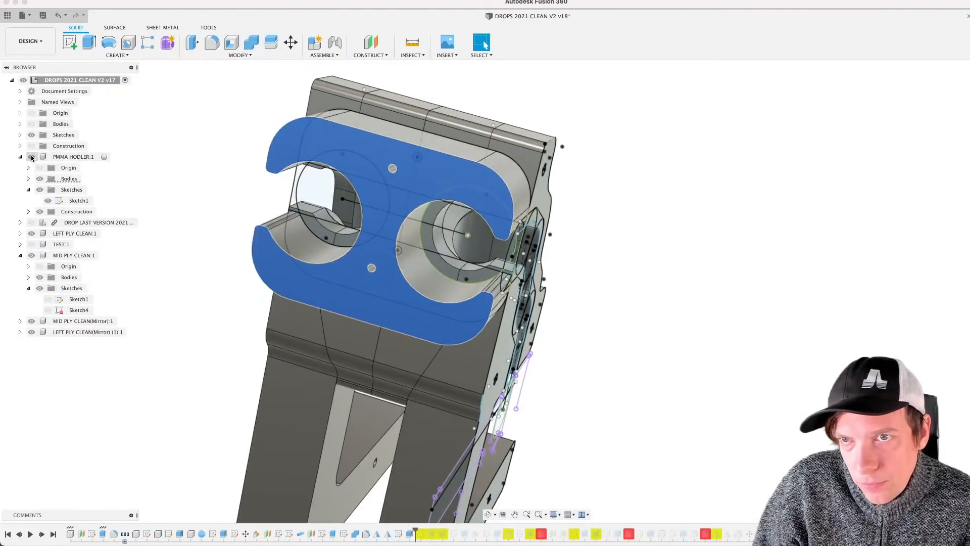
pyautogui.click(605, 288)
pyautogui.keyDown('shift'); pyautogui.moveTo(604, 288); pyautogui.dragTo(432, 295, button='middle'); pyautogui.keyUp('shift')
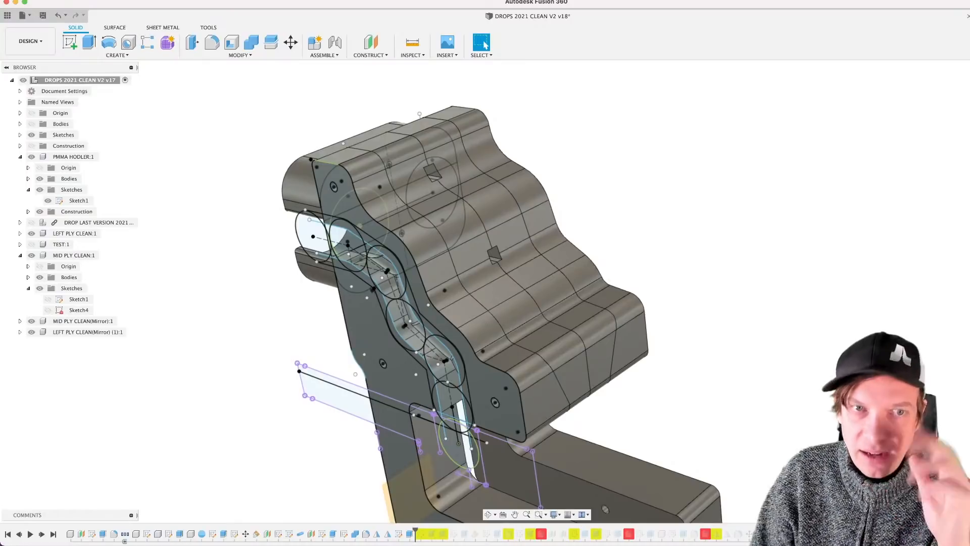
pyautogui.keyDown('shift'); pyautogui.moveTo(525, 235); pyautogui.dragTo(535, 233, button='middle'); pyautogui.keyUp('shift')
pyautogui.scroll(-3, 515, 211)
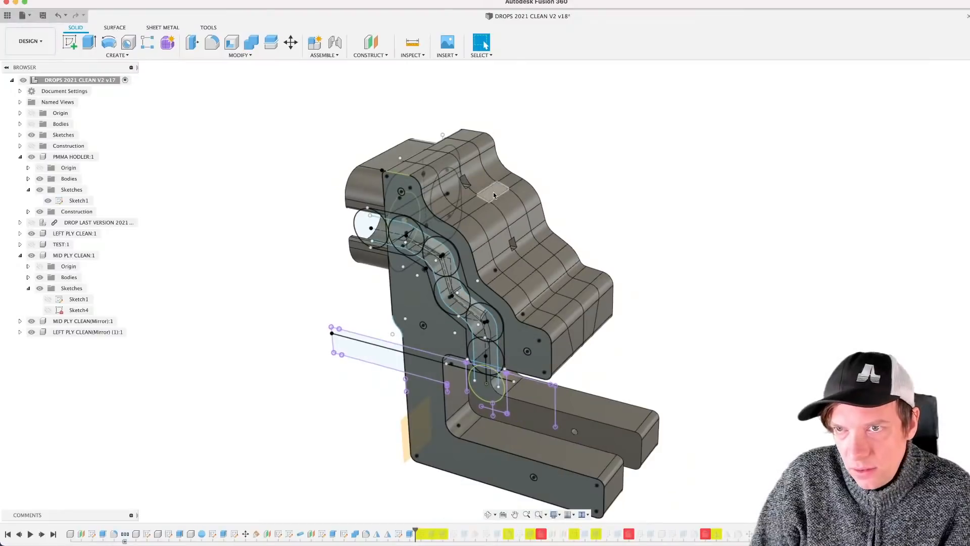
pyautogui.scroll(10, 494, 195)
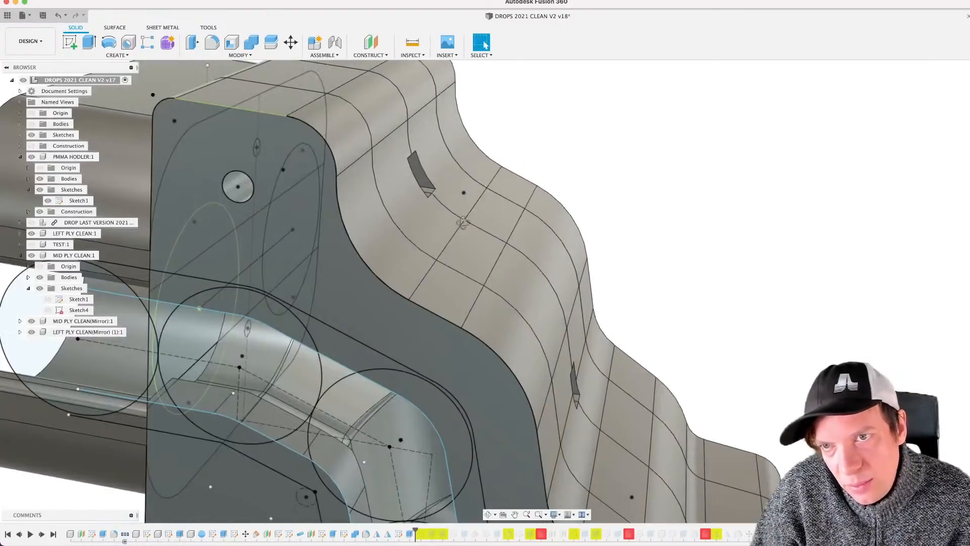
pyautogui.keyDown('shift'); pyautogui.moveTo(462, 223); pyautogui.dragTo(419, 215, button='middle'); pyautogui.keyUp('shift')
pyautogui.scroll(-5, 441, 186)
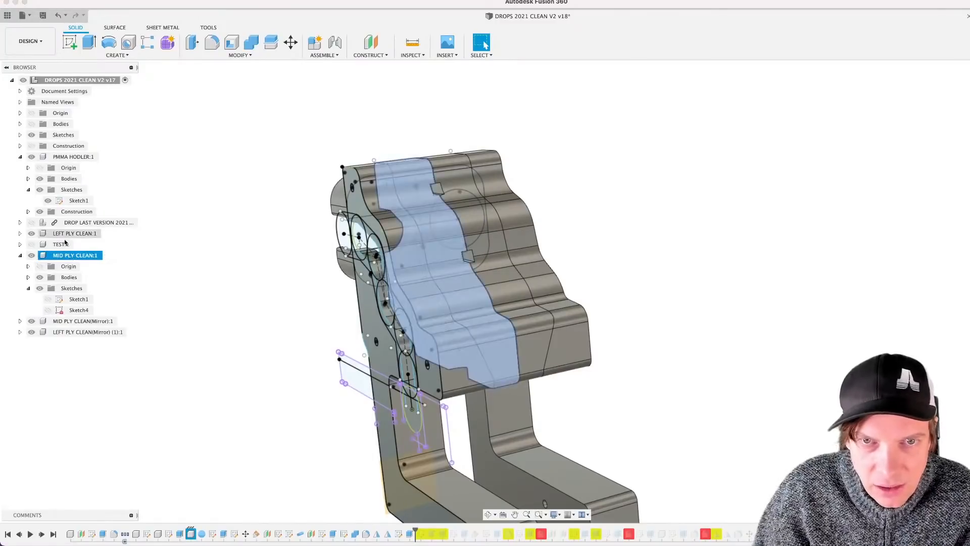
# Step: Isolate the MID PLY CLEAN component, show its mirrored counterpart with it, and inspect the two parts
pyautogui.rightClick(68, 257)
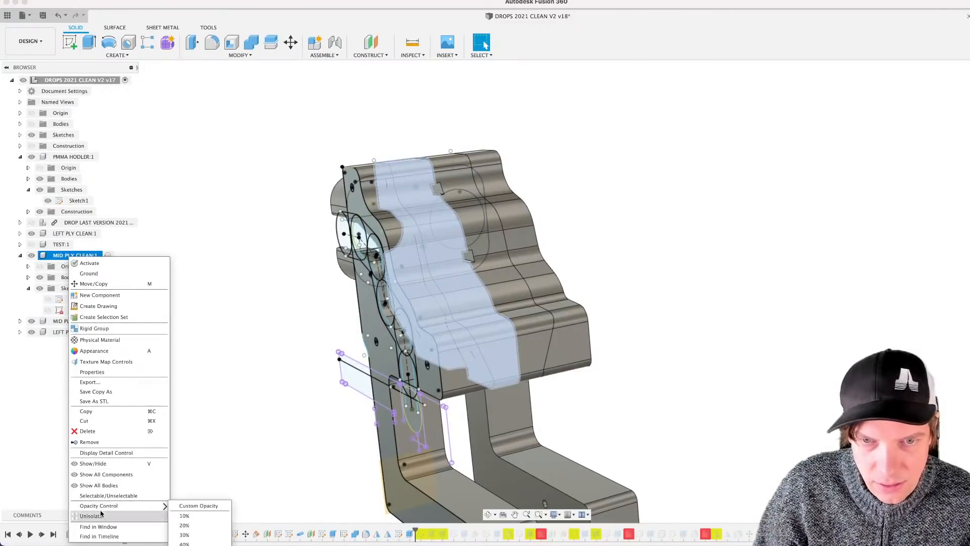
pyautogui.click(99, 515)
pyautogui.rightClick(69, 256)
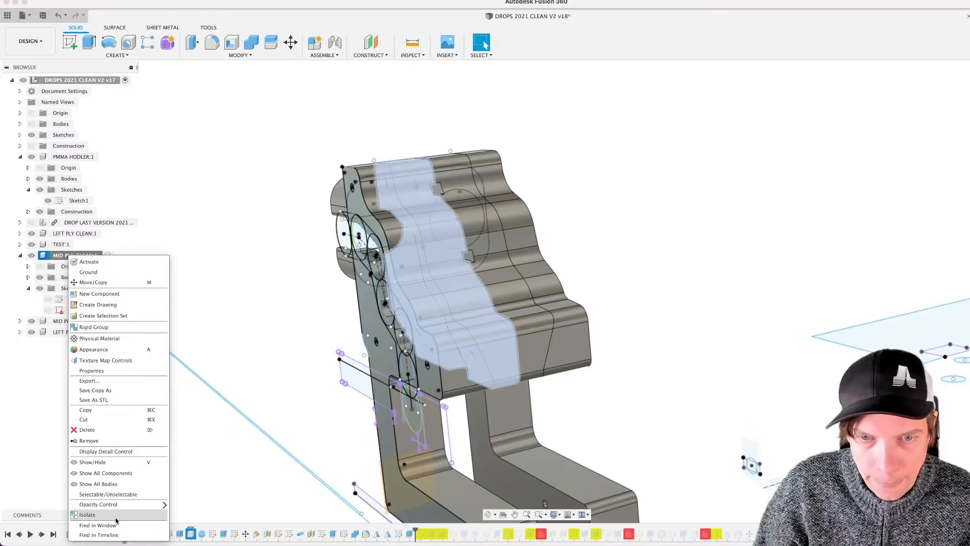
pyautogui.click(116, 515)
pyautogui.click(31, 320)
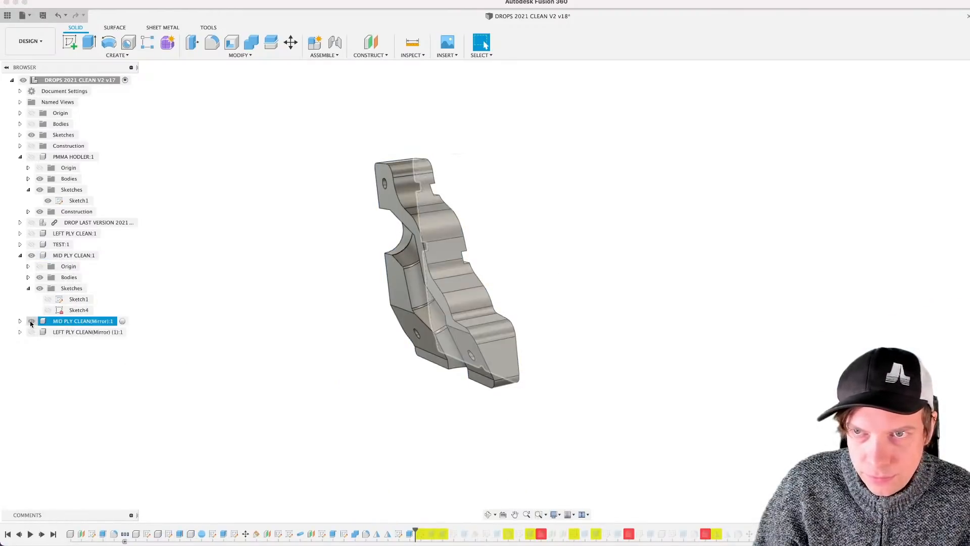
pyautogui.scroll(3, 579, 211)
pyautogui.keyDown('shift'); pyautogui.moveTo(372, 298); pyautogui.dragTo(380, 277, button='middle'); pyautogui.keyUp('shift')
pyautogui.scroll(-3, 321, 209)
pyautogui.moveTo(324, 212)
pyautogui.keyDown('shift'); pyautogui.mouseDown(button='middle')
pyautogui.moveTo(338, 261)
pyautogui.moveTo(363, 248)
pyautogui.moveTo(342, 240)
pyautogui.moveTo(344, 259)
pyautogui.moveTo(346, 212)
pyautogui.mouseUp(button='middle'); pyautogui.keyUp('shift')
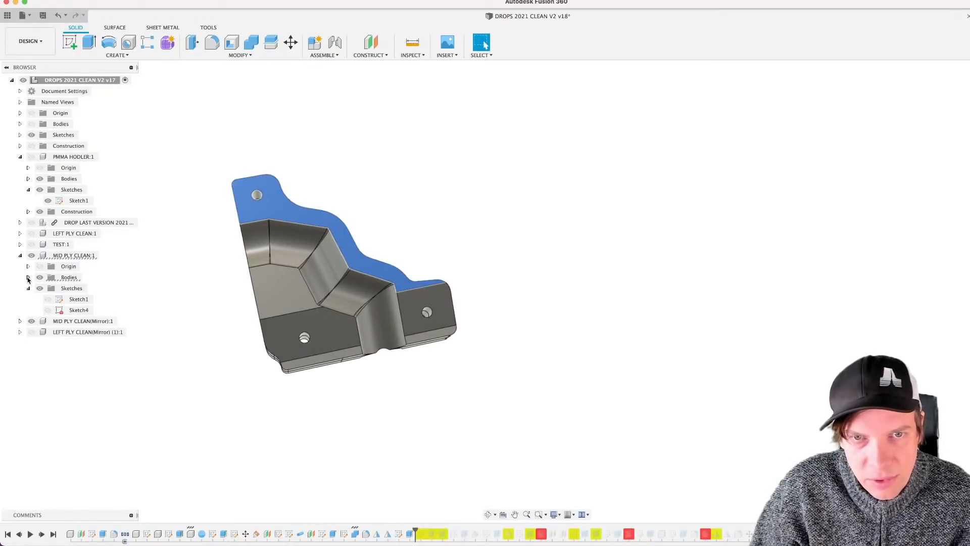
# Step: Hide the mirrored middle ply and examine where the upper channel meets the bolt hole on the remaining part's flat face
pyautogui.click(28, 278)
pyautogui.click(28, 278)
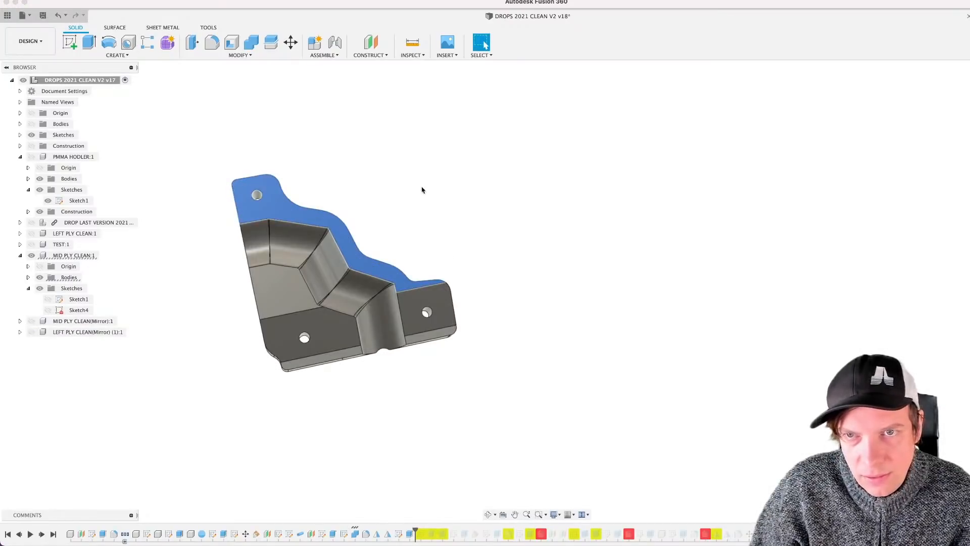
pyautogui.keyDown('shift'); pyautogui.moveTo(383, 195); pyautogui.dragTo(279, 260, button='middle'); pyautogui.keyUp('shift')
pyautogui.scroll(6, 305, 197)
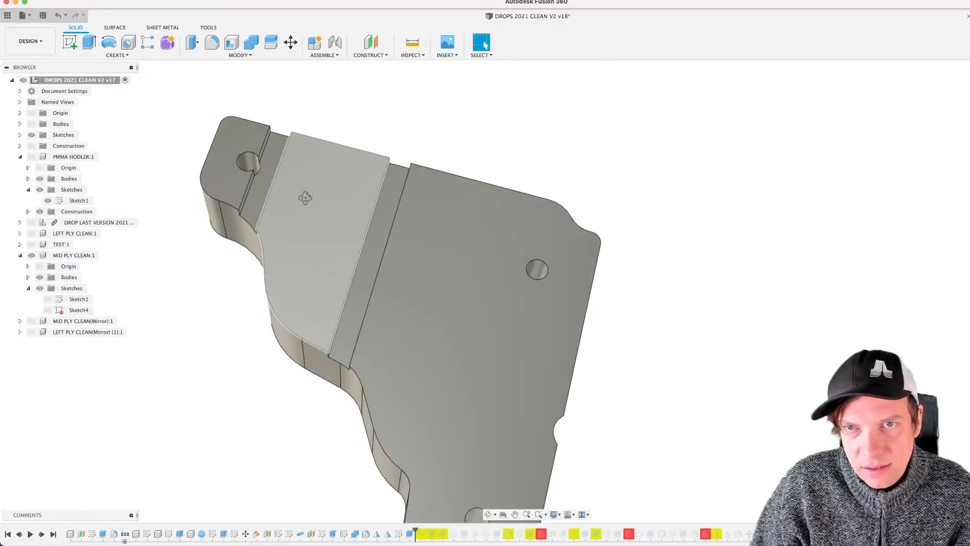
pyautogui.keyDown('shift'); pyautogui.moveTo(306, 197); pyautogui.dragTo(369, 257, button='middle'); pyautogui.keyUp('shift')
pyautogui.scroll(6, 256, 177)
pyautogui.scroll(-6, 319, 241)
pyautogui.scroll(5, 418, 307)
pyautogui.scroll(-4, 421, 310)
pyautogui.scroll(3, 514, 302)
pyautogui.scroll(-5, 500, 319)
pyautogui.scroll(2, 411, 272)
pyautogui.scroll(-3, 410, 275)
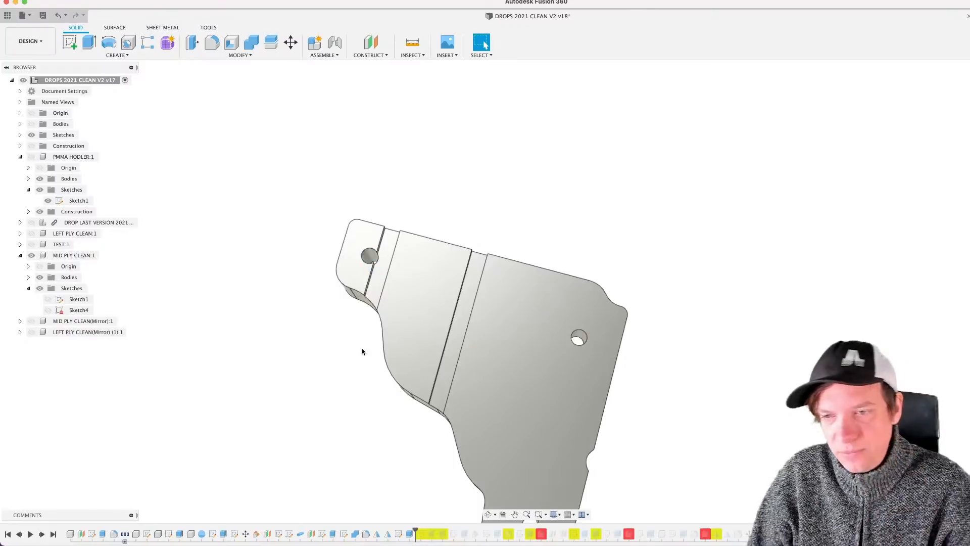
pyautogui.keyDown('shift'); pyautogui.moveTo(362, 351); pyautogui.dragTo(485, 297, button='middle'); pyautogui.keyUp('shift')
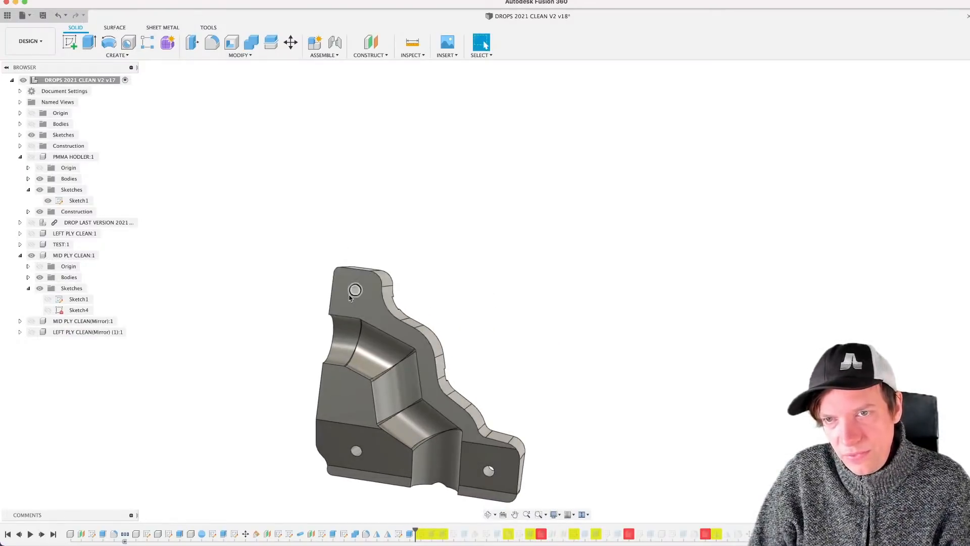
# Step: Check the PMMA holder's Sketch1, return to the isolated middle ply, and review its bolt holes
pyautogui.moveTo(380, 319); pyautogui.dragTo(350, 289, button='middle')
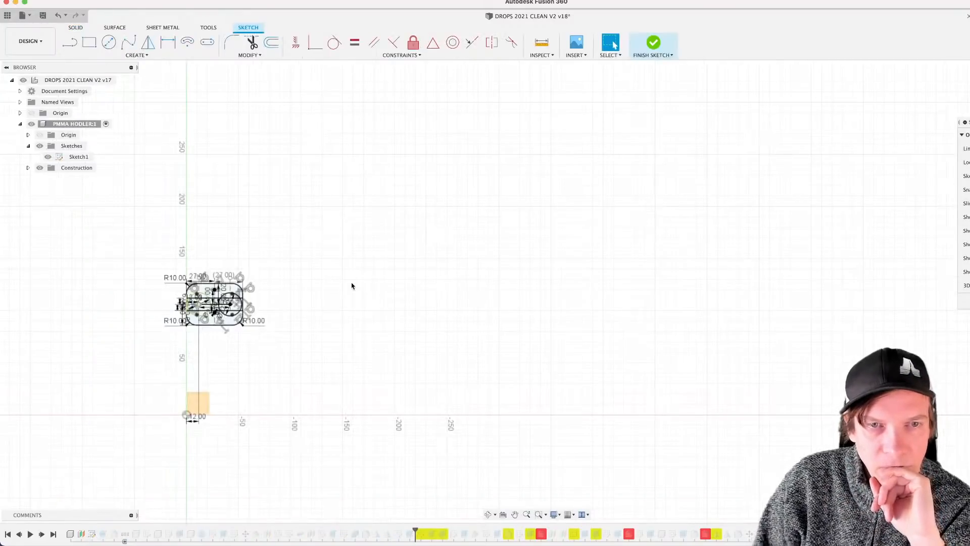
pyautogui.scroll(-1, 352, 285)
pyautogui.moveTo(351, 288); pyautogui.dragTo(435, 286, button='middle')
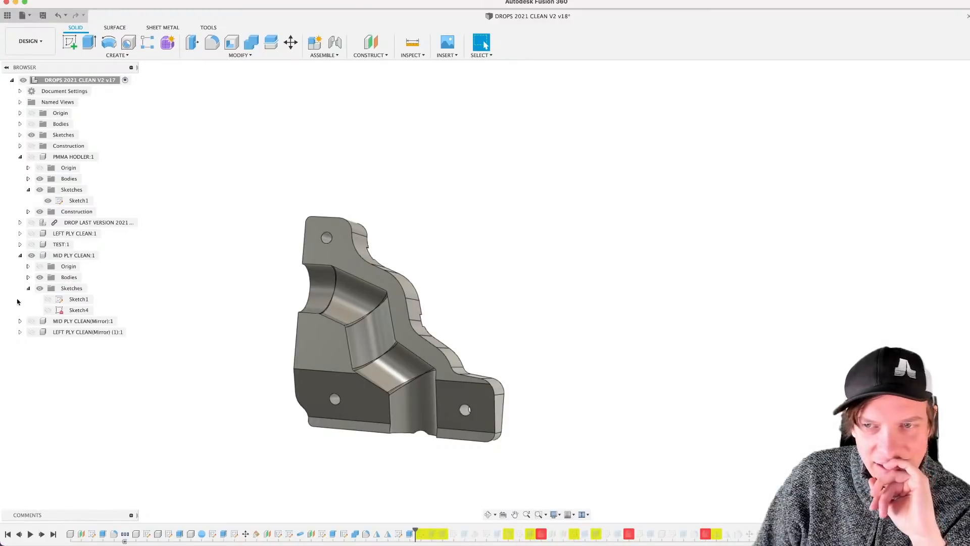
pyautogui.scroll(-2, 444, 292)
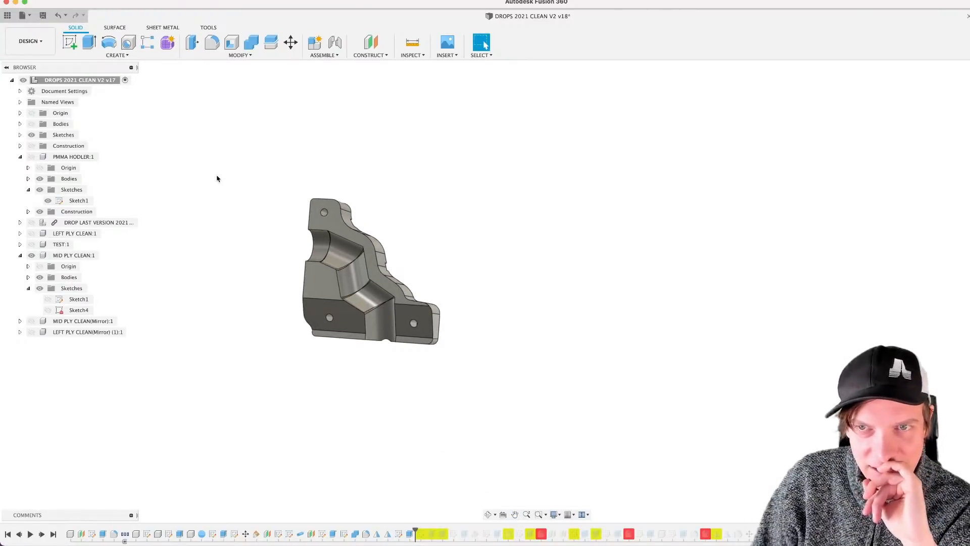
pyautogui.moveTo(251, 183); pyautogui.dragTo(252, 177, button='middle')
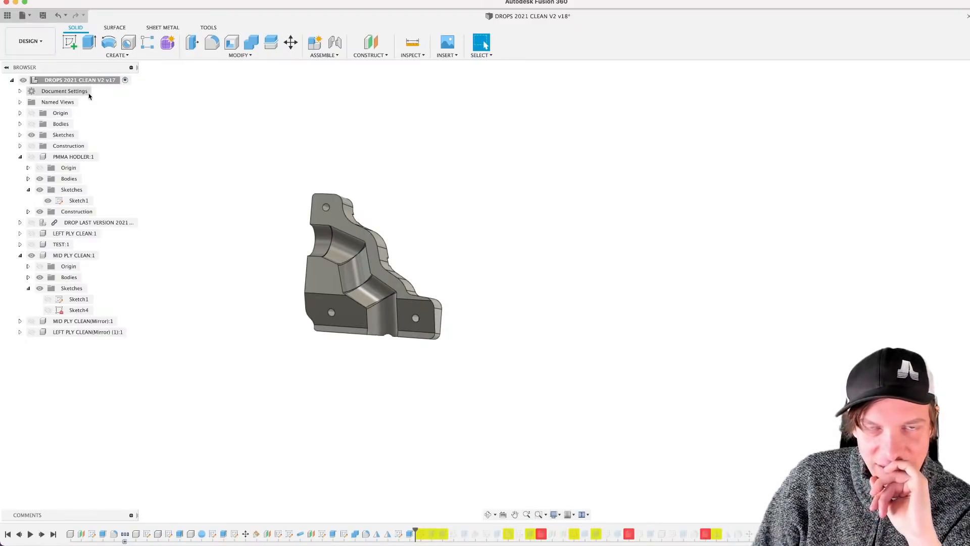
pyautogui.keyDown('shift'); pyautogui.moveTo(368, 195); pyautogui.dragTo(397, 197, button='middle'); pyautogui.keyUp('shift')
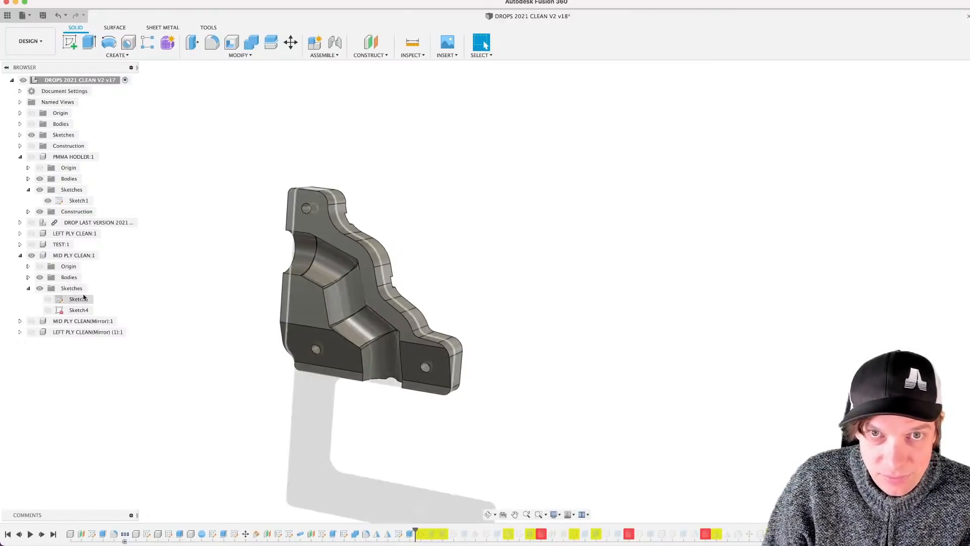
# Step: Unisolate all components and open the MAIN SIDE SKETCH of LEFT PLY CLEAN for editing
pyautogui.rightClick(75, 80)
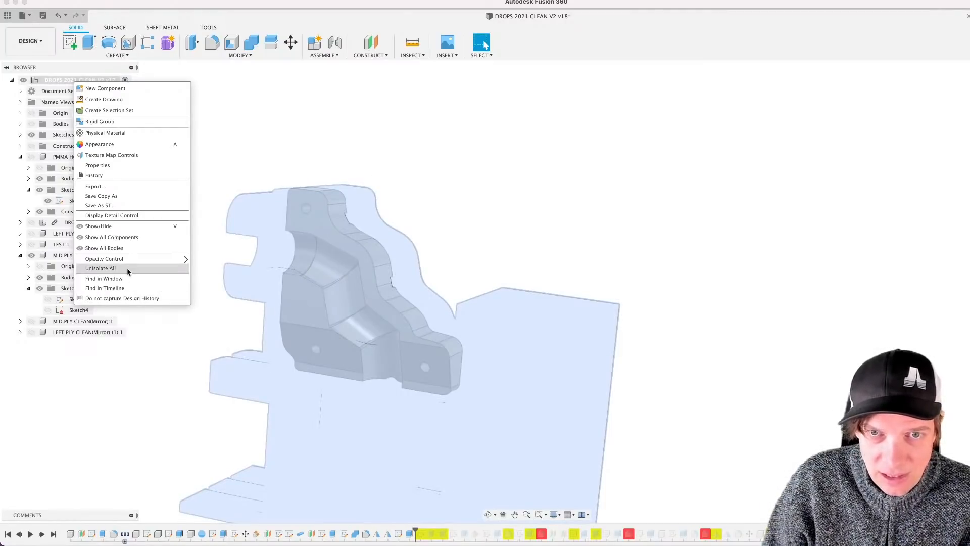
pyautogui.click(152, 268)
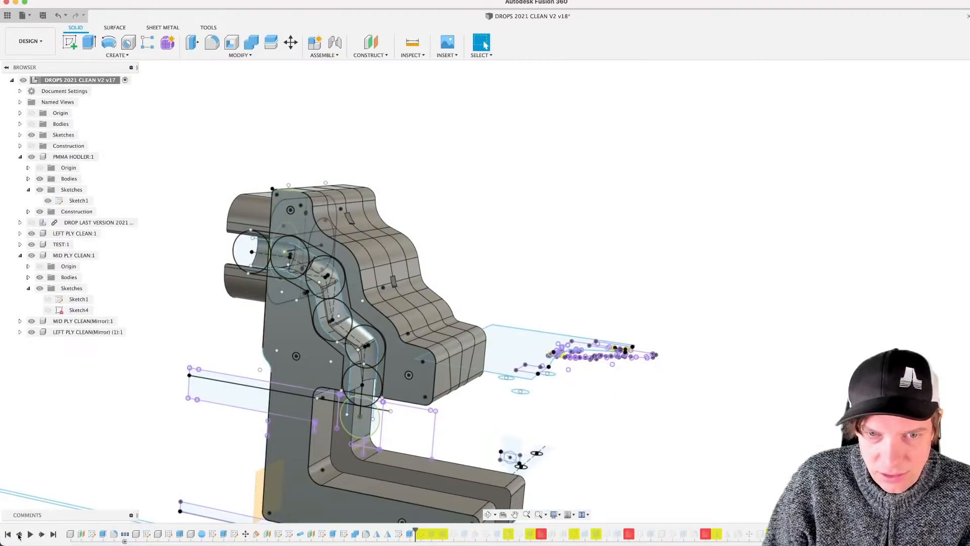
pyautogui.doubleClick(92, 534)
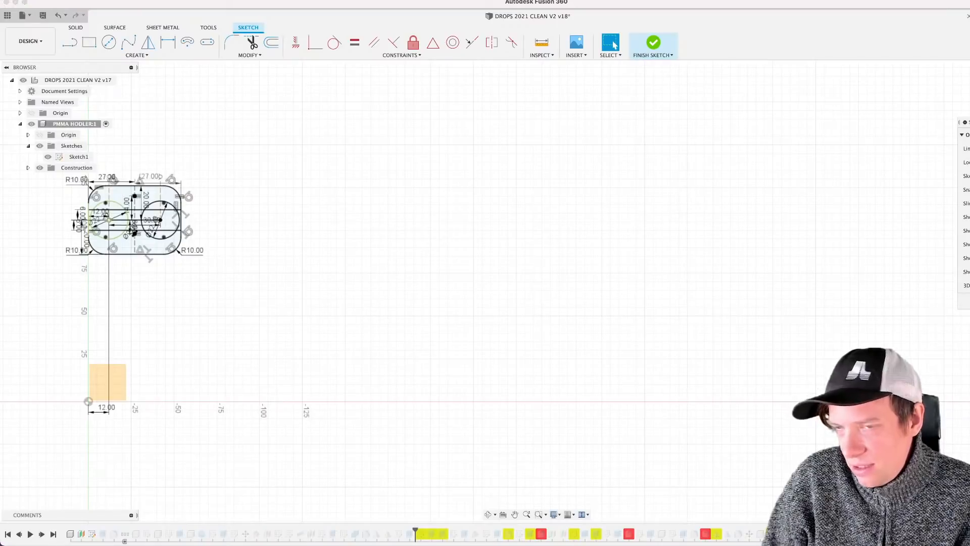
pyautogui.press('super+z')
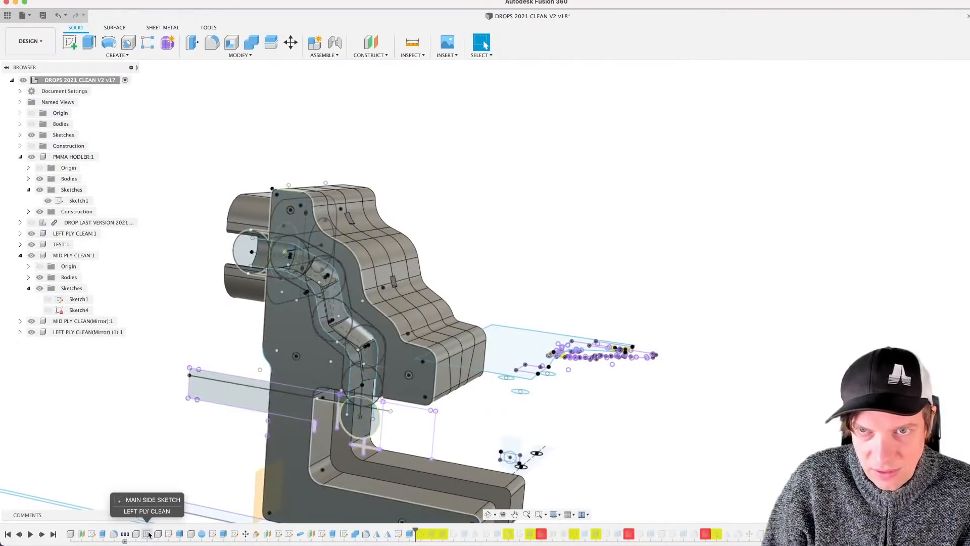
pyautogui.doubleClick(139, 535)
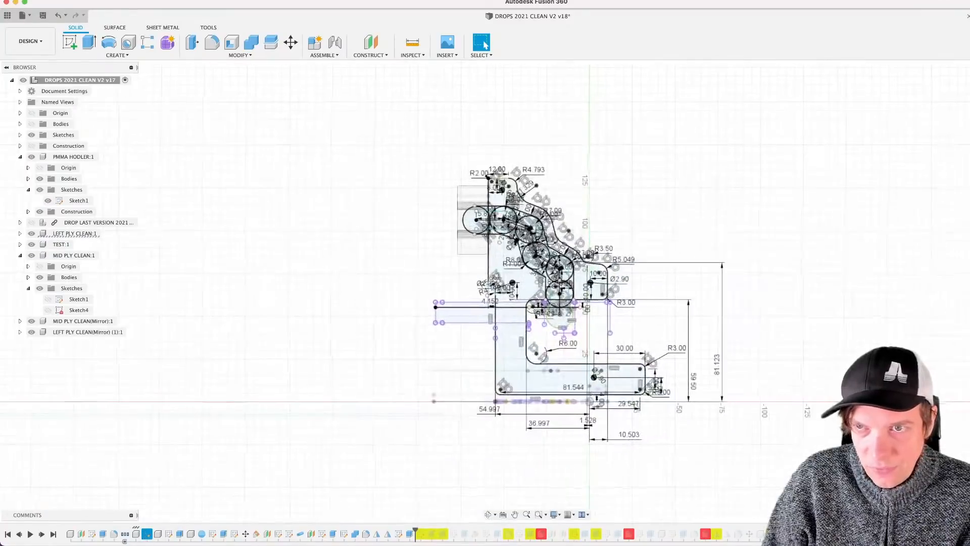
# Step: Examine the upper bolt hole and its position dimensions in the ply's side profile
pyautogui.scroll(3, 400, 259)
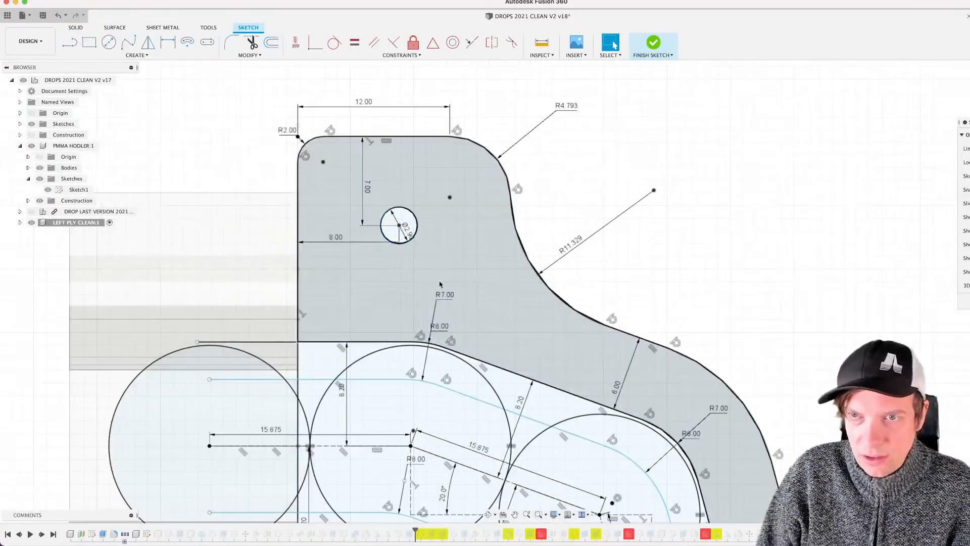
pyautogui.moveTo(439, 285)
pyautogui.mouseDown(button='middle')
pyautogui.moveTo(449, 309)
pyautogui.moveTo(431, 307)
pyautogui.mouseUp(button='middle')
pyautogui.scroll(1, 456, 207)
pyautogui.scroll(-2, 454, 212)
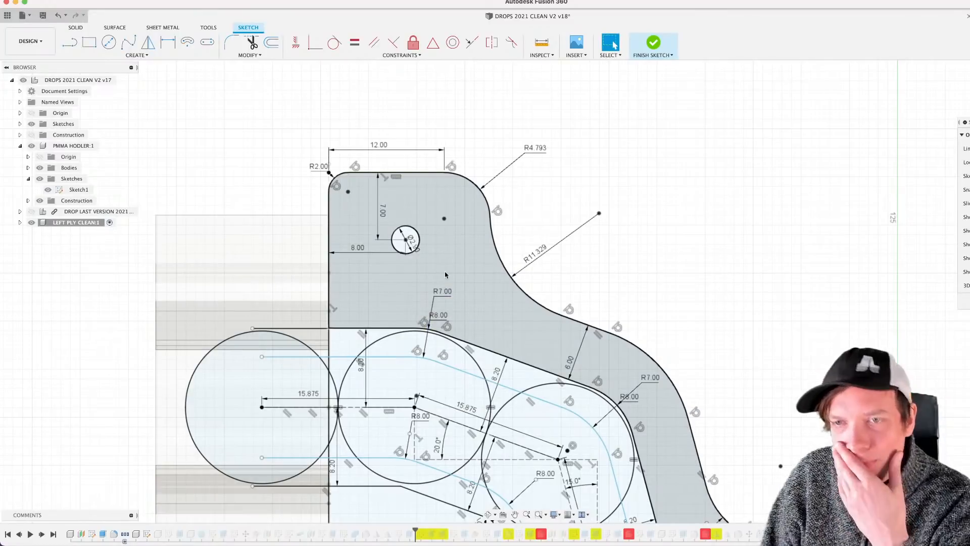
pyautogui.scroll(-2, 432, 287)
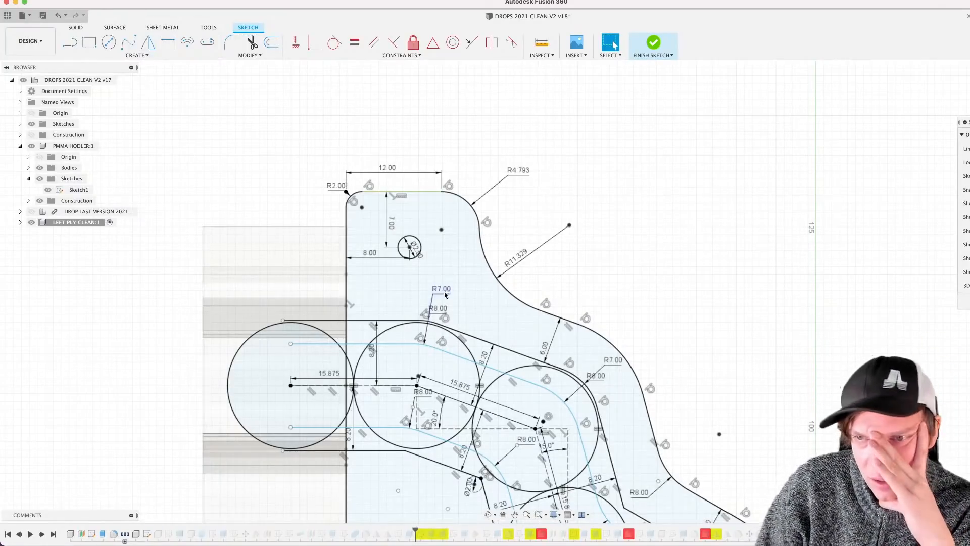
# Step: Leave the ply's side profile sketch and examine the upper channel's opening and the PMMA holder's face
pyautogui.scroll(-2, 444, 295)
pyautogui.click(964, 300)
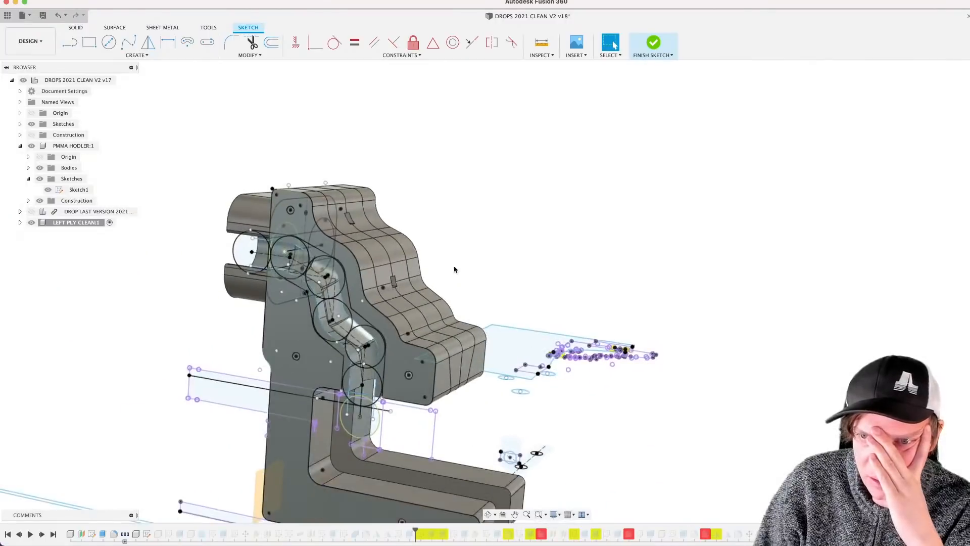
pyautogui.scroll(3, 394, 224)
pyautogui.scroll(2, 340, 229)
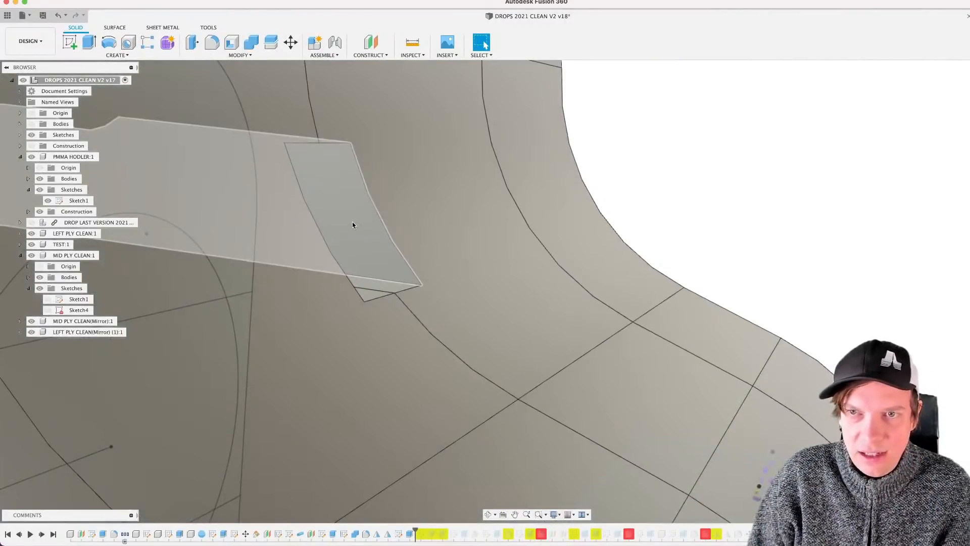
pyautogui.click(353, 222)
pyautogui.scroll(-5, 352, 222)
pyautogui.keyDown('shift'); pyautogui.moveTo(342, 232); pyautogui.dragTo(438, 234, button='middle'); pyautogui.keyUp('shift')
pyautogui.click(481, 42)
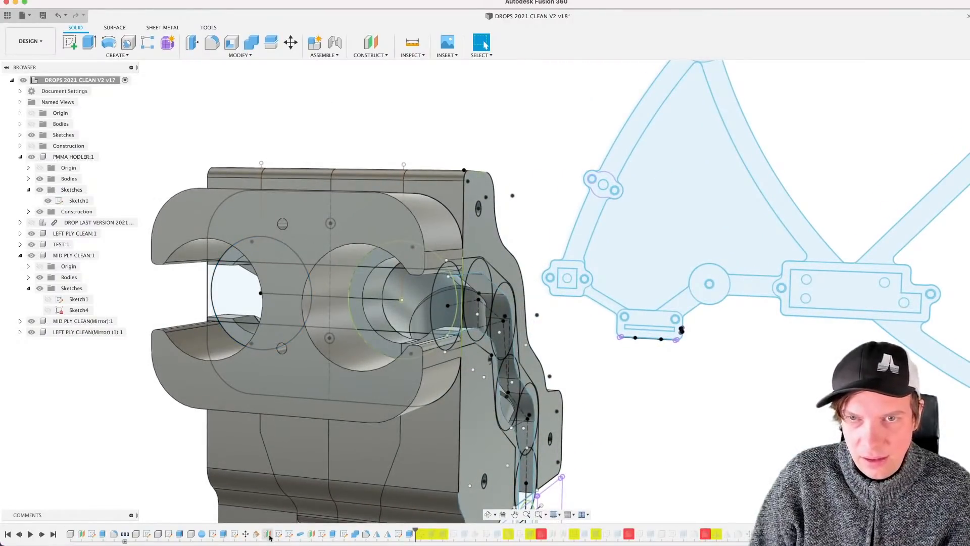
# Step: Show the middle ply's Sketch4 and, in the PMMA holder's Sketch1, set the upper small hole's distance from the centre line to 8 mm
pyautogui.click(48, 310)
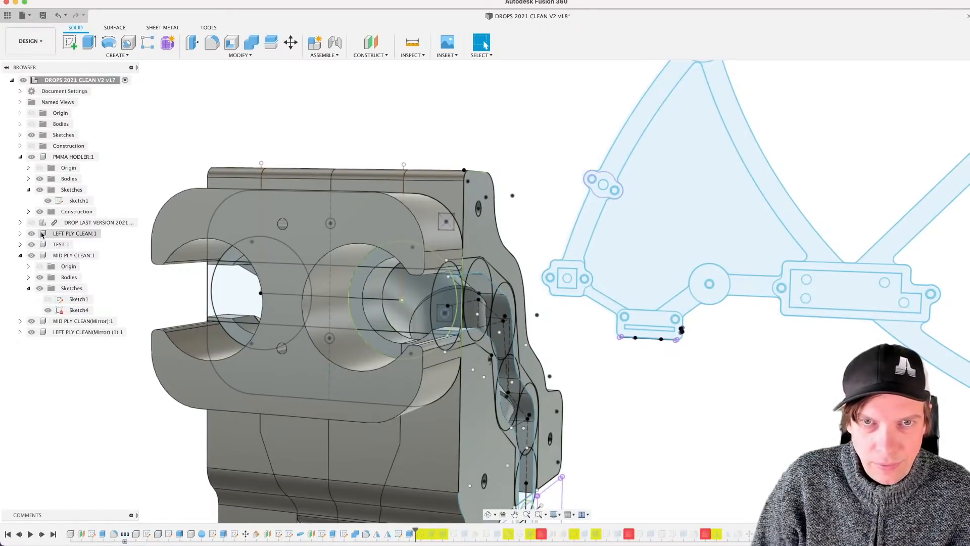
pyautogui.doubleClick(57, 202)
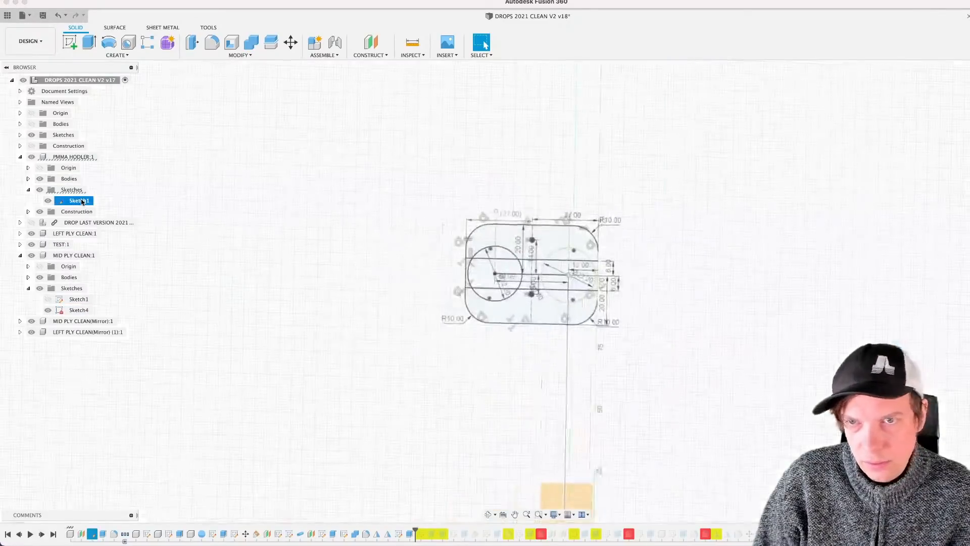
pyautogui.scroll(5, 662, 368)
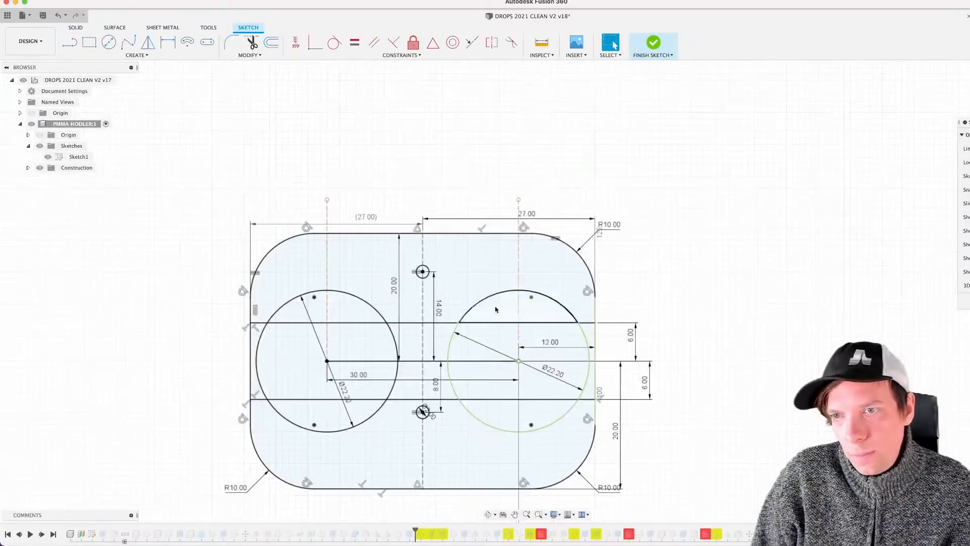
pyautogui.doubleClick(438, 309)
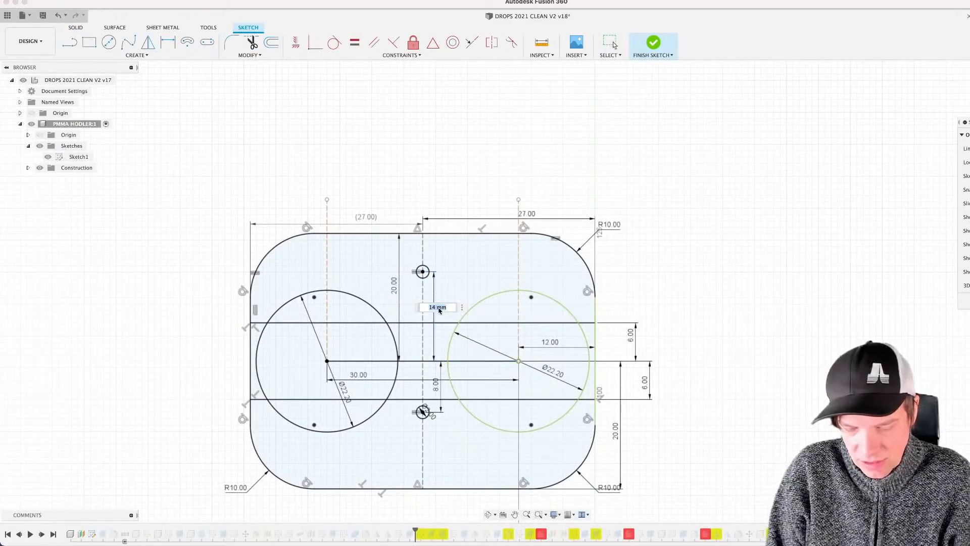
pyautogui.write('8')
pyautogui.press('Return')
pyautogui.scroll(5, 458, 353)
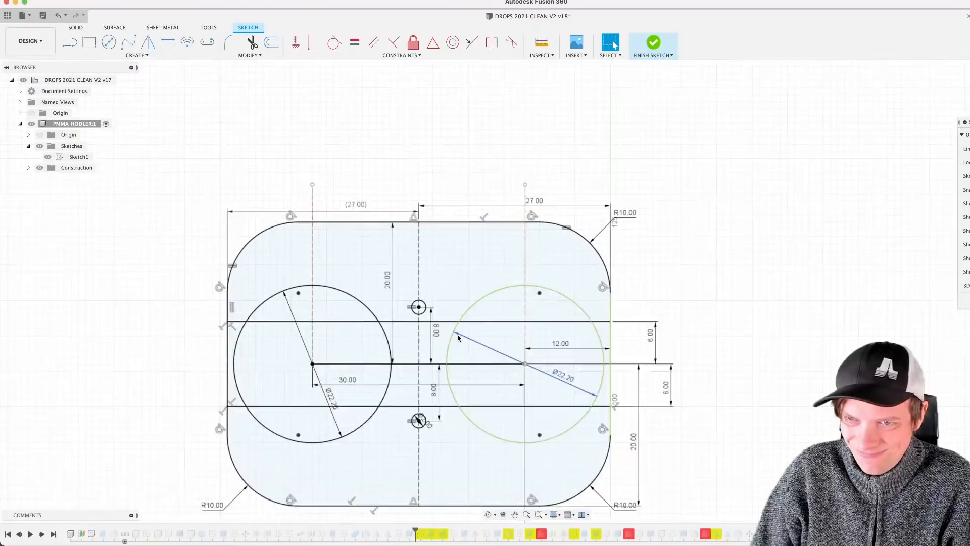
# Step: Check the gap between the two 22.2 mm circles using a temporary line, and finish the holder sketch
pyautogui.moveTo(401, 270); pyautogui.dragTo(378, 151, button='middle')
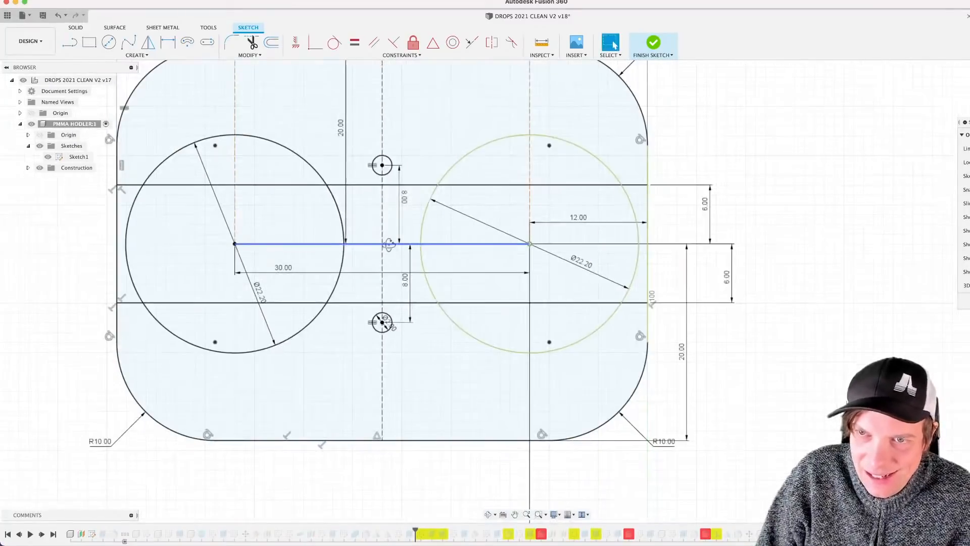
pyautogui.keyDown('shift'); pyautogui.moveTo(389, 245); pyautogui.dragTo(419, 221, button='middle'); pyautogui.keyUp('shift')
pyautogui.scroll(3, 420, 220)
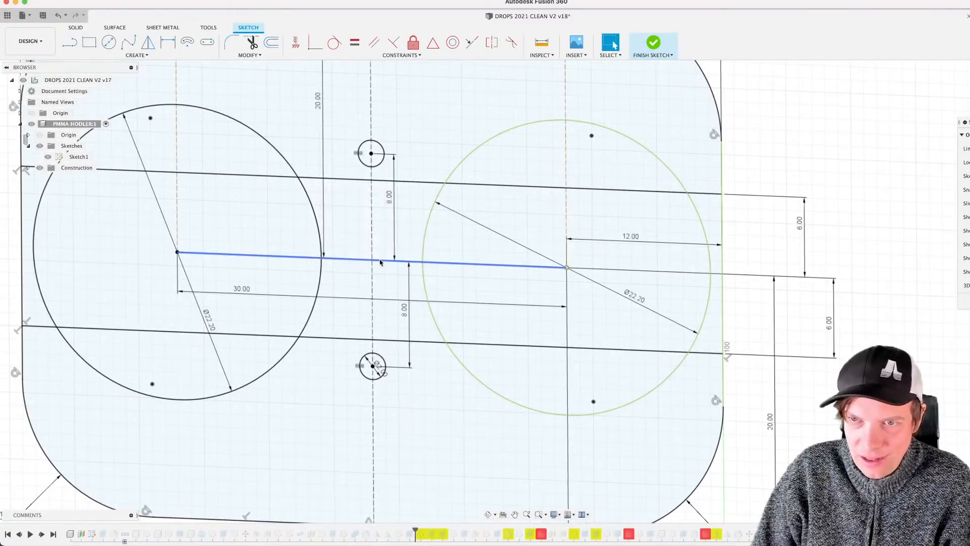
pyautogui.press('l')
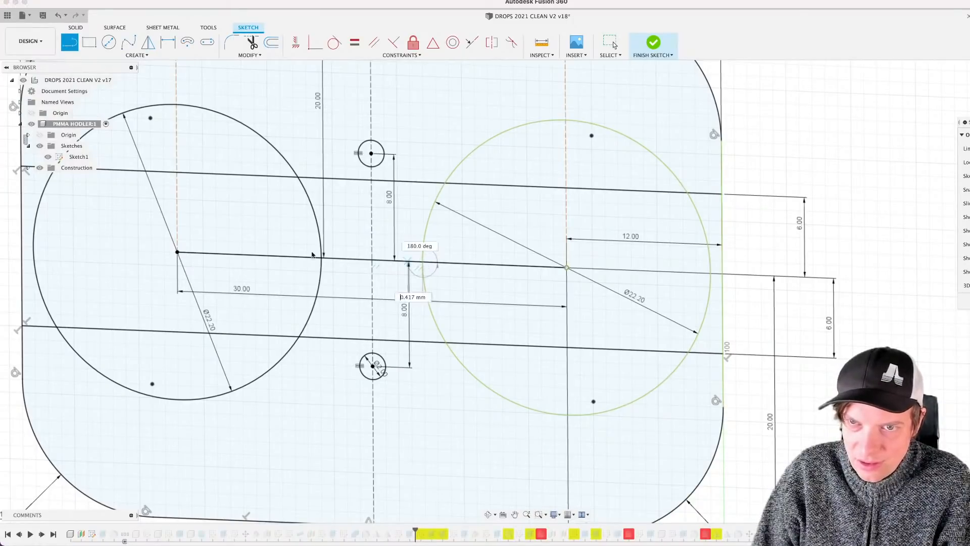
pyautogui.press('Escape')
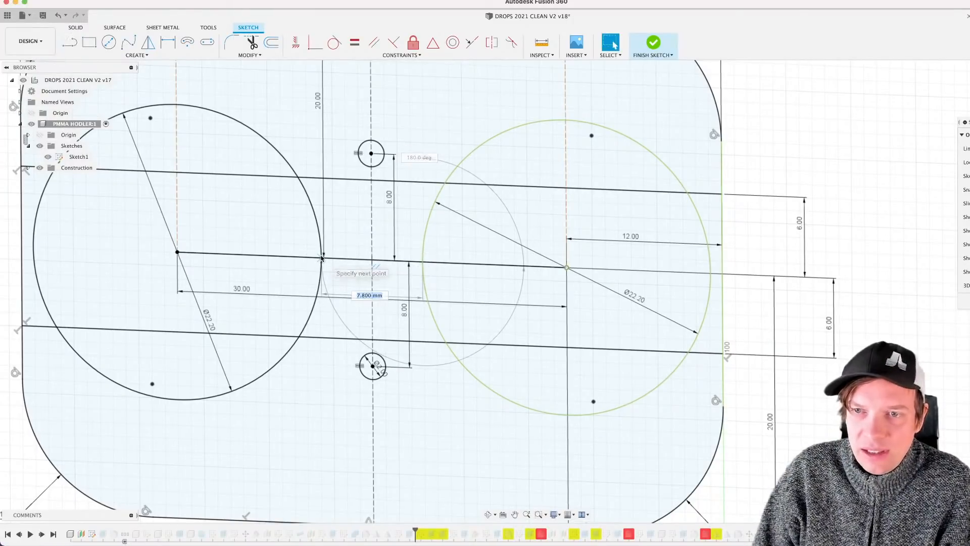
pyautogui.scroll(-8, 324, 256)
pyautogui.keyDown('shift'); pyautogui.moveTo(326, 254); pyautogui.dragTo(333, 246, button='middle'); pyautogui.keyUp('shift')
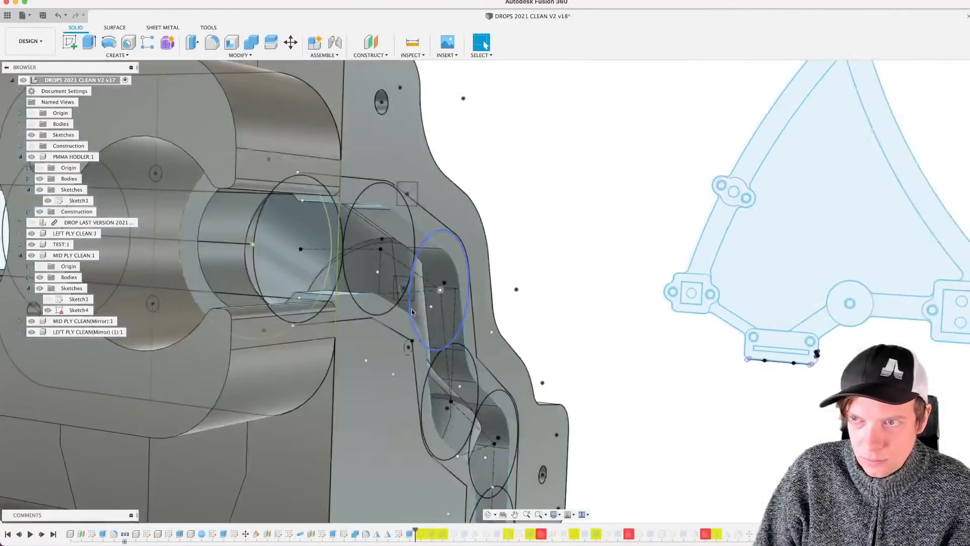
# Step: Examine where both channels exit the stepped ply edges and how they sit relative to the Sketch4 squares
pyautogui.keyDown('shift'); pyautogui.moveTo(412, 312); pyautogui.dragTo(320, 314, button='middle'); pyautogui.keyUp('shift')
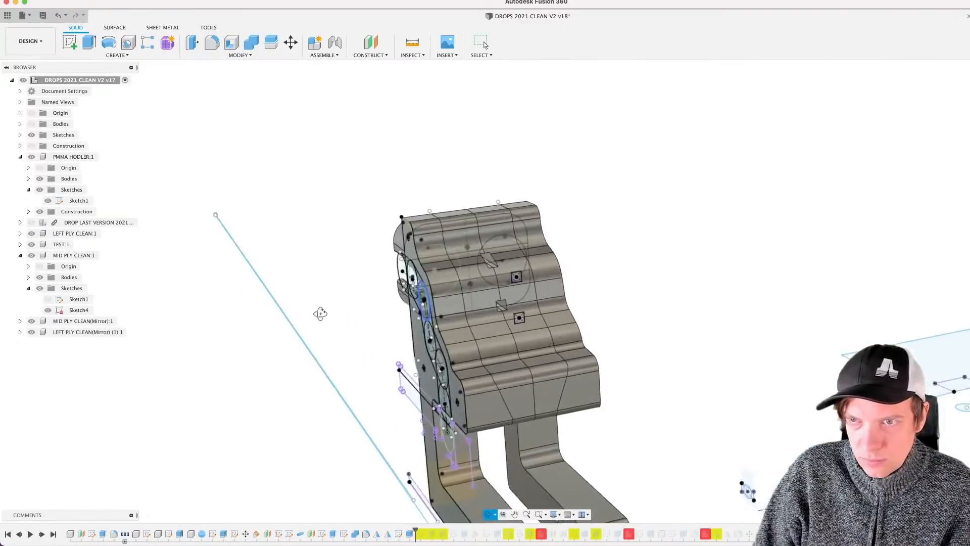
pyautogui.scroll(10, 470, 291)
pyautogui.keyDown('shift'); pyautogui.moveTo(469, 291); pyautogui.dragTo(524, 260, button='middle'); pyautogui.keyUp('shift')
pyautogui.scroll(-6, 473, 272)
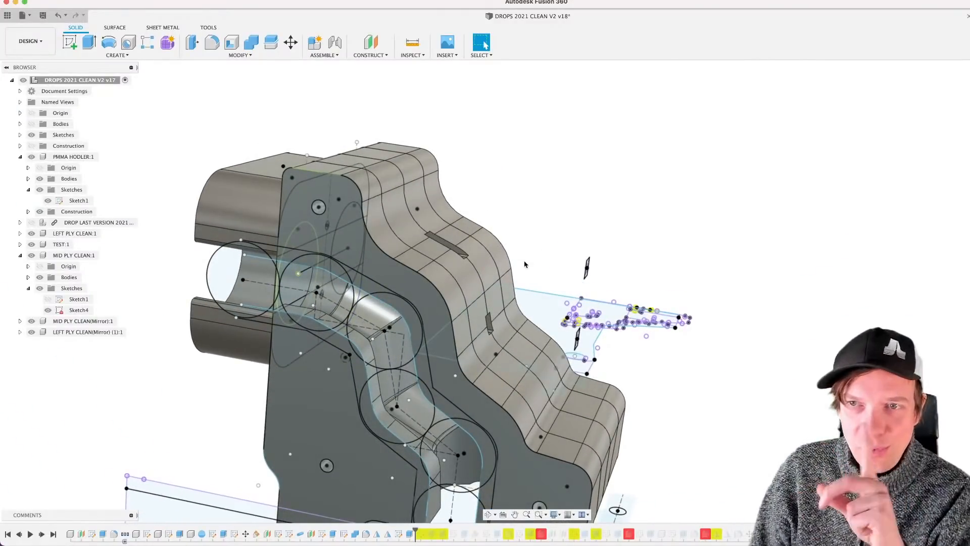
pyautogui.scroll(2, 448, 248)
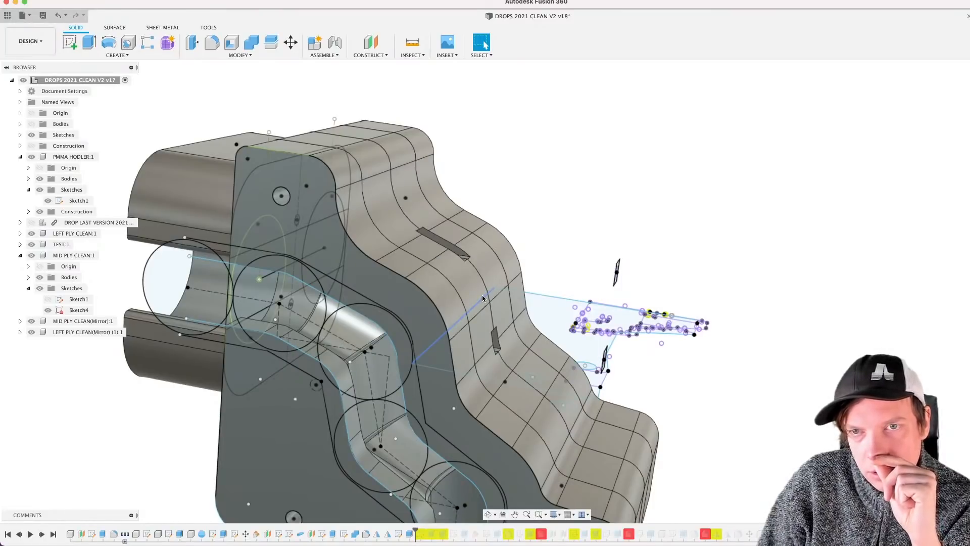
pyautogui.scroll(-2, 482, 298)
pyautogui.keyDown('shift'); pyautogui.moveTo(483, 299); pyautogui.dragTo(479, 282, button='middle'); pyautogui.keyUp('shift')
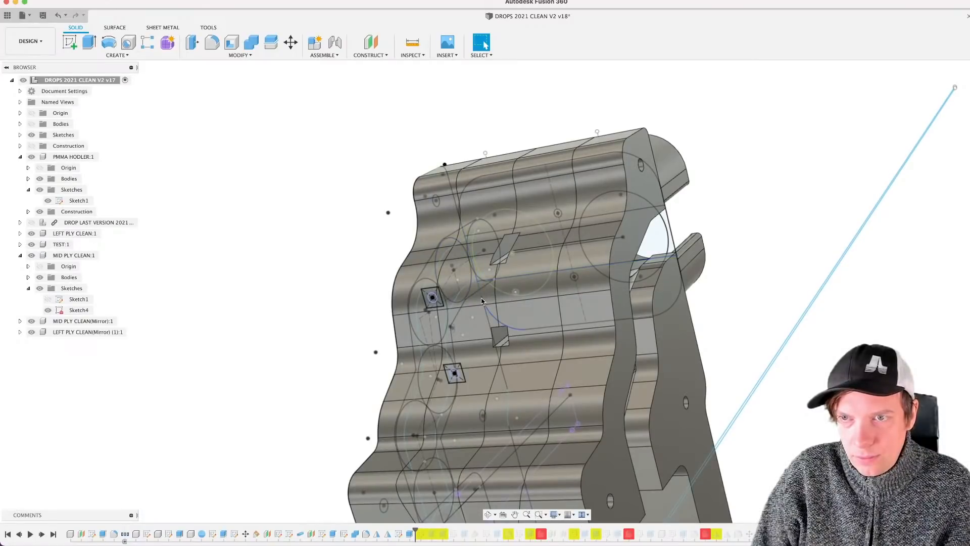
# Step: Isolate the MID PLY CLEAN:1 component
pyautogui.click(73, 256)
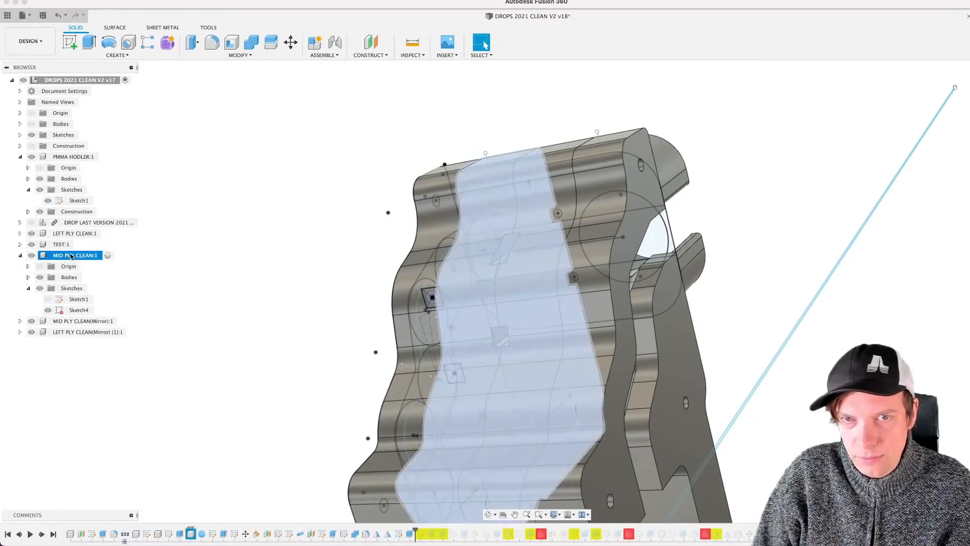
pyautogui.rightClick(74, 255)
pyautogui.click(116, 514)
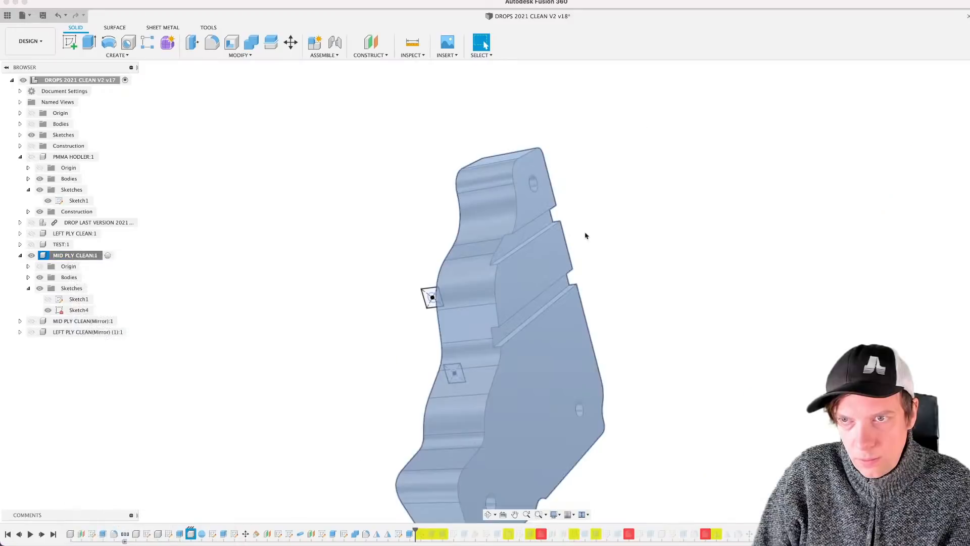
pyautogui.click(615, 203)
# Step: Examine the clearance between the upper channel and the upper bolt hole on the middle ply's flat face
pyautogui.keyDown('shift'); pyautogui.moveTo(599, 201); pyautogui.dragTo(474, 211, button='middle'); pyautogui.keyUp('shift')
pyautogui.scroll(3, 519, 185)
pyautogui.click(482, 153)
pyautogui.click(474, 266)
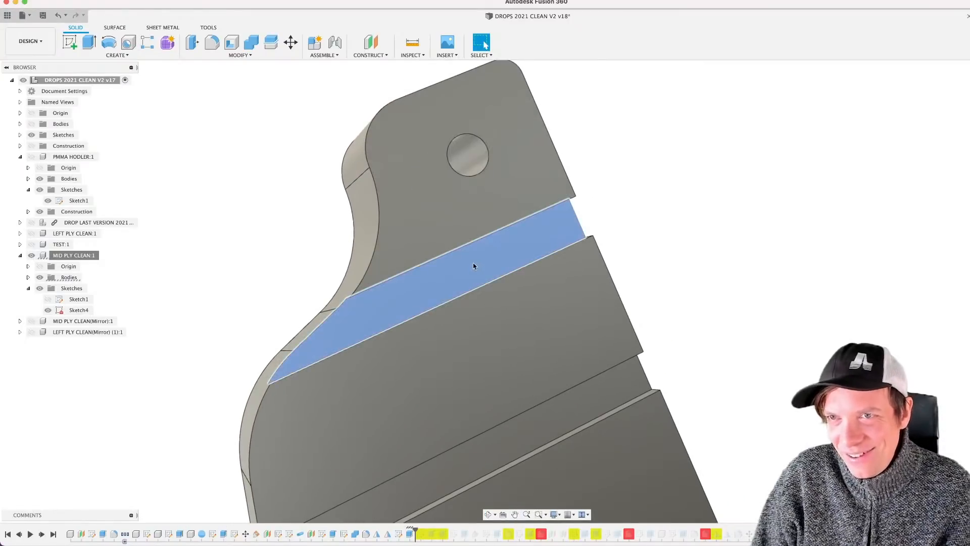
pyautogui.click(474, 150)
pyautogui.scroll(-5, 473, 173)
pyautogui.moveTo(505, 245)
pyautogui.keyDown('shift'); pyautogui.mouseDown(button='middle')
pyautogui.moveTo(502, 232)
pyautogui.moveTo(495, 240)
pyautogui.moveTo(547, 249)
pyautogui.moveTo(617, 242)
pyautogui.moveTo(625, 256)
pyautogui.moveTo(497, 259)
pyautogui.mouseUp(button='middle'); pyautogui.keyUp('shift')
pyautogui.press('Escape')
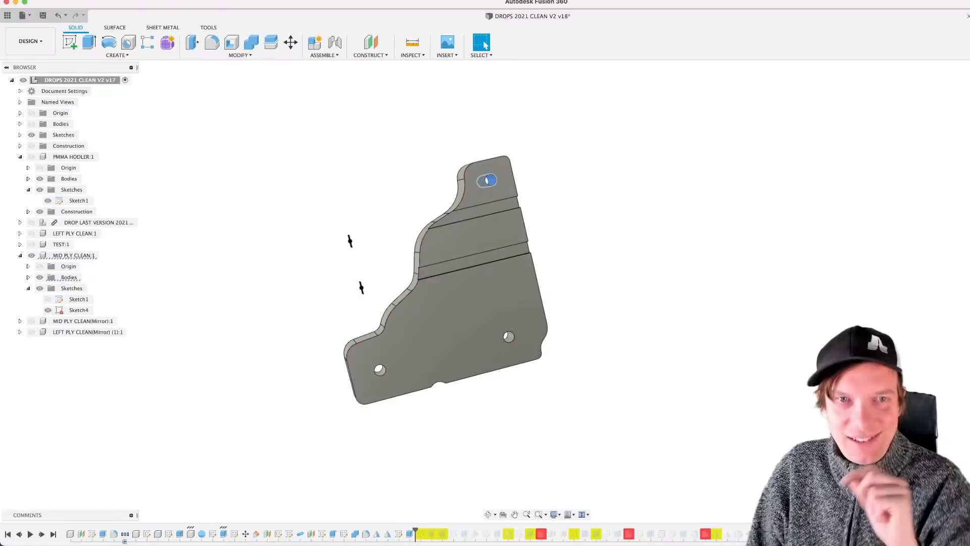
pyautogui.click(633, 230)
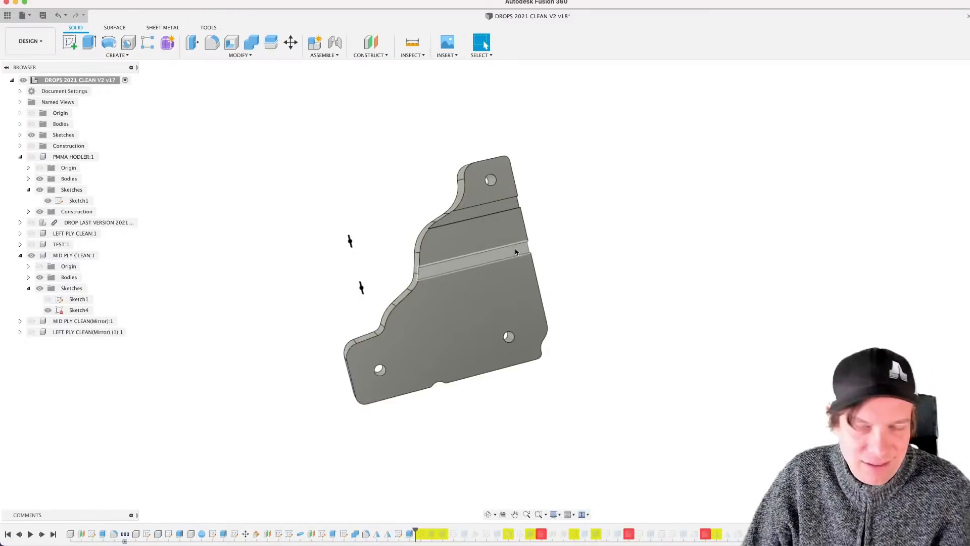
# Step: Open the middle ply's Sketch4 for editing and draw a circle centred on the lower 4 mm square
pyautogui.moveTo(515, 251)
pyautogui.keyDown('shift'); pyautogui.mouseDown(button='middle')
pyautogui.moveTo(550, 247)
pyautogui.moveTo(510, 235)
pyautogui.moveTo(464, 248)
pyautogui.moveTo(509, 258)
pyautogui.moveTo(481, 251)
pyautogui.moveTo(469, 265)
pyautogui.moveTo(502, 251)
pyautogui.moveTo(528, 251)
pyautogui.moveTo(490, 253)
pyautogui.moveTo(594, 250)
pyautogui.moveTo(626, 266)
pyautogui.moveTo(535, 260)
pyautogui.moveTo(515, 269)
pyautogui.moveTo(607, 272)
pyautogui.moveTo(567, 266)
pyautogui.mouseUp(button='middle'); pyautogui.keyUp('shift')
pyautogui.scroll(5, 394, 283)
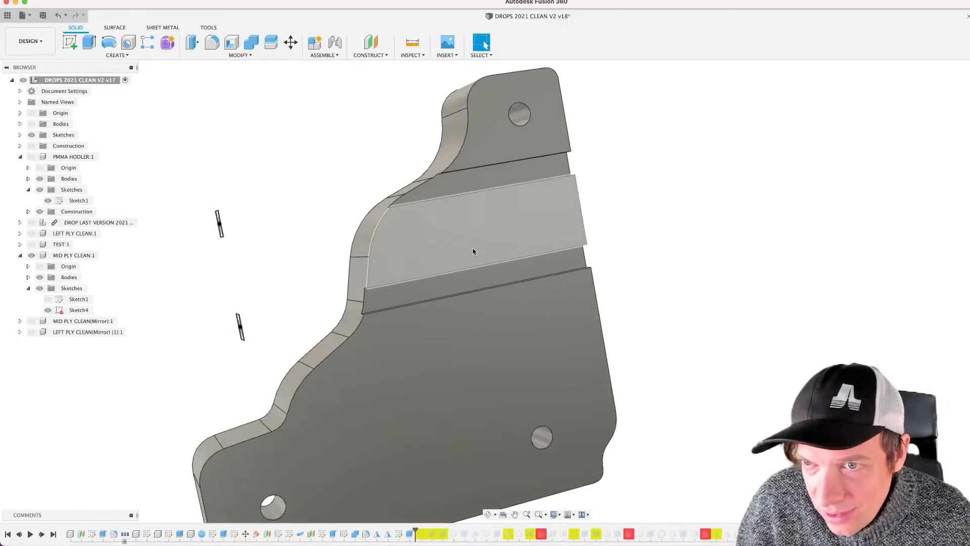
pyautogui.keyDown('shift'); pyautogui.moveTo(394, 283); pyautogui.dragTo(435, 286, button='middle'); pyautogui.keyUp('shift')
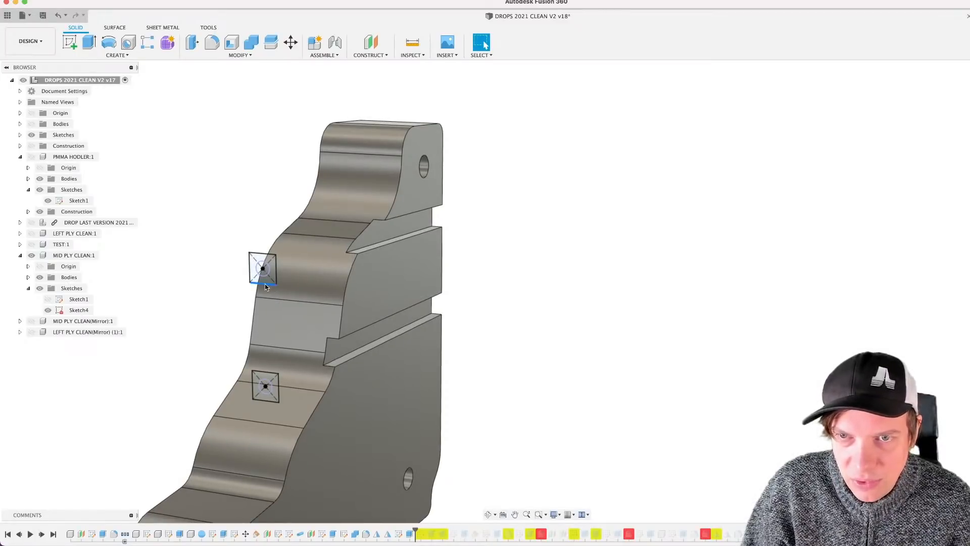
pyautogui.doubleClick(79, 310)
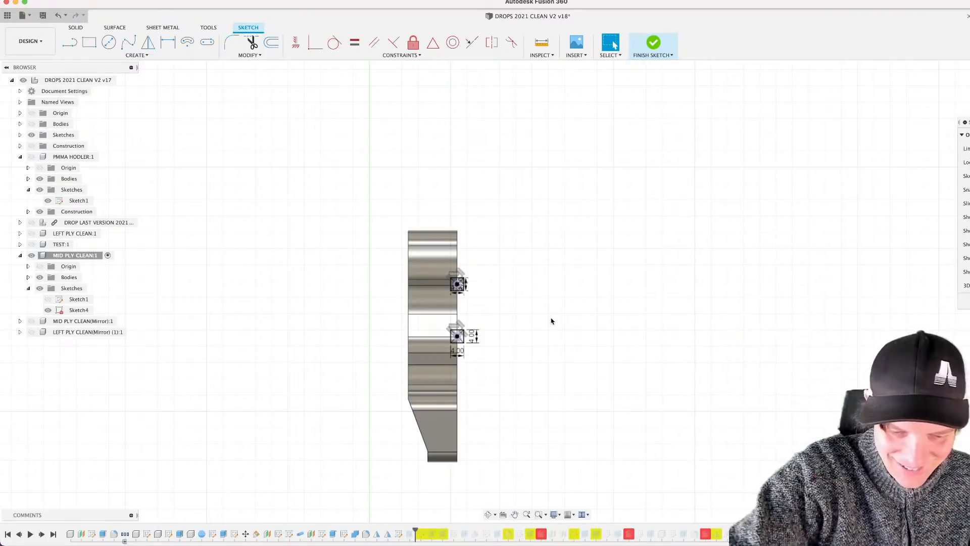
pyautogui.scroll(3, 495, 333)
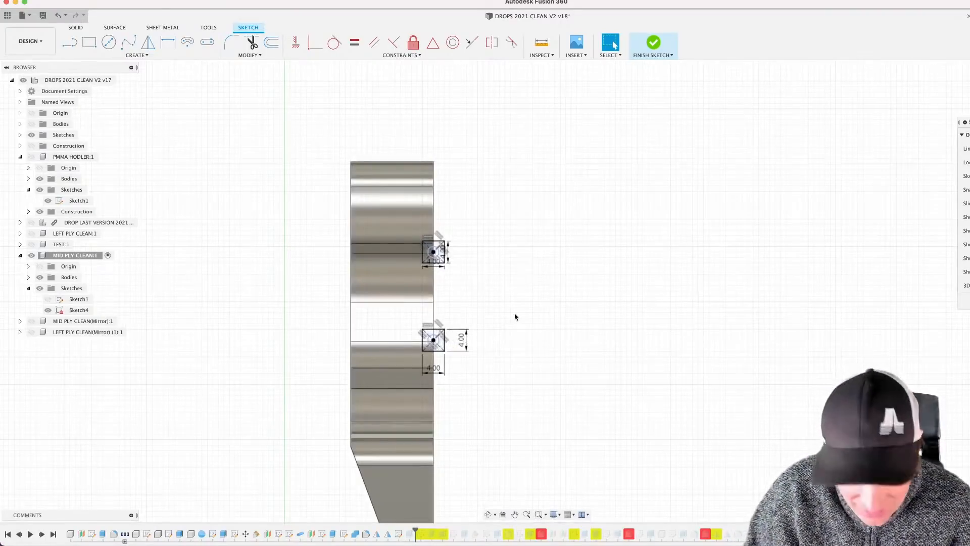
pyautogui.scroll(2, 514, 316)
pyautogui.press('c')
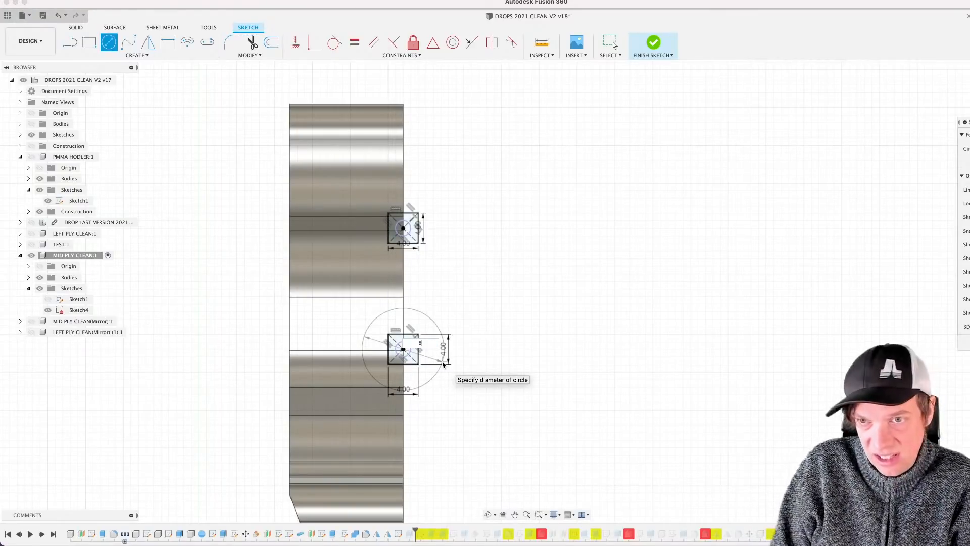
# Step: Draw an 8 mm diameter circle centred on each of the two 4 mm squares in the sketch
pyautogui.press('Return')
pyautogui.scroll(3, 430, 320)
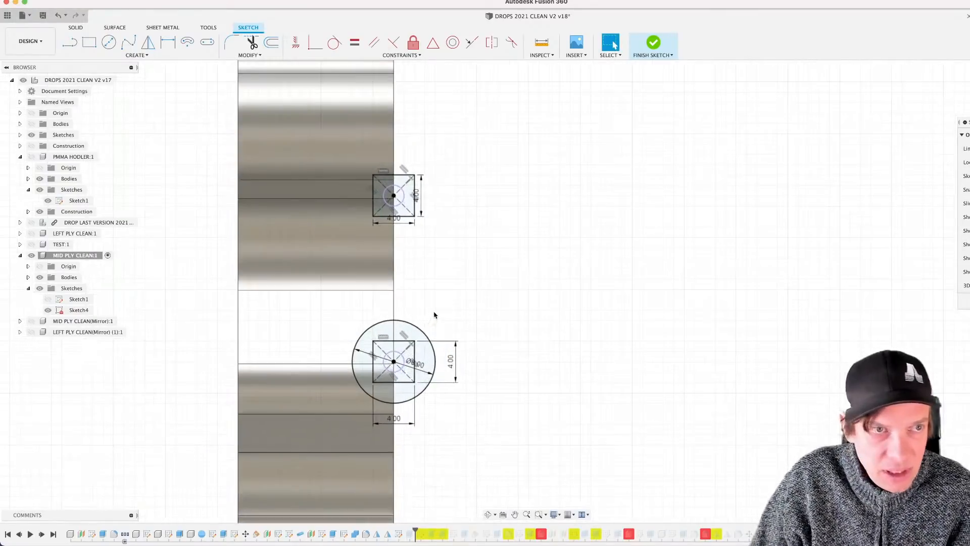
pyautogui.moveTo(435, 314); pyautogui.dragTo(496, 324, button='middle')
pyautogui.scroll(1, 495, 283)
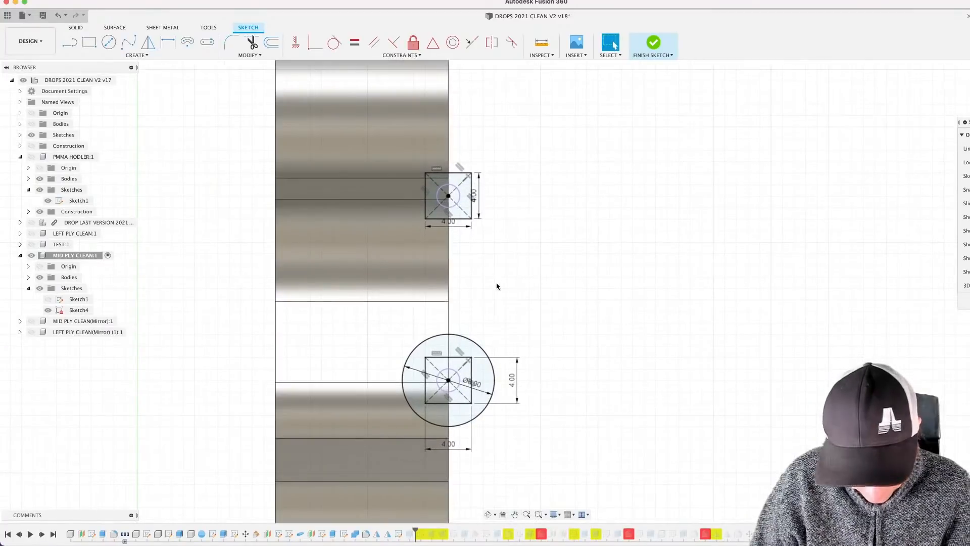
pyautogui.press('c')
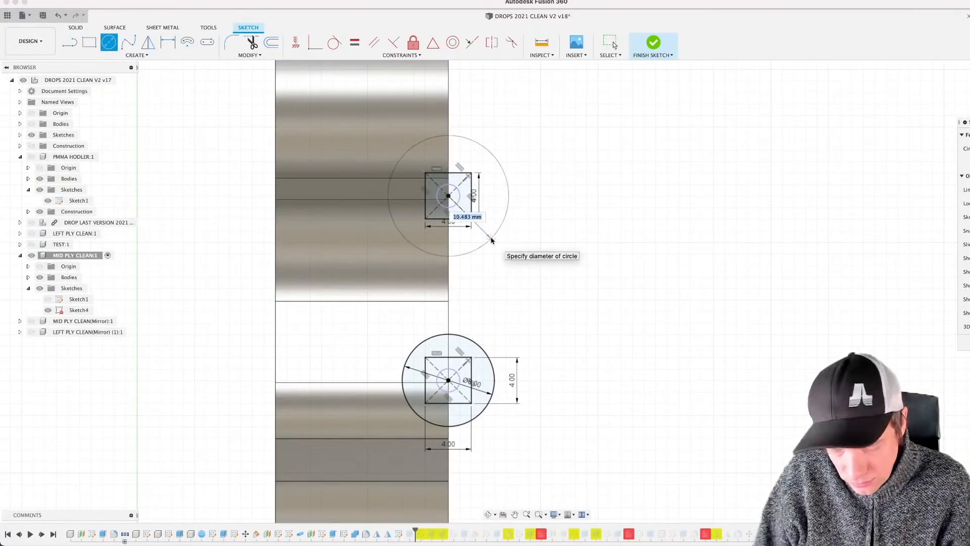
pyautogui.write('8')
pyautogui.press('Return')
pyautogui.press('Escape')
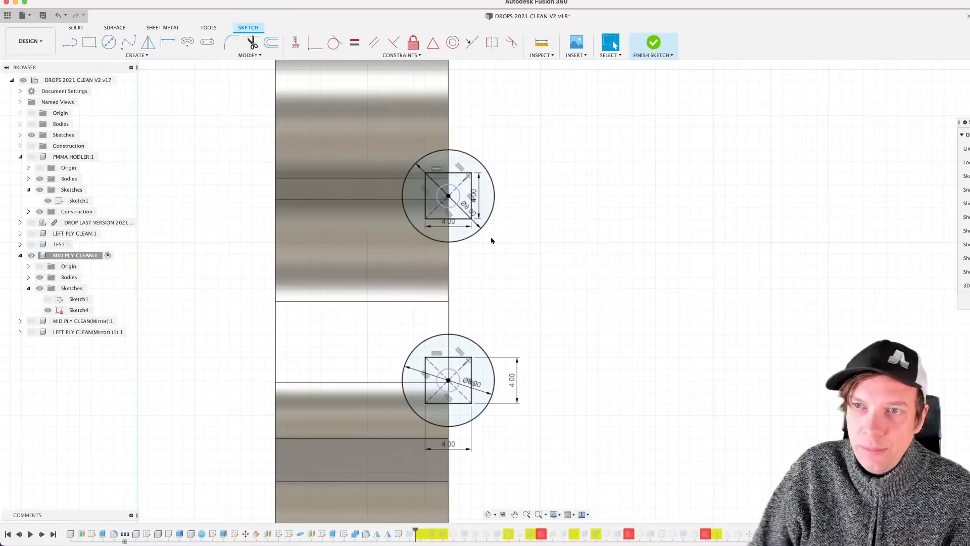
# Step: Finish the sketch and show the mirrored mid ply component beside the original
pyautogui.moveTo(510, 259)
pyautogui.keyDown('shift'); pyautogui.mouseDown(button='middle')
pyautogui.moveTo(521, 269)
pyautogui.moveTo(370, 262)
pyautogui.mouseUp(button='middle'); pyautogui.keyUp('shift')
pyautogui.scroll(-3, 491, 268)
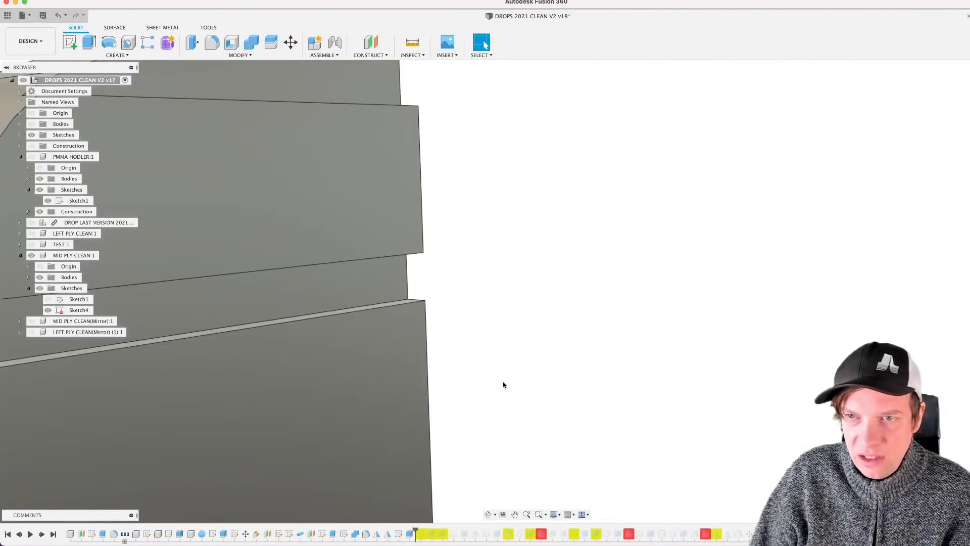
pyautogui.scroll(-5, 505, 381)
pyautogui.moveTo(496, 417); pyautogui.dragTo(477, 344, button='middle')
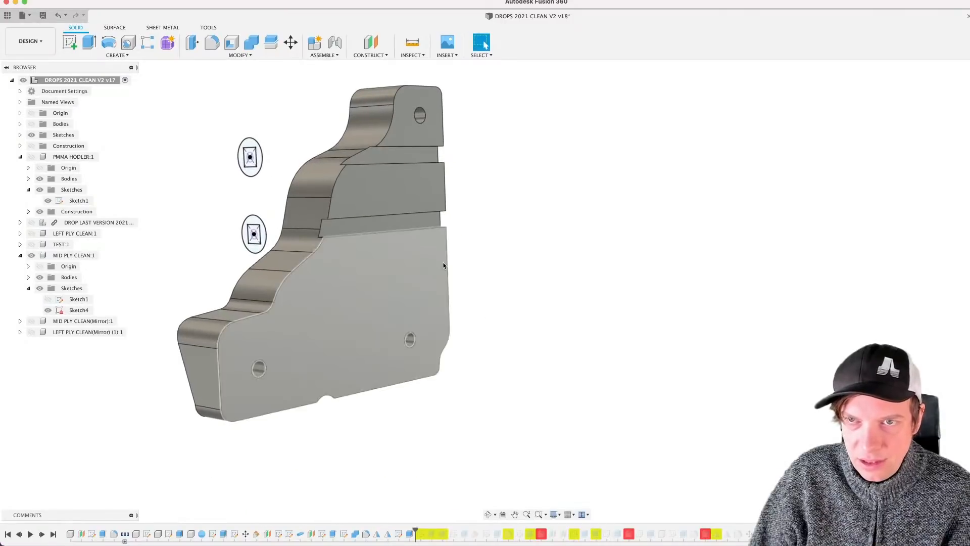
pyautogui.moveTo(444, 265); pyautogui.dragTo(467, 298, button='middle')
pyautogui.click(33, 321)
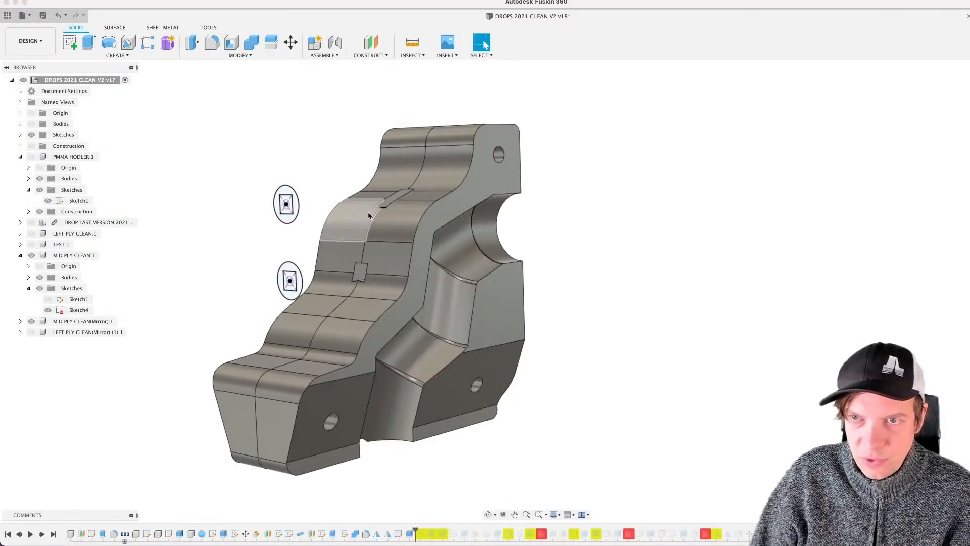
pyautogui.scroll(-2, 368, 222)
pyautogui.keyDown('shift'); pyautogui.moveTo(368, 223); pyautogui.dragTo(367, 226, button='middle'); pyautogui.keyUp('shift')
pyautogui.scroll(3, 367, 226)
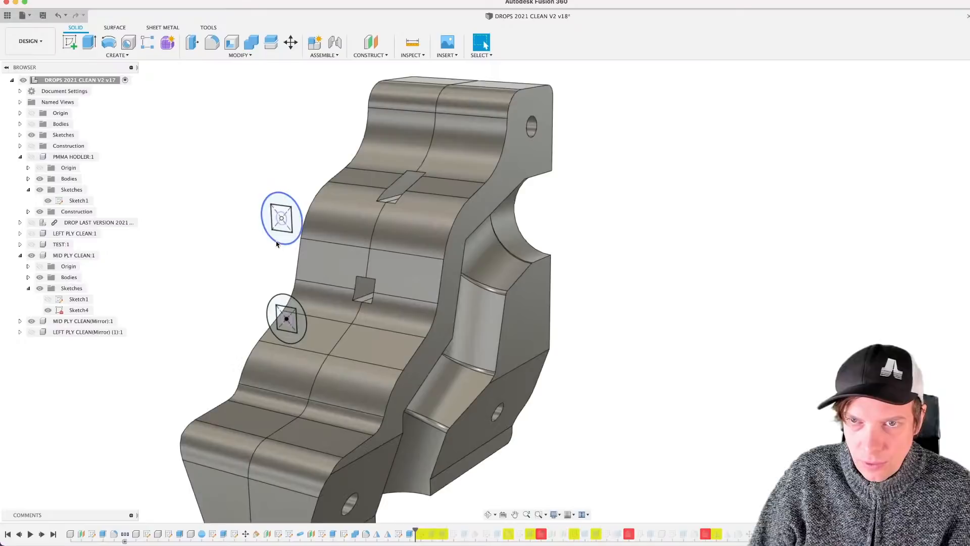
pyautogui.click(284, 239)
pyautogui.press('e')
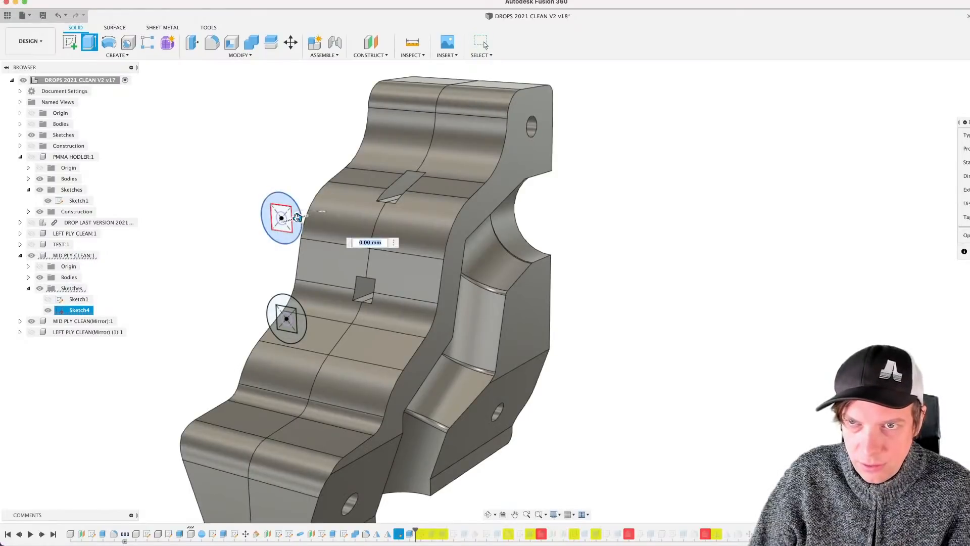
pyautogui.moveTo(298, 221); pyautogui.dragTo(435, 177)
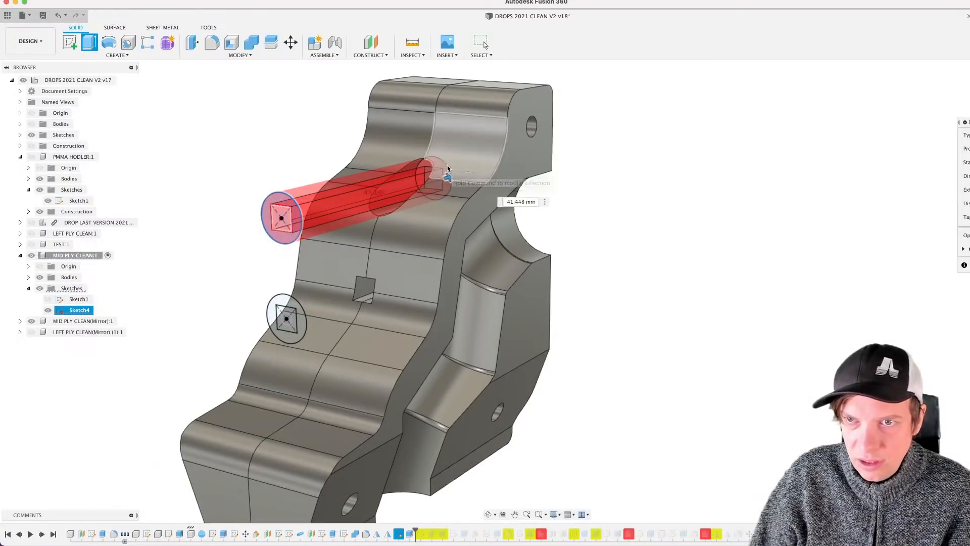
pyautogui.scroll(5, 445, 174)
pyautogui.keyDown('shift'); pyautogui.moveTo(445, 174); pyautogui.dragTo(453, 188, button='middle'); pyautogui.keyUp('shift')
pyautogui.keyDown('shift'); pyautogui.moveTo(509, 196); pyautogui.dragTo(459, 226, button='middle'); pyautogui.keyUp('shift')
pyautogui.scroll(-5, 495, 198)
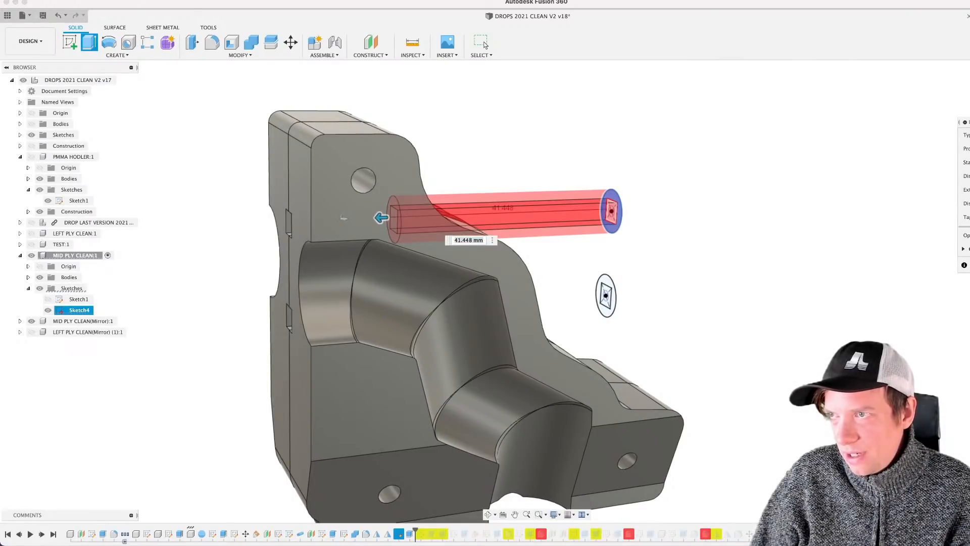
pyautogui.keyDown('shift'); pyautogui.moveTo(463, 253); pyautogui.dragTo(250, 218, button='middle'); pyautogui.keyUp('shift')
pyautogui.click(289, 203)
pyautogui.scroll(-5, 288, 207)
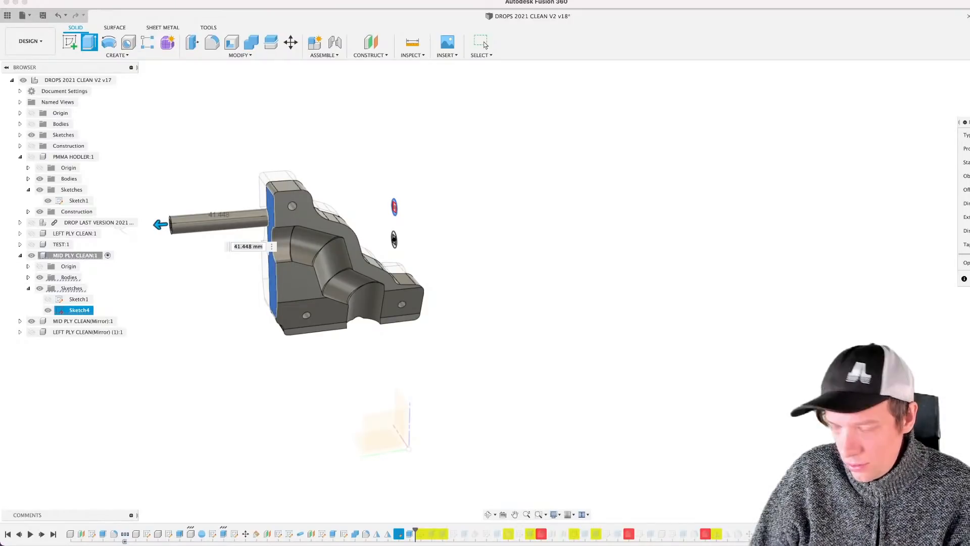
pyautogui.moveTo(160, 224); pyautogui.dragTo(319, 211)
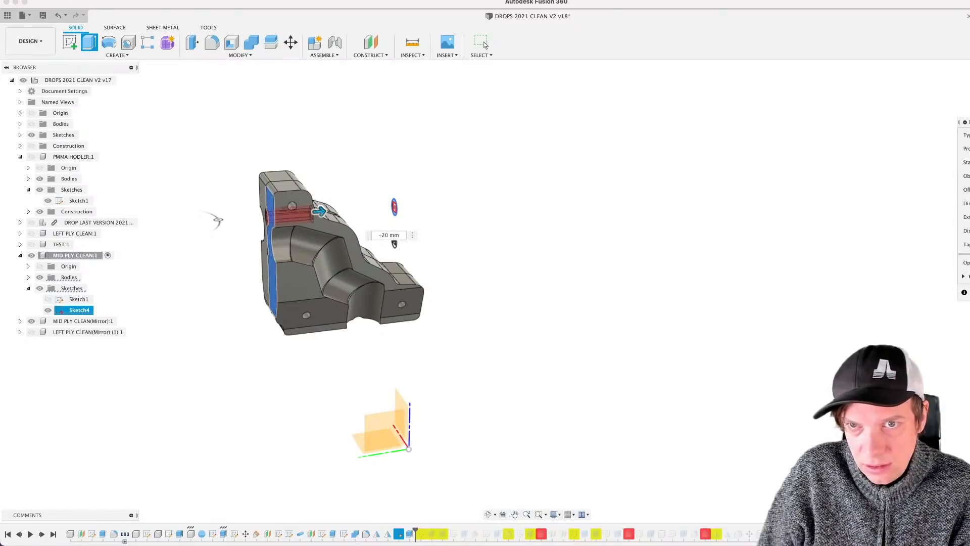
pyautogui.scroll(4, 305, 235)
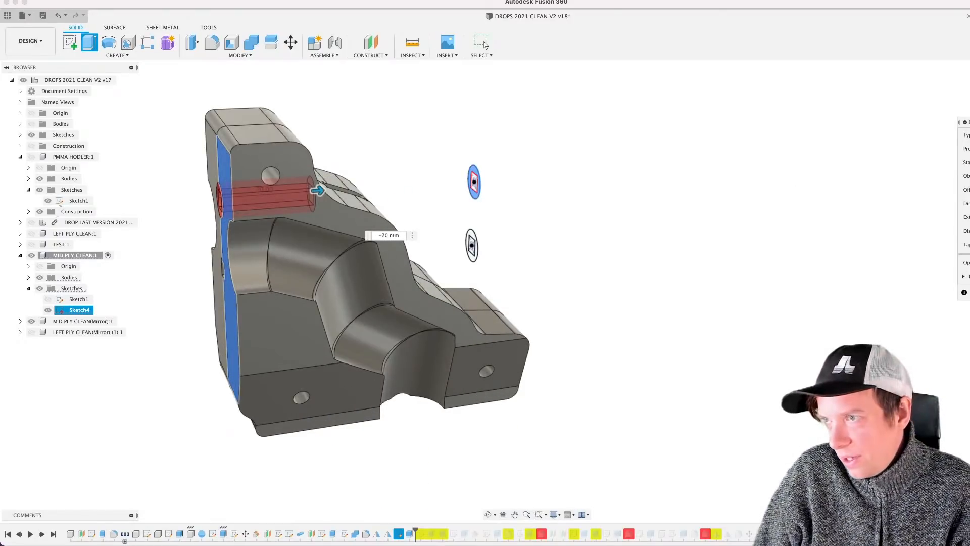
pyautogui.click(968, 292)
pyautogui.scroll(-3, 547, 218)
pyautogui.keyDown('shift'); pyautogui.moveTo(569, 238); pyautogui.dragTo(502, 182, button='middle'); pyautogui.keyUp('shift')
pyautogui.scroll(5, 498, 184)
# Step: Extrude the upper circle's profile outside its square as a 41 mm cut into the stepped ply block
pyautogui.press('e')
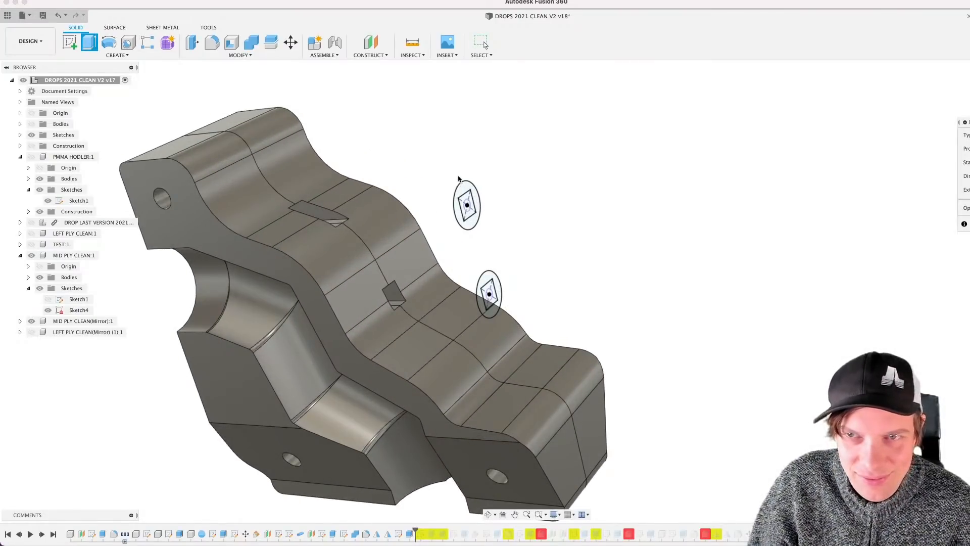
pyautogui.click(464, 192)
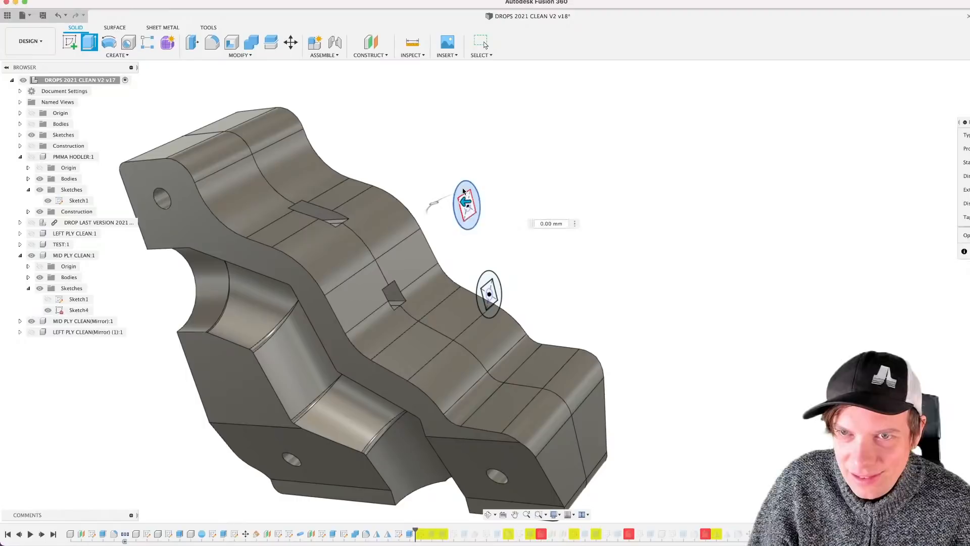
pyautogui.click(485, 278)
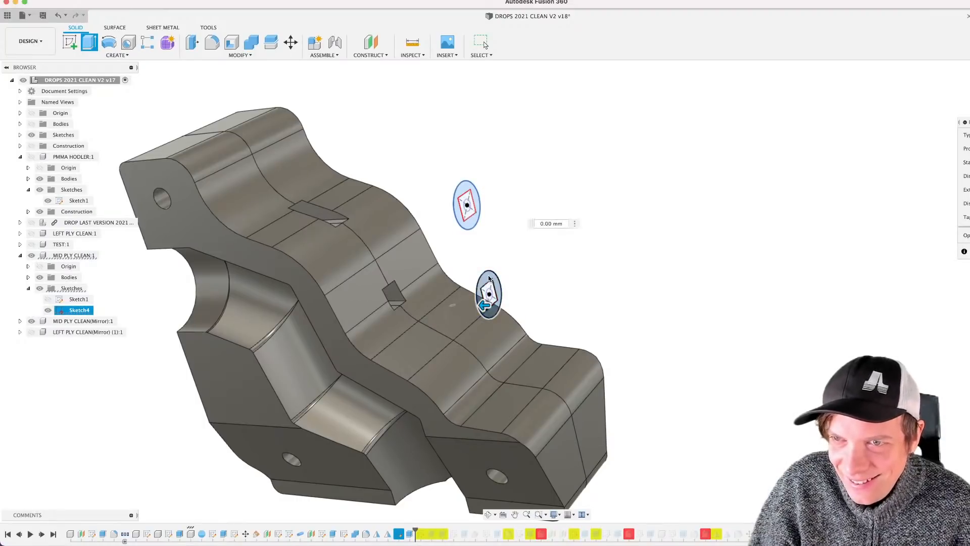
pyautogui.click(488, 278)
pyautogui.keyDown('shift'); pyautogui.moveTo(489, 226); pyautogui.dragTo(509, 217, button='middle'); pyautogui.keyUp('shift')
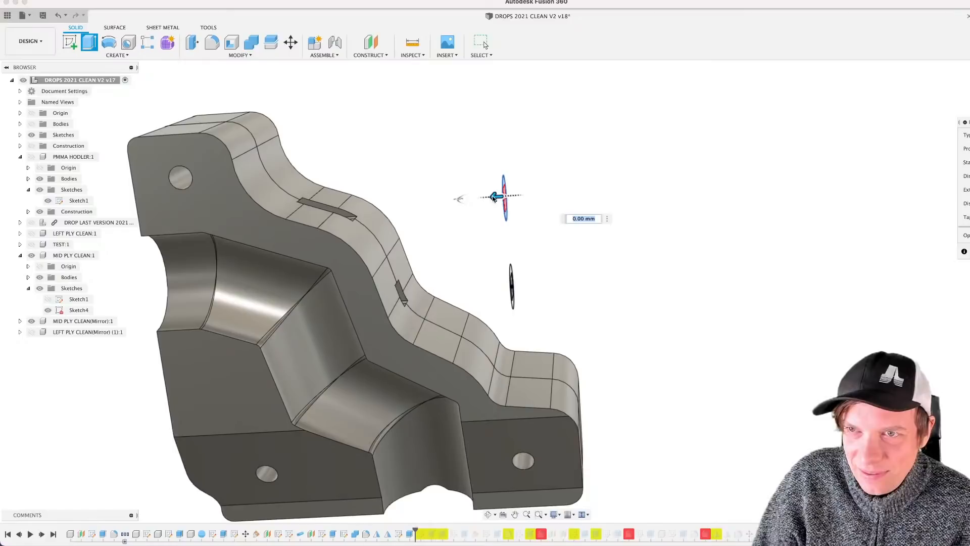
pyautogui.moveTo(494, 198); pyautogui.dragTo(263, 192)
pyautogui.scroll(-3, 304, 223)
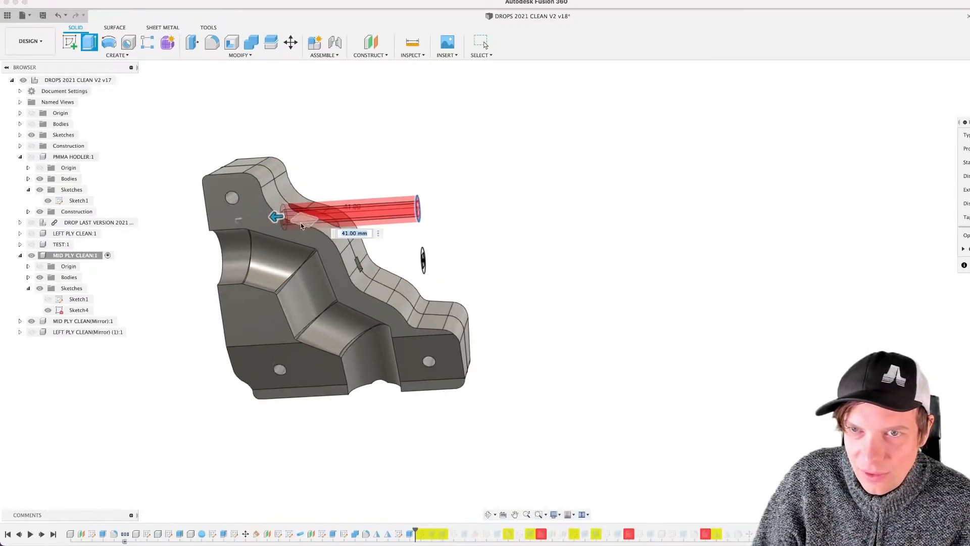
pyautogui.moveTo(302, 222)
pyautogui.keyDown('shift'); pyautogui.mouseDown(button='middle')
pyautogui.moveTo(328, 218)
pyautogui.moveTo(253, 232)
pyautogui.moveTo(288, 240)
pyautogui.moveTo(289, 218)
pyautogui.mouseUp(button='middle'); pyautogui.keyUp('shift')
pyautogui.press('Return')
pyautogui.scroll(3, 316, 223)
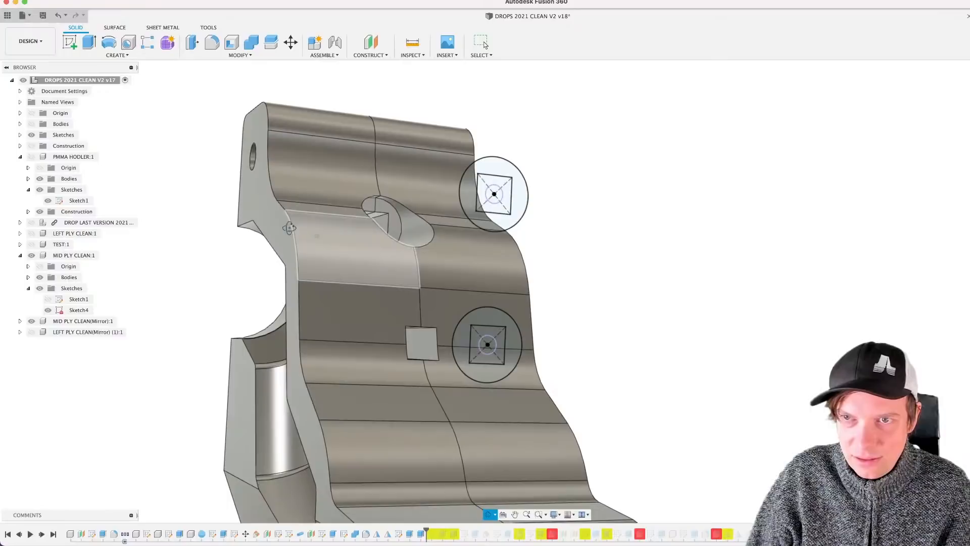
pyautogui.scroll(5, 390, 195)
pyautogui.scroll(-7, 389, 217)
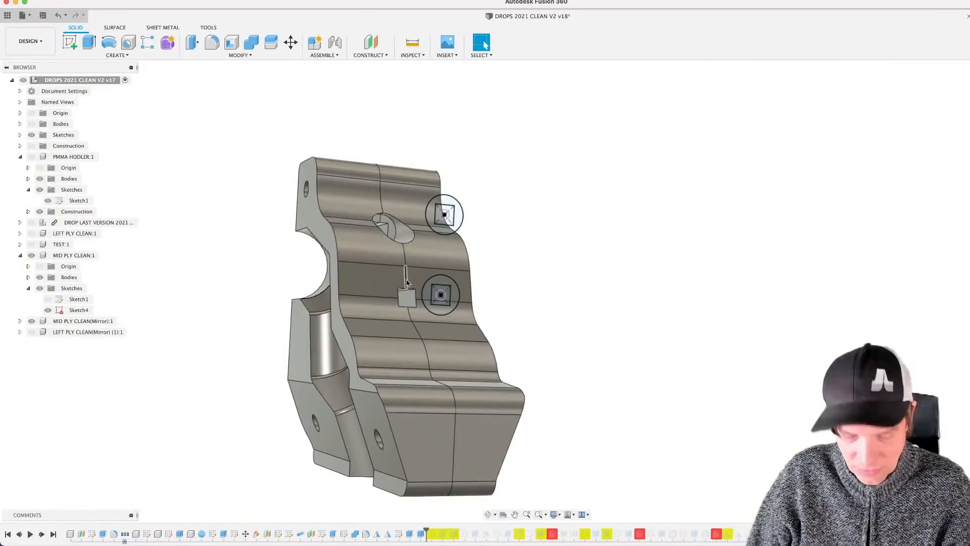
pyautogui.press('e')
pyautogui.click(389, 220)
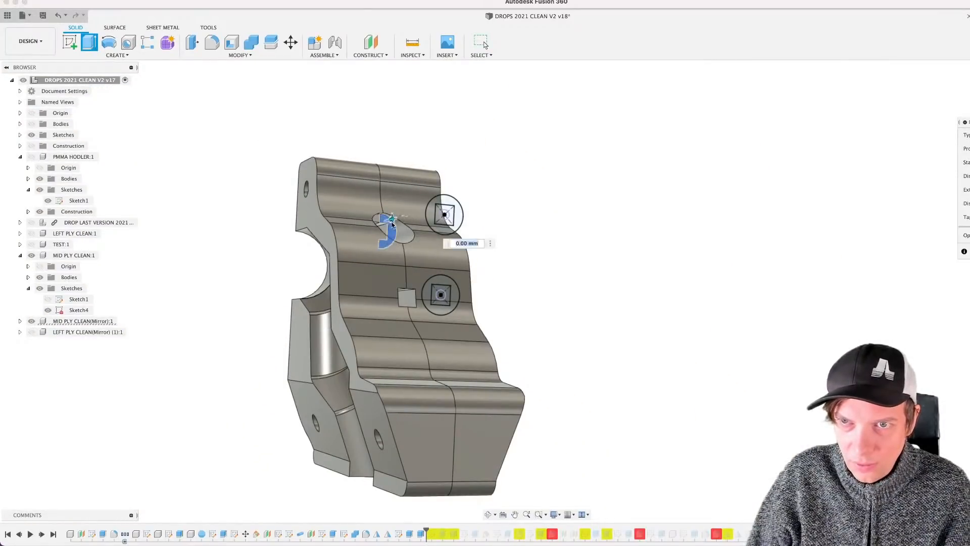
pyautogui.keyDown('shift'); pyautogui.moveTo(389, 220); pyautogui.dragTo(477, 233, button='middle'); pyautogui.keyUp('shift')
pyautogui.click(262, 193)
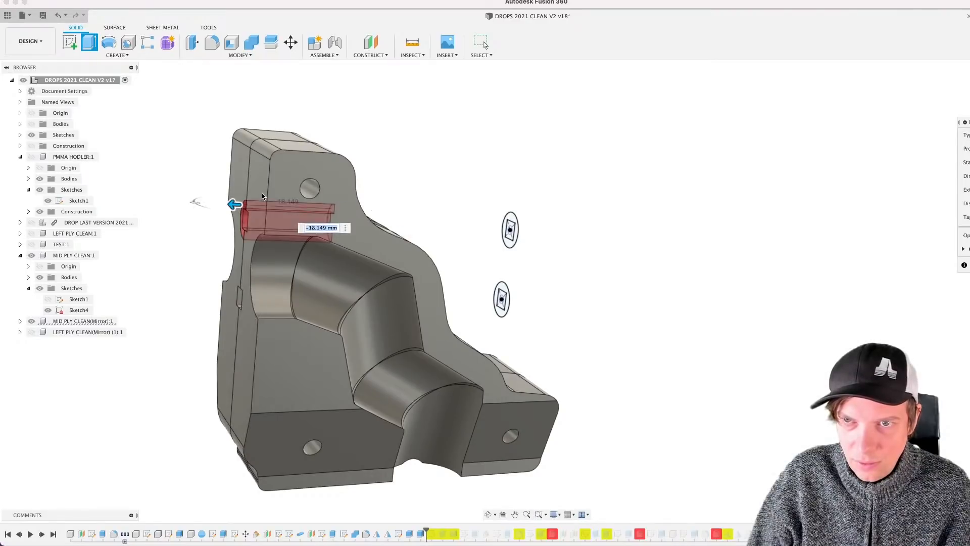
pyautogui.press('Escape')
# Step: Examine the depth of the round recess around the upper square hole on the stepped face
pyautogui.scroll(-4, 284, 192)
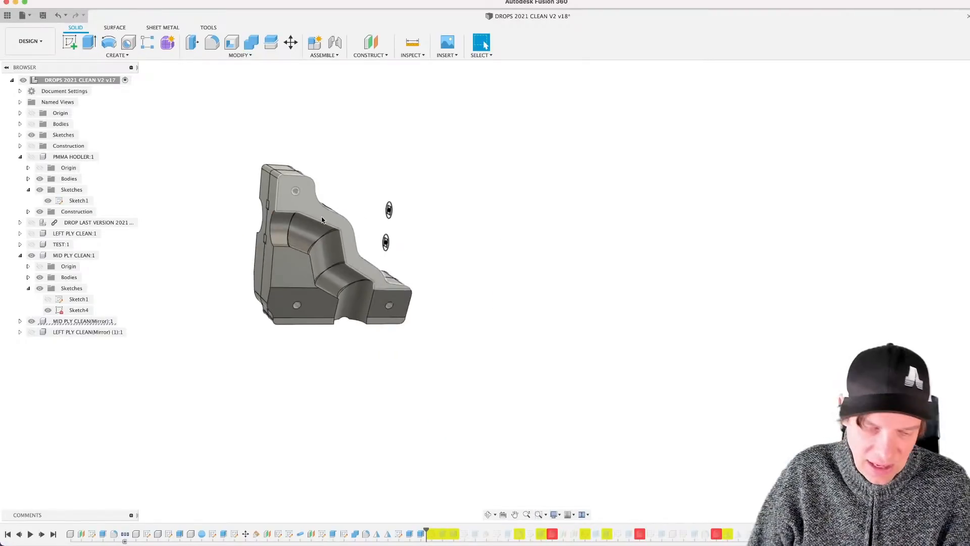
pyautogui.keyDown('shift'); pyautogui.moveTo(321, 220); pyautogui.dragTo(302, 221, button='middle'); pyautogui.keyUp('shift')
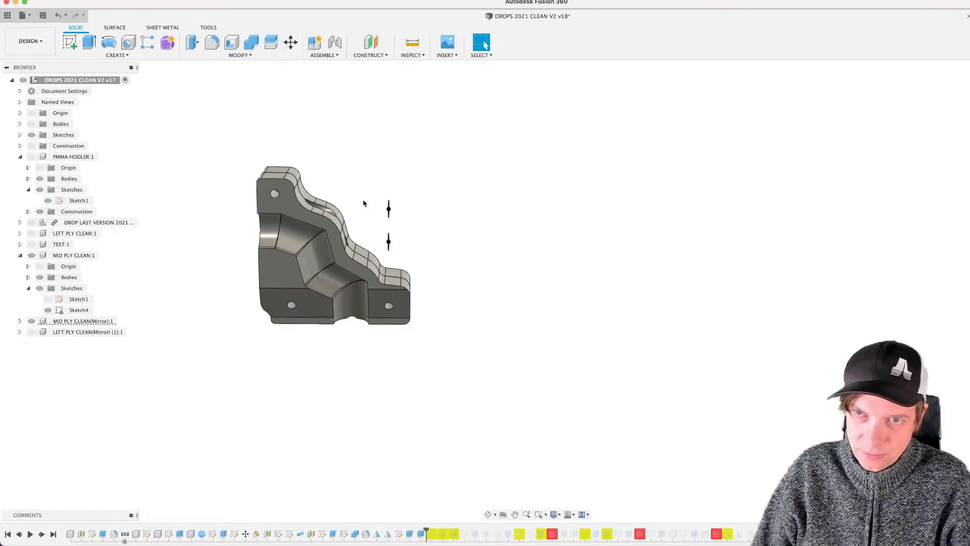
pyautogui.keyDown('shift'); pyautogui.moveTo(356, 195); pyautogui.dragTo(363, 216, button='middle'); pyautogui.keyUp('shift')
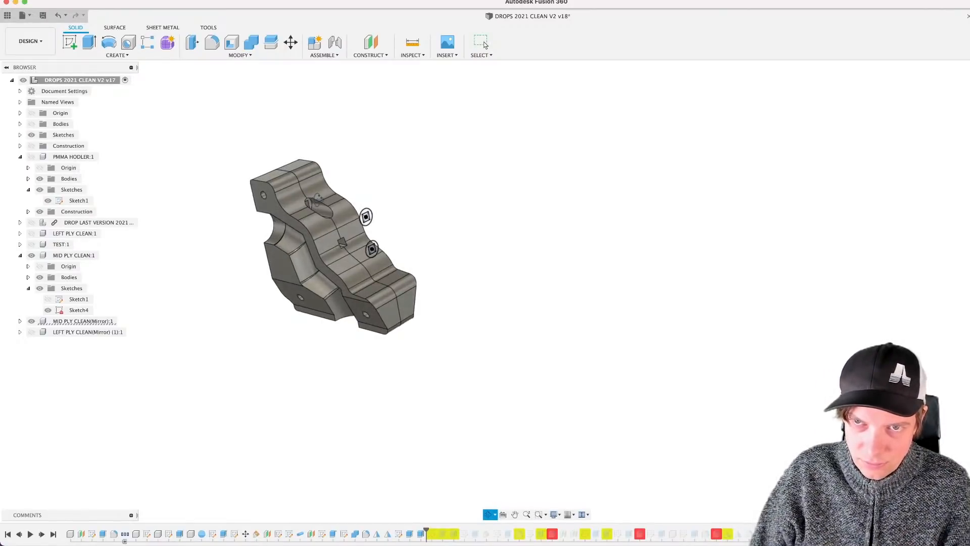
pyautogui.moveTo(313, 193)
pyautogui.keyDown('shift'); pyautogui.mouseDown(button='middle')
pyautogui.moveTo(290, 210)
pyautogui.moveTo(307, 200)
pyautogui.moveTo(289, 201)
pyautogui.moveTo(476, 283)
pyautogui.moveTo(453, 268)
pyautogui.moveTo(392, 273)
pyautogui.moveTo(420, 258)
pyautogui.moveTo(452, 287)
pyautogui.moveTo(446, 281)
pyautogui.mouseUp(button='middle'); pyautogui.keyUp('shift')
pyautogui.scroll(4, 326, 220)
pyautogui.scroll(6, 448, 279)
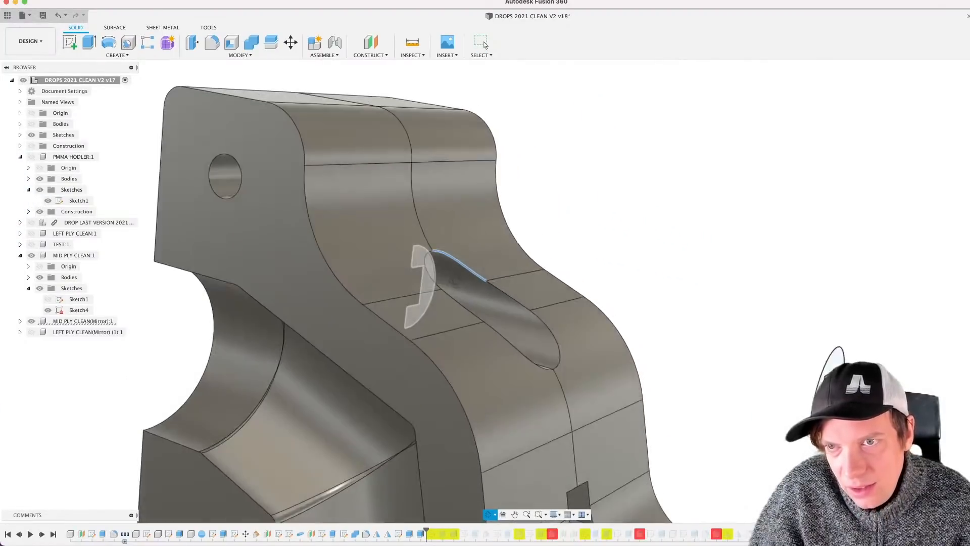
pyautogui.scroll(3, 445, 280)
pyautogui.scroll(-8, 446, 279)
pyautogui.moveTo(506, 316); pyautogui.dragTo(452, 251, button='middle')
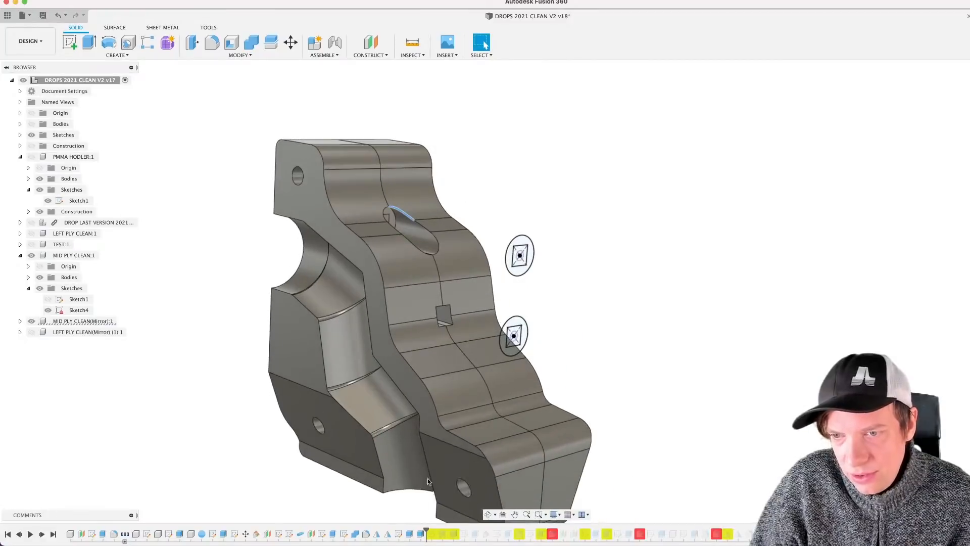
# Step: Edit the round recess's extrude cut and reduce its distance to about 38.7 mm
pyautogui.rightClick(423, 532)
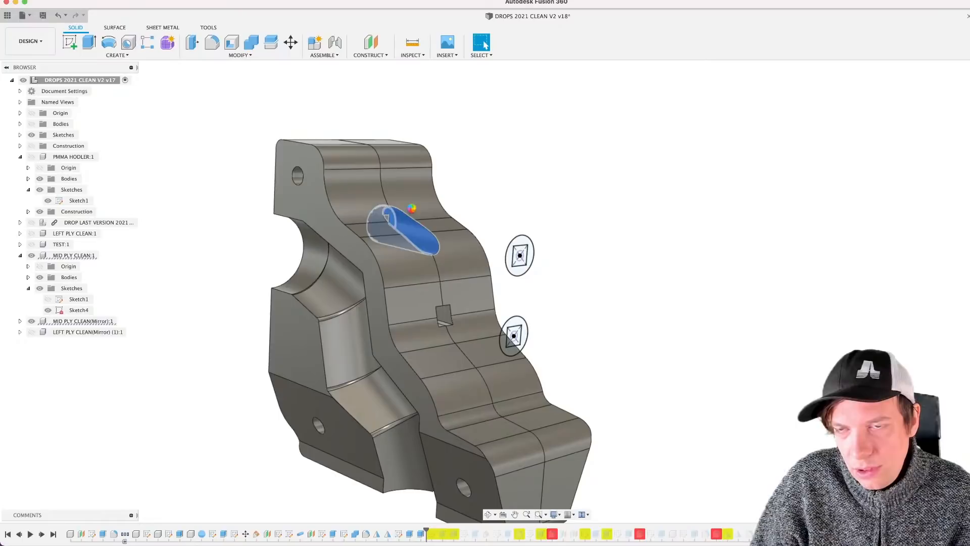
pyautogui.scroll(3, 411, 214)
pyautogui.keyDown('shift'); pyautogui.moveTo(411, 206); pyautogui.dragTo(444, 234, button='middle'); pyautogui.keyUp('shift')
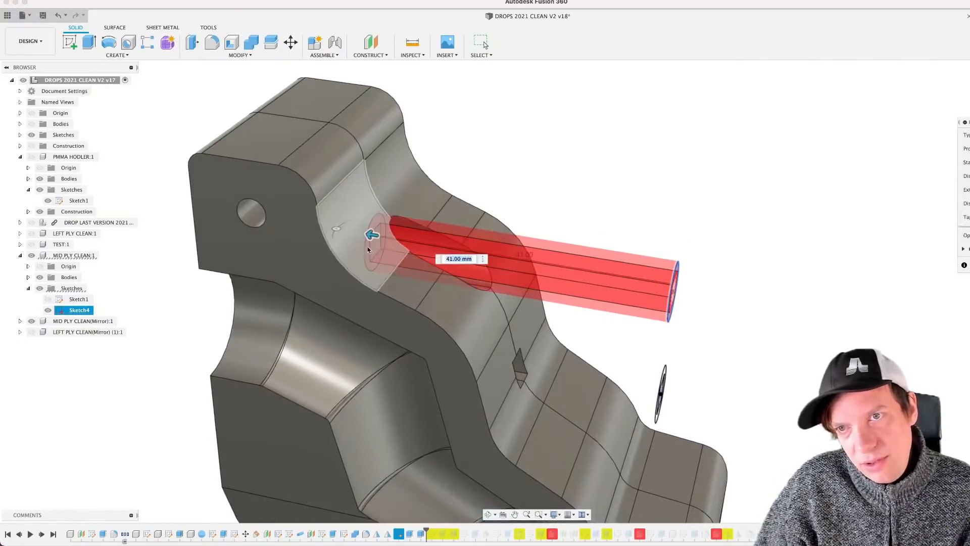
pyautogui.moveTo(370, 235); pyautogui.dragTo(377, 236)
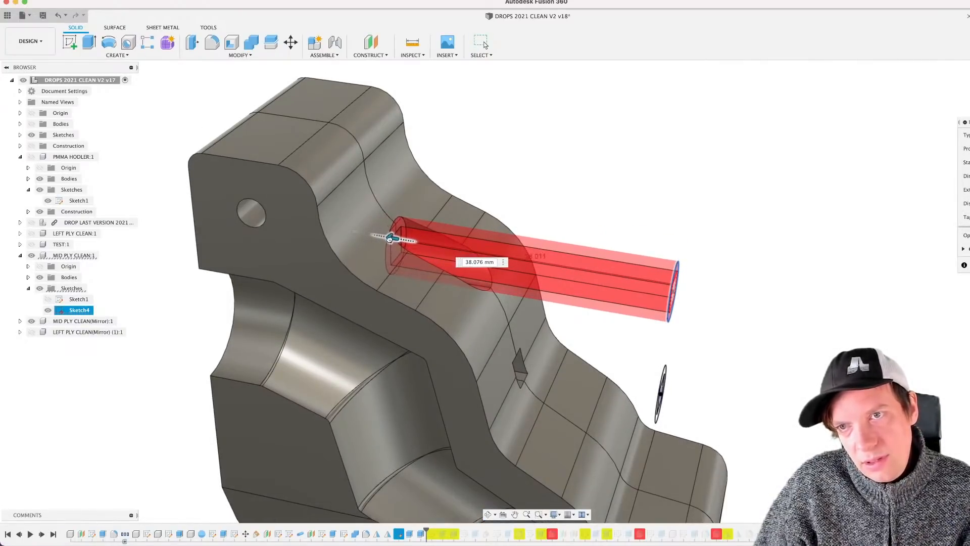
pyautogui.moveTo(383, 237); pyautogui.dragTo(385, 238)
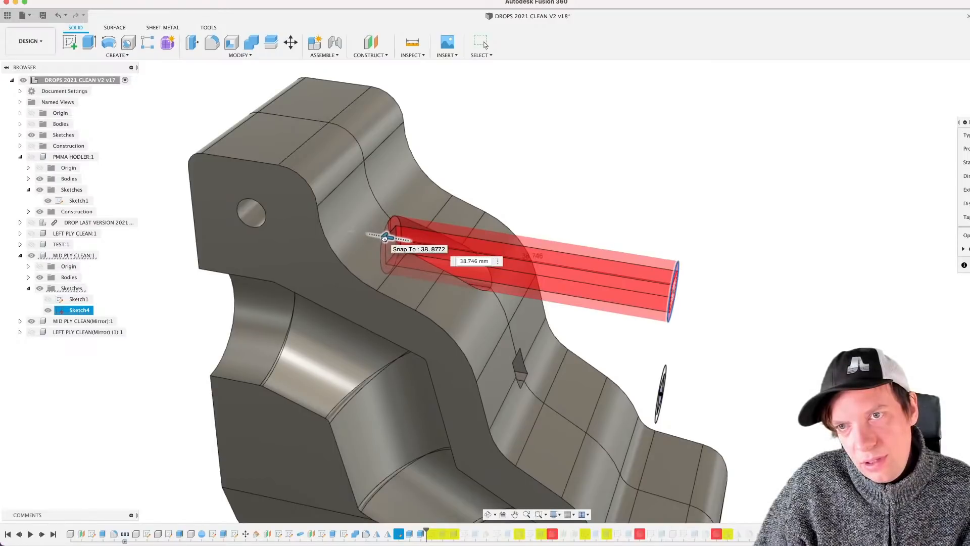
pyautogui.scroll(8, 393, 251)
pyautogui.scroll(-8, 384, 226)
pyautogui.keyDown('shift'); pyautogui.moveTo(385, 226); pyautogui.dragTo(356, 245, button='middle'); pyautogui.keyUp('shift')
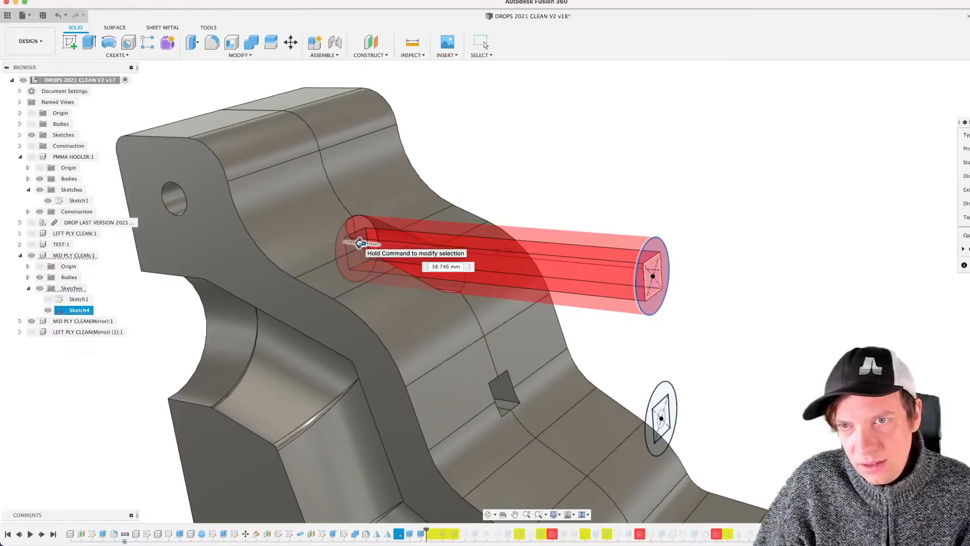
pyautogui.moveTo(359, 243); pyautogui.dragTo(358, 243)
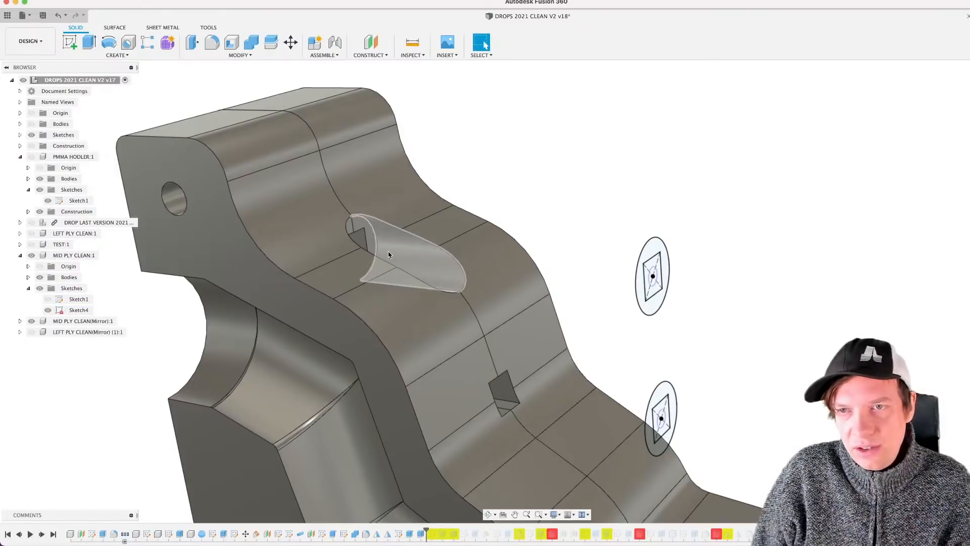
pyautogui.keyDown('shift'); pyautogui.moveTo(388, 251); pyautogui.dragTo(199, 254, button='middle'); pyautogui.keyUp('shift')
pyautogui.scroll(10, 370, 223)
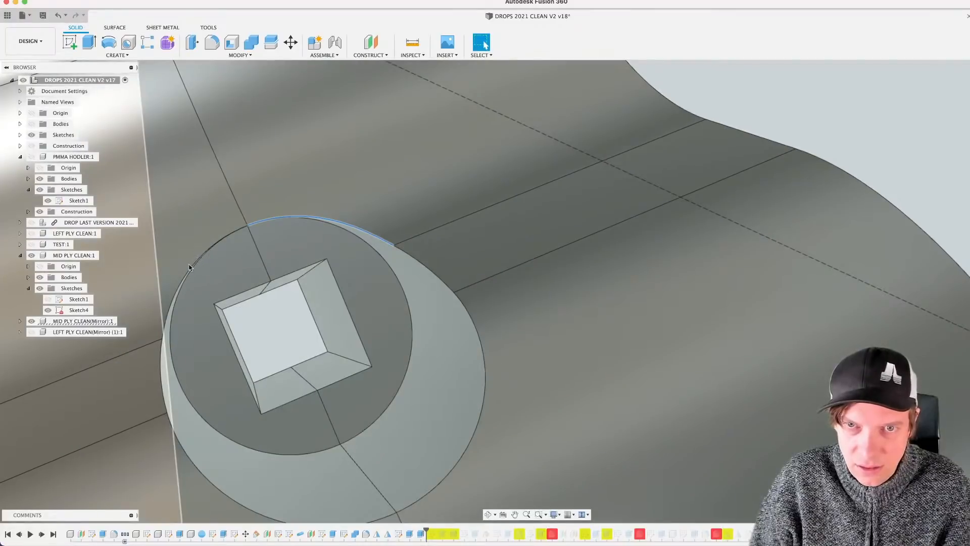
# Step: Fillet the rim of the round recess around the upper square hole with a radius of about 3.8 mm
pyautogui.scroll(-10, 295, 296)
pyautogui.keyDown('shift'); pyautogui.moveTo(295, 295); pyautogui.dragTo(196, 228, button='middle'); pyautogui.keyUp('shift')
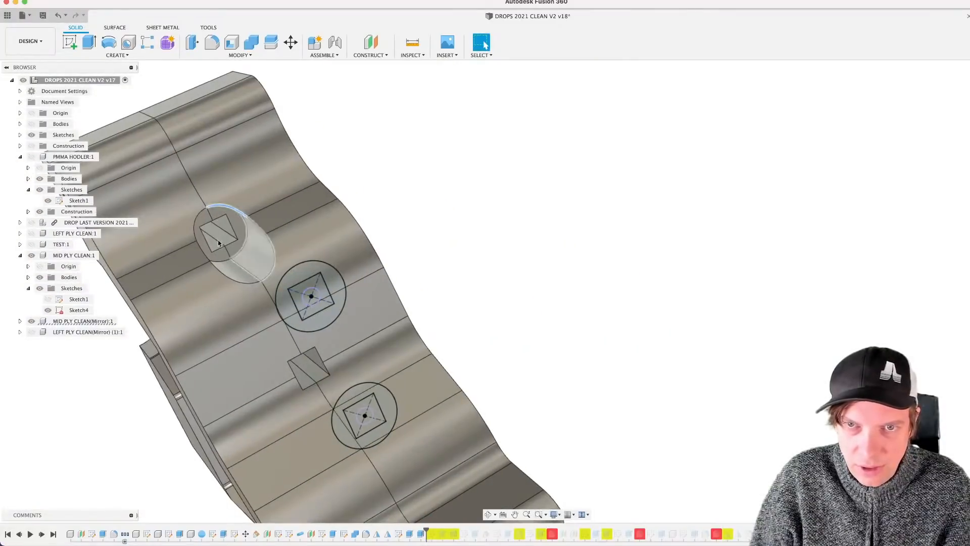
pyautogui.click(195, 228)
pyautogui.press('f')
pyautogui.moveTo(200, 223); pyautogui.dragTo(185, 229)
pyautogui.moveTo(283, 242); pyautogui.dragTo(468, 254, button='middle')
pyautogui.scroll(5, 528, 282)
pyautogui.scroll(-5, 527, 269)
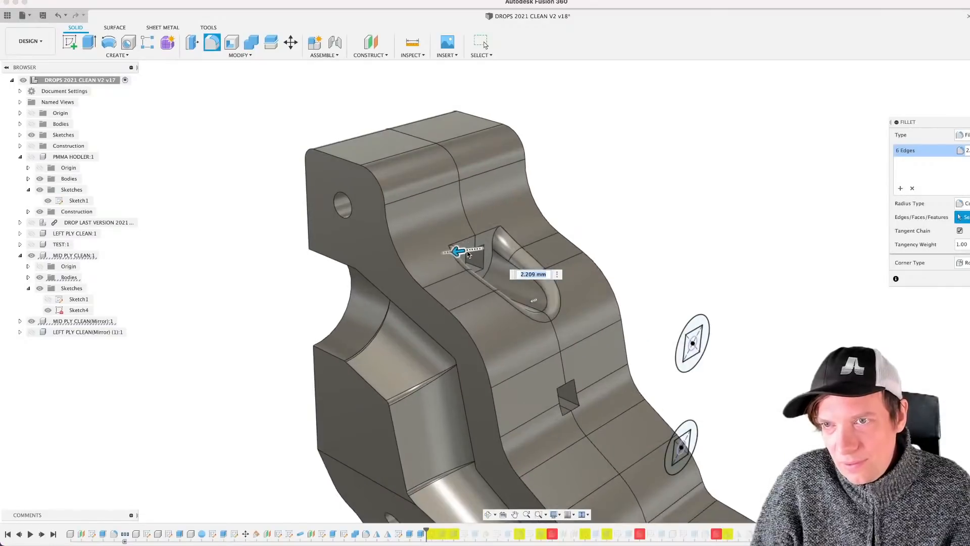
pyautogui.moveTo(454, 251); pyautogui.dragTo(444, 254)
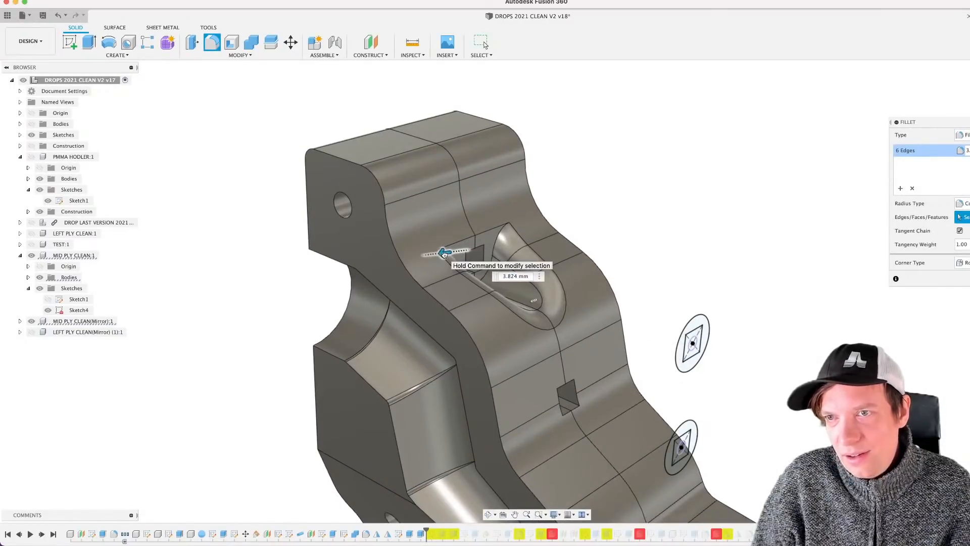
pyautogui.scroll(3, 578, 269)
pyautogui.keyDown('shift'); pyautogui.moveTo(578, 268); pyautogui.dragTo(461, 274, button='middle'); pyautogui.keyUp('shift')
pyautogui.scroll(-4, 565, 272)
pyautogui.scroll(1, 571, 282)
pyautogui.scroll(2, 514, 268)
pyautogui.press('Return')
# Step: Examine the filleted recess on the stepped face and the two sketched circles in front of it
pyautogui.scroll(2, 468, 279)
pyautogui.scroll(-5, 467, 279)
pyautogui.moveTo(501, 320); pyautogui.dragTo(452, 296, button='middle')
pyautogui.scroll(5, 406, 284)
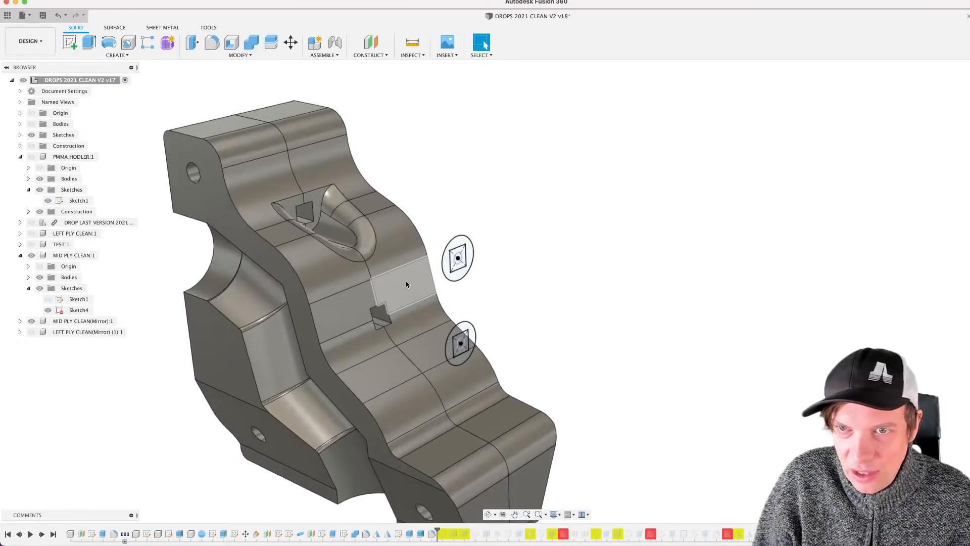
pyautogui.scroll(-3, 409, 281)
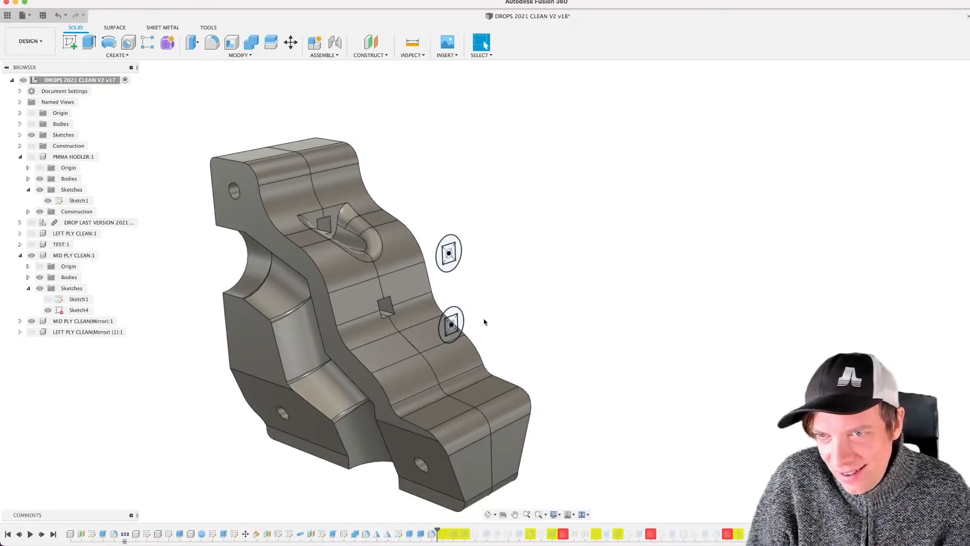
pyautogui.scroll(4, 451, 311)
pyautogui.scroll(-4, 452, 314)
pyautogui.click(460, 320)
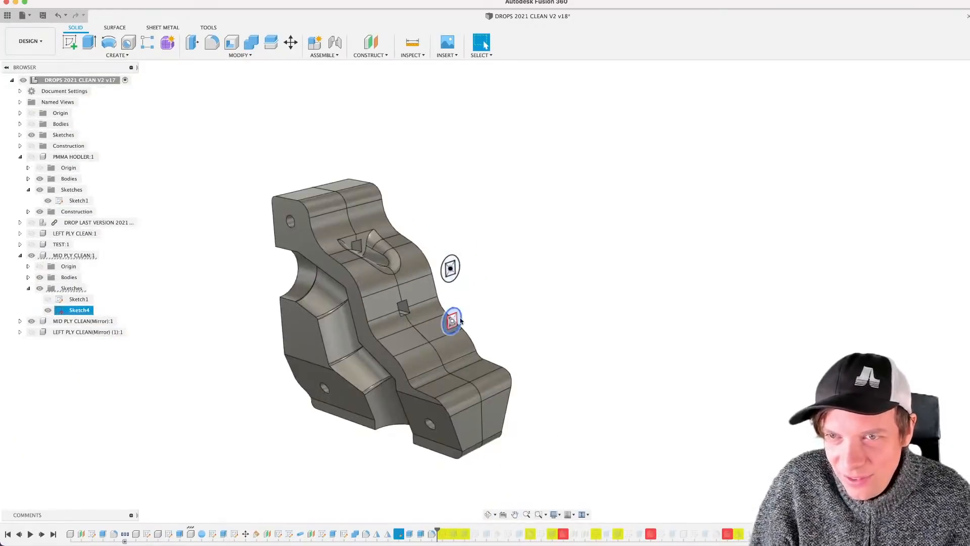
pyautogui.keyDown('shift'); pyautogui.moveTo(480, 320); pyautogui.dragTo(459, 313, button='middle'); pyautogui.keyUp('shift')
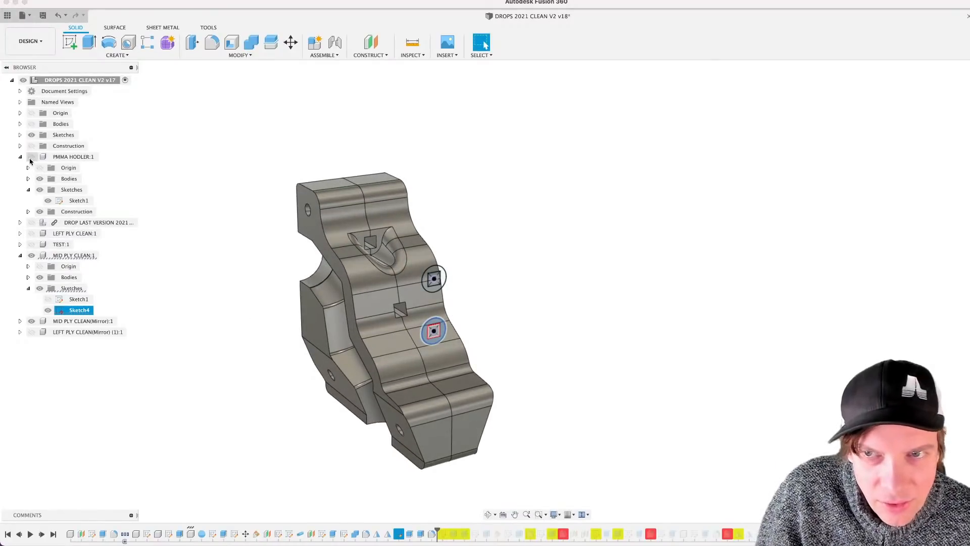
# Step: Show the PMMA holder and measure from the sketch profile at the recess to the holder's outer face
pyautogui.click(31, 157)
pyautogui.scroll(3, 365, 249)
pyautogui.press('i')
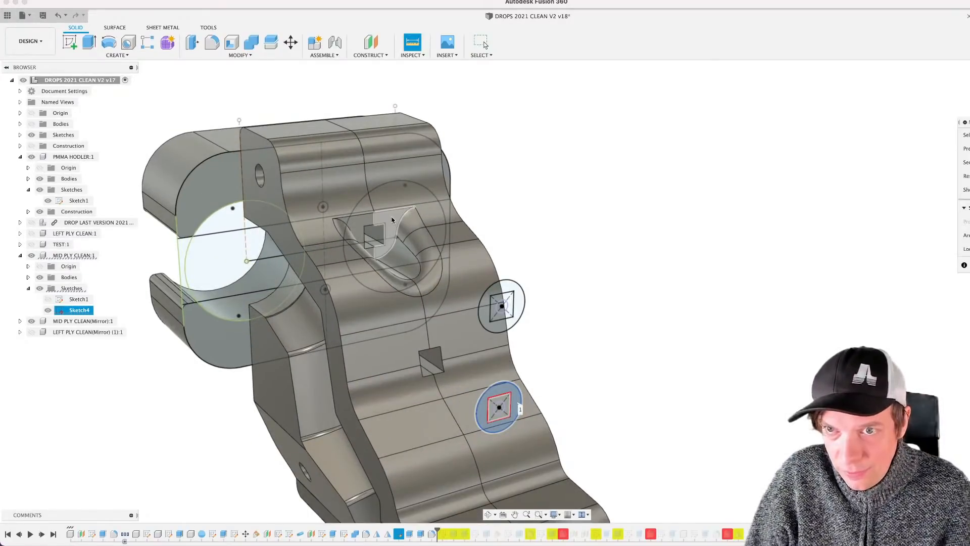
pyautogui.click(392, 219)
pyautogui.scroll(-3, 392, 268)
pyautogui.keyDown('shift'); pyautogui.moveTo(392, 268); pyautogui.dragTo(450, 279, button='middle'); pyautogui.keyUp('shift')
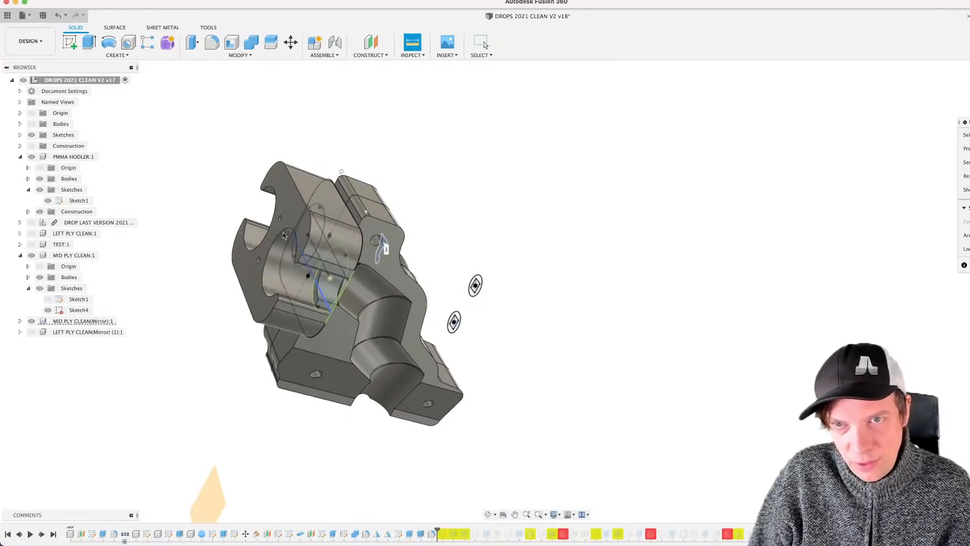
pyautogui.click(288, 218)
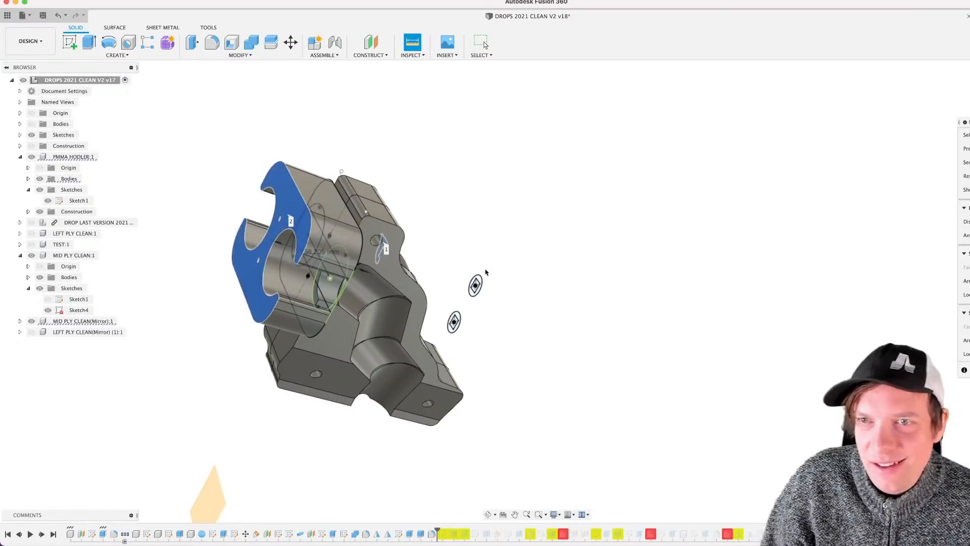
pyautogui.keyDown('shift'); pyautogui.moveTo(289, 218); pyautogui.dragTo(449, 257, button='middle'); pyautogui.keyUp('shift')
pyautogui.scroll(3, 449, 256)
pyautogui.click(569, 185)
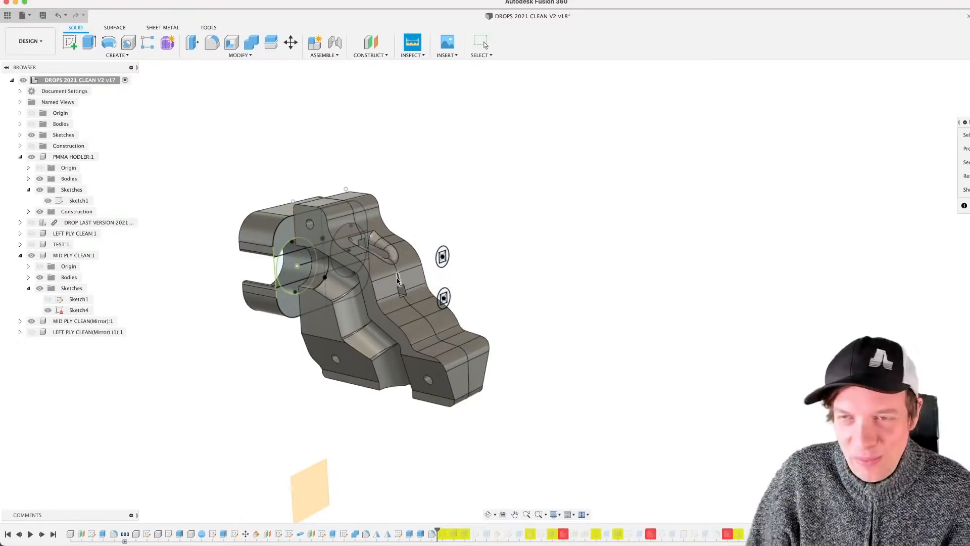
# Step: Examine how the filleted recess and square holes line up with the PMMA holder behind the ply block
pyautogui.keyDown('shift'); pyautogui.moveTo(398, 253); pyautogui.dragTo(492, 263, button='middle'); pyautogui.keyUp('shift')
pyautogui.scroll(3, 425, 290)
pyautogui.scroll(3, 427, 321)
pyautogui.scroll(-2, 483, 306)
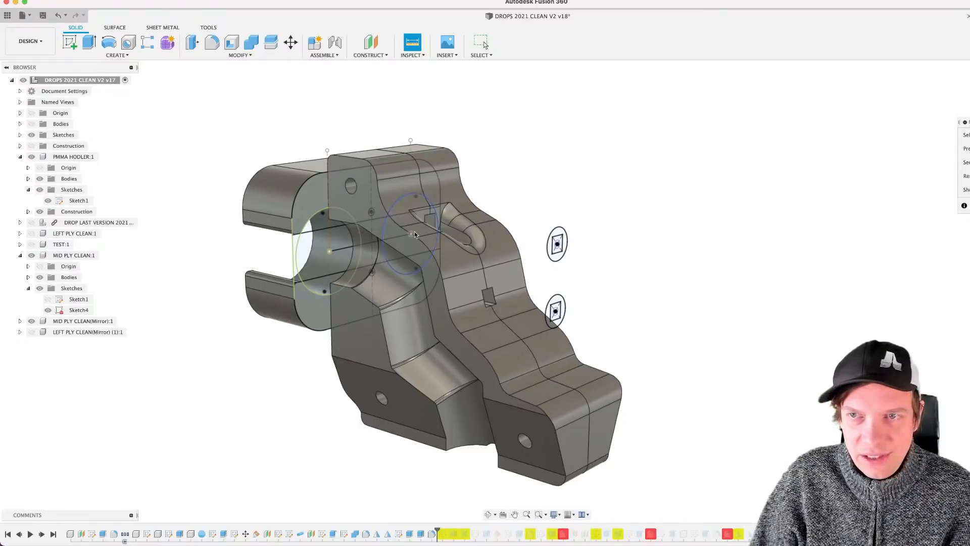
pyautogui.keyDown('shift'); pyautogui.moveTo(415, 235); pyautogui.dragTo(376, 245, button='middle'); pyautogui.keyUp('shift')
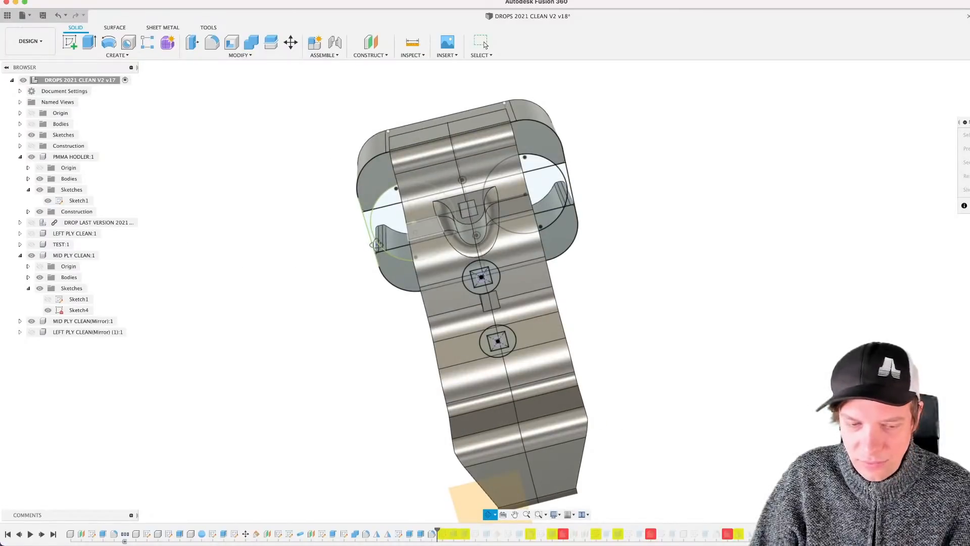
pyautogui.press('i')
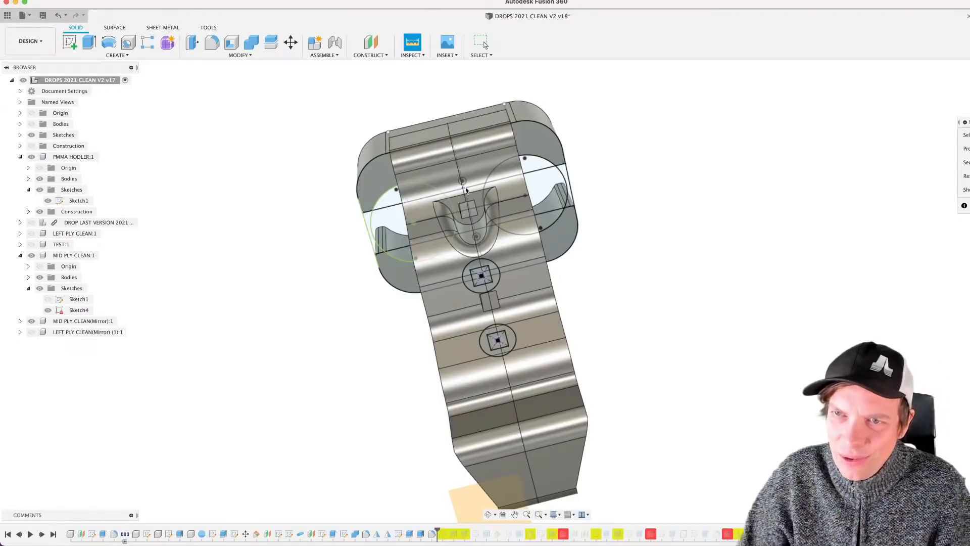
pyautogui.scroll(3, 445, 207)
pyautogui.keyDown('shift'); pyautogui.moveTo(445, 206); pyautogui.dragTo(522, 171, button='middle'); pyautogui.keyUp('shift')
pyautogui.moveTo(475, 186)
pyautogui.keyDown('shift'); pyautogui.mouseDown(button='middle')
pyautogui.moveTo(439, 189)
pyautogui.moveTo(482, 189)
pyautogui.moveTo(482, 202)
pyautogui.mouseUp(button='middle'); pyautogui.keyUp('shift')
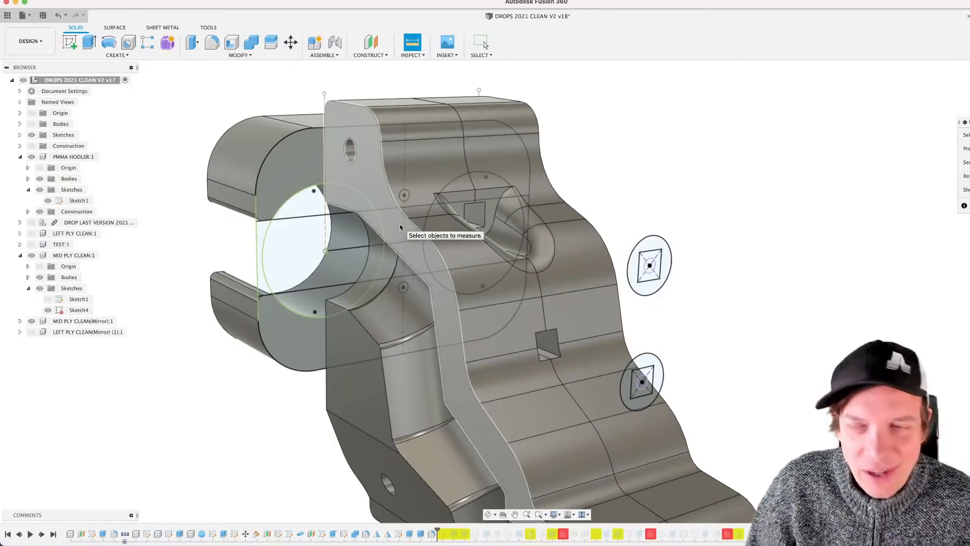
pyautogui.moveTo(399, 223)
pyautogui.keyDown('shift'); pyautogui.mouseDown(button='middle')
pyautogui.moveTo(475, 212)
pyautogui.moveTo(431, 245)
pyautogui.mouseUp(button='middle'); pyautogui.keyUp('shift')
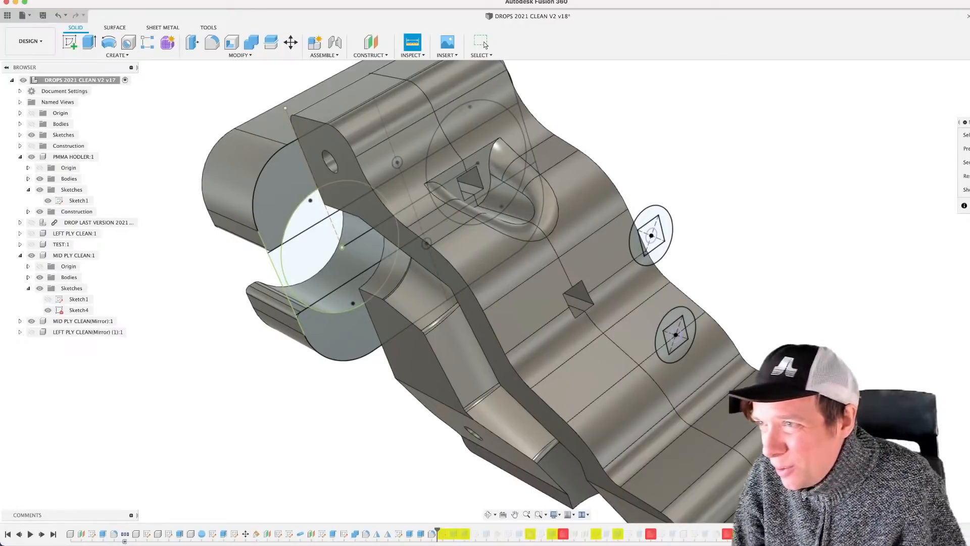
pyautogui.press('Escape')
# Step: Set the upper circle's diameter to 12 mm in Sketch4 of the mid ply and finish the sketch
pyautogui.scroll(-3, 751, 283)
pyautogui.moveTo(758, 286); pyautogui.dragTo(674, 276, button='middle')
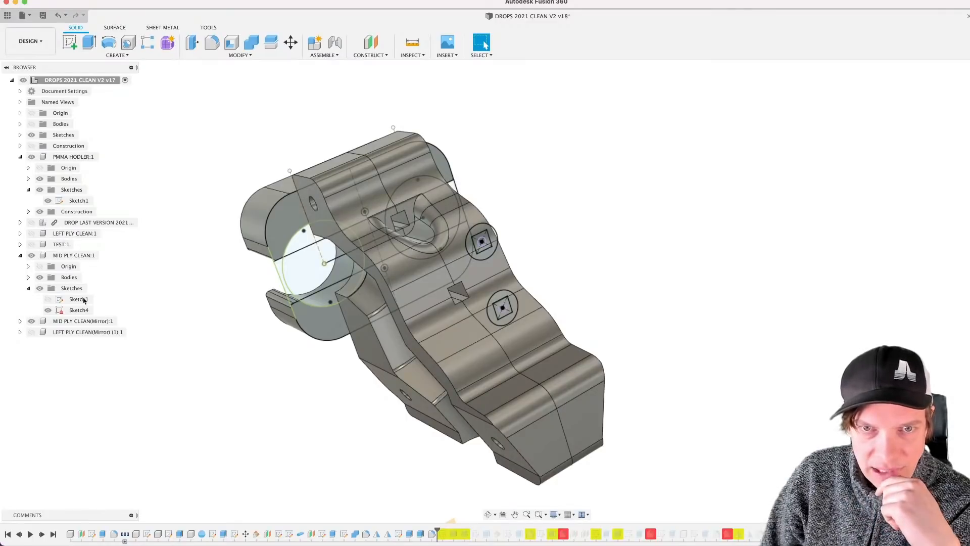
pyautogui.doubleClick(74, 311)
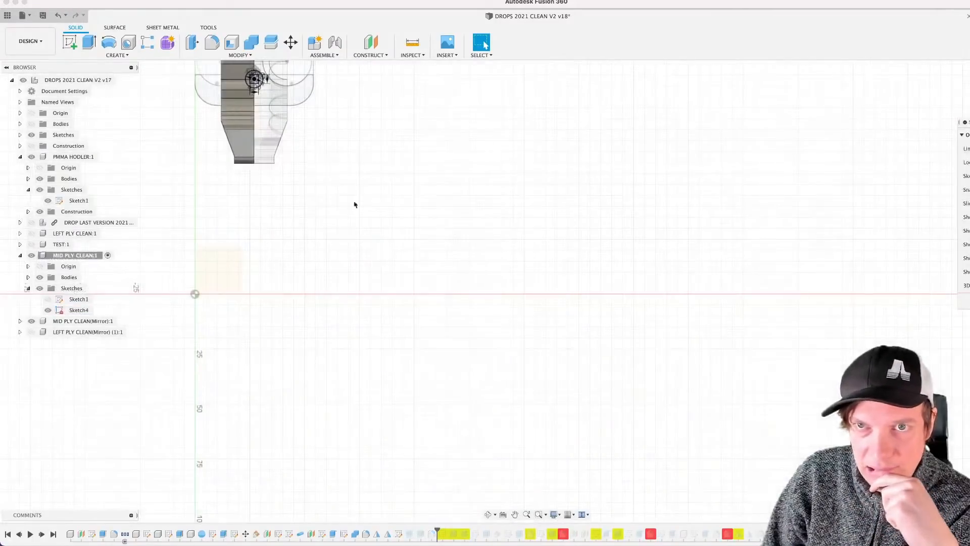
pyautogui.scroll(8, 369, 282)
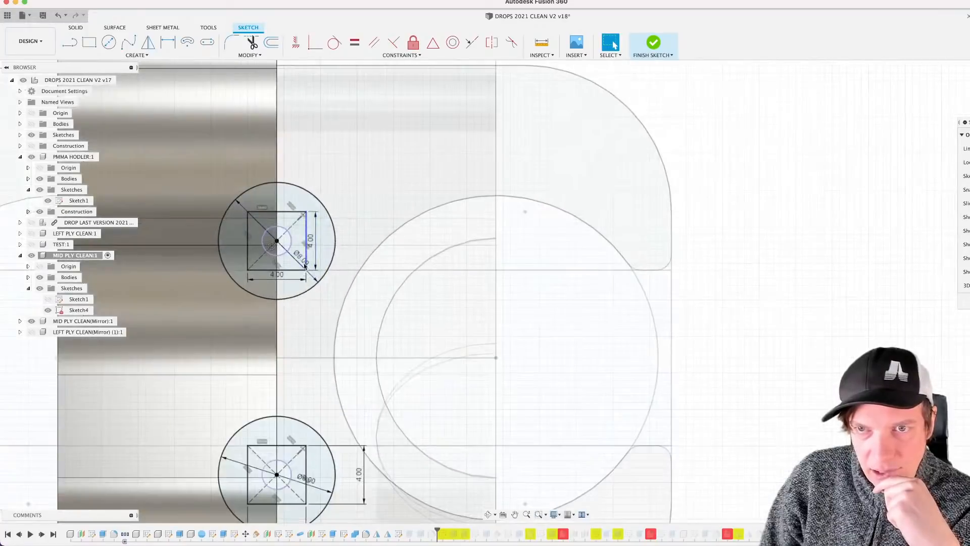
pyautogui.doubleClick(301, 258)
pyautogui.write('12')
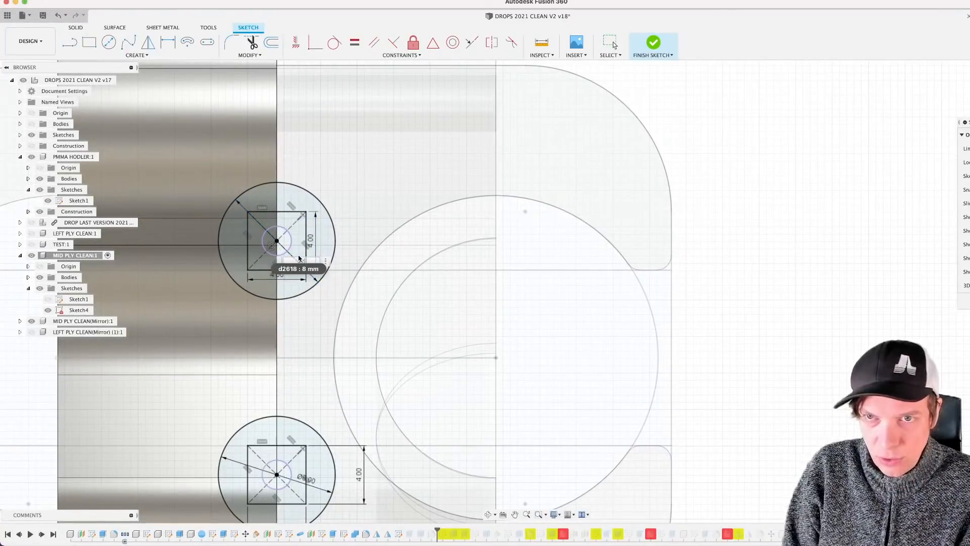
pyautogui.press('Return')
pyautogui.scroll(-3, 457, 282)
pyautogui.moveTo(466, 321)
pyautogui.keyDown('shift'); pyautogui.mouseDown(button='middle')
pyautogui.moveTo(483, 312)
pyautogui.moveTo(462, 314)
pyautogui.mouseUp(button='middle'); pyautogui.keyUp('shift')
pyautogui.moveTo(462, 314); pyautogui.dragTo(461, 316)
pyautogui.click(614, 45)
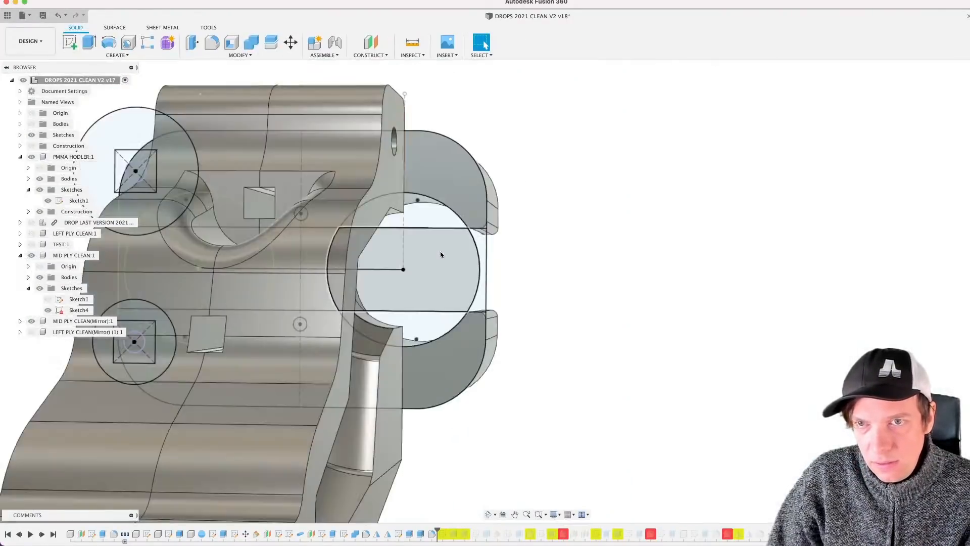
# Step: Hide the PMMA holder and the mirrored mid ply component so only the original mid ply part is displayed
pyautogui.scroll(-3, 439, 263)
pyautogui.keyDown('shift'); pyautogui.moveTo(438, 264); pyautogui.dragTo(474, 275, button='middle'); pyautogui.keyUp('shift')
pyautogui.scroll(3, 400, 252)
pyautogui.keyDown('shift'); pyautogui.moveTo(438, 304); pyautogui.dragTo(408, 286, button='middle'); pyautogui.keyUp('shift')
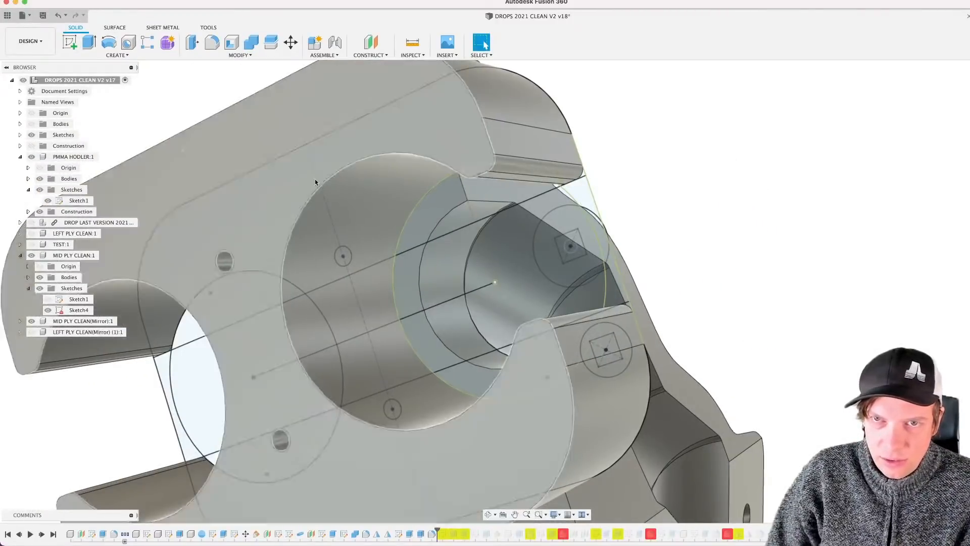
pyautogui.click(273, 134)
pyautogui.scroll(-5, 243, 263)
pyautogui.keyDown('shift'); pyautogui.moveTo(244, 289); pyautogui.dragTo(234, 317, button='middle'); pyautogui.keyUp('shift')
pyautogui.click(32, 157)
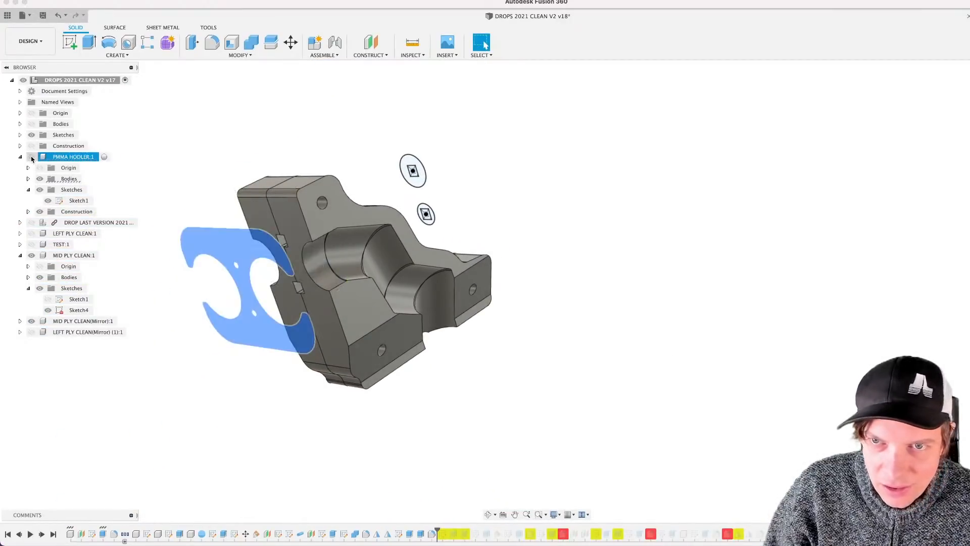
pyautogui.keyDown('shift'); pyautogui.moveTo(333, 471); pyautogui.dragTo(363, 415, button='middle'); pyautogui.keyUp('shift')
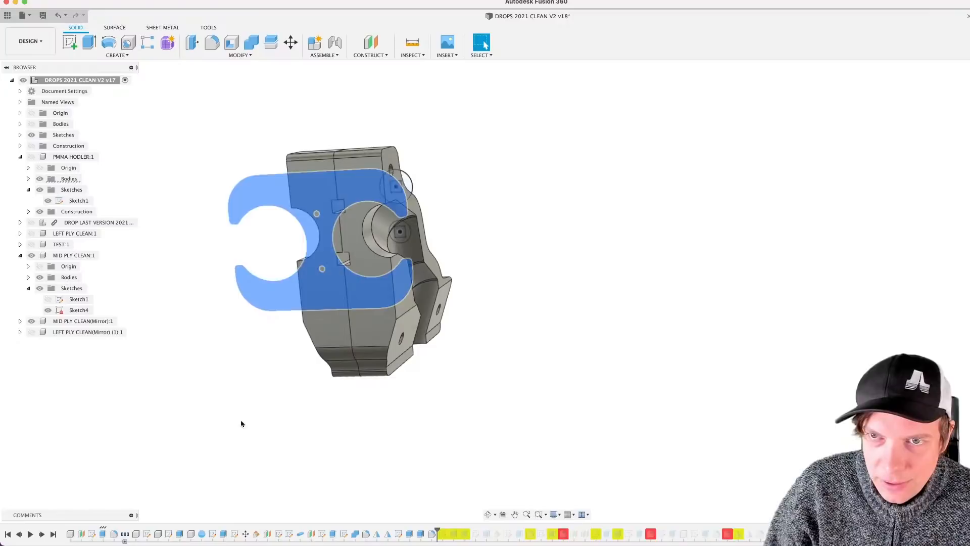
pyautogui.keyDown('shift'); pyautogui.moveTo(241, 422); pyautogui.dragTo(311, 192, button='middle'); pyautogui.keyUp('shift')
pyautogui.click(31, 321)
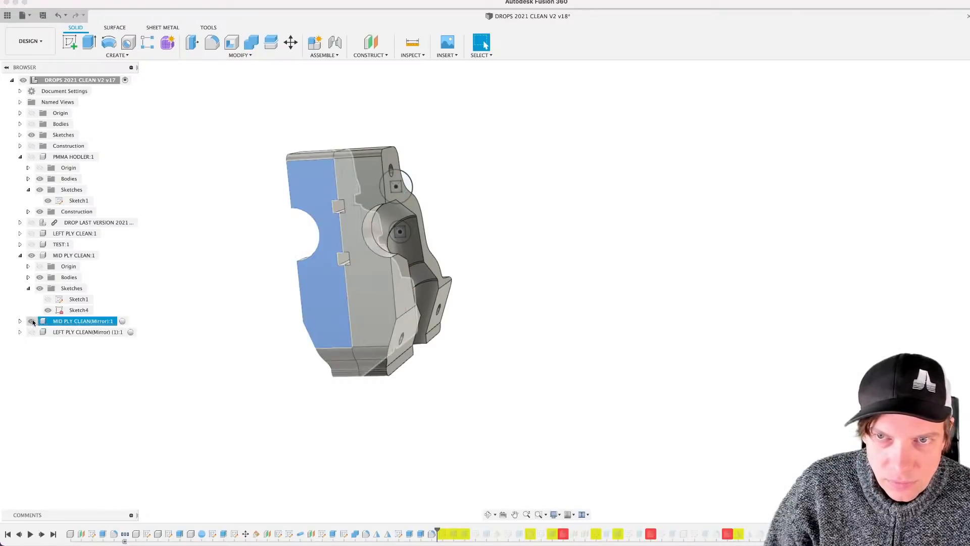
# Step: Examine the recess and square slots along the mid ply's exposed mirror face
pyautogui.keyDown('shift'); pyautogui.moveTo(289, 238); pyautogui.dragTo(459, 245, button='middle'); pyautogui.keyUp('shift')
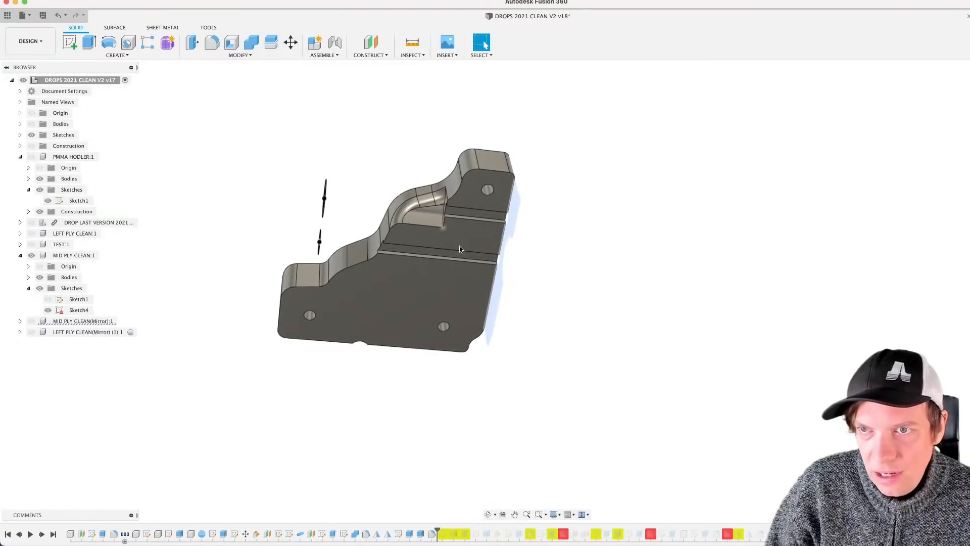
pyautogui.scroll(3, 417, 187)
pyautogui.scroll(3, 420, 237)
pyautogui.keyDown('shift'); pyautogui.moveTo(513, 302); pyautogui.dragTo(549, 293, button='middle'); pyautogui.keyUp('shift')
pyautogui.click(484, 227)
pyautogui.scroll(-5, 484, 227)
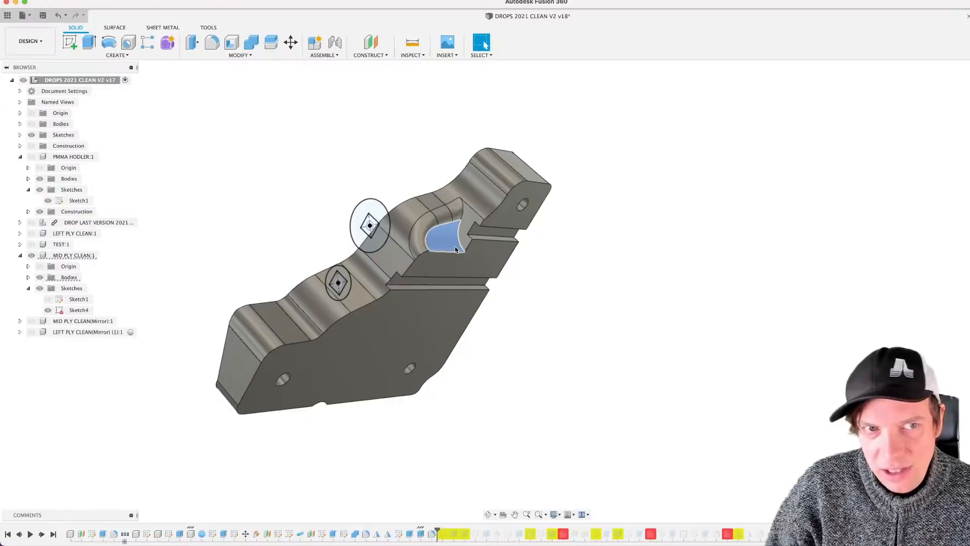
pyautogui.keyDown('shift'); pyautogui.moveTo(457, 233); pyautogui.dragTo(370, 227, button='middle'); pyautogui.keyUp('shift')
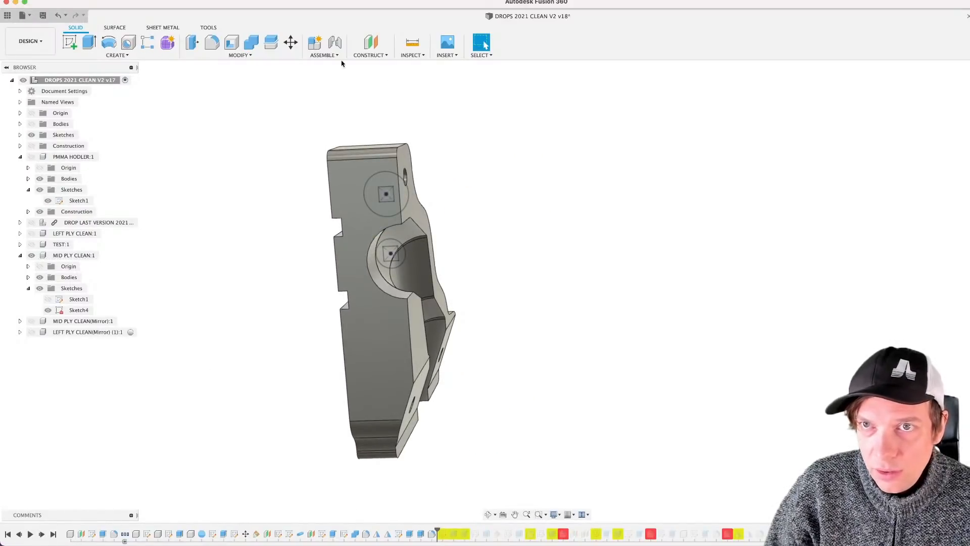
# Step: Start a section analysis from the mid ply's flat back face, offset about -11.9 mm into the part
pyautogui.click(412, 55)
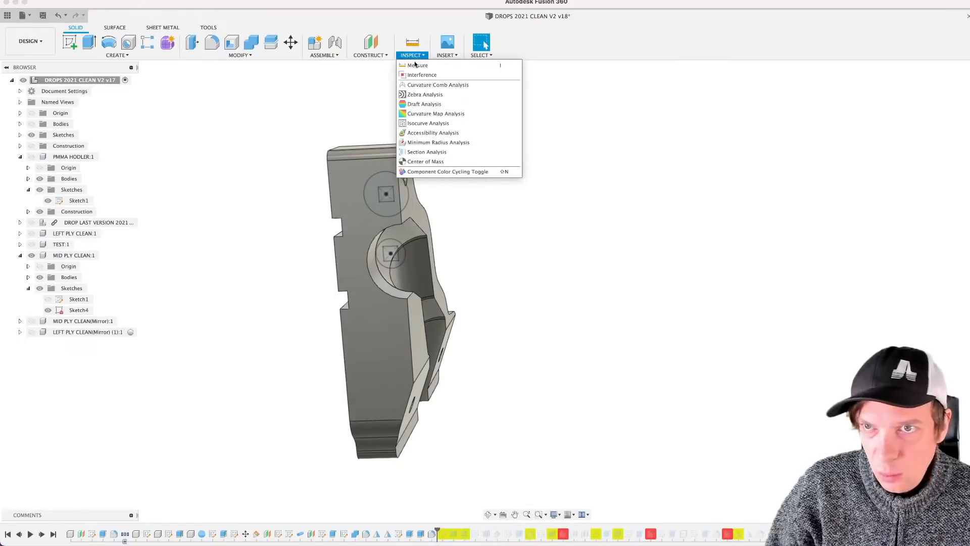
pyautogui.click(429, 152)
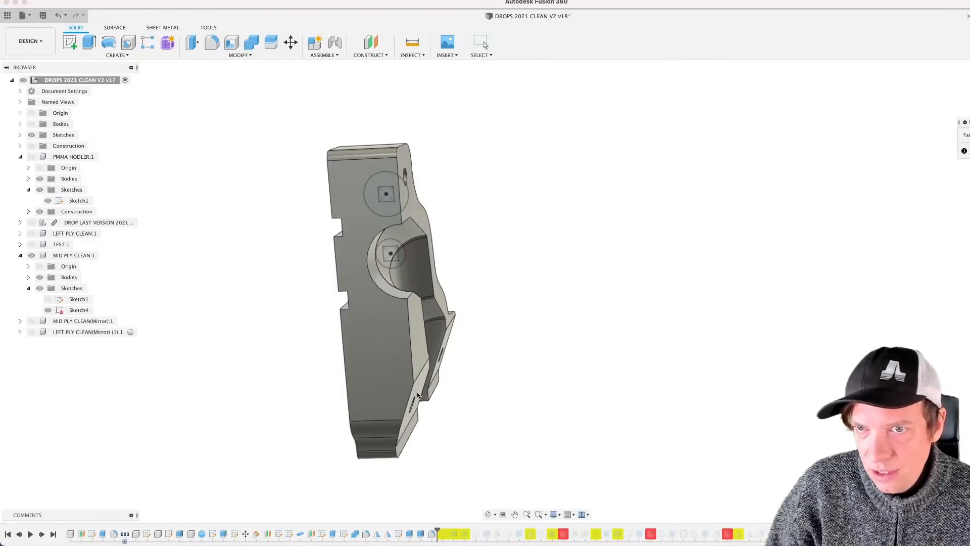
pyautogui.click(391, 364)
pyautogui.keyDown('shift'); pyautogui.moveTo(476, 269); pyautogui.dragTo(435, 263, button='middle'); pyautogui.keyUp('shift')
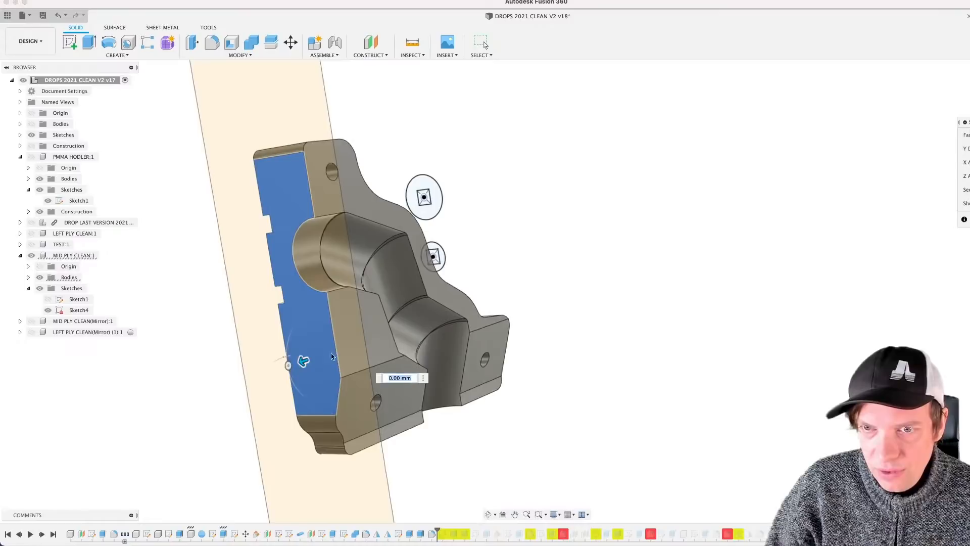
pyautogui.moveTo(302, 361); pyautogui.dragTo(341, 349)
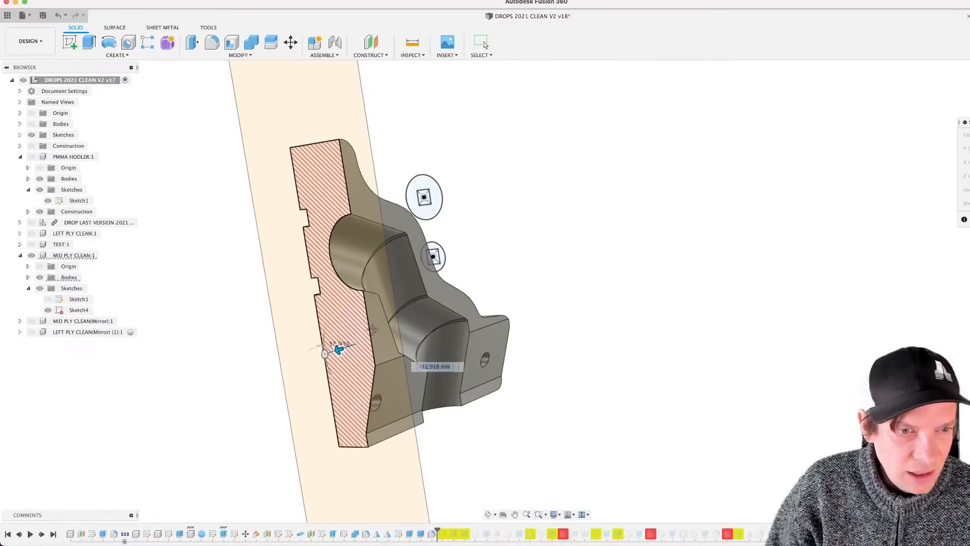
# Step: Offset the section plane to about -20.3 mm into the mid ply and accept the section analysis
pyautogui.moveTo(367, 326)
pyautogui.mouseDown(button='middle')
pyautogui.moveTo(482, 345)
pyautogui.moveTo(546, 329)
pyautogui.moveTo(404, 325)
pyautogui.mouseUp(button='middle')
pyautogui.scroll(3, 487, 333)
pyautogui.moveTo(493, 369); pyautogui.dragTo(467, 361)
pyautogui.keyDown('shift'); pyautogui.moveTo(467, 361); pyautogui.dragTo(396, 322, button='middle'); pyautogui.keyUp('shift')
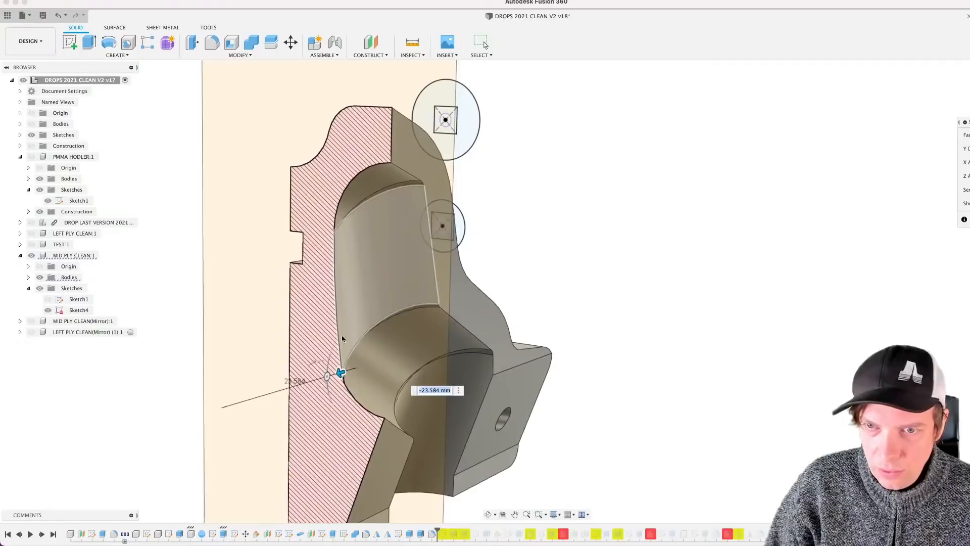
pyautogui.moveTo(340, 372); pyautogui.dragTo(318, 366)
pyautogui.moveTo(302, 279); pyautogui.dragTo(449, 348, button='middle')
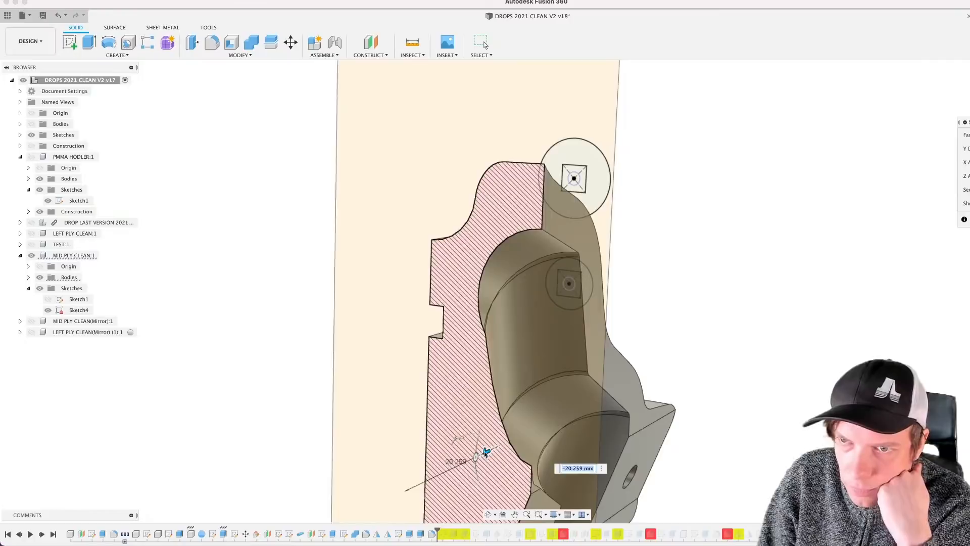
pyautogui.moveTo(484, 451); pyautogui.dragTo(484, 451)
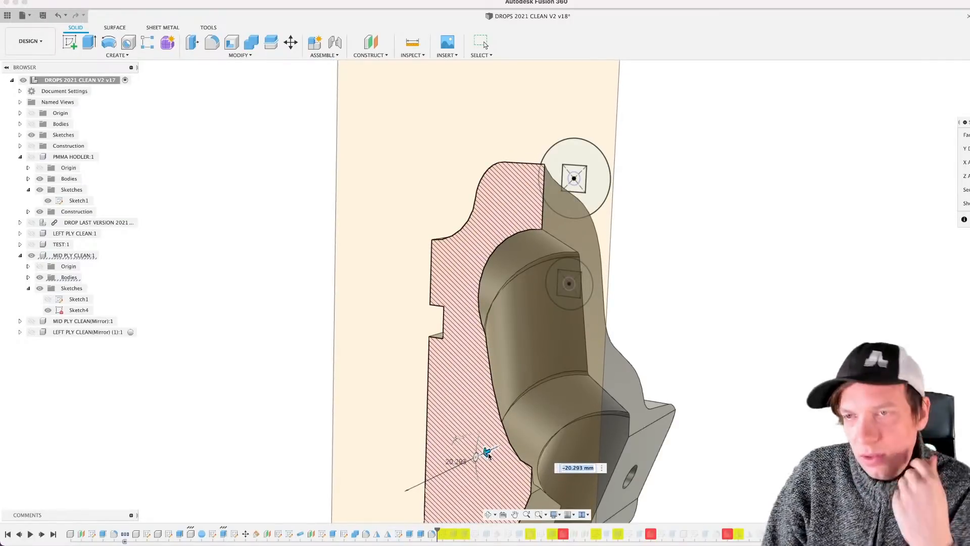
pyautogui.scroll(5, 502, 222)
pyautogui.scroll(-6, 395, 345)
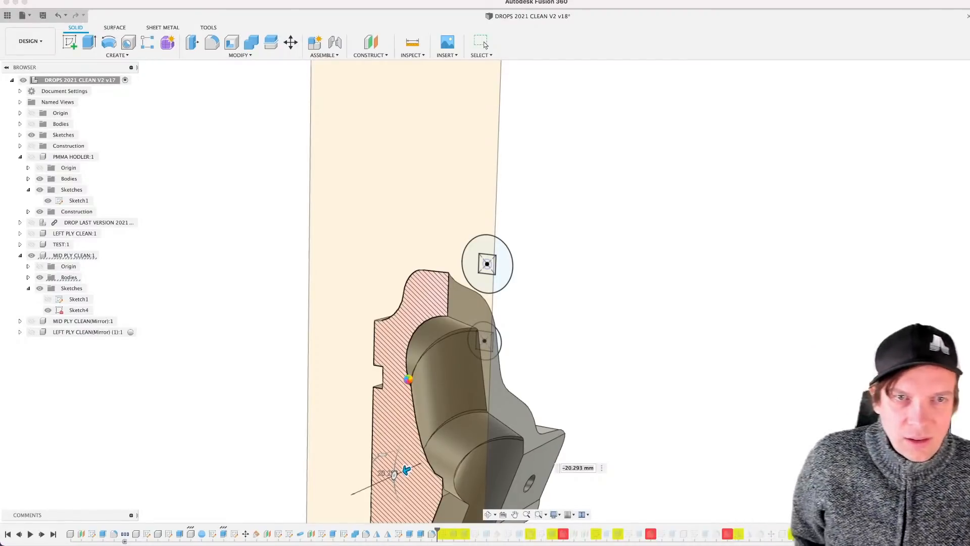
pyautogui.click(482, 44)
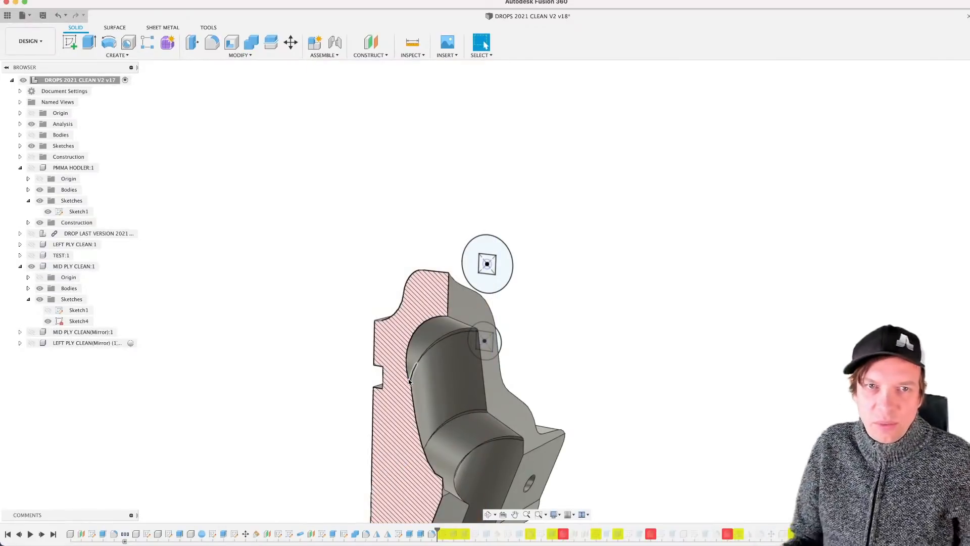
pyautogui.scroll(-5, 306, 335)
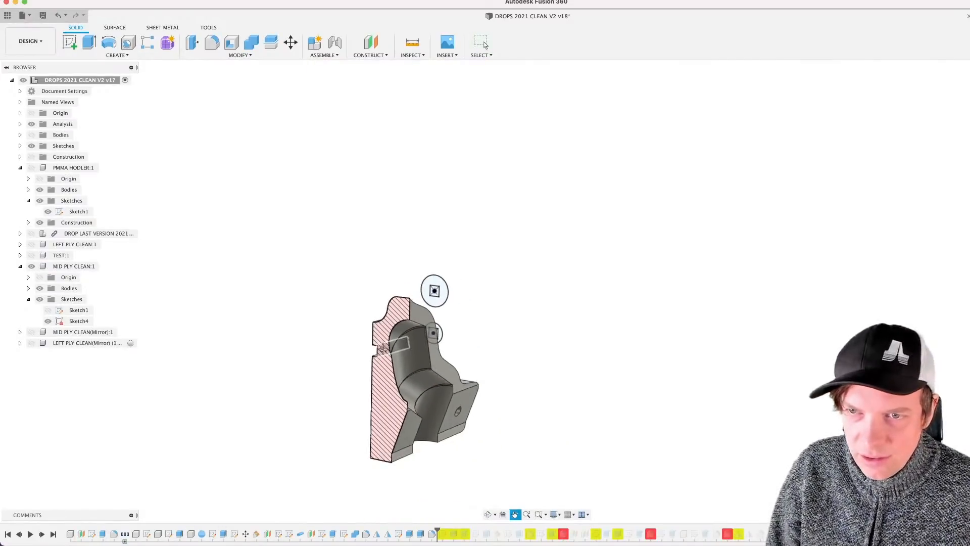
pyautogui.scroll(5, 347, 321)
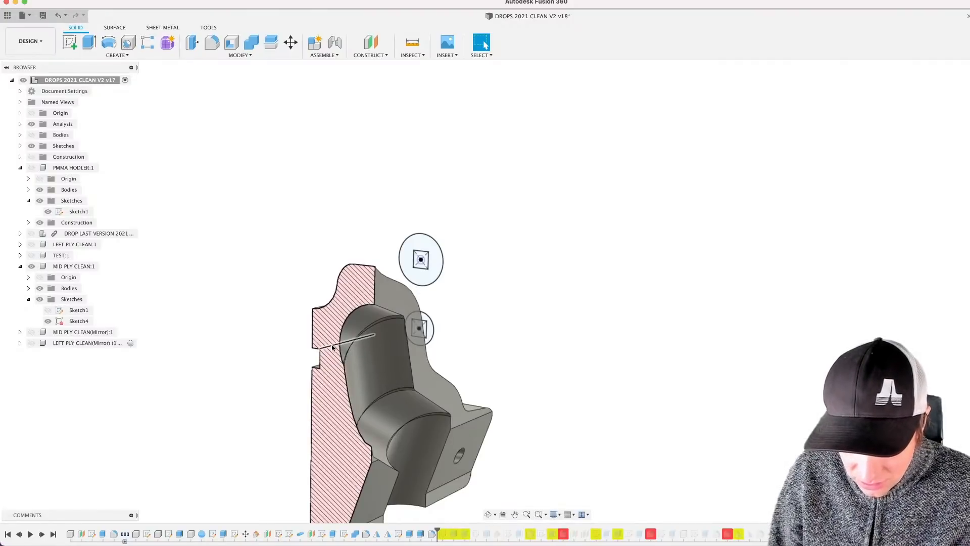
pyautogui.keyDown('shift'); pyautogui.moveTo(329, 341); pyautogui.dragTo(412, 126, button='middle'); pyautogui.keyUp('shift')
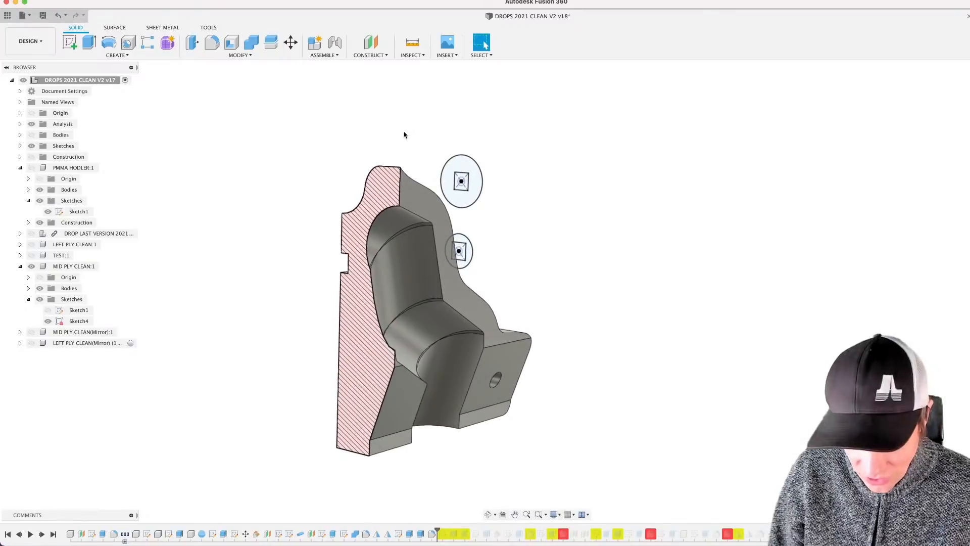
pyautogui.scroll(5, 354, 209)
pyautogui.scroll(-5, 355, 209)
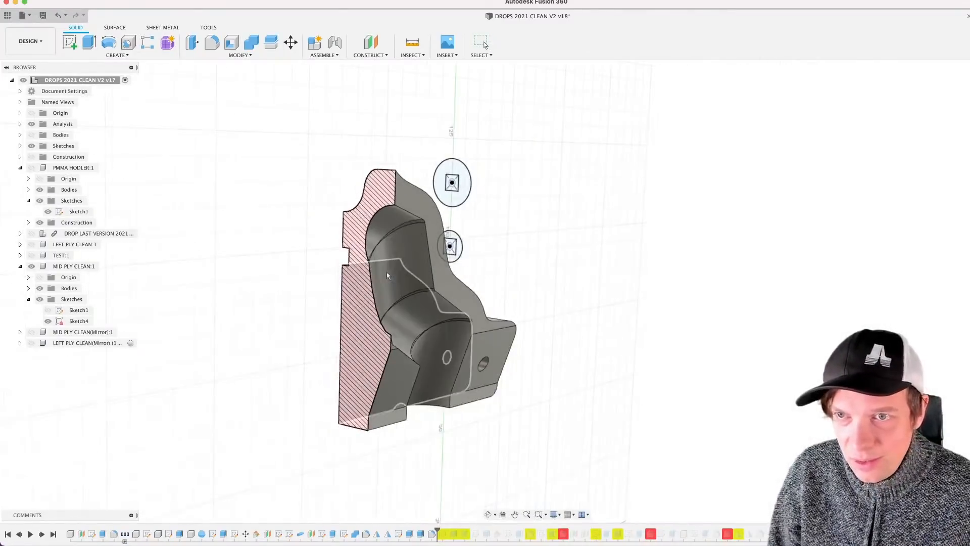
pyautogui.click(117, 56)
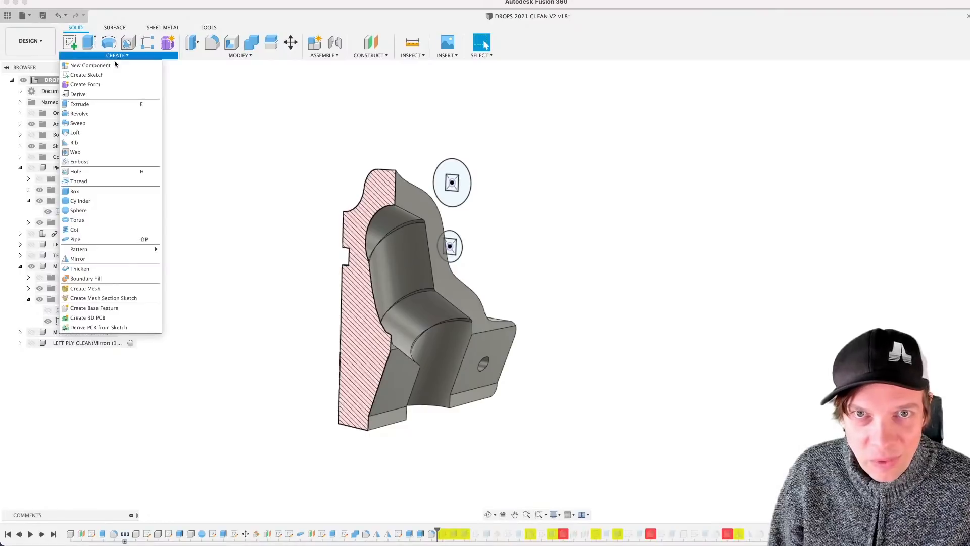
pyautogui.click(86, 75)
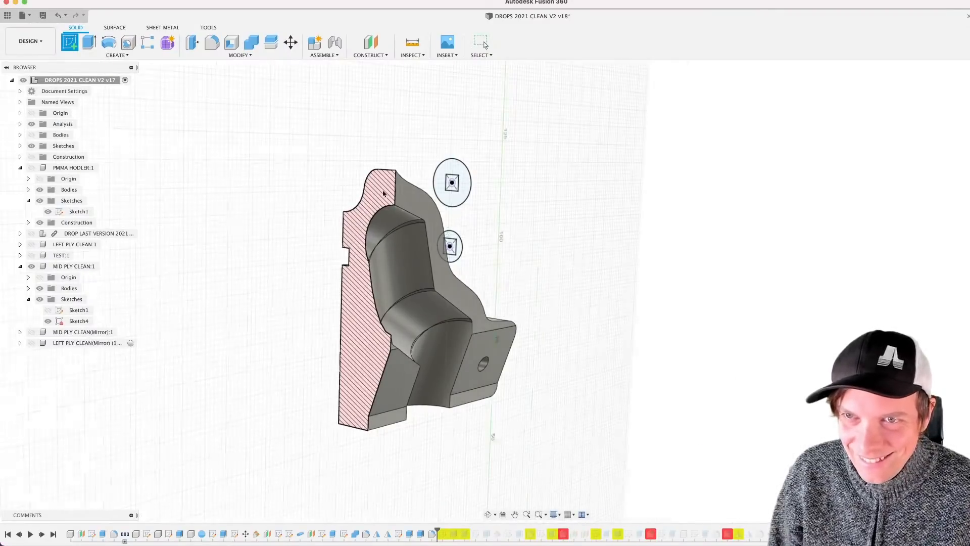
pyautogui.press('Escape')
# Step: Measure the distance between the mid ply's curved outer recess face and the large rounded inner cavity face in the section
pyautogui.scroll(3, 386, 211)
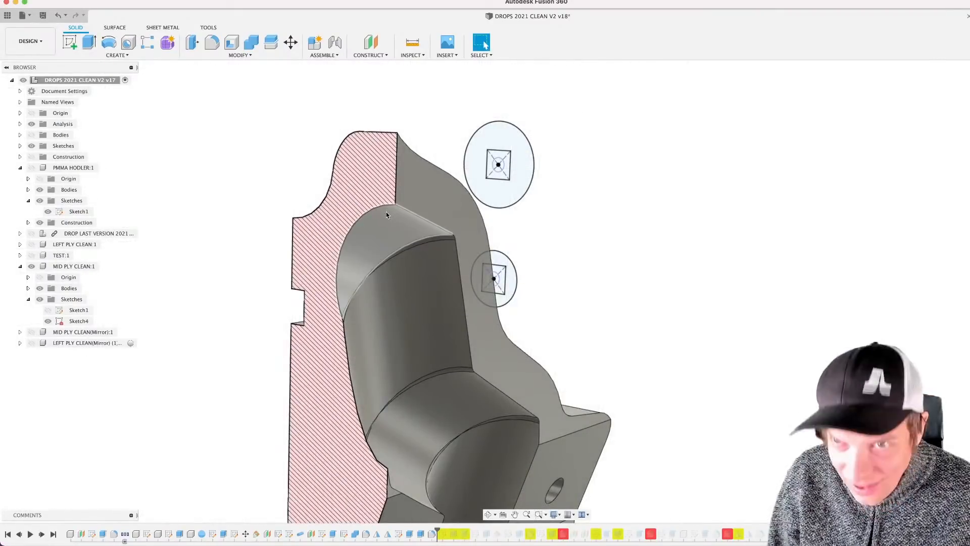
pyautogui.scroll(-2, 386, 214)
pyautogui.press('i')
pyautogui.scroll(5, 323, 219)
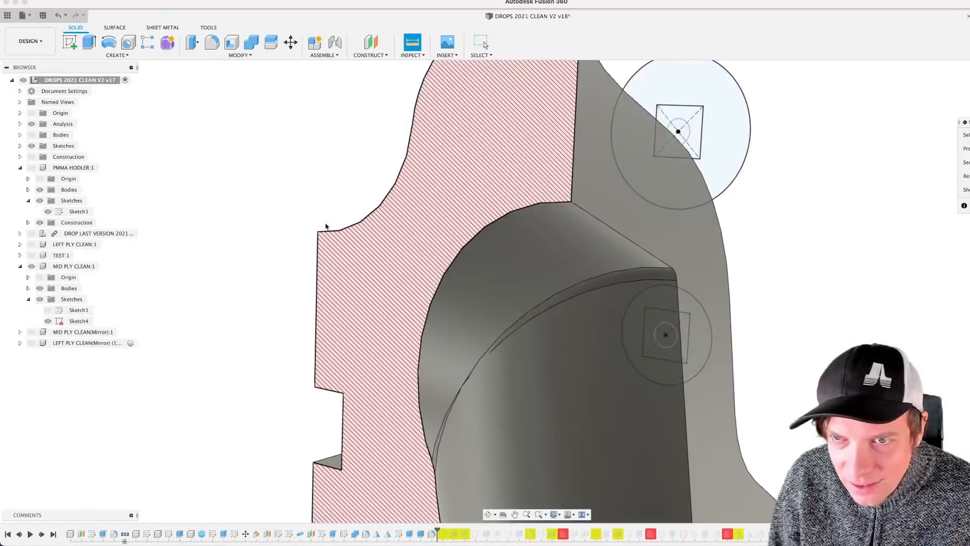
pyautogui.click(367, 219)
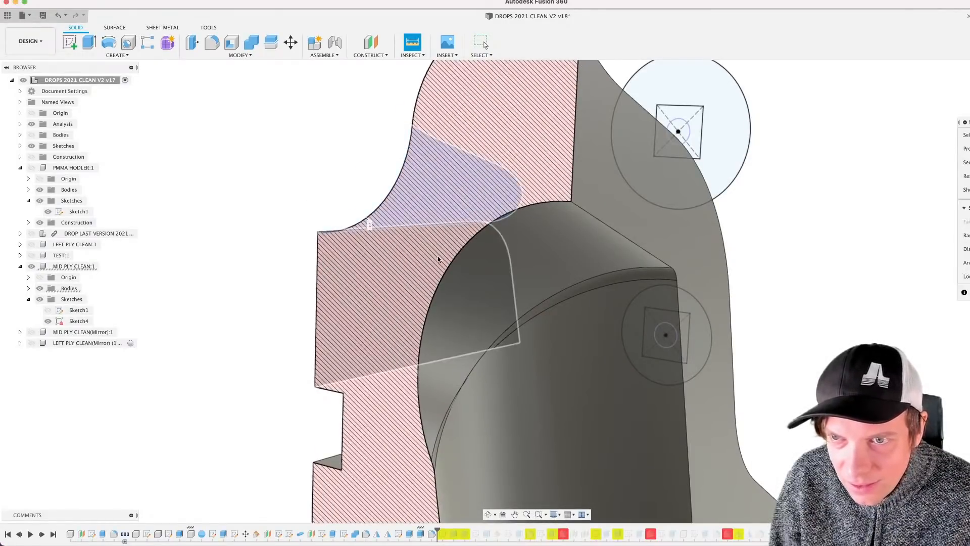
pyautogui.click(449, 268)
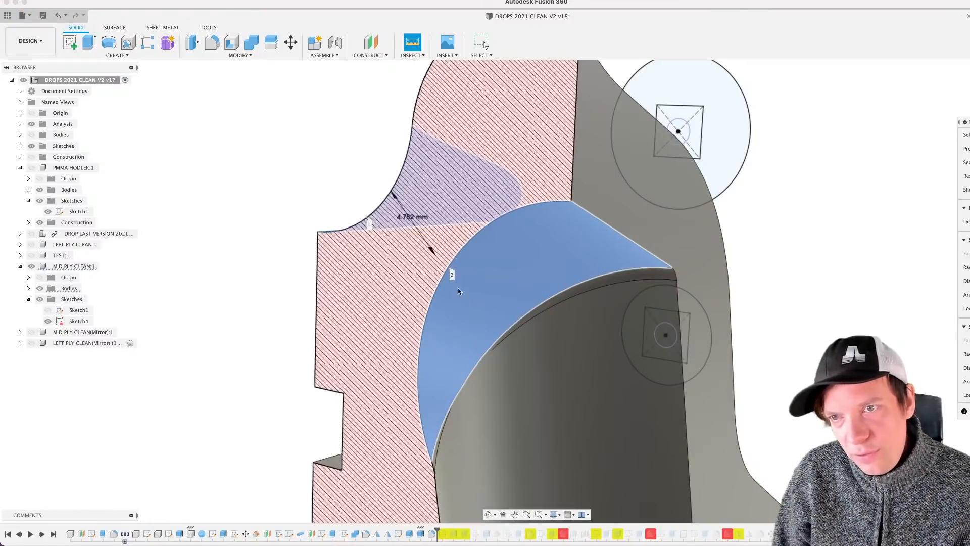
pyautogui.keyDown('shift'); pyautogui.moveTo(458, 291); pyautogui.dragTo(402, 284, button='middle'); pyautogui.keyUp('shift')
pyautogui.click(482, 43)
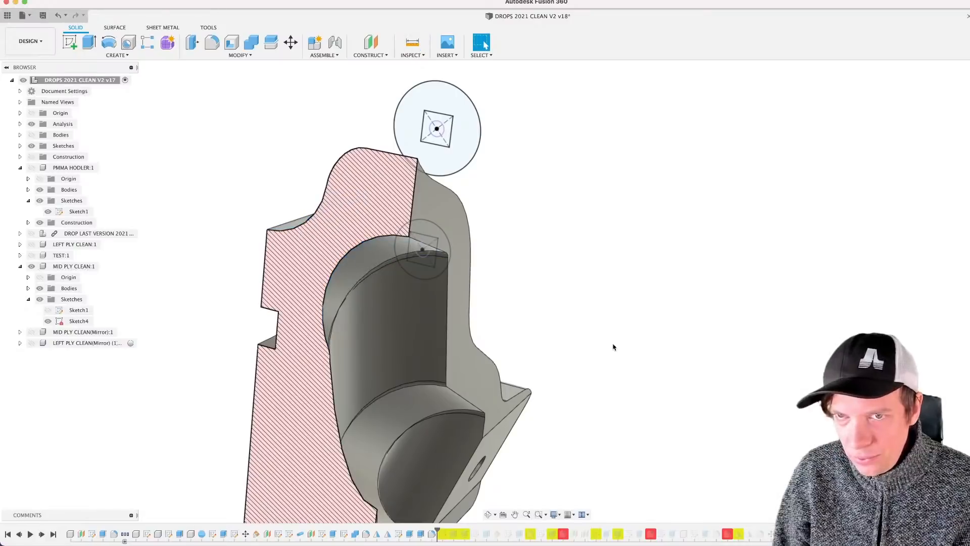
# Step: Hide the section analysis to display the complete mid ply part and inspect its recess from the front
pyautogui.scroll(-5, 429, 319)
pyautogui.keyDown('shift'); pyautogui.moveTo(403, 322); pyautogui.dragTo(397, 318, button='middle'); pyautogui.keyUp('shift')
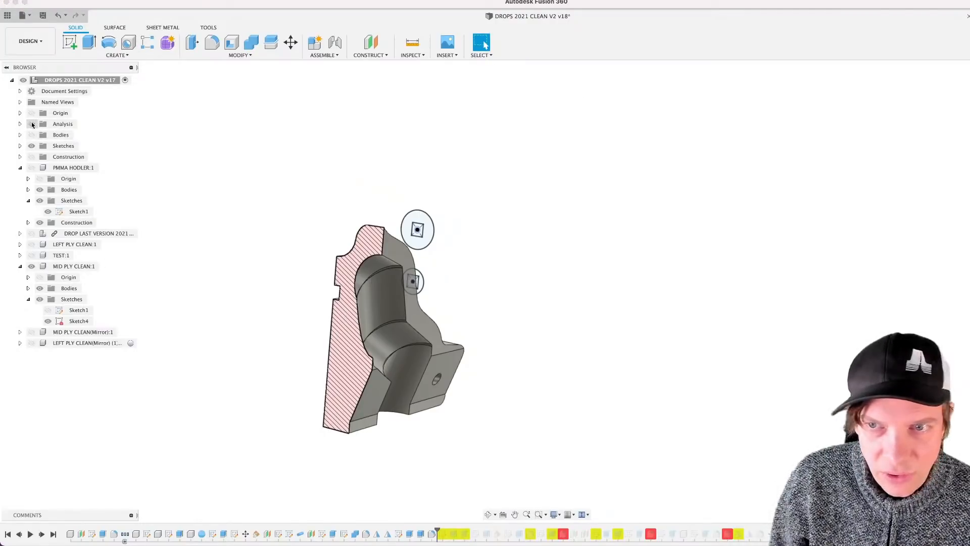
pyautogui.click(32, 124)
pyautogui.moveTo(504, 225)
pyautogui.keyDown('shift'); pyautogui.mouseDown(button='middle')
pyautogui.moveTo(489, 259)
pyautogui.moveTo(544, 258)
pyautogui.mouseUp(button='middle'); pyautogui.keyUp('shift')
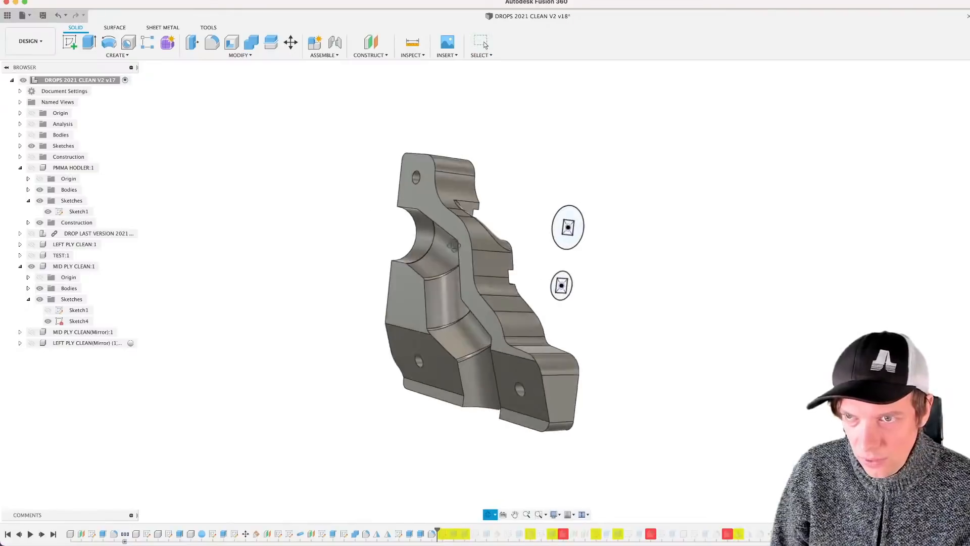
pyautogui.keyDown('shift'); pyautogui.moveTo(453, 246); pyautogui.dragTo(449, 252, button='middle'); pyautogui.keyUp('shift')
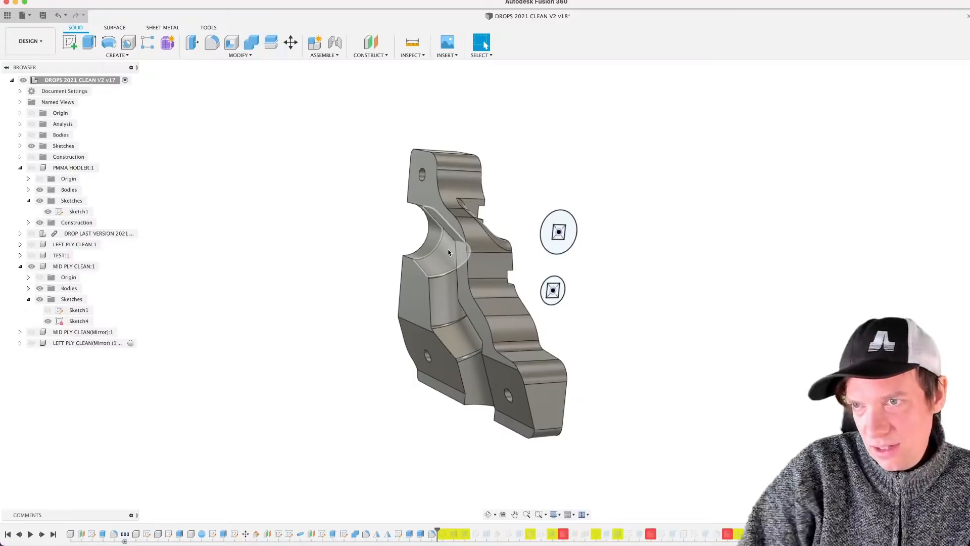
pyautogui.moveTo(613, 292); pyautogui.dragTo(570, 288, button='middle')
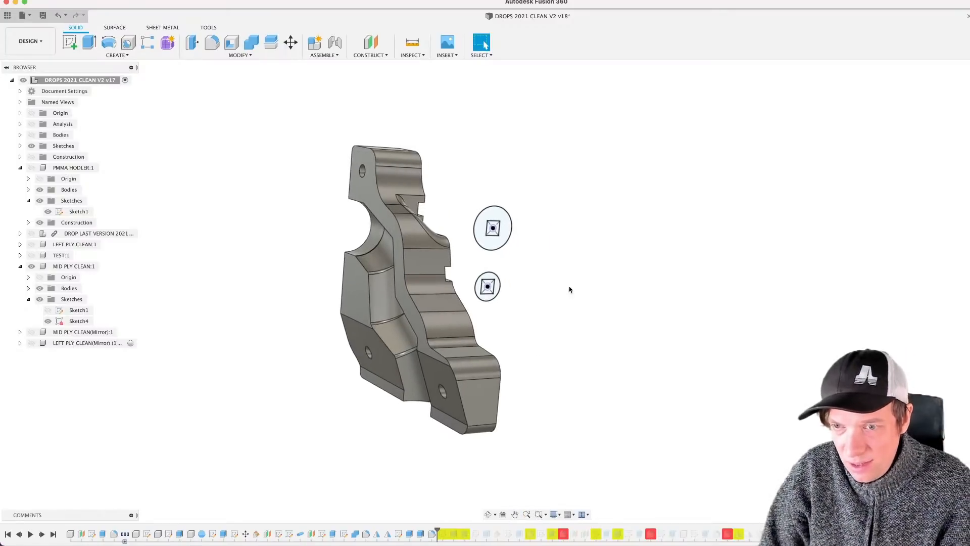
# Step: Set the diameters of both the upper and lower circles in the mid ply's Sketch4 to 9 mm and finish the sketch
pyautogui.doubleClick(67, 322)
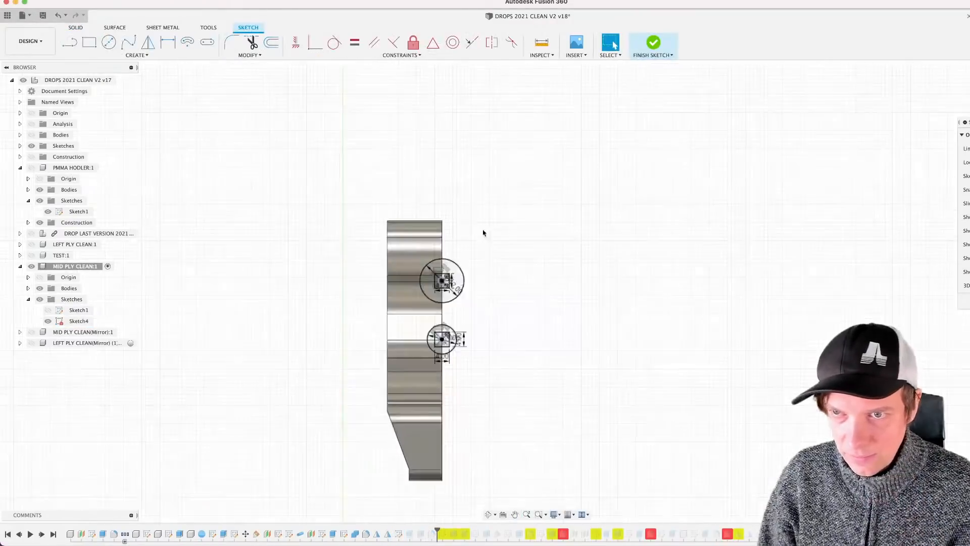
pyautogui.scroll(3, 420, 309)
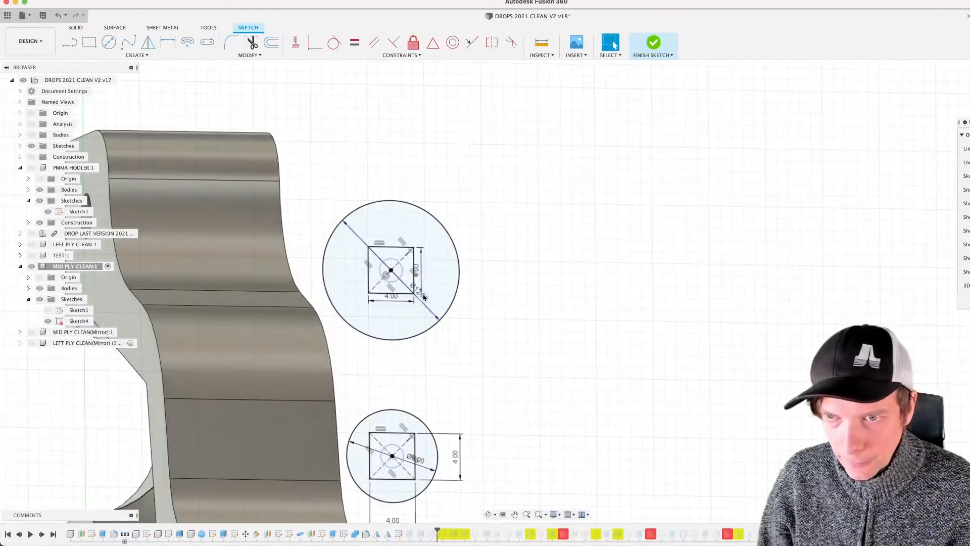
pyautogui.doubleClick(426, 299)
pyautogui.press('Return')
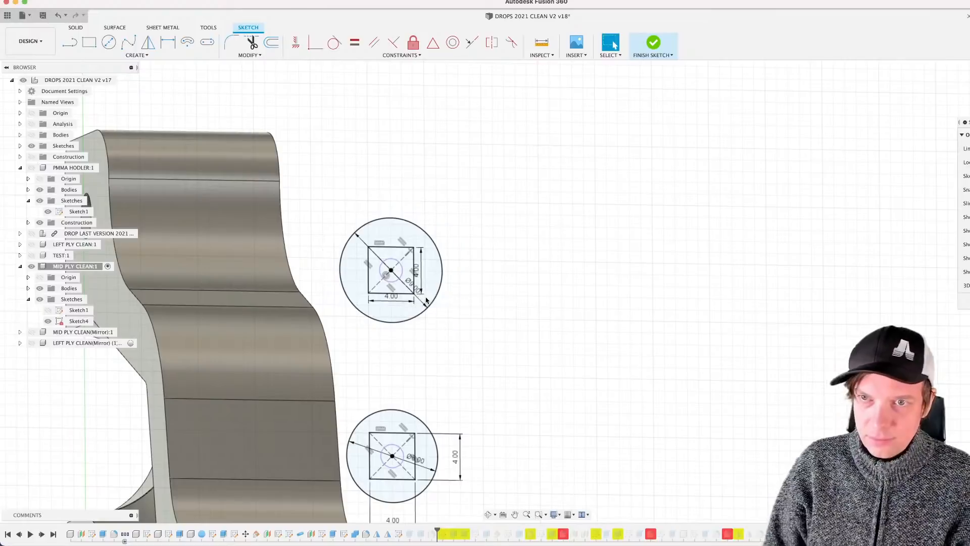
pyautogui.scroll(-4, 534, 233)
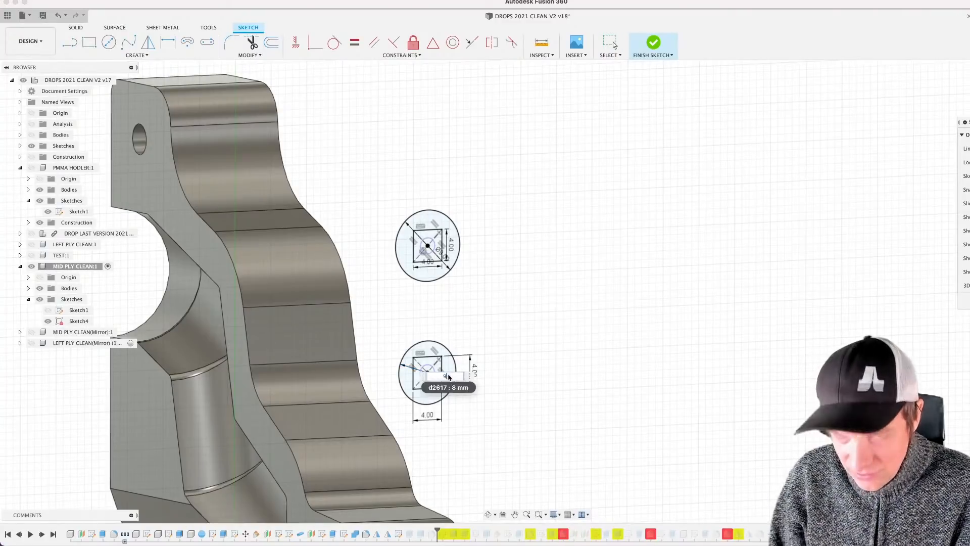
pyautogui.click(449, 377)
pyautogui.write('9')
pyautogui.press('Return')
pyautogui.click(653, 43)
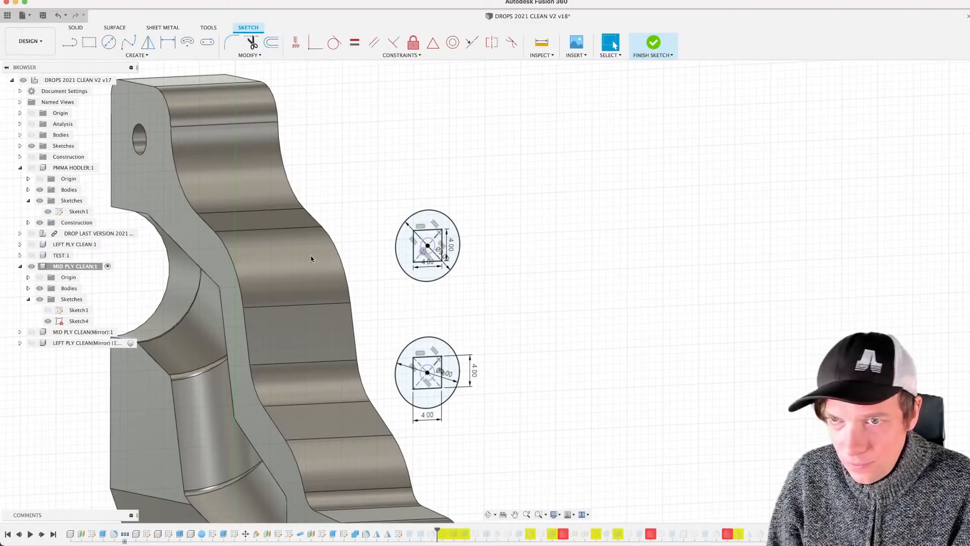
# Step: Show the mirrored mid ply again and change the fillet radius around the upper recess to 2.5 mm
pyautogui.keyDown('shift'); pyautogui.moveTo(477, 288); pyautogui.dragTo(346, 306, button='middle'); pyautogui.keyUp('shift')
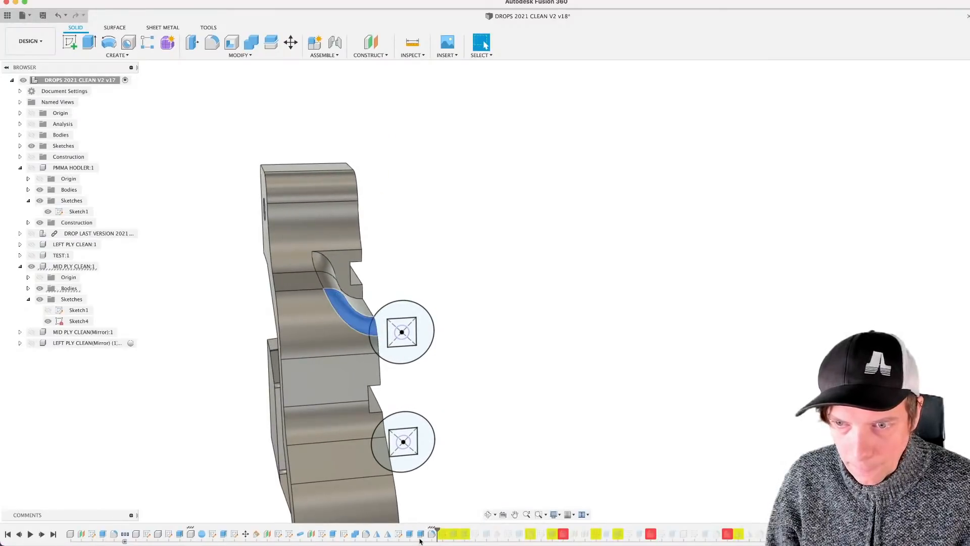
pyautogui.click(32, 332)
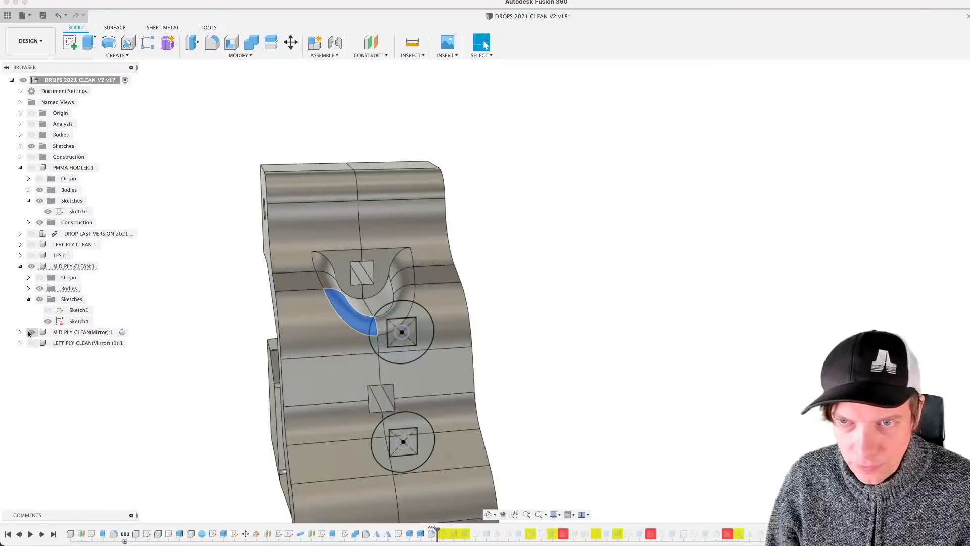
pyautogui.rightClick(432, 534)
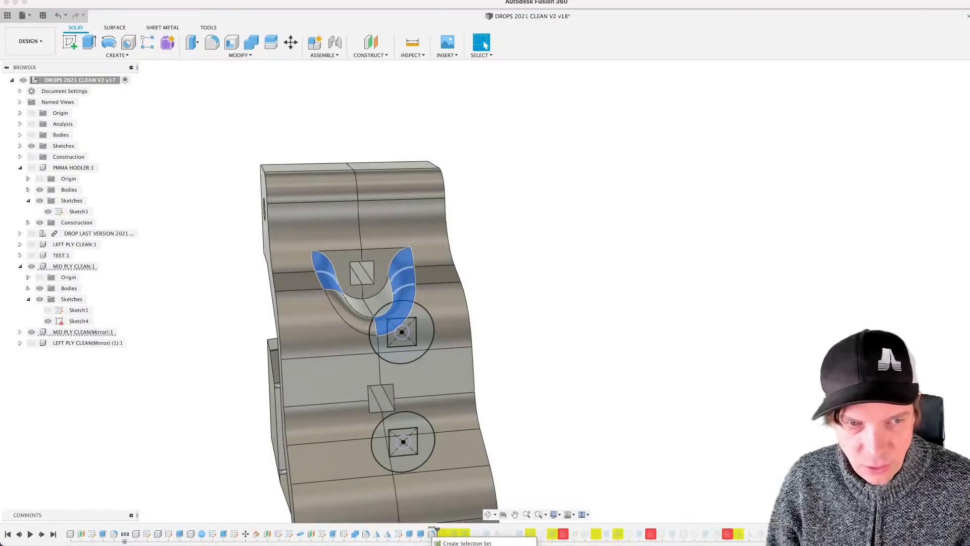
pyautogui.click(460, 545)
pyautogui.keyDown('shift'); pyautogui.moveTo(469, 362); pyautogui.dragTo(522, 334, button='middle'); pyautogui.keyUp('shift')
pyautogui.scroll(3, 436, 369)
pyautogui.write('3')
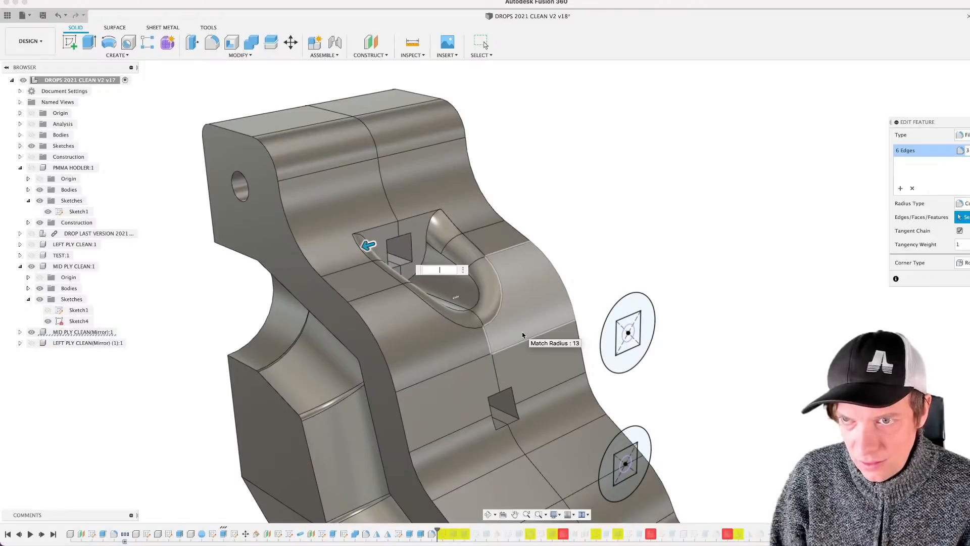
pyautogui.press('BackSpace')
pyautogui.write('2')
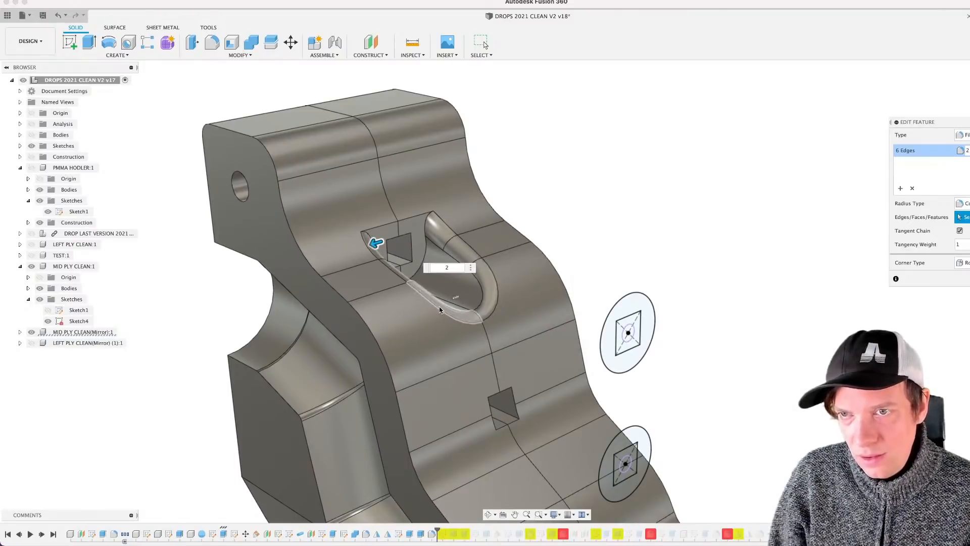
pyautogui.keyDown('shift'); pyautogui.moveTo(442, 307); pyautogui.dragTo(420, 311, button='middle'); pyautogui.keyUp('shift')
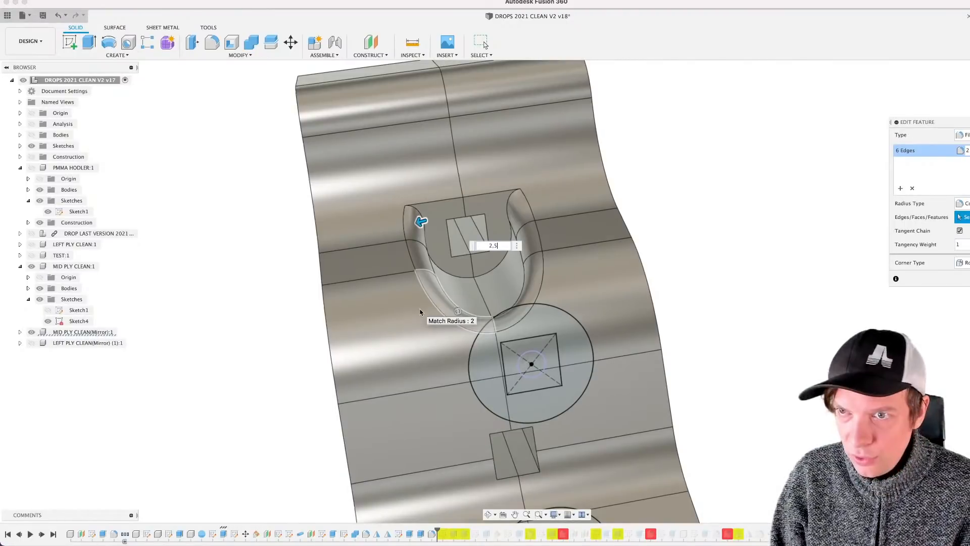
pyautogui.press('Return')
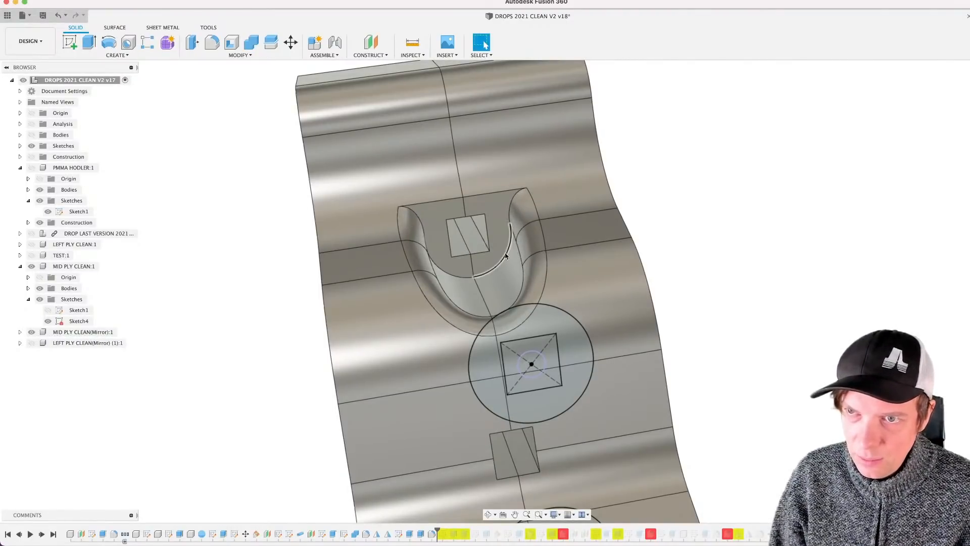
# Step: Add the straight edge along the top of the upper recess to its existing fillet
pyautogui.click(431, 534)
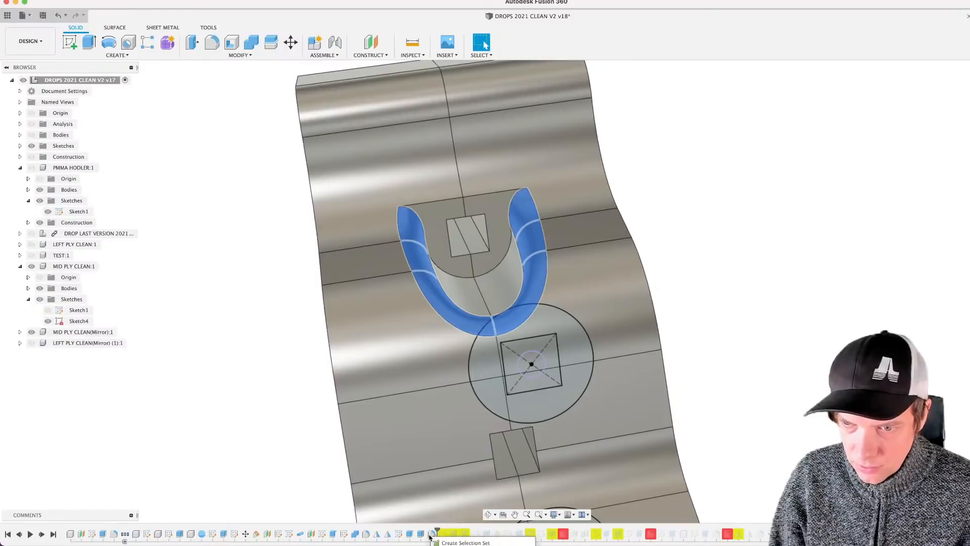
pyautogui.doubleClick(431, 534)
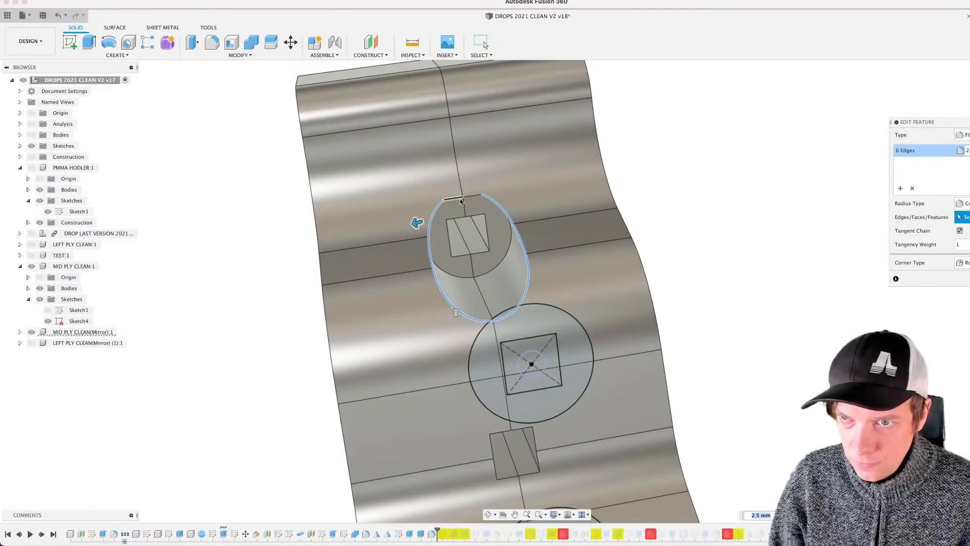
pyautogui.click(476, 197)
pyautogui.keyDown('shift'); pyautogui.moveTo(476, 197); pyautogui.dragTo(503, 206, button='middle'); pyautogui.keyUp('shift')
pyautogui.press('Return')
pyautogui.scroll(-4, 500, 230)
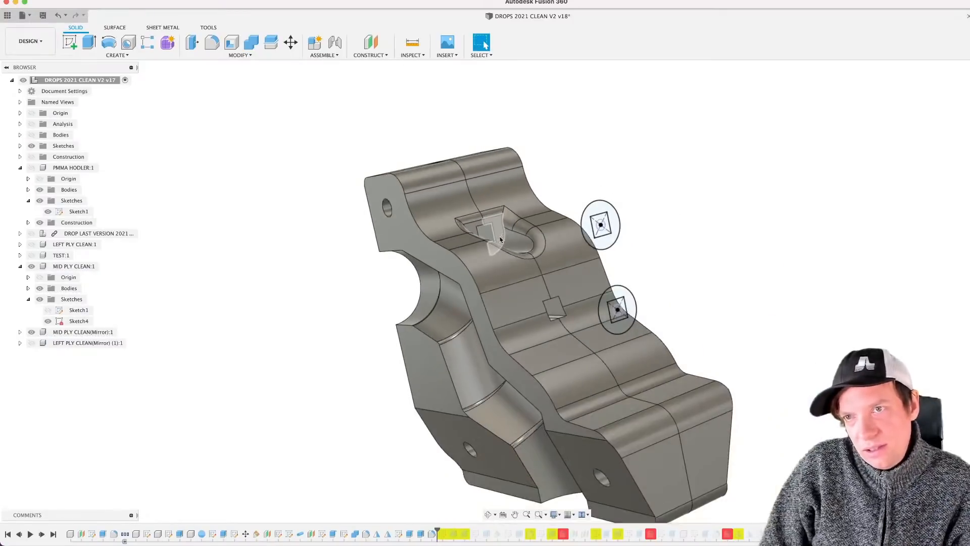
# Step: Extrude the lower circle of the mid ply's Sketch4 as a 20.83 mm cut around the lower square hole
pyautogui.scroll(3, 491, 275)
pyautogui.keyDown('shift'); pyautogui.moveTo(492, 278); pyautogui.dragTo(490, 281, button='middle'); pyautogui.keyUp('shift')
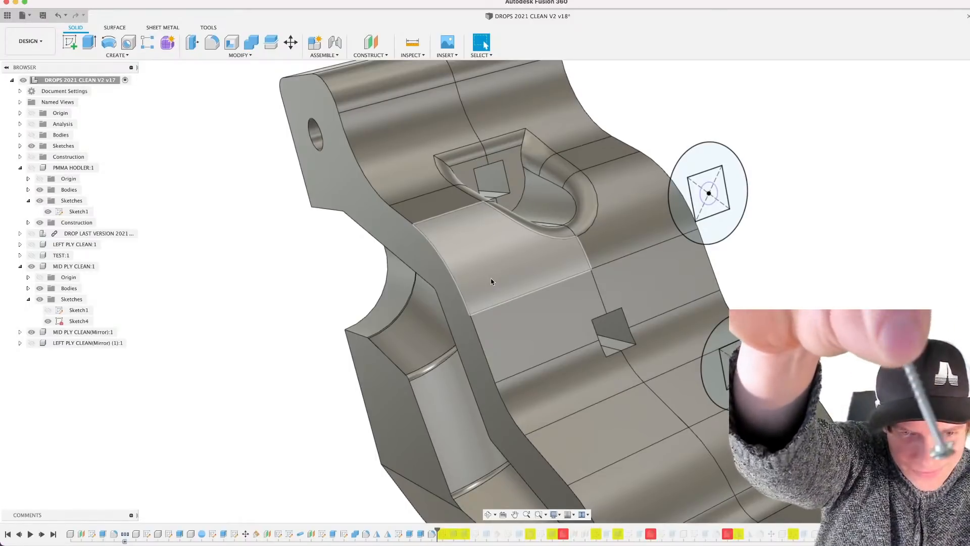
pyautogui.scroll(-6, 330, 252)
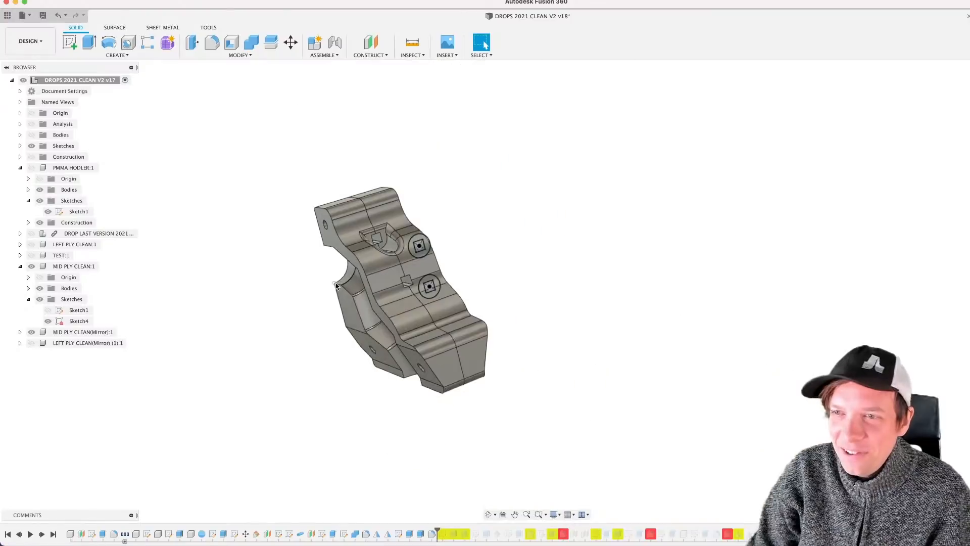
pyautogui.moveTo(372, 293); pyautogui.dragTo(360, 320, button='middle')
pyautogui.keyDown('shift'); pyautogui.moveTo(360, 320); pyautogui.dragTo(518, 299, button='middle'); pyautogui.keyUp('shift')
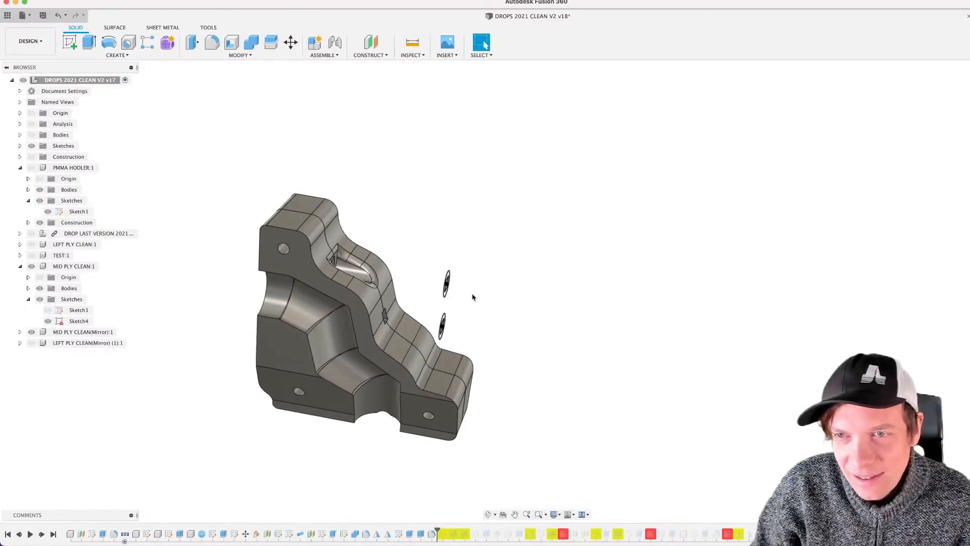
pyautogui.moveTo(425, 293)
pyautogui.keyDown('shift'); pyautogui.mouseDown(button='middle')
pyautogui.moveTo(377, 288)
pyautogui.moveTo(442, 281)
pyautogui.moveTo(390, 283)
pyautogui.moveTo(415, 277)
pyautogui.moveTo(393, 327)
pyautogui.moveTo(444, 338)
pyautogui.moveTo(402, 345)
pyautogui.moveTo(435, 310)
pyautogui.moveTo(397, 314)
pyautogui.mouseUp(button='middle'); pyautogui.keyUp('shift')
pyautogui.scroll(3, 401, 345)
pyautogui.press('e')
pyautogui.click(397, 313)
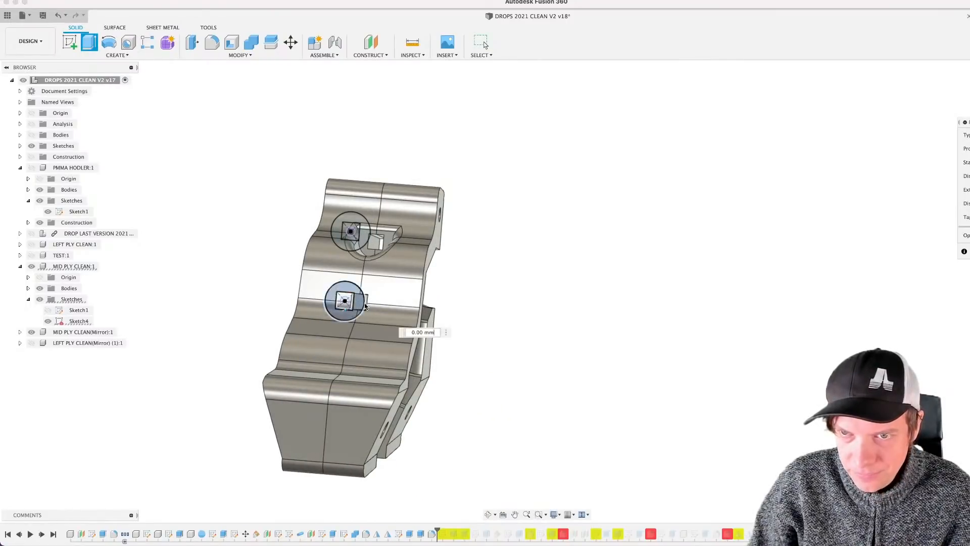
pyautogui.scroll(5, 342, 348)
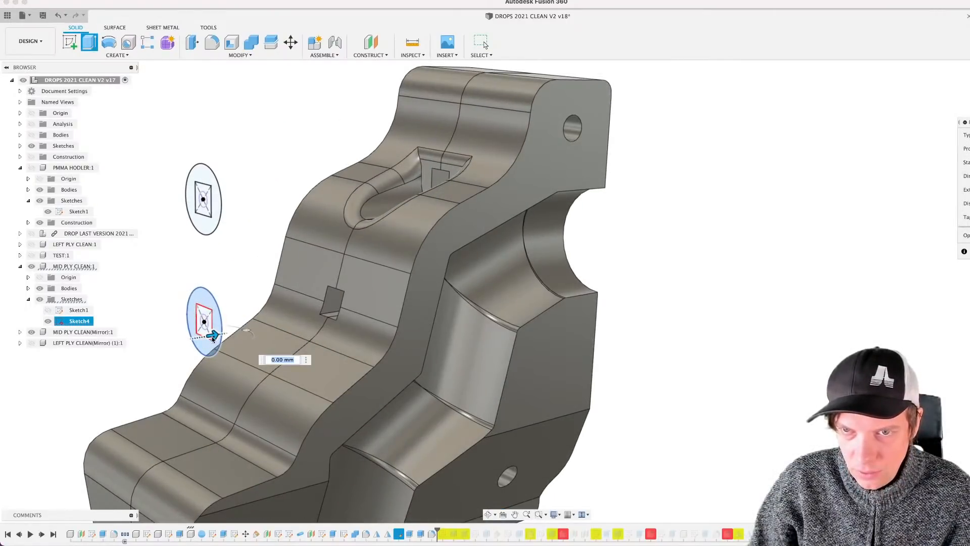
pyautogui.moveTo(213, 335); pyautogui.dragTo(345, 321)
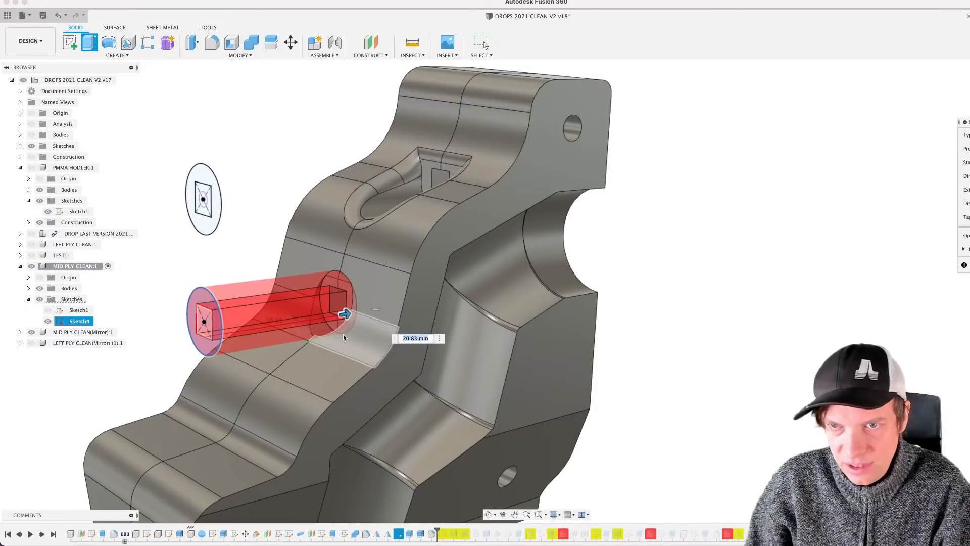
pyautogui.press('Return')
# Step: Edit the lower recess's extruded cut and set its distance to 21.212 mm
pyautogui.scroll(4, 339, 324)
pyautogui.moveTo(347, 325)
pyautogui.keyDown('shift'); pyautogui.mouseDown(button='middle')
pyautogui.moveTo(353, 310)
pyautogui.moveTo(350, 322)
pyautogui.mouseUp(button='middle'); pyautogui.keyUp('shift')
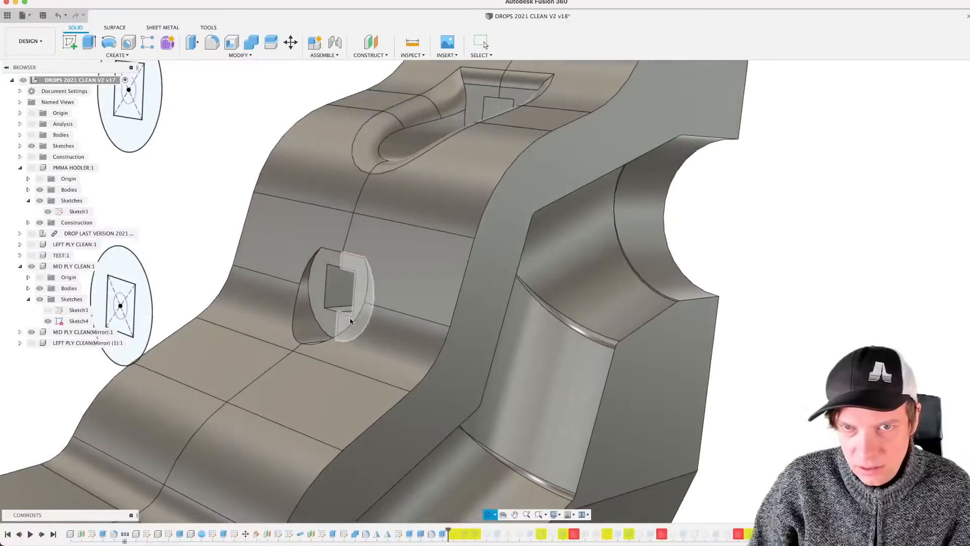
pyautogui.scroll(-8, 341, 339)
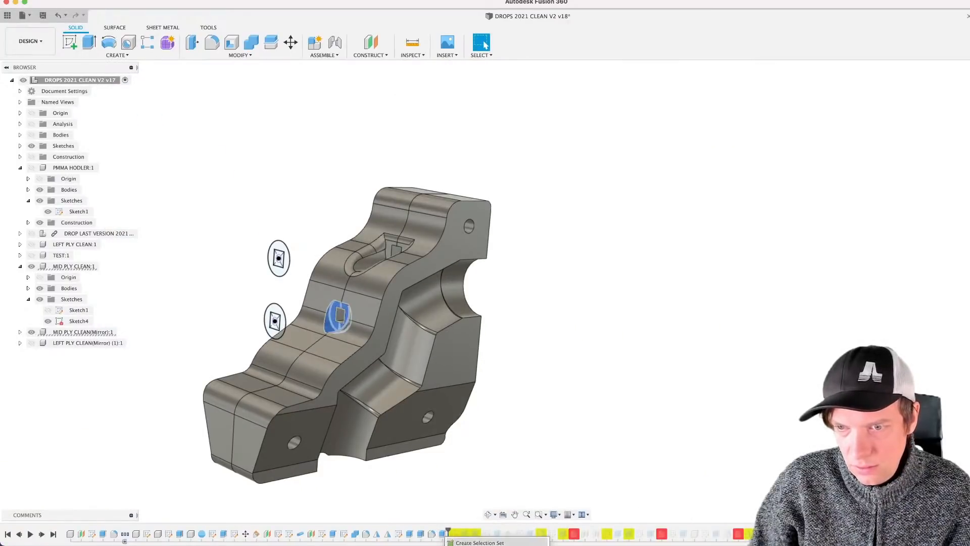
pyautogui.scroll(4, 345, 316)
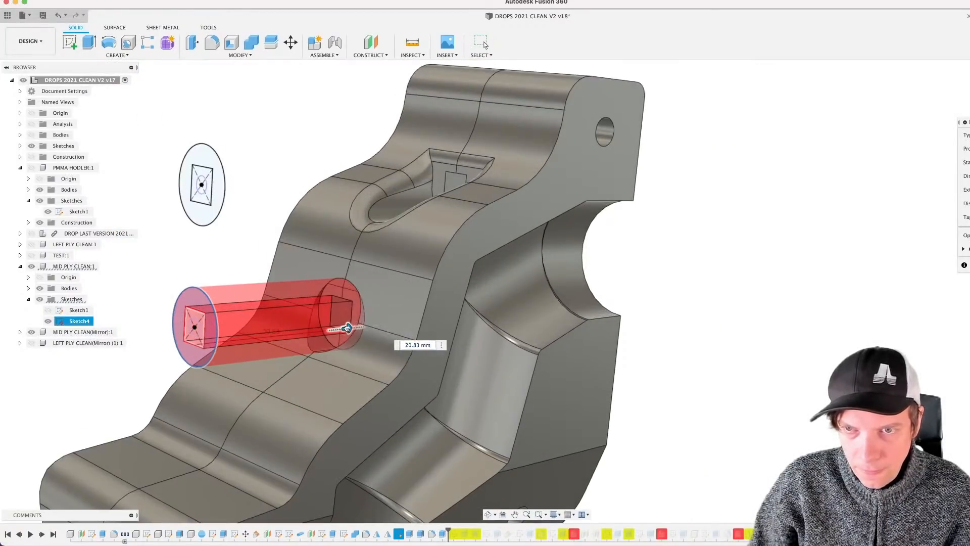
pyautogui.moveTo(347, 329); pyautogui.dragTo(349, 329)
pyautogui.scroll(10, 354, 283)
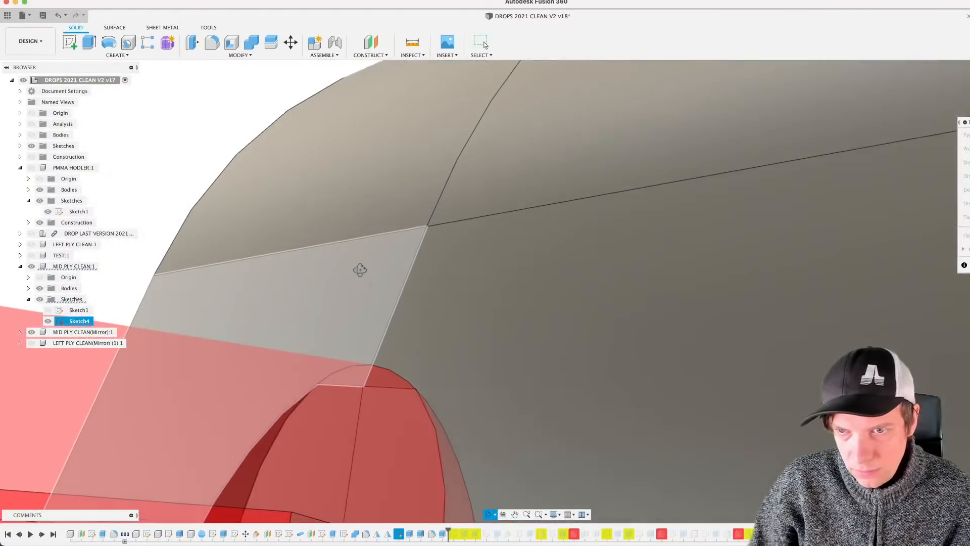
pyautogui.scroll(-7, 359, 270)
pyautogui.keyDown('shift'); pyautogui.moveTo(360, 269); pyautogui.dragTo(364, 366, button='middle'); pyautogui.keyUp('shift')
pyautogui.moveTo(365, 366); pyautogui.dragTo(365, 366)
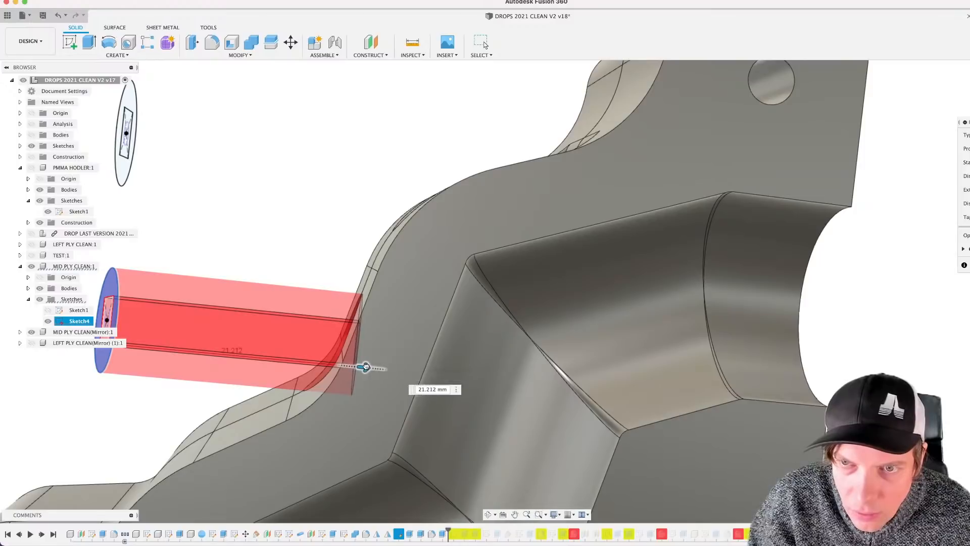
pyautogui.scroll(-5, 363, 320)
pyautogui.moveTo(363, 321)
pyautogui.keyDown('shift'); pyautogui.mouseDown(button='middle')
pyautogui.moveTo(393, 298)
pyautogui.moveTo(391, 331)
pyautogui.moveTo(408, 330)
pyautogui.moveTo(394, 329)
pyautogui.mouseUp(button='middle'); pyautogui.keyUp('shift')
pyautogui.press('Return')
pyautogui.scroll(4, 372, 316)
pyautogui.press('f')
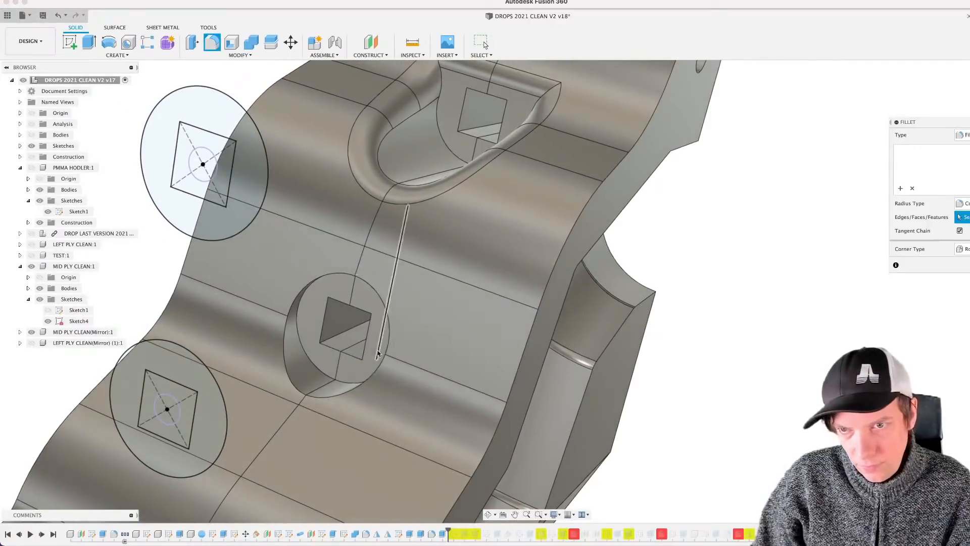
pyautogui.click(356, 389)
pyautogui.press('Escape')
pyautogui.scroll(-4, 419, 323)
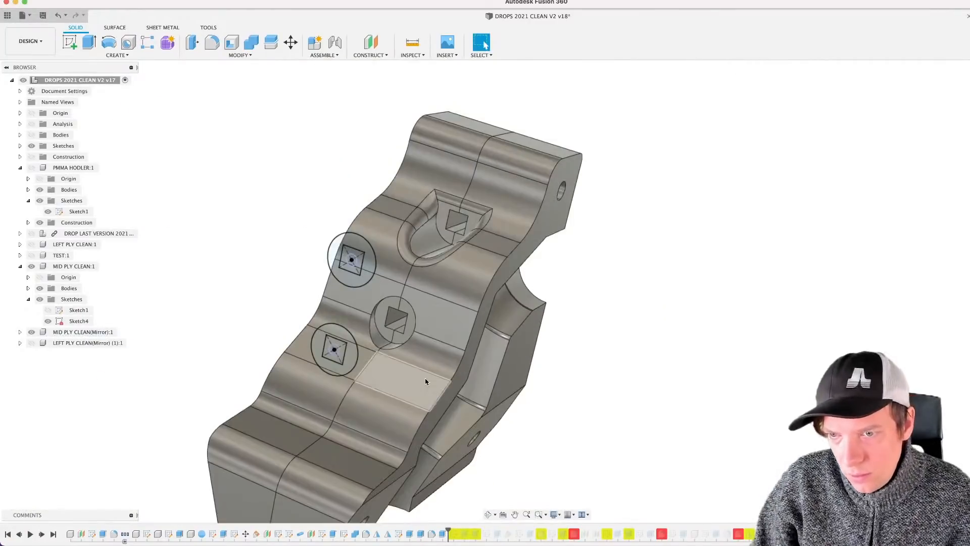
# Step: Edit the existing 2.5 mm fillet on the upper recess and add the curved rim of the lower recess to it
pyautogui.keyDown('shift'); pyautogui.moveTo(426, 381); pyautogui.dragTo(446, 475, button='middle'); pyautogui.keyUp('shift')
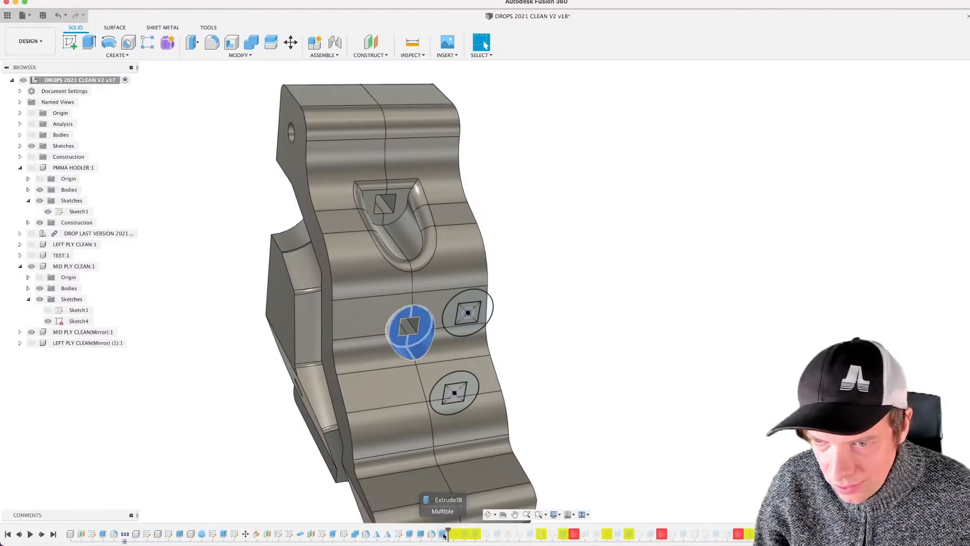
pyautogui.scroll(2, 420, 248)
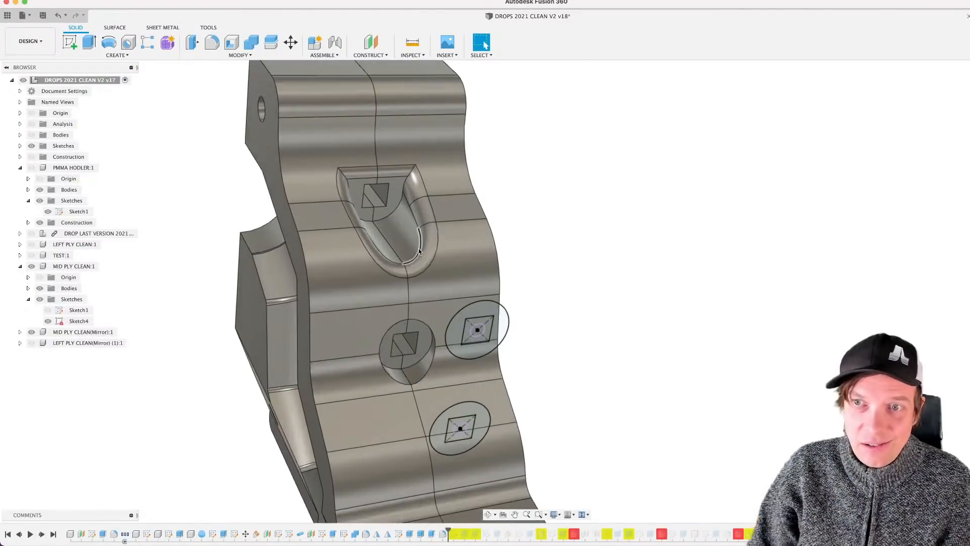
pyautogui.moveTo(419, 248)
pyautogui.keyDown('shift'); pyautogui.mouseDown(button='middle')
pyautogui.moveTo(469, 248)
pyautogui.moveTo(422, 253)
pyautogui.mouseUp(button='middle'); pyautogui.keyUp('shift')
pyautogui.click(412, 209)
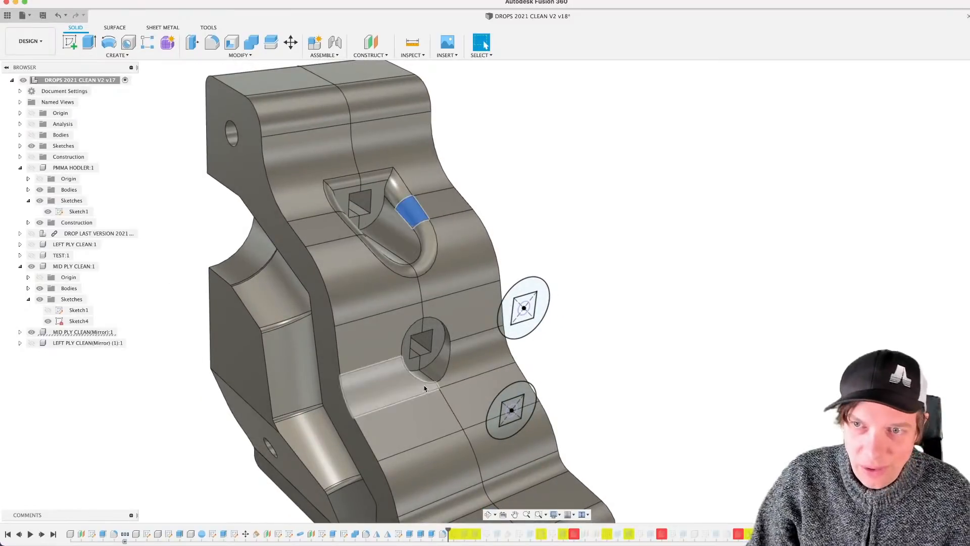
pyautogui.rightClick(444, 535)
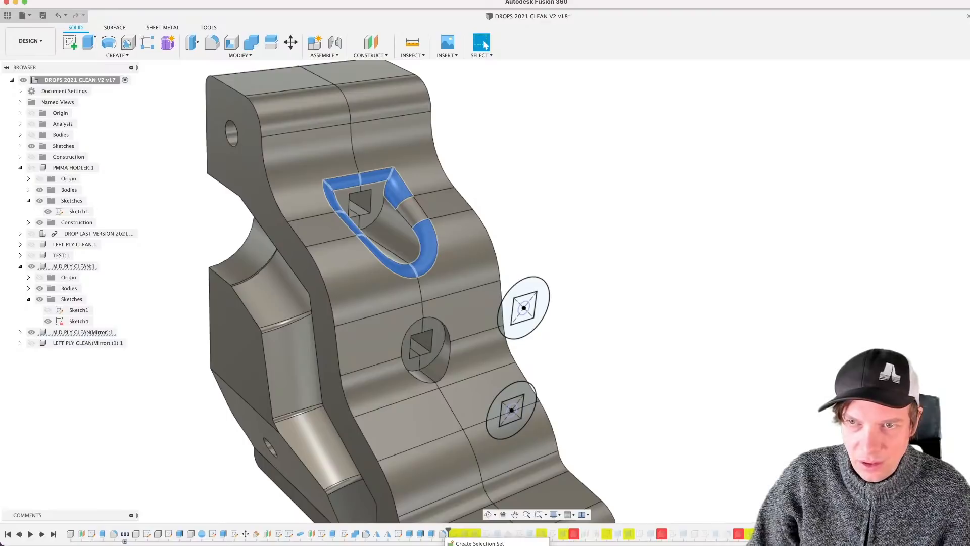
pyautogui.click(468, 545)
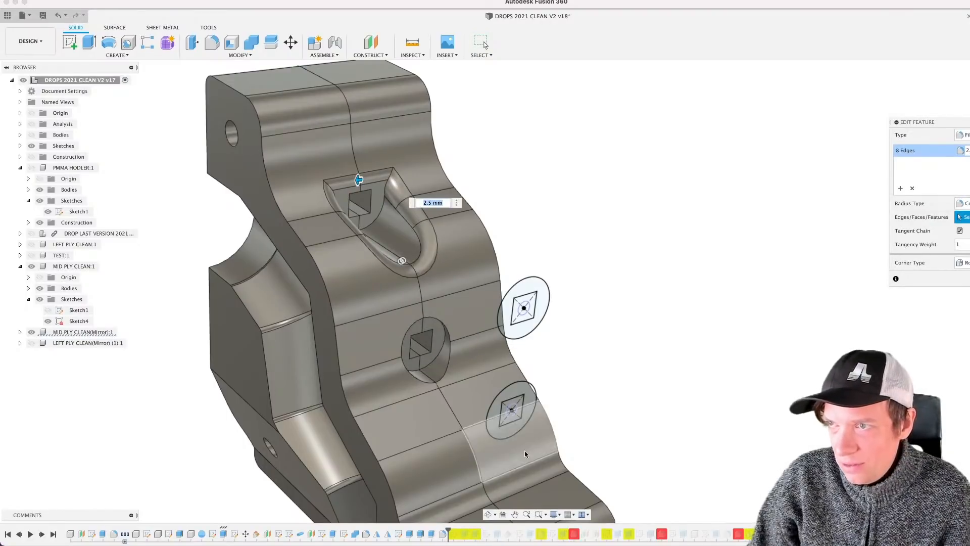
pyautogui.keyDown('shift'); pyautogui.moveTo(525, 454); pyautogui.dragTo(457, 380, button='middle'); pyautogui.keyUp('shift')
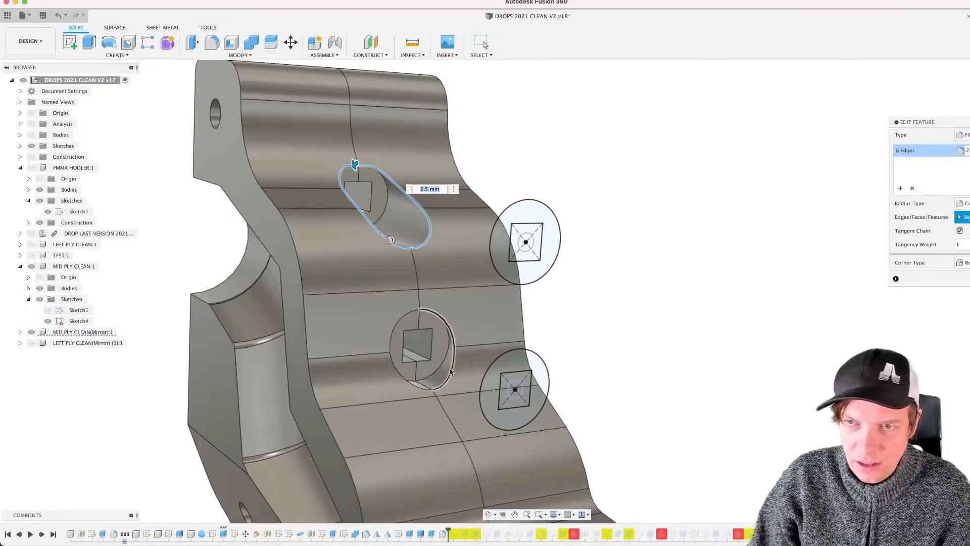
pyautogui.click(450, 372)
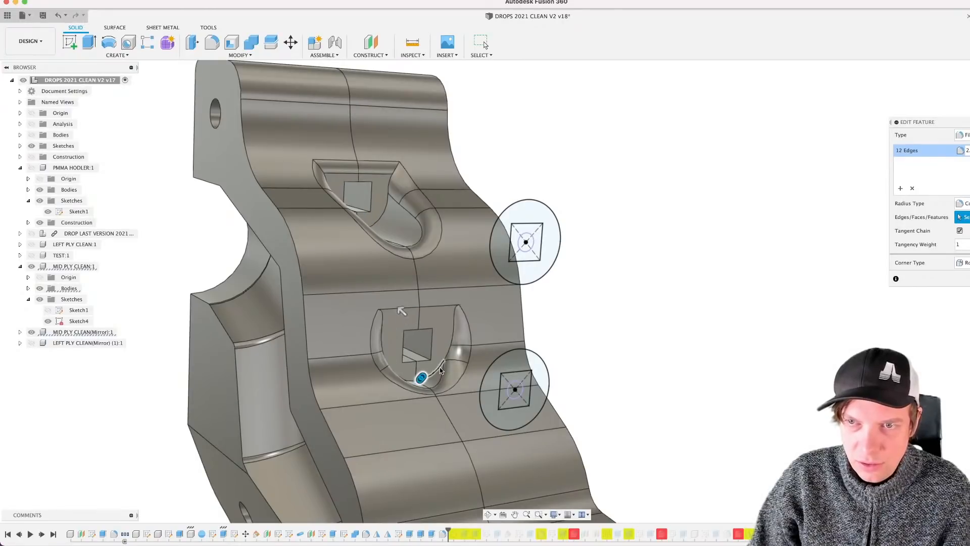
# Step: Try to add the straight edge along the top of the lower recess to the shared fillet and accept the fillet
pyautogui.keyDown('shift'); pyautogui.moveTo(440, 370); pyautogui.dragTo(432, 372, button='middle'); pyautogui.keyUp('shift')
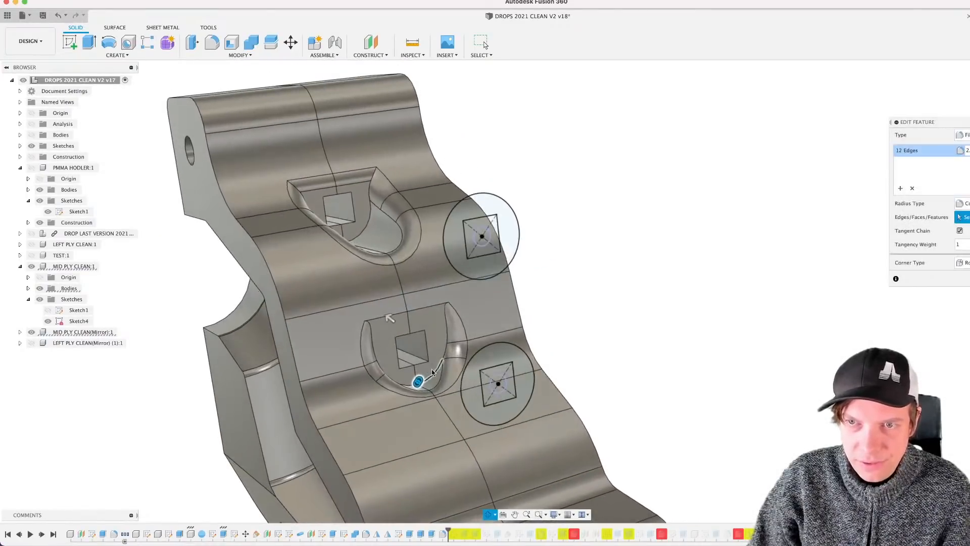
pyautogui.click(415, 309)
pyautogui.click(415, 313)
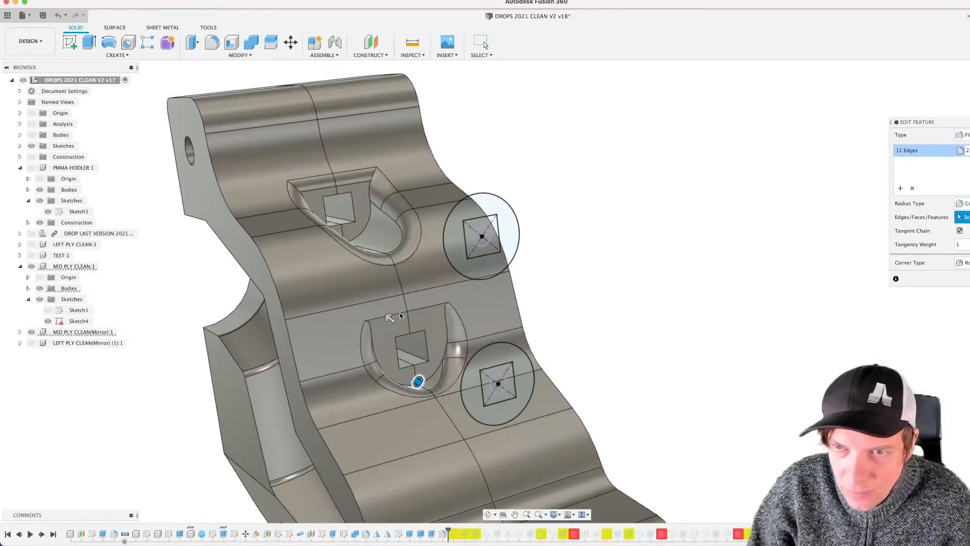
pyautogui.scroll(5, 400, 314)
pyautogui.scroll(-5, 416, 336)
pyautogui.moveTo(416, 337)
pyautogui.keyDown('shift'); pyautogui.mouseDown(button='middle')
pyautogui.moveTo(423, 333)
pyautogui.moveTo(413, 335)
pyautogui.mouseUp(button='middle'); pyautogui.keyUp('shift')
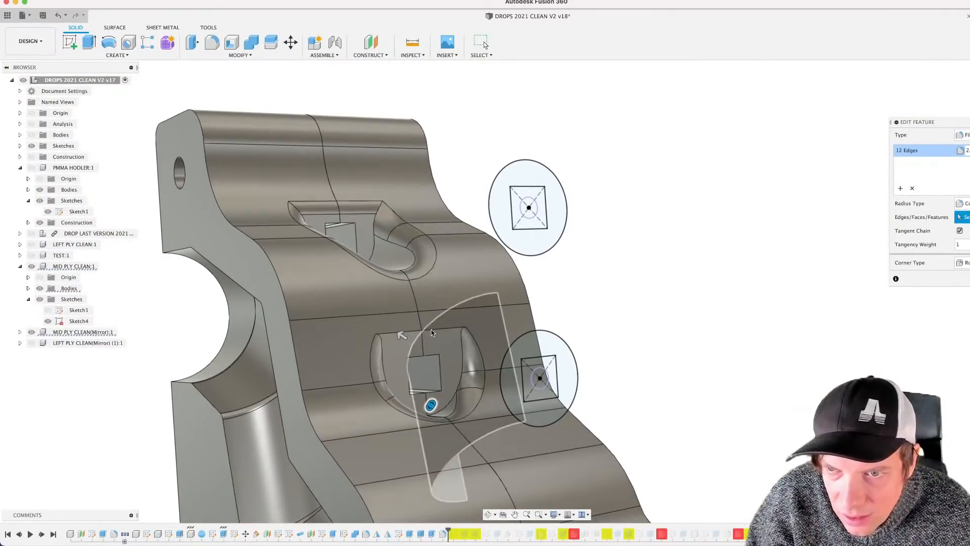
pyautogui.click(967, 278)
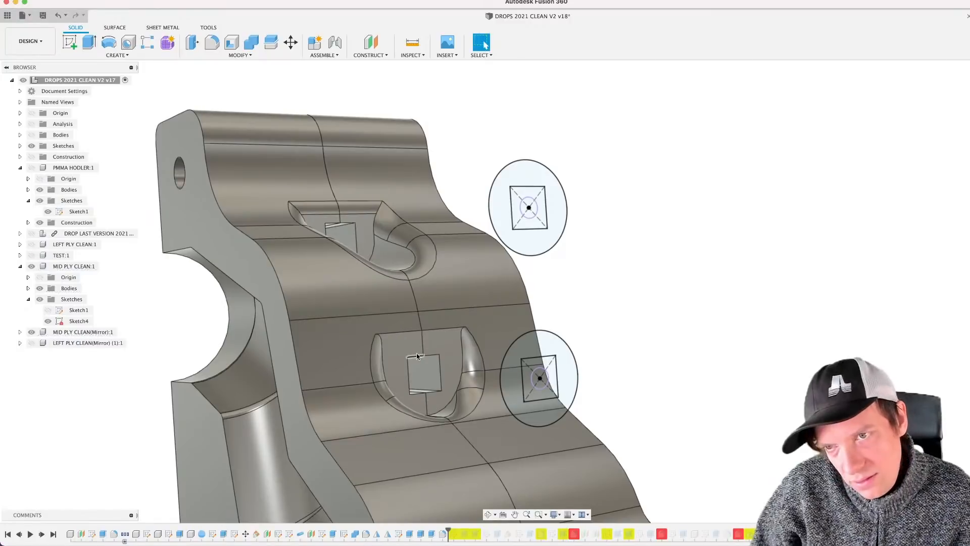
pyautogui.scroll(-5, 426, 354)
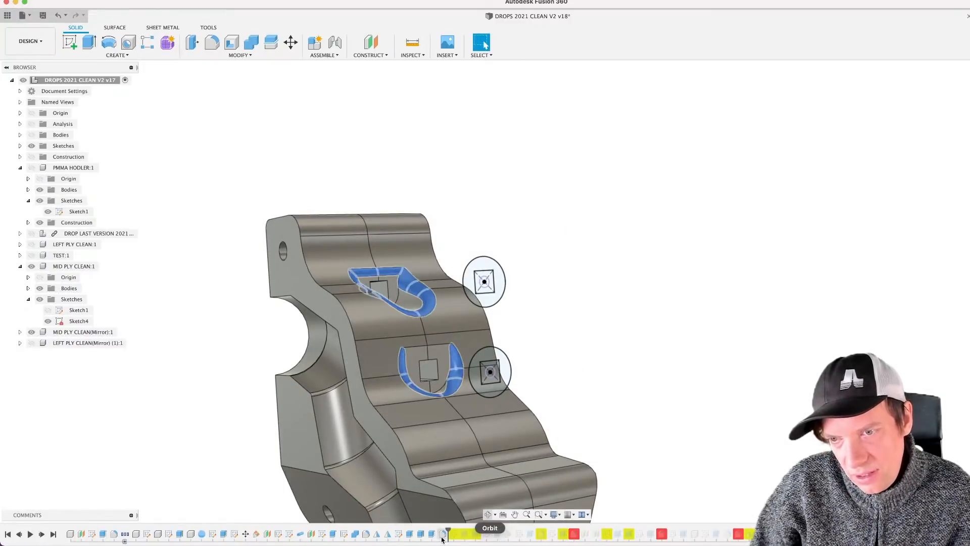
pyautogui.doubleClick(442, 533)
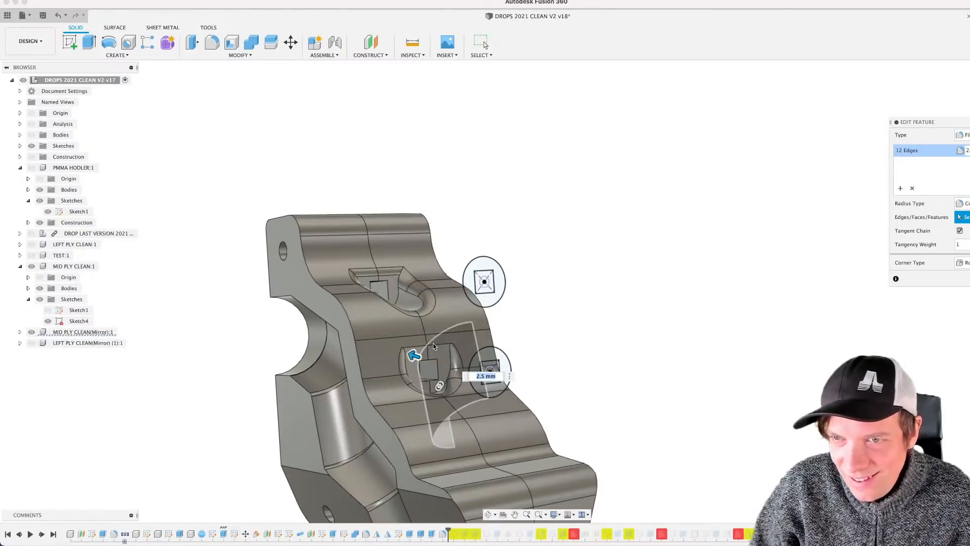
pyautogui.press('Return')
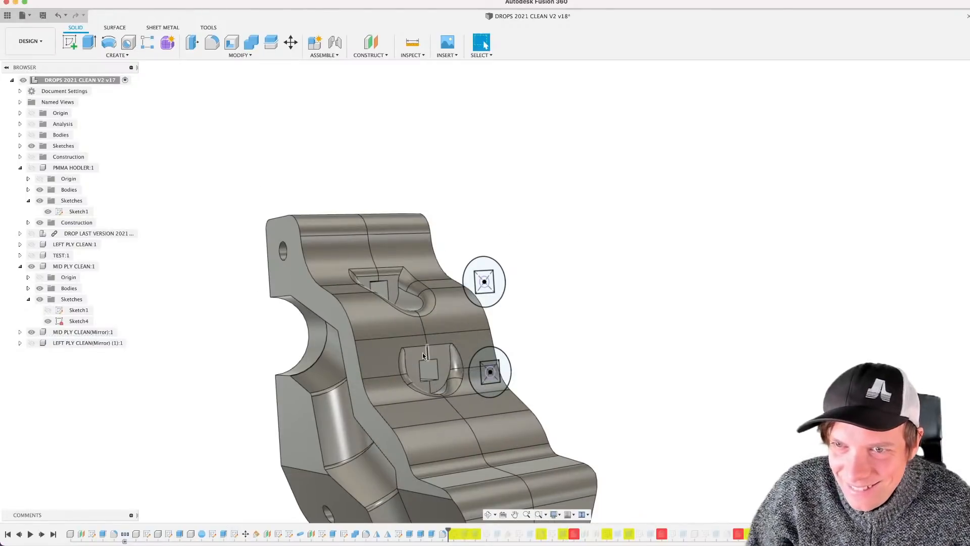
# Step: Examine both filleted recesses on the mid ply parts from several angles
pyautogui.scroll(4, 413, 352)
pyautogui.moveTo(413, 352)
pyautogui.keyDown('shift'); pyautogui.mouseDown(button='middle')
pyautogui.moveTo(477, 362)
pyautogui.moveTo(465, 353)
pyautogui.moveTo(430, 358)
pyautogui.moveTo(415, 392)
pyautogui.moveTo(467, 377)
pyautogui.moveTo(423, 377)
pyautogui.mouseUp(button='middle'); pyautogui.keyUp('shift')
pyautogui.scroll(-10, 472, 263)
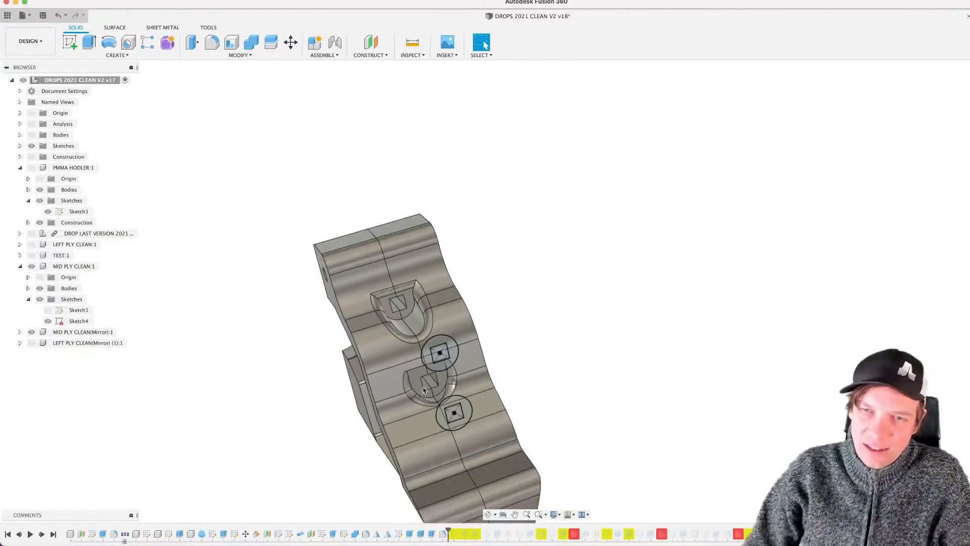
pyautogui.keyDown('shift'); pyautogui.moveTo(481, 305); pyautogui.dragTo(486, 294, button='middle'); pyautogui.keyUp('shift')
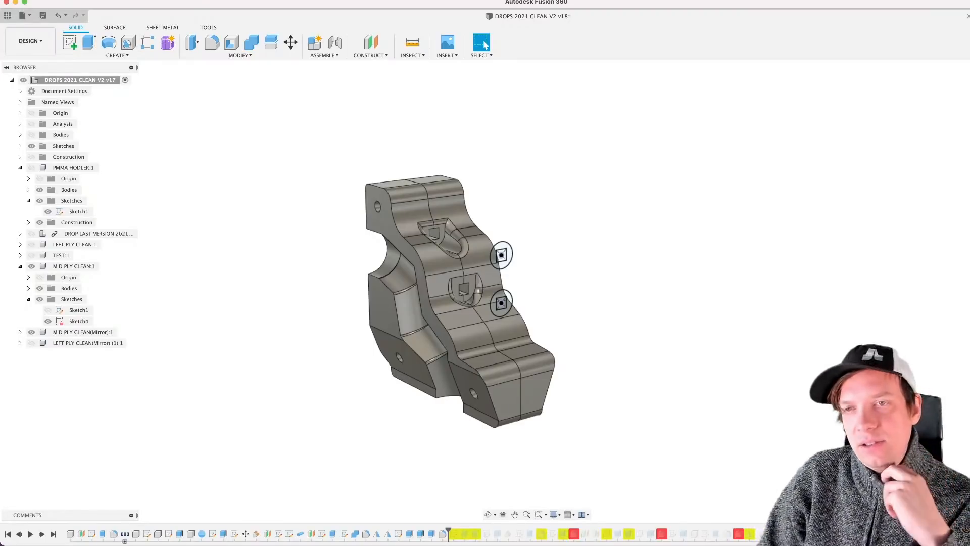
pyautogui.moveTo(599, 258); pyautogui.dragTo(515, 266, button='middle')
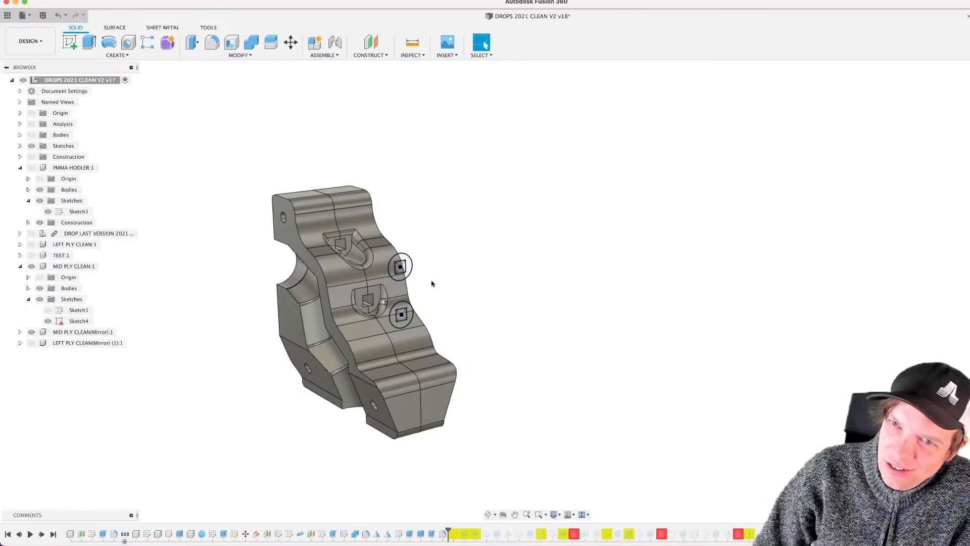
pyautogui.keyDown('shift'); pyautogui.moveTo(432, 284); pyautogui.dragTo(485, 277, button='middle'); pyautogui.keyUp('shift')
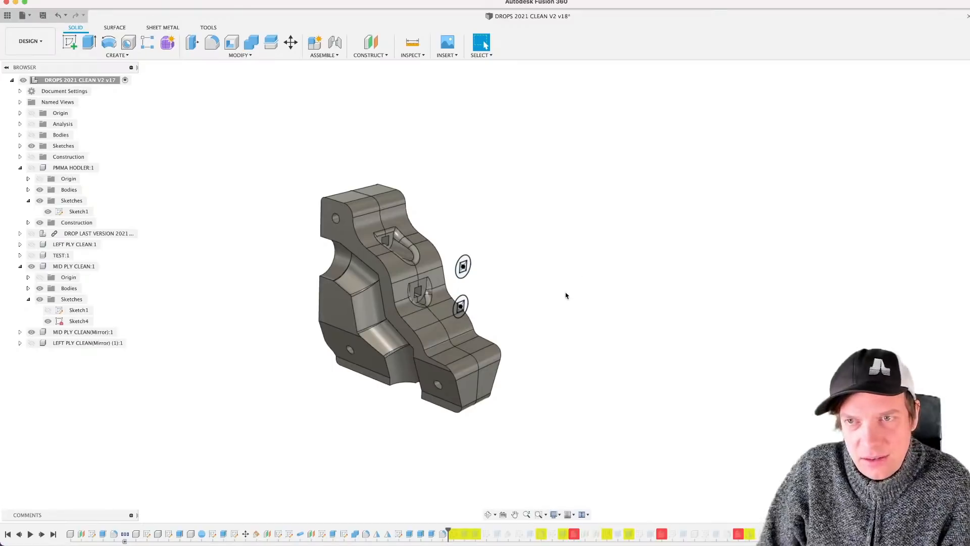
pyautogui.moveTo(496, 256)
pyautogui.keyDown('shift'); pyautogui.mouseDown(button='middle')
pyautogui.moveTo(509, 260)
pyautogui.moveTo(470, 249)
pyautogui.moveTo(491, 268)
pyautogui.moveTo(502, 256)
pyautogui.moveTo(486, 259)
pyautogui.mouseUp(button='middle'); pyautogui.keyUp('shift')
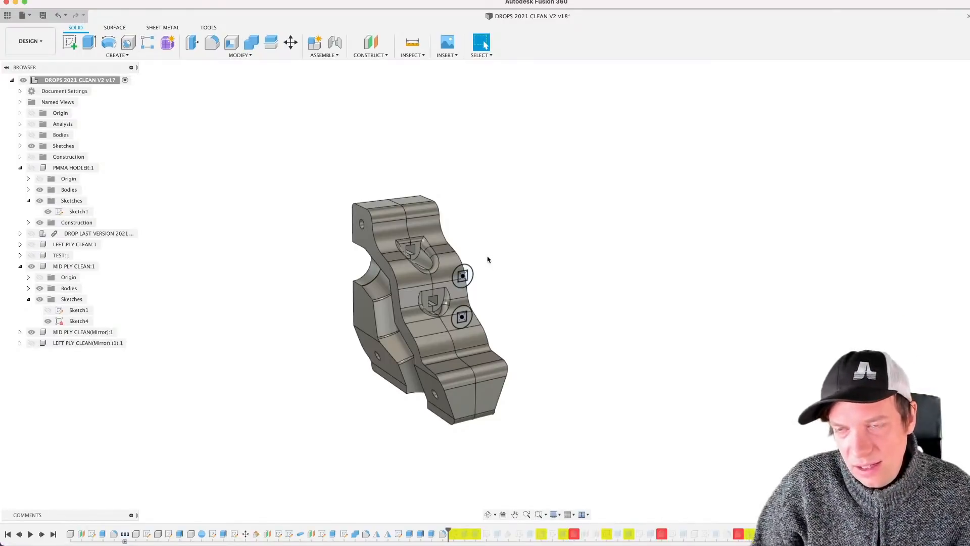
pyautogui.keyDown('shift'); pyautogui.moveTo(491, 253); pyautogui.dragTo(549, 236, button='middle'); pyautogui.keyUp('shift')
pyautogui.scroll(4, 528, 238)
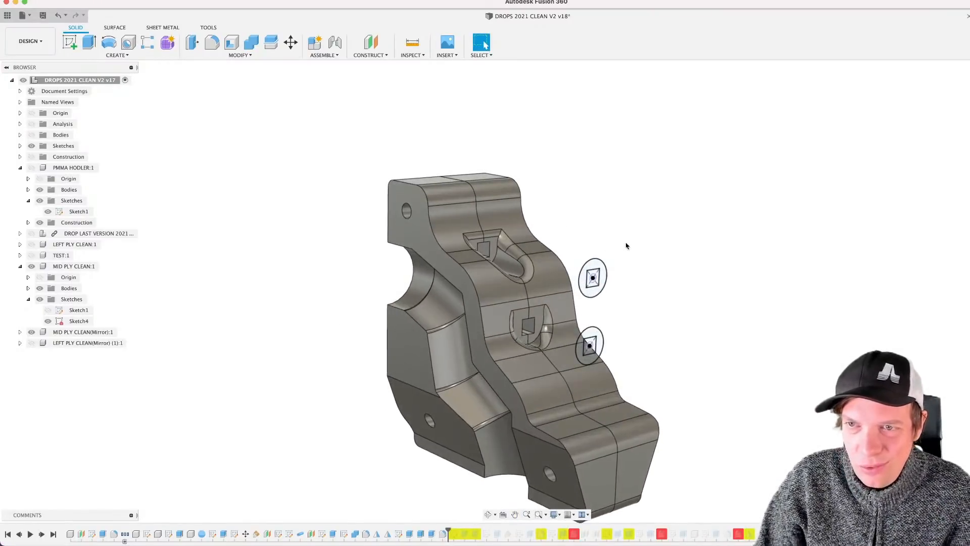
# Step: Show the PMMA HODLER component against the back face of the mid ply parts
pyautogui.moveTo(626, 244); pyautogui.dragTo(515, 202, button='middle')
pyautogui.scroll(-2, 515, 202)
pyautogui.keyDown('shift'); pyautogui.moveTo(484, 233); pyautogui.dragTo(669, 285, button='middle'); pyautogui.keyUp('shift')
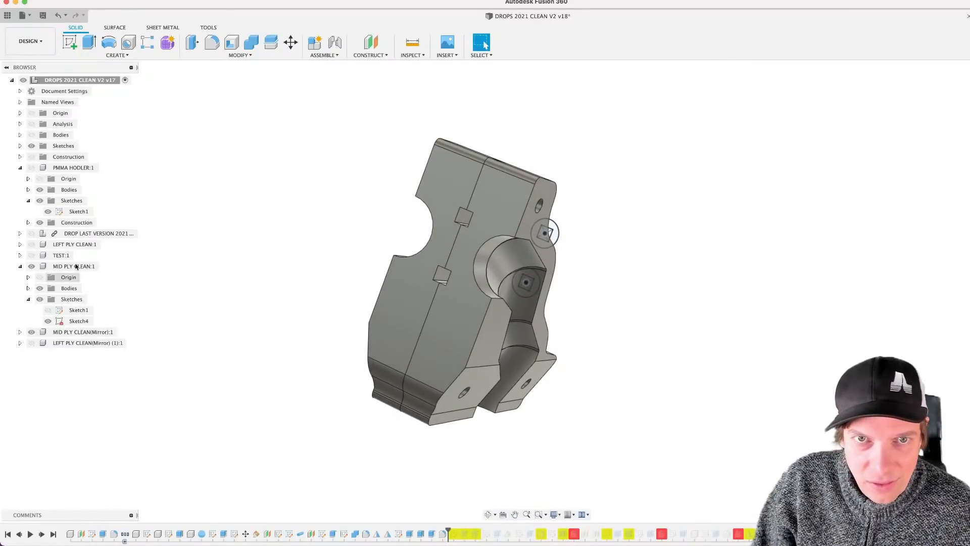
pyautogui.click(31, 167)
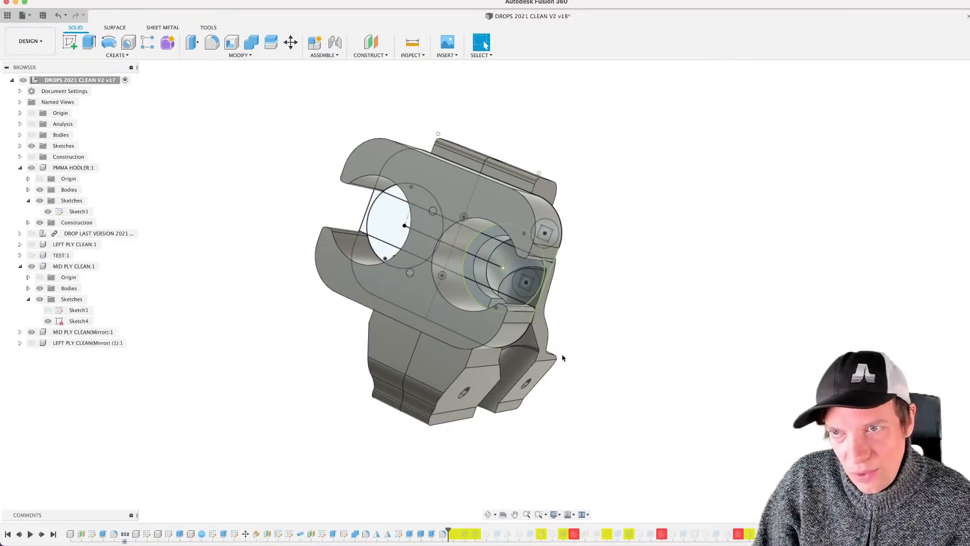
# Step: Hide Sketch1 of the PMMA HODLER component and examine the curved channel faces inside both mid ply parts
pyautogui.click(47, 211)
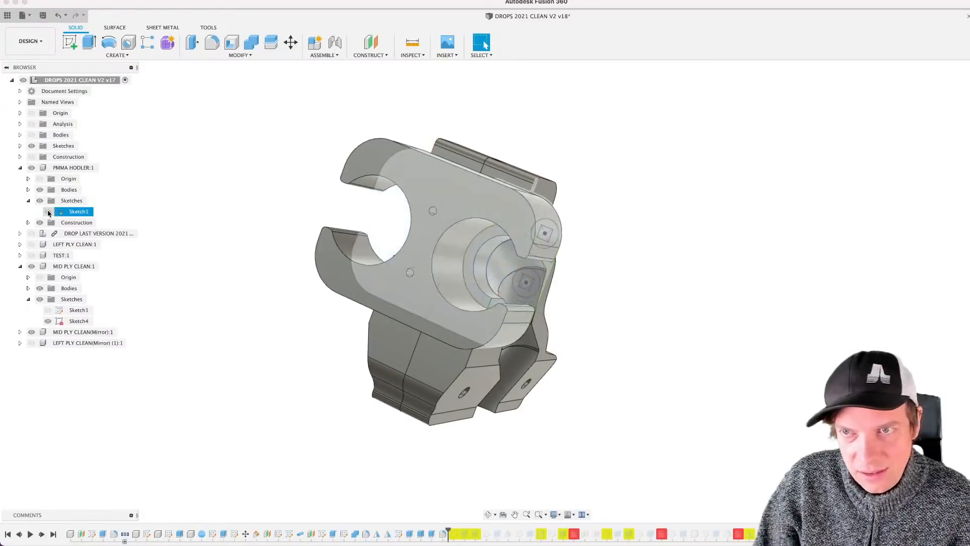
pyautogui.keyDown('shift'); pyautogui.moveTo(616, 353); pyautogui.dragTo(330, 258, button='middle'); pyautogui.keyUp('shift')
pyautogui.scroll(3, 466, 293)
pyautogui.scroll(-1, 470, 311)
pyautogui.click(380, 334)
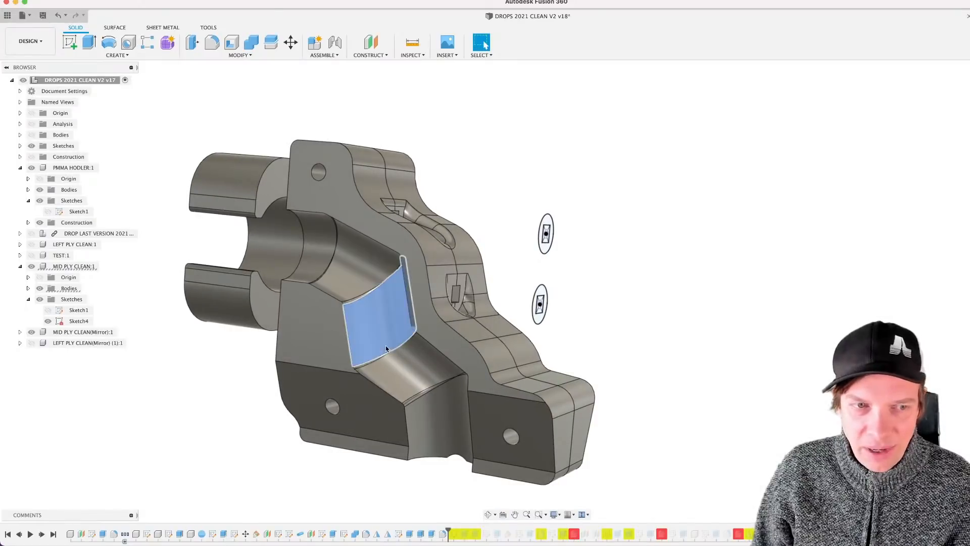
pyautogui.keyDown('shift'); pyautogui.moveTo(386, 344); pyautogui.dragTo(298, 341, button='middle'); pyautogui.keyUp('shift')
pyautogui.click(448, 266)
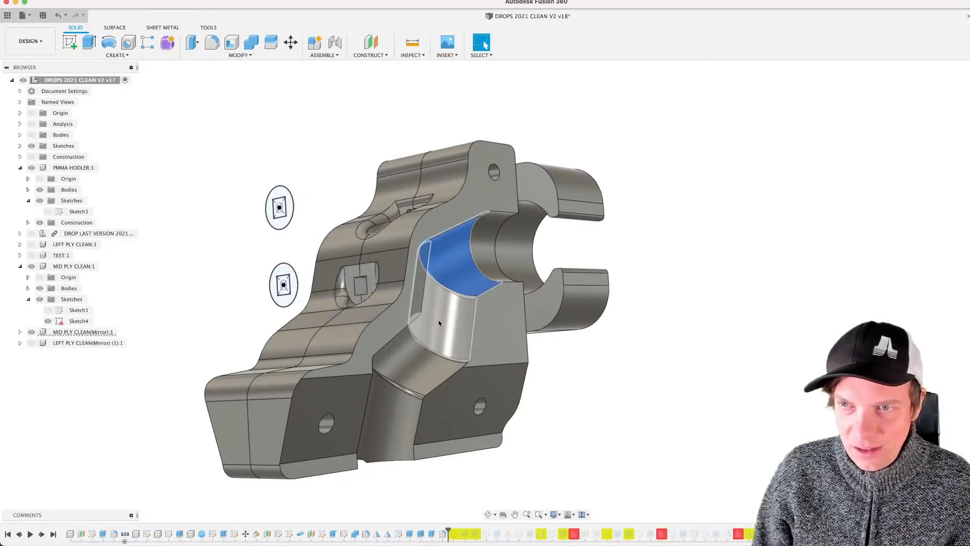
pyautogui.click(440, 322)
# Step: Save the design as a new version
pyautogui.keyDown('shift'); pyautogui.moveTo(464, 322); pyautogui.dragTo(532, 337, button='middle'); pyautogui.keyUp('shift')
pyautogui.press('super+s')
pyautogui.press('Return')
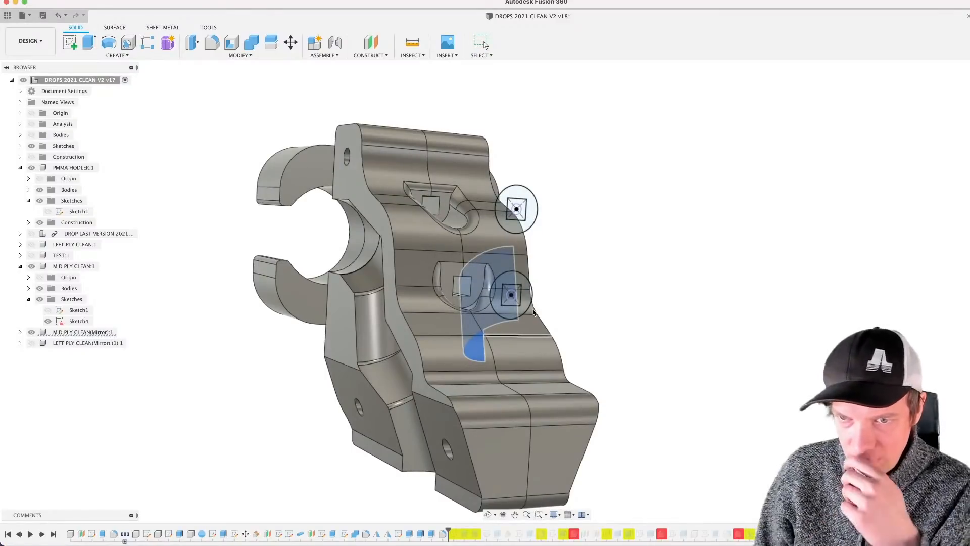
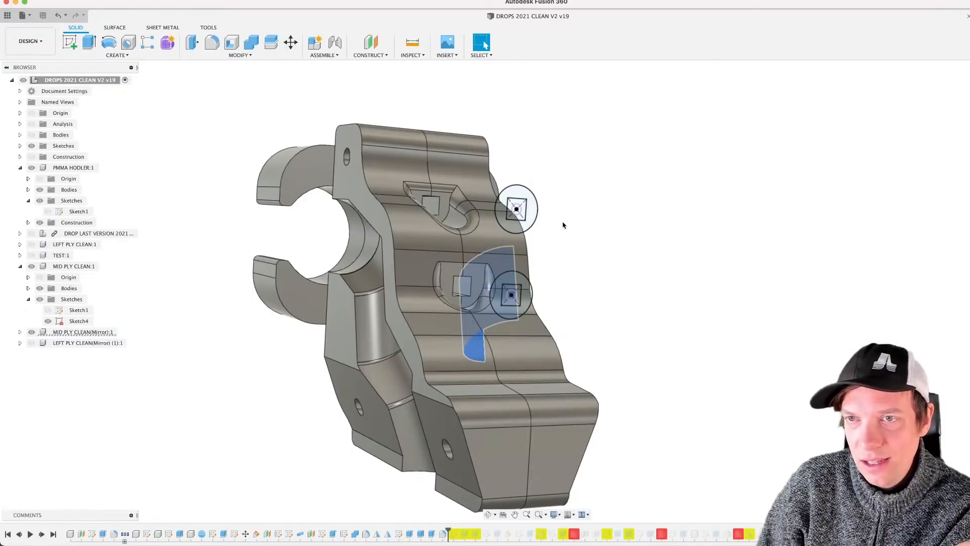
# Step: Measure the distance from the flat floor of the upper recess to the large outer face of the PMMA holder
pyautogui.scroll(2, 460, 197)
pyautogui.scroll(2, 448, 214)
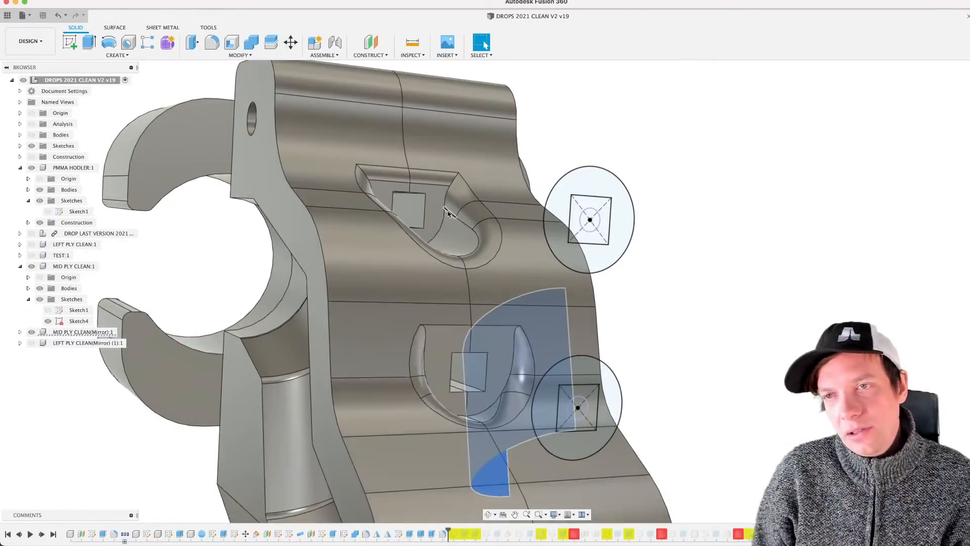
pyautogui.moveTo(448, 213)
pyautogui.keyDown('shift'); pyautogui.mouseDown(button='middle')
pyautogui.moveTo(469, 224)
pyautogui.moveTo(459, 223)
pyautogui.mouseUp(button='middle'); pyautogui.keyUp('shift')
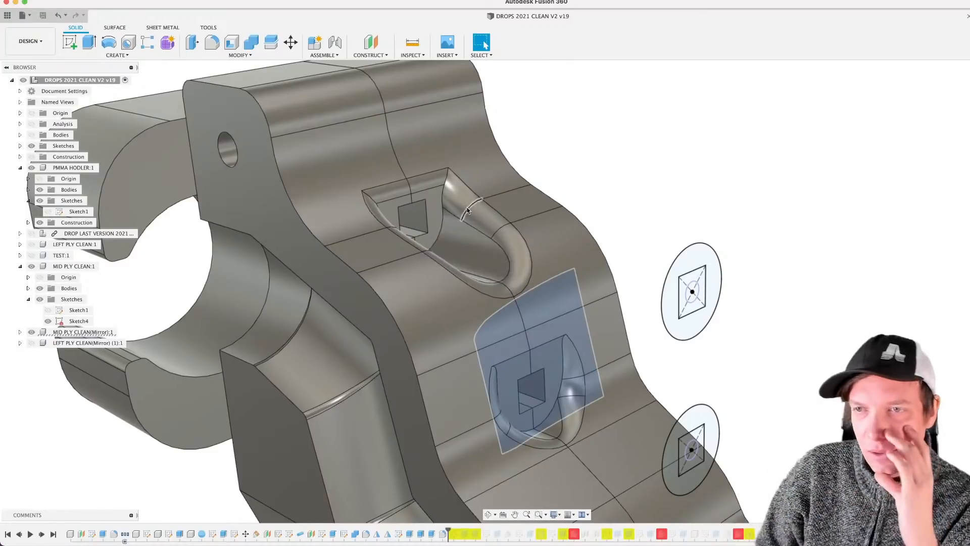
pyautogui.scroll(-5, 522, 302)
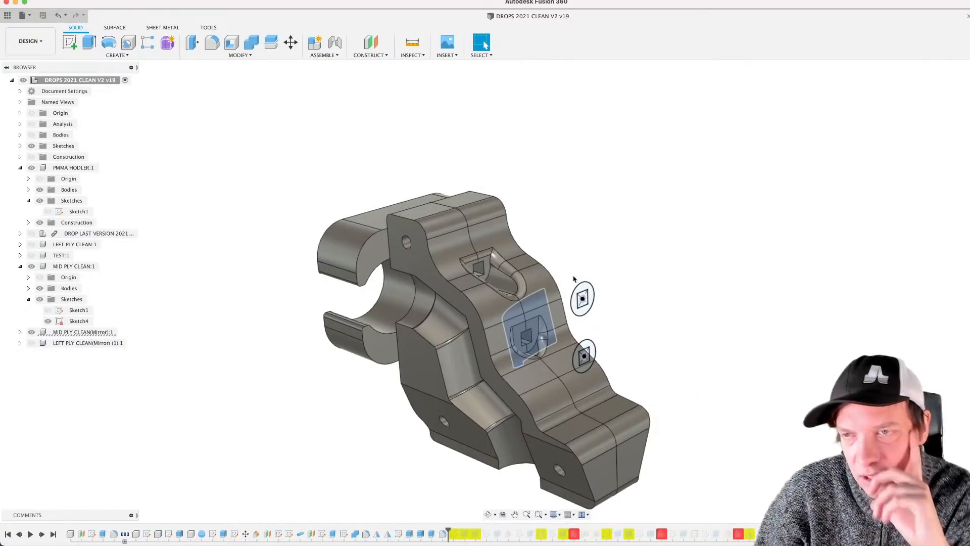
pyautogui.scroll(4, 485, 268)
pyautogui.press('i')
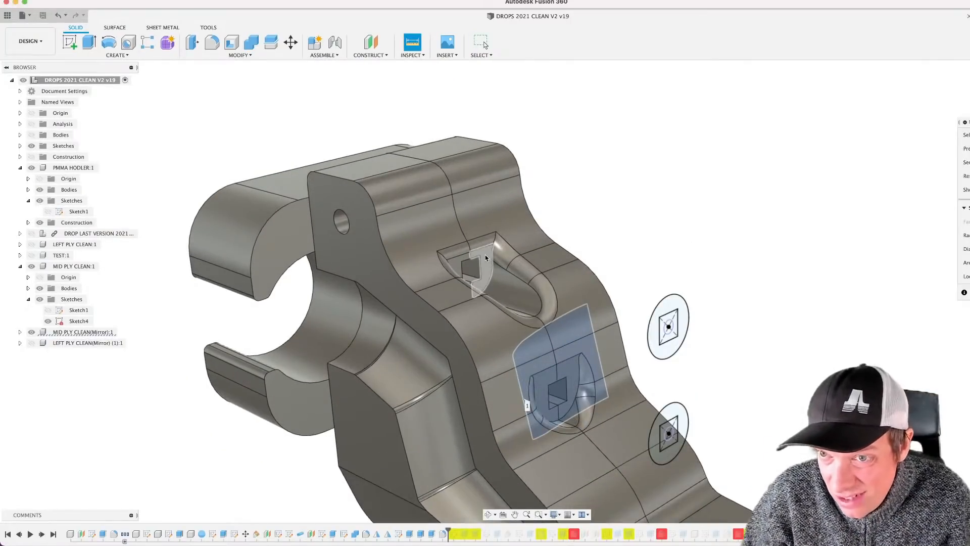
pyautogui.click(494, 252)
pyautogui.keyDown('shift'); pyautogui.moveTo(495, 251); pyautogui.dragTo(540, 230, button='middle'); pyautogui.keyUp('shift')
pyautogui.click(563, 213)
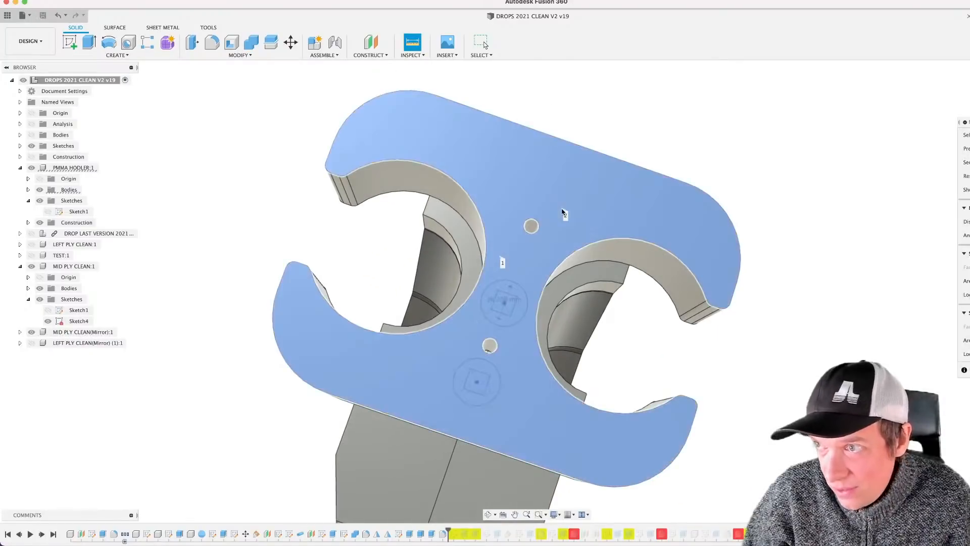
pyautogui.press('Escape')
# Step: Examine the assembled mid ply parts and holder, comparing the depth of the two filleted recesses
pyautogui.scroll(-5, 525, 308)
pyautogui.keyDown('shift'); pyautogui.moveTo(525, 309); pyautogui.dragTo(526, 285, button='middle'); pyautogui.keyUp('shift')
pyautogui.scroll(4, 469, 287)
pyautogui.scroll(-4, 398, 301)
pyautogui.keyDown('shift'); pyautogui.moveTo(403, 306); pyautogui.dragTo(350, 314, button='middle'); pyautogui.keyUp('shift')
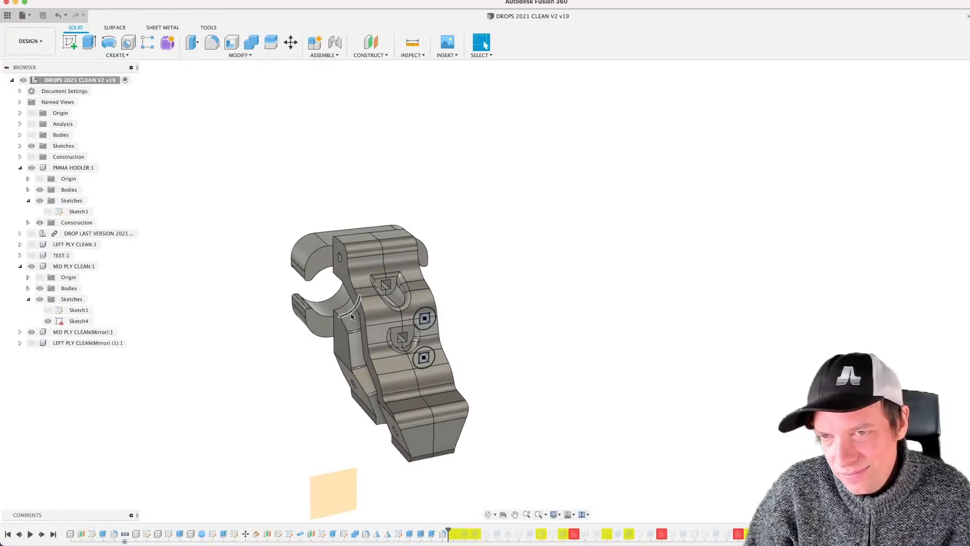
pyautogui.scroll(5, 440, 320)
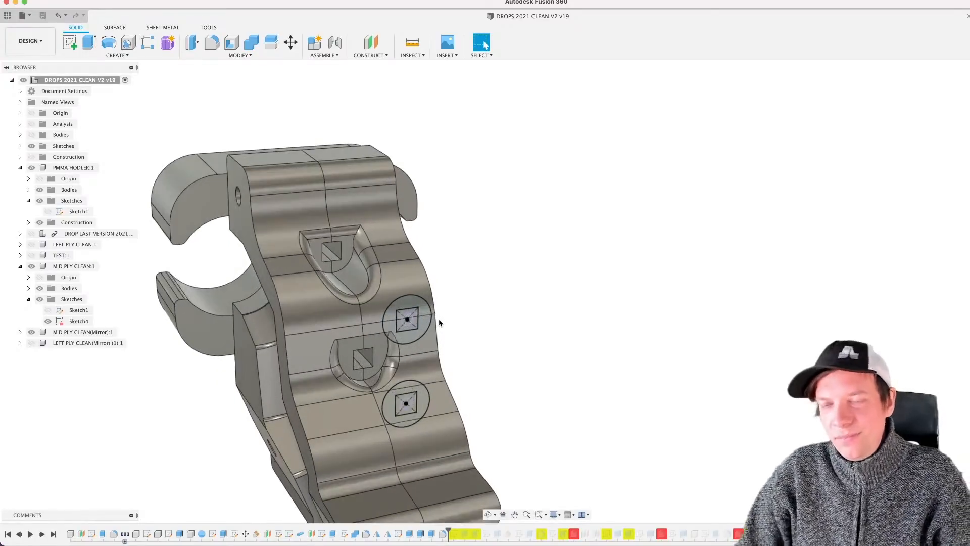
pyautogui.keyDown('shift'); pyautogui.moveTo(418, 340); pyautogui.dragTo(389, 294, button='middle'); pyautogui.keyUp('shift')
pyautogui.keyDown('shift'); pyautogui.moveTo(500, 247); pyautogui.dragTo(560, 231, button='middle'); pyautogui.keyUp('shift')
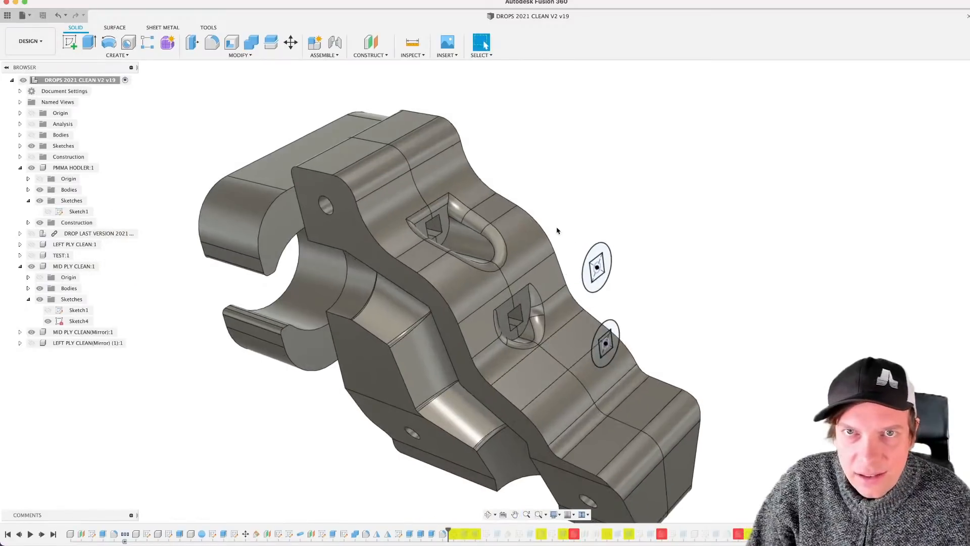
pyautogui.keyDown('shift'); pyautogui.moveTo(216, 148); pyautogui.dragTo(233, 151, button='middle'); pyautogui.keyUp('shift')
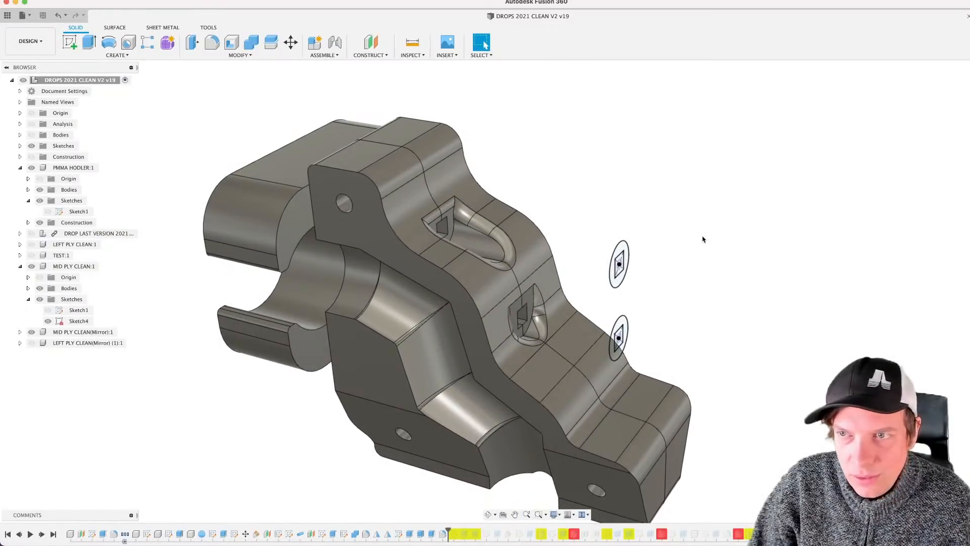
# Step: Create a sketch on the flat floor of the upper recess around the square hole
pyautogui.click(116, 55)
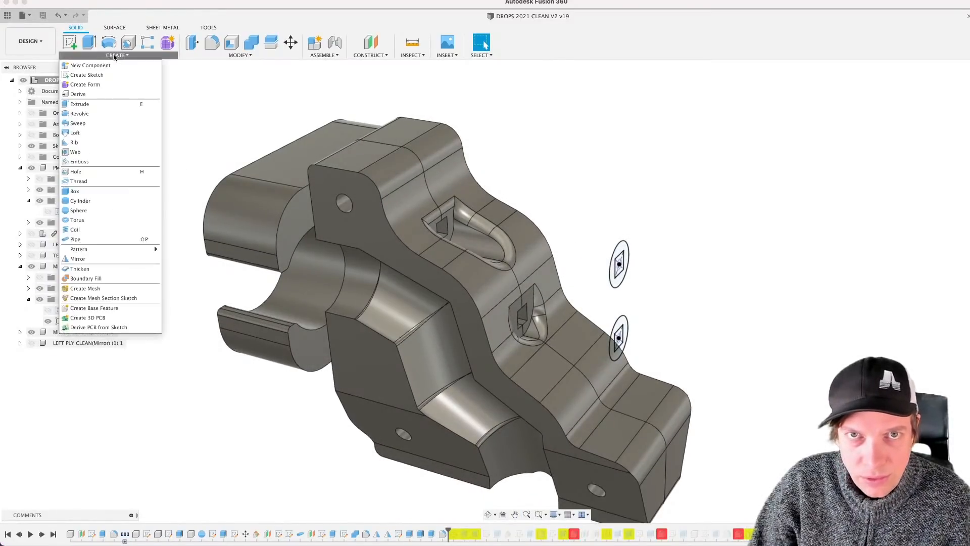
pyautogui.click(86, 75)
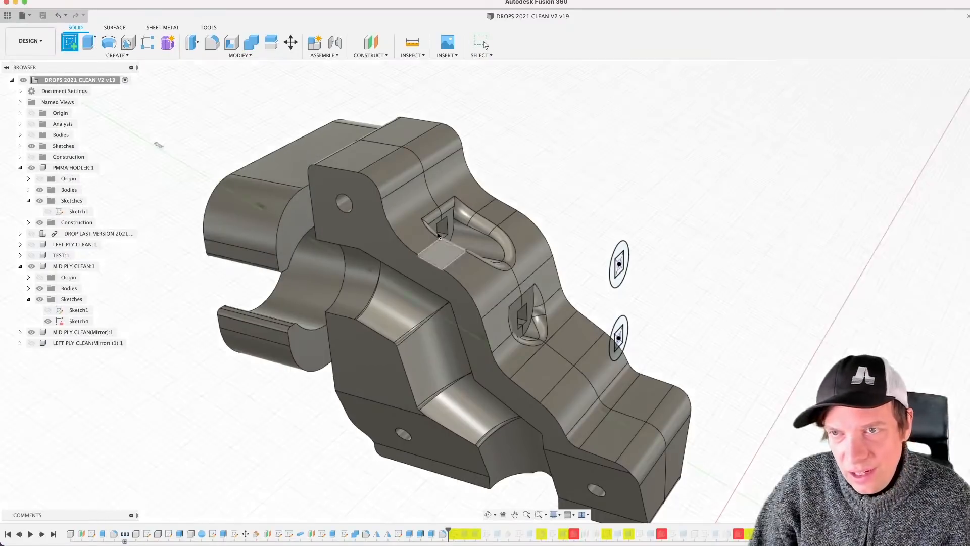
pyautogui.scroll(5, 440, 233)
pyautogui.click(451, 225)
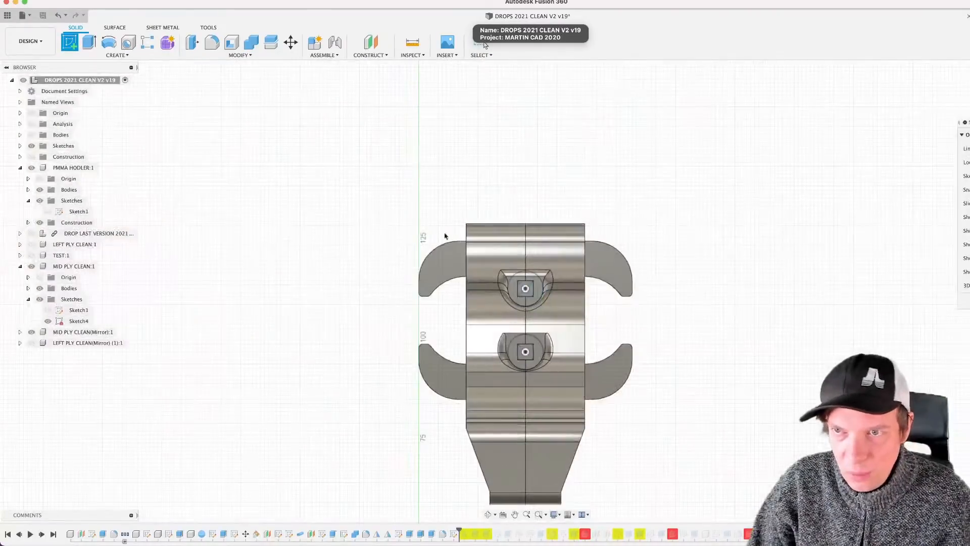
pyautogui.scroll(3, 525, 266)
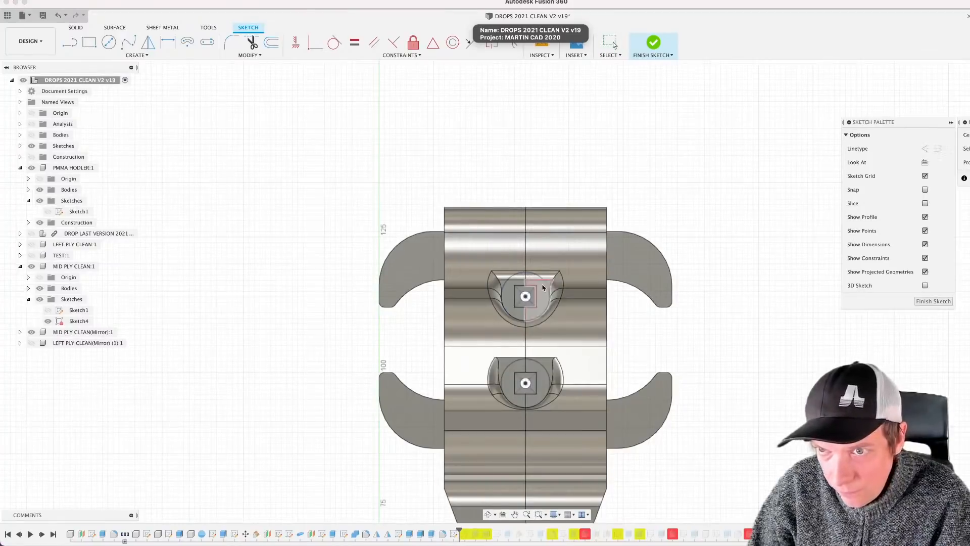
pyautogui.moveTo(519, 298)
pyautogui.keyDown('shift'); pyautogui.mouseDown(button='middle')
pyautogui.moveTo(514, 276)
pyautogui.moveTo(522, 282)
pyautogui.mouseUp(button='middle'); pyautogui.keyUp('shift')
pyautogui.scroll(2, 528, 298)
pyautogui.press('Return')
pyautogui.scroll(2, 533, 298)
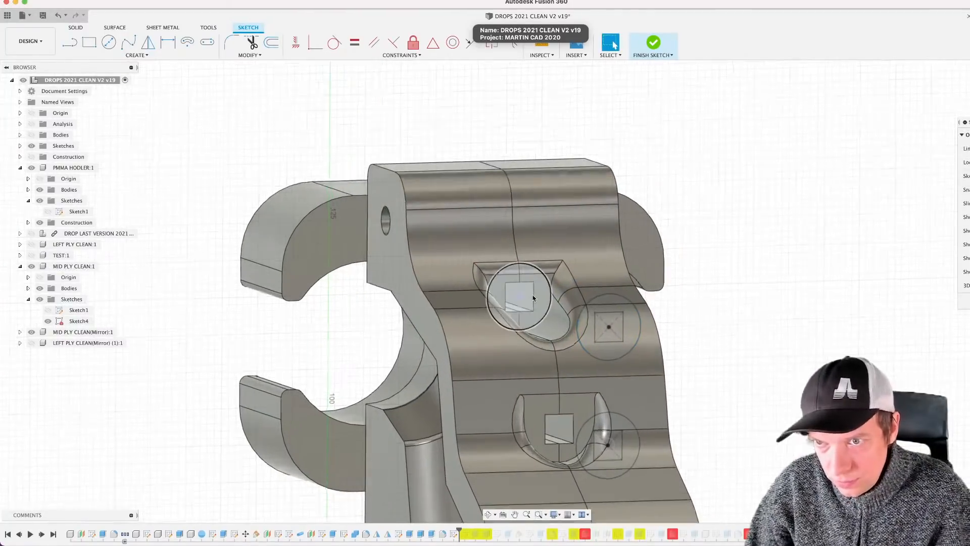
pyautogui.scroll(2, 533, 298)
pyautogui.press('c')
pyautogui.press('Escape')
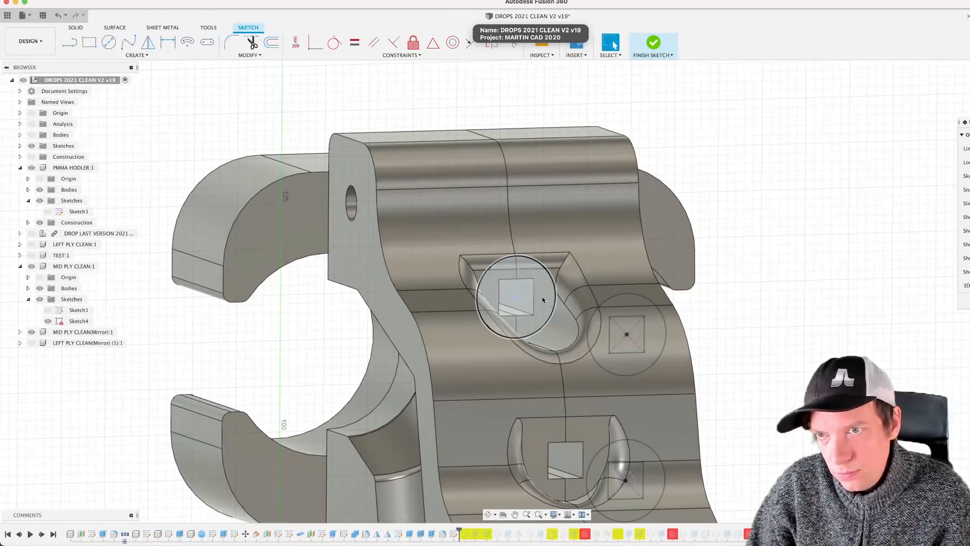
# Step: Extrude the round profile on the upper recess floor 1 mm outward as a separate disc body
pyautogui.click(543, 299)
pyautogui.press('e')
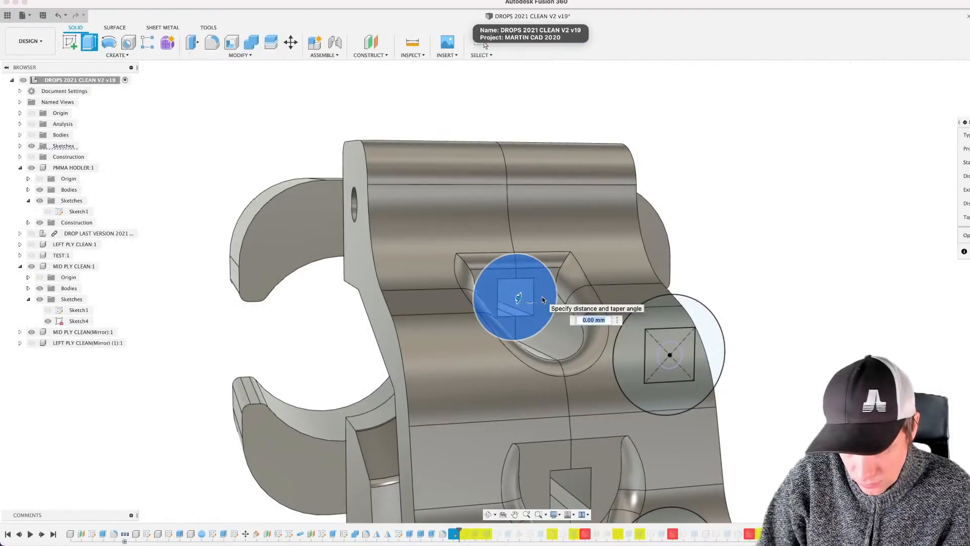
pyautogui.press('Return')
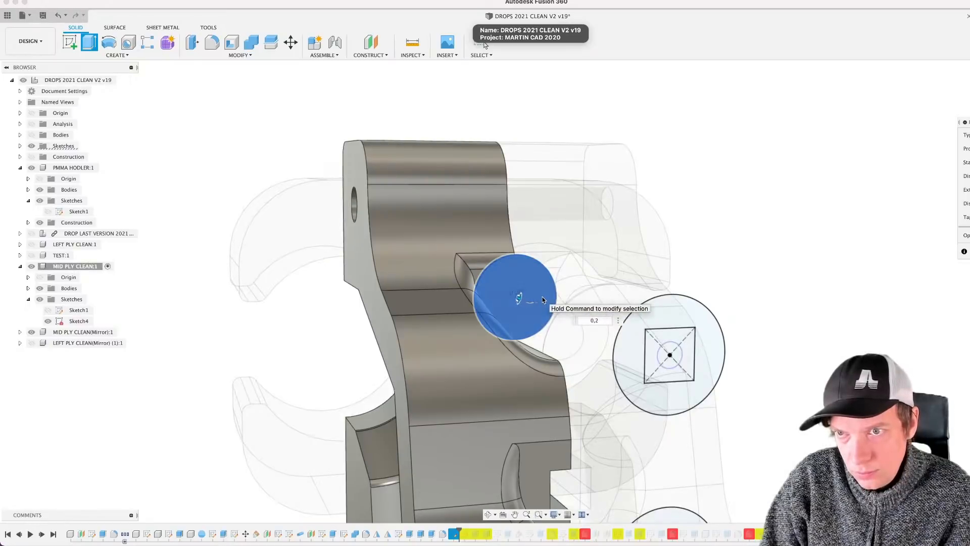
pyautogui.keyDown('shift'); pyautogui.moveTo(543, 301); pyautogui.dragTo(566, 291, button='middle'); pyautogui.keyUp('shift')
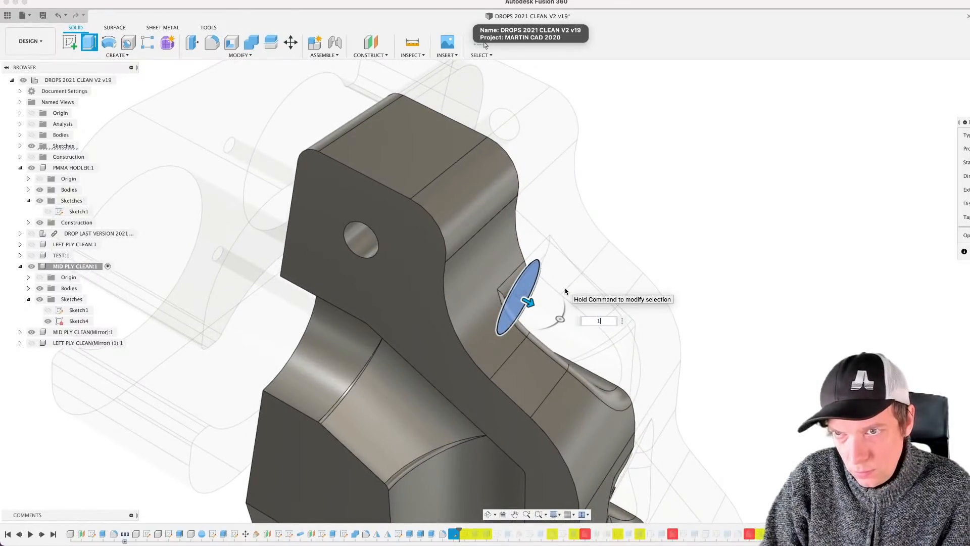
pyautogui.press('Return')
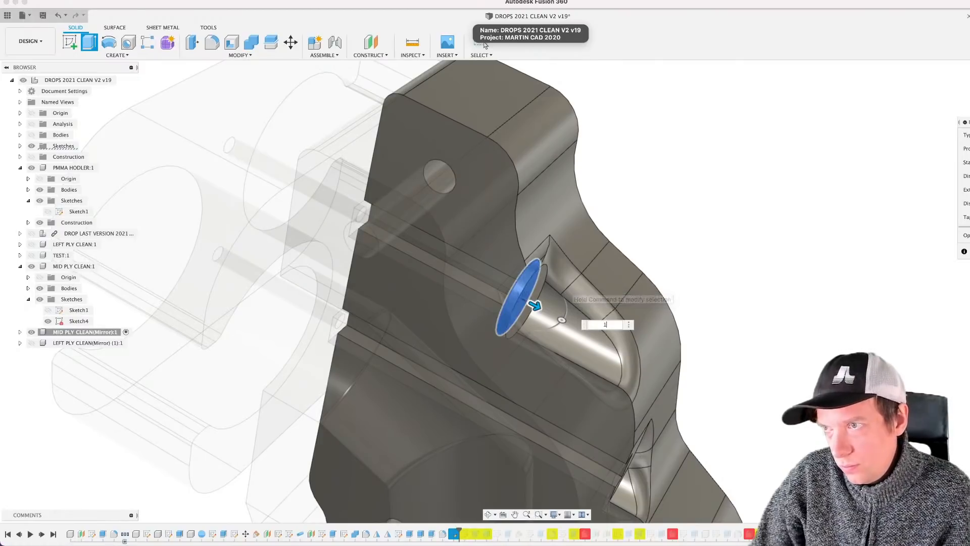
pyautogui.press('Return')
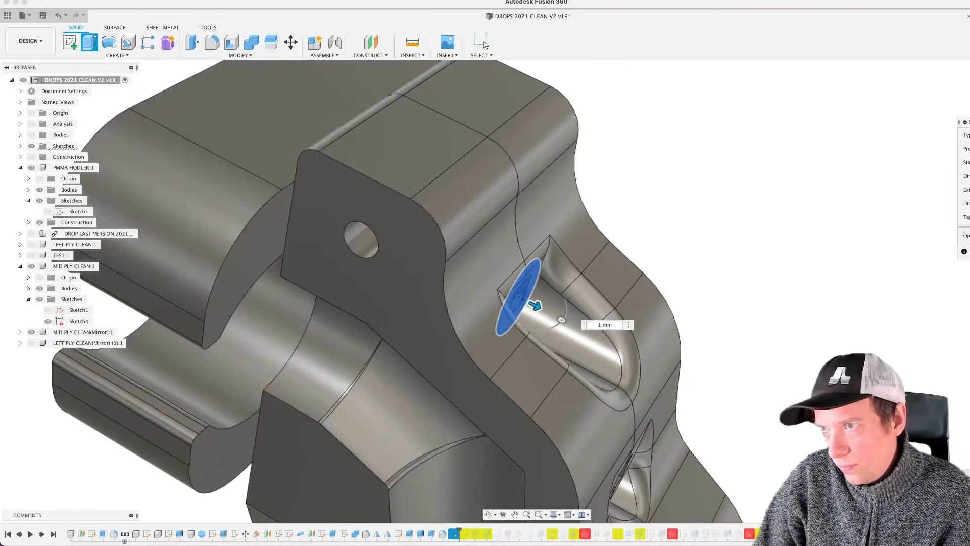
# Step: Show the top-level Bodies folder and inspect the disc in the upper recess
pyautogui.scroll(-5, 541, 345)
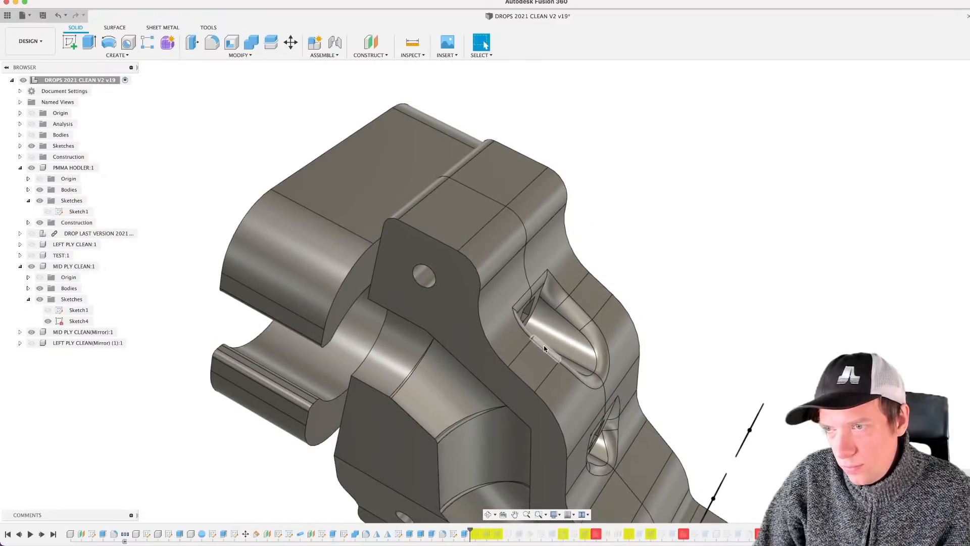
pyautogui.click(32, 135)
pyautogui.scroll(4, 530, 338)
pyautogui.keyDown('shift'); pyautogui.moveTo(509, 366); pyautogui.dragTo(508, 314, button='middle'); pyautogui.keyUp('shift')
pyautogui.scroll(-10, 508, 314)
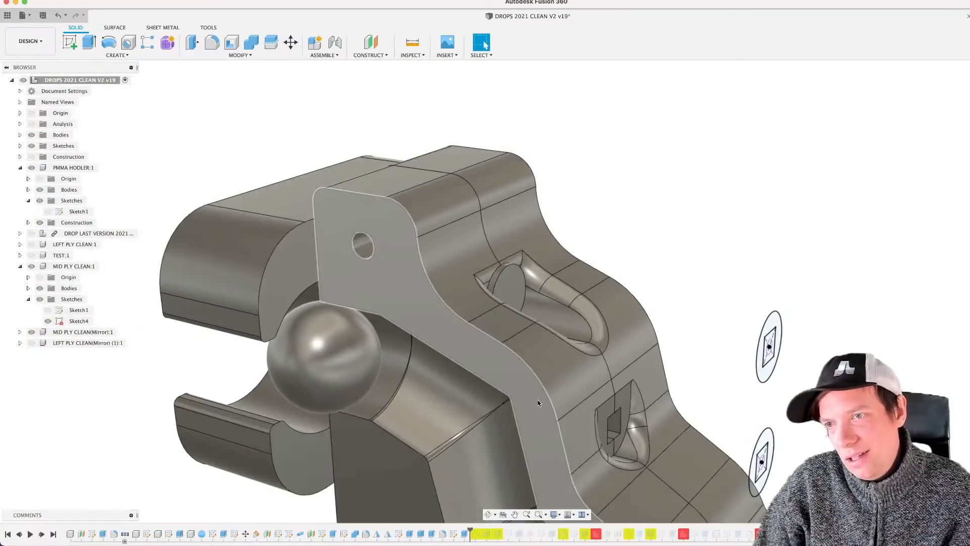
pyautogui.moveTo(526, 368)
pyautogui.keyDown('shift'); pyautogui.mouseDown(button='middle')
pyautogui.moveTo(423, 355)
pyautogui.moveTo(521, 364)
pyautogui.mouseUp(button='middle'); pyautogui.keyUp('shift')
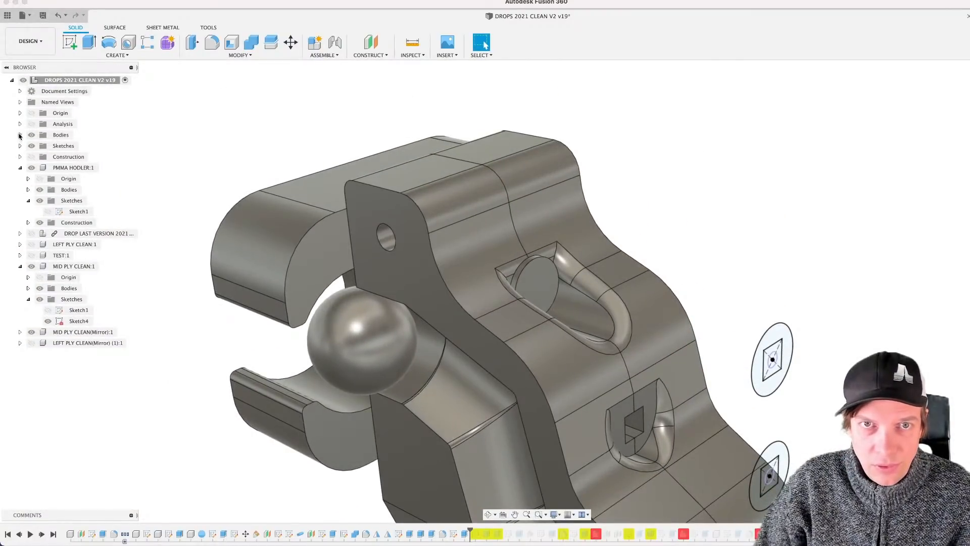
# Step: Delete the disc body covering the square hole in the upper recess
pyautogui.click(20, 135)
pyautogui.click(66, 157)
pyautogui.rightClick(64, 158)
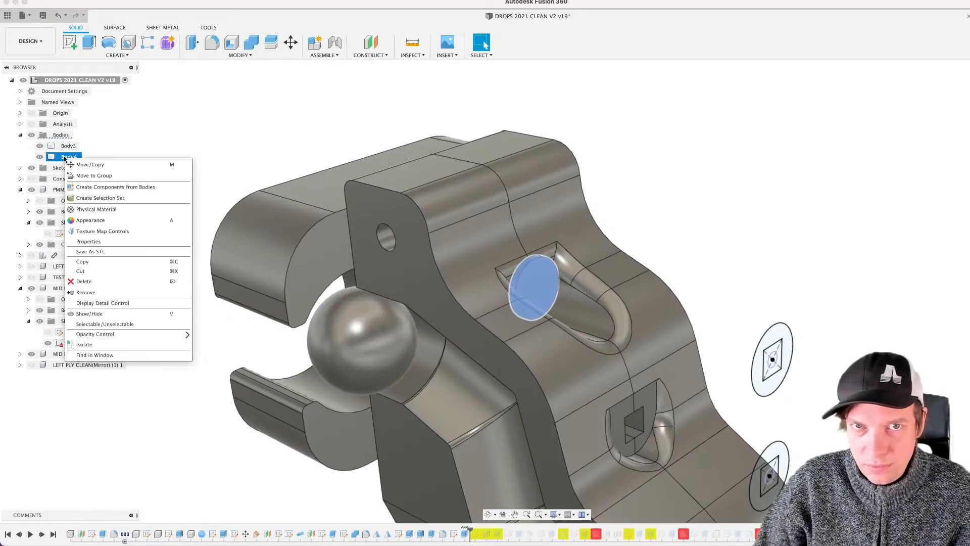
pyautogui.click(111, 281)
# Step: Examine the underside and the inner channel of the mid ply parts together with the sphere and holder
pyautogui.scroll(-3, 697, 231)
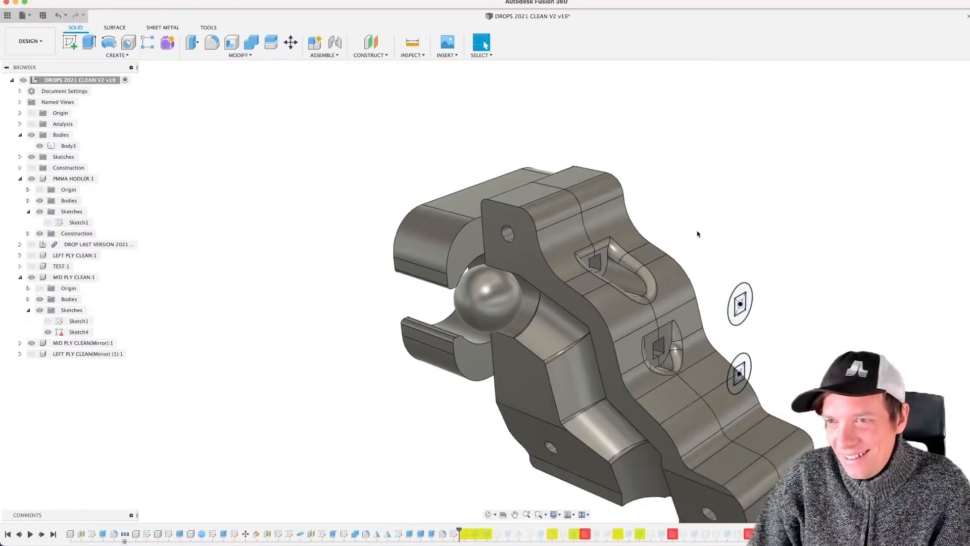
pyautogui.moveTo(738, 252); pyautogui.dragTo(626, 268, button='middle')
pyautogui.scroll(-2, 636, 293)
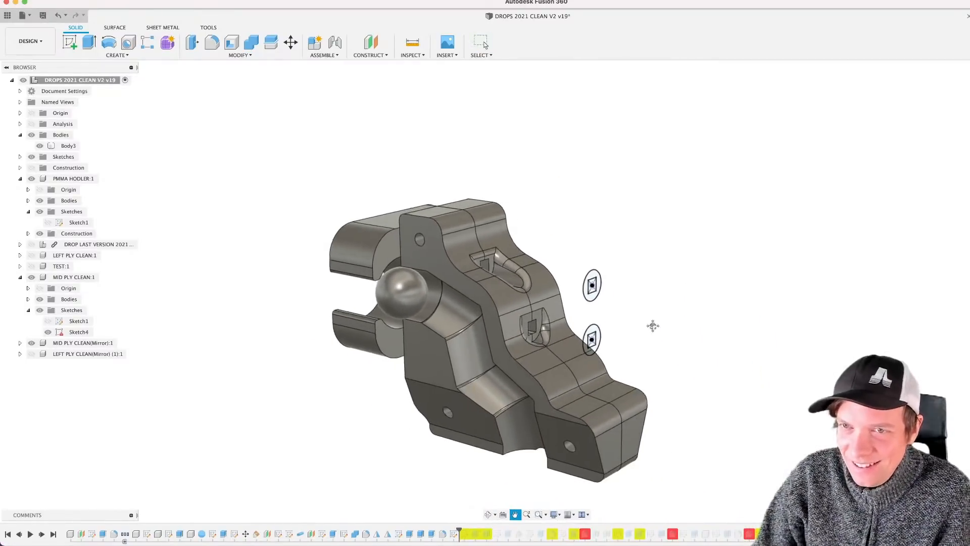
pyautogui.moveTo(651, 325); pyautogui.dragTo(582, 227, button='middle')
pyautogui.scroll(3, 467, 367)
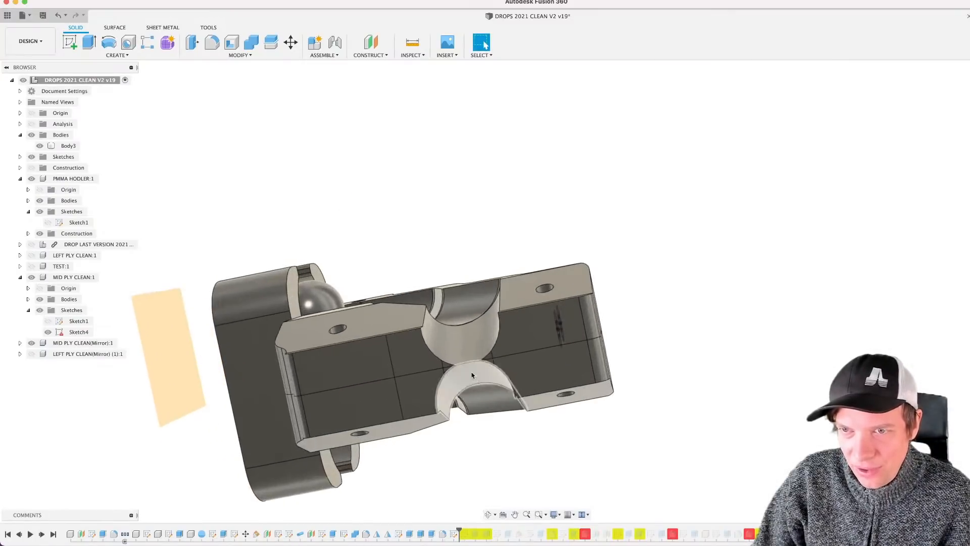
pyautogui.keyDown('shift'); pyautogui.moveTo(475, 389); pyautogui.dragTo(525, 336, button='middle'); pyautogui.keyUp('shift')
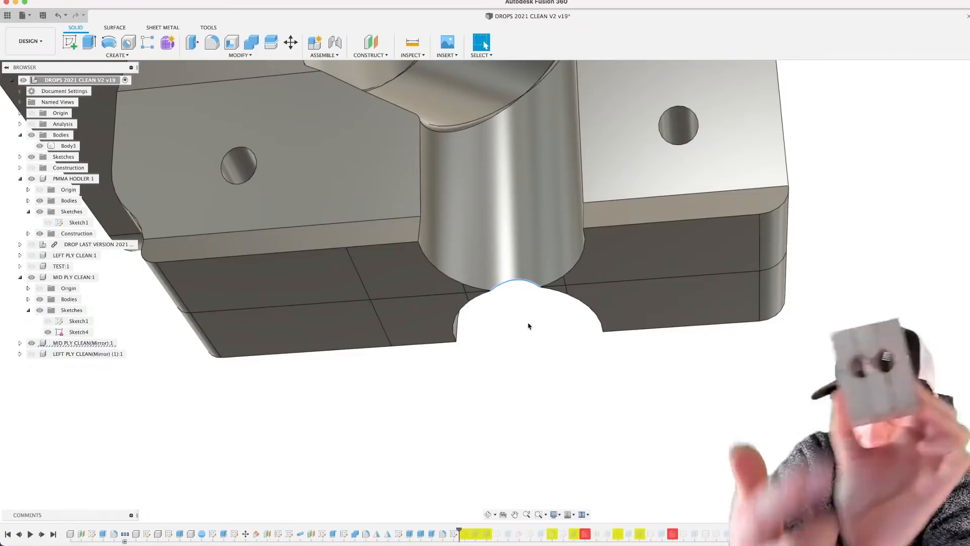
pyautogui.scroll(-5, 535, 381)
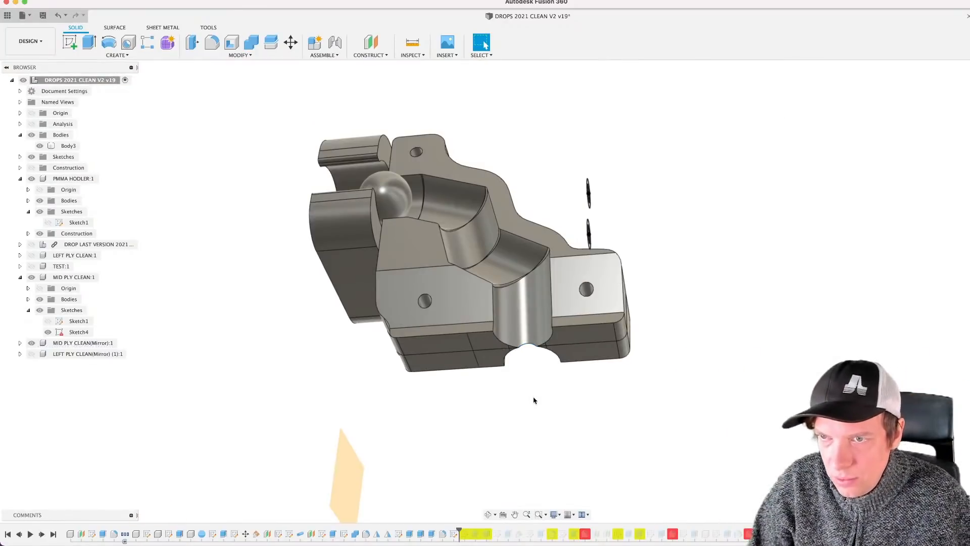
pyautogui.keyDown('shift'); pyautogui.moveTo(535, 407); pyautogui.dragTo(552, 420, button='middle'); pyautogui.keyUp('shift')
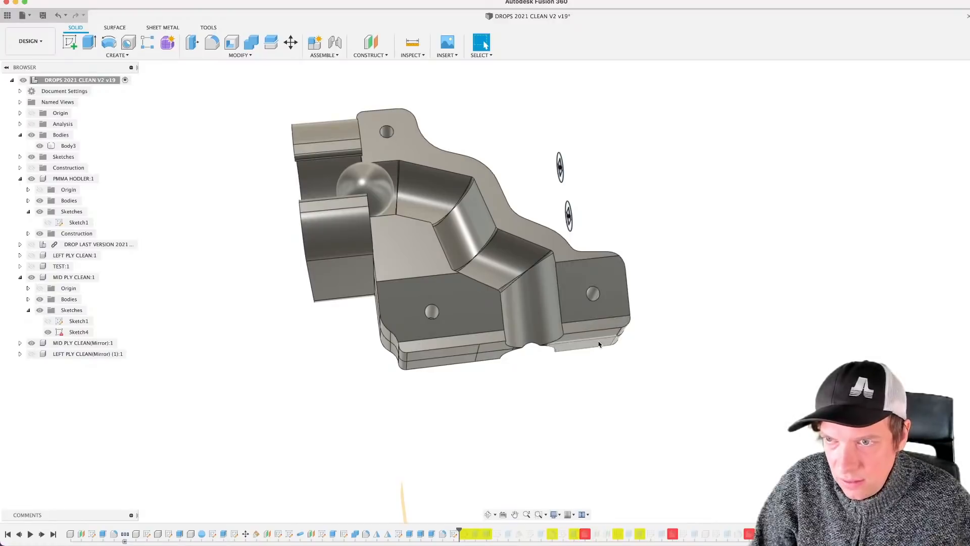
# Step: Activate the MID PLY CLEAN component and show its Sketch1 over the part
pyautogui.click(570, 302)
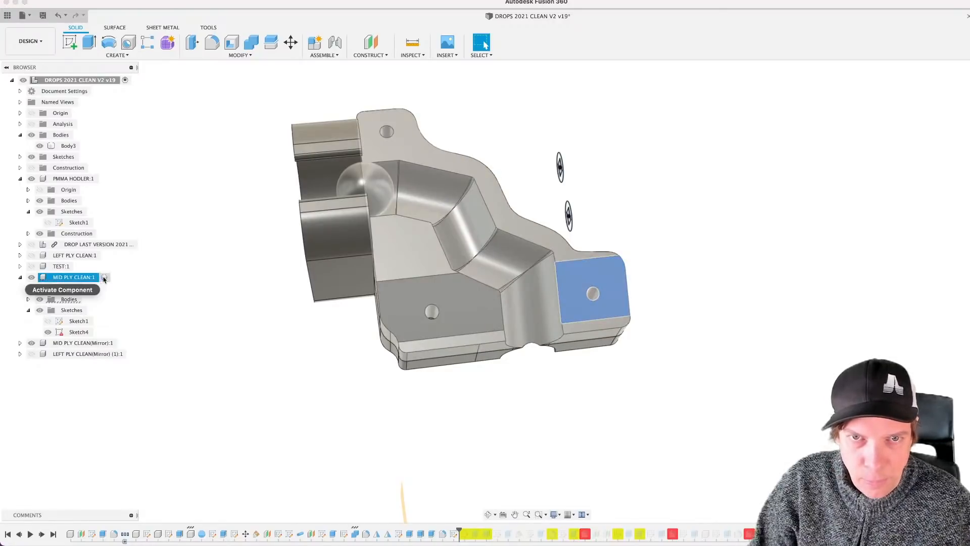
pyautogui.click(75, 277)
pyautogui.click(47, 322)
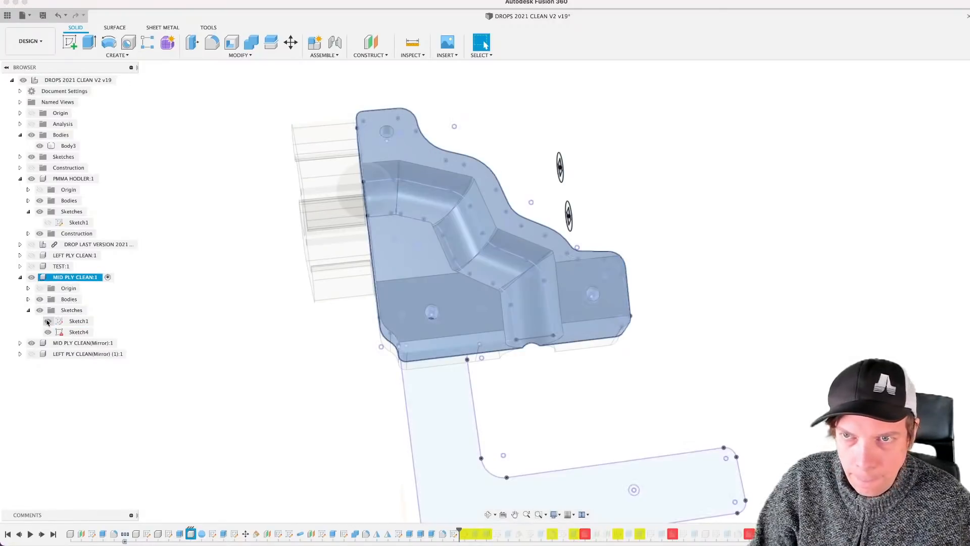
pyautogui.click(202, 340)
pyautogui.moveTo(201, 338)
pyautogui.keyDown('shift'); pyautogui.mouseDown(button='middle')
pyautogui.moveTo(186, 346)
pyautogui.moveTo(199, 350)
pyautogui.moveTo(183, 349)
pyautogui.mouseUp(button='middle'); pyautogui.keyUp('shift')
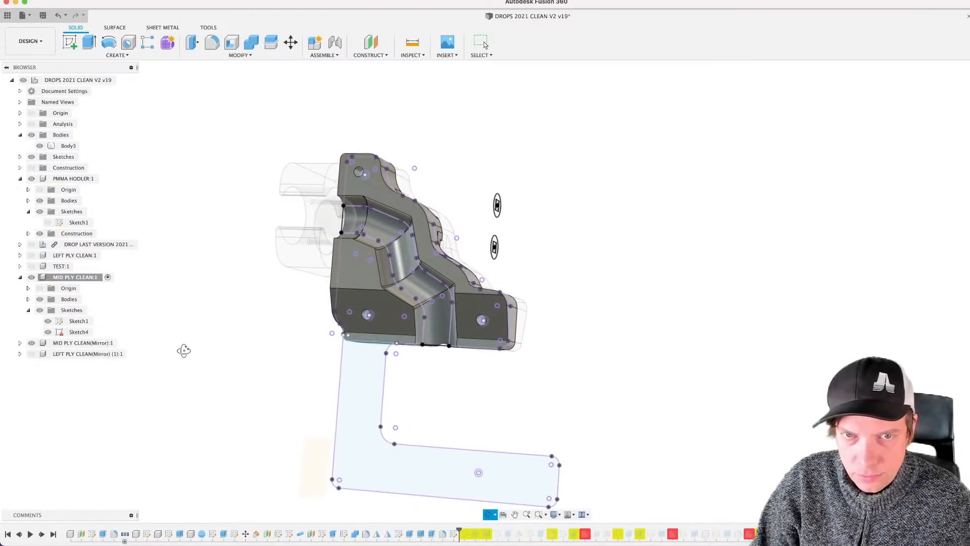
# Step: Examine Sketch1 and the part around the lower opening of the channel
pyautogui.doubleClick(78, 322)
pyautogui.scroll(5, 440, 380)
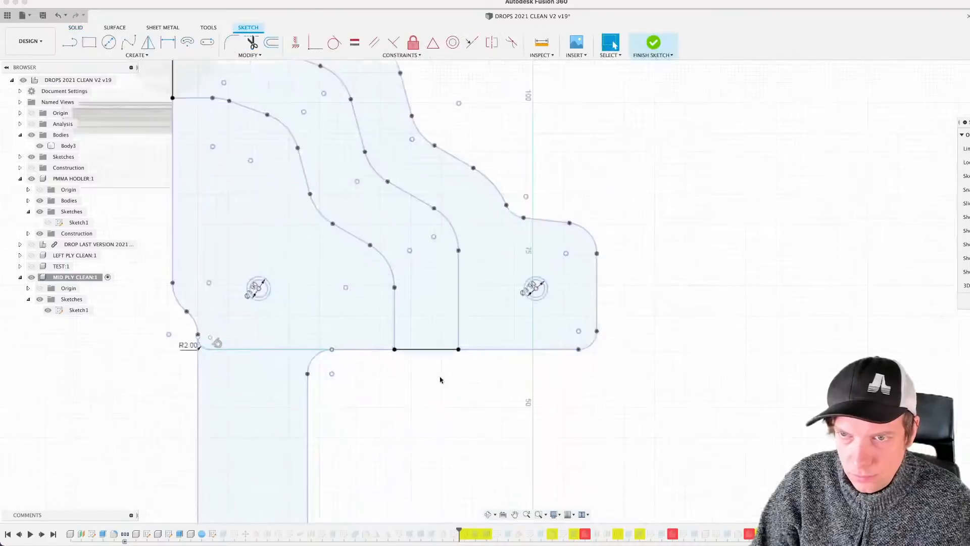
pyautogui.scroll(2, 437, 387)
pyautogui.scroll(-2, 437, 391)
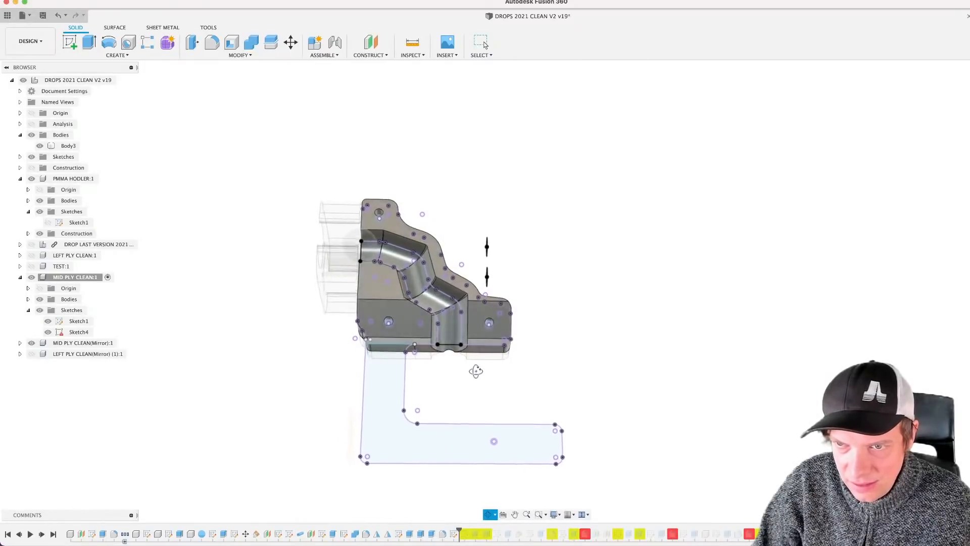
pyautogui.scroll(5, 455, 374)
pyautogui.scroll(5, 455, 375)
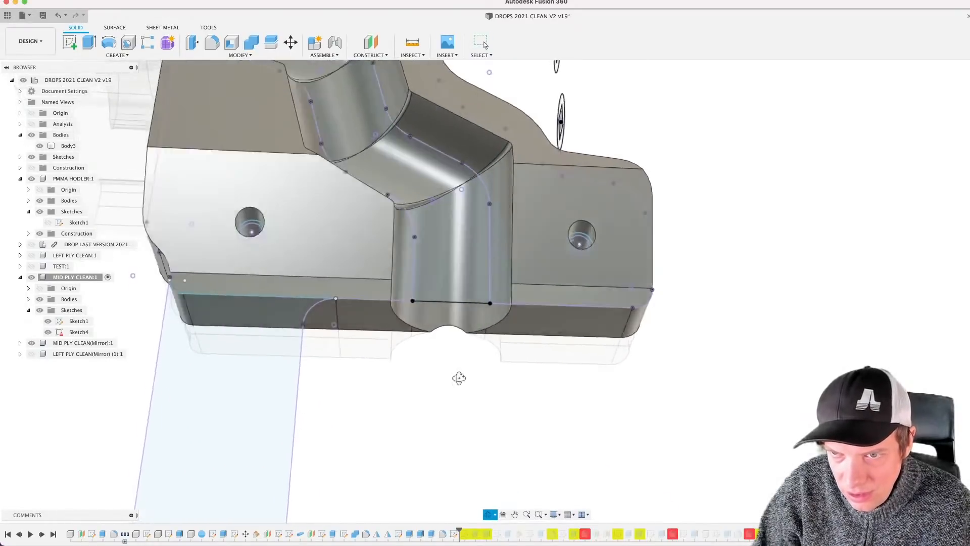
# Step: Edit Sketch1 and start a center-to-center slot at the midpoint of the channel's bottom line, running 12 mm straight up into the channel
pyautogui.doubleClick(77, 321)
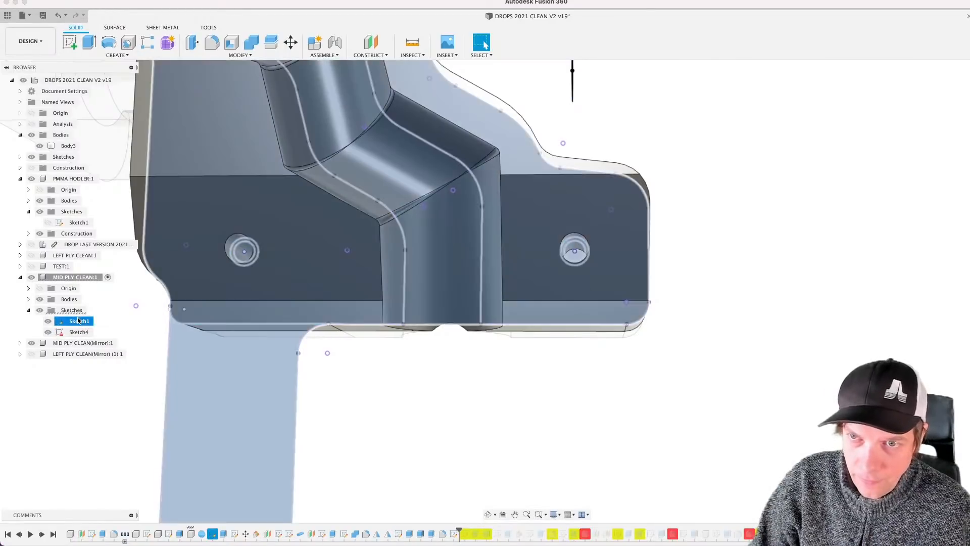
pyautogui.moveTo(488, 411); pyautogui.dragTo(472, 455, button='middle')
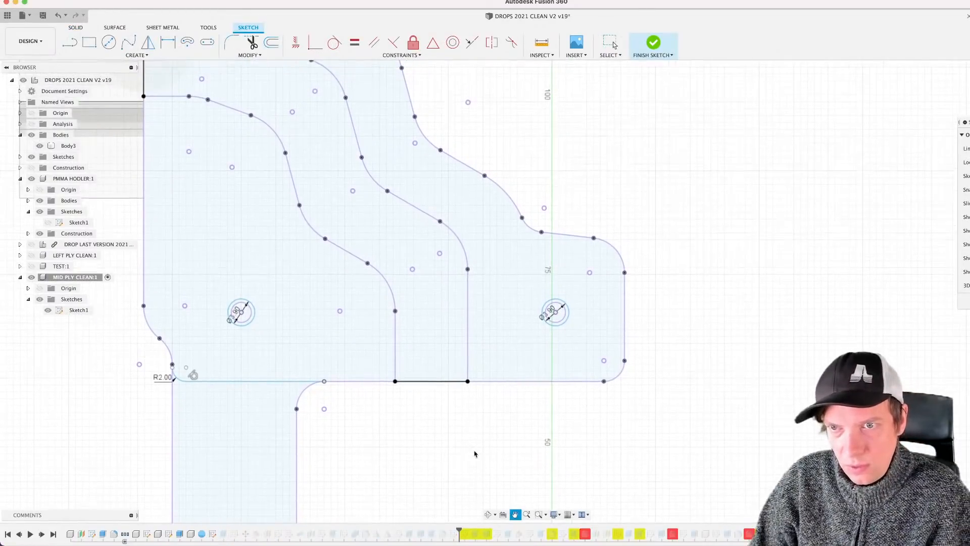
pyautogui.click(140, 55)
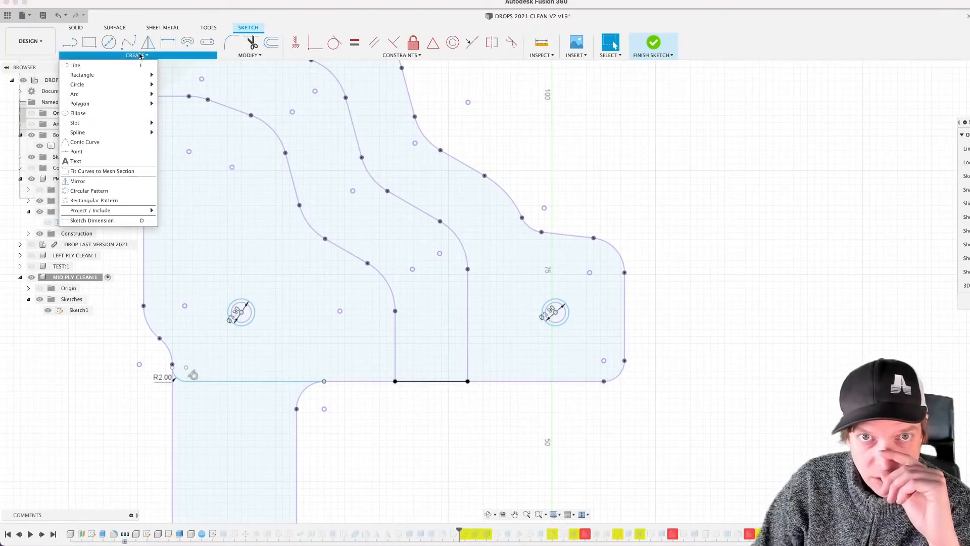
pyautogui.moveTo(89, 121)
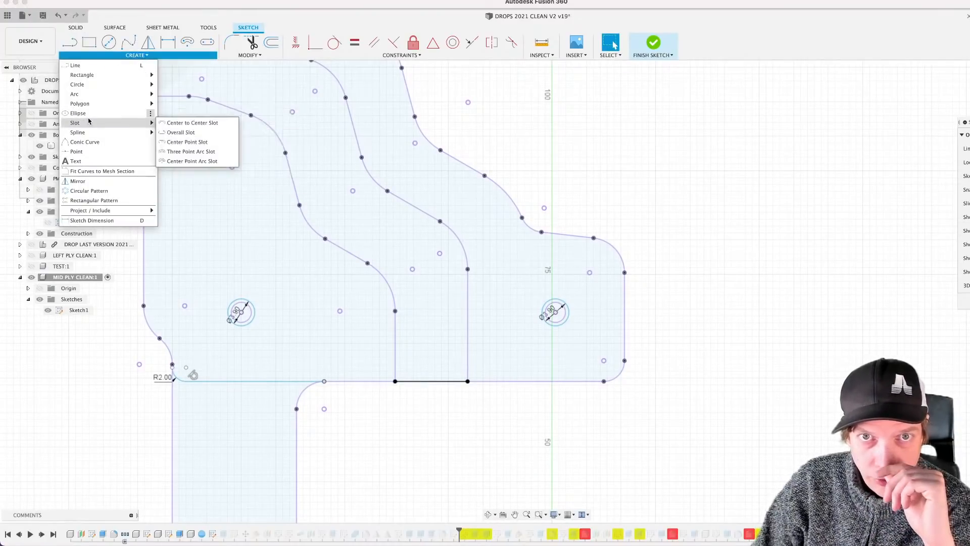
pyautogui.click(196, 123)
pyautogui.scroll(5, 447, 401)
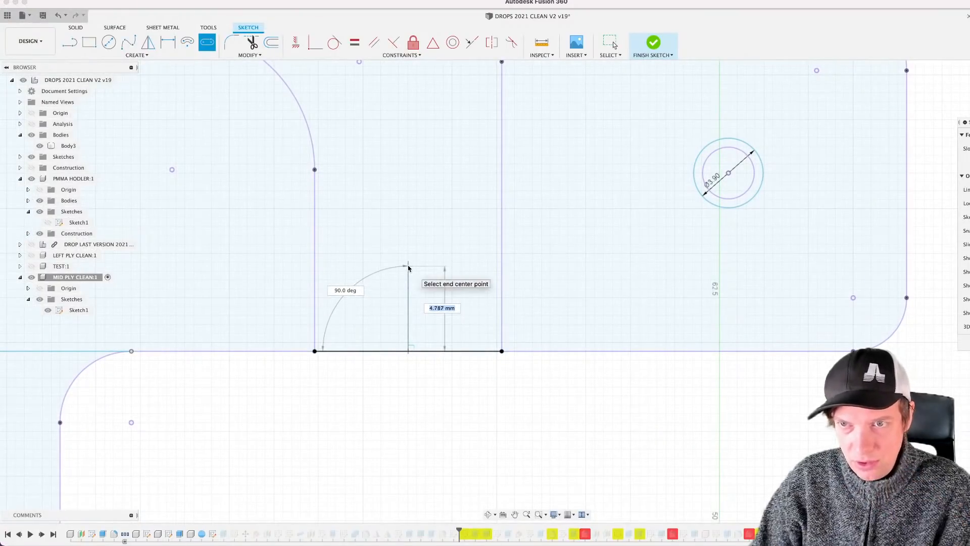
pyautogui.write('1')
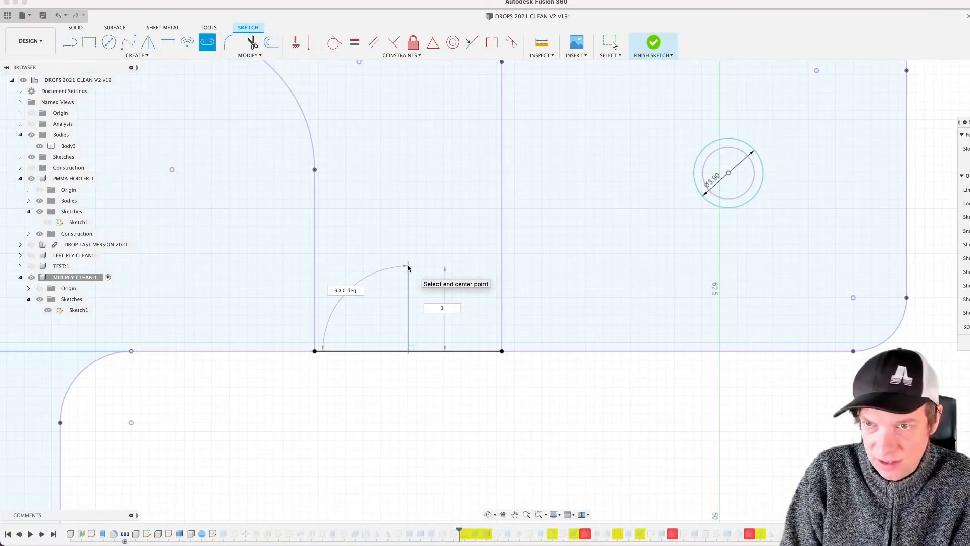
pyautogui.write('4')
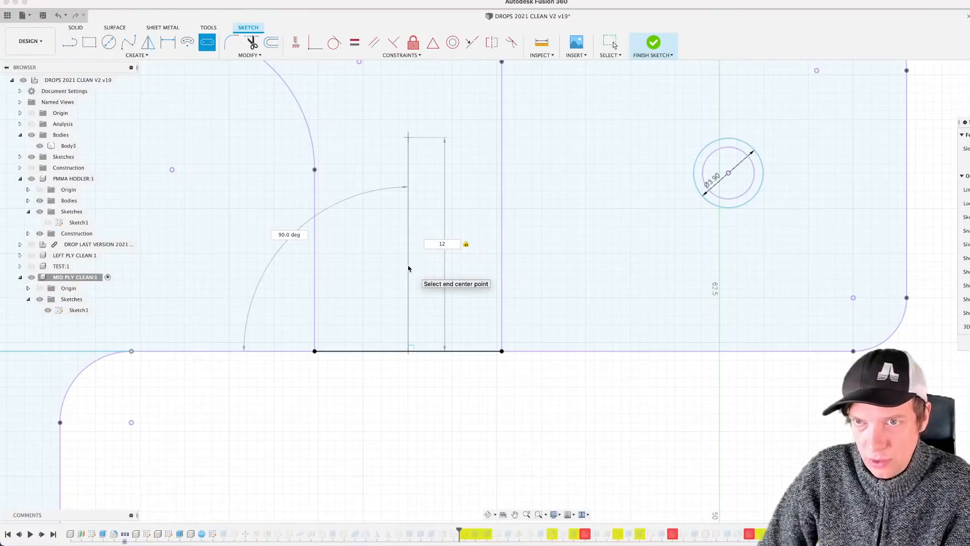
pyautogui.press('Return')
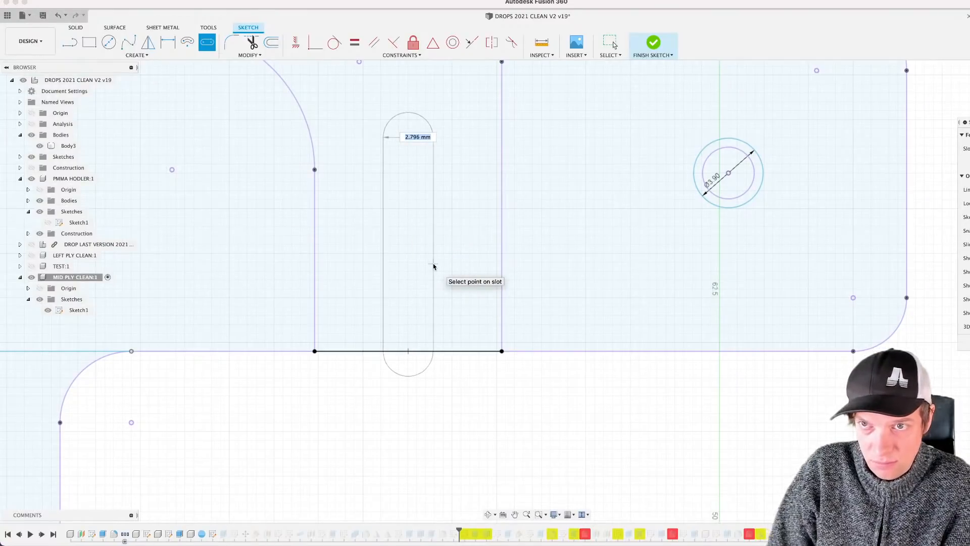
# Step: Set the slot's width to 8 mm to complete it at the channel's lower end
pyautogui.scroll(-2, 432, 264)
pyautogui.moveTo(433, 264); pyautogui.dragTo(437, 335, button='middle')
pyautogui.scroll(2, 438, 333)
pyautogui.scroll(1, 437, 335)
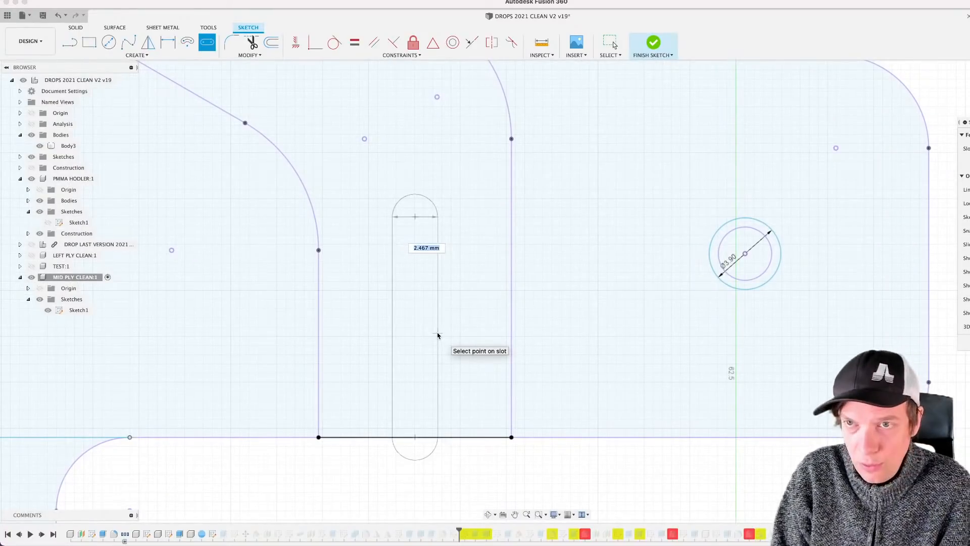
pyautogui.write('8')
pyautogui.press('Return')
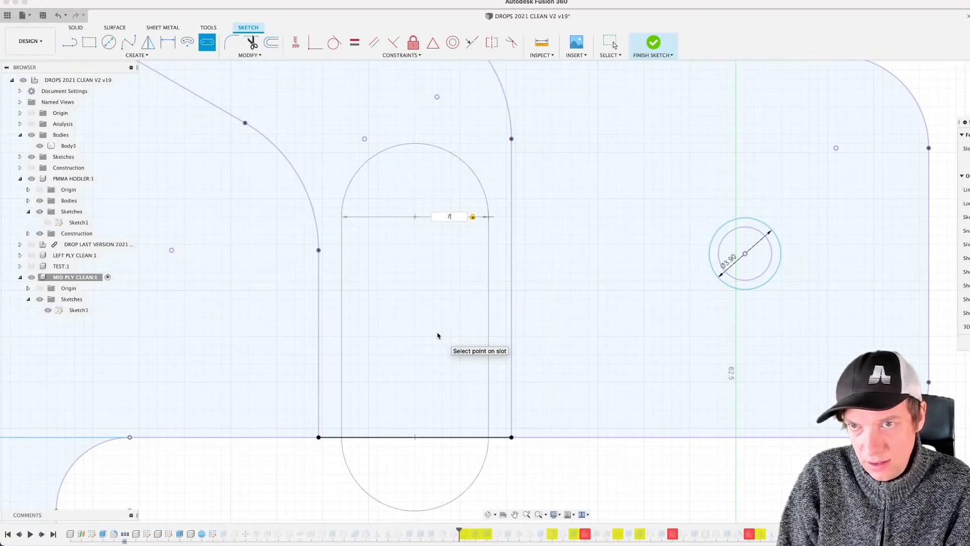
pyautogui.write('8')
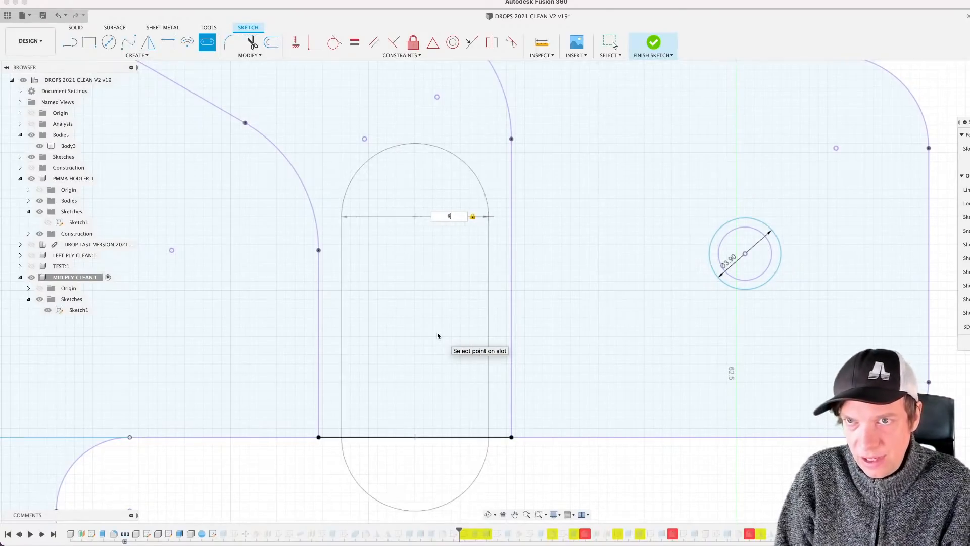
pyautogui.press('Return')
pyautogui.scroll(-5, 429, 330)
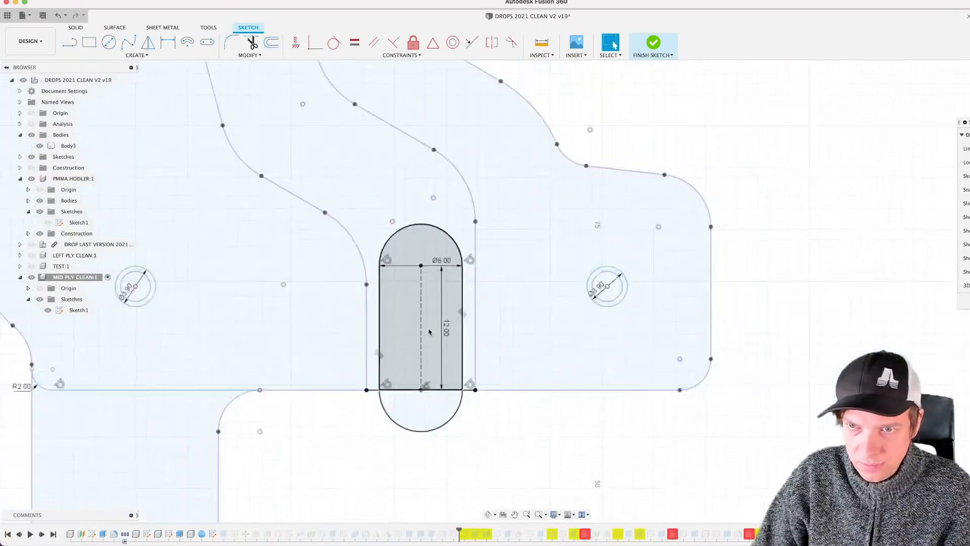
# Step: Finish the sketch and inspect the slot outline against the channel's lower end
pyautogui.press('e')
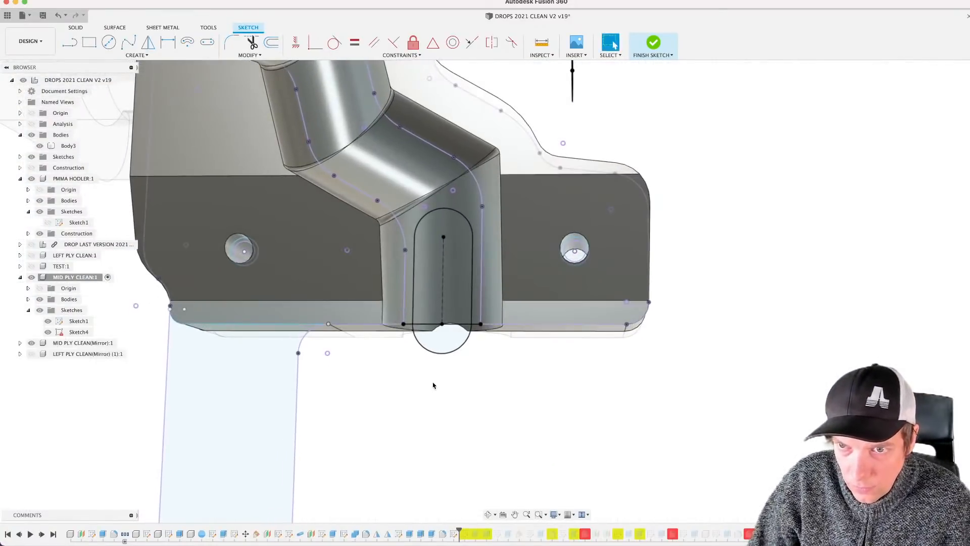
pyautogui.moveTo(434, 385)
pyautogui.keyDown('shift'); pyautogui.mouseDown(button='middle')
pyautogui.moveTo(446, 392)
pyautogui.moveTo(431, 399)
pyautogui.mouseUp(button='middle'); pyautogui.keyUp('shift')
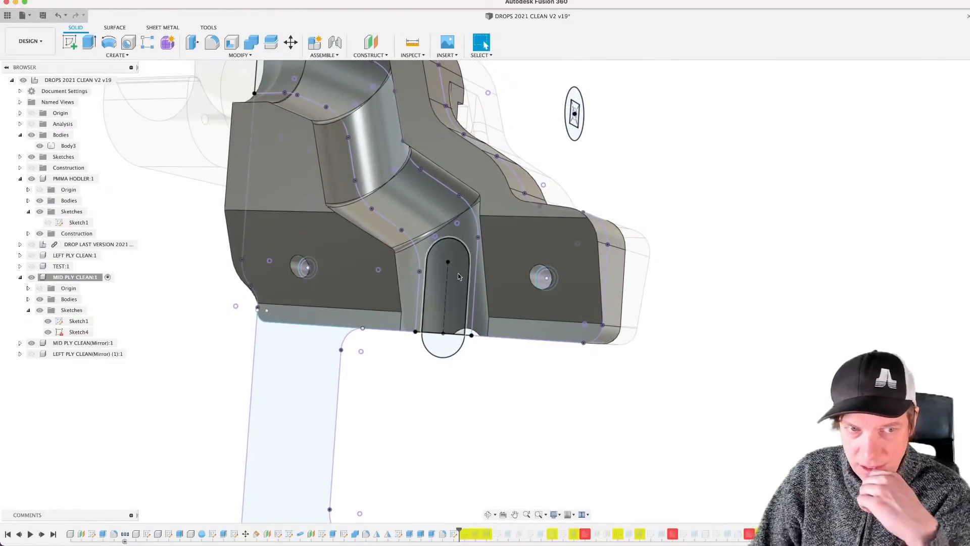
pyautogui.moveTo(441, 346); pyautogui.dragTo(462, 451, button='middle')
pyautogui.scroll(2, 480, 447)
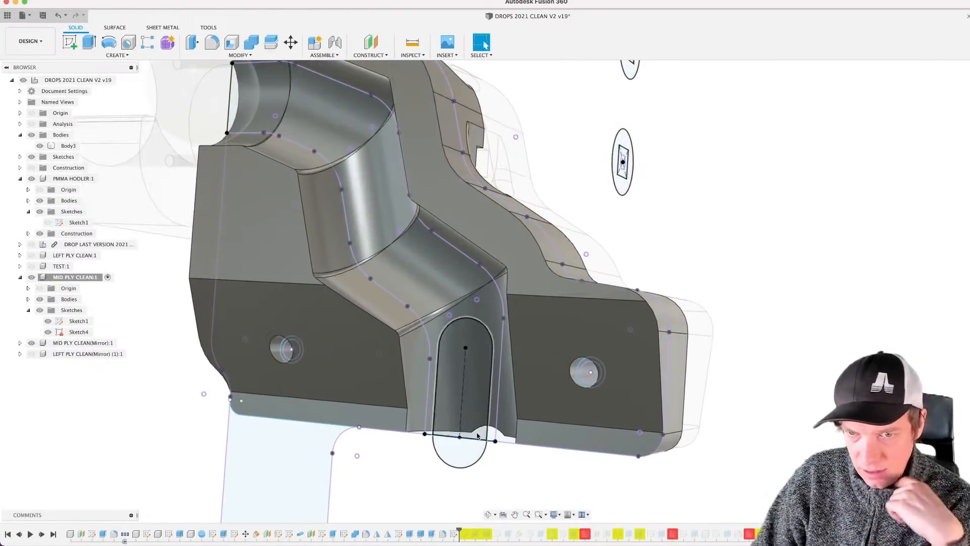
pyautogui.scroll(-2, 473, 454)
pyautogui.scroll(-2, 459, 470)
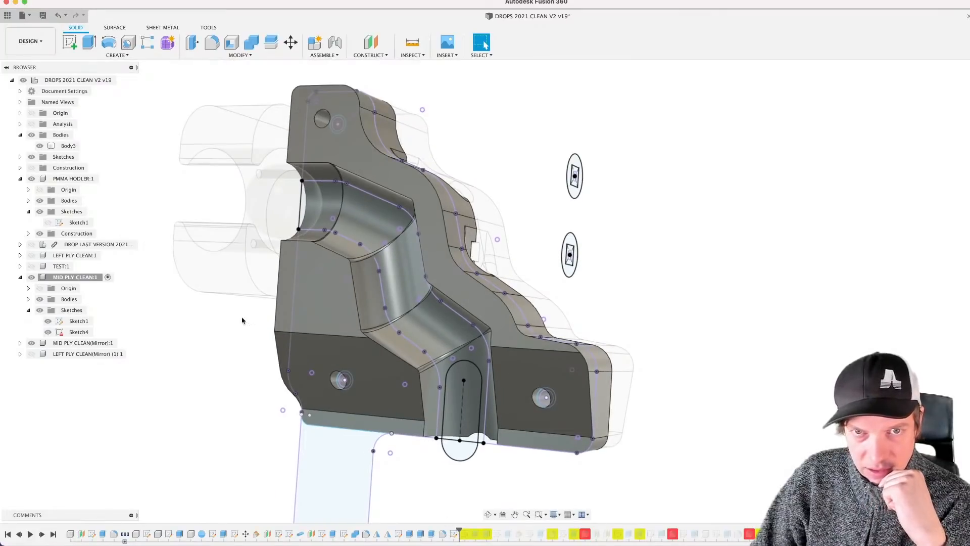
pyautogui.click(409, 534)
pyautogui.click(333, 534)
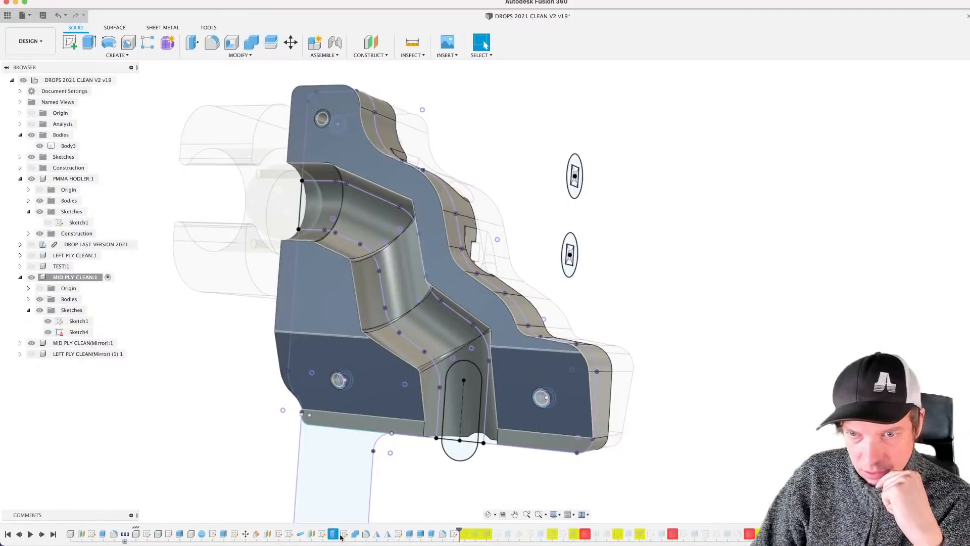
pyautogui.click(362, 545)
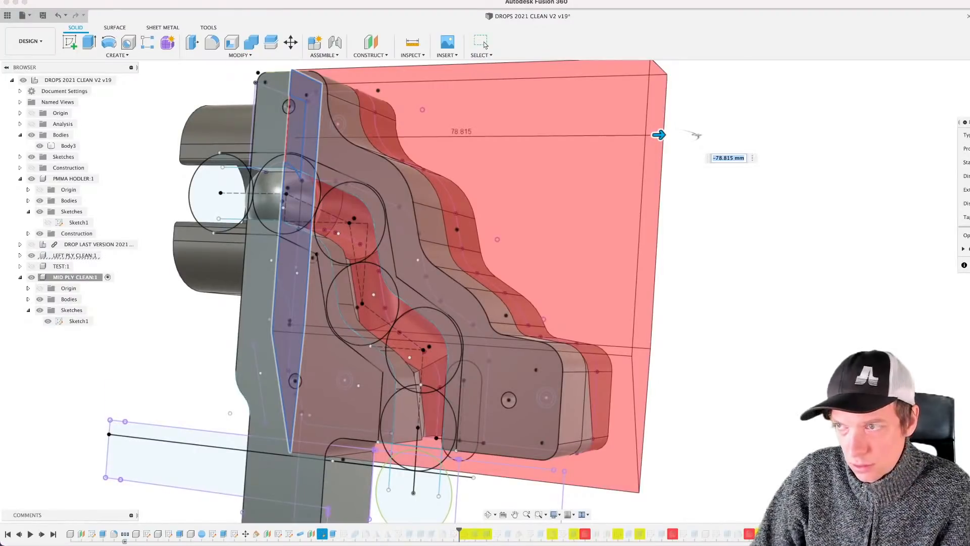
pyautogui.press('Return')
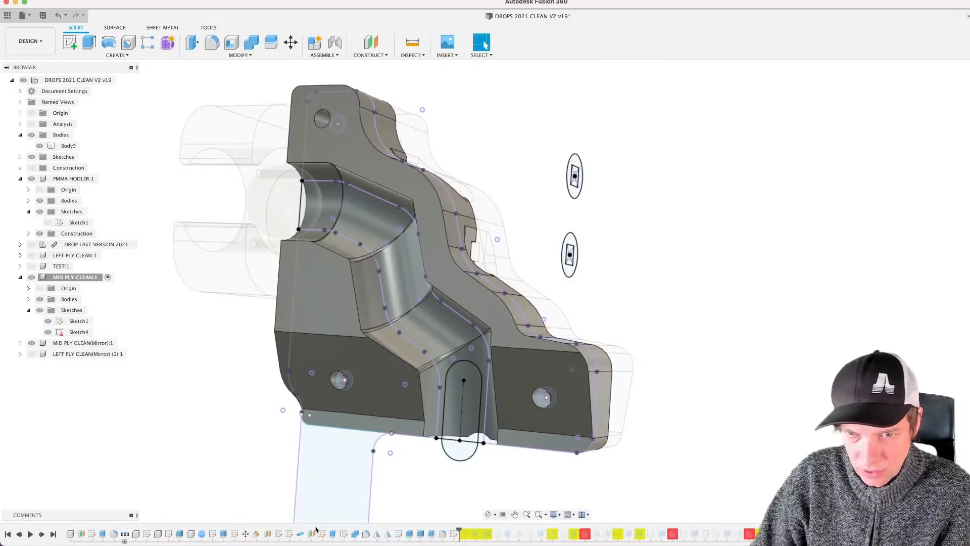
# Step: Edit the mid ply's two-sided 6 mm and 9 mm extrude to exclude the slot profile, opening a notch at the channel's lower end
pyautogui.click(218, 535)
pyautogui.rightClick(223, 534)
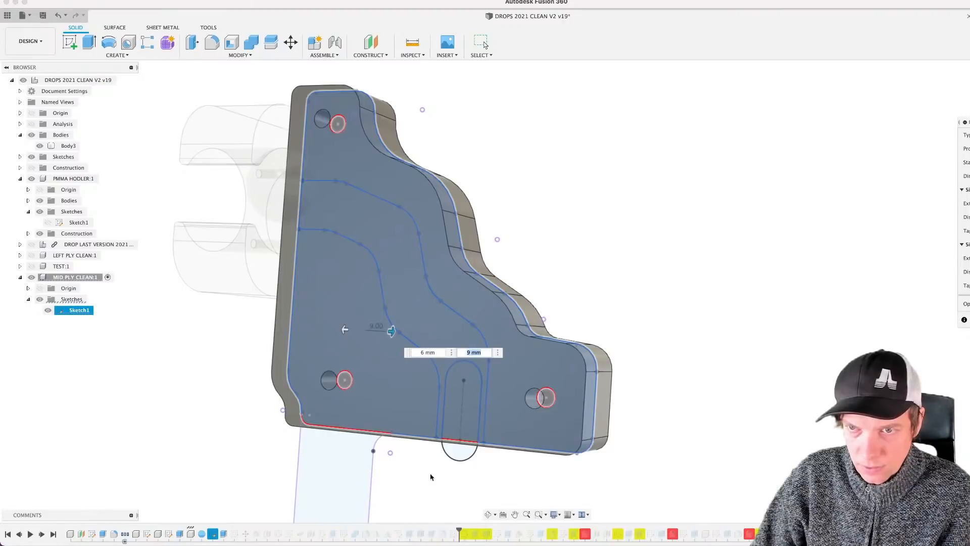
pyautogui.keyDown('shift'); pyautogui.moveTo(430, 477); pyautogui.dragTo(458, 463, button='middle'); pyautogui.keyUp('shift')
pyautogui.scroll(3, 456, 417)
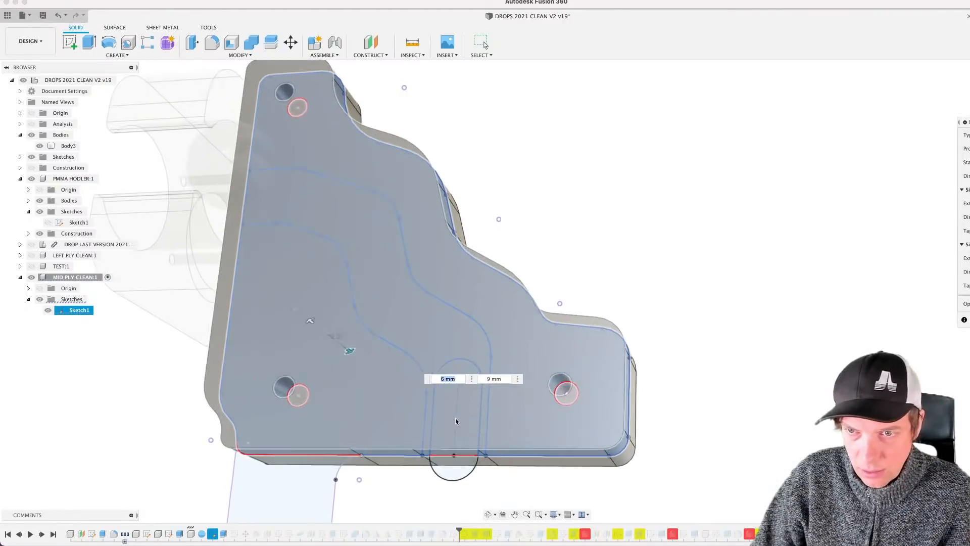
pyautogui.press('Tab')
pyautogui.scroll(-3, 449, 384)
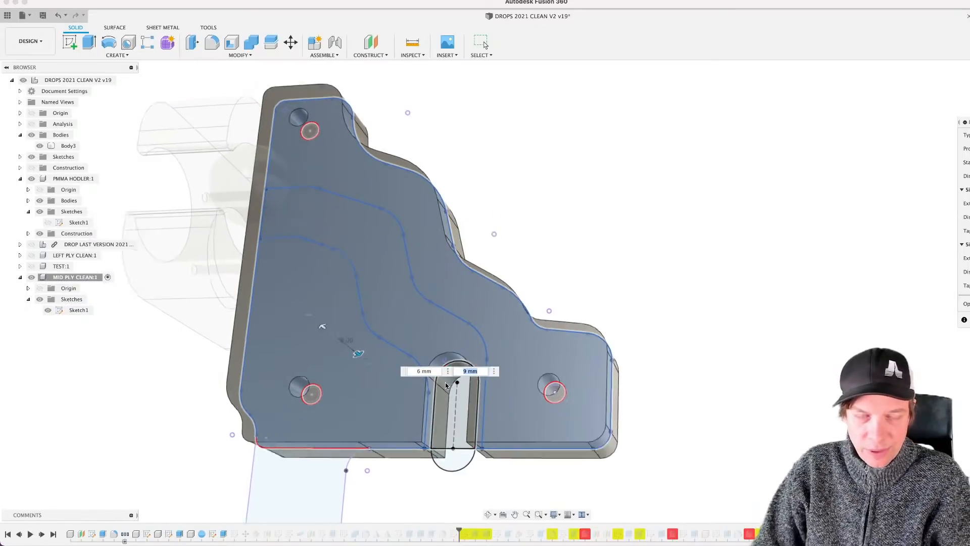
pyautogui.moveTo(457, 394); pyautogui.dragTo(423, 373, button='middle')
pyautogui.press('Tab')
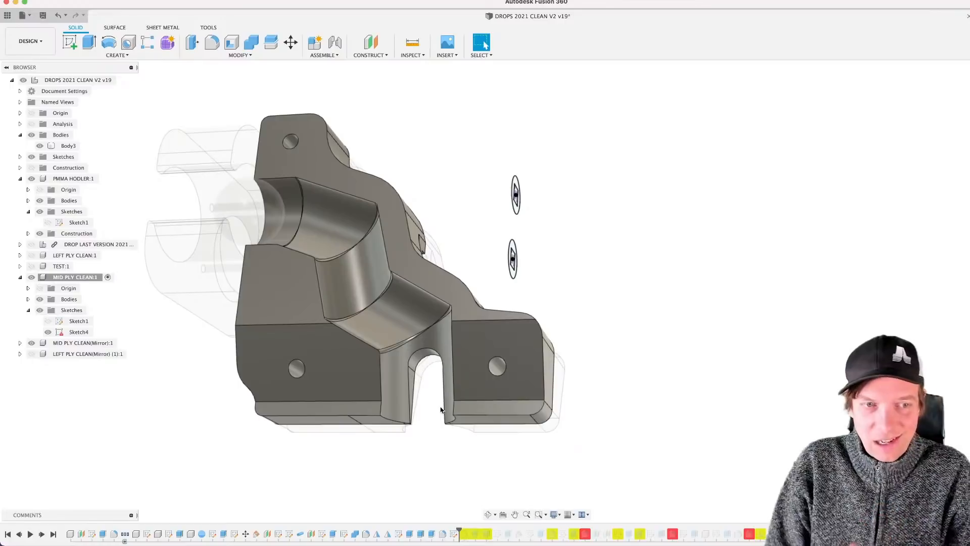
# Step: Start a fillet along the notch's channel-side edge chain at the mid ply's lower end, with a radius of about 2.47 mm
pyautogui.keyDown('shift'); pyautogui.moveTo(427, 440); pyautogui.dragTo(438, 384, button='middle'); pyautogui.keyUp('shift')
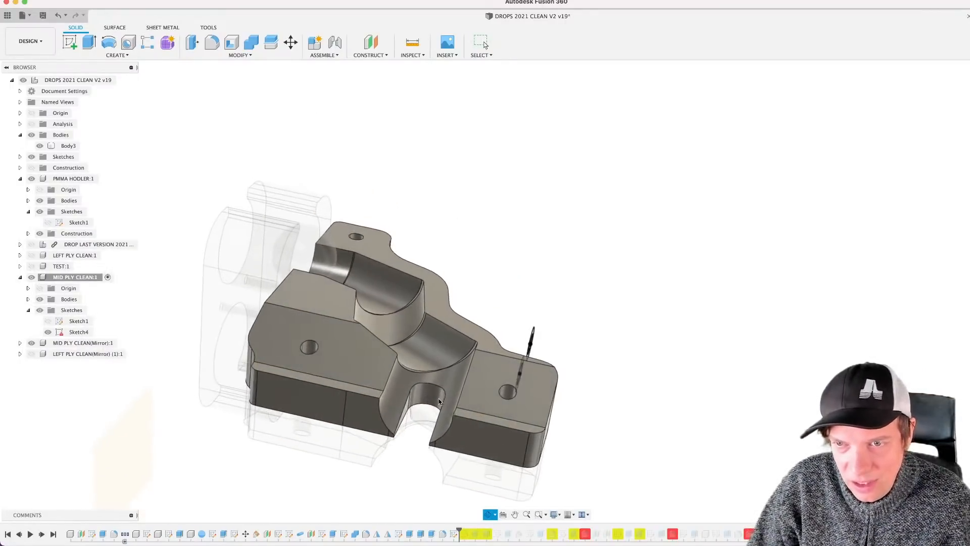
pyautogui.scroll(5, 418, 463)
pyautogui.keyDown('shift'); pyautogui.moveTo(407, 456); pyautogui.dragTo(388, 494, button='middle'); pyautogui.keyUp('shift')
pyautogui.scroll(-3, 432, 373)
pyautogui.moveTo(441, 403)
pyautogui.keyDown('shift'); pyautogui.mouseDown(button='middle')
pyautogui.moveTo(474, 405)
pyautogui.moveTo(473, 380)
pyautogui.moveTo(493, 377)
pyautogui.moveTo(476, 380)
pyautogui.moveTo(465, 404)
pyautogui.moveTo(487, 418)
pyautogui.moveTo(461, 415)
pyautogui.moveTo(379, 353)
pyautogui.mouseUp(button='middle'); pyautogui.keyUp('shift')
pyautogui.press('f')
pyautogui.click(388, 349)
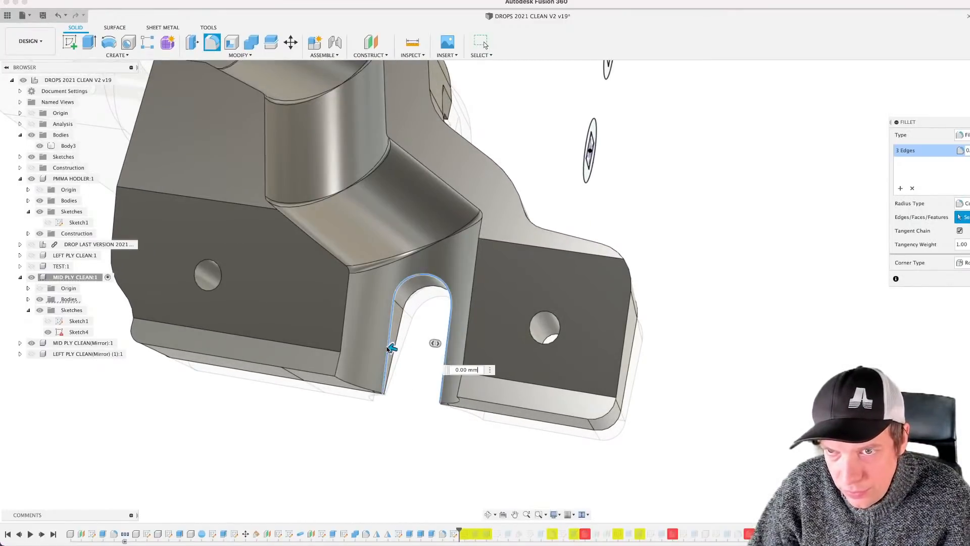
pyautogui.moveTo(390, 347); pyautogui.dragTo(388, 346)
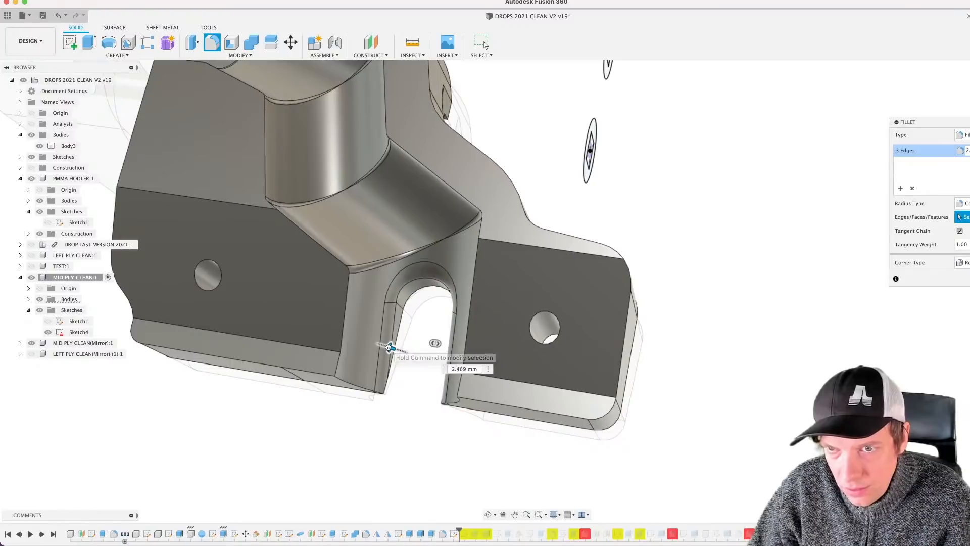
pyautogui.keyDown('shift'); pyautogui.moveTo(415, 392); pyautogui.dragTo(389, 362, button='middle'); pyautogui.keyUp('shift')
pyautogui.scroll(6, 384, 388)
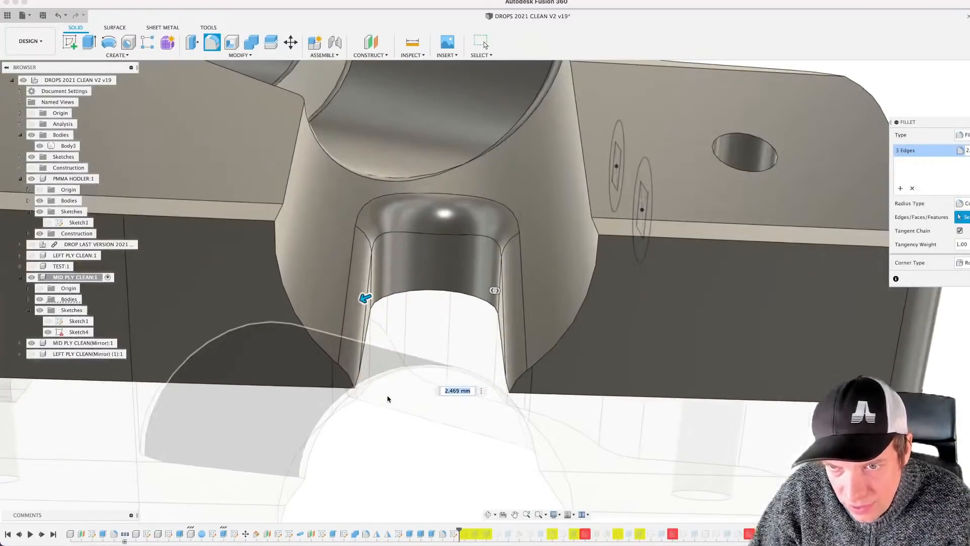
pyautogui.scroll(-4, 437, 369)
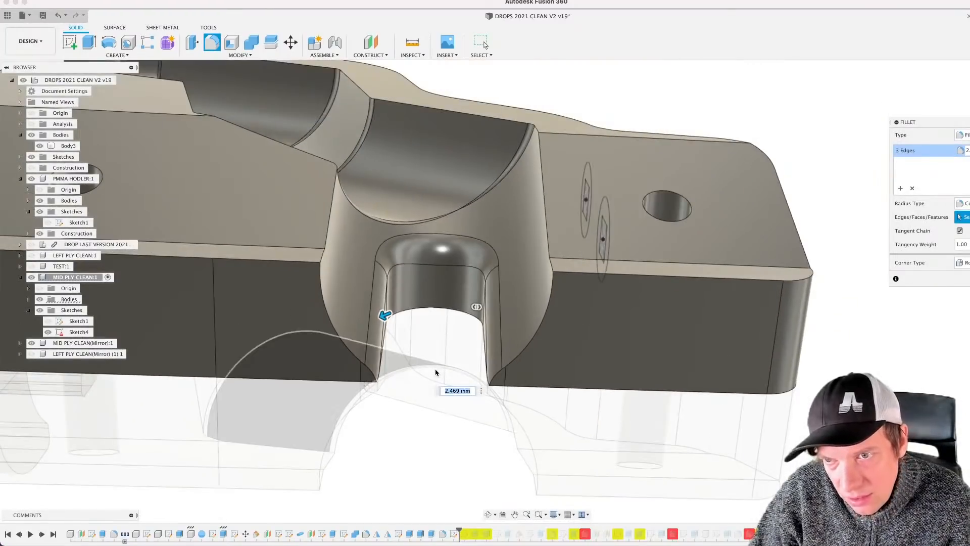
# Step: Set the notch fillet's radius to 3.6 mm and apply it
pyautogui.moveTo(393, 324)
pyautogui.mouseDown()
pyautogui.moveTo(384, 330)
pyautogui.moveTo(391, 324)
pyautogui.mouseUp()
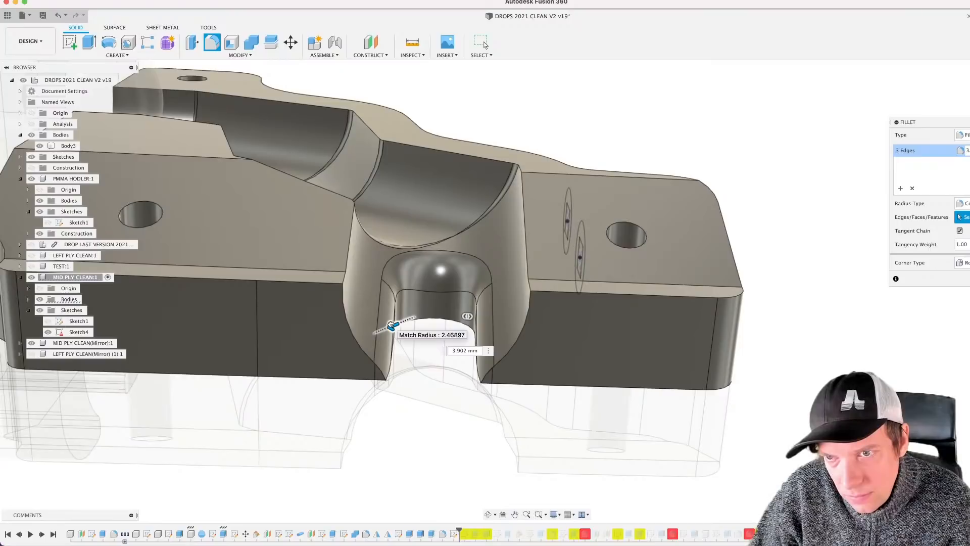
pyautogui.write('3,6')
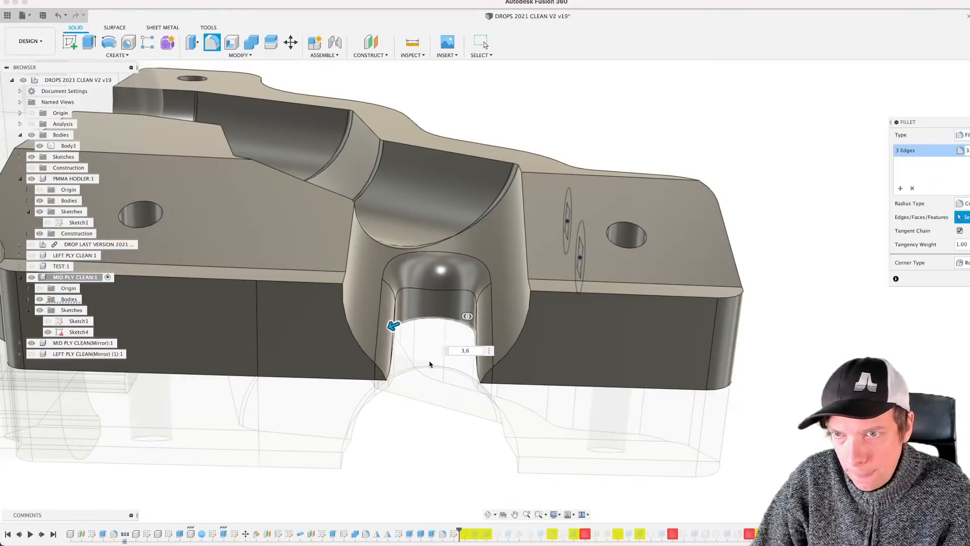
pyautogui.keyDown('shift'); pyautogui.moveTo(429, 364); pyautogui.dragTo(433, 475, button='middle'); pyautogui.keyUp('shift')
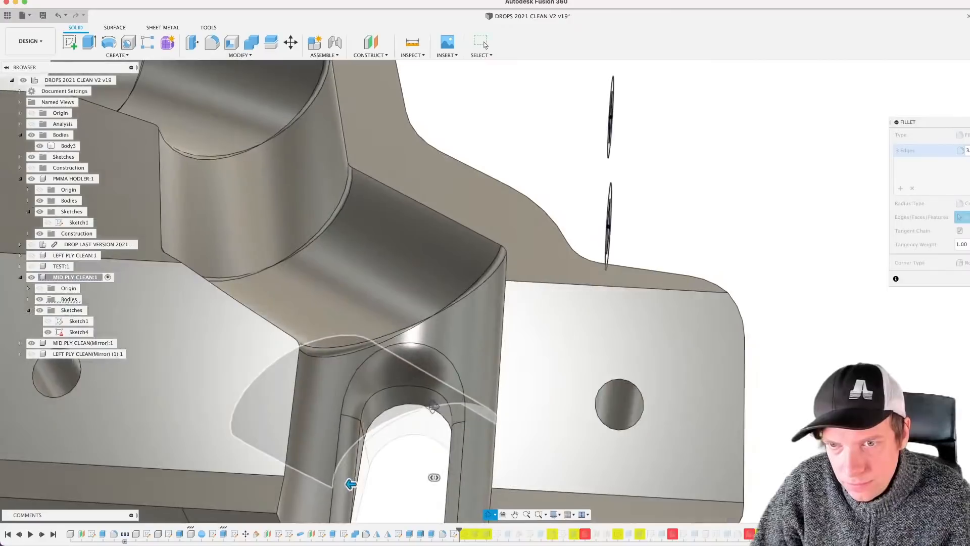
pyautogui.scroll(-5, 434, 396)
pyautogui.keyDown('shift'); pyautogui.moveTo(435, 414); pyautogui.dragTo(493, 367, button='middle'); pyautogui.keyUp('shift')
pyautogui.press('Return')
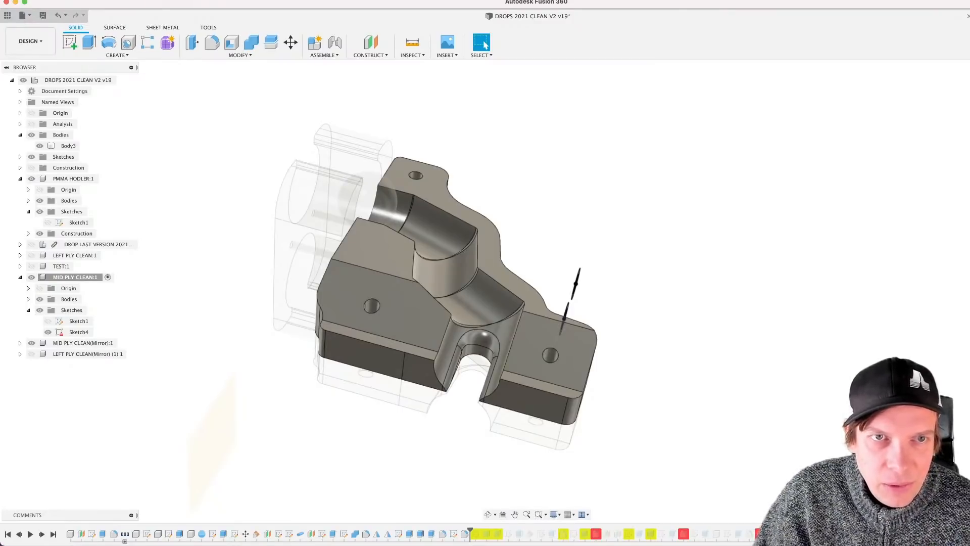
# Step: Hide the MID PLY CLEAN(Mirror):1 component to expose the grooved back face of the mid ply
pyautogui.scroll(-2, 456, 303)
pyautogui.keyDown('shift'); pyautogui.moveTo(474, 332); pyautogui.dragTo(464, 407, button='middle'); pyautogui.keyUp('shift')
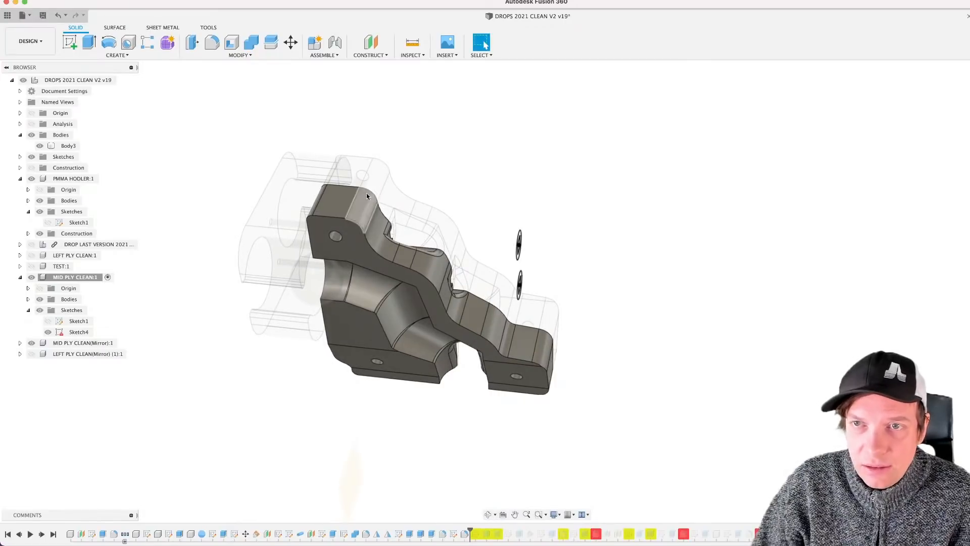
pyautogui.keyDown('shift'); pyautogui.moveTo(367, 196); pyautogui.dragTo(372, 253, button='middle'); pyautogui.keyUp('shift')
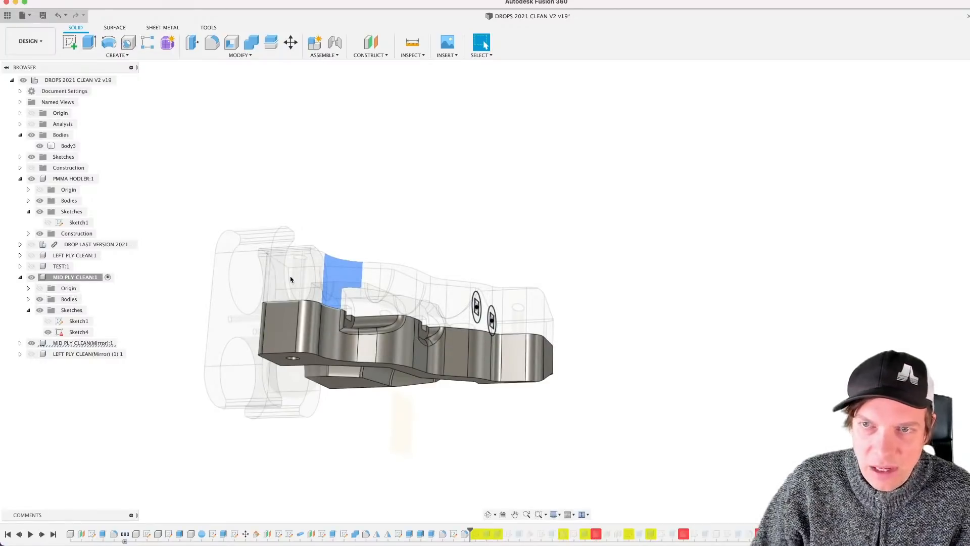
pyautogui.keyDown('shift'); pyautogui.moveTo(290, 279); pyautogui.dragTo(327, 217, button='middle'); pyautogui.keyUp('shift')
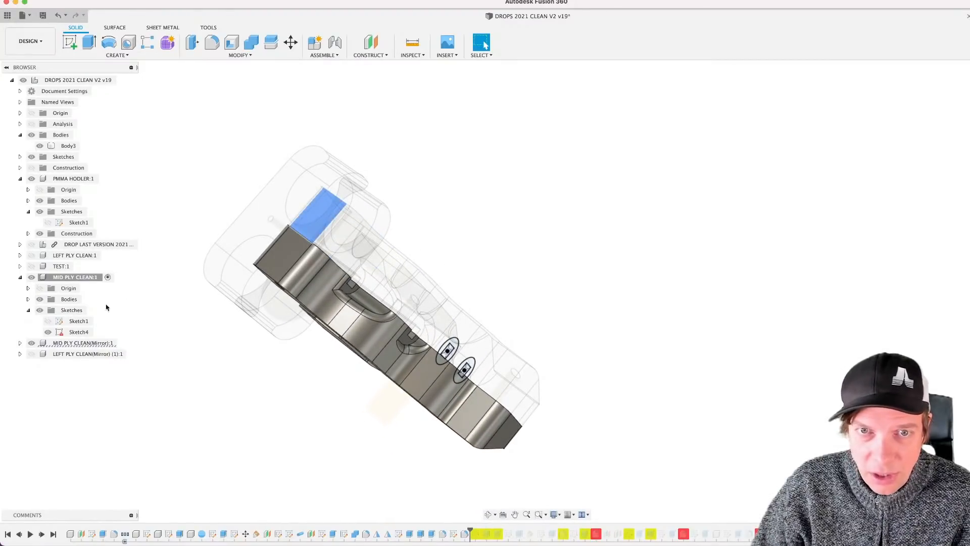
pyautogui.click(31, 343)
pyautogui.keyDown('shift'); pyautogui.moveTo(487, 266); pyautogui.dragTo(433, 295, button='middle'); pyautogui.keyUp('shift')
pyautogui.scroll(10, 271, 406)
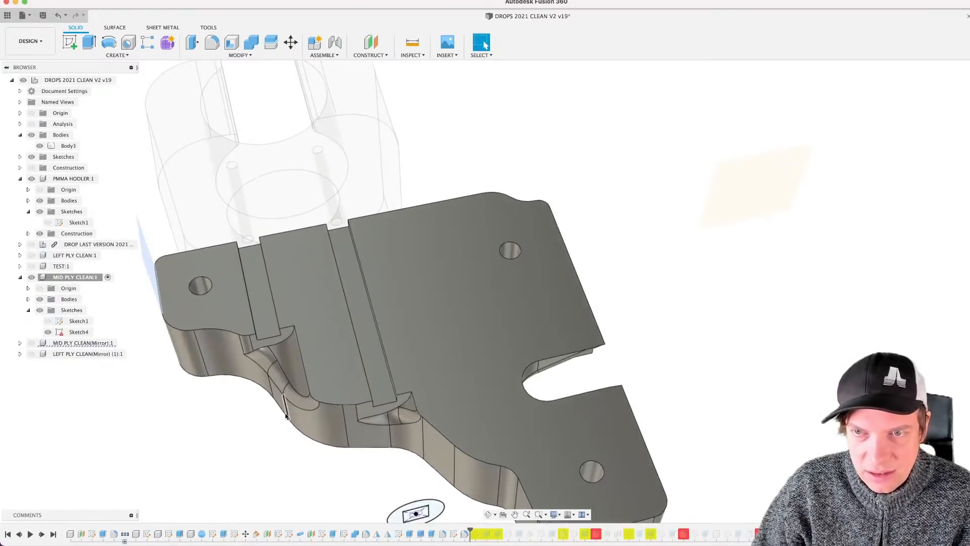
pyautogui.keyDown('shift'); pyautogui.moveTo(395, 390); pyautogui.dragTo(449, 356, button='middle'); pyautogui.keyUp('shift')
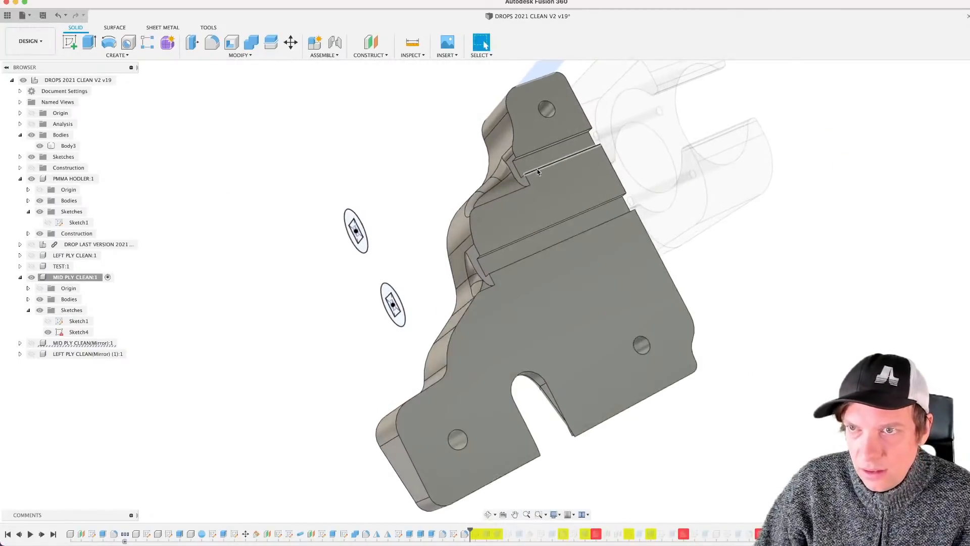
# Step: Examine the two straight grooves on the mid ply's back face and the curved recess at the upper groove's end
pyautogui.scroll(3, 536, 169)
pyautogui.click(534, 164)
pyautogui.click(498, 292)
pyautogui.keyDown('shift'); pyautogui.moveTo(498, 292); pyautogui.dragTo(443, 234, button='middle'); pyautogui.keyUp('shift')
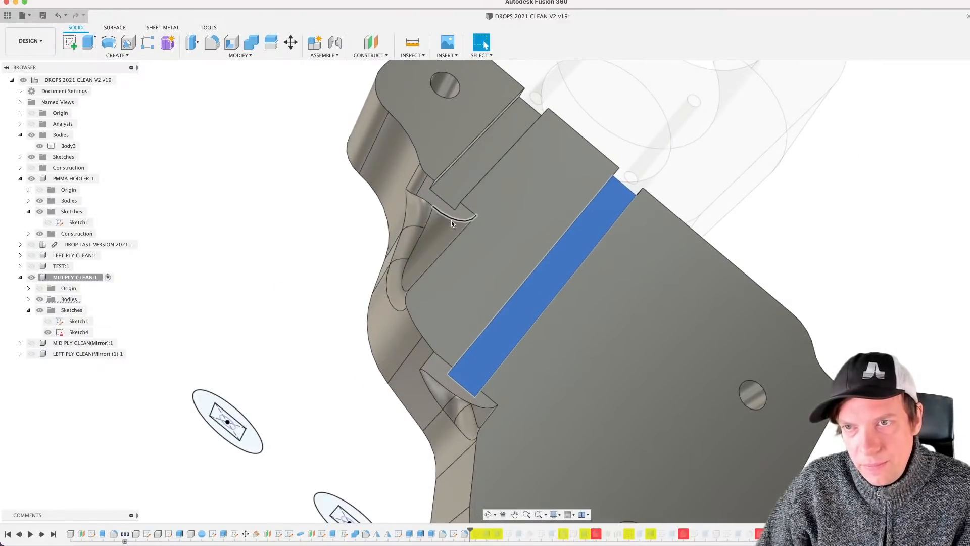
pyautogui.click(460, 219)
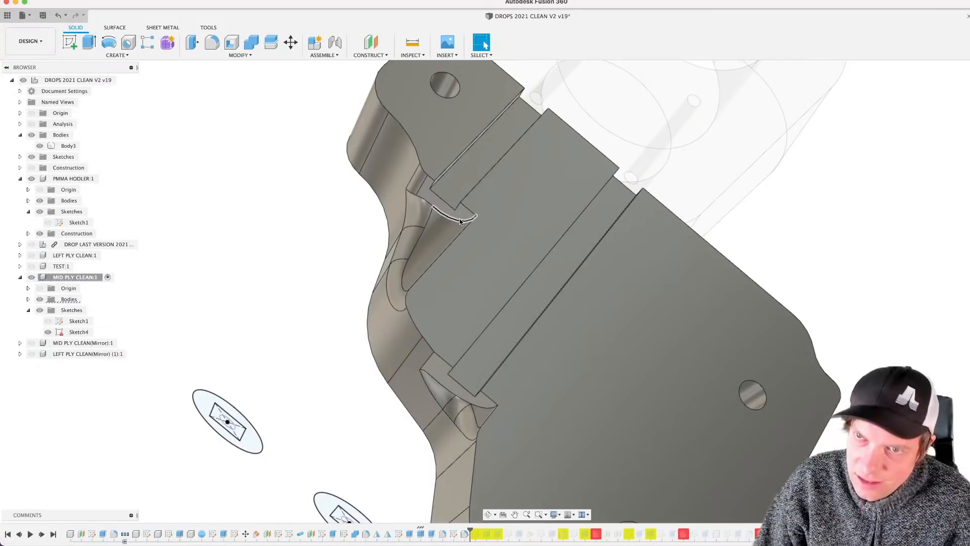
pyautogui.moveTo(452, 223)
pyautogui.keyDown('shift'); pyautogui.mouseDown(button='middle')
pyautogui.moveTo(481, 219)
pyautogui.moveTo(468, 227)
pyautogui.mouseUp(button='middle'); pyautogui.keyUp('shift')
pyautogui.scroll(2, 460, 222)
pyautogui.scroll(1, 439, 233)
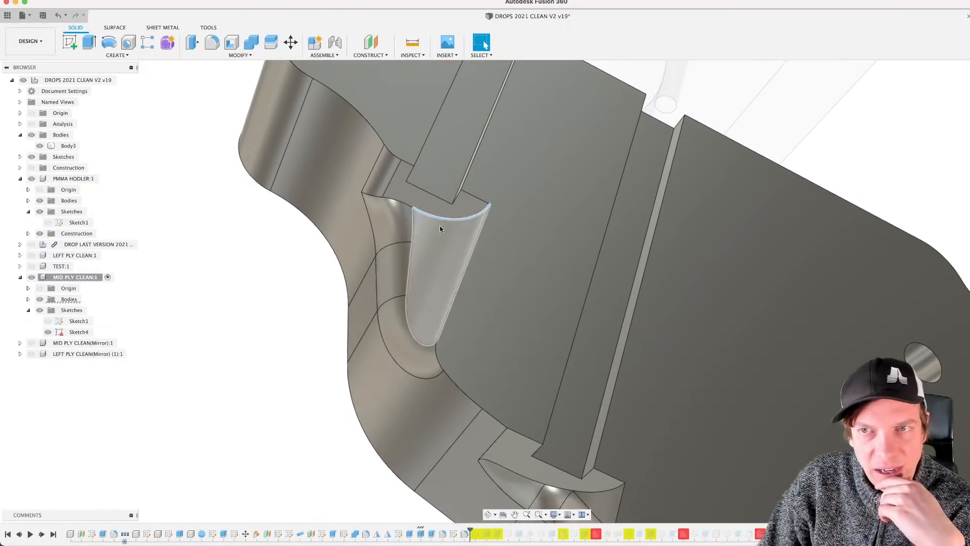
# Step: Examine the upper recess's curved wall and rim edge for sharp transitions, comparing it with the lower recess
pyautogui.click(461, 209)
pyautogui.click(457, 231)
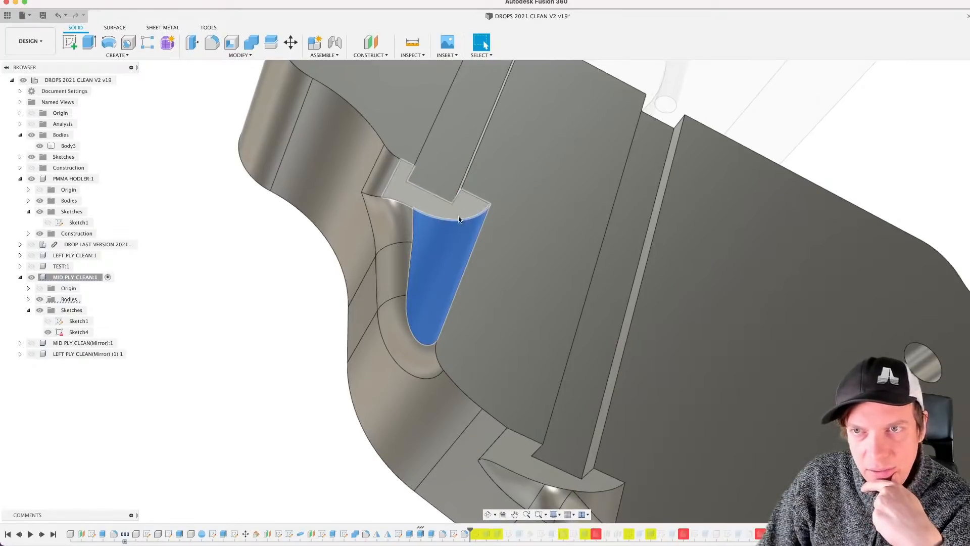
pyautogui.click(459, 215)
pyautogui.click(452, 232)
pyautogui.scroll(-3, 452, 233)
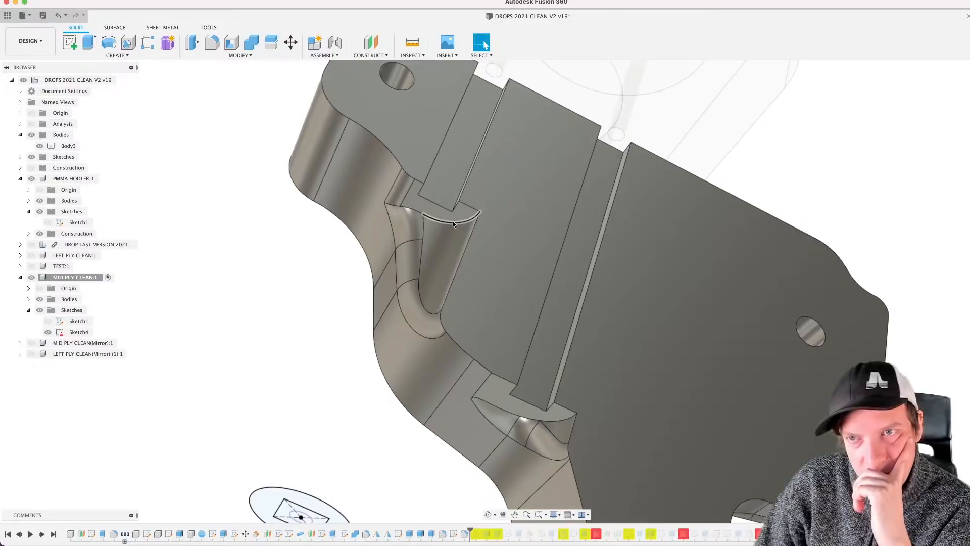
pyautogui.moveTo(308, 230); pyautogui.dragTo(282, 330, button='middle')
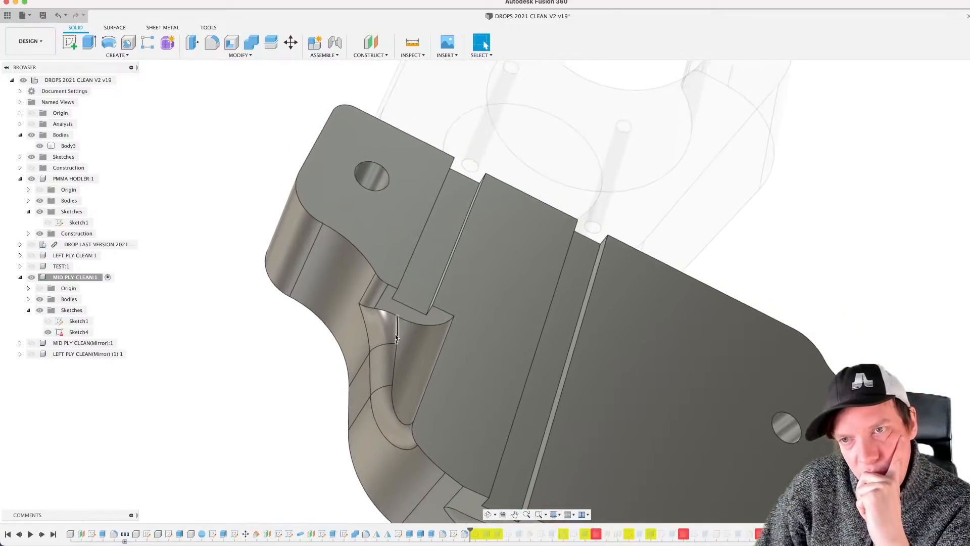
pyautogui.scroll(3, 412, 354)
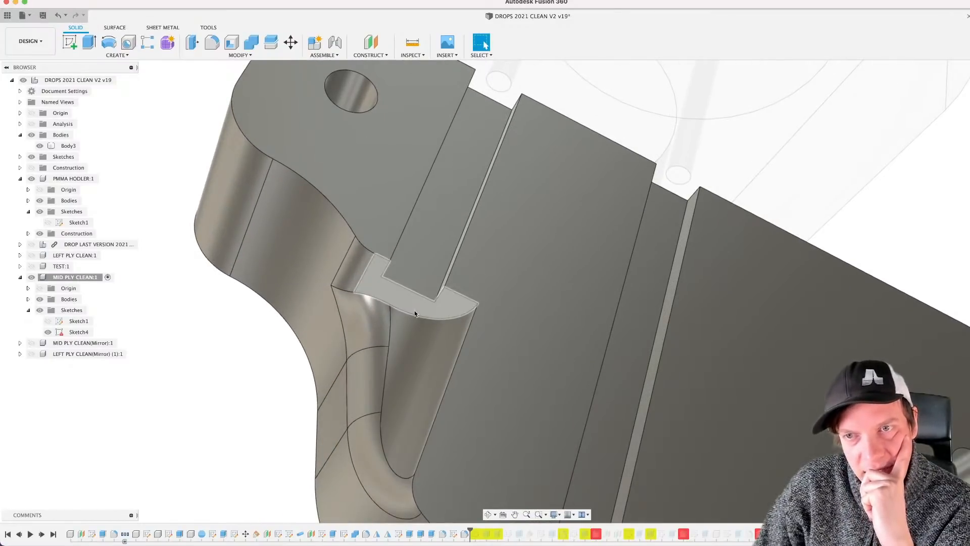
pyautogui.scroll(3, 423, 316)
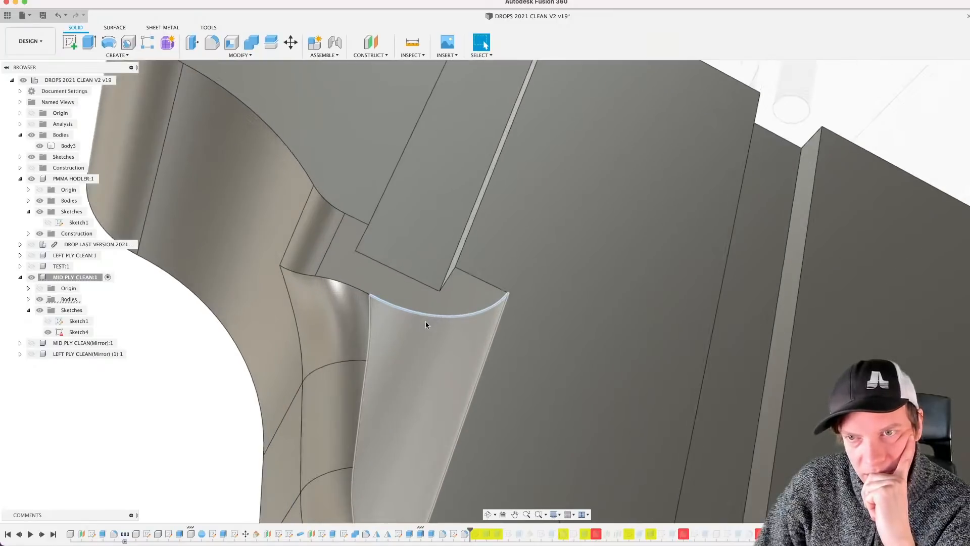
pyautogui.scroll(-6, 427, 333)
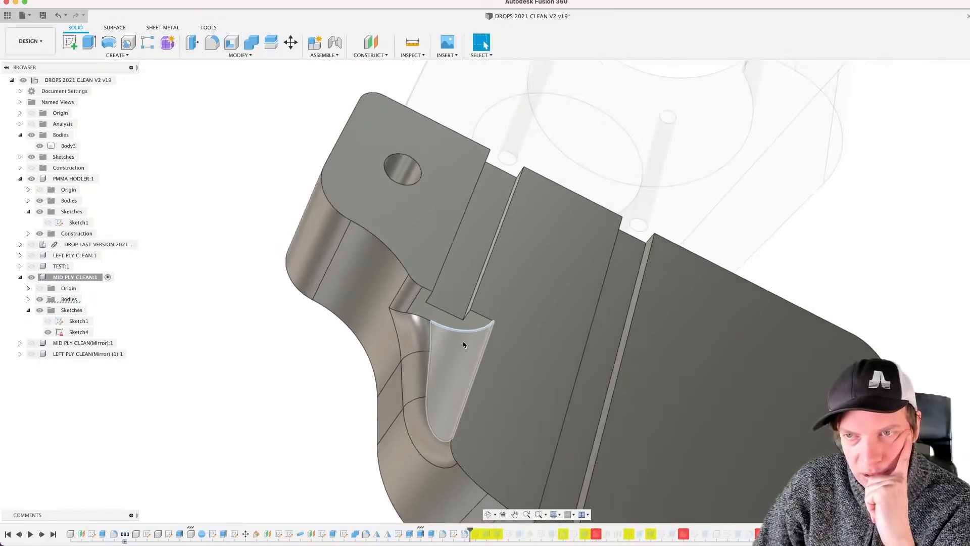
pyautogui.moveTo(469, 361); pyautogui.dragTo(426, 325, button='middle')
pyautogui.scroll(-2, 416, 331)
pyautogui.scroll(-1, 416, 331)
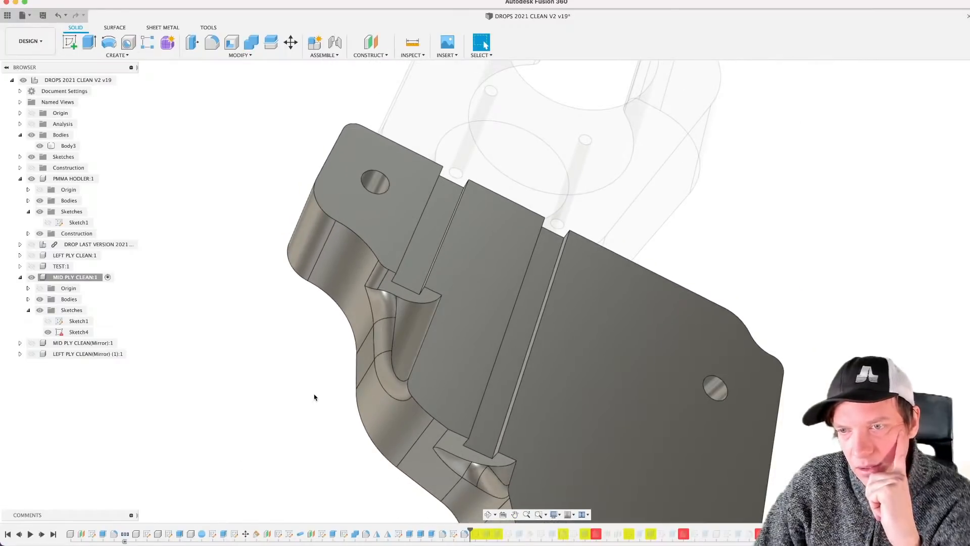
pyautogui.moveTo(314, 391)
pyautogui.keyDown('shift'); pyautogui.mouseDown(button='middle')
pyautogui.moveTo(337, 380)
pyautogui.moveTo(322, 374)
pyautogui.moveTo(357, 397)
pyautogui.moveTo(325, 392)
pyautogui.moveTo(341, 374)
pyautogui.moveTo(309, 397)
pyautogui.moveTo(323, 392)
pyautogui.moveTo(315, 388)
pyautogui.mouseUp(button='middle'); pyautogui.keyUp('shift')
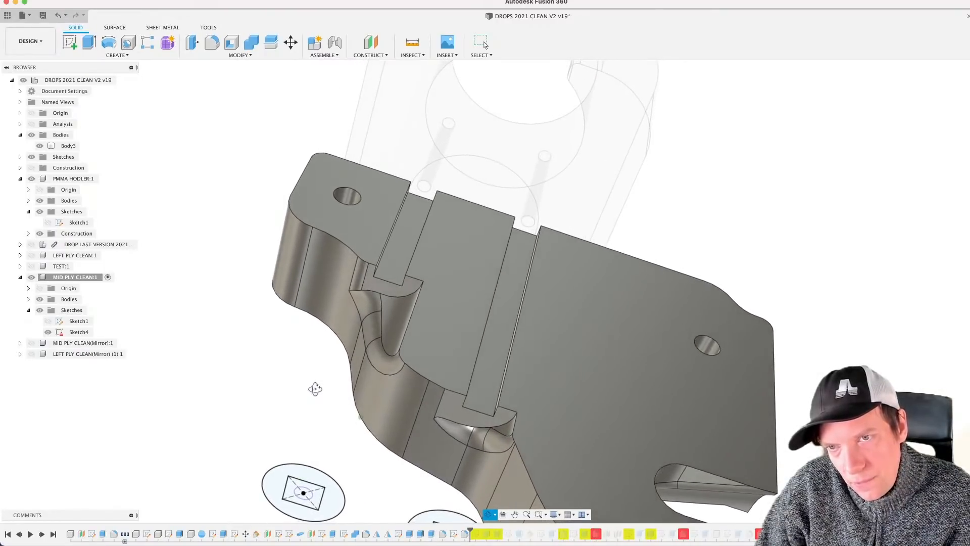
pyautogui.scroll(3, 423, 208)
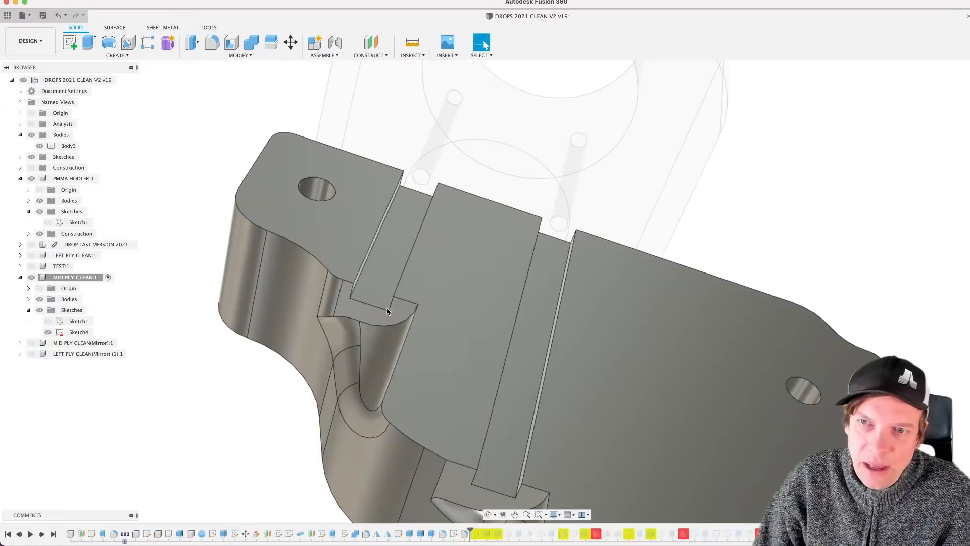
pyautogui.click(389, 324)
pyautogui.press('f')
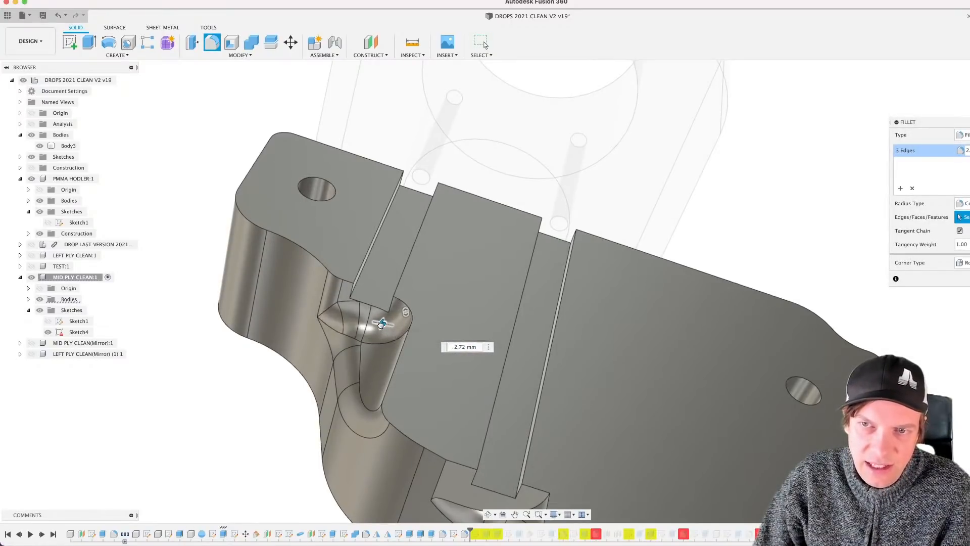
pyautogui.moveTo(381, 323)
pyautogui.keyDown('shift'); pyautogui.mouseDown(button='middle')
pyautogui.moveTo(397, 310)
pyautogui.moveTo(380, 309)
pyautogui.moveTo(398, 318)
pyautogui.moveTo(385, 316)
pyautogui.moveTo(389, 332)
pyautogui.mouseUp(button='middle'); pyautogui.keyUp('shift')
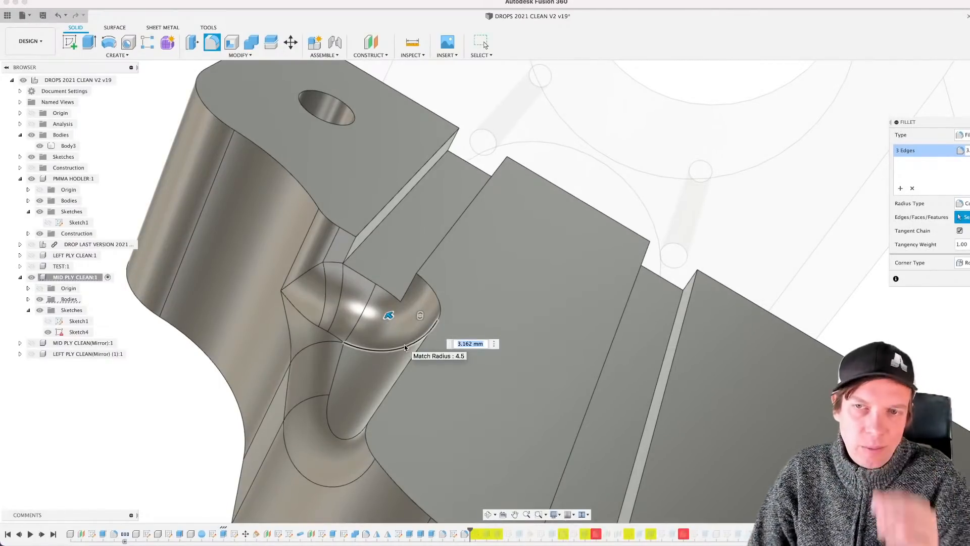
pyautogui.keyDown('shift'); pyautogui.moveTo(404, 344); pyautogui.dragTo(464, 292, button='middle'); pyautogui.keyUp('shift')
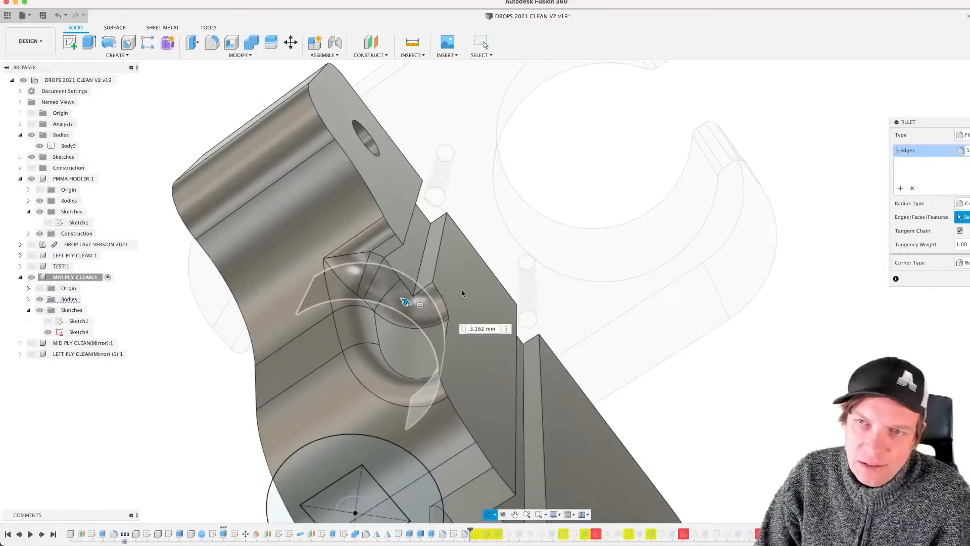
pyautogui.scroll(-5, 463, 292)
pyautogui.press('Escape')
# Step: Edit Sketch4 of the mid ply to set both circles' diameters to 10 mm, and inspect the recesses
pyautogui.scroll(-2, 478, 331)
pyautogui.moveTo(477, 336)
pyautogui.keyDown('shift'); pyautogui.mouseDown(button='middle')
pyautogui.moveTo(515, 353)
pyautogui.moveTo(500, 341)
pyautogui.mouseUp(button='middle'); pyautogui.keyUp('shift')
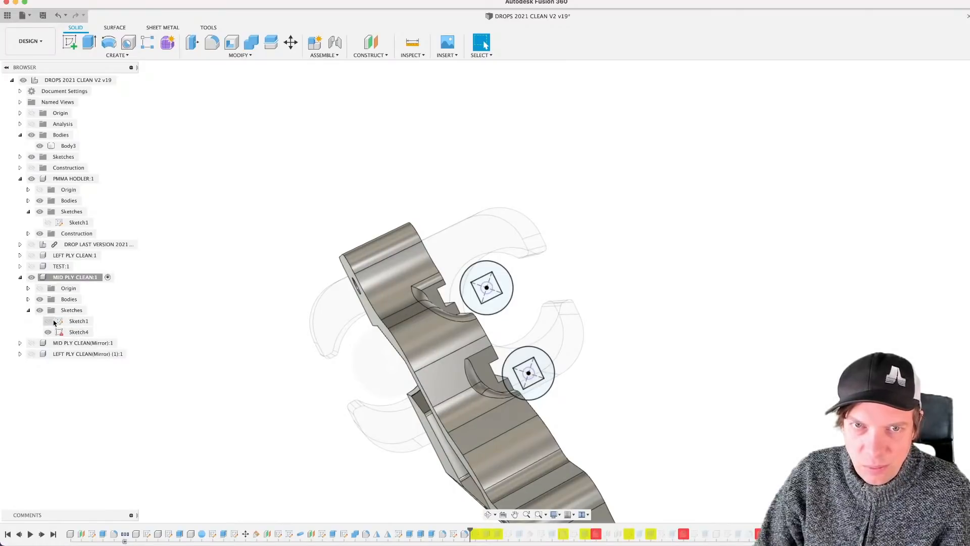
pyautogui.doubleClick(77, 332)
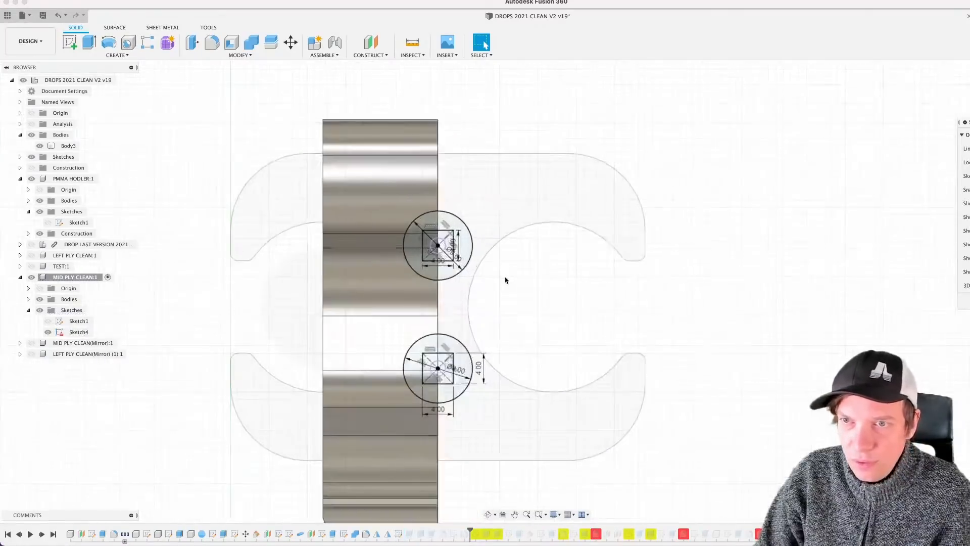
pyautogui.keyDown('shift'); pyautogui.moveTo(511, 281); pyautogui.dragTo(457, 375, button='middle'); pyautogui.keyUp('shift')
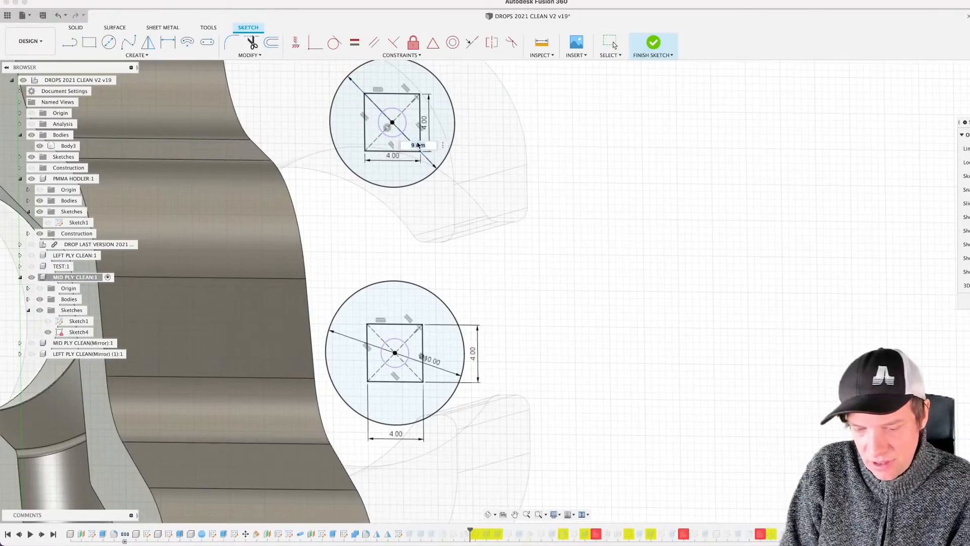
pyautogui.scroll(-4, 572, 251)
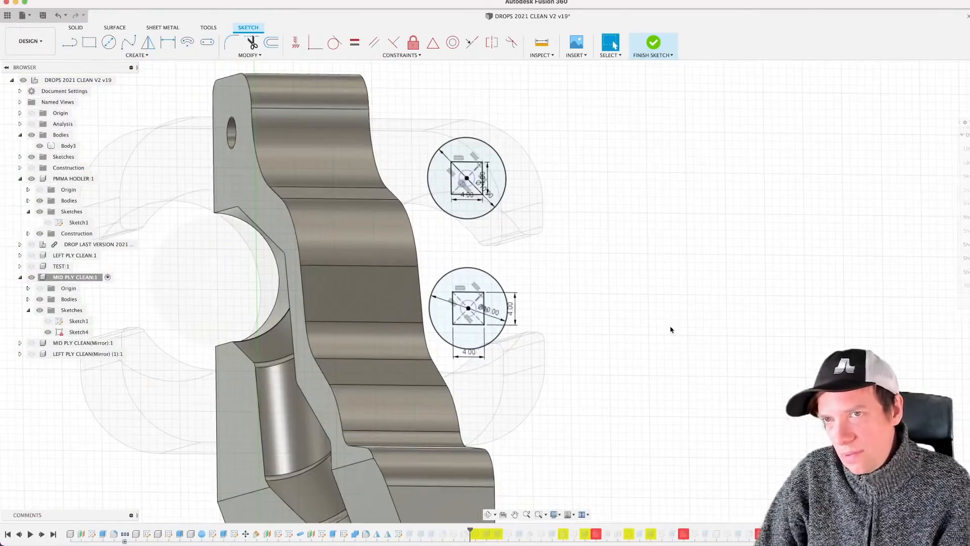
pyautogui.press('Return')
pyautogui.scroll(-2, 598, 299)
pyautogui.keyDown('shift'); pyautogui.moveTo(598, 299); pyautogui.dragTo(571, 309, button='middle'); pyautogui.keyUp('shift')
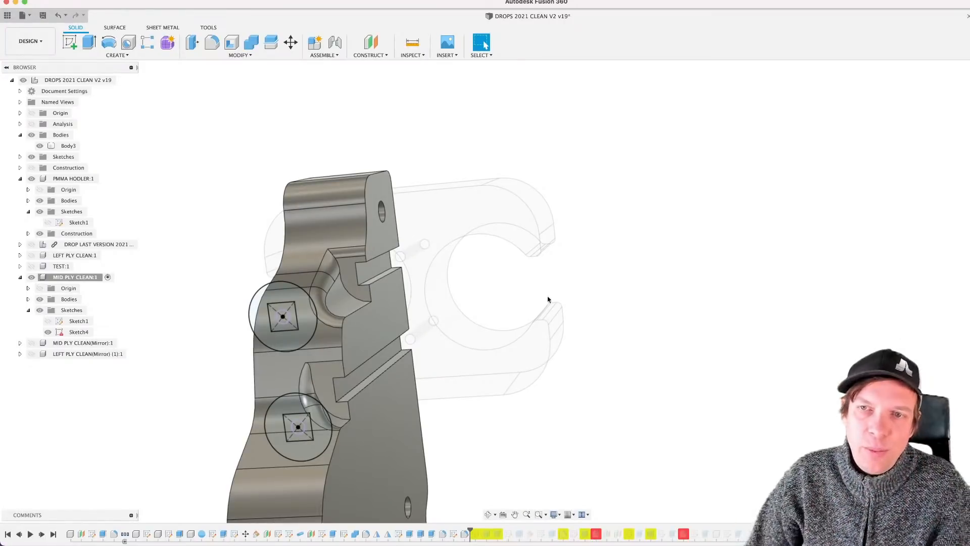
pyautogui.keyDown('shift'); pyautogui.moveTo(320, 259); pyautogui.dragTo(303, 302, button='middle'); pyautogui.keyUp('shift')
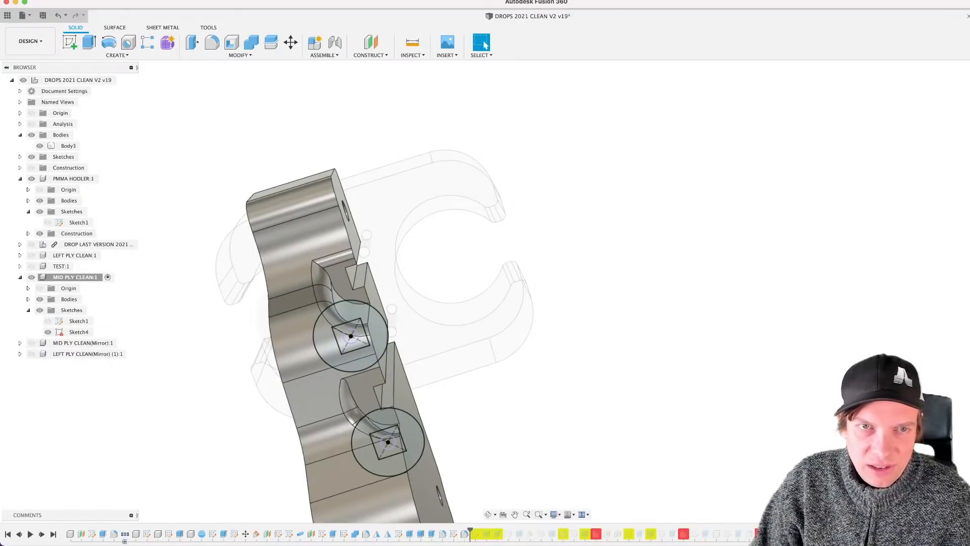
# Step: Save the design with the edited Sketch4 circles as a new version
pyautogui.moveTo(530, 386)
pyautogui.keyDown('shift'); pyautogui.mouseDown(button='middle')
pyautogui.moveTo(515, 379)
pyautogui.moveTo(498, 390)
pyautogui.moveTo(509, 398)
pyautogui.moveTo(481, 298)
pyautogui.moveTo(465, 322)
pyautogui.moveTo(489, 304)
pyautogui.moveTo(474, 316)
pyautogui.moveTo(457, 301)
pyautogui.moveTo(485, 290)
pyautogui.moveTo(493, 342)
pyautogui.moveTo(485, 313)
pyautogui.moveTo(518, 319)
pyautogui.moveTo(471, 384)
pyautogui.moveTo(485, 344)
pyautogui.moveTo(565, 280)
pyautogui.moveTo(530, 276)
pyautogui.moveTo(501, 303)
pyautogui.moveTo(511, 310)
pyautogui.moveTo(450, 305)
pyautogui.moveTo(455, 318)
pyautogui.moveTo(501, 300)
pyautogui.moveTo(453, 298)
pyautogui.moveTo(467, 314)
pyautogui.moveTo(447, 286)
pyautogui.mouseUp(button='middle'); pyautogui.keyUp('shift')
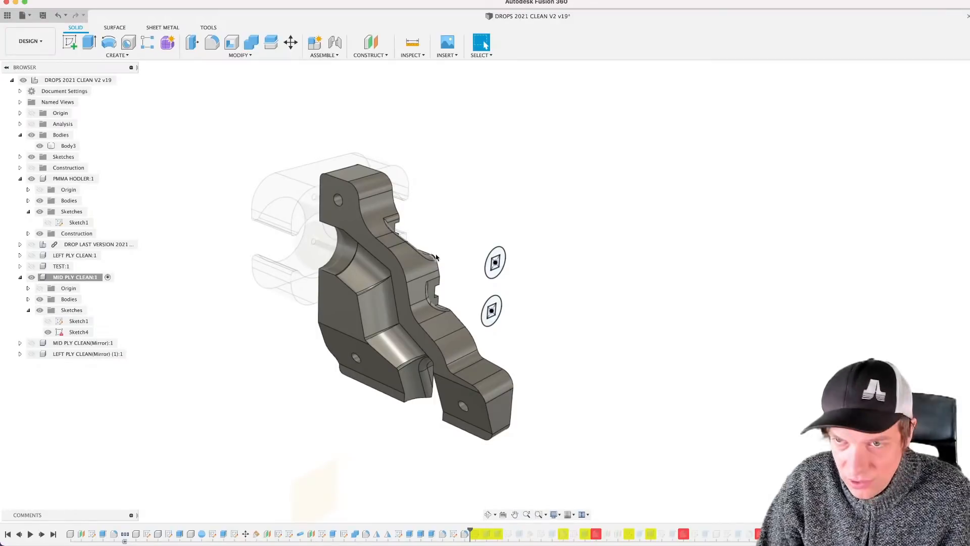
pyautogui.press('super+s')
pyautogui.click(542, 273)
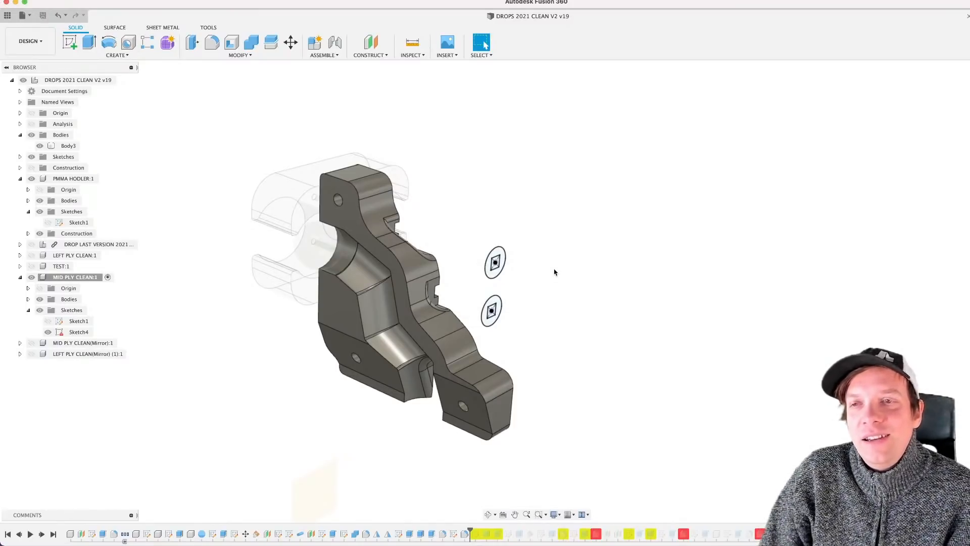
# Step: Edit Sketch4 of the mid ply and delete the lower circle's diameter dimension
pyautogui.doubleClick(78, 332)
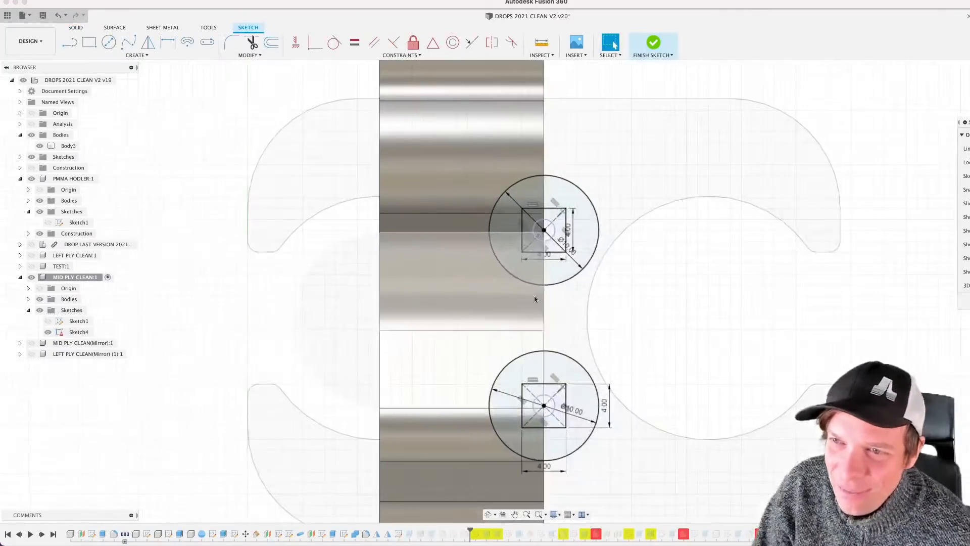
pyautogui.moveTo(648, 309); pyautogui.dragTo(488, 229, button='middle')
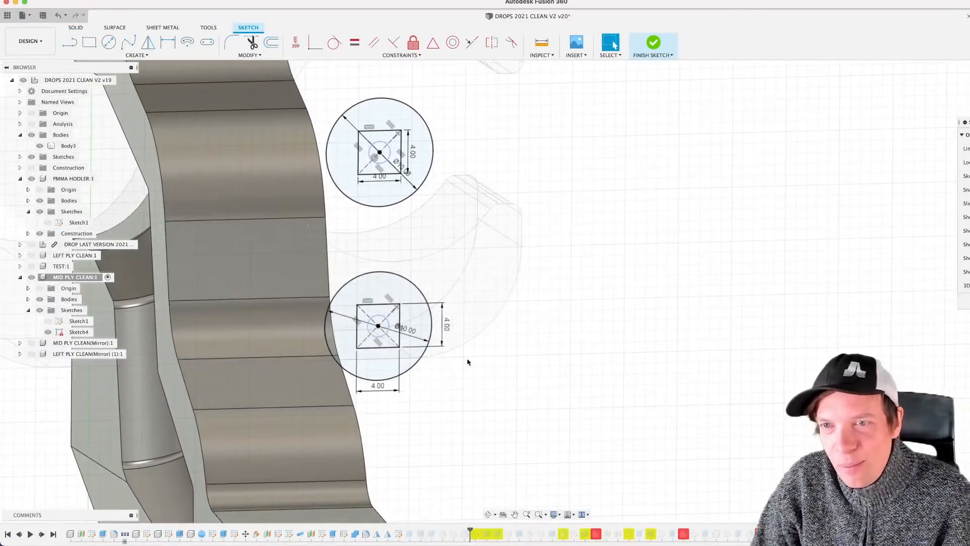
pyautogui.scroll(3, 420, 339)
pyautogui.click(403, 331)
pyautogui.press('Delete')
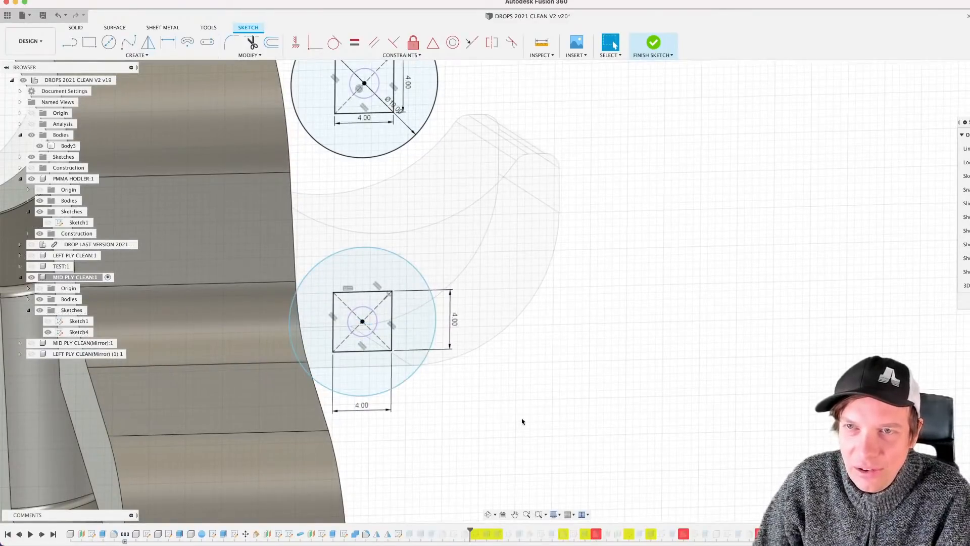
# Step: Constrain the lower circle to be equal to the upper circle with an Equal constraint, and finish Sketch4
pyautogui.scroll(-3, 520, 425)
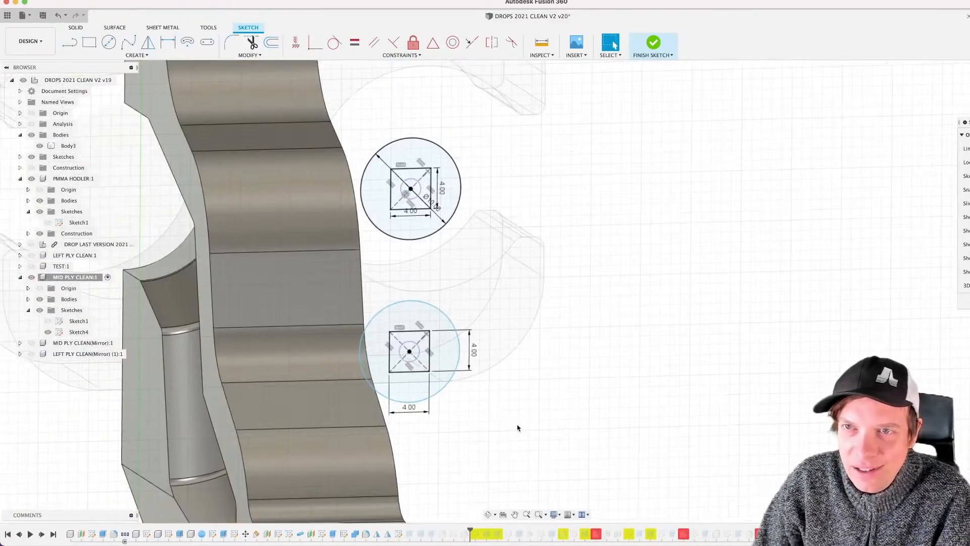
pyautogui.click(355, 42)
pyautogui.scroll(2, 443, 260)
pyautogui.click(427, 229)
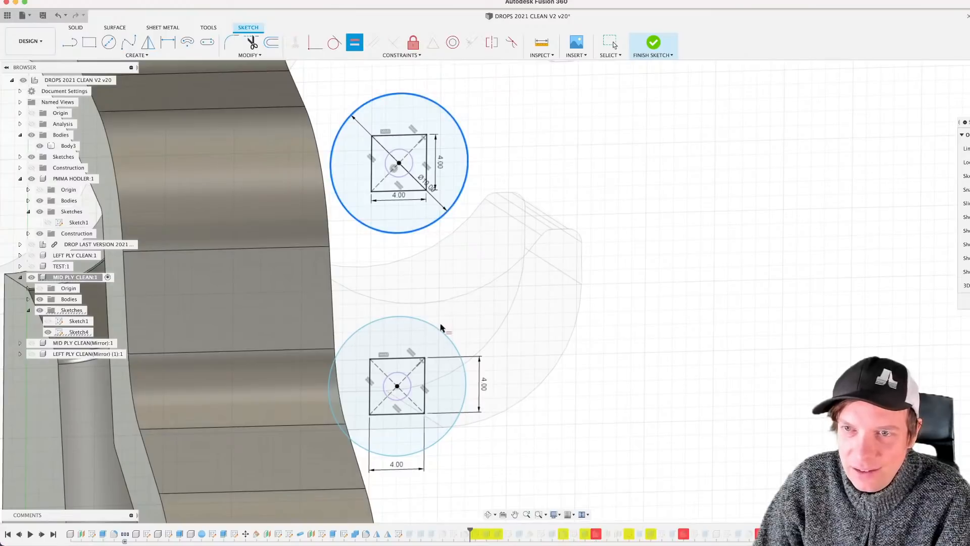
pyautogui.click(440, 330)
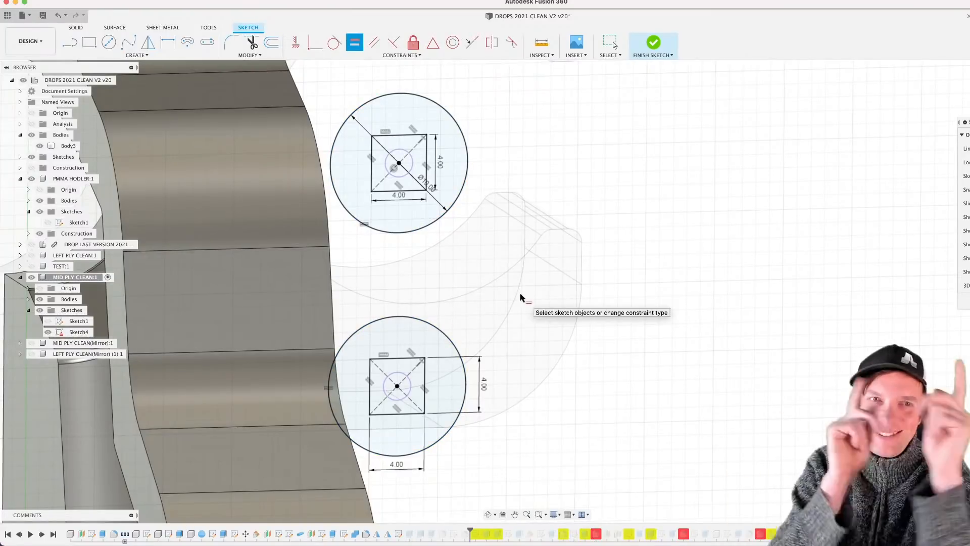
pyautogui.press('Escape')
pyautogui.scroll(-5, 537, 303)
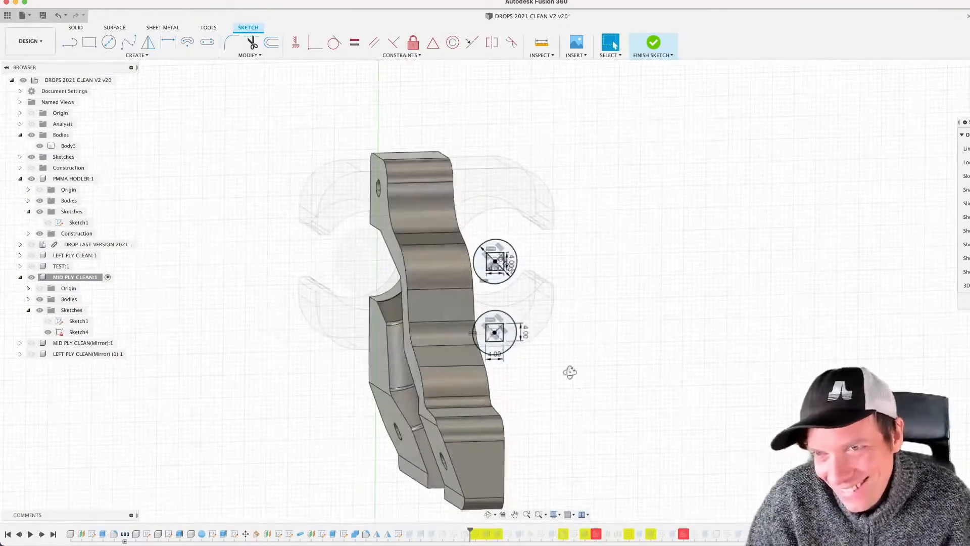
pyautogui.moveTo(570, 372)
pyautogui.keyDown('shift'); pyautogui.mouseDown(button='middle')
pyautogui.moveTo(586, 376)
pyautogui.moveTo(571, 324)
pyautogui.moveTo(565, 332)
pyautogui.moveTo(583, 337)
pyautogui.moveTo(525, 339)
pyautogui.mouseUp(button='middle'); pyautogui.keyUp('shift')
pyautogui.scroll(2, 513, 312)
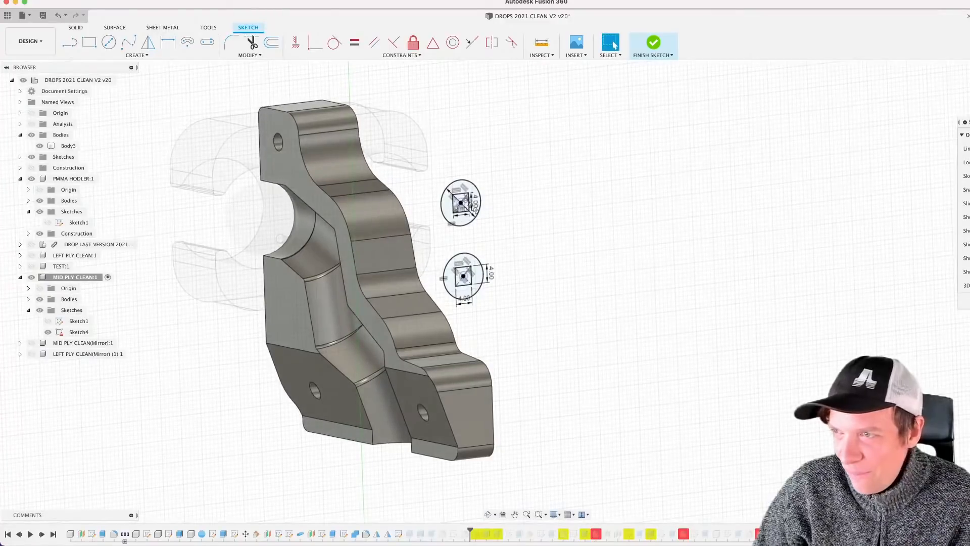
pyautogui.click(964, 301)
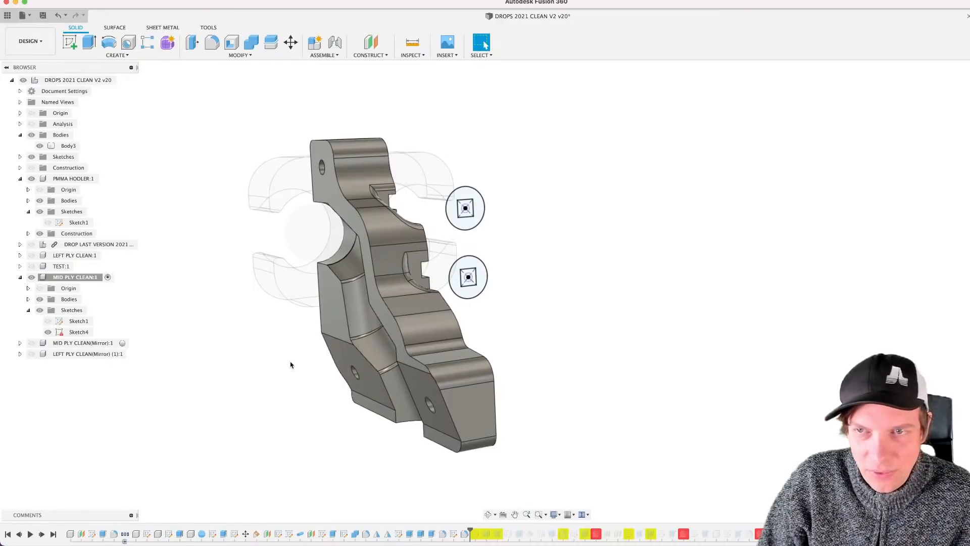
# Step: Activate the top-level assembly and show MID PLY CLEAN(Mirror):1, LEFT PLY CLEAN:1 and LEFT PLY CLEAN(Mirror) (1):1
pyautogui.scroll(-2, 314, 318)
pyautogui.keyDown('shift'); pyautogui.moveTo(490, 303); pyautogui.dragTo(467, 308, button='middle'); pyautogui.keyUp('shift')
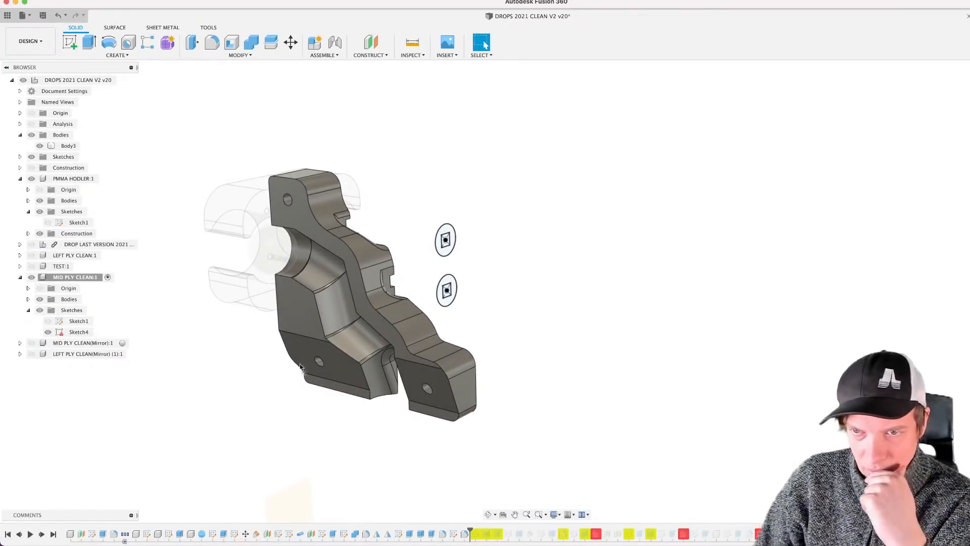
pyautogui.moveTo(394, 396)
pyautogui.keyDown('shift'); pyautogui.mouseDown(button='middle')
pyautogui.moveTo(405, 391)
pyautogui.moveTo(399, 404)
pyautogui.mouseUp(button='middle'); pyautogui.keyUp('shift')
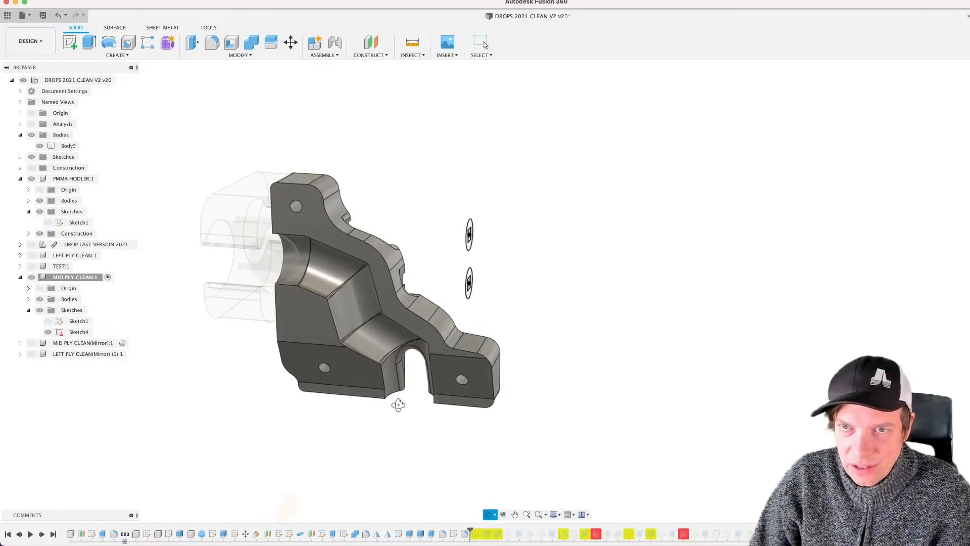
pyautogui.click(121, 80)
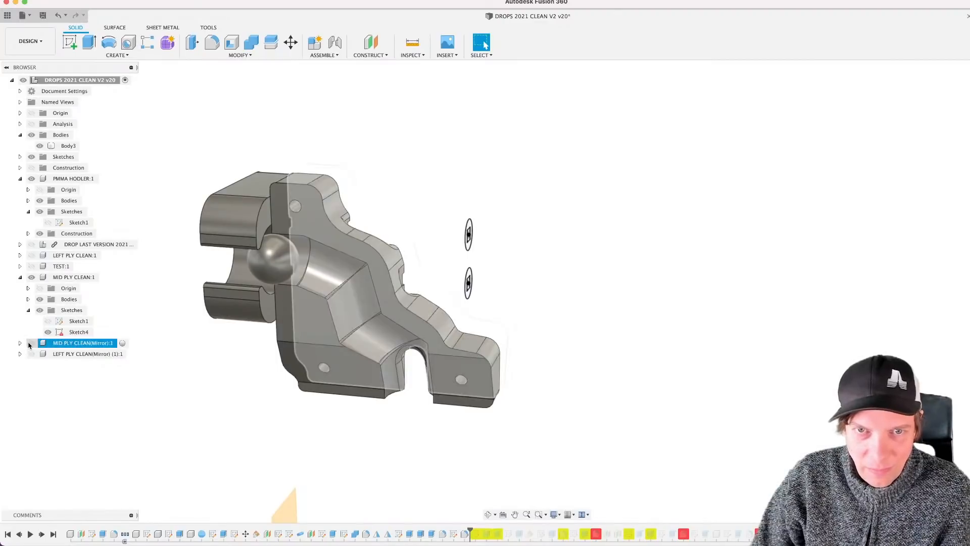
pyautogui.keyDown('shift'); pyautogui.moveTo(253, 384); pyautogui.dragTo(268, 369, button='middle'); pyautogui.keyUp('shift')
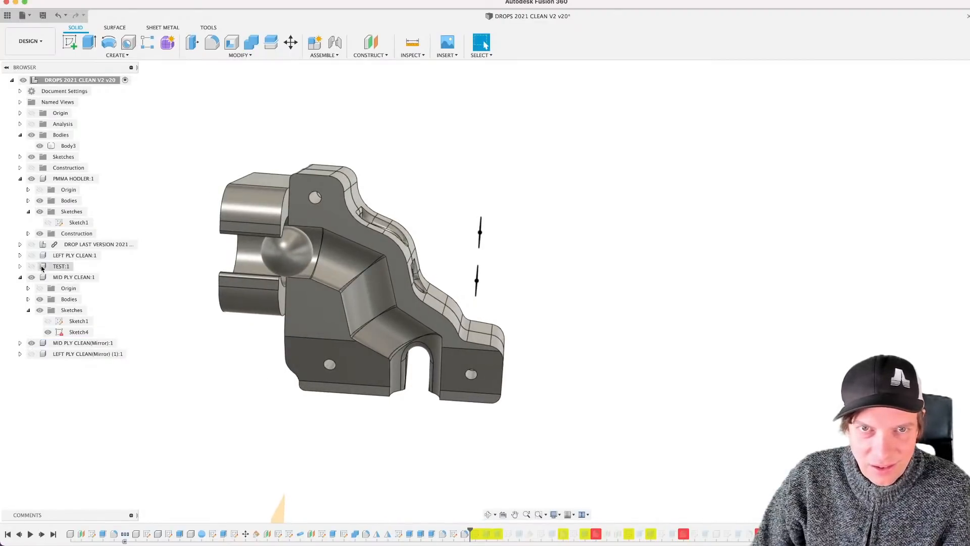
pyautogui.click(31, 255)
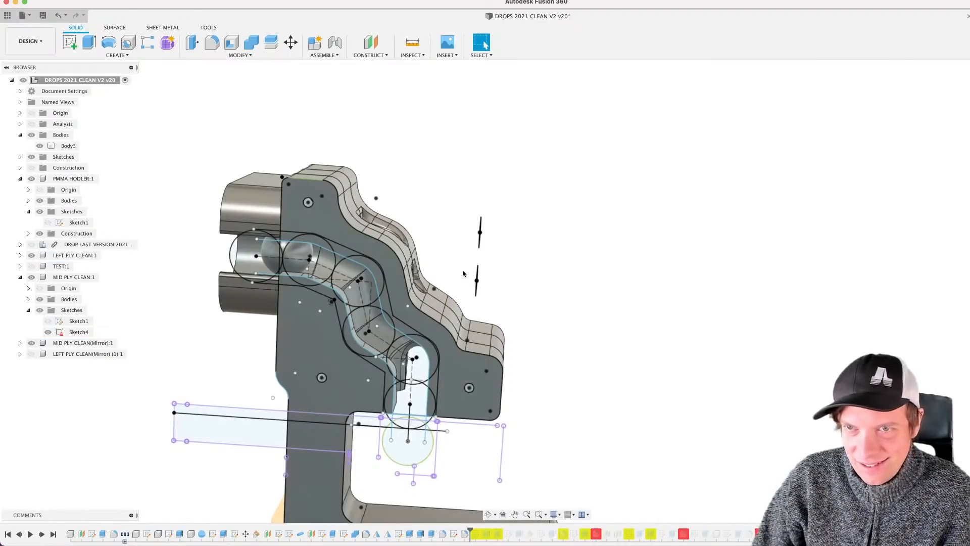
pyautogui.keyDown('shift'); pyautogui.moveTo(404, 288); pyautogui.dragTo(334, 314, button='middle'); pyautogui.keyUp('shift')
pyautogui.click(31, 354)
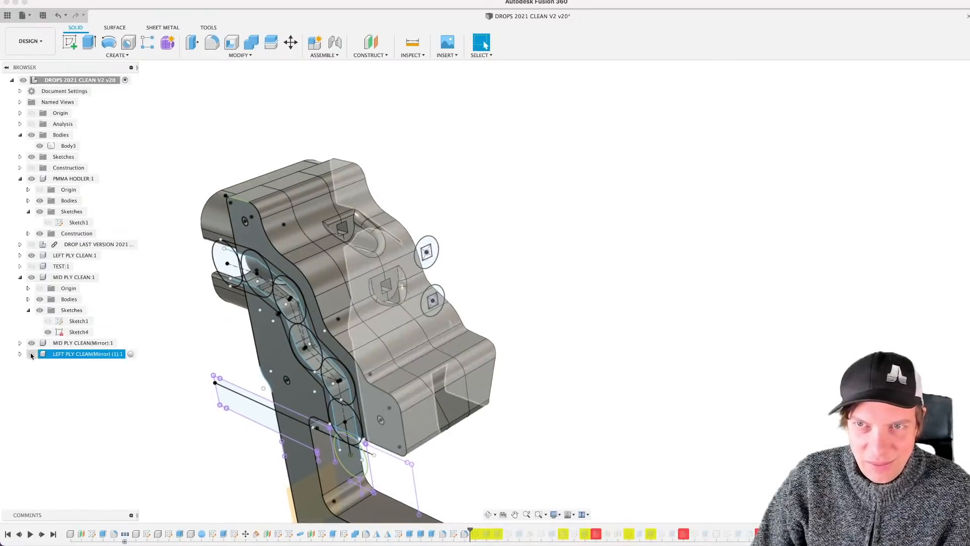
# Step: Examine the stacked plies' stepped outer contour, comparing the concave curve at the upper recess with the one at the lower recess
pyautogui.scroll(2, 498, 235)
pyautogui.keyDown('shift'); pyautogui.moveTo(498, 237); pyautogui.dragTo(526, 216, button='middle'); pyautogui.keyUp('shift')
pyautogui.click(308, 172)
pyautogui.scroll(3, 325, 184)
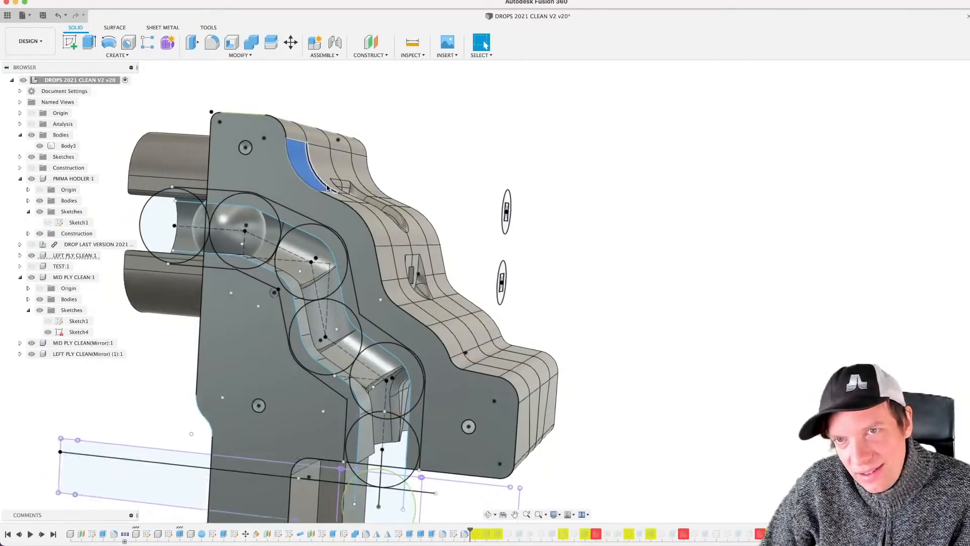
pyautogui.click(379, 232)
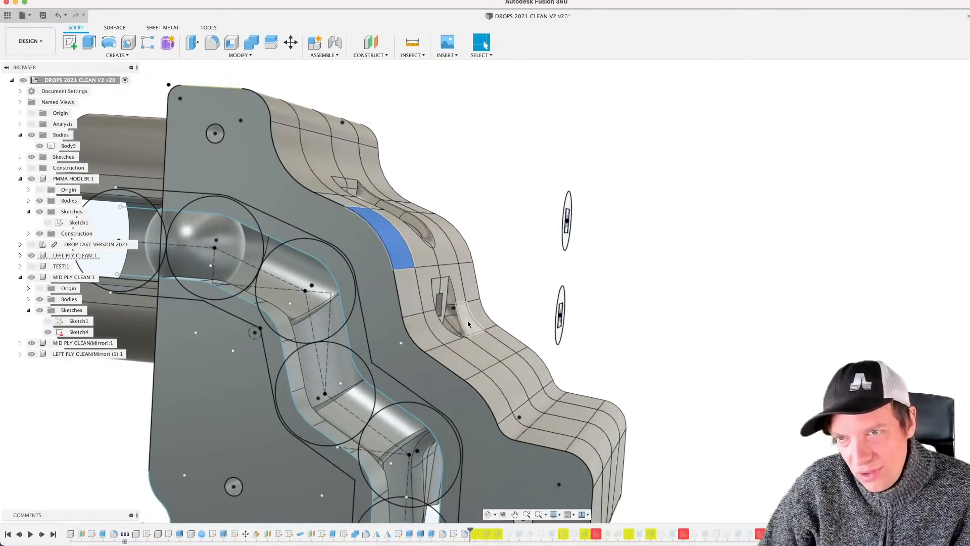
pyautogui.scroll(-3, 463, 306)
pyautogui.keyDown('shift'); pyautogui.moveTo(462, 307); pyautogui.dragTo(467, 331, button='middle'); pyautogui.keyUp('shift')
pyautogui.click(650, 318)
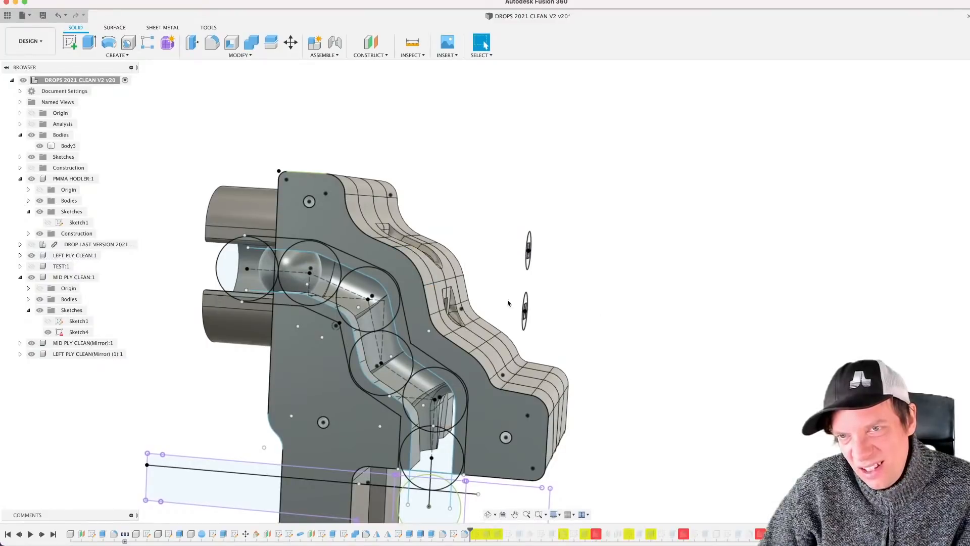
pyautogui.moveTo(497, 275)
pyautogui.keyDown('shift'); pyautogui.mouseDown(button='middle')
pyautogui.moveTo(510, 274)
pyautogui.moveTo(501, 281)
pyautogui.mouseUp(button='middle'); pyautogui.keyUp('shift')
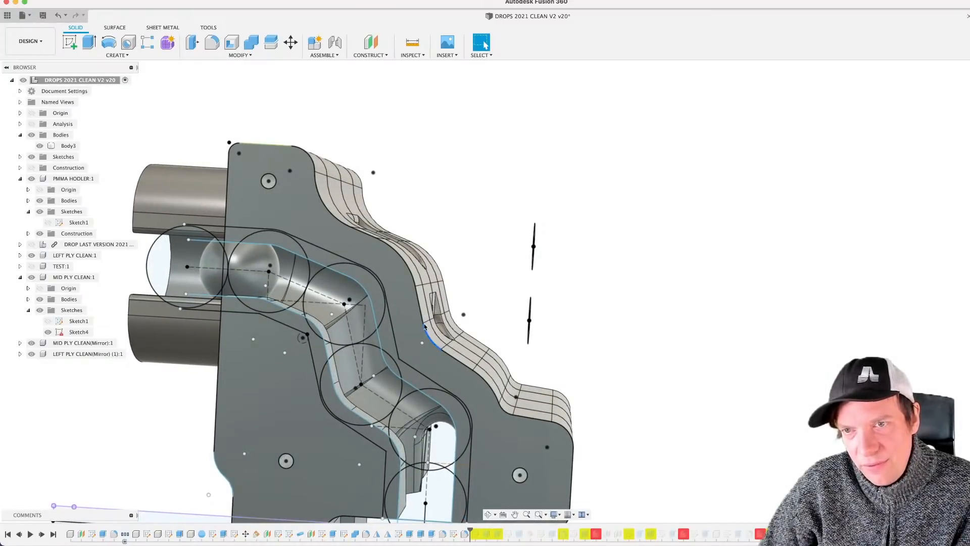
pyautogui.scroll(3, 341, 194)
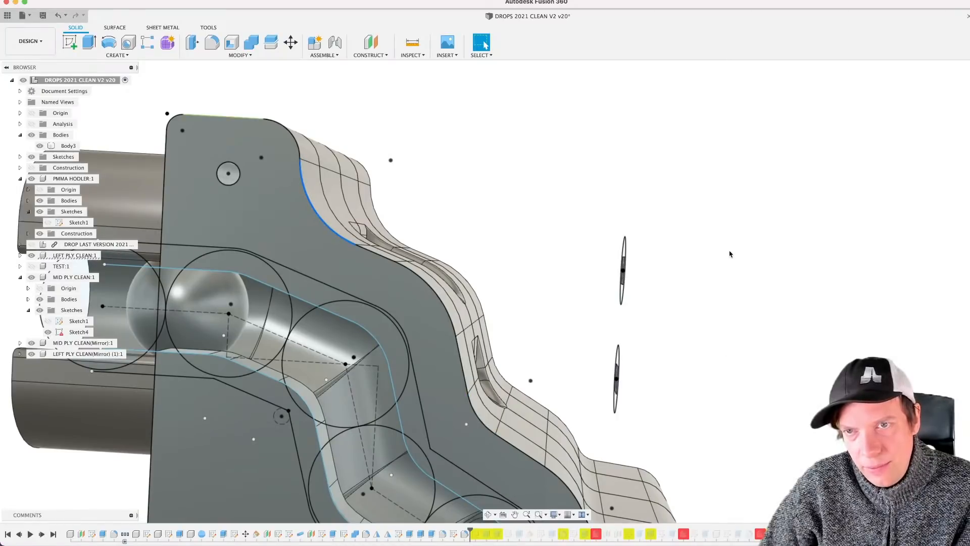
pyautogui.scroll(-5, 580, 177)
pyautogui.moveTo(571, 210)
pyautogui.keyDown('shift'); pyautogui.mouseDown(button='middle')
pyautogui.moveTo(554, 223)
pyautogui.moveTo(479, 191)
pyautogui.mouseUp(button='middle'); pyautogui.keyUp('shift')
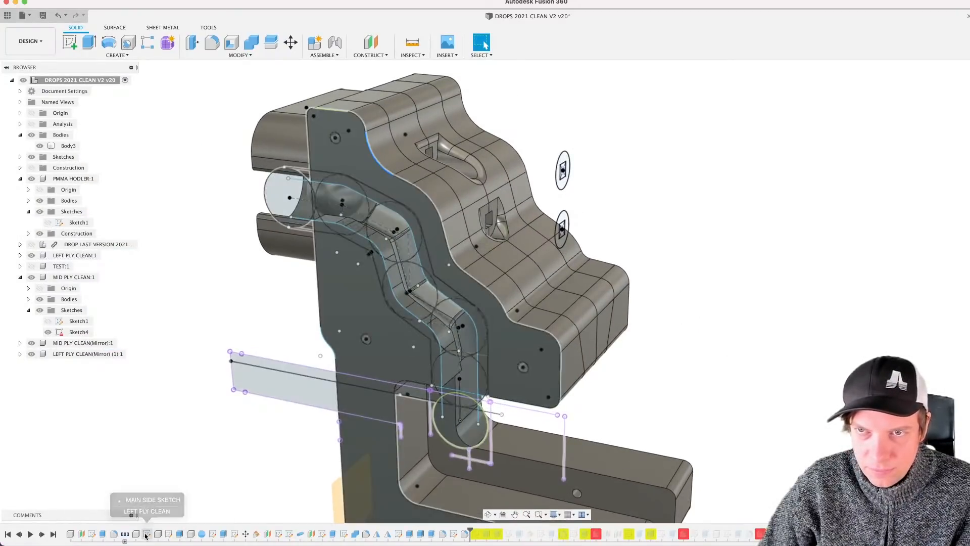
# Step: Open MAIN SIDE SKETCH of LEFT PLY CLEAN for editing and inspect the concave arc radii along the stepped outer contour
pyautogui.doubleClick(146, 534)
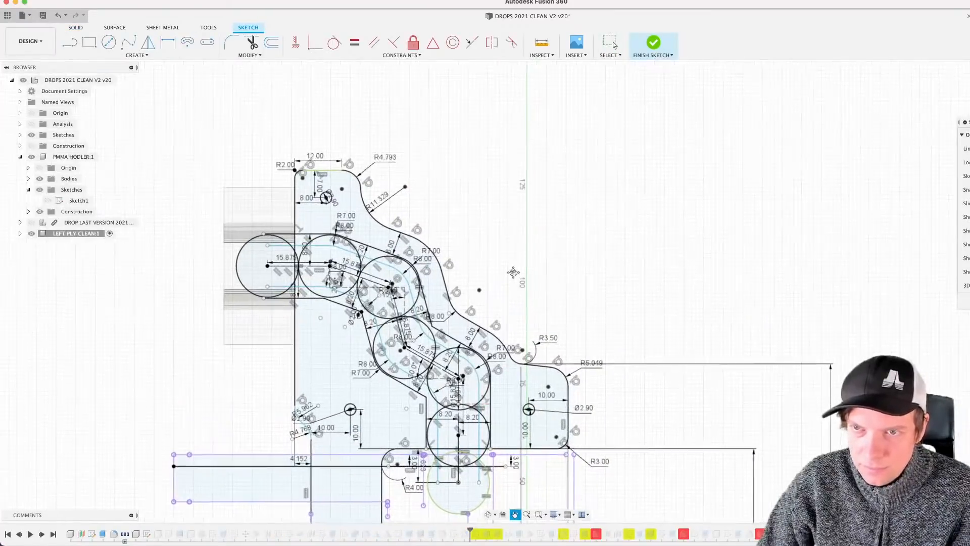
pyautogui.scroll(2, 507, 270)
pyautogui.moveTo(499, 269); pyautogui.dragTo(483, 263, button='middle')
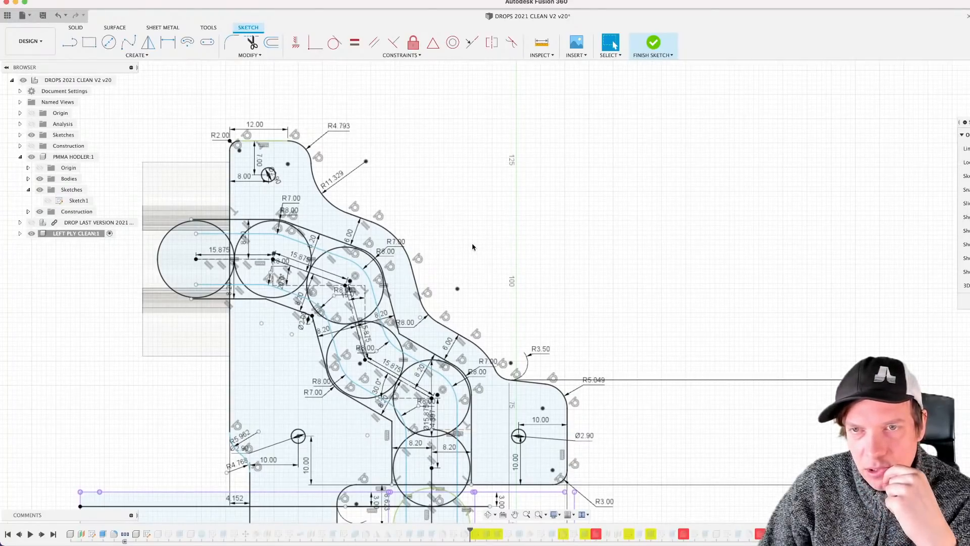
pyautogui.scroll(-2, 473, 226)
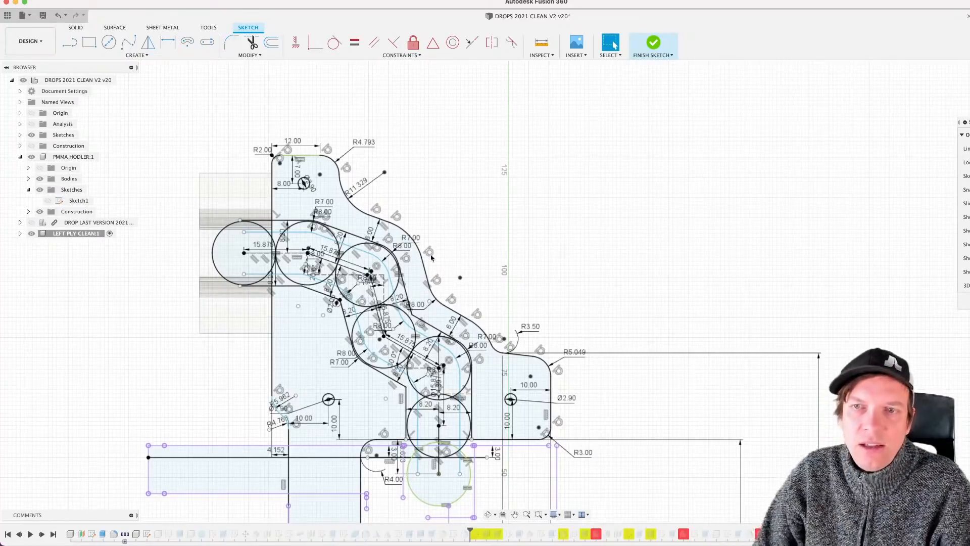
pyautogui.scroll(1, 439, 257)
pyautogui.moveTo(443, 256)
pyautogui.keyDown('shift'); pyautogui.mouseDown(button='middle')
pyautogui.moveTo(406, 262)
pyautogui.moveTo(426, 266)
pyautogui.moveTo(466, 238)
pyautogui.moveTo(470, 249)
pyautogui.moveTo(487, 238)
pyautogui.moveTo(484, 220)
pyautogui.moveTo(497, 249)
pyautogui.moveTo(516, 248)
pyautogui.moveTo(493, 242)
pyautogui.moveTo(515, 271)
pyautogui.mouseUp(button='middle'); pyautogui.keyUp('shift')
pyautogui.scroll(1, 475, 253)
pyautogui.scroll(1, 515, 270)
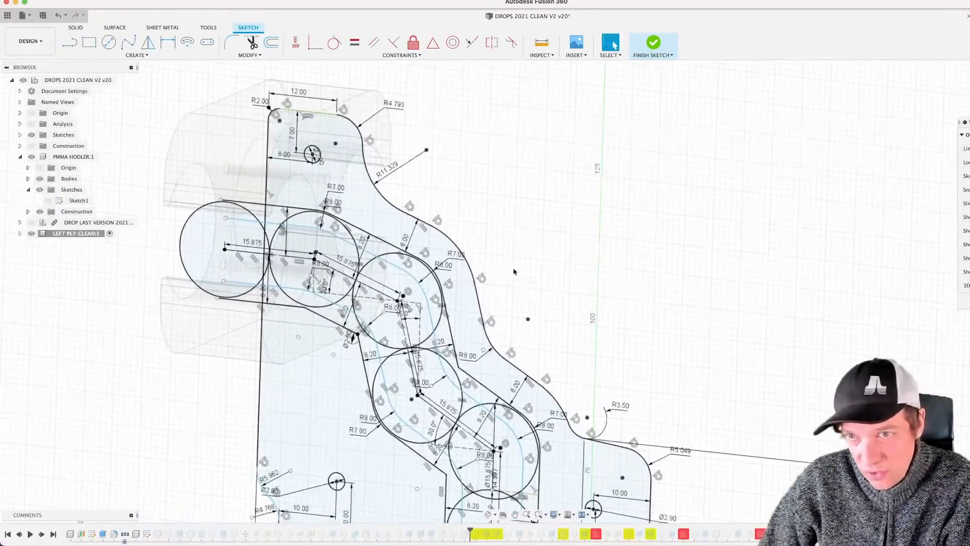
pyautogui.scroll(-2, 514, 270)
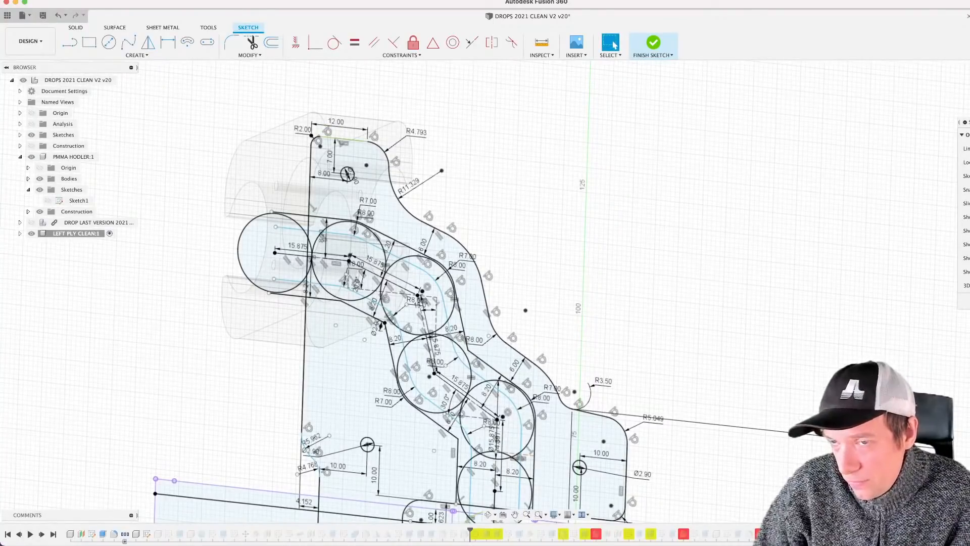
pyautogui.moveTo(590, 259); pyautogui.dragTo(505, 261, button='middle')
pyautogui.scroll(1, 556, 264)
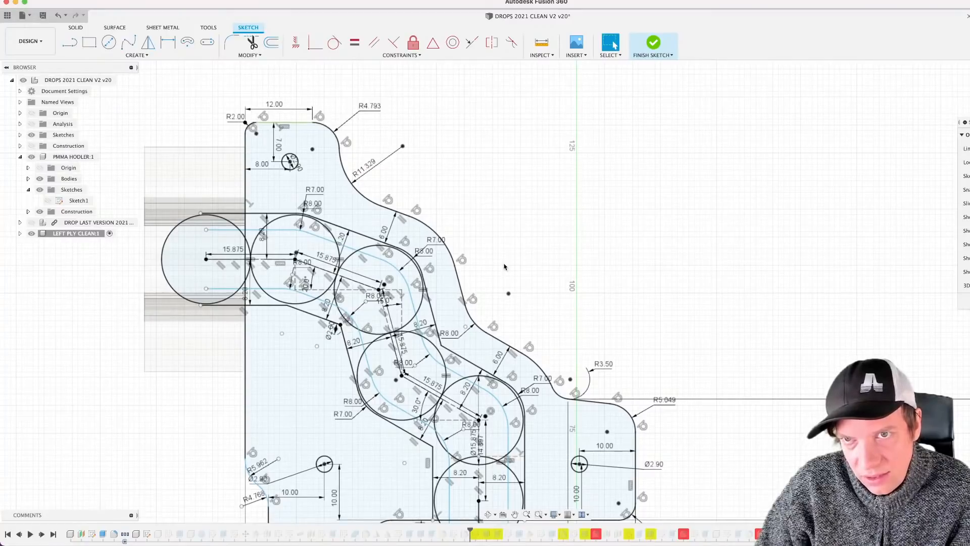
pyautogui.scroll(1, 504, 266)
pyautogui.scroll(1, 407, 170)
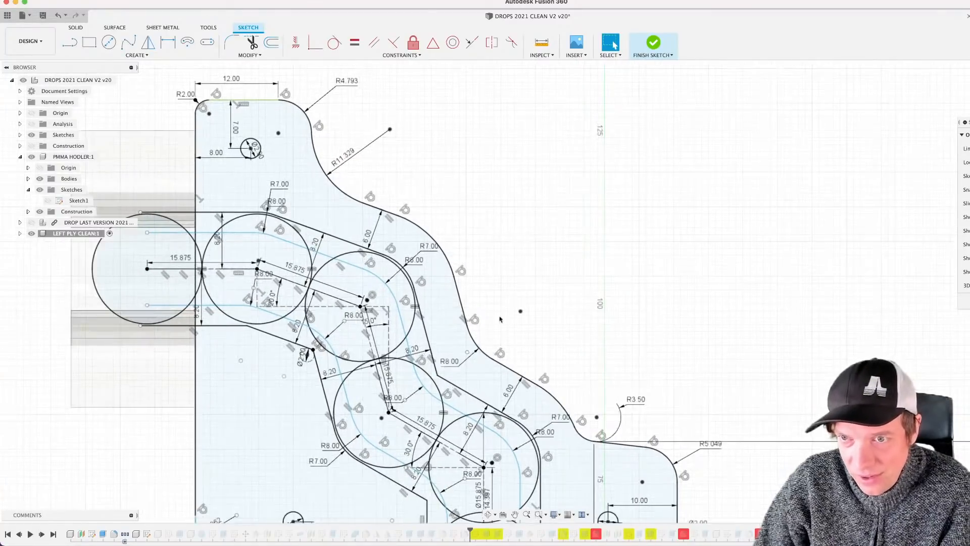
pyautogui.click(475, 344)
pyautogui.scroll(2, 476, 344)
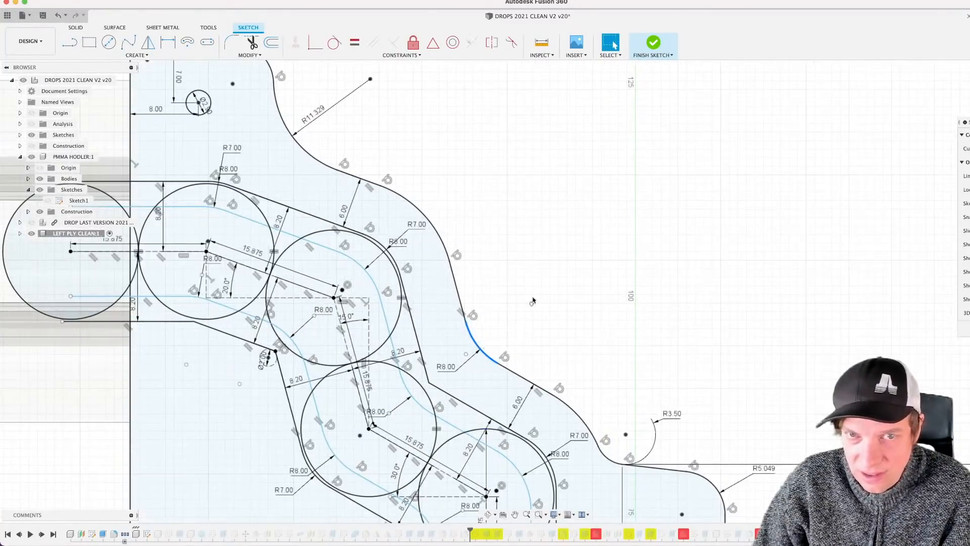
# Step: Set the radius of the upper concave arc on the stepped outer contour to 8 mm
pyautogui.moveTo(546, 294); pyautogui.dragTo(588, 338, button='middle')
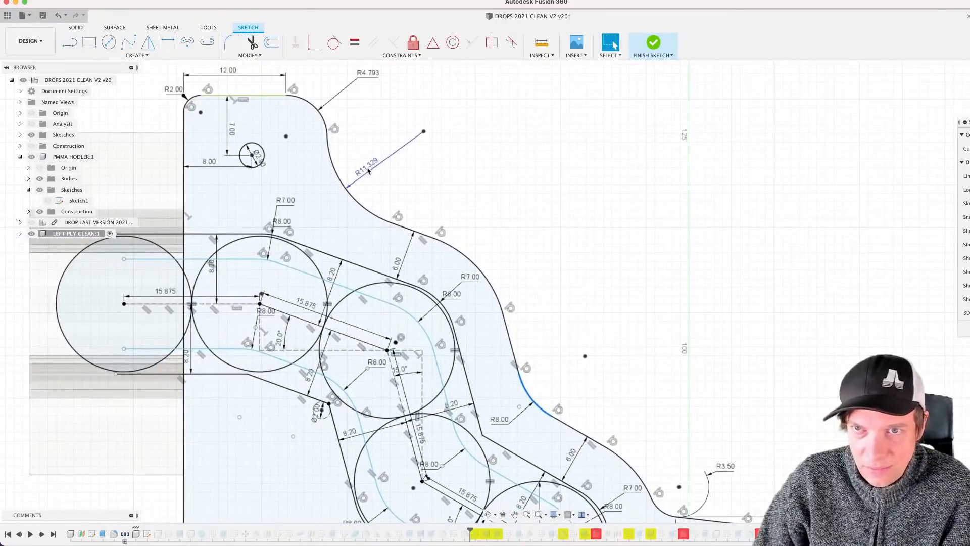
pyautogui.click(371, 175)
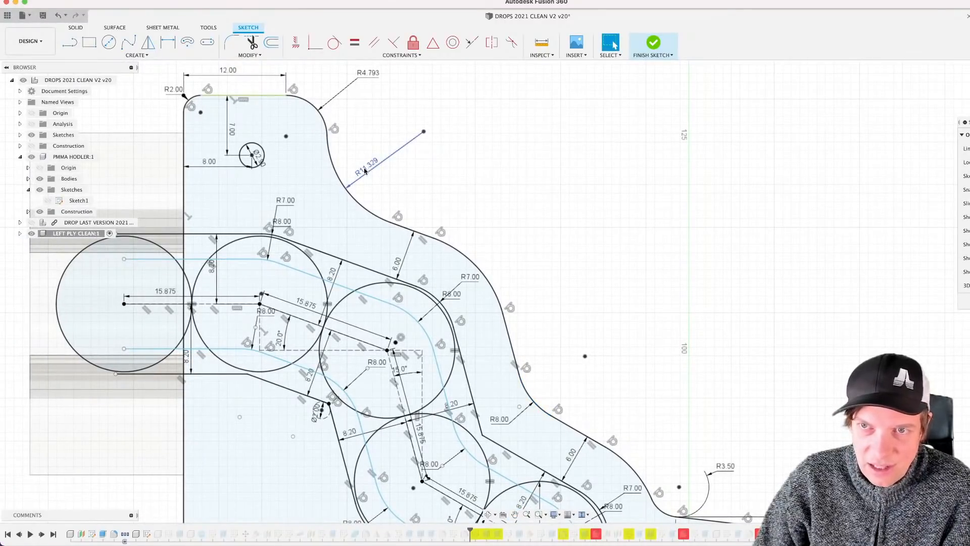
pyautogui.doubleClick(365, 171)
pyautogui.write('8')
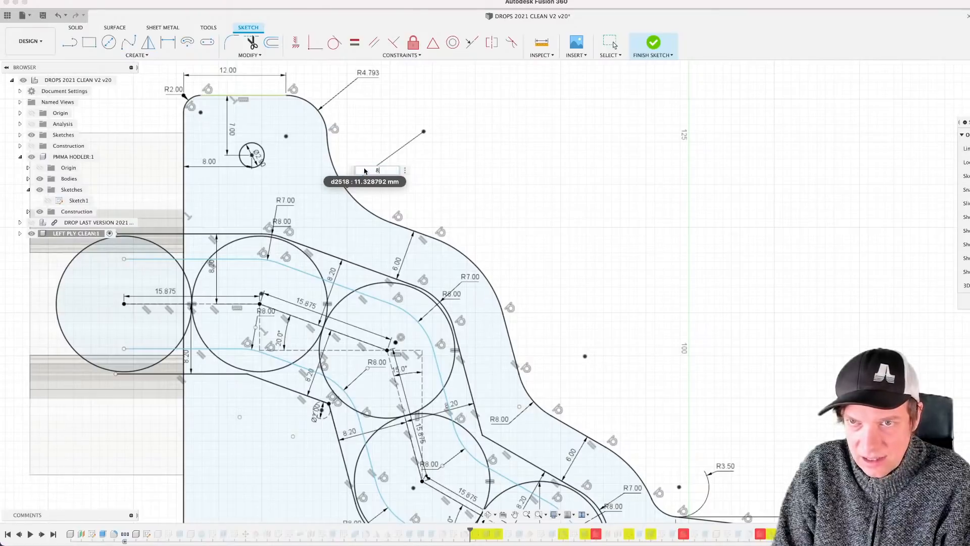
pyautogui.press('Return')
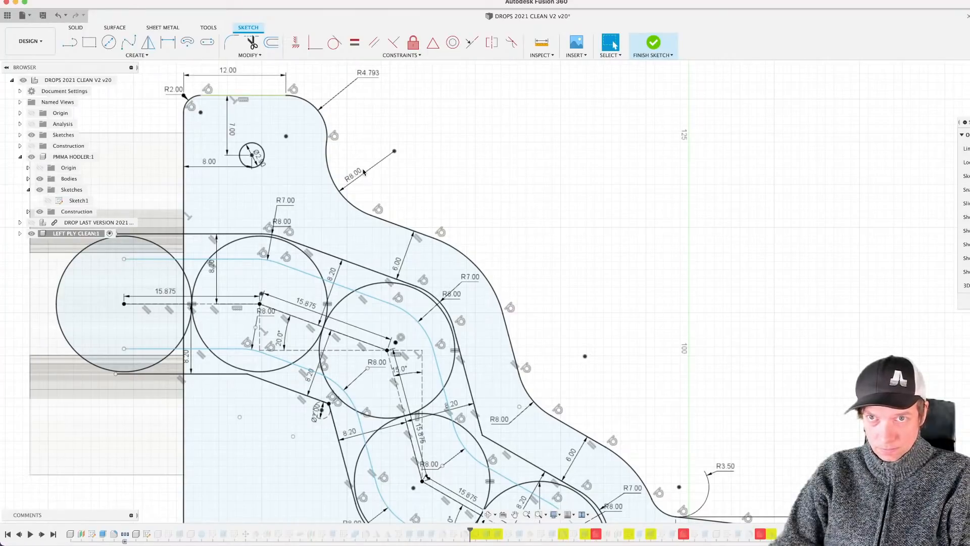
# Step: Delete the upper R8 concave arc of the outer contour and shorten the free end of the R4.793 corner arc
pyautogui.click(331, 176)
pyautogui.press('Delete')
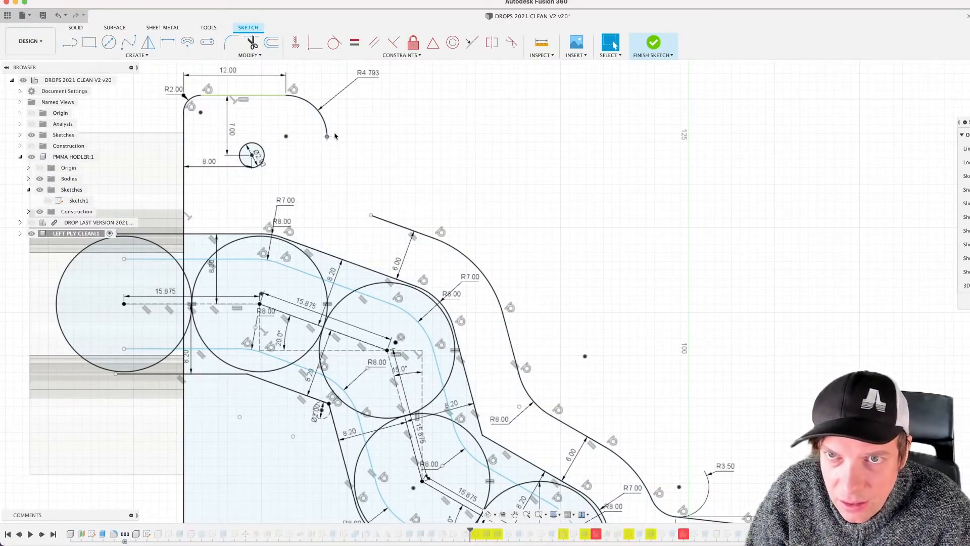
pyautogui.moveTo(328, 141); pyautogui.dragTo(330, 126)
pyautogui.press('Escape')
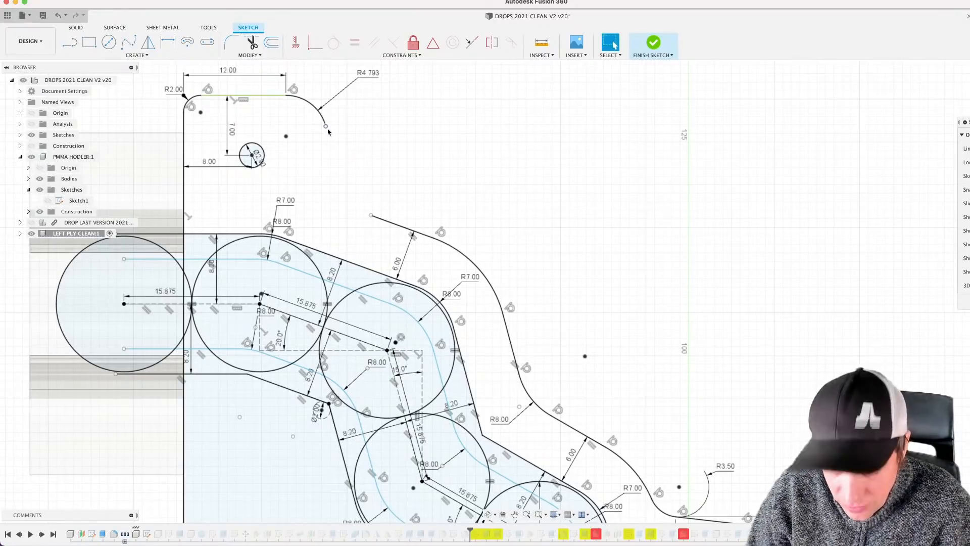
# Step: Draw a line about 3 mm long, tangent to the R4.793 corner arc, running down from its free end
pyautogui.scroll(2, 329, 132)
pyautogui.press('l')
pyautogui.click(322, 122)
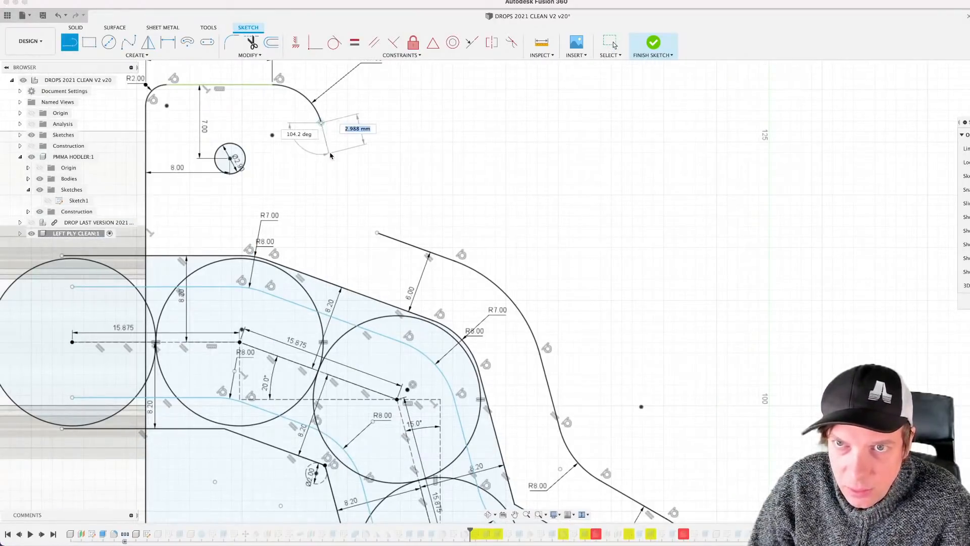
pyautogui.click(330, 155)
pyautogui.press('Escape')
pyautogui.scroll(-1, 363, 173)
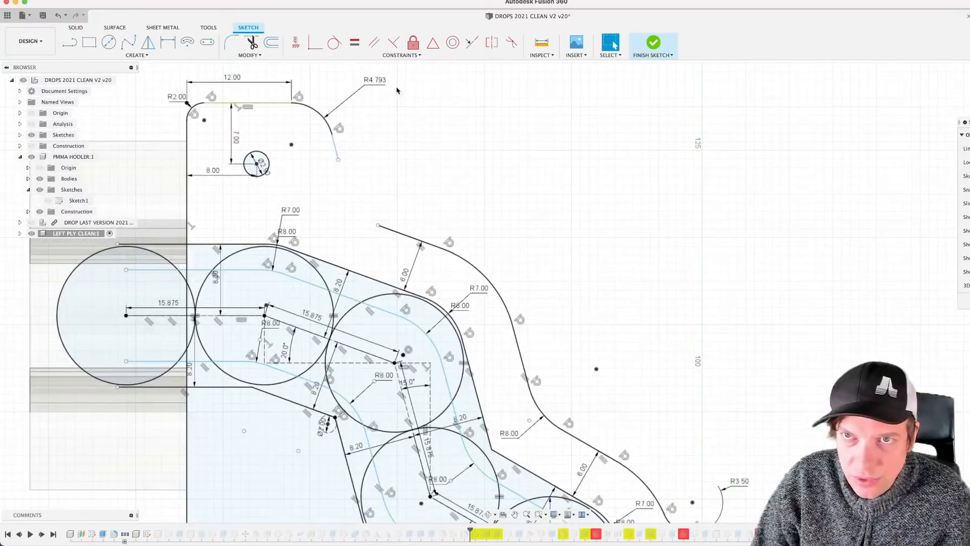
# Step: Make the short line below the R4.793 corner parallel to the steep segment of the stepped outer contour
pyautogui.click(336, 149)
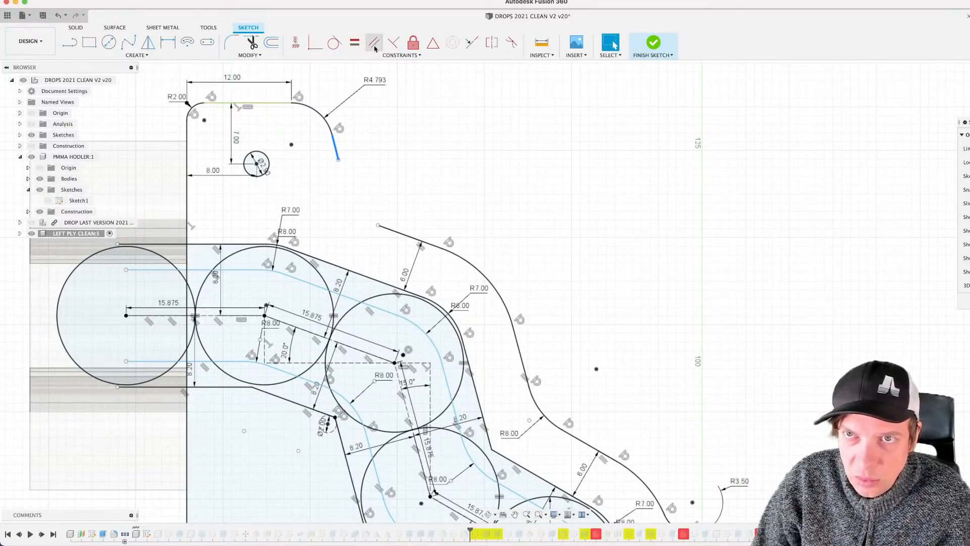
pyautogui.click(374, 42)
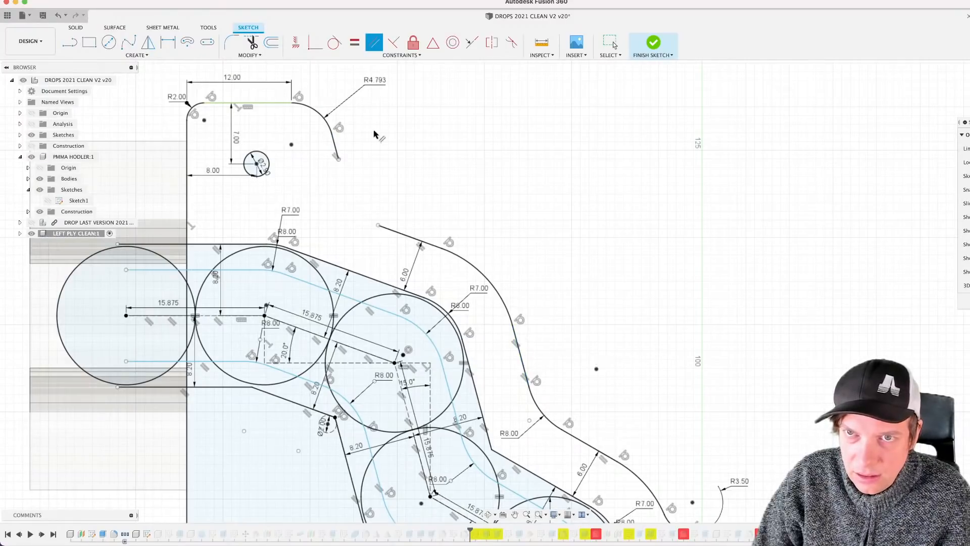
pyautogui.scroll(2, 372, 186)
pyautogui.press('Escape')
pyautogui.scroll(-3, 372, 188)
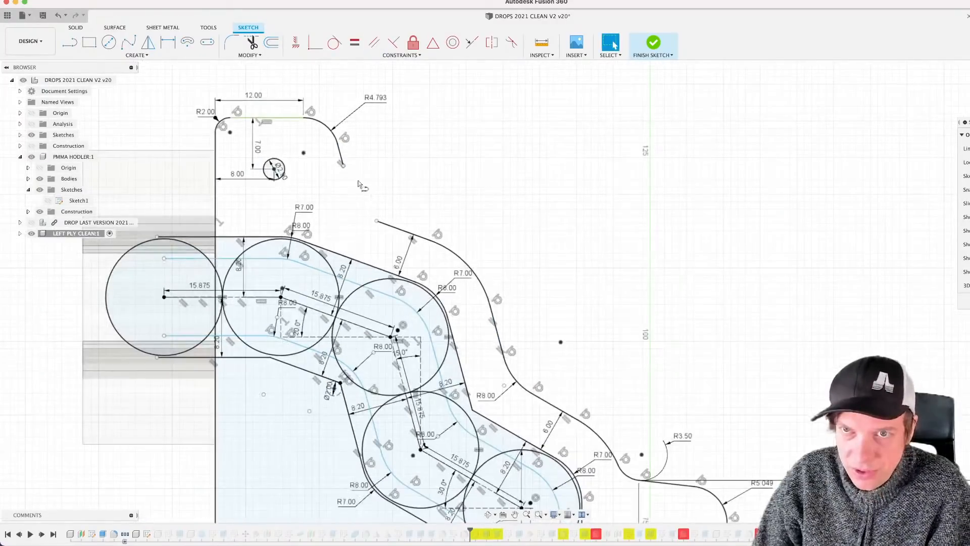
# Step: Bridge the contour gap with a tangent arc of about 15.9 mm radius and make it tangent to the sloping line
pyautogui.press('l')
pyautogui.moveTo(343, 166); pyautogui.dragTo(376, 221)
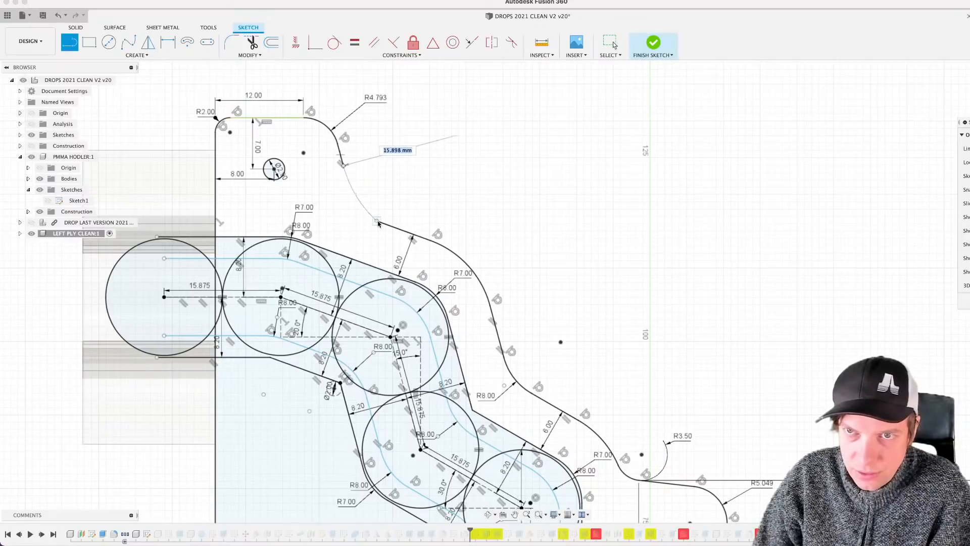
pyautogui.press('Escape')
pyautogui.scroll(1, 396, 191)
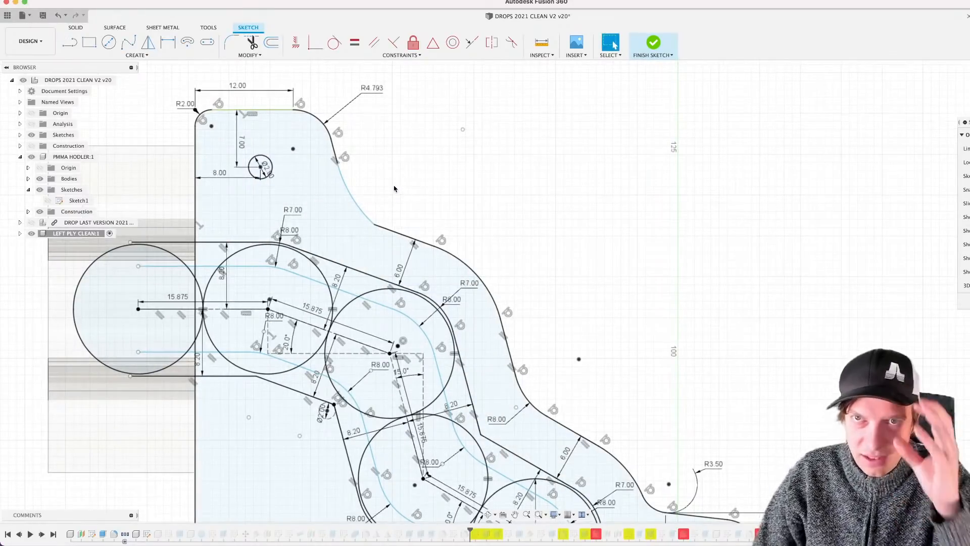
pyautogui.click(334, 43)
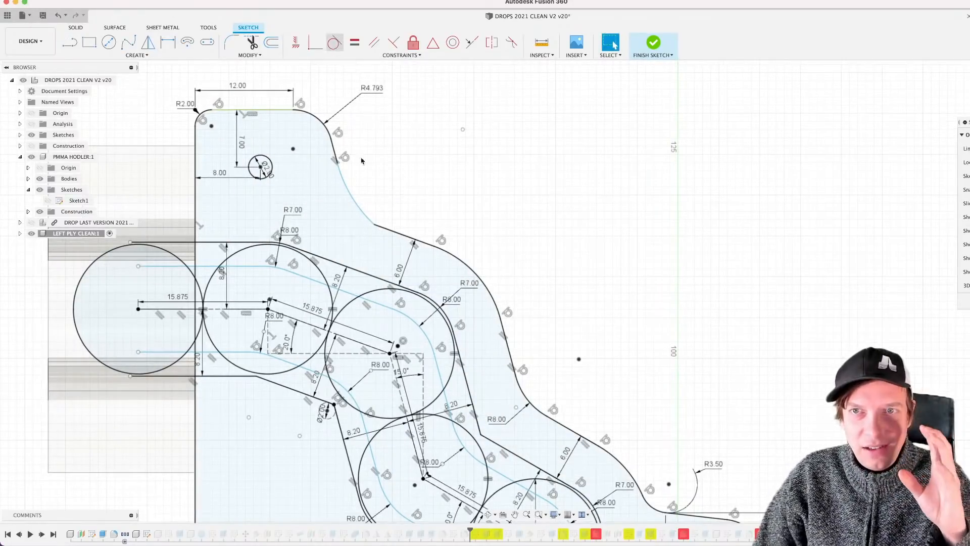
pyautogui.click(384, 233)
pyautogui.click(354, 234)
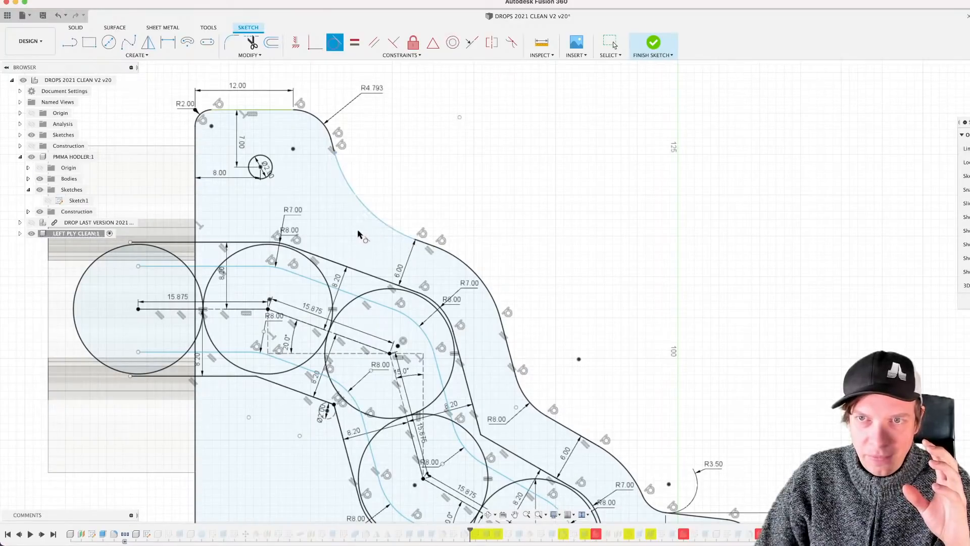
# Step: Dimension the new upper concave arc with a radius of 8 mm
pyautogui.press('d')
pyautogui.click(357, 197)
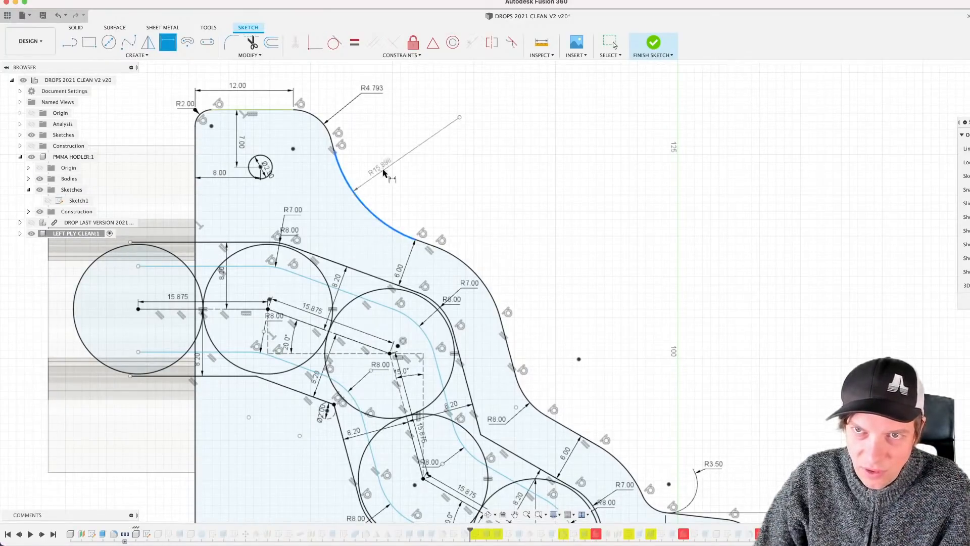
pyautogui.click(386, 173)
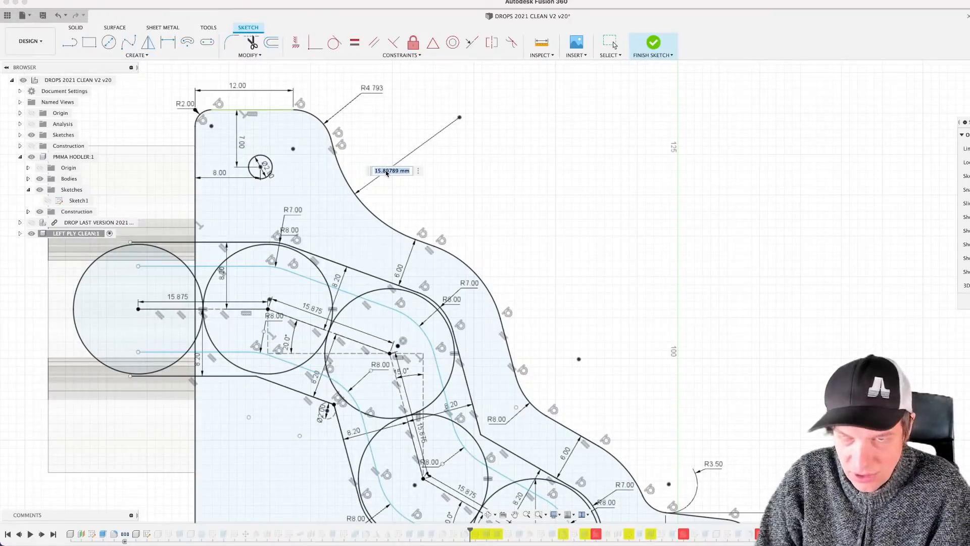
pyautogui.write('8')
pyautogui.press('Return')
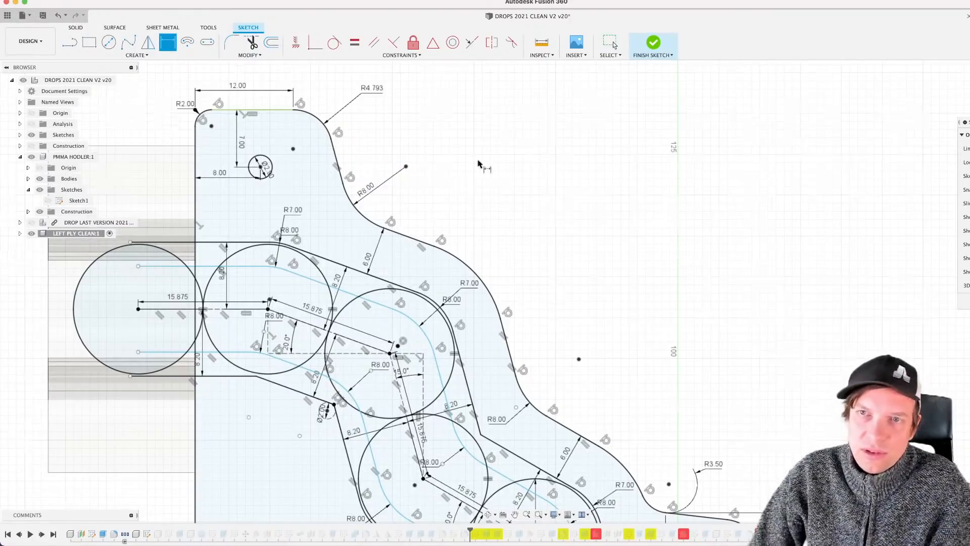
# Step: Examine the stepped outer contour, comparing the upper concave arc with the concave arcs further down
pyautogui.scroll(-3, 481, 163)
pyautogui.moveTo(490, 167)
pyautogui.keyDown('shift'); pyautogui.mouseDown(button='middle')
pyautogui.moveTo(490, 177)
pyautogui.moveTo(468, 157)
pyautogui.mouseUp(button='middle'); pyautogui.keyUp('shift')
pyautogui.scroll(2, 494, 176)
pyautogui.scroll(-1, 472, 169)
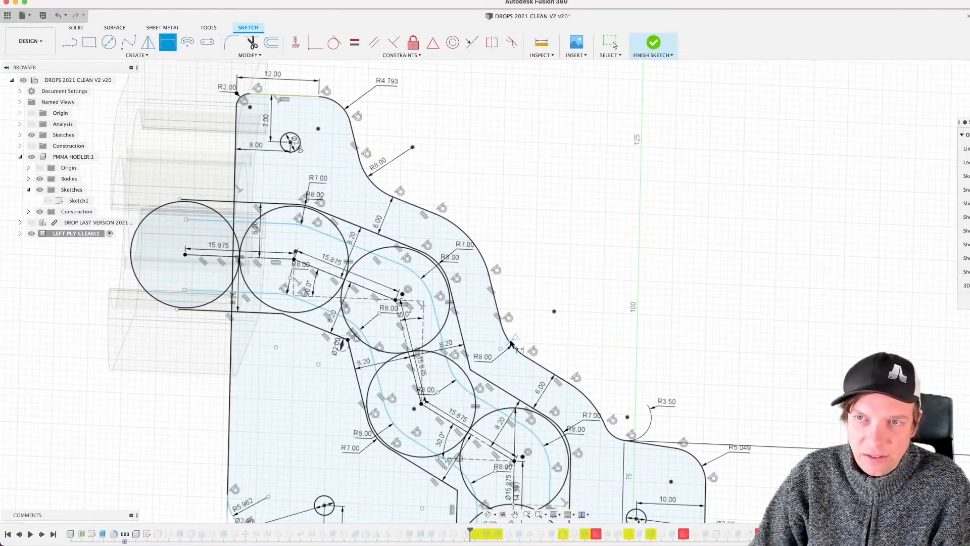
pyautogui.scroll(-1, 559, 248)
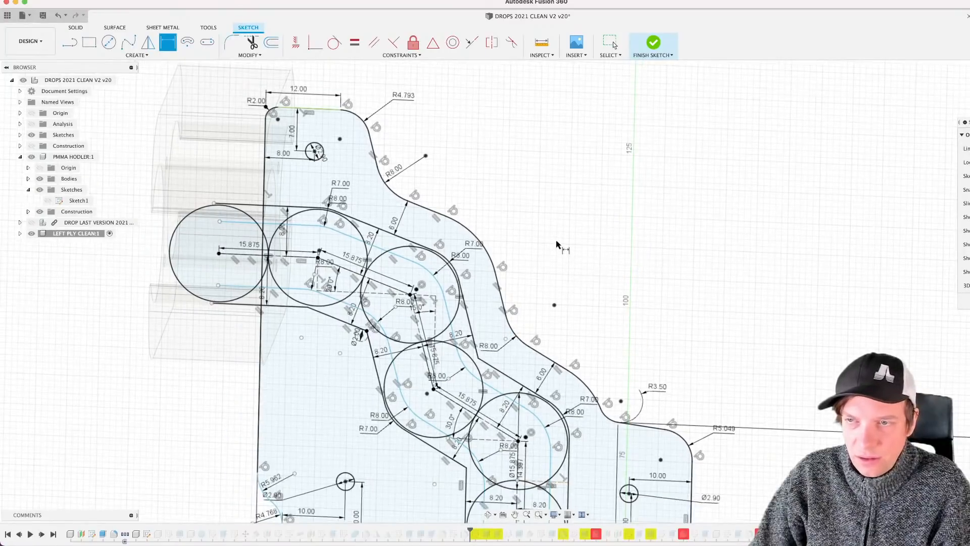
pyautogui.scroll(1, 559, 248)
pyautogui.scroll(-1, 560, 248)
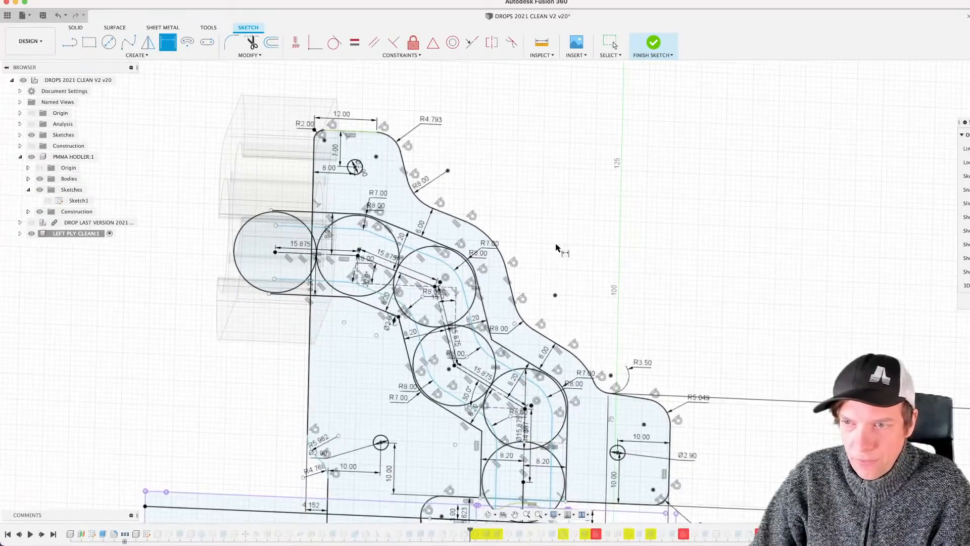
pyautogui.scroll(1, 545, 247)
pyautogui.scroll(-2, 546, 249)
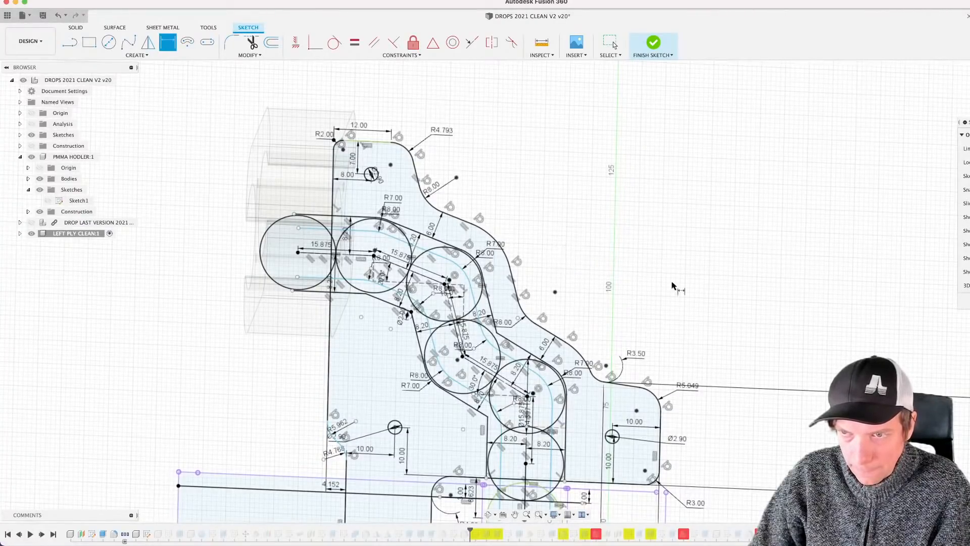
# Step: Set the radius of the lowest concave arc on the stepped outer contour to 8 mm
pyautogui.press('Escape')
pyautogui.scroll(5, 652, 313)
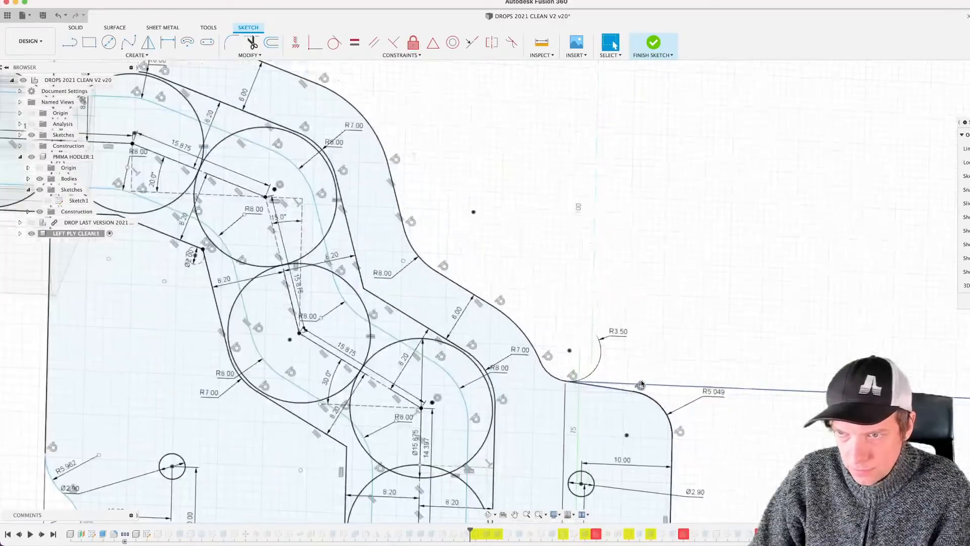
pyautogui.doubleClick(617, 335)
pyautogui.press('Return')
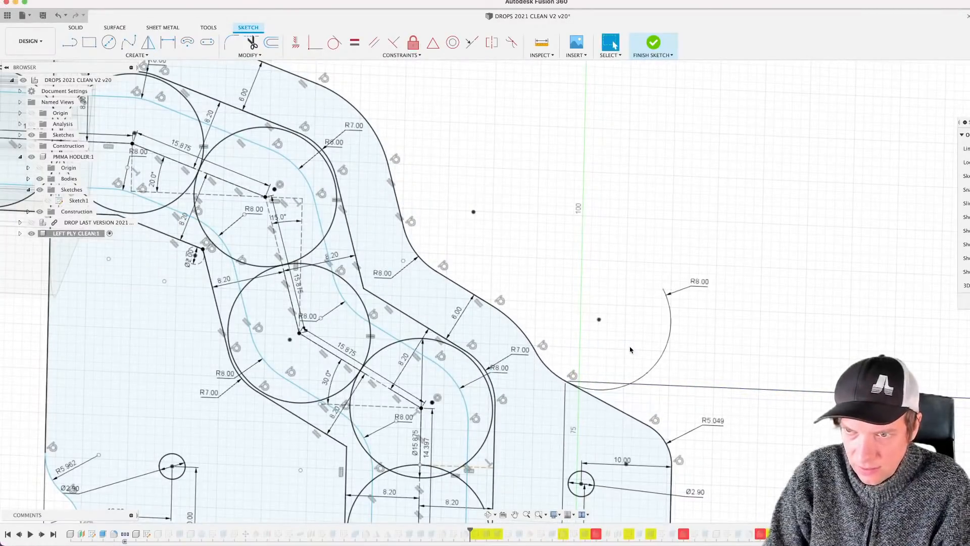
# Step: Delete the R5.049 radius dimension from the lower outer corner arc
pyautogui.scroll(-3, 672, 317)
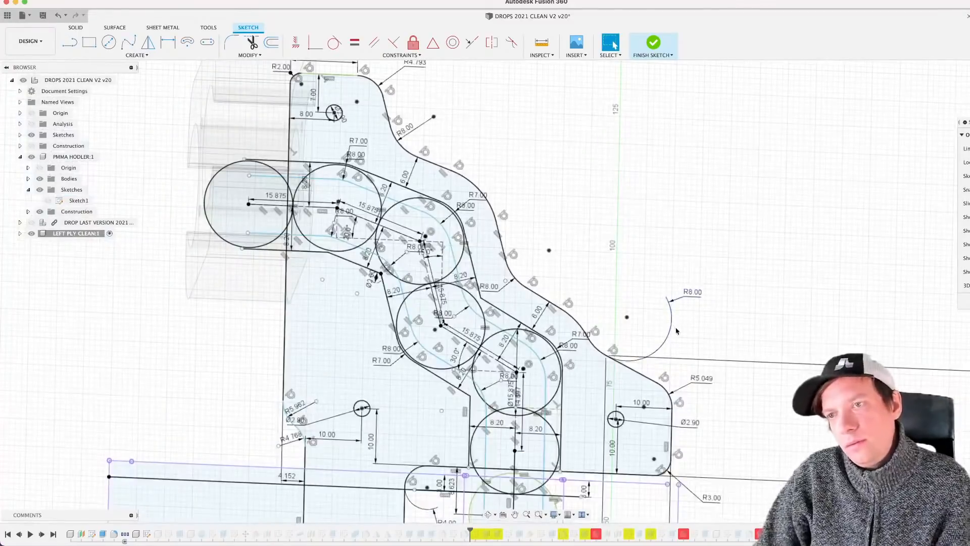
pyautogui.scroll(-3, 677, 331)
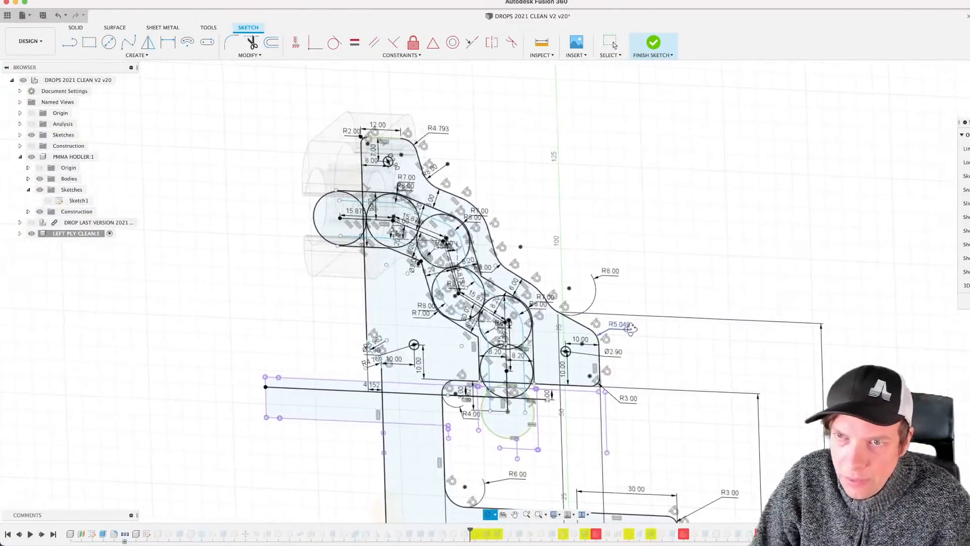
pyautogui.scroll(5, 562, 236)
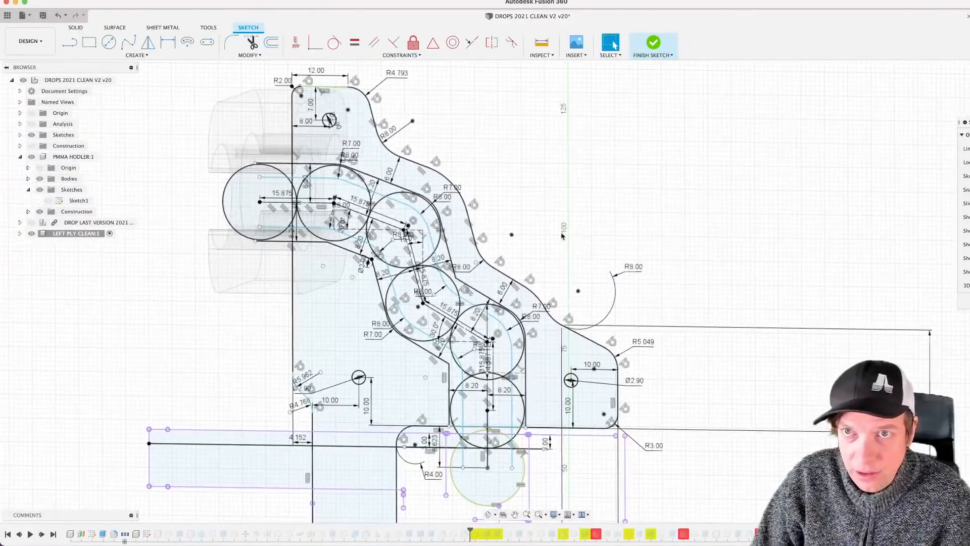
pyautogui.moveTo(561, 236); pyautogui.dragTo(549, 258, button='middle')
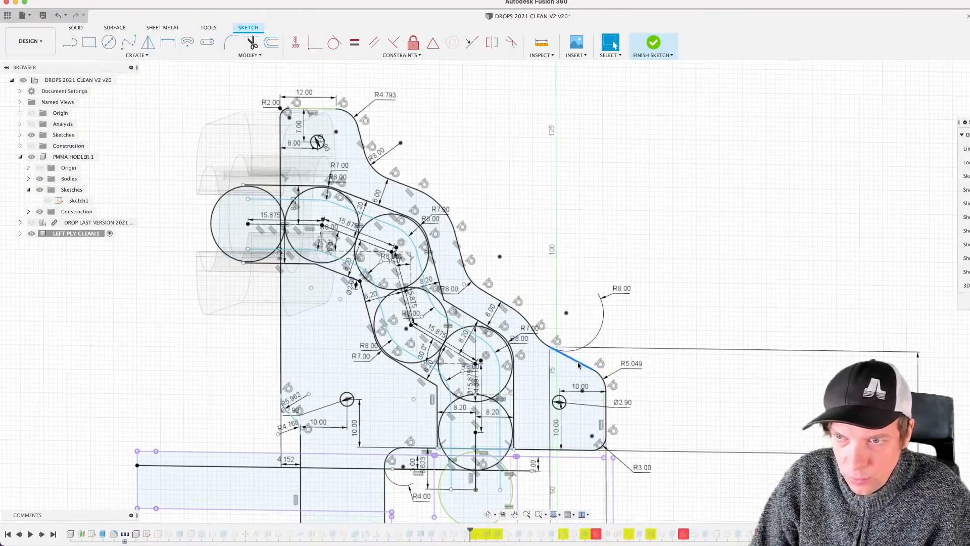
pyautogui.press('Escape')
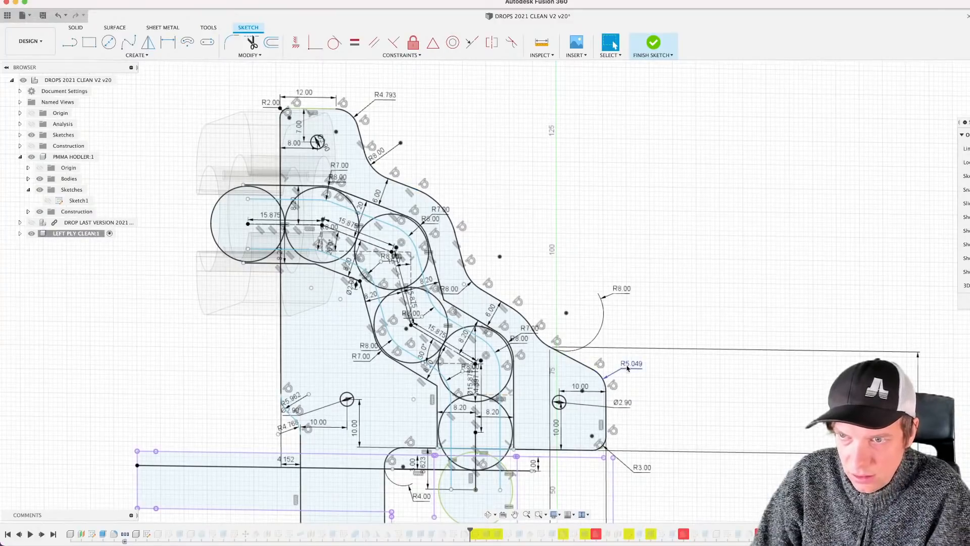
pyautogui.press('Delete')
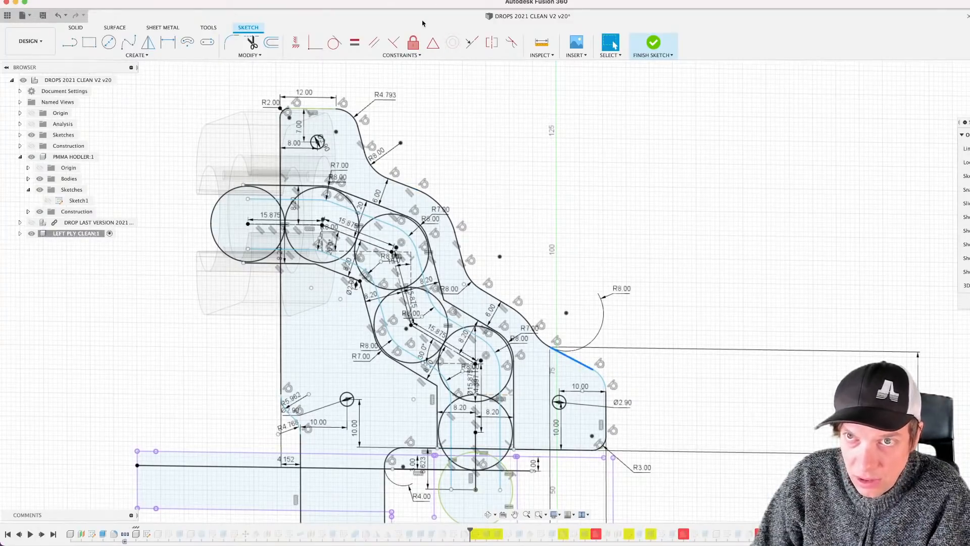
# Step: Try to make the lowest sloping contour line parallel to the upper sloping segment beside the upper R8 arc
pyautogui.click(374, 43)
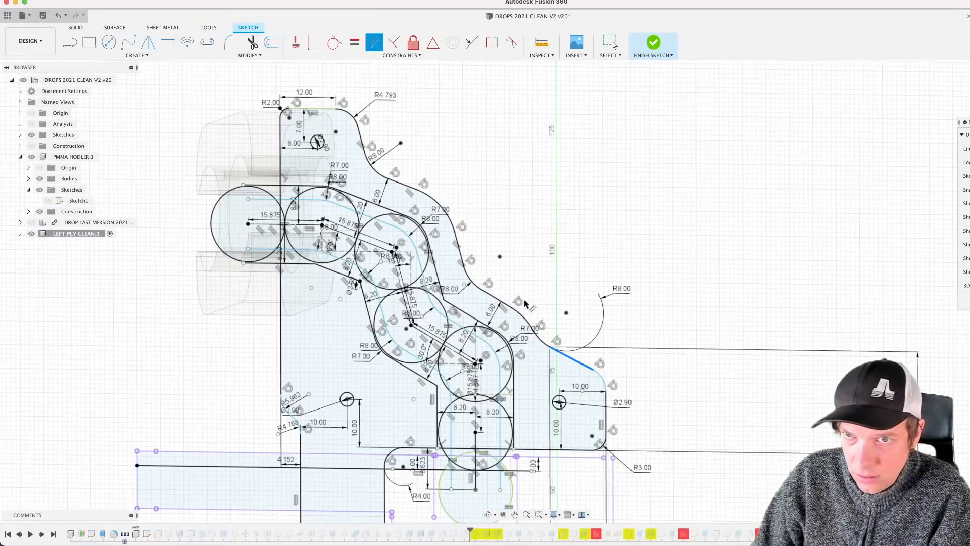
pyautogui.click(404, 188)
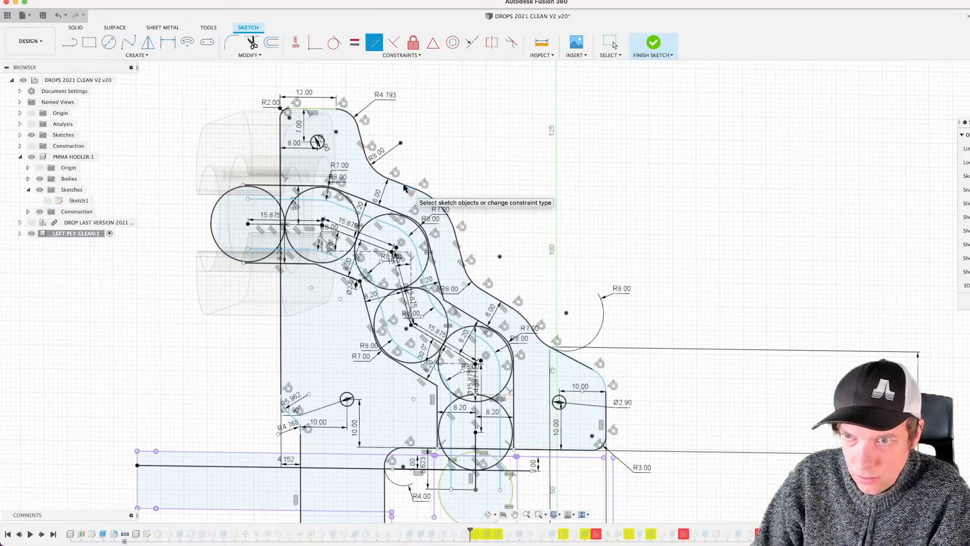
pyautogui.scroll(2, 602, 381)
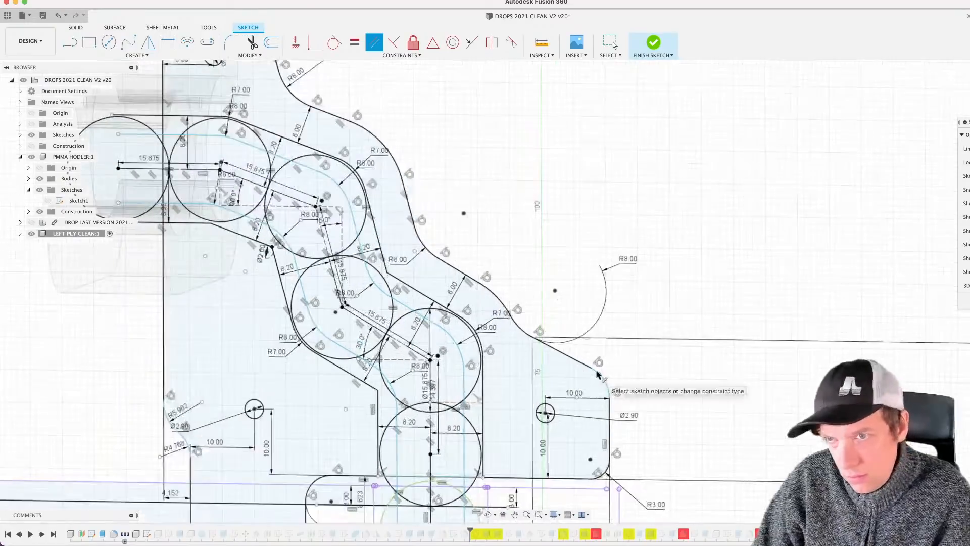
pyautogui.press('Escape')
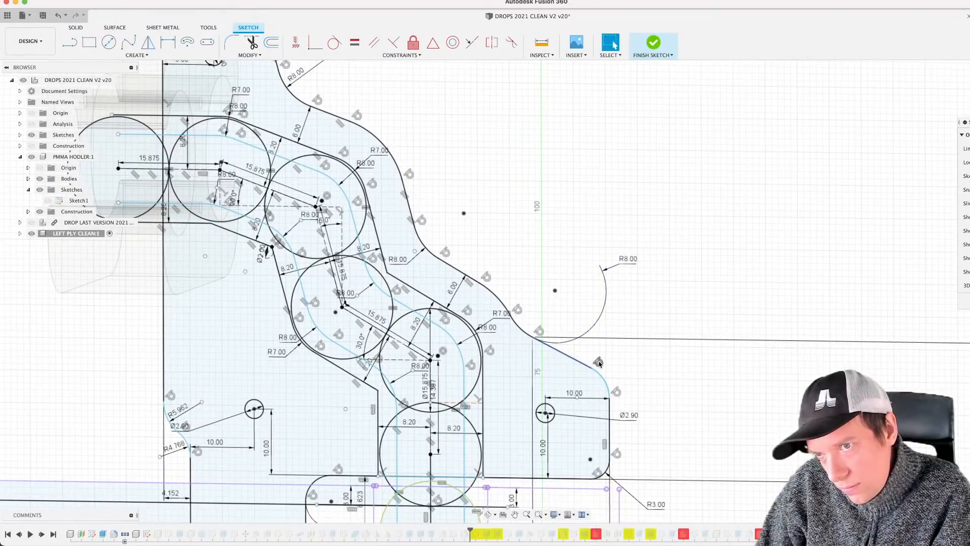
# Step: Delete the outer corner arc at the end of the lowest sloping contour line
pyautogui.click(601, 378)
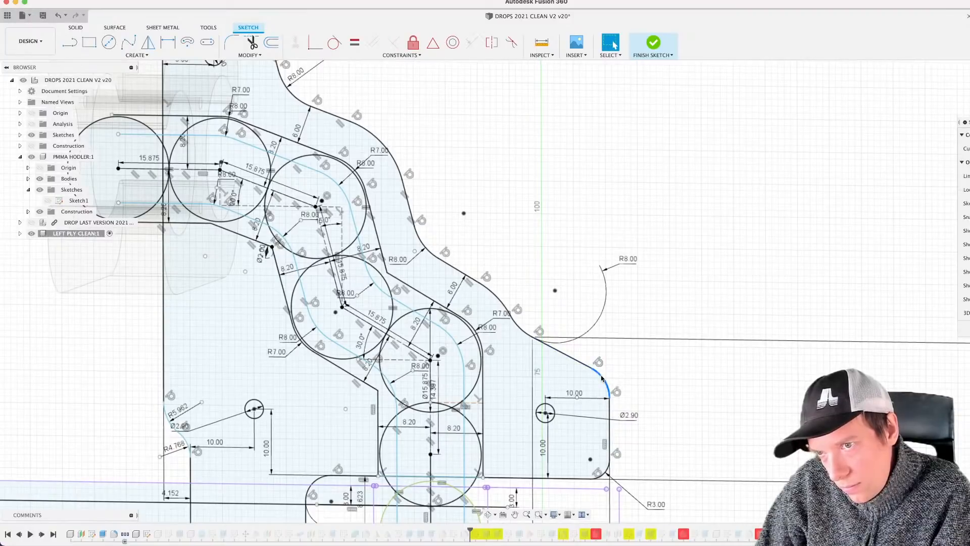
pyautogui.press('Delete')
pyautogui.click(578, 364)
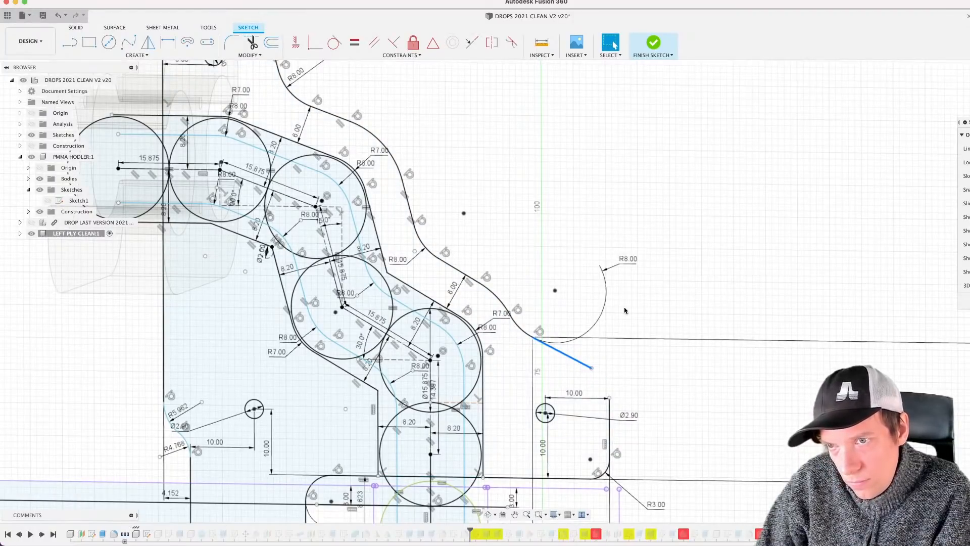
pyautogui.press('Escape')
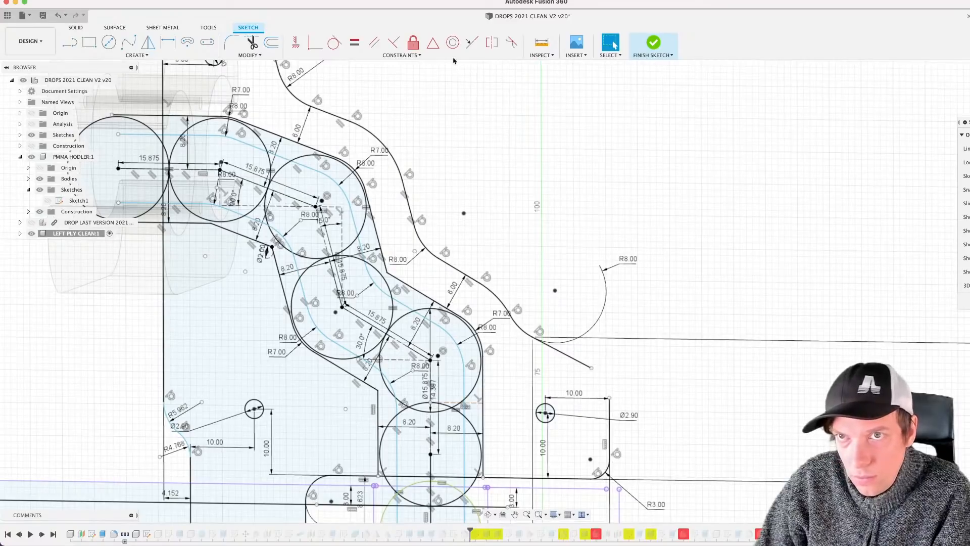
# Step: Retry a parallel constraint on the lowest sloping line with its outer end free
pyautogui.click(374, 43)
pyautogui.click(576, 362)
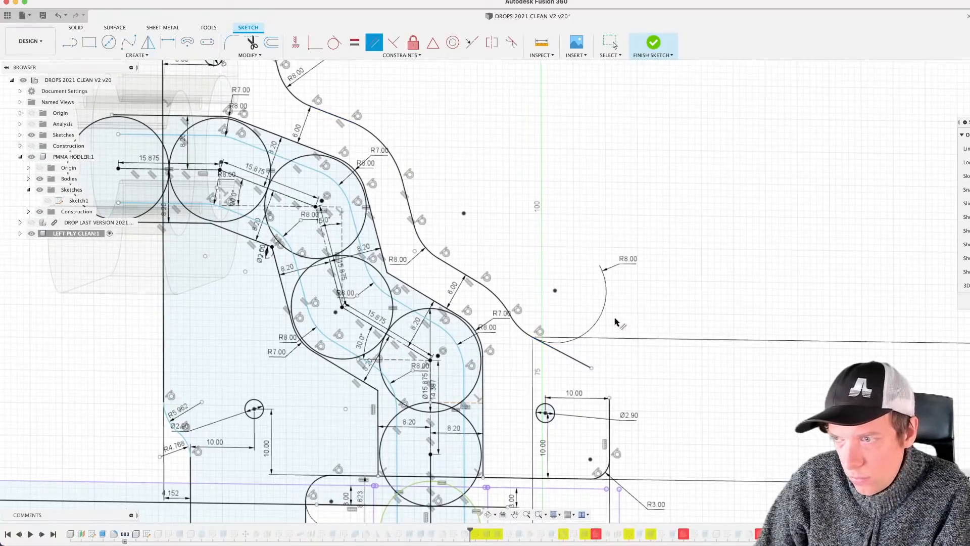
pyautogui.scroll(2, 619, 323)
pyautogui.press('Escape')
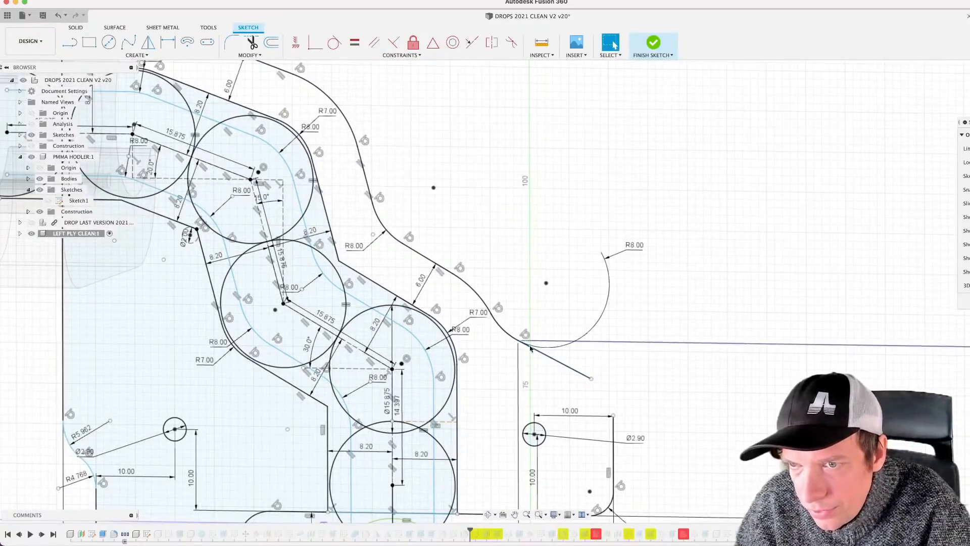
# Step: Delete the R8 arc joining the lowest sloping contour line and make that line parallel to the uppermost sloping contour segment
pyautogui.click(501, 327)
pyautogui.press('Delete')
pyautogui.click(556, 360)
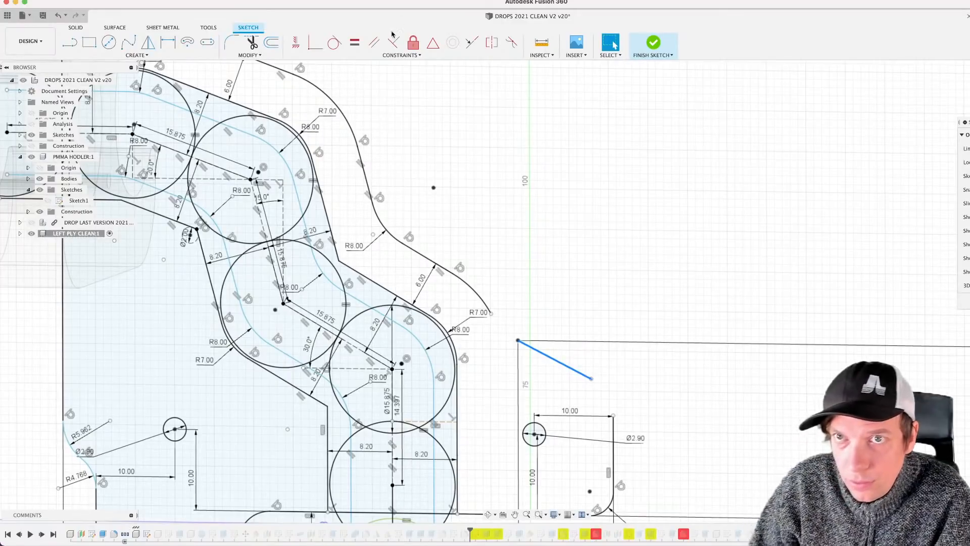
pyautogui.click(374, 42)
pyautogui.scroll(-2, 303, 101)
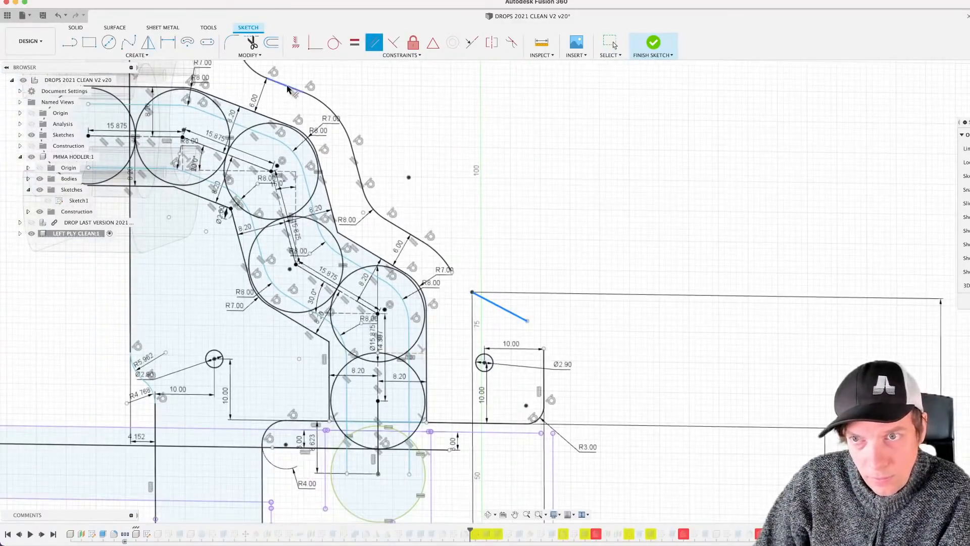
pyautogui.scroll(3, 462, 302)
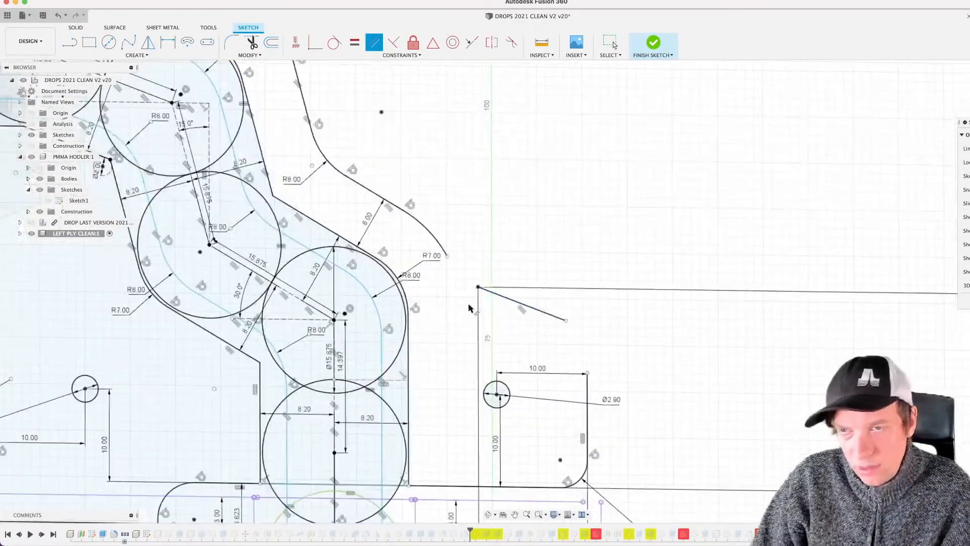
pyautogui.press('Escape')
# Step: Draw a connecting arc from the free end of the convex contour arc to the lowest sloping line's start, tangent at both ends
pyautogui.press('l')
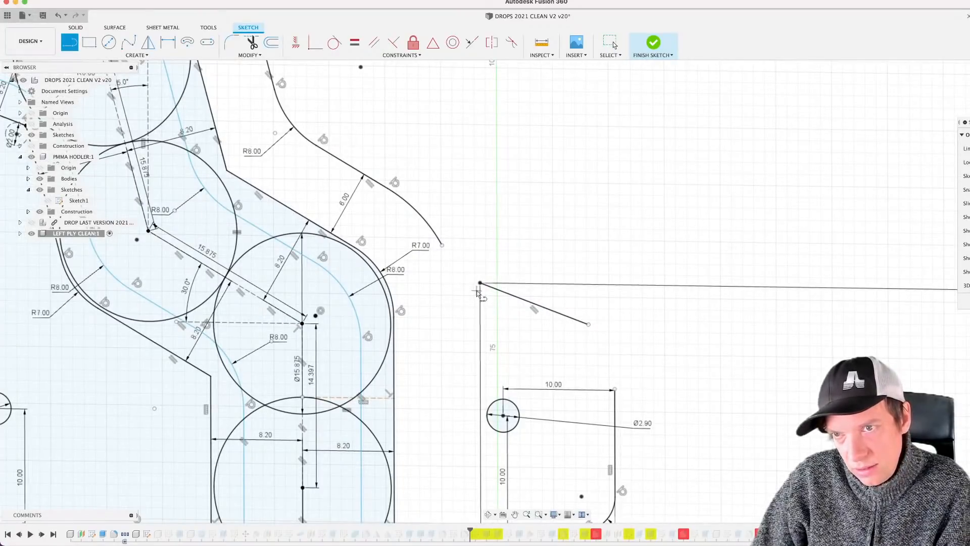
pyautogui.scroll(-3, 477, 292)
pyautogui.scroll(3, 475, 298)
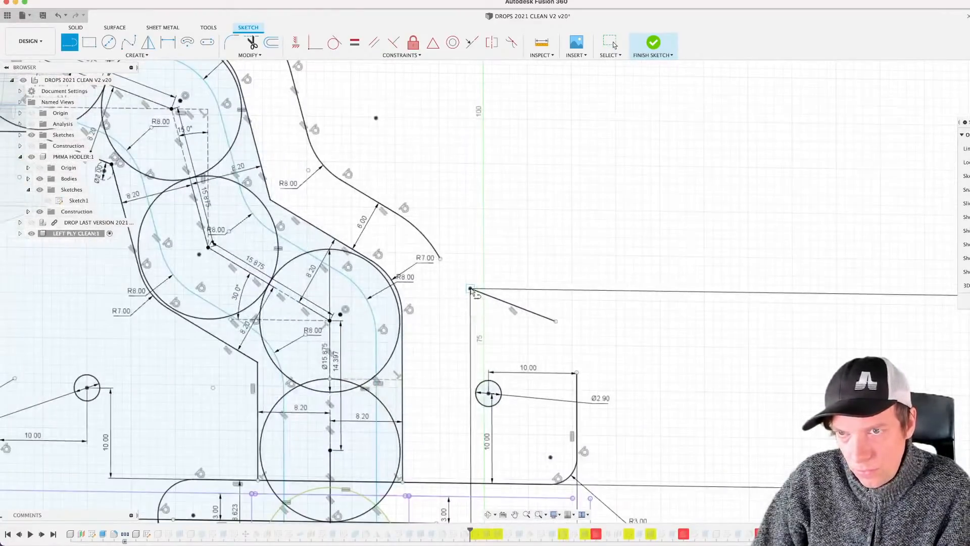
pyautogui.click(471, 289)
pyautogui.press('Escape')
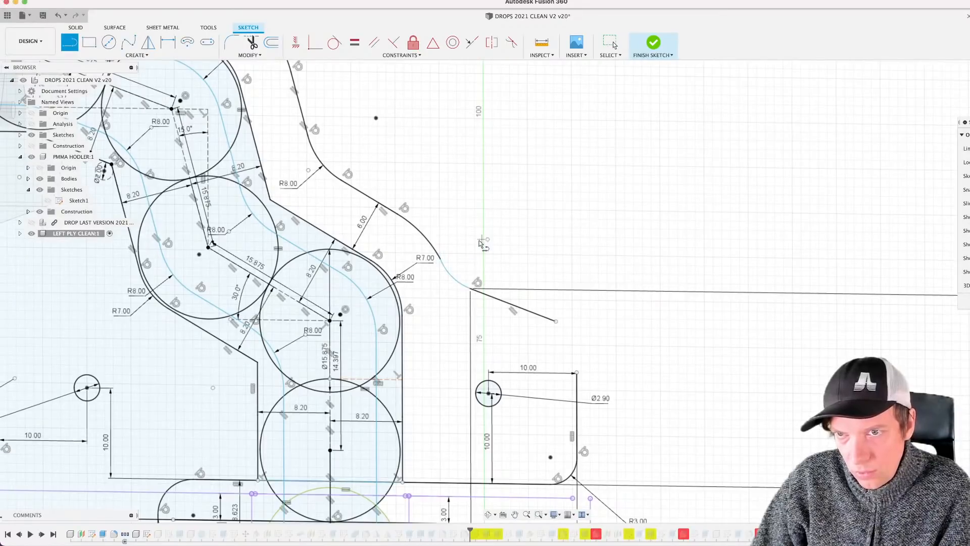
pyautogui.press('Escape')
pyautogui.click(334, 44)
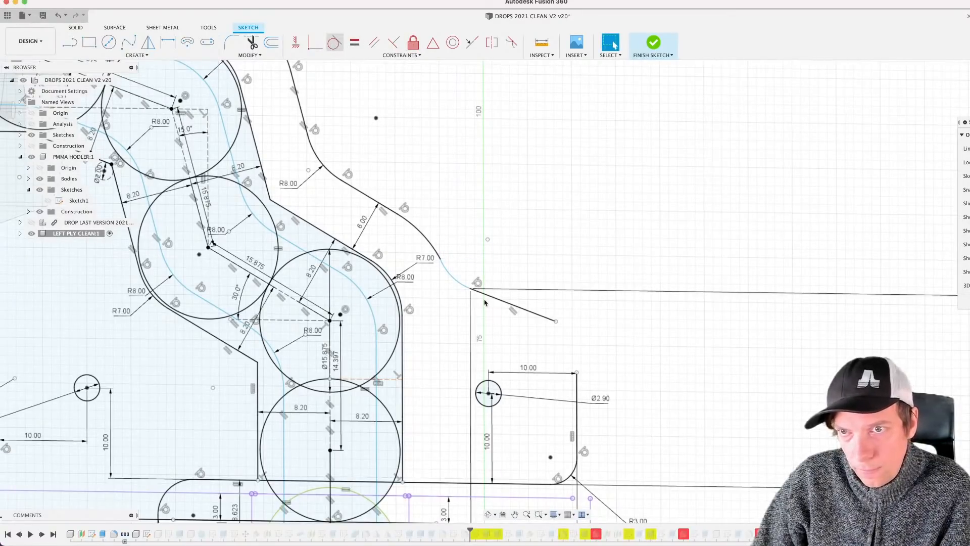
pyautogui.scroll(2, 470, 288)
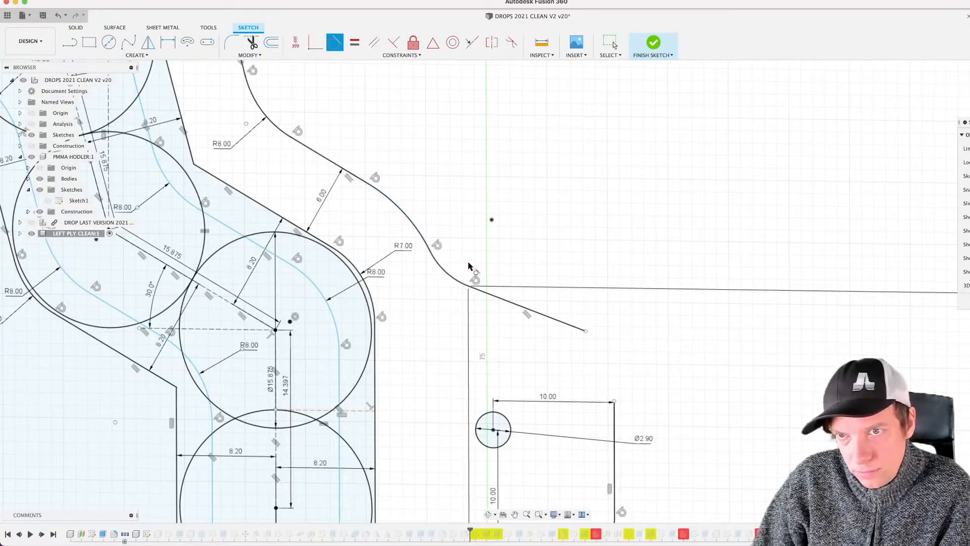
pyautogui.scroll(-4, 475, 270)
pyautogui.press('Escape')
# Step: Draw the outer corner arc from the lowest sloping line to the vertical outer edge and make it tangent to that edge
pyautogui.scroll(5, 550, 305)
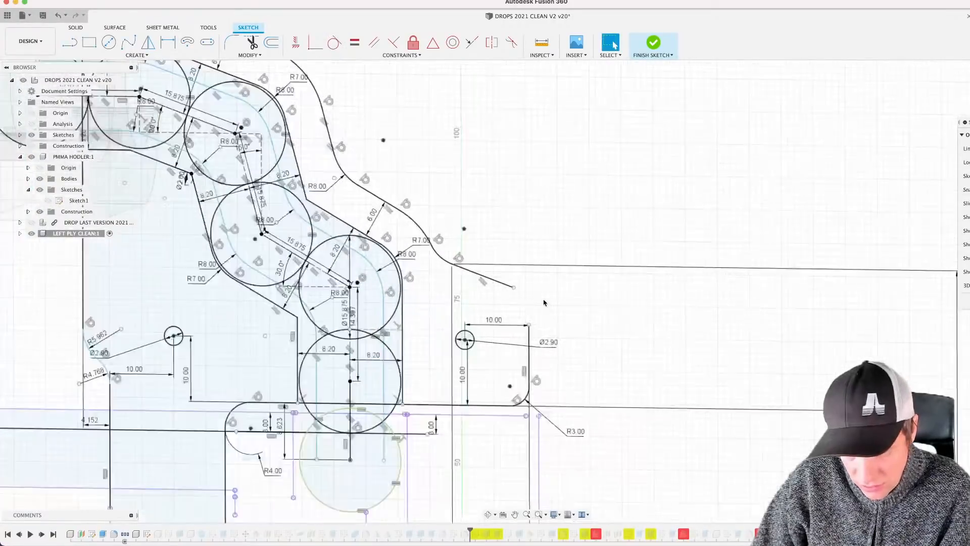
pyautogui.press('l')
pyautogui.moveTo(484, 268); pyautogui.dragTo(517, 346)
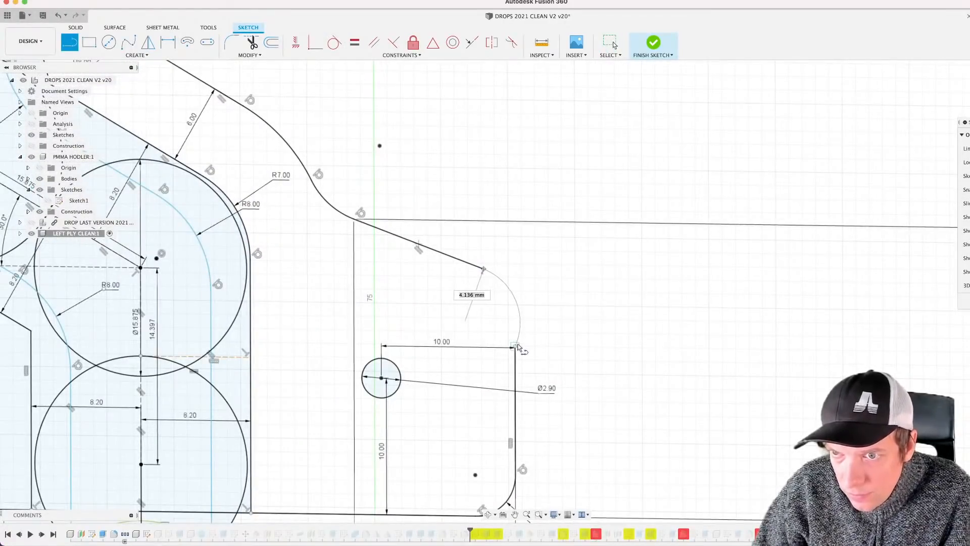
pyautogui.scroll(2, 539, 301)
pyautogui.press('Escape')
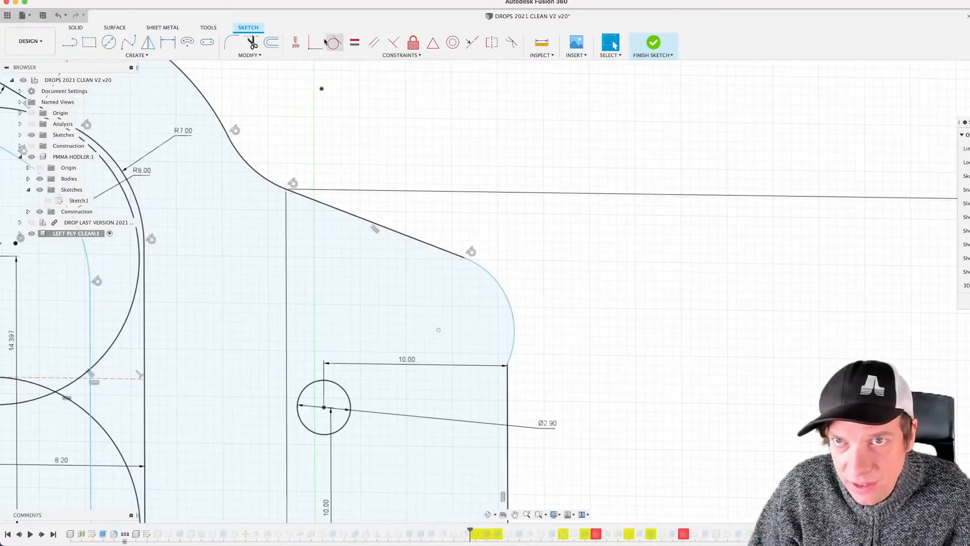
pyautogui.click(330, 42)
pyautogui.click(507, 376)
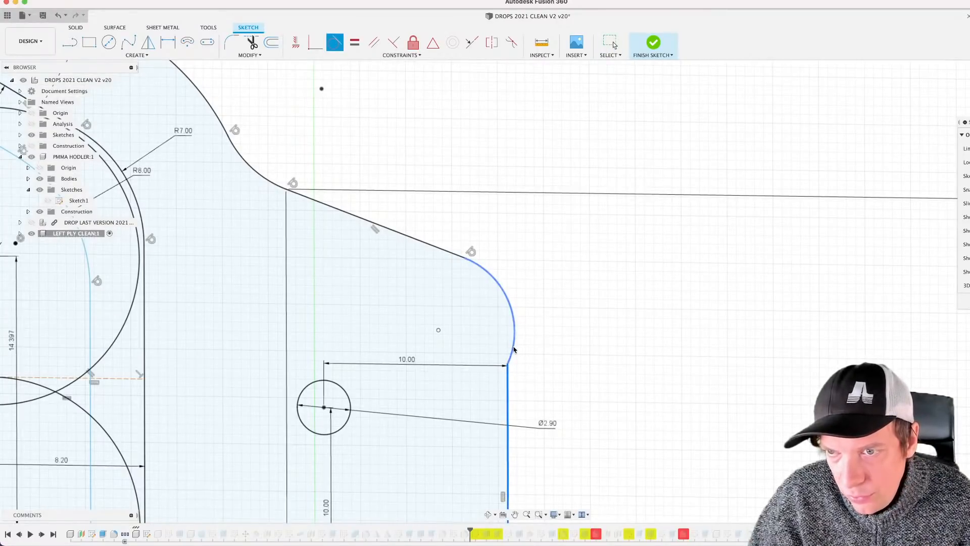
pyautogui.scroll(-9, 562, 342)
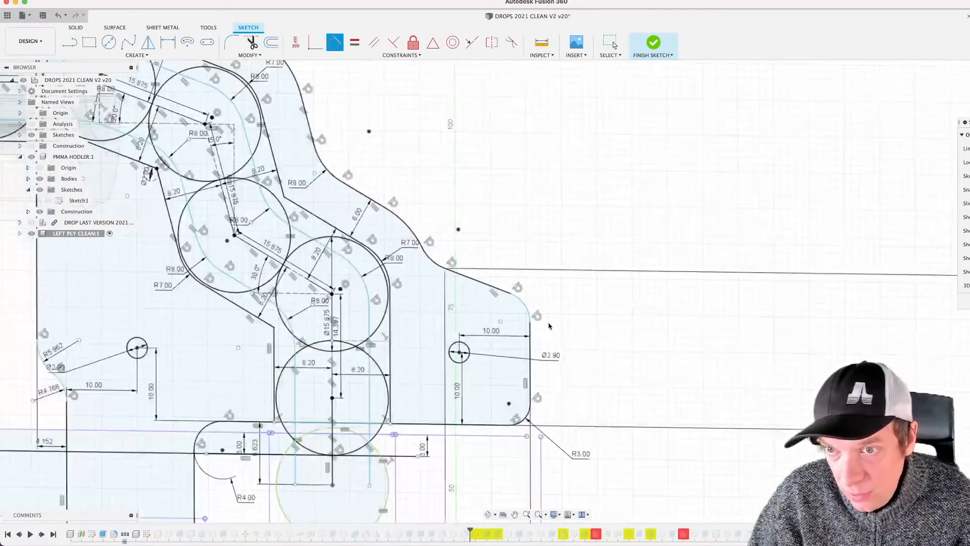
# Step: Examine the revised stepped contour from the lower outer corner up to the top mounting tab
pyautogui.scroll(-3, 560, 328)
pyautogui.moveTo(569, 326)
pyautogui.keyDown('shift'); pyautogui.mouseDown(button='middle')
pyautogui.moveTo(551, 328)
pyautogui.moveTo(583, 330)
pyautogui.moveTo(563, 323)
pyautogui.mouseUp(button='middle'); pyautogui.keyUp('shift')
pyautogui.moveTo(466, 150)
pyautogui.mouseDown(button='middle')
pyautogui.moveTo(468, 207)
pyautogui.moveTo(446, 208)
pyautogui.moveTo(489, 197)
pyautogui.moveTo(517, 205)
pyautogui.moveTo(506, 197)
pyautogui.mouseUp(button='middle')
pyautogui.scroll(4, 434, 201)
pyautogui.scroll(2, 460, 209)
pyautogui.scroll(-2, 491, 199)
pyautogui.scroll(-1, 496, 203)
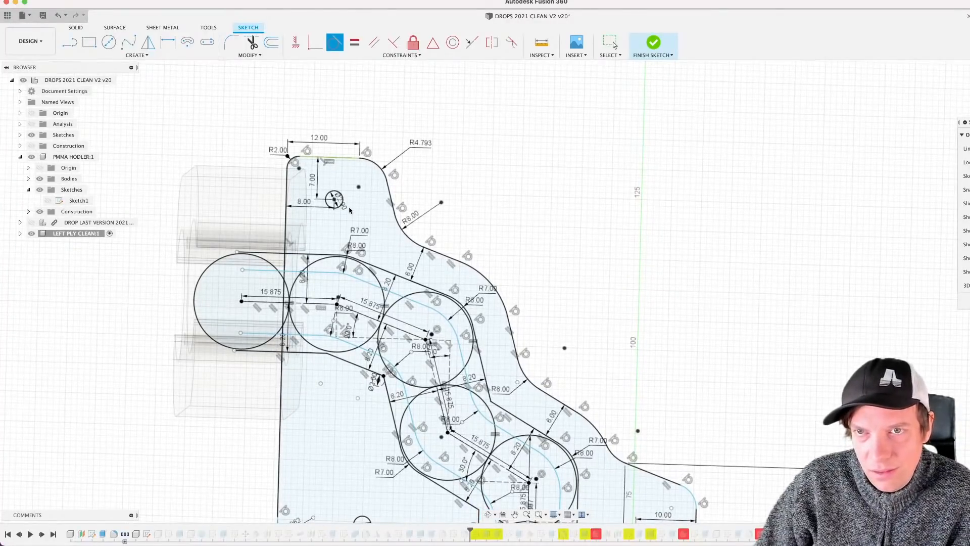
pyautogui.scroll(-3, 349, 208)
pyautogui.scroll(2, 354, 218)
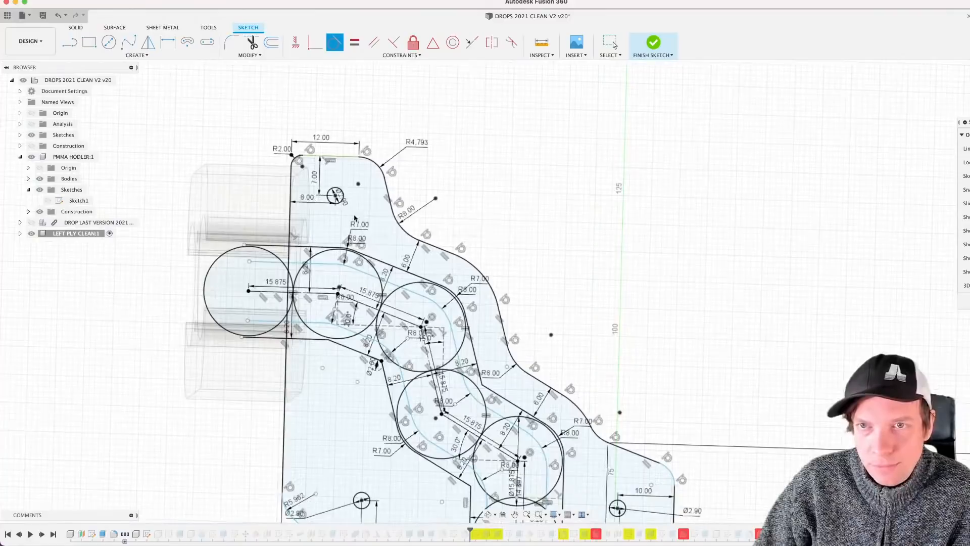
# Step: Project the upper edge of the holder body beside the top mounting tab into the sketch
pyautogui.keyDown('shift'); pyautogui.moveTo(354, 218); pyautogui.dragTo(232, 183, button='middle'); pyautogui.keyUp('shift')
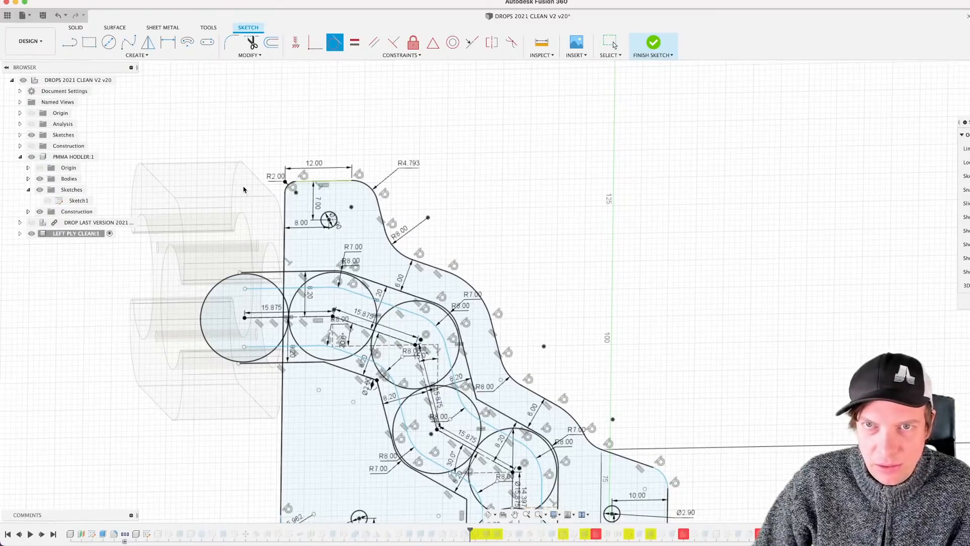
pyautogui.moveTo(243, 189)
pyautogui.keyDown('shift'); pyautogui.mouseDown(button='middle')
pyautogui.moveTo(250, 179)
pyautogui.moveTo(222, 178)
pyautogui.moveTo(548, 230)
pyautogui.moveTo(572, 245)
pyautogui.mouseUp(button='middle'); pyautogui.keyUp('shift')
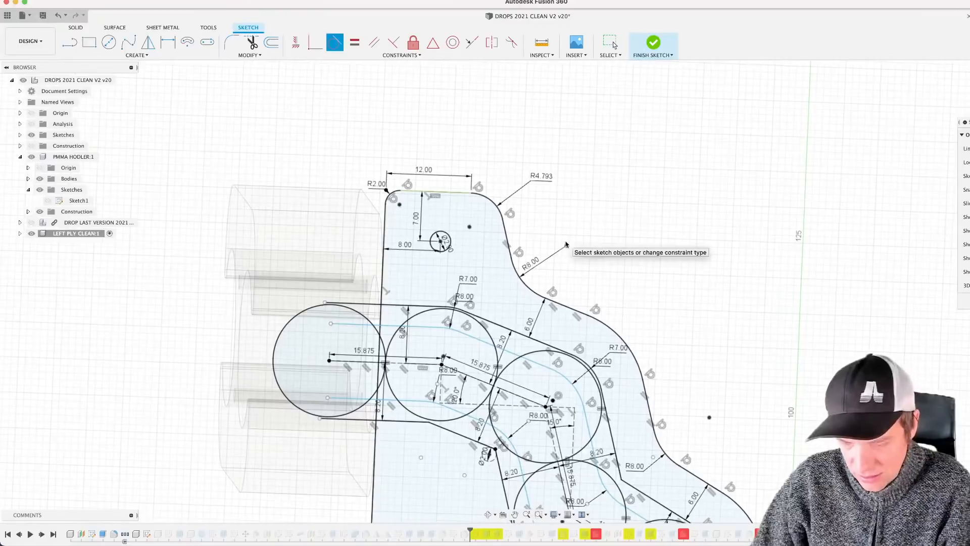
pyautogui.click(311, 203)
pyautogui.press('Return')
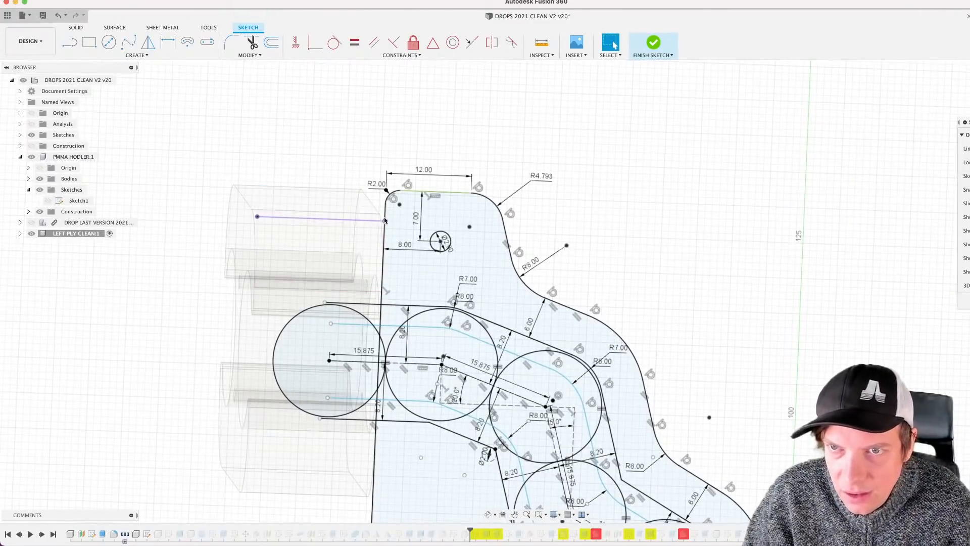
# Step: Check the distance between the mounting tab's top edge and the projected holder line
pyautogui.scroll(3, 385, 219)
pyautogui.moveTo(407, 257)
pyautogui.keyDown('shift'); pyautogui.mouseDown(button='middle')
pyautogui.moveTo(392, 255)
pyautogui.moveTo(462, 249)
pyautogui.mouseUp(button='middle'); pyautogui.keyUp('shift')
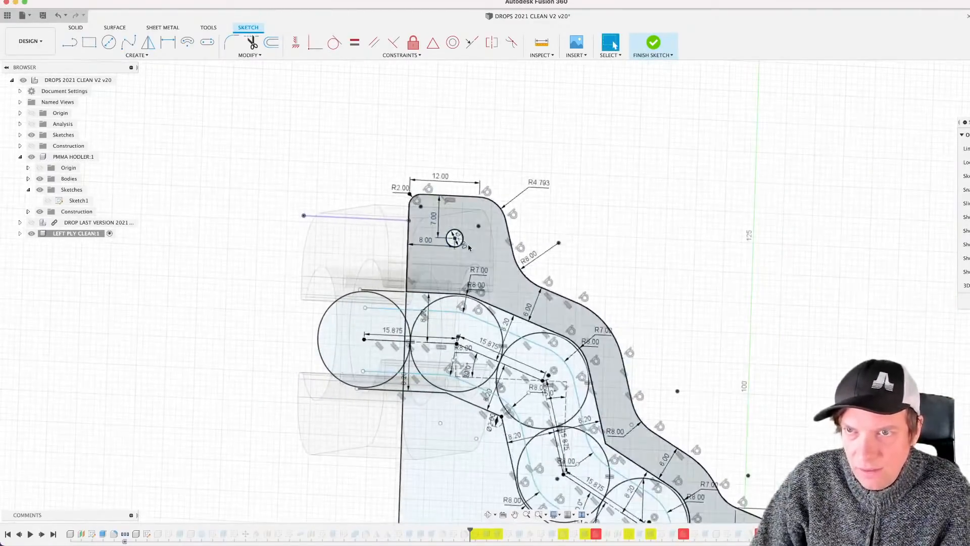
pyautogui.scroll(3, 407, 229)
pyautogui.press('d')
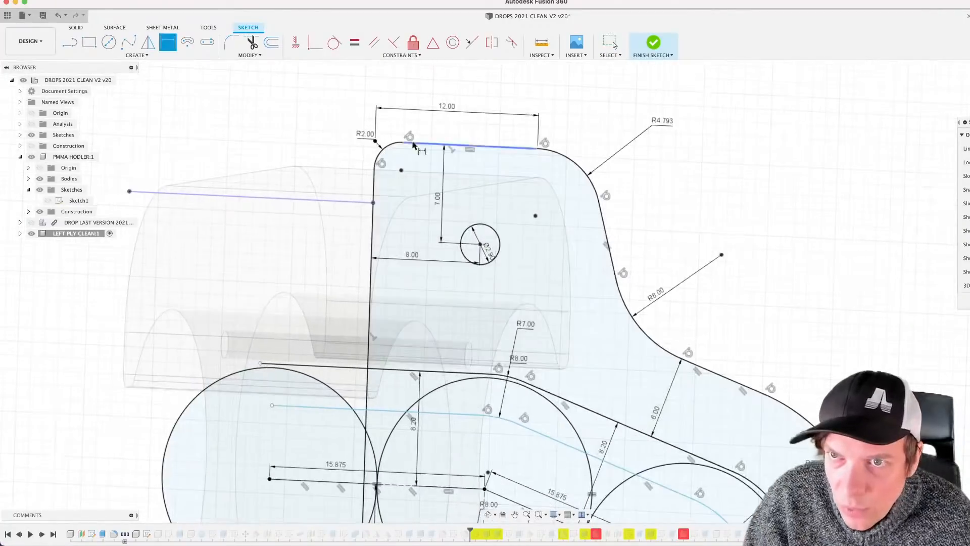
pyautogui.click(422, 144)
pyautogui.click(356, 202)
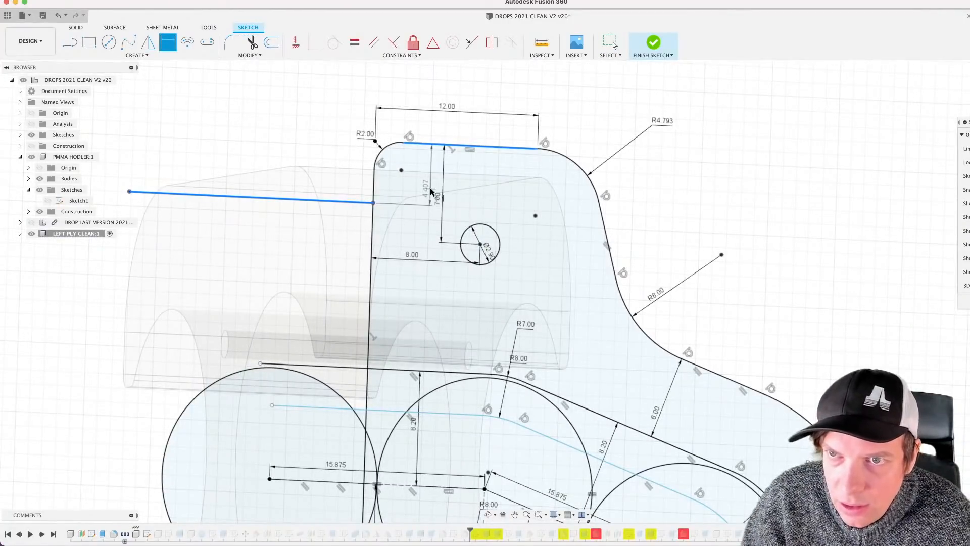
pyautogui.press('Escape')
# Step: Finish the sketch and inspect the stepped outer faces of the rebuilt ply assembly
pyautogui.scroll(-5, 444, 197)
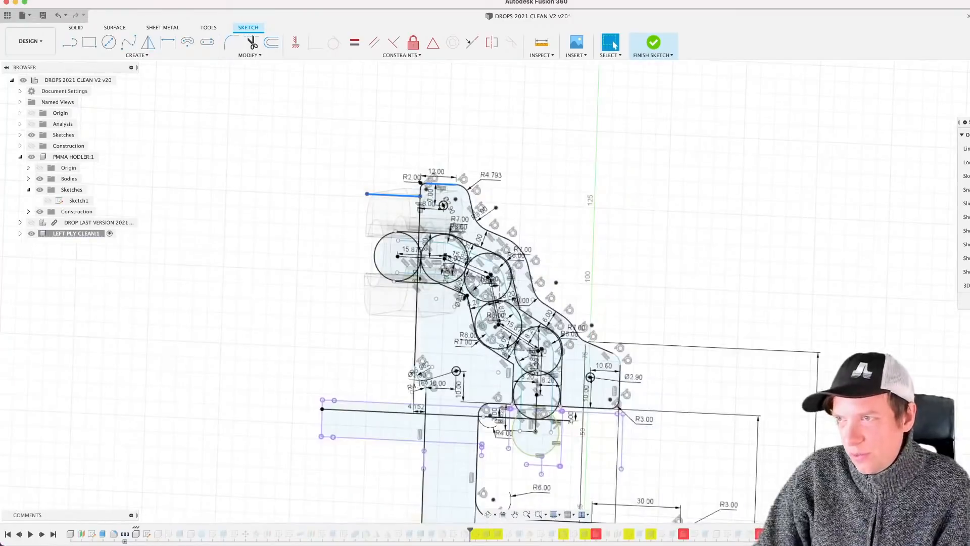
pyautogui.click(653, 43)
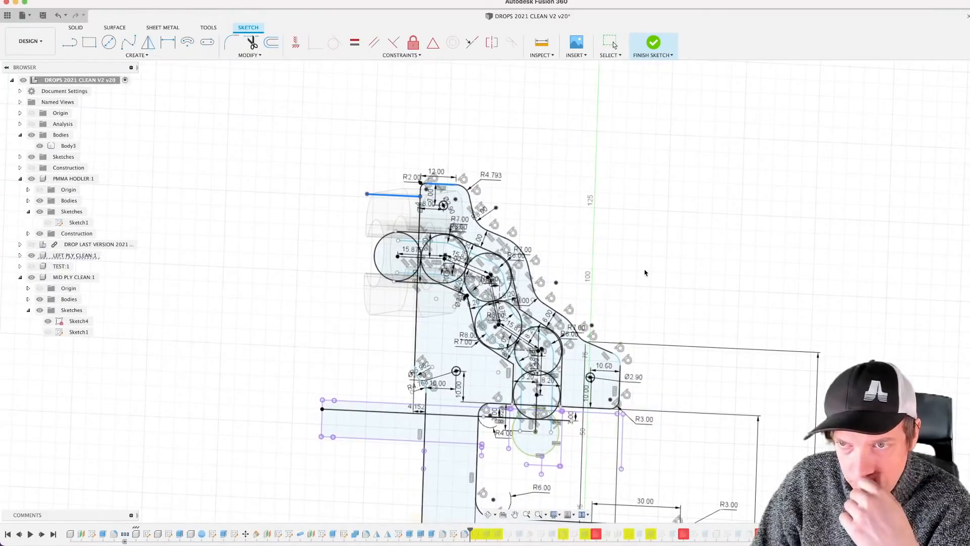
pyautogui.keyDown('shift'); pyautogui.moveTo(591, 303); pyautogui.dragTo(445, 315, button='middle'); pyautogui.keyUp('shift')
pyautogui.scroll(5, 444, 316)
pyautogui.scroll(-2, 466, 323)
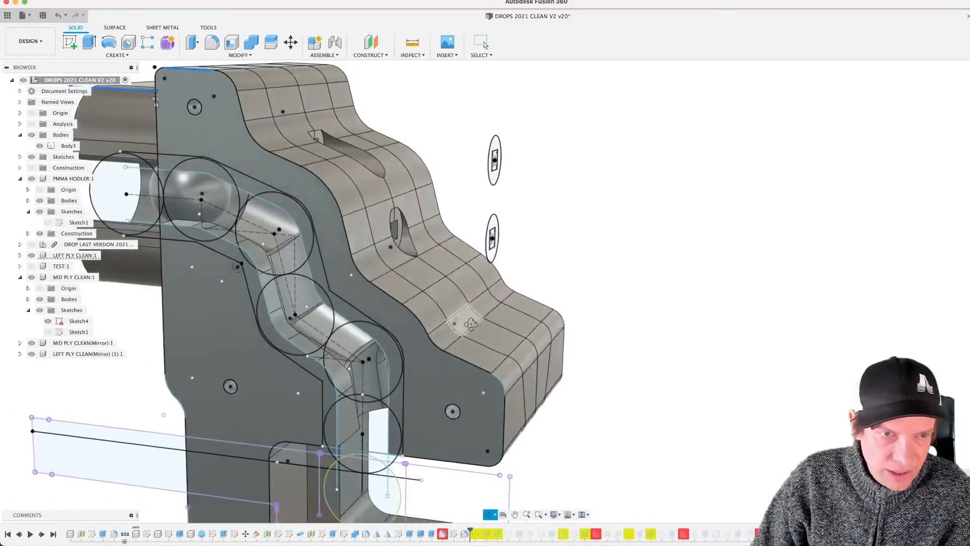
pyautogui.moveTo(473, 299); pyautogui.dragTo(501, 339, button='middle')
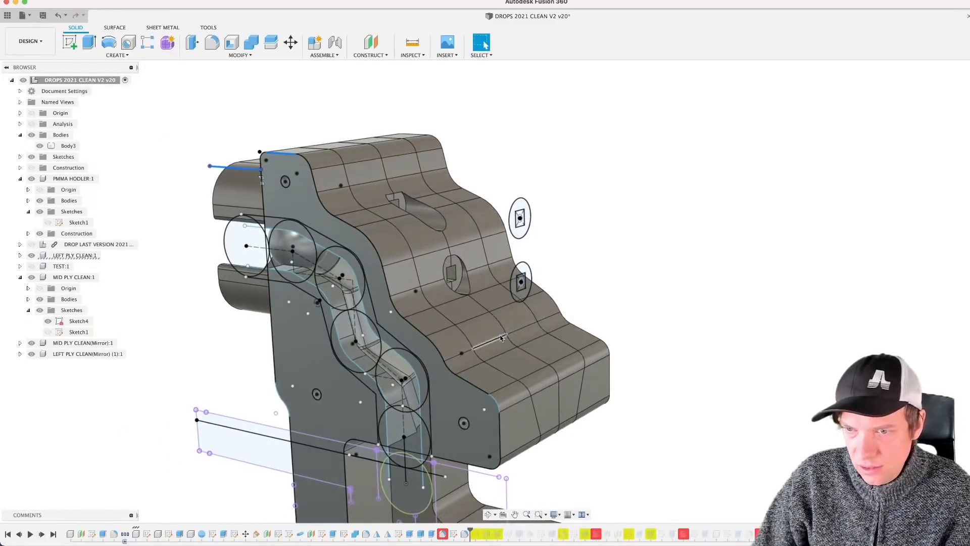
# Step: Try to repair the existing fillet around the two openings in the stepped faces by setting its radius to 1 mm
pyautogui.doubleClick(442, 534)
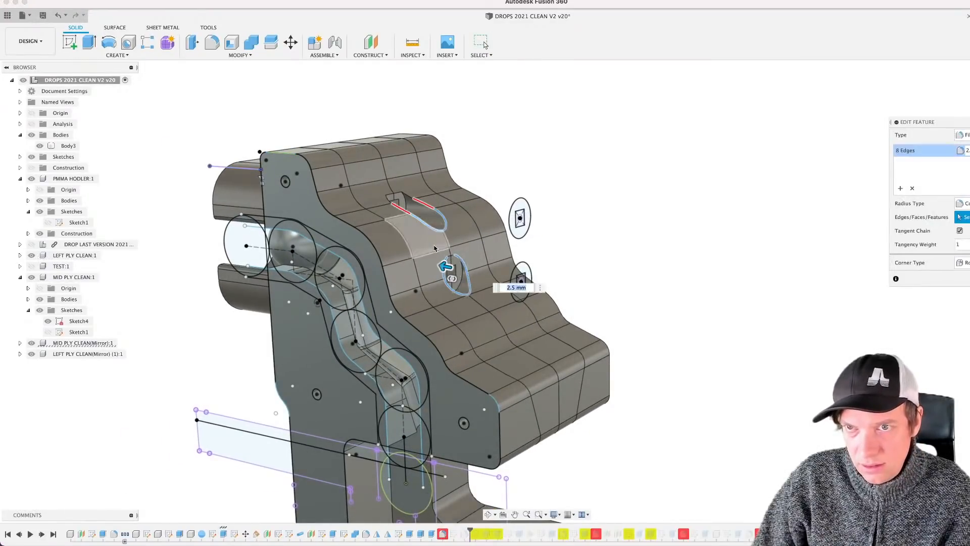
pyautogui.scroll(3, 455, 212)
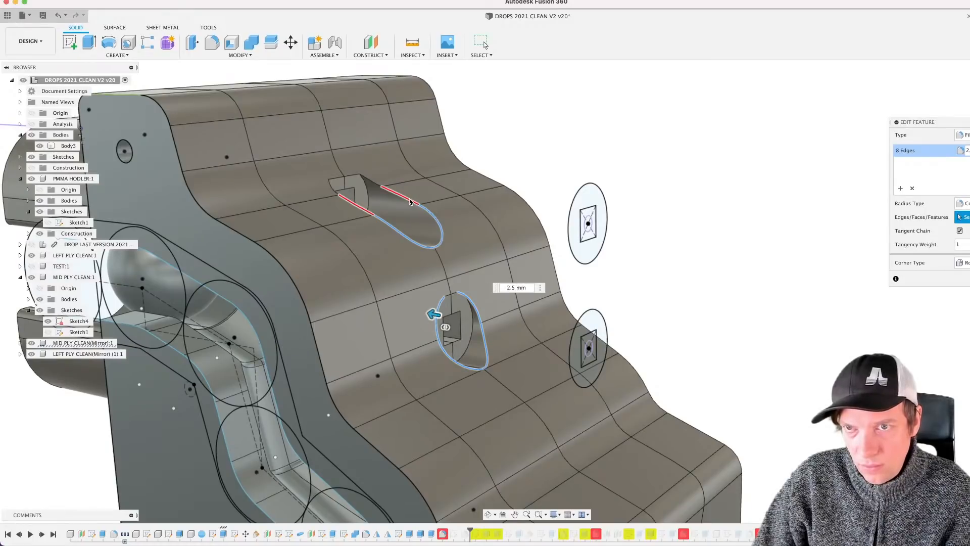
pyautogui.click(359, 206)
pyautogui.click(402, 196)
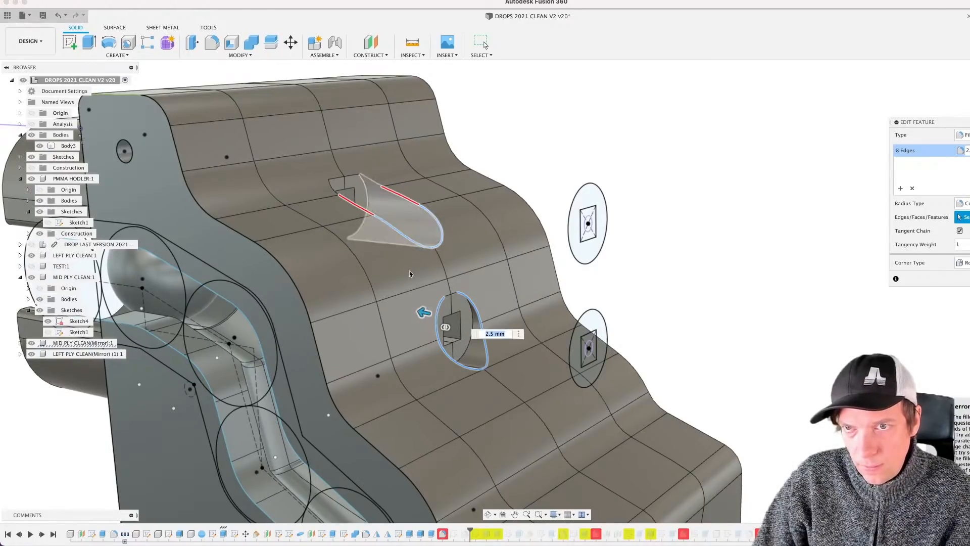
pyautogui.scroll(-5, 577, 326)
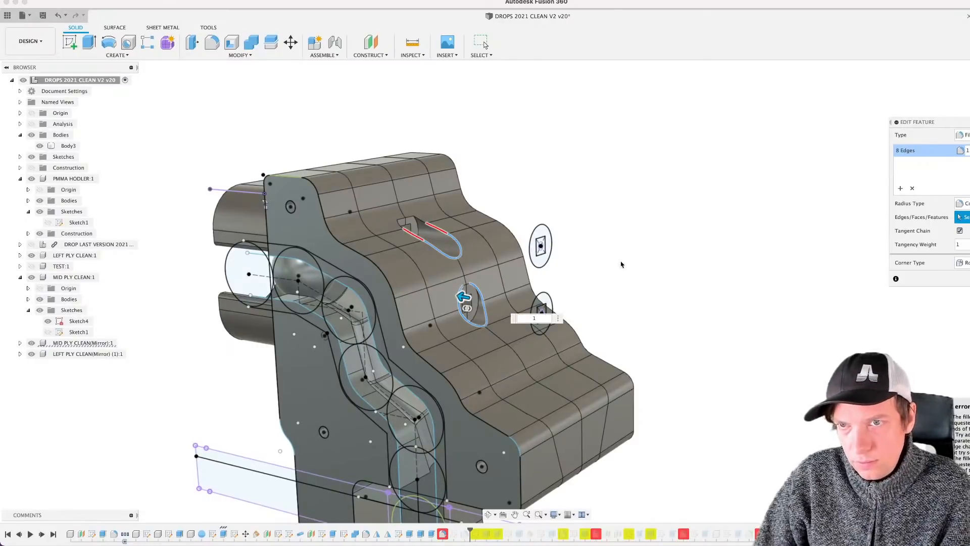
pyautogui.press('Return')
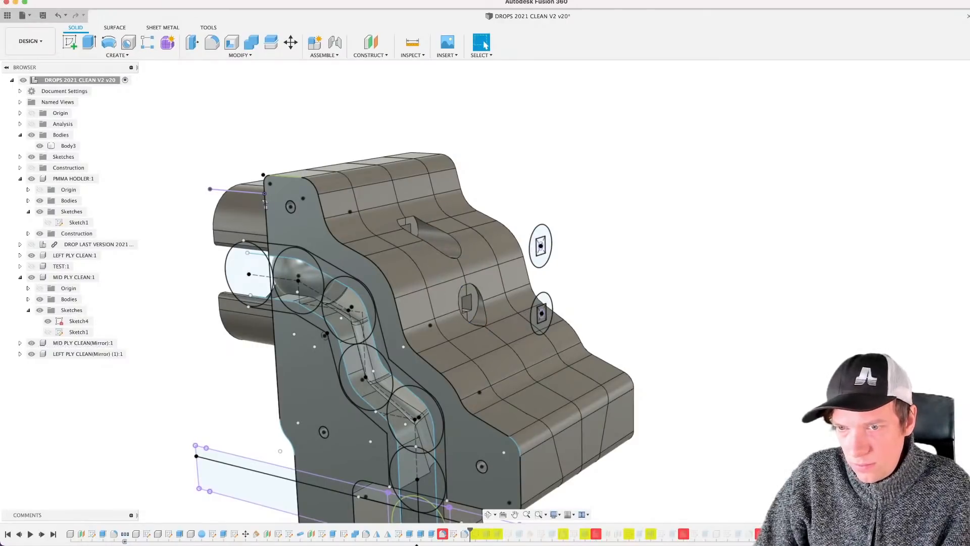
# Step: Delete the failed fillet and create a new fillet along the rim edges of both openings in the stepped faces
pyautogui.rightClick(443, 533)
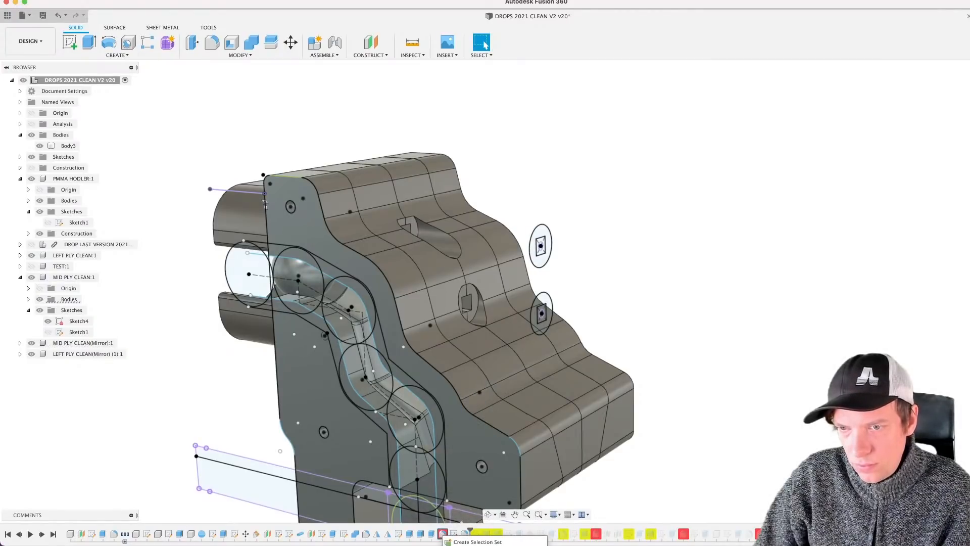
pyautogui.press('Delete')
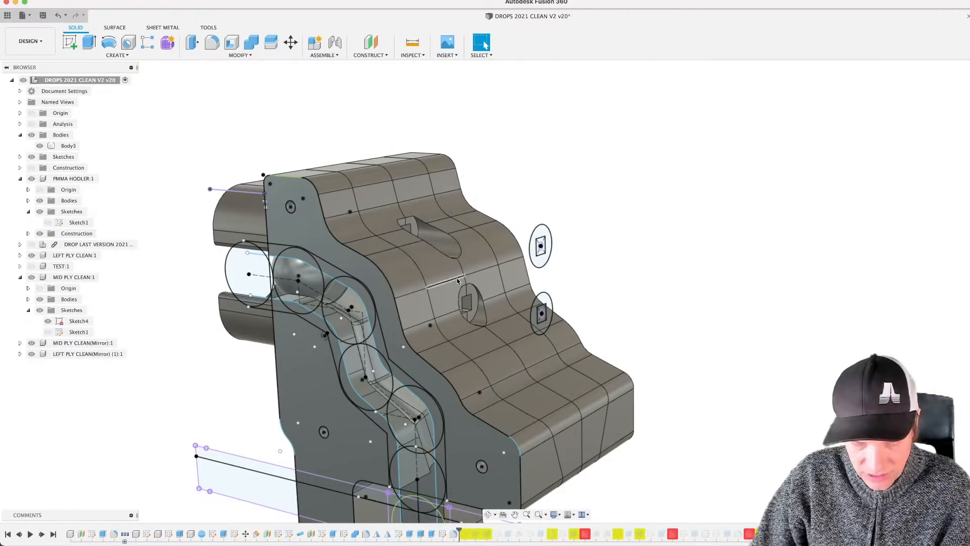
pyautogui.press('f')
pyautogui.scroll(4, 433, 245)
pyautogui.click(430, 213)
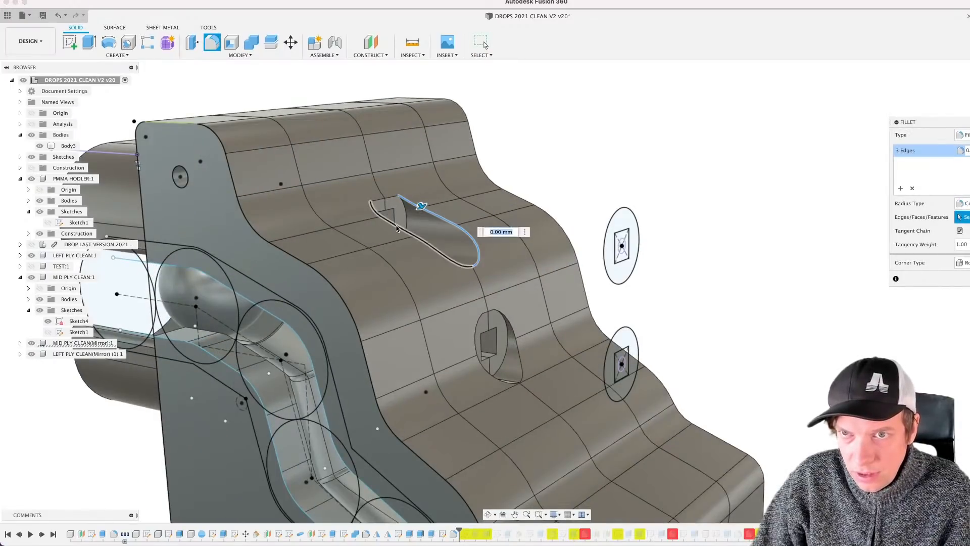
pyautogui.click(486, 335)
pyautogui.scroll(3, 484, 334)
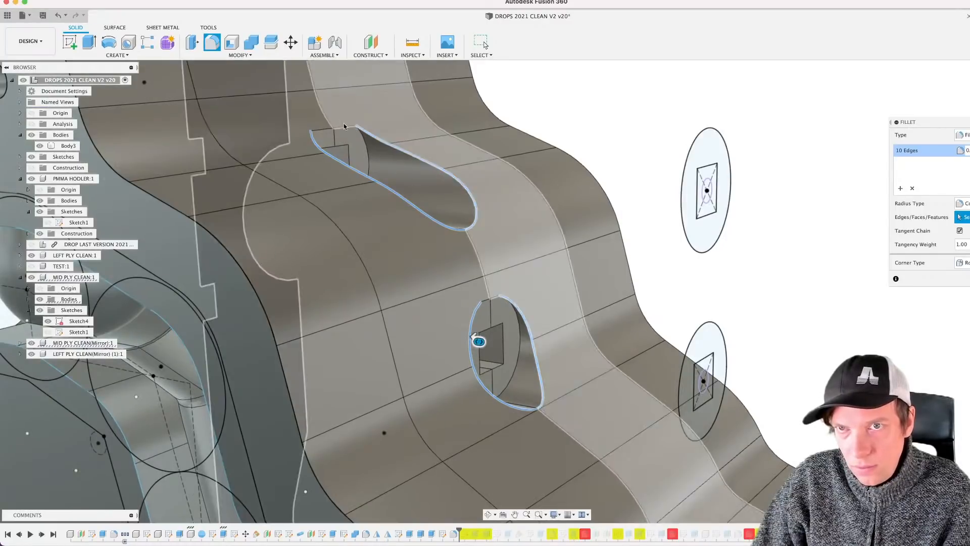
pyautogui.click(328, 130)
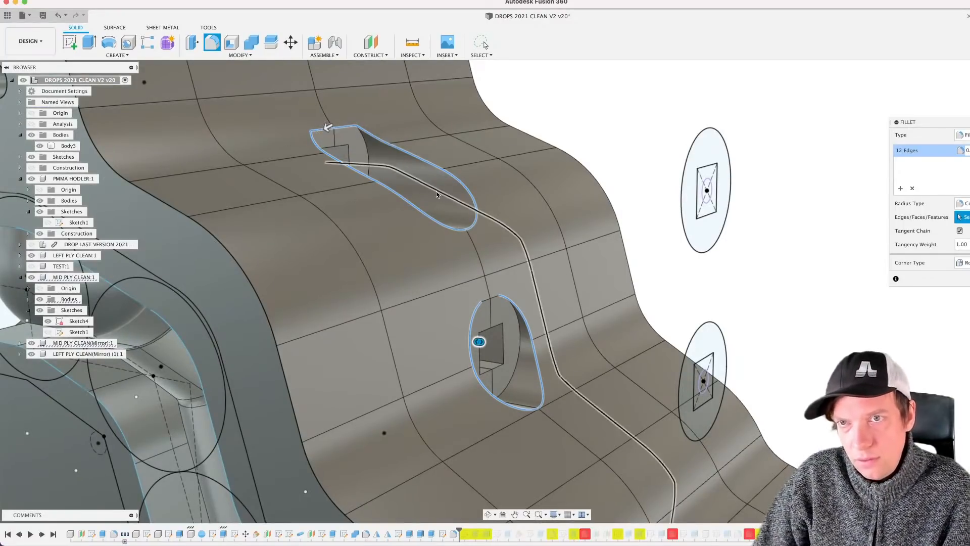
pyautogui.scroll(-3, 435, 194)
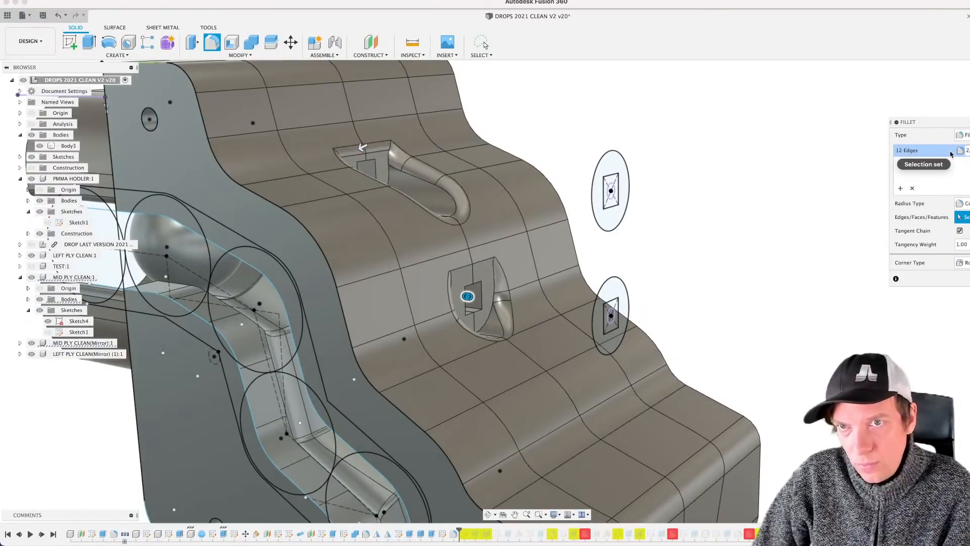
# Step: Hide the MID PLY CLEAN(Mirror):1 component to expose the side face and slots of MID PLY CLEAN:1
pyautogui.scroll(1, 530, 240)
pyautogui.scroll(-3, 483, 253)
pyautogui.keyDown('shift'); pyautogui.moveTo(487, 288); pyautogui.dragTo(449, 277, button='middle'); pyautogui.keyUp('shift')
pyautogui.scroll(2, 493, 273)
pyautogui.scroll(-5, 518, 285)
pyautogui.click(550, 202)
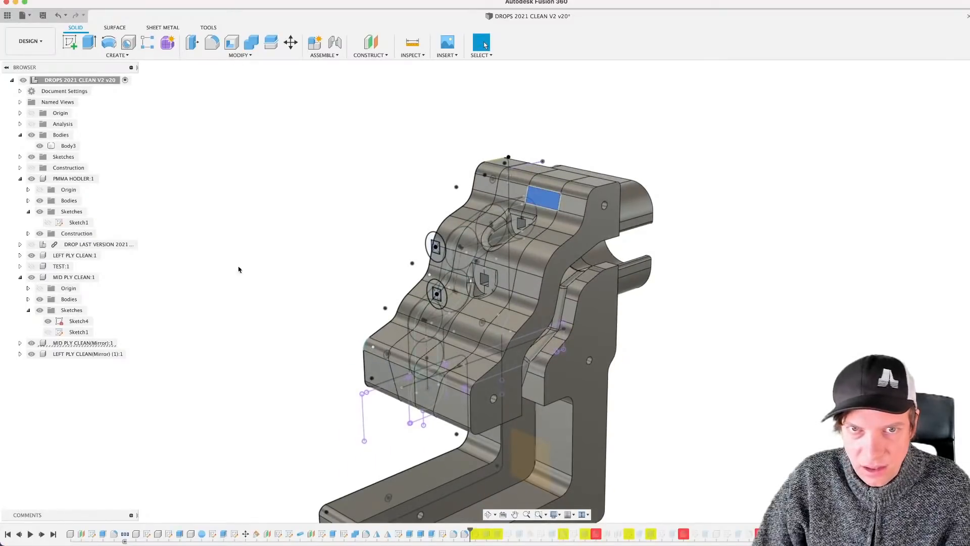
pyautogui.click(31, 343)
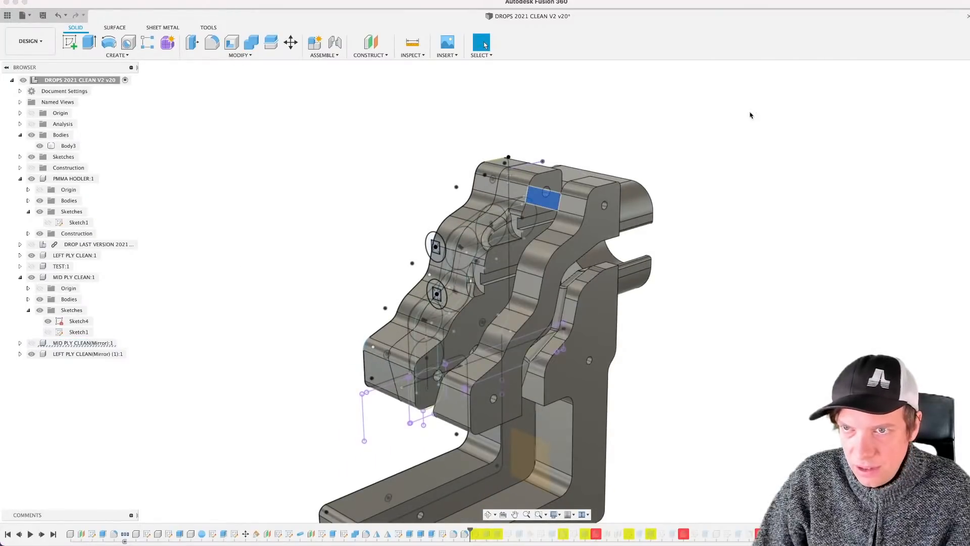
pyautogui.scroll(5, 515, 250)
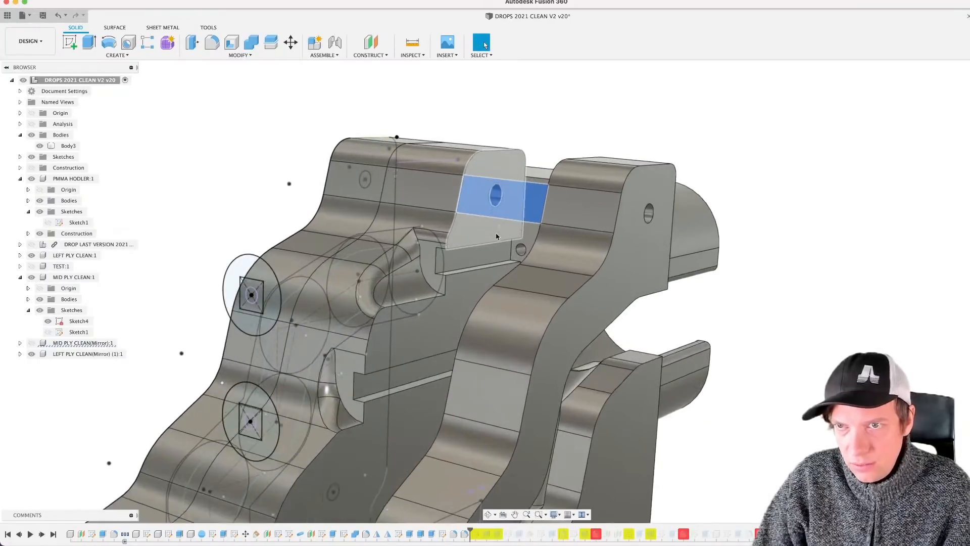
pyautogui.scroll(4, 496, 236)
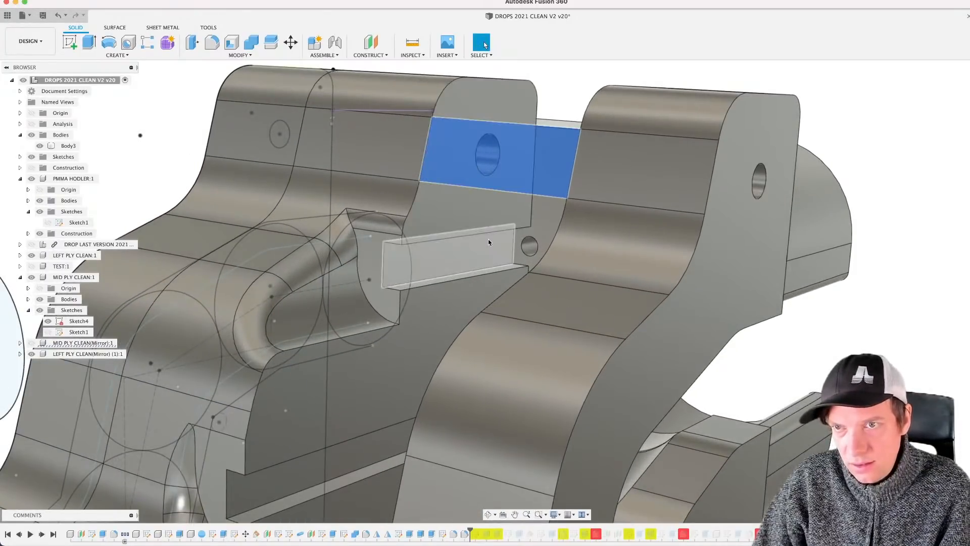
# Step: Measure the distance from the upper tab's screw hole to the edge of the slot below it on the mid ply
pyautogui.press('i')
pyautogui.click(484, 233)
pyautogui.click(487, 174)
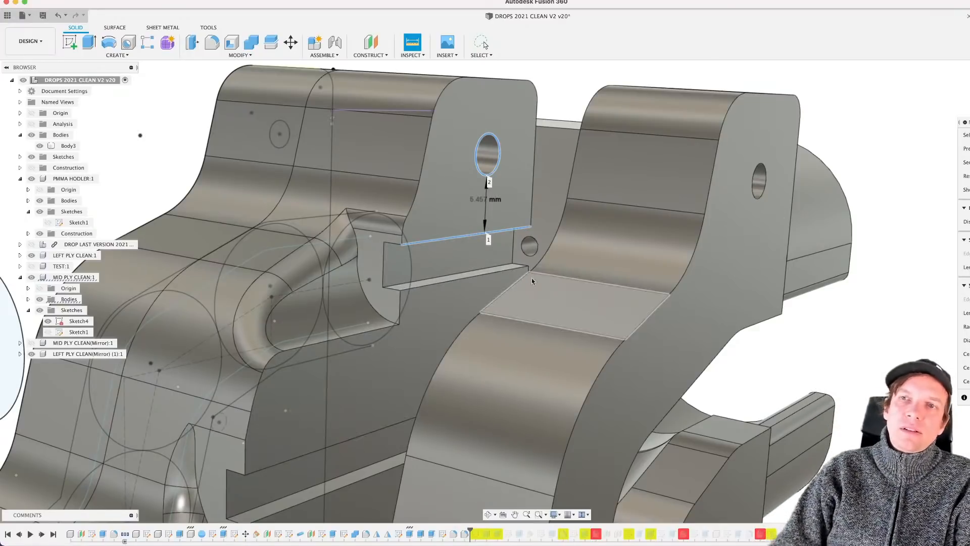
pyautogui.scroll(4, 492, 217)
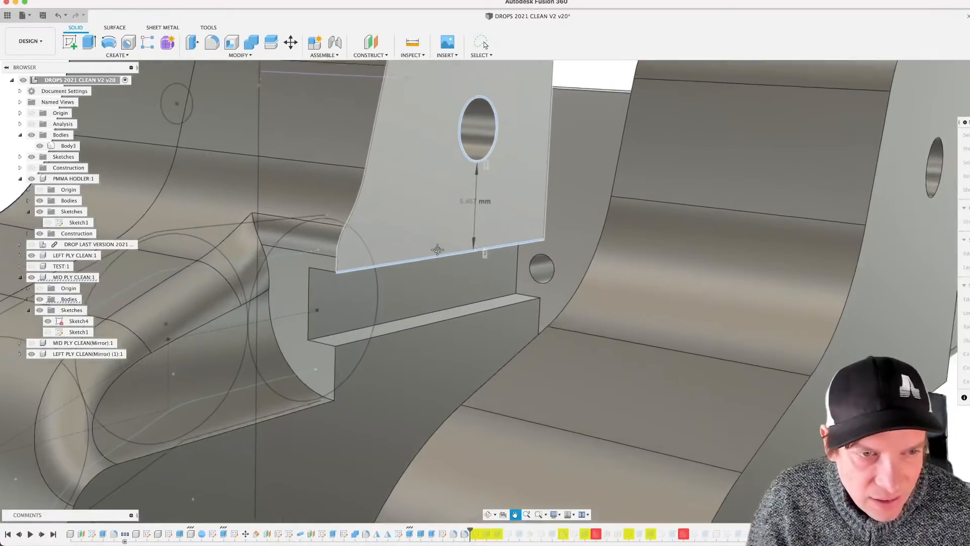
pyautogui.keyDown('shift'); pyautogui.moveTo(438, 250); pyautogui.dragTo(549, 247, button='middle'); pyautogui.keyUp('shift')
pyautogui.press('Escape')
# Step: Open the LEFT PLY CLEAN contour sketch for editing
pyautogui.scroll(-10, 440, 259)
pyautogui.keyDown('shift'); pyautogui.moveTo(624, 196); pyautogui.dragTo(648, 217, button='middle'); pyautogui.keyUp('shift')
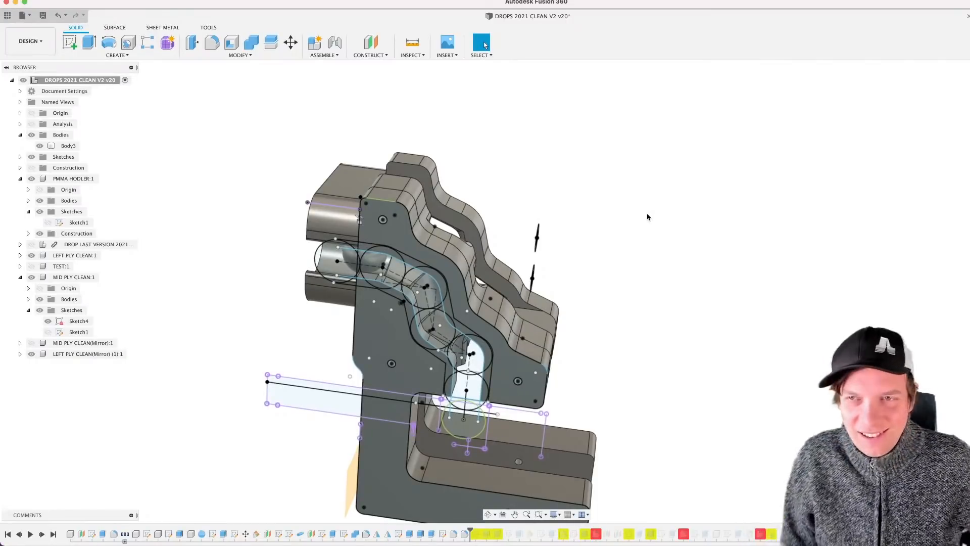
pyautogui.moveTo(575, 227)
pyautogui.keyDown('shift'); pyautogui.mouseDown(button='middle')
pyautogui.moveTo(593, 220)
pyautogui.moveTo(571, 219)
pyautogui.mouseUp(button='middle'); pyautogui.keyUp('shift')
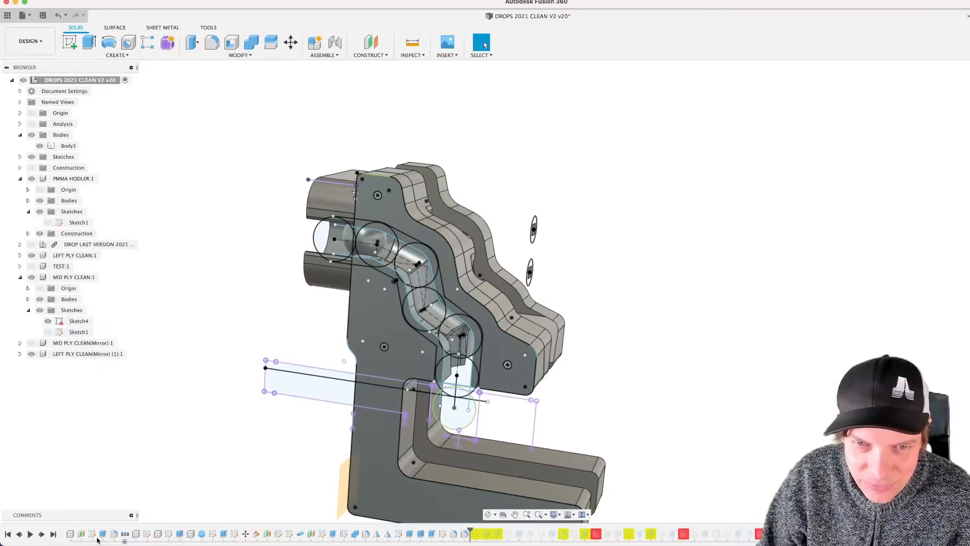
pyautogui.doubleClick(146, 535)
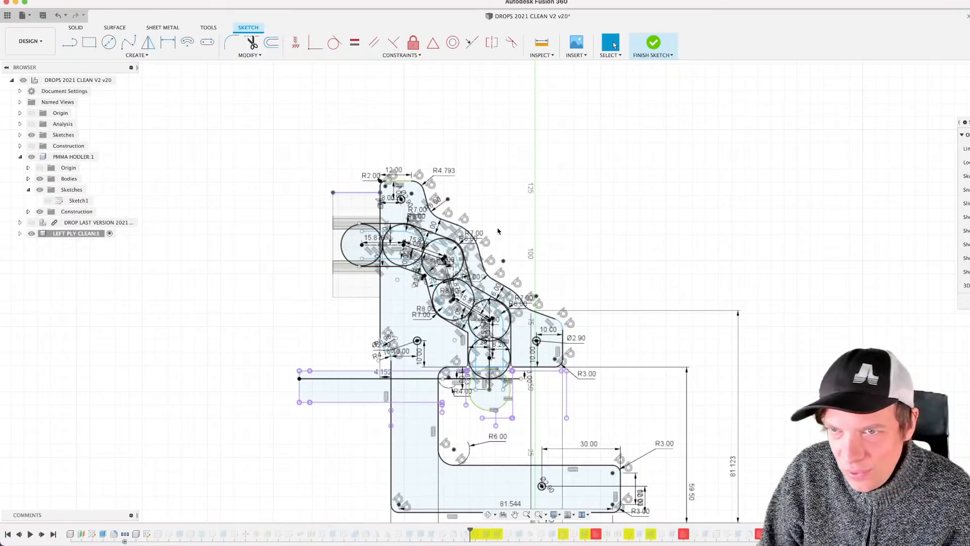
# Step: Examine the upper mounting tab's dimensions, constraints and hole position relative to the holder body and the ball channel
pyautogui.scroll(4, 497, 231)
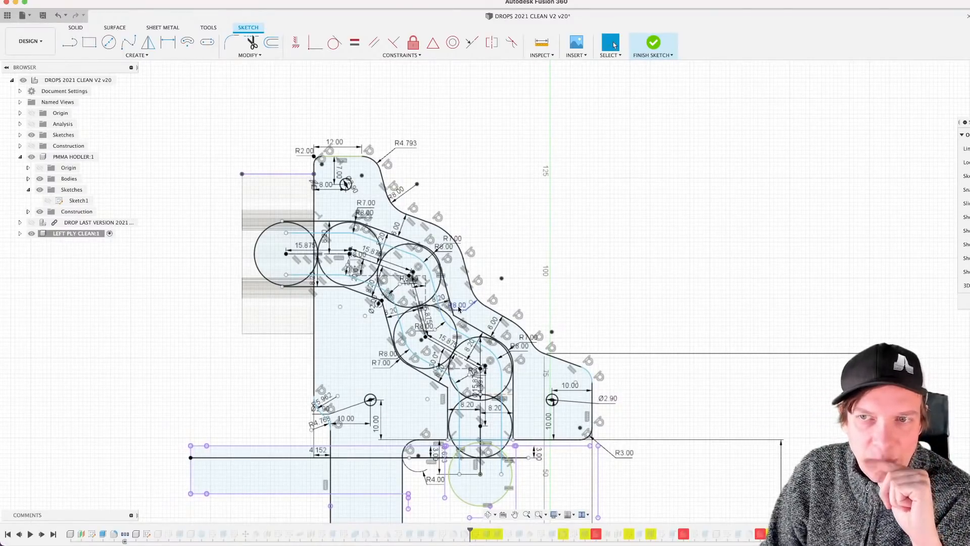
pyautogui.scroll(2, 472, 215)
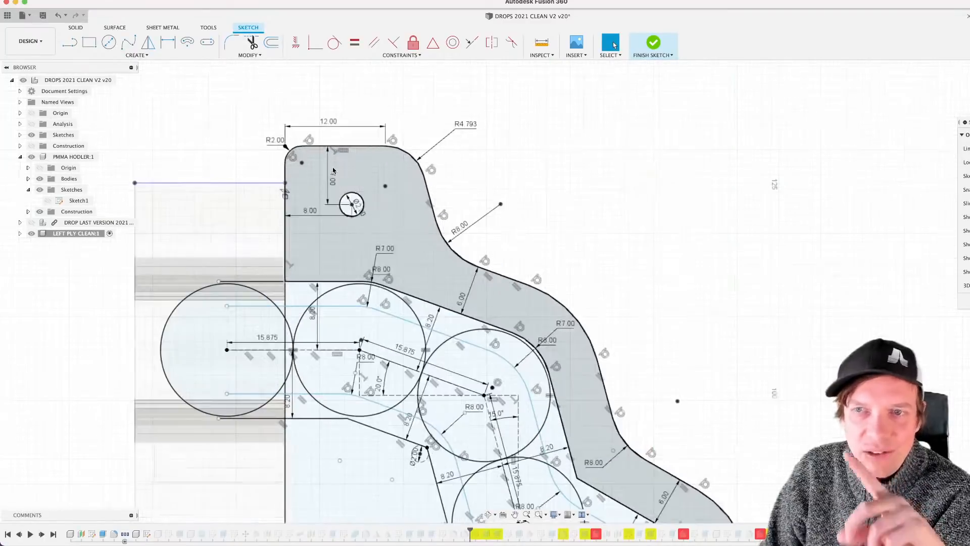
pyautogui.scroll(2, 478, 178)
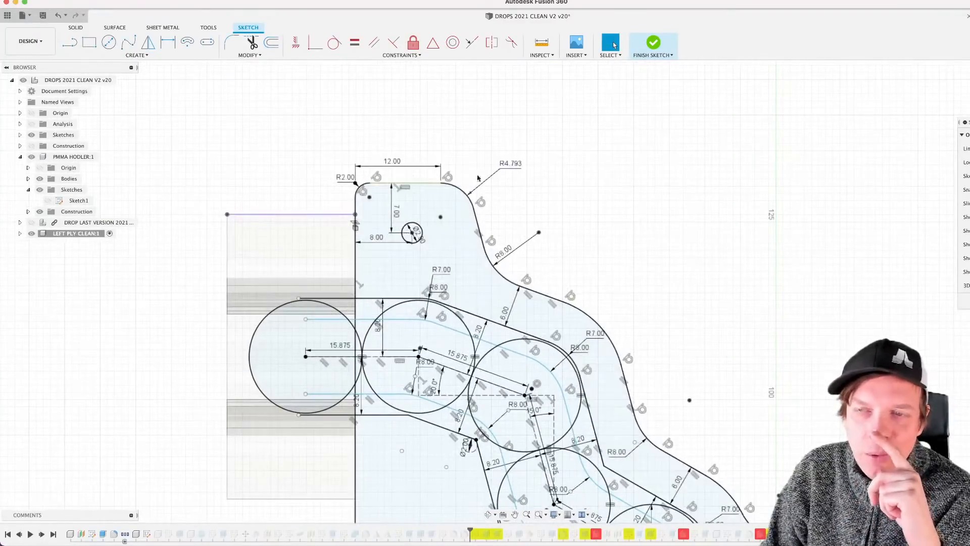
pyautogui.moveTo(670, 292); pyautogui.dragTo(610, 271, button='middle')
pyautogui.scroll(1, 600, 283)
pyautogui.scroll(-2, 600, 283)
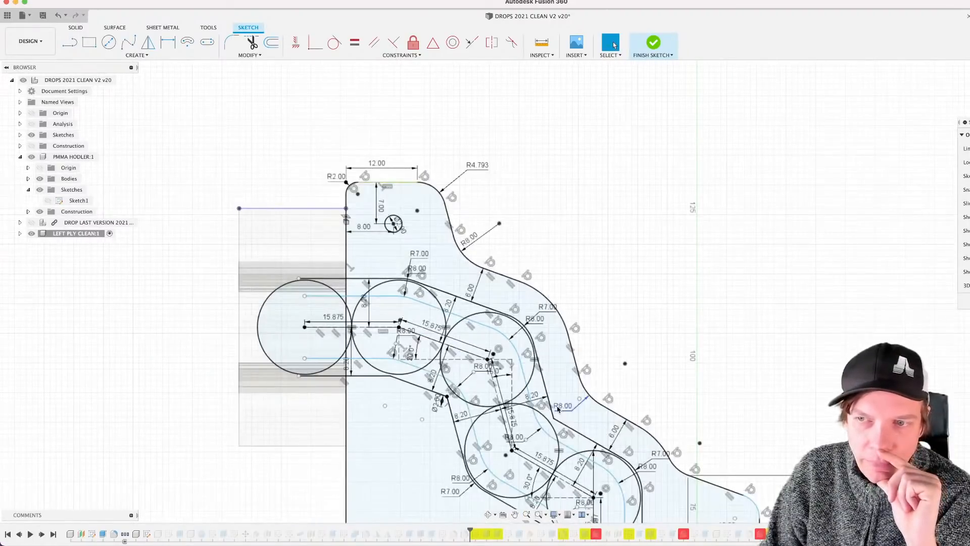
pyautogui.scroll(5, 521, 270)
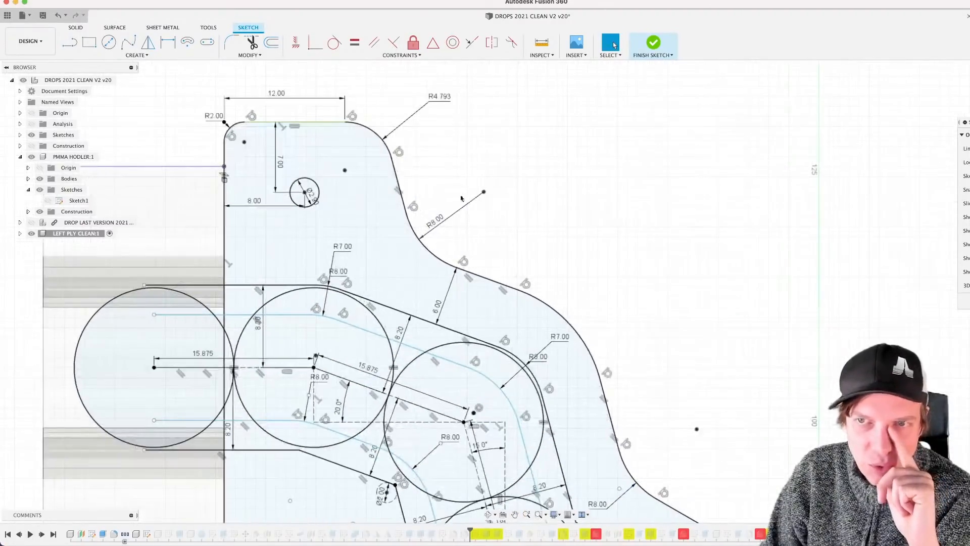
pyautogui.moveTo(535, 240); pyautogui.dragTo(564, 211, button='middle')
pyautogui.scroll(-3, 563, 212)
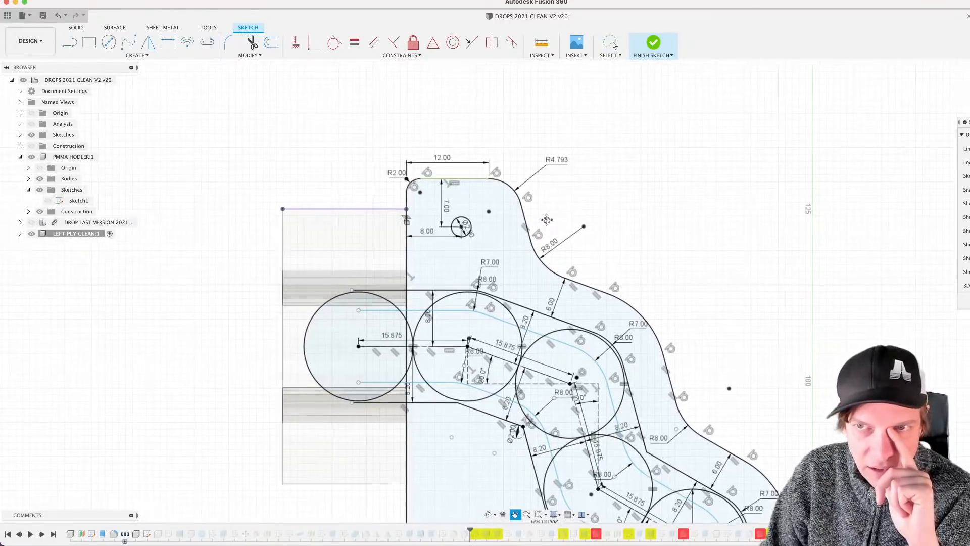
pyautogui.scroll(4, 435, 241)
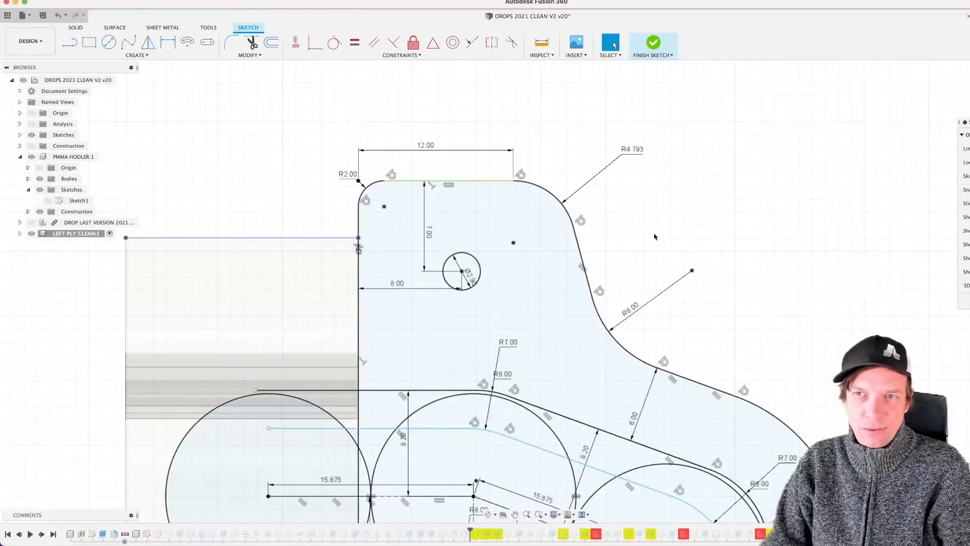
pyautogui.moveTo(656, 237)
pyautogui.keyDown('shift'); pyautogui.mouseDown(button='middle')
pyautogui.moveTo(642, 241)
pyautogui.moveTo(656, 245)
pyautogui.mouseUp(button='middle'); pyautogui.keyUp('shift')
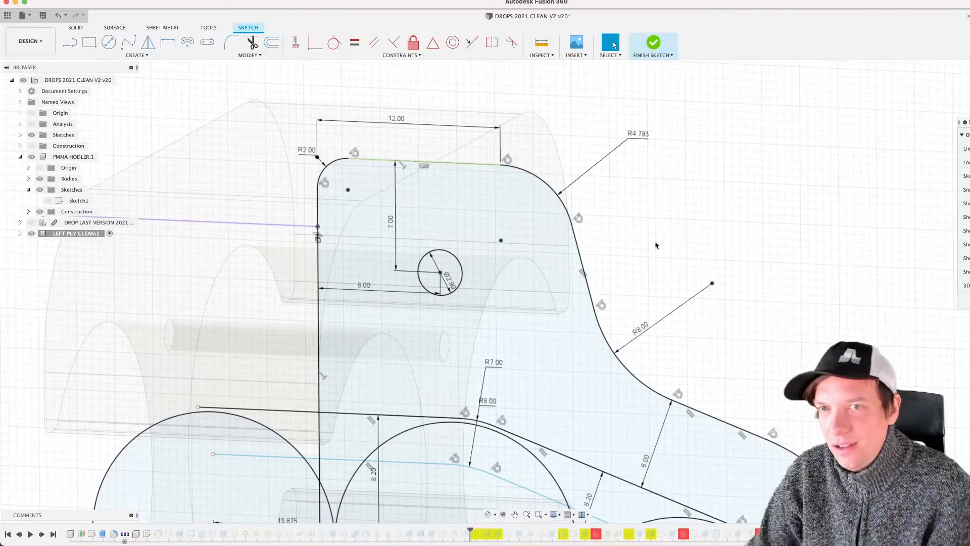
pyautogui.scroll(-3, 413, 239)
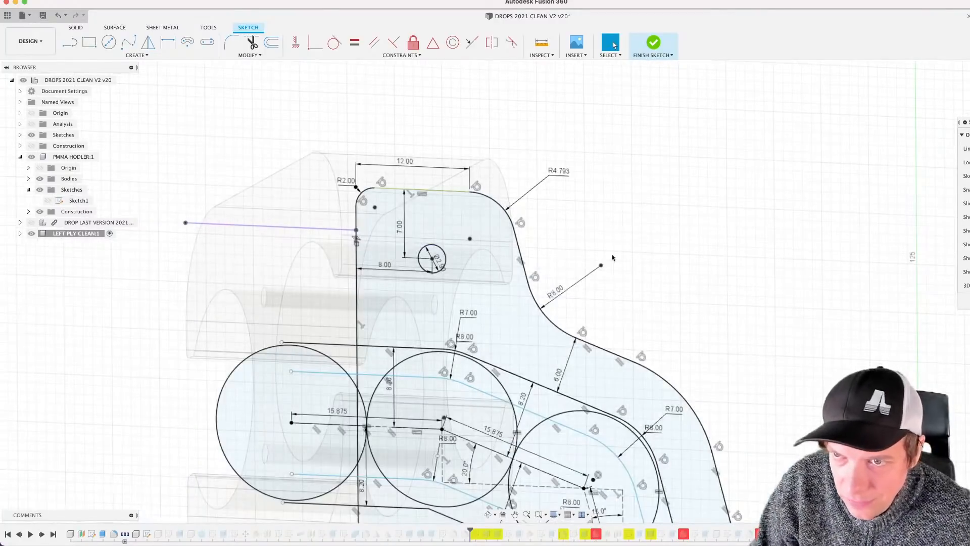
pyautogui.moveTo(564, 236)
pyautogui.mouseDown(button='middle')
pyautogui.moveTo(595, 265)
pyautogui.moveTo(642, 242)
pyautogui.mouseUp(button='middle')
pyautogui.scroll(2, 596, 268)
pyautogui.scroll(2, 528, 242)
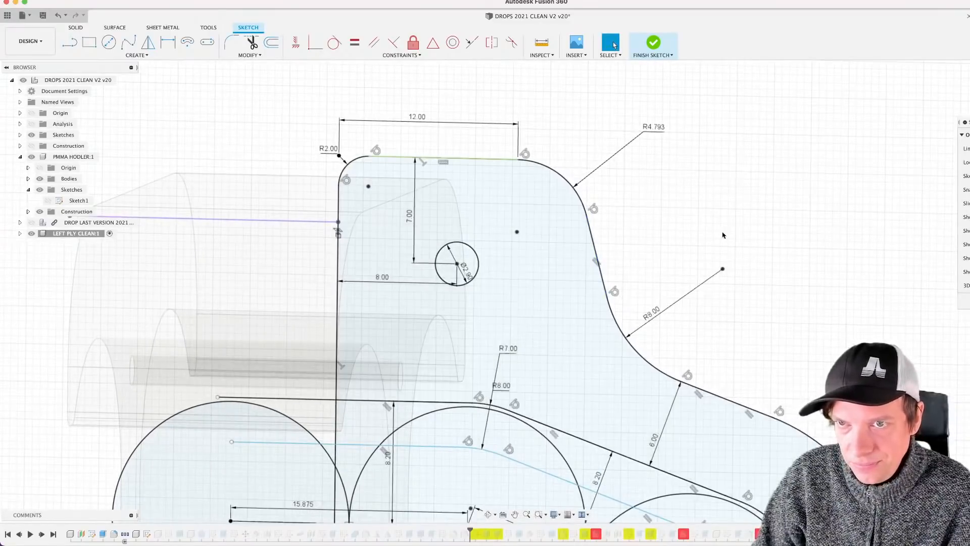
pyautogui.moveTo(703, 221); pyautogui.dragTo(687, 220, button='middle')
pyautogui.scroll(-2, 686, 220)
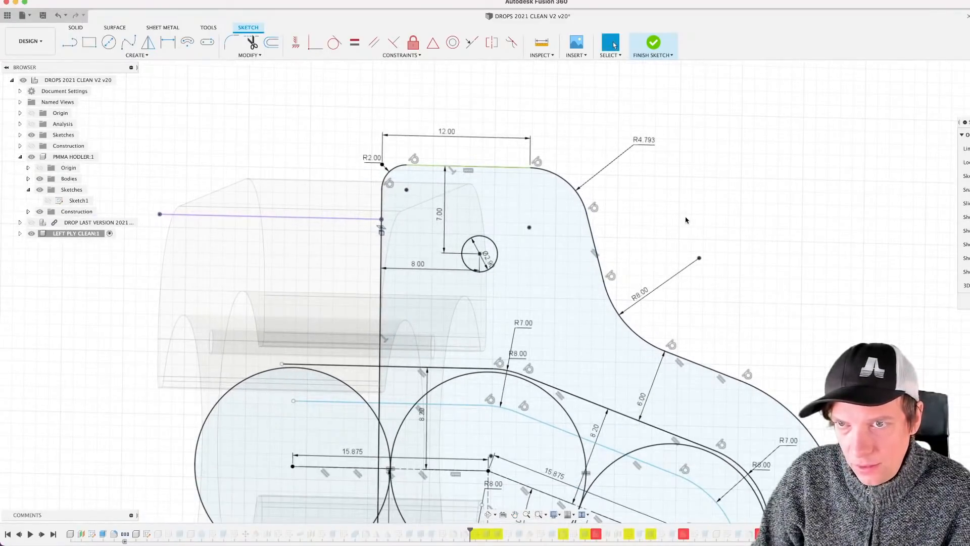
# Step: Remove the Fix constraint from the upper mounting tab's top line so the tab contour can move
pyautogui.click(507, 168)
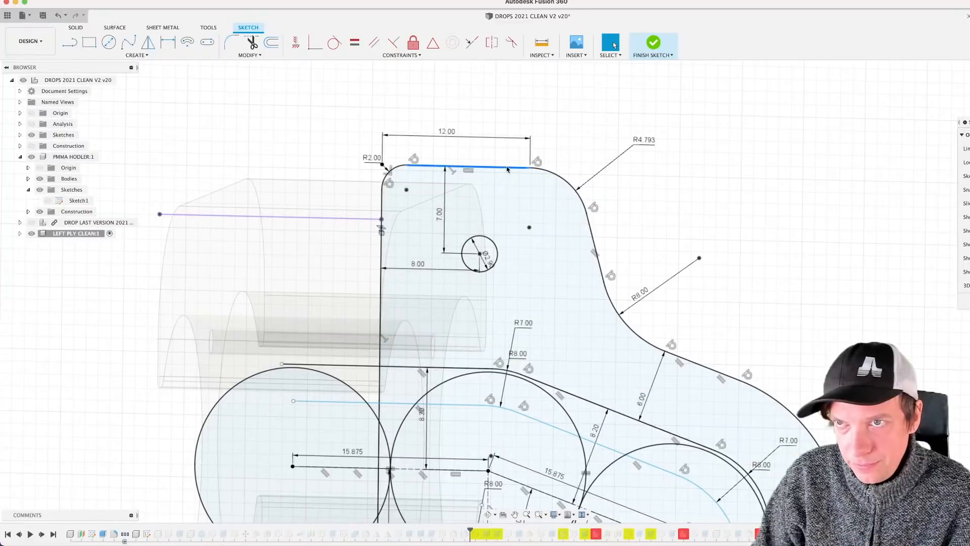
pyautogui.click(412, 43)
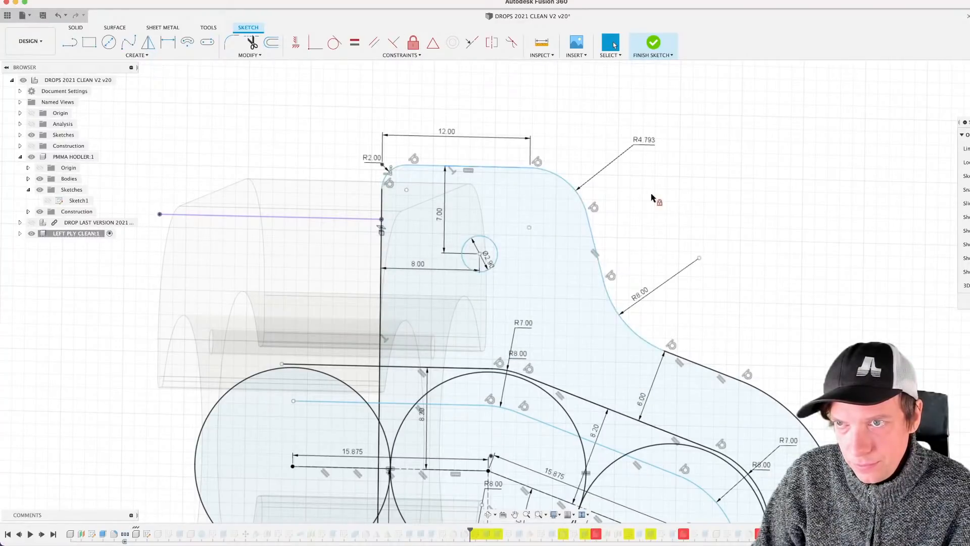
pyautogui.scroll(2, 649, 198)
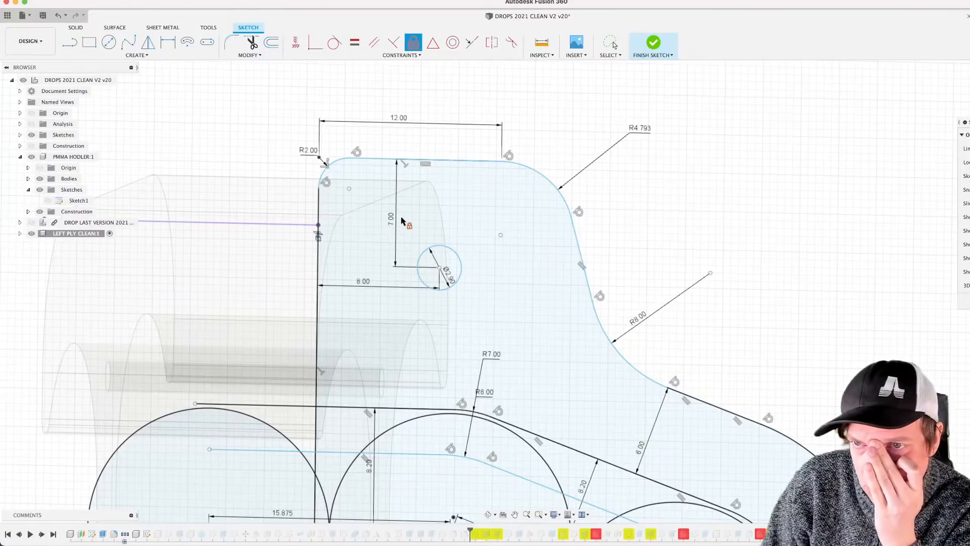
pyautogui.scroll(-3, 395, 221)
pyautogui.press('Escape')
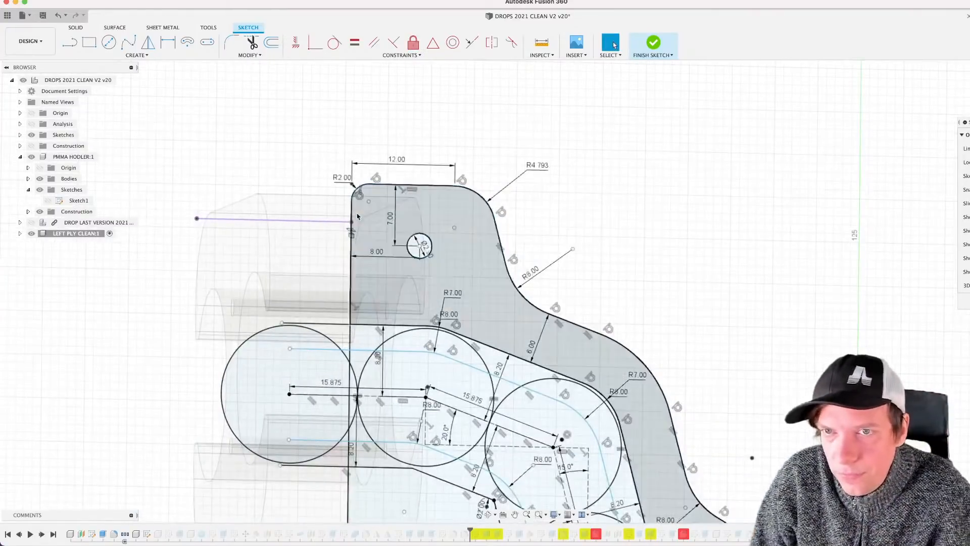
pyautogui.scroll(-3, 371, 281)
pyautogui.scroll(5, 376, 272)
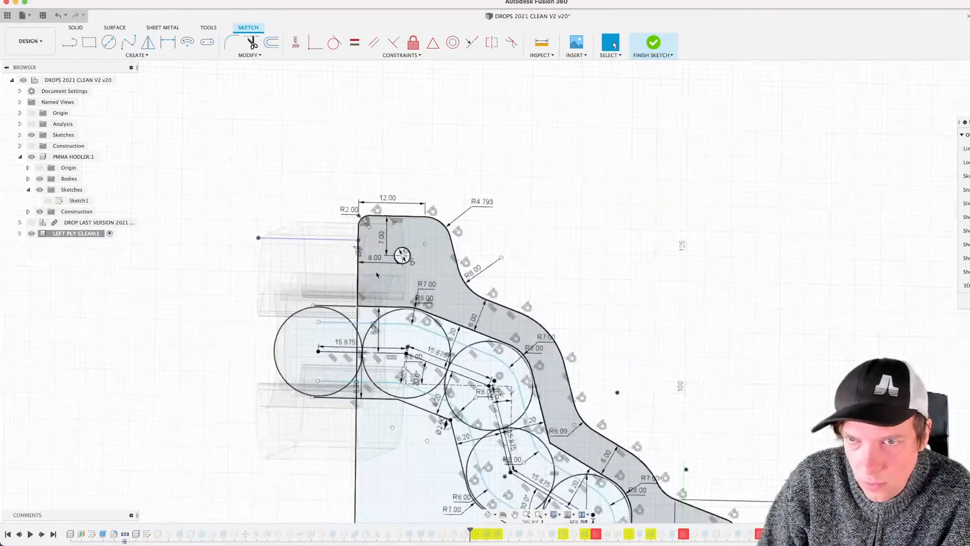
# Step: Delete the R2 fillet from the upper corner at the vertical edge of the plate profile
pyautogui.scroll(1, 407, 181)
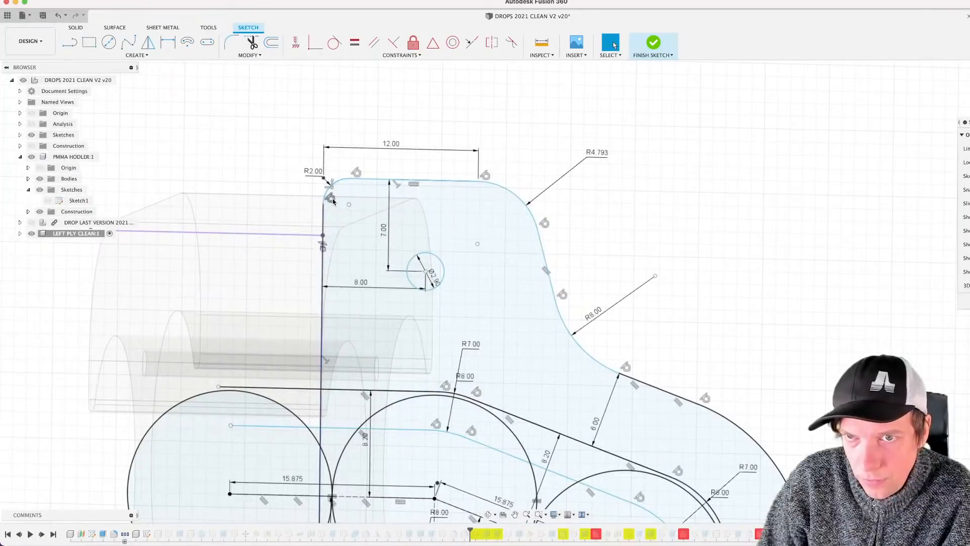
pyautogui.click(327, 192)
pyautogui.press('Delete')
pyautogui.scroll(-2, 333, 193)
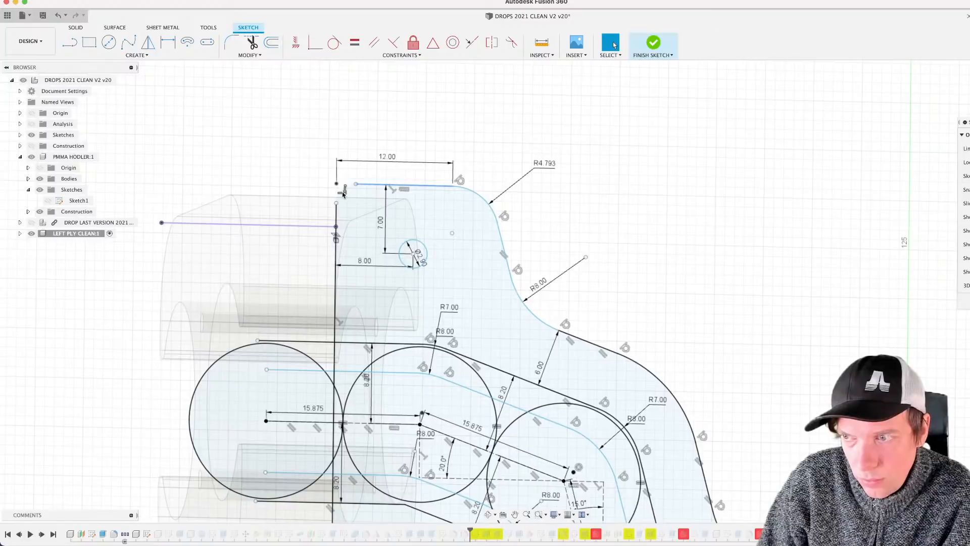
pyautogui.scroll(3, 427, 227)
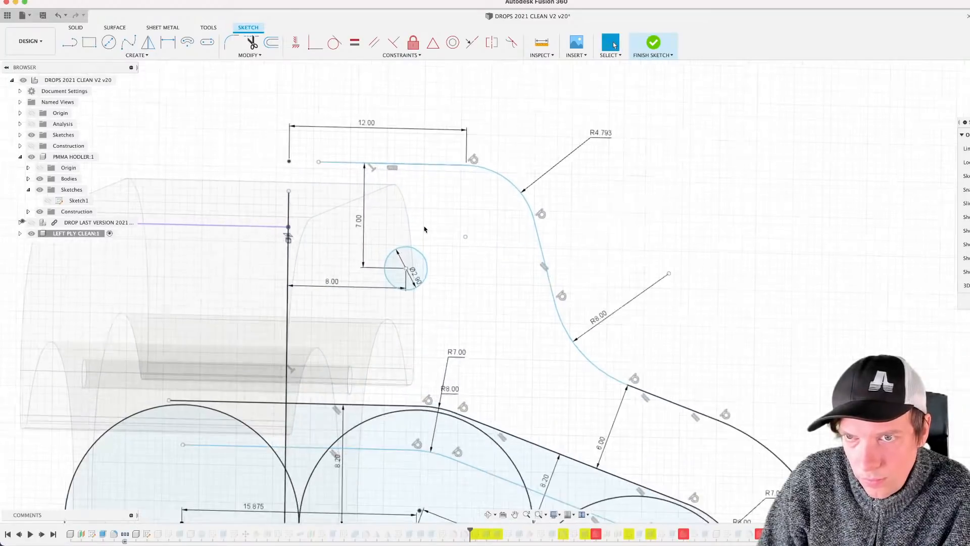
# Step: Remove the small hole's 7 mm vertical dimension and move the hole 3 mm down
pyautogui.click(358, 225)
pyautogui.press('Delete')
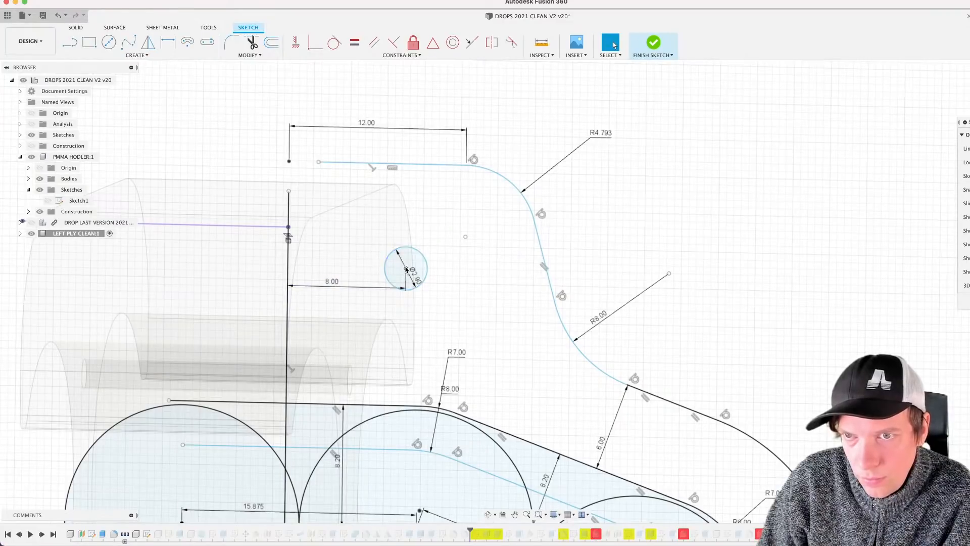
pyautogui.rightClick(407, 269)
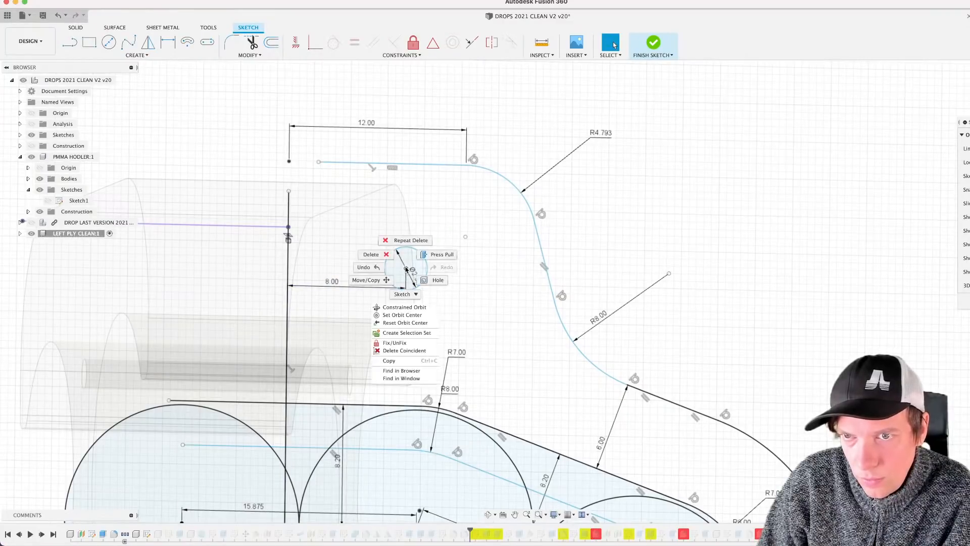
pyautogui.click(369, 279)
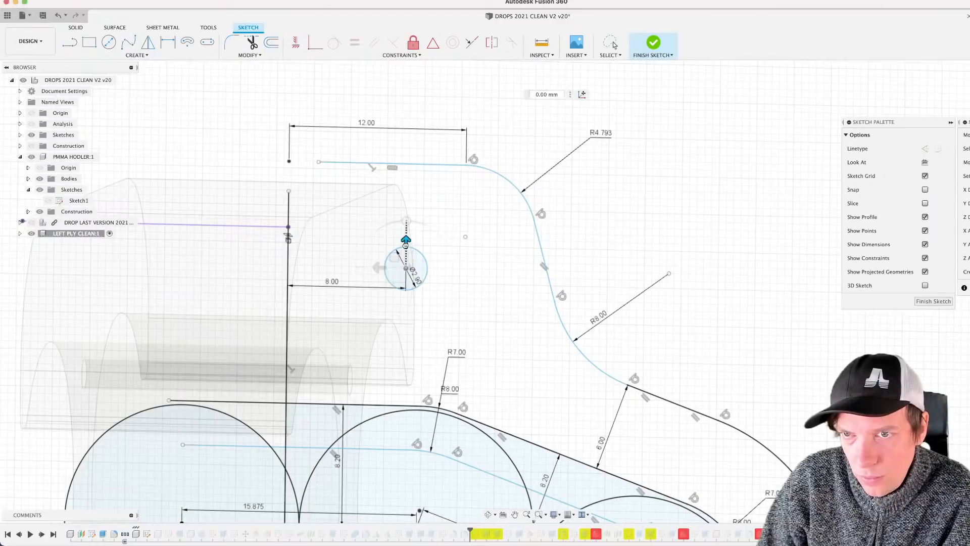
pyautogui.moveTo(405, 244); pyautogui.dragTo(405, 280)
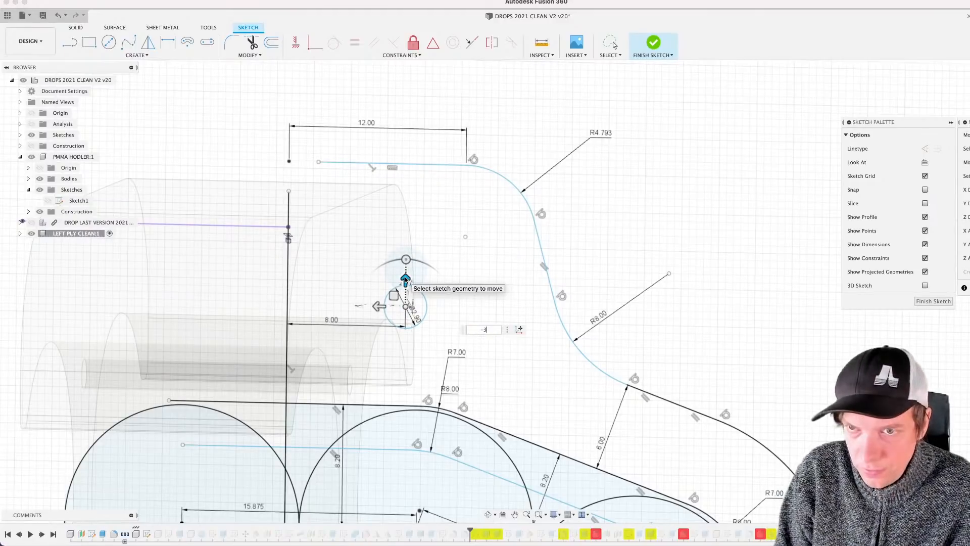
pyautogui.press('Return')
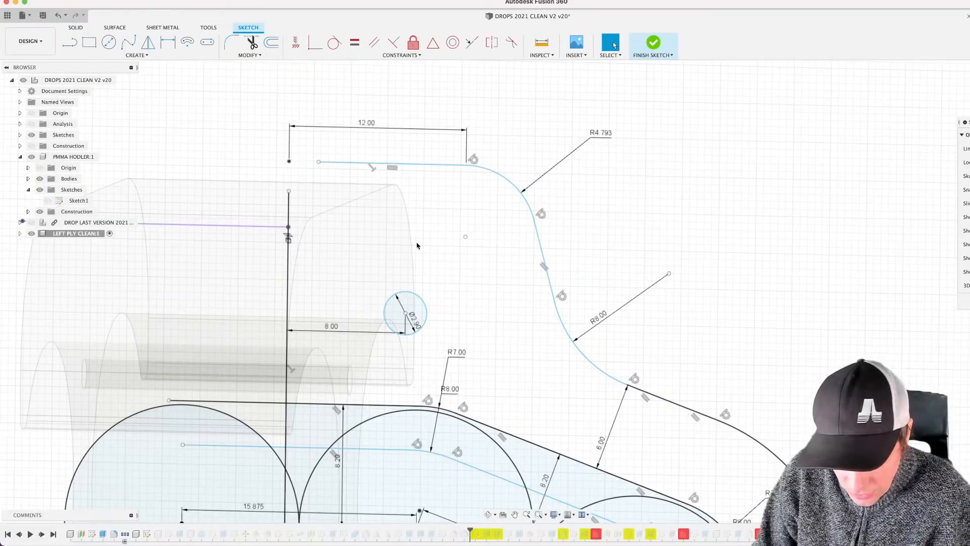
# Step: Draw a line about 17 mm long from the projected line's endpoint on the vertical edge across to the slanted edge
pyautogui.press('l')
pyautogui.click(289, 227)
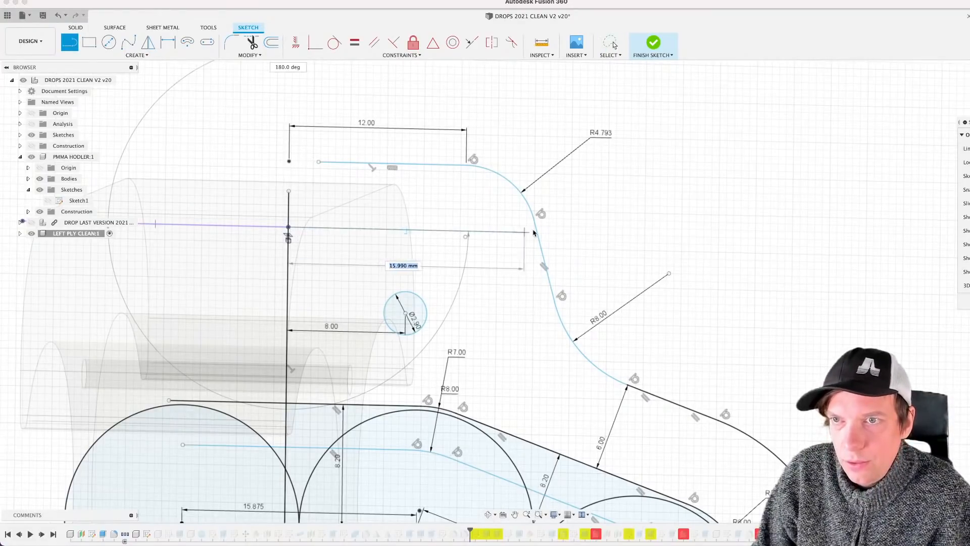
pyautogui.click(537, 232)
pyautogui.press('Escape')
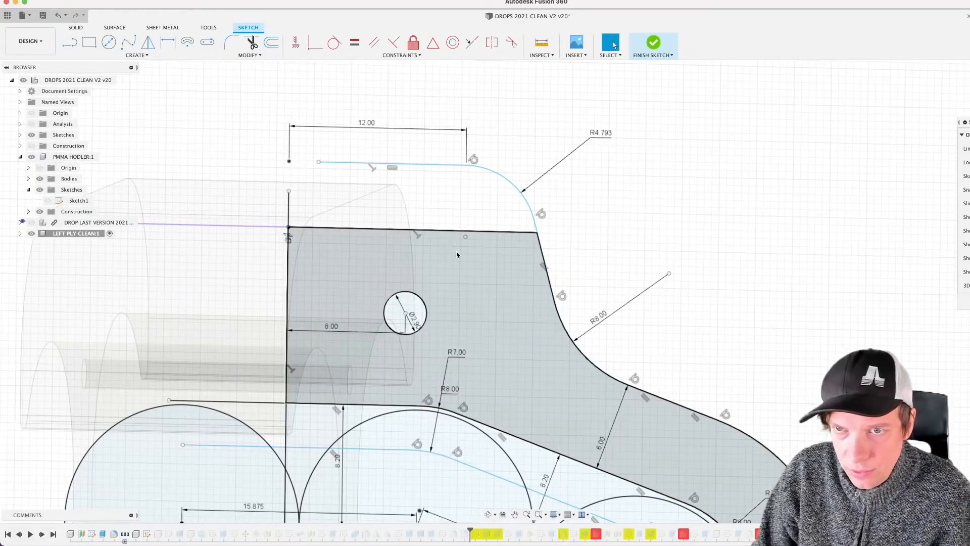
# Step: Dimension the small hole's centre 6 mm below the new top line
pyautogui.scroll(-3, 456, 253)
pyautogui.keyDown('shift'); pyautogui.moveTo(452, 247); pyautogui.dragTo(474, 253, button='middle'); pyautogui.keyUp('shift')
pyautogui.press('d')
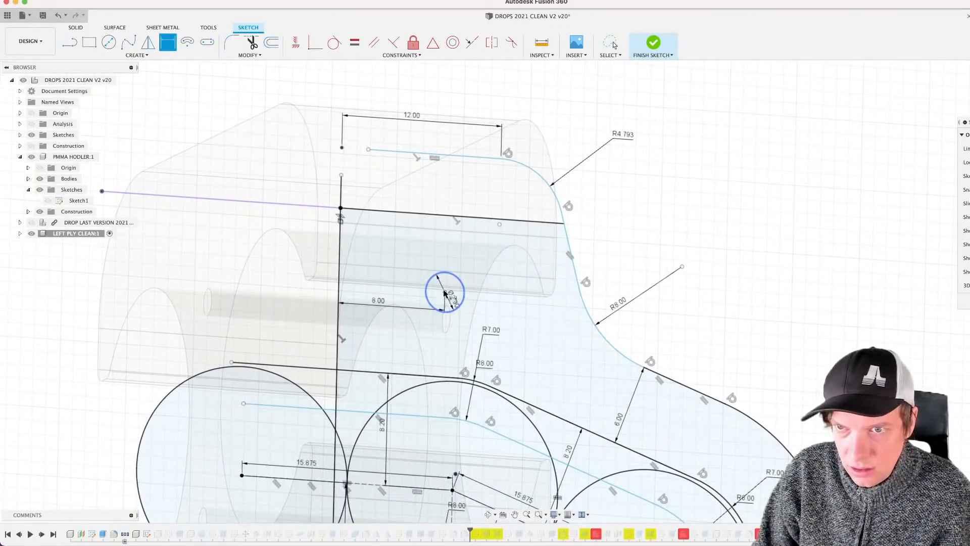
pyautogui.click(447, 217)
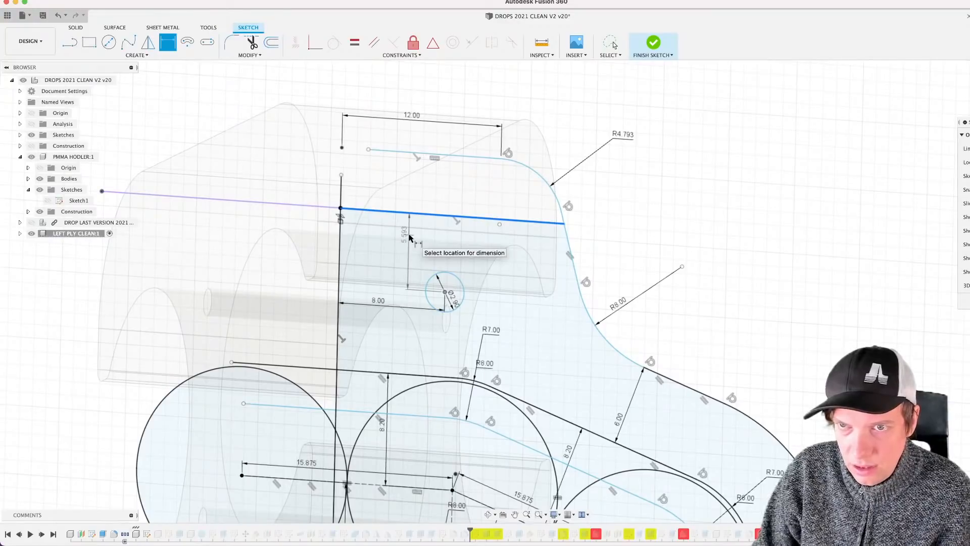
pyautogui.click(410, 237)
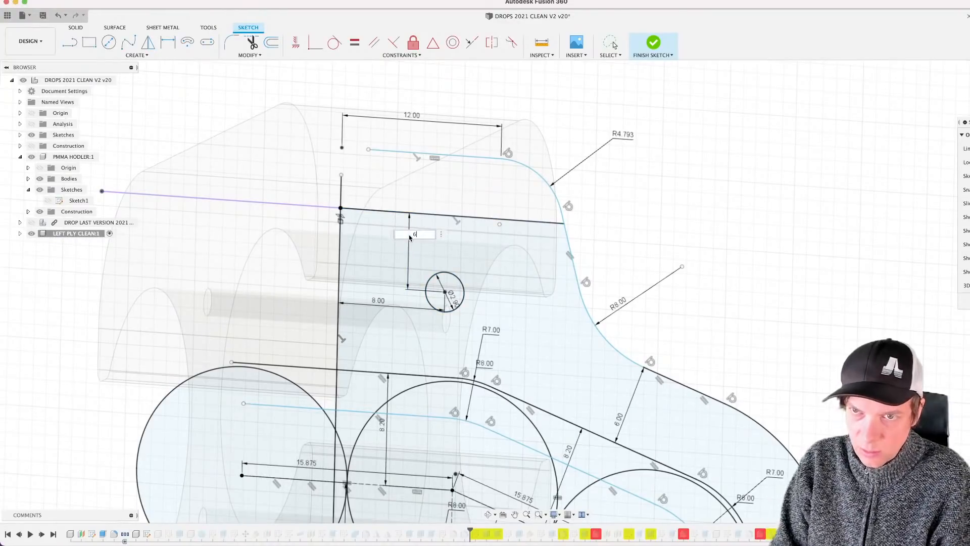
pyautogui.write('6')
pyautogui.press('Return')
pyautogui.scroll(2, 441, 243)
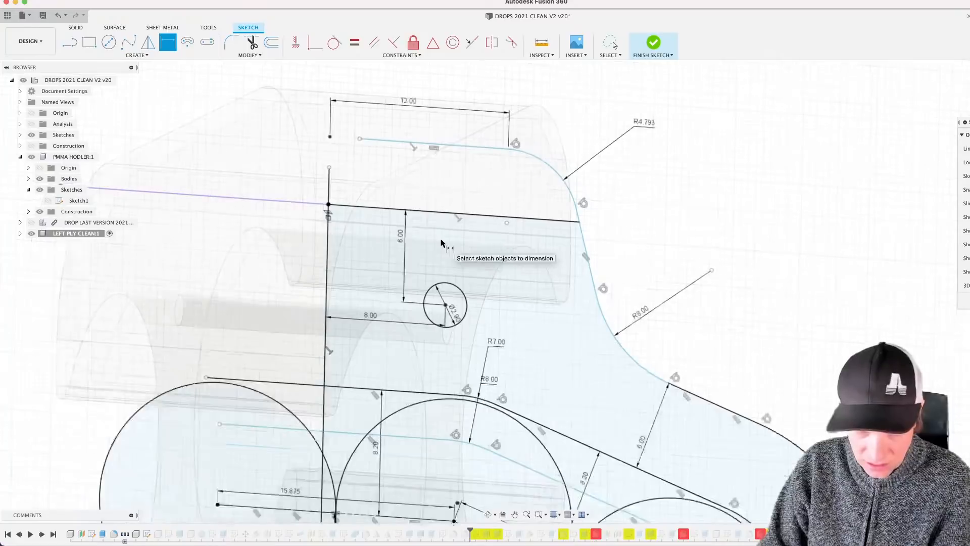
# Step: Draw an 8 mm diameter circle concentric with the small hole
pyautogui.scroll(-1, 457, 283)
pyautogui.press('c')
pyautogui.click(444, 299)
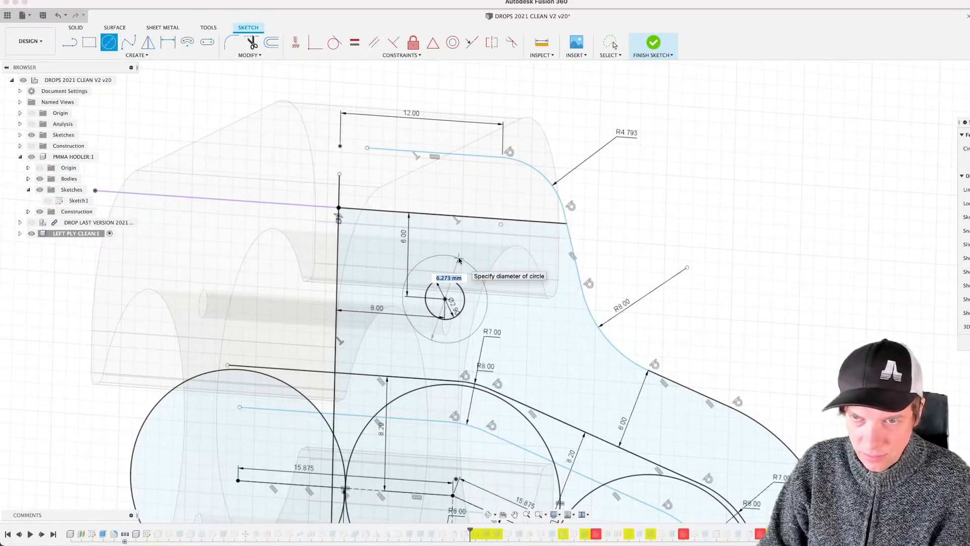
pyautogui.write('8')
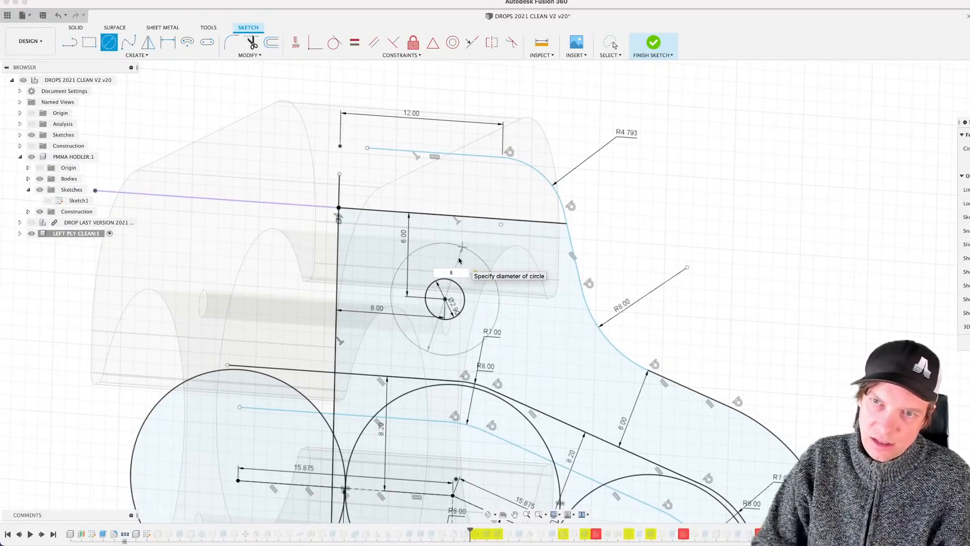
pyautogui.press('Return')
pyautogui.press('Escape')
pyautogui.scroll(5, 506, 329)
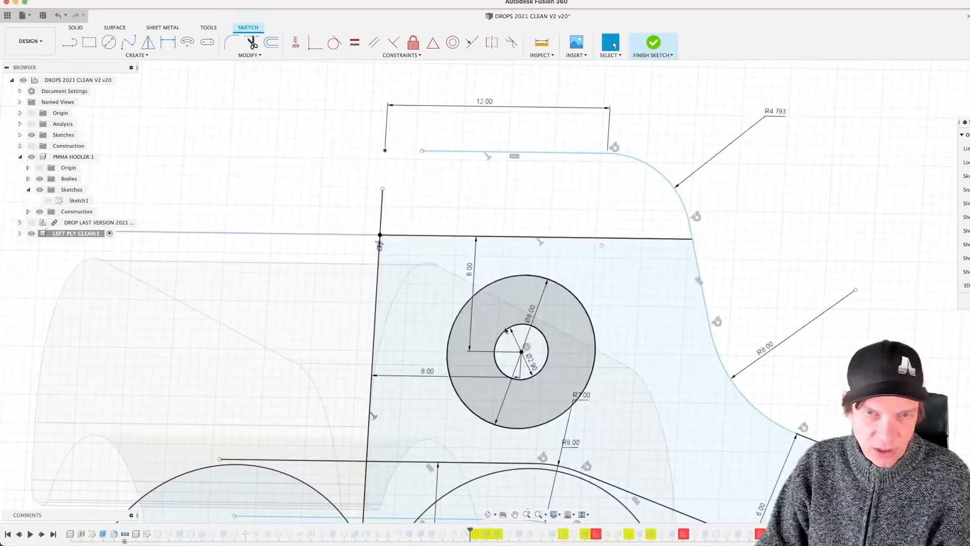
pyautogui.click(559, 331)
pyautogui.scroll(-4, 489, 273)
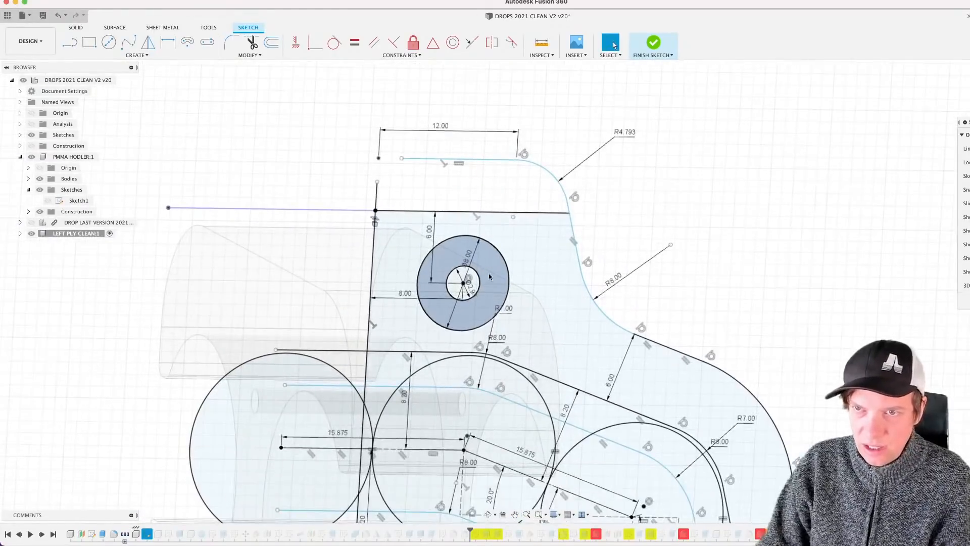
pyautogui.keyDown('shift'); pyautogui.moveTo(489, 277); pyautogui.dragTo(477, 235, button='middle'); pyautogui.keyUp('shift')
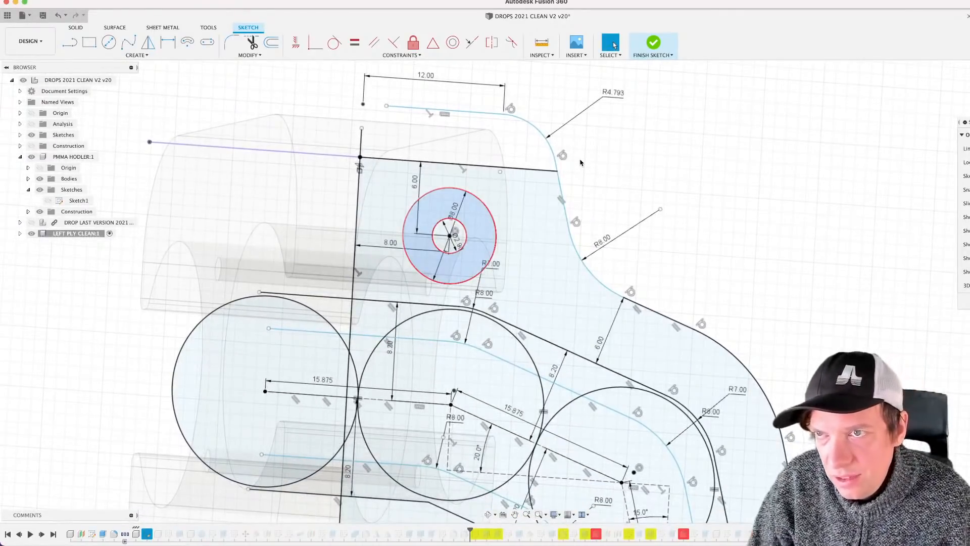
pyautogui.press('Escape')
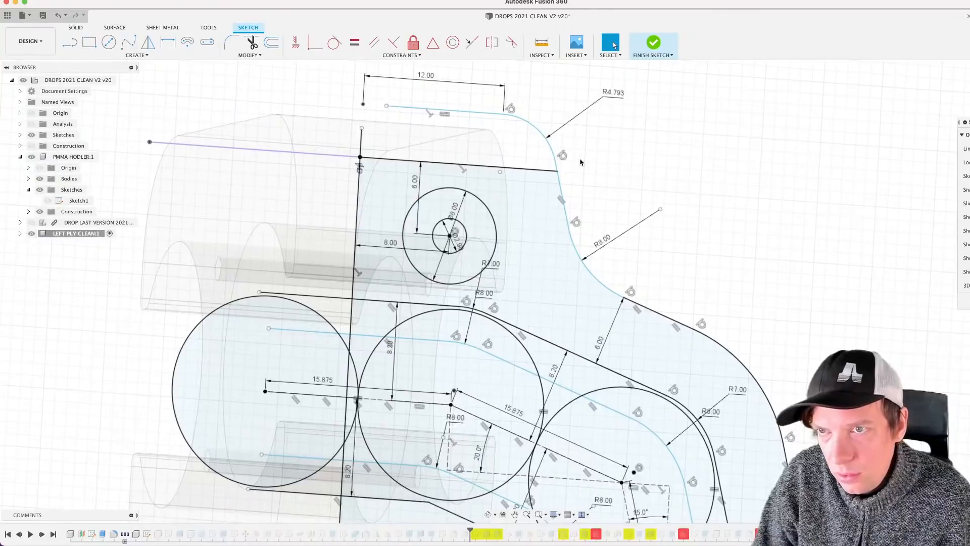
# Step: Remove the old outline above the new top line: the R4.793 arc, the vertical edge's stub and the line with the 12 mm dimension
pyautogui.click(538, 136)
pyautogui.press('Delete')
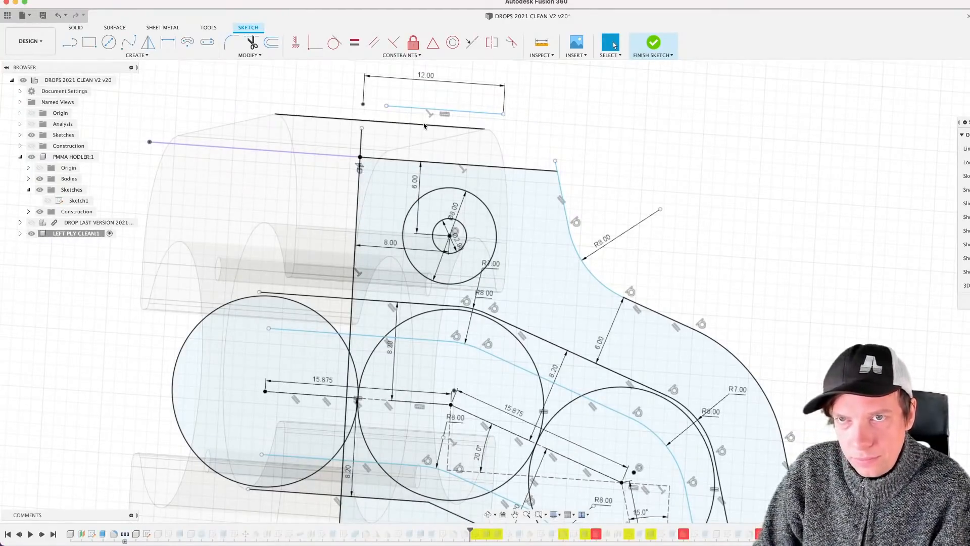
pyautogui.scroll(3, 423, 126)
pyautogui.write('s')
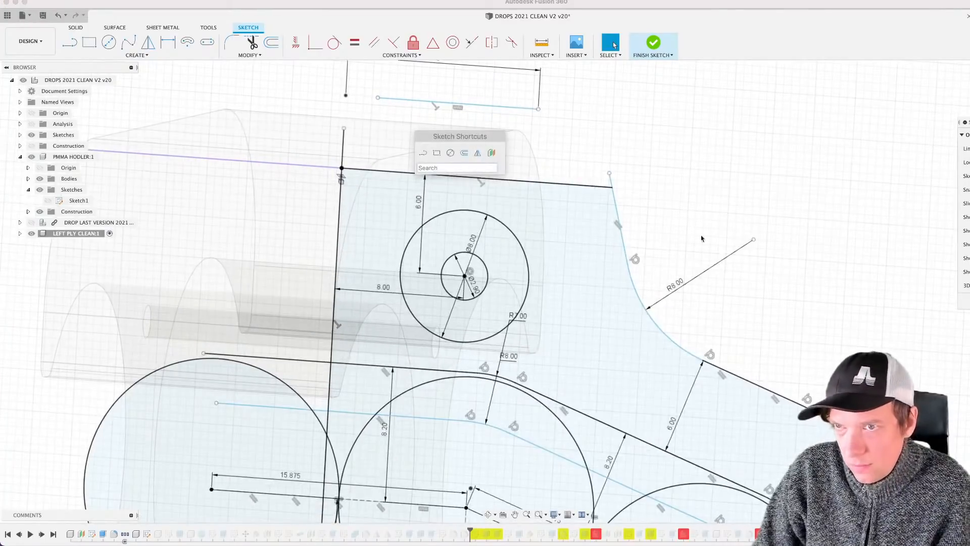
pyautogui.write('t')
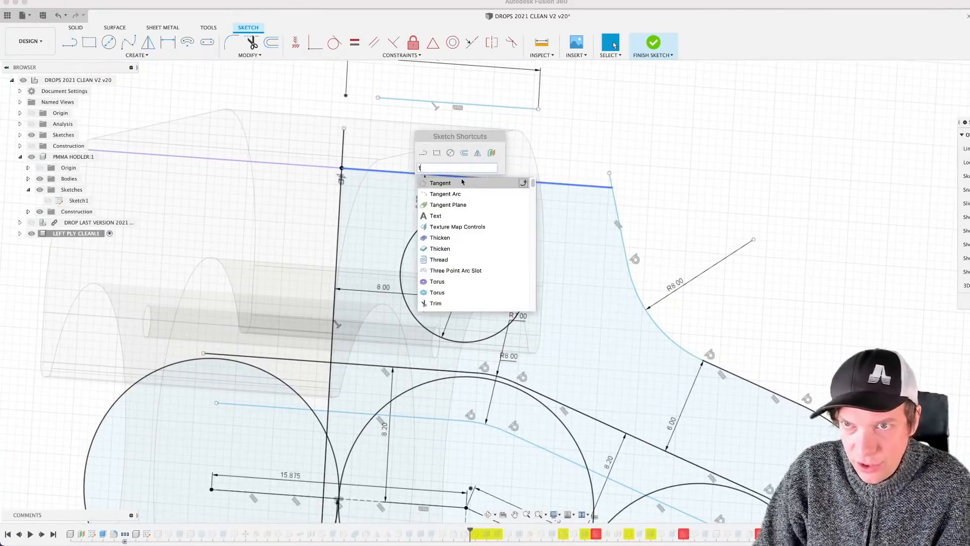
pyautogui.click(447, 303)
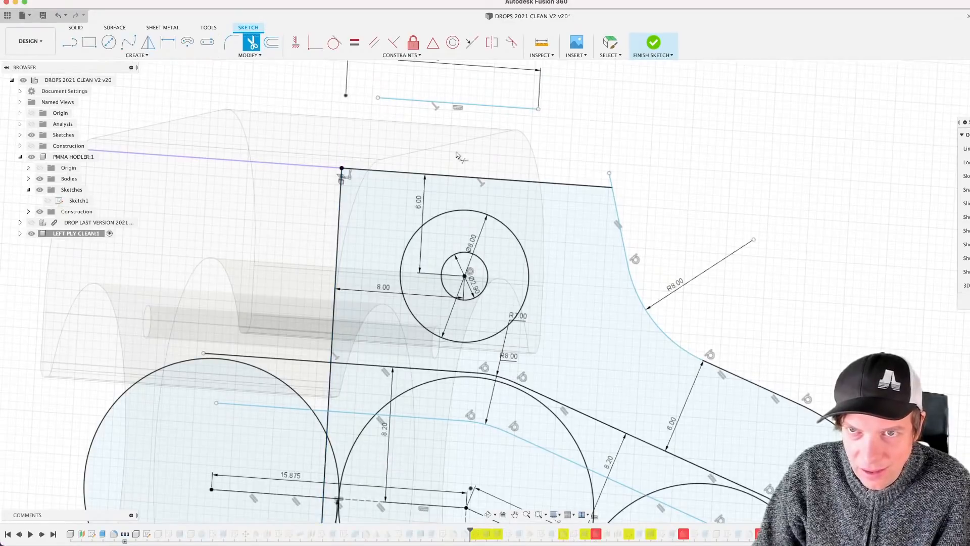
pyautogui.scroll(-3, 456, 155)
pyautogui.press('Escape')
pyautogui.click(465, 125)
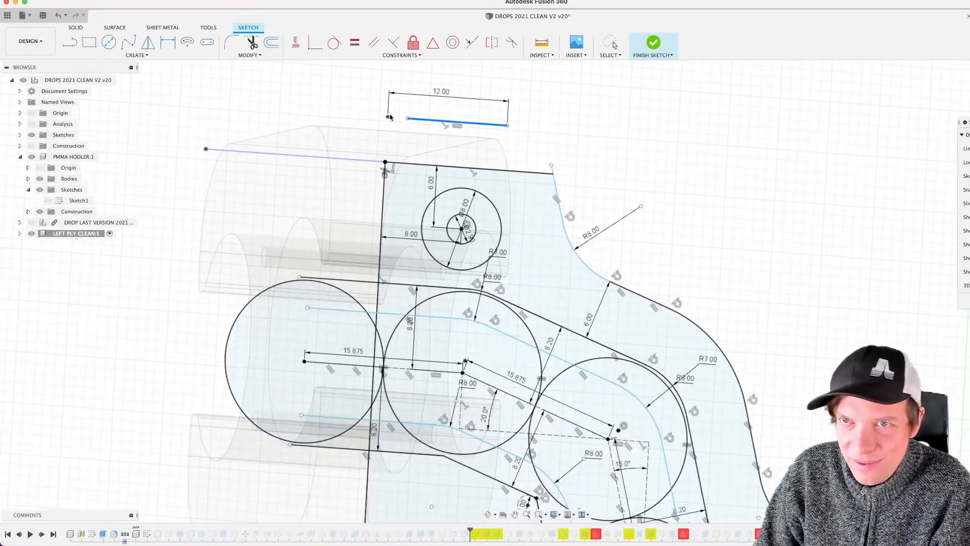
pyautogui.press('Delete')
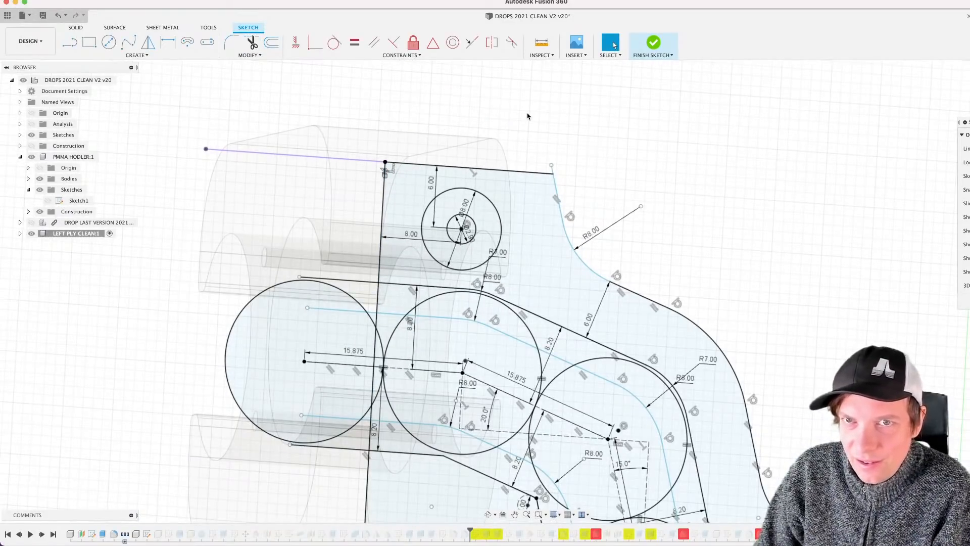
# Step: Fillet the corner between the new top line and the slanted edge with a 4 mm radius
pyautogui.scroll(-3, 527, 117)
pyautogui.moveTo(528, 116); pyautogui.dragTo(516, 104, button='middle')
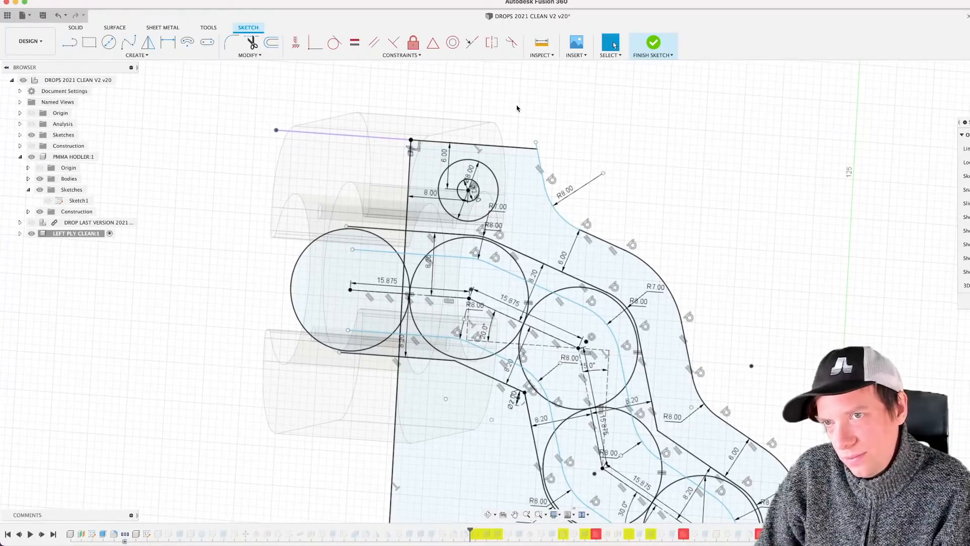
pyautogui.scroll(5, 518, 108)
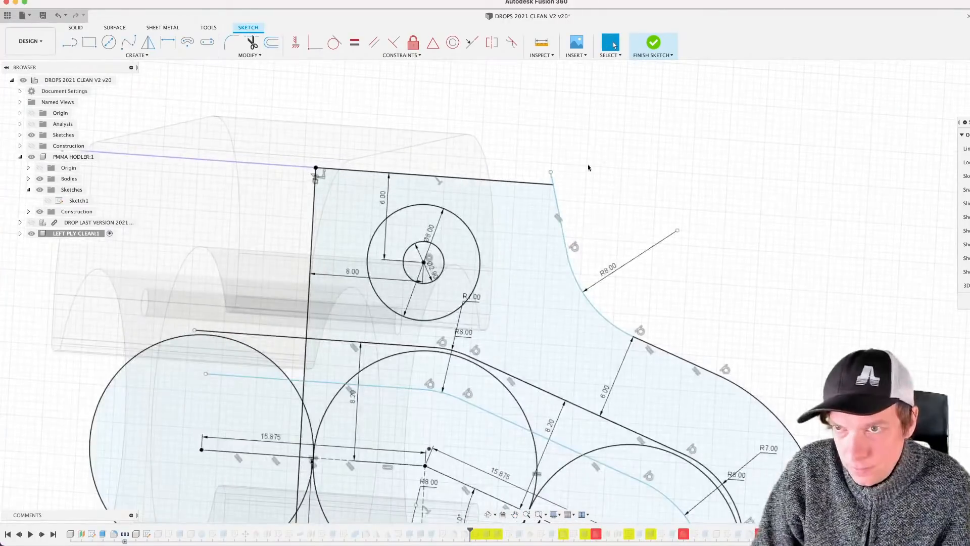
pyautogui.press('s')
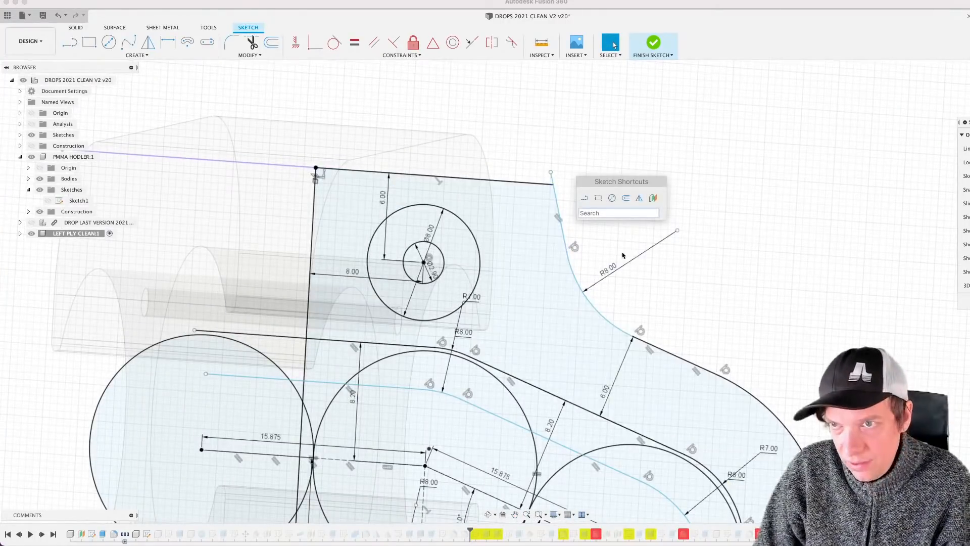
pyautogui.write('fi')
pyautogui.click(608, 259)
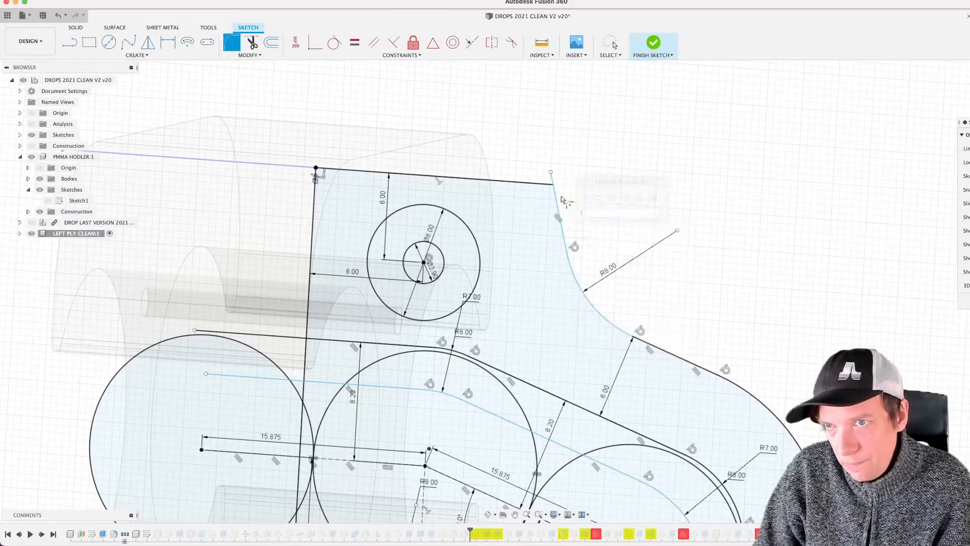
pyautogui.click(551, 185)
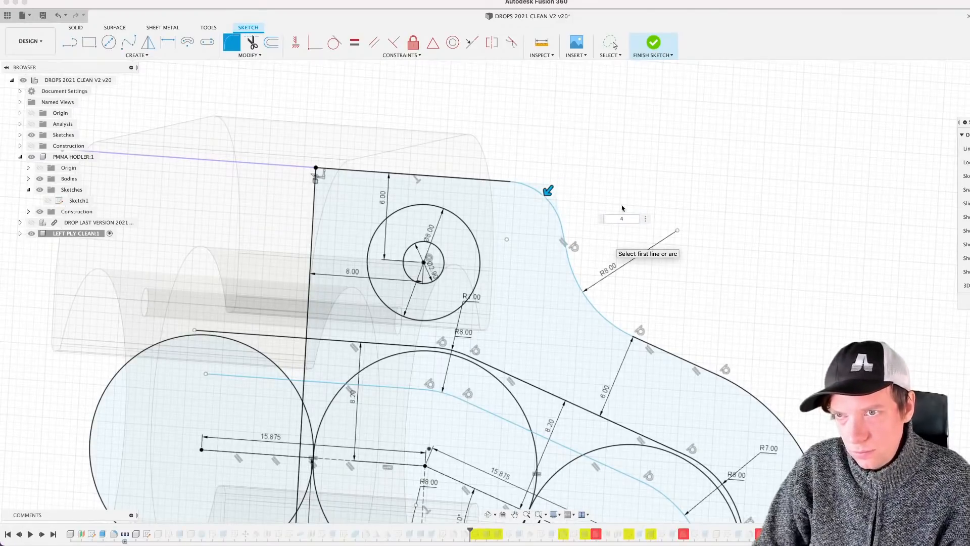
pyautogui.press('Return')
# Step: Finish the plate profile sketch and return to the solid model
pyautogui.scroll(-5, 629, 199)
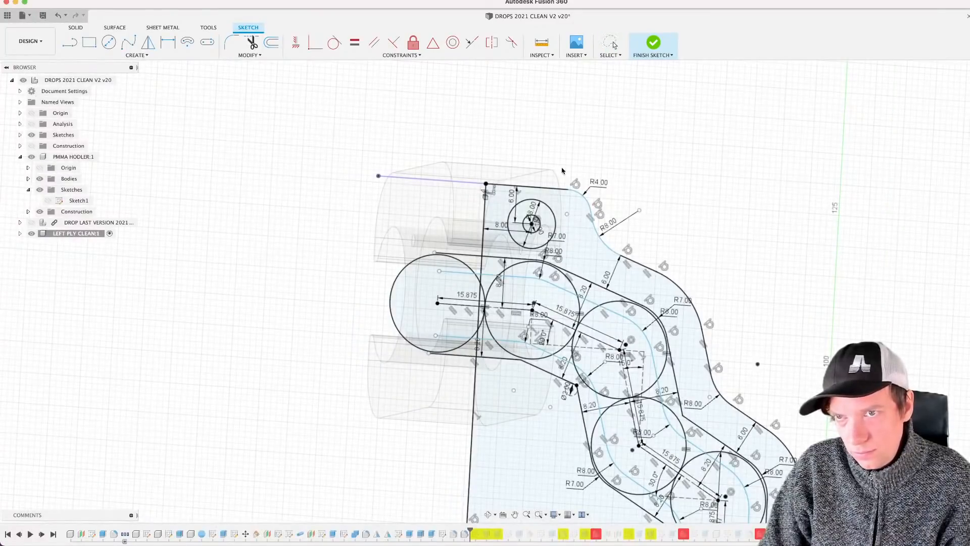
pyautogui.click(653, 43)
pyautogui.moveTo(579, 171)
pyautogui.keyDown('shift'); pyautogui.mouseDown(button='middle')
pyautogui.moveTo(591, 156)
pyautogui.moveTo(578, 158)
pyautogui.moveTo(638, 145)
pyautogui.moveTo(561, 128)
pyautogui.mouseUp(button='middle'); pyautogui.keyUp('shift')
pyautogui.scroll(-2, 637, 146)
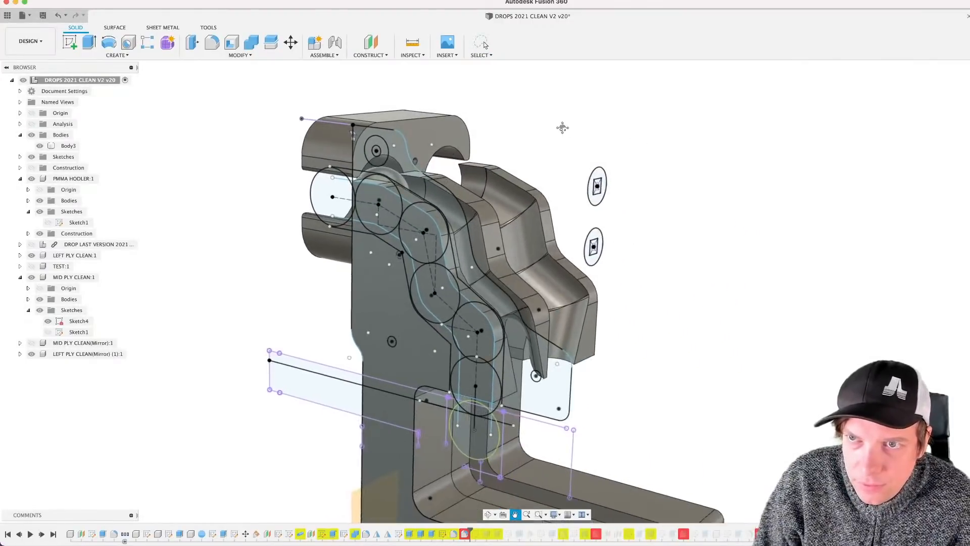
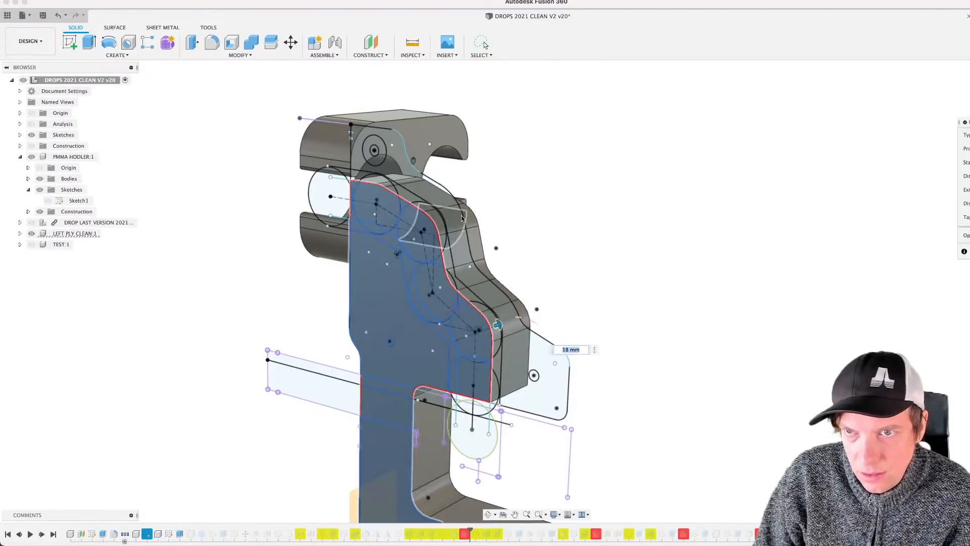
# Step: Add the plate's top region, the first two marble-path gaps and the ring around the small top hole to the 18 mm extrusion
pyautogui.keyDown('shift'); pyautogui.moveTo(641, 287); pyautogui.dragTo(545, 274, button='middle'); pyautogui.keyUp('shift')
pyautogui.scroll(8, 364, 227)
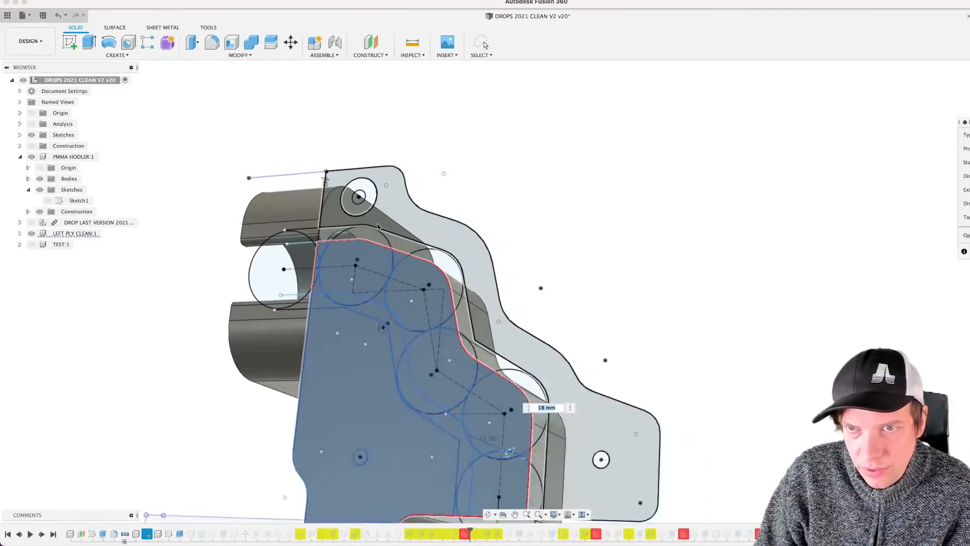
pyautogui.click(311, 235)
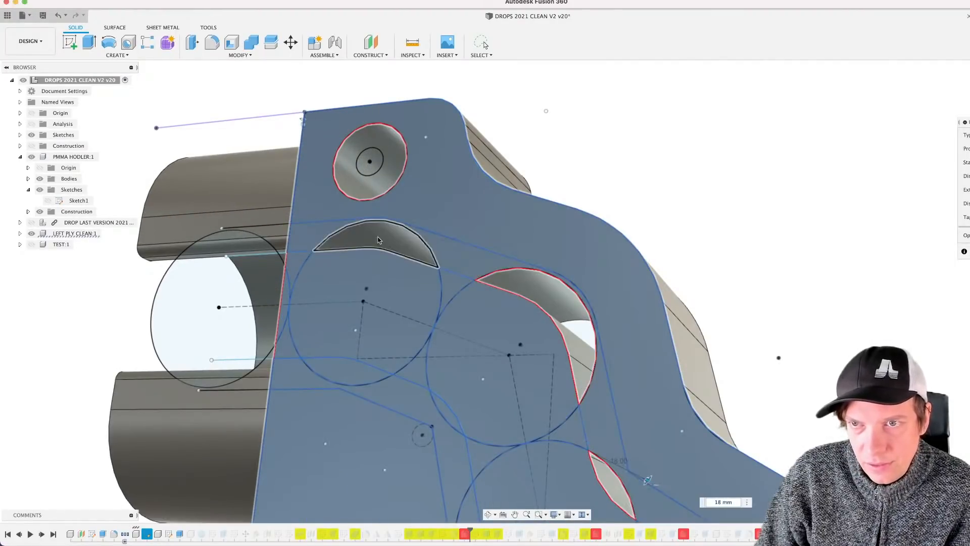
pyautogui.click(387, 237)
pyautogui.click(531, 283)
pyautogui.click(403, 170)
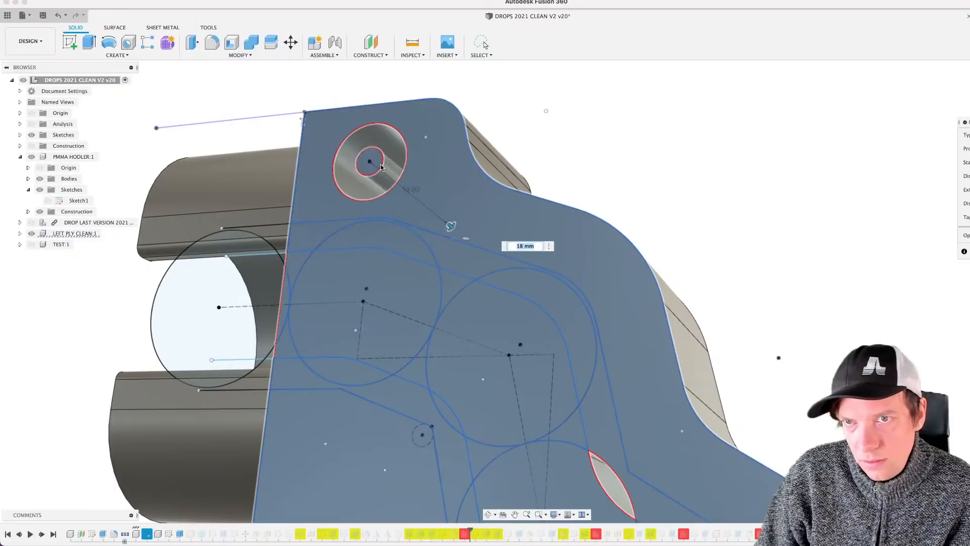
pyautogui.click(385, 175)
pyautogui.click(374, 163)
pyautogui.scroll(-6, 473, 154)
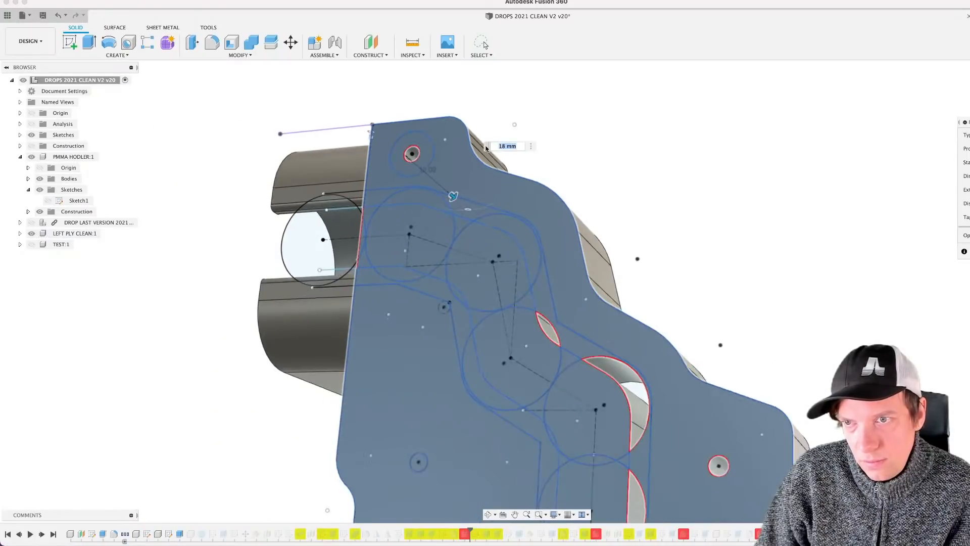
# Step: Add the remaining marble-path gaps to the 18 mm extrusion, keep the small screw holes open, and confirm it
pyautogui.scroll(3, 532, 258)
pyautogui.click(510, 258)
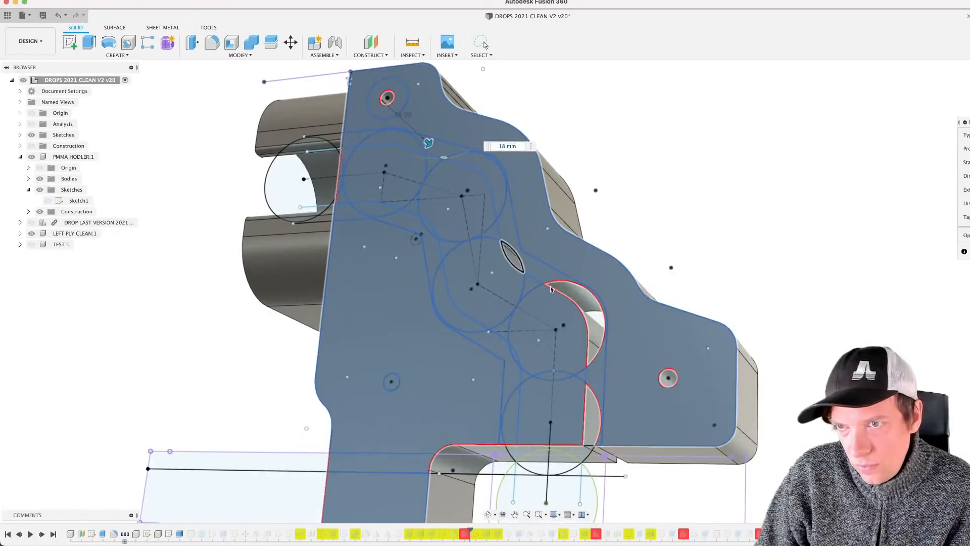
pyautogui.click(596, 323)
pyautogui.click(668, 378)
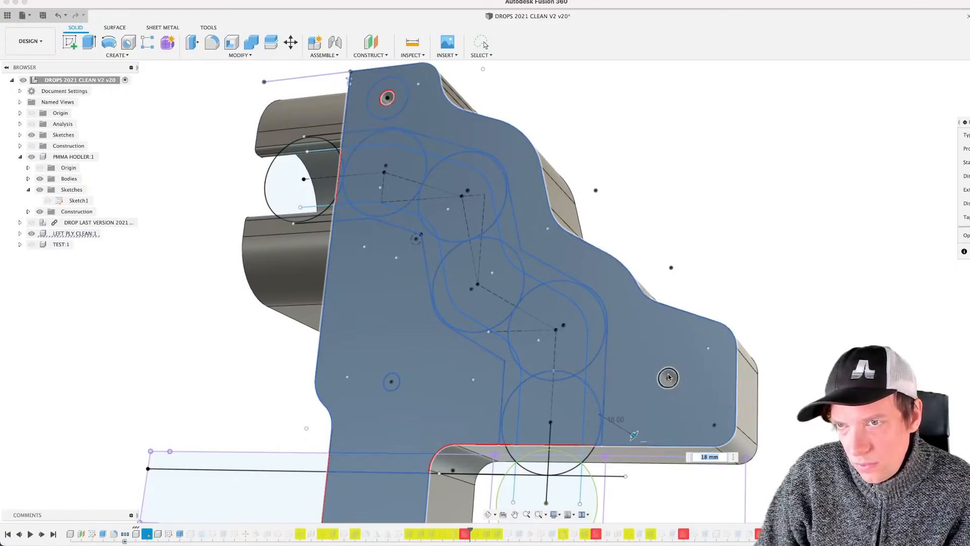
pyautogui.scroll(-4, 745, 309)
pyautogui.keyDown('shift'); pyautogui.moveTo(746, 312); pyautogui.dragTo(732, 343, button='middle'); pyautogui.keyUp('shift')
pyautogui.scroll(5, 572, 371)
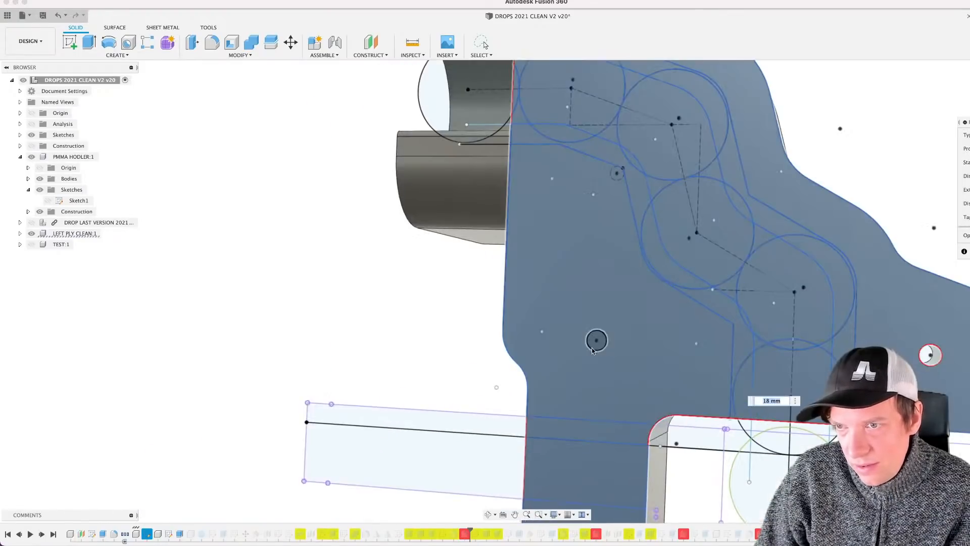
pyautogui.scroll(-5, 656, 291)
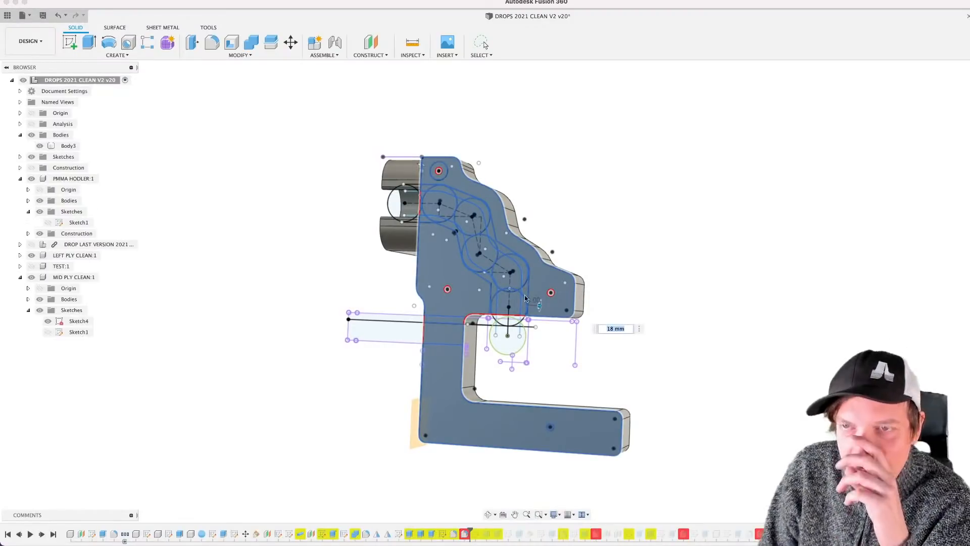
pyautogui.press('Return')
# Step: Roll the timeline back to just after the CENTER MARBLE PATH sketch and inspect the top hole through the plates
pyautogui.keyDown('shift'); pyautogui.moveTo(542, 263); pyautogui.dragTo(440, 260, button='middle'); pyautogui.keyUp('shift')
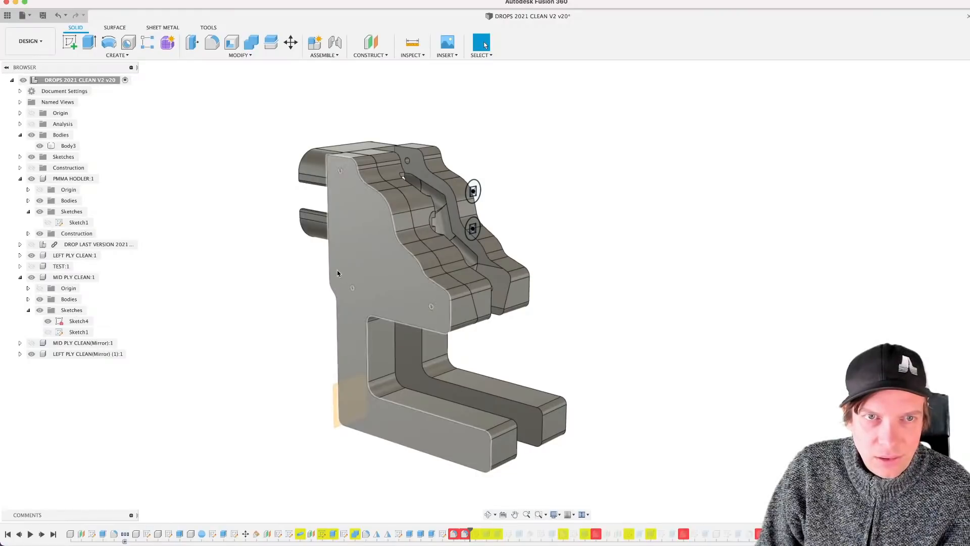
pyautogui.moveTo(430, 313)
pyautogui.keyDown('shift'); pyautogui.mouseDown(button='middle')
pyautogui.moveTo(450, 321)
pyautogui.moveTo(414, 310)
pyautogui.moveTo(441, 318)
pyautogui.moveTo(426, 322)
pyautogui.mouseUp(button='middle'); pyautogui.keyUp('shift')
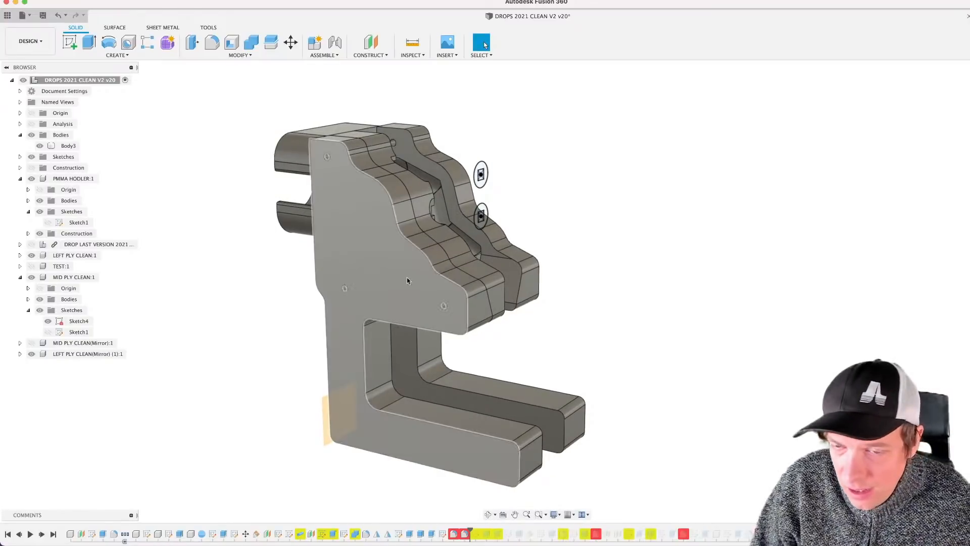
pyautogui.keyDown('shift'); pyautogui.moveTo(376, 304); pyautogui.dragTo(341, 307, button='middle'); pyautogui.keyUp('shift')
pyautogui.keyDown('shift'); pyautogui.moveTo(459, 301); pyautogui.dragTo(385, 299, button='middle'); pyautogui.keyUp('shift')
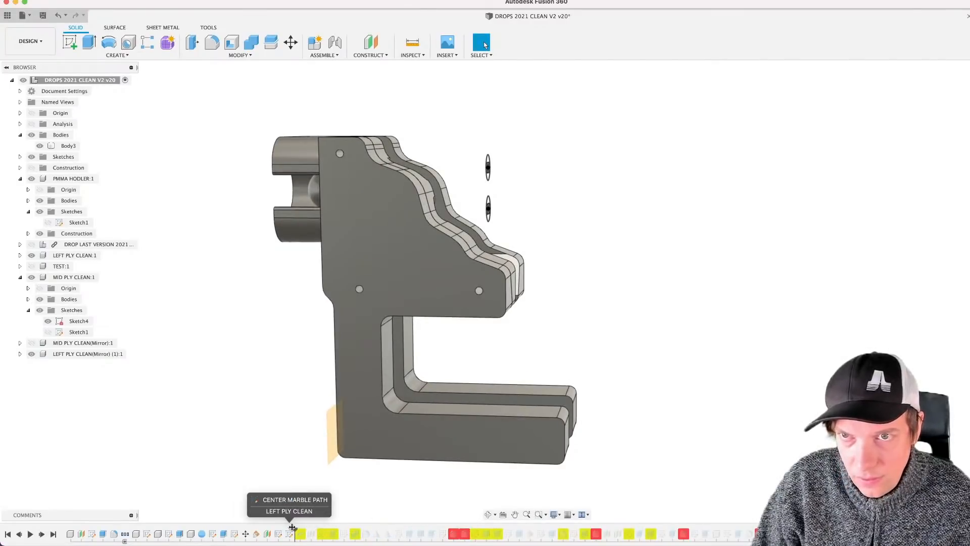
pyautogui.moveTo(291, 527); pyautogui.dragTo(295, 527)
pyautogui.scroll(2, 404, 287)
pyautogui.keyDown('shift'); pyautogui.moveTo(404, 287); pyautogui.dragTo(308, 296, button='middle'); pyautogui.keyUp('shift')
pyautogui.scroll(10, 474, 104)
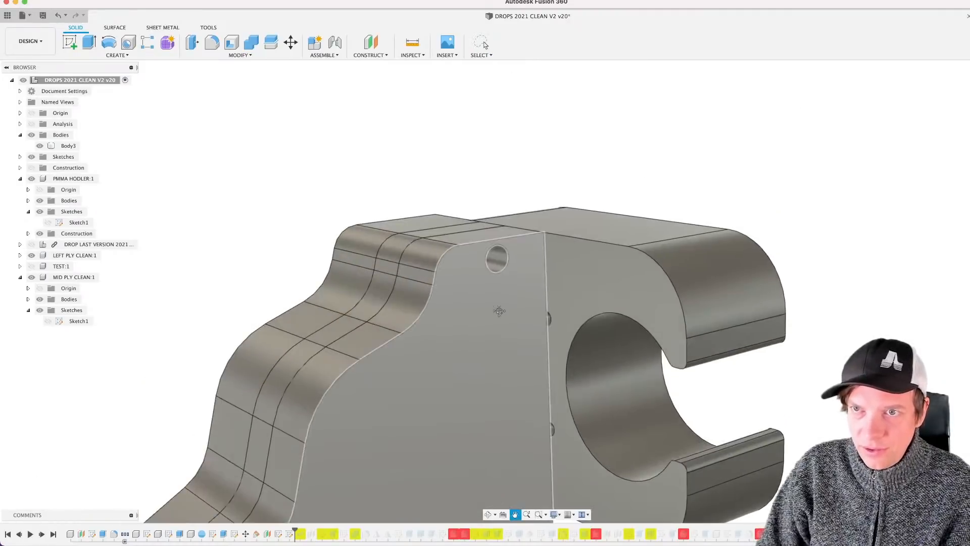
pyautogui.scroll(-15, 494, 259)
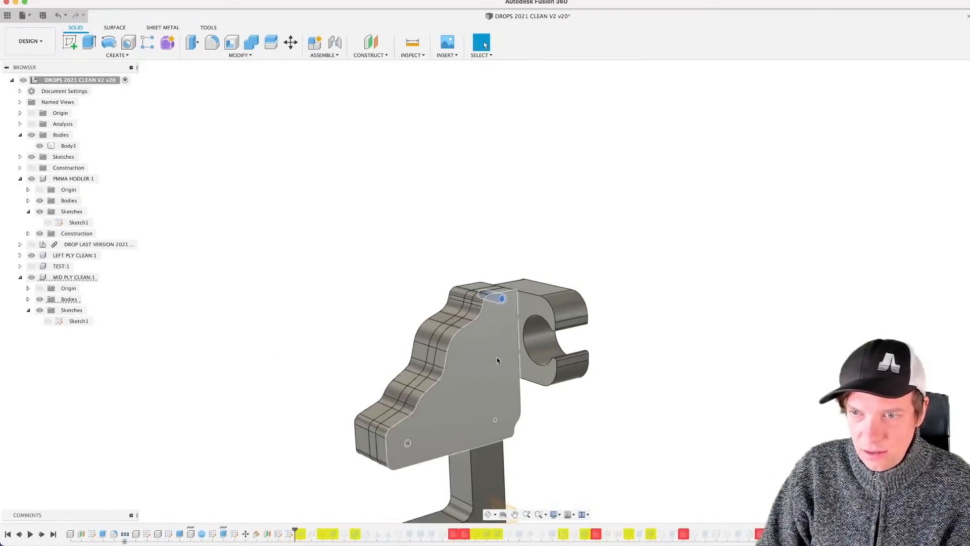
# Step: Show Sketch1 of MID PLY CLEAN and the main side, Sketch16 and marble path sketches of LEFT PLY CLEAN
pyautogui.keyDown('shift'); pyautogui.moveTo(498, 287); pyautogui.dragTo(600, 302, button='middle'); pyautogui.keyUp('shift')
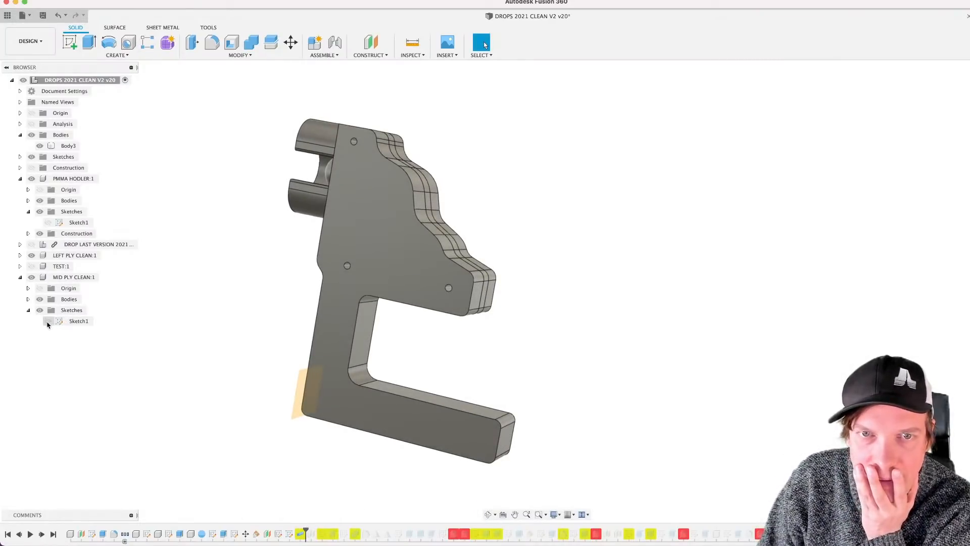
pyautogui.click(48, 322)
pyautogui.click(20, 256)
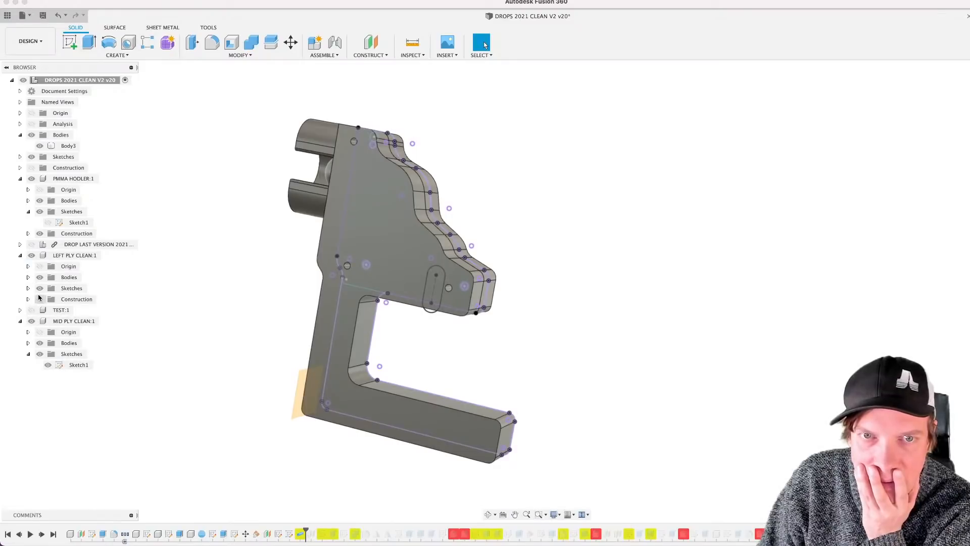
pyautogui.click(29, 288)
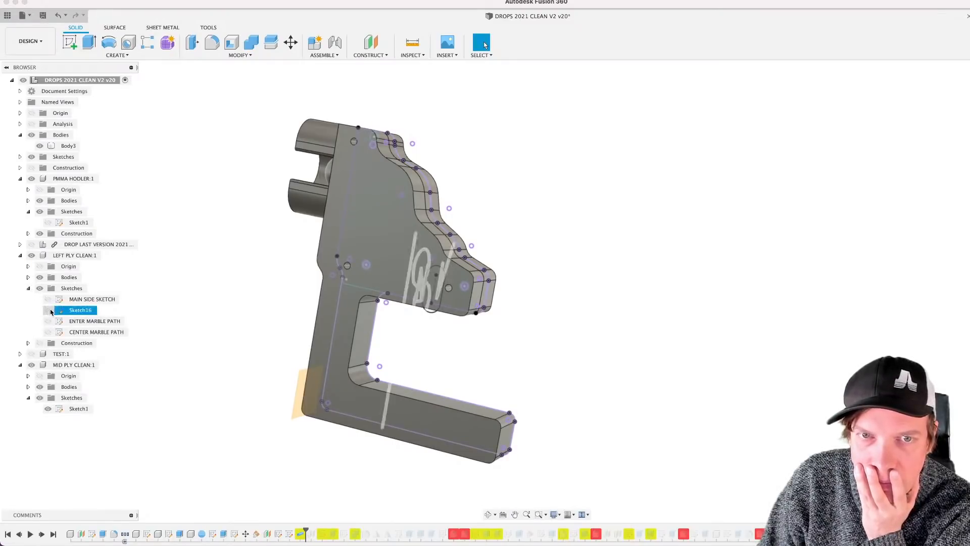
pyautogui.click(48, 311)
pyautogui.click(48, 299)
pyautogui.click(48, 321)
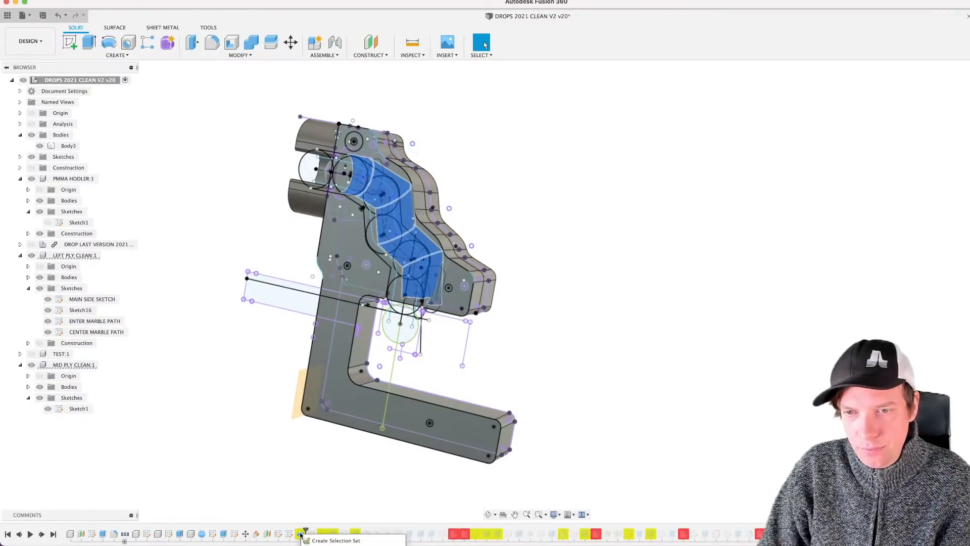
# Step: Edit the flagged pipe cut that follows the CENTER MARBLE PATH sketch and confirm it again
pyautogui.click(324, 544)
pyautogui.press('Return')
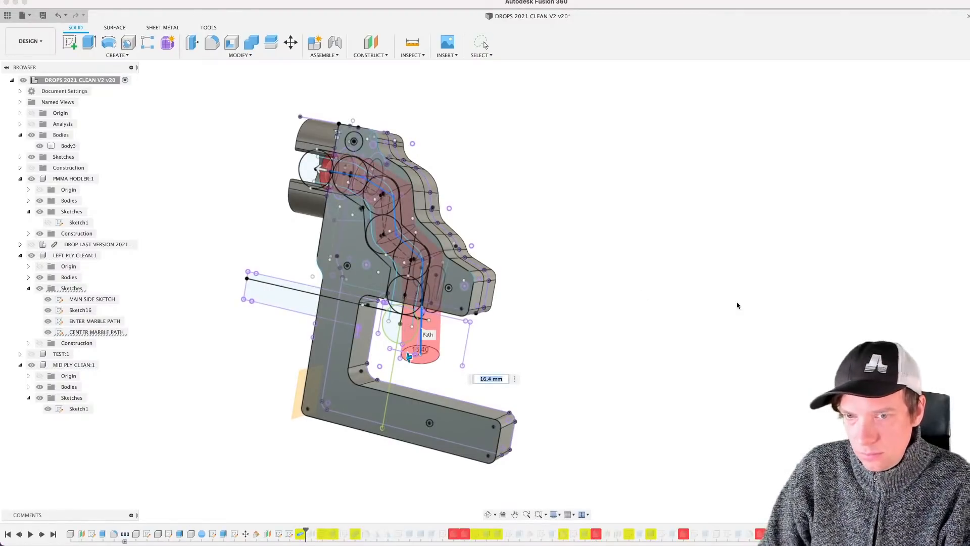
pyautogui.keyDown('shift'); pyautogui.moveTo(454, 354); pyautogui.dragTo(430, 383, button='middle'); pyautogui.keyUp('shift')
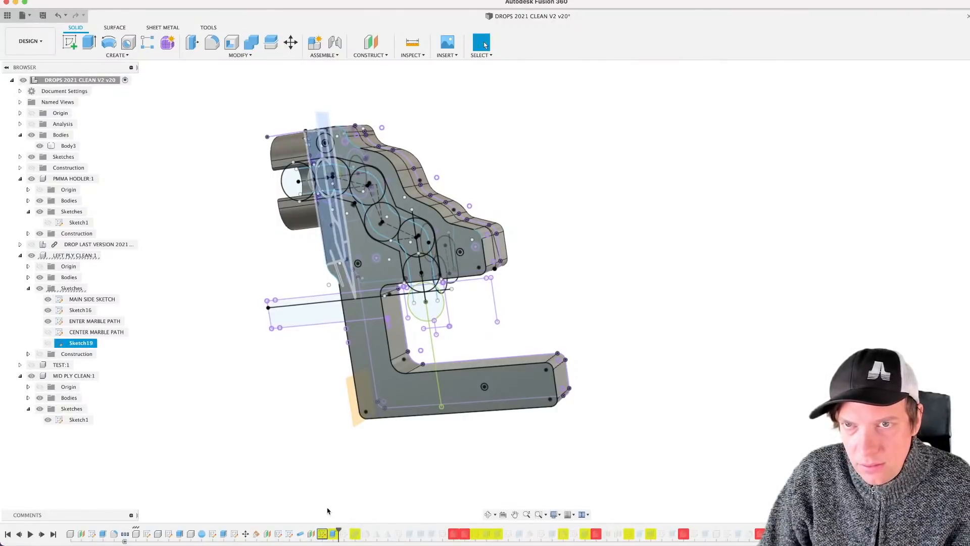
# Step: Edit Sketch19, clear the lost projection link on its slanted line, and finish the sketch
pyautogui.keyDown('shift'); pyautogui.moveTo(310, 399); pyautogui.dragTo(366, 378, button='middle'); pyautogui.keyUp('shift')
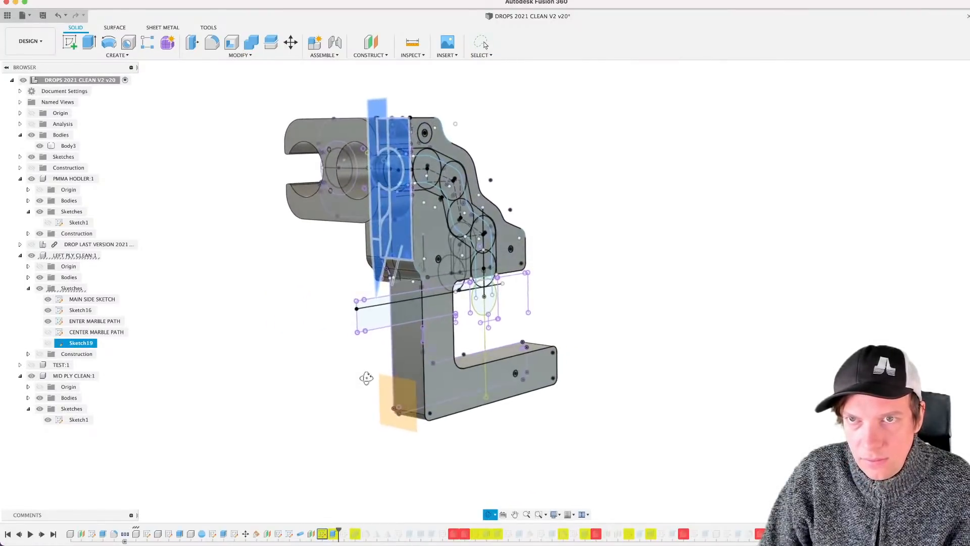
pyautogui.rightClick(323, 536)
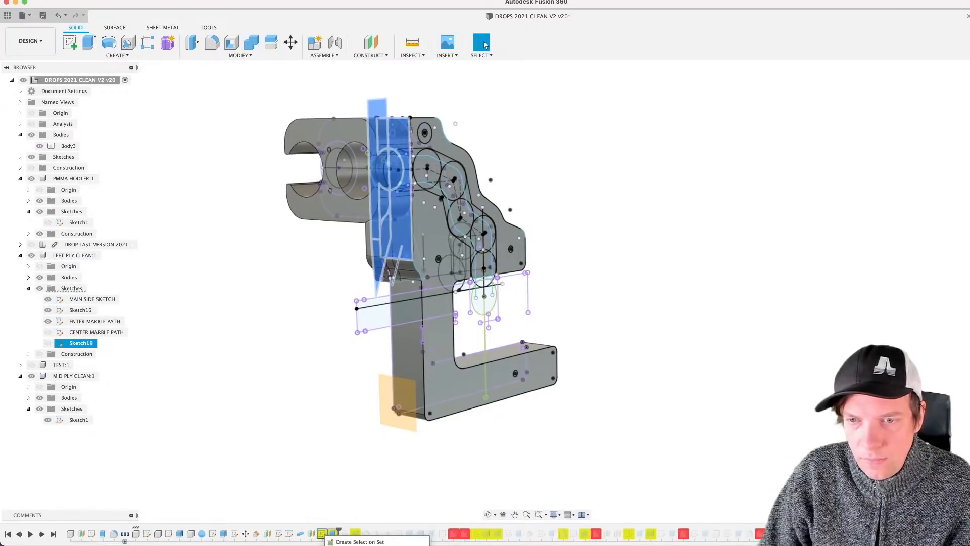
pyautogui.click(353, 544)
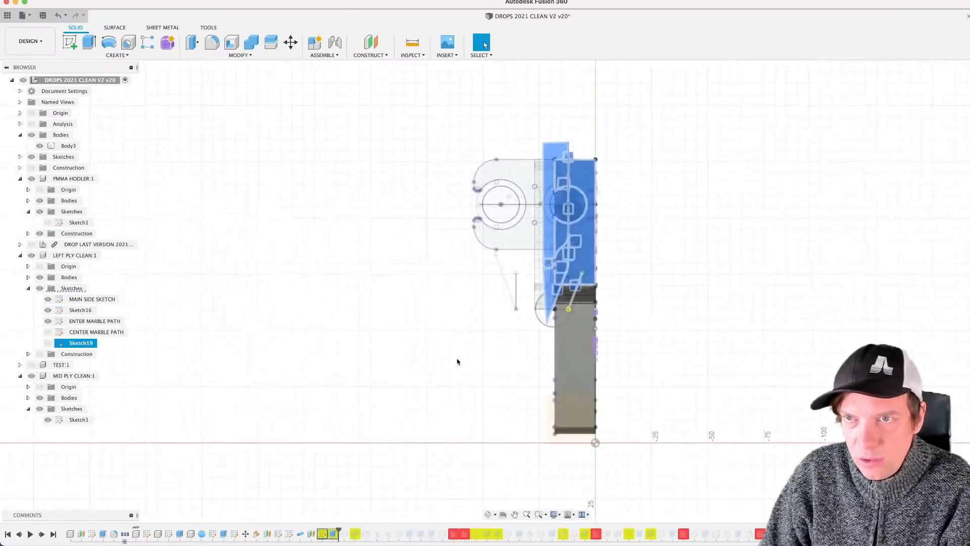
pyautogui.scroll(5, 626, 279)
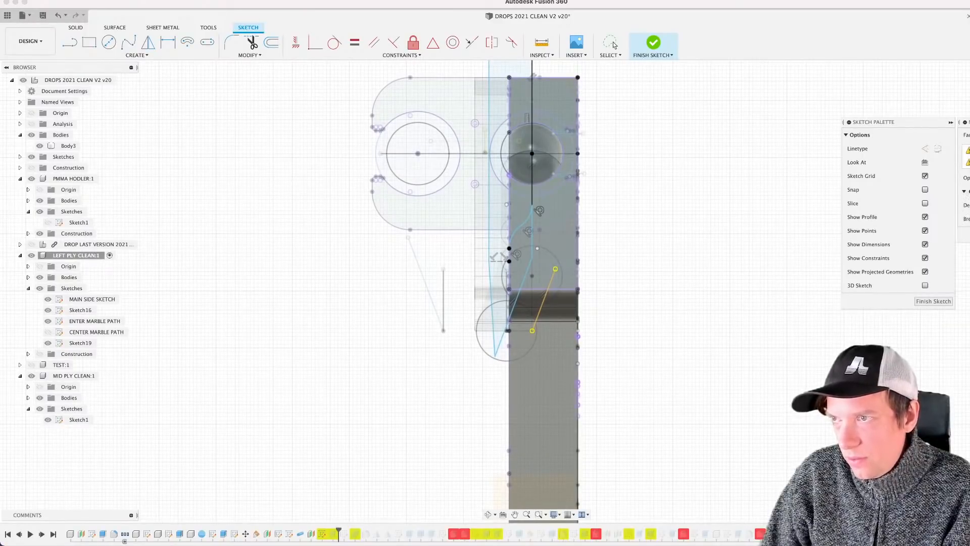
pyautogui.click(611, 44)
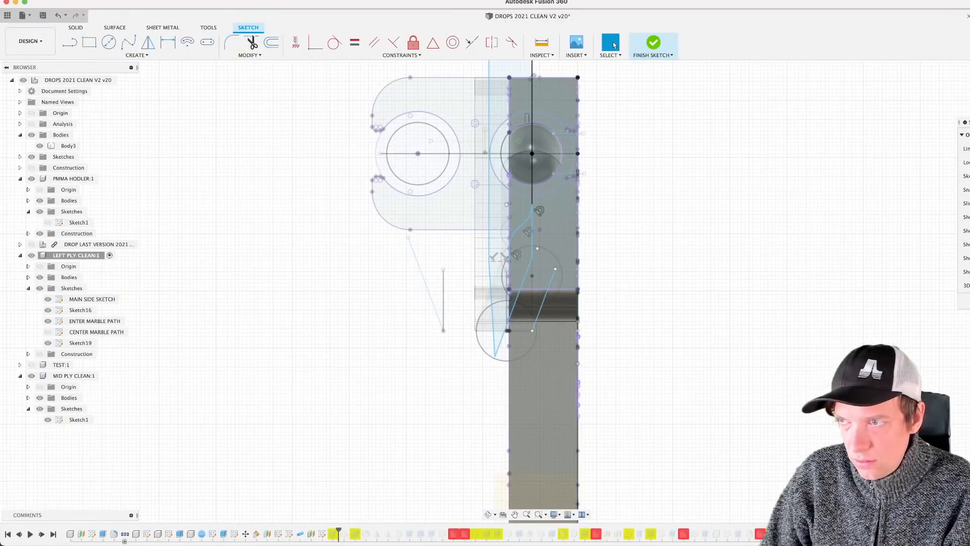
pyautogui.keyDown('shift'); pyautogui.moveTo(638, 292); pyautogui.dragTo(597, 323, button='middle'); pyautogui.keyUp('shift')
pyautogui.click(652, 45)
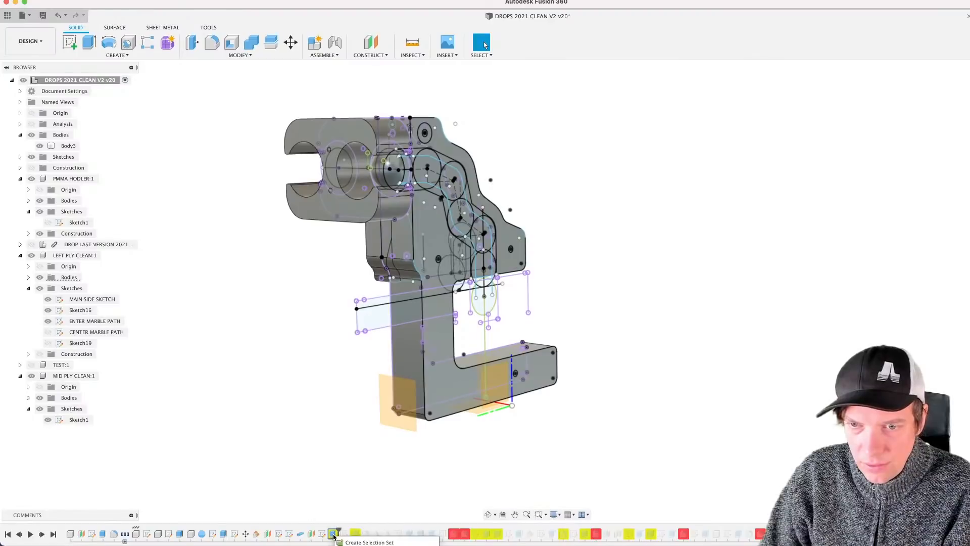
# Step: Edit the extrude cut based on the Sketch19 profile and confirm it again
pyautogui.press('e')
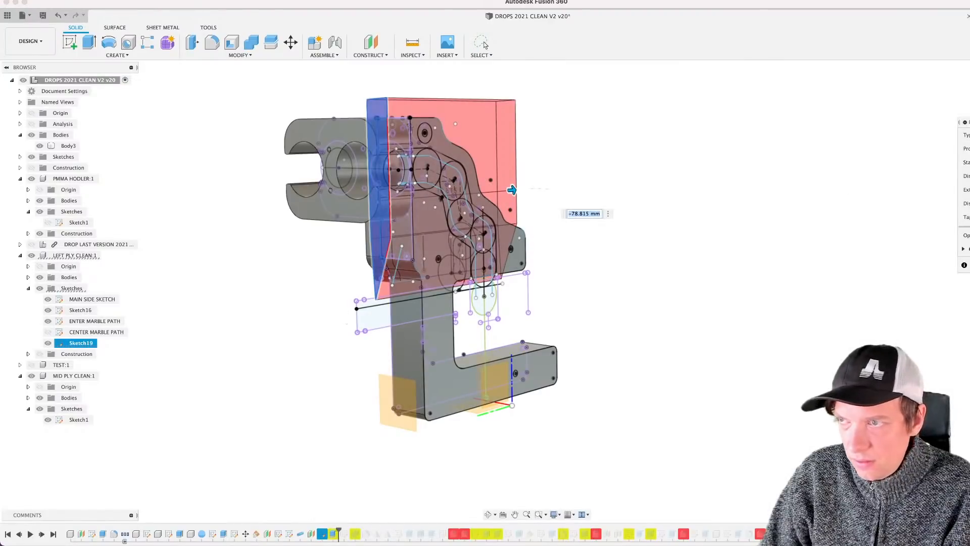
pyautogui.click(482, 44)
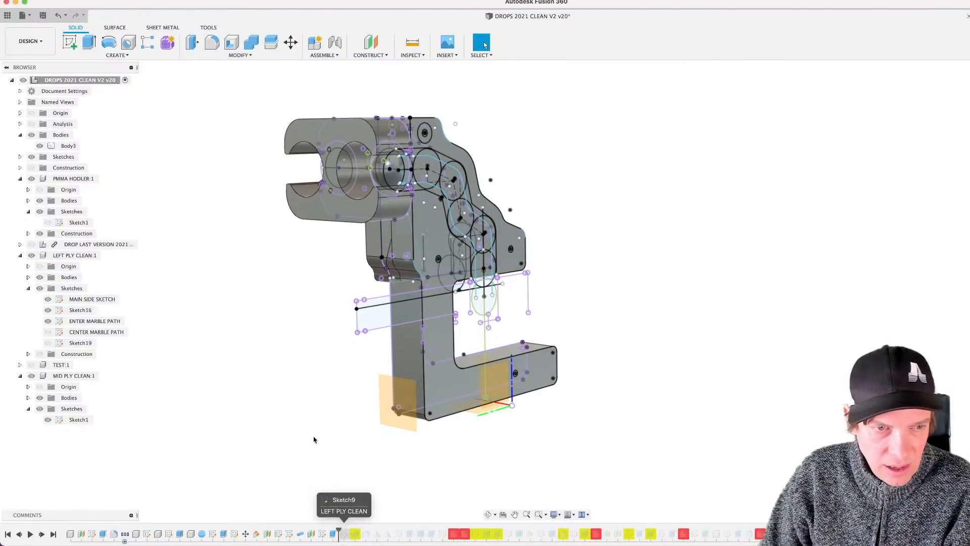
pyautogui.moveTo(313, 440); pyautogui.dragTo(309, 428, button='middle')
pyautogui.scroll(1, 323, 347)
pyautogui.moveTo(323, 346)
pyautogui.keyDown('shift'); pyautogui.mouseDown(button='middle')
pyautogui.moveTo(340, 329)
pyautogui.moveTo(325, 351)
pyautogui.mouseUp(button='middle'); pyautogui.keyUp('shift')
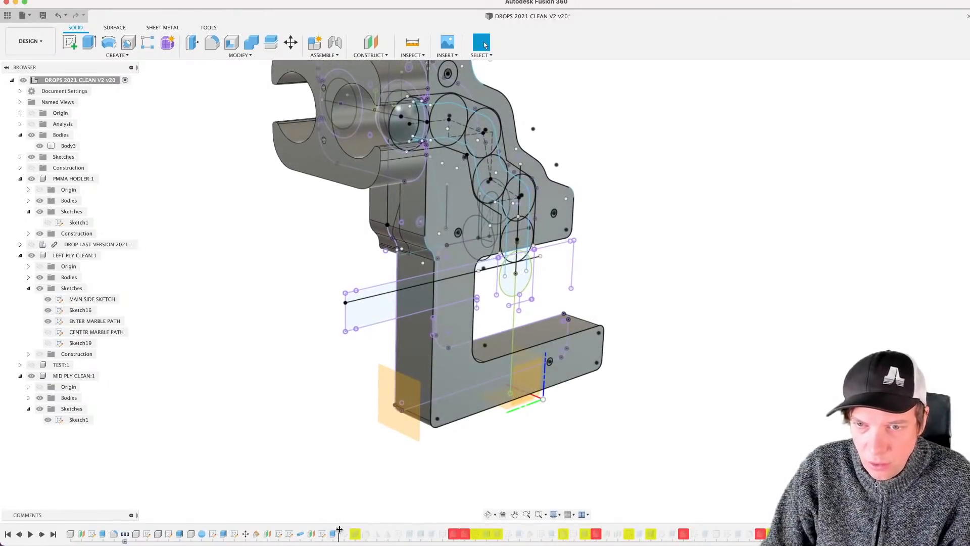
# Step: Roll the timeline forward past Sketch9 to the flagged Combine feature and recheck its target and tool bodies
pyautogui.scroll(-2, 336, 394)
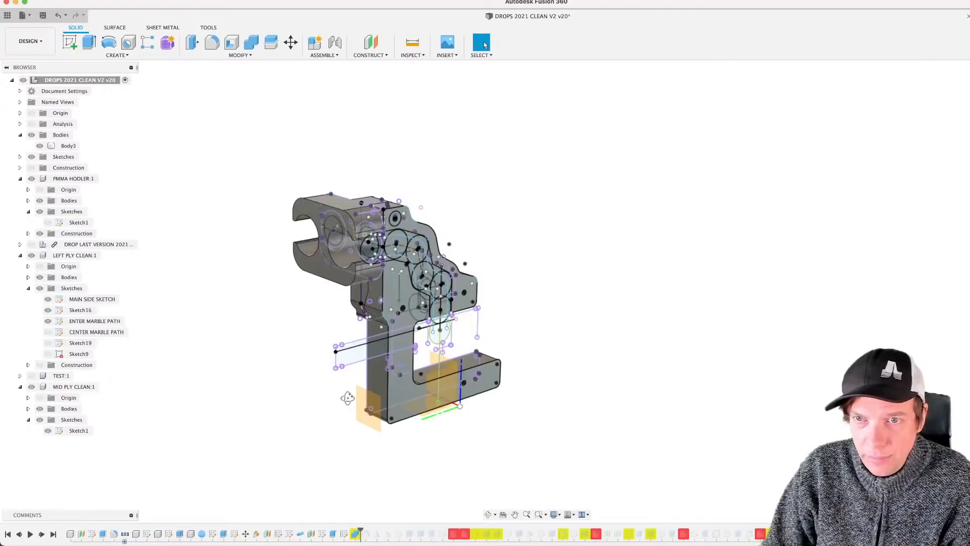
pyautogui.keyDown('shift'); pyautogui.moveTo(348, 398); pyautogui.dragTo(346, 401, button='middle'); pyautogui.keyUp('shift')
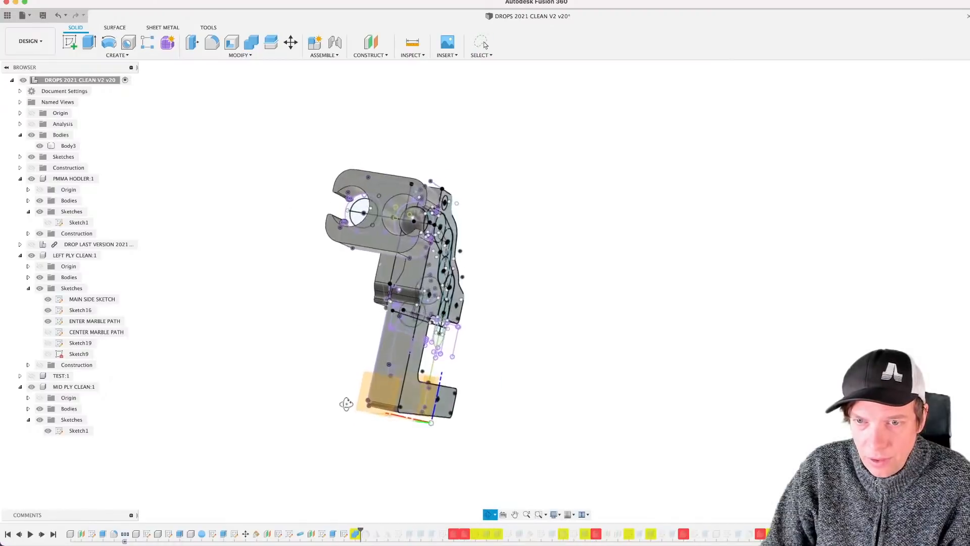
pyautogui.doubleClick(355, 534)
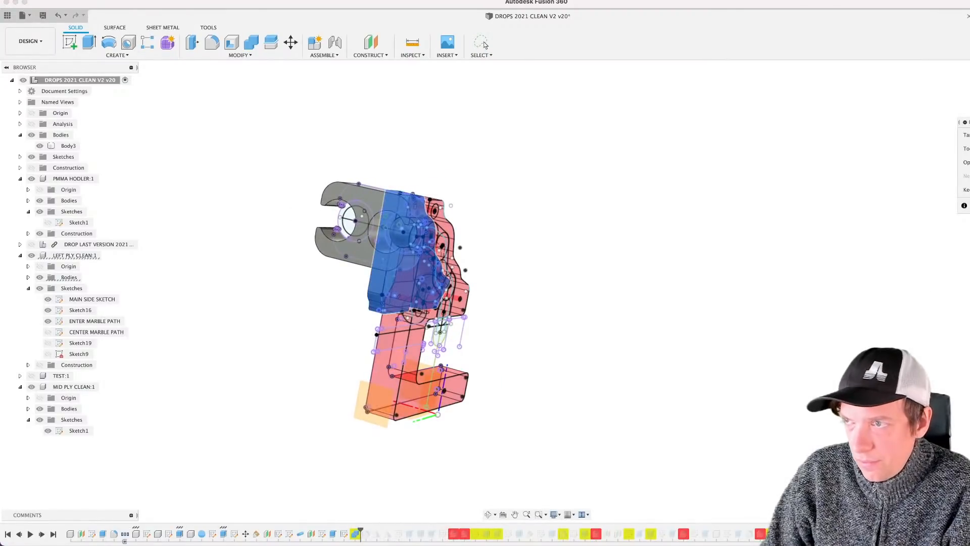
pyautogui.press('Escape')
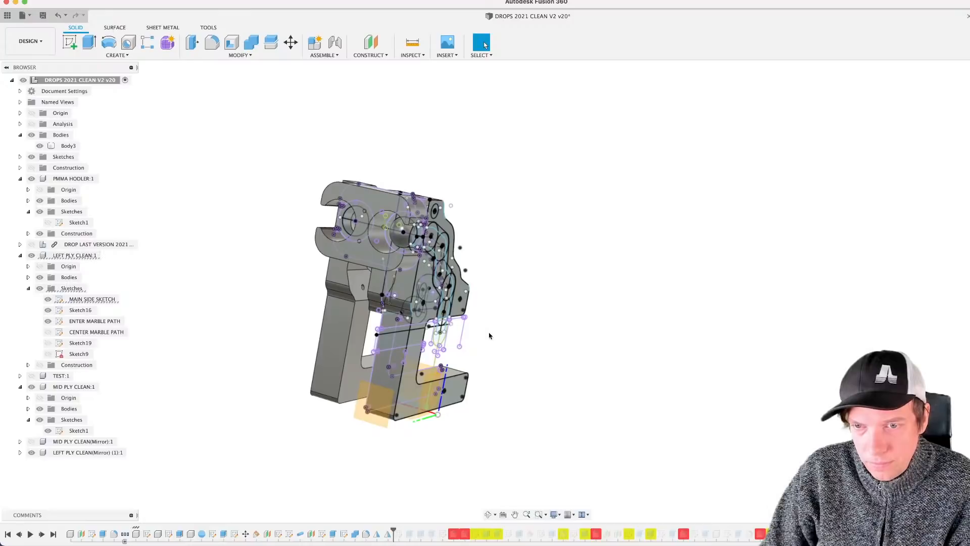
# Step: Hide the ENTER MARBLE PATH, Sketch16 and MAIN SIDE SKETCH sketches of LEFT PLY CLEAN
pyautogui.keyDown('shift'); pyautogui.moveTo(489, 335); pyautogui.dragTo(576, 274, button='middle'); pyautogui.keyUp('shift')
pyautogui.click(48, 321)
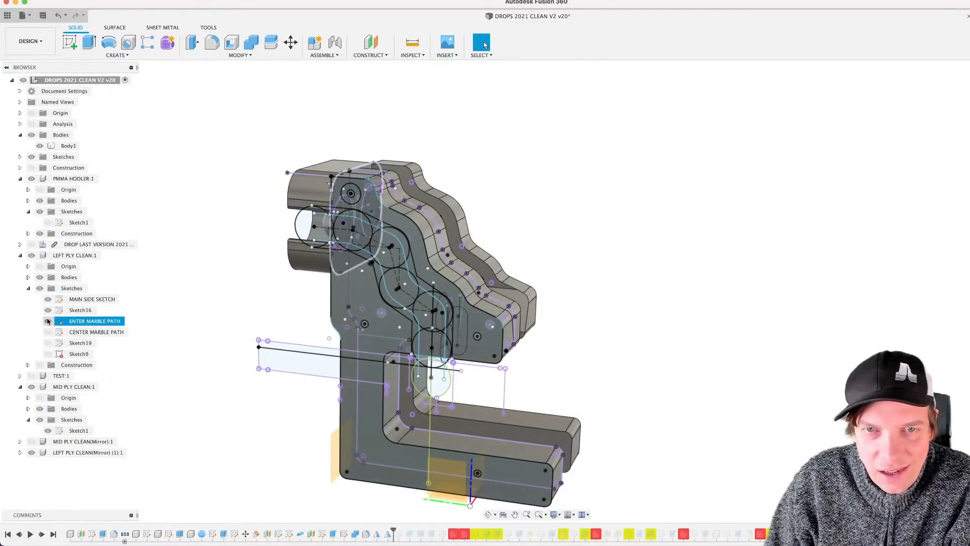
pyautogui.click(48, 310)
pyautogui.click(48, 299)
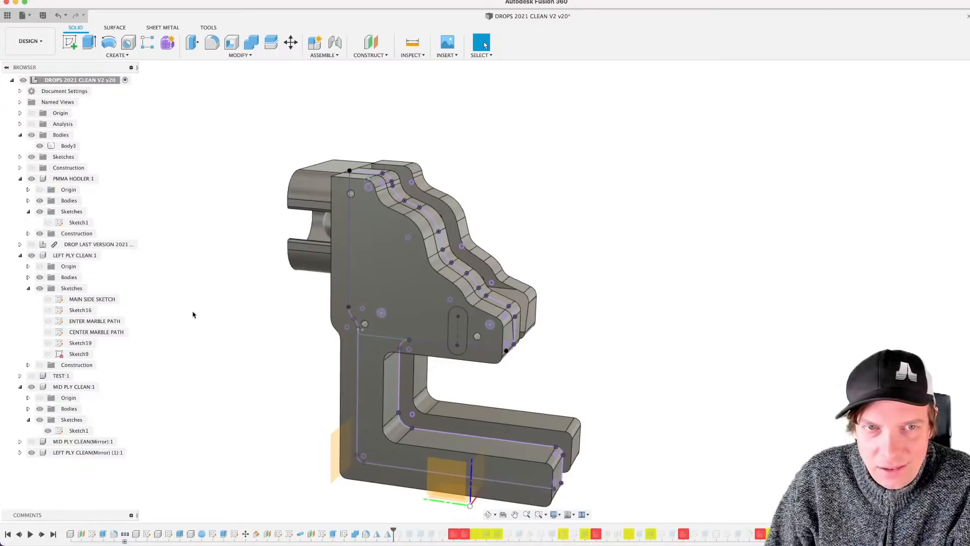
pyautogui.scroll(3, 483, 239)
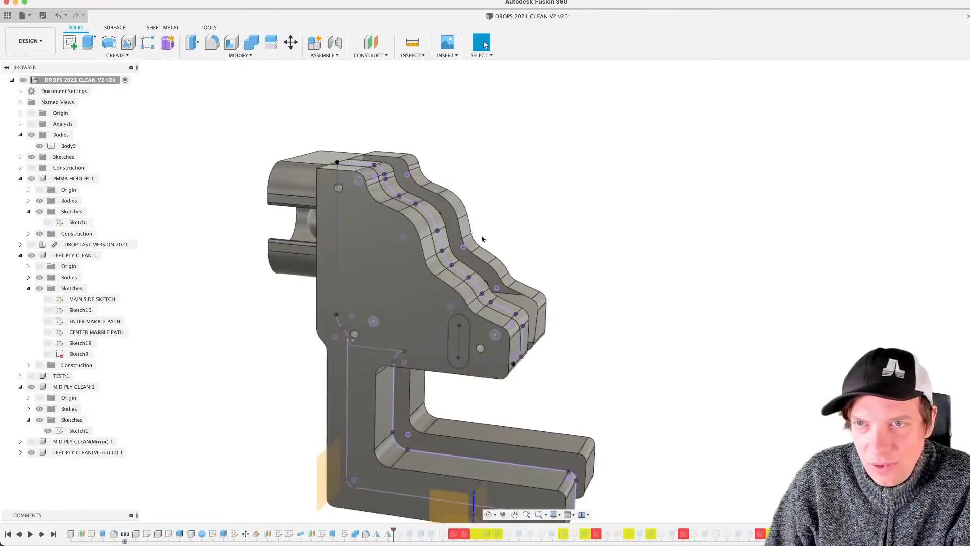
# Step: Edit MID PLY CLEAN's Sketch1, make the upper 3.90 mm circle's center coincident with the projected hole's center, and finish the sketch
pyautogui.scroll(-1, 348, 308)
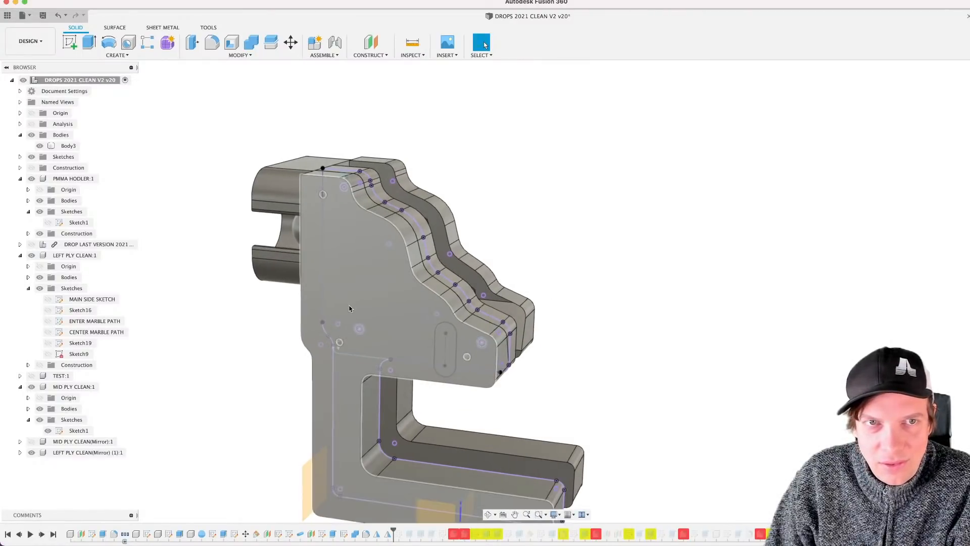
pyautogui.scroll(-2, 254, 327)
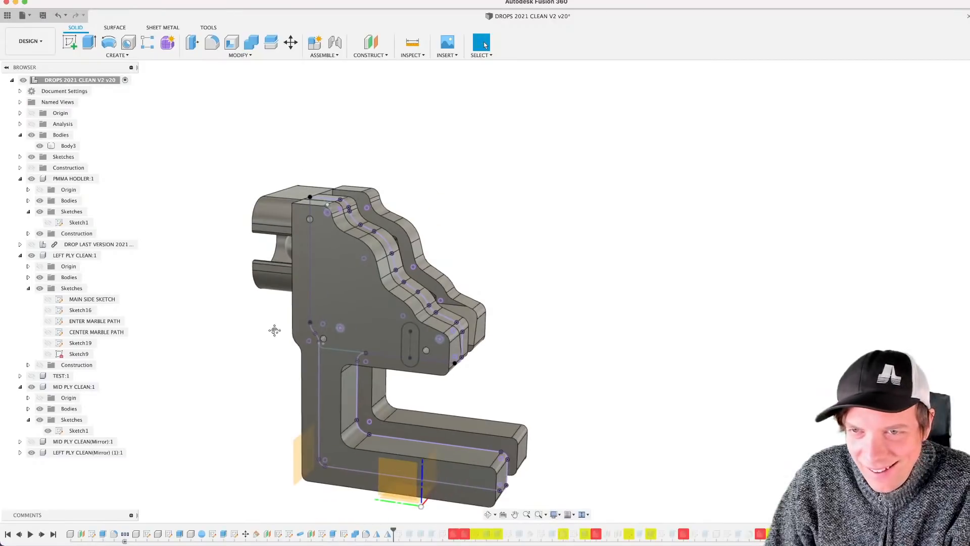
pyautogui.moveTo(274, 330); pyautogui.dragTo(310, 301, button='middle')
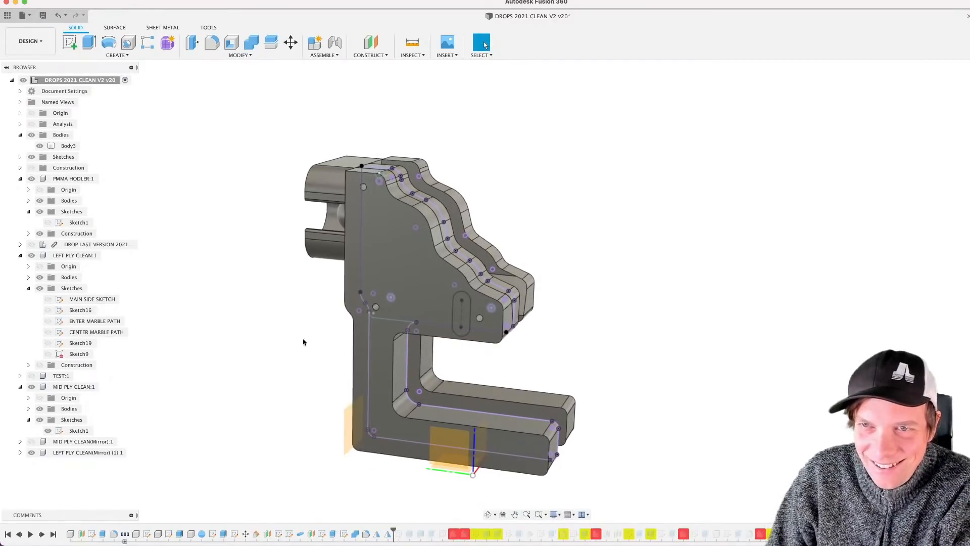
pyautogui.keyDown('shift'); pyautogui.moveTo(489, 363); pyautogui.dragTo(404, 353, button='middle'); pyautogui.keyUp('shift')
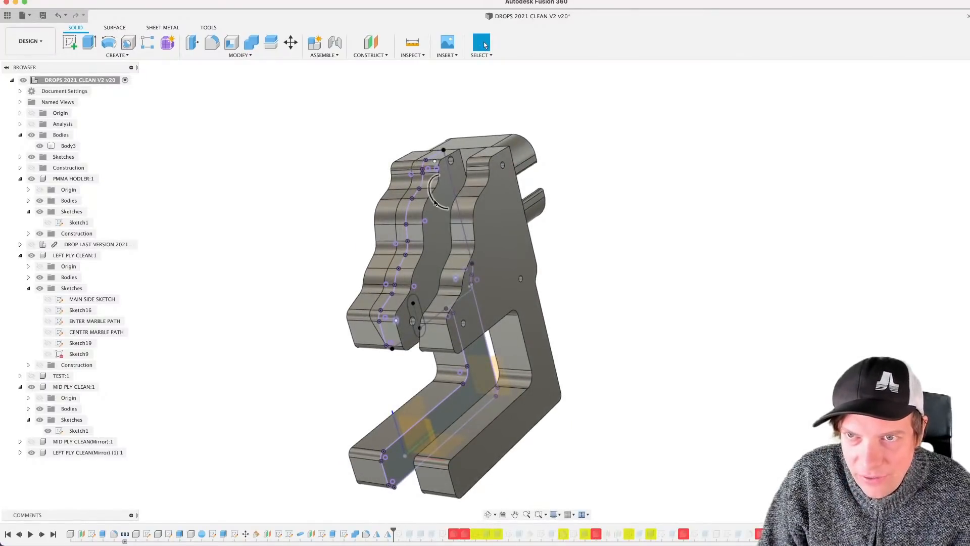
pyautogui.click(67, 431)
pyautogui.doubleClick(67, 430)
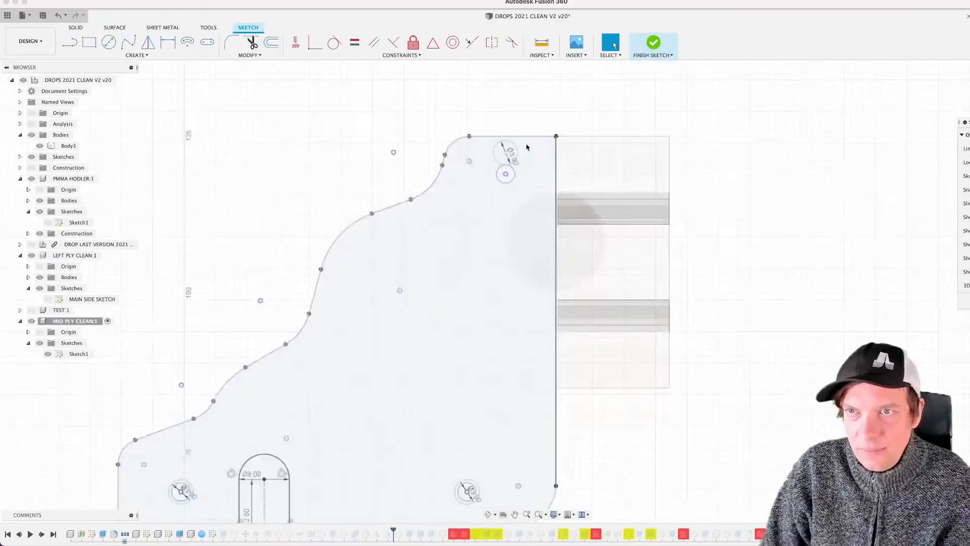
pyautogui.moveTo(485, 228); pyautogui.dragTo(483, 280, button='middle')
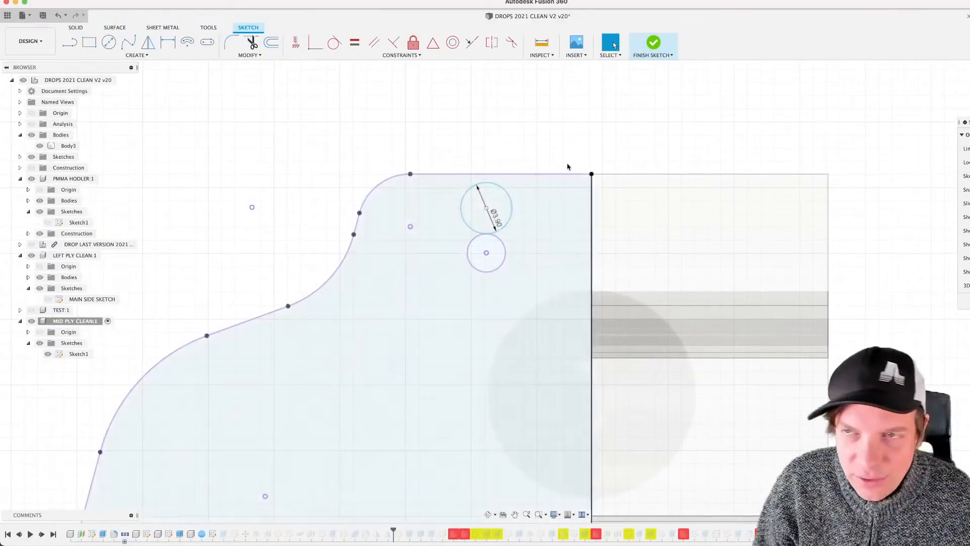
pyautogui.scroll(3, 521, 171)
pyautogui.scroll(3, 484, 254)
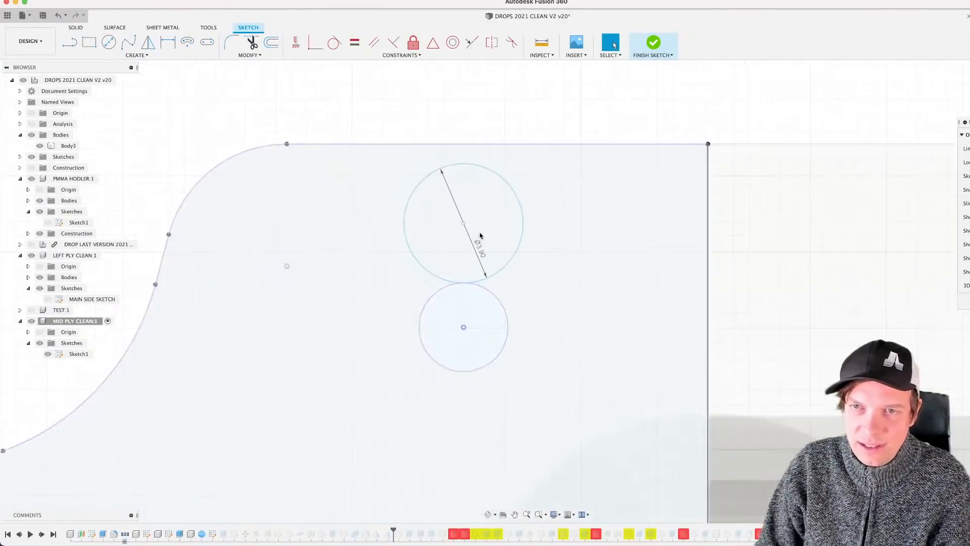
pyautogui.scroll(-3, 534, 288)
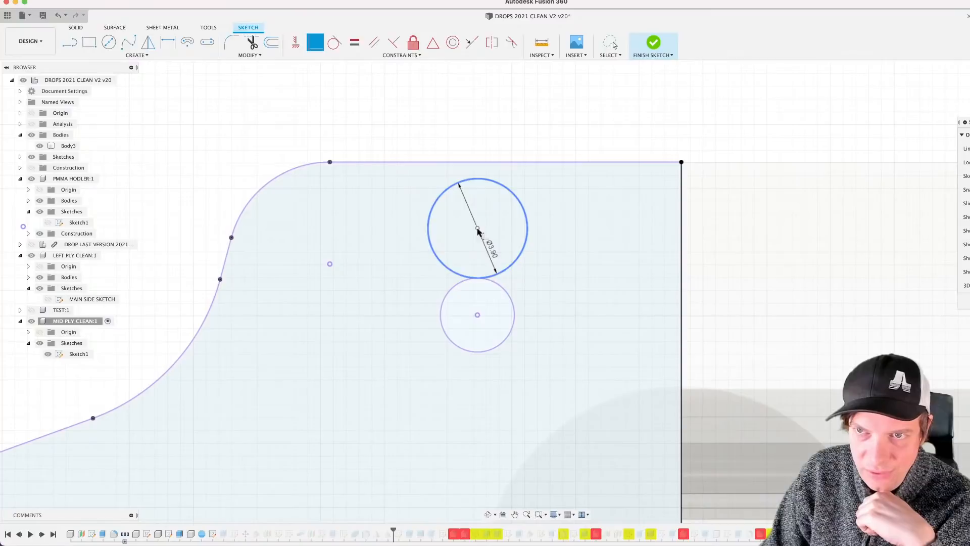
pyautogui.click(478, 317)
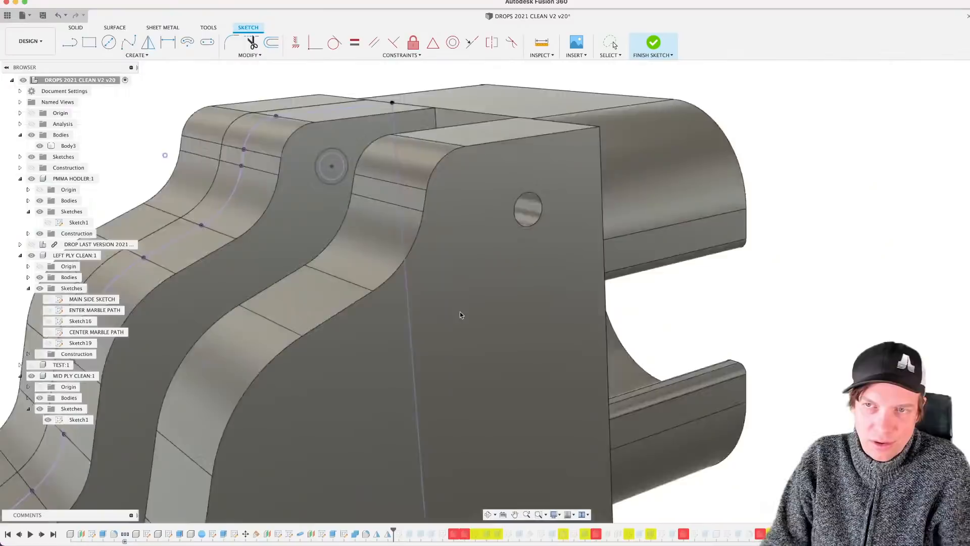
# Step: Examine the upper holes of the ply plates and the rounded PMMA holder face that meets them
pyautogui.scroll(3, 457, 198)
pyautogui.scroll(3, 457, 197)
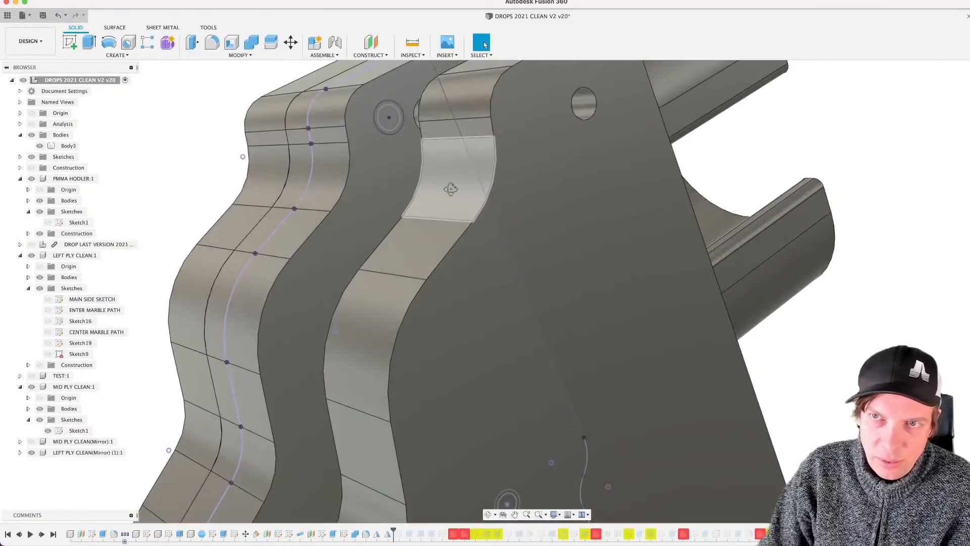
pyautogui.keyDown('shift'); pyautogui.moveTo(450, 188); pyautogui.dragTo(472, 184, button='middle'); pyautogui.keyUp('shift')
pyautogui.scroll(-2, 391, 244)
pyautogui.moveTo(391, 244)
pyautogui.keyDown('shift'); pyautogui.mouseDown(button='middle')
pyautogui.moveTo(419, 265)
pyautogui.moveTo(457, 242)
pyautogui.moveTo(502, 260)
pyautogui.moveTo(519, 253)
pyautogui.moveTo(500, 251)
pyautogui.moveTo(498, 273)
pyautogui.moveTo(569, 283)
pyautogui.moveTo(566, 295)
pyautogui.moveTo(547, 281)
pyautogui.moveTo(496, 305)
pyautogui.moveTo(495, 242)
pyautogui.mouseUp(button='middle'); pyautogui.keyUp('shift')
pyautogui.scroll(5, 495, 286)
pyautogui.scroll(4, 495, 286)
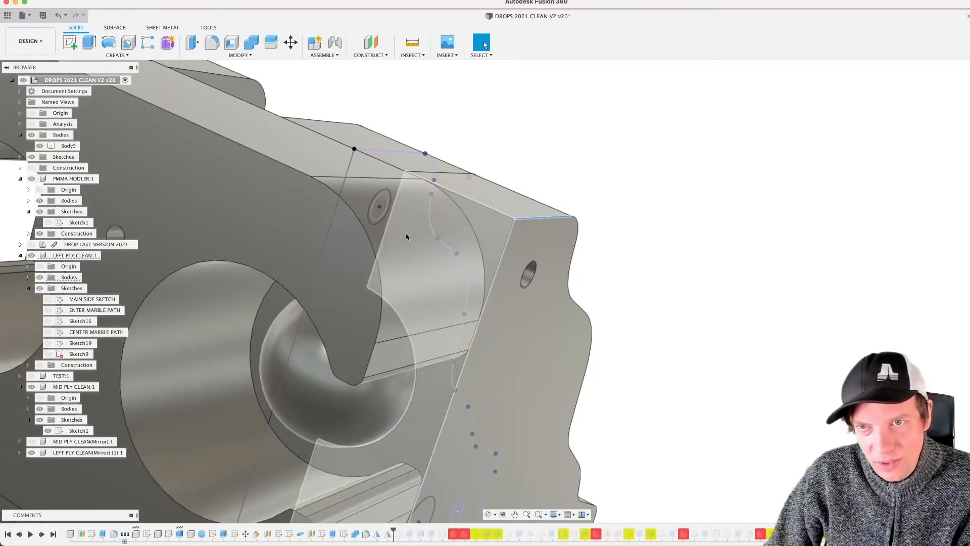
pyautogui.click(388, 262)
pyautogui.scroll(-4, 460, 322)
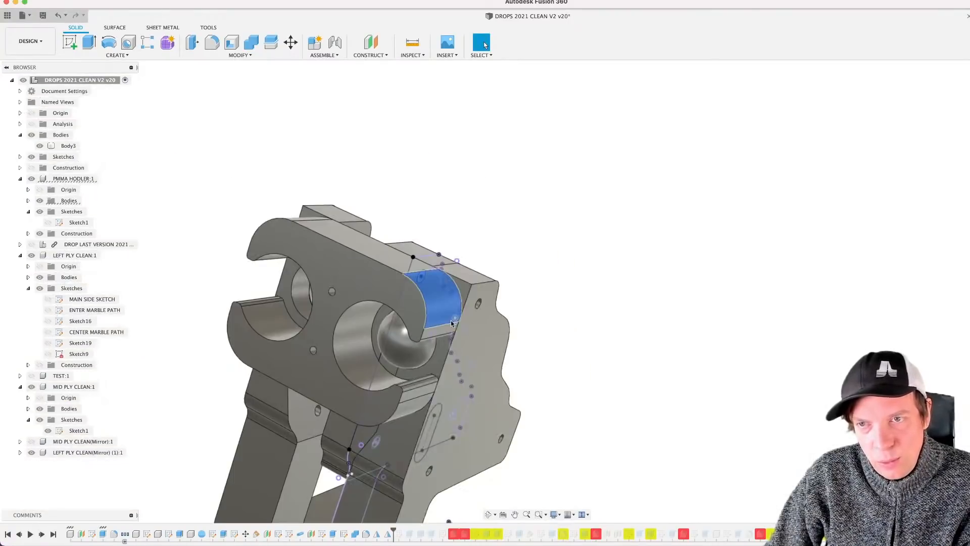
pyautogui.keyDown('shift'); pyautogui.moveTo(464, 324); pyautogui.dragTo(444, 323, button='middle'); pyautogui.keyUp('shift')
pyautogui.press('Escape')
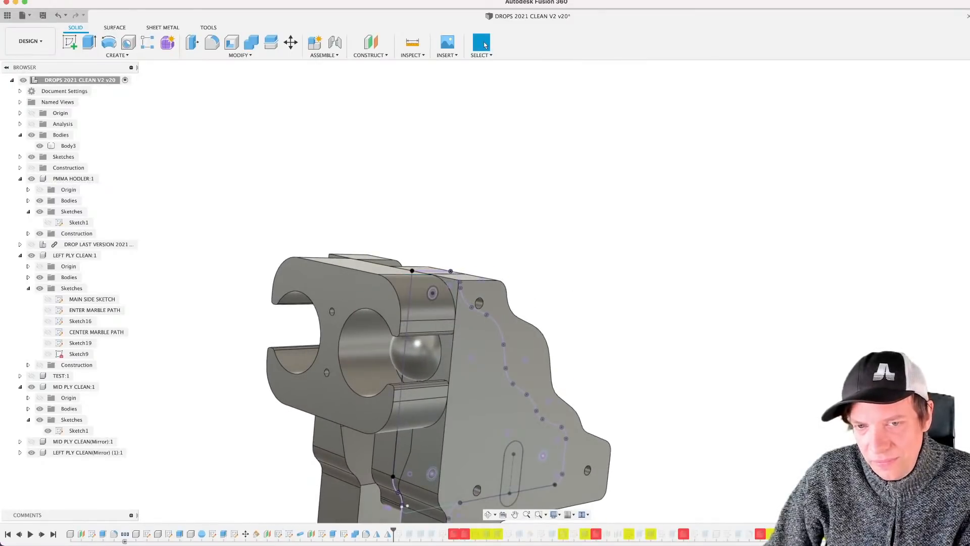
# Step: Edit the PMMA HODLER's Sketch1 and draw lines that square off its rounded upper corners
pyautogui.doubleClick(92, 533)
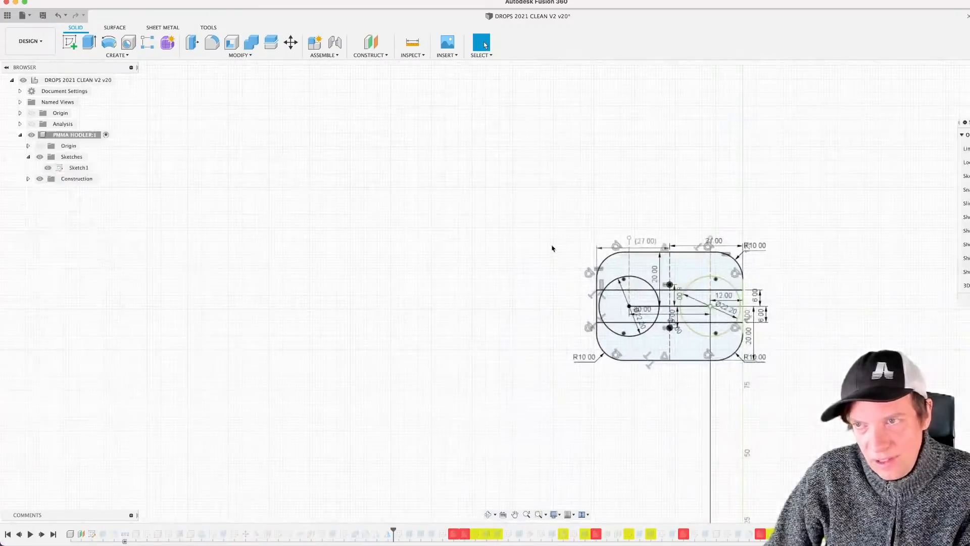
pyautogui.press('l')
pyautogui.scroll(3, 761, 286)
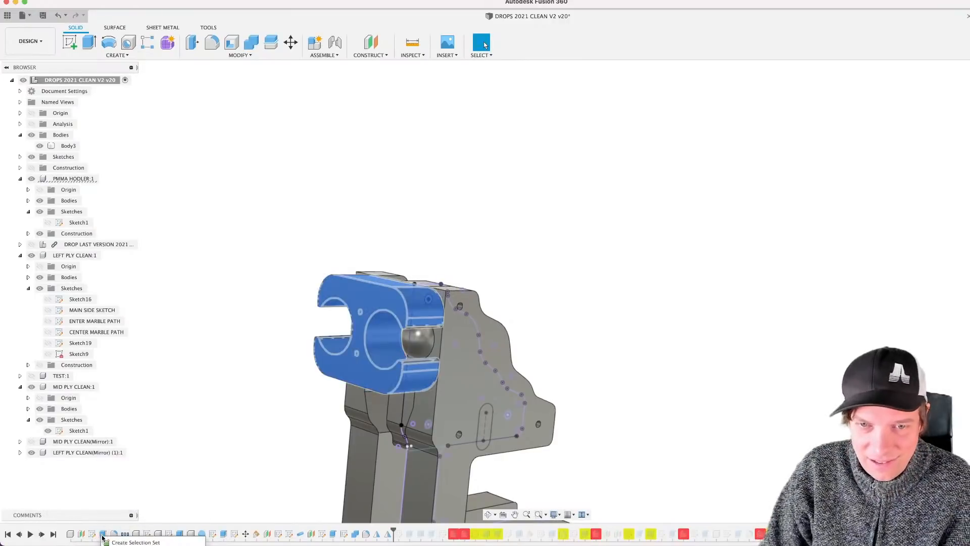
# Step: Edit the PMMA HODLER extrusion to include the squared upper corner regions in its profile
pyautogui.doubleClick(103, 533)
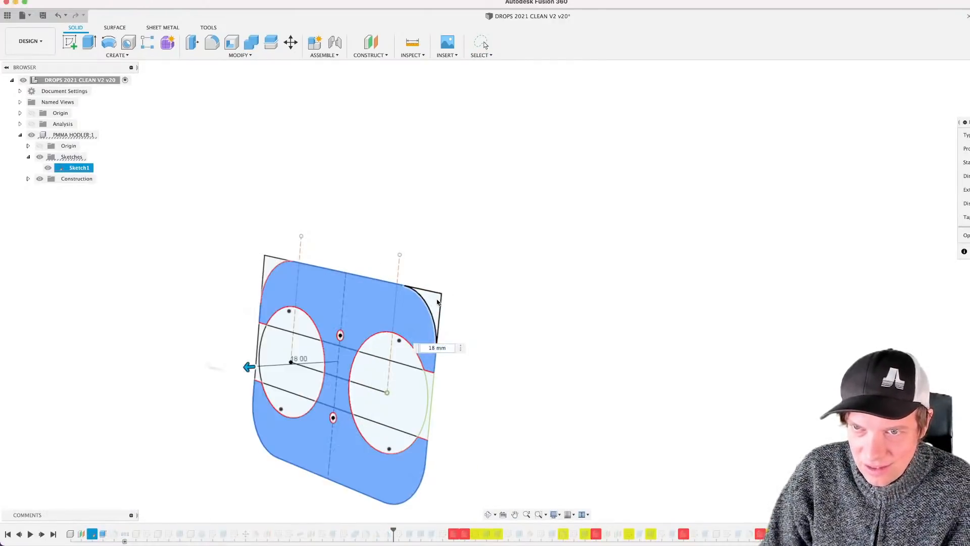
pyautogui.keyDown('shift'); pyautogui.moveTo(304, 278); pyautogui.dragTo(314, 283, button='middle'); pyautogui.keyUp('shift')
pyautogui.click(235, 246)
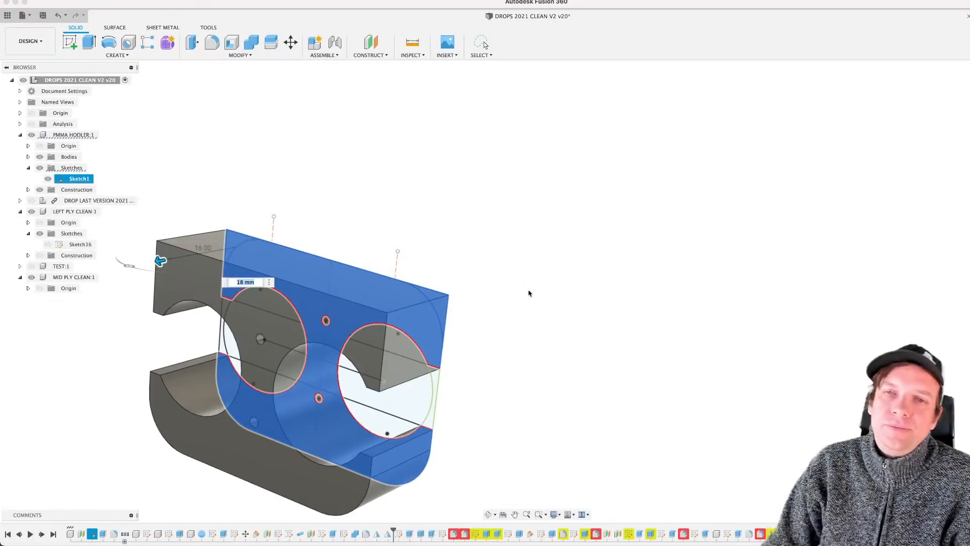
pyautogui.scroll(-3, 504, 275)
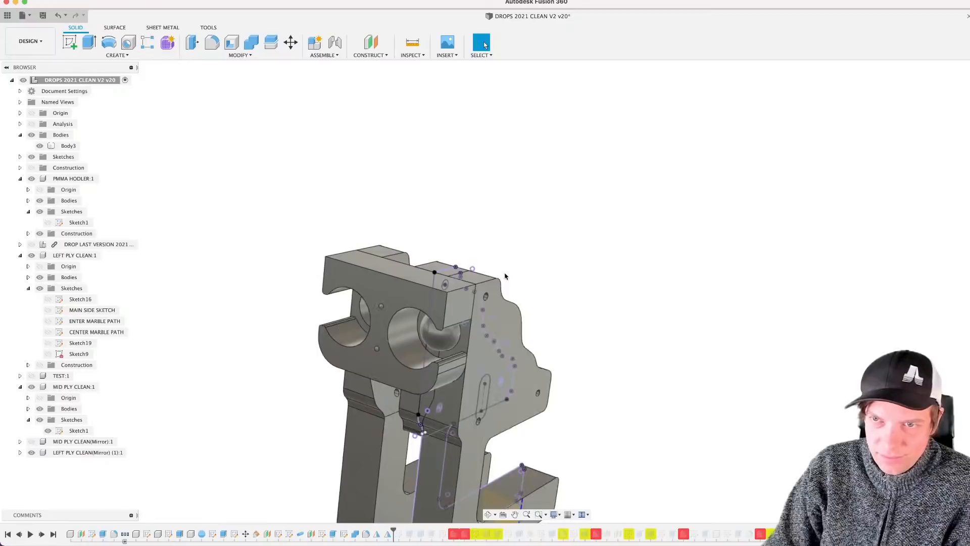
# Step: Check the squared PMMA holder against the ply plates, and undo the corner edits
pyautogui.keyDown('shift'); pyautogui.moveTo(500, 293); pyautogui.dragTo(488, 334, button='middle'); pyautogui.keyUp('shift')
pyautogui.scroll(3, 489, 329)
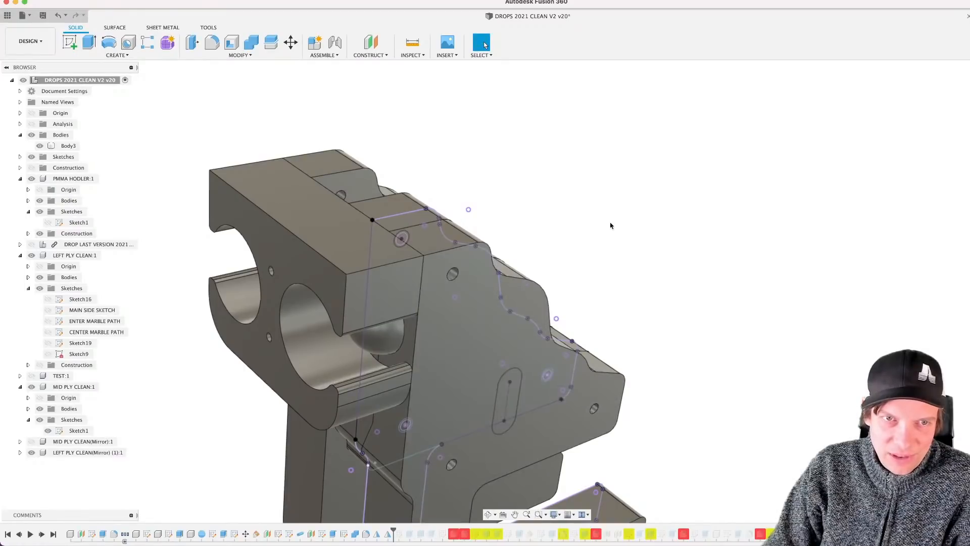
pyautogui.keyDown('shift'); pyautogui.moveTo(576, 260); pyautogui.dragTo(552, 255, button='middle'); pyautogui.keyUp('shift')
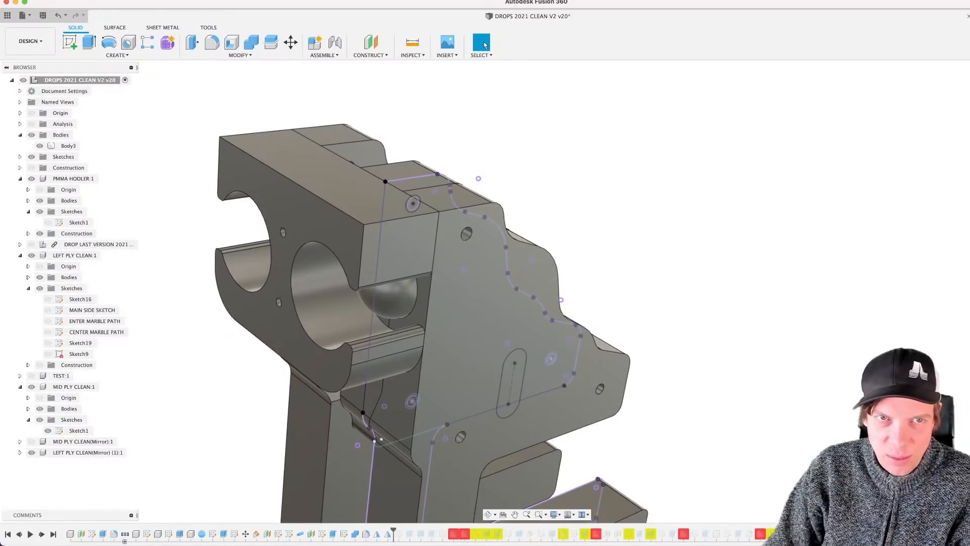
pyautogui.keyDown('shift'); pyautogui.moveTo(594, 261); pyautogui.dragTo(478, 310, button='middle'); pyautogui.keyUp('shift')
pyautogui.scroll(3, 487, 283)
pyautogui.scroll(-3, 608, 295)
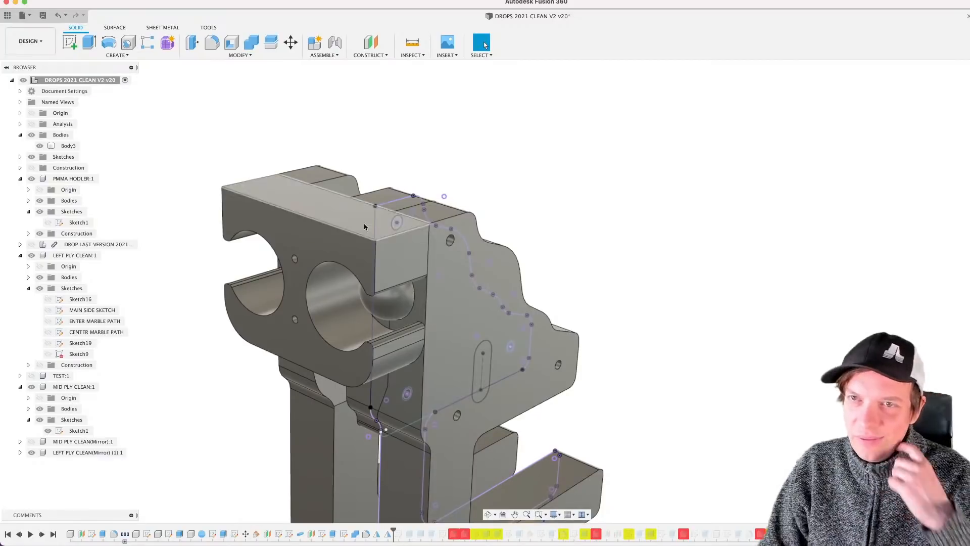
pyautogui.scroll(2, 398, 275)
pyautogui.scroll(-4, 398, 274)
pyautogui.moveTo(404, 274); pyautogui.dragTo(470, 261, button='middle')
pyautogui.click(483, 44)
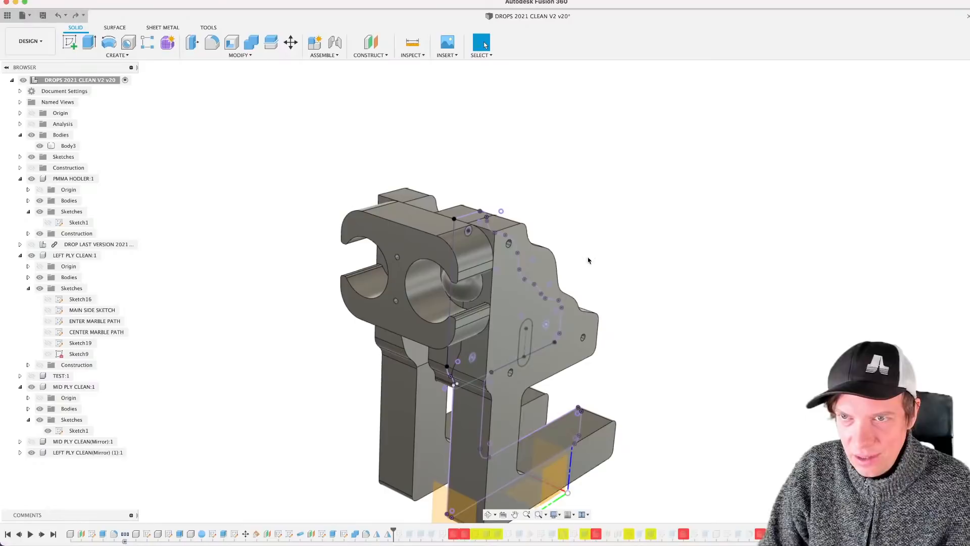
# Step: Show the MID PLY CLEAN(Mirror) component to fill the gap between the side plates
pyautogui.scroll(3, 488, 236)
pyautogui.moveTo(702, 240)
pyautogui.keyDown('shift'); pyautogui.mouseDown(button='middle')
pyautogui.moveTo(748, 249)
pyautogui.moveTo(697, 247)
pyautogui.mouseUp(button='middle'); pyautogui.keyUp('shift')
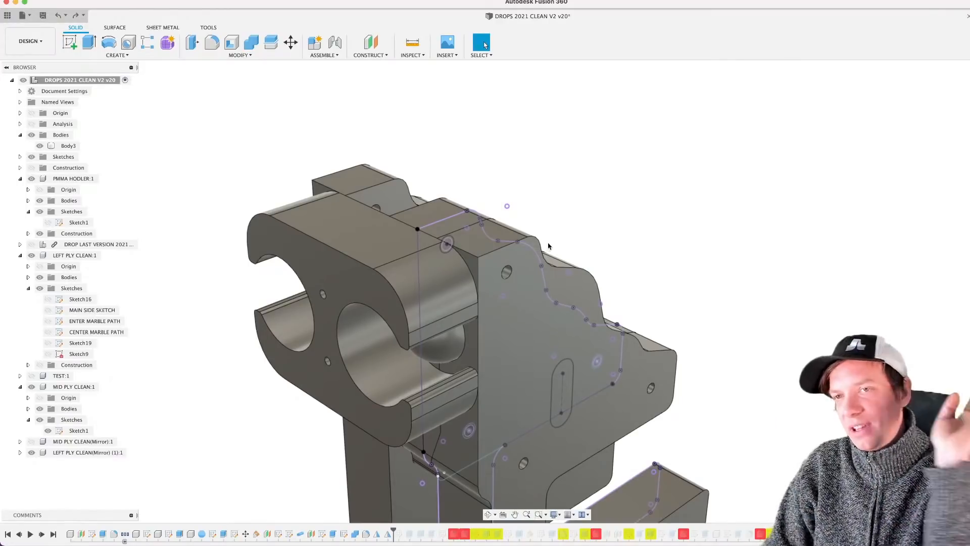
pyautogui.scroll(-3, 651, 297)
pyautogui.keyDown('shift'); pyautogui.moveTo(671, 321); pyautogui.dragTo(480, 319, button='middle'); pyautogui.keyUp('shift')
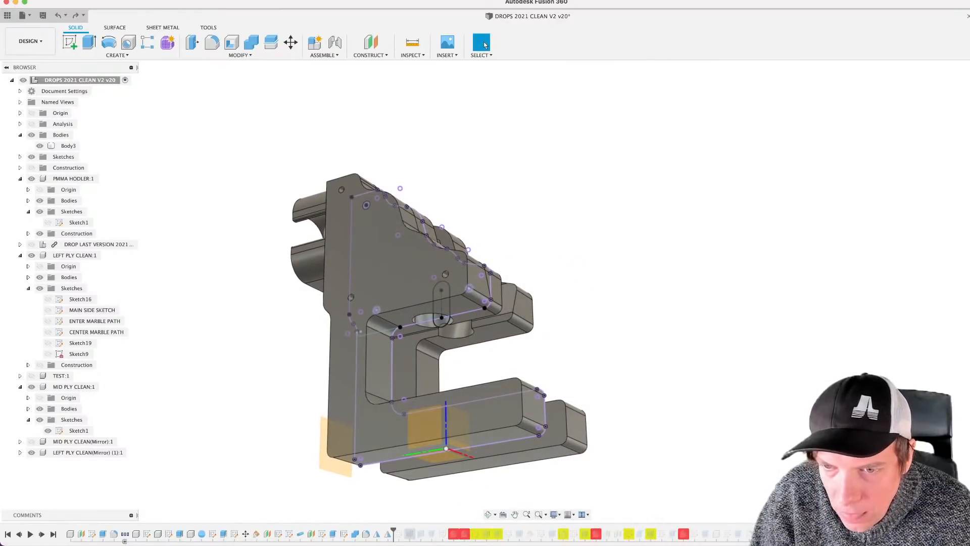
pyautogui.scroll(3, 450, 338)
pyautogui.keyDown('shift'); pyautogui.moveTo(450, 337); pyautogui.dragTo(429, 374, button='middle'); pyautogui.keyUp('shift')
pyautogui.click(31, 441)
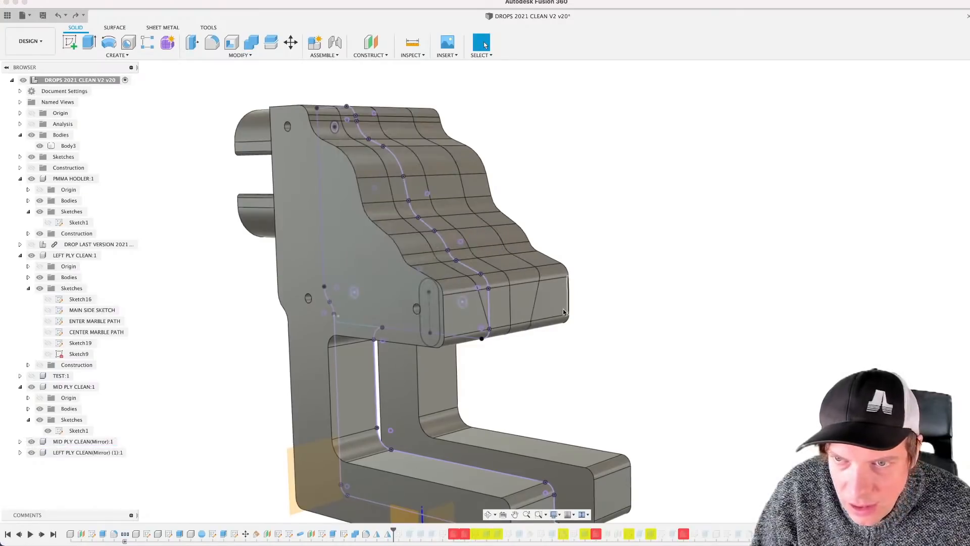
# Step: Edit LEFT PLY CLEAN's plate extrusion and remove the marble channel regions nearest the PMMA holder from its MAIN SIDE SKETCH profile
pyautogui.keyDown('shift'); pyautogui.moveTo(521, 360); pyautogui.dragTo(446, 384, button='middle'); pyautogui.keyUp('shift')
pyautogui.scroll(5, 482, 376)
pyautogui.scroll(-3, 440, 346)
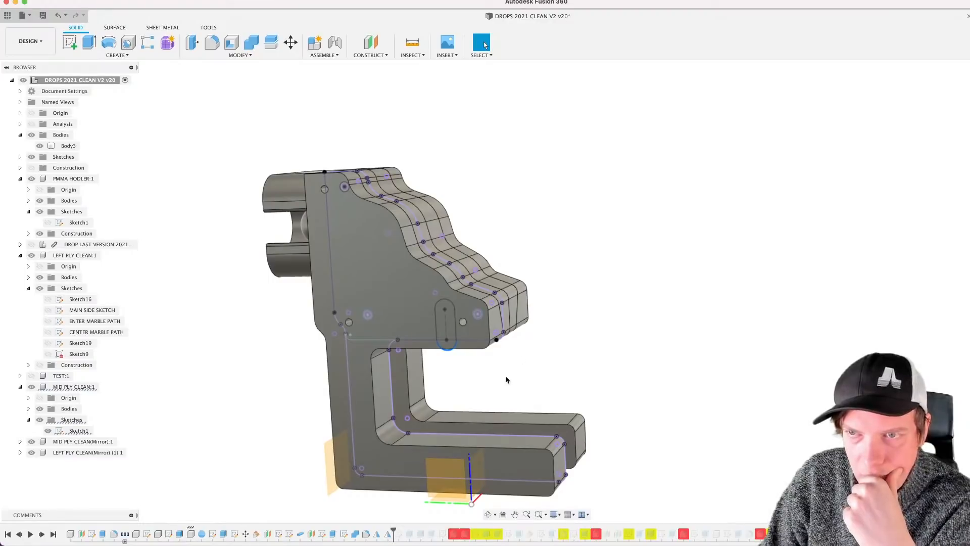
pyautogui.moveTo(472, 379)
pyautogui.keyDown('shift'); pyautogui.mouseDown(button='middle')
pyautogui.moveTo(489, 347)
pyautogui.moveTo(511, 340)
pyautogui.moveTo(492, 349)
pyautogui.moveTo(492, 341)
pyautogui.moveTo(563, 373)
pyautogui.moveTo(475, 370)
pyautogui.moveTo(465, 385)
pyautogui.moveTo(472, 395)
pyautogui.mouseUp(button='middle'); pyautogui.keyUp('shift')
pyautogui.scroll(-3, 472, 395)
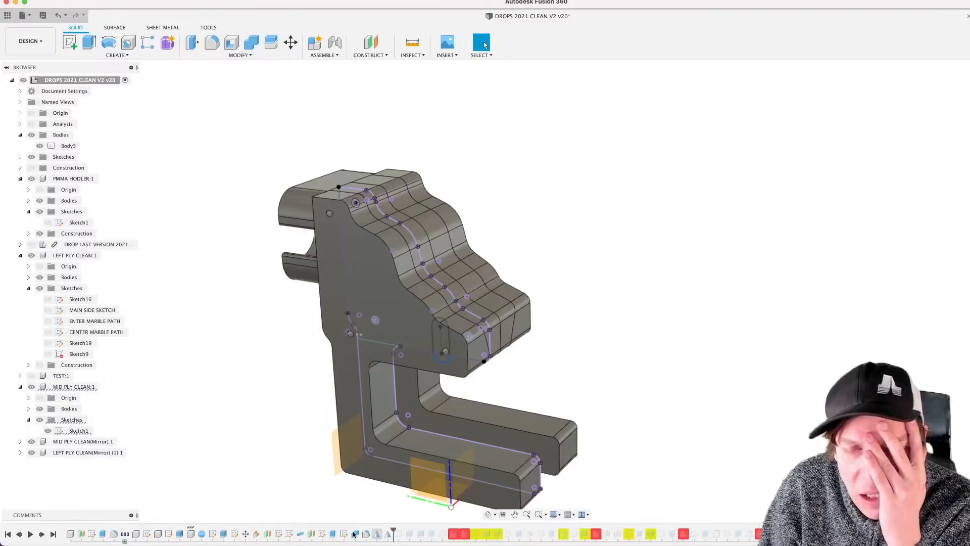
pyautogui.click(180, 534)
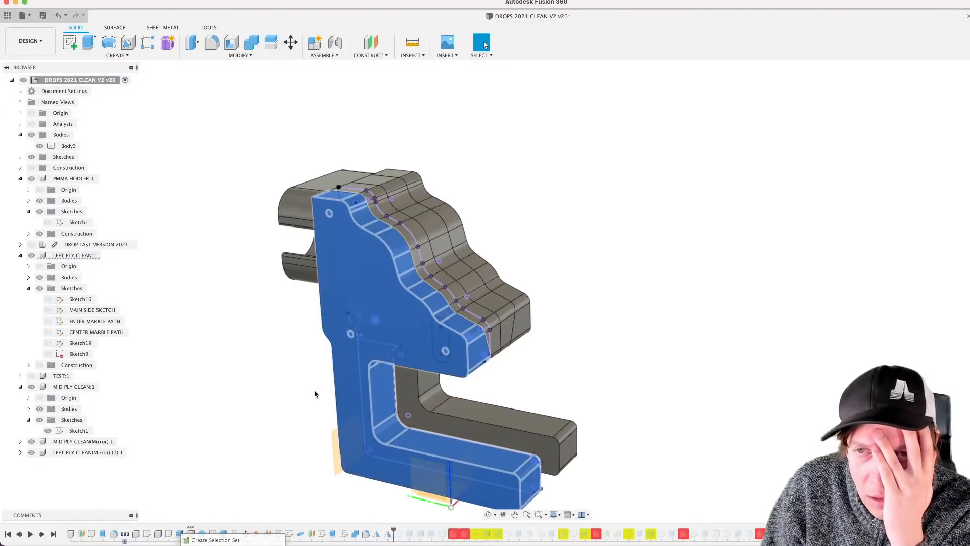
pyautogui.scroll(5, 345, 259)
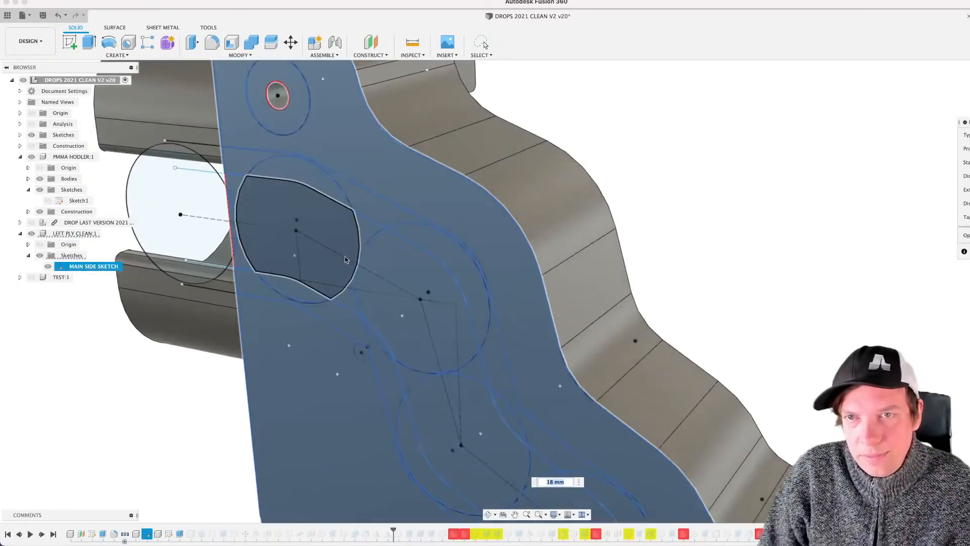
pyautogui.scroll(5, 220, 234)
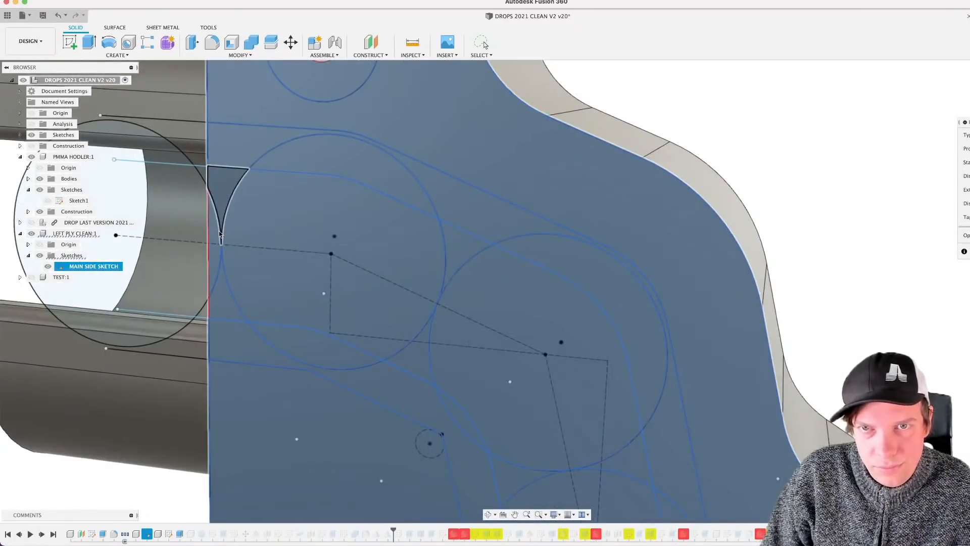
pyautogui.click(253, 260)
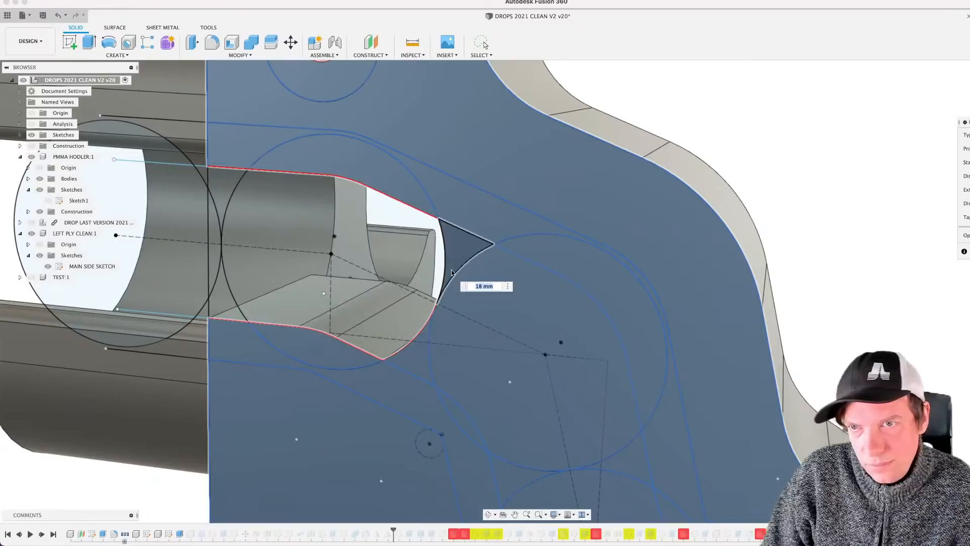
pyautogui.click(485, 293)
# Step: Remove the middle marble channel regions, through the bends of the marble path, from LEFT PLY CLEAN's extrusion profile
pyautogui.scroll(-3, 483, 295)
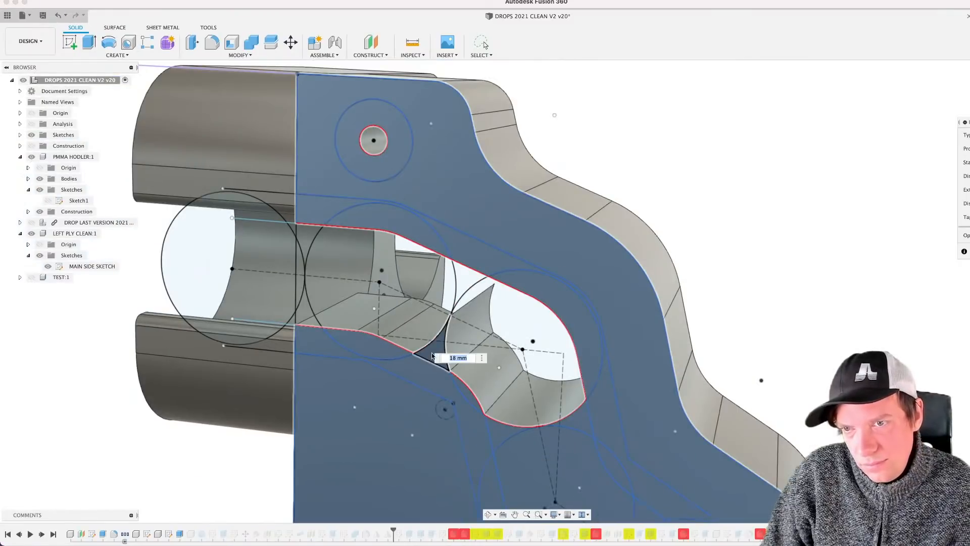
pyautogui.scroll(-3, 484, 296)
pyautogui.scroll(3, 518, 355)
pyautogui.moveTo(519, 355); pyautogui.dragTo(475, 217, button='middle')
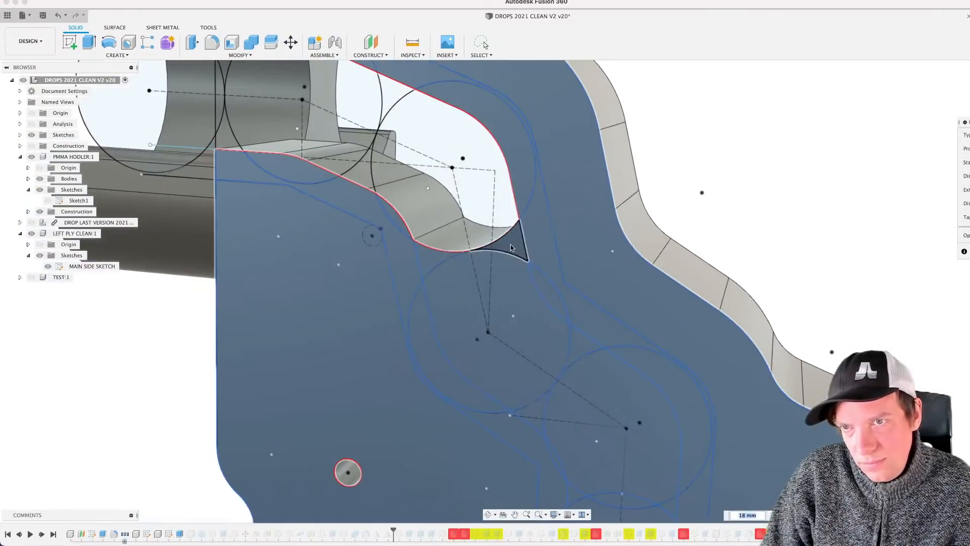
pyautogui.click(508, 245)
pyautogui.click(462, 272)
pyautogui.scroll(-3, 462, 274)
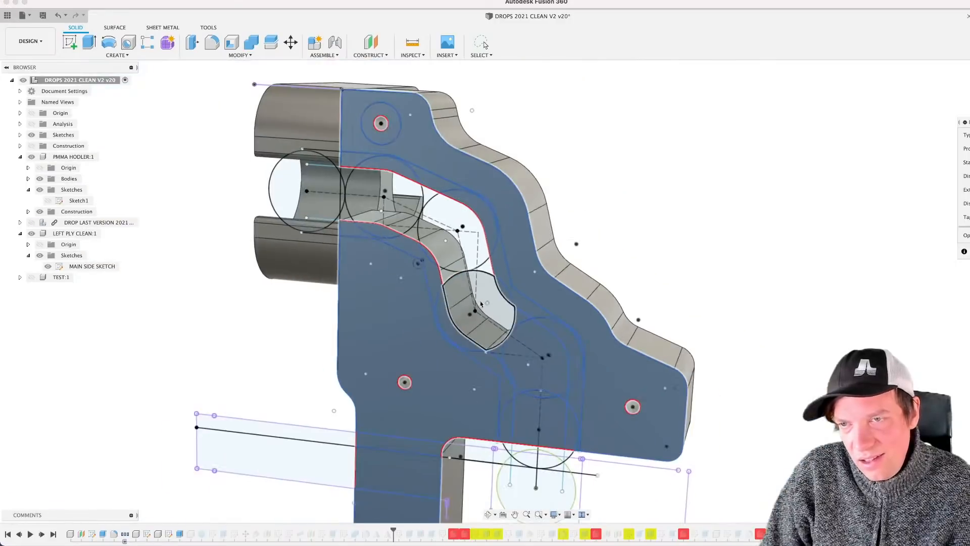
pyautogui.keyDown('shift'); pyautogui.moveTo(510, 324); pyautogui.dragTo(519, 323, button='middle'); pyautogui.keyUp('shift')
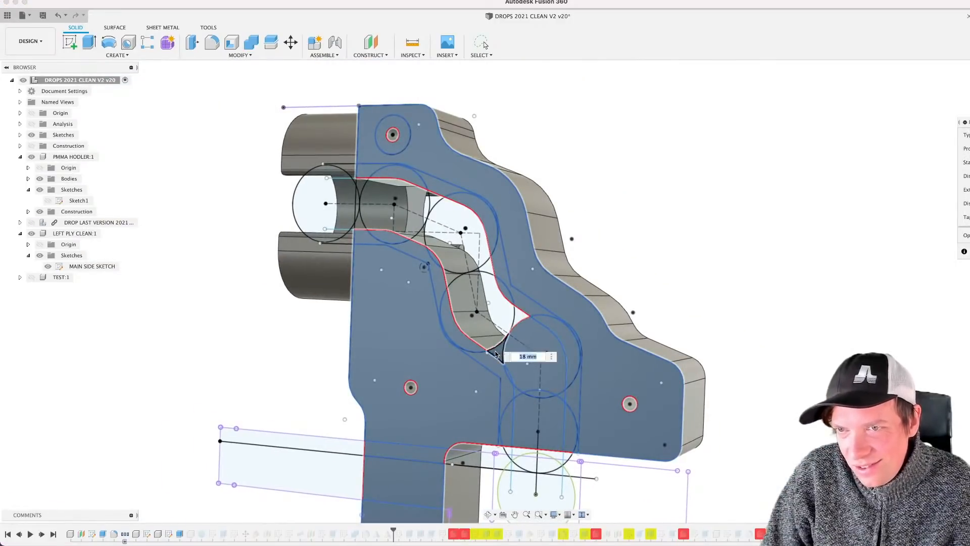
pyautogui.click(539, 346)
# Step: Remove the marble channel's vertical outlet regions down to the plate's lower edge and apply the extrusion edit
pyautogui.scroll(3, 539, 348)
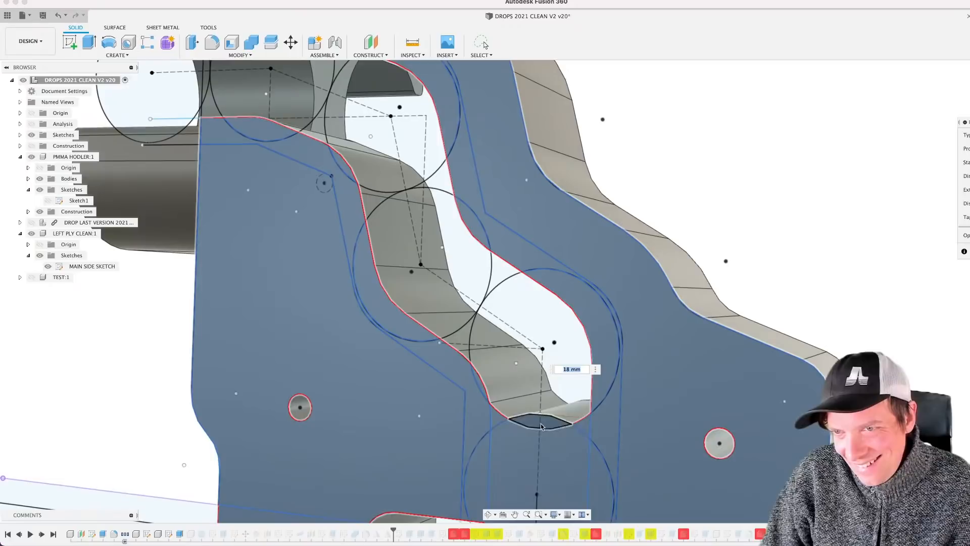
pyautogui.scroll(-3, 532, 420)
pyautogui.click(511, 411)
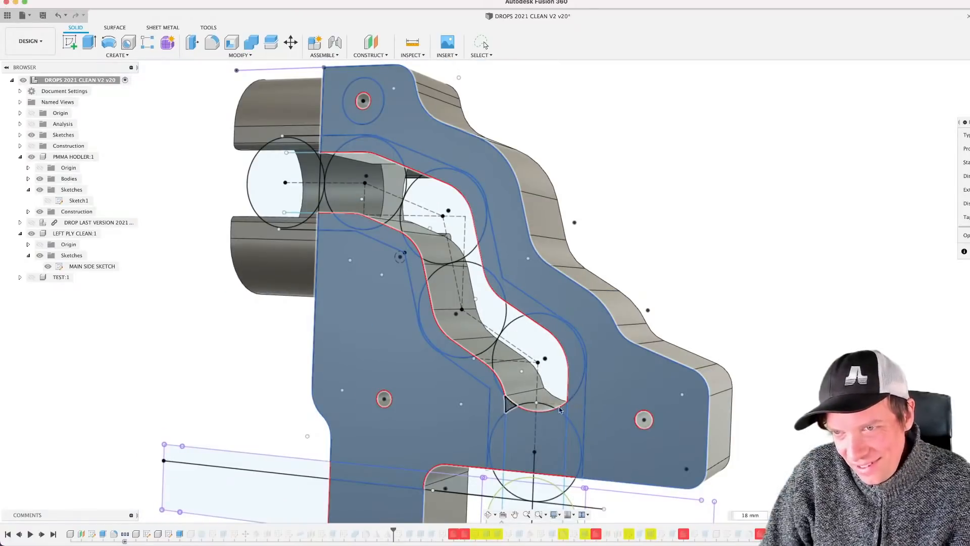
pyautogui.scroll(3, 554, 424)
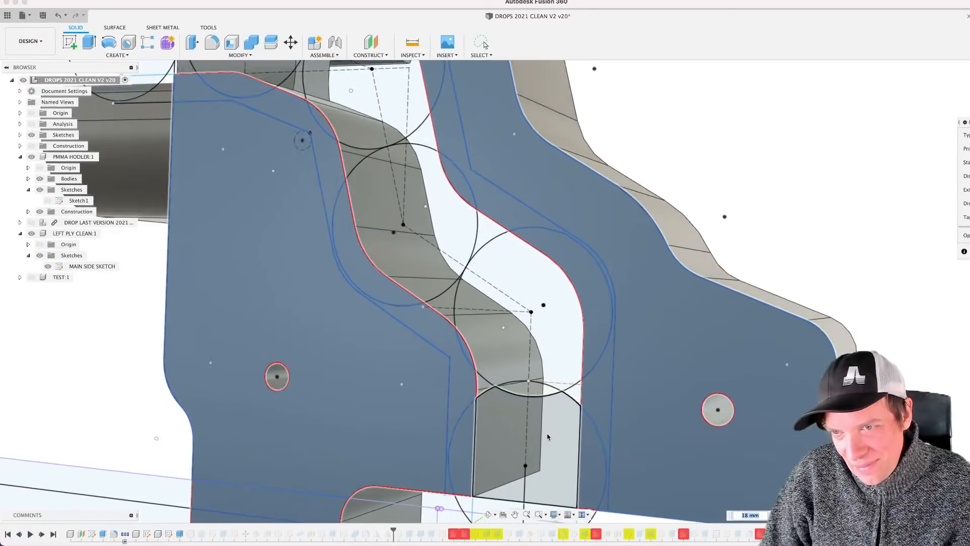
pyautogui.scroll(-8, 534, 431)
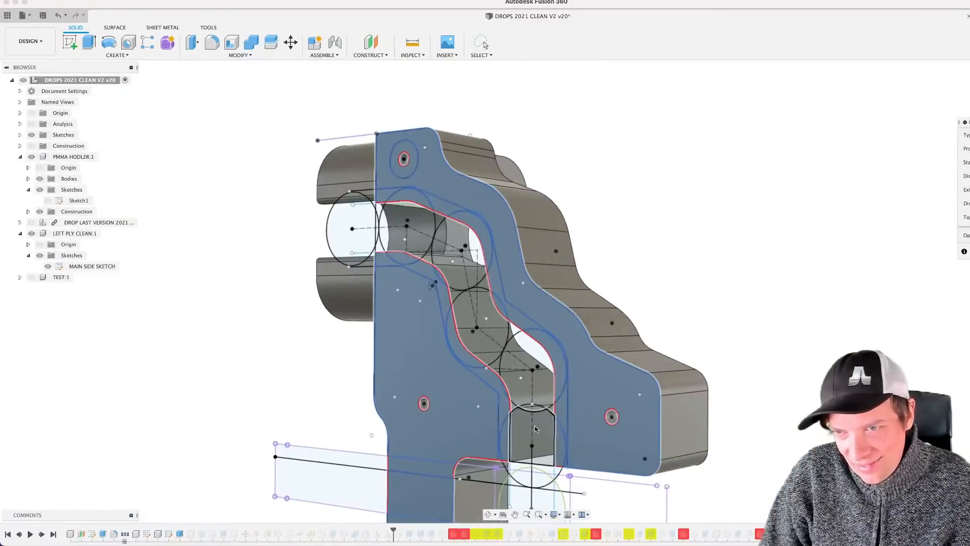
pyautogui.keyDown('shift'); pyautogui.moveTo(545, 443); pyautogui.dragTo(604, 305, button='middle'); pyautogui.keyUp('shift')
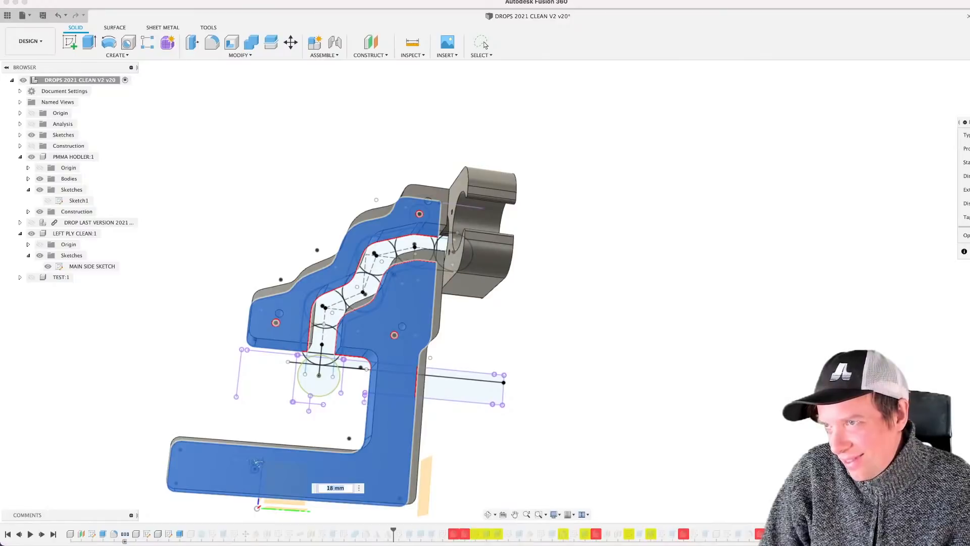
pyautogui.press('Return')
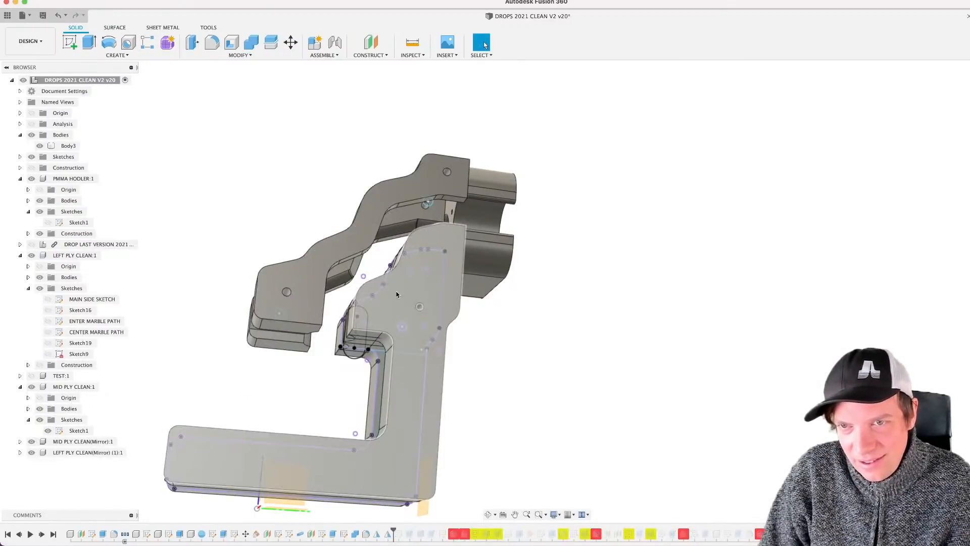
# Step: Roll the timeline back to before the MID PLY CLEAN component and advance it through the following features to check the rebuilt plates
pyautogui.keyDown('shift'); pyautogui.moveTo(384, 286); pyautogui.dragTo(494, 298, button='middle'); pyautogui.keyUp('shift')
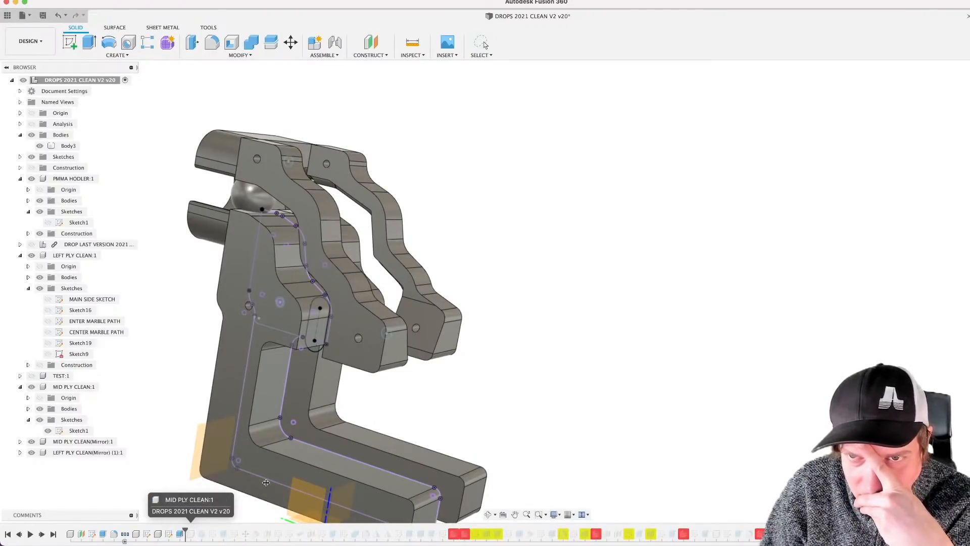
pyautogui.scroll(2, 461, 300)
pyautogui.scroll(-3, 455, 317)
pyautogui.keyDown('shift'); pyautogui.moveTo(460, 315); pyautogui.dragTo(338, 313, button='middle'); pyautogui.keyUp('shift')
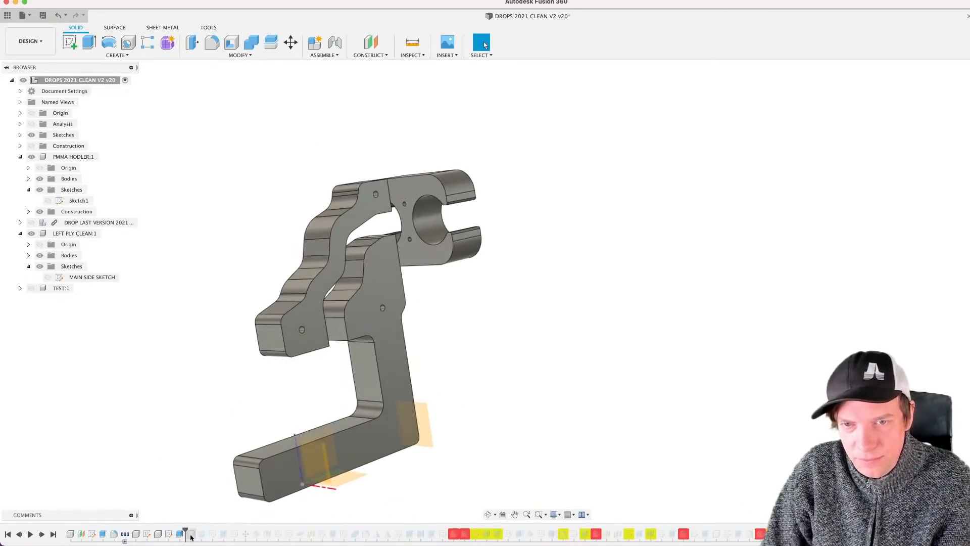
pyautogui.moveTo(225, 532); pyautogui.dragTo(228, 532)
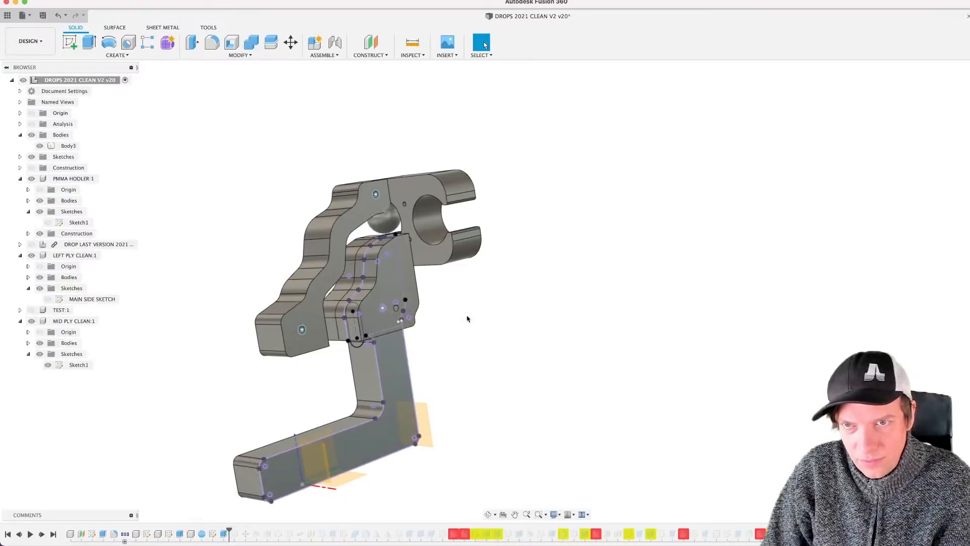
pyautogui.keyDown('shift'); pyautogui.moveTo(421, 338); pyautogui.dragTo(575, 373, button='middle'); pyautogui.keyUp('shift')
pyautogui.scroll(3, 406, 343)
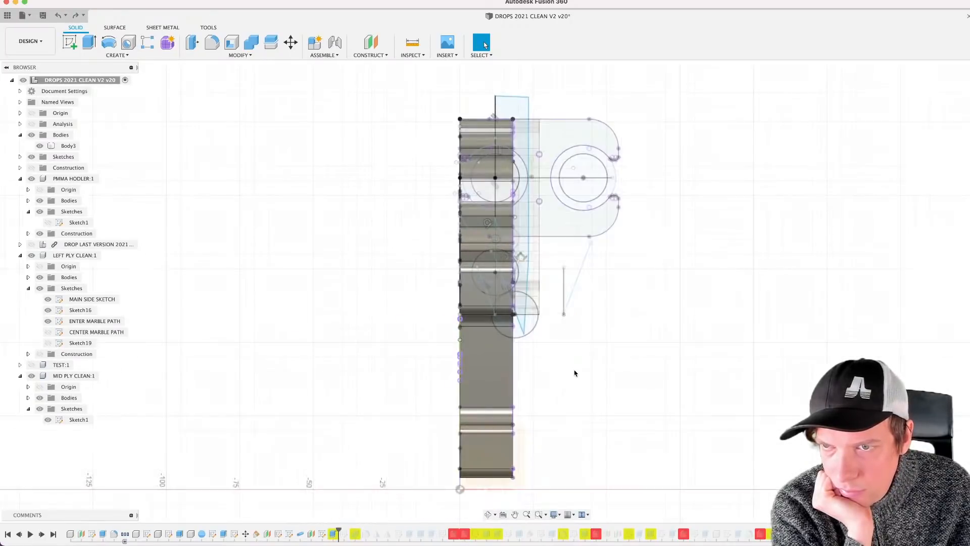
# Step: Undo the timeline moves and the marble channel cut in the left ply plate
pyautogui.press('super+z')
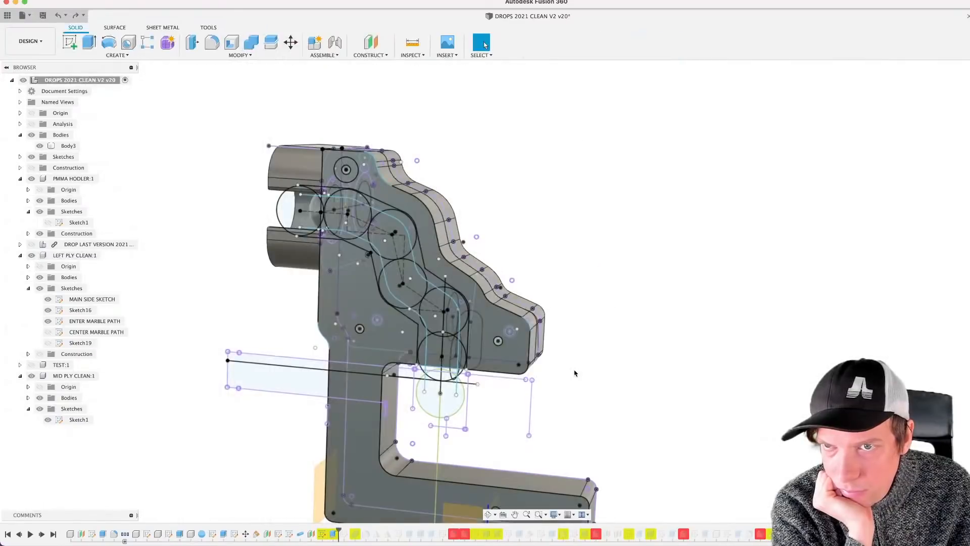
pyautogui.press('super+z')
pyautogui.press('super+z')
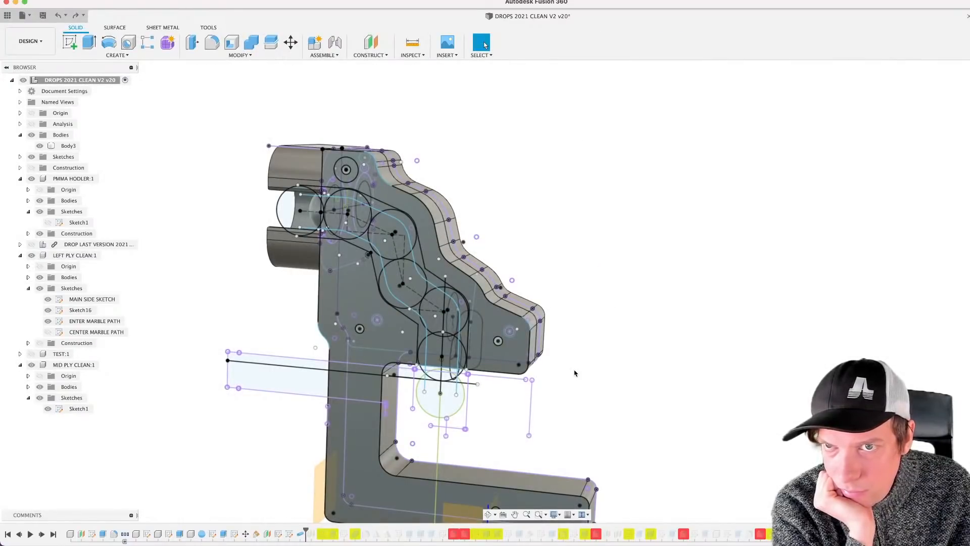
pyautogui.press('super+z')
pyautogui.press('super+z')
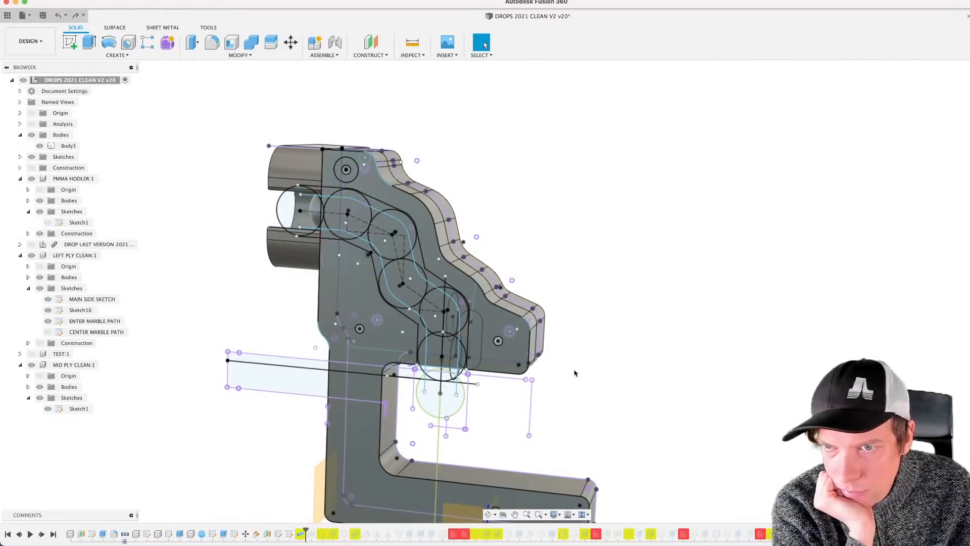
pyautogui.press('super+z')
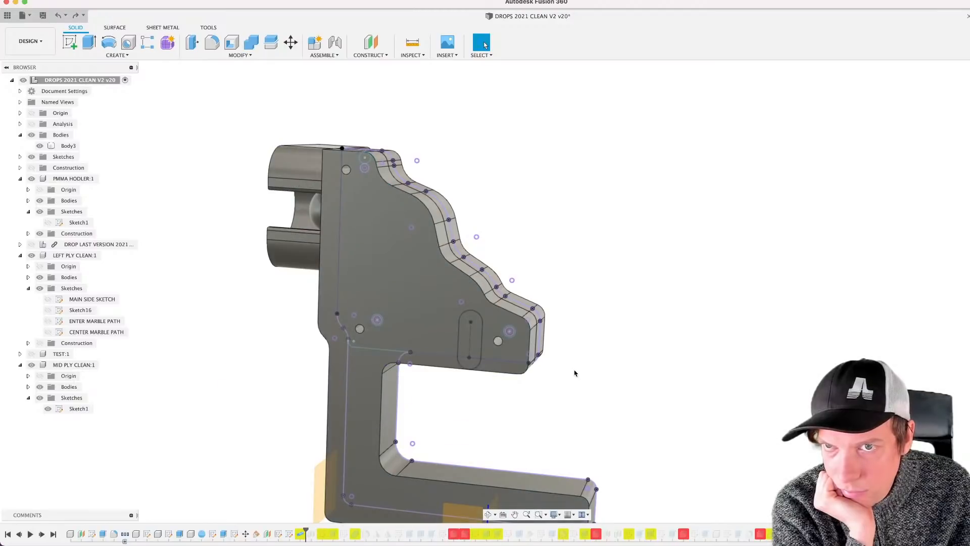
pyautogui.press('super+z')
pyautogui.press('super+z')
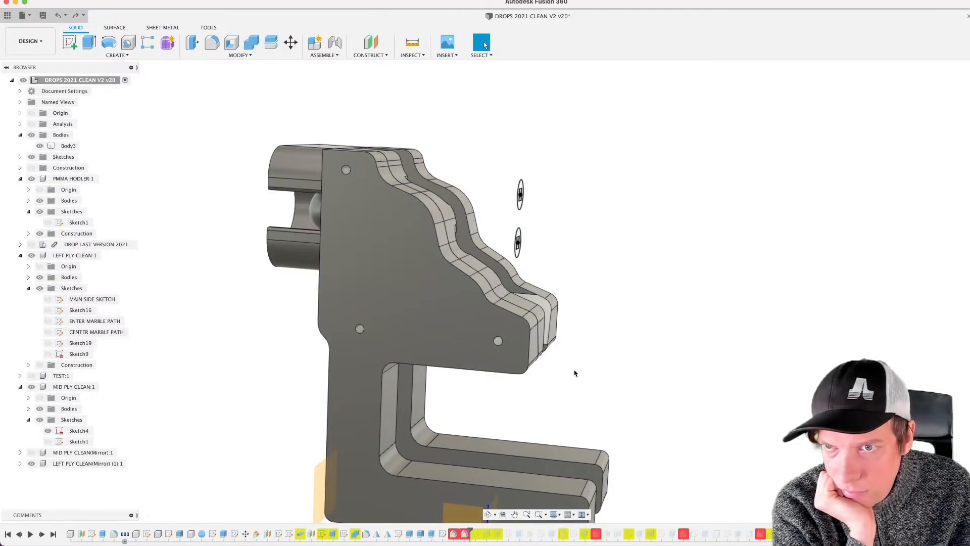
# Step: Undo the MAIN SIDE SKETCH rework, including the changes to the upper edge, corner fillets and upper screw hole
pyautogui.press('super+shift+z')
pyautogui.press('super+shift+z')
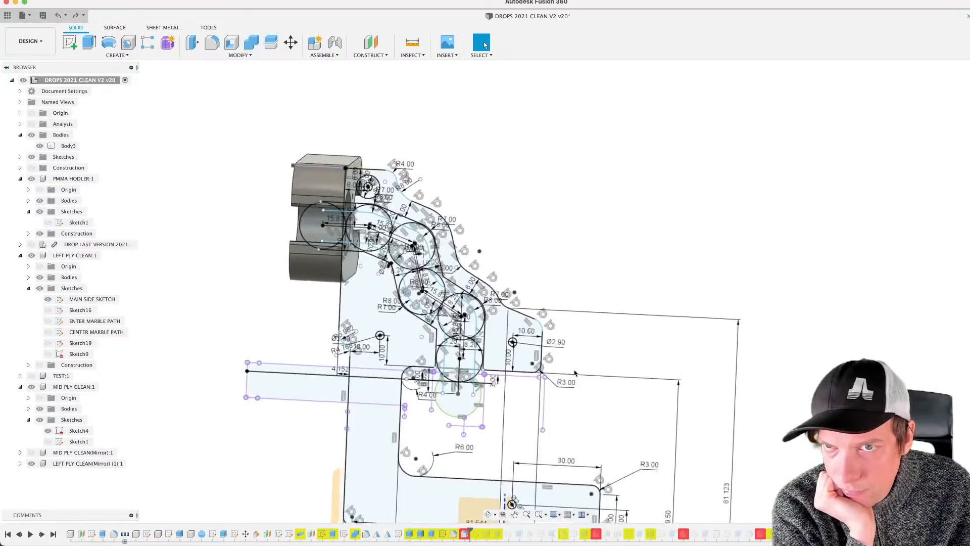
pyautogui.press('super+shift+z')
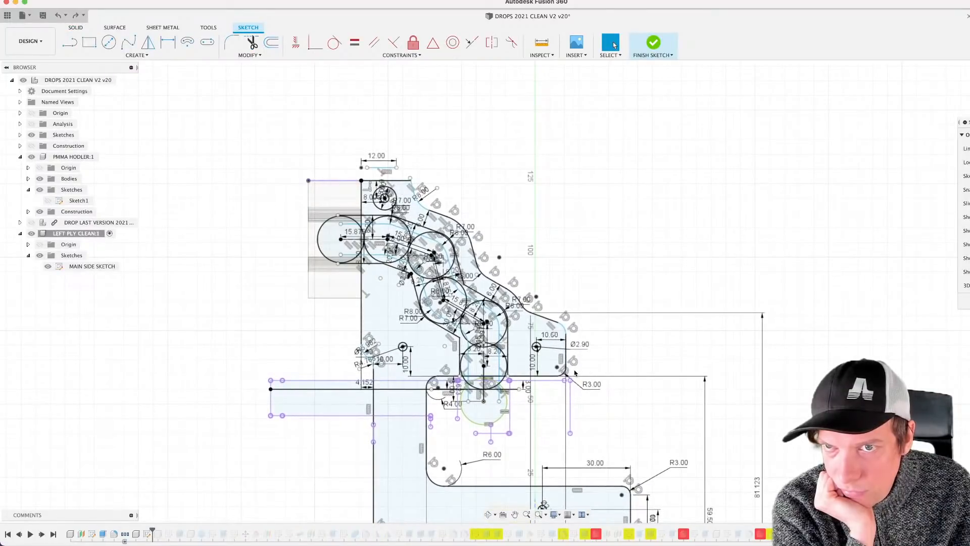
pyautogui.press('super+shift+z')
pyautogui.press('super+shift+z')
pyautogui.press('super+shift+z')
pyautogui.press('super+shift+z')
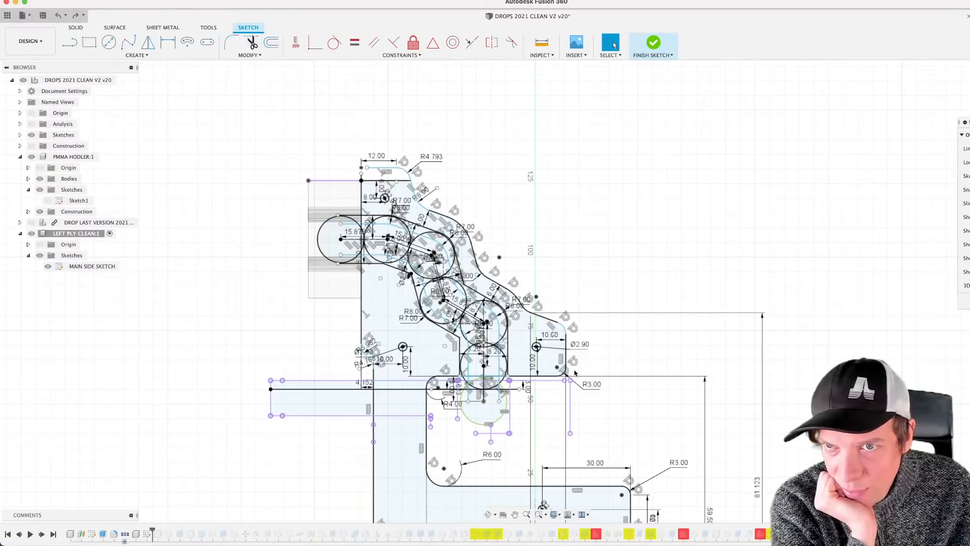
pyautogui.press('super+shift+z')
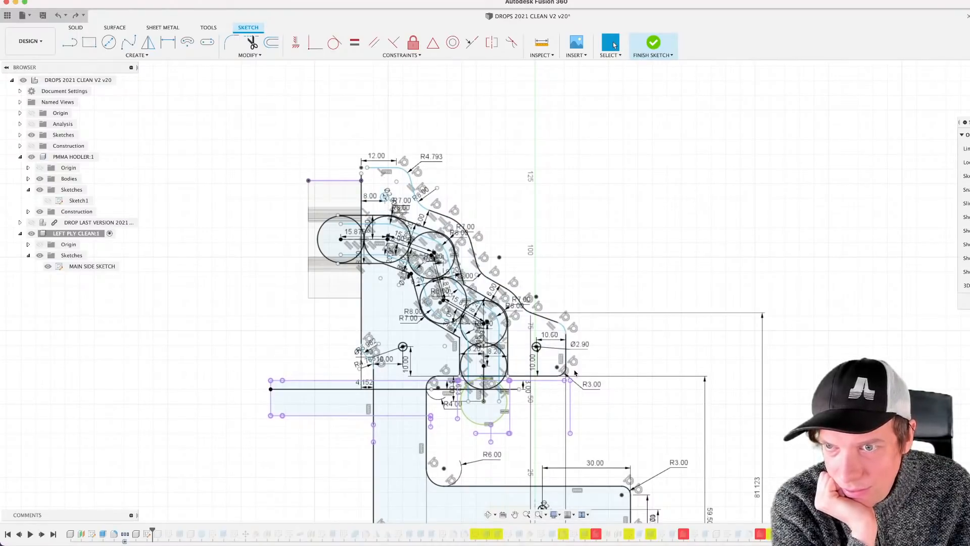
pyautogui.press('super+shift+z')
pyautogui.press('super+shift+z')
pyautogui.press('super+shift+z')
pyautogui.press('super+shift+z')
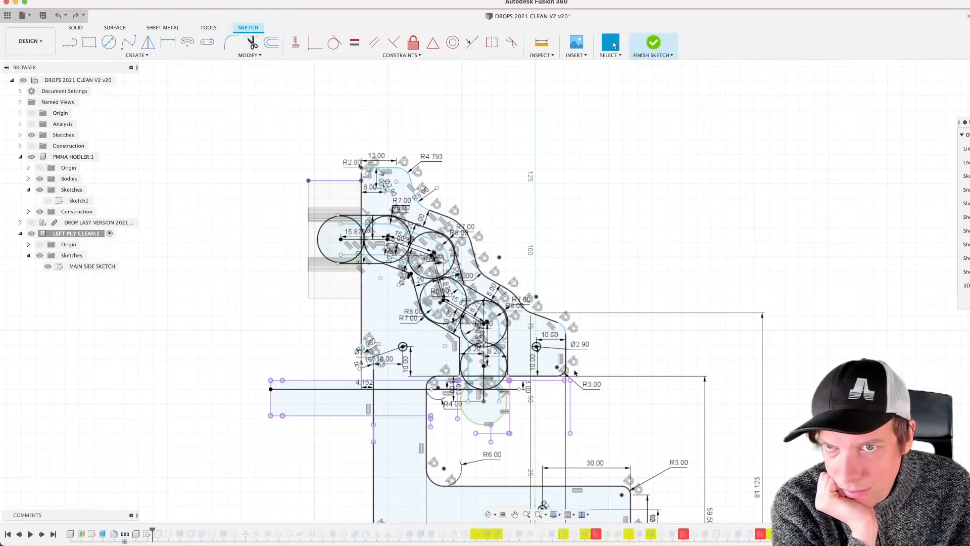
pyautogui.press('super+shift+z')
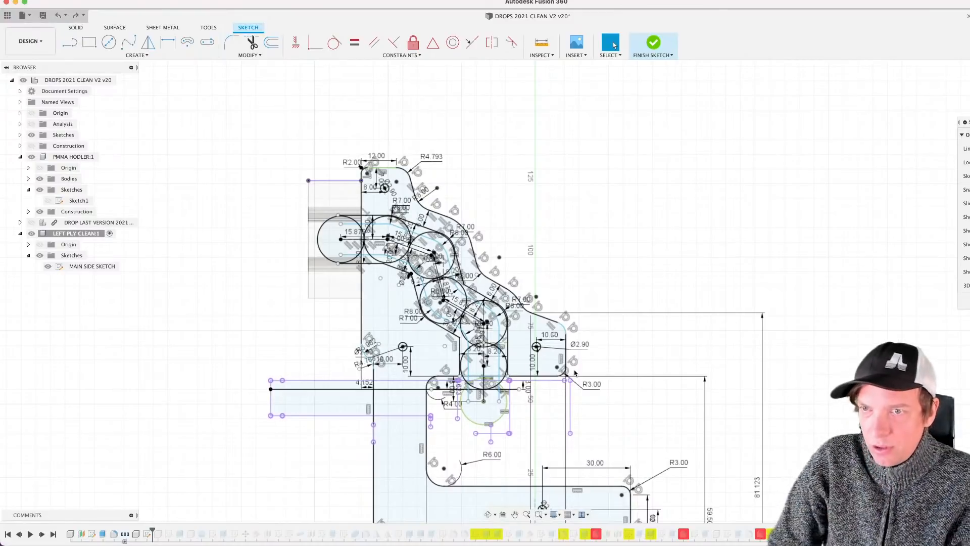
pyautogui.press('super+shift+z')
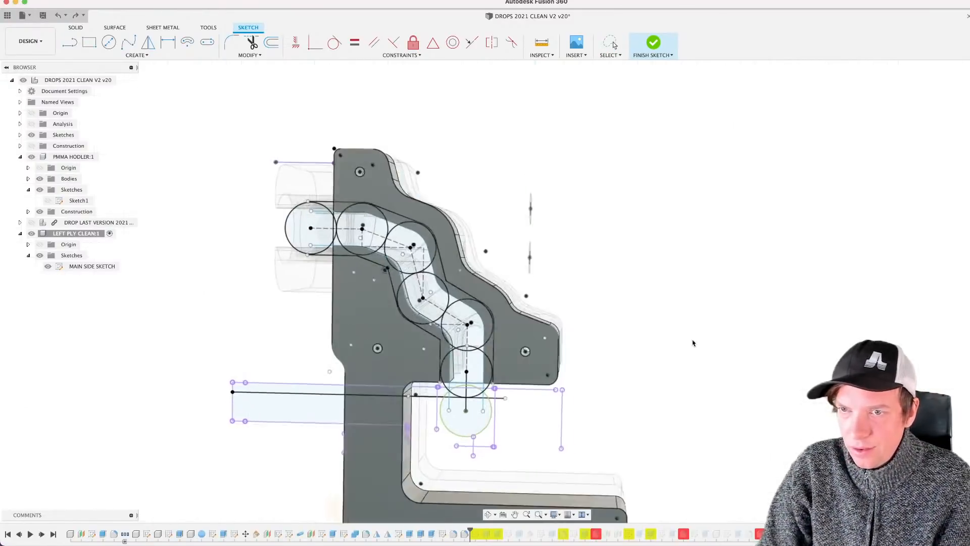
# Step: Leave the sketch edit and activate the top-level DROPS 2021 CLEAN V2 component to inspect the restored assembly
pyautogui.scroll(-2, 474, 361)
pyautogui.keyDown('shift'); pyautogui.moveTo(479, 360); pyautogui.dragTo(452, 372, button='middle'); pyautogui.keyUp('shift')
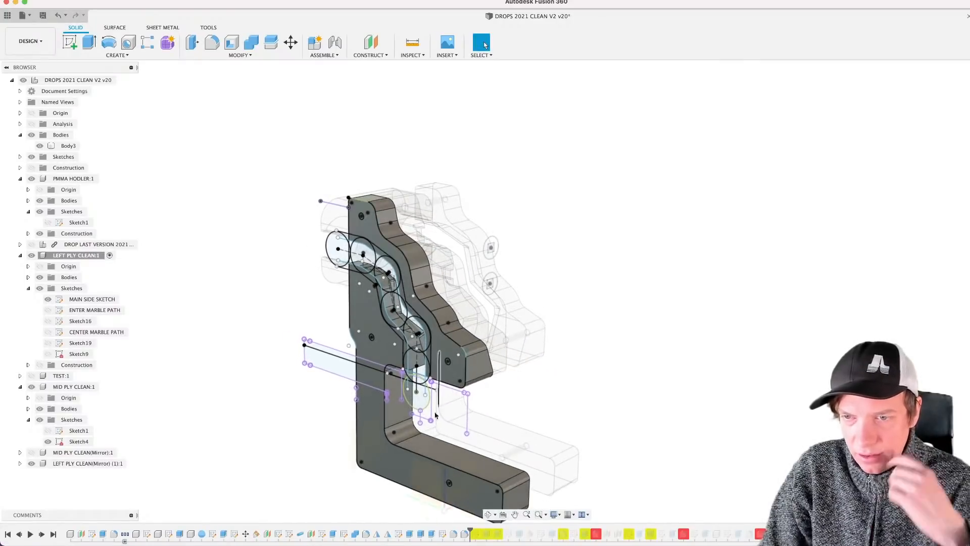
pyautogui.scroll(3, 429, 265)
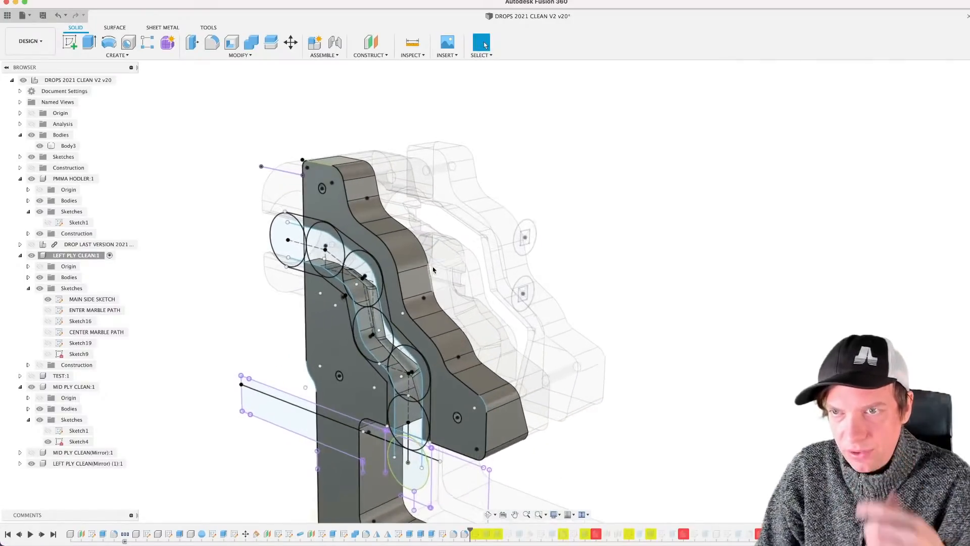
pyautogui.keyDown('shift'); pyautogui.moveTo(494, 310); pyautogui.dragTo(476, 322, button='middle'); pyautogui.keyUp('shift')
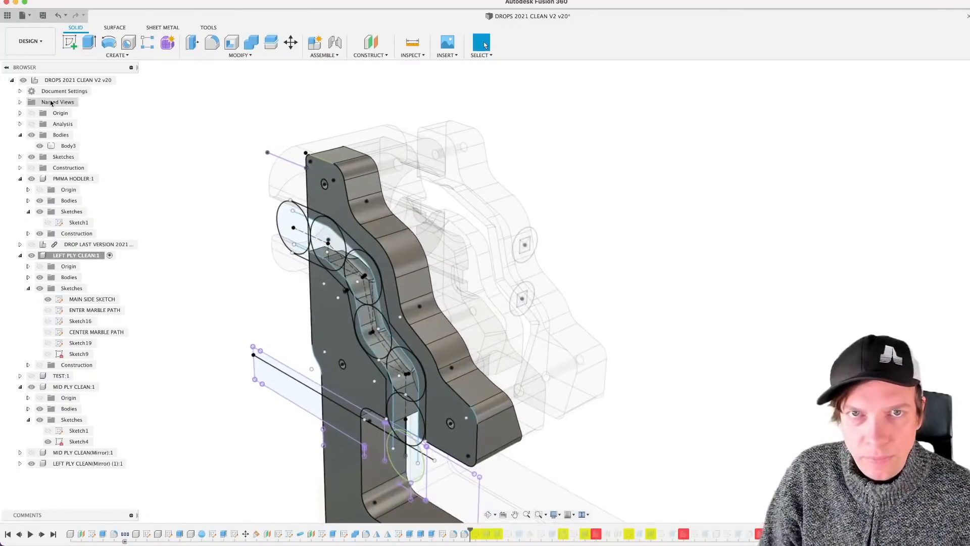
pyautogui.click(124, 80)
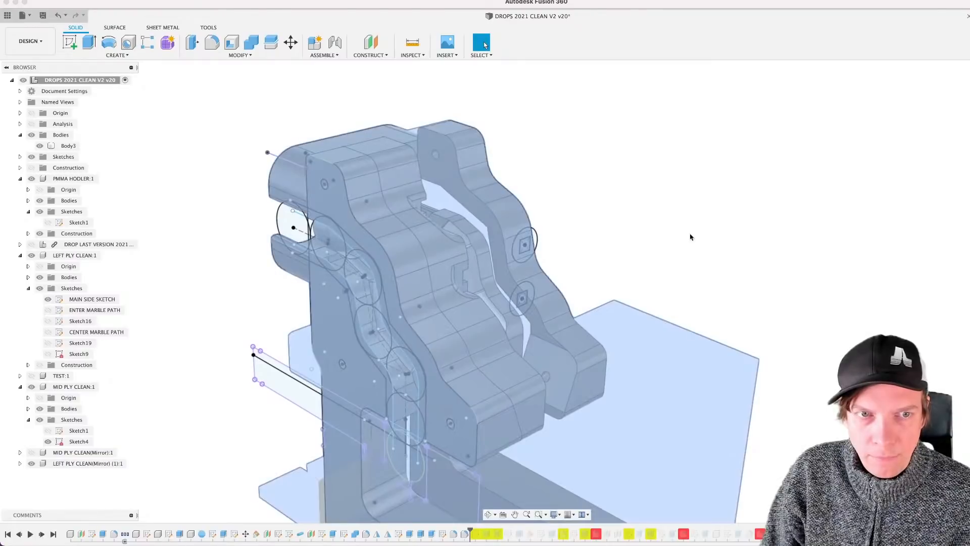
pyautogui.keyDown('shift'); pyautogui.moveTo(692, 225); pyautogui.dragTo(636, 243, button='middle'); pyautogui.keyUp('shift')
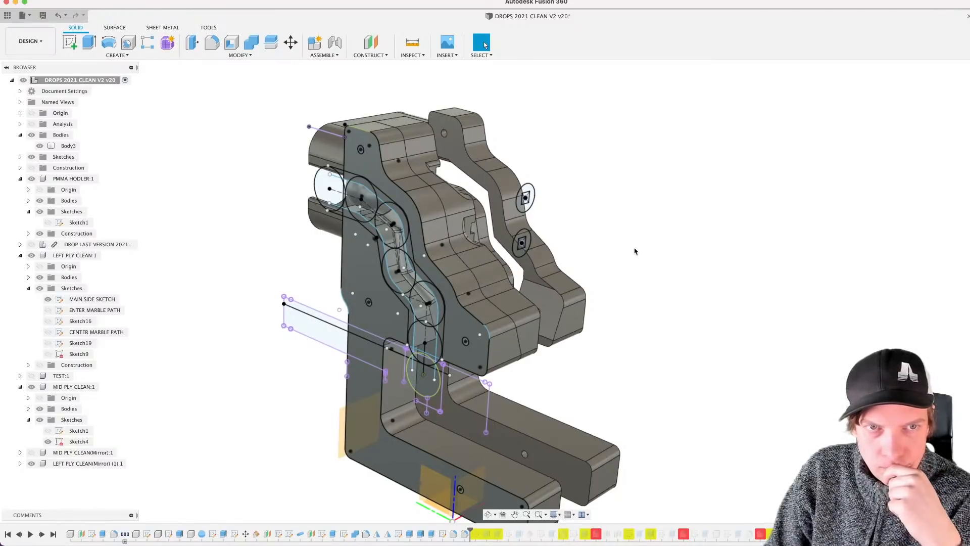
# Step: Save the restored design as a new version with the description "User Saved"
pyautogui.scroll(1, 598, 246)
pyautogui.moveTo(590, 243); pyautogui.dragTo(600, 237, button='middle')
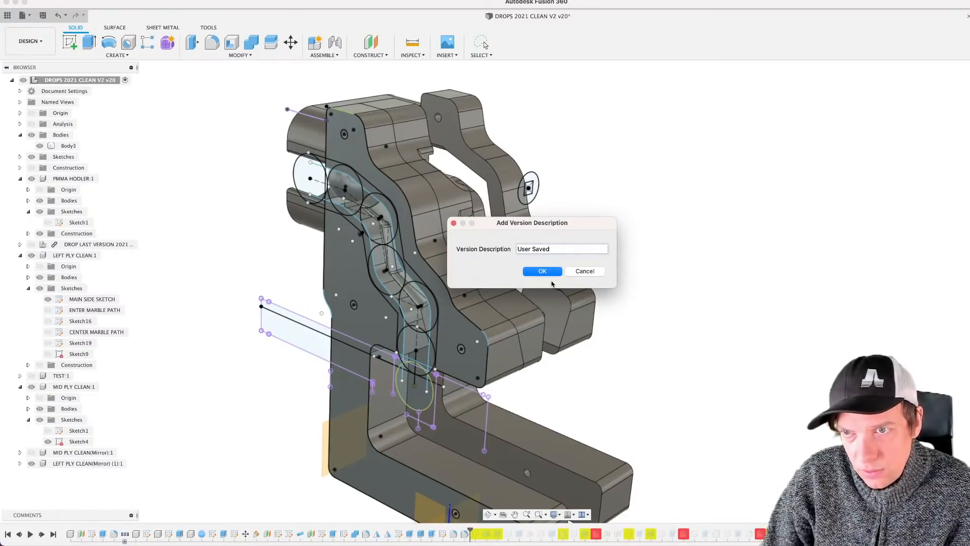
pyautogui.click(548, 269)
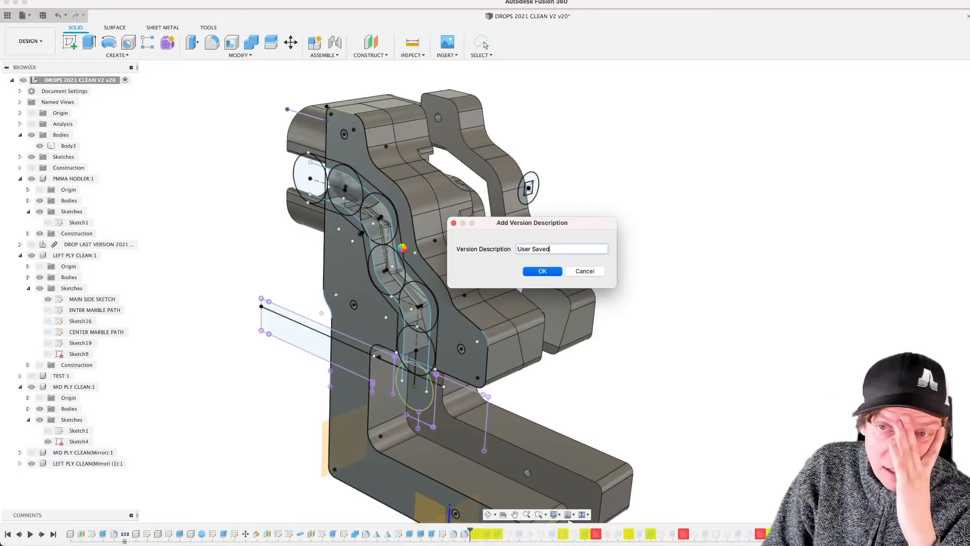
pyautogui.click(544, 273)
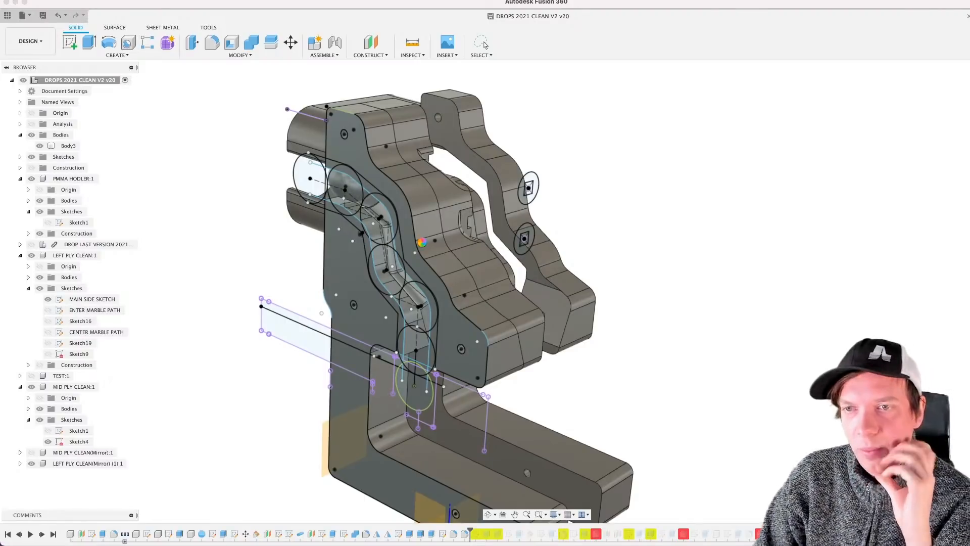
pyautogui.scroll(-3, 566, 212)
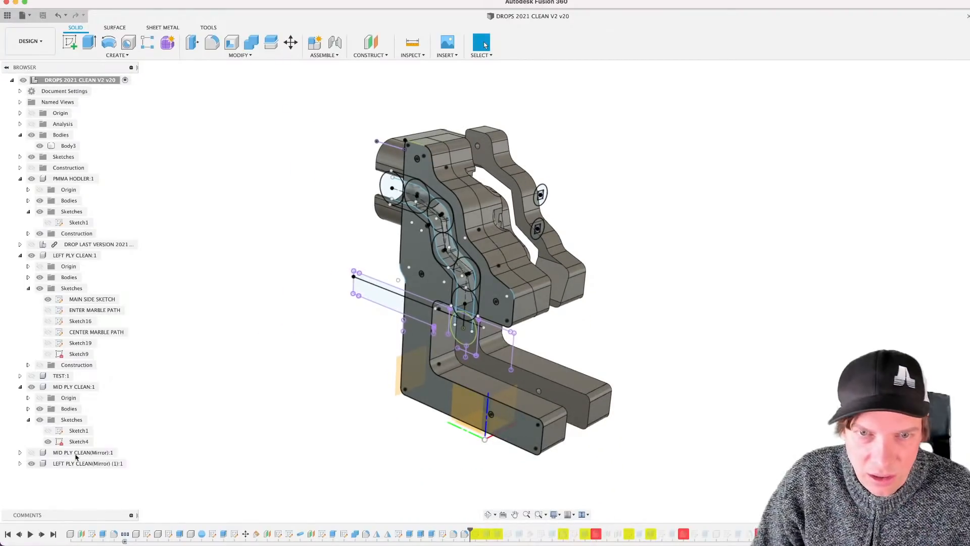
# Step: Show the MID PLY CLEAN(Mirror) component in the assembly
pyautogui.click(31, 452)
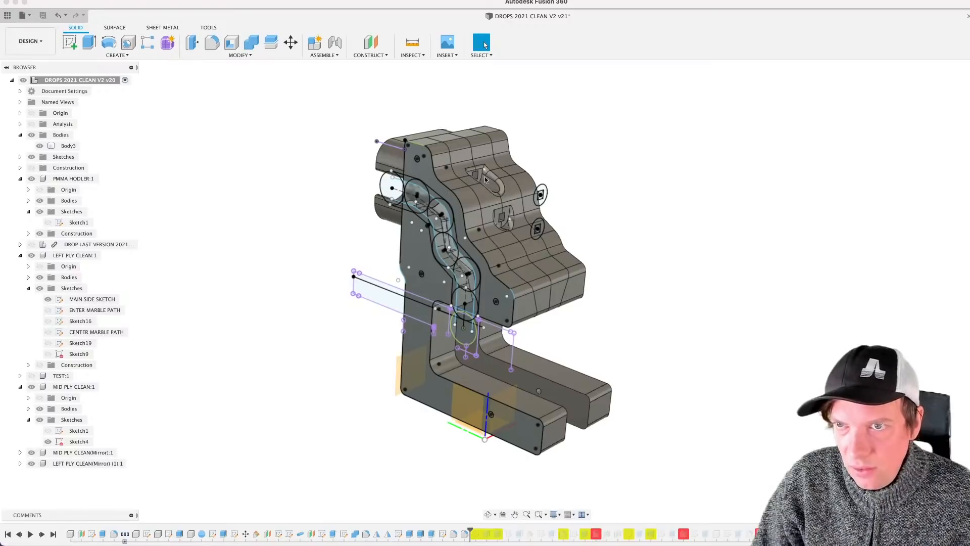
pyautogui.keyDown('shift'); pyautogui.moveTo(485, 180); pyautogui.dragTo(568, 158, button='middle'); pyautogui.keyUp('shift')
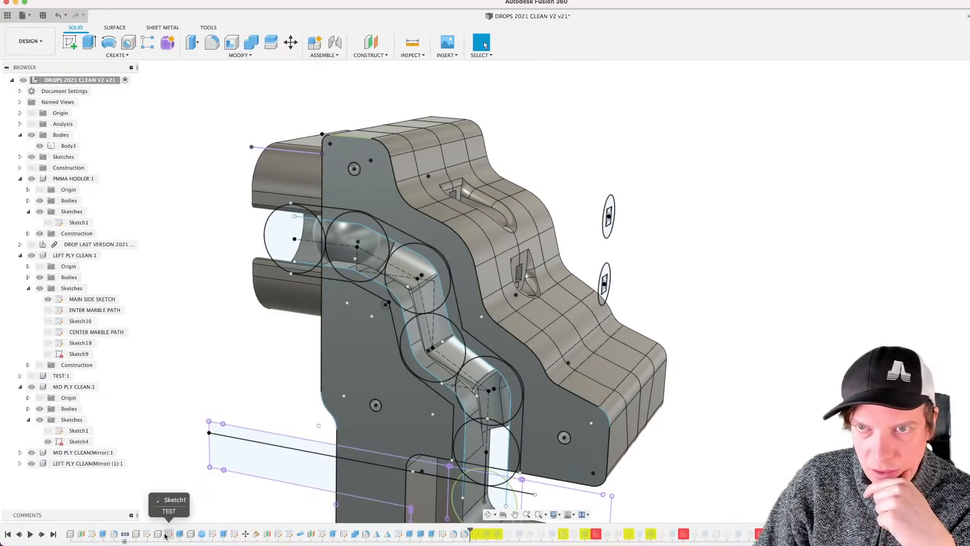
# Step: In MAIN SIDE SKETCH, set the vertical distance from the plate's upper edge to the upper screw hole to 11 mm
pyautogui.doubleClick(167, 534)
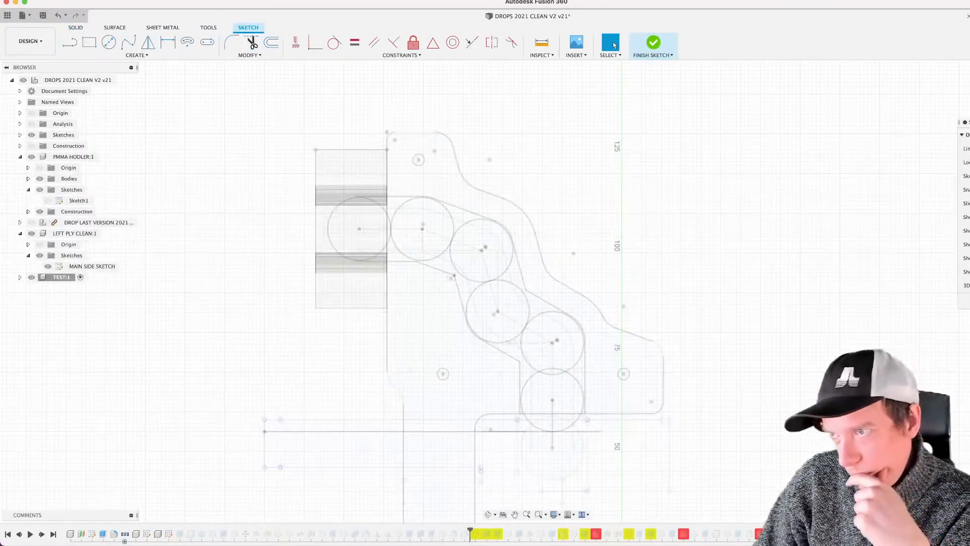
pyautogui.press('super+z')
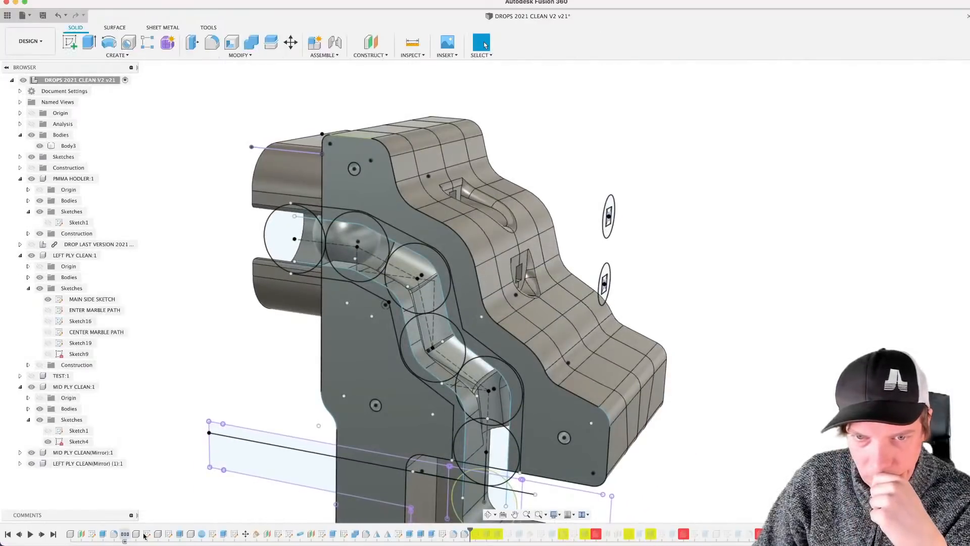
pyautogui.click(147, 534)
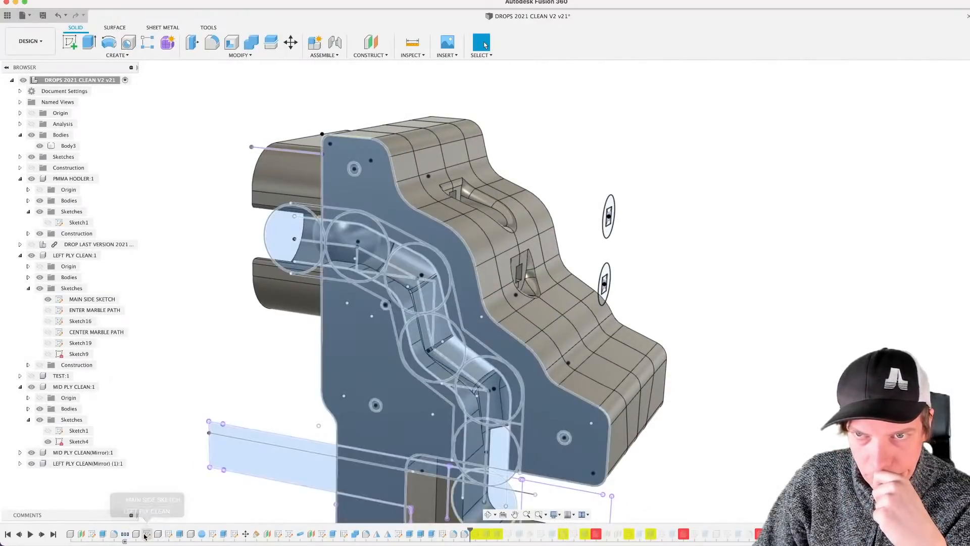
pyautogui.click(179, 469)
pyautogui.doubleClick(147, 533)
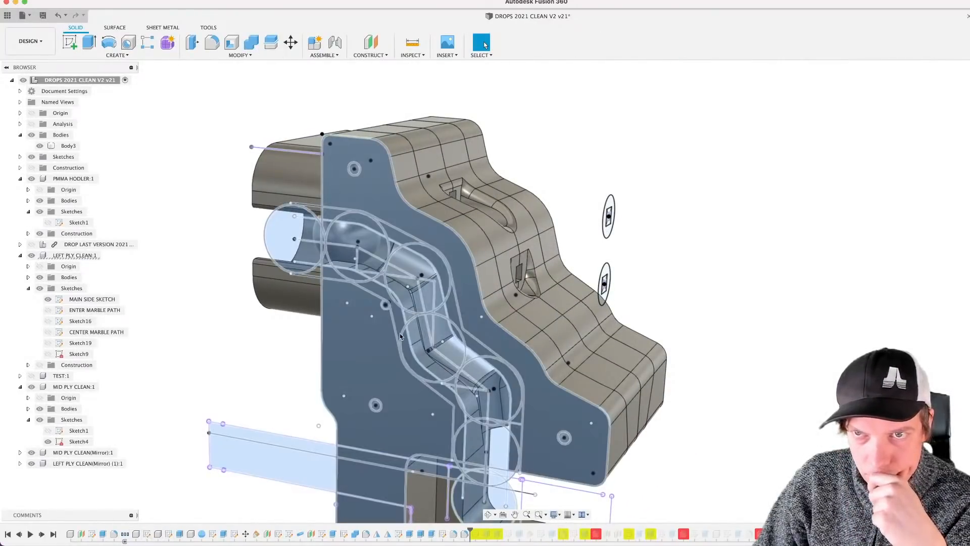
pyautogui.scroll(5, 427, 158)
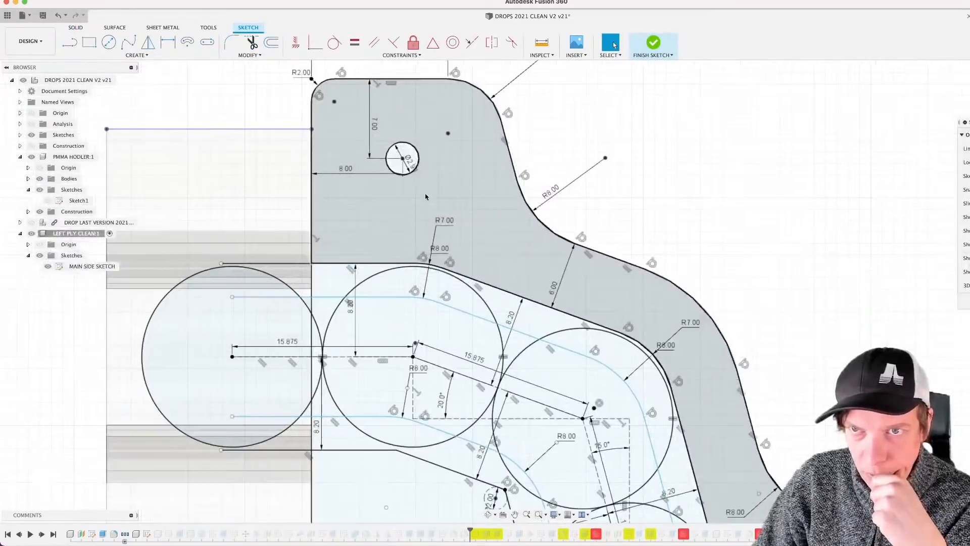
pyautogui.doubleClick(373, 127)
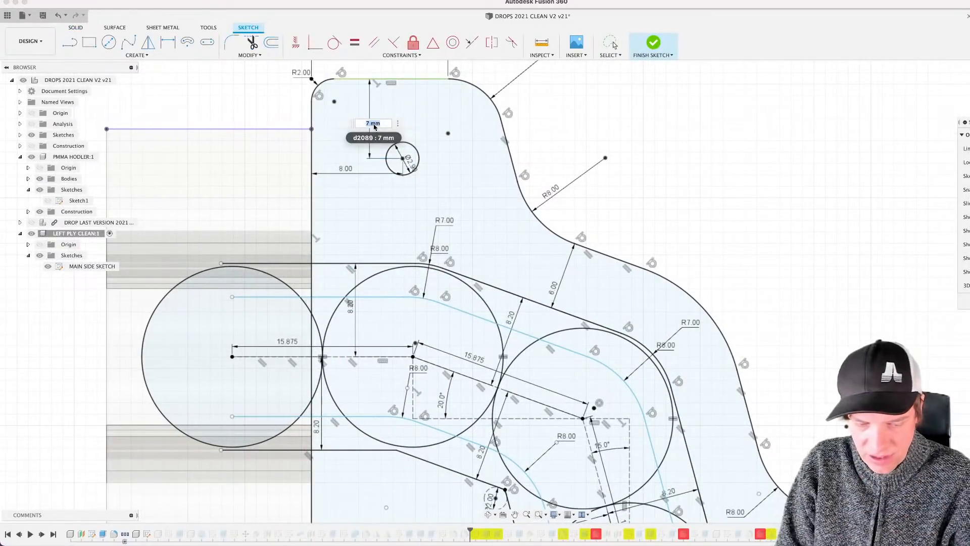
pyautogui.press('Return')
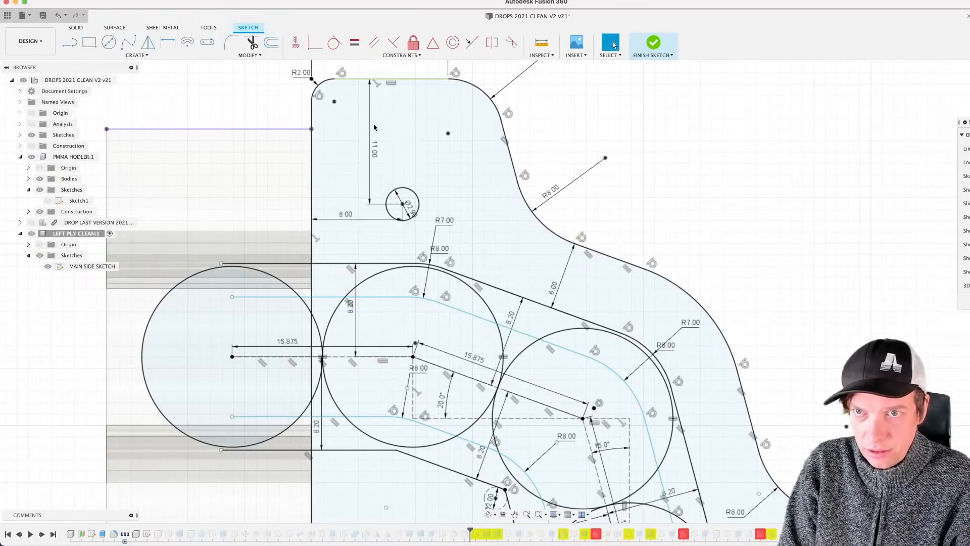
# Step: Finish the sketch edit and examine the updated ply plates, marble channel and PMMA holder from several angles
pyautogui.scroll(-3, 632, 230)
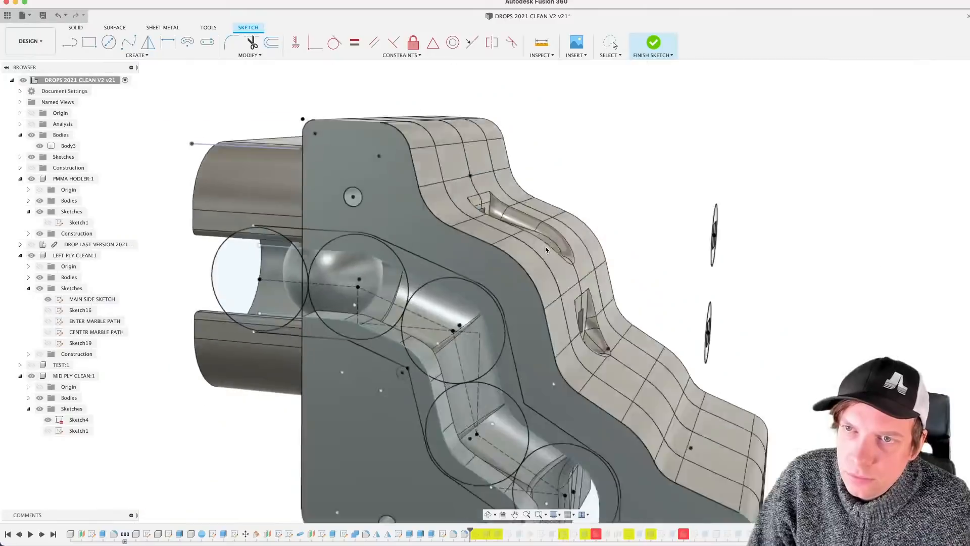
pyautogui.moveTo(545, 249)
pyautogui.keyDown('shift'); pyautogui.mouseDown(button='middle')
pyautogui.moveTo(485, 267)
pyautogui.moveTo(438, 227)
pyautogui.moveTo(471, 246)
pyautogui.moveTo(453, 226)
pyautogui.moveTo(419, 222)
pyautogui.moveTo(464, 232)
pyautogui.moveTo(401, 223)
pyautogui.moveTo(369, 230)
pyautogui.moveTo(411, 224)
pyautogui.mouseUp(button='middle'); pyautogui.keyUp('shift')
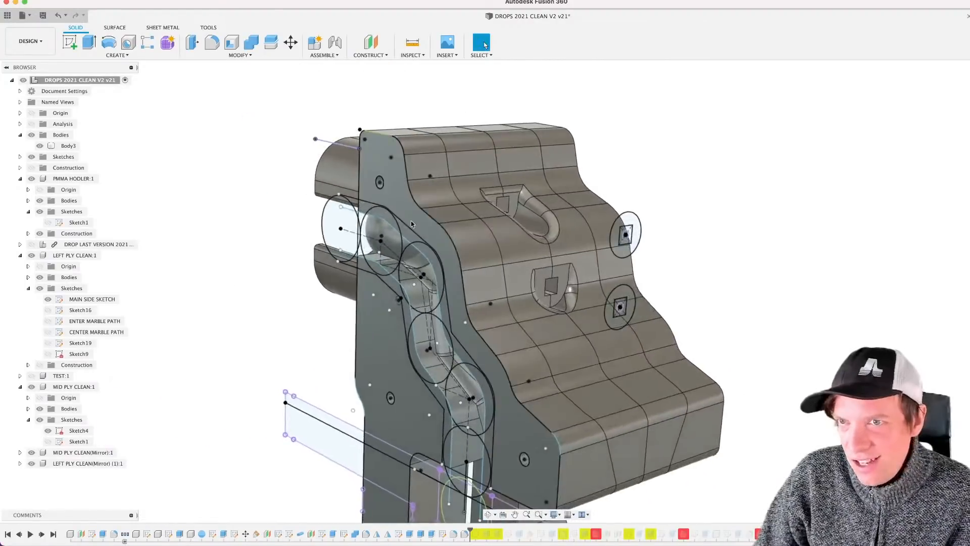
pyautogui.keyDown('shift'); pyautogui.moveTo(438, 180); pyautogui.dragTo(451, 178, button='middle'); pyautogui.keyUp('shift')
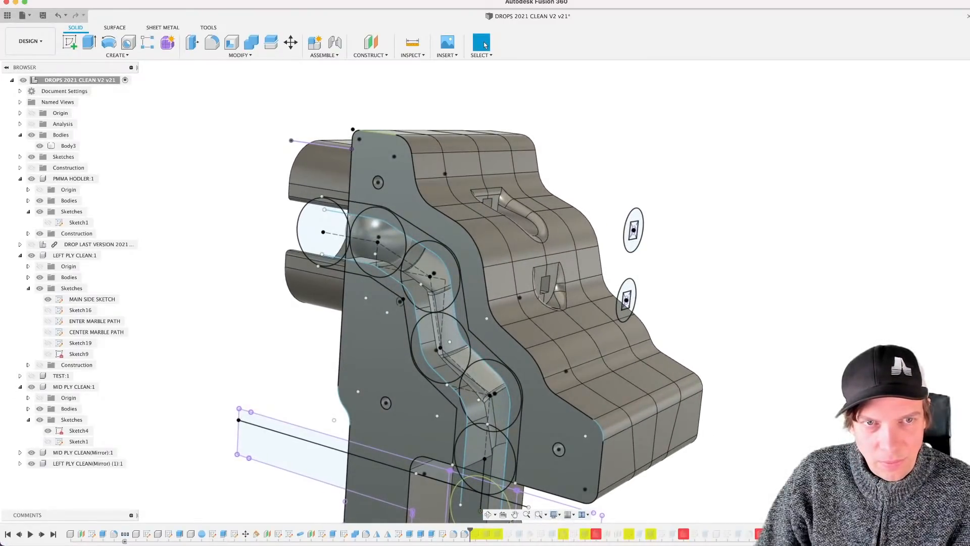
pyautogui.moveTo(389, 356)
pyautogui.keyDown('shift'); pyautogui.mouseDown(button='middle')
pyautogui.moveTo(374, 362)
pyautogui.moveTo(381, 359)
pyautogui.mouseUp(button='middle'); pyautogui.keyUp('shift')
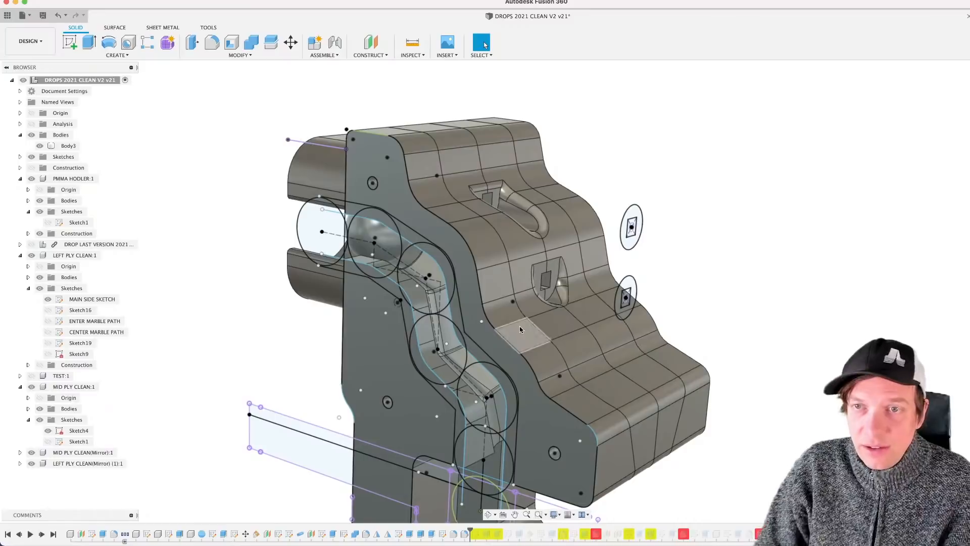
pyautogui.moveTo(472, 283)
pyautogui.mouseDown(button='middle')
pyautogui.moveTo(461, 313)
pyautogui.moveTo(470, 298)
pyautogui.moveTo(460, 296)
pyautogui.moveTo(491, 268)
pyautogui.moveTo(484, 256)
pyautogui.moveTo(461, 257)
pyautogui.moveTo(447, 197)
pyautogui.mouseUp(button='middle')
pyautogui.scroll(-3, 457, 251)
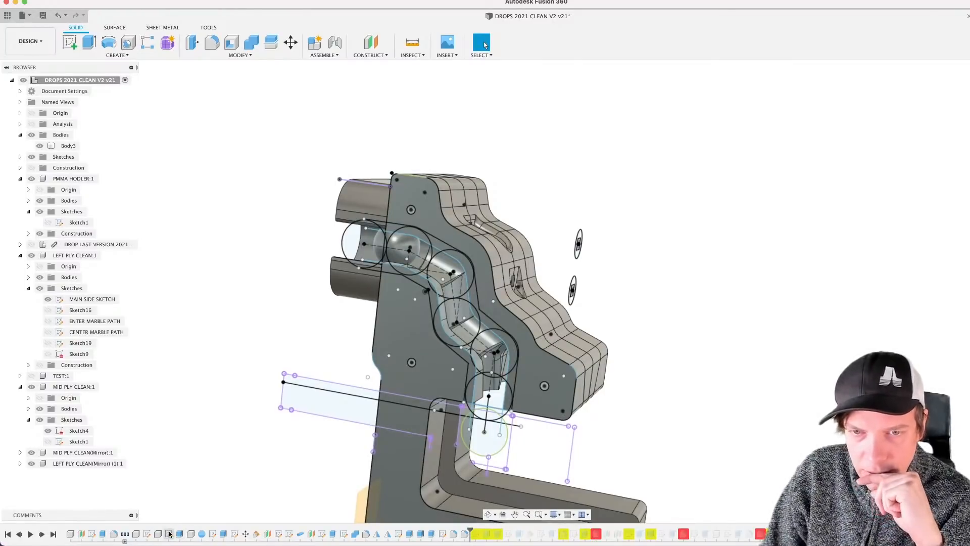
# Step: Add a horizontal line to MAIN SIDE SKETCH from the holder's upper corner across to the plate's sloped edge, and finish the sketch
pyautogui.click(147, 534)
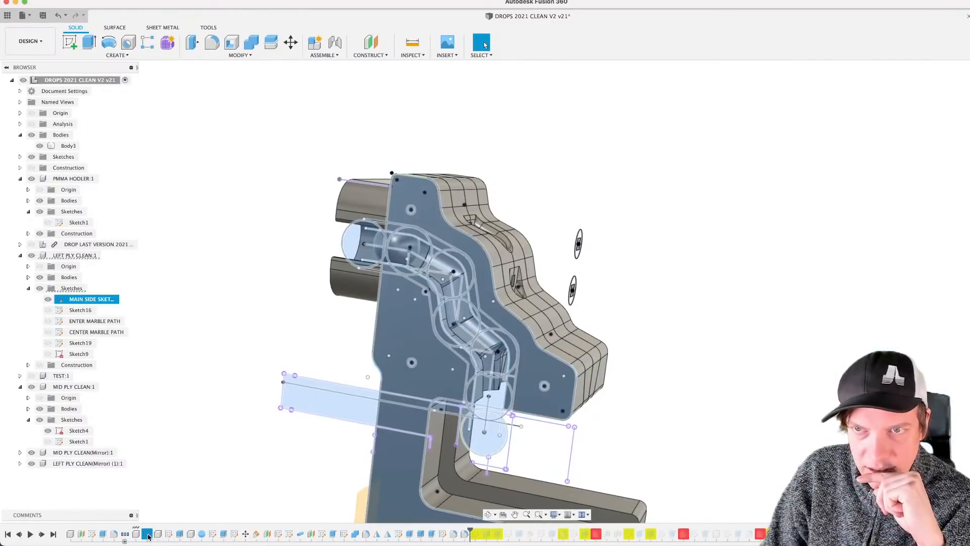
pyautogui.doubleClick(147, 534)
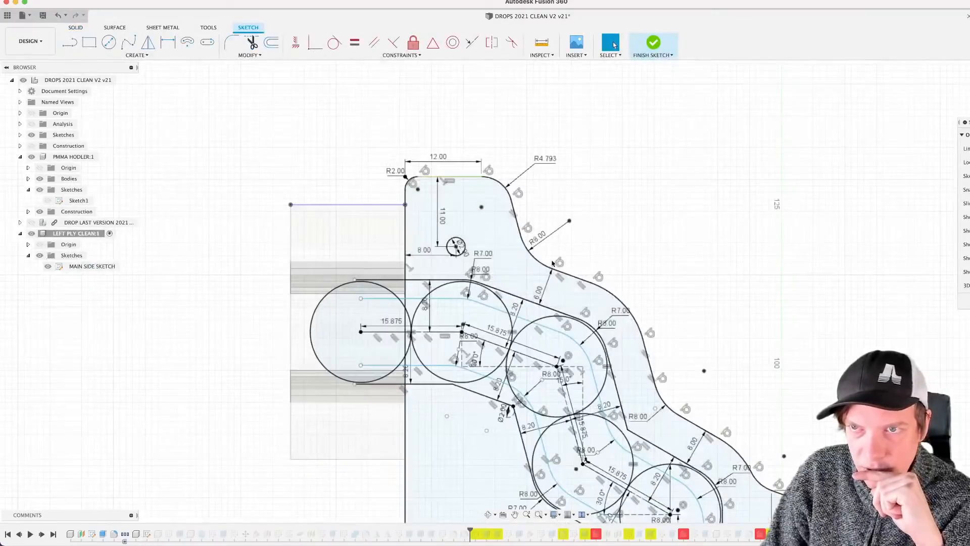
pyautogui.scroll(-3, 528, 219)
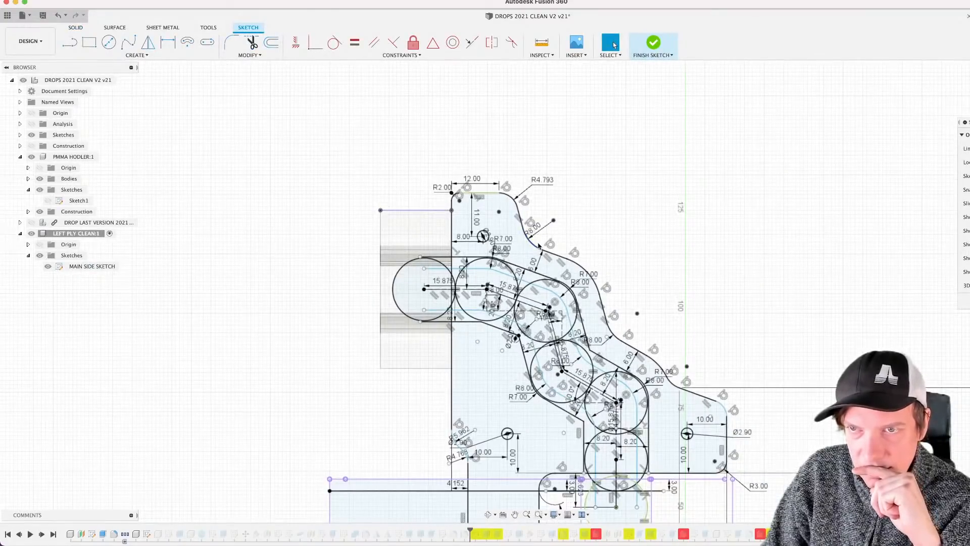
pyautogui.scroll(1, 537, 246)
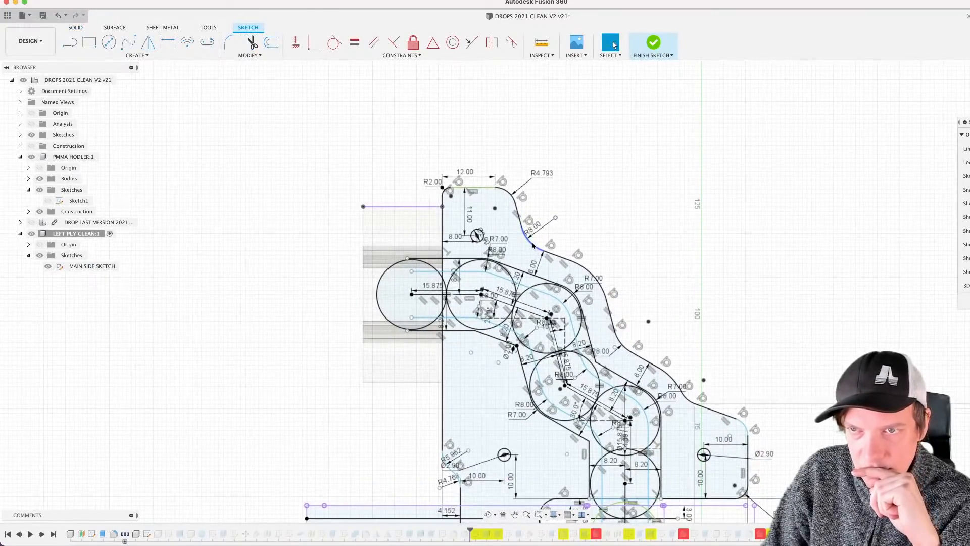
pyautogui.scroll(-2, 516, 245)
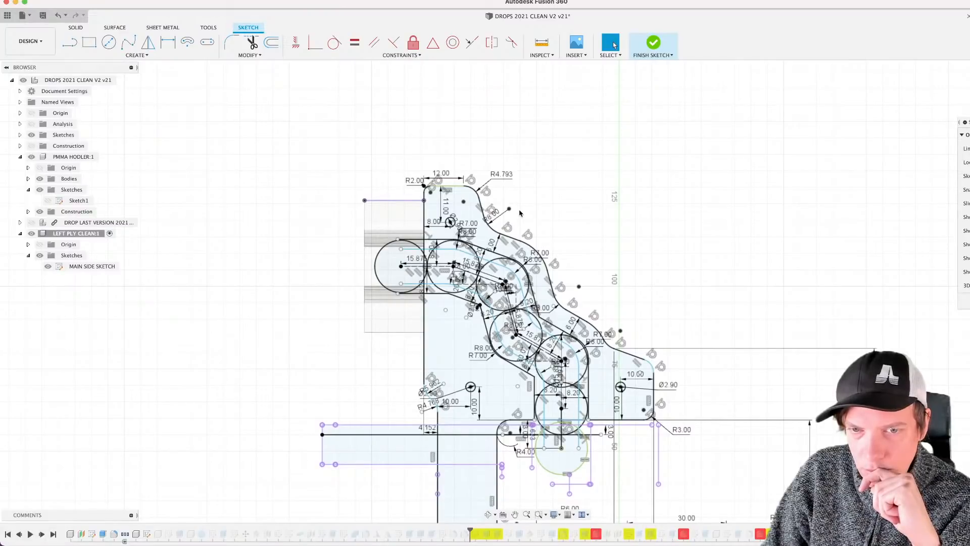
pyautogui.scroll(3, 479, 207)
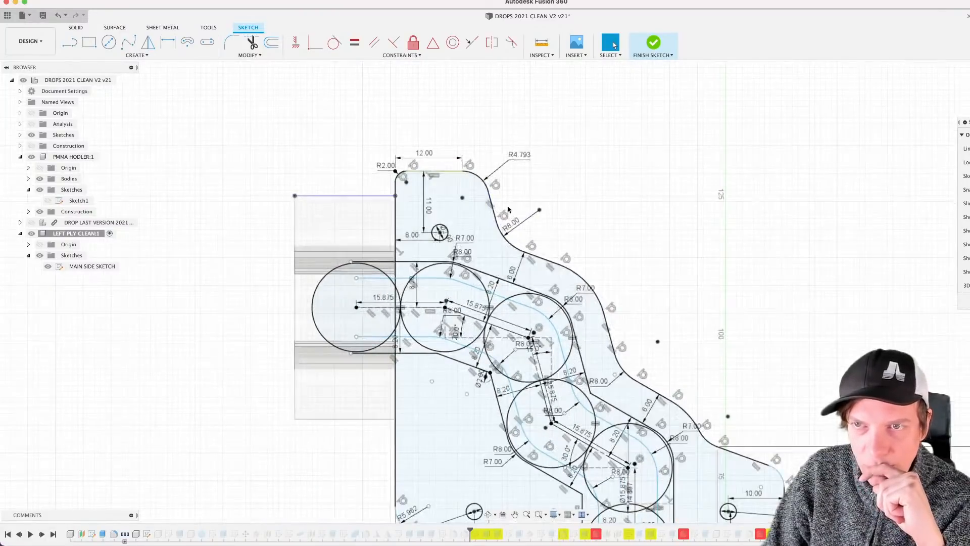
pyautogui.scroll(3, 525, 198)
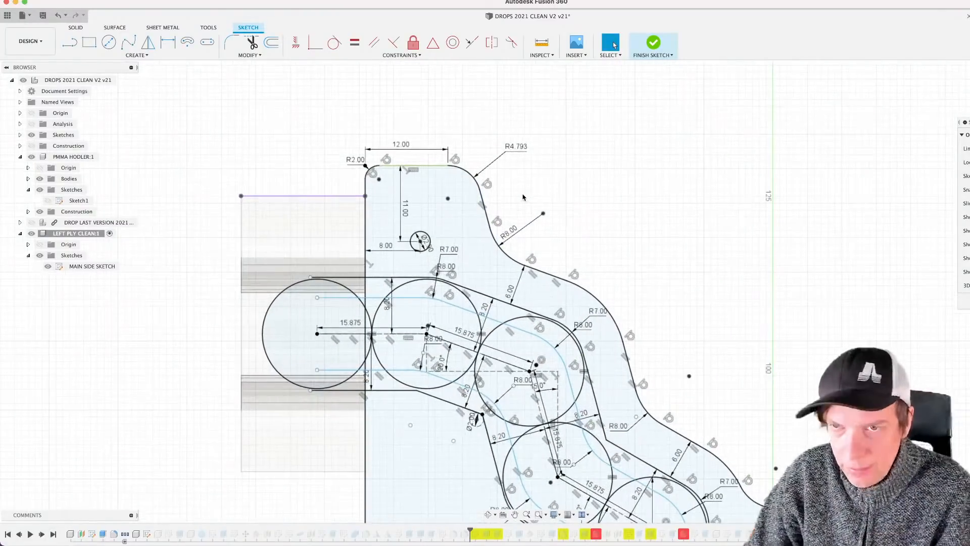
pyautogui.press('l')
pyautogui.scroll(2, 348, 207)
pyautogui.click(316, 196)
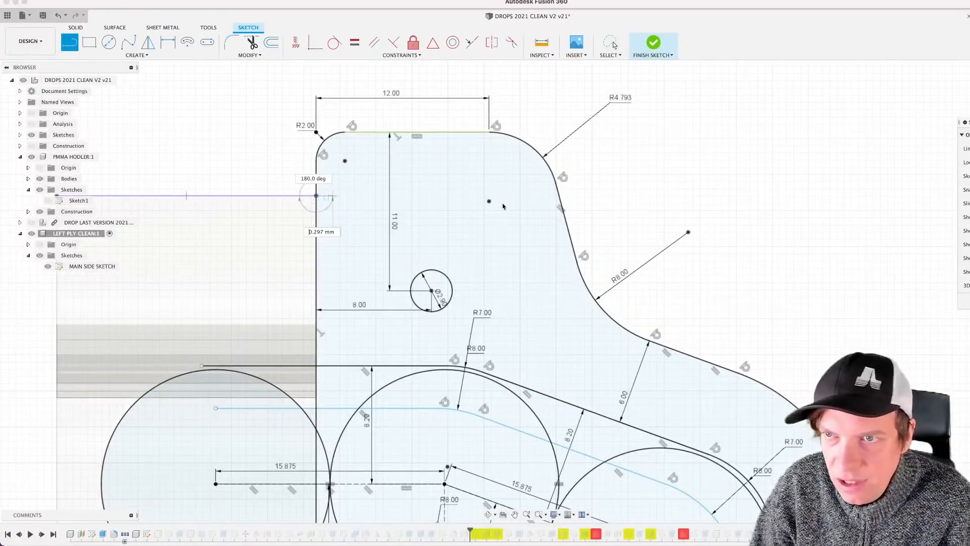
pyautogui.press('Escape')
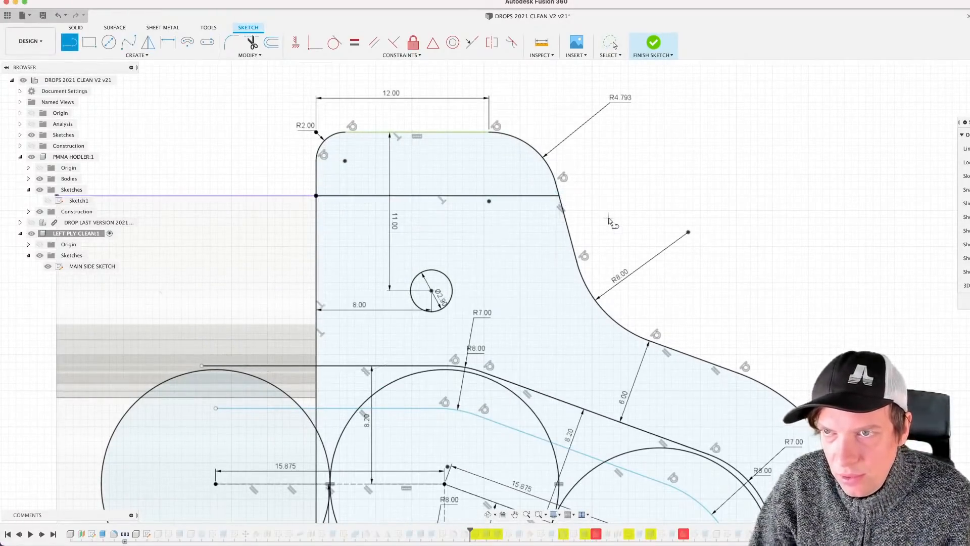
pyautogui.scroll(-5, 707, 248)
pyautogui.moveTo(746, 239)
pyautogui.keyDown('shift'); pyautogui.mouseDown(button='middle')
pyautogui.moveTo(725, 249)
pyautogui.moveTo(571, 250)
pyautogui.mouseUp(button='middle'); pyautogui.keyUp('shift')
pyautogui.scroll(-2, 725, 249)
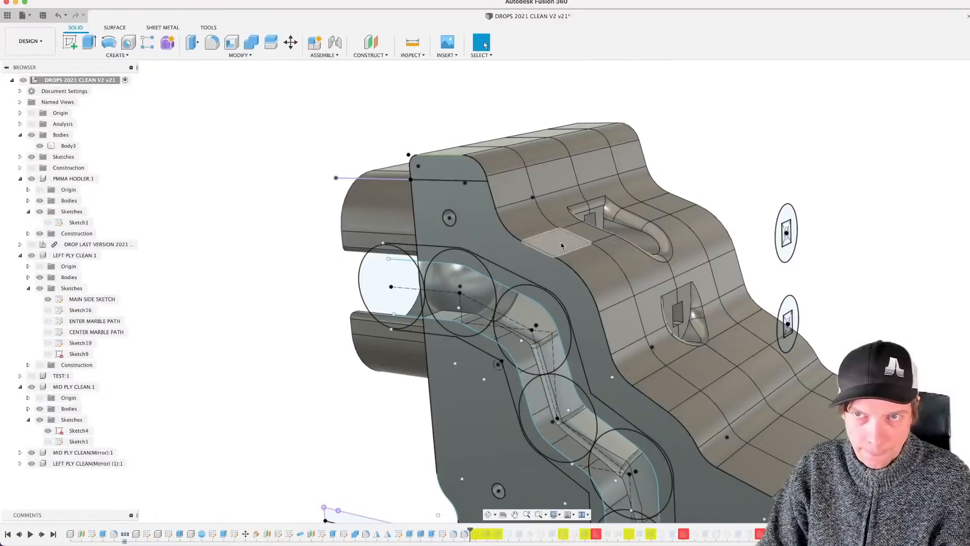
# Step: Try to exclude the region above the new line from the left ply plate's extrusion, and undo that change
pyautogui.doubleClick(178, 532)
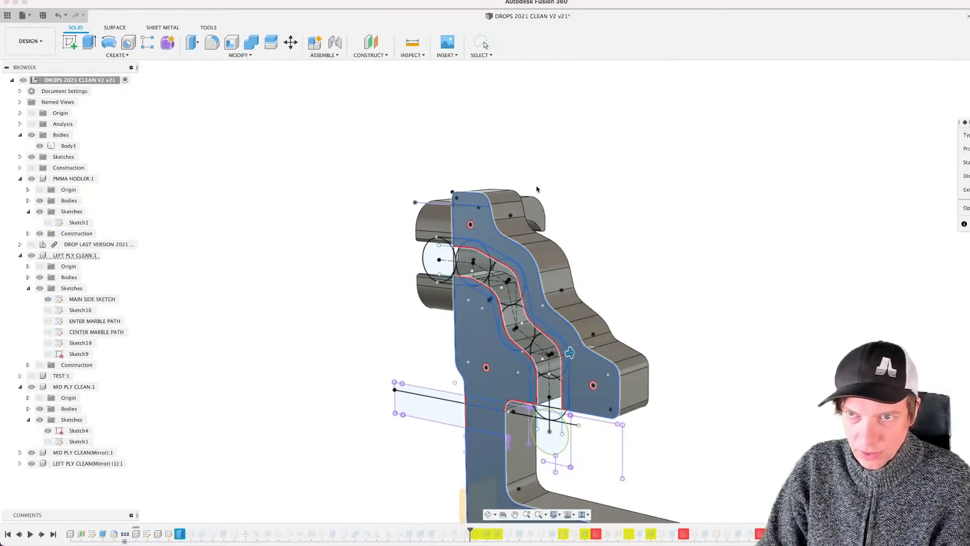
pyautogui.click(469, 204)
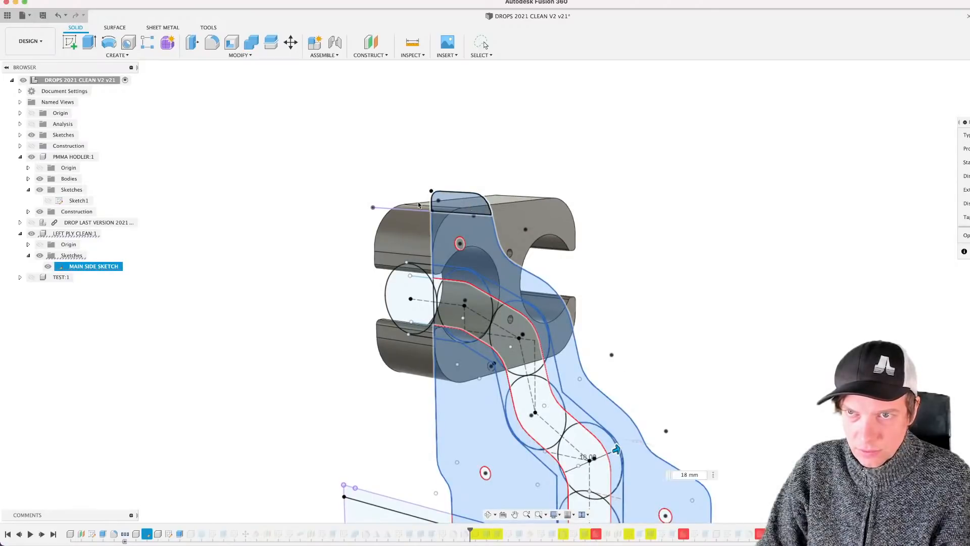
pyautogui.scroll(-3, 407, 210)
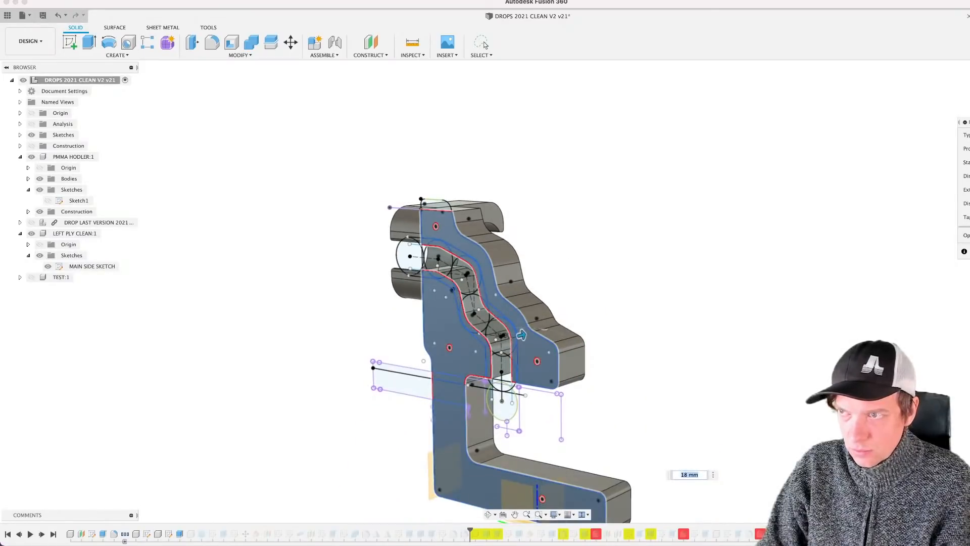
pyautogui.press('Return')
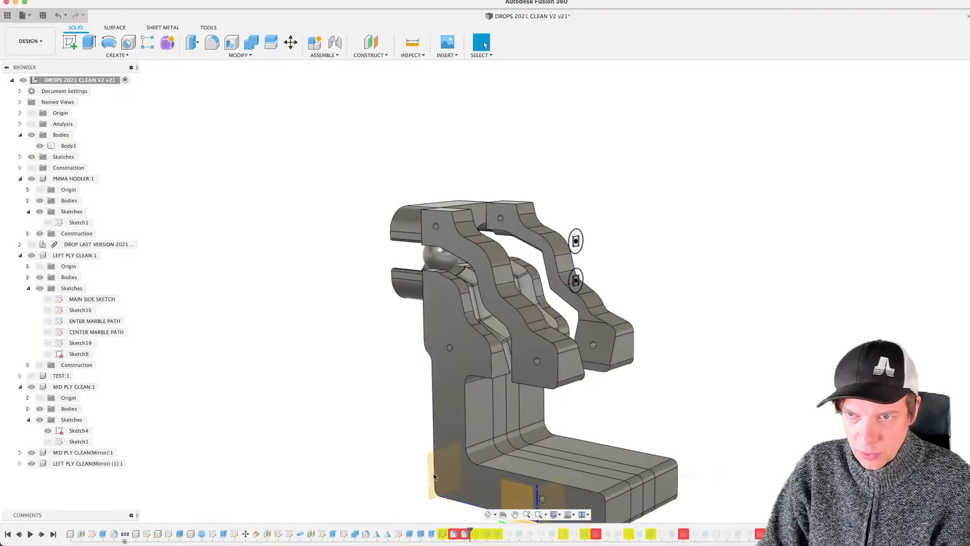
pyautogui.moveTo(556, 383)
pyautogui.keyDown('shift'); pyautogui.mouseDown(button='middle')
pyautogui.moveTo(580, 378)
pyautogui.moveTo(581, 353)
pyautogui.moveTo(576, 373)
pyautogui.moveTo(534, 379)
pyautogui.moveTo(520, 404)
pyautogui.moveTo(503, 402)
pyautogui.moveTo(550, 385)
pyautogui.mouseUp(button='middle'); pyautogui.keyUp('shift')
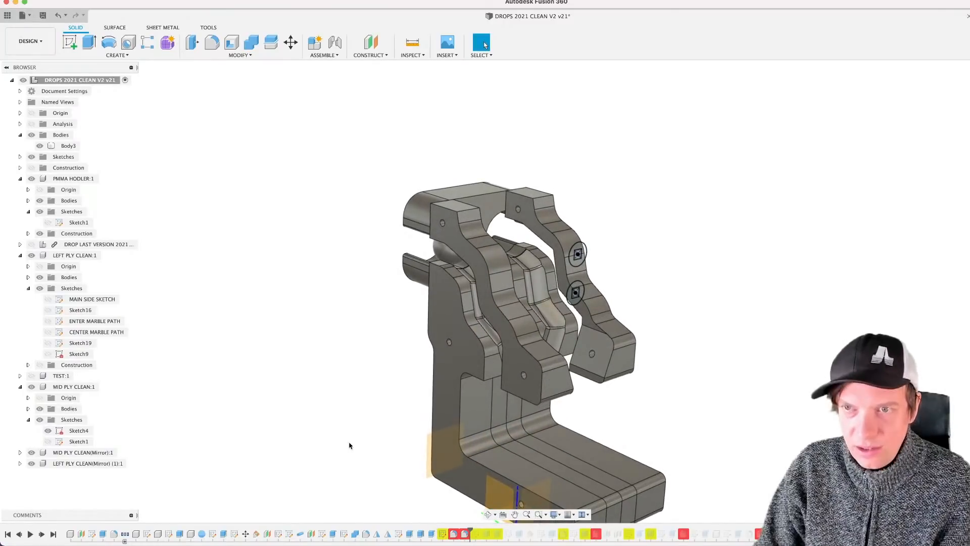
pyautogui.press('super+z')
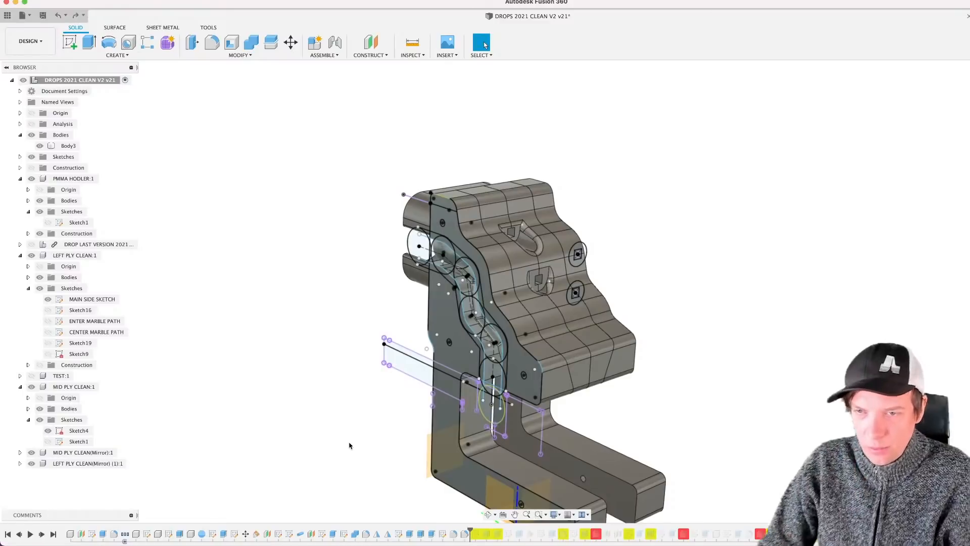
# Step: Roll the timeline back to the left ply plate's extrusion and exclude the region above the new line from its profiles
pyautogui.moveTo(469, 529); pyautogui.dragTo(185, 539)
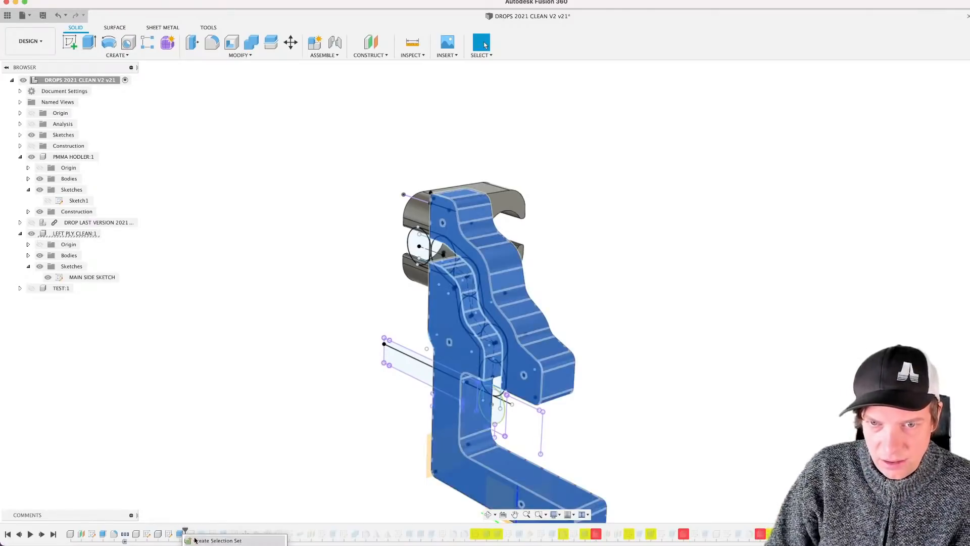
pyautogui.doubleClick(182, 534)
pyautogui.click(456, 203)
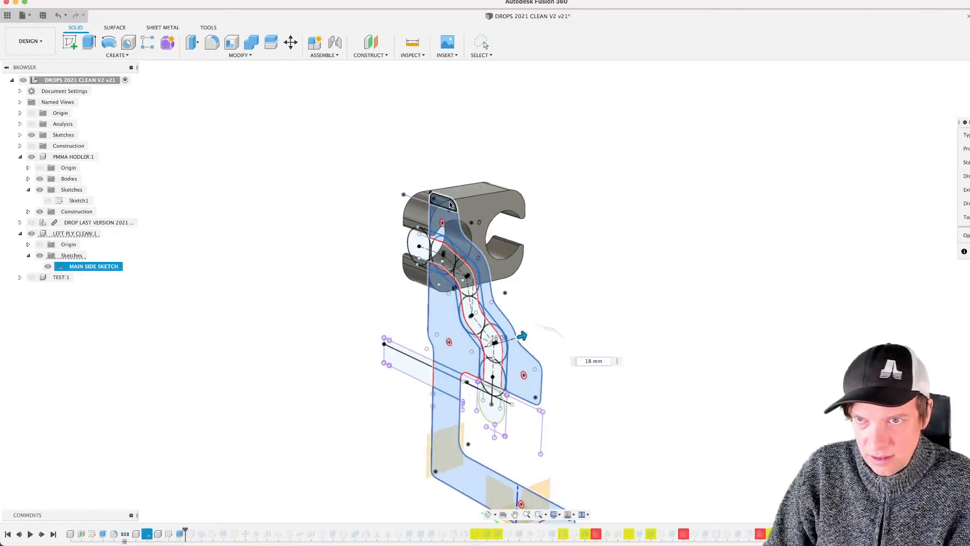
pyautogui.press('Return')
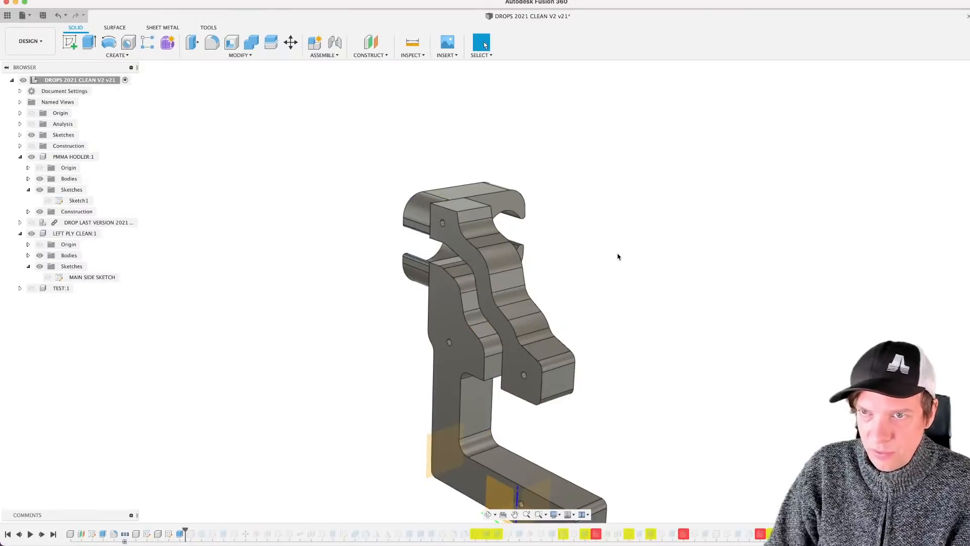
# Step: Roll the timeline forward to the mid ply plate's extrusion, review its profile, and show the plate's Sketch1
pyautogui.keyDown('shift'); pyautogui.moveTo(616, 256); pyautogui.dragTo(490, 296, button='middle'); pyautogui.keyUp('shift')
pyautogui.moveTo(645, 332); pyautogui.dragTo(487, 265, button='middle')
pyautogui.moveTo(187, 529); pyautogui.dragTo(227, 532)
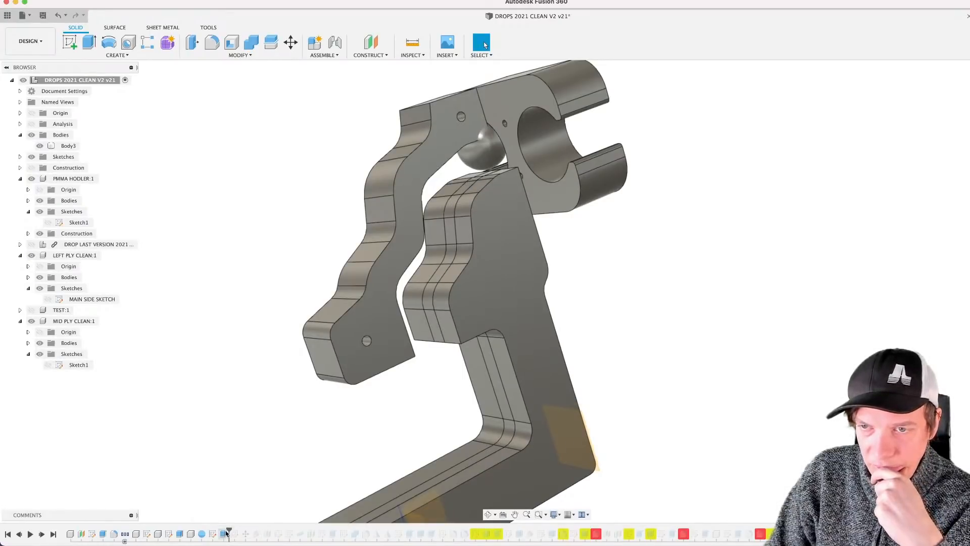
pyautogui.scroll(-3, 432, 328)
pyautogui.rightClick(224, 534)
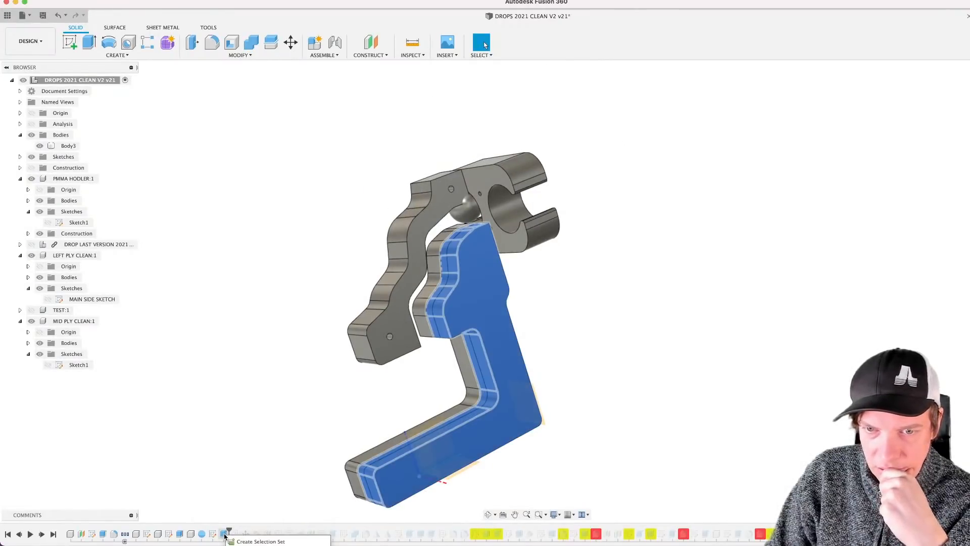
pyautogui.click(252, 545)
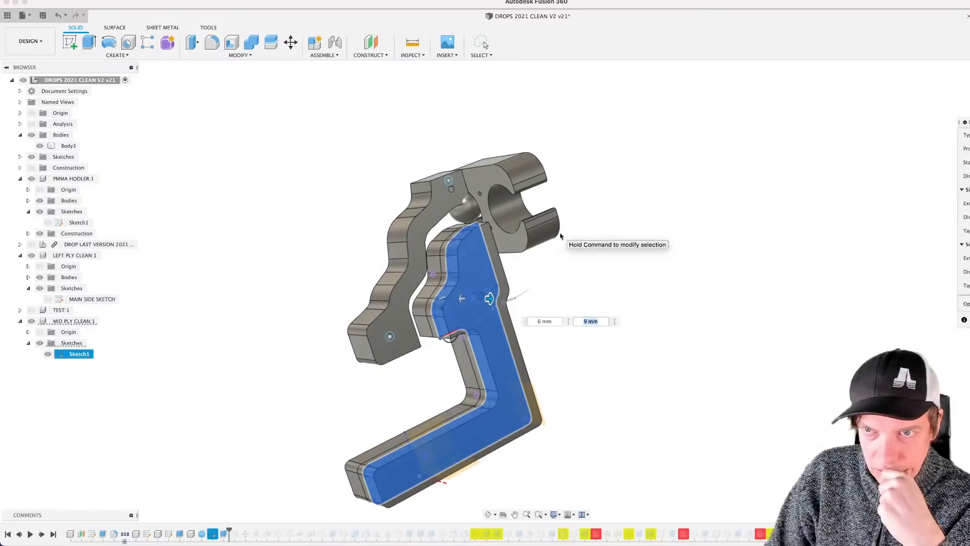
pyautogui.press('Return')
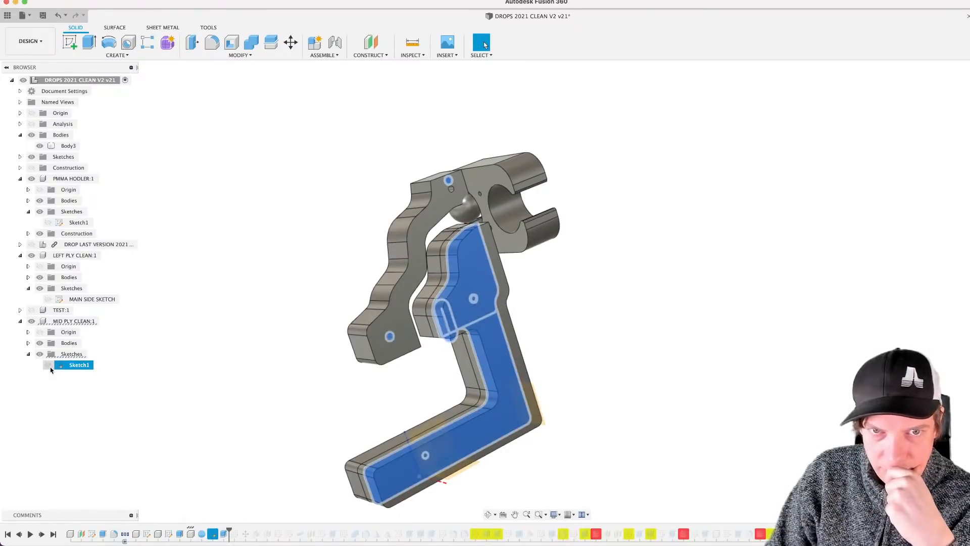
pyautogui.click(48, 365)
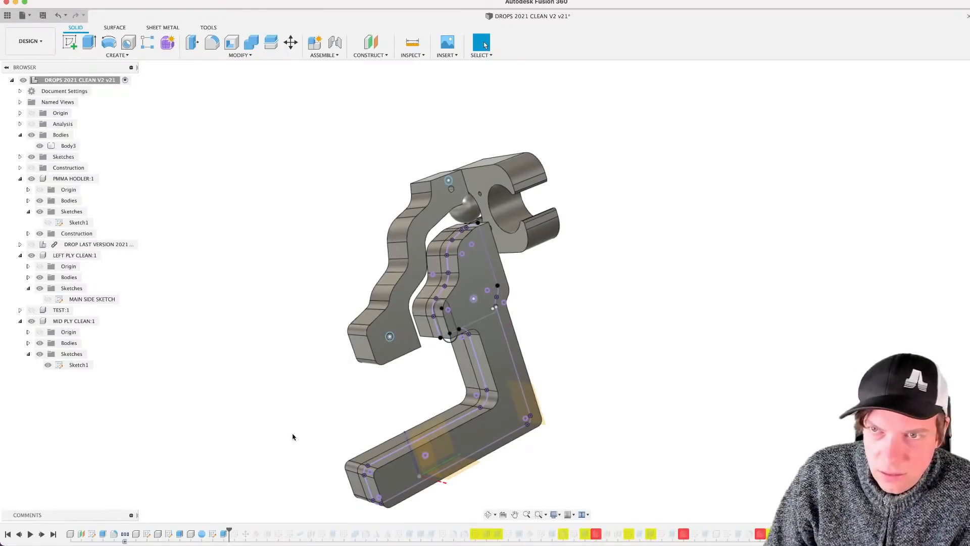
# Step: Undo the exclusion of the upper region from the left ply plate and return the timeline to the mid ply's extrusion
pyautogui.press('super+z')
pyautogui.press('super+z')
pyautogui.press('super+z')
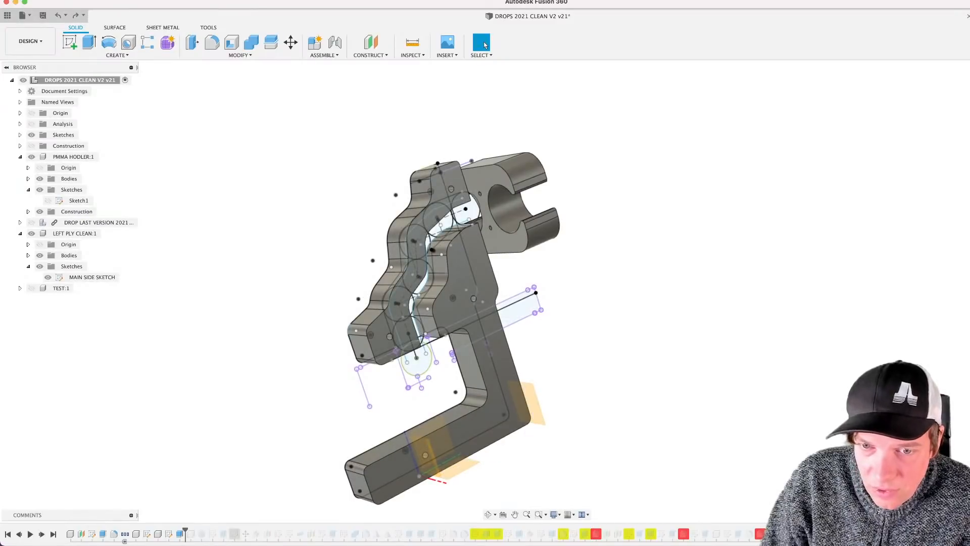
pyautogui.press('super+shift+z')
pyautogui.press('super+shift+z')
pyautogui.press('super+shift+z')
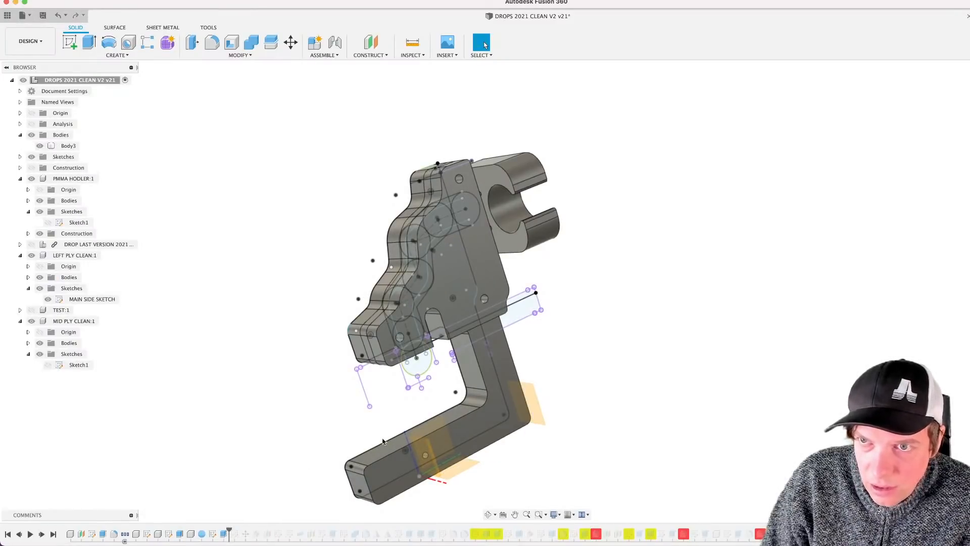
# Step: In the mid ply plate's Sketch1, make the upper screw hole's centre coincident with the projected upper hole's centre, and finish the sketch
pyautogui.doubleClick(213, 533)
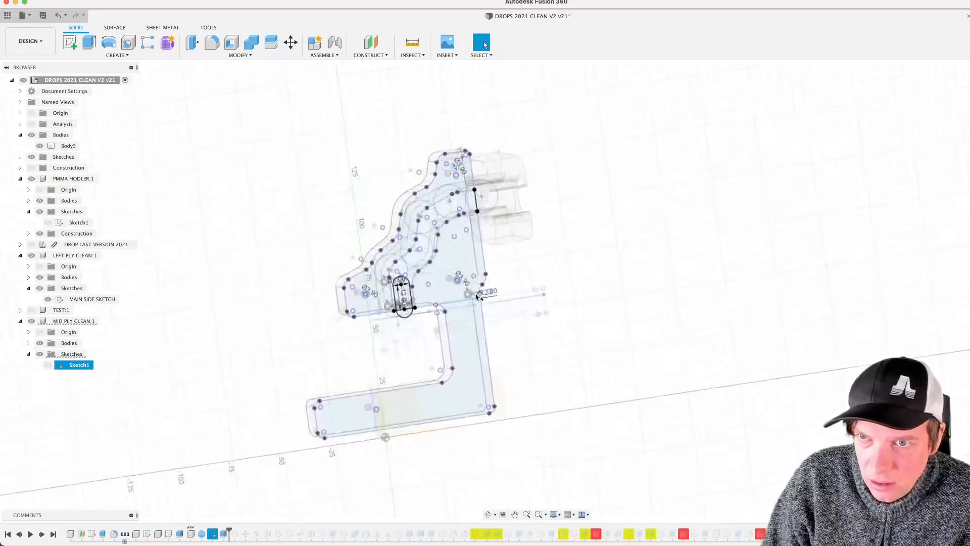
pyautogui.moveTo(455, 258)
pyautogui.keyDown('shift'); pyautogui.mouseDown(button='middle')
pyautogui.moveTo(489, 241)
pyautogui.moveTo(481, 243)
pyautogui.mouseUp(button='middle'); pyautogui.keyUp('shift')
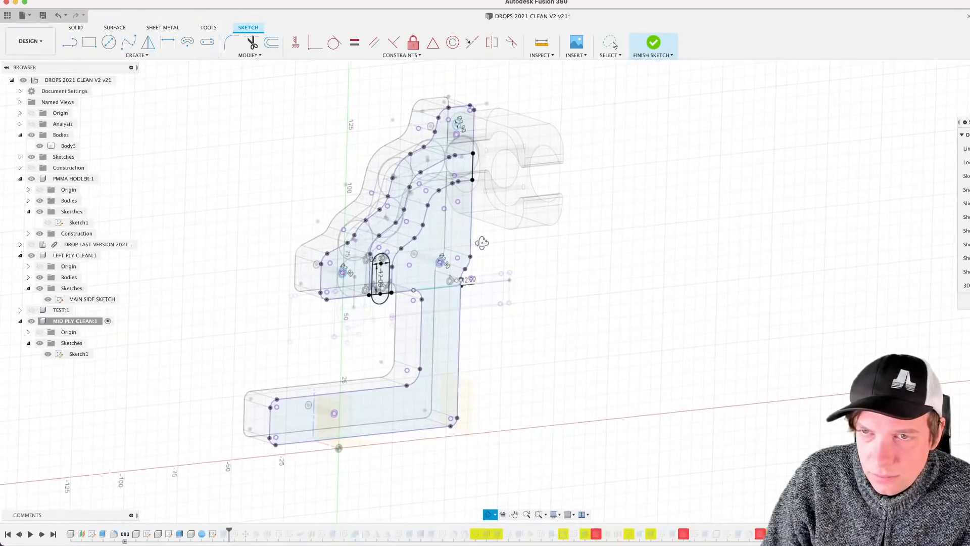
pyautogui.scroll(5, 457, 93)
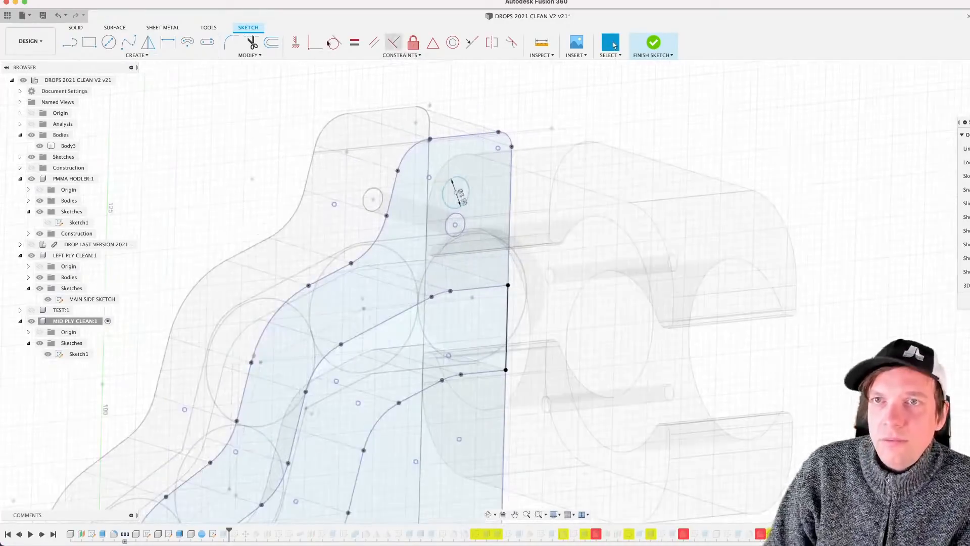
pyautogui.click(313, 44)
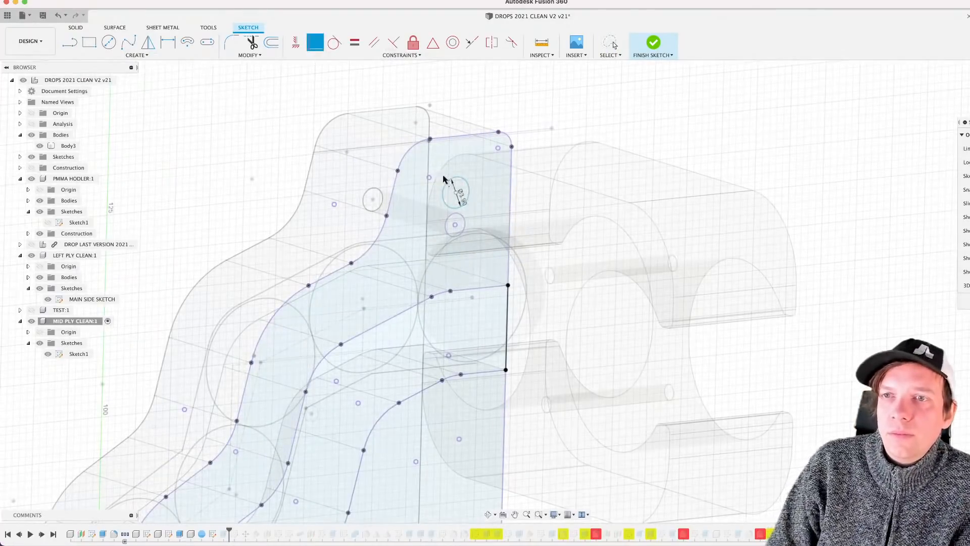
pyautogui.click(457, 197)
pyautogui.click(464, 224)
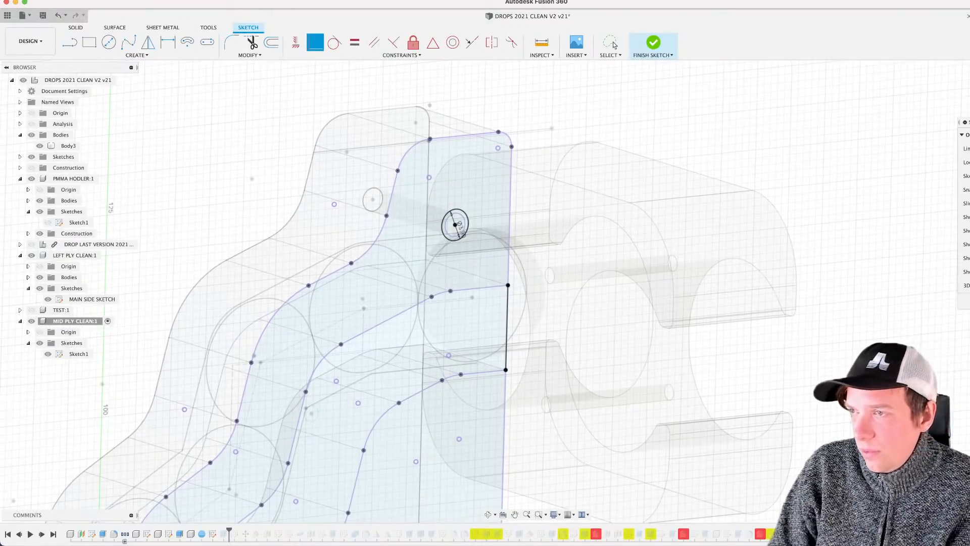
pyautogui.click(653, 42)
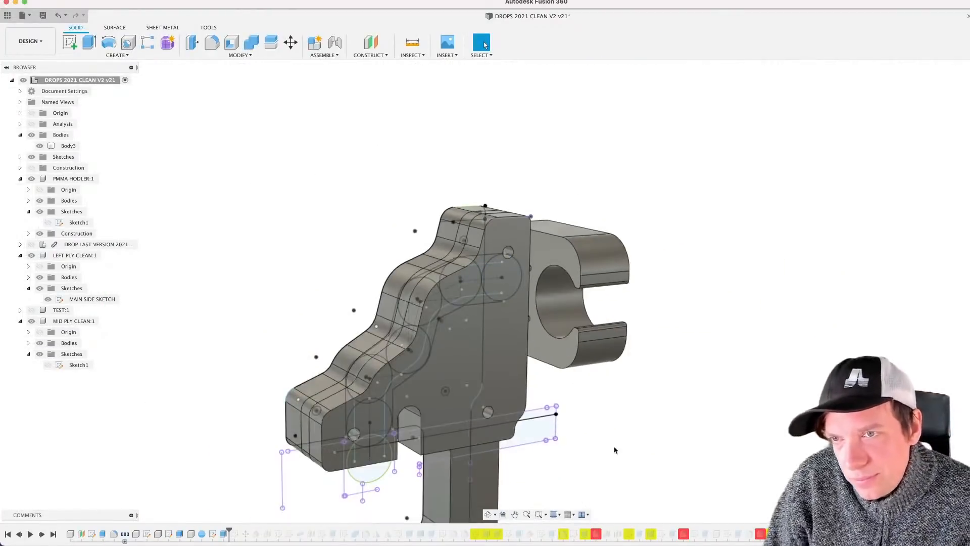
# Step: Roll the timeline back to the left ply plate's extrusion and activate the LEFT PLY CLEAN component
pyautogui.moveTo(610, 361)
pyautogui.keyDown('shift'); pyautogui.mouseDown(button='middle')
pyautogui.moveTo(645, 363)
pyautogui.moveTo(613, 365)
pyautogui.mouseUp(button='middle'); pyautogui.keyUp('shift')
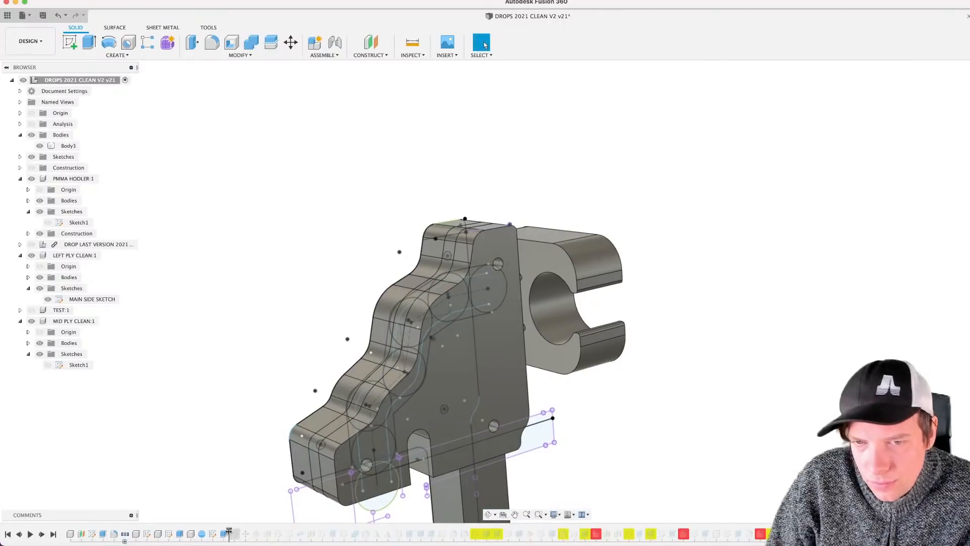
pyautogui.moveTo(230, 530)
pyautogui.mouseDown()
pyautogui.moveTo(171, 533)
pyautogui.moveTo(185, 533)
pyautogui.mouseUp()
pyautogui.scroll(-3, 457, 301)
pyautogui.keyDown('shift'); pyautogui.moveTo(454, 292); pyautogui.dragTo(563, 293, button='middle'); pyautogui.keyUp('shift')
pyautogui.scroll(2, 414, 273)
pyautogui.scroll(2, 415, 276)
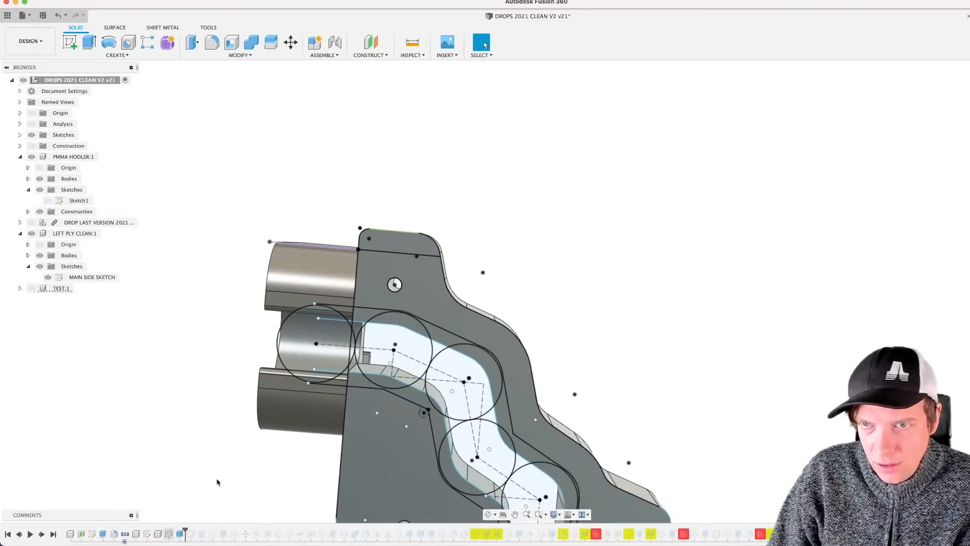
pyautogui.scroll(3, 454, 251)
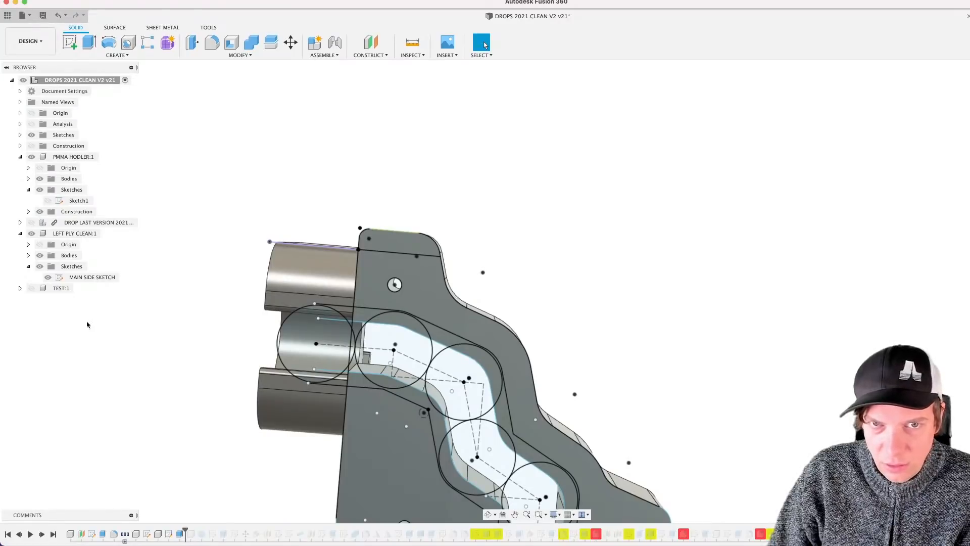
pyautogui.click(109, 234)
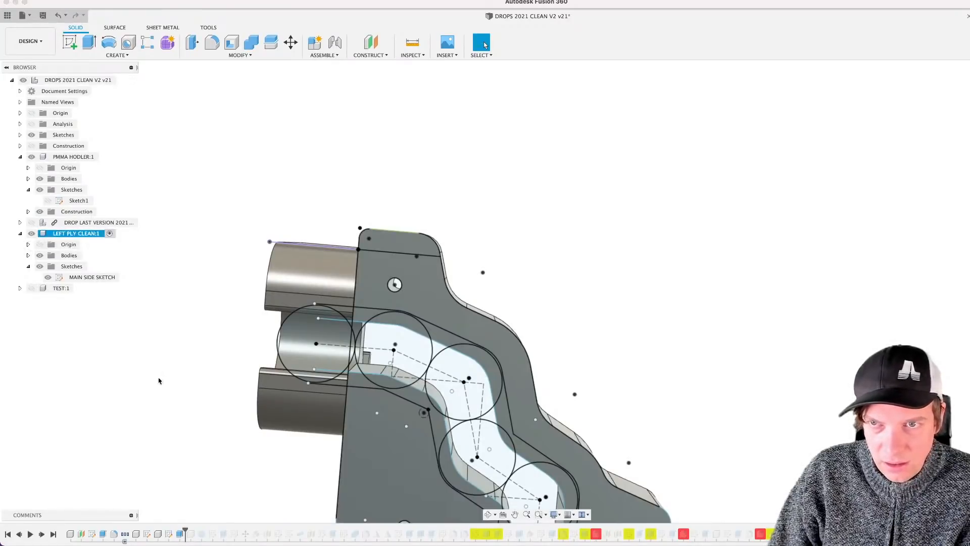
# Step: In MAIN SIDE SKETCH, add a 5 mm fillet between the new horizontal line and the plate's sloped edge, and finish the sketch
pyautogui.doubleClick(147, 534)
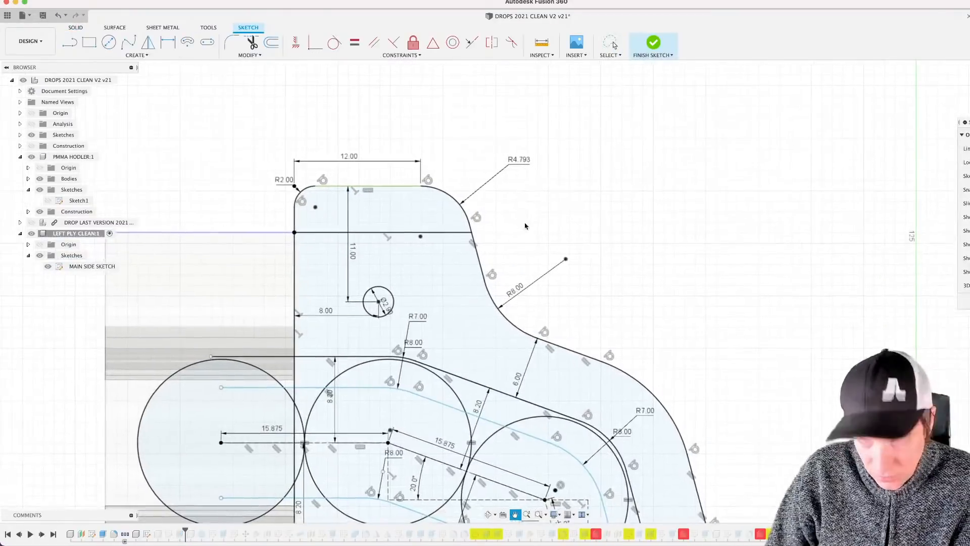
pyautogui.write('s')
pyautogui.write('f')
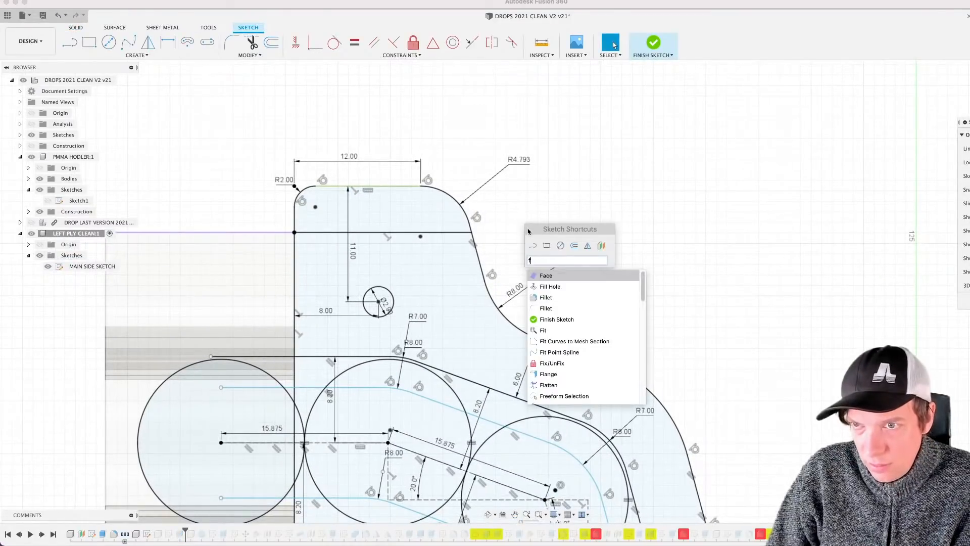
pyautogui.click(556, 308)
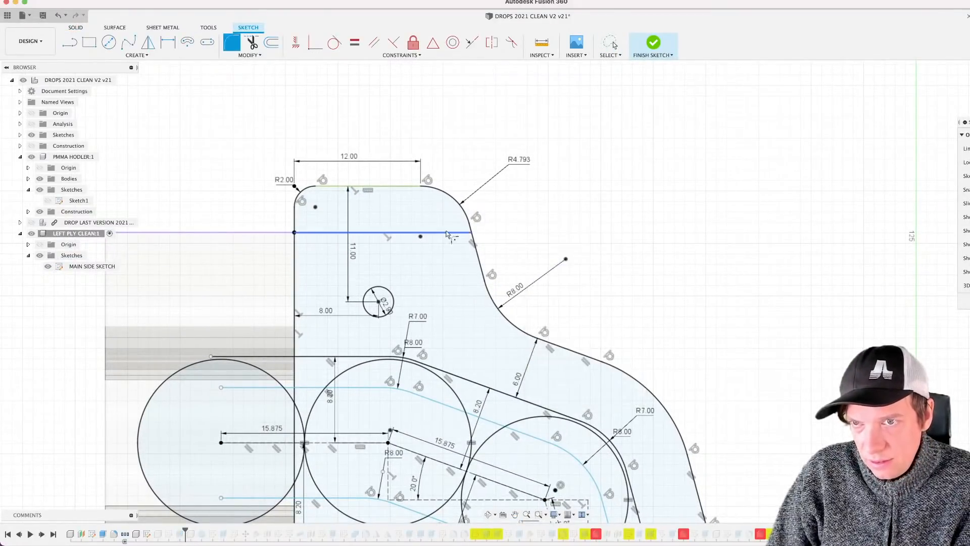
pyautogui.click(479, 262)
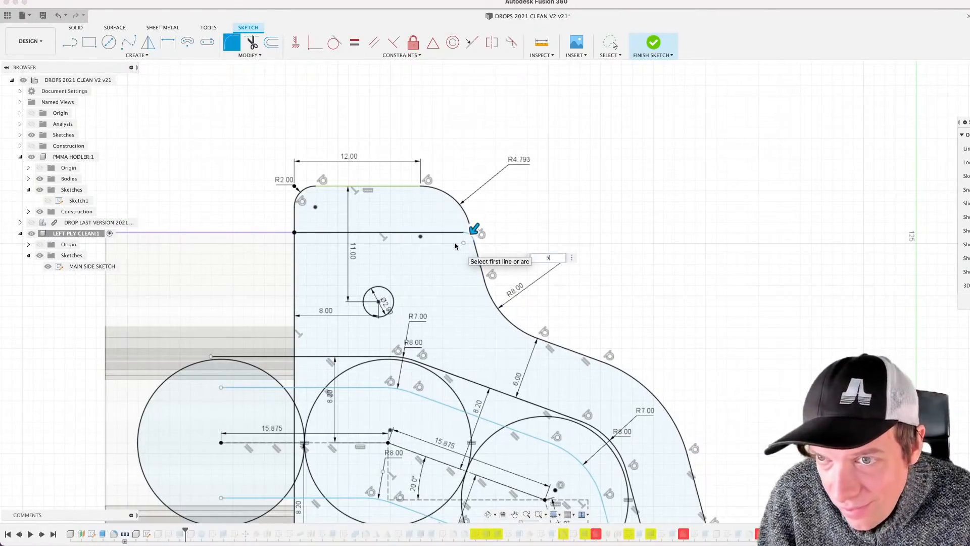
pyautogui.press('Return')
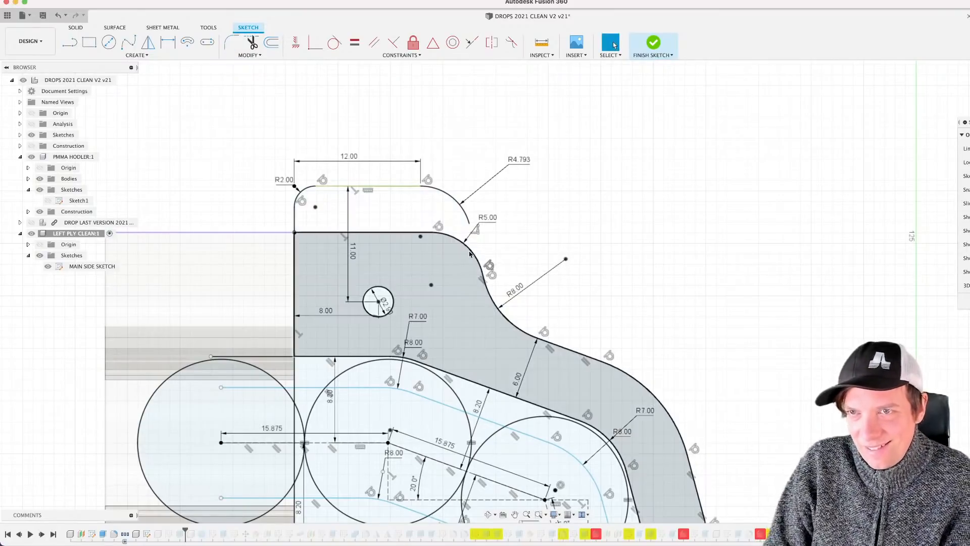
pyautogui.scroll(-2, 587, 230)
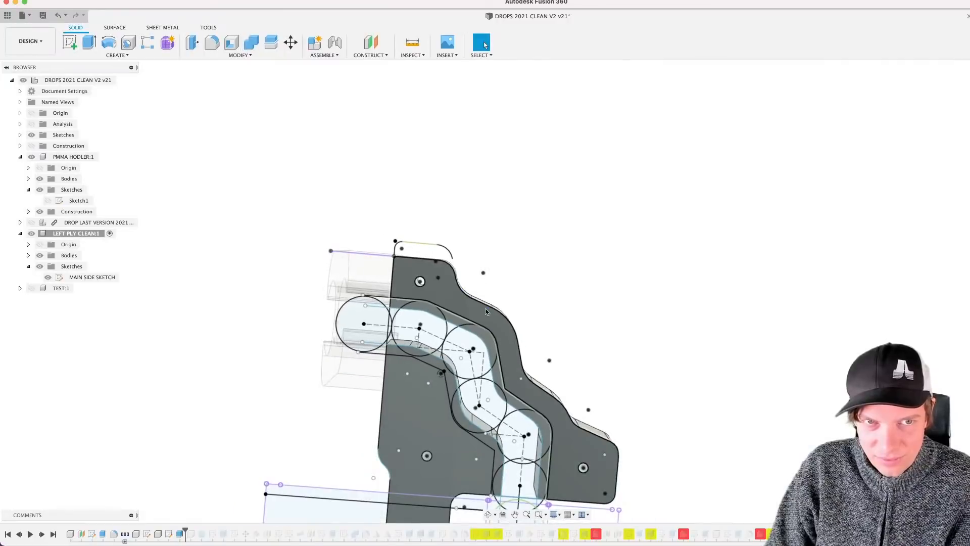
pyautogui.keyDown('shift'); pyautogui.moveTo(486, 311); pyautogui.dragTo(442, 300, button='middle'); pyautogui.keyUp('shift')
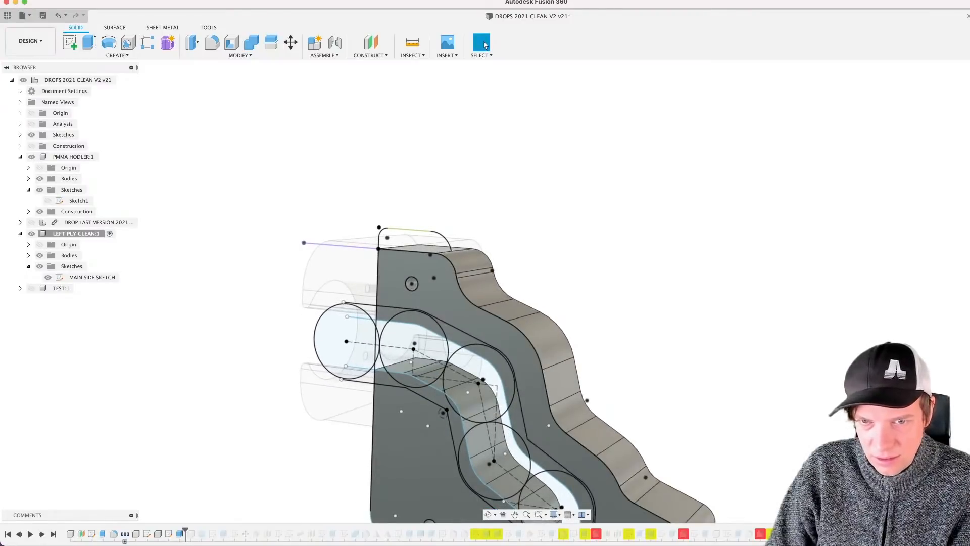
# Step: Roll the timeline forward past the mid ply plate's sketch, show Sketch1 and open it for editing
pyautogui.moveTo(184, 529); pyautogui.dragTo(214, 532)
pyautogui.moveTo(558, 273)
pyautogui.keyDown('shift'); pyautogui.mouseDown(button='middle')
pyautogui.moveTo(465, 286)
pyautogui.moveTo(601, 339)
pyautogui.moveTo(536, 235)
pyautogui.mouseUp(button='middle'); pyautogui.keyUp('shift')
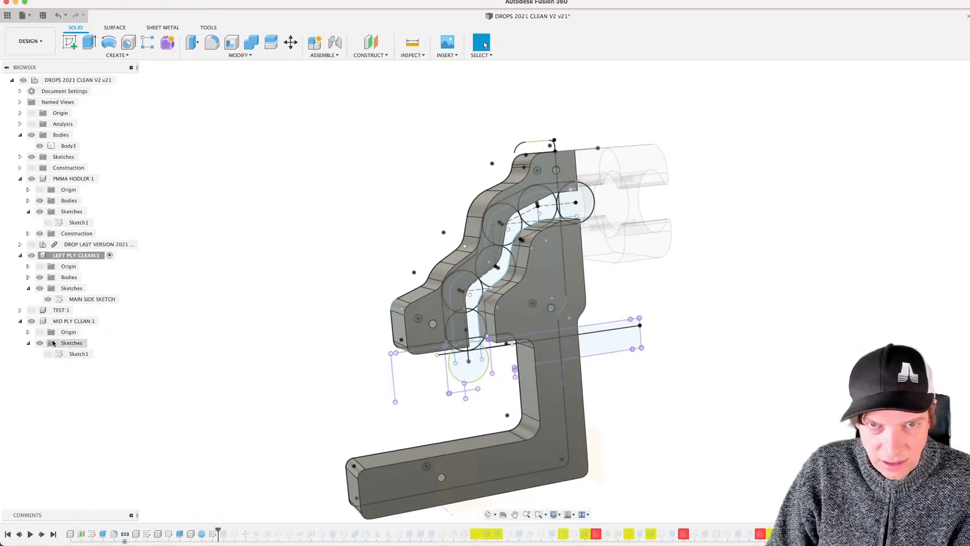
pyautogui.click(48, 354)
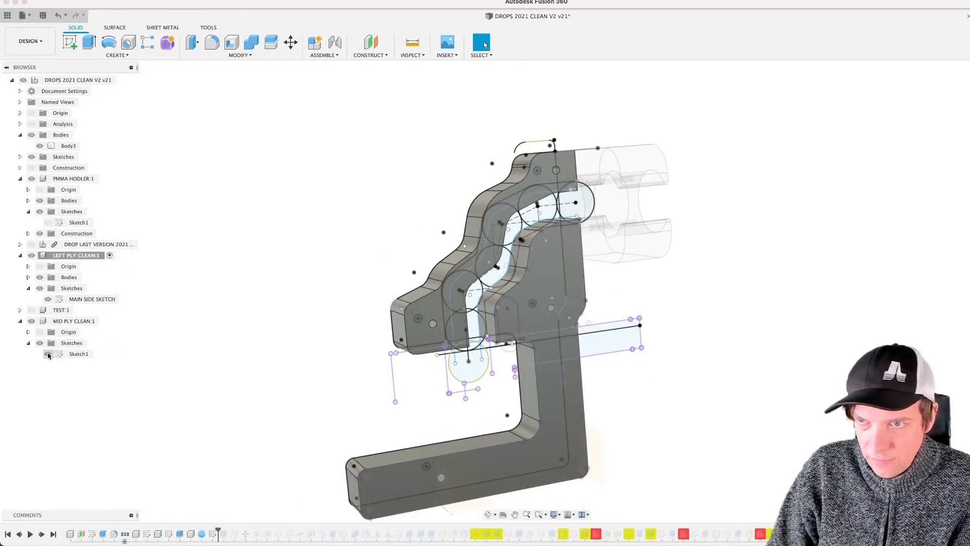
pyautogui.keyDown('shift'); pyautogui.moveTo(164, 366); pyautogui.dragTo(187, 362, button='middle'); pyautogui.keyUp('shift')
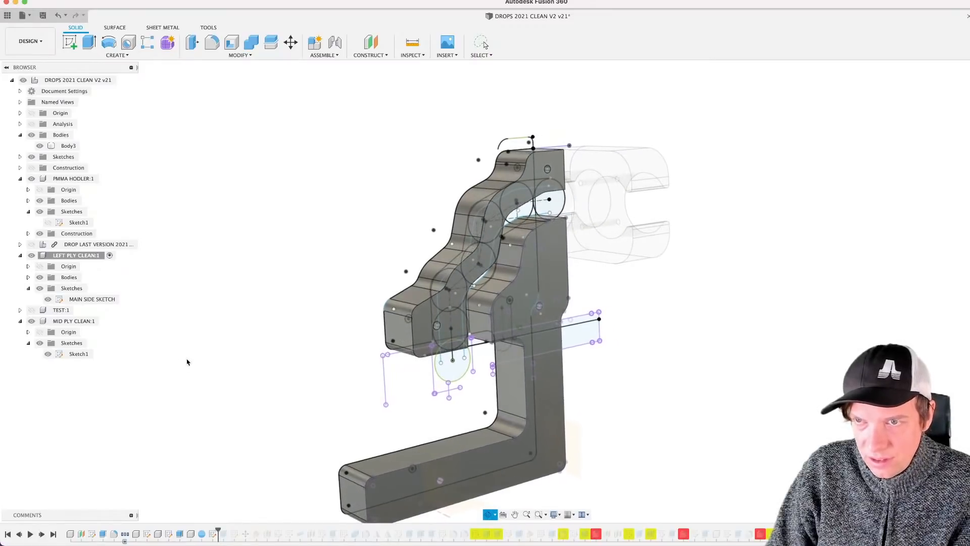
pyautogui.doubleClick(77, 354)
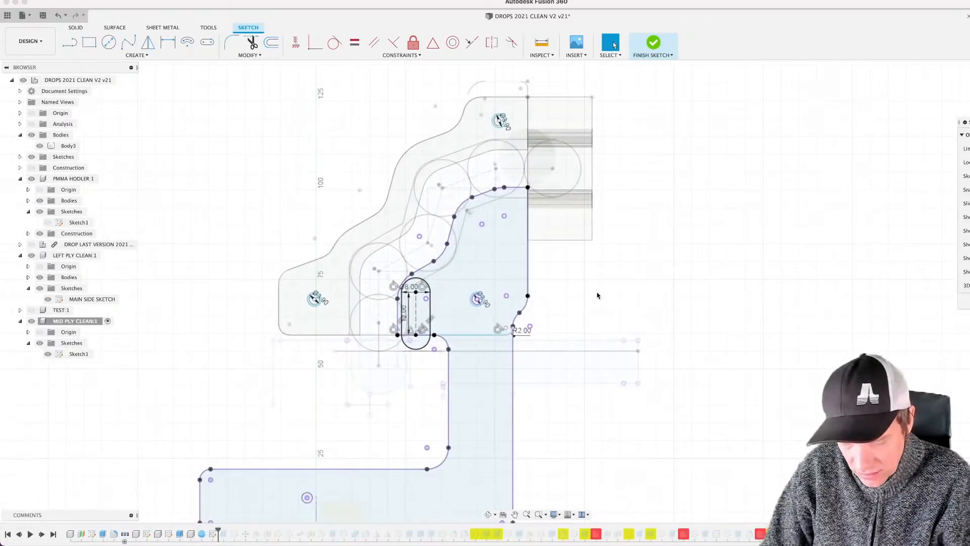
pyautogui.keyDown('shift'); pyautogui.moveTo(604, 282); pyautogui.dragTo(620, 285, button='middle'); pyautogui.keyUp('shift')
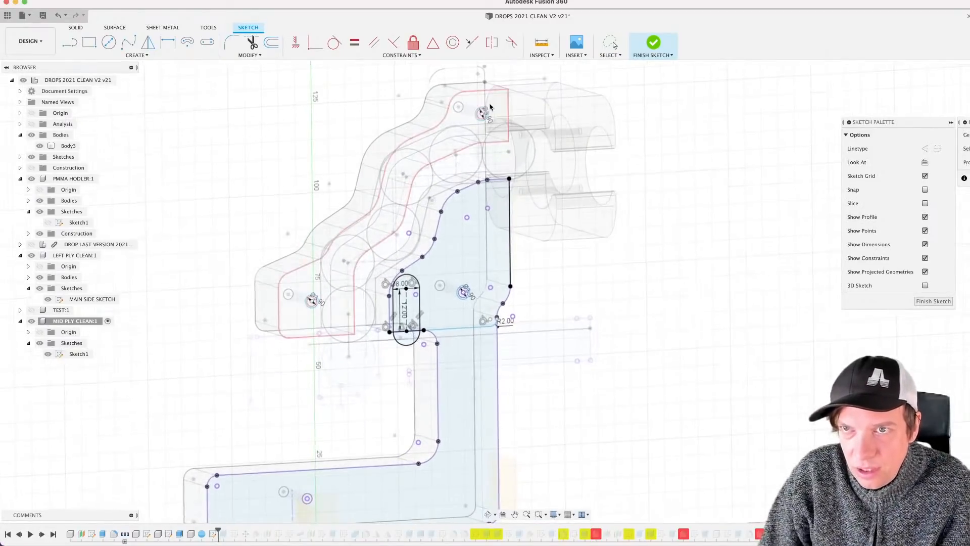
# Step: Try to project the left ply plate's upper face into the mid ply's Sketch1, and undo leaving the sketch
pyautogui.press('p')
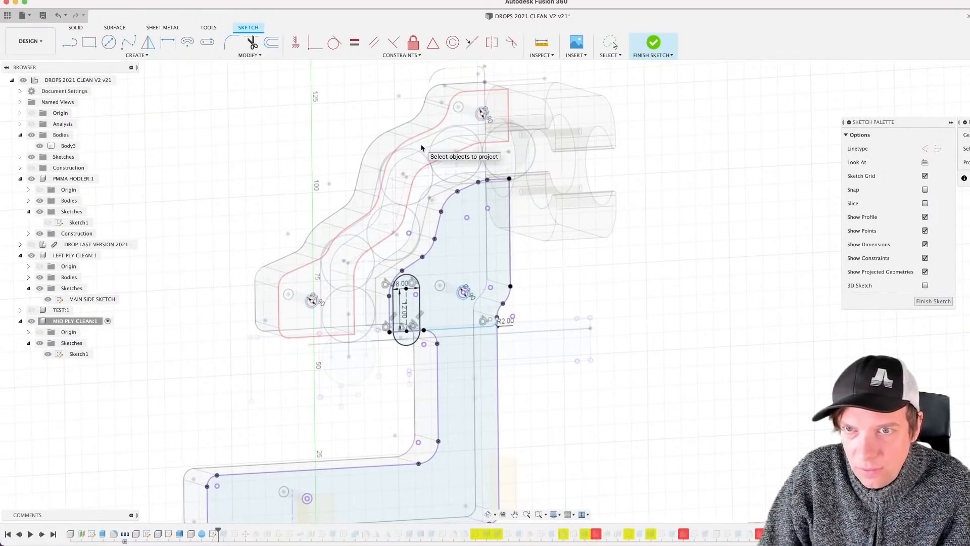
pyautogui.scroll(3, 396, 338)
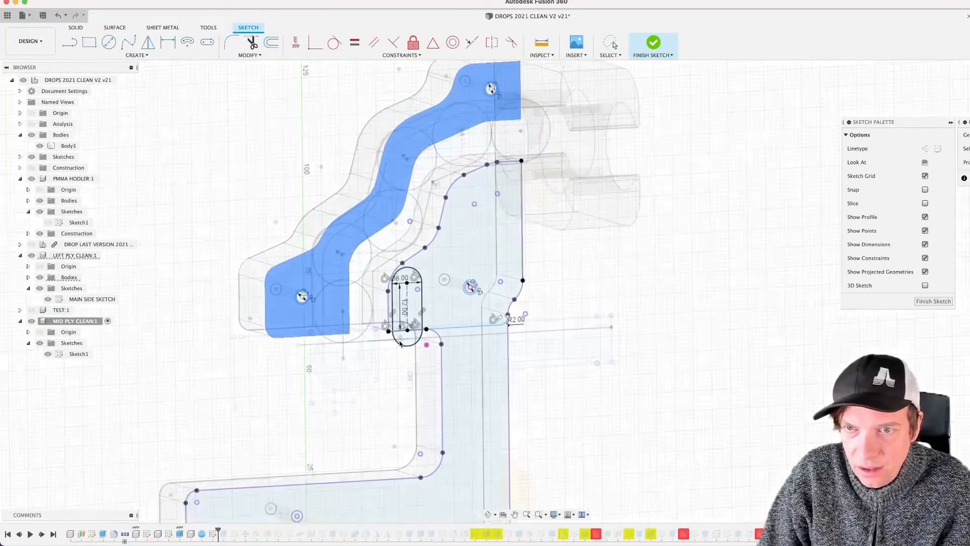
pyautogui.moveTo(396, 338)
pyautogui.keyDown('shift'); pyautogui.mouseDown(button='middle')
pyautogui.moveTo(367, 344)
pyautogui.moveTo(401, 348)
pyautogui.mouseUp(button='middle'); pyautogui.keyUp('shift')
pyautogui.scroll(-3, 401, 350)
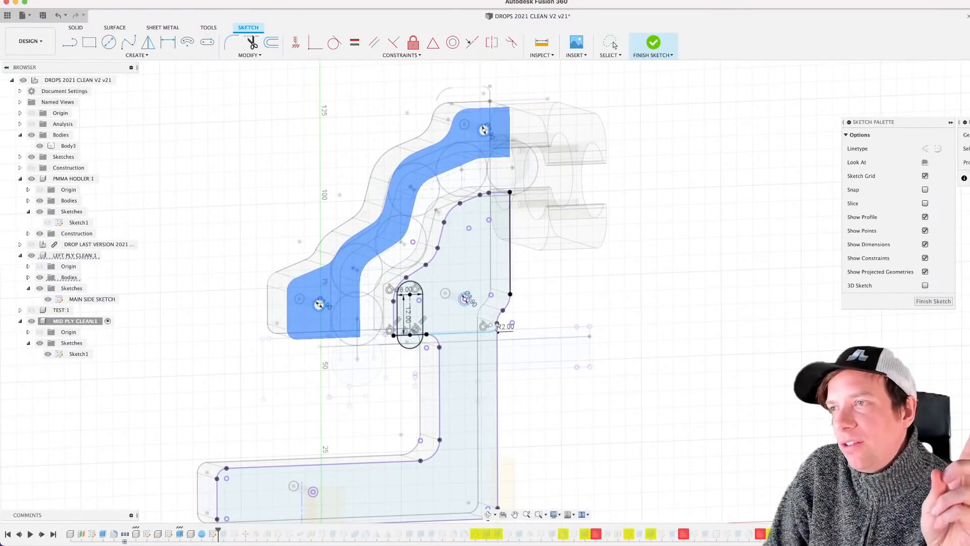
pyautogui.press('Escape')
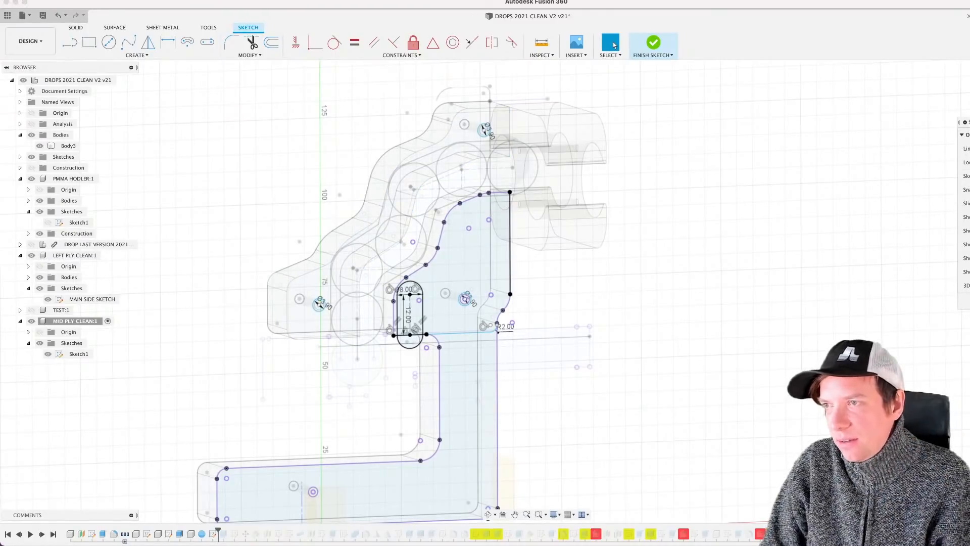
pyautogui.scroll(-3, 221, 421)
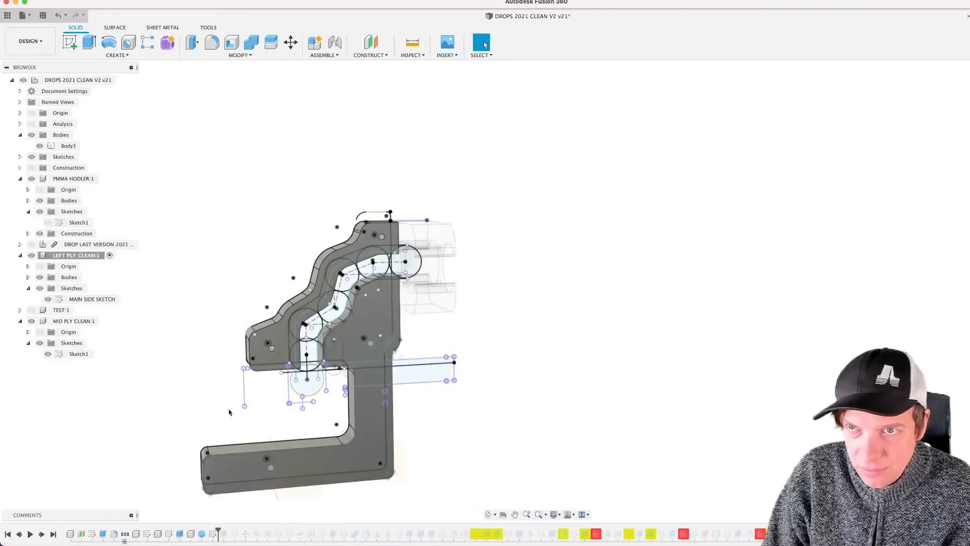
pyautogui.press('super+z')
pyautogui.press('super+z')
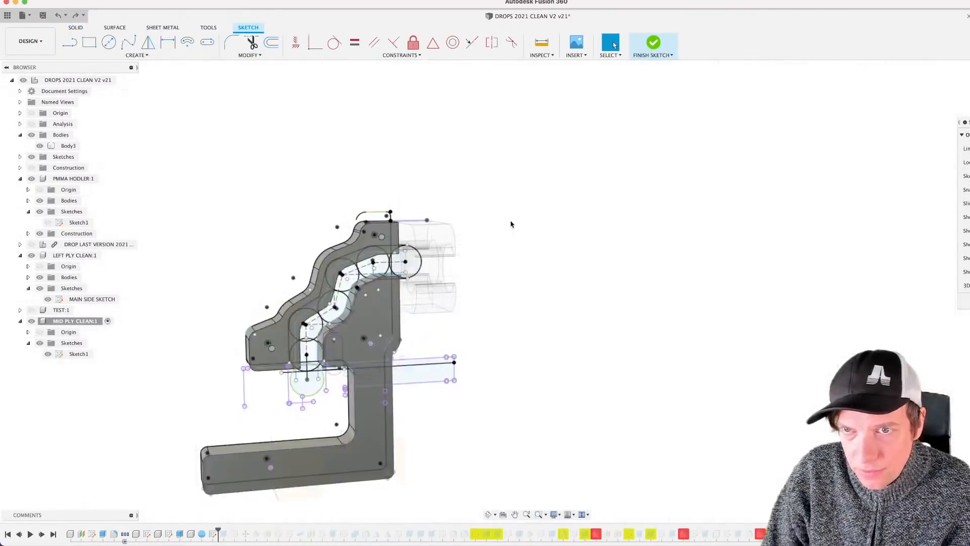
# Step: Undo the recent timeline moves and MAIN SIDE SKETCH edits back to before the 5 mm corner fillet
pyautogui.scroll(3, 392, 242)
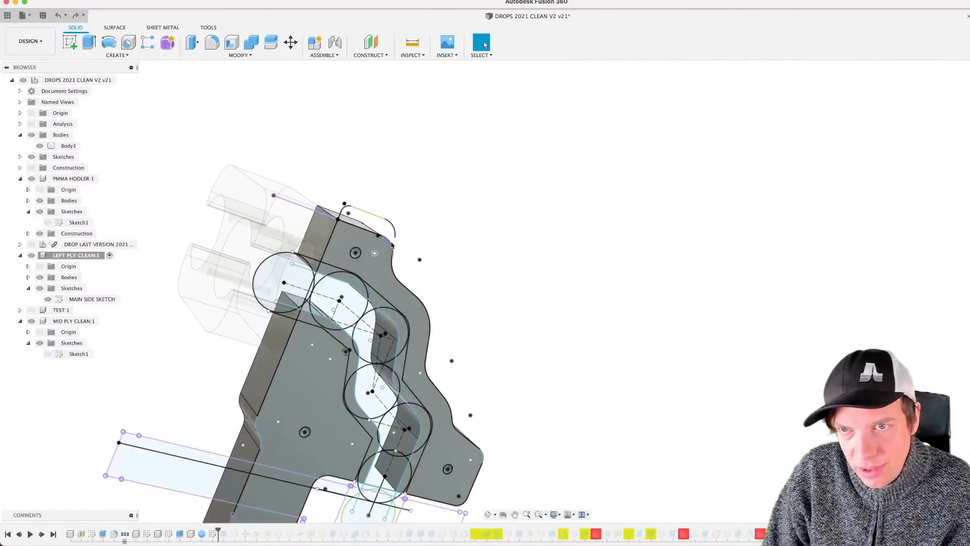
pyautogui.press('super+z')
pyautogui.press('super+z')
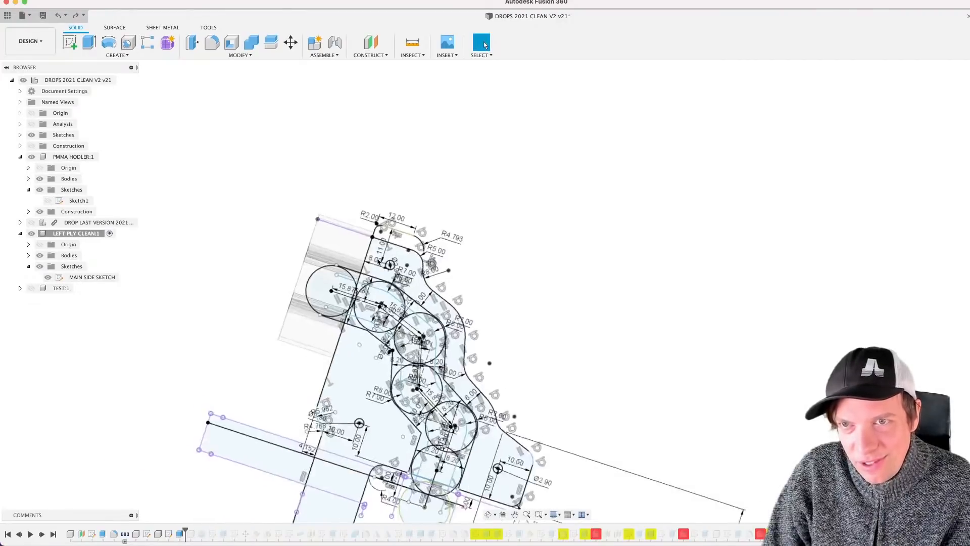
pyautogui.scroll(2, 472, 286)
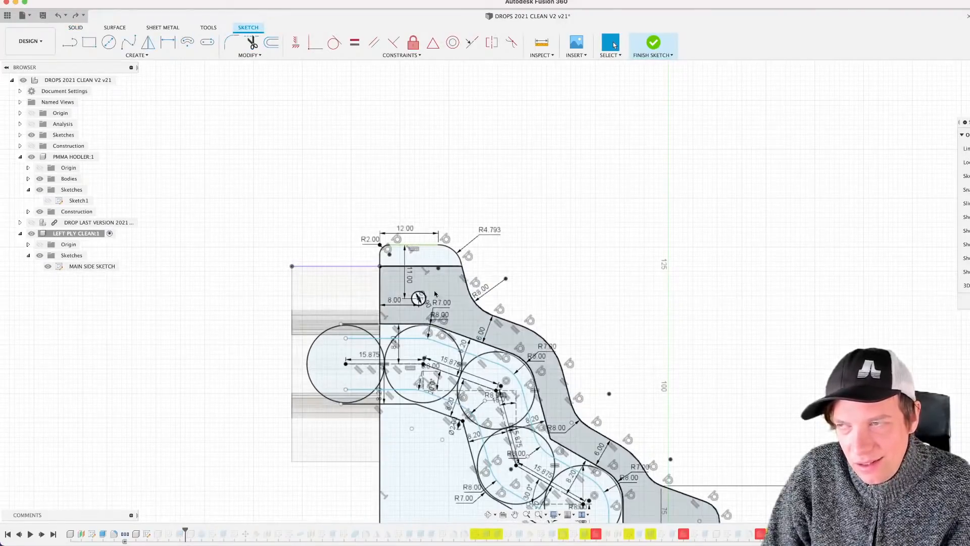
pyautogui.press('super+shift+z')
pyautogui.press('super+shift+z')
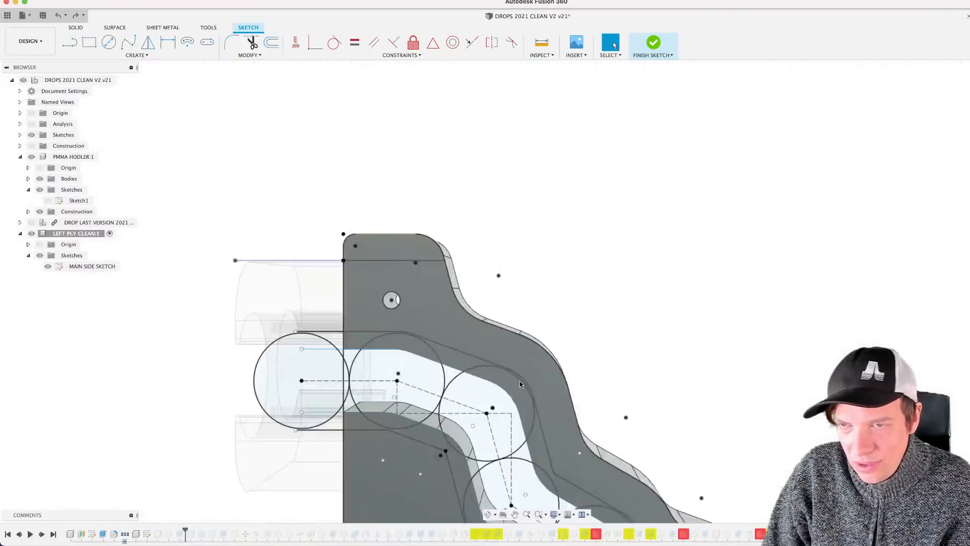
# Step: Roll the timeline forward past the mid ply's sketch, show Sketch1 and open it for editing
pyautogui.keyDown('shift'); pyautogui.moveTo(511, 317); pyautogui.dragTo(286, 430, button='middle'); pyautogui.keyUp('shift')
pyautogui.moveTo(185, 529); pyautogui.dragTo(217, 529)
pyautogui.scroll(2, 457, 350)
pyautogui.keyDown('shift'); pyautogui.moveTo(484, 426); pyautogui.dragTo(439, 290, button='middle'); pyautogui.keyUp('shift')
pyautogui.click(48, 354)
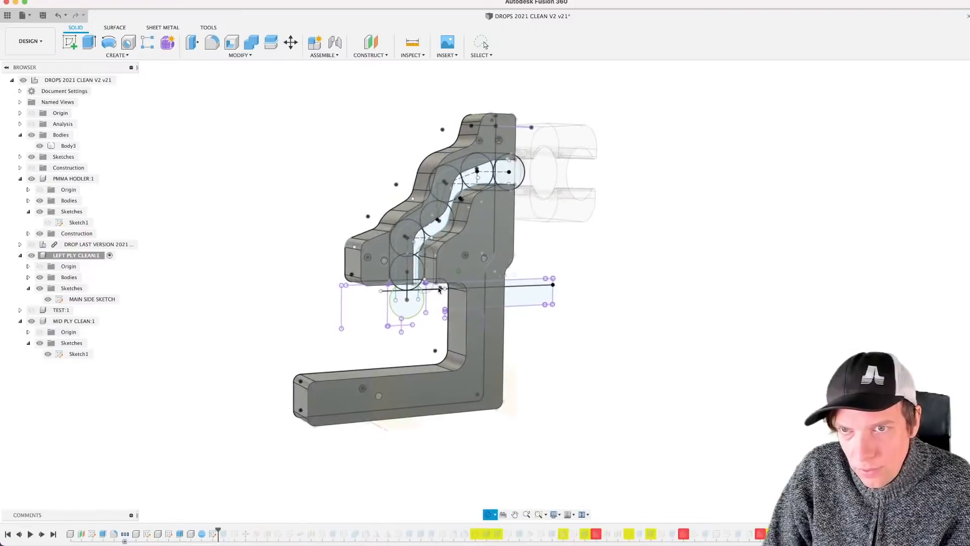
pyautogui.doubleClick(213, 534)
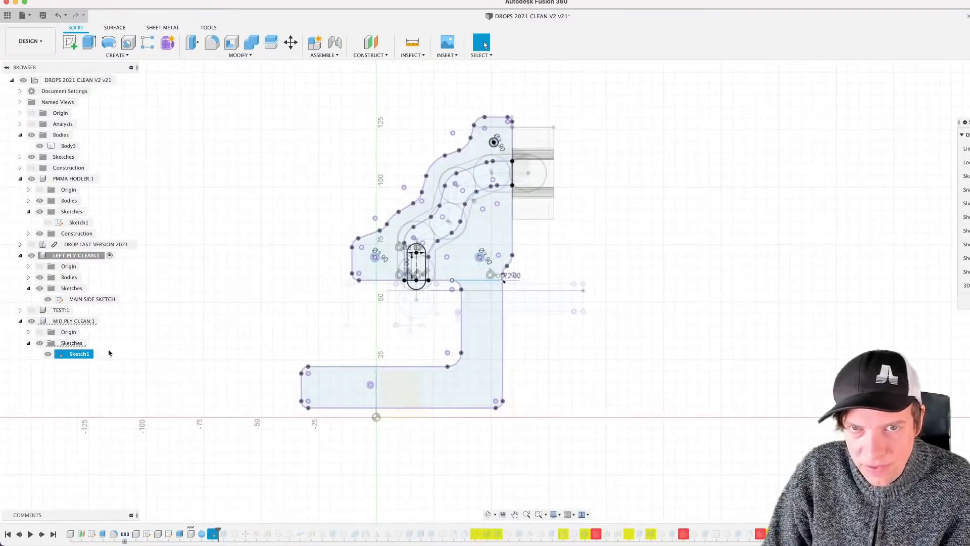
# Step: Hide the LEFT PLY CLEAN and PMMA HODLER components so only the mid ply sketch can be worked on
pyautogui.keyDown('shift'); pyautogui.moveTo(285, 238); pyautogui.dragTo(299, 241, button='middle'); pyautogui.keyUp('shift')
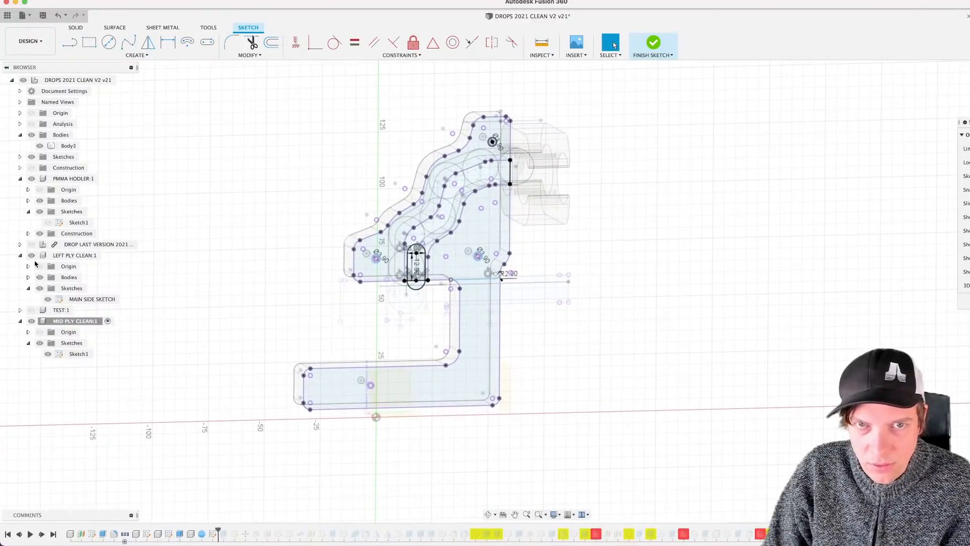
pyautogui.click(31, 255)
pyautogui.keyDown('shift'); pyautogui.moveTo(554, 292); pyautogui.dragTo(570, 286, button='middle'); pyautogui.keyUp('shift')
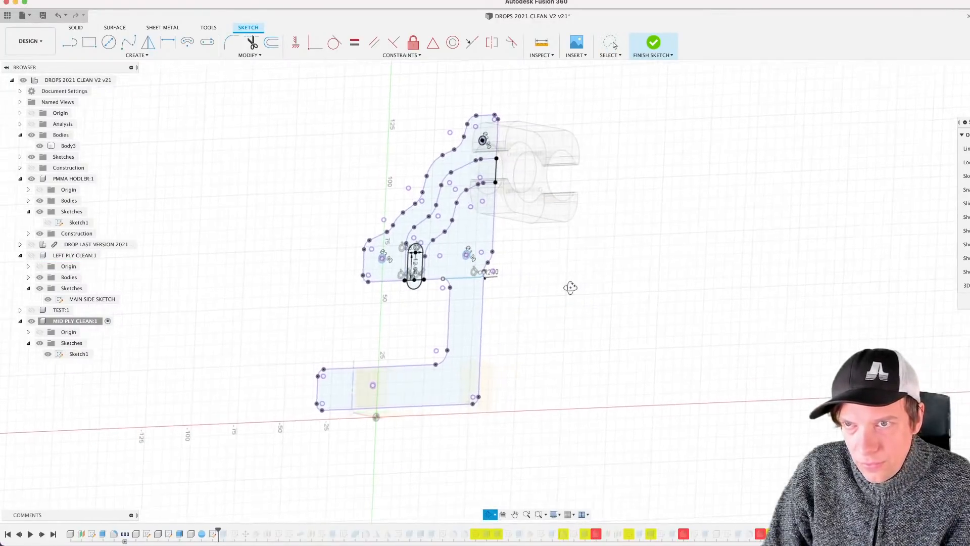
pyautogui.click(31, 178)
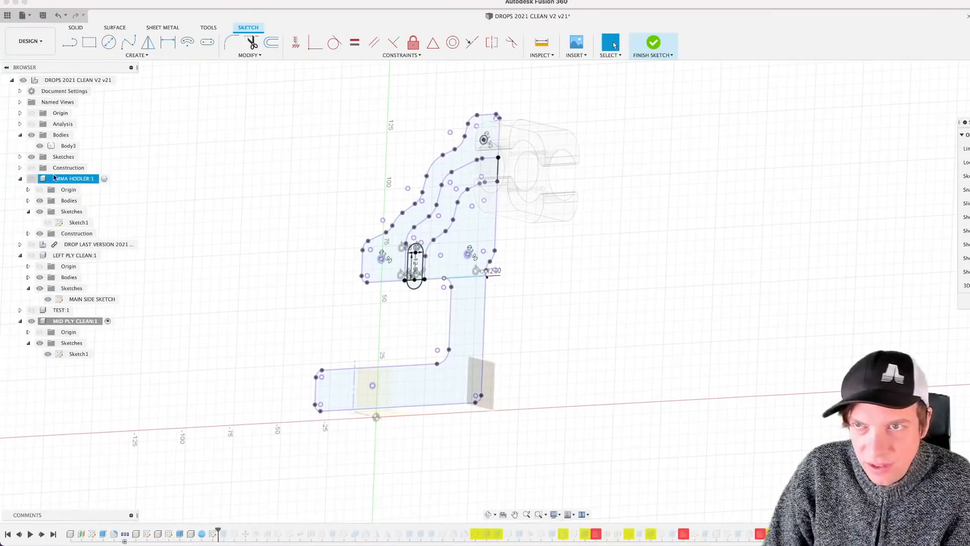
pyautogui.keyDown('shift'); pyautogui.moveTo(506, 190); pyautogui.dragTo(528, 194, button='middle'); pyautogui.keyUp('shift')
pyautogui.press('2')
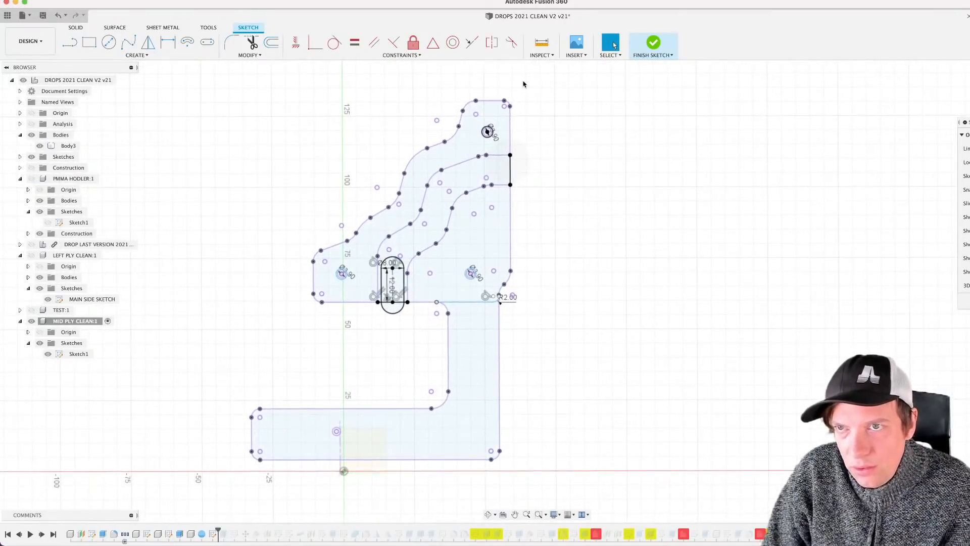
# Step: Select the mid ply geometry in Sketch1, lock it with the Fix/UnFix constraint and finish the sketch
pyautogui.moveTo(532, 83)
pyautogui.mouseDown()
pyautogui.moveTo(429, 439)
pyautogui.moveTo(198, 483)
pyautogui.moveTo(303, 133)
pyautogui.moveTo(595, 147)
pyautogui.moveTo(341, 524)
pyautogui.moveTo(169, 457)
pyautogui.mouseUp()
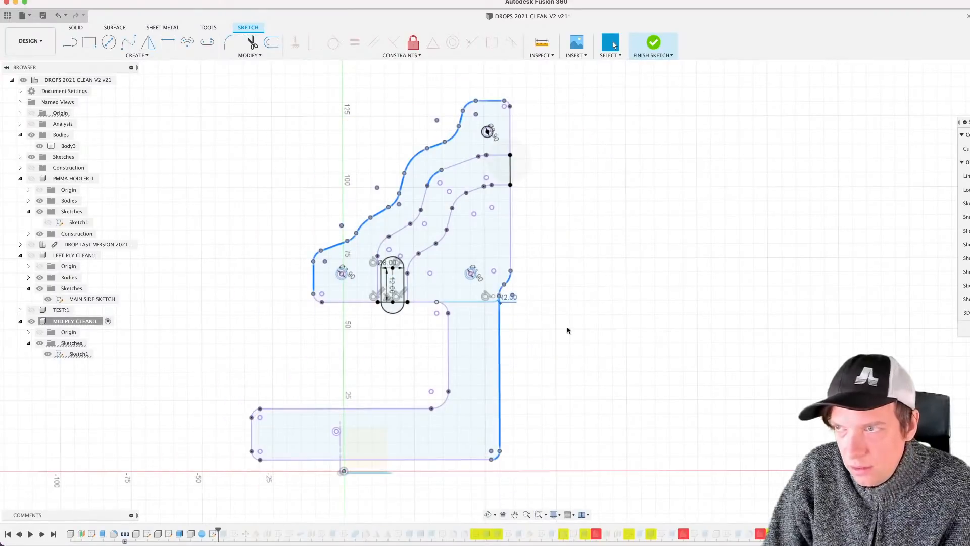
pyautogui.click(551, 365)
pyautogui.moveTo(227, 298)
pyautogui.mouseDown()
pyautogui.moveTo(520, 469)
pyautogui.moveTo(601, 134)
pyautogui.moveTo(616, 111)
pyautogui.mouseUp()
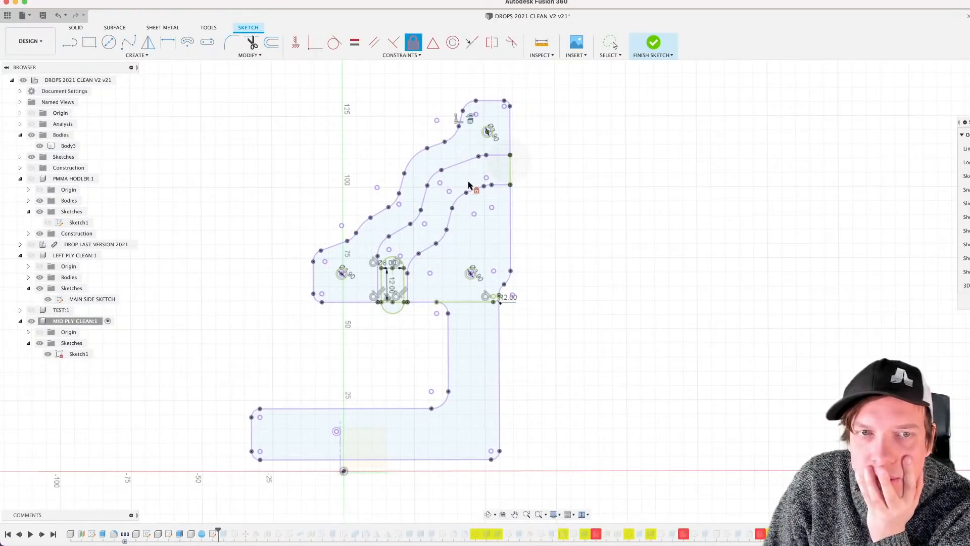
pyautogui.scroll(3, 455, 185)
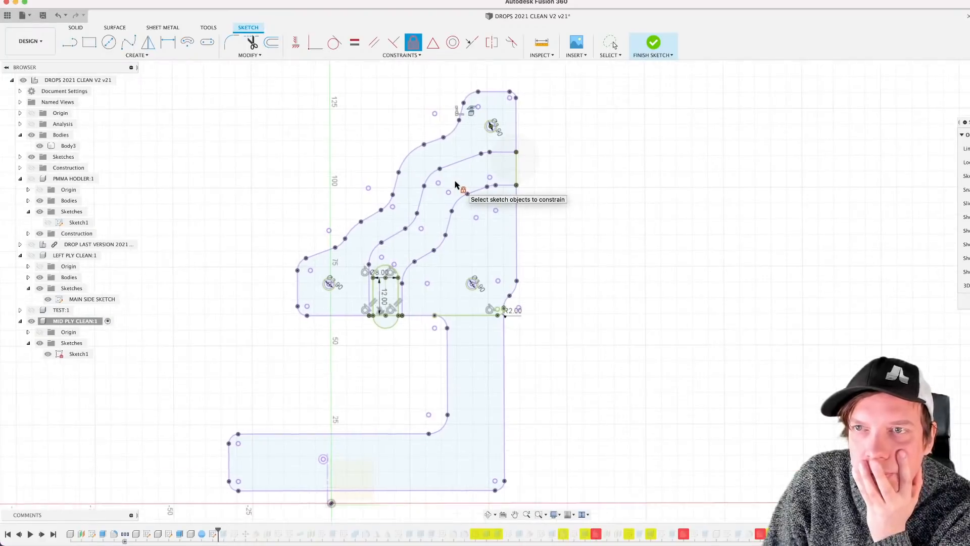
pyautogui.scroll(-3, 454, 185)
pyautogui.moveTo(458, 192); pyautogui.dragTo(450, 209, button='middle')
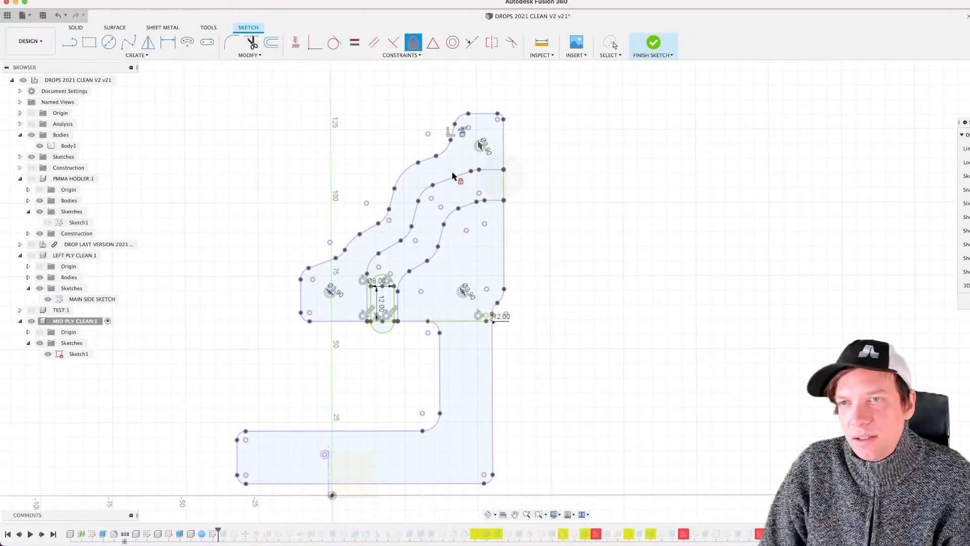
pyautogui.scroll(-1, 453, 175)
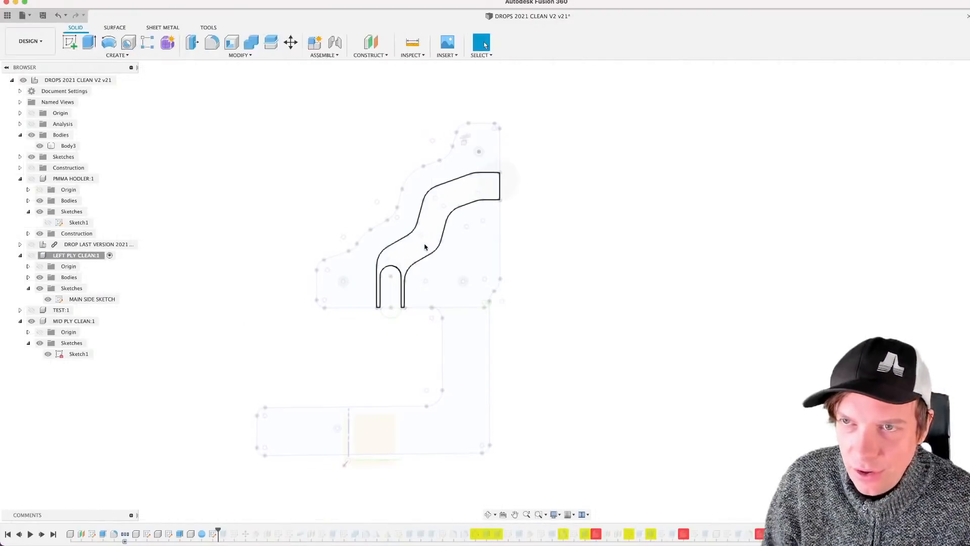
# Step: Activate the top-level DROPS 2021 CLEAN V2 assembly and show the LEFT PLY CLEAN component again
pyautogui.scroll(-3, 551, 304)
pyautogui.keyDown('shift'); pyautogui.moveTo(546, 299); pyautogui.dragTo(673, 329, button='middle'); pyautogui.keyUp('shift')
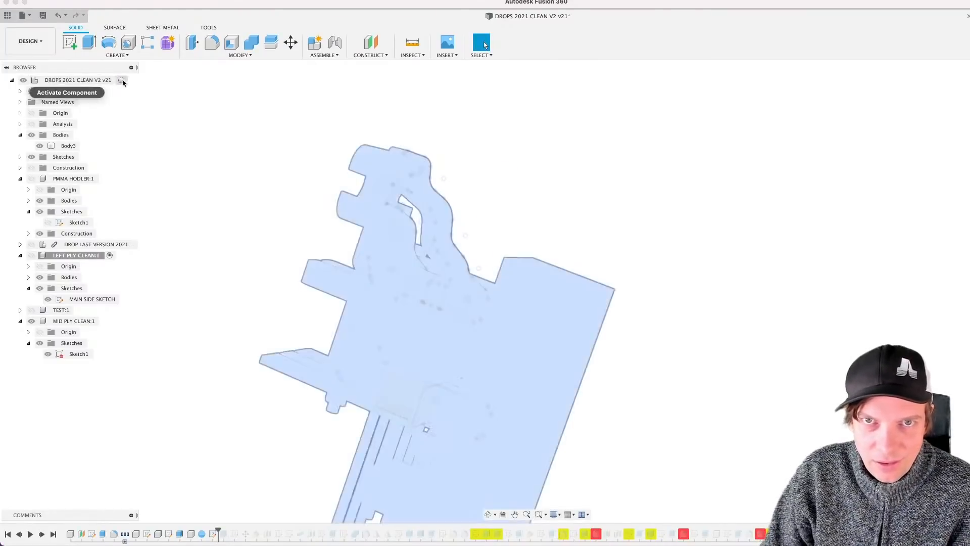
pyautogui.doubleClick(84, 83)
pyautogui.moveTo(578, 239); pyautogui.dragTo(543, 219)
pyautogui.press('Escape')
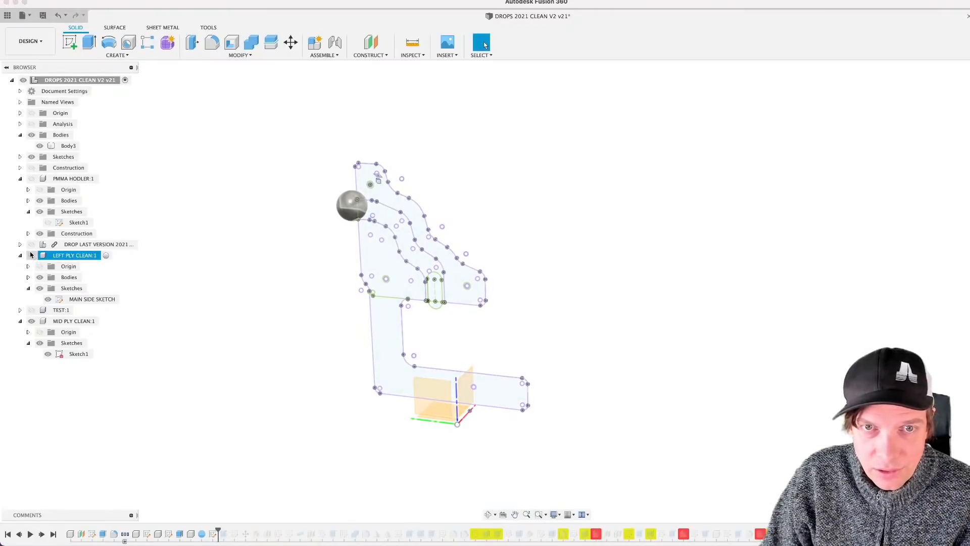
pyautogui.click(32, 255)
pyautogui.click(31, 244)
pyautogui.keyDown('shift'); pyautogui.moveTo(519, 161); pyautogui.dragTo(498, 155, button='middle'); pyautogui.keyUp('shift')
pyautogui.click(31, 244)
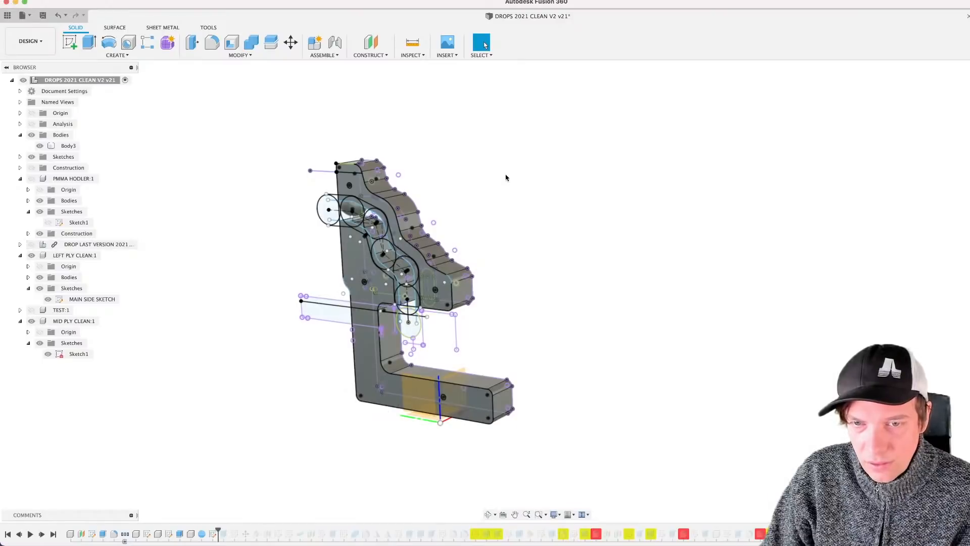
# Step: Roll the timeline forward to just before MID PLY CLEAN's Sketch2 and activate the LEFT PLY CLEAN component
pyautogui.moveTo(216, 528); pyautogui.dragTo(465, 531)
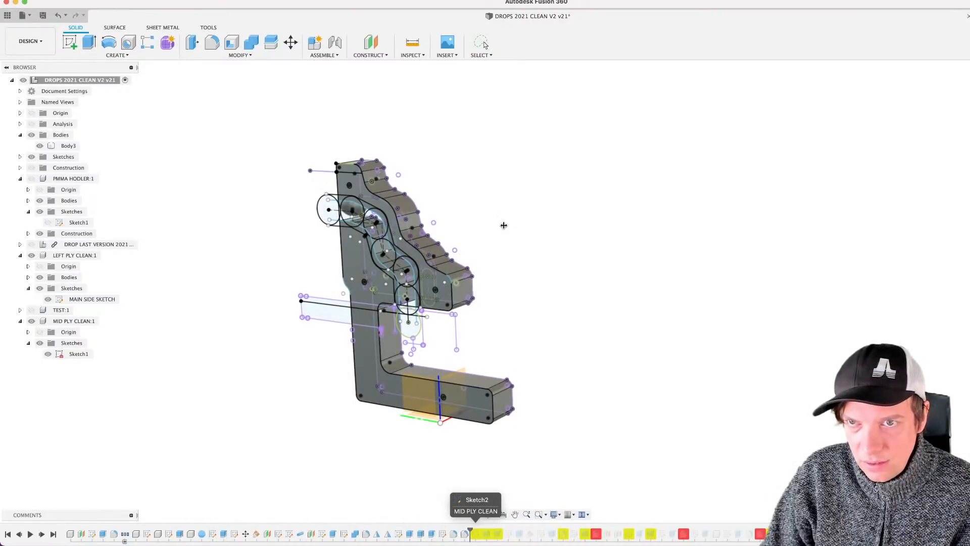
pyautogui.scroll(3, 526, 251)
pyautogui.moveTo(531, 255); pyautogui.dragTo(631, 270, button='middle')
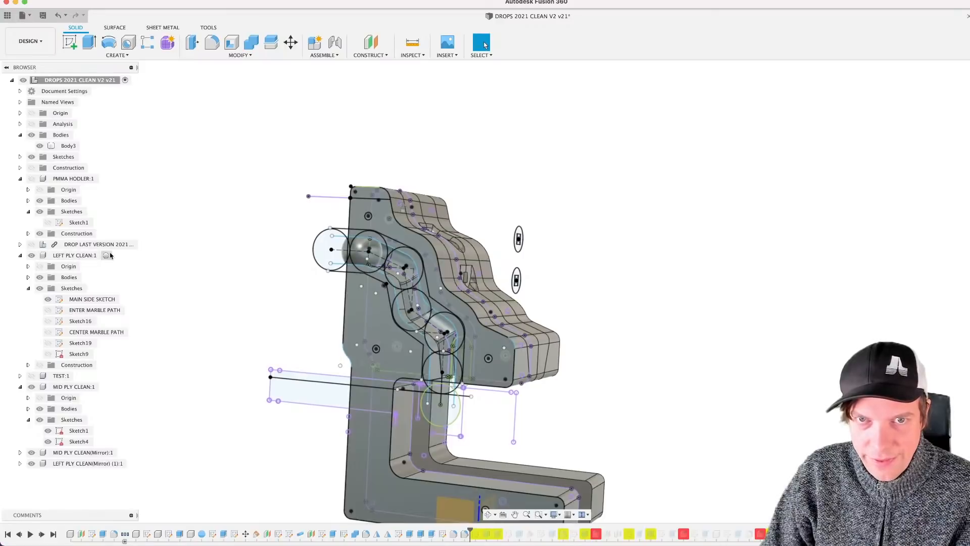
pyautogui.click(104, 255)
pyautogui.click(107, 255)
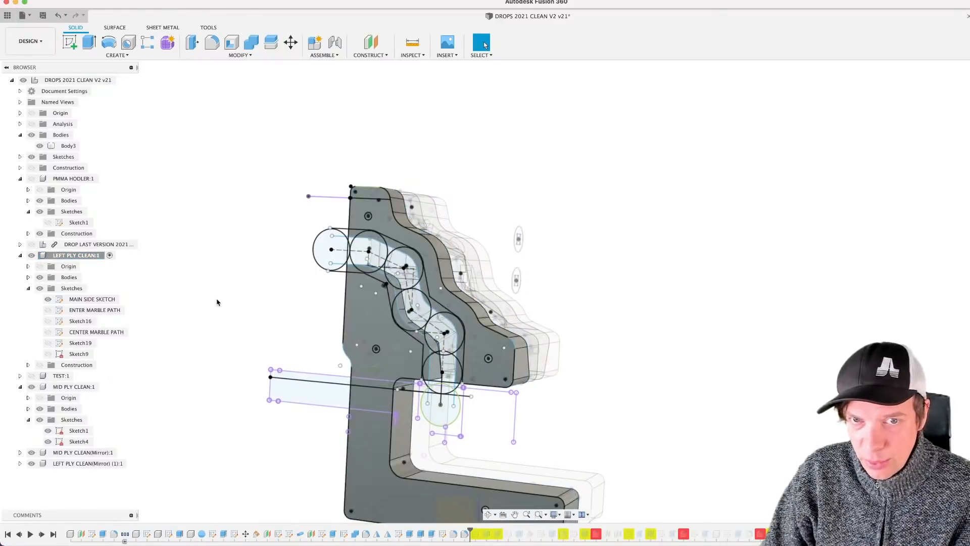
pyautogui.keyDown('shift'); pyautogui.moveTo(217, 301); pyautogui.dragTo(188, 304, button='middle'); pyautogui.keyUp('shift')
pyautogui.scroll(2, 293, 169)
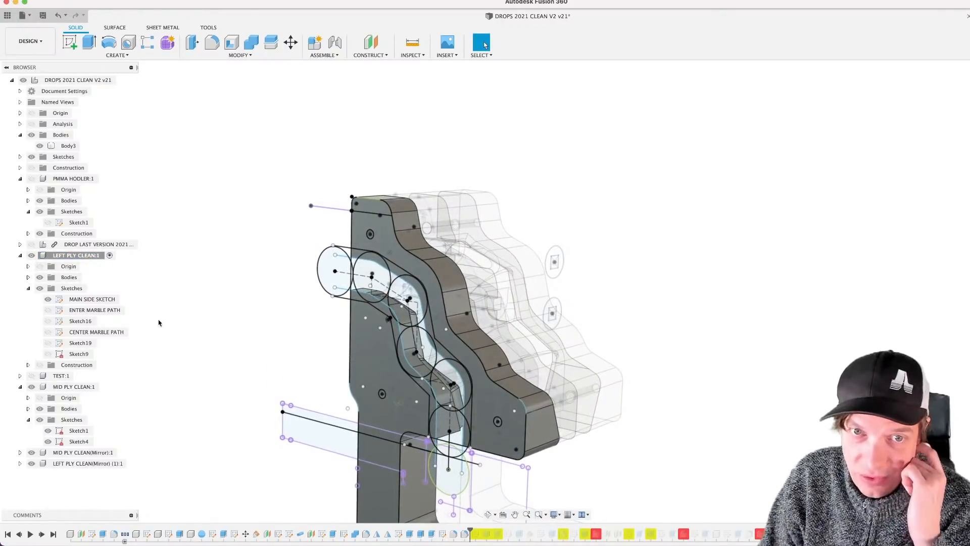
# Step: Create a new sketch on the side face of the left ply plate's upper section
pyautogui.click(117, 55)
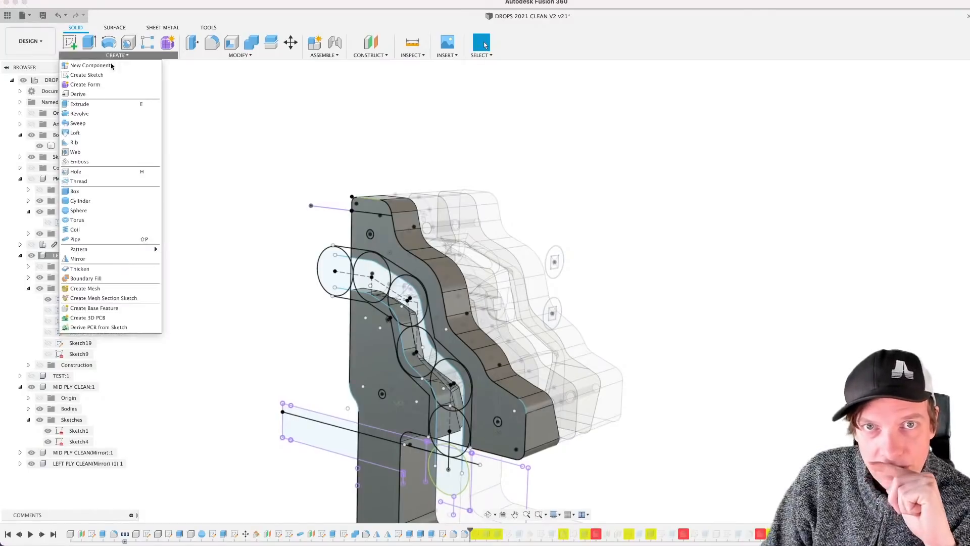
pyautogui.click(91, 67)
pyautogui.click(364, 221)
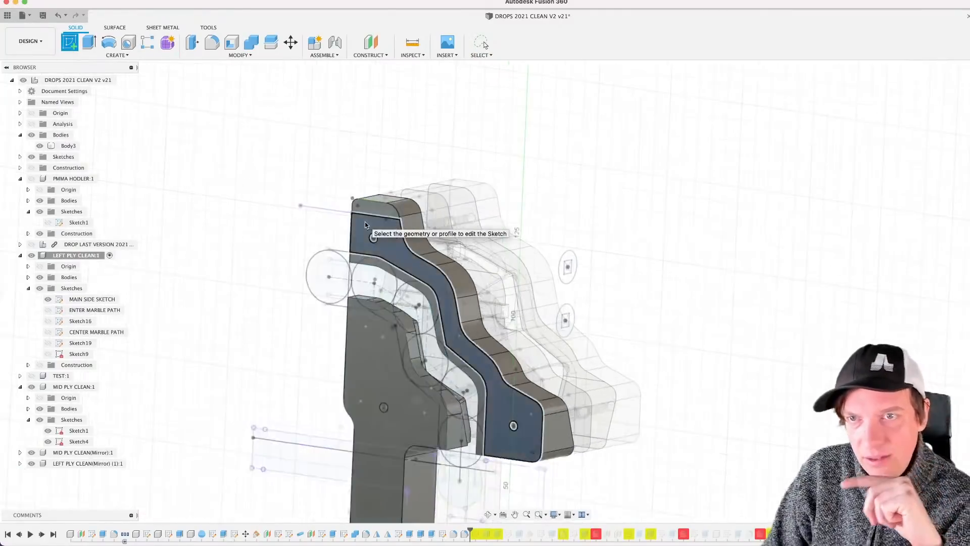
pyautogui.scroll(3, 648, 250)
pyautogui.keyDown('shift'); pyautogui.moveTo(613, 263); pyautogui.dragTo(599, 261, button='middle'); pyautogui.keyUp('shift')
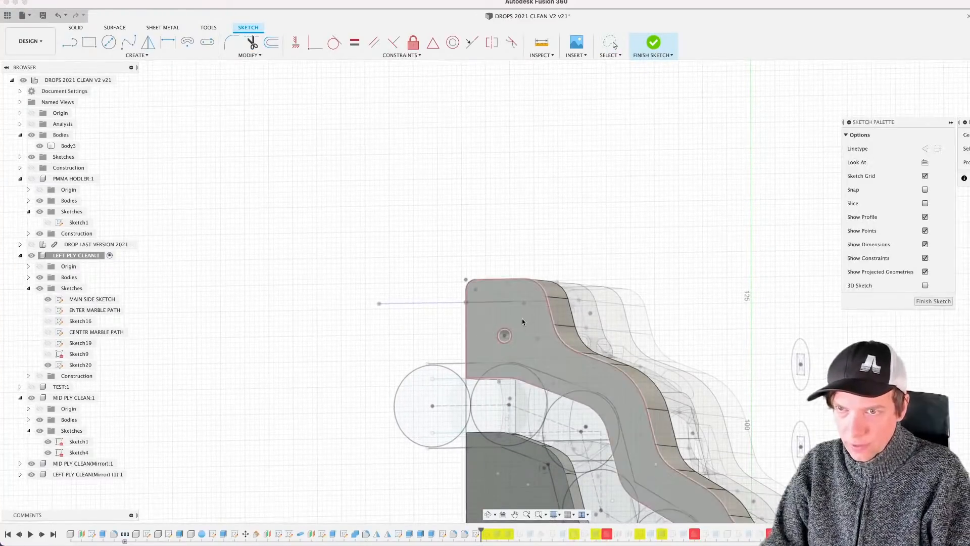
# Step: Project MAIN SIDE SKETCH's horizontal line below the plate's top edge into the new sketch
pyautogui.scroll(3, 522, 318)
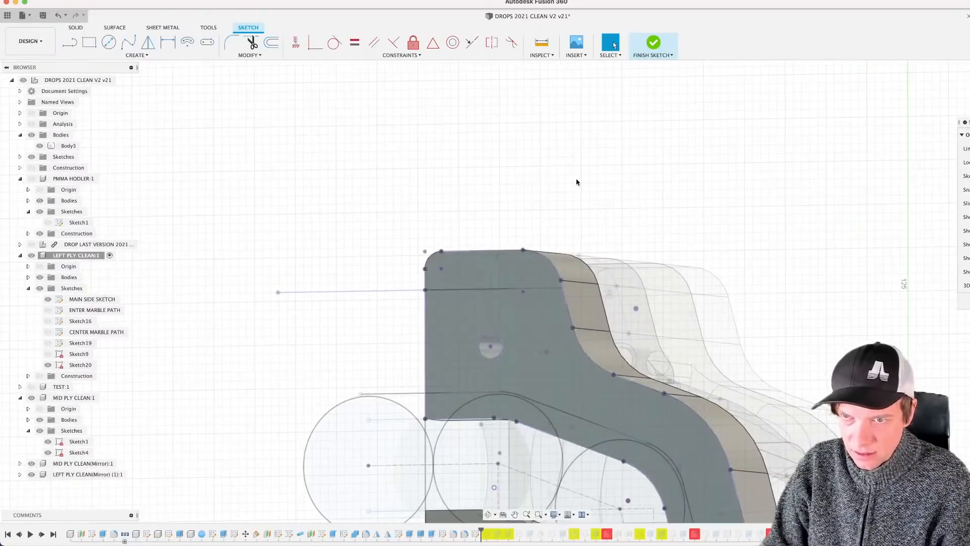
pyautogui.press('p')
pyautogui.click(498, 289)
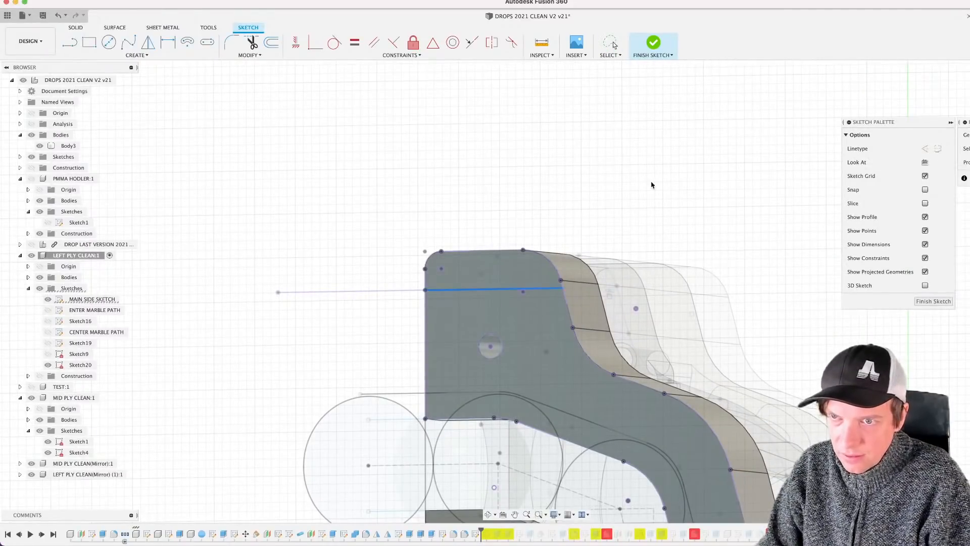
pyautogui.press('Return')
pyautogui.scroll(-1, 628, 167)
pyautogui.keyDown('shift'); pyautogui.moveTo(634, 165); pyautogui.dragTo(645, 167, button='middle'); pyautogui.keyUp('shift')
pyautogui.write('s')
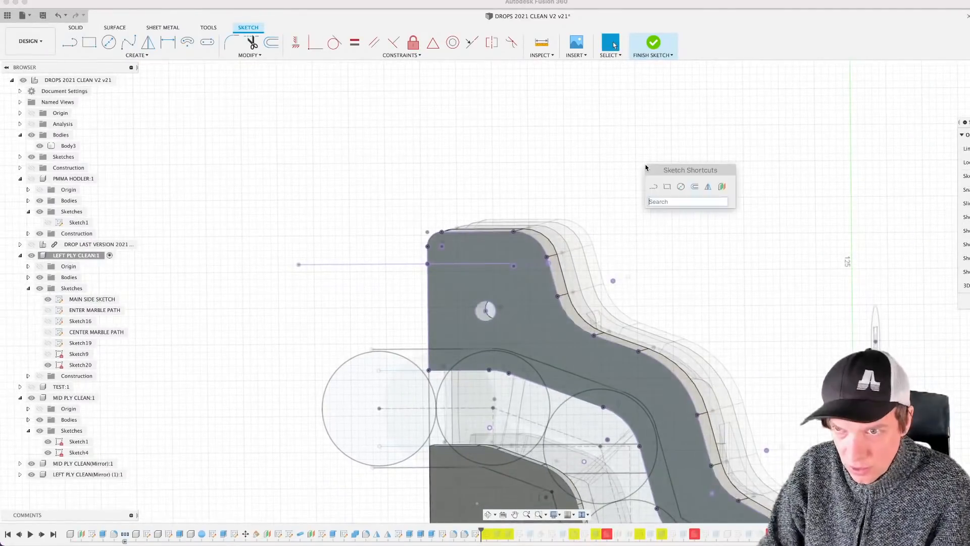
pyautogui.write('f')
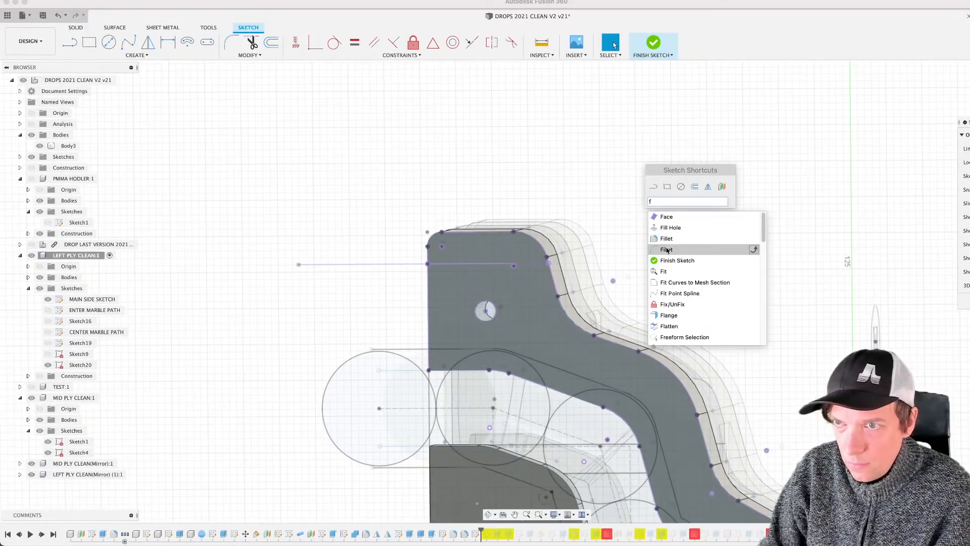
pyautogui.click(667, 249)
pyautogui.scroll(4, 533, 273)
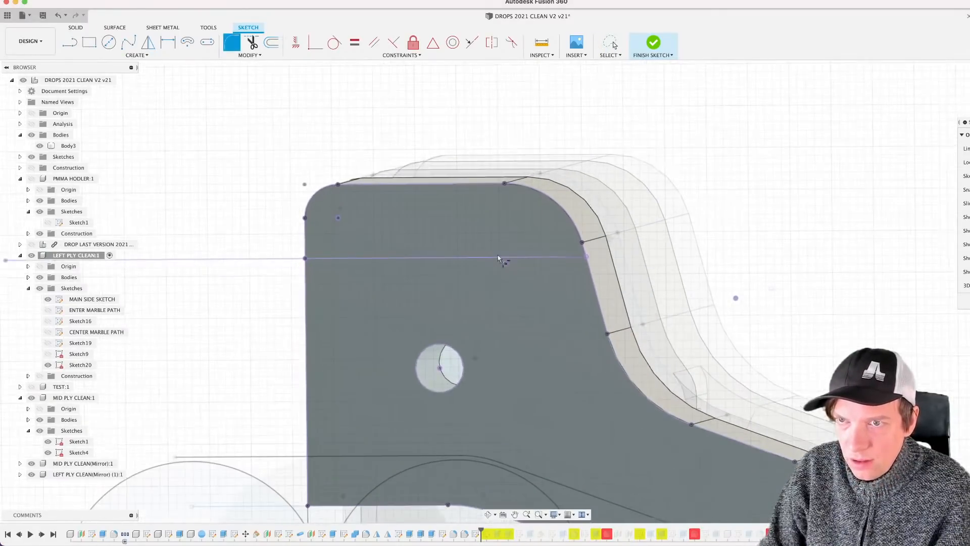
pyautogui.scroll(-3, 626, 277)
pyautogui.moveTo(572, 319)
pyautogui.keyDown('shift'); pyautogui.mouseDown(button='middle')
pyautogui.moveTo(583, 306)
pyautogui.moveTo(531, 317)
pyautogui.mouseUp(button='middle'); pyautogui.keyUp('shift')
pyautogui.click(47, 299)
pyautogui.moveTo(587, 261)
pyautogui.keyDown('shift'); pyautogui.mouseDown(button='middle')
pyautogui.moveTo(608, 266)
pyautogui.moveTo(628, 250)
pyautogui.mouseUp(button='middle'); pyautogui.keyUp('shift')
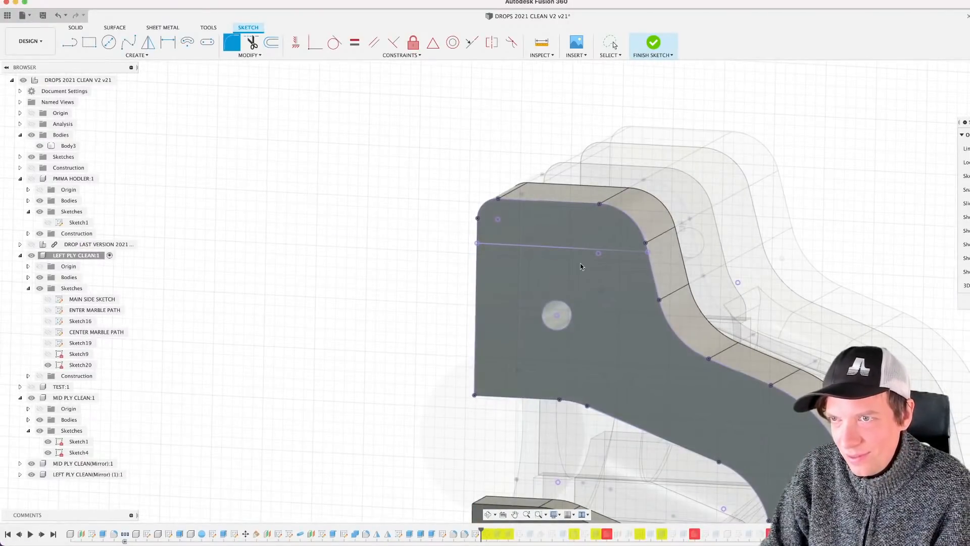
pyautogui.press('super+z')
pyautogui.press('super+z')
pyautogui.scroll(-3, 582, 267)
pyautogui.moveTo(605, 304); pyautogui.dragTo(484, 274, button='middle')
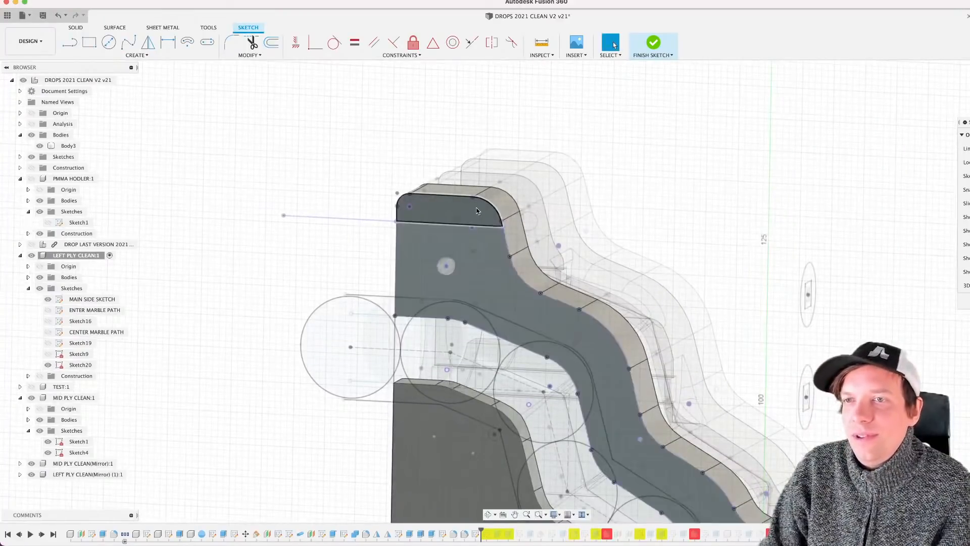
pyautogui.scroll(3, 477, 210)
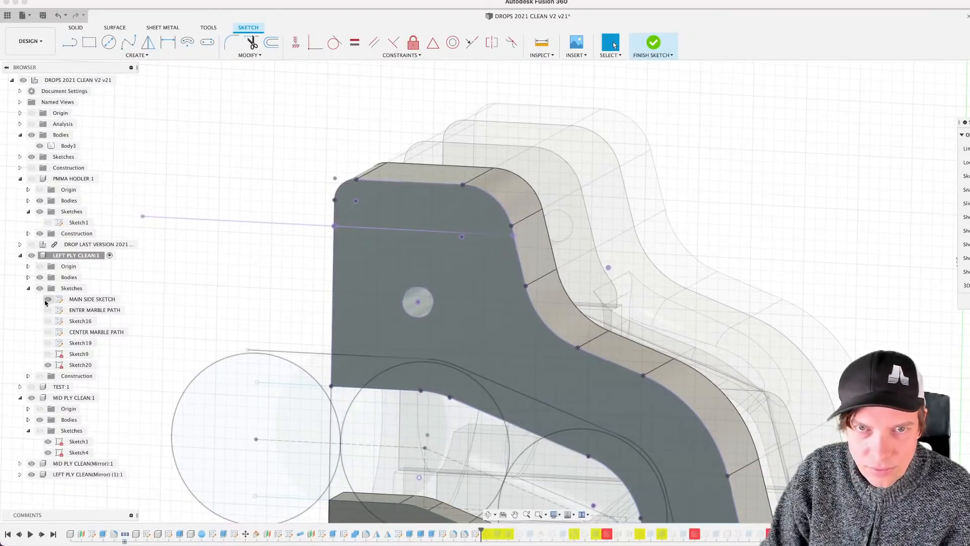
# Step: Hide the LEFT PLY CLEAN bodies to expose the new sketch's outlines
pyautogui.click(41, 277)
pyautogui.moveTo(587, 180)
pyautogui.keyDown('shift'); pyautogui.mouseDown(button='middle')
pyautogui.moveTo(520, 216)
pyautogui.moveTo(573, 195)
pyautogui.moveTo(677, 184)
pyautogui.mouseUp(button='middle'); pyautogui.keyUp('shift')
pyautogui.write('sf')
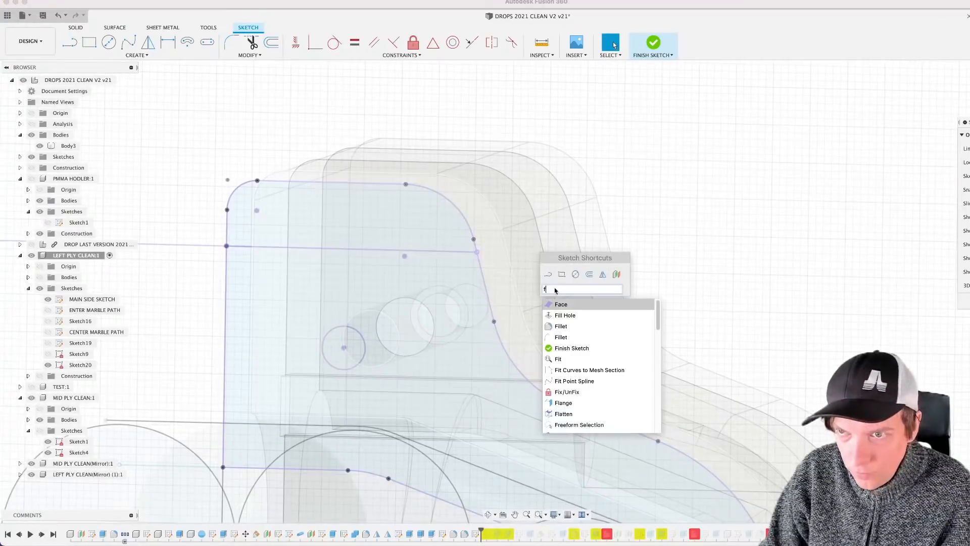
pyautogui.click(562, 326)
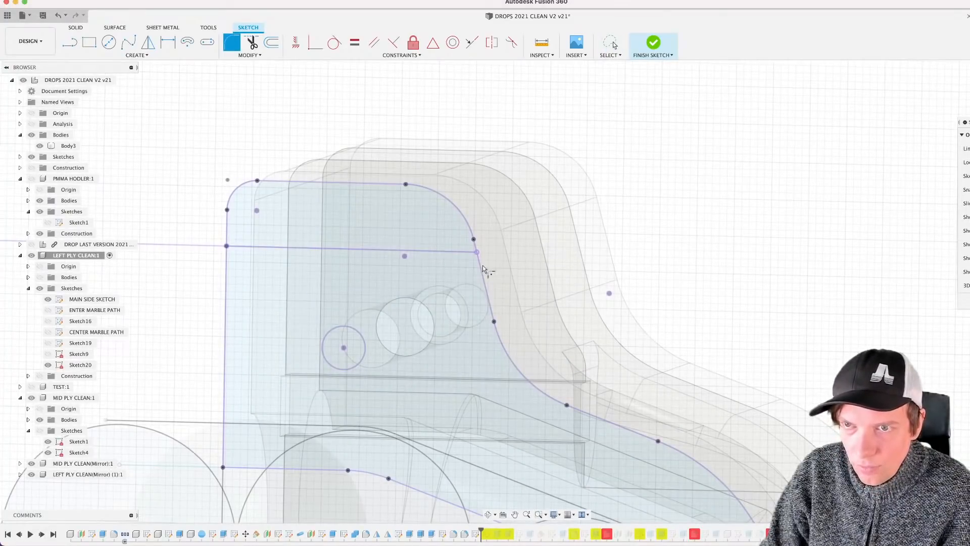
pyautogui.press('Escape')
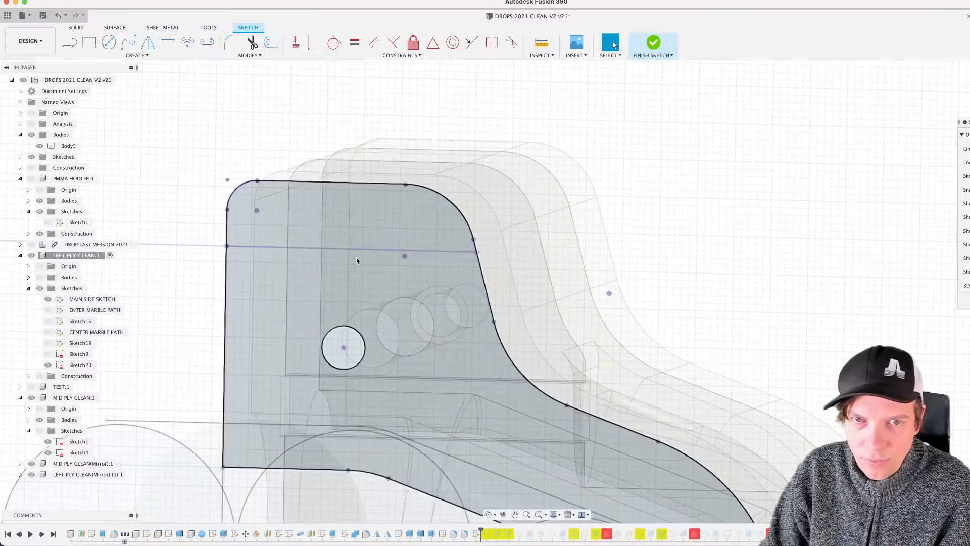
# Step: Hide MAIN SIDE SKETCH in the LEFT PLY CLEAN component
pyautogui.scroll(-2, 356, 261)
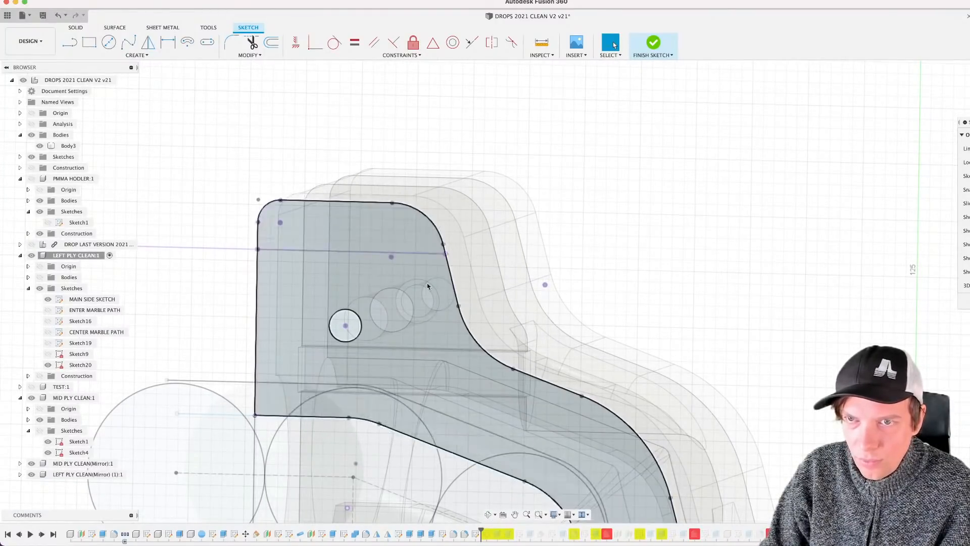
pyautogui.keyDown('shift'); pyautogui.moveTo(427, 286); pyautogui.dragTo(374, 281, button='middle'); pyautogui.keyUp('shift')
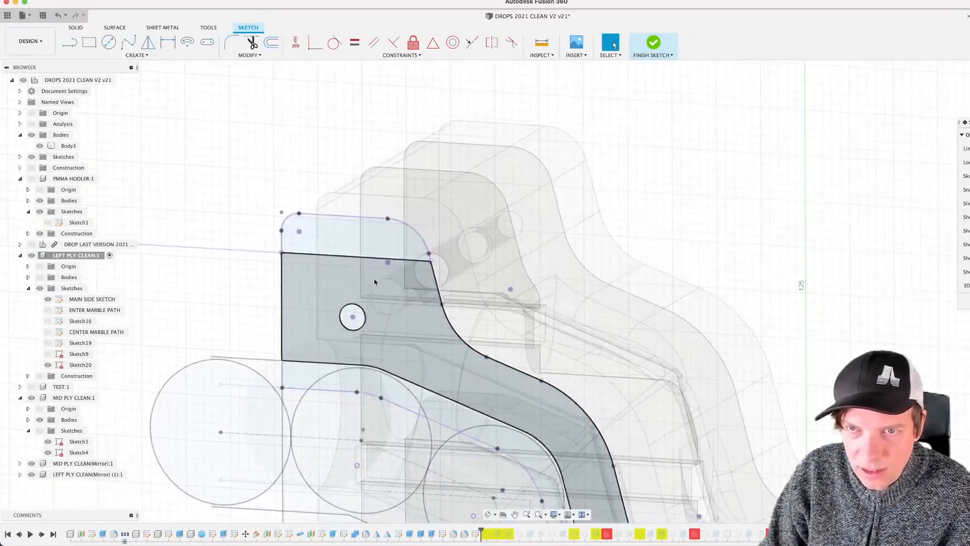
pyautogui.moveTo(310, 274); pyautogui.dragTo(475, 272, button='middle')
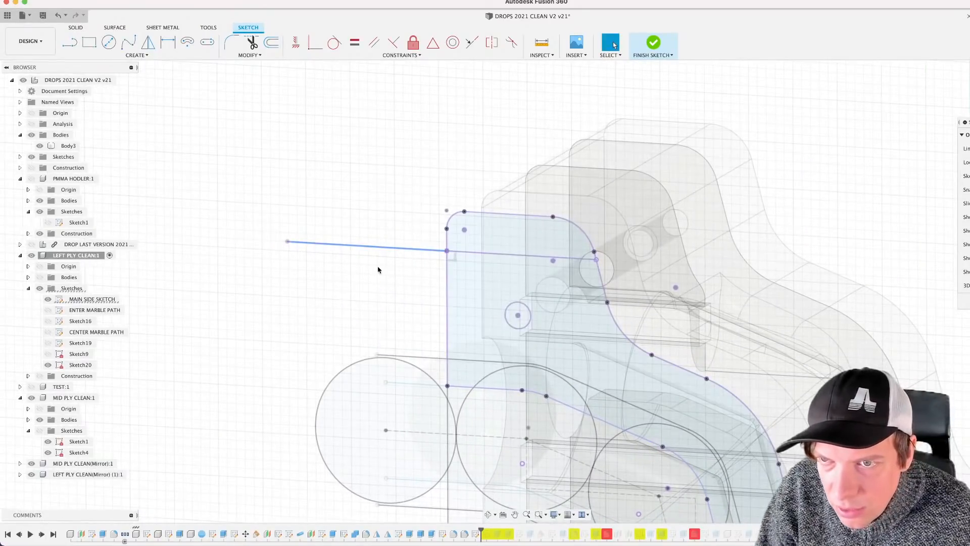
pyautogui.click(48, 299)
pyautogui.scroll(3, 488, 243)
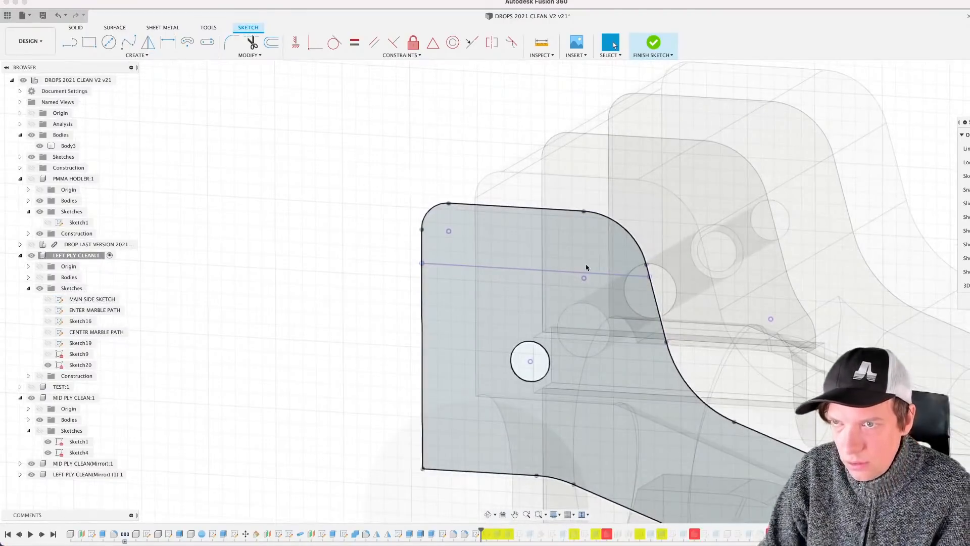
# Step: Draw a line over the projected horizontal line, from the plate's vertical edge to a point just beyond the sloped edge
pyautogui.scroll(2, 484, 302)
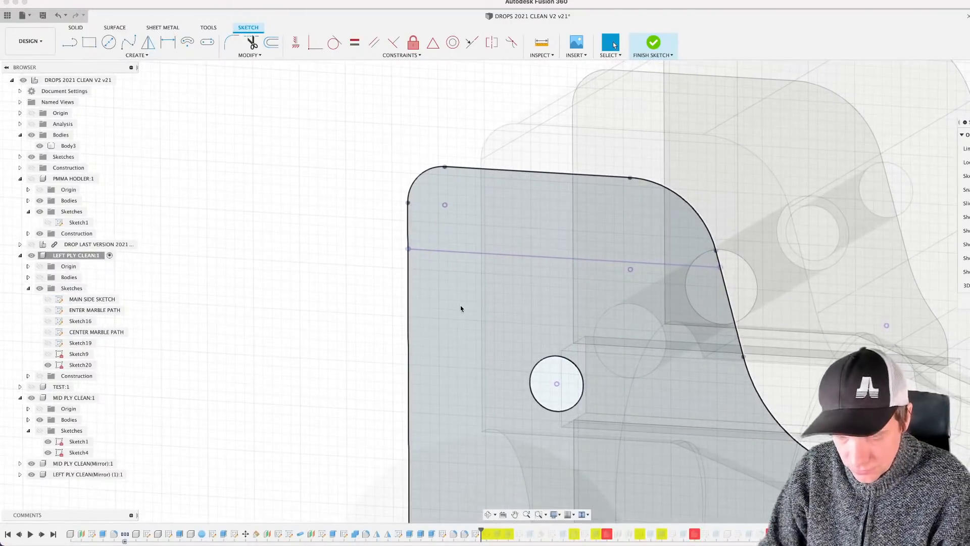
pyautogui.press('l')
pyautogui.click(408, 250)
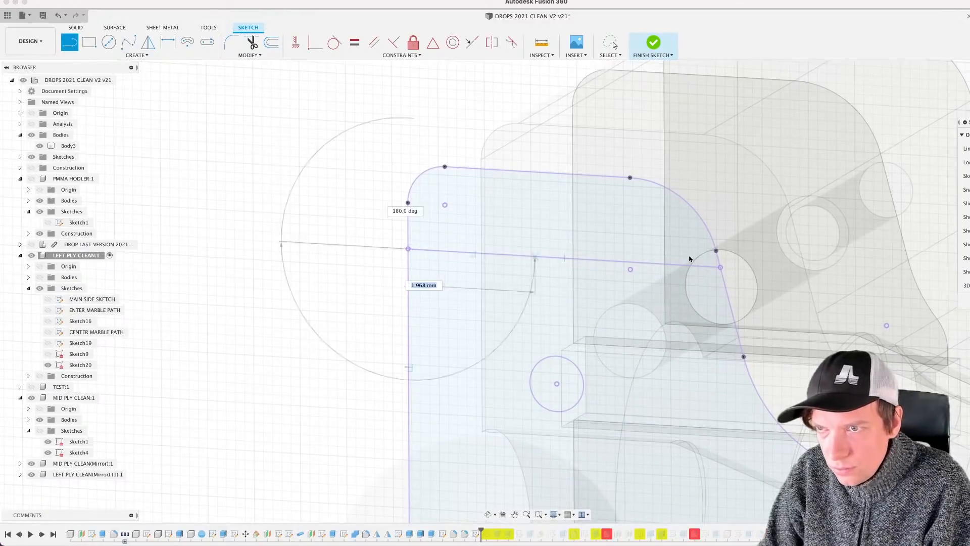
pyautogui.click(749, 269)
pyautogui.press('Escape')
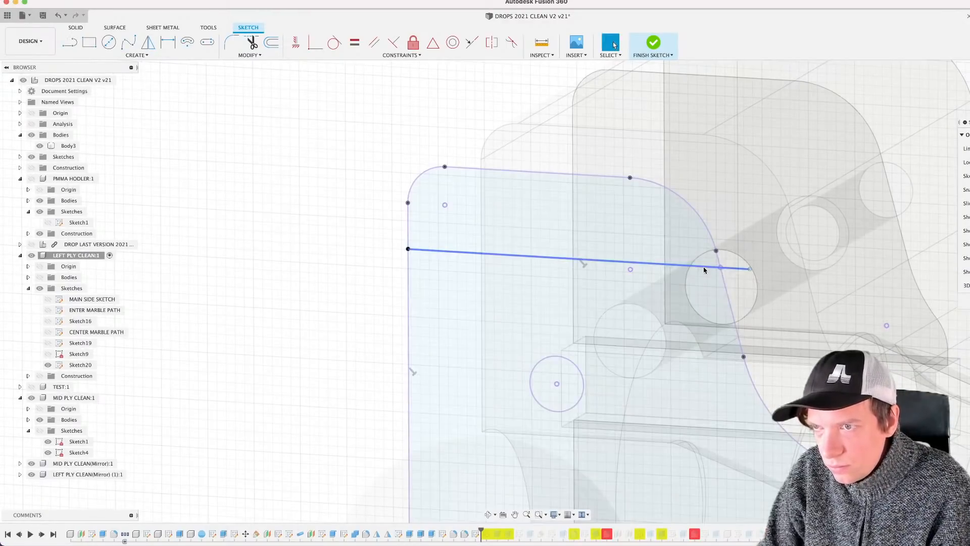
# Step: Delete the projected horizontal line lying beneath the newly drawn line
pyautogui.click(704, 269)
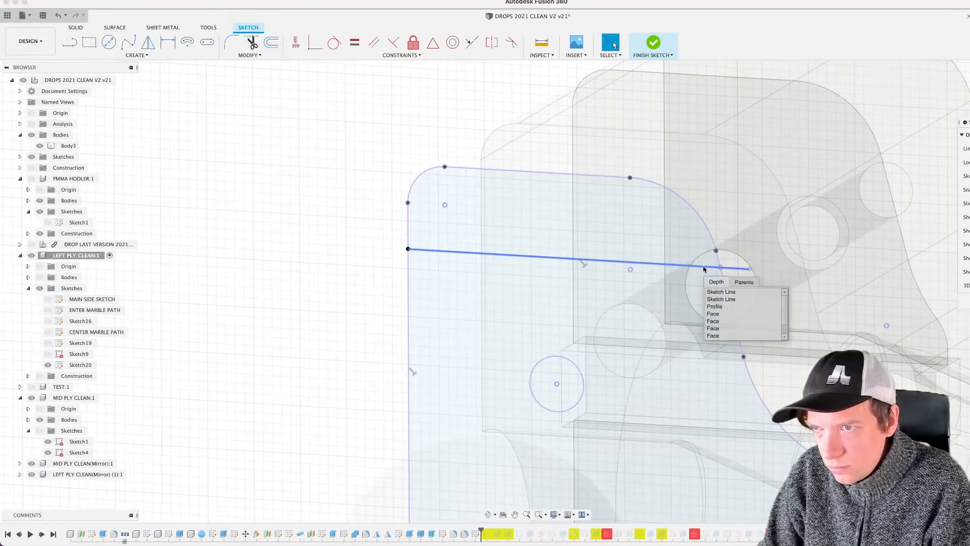
pyautogui.click(720, 299)
pyautogui.press('Delete')
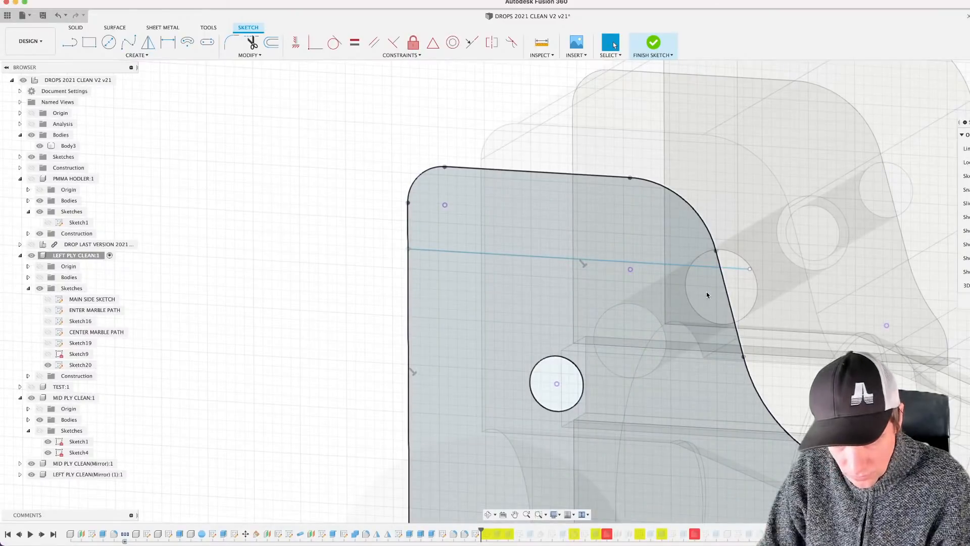
# Step: Try to fillet the corner between the new horizontal line and the projected sloped edge
pyautogui.write('sf')
pyautogui.click(739, 377)
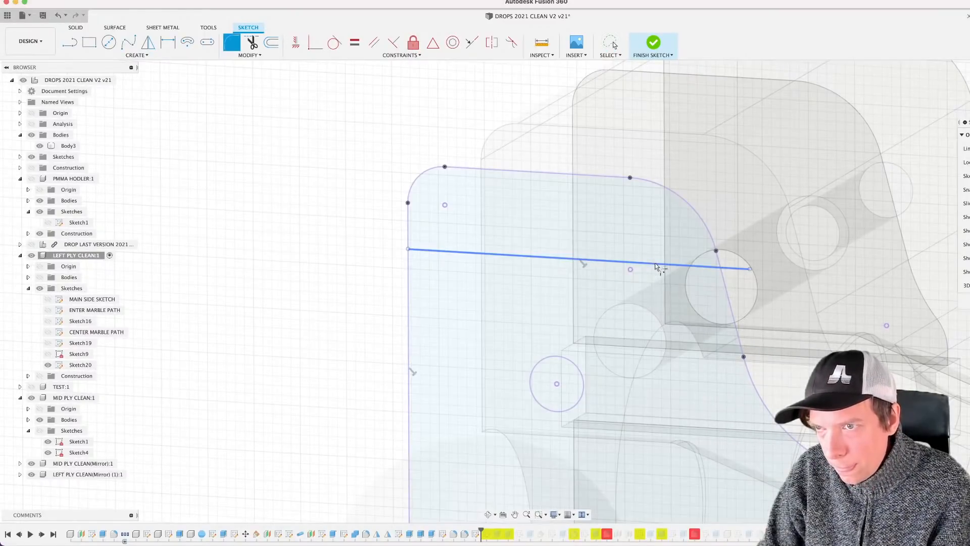
pyautogui.click(655, 267)
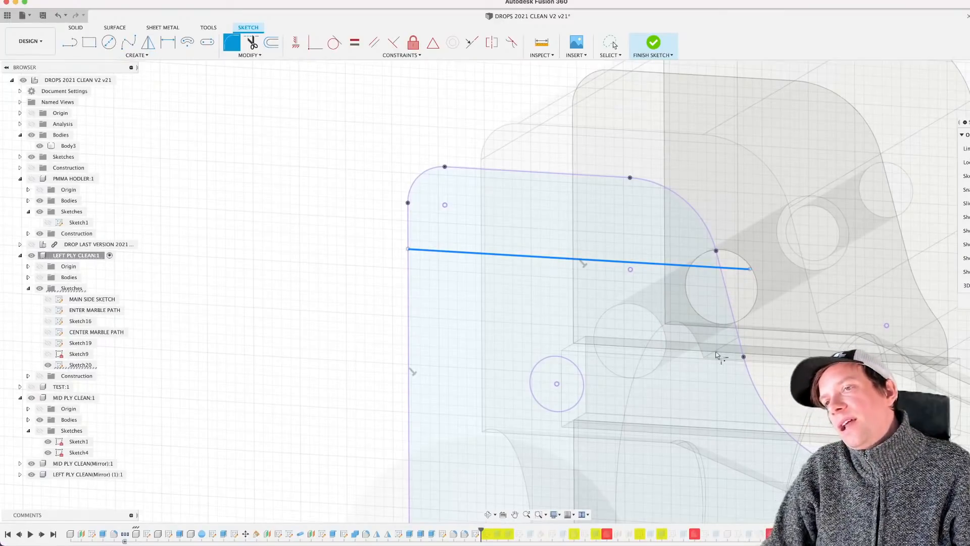
pyautogui.press('Escape')
# Step: Break the sloped edge's projection link and fillet its corner with the horizontal line at a 5 mm radius
pyautogui.click(740, 309)
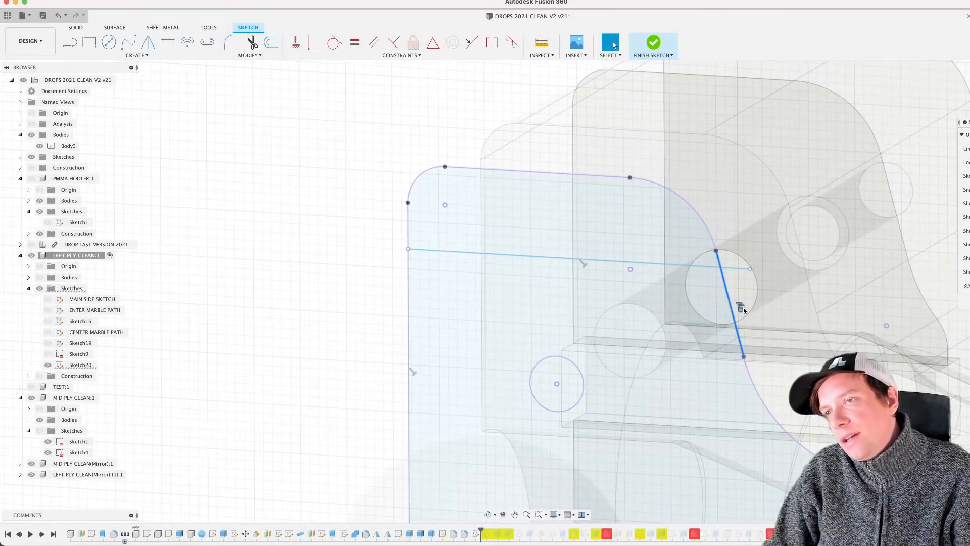
pyautogui.press('Escape')
pyautogui.scroll(3, 731, 321)
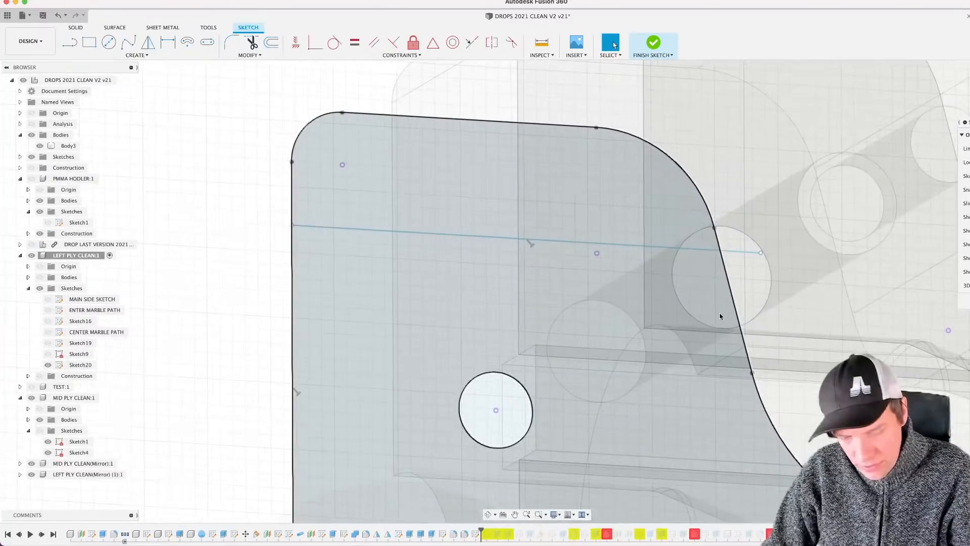
pyautogui.write('sf')
pyautogui.click(740, 388)
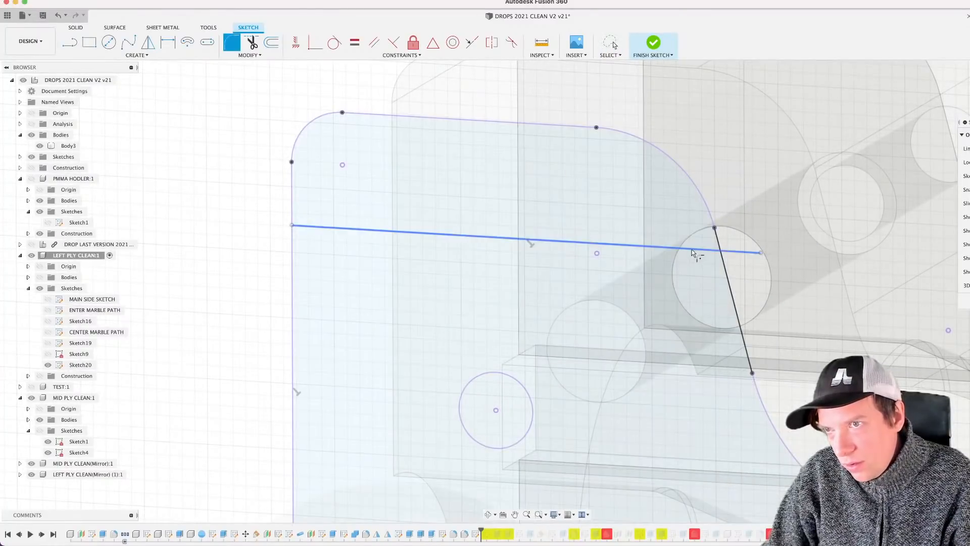
pyautogui.click(698, 248)
pyautogui.click(725, 267)
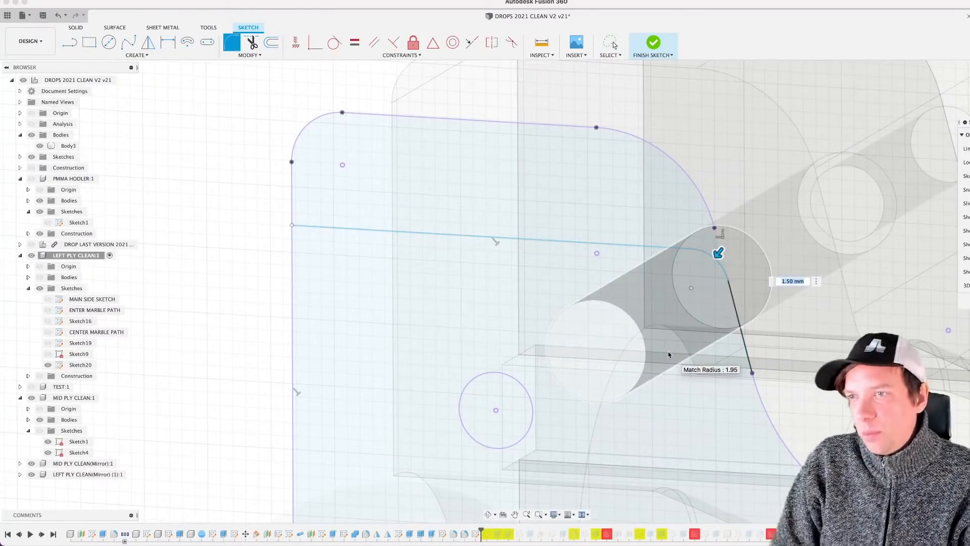
pyautogui.write('5')
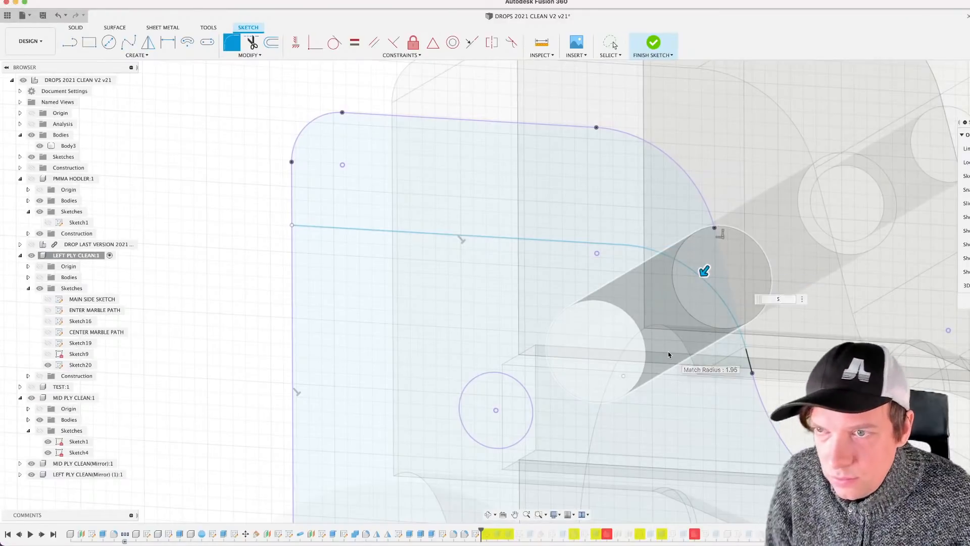
pyautogui.press('Return')
# Step: Apply a Fix constraint to the horizontal line leading into the fillet
pyautogui.click(483, 236)
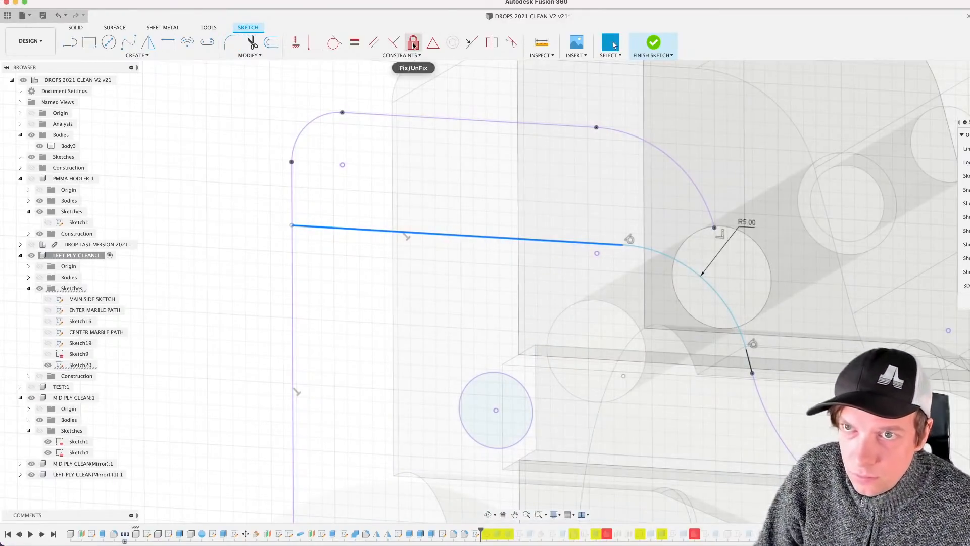
pyautogui.click(413, 42)
pyautogui.scroll(-5, 411, 233)
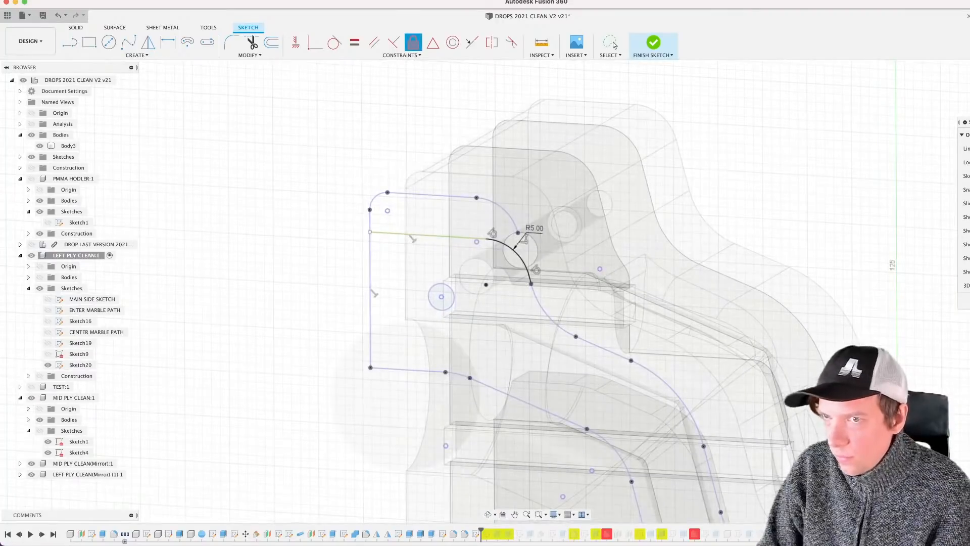
pyautogui.press('Escape')
# Step: Redraw the sloped edge as a line between the two curves' endpoints, finish the sketch and show the LEFT PLY CLEAN bodies again
pyautogui.scroll(3, 525, 250)
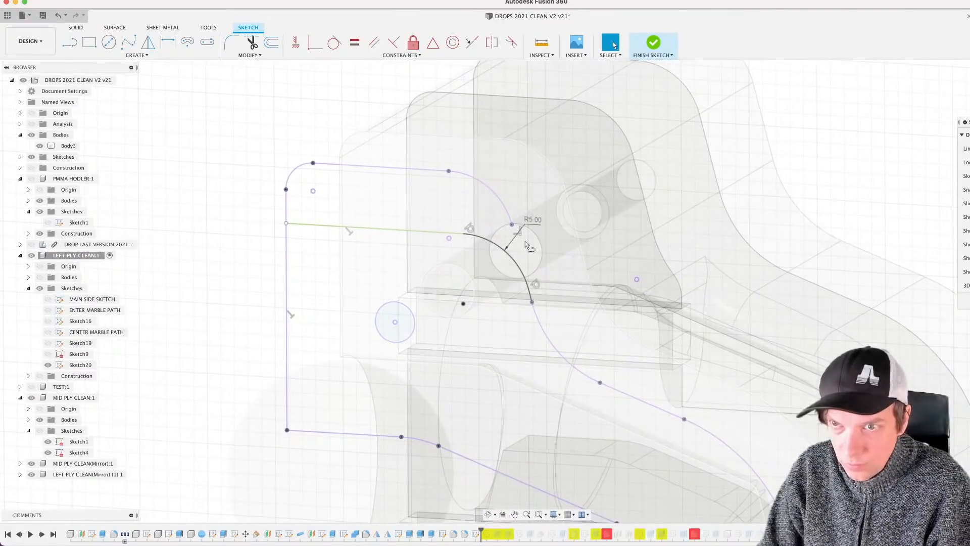
pyautogui.press('l')
pyautogui.click(512, 223)
pyautogui.click(532, 302)
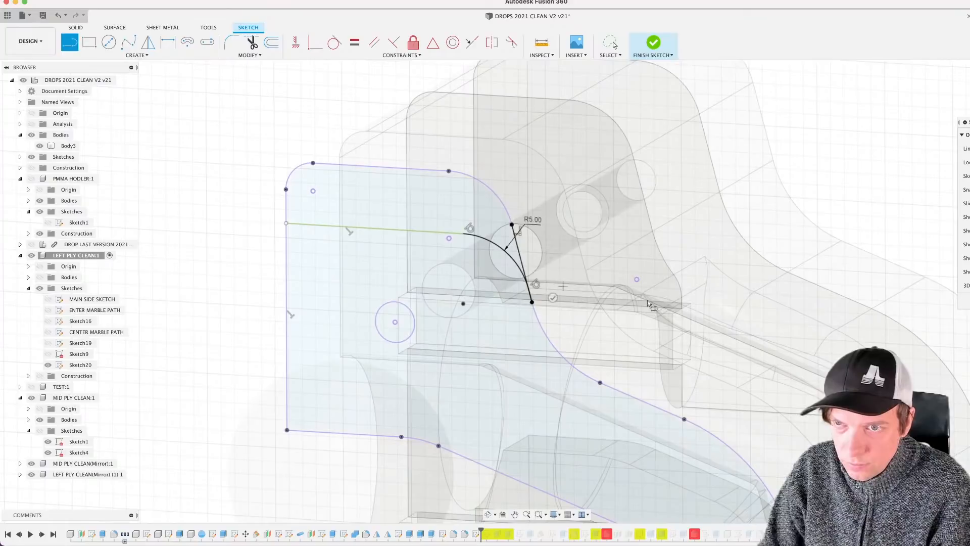
pyautogui.click(611, 44)
pyautogui.click(653, 44)
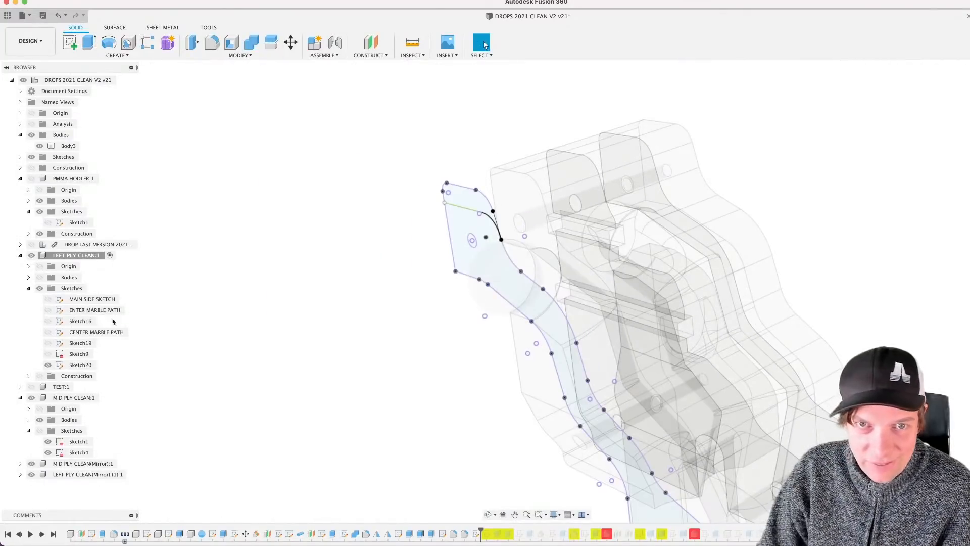
pyautogui.click(39, 277)
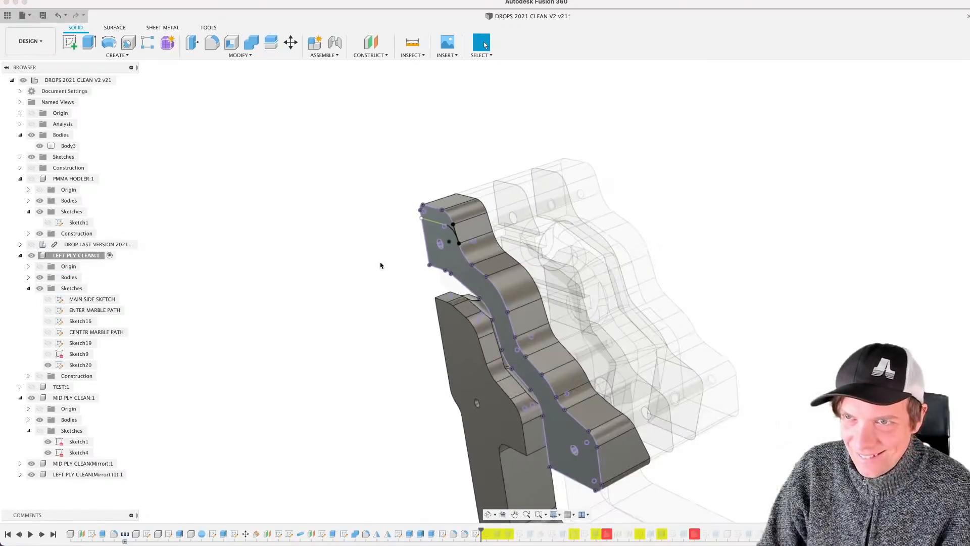
# Step: Try to extrude the plate's upper region above the horizontal line and the rounded corner
pyautogui.press('e')
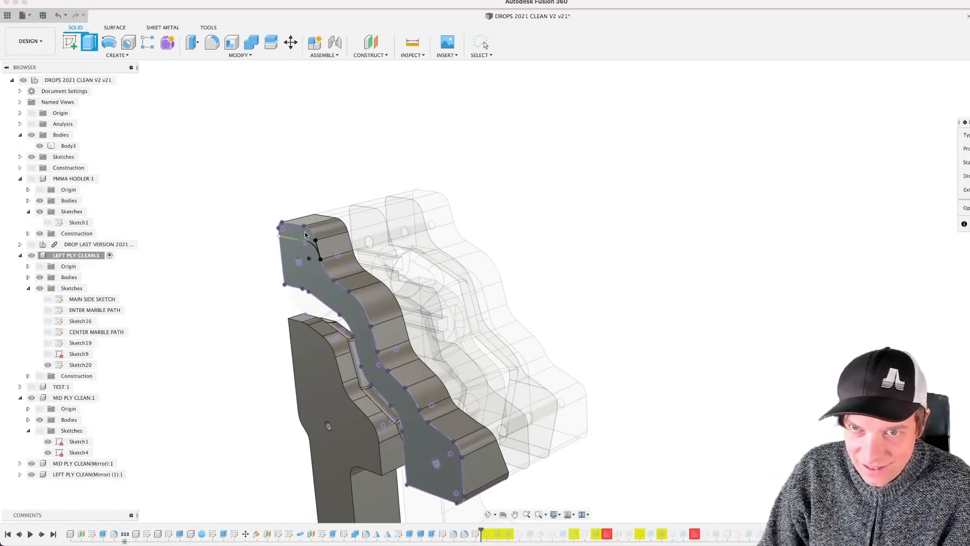
pyautogui.scroll(3, 287, 234)
pyautogui.press('Escape')
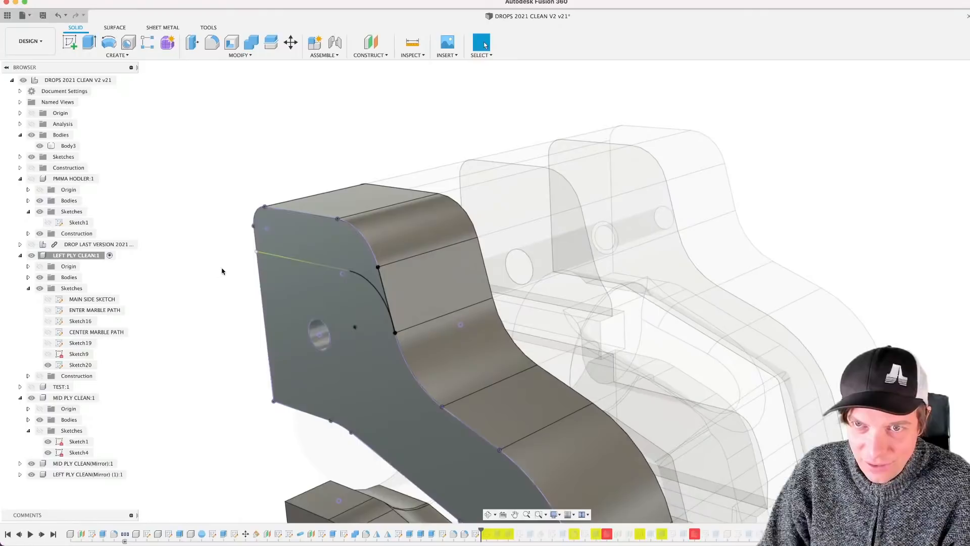
pyautogui.click(318, 245)
pyautogui.scroll(-3, 220, 276)
pyautogui.click(220, 278)
pyautogui.scroll(4, 219, 281)
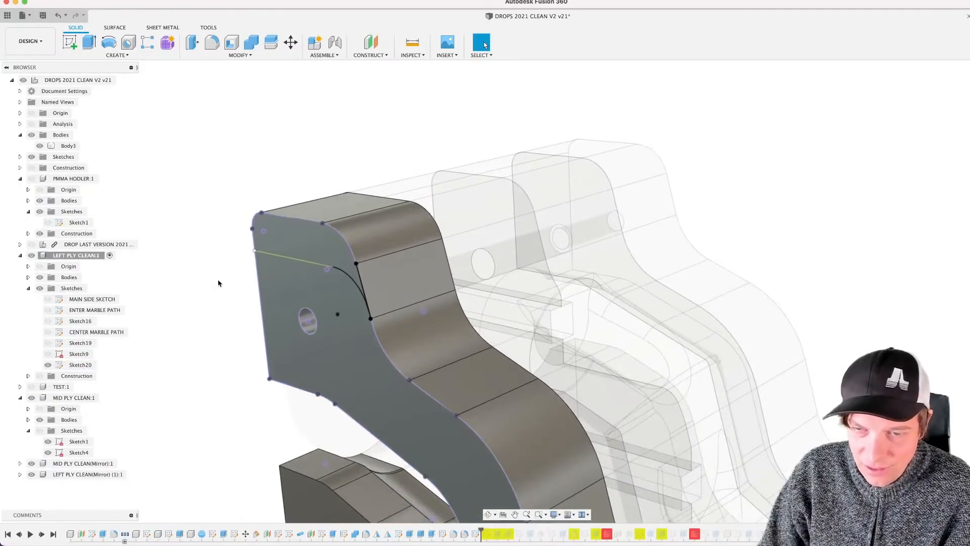
# Step: Edit Sketch20 and add a short line extending the horizontal line outward past the plate's vertical edge to close the upper region
pyautogui.doubleClick(79, 364)
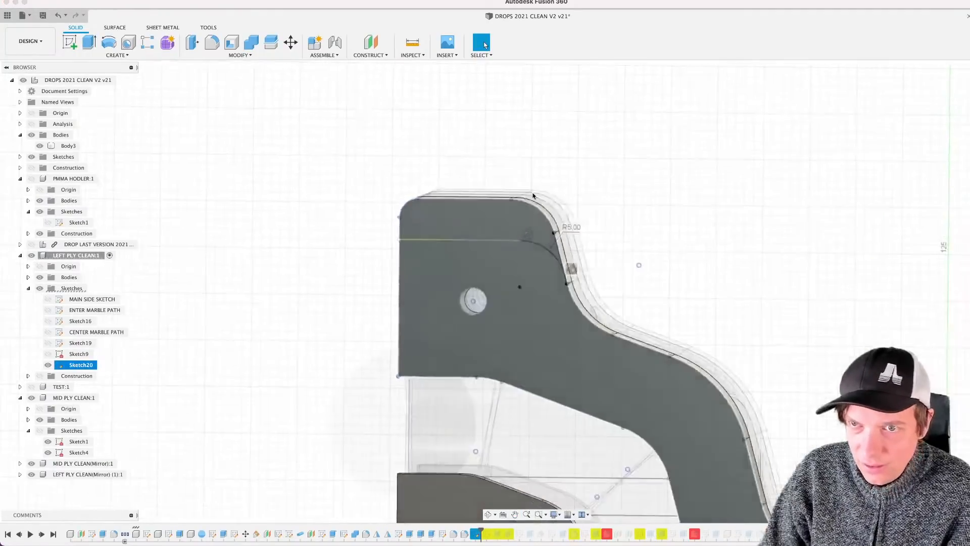
pyautogui.scroll(5, 355, 253)
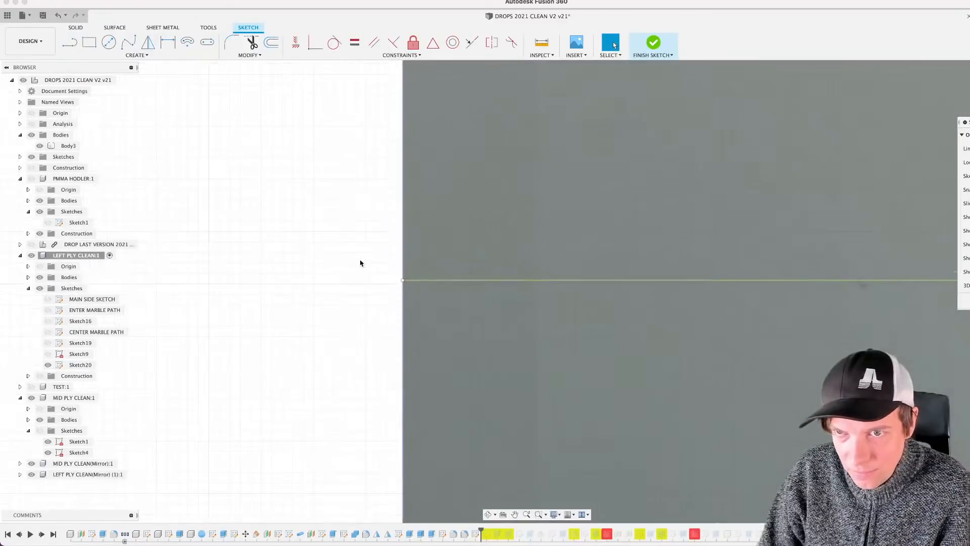
pyautogui.press('l')
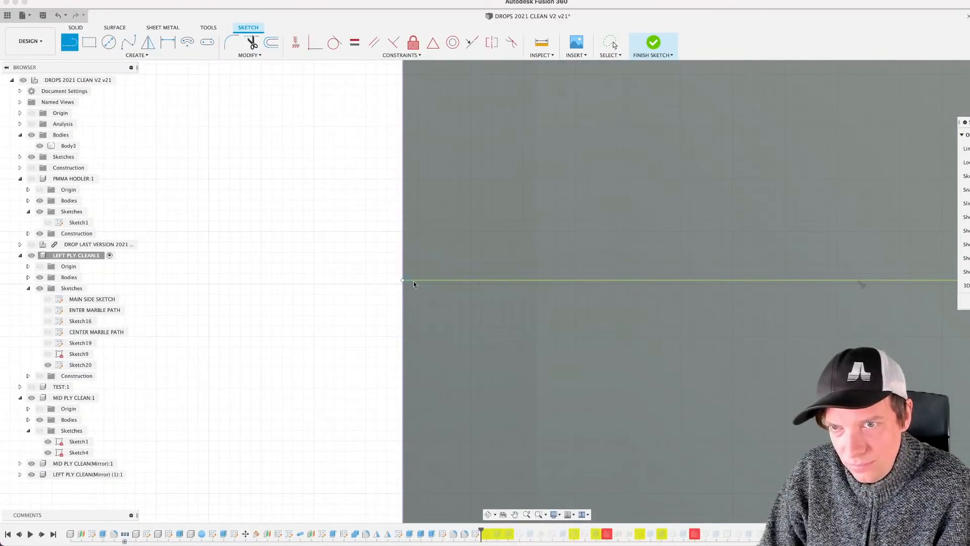
pyautogui.click(339, 281)
pyautogui.press('Escape')
pyautogui.scroll(-3, 349, 276)
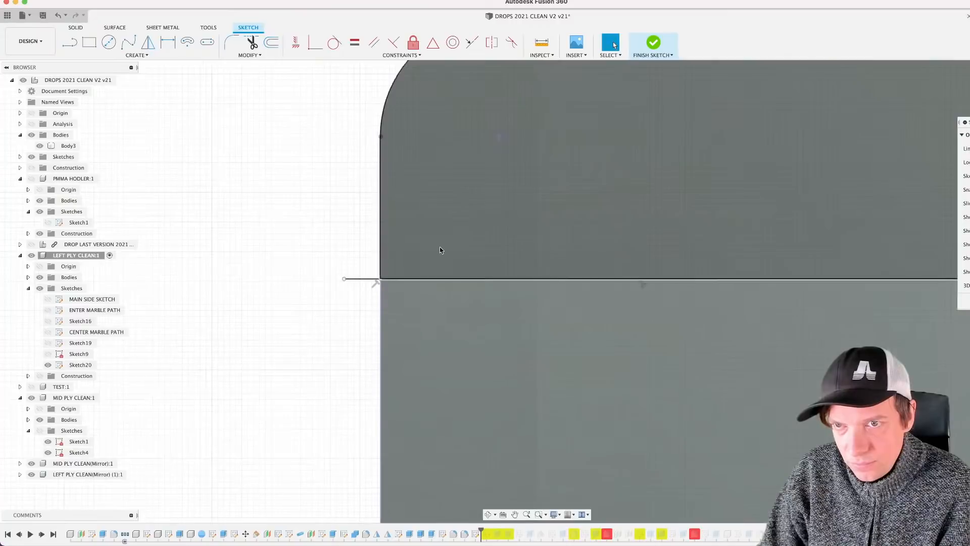
pyautogui.scroll(-2, 446, 255)
pyautogui.scroll(-2, 449, 257)
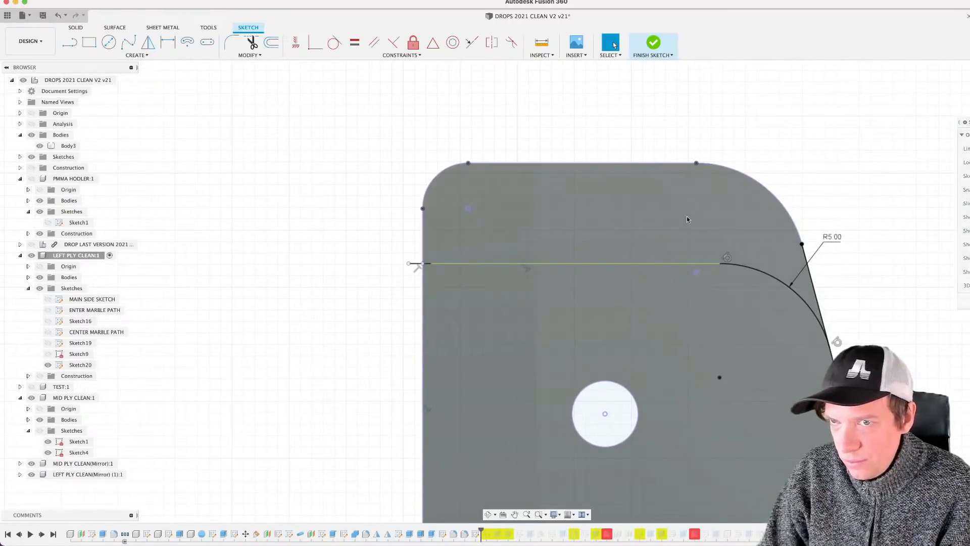
# Step: Extrude the closed region above the line through the left ply plate's thickness to cut its top down to the rounded profile
pyautogui.press('e')
pyautogui.click(418, 233)
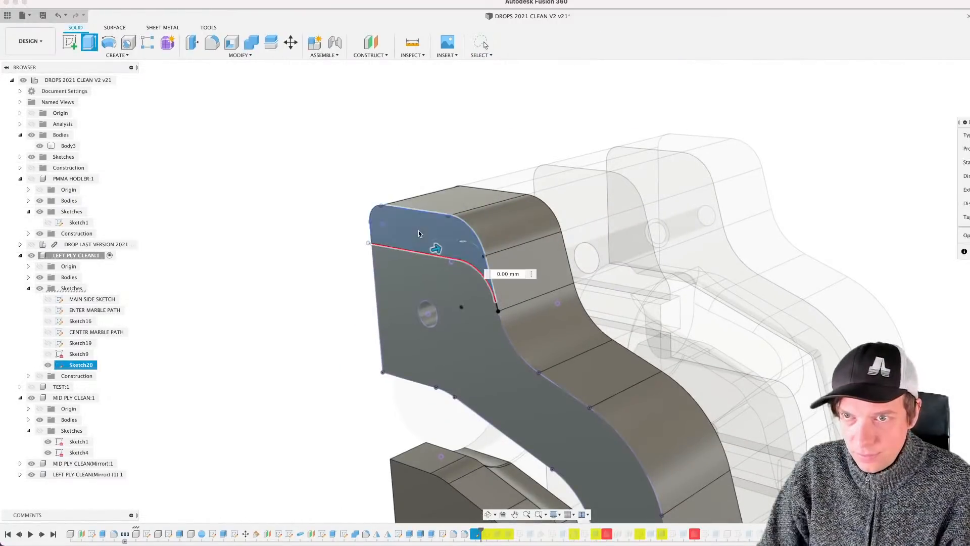
pyautogui.scroll(-3, 427, 238)
pyautogui.moveTo(433, 245); pyautogui.dragTo(662, 172)
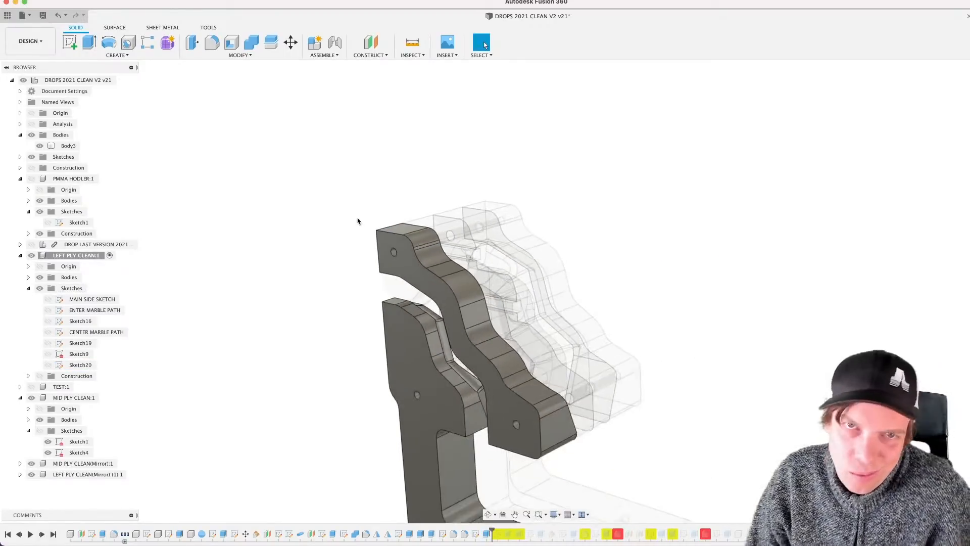
# Step: Show the PMMA HODLER component again and activate the top-level assembly so every part displays solid
pyautogui.moveTo(367, 239)
pyautogui.keyDown('shift'); pyautogui.mouseDown(button='middle')
pyautogui.moveTo(383, 238)
pyautogui.moveTo(366, 245)
pyautogui.mouseUp(button='middle'); pyautogui.keyUp('shift')
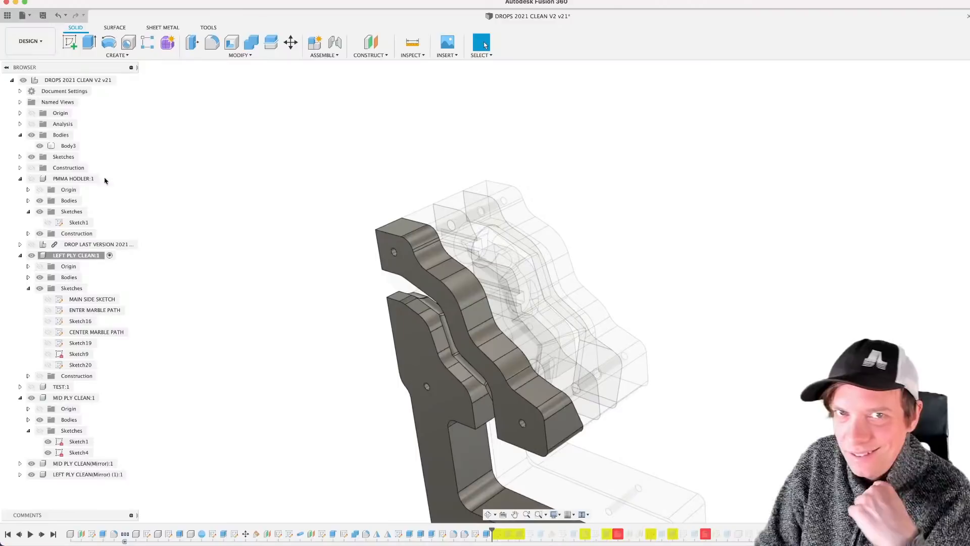
pyautogui.click(32, 178)
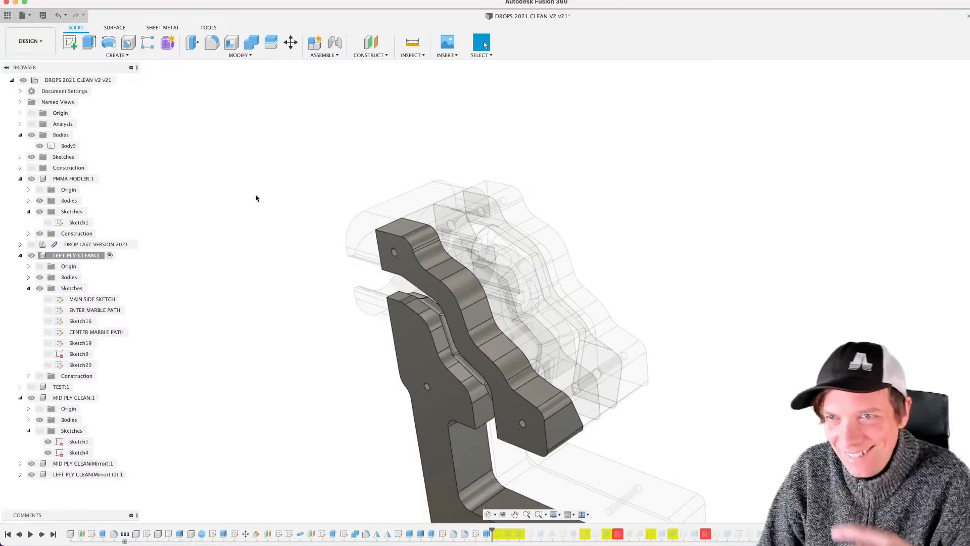
pyautogui.keyDown('shift'); pyautogui.moveTo(611, 236); pyautogui.dragTo(556, 251, button='middle'); pyautogui.keyUp('shift')
pyautogui.click(125, 79)
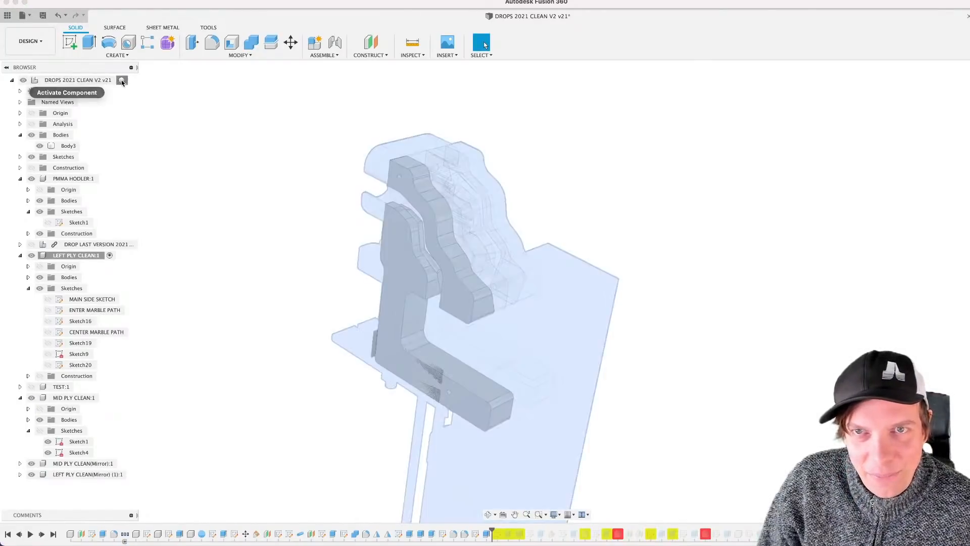
pyautogui.keyDown('shift'); pyautogui.moveTo(600, 200); pyautogui.dragTo(611, 217, button='middle'); pyautogui.keyUp('shift')
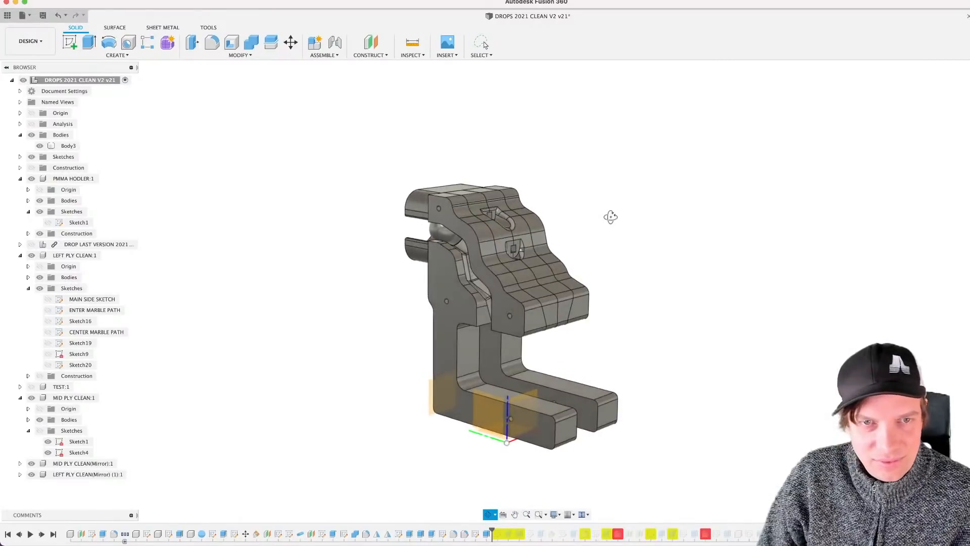
pyautogui.press('Escape')
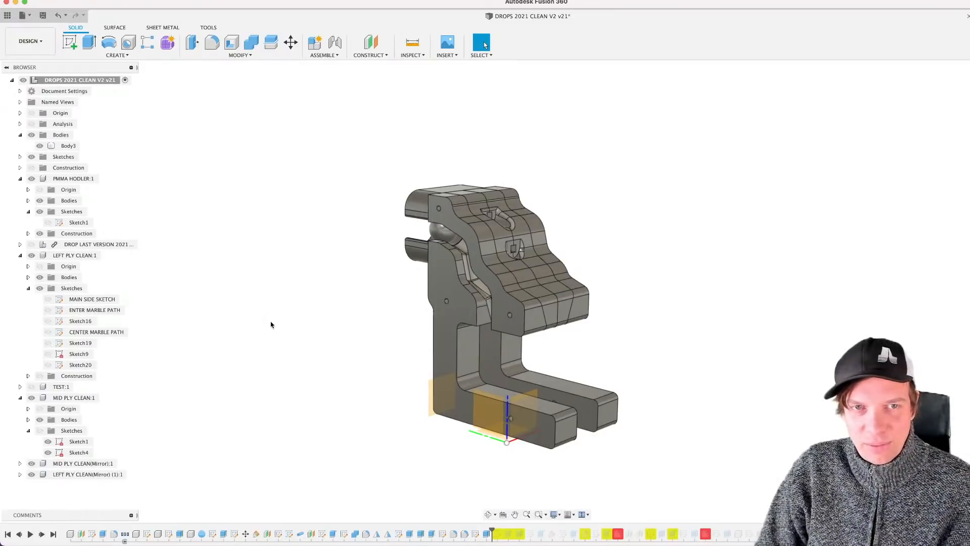
# Step: Check the lowered left ply plate against the PMMA holder and the other plates, and save the design
pyautogui.keyDown('shift'); pyautogui.moveTo(473, 277); pyautogui.dragTo(525, 228, button='middle'); pyautogui.keyUp('shift')
pyautogui.scroll(3, 558, 217)
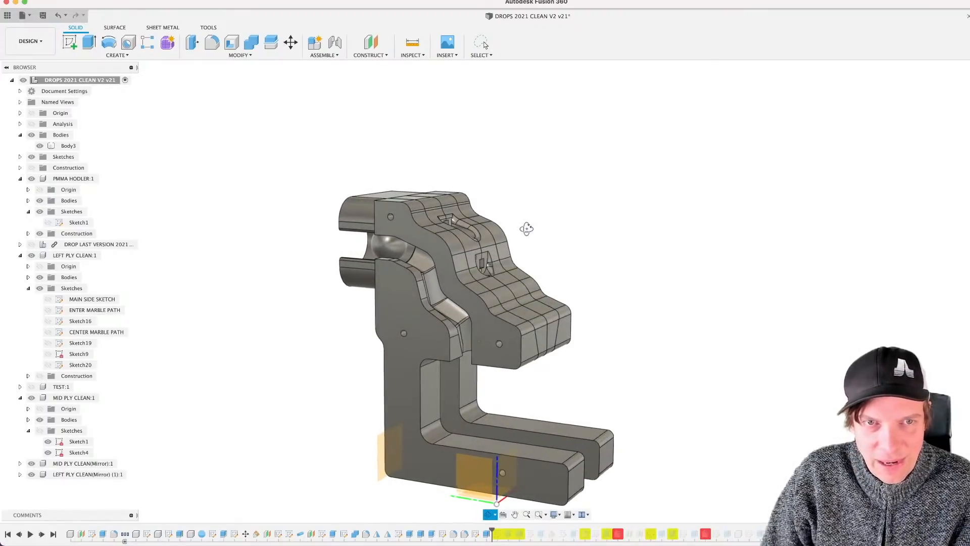
pyautogui.scroll(2, 522, 233)
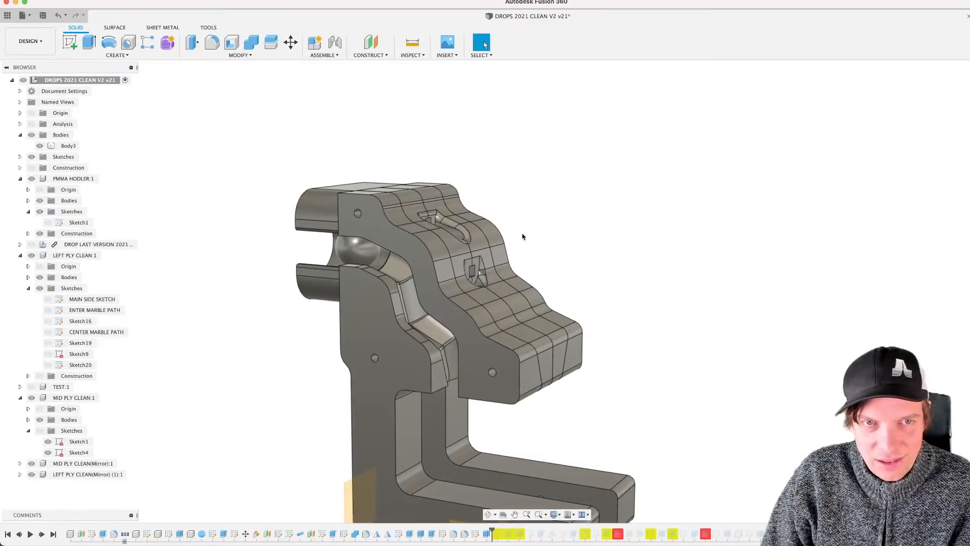
pyautogui.scroll(-2, 523, 234)
pyautogui.moveTo(527, 238); pyautogui.dragTo(525, 229, button='middle')
pyautogui.scroll(1, 523, 234)
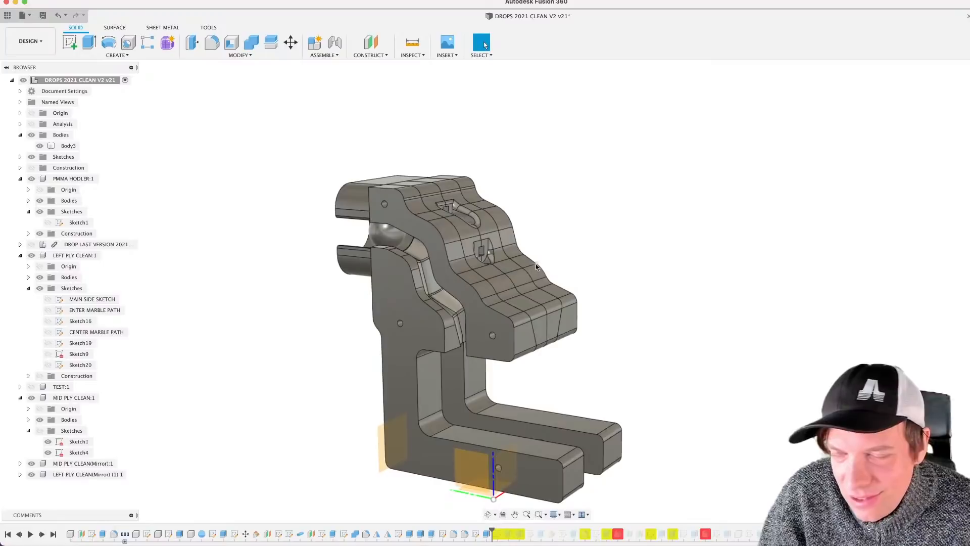
pyautogui.keyDown('shift'); pyautogui.moveTo(537, 267); pyautogui.dragTo(548, 206, button='middle'); pyautogui.keyUp('shift')
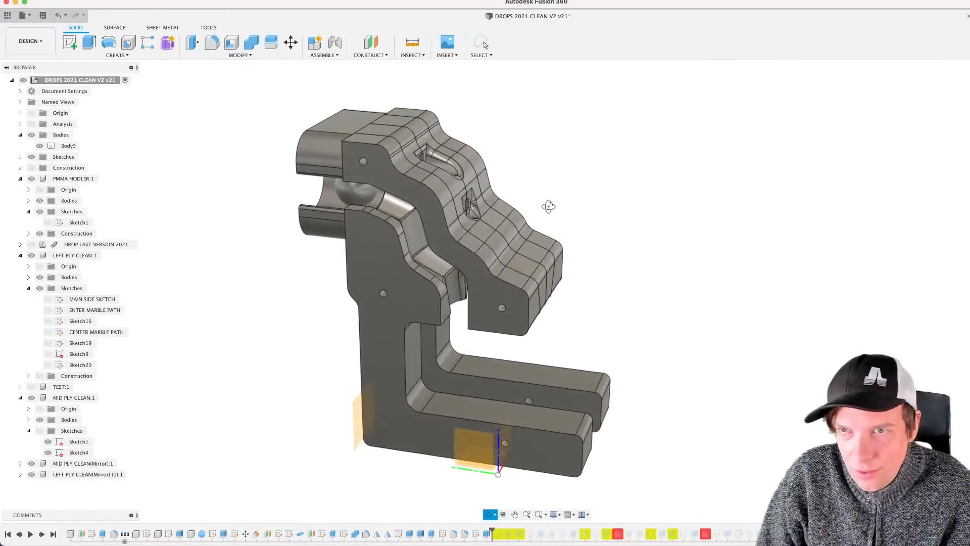
pyautogui.press('super+s')
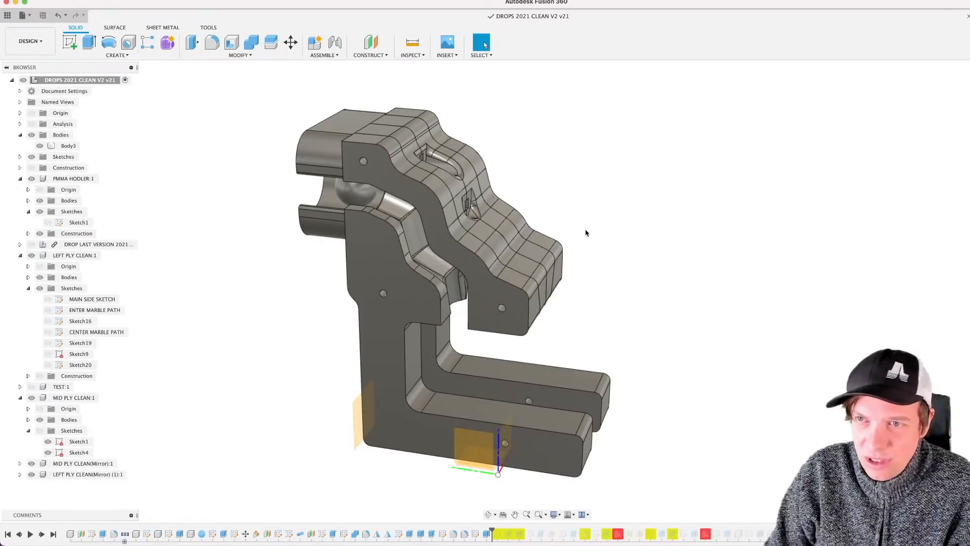
# Step: Isolate the LEFT PLY CLEAN component from the rest of the assembly
pyautogui.keyDown('shift'); pyautogui.moveTo(614, 258); pyautogui.dragTo(609, 237, button='middle'); pyautogui.keyUp('shift')
pyautogui.scroll(2, 580, 197)
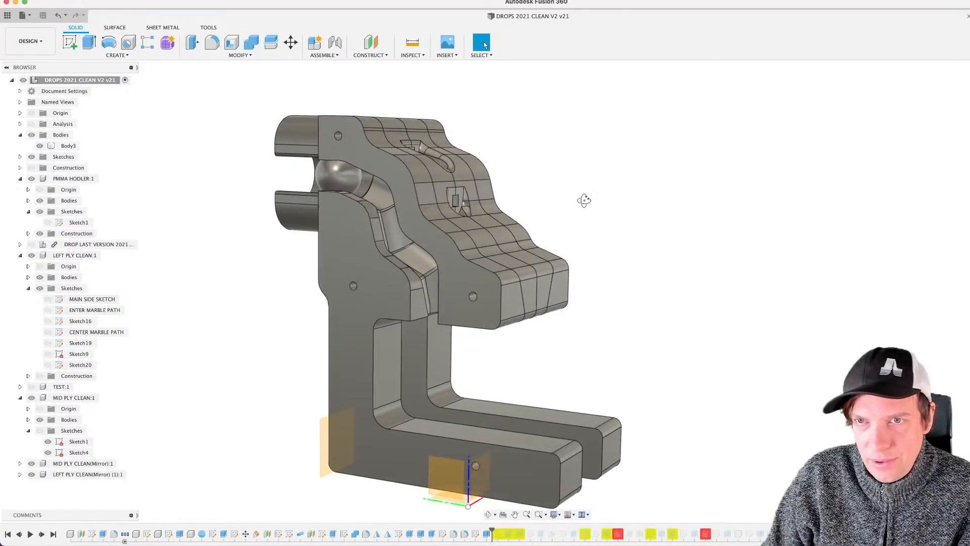
pyautogui.moveTo(584, 200)
pyautogui.keyDown('shift'); pyautogui.mouseDown(button='middle')
pyautogui.moveTo(602, 203)
pyautogui.moveTo(587, 212)
pyautogui.moveTo(599, 210)
pyautogui.moveTo(590, 202)
pyautogui.mouseUp(button='middle'); pyautogui.keyUp('shift')
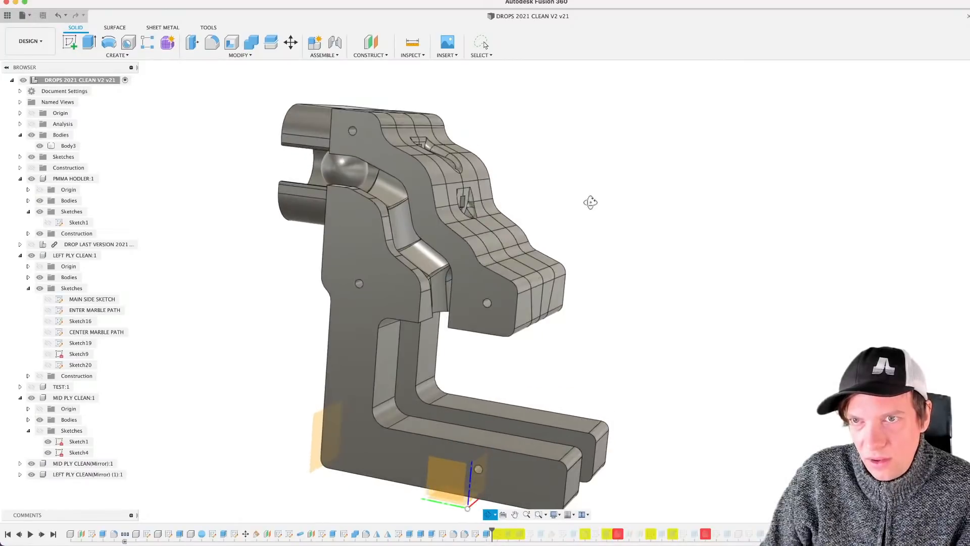
pyautogui.click(353, 244)
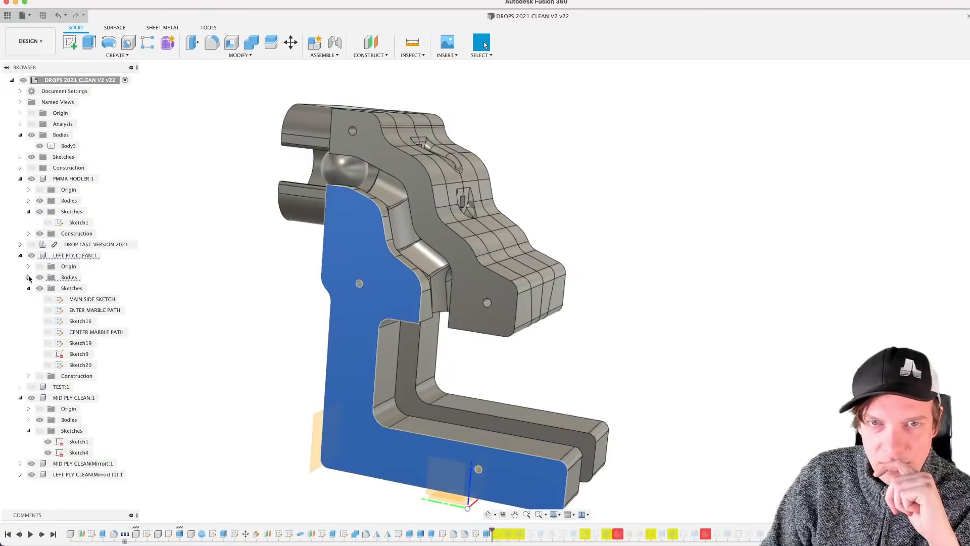
pyautogui.click(231, 304)
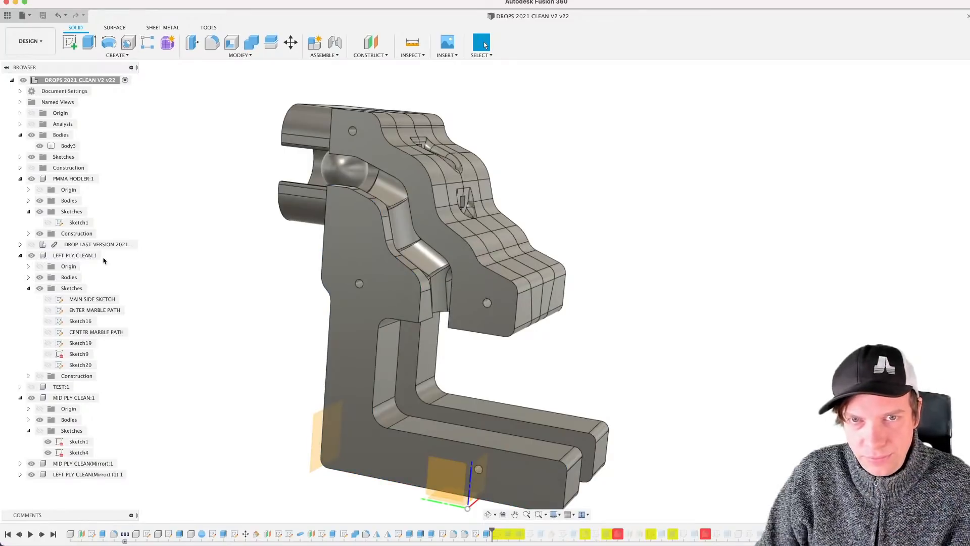
pyautogui.rightClick(72, 257)
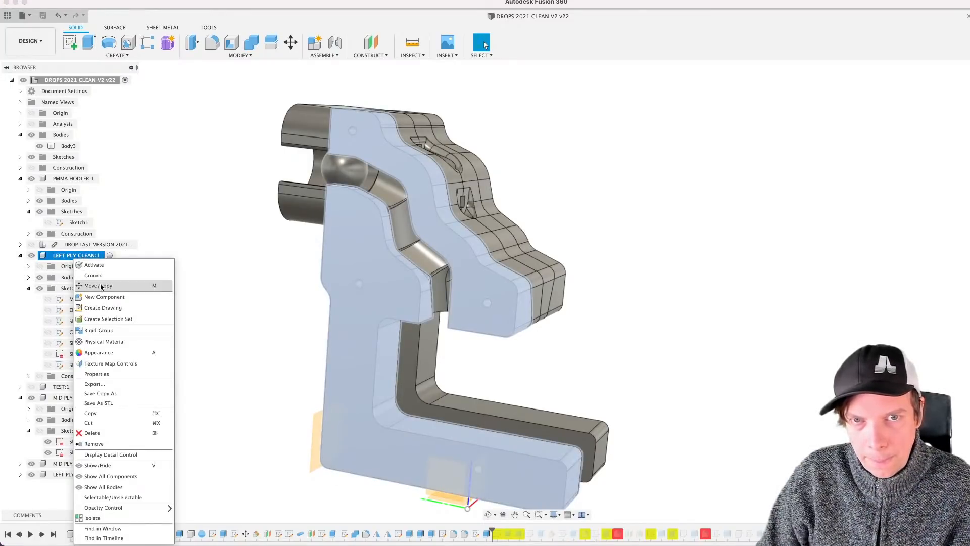
pyautogui.click(92, 517)
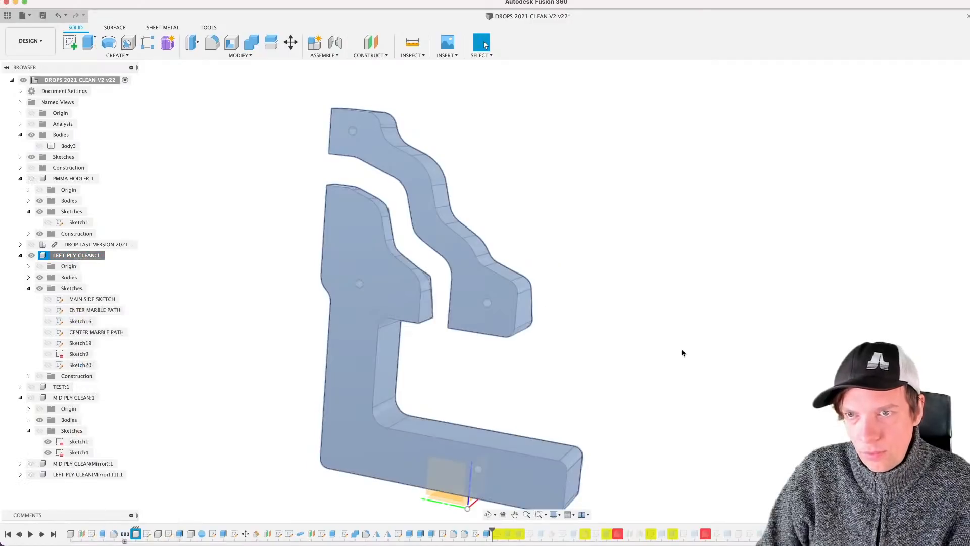
# Step: Start a 1 mm fillet along the marble channel's inner-face edges on the upper piece of the left ply plate
pyautogui.moveTo(682, 351)
pyautogui.keyDown('shift'); pyautogui.mouseDown(button='middle')
pyautogui.moveTo(526, 292)
pyautogui.moveTo(454, 305)
pyautogui.moveTo(478, 150)
pyautogui.moveTo(515, 190)
pyautogui.moveTo(507, 171)
pyautogui.moveTo(502, 195)
pyautogui.moveTo(505, 165)
pyautogui.moveTo(565, 116)
pyautogui.moveTo(601, 107)
pyautogui.mouseUp(button='middle'); pyautogui.keyUp('shift')
pyautogui.press('f')
pyautogui.click(600, 108)
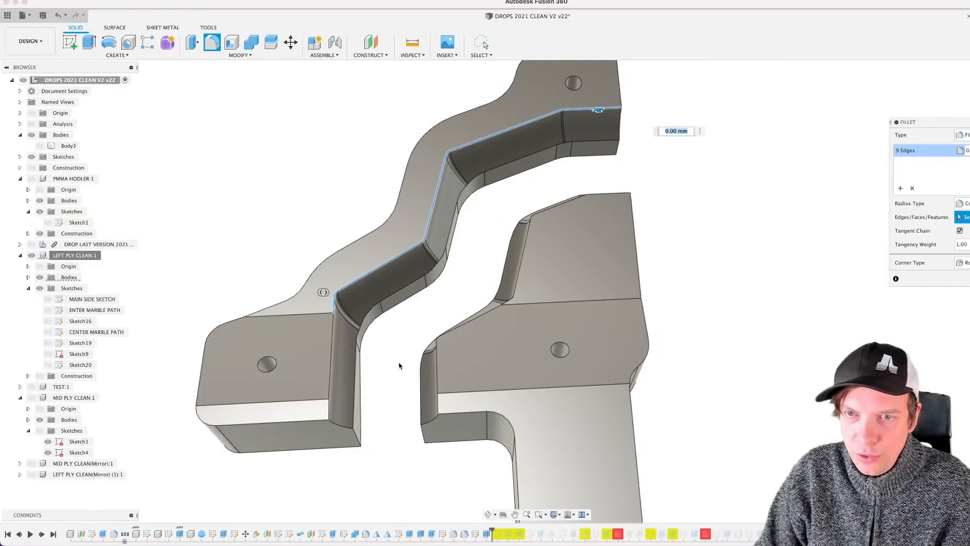
pyautogui.keyDown('shift'); pyautogui.moveTo(399, 365); pyautogui.dragTo(430, 326, button='middle'); pyautogui.keyUp('shift')
pyautogui.click(331, 334)
pyautogui.click(305, 375)
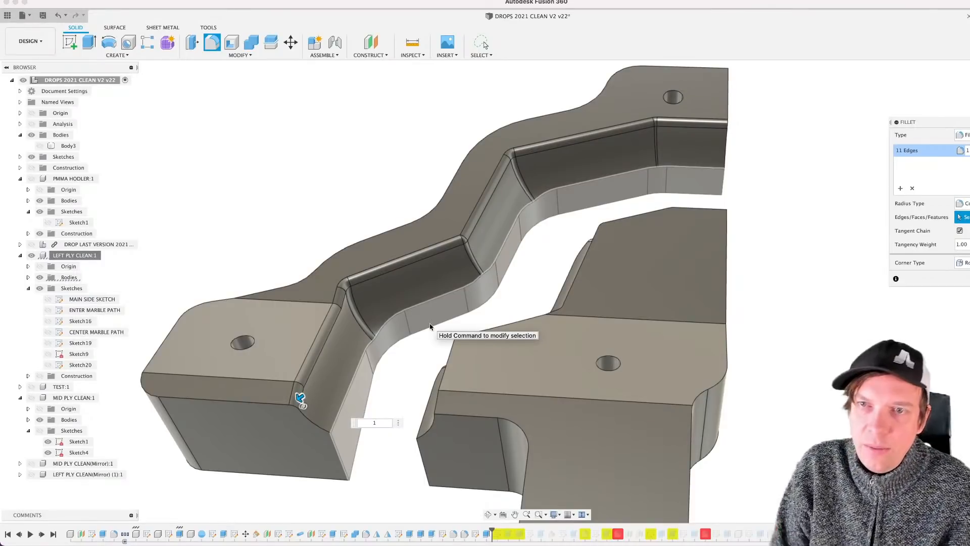
pyautogui.scroll(3, 430, 327)
pyautogui.moveTo(430, 326)
pyautogui.keyDown('shift'); pyautogui.mouseDown(button='middle')
pyautogui.moveTo(447, 307)
pyautogui.moveTo(439, 316)
pyautogui.moveTo(435, 299)
pyautogui.moveTo(436, 313)
pyautogui.mouseUp(button='middle'); pyautogui.keyUp('shift')
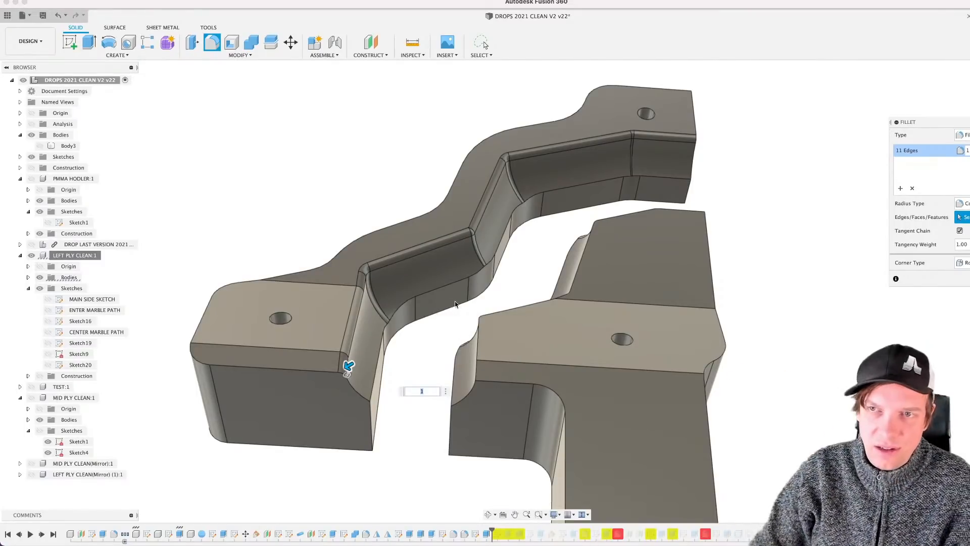
pyautogui.keyDown('shift'); pyautogui.moveTo(455, 303); pyautogui.dragTo(459, 340, button='middle'); pyautogui.keyUp('shift')
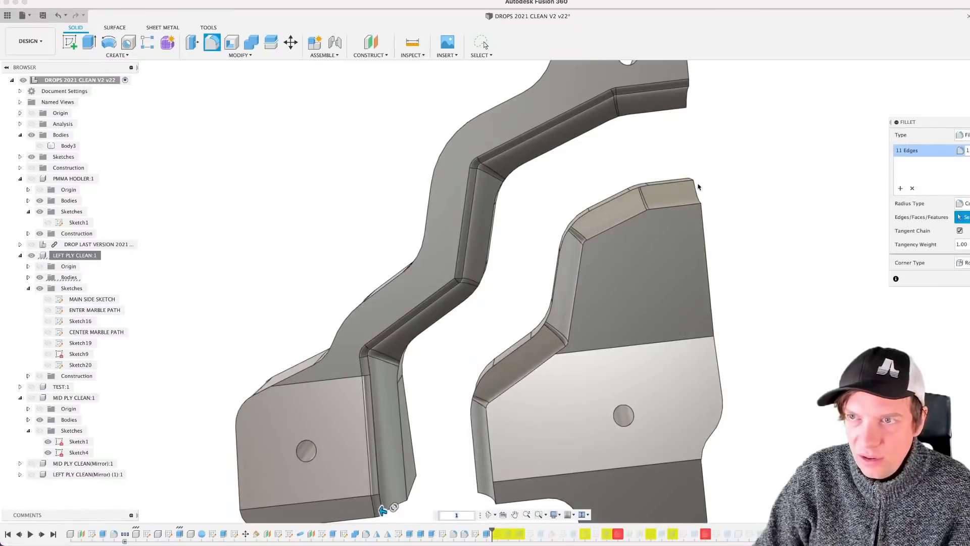
# Step: Add the lower piece's inner-face channel edges to the fillet and apply it with a 0.5 mm radius
pyautogui.click(671, 206)
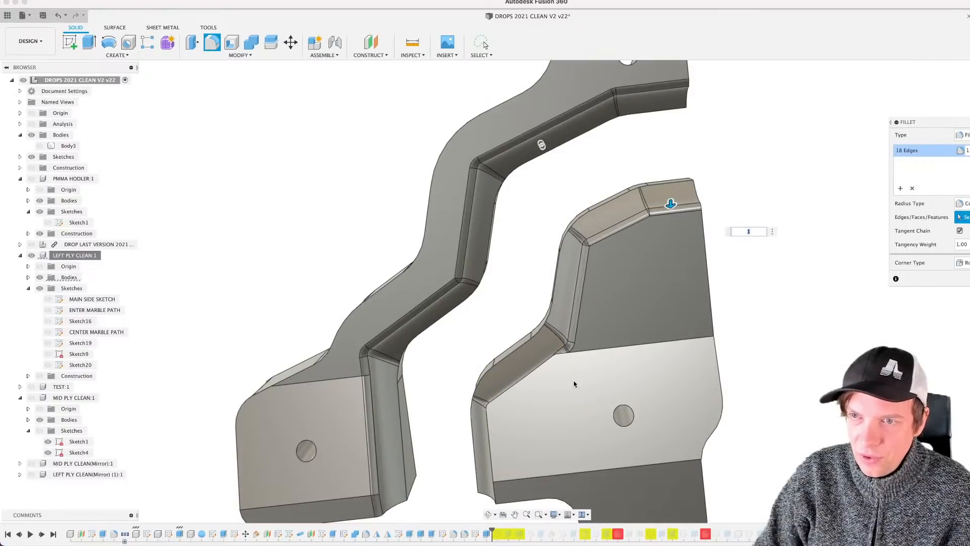
pyautogui.click(545, 363)
pyautogui.keyDown('shift'); pyautogui.moveTo(544, 362); pyautogui.dragTo(496, 311, button='middle'); pyautogui.keyUp('shift')
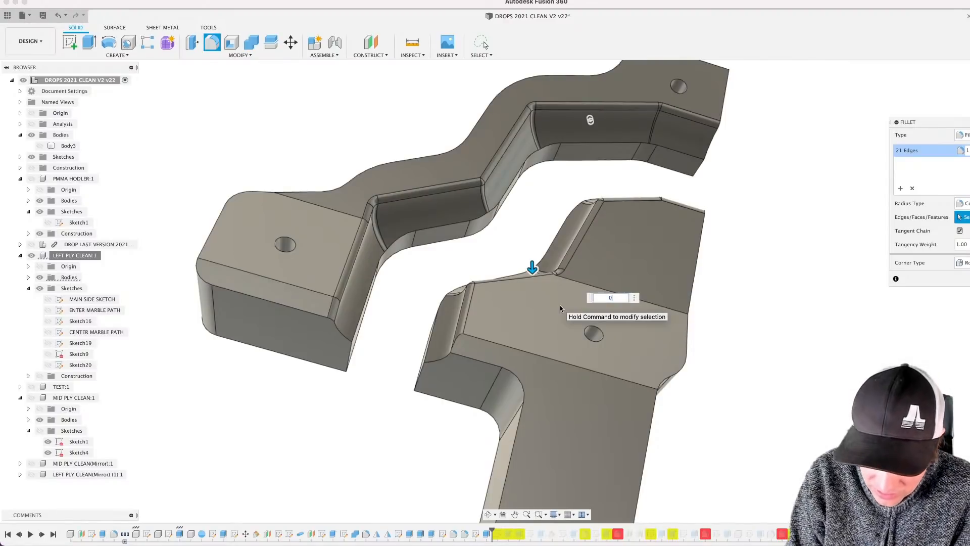
pyautogui.write(',5')
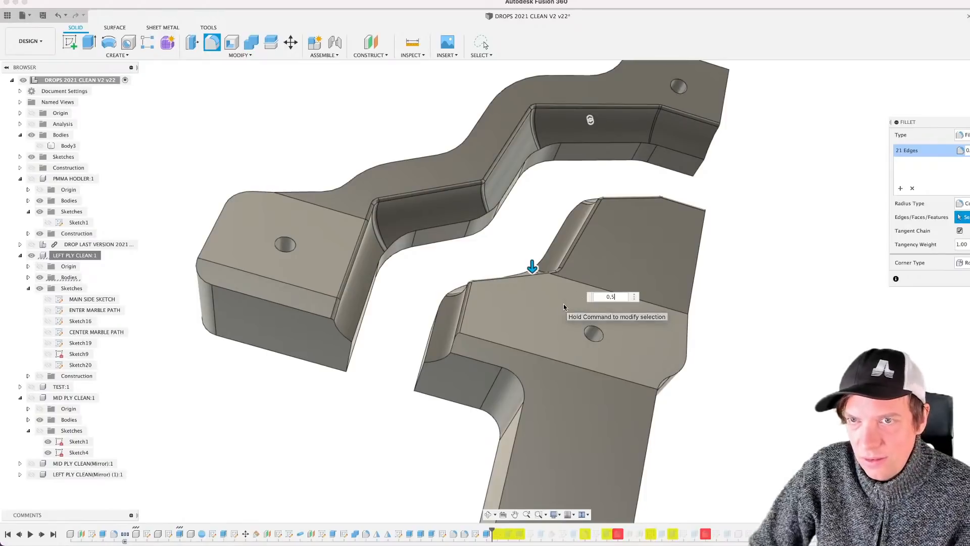
pyautogui.moveTo(539, 210)
pyautogui.keyDown('shift'); pyautogui.mouseDown(button='middle')
pyautogui.moveTo(546, 219)
pyautogui.moveTo(524, 210)
pyautogui.moveTo(533, 204)
pyautogui.mouseUp(button='middle'); pyautogui.keyUp('shift')
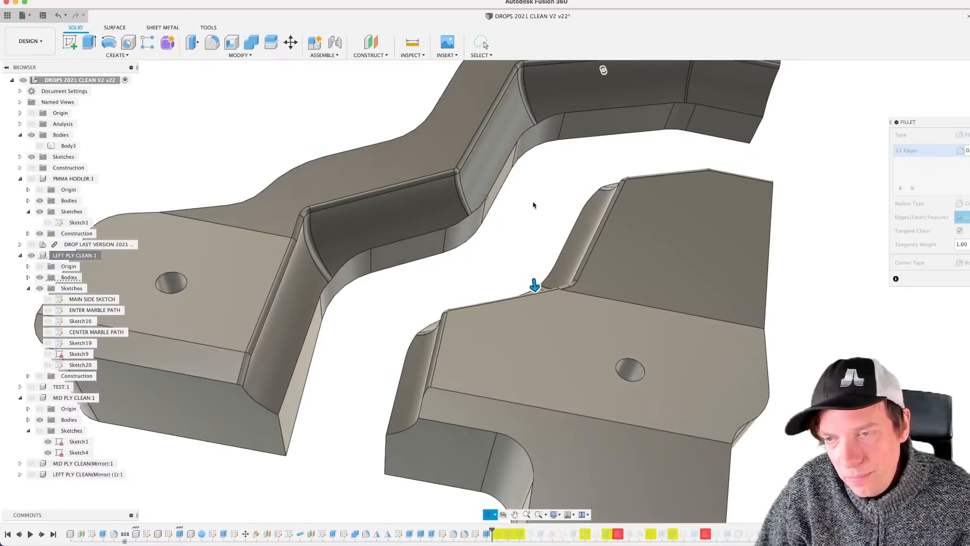
pyautogui.press('Return')
# Step: Fillet the deeper marble channel edges, where the groove meets the flat walls, on both left ply pieces with a 1.5 mm radius
pyautogui.scroll(-3, 517, 203)
pyautogui.scroll(-1, 516, 202)
pyautogui.press('f')
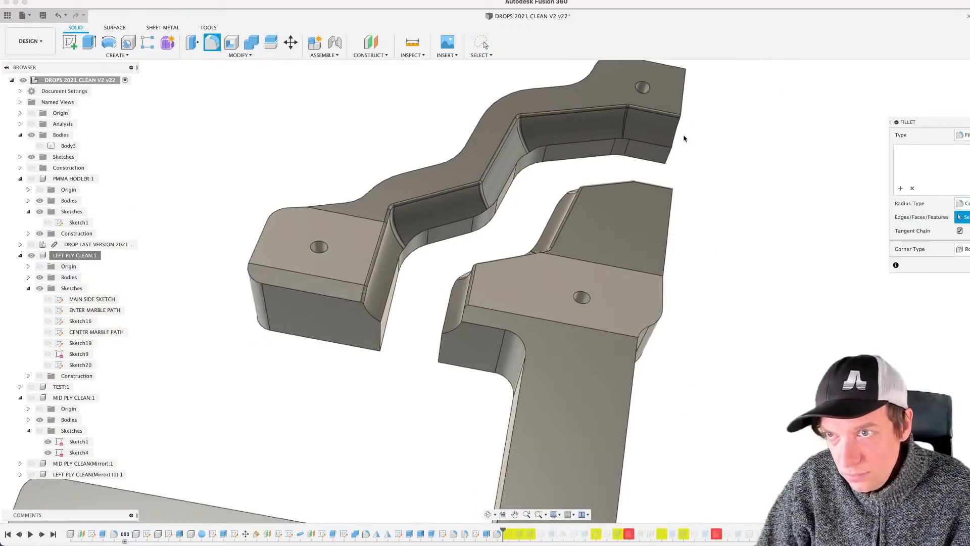
pyautogui.scroll(3, 684, 137)
pyautogui.click(644, 147)
pyautogui.keyDown('shift'); pyautogui.moveTo(486, 238); pyautogui.dragTo(495, 273, button='middle'); pyautogui.keyUp('shift')
pyautogui.click(495, 273)
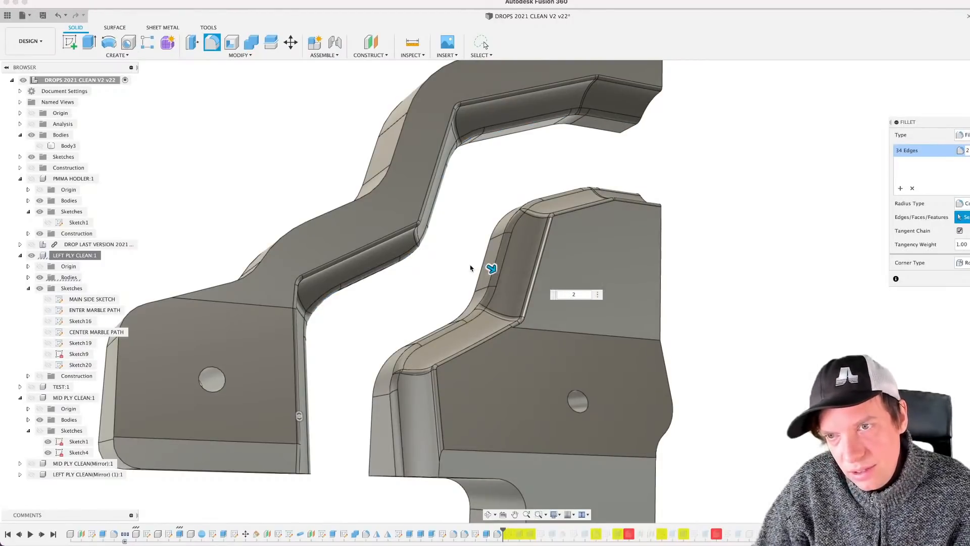
pyautogui.keyDown('shift'); pyautogui.moveTo(469, 266); pyautogui.dragTo(457, 235, button='middle'); pyautogui.keyUp('shift')
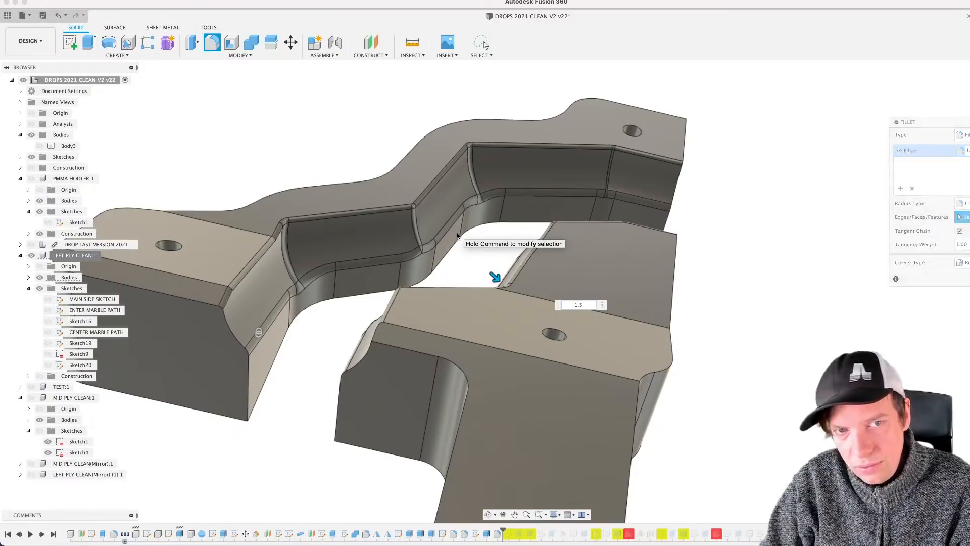
pyautogui.press('Return')
# Step: Show the MID PLY CLEAN component and hide LEFT PLY CLEAN to expose the middle plate's marble channel
pyautogui.keyDown('shift'); pyautogui.moveTo(494, 247); pyautogui.dragTo(538, 294, button='middle'); pyautogui.keyUp('shift')
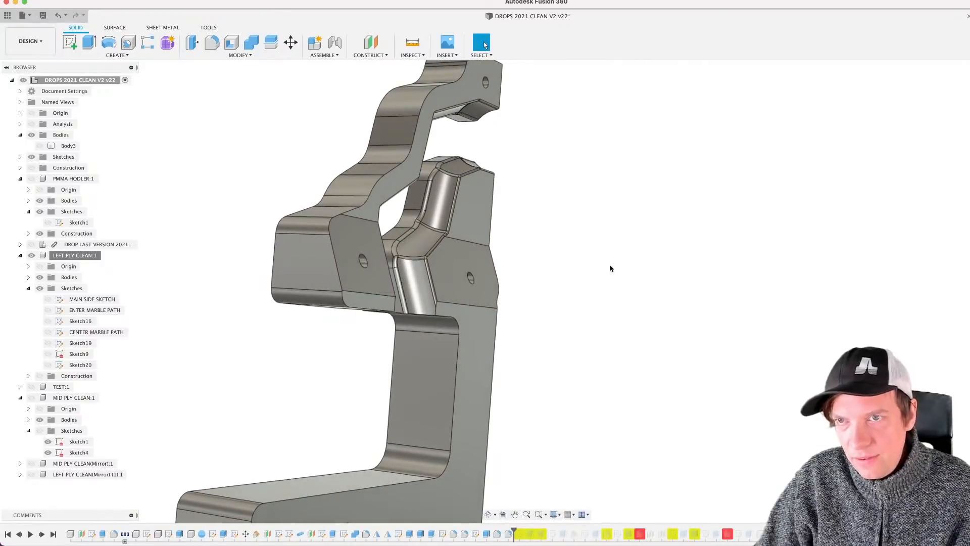
pyautogui.keyDown('shift'); pyautogui.moveTo(498, 255); pyautogui.dragTo(569, 267, button='middle'); pyautogui.keyUp('shift')
pyautogui.scroll(-3, 572, 265)
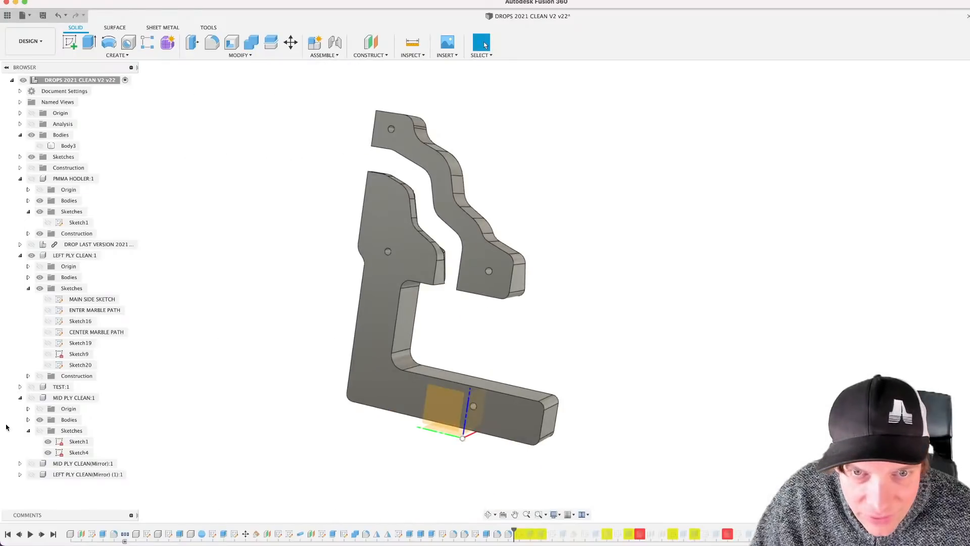
pyautogui.click(32, 397)
pyautogui.scroll(3, 476, 235)
pyautogui.click(386, 261)
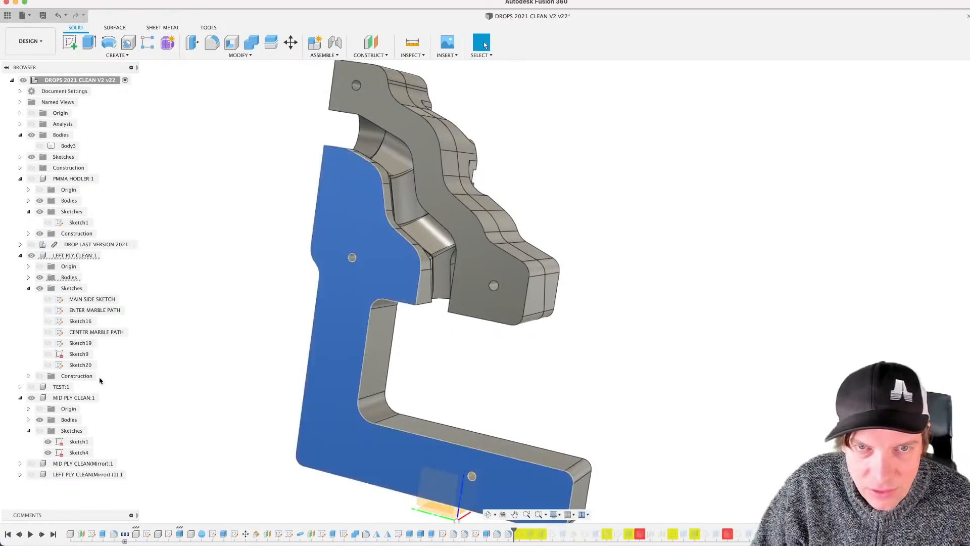
pyautogui.click(32, 255)
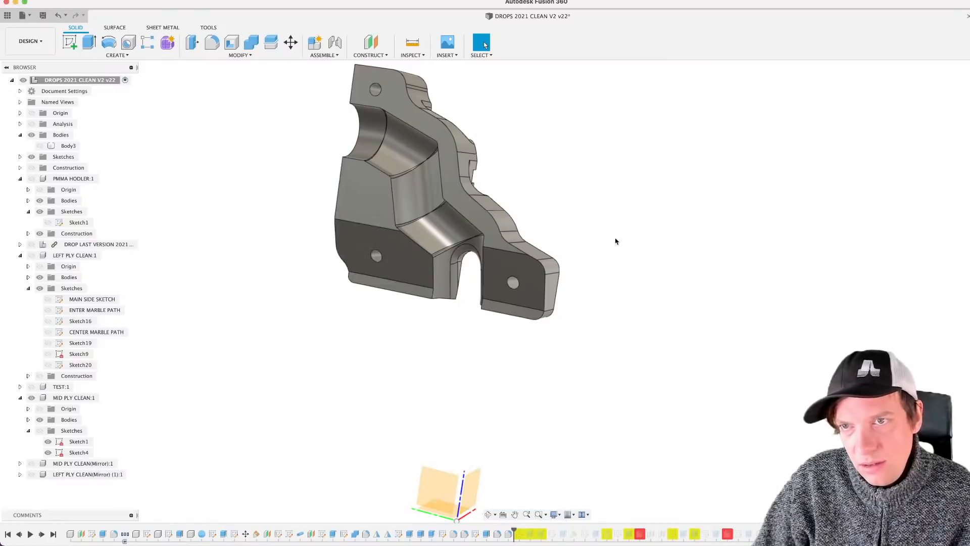
# Step: Fillet the marble channel's outer edges on the middle ply plate, including the short edges at the exit, with a 1 mm radius
pyautogui.keyDown('shift'); pyautogui.moveTo(616, 240); pyautogui.dragTo(634, 222, button='middle'); pyautogui.keyUp('shift')
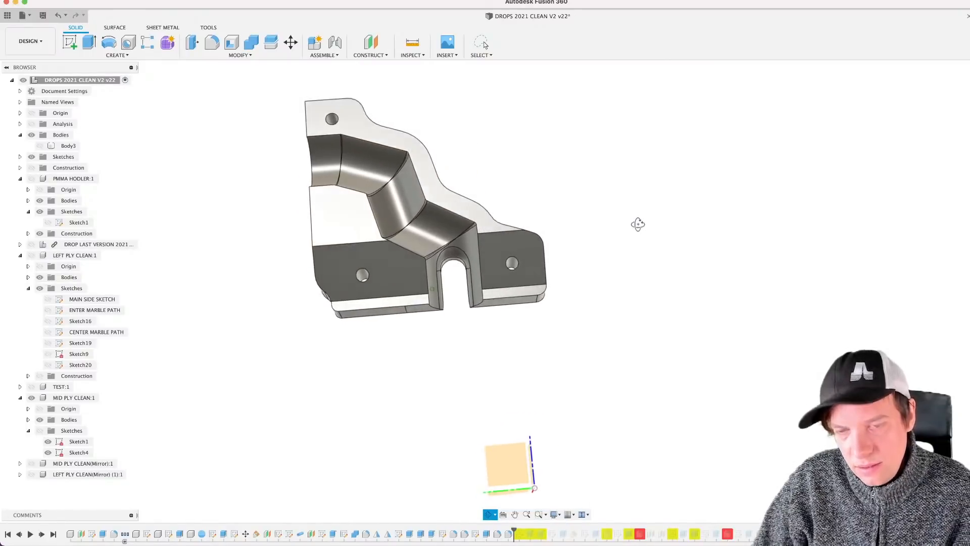
pyautogui.press('f')
pyautogui.scroll(4, 314, 162)
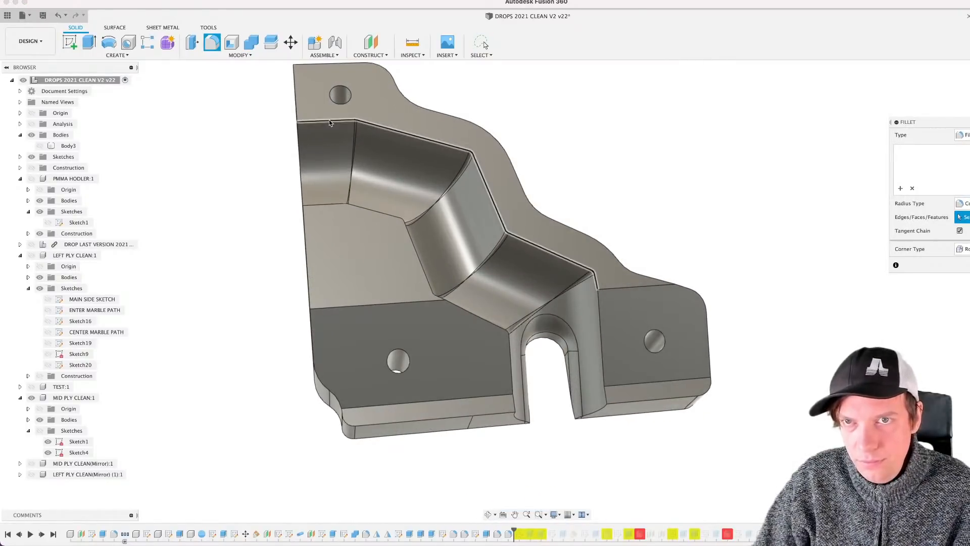
pyautogui.click(330, 122)
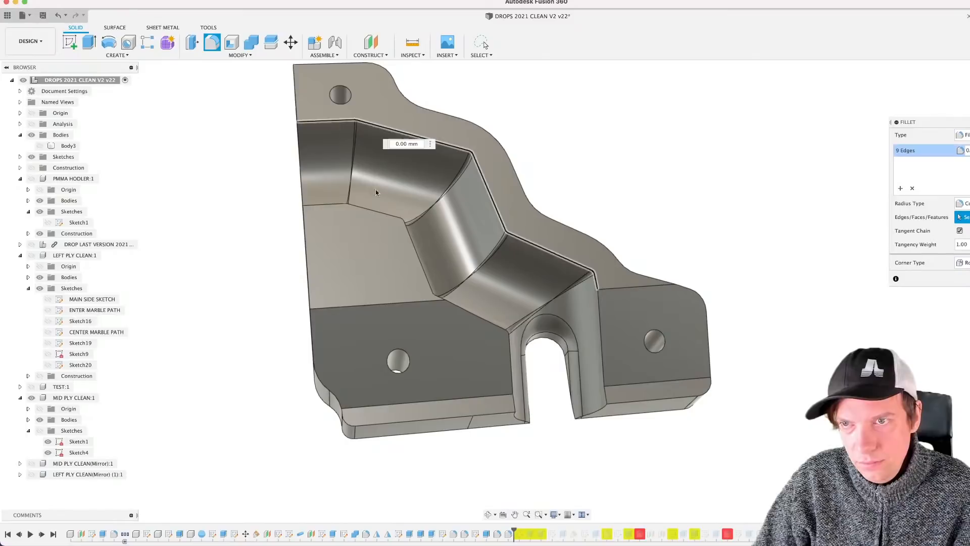
pyautogui.click(494, 327)
pyautogui.click(601, 319)
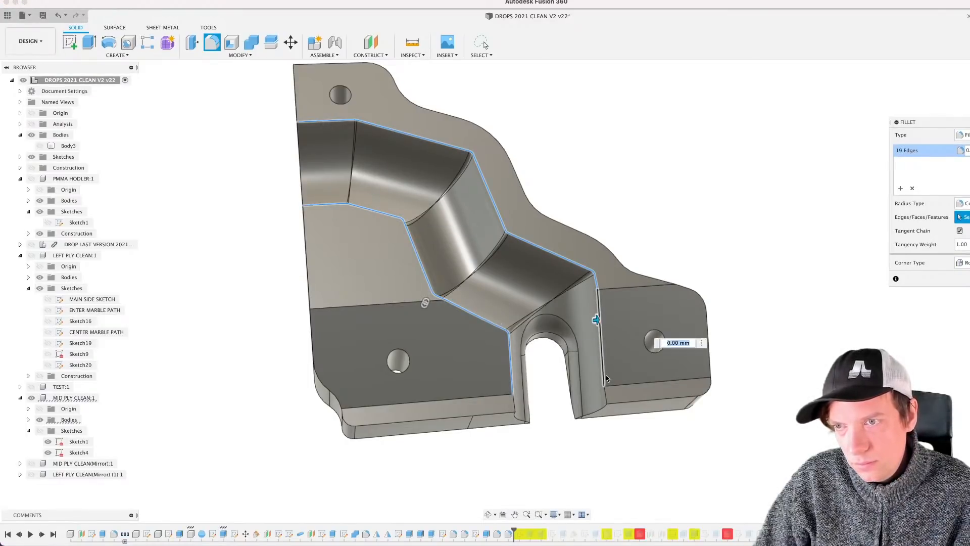
pyautogui.click(605, 399)
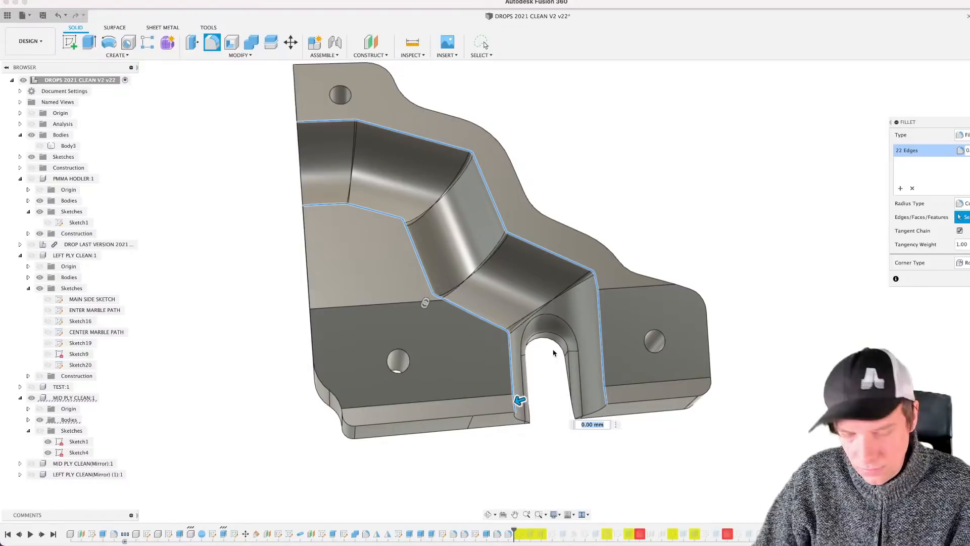
pyautogui.write('1')
pyautogui.press('Return')
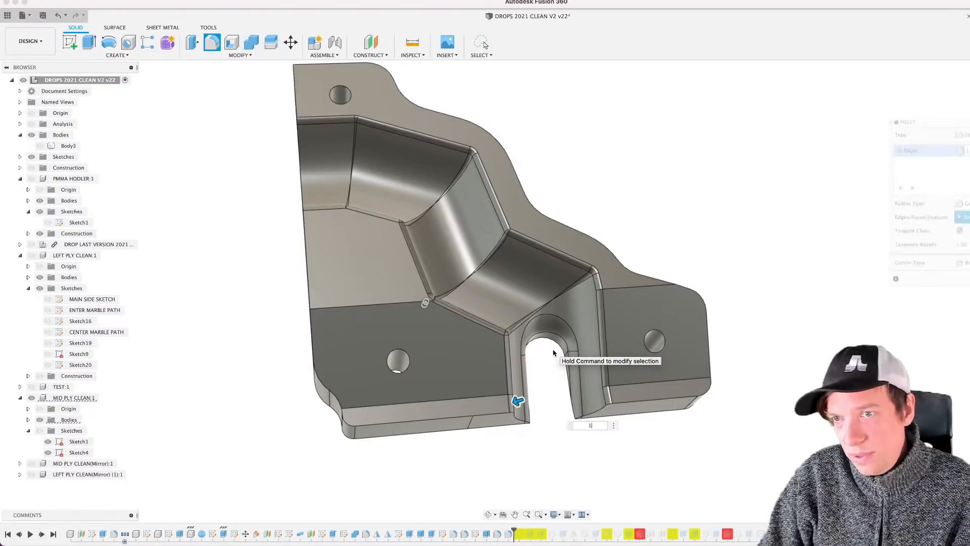
# Step: Save the design with the version description "User Saved"
pyautogui.scroll(2, 532, 301)
pyautogui.keyDown('shift'); pyautogui.moveTo(509, 300); pyautogui.dragTo(510, 375, button='middle'); pyautogui.keyUp('shift')
pyautogui.scroll(-3, 515, 313)
pyautogui.press('super+s')
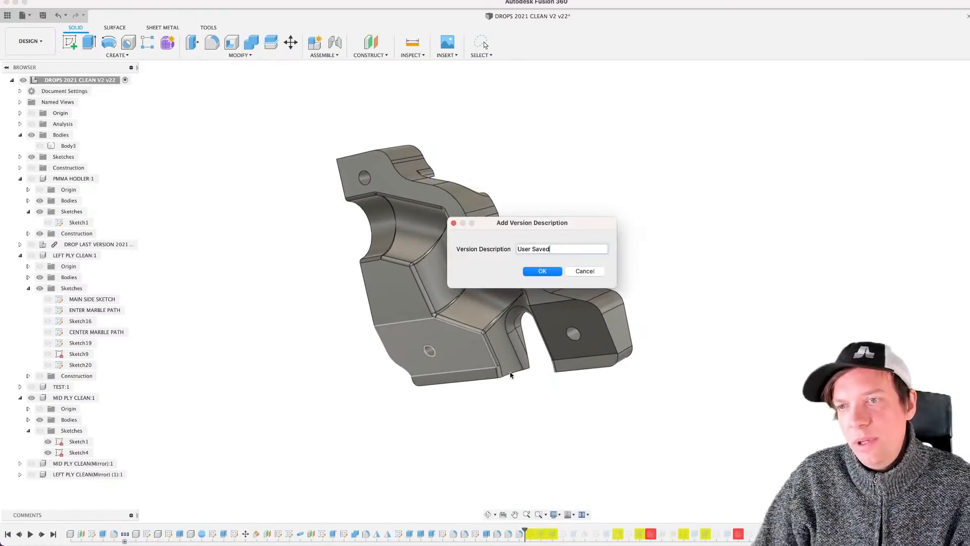
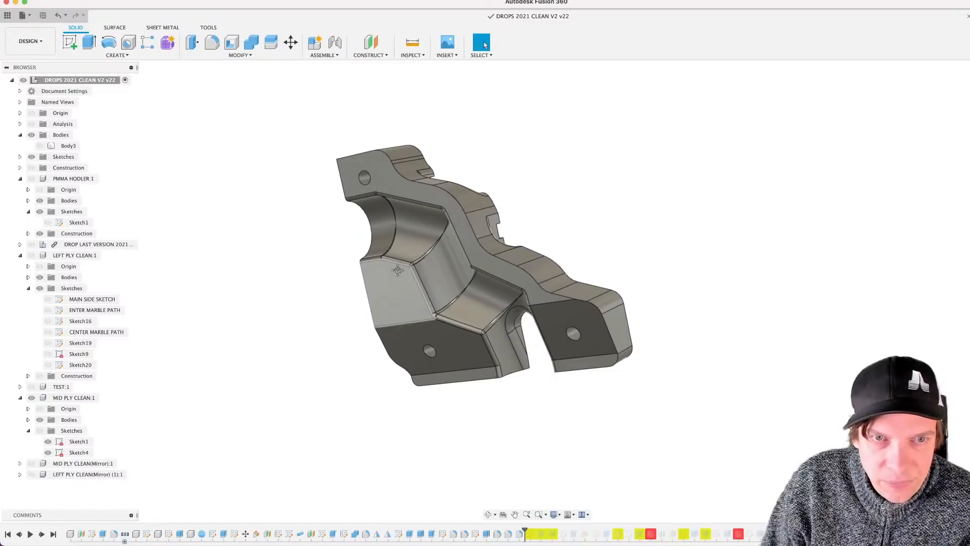
# Step: Examine the filleted marble channel and the outer profile of the middle ply plate from several angles
pyautogui.moveTo(397, 269)
pyautogui.keyDown('shift'); pyautogui.mouseDown(button='middle')
pyautogui.moveTo(374, 267)
pyautogui.moveTo(388, 265)
pyautogui.mouseUp(button='middle'); pyautogui.keyUp('shift')
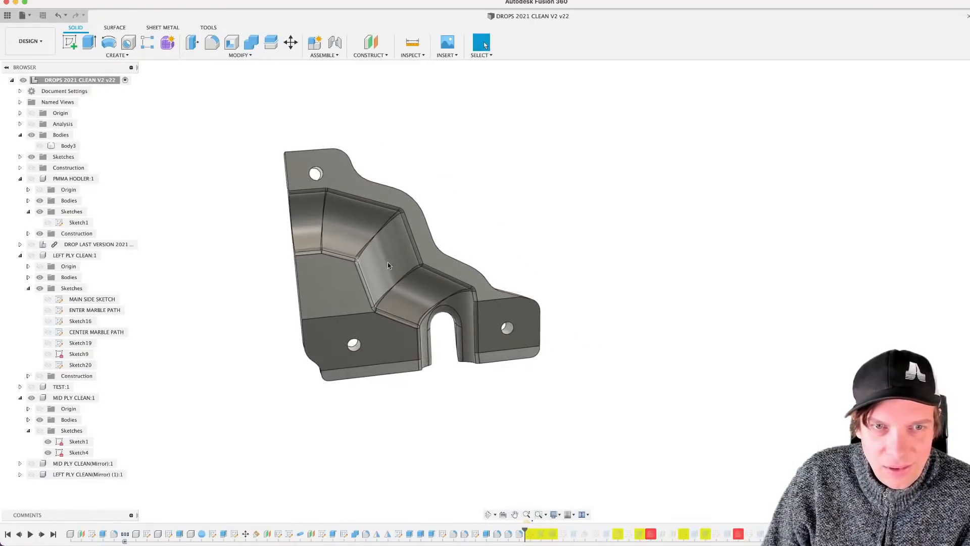
pyautogui.scroll(3, 356, 252)
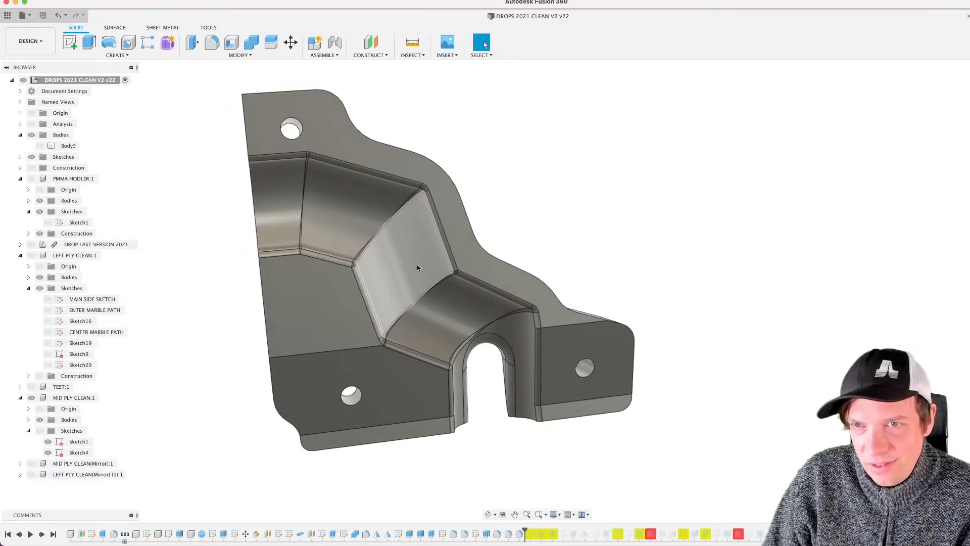
pyautogui.moveTo(466, 237); pyautogui.dragTo(500, 242, button='middle')
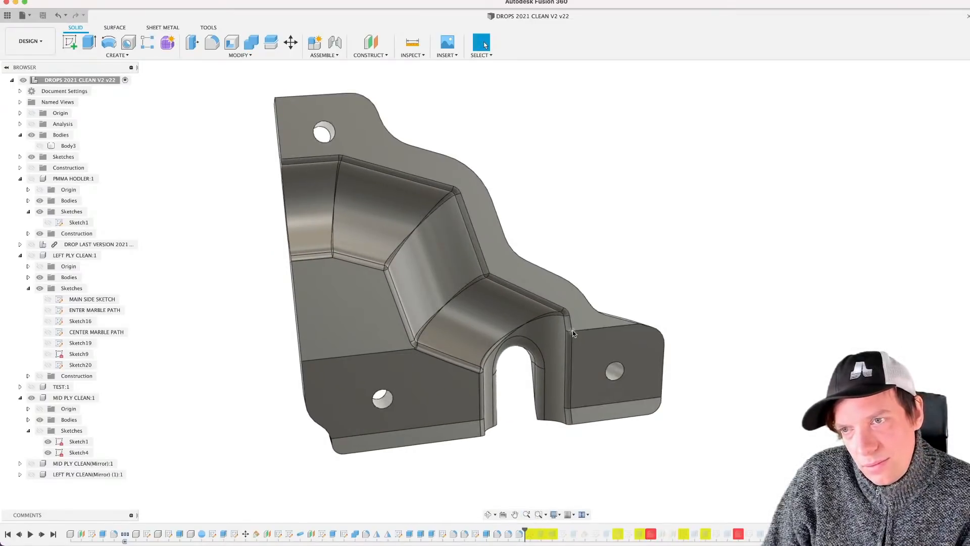
pyautogui.scroll(-1, 565, 193)
pyautogui.keyDown('shift'); pyautogui.moveTo(560, 191); pyautogui.dragTo(538, 203, button='middle'); pyautogui.keyUp('shift')
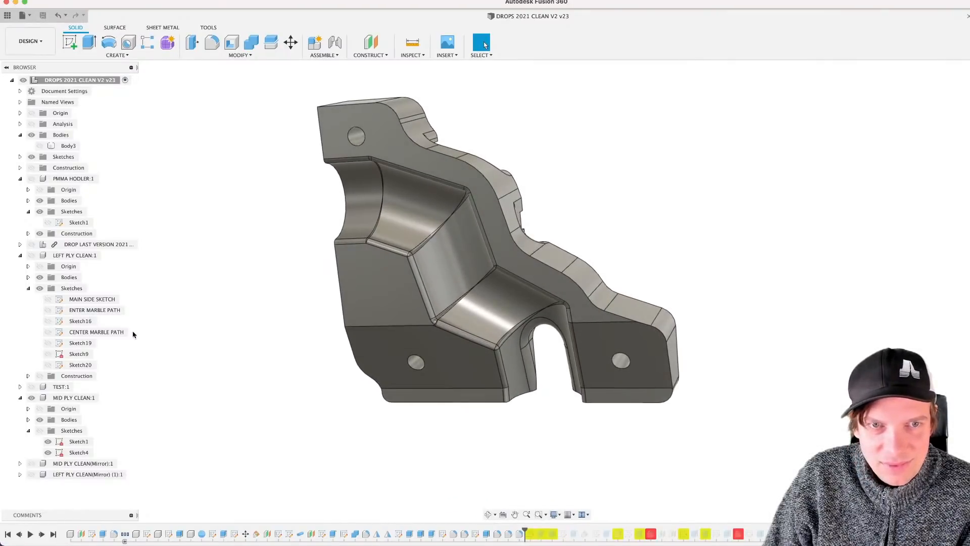
pyautogui.moveTo(419, 300)
pyautogui.keyDown('shift'); pyautogui.mouseDown(button='middle')
pyautogui.moveTo(401, 277)
pyautogui.moveTo(420, 298)
pyautogui.mouseUp(button='middle'); pyautogui.keyUp('shift')
pyautogui.moveTo(492, 271); pyautogui.dragTo(416, 264, button='middle')
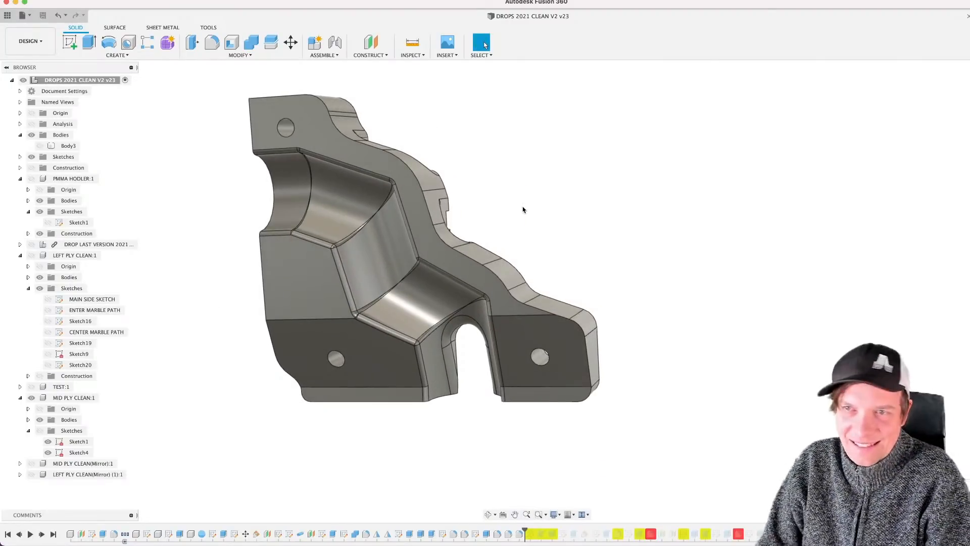
pyautogui.scroll(3, 447, 230)
pyautogui.scroll(-3, 548, 237)
pyautogui.keyDown('shift'); pyautogui.moveTo(523, 234); pyautogui.dragTo(509, 254, button='middle'); pyautogui.keyUp('shift')
pyautogui.moveTo(537, 217); pyautogui.dragTo(511, 249, button='middle')
pyautogui.scroll(1, 485, 257)
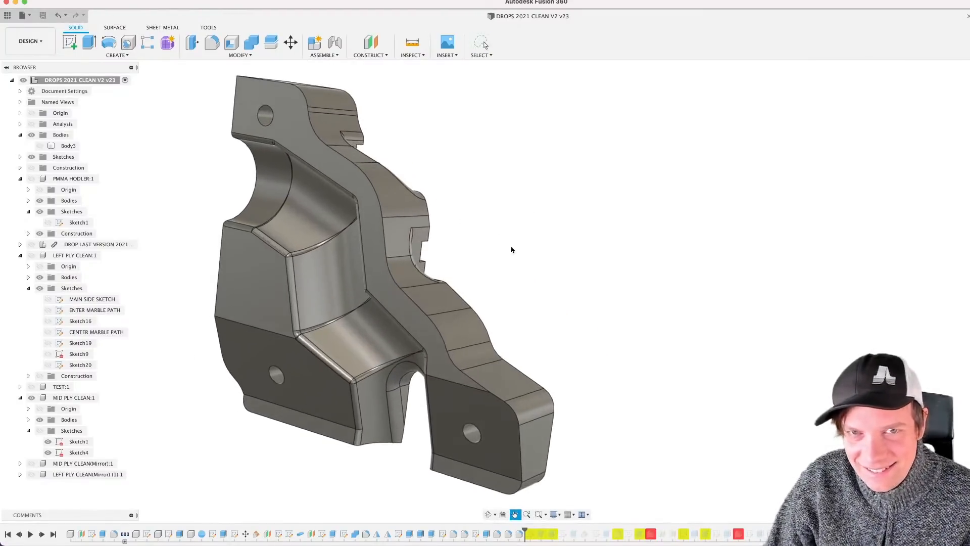
# Step: Show the LEFT PLY CLEAN component together with the middle plate and collapse its contents in the component tree
pyautogui.click(32, 255)
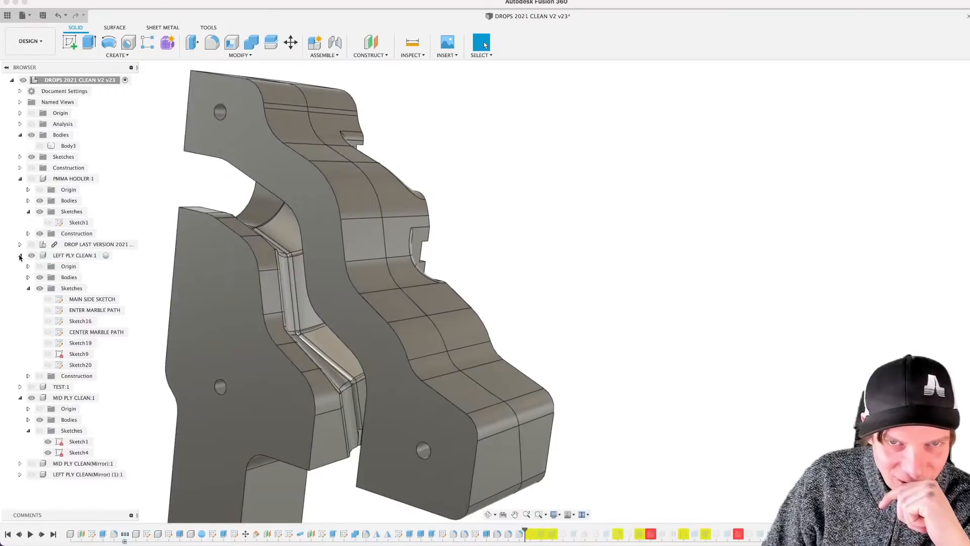
pyautogui.click(20, 255)
pyautogui.scroll(-3, 268, 301)
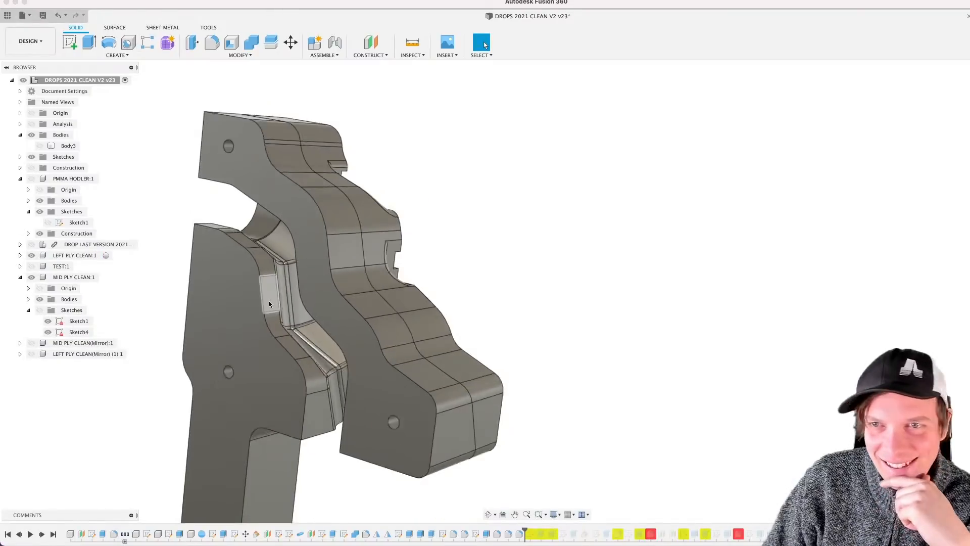
pyautogui.moveTo(513, 225)
pyautogui.keyDown('shift'); pyautogui.mouseDown(button='middle')
pyautogui.moveTo(531, 189)
pyautogui.moveTo(556, 217)
pyautogui.moveTo(548, 222)
pyautogui.mouseUp(button='middle'); pyautogui.keyUp('shift')
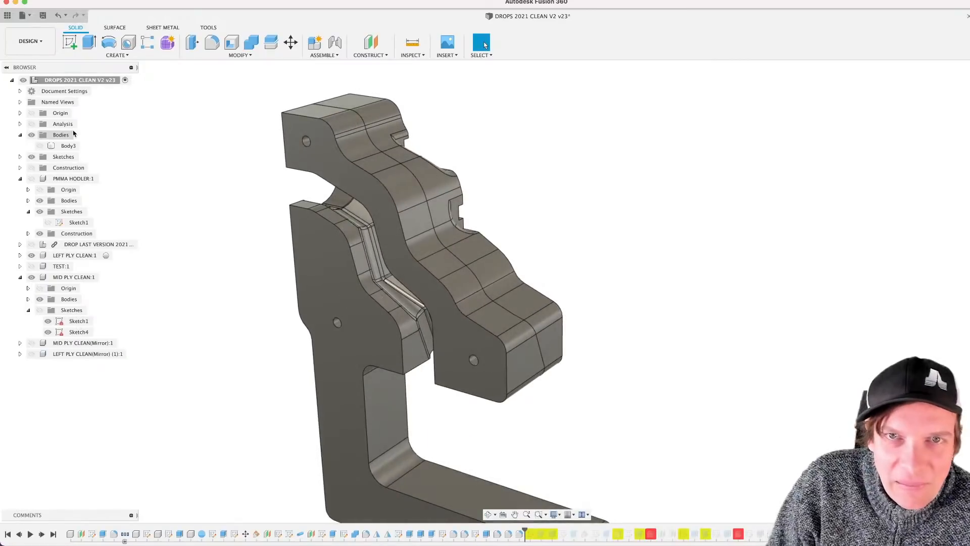
# Step: Show the mirrored MID PLY CLEAN and LEFT PLY CLEAN components and the PMMA HODLER component
pyautogui.click(31, 342)
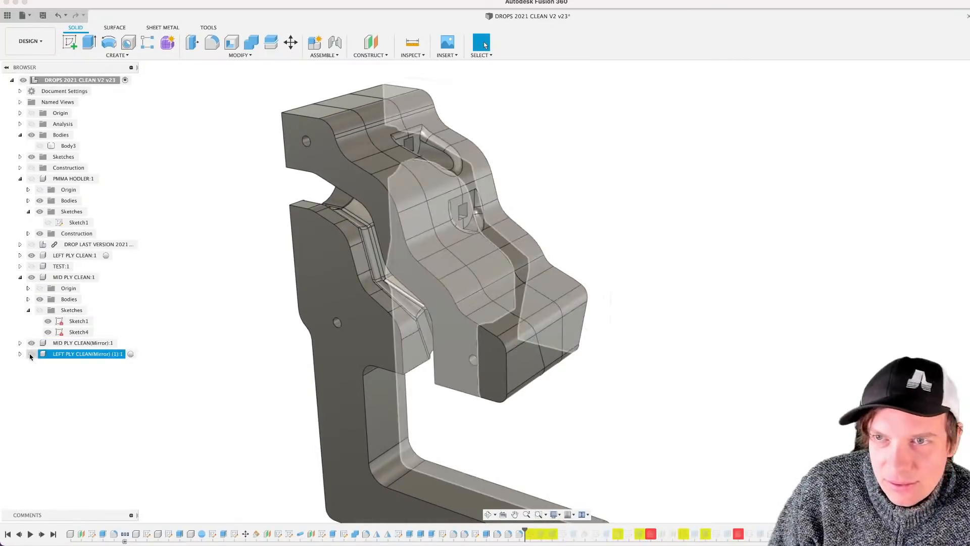
pyautogui.click(31, 354)
pyautogui.keyDown('shift'); pyautogui.moveTo(614, 231); pyautogui.dragTo(515, 217, button='middle'); pyautogui.keyUp('shift')
pyautogui.click(31, 179)
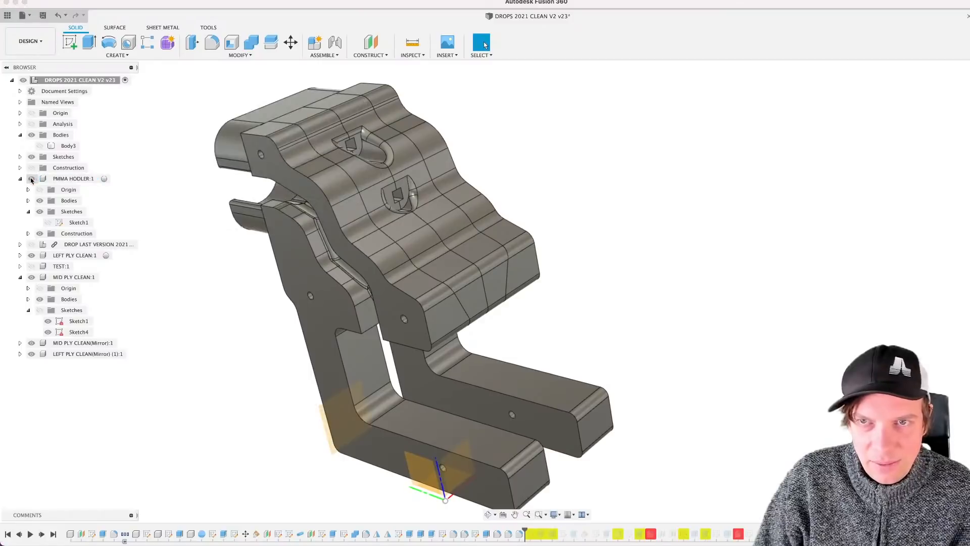
# Step: Collapse the contents of PMMA HODLER and MID PLY CLEAN in the component tree
pyautogui.moveTo(589, 221)
pyautogui.keyDown('shift'); pyautogui.mouseDown(button='middle')
pyautogui.moveTo(620, 211)
pyautogui.moveTo(600, 208)
pyautogui.mouseUp(button='middle'); pyautogui.keyUp('shift')
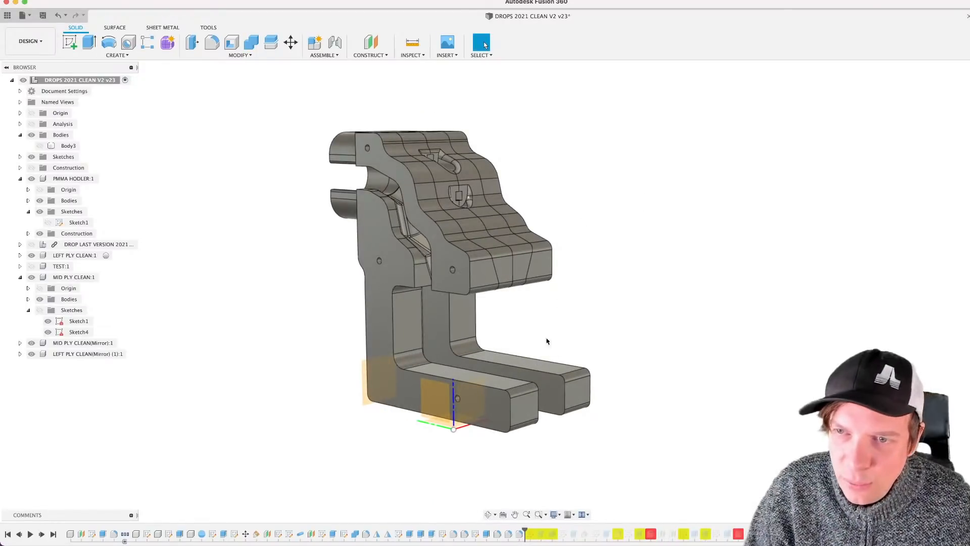
pyautogui.moveTo(547, 341)
pyautogui.keyDown('shift'); pyautogui.mouseDown(button='middle')
pyautogui.moveTo(541, 310)
pyautogui.moveTo(553, 346)
pyautogui.mouseUp(button='middle'); pyautogui.keyUp('shift')
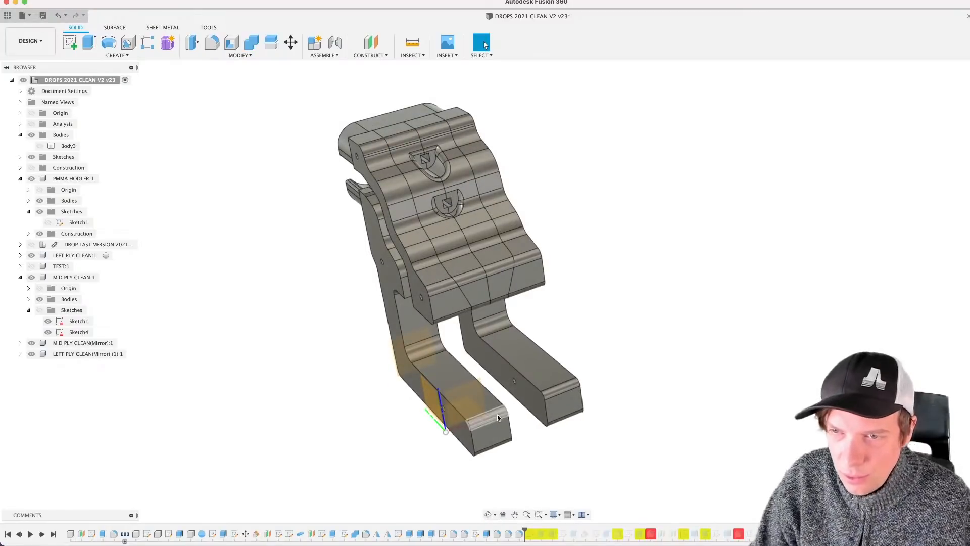
pyautogui.moveTo(499, 404); pyautogui.dragTo(464, 396, button='middle')
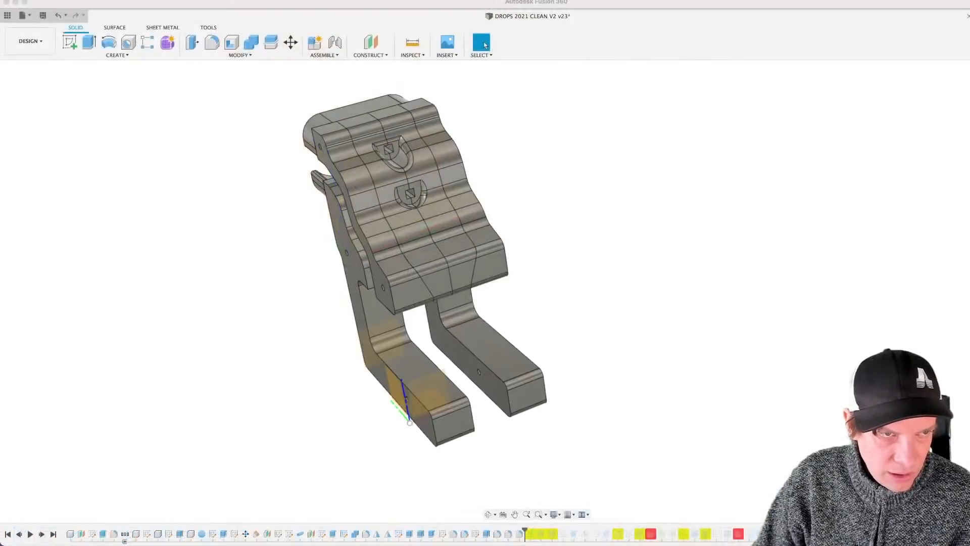
pyautogui.click(215, 385)
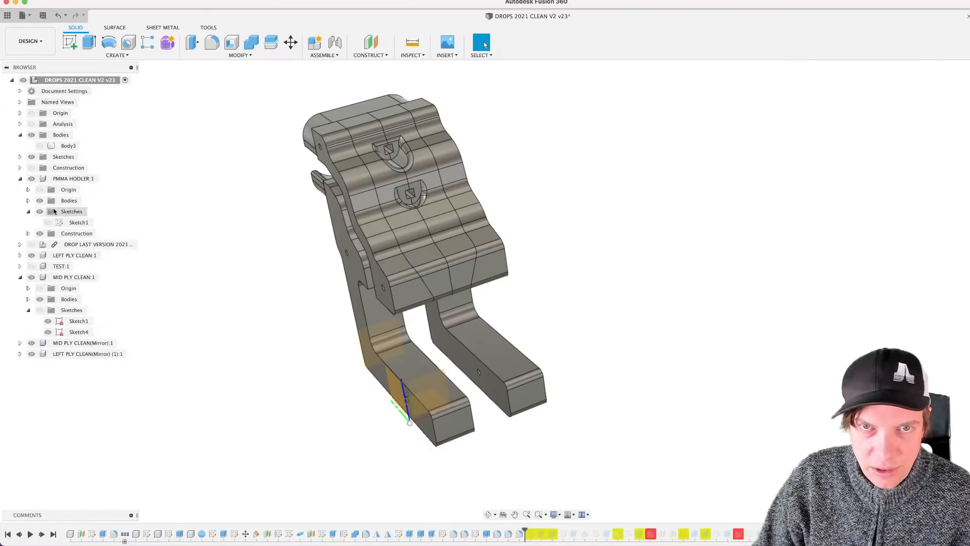
pyautogui.click(21, 179)
pyautogui.click(20, 222)
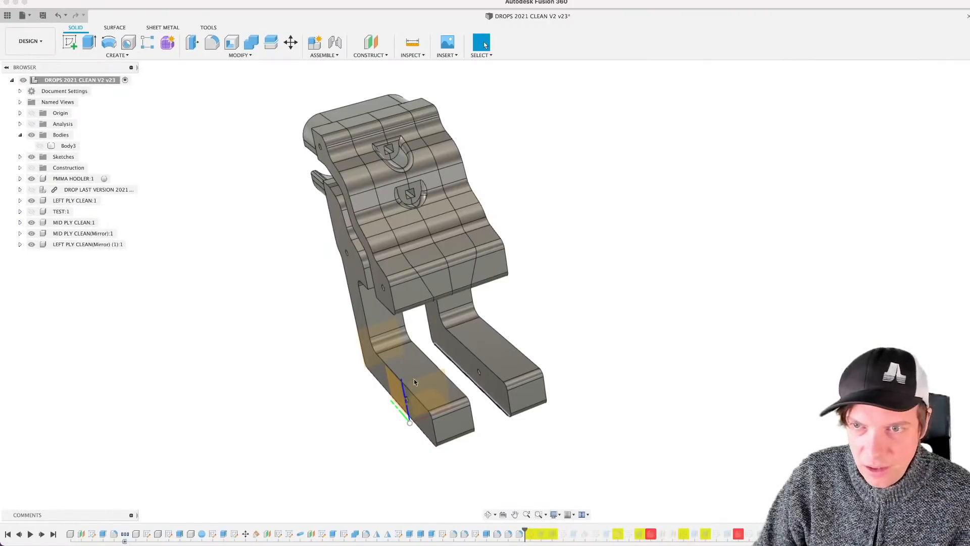
# Step: Check the fully visible marble drop assembly from the side and save the design as a new version
pyautogui.keyDown('shift'); pyautogui.moveTo(460, 389); pyautogui.dragTo(459, 337, button='middle'); pyautogui.keyUp('shift')
pyautogui.moveTo(483, 307); pyautogui.dragTo(486, 328, button='middle')
pyautogui.keyDown('shift'); pyautogui.moveTo(486, 328); pyautogui.dragTo(517, 337, button='middle'); pyautogui.keyUp('shift')
pyautogui.keyDown('shift'); pyautogui.moveTo(493, 411); pyautogui.dragTo(471, 407, button='middle'); pyautogui.keyUp('shift')
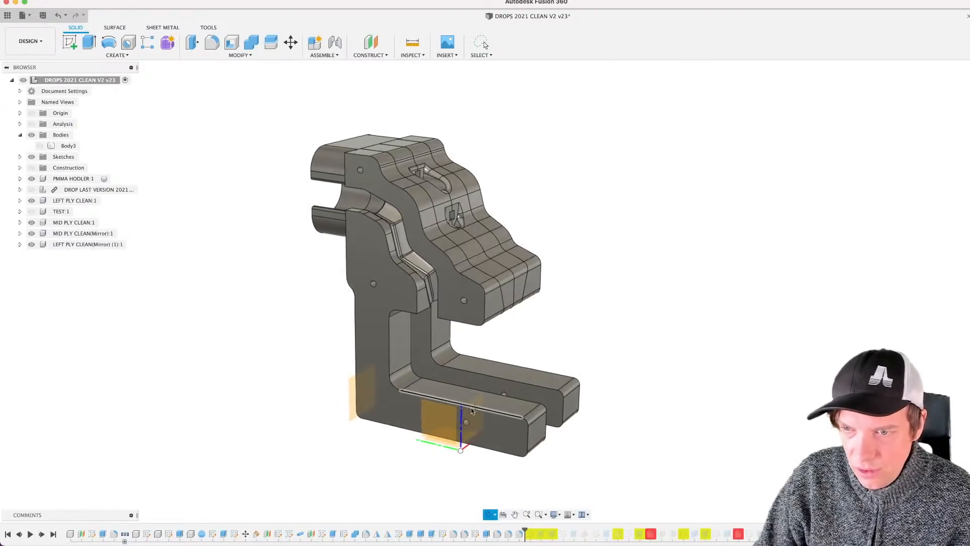
pyautogui.scroll(2, 558, 401)
pyautogui.press('super+s')
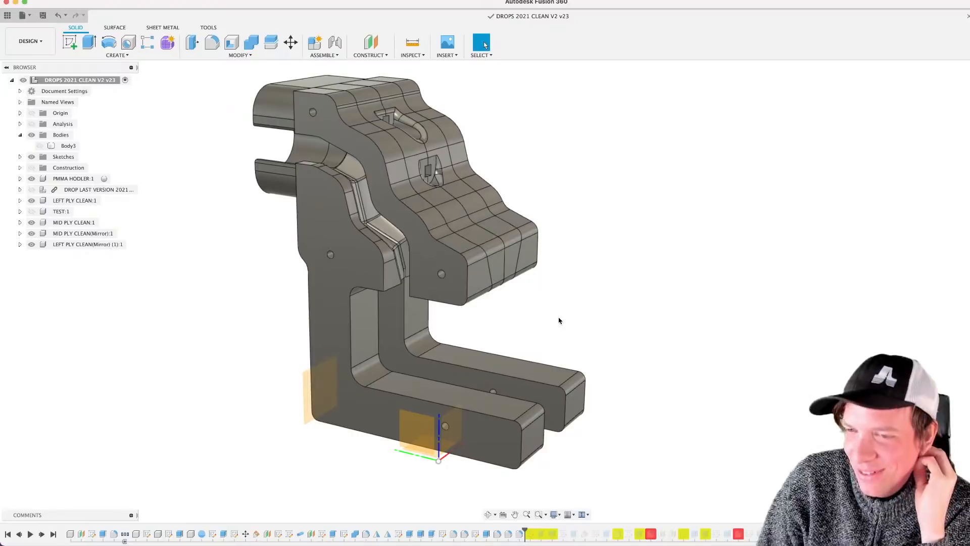
# Step: Roll the design history forward past Sketch2 of MID PLY CLEAN and select that sketch
pyautogui.moveTo(548, 322); pyautogui.dragTo(515, 314, button='middle')
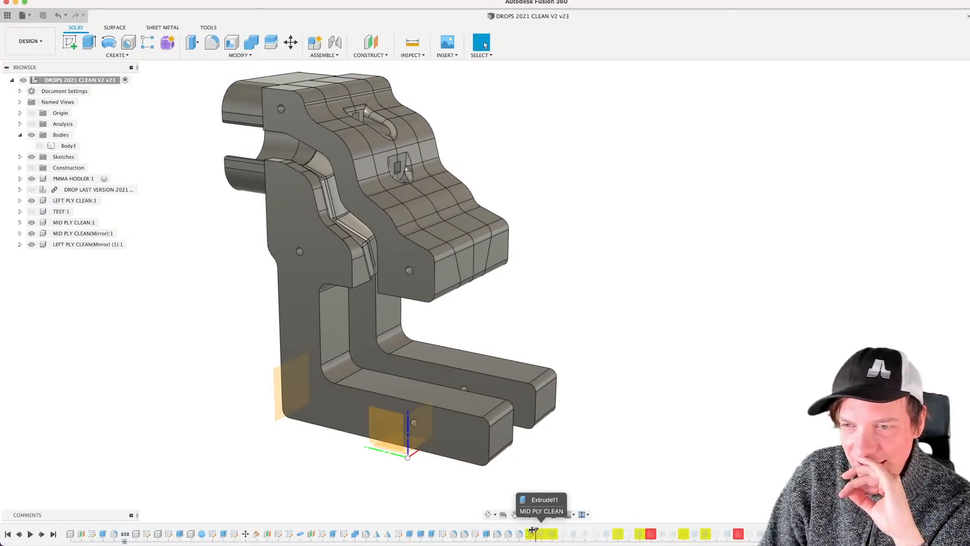
pyautogui.scroll(-3, 545, 349)
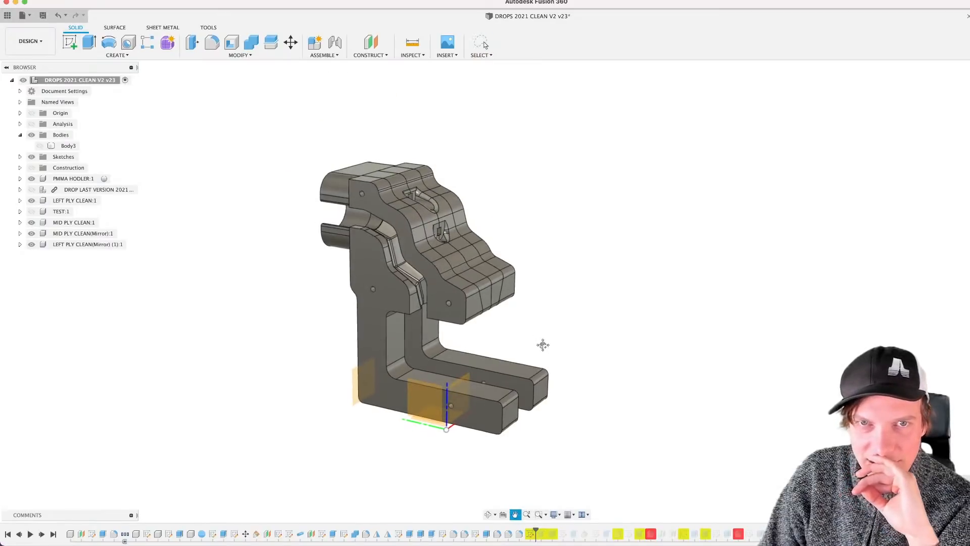
pyautogui.moveTo(541, 342); pyautogui.dragTo(525, 364, button='middle')
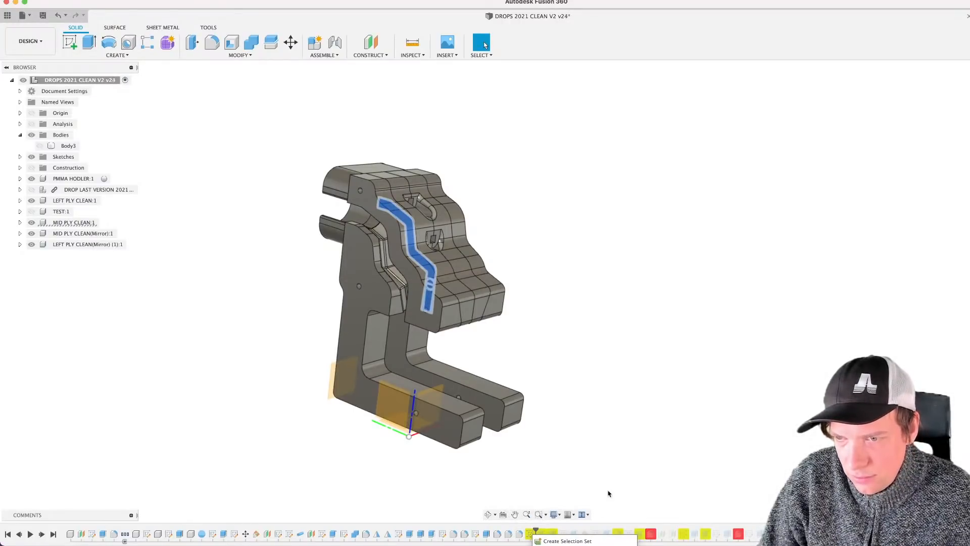
pyautogui.keyDown('shift'); pyautogui.moveTo(478, 327); pyautogui.dragTo(535, 481, button='middle'); pyautogui.keyUp('shift')
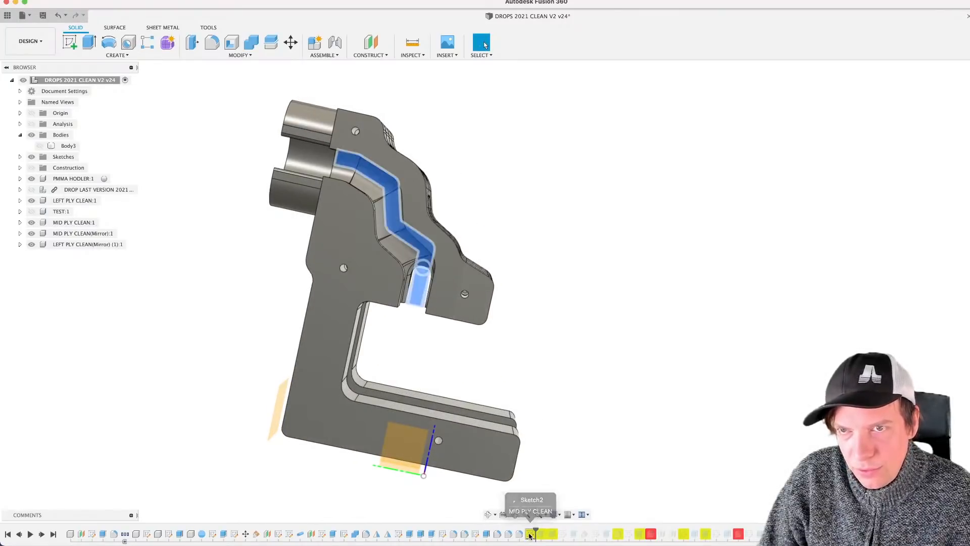
pyautogui.keyDown('shift'); pyautogui.moveTo(550, 333); pyautogui.dragTo(530, 327, button='middle'); pyautogui.keyUp('shift')
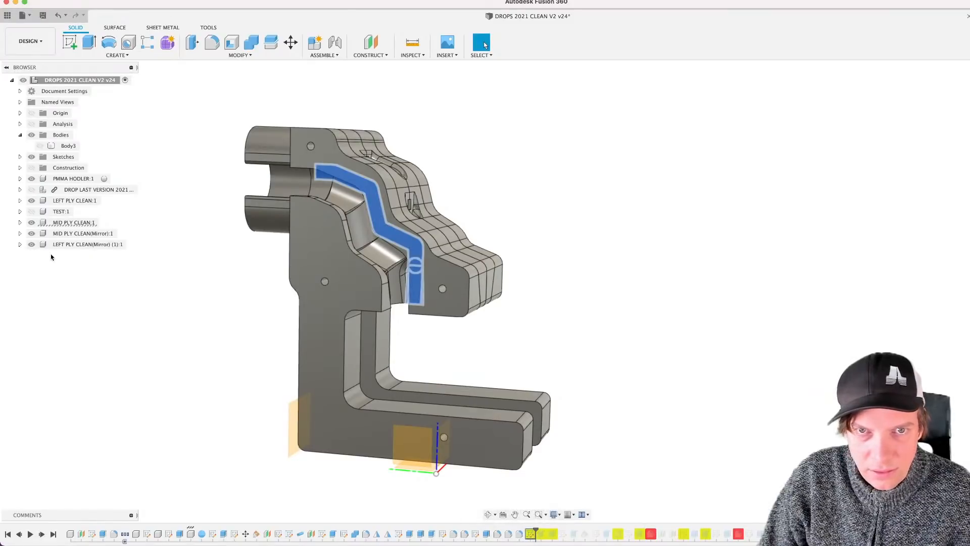
# Step: Make Sketch2 and the sketches folder of MID PLY CLEAN visible over the marble channel, and clear the selection
pyautogui.click(20, 222)
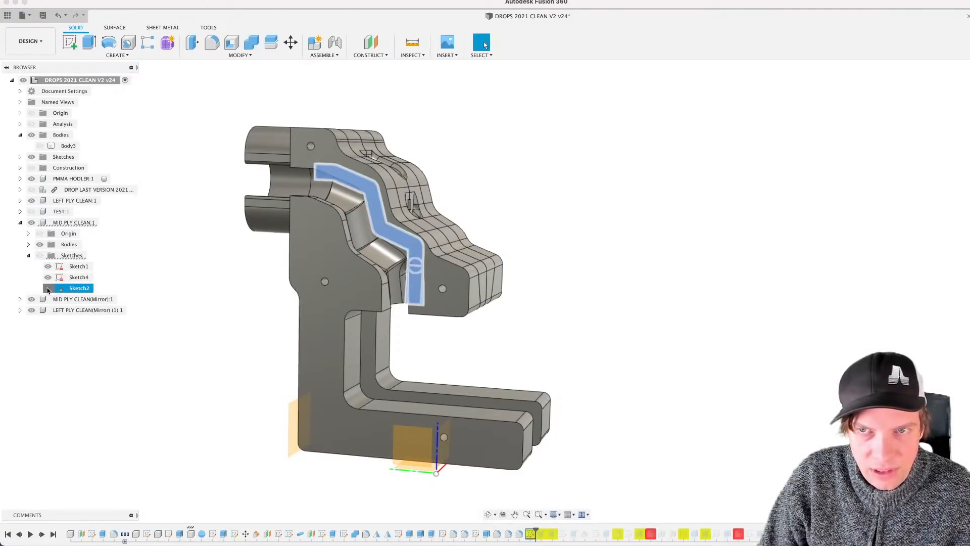
pyautogui.click(48, 288)
pyautogui.click(38, 255)
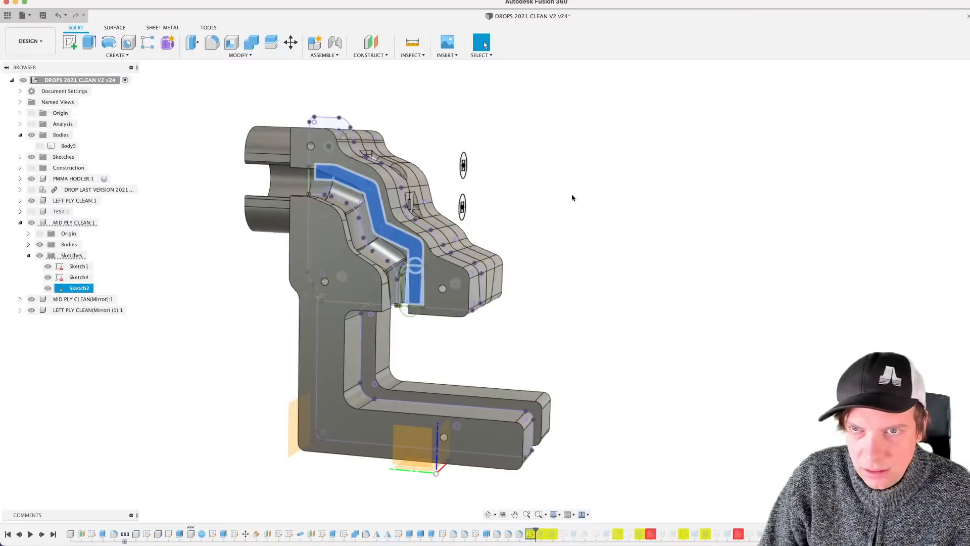
pyautogui.keyDown('shift'); pyautogui.moveTo(525, 210); pyautogui.dragTo(534, 203, button='middle'); pyautogui.keyUp('shift')
pyautogui.press('Escape')
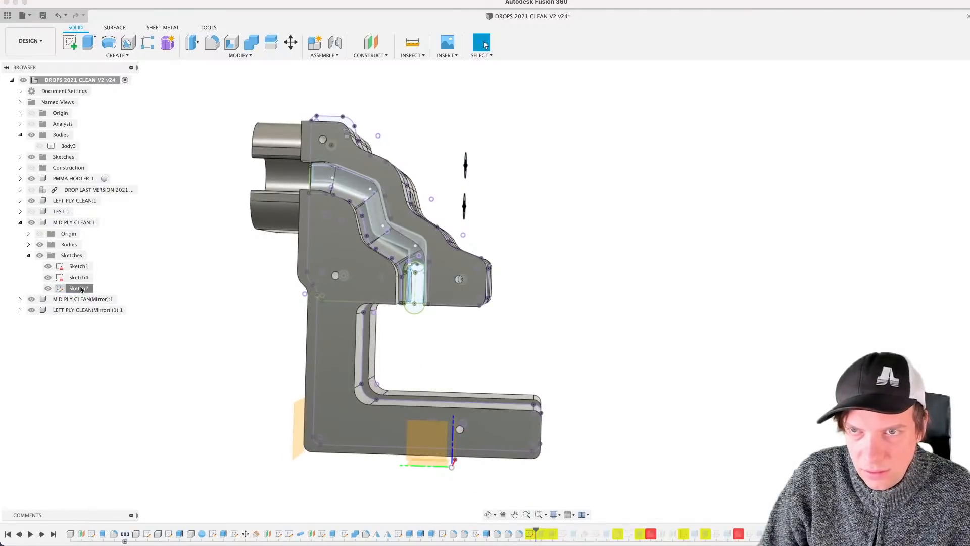
pyautogui.scroll(5, 433, 301)
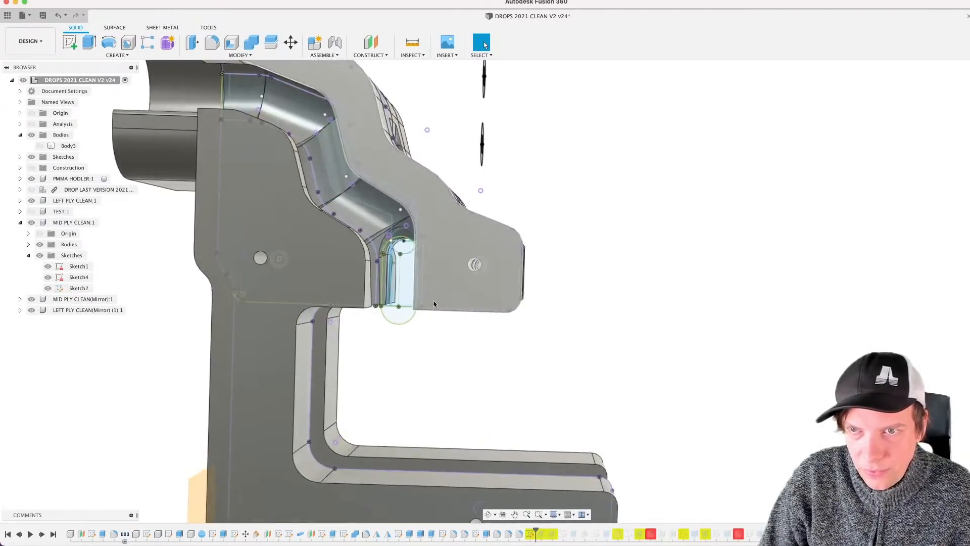
# Step: Delete Sketch2 of MID PLY CLEAN from the design history, despite the features that reference it
pyautogui.moveTo(464, 377); pyautogui.dragTo(572, 455, button='middle')
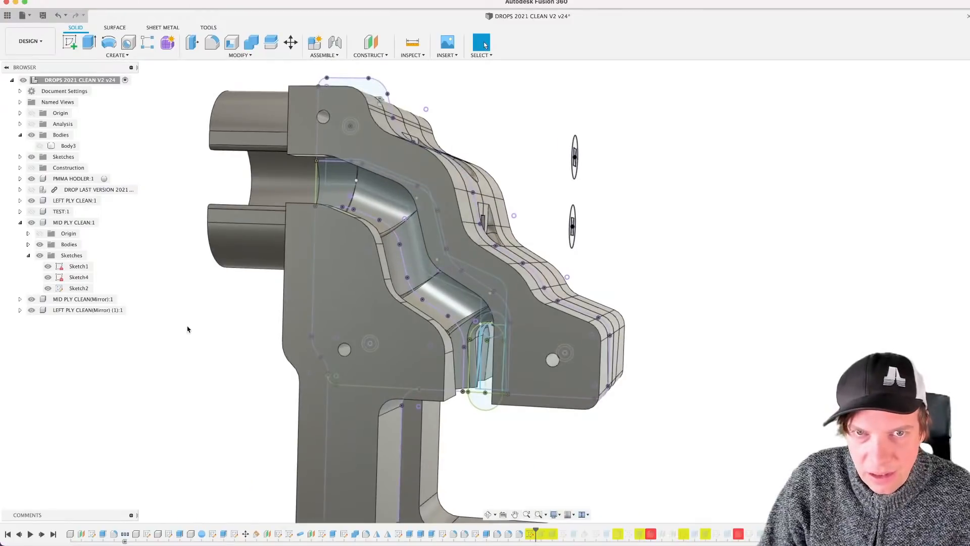
pyautogui.scroll(-3, 523, 371)
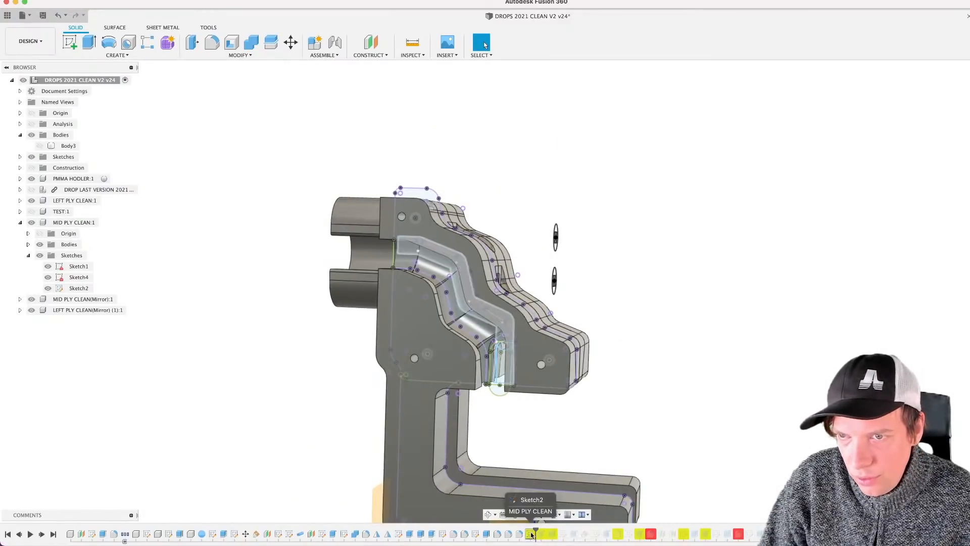
pyautogui.rightClick(531, 533)
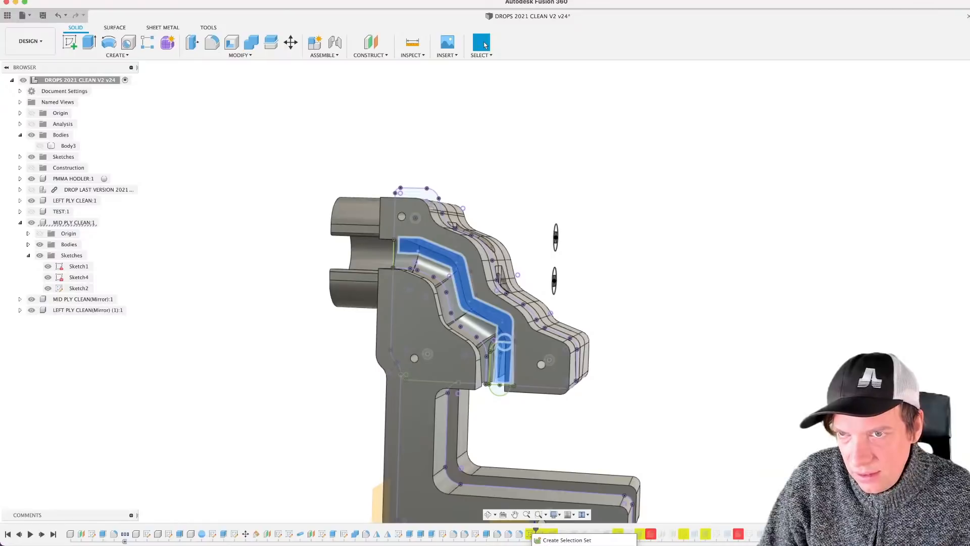
pyautogui.click(581, 420)
pyautogui.click(484, 276)
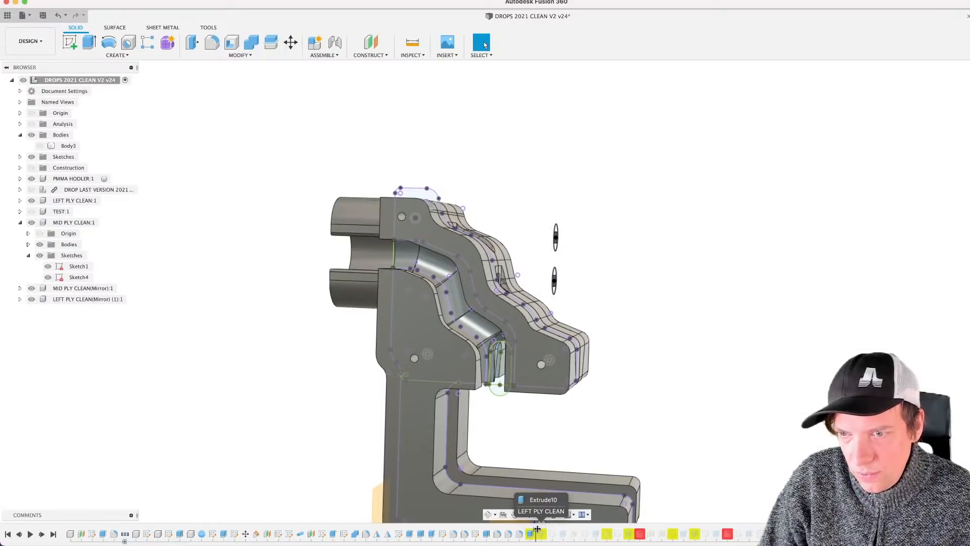
# Step: Roll the design history forward past Extrude10 of LEFT PLY CLEAN and delete it together with the feature just before it
pyautogui.moveTo(537, 528); pyautogui.dragTo(546, 529)
pyautogui.moveTo(546, 424)
pyautogui.keyDown('shift'); pyautogui.mouseDown(button='middle')
pyautogui.moveTo(524, 425)
pyautogui.moveTo(456, 387)
pyautogui.moveTo(487, 379)
pyautogui.moveTo(499, 186)
pyautogui.moveTo(516, 356)
pyautogui.moveTo(506, 358)
pyautogui.moveTo(543, 353)
pyautogui.moveTo(517, 391)
pyautogui.moveTo(512, 256)
pyautogui.moveTo(536, 273)
pyautogui.moveTo(511, 283)
pyautogui.moveTo(505, 247)
pyautogui.mouseUp(button='middle'); pyautogui.keyUp('shift')
pyautogui.scroll(5, 456, 387)
pyautogui.scroll(-4, 523, 362)
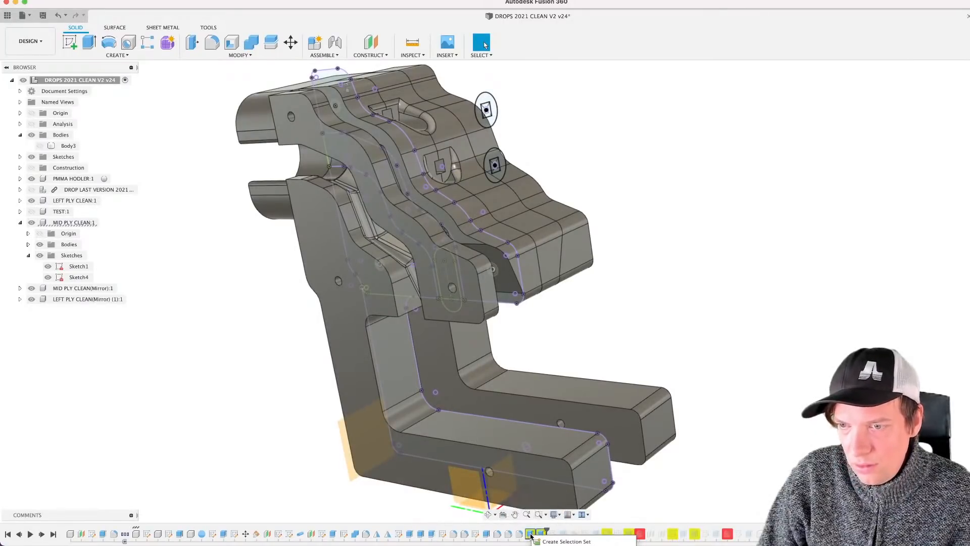
pyautogui.press('Delete')
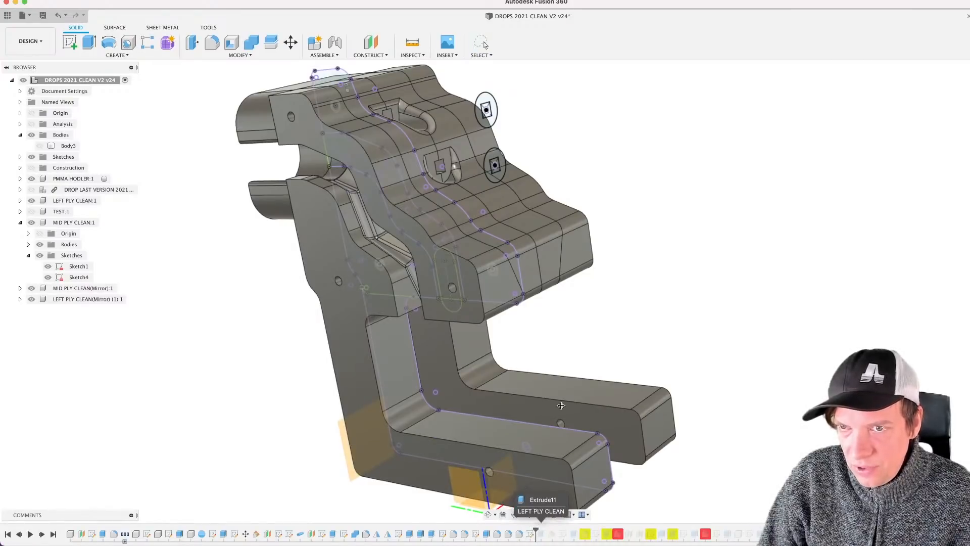
# Step: Expand LEFT PLY CLEAN's sketches, make Sketch10 visible, and inspect its profile over the marble channel
pyautogui.keyDown('shift'); pyautogui.moveTo(561, 405); pyautogui.dragTo(563, 353, button='middle'); pyautogui.keyUp('shift')
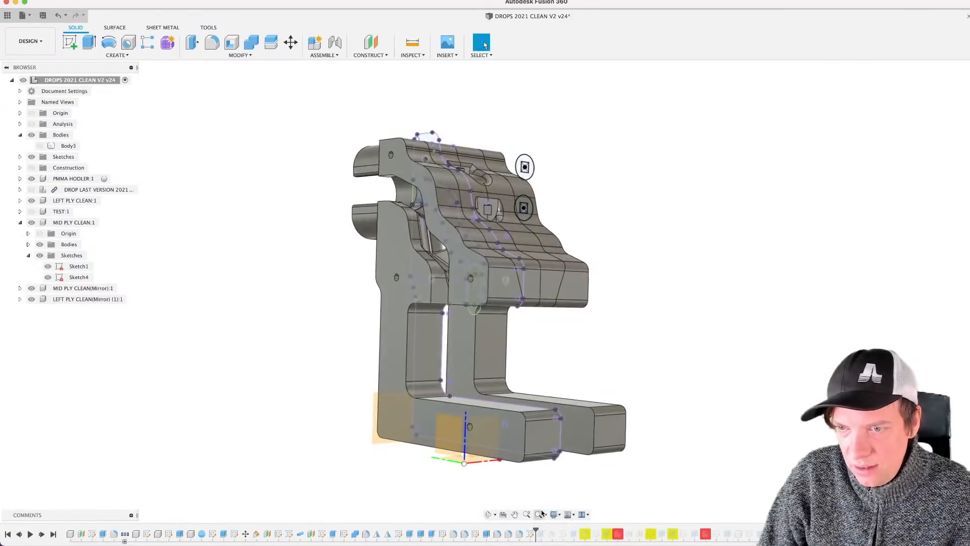
pyautogui.click(20, 201)
pyautogui.click(48, 321)
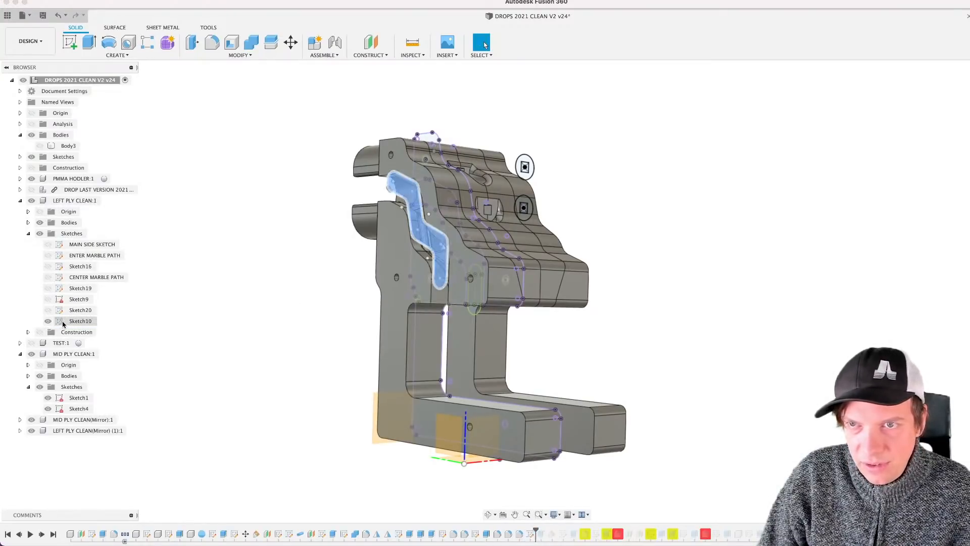
pyautogui.moveTo(244, 283)
pyautogui.keyDown('shift'); pyautogui.mouseDown(button='middle')
pyautogui.moveTo(288, 292)
pyautogui.moveTo(268, 292)
pyautogui.mouseUp(button='middle'); pyautogui.keyUp('shift')
pyautogui.scroll(3, 497, 222)
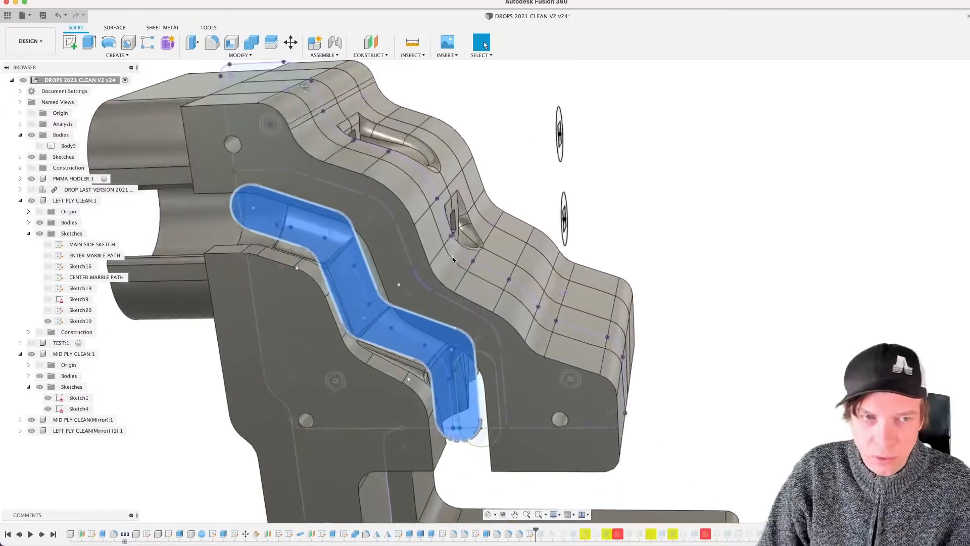
pyautogui.moveTo(459, 249)
pyautogui.keyDown('shift'); pyautogui.mouseDown(button='middle')
pyautogui.moveTo(450, 202)
pyautogui.moveTo(449, 238)
pyautogui.mouseUp(button='middle'); pyautogui.keyUp('shift')
pyautogui.scroll(-3, 450, 237)
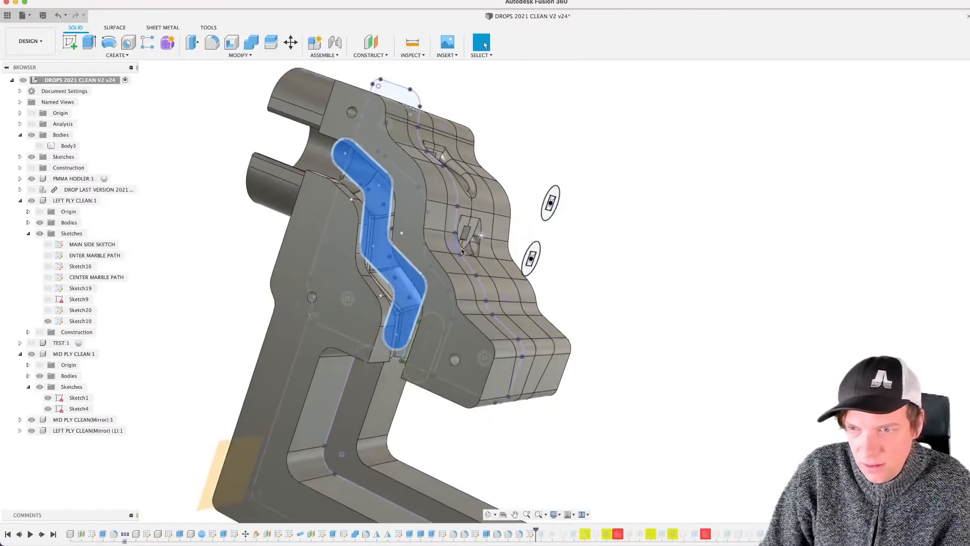
pyautogui.moveTo(477, 327)
pyautogui.keyDown('shift'); pyautogui.mouseDown(button='middle')
pyautogui.moveTo(494, 305)
pyautogui.moveTo(492, 334)
pyautogui.mouseUp(button='middle'); pyautogui.keyUp('shift')
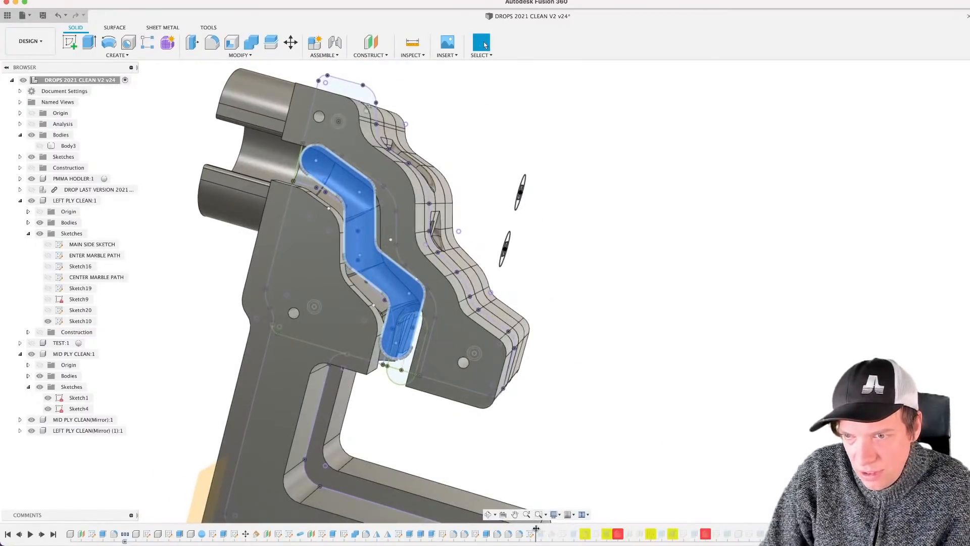
# Step: Roll the design history forward past Extrude11 of LEFT PLY CLEAN, check its cut, and delete Extrude11 together with Sketch10
pyautogui.keyDown('shift'); pyautogui.moveTo(595, 344); pyautogui.dragTo(642, 302, button='middle'); pyautogui.keyUp('shift')
pyautogui.scroll(3, 368, 116)
pyautogui.keyDown('shift'); pyautogui.moveTo(404, 199); pyautogui.dragTo(420, 234, button='middle'); pyautogui.keyUp('shift')
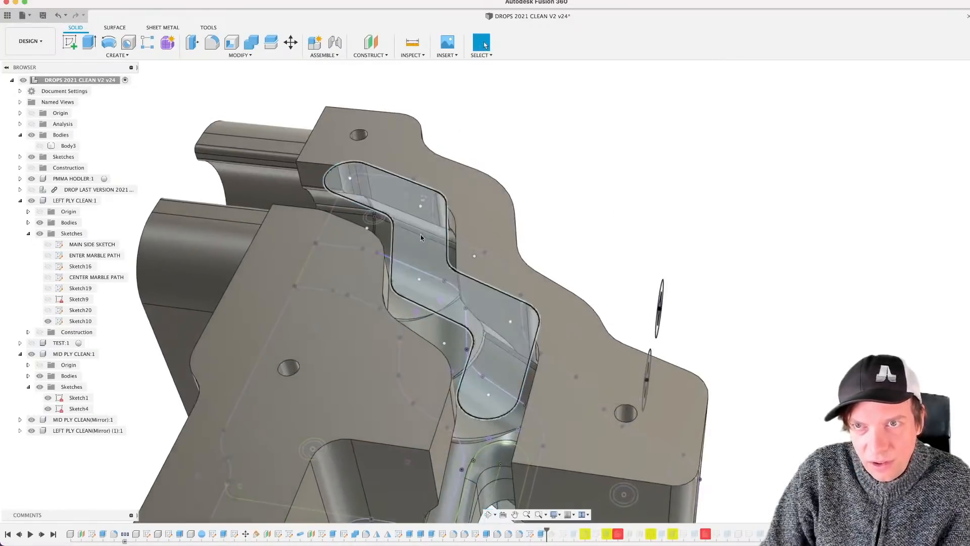
pyautogui.scroll(3, 415, 236)
pyautogui.scroll(-5, 412, 238)
pyautogui.keyDown('shift'); pyautogui.moveTo(461, 303); pyautogui.dragTo(439, 349, button='middle'); pyautogui.keyUp('shift')
pyautogui.click(531, 535)
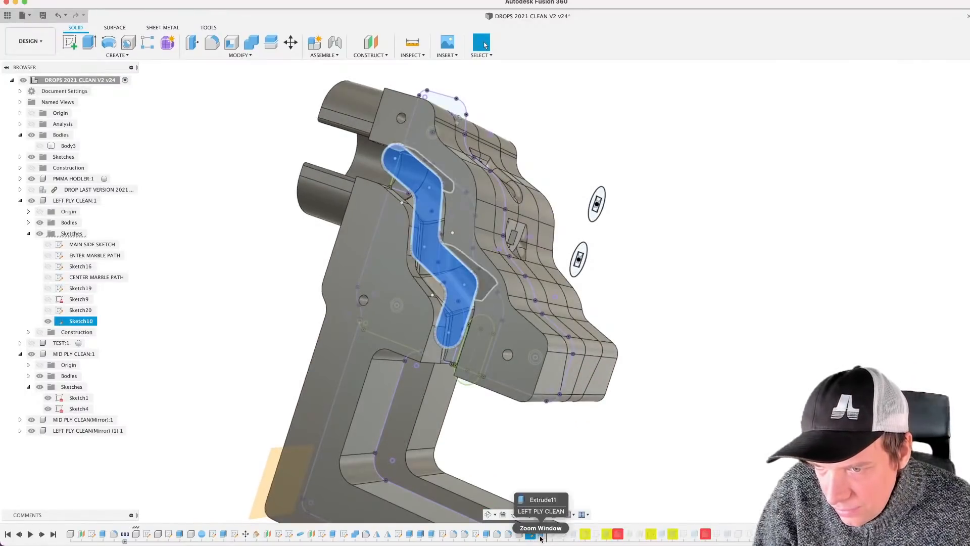
pyautogui.rightClick(540, 539)
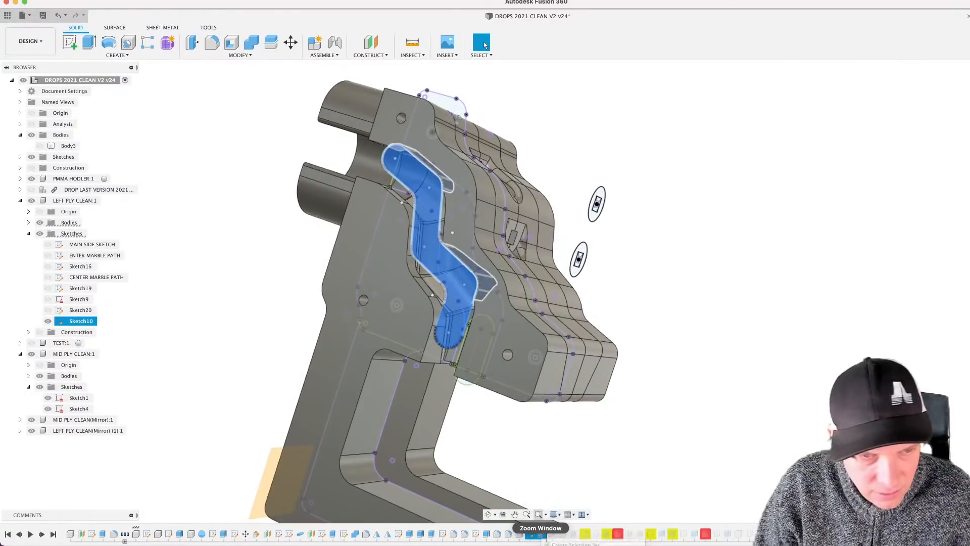
pyautogui.press('Delete')
# Step: Save the cleaned-up marble drop design as a new version
pyautogui.moveTo(594, 445); pyautogui.dragTo(529, 420, button='middle')
pyautogui.press('super+s')
pyautogui.press('Return')
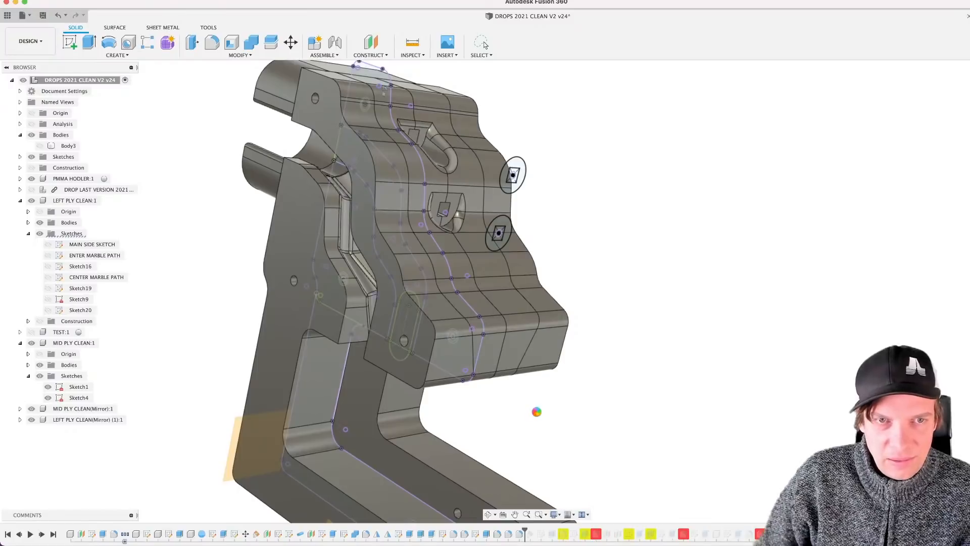
# Step: Examine the marble channel and the ply plates of the assembly from several sides
pyautogui.scroll(-5, 483, 384)
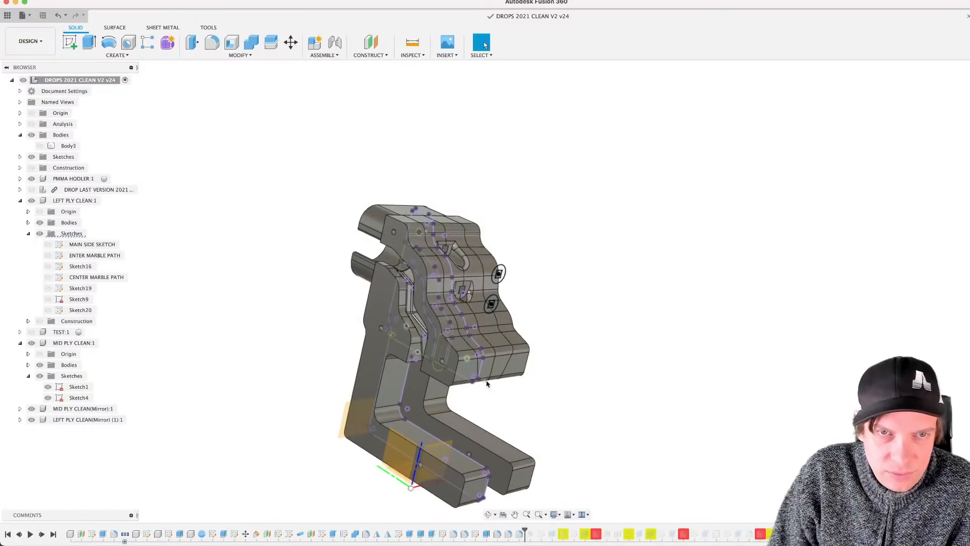
pyautogui.scroll(-5, 486, 384)
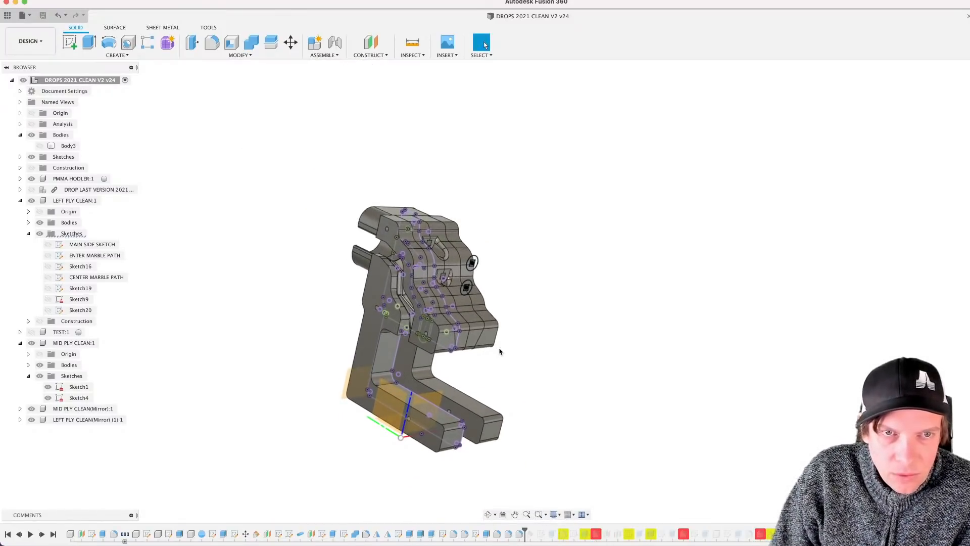
pyautogui.moveTo(499, 352)
pyautogui.keyDown('shift'); pyautogui.mouseDown(button='middle')
pyautogui.moveTo(488, 312)
pyautogui.moveTo(520, 336)
pyautogui.moveTo(511, 338)
pyautogui.moveTo(527, 336)
pyautogui.moveTo(516, 345)
pyautogui.mouseUp(button='middle'); pyautogui.keyUp('shift')
pyautogui.scroll(4, 500, 334)
pyautogui.scroll(3, 356, 231)
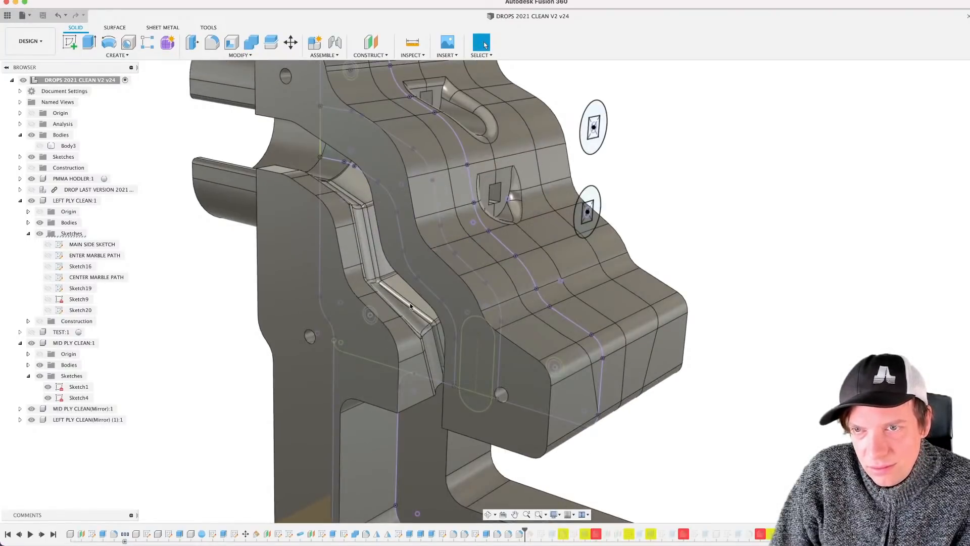
pyautogui.moveTo(410, 306)
pyautogui.keyDown('shift'); pyautogui.mouseDown(button='middle')
pyautogui.moveTo(402, 304)
pyautogui.moveTo(427, 311)
pyautogui.mouseUp(button='middle'); pyautogui.keyUp('shift')
pyautogui.scroll(-5, 429, 313)
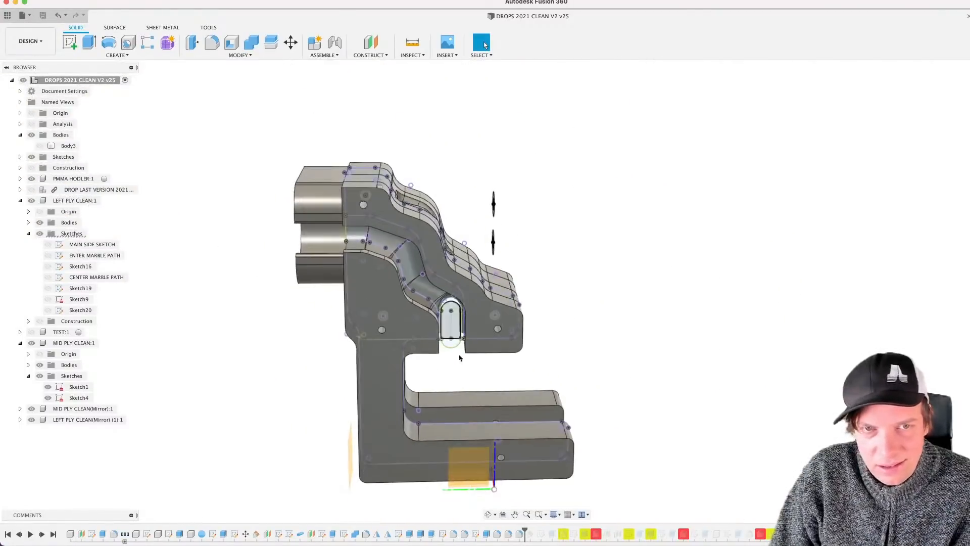
pyautogui.keyDown('shift'); pyautogui.moveTo(460, 357); pyautogui.dragTo(452, 333, button='middle'); pyautogui.keyUp('shift')
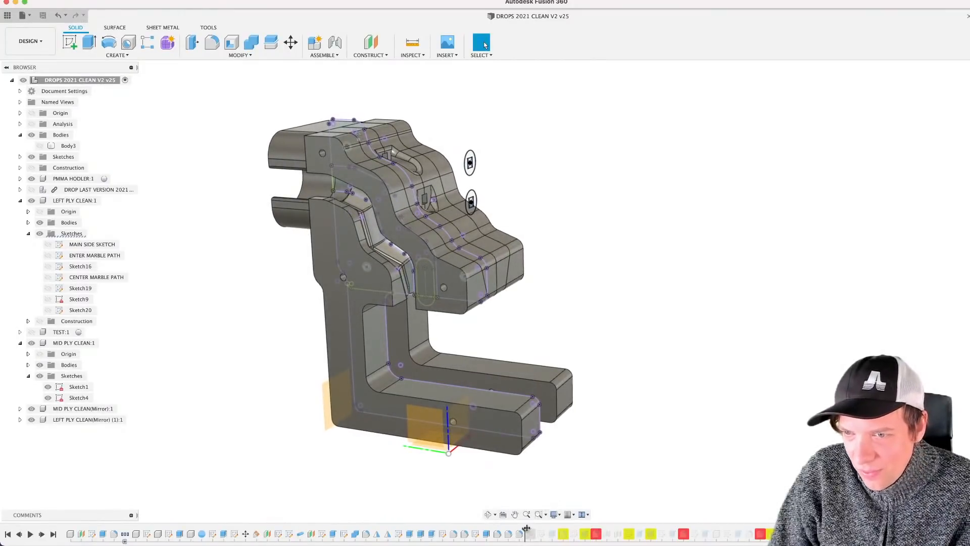
# Step: Roll the design history forward past Sketch11 of LEFT PLY CLEAN, make that sketch visible, and select it
pyautogui.moveTo(524, 529); pyautogui.dragTo(535, 530)
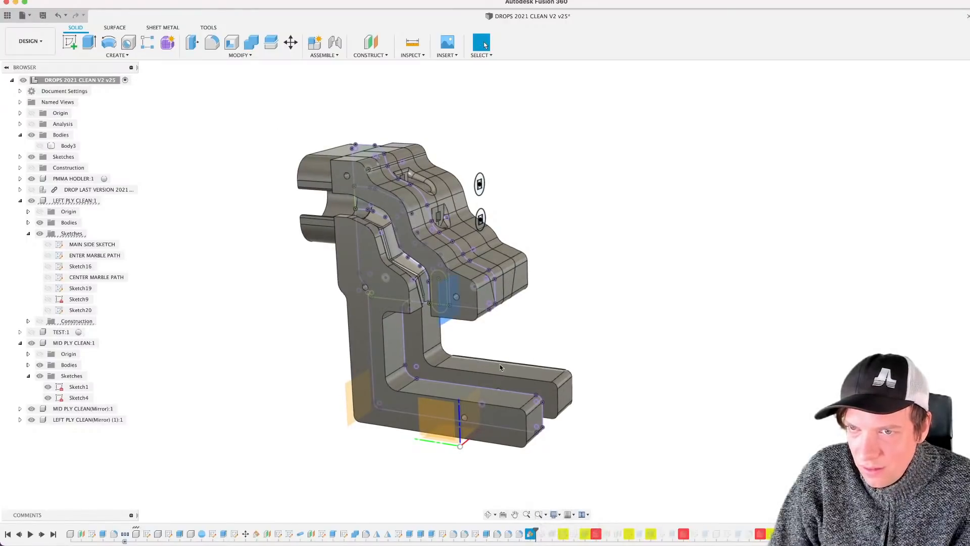
pyautogui.moveTo(506, 336)
pyautogui.keyDown('shift'); pyautogui.mouseDown(button='middle')
pyautogui.moveTo(522, 312)
pyautogui.moveTo(509, 319)
pyautogui.moveTo(507, 349)
pyautogui.mouseUp(button='middle'); pyautogui.keyUp('shift')
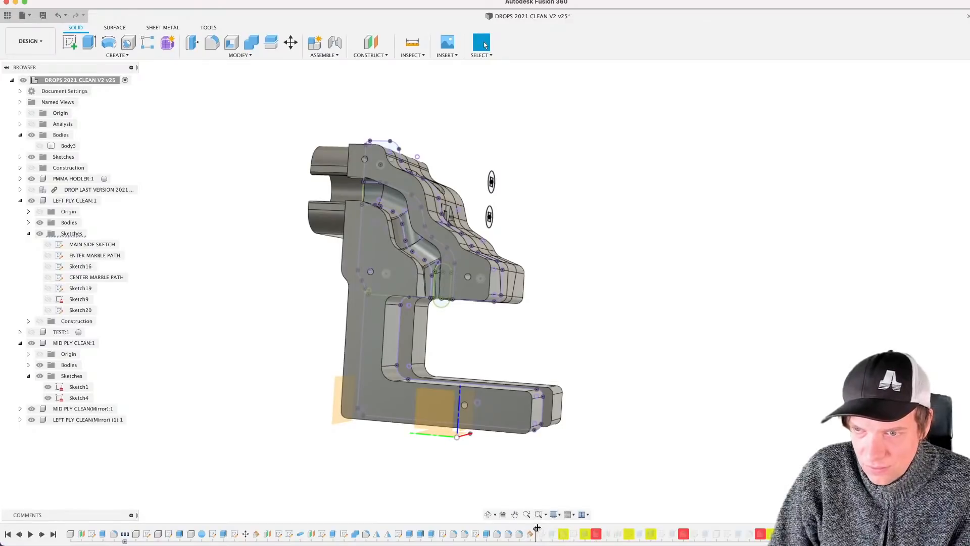
pyautogui.moveTo(536, 530); pyautogui.dragTo(546, 529)
pyautogui.scroll(3, 445, 290)
pyautogui.moveTo(461, 331)
pyautogui.keyDown('shift'); pyautogui.mouseDown(button='middle')
pyautogui.moveTo(455, 263)
pyautogui.moveTo(457, 305)
pyautogui.mouseUp(button='middle'); pyautogui.keyUp('shift')
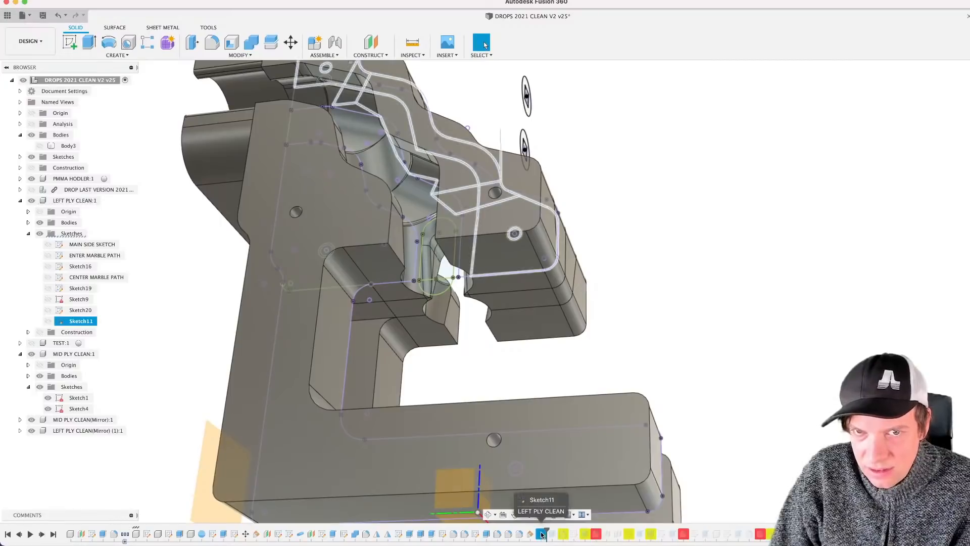
pyautogui.scroll(-3, 555, 322)
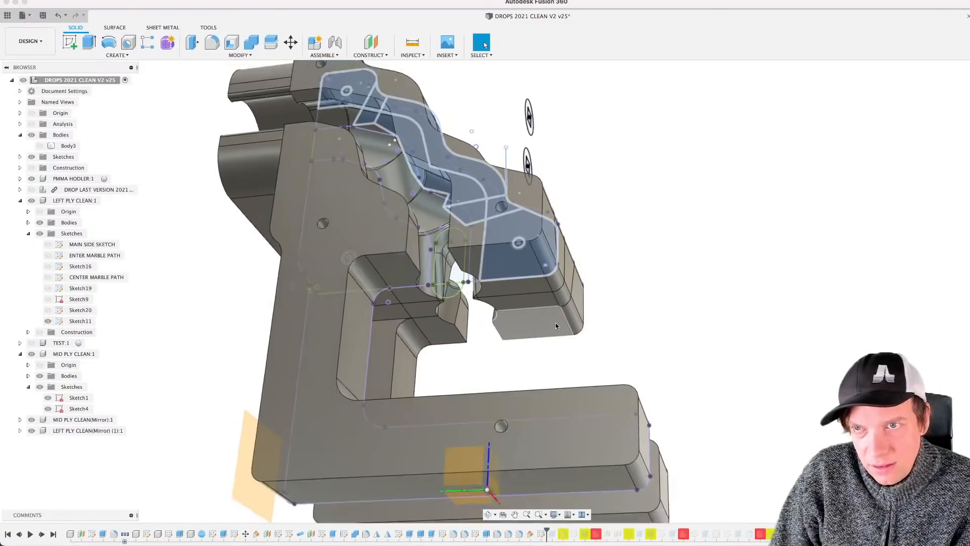
pyautogui.keyDown('shift'); pyautogui.moveTo(579, 341); pyautogui.dragTo(591, 365, button='middle'); pyautogui.keyUp('shift')
pyautogui.keyDown('shift'); pyautogui.moveTo(658, 319); pyautogui.dragTo(599, 313, button='middle'); pyautogui.keyUp('shift')
pyautogui.click(77, 322)
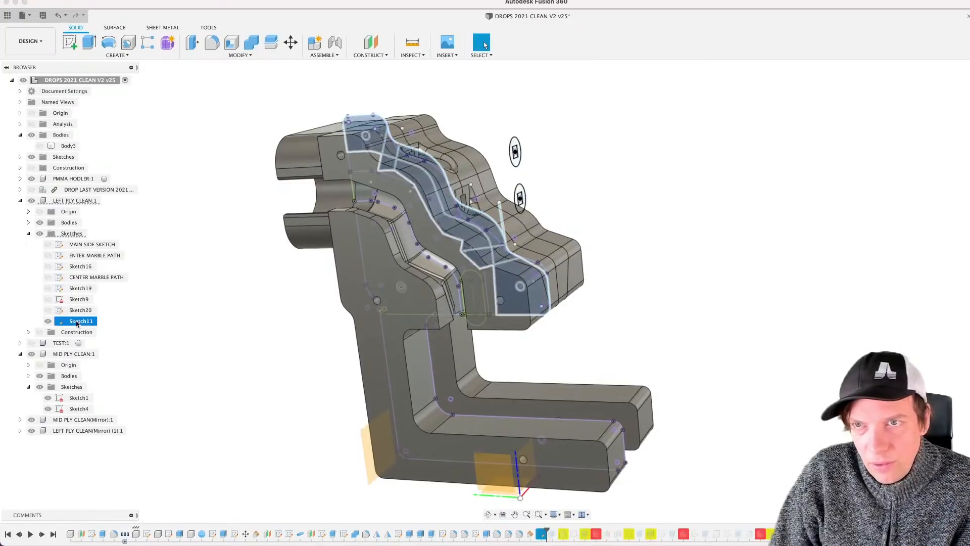
# Step: Check Sketch11 of LEFT PLY CLEAN against the plates and delete it despite the features that reference it
pyautogui.scroll(3, 549, 206)
pyautogui.scroll(-3, 708, 252)
pyautogui.keyDown('shift'); pyautogui.moveTo(708, 260); pyautogui.dragTo(596, 233, button='middle'); pyautogui.keyUp('shift')
pyautogui.click(617, 364)
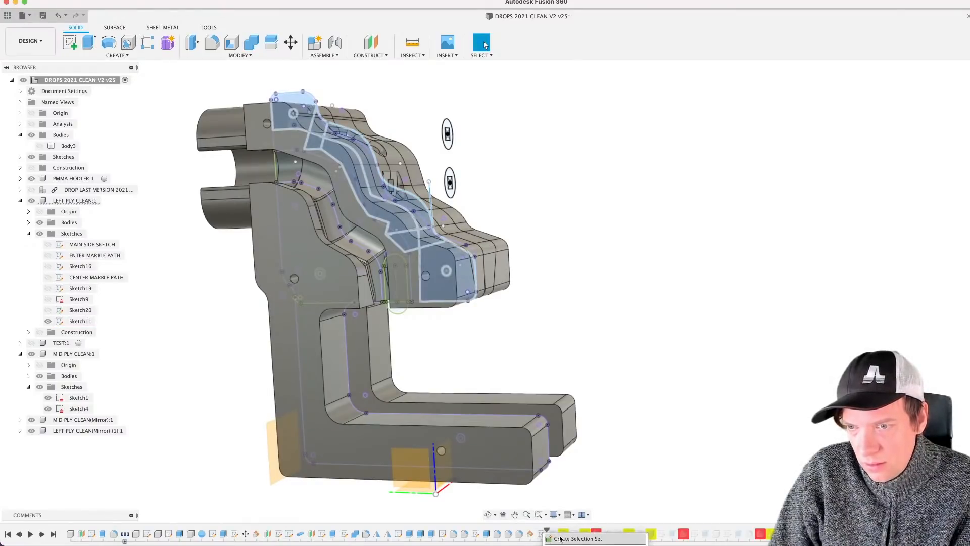
pyautogui.press('Delete')
pyautogui.click(484, 276)
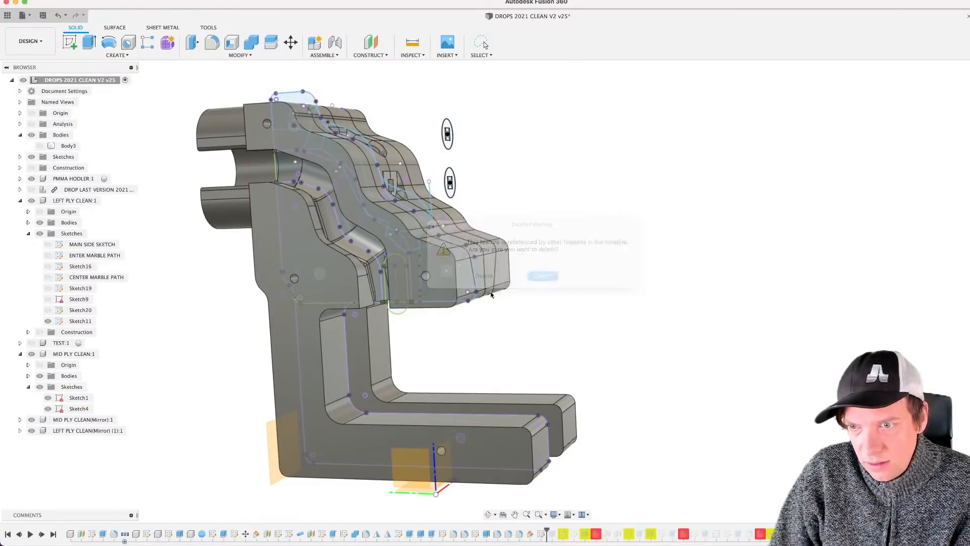
# Step: Roll the design history forward past the extrude just before Fillet2 of LEFT PLY CLEAN and delete that extrude
pyautogui.moveTo(536, 528); pyautogui.dragTo(546, 529)
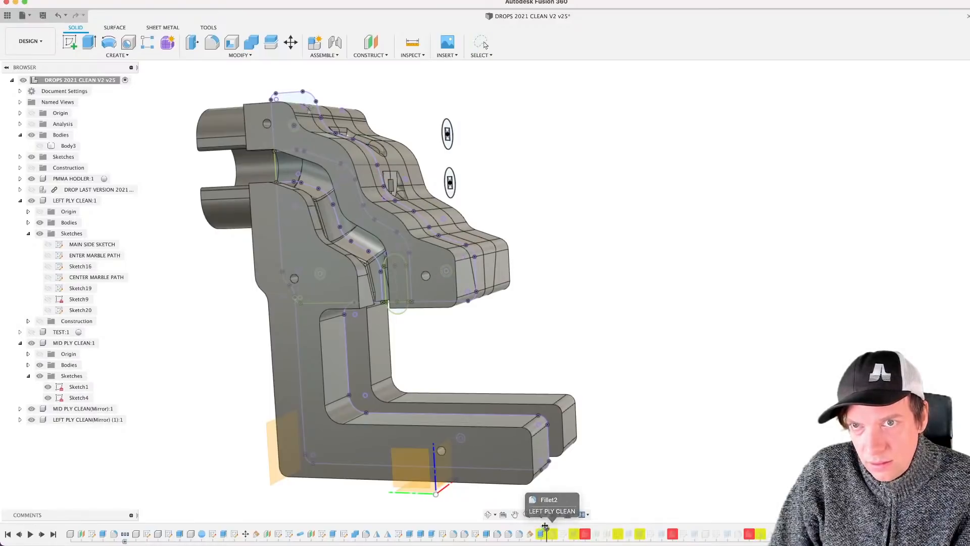
pyautogui.moveTo(580, 298)
pyautogui.keyDown('shift'); pyautogui.mouseDown(button='middle')
pyautogui.moveTo(554, 351)
pyautogui.moveTo(591, 329)
pyautogui.moveTo(585, 337)
pyautogui.mouseUp(button='middle'); pyautogui.keyUp('shift')
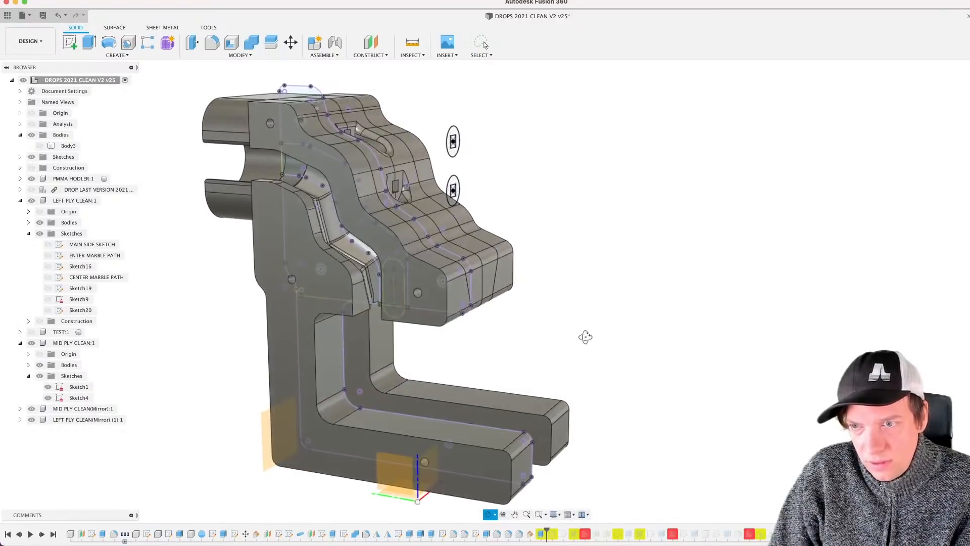
pyautogui.rightClick(541, 535)
pyautogui.press('Delete')
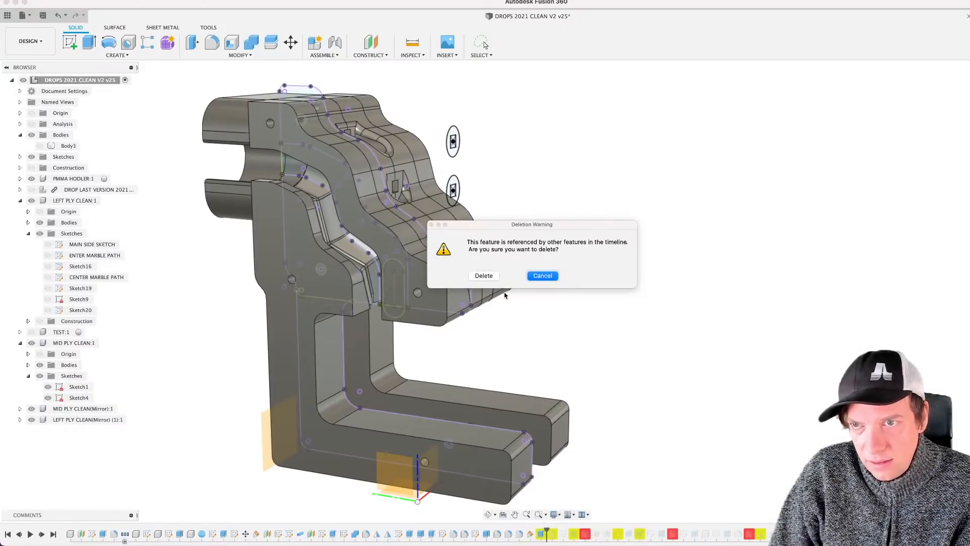
# Step: Confirm deleting the feature referenced by others in the timeline and save a new version with the description User Saved
pyautogui.click(484, 275)
pyautogui.press('super+s')
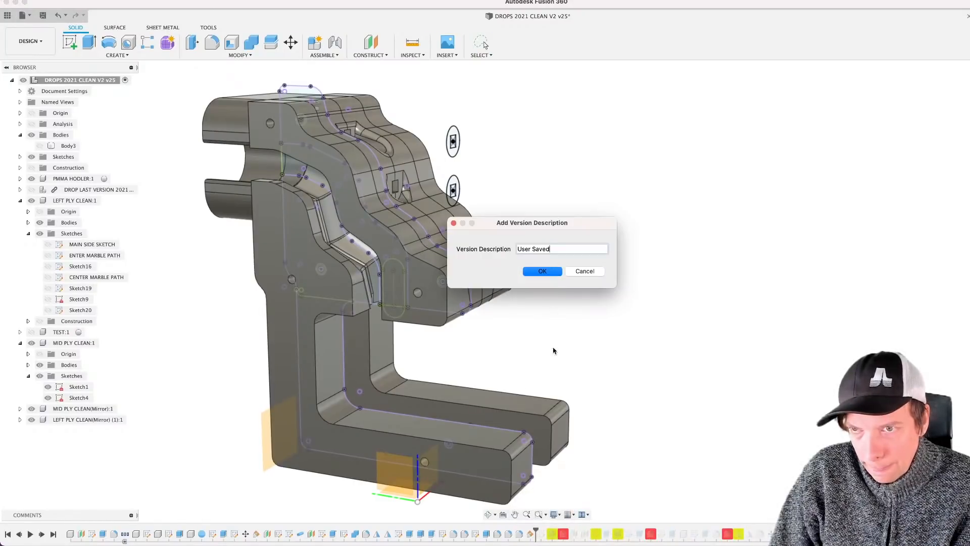
pyautogui.click(545, 268)
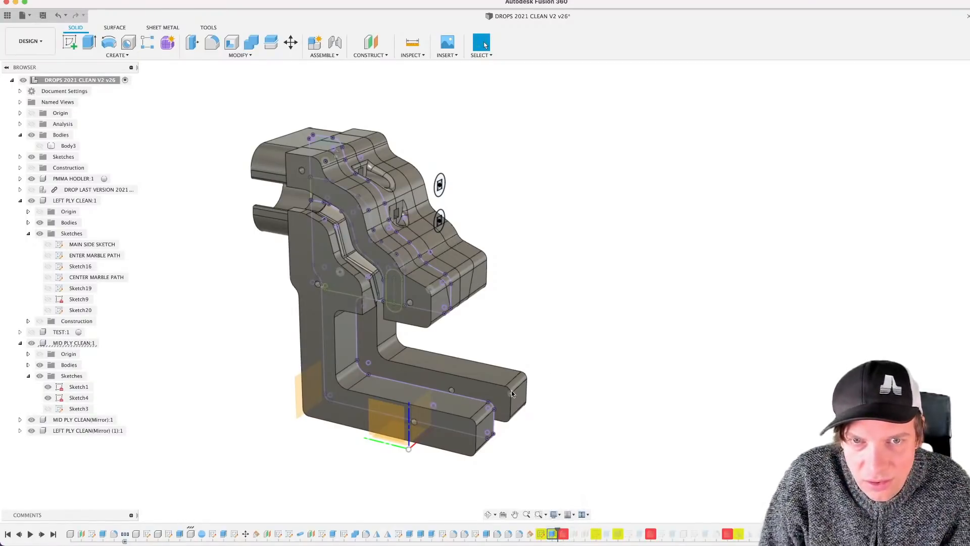
# Step: Delete Sketch3 of the MID PLY CLEAN component and the extrude after it from the timeline, despite their dependent features
pyautogui.keyDown('shift'); pyautogui.moveTo(511, 390); pyautogui.dragTo(523, 336, button='middle'); pyautogui.keyUp('shift')
pyautogui.click(540, 535)
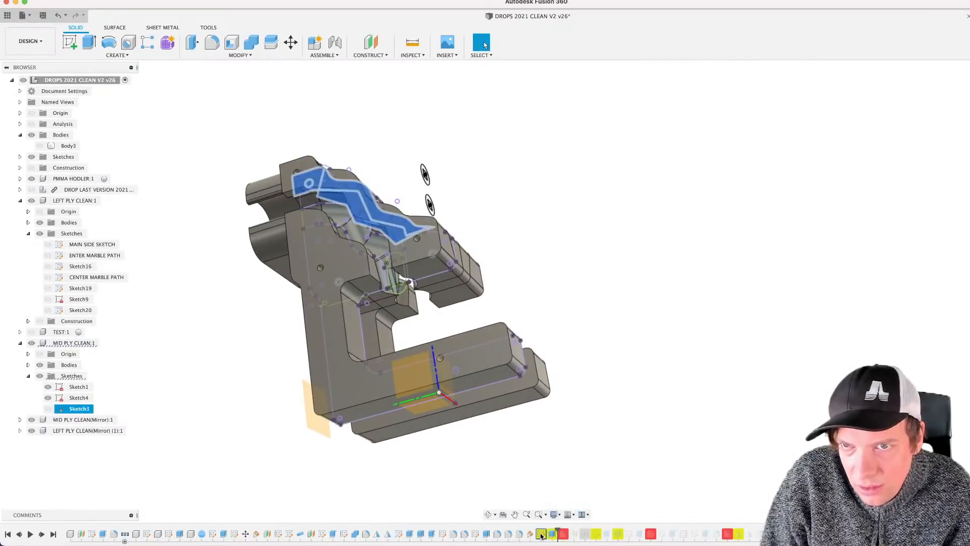
pyautogui.moveTo(597, 384)
pyautogui.keyDown('shift'); pyautogui.mouseDown(button='middle')
pyautogui.moveTo(580, 407)
pyautogui.moveTo(611, 423)
pyautogui.mouseUp(button='middle'); pyautogui.keyUp('shift')
pyautogui.scroll(3, 526, 275)
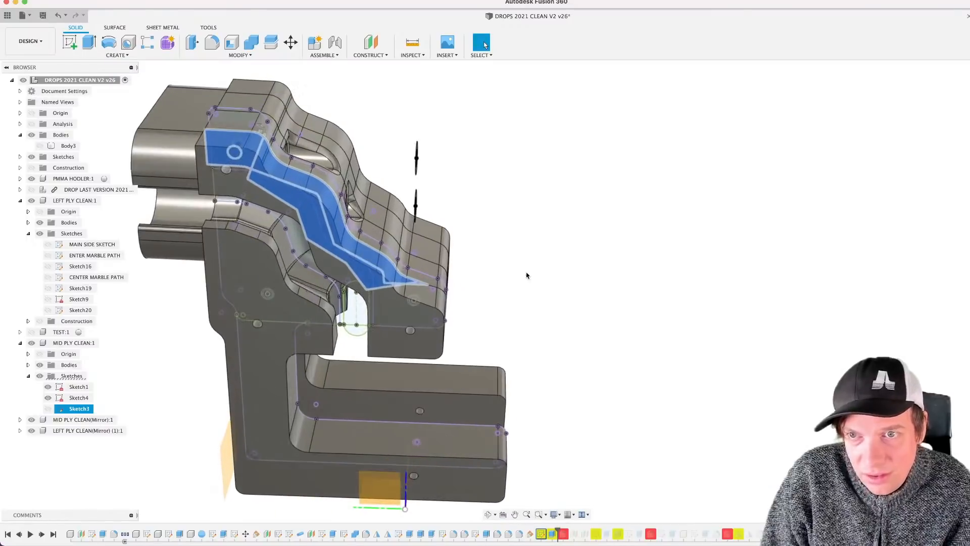
pyautogui.click(549, 316)
pyautogui.click(541, 534)
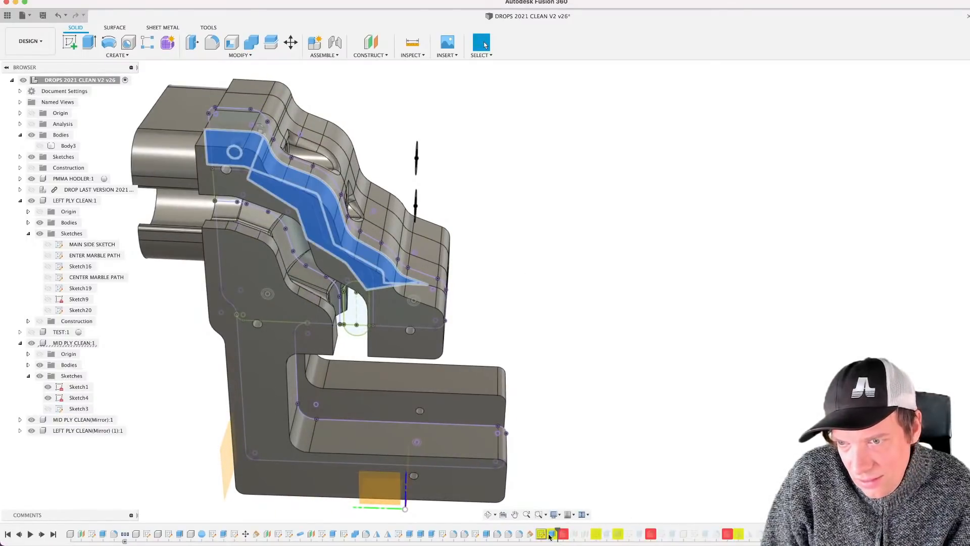
pyautogui.moveTo(574, 399)
pyautogui.keyDown('shift'); pyautogui.mouseDown(button='middle')
pyautogui.moveTo(581, 357)
pyautogui.moveTo(561, 359)
pyautogui.moveTo(565, 373)
pyautogui.moveTo(559, 360)
pyautogui.mouseUp(button='middle'); pyautogui.keyUp('shift')
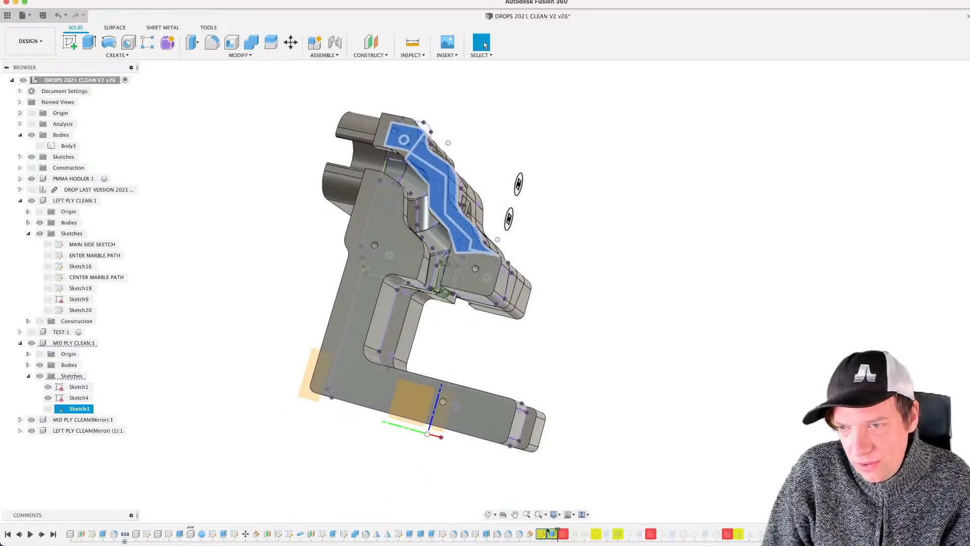
pyautogui.rightClick(539, 536)
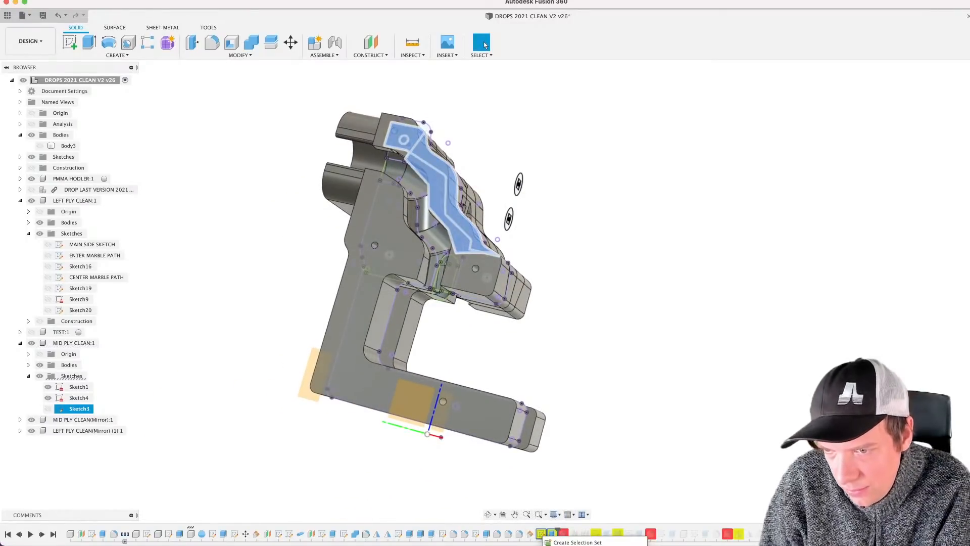
pyautogui.click(572, 499)
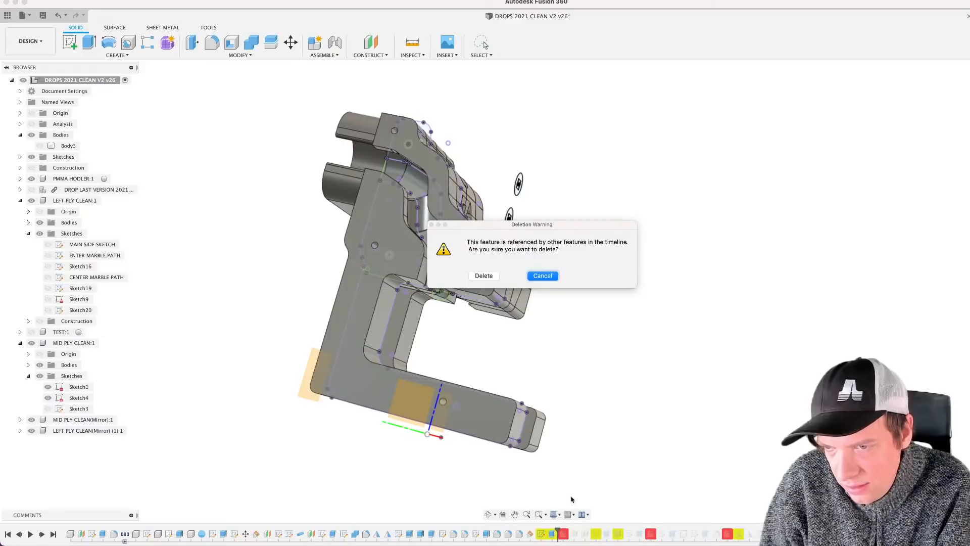
pyautogui.click(475, 277)
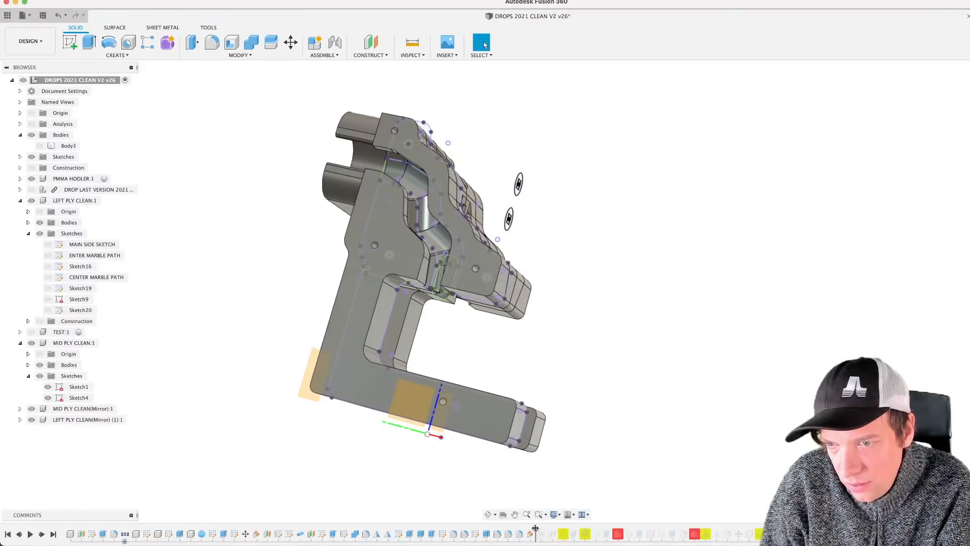
# Step: Roll the timeline forward past the two construction planes and Sketch12 in LEFT PLY CLEAN, checking the second plane on the model
pyautogui.moveTo(535, 528); pyautogui.dragTo(557, 531)
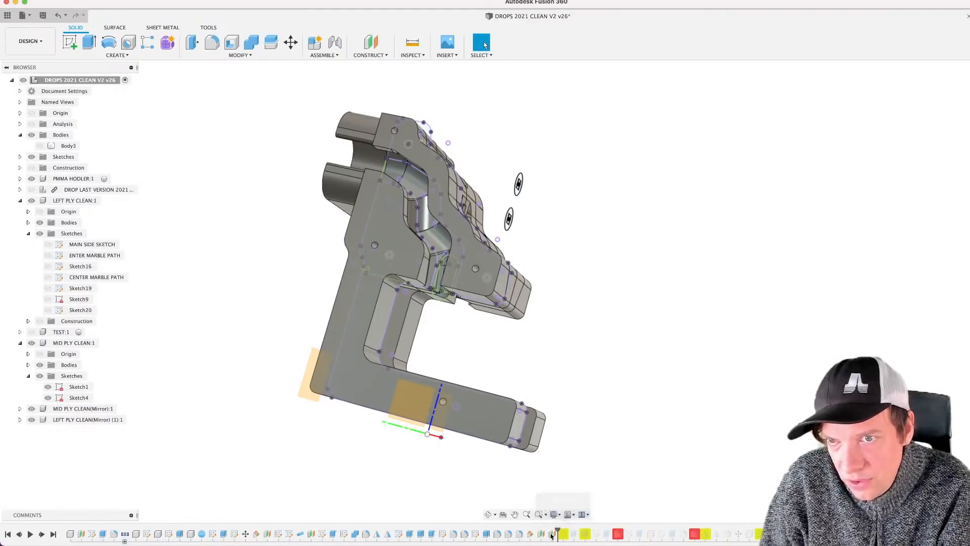
pyautogui.click(552, 537)
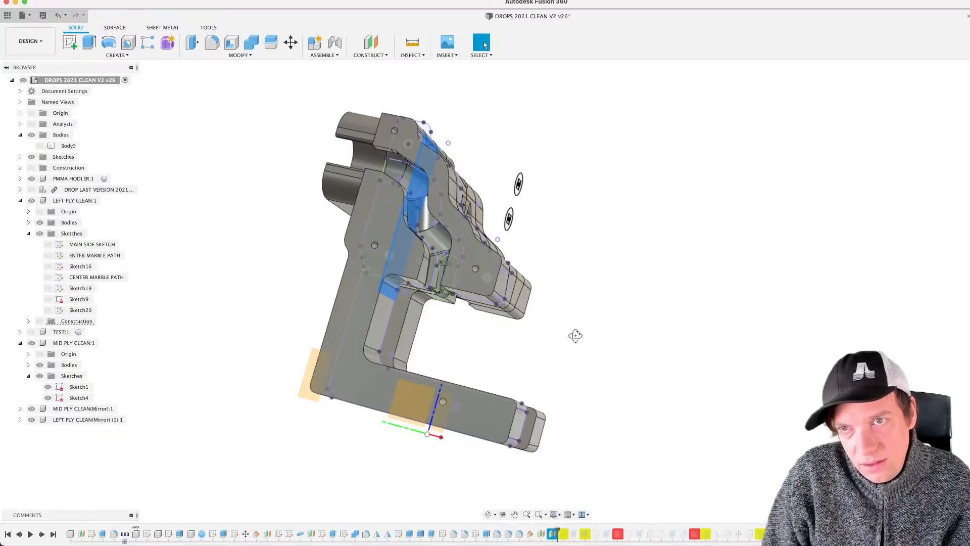
pyautogui.moveTo(575, 335)
pyautogui.keyDown('shift'); pyautogui.mouseDown(button='middle')
pyautogui.moveTo(578, 347)
pyautogui.moveTo(563, 347)
pyautogui.moveTo(575, 342)
pyautogui.mouseUp(button='middle'); pyautogui.keyUp('shift')
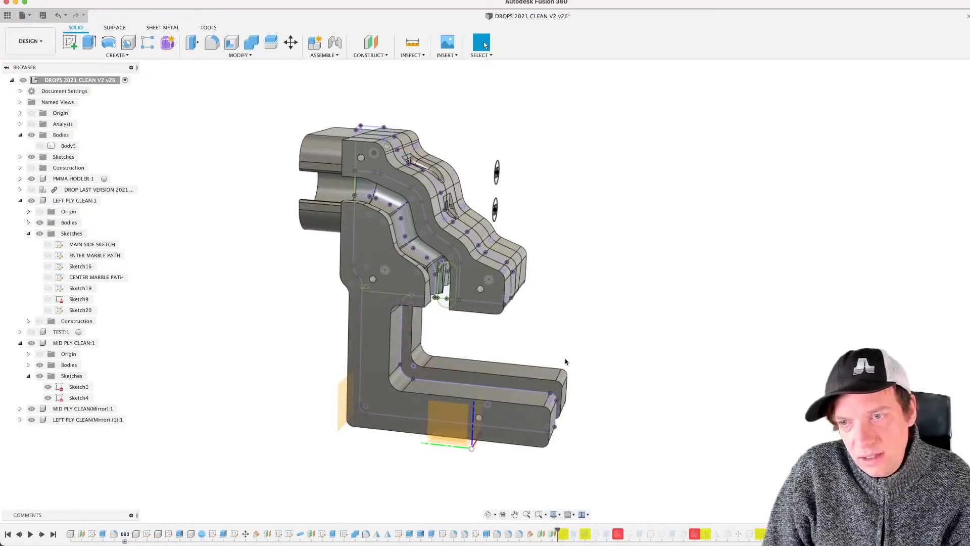
pyautogui.click(551, 534)
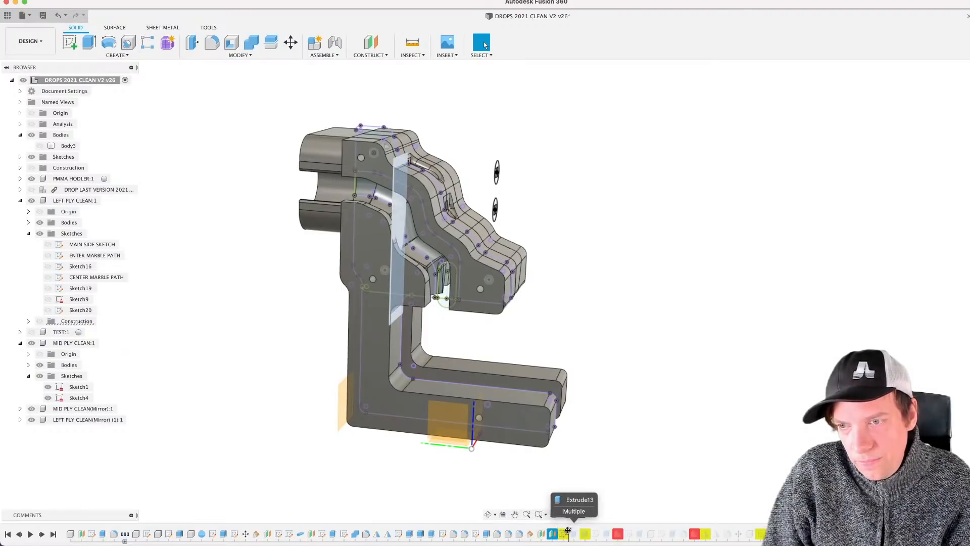
pyautogui.moveTo(557, 533); pyautogui.dragTo(567, 535)
pyautogui.keyDown('shift'); pyautogui.moveTo(585, 444); pyautogui.dragTo(570, 445, button='middle'); pyautogui.keyUp('shift')
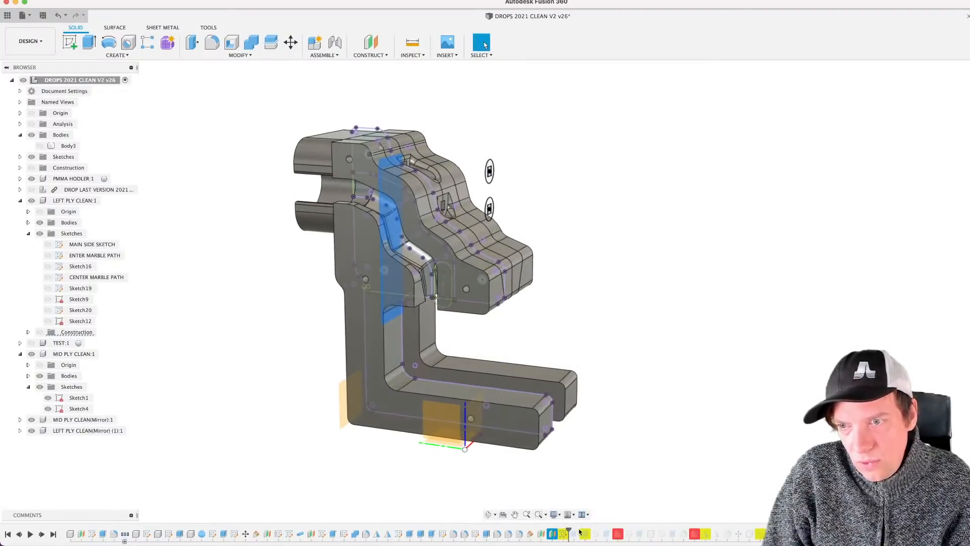
# Step: Delete Sketch12 of LEFT PLY CLEAN and the construction plane just before it from the timeline
pyautogui.click(563, 534)
pyautogui.scroll(5, 376, 230)
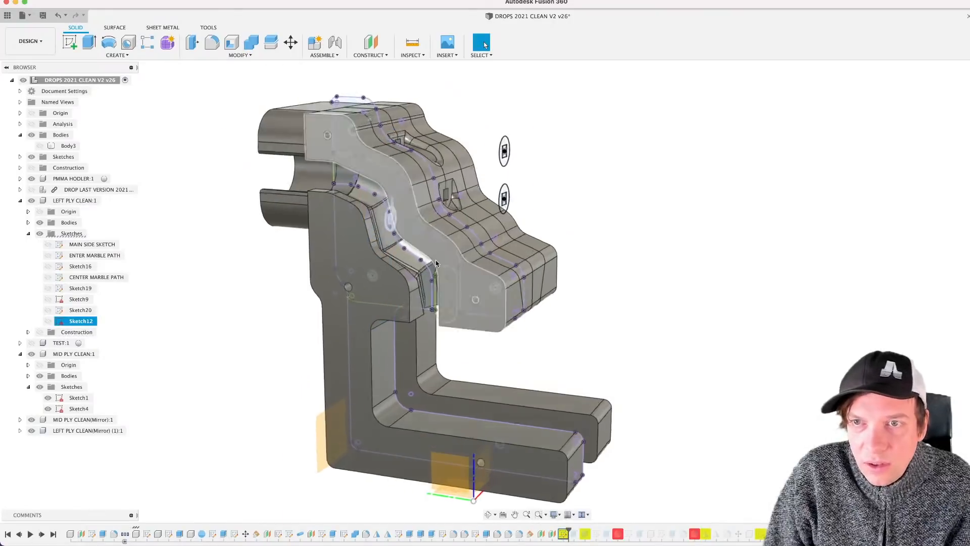
pyautogui.scroll(-5, 377, 230)
pyautogui.click(552, 536)
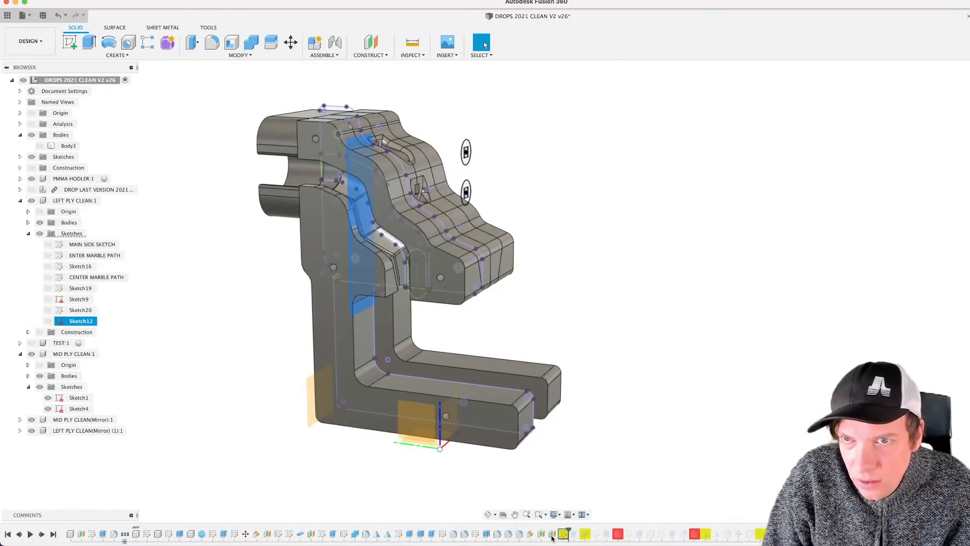
pyautogui.click(563, 535)
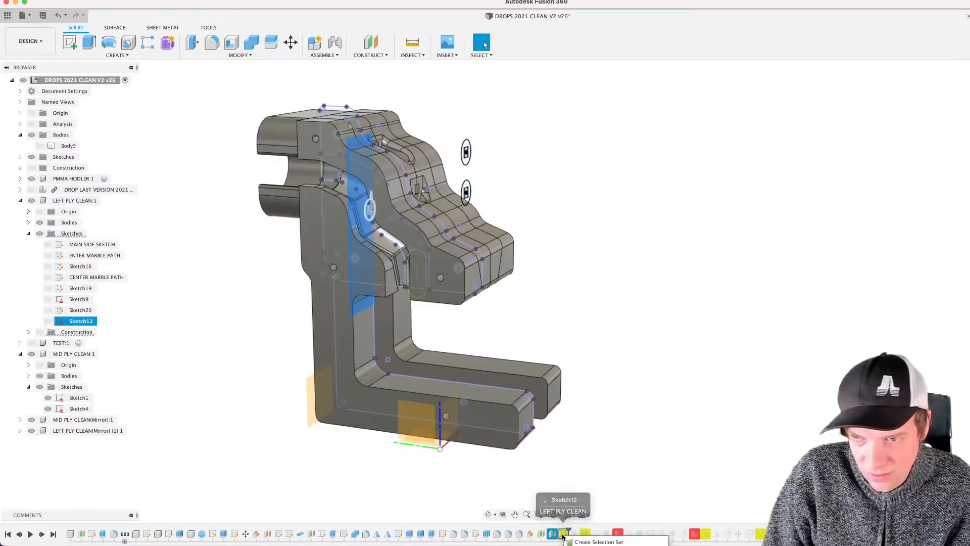
pyautogui.press('Delete')
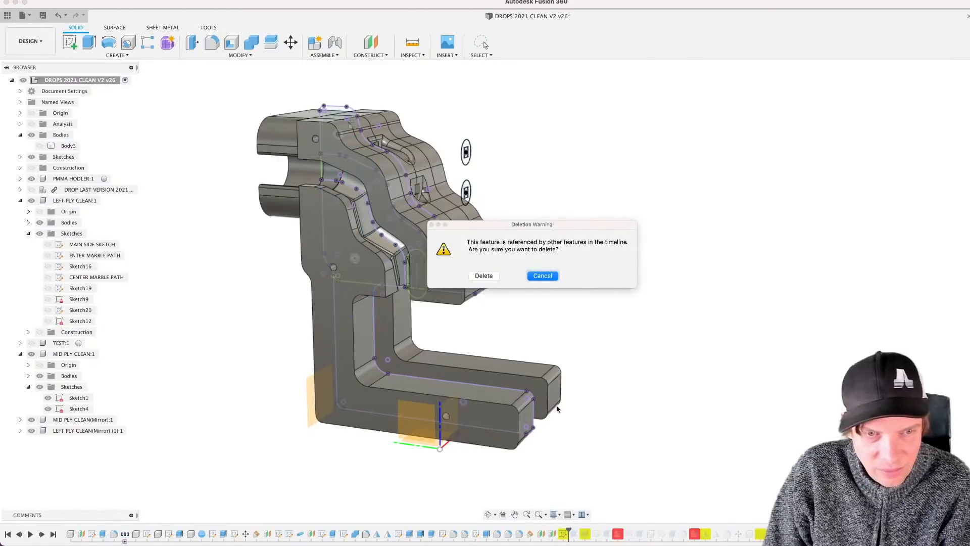
pyautogui.click(483, 277)
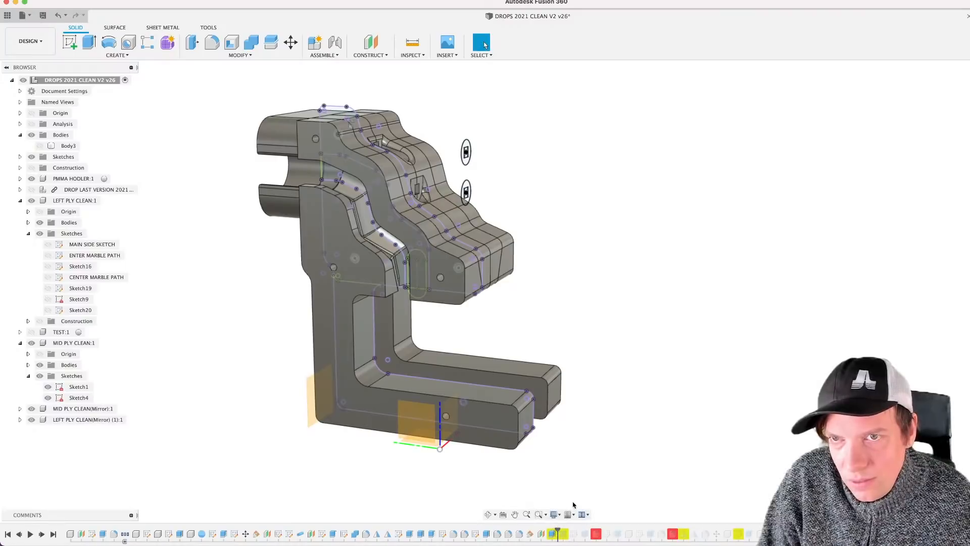
# Step: Delete Extrude13 and the feature that follows it from the timeline
pyautogui.keyDown('shift'); pyautogui.moveTo(599, 423); pyautogui.dragTo(592, 404, button='middle'); pyautogui.keyUp('shift')
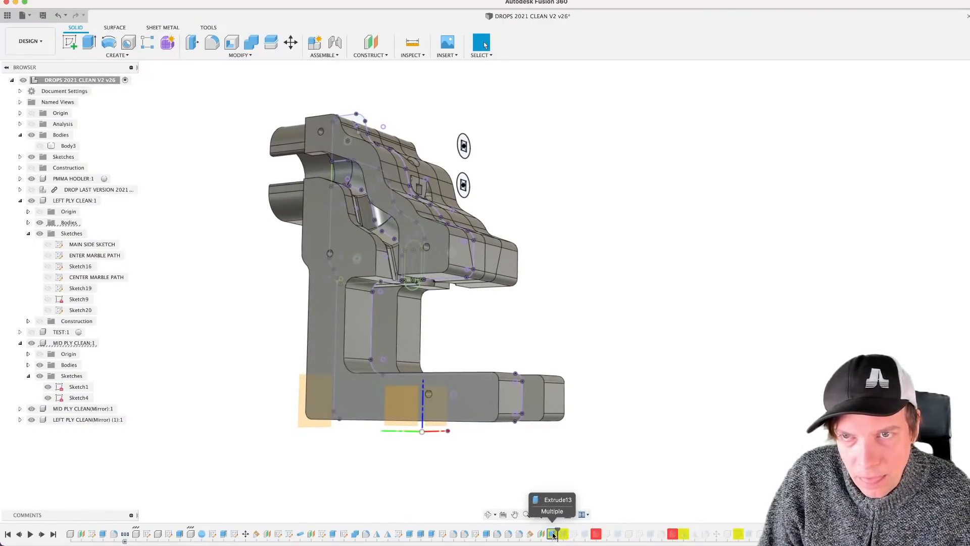
pyautogui.keyDown('shift'); pyautogui.moveTo(552, 437); pyautogui.dragTo(577, 411, button='middle'); pyautogui.keyUp('shift')
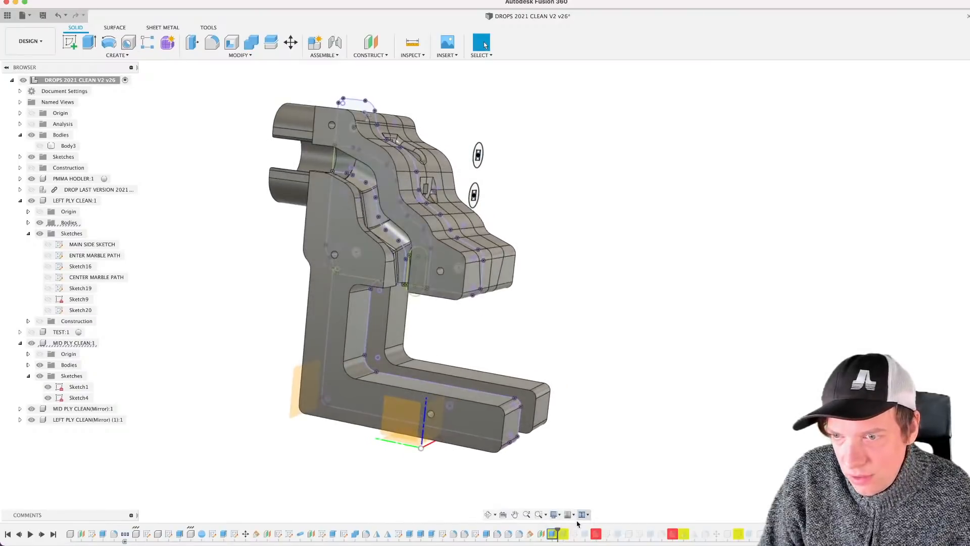
pyautogui.press('Delete')
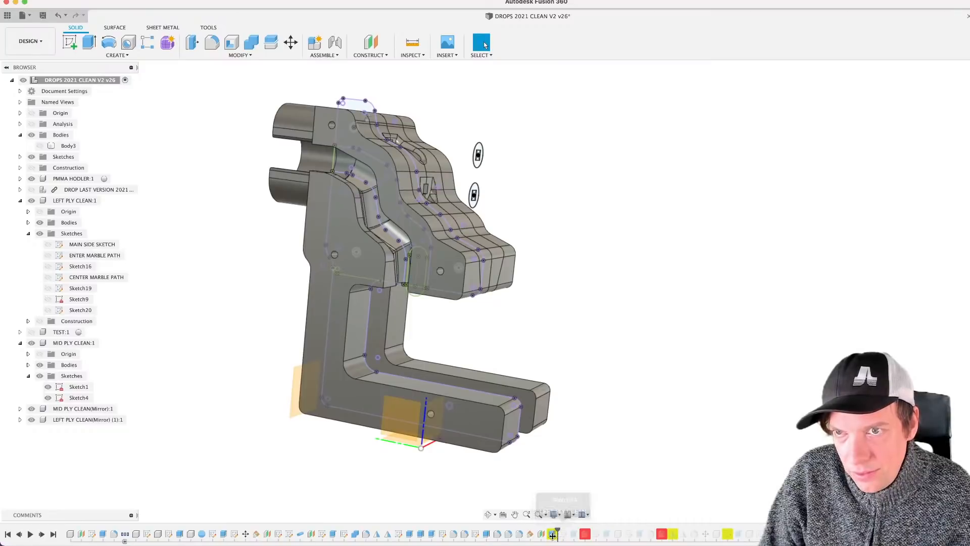
pyautogui.keyDown('shift'); pyautogui.moveTo(574, 402); pyautogui.dragTo(575, 380, button='middle'); pyautogui.keyUp('shift')
pyautogui.click(483, 45)
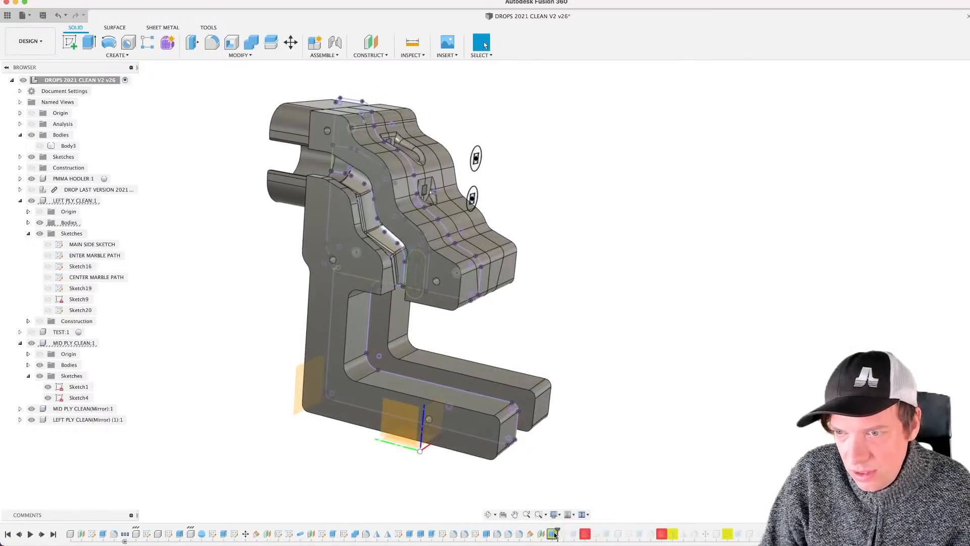
pyautogui.click(581, 543)
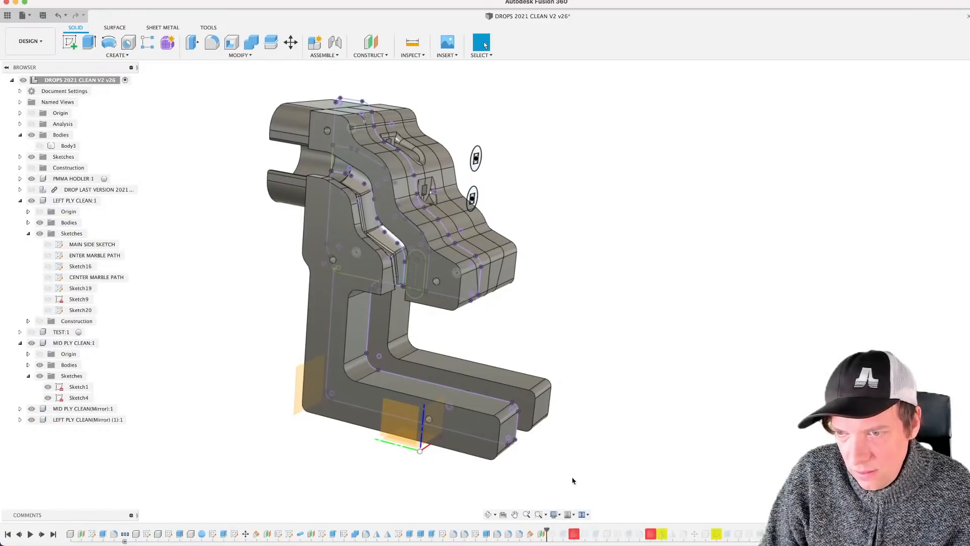
# Step: Roll the timeline forward past Sketch14 and its extrude, and inspect the sketch on the lower arm
pyautogui.moveTo(547, 529); pyautogui.dragTo(569, 528)
pyautogui.click(552, 536)
pyautogui.moveTo(535, 392)
pyautogui.keyDown('shift'); pyautogui.mouseDown(button='middle')
pyautogui.moveTo(451, 403)
pyautogui.moveTo(472, 408)
pyautogui.mouseUp(button='middle'); pyautogui.keyUp('shift')
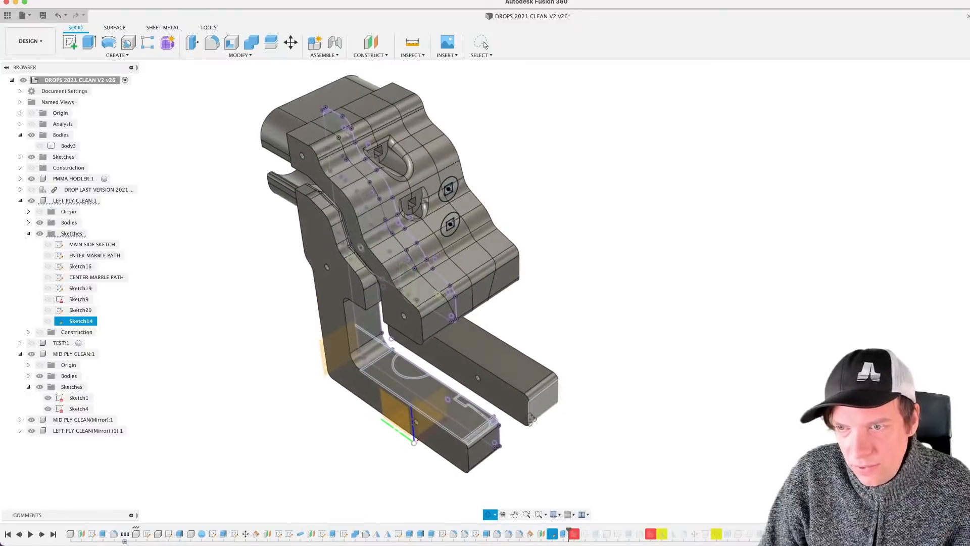
pyautogui.scroll(3, 472, 408)
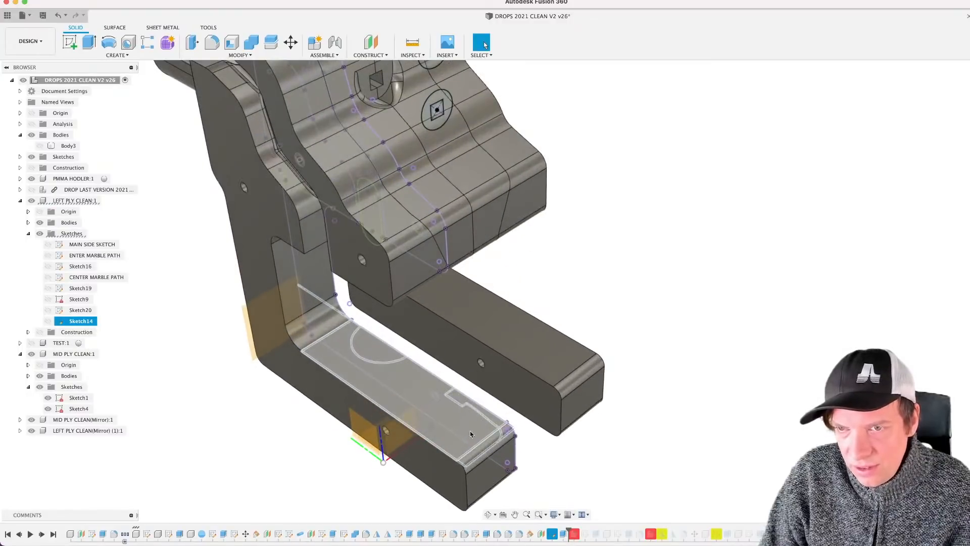
pyautogui.click(340, 465)
pyautogui.keyDown('shift'); pyautogui.moveTo(361, 413); pyautogui.dragTo(441, 392, button='middle'); pyautogui.keyUp('shift')
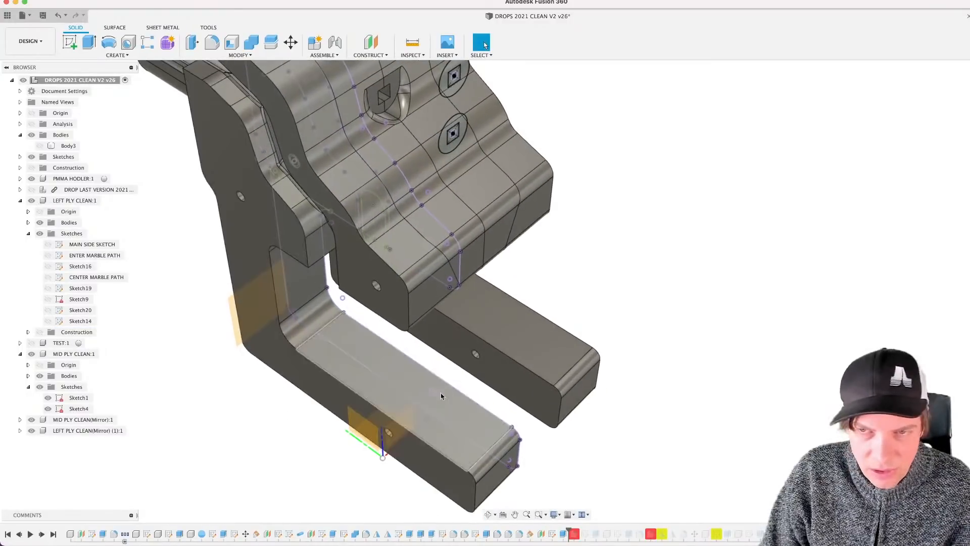
# Step: Make Sketch14 of LEFT PLY CLEAN visible on the lower arm
pyautogui.click(553, 534)
pyautogui.click(48, 320)
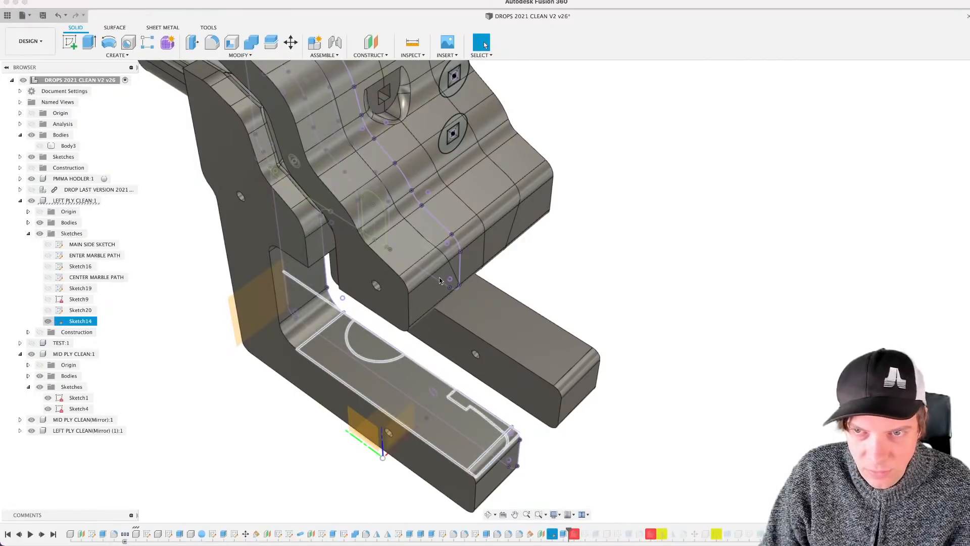
pyautogui.moveTo(632, 399)
pyautogui.keyDown('shift'); pyautogui.mouseDown(button='middle')
pyautogui.moveTo(632, 412)
pyautogui.moveTo(631, 404)
pyautogui.mouseUp(button='middle'); pyautogui.keyUp('shift')
pyautogui.moveTo(586, 444)
pyautogui.keyDown('shift'); pyautogui.mouseDown(button='middle')
pyautogui.moveTo(585, 422)
pyautogui.moveTo(583, 439)
pyautogui.mouseUp(button='middle'); pyautogui.keyUp('shift')
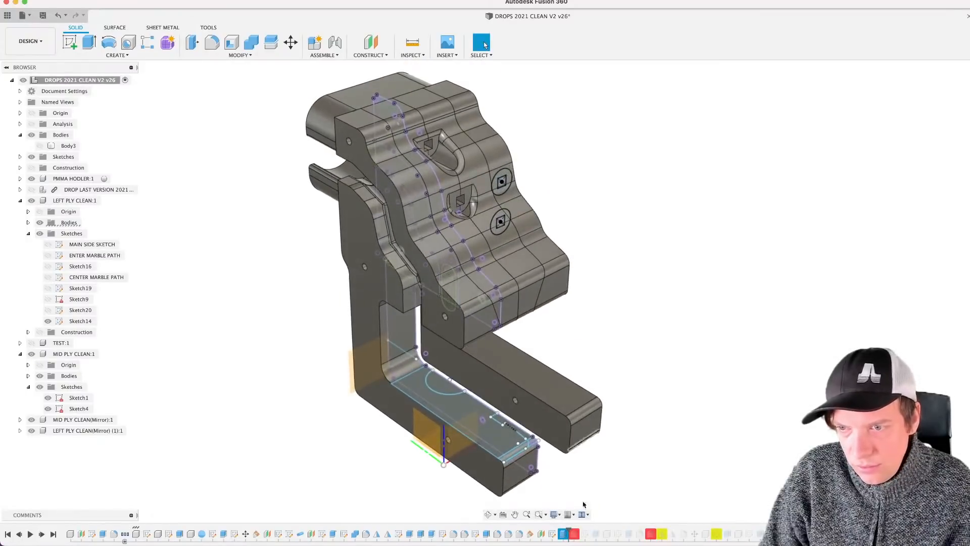
# Step: Edit the extrude based on Sketch14 and adjust its affected bodies so the half-circle and notch profiles cut into the lower arm
pyautogui.click(564, 535)
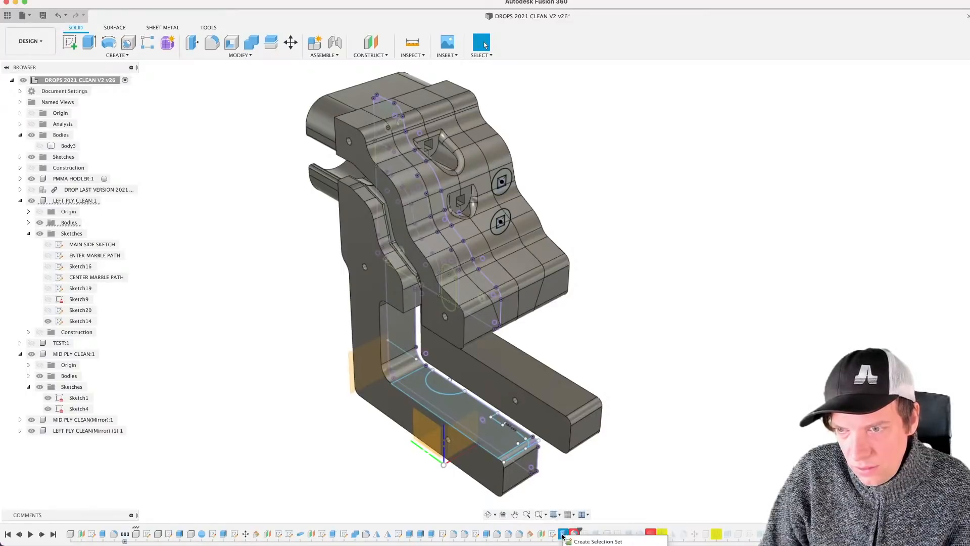
pyautogui.click(581, 545)
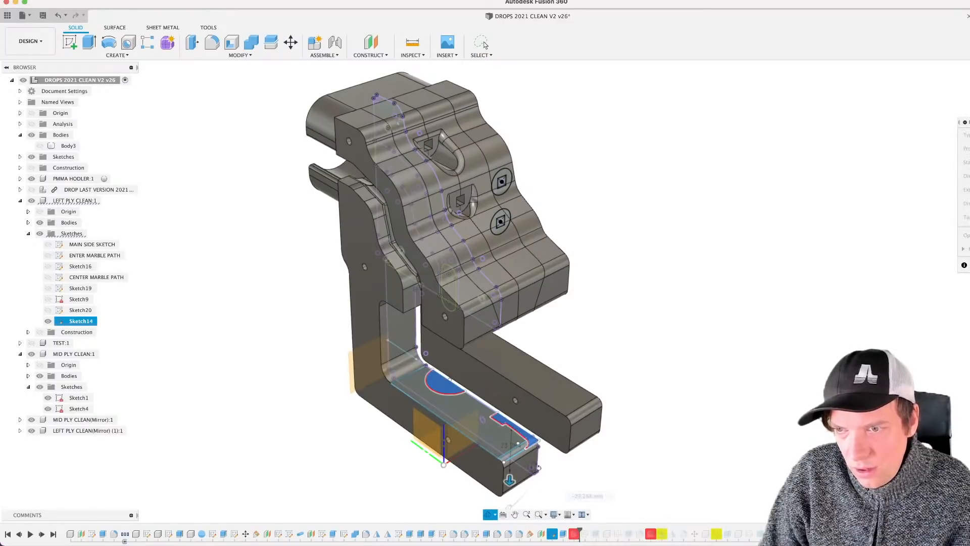
pyautogui.keyDown('shift'); pyautogui.moveTo(550, 468); pyautogui.dragTo(537, 469, button='middle'); pyautogui.keyUp('shift')
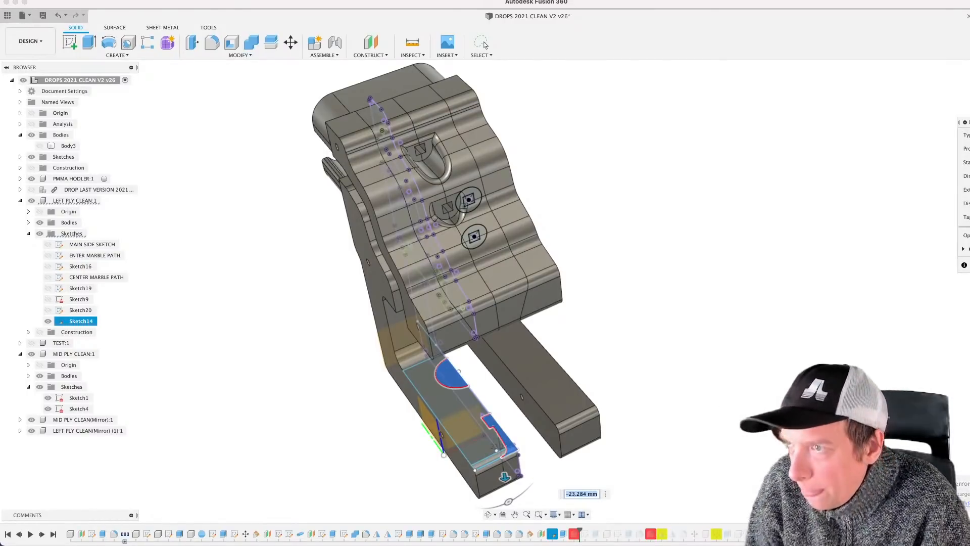
pyautogui.scroll(-1, 835, 390)
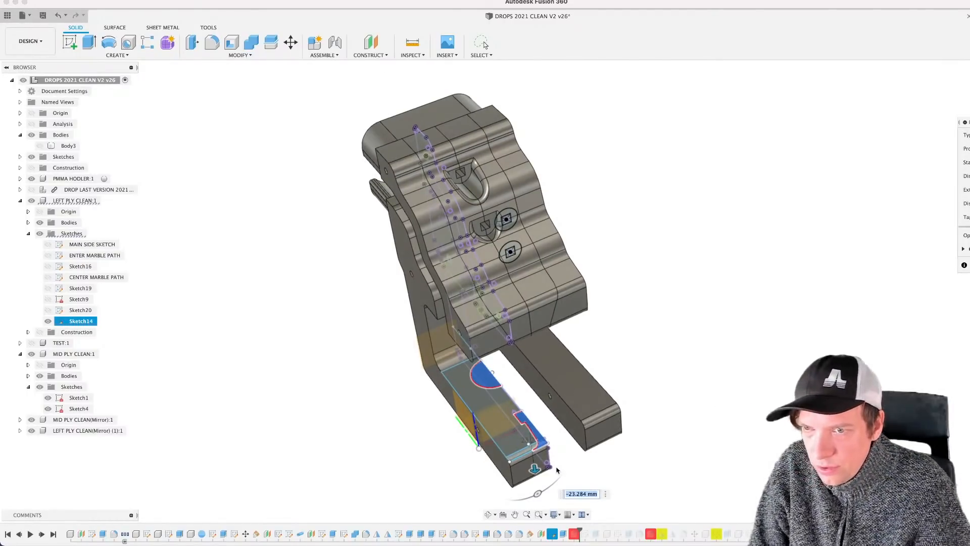
pyautogui.click(963, 248)
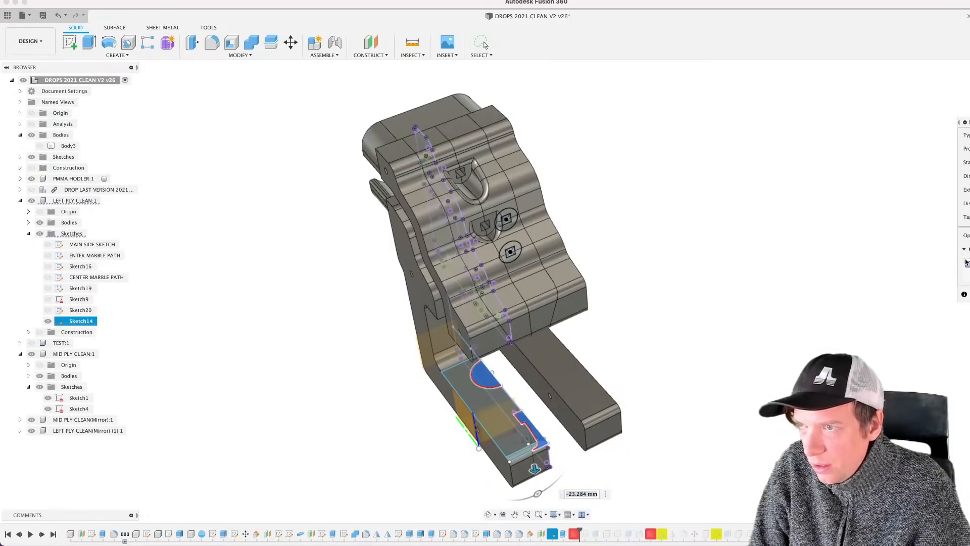
pyautogui.click(967, 265)
pyautogui.click(483, 44)
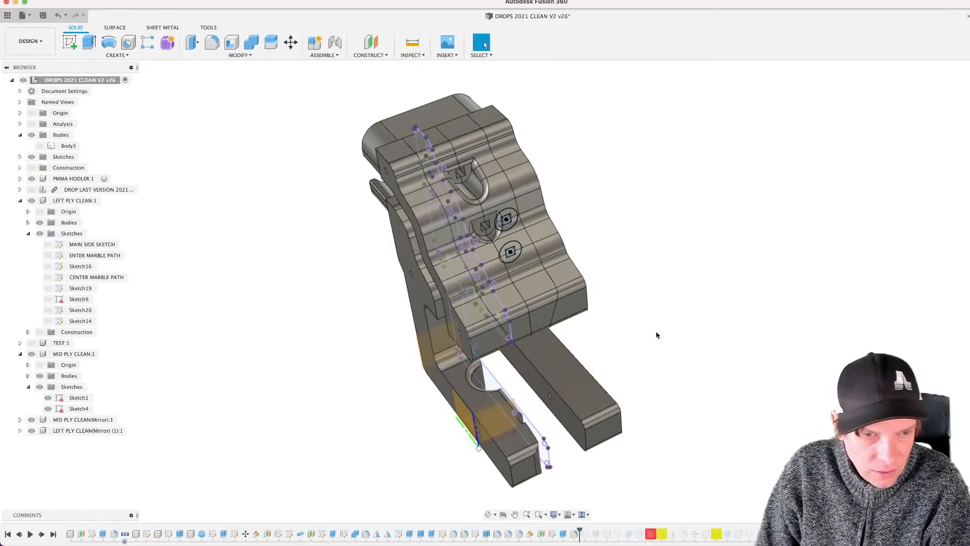
# Step: Examine the half-circle and notch cuts on the lower arm and compare them with the opposite arm
pyautogui.moveTo(496, 412)
pyautogui.keyDown('shift'); pyautogui.mouseDown(button='middle')
pyautogui.moveTo(426, 326)
pyautogui.moveTo(483, 320)
pyautogui.moveTo(493, 329)
pyautogui.moveTo(481, 291)
pyautogui.moveTo(495, 320)
pyautogui.moveTo(500, 296)
pyautogui.moveTo(500, 310)
pyautogui.mouseUp(button='middle'); pyautogui.keyUp('shift')
pyautogui.scroll(4, 493, 404)
pyautogui.scroll(3, 481, 279)
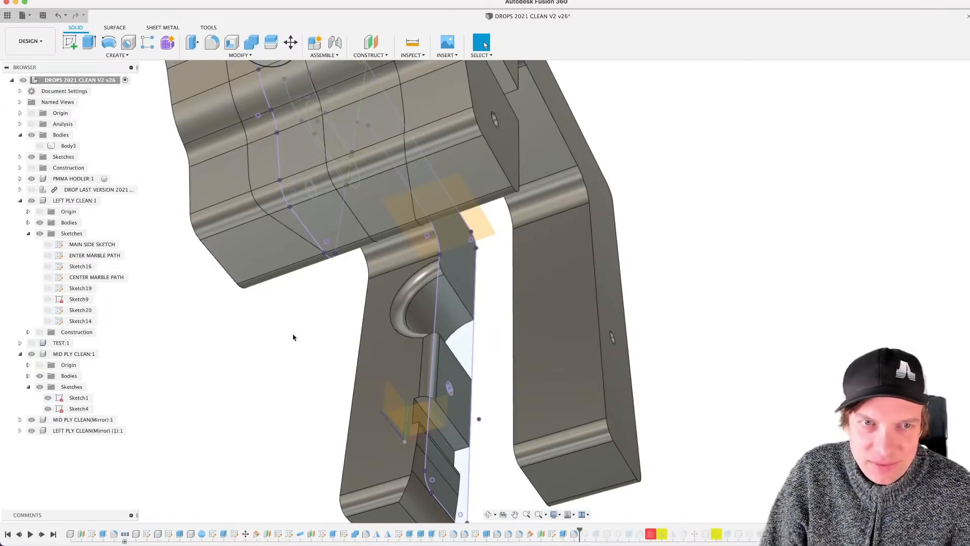
pyautogui.scroll(-2, 293, 336)
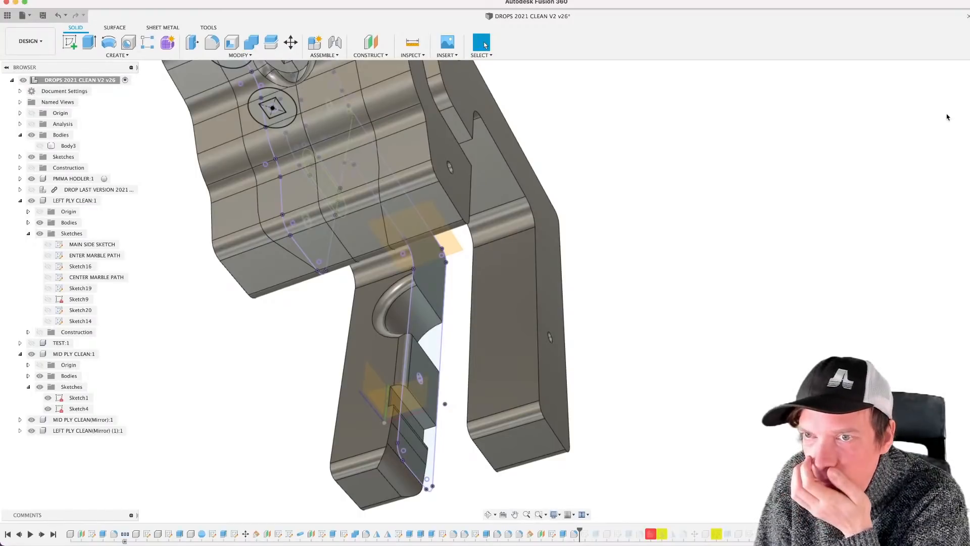
pyautogui.press('super+comma')
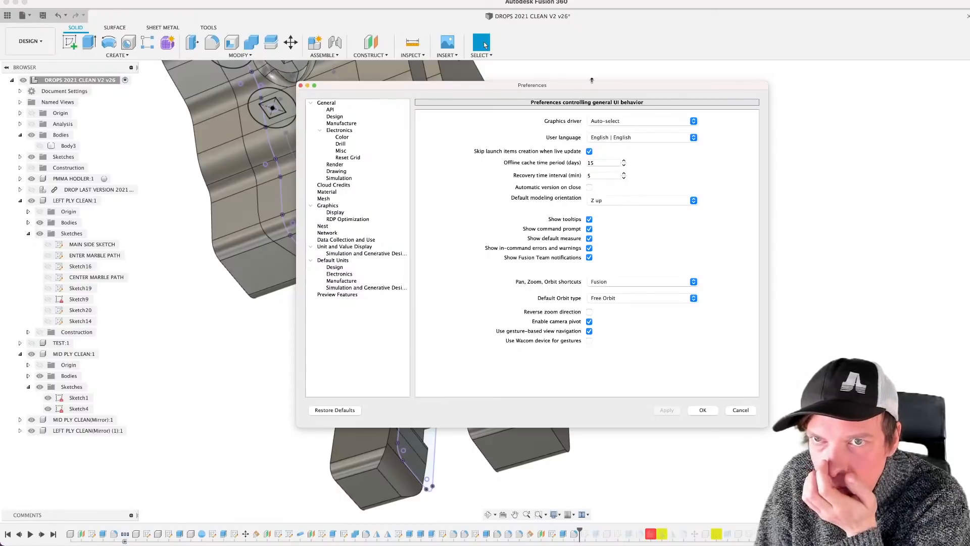
pyautogui.moveTo(604, 89); pyautogui.dragTo(466, 91)
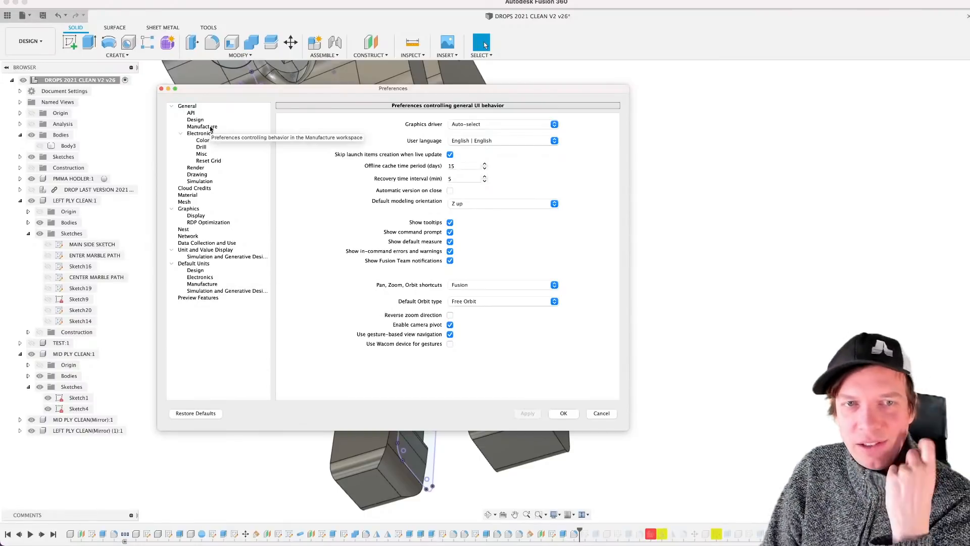
pyautogui.moveTo(219, 90); pyautogui.dragTo(969, 202)
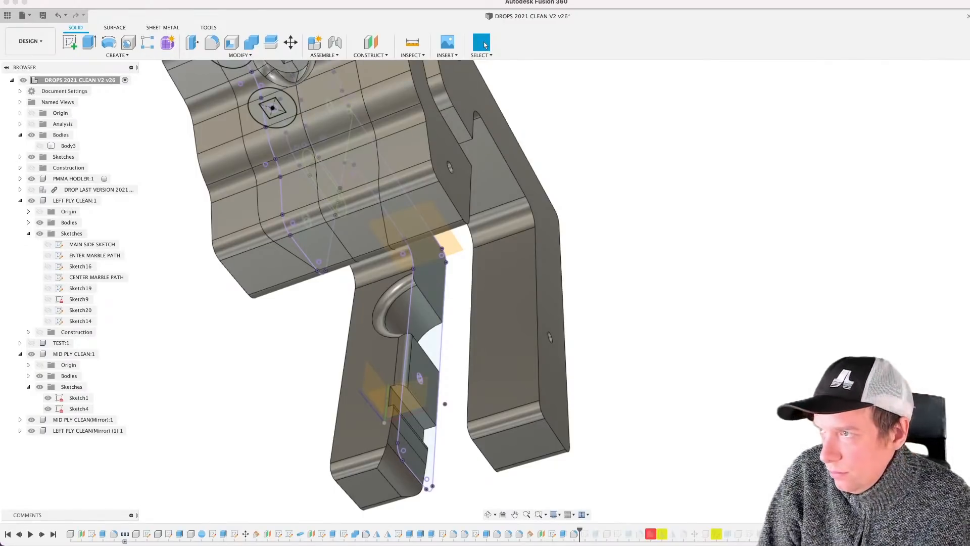
pyautogui.moveTo(969, 202); pyautogui.dragTo(738, 189)
pyautogui.press('Escape')
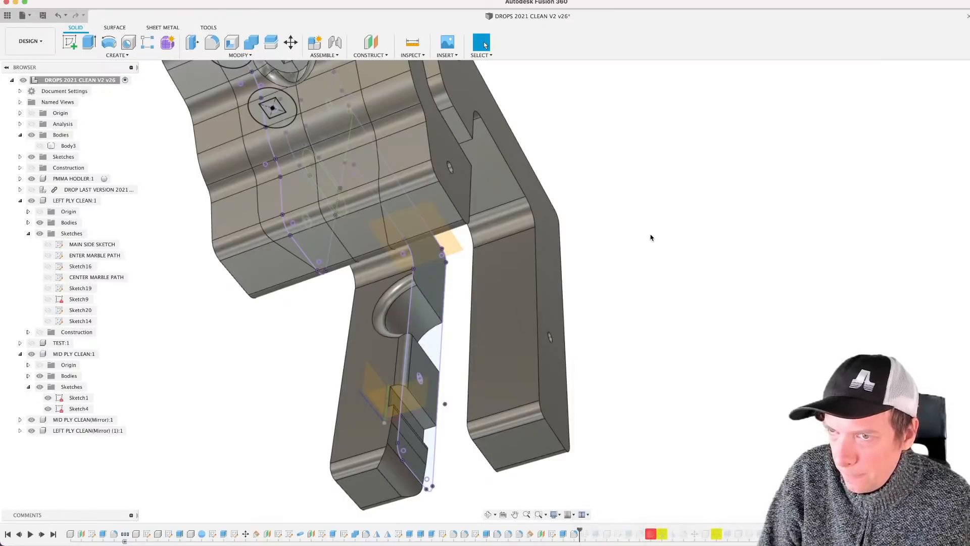
# Step: Select the half-circle and notch cut faces on the lower arm to identify their features in the timeline
pyautogui.scroll(-3, 553, 355)
pyautogui.keyDown('shift'); pyautogui.moveTo(554, 355); pyautogui.dragTo(382, 360, button='middle'); pyautogui.keyUp('shift')
pyautogui.scroll(2, 542, 353)
pyautogui.click(497, 363)
pyautogui.keyDown('shift'); pyautogui.moveTo(412, 372); pyautogui.dragTo(374, 355, button='middle'); pyautogui.keyUp('shift')
pyautogui.scroll(3, 371, 355)
pyautogui.click(385, 356)
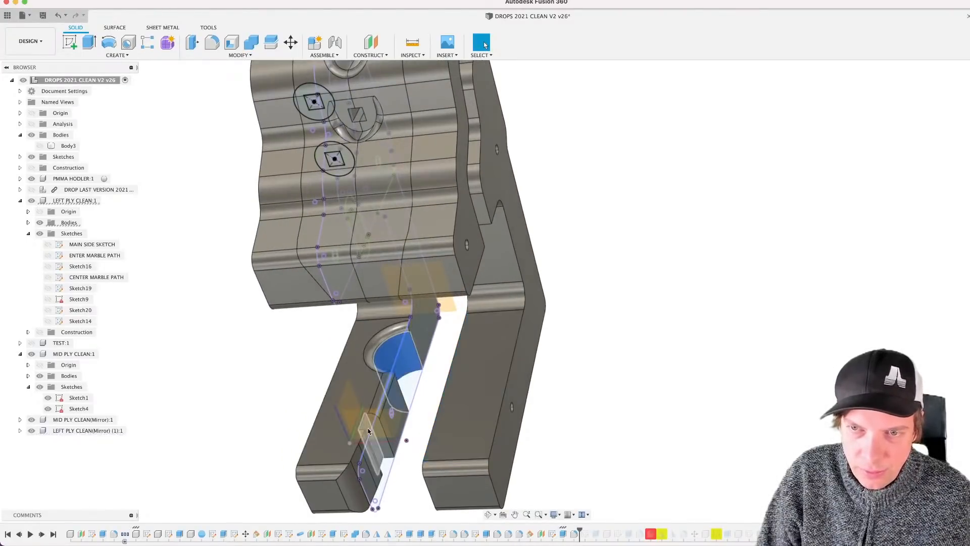
pyautogui.scroll(-2, 553, 385)
pyautogui.moveTo(503, 371)
pyautogui.mouseDown(button='middle')
pyautogui.moveTo(485, 378)
pyautogui.moveTo(502, 374)
pyautogui.mouseUp(button='middle')
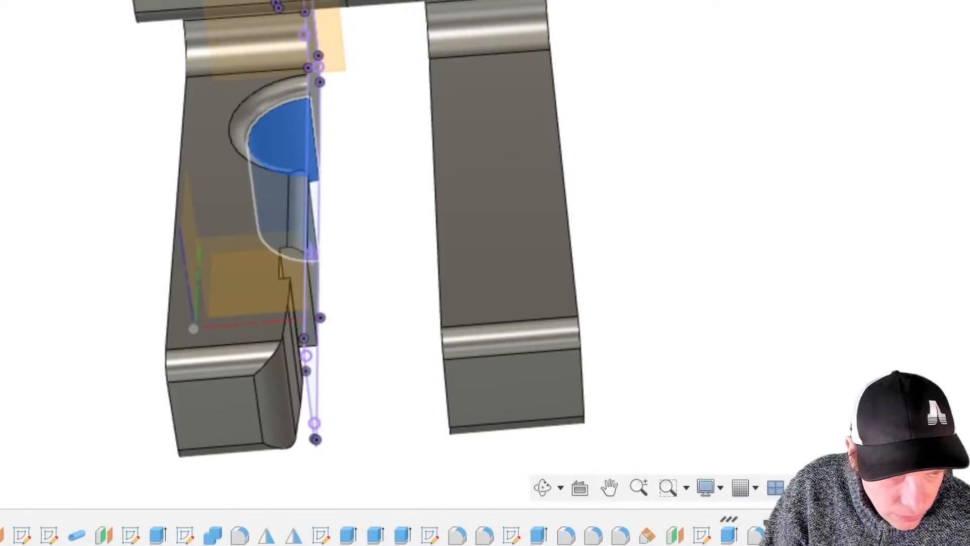
pyautogui.moveTo(579, 1); pyautogui.dragTo(532, 74, button='middle')
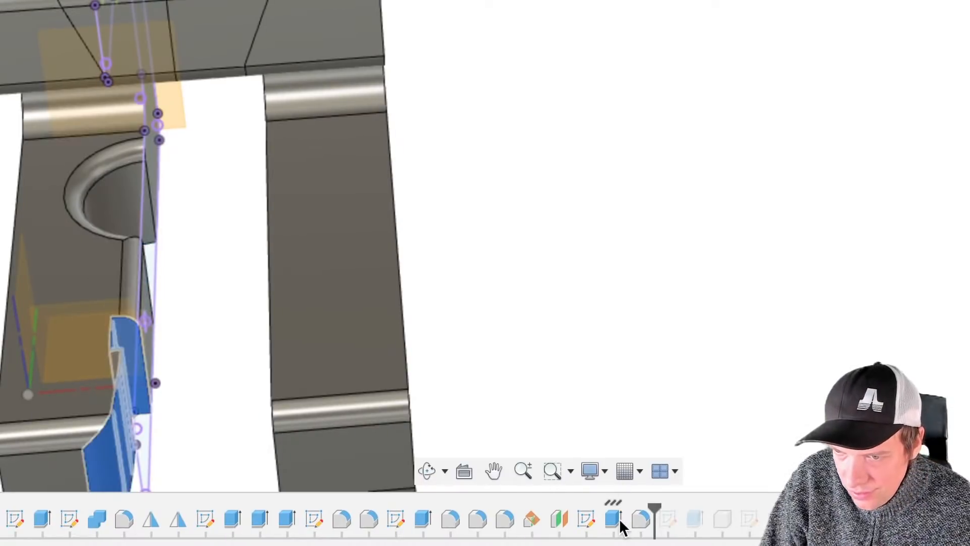
# Step: Reorder the timeline so Sketch14, its extrude and the cut's fillet come before the two mirror features
pyautogui.click(584, 519)
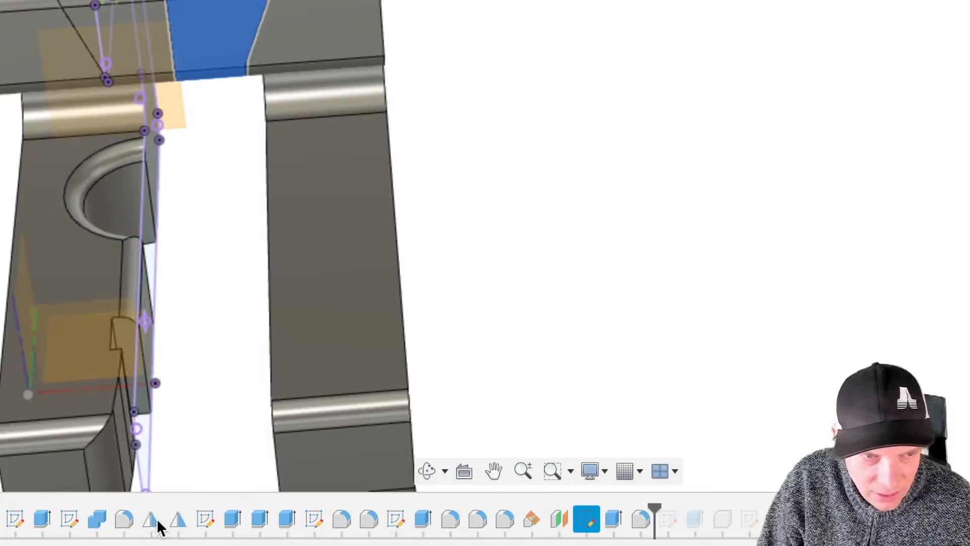
pyautogui.click(154, 519)
pyautogui.click(180, 521)
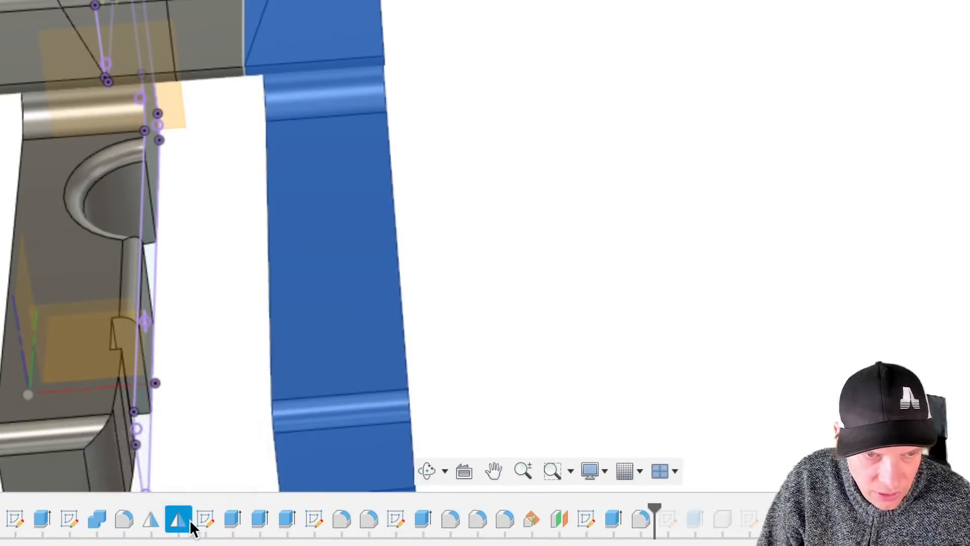
pyautogui.click(586, 520)
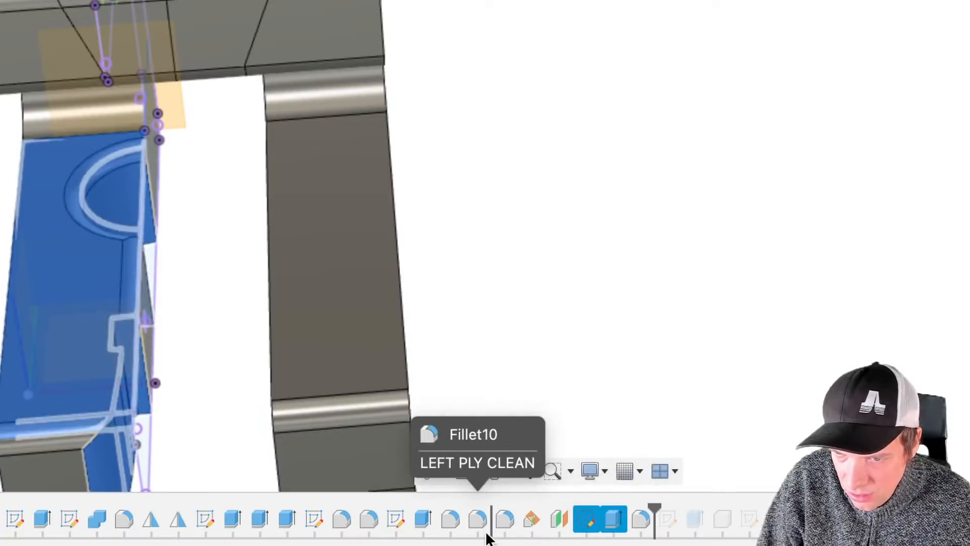
pyautogui.moveTo(236, 528); pyautogui.dragTo(151, 522)
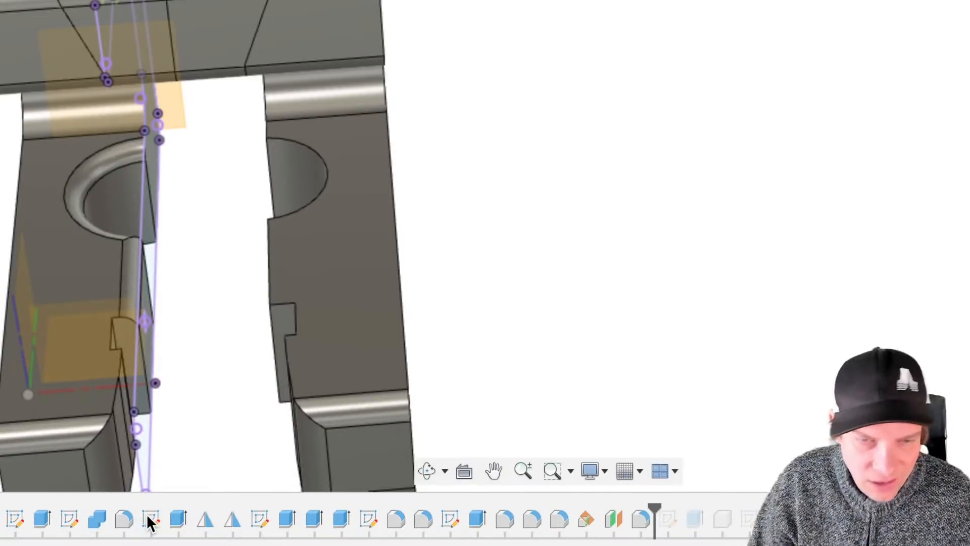
pyautogui.moveTo(640, 520); pyautogui.dragTo(197, 525)
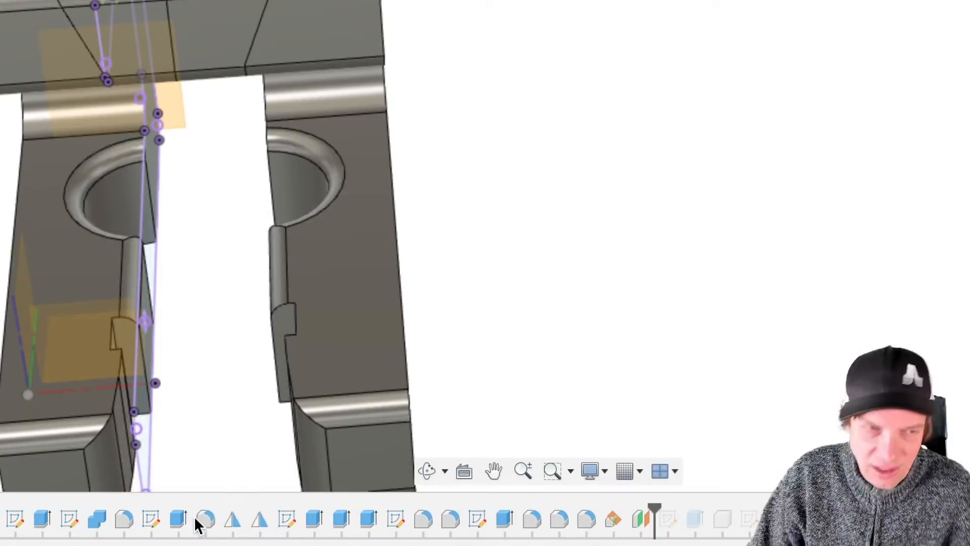
# Step: Inspect the half-circle and notch cuts on both lower arms and check the mirrored side against the original
pyautogui.scroll(-5, 881, 195)
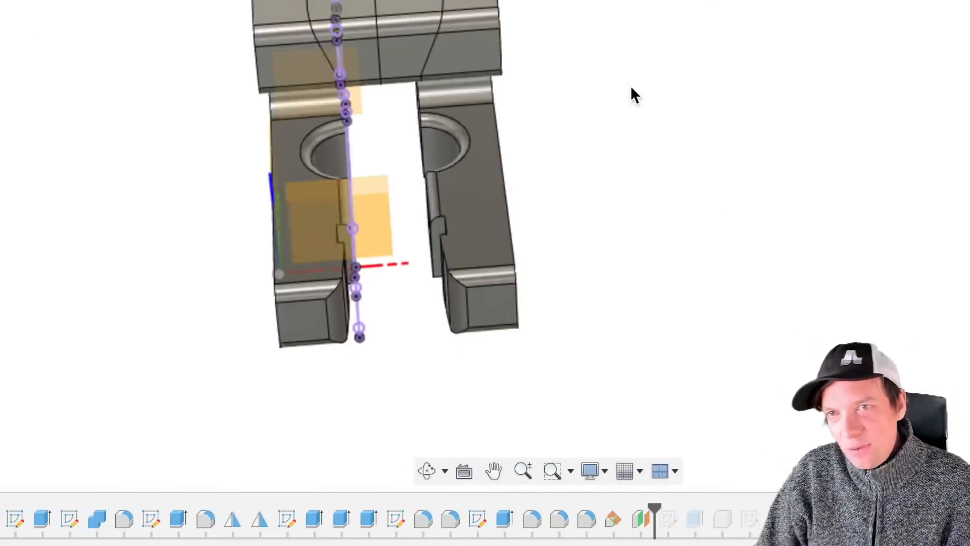
pyautogui.keyDown('shift'); pyautogui.moveTo(632, 93); pyautogui.dragTo(560, 183, button='middle'); pyautogui.keyUp('shift')
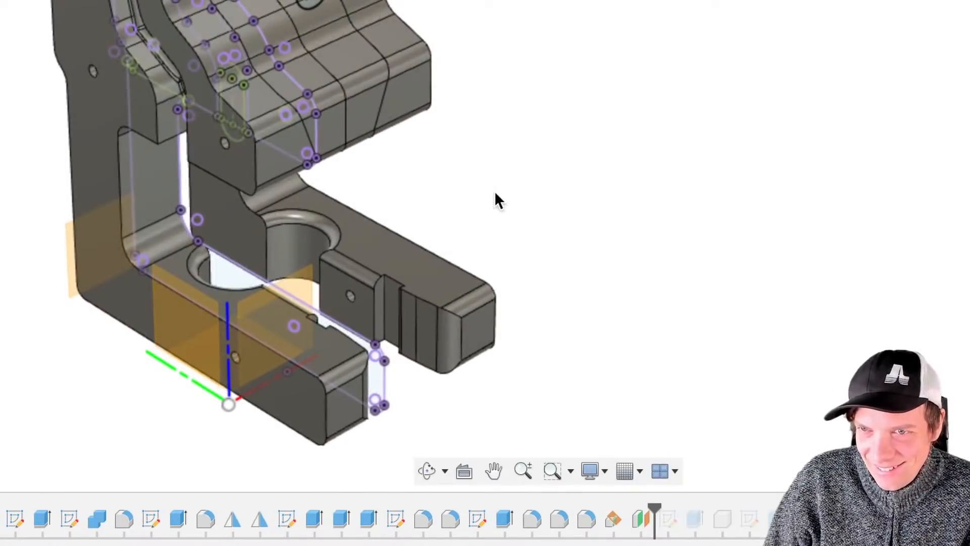
pyautogui.moveTo(498, 200); pyautogui.dragTo(478, 186, button='middle')
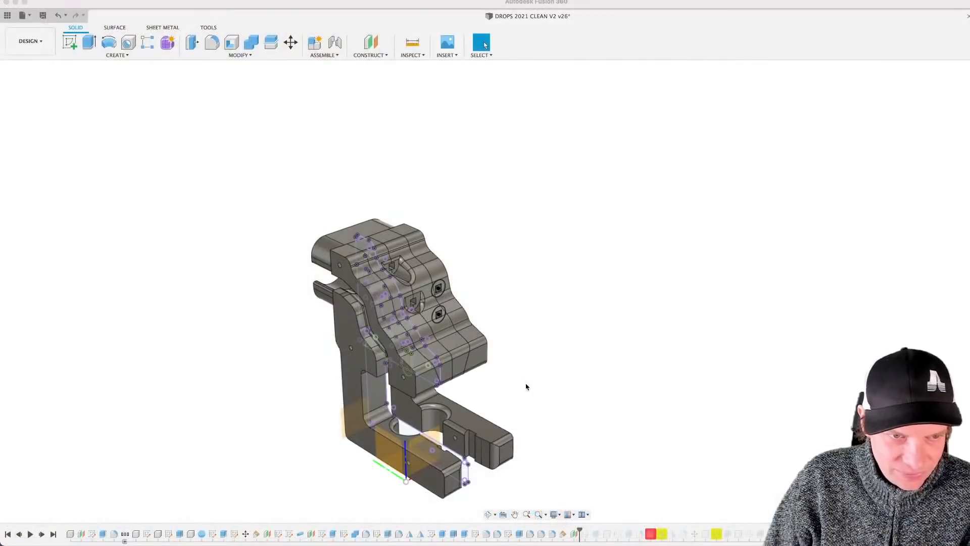
pyautogui.keyDown('shift'); pyautogui.moveTo(526, 386); pyautogui.dragTo(498, 317, button='middle'); pyautogui.keyUp('shift')
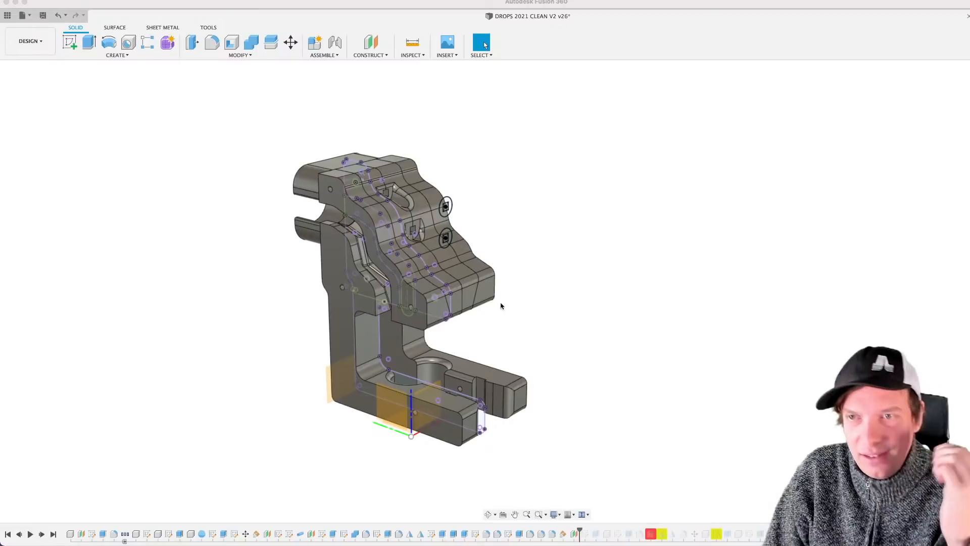
pyautogui.moveTo(482, 325)
pyautogui.keyDown('shift'); pyautogui.mouseDown(button='middle')
pyautogui.moveTo(500, 305)
pyautogui.moveTo(484, 312)
pyautogui.moveTo(491, 317)
pyautogui.moveTo(474, 313)
pyautogui.moveTo(470, 330)
pyautogui.mouseUp(button='middle'); pyautogui.keyUp('shift')
pyautogui.scroll(2, 476, 320)
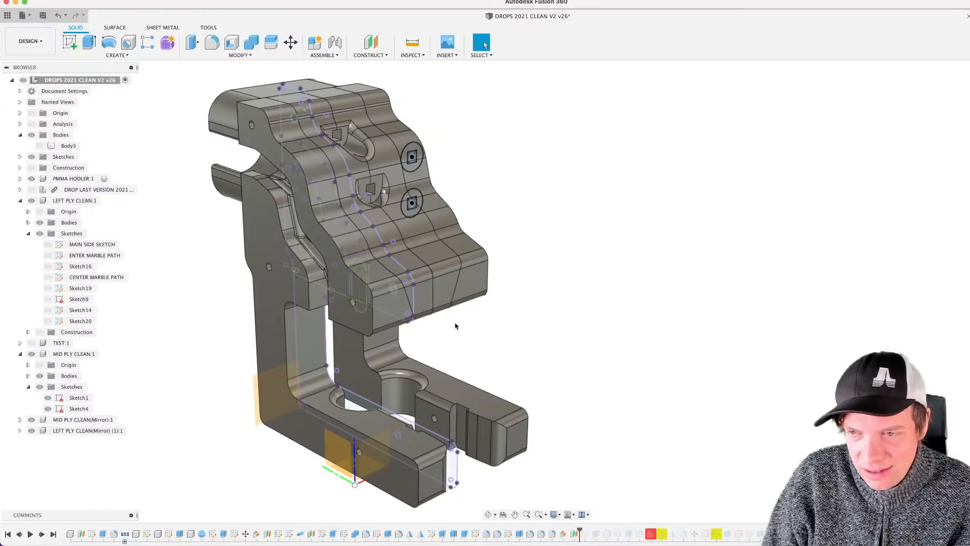
pyautogui.moveTo(463, 324); pyautogui.dragTo(466, 322, button='middle')
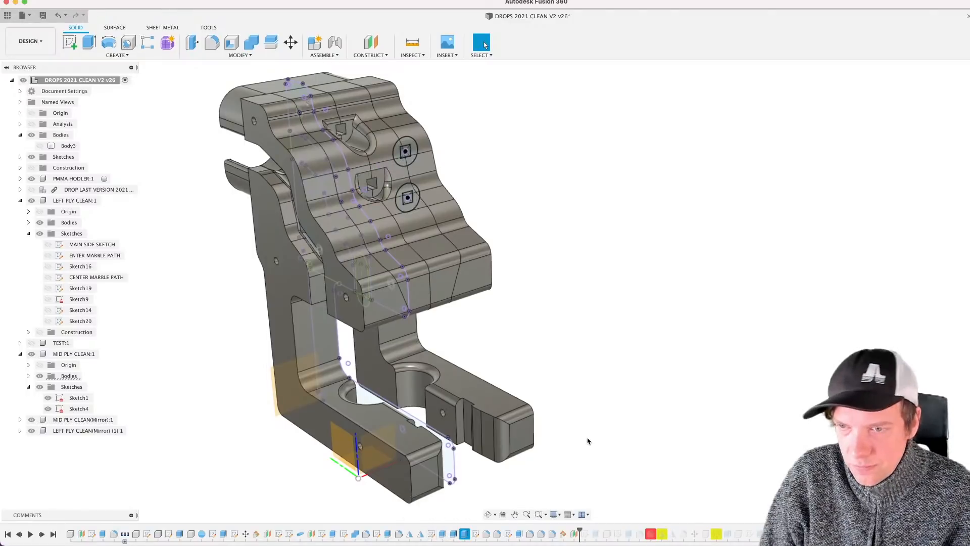
pyautogui.moveTo(558, 430); pyautogui.dragTo(576, 422, button='middle')
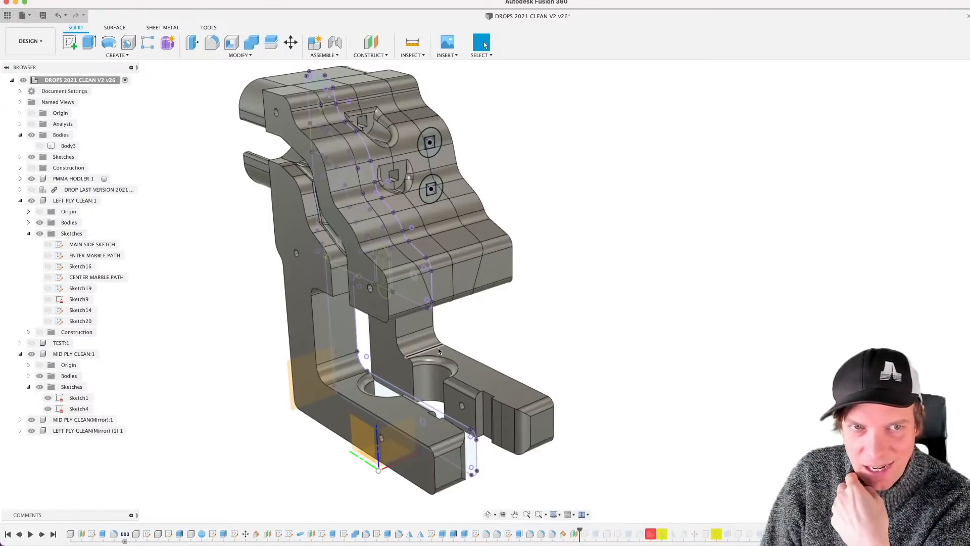
pyautogui.scroll(3, 444, 338)
pyautogui.scroll(-5, 505, 330)
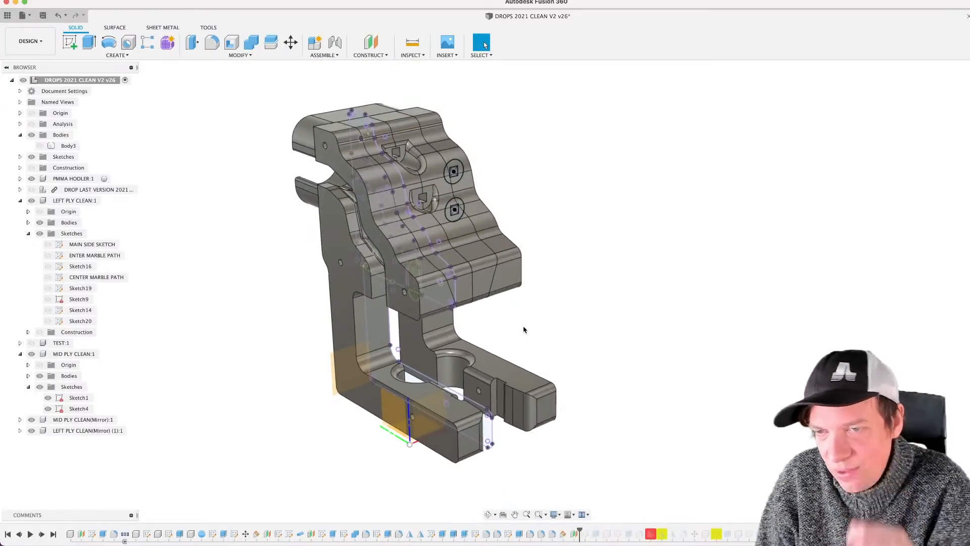
pyautogui.moveTo(524, 325)
pyautogui.keyDown('shift'); pyautogui.mouseDown(button='middle')
pyautogui.moveTo(509, 331)
pyautogui.moveTo(521, 322)
pyautogui.moveTo(563, 329)
pyautogui.moveTo(486, 322)
pyautogui.moveTo(514, 331)
pyautogui.mouseUp(button='middle'); pyautogui.keyUp('shift')
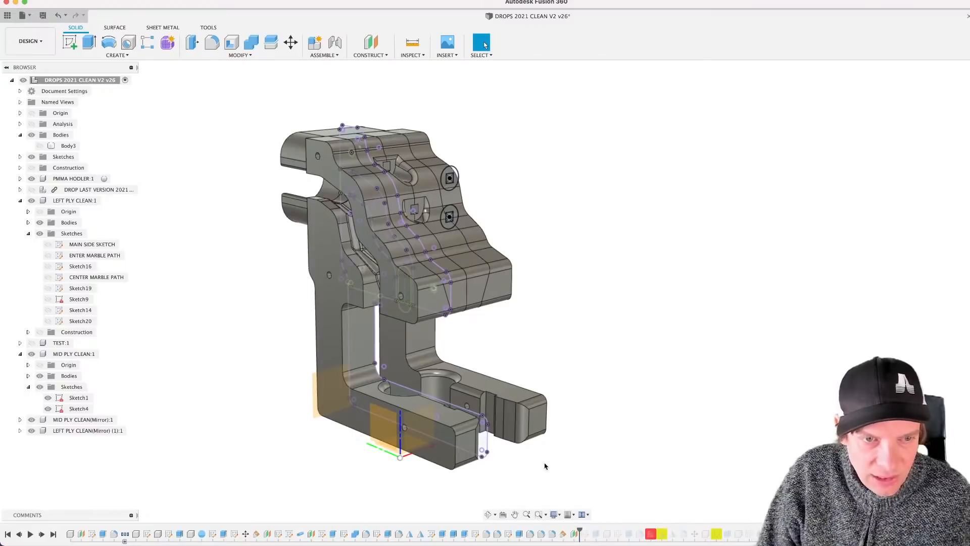
# Step: Roll the timeline forward past Sketch15 and Extrude17, and edit Extrude17 with Body3 of LEFT PLY CLEAN as the object to cut
pyautogui.moveTo(579, 528); pyautogui.dragTo(600, 529)
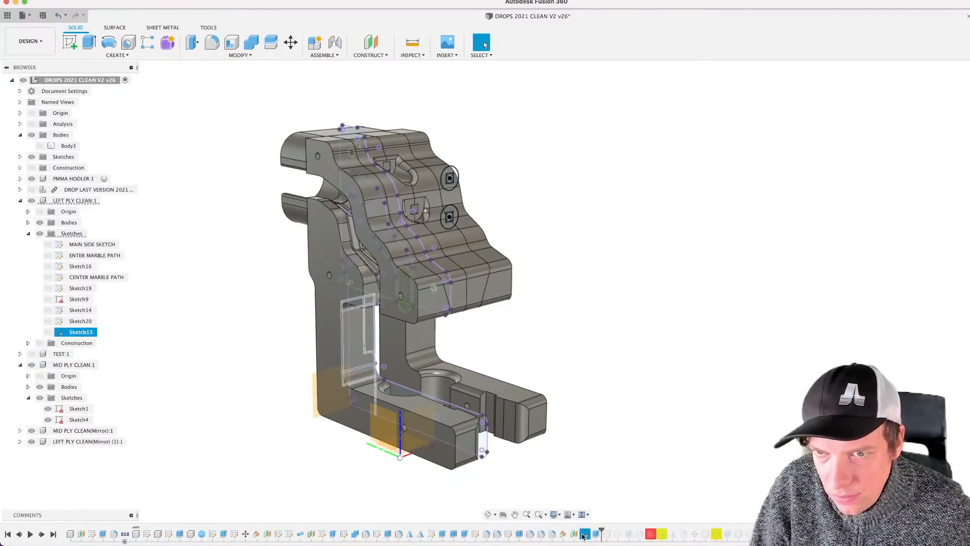
pyautogui.keyDown('shift'); pyautogui.moveTo(549, 391); pyautogui.dragTo(516, 379, button='middle'); pyautogui.keyUp('shift')
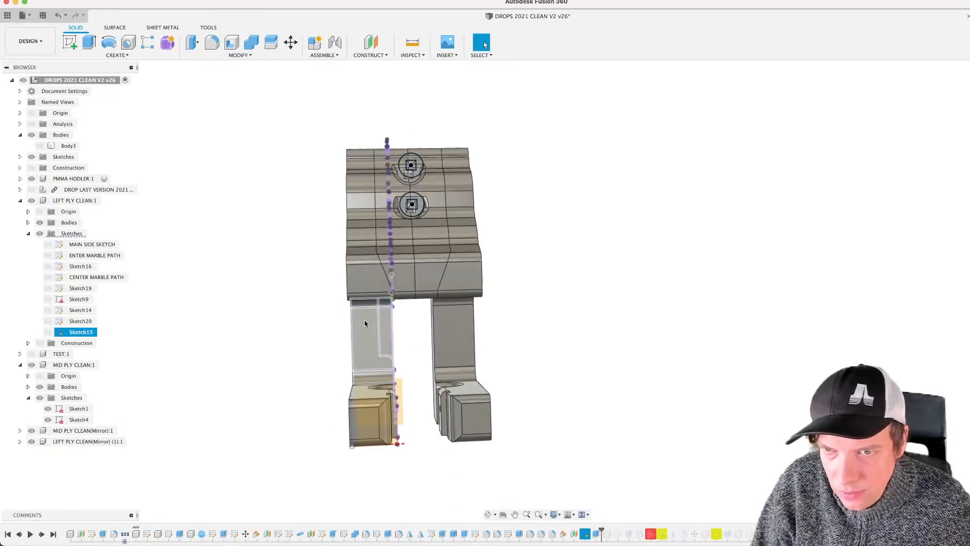
pyautogui.scroll(3, 364, 323)
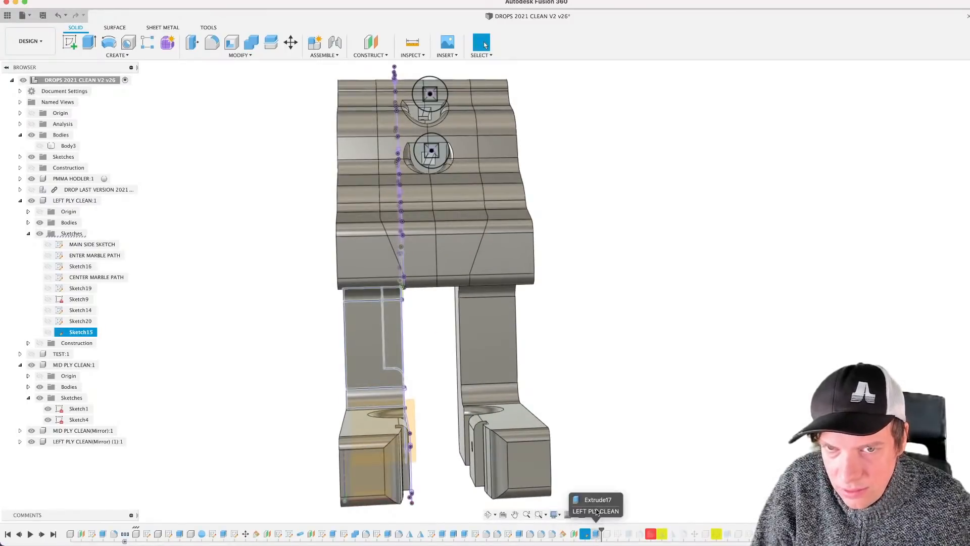
pyautogui.doubleClick(596, 535)
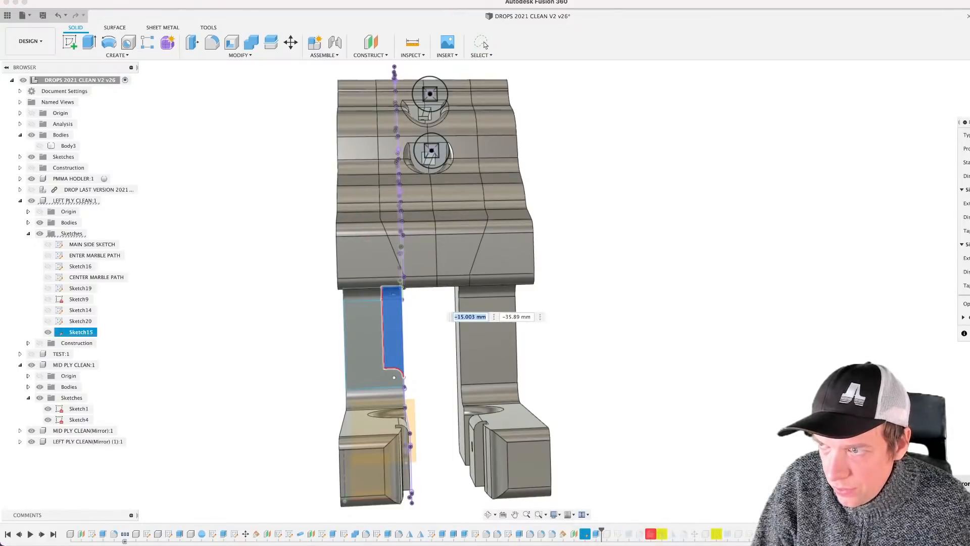
pyautogui.click(413, 361)
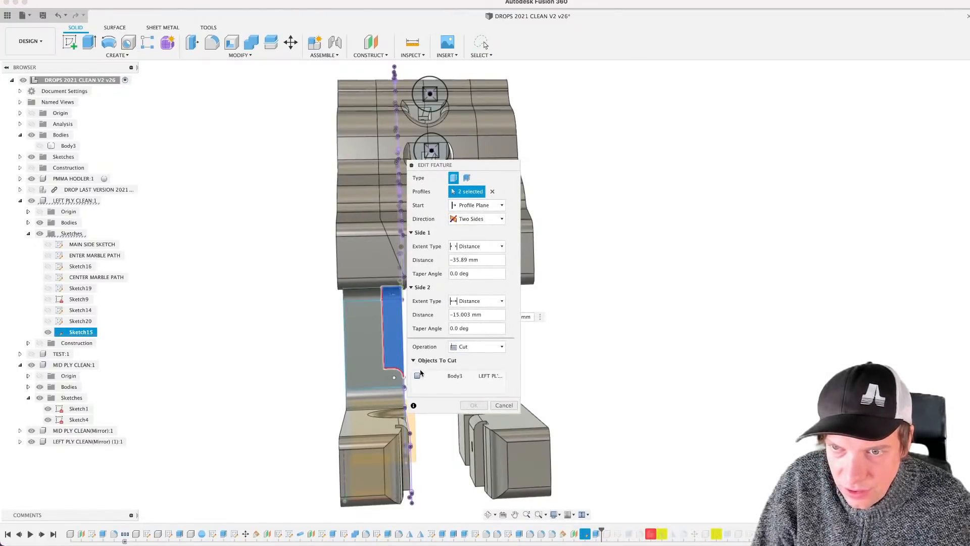
pyautogui.click(472, 405)
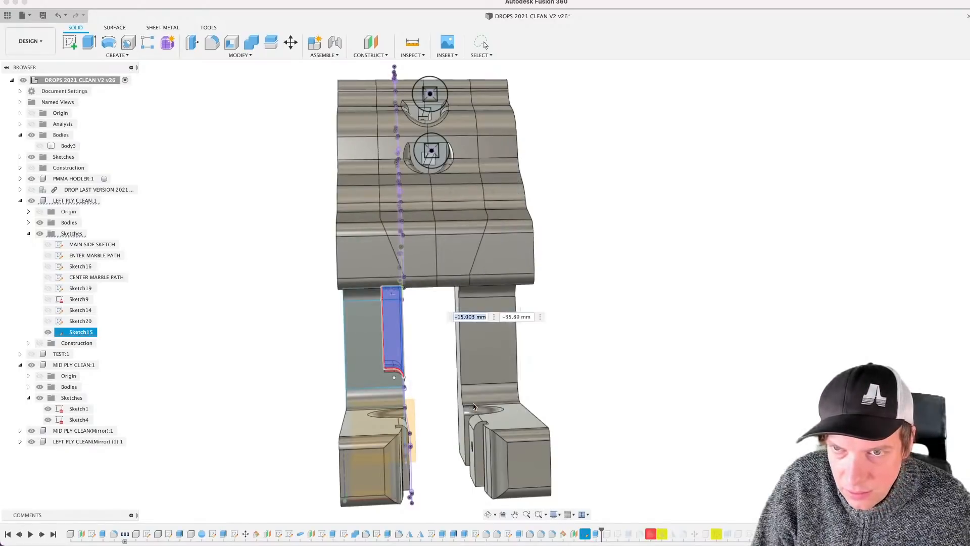
# Step: Reorder the timeline so Sketch15 and Extrude17 come directly before the two mirror features
pyautogui.keyDown('shift'); pyautogui.moveTo(450, 344); pyautogui.dragTo(470, 369, button='middle'); pyautogui.keyUp('shift')
pyautogui.scroll(4, 399, 343)
pyautogui.click(389, 319)
pyautogui.scroll(-6, 403, 342)
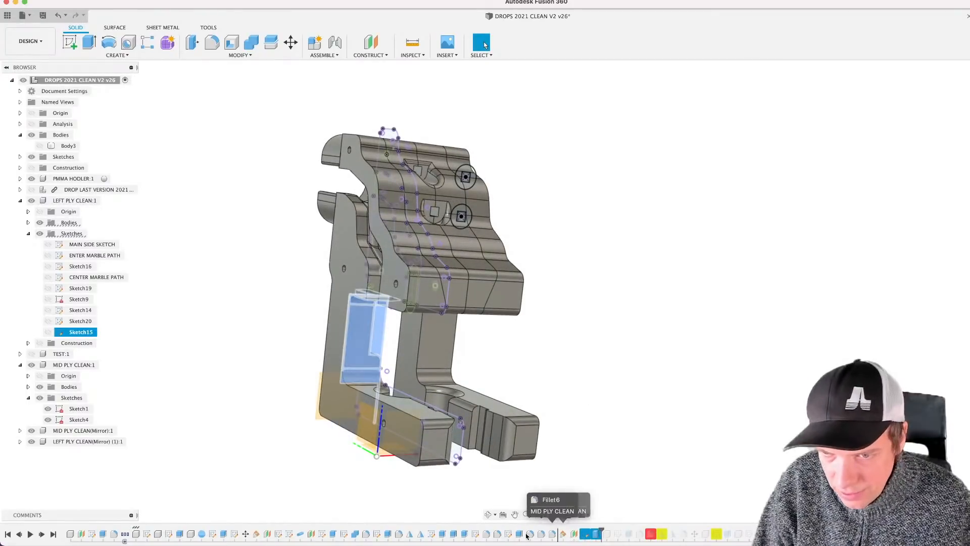
pyautogui.moveTo(414, 532); pyautogui.dragTo(404, 534)
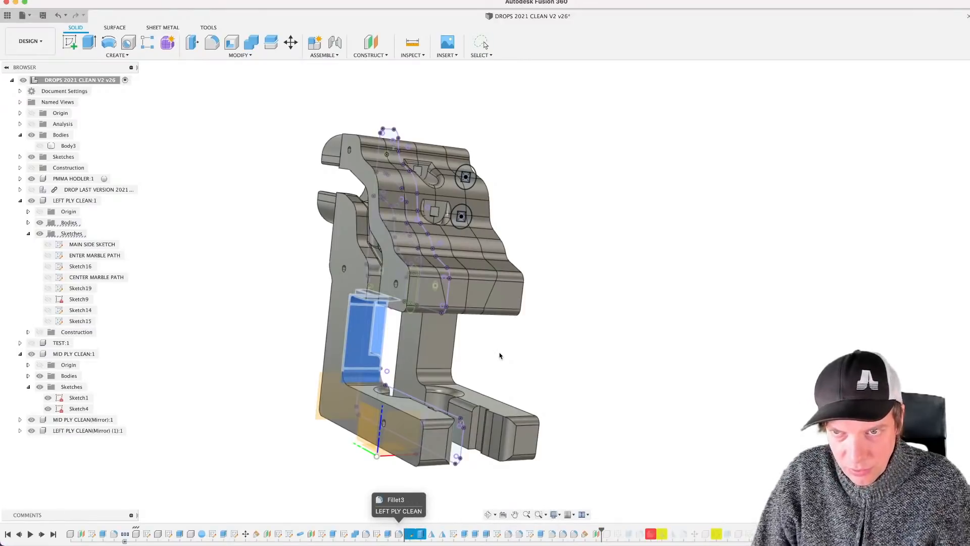
# Step: Select both mirror features in the timeline and check the Extrude17 cut on the mirrored upright
pyautogui.keyDown('shift'); pyautogui.moveTo(480, 352); pyautogui.dragTo(451, 352, button='middle'); pyautogui.keyUp('shift')
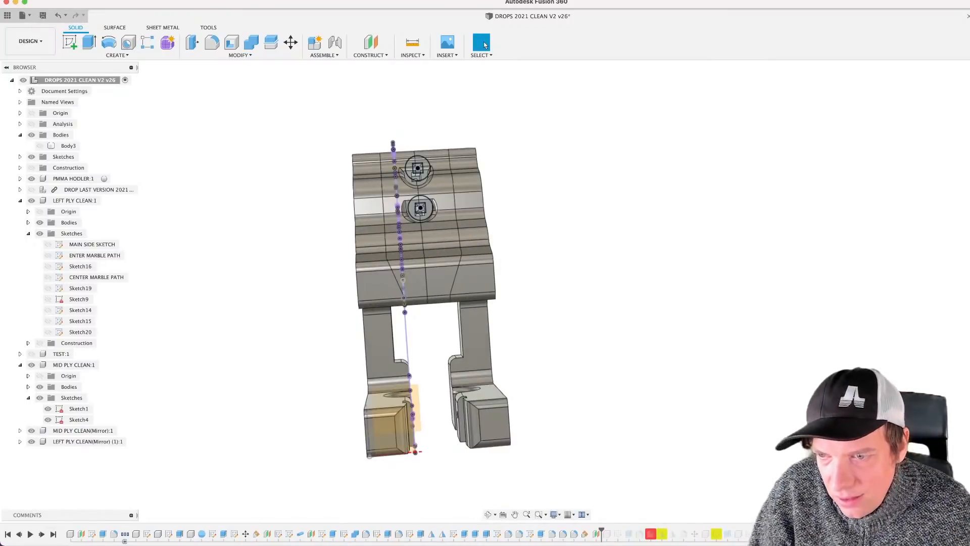
pyautogui.click(442, 535)
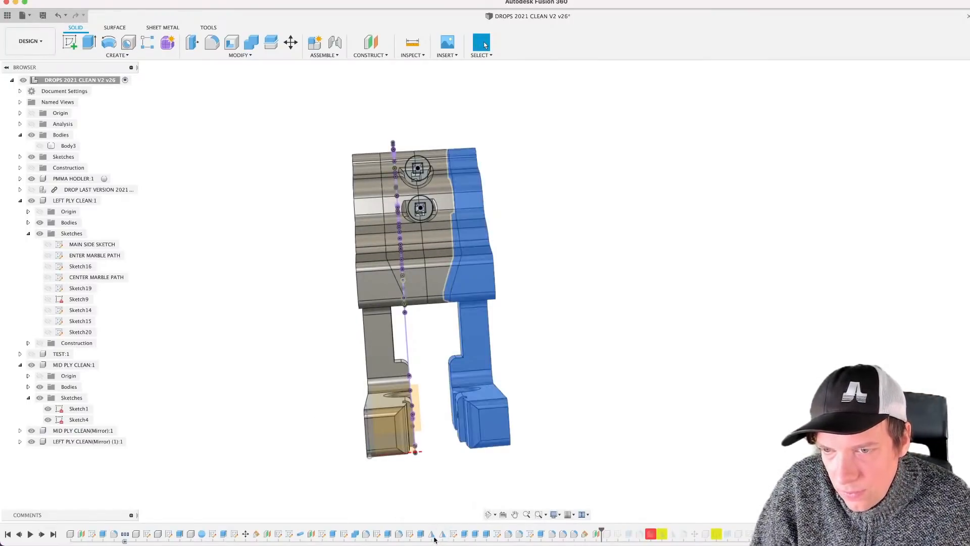
pyautogui.keyDown('shift'); pyautogui.moveTo(476, 433); pyautogui.dragTo(512, 432, button='middle'); pyautogui.keyUp('shift')
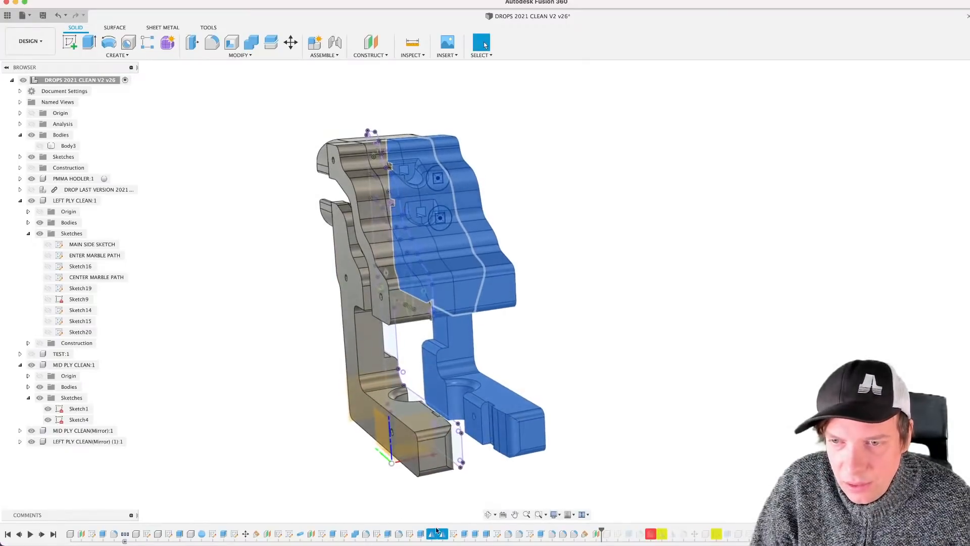
pyautogui.moveTo(604, 441); pyautogui.dragTo(479, 413, button='middle')
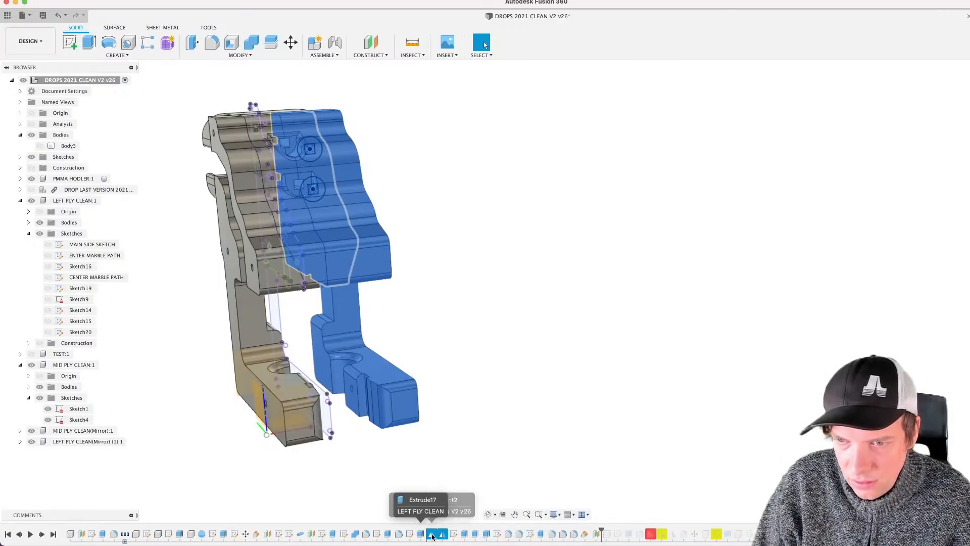
# Step: Roll the timeline forward past HOLES CLEAN and its sketch and Extrude1, and inspect the resulting T-shaped plate
pyautogui.moveTo(455, 395)
pyautogui.mouseDown(button='middle')
pyautogui.moveTo(470, 407)
pyautogui.moveTo(454, 382)
pyautogui.moveTo(465, 372)
pyautogui.moveTo(447, 375)
pyautogui.moveTo(460, 382)
pyautogui.mouseUp(button='middle')
pyautogui.scroll(-2, 454, 385)
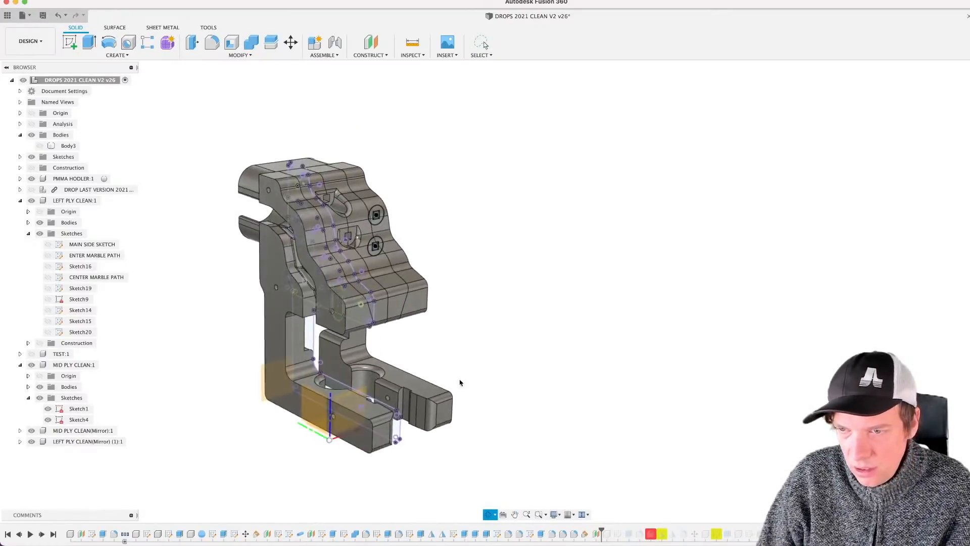
pyautogui.moveTo(602, 528); pyautogui.dragTo(620, 529)
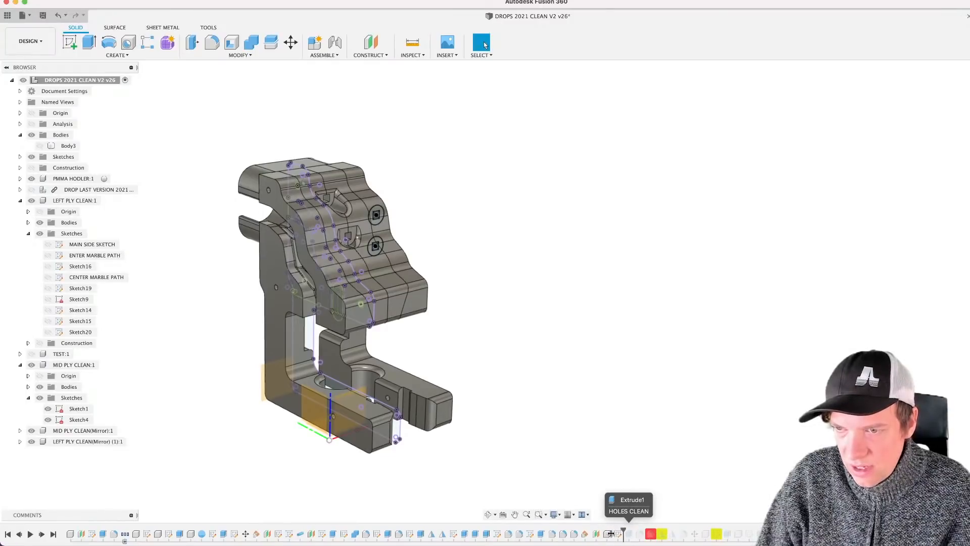
pyautogui.keyDown('shift'); pyautogui.moveTo(521, 407); pyautogui.dragTo(499, 396, button='middle'); pyautogui.keyUp('shift')
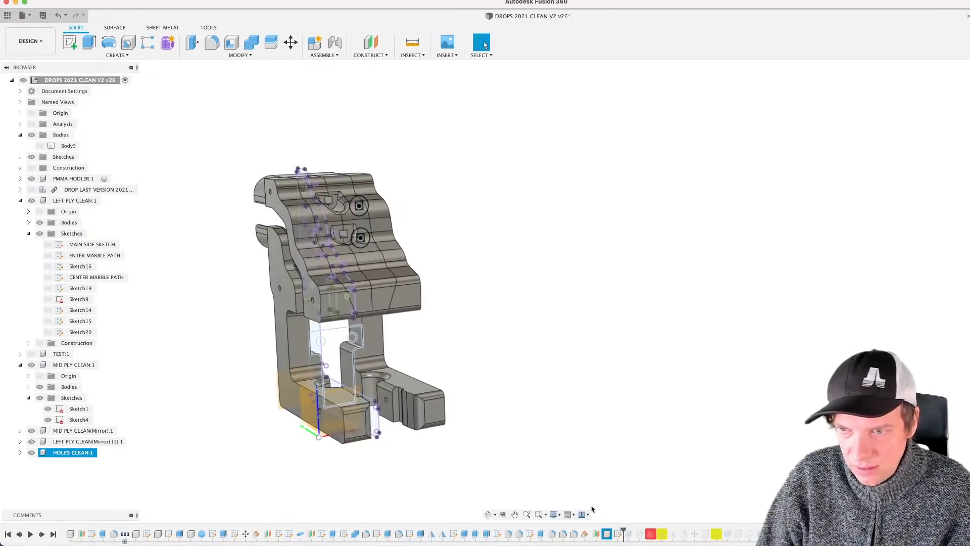
pyautogui.moveTo(621, 528); pyautogui.dragTo(633, 529)
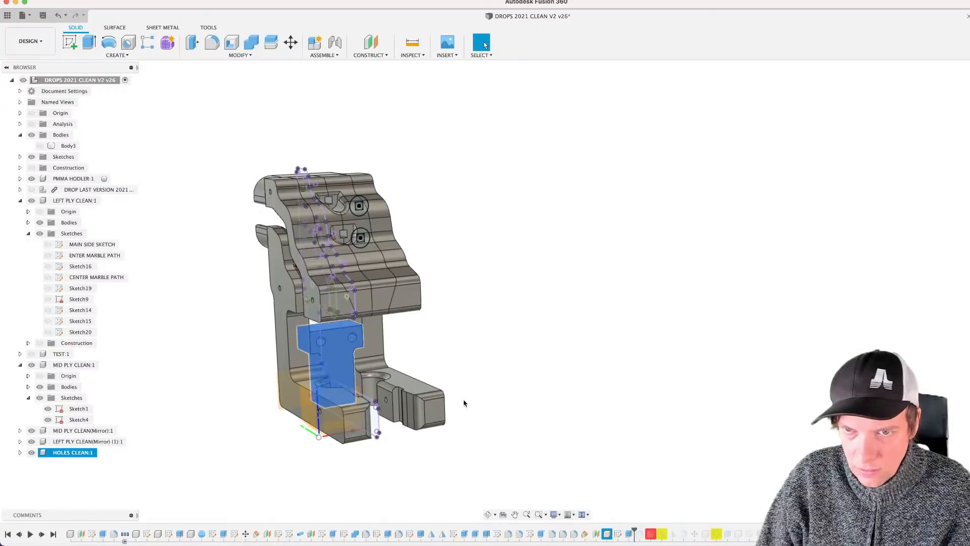
pyautogui.scroll(5, 220, 356)
pyautogui.keyDown('shift'); pyautogui.moveTo(406, 397); pyautogui.dragTo(415, 303, button='middle'); pyautogui.keyUp('shift')
pyautogui.click(483, 352)
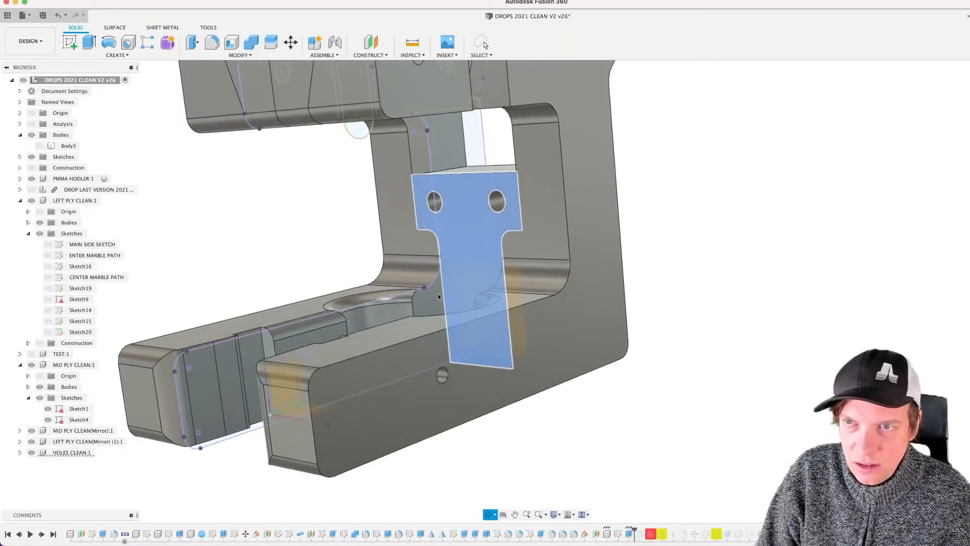
# Step: Inspect the two holes in the T-shaped HOLES CLEAN plate from the front and the rear
pyautogui.click(695, 353)
pyautogui.click(496, 207)
pyautogui.scroll(3, 440, 199)
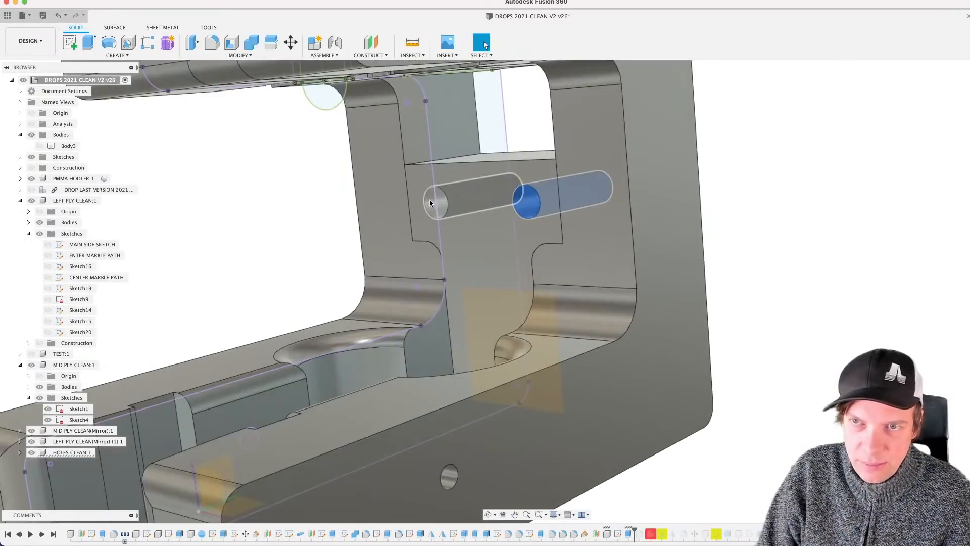
pyautogui.click(437, 201)
pyautogui.scroll(-4, 462, 272)
pyautogui.keyDown('shift'); pyautogui.moveTo(461, 271); pyautogui.dragTo(709, 328, button='middle'); pyautogui.keyUp('shift')
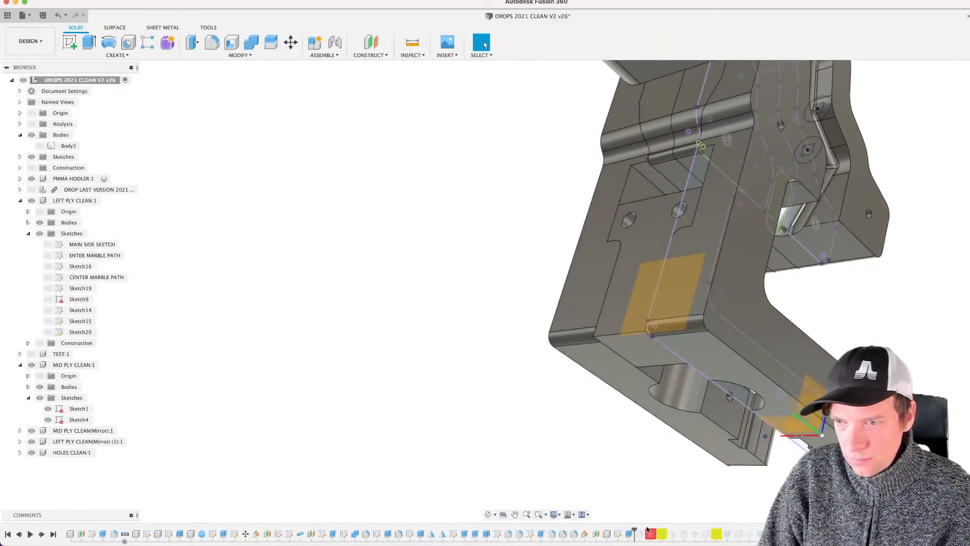
# Step: Roll the timeline forward past the first fillet after Extrude1 and examine the plate's lower rear edge
pyautogui.scroll(3, 649, 415)
pyautogui.keyDown('shift'); pyautogui.moveTo(650, 415); pyautogui.dragTo(426, 379, button='middle'); pyautogui.keyUp('shift')
pyautogui.scroll(2, 469, 353)
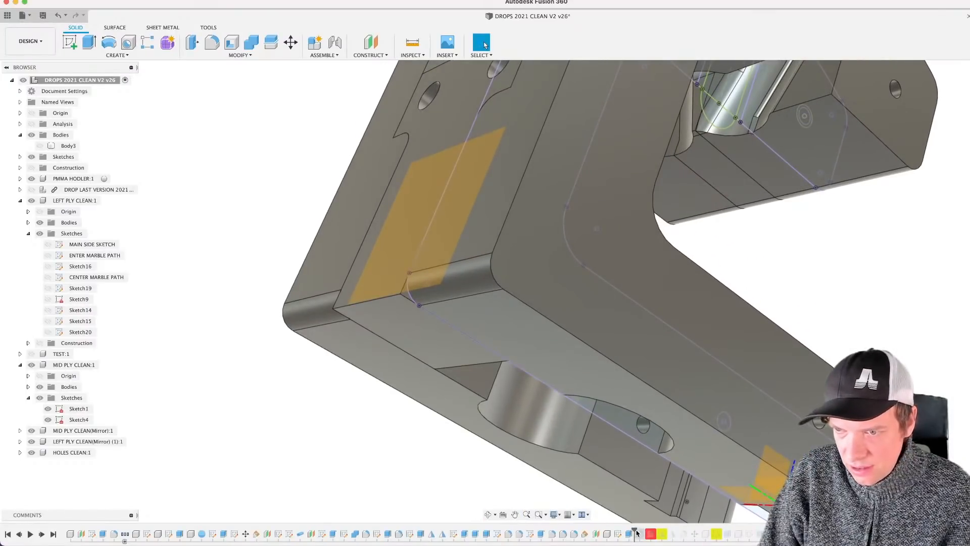
pyautogui.moveTo(635, 531); pyautogui.dragTo(645, 531)
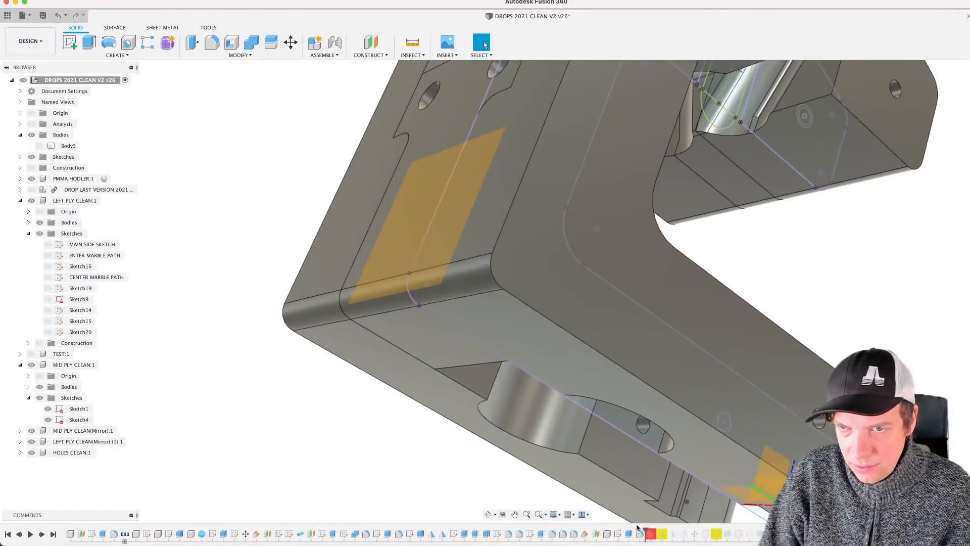
# Step: Hide construction Plane1 of the PMMA HODLER component
pyautogui.click(373, 290)
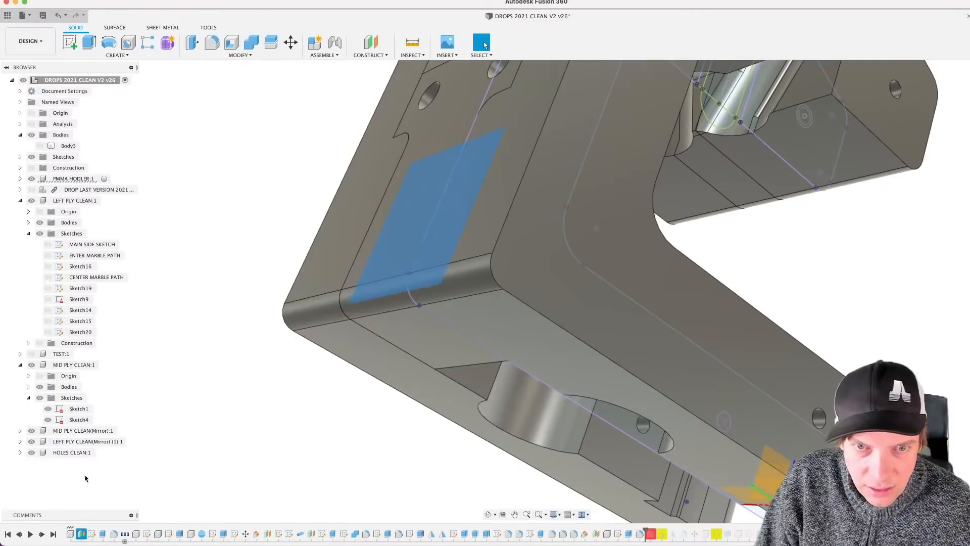
pyautogui.click(20, 178)
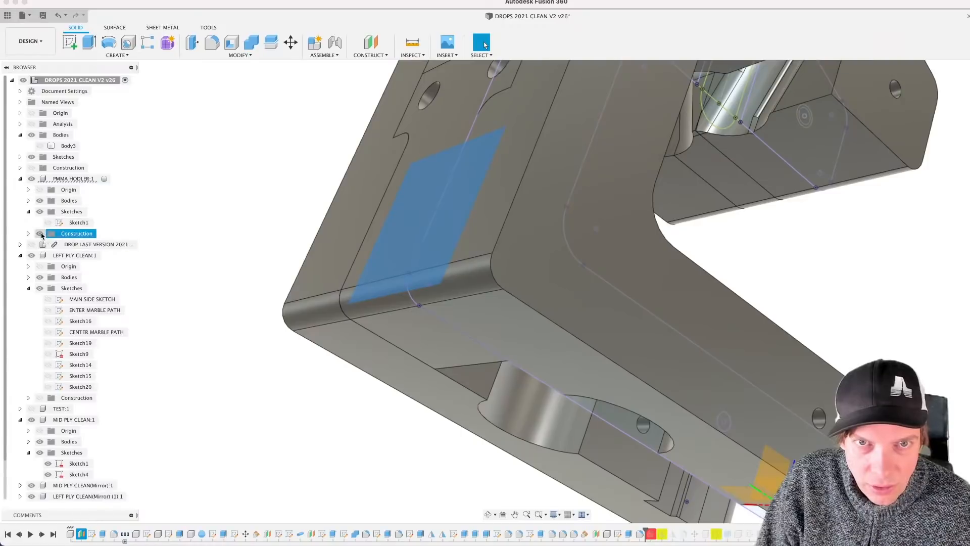
pyautogui.click(28, 234)
pyautogui.click(48, 244)
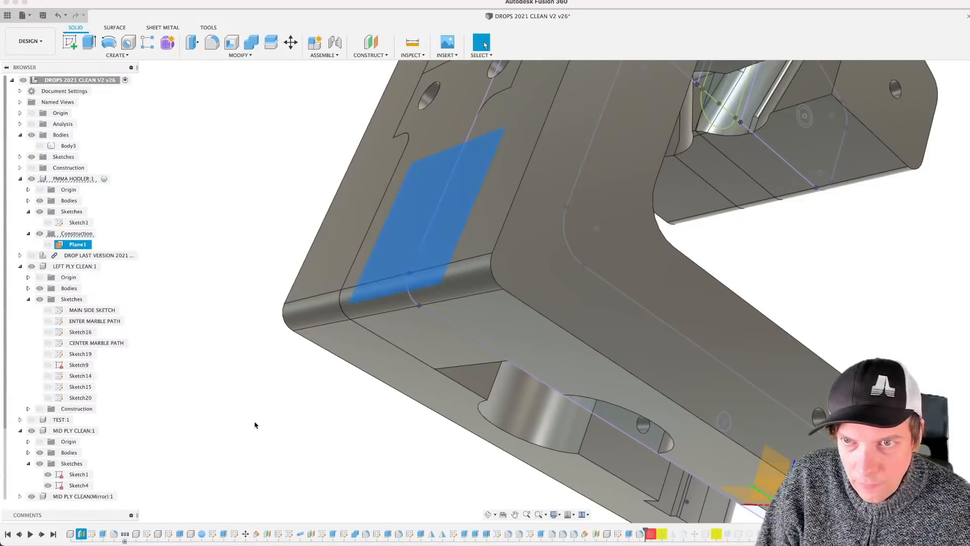
pyautogui.scroll(-1, 308, 337)
pyautogui.scroll(-4, 316, 338)
pyautogui.keyDown('shift'); pyautogui.moveTo(342, 378); pyautogui.dragTo(540, 435, button='middle'); pyautogui.keyUp('shift')
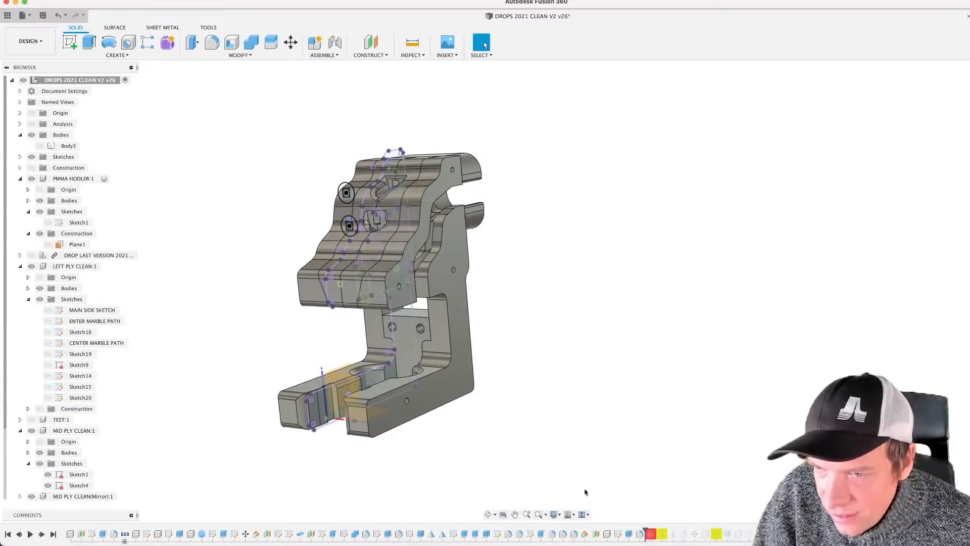
# Step: Roll the timeline forward past the second fillet and the following two mirror features, and inspect the upright and marble path
pyautogui.moveTo(645, 528); pyautogui.dragTo(654, 529)
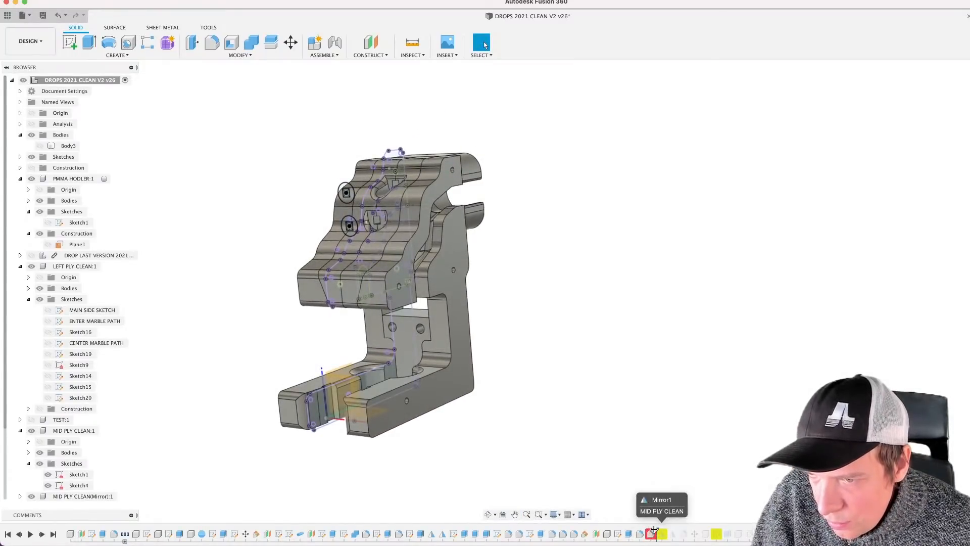
pyautogui.moveTo(568, 424)
pyautogui.keyDown('shift'); pyautogui.mouseDown(button='middle')
pyautogui.moveTo(577, 412)
pyautogui.moveTo(608, 411)
pyautogui.moveTo(614, 424)
pyautogui.moveTo(561, 424)
pyautogui.mouseUp(button='middle'); pyautogui.keyUp('shift')
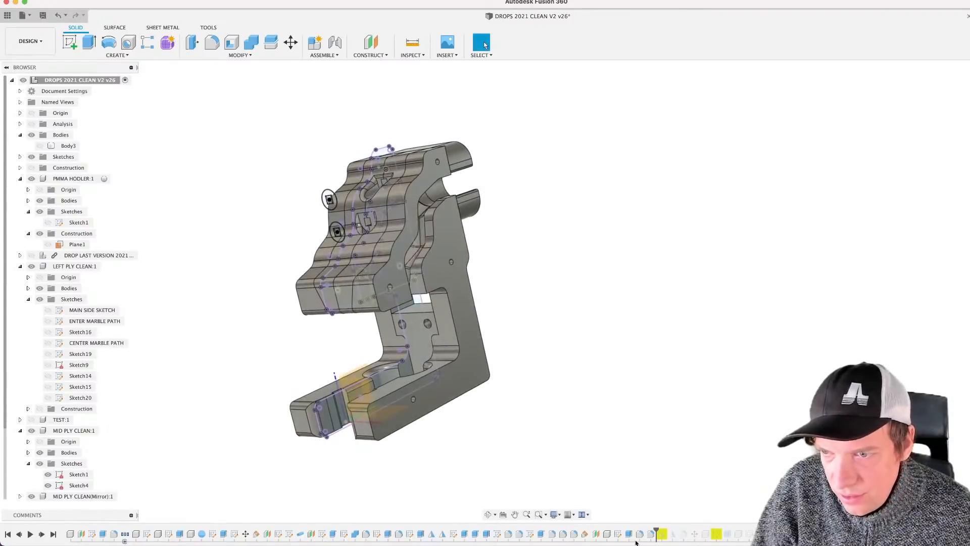
pyautogui.moveTo(656, 530); pyautogui.dragTo(678, 529)
pyautogui.moveTo(647, 439); pyautogui.dragTo(480, 427, button='middle')
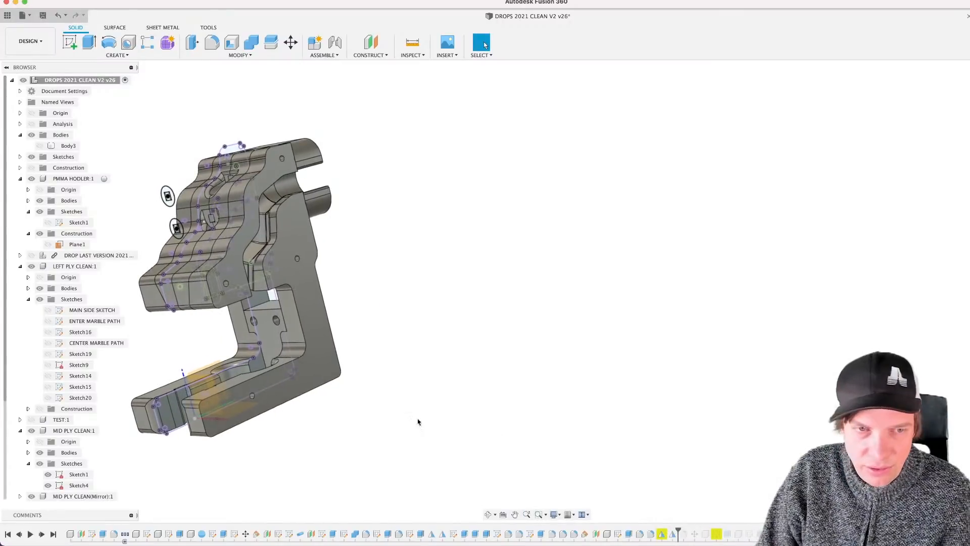
pyautogui.moveTo(418, 421); pyautogui.dragTo(503, 464, button='middle')
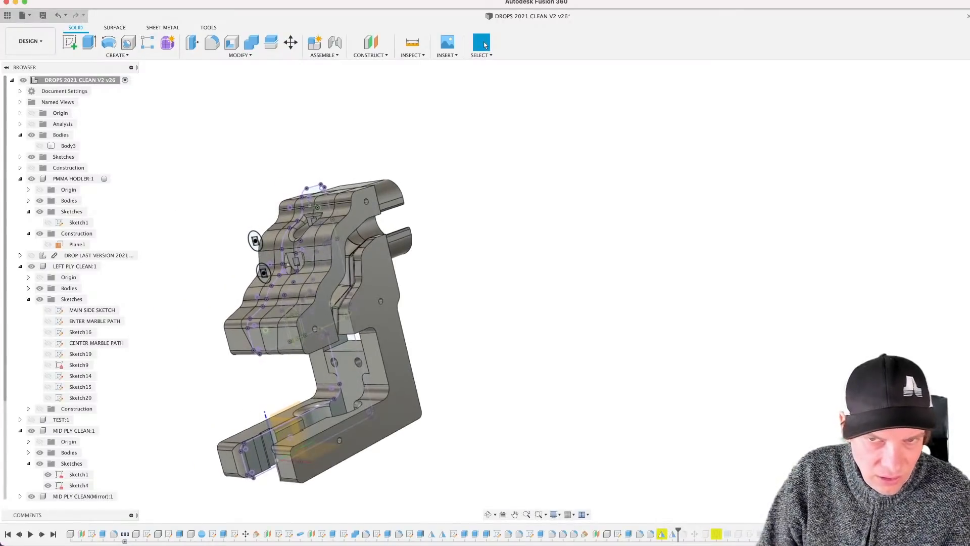
pyautogui.scroll(8, 348, 283)
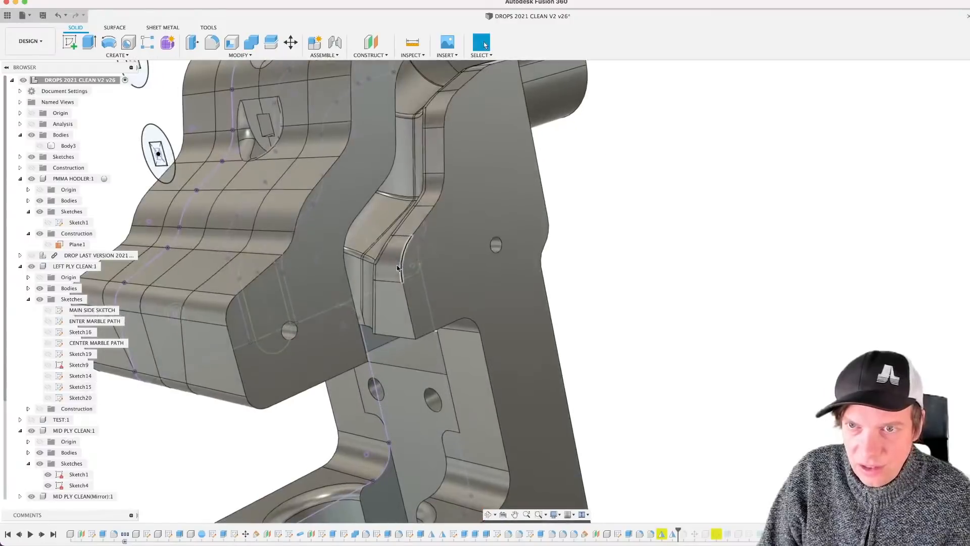
# Step: Delete the two extra mirror features after the HOLES CLEAN fillets and check the whole assembly
pyautogui.click(672, 534)
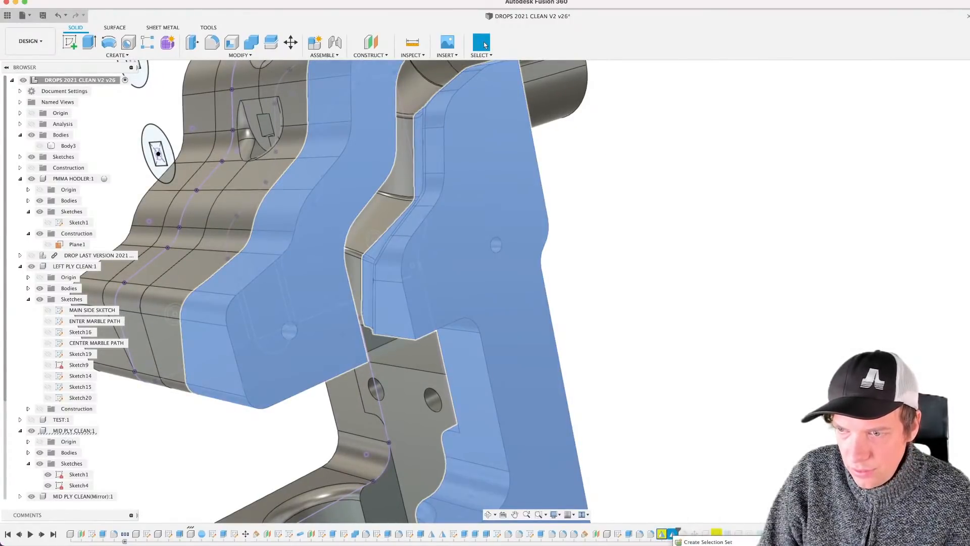
pyautogui.press('Delete')
pyautogui.click(483, 275)
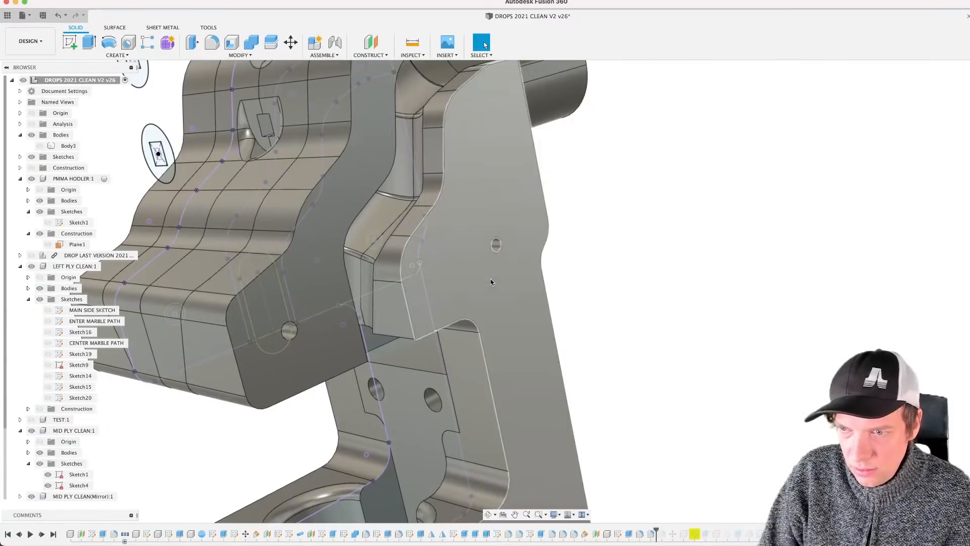
pyautogui.scroll(-5, 624, 402)
pyautogui.moveTo(624, 402); pyautogui.dragTo(521, 342, button='middle')
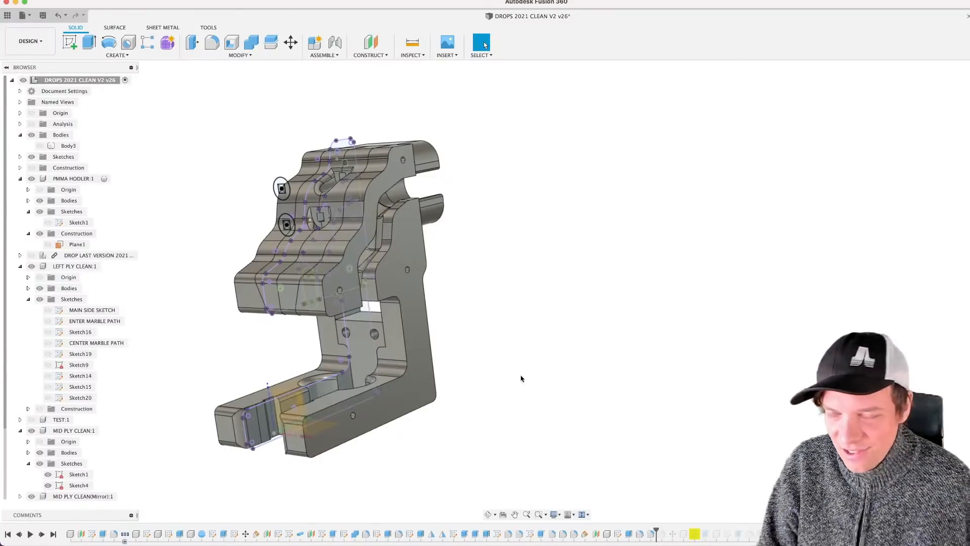
pyautogui.moveTo(470, 386); pyautogui.dragTo(440, 376, button='middle')
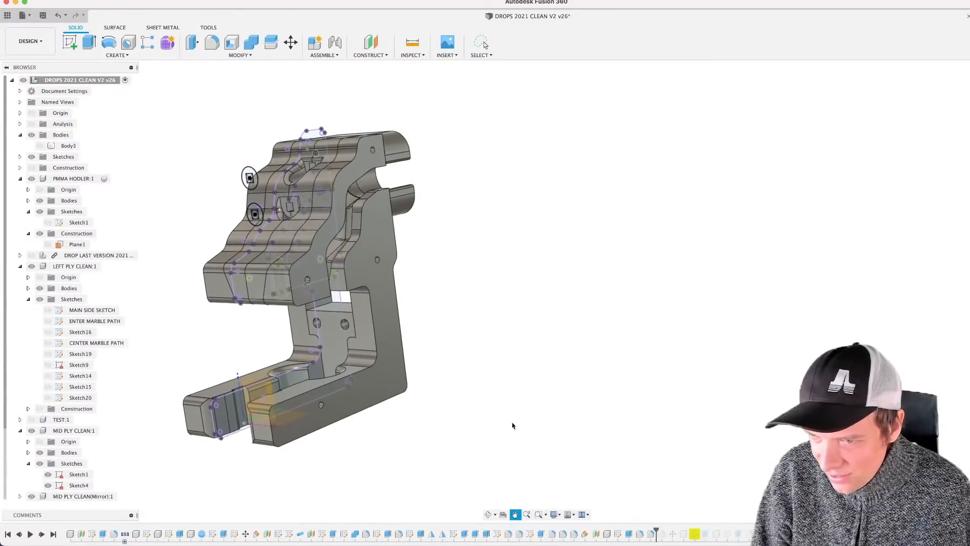
# Step: Roll the timeline forward over the next fillet and Move1, and delete both features
pyautogui.moveTo(656, 529); pyautogui.dragTo(667, 528)
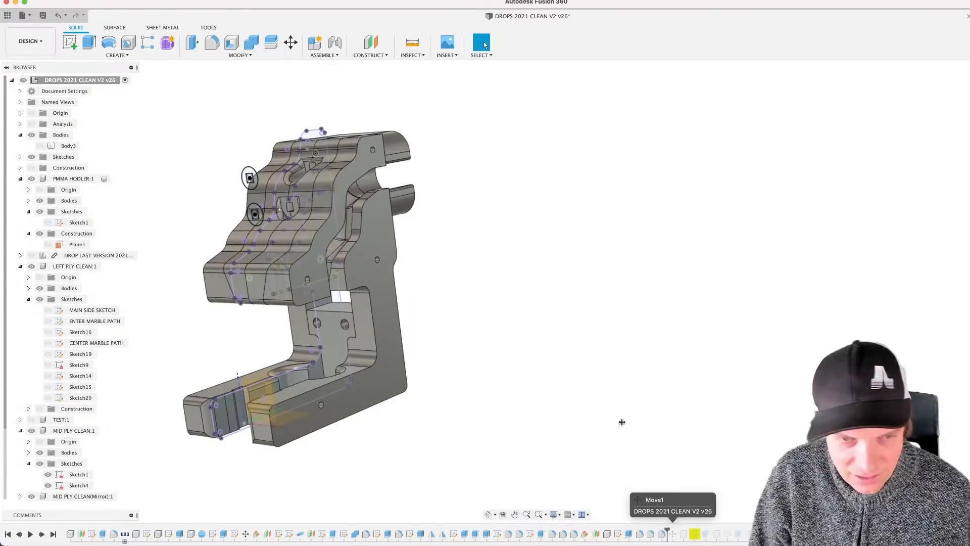
pyautogui.keyDown('shift'); pyautogui.moveTo(523, 423); pyautogui.dragTo(566, 414, button='middle'); pyautogui.keyUp('shift')
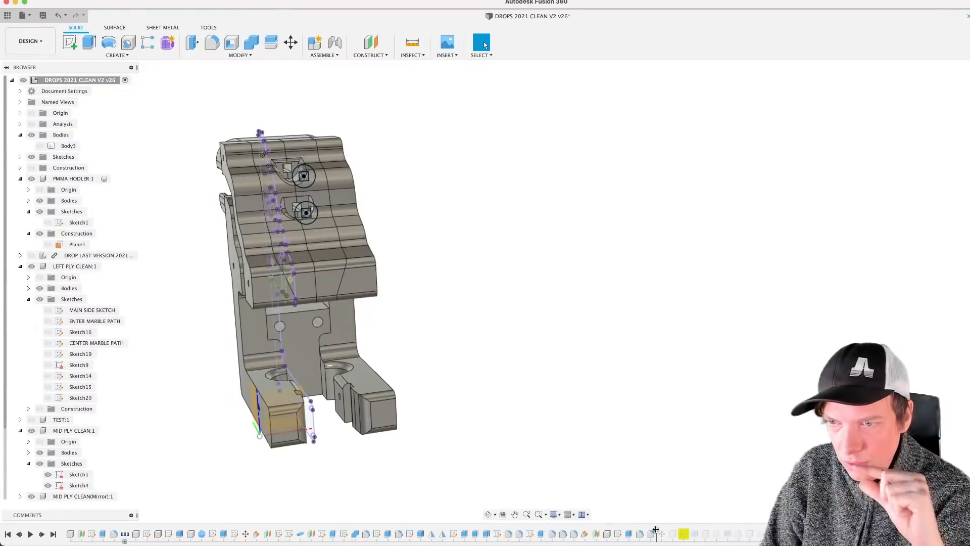
pyautogui.moveTo(655, 529); pyautogui.dragTo(667, 529)
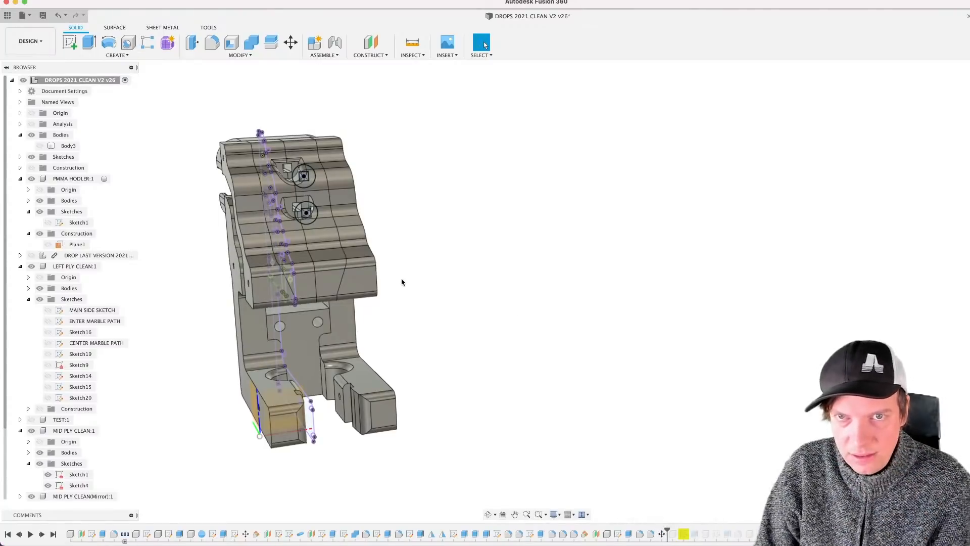
pyautogui.keyDown('shift'); pyautogui.moveTo(417, 295); pyautogui.dragTo(439, 289, button='middle'); pyautogui.keyUp('shift')
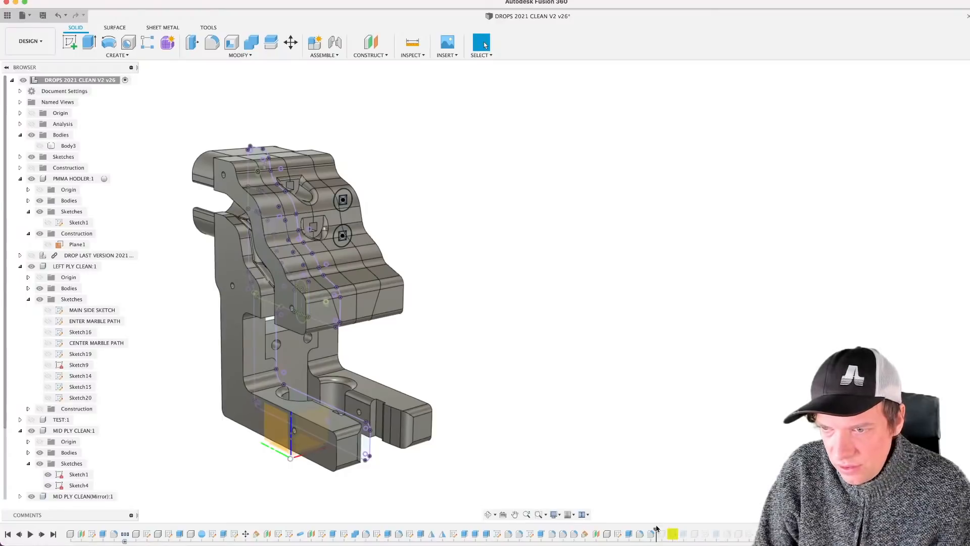
# Step: Roll the timeline forward past the PMMA sketch and its Extrude1, and inspect the tubes in the upper holder
pyautogui.moveTo(657, 529); pyautogui.dragTo(678, 530)
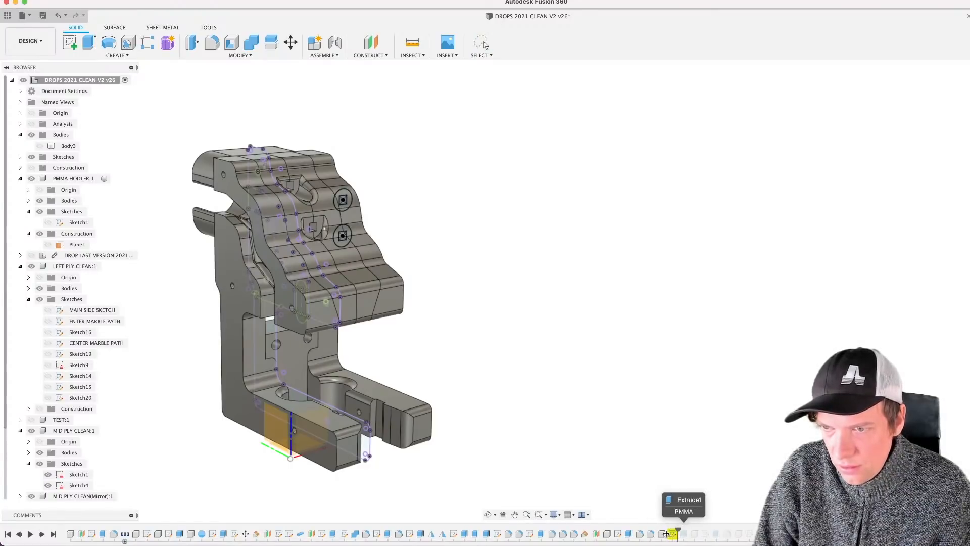
pyautogui.scroll(-3, 626, 418)
pyautogui.keyDown('shift'); pyautogui.moveTo(627, 417); pyautogui.dragTo(665, 417, button='middle'); pyautogui.keyUp('shift')
pyautogui.moveTo(678, 530); pyautogui.dragTo(689, 530)
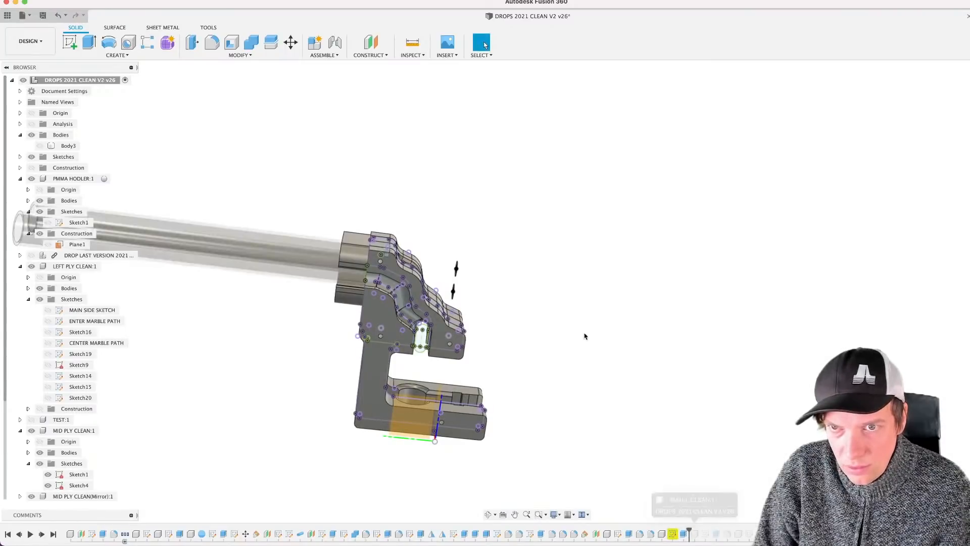
pyautogui.scroll(3, 537, 337)
pyautogui.keyDown('shift'); pyautogui.moveTo(533, 338); pyautogui.dragTo(580, 333, button='middle'); pyautogui.keyUp('shift')
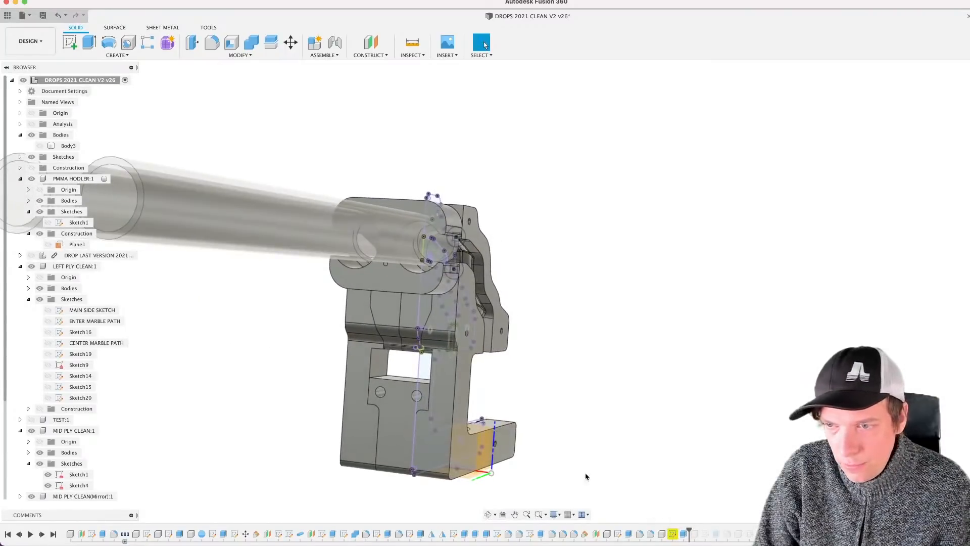
# Step: Examine the yellow-flagged PMMA sketch and how its tubes fit into the upper holder
pyautogui.doubleClick(673, 534)
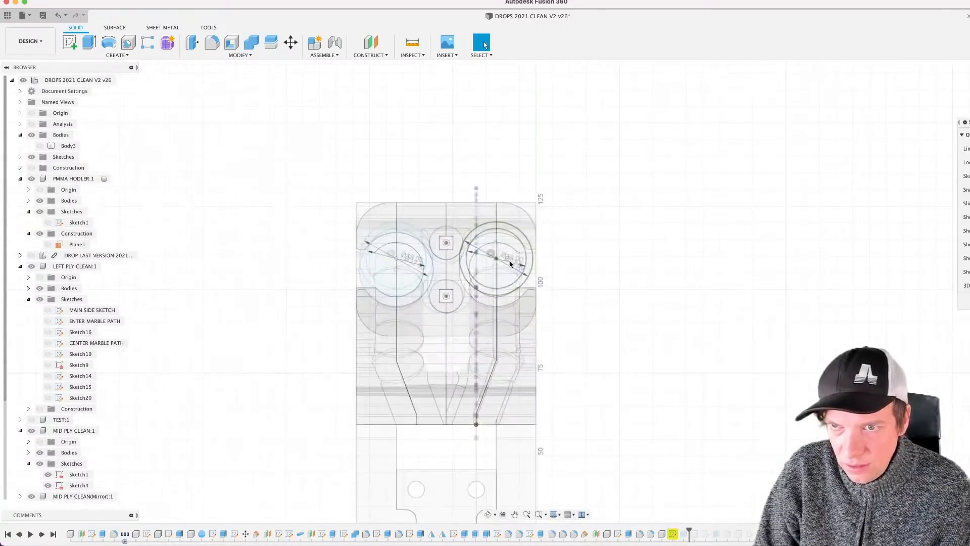
pyautogui.moveTo(608, 316)
pyautogui.keyDown('shift'); pyautogui.mouseDown(button='middle')
pyautogui.moveTo(576, 313)
pyautogui.moveTo(587, 312)
pyautogui.mouseUp(button='middle'); pyautogui.keyUp('shift')
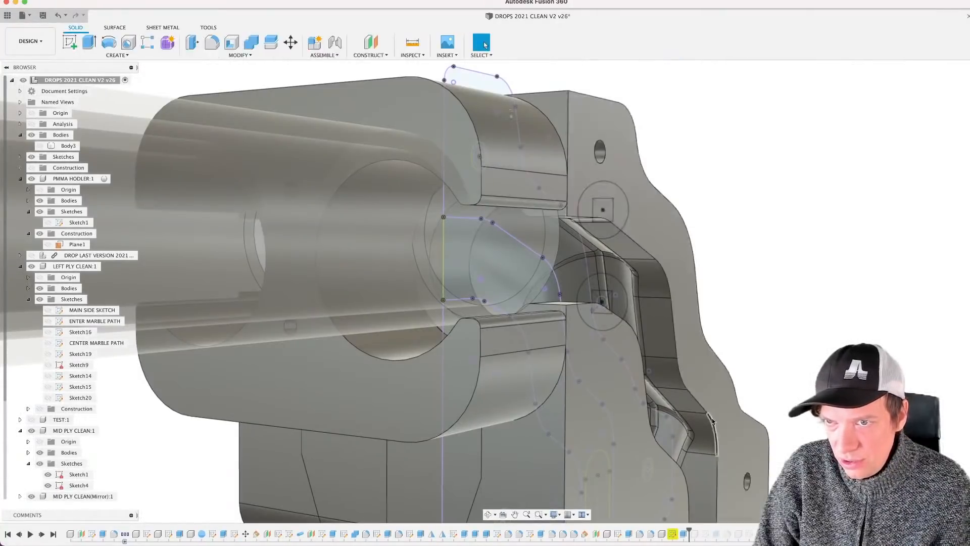
pyautogui.scroll(-5, 677, 379)
# Step: Open the yellow-flagged PMMA sketch for editing and expand the PMMA component's sketches in the browser tree
pyautogui.doubleClick(672, 534)
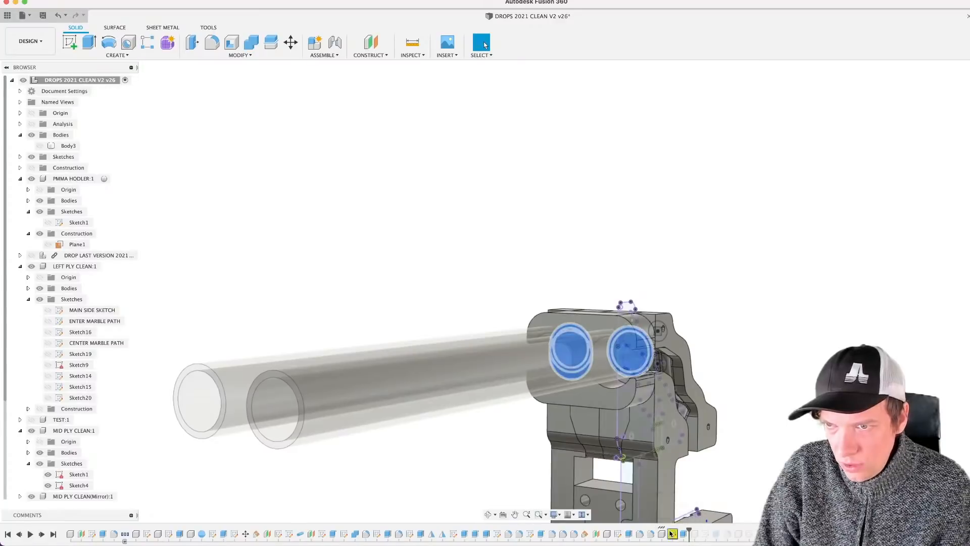
pyautogui.moveTo(718, 386); pyautogui.dragTo(508, 286, button='middle')
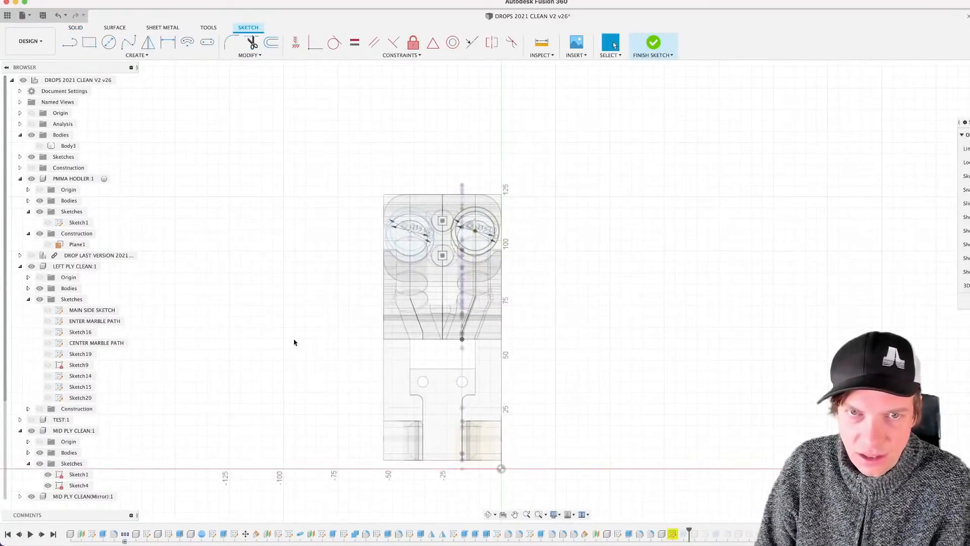
pyautogui.scroll(-3, 74, 394)
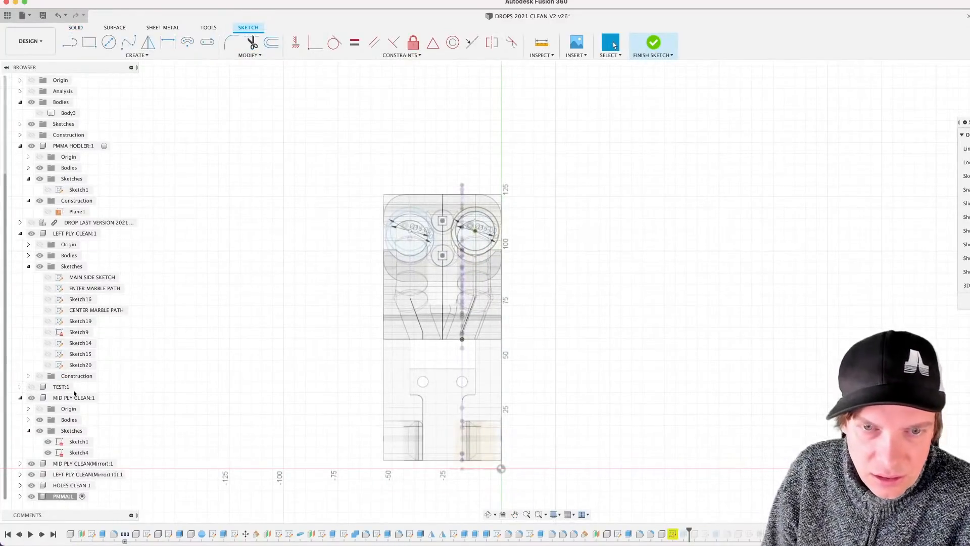
pyautogui.click(20, 496)
pyautogui.click(28, 496)
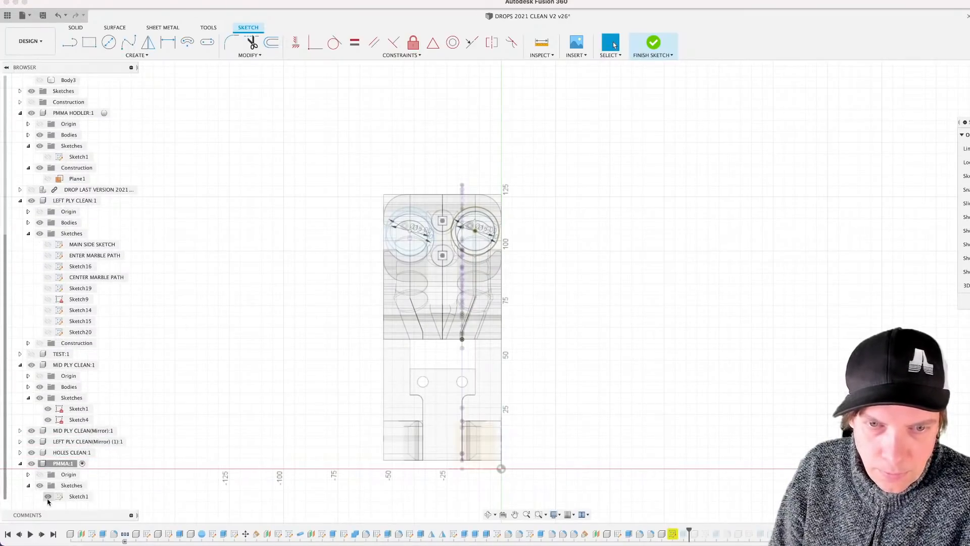
# Step: Hide the PMMA HODLER component, examine the tube circles against the ply parts, and close the sketch
pyautogui.moveTo(532, 226)
pyautogui.keyDown('shift'); pyautogui.mouseDown(button='middle')
pyautogui.moveTo(519, 236)
pyautogui.moveTo(541, 179)
pyautogui.mouseUp(button='middle'); pyautogui.keyUp('shift')
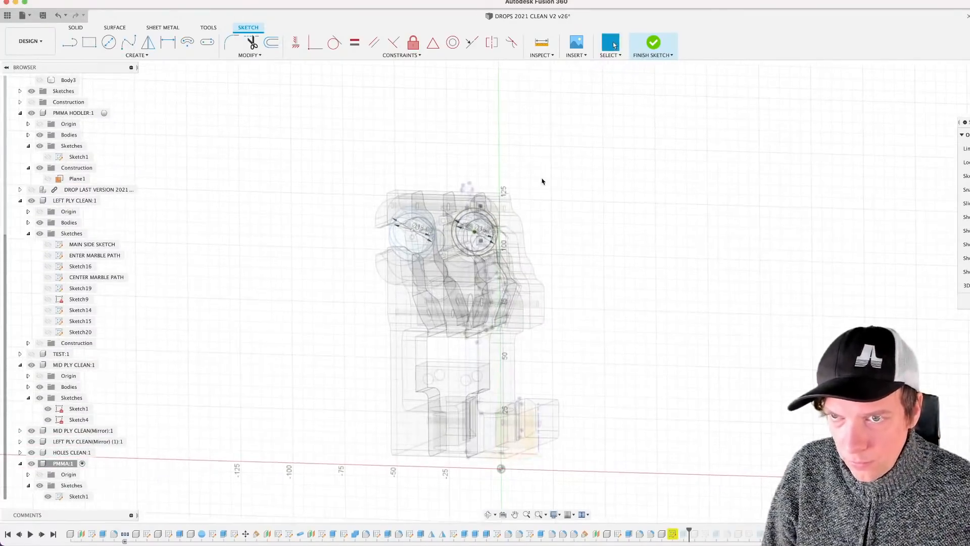
pyautogui.scroll(3, 541, 177)
pyautogui.moveTo(250, 161)
pyautogui.mouseDown()
pyautogui.moveTo(550, 331)
pyautogui.moveTo(319, 146)
pyautogui.moveTo(641, 279)
pyautogui.moveTo(677, 247)
pyautogui.mouseUp()
pyautogui.click(624, 258)
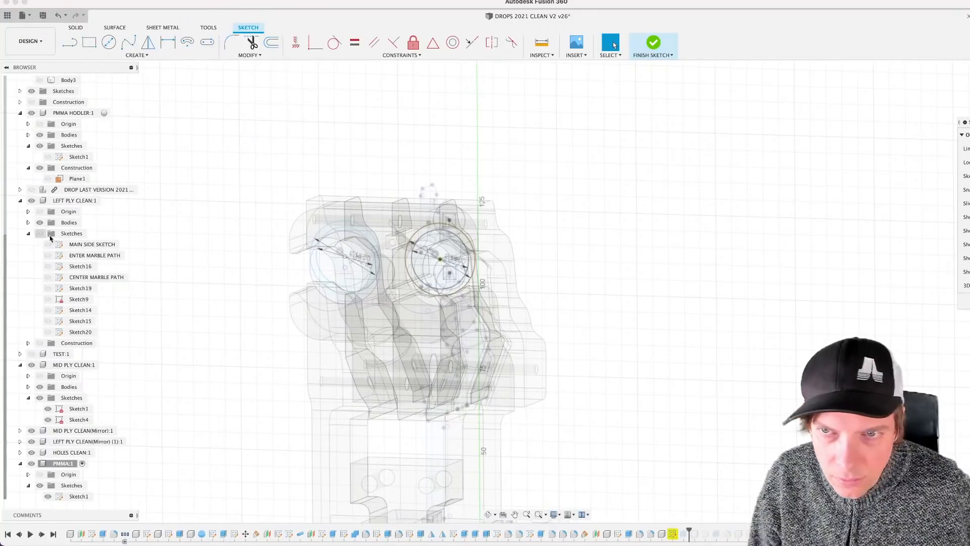
pyautogui.moveTo(600, 264)
pyautogui.keyDown('shift'); pyautogui.mouseDown(button='middle')
pyautogui.moveTo(613, 260)
pyautogui.moveTo(589, 262)
pyautogui.mouseUp(button='middle'); pyautogui.keyUp('shift')
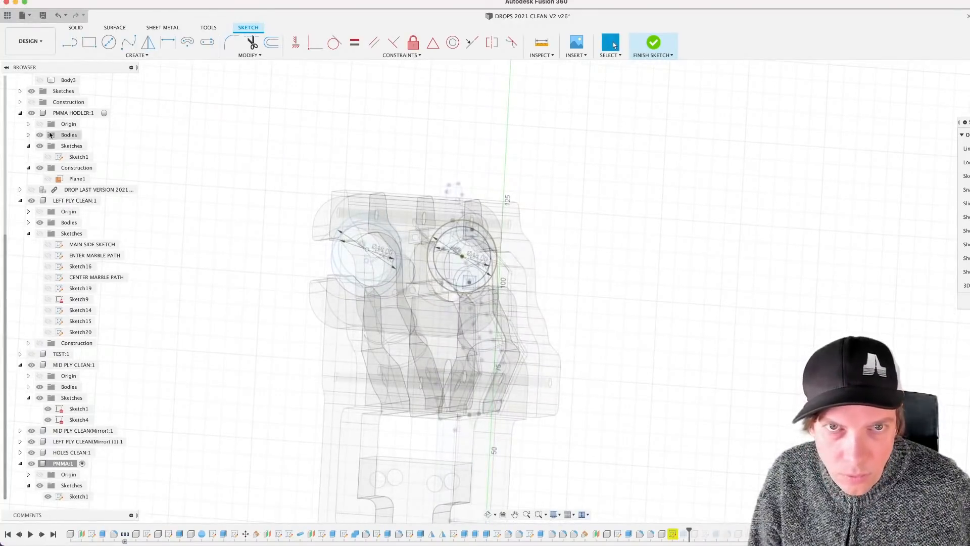
pyautogui.click(31, 113)
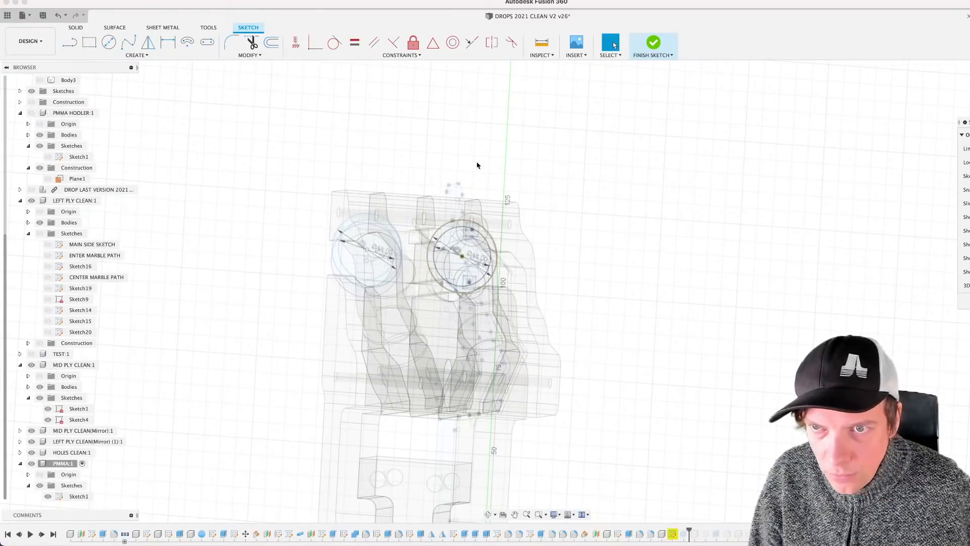
pyautogui.scroll(3, 441, 255)
pyautogui.moveTo(599, 279)
pyautogui.keyDown('shift'); pyautogui.mouseDown(button='middle')
pyautogui.moveTo(585, 266)
pyautogui.moveTo(599, 272)
pyautogui.mouseUp(button='middle'); pyautogui.keyUp('shift')
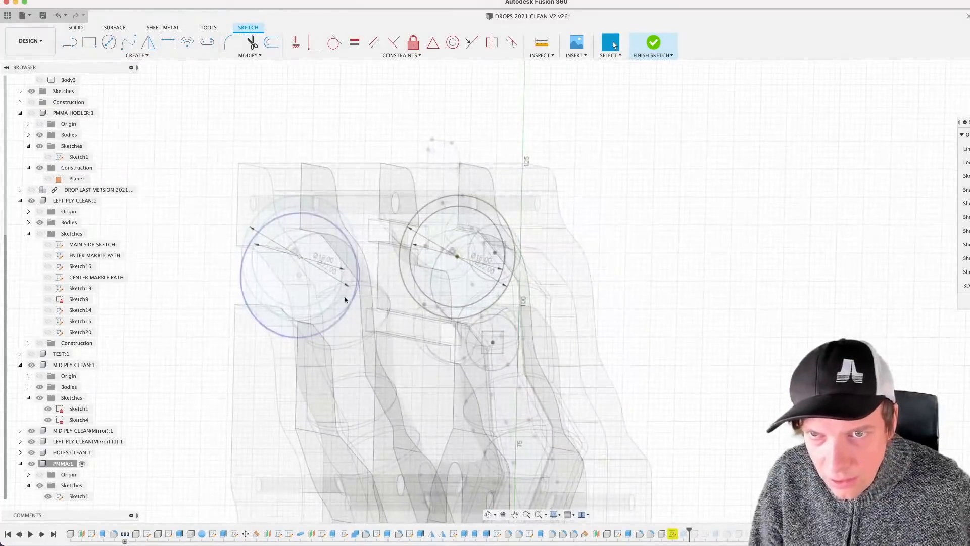
pyautogui.scroll(-3, 276, 298)
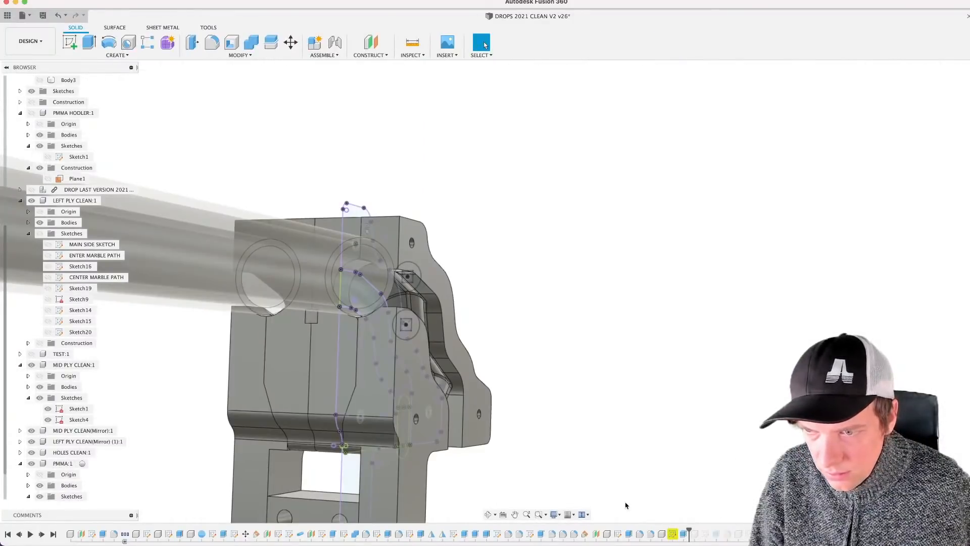
# Step: Activate and isolate the PMMA component, and hide its tube bodies
pyautogui.click(672, 535)
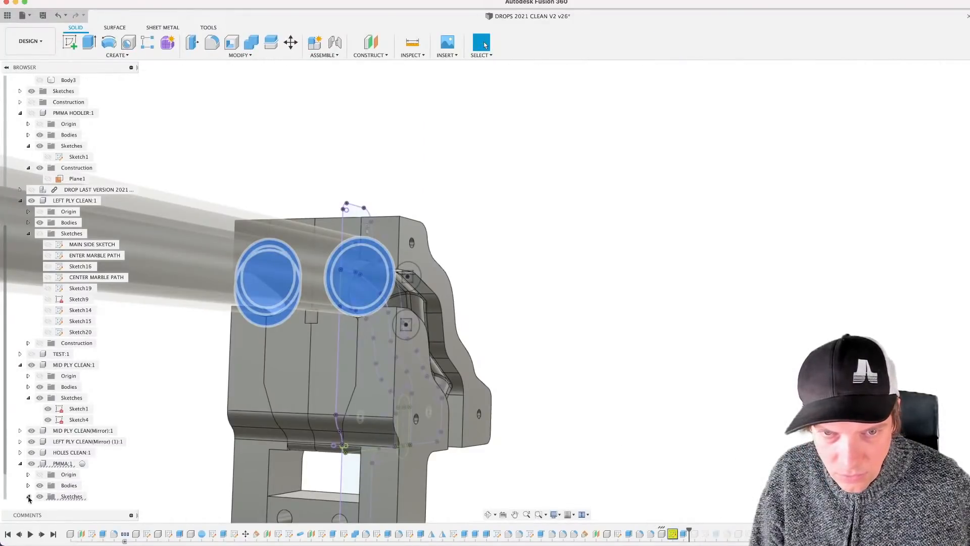
pyautogui.click(81, 464)
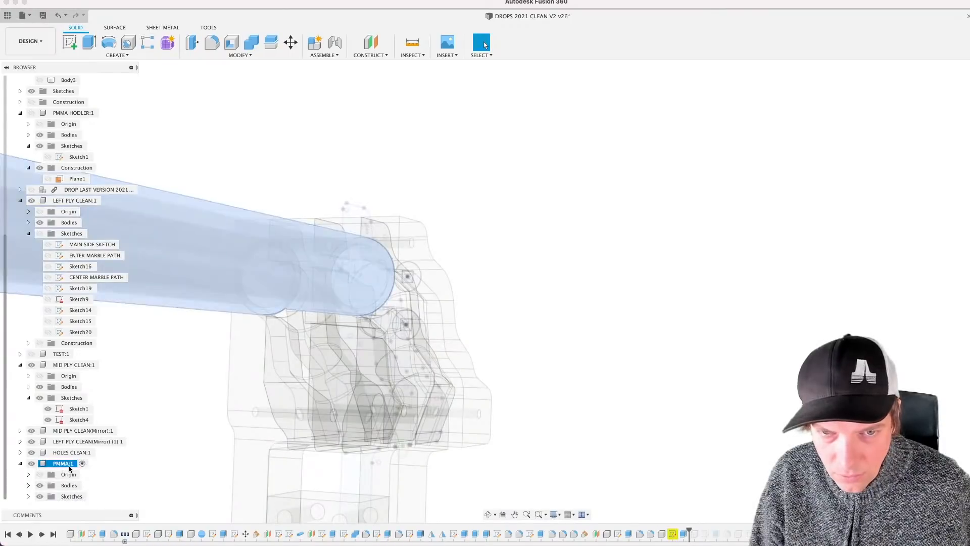
pyautogui.click(29, 496)
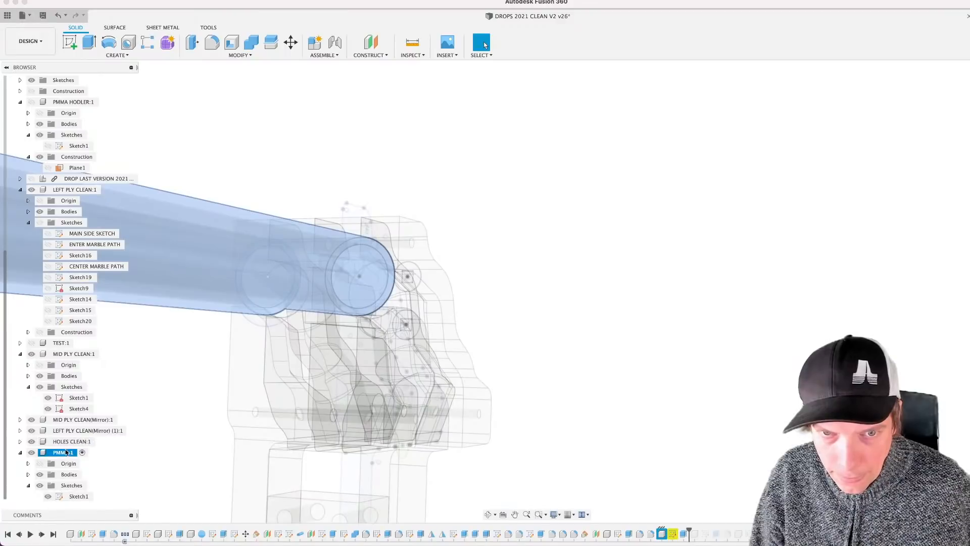
pyautogui.rightClick(61, 453)
pyautogui.click(89, 544)
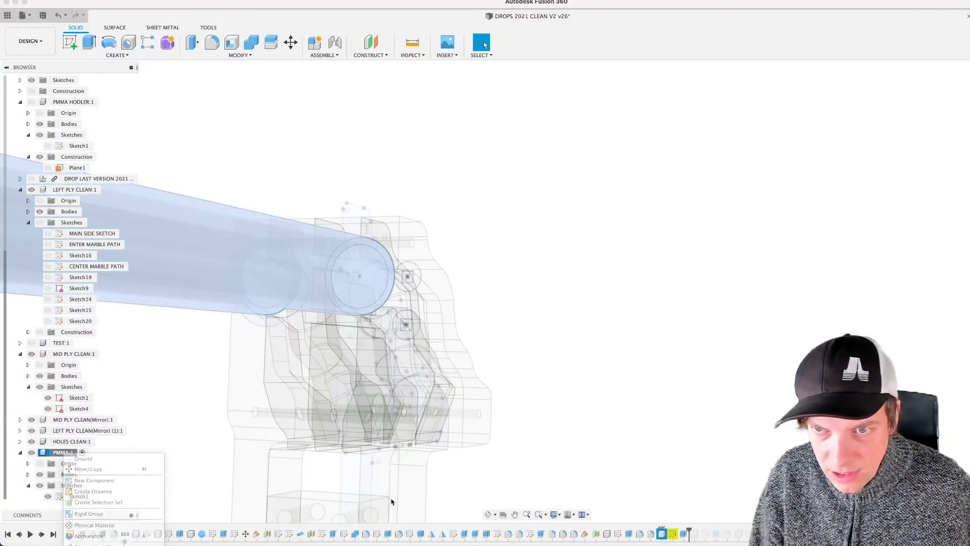
pyautogui.moveTo(337, 398); pyautogui.dragTo(501, 420, button='middle')
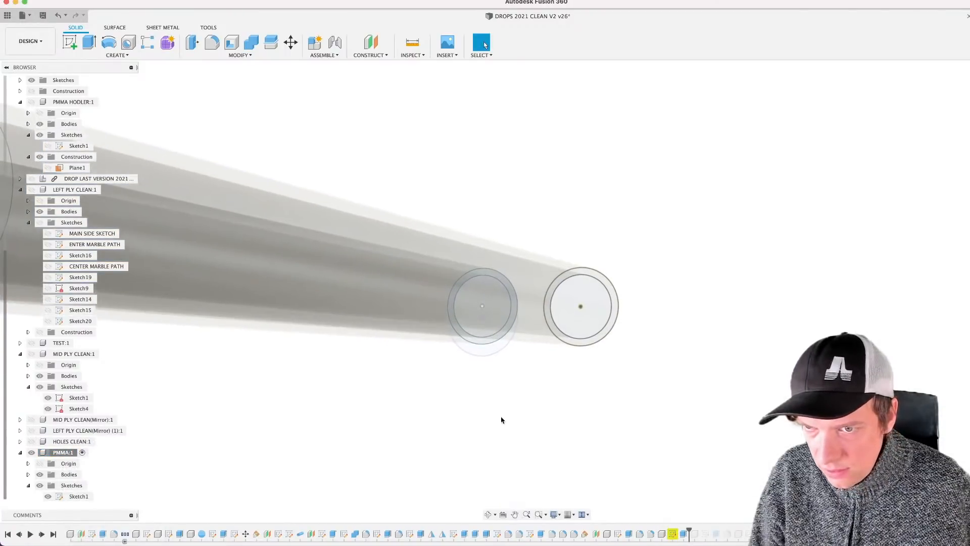
pyautogui.click(39, 474)
# Step: Open the PMMA sketch again and delete all of its tube circles and dimensions
pyautogui.doubleClick(672, 534)
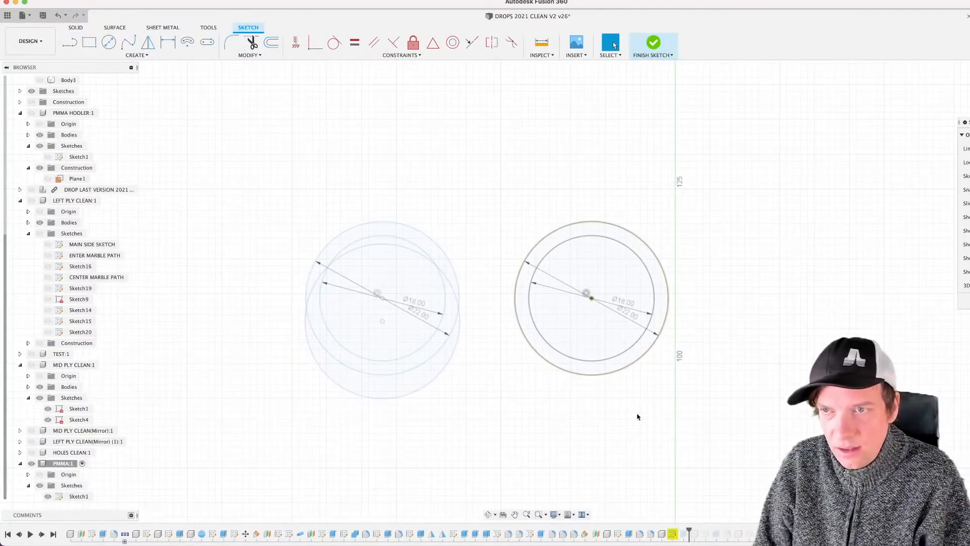
pyautogui.moveTo(731, 256); pyautogui.dragTo(212, 364)
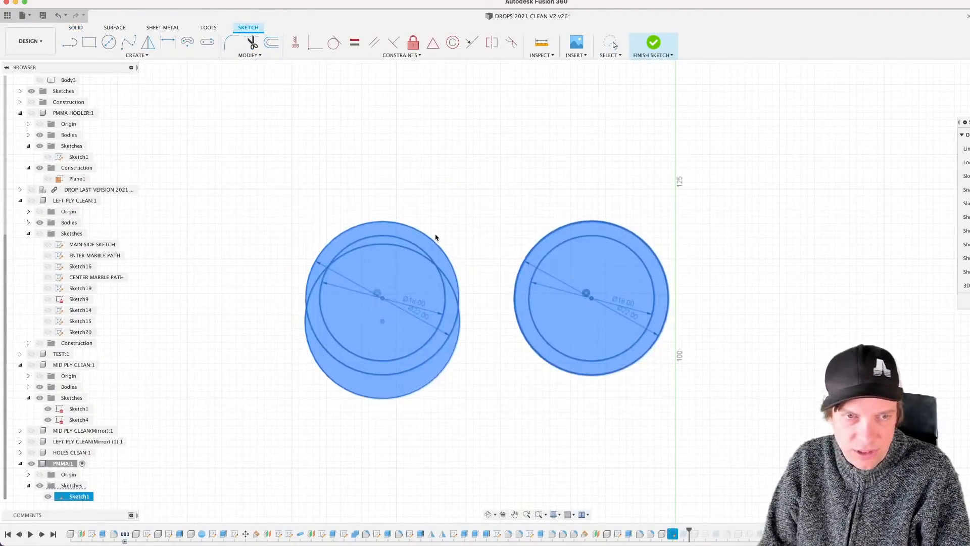
pyautogui.press('Delete')
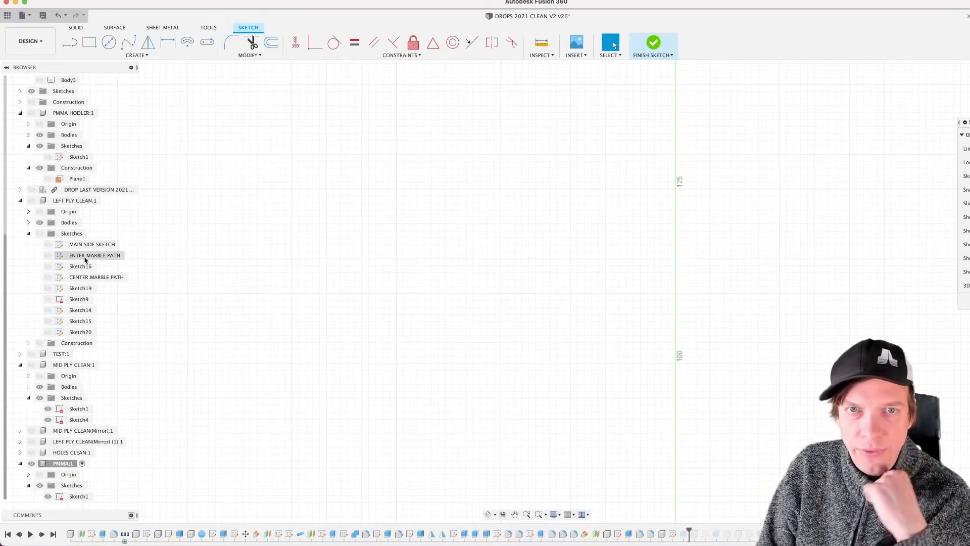
# Step: Make the LEFT PLY CLEAN component with its MAIN SIDE SKETCH and the PMMA HODLER component visible as references
pyautogui.click(40, 234)
pyautogui.click(48, 244)
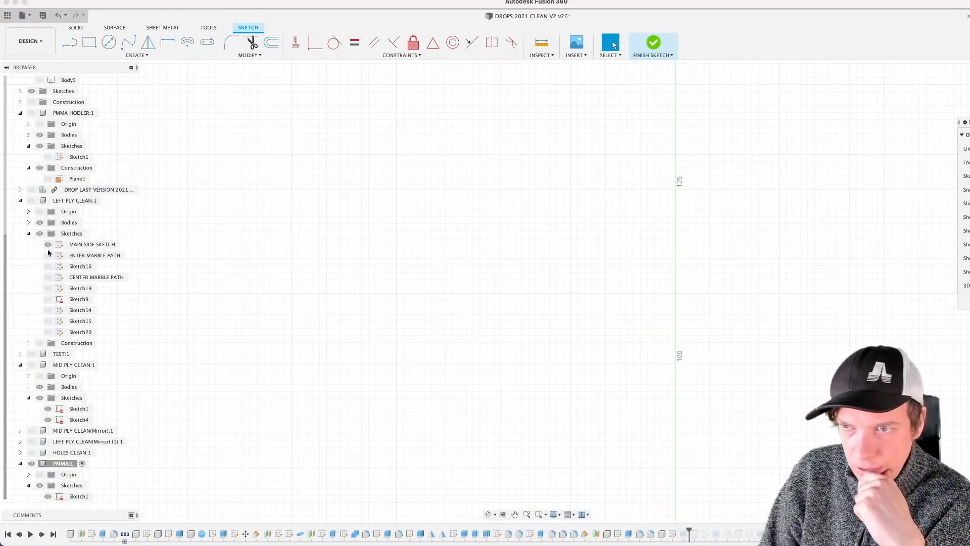
pyautogui.click(31, 201)
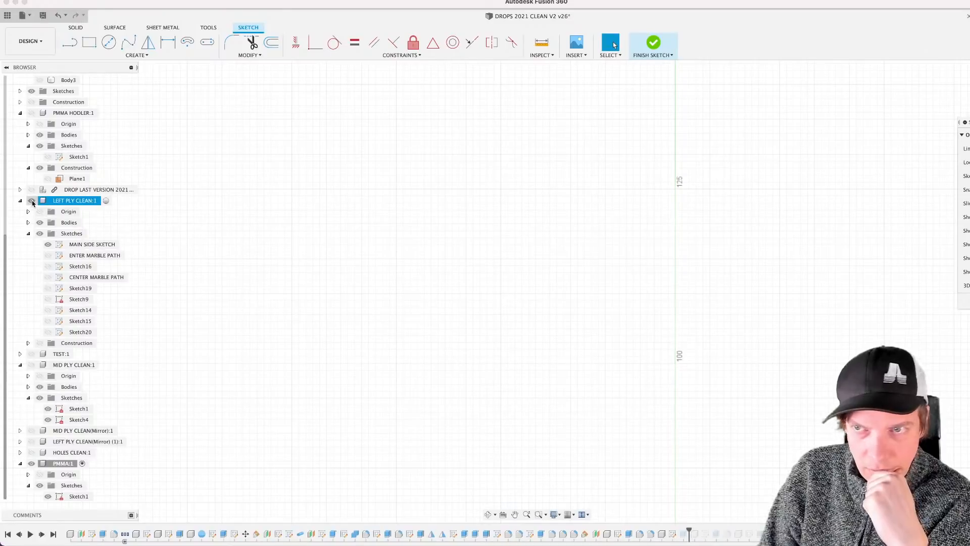
pyautogui.click(31, 113)
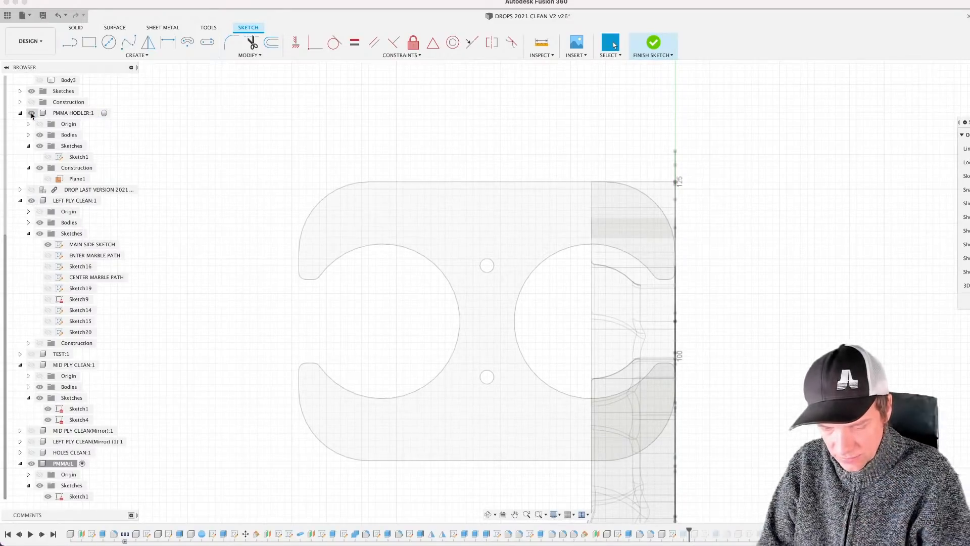
# Step: Project the PMMA HODLER's front face outline into the PMMA sketch with the projection link on
pyautogui.press('p')
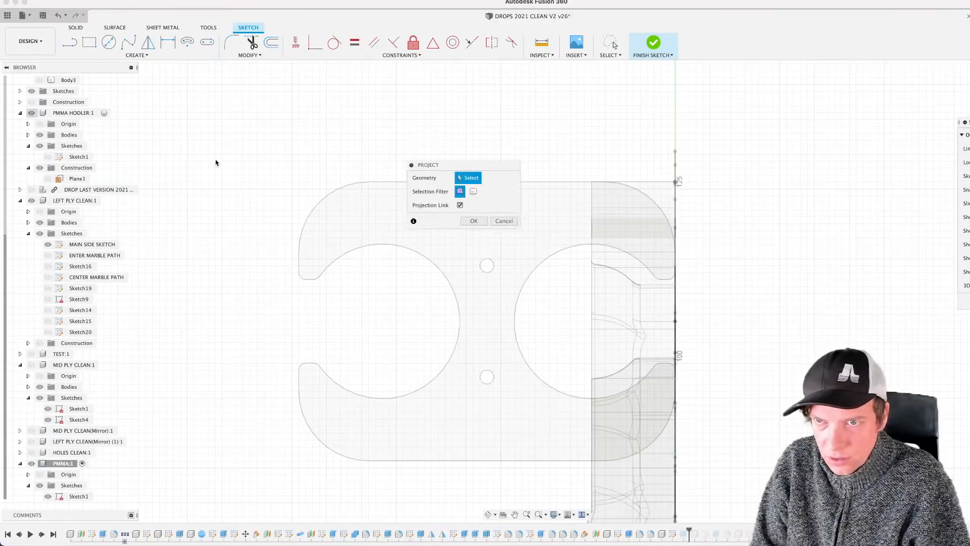
pyautogui.click(568, 230)
pyautogui.press('Return')
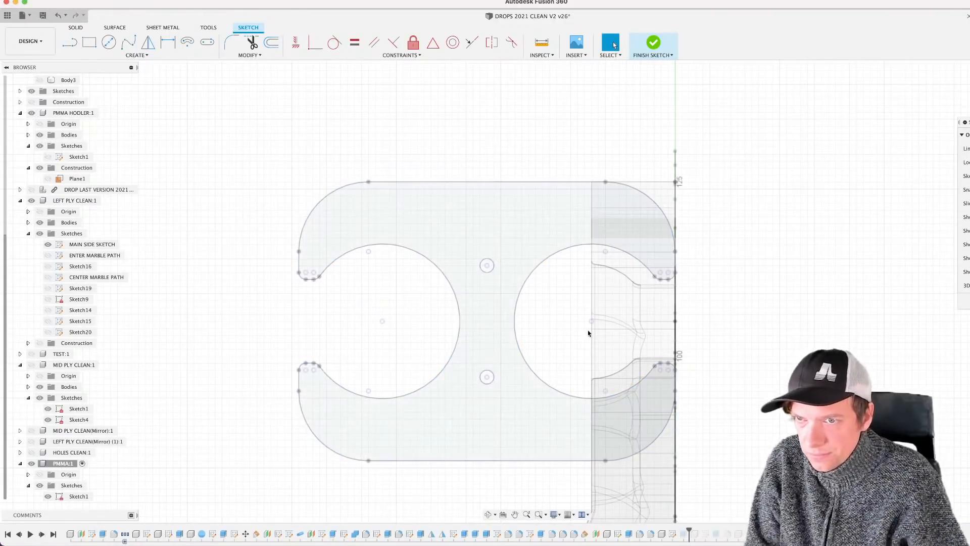
# Step: Draw concentric circles of 22 mm and 18 mm diameter at the centre of the holder's left opening
pyautogui.press('c')
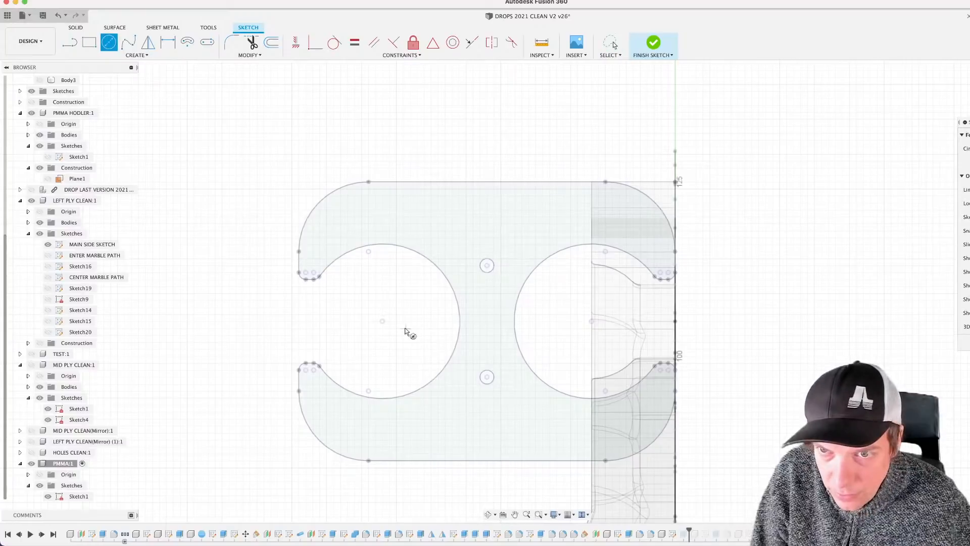
pyautogui.click(382, 321)
pyautogui.write('22')
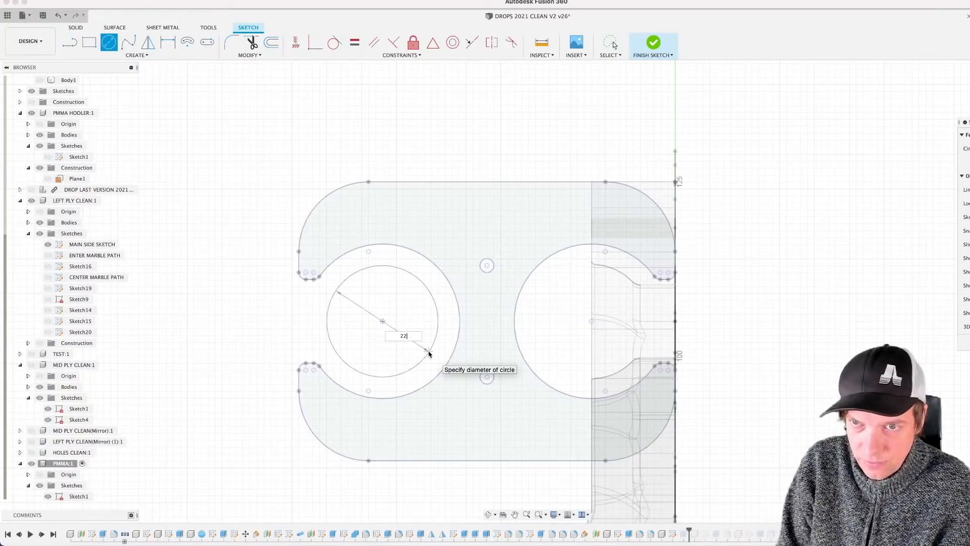
pyautogui.press('Return')
pyautogui.scroll(1, 418, 347)
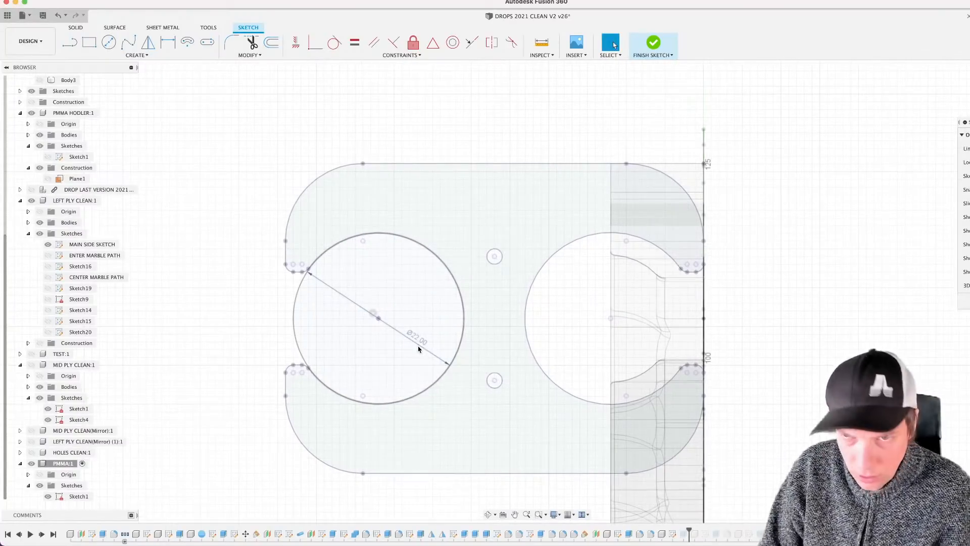
pyautogui.click(380, 319)
pyautogui.write('18')
pyautogui.press('Return')
pyautogui.press('Escape')
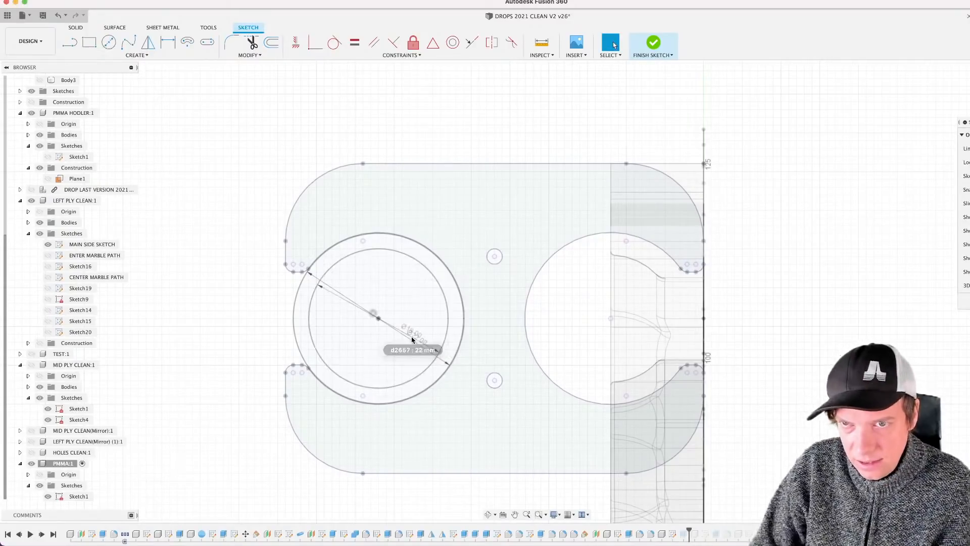
# Step: Draw concentric circles of 22 mm and 18 mm diameter at the centre of the holder's right opening
pyautogui.press('c')
pyautogui.click(612, 319)
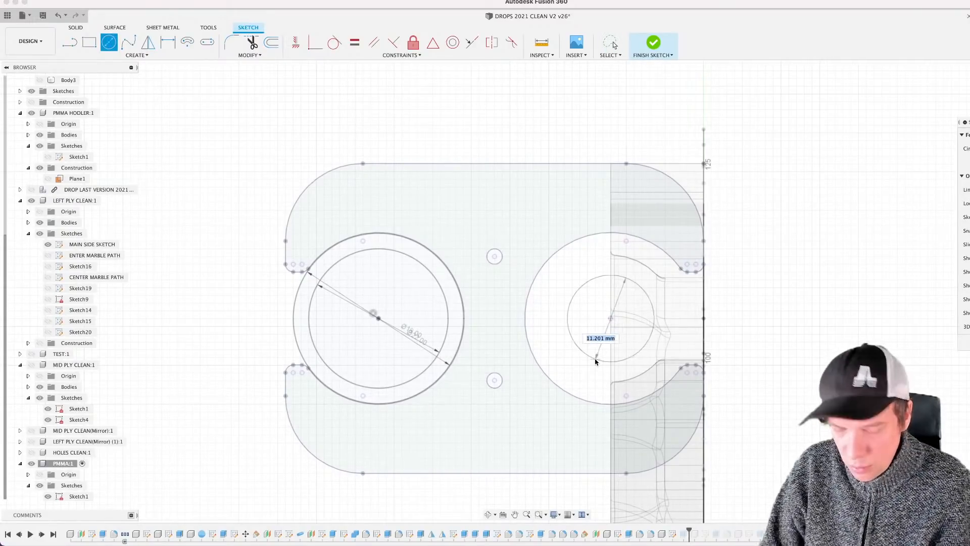
pyautogui.write('22')
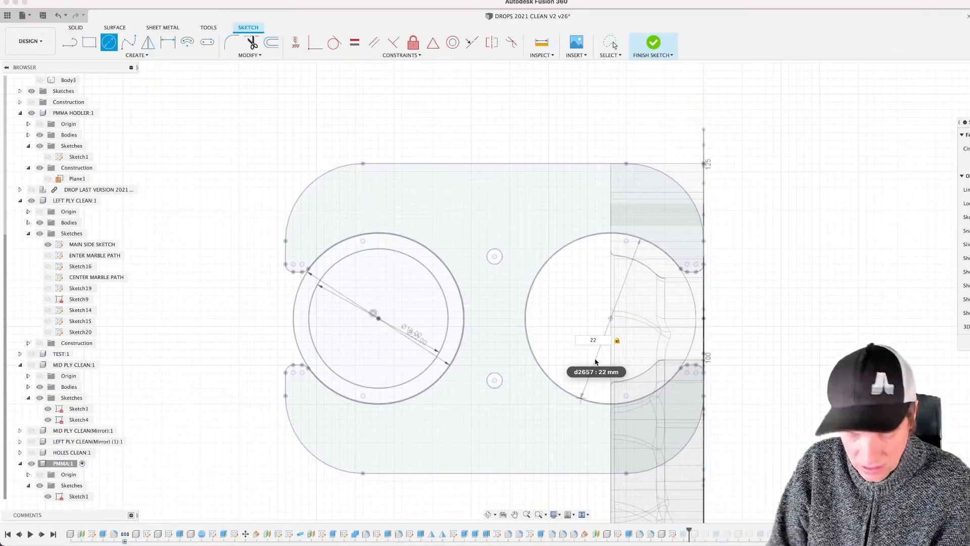
pyautogui.press('Return')
pyautogui.press('c')
pyautogui.click(611, 318)
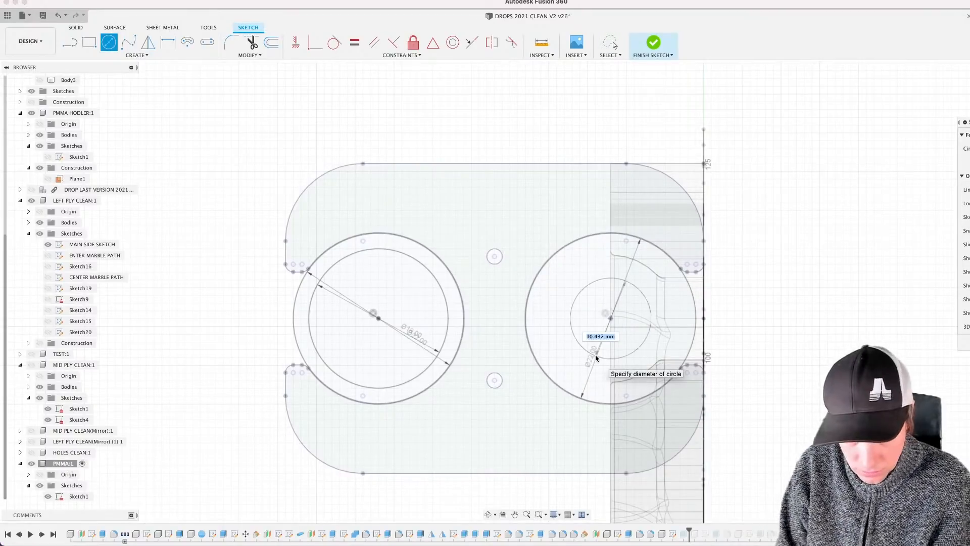
pyautogui.write('18')
pyautogui.press('Return')
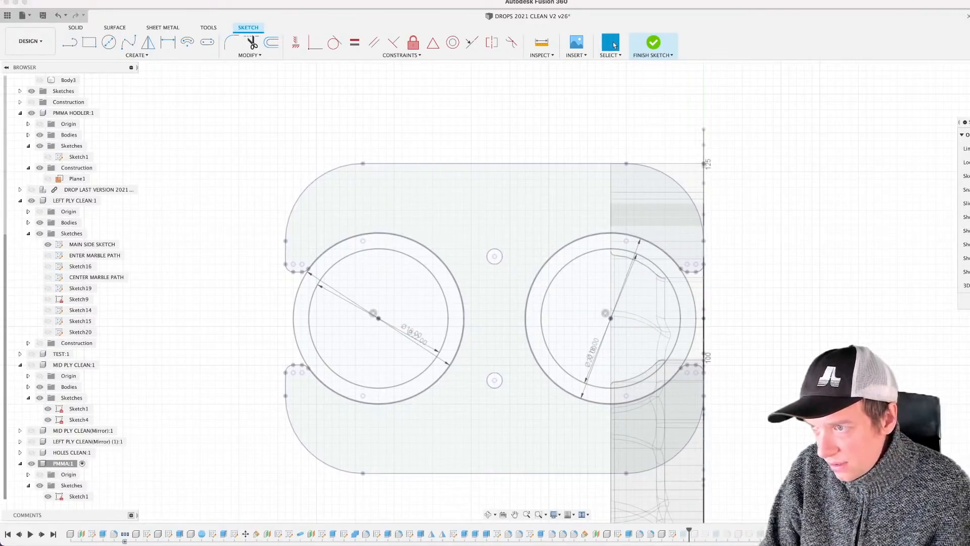
# Step: Finish the sketch and edit the PMMA extrusion, replacing its missing profiles with the two new tube rings
pyautogui.scroll(-3, 678, 335)
pyautogui.keyDown('shift'); pyautogui.moveTo(675, 484); pyautogui.dragTo(681, 492, button='middle'); pyautogui.keyUp('shift')
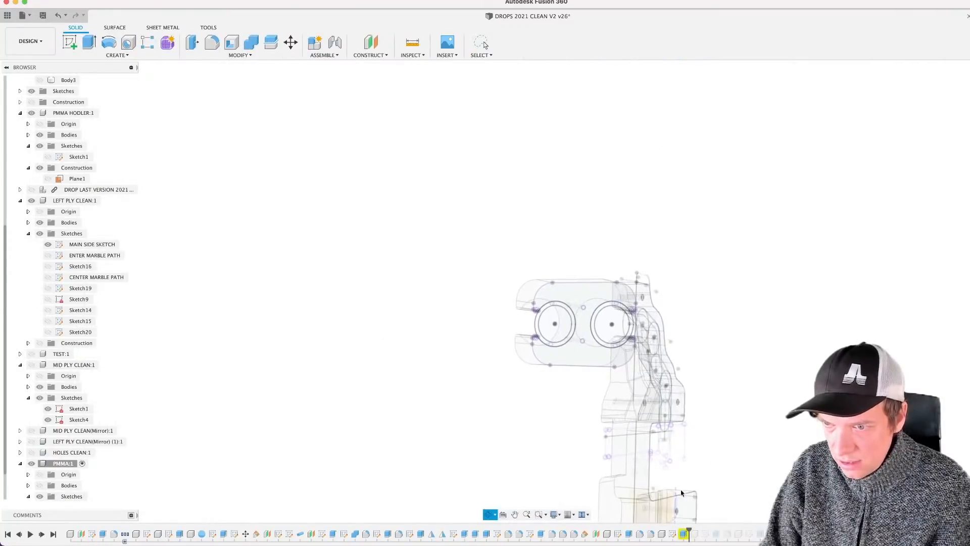
pyautogui.doubleClick(682, 533)
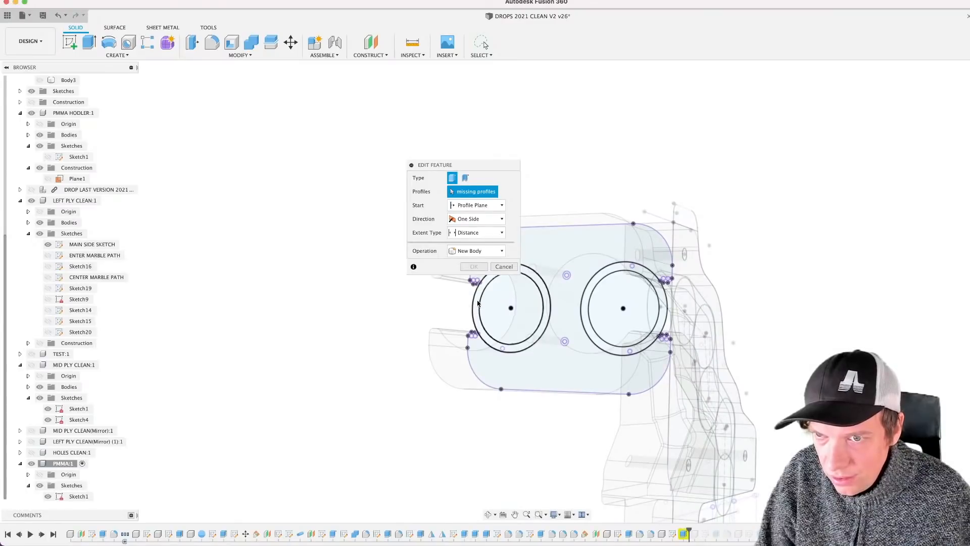
pyautogui.click(477, 303)
pyautogui.click(614, 268)
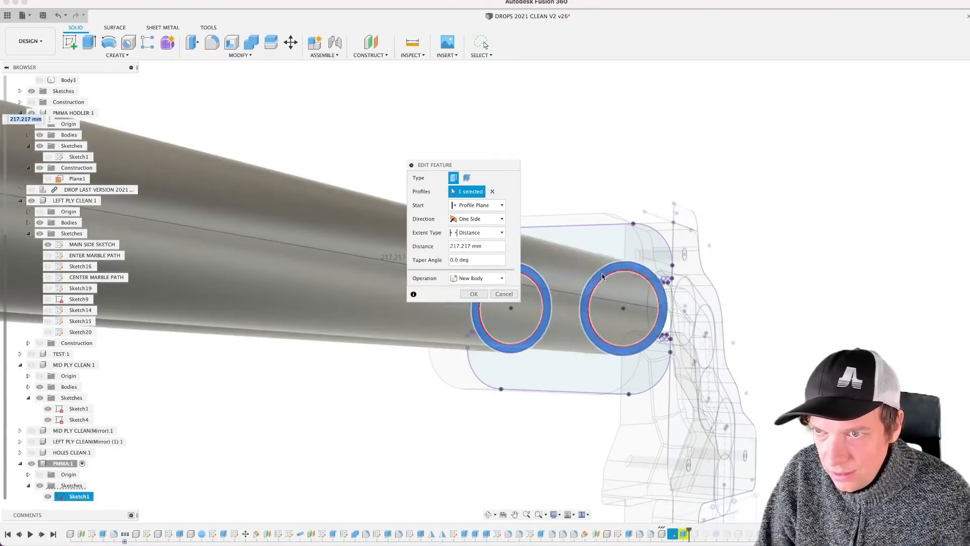
pyautogui.click(474, 293)
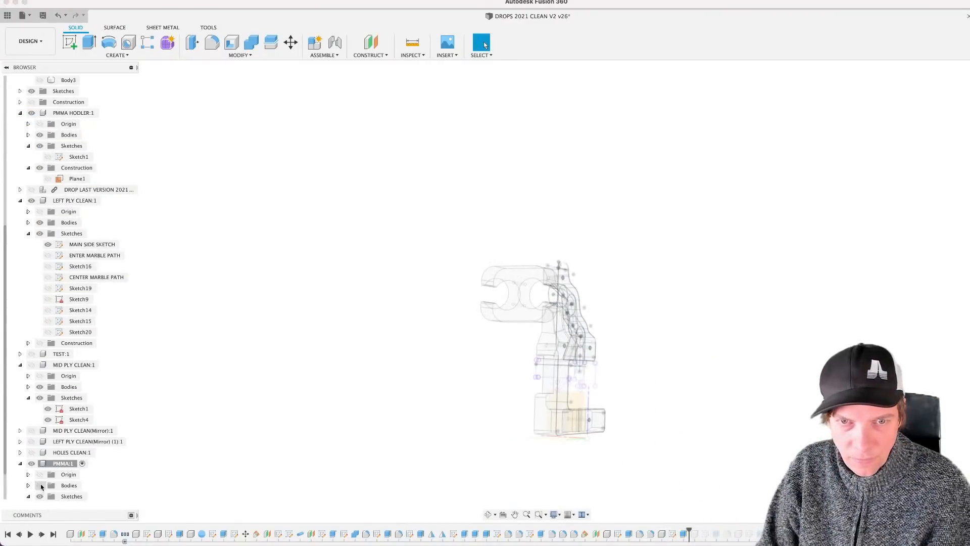
# Step: Show the PMMA component's tube bodies and make the top-level DROPS 2021 CLEAN V2 component active again
pyautogui.click(40, 485)
pyautogui.scroll(-3, 376, 348)
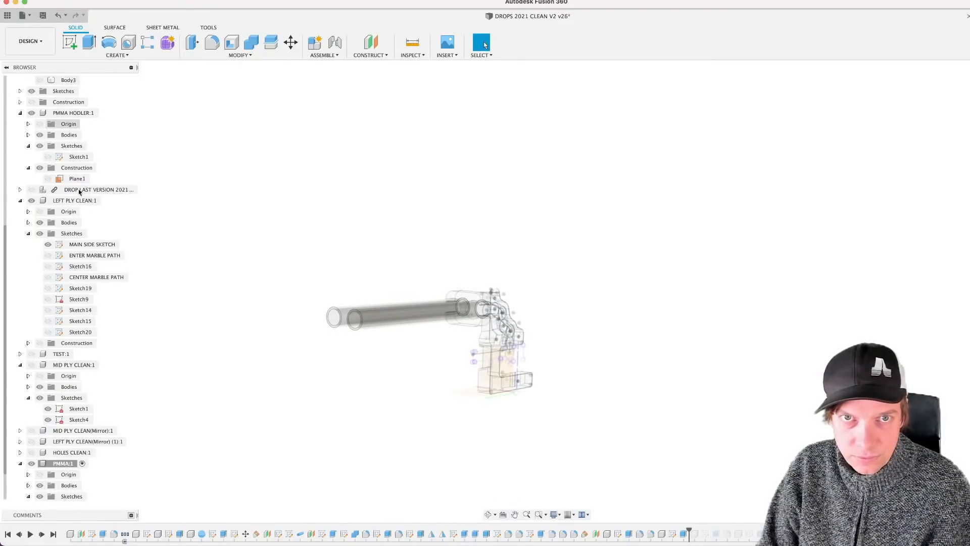
pyautogui.scroll(3, 76, 142)
pyautogui.click(124, 80)
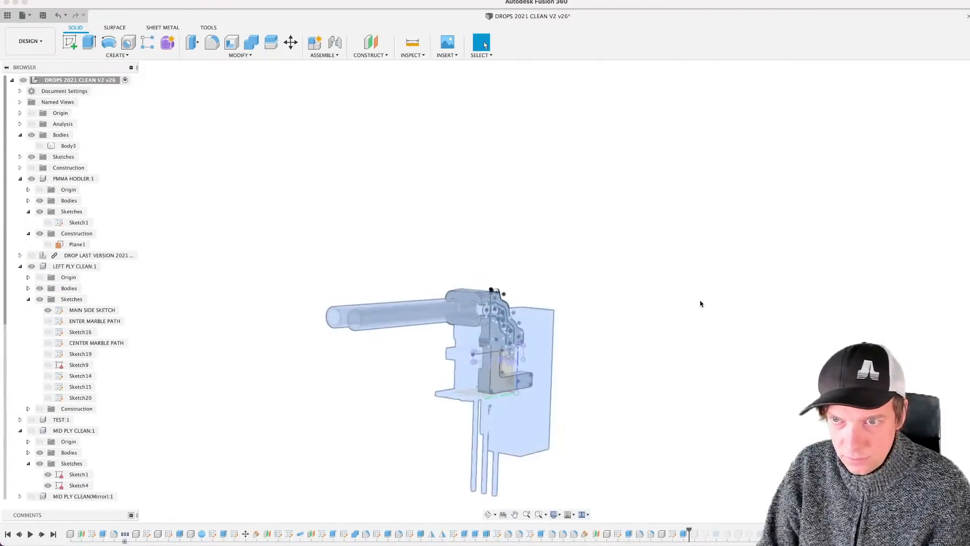
pyautogui.keyDown('shift'); pyautogui.moveTo(430, 413); pyautogui.dragTo(447, 427, button='middle'); pyautogui.keyUp('shift')
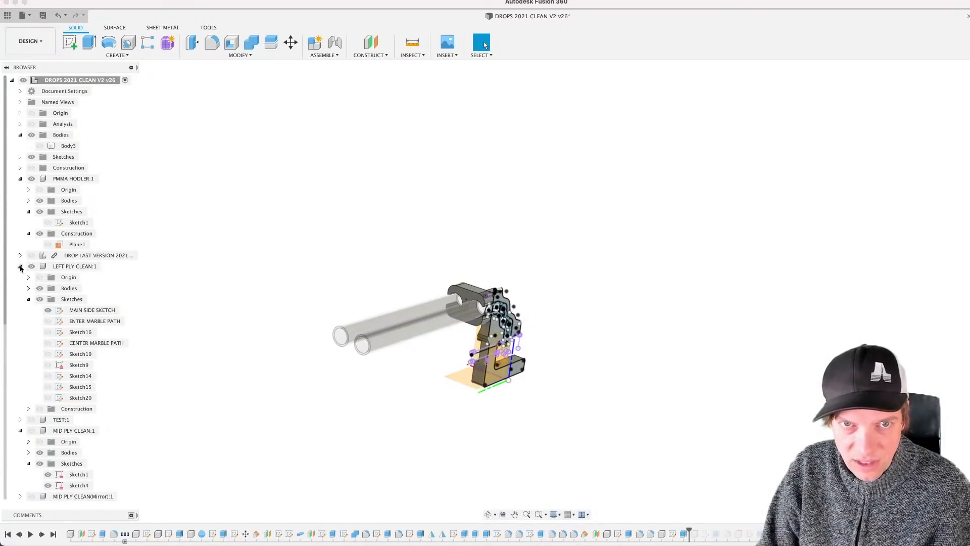
# Step: Collapse the LEFT PLY CLEAN and MID PLY CLEAN components in the browser tree
pyautogui.click(20, 266)
pyautogui.click(20, 288)
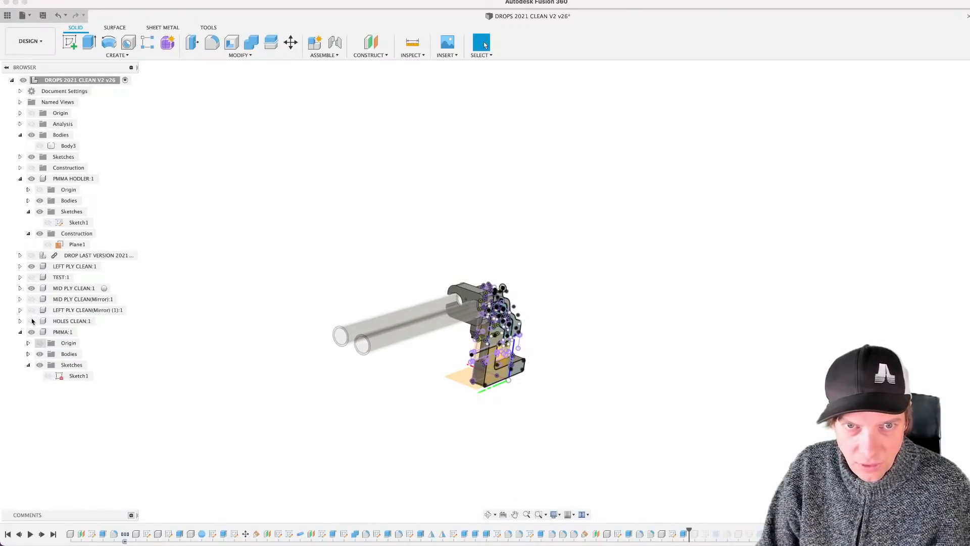
pyautogui.click(30, 310)
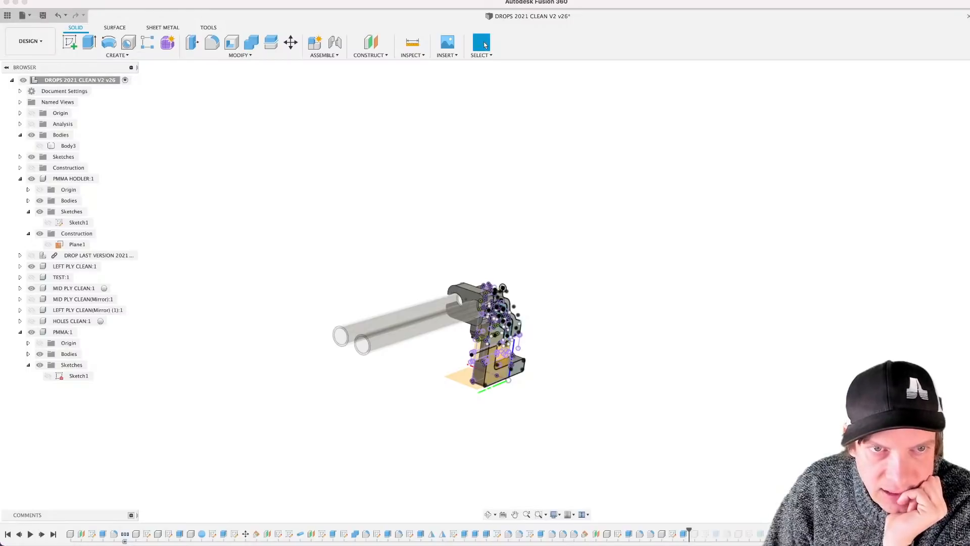
# Step: Examine from several angles how the two PMMA tubes sit in the PMMA HODLER body
pyautogui.scroll(5, 454, 303)
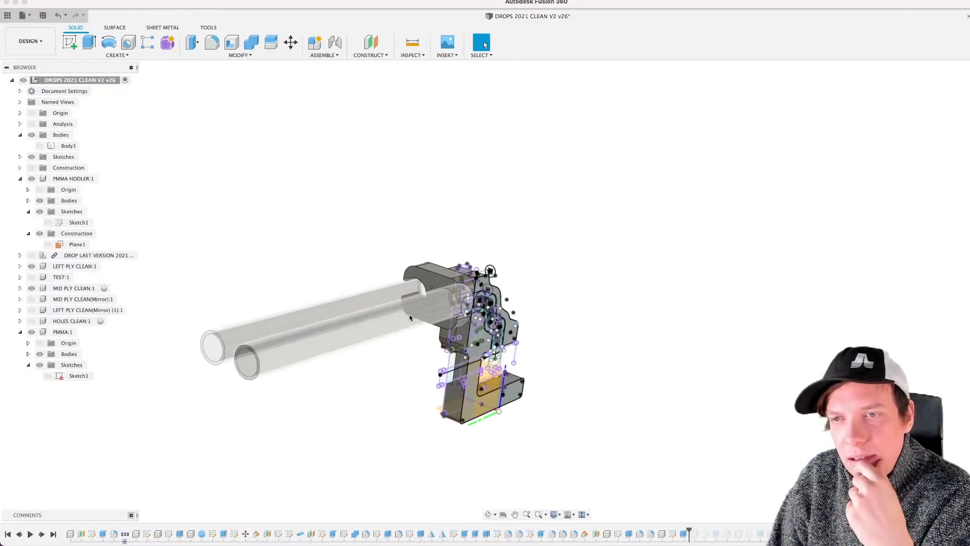
pyautogui.scroll(-4, 407, 402)
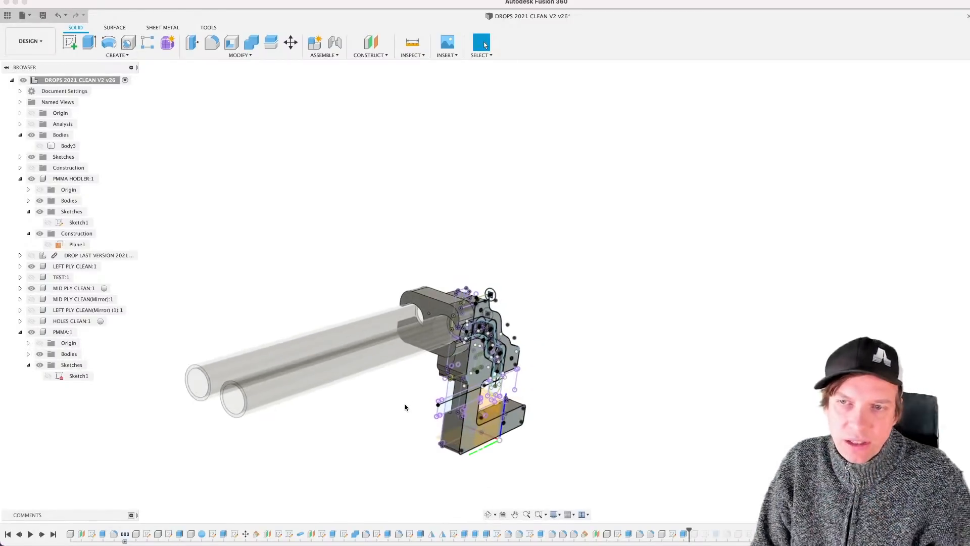
pyautogui.keyDown('shift'); pyautogui.moveTo(412, 406); pyautogui.dragTo(444, 321, button='middle'); pyautogui.keyUp('shift')
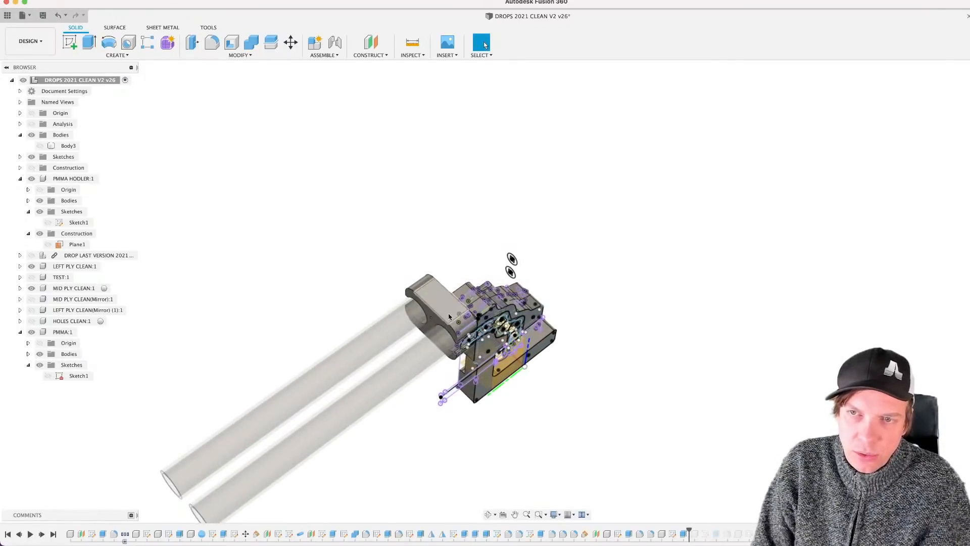
pyautogui.keyDown('shift'); pyautogui.moveTo(436, 395); pyautogui.dragTo(439, 356, button='middle'); pyautogui.keyUp('shift')
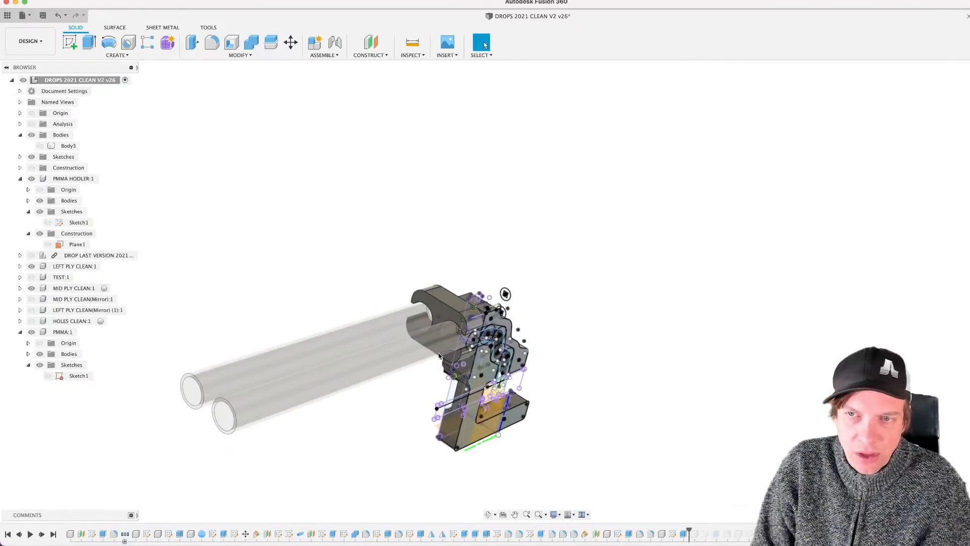
pyautogui.scroll(3, 440, 357)
pyautogui.scroll(-3, 447, 350)
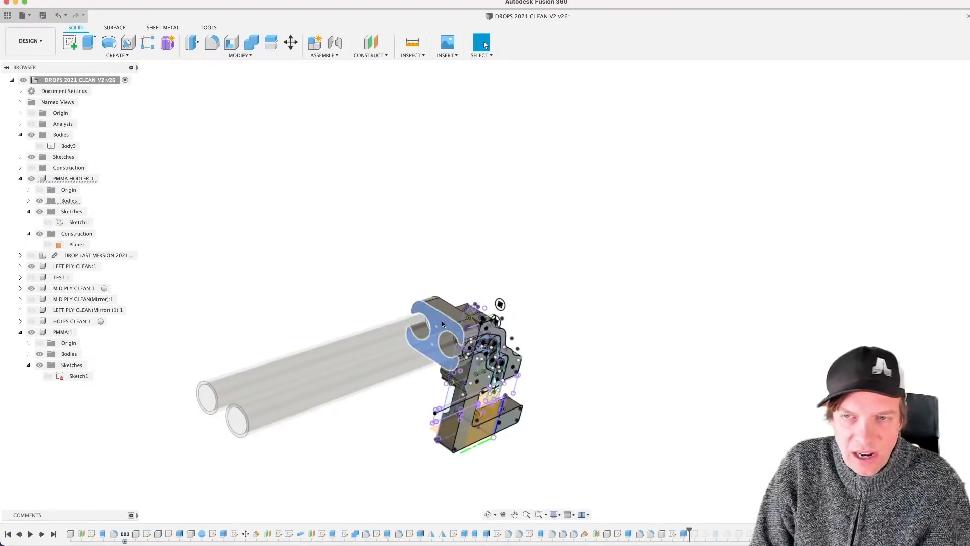
pyautogui.keyDown('shift'); pyautogui.moveTo(383, 396); pyautogui.dragTo(316, 389, button='middle'); pyautogui.keyUp('shift')
pyautogui.click(154, 365)
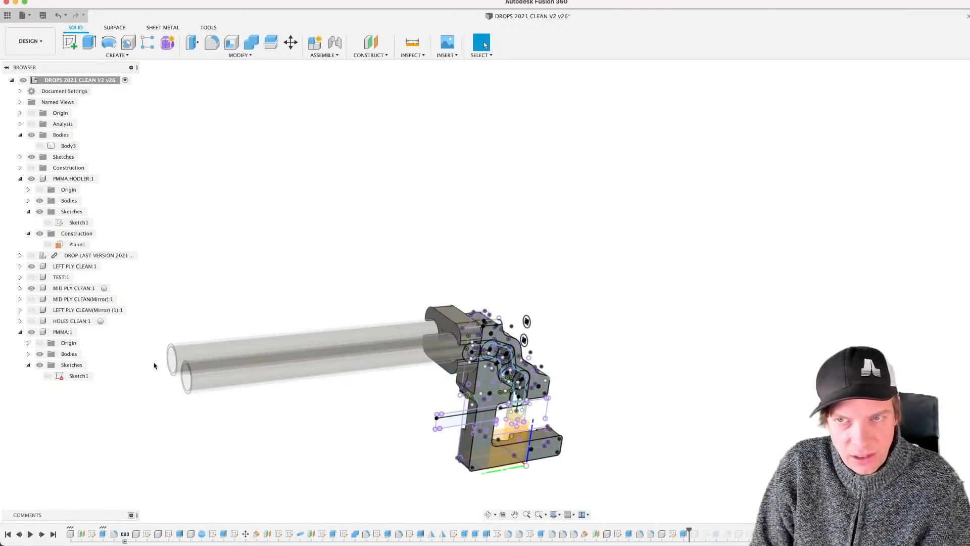
# Step: Copy Body2 of PMMA HODLER into the top-level component and move the copy 199.347 mm along Y to the tubes' far end
pyautogui.click(451, 313)
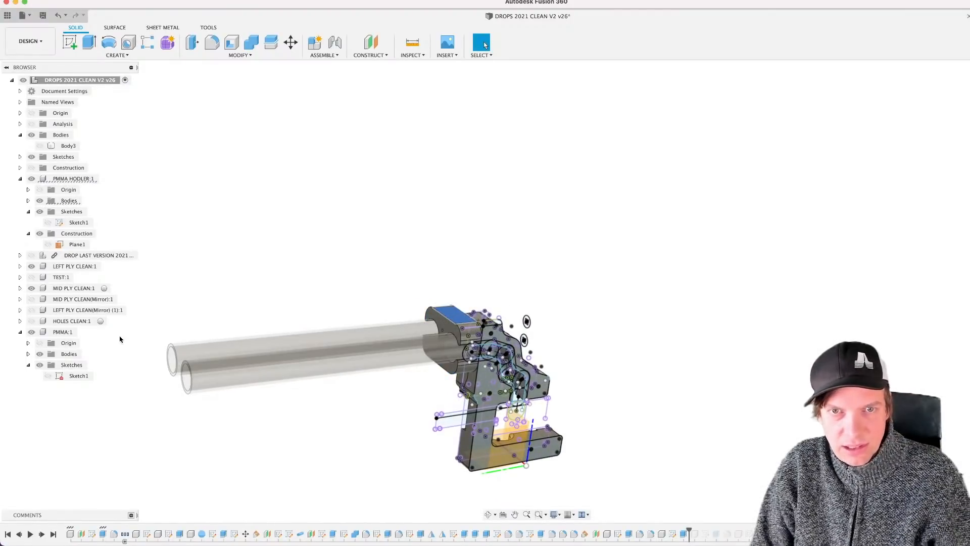
pyautogui.click(161, 265)
pyautogui.click(28, 200)
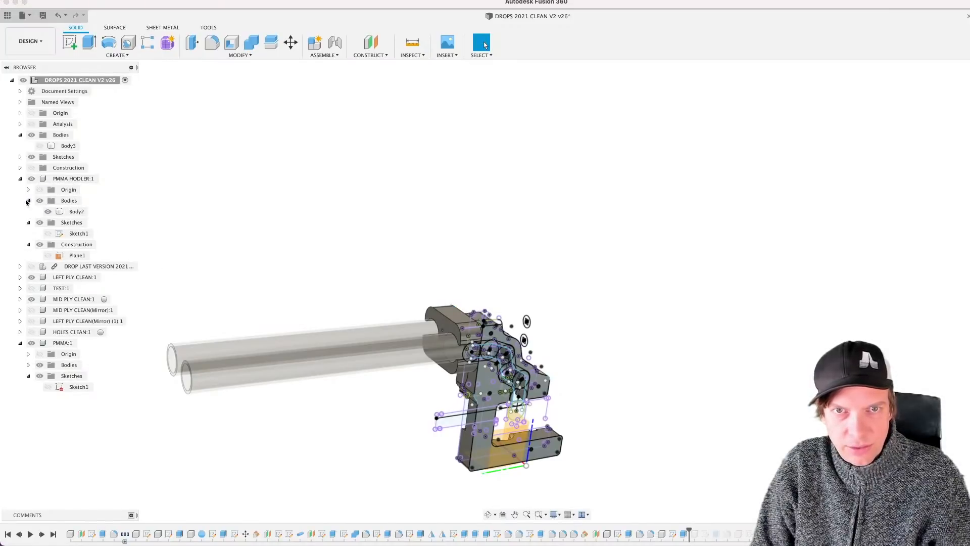
pyautogui.click(76, 211)
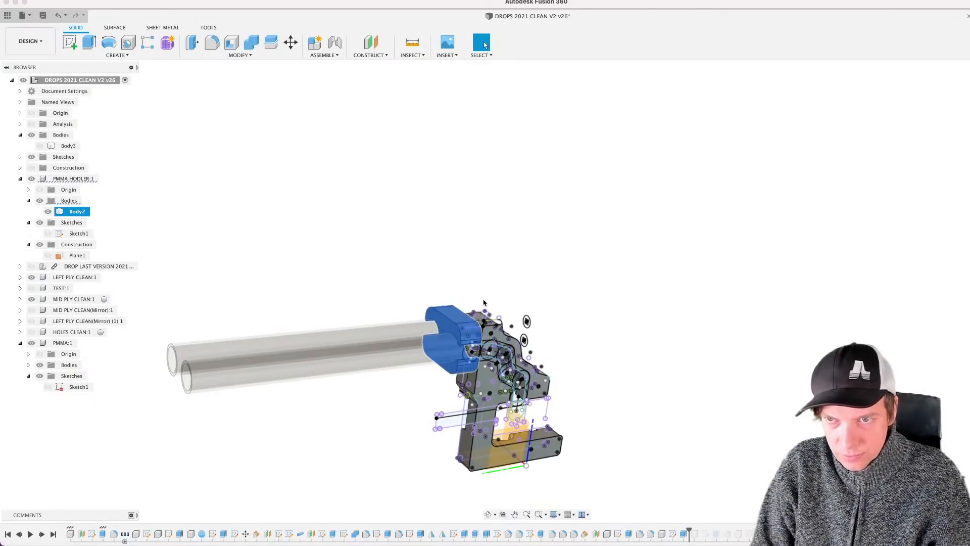
pyautogui.press('m')
pyautogui.moveTo(445, 395); pyautogui.dragTo(181, 396)
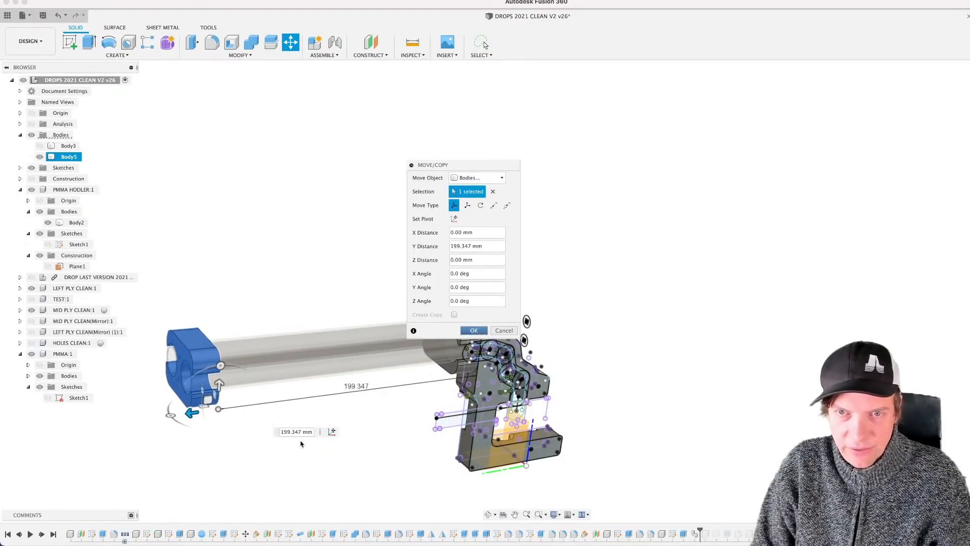
pyautogui.press('Return')
# Step: Examine the copied holder at the tubes' far end and compare it with the original holder body
pyautogui.keyDown('shift'); pyautogui.moveTo(295, 426); pyautogui.dragTo(288, 408, button='middle'); pyautogui.keyUp('shift')
pyautogui.scroll(-3, 343, 340)
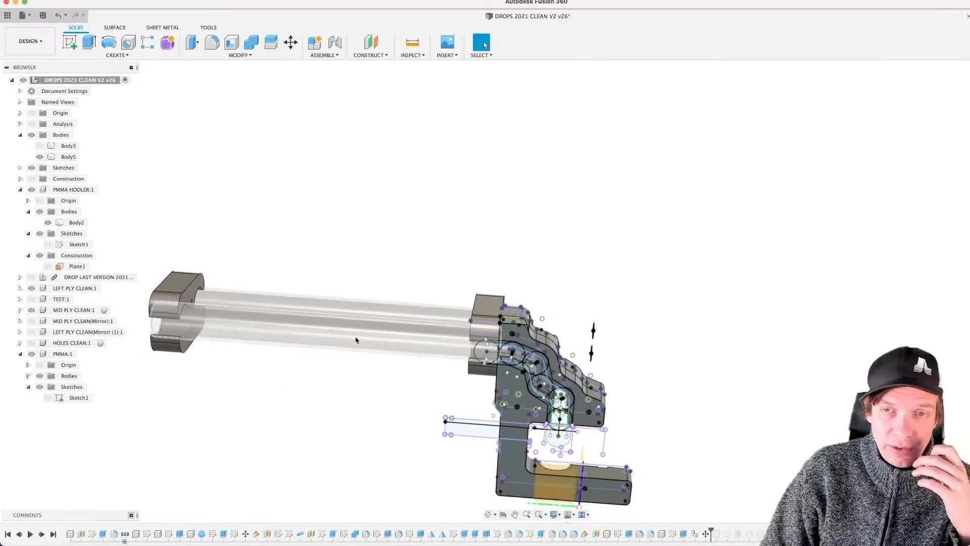
pyautogui.moveTo(358, 340); pyautogui.dragTo(293, 266, button='middle')
pyautogui.scroll(3, 410, 356)
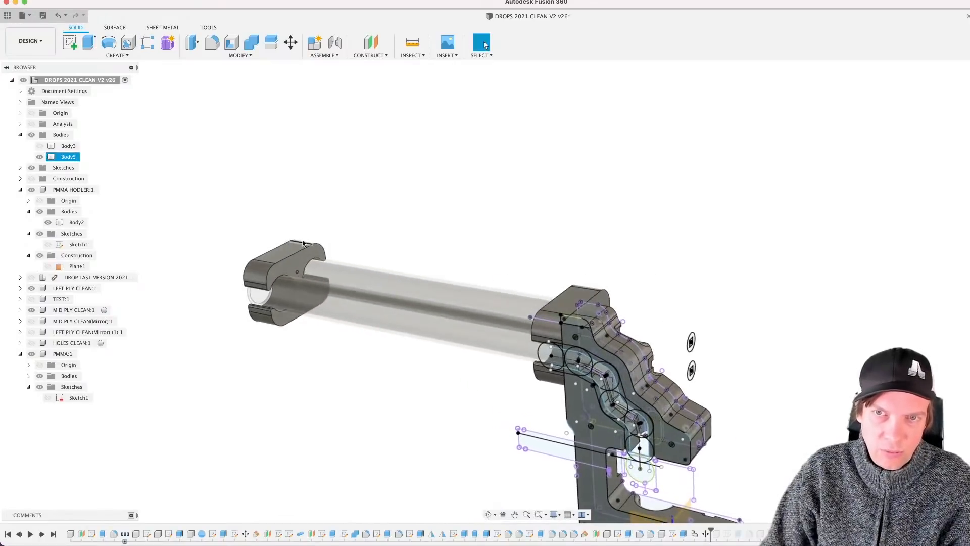
pyautogui.click(293, 265)
pyautogui.scroll(3, 353, 404)
pyautogui.keyDown('shift'); pyautogui.moveTo(350, 392); pyautogui.dragTo(413, 406, button='middle'); pyautogui.keyUp('shift')
pyautogui.keyDown('shift'); pyautogui.moveTo(406, 362); pyautogui.dragTo(443, 351, button='middle'); pyautogui.keyUp('shift')
pyautogui.scroll(3, 634, 251)
pyautogui.scroll(-5, 545, 246)
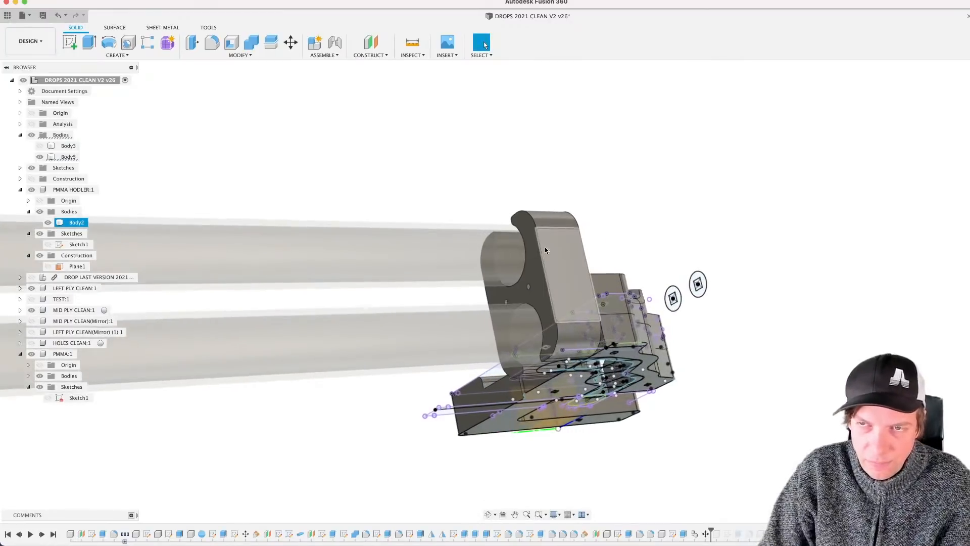
# Step: Undo the copied holder's move and roll the timeline forward past the SMALL CLEAN component's Extrude1
pyautogui.press('super+z')
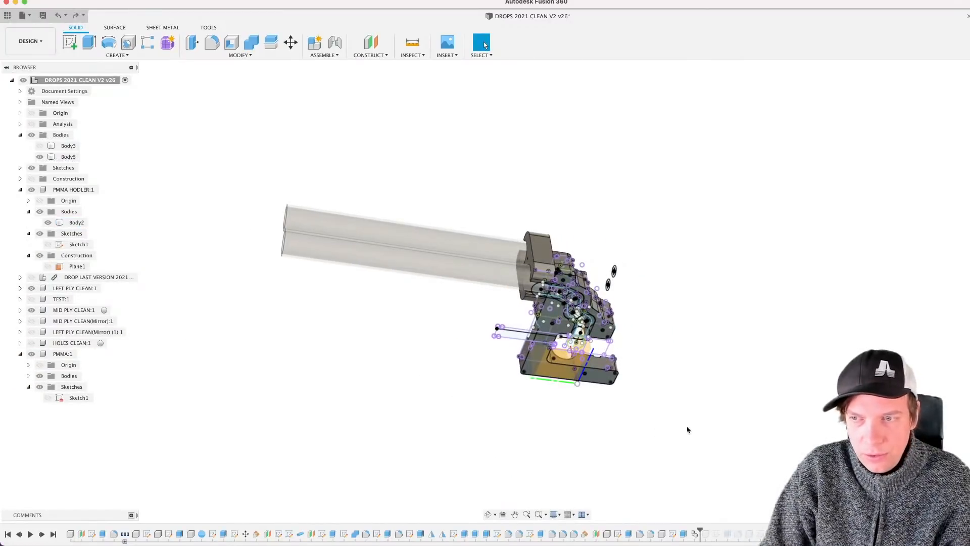
pyautogui.keyDown('shift'); pyautogui.moveTo(687, 476); pyautogui.dragTo(537, 476, button='middle'); pyautogui.keyUp('shift')
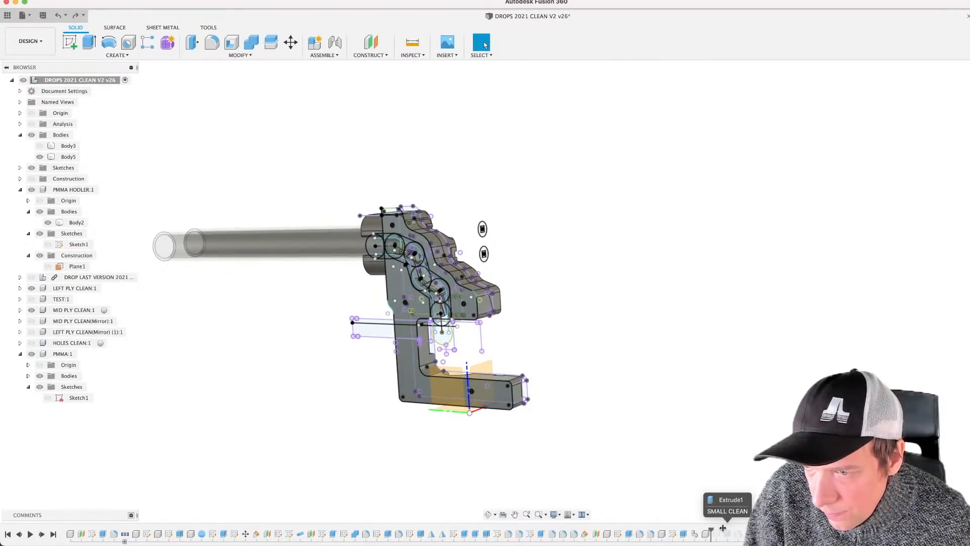
pyautogui.keyDown('shift'); pyautogui.moveTo(483, 372); pyautogui.dragTo(372, 399, button='middle'); pyautogui.keyUp('shift')
pyautogui.scroll(5, 404, 451)
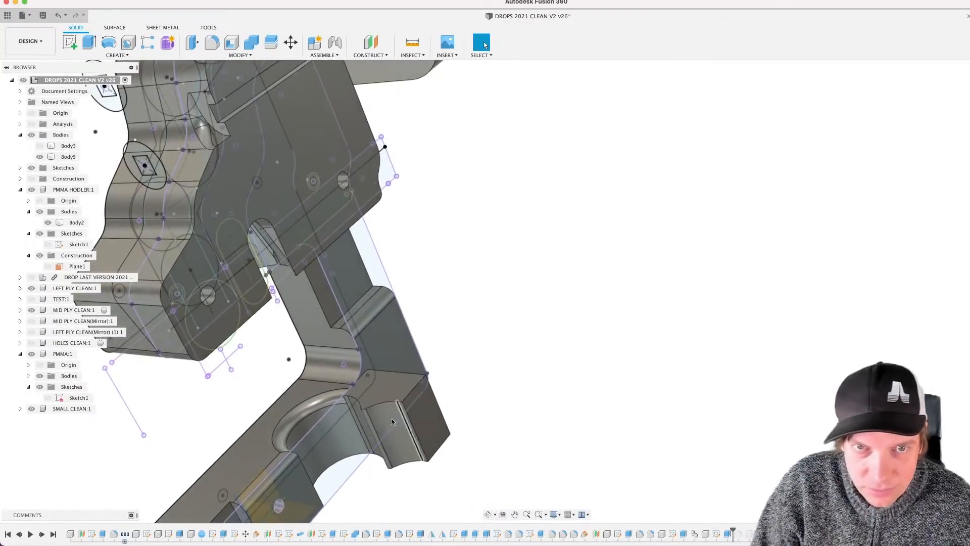
# Step: Show the MID PLY CLEAN(Mirror), LEFT PLY CLEAN(Mirror) and HOLES CLEAN components
pyautogui.click(32, 321)
pyautogui.click(31, 332)
pyautogui.click(32, 343)
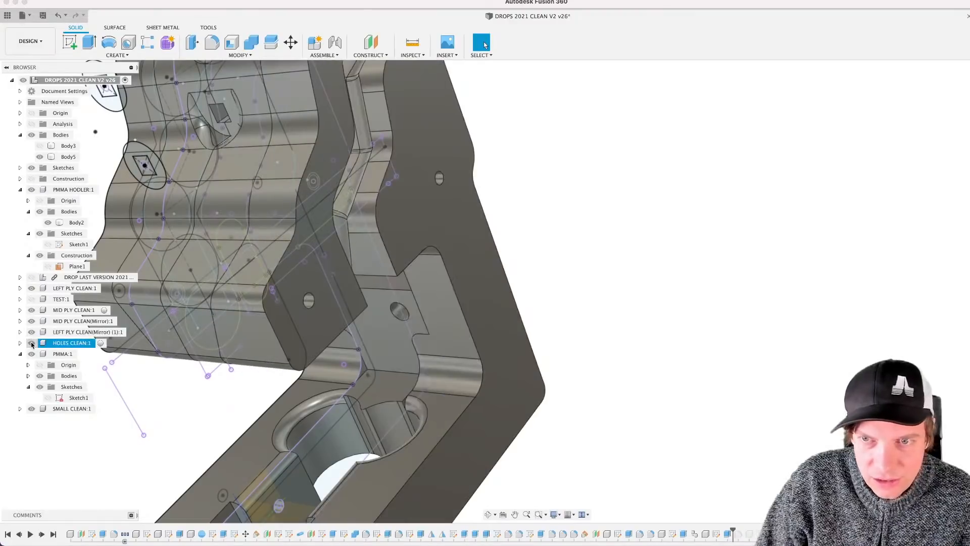
pyautogui.scroll(-3, 255, 216)
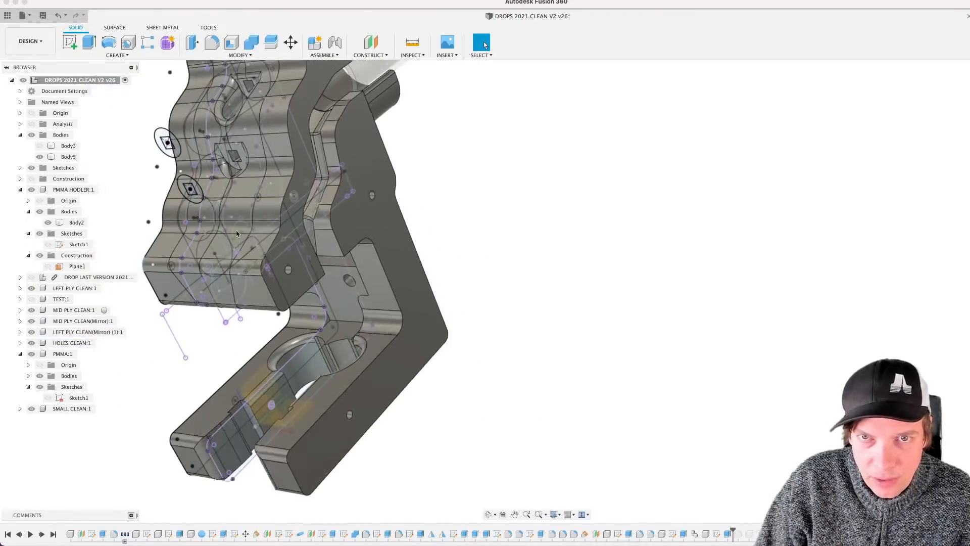
pyautogui.keyDown('shift'); pyautogui.moveTo(242, 228); pyautogui.dragTo(277, 224, button='middle'); pyautogui.keyUp('shift')
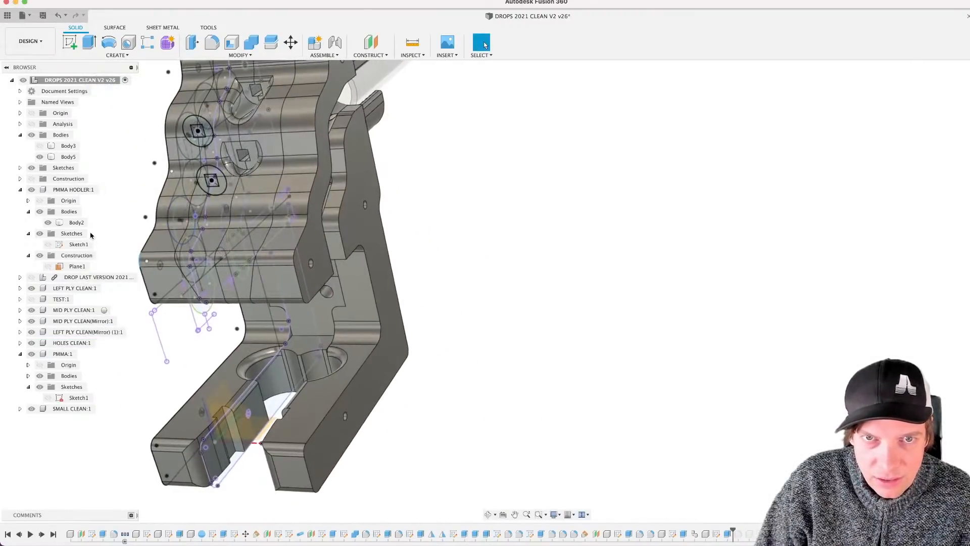
# Step: Hide the sketches of the LEFT PLY CLEAN and MID PLY CLEAN components
pyautogui.click(20, 190)
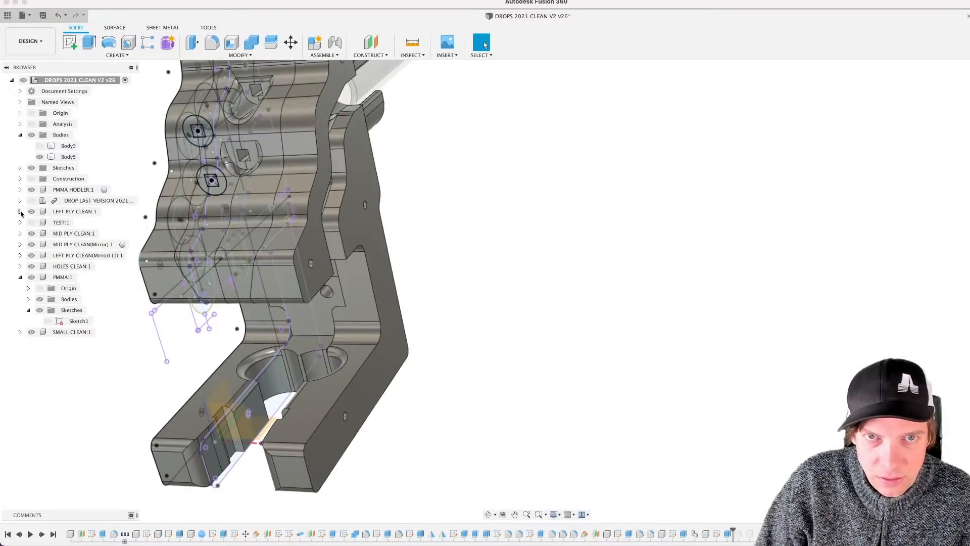
pyautogui.click(20, 212)
pyautogui.click(40, 244)
pyautogui.click(28, 244)
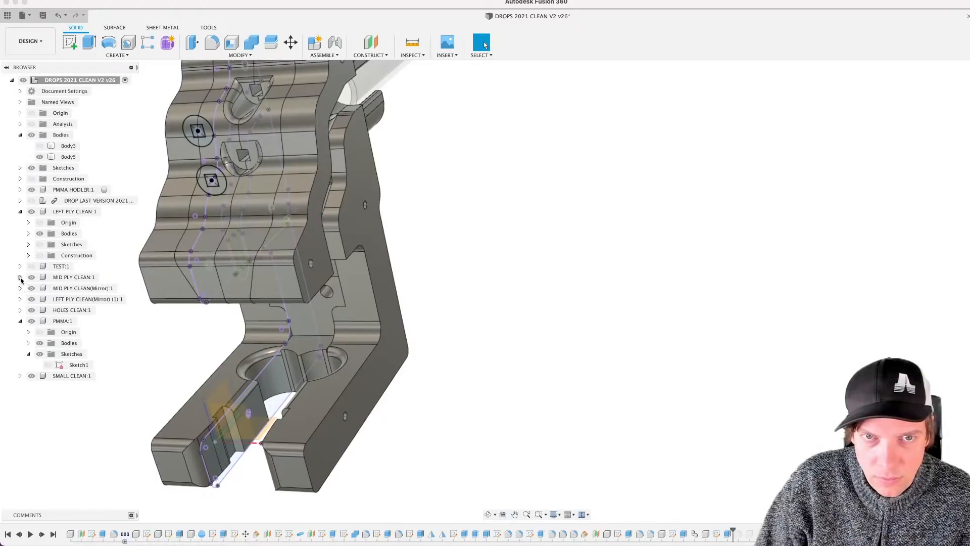
pyautogui.click(20, 276)
pyautogui.click(39, 309)
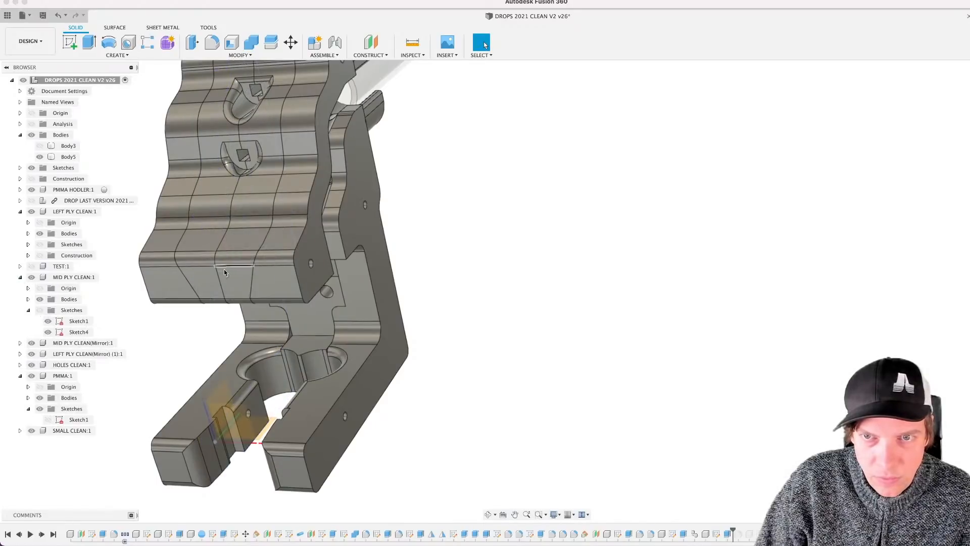
# Step: Select the SMALL CLEAN part's top face and roll the timeline forward past the part's next feature, its edge rounding
pyautogui.moveTo(302, 354)
pyautogui.keyDown('shift'); pyautogui.mouseDown(button='middle')
pyautogui.moveTo(325, 342)
pyautogui.moveTo(308, 347)
pyautogui.moveTo(403, 382)
pyautogui.moveTo(369, 377)
pyautogui.moveTo(466, 402)
pyautogui.moveTo(438, 383)
pyautogui.moveTo(470, 399)
pyautogui.mouseUp(button='middle'); pyautogui.keyUp('shift')
pyautogui.click(304, 355)
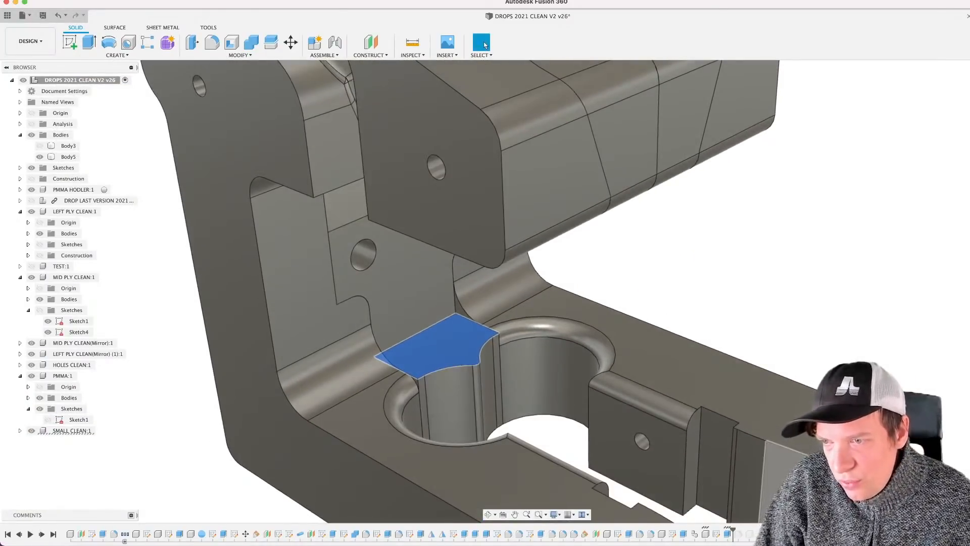
pyautogui.moveTo(734, 528); pyautogui.dragTo(743, 528)
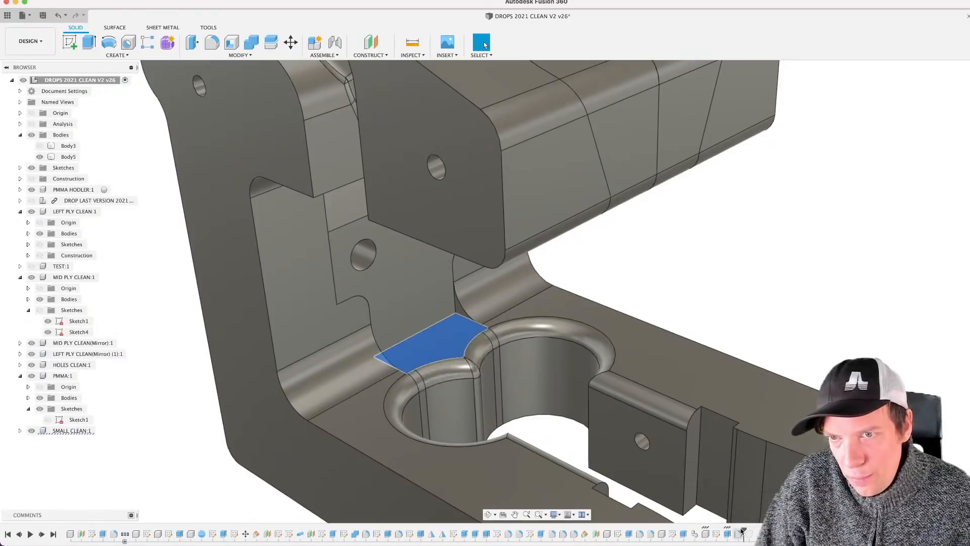
pyautogui.keyDown('shift'); pyautogui.moveTo(529, 392); pyautogui.dragTo(513, 390, button='middle'); pyautogui.keyUp('shift')
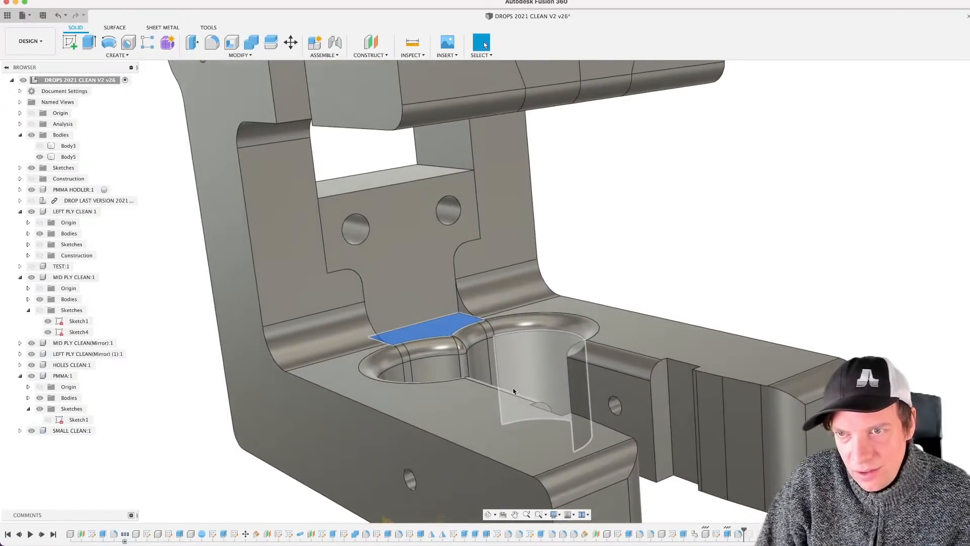
# Step: Inspect the rounded SMALL CLEAN part and roll the timeline forward past the LARGE CLEAN component's extrusion
pyautogui.scroll(-3, 513, 386)
pyautogui.moveTo(481, 352); pyautogui.dragTo(398, 339, button='middle')
pyautogui.click(424, 348)
pyautogui.scroll(3, 407, 306)
pyautogui.click(420, 325)
pyautogui.scroll(-3, 420, 325)
pyautogui.scroll(-3, 426, 370)
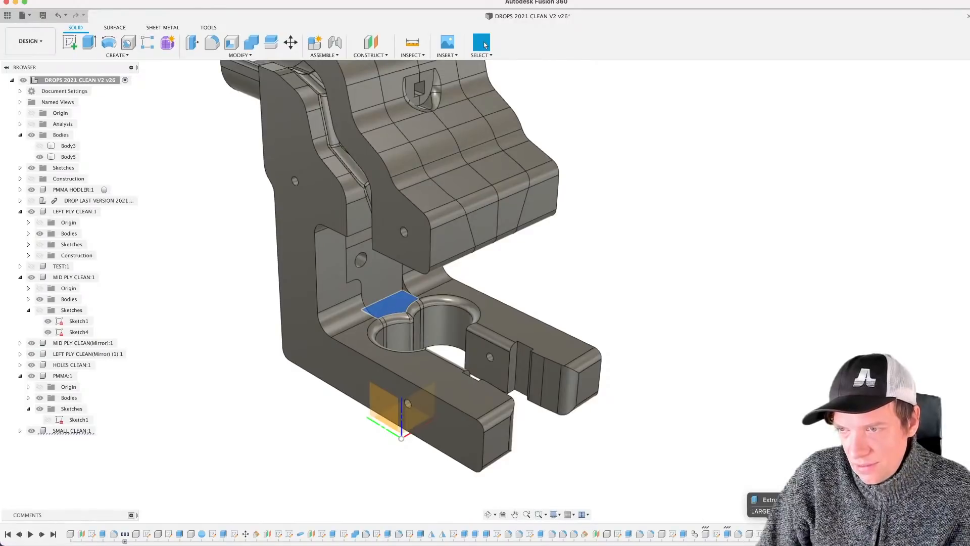
pyautogui.scroll(3, 492, 344)
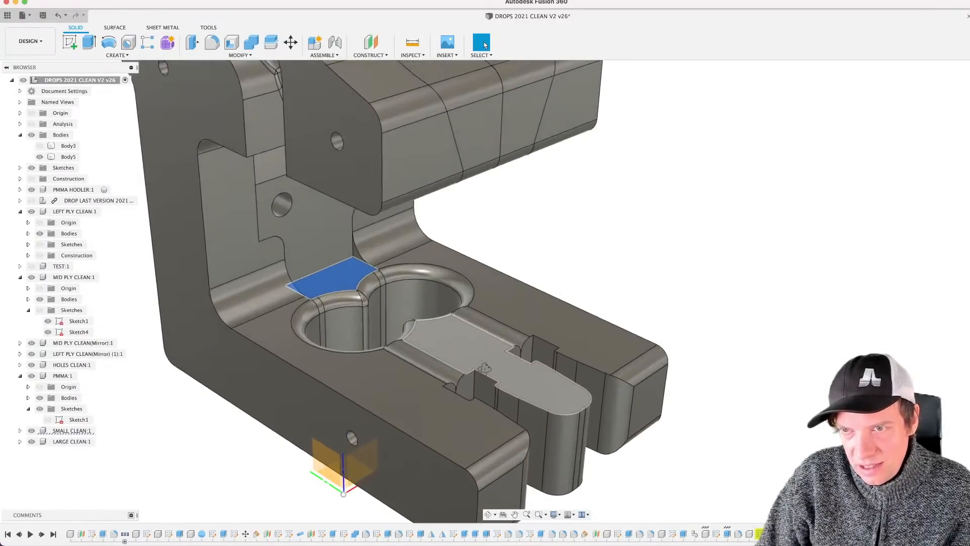
# Step: Clear the face selection and examine the LARGE CLEAN part between the two side arms
pyautogui.press('Escape')
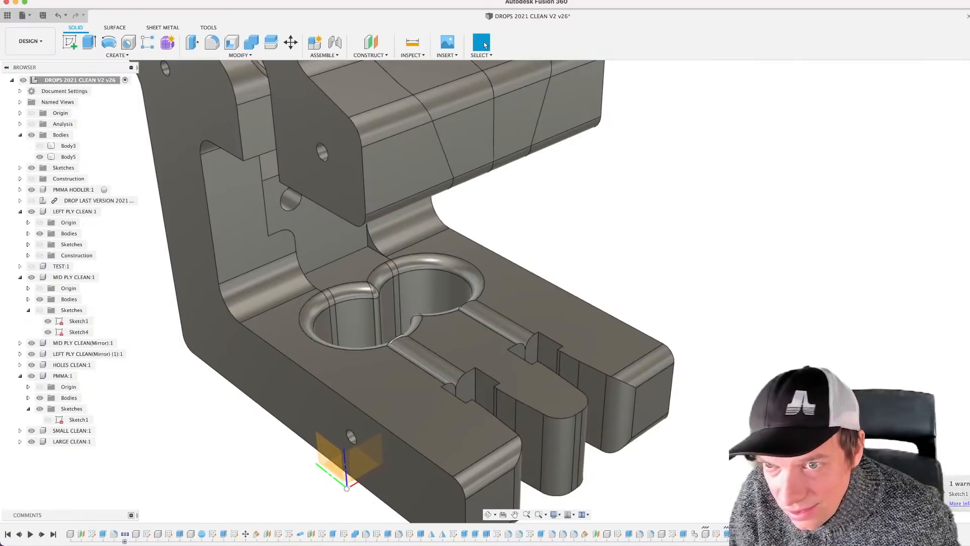
pyautogui.scroll(-5, 689, 374)
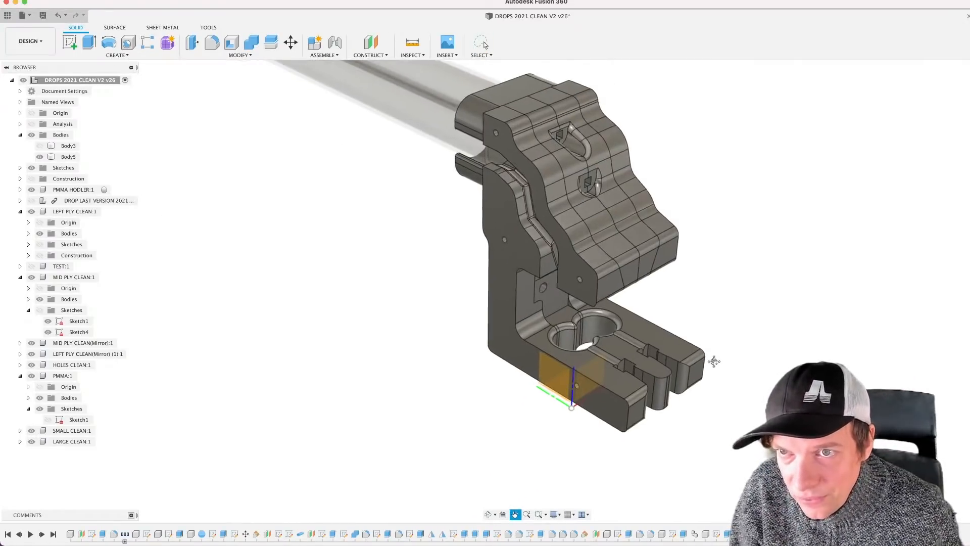
pyautogui.scroll(5, 512, 382)
pyautogui.keyDown('shift'); pyautogui.moveTo(526, 427); pyautogui.dragTo(543, 411, button='middle'); pyautogui.keyUp('shift')
pyautogui.scroll(-5, 530, 406)
pyautogui.scroll(2, 557, 393)
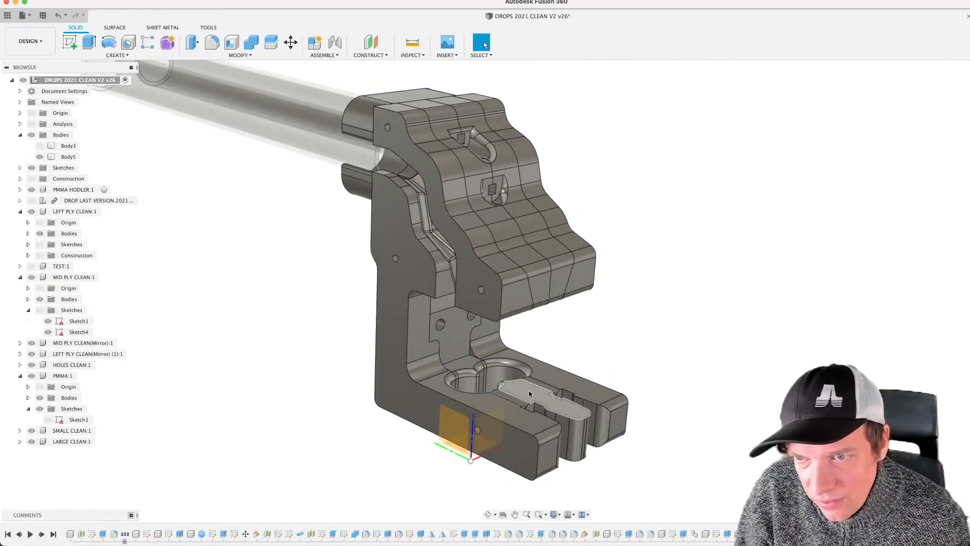
# Step: Inspect the LARGE CLEAN part's top face and the T-shaped HOLES CLEAN plate in the lower base by selecting their faces
pyautogui.click(553, 370)
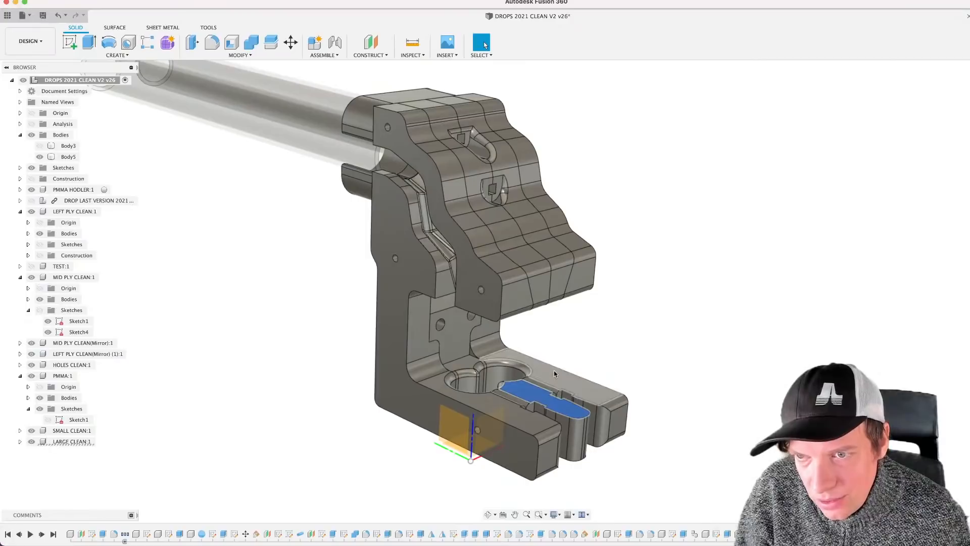
pyautogui.click(468, 365)
pyautogui.click(444, 396)
pyautogui.click(455, 341)
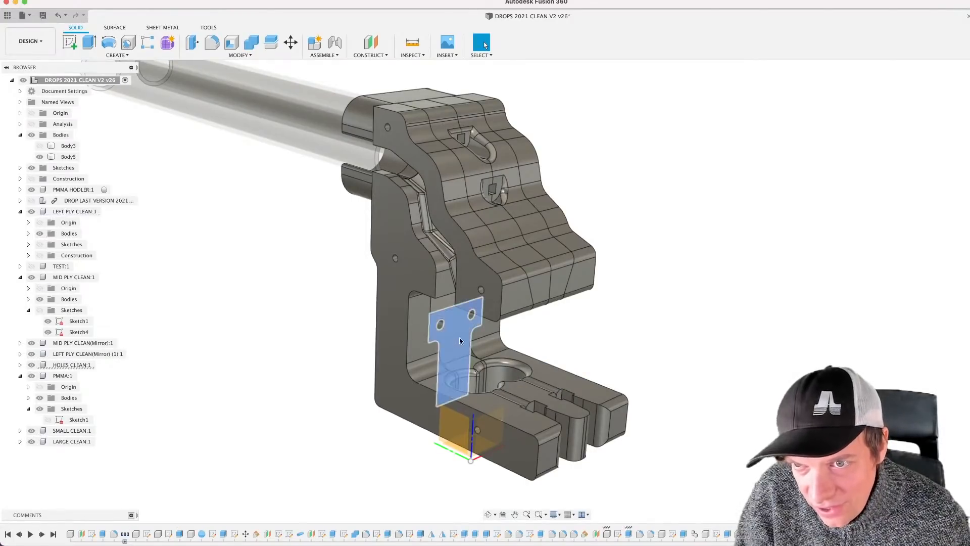
pyautogui.click(472, 285)
pyautogui.moveTo(530, 343)
pyautogui.keyDown('shift'); pyautogui.mouseDown(button='middle')
pyautogui.moveTo(515, 334)
pyautogui.moveTo(522, 355)
pyautogui.mouseUp(button='middle'); pyautogui.keyUp('shift')
pyautogui.press('Escape')
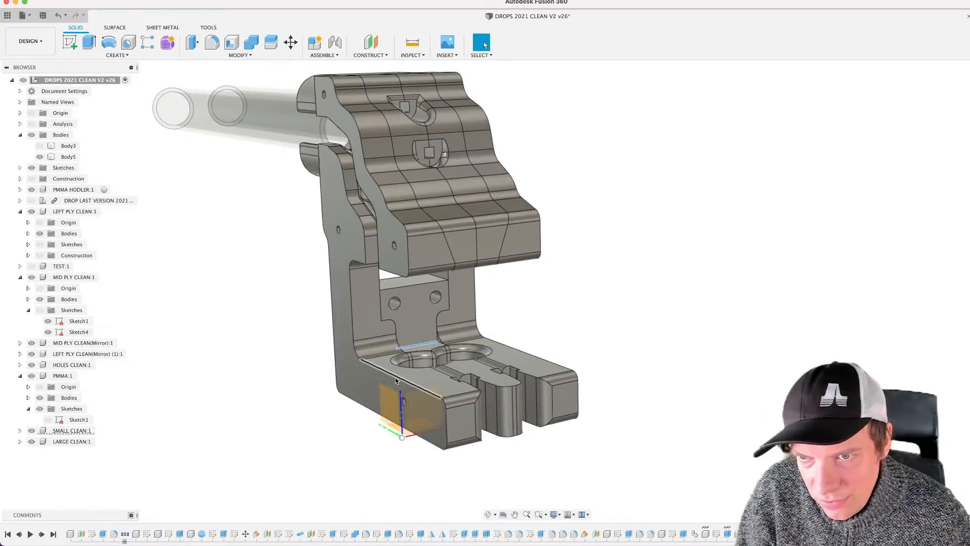
# Step: Select faces of the upper block and the PMMA HODLER to check the side plate, the middle plies and the pipe holder
pyautogui.click(408, 319)
pyautogui.click(406, 264)
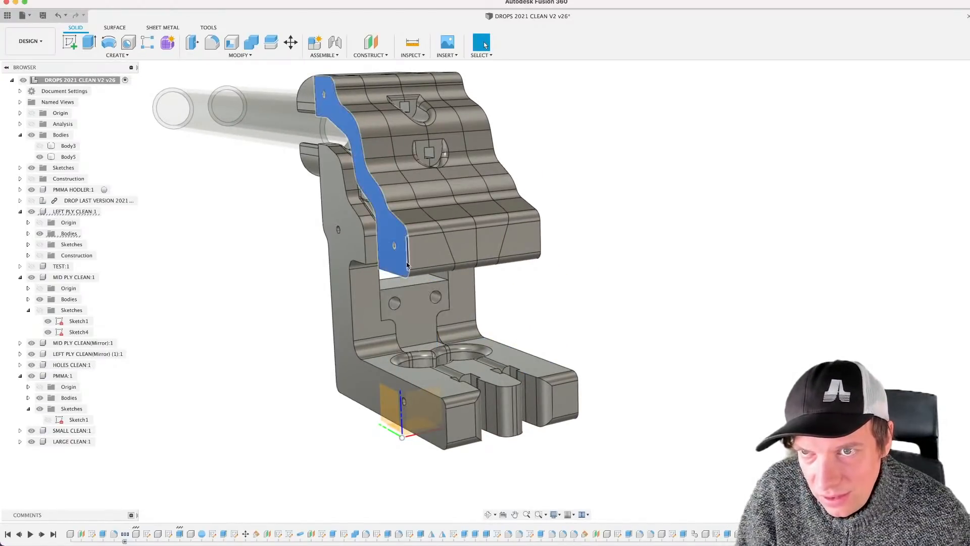
pyautogui.click(528, 247)
pyautogui.click(488, 246)
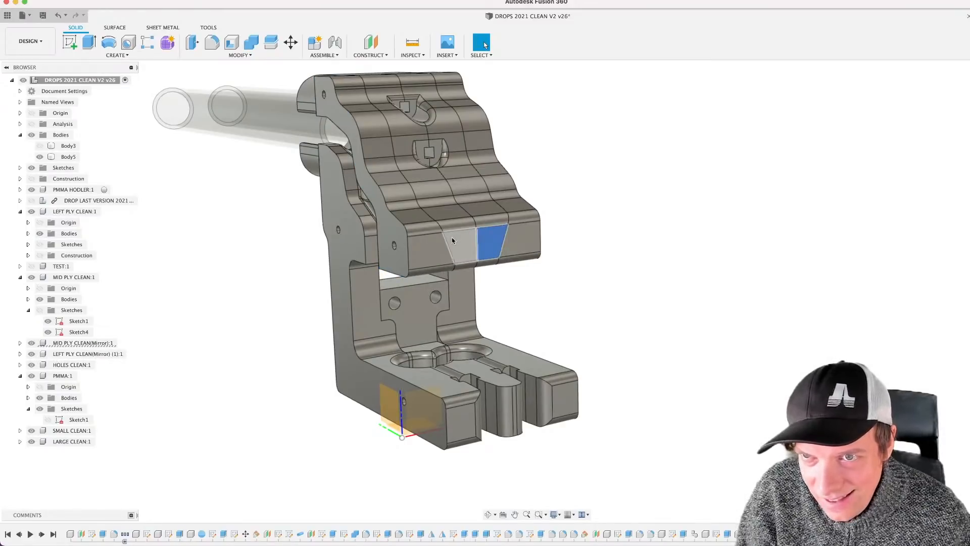
pyautogui.click(457, 242)
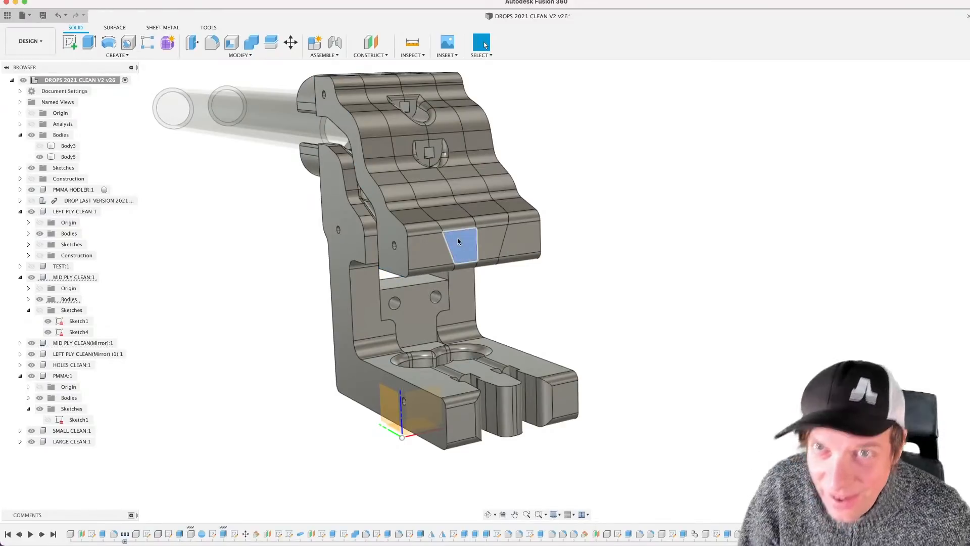
pyautogui.click(316, 164)
pyautogui.scroll(-2, 603, 336)
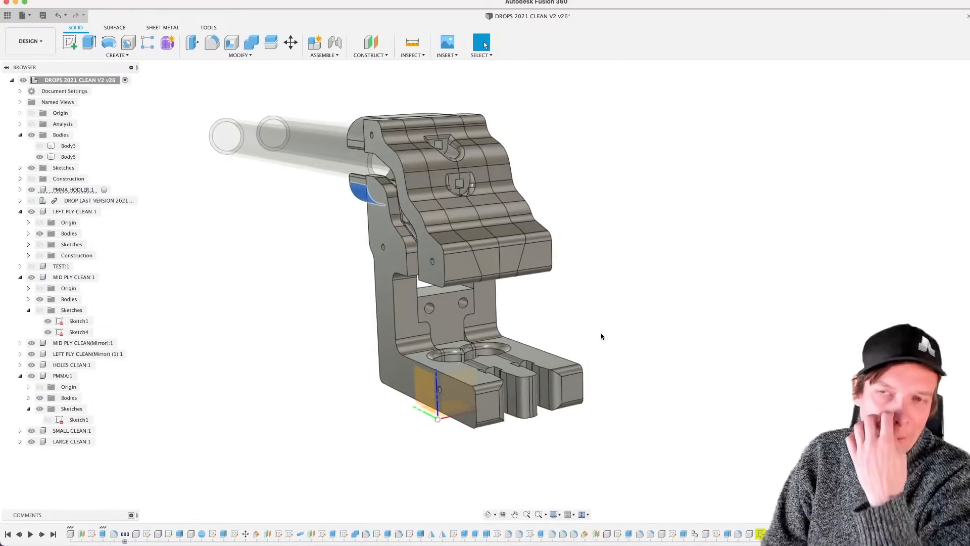
# Step: Save the design as a new version with the description User Saved
pyautogui.moveTo(601, 336); pyautogui.dragTo(468, 362, button='middle')
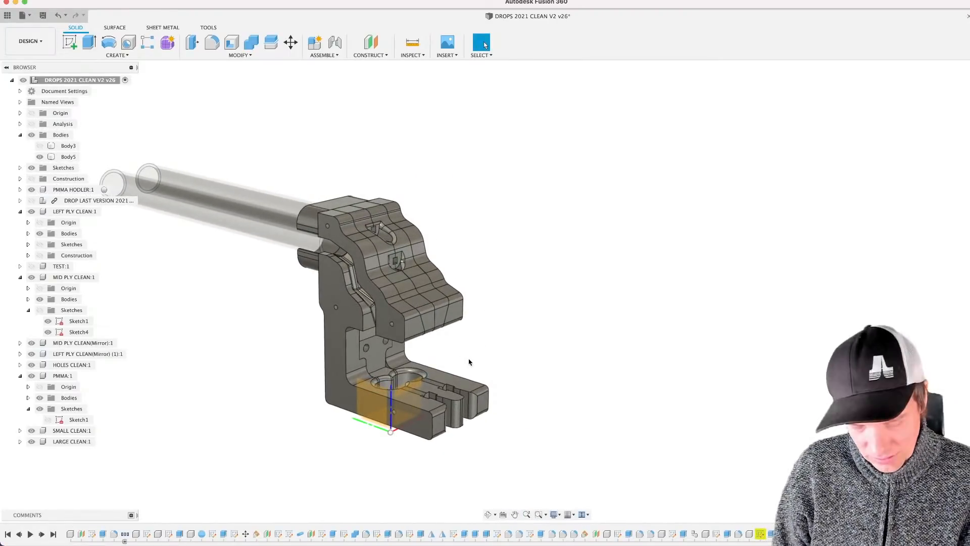
pyautogui.press('super+s')
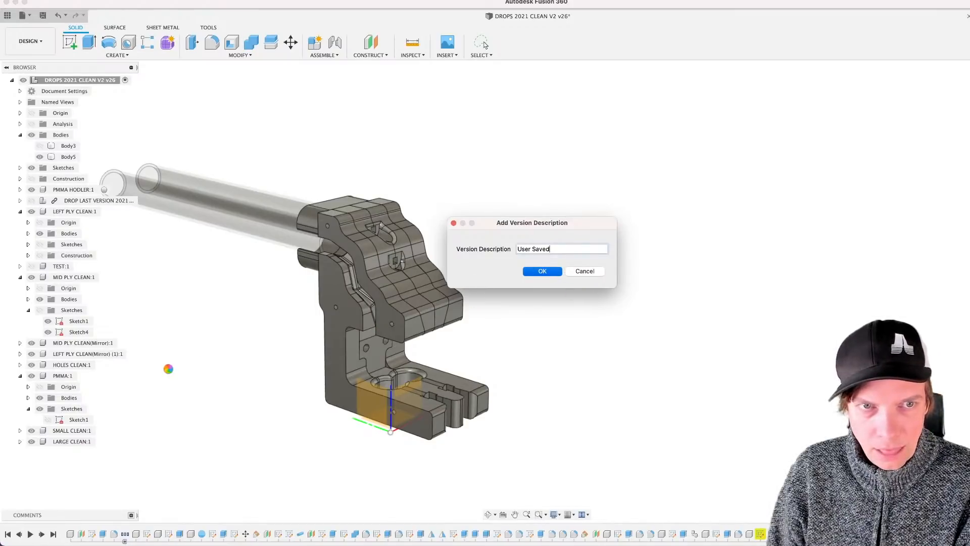
pyautogui.press('Return')
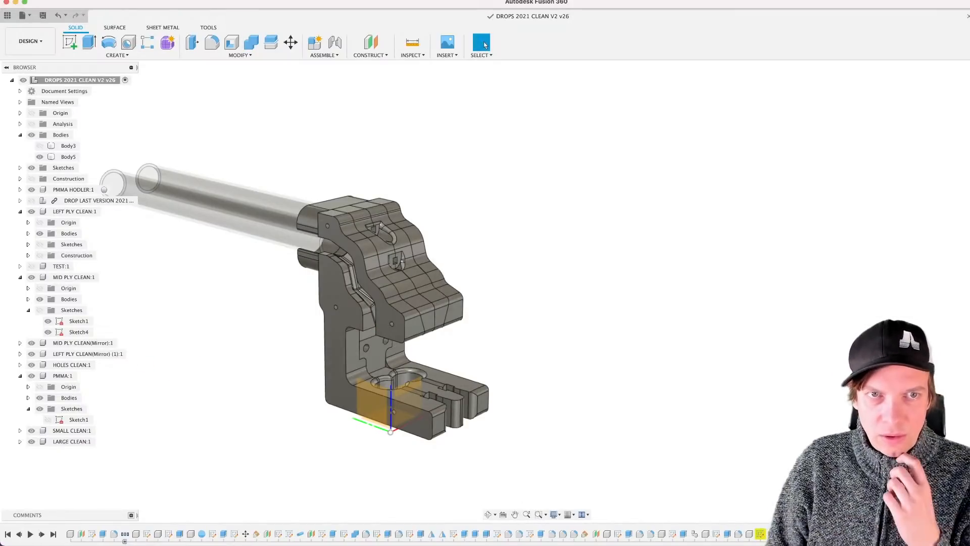
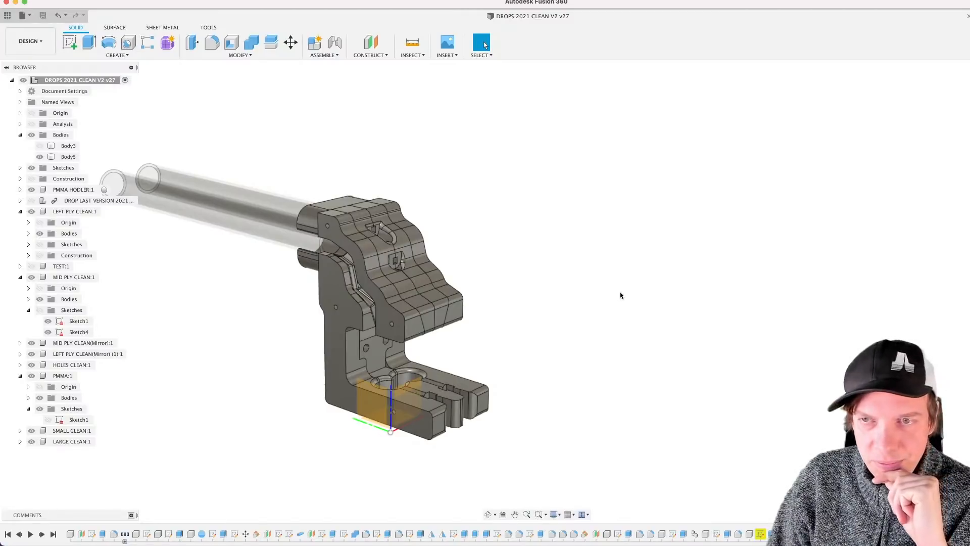
# Step: Examine the whole assembly from several angles, focusing on the upper block, the side plates and the slotted lower base
pyautogui.moveTo(451, 284); pyautogui.dragTo(505, 283, button='middle')
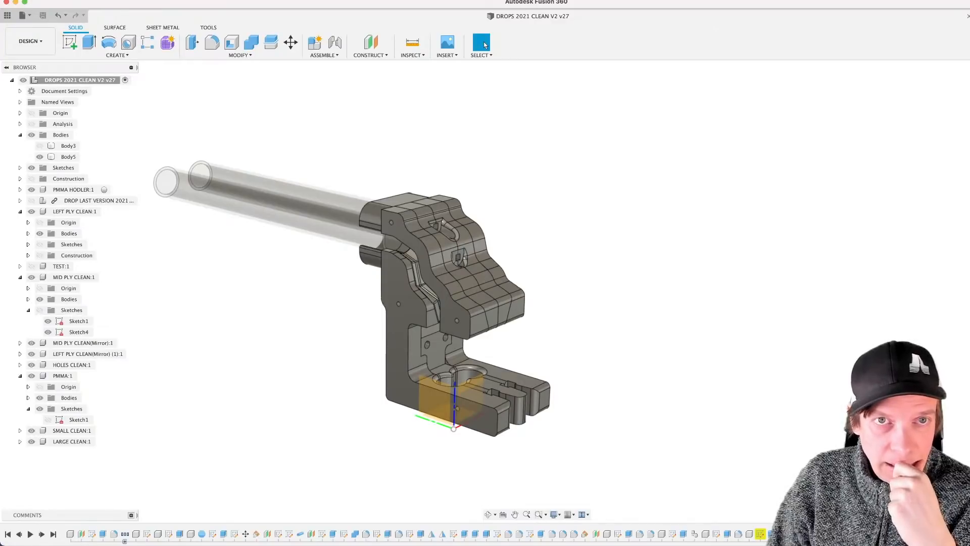
pyautogui.keyDown('shift'); pyautogui.moveTo(522, 331); pyautogui.dragTo(550, 364, button='middle'); pyautogui.keyUp('shift')
pyautogui.scroll(3, 521, 344)
pyautogui.scroll(2, 546, 357)
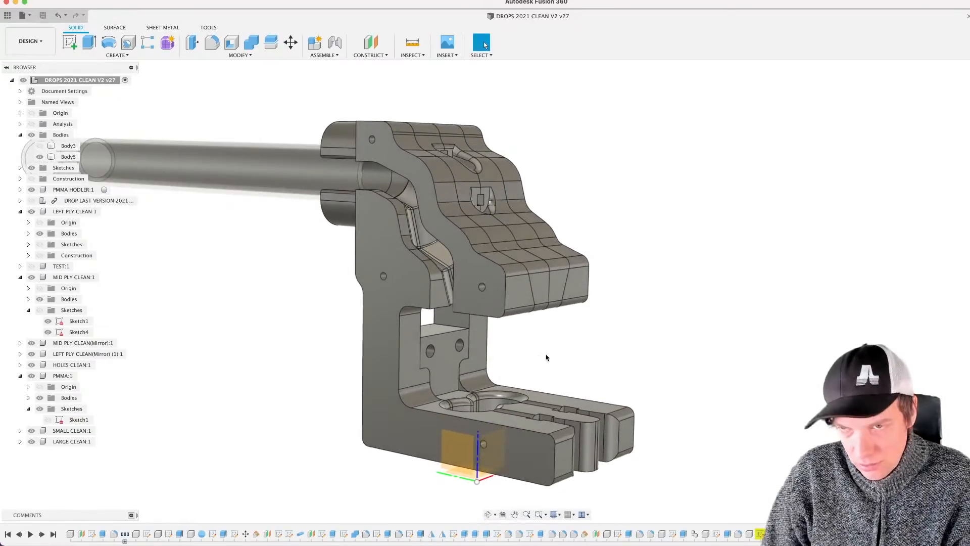
pyautogui.scroll(-2, 563, 346)
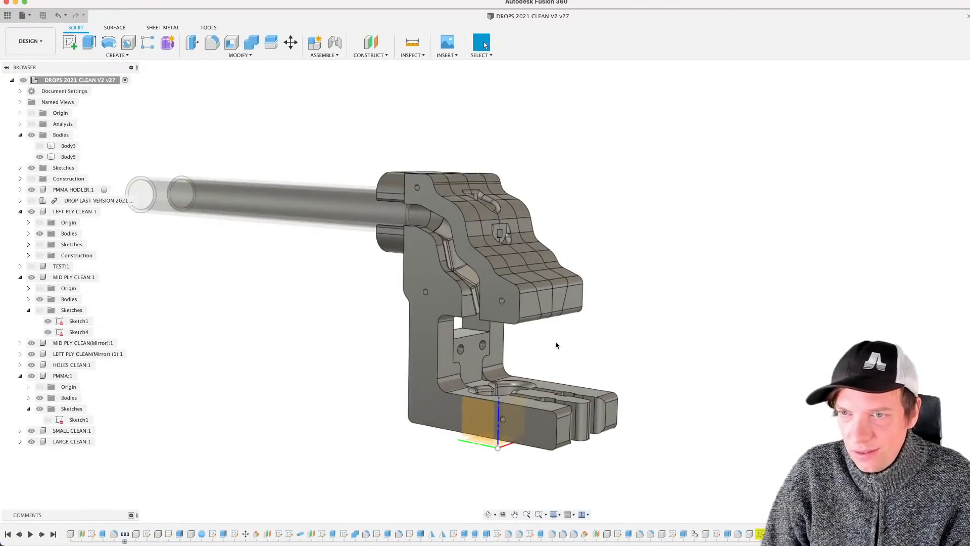
pyautogui.keyDown('shift'); pyautogui.moveTo(556, 345); pyautogui.dragTo(548, 350, button='middle'); pyautogui.keyUp('shift')
pyautogui.scroll(2, 550, 355)
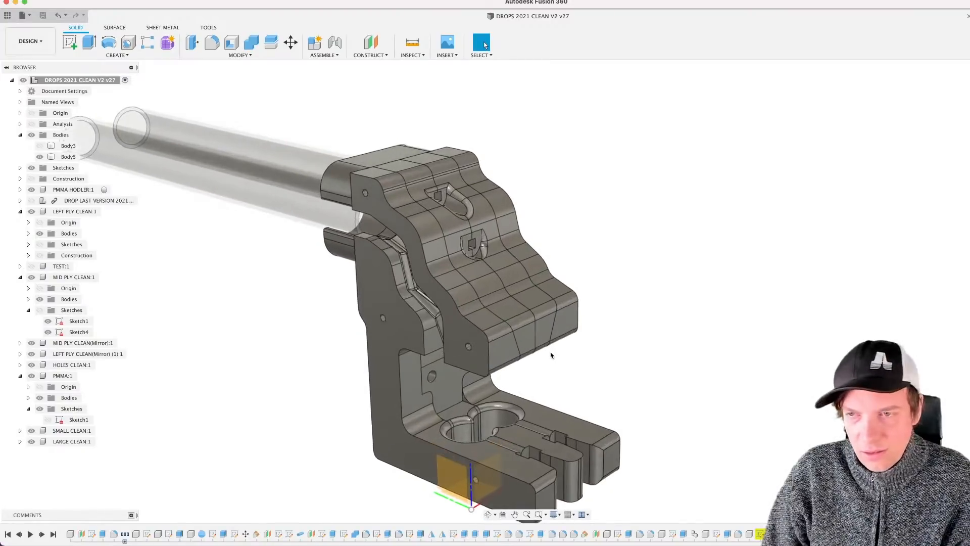
pyautogui.keyDown('shift'); pyautogui.moveTo(554, 361); pyautogui.dragTo(561, 330, button='middle'); pyautogui.keyUp('shift')
pyautogui.keyDown('shift'); pyautogui.moveTo(558, 340); pyautogui.dragTo(523, 357, button='middle'); pyautogui.keyUp('shift')
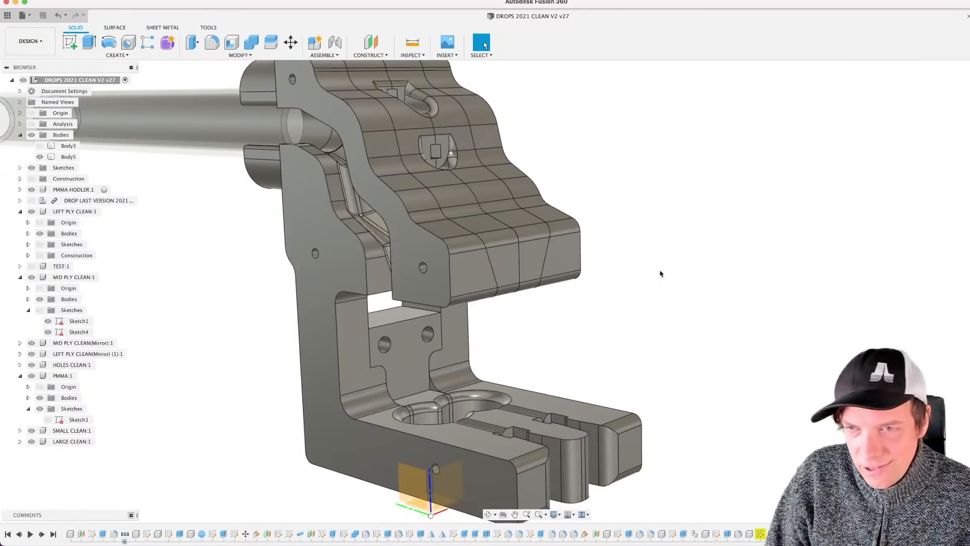
pyautogui.keyDown('shift'); pyautogui.moveTo(547, 303); pyautogui.dragTo(563, 351, button='middle'); pyautogui.keyUp('shift')
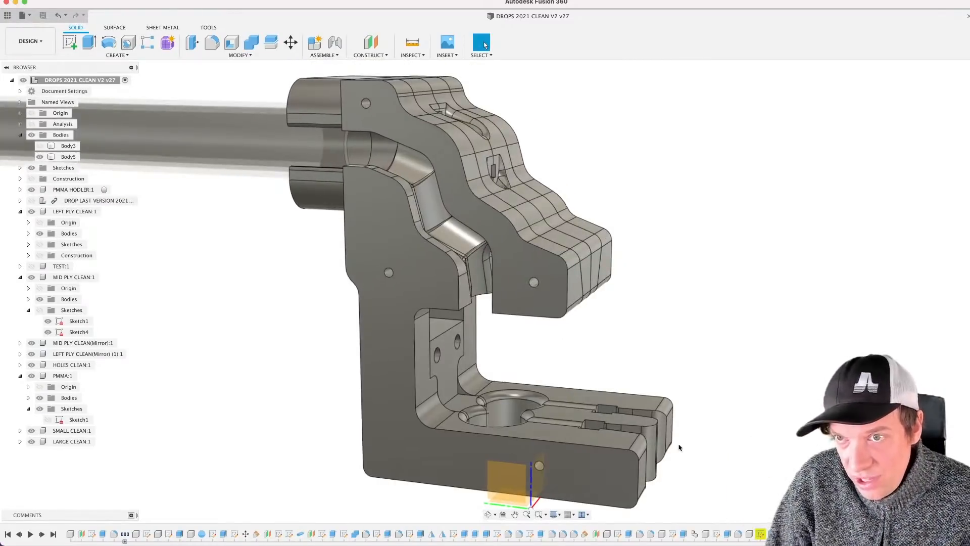
pyautogui.scroll(-5, 613, 369)
pyautogui.moveTo(613, 369); pyautogui.dragTo(593, 348, button='middle')
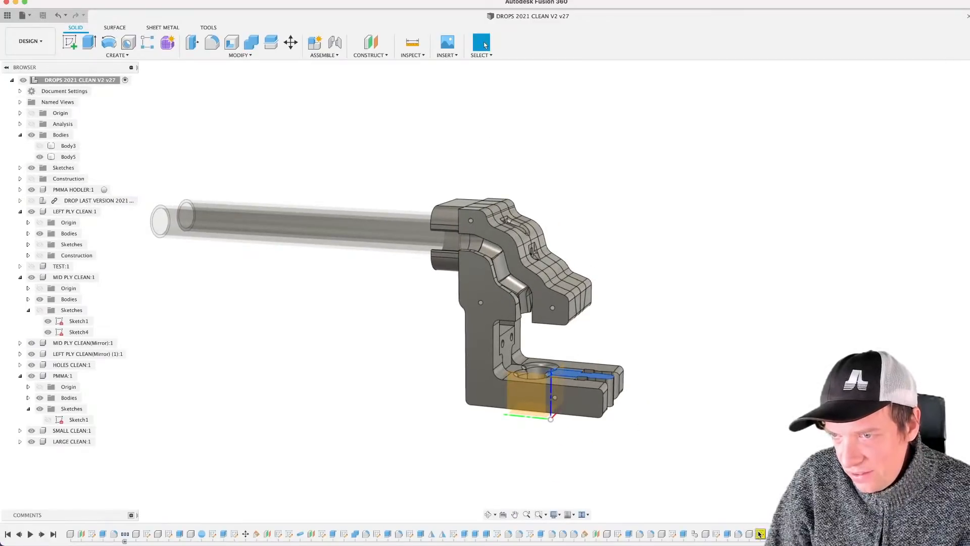
# Step: Open the flagged LARGE CLEAN sketch, check its profile between the side arms and finish the sketch without editing it
pyautogui.keyDown('shift'); pyautogui.moveTo(729, 431); pyautogui.dragTo(723, 485, button='middle'); pyautogui.keyUp('shift')
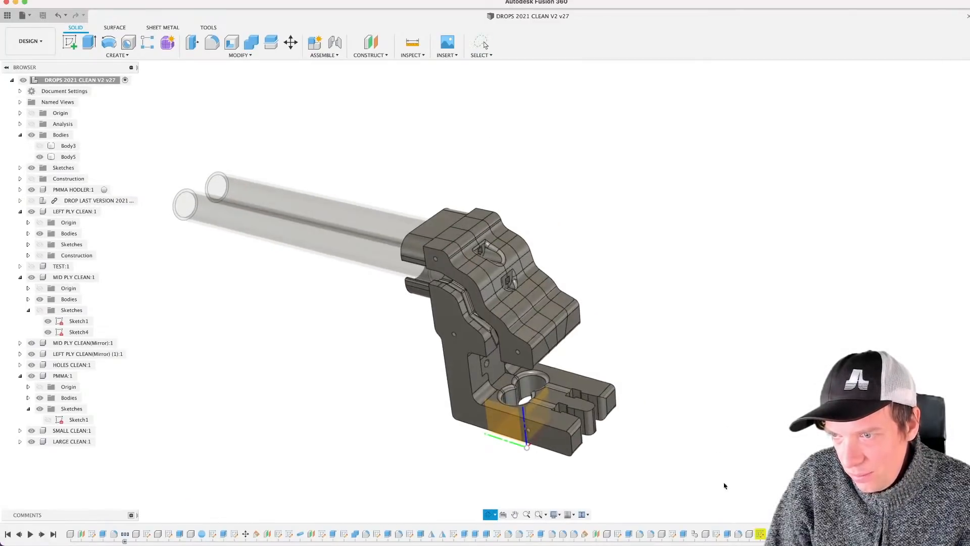
pyautogui.doubleClick(759, 535)
pyautogui.scroll(5, 571, 332)
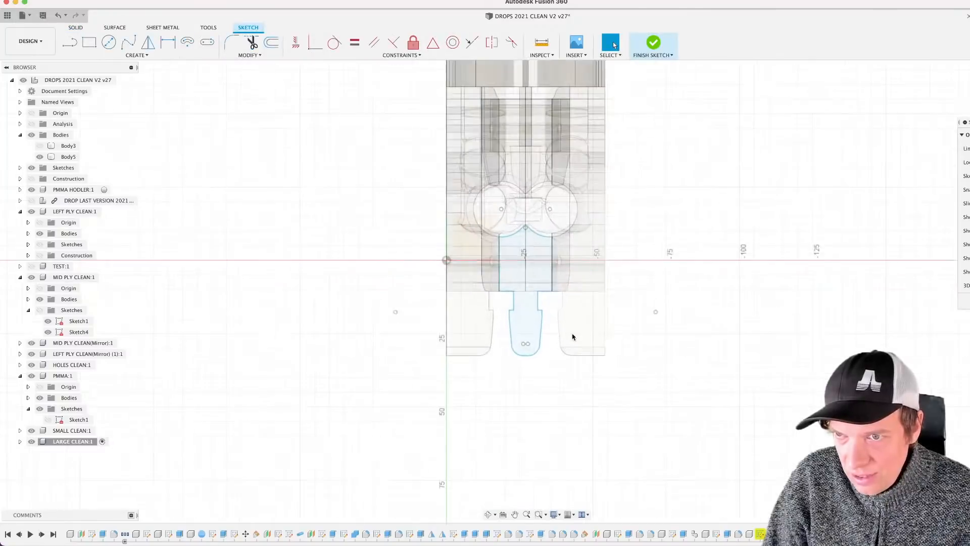
pyautogui.keyDown('shift'); pyautogui.moveTo(556, 319); pyautogui.dragTo(566, 302, button='middle'); pyautogui.keyUp('shift')
pyautogui.click(613, 44)
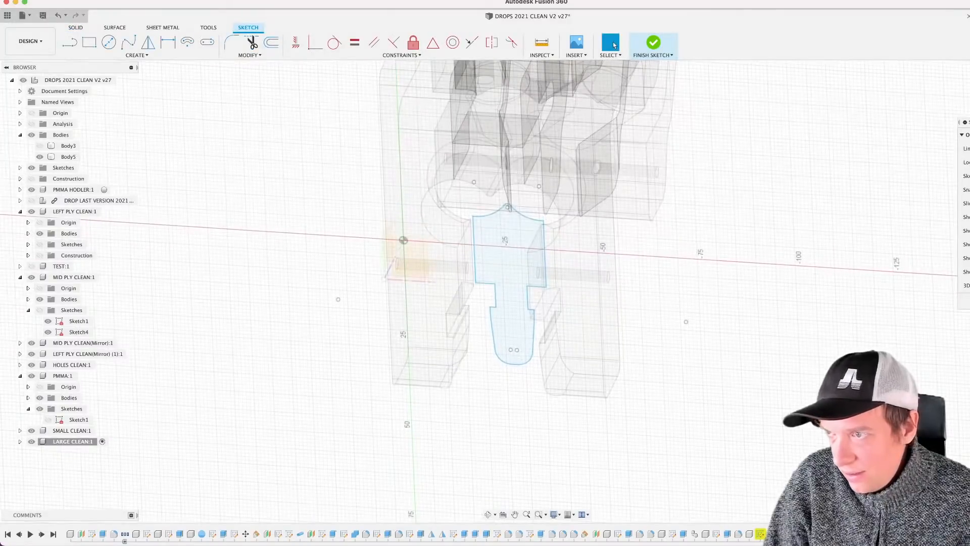
pyautogui.click(653, 43)
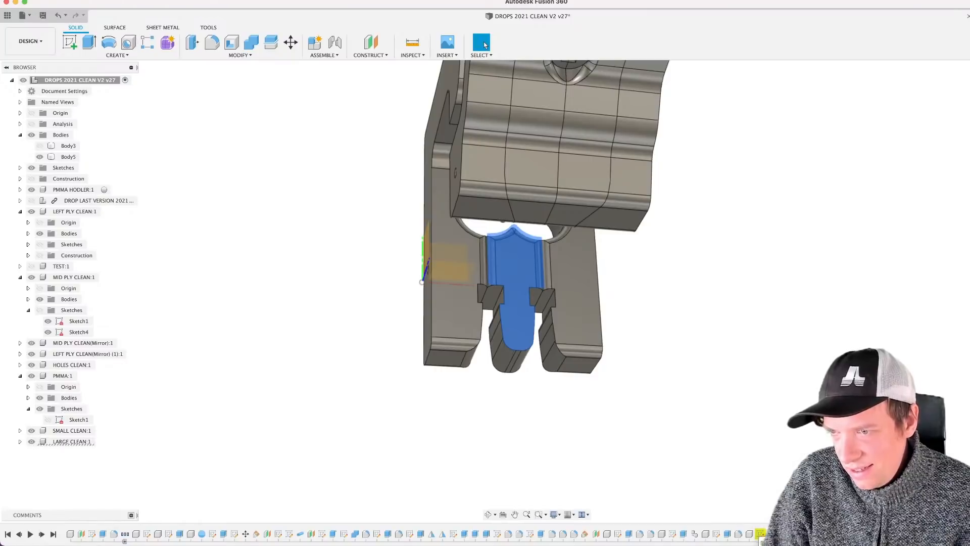
# Step: Redefine the LARGE CLEAN sketch's plane to the mirrored side arm's top face and inspect the part's new orientation
pyautogui.click(568, 290)
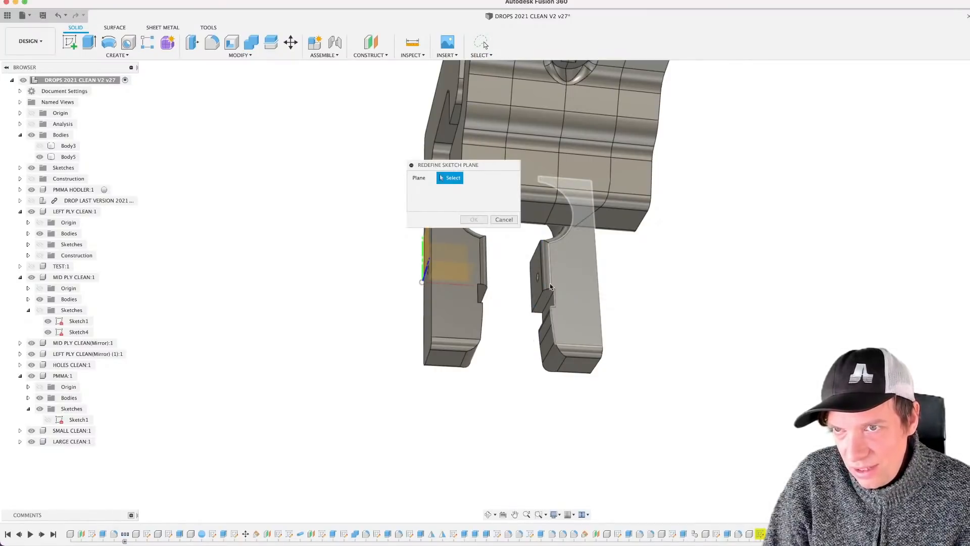
pyautogui.click(473, 220)
pyautogui.moveTo(656, 329)
pyautogui.keyDown('shift'); pyautogui.mouseDown(button='middle')
pyautogui.moveTo(635, 347)
pyautogui.moveTo(482, 398)
pyautogui.moveTo(534, 394)
pyautogui.moveTo(460, 353)
pyautogui.mouseUp(button='middle'); pyautogui.keyUp('shift')
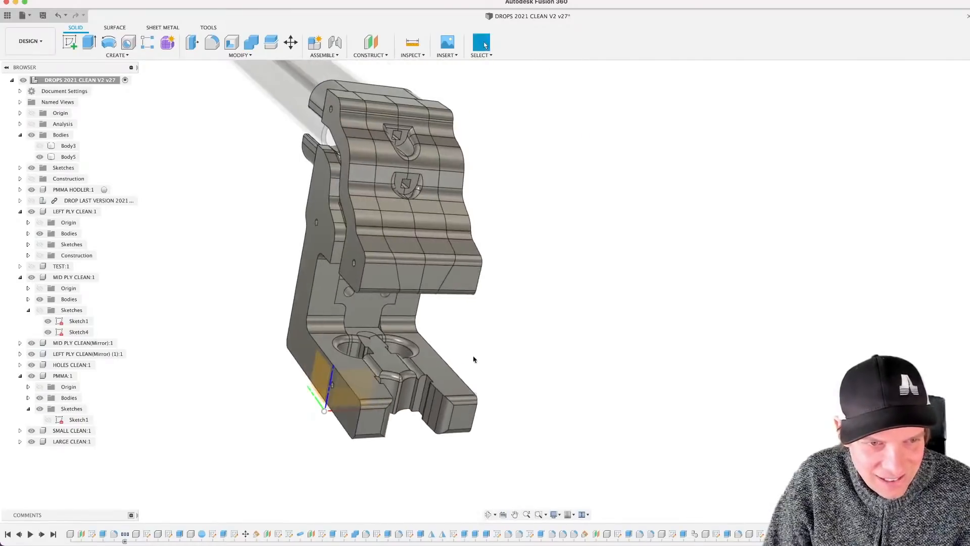
pyautogui.scroll(5, 471, 369)
pyautogui.scroll(2, 471, 370)
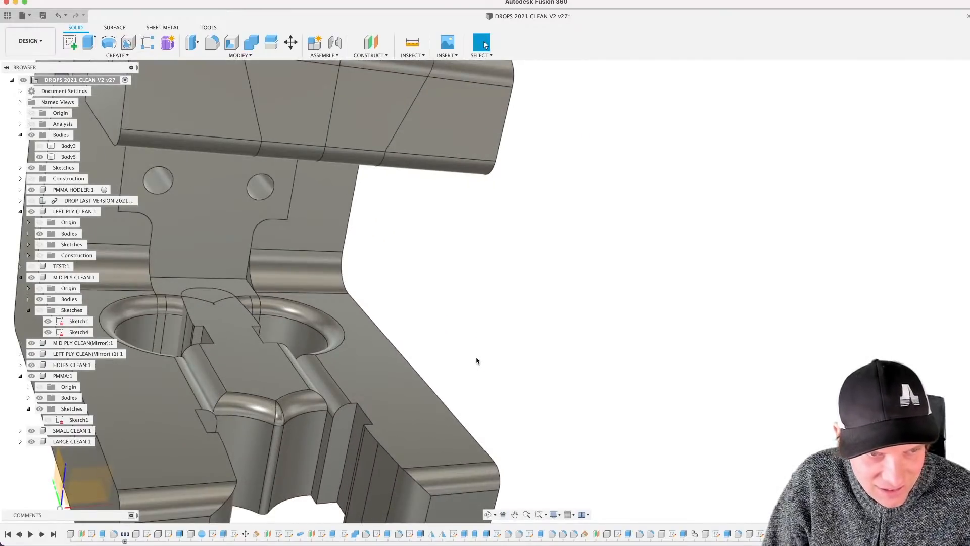
pyautogui.scroll(-3, 477, 360)
pyautogui.keyDown('shift'); pyautogui.moveTo(472, 347); pyautogui.dragTo(570, 445, button='middle'); pyautogui.keyUp('shift')
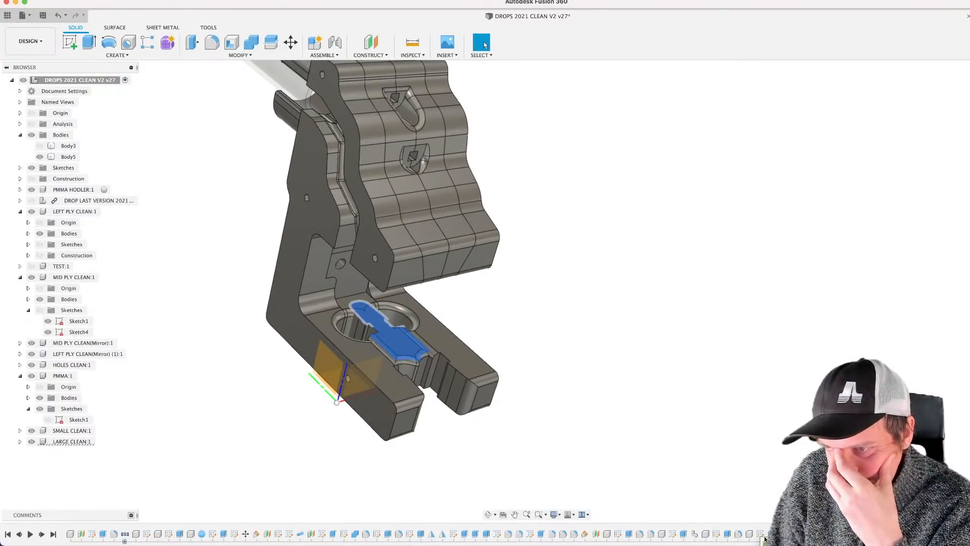
# Step: Try the top faces of the left side arm and its mirrored counterpart as the LARGE CLEAN sketch's plane
pyautogui.click(397, 381)
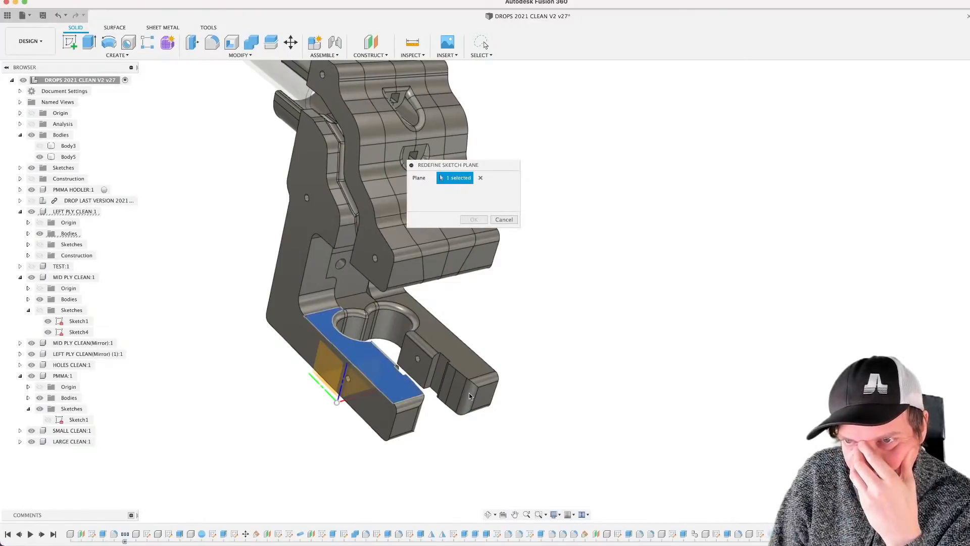
pyautogui.click(478, 221)
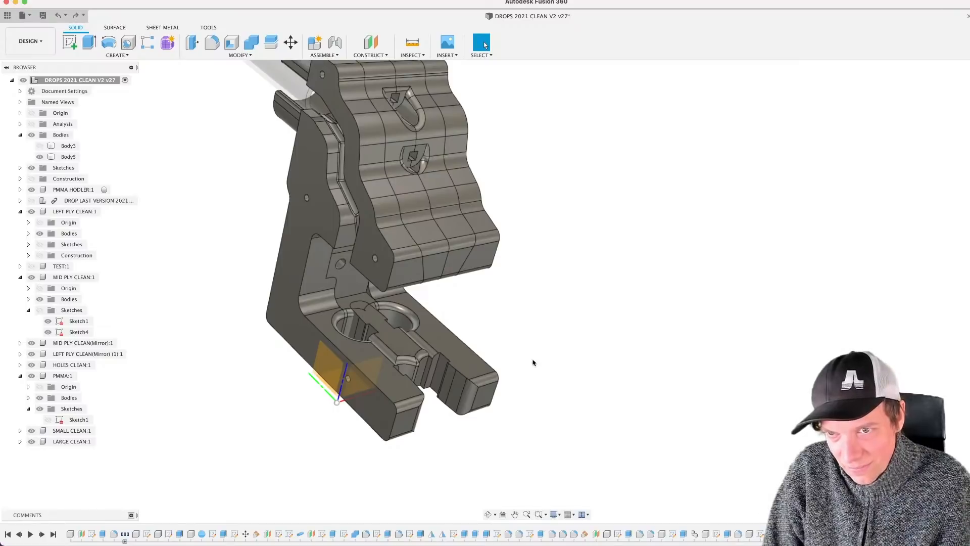
pyautogui.doubleClick(760, 534)
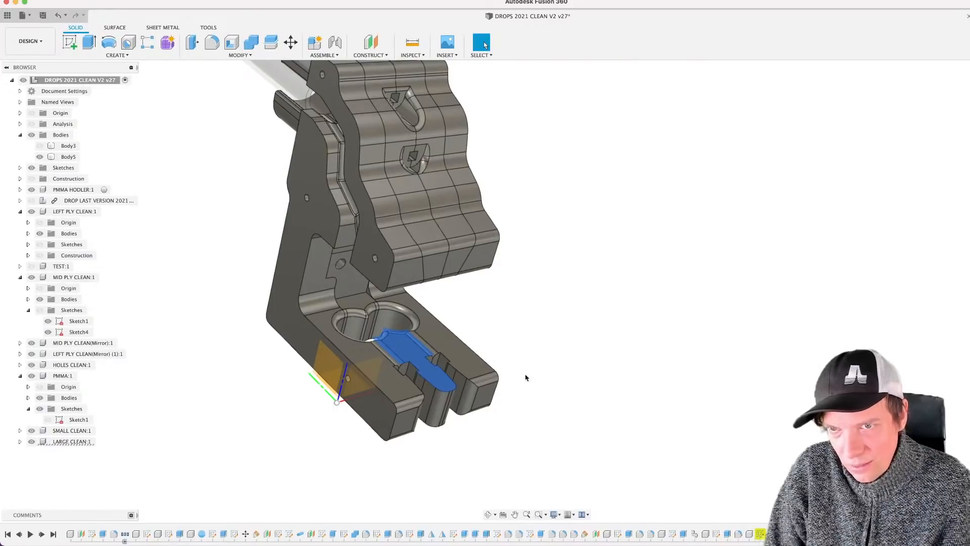
pyautogui.click(444, 344)
pyautogui.press('Return')
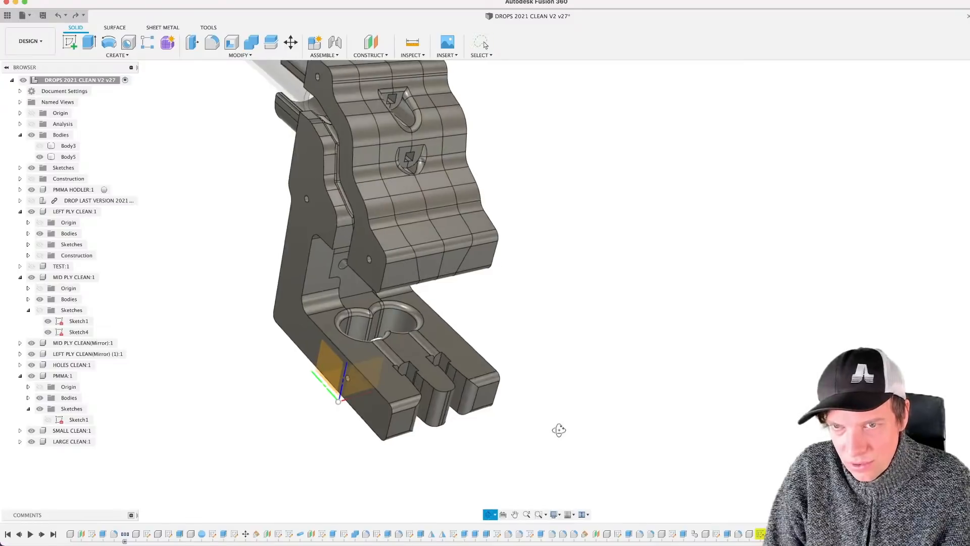
# Step: Show the linked DROP LAST VERSION 2021 component, expand its list of parts and examine them inside the clean assembly
pyautogui.click(31, 201)
pyautogui.click(31, 201)
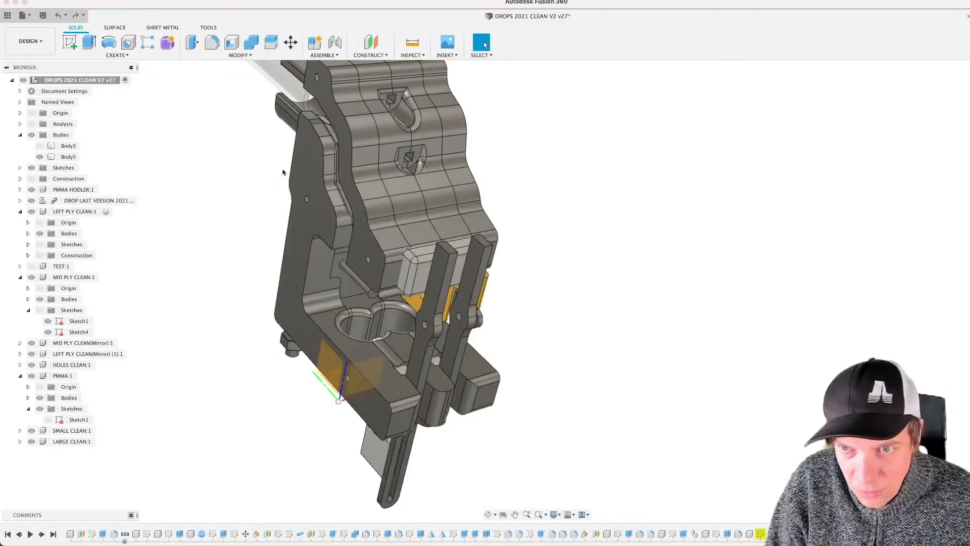
pyautogui.keyDown('shift'); pyautogui.moveTo(486, 460); pyautogui.dragTo(482, 443, button='middle'); pyautogui.keyUp('shift')
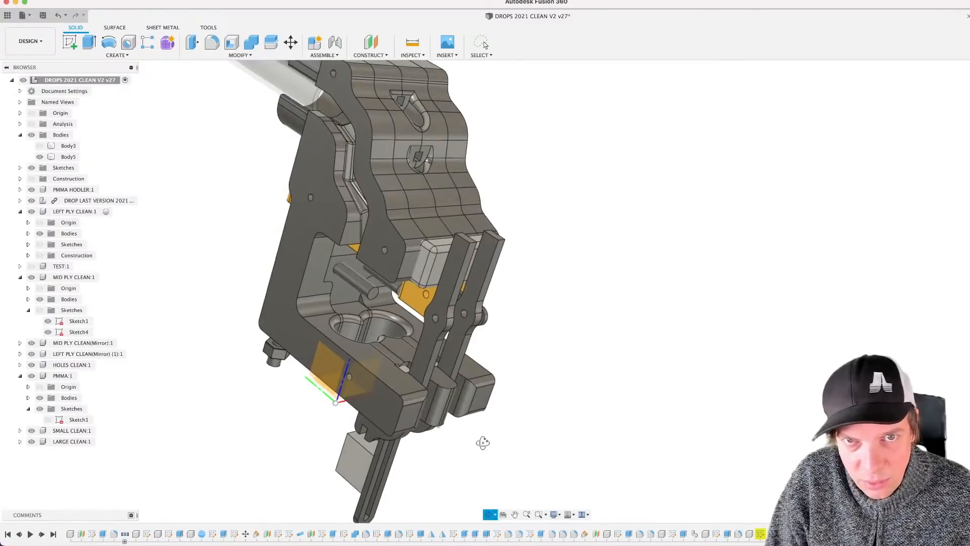
pyautogui.click(21, 200)
pyautogui.scroll(-3, 223, 392)
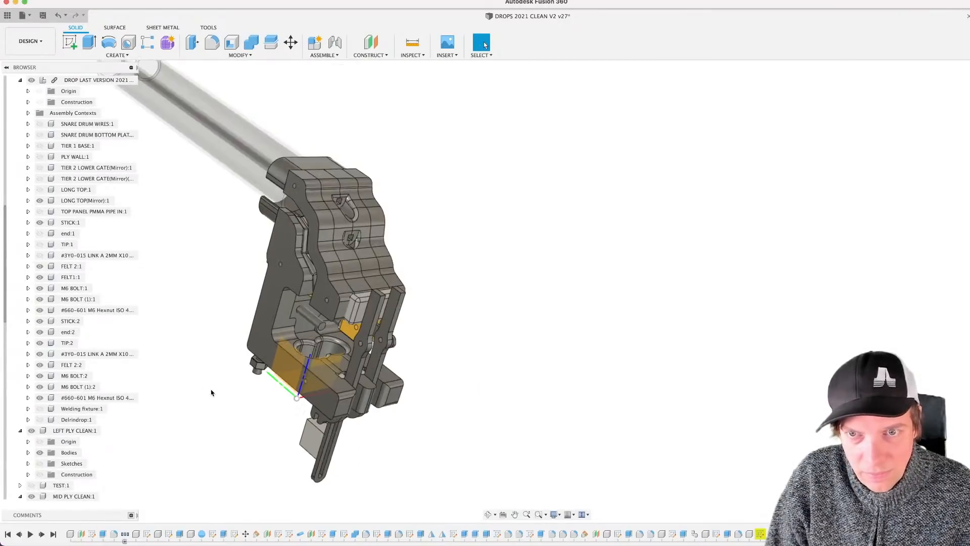
pyautogui.moveTo(192, 301); pyautogui.dragTo(298, 338, button='middle')
pyautogui.scroll(2, 475, 442)
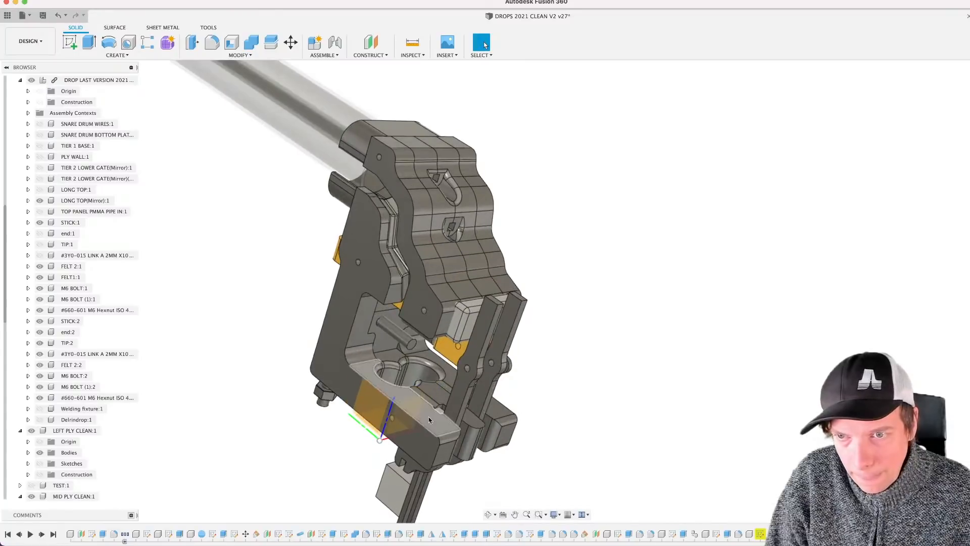
pyautogui.keyDown('shift'); pyautogui.moveTo(471, 444); pyautogui.dragTo(415, 424, button='middle'); pyautogui.keyUp('shift')
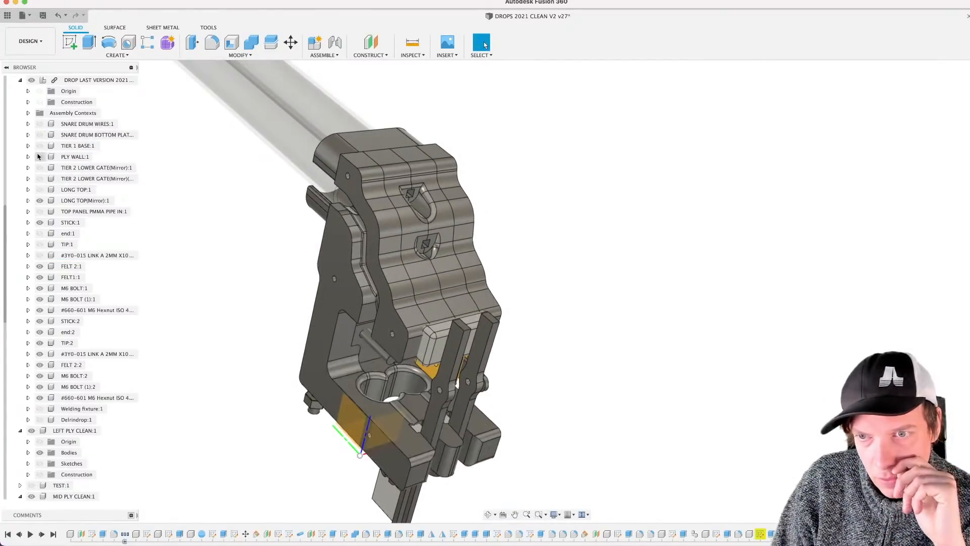
# Step: Redefine the LARGE CLEAN sketch's plane to the top face of the linked version's TIER 1 BASE:1, showing that linked component only for the selection
pyautogui.click(39, 146)
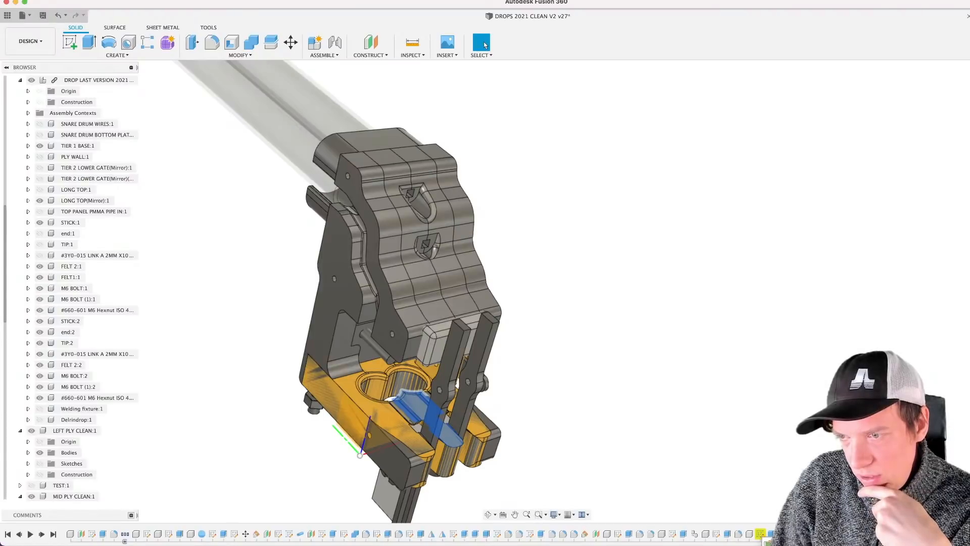
pyautogui.scroll(3, 409, 461)
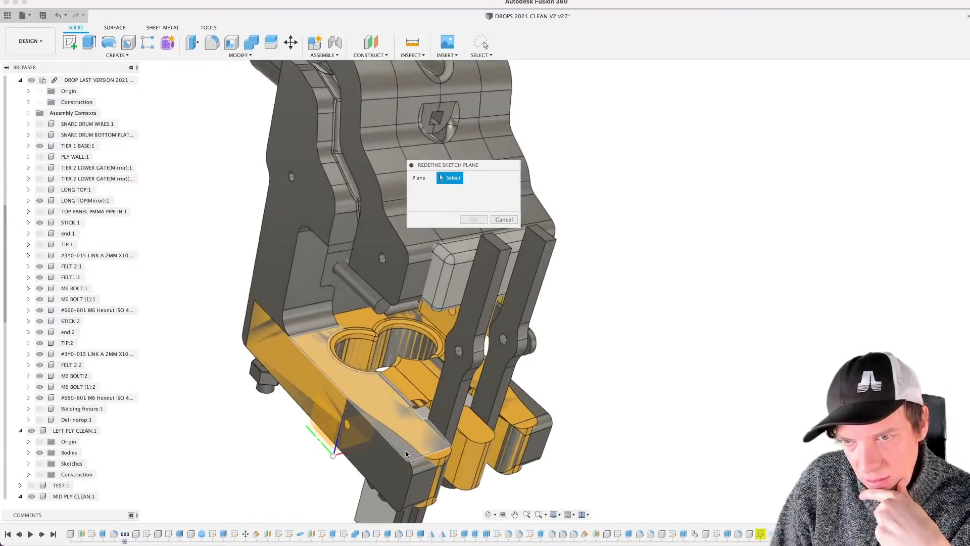
pyautogui.click(474, 219)
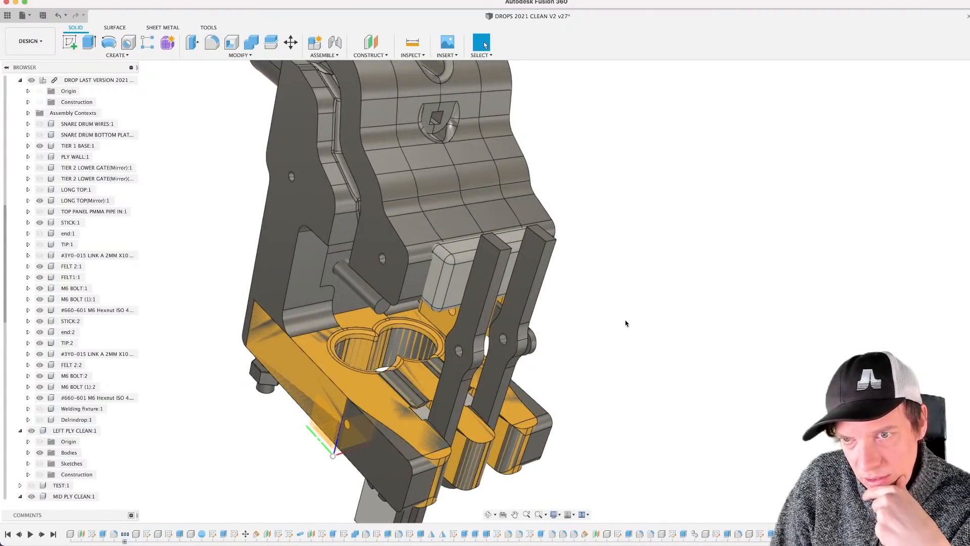
pyautogui.scroll(-3, 625, 320)
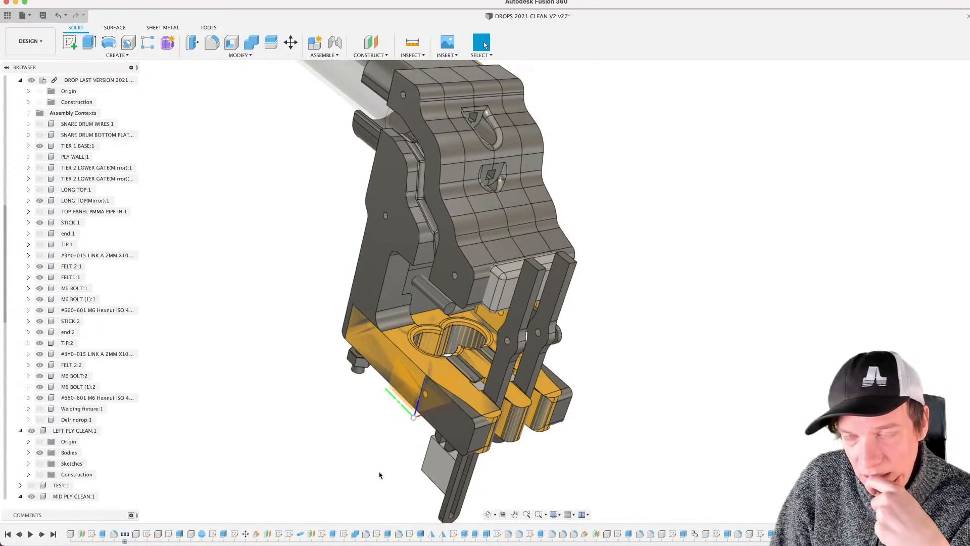
pyautogui.moveTo(541, 455); pyautogui.dragTo(476, 441, button='middle')
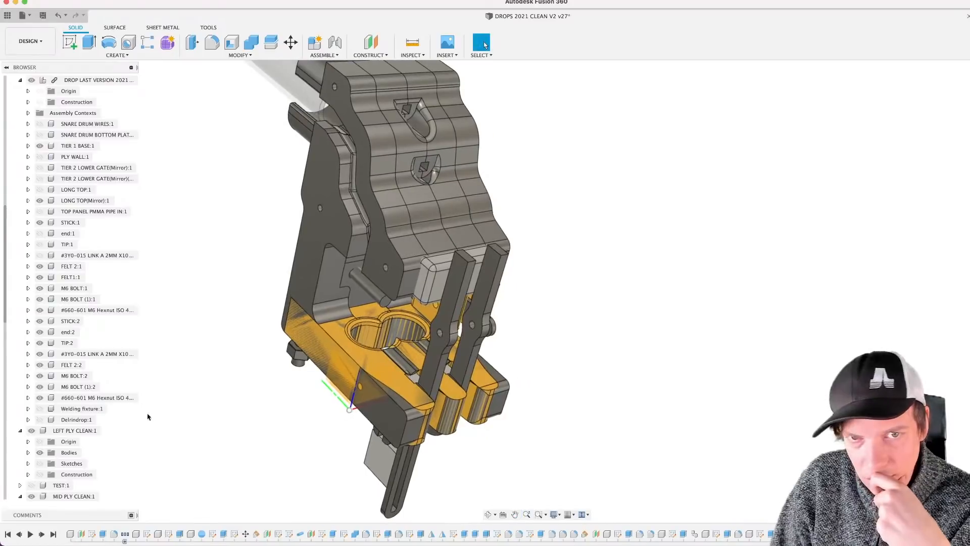
pyautogui.click(32, 81)
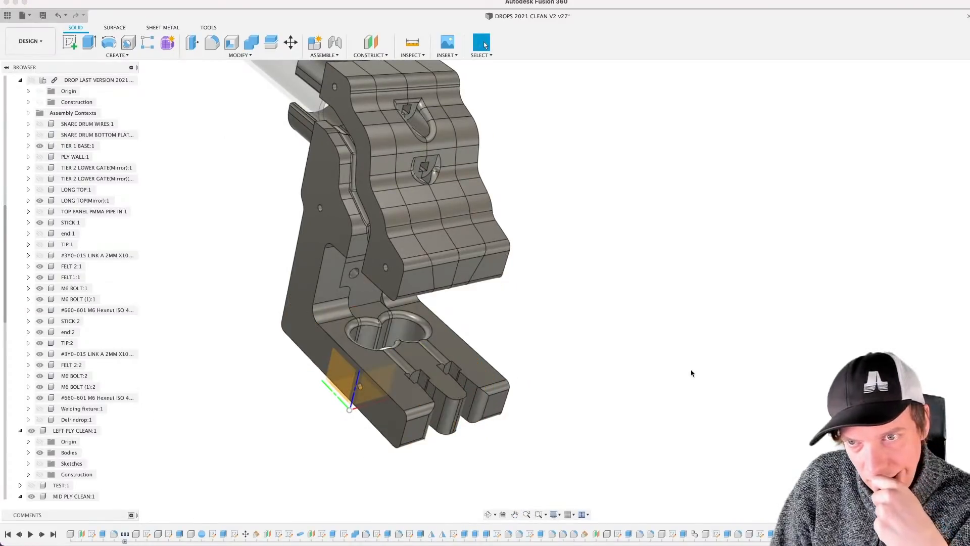
# Step: Open the LARGE CLEAN sketch, check its profile between the side arms on the redefined plane and finish it without editing
pyautogui.doubleClick(766, 534)
pyautogui.moveTo(598, 287); pyautogui.dragTo(468, 459, button='middle')
pyautogui.scroll(3, 467, 459)
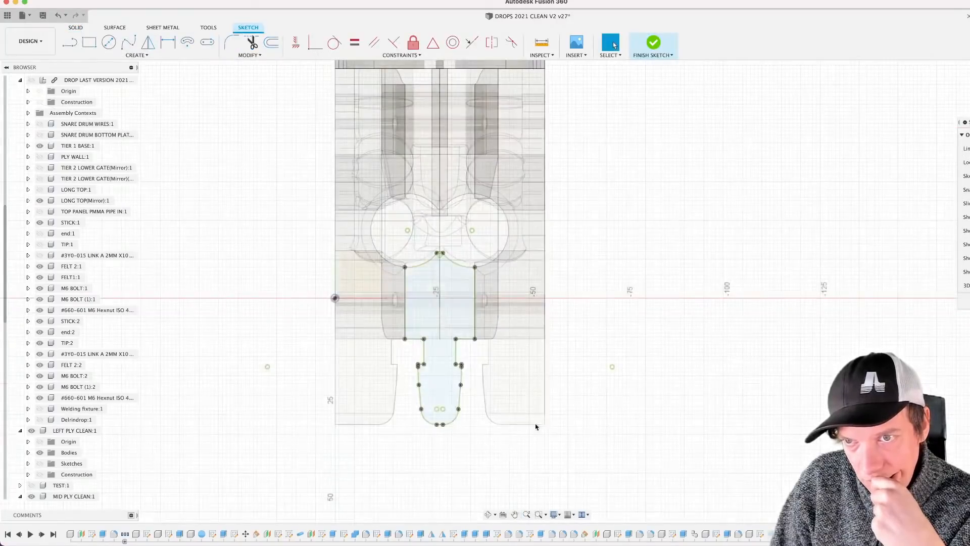
pyautogui.click(653, 44)
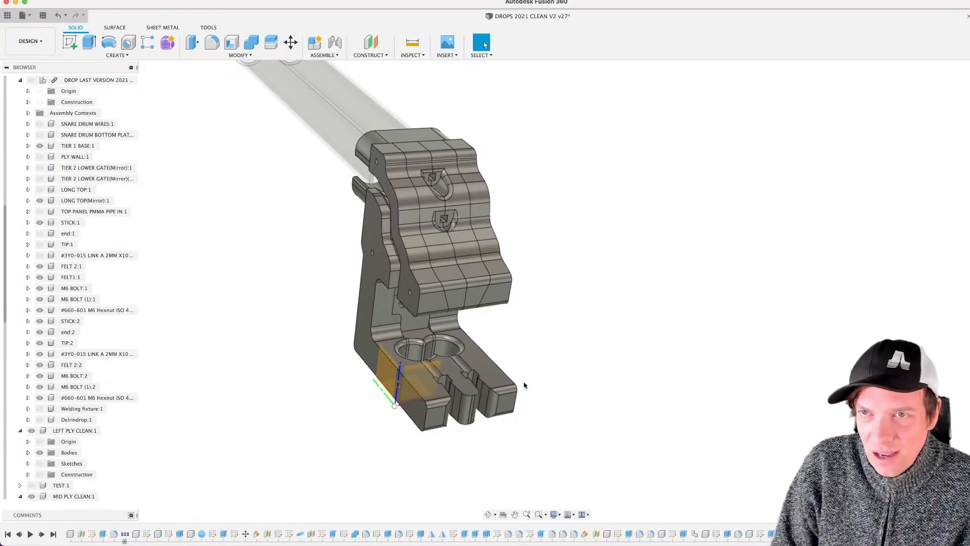
# Step: Examine the clean assembly from several angles, focusing on the origin planes beside the lower side arm and the slotted base
pyautogui.moveTo(551, 317); pyautogui.dragTo(539, 357, button='middle')
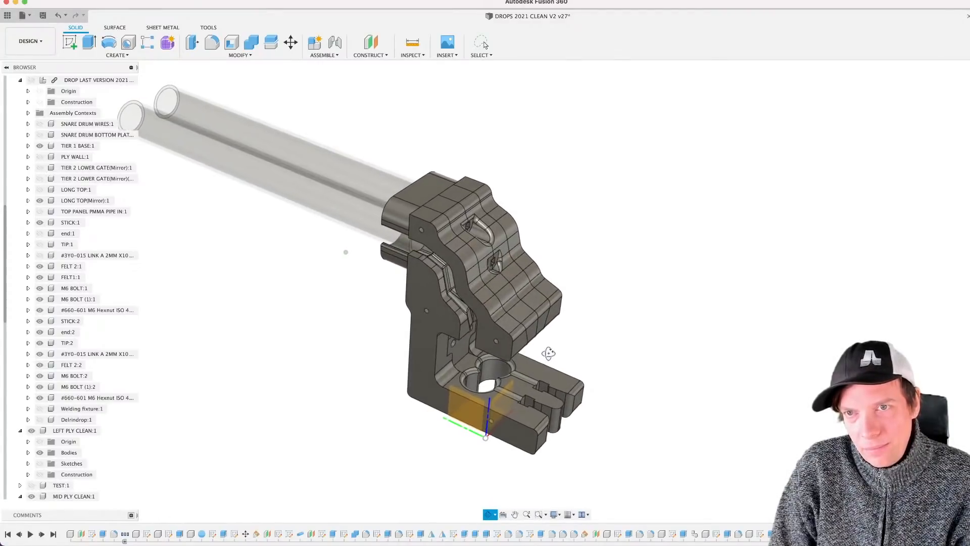
pyautogui.moveTo(548, 353)
pyautogui.keyDown('shift'); pyautogui.mouseDown(button='middle')
pyautogui.moveTo(564, 335)
pyautogui.moveTo(558, 349)
pyautogui.mouseUp(button='middle'); pyautogui.keyUp('shift')
pyautogui.press('Escape')
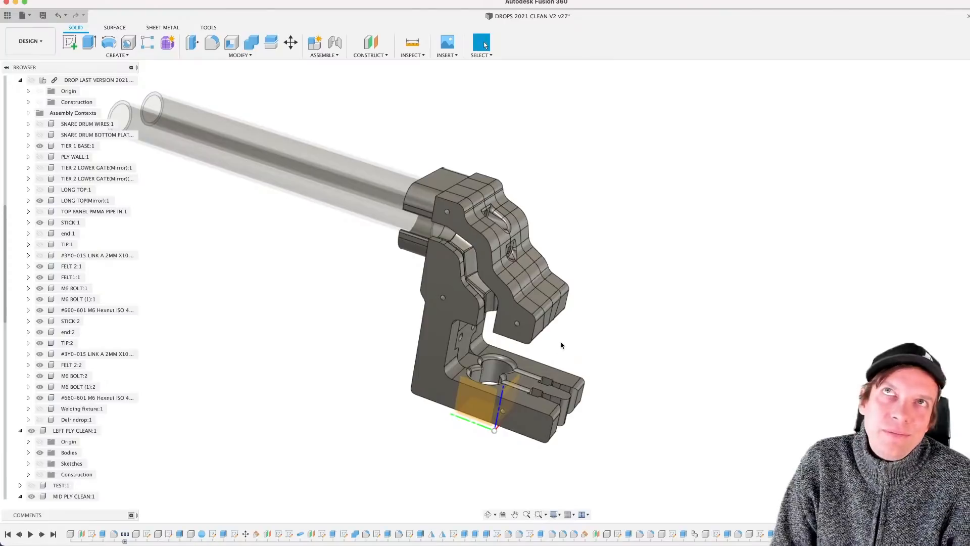
pyautogui.scroll(-1, 588, 353)
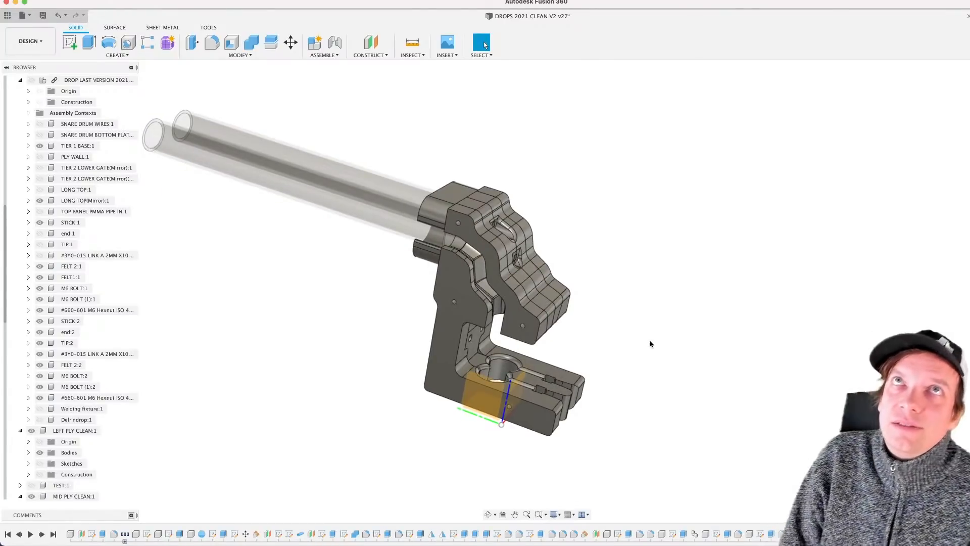
pyautogui.moveTo(592, 351)
pyautogui.keyDown('shift'); pyautogui.mouseDown(button='middle')
pyautogui.moveTo(575, 361)
pyautogui.moveTo(595, 345)
pyautogui.moveTo(585, 343)
pyautogui.mouseUp(button='middle'); pyautogui.keyUp('shift')
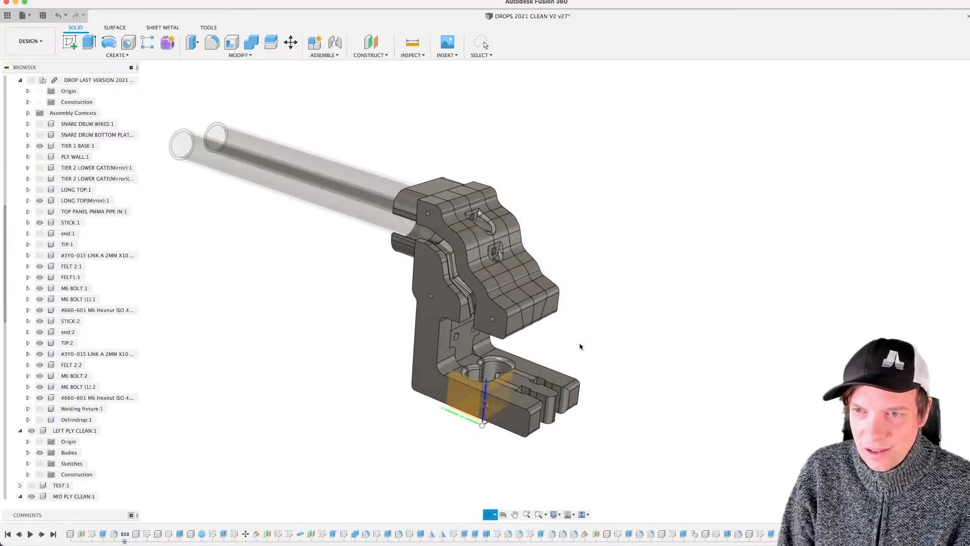
pyautogui.scroll(2, 464, 386)
pyautogui.scroll(1, 463, 385)
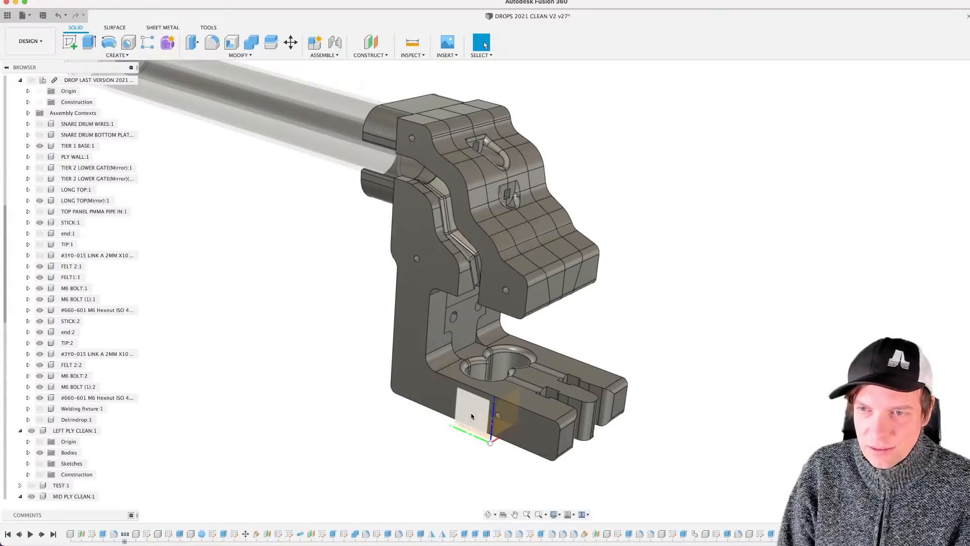
pyautogui.scroll(5, 480, 445)
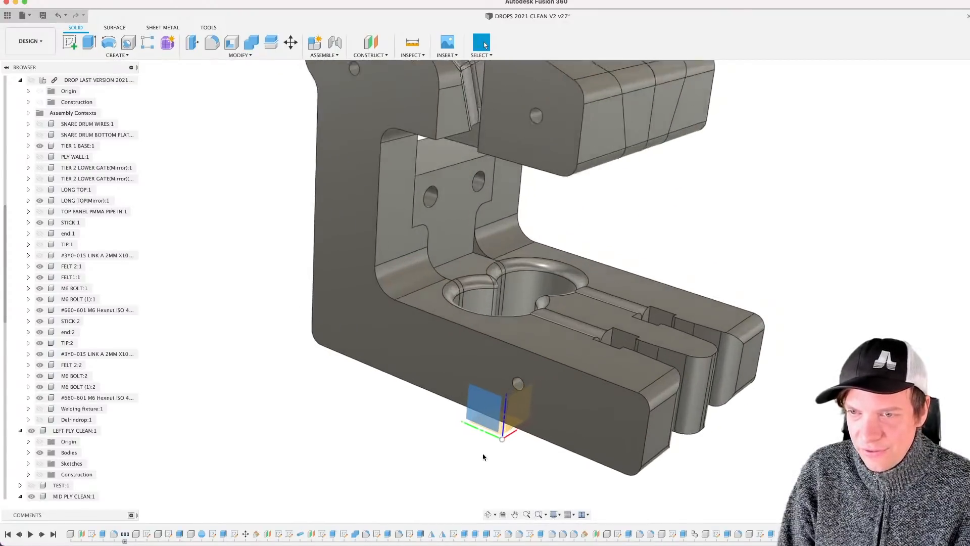
pyautogui.scroll(2, 483, 457)
pyautogui.scroll(-6, 497, 454)
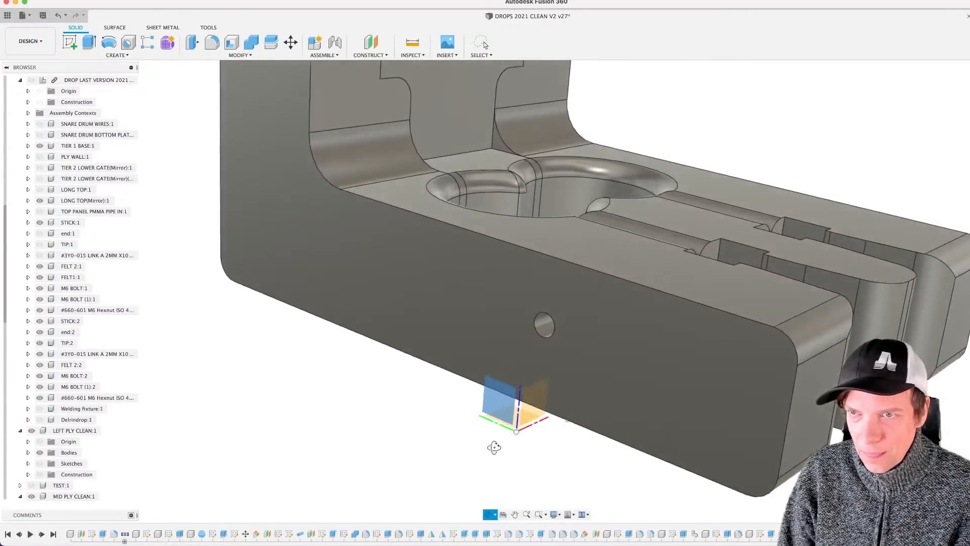
pyautogui.scroll(-3, 497, 455)
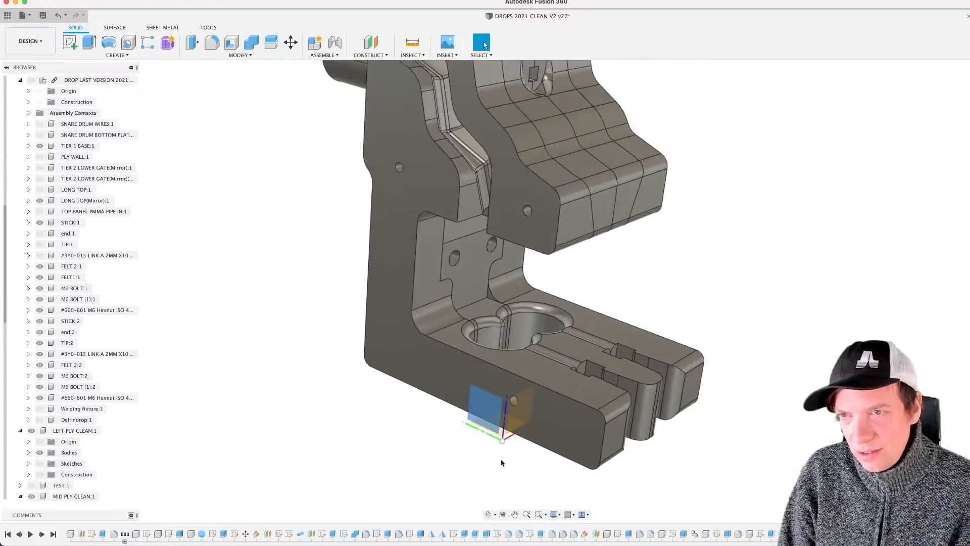
pyautogui.keyDown('shift'); pyautogui.moveTo(502, 459); pyautogui.dragTo(448, 454, button='middle'); pyautogui.keyUp('shift')
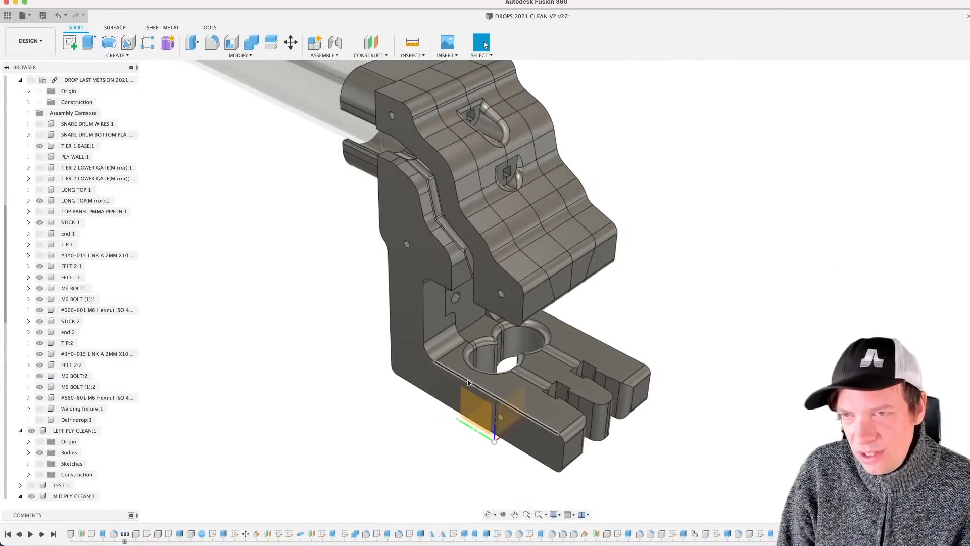
pyautogui.scroll(-3, 447, 389)
pyautogui.moveTo(416, 407)
pyautogui.mouseDown(button='middle')
pyautogui.moveTo(400, 457)
pyautogui.moveTo(399, 410)
pyautogui.mouseUp(button='middle')
pyautogui.scroll(-1, 400, 454)
pyautogui.press('Escape')
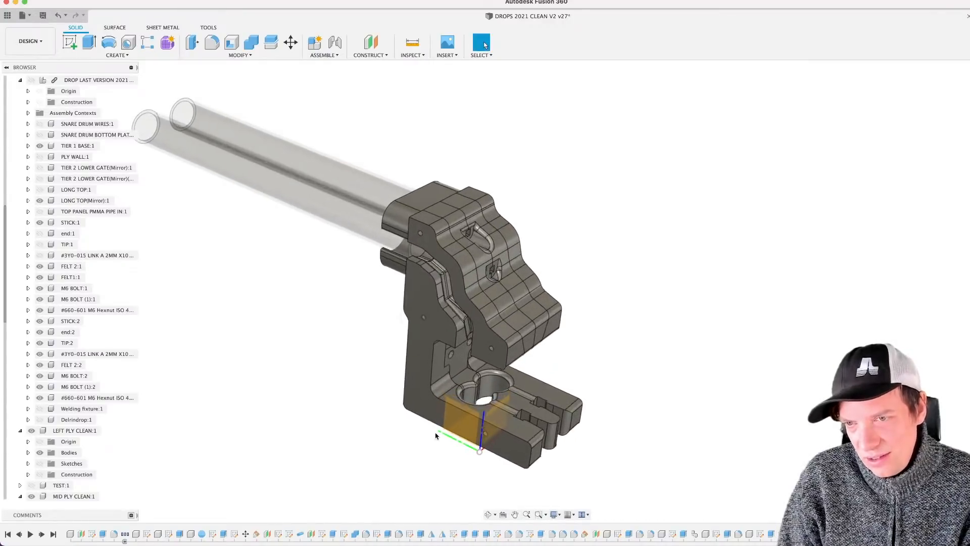
pyautogui.scroll(4, 445, 439)
pyautogui.scroll(-4, 443, 443)
pyautogui.scroll(-3, 411, 431)
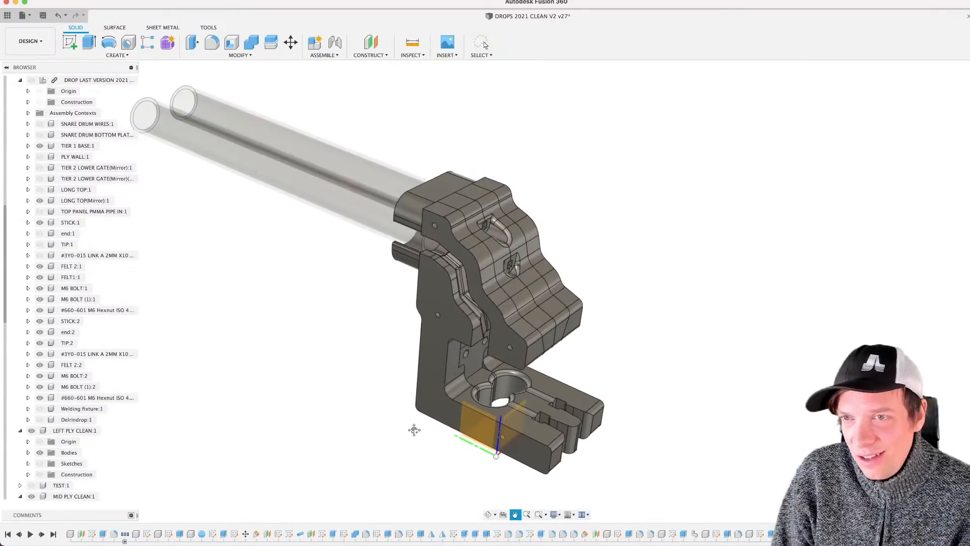
pyautogui.keyDown('shift'); pyautogui.moveTo(415, 431); pyautogui.dragTo(407, 431, button='middle'); pyautogui.keyUp('shift')
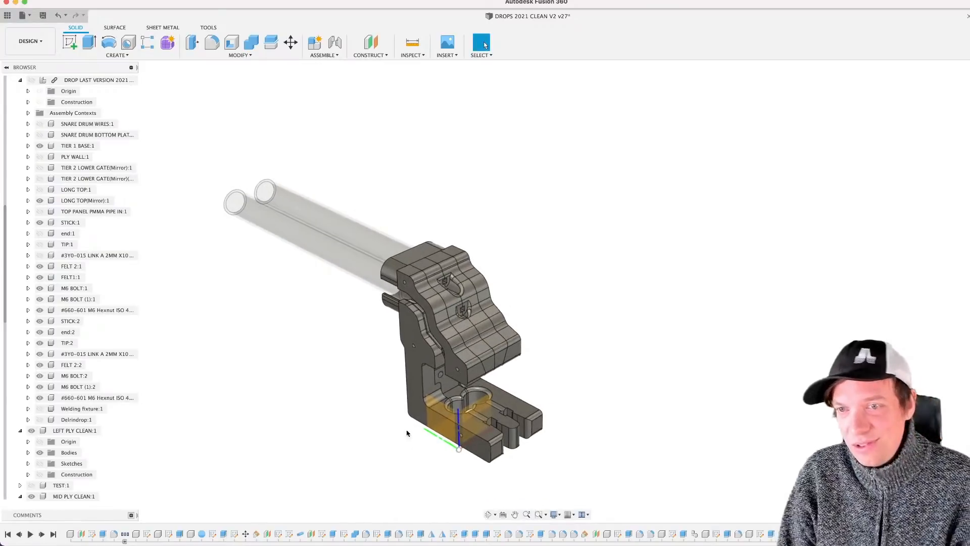
pyautogui.scroll(2, 407, 435)
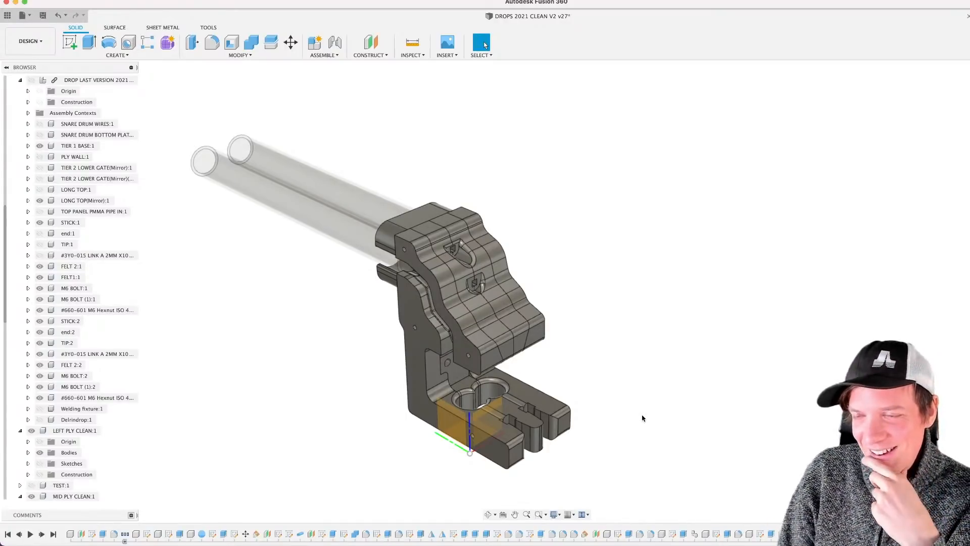
pyautogui.scroll(5, 573, 390)
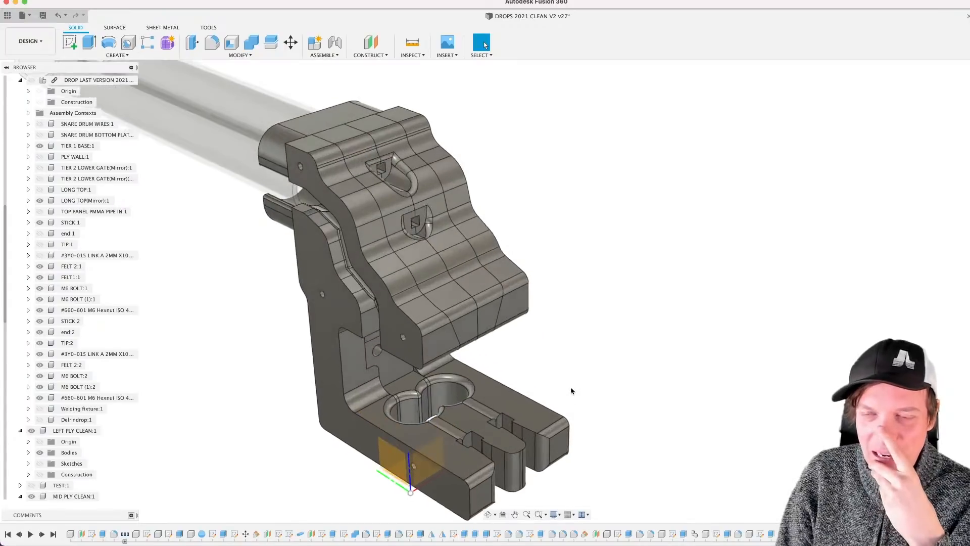
pyautogui.scroll(-5, 615, 394)
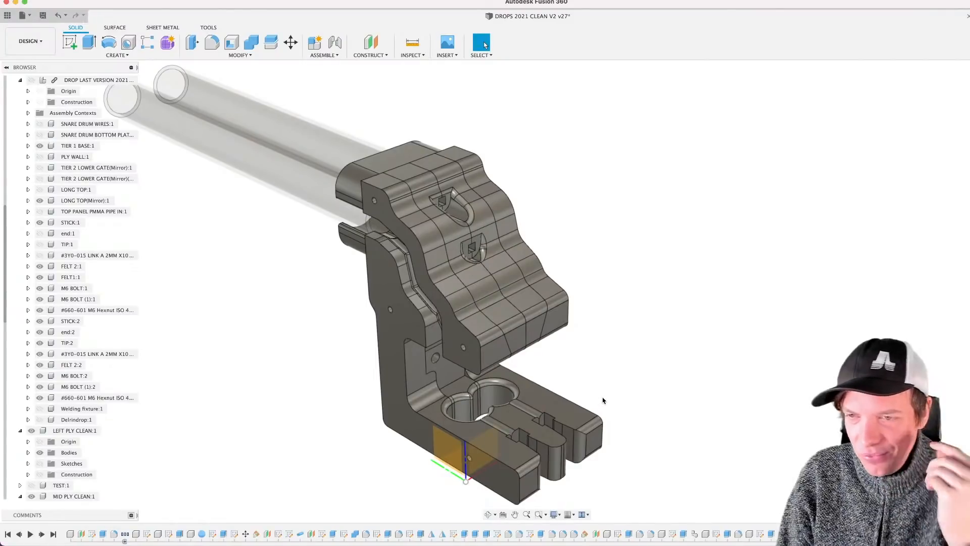
pyautogui.scroll(-2, 617, 387)
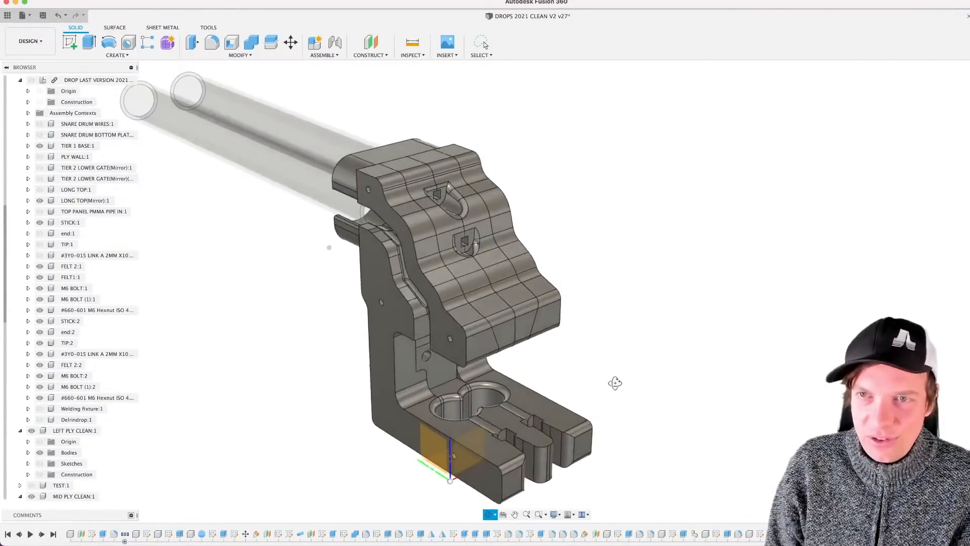
pyautogui.scroll(-3, 560, 383)
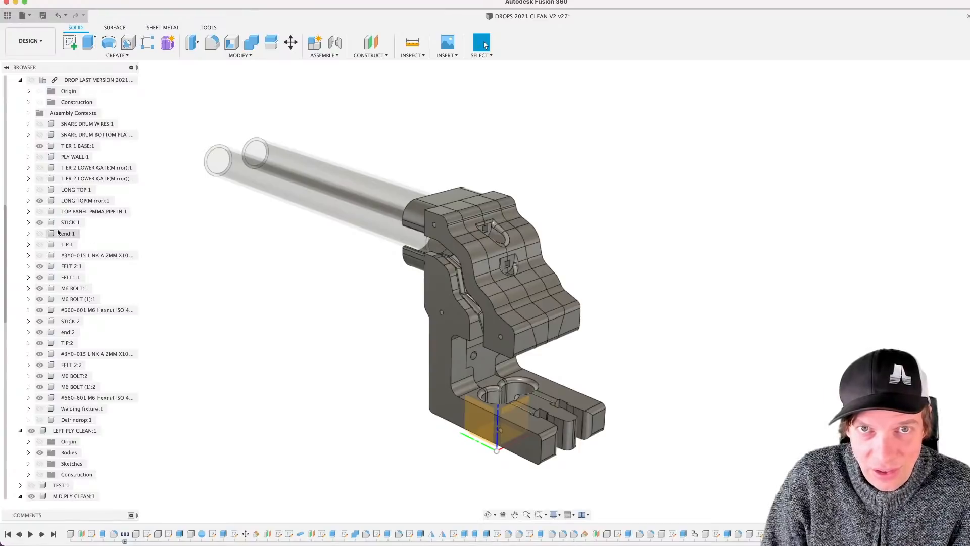
# Step: Collapse the expanded Bodies, DROP LAST VERSION 2021, LEFT PLY CLEAN, MID PLY CLEAN and PMMA entries in the component tree
pyautogui.scroll(10, 66, 233)
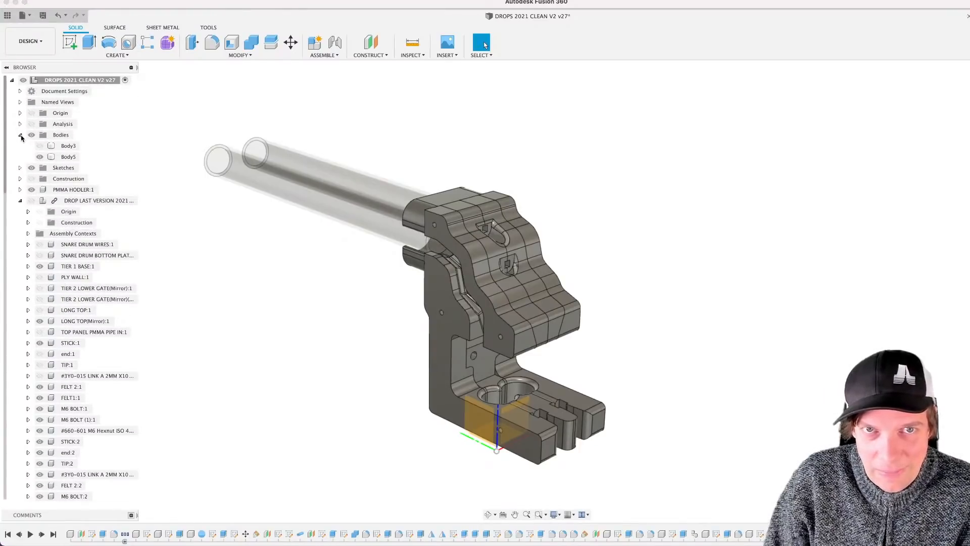
pyautogui.click(20, 135)
pyautogui.click(20, 179)
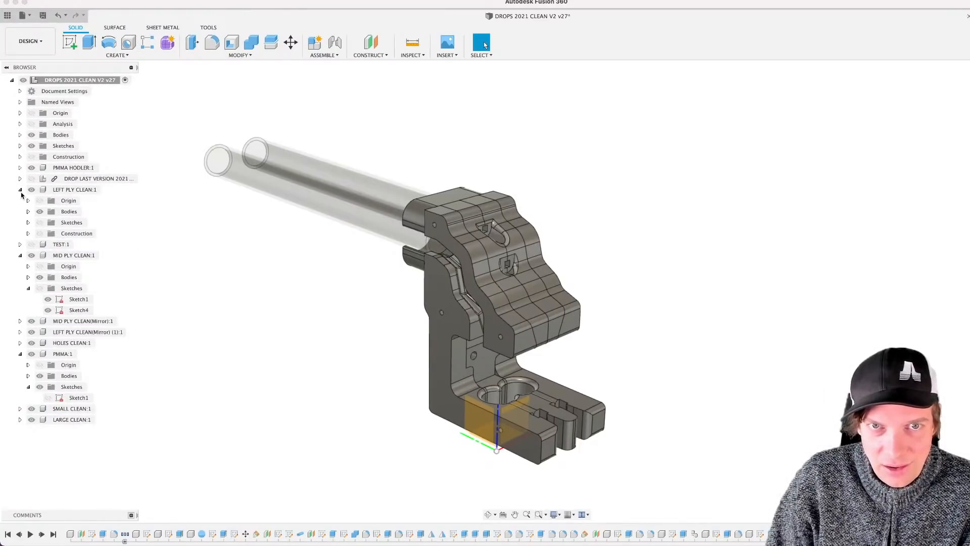
pyautogui.click(20, 190)
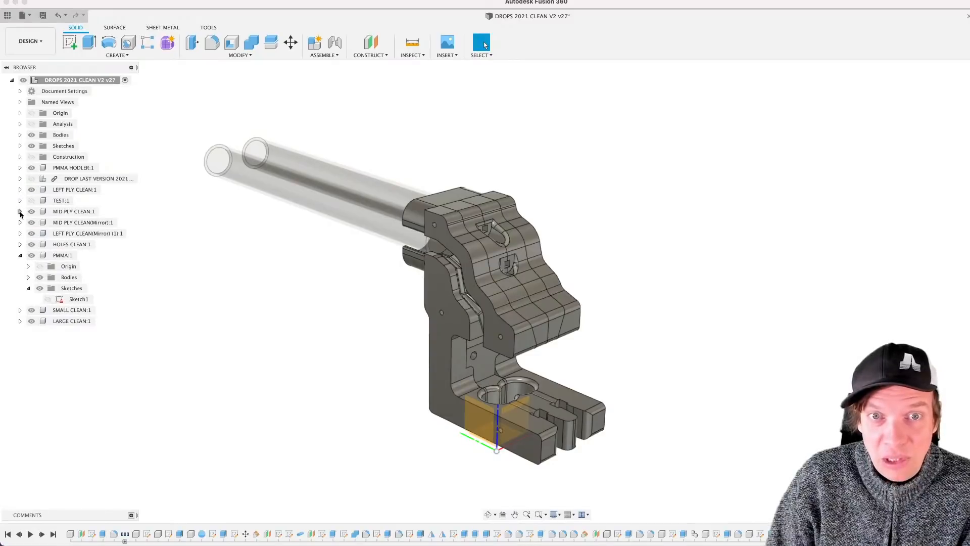
pyautogui.click(20, 255)
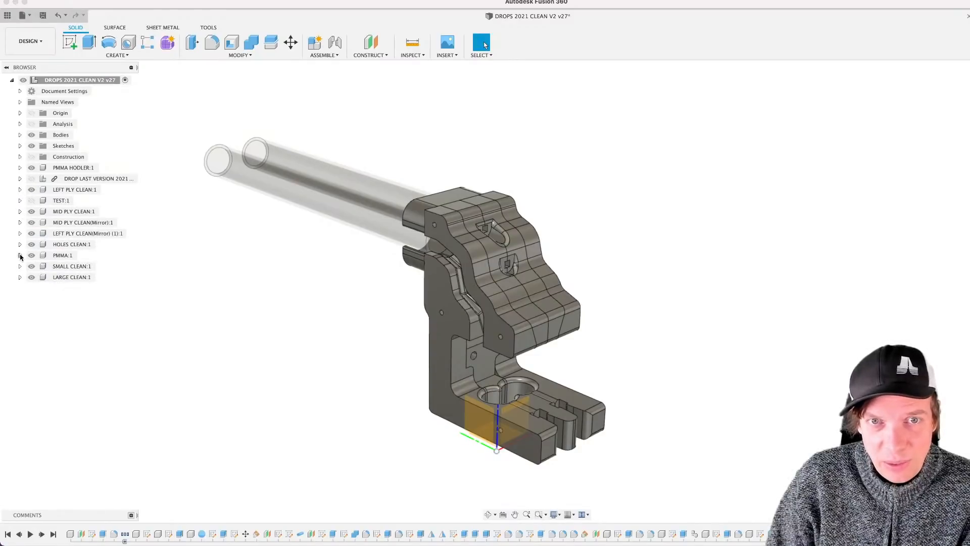
# Step: Select the origin plane lying along the left side arm and examine where it and the origin sit relative to the assembly
pyautogui.click(484, 423)
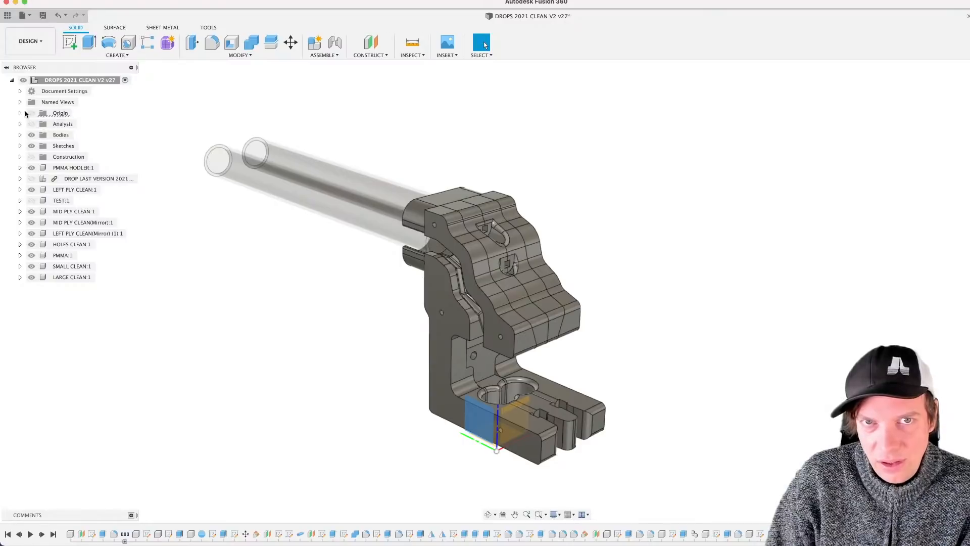
pyautogui.click(20, 113)
pyautogui.click(21, 113)
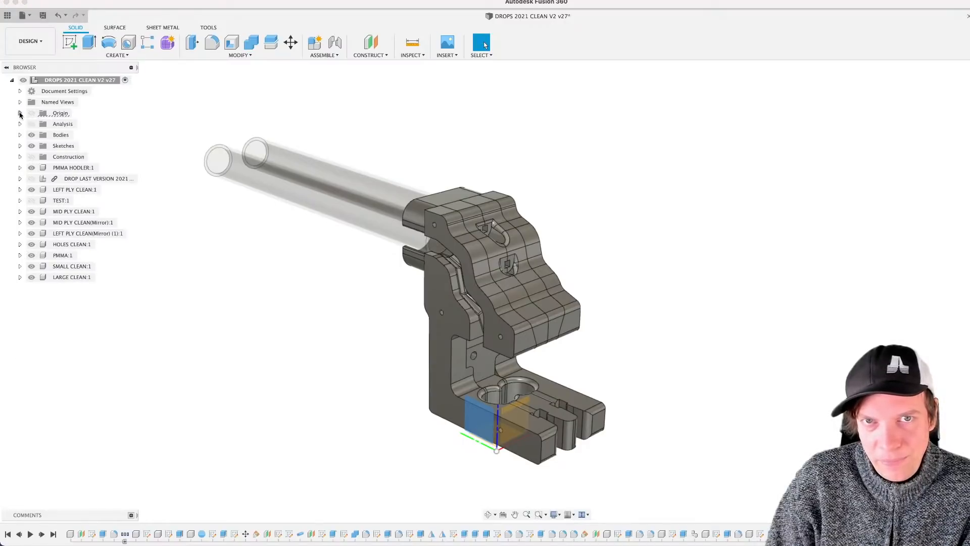
pyautogui.click(403, 458)
pyautogui.scroll(10, 492, 426)
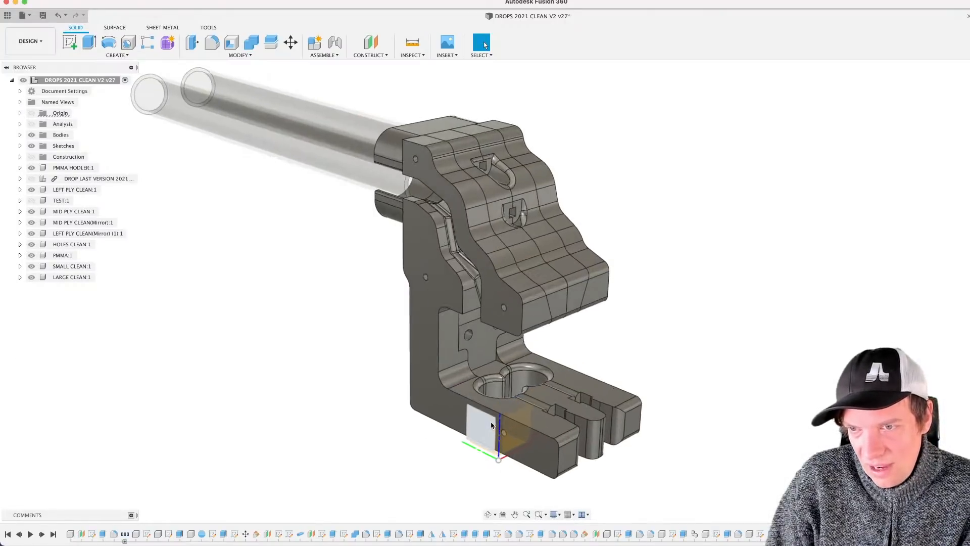
pyautogui.scroll(-2, 494, 456)
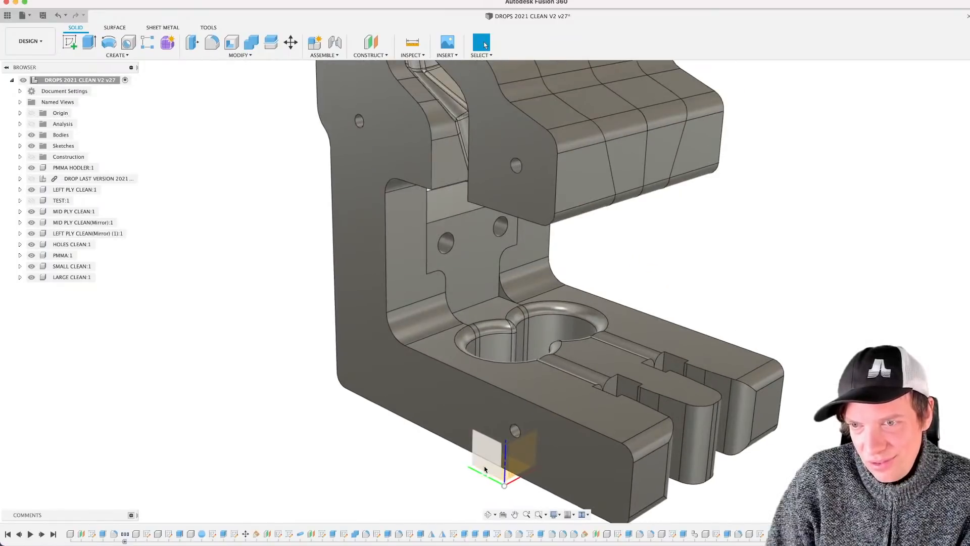
pyautogui.scroll(-2, 480, 468)
pyautogui.scroll(-10, 480, 467)
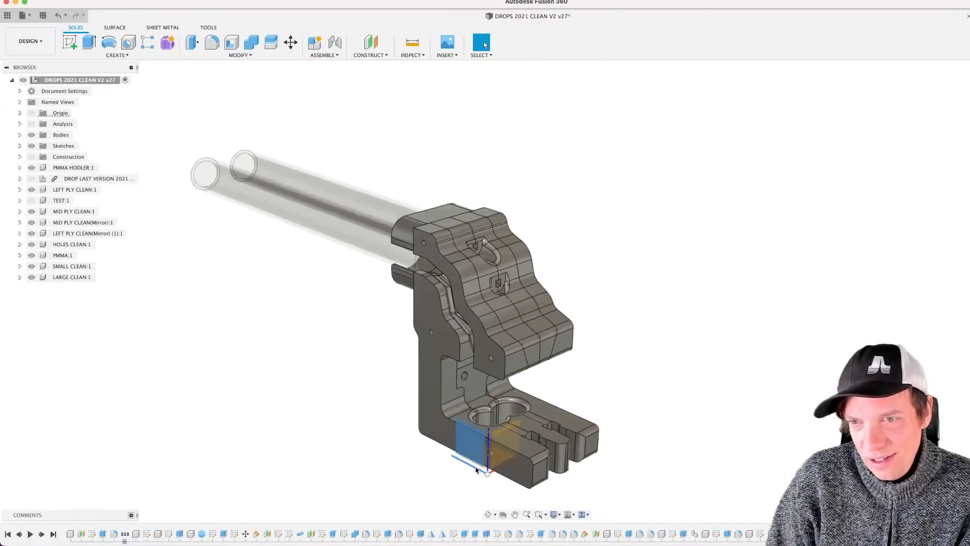
pyautogui.scroll(8, 473, 474)
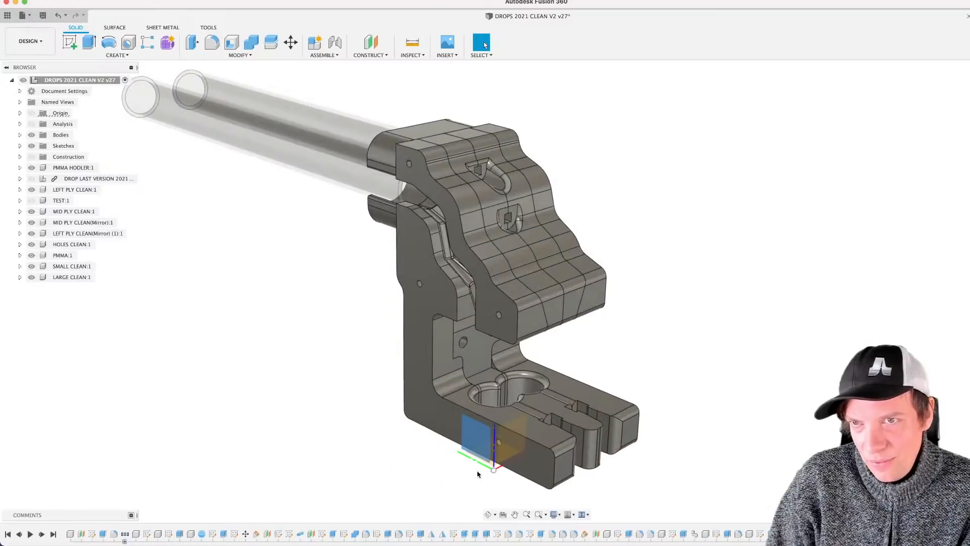
# Step: Show the DROP LAST VERSION 2021 component together with the clean assembly to compare their placement around the origin
pyautogui.scroll(-3, 454, 463)
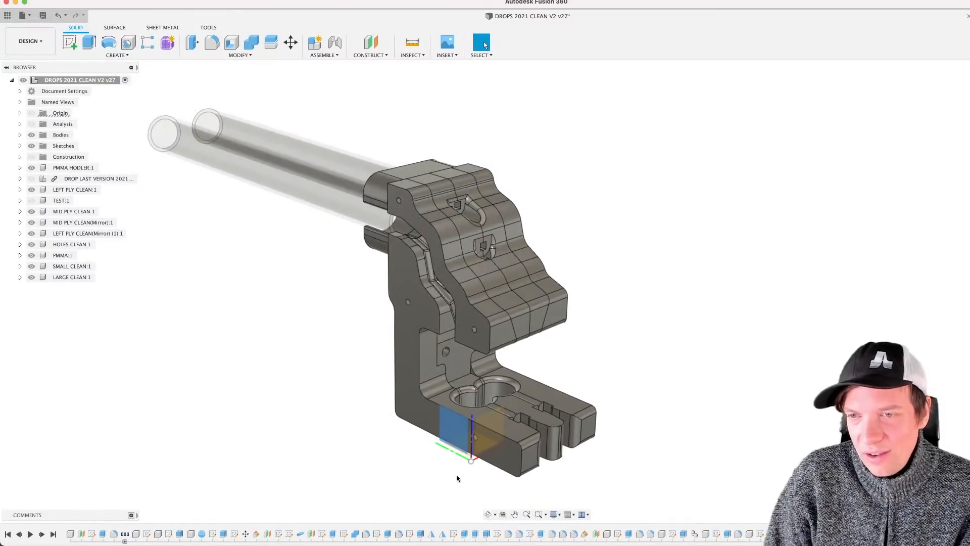
pyautogui.keyDown('shift'); pyautogui.moveTo(453, 472); pyautogui.dragTo(473, 402, button='middle'); pyautogui.keyUp('shift')
pyautogui.scroll(3, 473, 405)
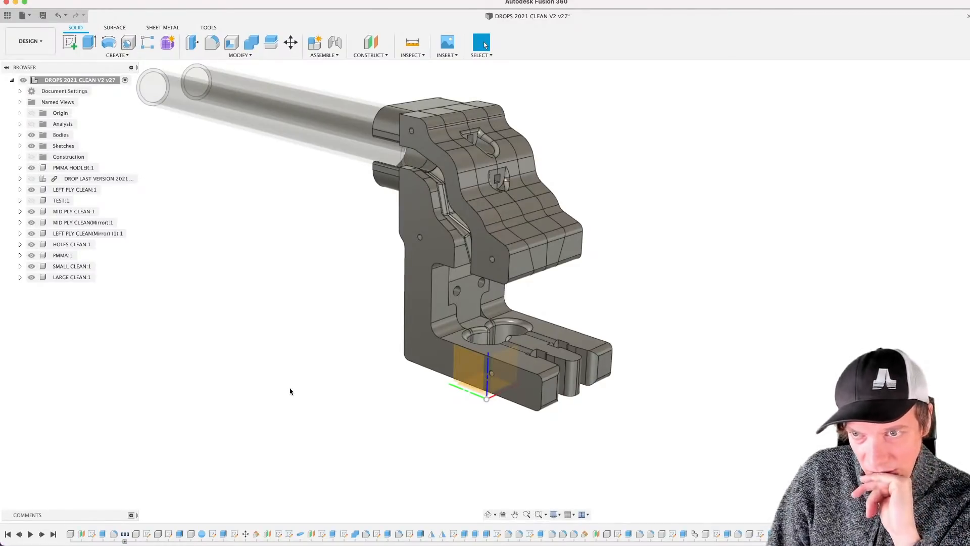
pyautogui.moveTo(303, 381); pyautogui.dragTo(330, 422, button='middle')
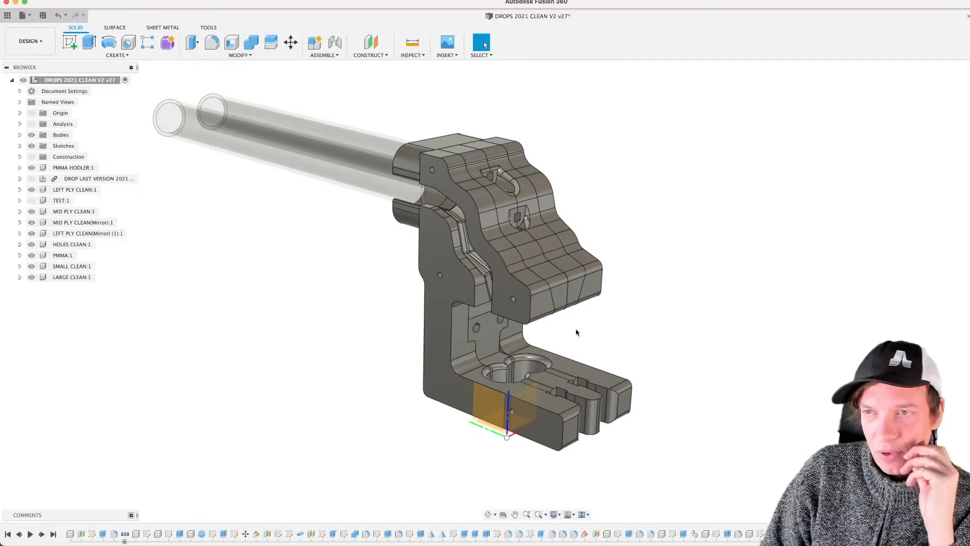
pyautogui.click(32, 180)
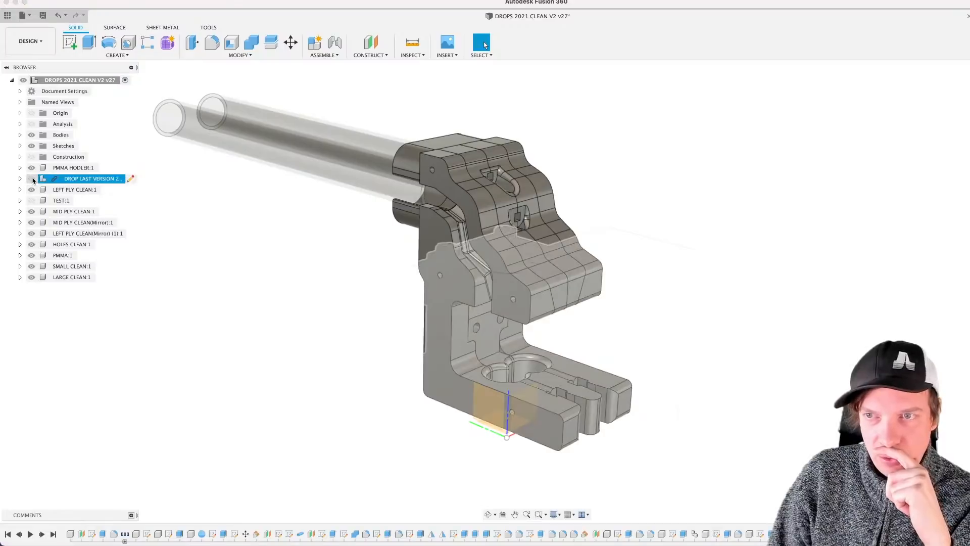
pyautogui.keyDown('shift'); pyautogui.moveTo(673, 313); pyautogui.dragTo(701, 304, button='middle'); pyautogui.keyUp('shift')
# Step: Save the design as a new version with the description User Saved
pyautogui.press('super+s')
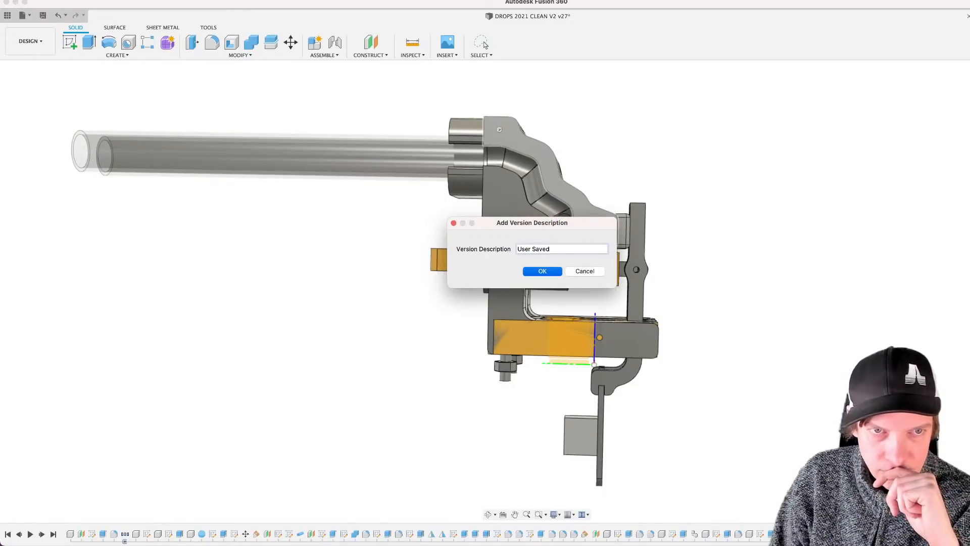
pyautogui.press('Return')
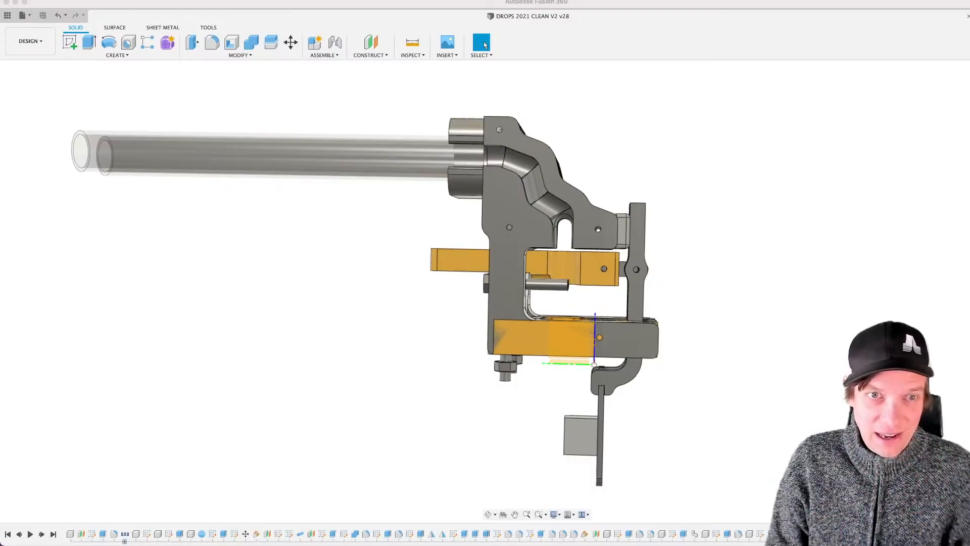
pyautogui.click(292, 292)
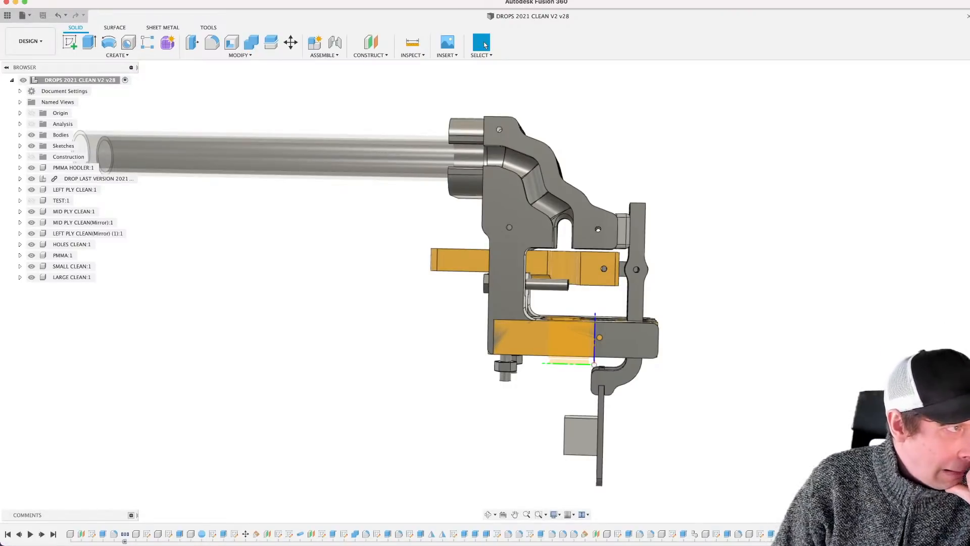
pyautogui.press('super+Tab')
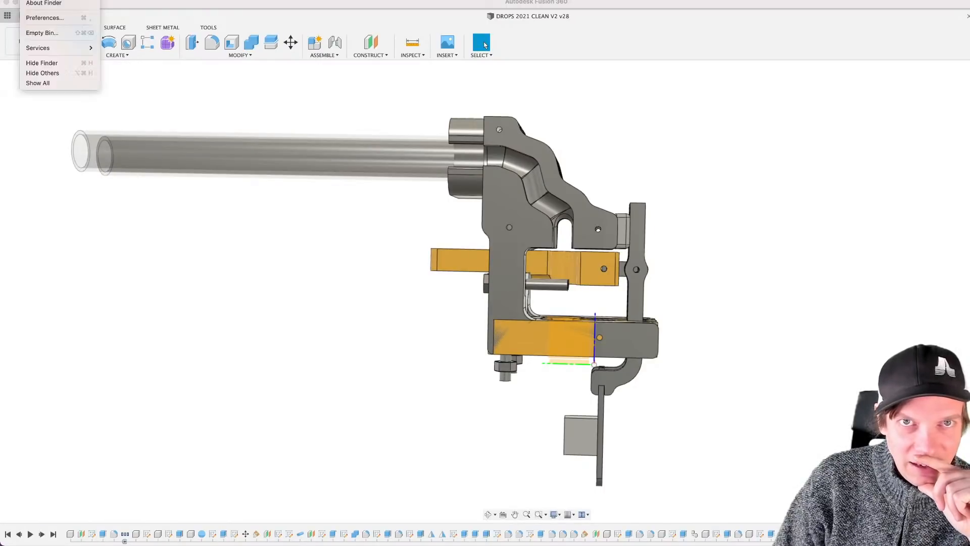
pyautogui.click(25, 16)
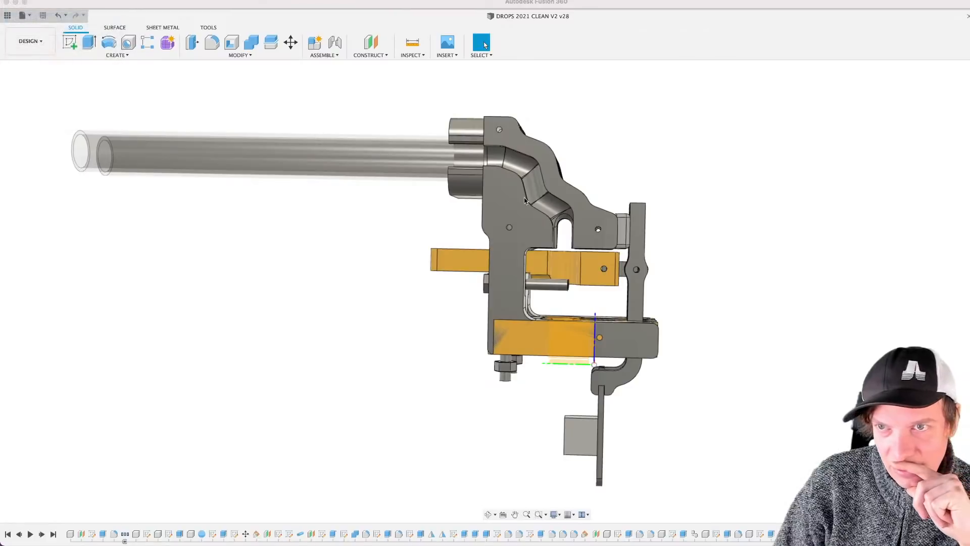
pyautogui.moveTo(404, 268); pyautogui.dragTo(969, 269)
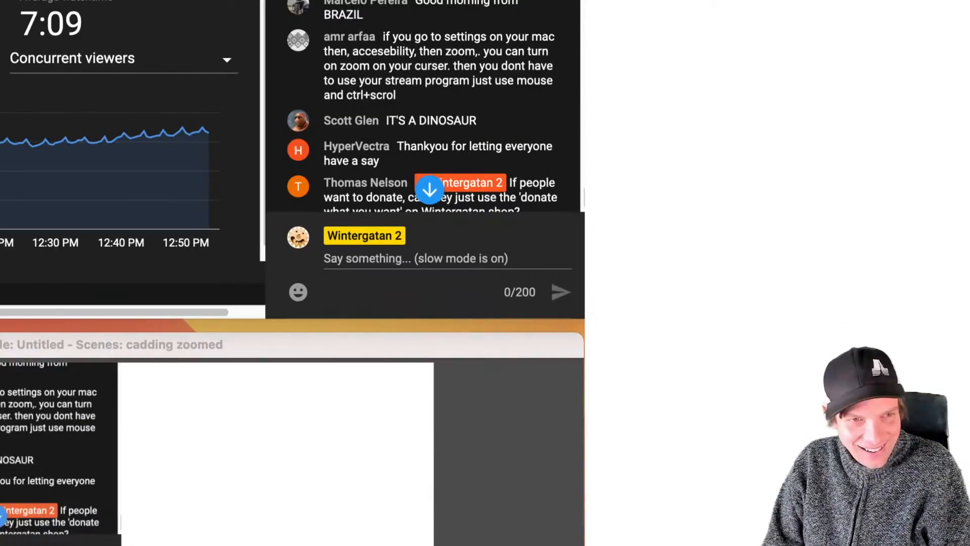
pyautogui.moveTo(309, 348); pyautogui.dragTo(0, 349)
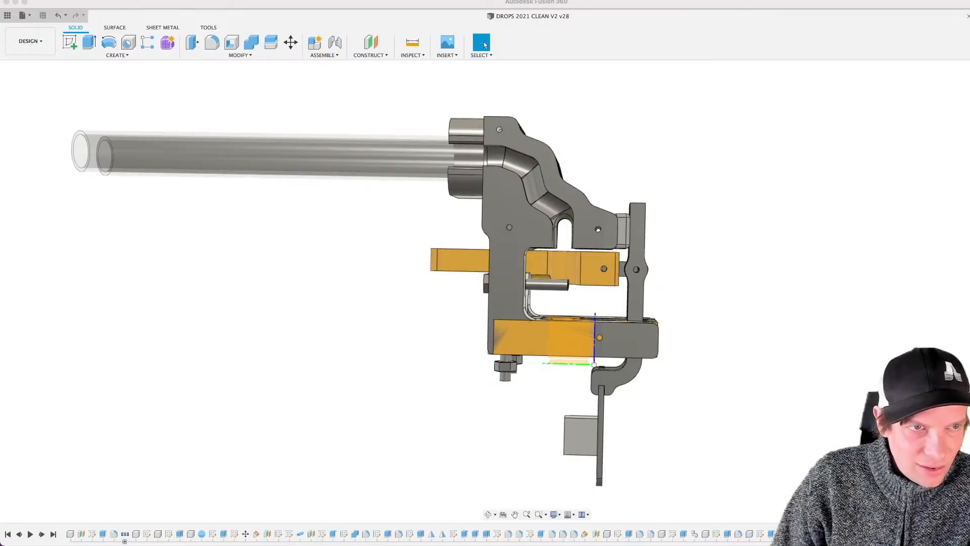
pyautogui.moveTo(303, 545); pyautogui.dragTo(354, 545)
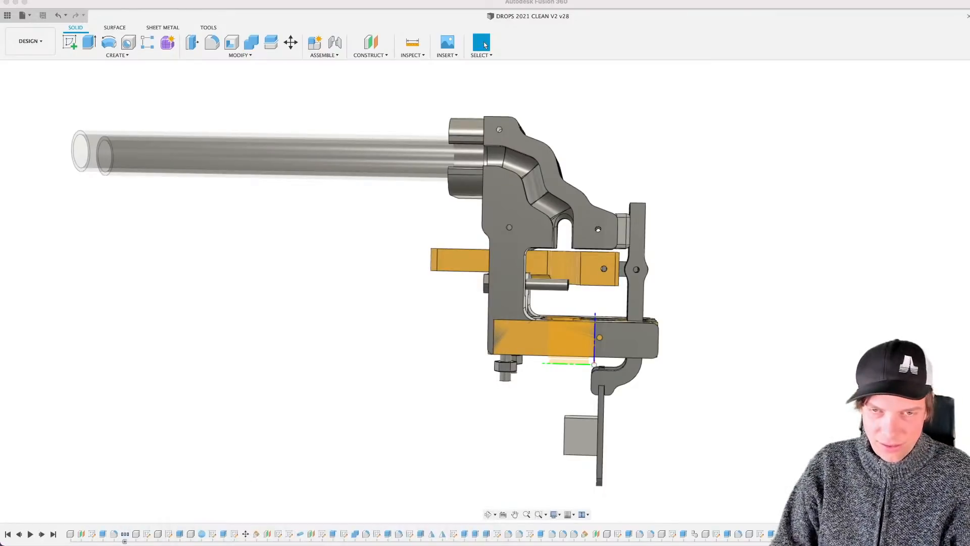
pyautogui.click(316, 283)
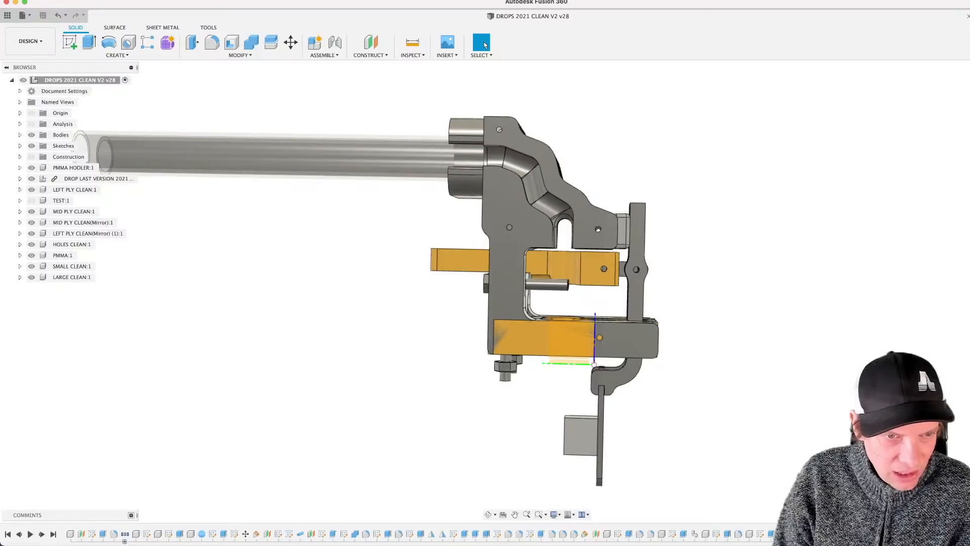
pyautogui.press('super+Tab')
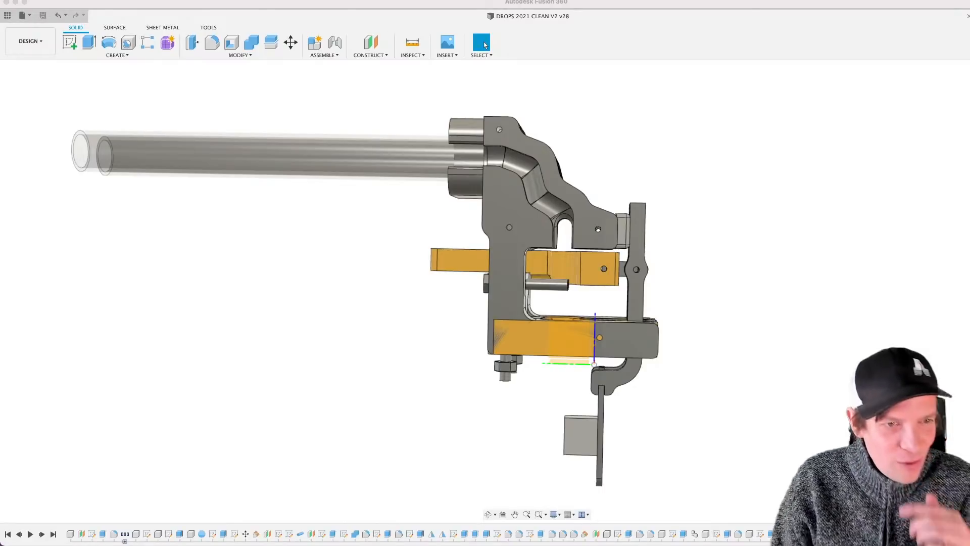
# Step: Bring up the macOS Accessibility zoom controls and enable temporarily toggling zoom while holding Control and Option
pyautogui.moveTo(743, 1); pyautogui.dragTo(458, 171)
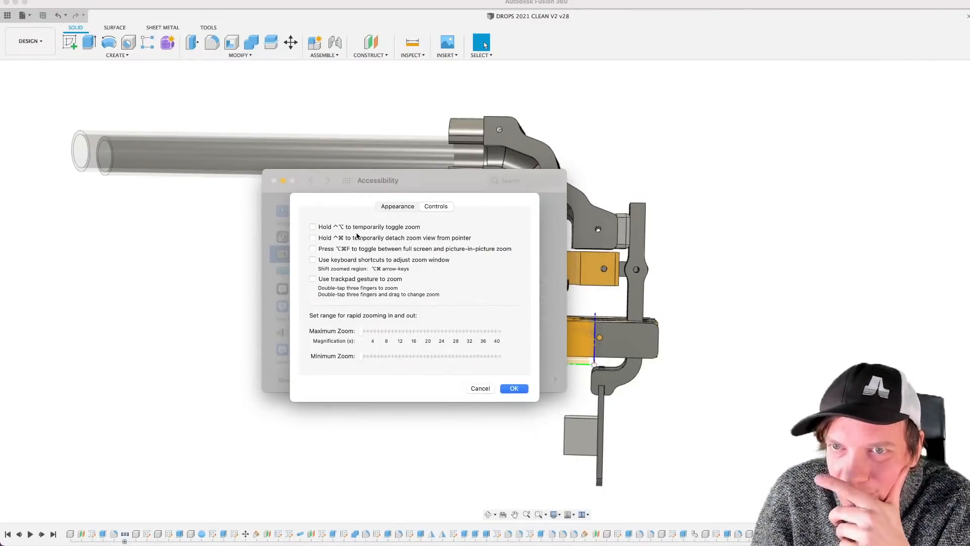
pyautogui.click(312, 227)
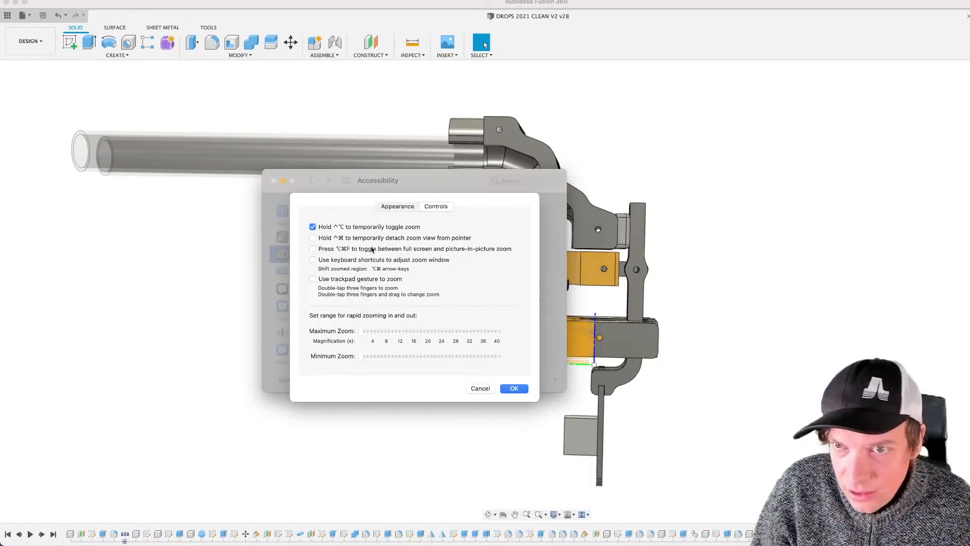
# Step: Test the temporary screen zoom over the settings dialog and the model, and decline enabling Dictation for now
pyautogui.hotkey('ctrl', 'alt')
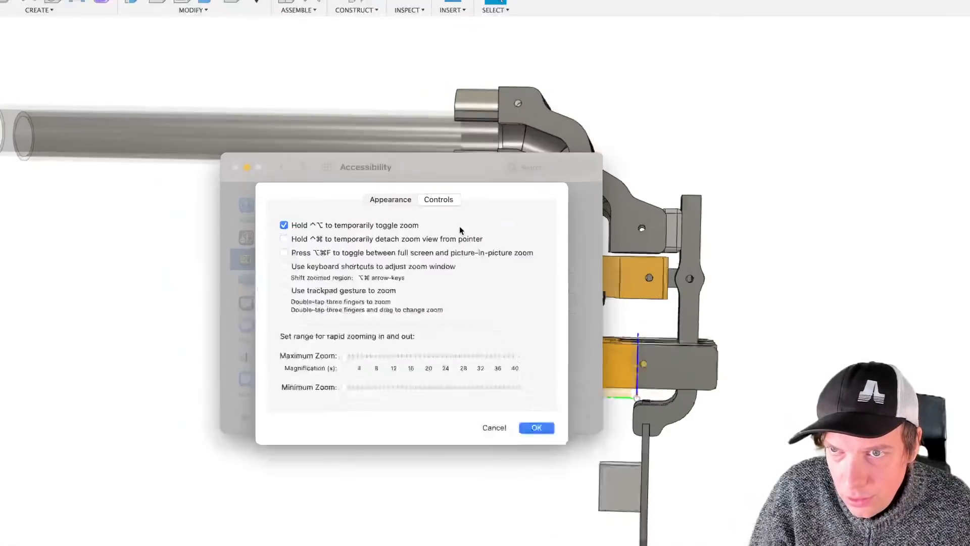
pyautogui.hotkey('ctrl', 'alt')
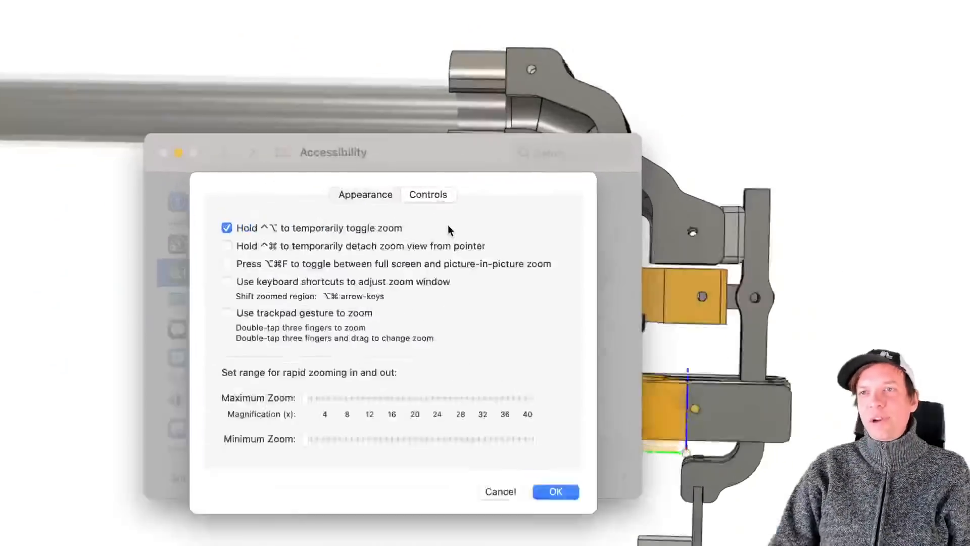
pyautogui.hotkey('ctrl', 'alt')
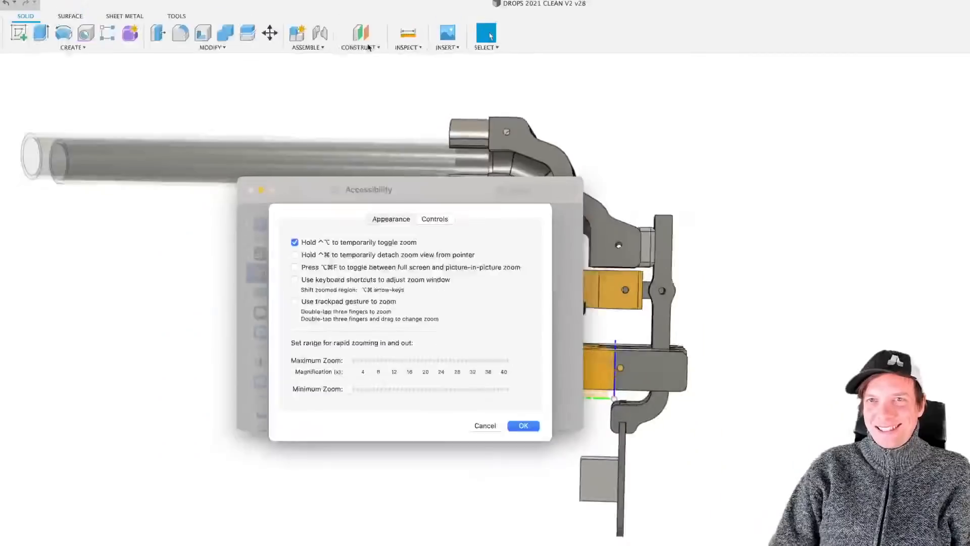
pyautogui.hotkey('ctrl', 'alt')
pyautogui.hotkey('ctrl', 'alt')
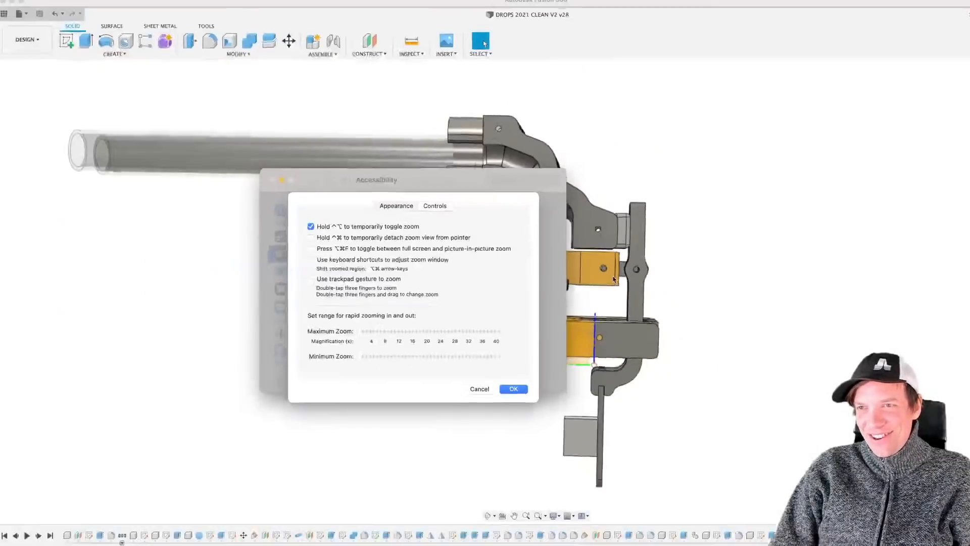
pyautogui.hotkey('ctrl', 'alt')
pyautogui.hotkey('ctrl', 'alt')
pyautogui.hotkey('ctrl', 'alt')
pyautogui.hotkey('ctrl', 'alt')
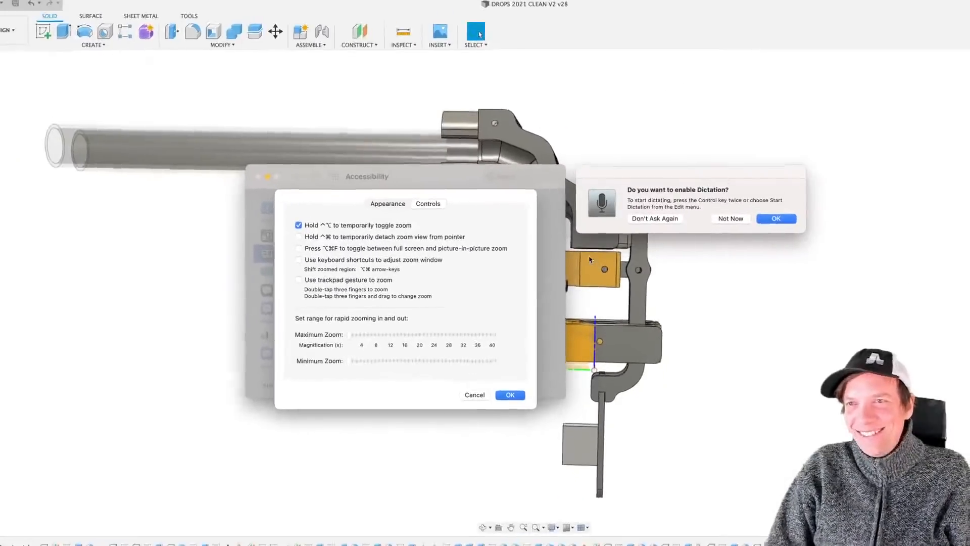
pyautogui.hotkey('ctrl', 'alt')
pyautogui.hotkey('ctrl', 'alt')
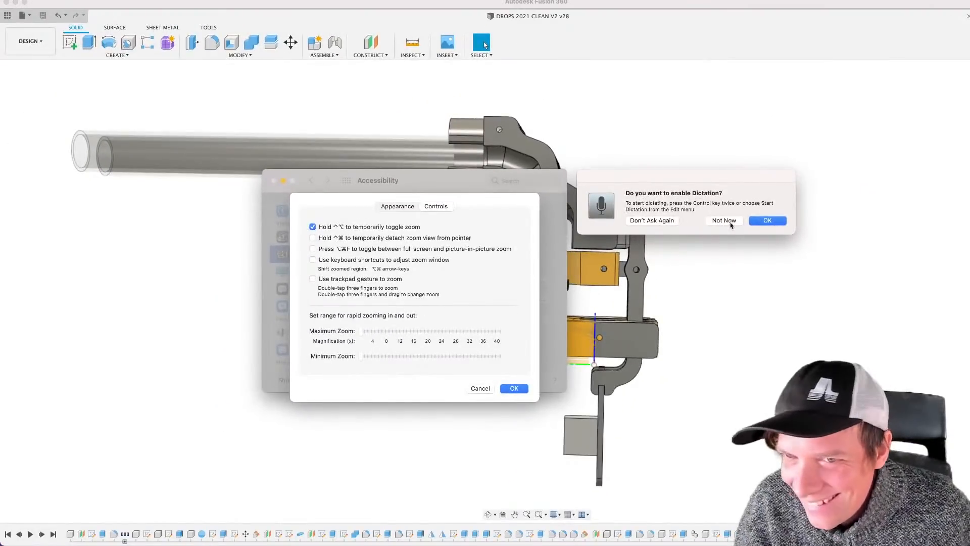
pyautogui.click(725, 221)
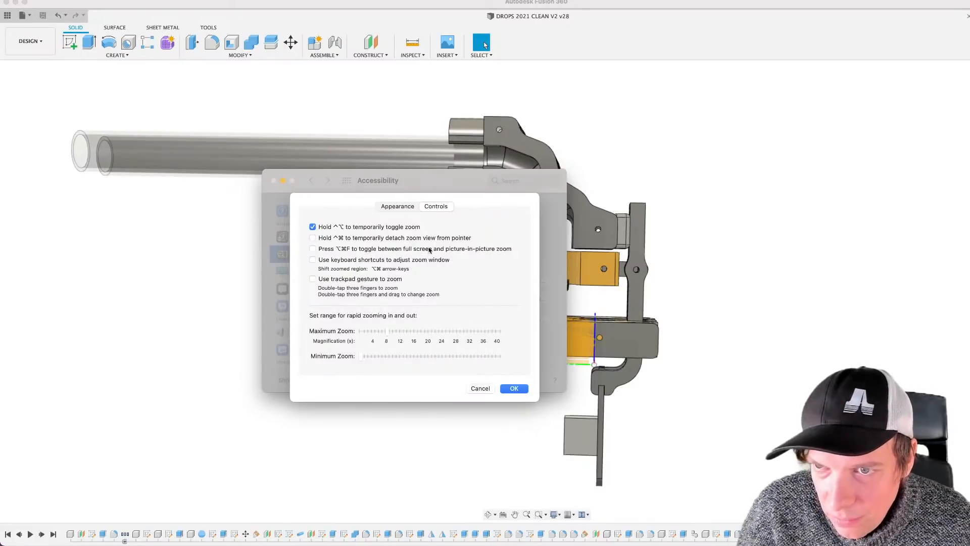
# Step: Set the maximum zoom to about 18x and enable temporarily detaching the zoom view from the pointer
pyautogui.hotkey('ctrl', 'alt')
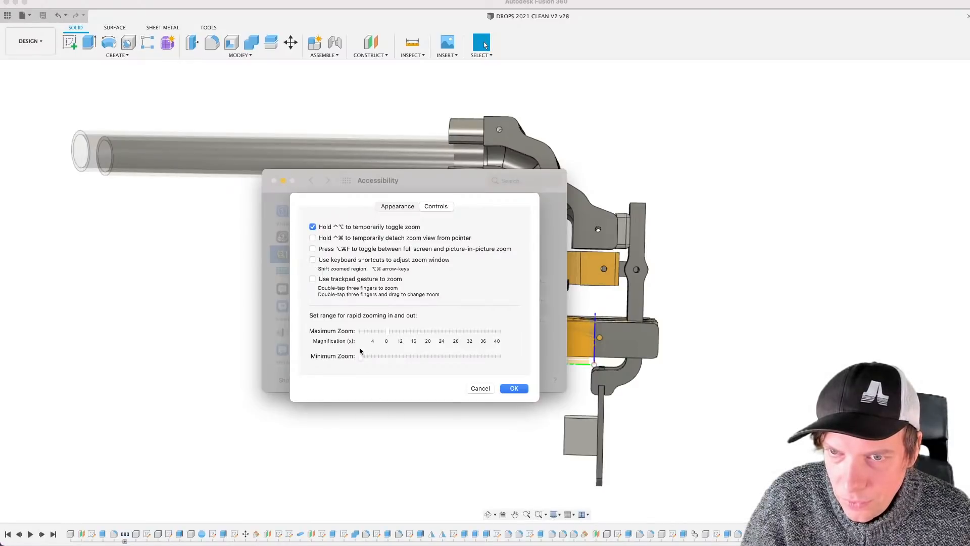
pyautogui.moveTo(392, 334); pyautogui.dragTo(421, 333)
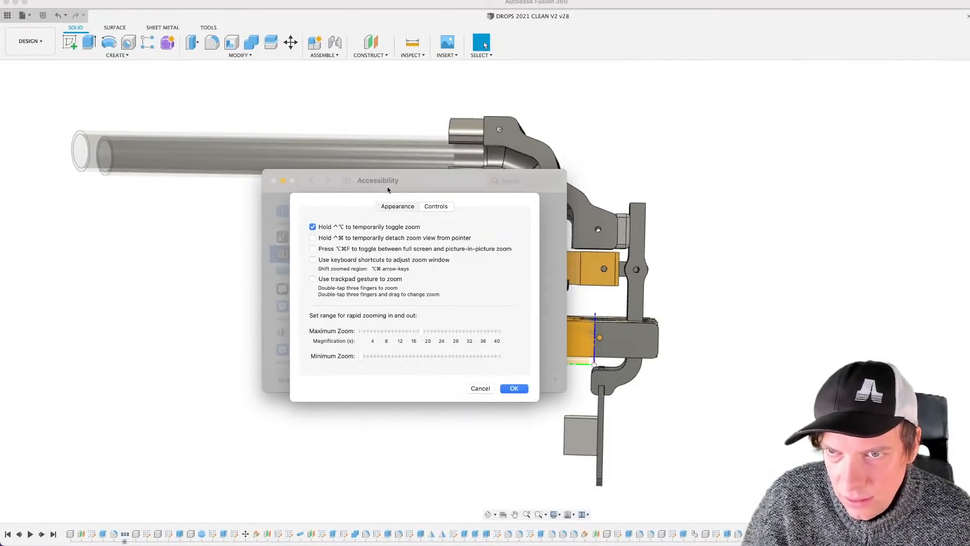
pyautogui.click(313, 237)
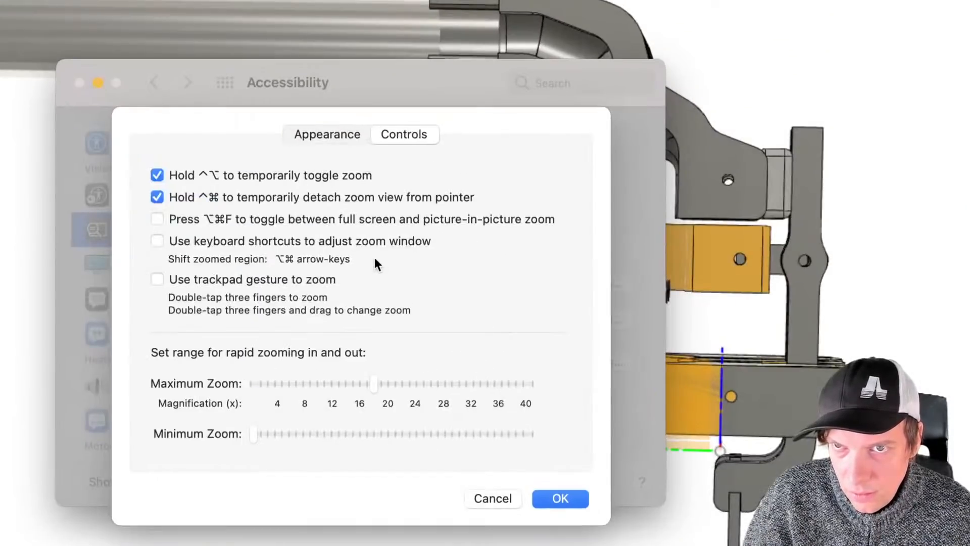
# Step: Try the continuous and pointer-centred zoom movement options, then choose moving the image only when the pointer reaches an edge
pyautogui.click(328, 140)
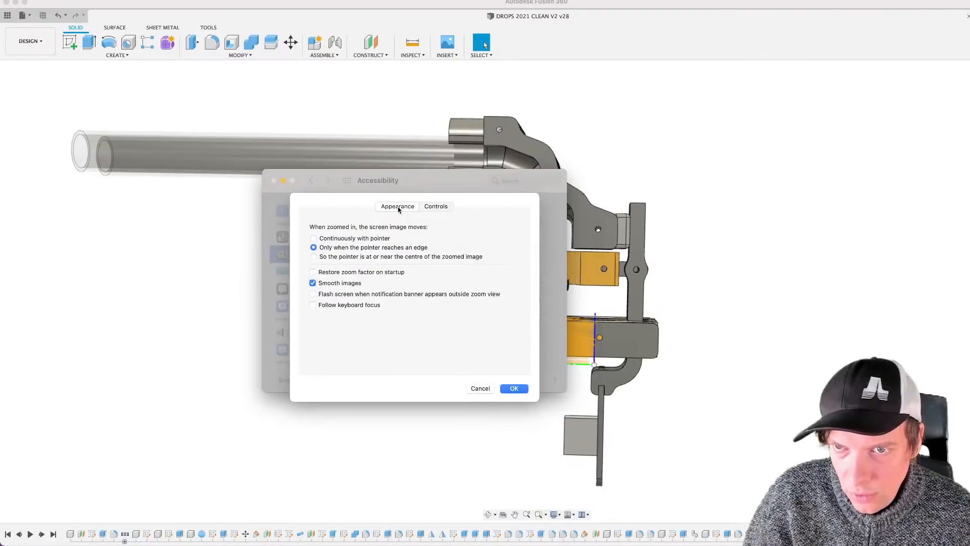
pyautogui.click(312, 238)
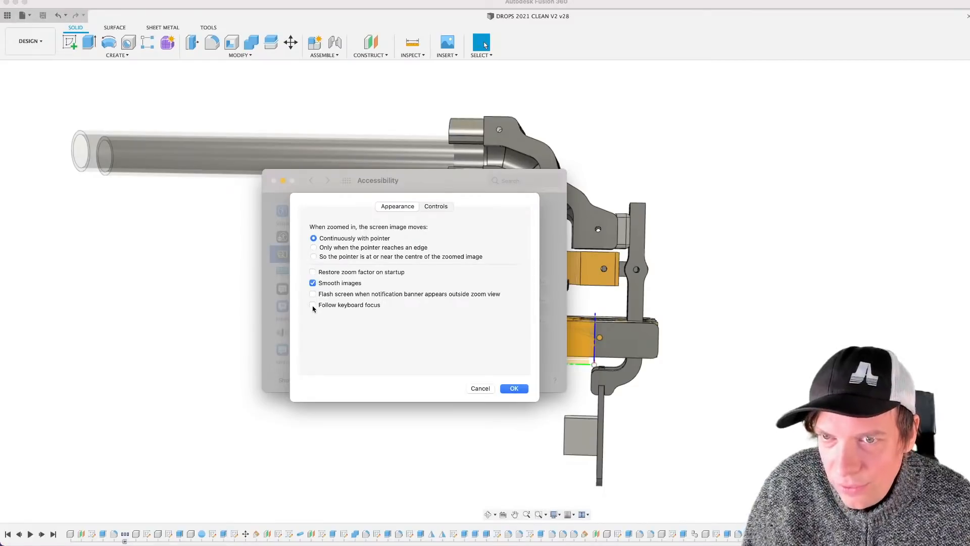
pyautogui.click(313, 256)
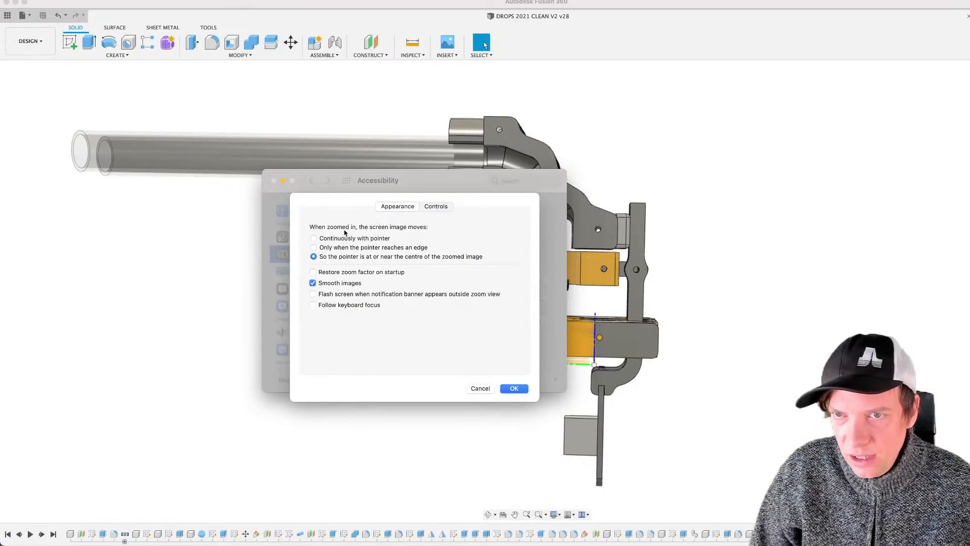
pyautogui.click(313, 247)
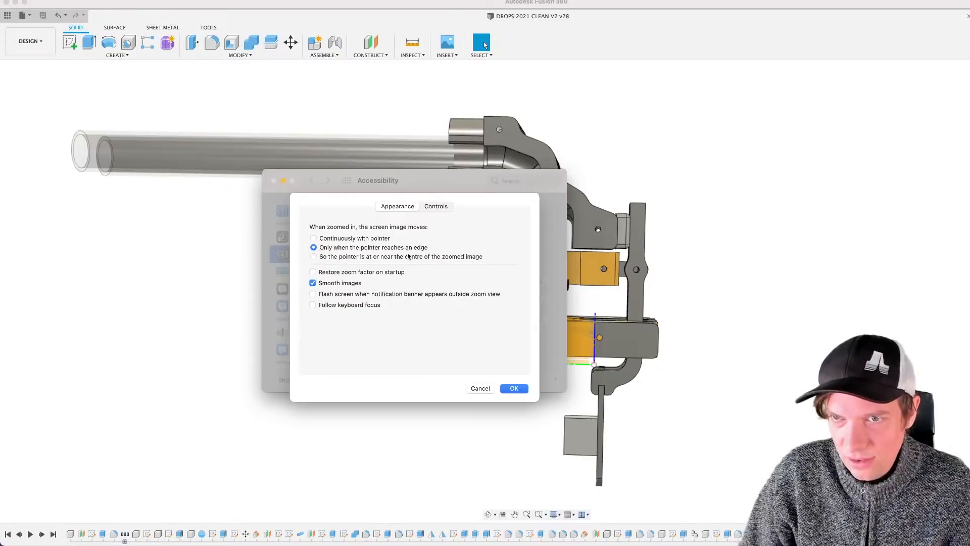
# Step: Test zooming the screen in and out over the settings dialog, the model and the timeline with edge-based image movement
pyautogui.keyDown('ctrl'); pyautogui.scroll(5, 443, 256); pyautogui.keyUp('ctrl')
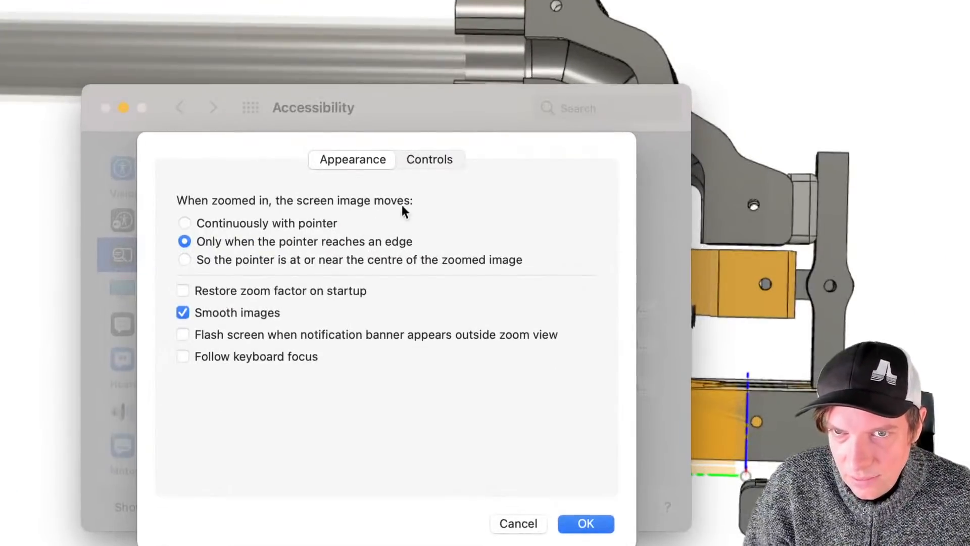
pyautogui.keyDown('ctrl'); pyautogui.scroll(-5, 431, 169); pyautogui.keyUp('ctrl')
pyautogui.keyDown('ctrl'); pyautogui.scroll(5, 657, 179); pyautogui.keyUp('ctrl')
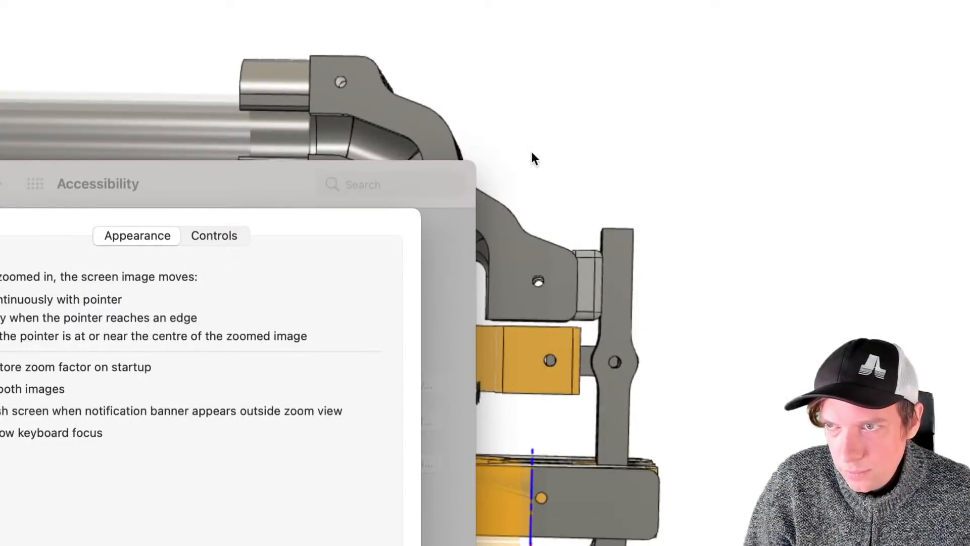
pyautogui.keyDown('ctrl'); pyautogui.scroll(-5, 645, 510); pyautogui.keyUp('ctrl')
pyautogui.keyDown('ctrl'); pyautogui.scroll(5, 237, 104); pyautogui.keyUp('ctrl')
pyautogui.keyDown('ctrl'); pyautogui.scroll(-3, 399, 380); pyautogui.keyUp('ctrl')
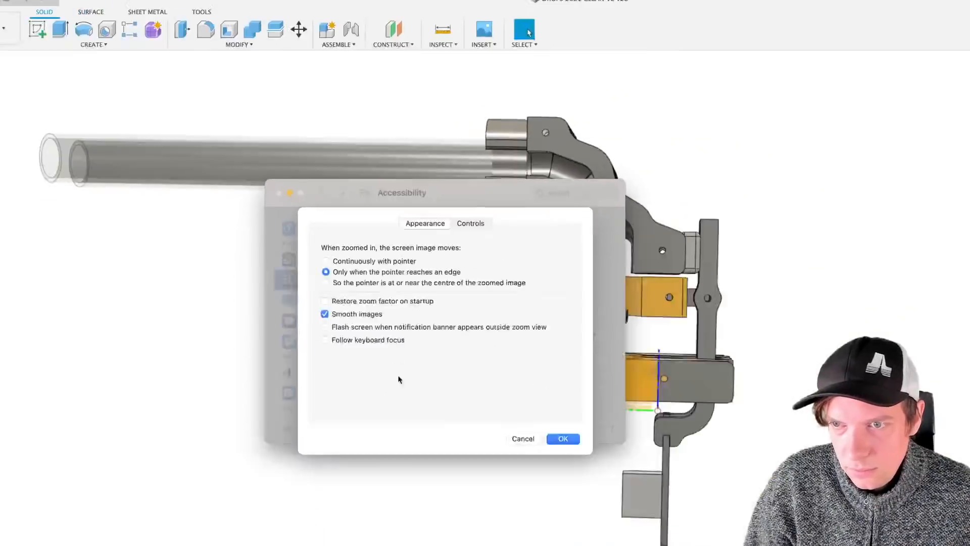
pyautogui.keyDown('ctrl'); pyautogui.scroll(-5, 459, 541); pyautogui.keyUp('ctrl')
pyautogui.keyDown('ctrl'); pyautogui.scroll(4, 459, 540); pyautogui.keyUp('ctrl')
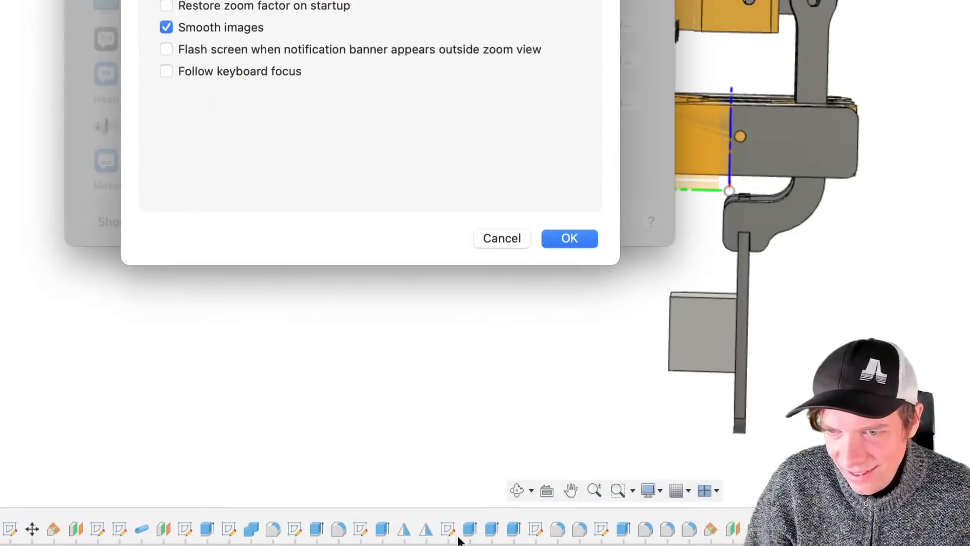
pyautogui.keyDown('ctrl'); pyautogui.scroll(-4, 458, 540); pyautogui.keyUp('ctrl')
pyautogui.keyDown('ctrl'); pyautogui.scroll(3, 152, 535); pyautogui.keyUp('ctrl')
pyautogui.keyDown('ctrl'); pyautogui.scroll(-3, 290, 260); pyautogui.keyUp('ctrl')
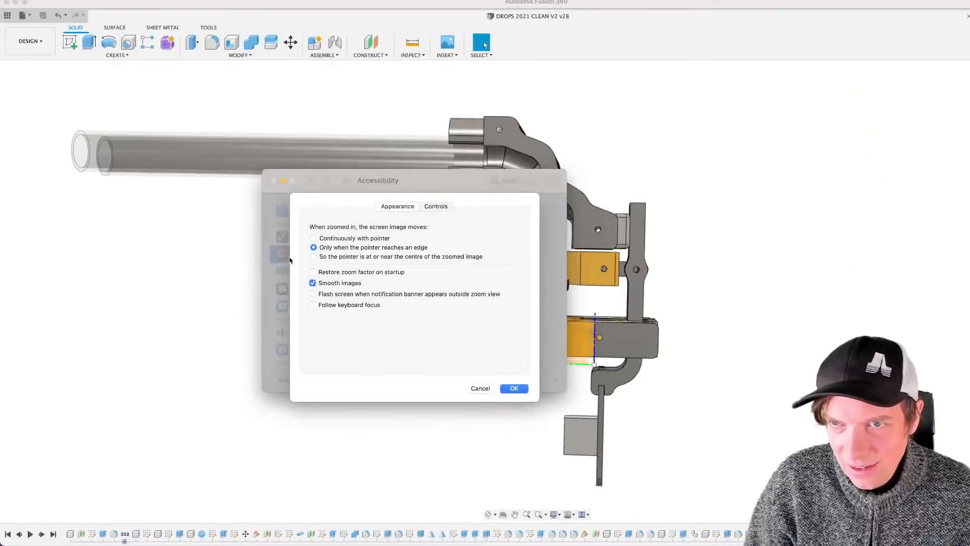
# Step: Set the minimum and maximum magnification for rapid screen zooming to about 34x
pyautogui.keyDown('ctrl'); pyautogui.scroll(3, 331, 55); pyautogui.keyUp('ctrl')
pyautogui.keyDown('ctrl'); pyautogui.scroll(-3, 326, 47); pyautogui.keyUp('ctrl')
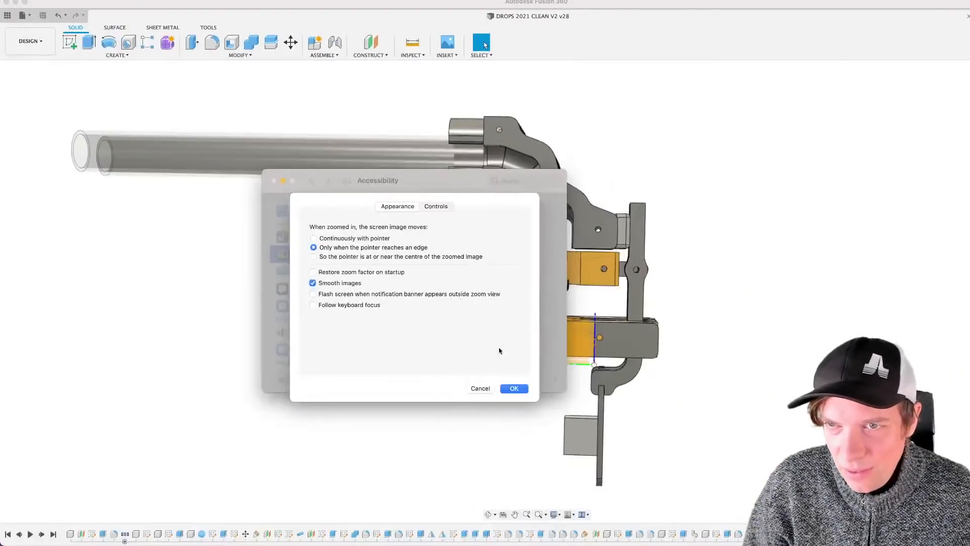
pyautogui.click(436, 207)
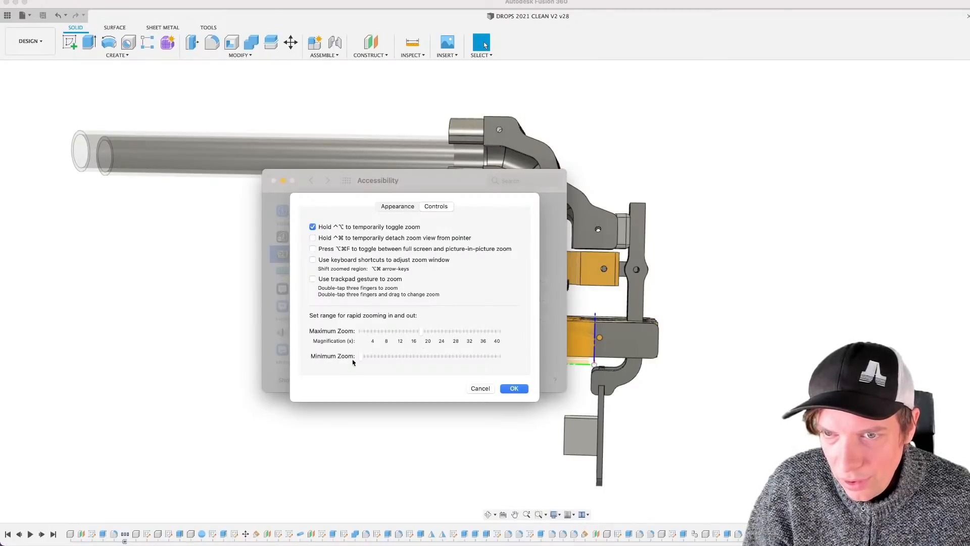
pyautogui.moveTo(361, 360); pyautogui.dragTo(476, 358)
# Step: Test the temporary screen zoom over the settings dialog and the model with the new range, and accept the advanced zoom settings
pyautogui.hotkey('ctrl', 'alt')
pyautogui.hotkey('ctrl', 'alt')
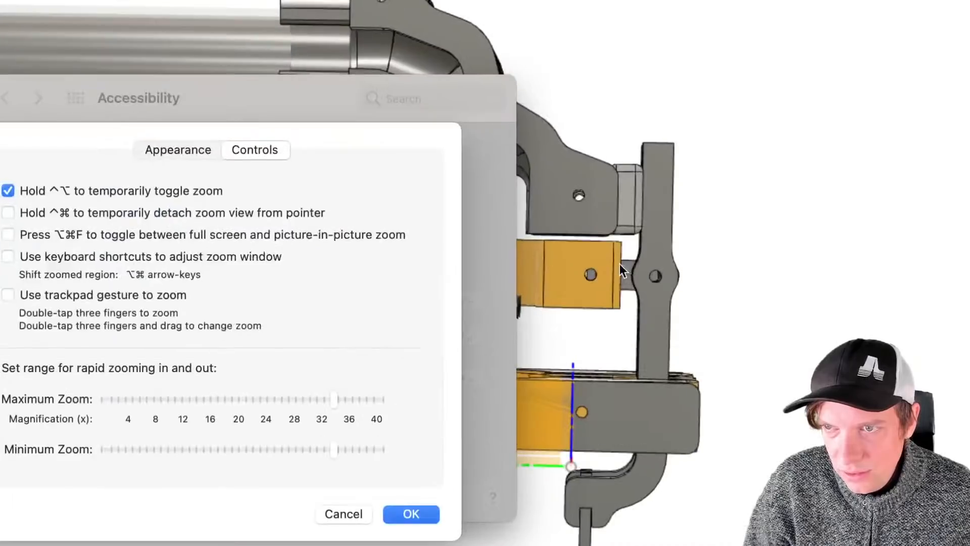
pyautogui.hotkey('ctrl', 'alt')
pyautogui.hotkey('ctrl', 'alt')
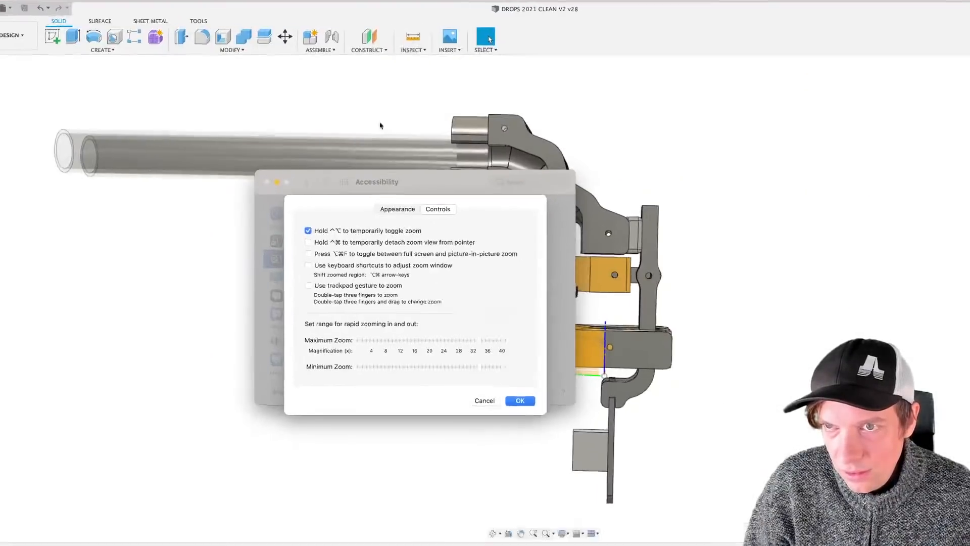
pyautogui.hotkey('ctrl', 'alt')
pyautogui.hotkey('ctrl', 'alt')
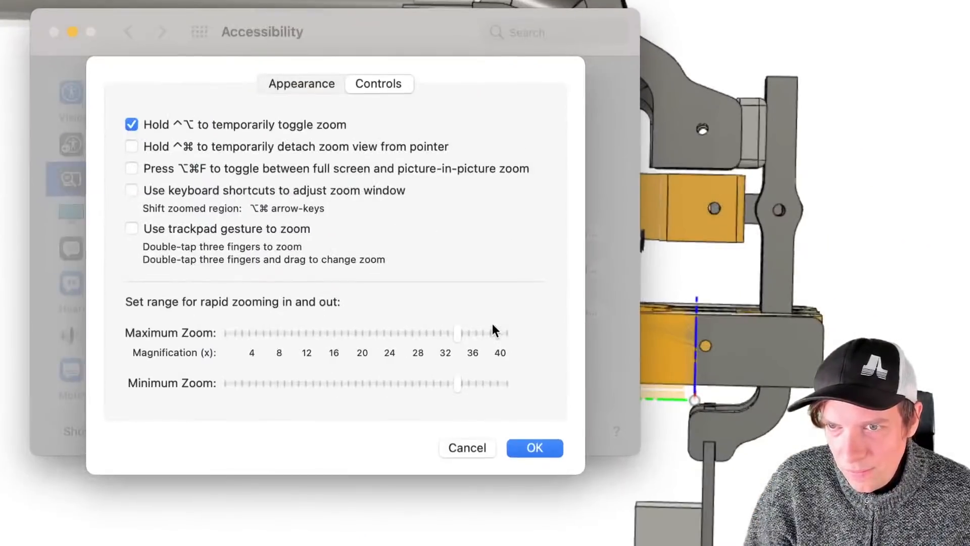
pyautogui.hotkey('ctrl', 'alt')
pyautogui.click(517, 388)
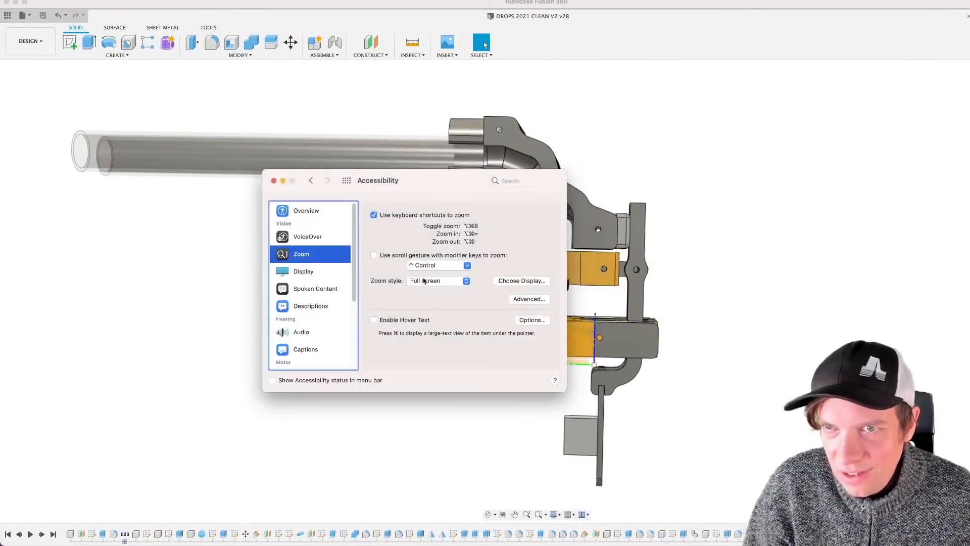
# Step: Review the available zoom styles without changing the full-screen style, and return to the Fusion 360 design
pyautogui.click(453, 281)
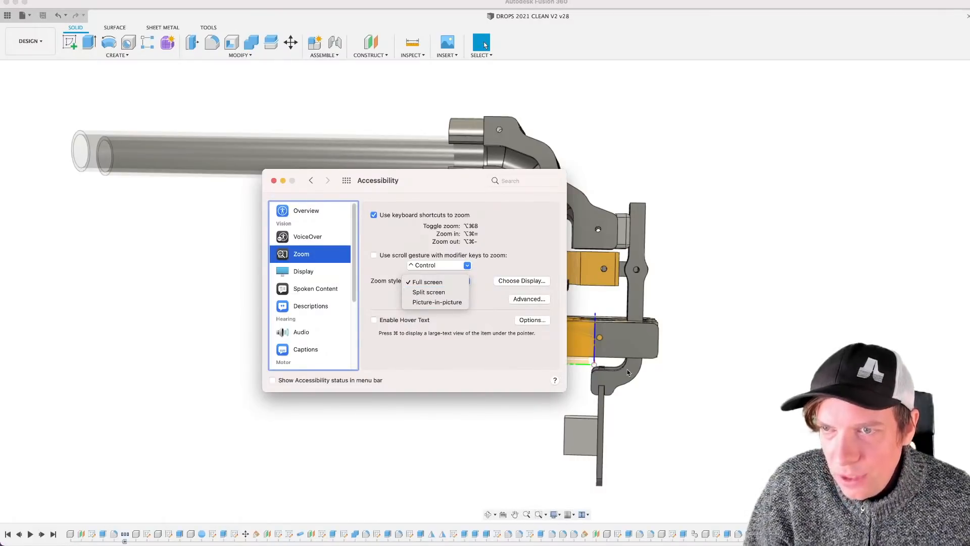
pyautogui.click(690, 371)
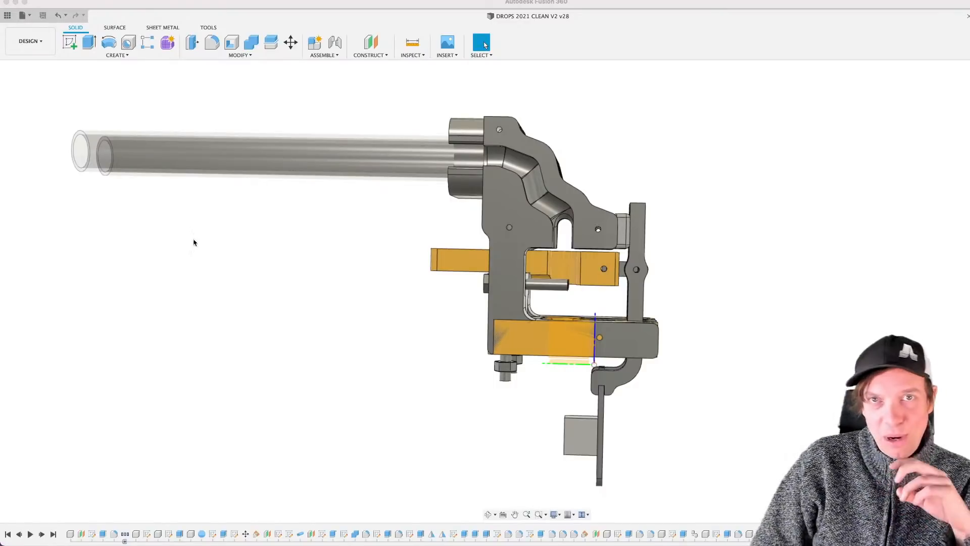
pyautogui.click(181, 17)
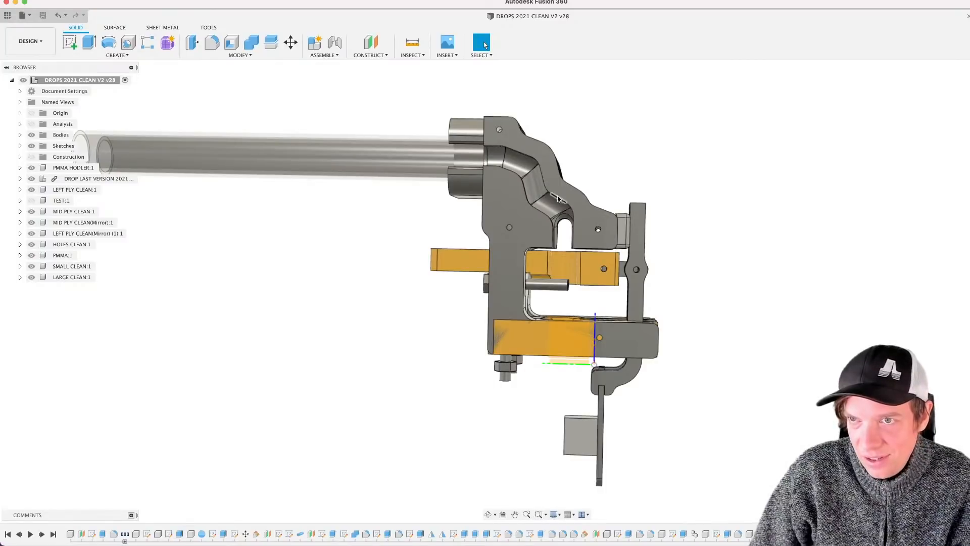
pyautogui.click(538, 153)
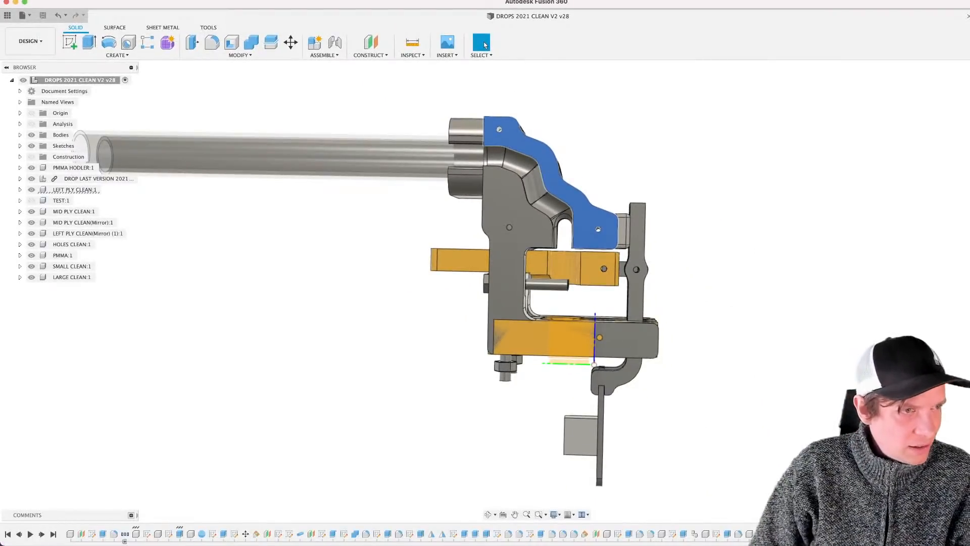
pyautogui.press('super+Tab')
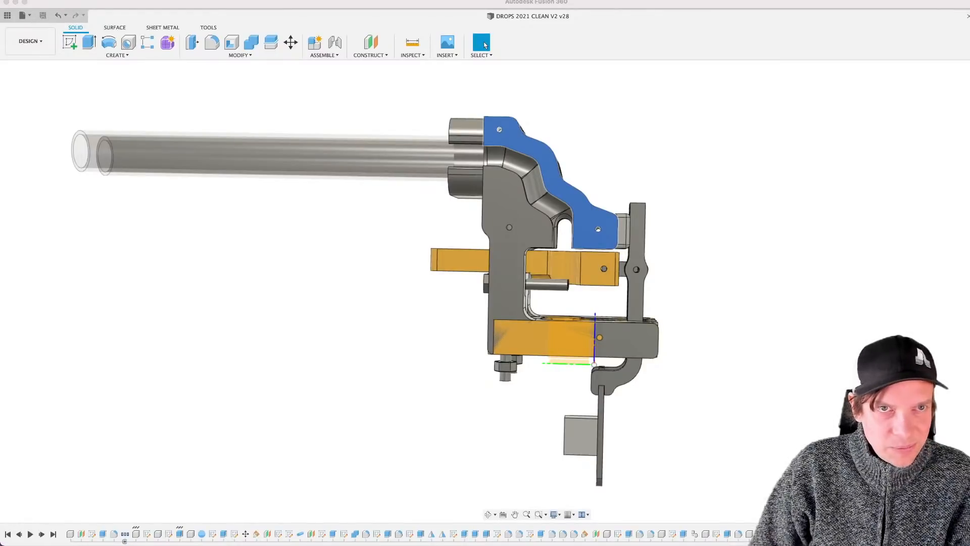
pyautogui.click(387, 320)
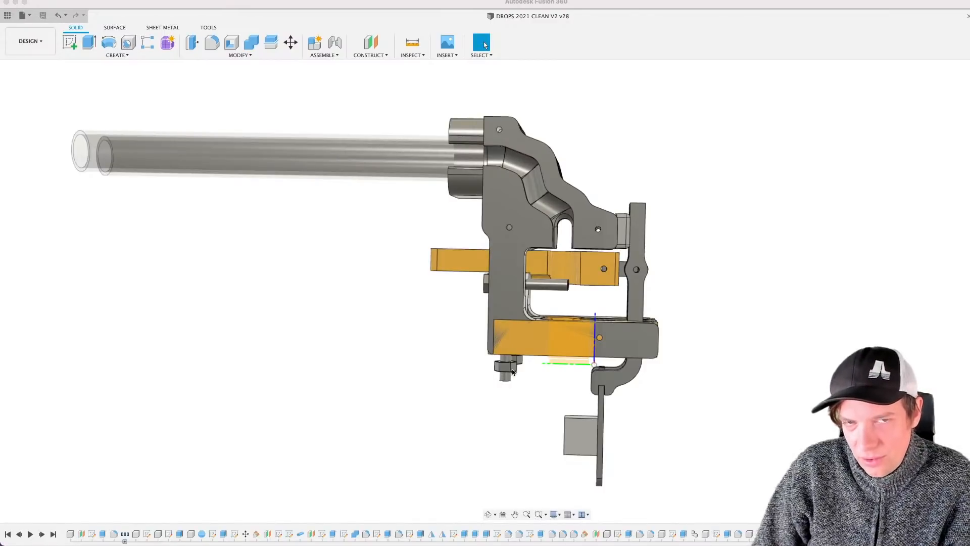
pyautogui.click(408, 378)
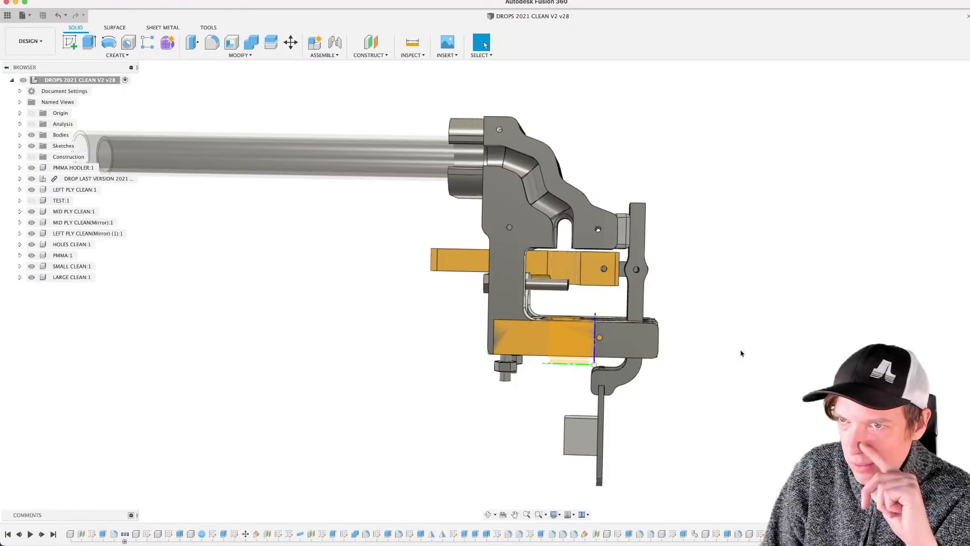
pyautogui.scroll(-2, 570, 333)
pyautogui.moveTo(435, 252); pyautogui.dragTo(410, 269, button='middle')
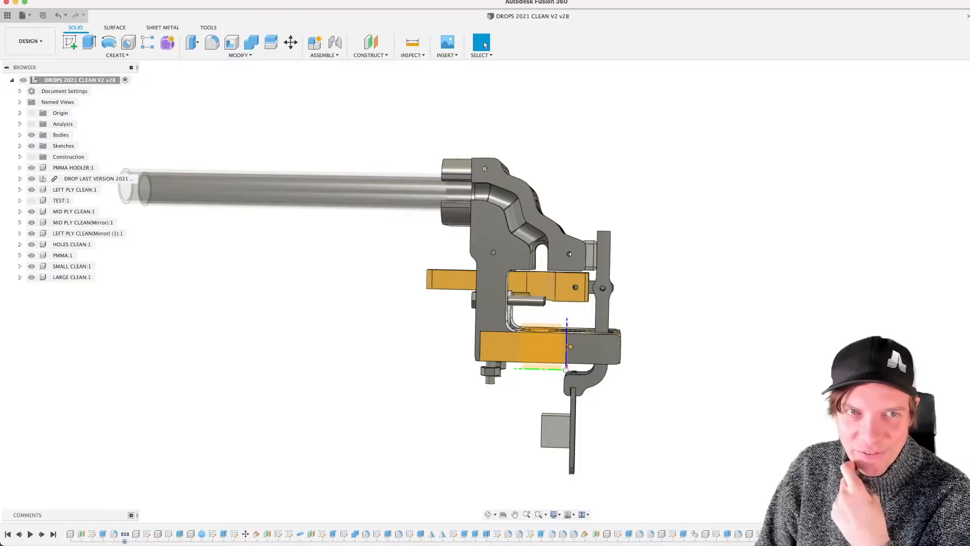
pyautogui.click(435, 278)
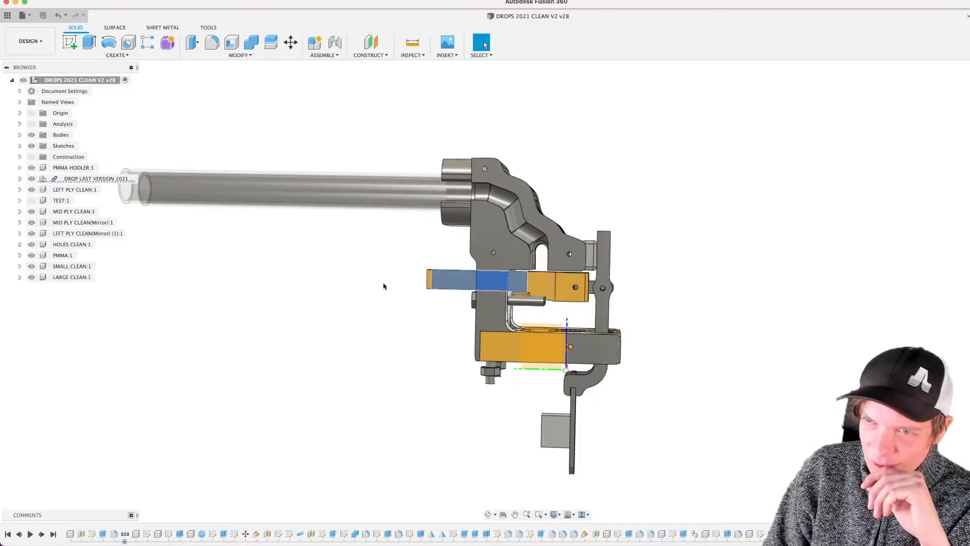
pyautogui.click(383, 286)
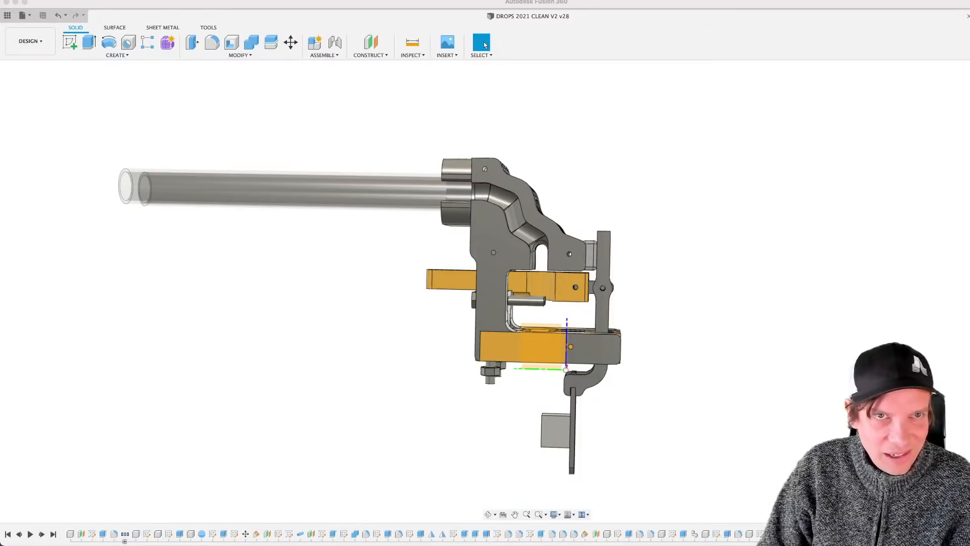
pyautogui.click(304, 2)
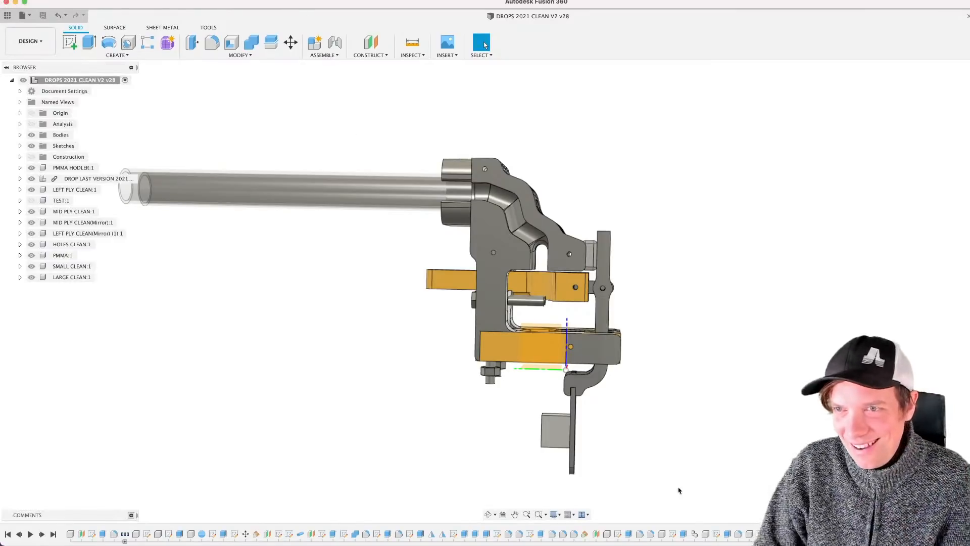
# Step: Show the sketches of the LEFT PLY CLEAN component over the model
pyautogui.keyDown('shift'); pyautogui.moveTo(597, 379); pyautogui.dragTo(569, 391, button='middle'); pyautogui.keyUp('shift')
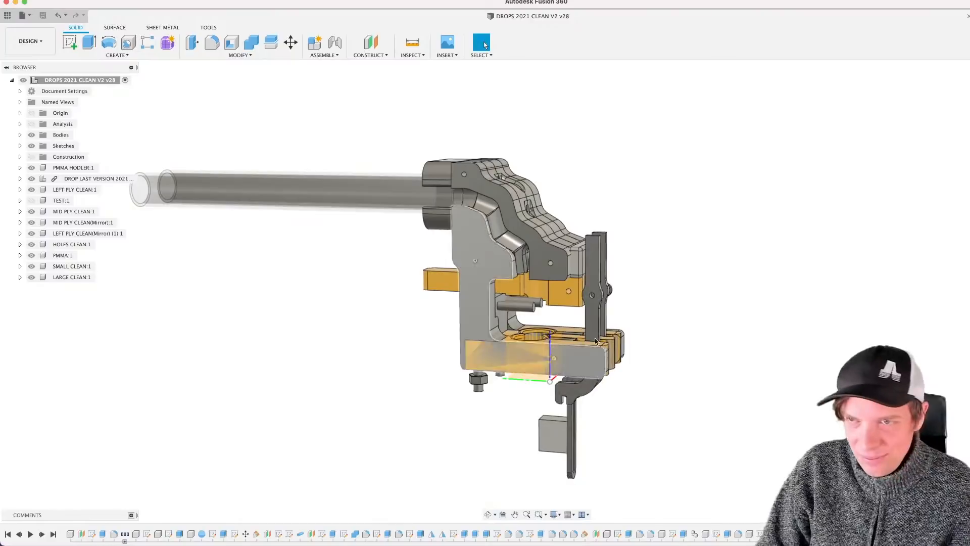
pyautogui.scroll(3, 554, 316)
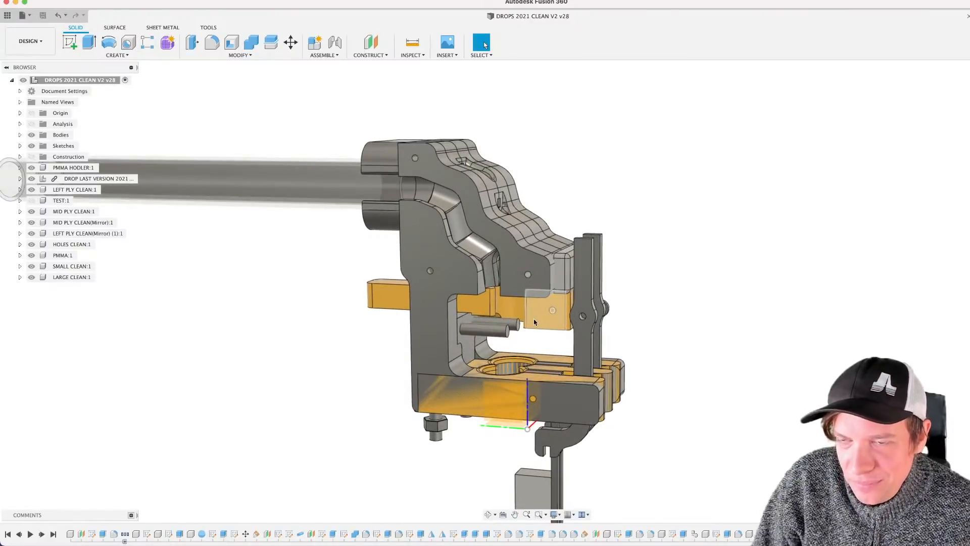
pyautogui.keyDown('shift'); pyautogui.moveTo(534, 322); pyautogui.dragTo(553, 305, button='middle'); pyautogui.keyUp('shift')
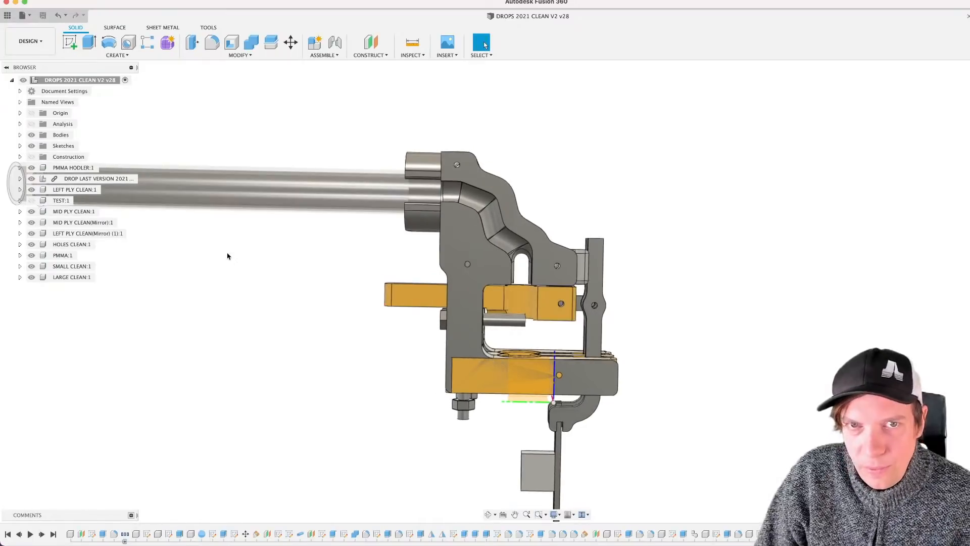
pyautogui.click(19, 190)
pyautogui.click(38, 222)
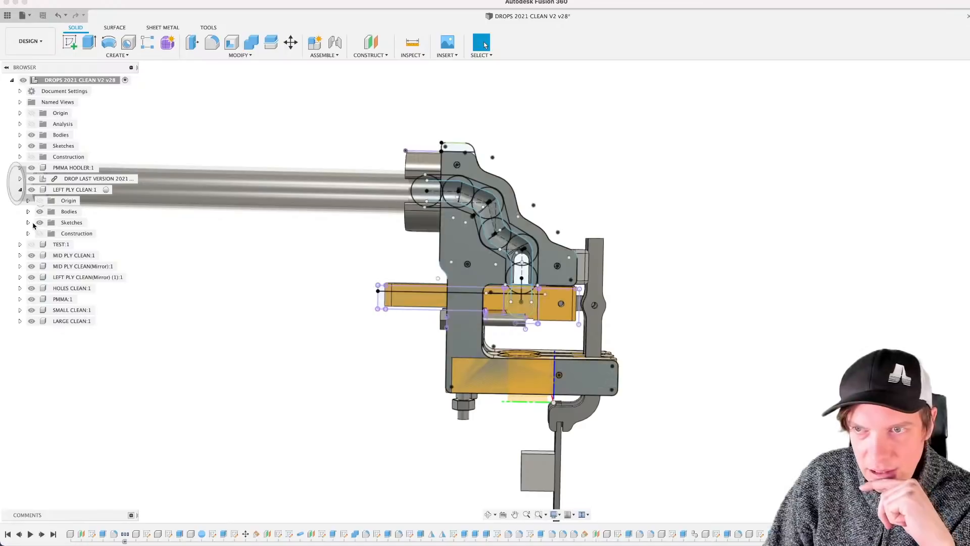
# Step: Examine how the sketch profile around the horizontal bar of LEFT PLY CLEAN lines up with the orange part
pyautogui.scroll(3, 540, 273)
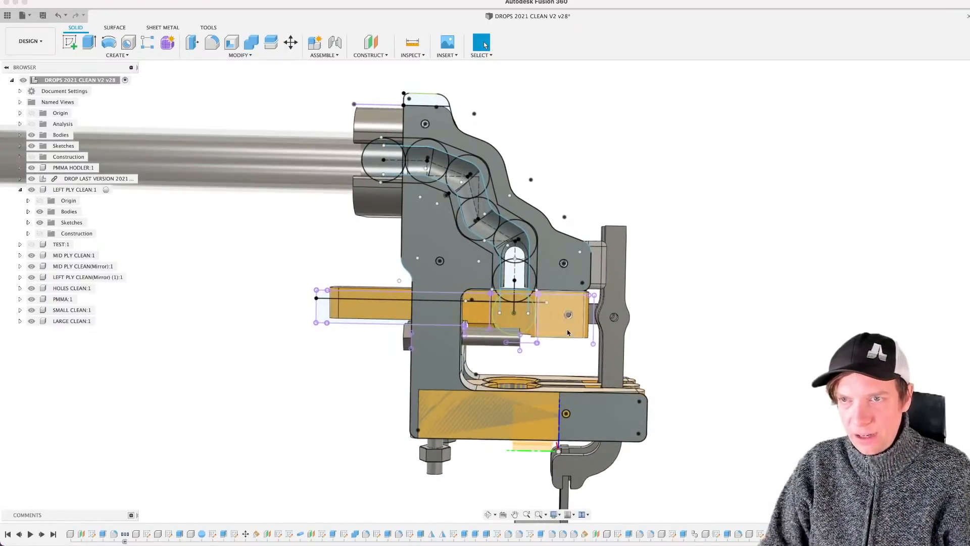
pyautogui.moveTo(567, 326)
pyautogui.keyDown('shift'); pyautogui.mouseDown(button='middle')
pyautogui.moveTo(592, 319)
pyautogui.moveTo(568, 315)
pyautogui.mouseUp(button='middle'); pyautogui.keyUp('shift')
pyautogui.click(483, 44)
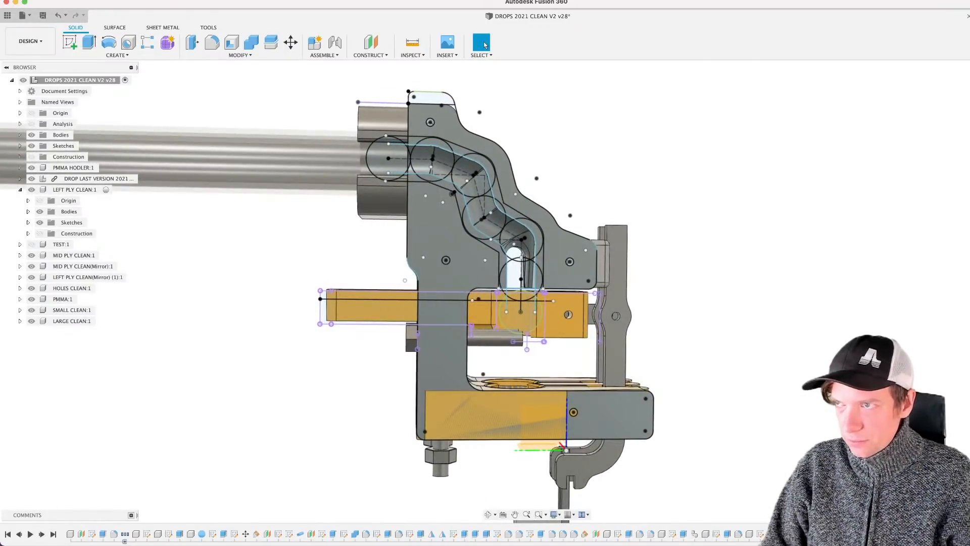
pyautogui.scroll(5, 445, 305)
pyautogui.click(405, 313)
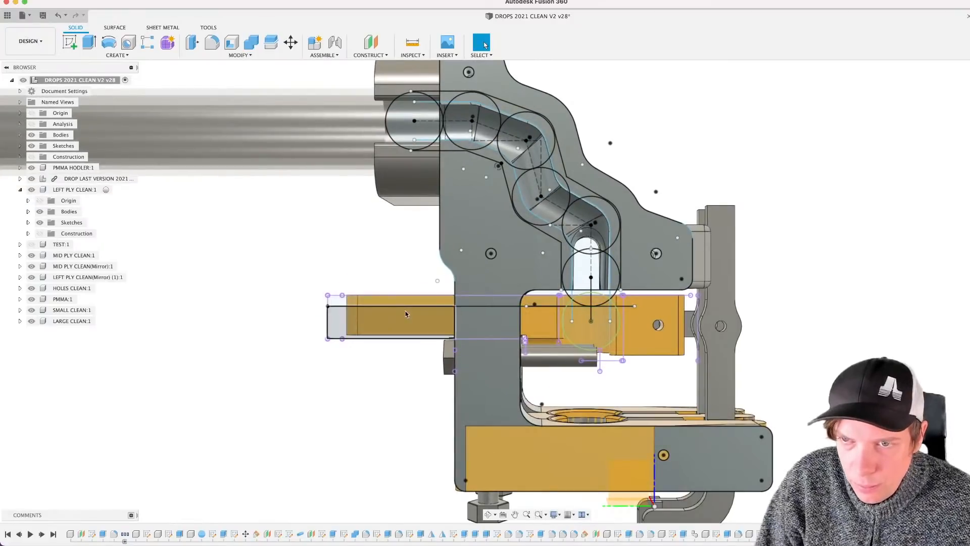
pyautogui.click(416, 299)
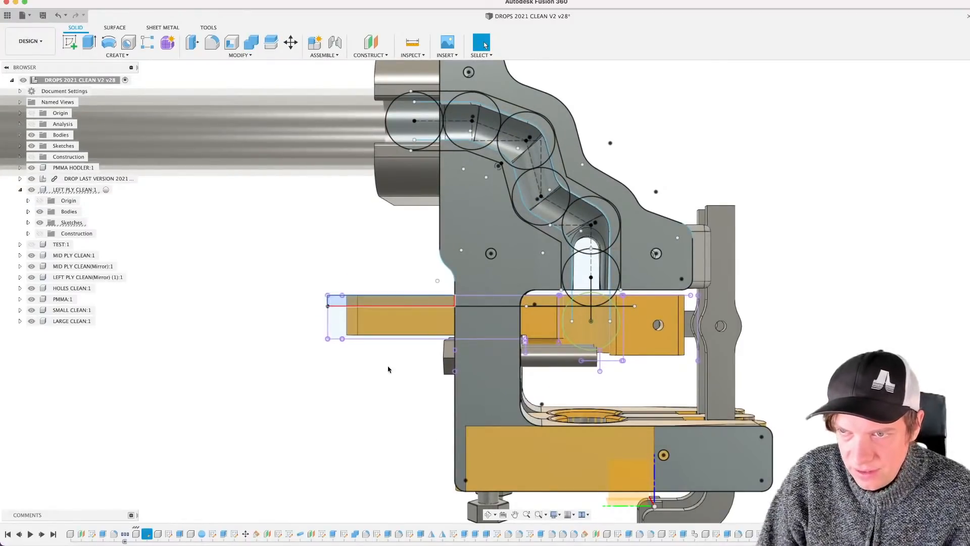
pyautogui.scroll(-2, 399, 325)
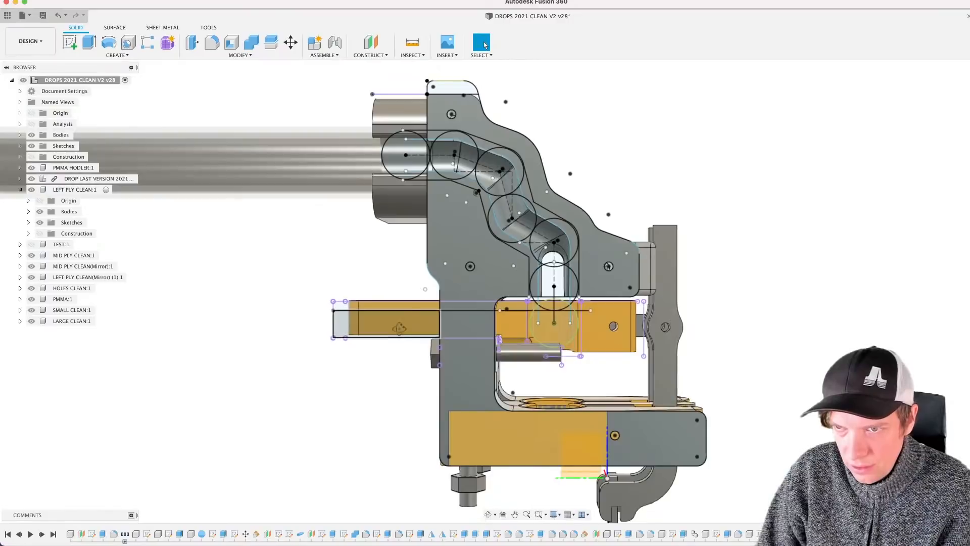
pyautogui.keyDown('shift'); pyautogui.moveTo(399, 328); pyautogui.dragTo(619, 332, button='middle'); pyautogui.keyUp('shift')
# Step: Identify the component that holds the orange block with the hole and break the DROP LAST VERSION 2021 component's external link
pyautogui.click(618, 333)
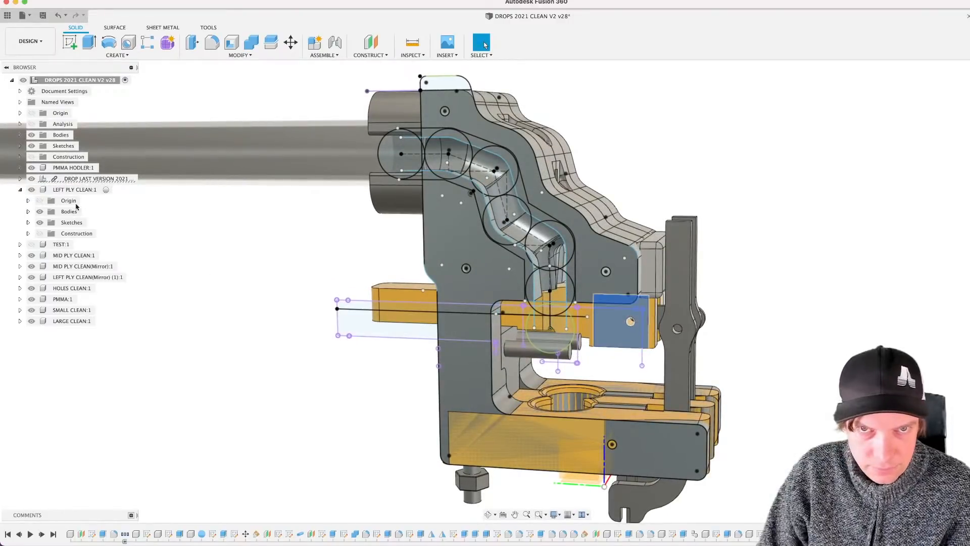
pyautogui.rightClick(82, 180)
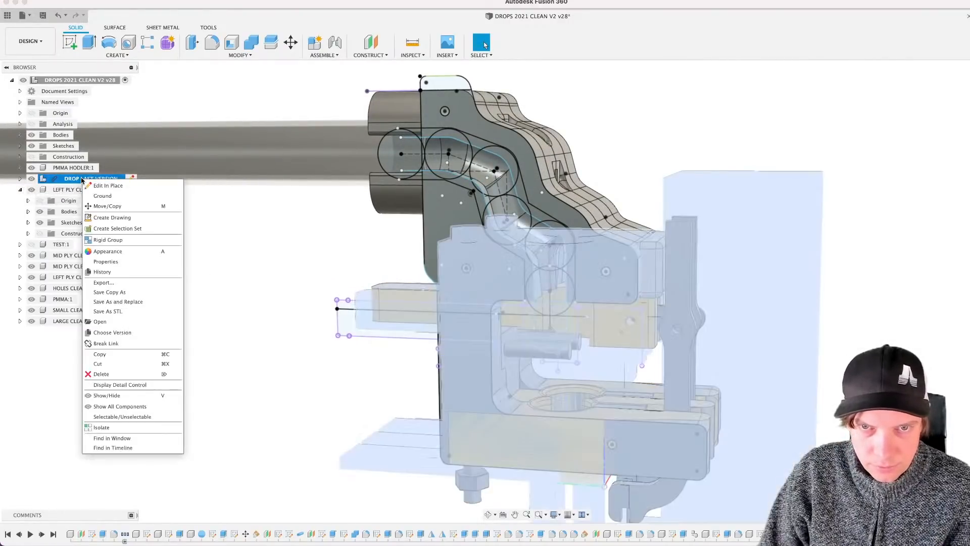
pyautogui.click(160, 318)
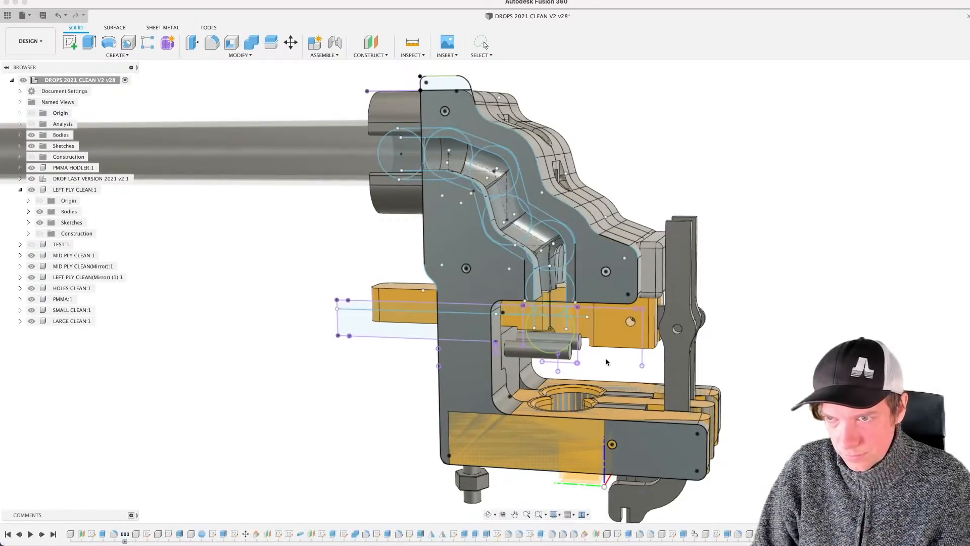
pyautogui.moveTo(606, 362)
pyautogui.keyDown('shift'); pyautogui.mouseDown(button='middle')
pyautogui.moveTo(631, 359)
pyautogui.moveTo(586, 329)
pyautogui.moveTo(618, 342)
pyautogui.moveTo(606, 344)
pyautogui.mouseUp(button='middle'); pyautogui.keyUp('shift')
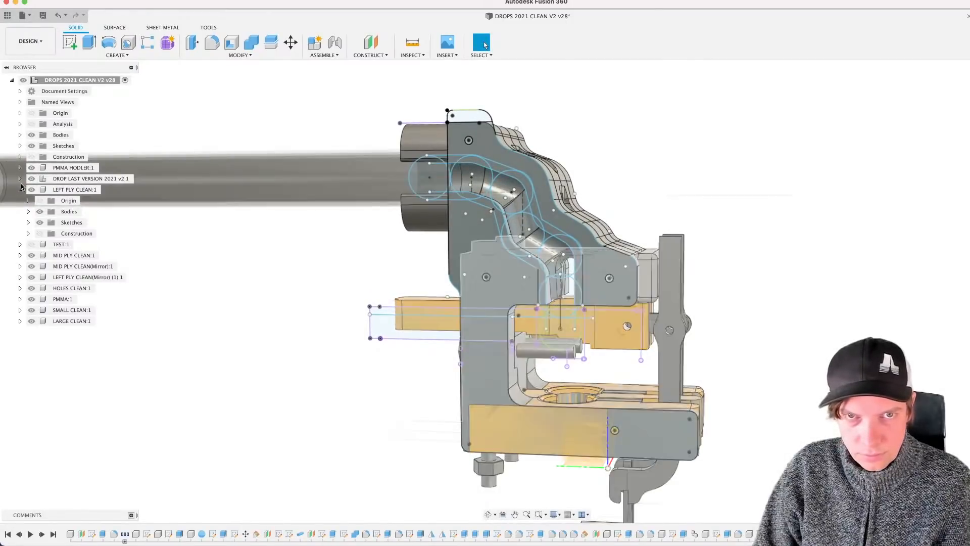
# Step: In DROP LAST VERSION 2021, hide TIER 1 BASE:1, FELT 2:1, FELT1:1, M6 BOLT:1, M6 BOLT (1):1 and the first #660-601 M6 hexnut
pyautogui.click(20, 179)
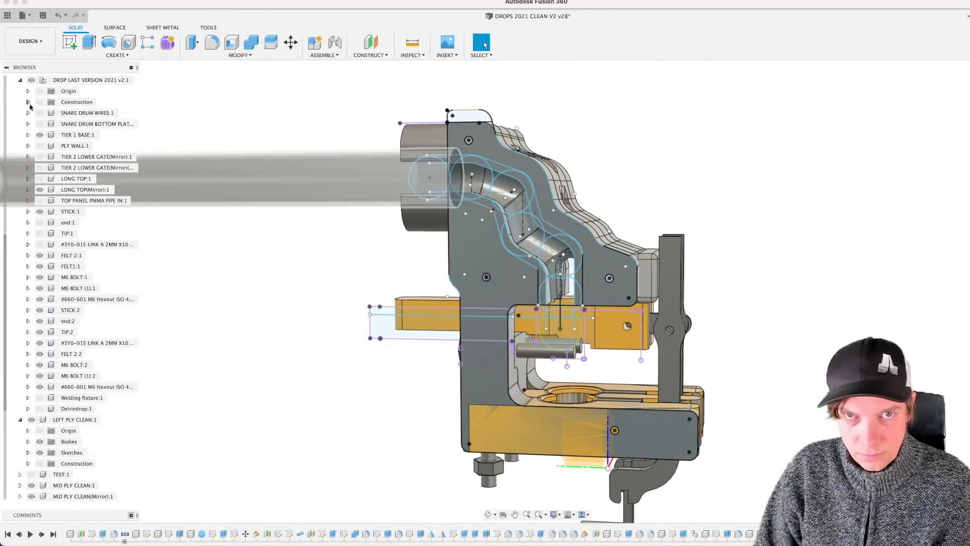
pyautogui.click(39, 135)
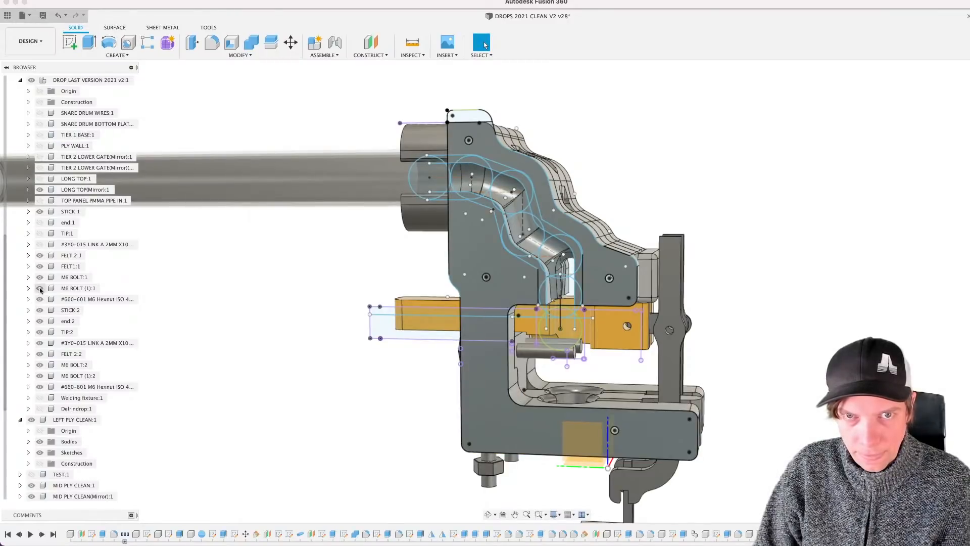
pyautogui.click(39, 255)
pyautogui.click(40, 266)
pyautogui.click(40, 277)
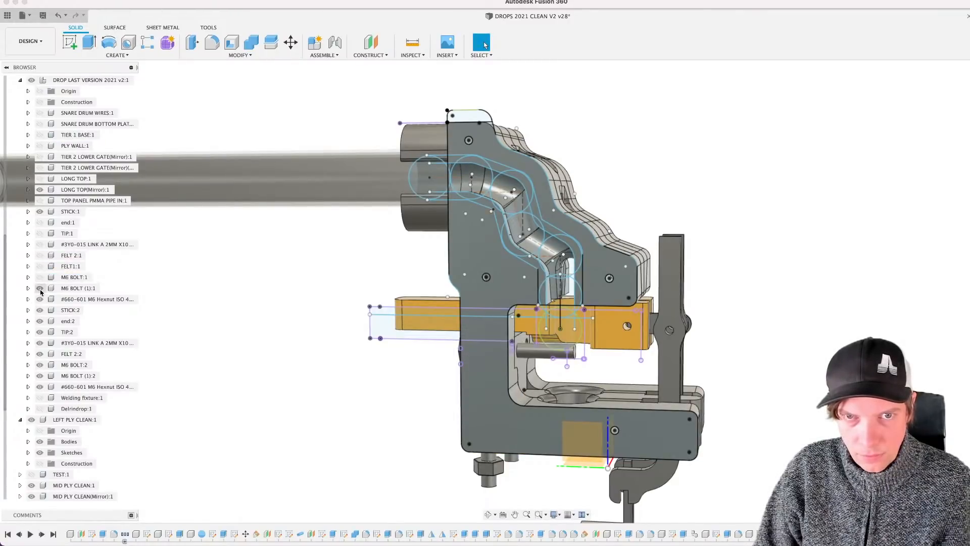
pyautogui.click(39, 288)
pyautogui.click(39, 299)
# Step: In DROP LAST VERSION 2021, hide STICK:1, STICK:2, end:2, TIP:2, the second link, FELT 2:2, M6 BOLT:2, M6 BOLT (1):2 and the second hexnut
pyautogui.click(39, 310)
pyautogui.click(39, 321)
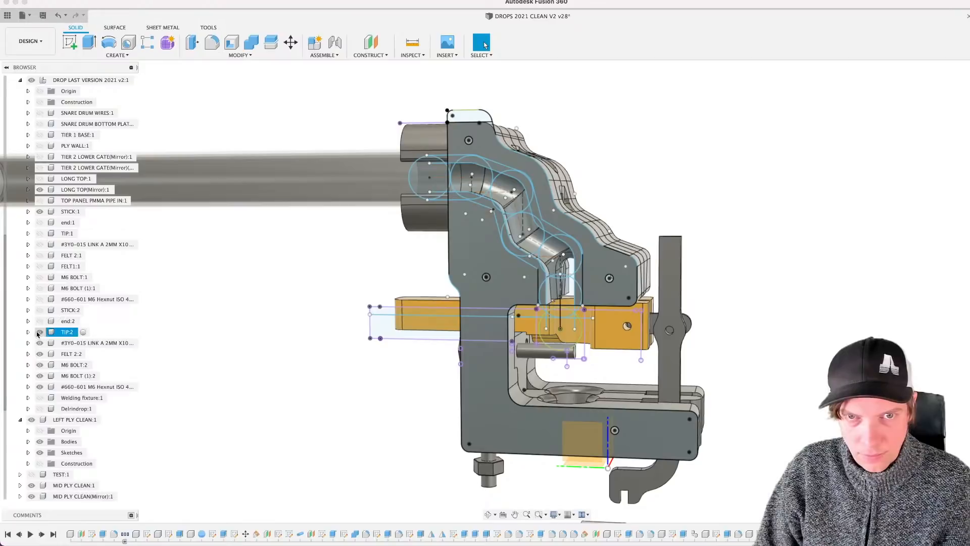
pyautogui.click(40, 332)
pyautogui.click(39, 342)
pyautogui.click(39, 354)
pyautogui.click(39, 364)
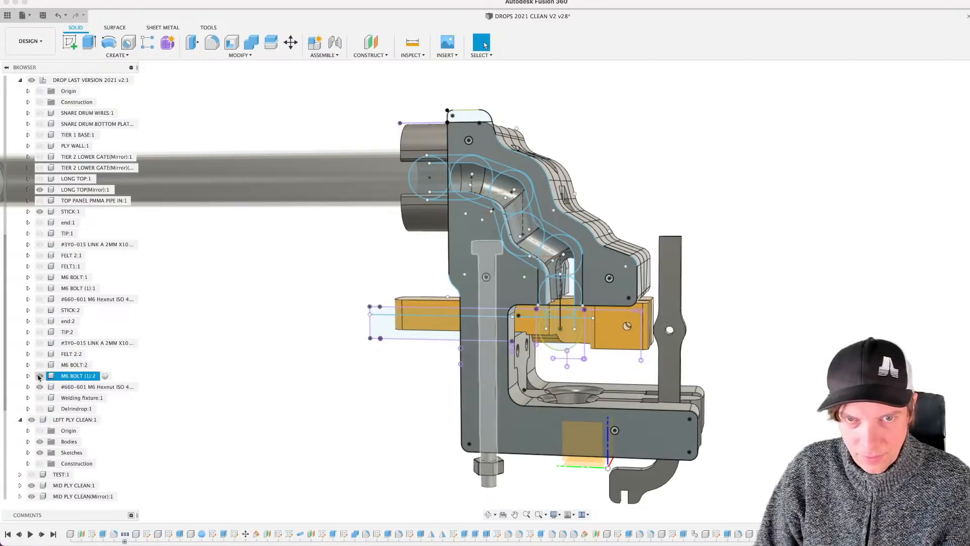
pyautogui.click(39, 376)
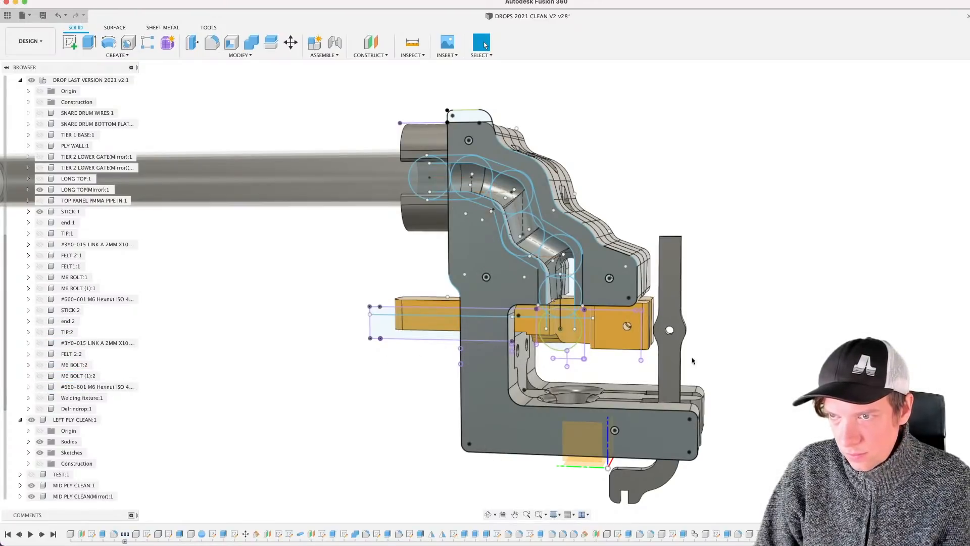
pyautogui.click(673, 360)
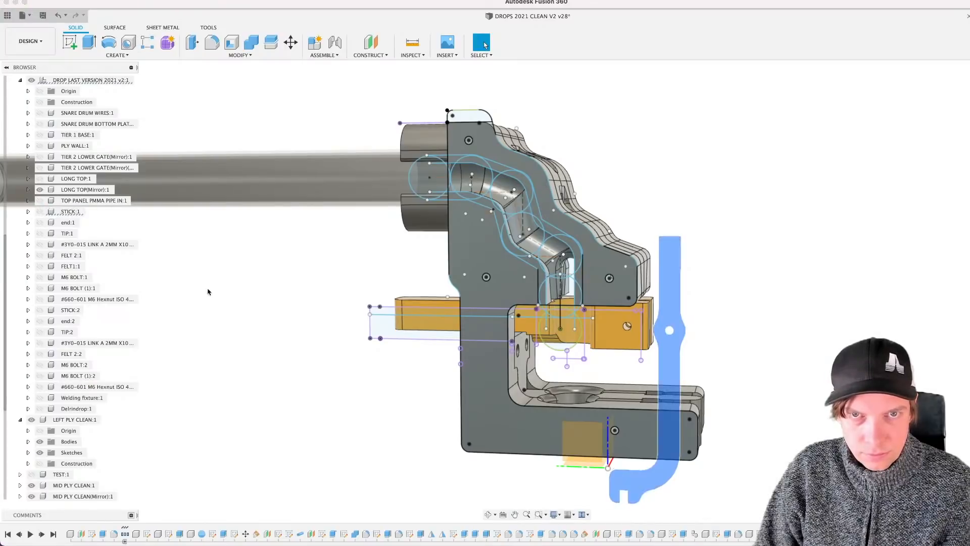
pyautogui.press('v')
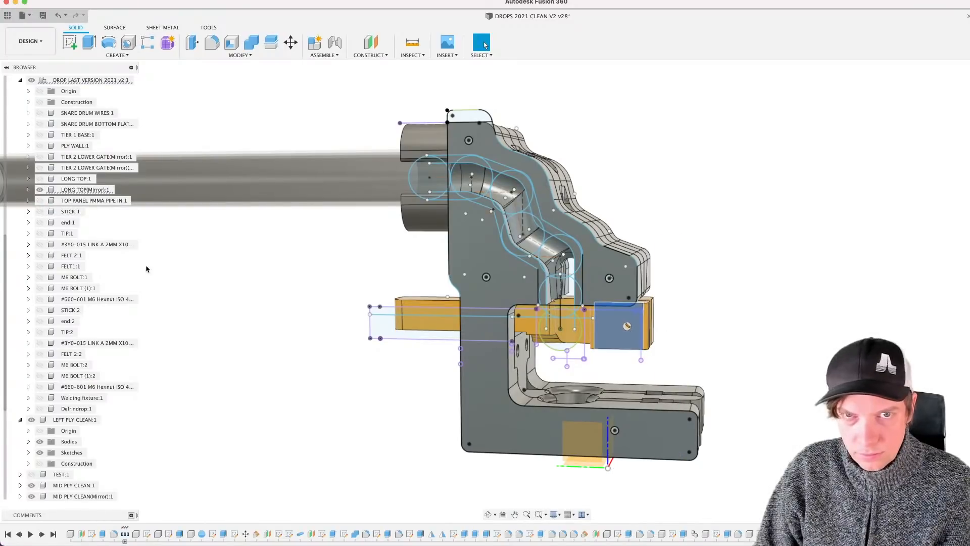
# Step: Copy the orange LONG TOP(Mirror):1 component inside DROP LAST VERSION 2021
pyautogui.click(82, 190)
pyautogui.scroll(-2, 571, 354)
pyautogui.keyDown('shift'); pyautogui.moveTo(589, 348); pyautogui.dragTo(536, 360, button='middle'); pyautogui.keyUp('shift')
pyautogui.scroll(-2, 515, 303)
pyautogui.click(193, 267)
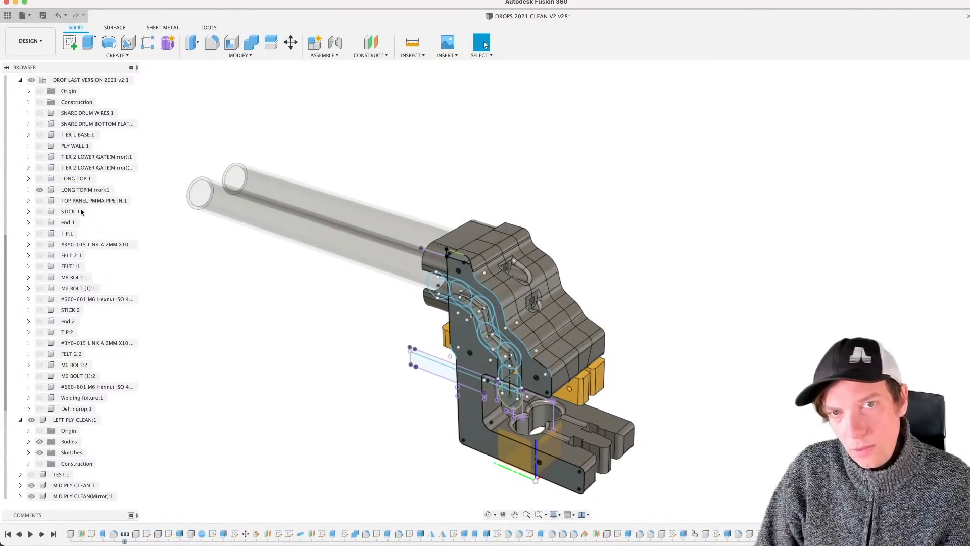
pyautogui.click(70, 191)
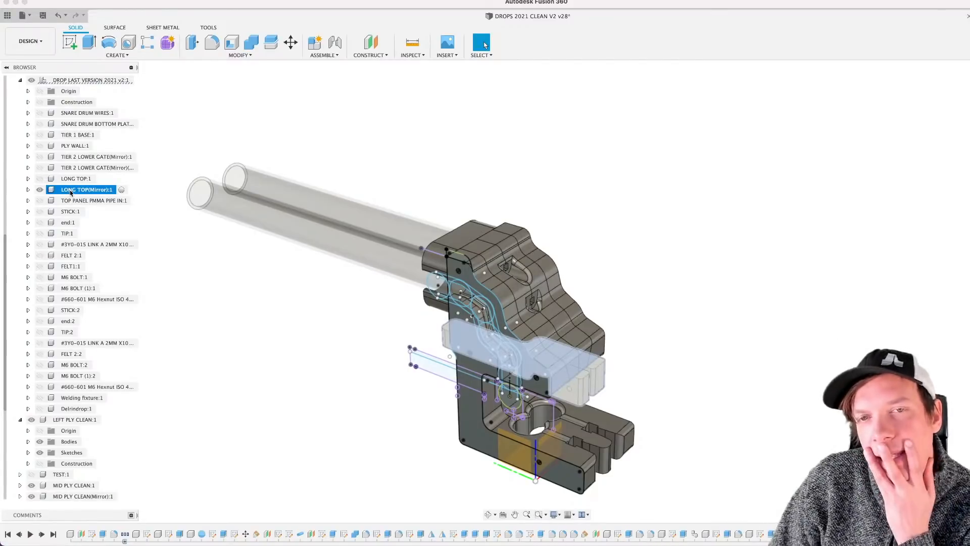
pyautogui.rightClick(70, 192)
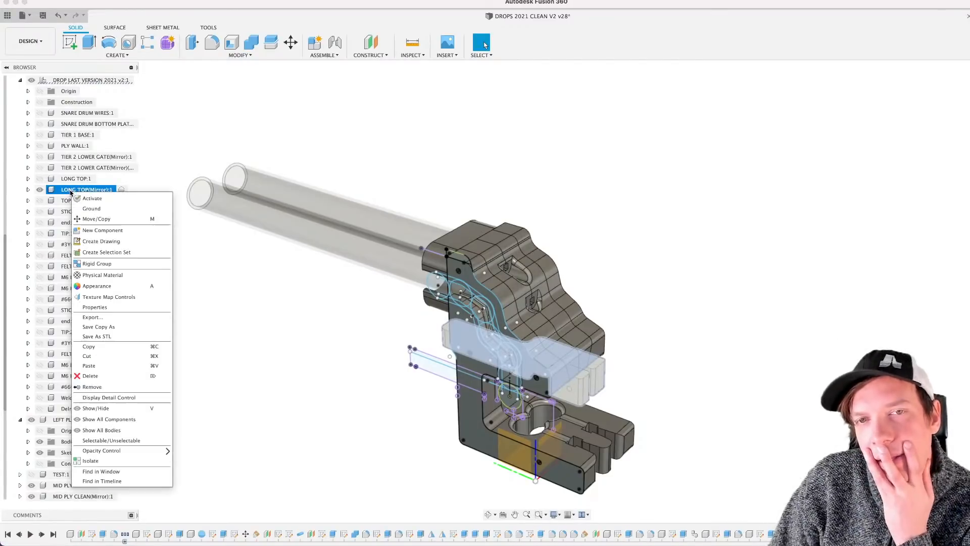
pyautogui.click(113, 347)
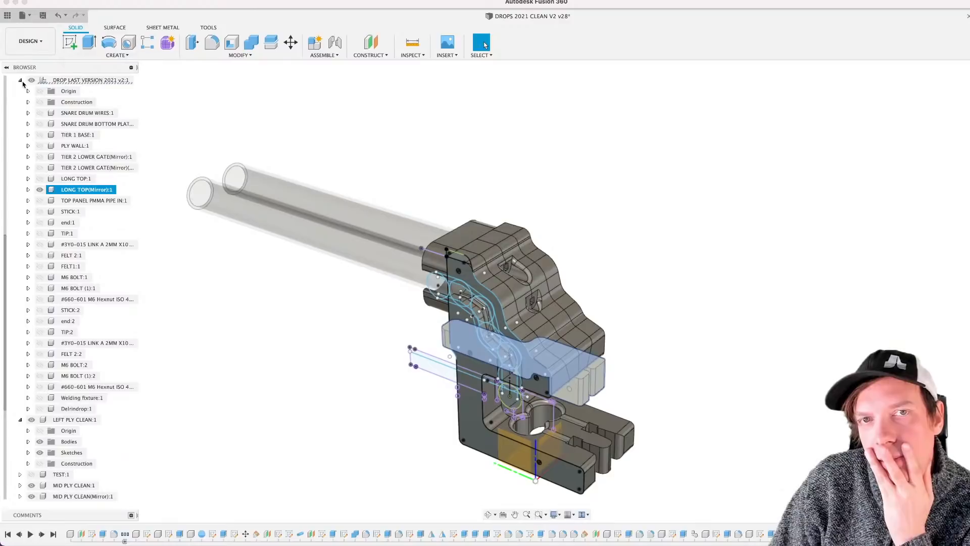
# Step: Paste the copied LONG TOP(Mirror) as a new independent component in the top-level design, keeping its position, and hide DROP LAST VERSION 2021
pyautogui.click(21, 80)
pyautogui.rightClick(67, 79)
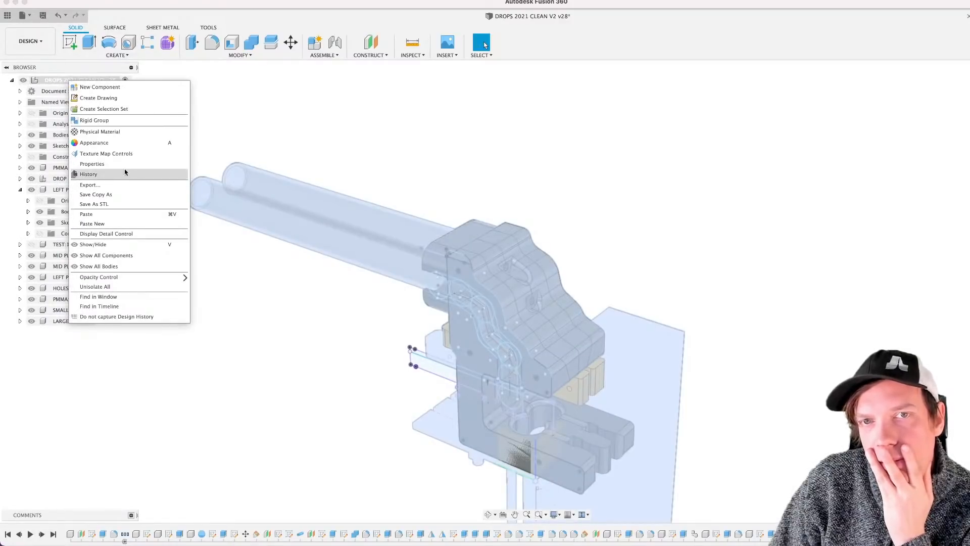
pyautogui.click(92, 224)
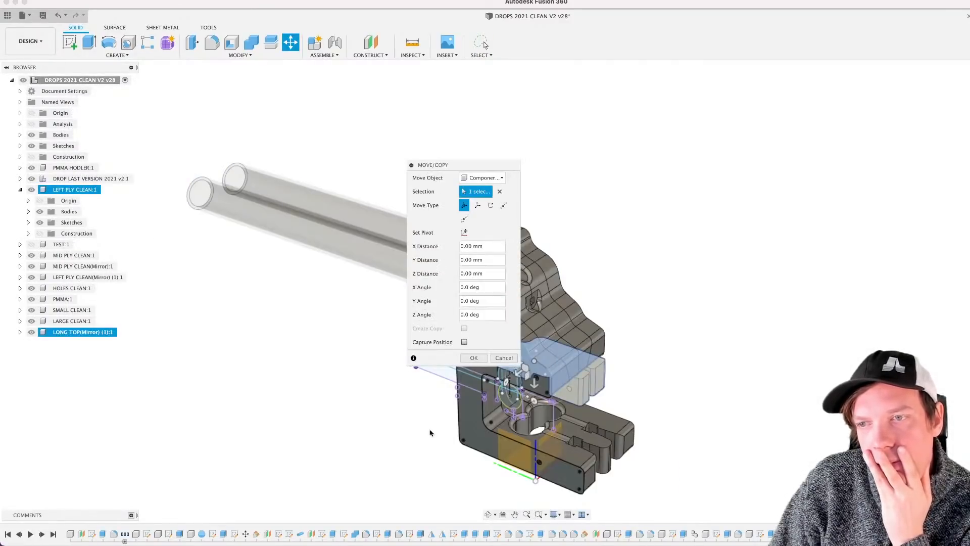
pyautogui.press('Return')
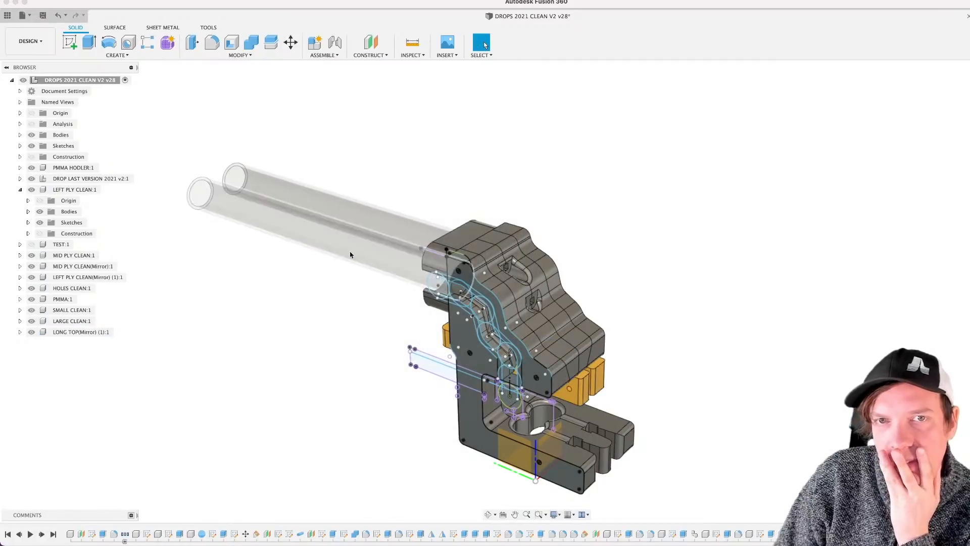
pyautogui.click(30, 180)
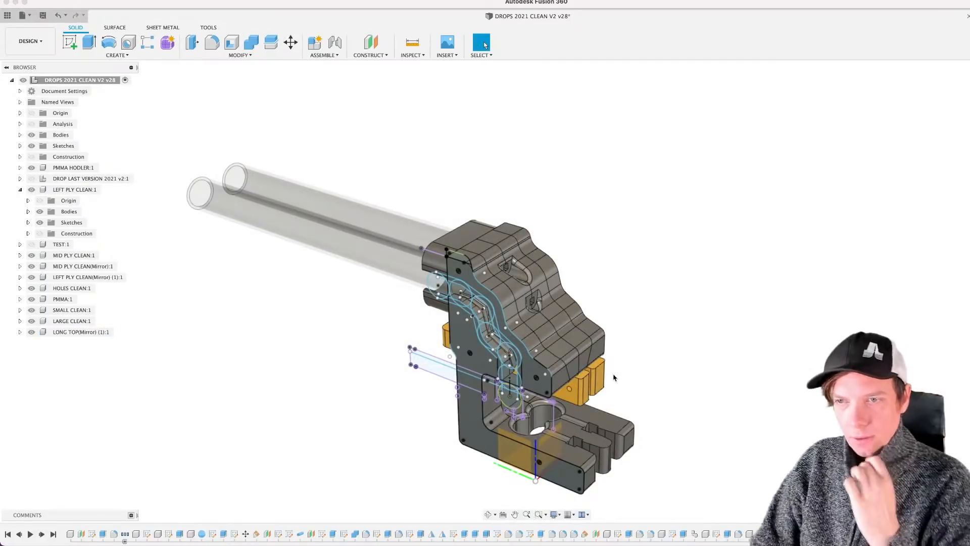
pyautogui.scroll(2, 613, 378)
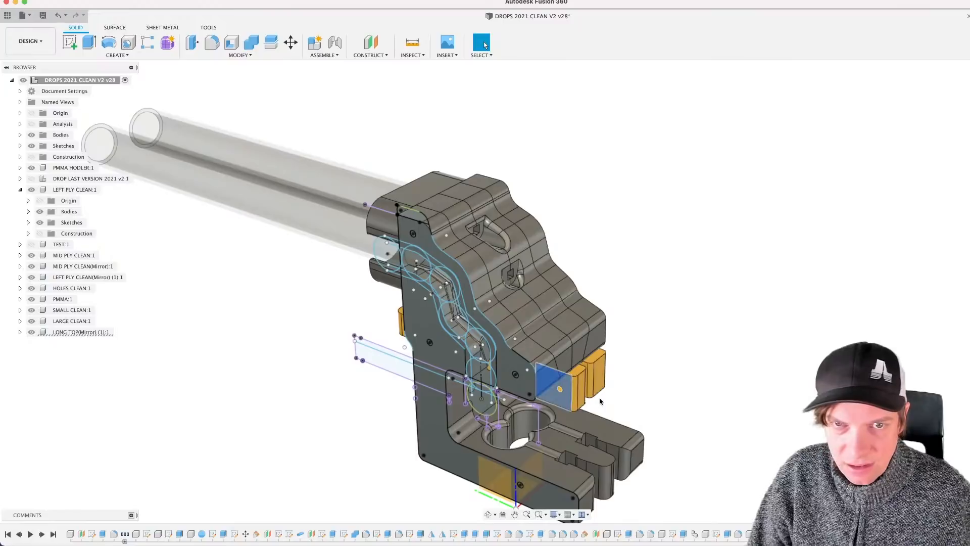
pyautogui.scroll(-2, 600, 401)
pyautogui.keyDown('shift'); pyautogui.moveTo(635, 416); pyautogui.dragTo(650, 400, button='middle'); pyautogui.keyUp('shift')
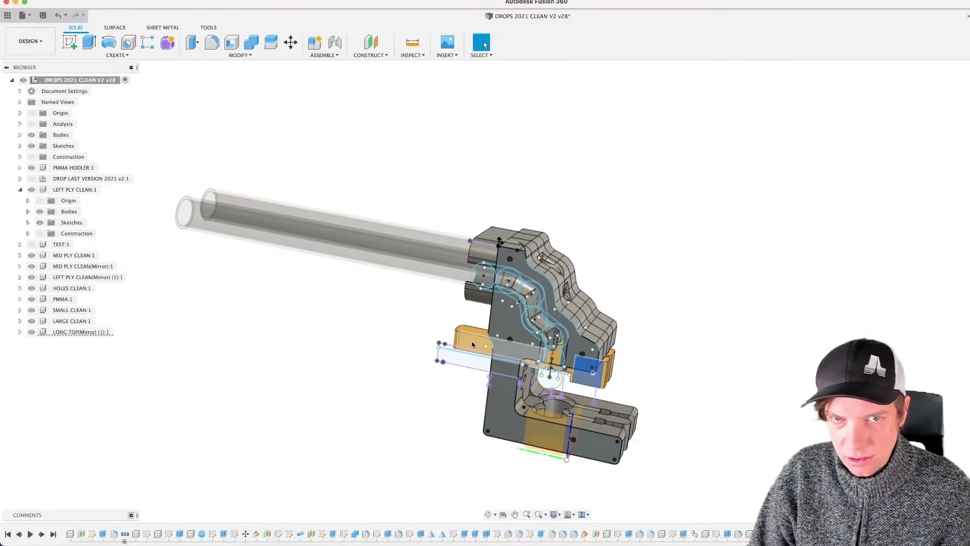
pyautogui.rightClick(76, 331)
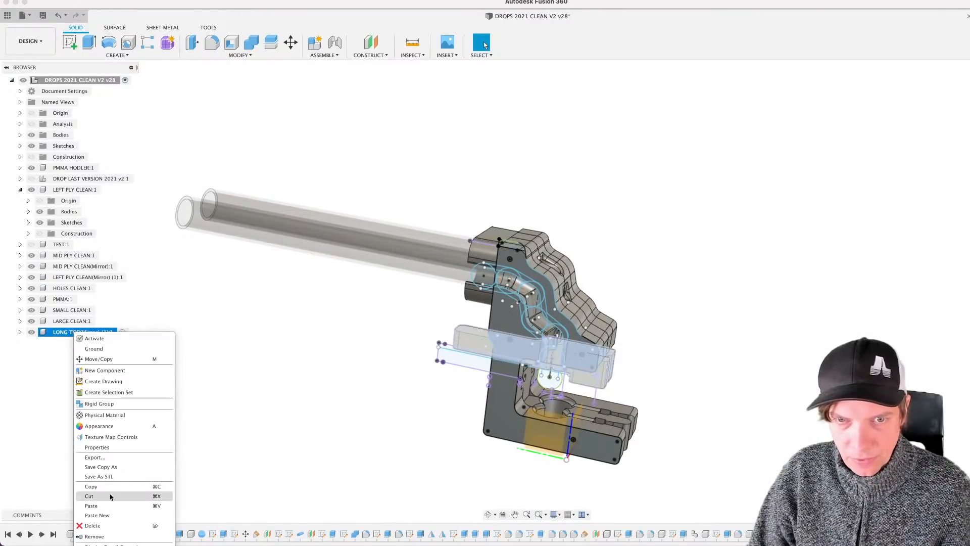
pyautogui.click(108, 515)
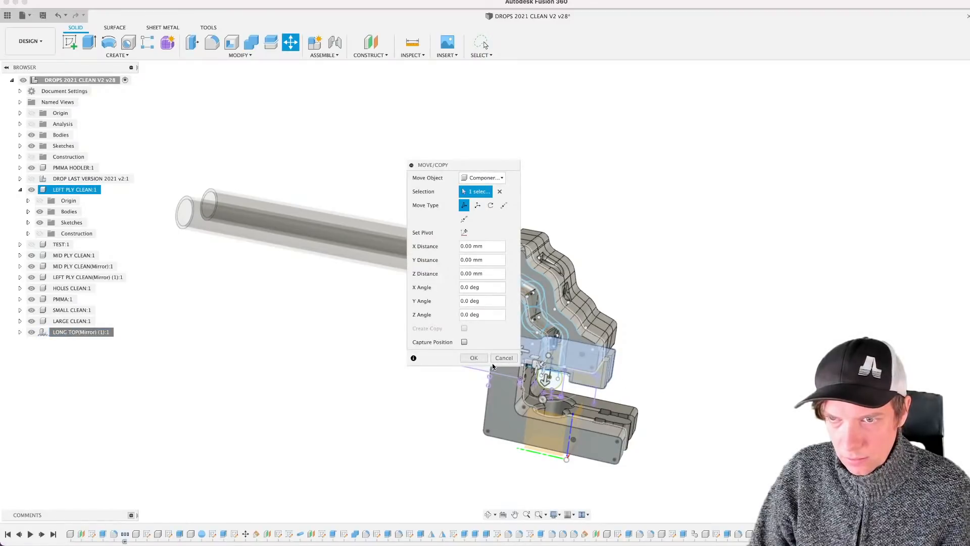
pyautogui.click(493, 362)
pyautogui.click(149, 361)
pyautogui.rightClick(69, 330)
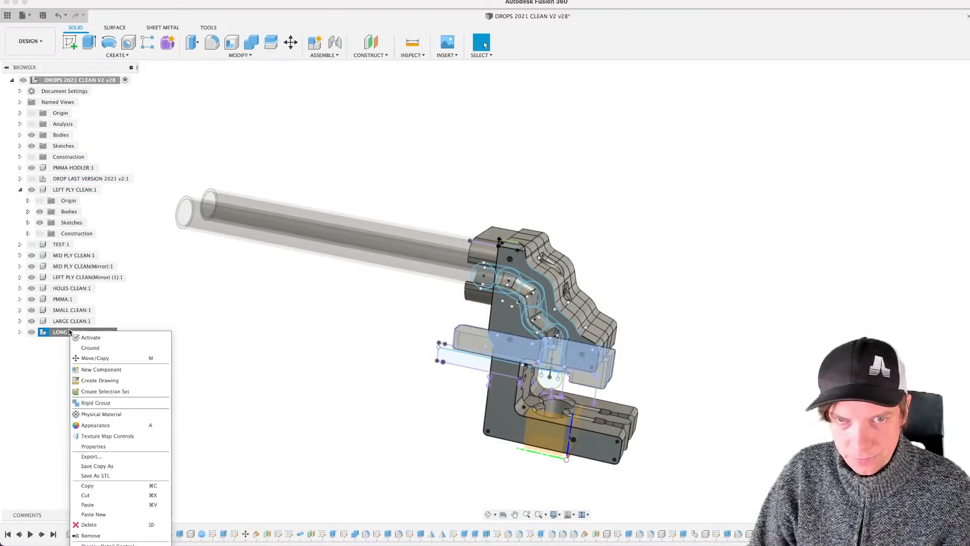
pyautogui.click(211, 359)
# Step: Isolate the pasted LONG TOP(Mirror) (1):1 component and show LEFT PLY CLEAN:1 alongside it
pyautogui.rightClick(72, 331)
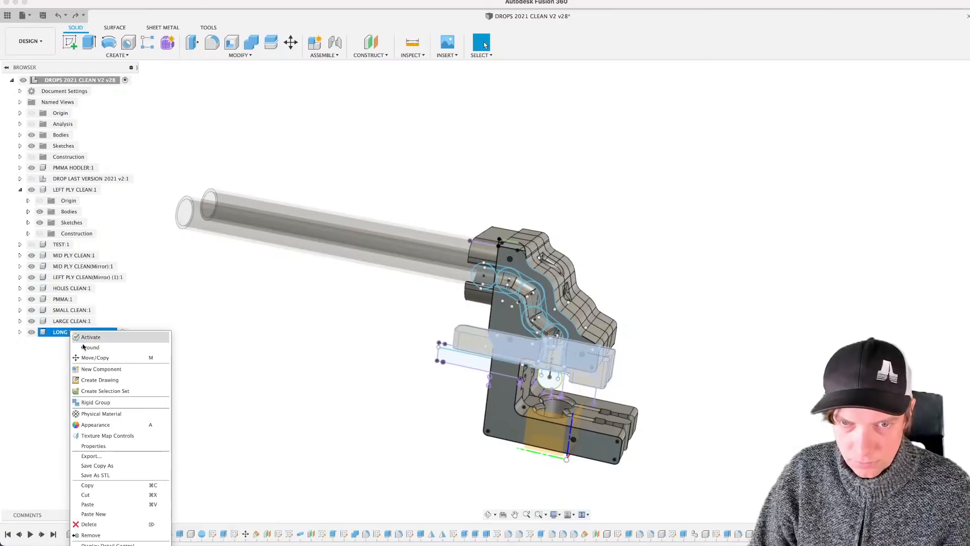
pyautogui.click(101, 544)
pyautogui.click(686, 366)
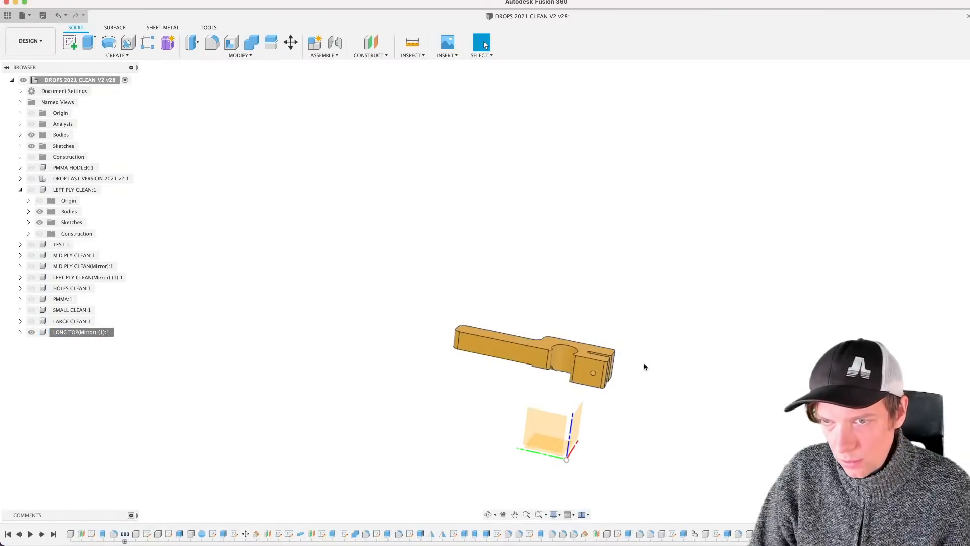
pyautogui.moveTo(640, 357); pyautogui.dragTo(620, 395, button='middle')
pyautogui.scroll(3, 605, 366)
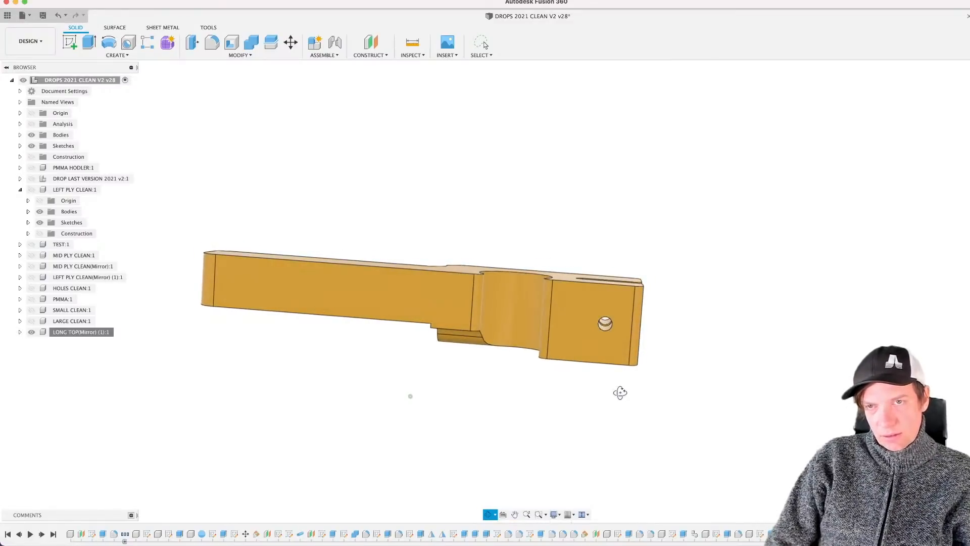
pyautogui.click(31, 189)
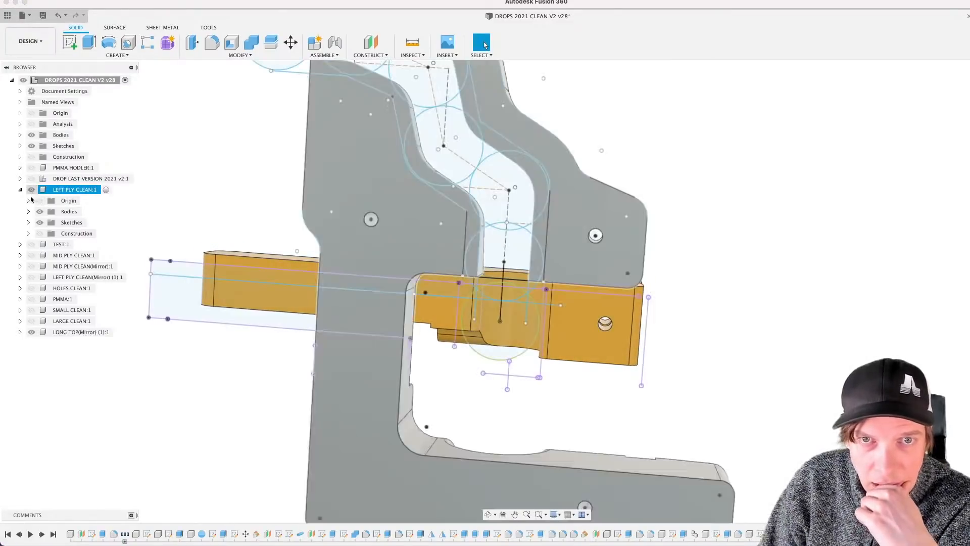
# Step: Measure the distance between the upper sketch line of the horizontal bar and the parallel sketch line just below it
pyautogui.scroll(-3, 401, 289)
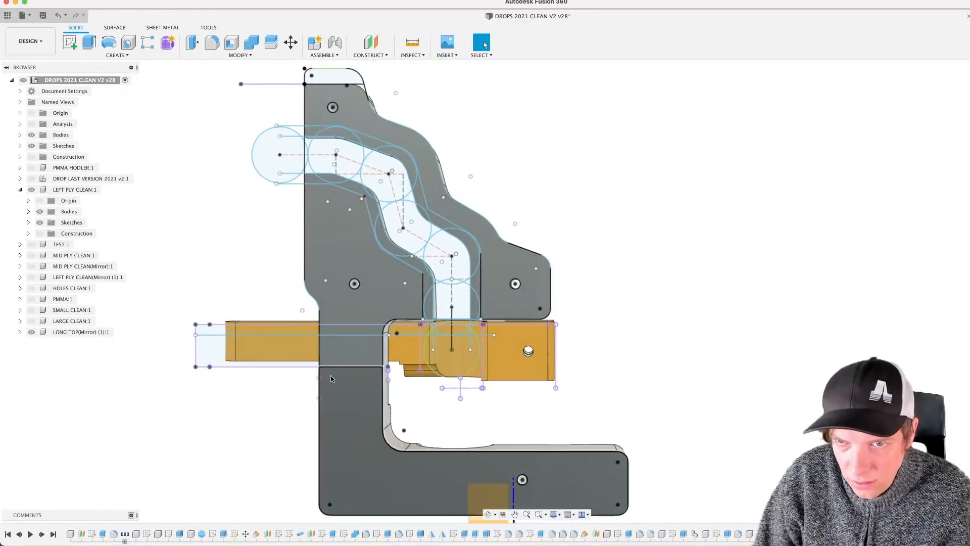
pyautogui.scroll(3, 326, 371)
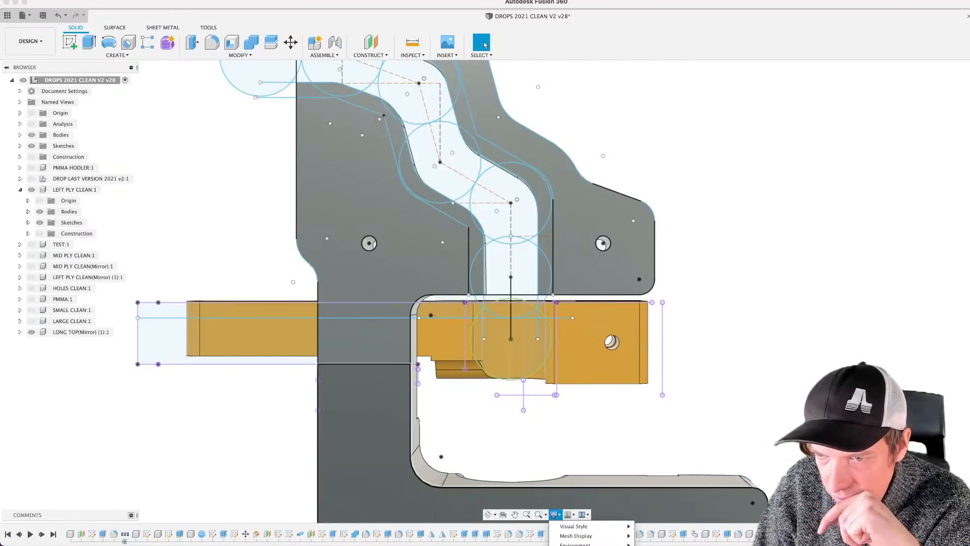
pyautogui.scroll(4, 374, 259)
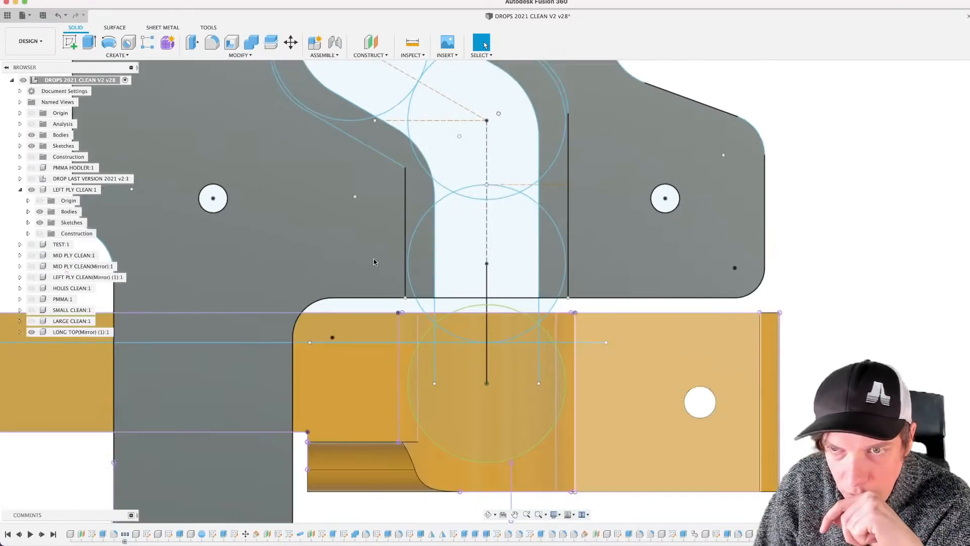
pyautogui.scroll(-6, 350, 330)
pyautogui.moveTo(331, 322); pyautogui.dragTo(598, 301, button='middle')
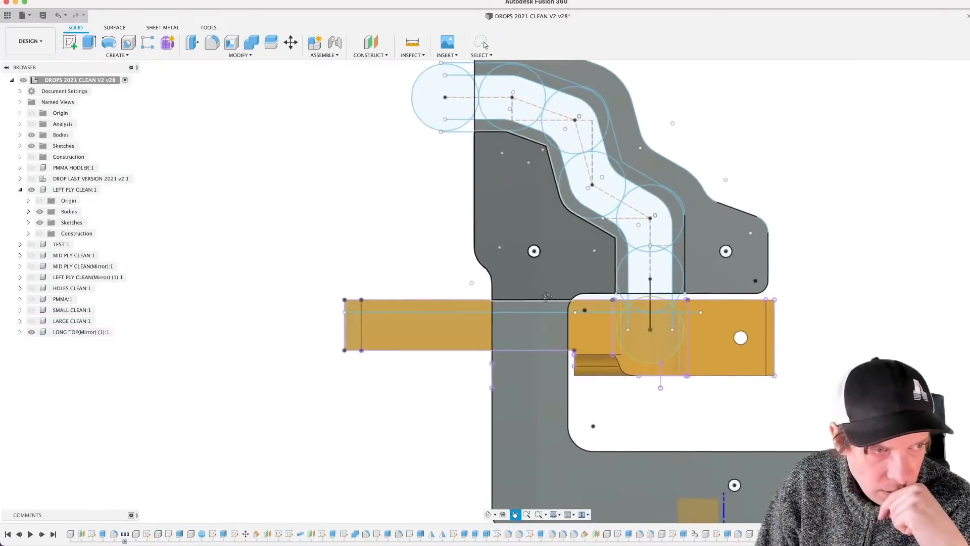
pyautogui.scroll(3, 469, 287)
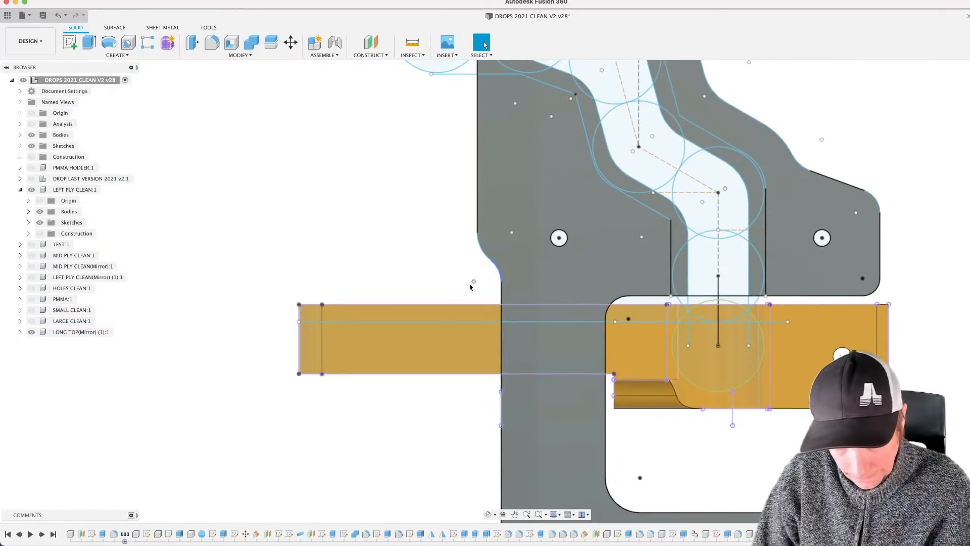
pyautogui.press('i')
pyautogui.click(447, 305)
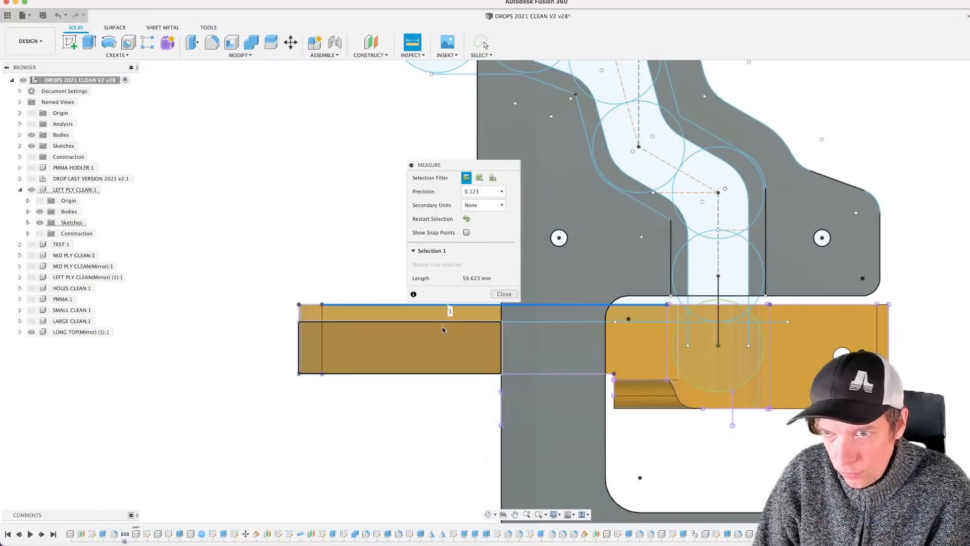
pyautogui.click(441, 323)
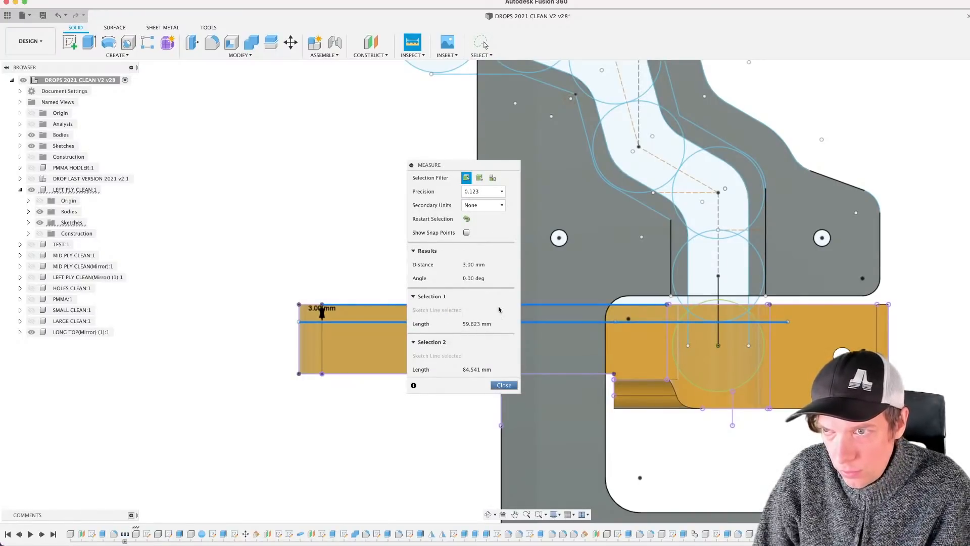
pyautogui.press('Escape')
# Step: Examine how the LEFT PLY CLEAN channel and sketch line up with the orange LONG TOP part
pyautogui.scroll(-3, 498, 284)
pyautogui.moveTo(638, 283); pyautogui.dragTo(491, 342, button='middle')
pyautogui.scroll(2, 589, 276)
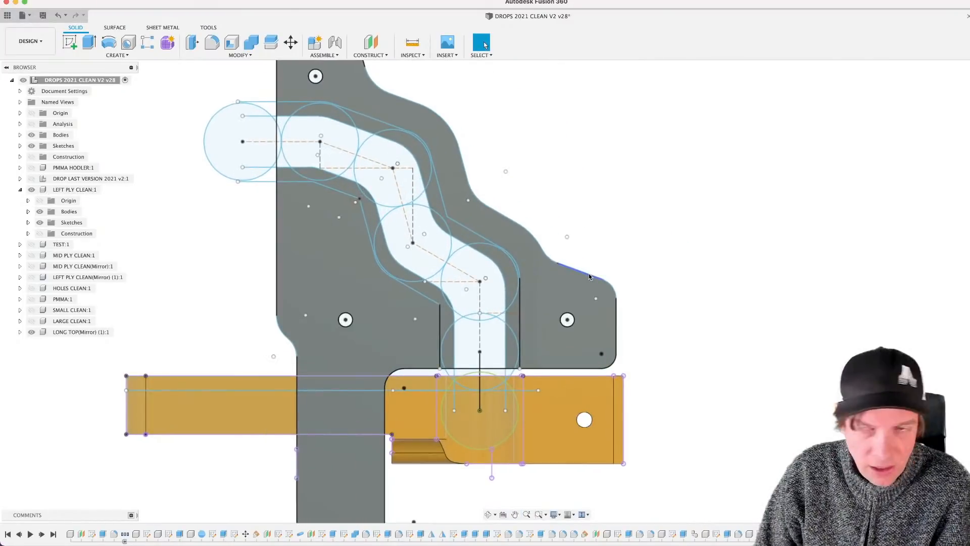
pyautogui.scroll(1, 588, 276)
pyautogui.moveTo(571, 362); pyautogui.dragTo(679, 363, button='middle')
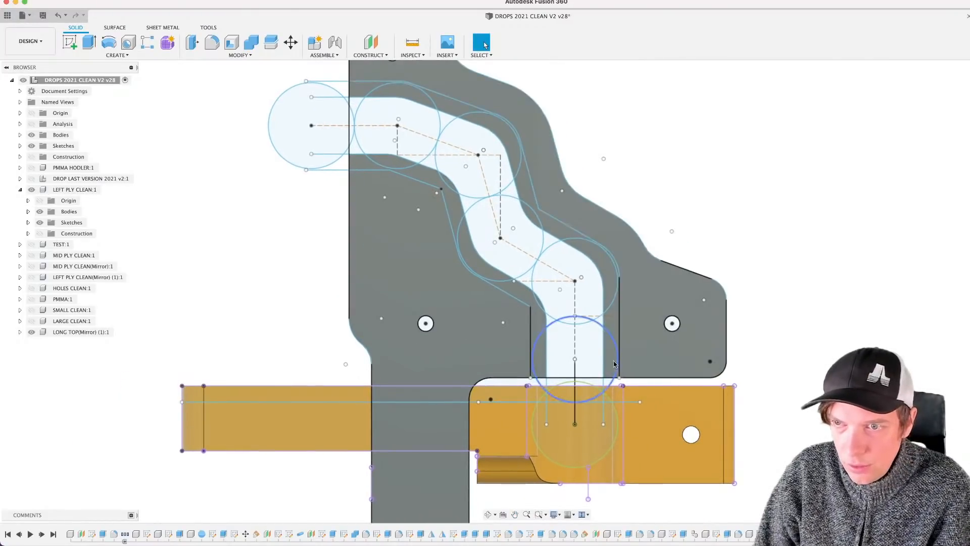
pyautogui.scroll(-3, 455, 328)
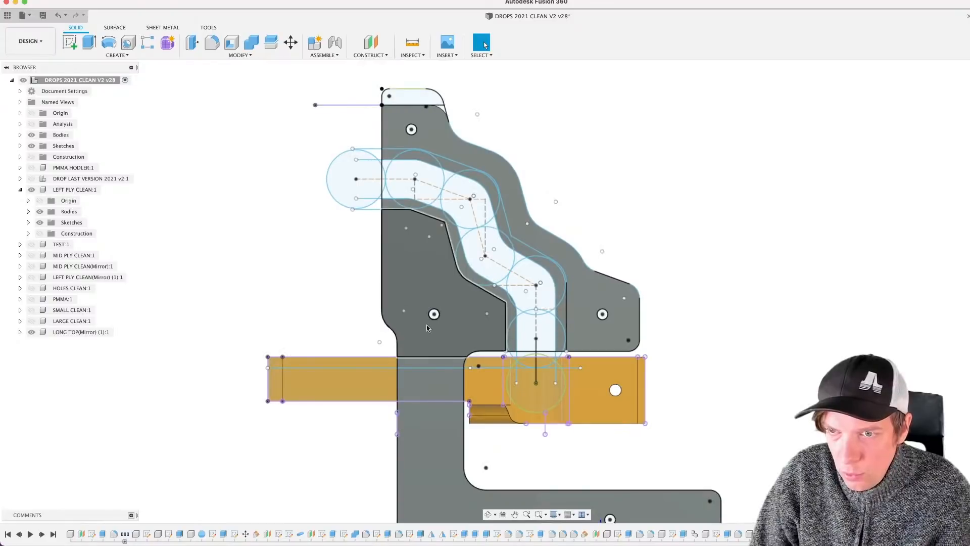
pyautogui.scroll(-3, 397, 317)
pyautogui.keyDown('shift'); pyautogui.moveTo(397, 316); pyautogui.dragTo(333, 335, button='middle'); pyautogui.keyUp('shift')
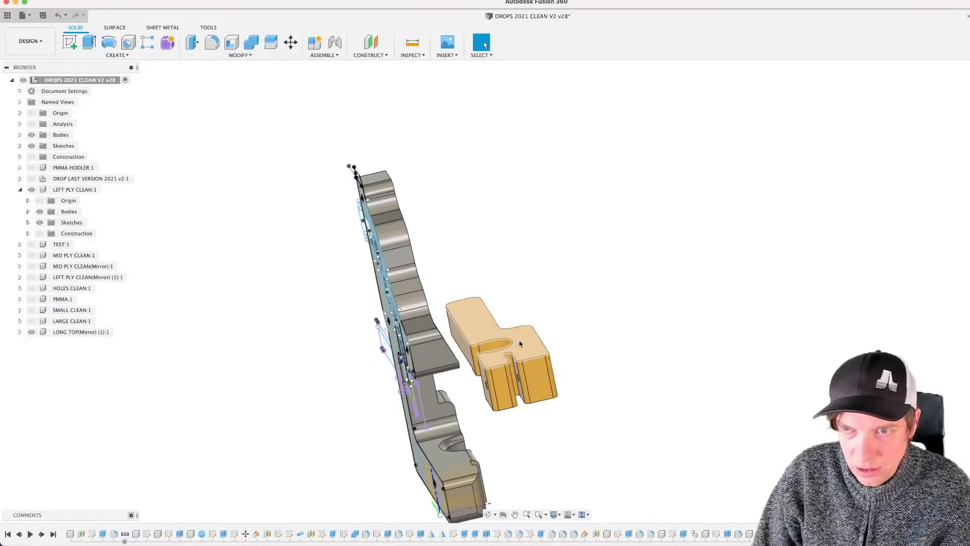
# Step: Activate the LONG TOP(Mirror) (1):1 component for editing within the top-level design
pyautogui.keyDown('shift'); pyautogui.moveTo(519, 340); pyautogui.dragTo(434, 351, button='middle'); pyautogui.keyUp('shift')
pyautogui.scroll(2, 505, 298)
pyautogui.click(541, 338)
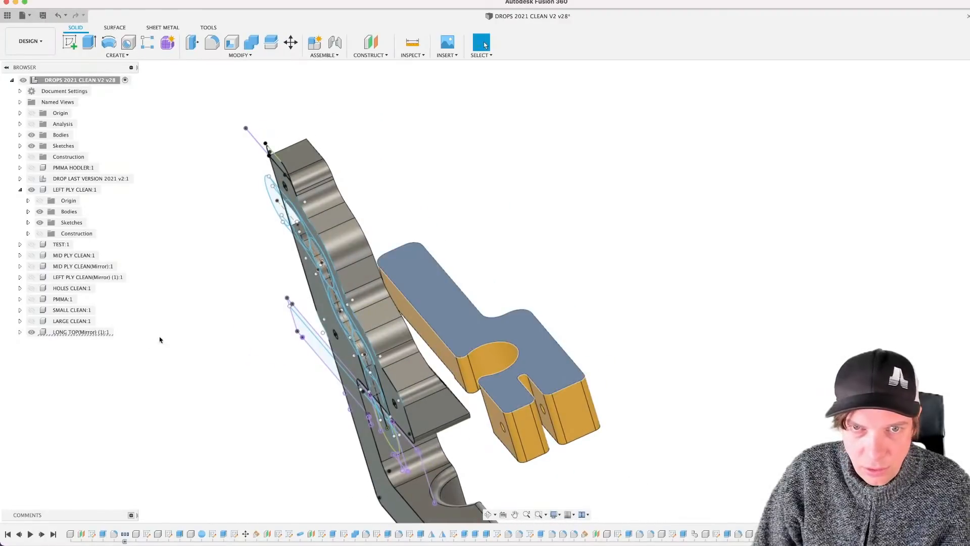
pyautogui.click(85, 332)
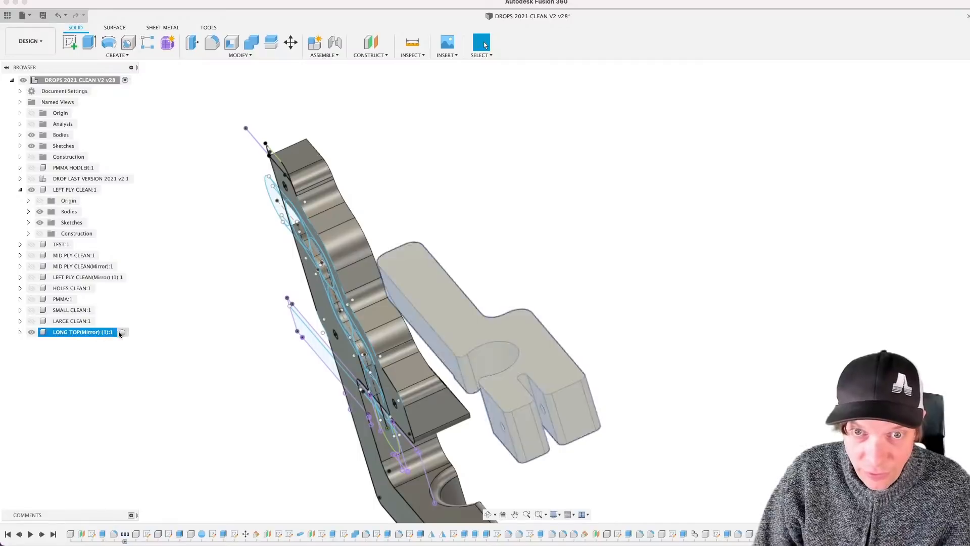
pyautogui.click(123, 332)
pyautogui.click(168, 355)
pyautogui.scroll(-2, 250, 277)
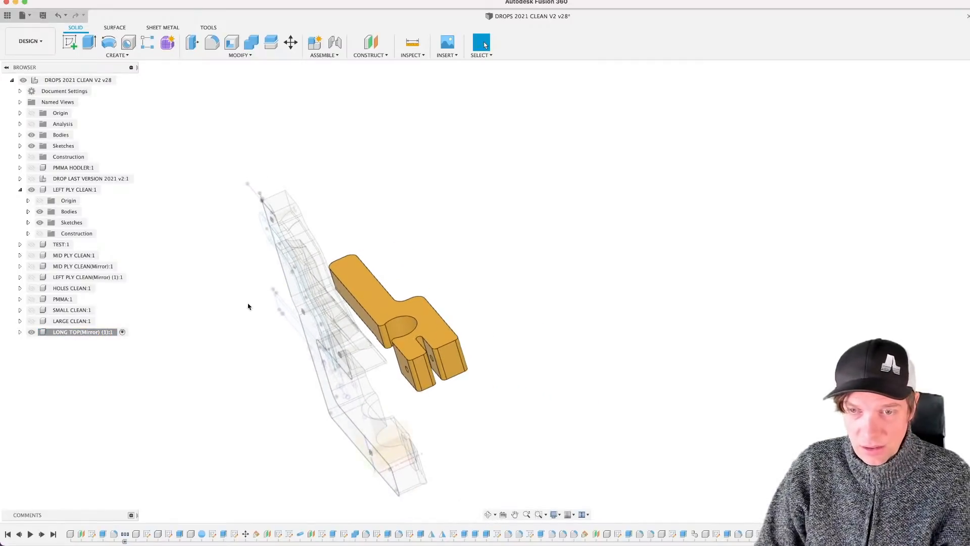
# Step: Create a sketch on the front face of LONG TOP's thick block, the face with the countersunk hole
pyautogui.keyDown('shift'); pyautogui.moveTo(503, 364); pyautogui.dragTo(420, 370, button='middle'); pyautogui.keyUp('shift')
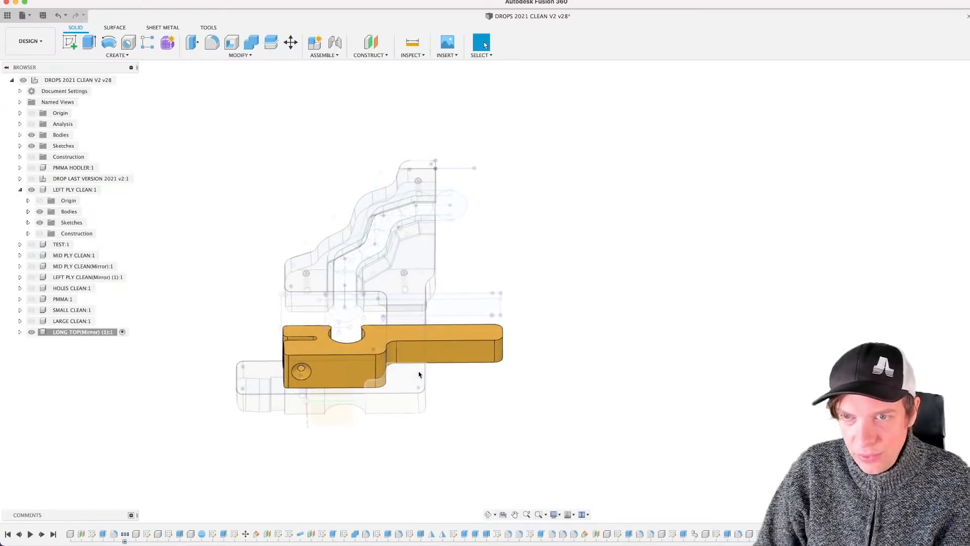
pyautogui.scroll(2, 416, 372)
pyautogui.click(123, 55)
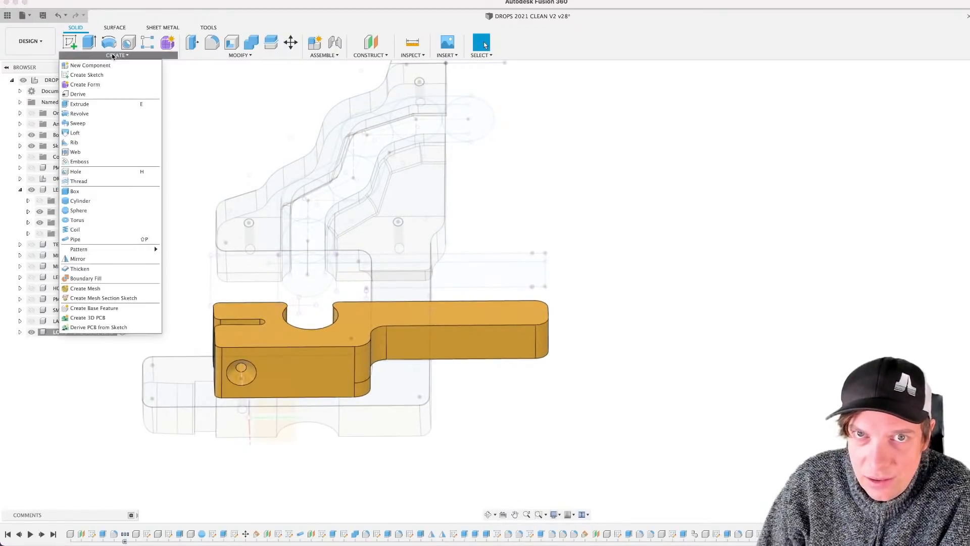
pyautogui.click(326, 369)
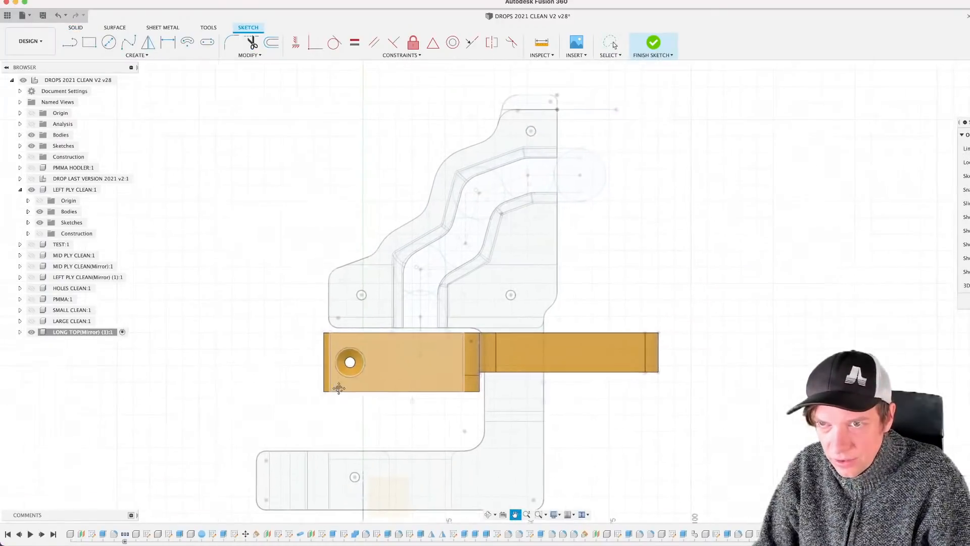
# Step: Project the front-side faces of LONG TOP's thick block and long arm into the sketch with the projection link on
pyautogui.press('p')
pyautogui.click(407, 365)
pyautogui.click(461, 345)
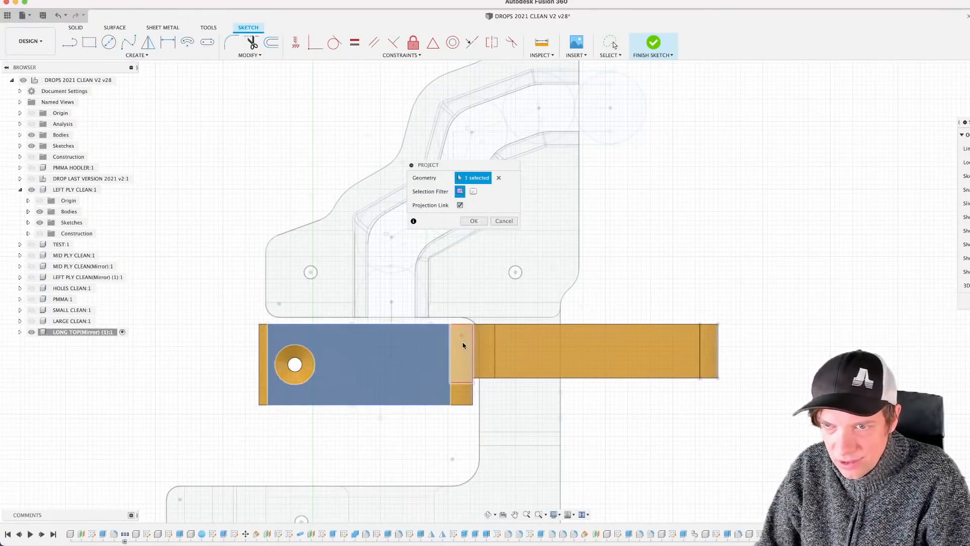
pyautogui.click(487, 354)
pyautogui.click(533, 348)
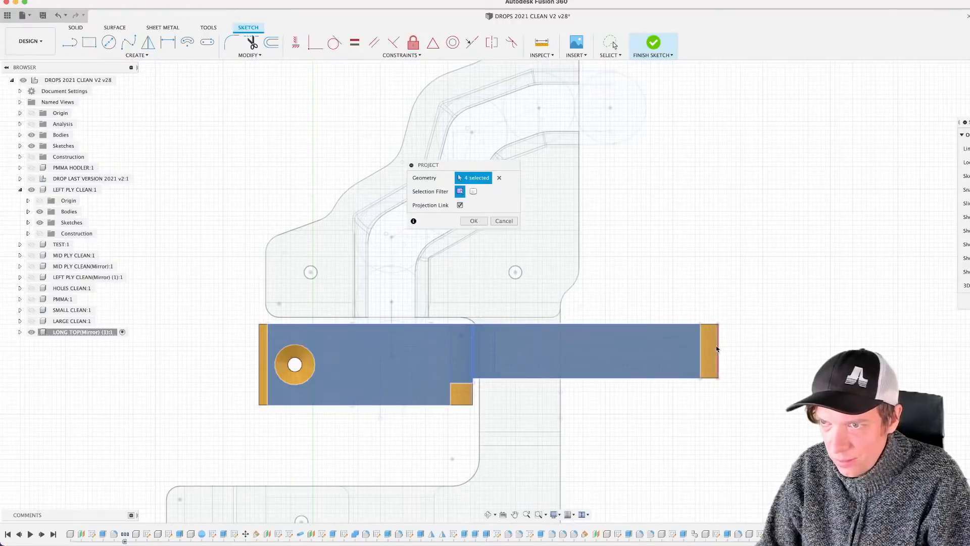
pyautogui.click(479, 222)
pyautogui.keyDown('shift'); pyautogui.moveTo(721, 286); pyautogui.dragTo(729, 300, button='middle'); pyautogui.keyUp('shift')
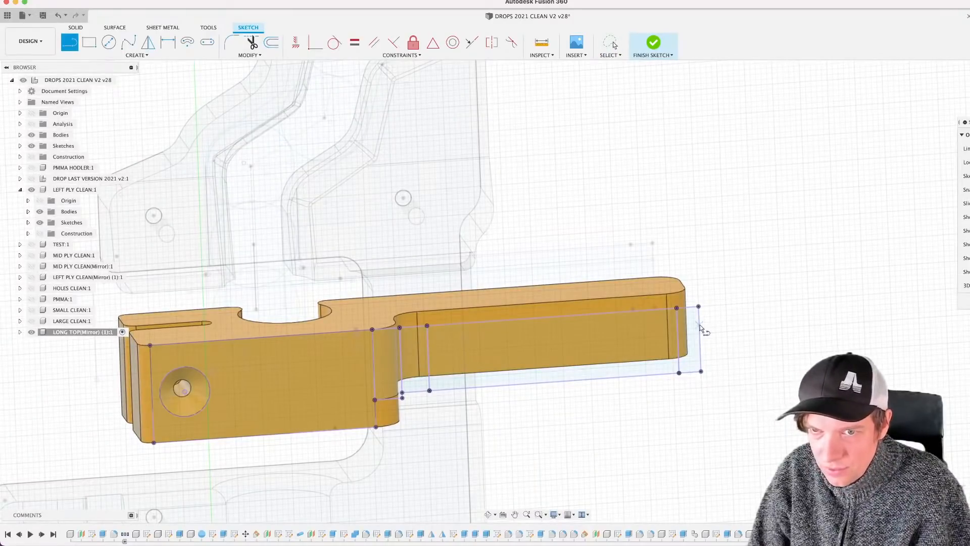
pyautogui.click(700, 338)
pyautogui.press('Escape')
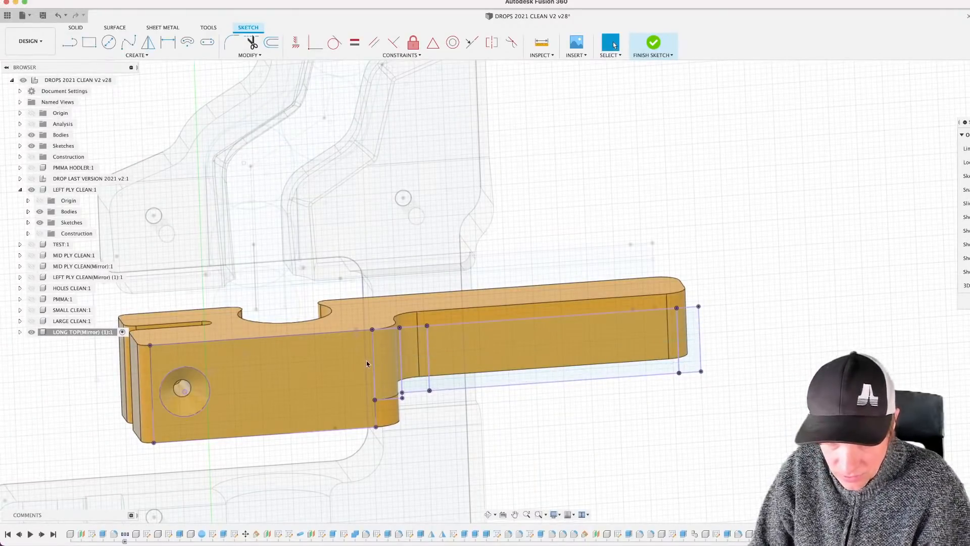
# Step: Project the rounded cutout in LONG TOP's upper face into the sketch
pyautogui.press('p')
pyautogui.click(317, 321)
pyautogui.press('Return')
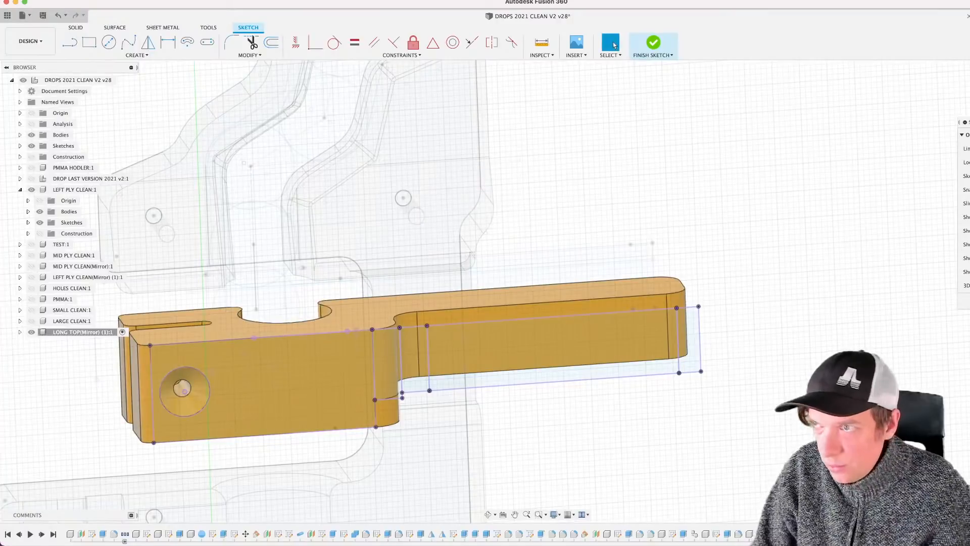
# Step: Place a sketch point on the block's projected upper edge, midway between the projected ends of the rounded cutout
pyautogui.scroll(6, 320, 328)
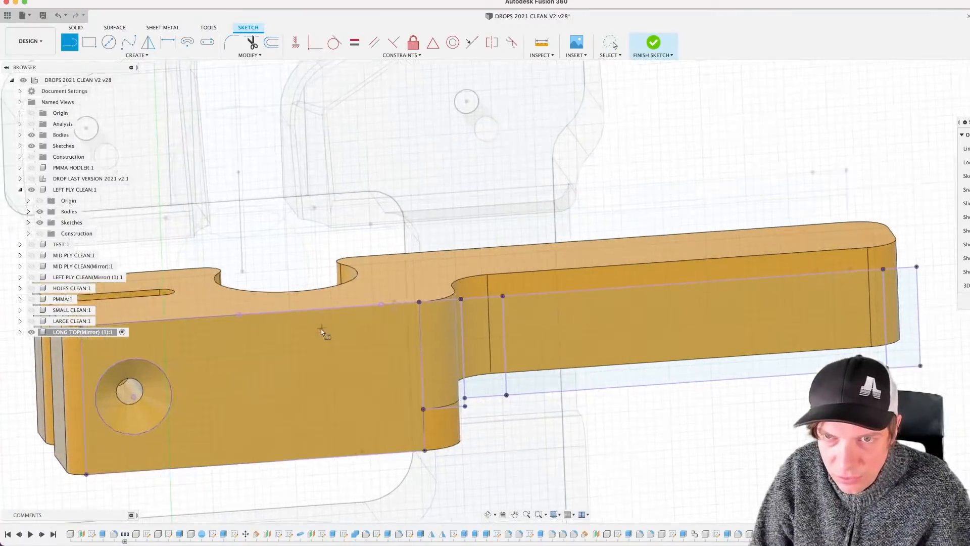
pyautogui.keyDown('shift'); pyautogui.moveTo(319, 328); pyautogui.dragTo(317, 335, button='middle'); pyautogui.keyUp('shift')
pyautogui.press('l')
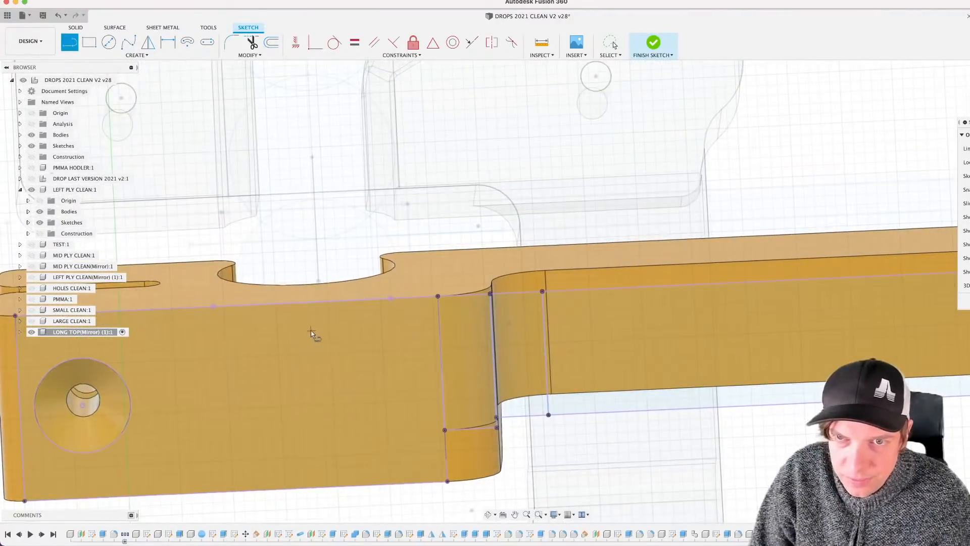
pyautogui.click(138, 55)
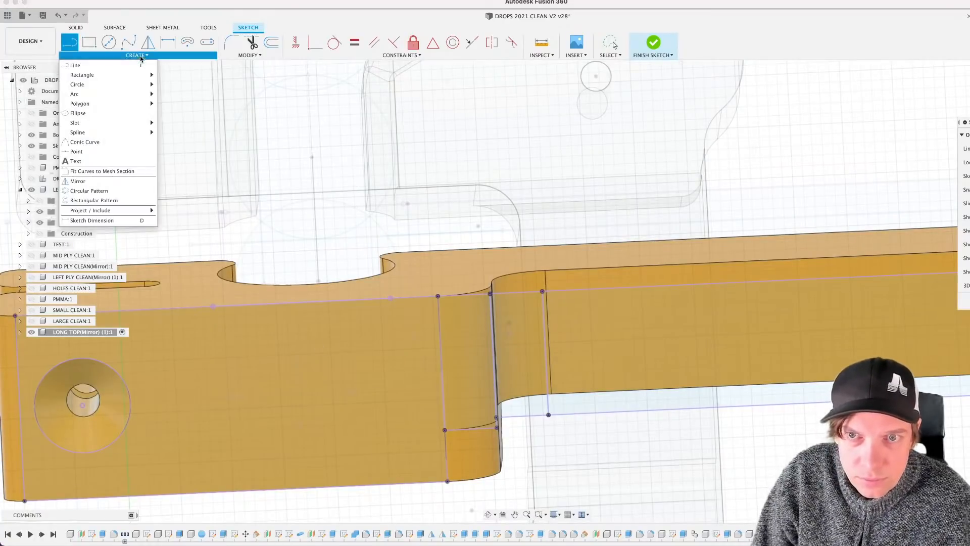
pyautogui.click(83, 153)
pyautogui.click(299, 302)
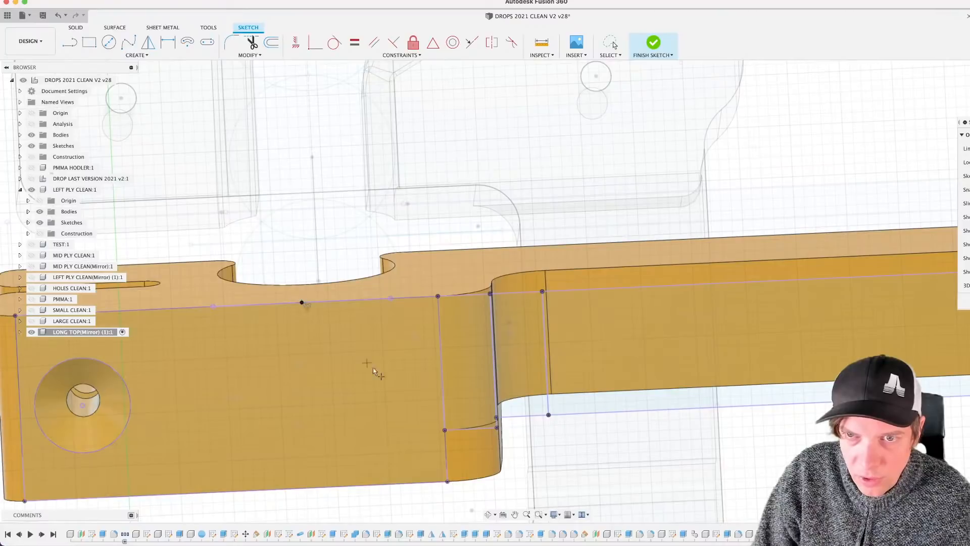
pyautogui.scroll(-3, 374, 362)
pyautogui.scroll(2, 369, 349)
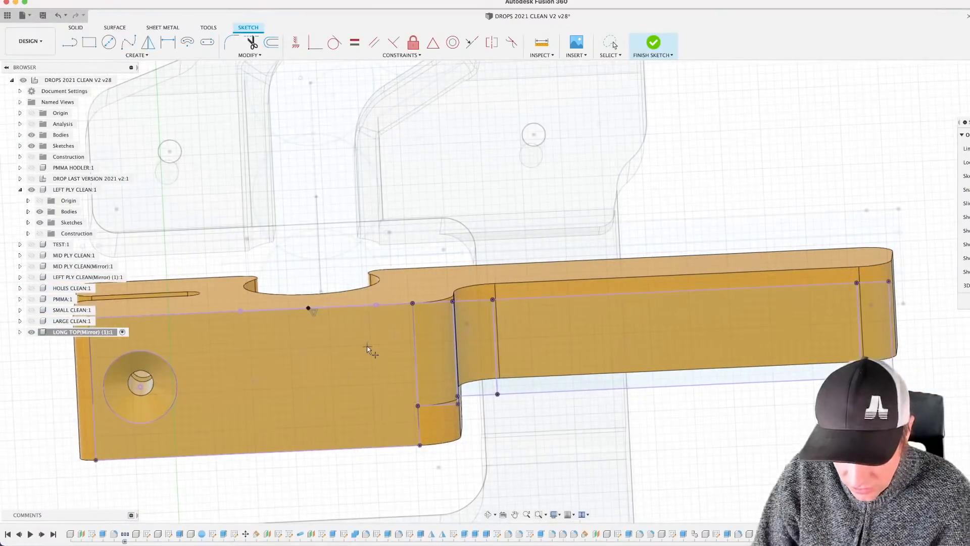
pyautogui.press('Escape')
# Step: Draw a horizontal line about 65 mm long from the arm's projected end edge back into the thick block
pyautogui.scroll(-3, 460, 361)
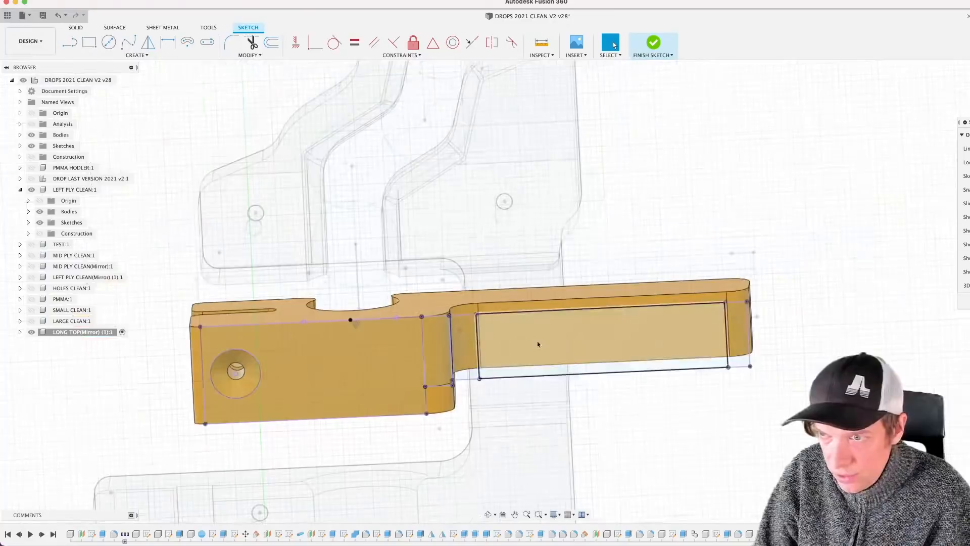
pyautogui.scroll(-3, 760, 334)
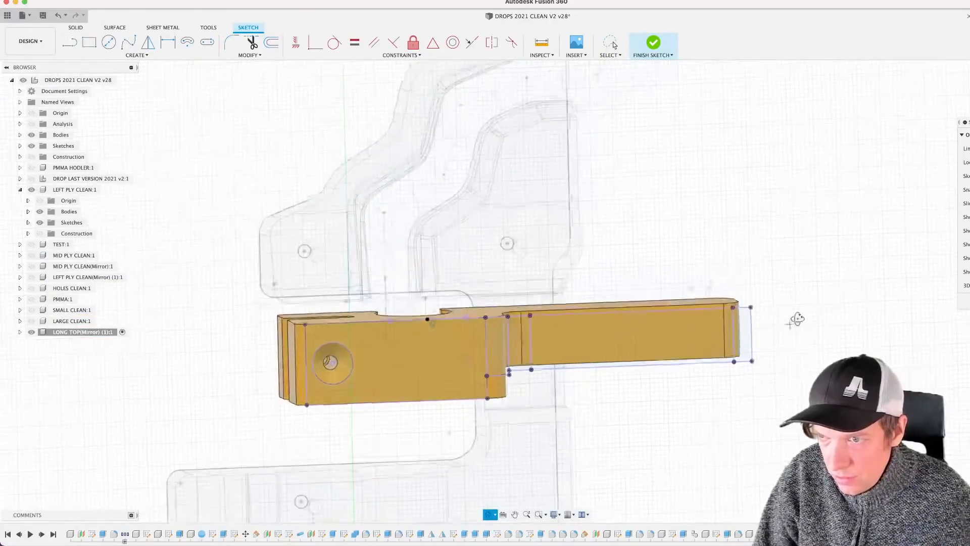
pyautogui.click(751, 326)
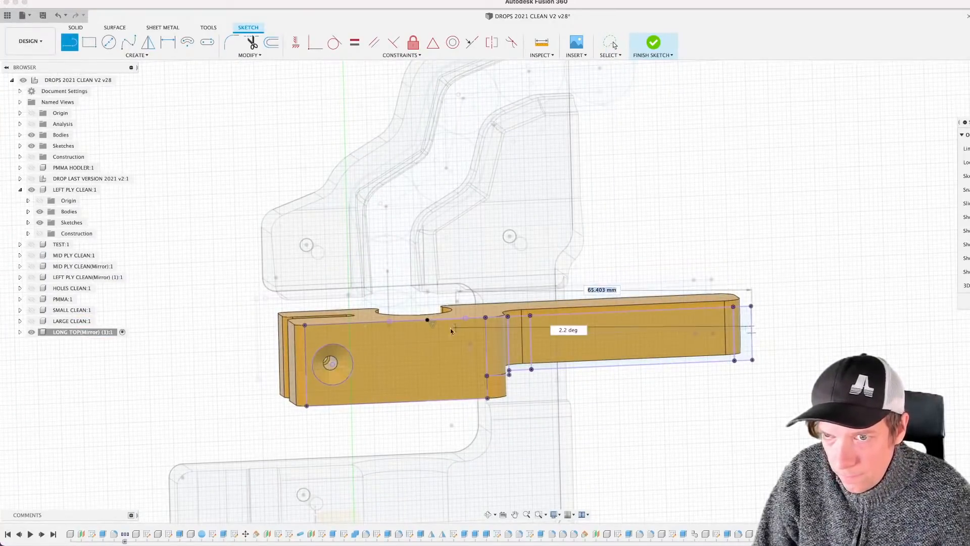
pyautogui.click(452, 338)
pyautogui.click(614, 44)
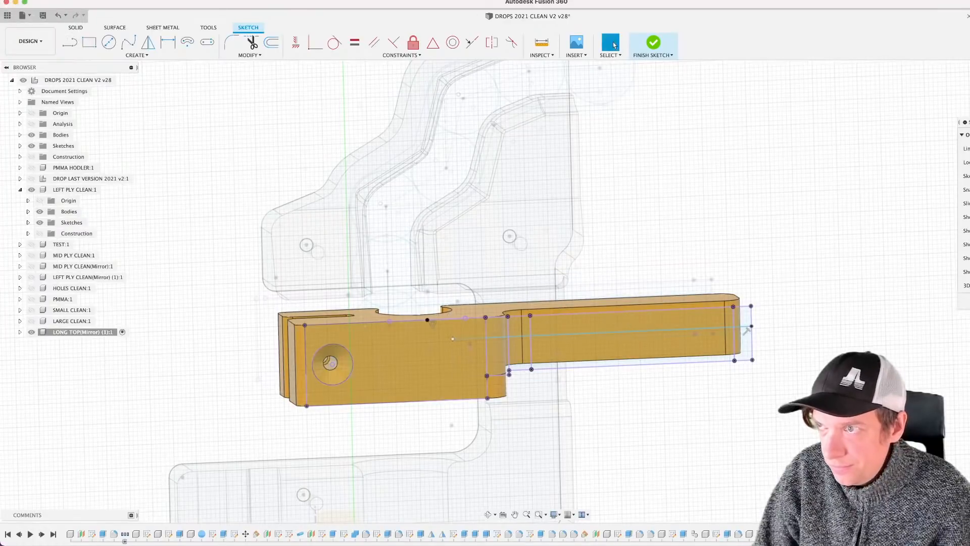
pyautogui.scroll(3, 588, 387)
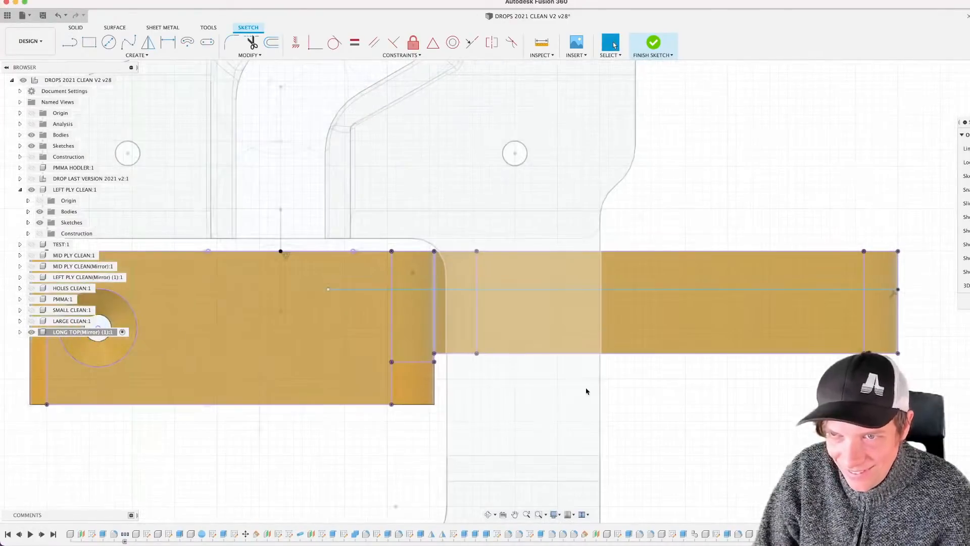
pyautogui.moveTo(587, 390); pyautogui.dragTo(533, 384, button='middle')
pyautogui.press('d')
pyautogui.click(565, 281)
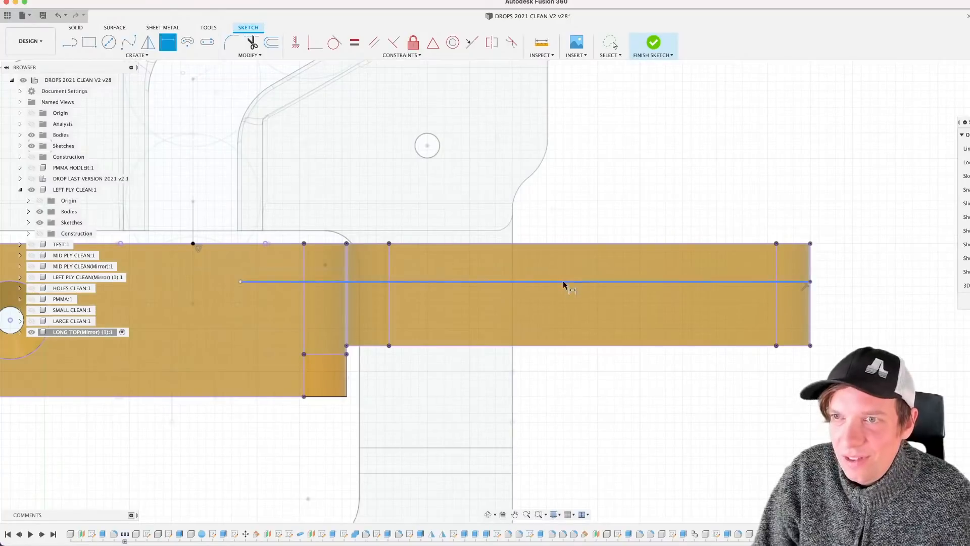
pyautogui.click(554, 244)
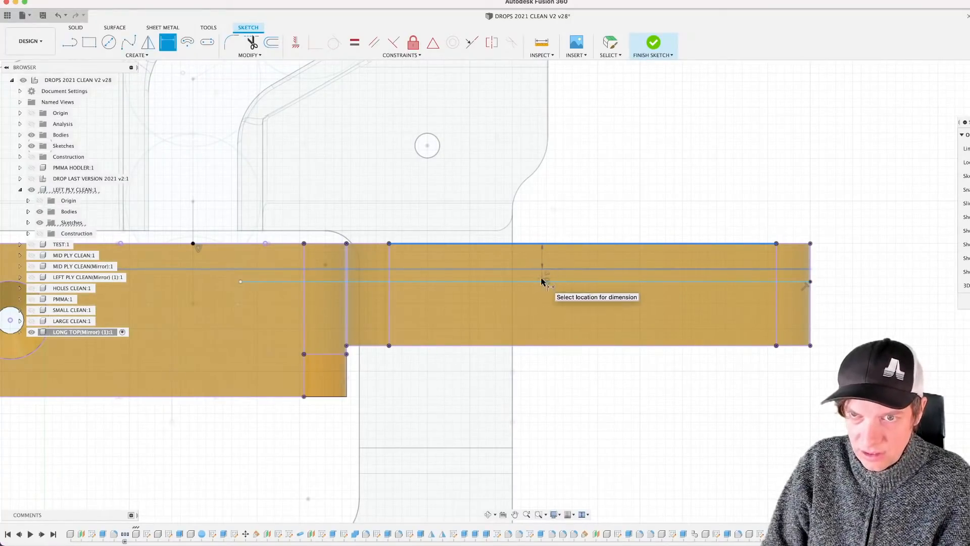
pyautogui.press('Escape')
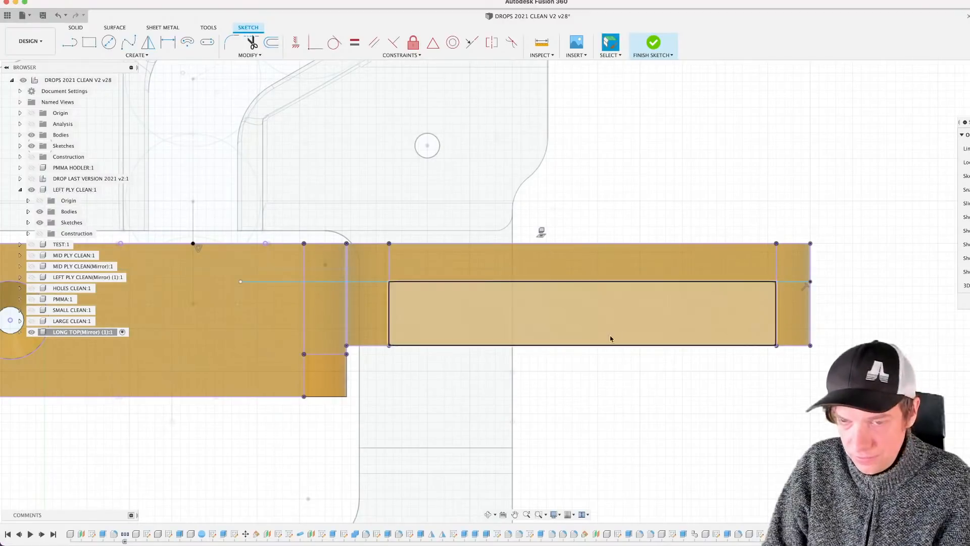
# Step: Dimension the distance between the new horizontal line and the arm's upper edge
pyautogui.press('d')
pyautogui.click(555, 282)
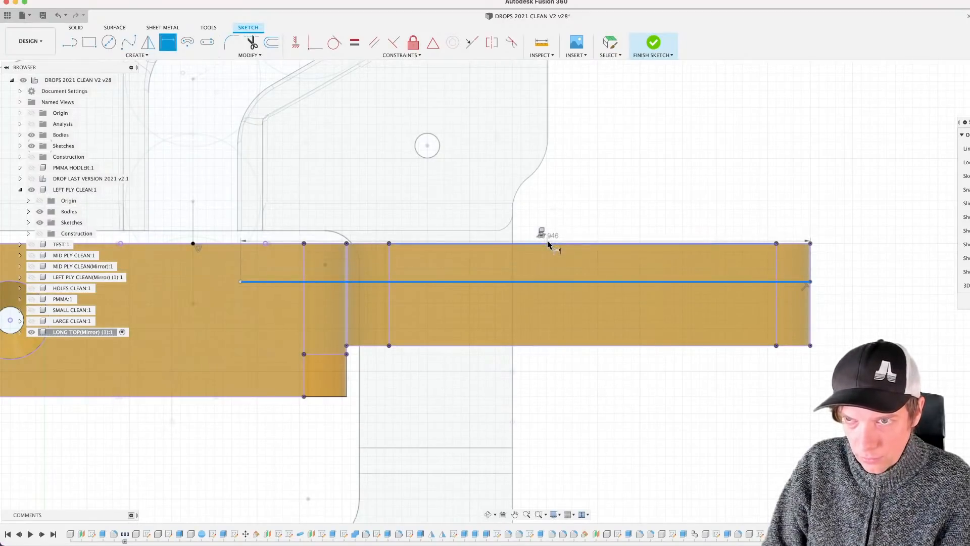
pyautogui.click(539, 258)
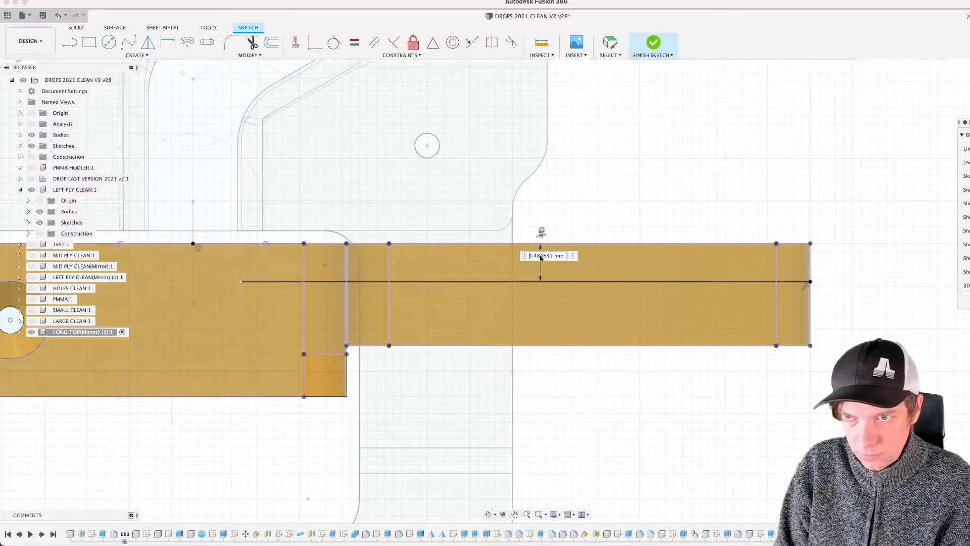
# Step: Set the distance between the horizontal sketch line and the upper edge of the LONG TOP(Mirror) part to 3 mm
pyautogui.press('Return')
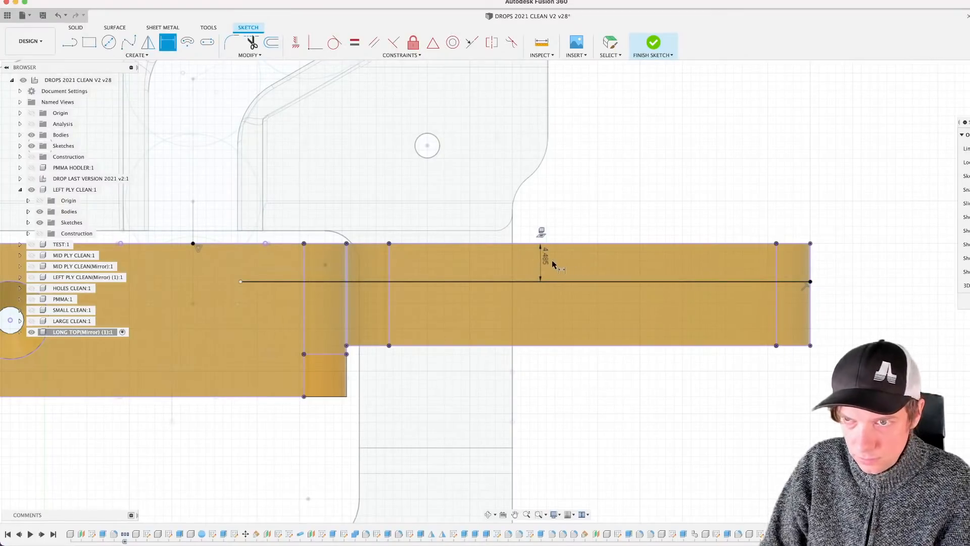
pyautogui.click(543, 258)
pyautogui.write('3')
pyautogui.press('Return')
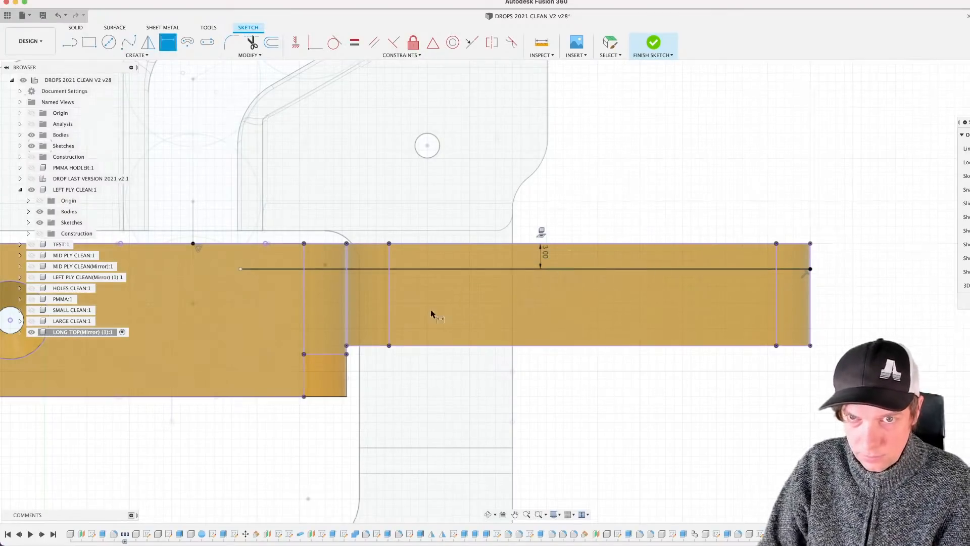
# Step: Draw an arc tangent to the horizontal line, from its inner end up to the midpoint of the thick block's upper edge
pyautogui.scroll(-2, 431, 313)
pyautogui.scroll(5, 444, 298)
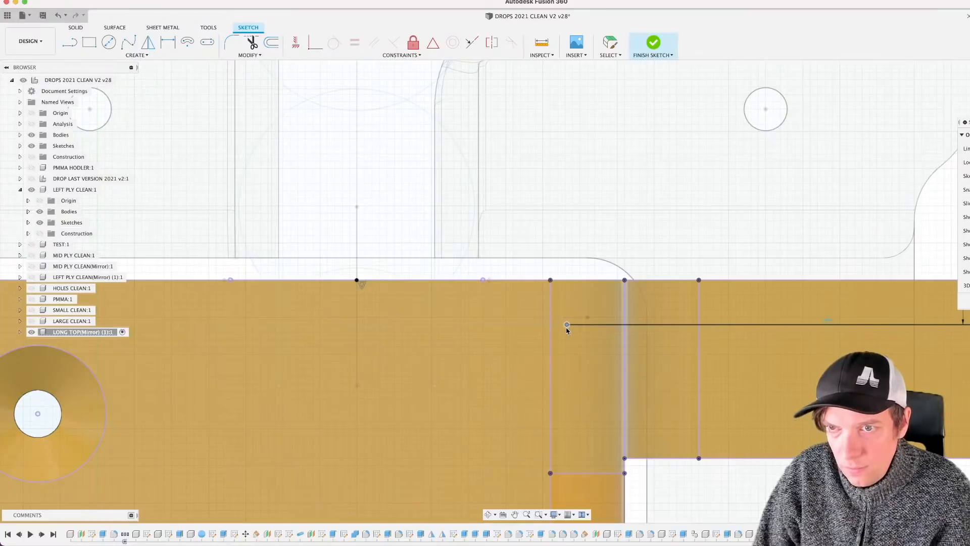
pyautogui.press('Escape')
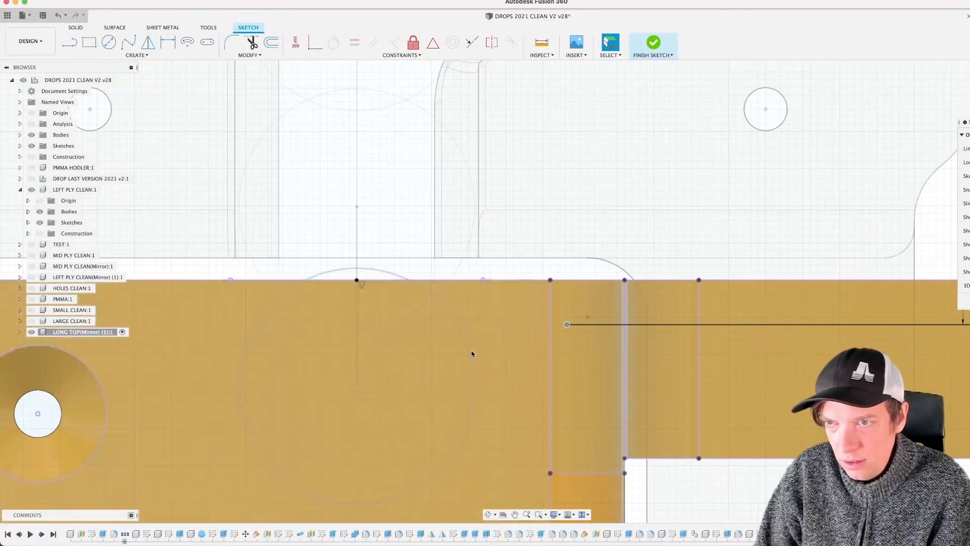
pyautogui.keyDown('shift'); pyautogui.moveTo(472, 354); pyautogui.dragTo(466, 363, button='middle'); pyautogui.keyUp('shift')
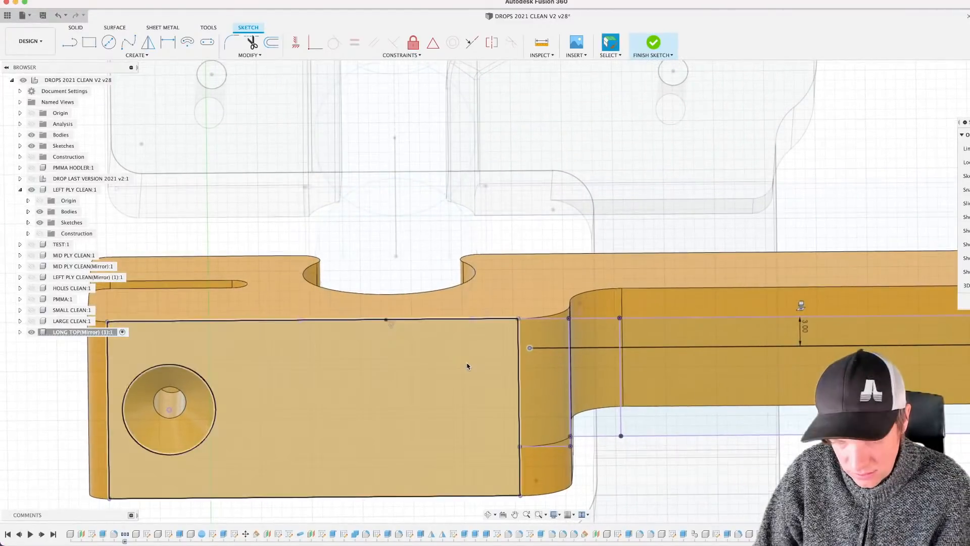
pyautogui.scroll(3, 468, 360)
pyautogui.press('l')
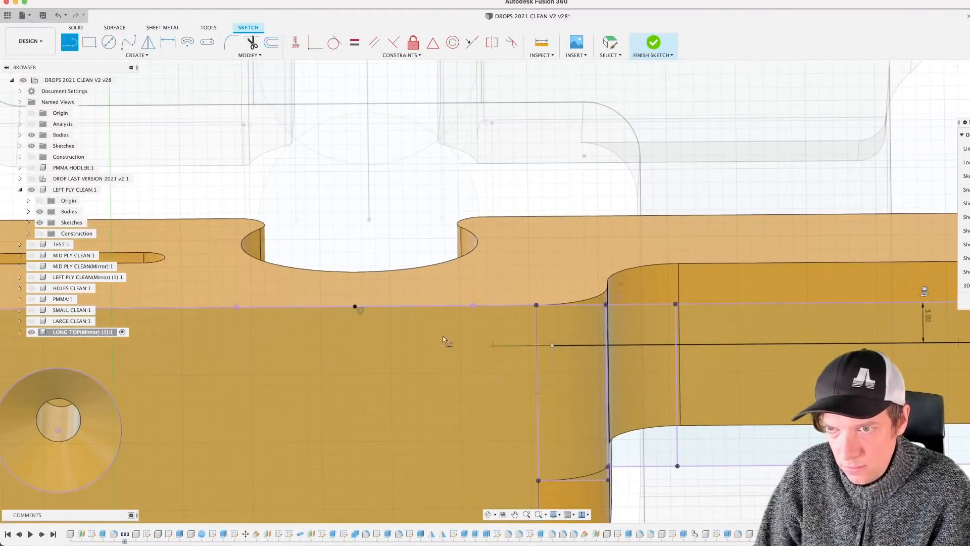
pyautogui.press('Escape')
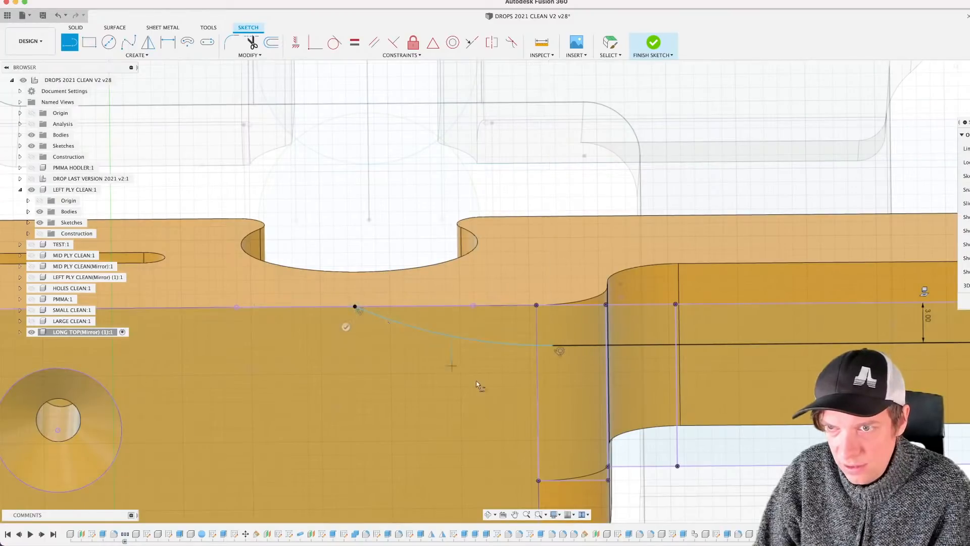
# Step: Extrude the five profiles between the arc, the line and the upper edge as a -33.927 mm cut through the part
pyautogui.scroll(-5, 477, 381)
pyautogui.press('e')
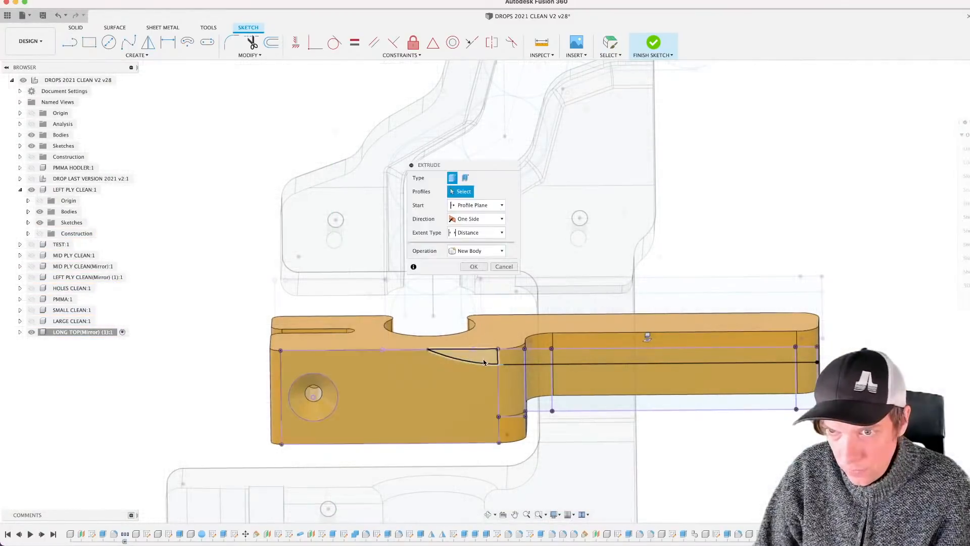
pyautogui.click(482, 358)
pyautogui.click(512, 358)
pyautogui.click(538, 361)
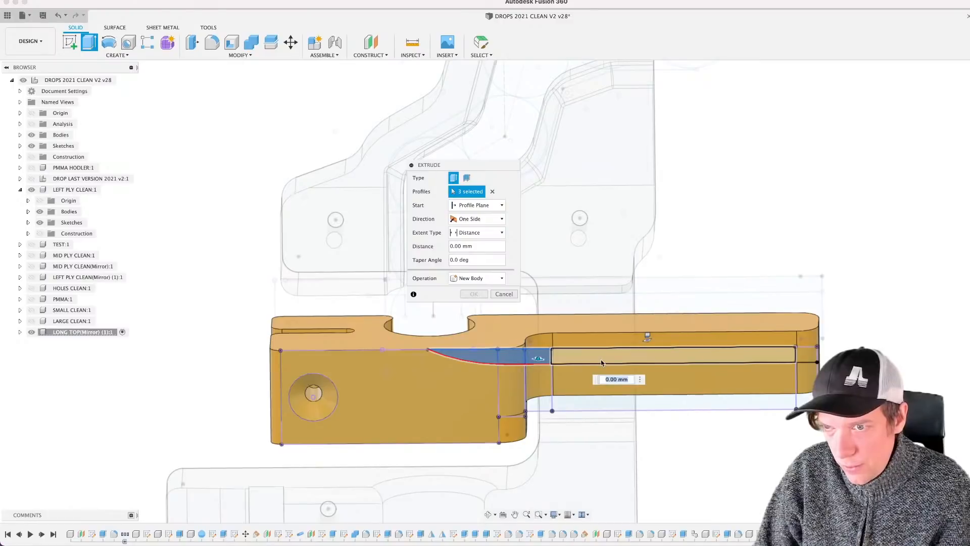
pyautogui.click(601, 360)
pyautogui.click(806, 355)
pyautogui.keyDown('shift'); pyautogui.moveTo(625, 390); pyautogui.dragTo(592, 401, button='middle'); pyautogui.keyUp('shift')
pyautogui.moveTo(776, 384); pyautogui.dragTo(860, 270)
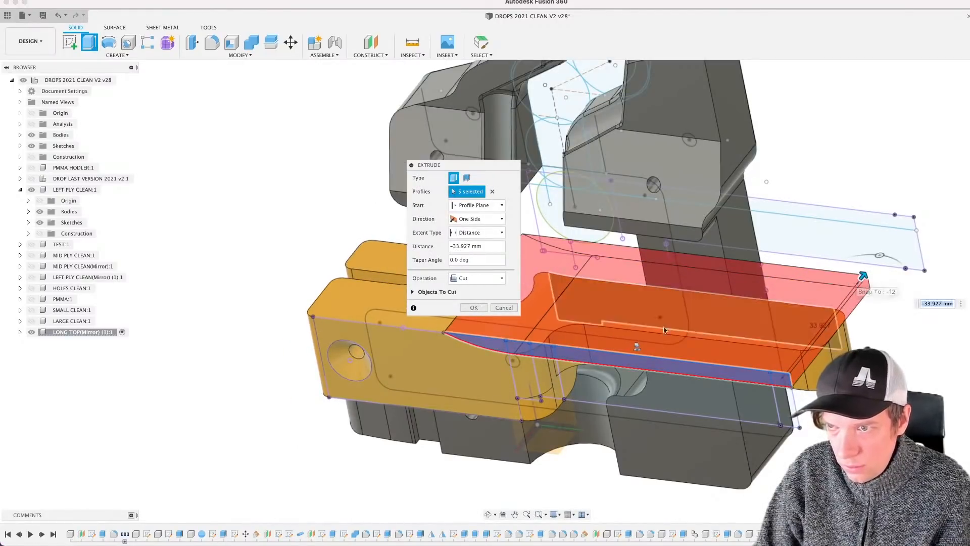
pyautogui.keyDown('shift'); pyautogui.moveTo(859, 270); pyautogui.dragTo(629, 203, button='middle'); pyautogui.keyUp('shift')
pyautogui.keyDown('shift'); pyautogui.moveTo(585, 270); pyautogui.dragTo(531, 374, button='middle'); pyautogui.keyUp('shift')
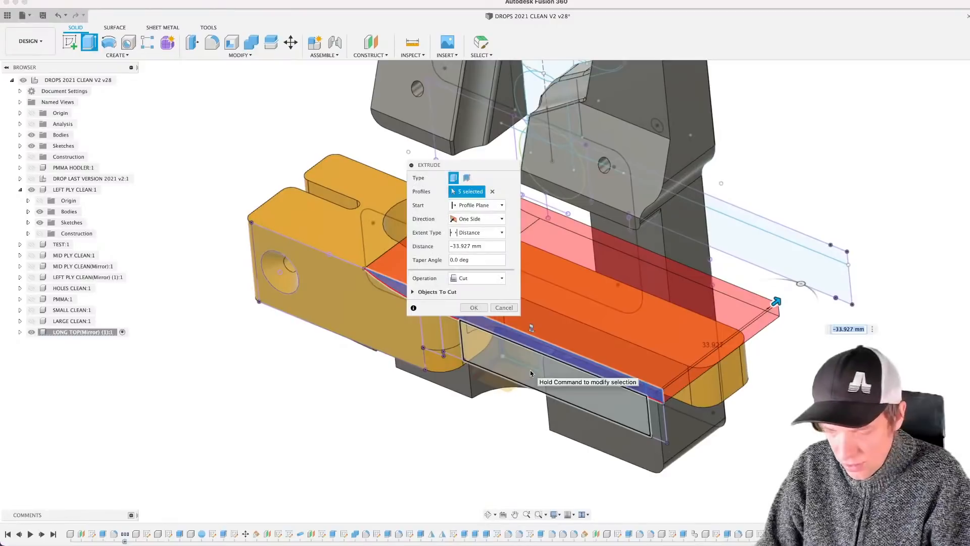
pyautogui.press('Return')
# Step: Try a 20 mm fillet on the edge where the flat top face meets the curved cut
pyautogui.keyDown('shift'); pyautogui.moveTo(595, 407); pyautogui.dragTo(558, 396, button='middle'); pyautogui.keyUp('shift')
pyautogui.scroll(3, 421, 245)
pyautogui.press('f')
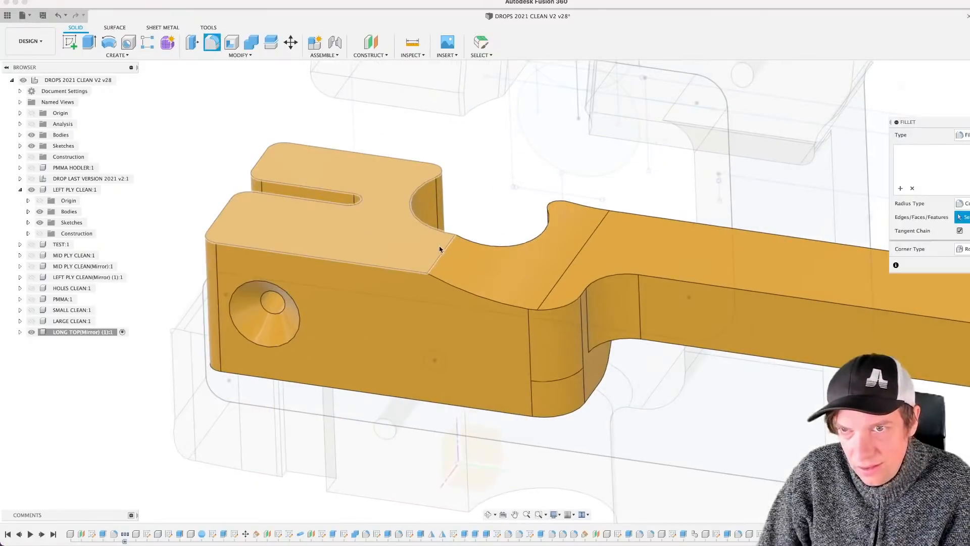
pyautogui.click(443, 249)
pyautogui.moveTo(442, 251); pyautogui.dragTo(442, 250)
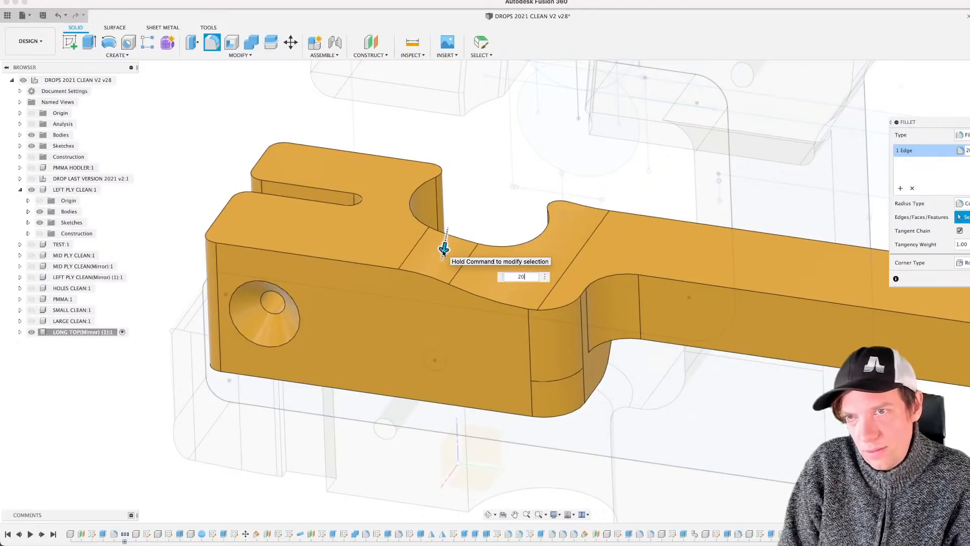
pyautogui.press('Return')
# Step: Reopen the cut's sketch for editing and delete the arc joining the upper edge to the horizontal line
pyautogui.scroll(-3, 475, 249)
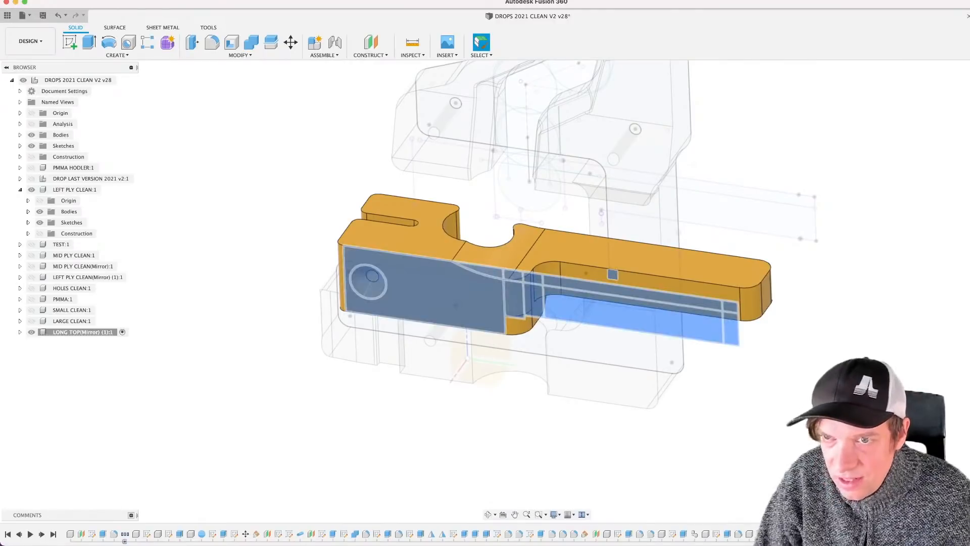
pyautogui.moveTo(515, 264)
pyautogui.mouseDown(button='middle')
pyautogui.moveTo(465, 284)
pyautogui.moveTo(438, 463)
pyautogui.mouseUp(button='middle')
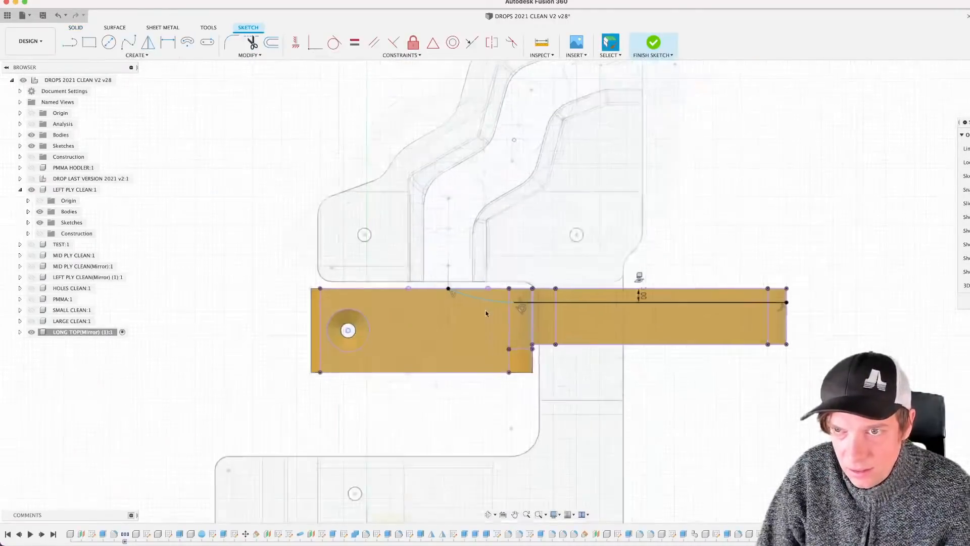
pyautogui.scroll(5, 472, 309)
pyautogui.click(454, 372)
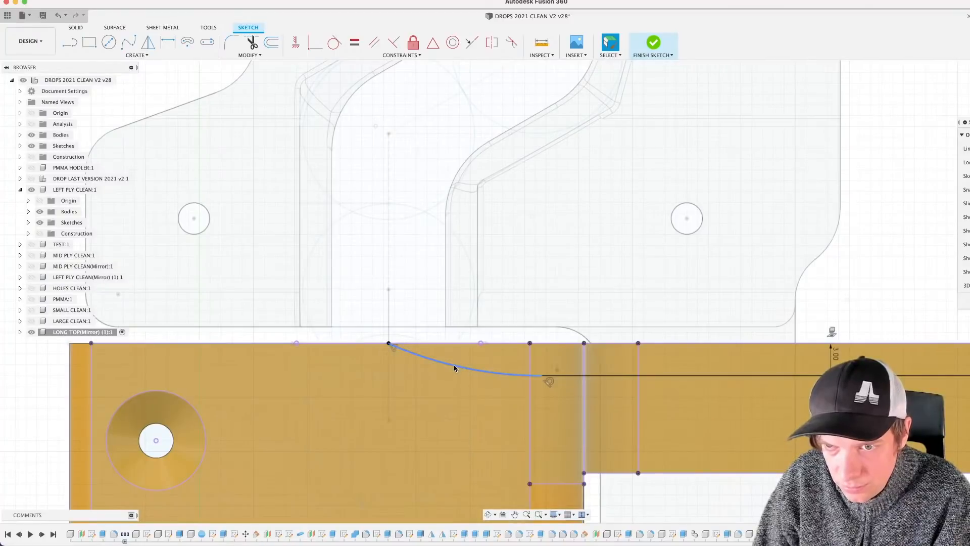
pyautogui.press('Delete')
pyautogui.scroll(2, 420, 358)
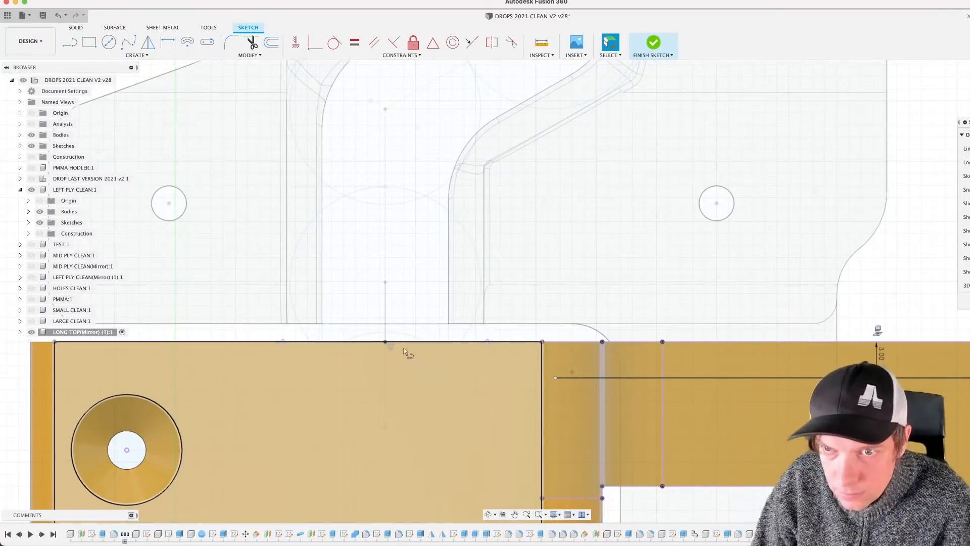
pyautogui.press('l')
pyautogui.click(435, 360)
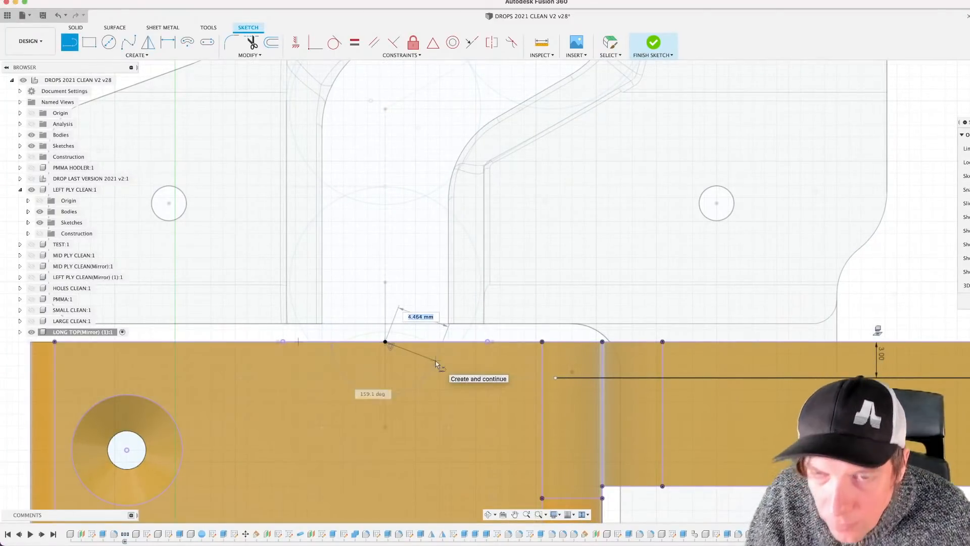
pyautogui.press('Escape')
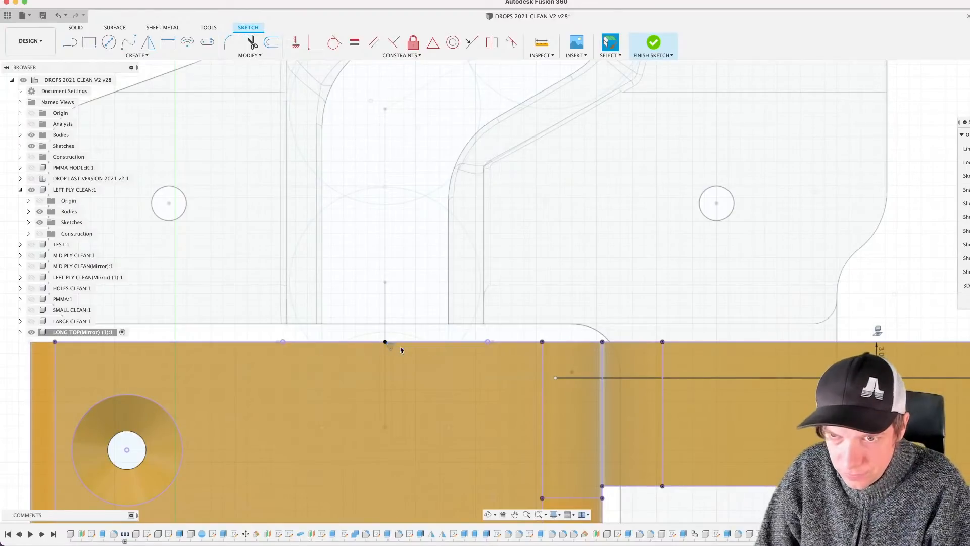
# Step: Draw a line along the upper edge ending at its midpoint, join it to the lowered line with two tangent arcs forming an S-curve, and finish the sketch
pyautogui.scroll(1, 401, 350)
pyautogui.press('l')
pyautogui.click(269, 341)
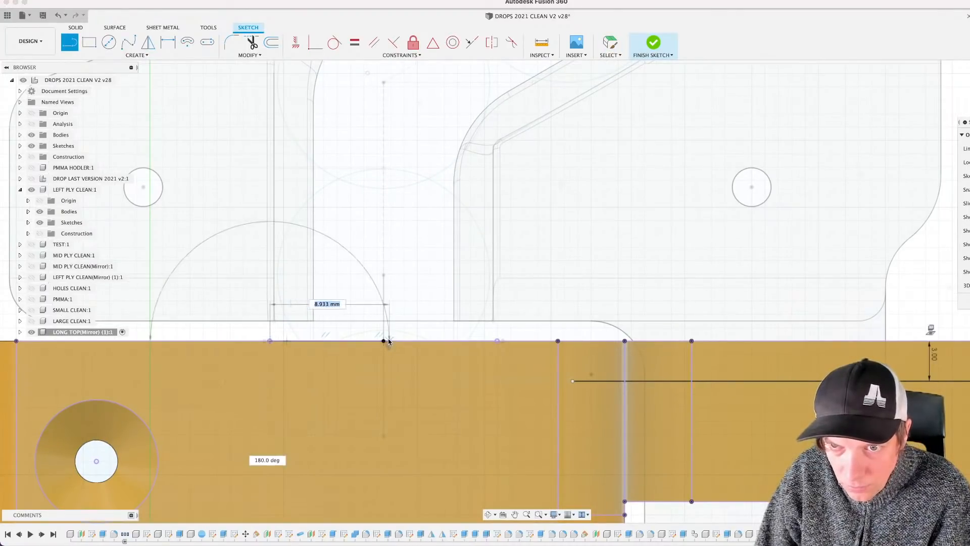
pyautogui.click(384, 341)
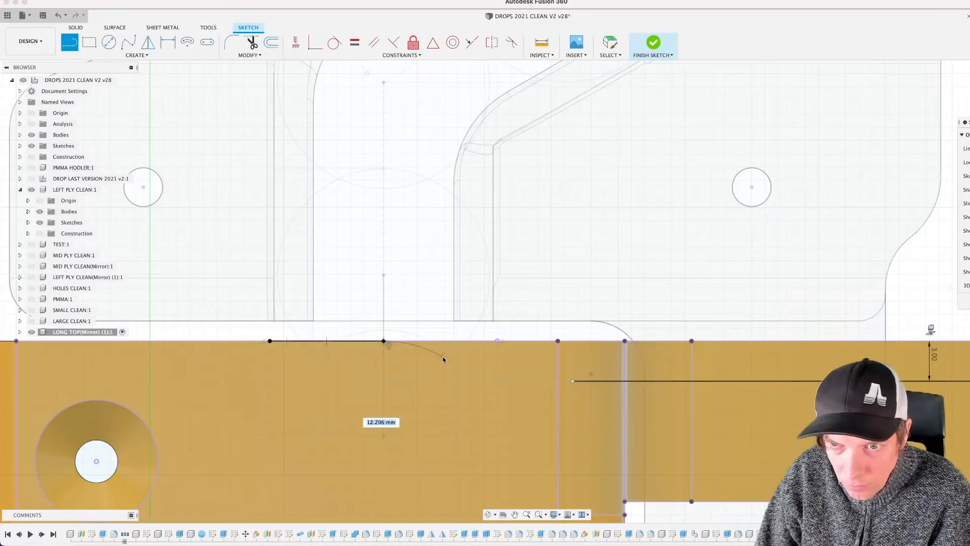
pyautogui.moveTo(442, 356)
pyautogui.mouseDown()
pyautogui.moveTo(478, 383)
pyautogui.moveTo(571, 380)
pyautogui.mouseUp()
pyautogui.scroll(3, 500, 387)
pyautogui.press('Escape')
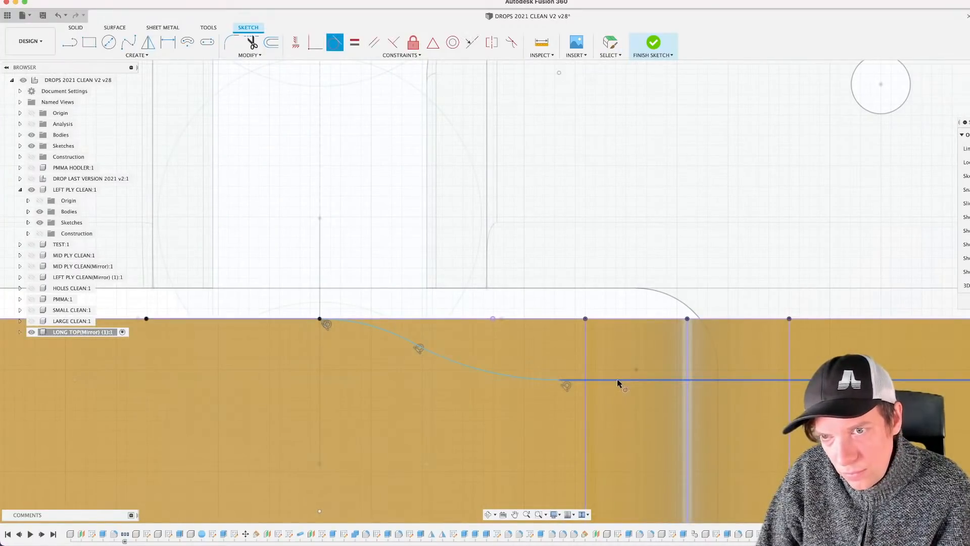
pyautogui.scroll(-5, 384, 348)
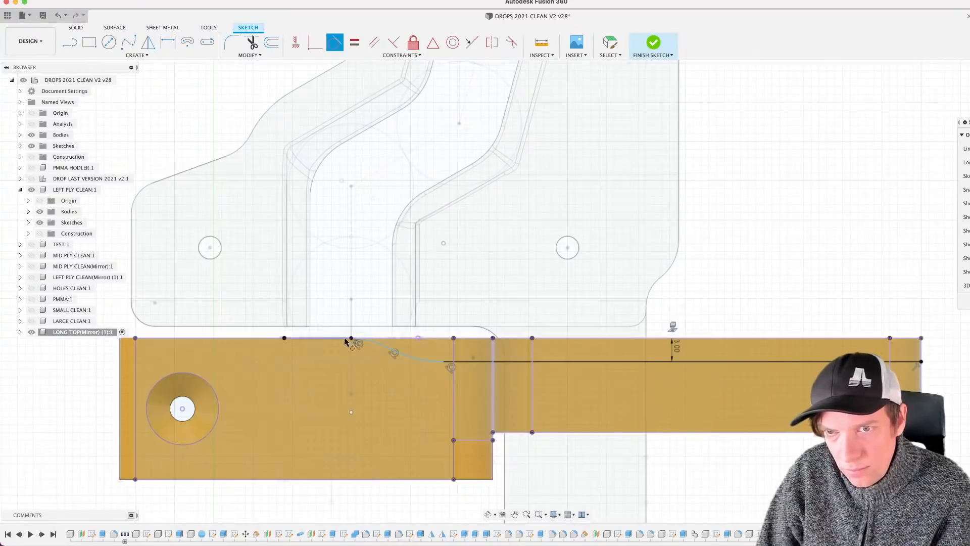
pyautogui.press('Escape')
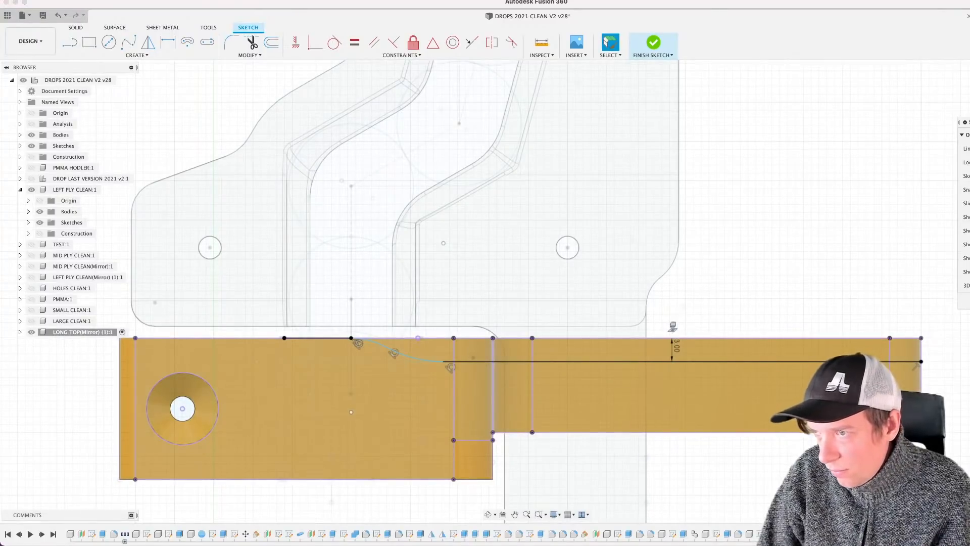
pyautogui.hotkey('ctrl', 'Return')
# Step: Inspect the reshaped part and activate the top-level DROPS 2021 CLEAN V2 assembly
pyautogui.scroll(-3, 445, 339)
pyautogui.moveTo(479, 365)
pyautogui.keyDown('shift'); pyautogui.mouseDown(button='middle')
pyautogui.moveTo(428, 385)
pyautogui.moveTo(400, 357)
pyautogui.moveTo(415, 352)
pyautogui.moveTo(277, 348)
pyautogui.moveTo(303, 365)
pyautogui.moveTo(268, 348)
pyautogui.moveTo(480, 310)
pyautogui.moveTo(523, 320)
pyautogui.moveTo(605, 299)
pyautogui.moveTo(581, 278)
pyautogui.mouseUp(button='middle'); pyautogui.keyUp('shift')
pyautogui.scroll(4, 516, 258)
pyautogui.scroll(-3, 513, 286)
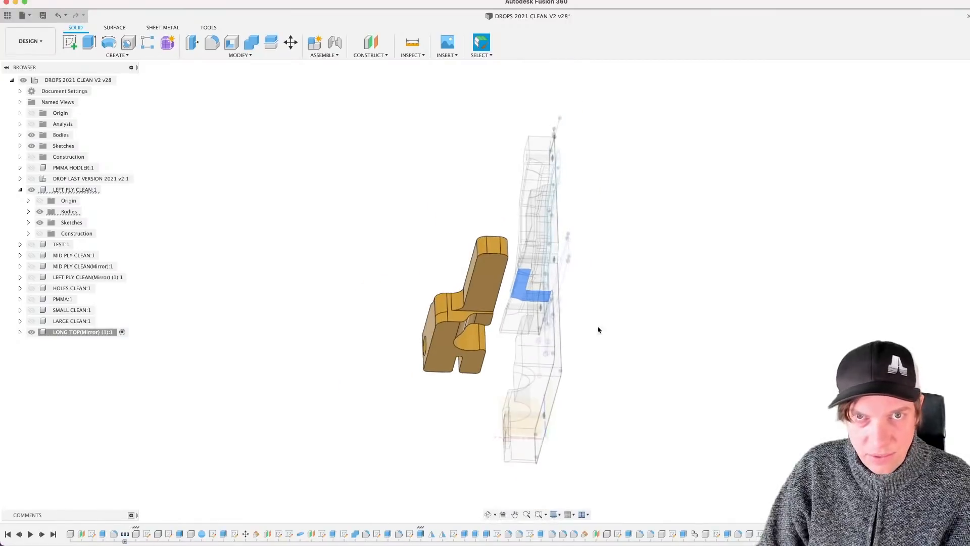
pyautogui.keyDown('shift'); pyautogui.moveTo(599, 328); pyautogui.dragTo(454, 387, button='middle'); pyautogui.keyUp('shift')
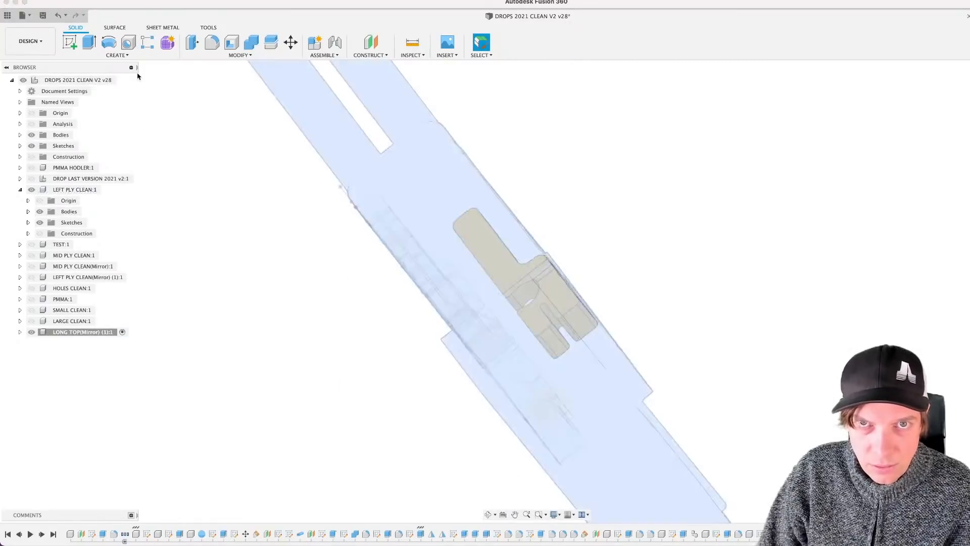
pyautogui.click(91, 82)
pyautogui.click(125, 80)
pyautogui.click(577, 221)
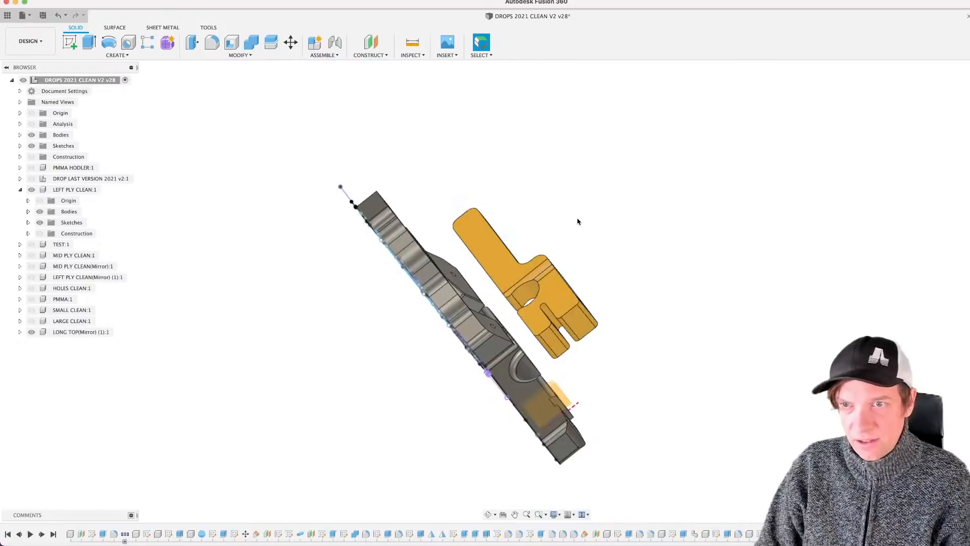
pyautogui.keyDown('shift'); pyautogui.moveTo(402, 367); pyautogui.dragTo(485, 352, button='middle'); pyautogui.keyUp('shift')
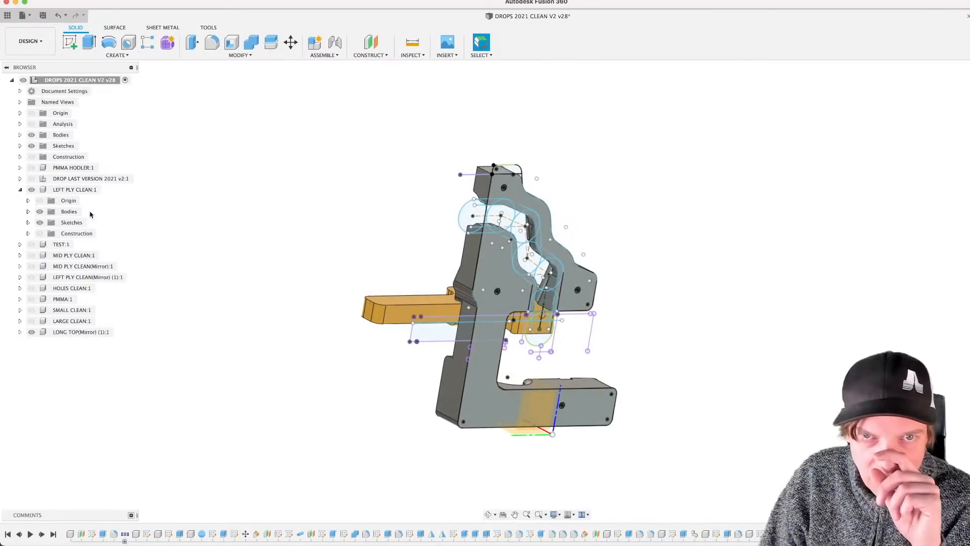
# Step: Activate the LEFT PLY CLEAN component and view it from its other side
pyautogui.click(95, 190)
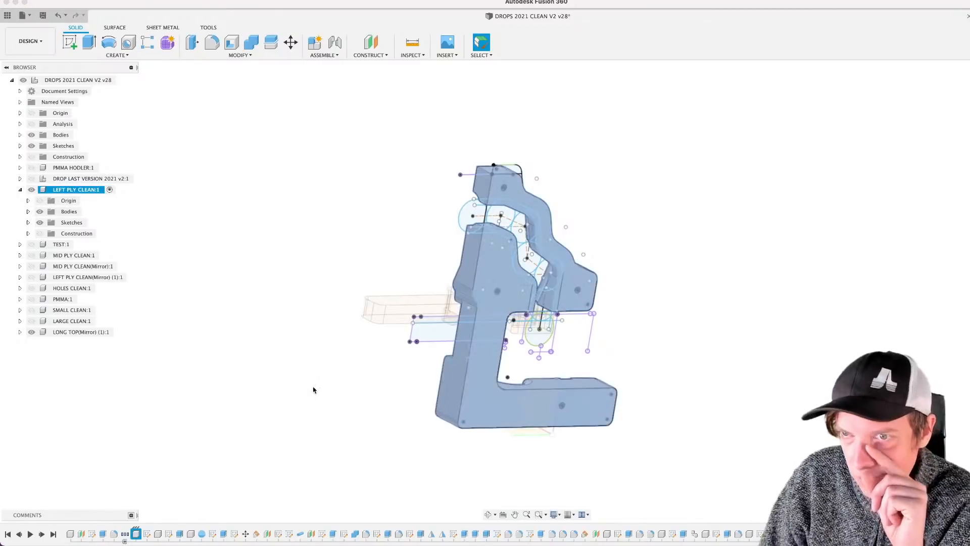
pyautogui.click(313, 389)
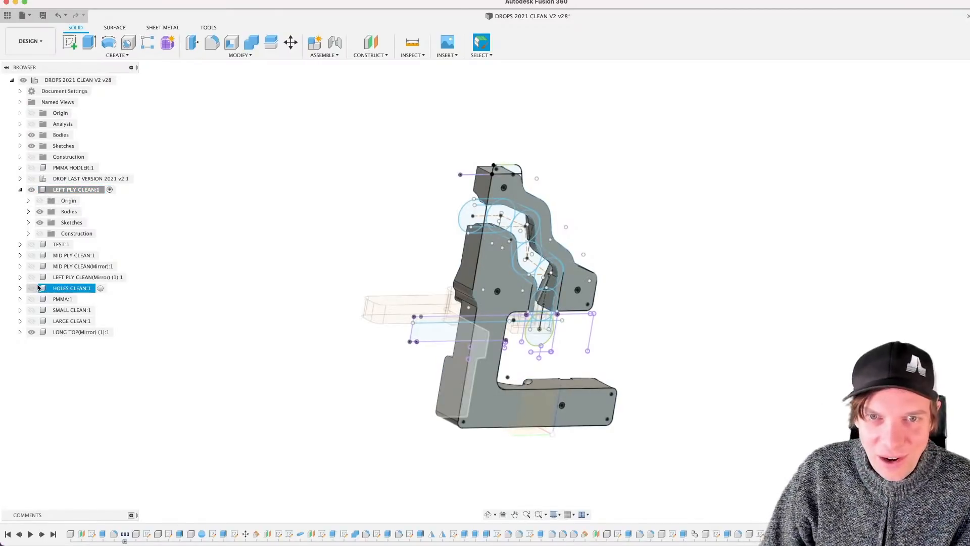
pyautogui.keyDown('shift'); pyautogui.moveTo(266, 296); pyautogui.dragTo(132, 303, button='middle'); pyautogui.keyUp('shift')
pyautogui.keyDown('shift'); pyautogui.moveTo(283, 283); pyautogui.dragTo(215, 263, button='middle'); pyautogui.keyUp('shift')
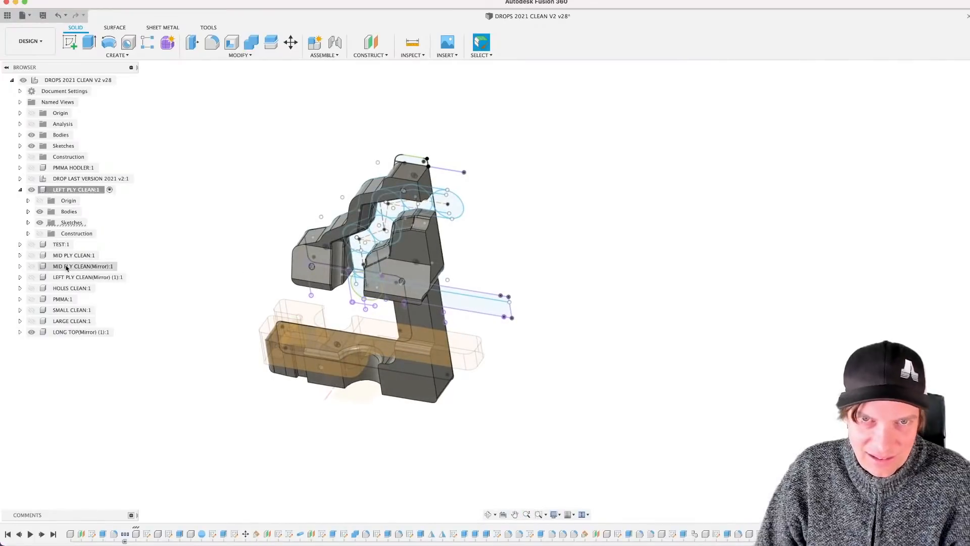
# Step: Show the MID PLY CLEAN, MID PLY CLEAN(Mirror) and LEFT PLY CLEAN(Mirror) components, and reactivate the top-level assembly
pyautogui.click(31, 255)
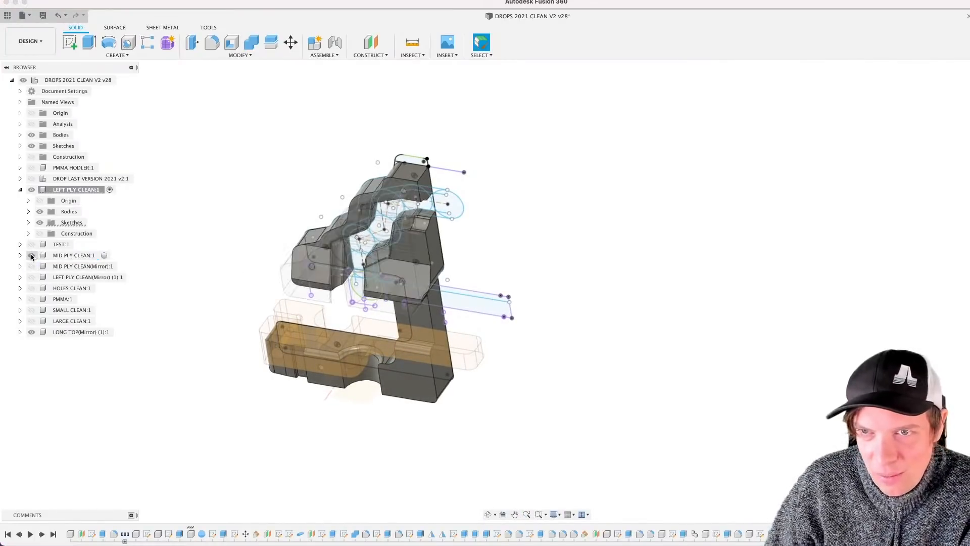
pyautogui.click(32, 266)
pyautogui.click(32, 277)
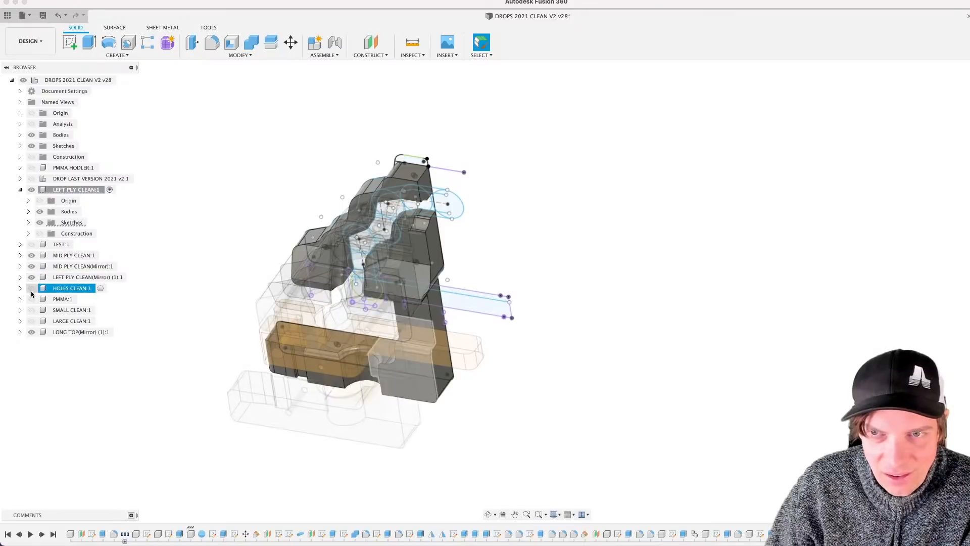
pyautogui.keyDown('shift'); pyautogui.moveTo(534, 380); pyautogui.dragTo(580, 372, button='middle'); pyautogui.keyUp('shift')
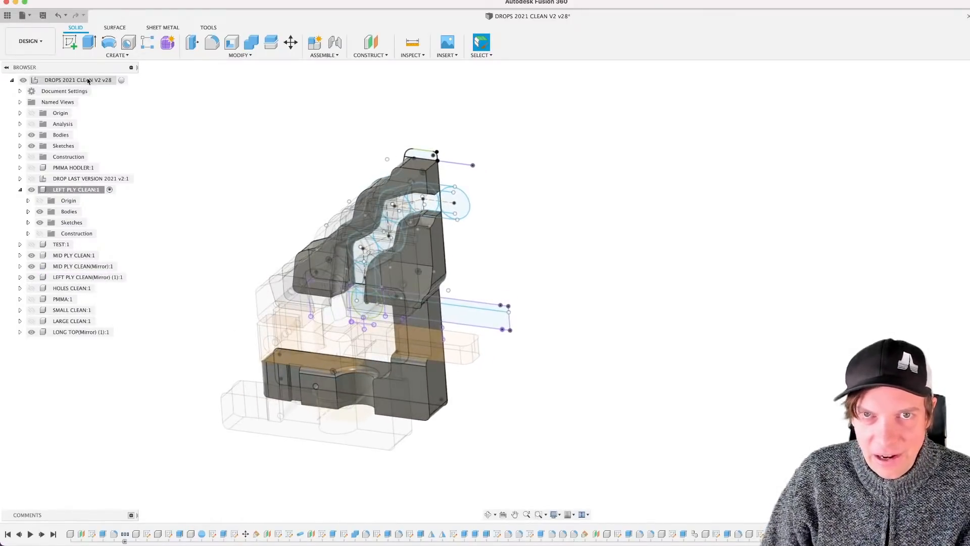
pyautogui.click(121, 80)
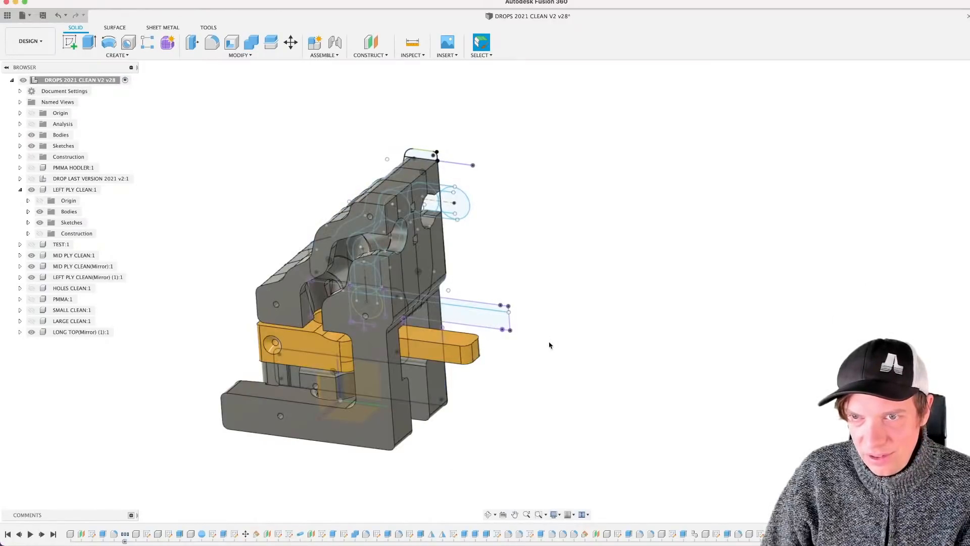
# Step: Hide the sketches of the LEFT PLY CLEAN component and view the bar's opening in the assembly
pyautogui.keyDown('shift'); pyautogui.moveTo(548, 342); pyautogui.dragTo(367, 327, button='middle'); pyautogui.keyUp('shift')
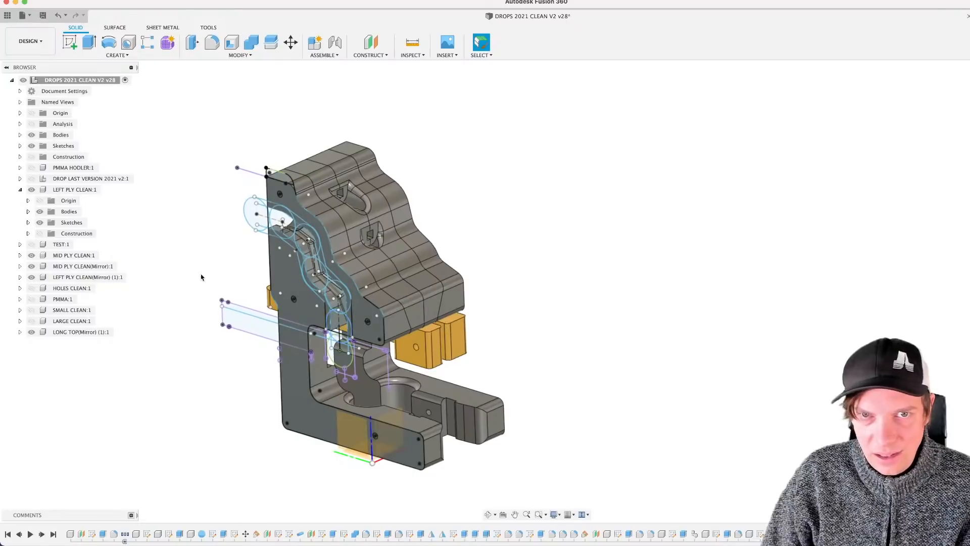
pyautogui.click(39, 223)
pyautogui.keyDown('shift'); pyautogui.moveTo(540, 288); pyautogui.dragTo(599, 280, button='middle'); pyautogui.keyUp('shift')
pyautogui.scroll(3, 317, 341)
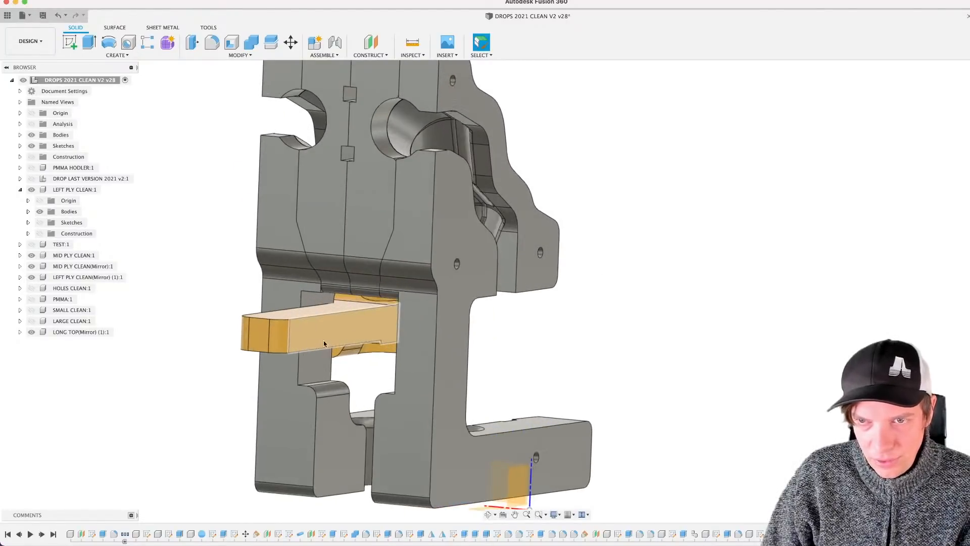
# Step: Measure the gap between the top face of the orange LONG TOP(Mirror) bar and the ply face above it
pyautogui.moveTo(382, 342)
pyautogui.keyDown('shift'); pyautogui.mouseDown(button='middle')
pyautogui.moveTo(401, 342)
pyautogui.moveTo(316, 327)
pyautogui.moveTo(380, 338)
pyautogui.moveTo(372, 340)
pyautogui.moveTo(378, 331)
pyautogui.mouseUp(button='middle'); pyautogui.keyUp('shift')
pyautogui.scroll(3, 305, 322)
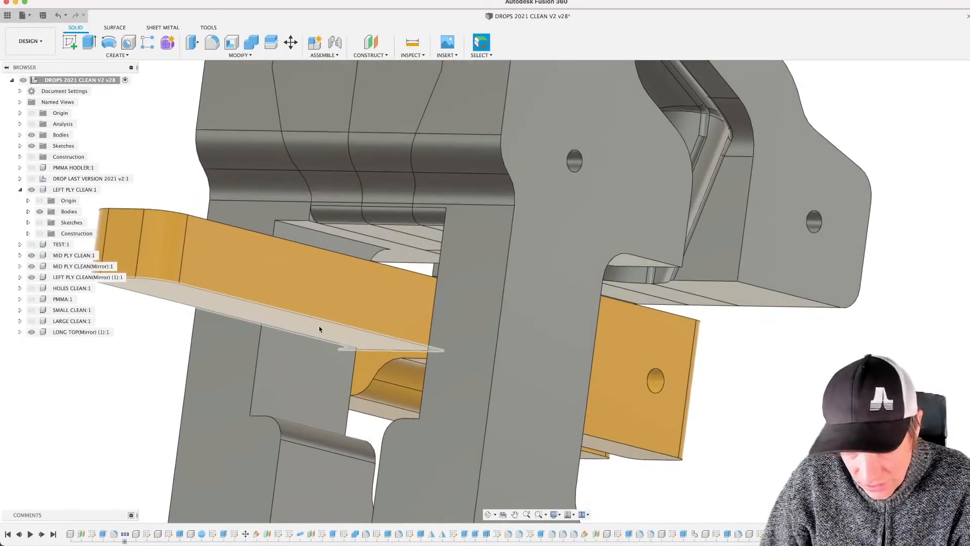
pyautogui.press('i')
pyautogui.scroll(2, 327, 275)
pyautogui.click(337, 221)
pyautogui.keyDown('shift'); pyautogui.moveTo(318, 270); pyautogui.dragTo(309, 309, button='middle'); pyautogui.keyUp('shift')
pyautogui.click(296, 222)
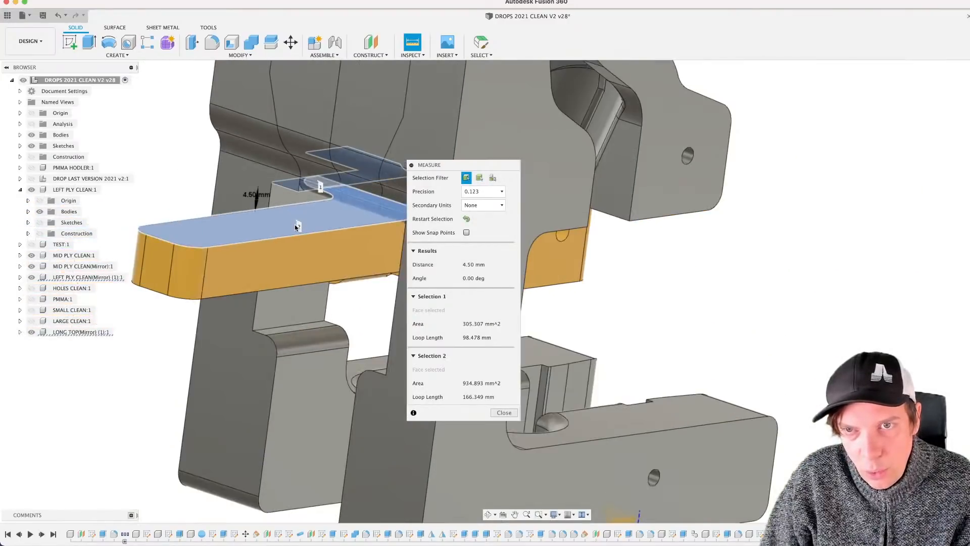
pyautogui.keyDown('shift'); pyautogui.moveTo(295, 224); pyautogui.dragTo(355, 195, button='middle'); pyautogui.keyUp('shift')
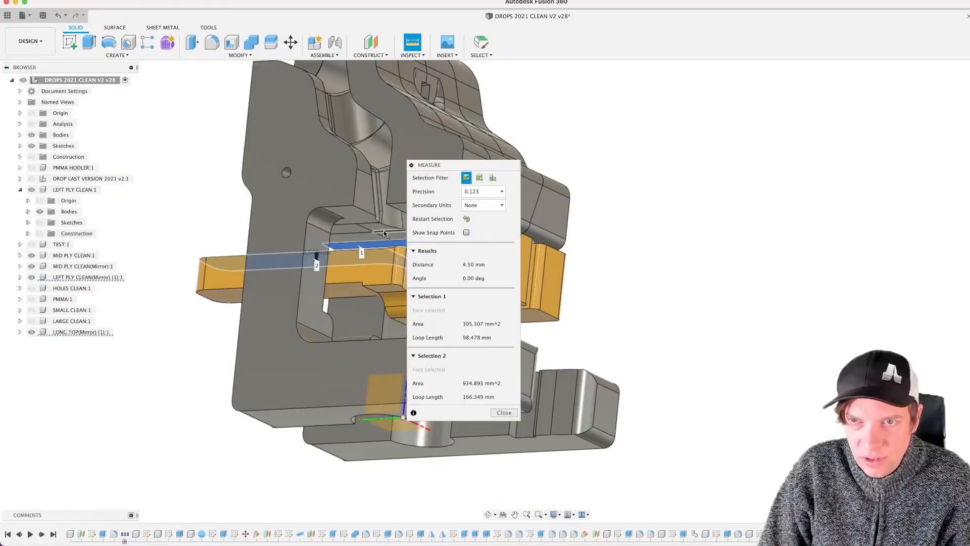
pyautogui.keyDown('shift'); pyautogui.moveTo(384, 234); pyautogui.dragTo(420, 273, button='middle'); pyautogui.keyUp('shift')
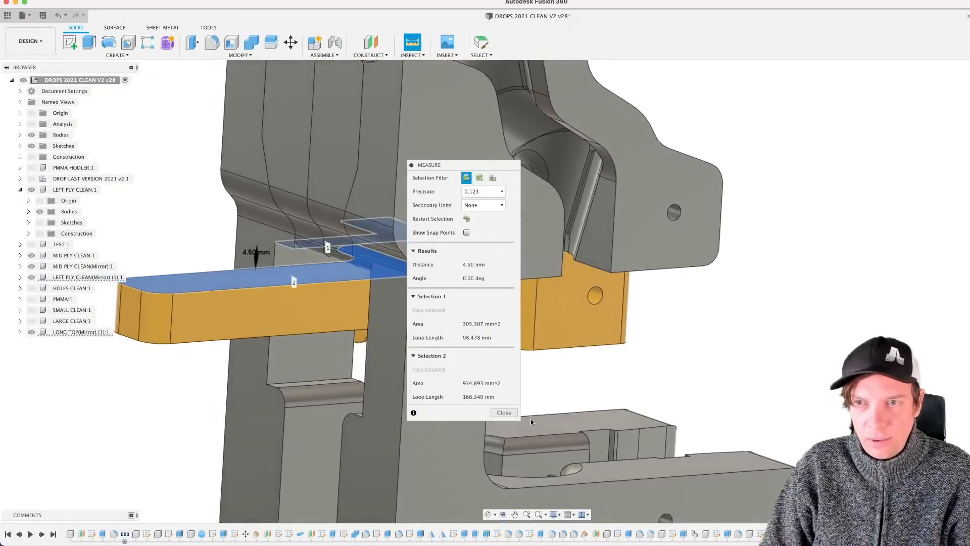
pyautogui.click(503, 413)
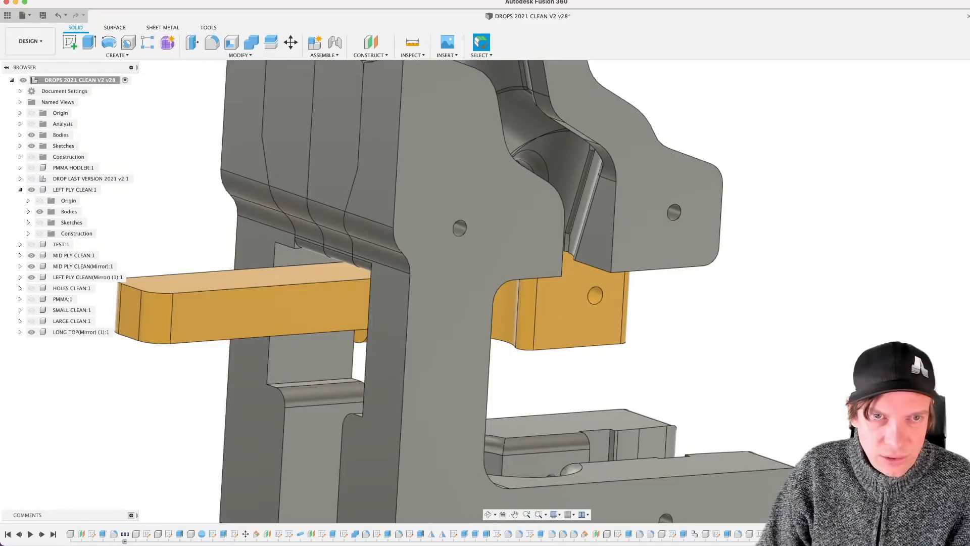
# Step: Examine the S-curved surface of the LONG TOP(Mirror) part and its clearance under the plies from both sides
pyautogui.moveTo(545, 303)
pyautogui.keyDown('shift'); pyautogui.mouseDown(button='middle')
pyautogui.moveTo(561, 317)
pyautogui.moveTo(530, 309)
pyautogui.moveTo(522, 317)
pyautogui.moveTo(545, 311)
pyautogui.mouseUp(button='middle'); pyautogui.keyUp('shift')
pyautogui.scroll(5, 500, 281)
pyautogui.scroll(3, 500, 281)
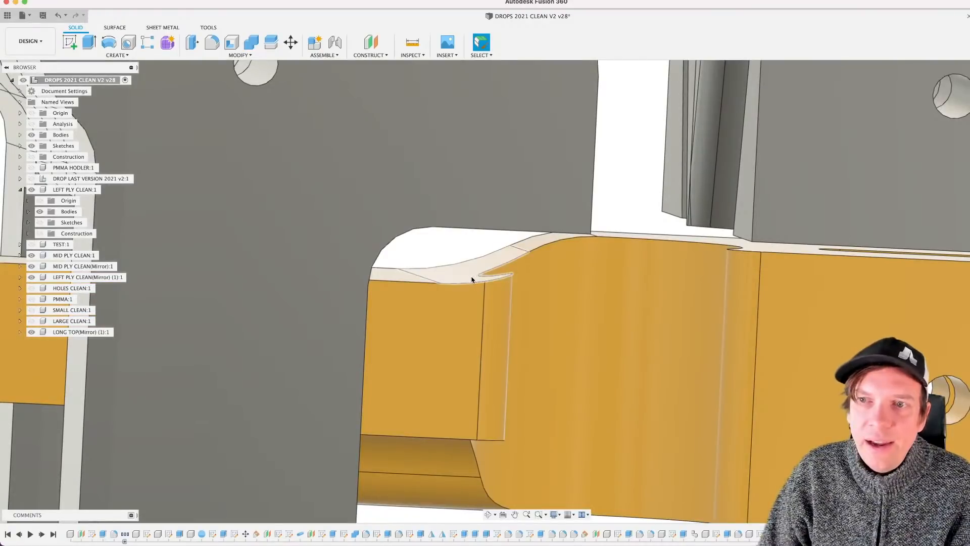
pyautogui.scroll(-2, 470, 279)
pyautogui.keyDown('shift'); pyautogui.moveTo(469, 280); pyautogui.dragTo(540, 446, button='middle'); pyautogui.keyUp('shift')
pyautogui.scroll(-2, 607, 285)
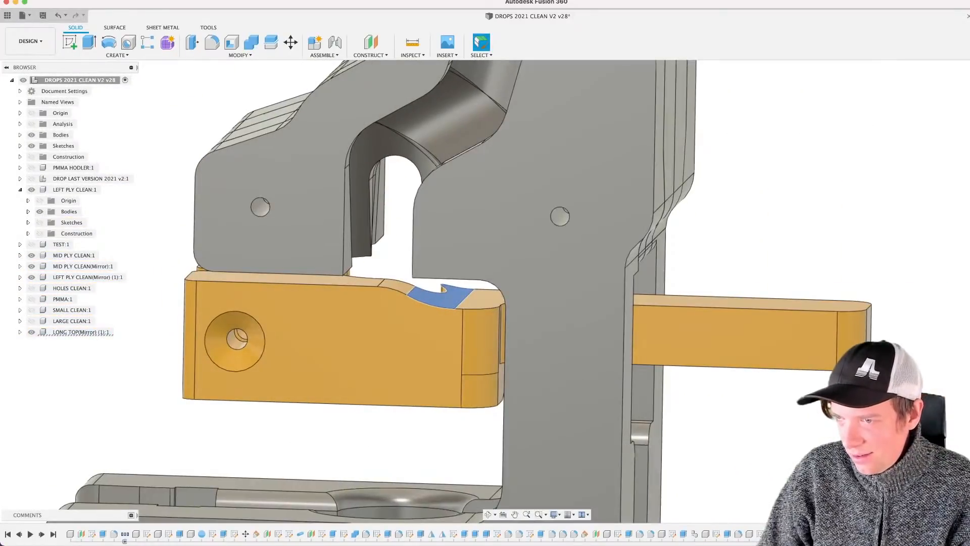
pyautogui.moveTo(726, 435); pyautogui.dragTo(712, 453, button='middle')
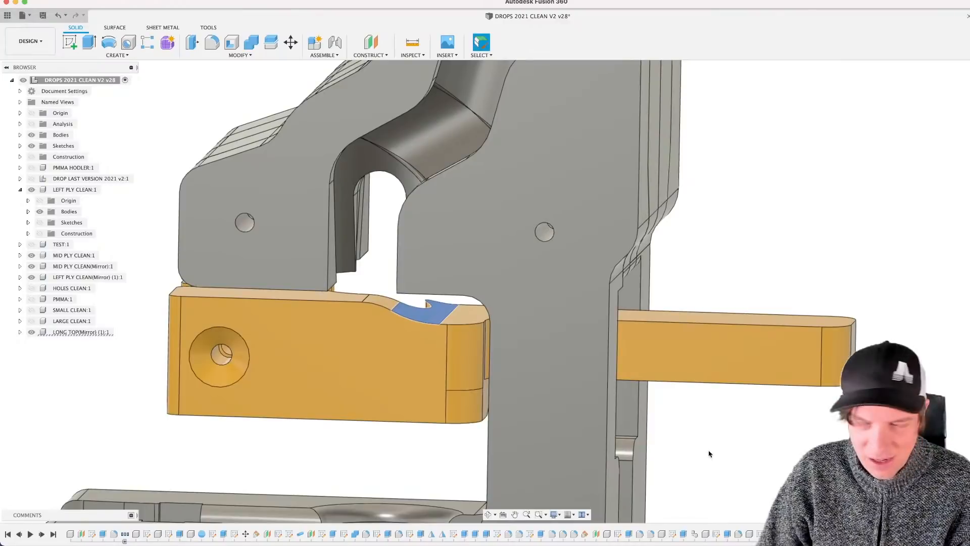
pyautogui.click(734, 433)
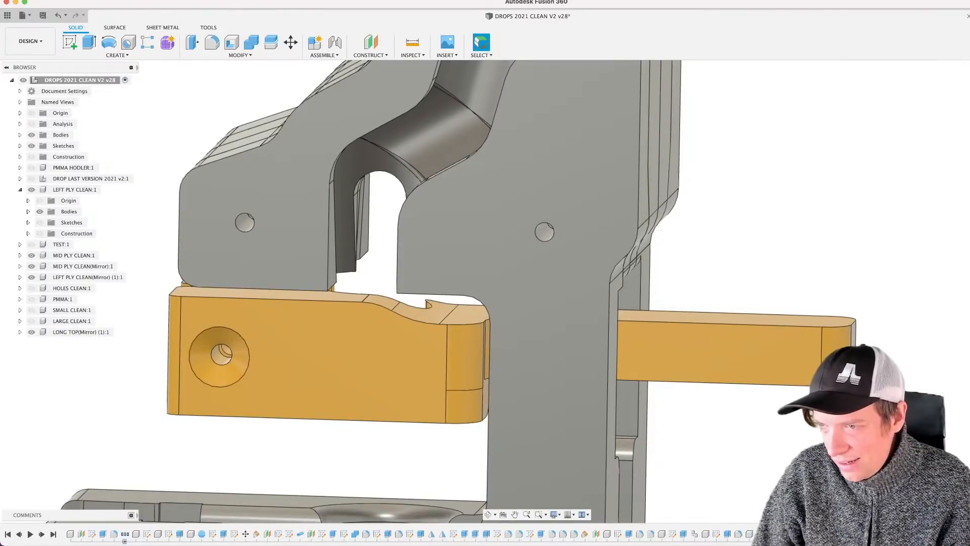
# Step: Open the S-curve sketch of LONG TOP(Mirror), check the curve against the ply outline, and leave the sketch
pyautogui.click(632, 334)
pyautogui.press('k')
pyautogui.moveTo(480, 225); pyautogui.dragTo(487, 494, button='middle')
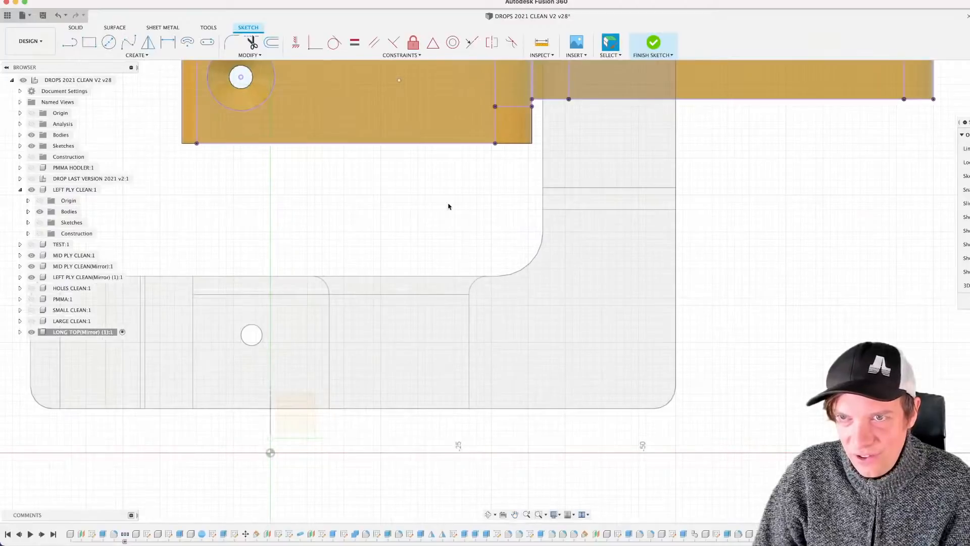
pyautogui.moveTo(448, 206); pyautogui.dragTo(448, 459, button='middle')
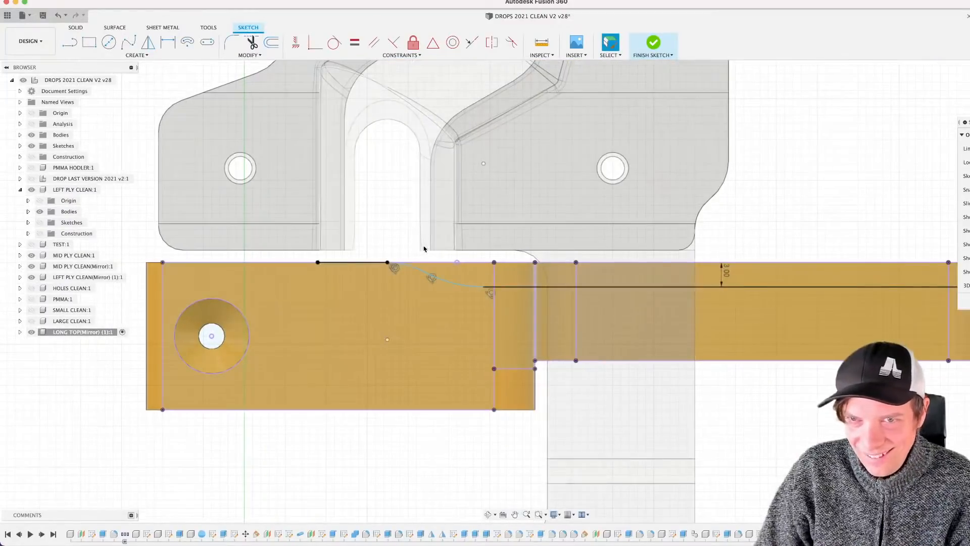
pyautogui.scroll(2, 383, 241)
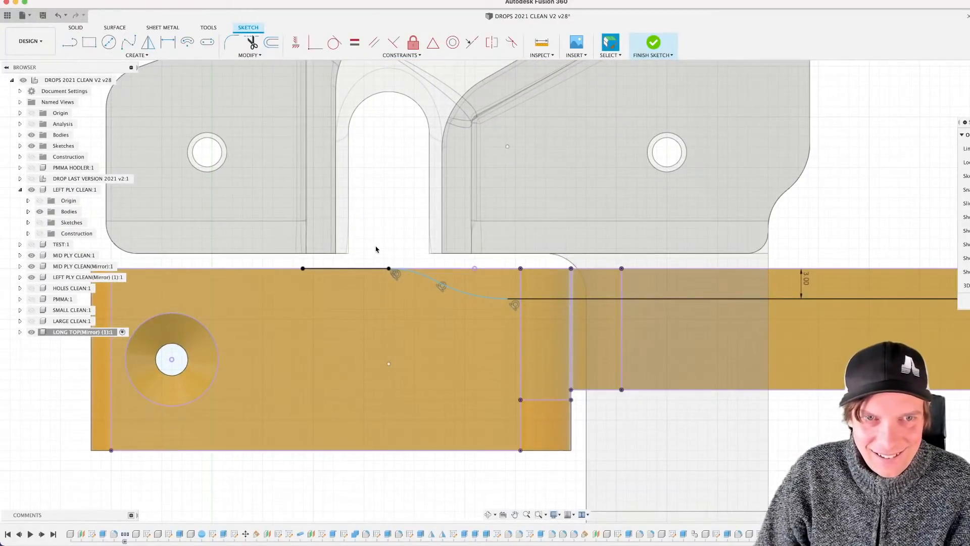
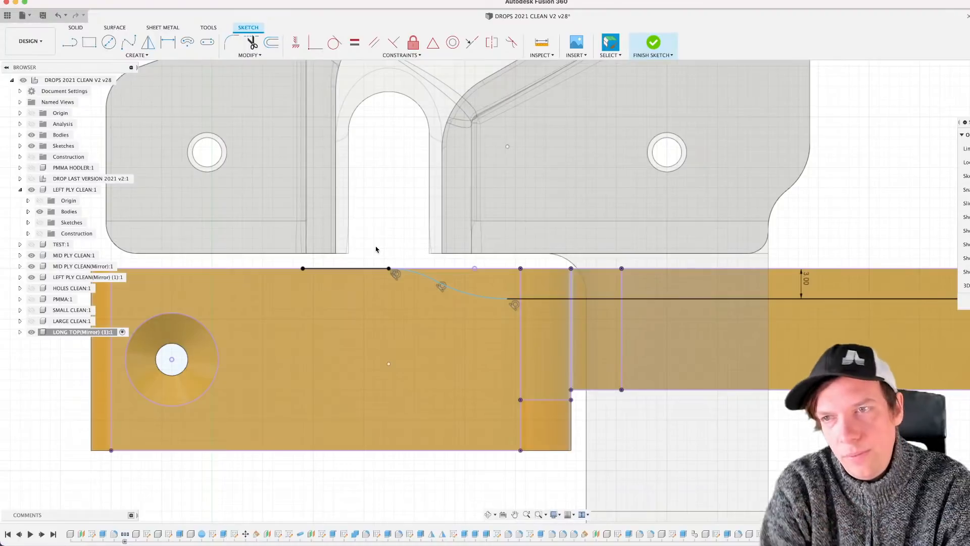
pyautogui.scroll(-3, 902, 365)
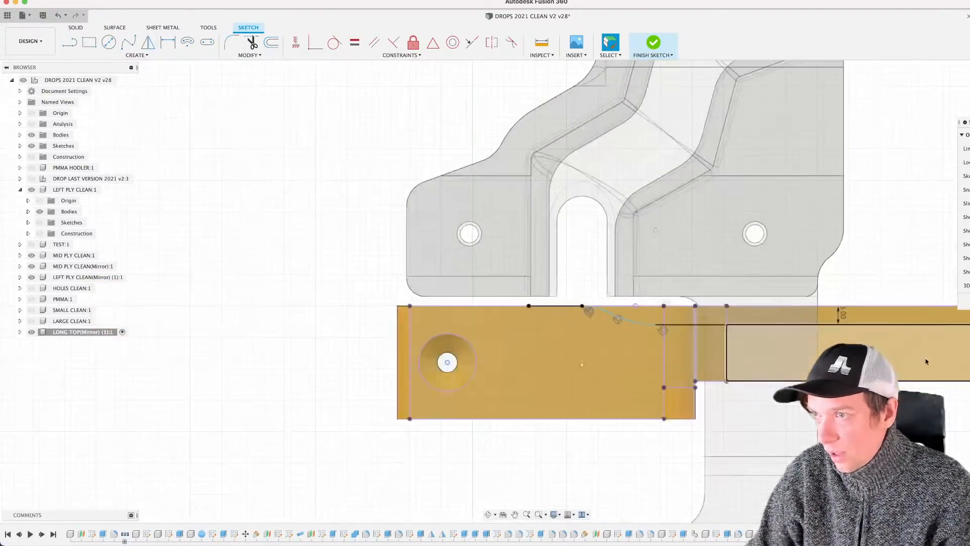
pyautogui.scroll(-3, 868, 393)
# Step: Measure the width between the two long top edges of the protruding LONG TOP(Mirror) bar
pyautogui.moveTo(868, 393)
pyautogui.keyDown('shift'); pyautogui.mouseDown(button='middle')
pyautogui.moveTo(745, 385)
pyautogui.moveTo(758, 366)
pyautogui.moveTo(807, 393)
pyautogui.moveTo(800, 407)
pyautogui.mouseUp(button='middle'); pyautogui.keyUp('shift')
pyautogui.scroll(2, 800, 406)
pyautogui.press('i')
pyautogui.click(742, 353)
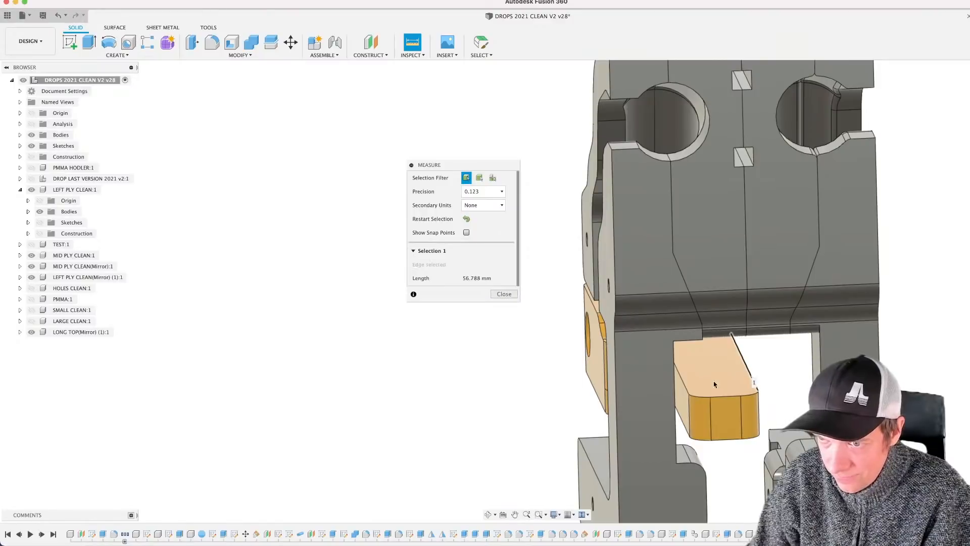
pyautogui.click(682, 382)
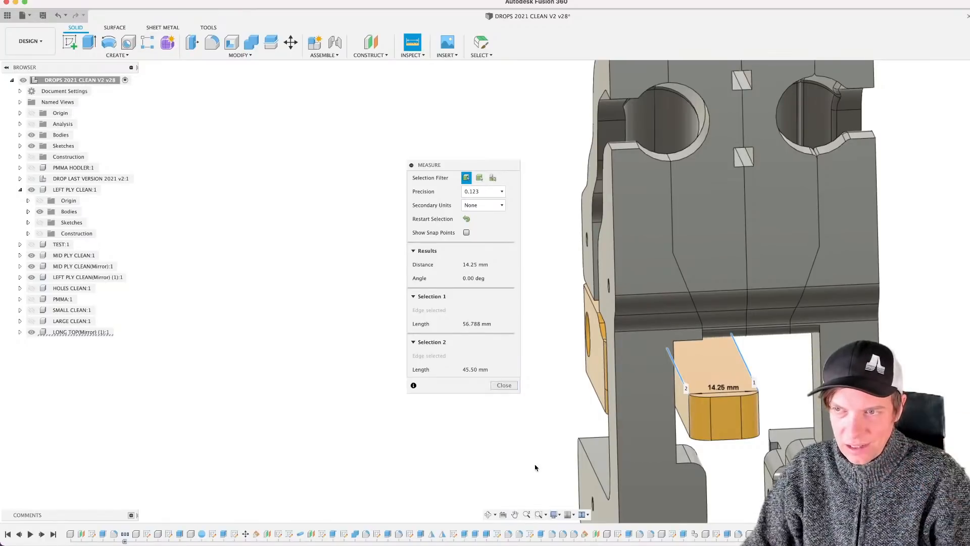
pyautogui.click(505, 386)
# Step: Reopen the LONG TOP(Mirror) sketch and draw a closed four-sided outline about 37 mm wide in the empty area beside the part
pyautogui.scroll(-3, 498, 396)
pyautogui.keyDown('shift'); pyautogui.moveTo(493, 424); pyautogui.dragTo(580, 410, button='middle'); pyautogui.keyUp('shift')
pyautogui.doubleClick(760, 533)
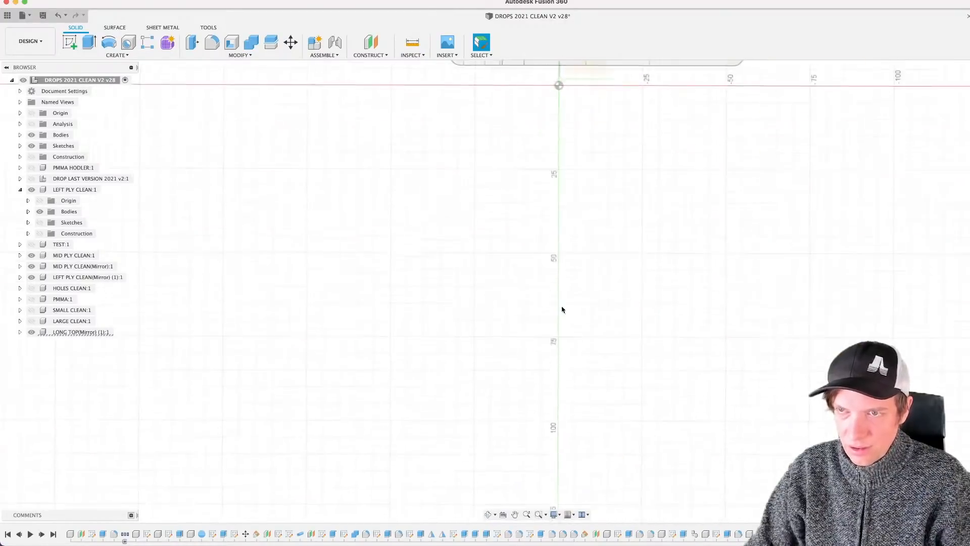
pyautogui.moveTo(546, 184); pyautogui.dragTo(557, 416, button='middle')
pyautogui.moveTo(475, 251); pyautogui.dragTo(475, 451, button='middle')
pyautogui.scroll(3, 373, 329)
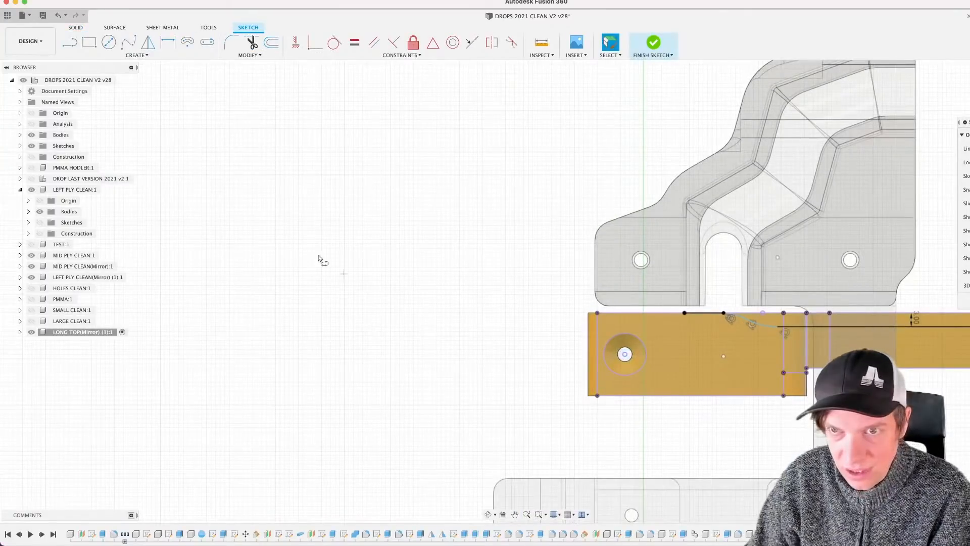
pyautogui.press('l')
pyautogui.click(233, 217)
pyautogui.click(402, 216)
pyautogui.moveTo(402, 216)
pyautogui.mouseDown()
pyautogui.moveTo(401, 362)
pyautogui.moveTo(217, 341)
pyautogui.moveTo(228, 367)
pyautogui.moveTo(232, 216)
pyautogui.mouseUp()
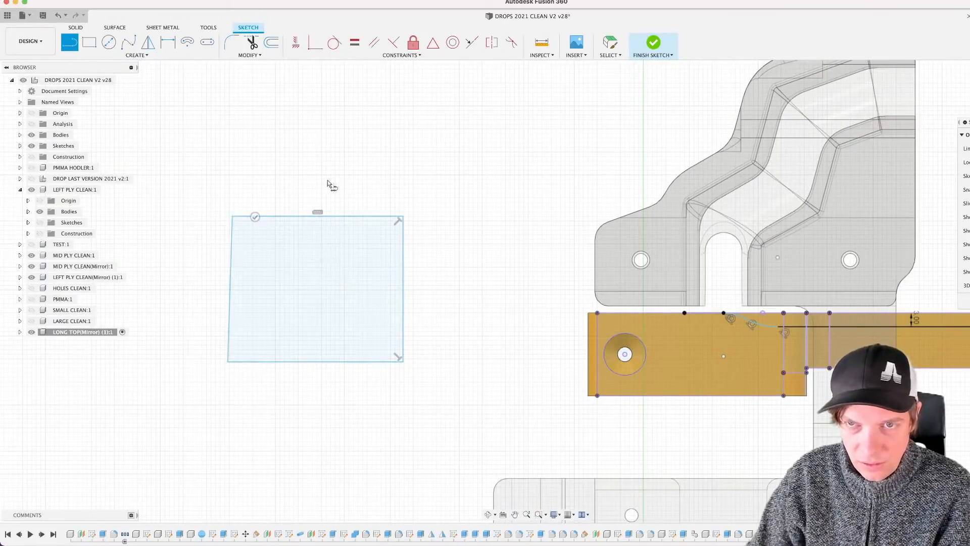
# Step: Dimension the upper edge of the four-sided outline to 14.25 mm
pyautogui.scroll(3, 276, 204)
pyautogui.press('d')
pyautogui.click(278, 223)
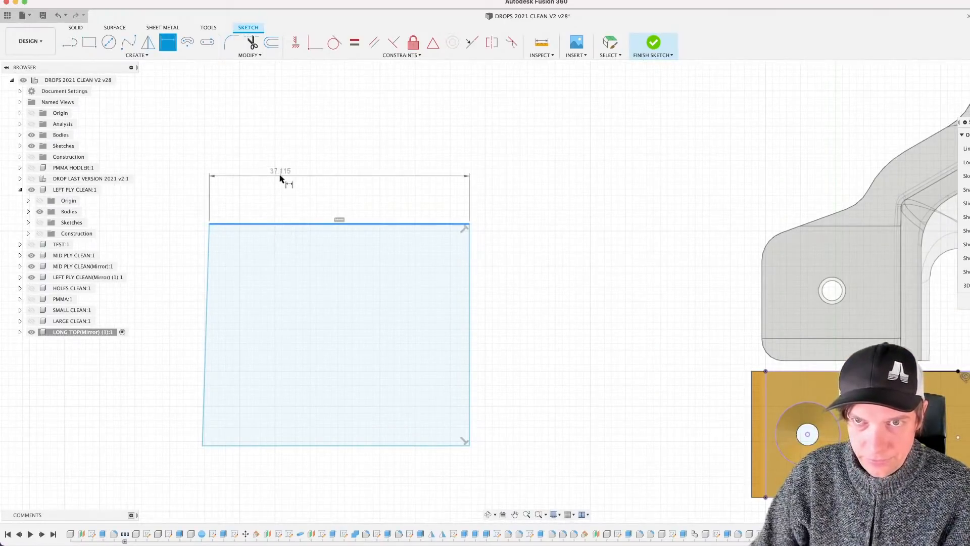
pyautogui.click(280, 178)
pyautogui.write('14,25')
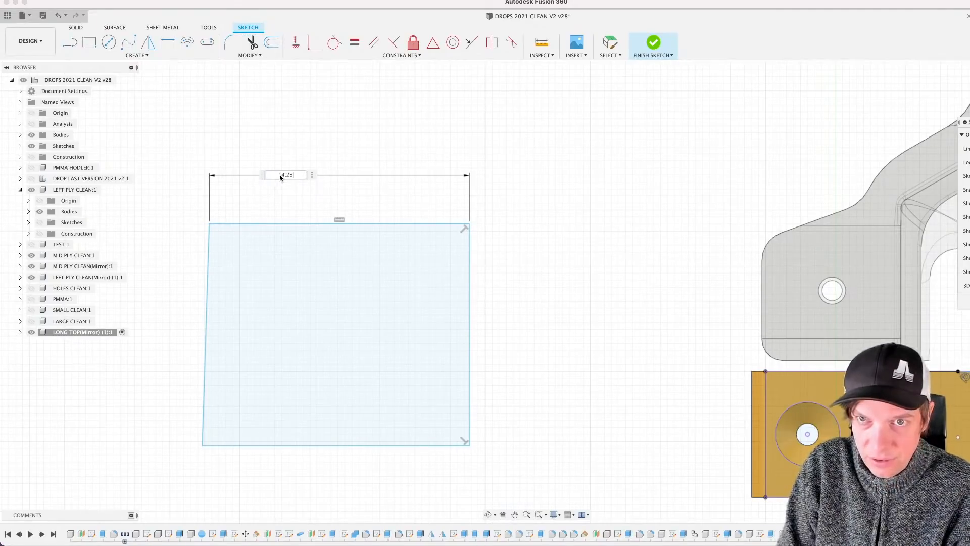
pyautogui.press('Return')
# Step: Draw a circle with a diameter of 15.875 mm above the outline's upper edge
pyautogui.scroll(3, 245, 279)
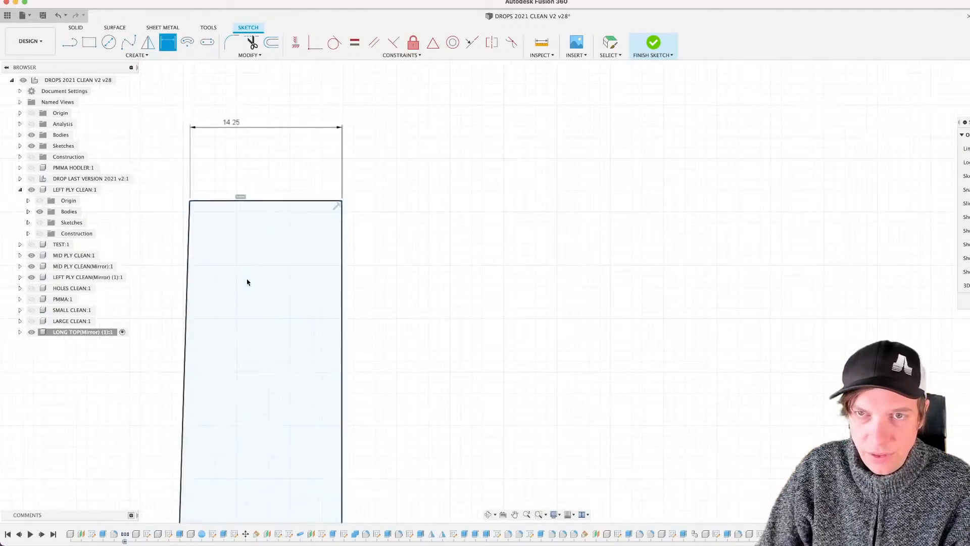
pyautogui.moveTo(247, 280); pyautogui.dragTo(399, 369, button='middle')
pyautogui.scroll(2, 431, 255)
pyautogui.moveTo(415, 278); pyautogui.dragTo(402, 294, button='middle')
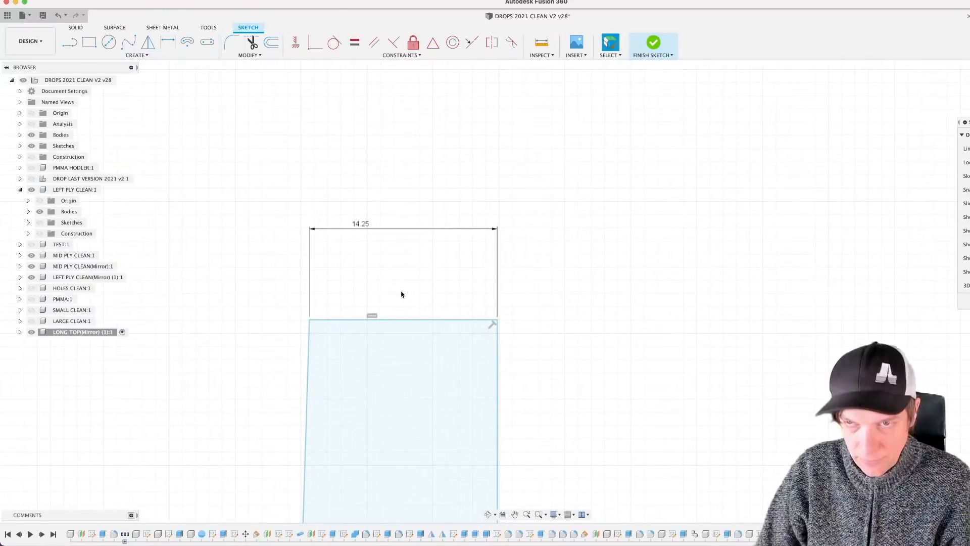
pyautogui.press('c')
pyautogui.click(394, 168)
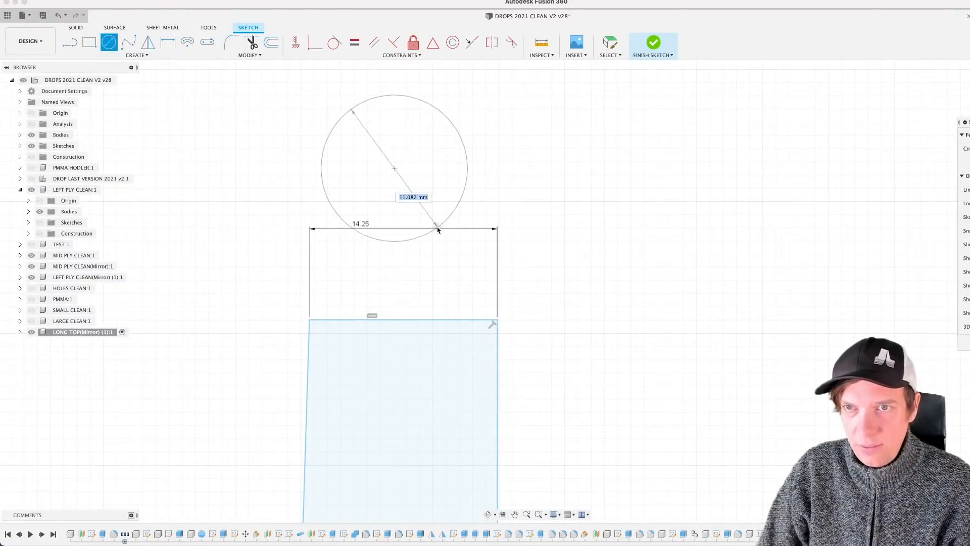
pyautogui.write('15,')
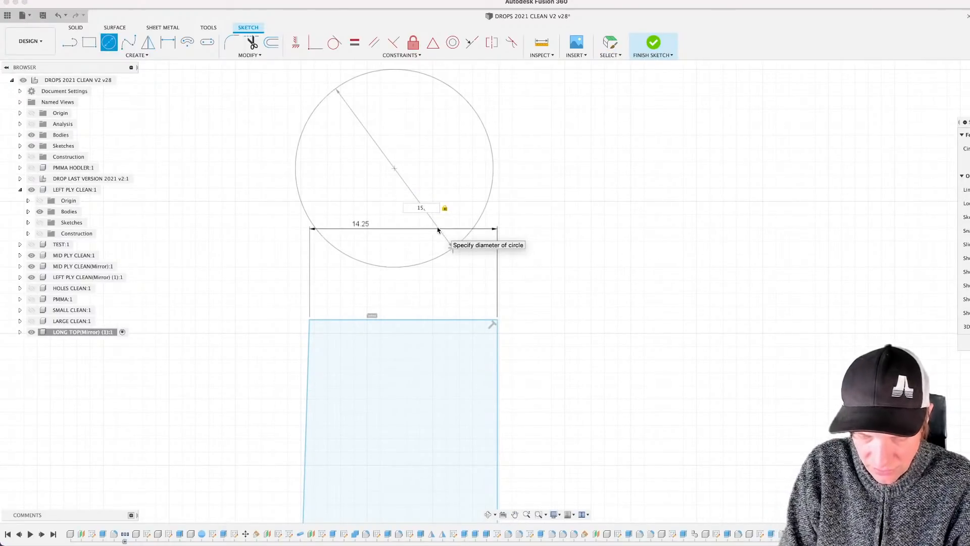
pyautogui.write('875')
pyautogui.press('Return')
# Step: Move the circle down by its centre so it slightly overlaps the middle of the outline's upper edge
pyautogui.scroll(3, 391, 172)
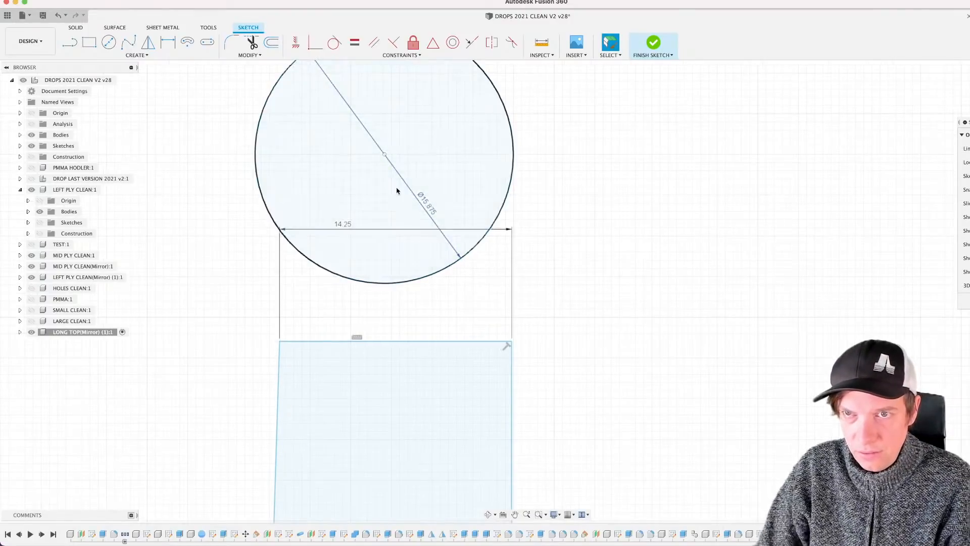
pyautogui.moveTo(387, 155); pyautogui.dragTo(396, 221)
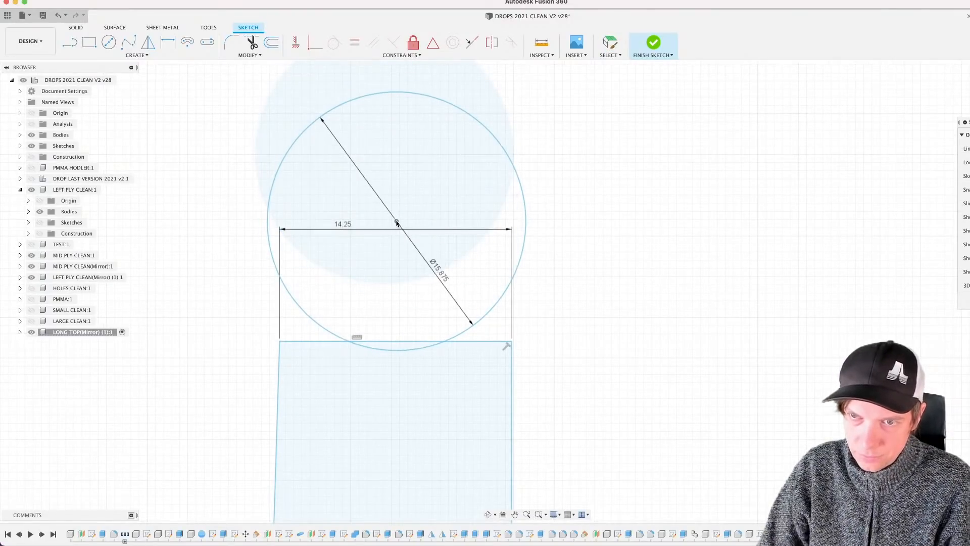
pyautogui.scroll(1, 411, 308)
pyautogui.scroll(-3, 409, 305)
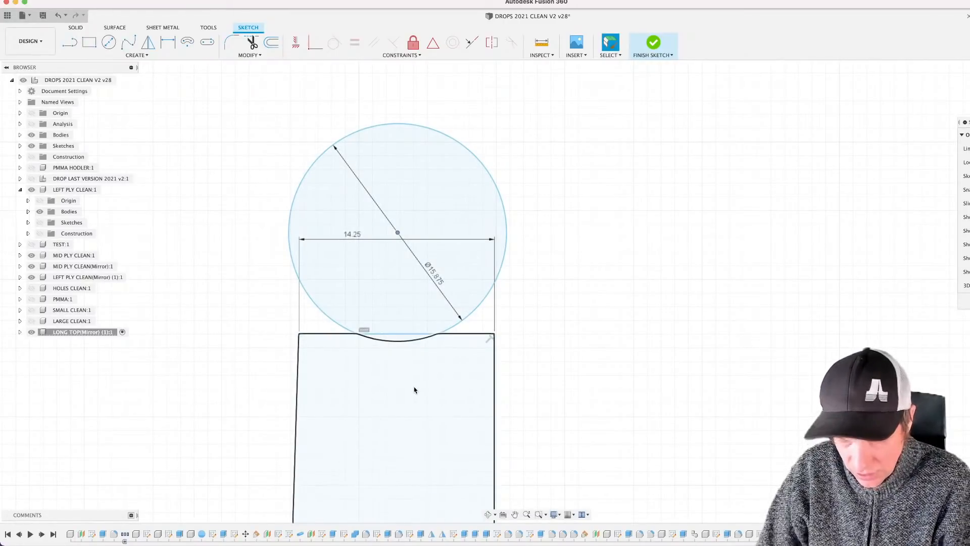
# Step: Draw a horizontal line across the outline about 4.2 mm below its upper edge
pyautogui.press('l')
pyautogui.click(494, 392)
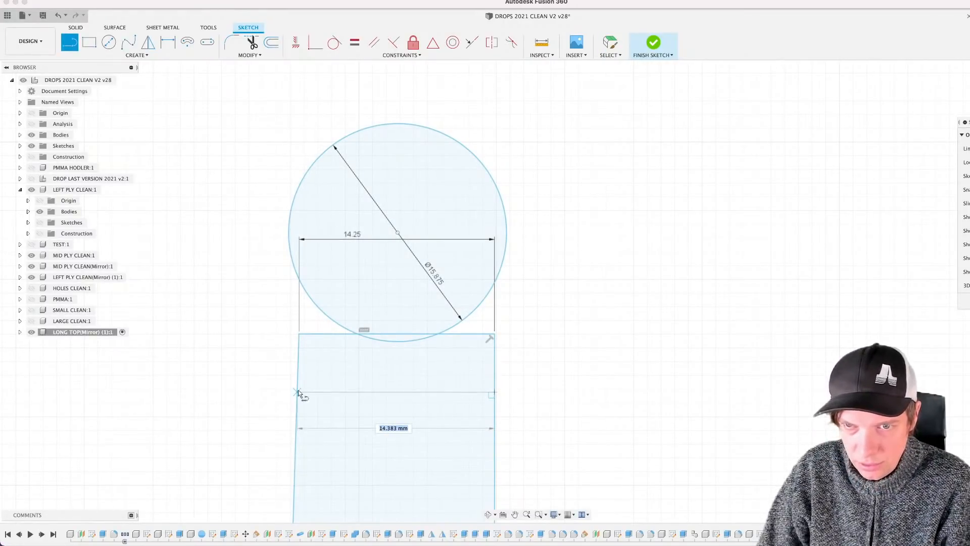
pyautogui.click(298, 392)
pyautogui.press('Escape')
pyautogui.scroll(2, 407, 373)
# Step: Set the distance between the horizontal line and the outline's upper edge to 3 mm
pyautogui.press('d')
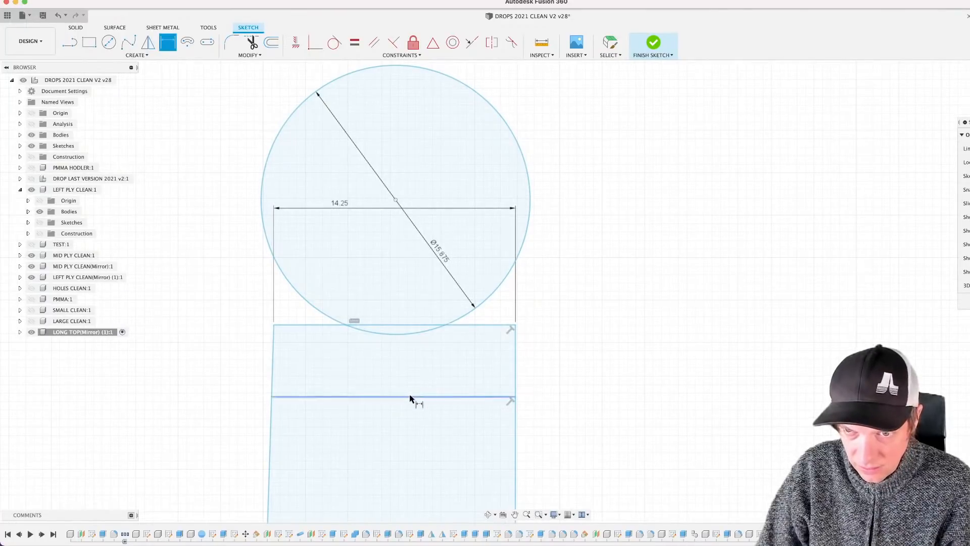
pyautogui.click(410, 397)
pyautogui.click(404, 325)
pyautogui.click(556, 351)
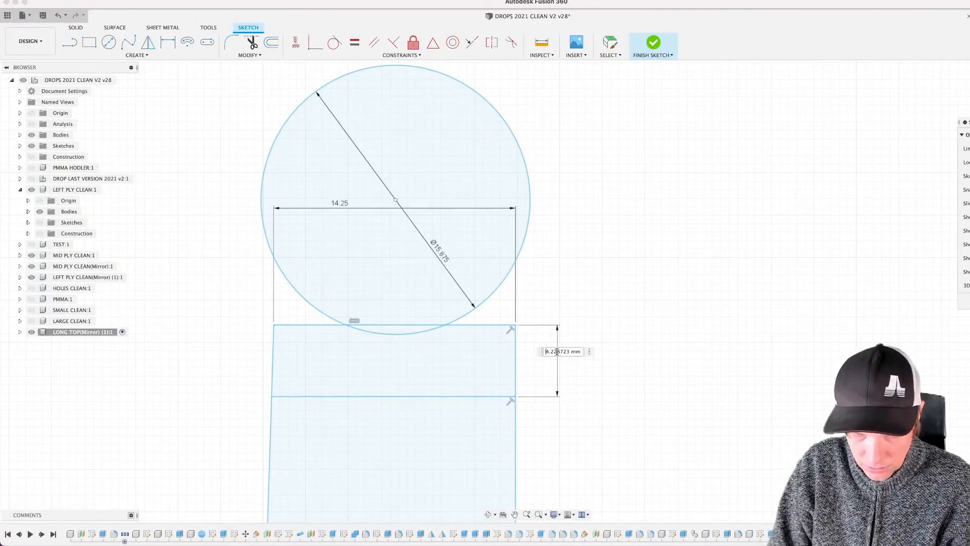
pyautogui.write('3')
pyautogui.press('Return')
pyautogui.scroll(-4, 470, 357)
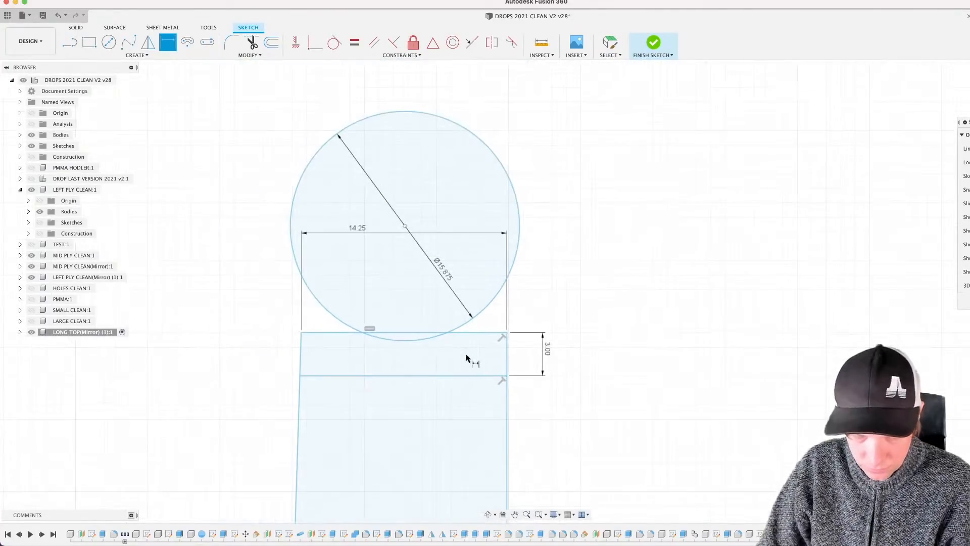
# Step: Draw a circle with a diameter of 17 mm concentric with the 15.875 mm circle
pyautogui.press('c')
pyautogui.click(425, 267)
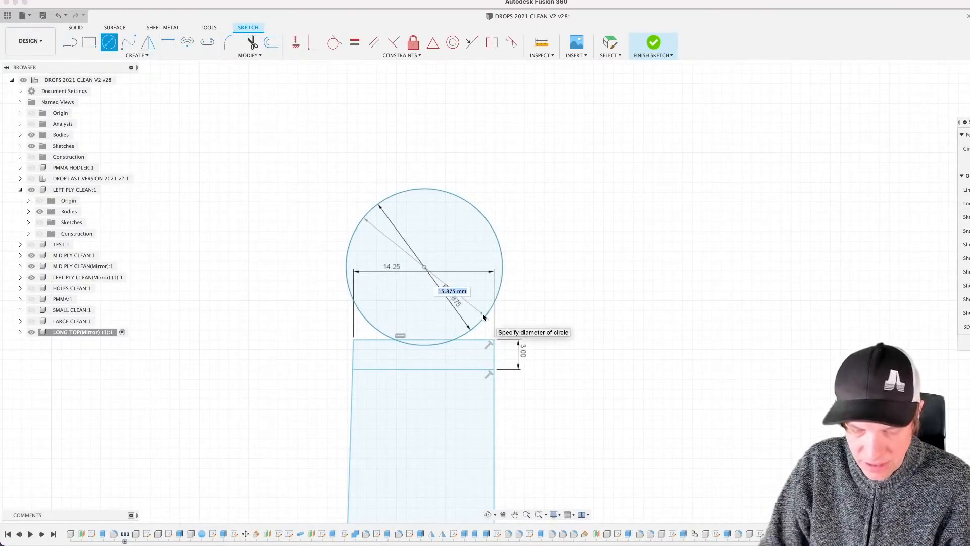
pyautogui.write('17')
pyautogui.press('Return')
pyautogui.press('Escape')
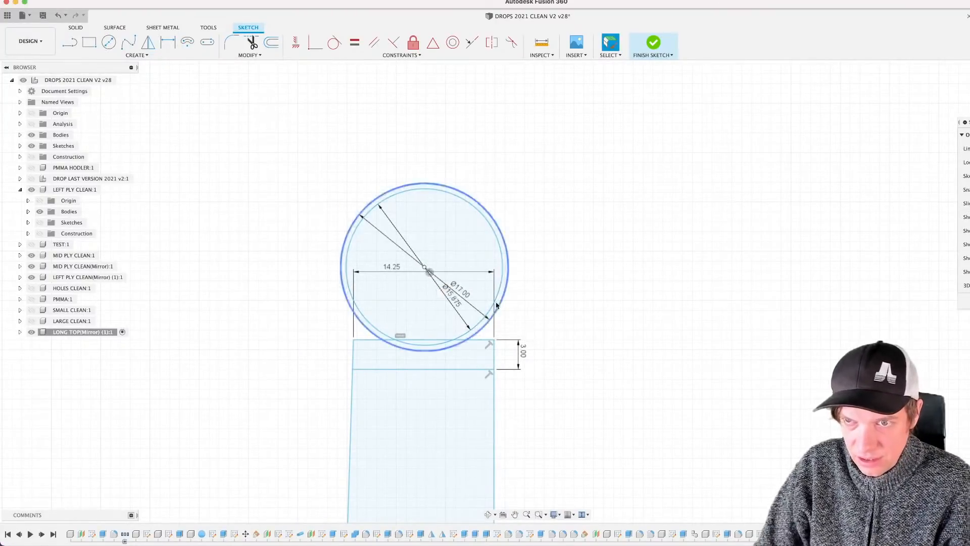
# Step: Move both circles down by their shared centre until the larger one touches the lower horizontal line
pyautogui.scroll(3, 404, 268)
pyautogui.moveTo(402, 267); pyautogui.dragTo(407, 293)
pyautogui.scroll(2, 414, 282)
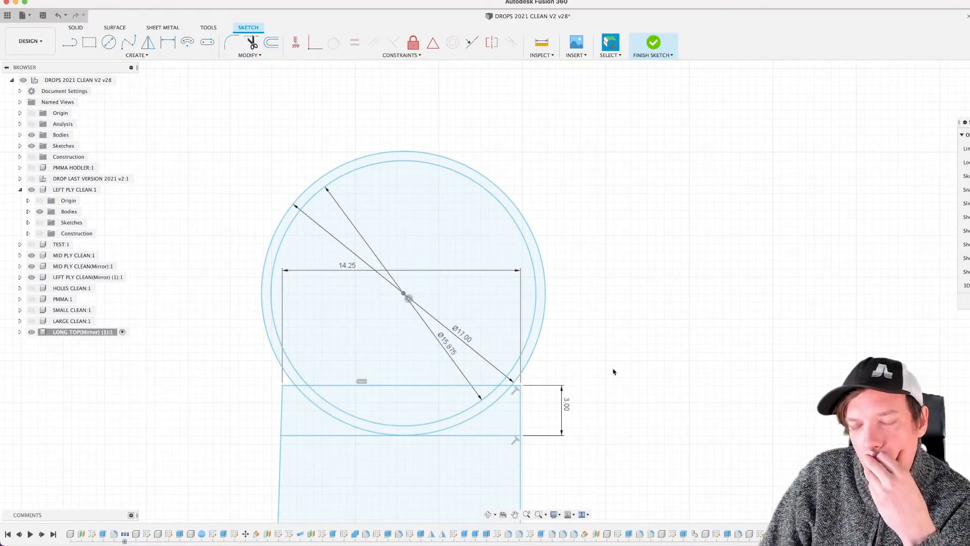
pyautogui.scroll(-2, 614, 372)
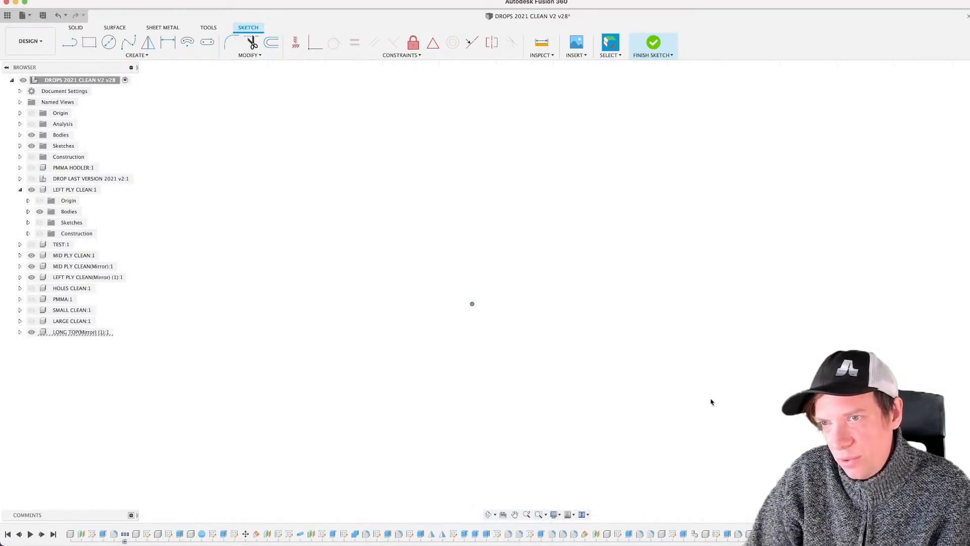
# Step: Return to the whole assembly and examine the S-curved cut on LONG TOP(Mirror) from the side
pyautogui.scroll(-5, 635, 370)
pyautogui.moveTo(737, 403)
pyautogui.mouseDown(button='middle')
pyautogui.moveTo(551, 347)
pyautogui.moveTo(507, 353)
pyautogui.moveTo(544, 349)
pyautogui.mouseUp(button='middle')
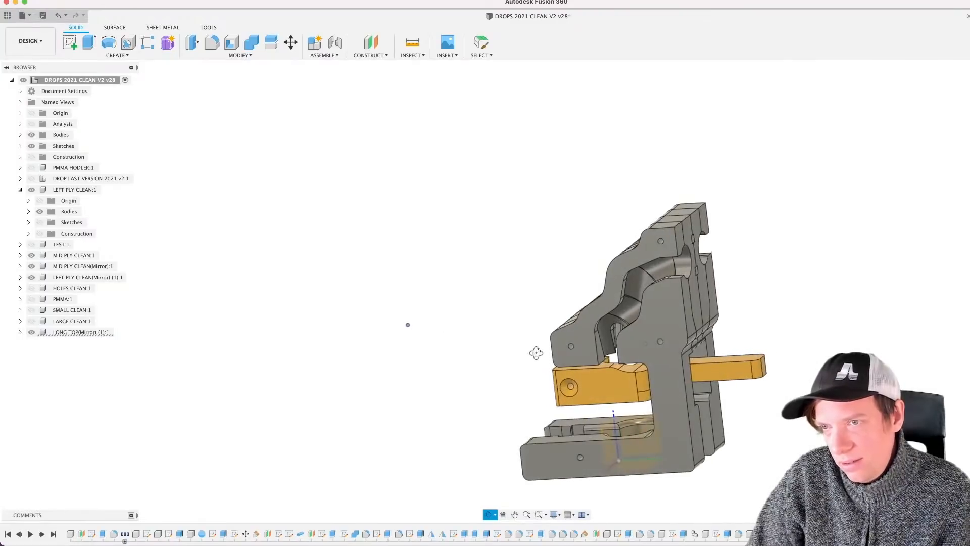
pyautogui.scroll(8, 728, 374)
pyautogui.moveTo(723, 375)
pyautogui.keyDown('shift'); pyautogui.mouseDown(button='middle')
pyautogui.moveTo(706, 382)
pyautogui.moveTo(717, 389)
pyautogui.moveTo(715, 373)
pyautogui.moveTo(681, 370)
pyautogui.moveTo(731, 374)
pyautogui.moveTo(710, 374)
pyautogui.mouseUp(button='middle'); pyautogui.keyUp('shift')
pyautogui.scroll(3, 506, 352)
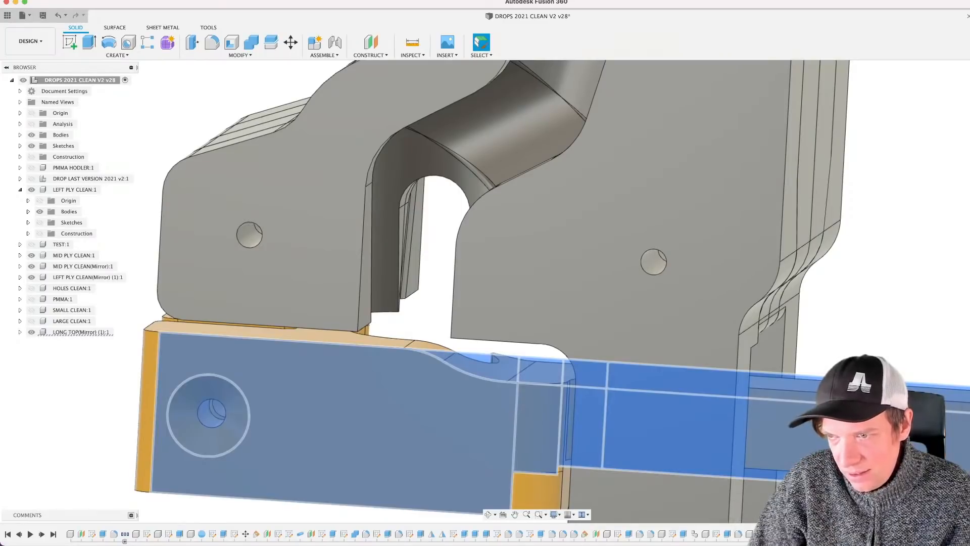
# Step: Reopen the S-curve cut sketch, make its upper arc slightly tighter, and finish the sketch
pyautogui.doubleClick(759, 533)
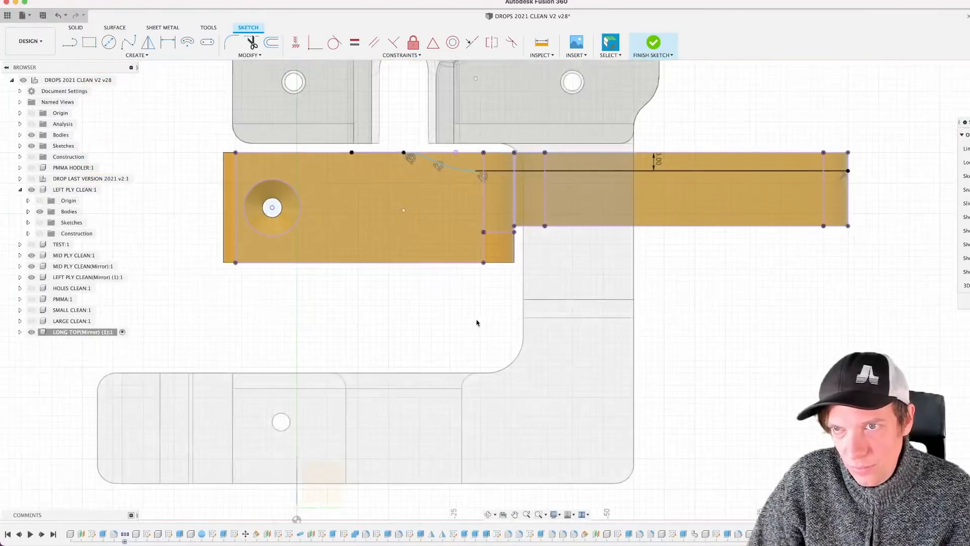
pyautogui.moveTo(464, 144); pyautogui.dragTo(463, 275, button='middle')
pyautogui.scroll(3, 459, 281)
pyautogui.moveTo(450, 374)
pyautogui.keyDown('shift'); pyautogui.mouseDown(button='middle')
pyautogui.moveTo(443, 379)
pyautogui.moveTo(451, 377)
pyautogui.mouseUp(button='middle'); pyautogui.keyUp('shift')
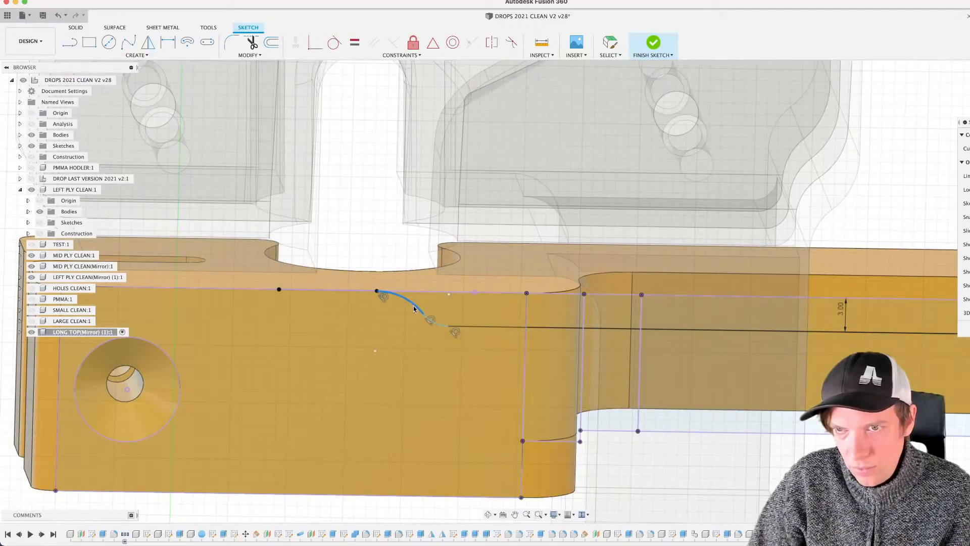
pyautogui.click(964, 327)
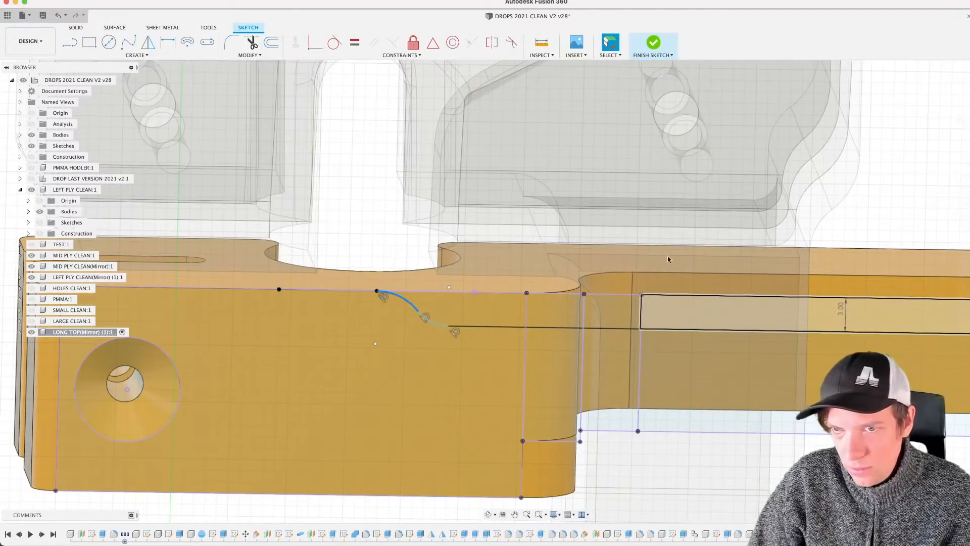
pyautogui.scroll(-3, 528, 331)
pyautogui.moveTo(557, 342)
pyautogui.keyDown('shift'); pyautogui.mouseDown(button='middle')
pyautogui.moveTo(563, 318)
pyautogui.moveTo(543, 338)
pyautogui.mouseUp(button='middle'); pyautogui.keyUp('shift')
pyautogui.scroll(-10, 542, 338)
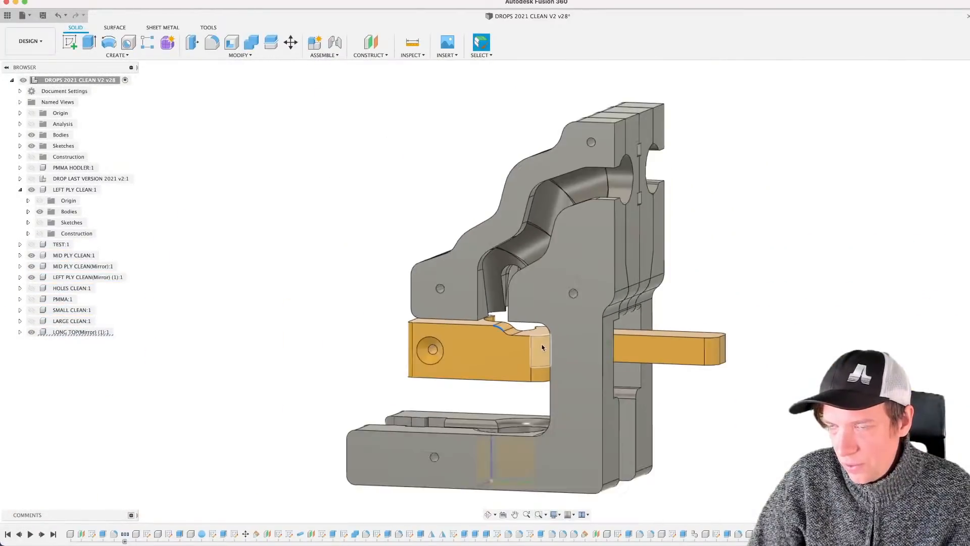
# Step: Examine the clearance between LONG TOP(Mirror) and the ply parts from the side, behind and below
pyautogui.moveTo(487, 356)
pyautogui.keyDown('shift'); pyautogui.mouseDown(button='middle')
pyautogui.moveTo(531, 332)
pyautogui.moveTo(433, 297)
pyautogui.moveTo(522, 360)
pyautogui.moveTo(508, 352)
pyautogui.moveTo(512, 341)
pyautogui.moveTo(498, 341)
pyautogui.moveTo(518, 347)
pyautogui.moveTo(475, 358)
pyautogui.moveTo(490, 354)
pyautogui.mouseUp(button='middle'); pyautogui.keyUp('shift')
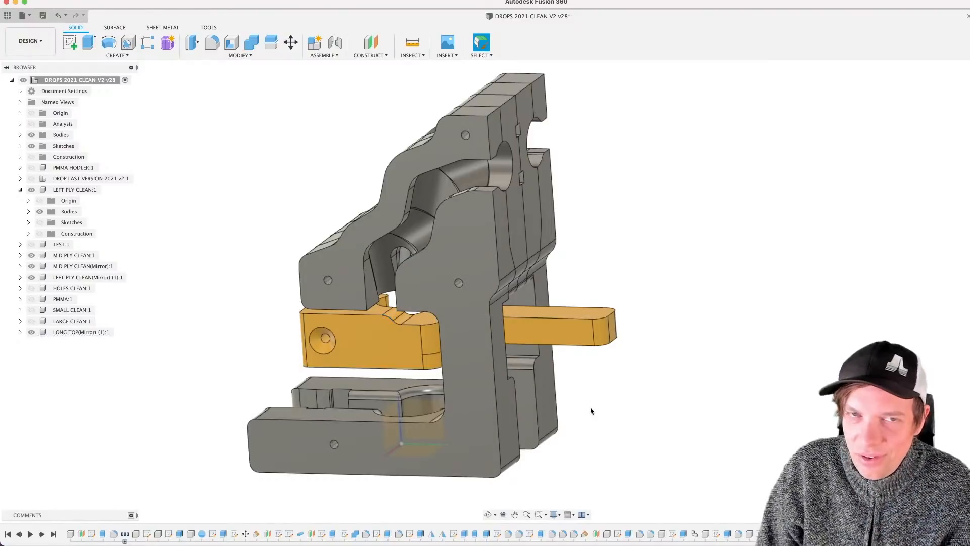
pyautogui.keyDown('shift'); pyautogui.moveTo(591, 410); pyautogui.dragTo(555, 383, button='middle'); pyautogui.keyUp('shift')
pyautogui.keyDown('shift'); pyautogui.moveTo(569, 341); pyautogui.dragTo(610, 338, button='middle'); pyautogui.keyUp('shift')
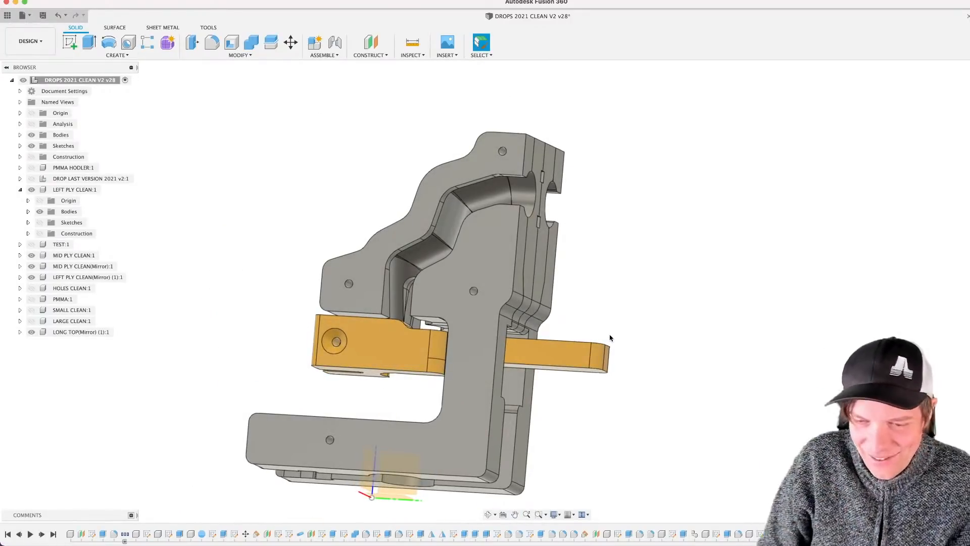
pyautogui.scroll(3, 546, 374)
pyautogui.keyDown('shift'); pyautogui.moveTo(560, 400); pyautogui.dragTo(667, 387, button='middle'); pyautogui.keyUp('shift')
pyautogui.scroll(6, 370, 394)
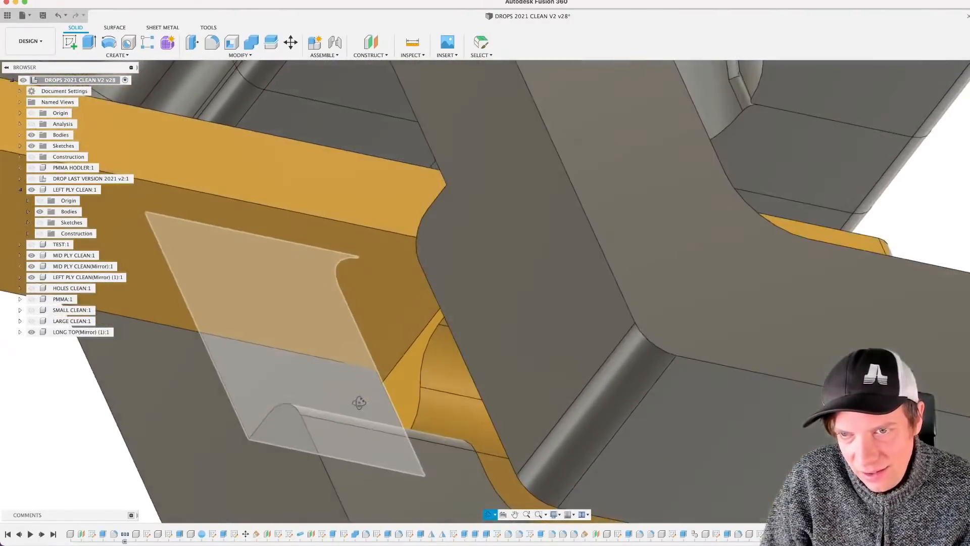
pyautogui.scroll(-4, 369, 393)
pyautogui.scroll(-3, 318, 388)
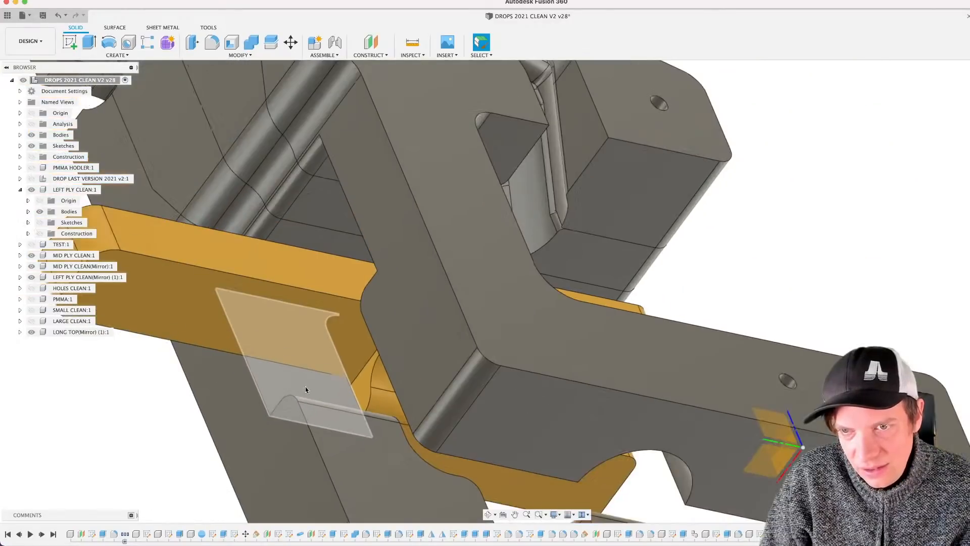
pyautogui.scroll(-4, 303, 394)
pyautogui.keyDown('shift'); pyautogui.moveTo(303, 392); pyautogui.dragTo(293, 349, button='middle'); pyautogui.keyUp('shift')
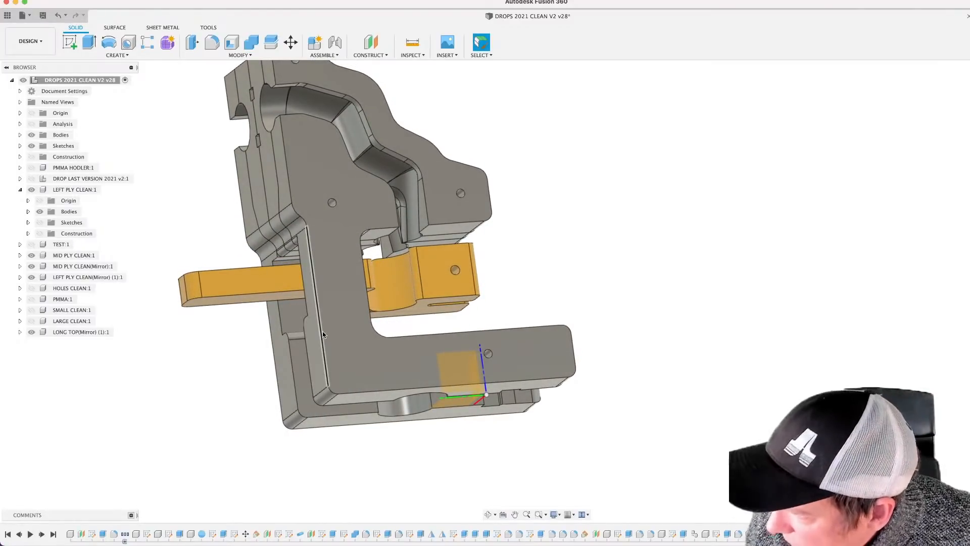
# Step: Examine the curved recess of LONG TOP(Mirror) and its gap to the channel opening in the ply parts above
pyautogui.keyDown('shift'); pyautogui.moveTo(384, 328); pyautogui.dragTo(374, 325, button='middle'); pyautogui.keyUp('shift')
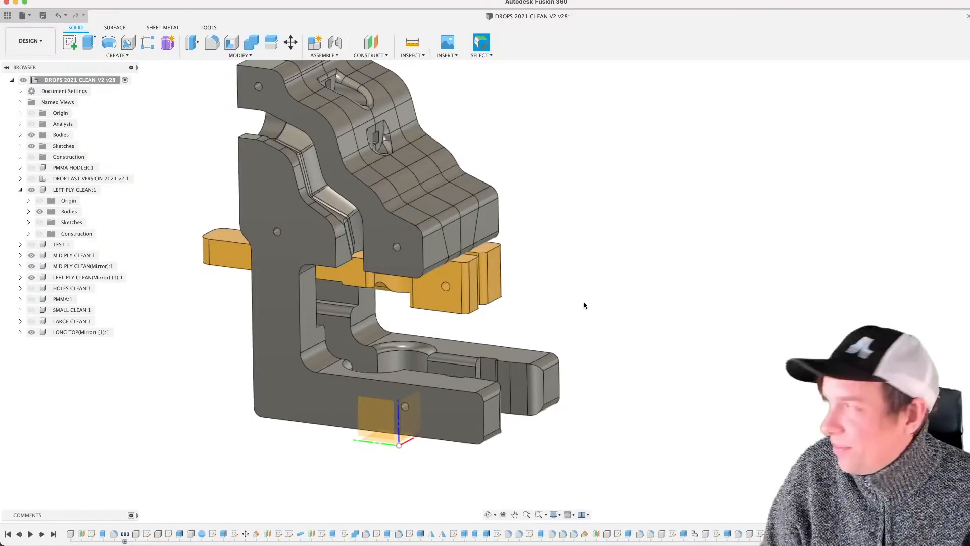
pyautogui.moveTo(564, 309); pyautogui.dragTo(702, 318, button='middle')
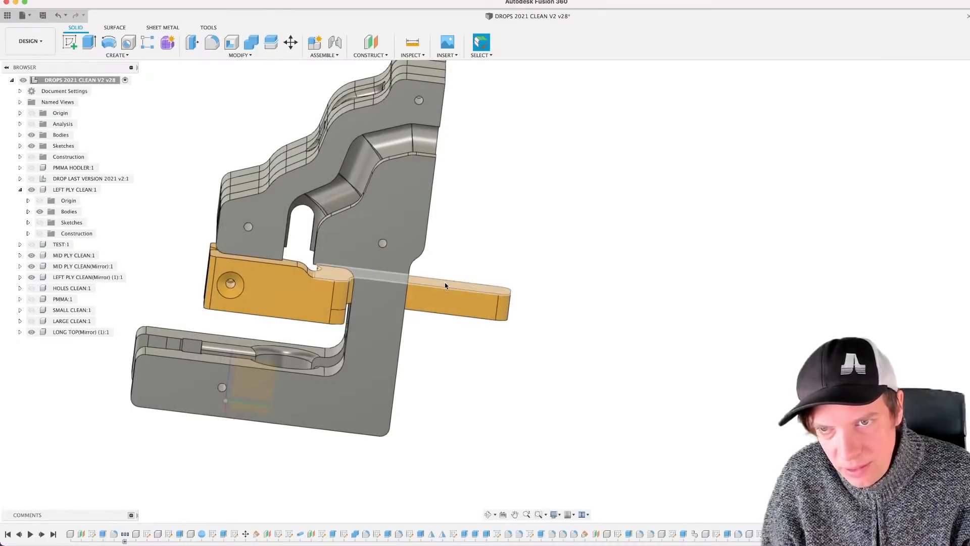
pyautogui.keyDown('shift'); pyautogui.moveTo(480, 333); pyautogui.dragTo(511, 368, button='middle'); pyautogui.keyUp('shift')
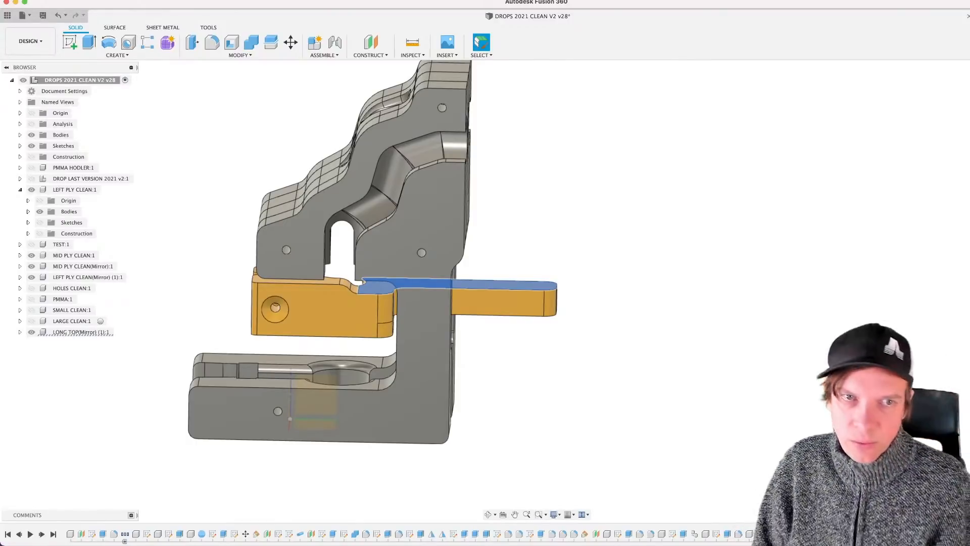
pyautogui.keyDown('shift'); pyautogui.moveTo(463, 233); pyautogui.dragTo(617, 241, button='middle'); pyautogui.keyUp('shift')
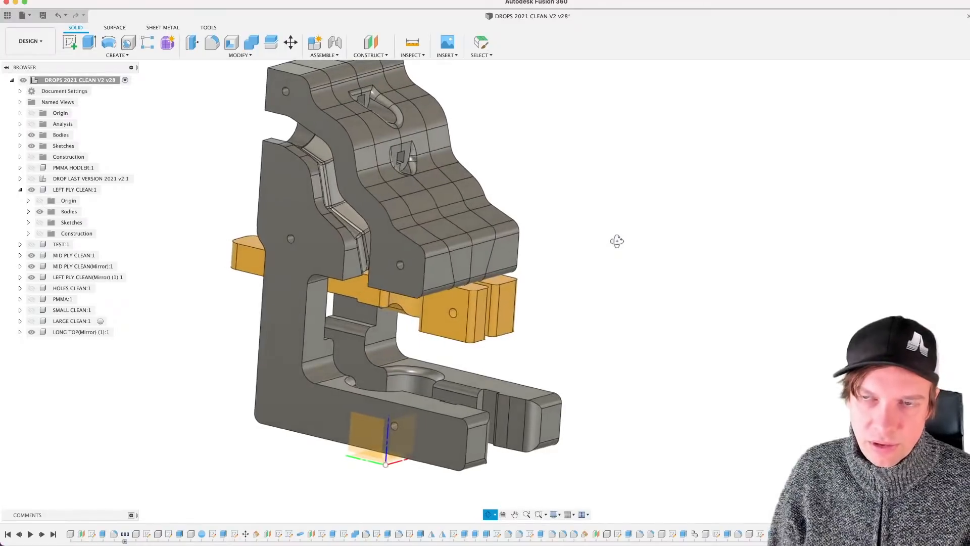
pyautogui.keyDown('shift'); pyautogui.moveTo(534, 214); pyautogui.dragTo(558, 244, button='middle'); pyautogui.keyUp('shift')
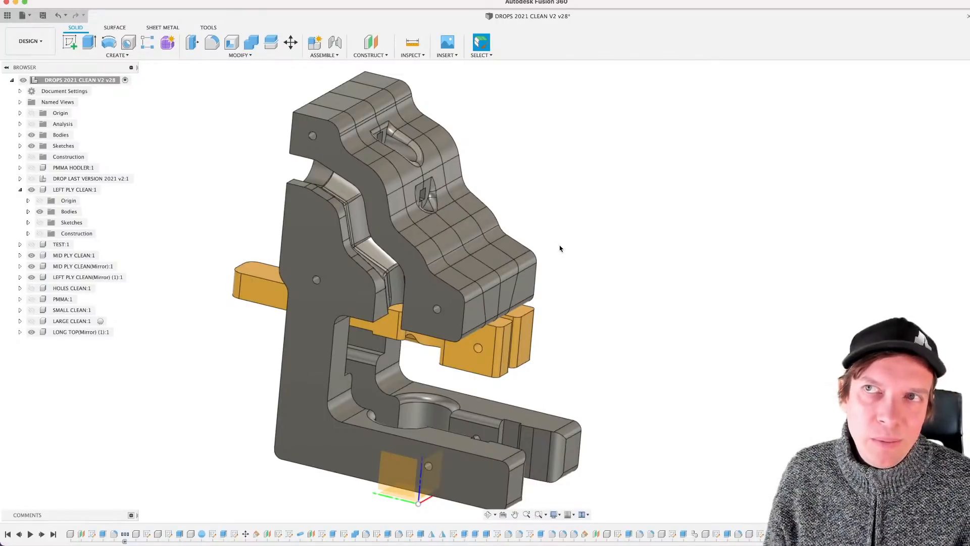
pyautogui.keyDown('shift'); pyautogui.moveTo(570, 274); pyautogui.dragTo(668, 352, button='middle'); pyautogui.keyUp('shift')
pyautogui.scroll(10, 431, 359)
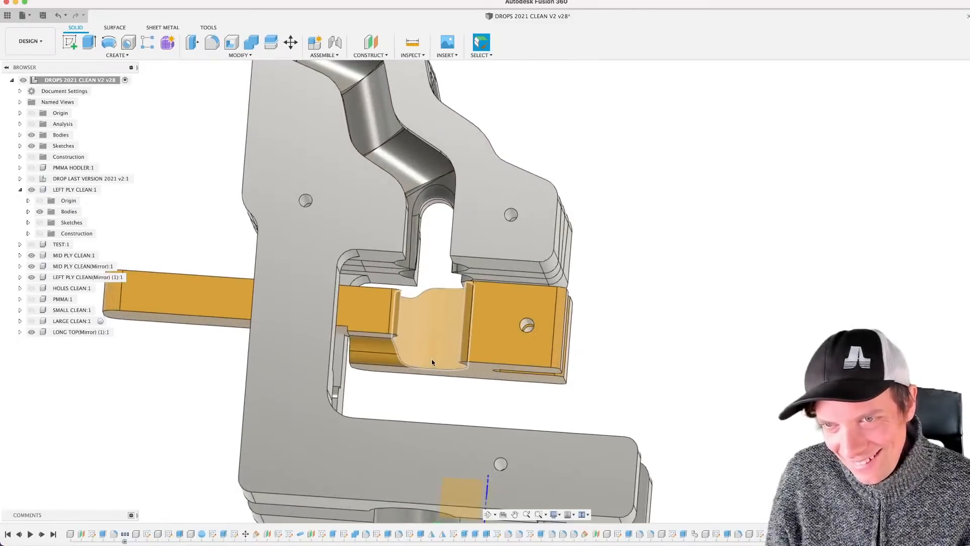
pyautogui.keyDown('shift'); pyautogui.moveTo(415, 400); pyautogui.dragTo(423, 380, button='middle'); pyautogui.keyUp('shift')
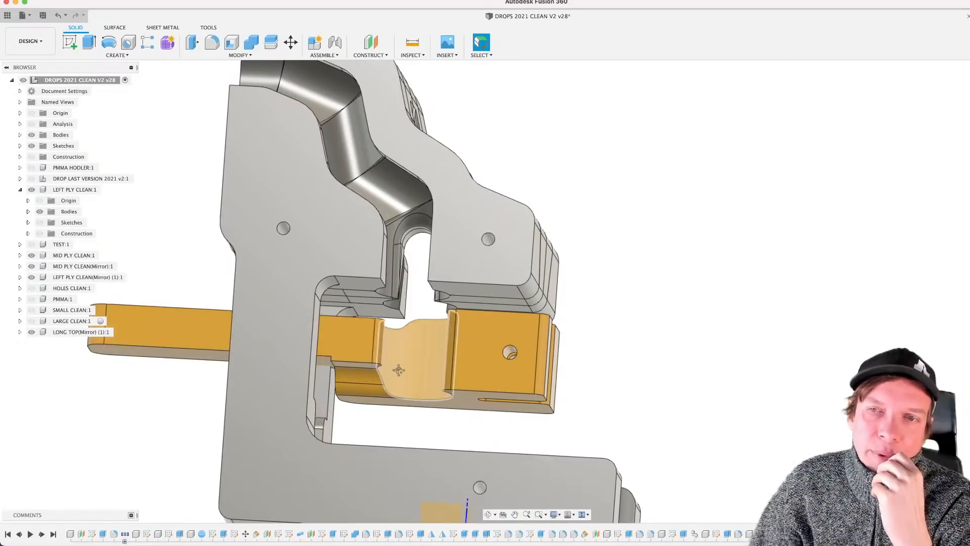
pyautogui.moveTo(409, 377); pyautogui.dragTo(484, 347, button='middle')
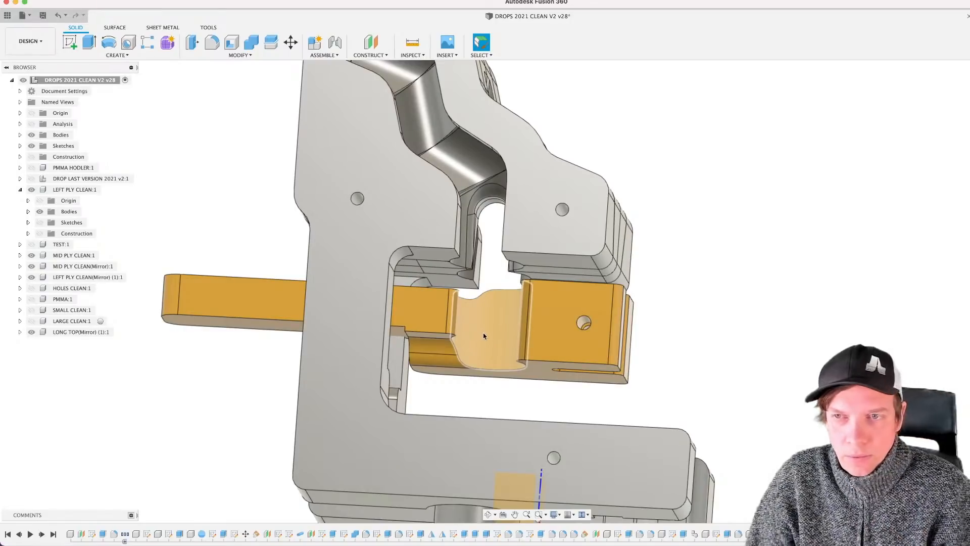
pyautogui.keyDown('shift'); pyautogui.moveTo(483, 335); pyautogui.dragTo(516, 366, button='middle'); pyautogui.keyUp('shift')
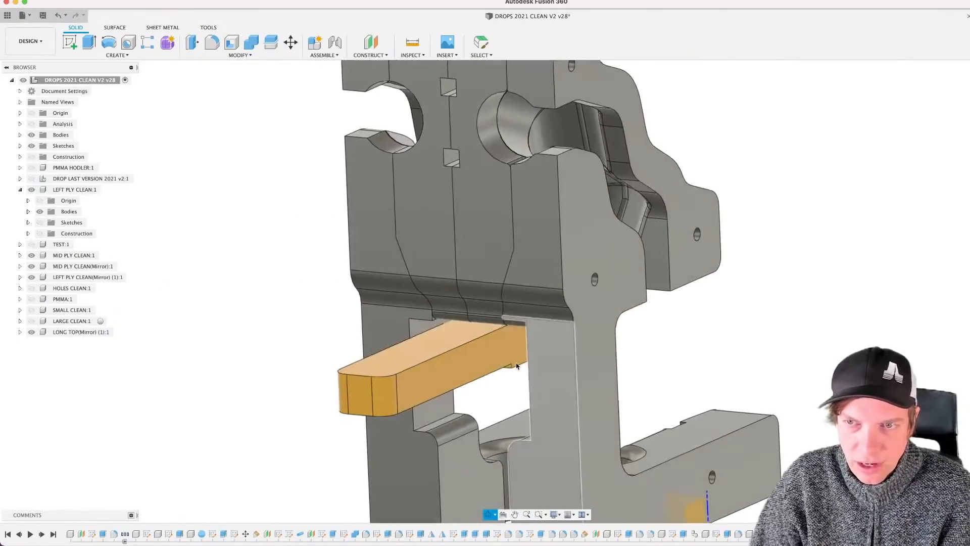
# Step: Inspect how the long arm of LONG TOP(Mirror) passes through the slot at the back of the ply parts
pyautogui.click(411, 360)
pyautogui.keyDown('shift'); pyautogui.moveTo(411, 359); pyautogui.dragTo(608, 378, button='middle'); pyautogui.keyUp('shift')
pyautogui.scroll(2, 425, 347)
pyautogui.scroll(3, 456, 303)
pyautogui.click(457, 305)
pyautogui.scroll(-3, 455, 334)
pyautogui.scroll(-4, 453, 345)
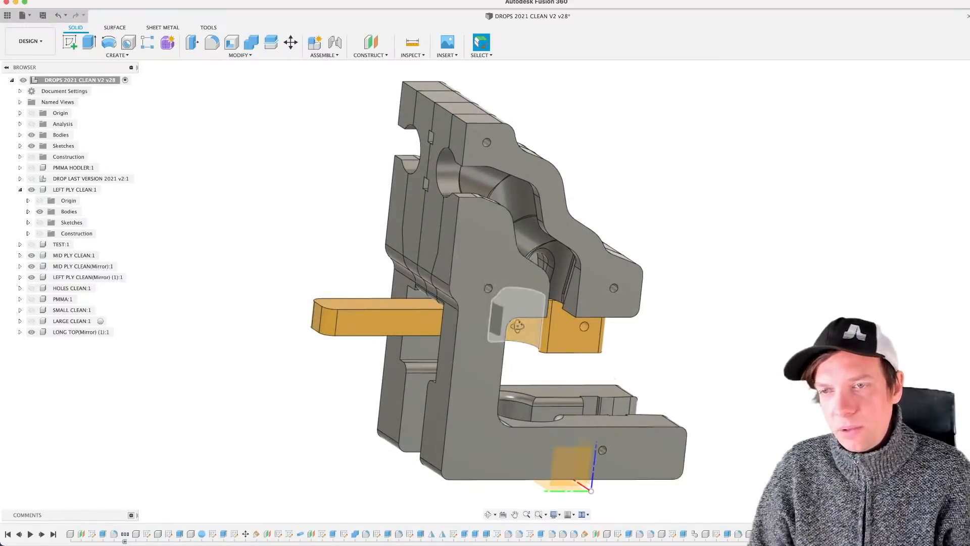
# Step: Trace the LEFT PLY CLEAN underside face above LONG TOP(Mirror) to its profile sketch, inspect that sketch, and return to the assembly
pyautogui.keyDown('shift'); pyautogui.moveTo(517, 325); pyautogui.dragTo(469, 297, button='middle'); pyautogui.keyUp('shift')
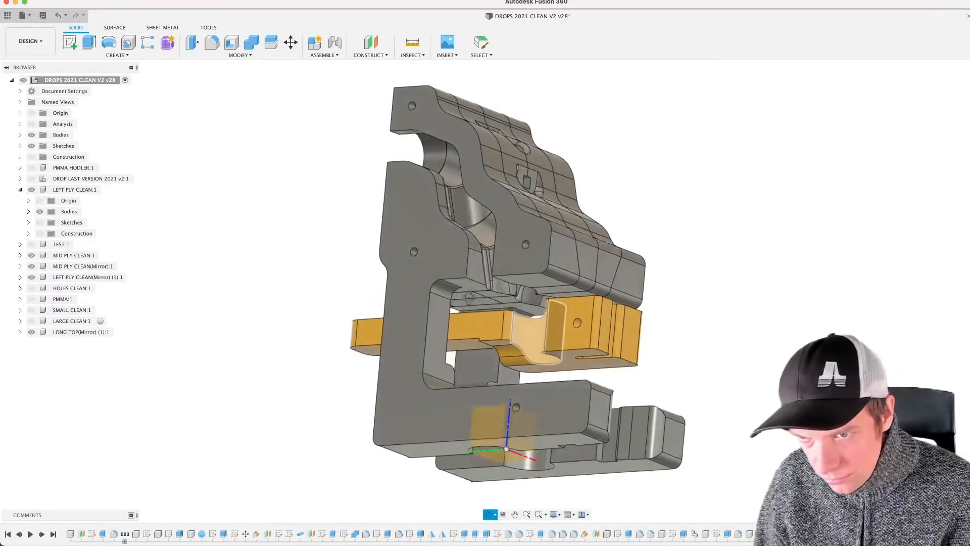
pyautogui.scroll(5, 478, 299)
pyautogui.scroll(3, 485, 301)
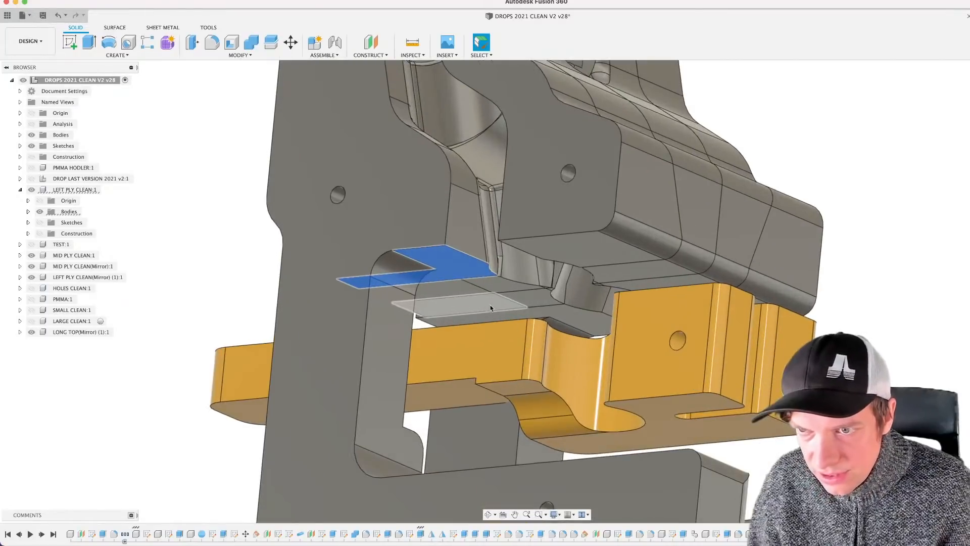
pyautogui.scroll(-8, 490, 306)
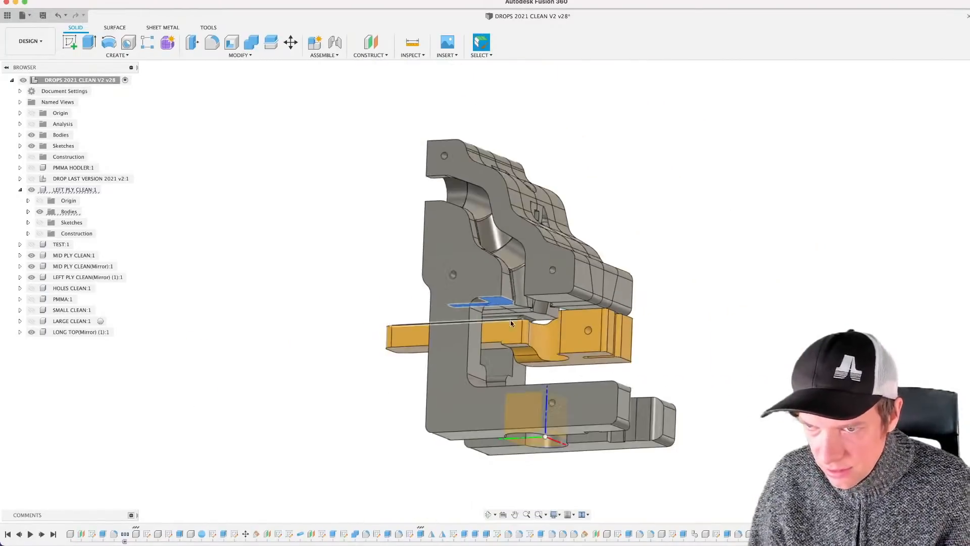
pyautogui.keyDown('shift'); pyautogui.moveTo(511, 323); pyautogui.dragTo(513, 341, button='middle'); pyautogui.keyUp('shift')
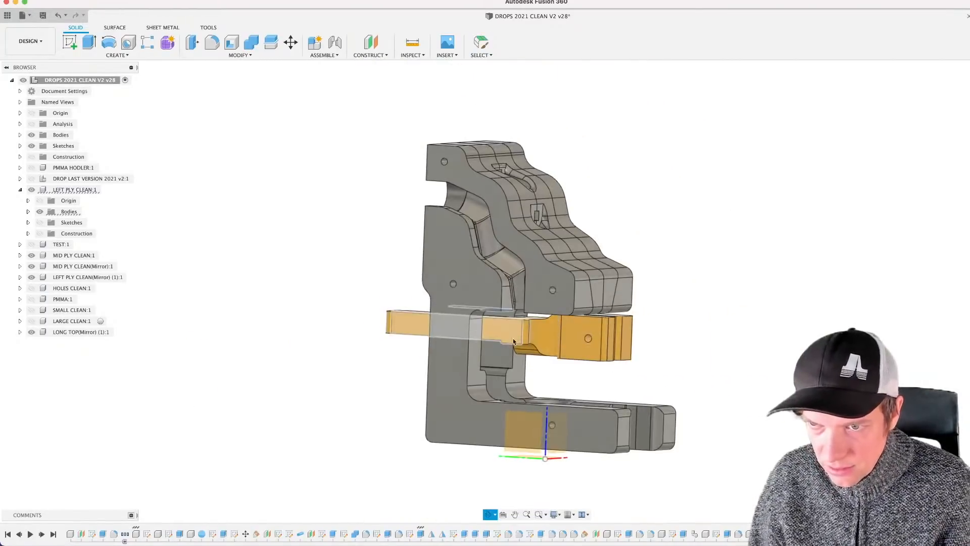
pyautogui.doubleClick(147, 534)
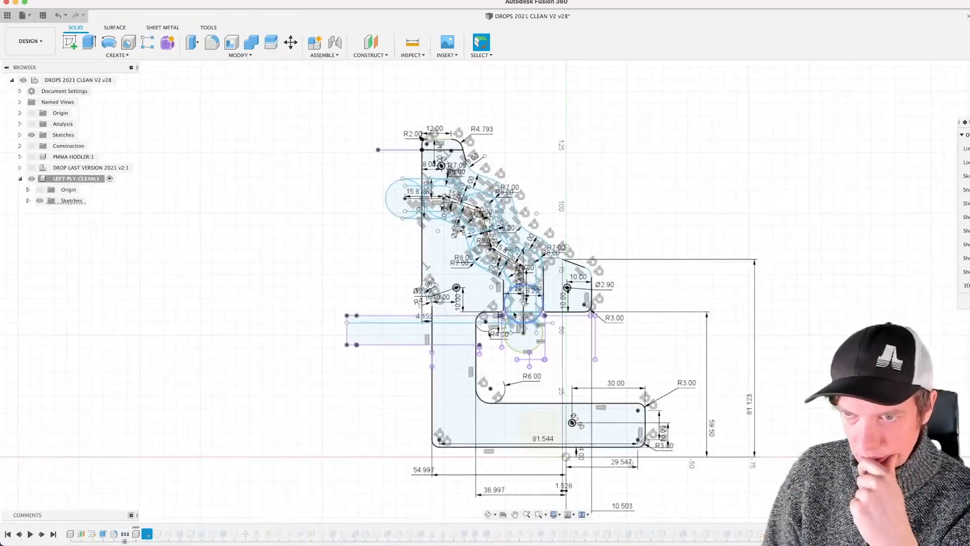
pyautogui.scroll(5, 522, 338)
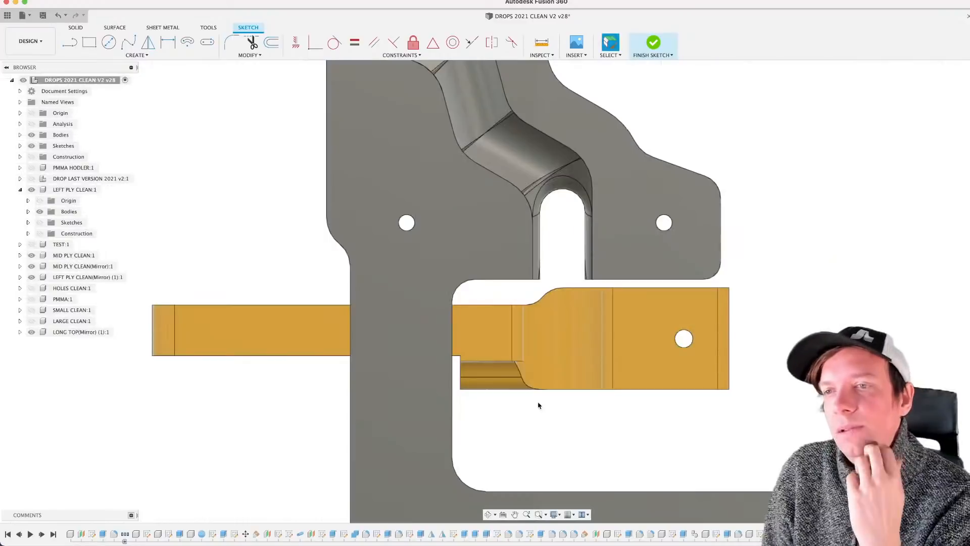
pyautogui.scroll(-2, 536, 399)
pyautogui.scroll(2, 551, 360)
pyautogui.keyDown('shift'); pyautogui.moveTo(544, 334); pyautogui.dragTo(525, 319, button='middle'); pyautogui.keyUp('shift')
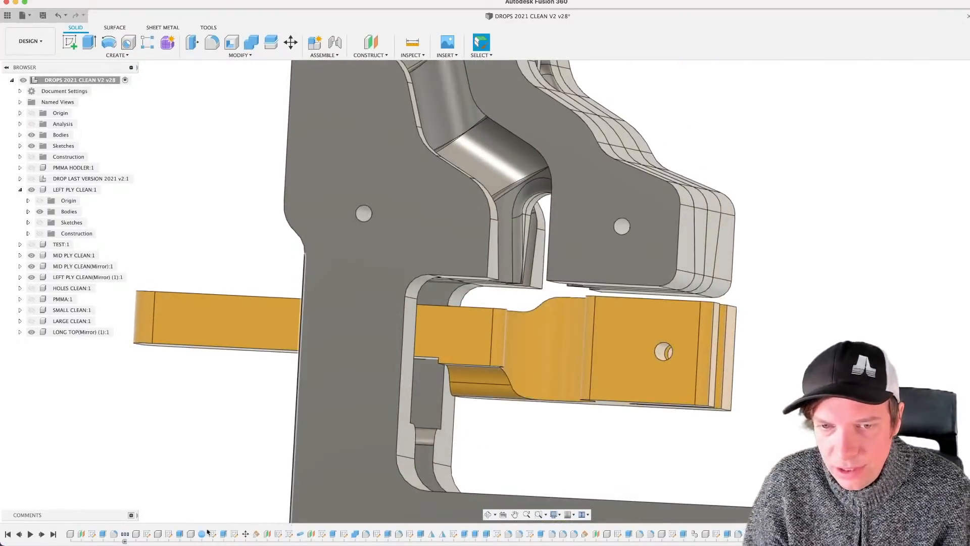
# Step: Open the LEFT PLY CLEAN profile sketch, inspect the slot edge around the lowest channel circle, and return to the assembly
pyautogui.doubleClick(147, 533)
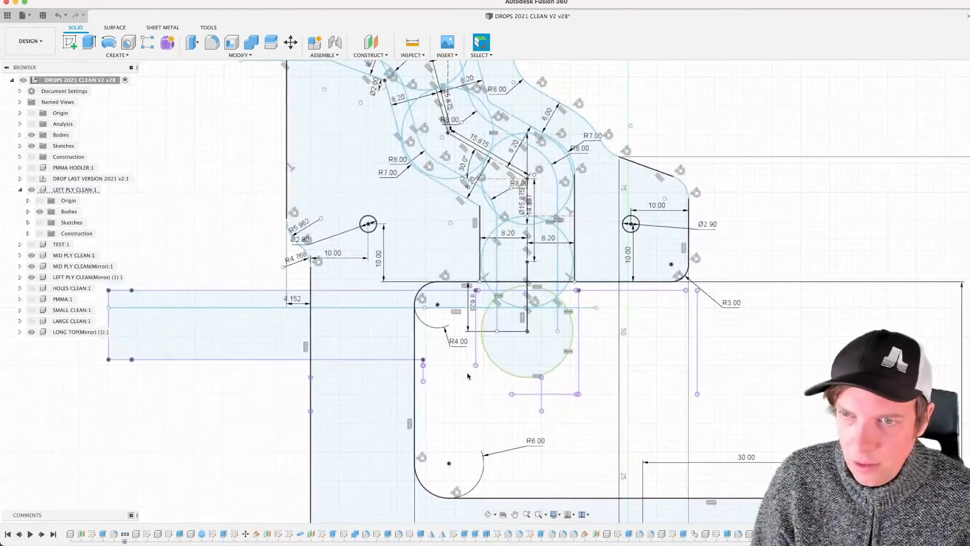
pyautogui.scroll(-3, 468, 375)
pyautogui.moveTo(468, 375)
pyautogui.keyDown('shift'); pyautogui.mouseDown(button='middle')
pyautogui.moveTo(512, 368)
pyautogui.moveTo(492, 345)
pyautogui.mouseUp(button='middle'); pyautogui.keyUp('shift')
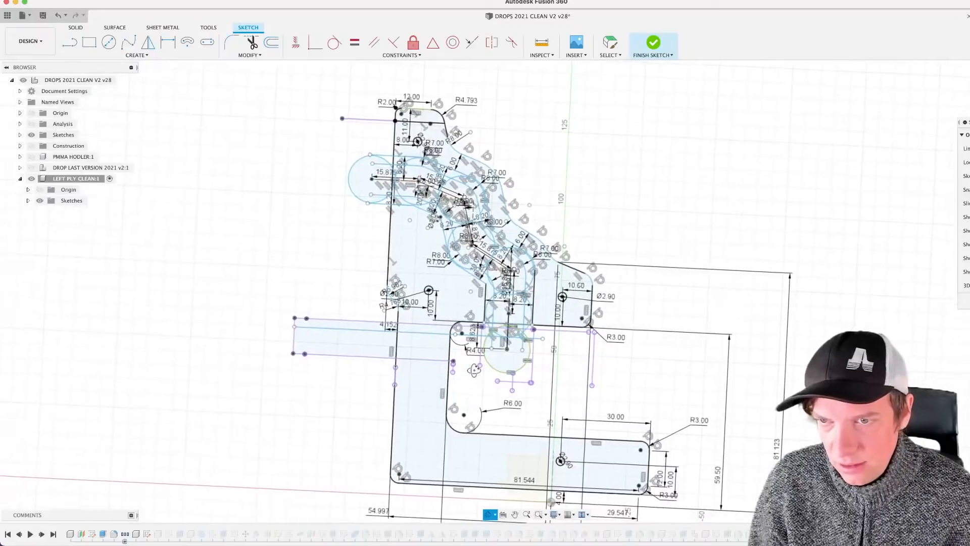
pyautogui.scroll(5, 492, 345)
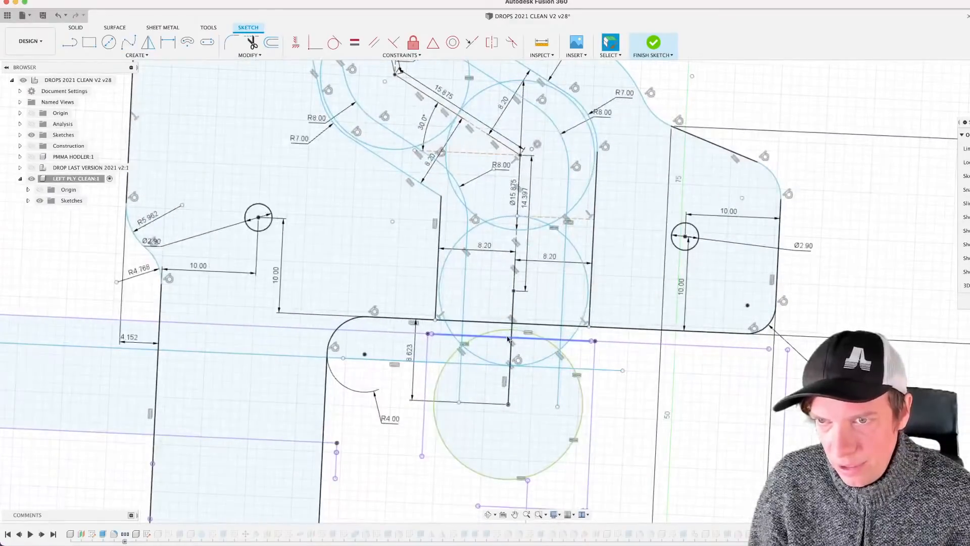
pyautogui.moveTo(518, 341)
pyautogui.keyDown('shift'); pyautogui.mouseDown(button='middle')
pyautogui.moveTo(507, 341)
pyautogui.moveTo(478, 274)
pyautogui.mouseUp(button='middle'); pyautogui.keyUp('shift')
pyautogui.scroll(-4, 509, 338)
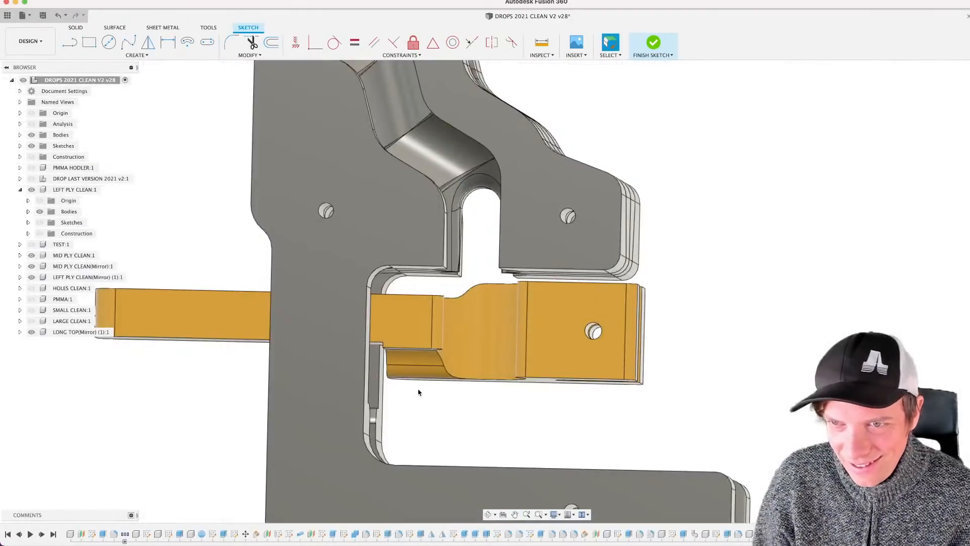
# Step: Examine the gap between LONG TOP(Mirror) and the ply undersides from the side and below, with LEFT PLY CLEAN shown and hidden
pyautogui.moveTo(419, 392)
pyautogui.keyDown('shift'); pyautogui.mouseDown(button='middle')
pyautogui.moveTo(489, 386)
pyautogui.moveTo(385, 390)
pyautogui.moveTo(406, 373)
pyautogui.mouseUp(button='middle'); pyautogui.keyUp('shift')
pyautogui.scroll(3, 403, 275)
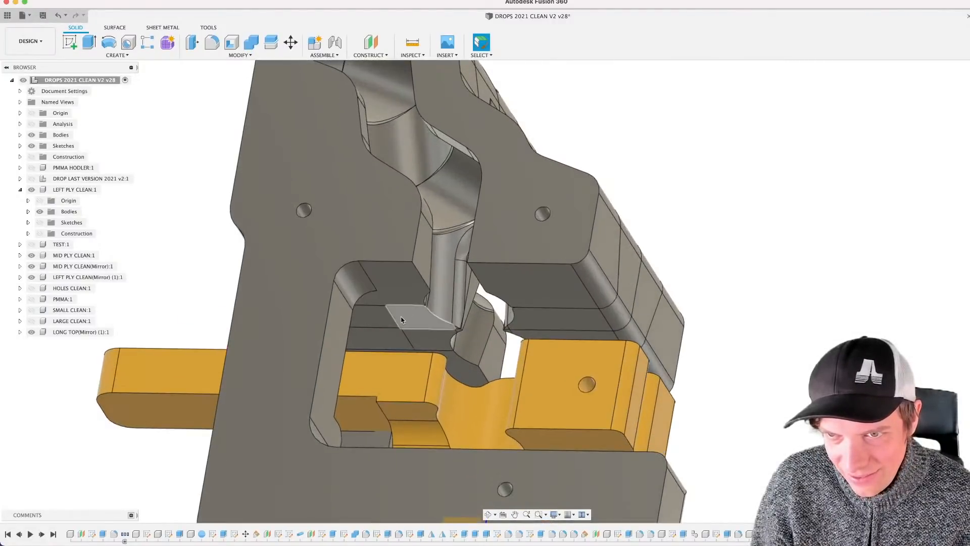
pyautogui.scroll(-3, 433, 321)
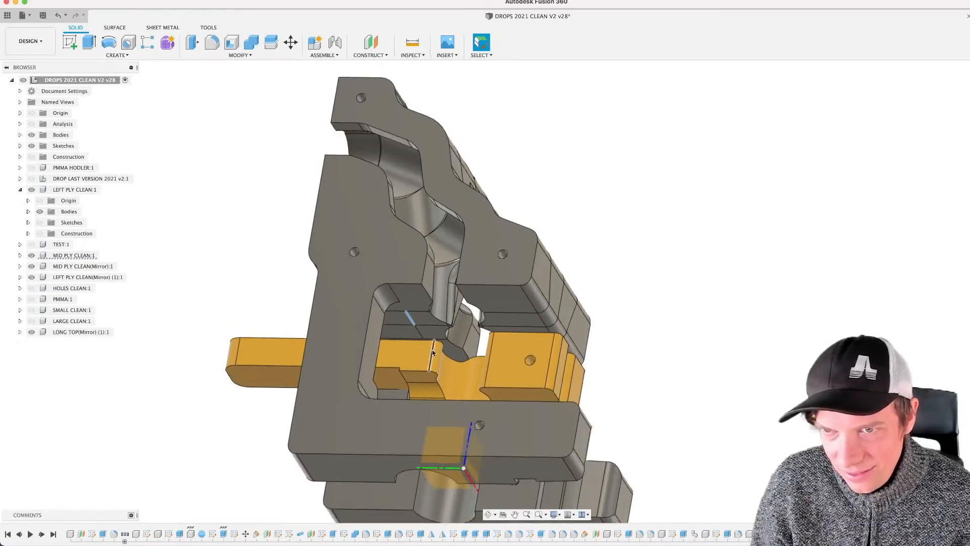
pyautogui.keyDown('shift'); pyautogui.moveTo(433, 353); pyautogui.dragTo(408, 335, button='middle'); pyautogui.keyUp('shift')
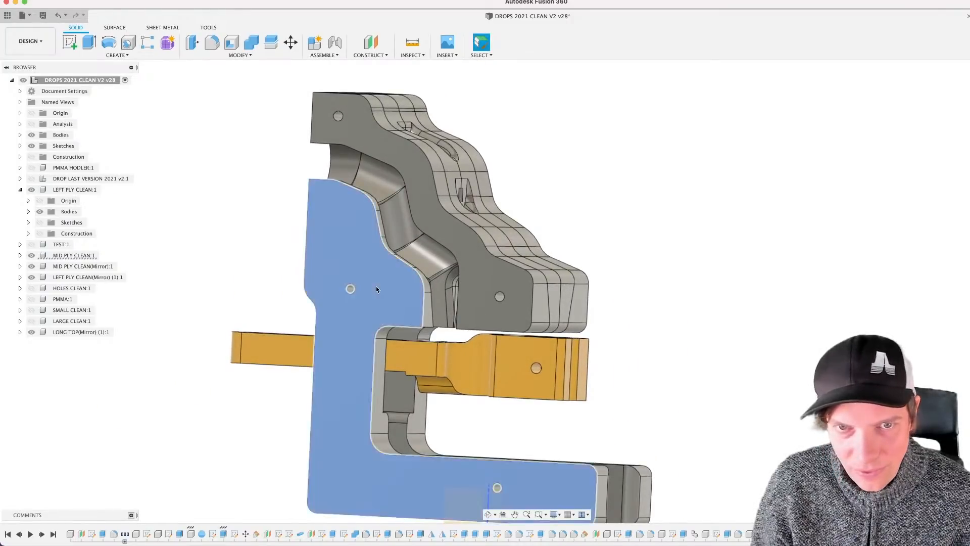
pyautogui.click(376, 285)
pyautogui.click(30, 190)
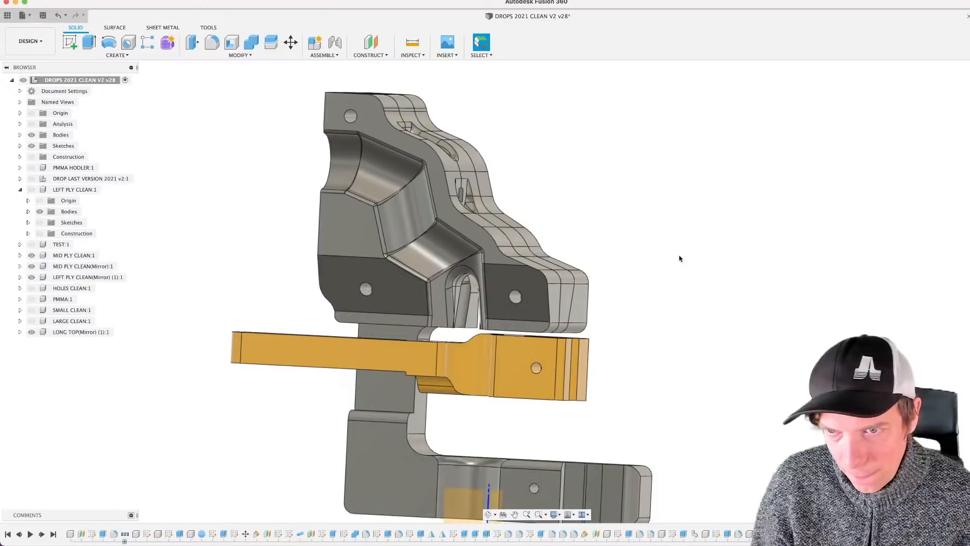
pyautogui.keyDown('shift'); pyautogui.moveTo(444, 355); pyautogui.dragTo(435, 338, button='middle'); pyautogui.keyUp('shift')
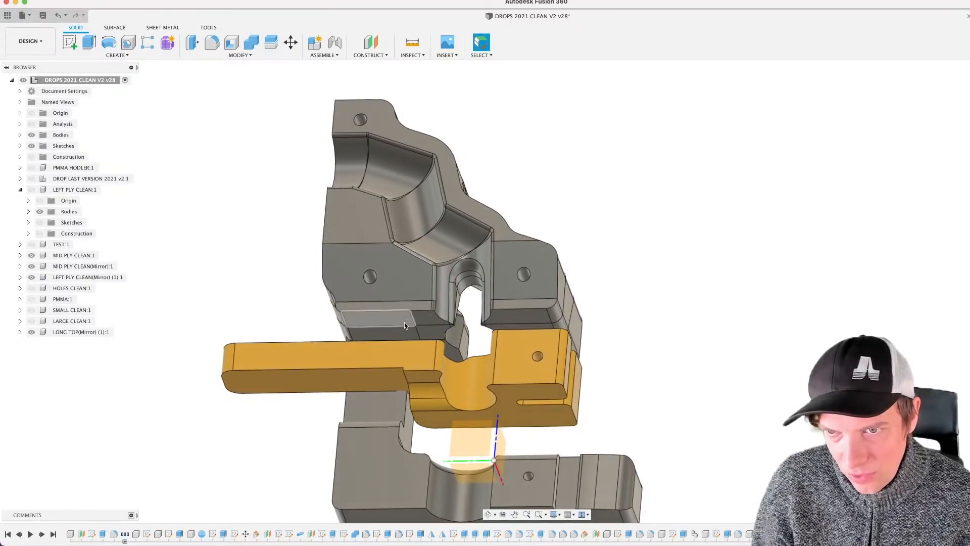
pyautogui.keyDown('shift'); pyautogui.moveTo(404, 380); pyautogui.dragTo(387, 395, button='middle'); pyautogui.keyUp('shift')
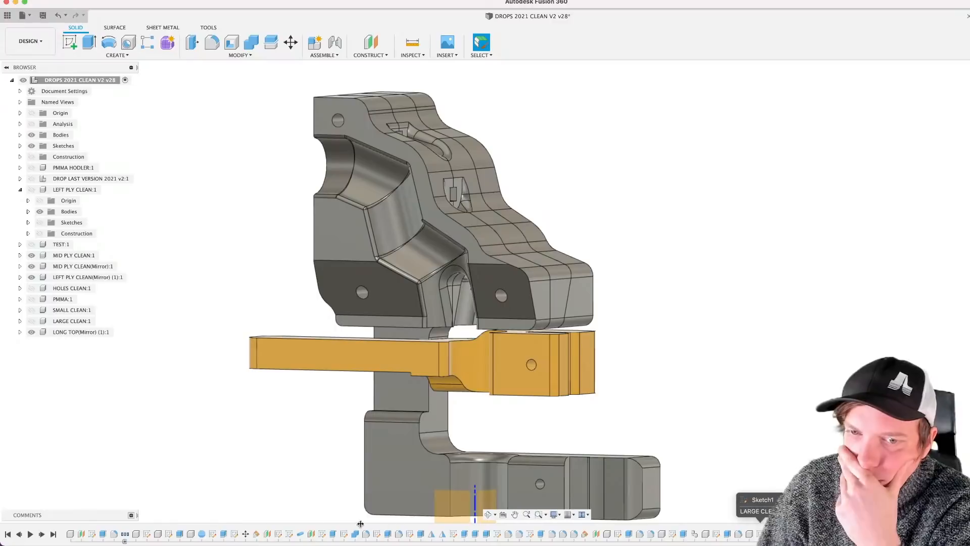
# Step: Roll the timeline back to just after the LEFT PLY CLEAN main sketch and show the LEFT PLY CLEAN component
pyautogui.moveTo(360, 523)
pyautogui.mouseDown()
pyautogui.moveTo(357, 531)
pyautogui.moveTo(198, 531)
pyautogui.mouseUp()
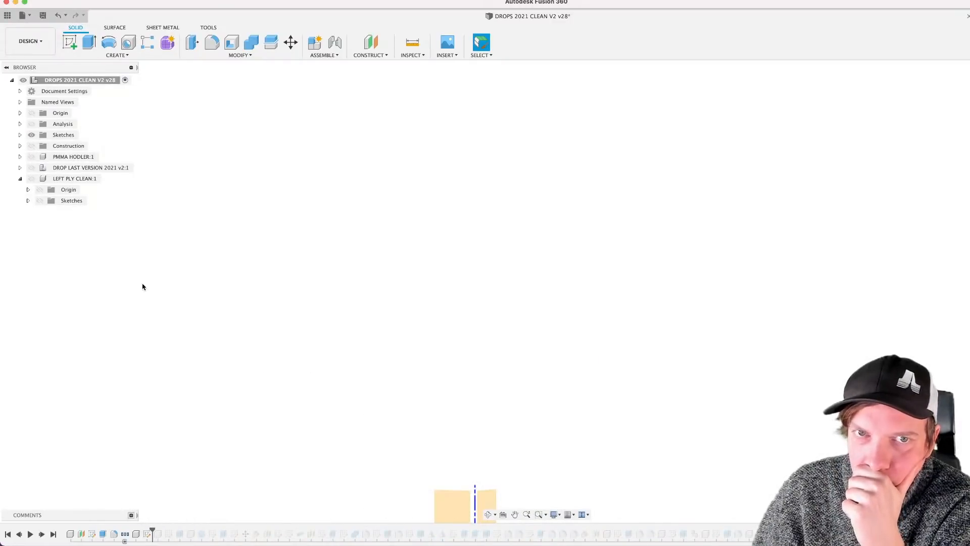
pyautogui.click(32, 179)
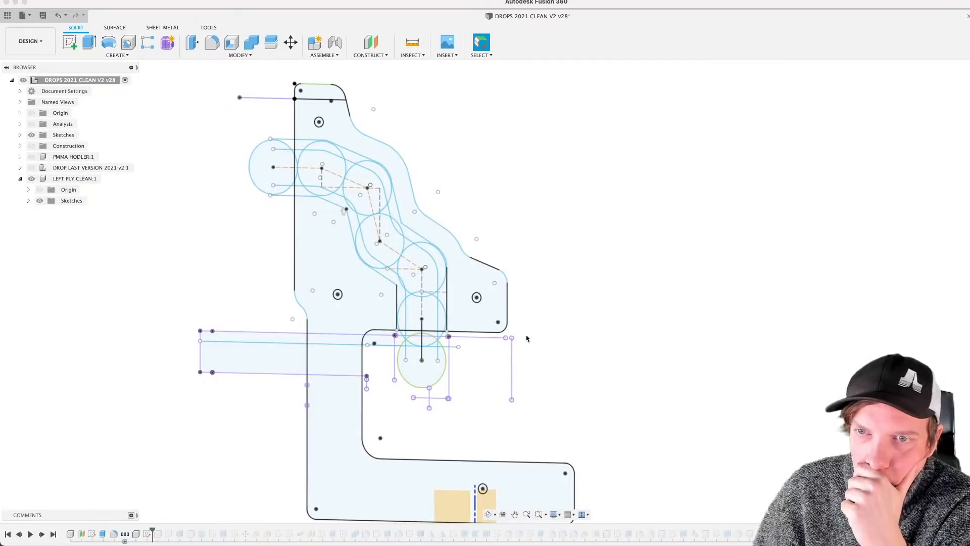
pyautogui.scroll(3, 379, 381)
pyautogui.scroll(-3, 466, 441)
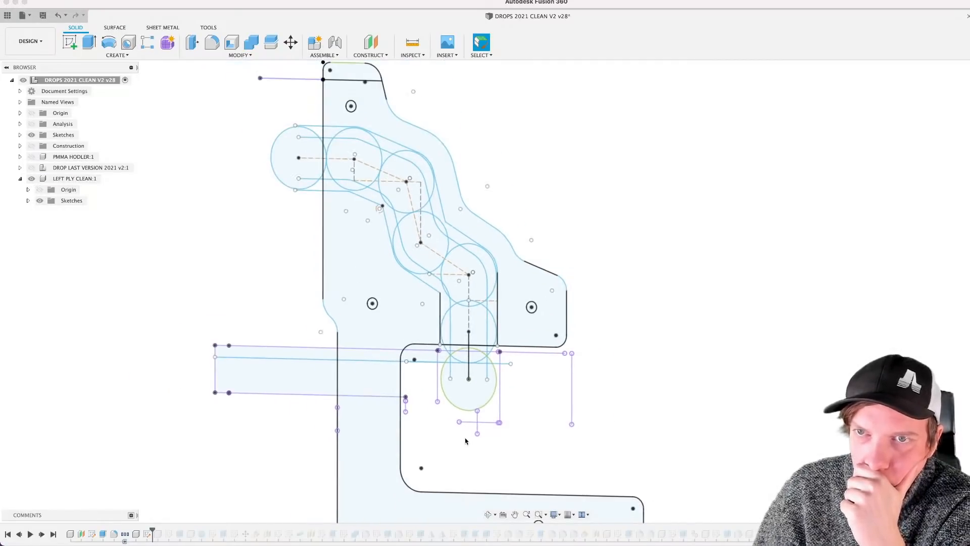
pyautogui.scroll(4, 427, 385)
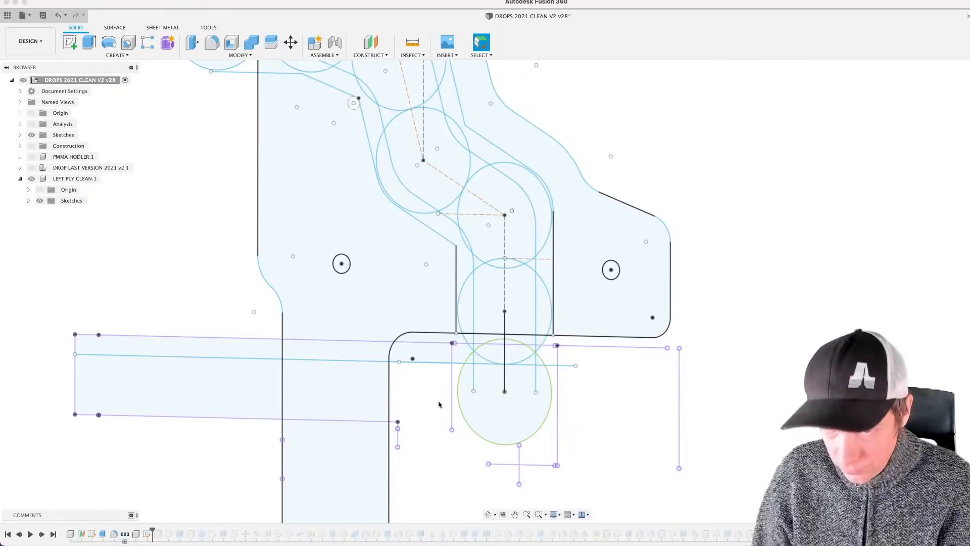
pyautogui.scroll(-2, 438, 404)
pyautogui.keyDown('shift'); pyautogui.moveTo(441, 421); pyautogui.dragTo(459, 415, button='middle'); pyautogui.keyUp('shift')
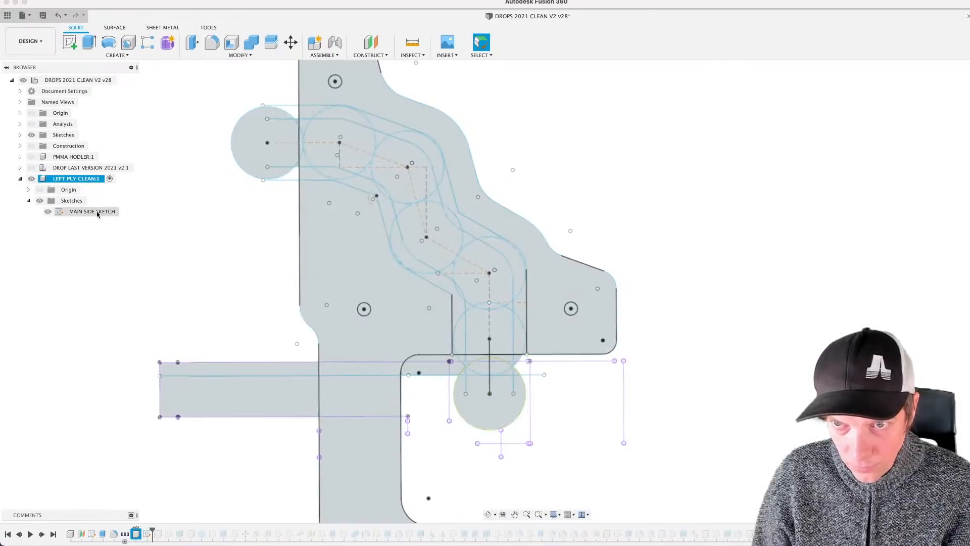
# Step: In MAIN SIDE SKETCH, copy the upper edge of the large side opening with its R4 corner arc, offset -3 mm in Y
pyautogui.doubleClick(96, 213)
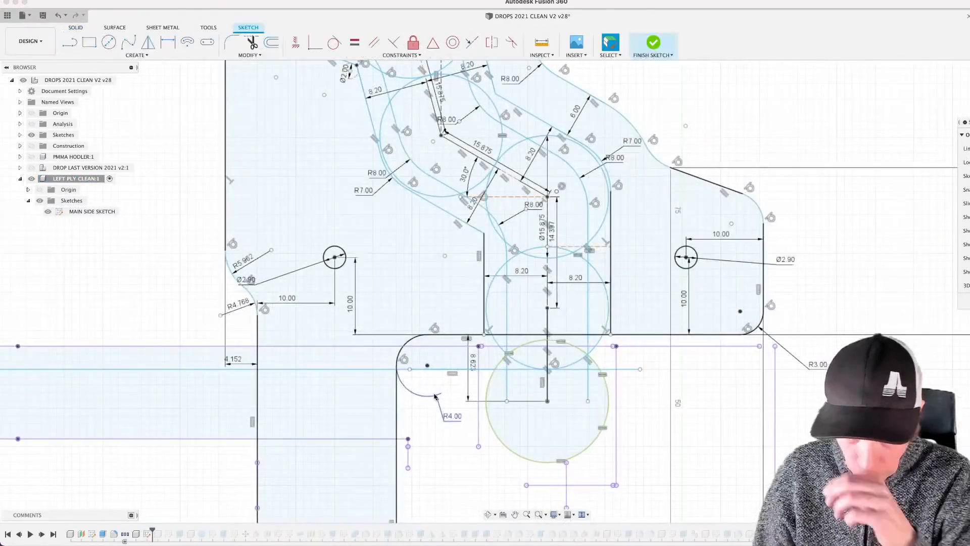
pyautogui.scroll(5, 409, 384)
pyautogui.scroll(-3, 417, 389)
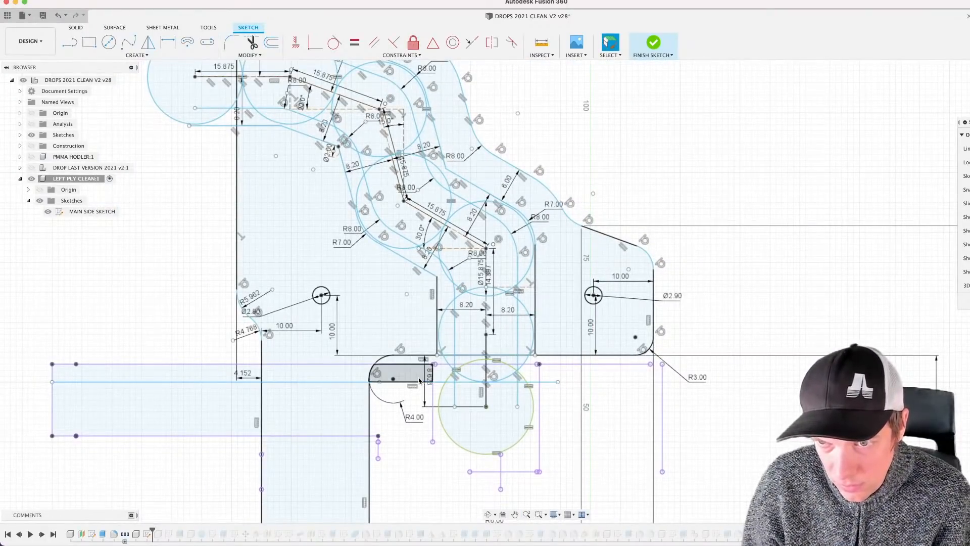
pyautogui.scroll(3, 419, 379)
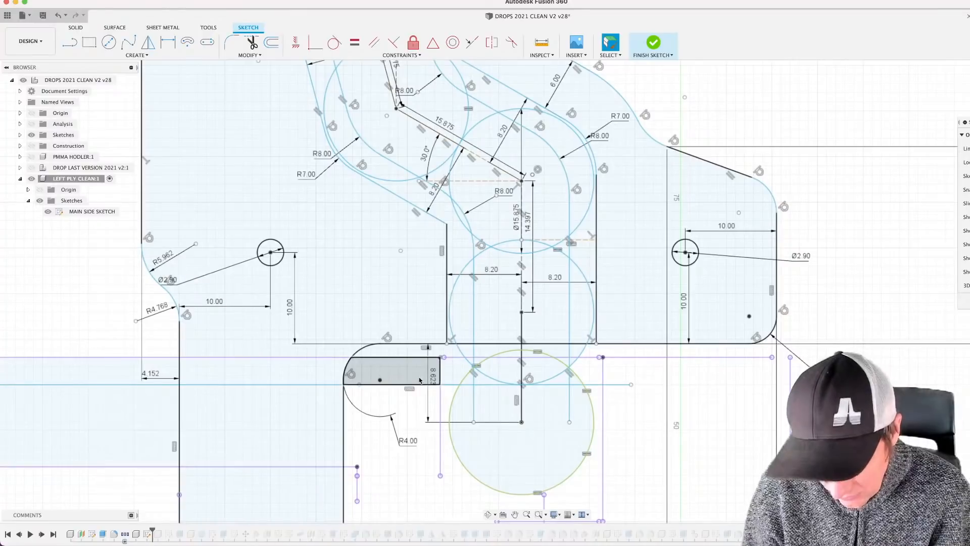
pyautogui.scroll(-2, 419, 380)
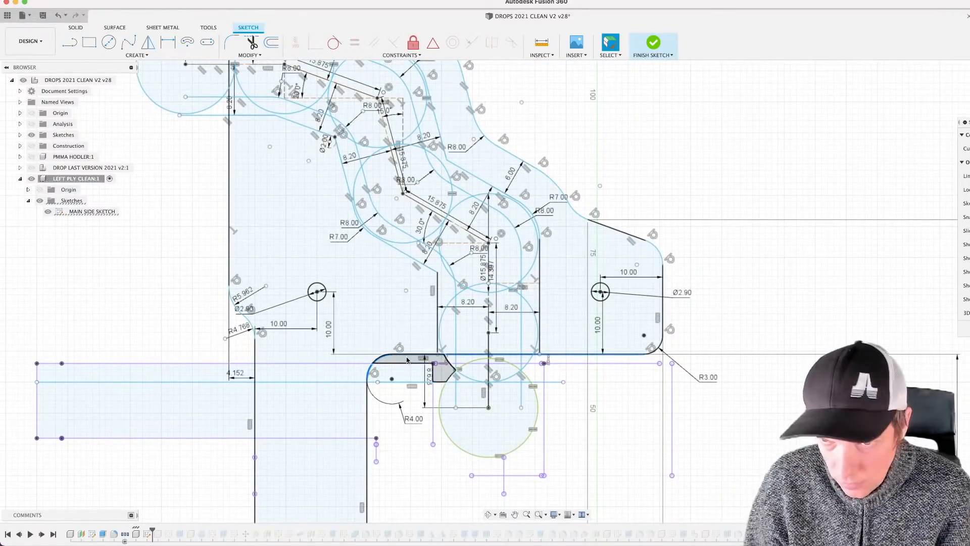
pyautogui.press('m')
pyautogui.scroll(2, 419, 373)
pyautogui.moveTo(376, 374); pyautogui.dragTo(377, 394)
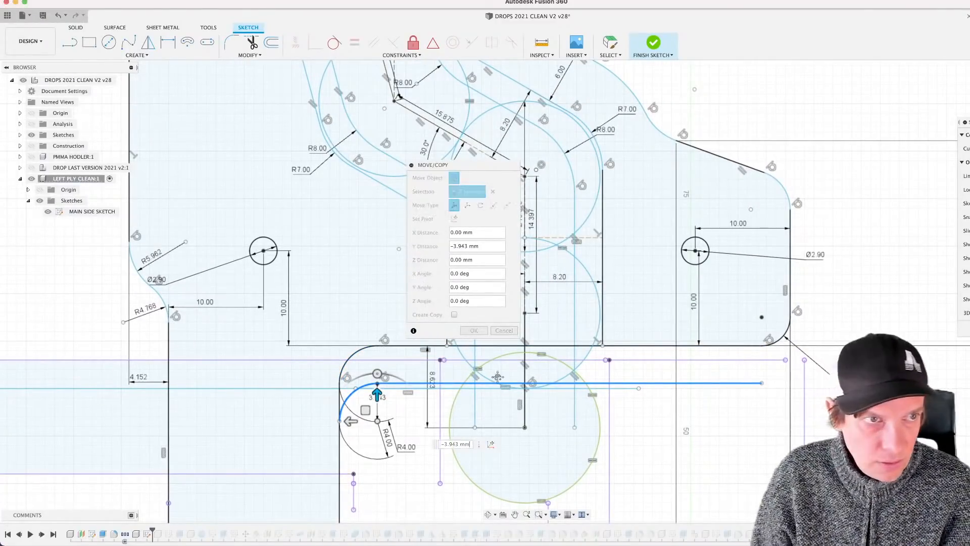
pyautogui.moveTo(497, 376); pyautogui.dragTo(494, 331, button='middle')
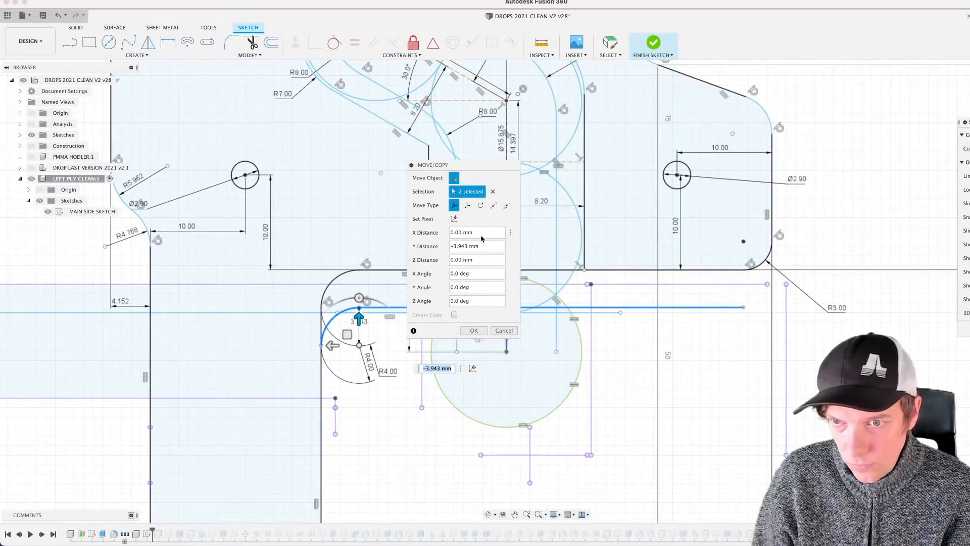
pyautogui.write('-3')
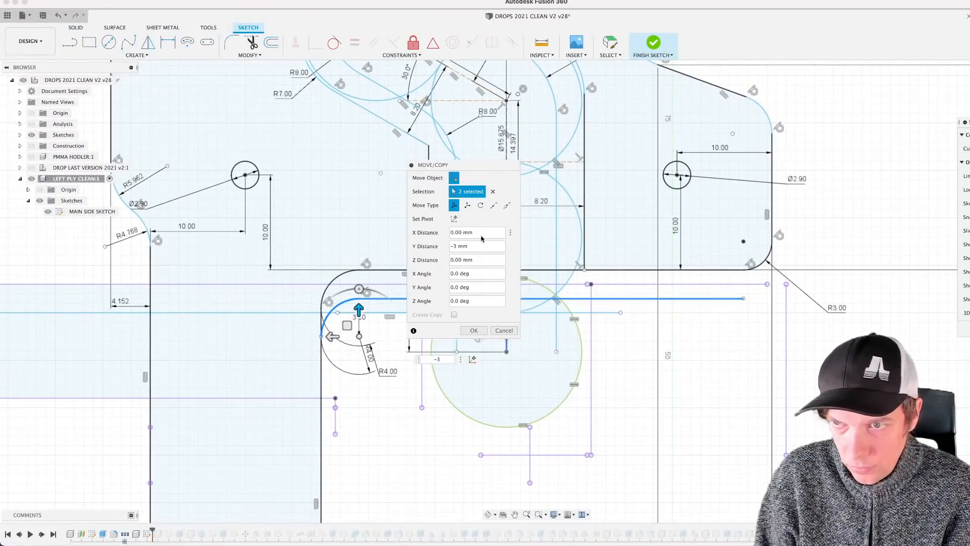
pyautogui.press('Return')
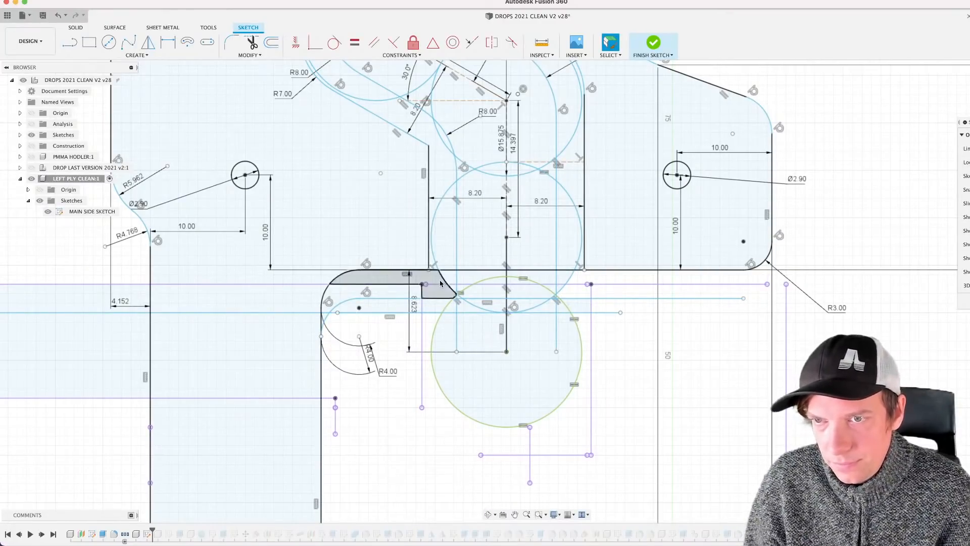
# Step: Finish the sketch and roll the timeline forward to just after Extrude1 of LEFT PLY CLEAN
pyautogui.scroll(-5, 534, 402)
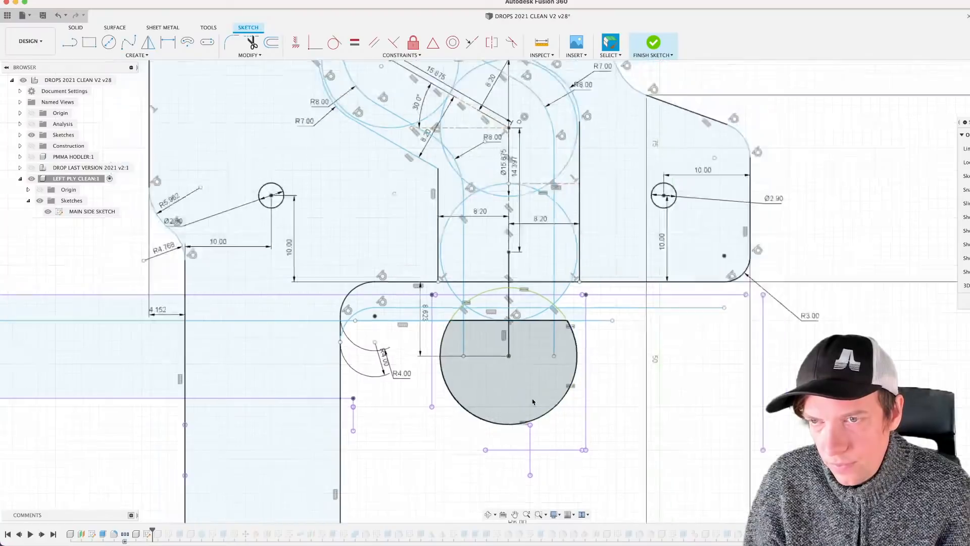
pyautogui.moveTo(534, 400)
pyautogui.keyDown('shift'); pyautogui.mouseDown(button='middle')
pyautogui.moveTo(896, 364)
pyautogui.moveTo(891, 341)
pyautogui.mouseUp(button='middle'); pyautogui.keyUp('shift')
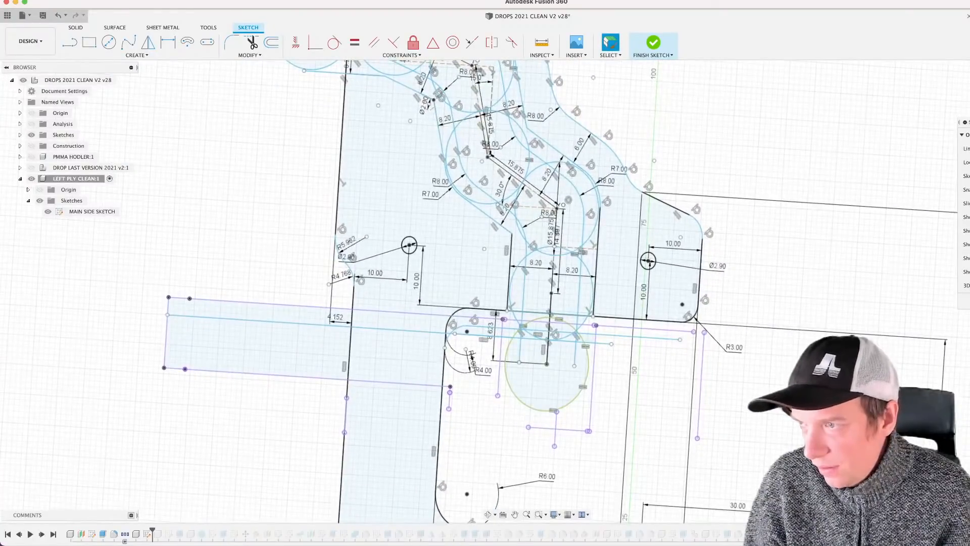
pyautogui.scroll(-4, 510, 385)
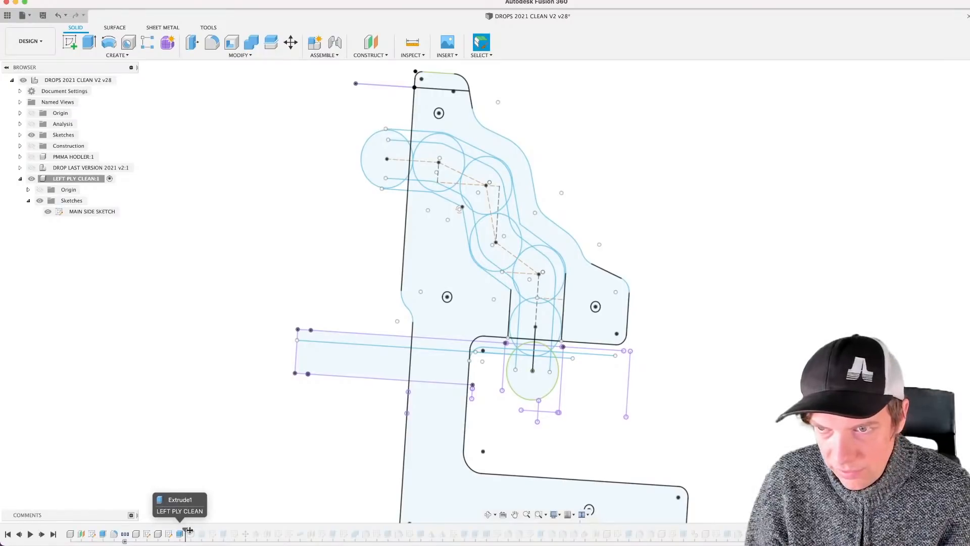
pyautogui.moveTo(190, 530); pyautogui.dragTo(186, 530)
pyautogui.moveTo(543, 373)
pyautogui.keyDown('shift'); pyautogui.mouseDown(button='middle')
pyautogui.moveTo(566, 359)
pyautogui.moveTo(565, 372)
pyautogui.mouseUp(button='middle'); pyautogui.keyUp('shift')
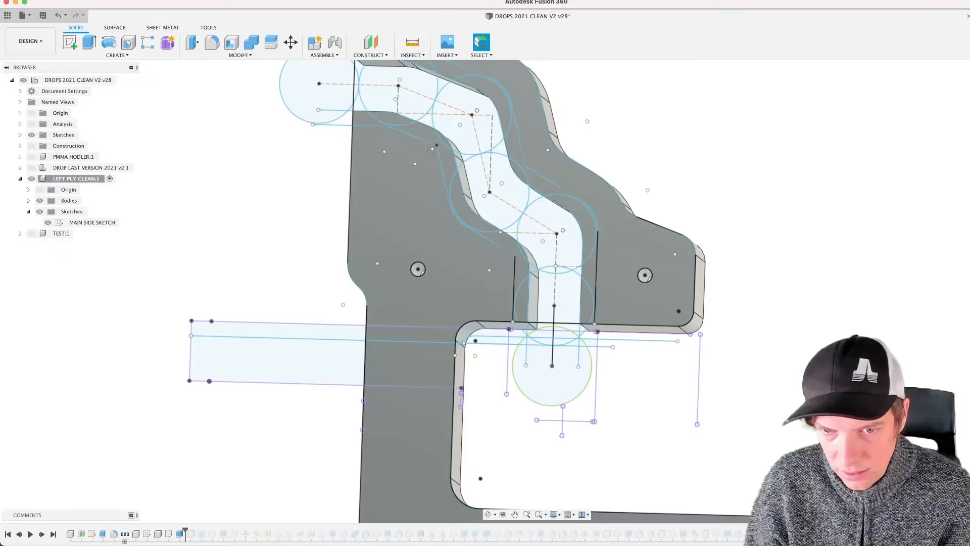
# Step: Edit Extrude1 to include the regions between the original and copied opening edges on the channel's arm side, keeping the 18 mm distance
pyautogui.rightClick(183, 533)
pyautogui.scroll(3, 501, 327)
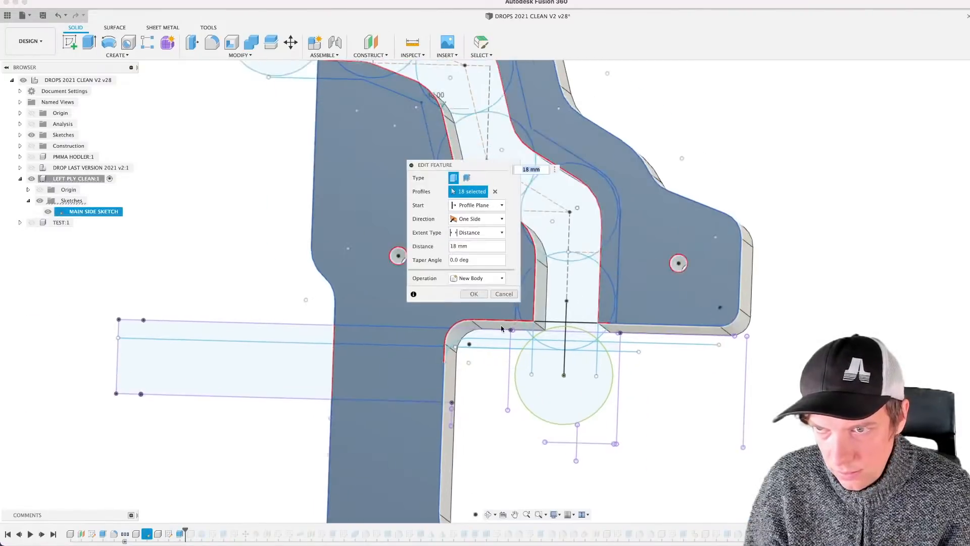
pyautogui.press('super')
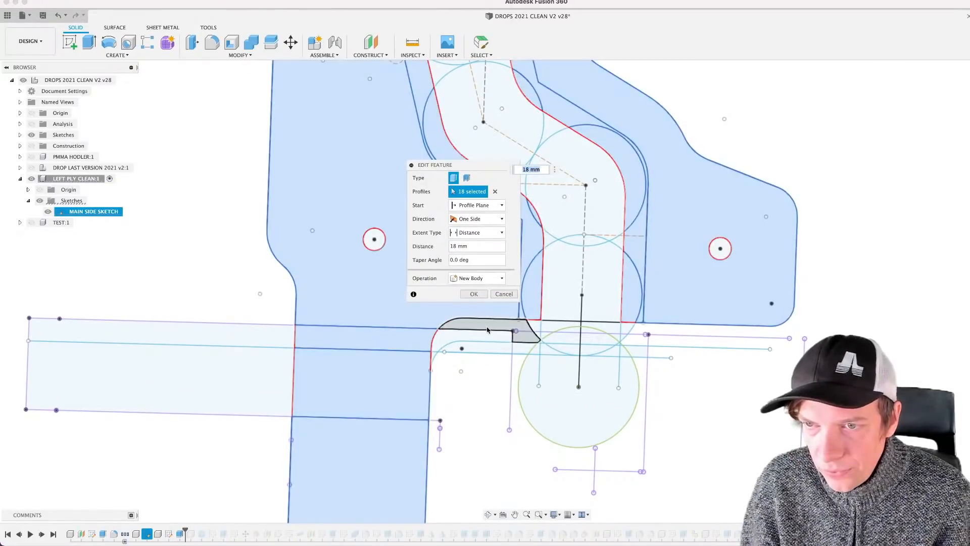
pyautogui.click(483, 332)
pyautogui.click(538, 333)
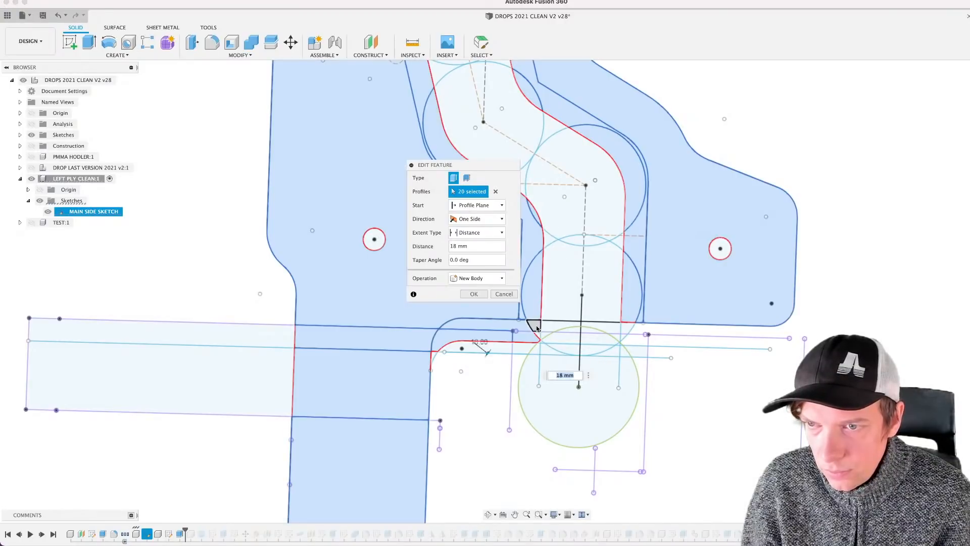
pyautogui.click(432, 359)
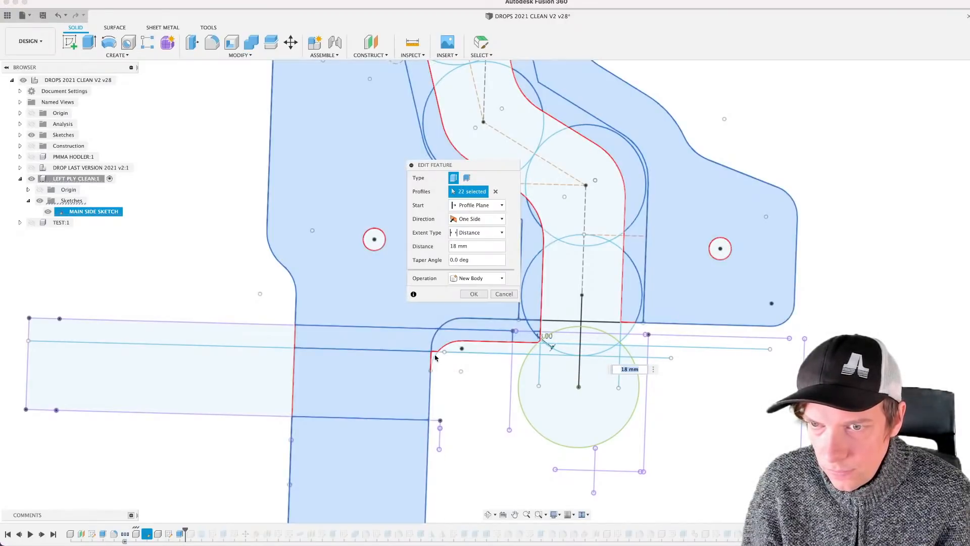
pyautogui.scroll(10, 515, 339)
pyautogui.click(525, 332)
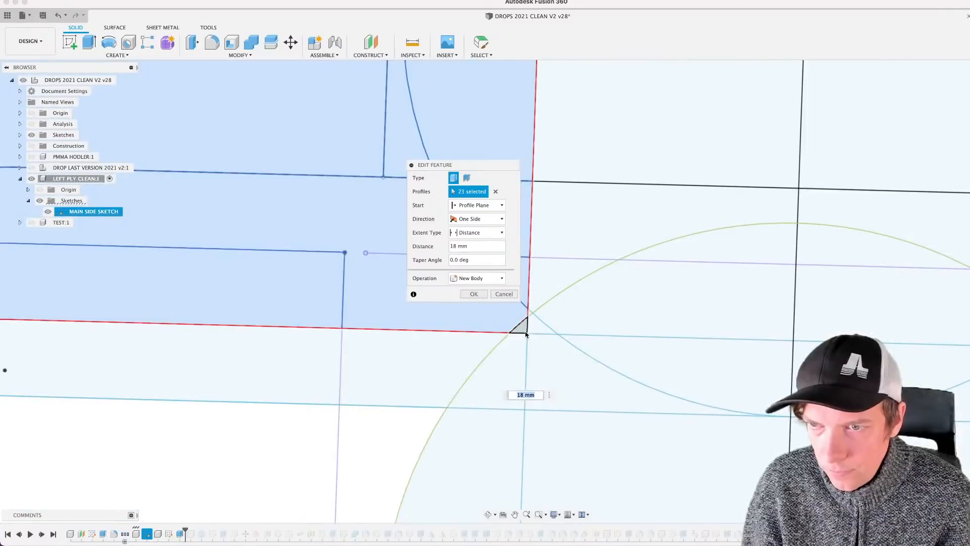
pyautogui.scroll(-10, 525, 333)
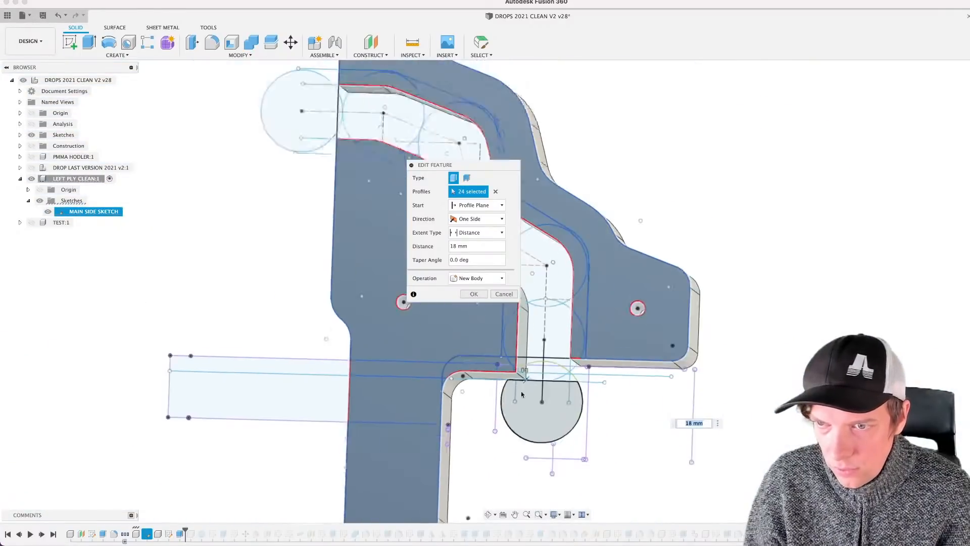
pyautogui.scroll(5, 407, 323)
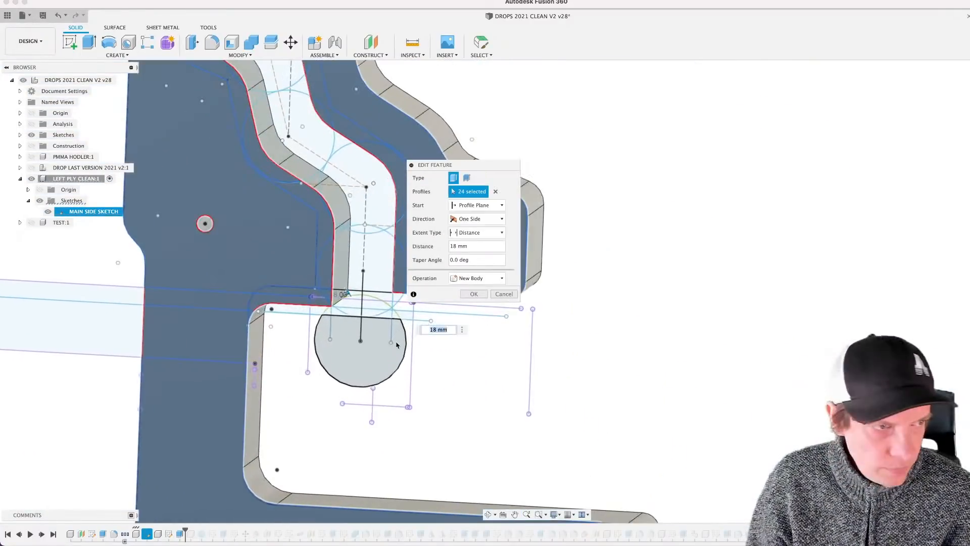
pyautogui.keyDown('shift'); pyautogui.moveTo(408, 322); pyautogui.dragTo(482, 360, button='middle'); pyautogui.keyUp('shift')
pyautogui.scroll(-1, 403, 334)
pyautogui.click(473, 294)
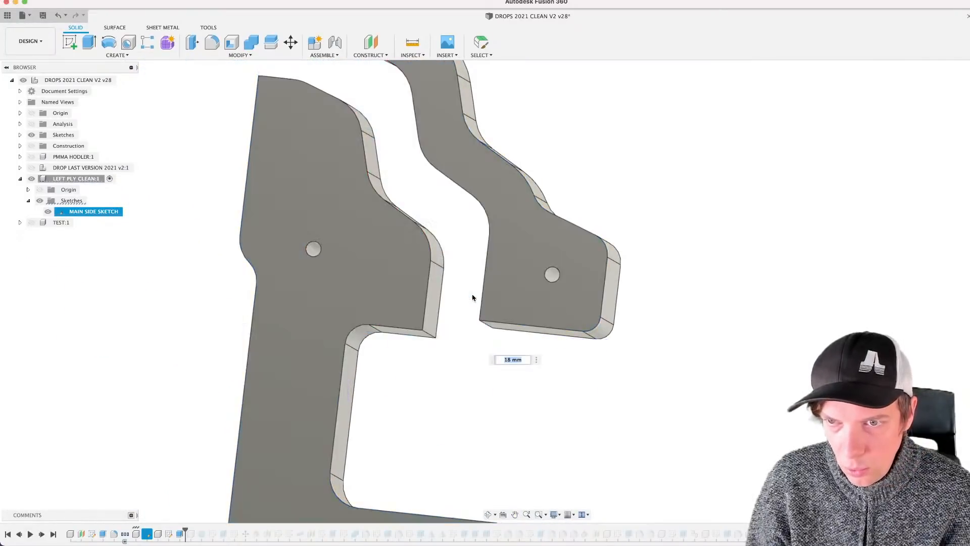
# Step: Roll the timeline forward past the MID PLY CLEAN extrusion and examine the opening's underside beside the channel
pyautogui.scroll(-5, 470, 348)
pyautogui.keyDown('shift'); pyautogui.moveTo(483, 349); pyautogui.dragTo(344, 431, button='middle'); pyautogui.keyUp('shift')
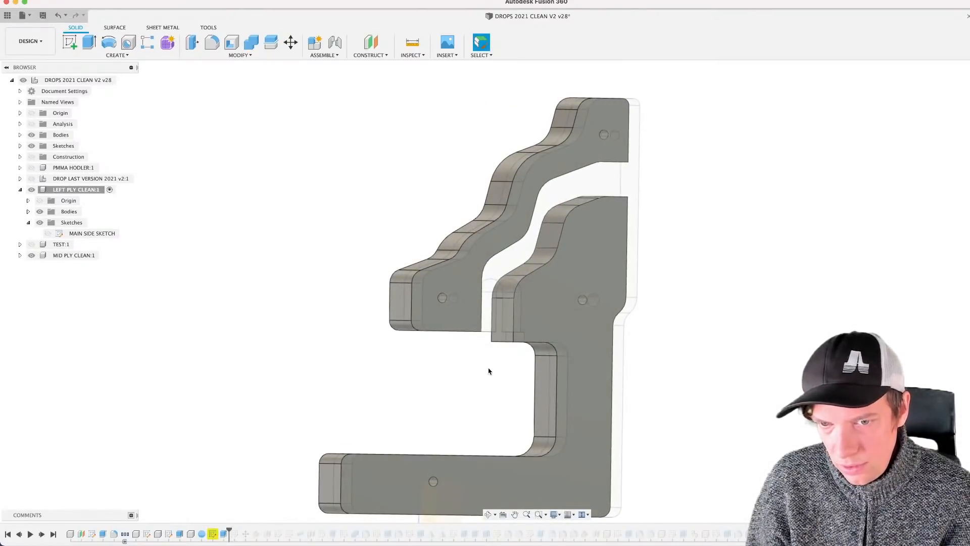
pyautogui.scroll(-2, 488, 371)
pyautogui.keyDown('shift'); pyautogui.moveTo(488, 371); pyautogui.dragTo(514, 365, button='middle'); pyautogui.keyUp('shift')
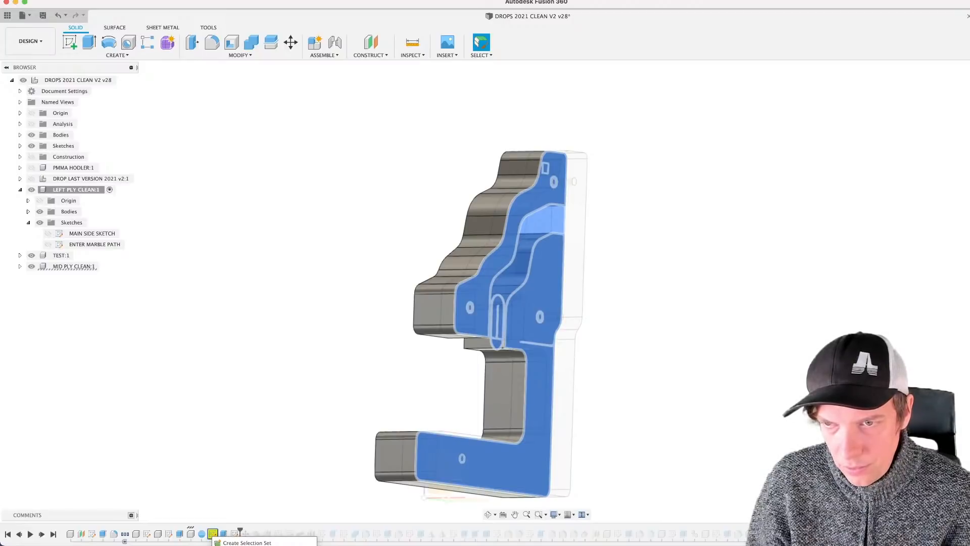
pyautogui.scroll(3, 575, 330)
pyautogui.keyDown('shift'); pyautogui.moveTo(582, 334); pyautogui.dragTo(545, 331, button='middle'); pyautogui.keyUp('shift')
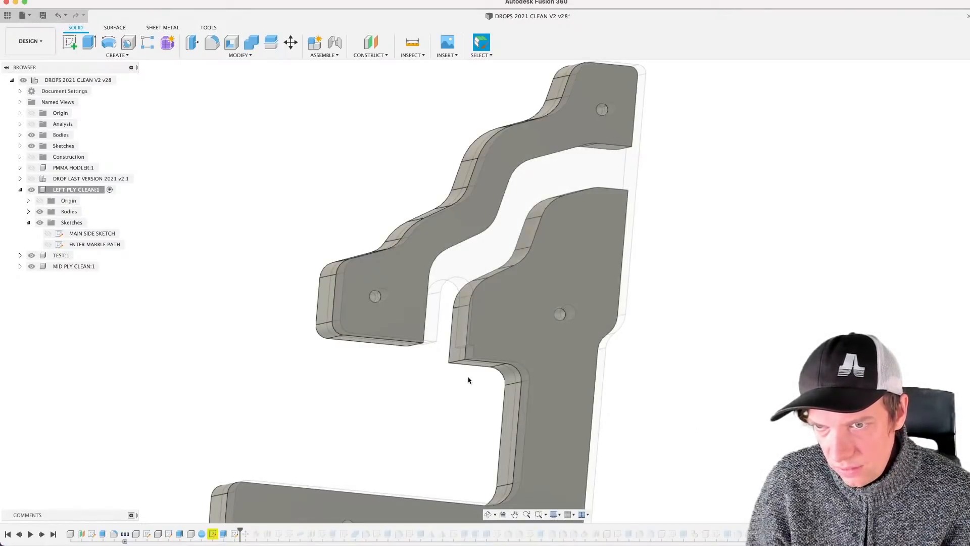
pyautogui.keyDown('shift'); pyautogui.moveTo(468, 380); pyautogui.dragTo(430, 391, button='middle'); pyautogui.keyUp('shift')
pyautogui.scroll(-3, 393, 420)
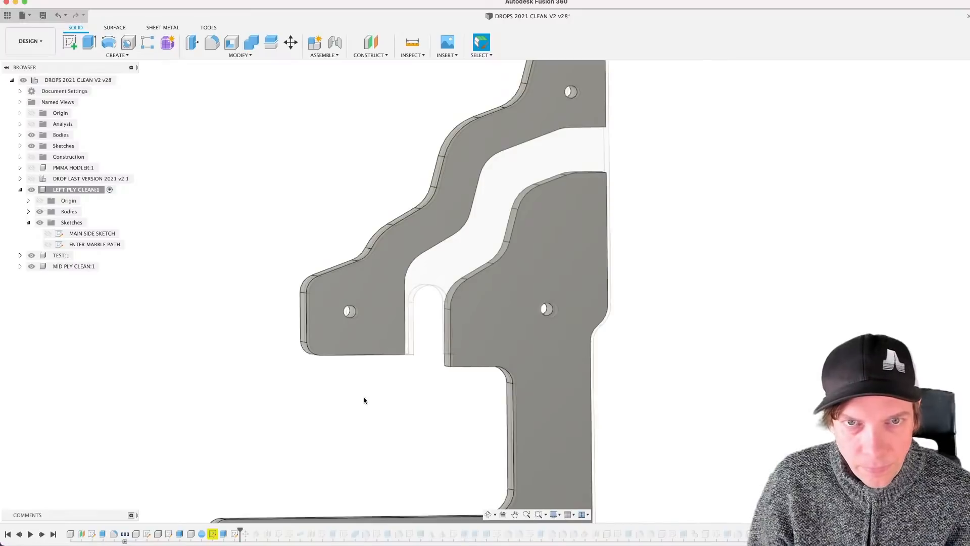
# Step: Activate the top-level DROPS 2021 CLEAN V2 assembly and view the complete ply stack
pyautogui.keyDown('shift'); pyautogui.moveTo(363, 400); pyautogui.dragTo(447, 399, button='middle'); pyautogui.keyUp('shift')
pyautogui.click(120, 80)
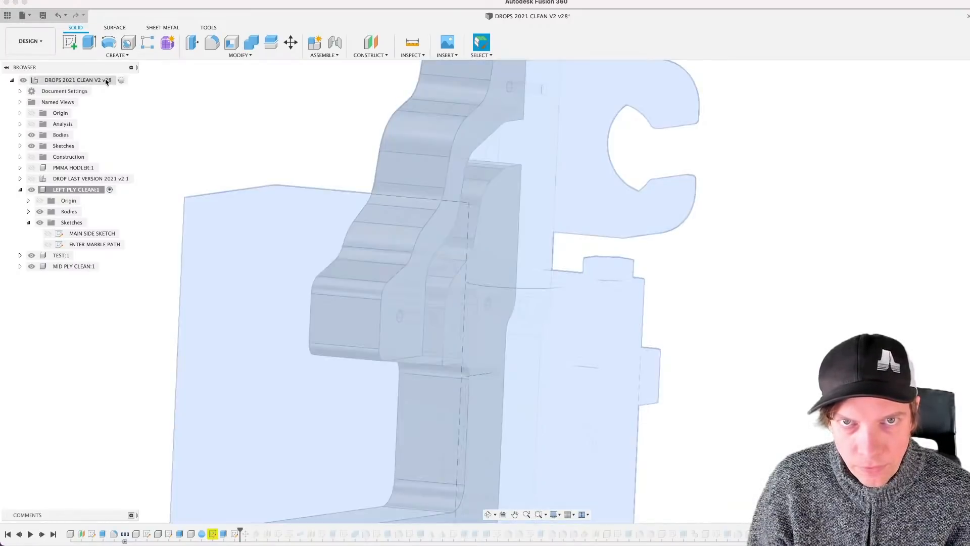
pyautogui.scroll(-3, 537, 277)
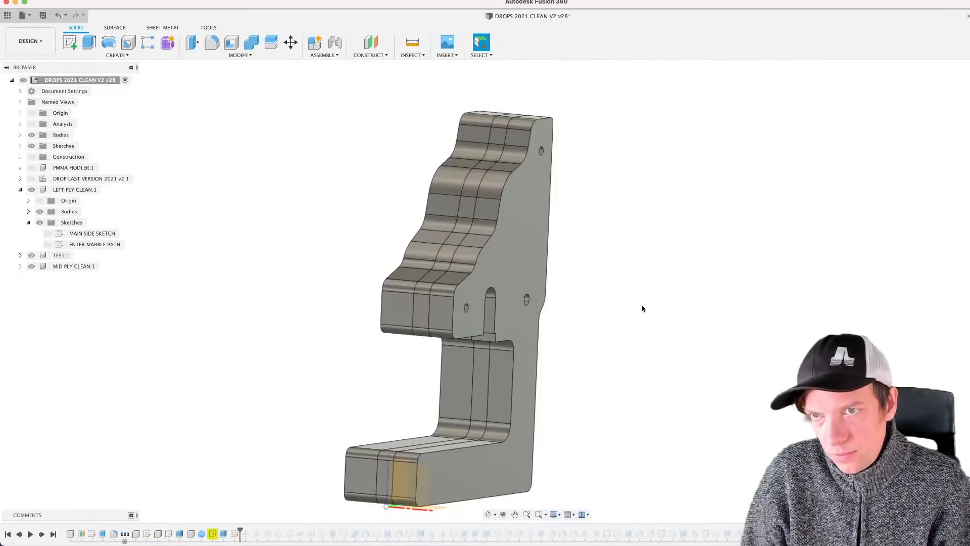
pyautogui.keyDown('shift'); pyautogui.moveTo(650, 297); pyautogui.dragTo(712, 297, button='middle'); pyautogui.keyUp('shift')
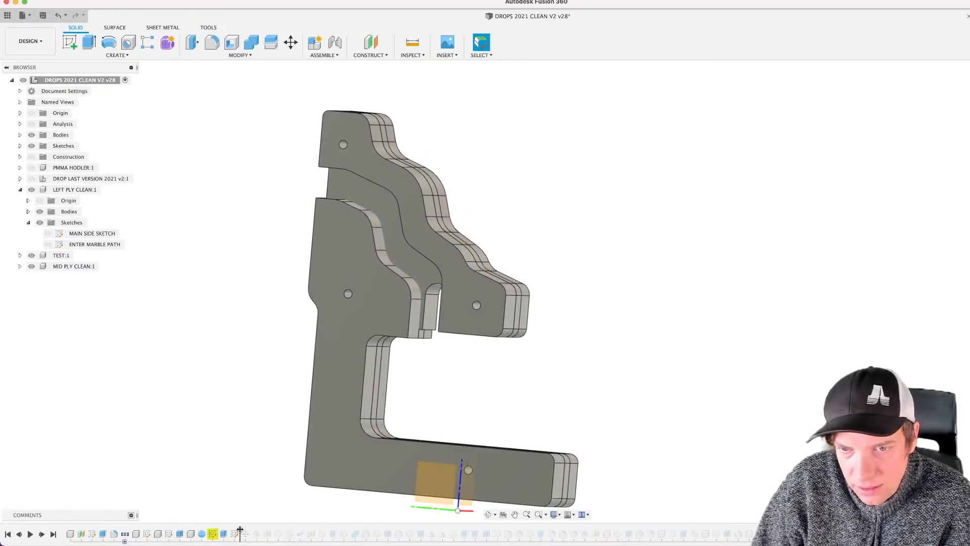
# Step: Roll the timeline forward past the mirrored ply components and examine the undersides around the channel and large side opening
pyautogui.moveTo(240, 530); pyautogui.dragTo(322, 529)
pyautogui.moveTo(444, 342)
pyautogui.keyDown('shift'); pyautogui.mouseDown(button='middle')
pyautogui.moveTo(461, 353)
pyautogui.moveTo(425, 318)
pyautogui.moveTo(434, 357)
pyautogui.moveTo(425, 339)
pyautogui.mouseUp(button='middle'); pyautogui.keyUp('shift')
pyautogui.scroll(3, 415, 374)
pyautogui.moveTo(416, 383)
pyautogui.keyDown('shift'); pyautogui.mouseDown(button='middle')
pyautogui.moveTo(381, 361)
pyautogui.moveTo(396, 385)
pyautogui.moveTo(433, 321)
pyautogui.mouseUp(button='middle'); pyautogui.keyUp('shift')
pyautogui.scroll(-3, 411, 379)
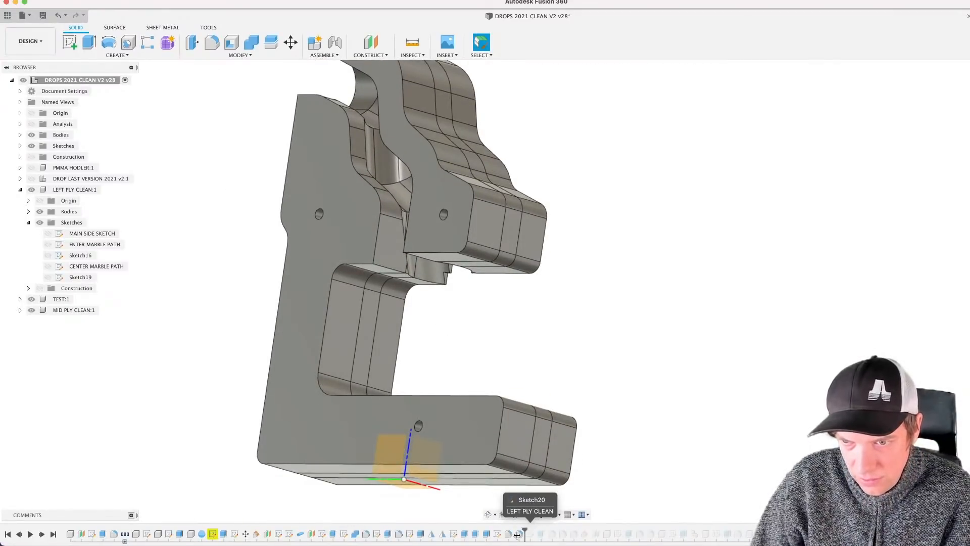
pyautogui.scroll(-2, 453, 305)
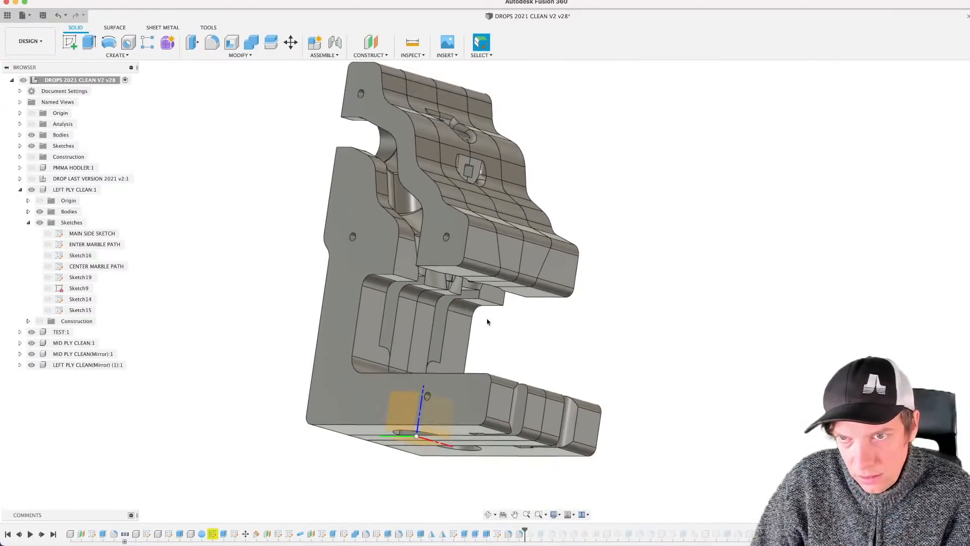
pyautogui.keyDown('shift'); pyautogui.moveTo(487, 320); pyautogui.dragTo(533, 350, button='middle'); pyautogui.keyUp('shift')
pyautogui.scroll(3, 473, 330)
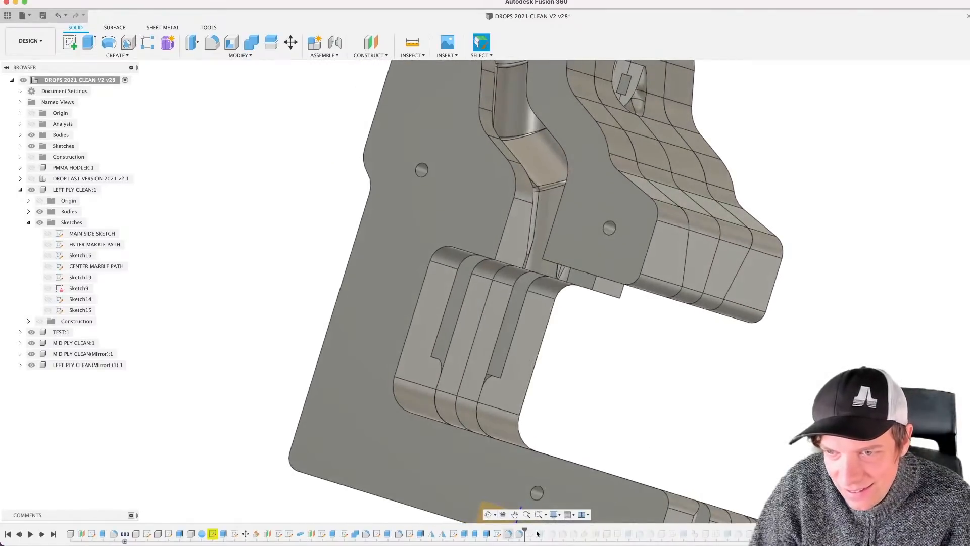
# Step: Roll the timeline back to Extrude21 and forward to just after Fillet3 of LEFT PLY CLEAN, examining the channel's lower end
pyautogui.moveTo(509, 530); pyautogui.dragTo(346, 532)
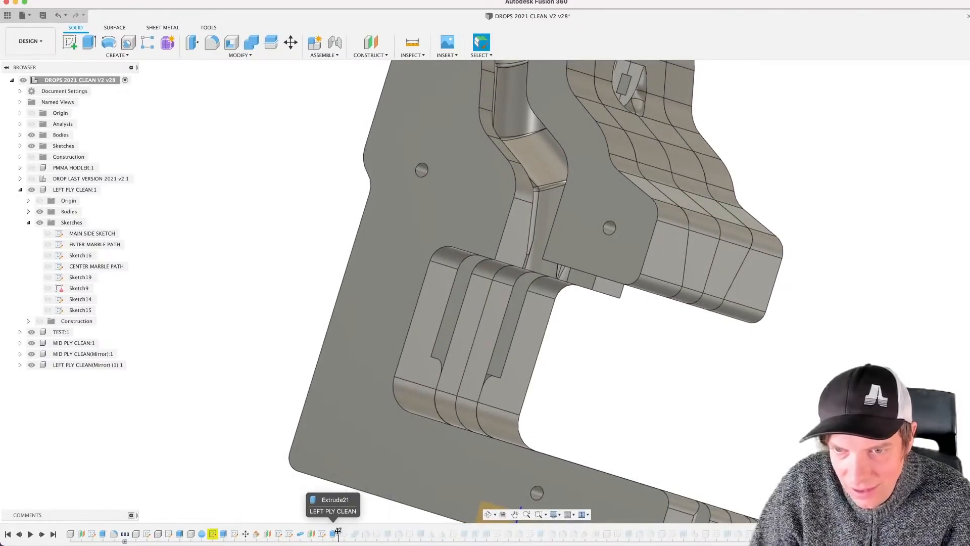
pyautogui.keyDown('shift'); pyautogui.moveTo(569, 346); pyautogui.dragTo(493, 354, button='middle'); pyautogui.keyUp('shift')
pyautogui.scroll(-1, 503, 346)
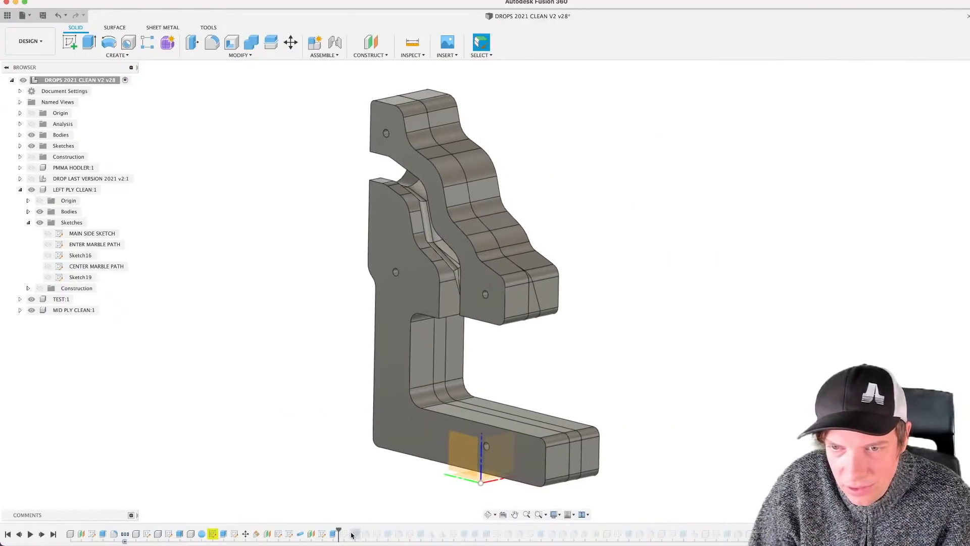
pyautogui.moveTo(339, 529); pyautogui.dragTo(359, 530)
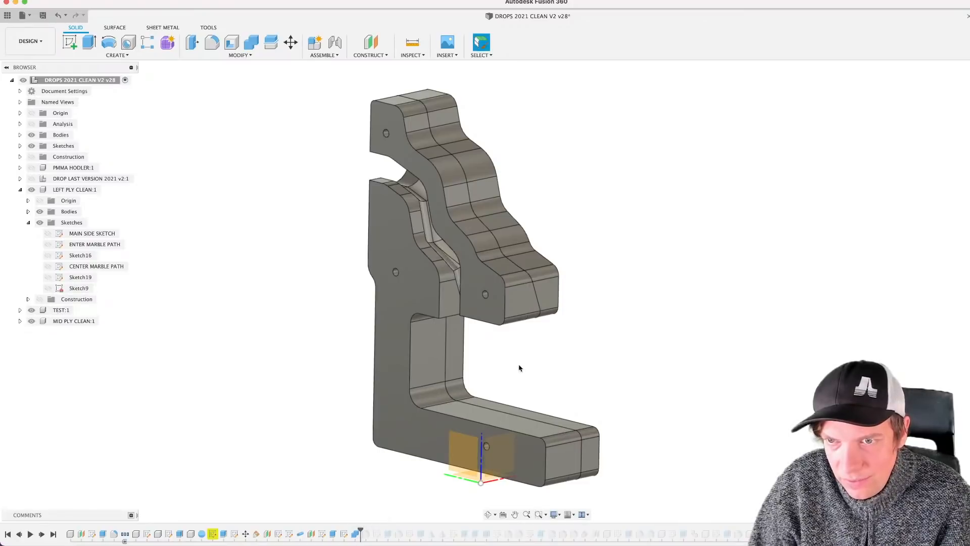
pyautogui.moveTo(520, 365)
pyautogui.keyDown('shift'); pyautogui.mouseDown(button='middle')
pyautogui.moveTo(493, 356)
pyautogui.moveTo(434, 361)
pyautogui.mouseUp(button='middle'); pyautogui.keyUp('shift')
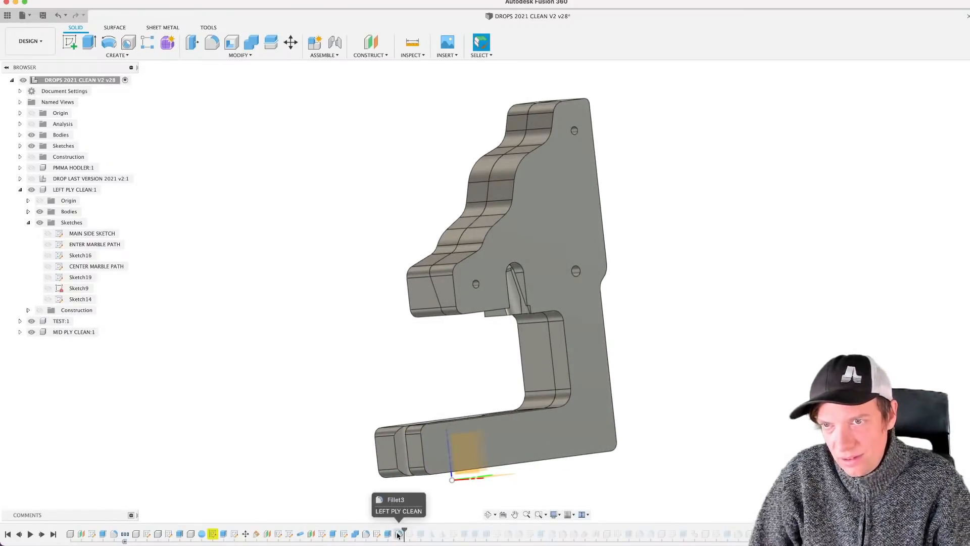
pyautogui.moveTo(558, 353)
pyautogui.keyDown('shift'); pyautogui.mouseDown(button='middle')
pyautogui.moveTo(569, 338)
pyautogui.moveTo(510, 361)
pyautogui.moveTo(432, 341)
pyautogui.moveTo(380, 351)
pyautogui.moveTo(520, 353)
pyautogui.mouseUp(button='middle'); pyautogui.keyUp('shift')
pyautogui.scroll(5, 509, 362)
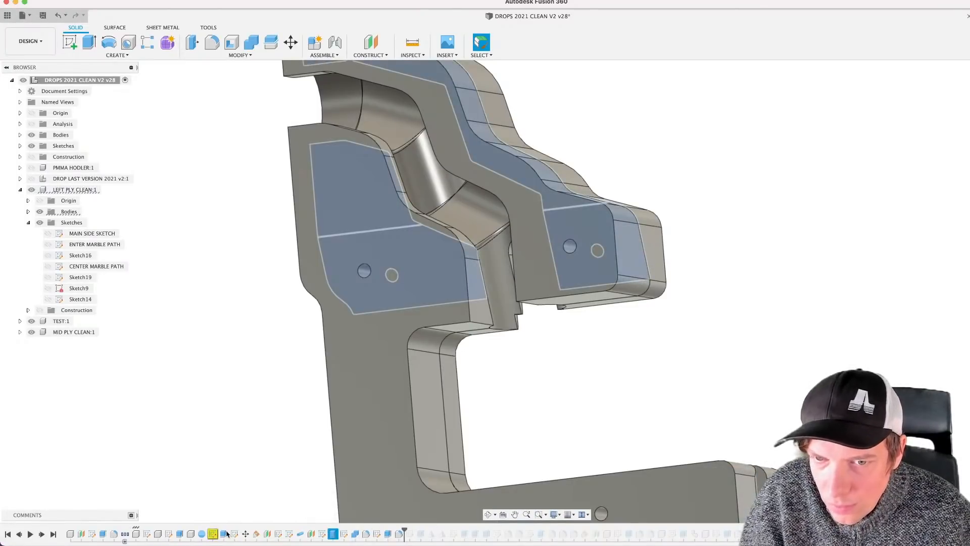
# Step: Open the MID PLY CLEAN extrusion for editing with its sketches shown, examine the profile around the slot, and keep its settings
pyautogui.doubleClick(225, 534)
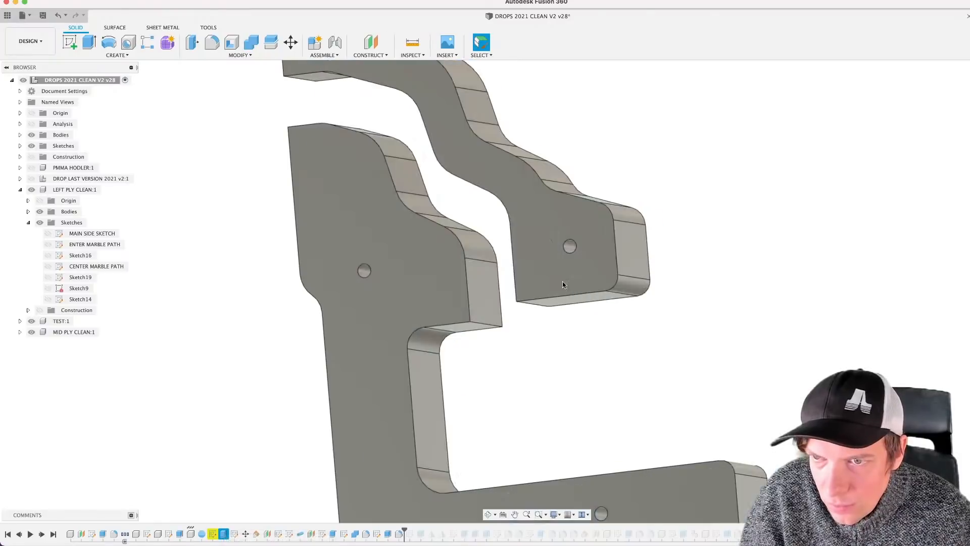
pyautogui.keyDown('shift'); pyautogui.moveTo(579, 382); pyautogui.dragTo(476, 377, button='middle'); pyautogui.keyUp('shift')
pyautogui.keyDown('shift'); pyautogui.moveTo(628, 349); pyautogui.dragTo(554, 355, button='middle'); pyautogui.keyUp('shift')
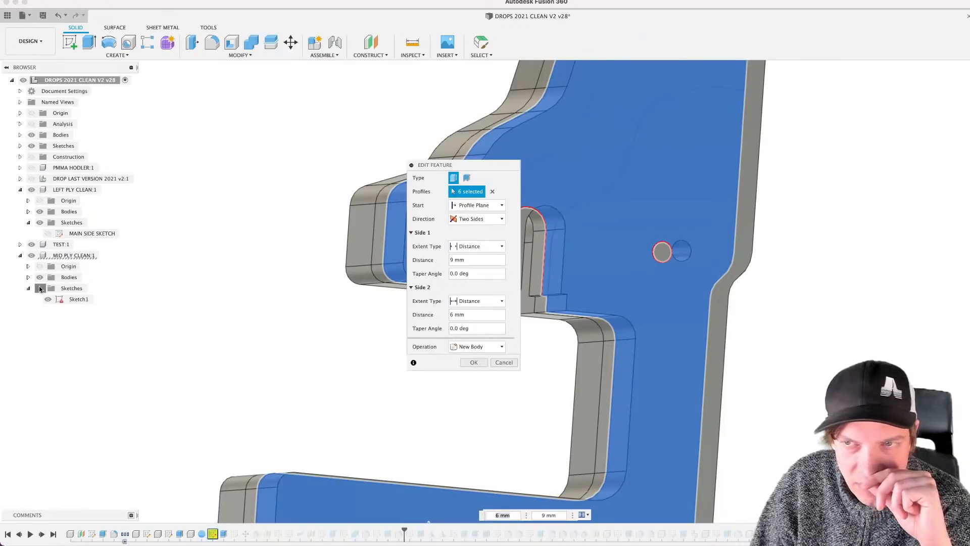
pyautogui.click(40, 289)
pyautogui.moveTo(558, 305)
pyautogui.keyDown('shift'); pyautogui.mouseDown(button='middle')
pyautogui.moveTo(565, 357)
pyautogui.moveTo(552, 362)
pyautogui.moveTo(411, 347)
pyautogui.moveTo(423, 323)
pyautogui.moveTo(438, 328)
pyautogui.mouseUp(button='middle'); pyautogui.keyUp('shift')
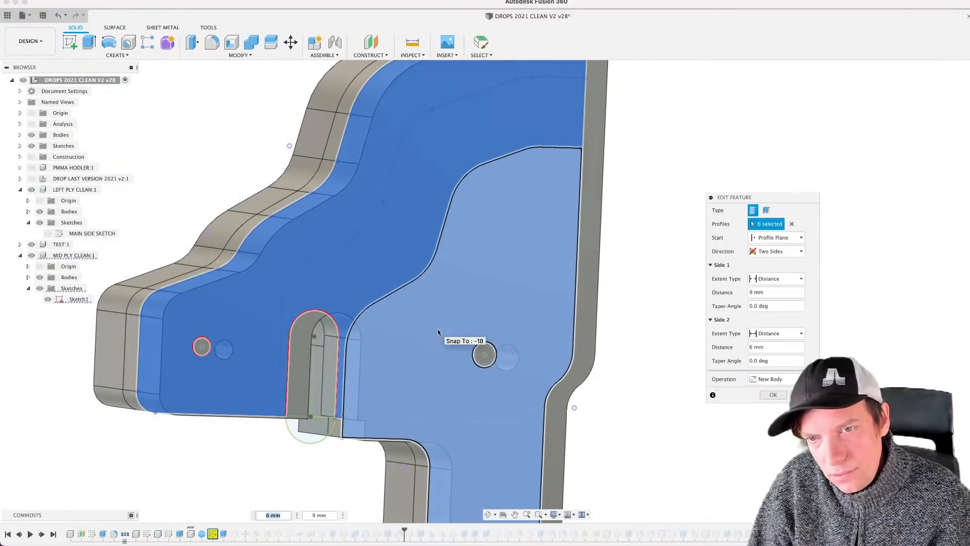
pyautogui.scroll(1, 334, 440)
pyautogui.moveTo(337, 438); pyautogui.dragTo(357, 433, button='middle')
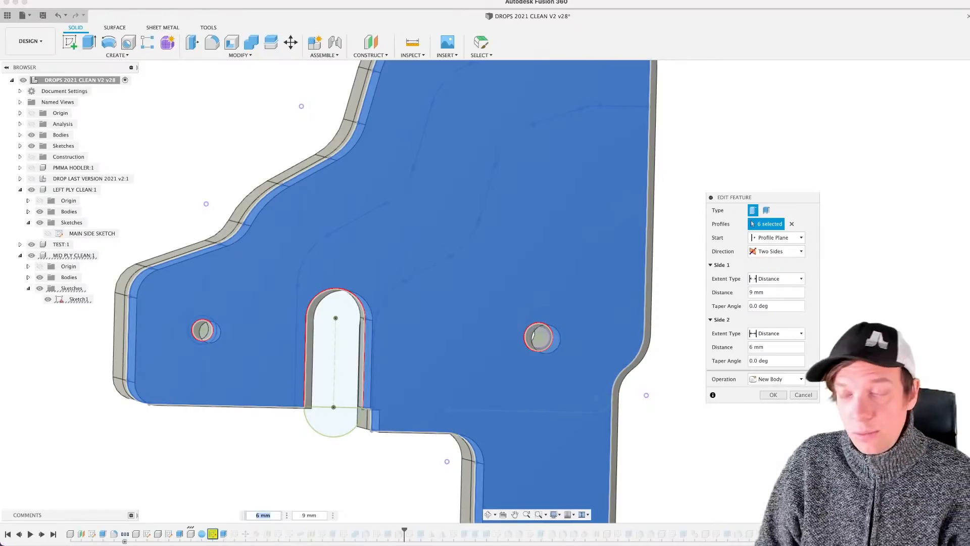
pyautogui.keyDown('shift'); pyautogui.moveTo(438, 370); pyautogui.dragTo(568, 369, button='middle'); pyautogui.keyUp('shift')
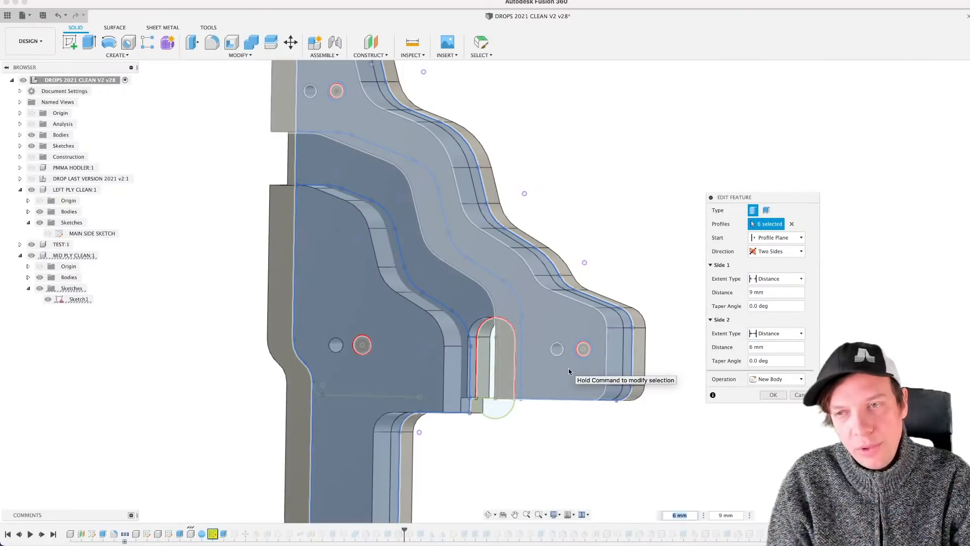
pyautogui.scroll(-4, 581, 445)
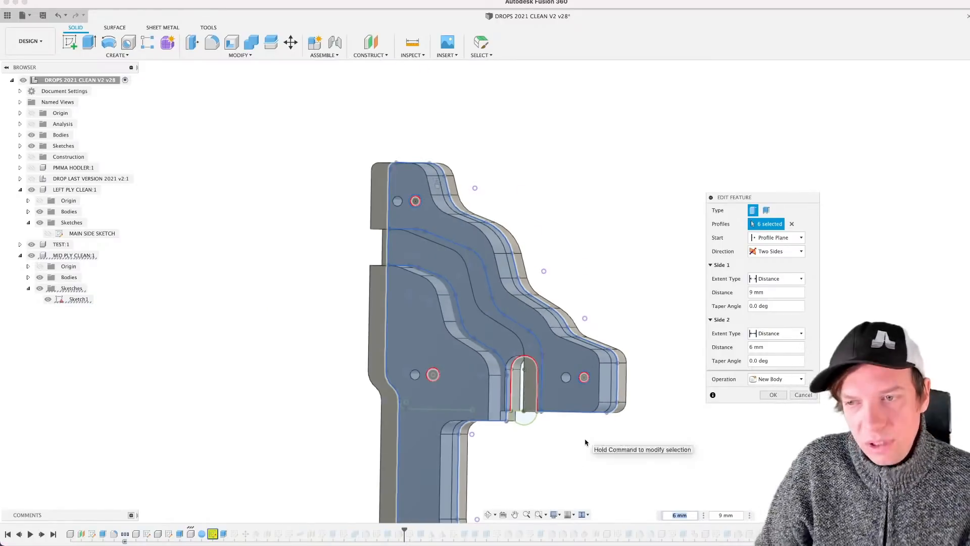
pyautogui.keyDown('shift'); pyautogui.moveTo(588, 439); pyautogui.dragTo(554, 392, button='middle'); pyautogui.keyUp('shift')
pyautogui.press('Return')
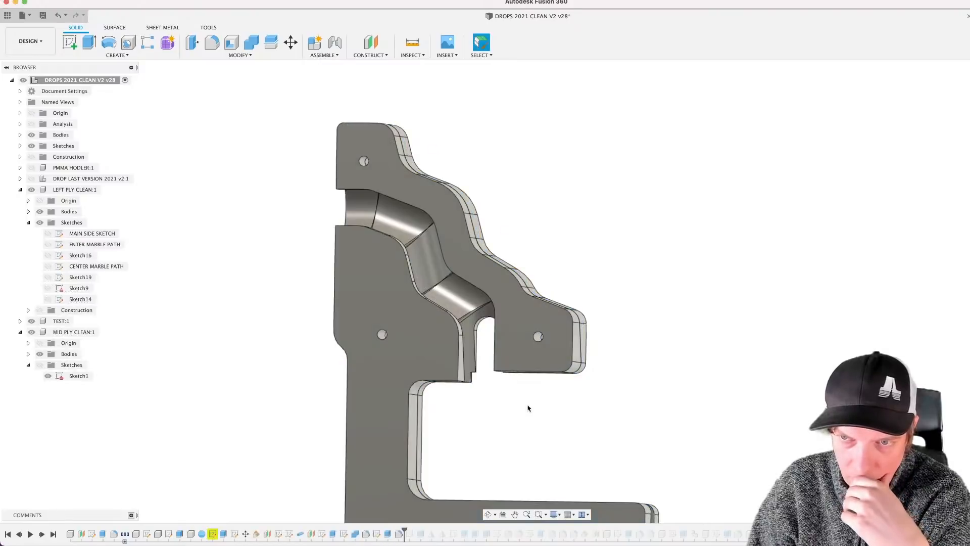
# Step: In MID PLY CLEAN's Sketch1, draw a 1.25 mm line from the opening's upper corner and a vertical line up to the slot's edge
pyautogui.keyDown('shift'); pyautogui.moveTo(451, 443); pyautogui.dragTo(326, 342, button='middle'); pyautogui.keyUp('shift')
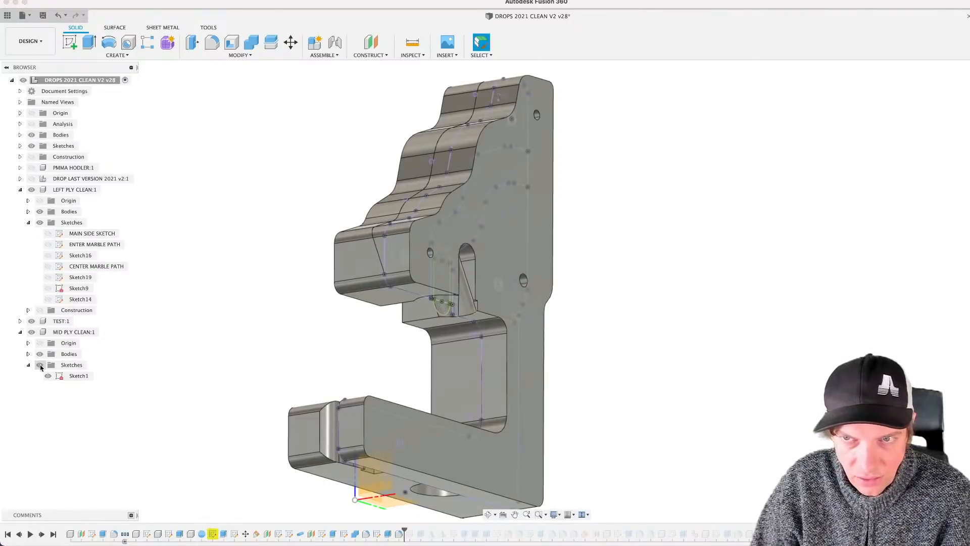
pyautogui.keyDown('shift'); pyautogui.moveTo(333, 347); pyautogui.dragTo(289, 354, button='middle'); pyautogui.keyUp('shift')
pyautogui.scroll(3, 480, 281)
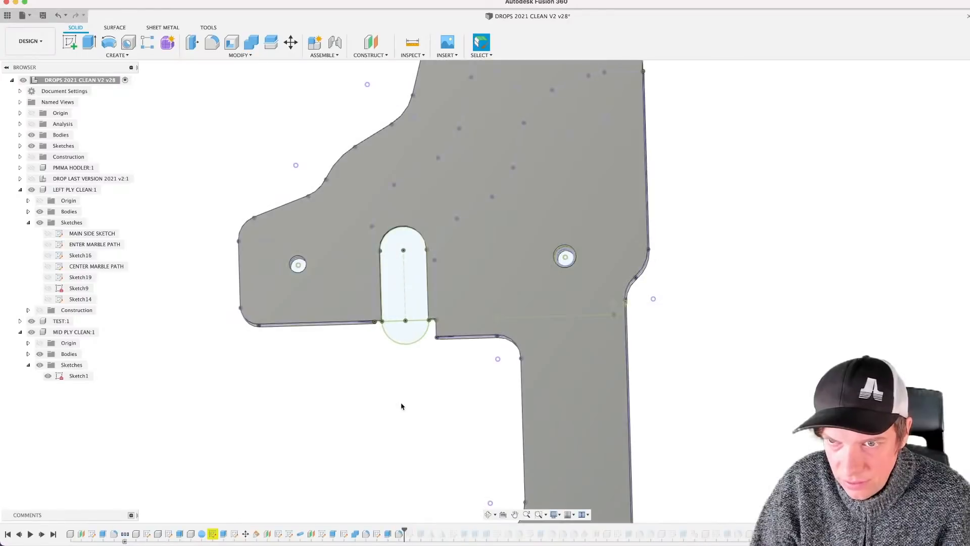
pyautogui.doubleClick(79, 376)
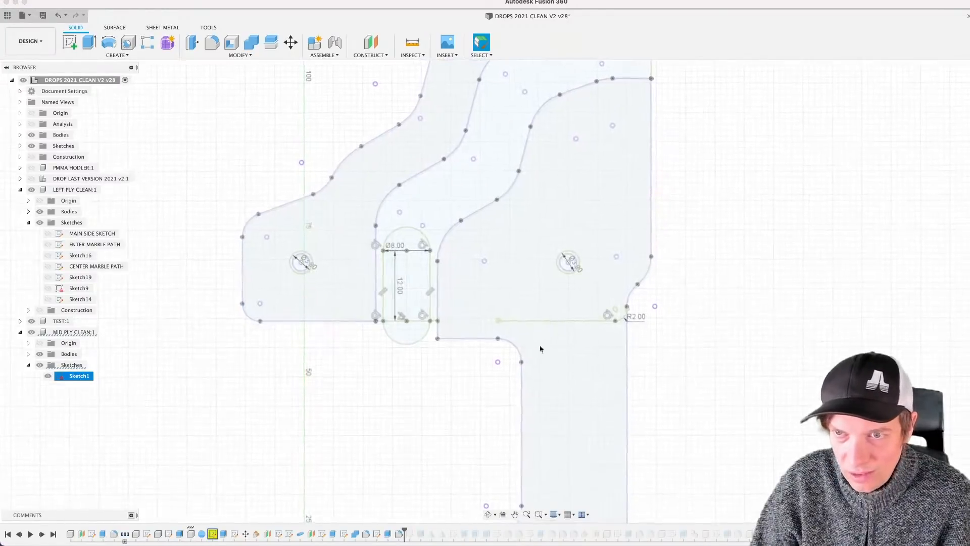
pyautogui.scroll(2, 450, 361)
pyautogui.press('l')
pyautogui.scroll(2, 418, 284)
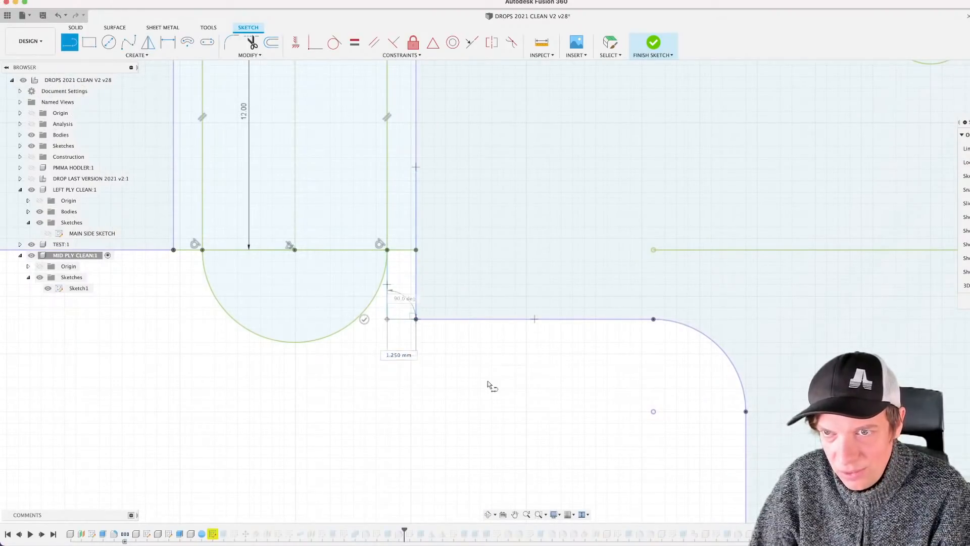
pyautogui.scroll(-2, 448, 379)
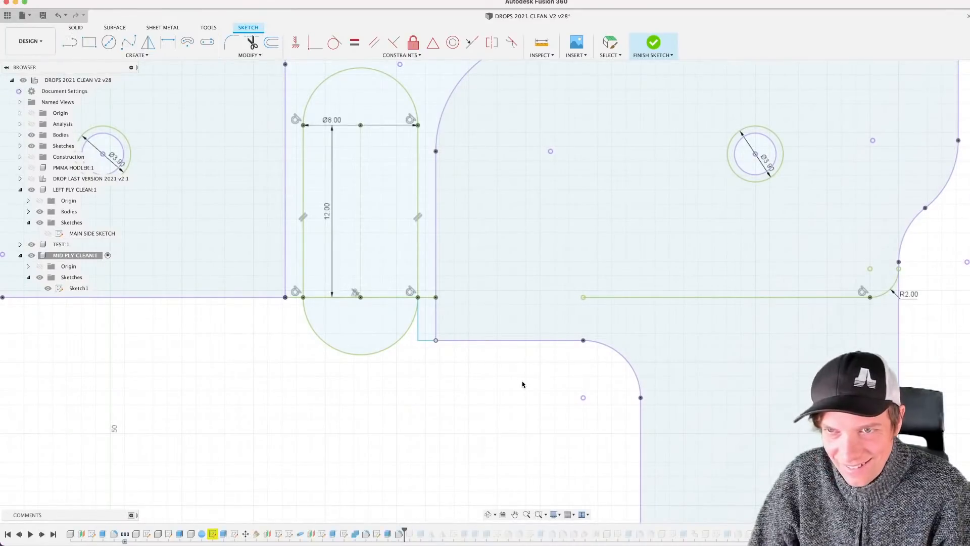
pyautogui.hotkey('ctrl', 'Return')
# Step: Edit the MID PLY CLEAN extrusion to include the small rectangle beside the slot, keeping the 9 mm and 6 mm distances
pyautogui.scroll(-3, 453, 366)
pyautogui.moveTo(466, 401)
pyautogui.keyDown('shift'); pyautogui.mouseDown(button='middle')
pyautogui.moveTo(623, 388)
pyautogui.moveTo(611, 403)
pyautogui.mouseUp(button='middle'); pyautogui.keyUp('shift')
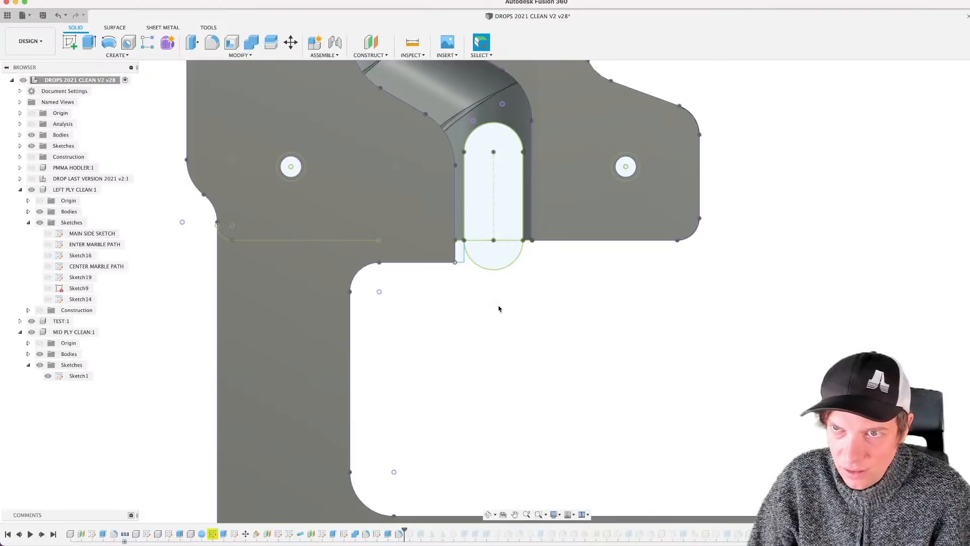
pyautogui.moveTo(507, 307)
pyautogui.keyDown('shift'); pyautogui.mouseDown(button='middle')
pyautogui.moveTo(495, 302)
pyautogui.moveTo(505, 306)
pyautogui.mouseUp(button='middle'); pyautogui.keyUp('shift')
pyautogui.click(218, 534)
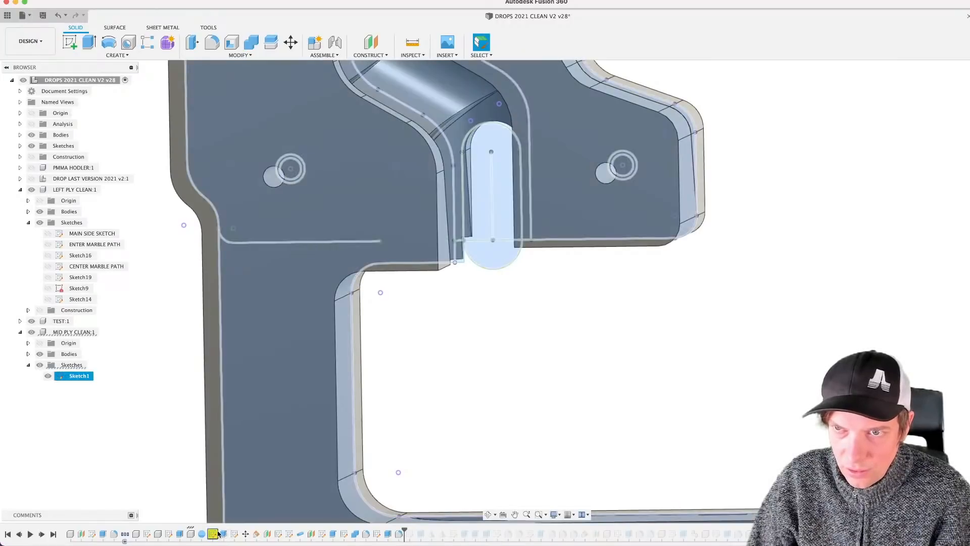
pyautogui.doubleClick(224, 534)
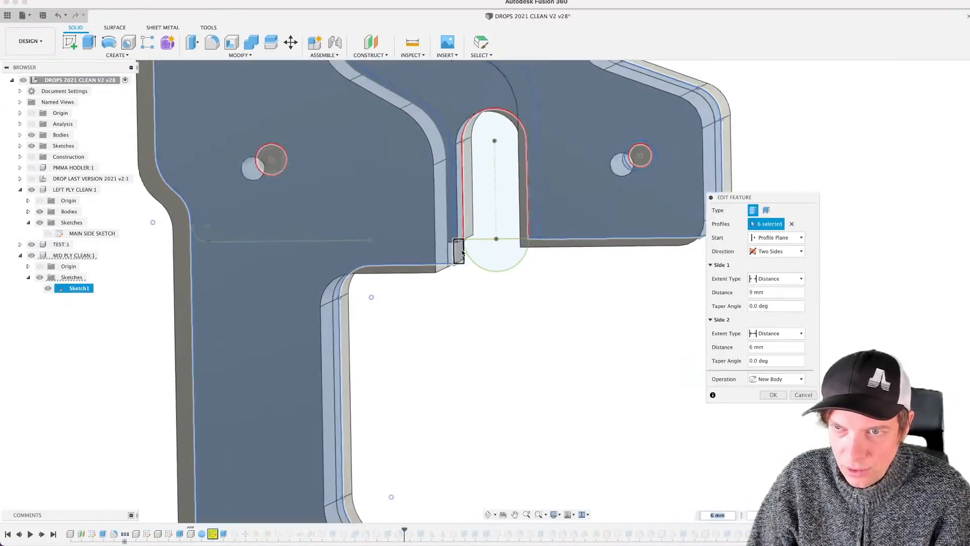
pyautogui.click(773, 395)
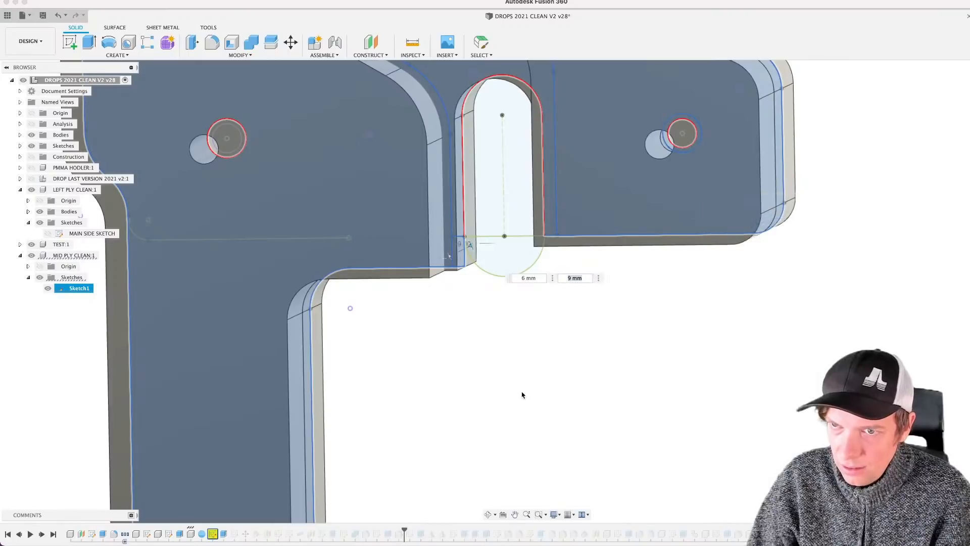
# Step: Roll the timeline to just after Extrude17, advance it past MirrorComponent3, and examine the mirrored middle ply beside the channel
pyautogui.moveTo(514, 349)
pyautogui.keyDown('shift'); pyautogui.mouseDown(button='middle')
pyautogui.moveTo(493, 392)
pyautogui.moveTo(504, 393)
pyautogui.moveTo(448, 380)
pyautogui.moveTo(519, 400)
pyautogui.moveTo(527, 423)
pyautogui.moveTo(550, 417)
pyautogui.moveTo(531, 418)
pyautogui.mouseUp(button='middle'); pyautogui.keyUp('shift')
pyautogui.moveTo(404, 528); pyautogui.dragTo(481, 528)
pyautogui.moveTo(536, 440)
pyautogui.keyDown('shift'); pyautogui.mouseDown(button='middle')
pyautogui.moveTo(474, 426)
pyautogui.moveTo(483, 452)
pyautogui.moveTo(591, 449)
pyautogui.mouseUp(button='middle'); pyautogui.keyUp('shift')
pyautogui.keyDown('shift'); pyautogui.moveTo(394, 384); pyautogui.dragTo(415, 376, button='middle'); pyautogui.keyUp('shift')
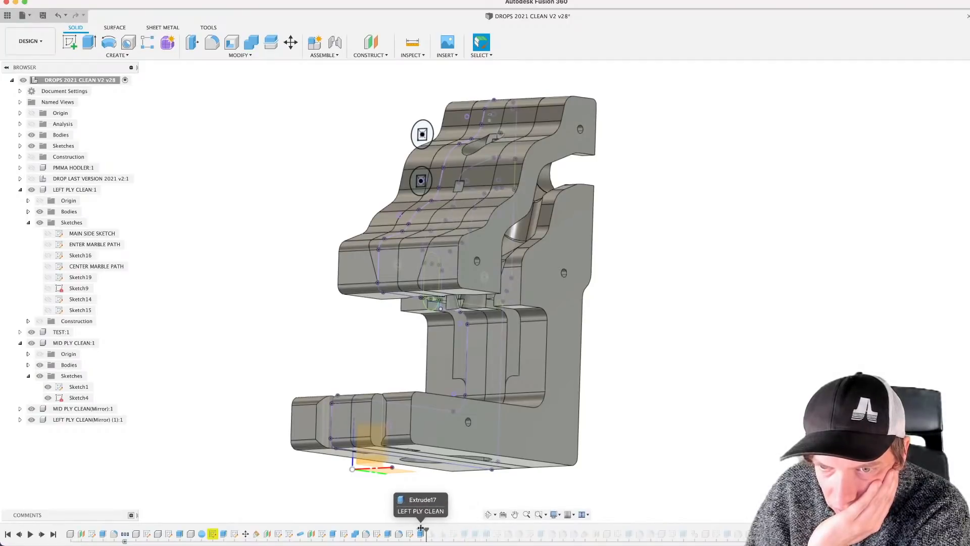
pyautogui.moveTo(420, 527); pyautogui.dragTo(422, 528)
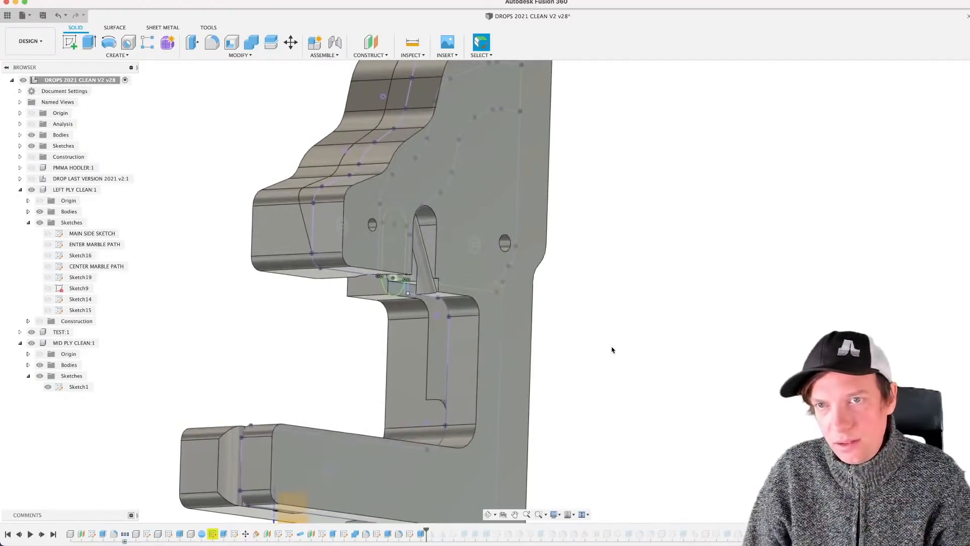
pyautogui.scroll(-5, 571, 340)
pyautogui.keyDown('shift'); pyautogui.moveTo(572, 340); pyautogui.dragTo(586, 342, button='middle'); pyautogui.keyUp('shift')
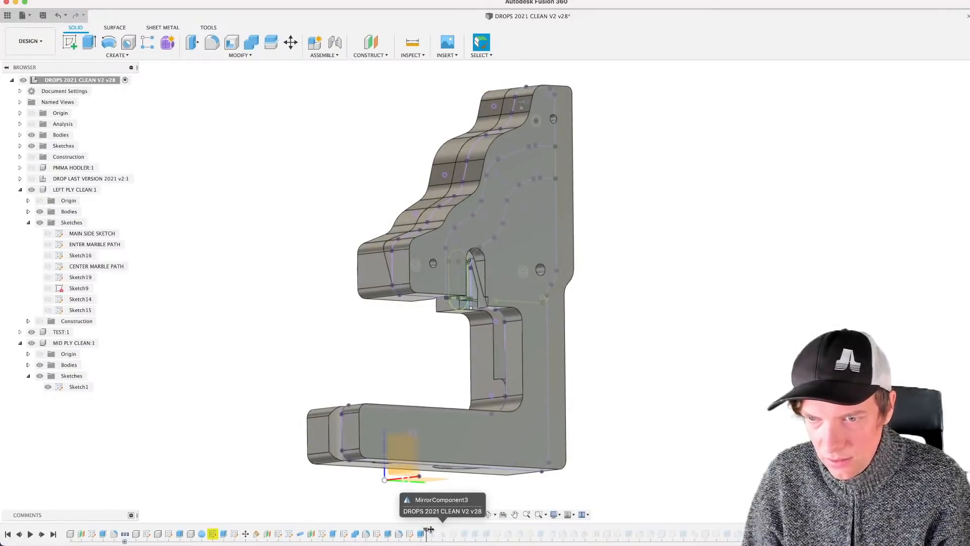
pyautogui.moveTo(431, 529); pyautogui.dragTo(437, 529)
pyautogui.scroll(5, 482, 330)
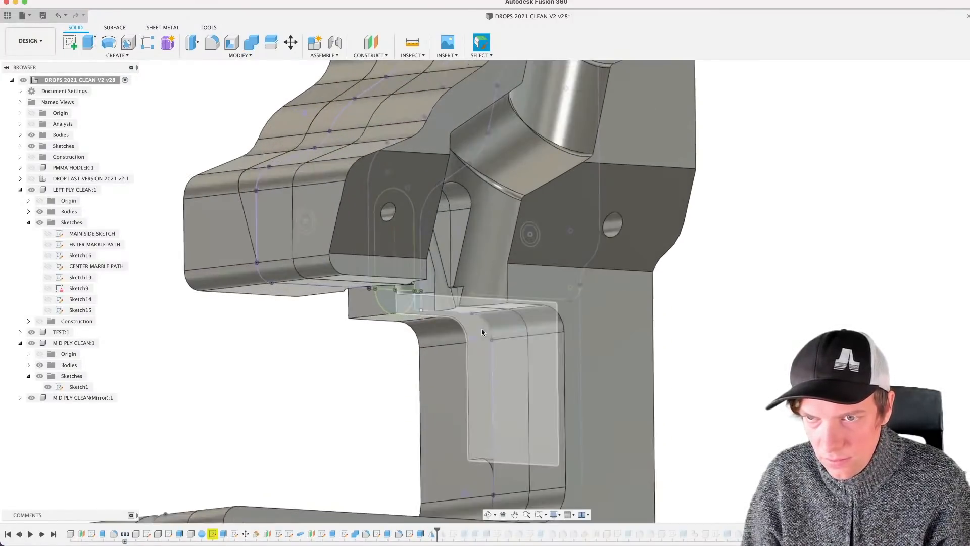
# Step: Roll the timeline to just after Extrude17 and examine the LEFT PLY CLEAN cut and Sketch15's profile around the opening
pyautogui.moveTo(484, 329)
pyautogui.keyDown('shift'); pyautogui.mouseDown(button='middle')
pyautogui.moveTo(512, 316)
pyautogui.moveTo(511, 337)
pyautogui.mouseUp(button='middle'); pyautogui.keyUp('shift')
pyautogui.scroll(-4, 512, 338)
pyautogui.keyDown('shift'); pyautogui.moveTo(539, 405); pyautogui.dragTo(530, 392, button='middle'); pyautogui.keyUp('shift')
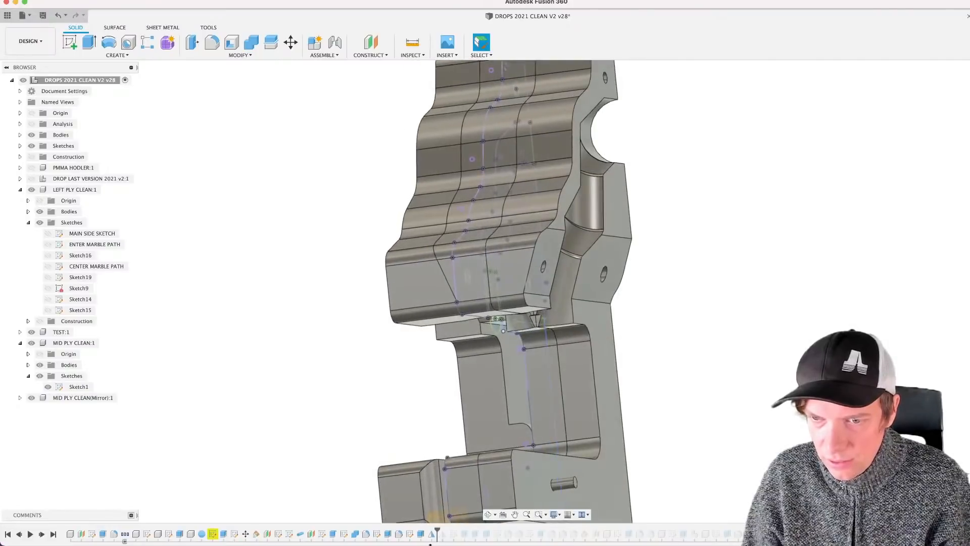
pyautogui.click(343, 534)
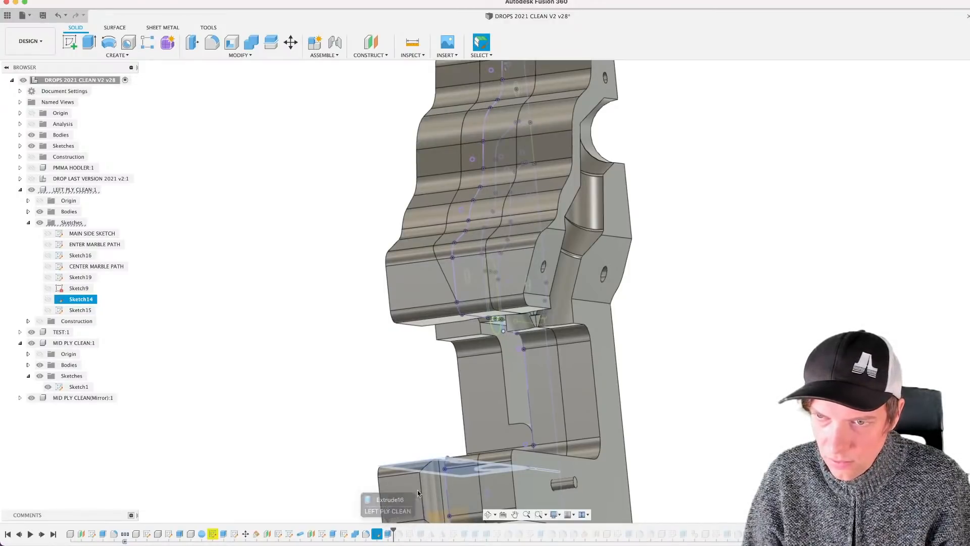
pyautogui.keyDown('shift'); pyautogui.moveTo(418, 493); pyautogui.dragTo(500, 400, button='middle'); pyautogui.keyUp('shift')
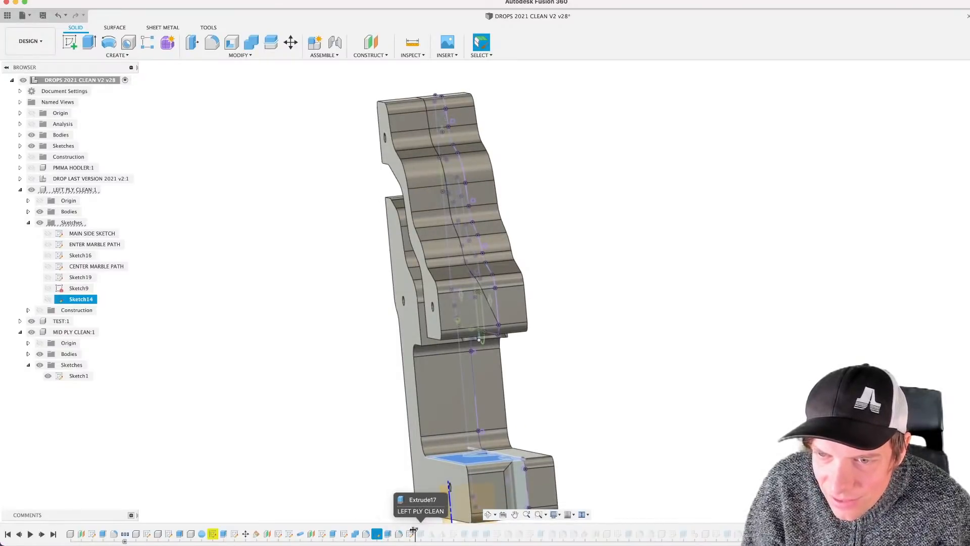
pyautogui.moveTo(422, 529); pyautogui.dragTo(425, 529)
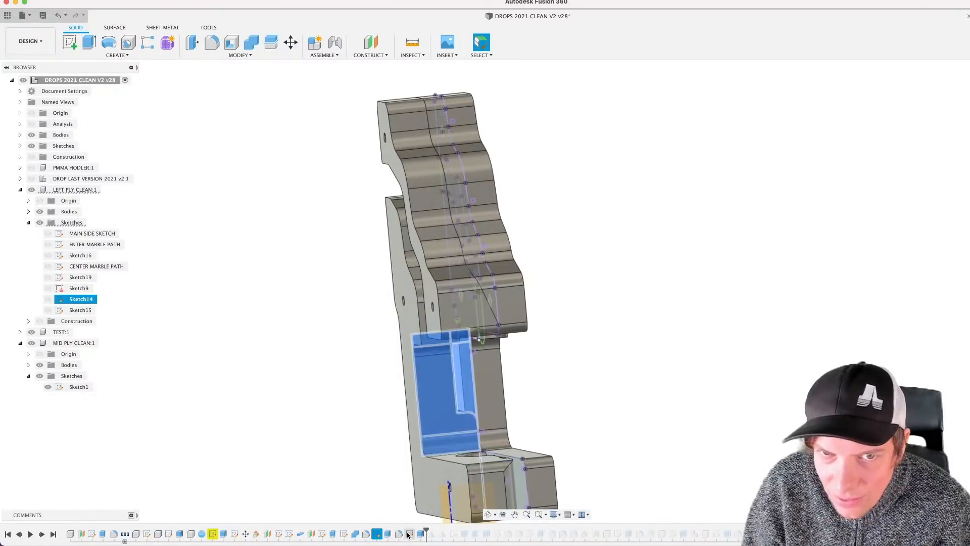
pyautogui.click(264, 350)
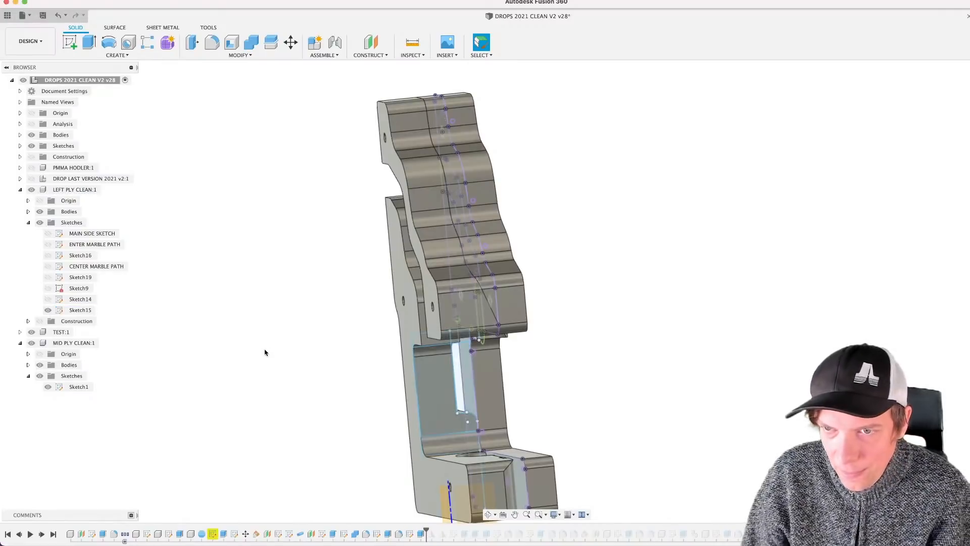
pyautogui.keyDown('shift'); pyautogui.moveTo(264, 351); pyautogui.dragTo(267, 319, button='middle'); pyautogui.keyUp('shift')
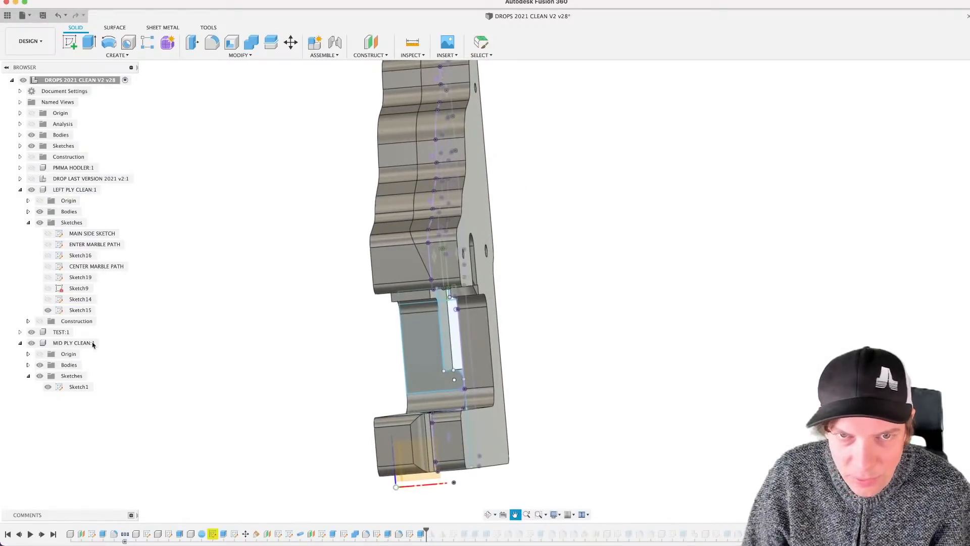
# Step: In LEFT PLY CLEAN's Sketch15, project the opening's upper edge and finish the sketch
pyautogui.click(78, 310)
pyautogui.scroll(3, 517, 293)
pyautogui.moveTo(509, 296)
pyautogui.keyDown('shift'); pyautogui.mouseDown(button='middle')
pyautogui.moveTo(526, 292)
pyautogui.moveTo(478, 288)
pyautogui.moveTo(539, 296)
pyautogui.moveTo(531, 293)
pyautogui.mouseUp(button='middle'); pyautogui.keyUp('shift')
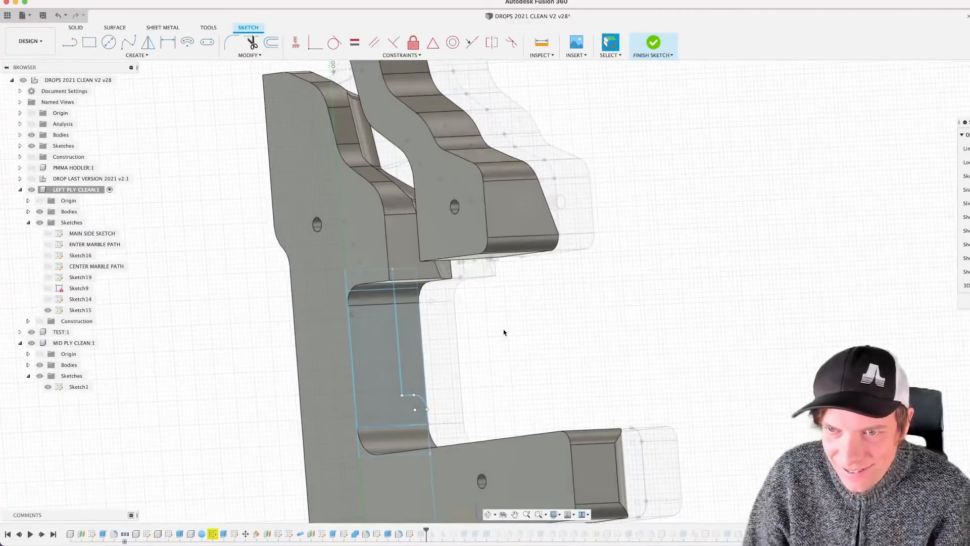
pyautogui.scroll(1, 456, 298)
pyautogui.moveTo(505, 333); pyautogui.dragTo(462, 295, button='middle')
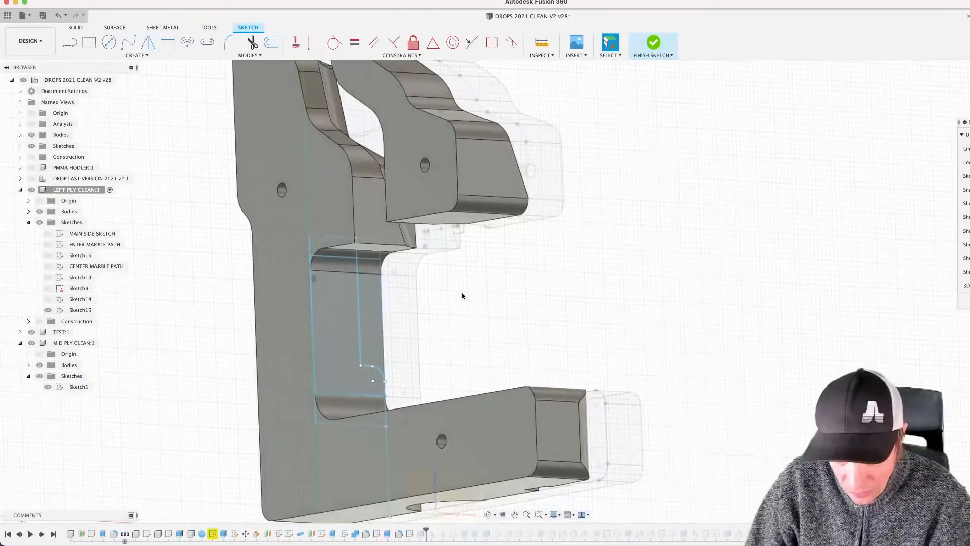
pyautogui.press('p')
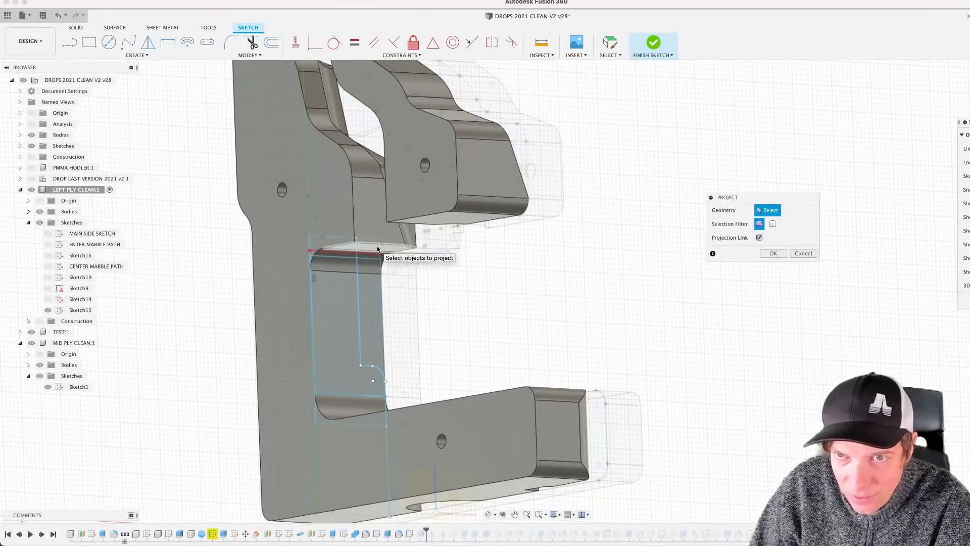
pyautogui.press('Return')
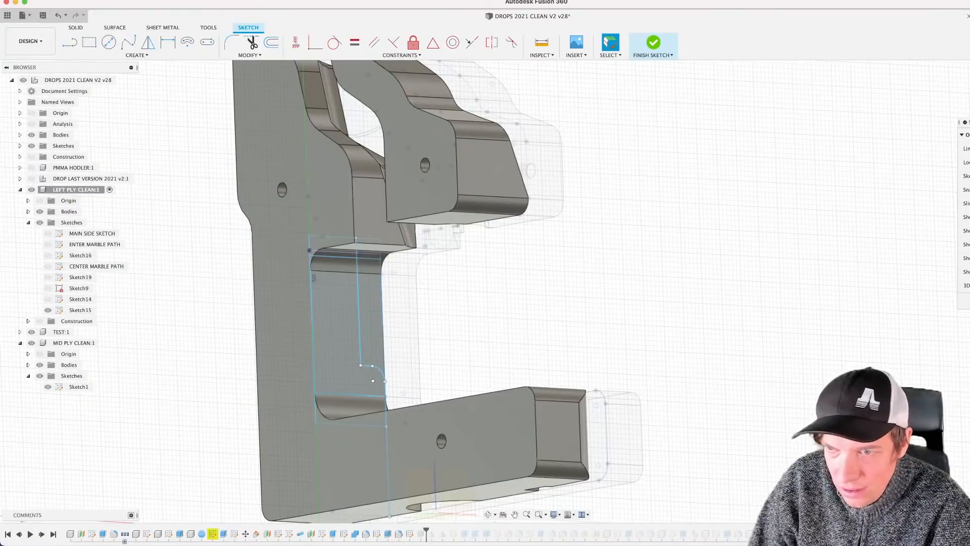
pyautogui.click(964, 301)
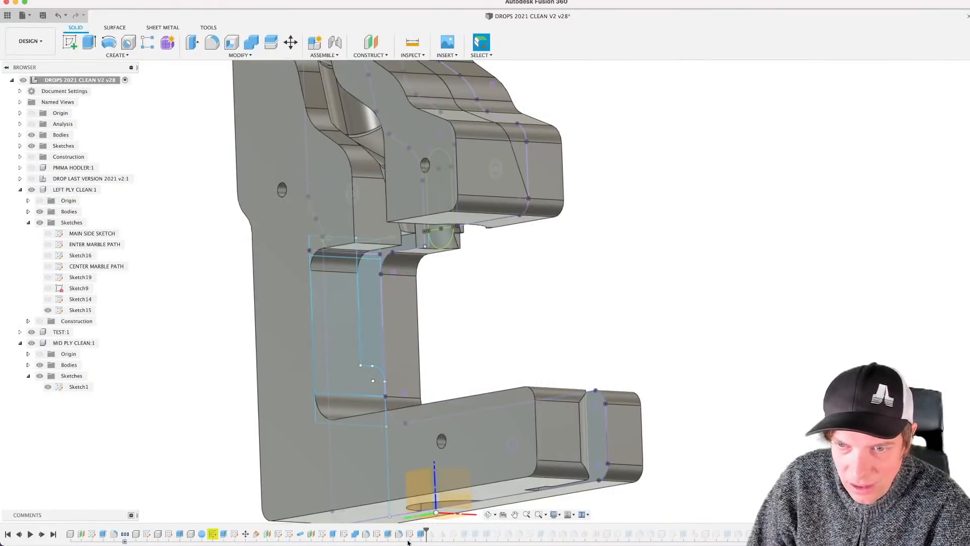
# Step: Edit the Extrude17 cut to leave out the narrow strip above the projected edge, keeping the -35.89 mm and -15.003 mm distances
pyautogui.doubleClick(410, 533)
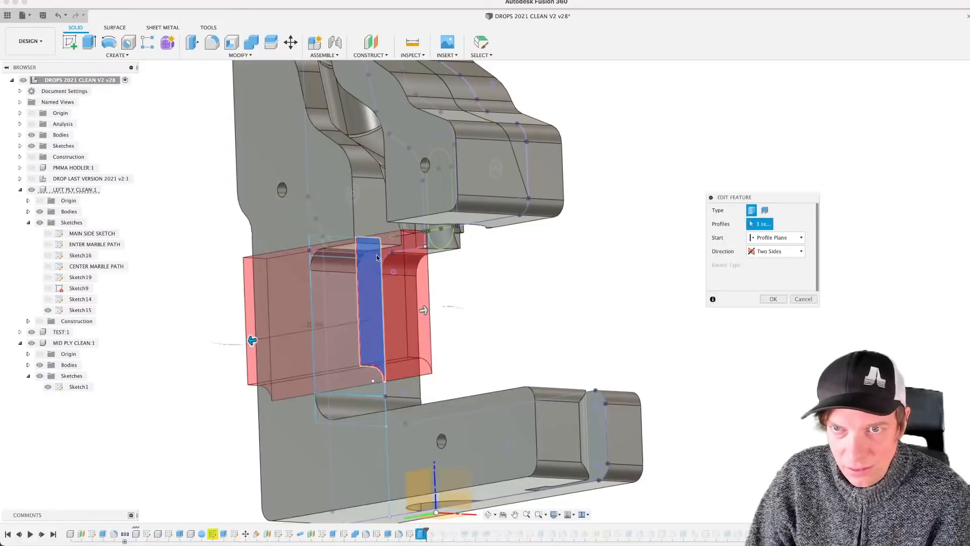
pyautogui.scroll(5, 377, 255)
pyautogui.click(363, 240)
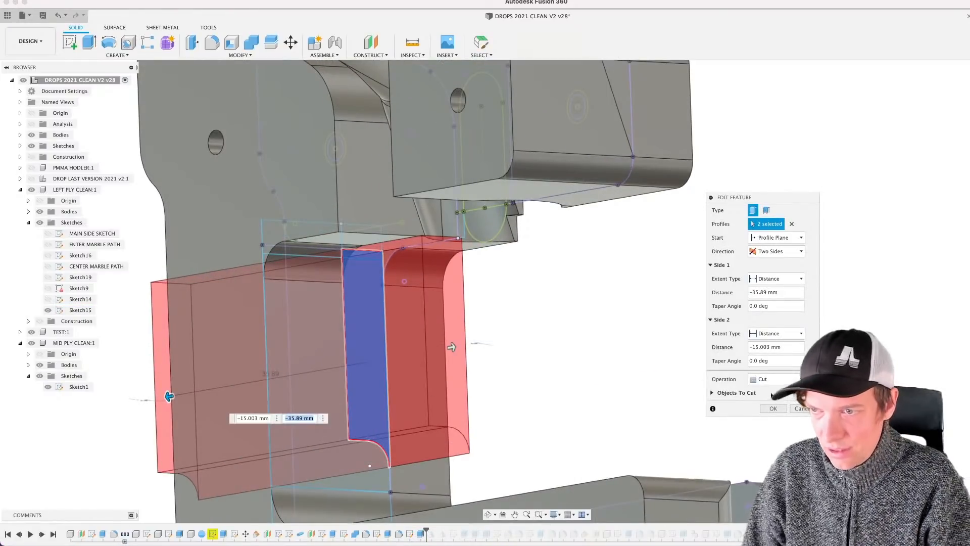
pyautogui.click(773, 408)
pyautogui.keyDown('shift'); pyautogui.moveTo(404, 308); pyautogui.dragTo(356, 325, button='middle'); pyautogui.keyUp('shift')
pyautogui.scroll(-3, 361, 324)
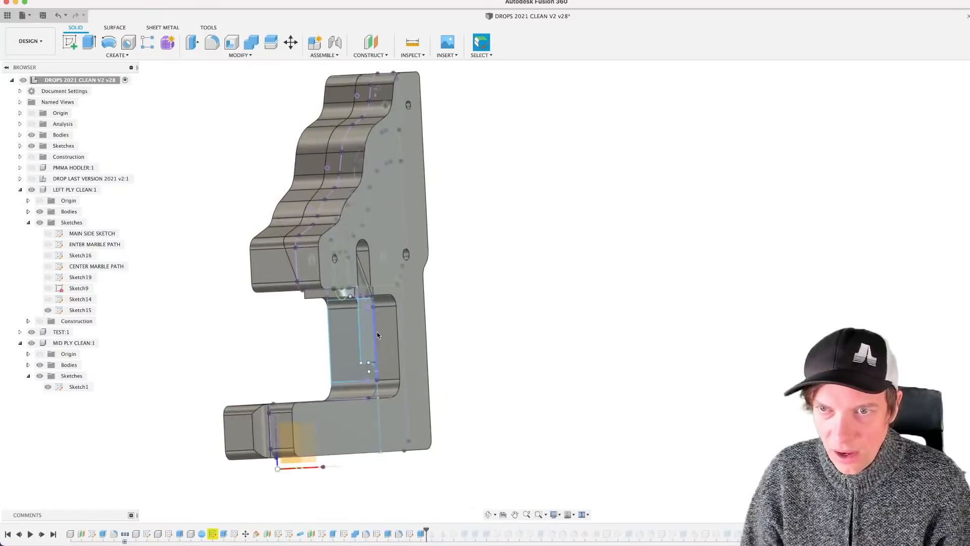
# Step: Find the MID PLY CLEAN extrusion, check its selected profiles around the opening, and keep its 9 mm and 6 mm distances
pyautogui.click(412, 350)
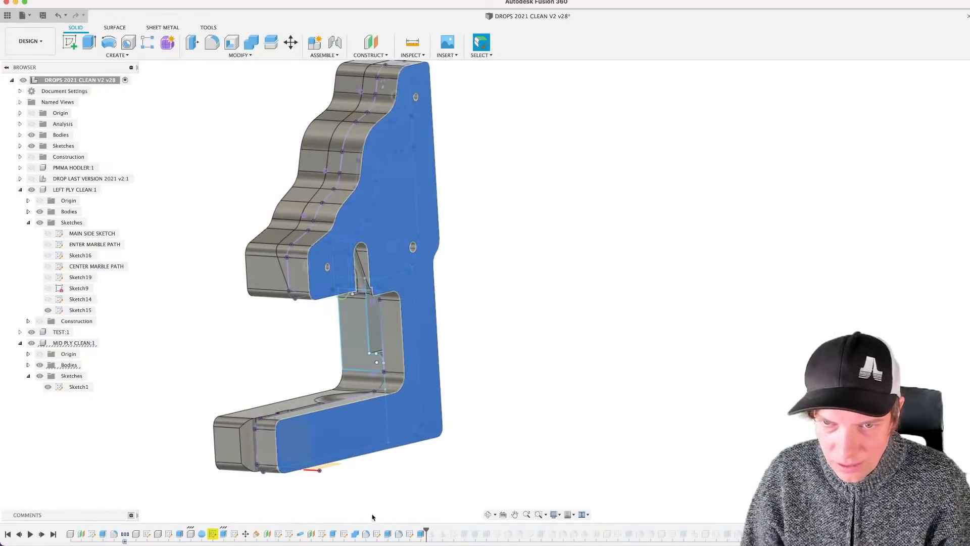
pyautogui.click(408, 478)
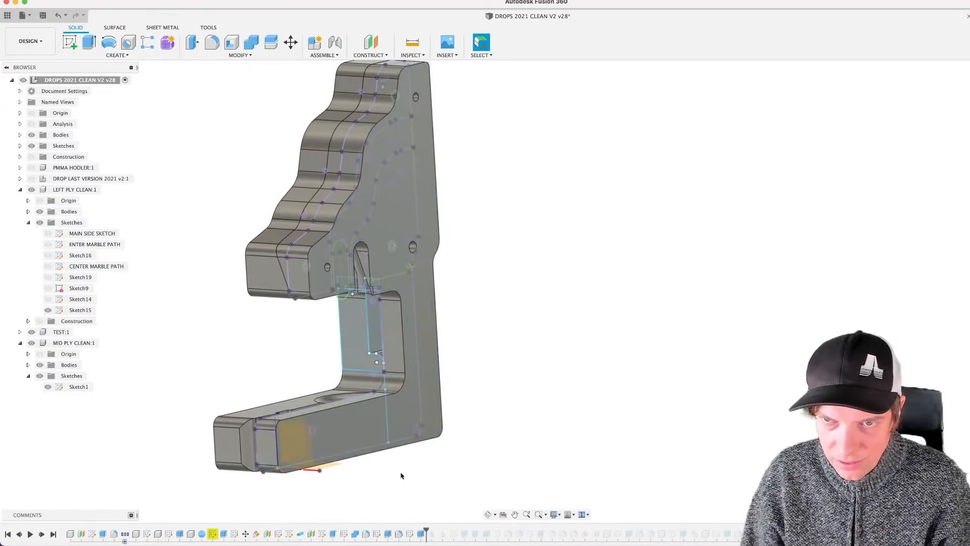
pyautogui.click(223, 534)
pyautogui.doubleClick(223, 533)
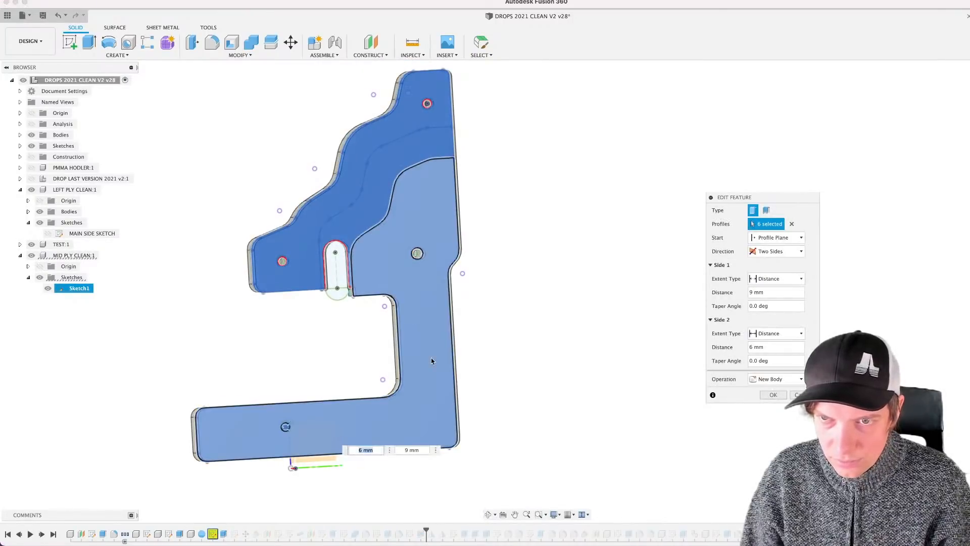
pyautogui.click(778, 395)
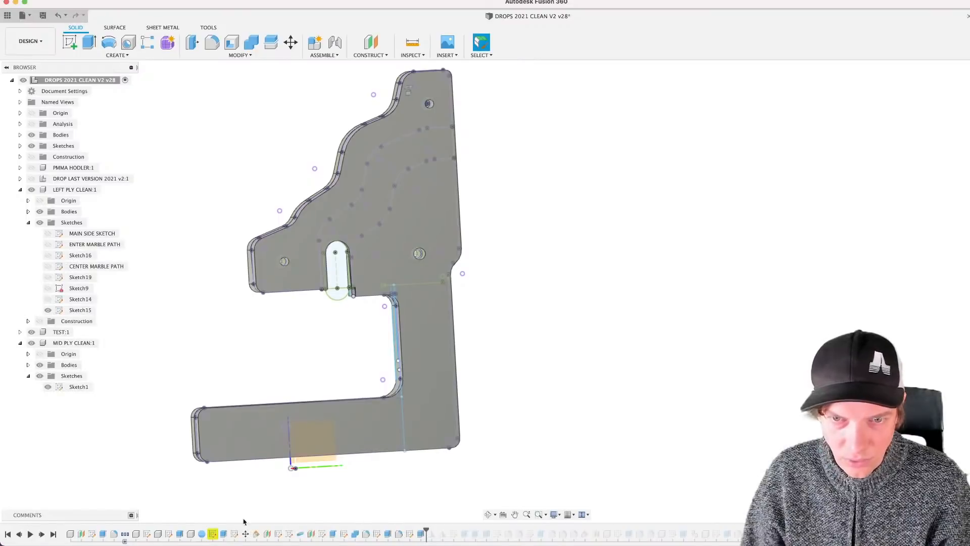
# Step: In MID PLY CLEAN's Sketch1, draw a horizontal line from the opening's upper corner to the profile's straight back edge
pyautogui.scroll(5, 379, 275)
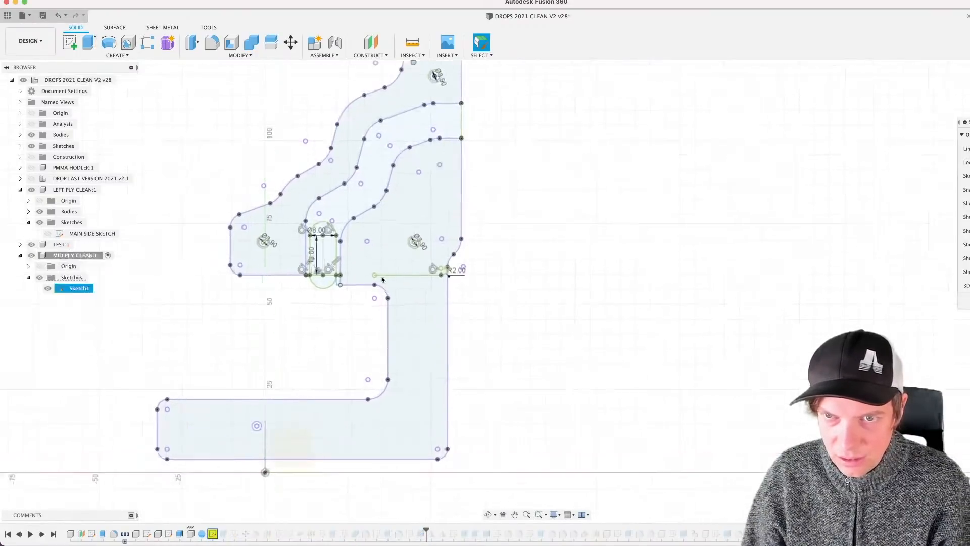
pyautogui.press('l')
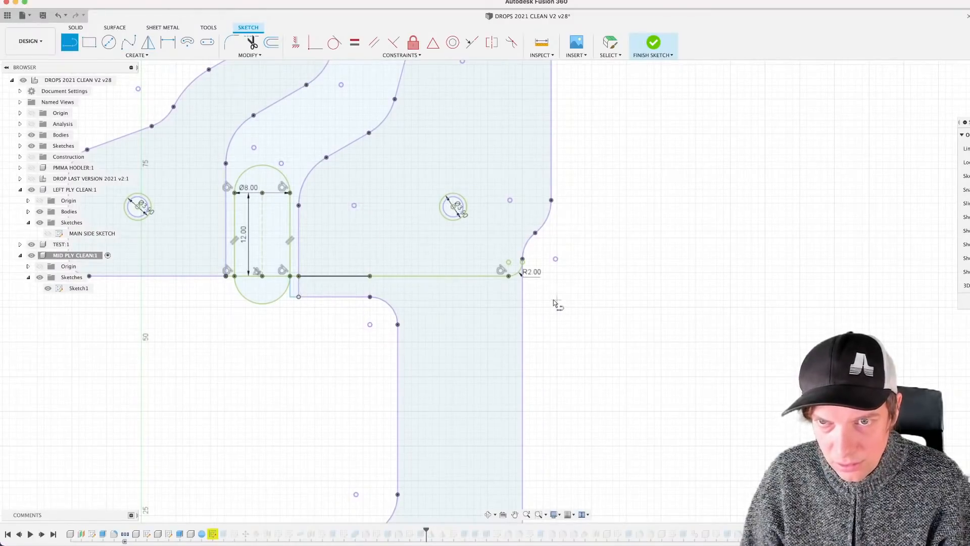
pyautogui.click(523, 297)
pyautogui.scroll(3, 539, 304)
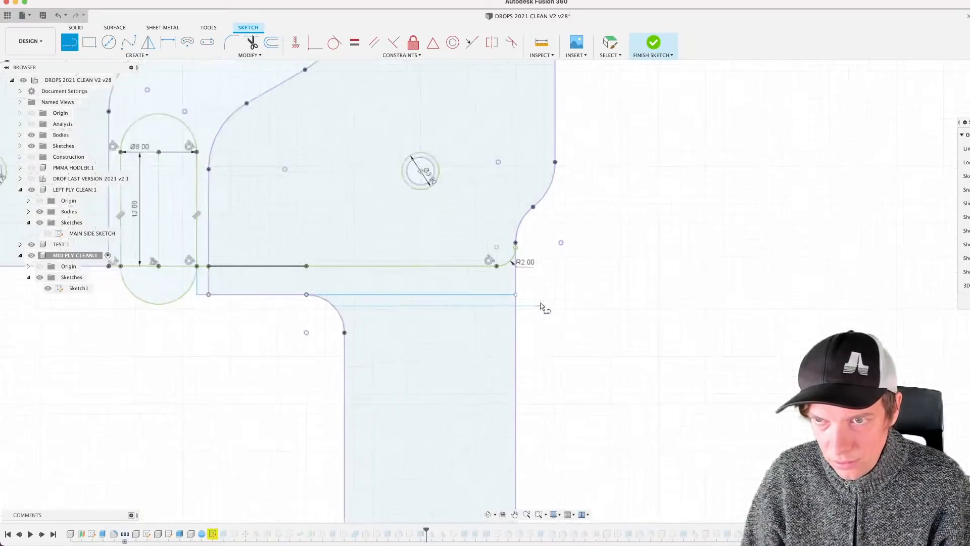
pyautogui.press('Escape')
pyautogui.scroll(-1, 551, 301)
pyautogui.scroll(-1, 552, 302)
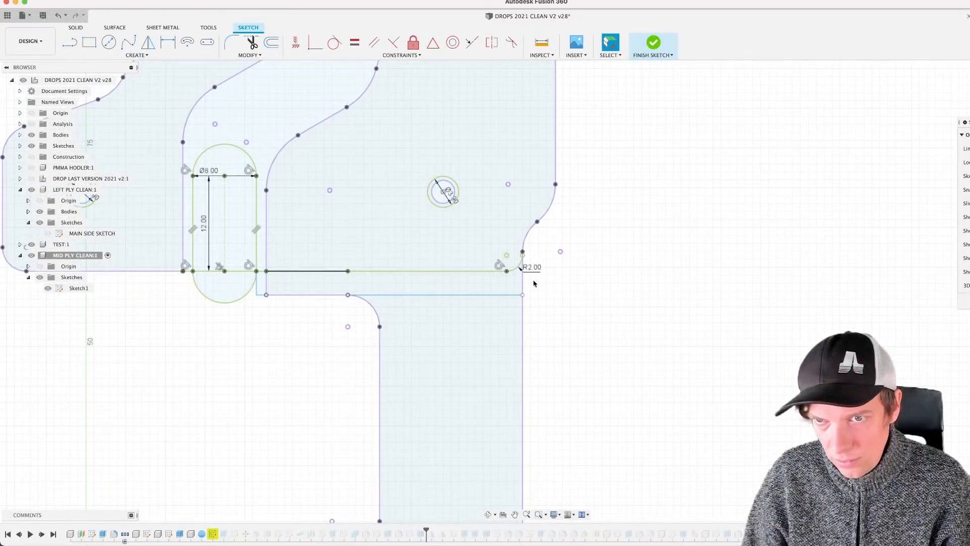
# Step: Try to fillet the corner between the new horizontal line and the vertical back edge, and finish the sketch
pyautogui.scroll(2, 536, 284)
pyautogui.moveTo(539, 284); pyautogui.dragTo(645, 378, button='middle')
pyautogui.scroll(1, 610, 347)
pyautogui.scroll(-2, 611, 347)
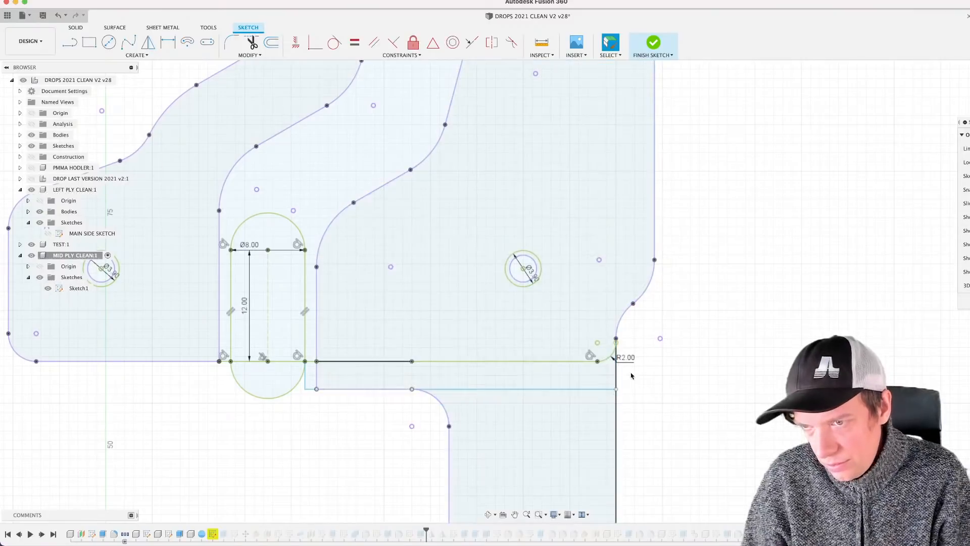
pyautogui.scroll(1, 631, 375)
pyautogui.moveTo(692, 382); pyautogui.dragTo(597, 347, button='middle')
pyautogui.write('s')
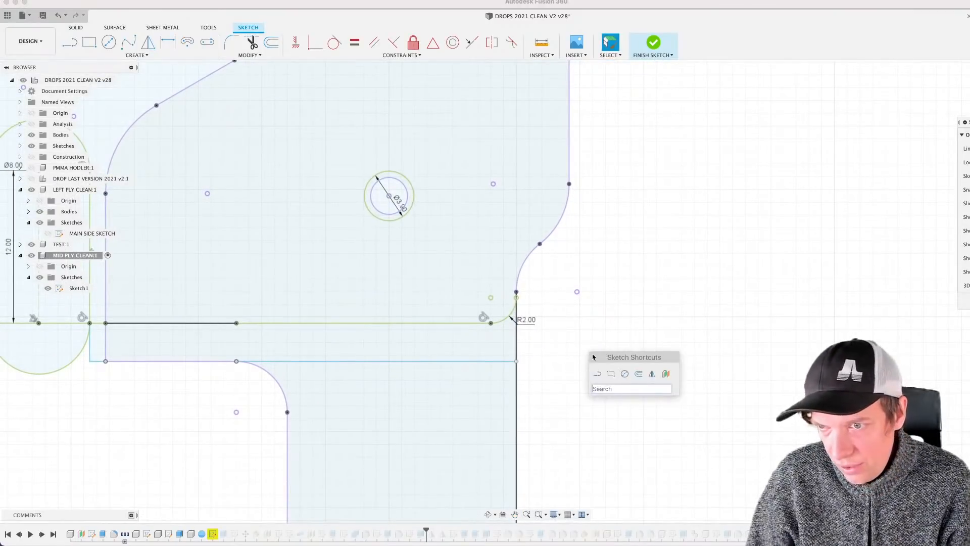
pyautogui.write('f')
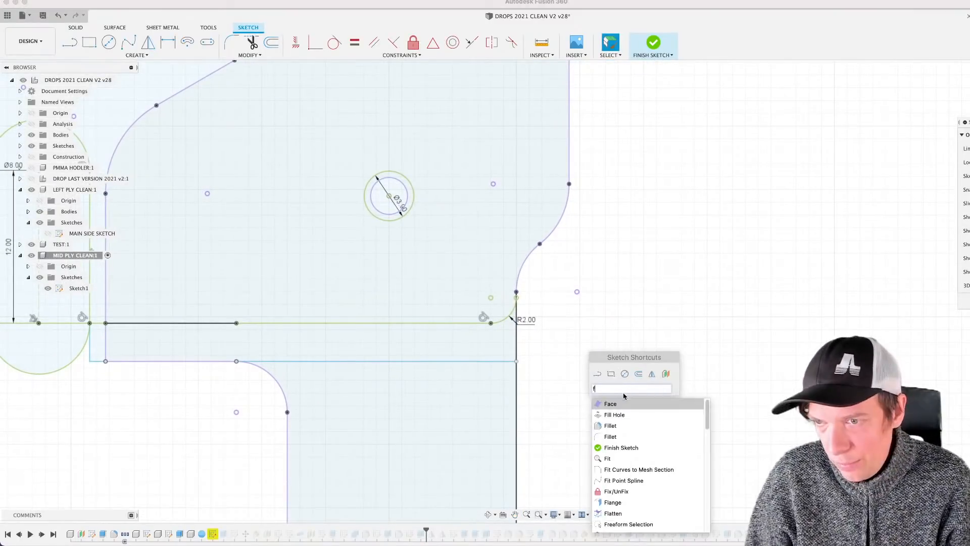
pyautogui.click(613, 436)
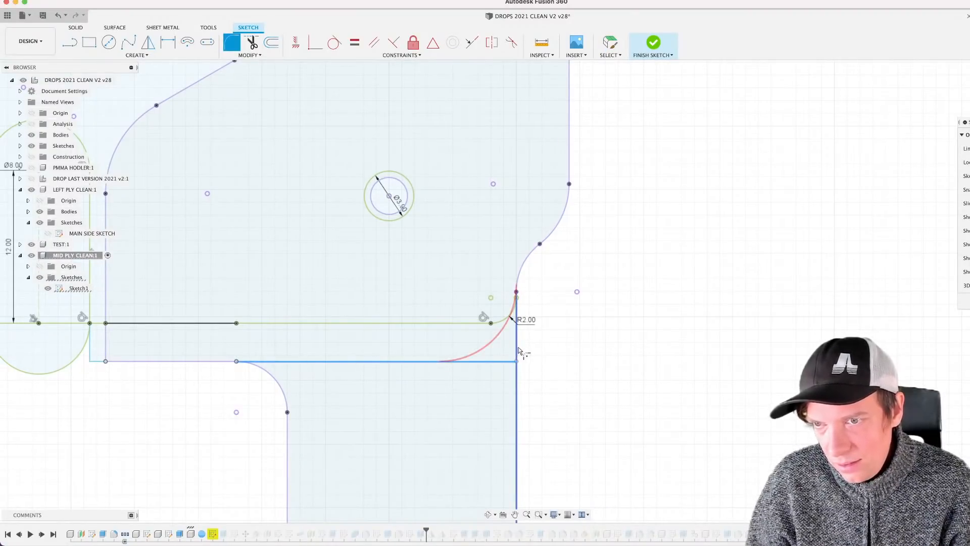
pyautogui.click(516, 347)
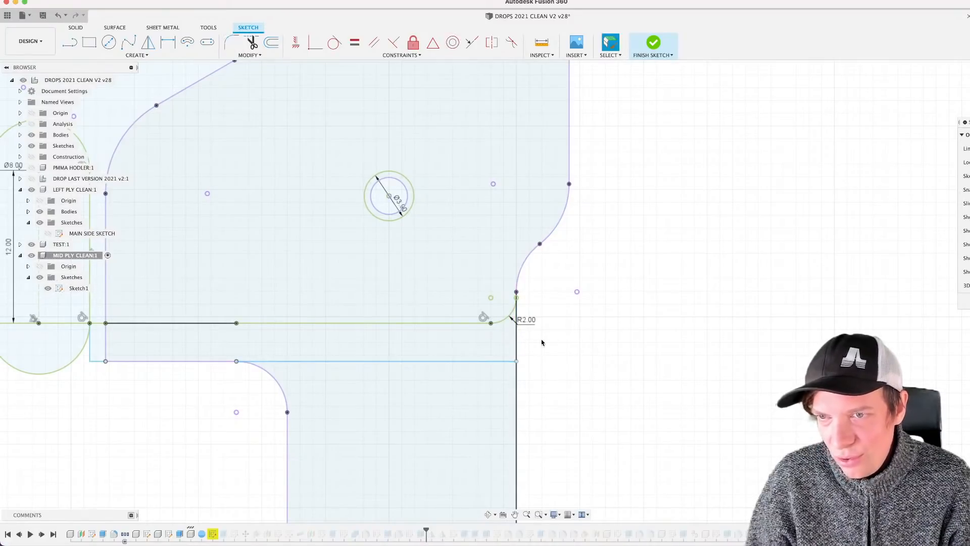
pyautogui.scroll(-5, 542, 342)
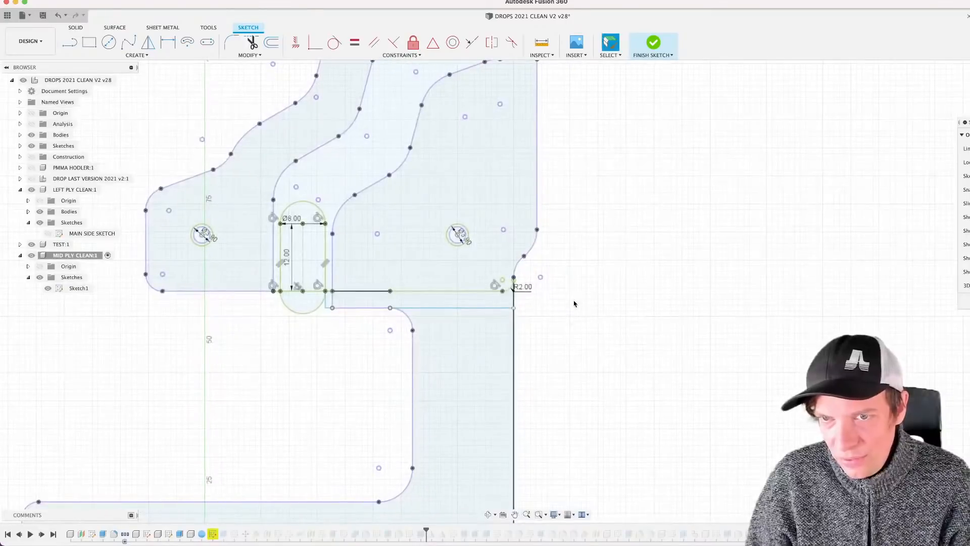
pyautogui.scroll(-5, 558, 311)
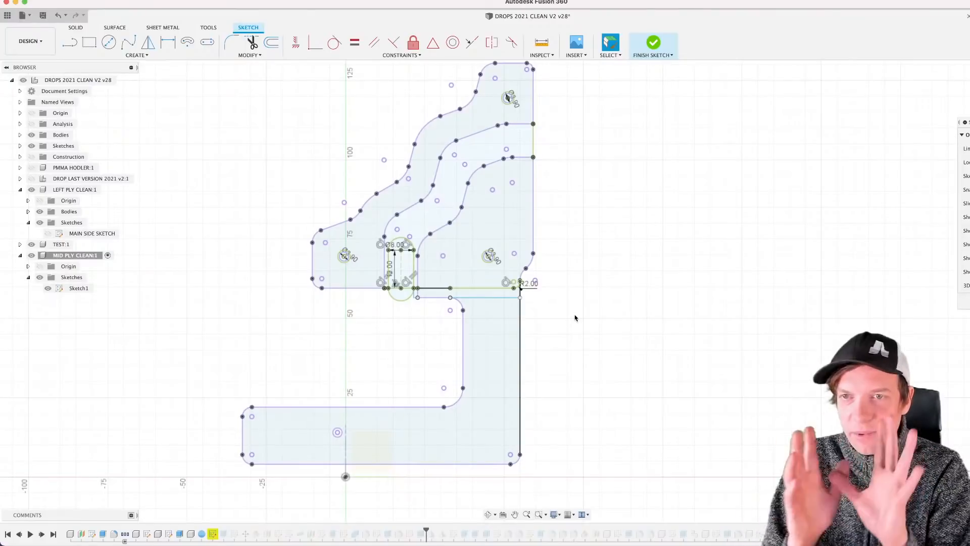
pyautogui.scroll(-3, 546, 305)
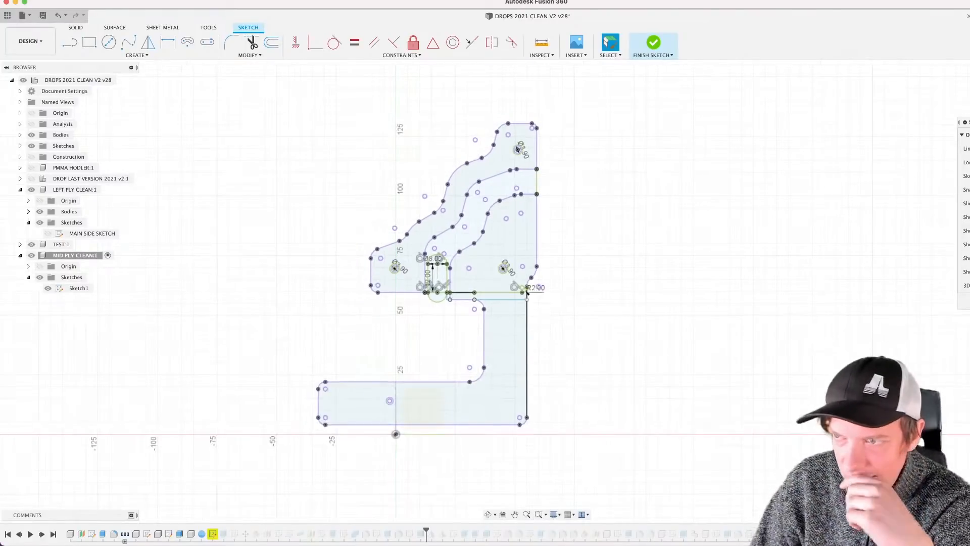
pyautogui.click(963, 302)
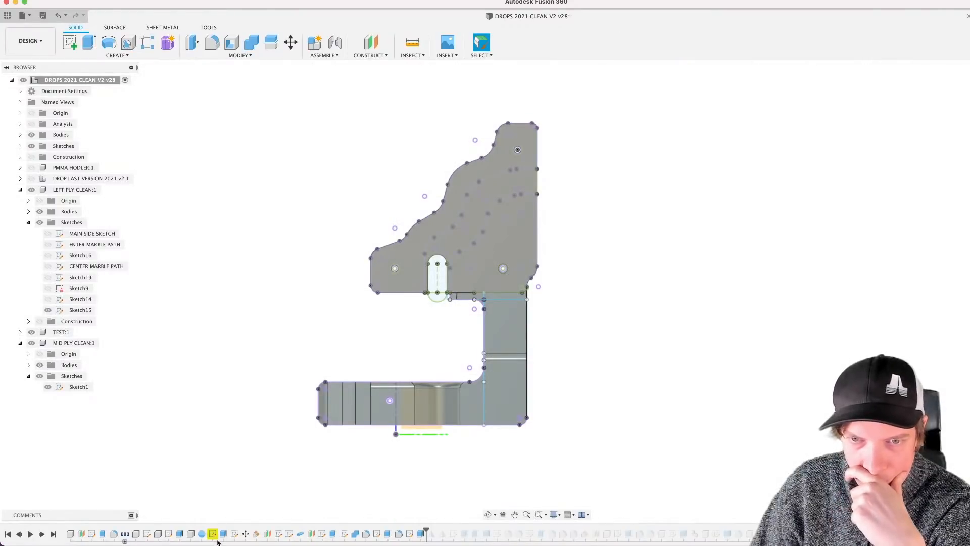
# Step: Roll the timeline back to MID PLY CLEAN's Sketch1 and reopen the sketch for editing around the new horizontal line
pyautogui.moveTo(426, 529); pyautogui.dragTo(218, 529)
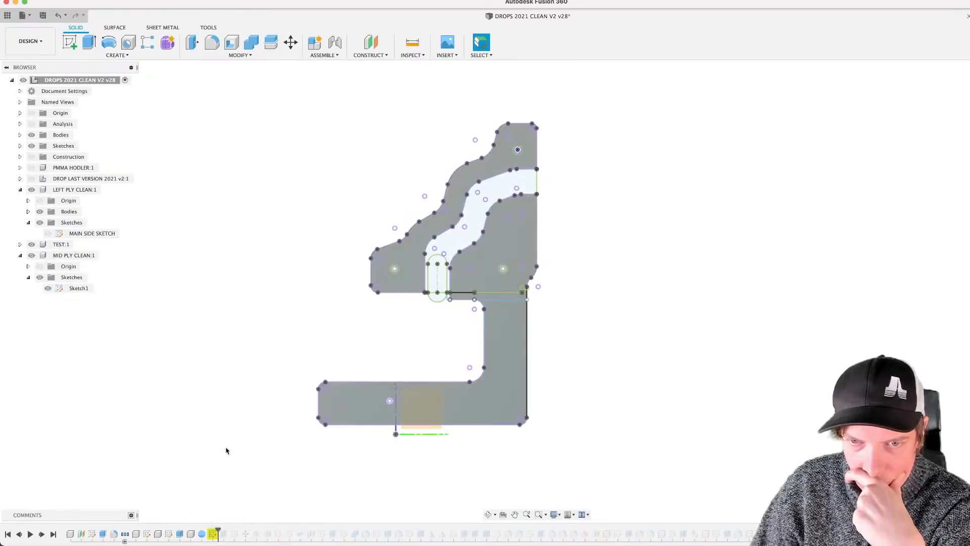
pyautogui.doubleClick(213, 533)
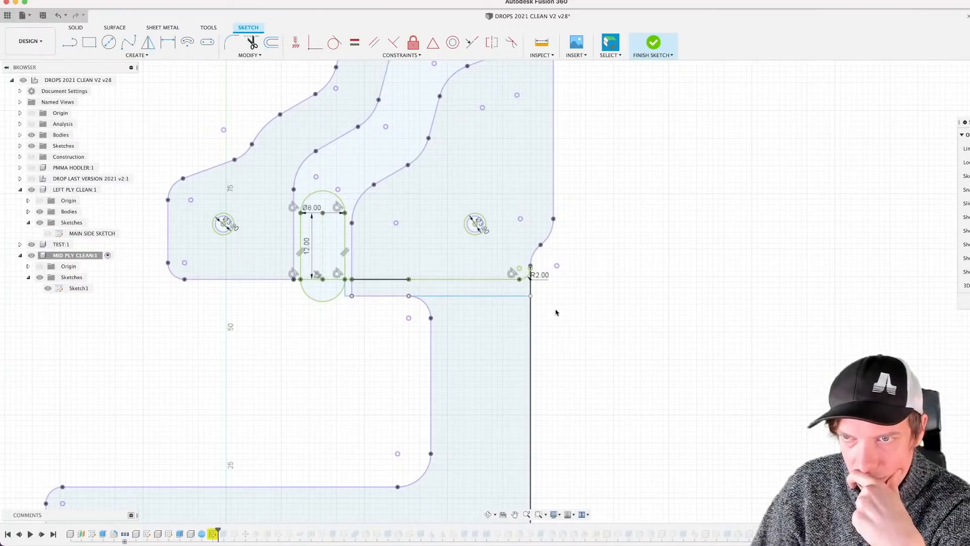
pyautogui.scroll(-2, 560, 359)
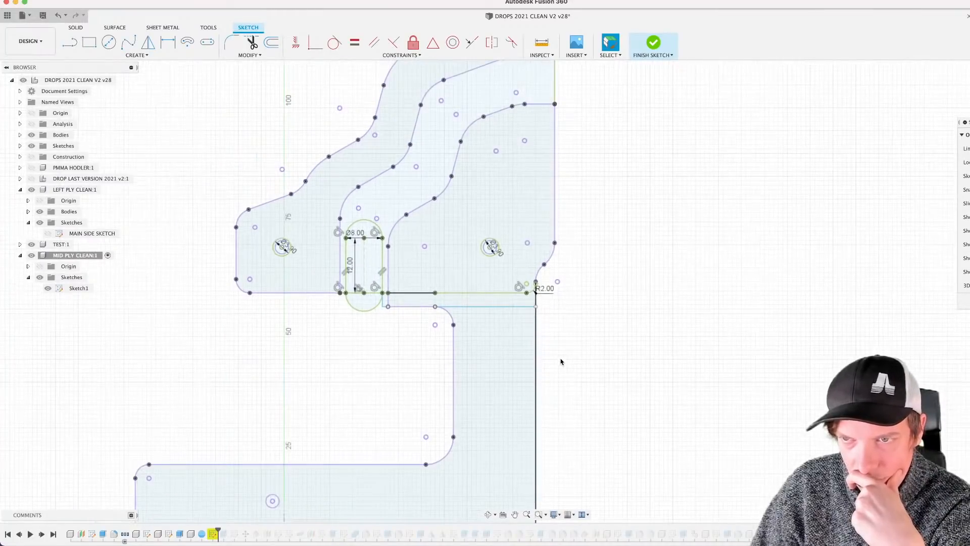
pyautogui.scroll(3, 530, 297)
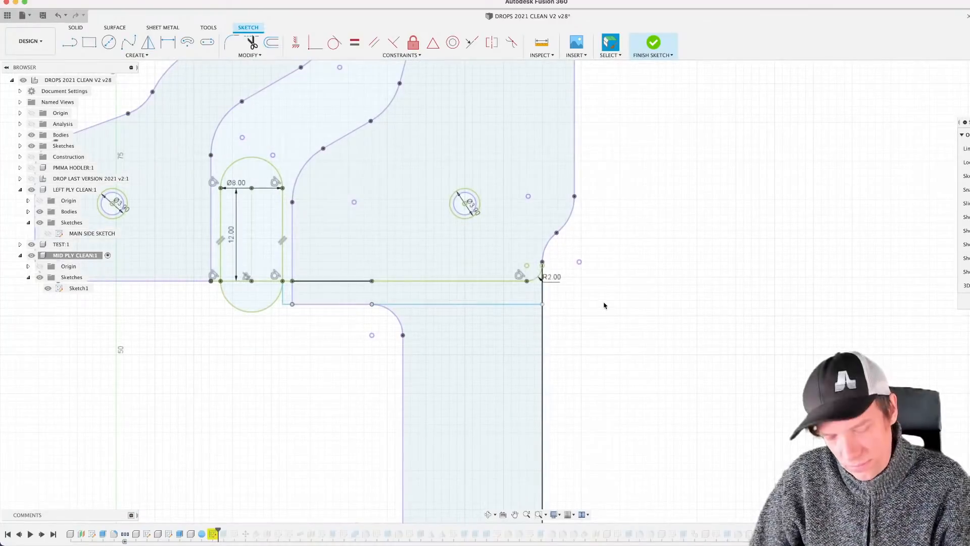
# Step: Try to fillet the corner between the lower horizontal line and the vertical back edge
pyautogui.scroll(3, 604, 305)
pyautogui.write('sfi')
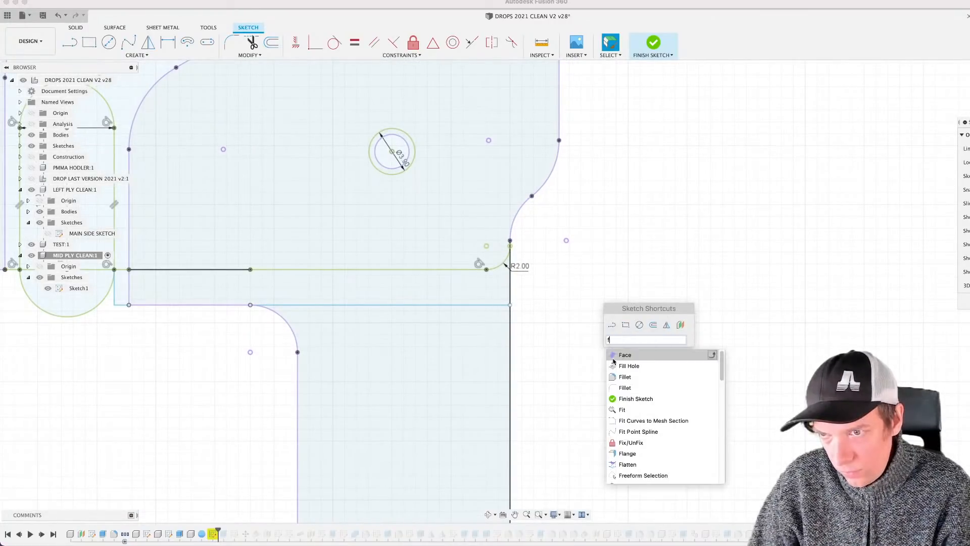
pyautogui.click(621, 388)
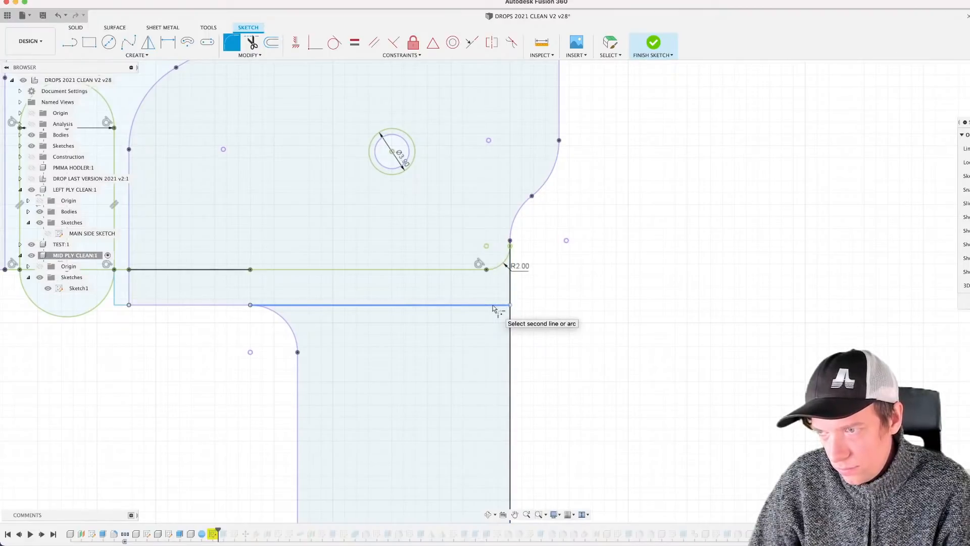
pyautogui.scroll(1, 526, 303)
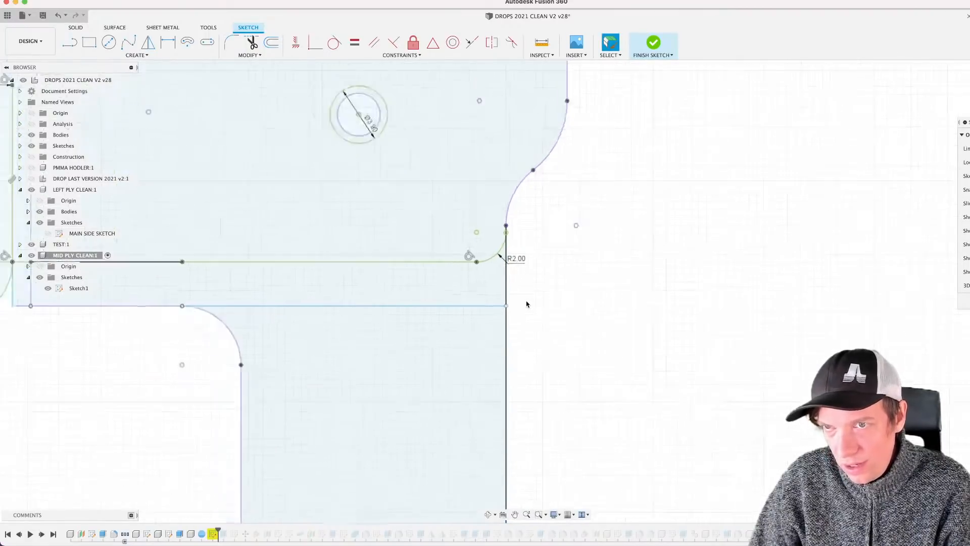
# Step: Place a copy of the R2.00 corner arc at a Y distance of -3 mm against the lower horizontal line, and finish the sketch
pyautogui.scroll(-4, 527, 303)
pyautogui.moveTo(539, 325)
pyautogui.mouseDown(button='middle')
pyautogui.moveTo(513, 160)
pyautogui.moveTo(541, 320)
pyautogui.mouseUp(button='middle')
pyautogui.scroll(2, 538, 279)
pyautogui.scroll(1, 528, 285)
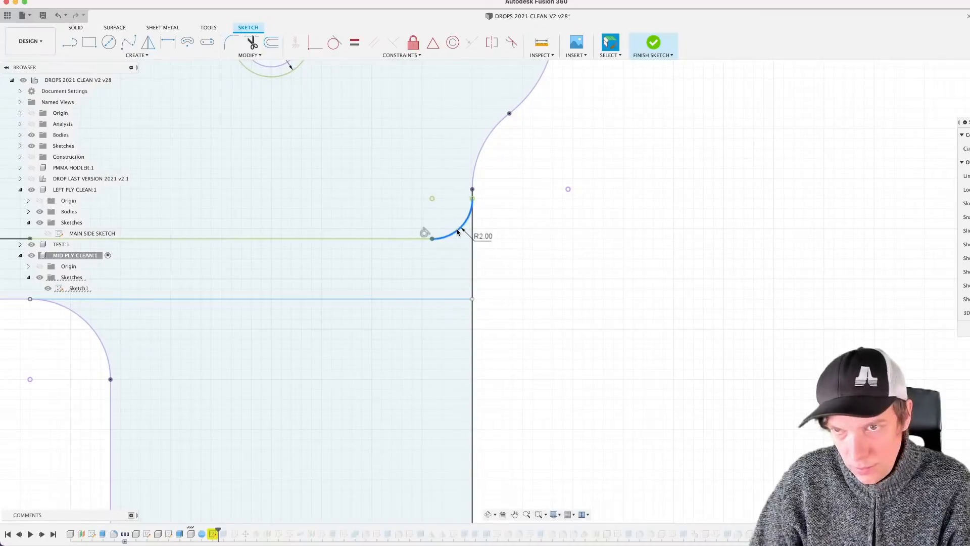
pyautogui.press('m')
pyautogui.moveTo(432, 189); pyautogui.dragTo(431, 198)
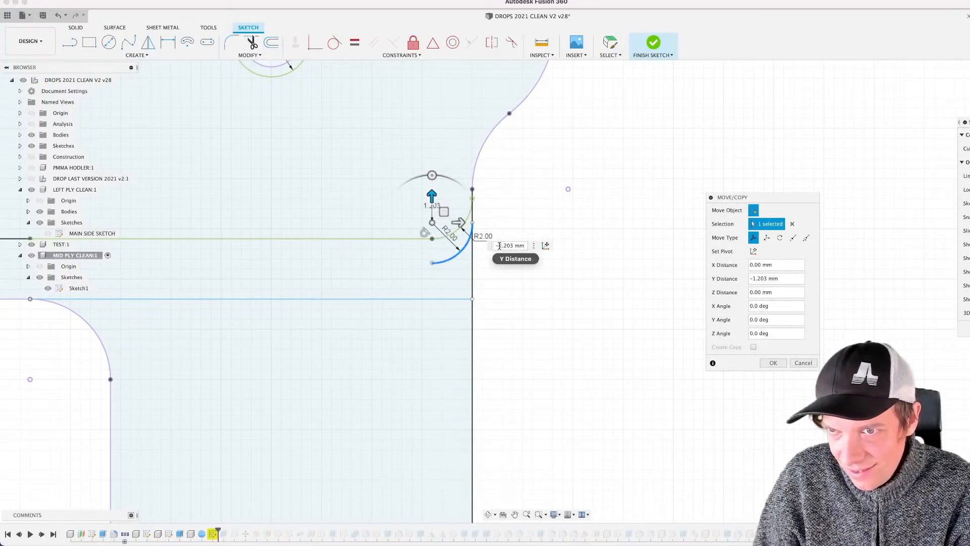
pyautogui.moveTo(500, 245); pyautogui.dragTo(545, 255)
pyautogui.write('3')
pyautogui.press('Return')
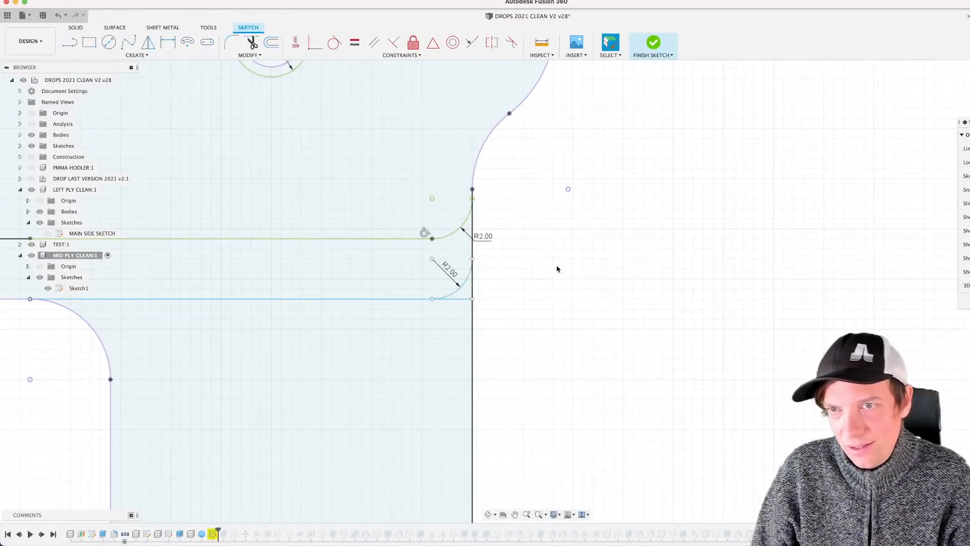
pyautogui.scroll(-2, 556, 268)
pyautogui.scroll(-3, 632, 264)
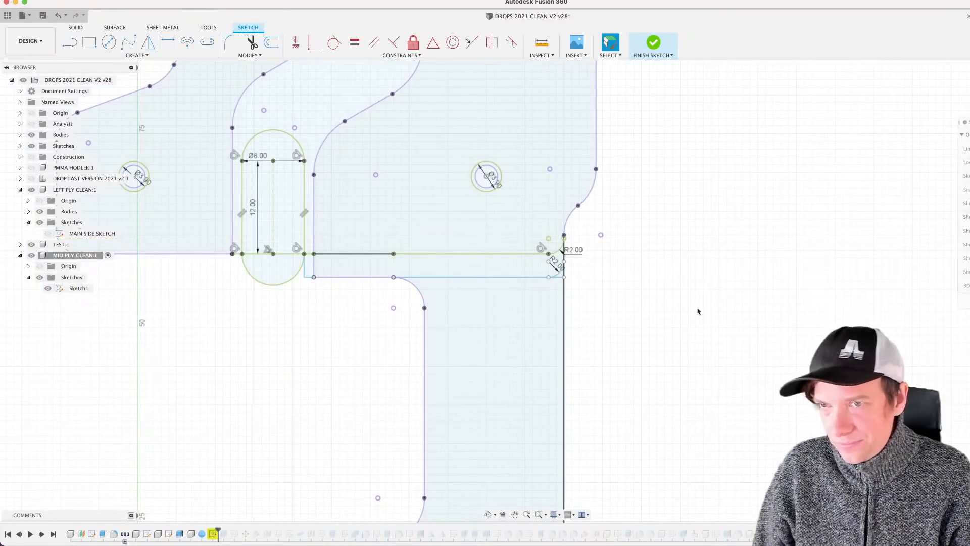
pyautogui.press('Return')
# Step: Roll the timeline forward and add the strip profile beside the opening to the MID PLY CLEAN extrusion, keeping 9 mm and 6 mm distances
pyautogui.scroll(-3, 596, 322)
pyautogui.moveTo(656, 325); pyautogui.dragTo(560, 260, button='middle')
pyautogui.keyDown('shift'); pyautogui.moveTo(538, 325); pyautogui.dragTo(561, 328, button='middle'); pyautogui.keyUp('shift')
pyautogui.moveTo(217, 530); pyautogui.dragTo(338, 531)
pyautogui.moveTo(516, 344)
pyautogui.keyDown('shift'); pyautogui.mouseDown(button='middle')
pyautogui.moveTo(554, 372)
pyautogui.moveTo(533, 357)
pyautogui.moveTo(533, 340)
pyautogui.mouseUp(button='middle'); pyautogui.keyUp('shift')
pyautogui.scroll(5, 434, 254)
pyautogui.keyDown('shift'); pyautogui.moveTo(435, 254); pyautogui.dragTo(445, 363, button='middle'); pyautogui.keyUp('shift')
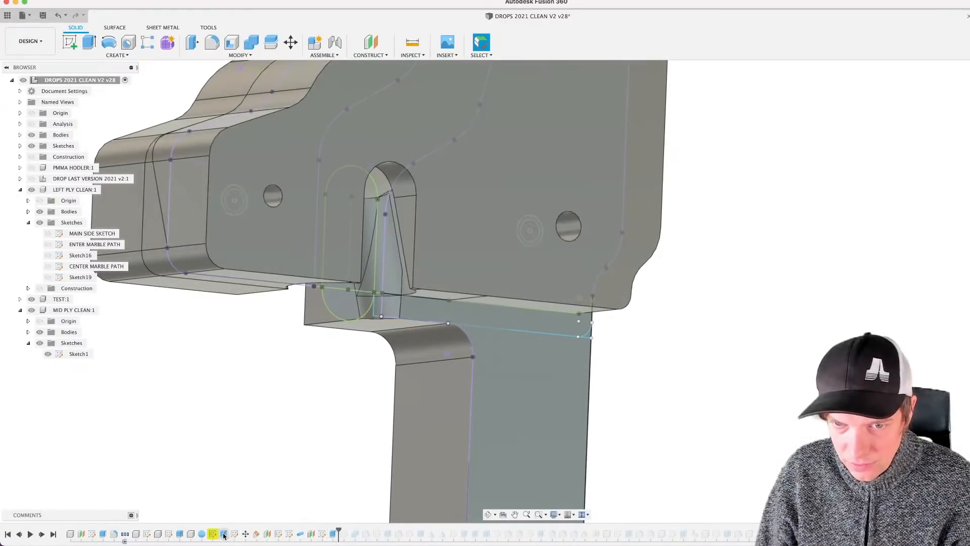
pyautogui.click(411, 312)
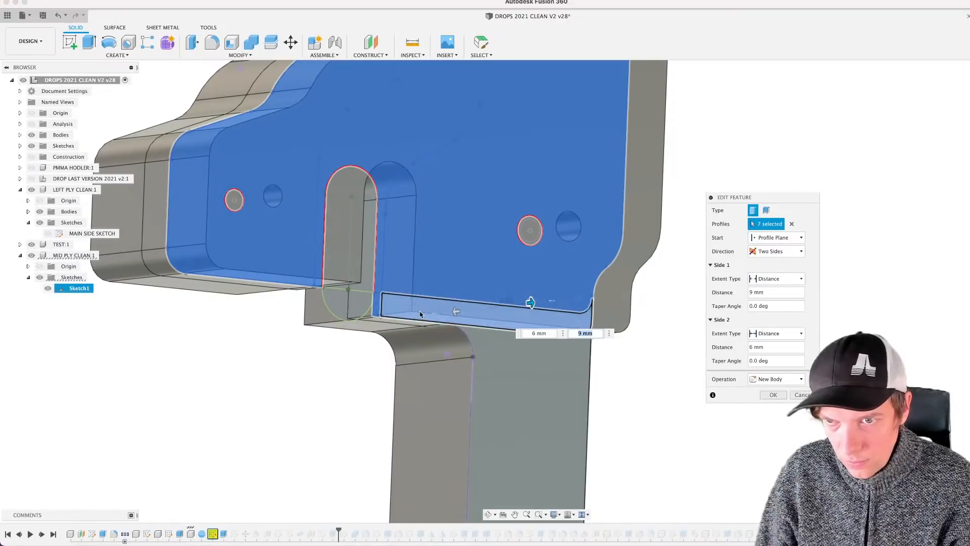
pyautogui.press('Return')
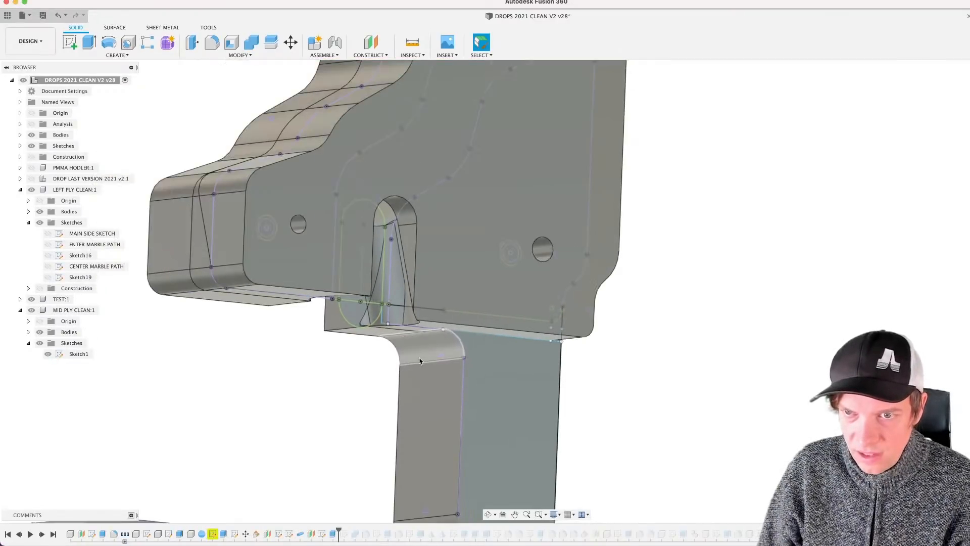
# Step: Examine the extended ply undersides around the slot and the lower end of the marble channel from both sides
pyautogui.keyDown('shift'); pyautogui.moveTo(420, 361); pyautogui.dragTo(429, 331, button='middle'); pyautogui.keyUp('shift')
pyautogui.scroll(5, 471, 295)
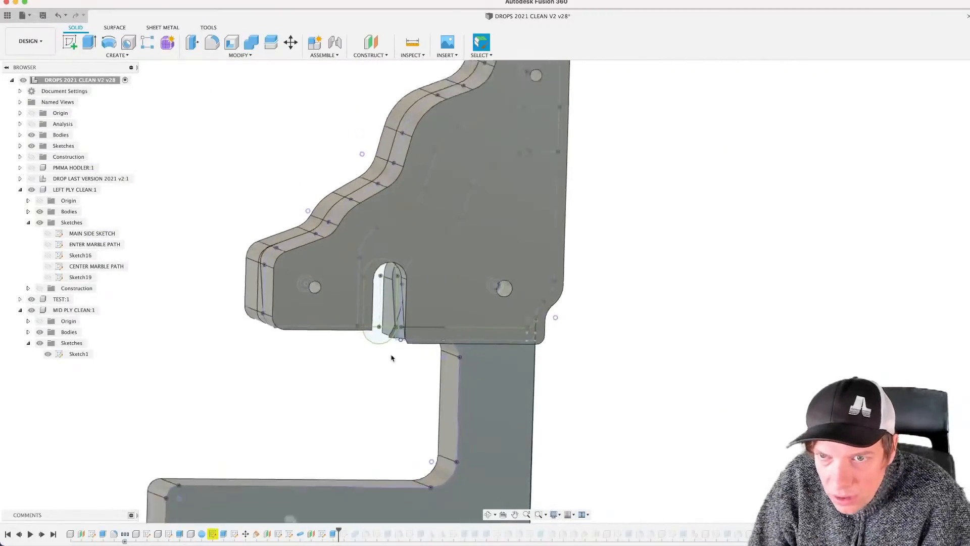
pyautogui.scroll(-3, 391, 357)
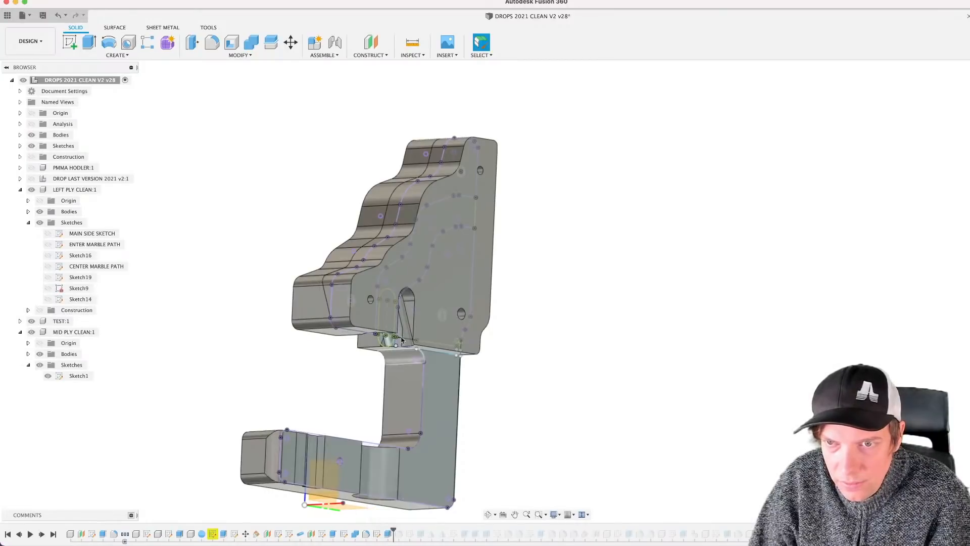
pyautogui.scroll(3, 388, 349)
pyautogui.moveTo(388, 348)
pyautogui.keyDown('shift'); pyautogui.mouseDown(button='middle')
pyautogui.moveTo(440, 359)
pyautogui.moveTo(428, 340)
pyautogui.moveTo(461, 359)
pyautogui.moveTo(478, 346)
pyautogui.moveTo(465, 344)
pyautogui.moveTo(491, 369)
pyautogui.moveTo(478, 355)
pyautogui.moveTo(461, 369)
pyautogui.mouseUp(button='middle'); pyautogui.keyUp('shift')
pyautogui.scroll(10, 308, 330)
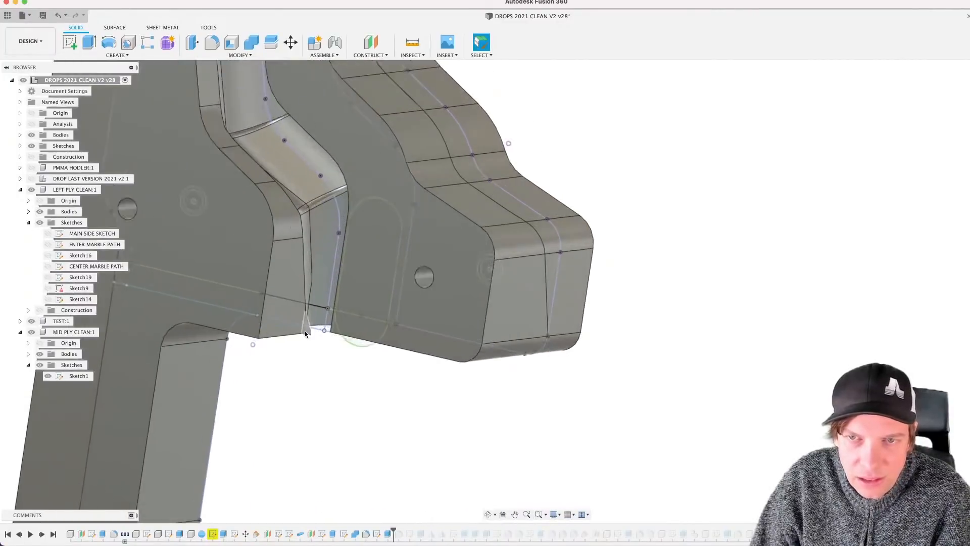
pyautogui.scroll(-3, 318, 401)
pyautogui.keyDown('shift'); pyautogui.moveTo(318, 402); pyautogui.dragTo(314, 386, button='middle'); pyautogui.keyUp('shift')
pyautogui.keyDown('shift'); pyautogui.moveTo(314, 374); pyautogui.dragTo(311, 376, button='middle'); pyautogui.keyUp('shift')
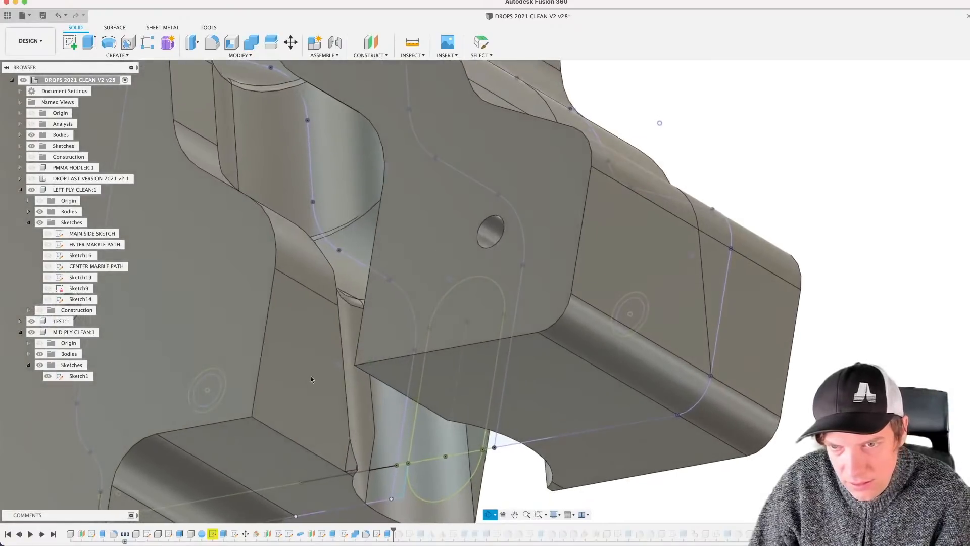
# Step: Extrude the small triangular face at the marble channel's lower end by -1.338 mm as a cut
pyautogui.scroll(-3, 356, 473)
pyautogui.keyDown('shift'); pyautogui.moveTo(355, 473); pyautogui.dragTo(389, 396, button='middle'); pyautogui.keyUp('shift')
pyautogui.scroll(3, 338, 472)
pyautogui.scroll(3, 402, 366)
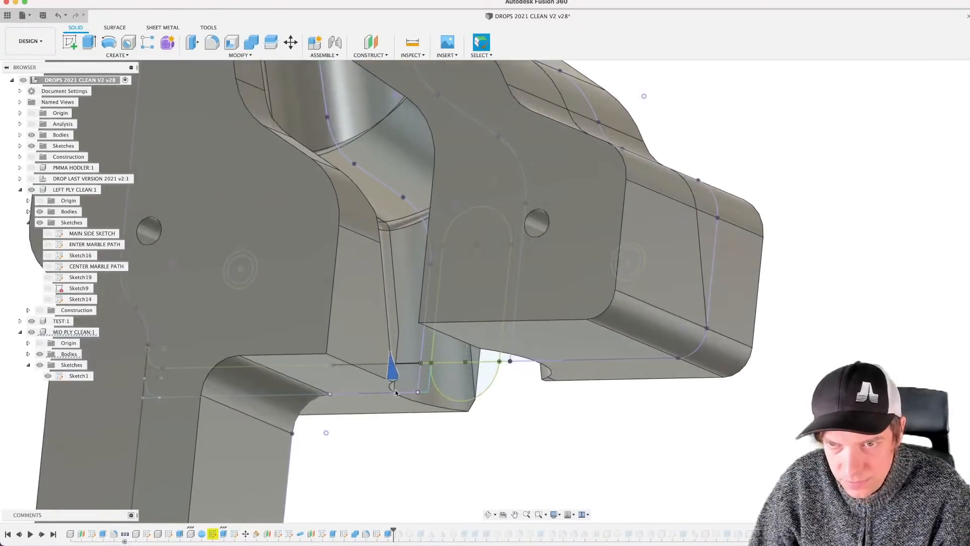
pyautogui.press('e')
pyautogui.moveTo(392, 375); pyautogui.dragTo(393, 382)
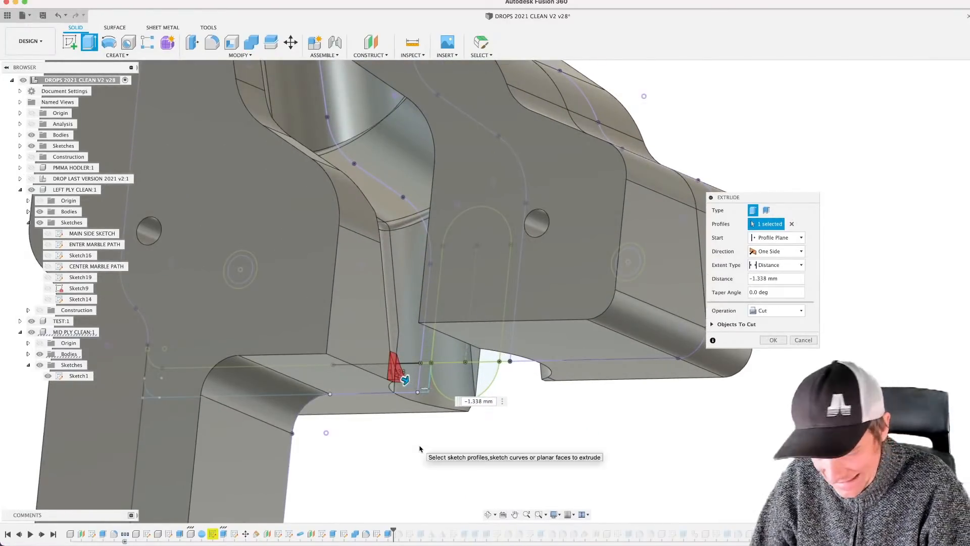
pyautogui.press('Return')
# Step: Roll the timeline forward to bring back the mirrored ply parts and LONG TOP(Mirror)
pyautogui.keyDown('shift'); pyautogui.moveTo(404, 423); pyautogui.dragTo(346, 423, button='middle'); pyautogui.keyUp('shift')
pyautogui.scroll(-3, 347, 423)
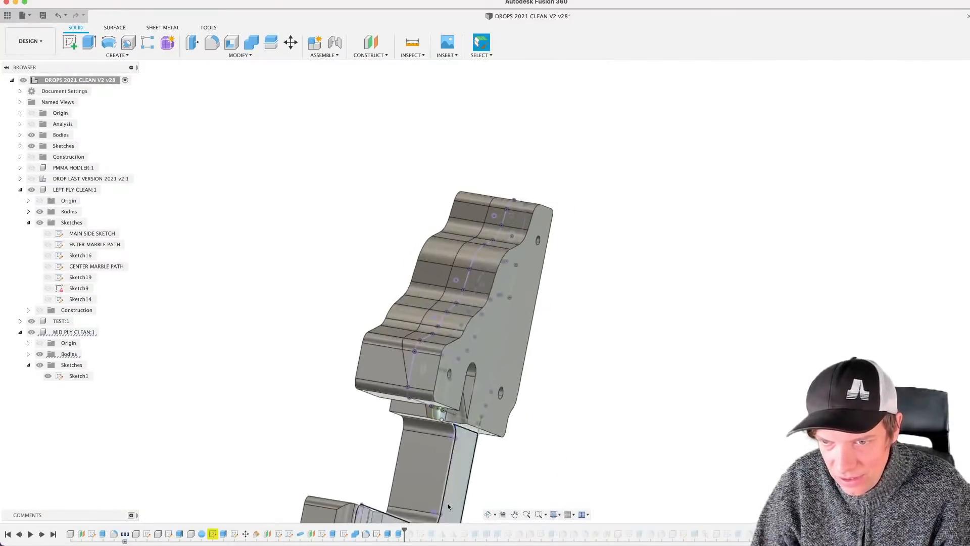
pyautogui.moveTo(403, 528); pyautogui.dragTo(459, 528)
pyautogui.moveTo(543, 395)
pyautogui.keyDown('shift'); pyautogui.mouseDown(button='middle')
pyautogui.moveTo(606, 389)
pyautogui.moveTo(641, 402)
pyautogui.moveTo(643, 392)
pyautogui.moveTo(729, 402)
pyautogui.moveTo(791, 394)
pyautogui.moveTo(745, 396)
pyautogui.mouseUp(button='middle'); pyautogui.keyUp('shift')
pyautogui.moveTo(605, 418); pyautogui.dragTo(533, 321, button='middle')
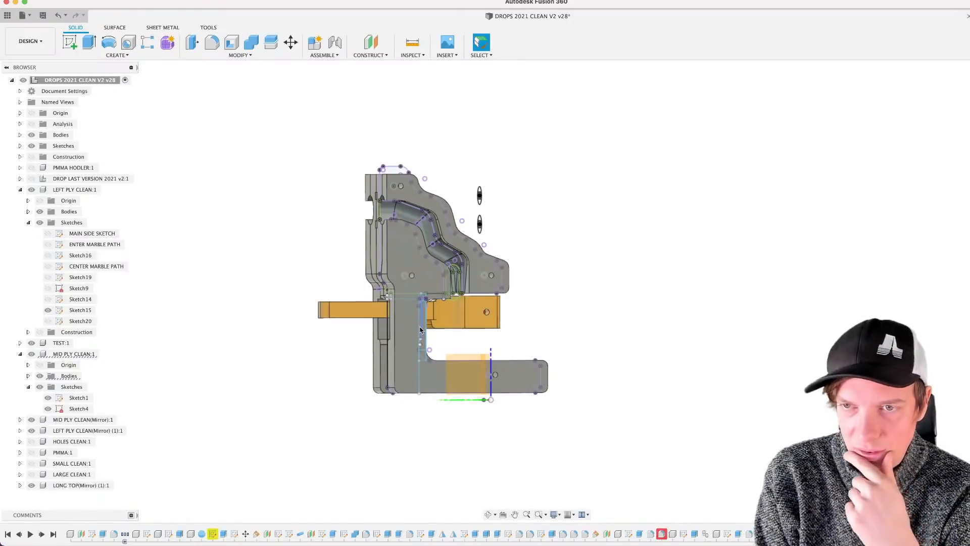
pyautogui.scroll(5, 346, 283)
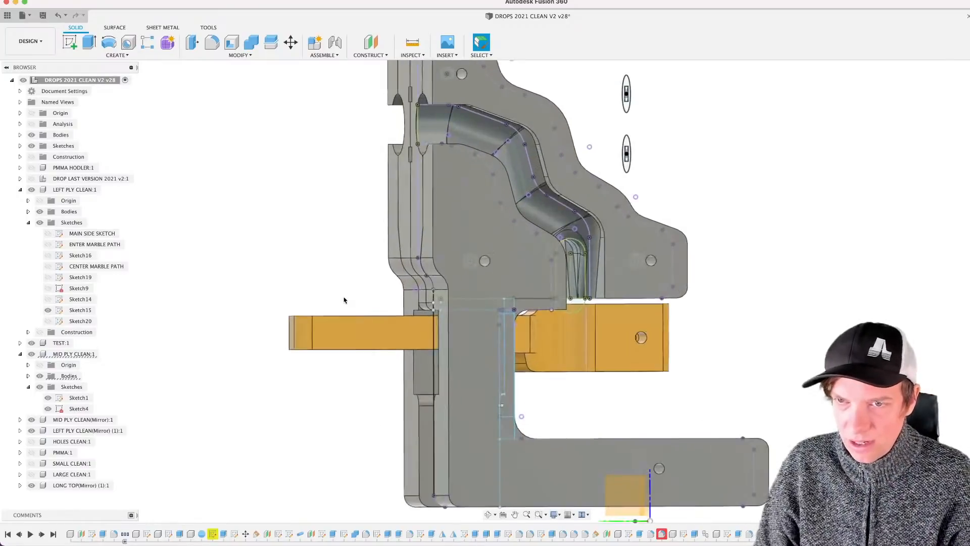
# Step: Measure between LONG TOP(Mirror)'s upper face and the ply underside facing it
pyautogui.keyDown('shift'); pyautogui.moveTo(374, 328); pyautogui.dragTo(474, 316, button='middle'); pyautogui.keyUp('shift')
pyautogui.press('i')
pyautogui.click(416, 310)
pyautogui.click(468, 309)
pyautogui.scroll(-3, 606, 327)
pyautogui.moveTo(605, 354); pyautogui.dragTo(489, 344, button='middle')
pyautogui.click(549, 331)
pyautogui.keyDown('shift'); pyautogui.moveTo(550, 322); pyautogui.dragTo(507, 316, button='middle'); pyautogui.keyUp('shift')
pyautogui.scroll(8, 455, 336)
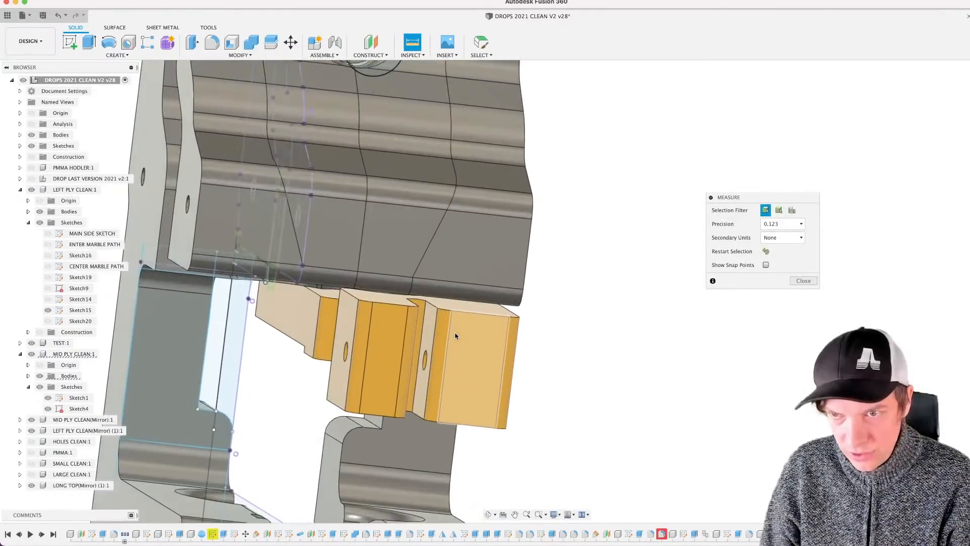
pyautogui.click(477, 319)
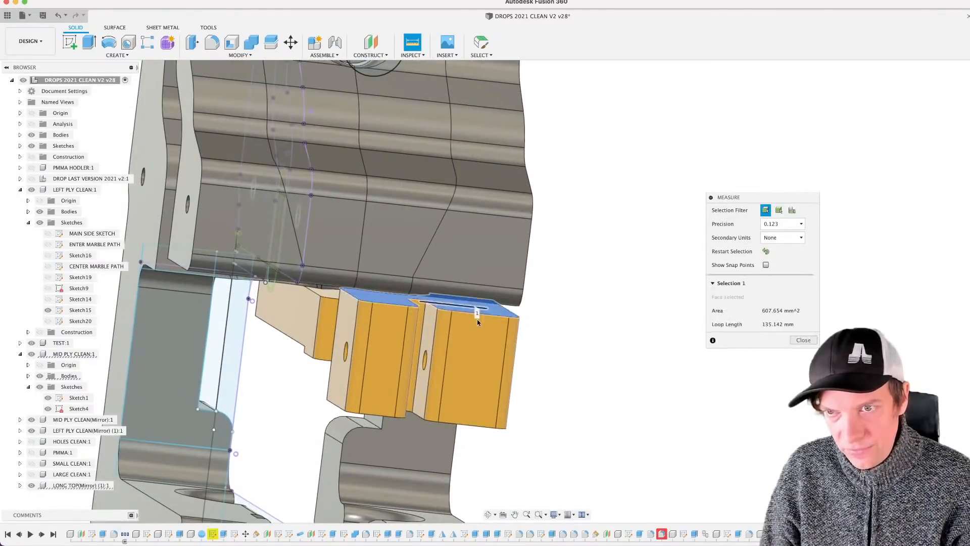
pyautogui.keyDown('shift'); pyautogui.moveTo(476, 319); pyautogui.dragTo(519, 309, button='middle'); pyautogui.keyUp('shift')
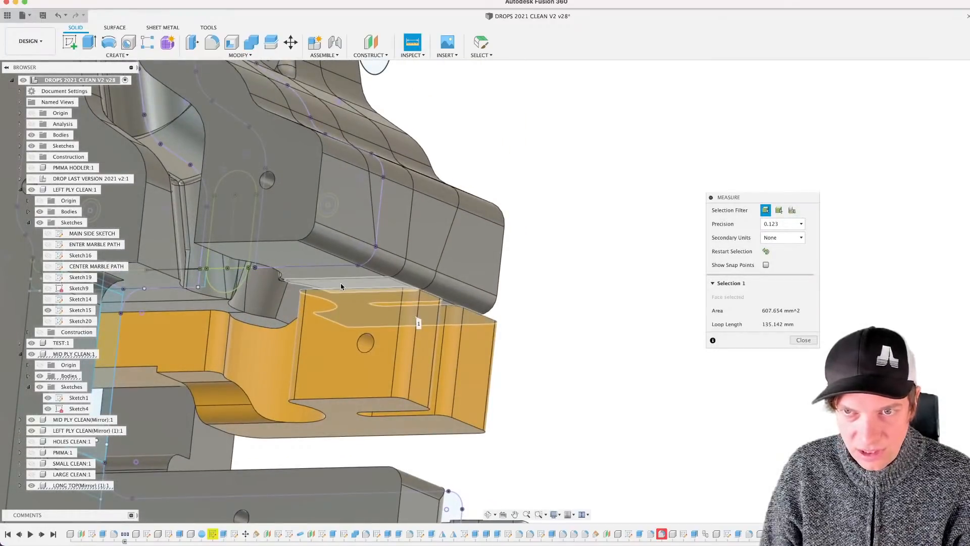
pyautogui.click(340, 286)
pyautogui.moveTo(365, 342); pyautogui.dragTo(471, 319, button='middle')
pyautogui.scroll(-3, 472, 318)
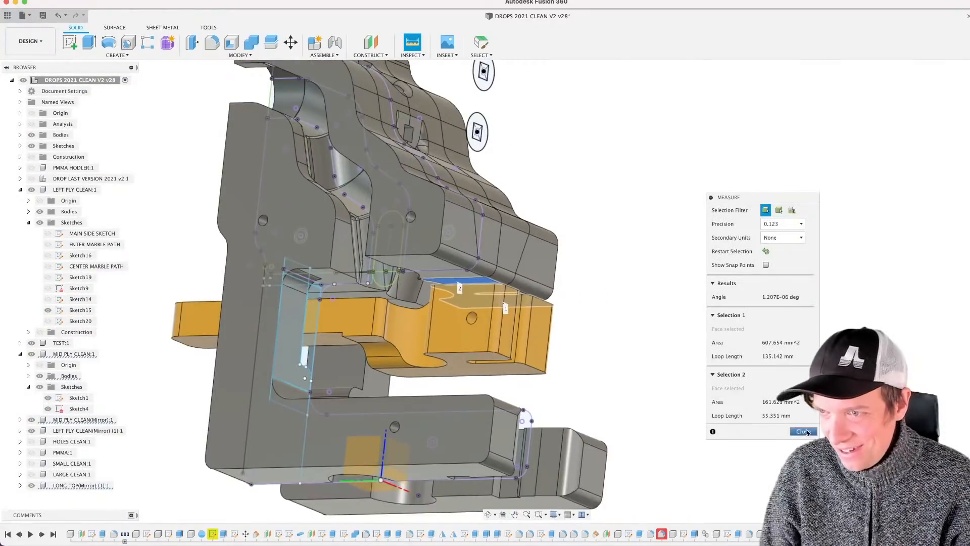
pyautogui.click(803, 431)
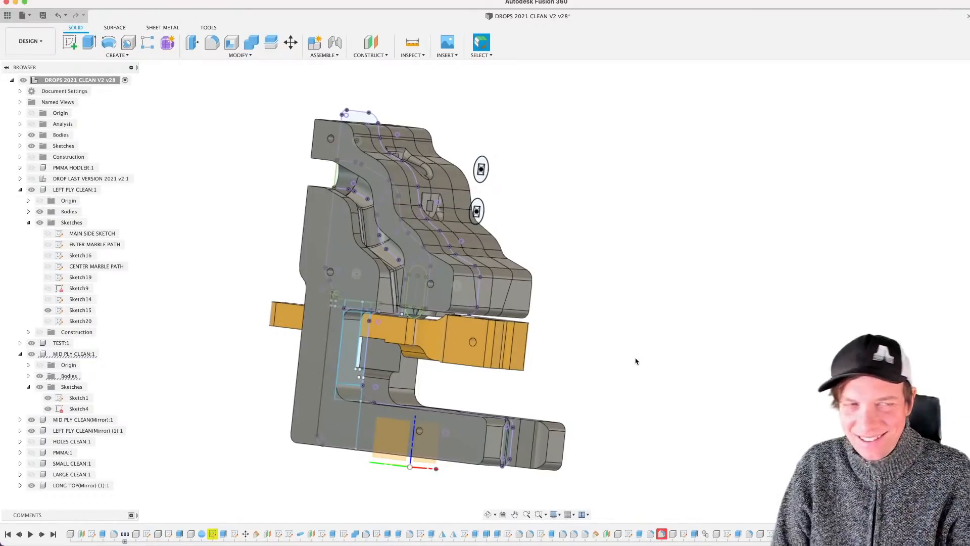
# Step: Examine the gap between LONG TOP(Mirror) and the extended ply undersides, close up and in the whole assembly
pyautogui.scroll(-2, 575, 347)
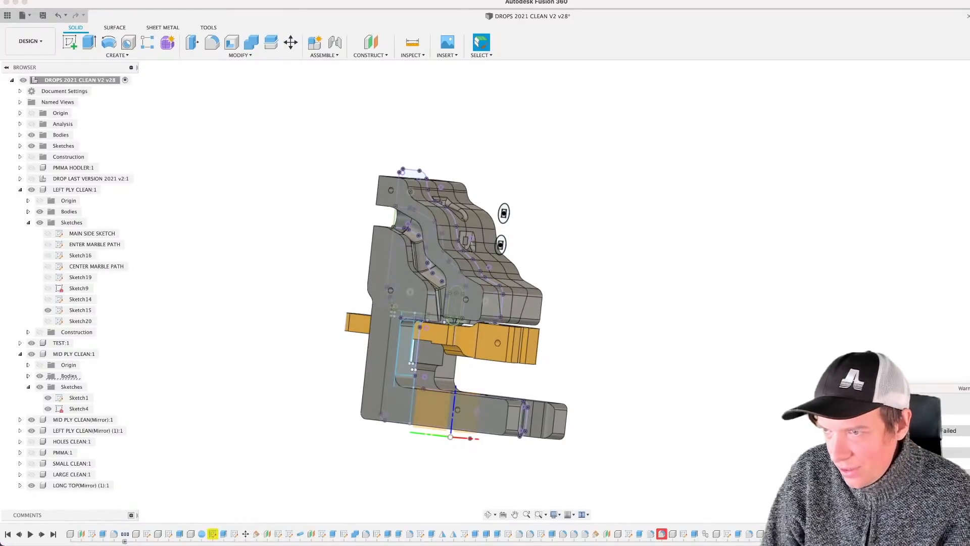
pyautogui.scroll(3, 520, 293)
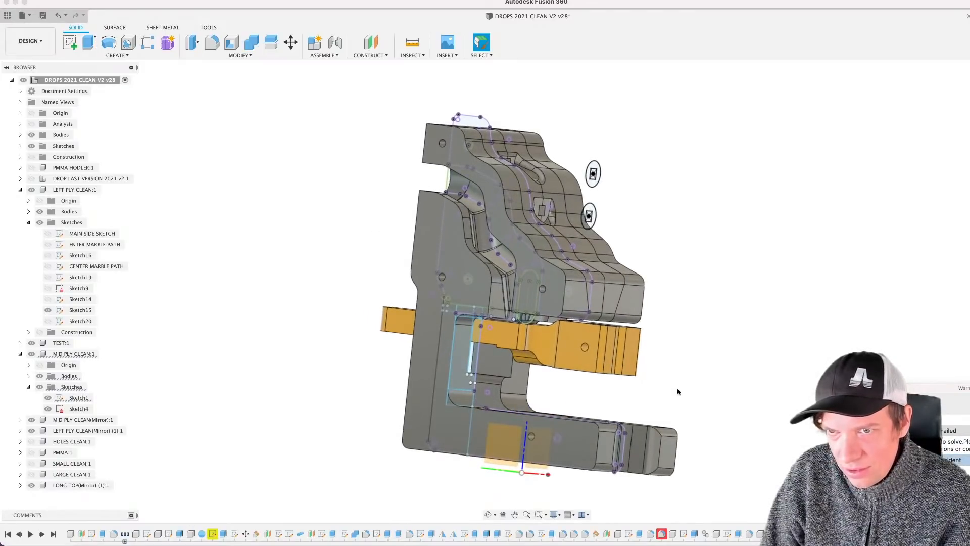
pyautogui.scroll(3, 617, 382)
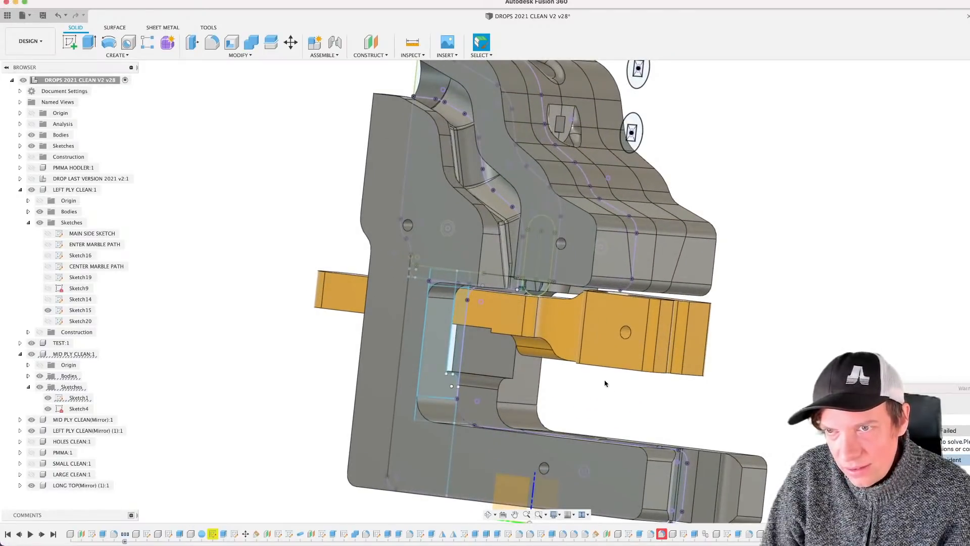
pyautogui.keyDown('shift'); pyautogui.moveTo(605, 383); pyautogui.dragTo(609, 381, button='middle'); pyautogui.keyUp('shift')
pyautogui.scroll(-3, 499, 378)
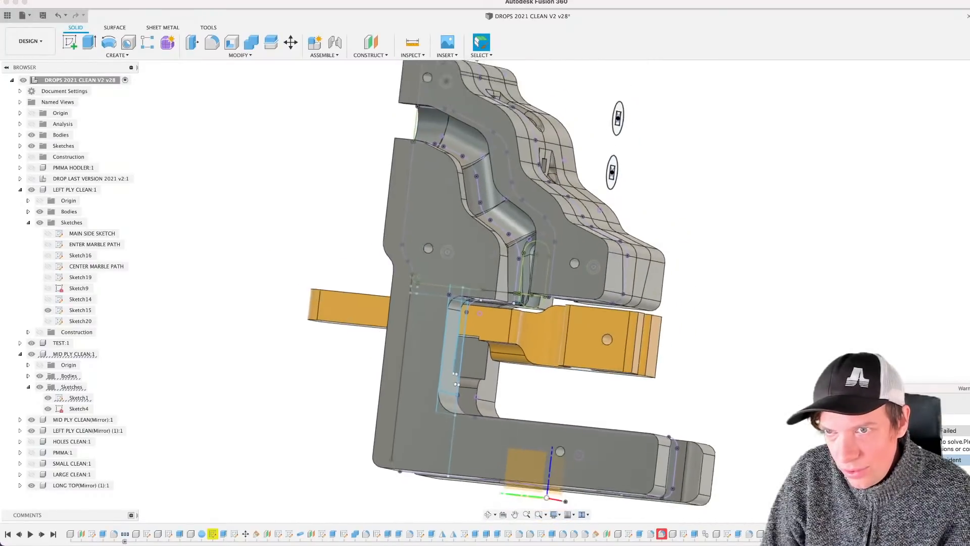
pyautogui.scroll(5, 545, 329)
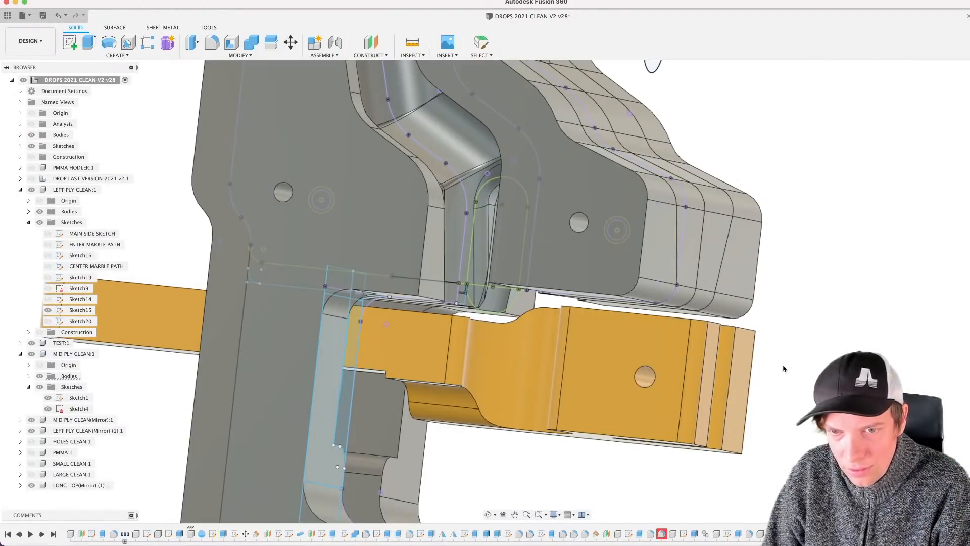
pyautogui.scroll(-3, 743, 322)
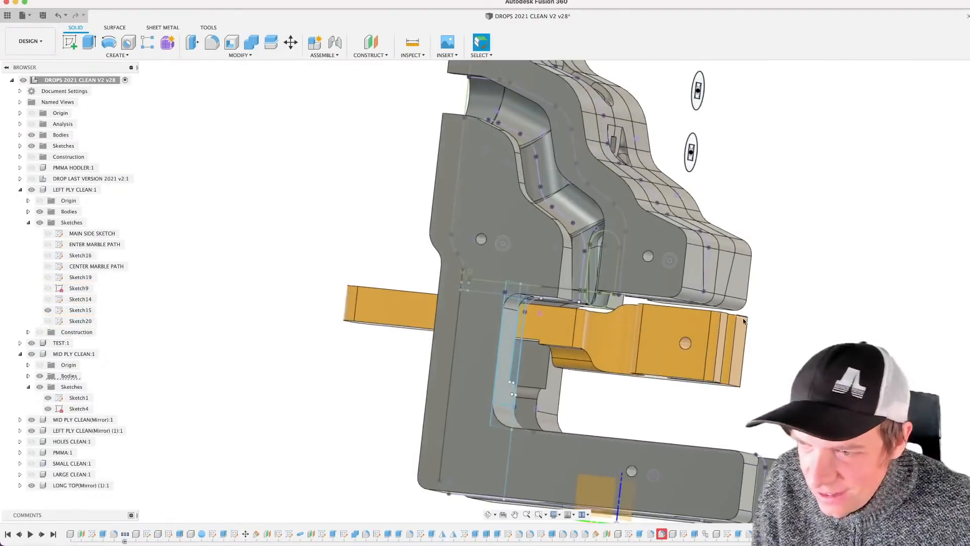
pyautogui.scroll(-3, 743, 321)
pyautogui.moveTo(786, 333); pyautogui.dragTo(617, 334, button='middle')
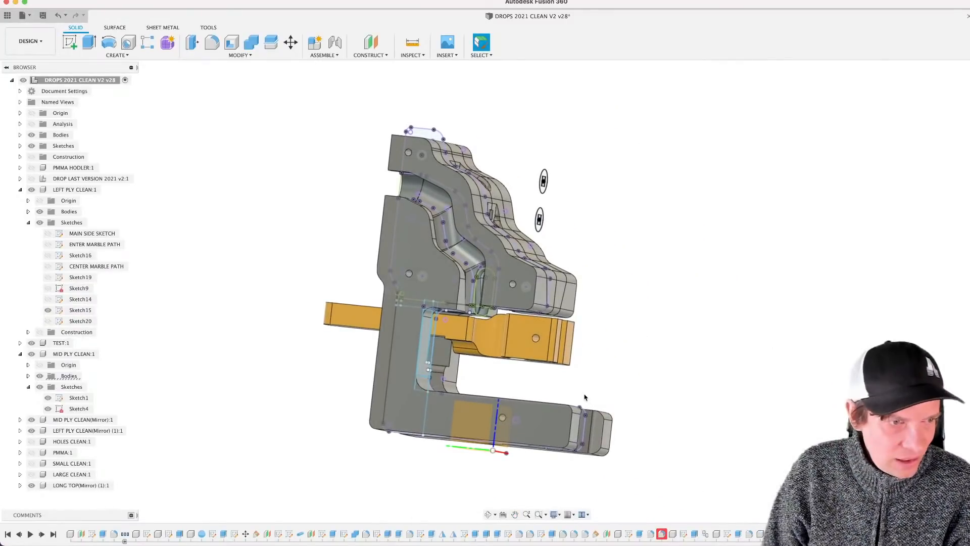
# Step: Open the failed fillet in the timeline for inspection and close it without changes
pyautogui.click(663, 534)
pyautogui.keyDown('shift'); pyautogui.moveTo(661, 419); pyautogui.dragTo(642, 440, button='middle'); pyautogui.keyUp('shift')
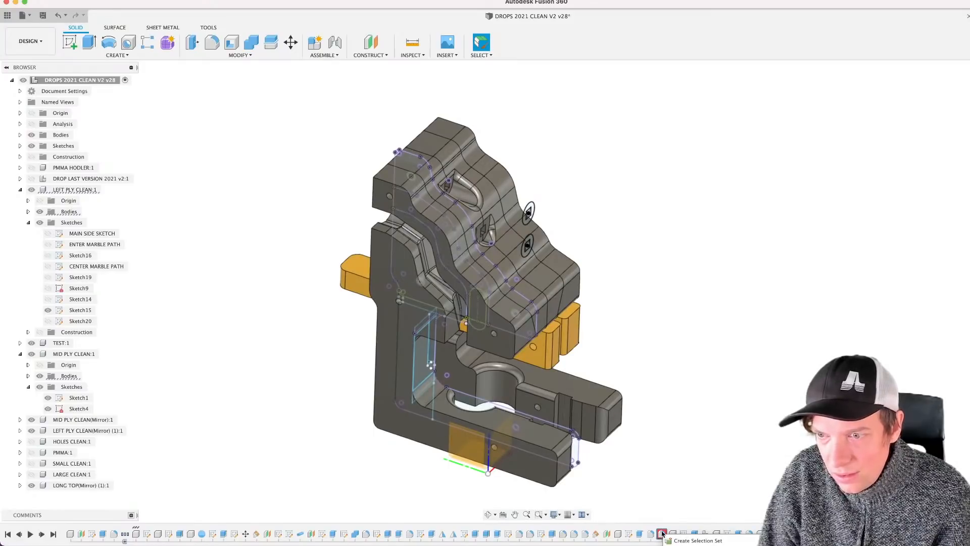
pyautogui.doubleClick(662, 534)
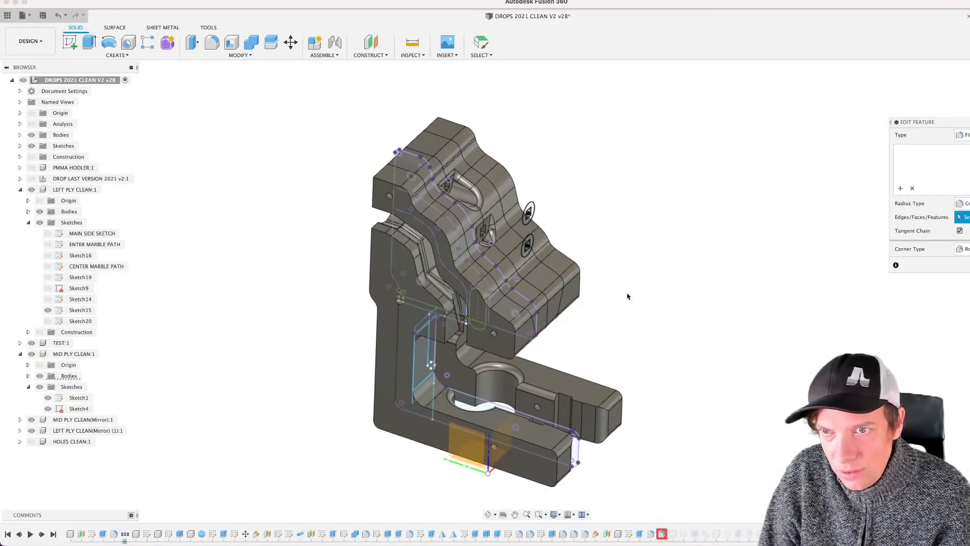
pyautogui.scroll(1, 689, 387)
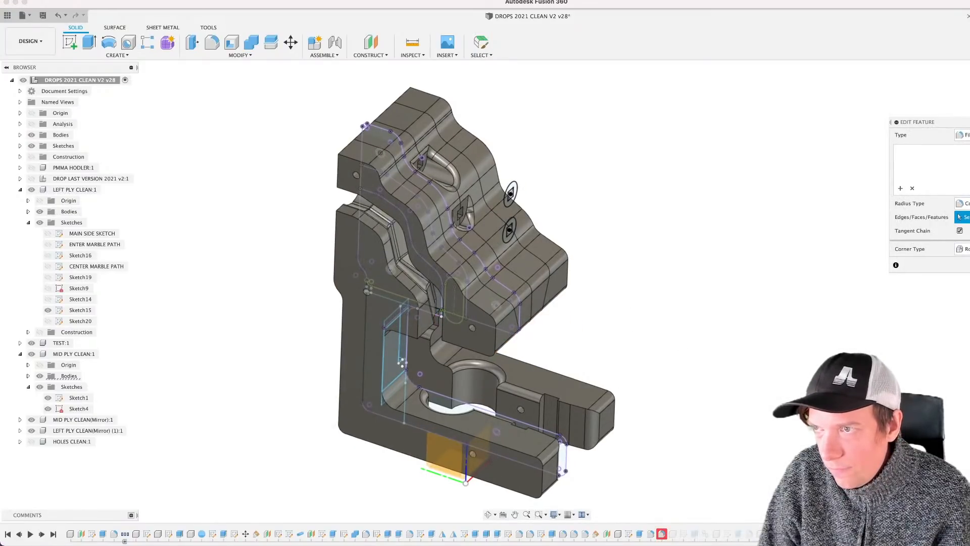
pyautogui.press('Escape')
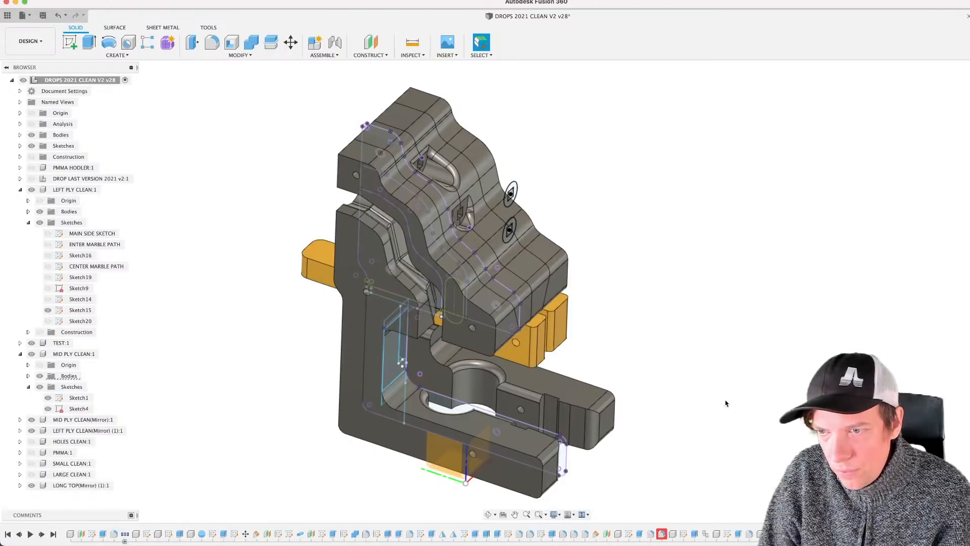
pyautogui.moveTo(726, 403)
pyautogui.keyDown('shift'); pyautogui.mouseDown(button='middle')
pyautogui.moveTo(727, 386)
pyautogui.moveTo(743, 381)
pyautogui.moveTo(718, 372)
pyautogui.moveTo(721, 353)
pyautogui.moveTo(727, 368)
pyautogui.moveTo(707, 401)
pyautogui.mouseUp(button='middle'); pyautogui.keyUp('shift')
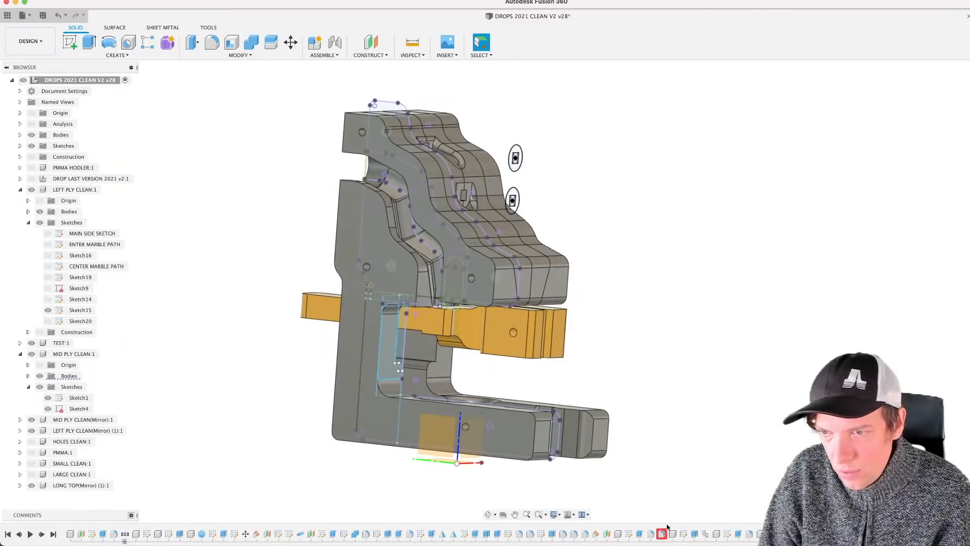
# Step: Show HOLES CLEAN, PMMA, SMALL CLEAN, LARGE CLEAN and PMMA HODLER in the assembly
pyautogui.click(32, 441)
pyautogui.click(31, 452)
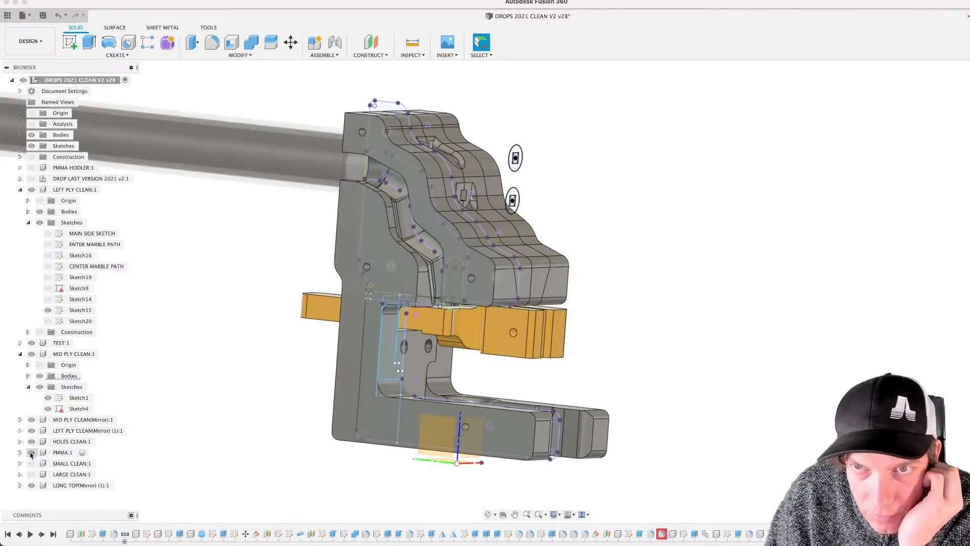
pyautogui.click(31, 463)
pyautogui.click(31, 474)
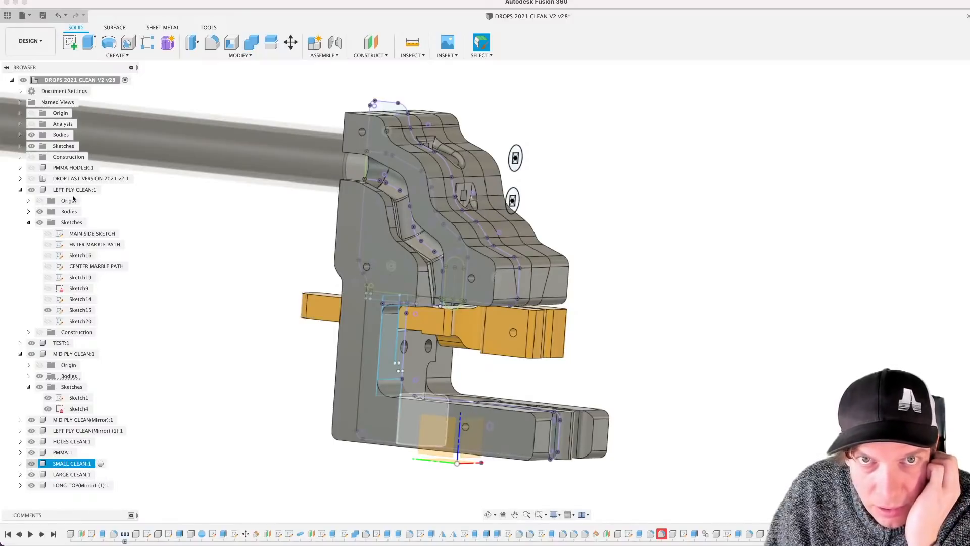
pyautogui.rightClick(71, 81)
pyautogui.click(118, 266)
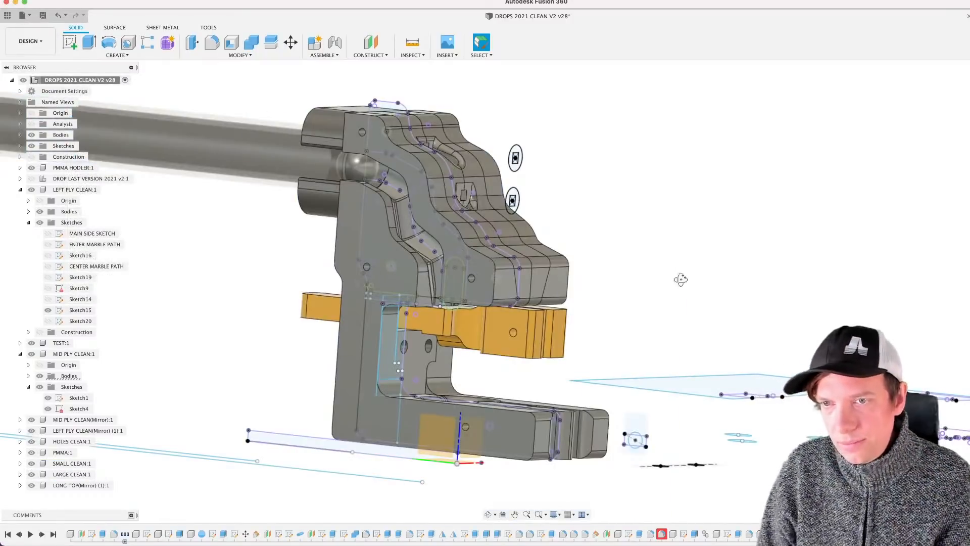
pyautogui.moveTo(680, 280)
pyautogui.keyDown('shift'); pyautogui.mouseDown(button='middle')
pyautogui.moveTo(677, 266)
pyautogui.moveTo(552, 338)
pyautogui.moveTo(691, 363)
pyautogui.moveTo(671, 347)
pyautogui.moveTo(726, 341)
pyautogui.moveTo(736, 351)
pyautogui.moveTo(677, 340)
pyautogui.moveTo(778, 344)
pyautogui.moveTo(641, 337)
pyautogui.mouseUp(button='middle'); pyautogui.keyUp('shift')
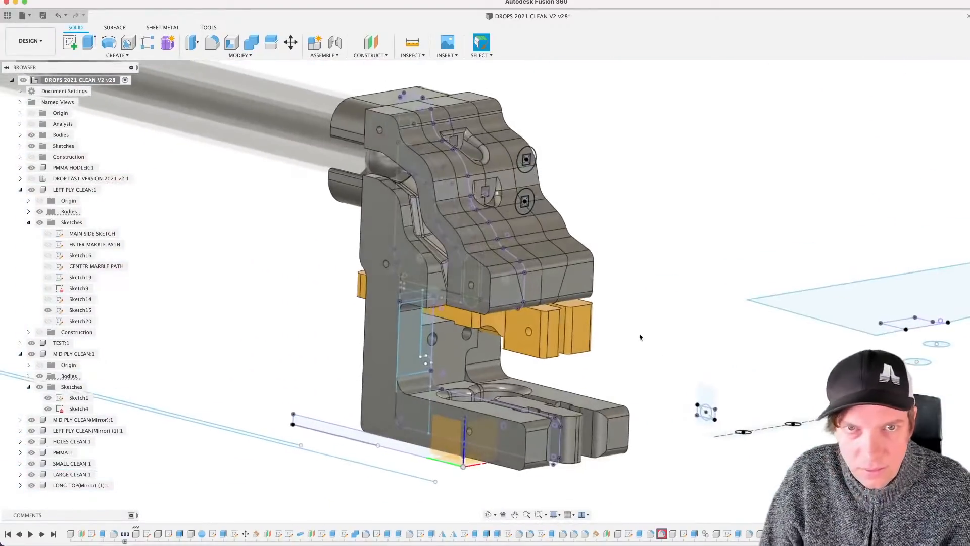
# Step: Hide the sketches of LEFT PLY CLEAN and MID PLY CLEAN
pyautogui.click(40, 223)
pyautogui.click(28, 222)
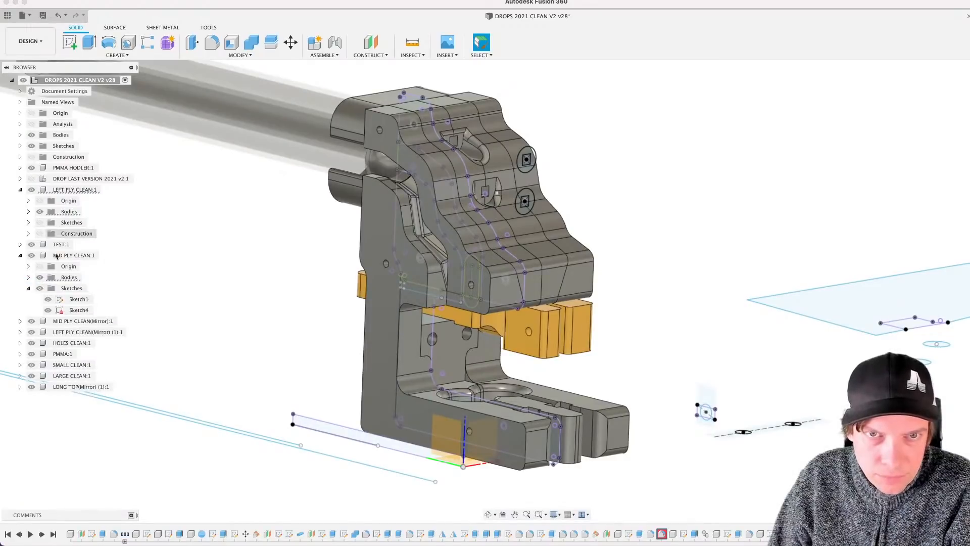
pyautogui.click(40, 288)
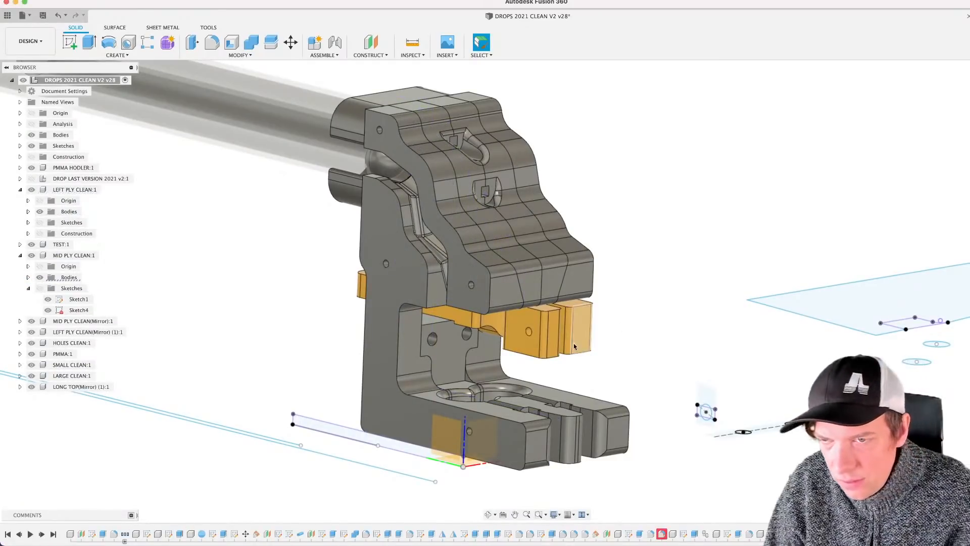
pyautogui.keyDown('shift'); pyautogui.moveTo(576, 347); pyautogui.dragTo(575, 329, button='middle'); pyautogui.keyUp('shift')
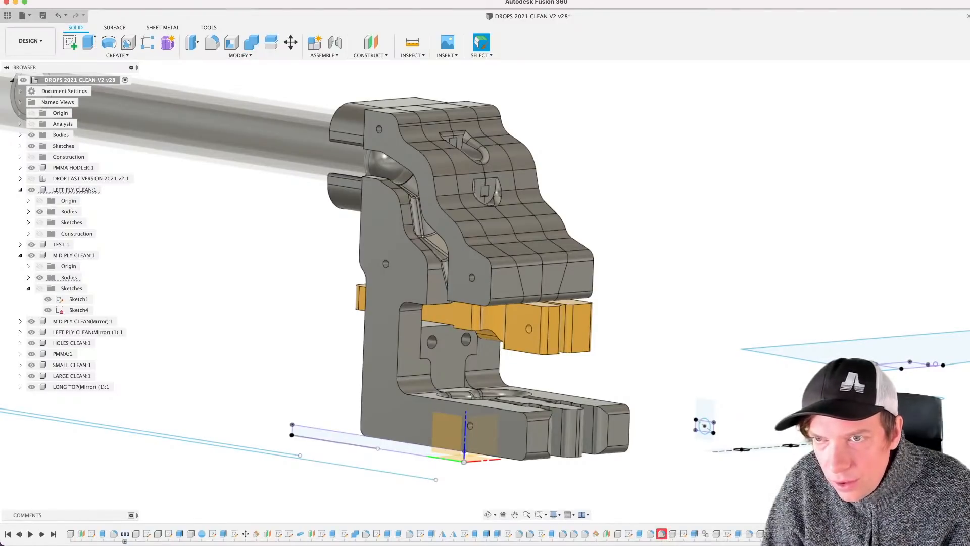
pyautogui.moveTo(633, 291)
pyautogui.keyDown('shift'); pyautogui.mouseDown(button='middle')
pyautogui.moveTo(597, 291)
pyautogui.moveTo(638, 299)
pyautogui.mouseUp(button='middle'); pyautogui.keyUp('shift')
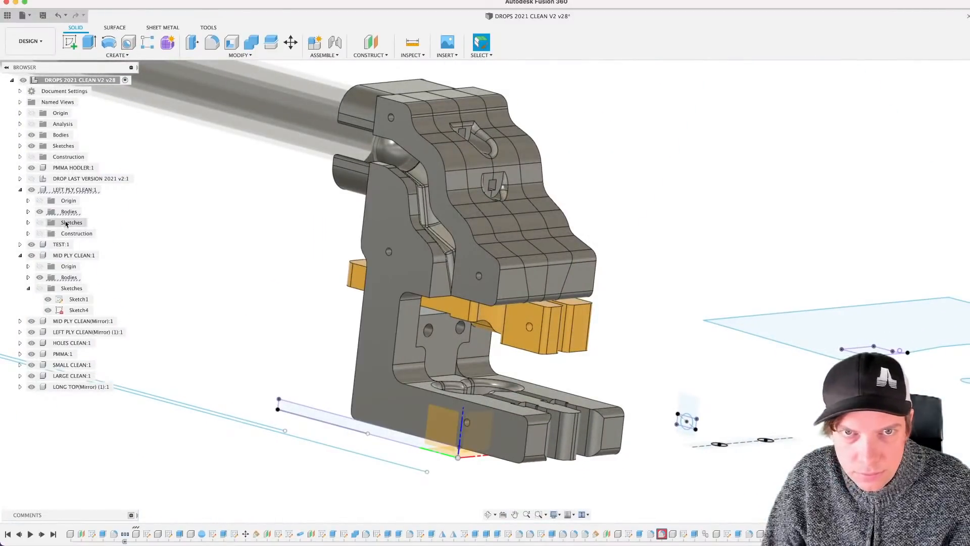
# Step: Check which LEFT PLY CLEAN body the failed fillet belongs to
pyautogui.click(28, 211)
pyautogui.click(70, 212)
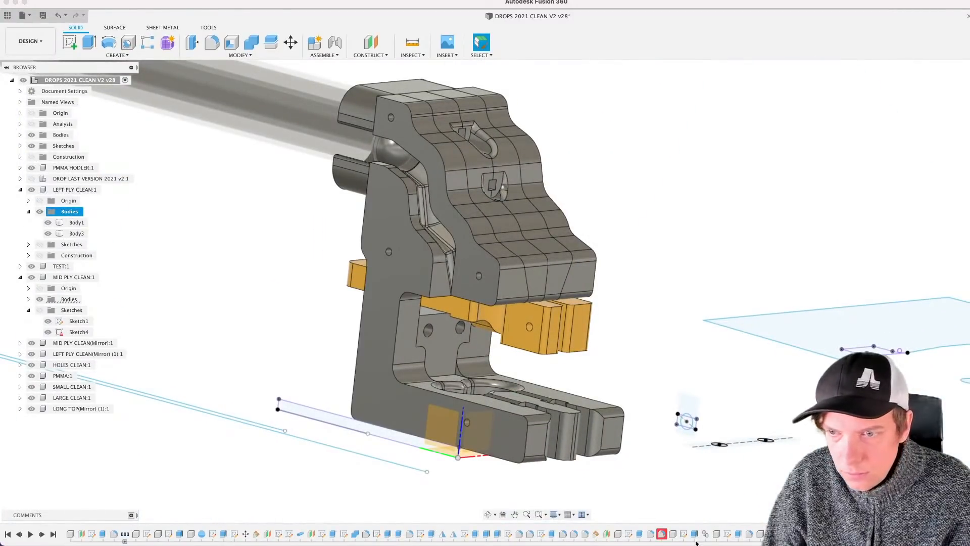
pyautogui.click(662, 534)
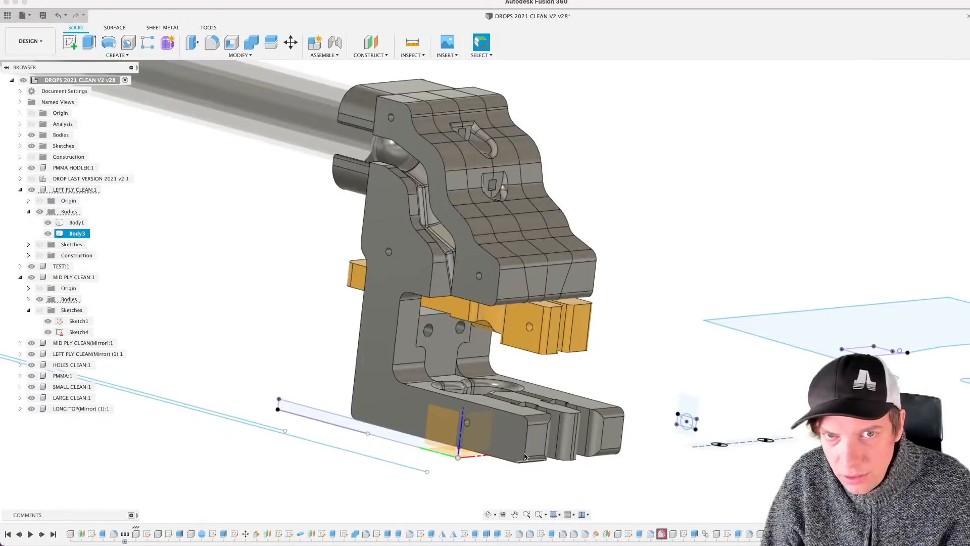
# Step: Activate LEFT PLY CLEAN and isolate it from the rest of the assembly
pyautogui.click(109, 190)
pyautogui.keyDown('shift'); pyautogui.moveTo(628, 239); pyautogui.dragTo(532, 244, button='middle'); pyautogui.keyUp('shift')
pyautogui.rightClick(72, 192)
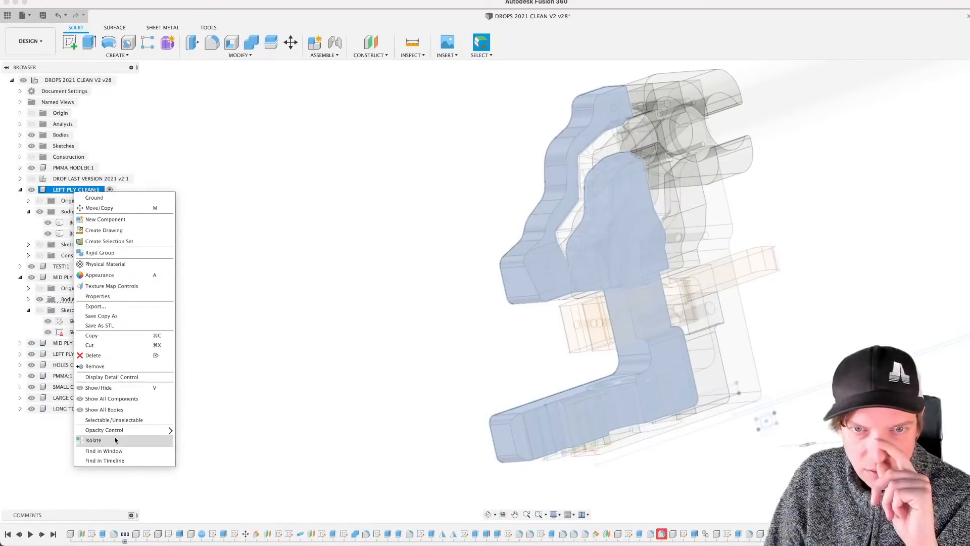
pyautogui.click(119, 441)
pyautogui.keyDown('shift'); pyautogui.moveTo(665, 199); pyautogui.dragTo(354, 290, button='middle'); pyautogui.keyUp('shift')
pyautogui.scroll(3, 354, 290)
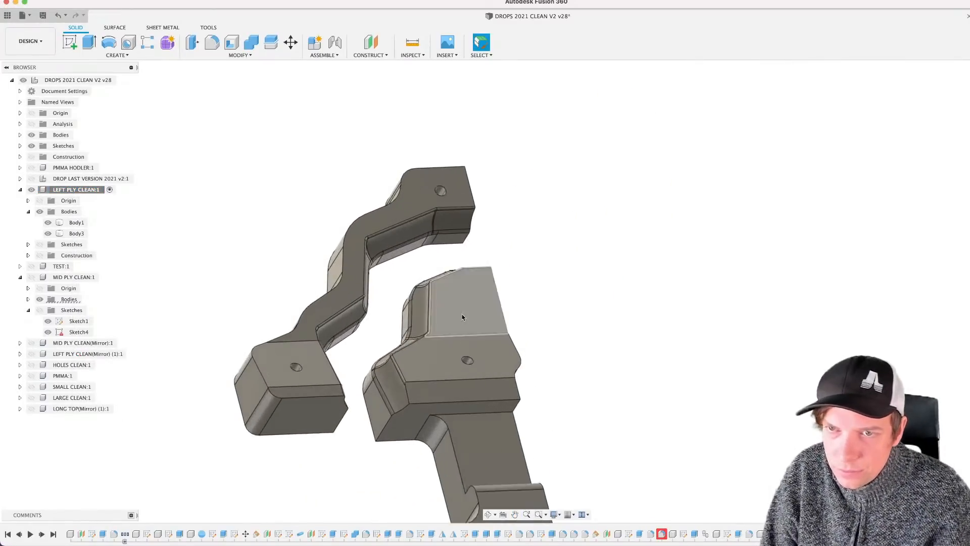
# Step: Review the failed fillet on Body3 of LEFT PLY CLEAN and delete it from the timeline
pyautogui.rightClick(662, 534)
pyautogui.click(671, 474)
pyautogui.rightClick(659, 534)
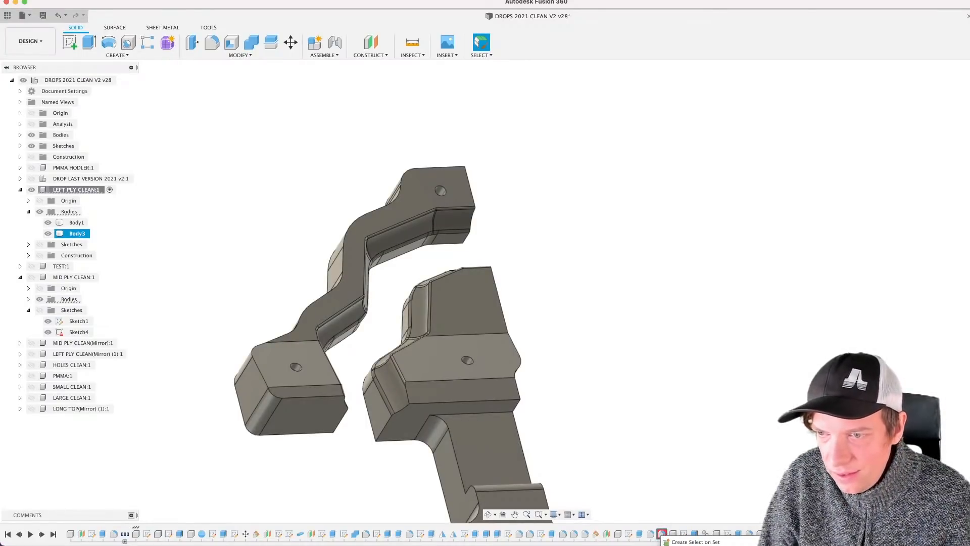
pyautogui.doubleClick(661, 534)
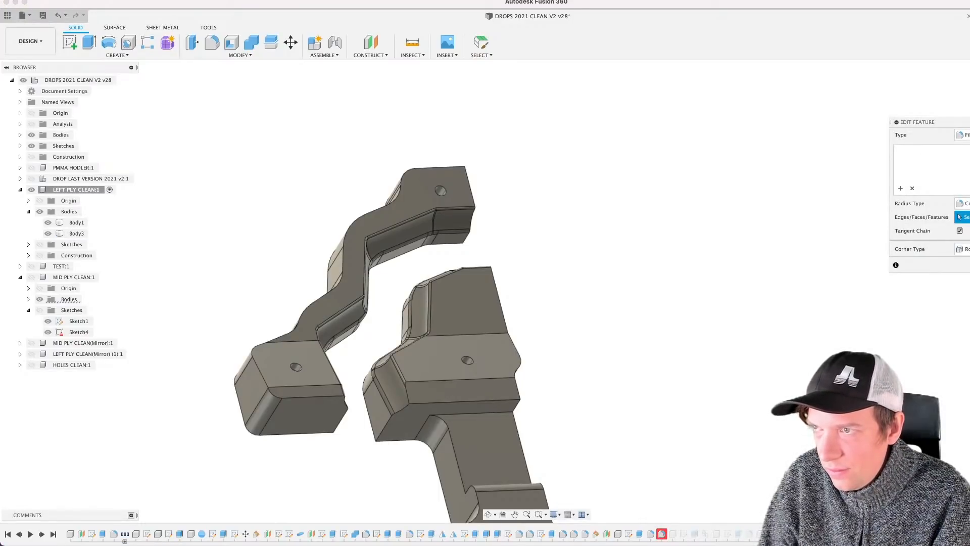
pyautogui.press('Escape')
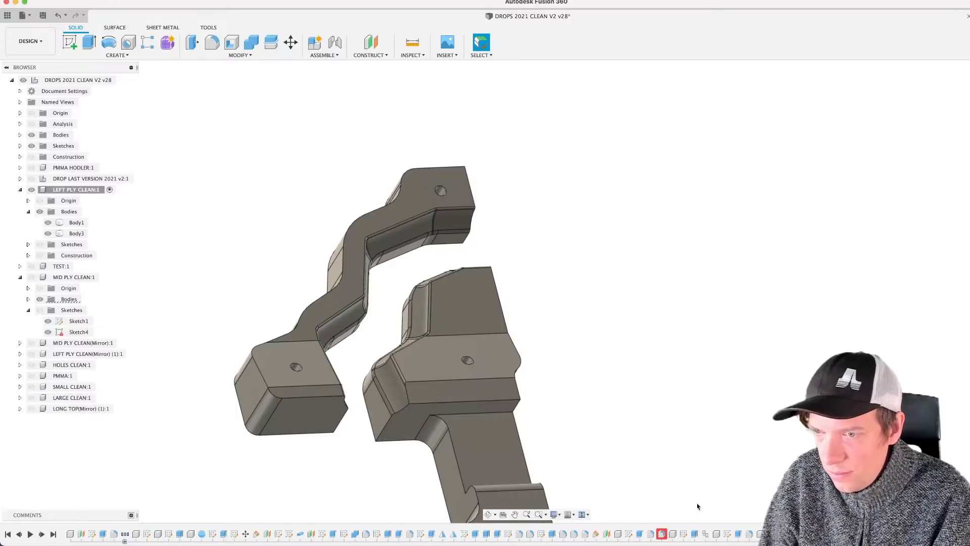
pyautogui.click(661, 535)
pyautogui.click(625, 291)
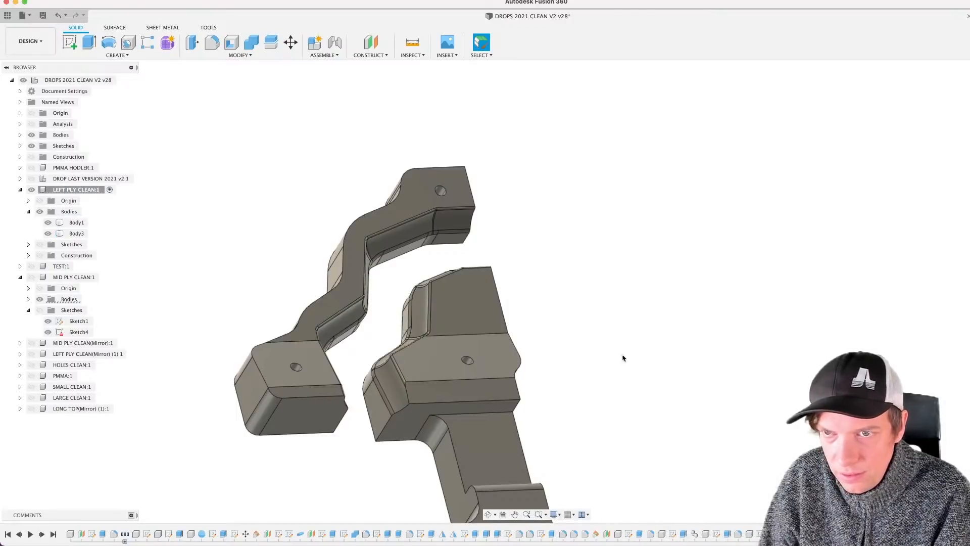
# Step: Show MID PLY CLEAN(Mirror), LEFT PLY CLEAN(Mirror), HOLES CLEAN and PMMA again, and reactivate the whole assembly
pyautogui.scroll(-3, 606, 314)
pyautogui.keyDown('shift'); pyautogui.moveTo(612, 332); pyautogui.dragTo(530, 289, button='middle'); pyautogui.keyUp('shift')
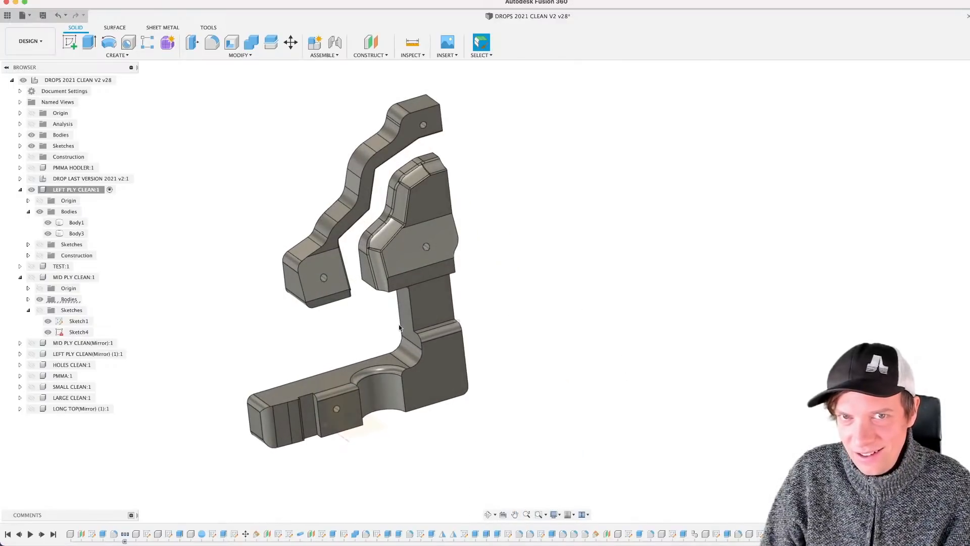
pyautogui.click(31, 343)
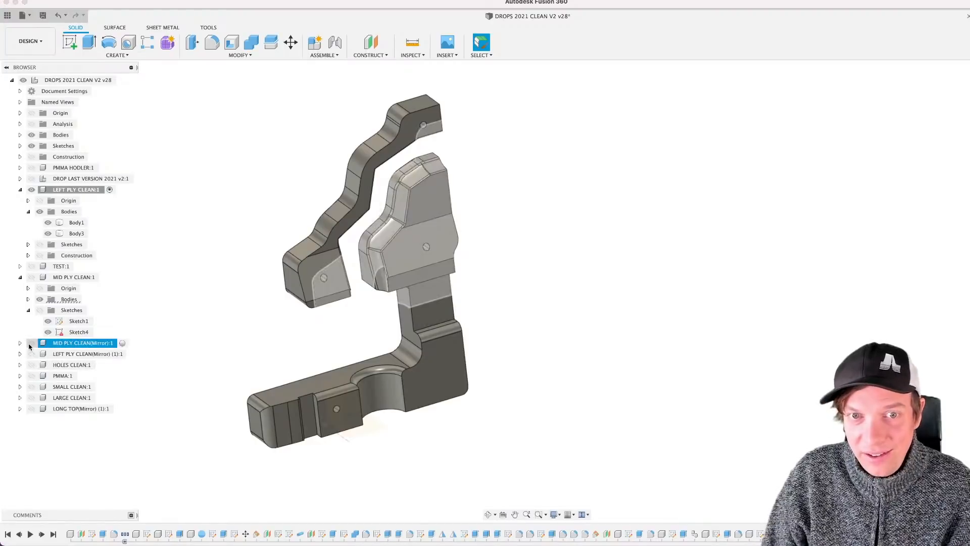
pyautogui.click(32, 353)
pyautogui.click(32, 364)
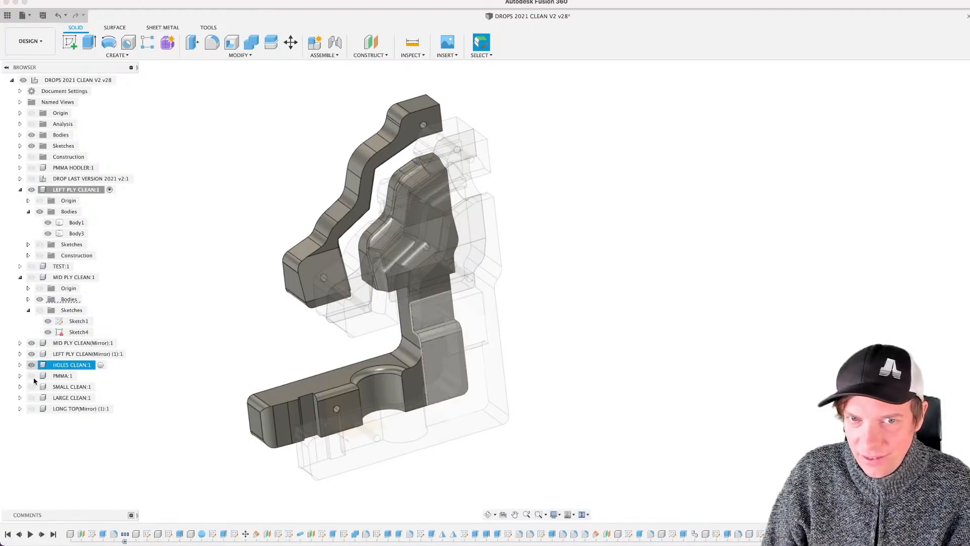
pyautogui.click(31, 375)
pyautogui.click(121, 81)
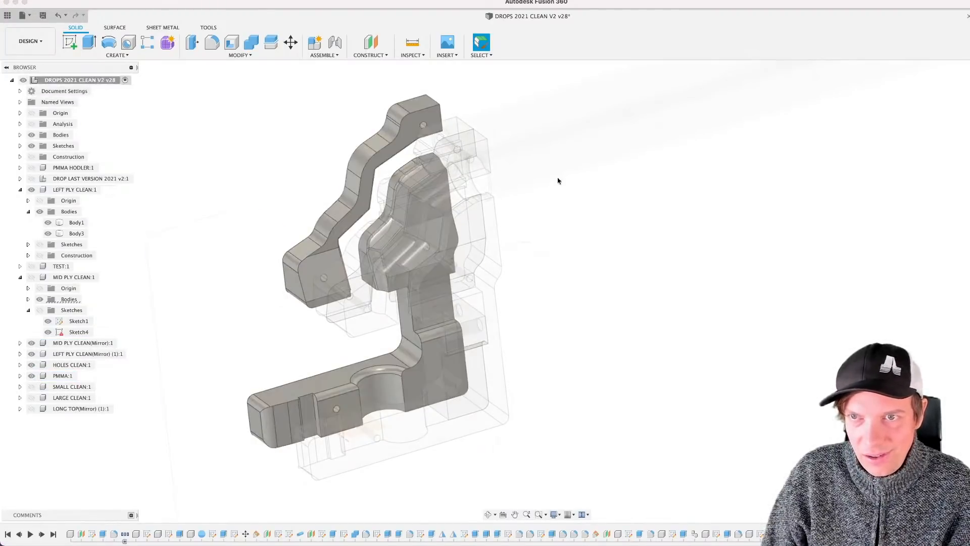
pyautogui.keyDown('shift'); pyautogui.moveTo(613, 255); pyautogui.dragTo(676, 263, button='middle'); pyautogui.keyUp('shift')
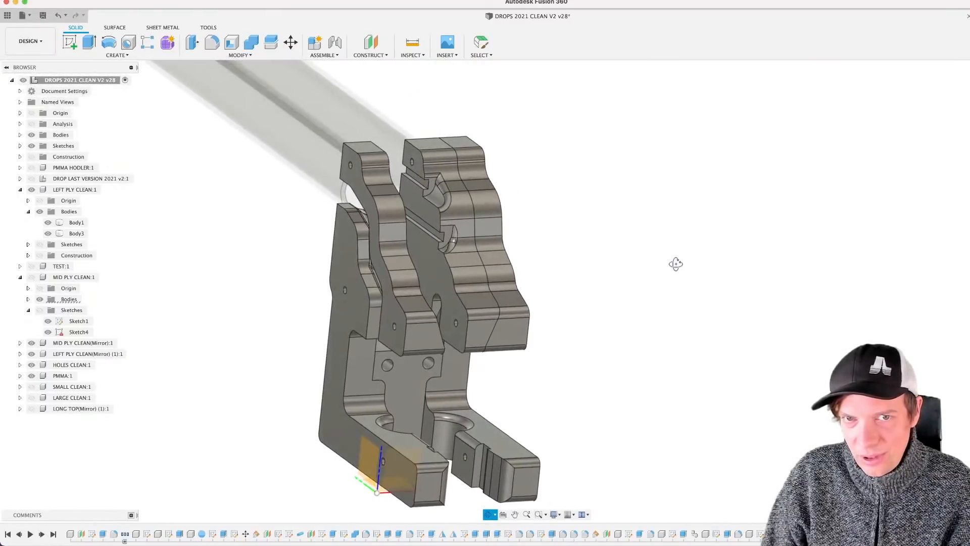
# Step: Show SMALL CLEAN, LARGE CLEAN, LONG TOP(Mirror) and MID PLY CLEAN again
pyautogui.click(31, 387)
pyautogui.click(31, 398)
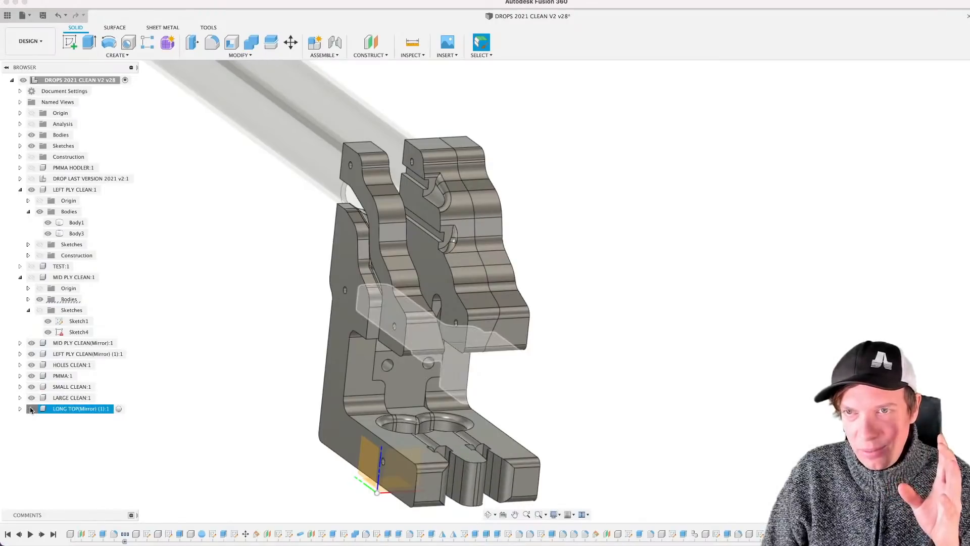
pyautogui.click(30, 409)
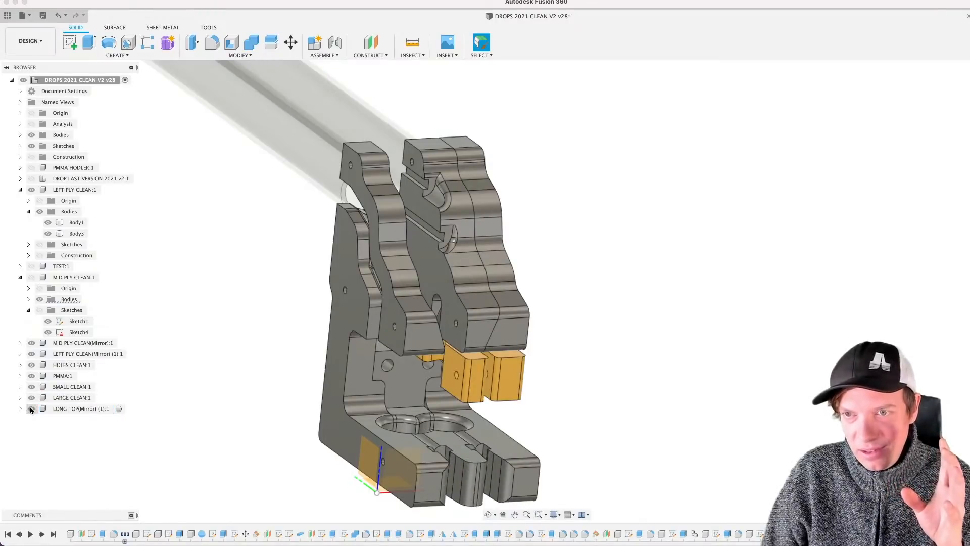
pyautogui.click(31, 277)
# Step: Examine the marble channel's exit and the gap above LONG TOP(Mirror) from below and close up
pyautogui.keyDown('shift'); pyautogui.moveTo(404, 277); pyautogui.dragTo(476, 276, button='middle'); pyautogui.keyUp('shift')
pyautogui.scroll(5, 399, 375)
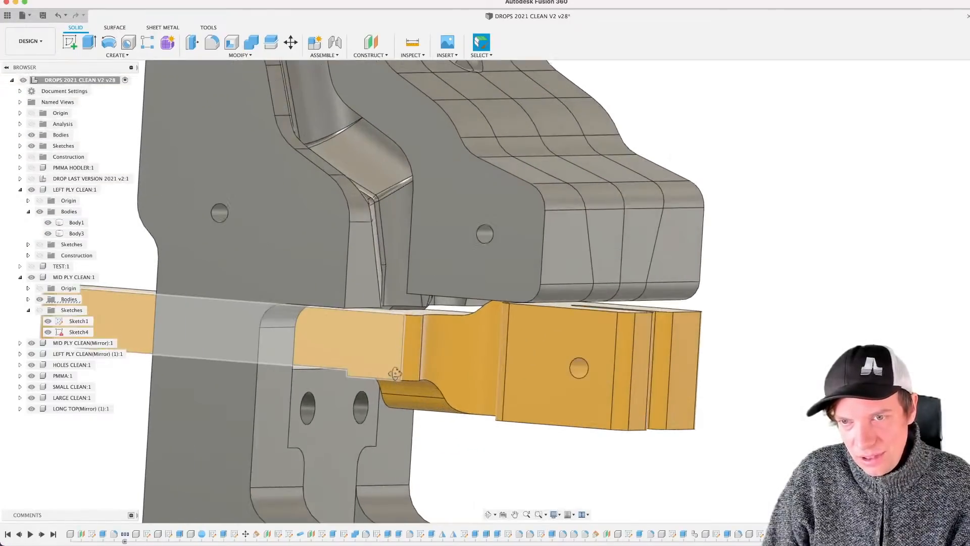
pyautogui.moveTo(396, 374)
pyautogui.keyDown('shift'); pyautogui.mouseDown(button='middle')
pyautogui.moveTo(403, 360)
pyautogui.moveTo(396, 375)
pyautogui.moveTo(403, 363)
pyautogui.moveTo(380, 347)
pyautogui.moveTo(404, 366)
pyautogui.mouseUp(button='middle'); pyautogui.keyUp('shift')
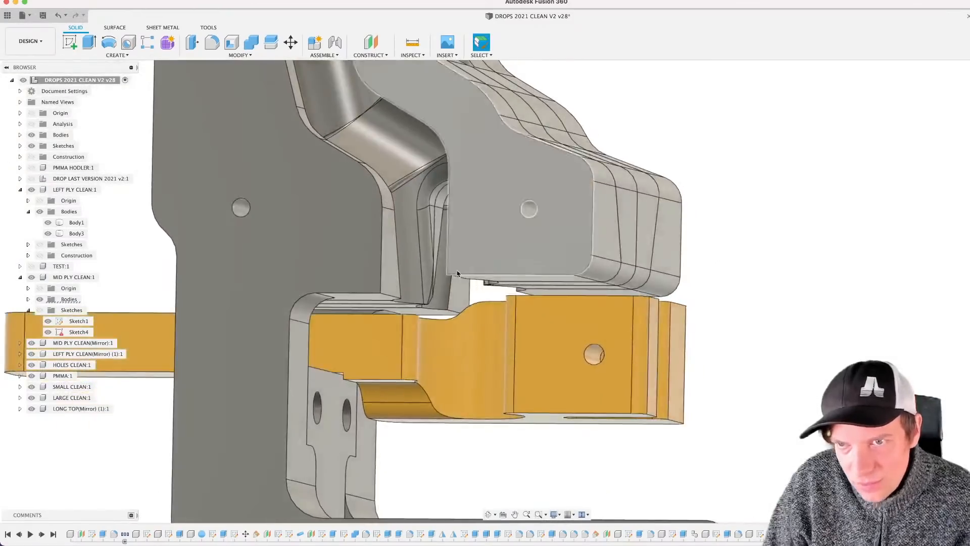
pyautogui.scroll(3, 425, 335)
pyautogui.keyDown('shift'); pyautogui.moveTo(425, 335); pyautogui.dragTo(397, 337, button='middle'); pyautogui.keyUp('shift')
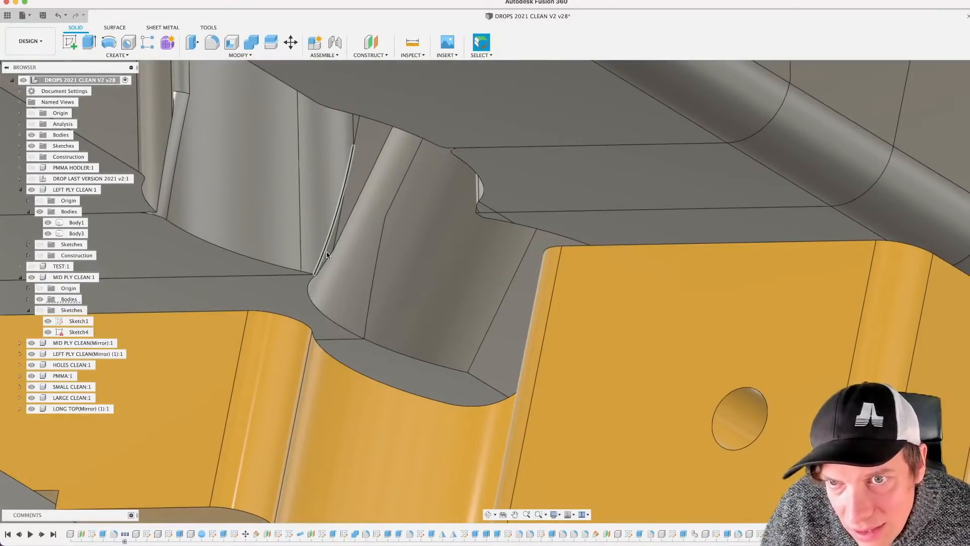
pyautogui.scroll(-3, 336, 296)
pyautogui.scroll(-5, 336, 298)
pyautogui.keyDown('shift'); pyautogui.moveTo(337, 297); pyautogui.dragTo(568, 364, button='middle'); pyautogui.keyUp('shift')
pyautogui.scroll(-3, 529, 330)
# Step: Hide Body1 of LEFT PLY CLEAN and the bodies of MID PLY CLEAN to expose the channel's interior
pyautogui.click(463, 315)
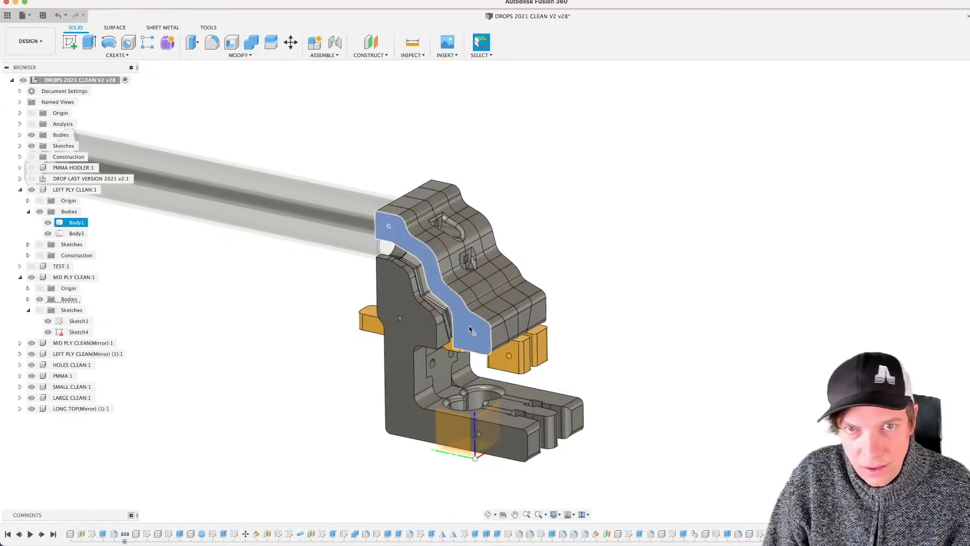
pyautogui.click(470, 329)
pyautogui.click(48, 223)
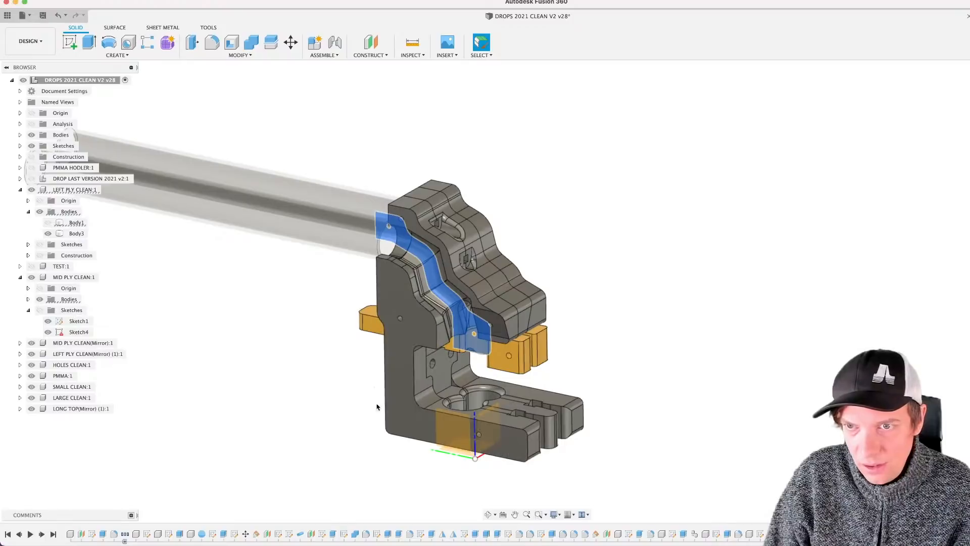
pyautogui.click(403, 354)
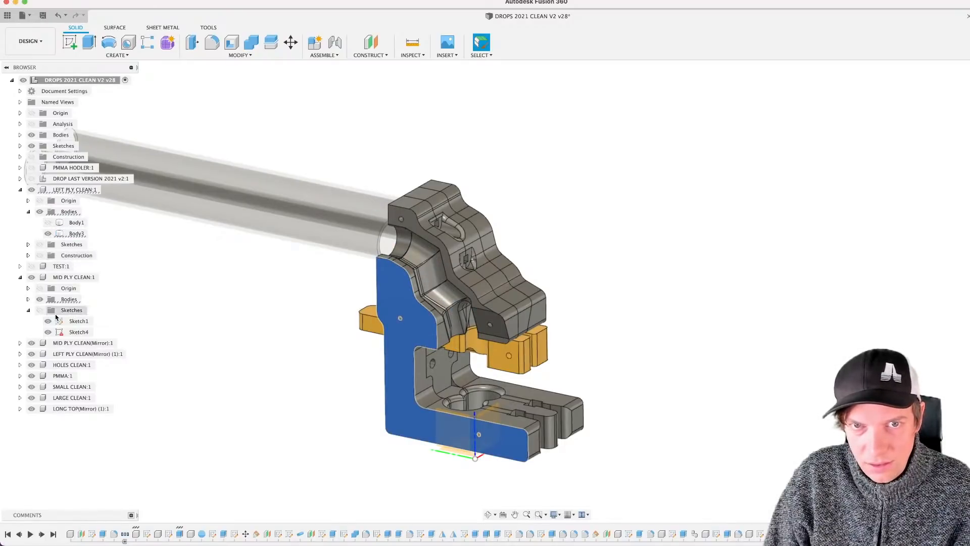
pyautogui.click(39, 299)
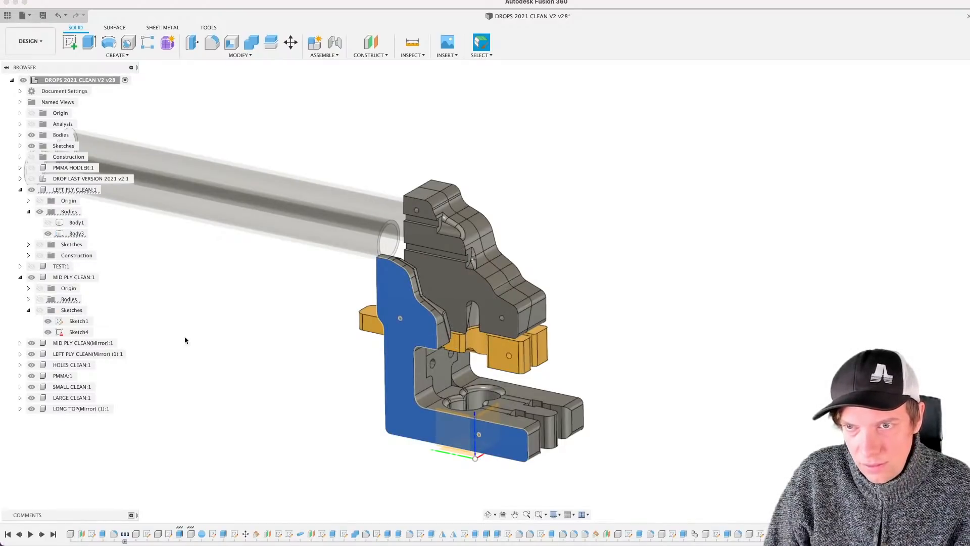
# Step: Show Body1 of LEFT PLY CLEAN and the bodies of MID PLY CLEAN again, and hide the LEFT PLY CLEAN component
pyautogui.scroll(5, 533, 309)
pyautogui.keyDown('shift'); pyautogui.moveTo(397, 372); pyautogui.dragTo(372, 336, button='middle'); pyautogui.keyUp('shift')
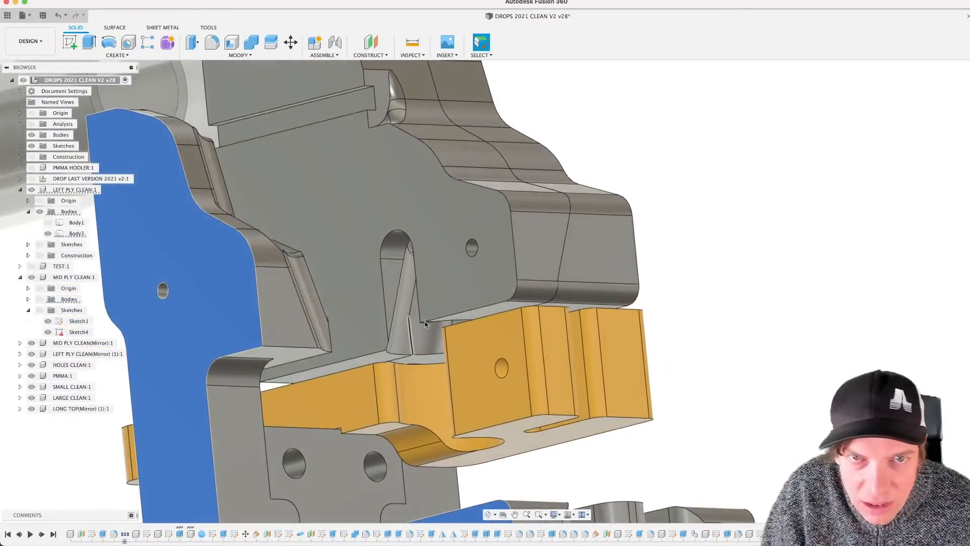
pyautogui.click(48, 233)
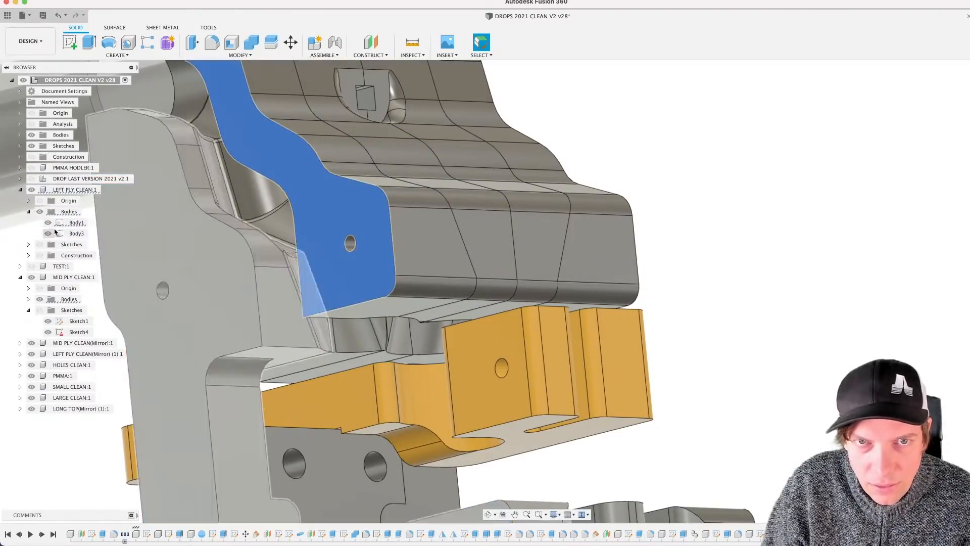
pyautogui.click(31, 190)
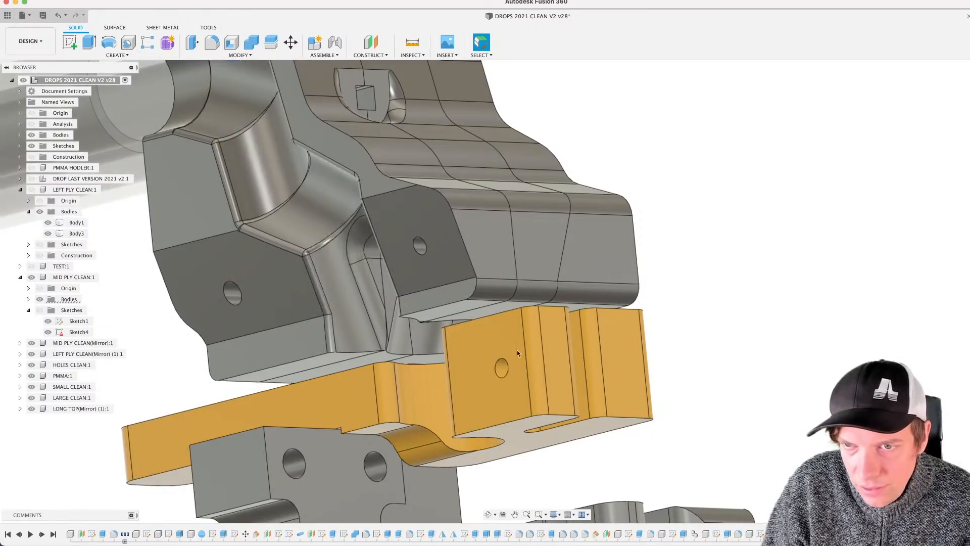
# Step: Examine the marble channel's exit above the orange bar and the surrounding assembly with LEFT PLY CLEAN hidden
pyautogui.keyDown('shift'); pyautogui.moveTo(517, 349); pyautogui.dragTo(485, 386, button='middle'); pyautogui.keyUp('shift')
pyautogui.scroll(-5, 472, 381)
pyautogui.scroll(8, 470, 385)
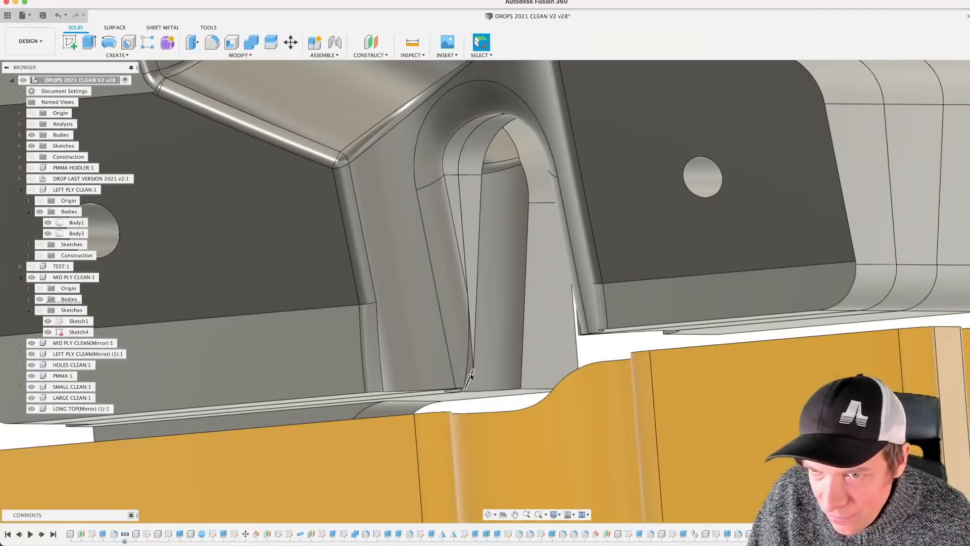
pyautogui.click(460, 341)
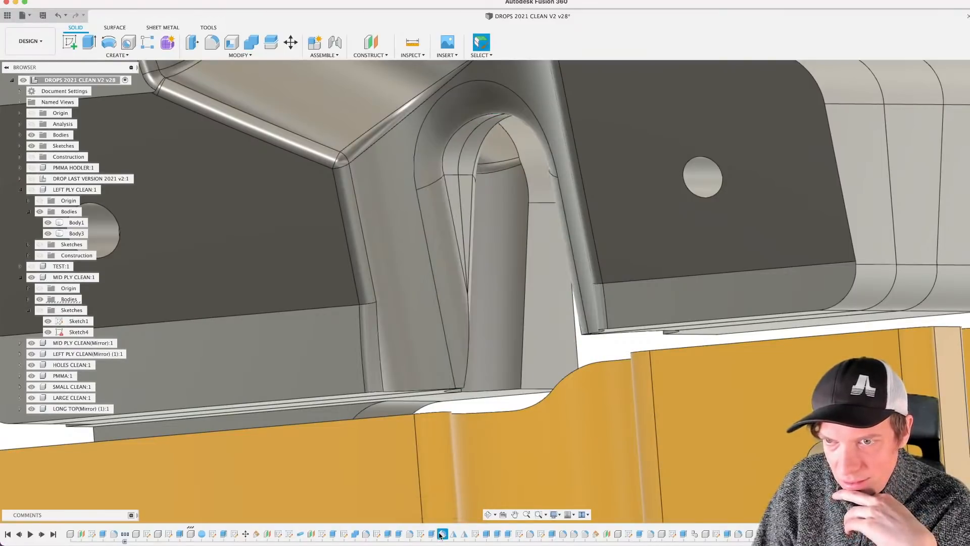
pyautogui.scroll(-3, 480, 410)
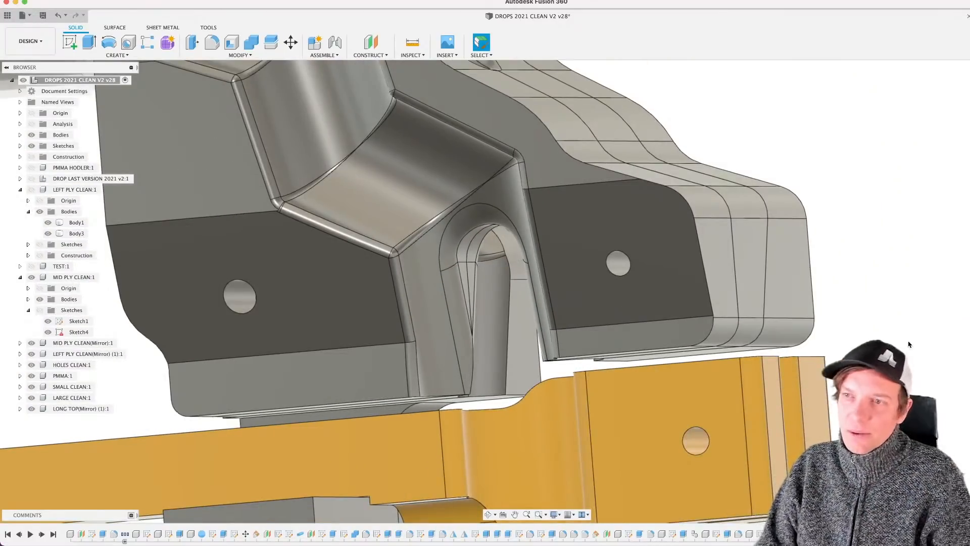
pyautogui.scroll(-5, 760, 390)
pyautogui.keyDown('shift'); pyautogui.moveTo(709, 386); pyautogui.dragTo(603, 341, button='middle'); pyautogui.keyUp('shift')
pyautogui.scroll(-2, 720, 395)
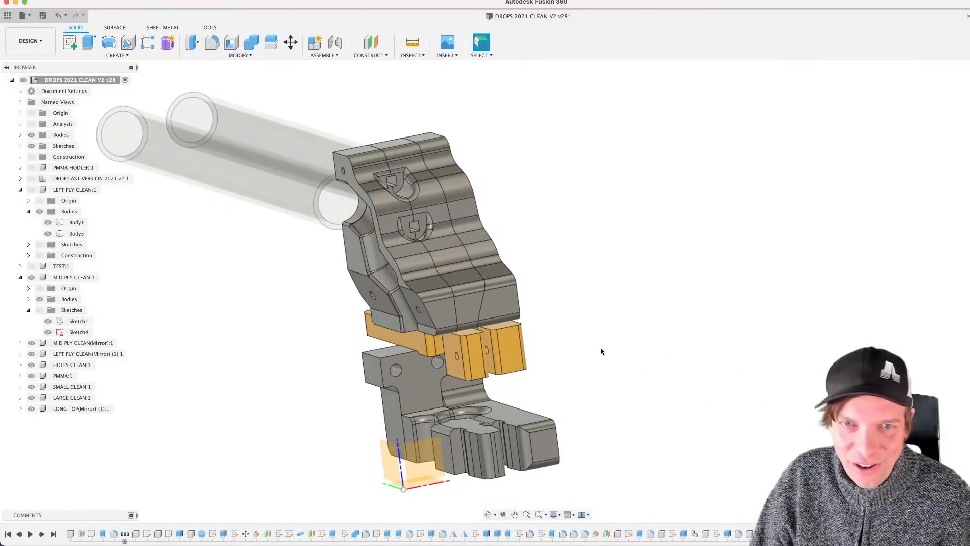
pyautogui.keyDown('shift'); pyautogui.moveTo(414, 379); pyautogui.dragTo(502, 364, button='middle'); pyautogui.keyUp('shift')
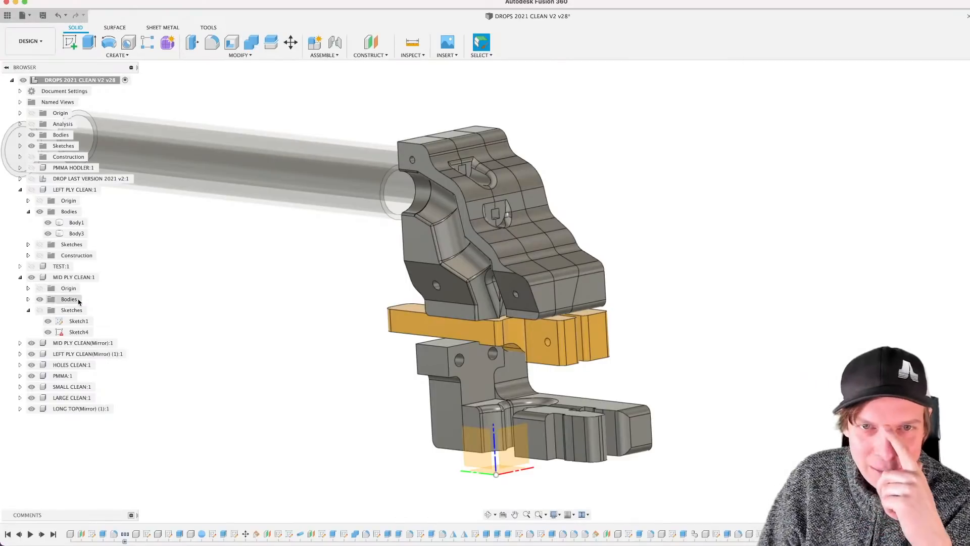
# Step: Show LEFT PLY CLEAN again and fillet the four upper rear edges of the ply parts above the tubes
pyautogui.click(32, 190)
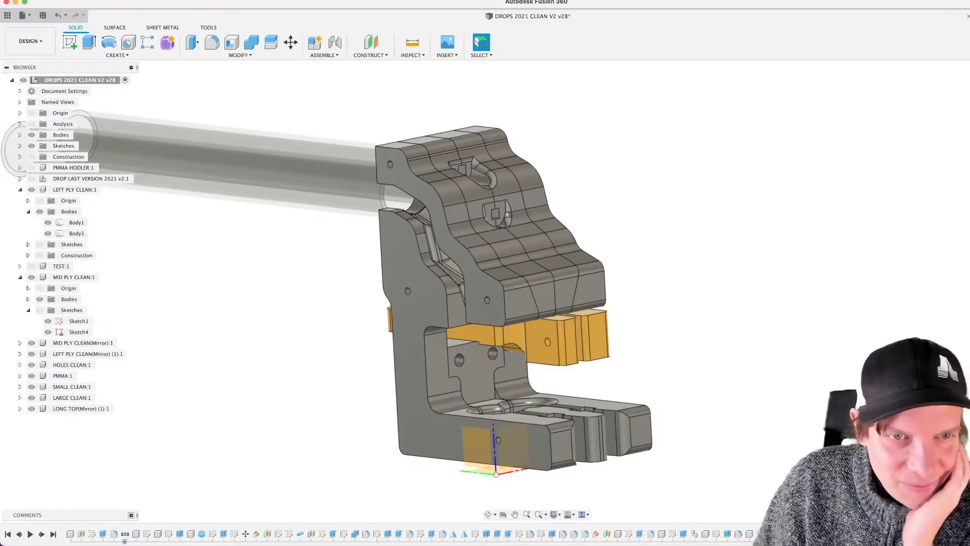
pyautogui.keyDown('shift'); pyautogui.moveTo(308, 323); pyautogui.dragTo(324, 282, button='middle'); pyautogui.keyUp('shift')
pyautogui.keyDown('shift'); pyautogui.moveTo(399, 320); pyautogui.dragTo(384, 329, button='middle'); pyautogui.keyUp('shift')
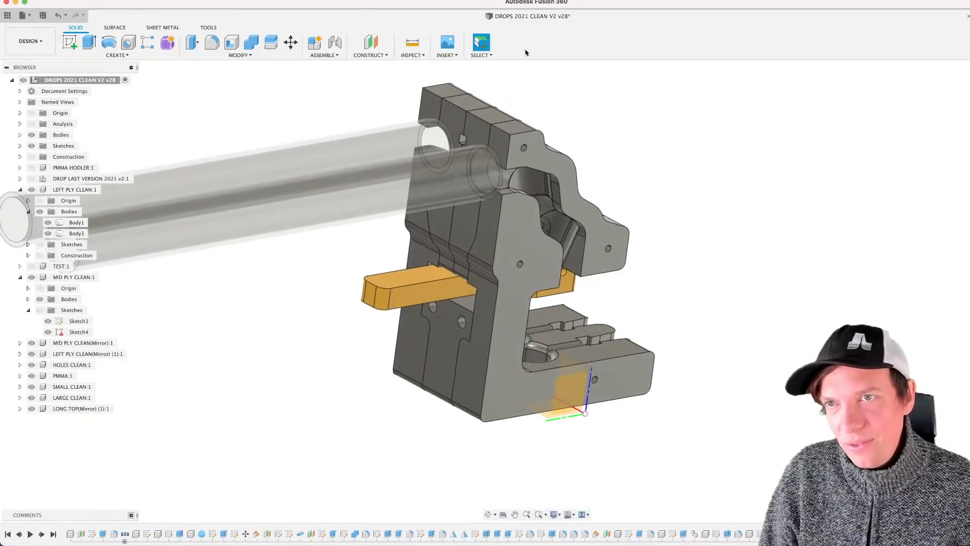
pyautogui.click(478, 118)
pyautogui.moveTo(440, 136); pyautogui.dragTo(387, 239, button='middle')
pyautogui.scroll(3, 420, 277)
pyautogui.press('f')
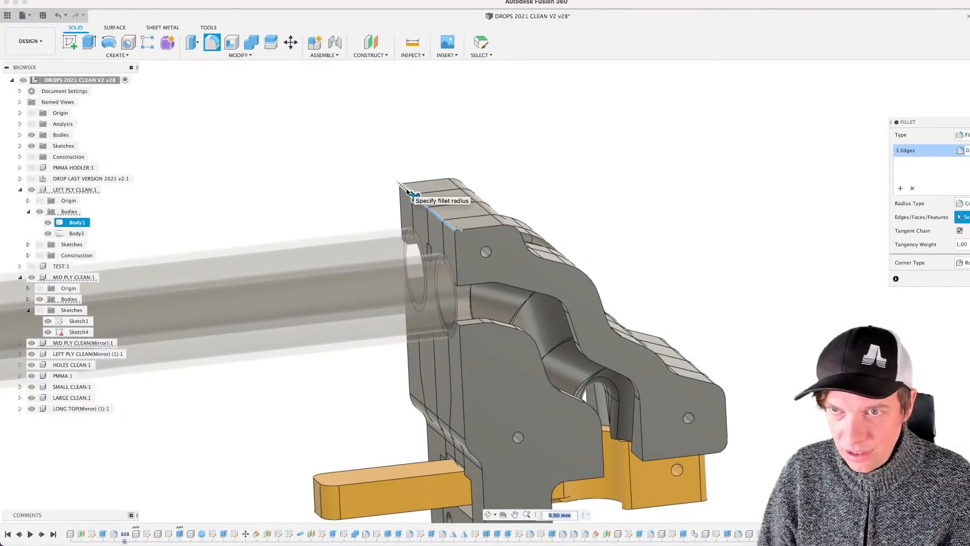
pyautogui.scroll(3, 381, 204)
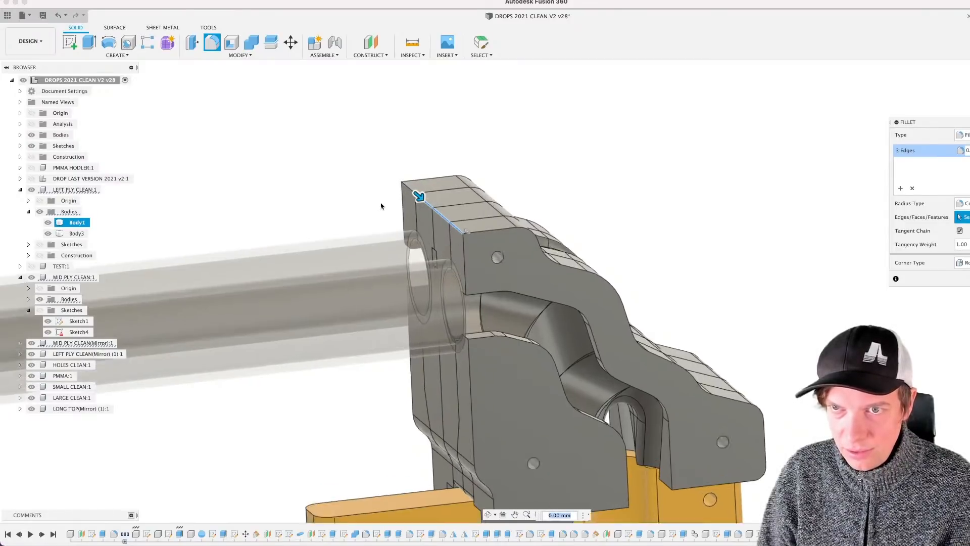
pyautogui.click(417, 182)
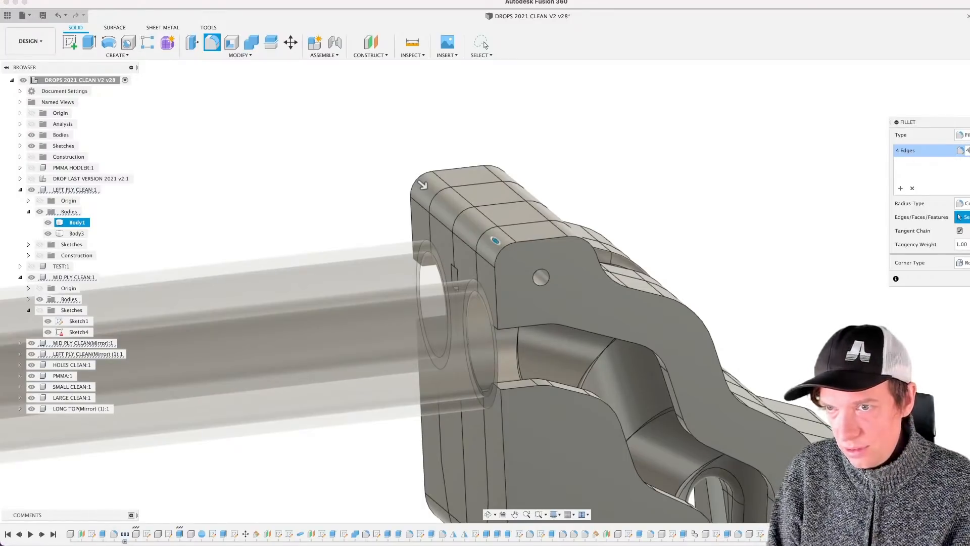
pyautogui.click(481, 43)
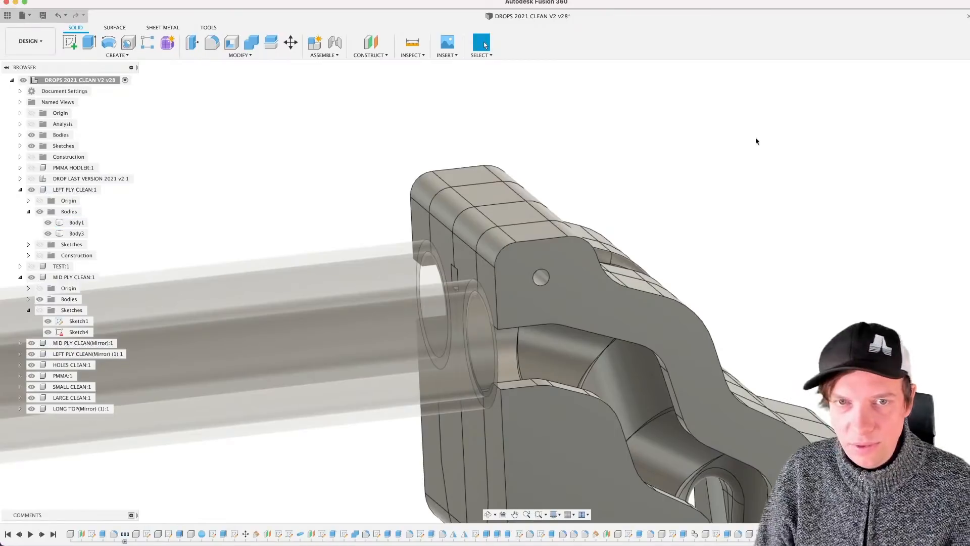
# Step: Show PMMA HODLER and set the radius of the fillet on the ply parts' upper rear edges to 2 mm
pyautogui.scroll(-3, 722, 135)
pyautogui.click(31, 167)
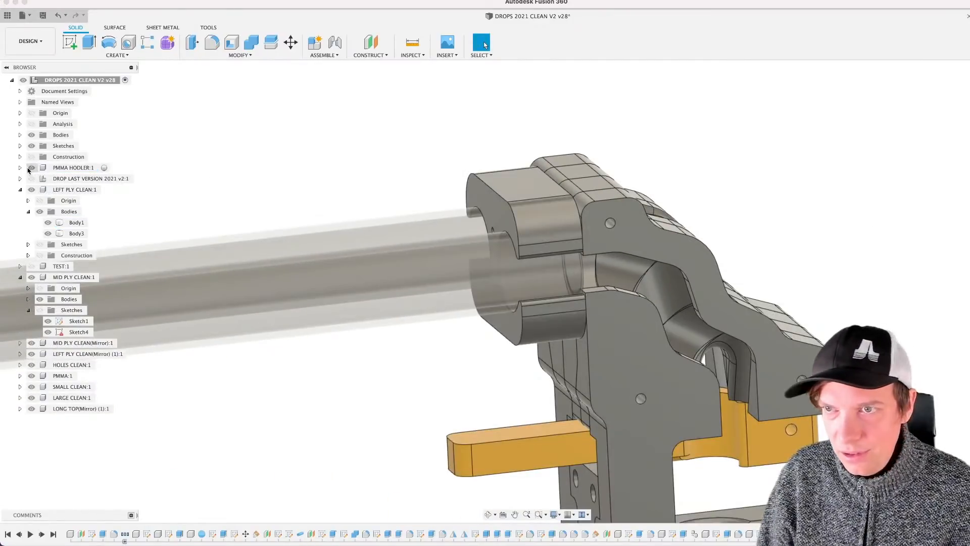
pyautogui.scroll(3, 573, 201)
pyautogui.keyDown('shift'); pyautogui.moveTo(575, 202); pyautogui.dragTo(581, 188, button='middle'); pyautogui.keyUp('shift')
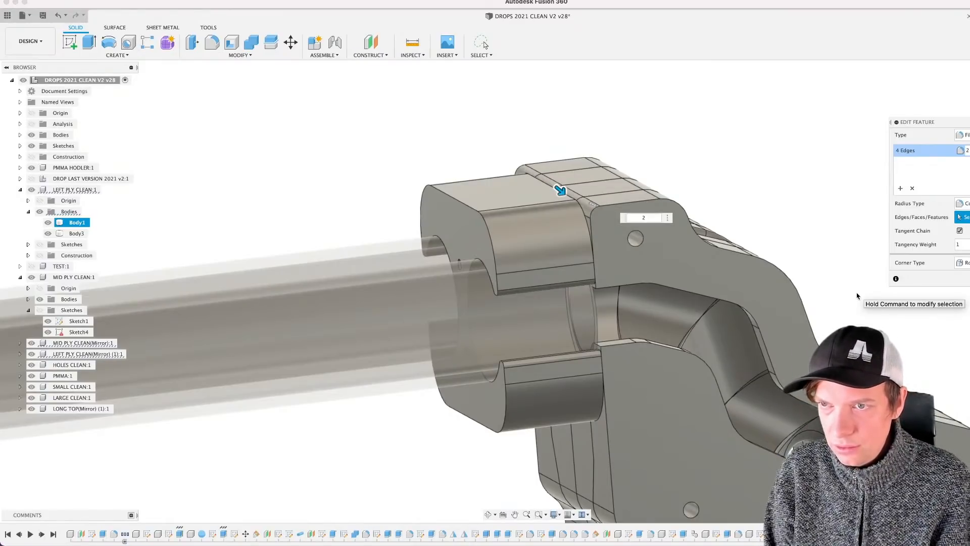
pyautogui.press('Return')
pyautogui.keyDown('shift'); pyautogui.moveTo(612, 310); pyautogui.dragTo(556, 250, button='middle'); pyautogui.keyUp('shift')
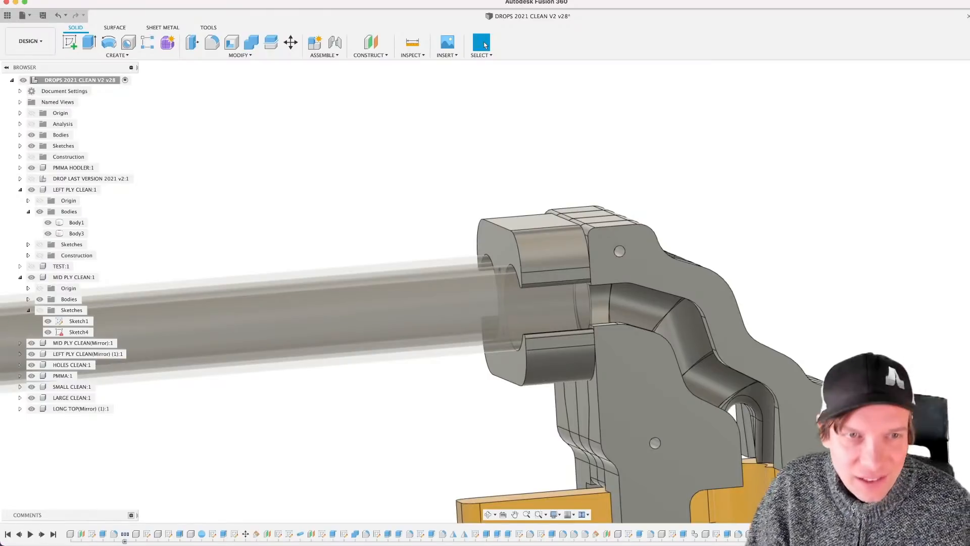
# Step: Fillet the two upper edges of the rear opening above the orange bar, on LEFT PLY CLEAN and its mirrored copy
pyautogui.scroll(-5, 424, 190)
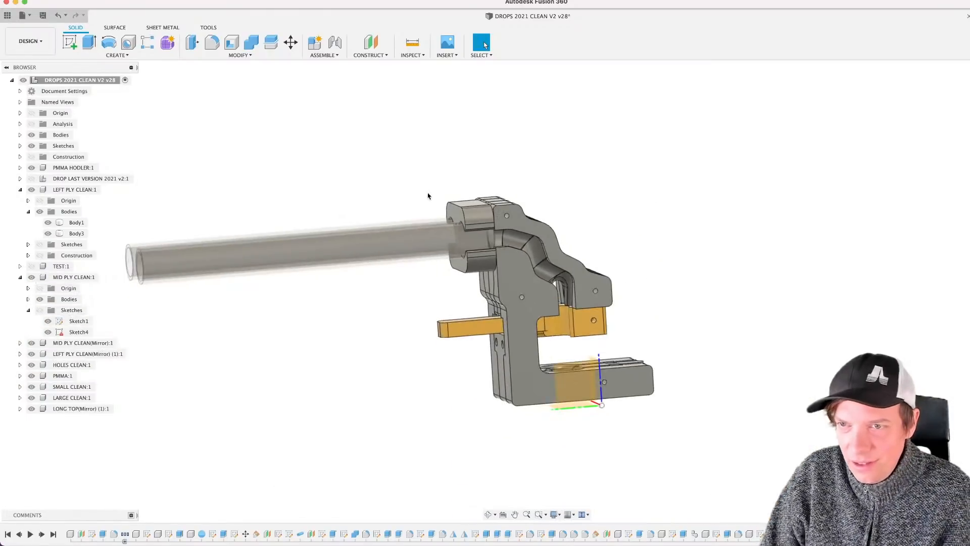
pyautogui.keyDown('shift'); pyautogui.moveTo(459, 207); pyautogui.dragTo(495, 219, button='middle'); pyautogui.keyUp('shift')
pyautogui.keyDown('shift'); pyautogui.moveTo(409, 408); pyautogui.dragTo(422, 301, button='middle'); pyautogui.keyUp('shift')
pyautogui.scroll(4, 457, 333)
pyautogui.scroll(3, 492, 358)
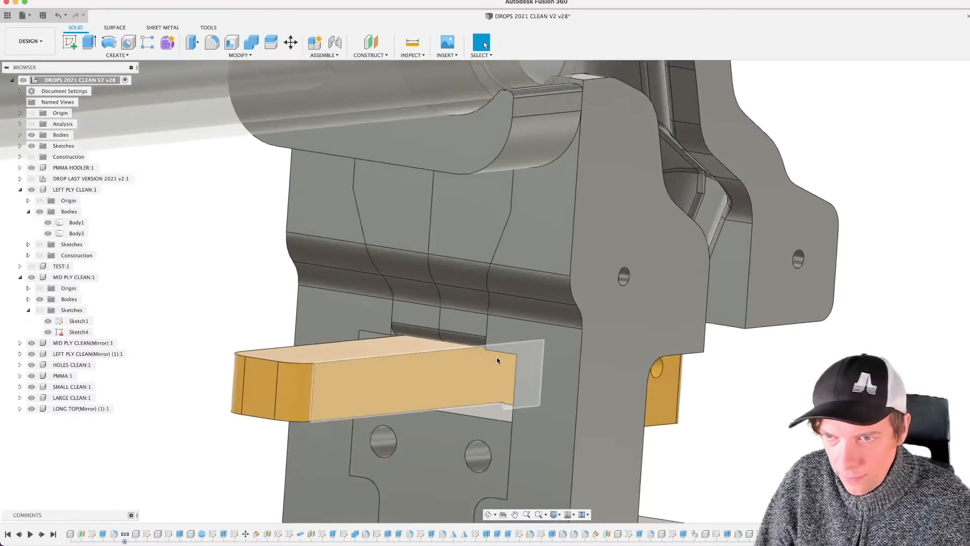
pyautogui.press('f')
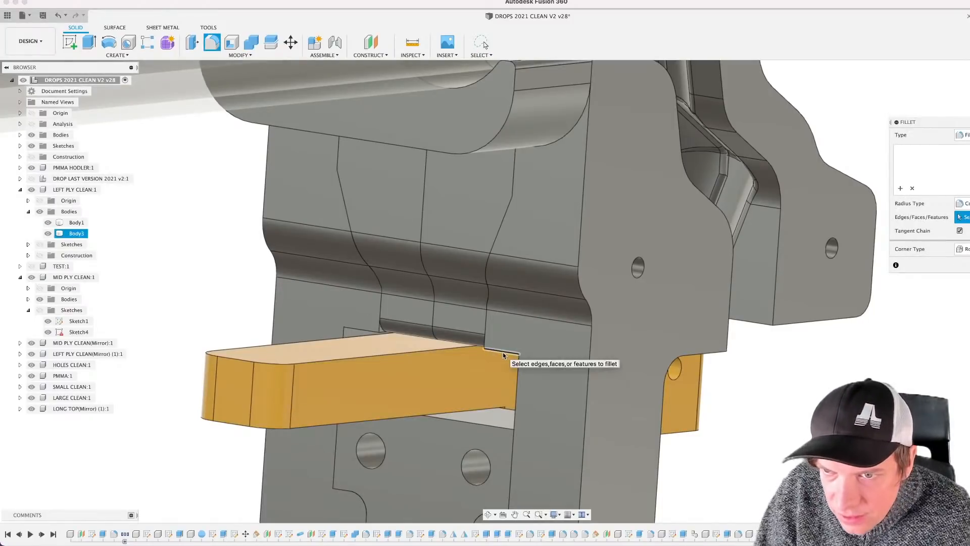
pyautogui.click(503, 353)
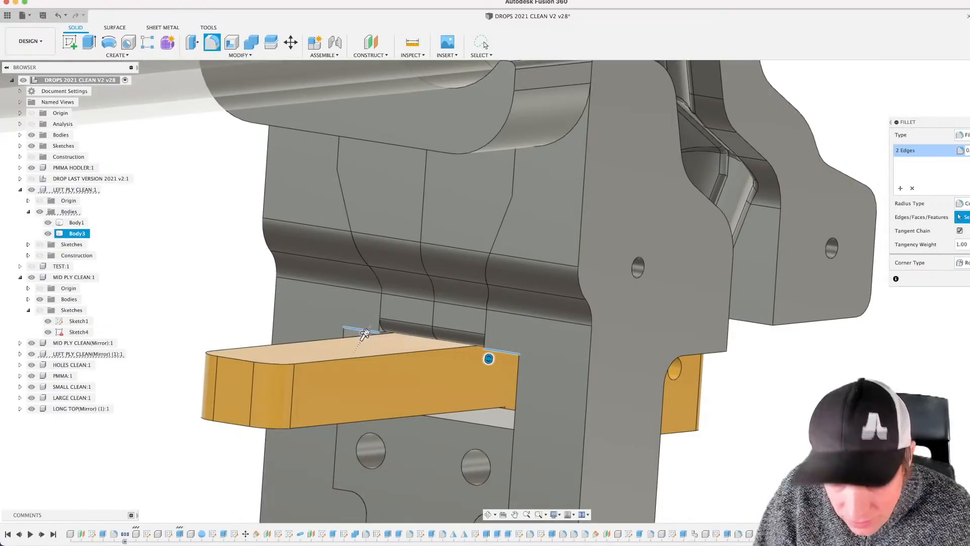
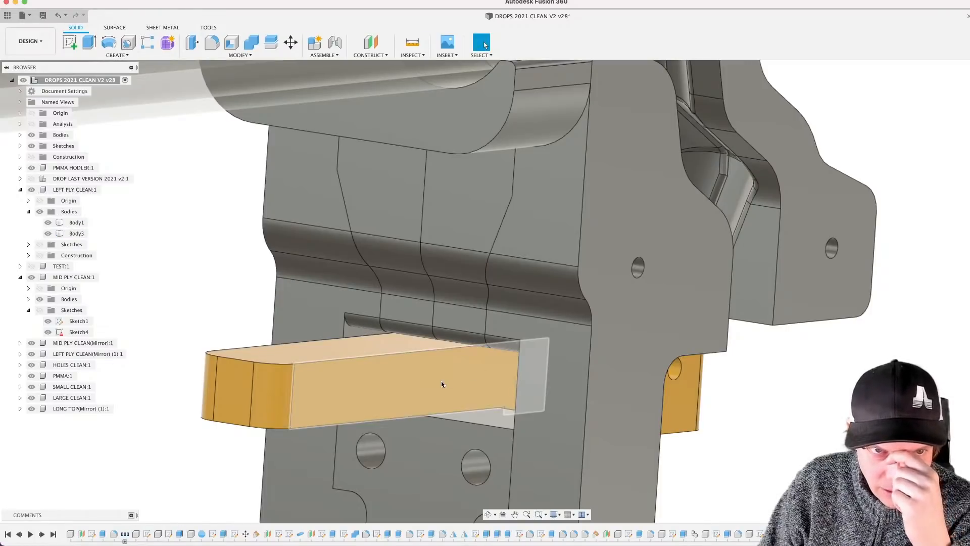
# Step: Hide the XY, XZ and YZ origin planes of the main assembly
pyautogui.scroll(-10, 440, 344)
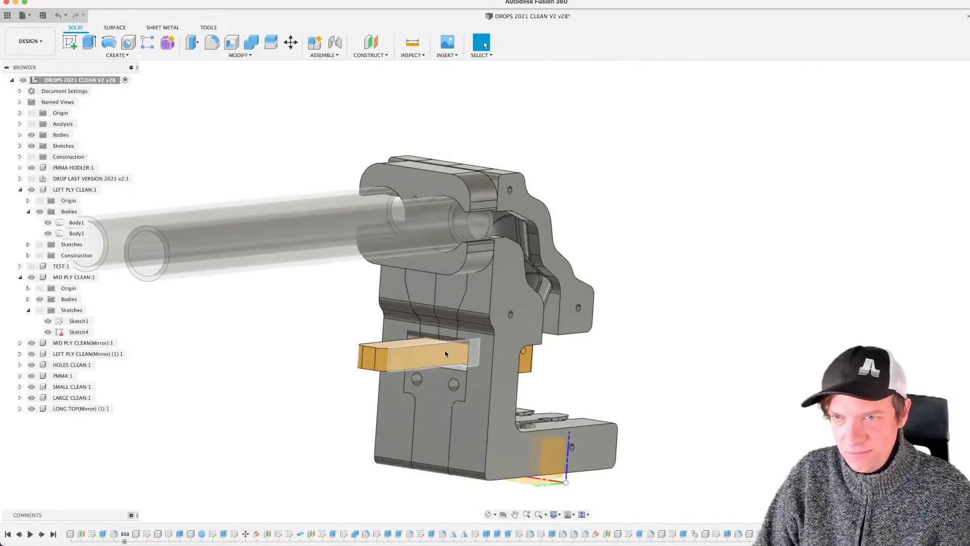
pyautogui.keyDown('shift'); pyautogui.moveTo(450, 350); pyautogui.dragTo(332, 305, button='middle'); pyautogui.keyUp('shift')
pyautogui.click(276, 293)
pyautogui.keyDown('shift'); pyautogui.moveTo(271, 288); pyautogui.dragTo(422, 330, button='middle'); pyautogui.keyUp('shift')
pyautogui.scroll(5, 490, 308)
pyautogui.click(728, 348)
pyautogui.moveTo(727, 351); pyautogui.dragTo(511, 379, button='middle')
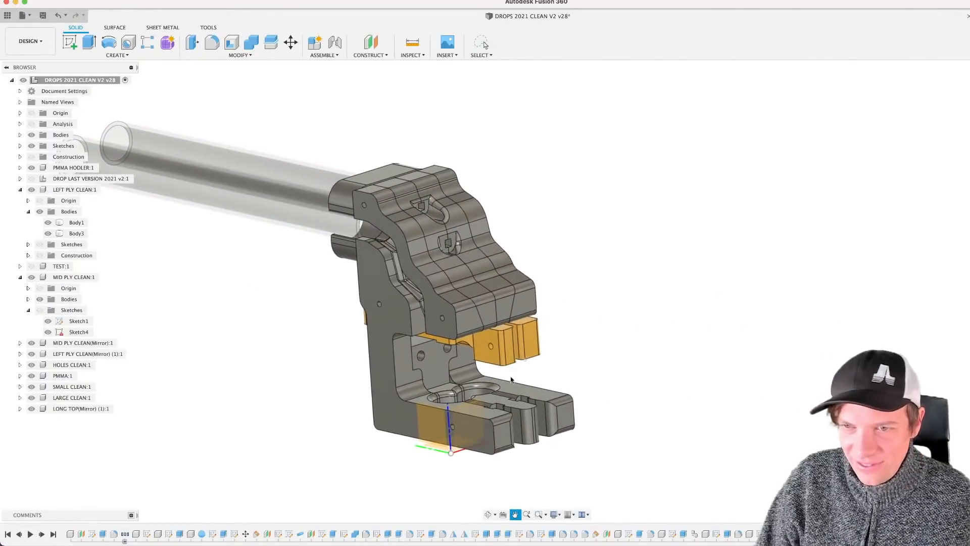
pyautogui.click(431, 439)
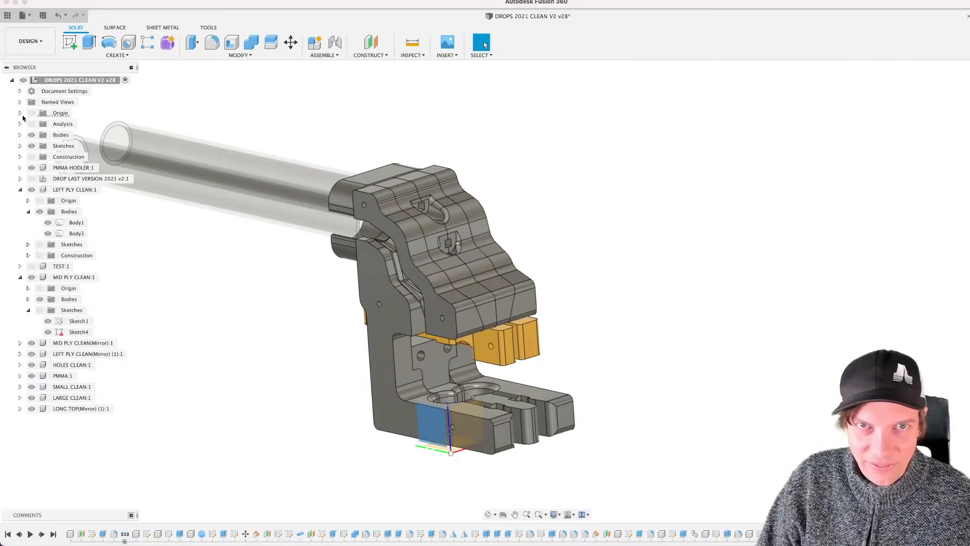
pyautogui.click(20, 113)
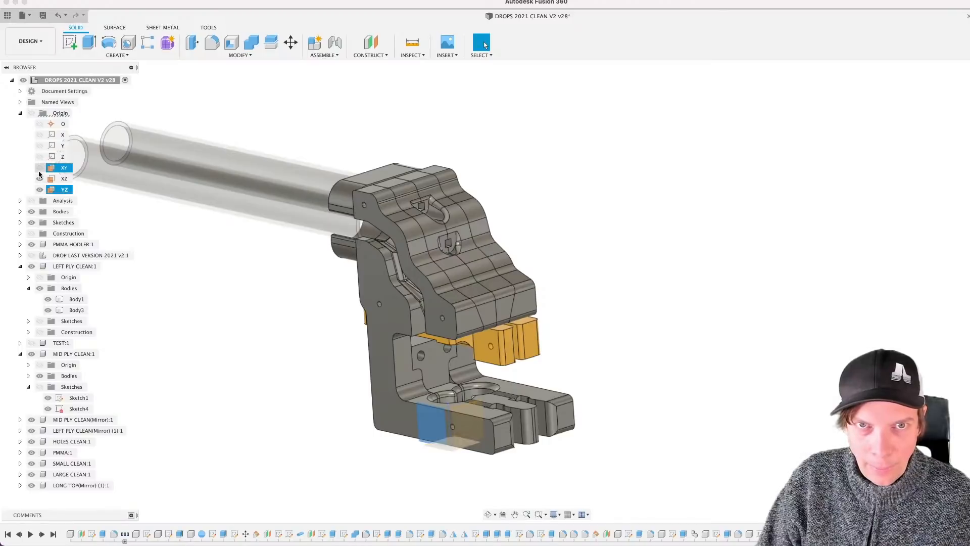
pyautogui.click(608, 362)
# Step: Examine the complete marble dropper assembly from several angles and close up
pyautogui.moveTo(576, 326); pyautogui.dragTo(698, 338, button='middle')
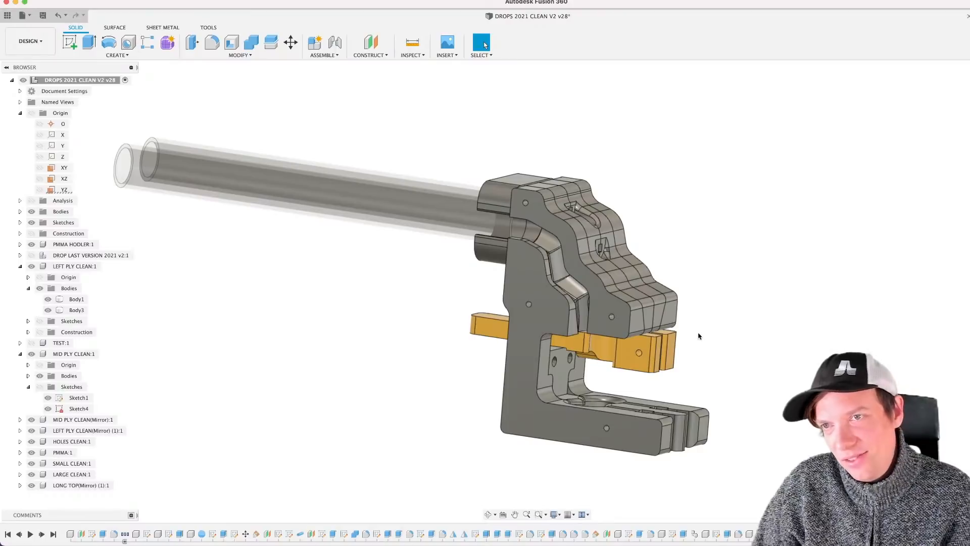
pyautogui.keyDown('shift'); pyautogui.moveTo(699, 336); pyautogui.dragTo(684, 338, button='middle'); pyautogui.keyUp('shift')
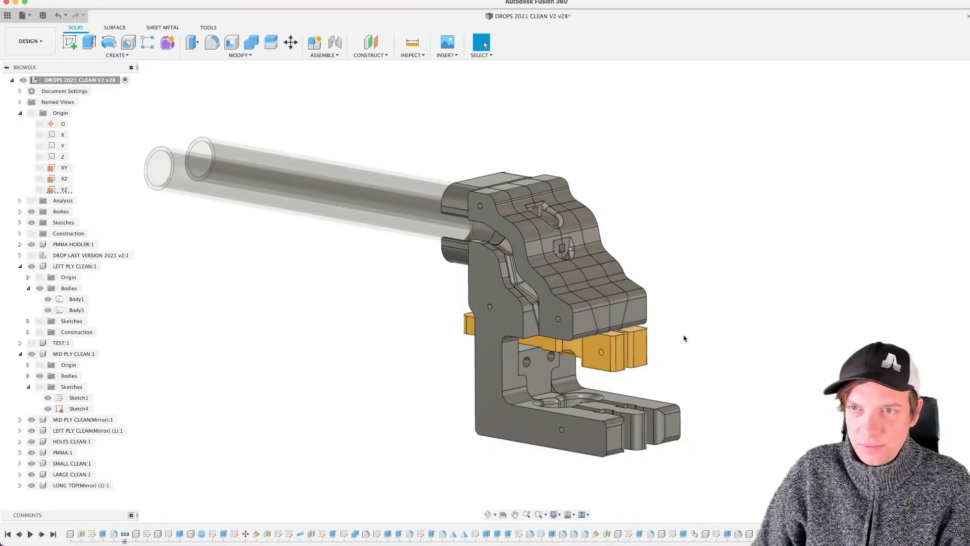
pyautogui.keyDown('shift'); pyautogui.moveTo(433, 283); pyautogui.dragTo(477, 288, button='middle'); pyautogui.keyUp('shift')
pyautogui.scroll(-2, 447, 280)
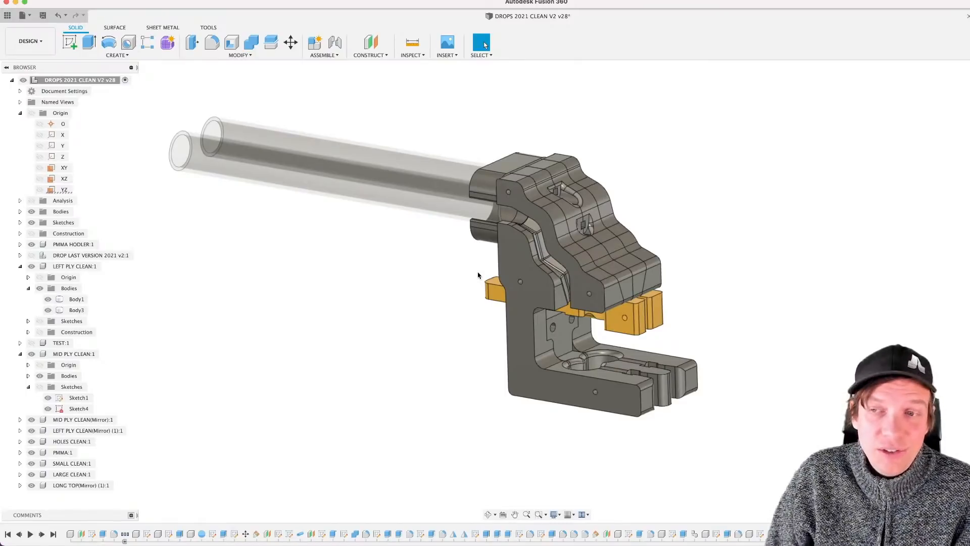
pyautogui.keyDown('shift'); pyautogui.moveTo(459, 317); pyautogui.dragTo(469, 311, button='middle'); pyautogui.keyUp('shift')
pyautogui.keyDown('shift'); pyautogui.moveTo(493, 260); pyautogui.dragTo(475, 265, button='middle'); pyautogui.keyUp('shift')
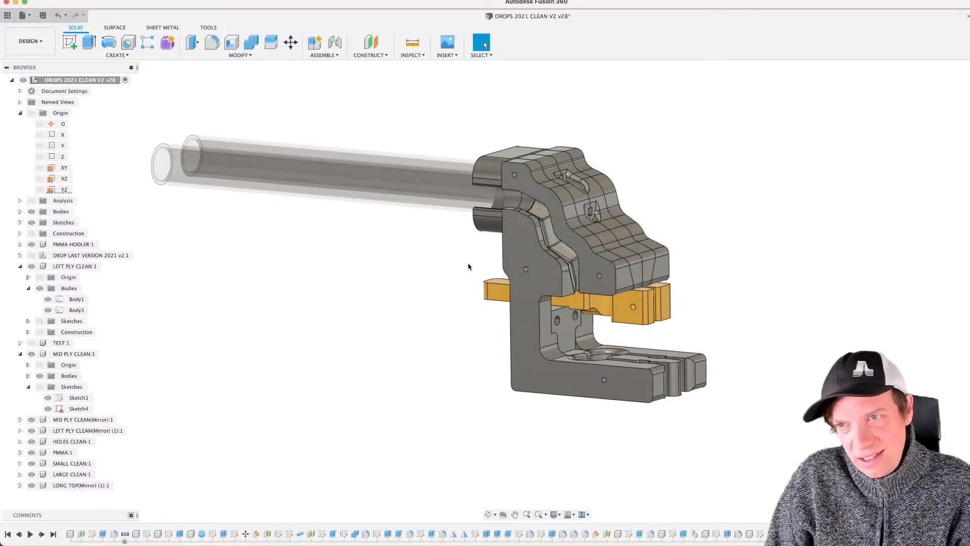
pyautogui.scroll(5, 626, 303)
pyautogui.keyDown('shift'); pyautogui.moveTo(637, 326); pyautogui.dragTo(586, 301, button='middle'); pyautogui.keyUp('shift')
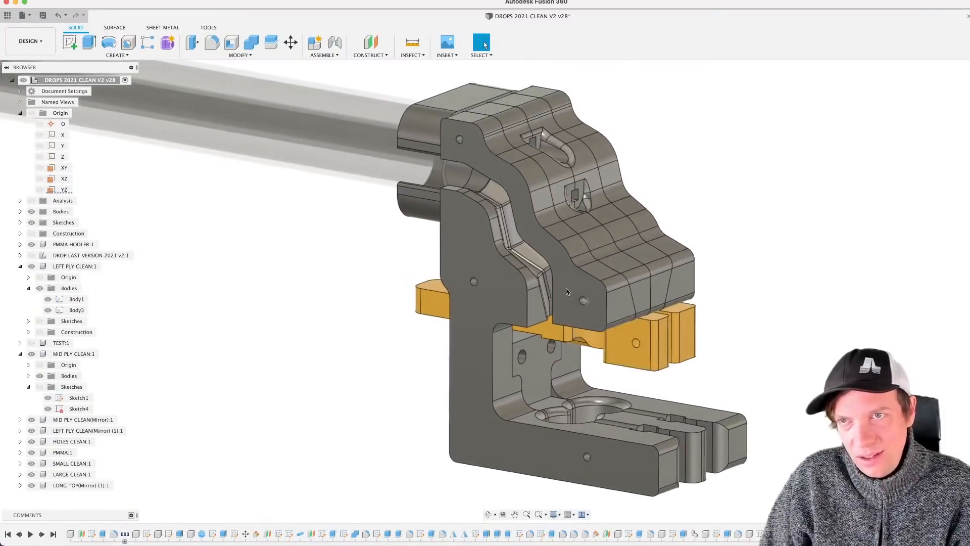
pyautogui.scroll(-3, 362, 278)
# Step: Save the design as a new version with the description "User Saved"
pyautogui.press('super+s')
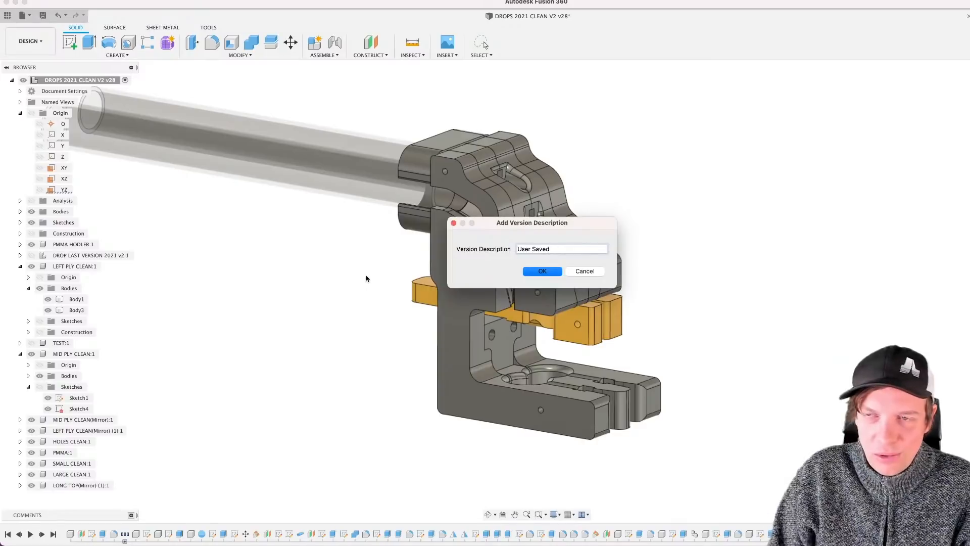
pyautogui.press('Return')
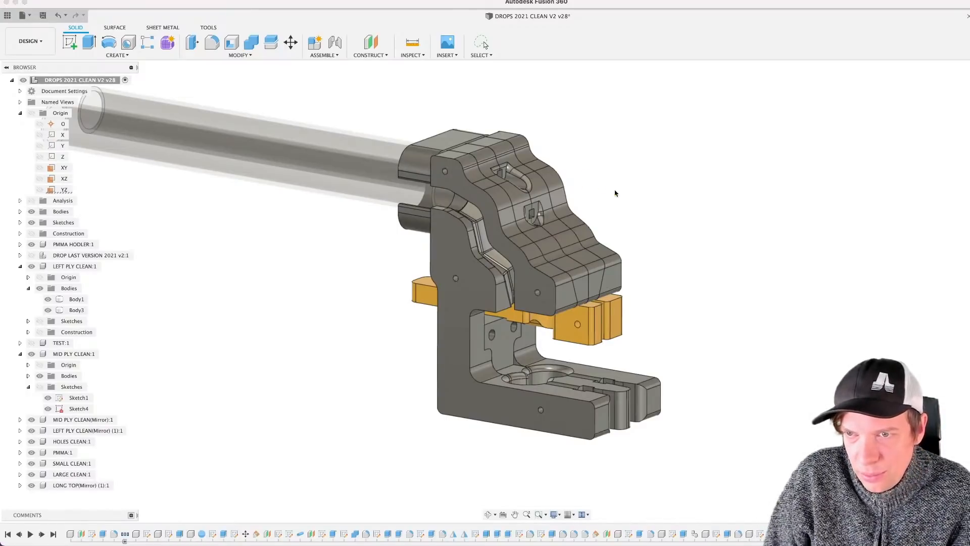
pyautogui.scroll(-2, 615, 192)
pyautogui.moveTo(613, 192); pyautogui.dragTo(602, 215, button='middle')
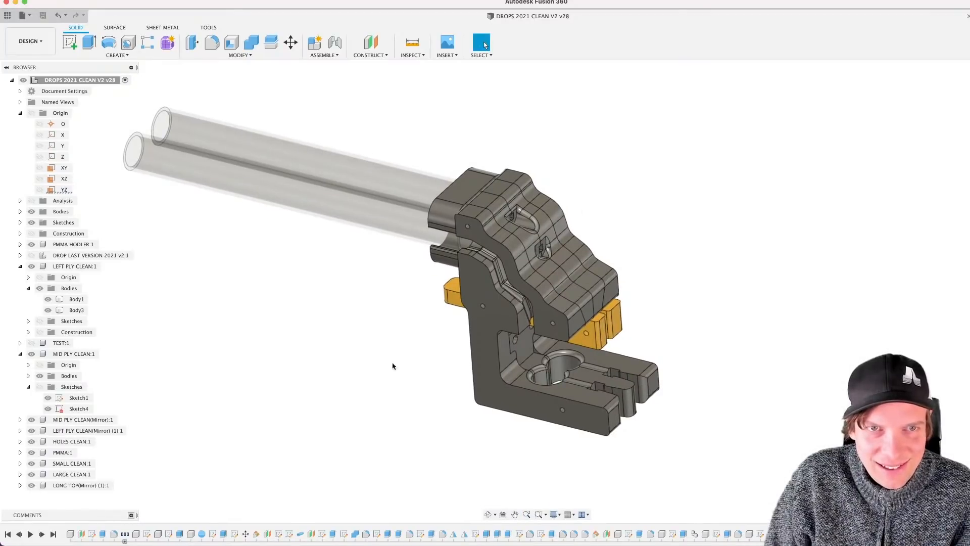
pyautogui.moveTo(392, 310)
pyautogui.mouseDown(button='middle')
pyautogui.moveTo(384, 322)
pyautogui.moveTo(398, 297)
pyautogui.moveTo(387, 301)
pyautogui.mouseUp(button='middle')
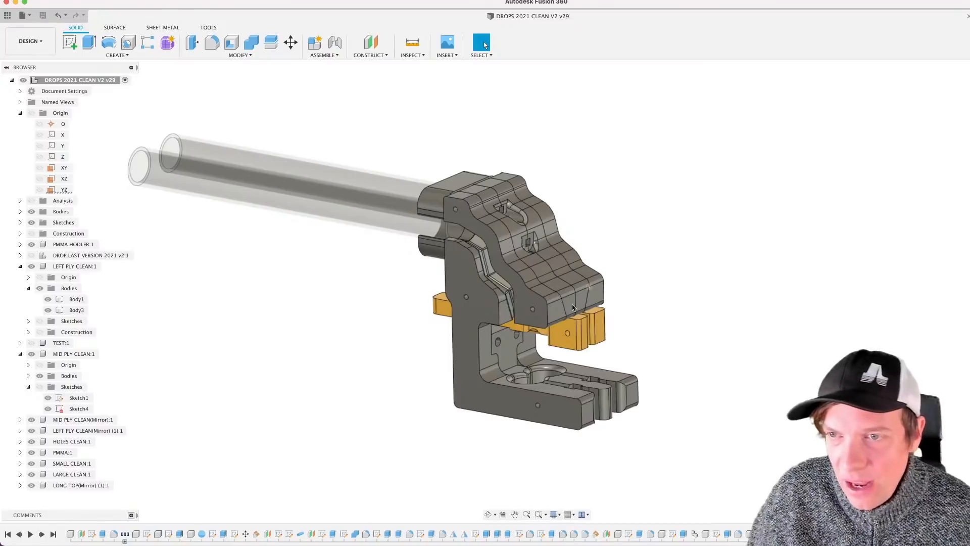
# Step: Examine the outer side face of LEFT PLY CLEAN and its existing screw holes from several angles
pyautogui.keyDown('shift'); pyautogui.moveTo(572, 305); pyautogui.dragTo(666, 304, button='middle'); pyautogui.keyUp('shift')
pyautogui.click(465, 368)
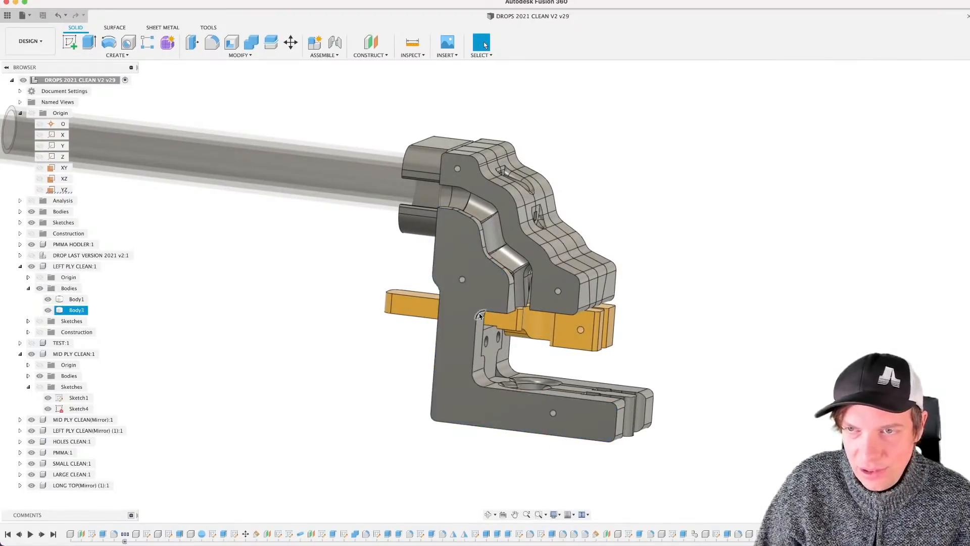
pyautogui.scroll(5, 465, 283)
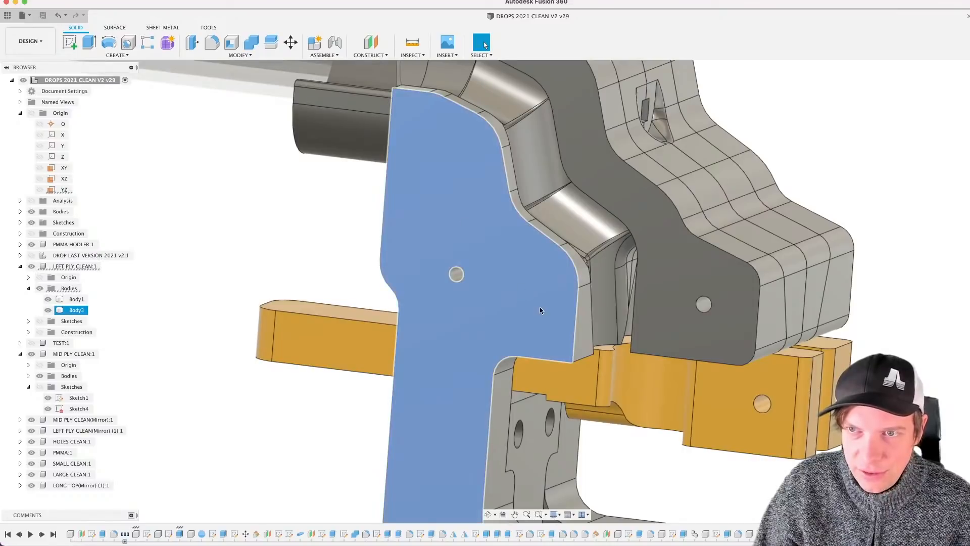
pyautogui.scroll(-5, 540, 309)
pyautogui.press('Escape')
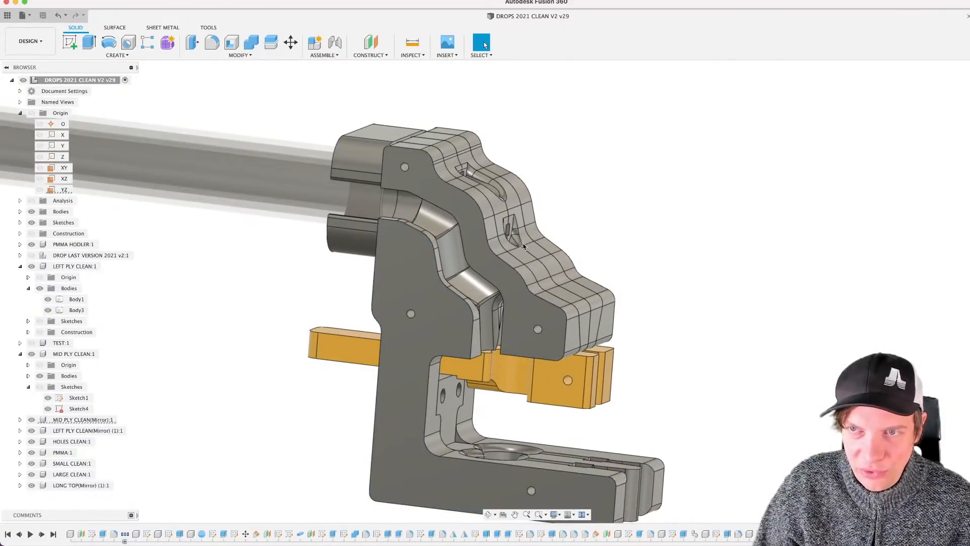
pyautogui.keyDown('shift'); pyautogui.moveTo(449, 344); pyautogui.dragTo(460, 342, button='middle'); pyautogui.keyUp('shift')
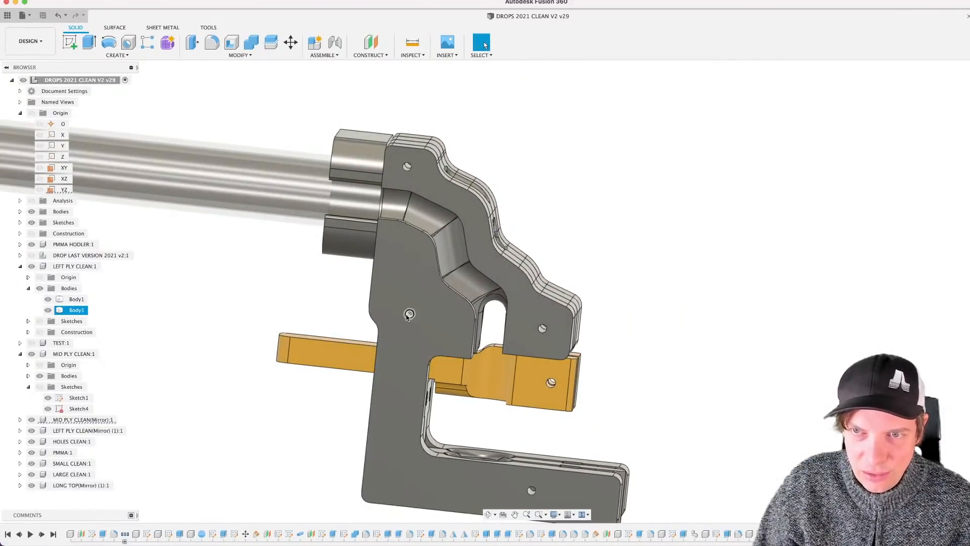
pyautogui.keyDown('shift'); pyautogui.moveTo(409, 316); pyautogui.dragTo(316, 404, button='middle'); pyautogui.keyUp('shift')
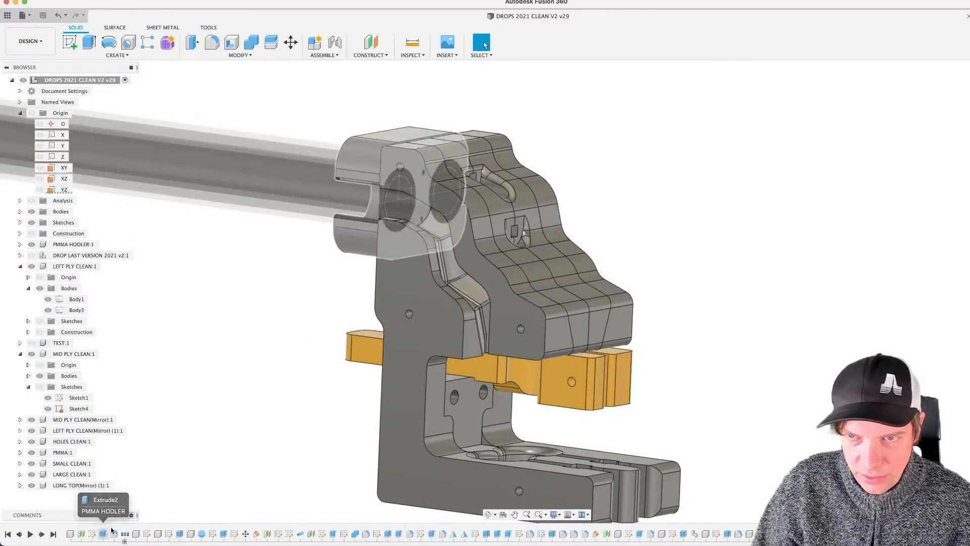
# Step: Open the LEFT PLY CLEAN profile sketch and draw two small circles, about 2.7 mm across, near the rear edge and beside the lower channel
pyautogui.doubleClick(146, 534)
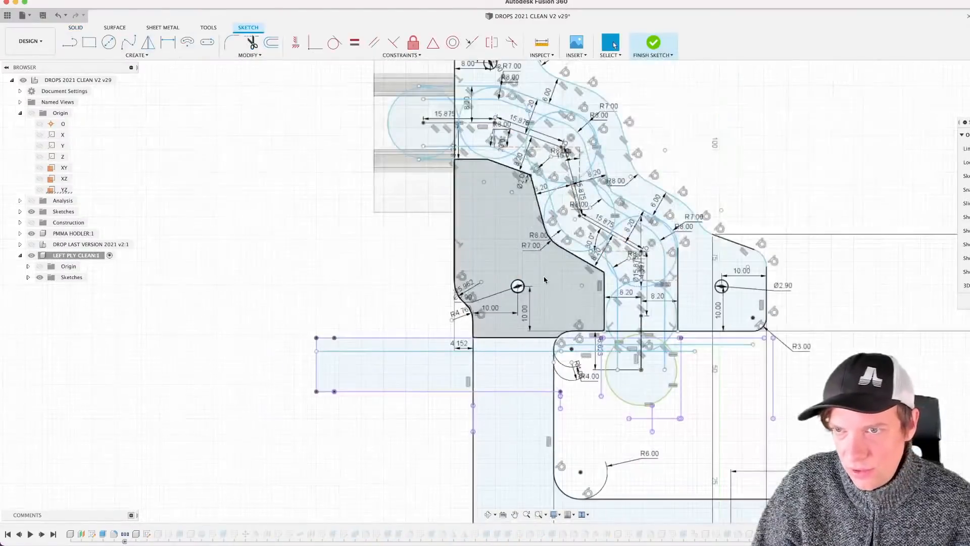
pyautogui.press('c')
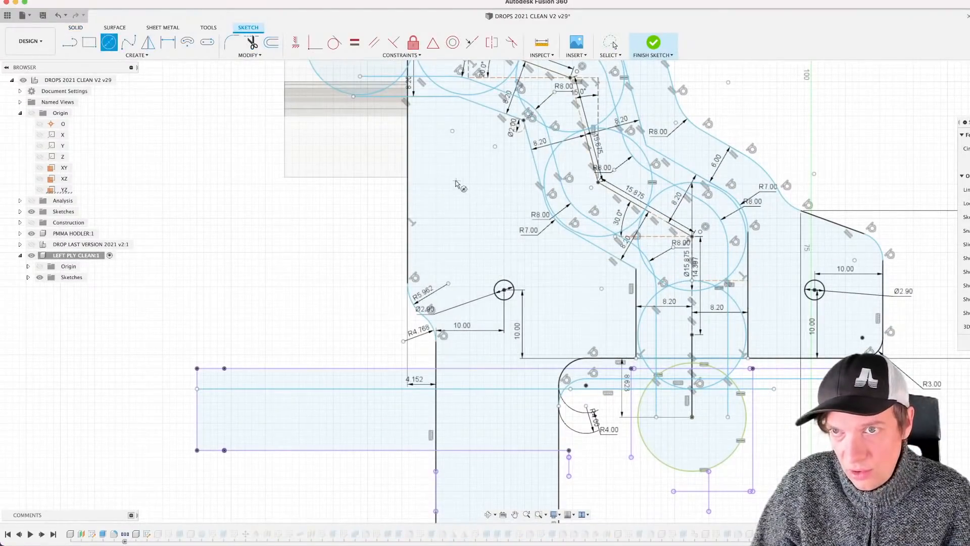
pyautogui.click(458, 171)
pyautogui.click(465, 179)
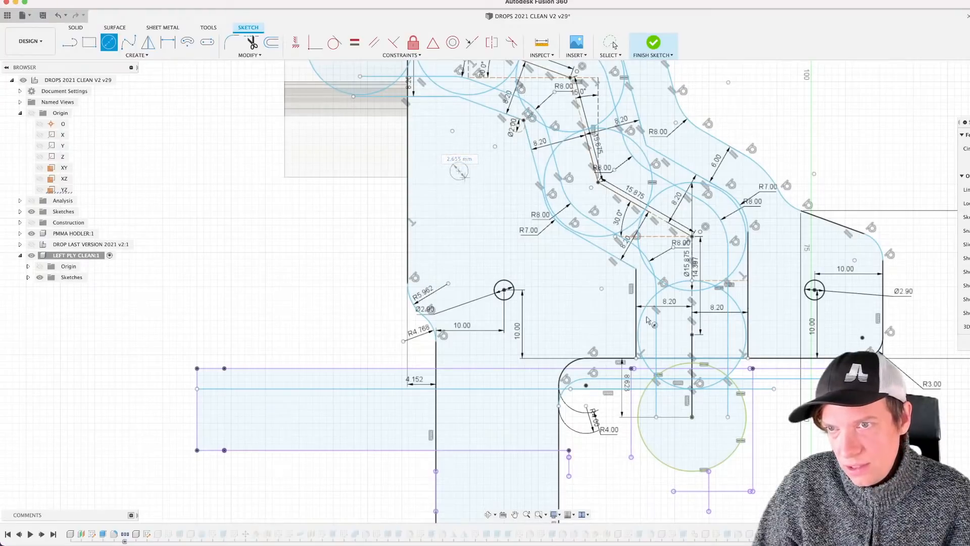
pyautogui.click(583, 300)
pyautogui.click(591, 306)
pyautogui.scroll(5, 556, 324)
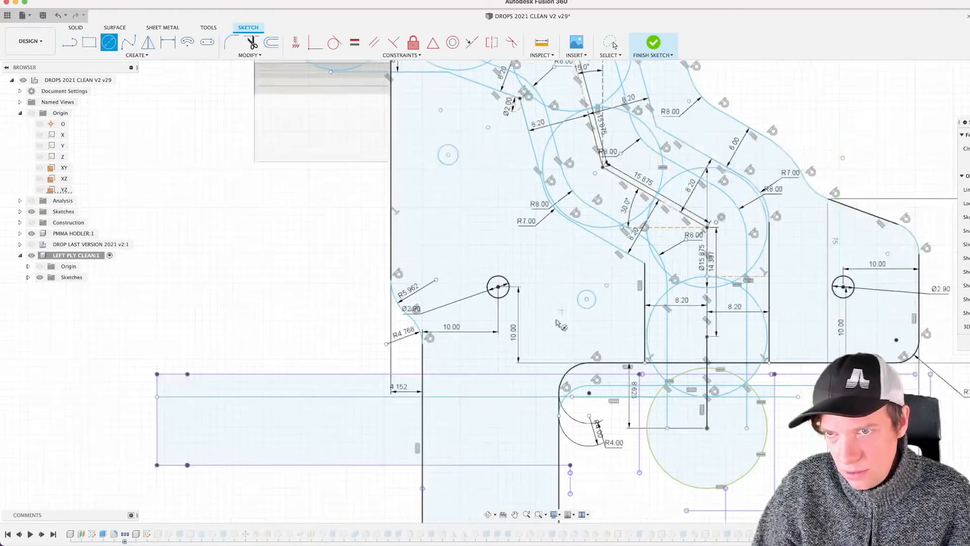
pyautogui.press('c')
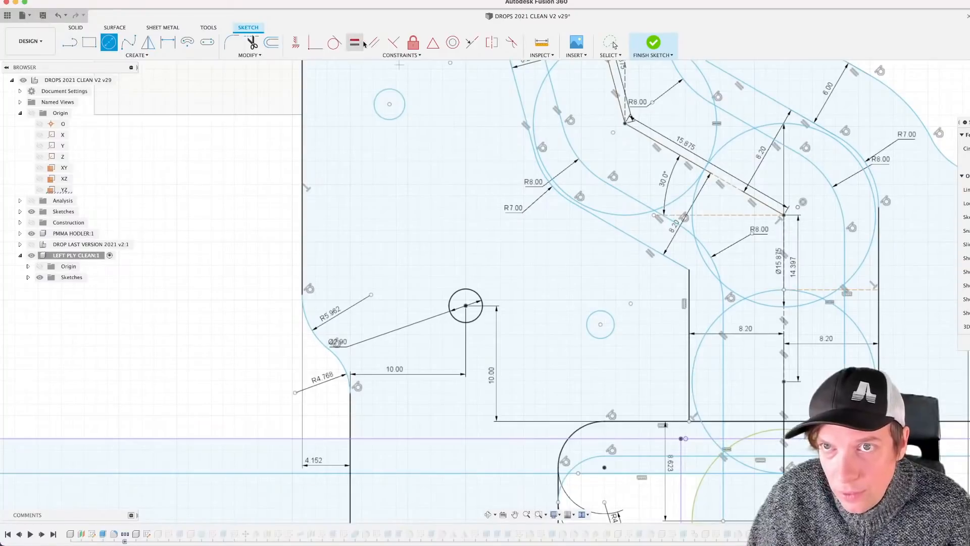
# Step: Constrain both new circles to equal size with the existing 2.90 mm hole in the rear ply section
pyautogui.press('=')
pyautogui.click(473, 290)
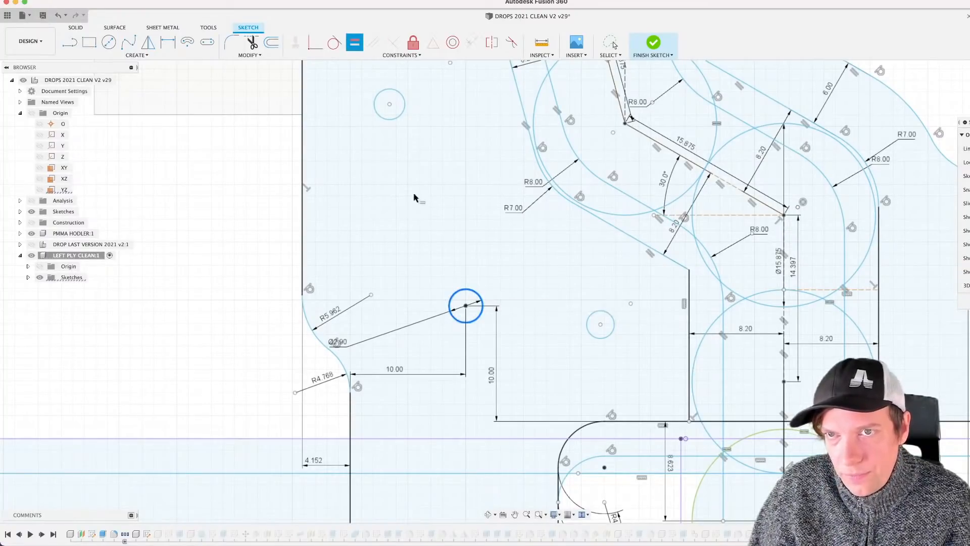
pyautogui.click(392, 120)
pyautogui.click(481, 302)
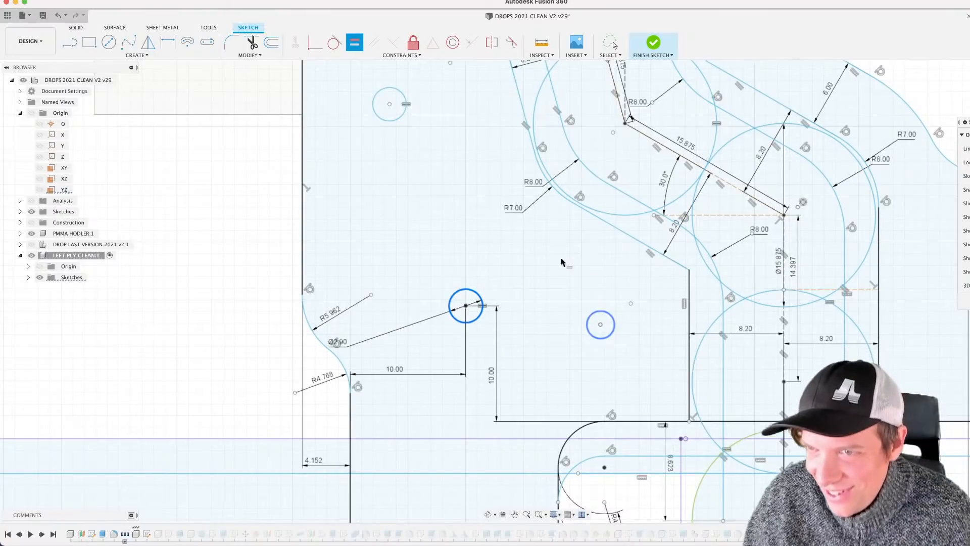
pyautogui.press('Escape')
pyautogui.scroll(-5, 520, 258)
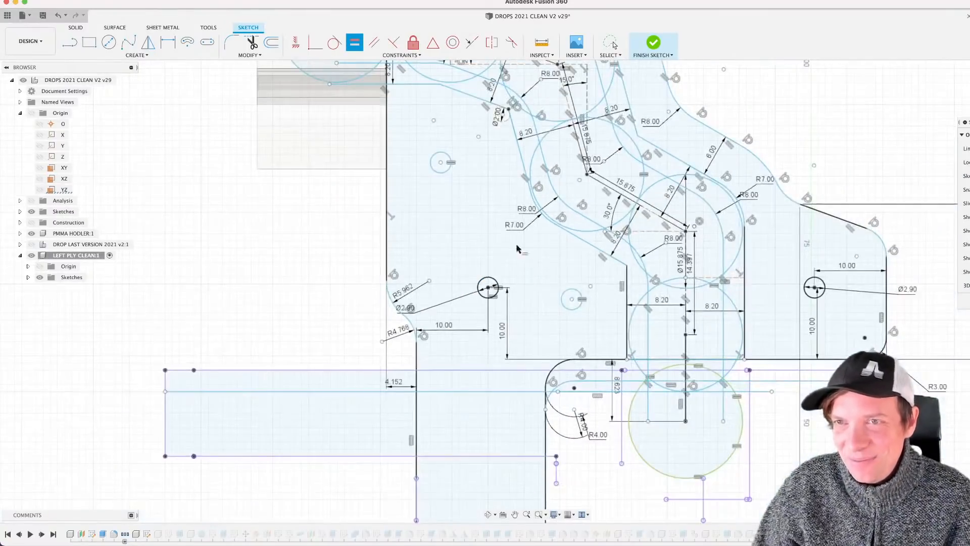
# Step: Dimension the upper new circle's centre 8 mm from the ply's rear vertical edge
pyautogui.press('d')
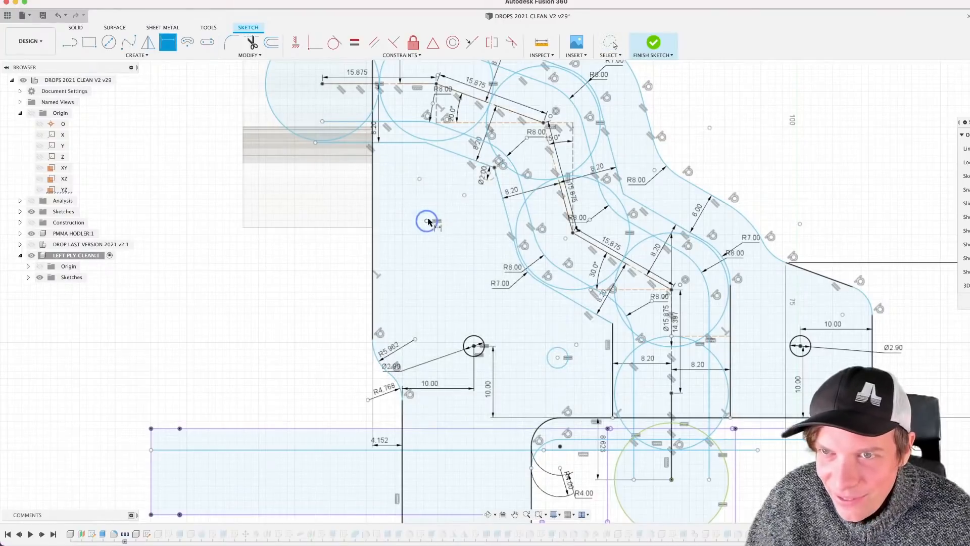
pyautogui.click(373, 220)
pyautogui.click(427, 221)
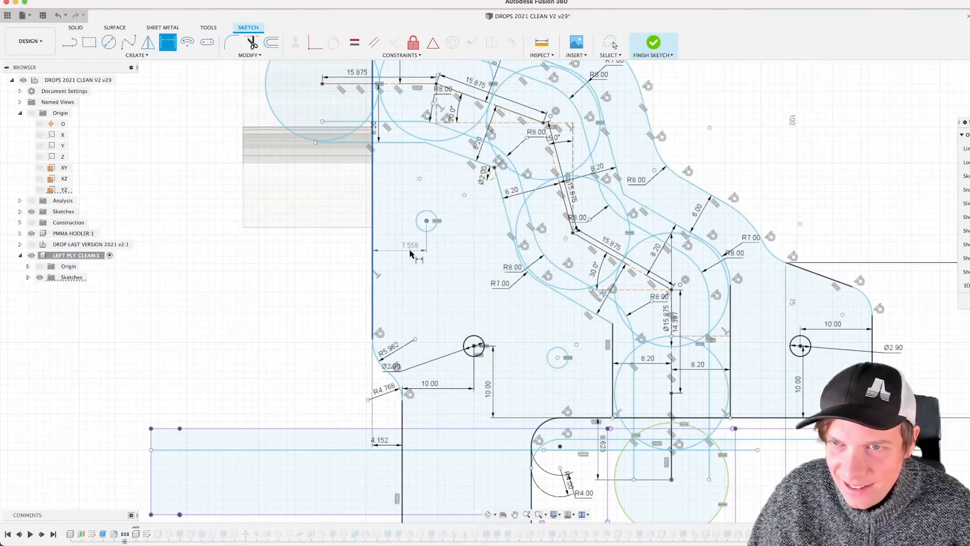
pyautogui.click(410, 253)
pyautogui.write('8')
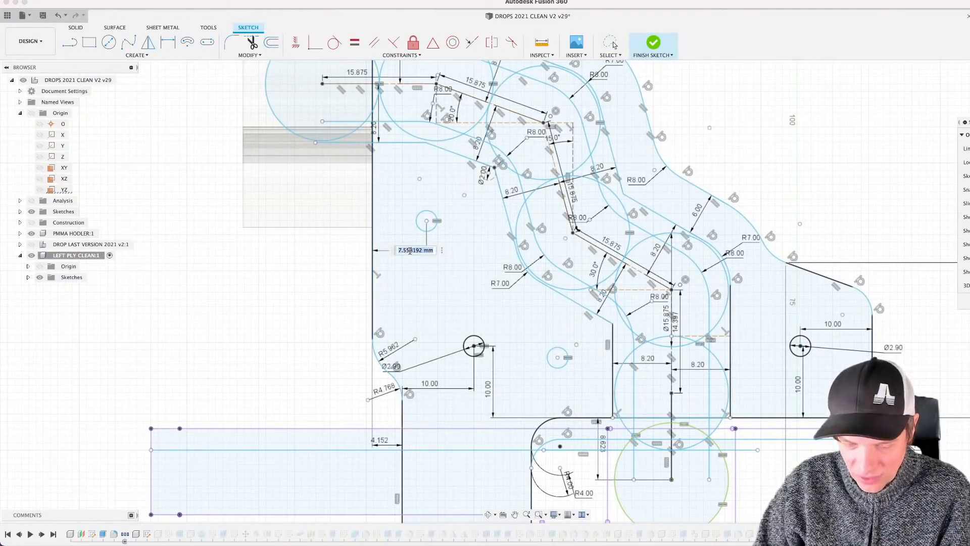
pyautogui.press('Return')
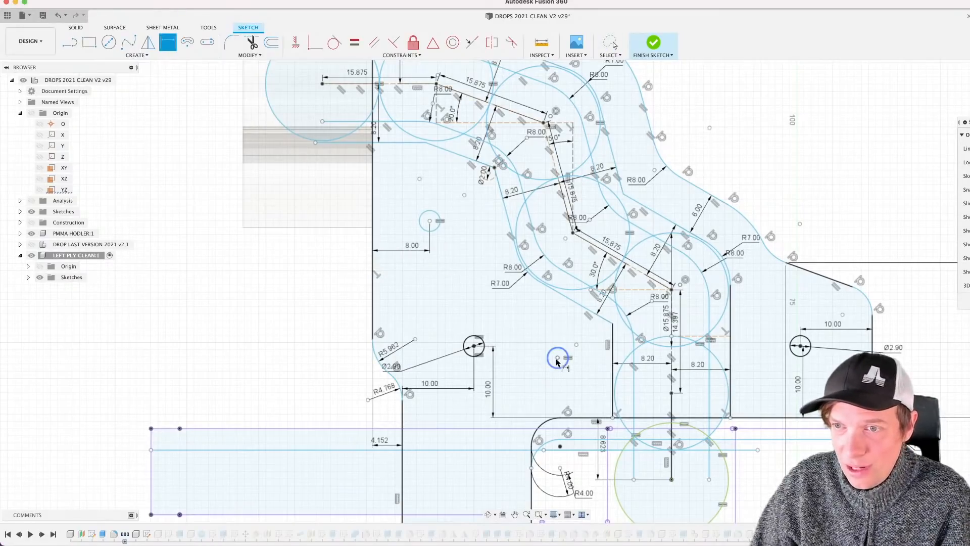
# Step: Dimension the lower new circle's centre 8 mm above the horizontal upper edge of the opening
pyautogui.click(558, 417)
pyautogui.click(557, 357)
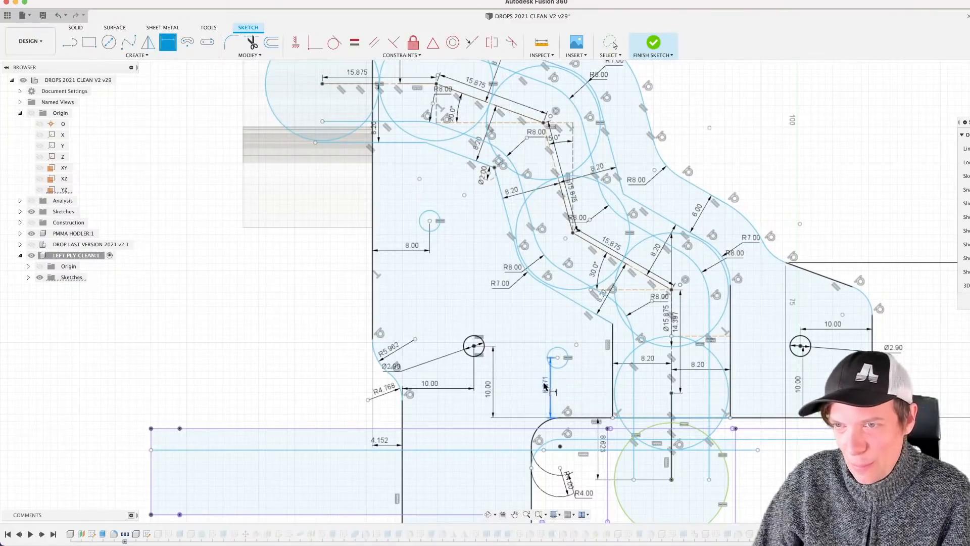
pyautogui.click(546, 386)
pyautogui.write('8')
pyautogui.press('Return')
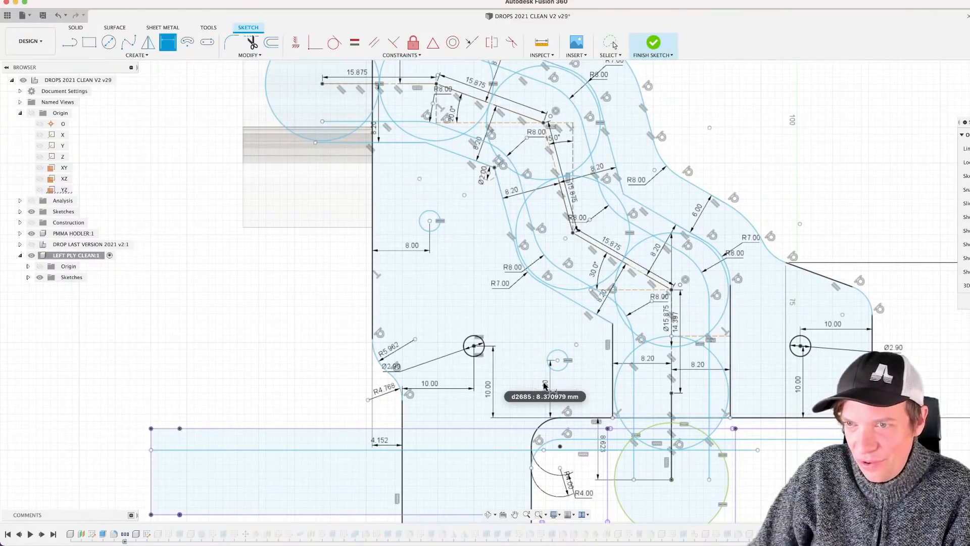
# Step: Dimension the lower new circle's centre 7 mm from the vertical wall of the marble channel
pyautogui.scroll(3, 558, 358)
pyautogui.click(558, 359)
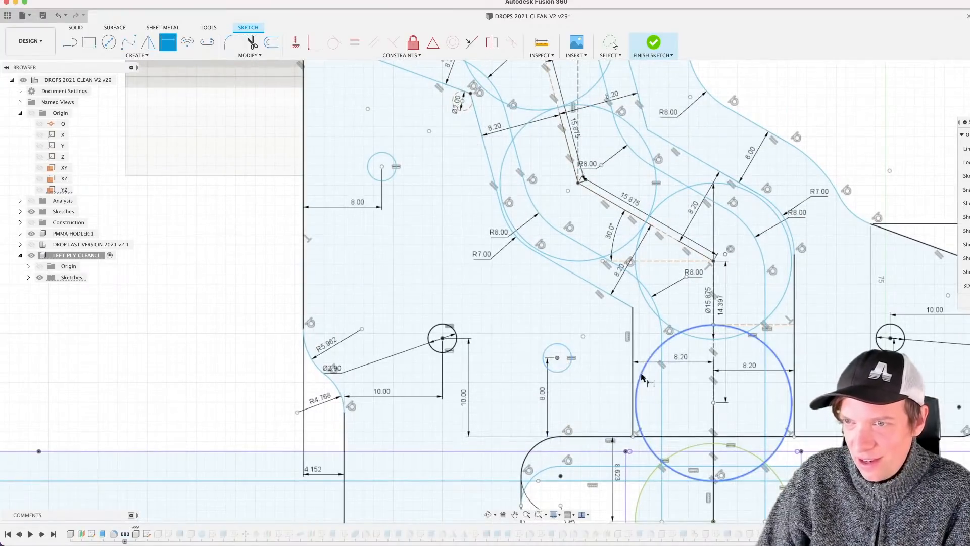
pyautogui.click(632, 376)
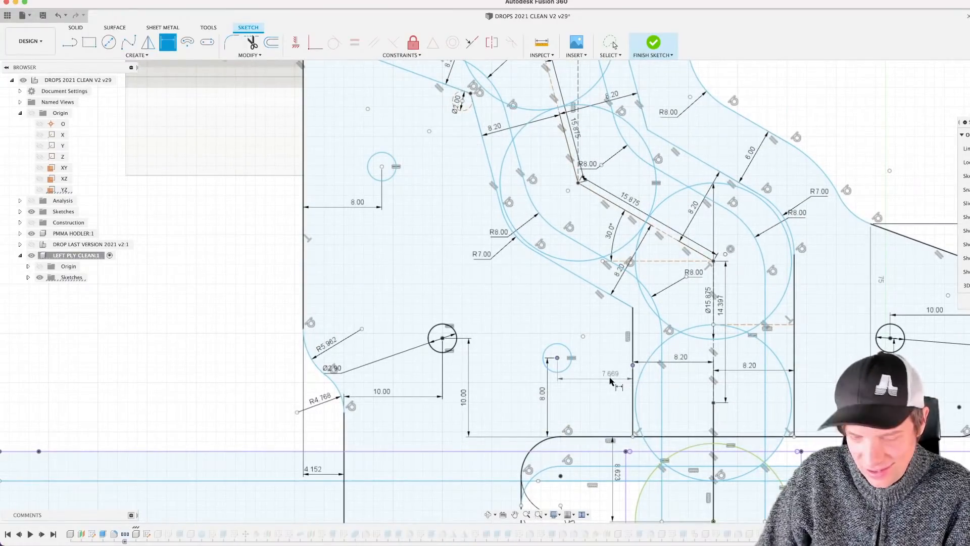
pyautogui.click(610, 380)
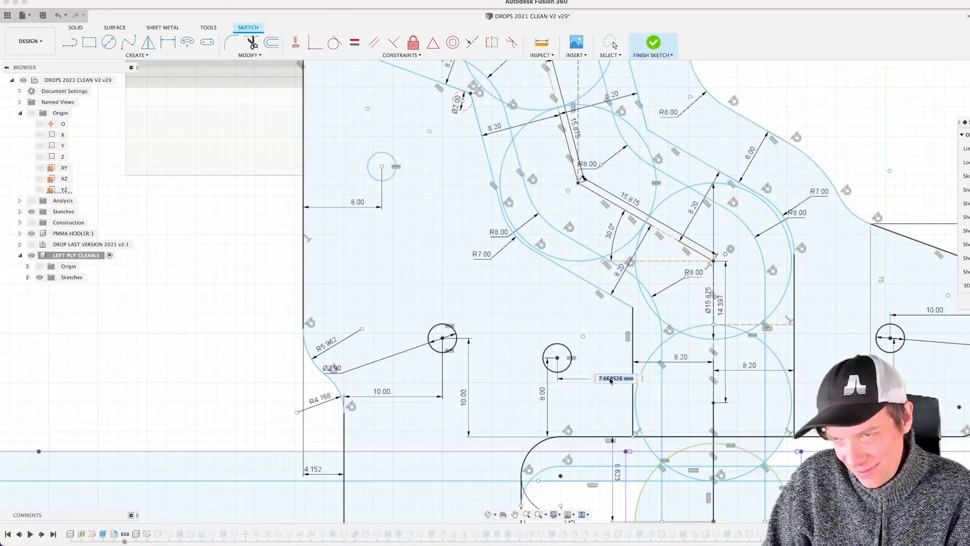
pyautogui.write('7')
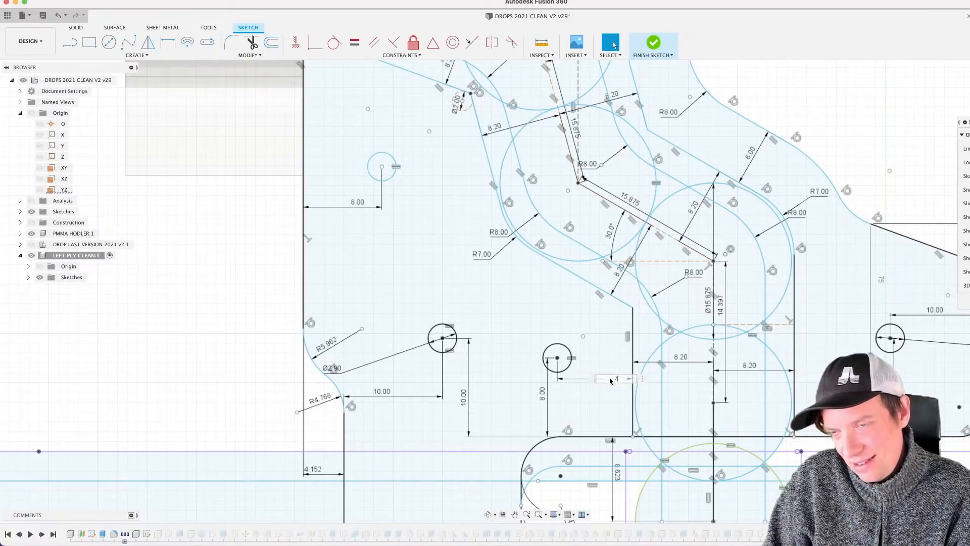
pyautogui.press('Return')
# Step: Dimension the upper new circle's centre 30 mm above the upper line of the projected bar outline
pyautogui.scroll(-3, 610, 381)
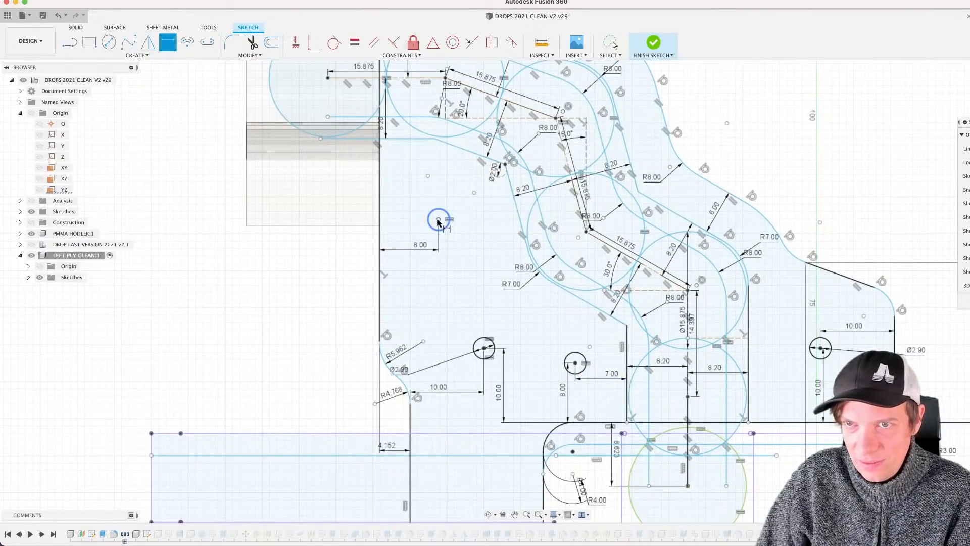
pyautogui.click(440, 433)
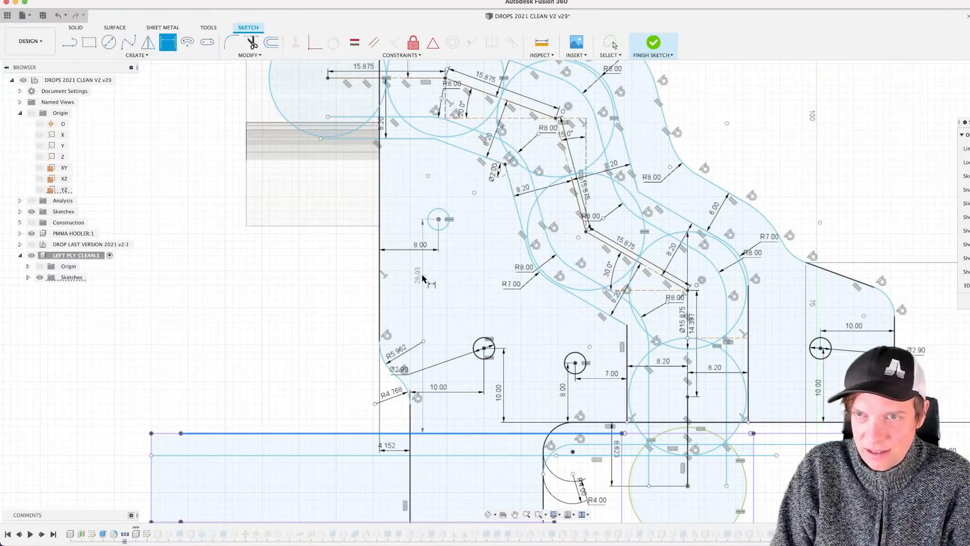
pyautogui.click(423, 278)
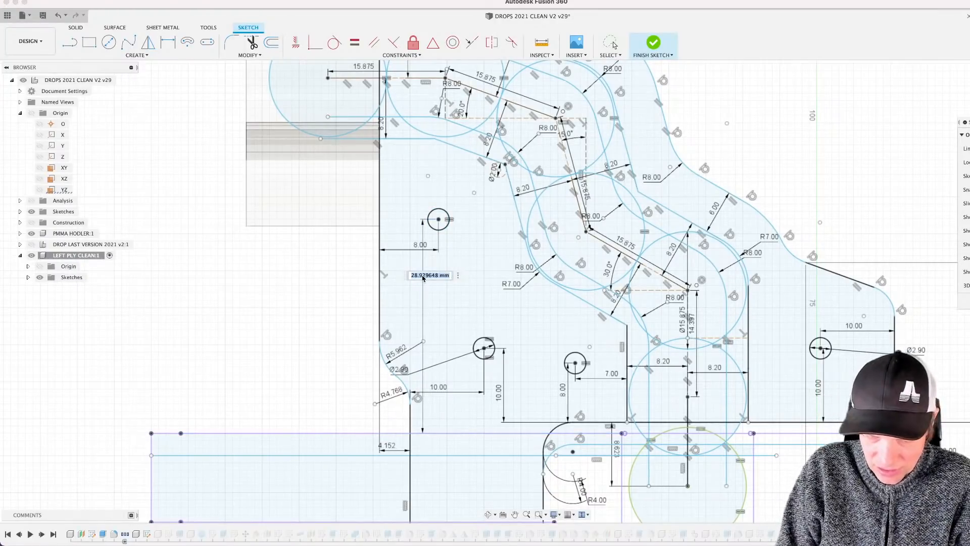
pyautogui.write('30')
pyautogui.press('Return')
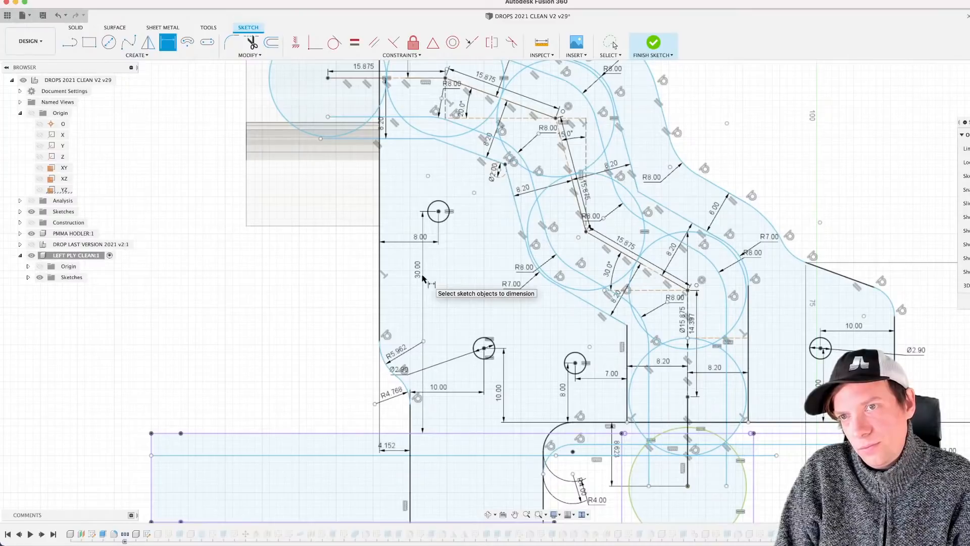
# Step: Set the original rear hole's horizontal distance from the ply's rear edge to 6 mm
pyautogui.scroll(-5, 427, 286)
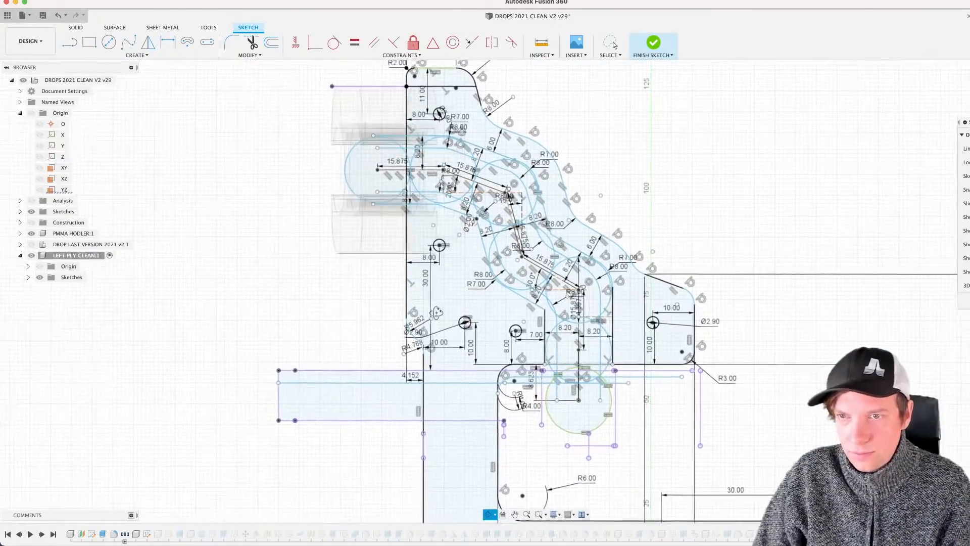
pyautogui.scroll(5, 457, 332)
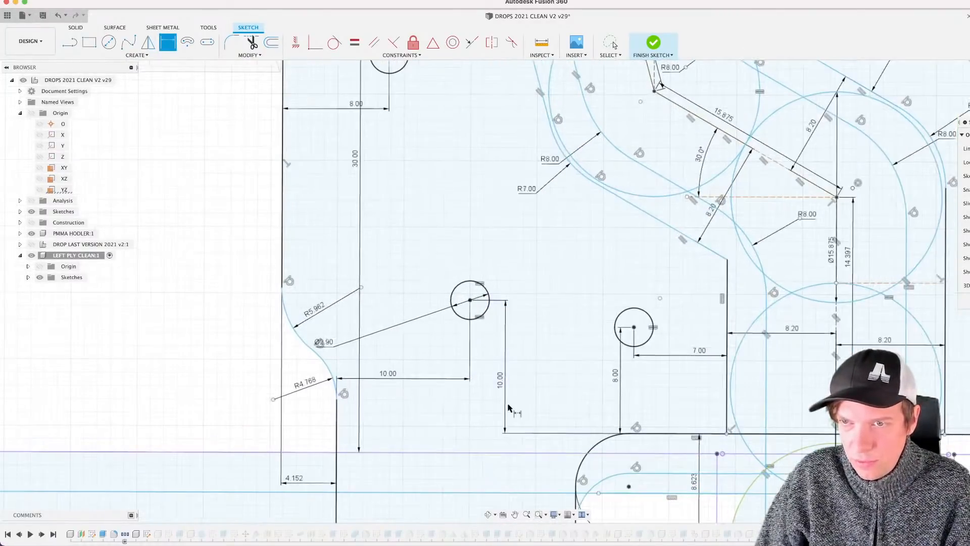
pyautogui.press('Escape')
pyautogui.doubleClick(405, 367)
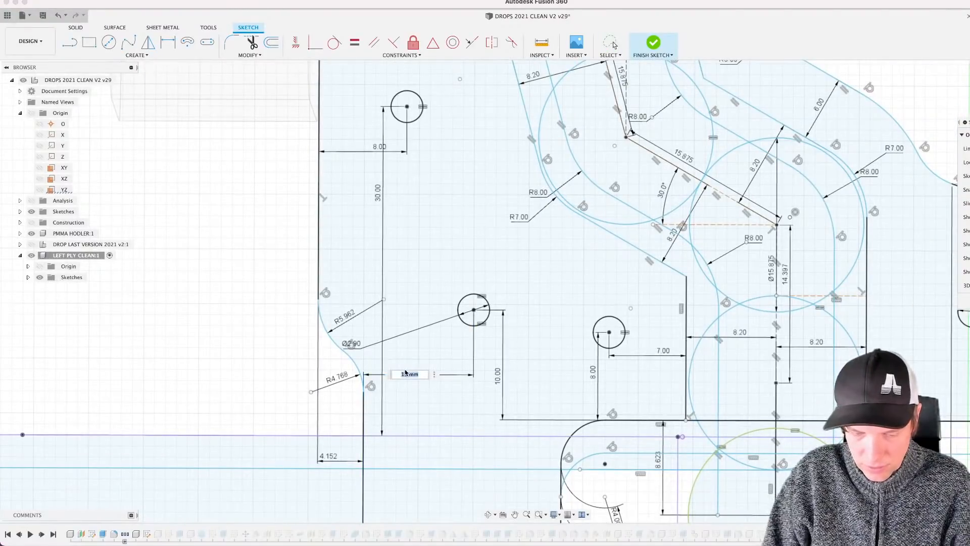
pyautogui.press('Return')
pyautogui.scroll(-4, 417, 364)
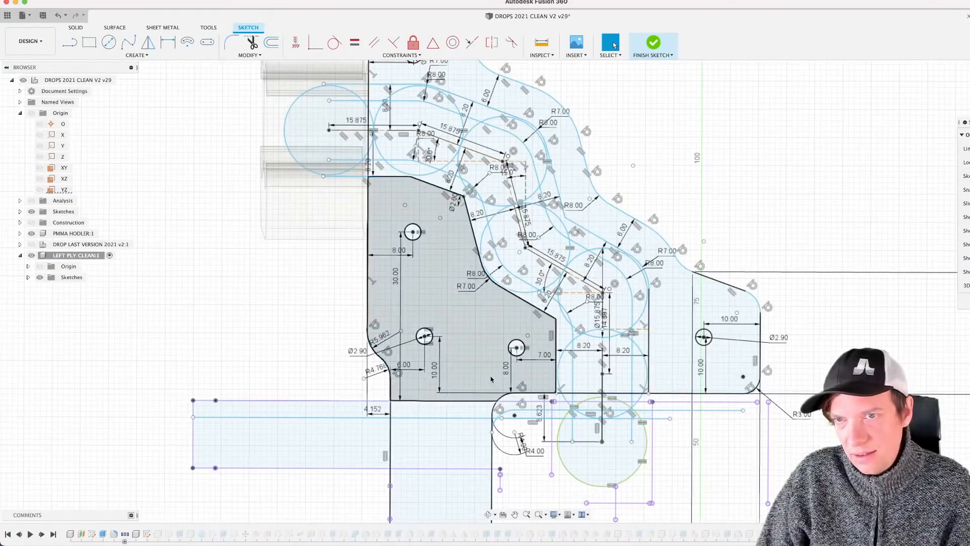
# Step: Finish the sketch and edit the LEFT PLY CLEAN extrusion, excluding the two new screw hole circles from its profiles
pyautogui.scroll(2, 491, 369)
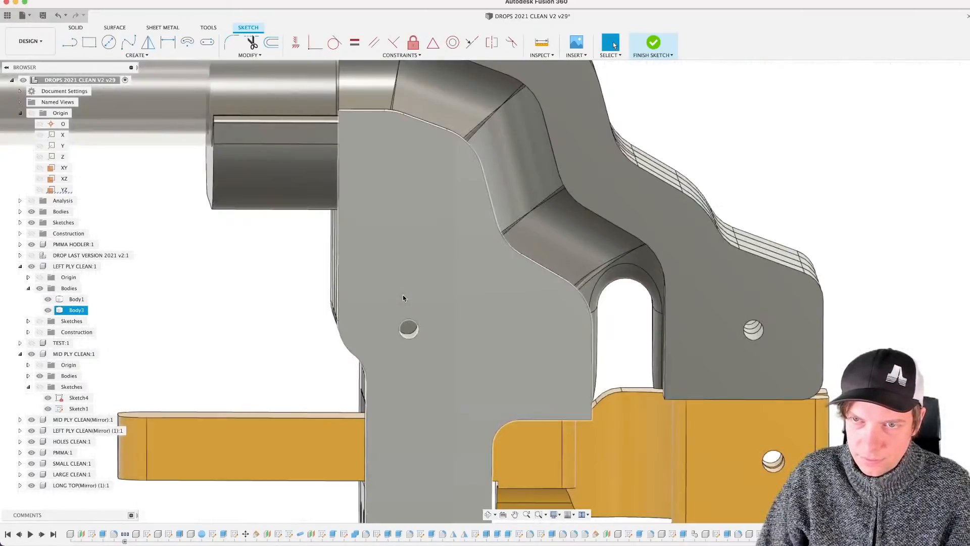
pyautogui.scroll(-3, 402, 296)
pyautogui.moveTo(403, 296)
pyautogui.keyDown('shift'); pyautogui.mouseDown(button='middle')
pyautogui.moveTo(398, 289)
pyautogui.moveTo(394, 304)
pyautogui.mouseUp(button='middle'); pyautogui.keyUp('shift')
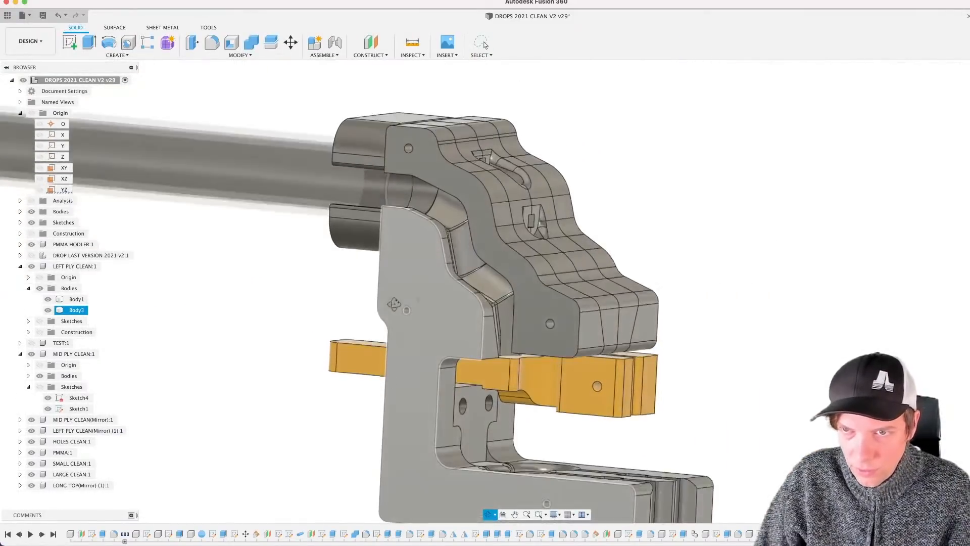
pyautogui.click(180, 534)
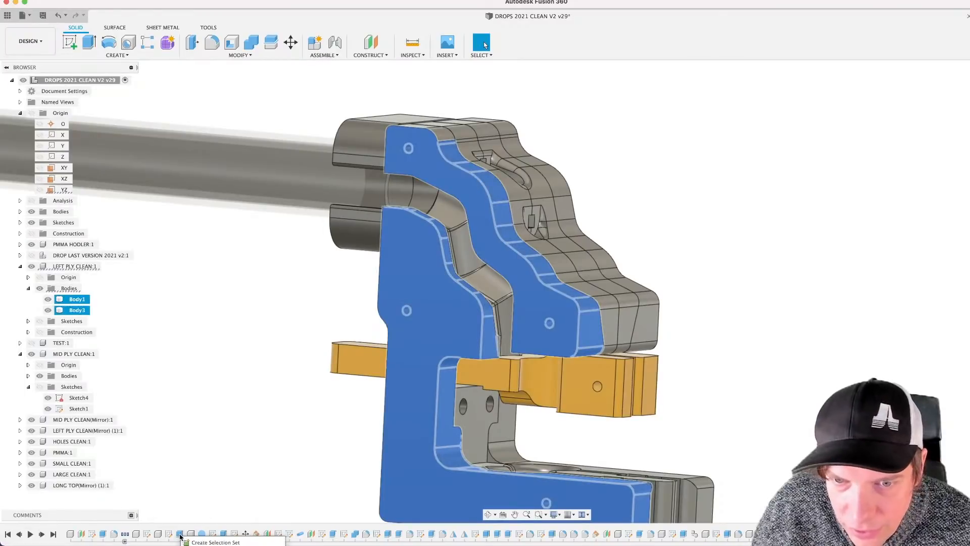
pyautogui.doubleClick(147, 534)
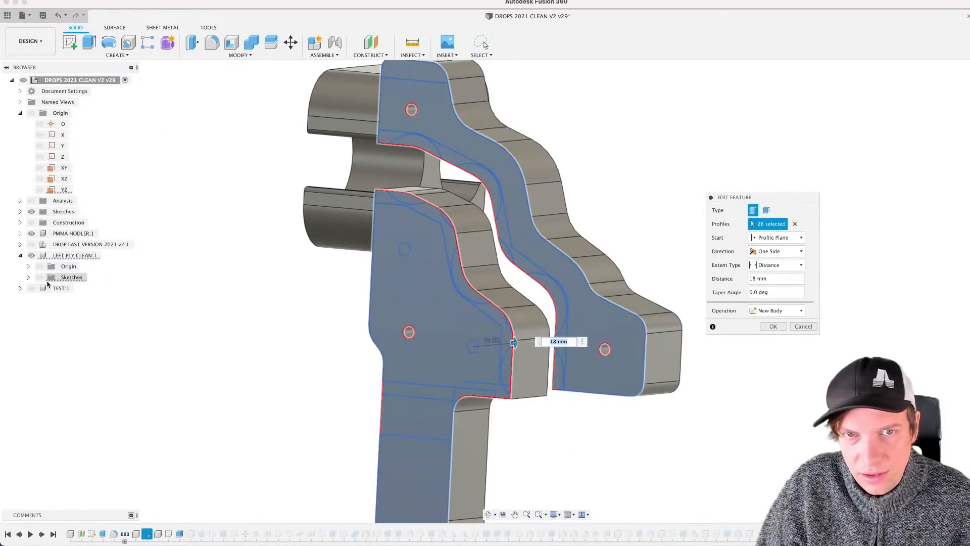
pyautogui.click(39, 277)
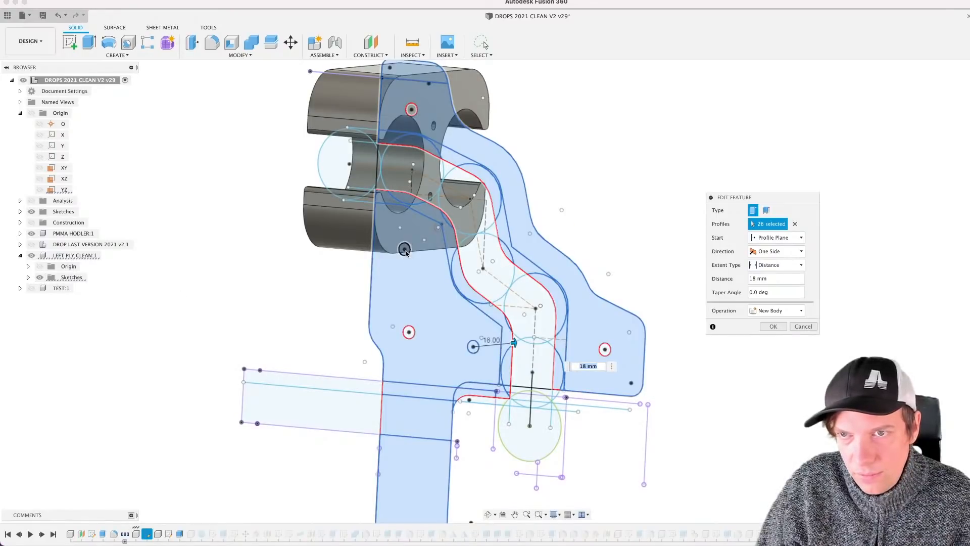
pyautogui.click(476, 338)
pyautogui.scroll(5, 476, 339)
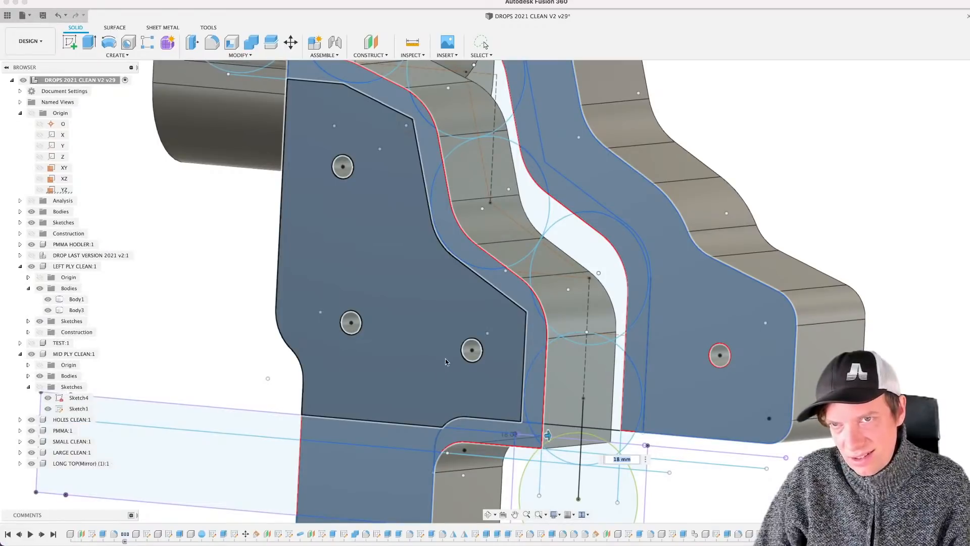
pyautogui.scroll(-4, 445, 329)
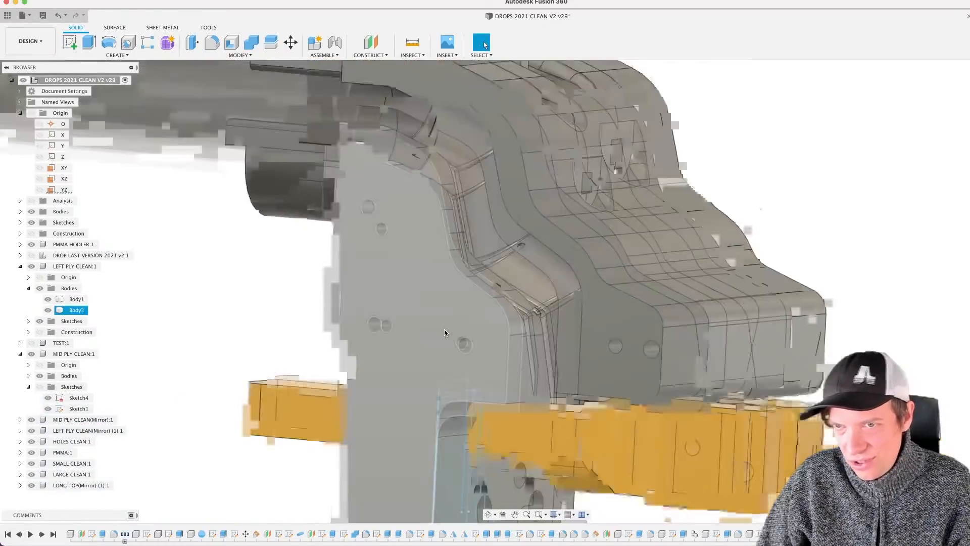
# Step: Hide LEFT PLY CLEAN and check whether the mid ply's screw holes match the new hole positions
pyautogui.keyDown('shift'); pyautogui.moveTo(445, 329); pyautogui.dragTo(381, 310, button='middle'); pyautogui.keyUp('shift')
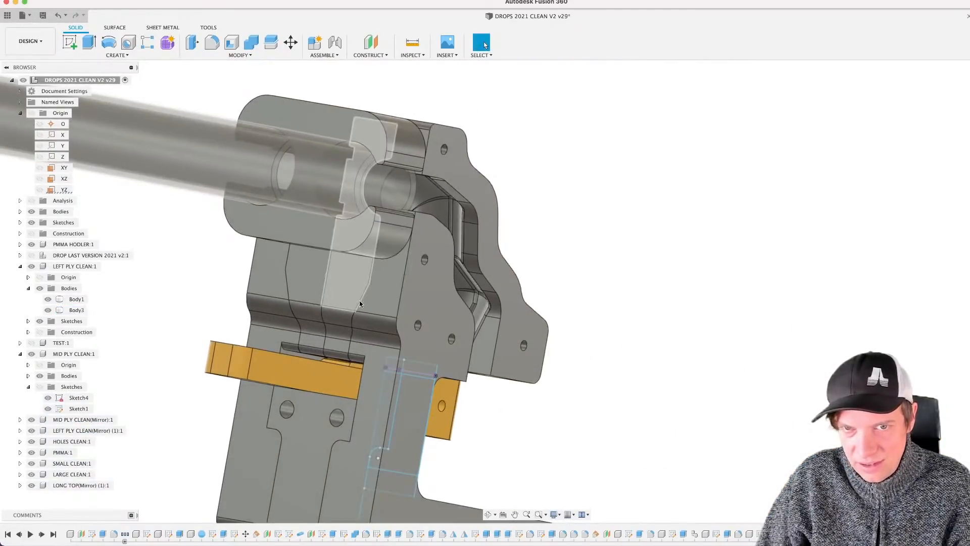
pyautogui.click(386, 315)
pyautogui.keyDown('shift'); pyautogui.moveTo(147, 312); pyautogui.dragTo(60, 292, button='middle'); pyautogui.keyUp('shift')
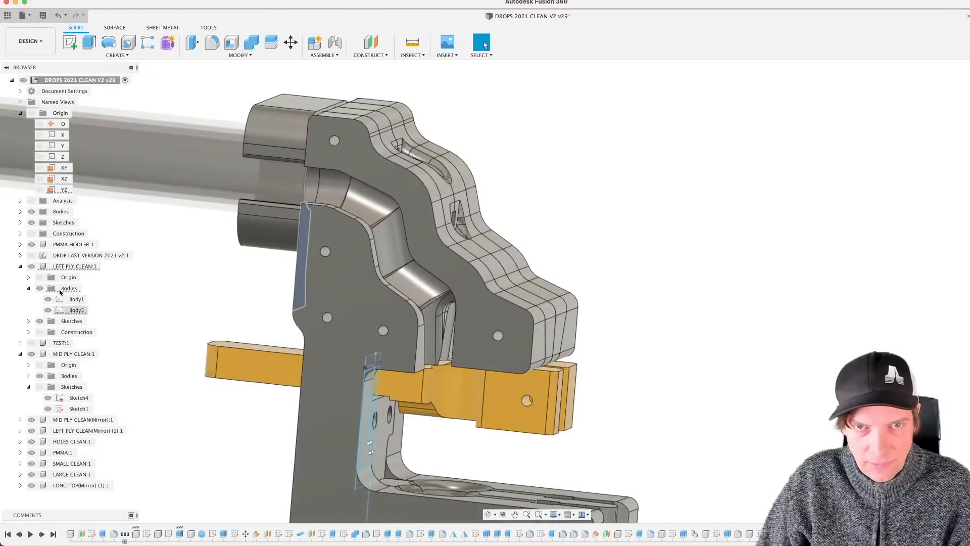
pyautogui.click(31, 268)
pyautogui.keyDown('shift'); pyautogui.moveTo(227, 317); pyautogui.dragTo(367, 296, button='middle'); pyautogui.keyUp('shift')
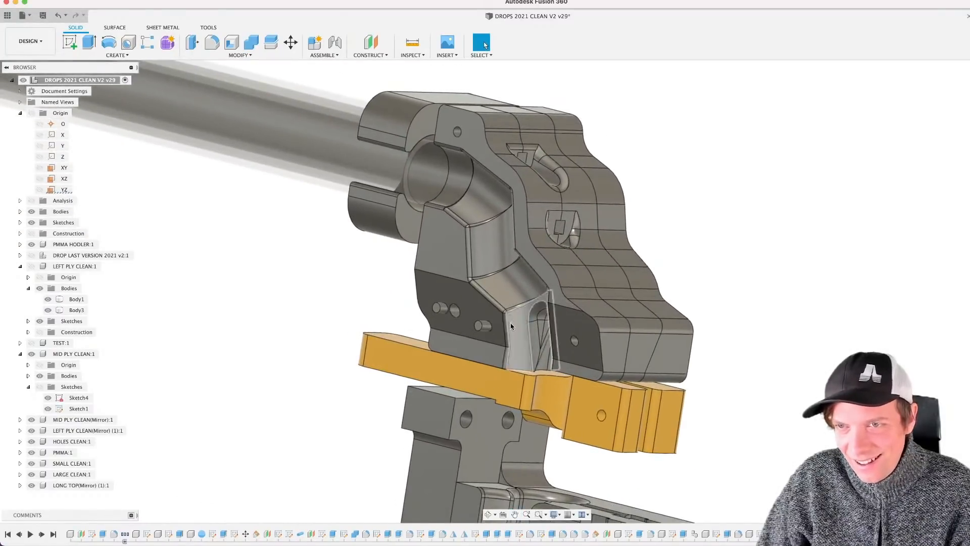
pyautogui.scroll(3, 480, 338)
pyautogui.keyDown('shift'); pyautogui.moveTo(455, 347); pyautogui.dragTo(293, 294, button='middle'); pyautogui.keyUp('shift')
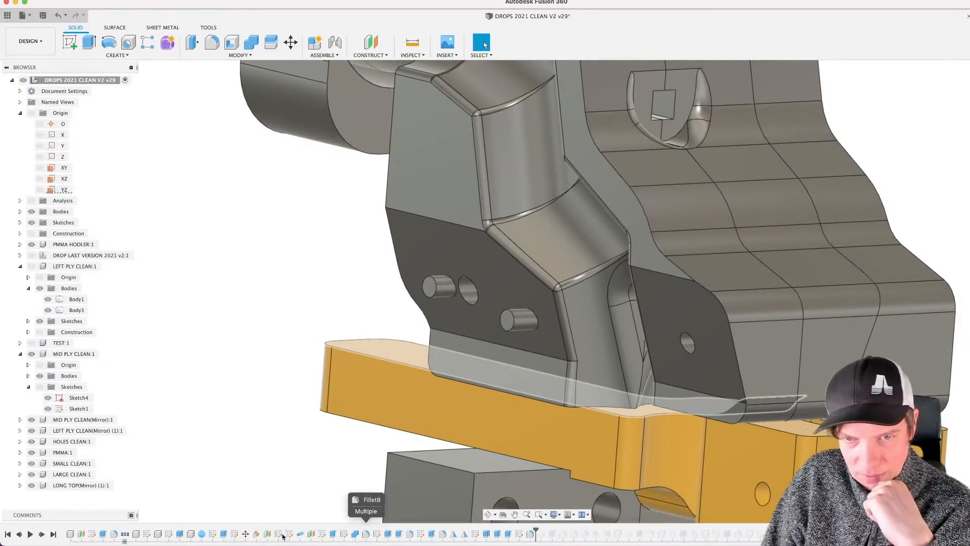
# Step: Roll the timeline back to just after the MID PLY CLEAN extrusion and show LEFT PLY CLEAN again
pyautogui.moveTo(173, 534); pyautogui.dragTo(188, 534)
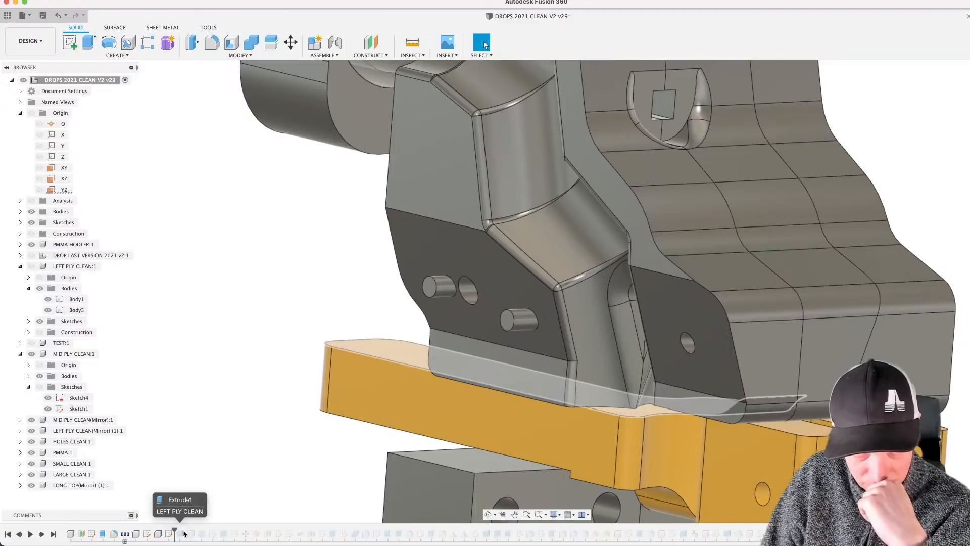
pyautogui.scroll(-4, 271, 405)
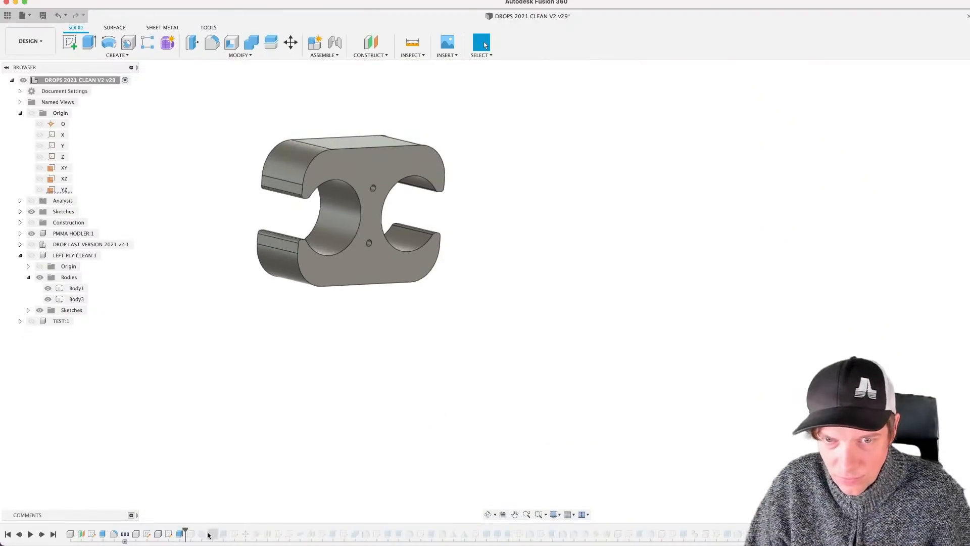
pyautogui.moveTo(184, 529); pyautogui.dragTo(229, 531)
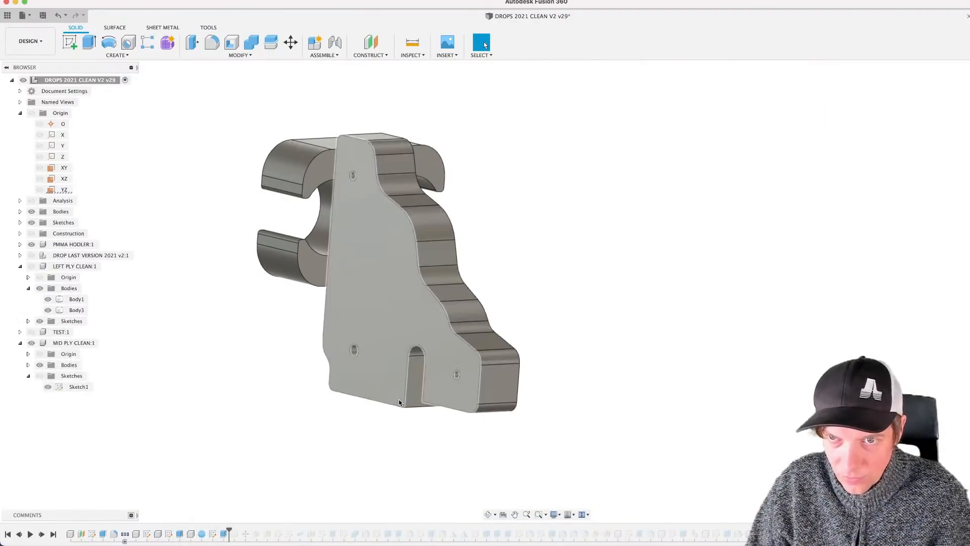
pyautogui.keyDown('shift'); pyautogui.moveTo(391, 415); pyautogui.dragTo(418, 438, button='middle'); pyautogui.keyUp('shift')
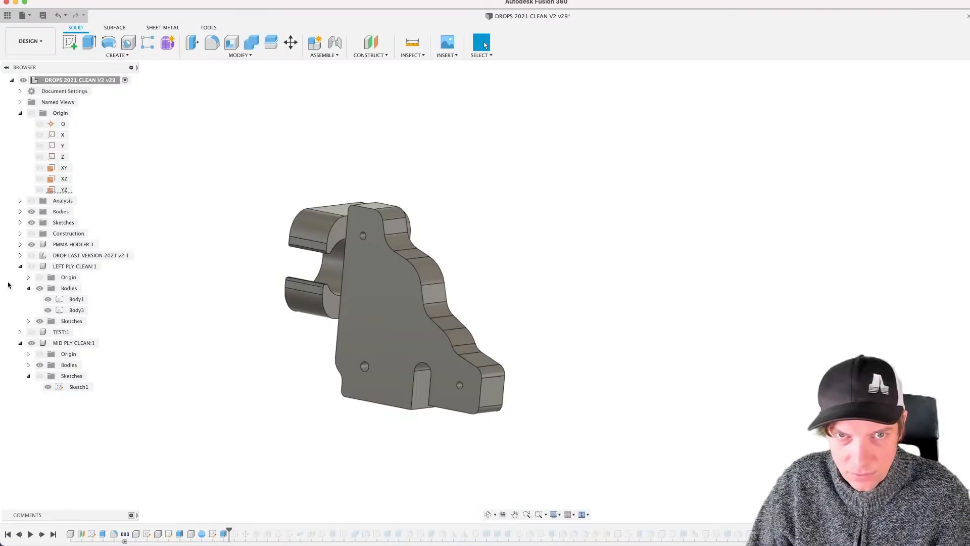
pyautogui.click(32, 266)
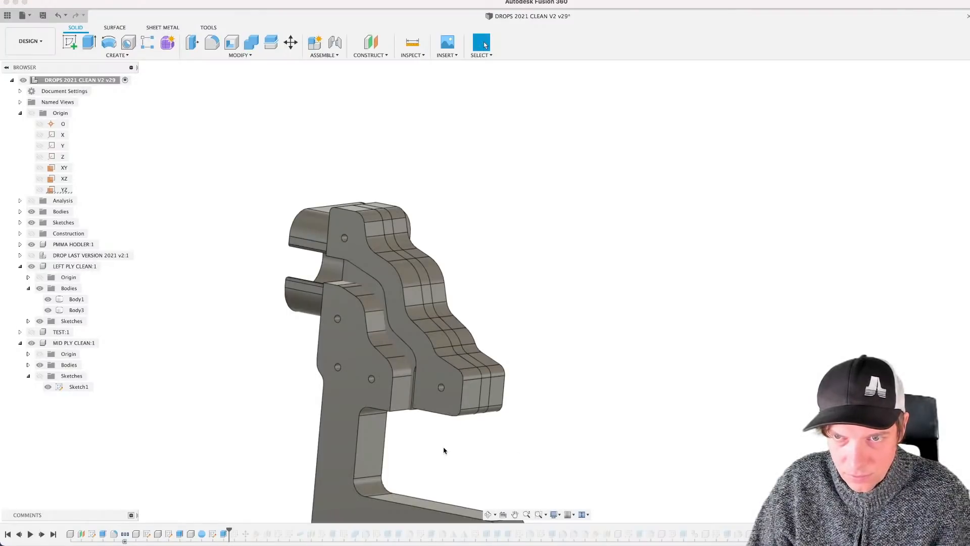
pyautogui.scroll(1, 444, 450)
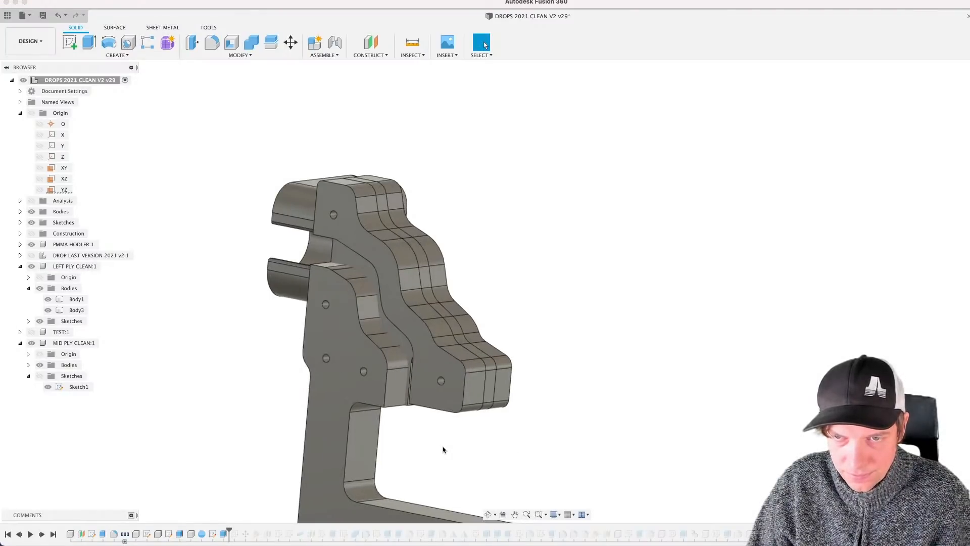
# Step: Open the MID PLY CLEAN sketch, check the projected screw hole circles against the old rear hole, and close it
pyautogui.doubleClick(213, 535)
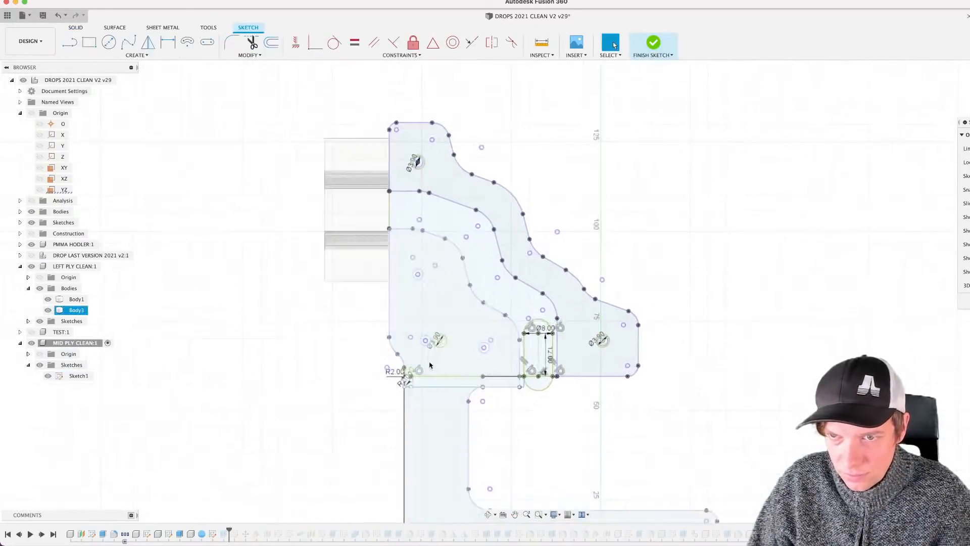
pyautogui.scroll(3, 429, 365)
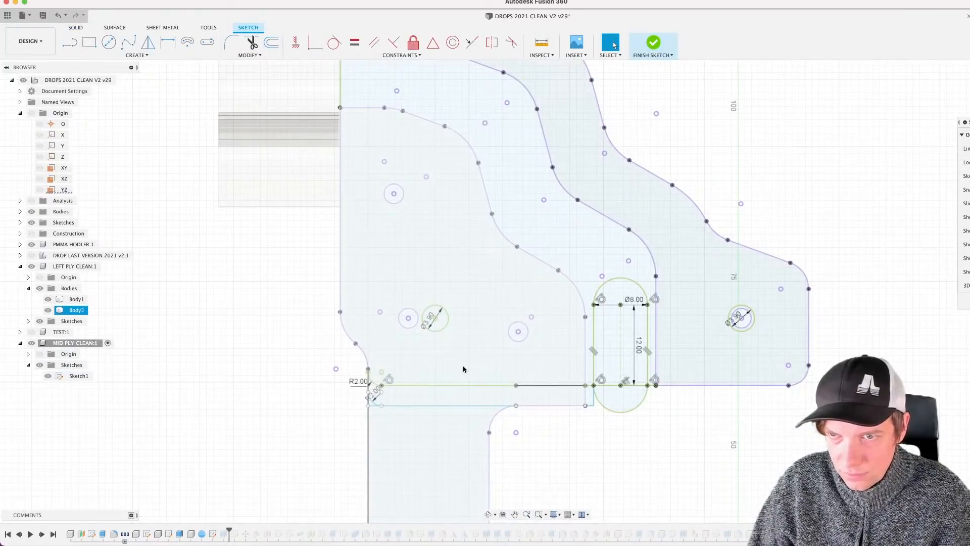
pyautogui.scroll(-3, 464, 369)
pyautogui.click(653, 43)
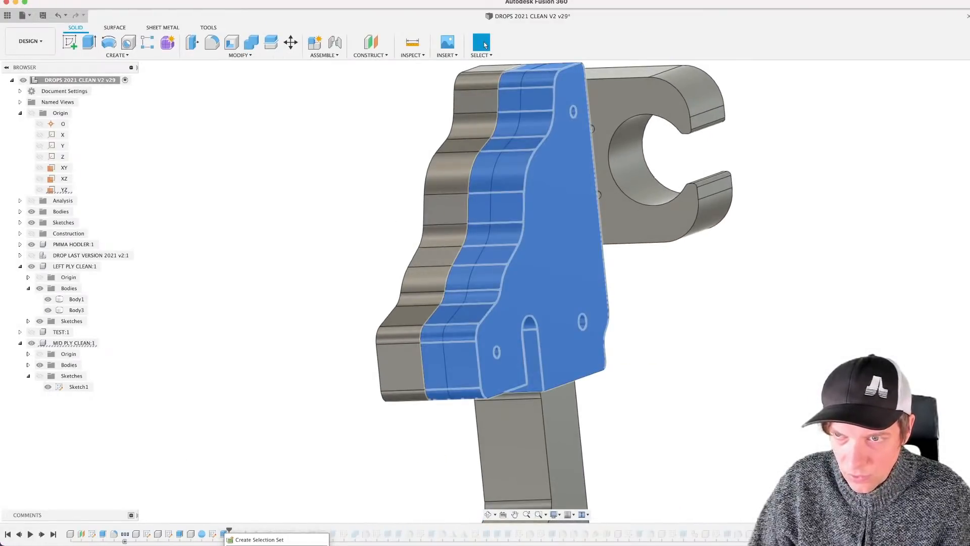
# Step: Edit the MID PLY CLEAN extrusion profiles, filling the old rear hole and excluding the three projected screw hole circles
pyautogui.click(255, 544)
pyautogui.scroll(3, 595, 322)
pyautogui.keyDown('shift'); pyautogui.moveTo(595, 323); pyautogui.dragTo(544, 319, button='middle'); pyautogui.keyUp('shift')
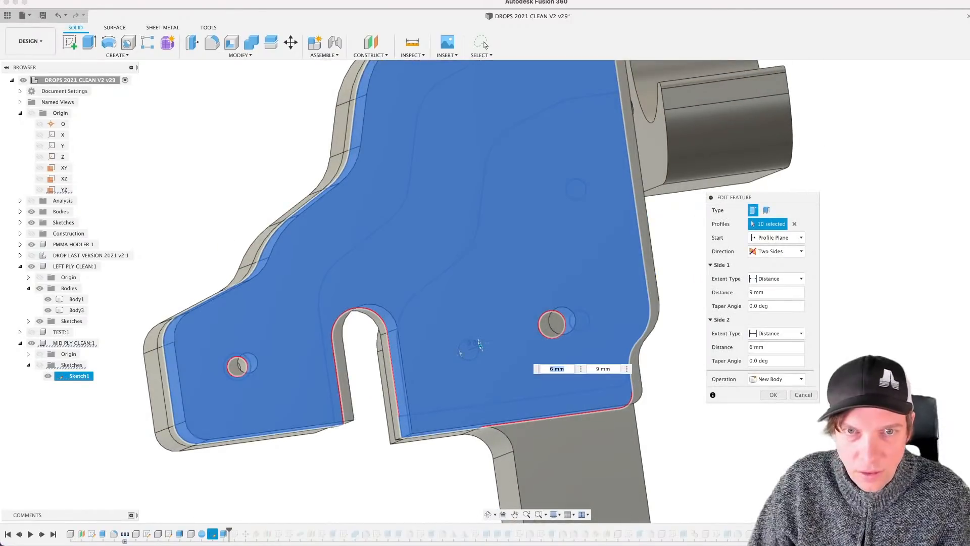
pyautogui.click(40, 366)
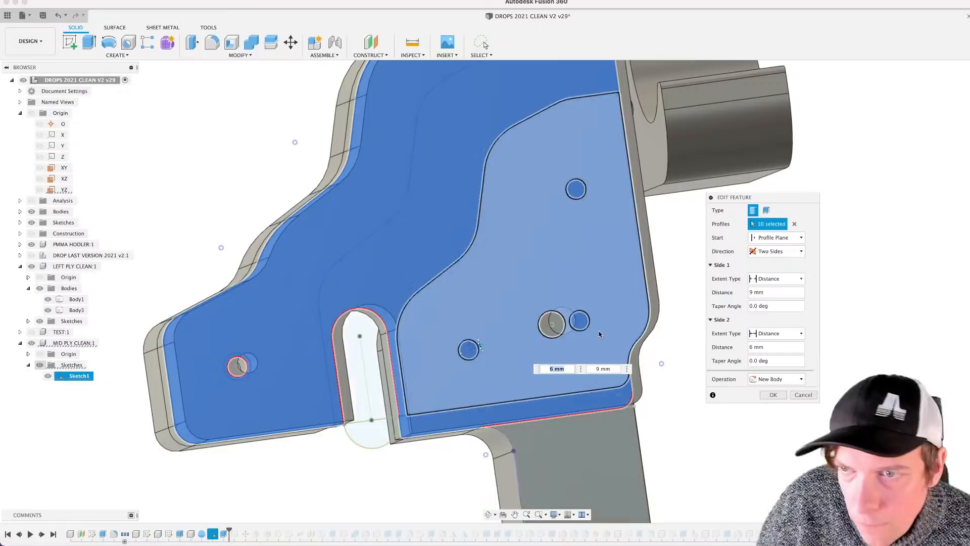
pyautogui.click(582, 322)
pyautogui.click(581, 321)
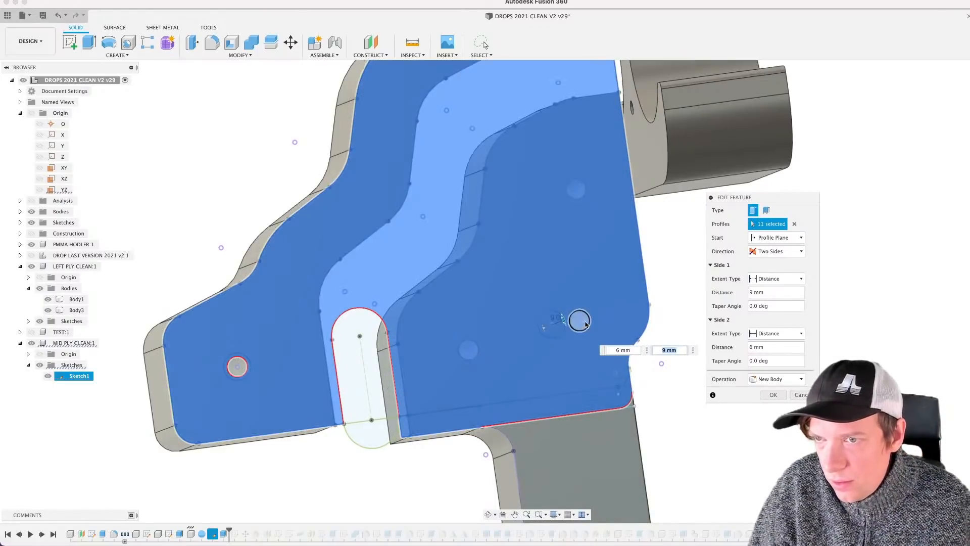
pyautogui.click(577, 190)
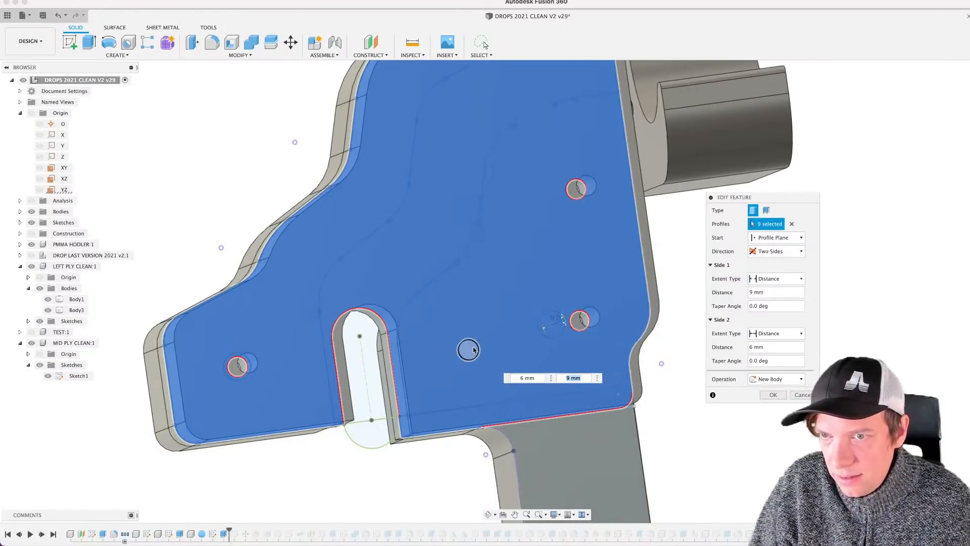
pyautogui.click(472, 349)
pyautogui.scroll(-2, 581, 365)
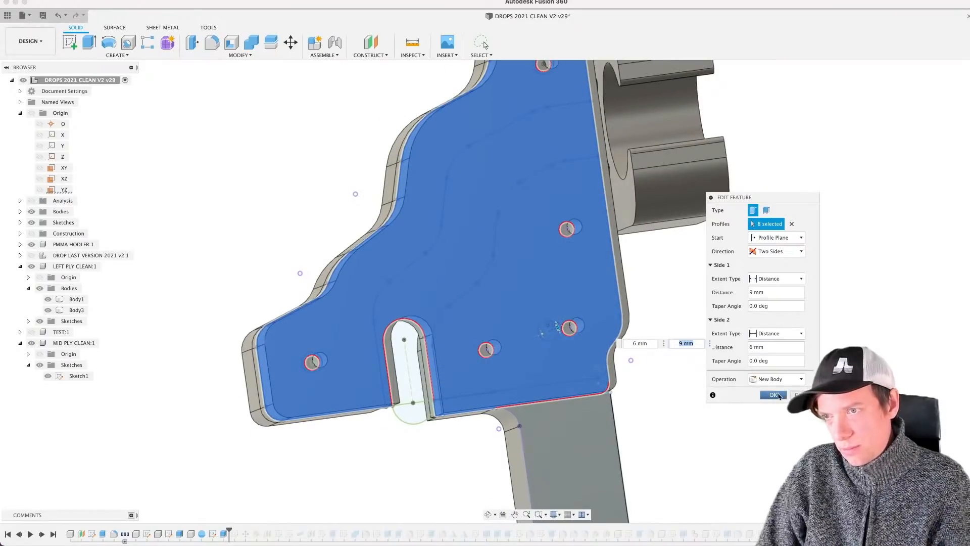
pyautogui.click(778, 395)
# Step: Roll the timeline forward to its end to restore the complete dropper assembly
pyautogui.scroll(-3, 523, 324)
pyautogui.keyDown('shift'); pyautogui.moveTo(526, 324); pyautogui.dragTo(639, 325, button='middle'); pyautogui.keyUp('shift')
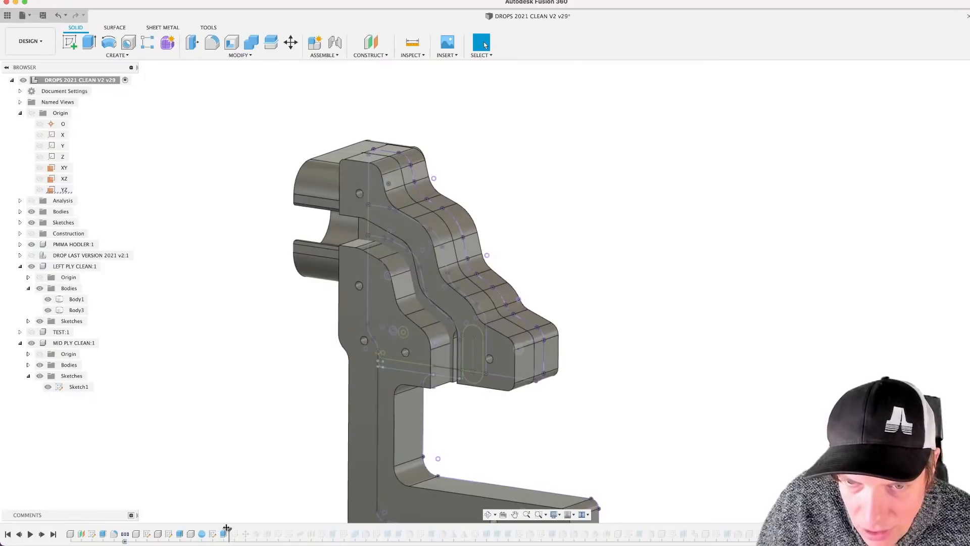
pyautogui.moveTo(227, 528); pyautogui.dragTo(463, 523)
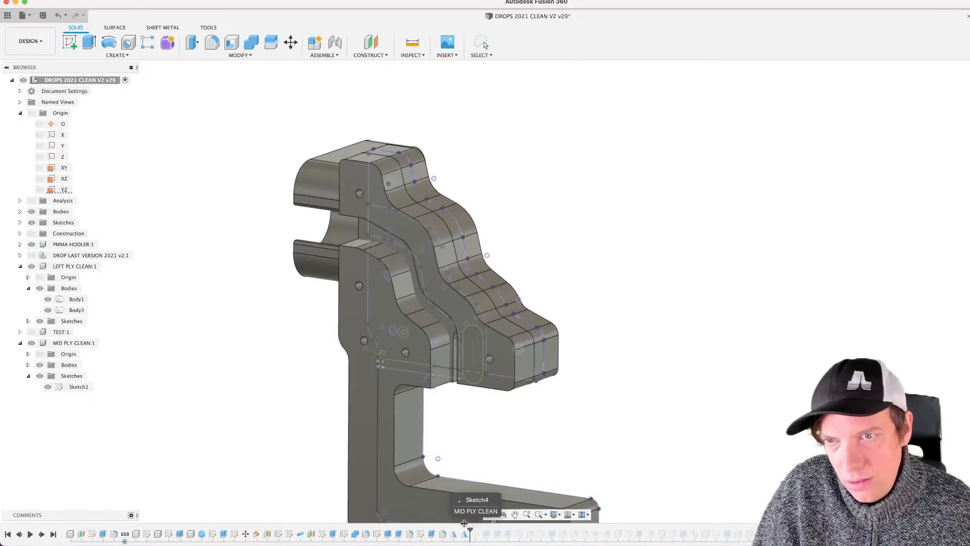
pyautogui.scroll(-2, 559, 403)
pyautogui.keyDown('shift'); pyautogui.moveTo(559, 402); pyautogui.dragTo(485, 345, button='middle'); pyautogui.keyUp('shift')
pyautogui.moveTo(468, 527); pyautogui.dragTo(758, 528)
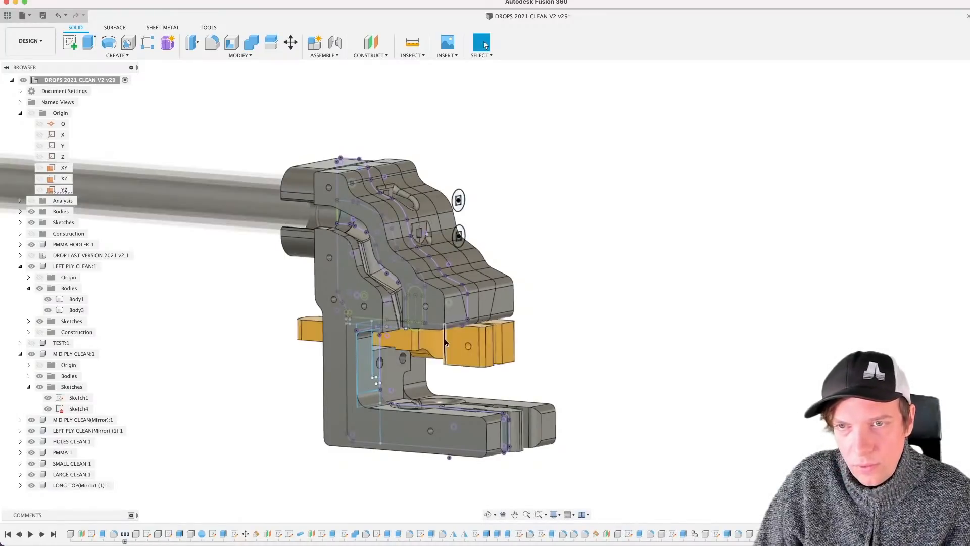
# Step: Hide the LEFT PLY CLEAN bodies to expose the mid ply's updated screw holes
pyautogui.scroll(5, 360, 348)
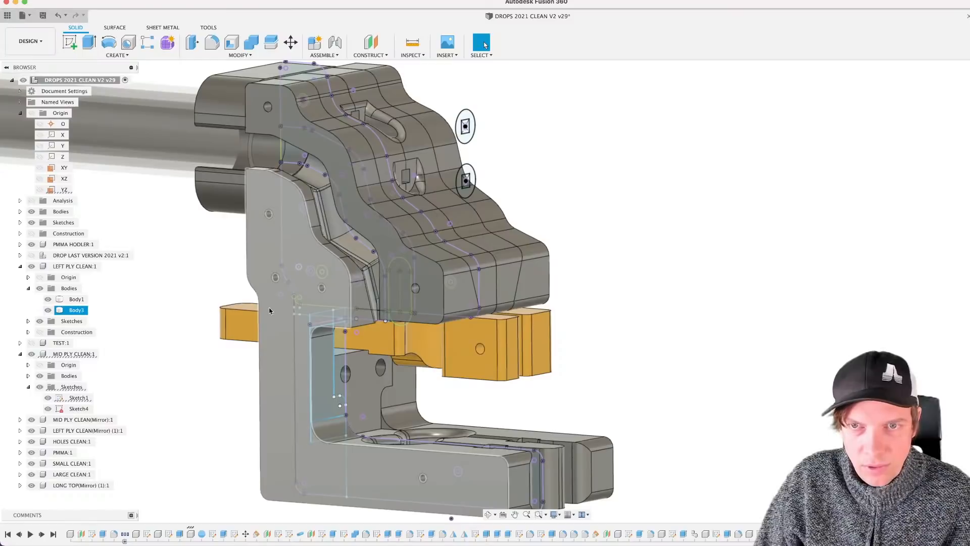
pyautogui.click(273, 277)
pyautogui.click(40, 289)
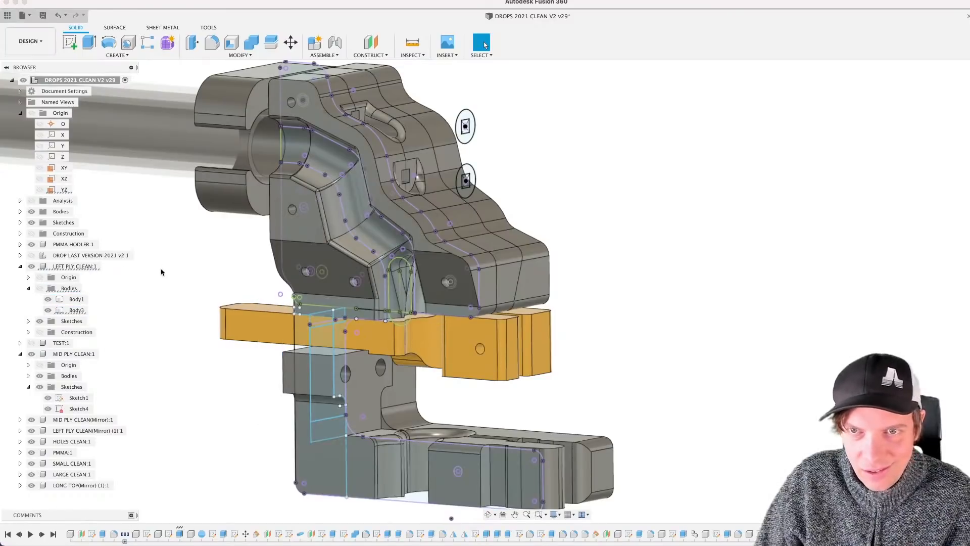
# Step: Open the mid ply's profile sketch and draw 4 mm circles concentric with the two hole centres nearest its straight vertical edge
pyautogui.moveTo(169, 265)
pyautogui.keyDown('shift'); pyautogui.mouseDown(button='middle')
pyautogui.moveTo(199, 260)
pyautogui.moveTo(172, 259)
pyautogui.mouseUp(button='middle'); pyautogui.keyUp('shift')
pyautogui.scroll(5, 356, 307)
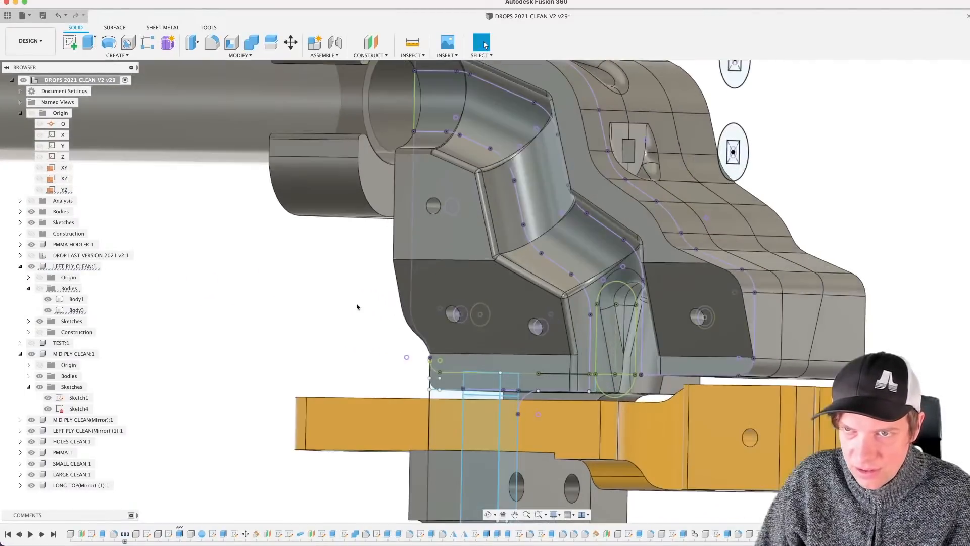
pyautogui.scroll(-4, 308, 317)
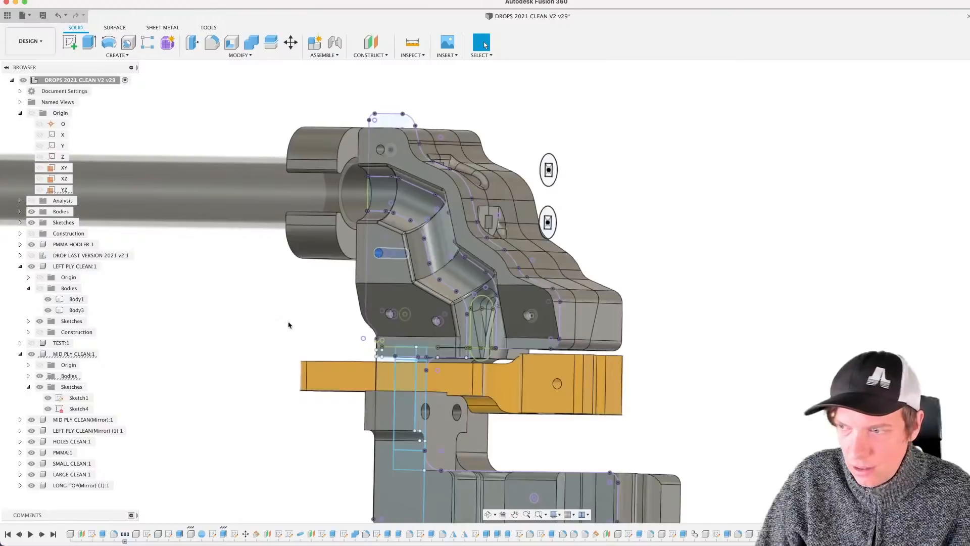
pyautogui.keyDown('shift'); pyautogui.moveTo(288, 322); pyautogui.dragTo(288, 326, button='middle'); pyautogui.keyUp('shift')
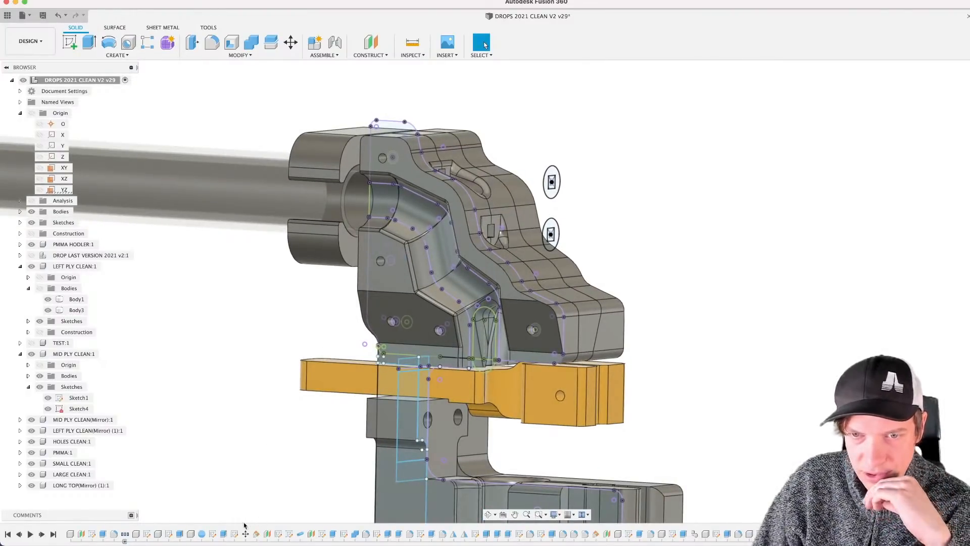
pyautogui.doubleClick(212, 534)
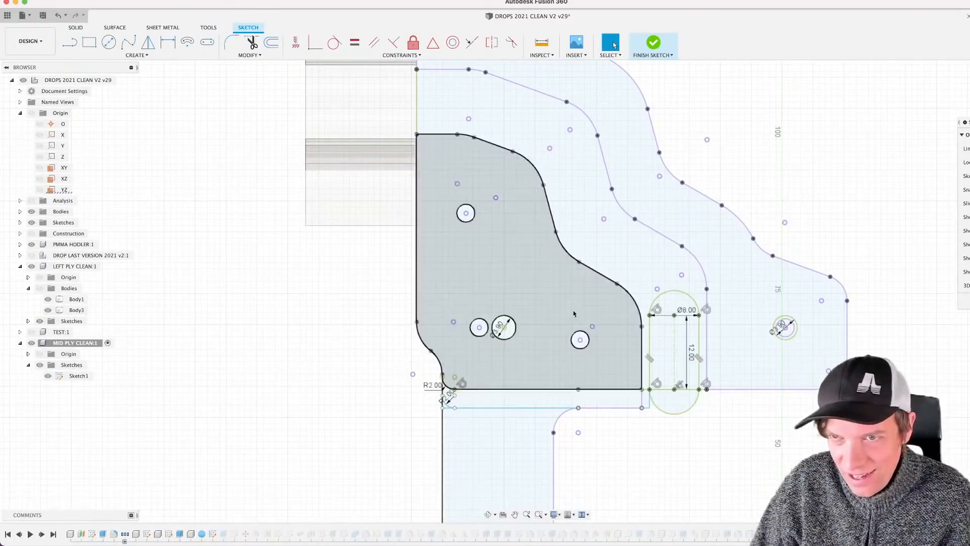
pyautogui.press('c')
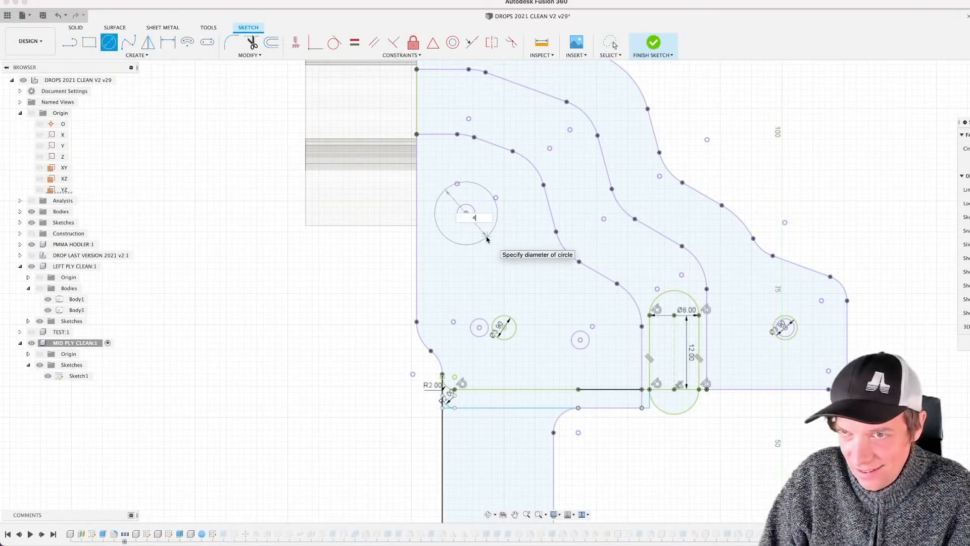
pyautogui.press('Return')
pyautogui.scroll(1, 485, 248)
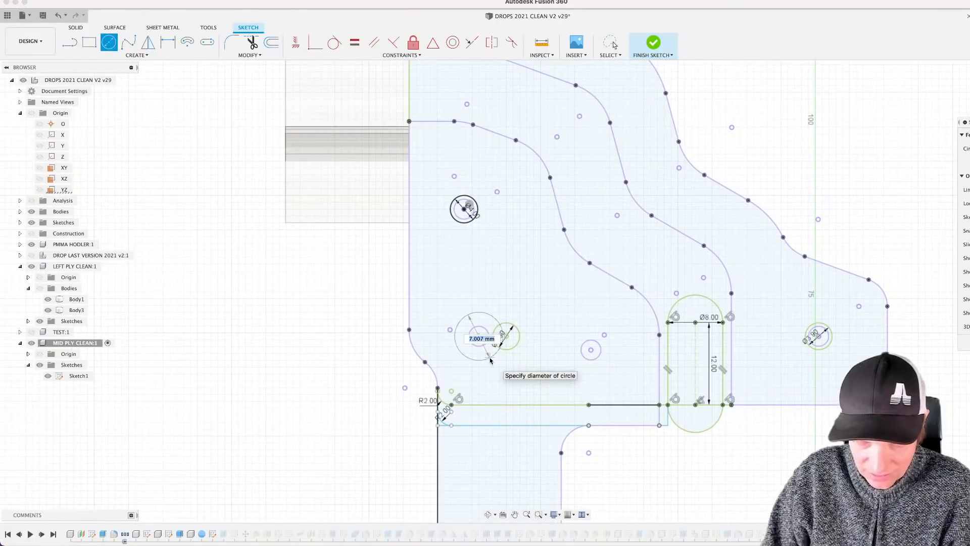
pyautogui.press('Return')
pyautogui.press('Escape')
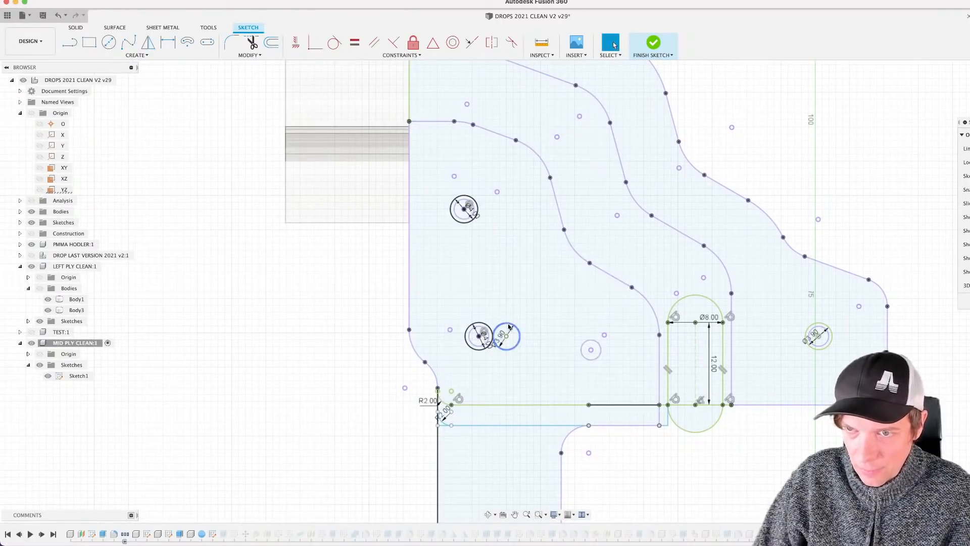
# Step: Convert the overlapping 3.9 mm circle to construction, draw a 4 mm circle on the neighbouring hole centre near the slot, and finish the sketch
pyautogui.click(505, 324)
pyautogui.press('x')
pyautogui.scroll(3, 579, 368)
pyautogui.press('c')
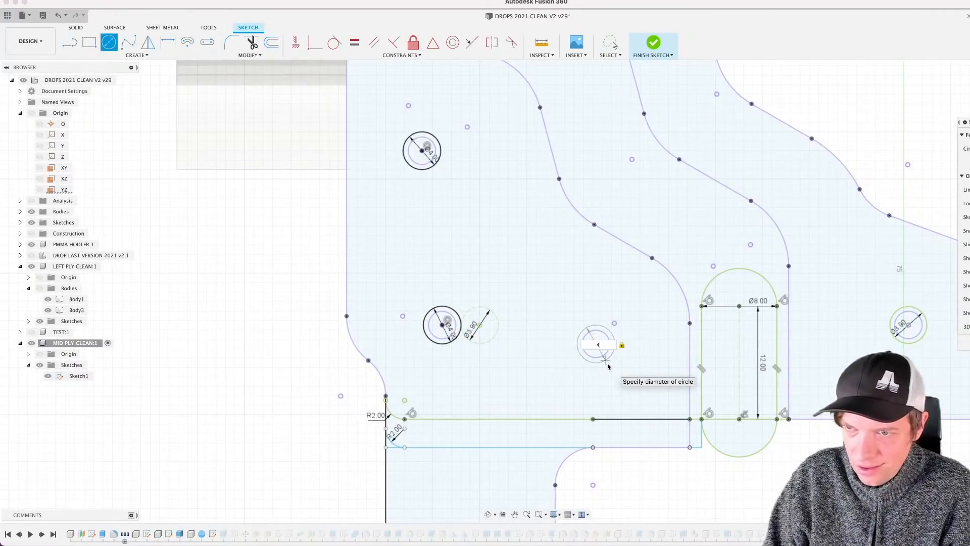
pyautogui.press('Return')
pyautogui.press('Escape')
pyautogui.scroll(-5, 496, 355)
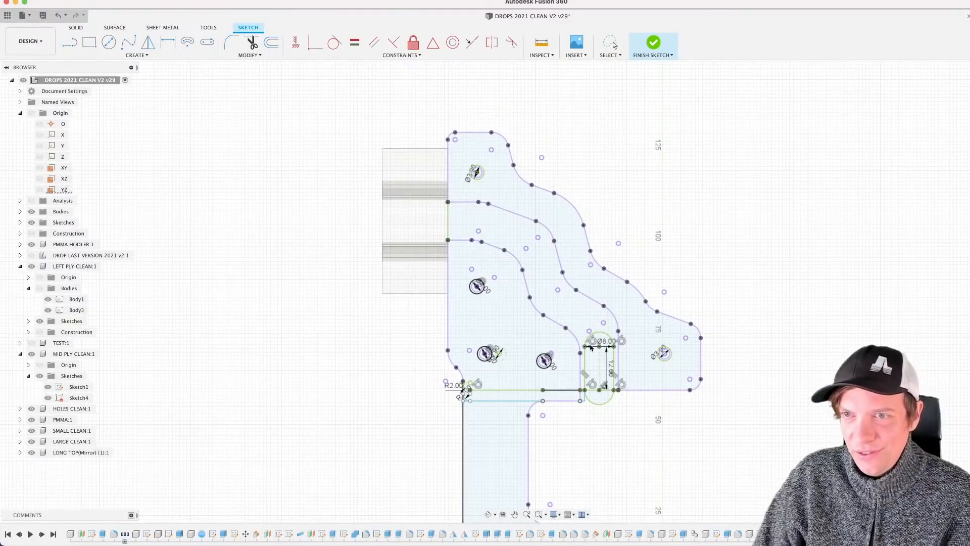
pyautogui.scroll(-2, 495, 343)
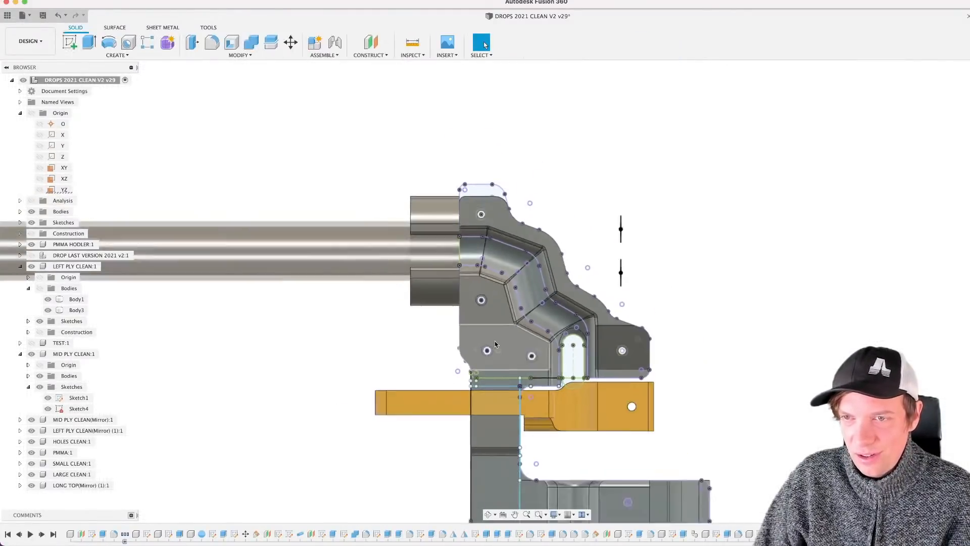
# Step: Edit the mid ply's two-sided extrusion and remove the ring areas around the three 4 mm holes from its profiles
pyautogui.moveTo(495, 343)
pyautogui.keyDown('shift'); pyautogui.mouseDown(button='middle')
pyautogui.moveTo(550, 366)
pyautogui.moveTo(457, 371)
pyautogui.mouseUp(button='middle'); pyautogui.keyUp('shift')
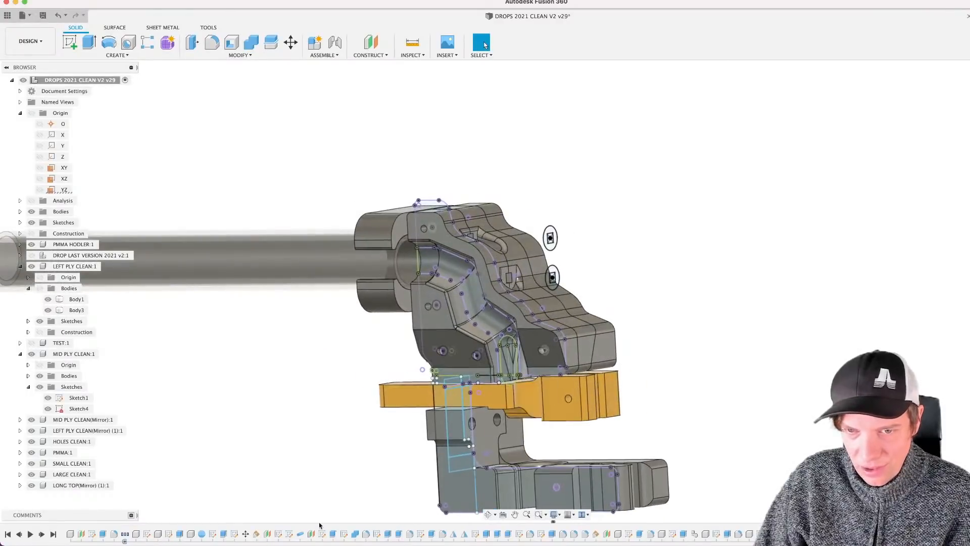
pyautogui.doubleClick(223, 534)
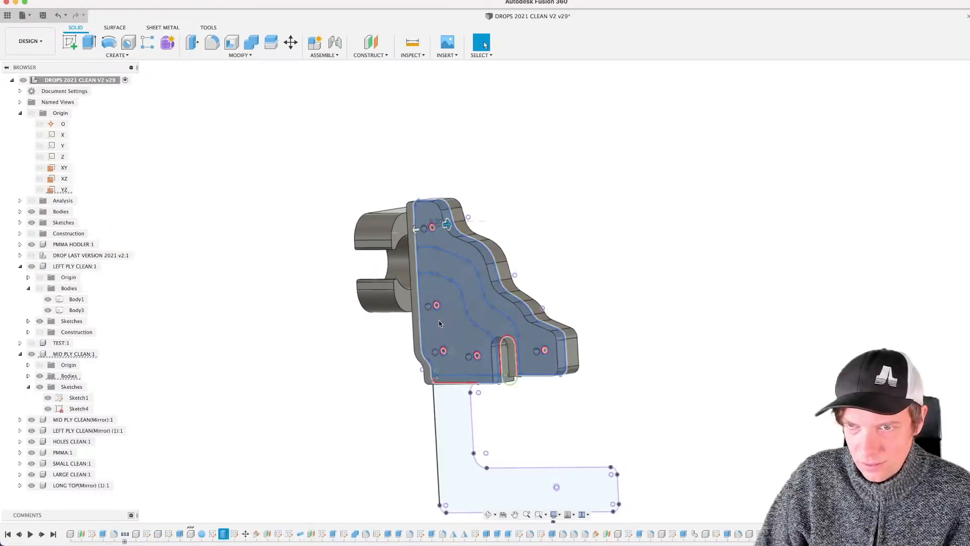
pyautogui.scroll(6, 439, 291)
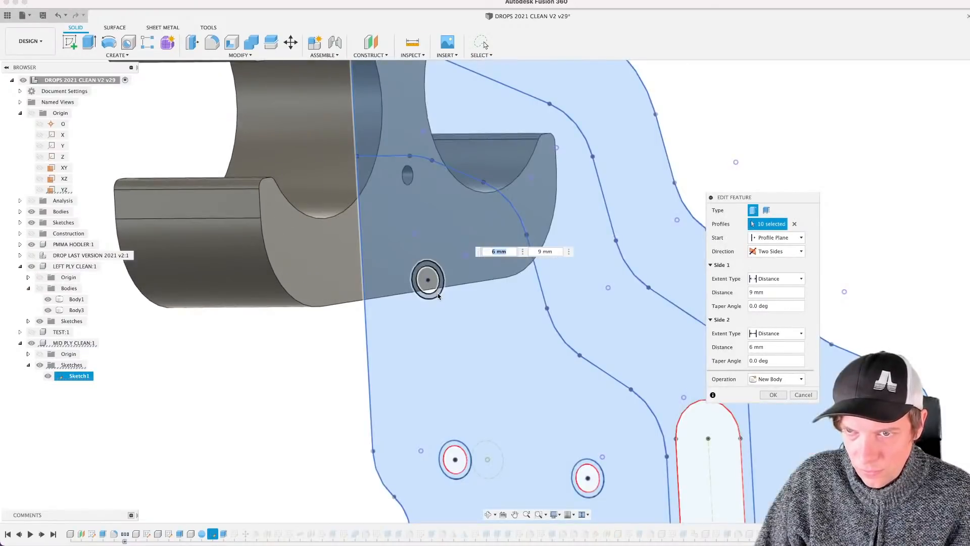
pyautogui.click(439, 296)
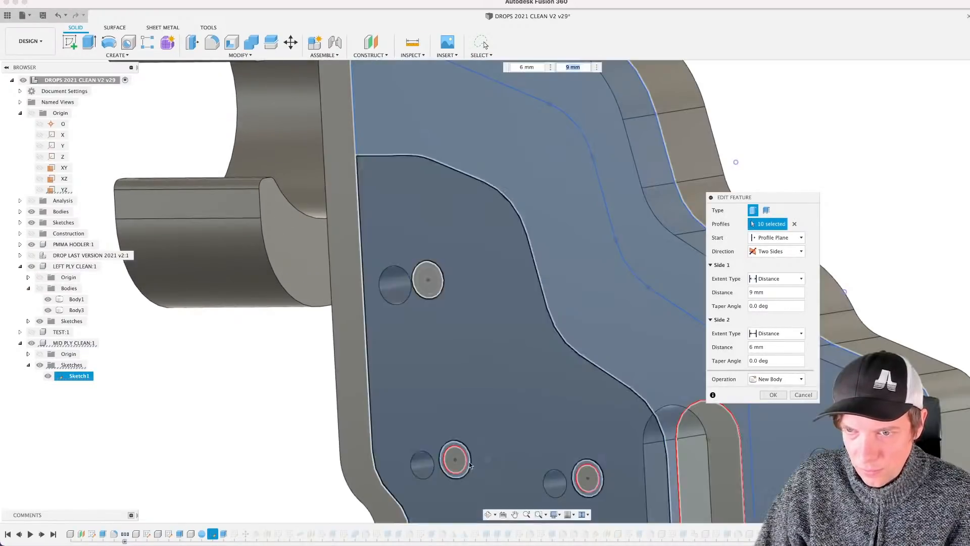
pyautogui.click(469, 461)
pyautogui.click(595, 470)
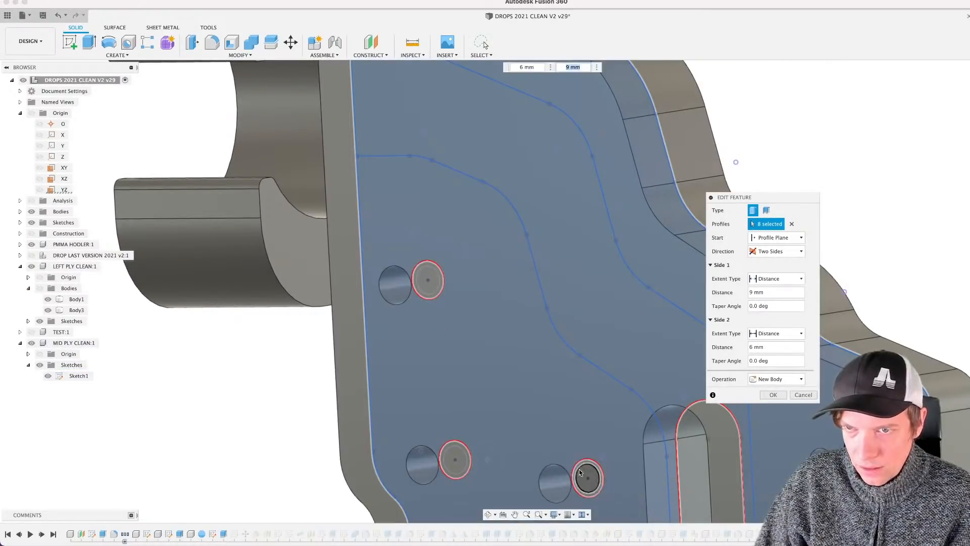
pyautogui.scroll(-5, 595, 469)
pyautogui.click(773, 394)
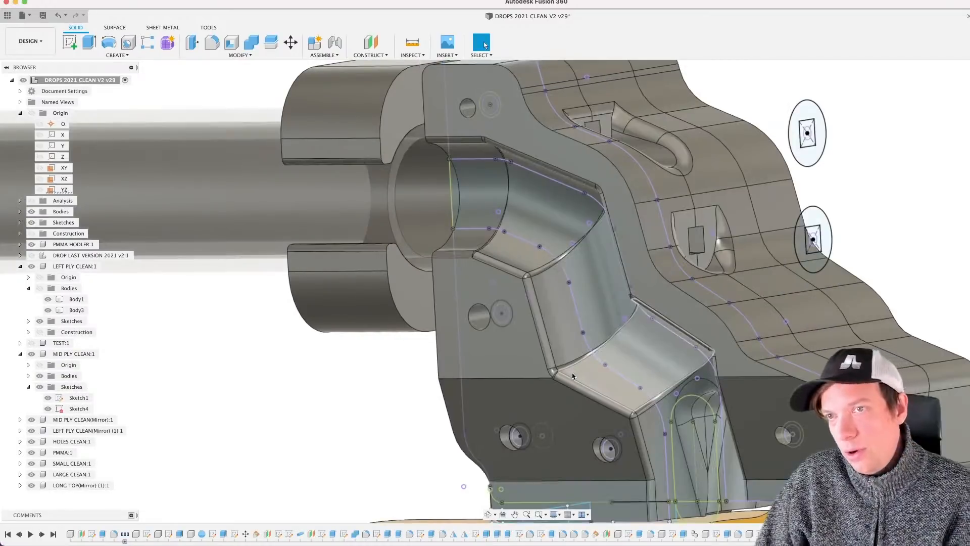
# Step: Reopen the mid ply extrusion and exclude the ring around the uppermost screw hole from its profiles
pyautogui.scroll(-3, 577, 371)
pyautogui.moveTo(581, 382)
pyautogui.keyDown('shift'); pyautogui.mouseDown(button='middle')
pyautogui.moveTo(693, 382)
pyautogui.moveTo(589, 379)
pyautogui.mouseUp(button='middle'); pyautogui.keyUp('shift')
pyautogui.scroll(10, 681, 418)
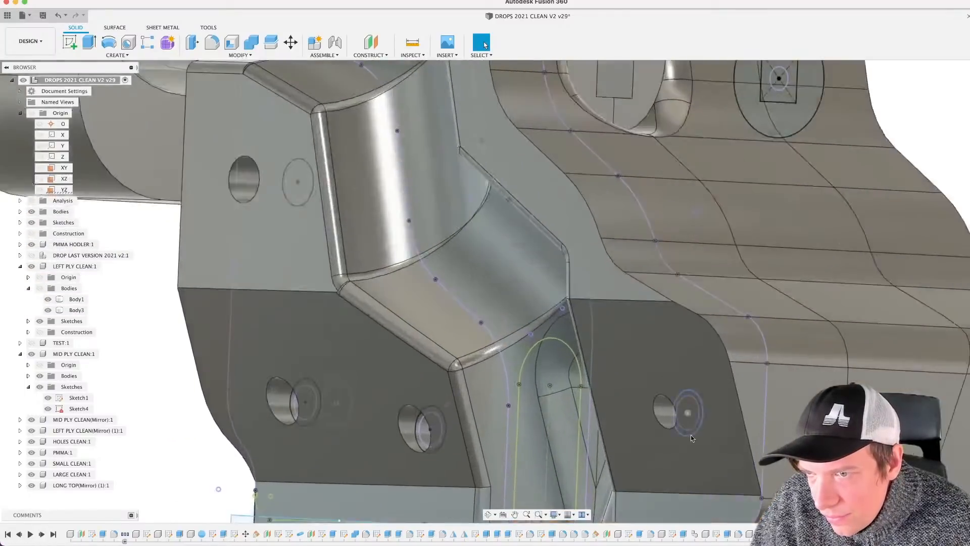
pyautogui.scroll(-8, 682, 419)
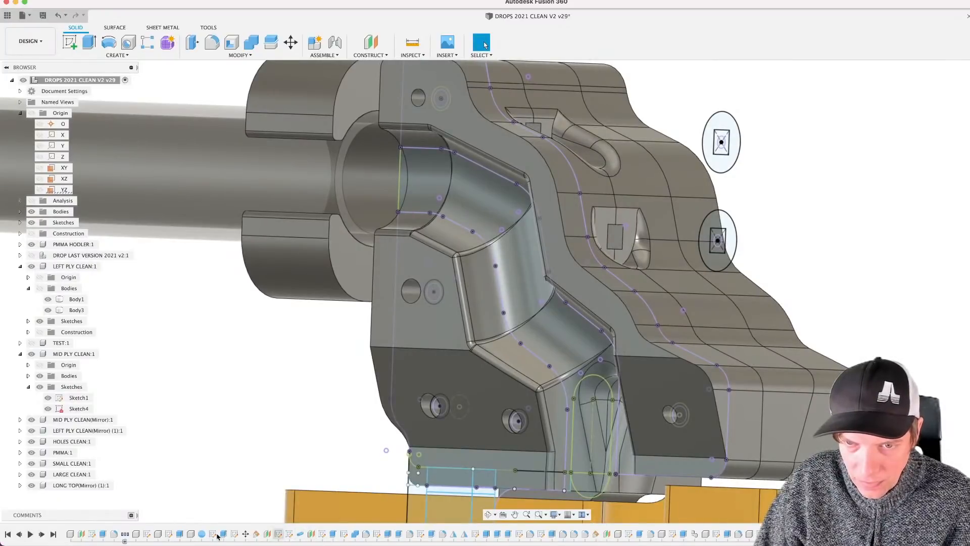
pyautogui.click(223, 534)
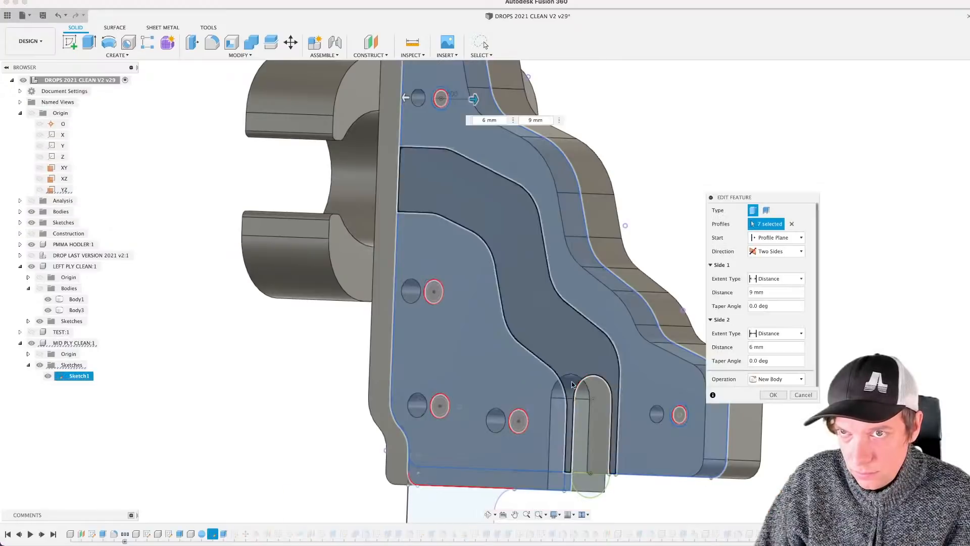
pyautogui.moveTo(556, 332); pyautogui.dragTo(598, 455, button='middle')
pyautogui.scroll(1, 496, 225)
pyautogui.scroll(3, 491, 219)
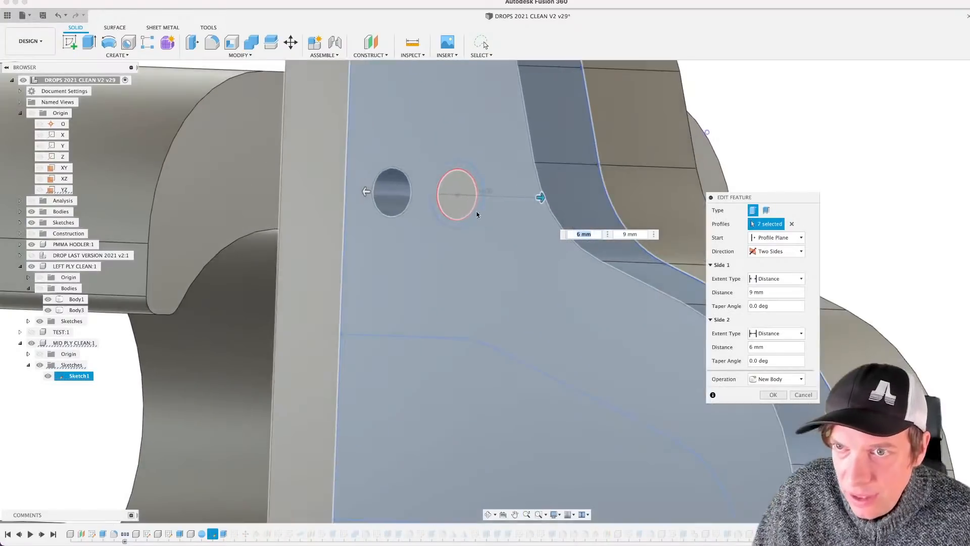
pyautogui.click(476, 211)
pyautogui.scroll(-3, 487, 275)
# Step: Exclude the ring around the screw hole beyond the slot from the mid ply extrusion's profiles and apply the edit
pyautogui.scroll(-2, 488, 276)
pyautogui.moveTo(646, 482); pyautogui.dragTo(535, 267, button='middle')
pyautogui.scroll(5, 535, 267)
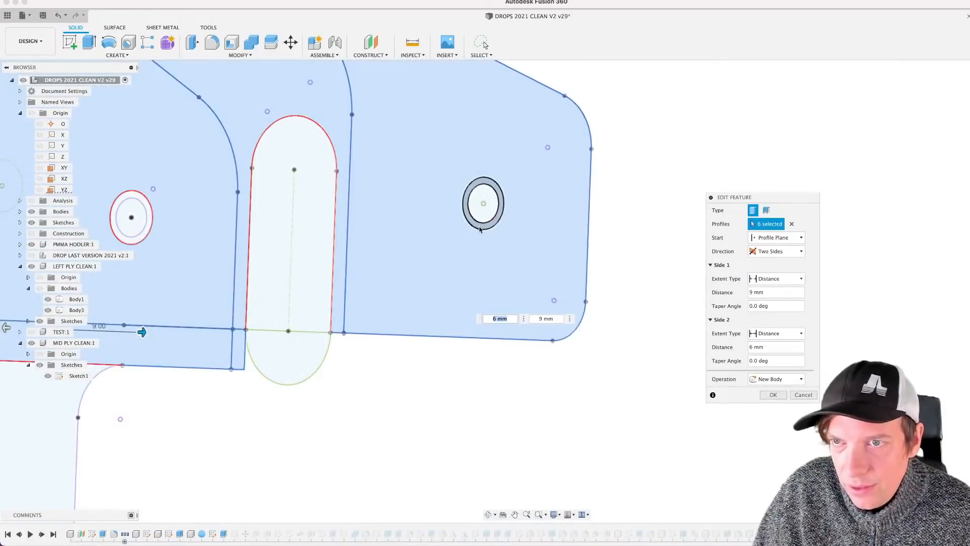
pyautogui.click(479, 229)
pyautogui.scroll(-3, 482, 226)
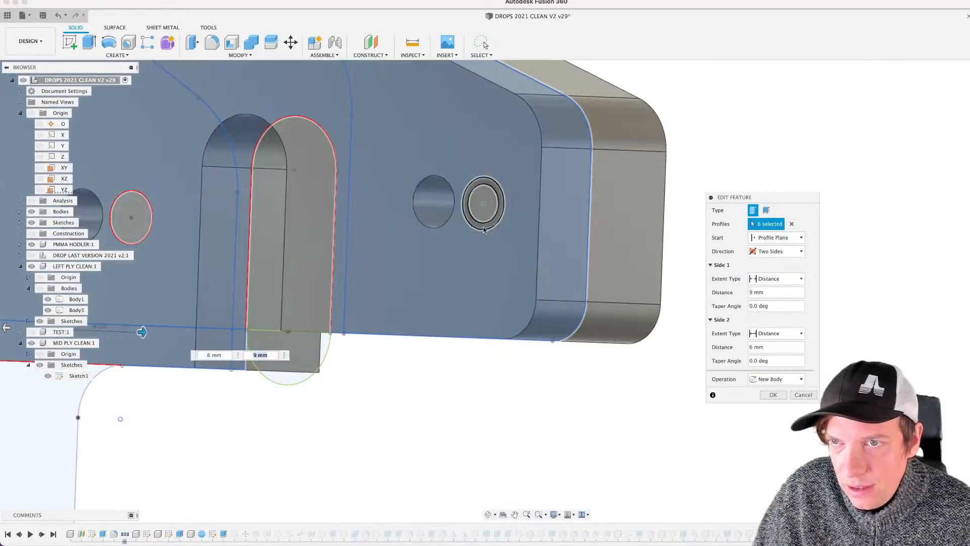
pyautogui.click(772, 397)
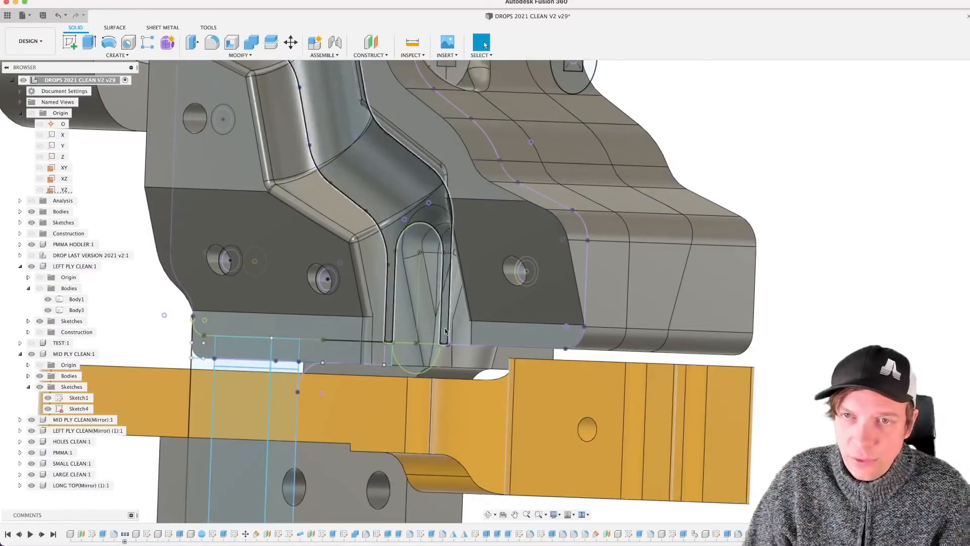
# Step: Show the bodies of LEFT PLY CLEAN and hide the sketches of both LEFT PLY CLEAN and MID PLY CLEAN
pyautogui.scroll(-5, 376, 302)
pyautogui.keyDown('shift'); pyautogui.moveTo(377, 314); pyautogui.dragTo(494, 305, button='middle'); pyautogui.keyUp('shift')
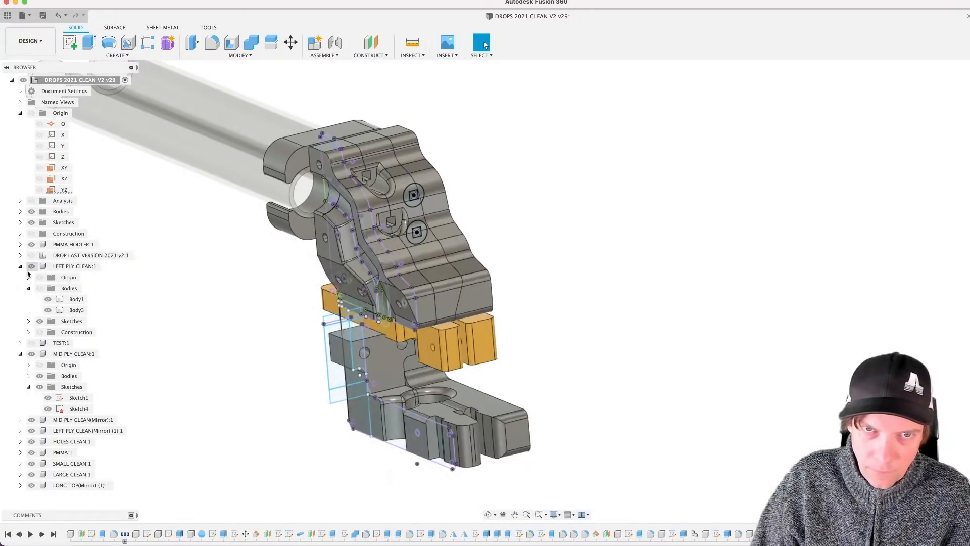
pyautogui.click(39, 288)
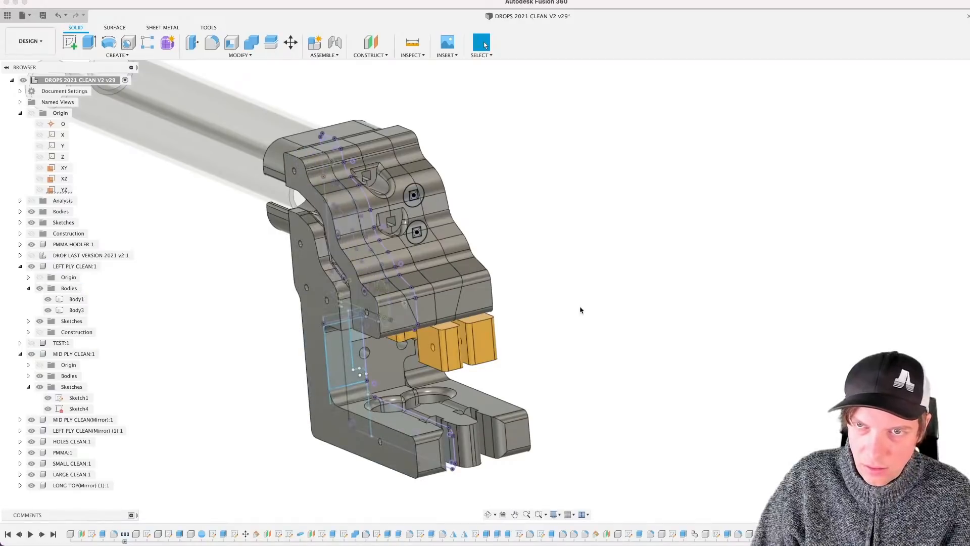
pyautogui.keyDown('shift'); pyautogui.moveTo(574, 302); pyautogui.dragTo(589, 331, button='middle'); pyautogui.keyUp('shift')
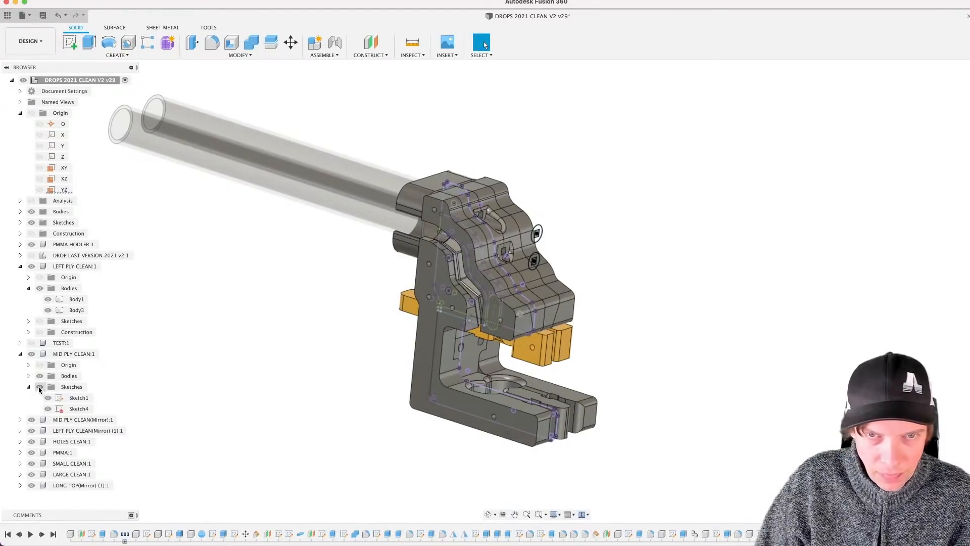
pyautogui.click(39, 387)
pyautogui.scroll(2, 582, 346)
pyautogui.keyDown('shift'); pyautogui.moveTo(583, 347); pyautogui.dragTo(618, 349, button='middle'); pyautogui.keyUp('shift')
# Step: Save the design as a new version with the description "User Saved"
pyautogui.press('super+s')
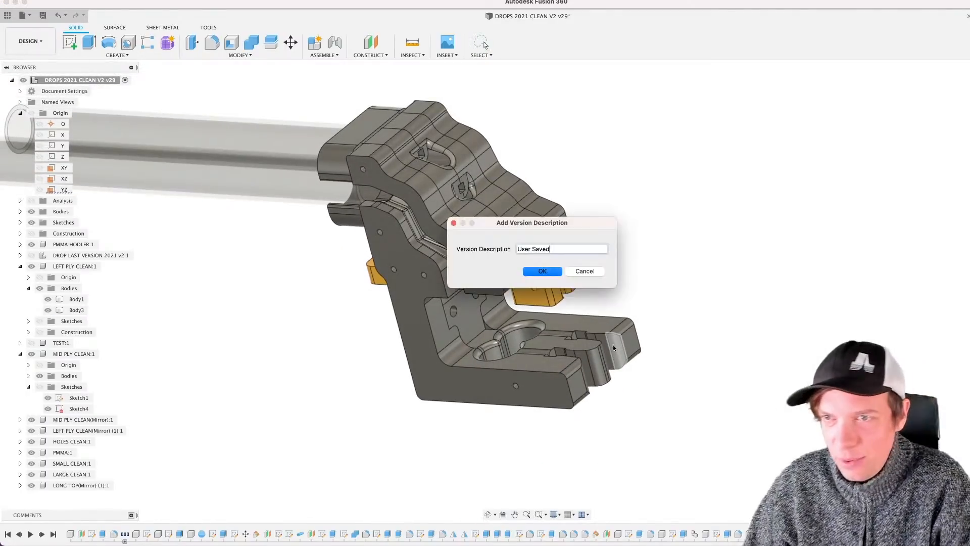
pyautogui.press('Return')
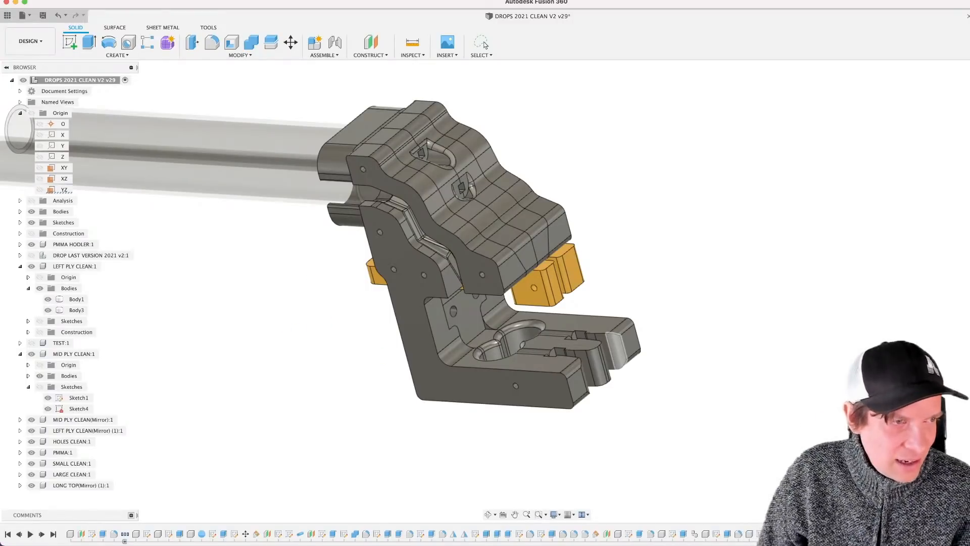
pyautogui.press('super+Tab')
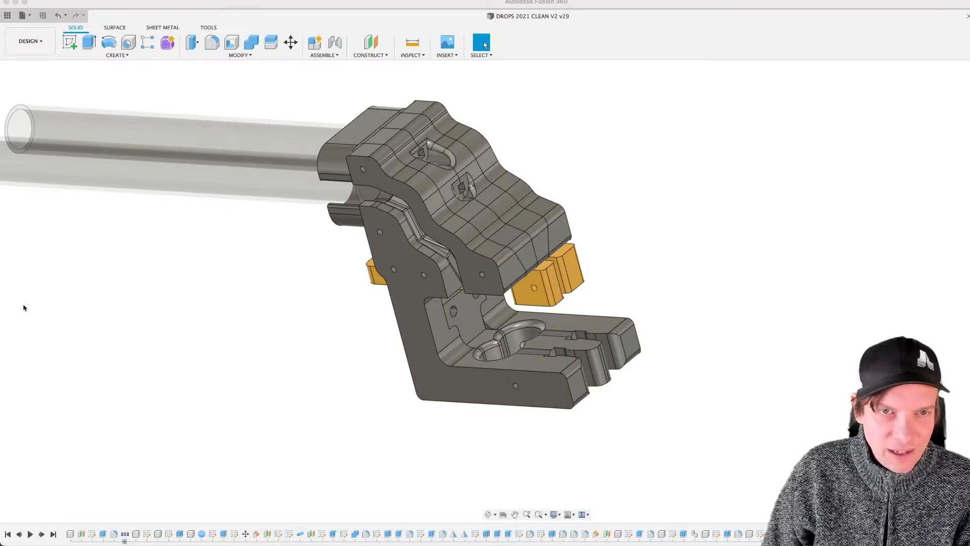
pyautogui.press('super+Tab')
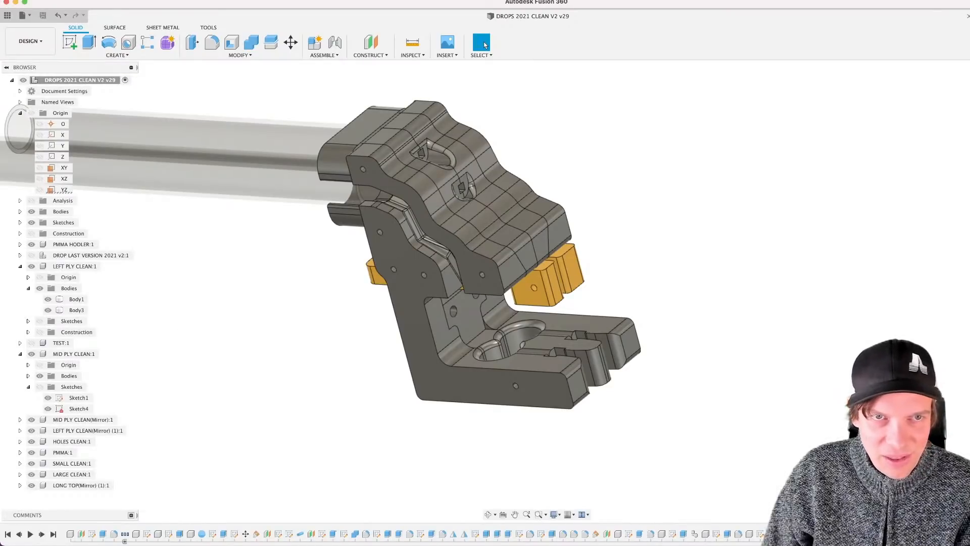
# Step: Inspect the assembled part from several sides, checking the screw holes, the curved inner channel and the fit of the plies
pyautogui.keyDown('shift'); pyautogui.moveTo(217, 338); pyautogui.dragTo(420, 337, button='middle'); pyautogui.keyUp('shift')
pyautogui.scroll(1, 417, 326)
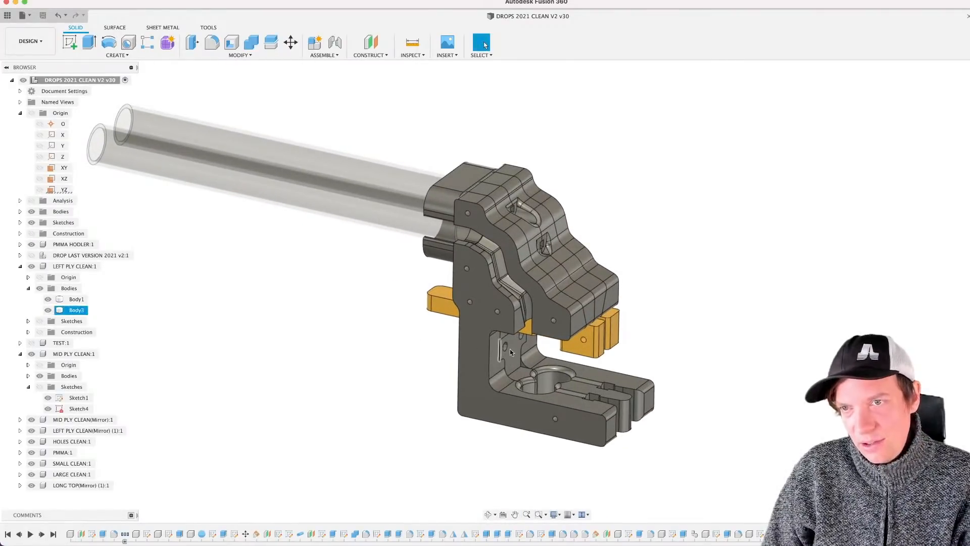
pyautogui.scroll(3, 399, 356)
pyautogui.scroll(-5, 417, 333)
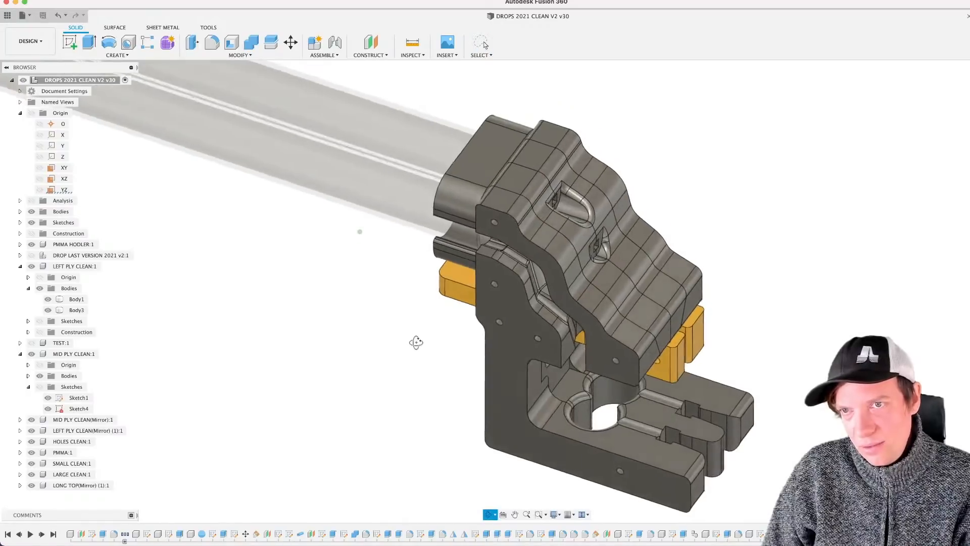
pyautogui.keyDown('shift'); pyautogui.moveTo(412, 332); pyautogui.dragTo(307, 329, button='middle'); pyautogui.keyUp('shift')
pyautogui.scroll(4, 415, 339)
pyautogui.scroll(3, 404, 319)
pyautogui.scroll(2, 356, 345)
pyautogui.scroll(5, 536, 326)
pyautogui.moveTo(550, 338)
pyautogui.keyDown('shift'); pyautogui.mouseDown(button='middle')
pyautogui.moveTo(535, 325)
pyautogui.moveTo(565, 358)
pyautogui.moveTo(508, 309)
pyautogui.moveTo(469, 304)
pyautogui.moveTo(518, 309)
pyautogui.mouseUp(button='middle'); pyautogui.keyUp('shift')
pyautogui.scroll(-7, 565, 354)
pyautogui.keyDown('shift'); pyautogui.moveTo(450, 303); pyautogui.dragTo(571, 306, button='middle'); pyautogui.keyUp('shift')
pyautogui.keyDown('shift'); pyautogui.moveTo(649, 303); pyautogui.dragTo(558, 287, button='middle'); pyautogui.keyUp('shift')
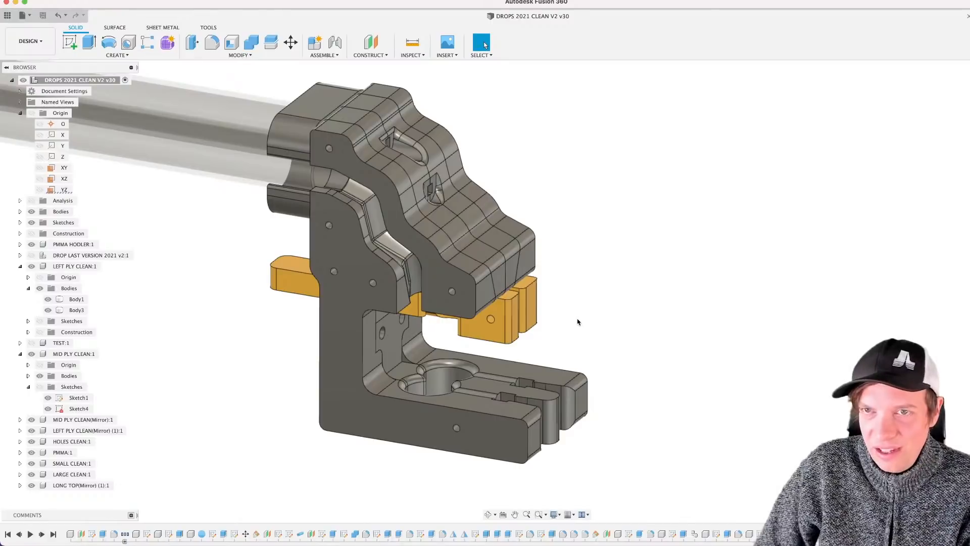
pyautogui.keyDown('shift'); pyautogui.moveTo(553, 316); pyautogui.dragTo(575, 315, button='middle'); pyautogui.keyUp('shift')
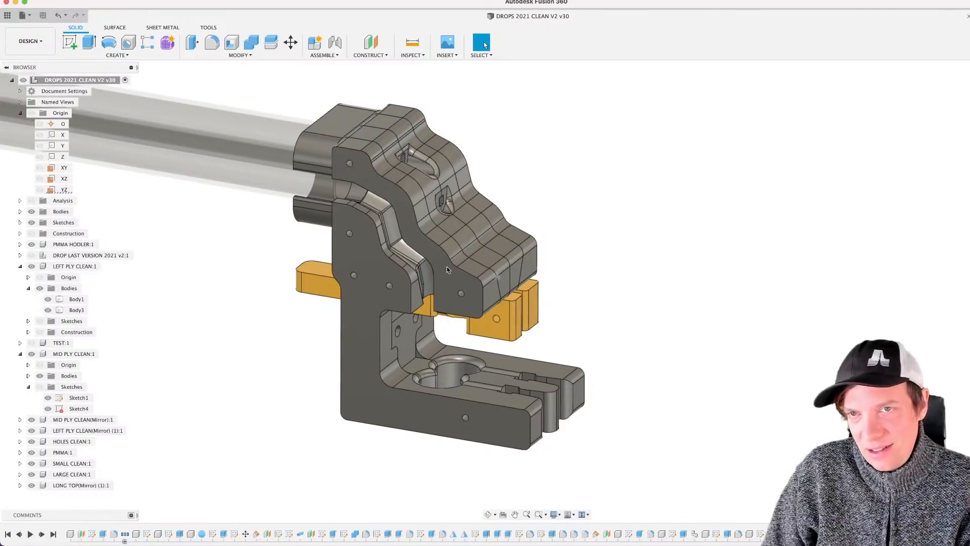
pyautogui.keyDown('shift'); pyautogui.moveTo(447, 269); pyautogui.dragTo(258, 359, button='middle'); pyautogui.keyUp('shift')
pyautogui.scroll(3, 402, 210)
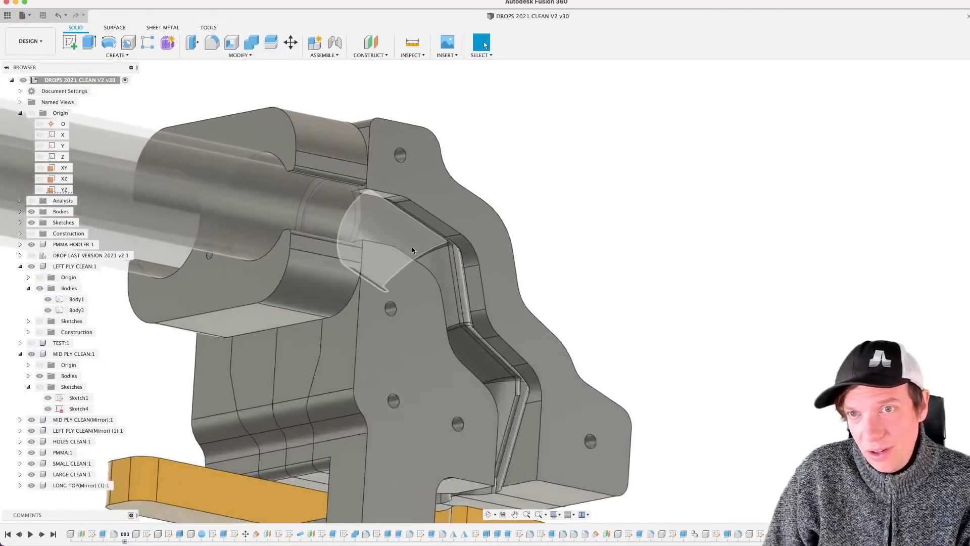
# Step: Examine the inner marble channel up close, and the whole holder together with its two tubes
pyautogui.scroll(2, 412, 250)
pyautogui.keyDown('shift'); pyautogui.moveTo(425, 347); pyautogui.dragTo(454, 318, button='middle'); pyautogui.keyUp('shift')
pyautogui.scroll(-5, 418, 355)
pyautogui.moveTo(533, 295); pyautogui.dragTo(541, 211, button='middle')
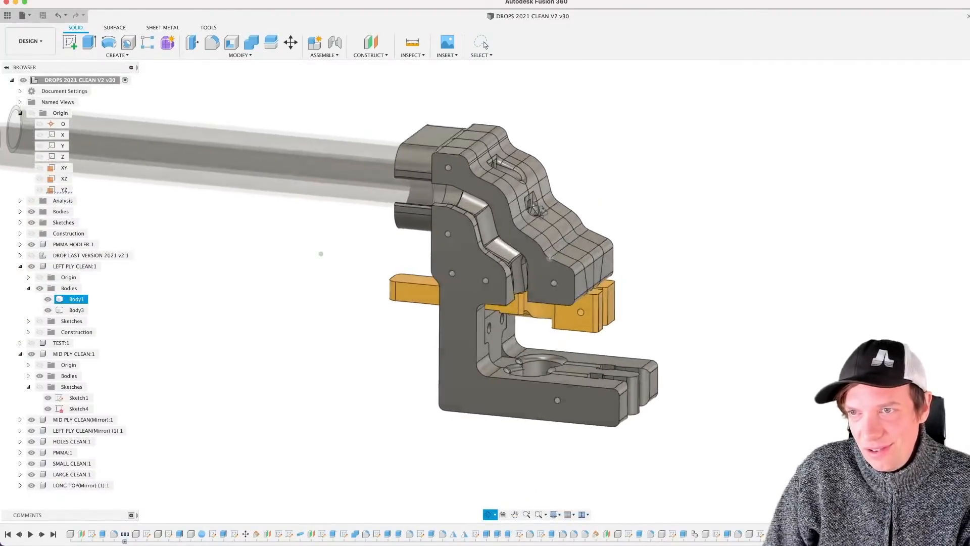
pyautogui.scroll(-3, 632, 240)
pyautogui.moveTo(632, 241)
pyautogui.keyDown('shift'); pyautogui.mouseDown(button='middle')
pyautogui.moveTo(617, 240)
pyautogui.moveTo(626, 245)
pyautogui.mouseUp(button='middle'); pyautogui.keyUp('shift')
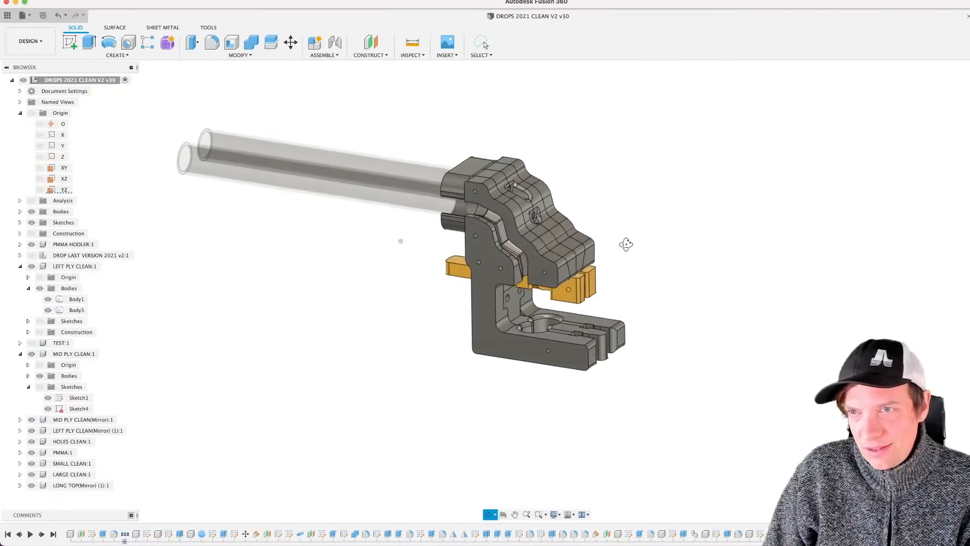
pyautogui.click(482, 43)
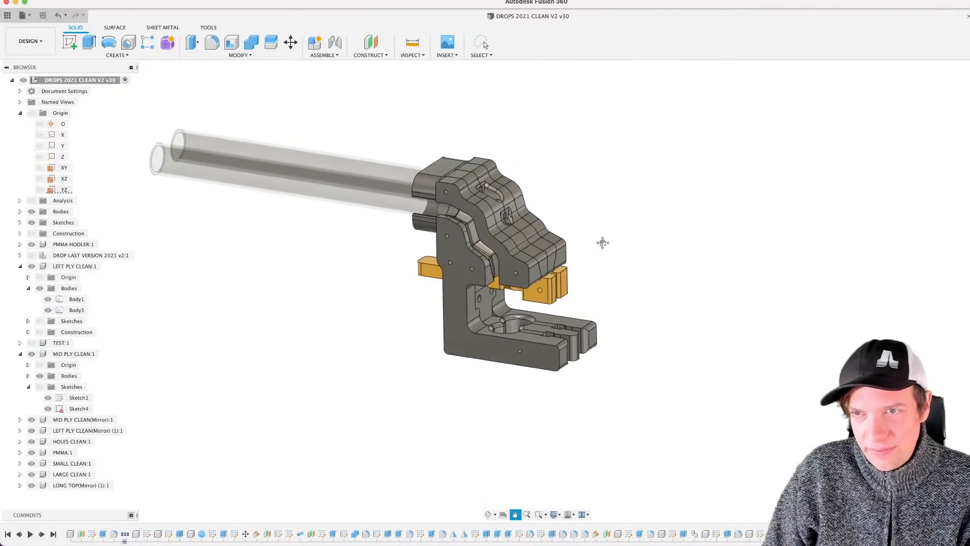
# Step: Collapse the expanded ply components and apply the Paint - Enamel Glossy (Yellow) appearance to the whole design
pyautogui.click(21, 267)
pyautogui.click(21, 289)
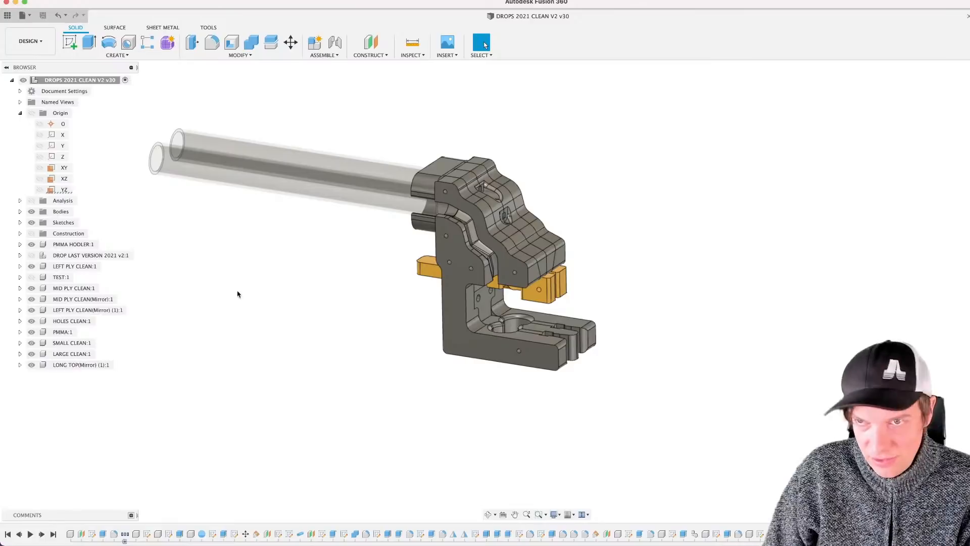
pyautogui.press('a')
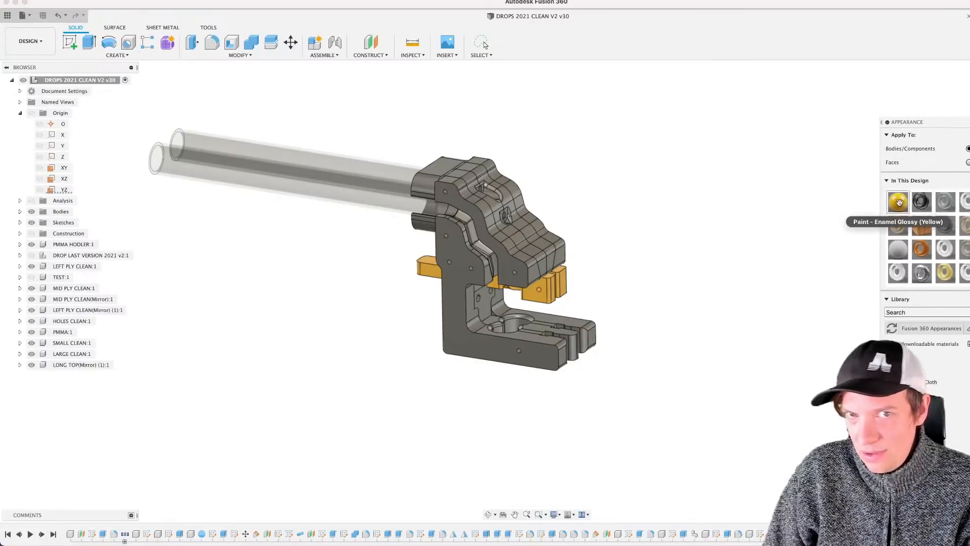
pyautogui.moveTo(898, 201); pyautogui.dragTo(73, 81)
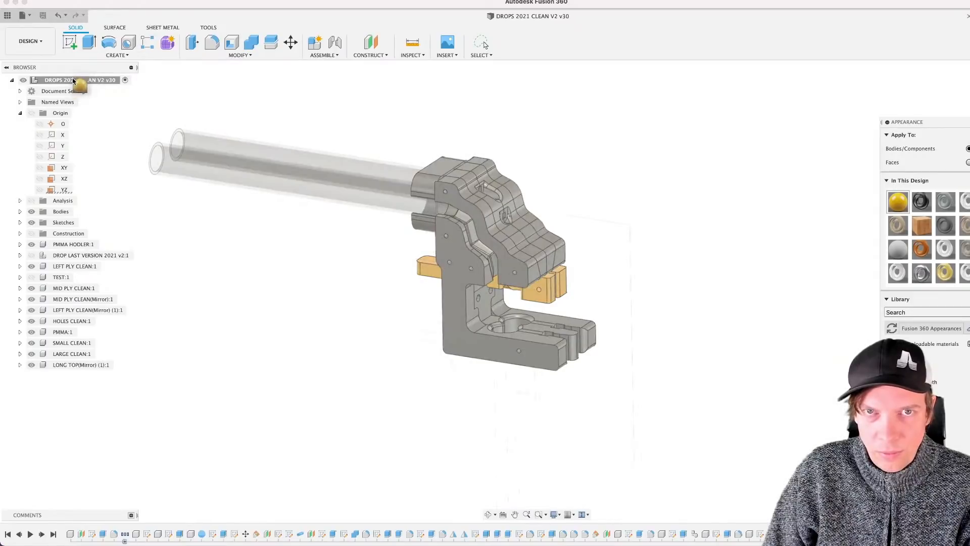
pyautogui.click(596, 271)
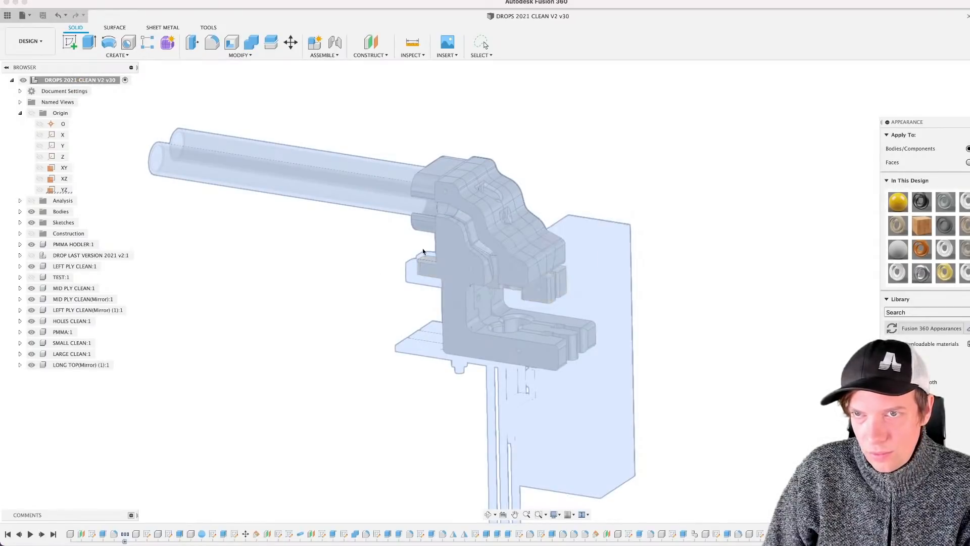
pyautogui.keyDown('shift'); pyautogui.moveTo(334, 260); pyautogui.dragTo(343, 258, button='middle'); pyautogui.keyUp('shift')
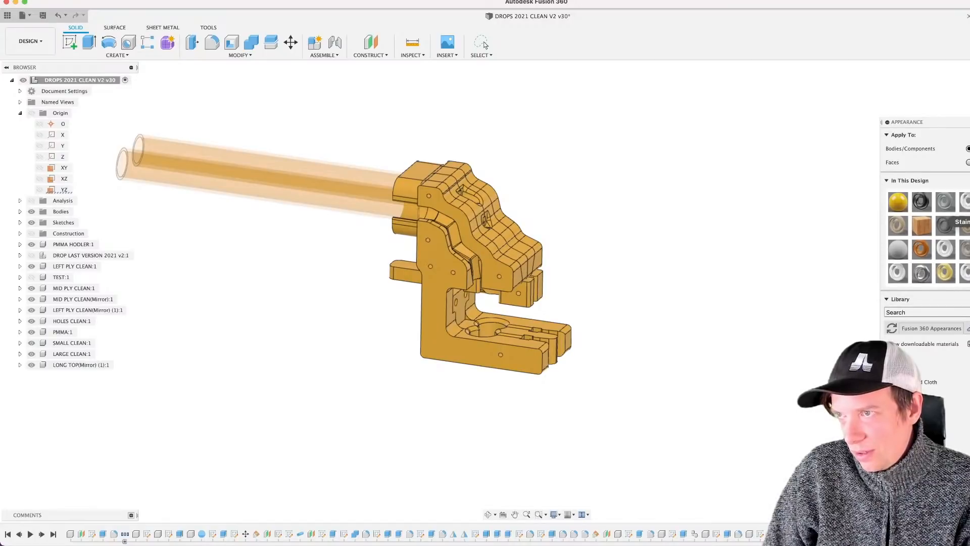
# Step: Apply a clear, transparent appearance to the PMMA component so that the two tubes look see-through
pyautogui.moveTo(280, 485); pyautogui.dragTo(63, 335)
pyautogui.click(360, 338)
pyautogui.scroll(3, 337, 368)
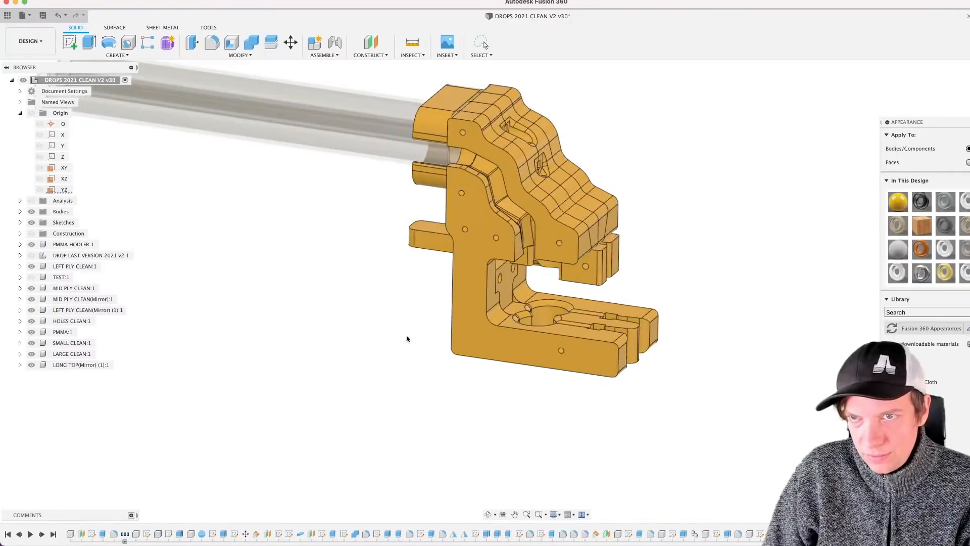
pyautogui.keyDown('shift'); pyautogui.moveTo(408, 338); pyautogui.dragTo(378, 386, button='middle'); pyautogui.keyUp('shift')
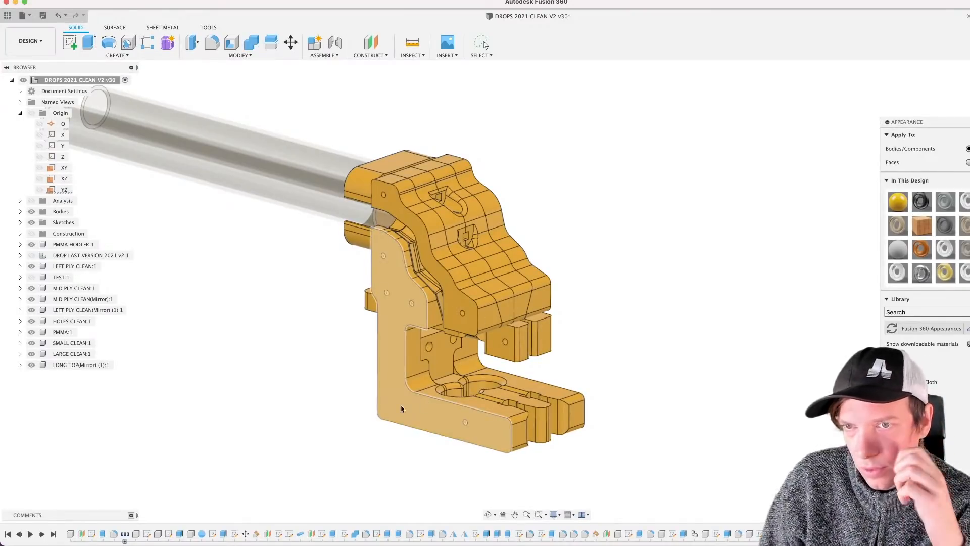
# Step: Save the recoloured design as a new version with the description "User Saved"
pyautogui.press('super+s')
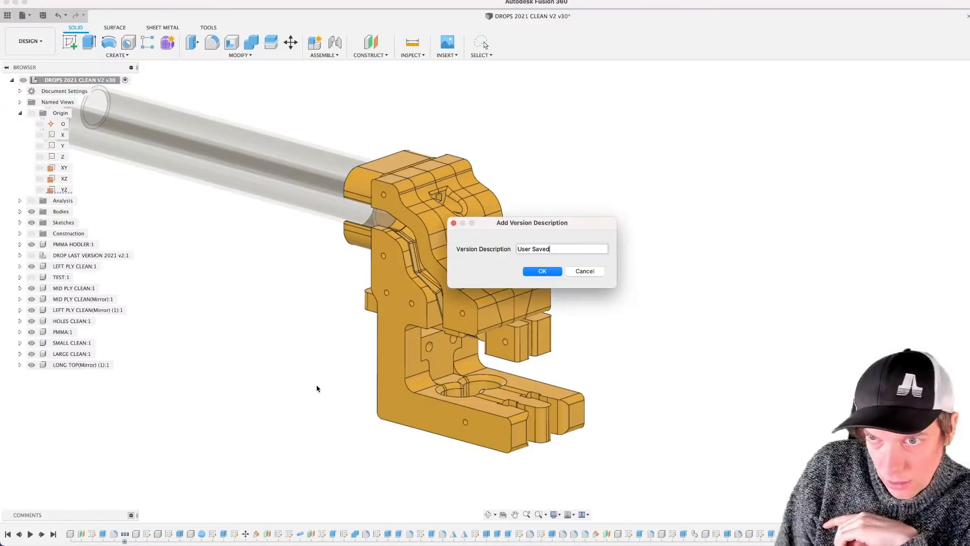
pyautogui.click(542, 271)
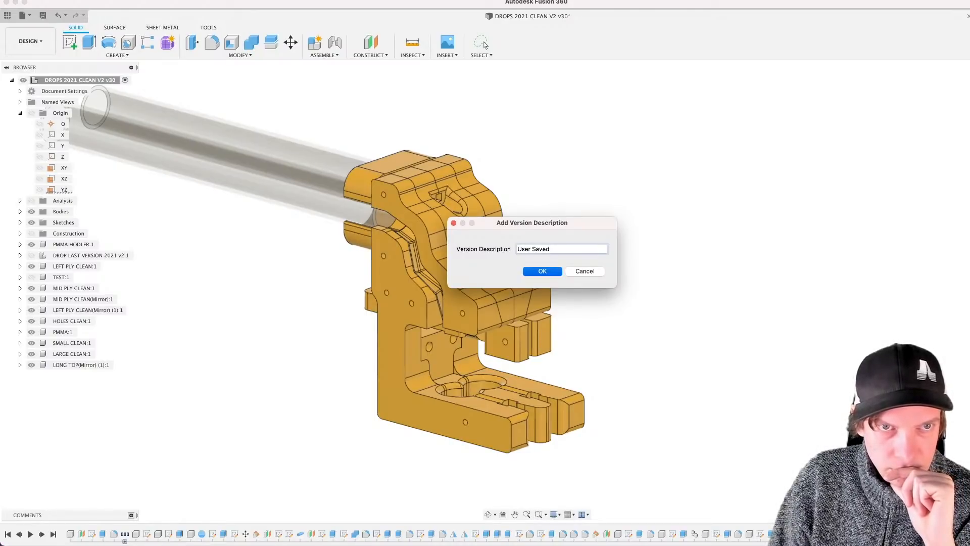
pyautogui.press('Return')
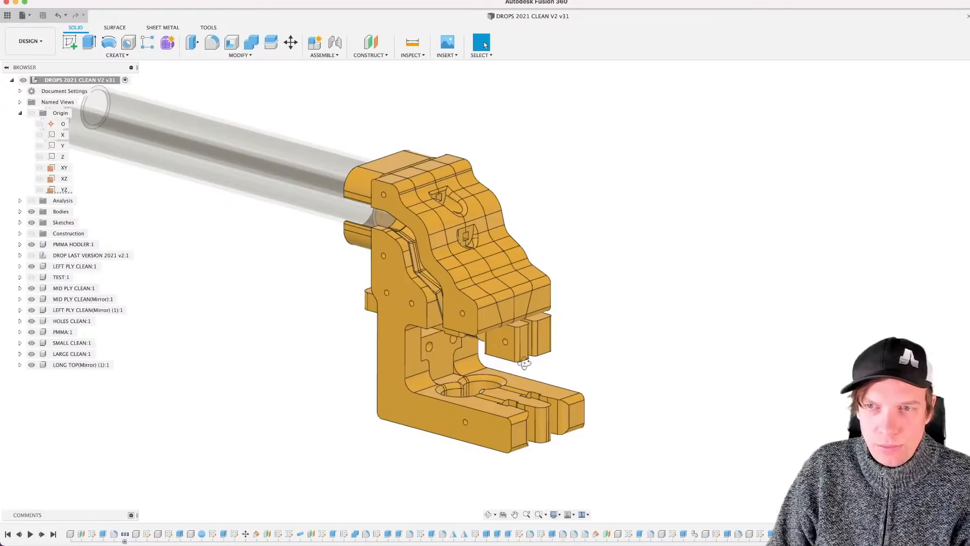
# Step: Inspect the yellow holder from the side, at an angle and from slightly below, focusing on the channel and lower opening
pyautogui.keyDown('shift'); pyautogui.moveTo(524, 363); pyautogui.dragTo(376, 369, button='middle'); pyautogui.keyUp('shift')
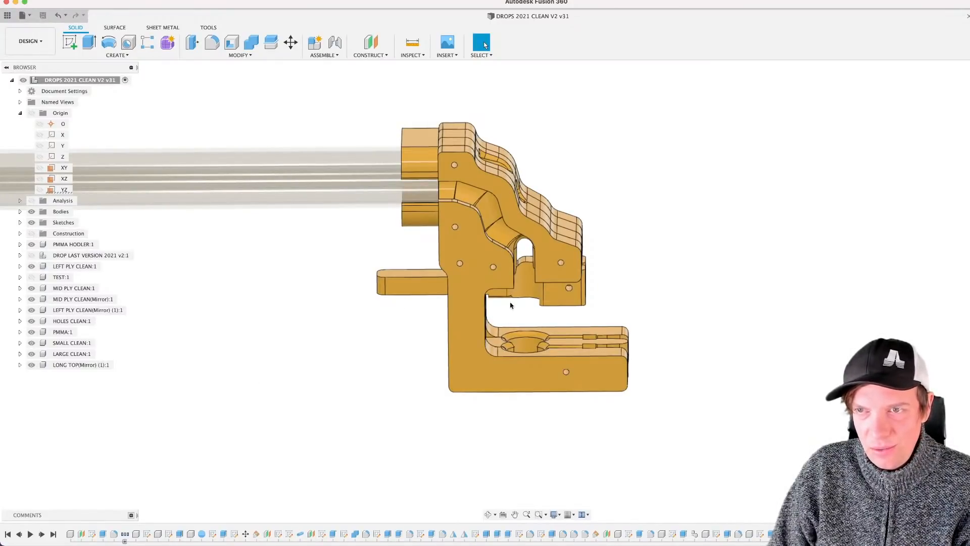
pyautogui.keyDown('shift'); pyautogui.moveTo(510, 305); pyautogui.dragTo(311, 258, button='middle'); pyautogui.keyUp('shift')
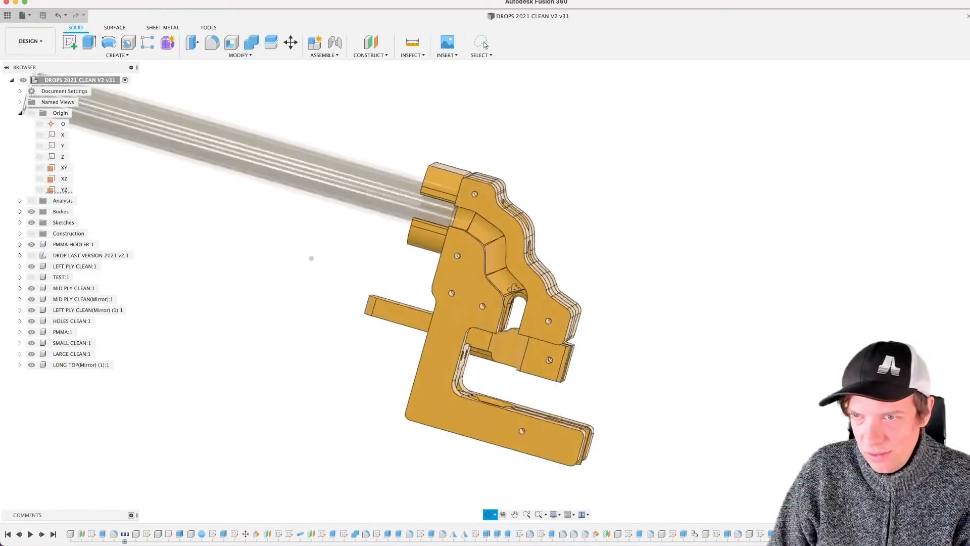
pyautogui.moveTo(514, 288)
pyautogui.keyDown('shift'); pyautogui.mouseDown(button='middle')
pyautogui.moveTo(497, 289)
pyautogui.moveTo(505, 295)
pyautogui.mouseUp(button='middle'); pyautogui.keyUp('shift')
pyautogui.scroll(3, 507, 308)
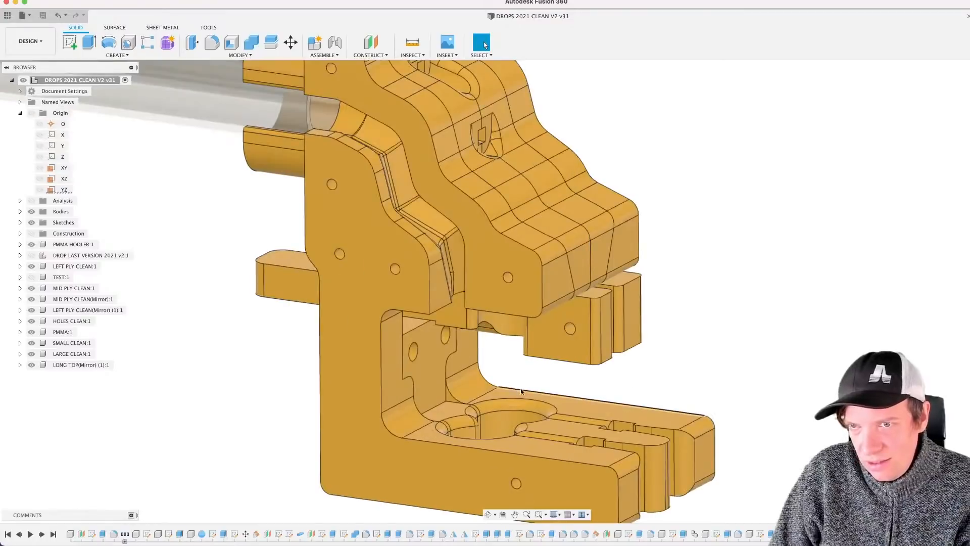
pyautogui.keyDown('shift'); pyautogui.moveTo(520, 390); pyautogui.dragTo(241, 313, button='middle'); pyautogui.keyUp('shift')
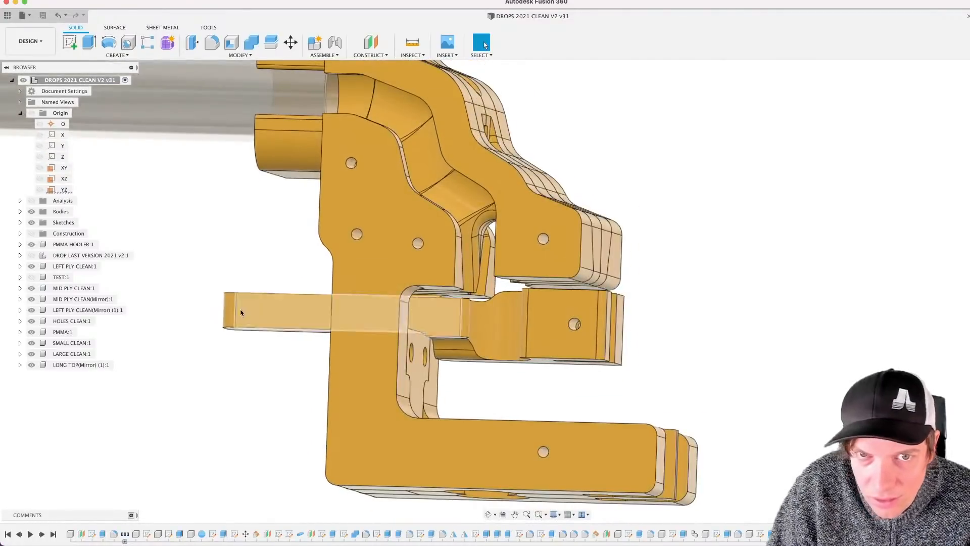
# Step: Show the LEFT PLY CLEAN sketches including MAIN SIDE SKETCH and examine the sketched marble path against the channel's exit
pyautogui.click(19, 266)
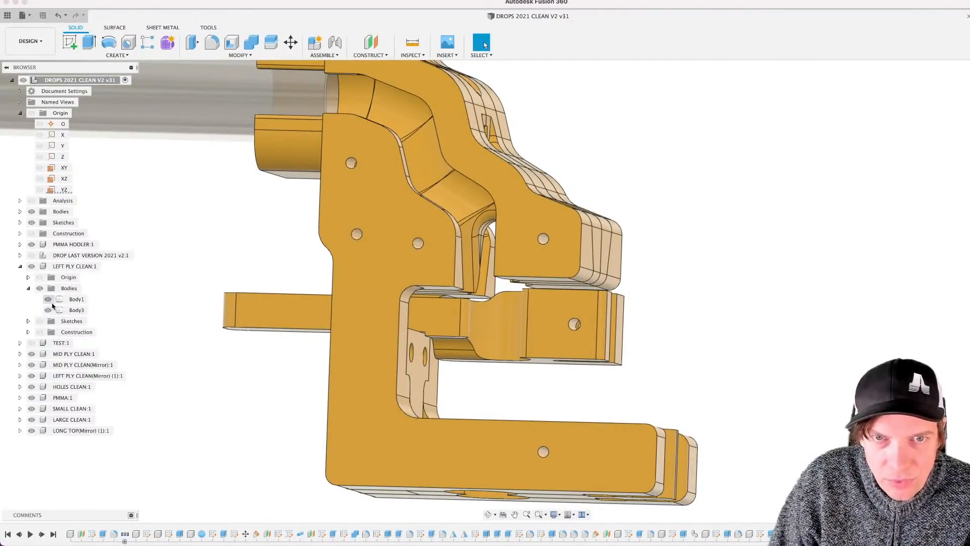
pyautogui.click(40, 321)
pyautogui.click(28, 322)
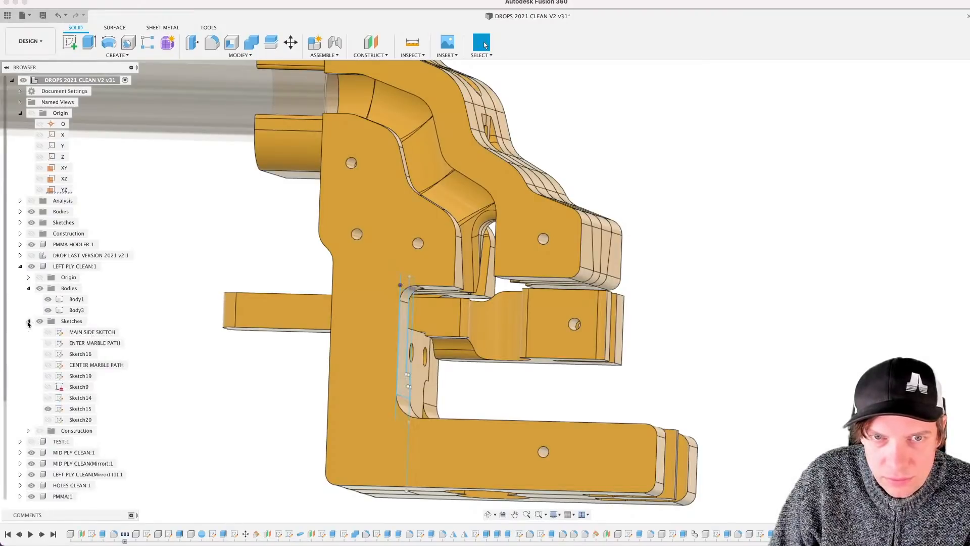
pyautogui.click(48, 331)
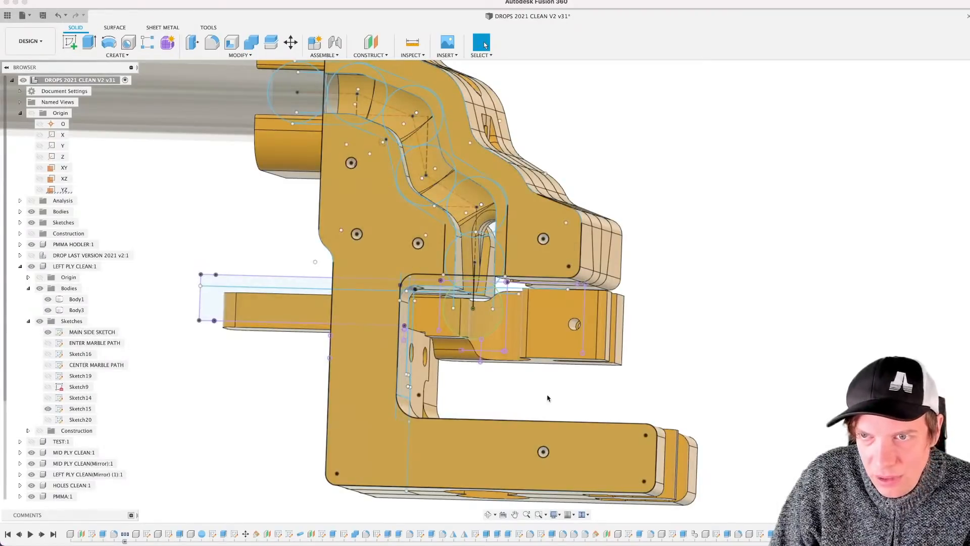
pyautogui.scroll(-3, 515, 383)
pyautogui.keyDown('shift'); pyautogui.moveTo(522, 384); pyautogui.dragTo(477, 388, button='middle'); pyautogui.keyUp('shift')
pyautogui.scroll(3, 487, 238)
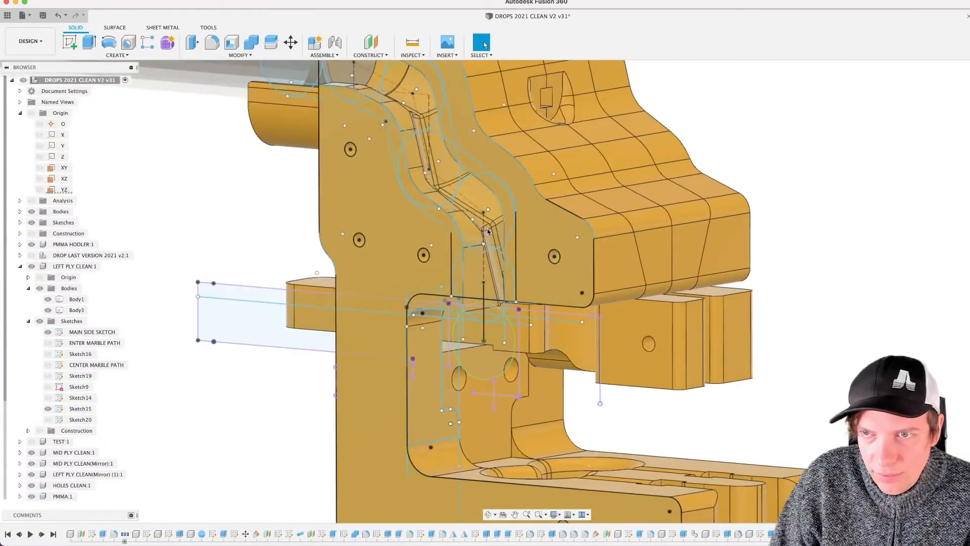
pyautogui.scroll(2, 487, 274)
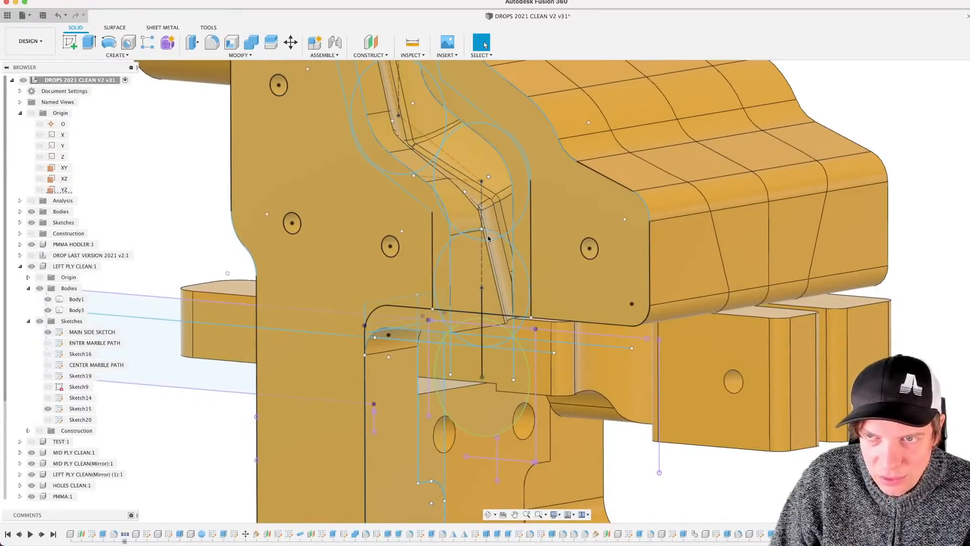
pyautogui.scroll(-5, 488, 238)
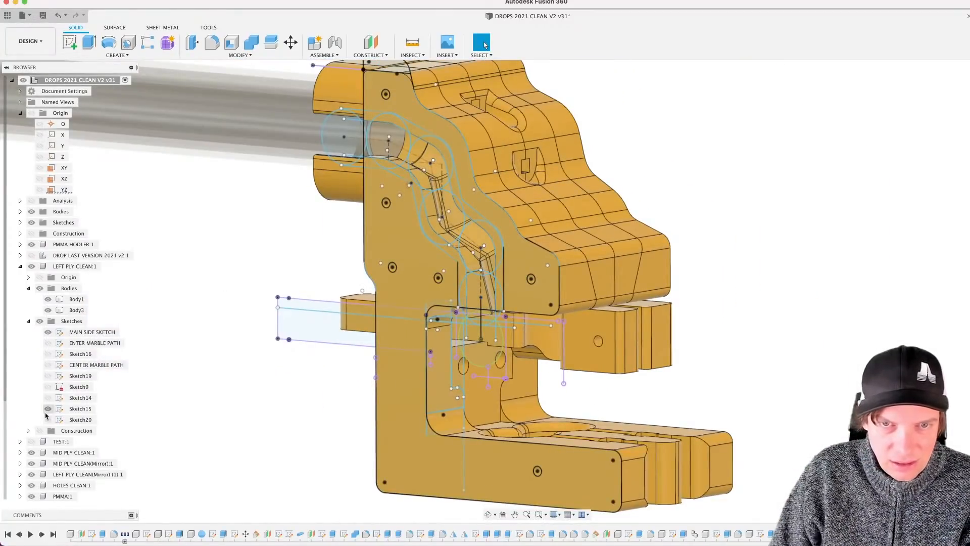
# Step: Hide Sketch15 and MAIN SIDE SKETCH of LEFT PLY CLEAN
pyautogui.click(48, 408)
pyautogui.click(56, 332)
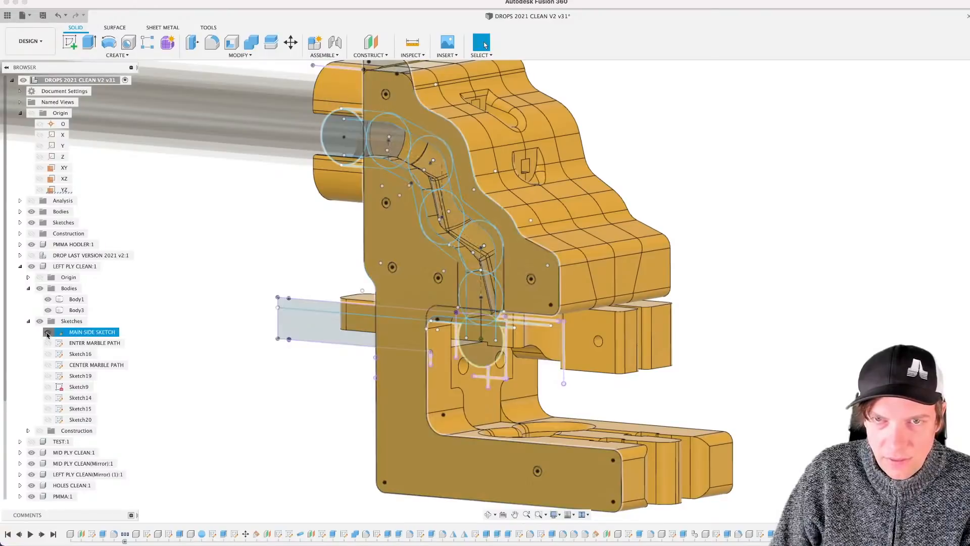
pyautogui.click(48, 333)
# Step: Save a copy of the design under the name DROPS 2021 CLEAN V3 in the same location
pyautogui.scroll(-5, 708, 381)
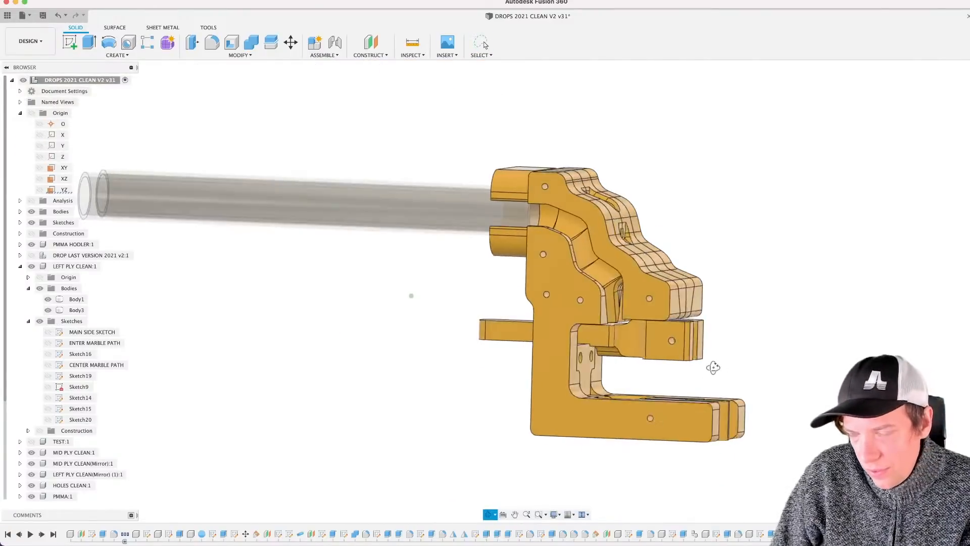
pyautogui.moveTo(712, 369); pyautogui.dragTo(597, 336, button='middle')
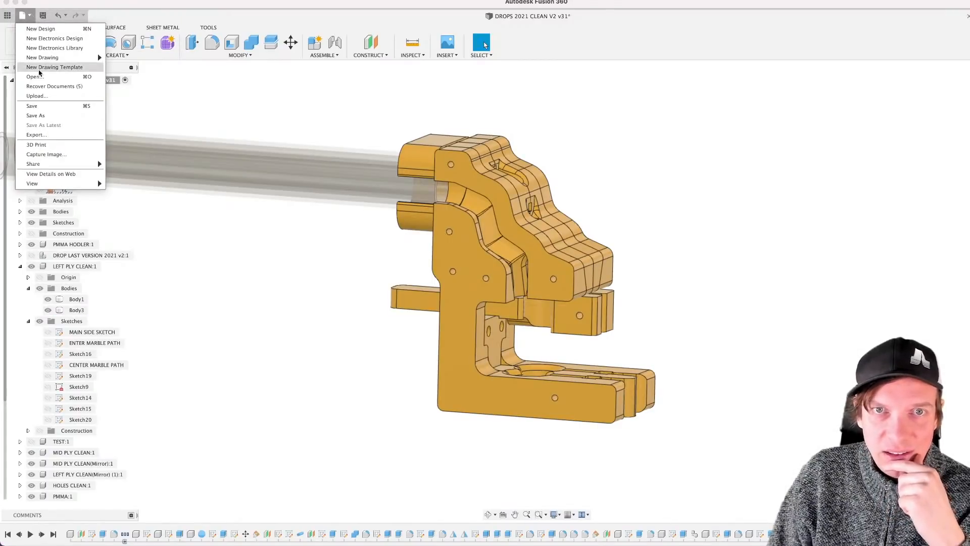
pyautogui.click(35, 115)
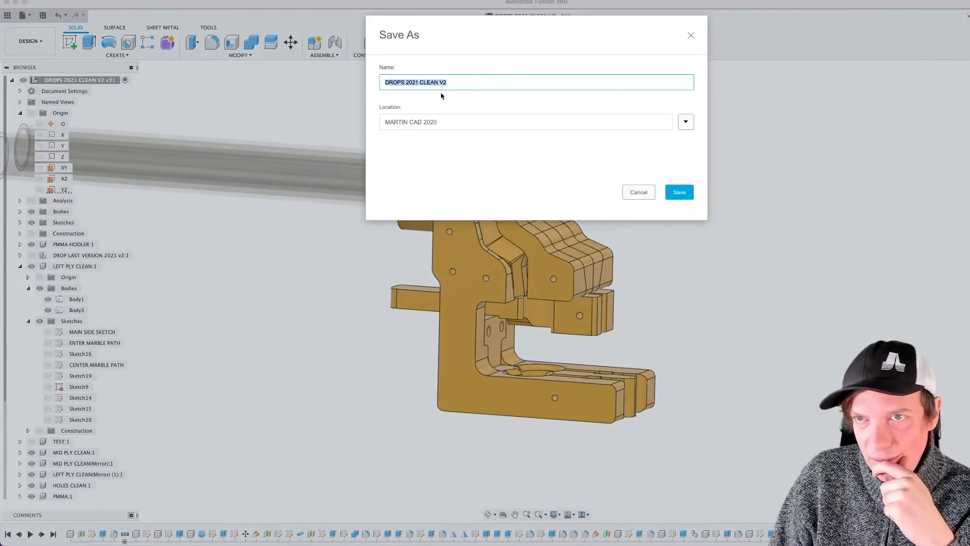
pyautogui.click(456, 83)
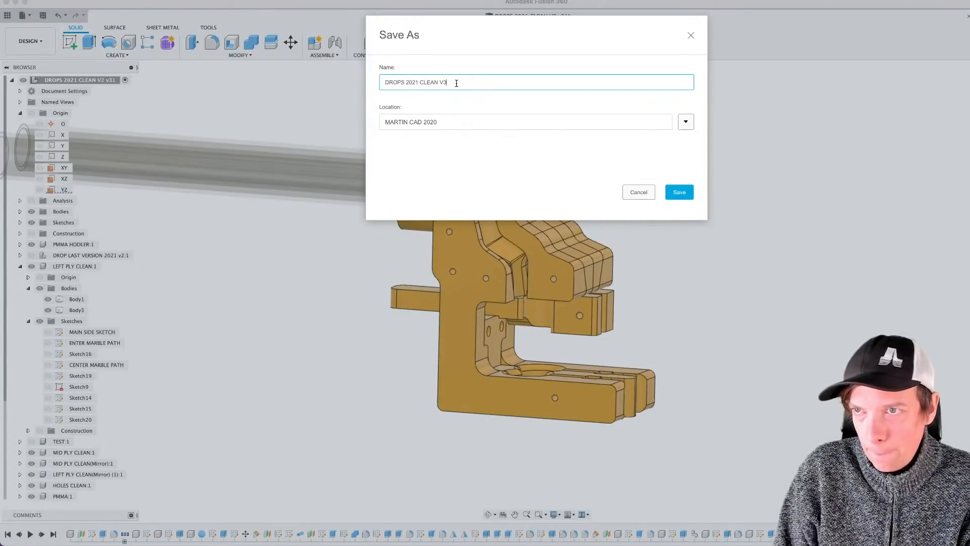
pyautogui.press('Return')
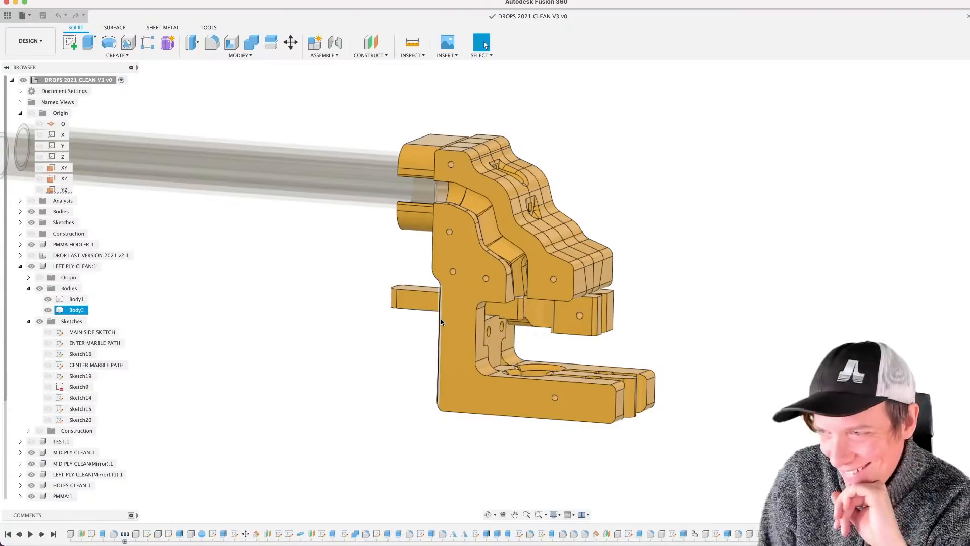
# Step: Review the saved copy from a distance and closer up, checking the tubes, stacked plies and lower opening
pyautogui.click(388, 370)
pyautogui.scroll(-2, 379, 364)
pyautogui.moveTo(379, 364); pyautogui.dragTo(423, 343, button='middle')
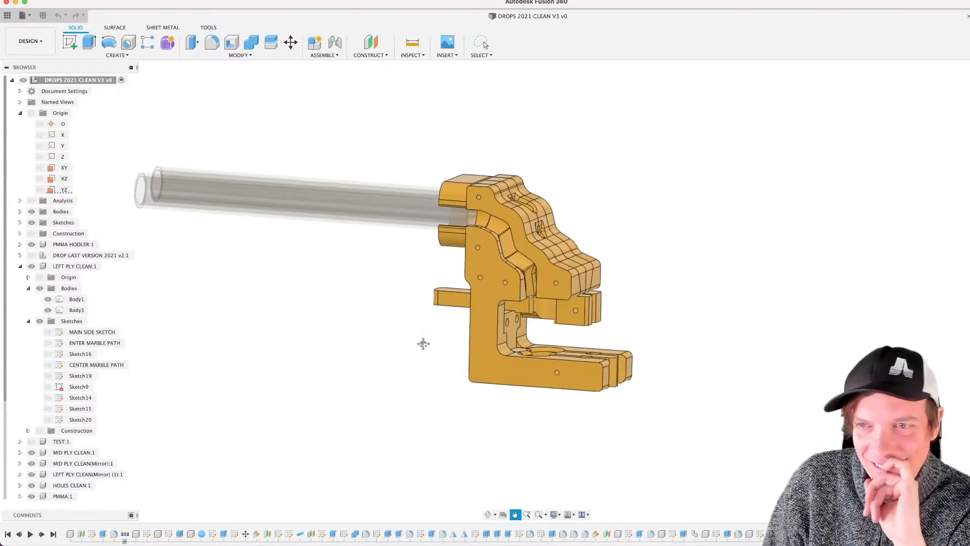
pyautogui.scroll(-1, 432, 349)
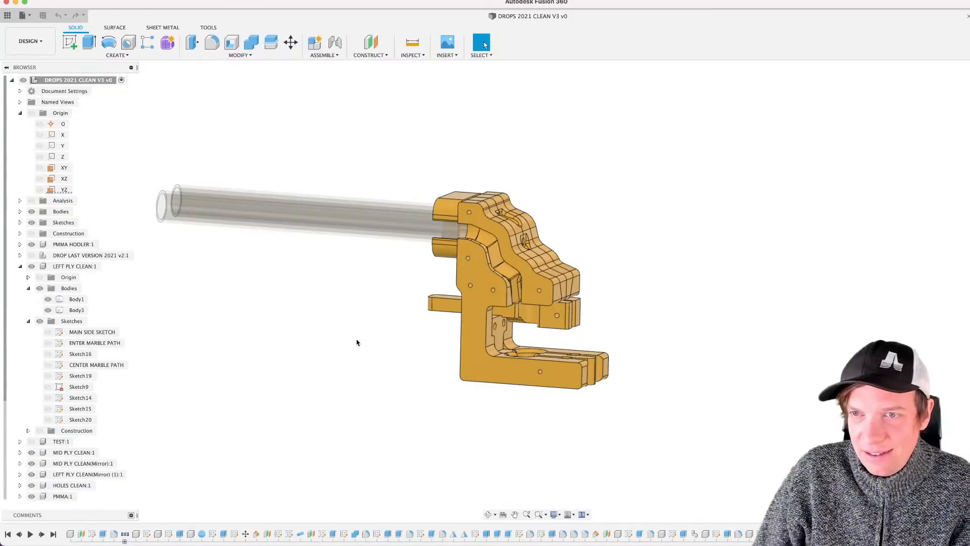
pyautogui.scroll(-1, 389, 342)
pyautogui.keyDown('shift'); pyautogui.moveTo(389, 342); pyautogui.dragTo(381, 351, button='middle'); pyautogui.keyUp('shift')
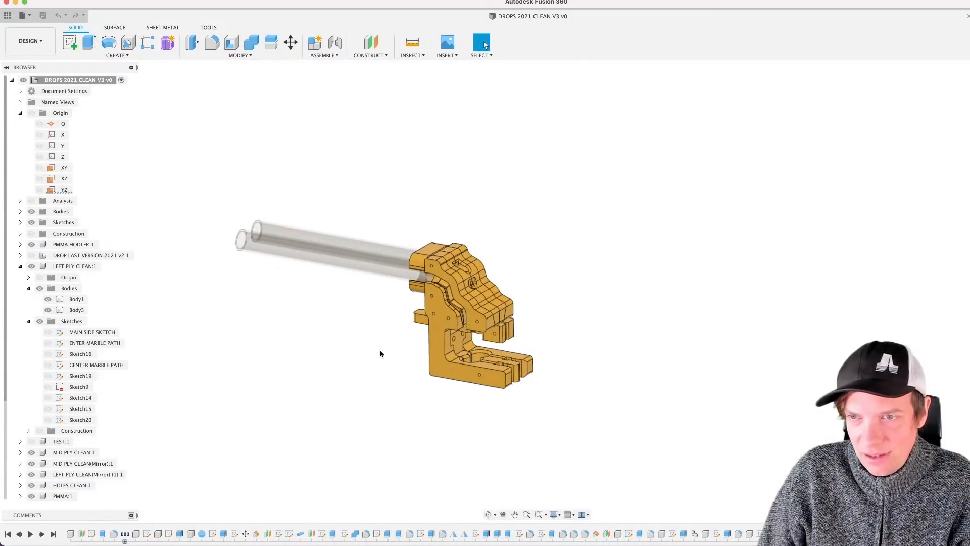
pyautogui.scroll(2, 462, 301)
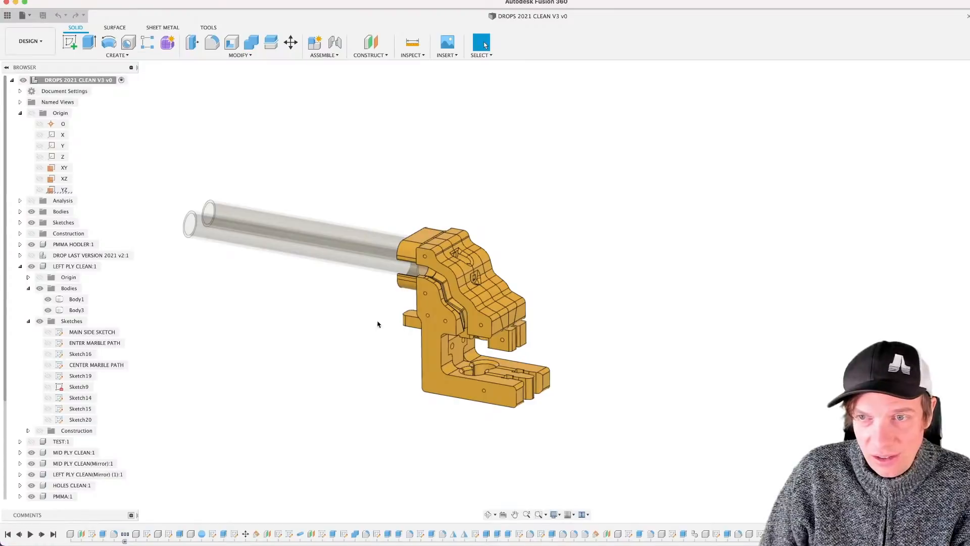
pyautogui.scroll(2, 418, 332)
pyautogui.keyDown('shift'); pyautogui.moveTo(370, 336); pyautogui.dragTo(369, 338, button='middle'); pyautogui.keyUp('shift')
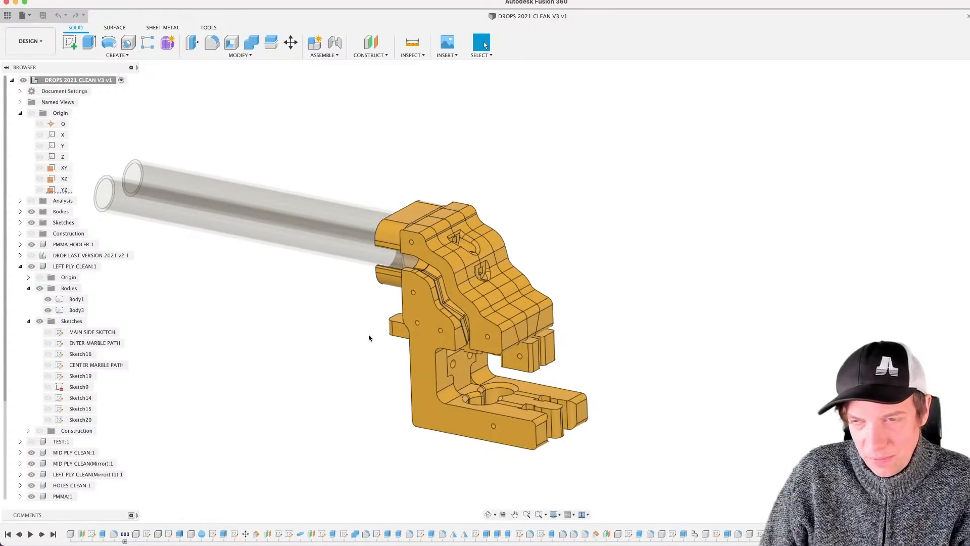
pyautogui.scroll(1, 579, 350)
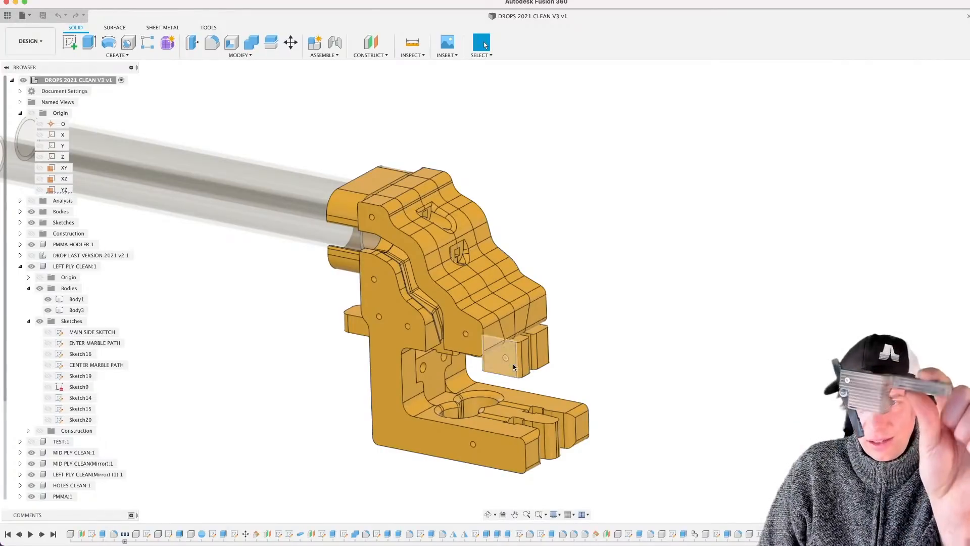
# Step: Hide the LONG TOP(Mirror) component that holds the separate front blocks and save the design
pyautogui.click(500, 356)
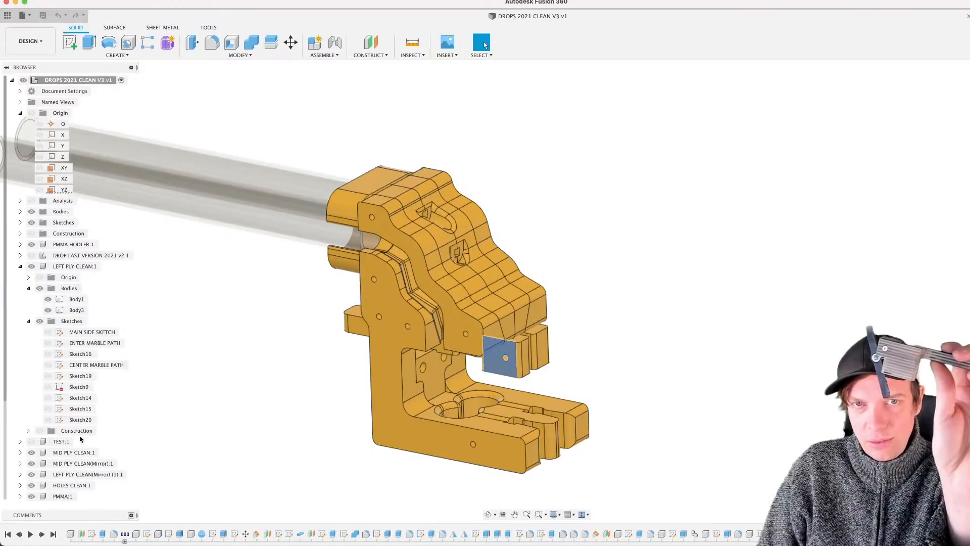
pyautogui.scroll(-3, 76, 435)
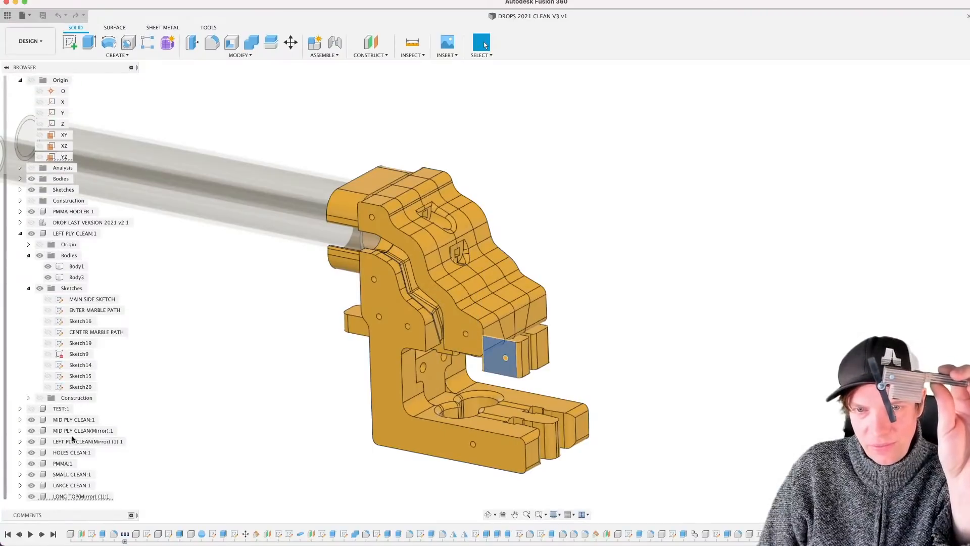
pyautogui.click(32, 496)
pyautogui.click(311, 407)
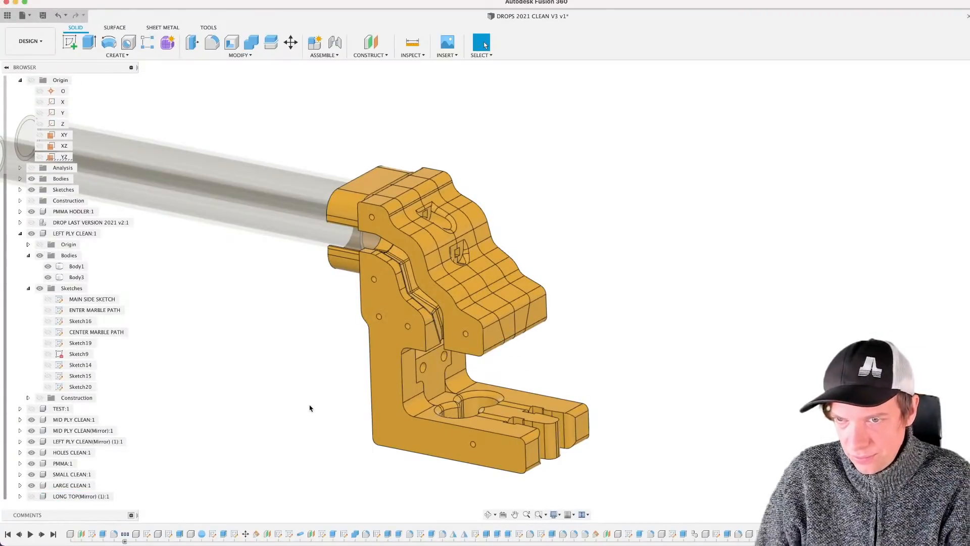
pyautogui.scroll(-3, 592, 323)
pyautogui.moveTo(595, 327)
pyautogui.keyDown('shift'); pyautogui.mouseDown(button='middle')
pyautogui.moveTo(606, 318)
pyautogui.moveTo(580, 335)
pyautogui.mouseUp(button='middle'); pyautogui.keyUp('shift')
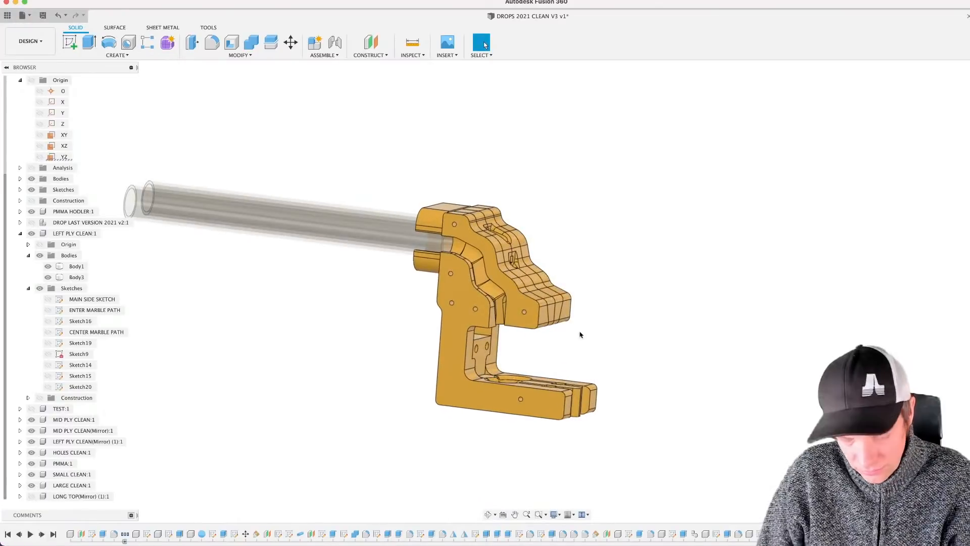
pyautogui.press('super+s')
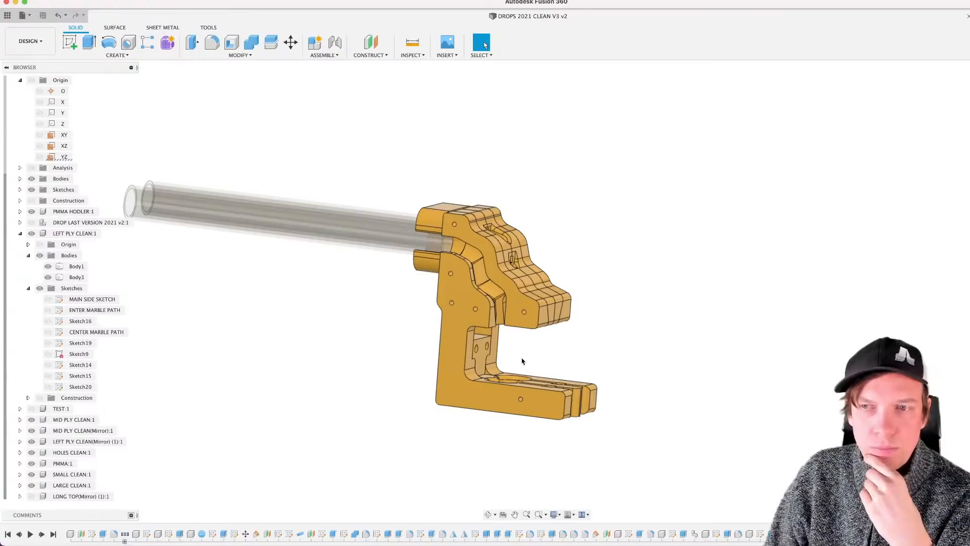
# Step: Show the MAIN SIDE SKETCH of LEFT PLY CLEAN against the side of the stacked plies and the channel's lower exit
pyautogui.scroll(2, 523, 361)
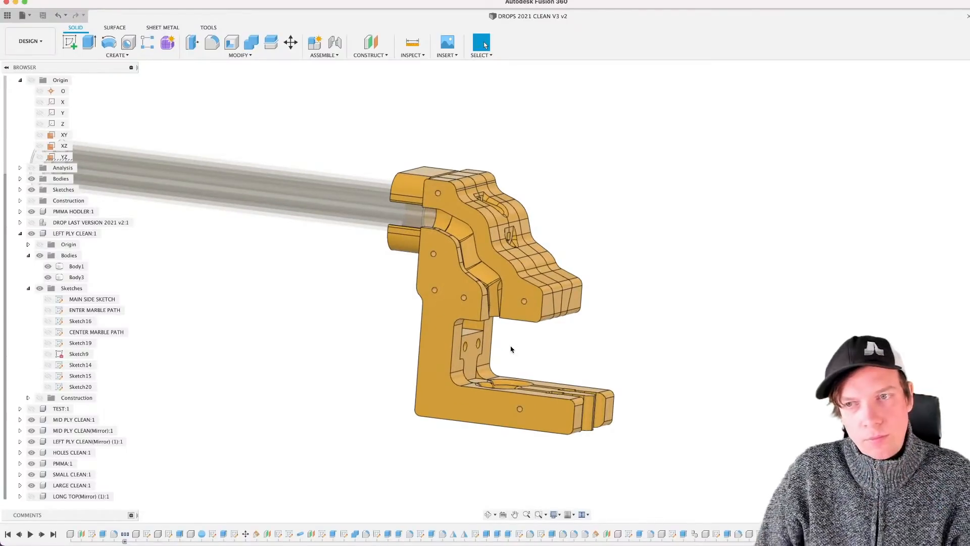
pyautogui.keyDown('shift'); pyautogui.moveTo(511, 348); pyautogui.dragTo(601, 365, button='middle'); pyautogui.keyUp('shift')
pyautogui.scroll(3, 493, 331)
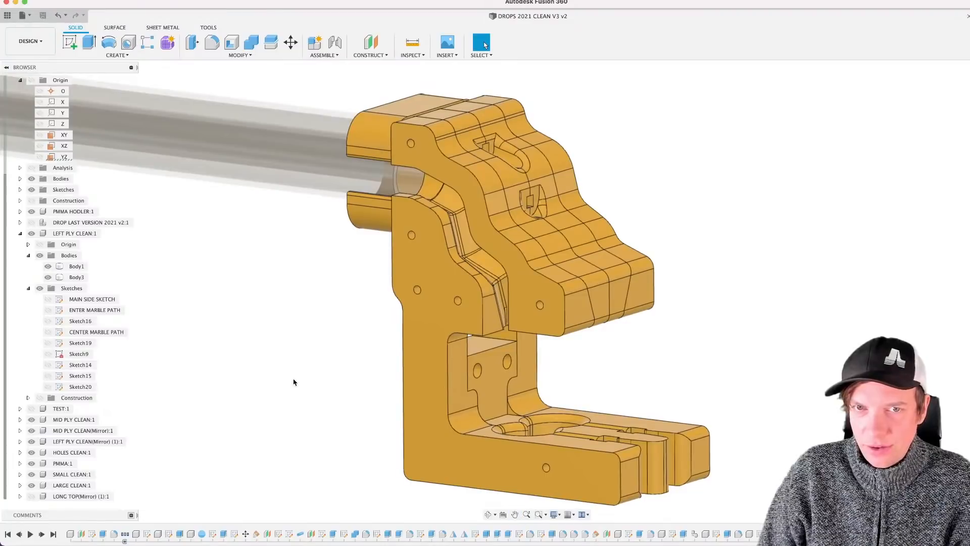
pyautogui.click(48, 299)
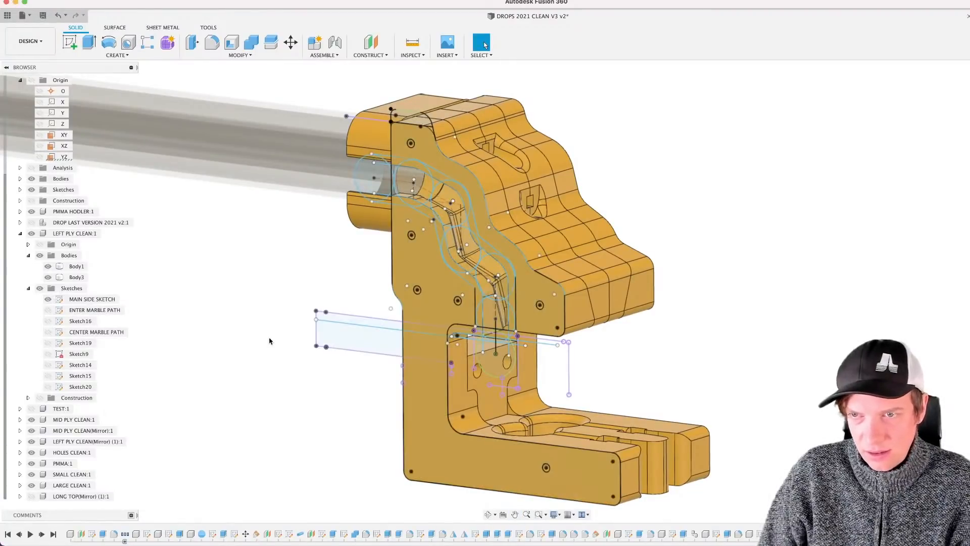
pyautogui.scroll(3, 628, 348)
pyautogui.moveTo(619, 345)
pyautogui.keyDown('shift'); pyautogui.mouseDown(button='middle')
pyautogui.moveTo(652, 340)
pyautogui.moveTo(634, 338)
pyautogui.mouseUp(button='middle'); pyautogui.keyUp('shift')
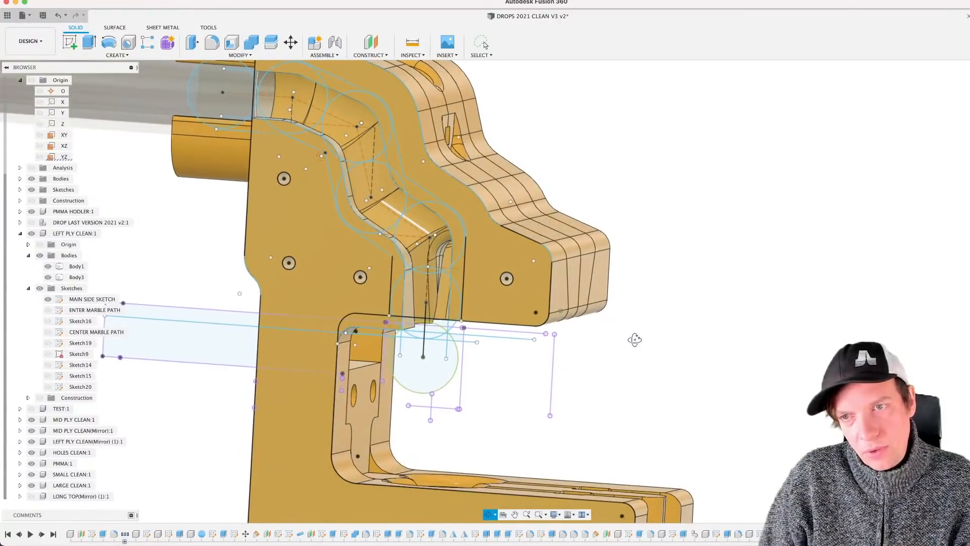
pyautogui.keyDown('shift'); pyautogui.moveTo(489, 387); pyautogui.dragTo(615, 405, button='middle'); pyautogui.keyUp('shift')
pyautogui.scroll(3, 596, 392)
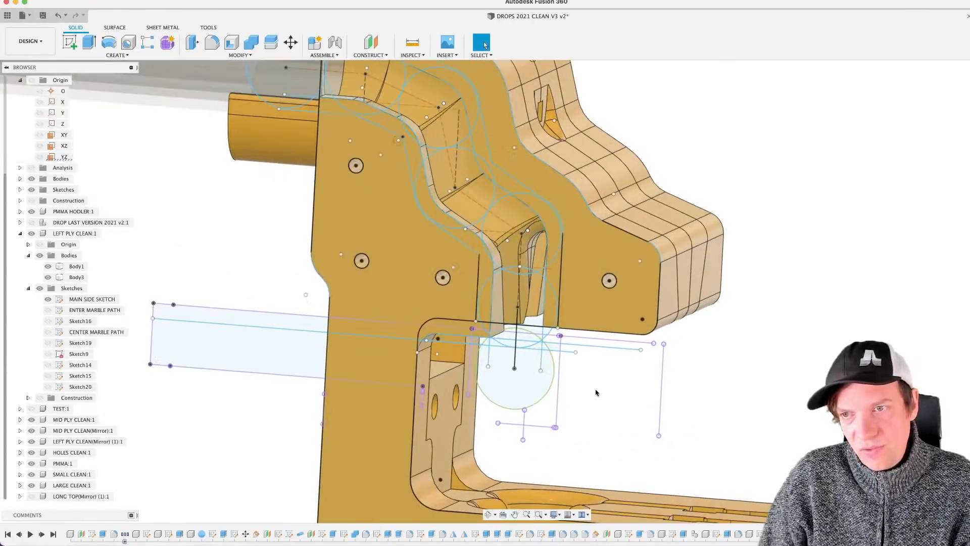
# Step: Examine the sketched slot line below the upper block and the marble circle at the channel's exit from several angles
pyautogui.click(455, 345)
pyautogui.scroll(3, 603, 409)
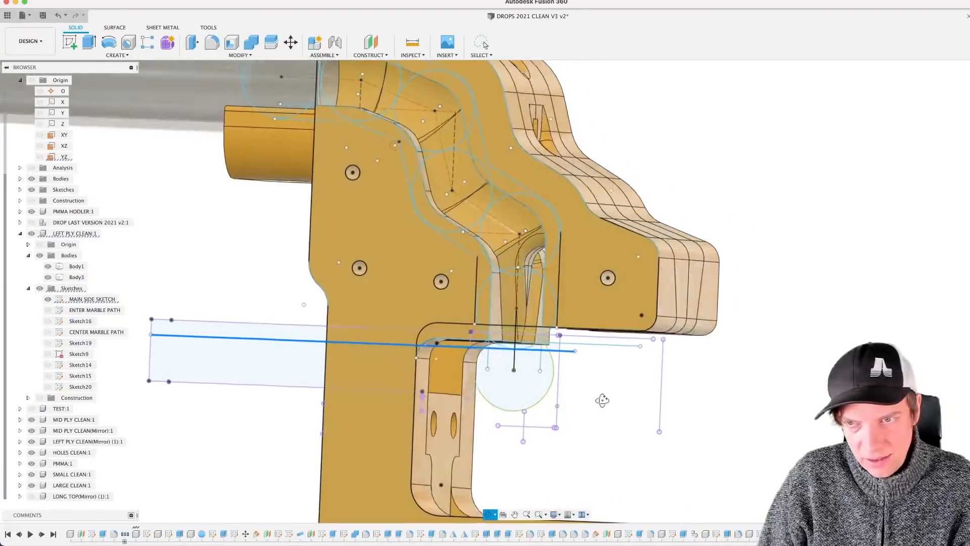
pyautogui.moveTo(599, 407)
pyautogui.keyDown('shift'); pyautogui.mouseDown(button='middle')
pyautogui.moveTo(587, 404)
pyautogui.moveTo(595, 391)
pyautogui.moveTo(583, 403)
pyautogui.moveTo(630, 405)
pyautogui.moveTo(576, 416)
pyautogui.moveTo(604, 412)
pyautogui.moveTo(608, 399)
pyautogui.moveTo(596, 397)
pyautogui.mouseUp(button='middle'); pyautogui.keyUp('shift')
pyautogui.click(717, 393)
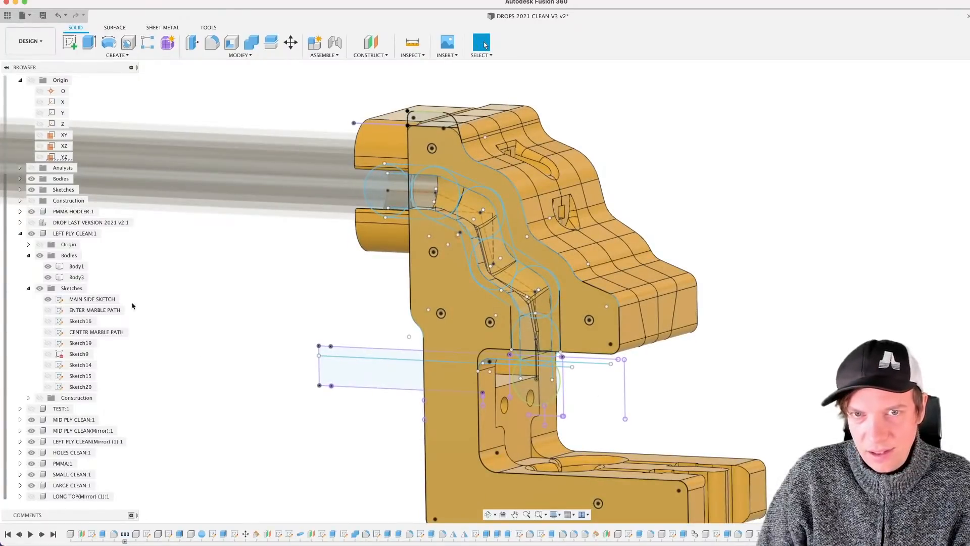
pyautogui.scroll(3, 640, 404)
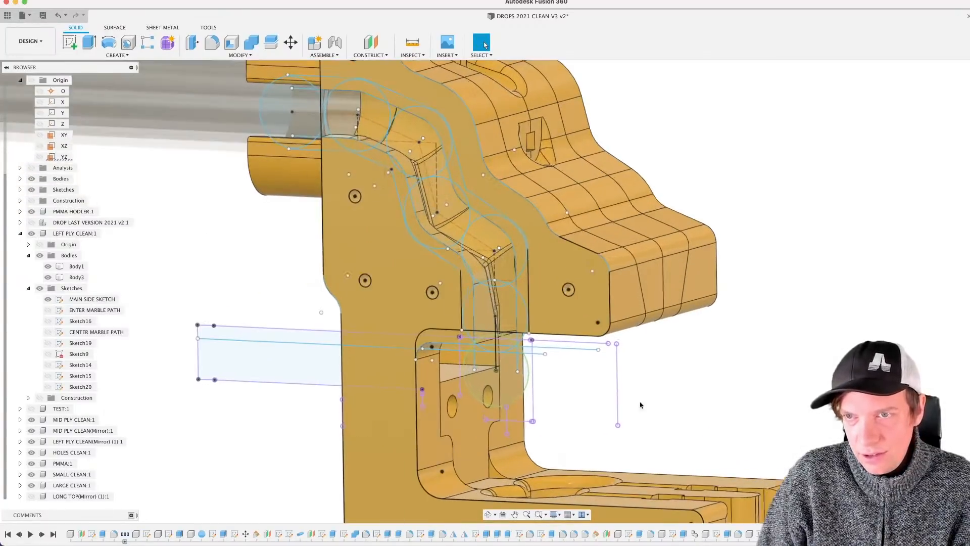
pyautogui.moveTo(712, 395)
pyautogui.keyDown('shift'); pyautogui.mouseDown(button='middle')
pyautogui.moveTo(732, 381)
pyautogui.moveTo(715, 388)
pyautogui.mouseUp(button='middle'); pyautogui.keyUp('shift')
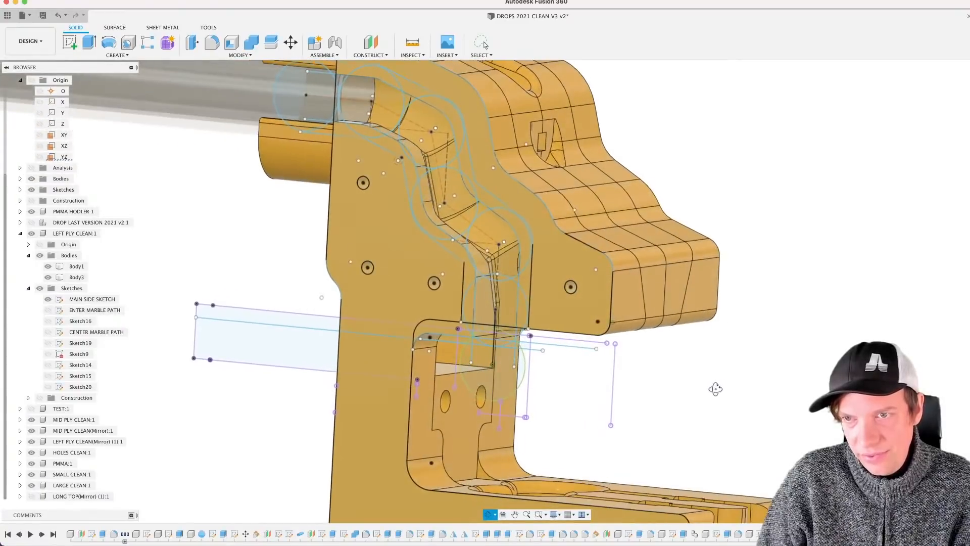
pyautogui.scroll(2, 561, 380)
pyautogui.scroll(-4, 572, 382)
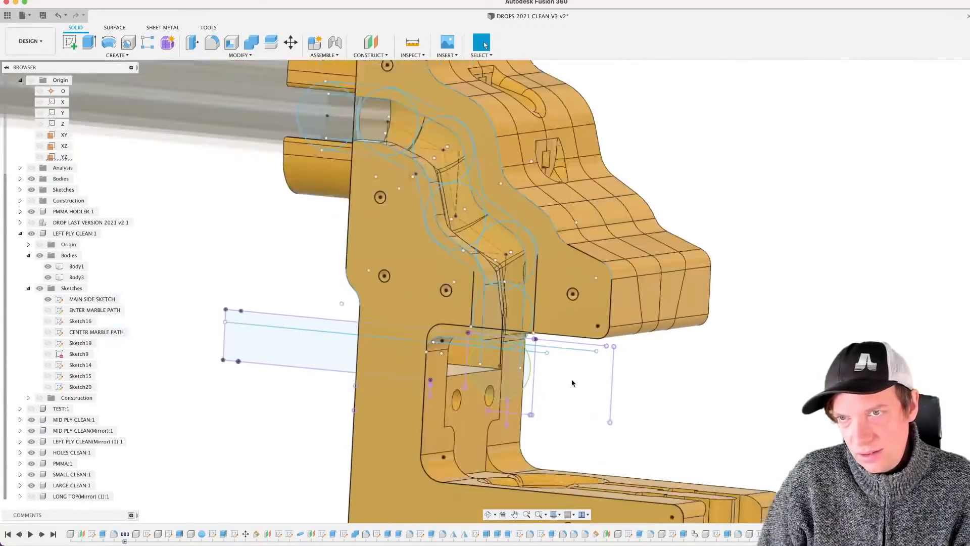
pyautogui.moveTo(574, 385)
pyautogui.keyDown('shift'); pyautogui.mouseDown(button='middle')
pyautogui.moveTo(606, 381)
pyautogui.moveTo(575, 381)
pyautogui.mouseUp(button='middle'); pyautogui.keyUp('shift')
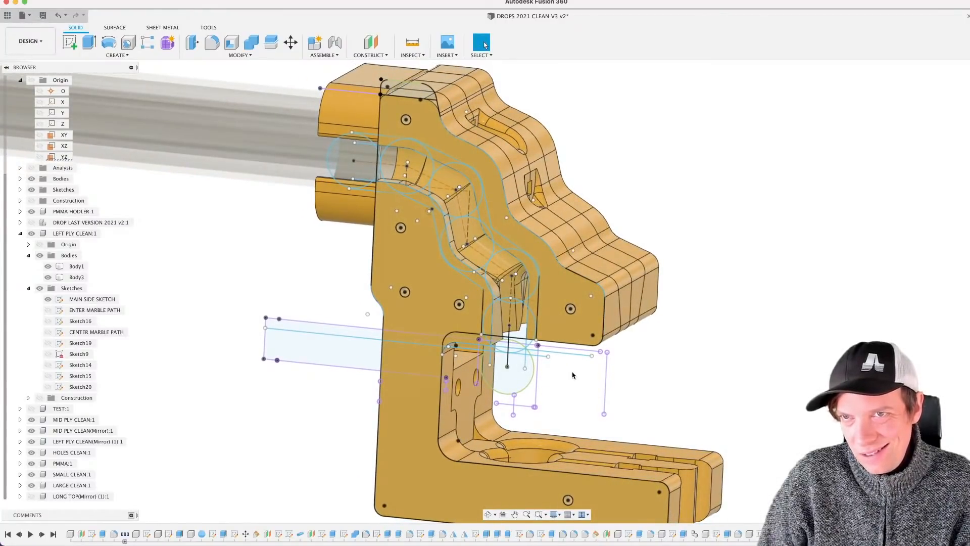
# Step: Hide MID PLY CLEAN, MID PLY CLEAN(Mirror) and LEFT PLY CLEAN(Mirror) to inspect the sketched marble path within the left ply
pyautogui.click(450, 95)
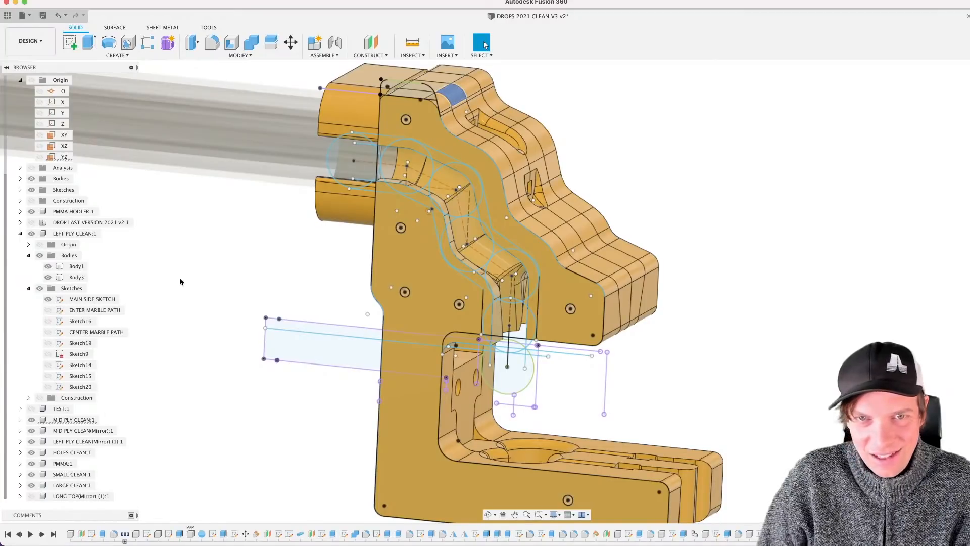
pyautogui.keyDown('shift'); pyautogui.moveTo(677, 233); pyautogui.dragTo(148, 374, button='middle'); pyautogui.keyUp('shift')
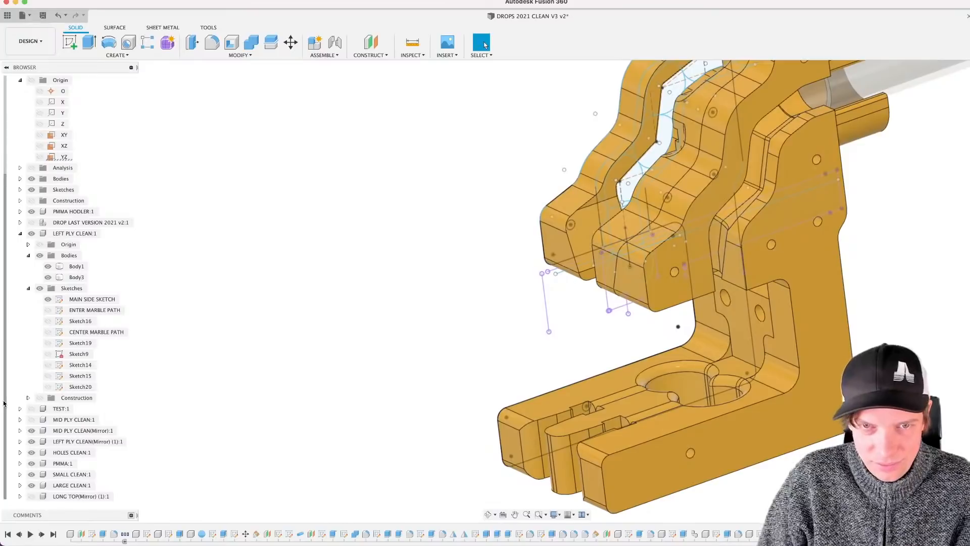
pyautogui.click(31, 429)
pyautogui.click(31, 441)
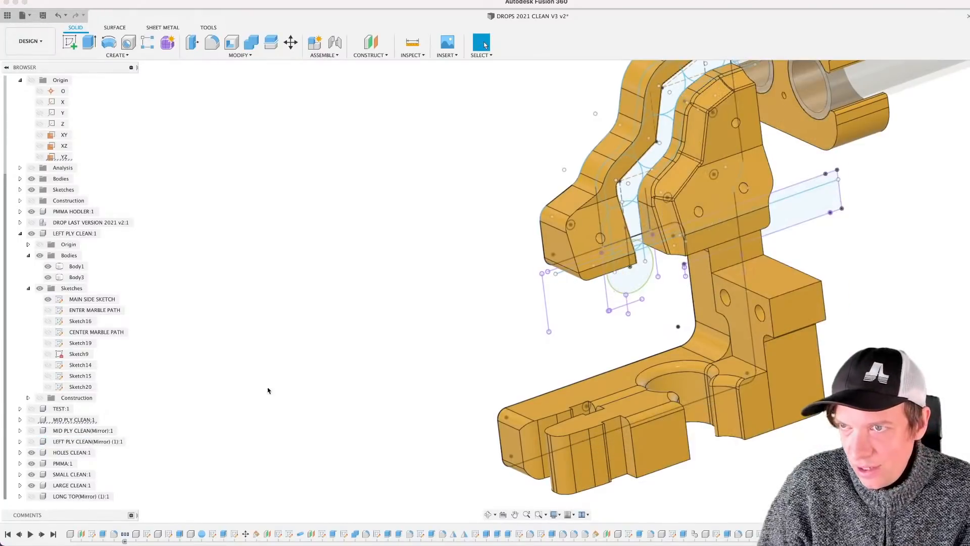
pyautogui.moveTo(576, 286); pyautogui.dragTo(344, 413, button='middle')
pyautogui.keyDown('shift'); pyautogui.moveTo(556, 354); pyautogui.dragTo(576, 285, button='middle'); pyautogui.keyUp('shift')
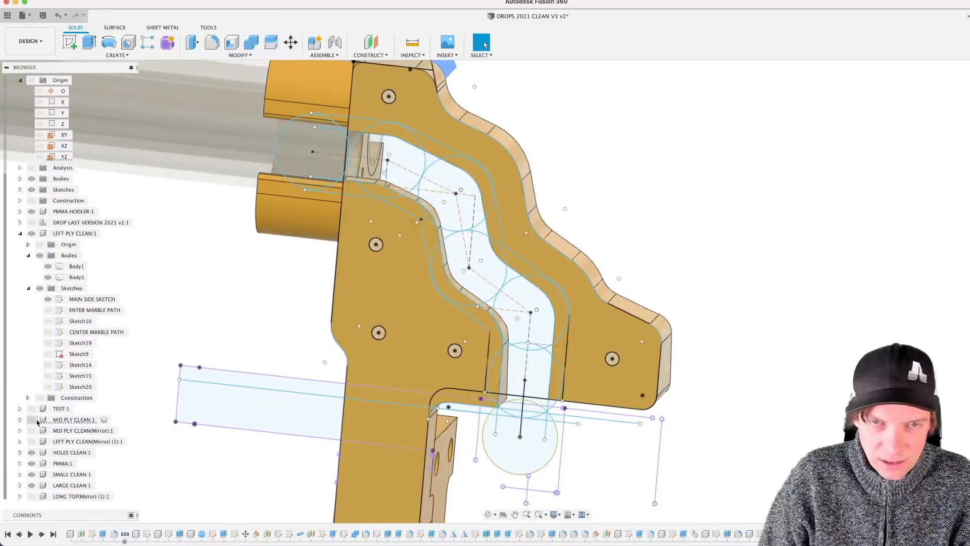
# Step: Show MID PLY CLEAN, MID PLY CLEAN(Mirror) and LEFT PLY CLEAN(Mirror) again and view the whole holder
pyautogui.click(32, 419)
pyautogui.click(32, 431)
pyautogui.click(32, 441)
pyautogui.scroll(-3, 595, 284)
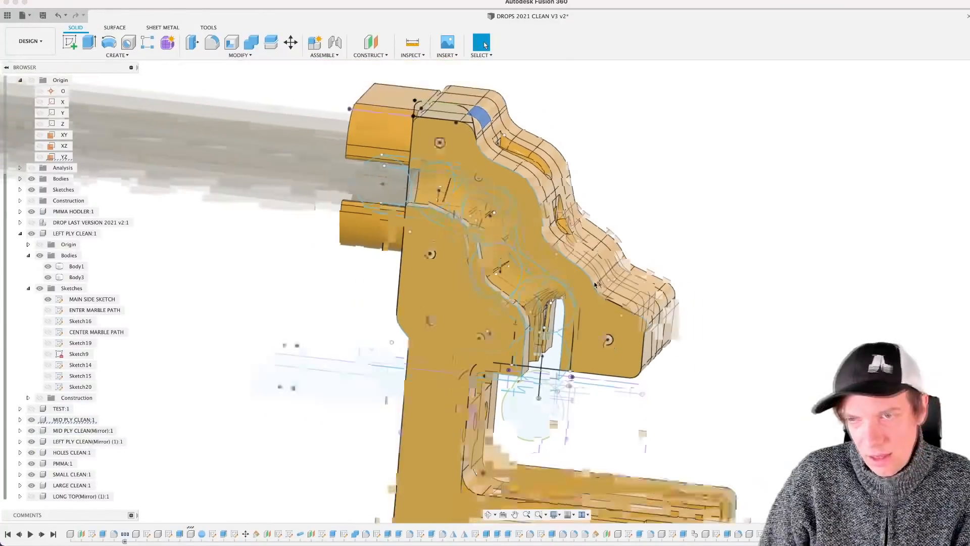
pyautogui.keyDown('shift'); pyautogui.moveTo(677, 400); pyautogui.dragTo(652, 297, button='middle'); pyautogui.keyUp('shift')
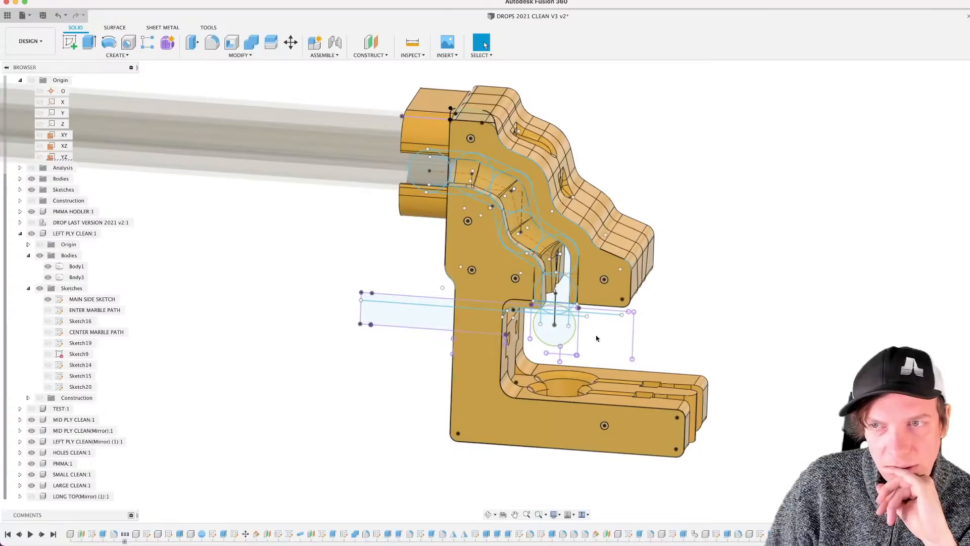
# Step: Hide LEFT PLY CLEAN and LEFT PLY CLEAN(Mirror) to expose the middle plies from the front
pyautogui.keyDown('shift'); pyautogui.moveTo(655, 343); pyautogui.dragTo(568, 285, button='middle'); pyautogui.keyUp('shift')
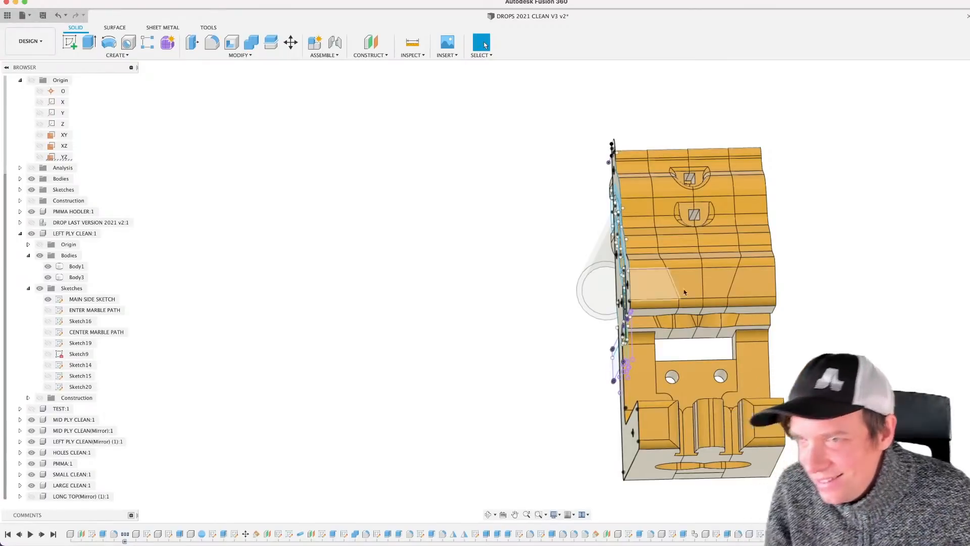
pyautogui.moveTo(717, 336)
pyautogui.mouseDown(button='middle')
pyautogui.moveTo(572, 374)
pyautogui.moveTo(576, 360)
pyautogui.moveTo(546, 335)
pyautogui.moveTo(566, 348)
pyautogui.moveTo(637, 322)
pyautogui.moveTo(542, 318)
pyautogui.mouseUp(button='middle')
pyautogui.scroll(3, 585, 368)
pyautogui.click(530, 318)
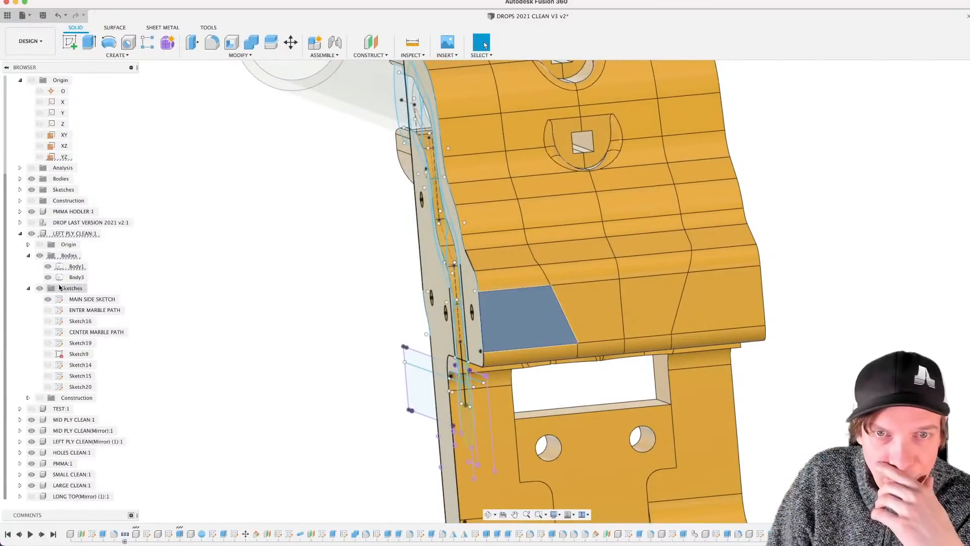
pyautogui.click(30, 233)
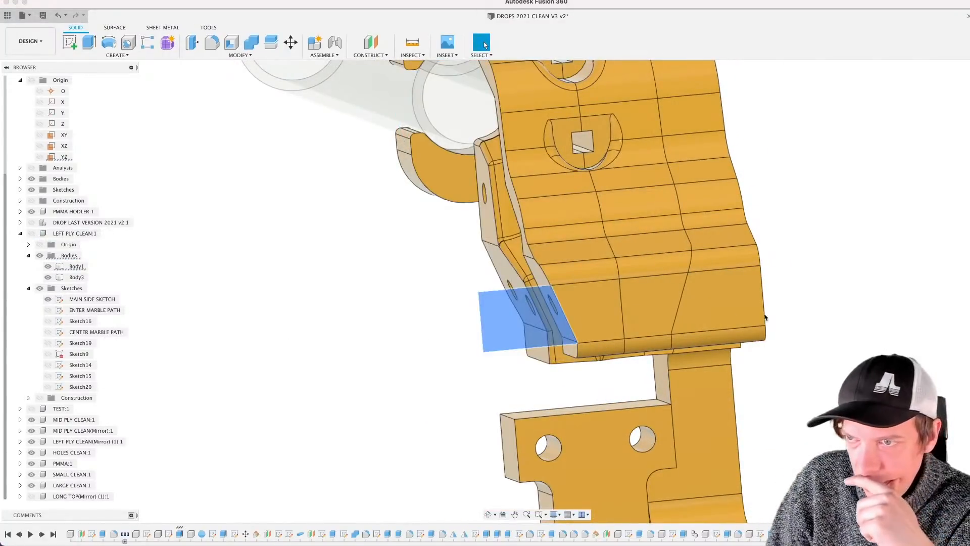
pyautogui.click(726, 312)
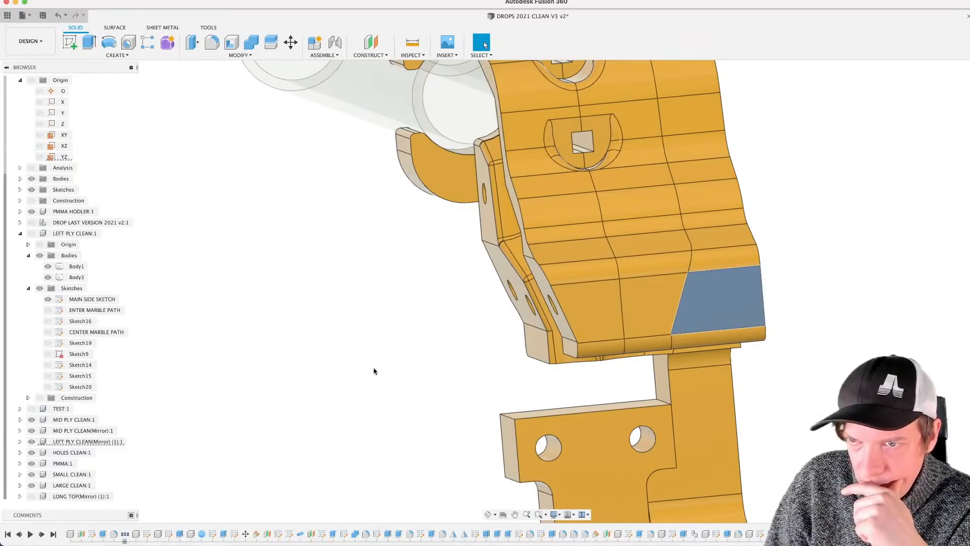
pyautogui.scroll(-2, 374, 342)
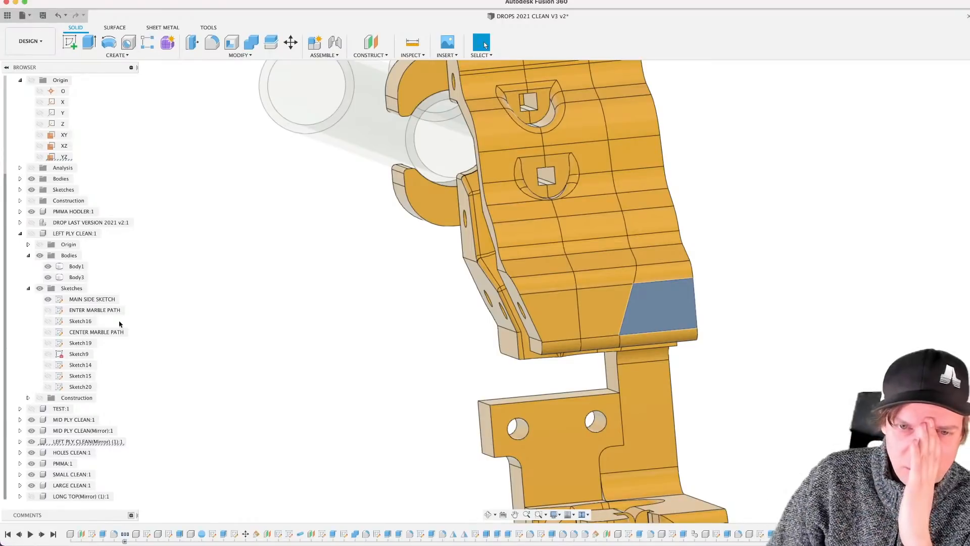
pyautogui.click(31, 442)
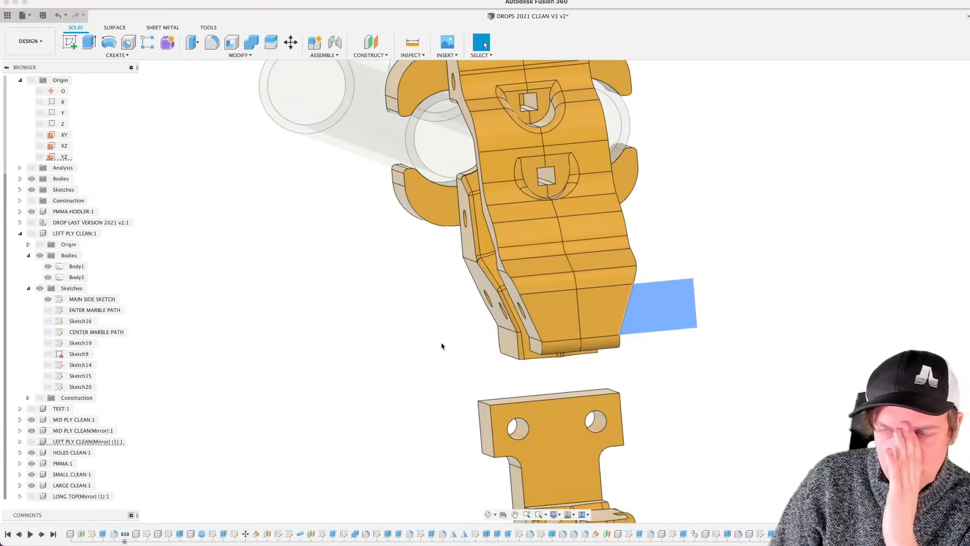
pyautogui.keyDown('shift'); pyautogui.moveTo(425, 341); pyautogui.dragTo(390, 331, button='middle'); pyautogui.keyUp('shift')
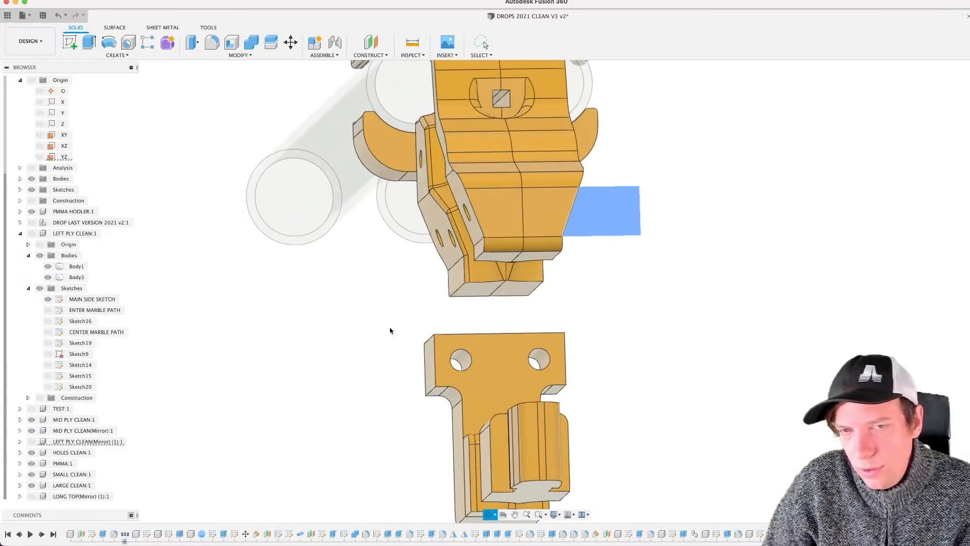
# Step: Show all LEFT PLY CLEAN sketches together with their component and examine the marble circles at the channel's exit
pyautogui.click(48, 310)
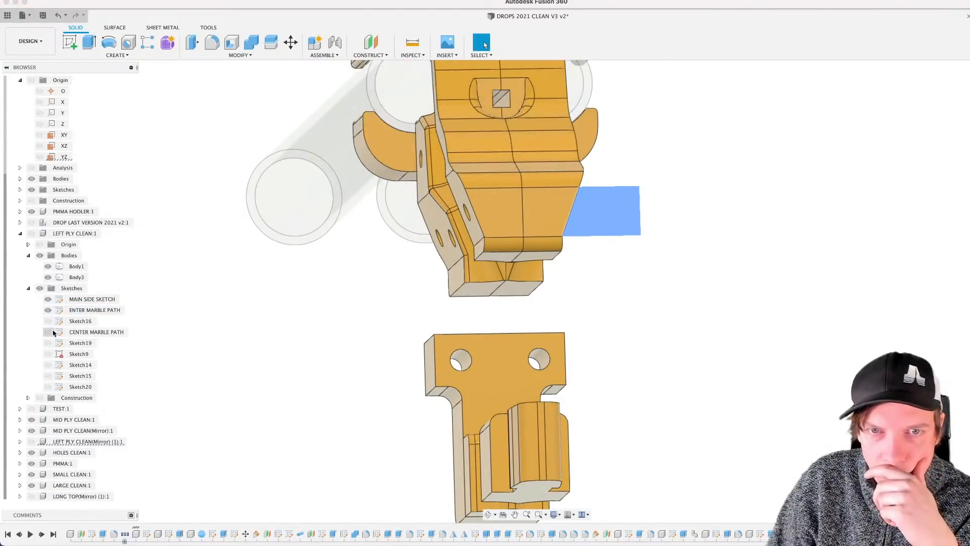
pyautogui.click(48, 332)
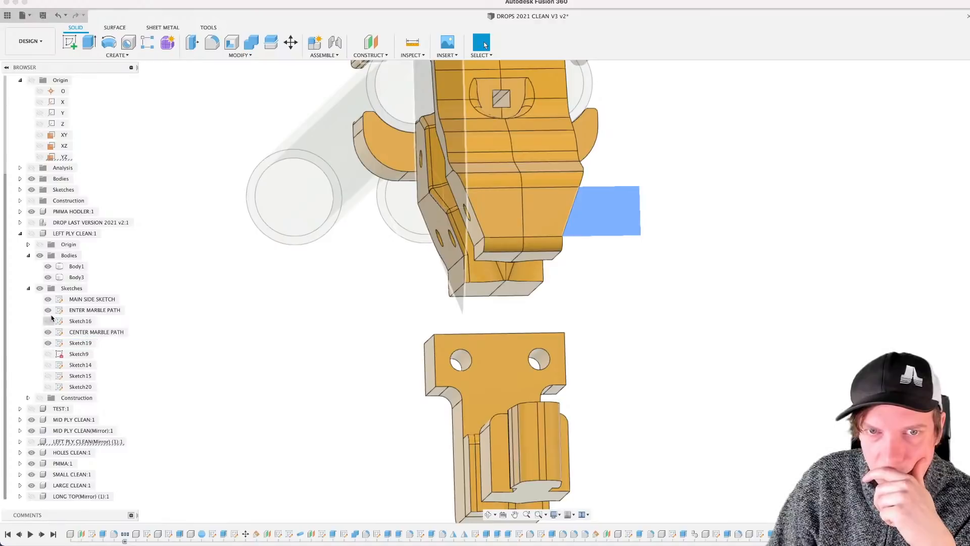
pyautogui.click(48, 321)
pyautogui.click(48, 354)
pyautogui.click(47, 365)
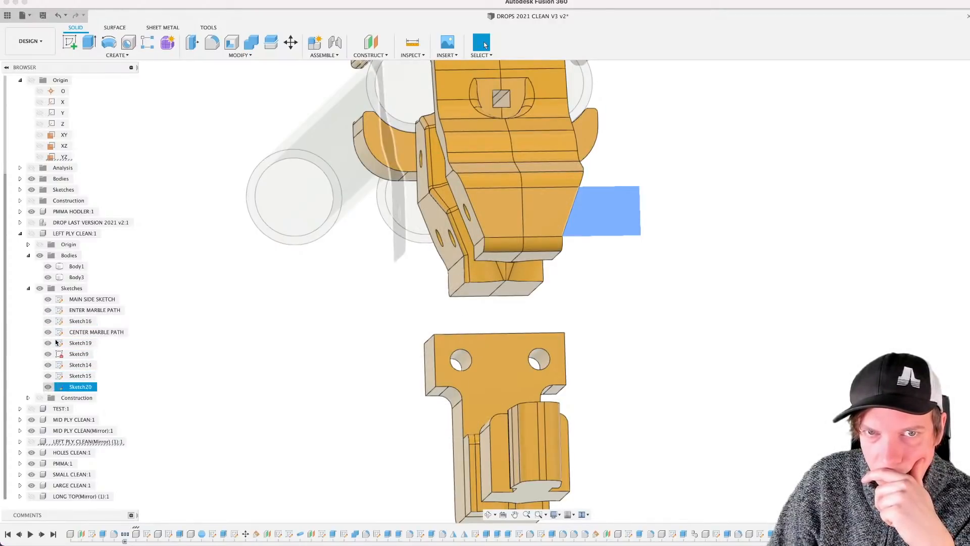
pyautogui.click(31, 234)
pyautogui.scroll(3, 507, 298)
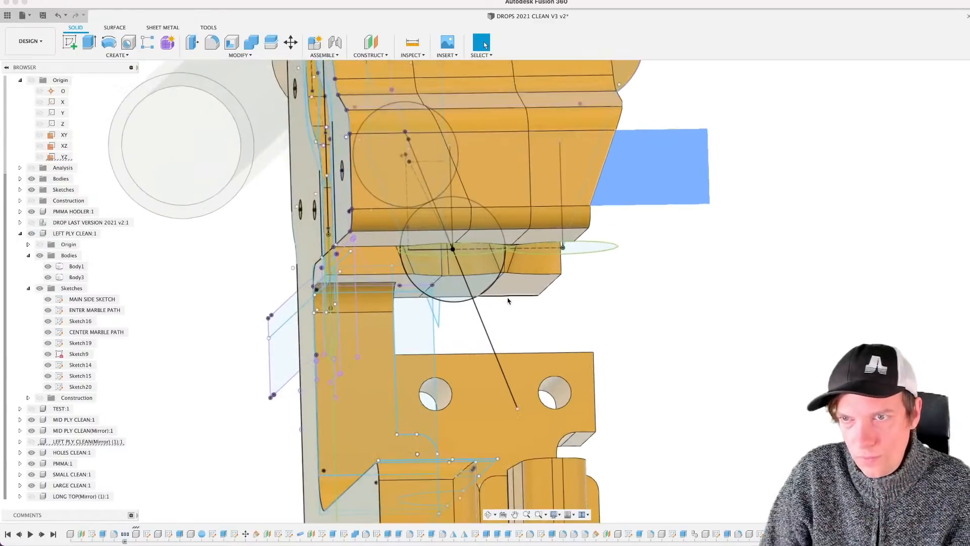
pyautogui.keyDown('shift'); pyautogui.moveTo(509, 299); pyautogui.dragTo(511, 319, button='middle'); pyautogui.keyUp('shift')
pyautogui.scroll(3, 498, 306)
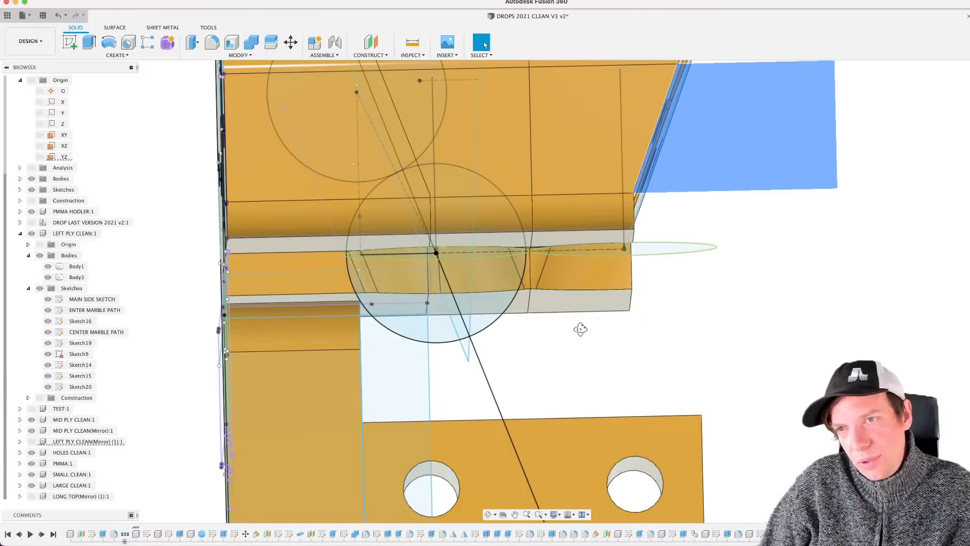
pyautogui.moveTo(580, 329)
pyautogui.keyDown('shift'); pyautogui.mouseDown(button='middle')
pyautogui.moveTo(621, 326)
pyautogui.moveTo(599, 325)
pyautogui.moveTo(593, 342)
pyautogui.mouseUp(button='middle'); pyautogui.keyUp('shift')
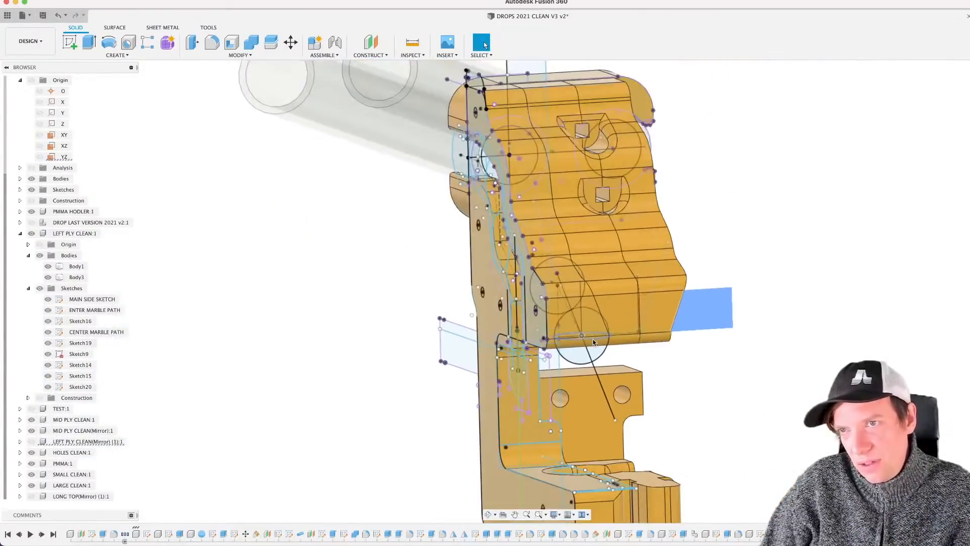
# Step: Hide Body1 of LEFT PLY CLEAN and examine the marble circles and the channel's exit from the front and side
pyautogui.click(524, 212)
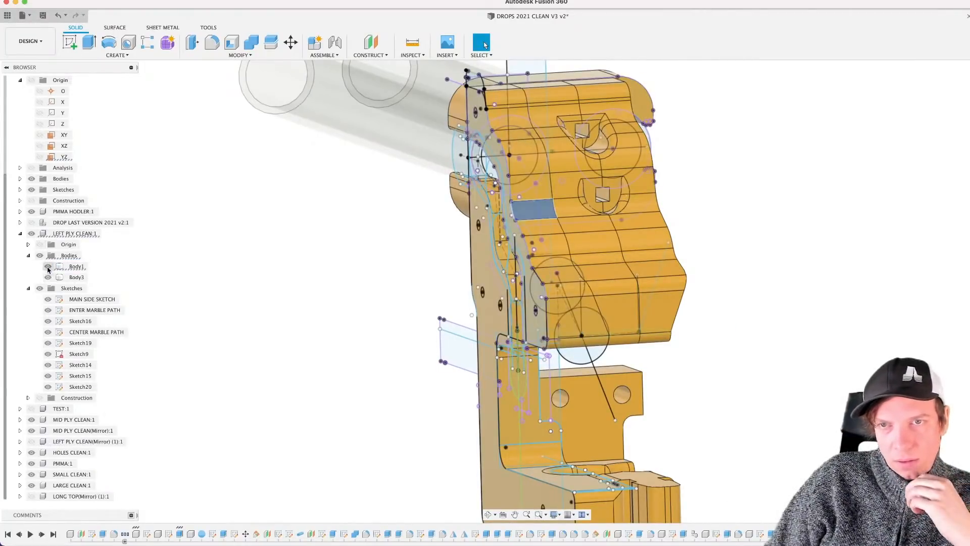
pyautogui.click(63, 267)
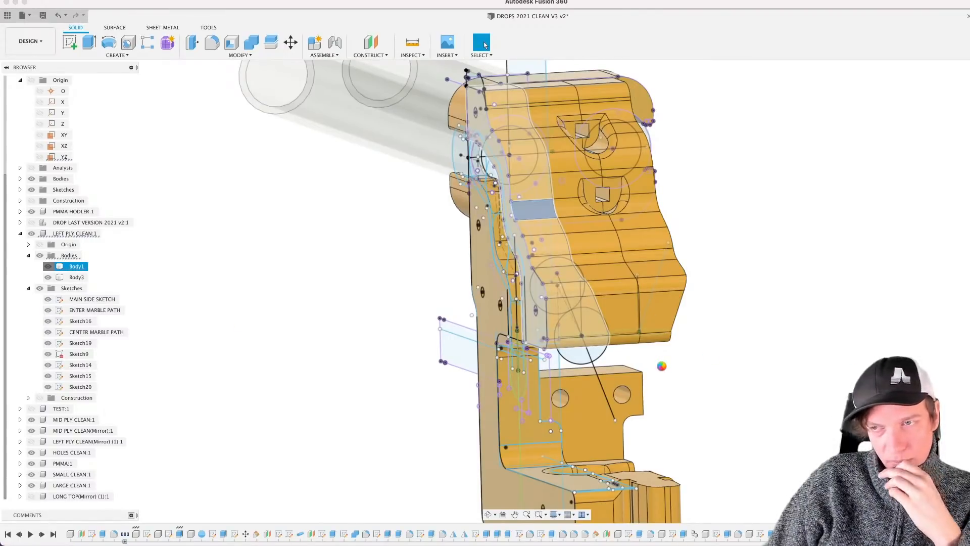
pyautogui.scroll(3, 628, 337)
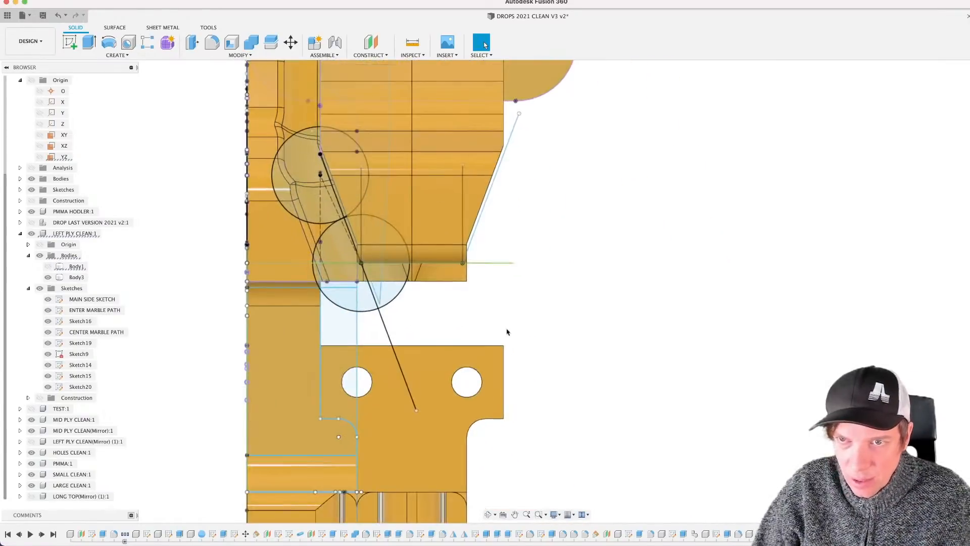
pyautogui.moveTo(437, 300); pyautogui.dragTo(591, 357, button='middle')
pyautogui.scroll(3, 525, 352)
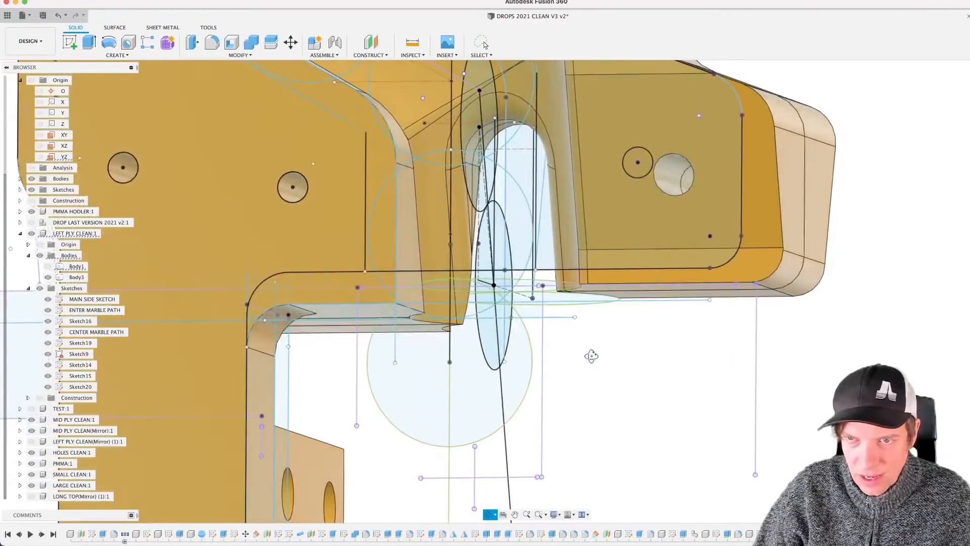
pyautogui.keyDown('shift'); pyautogui.moveTo(333, 333); pyautogui.dragTo(376, 369, button='middle'); pyautogui.keyUp('shift')
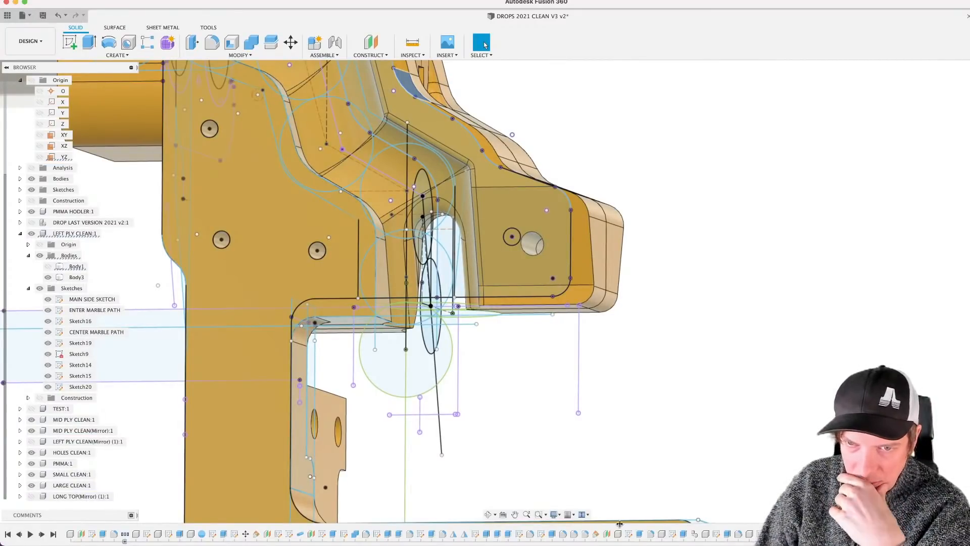
# Step: Roll the timeline back to just after the extrude of the LEFT PLY CLEAN bodies and view the channel's lower exit
pyautogui.moveTo(620, 523)
pyautogui.mouseDown()
pyautogui.moveTo(244, 518)
pyautogui.moveTo(184, 530)
pyautogui.moveTo(196, 528)
pyautogui.mouseUp()
pyautogui.scroll(3, 382, 318)
pyautogui.moveTo(401, 340)
pyautogui.mouseDown(button='middle')
pyautogui.moveTo(536, 359)
pyautogui.moveTo(540, 382)
pyautogui.moveTo(574, 369)
pyautogui.moveTo(563, 373)
pyautogui.mouseUp(button='middle')
pyautogui.scroll(3, 541, 381)
pyautogui.scroll(-5, 490, 424)
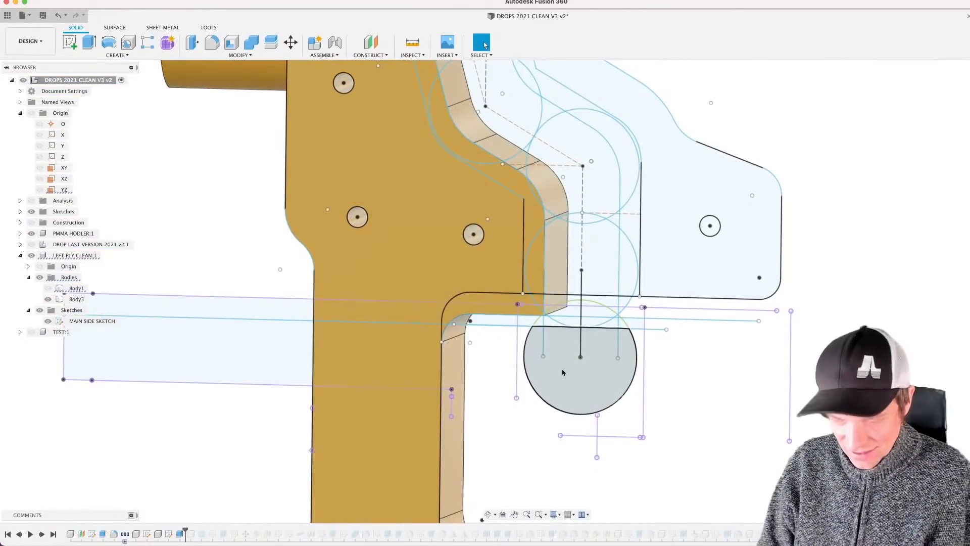
pyautogui.scroll(5, 564, 372)
pyautogui.scroll(-3, 478, 390)
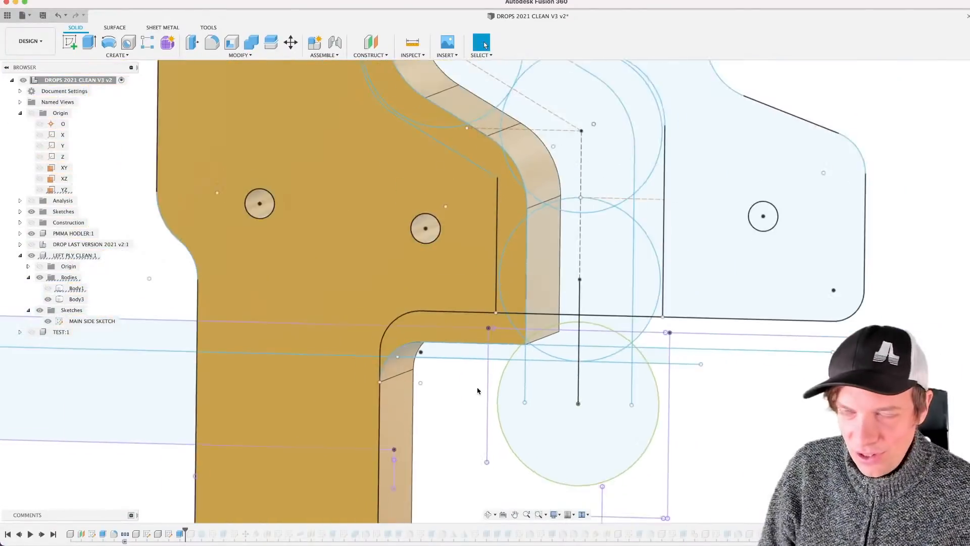
pyautogui.moveTo(491, 392); pyautogui.dragTo(500, 415, button='middle')
pyautogui.press('l')
pyautogui.click(513, 342)
pyautogui.scroll(2, 505, 334)
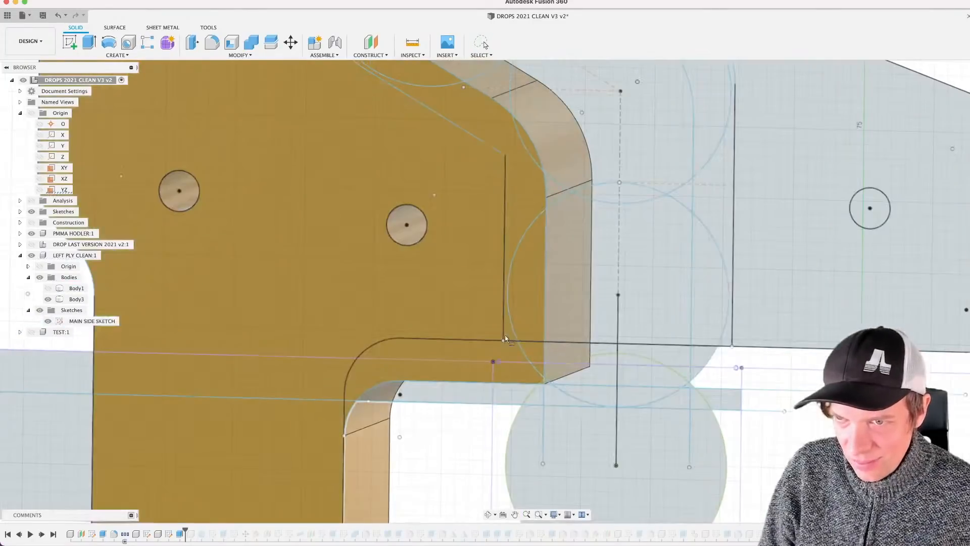
pyautogui.scroll(-5, 504, 335)
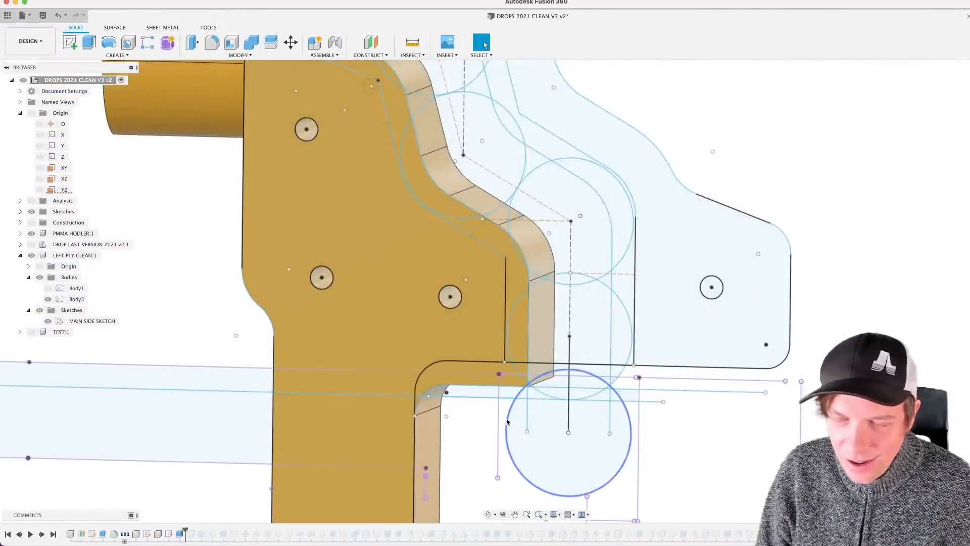
# Step: In MAIN SIDE SKETCH, draw a vertical line about 6.9 mm long downward from the channel's rear guide line at the exit, and finish the sketch
pyautogui.keyDown('shift'); pyautogui.moveTo(505, 411); pyautogui.dragTo(495, 364, button='middle'); pyautogui.keyUp('shift')
pyautogui.scroll(3, 499, 360)
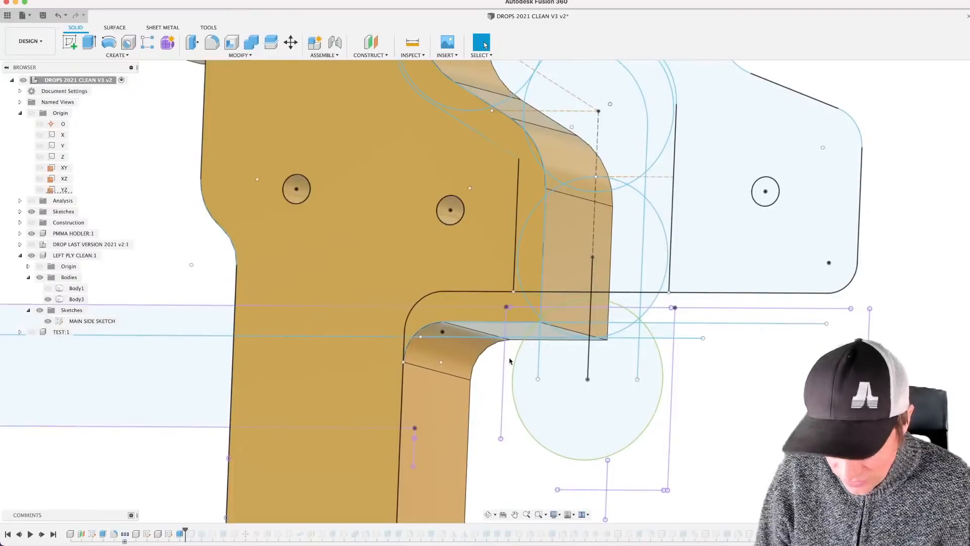
pyautogui.scroll(2, 509, 361)
pyautogui.keyDown('shift'); pyautogui.moveTo(514, 281); pyautogui.dragTo(527, 364, button='middle'); pyautogui.keyUp('shift')
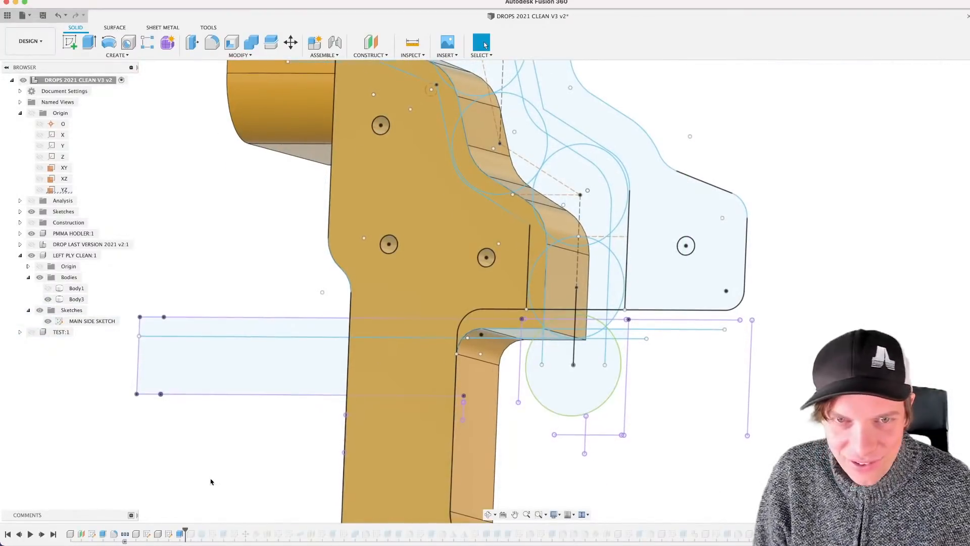
pyautogui.doubleClick(86, 322)
pyautogui.moveTo(747, 407); pyautogui.dragTo(352, 314, button='middle')
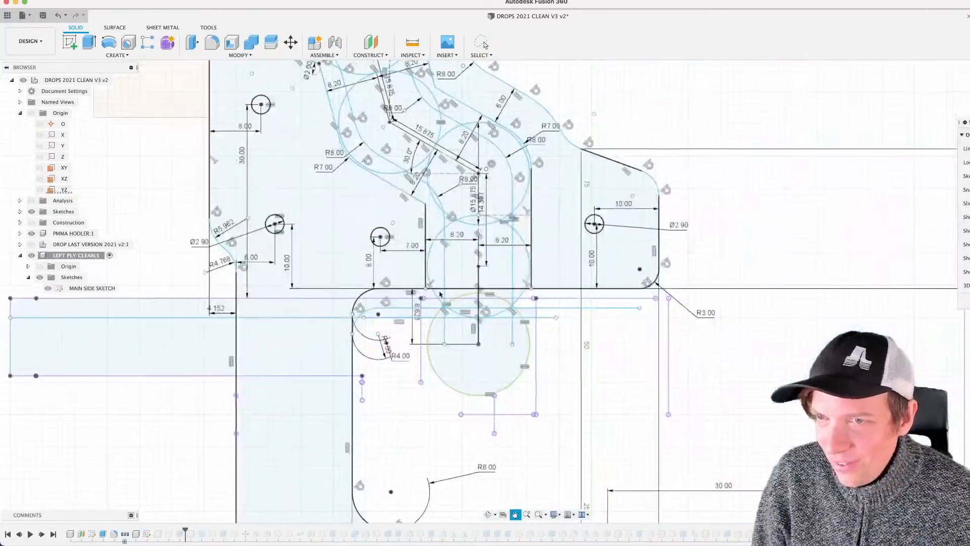
pyautogui.scroll(5, 434, 301)
pyautogui.press('l')
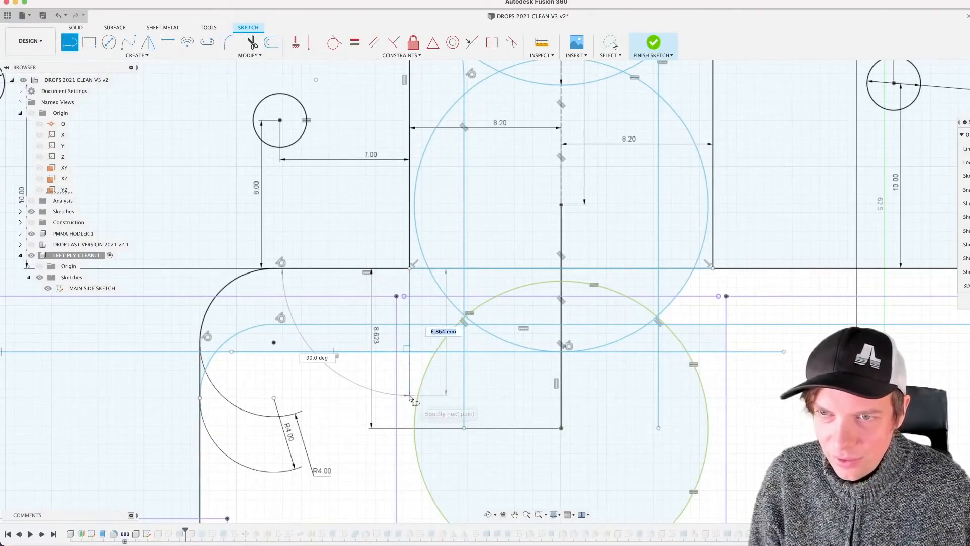
pyautogui.click(410, 378)
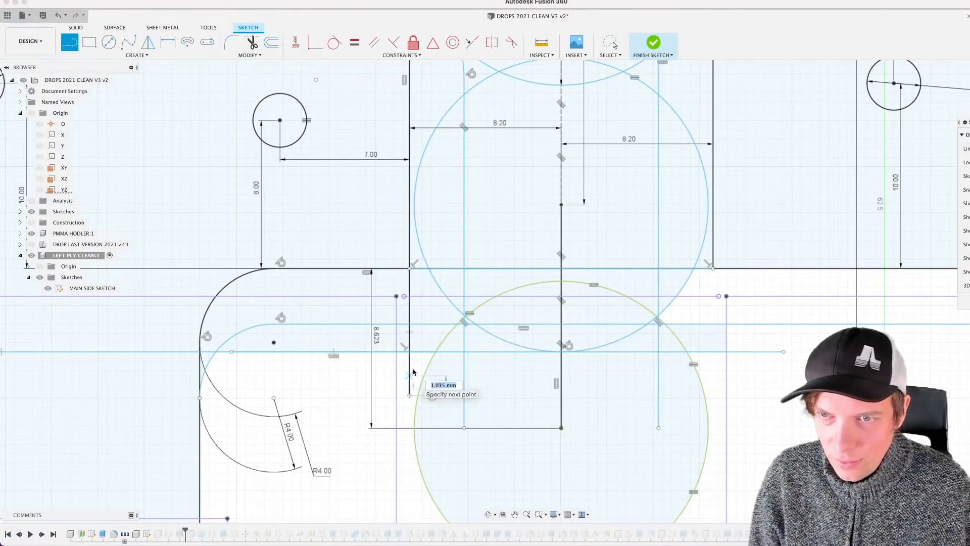
pyautogui.press('Escape')
pyautogui.scroll(-5, 410, 372)
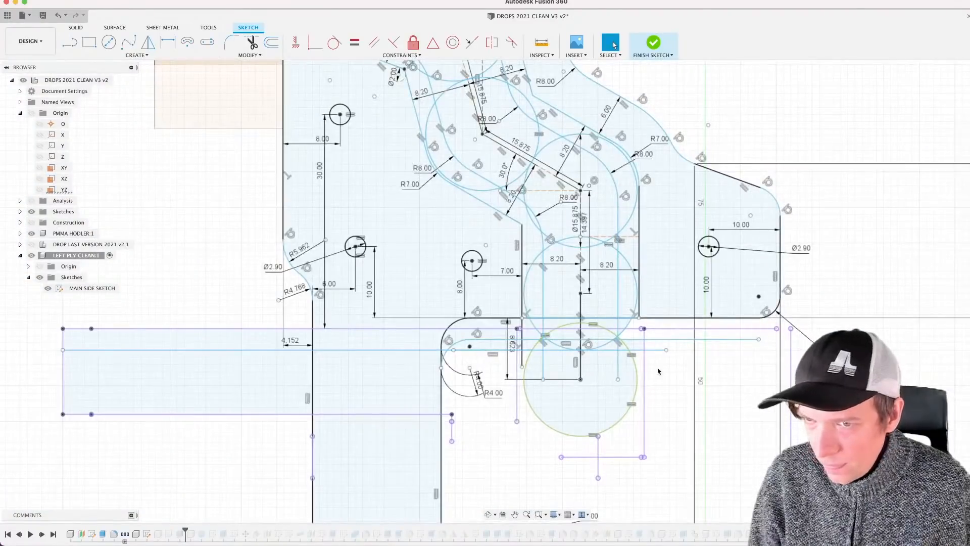
pyautogui.press('Return')
pyautogui.scroll(-3, 588, 375)
pyautogui.keyDown('shift'); pyautogui.moveTo(615, 385); pyautogui.dragTo(593, 387, button='middle'); pyautogui.keyUp('shift')
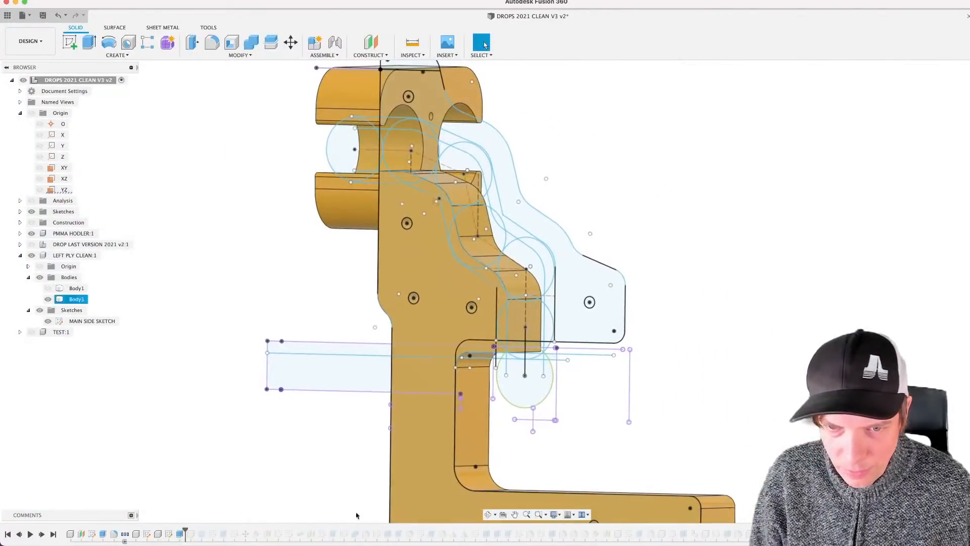
# Step: Edit the left ply's 18 mm extrude and deselect the small profiles in front of the new line beneath the channel exit
pyautogui.click(183, 536)
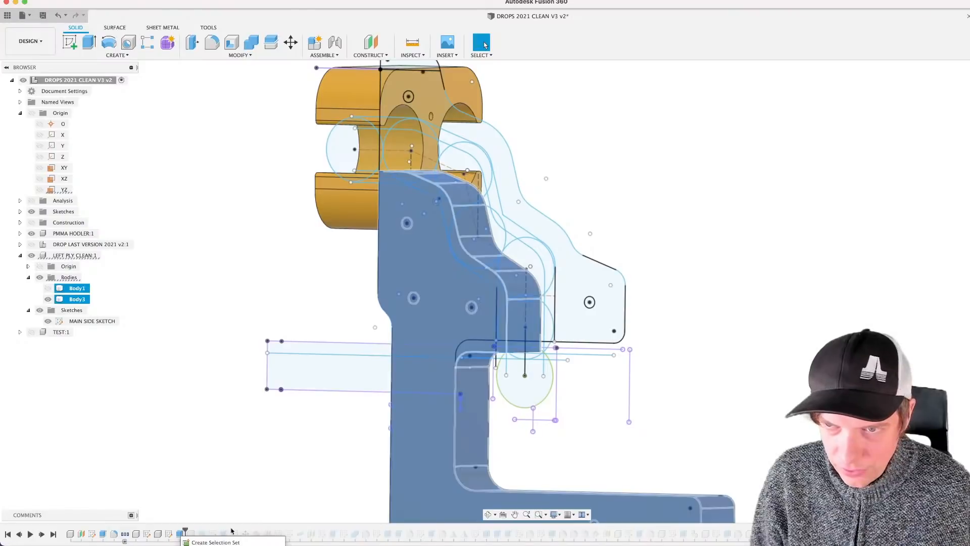
pyautogui.scroll(3, 498, 349)
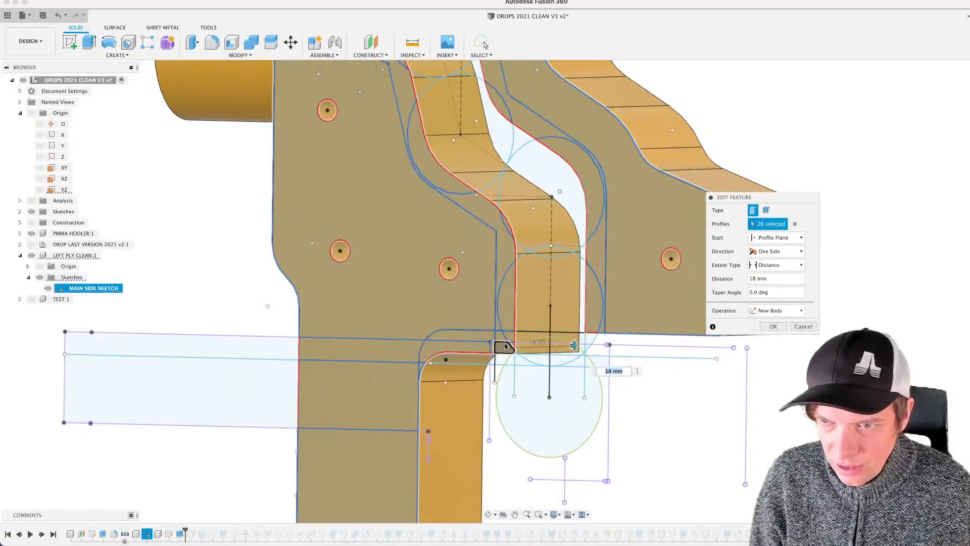
pyautogui.scroll(3, 505, 346)
pyautogui.click(516, 333)
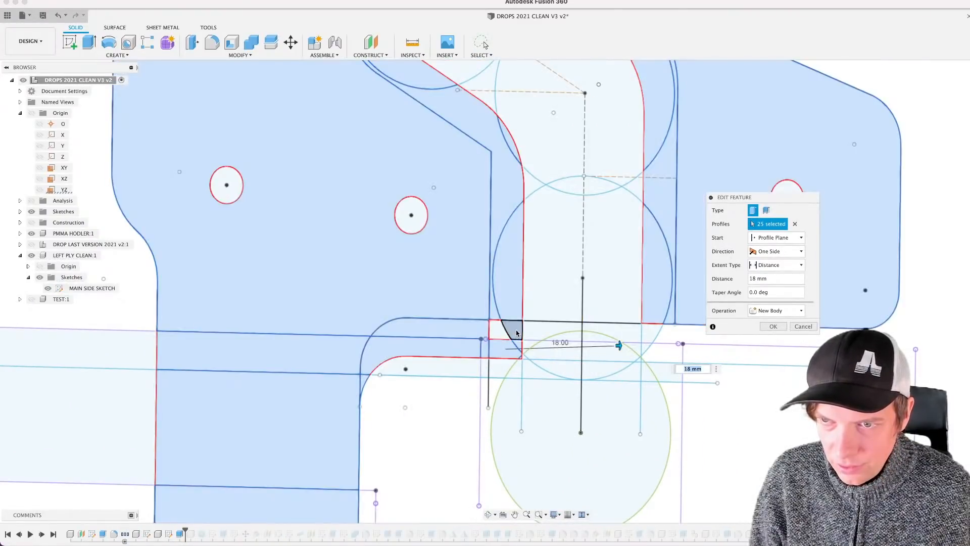
pyautogui.click(516, 343)
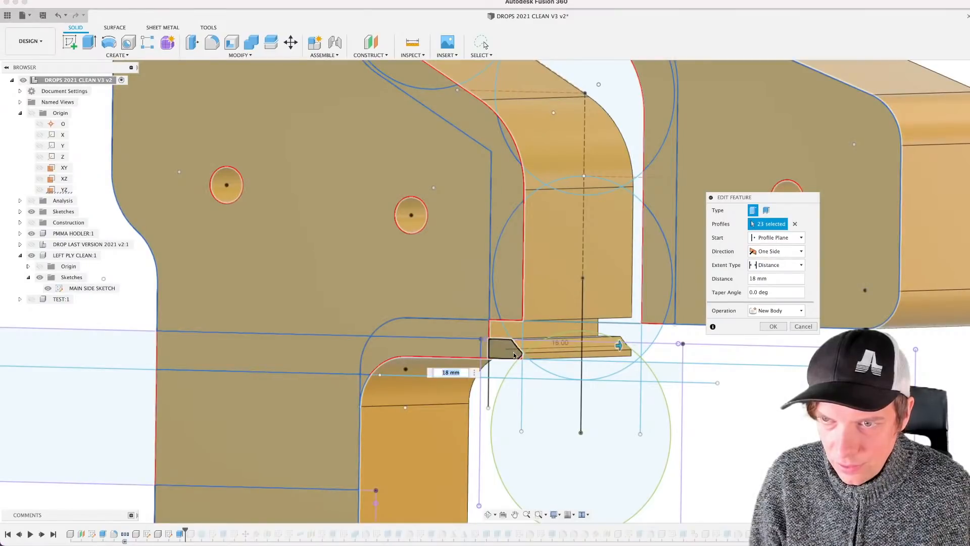
pyautogui.click(513, 355)
pyautogui.scroll(3, 515, 357)
pyautogui.click(524, 358)
pyautogui.scroll(-2, 488, 358)
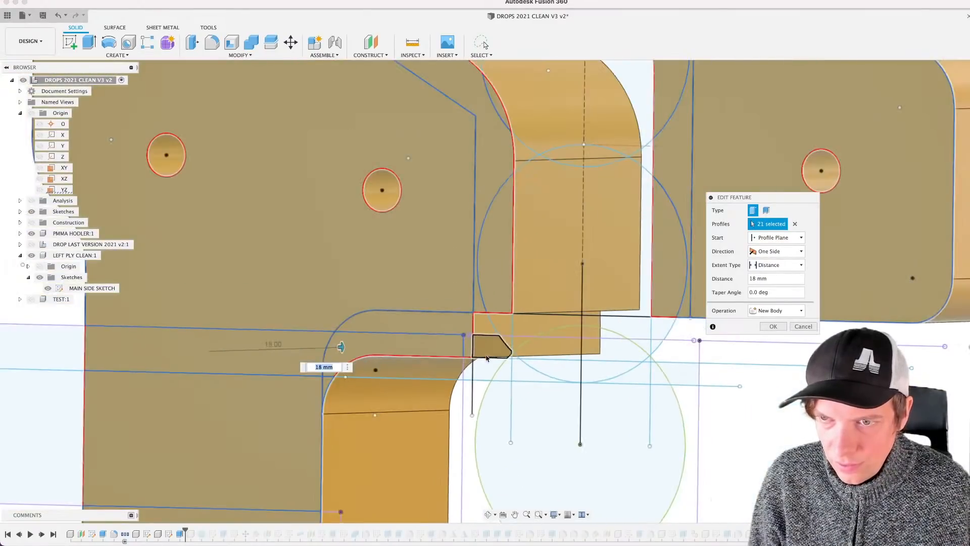
pyautogui.click(770, 327)
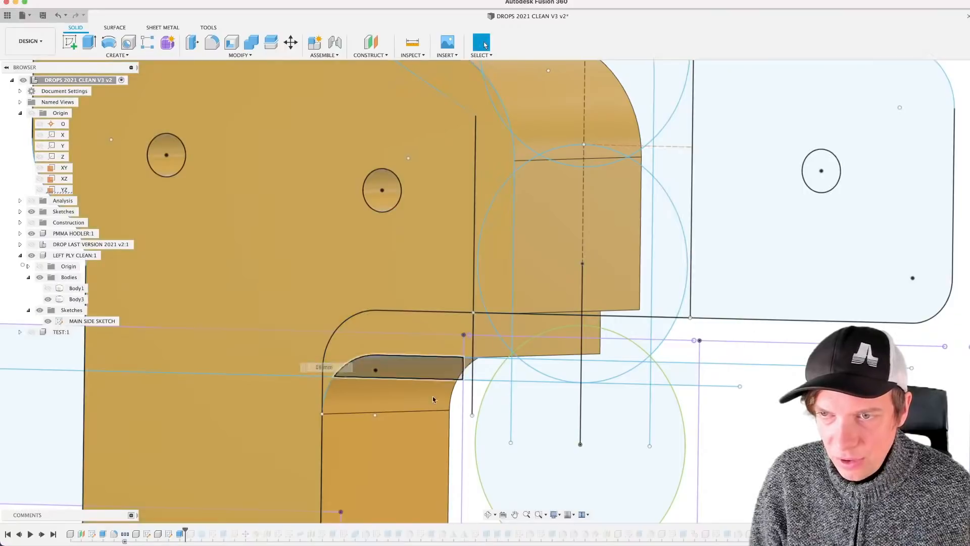
# Step: In MAIN SIDE SKETCH, add a second vertical line about 3.7 mm long below the lower edge, dimensioned 3 mm behind the first, and finish the sketch
pyautogui.scroll(-4, 470, 376)
pyautogui.keyDown('shift'); pyautogui.moveTo(584, 401); pyautogui.dragTo(606, 401, button='middle'); pyautogui.keyUp('shift')
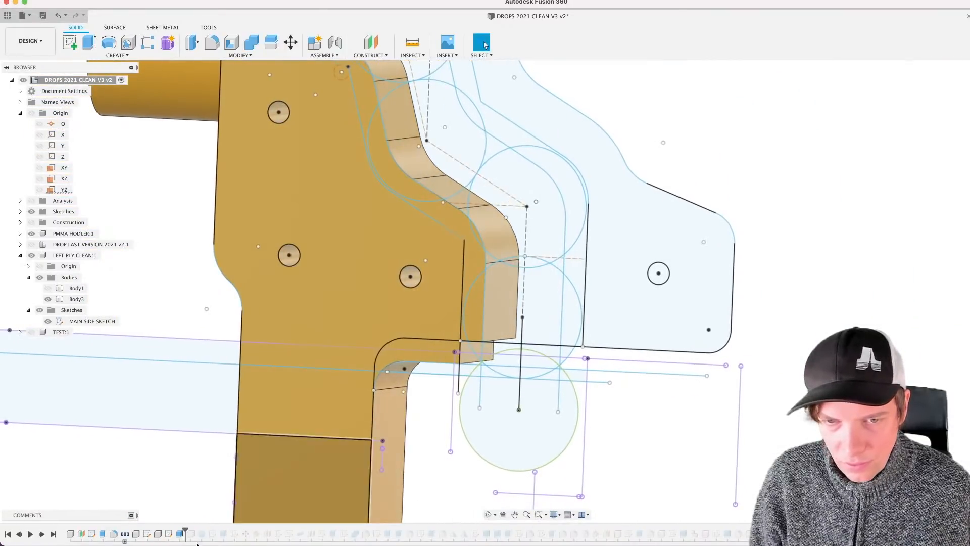
pyautogui.doubleClick(170, 534)
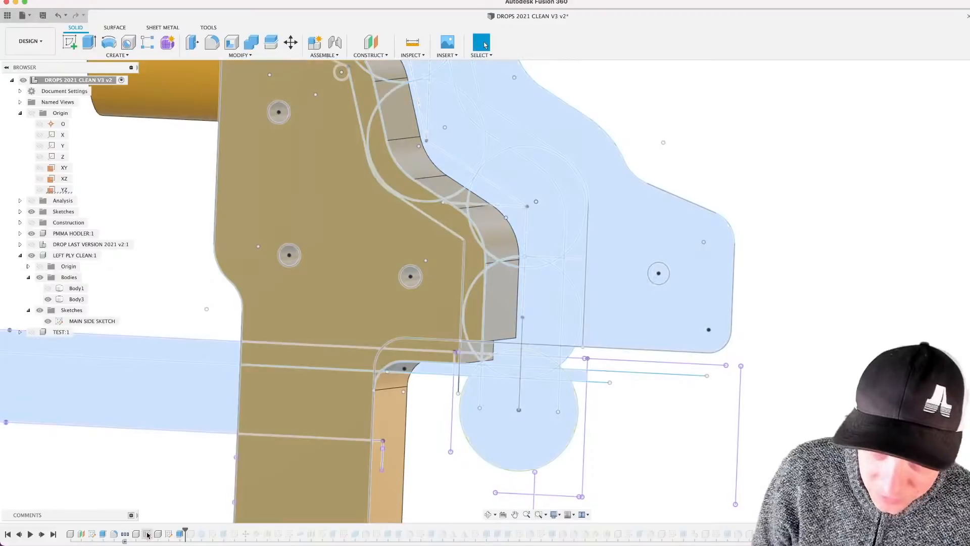
pyautogui.doubleClick(147, 535)
pyautogui.moveTo(657, 346); pyautogui.dragTo(471, 391, button='middle')
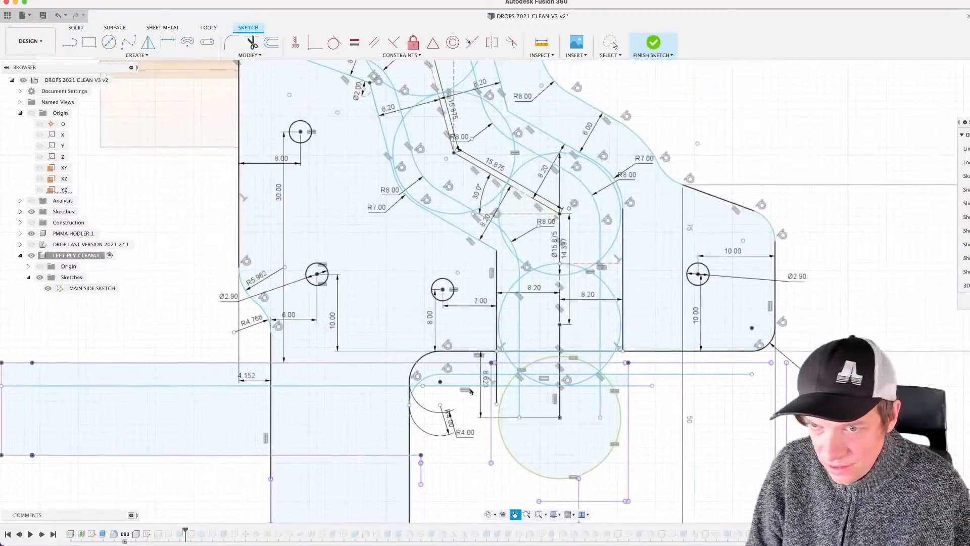
pyautogui.scroll(5, 470, 391)
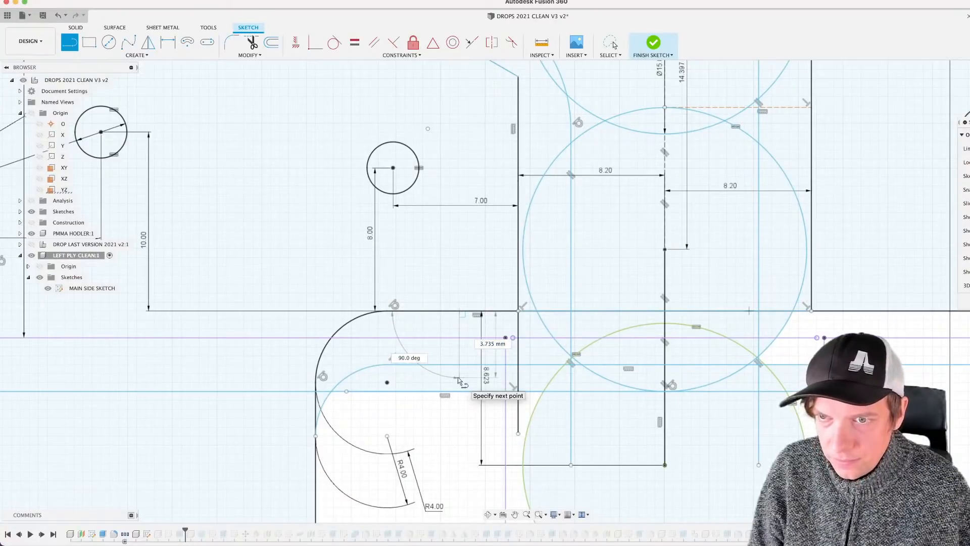
pyautogui.press('Escape')
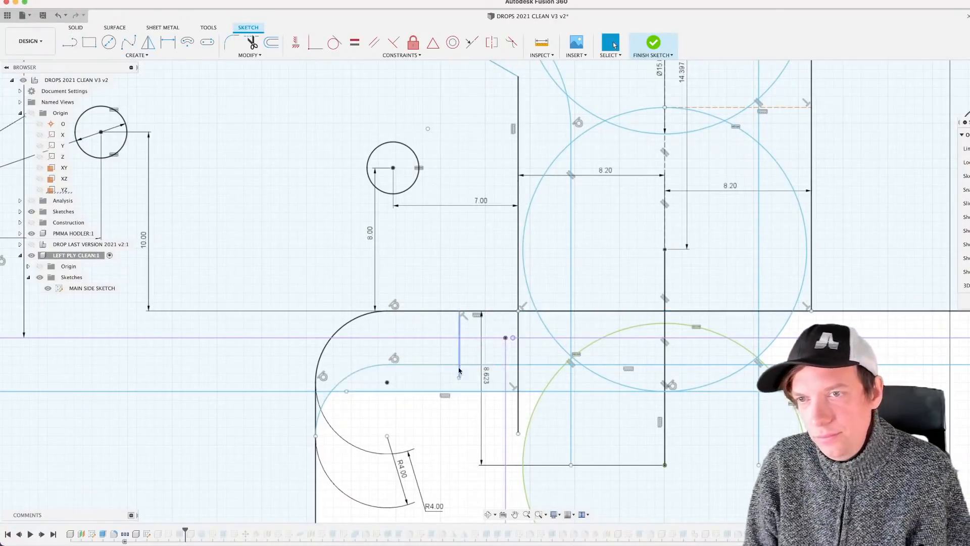
pyautogui.scroll(-4, 463, 376)
pyautogui.scroll(3, 469, 400)
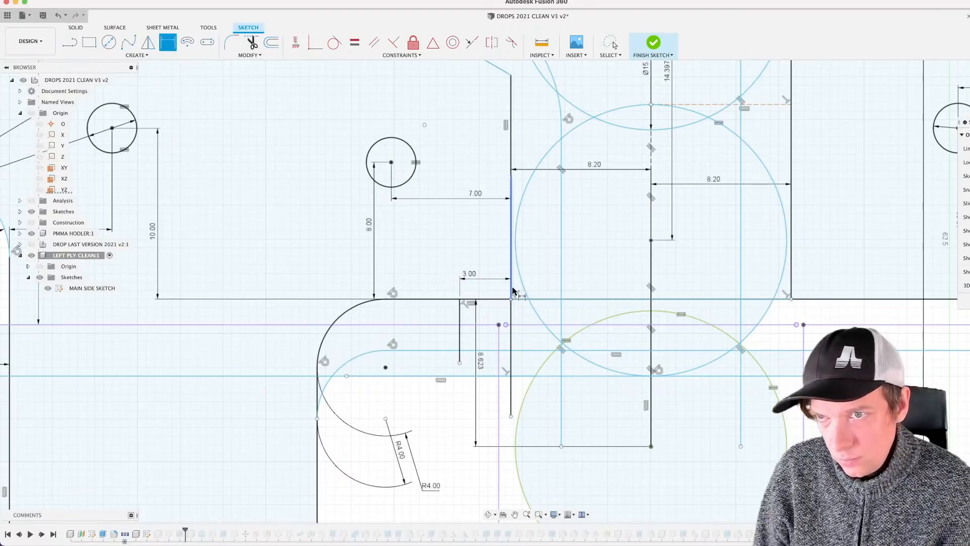
pyautogui.scroll(-3, 513, 291)
pyautogui.click(611, 42)
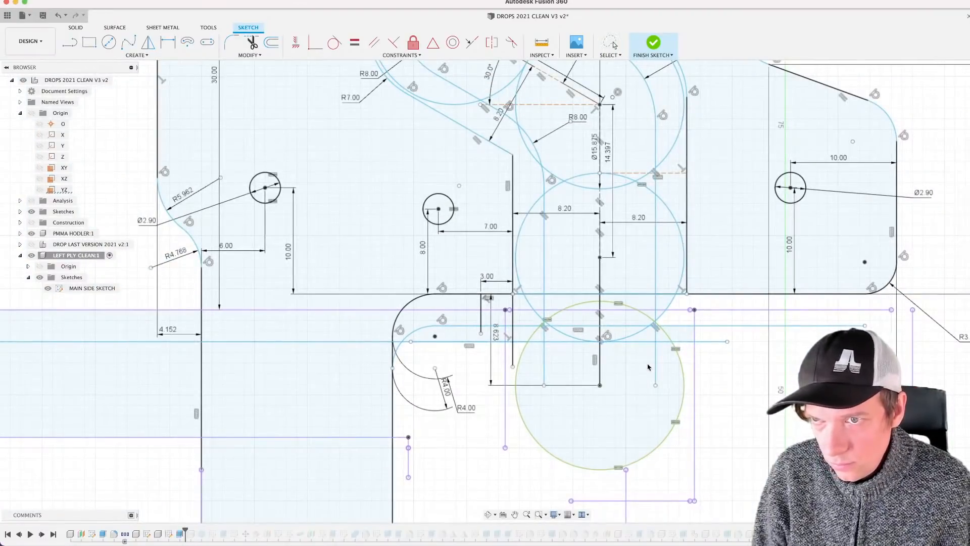
pyautogui.scroll(-3, 494, 374)
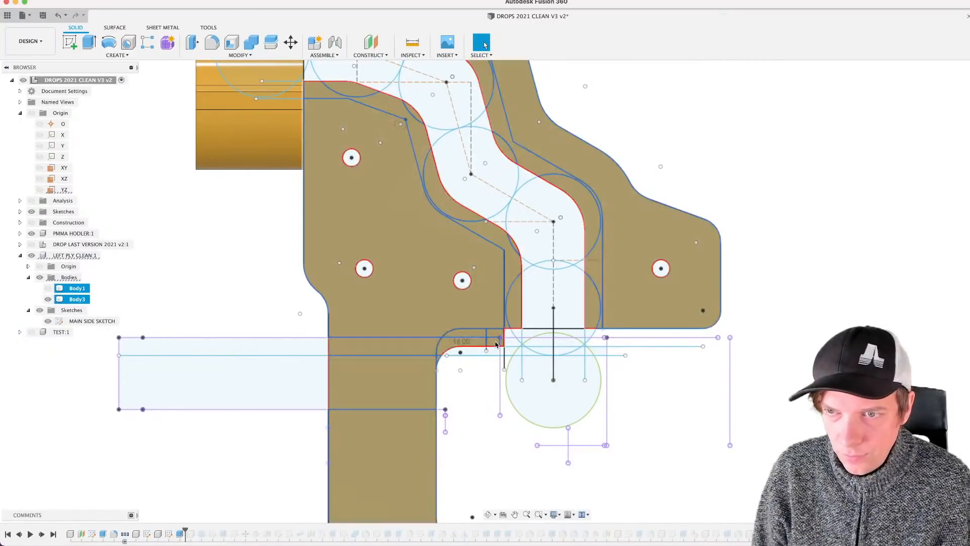
# Step: Edit the left ply's 18 mm extrude again and deselect the remaining lip profiles in front of the second vertical line
pyautogui.doubleClick(147, 533)
pyautogui.scroll(3, 496, 344)
pyautogui.click(491, 312)
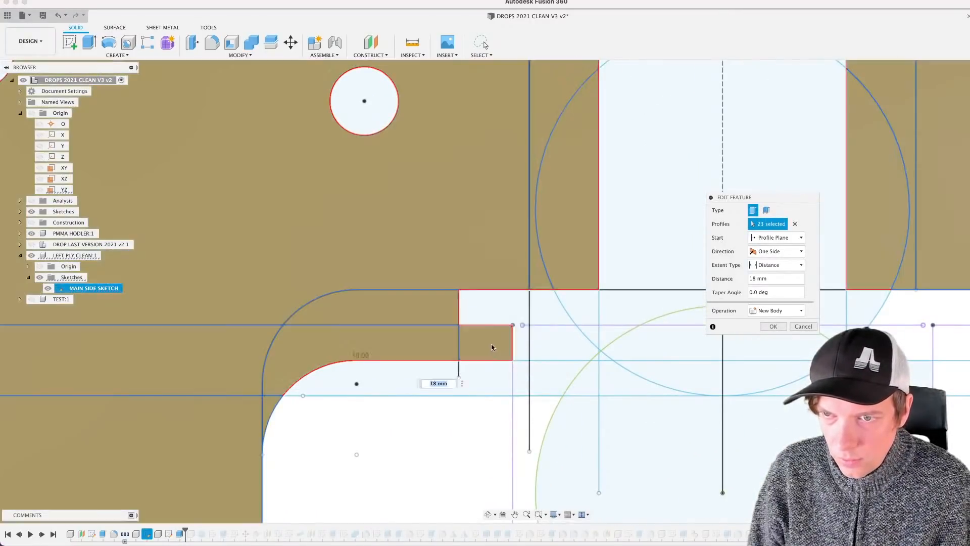
pyautogui.click(493, 346)
pyautogui.scroll(-4, 673, 348)
pyautogui.click(771, 327)
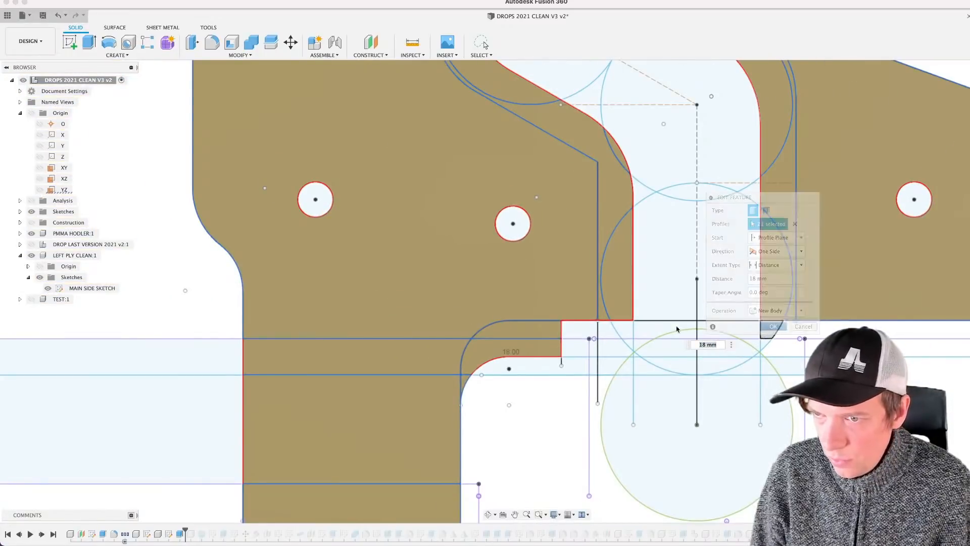
# Step: Roll the timeline forward to include the MID PLY CLEAN extrude and view the trimmed exit from the inner side
pyautogui.keyDown('shift'); pyautogui.moveTo(613, 365); pyautogui.dragTo(313, 373, button='middle'); pyautogui.keyUp('shift')
pyautogui.scroll(-4, 381, 373)
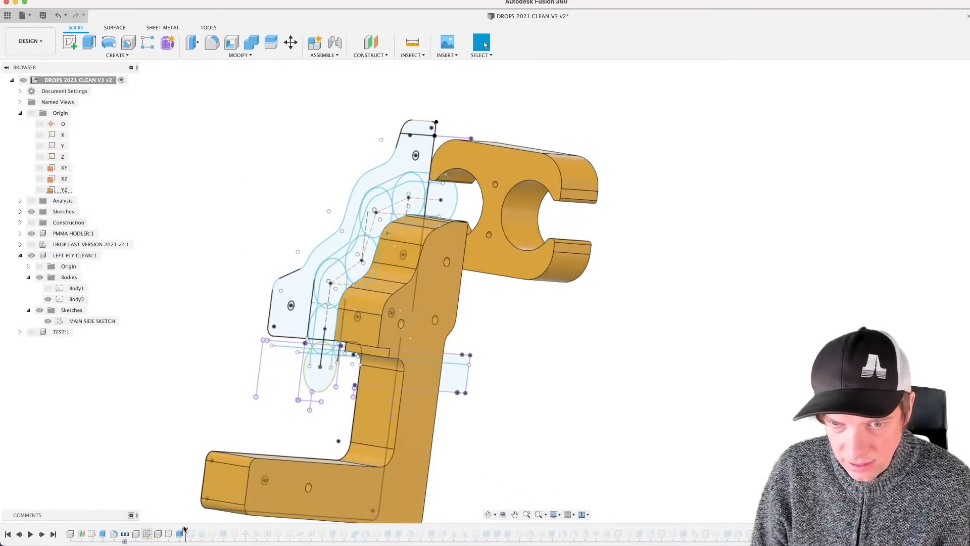
pyautogui.moveTo(229, 530); pyautogui.dragTo(230, 534)
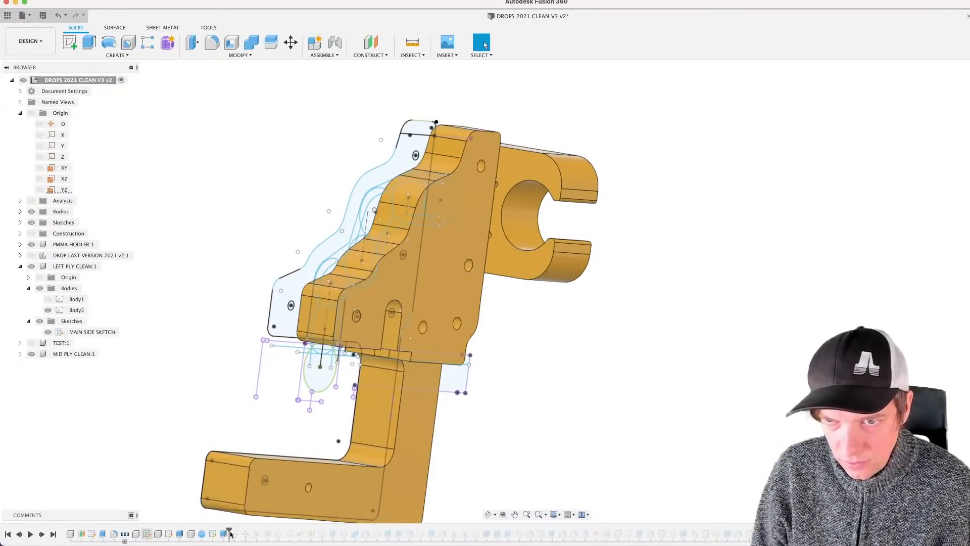
pyautogui.keyDown('shift'); pyautogui.moveTo(390, 450); pyautogui.dragTo(463, 373, button='middle'); pyautogui.keyUp('shift')
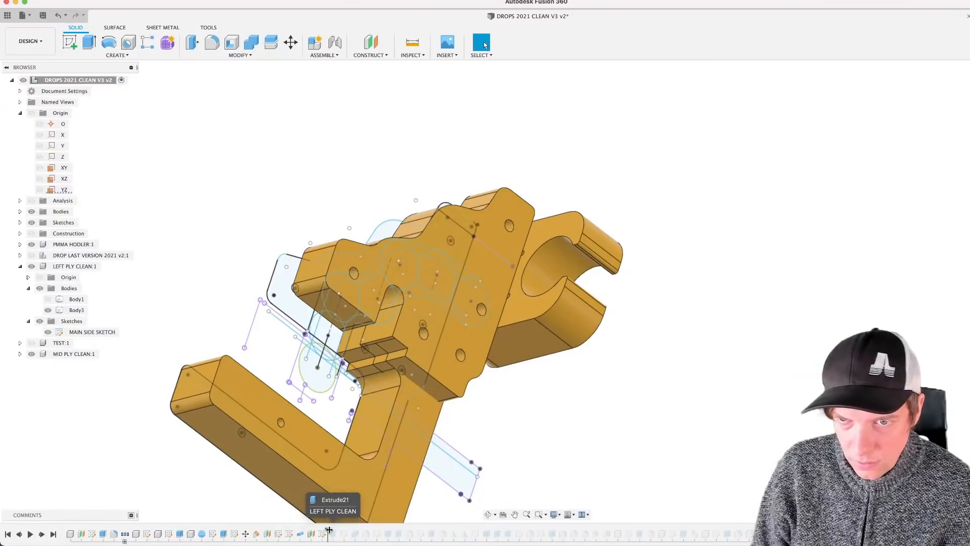
# Step: With the timeline rolled to just before the left ply's Extrude21, inspect the marble path sketches and Sketch16 circle at the channel exit
pyautogui.moveTo(328, 530); pyautogui.dragTo(329, 530)
pyautogui.scroll(5, 375, 351)
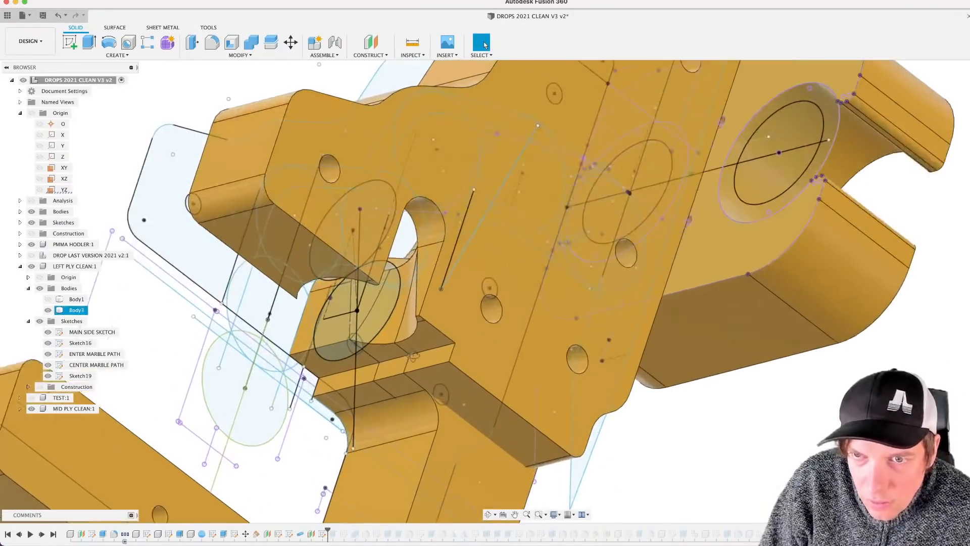
pyautogui.keyDown('shift'); pyautogui.moveTo(375, 351); pyautogui.dragTo(425, 410, button='middle'); pyautogui.keyUp('shift')
pyautogui.scroll(6, 430, 372)
pyautogui.click(426, 410)
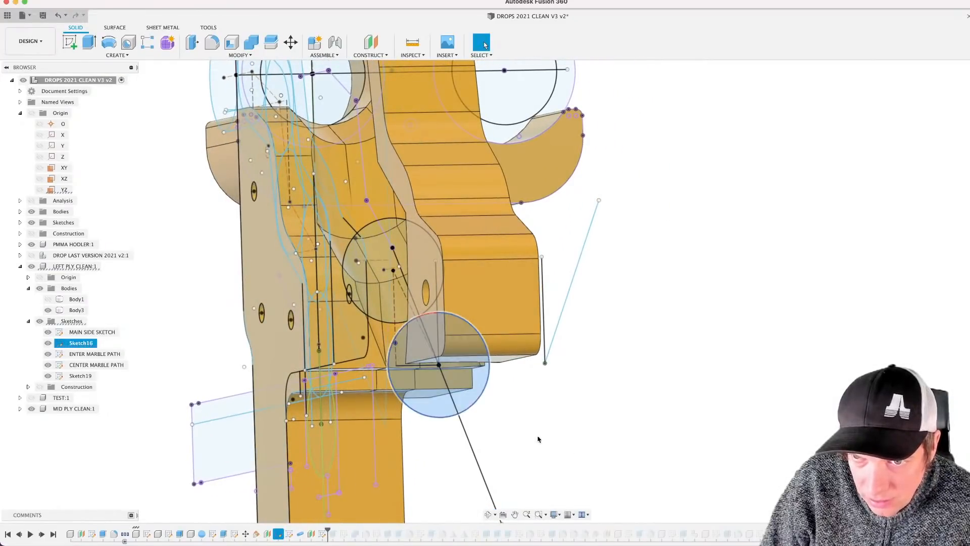
pyautogui.click(559, 447)
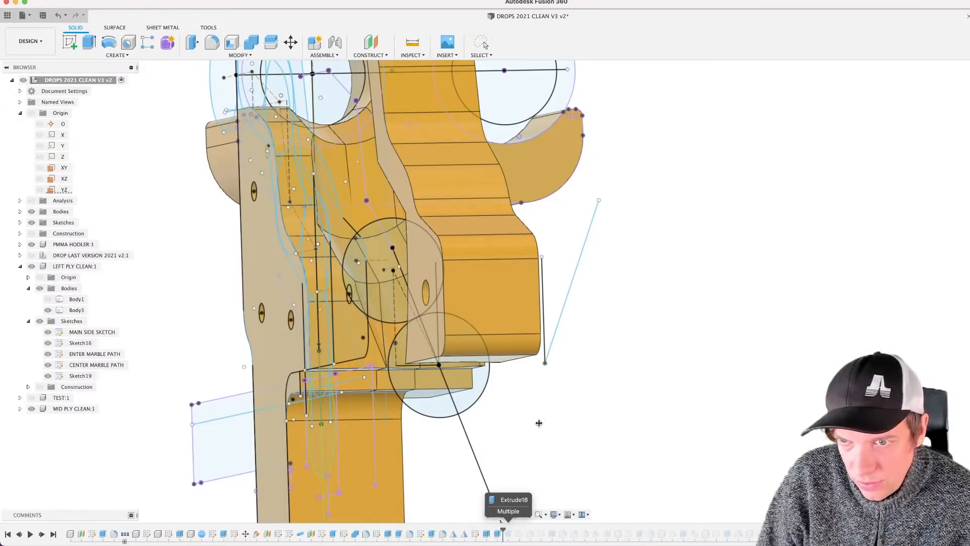
# Step: Roll the timeline forward past Extrude18 through the remaining components and examine the marble channel exit from the inner side and below
pyautogui.keyDown('shift'); pyautogui.moveTo(528, 425); pyautogui.dragTo(542, 498, button='middle'); pyautogui.keyUp('shift')
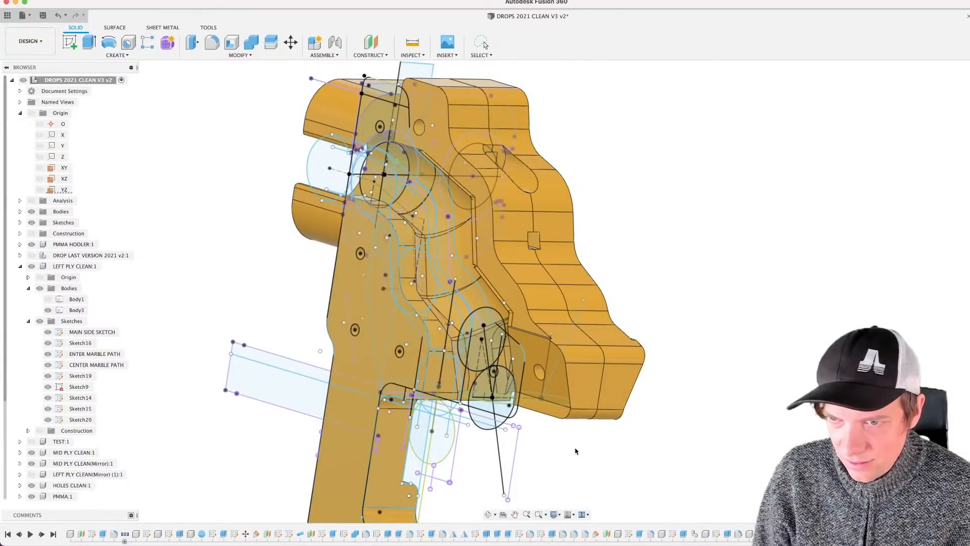
pyautogui.scroll(3, 545, 429)
pyautogui.keyDown('shift'); pyautogui.moveTo(551, 433); pyautogui.dragTo(505, 410, button='middle'); pyautogui.keyUp('shift')
pyautogui.scroll(-4, 550, 407)
pyautogui.moveTo(693, 411); pyautogui.dragTo(522, 414, button='middle')
pyautogui.scroll(-2, 510, 344)
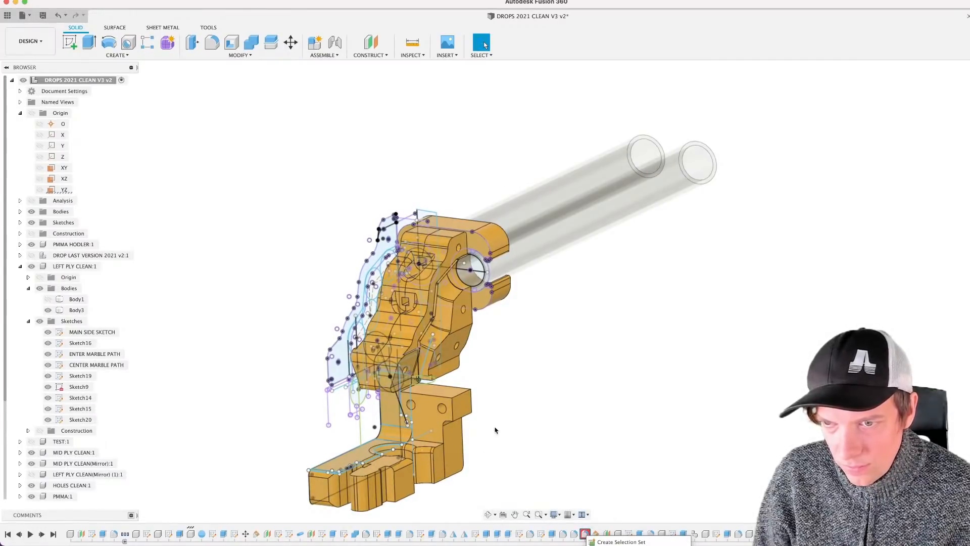
pyautogui.keyDown('shift'); pyautogui.moveTo(519, 436); pyautogui.dragTo(492, 390, button='middle'); pyautogui.keyUp('shift')
pyautogui.scroll(3, 499, 410)
pyautogui.scroll(10, 492, 389)
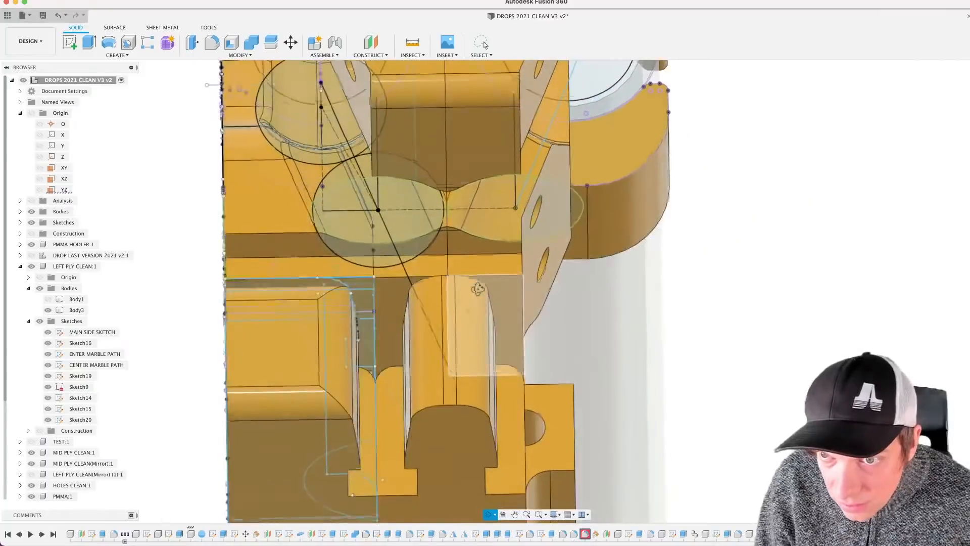
pyautogui.keyDown('shift'); pyautogui.moveTo(478, 288); pyautogui.dragTo(476, 366, button='middle'); pyautogui.keyUp('shift')
pyautogui.scroll(-8, 478, 370)
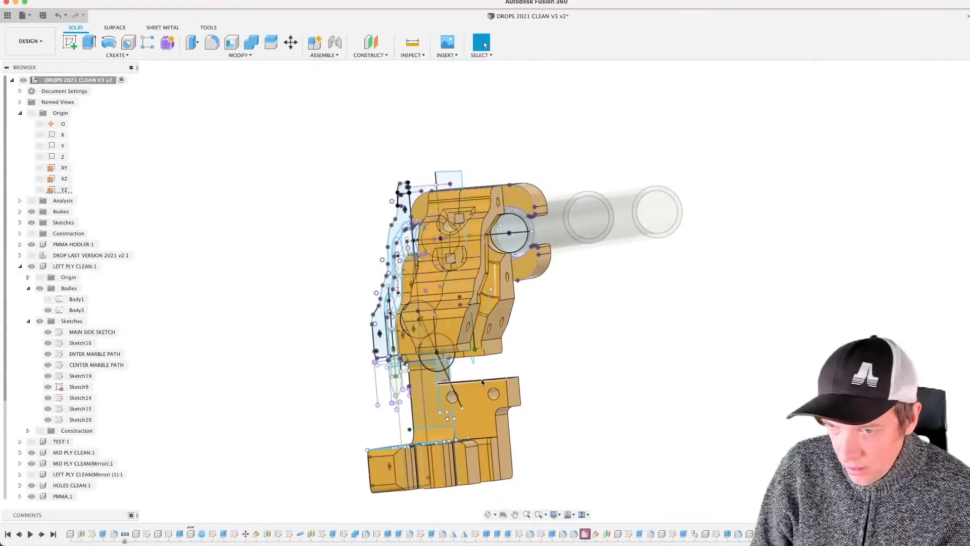
pyautogui.moveTo(582, 413); pyautogui.dragTo(498, 343, button='middle')
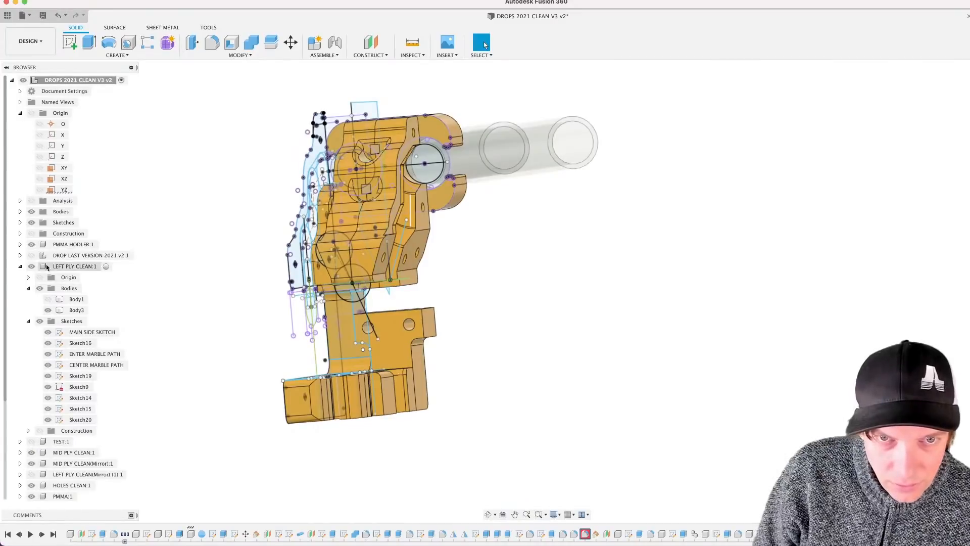
# Step: Collapse the LEFT PLY CLEAN component and show LEFT PLY CLEAN(Mirror) to view the assembly with both side plies
pyautogui.click(20, 267)
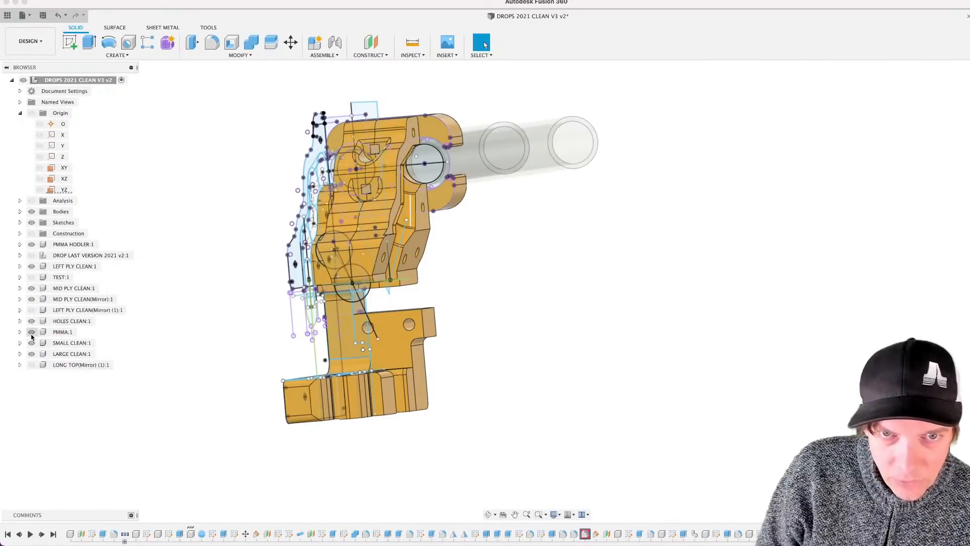
pyautogui.click(31, 310)
pyautogui.click(32, 310)
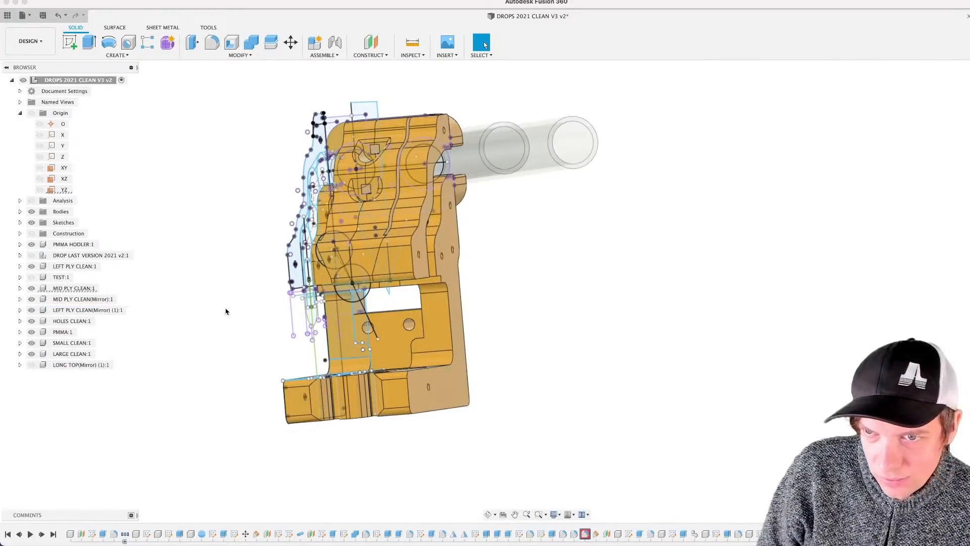
pyautogui.scroll(3, 487, 295)
pyautogui.moveTo(474, 322); pyautogui.dragTo(564, 354, button='middle')
pyautogui.moveTo(747, 396); pyautogui.dragTo(466, 387, button='middle')
pyautogui.scroll(-3, 495, 357)
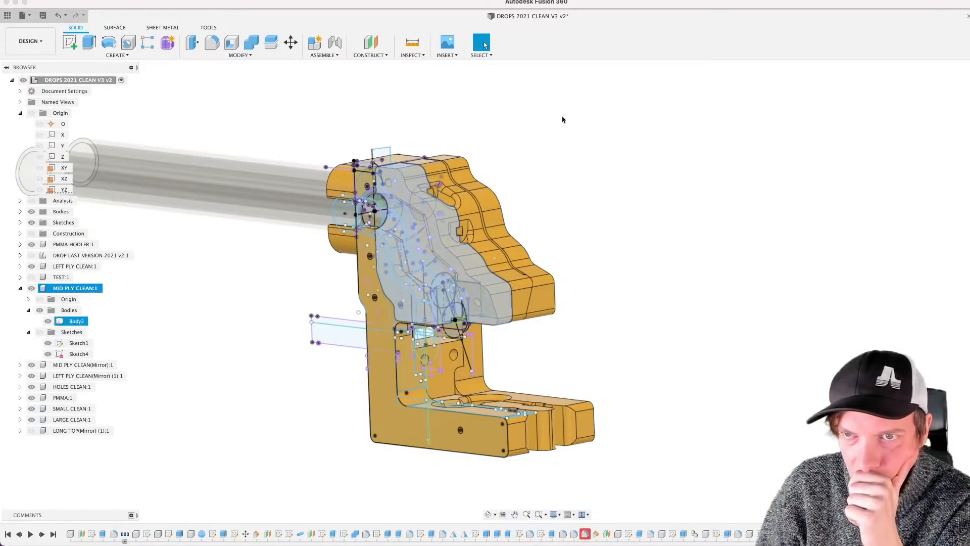
# Step: Isolate the MID PLY CLEAN component
pyautogui.scroll(3, 562, 120)
pyautogui.moveTo(517, 219); pyautogui.dragTo(597, 220, button='middle')
pyautogui.click(625, 197)
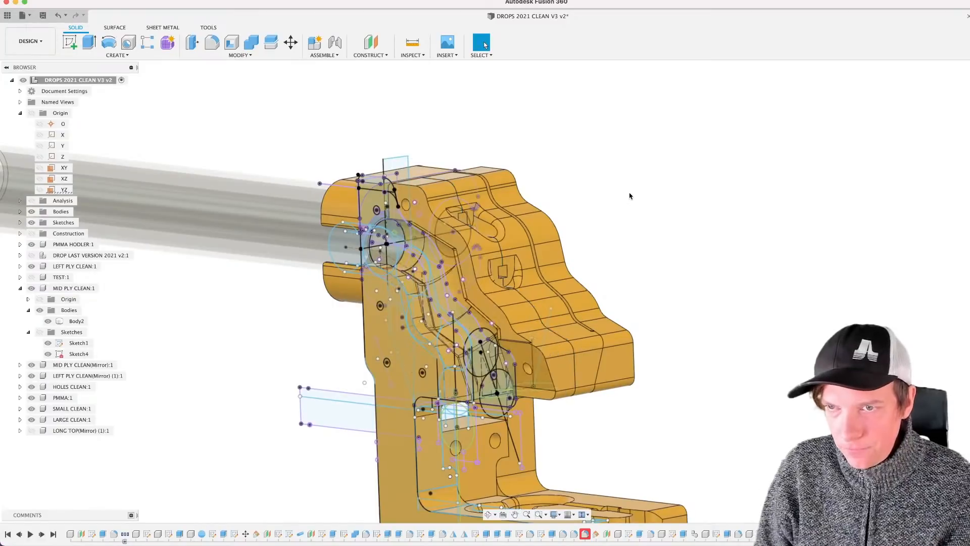
pyautogui.scroll(-3, 630, 196)
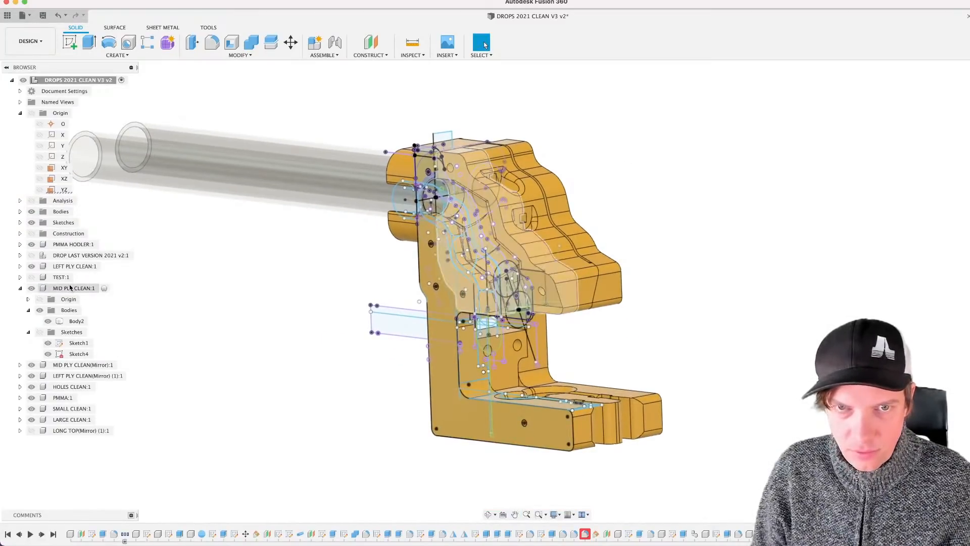
pyautogui.rightClick(71, 288)
pyautogui.click(100, 542)
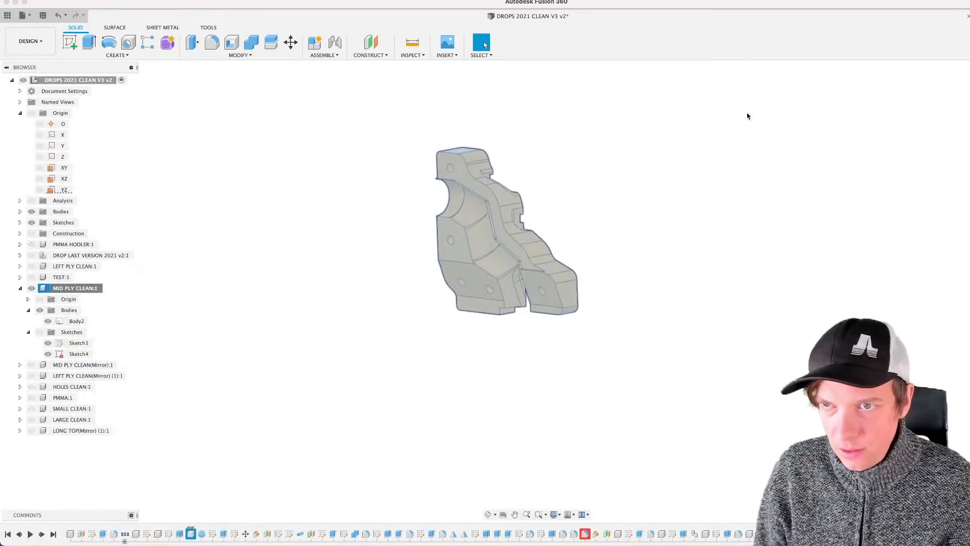
pyautogui.click(681, 169)
# Step: Examine the isolated mid ply's marble channel and the thin ledge running along its edge
pyautogui.keyDown('shift'); pyautogui.moveTo(581, 331); pyautogui.dragTo(573, 288, button='middle'); pyautogui.keyUp('shift')
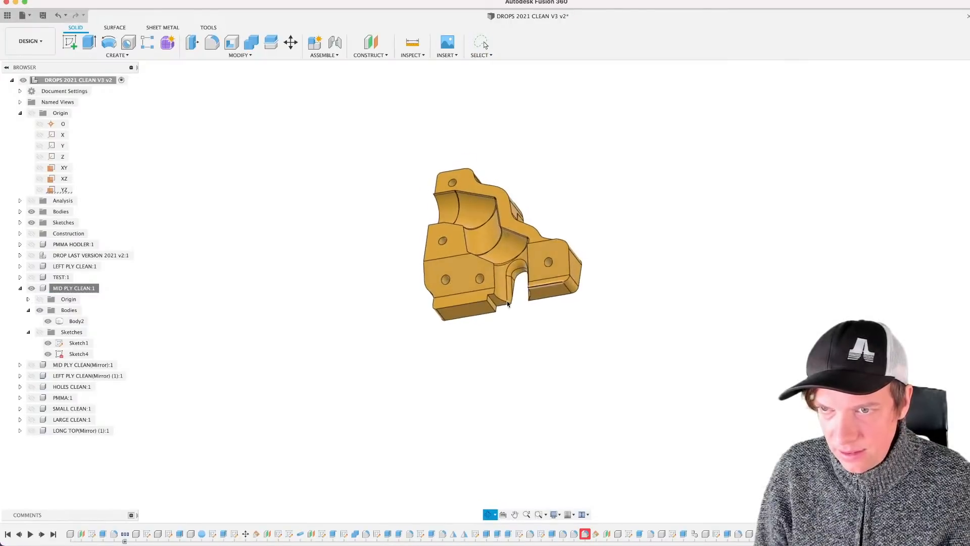
pyautogui.scroll(3, 498, 298)
pyautogui.scroll(3, 512, 344)
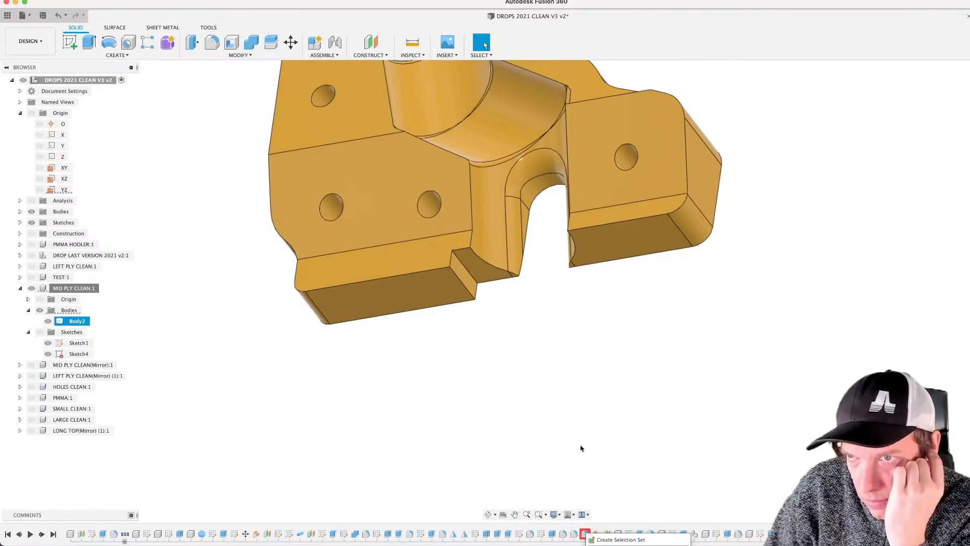
pyautogui.scroll(-3, 550, 396)
pyautogui.keyDown('shift'); pyautogui.moveTo(550, 396); pyautogui.dragTo(539, 398, button='middle'); pyautogui.keyUp('shift')
pyautogui.scroll(3, 366, 176)
pyautogui.keyDown('shift'); pyautogui.moveTo(363, 187); pyautogui.dragTo(424, 289, button='middle'); pyautogui.keyUp('shift')
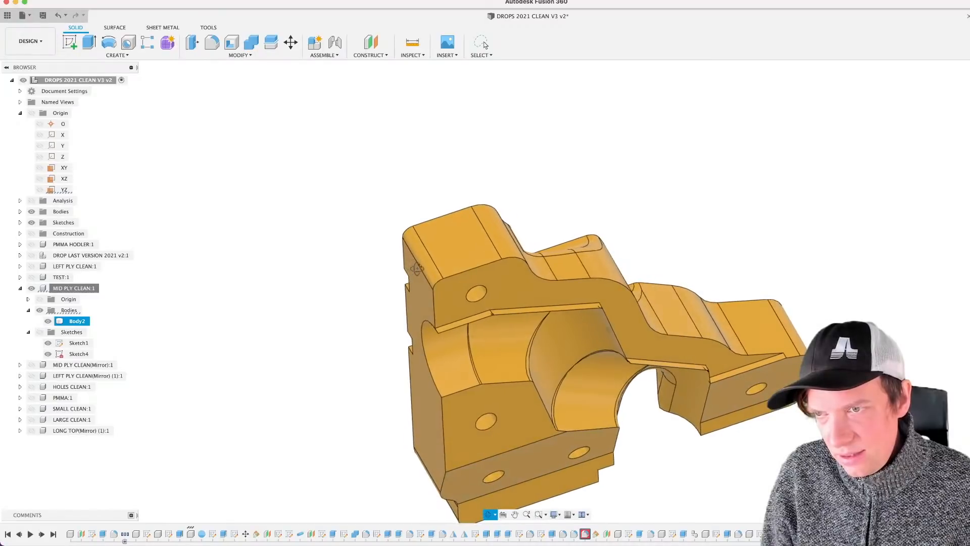
pyautogui.scroll(3, 493, 323)
pyautogui.keyDown('shift'); pyautogui.moveTo(489, 346); pyautogui.dragTo(436, 281, button='middle'); pyautogui.keyUp('shift')
pyautogui.click(432, 273)
pyautogui.scroll(-5, 433, 276)
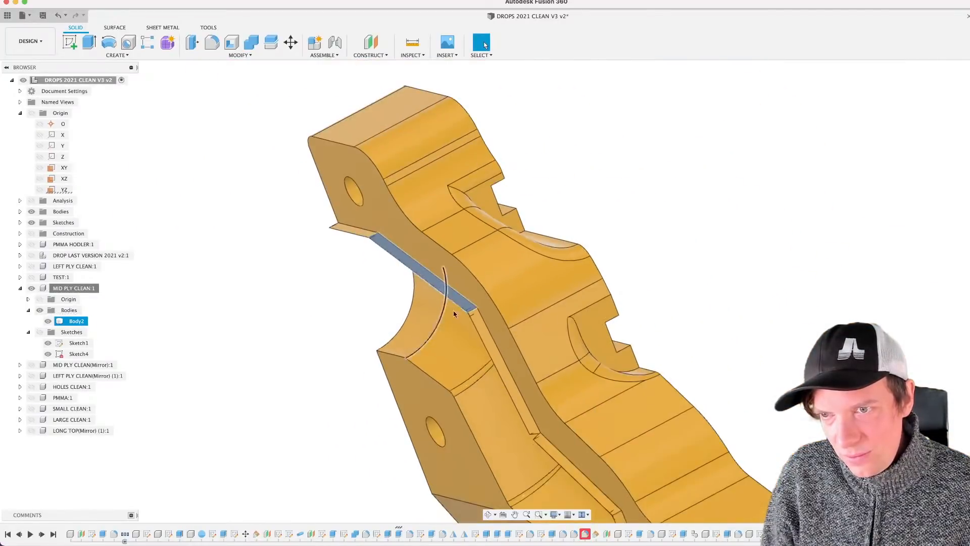
pyautogui.keyDown('shift'); pyautogui.moveTo(704, 302); pyautogui.dragTo(570, 344, button='middle'); pyautogui.keyUp('shift')
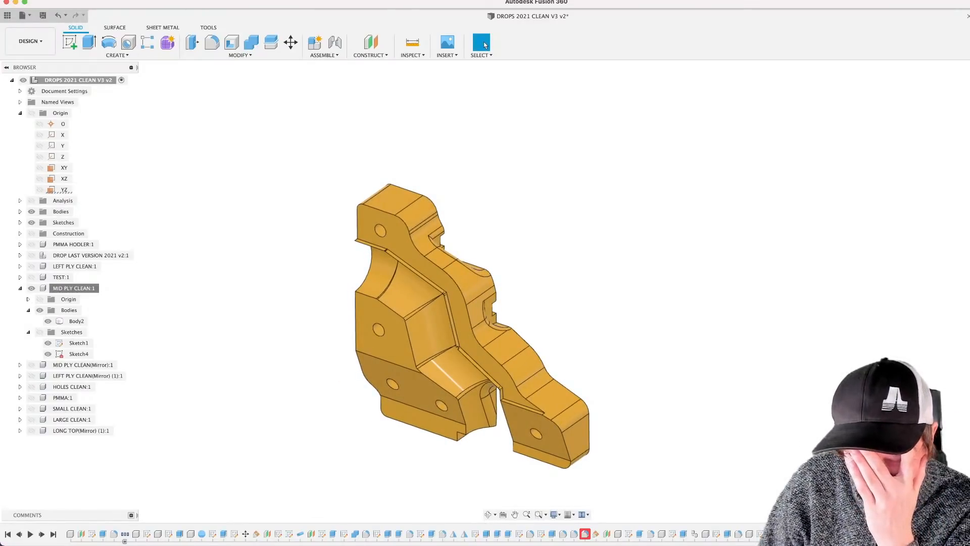
pyautogui.scroll(5, 456, 333)
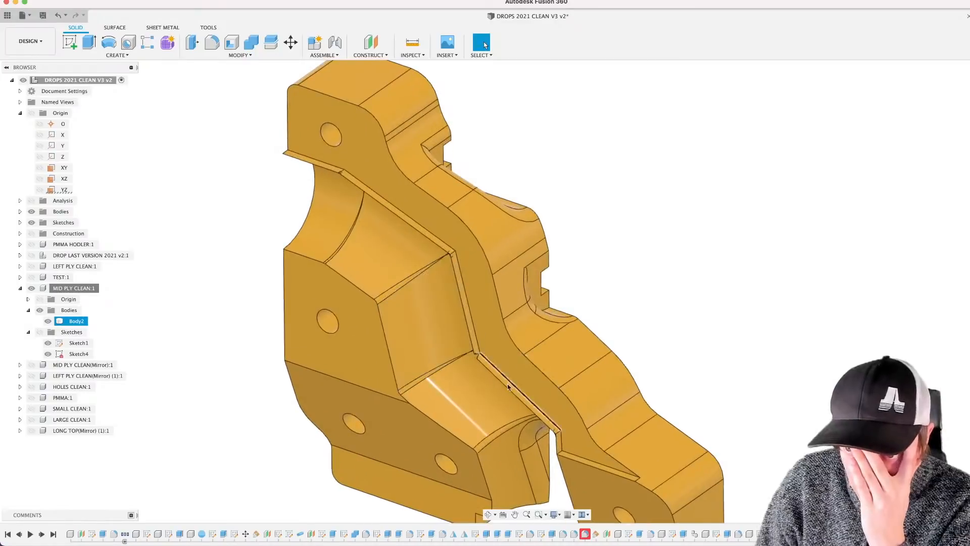
pyautogui.scroll(5, 548, 475)
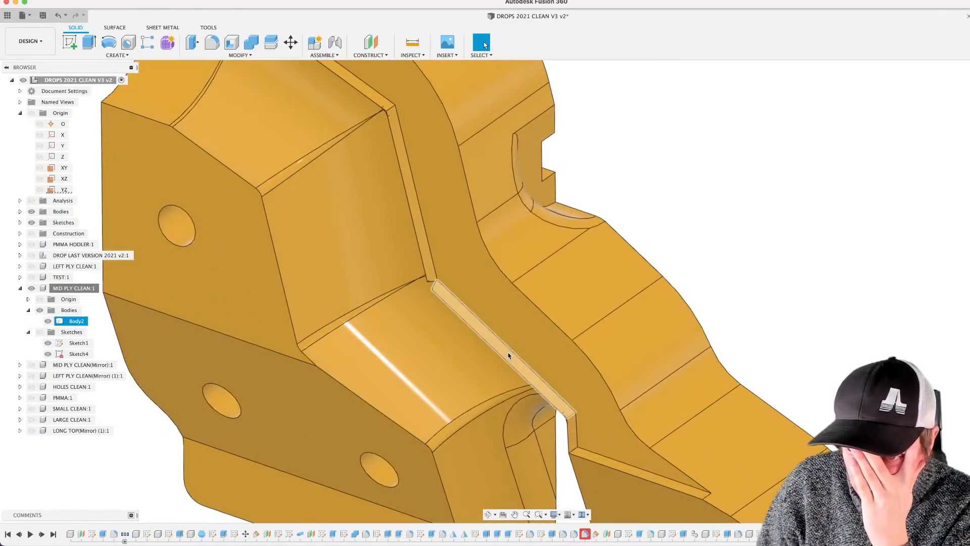
pyautogui.keyDown('shift'); pyautogui.moveTo(505, 360); pyautogui.dragTo(507, 422, button='middle'); pyautogui.keyUp('shift')
pyautogui.scroll(-3, 478, 403)
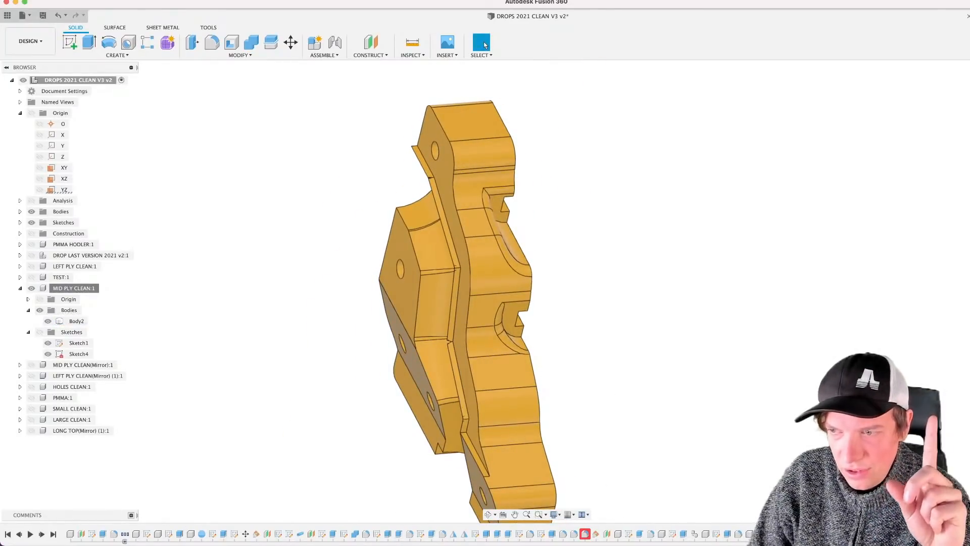
# Step: Roll the timeline back and forth to locate the MID PLY CLEAN feature that forms the thin ledge along the channel
pyautogui.moveTo(457, 542); pyautogui.dragTo(452, 538)
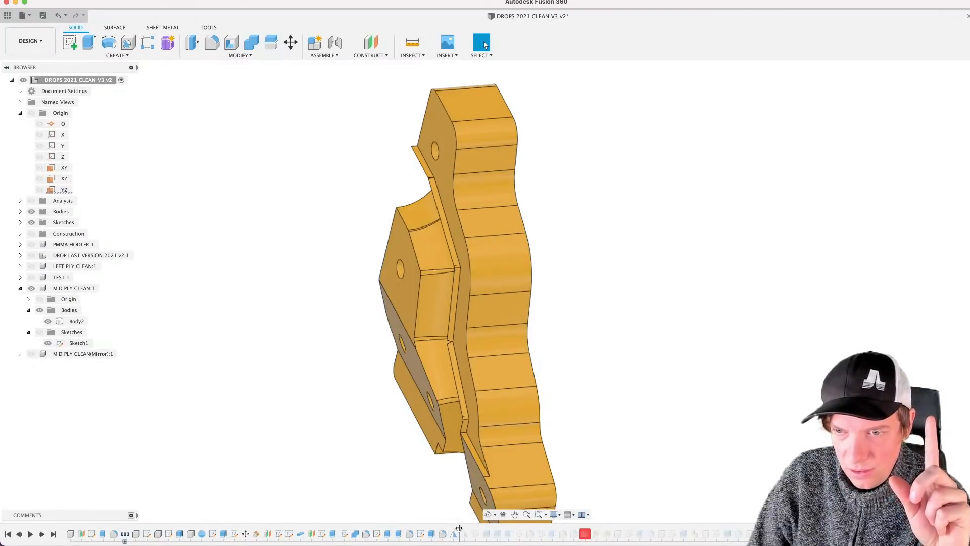
pyautogui.moveTo(333, 533); pyautogui.dragTo(334, 535)
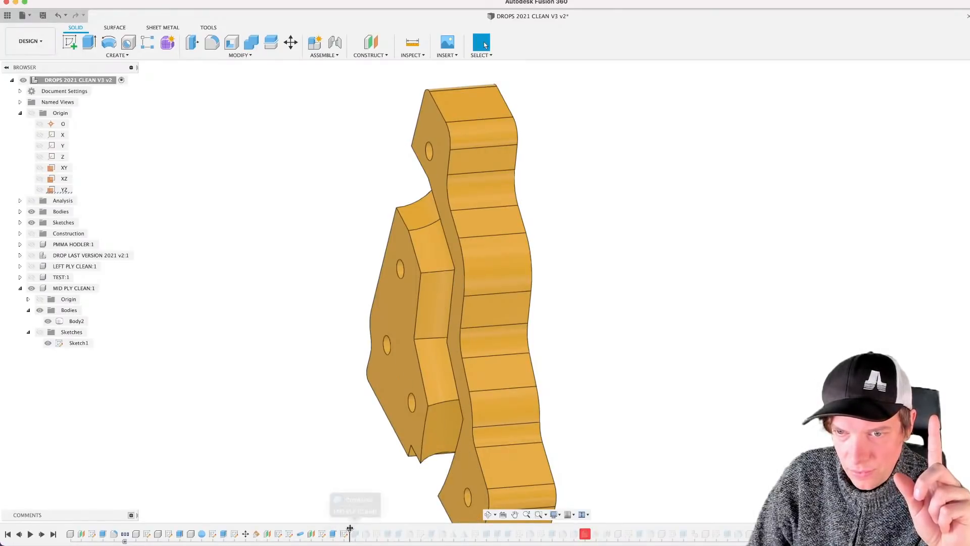
pyautogui.moveTo(356, 528); pyautogui.dragTo(358, 530)
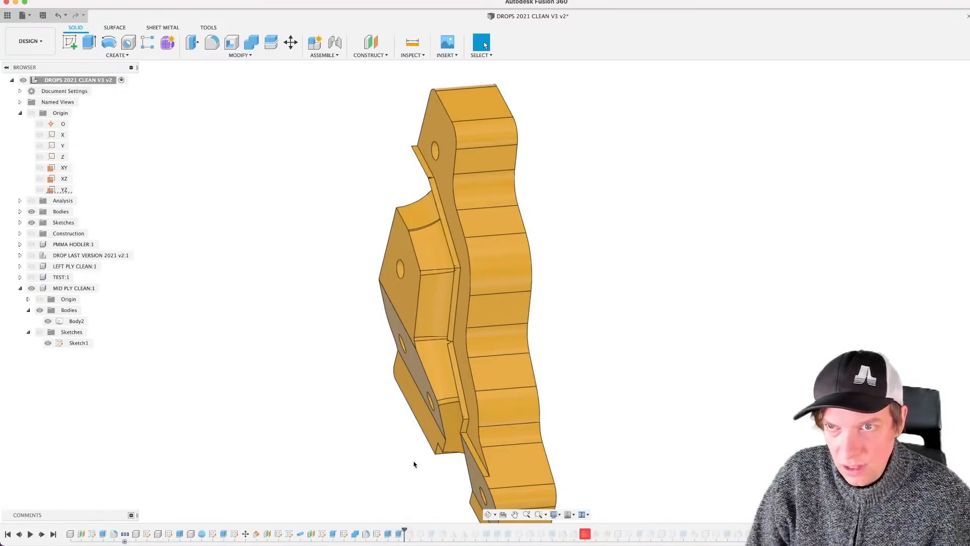
pyautogui.keyDown('shift'); pyautogui.moveTo(414, 461); pyautogui.dragTo(427, 385, button='middle'); pyautogui.keyUp('shift')
# Step: Delete the MID PLY CLEAN feature that forms the thin ledge along the marble channel
pyautogui.click(398, 533)
pyautogui.scroll(3, 457, 374)
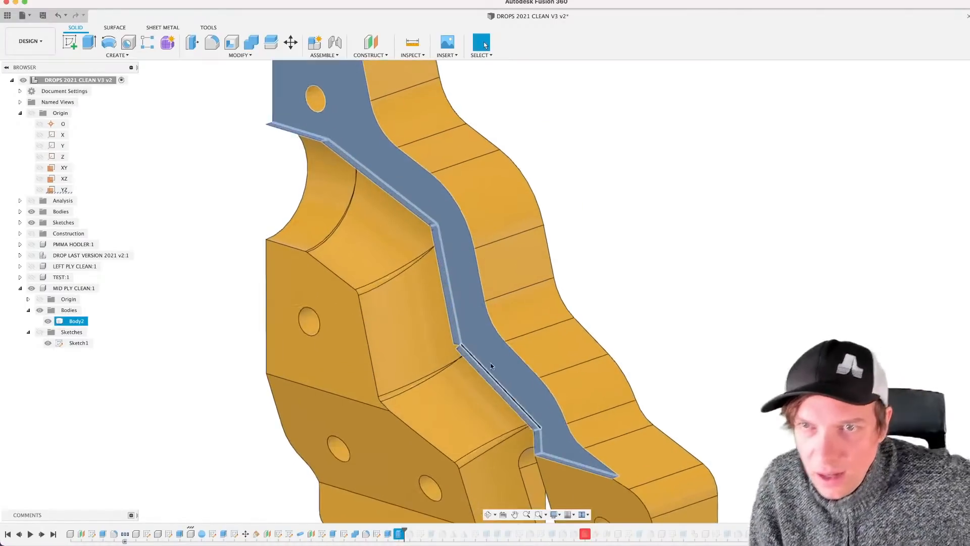
pyautogui.scroll(-5, 487, 377)
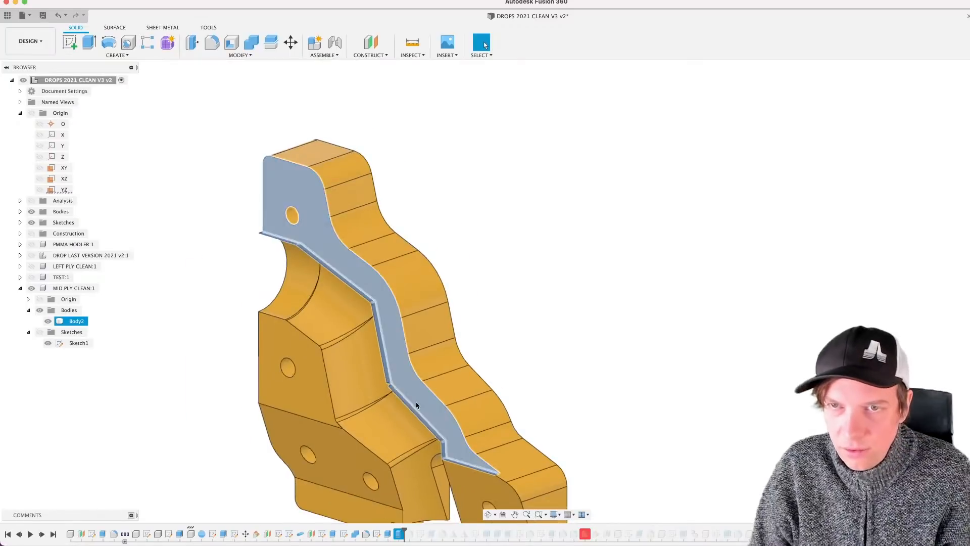
pyautogui.moveTo(400, 400)
pyautogui.keyDown('shift'); pyautogui.mouseDown(button='middle')
pyautogui.moveTo(417, 387)
pyautogui.moveTo(410, 406)
pyautogui.mouseUp(button='middle'); pyautogui.keyUp('shift')
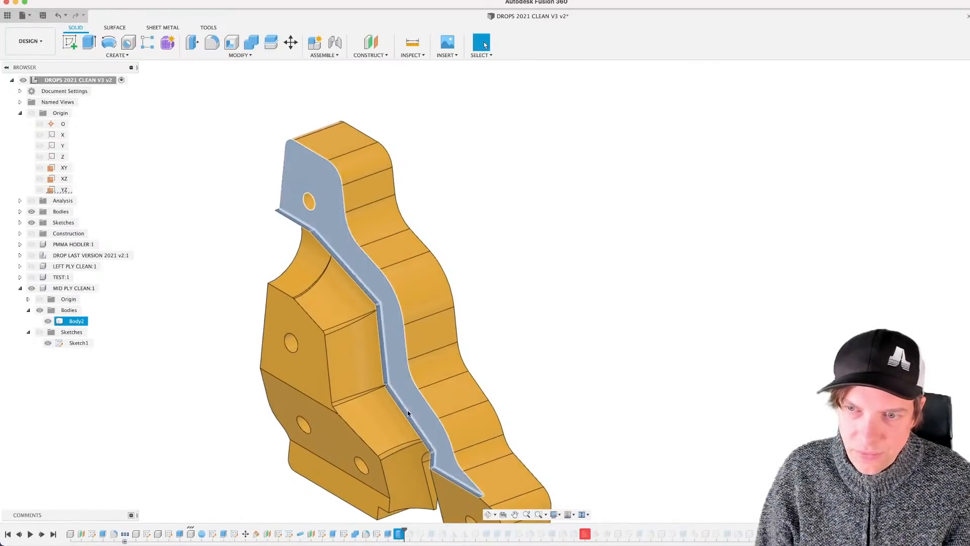
pyautogui.click(401, 533)
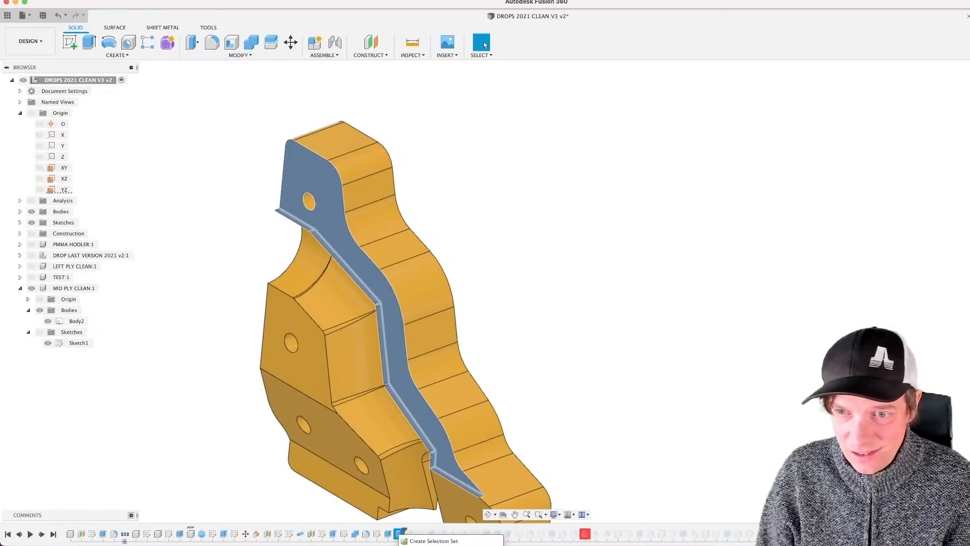
pyautogui.press('Delete')
pyautogui.click(473, 425)
pyautogui.keyDown('shift'); pyautogui.moveTo(474, 424); pyautogui.dragTo(465, 401, button='middle'); pyautogui.keyUp('shift')
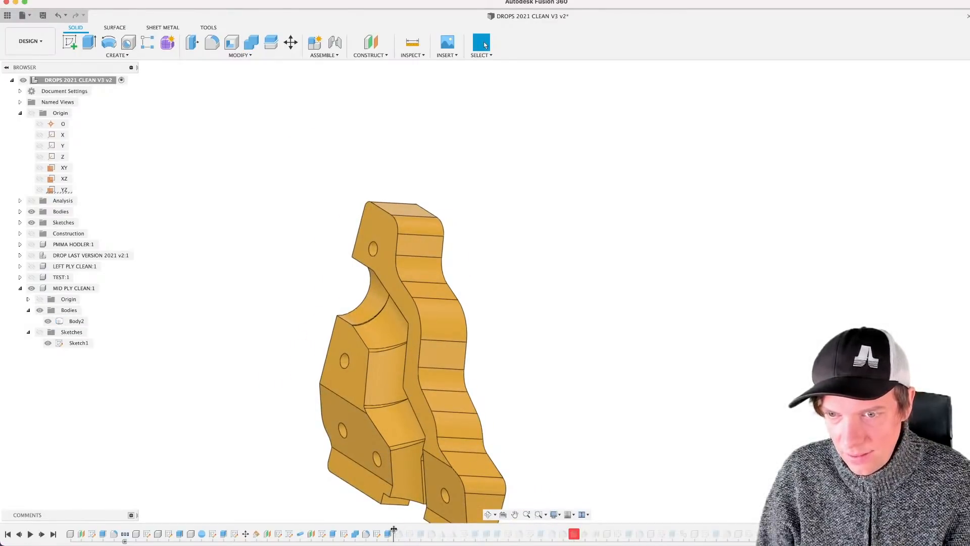
# Step: Roll the timeline forward to the end and unisolate all components to view the full assembly
pyautogui.moveTo(394, 529); pyautogui.dragTo(750, 532)
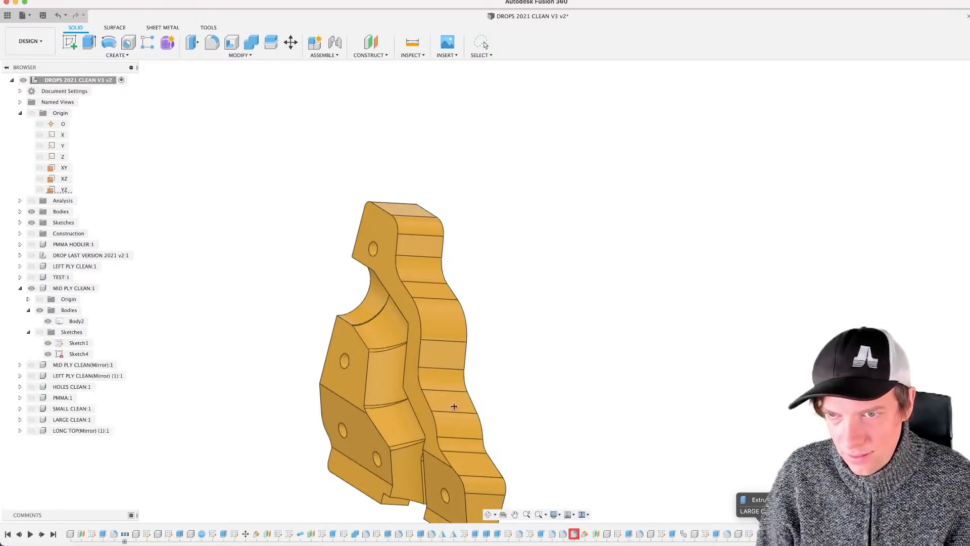
pyautogui.moveTo(453, 403)
pyautogui.keyDown('shift'); pyautogui.mouseDown(button='middle')
pyautogui.moveTo(511, 389)
pyautogui.moveTo(463, 398)
pyautogui.mouseUp(button='middle'); pyautogui.keyUp('shift')
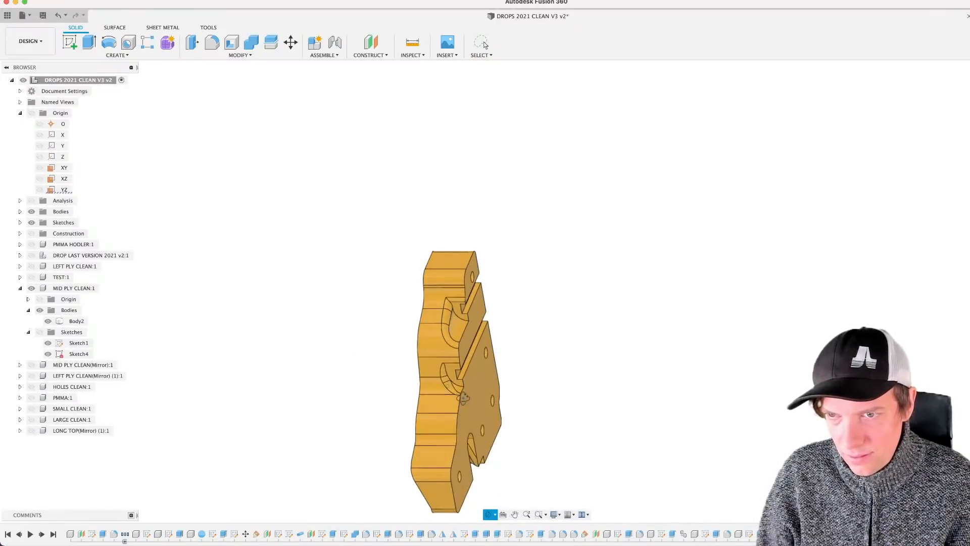
pyautogui.rightClick(79, 75)
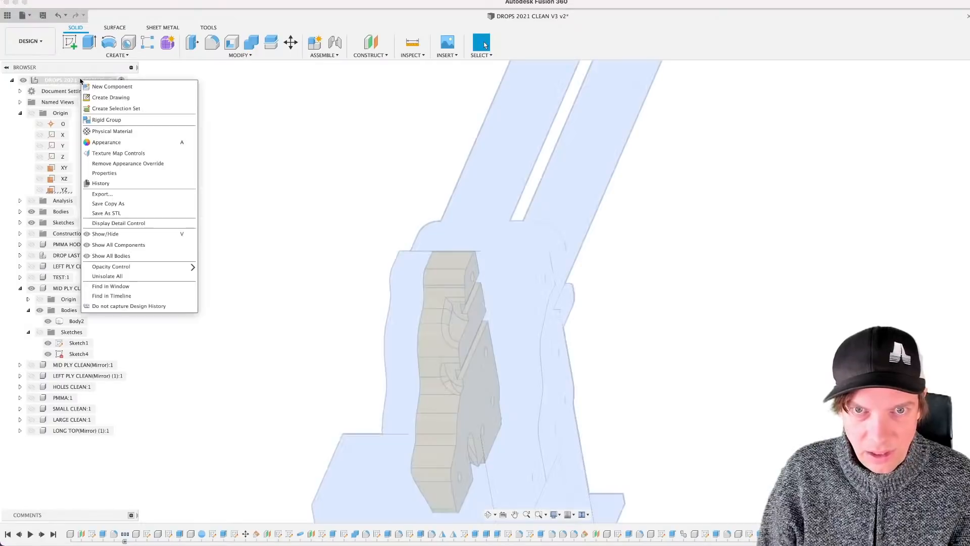
pyautogui.click(128, 278)
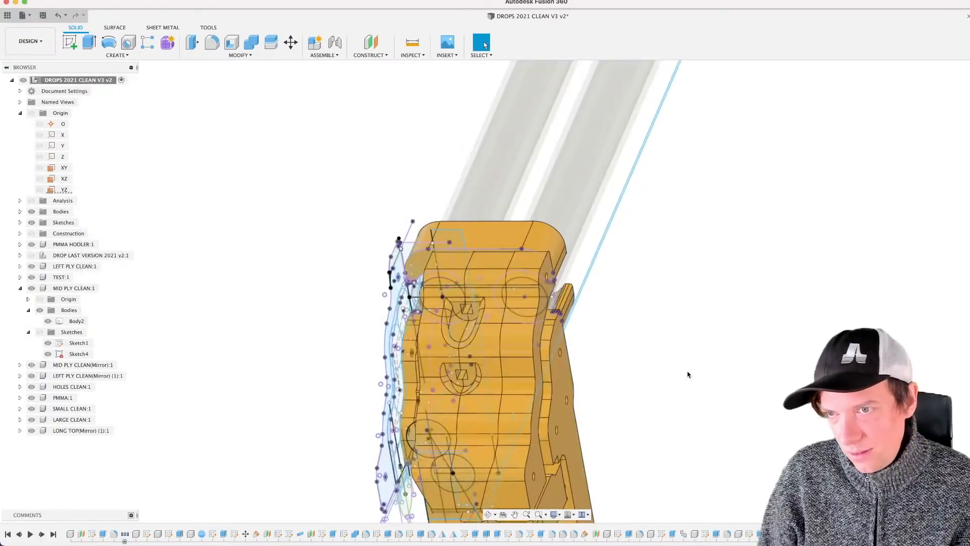
pyautogui.keyDown('shift'); pyautogui.moveTo(690, 378); pyautogui.dragTo(442, 283, button='middle'); pyautogui.keyUp('shift')
pyautogui.scroll(3, 442, 284)
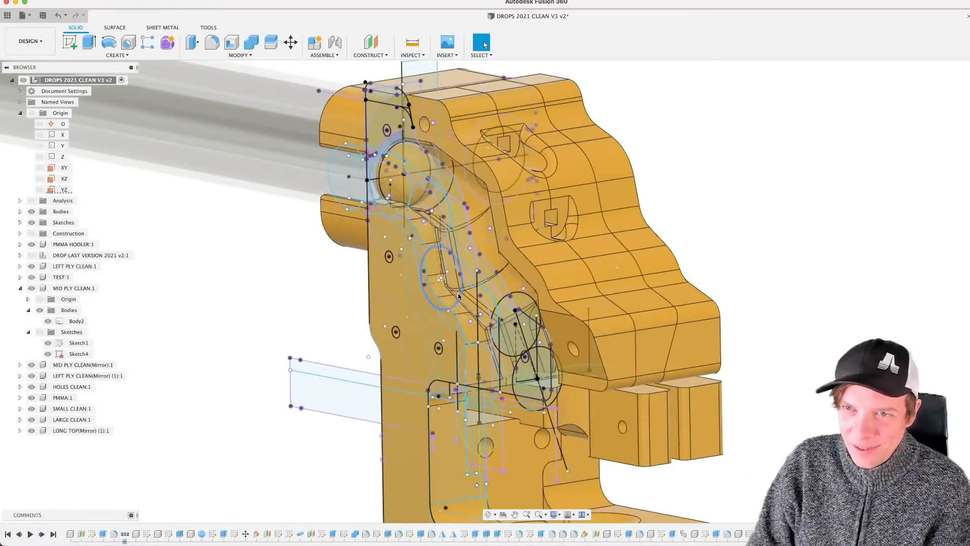
# Step: Hide all sketches of the LEFT PLY CLEAN component so the assembly can be viewed clearly
pyautogui.click(20, 267)
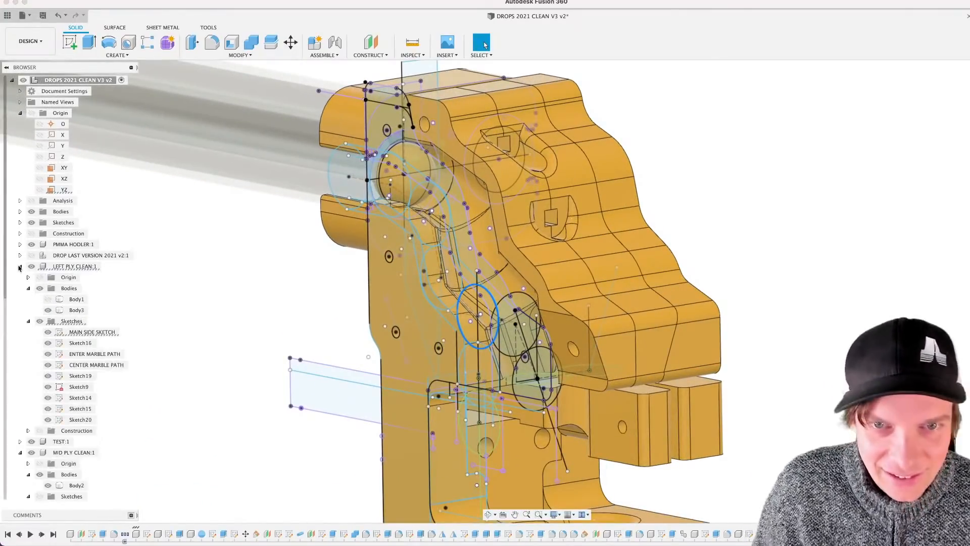
pyautogui.click(39, 321)
pyautogui.scroll(-5, 213, 321)
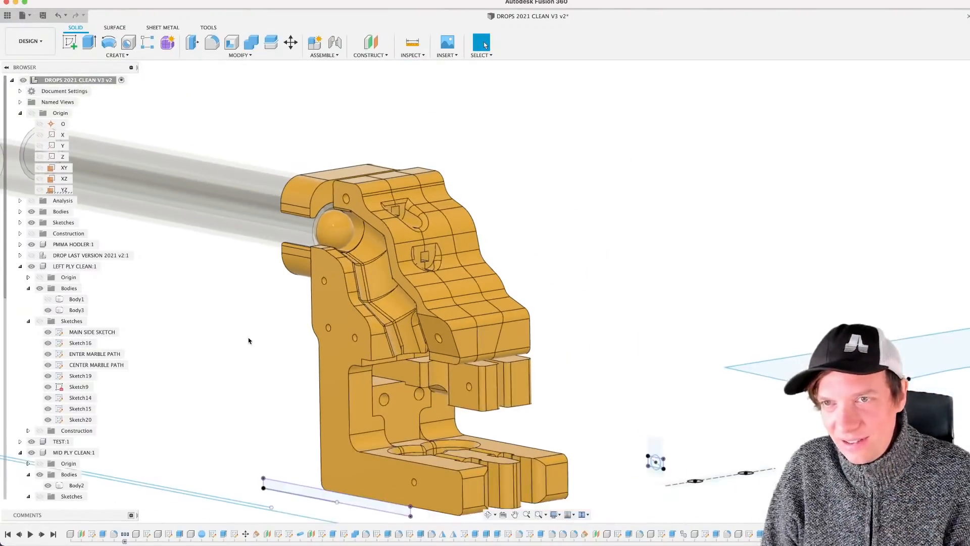
pyautogui.moveTo(249, 338)
pyautogui.keyDown('shift'); pyautogui.mouseDown(button='middle')
pyautogui.moveTo(256, 346)
pyautogui.moveTo(282, 312)
pyautogui.mouseUp(button='middle'); pyautogui.keyUp('shift')
pyautogui.scroll(4, 282, 313)
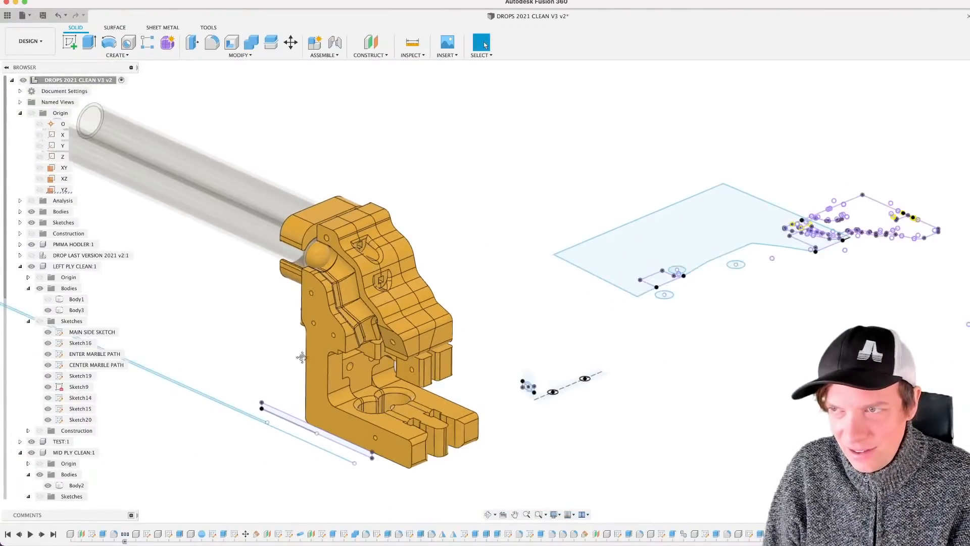
pyautogui.moveTo(164, 320)
pyautogui.keyDown('shift'); pyautogui.mouseDown(button='middle')
pyautogui.moveTo(283, 318)
pyautogui.moveTo(325, 329)
pyautogui.moveTo(322, 295)
pyautogui.moveTo(349, 301)
pyautogui.moveTo(317, 297)
pyautogui.mouseUp(button='middle'); pyautogui.keyUp('shift')
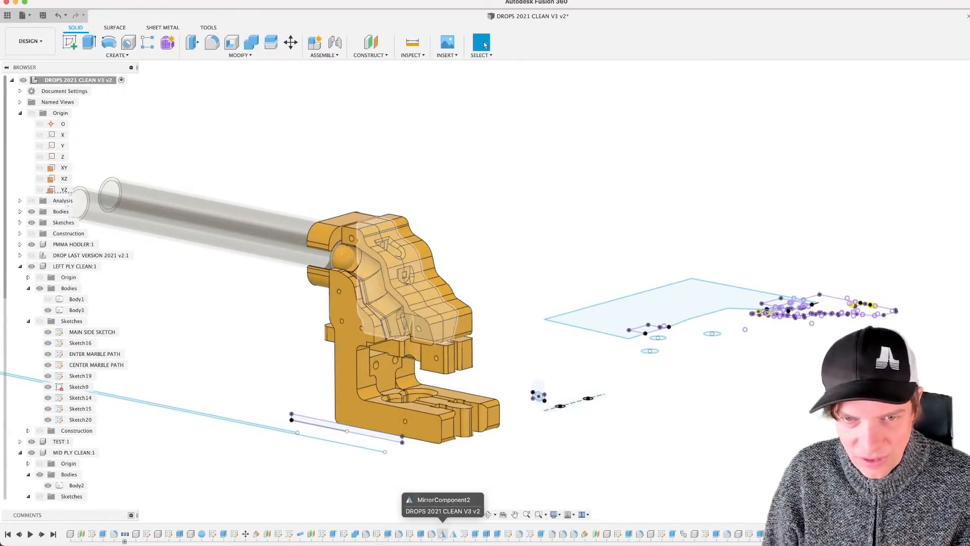
# Step: Open the left ply's MAIN SIDE SKETCH, examine its outline, marble path and dimensions, and return to the assembly
pyautogui.doubleClick(147, 534)
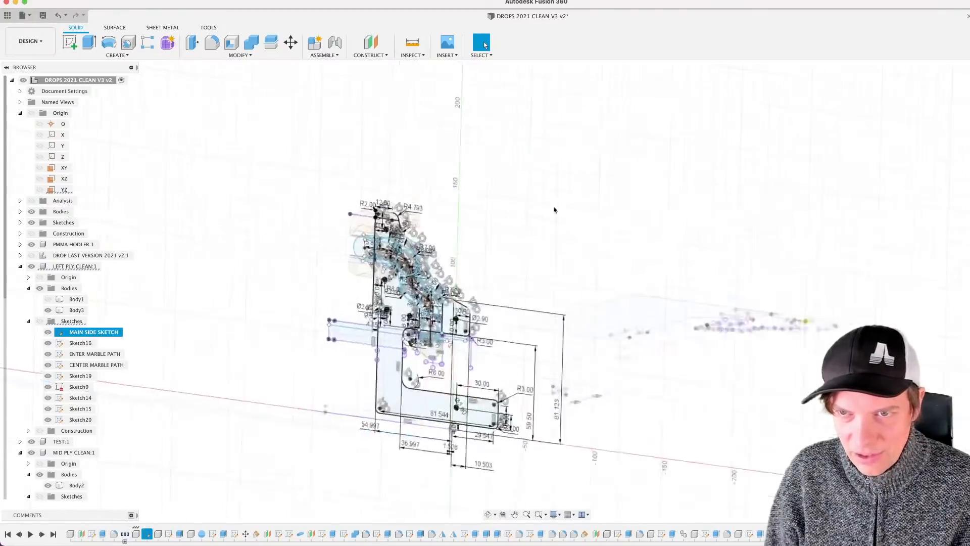
pyautogui.moveTo(455, 247); pyautogui.dragTo(261, 313, button='middle')
pyautogui.scroll(3, 334, 276)
pyautogui.scroll(3, 516, 226)
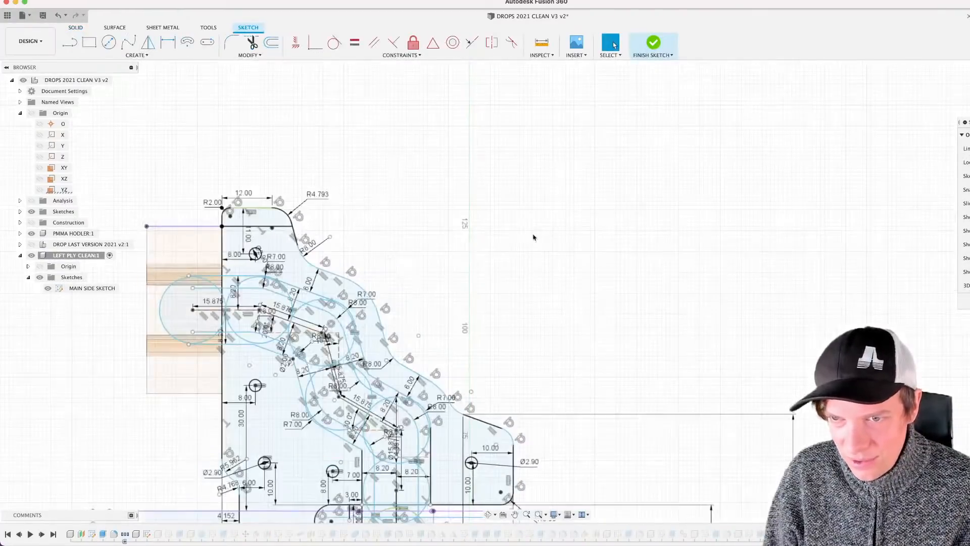
pyautogui.moveTo(537, 241); pyautogui.dragTo(548, 157, button='middle')
pyautogui.scroll(-3, 558, 180)
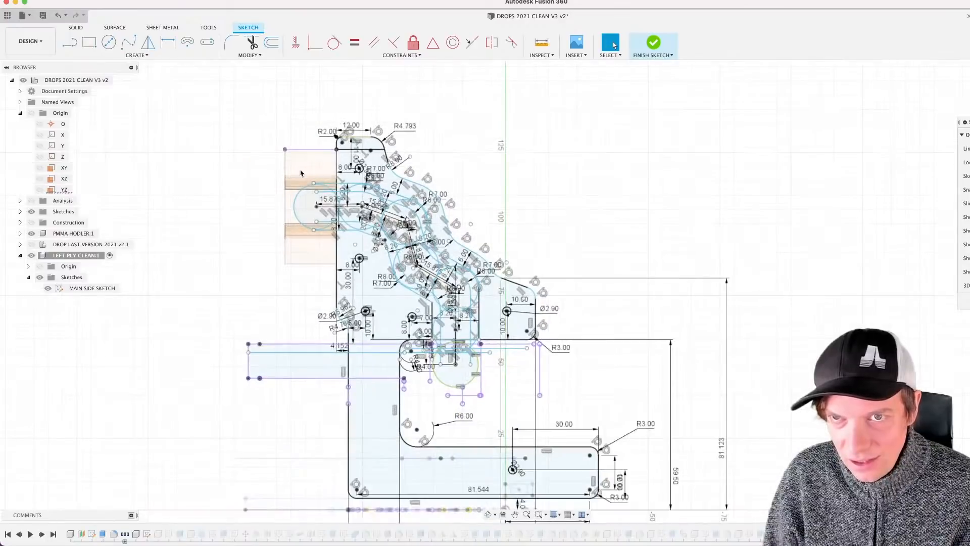
pyautogui.moveTo(241, 96)
pyautogui.mouseDown()
pyautogui.moveTo(452, 430)
pyautogui.moveTo(588, 102)
pyautogui.mouseUp()
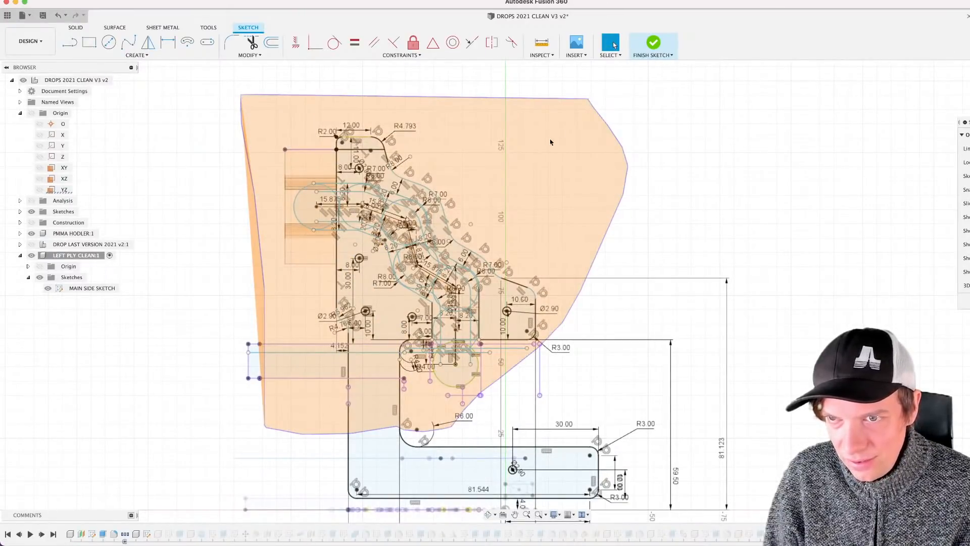
pyautogui.moveTo(419, 138); pyautogui.dragTo(425, 145)
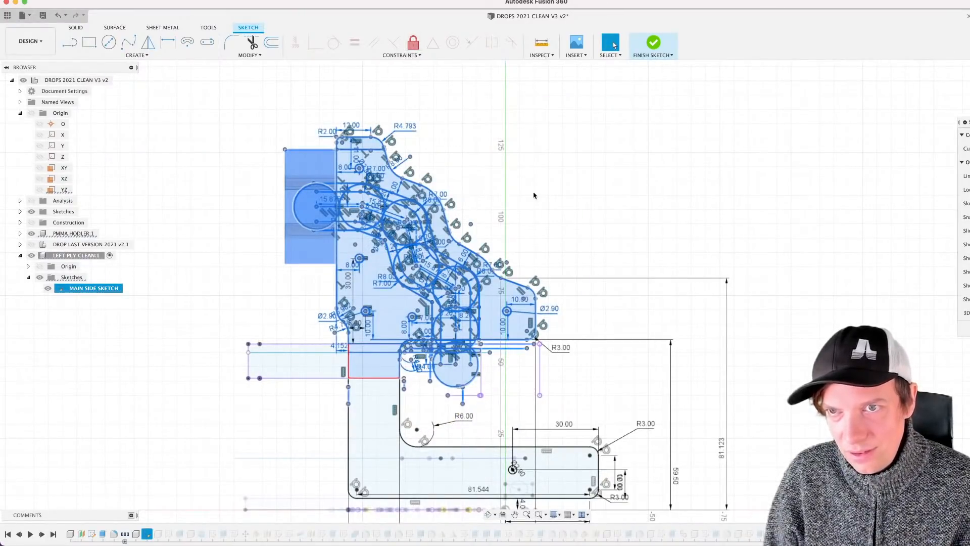
pyautogui.click(487, 211)
pyautogui.scroll(4, 475, 236)
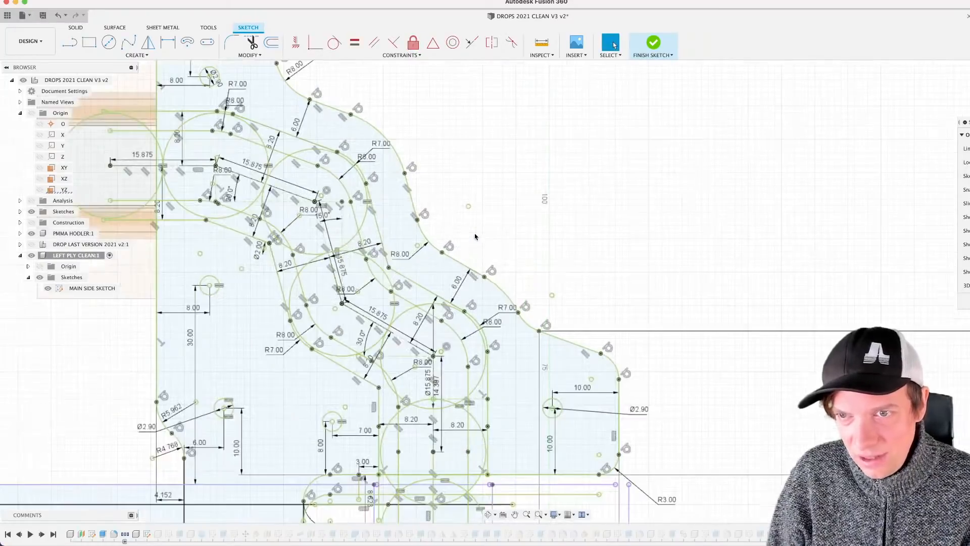
pyautogui.scroll(-6, 475, 236)
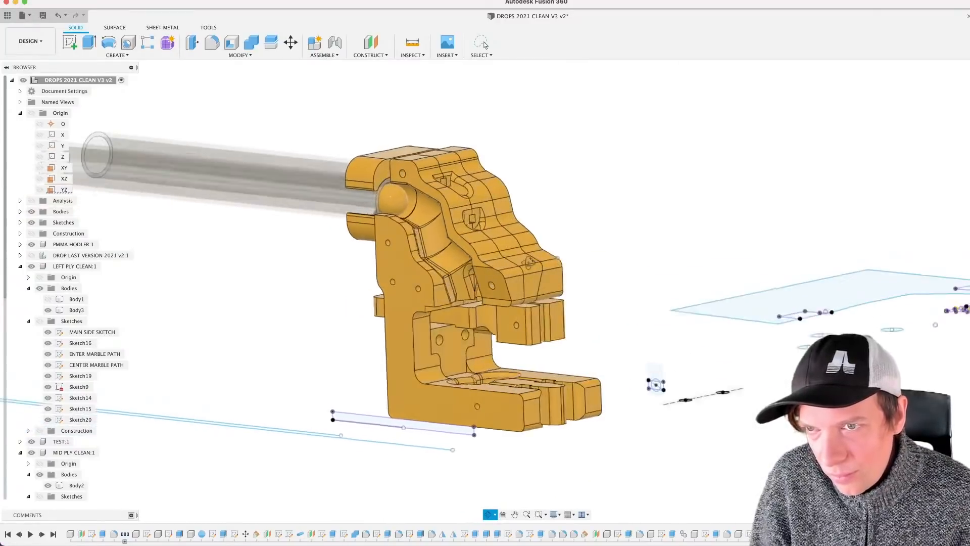
pyautogui.click(484, 44)
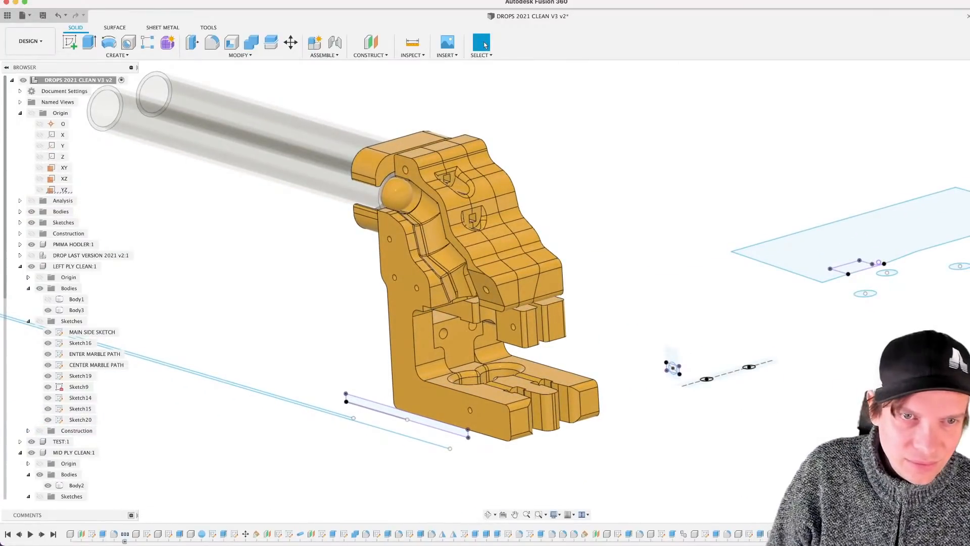
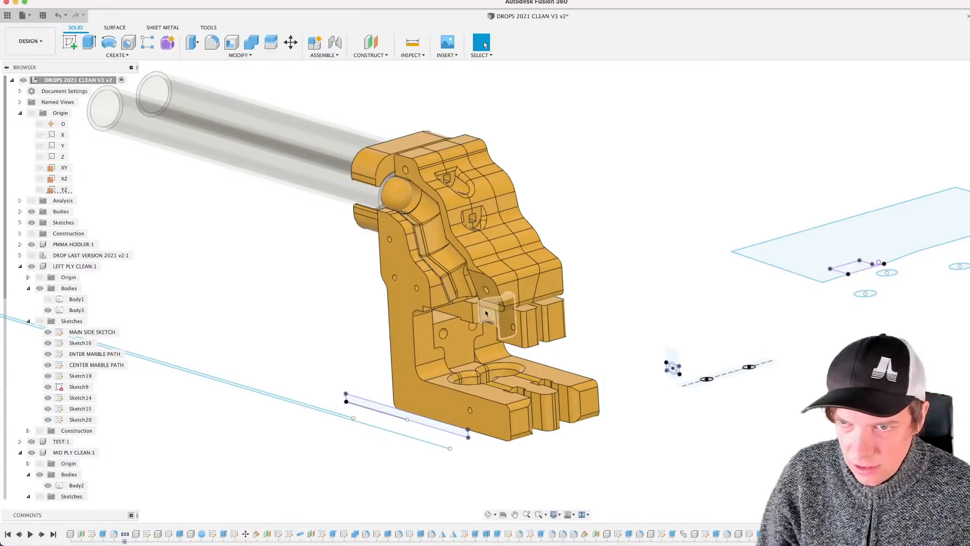
# Step: Examine the left ply's inner recess and the notched end of the long top part beneath the marble exit
pyautogui.scroll(3, 489, 318)
pyautogui.keyDown('shift'); pyautogui.moveTo(491, 322); pyautogui.dragTo(768, 426, button='middle'); pyautogui.keyUp('shift')
pyautogui.keyDown('shift'); pyautogui.moveTo(495, 284); pyautogui.dragTo(418, 344, button='middle'); pyautogui.keyUp('shift')
pyautogui.click(385, 338)
pyautogui.scroll(3, 390, 338)
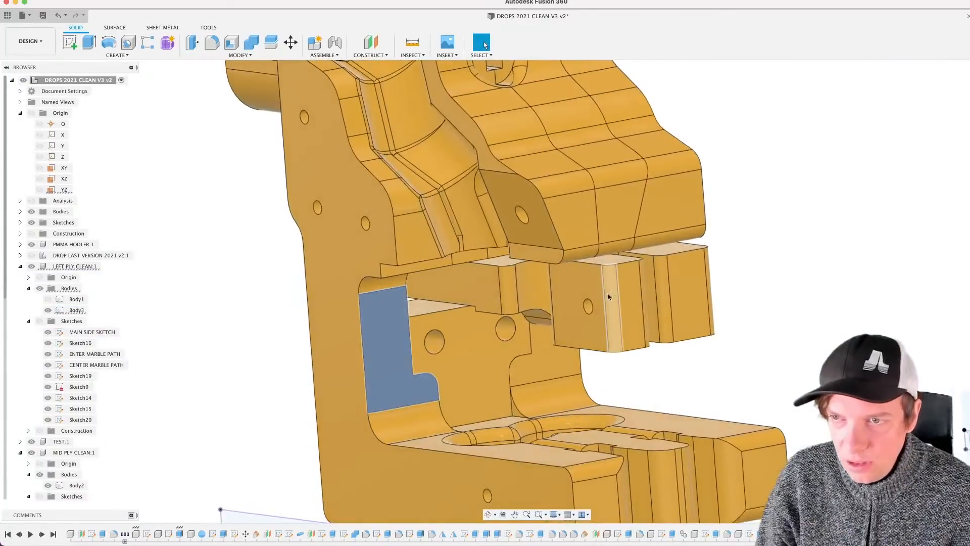
pyautogui.click(596, 298)
pyautogui.scroll(-3, 221, 380)
pyautogui.scroll(-3, 79, 478)
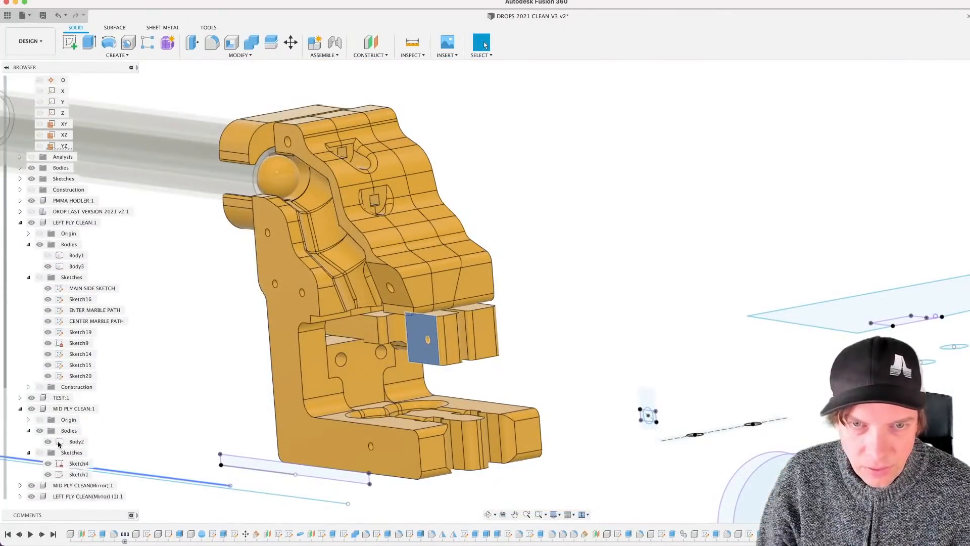
pyautogui.scroll(3, 55, 323)
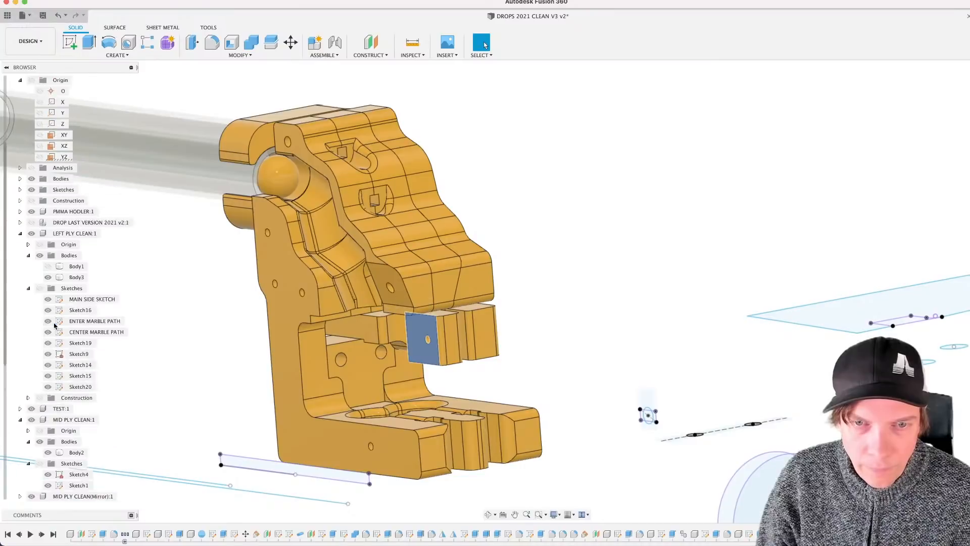
# Step: Isolate the LONG TOP(Mirror) (1) component and show LEFT PLY CLEAN(Mirror) (1) together with it
pyautogui.click(20, 266)
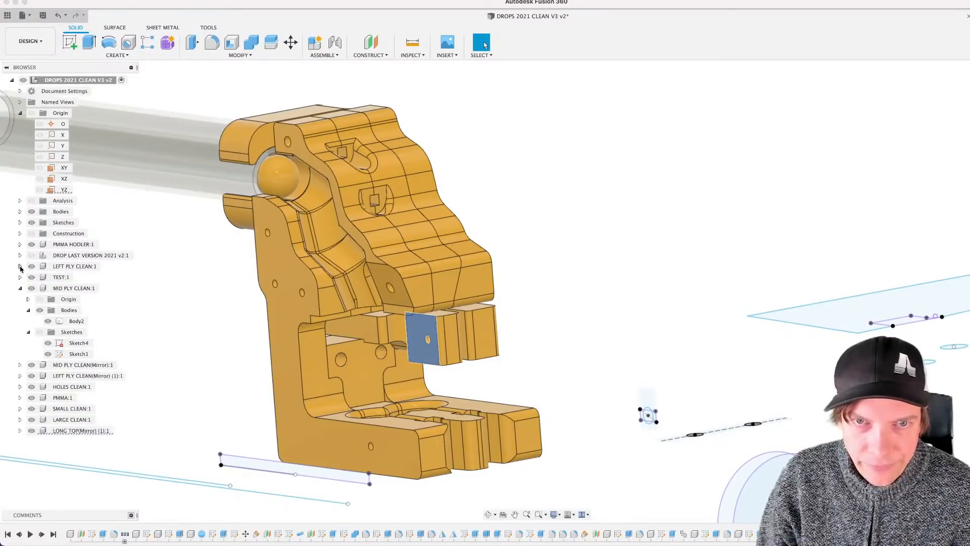
pyautogui.rightClick(70, 431)
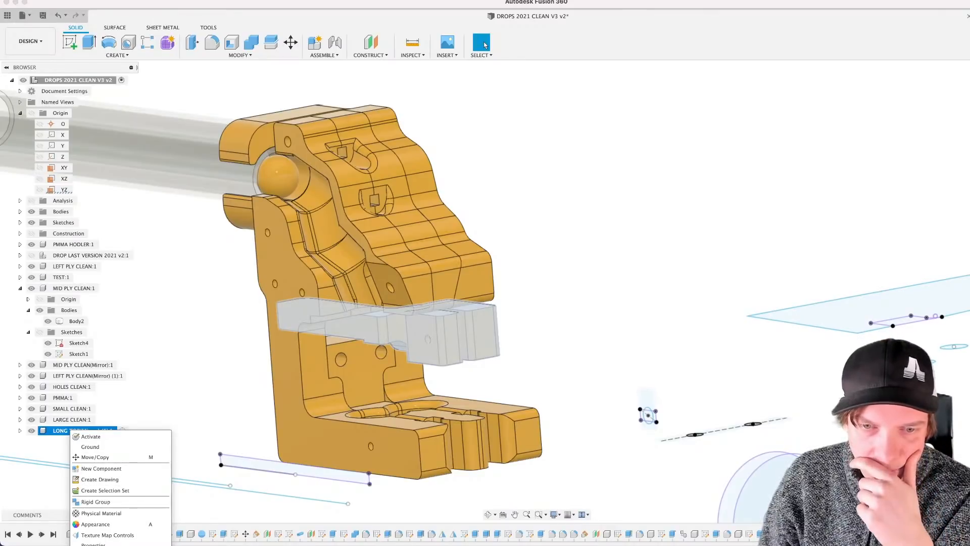
pyautogui.click(95, 545)
pyautogui.click(534, 349)
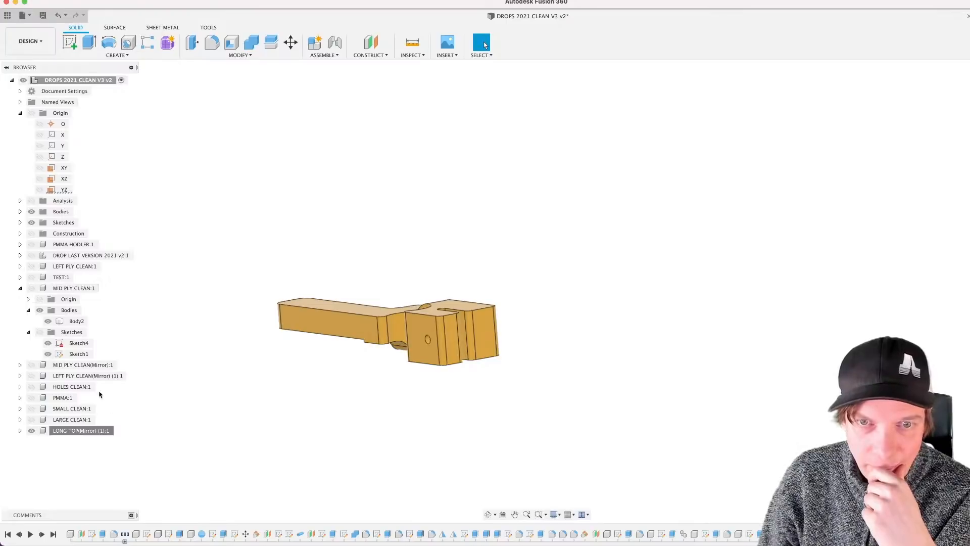
pyautogui.click(31, 376)
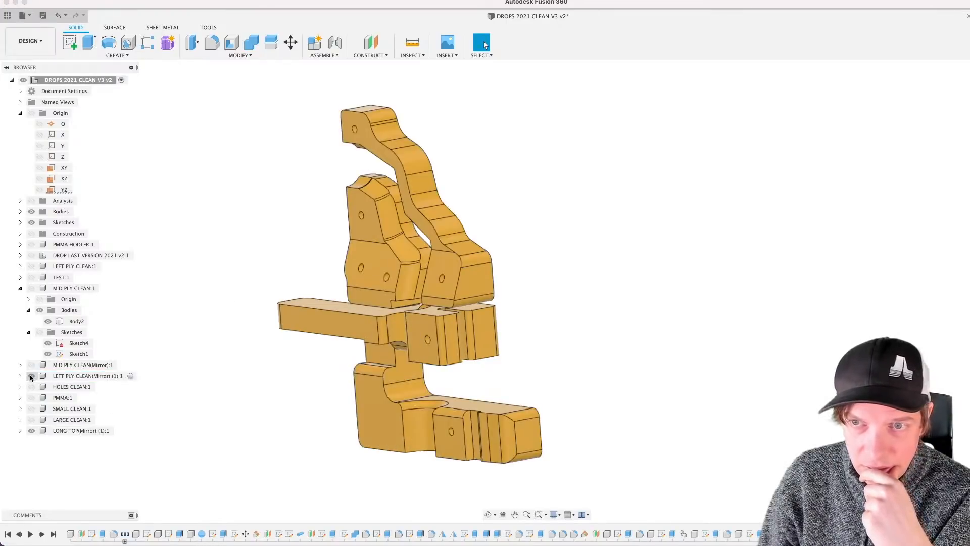
# Step: Examine where the long top part meets the mirrored left ply around the marble channel exit
pyautogui.scroll(3, 415, 314)
pyautogui.keyDown('shift'); pyautogui.moveTo(420, 313); pyautogui.dragTo(444, 358, button='middle'); pyautogui.keyUp('shift')
pyautogui.scroll(6, 247, 283)
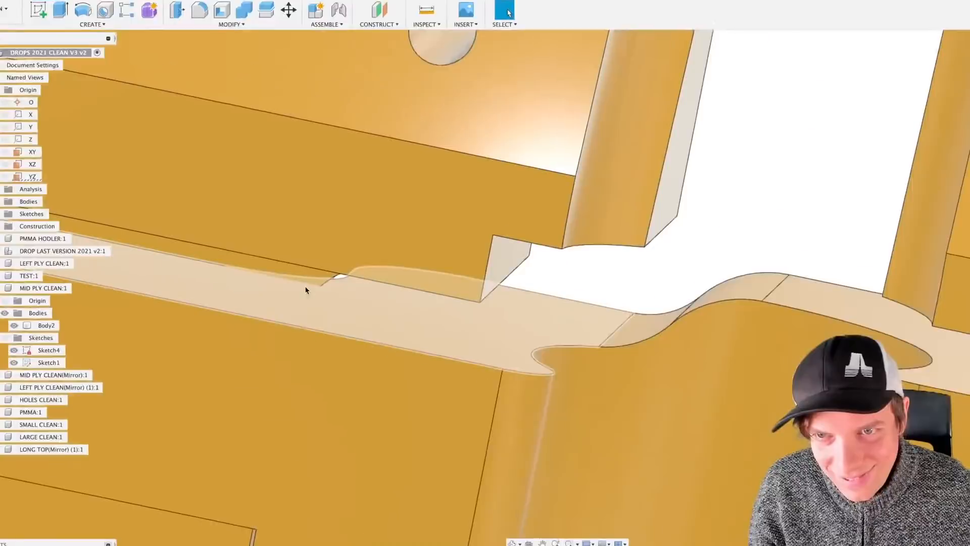
pyautogui.scroll(-3, 344, 320)
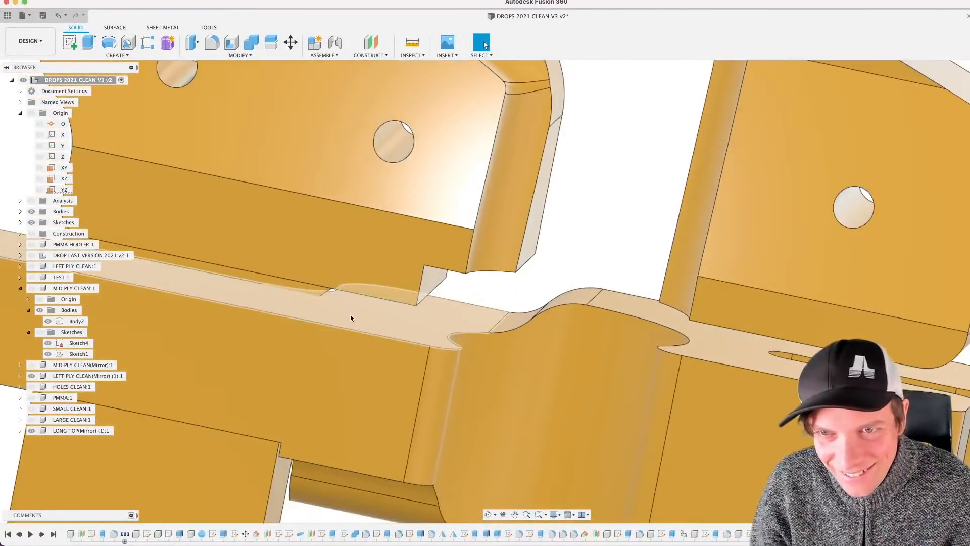
pyautogui.click(351, 318)
pyautogui.scroll(-3, 354, 317)
pyautogui.keyDown('shift'); pyautogui.moveTo(360, 444); pyautogui.dragTo(372, 419, button='middle'); pyautogui.keyUp('shift')
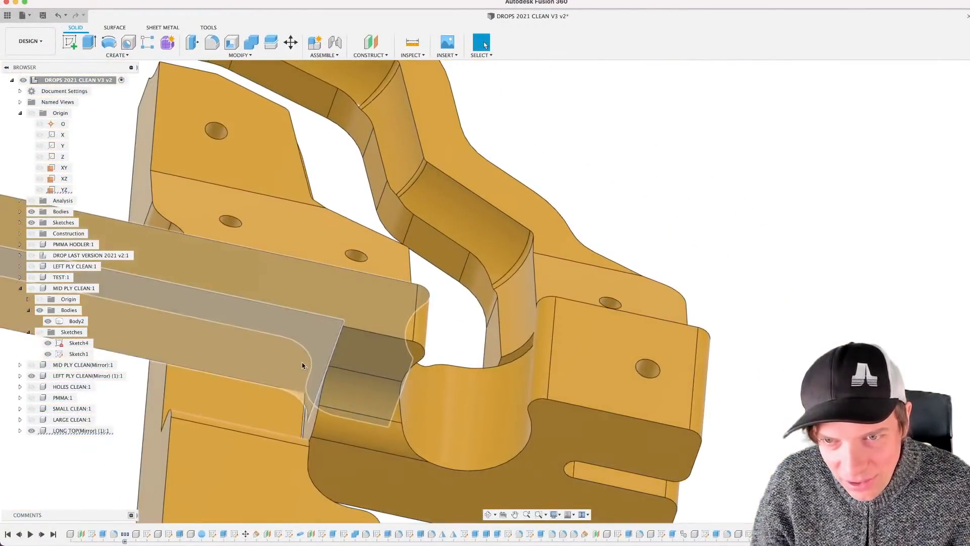
pyautogui.click(302, 366)
pyautogui.scroll(3, 296, 414)
pyautogui.moveTo(387, 462); pyautogui.dragTo(442, 372, button='middle')
pyautogui.scroll(-4, 524, 369)
pyautogui.keyDown('shift'); pyautogui.moveTo(427, 421); pyautogui.dragTo(439, 390, button='middle'); pyautogui.keyUp('shift')
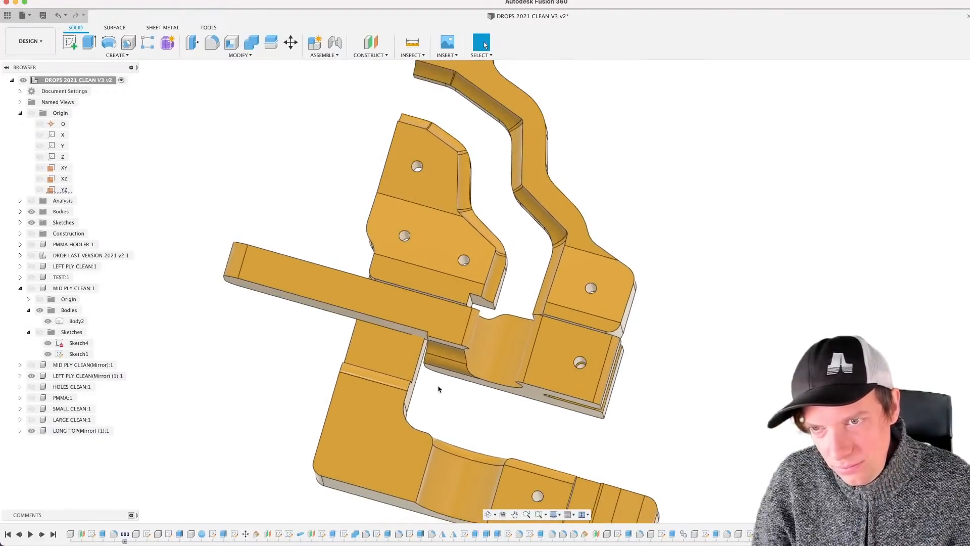
# Step: Inspect the mirrored left ply's rounded recess corner against the long top part from below and from the side
pyautogui.click(403, 318)
pyautogui.click(268, 374)
pyautogui.keyDown('shift'); pyautogui.moveTo(310, 379); pyautogui.dragTo(325, 342, button='middle'); pyautogui.keyUp('shift')
pyautogui.scroll(10, 424, 345)
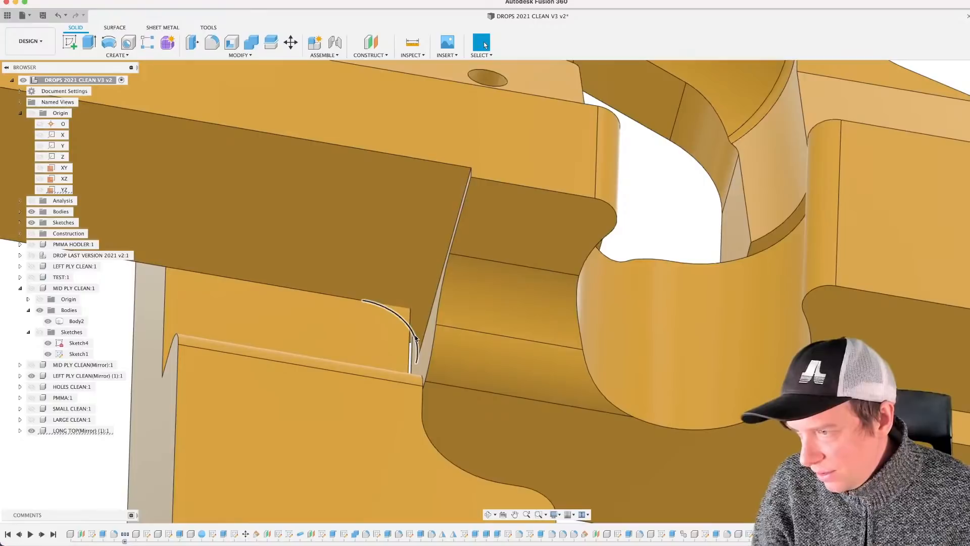
pyautogui.scroll(-10, 415, 339)
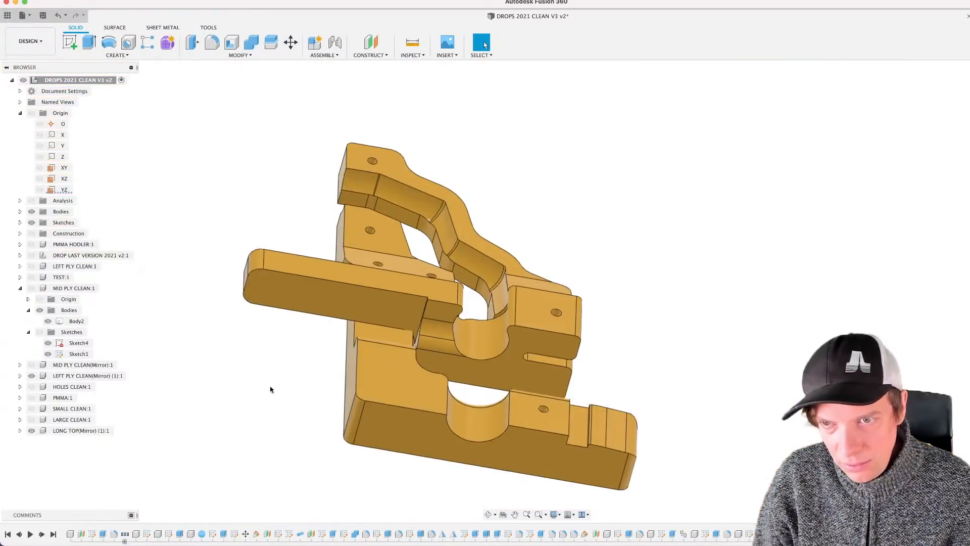
pyautogui.keyDown('shift'); pyautogui.moveTo(307, 364); pyautogui.dragTo(319, 380, button='middle'); pyautogui.keyUp('shift')
pyautogui.scroll(-5, 331, 365)
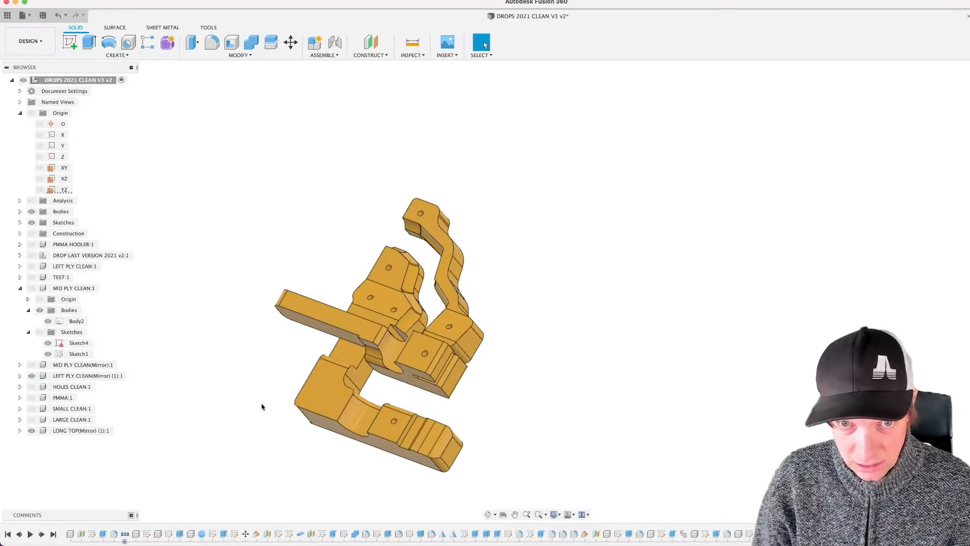
pyautogui.keyDown('shift'); pyautogui.moveTo(230, 448); pyautogui.dragTo(223, 479, button='middle'); pyautogui.keyUp('shift')
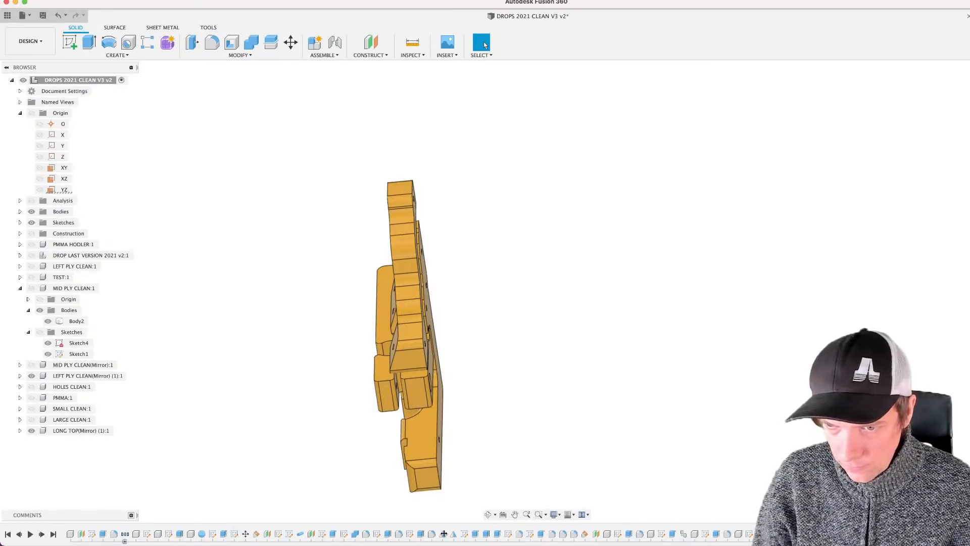
# Step: Roll the timeline back to just before MirrorComponent2 and show the LEFT PLY CLEAN component
pyautogui.moveTo(444, 533); pyautogui.dragTo(436, 532)
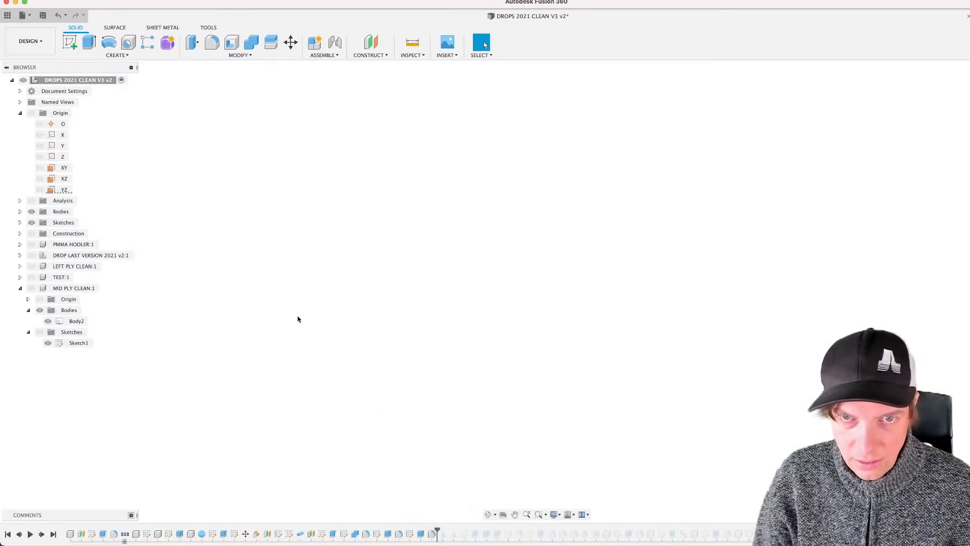
pyautogui.click(31, 266)
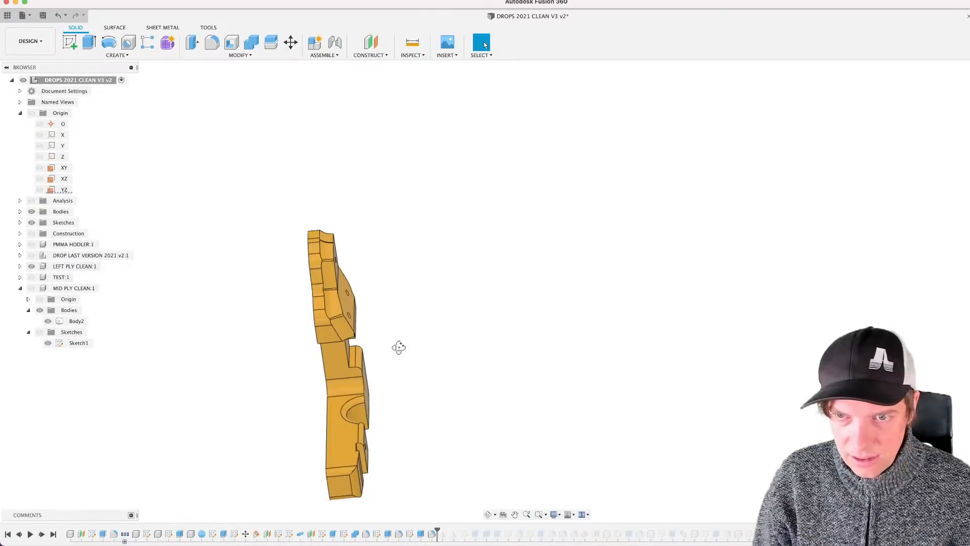
pyautogui.keyDown('shift'); pyautogui.moveTo(398, 347); pyautogui.dragTo(354, 365, button='middle'); pyautogui.keyUp('shift')
pyautogui.scroll(3, 363, 368)
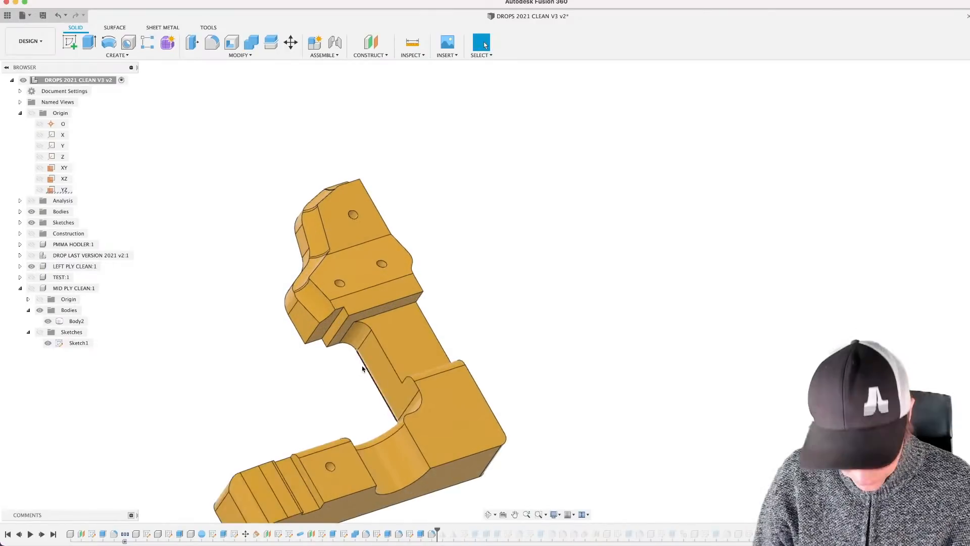
# Step: Fillet the curved inner edge of the left ply's recess, with its tangent chain, at a 5 mm radius
pyautogui.scroll(2, 362, 368)
pyautogui.press('f')
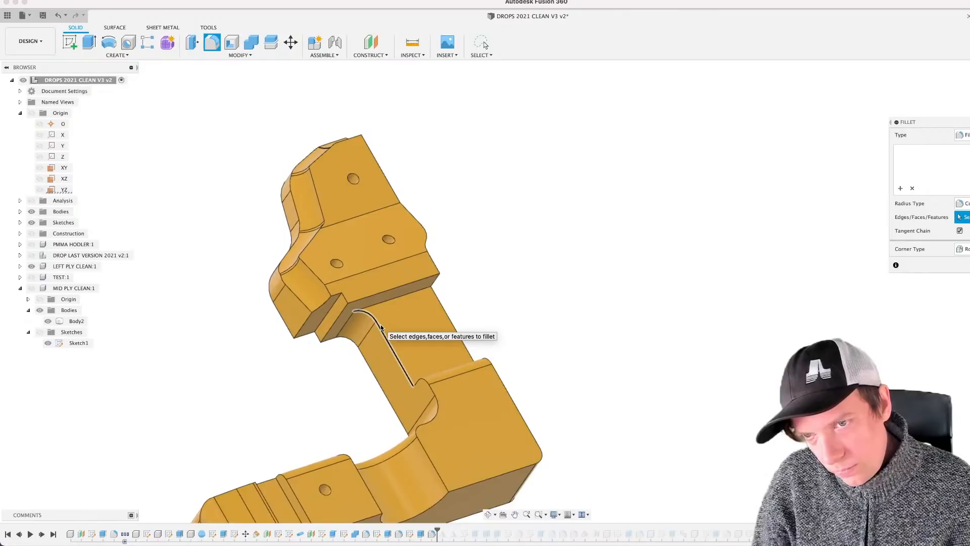
pyautogui.click(381, 327)
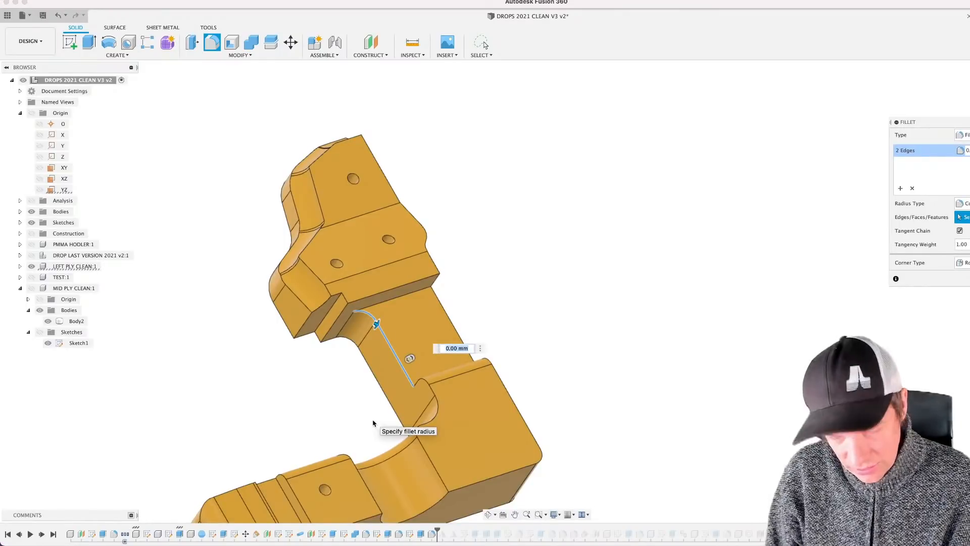
pyautogui.write('5')
pyautogui.press('Return')
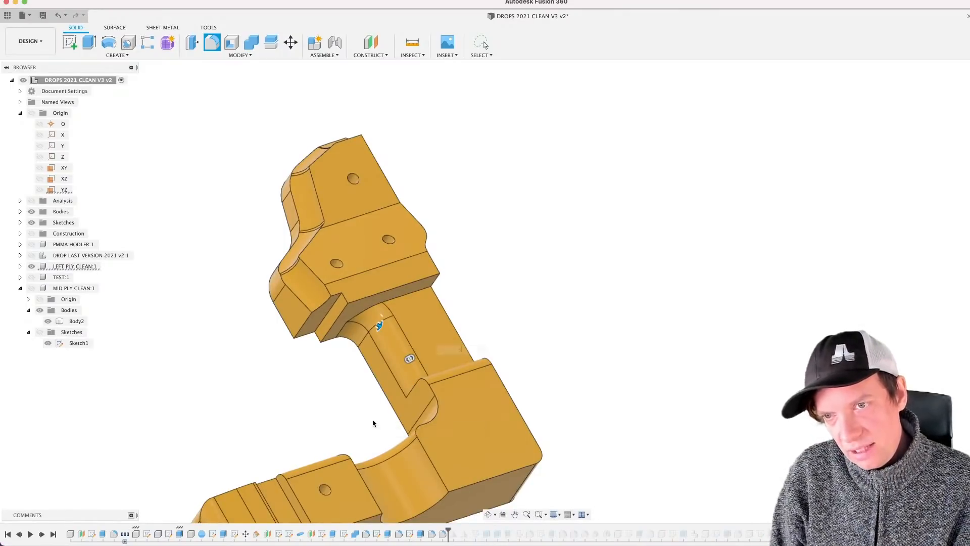
pyautogui.scroll(3, 373, 374)
pyautogui.keyDown('shift'); pyautogui.moveTo(400, 371); pyautogui.dragTo(438, 280, button='middle'); pyautogui.keyUp('shift')
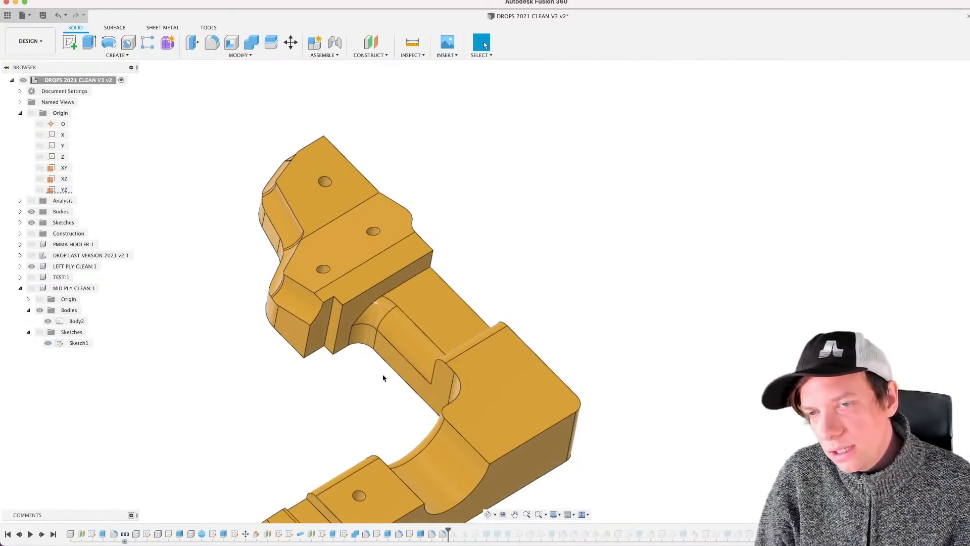
# Step: Roll the timeline forward to the end to bring back the mirrored left ply and the long top part
pyautogui.keyDown('shift'); pyautogui.moveTo(382, 378); pyautogui.dragTo(491, 542, button='middle'); pyautogui.keyUp('shift')
pyautogui.moveTo(448, 531); pyautogui.dragTo(755, 533)
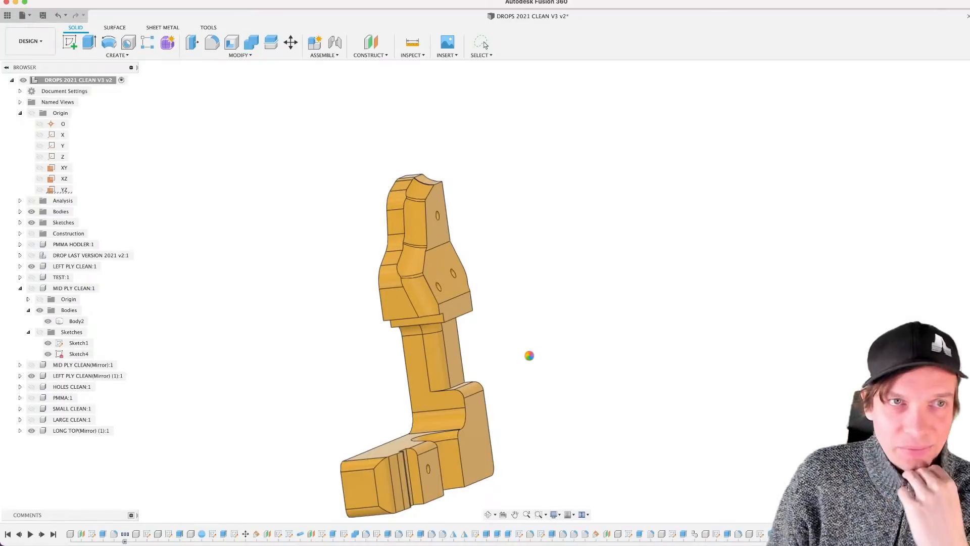
pyautogui.keyDown('shift'); pyautogui.moveTo(529, 359); pyautogui.dragTo(634, 288, button='middle'); pyautogui.keyUp('shift')
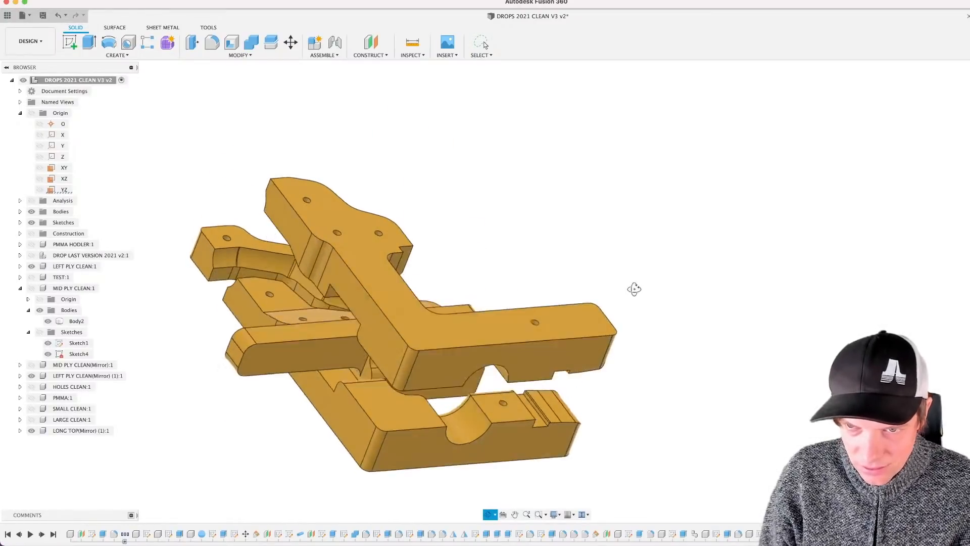
# Step: Inspect how the long top part fits against the rounded recess of the mirrored left ply, close up and from the front
pyautogui.scroll(5, 354, 373)
pyautogui.scroll(8, 339, 387)
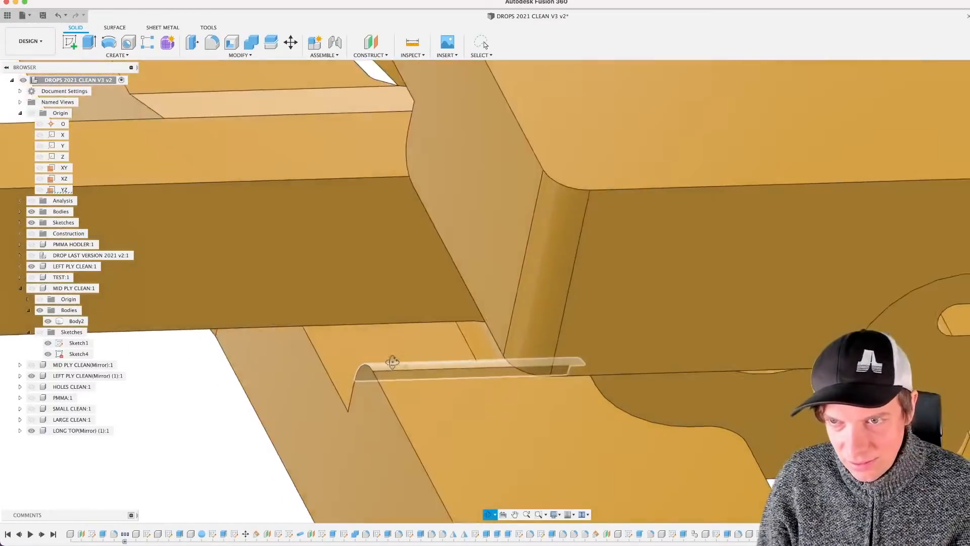
pyautogui.scroll(3, 439, 341)
pyautogui.click(454, 271)
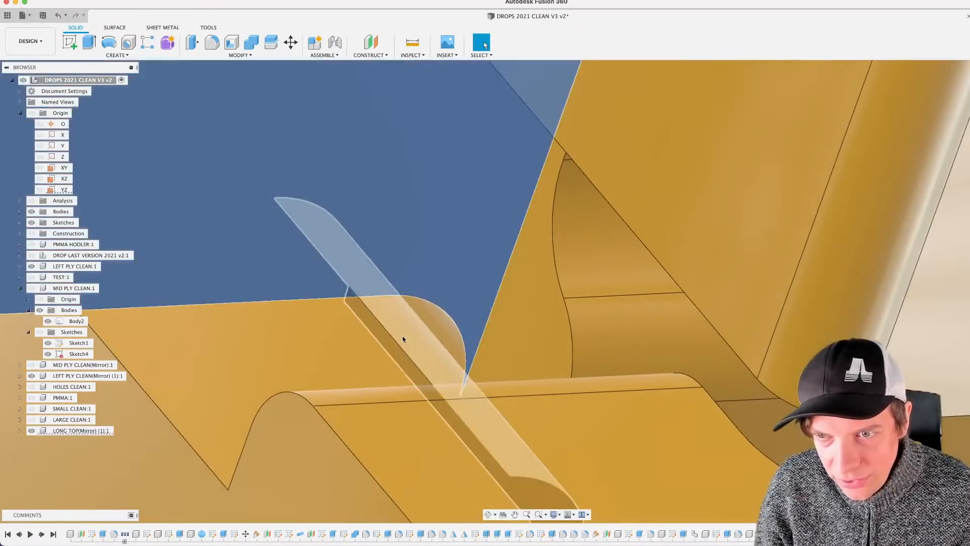
pyautogui.click(402, 336)
pyautogui.scroll(-3, 390, 360)
pyautogui.scroll(-3, 389, 368)
pyautogui.keyDown('shift'); pyautogui.moveTo(379, 379); pyautogui.dragTo(328, 416, button='middle'); pyautogui.keyUp('shift')
pyautogui.keyDown('shift'); pyautogui.moveTo(323, 395); pyautogui.dragTo(311, 417, button='middle'); pyautogui.keyUp('shift')
pyautogui.scroll(-10, 311, 417)
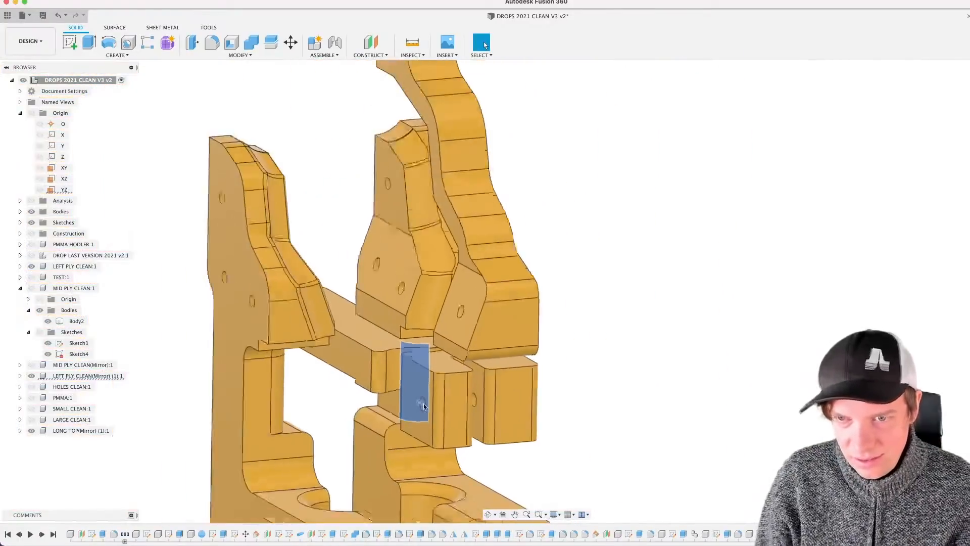
pyautogui.keyDown('shift'); pyautogui.moveTo(511, 355); pyautogui.dragTo(569, 401, button='middle'); pyautogui.keyUp('shift')
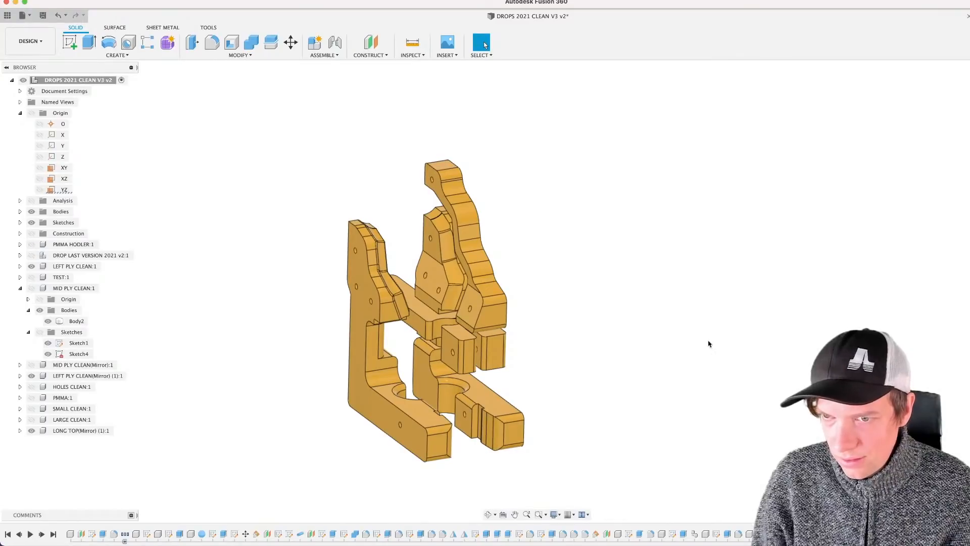
pyautogui.keyDown('shift'); pyautogui.moveTo(556, 353); pyautogui.dragTo(551, 368, button='middle'); pyautogui.keyUp('shift')
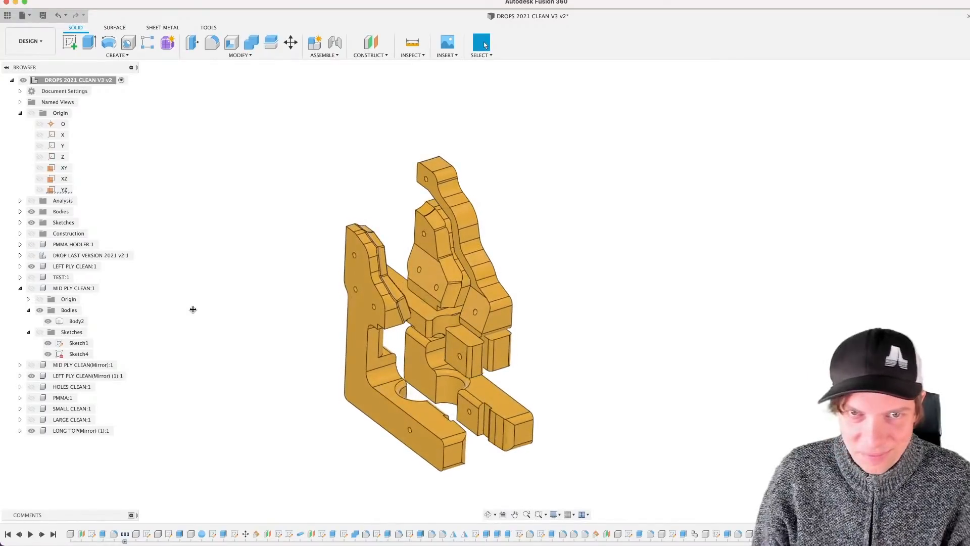
# Step: Unisolate all components and hide the root component's Bodies folder
pyautogui.click(31, 398)
pyautogui.click(31, 388)
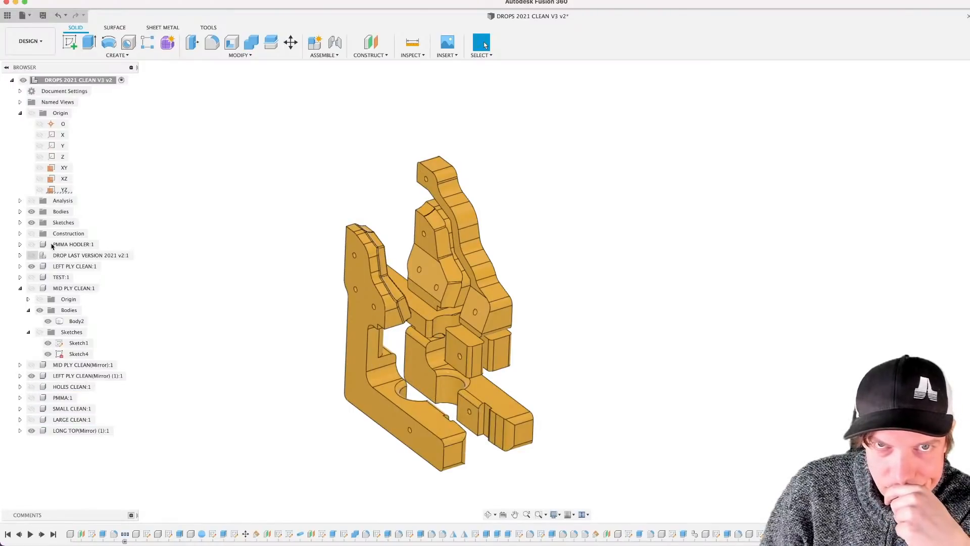
pyautogui.rightClick(80, 82)
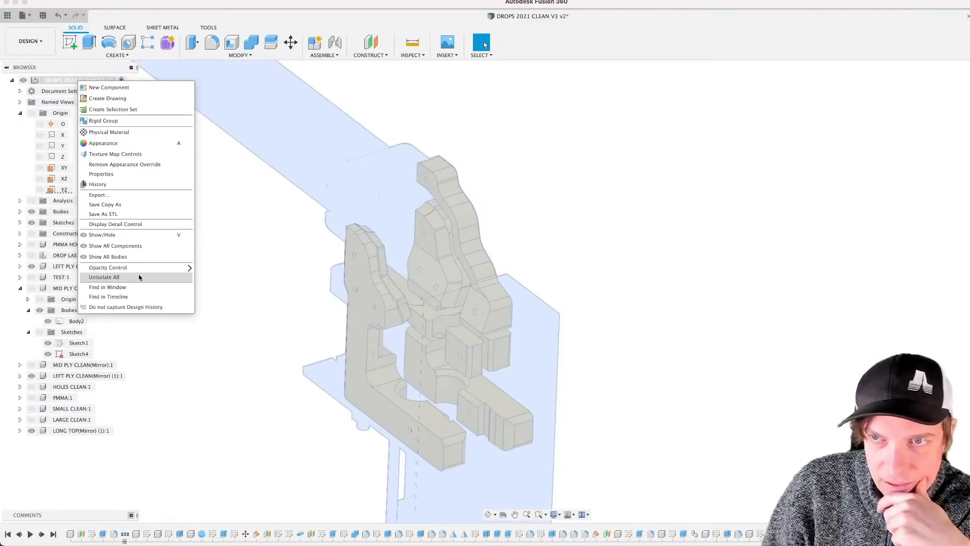
pyautogui.click(136, 277)
pyautogui.moveTo(564, 239); pyautogui.dragTo(585, 241, button='middle')
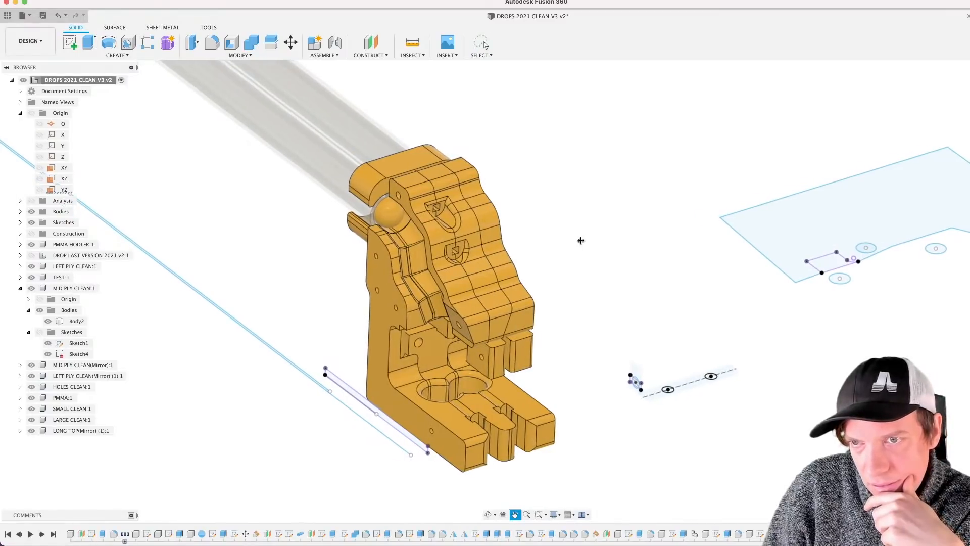
pyautogui.click(20, 289)
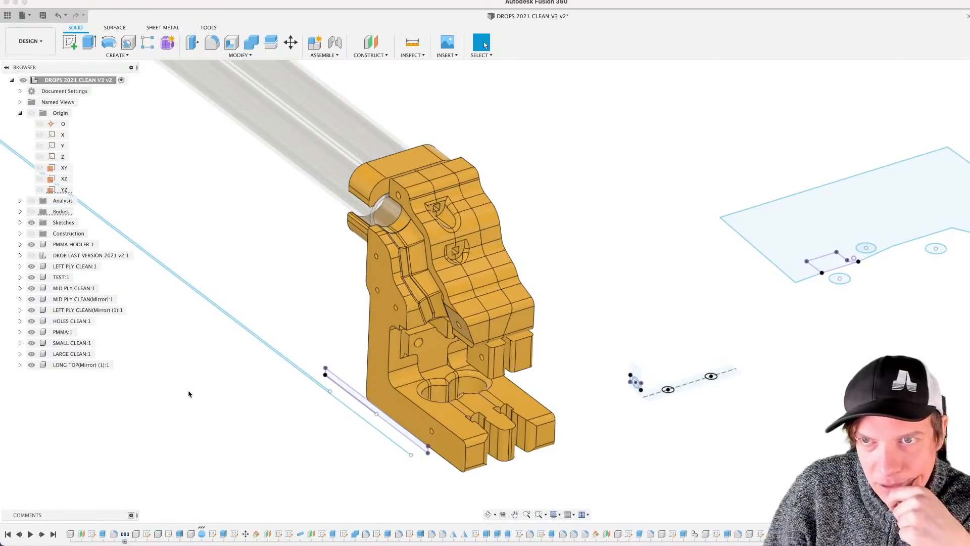
pyautogui.moveTo(181, 392); pyautogui.dragTo(252, 387, button='middle')
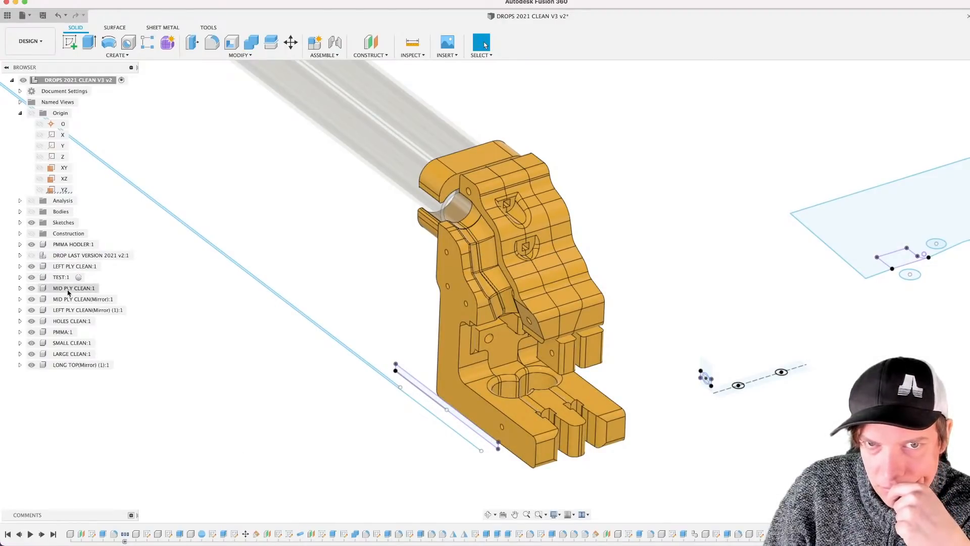
# Step: Show Body1 of the LEFT PLY CLEAN component and view the whole assembly with its tubes
pyautogui.click(21, 265)
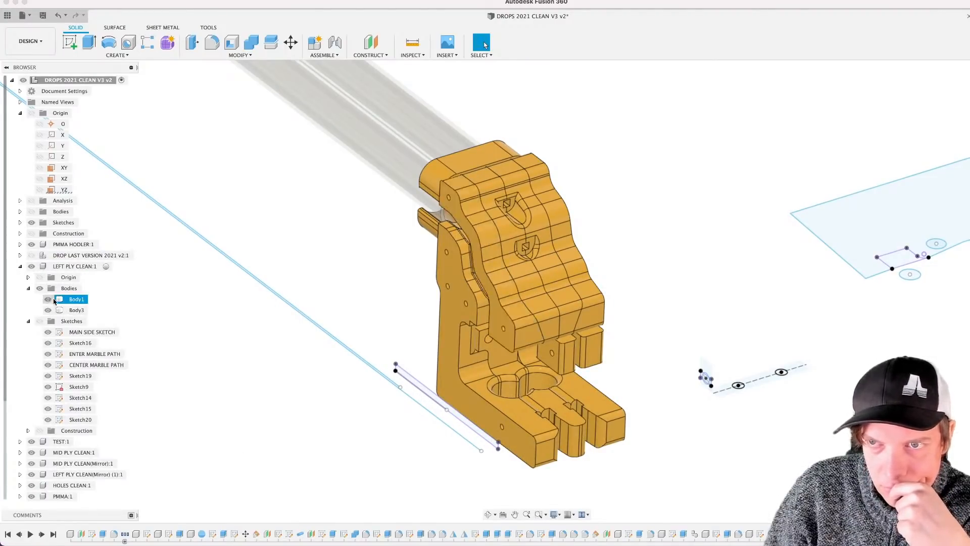
pyautogui.click(21, 266)
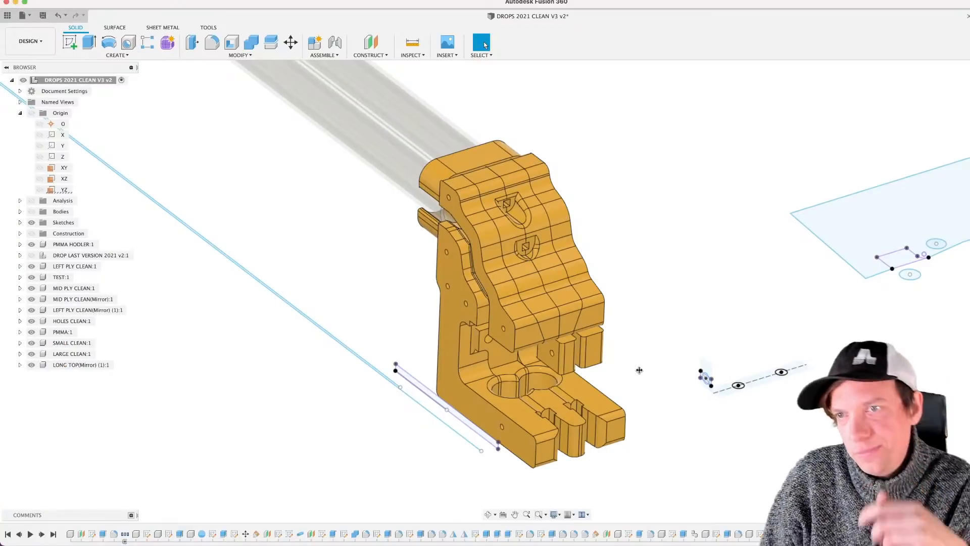
pyautogui.keyDown('shift'); pyautogui.moveTo(596, 359); pyautogui.dragTo(604, 341, button='middle'); pyautogui.keyUp('shift')
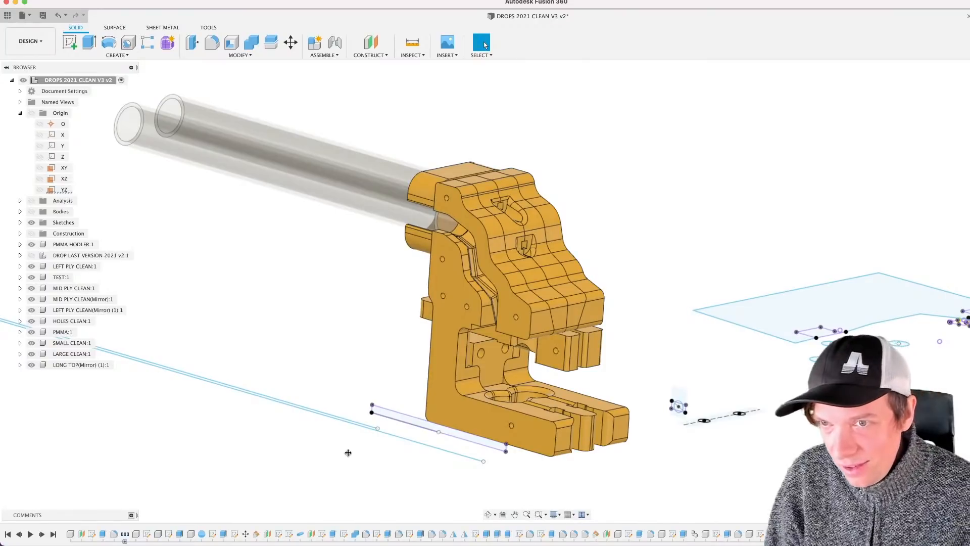
pyautogui.keyDown('shift'); pyautogui.moveTo(348, 453); pyautogui.dragTo(341, 456, button='middle'); pyautogui.keyUp('shift')
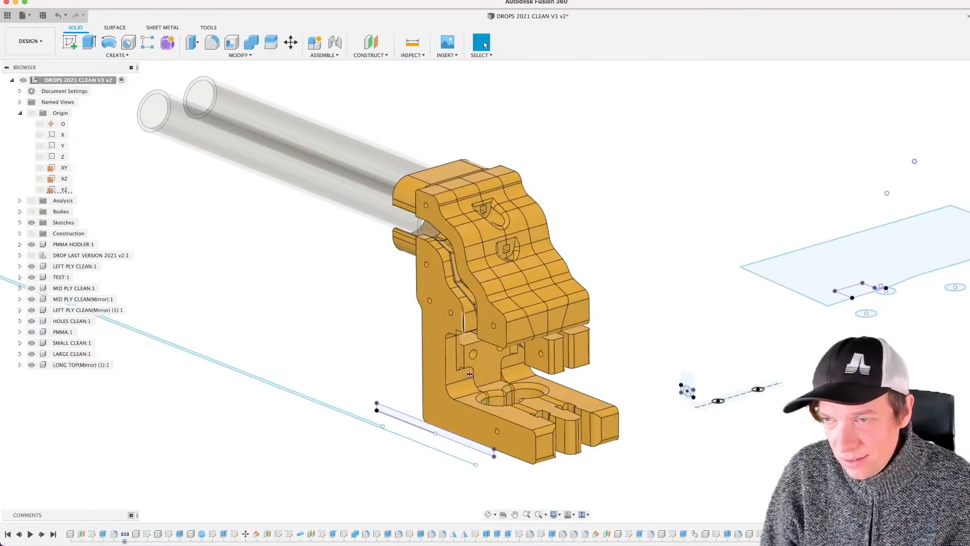
# Step: Check the radius of the left ply's 21-edge marble channel fillet
pyautogui.scroll(3, 437, 284)
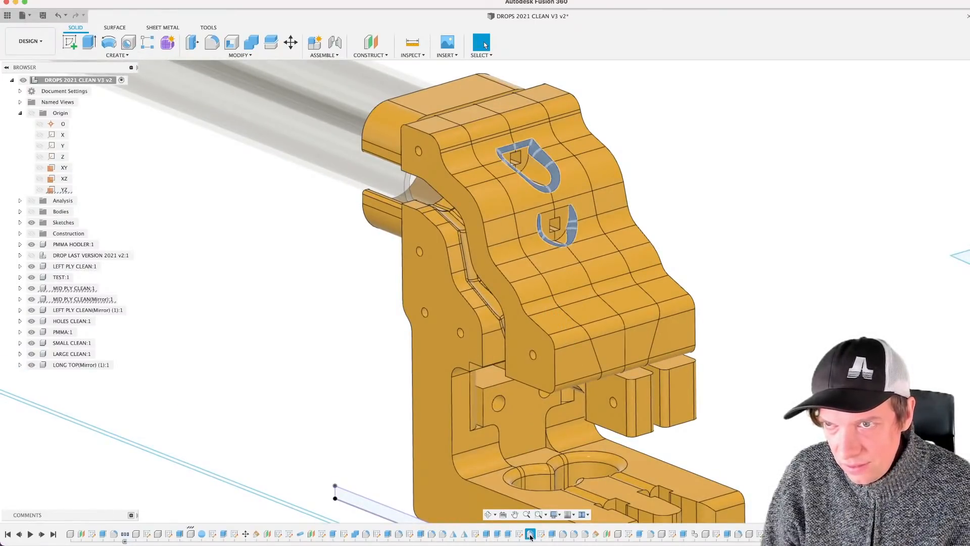
pyautogui.click(560, 536)
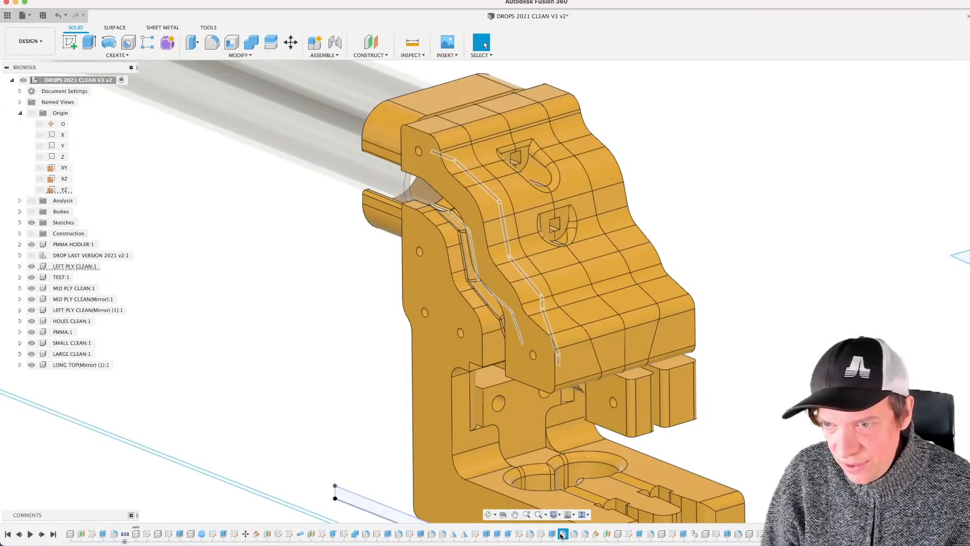
pyautogui.doubleClick(561, 535)
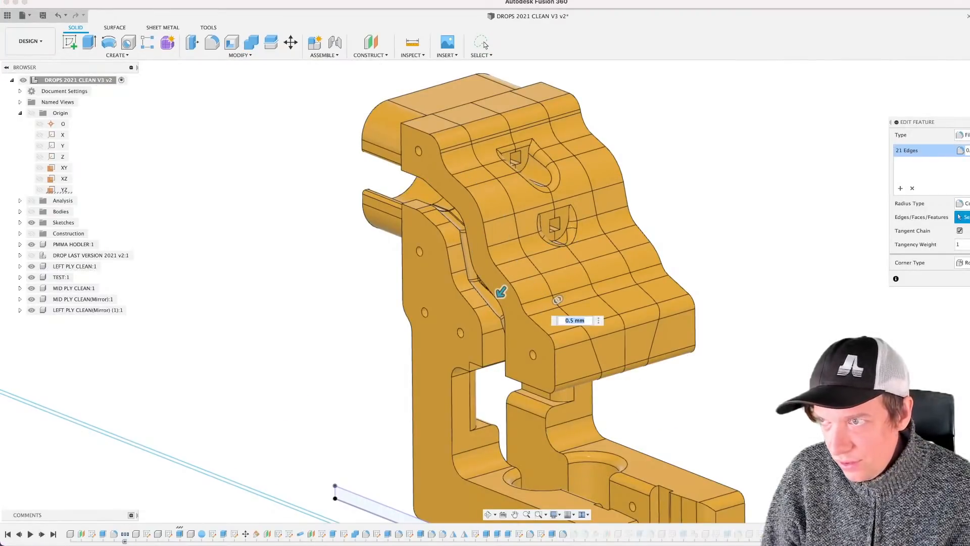
pyautogui.press('Return')
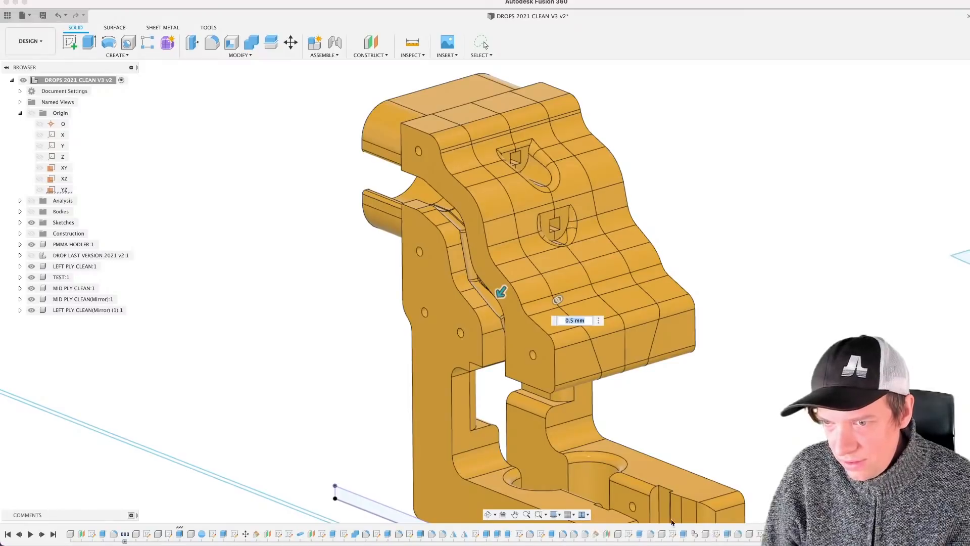
# Step: Set the radius of Fillet10, the 34-edge fillet along the left ply's marble channel, to 0.5 mm
pyautogui.rightClick(575, 536)
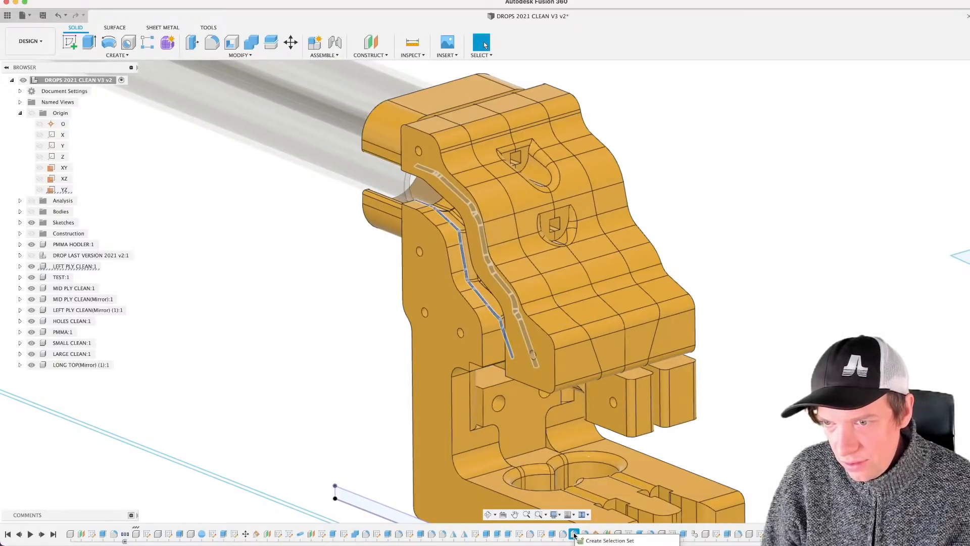
pyautogui.click(598, 545)
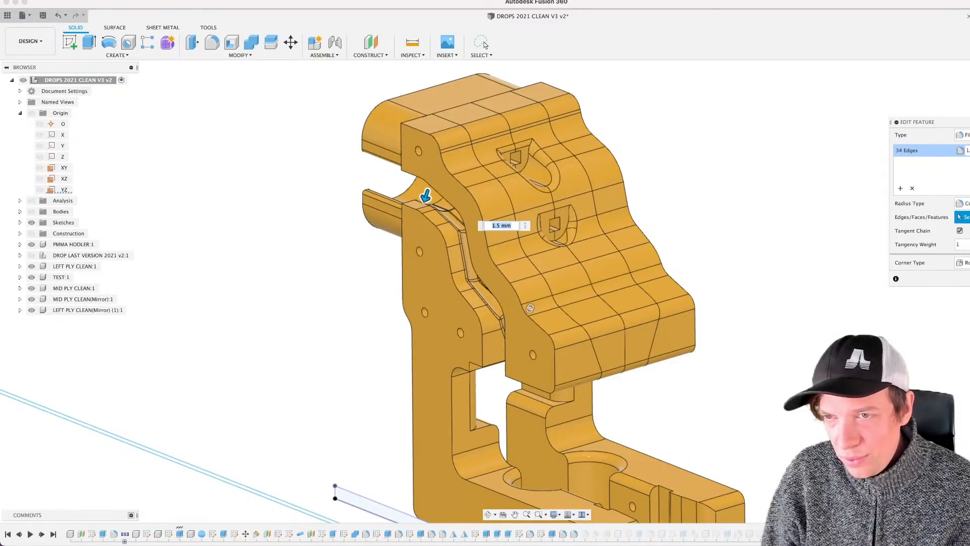
pyautogui.write('0,5')
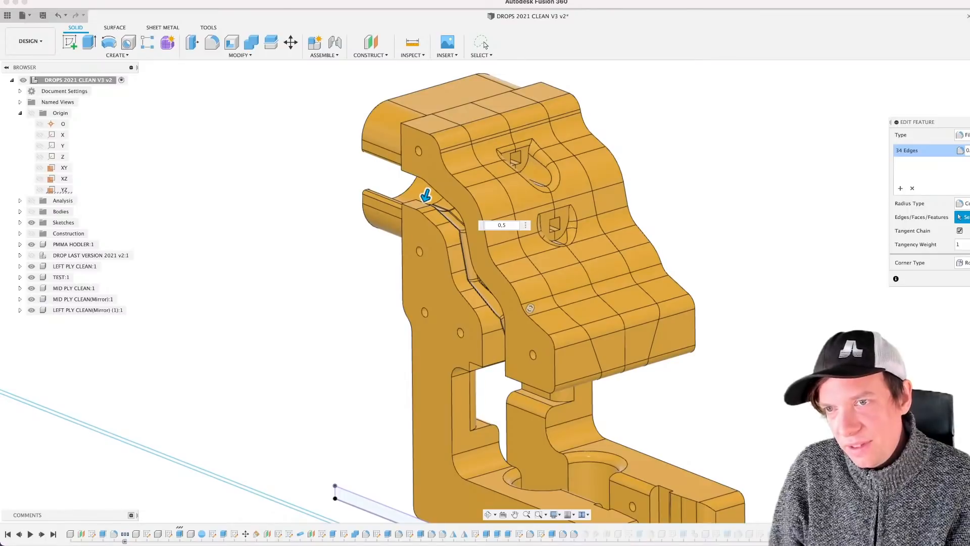
pyautogui.press('Return')
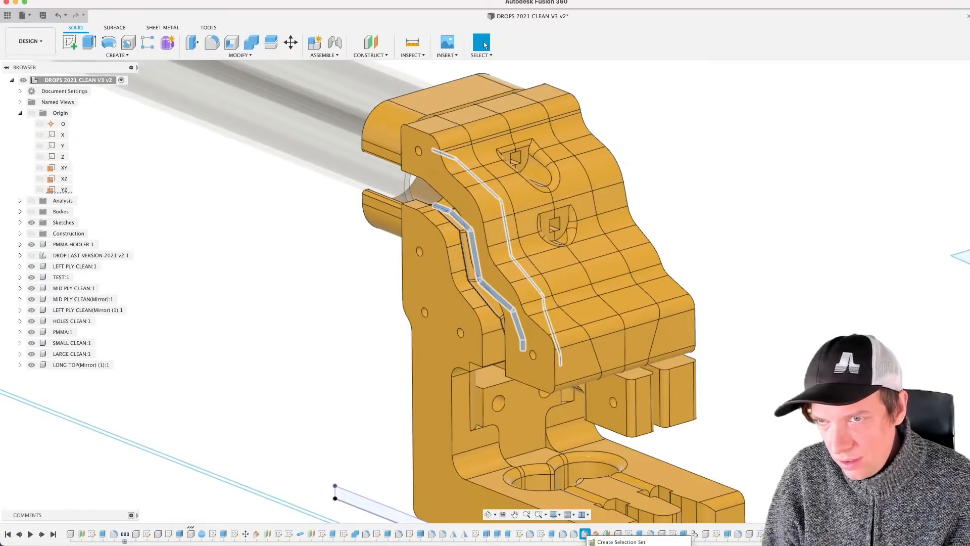
# Step: Set the radius of the left ply's 22-edge marble channel fillet to 0.5 mm
pyautogui.scroll(3, 471, 259)
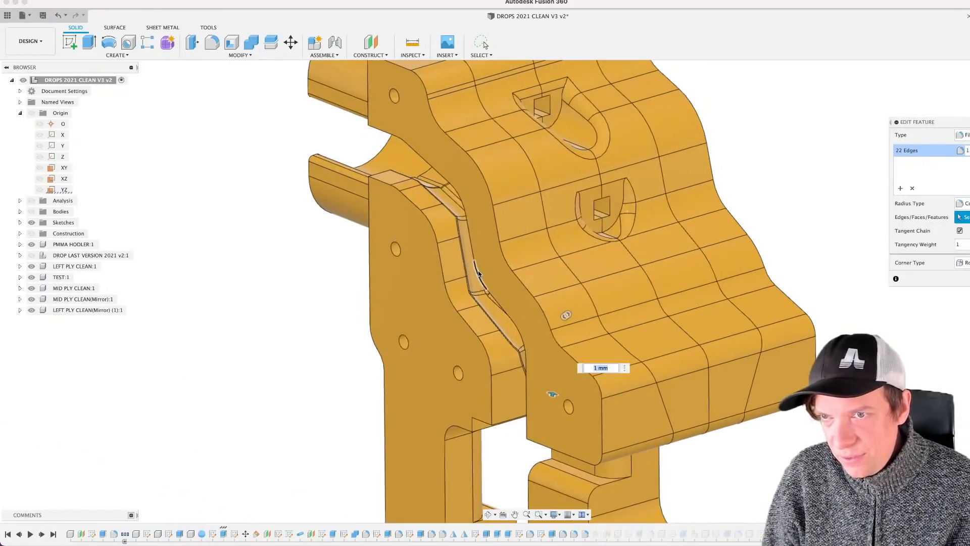
pyautogui.moveTo(478, 271)
pyautogui.keyDown('shift'); pyautogui.mouseDown(button='middle')
pyautogui.moveTo(521, 268)
pyautogui.moveTo(487, 268)
pyautogui.mouseUp(button='middle'); pyautogui.keyUp('shift')
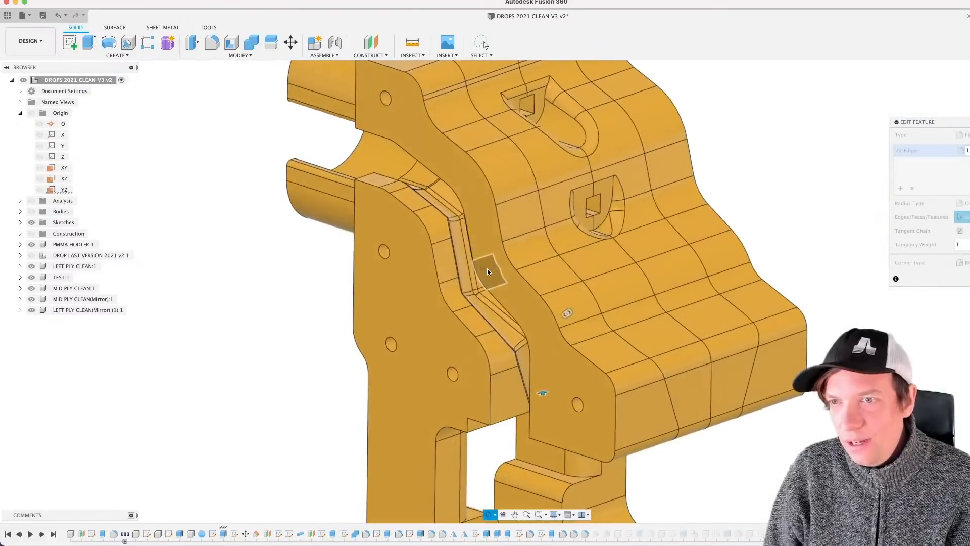
pyautogui.write('0,5')
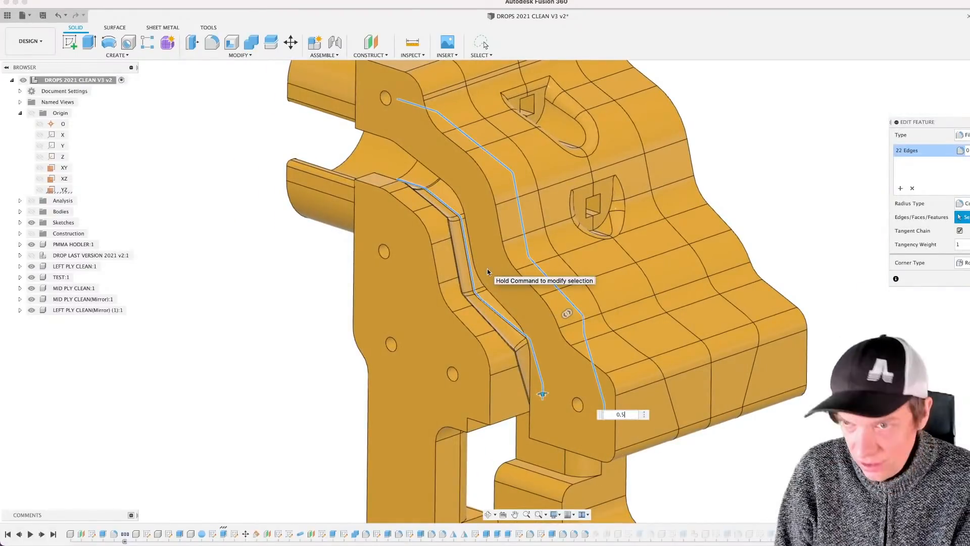
pyautogui.press('Return')
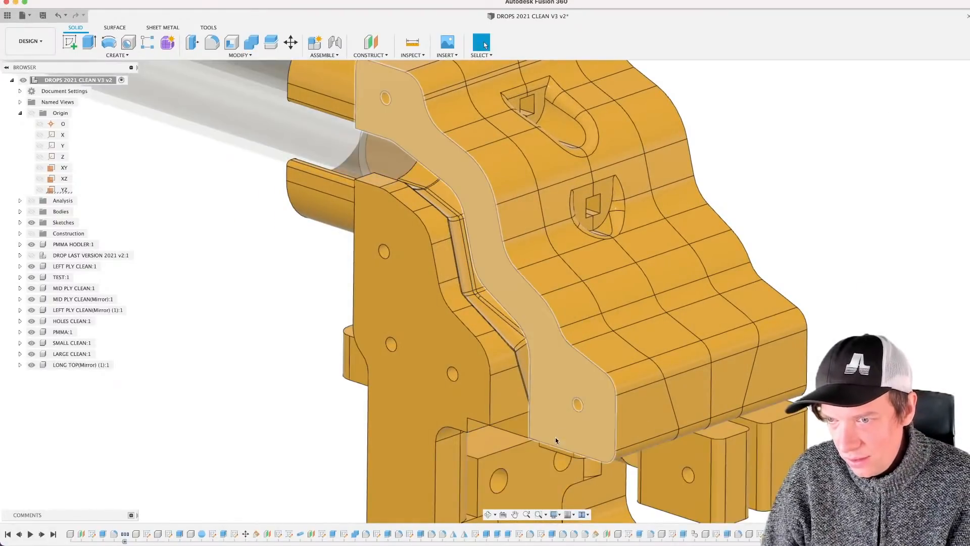
# Step: Examine the left ply's marble channel edges and the related fillet features in the timeline
pyautogui.scroll(-3, 555, 437)
pyautogui.keyDown('shift'); pyautogui.moveTo(570, 427); pyautogui.dragTo(606, 427, button='middle'); pyautogui.keyUp('shift')
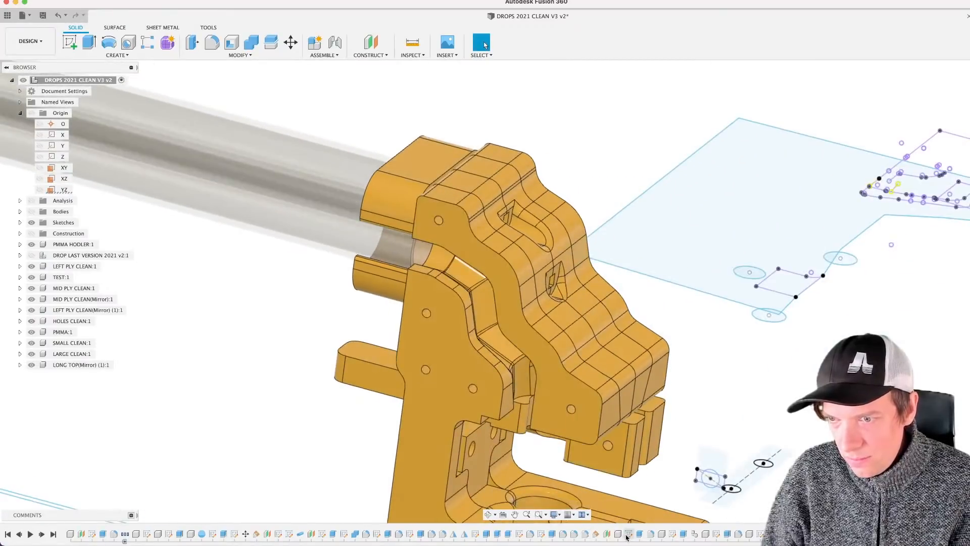
pyautogui.click(651, 534)
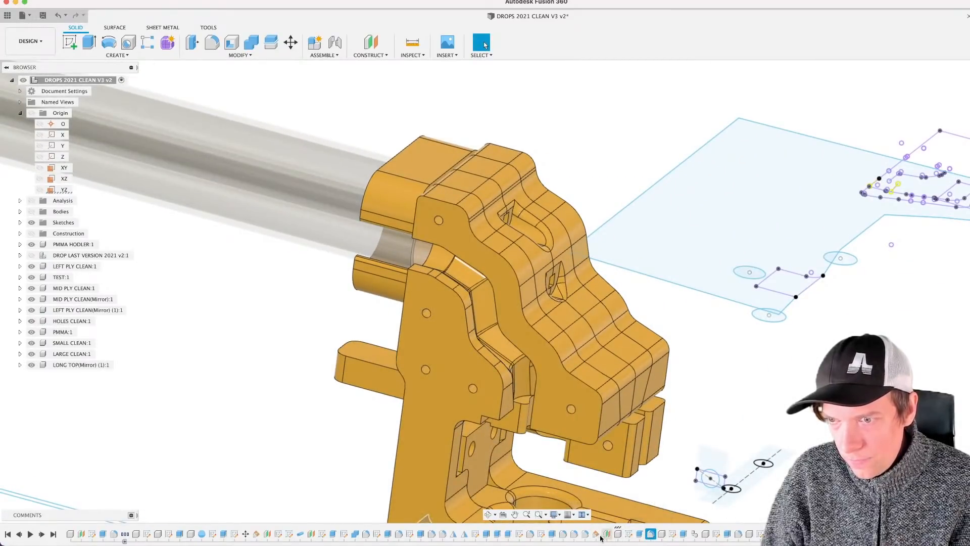
pyautogui.click(575, 533)
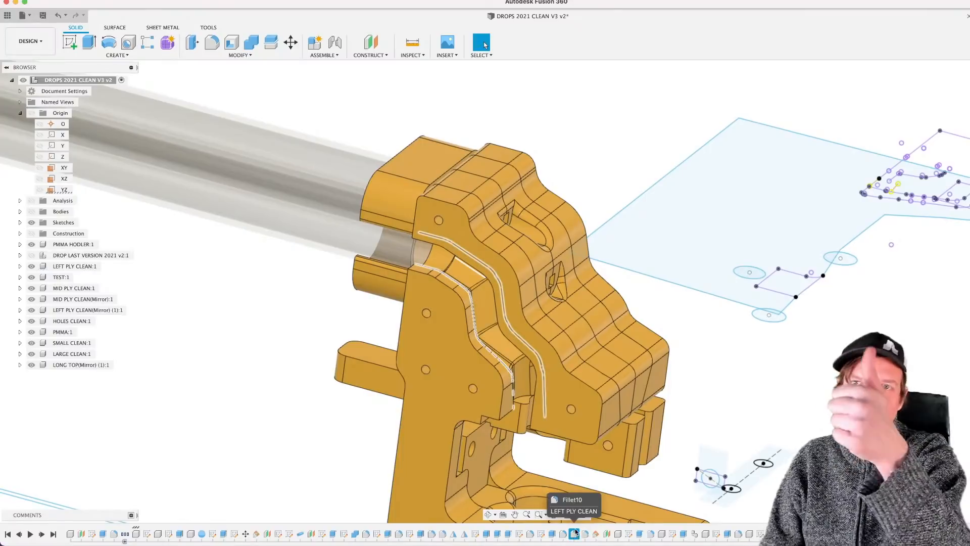
pyautogui.click(331, 385)
pyautogui.scroll(-3, 331, 386)
pyautogui.keyDown('shift'); pyautogui.moveTo(368, 394); pyautogui.dragTo(347, 390, button='middle'); pyautogui.keyUp('shift')
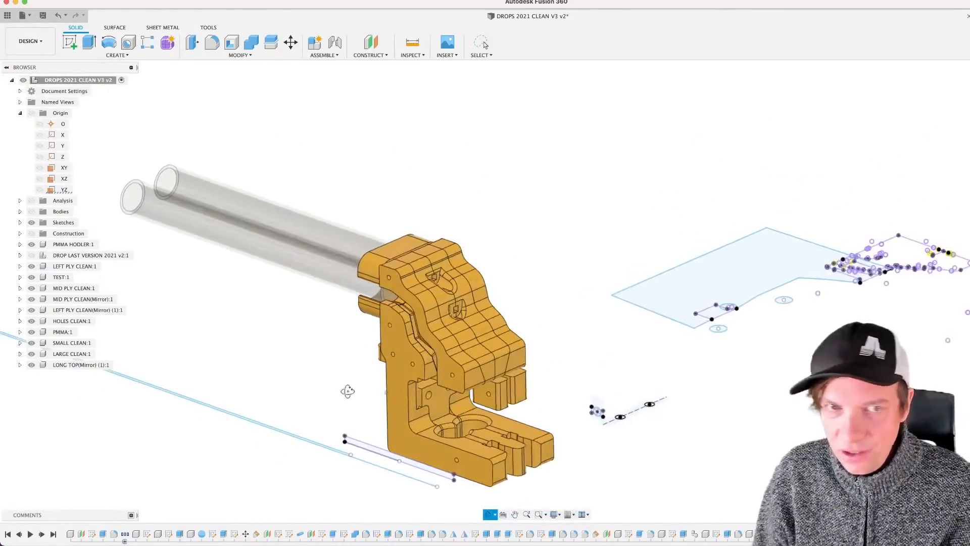
pyautogui.click(484, 44)
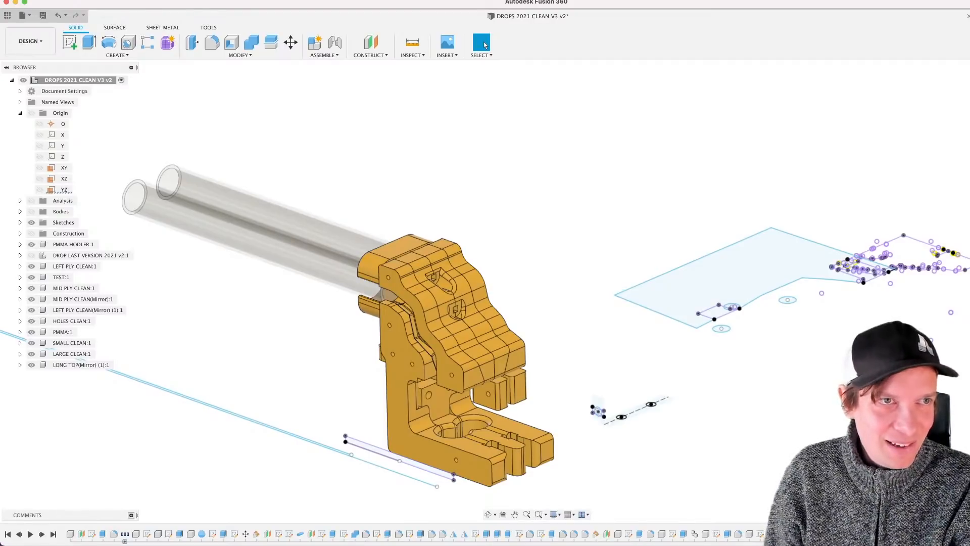
pyautogui.press('super+Tab')
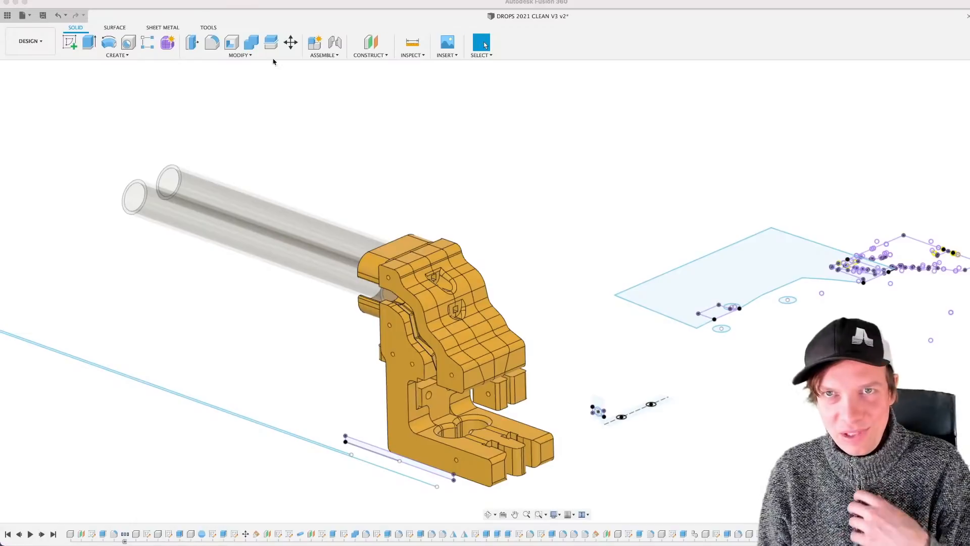
pyautogui.click(276, 7)
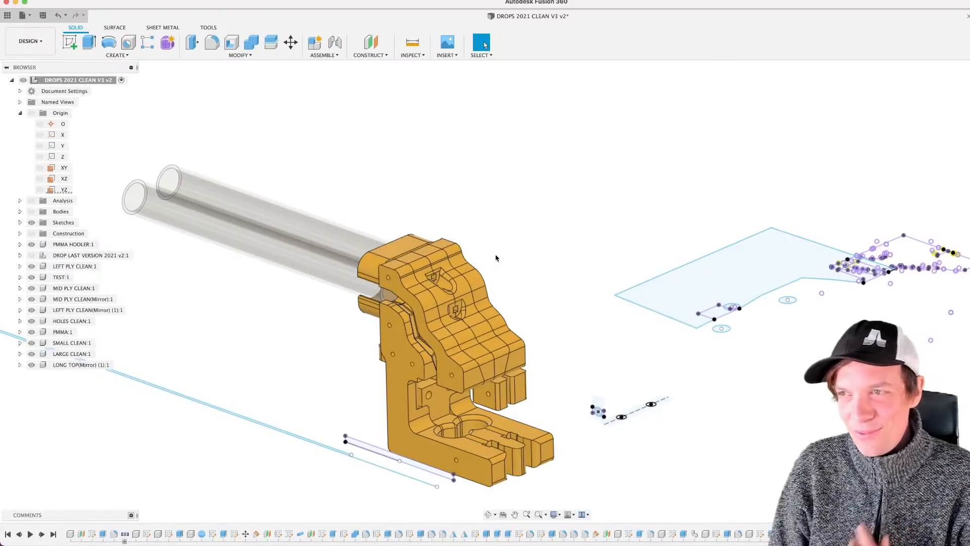
# Step: Hide all the sketches so that only the assembly's components are shown
pyautogui.scroll(-3, 498, 258)
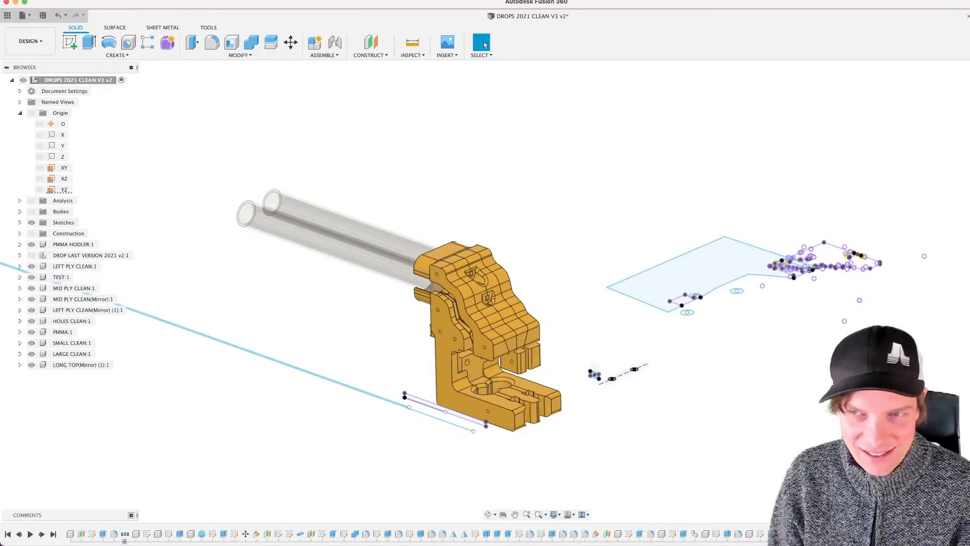
pyautogui.scroll(2, 517, 315)
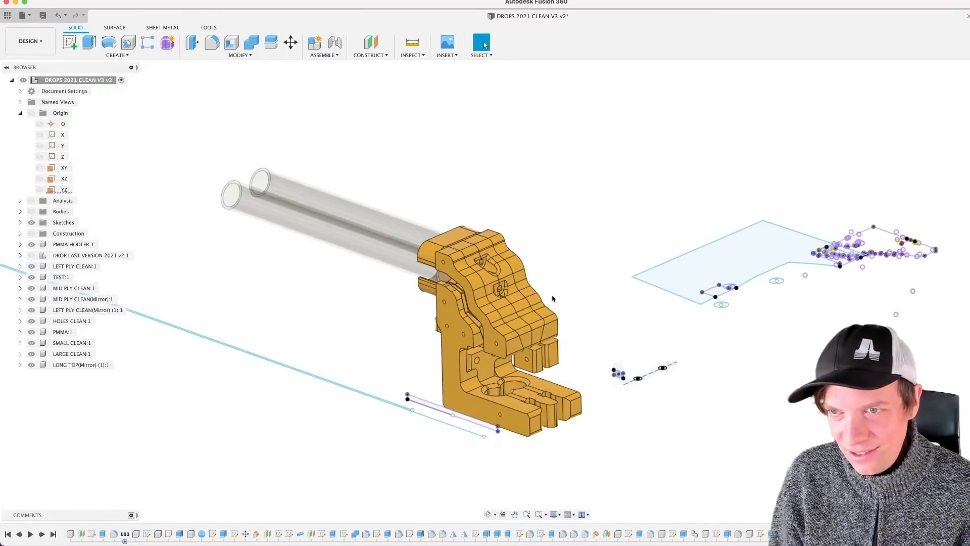
pyautogui.keyDown('shift'); pyautogui.moveTo(563, 294); pyautogui.dragTo(565, 298, button='middle'); pyautogui.keyUp('shift')
pyautogui.keyDown('shift'); pyautogui.moveTo(339, 362); pyautogui.dragTo(333, 363, button='middle'); pyautogui.keyUp('shift')
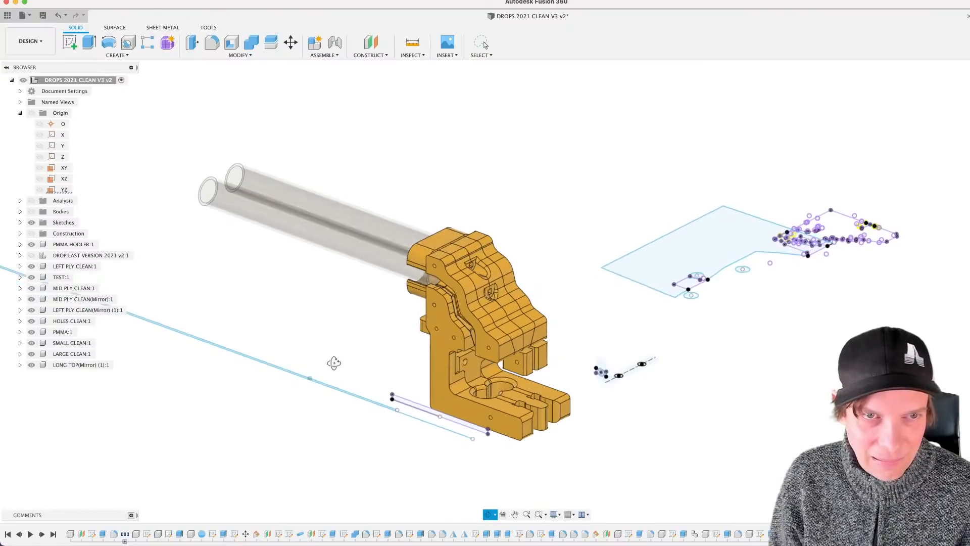
pyautogui.click(484, 45)
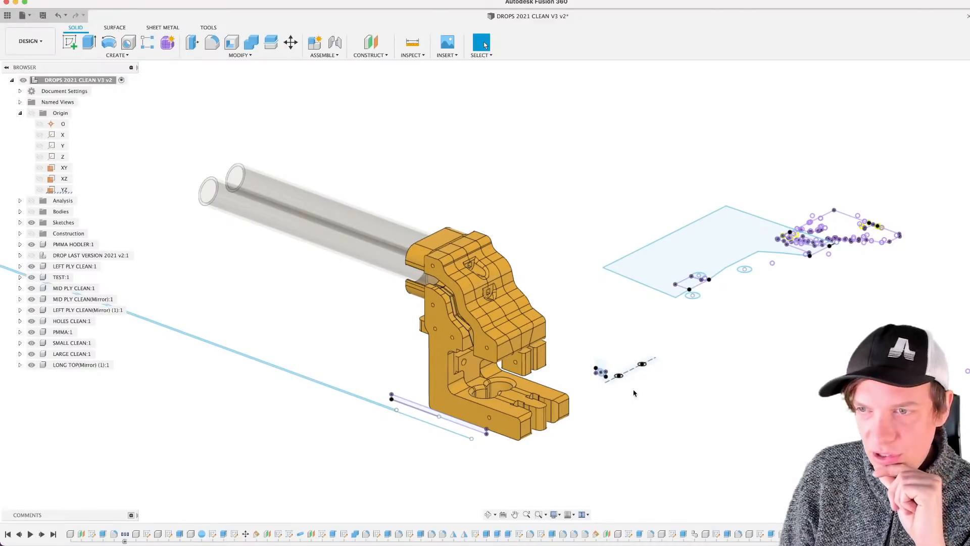
pyautogui.moveTo(605, 424); pyautogui.dragTo(614, 420, button='middle')
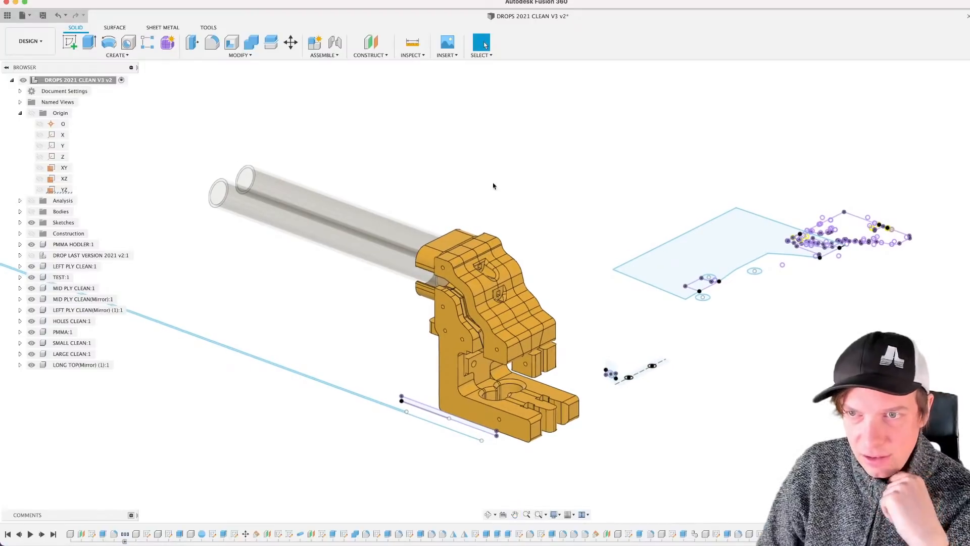
pyautogui.scroll(3, 530, 399)
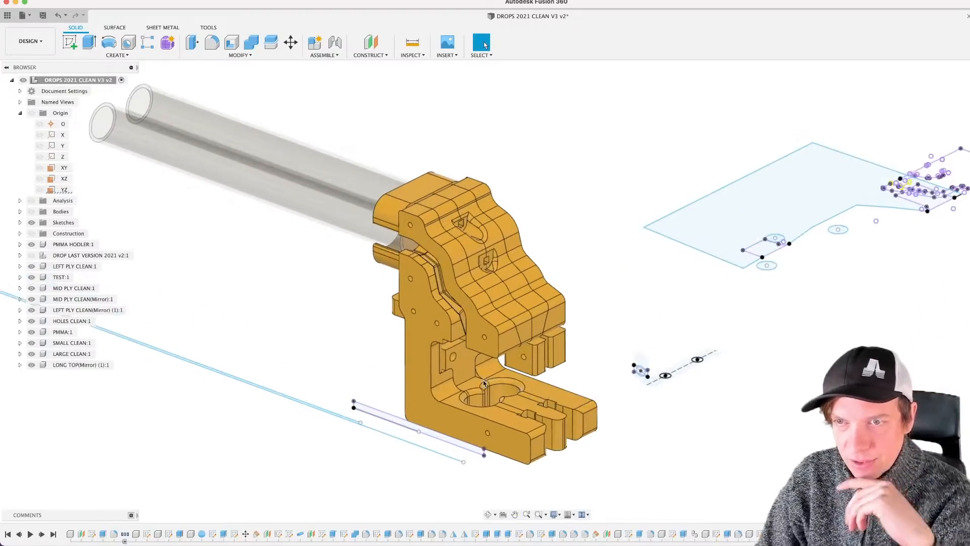
pyautogui.moveTo(501, 373)
pyautogui.keyDown('shift'); pyautogui.mouseDown(button='middle')
pyautogui.moveTo(505, 444)
pyautogui.moveTo(503, 354)
pyautogui.moveTo(509, 371)
pyautogui.mouseUp(button='middle'); pyautogui.keyUp('shift')
pyautogui.moveTo(570, 253)
pyautogui.keyDown('shift'); pyautogui.mouseDown(button='middle')
pyautogui.moveTo(574, 245)
pyautogui.moveTo(569, 253)
pyautogui.mouseUp(button='middle'); pyautogui.keyUp('shift')
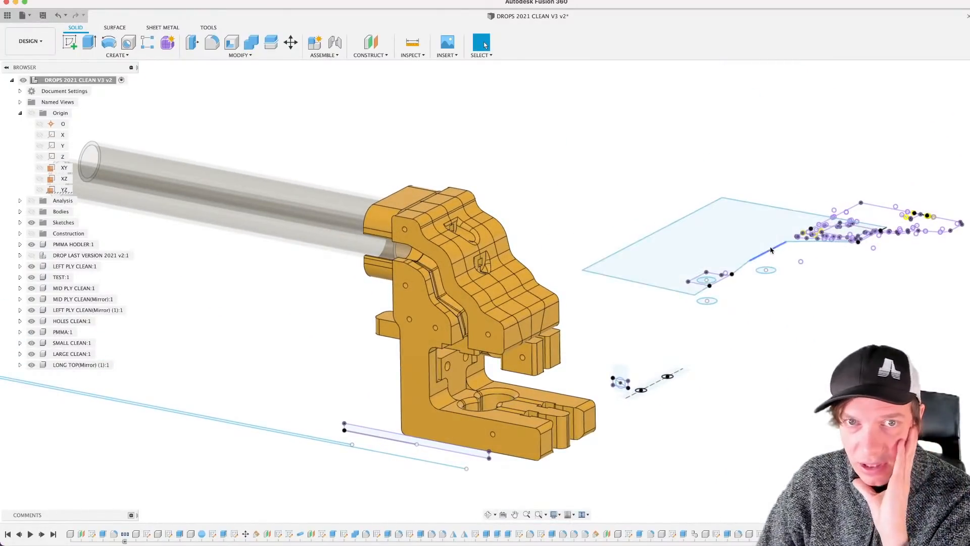
pyautogui.click(31, 223)
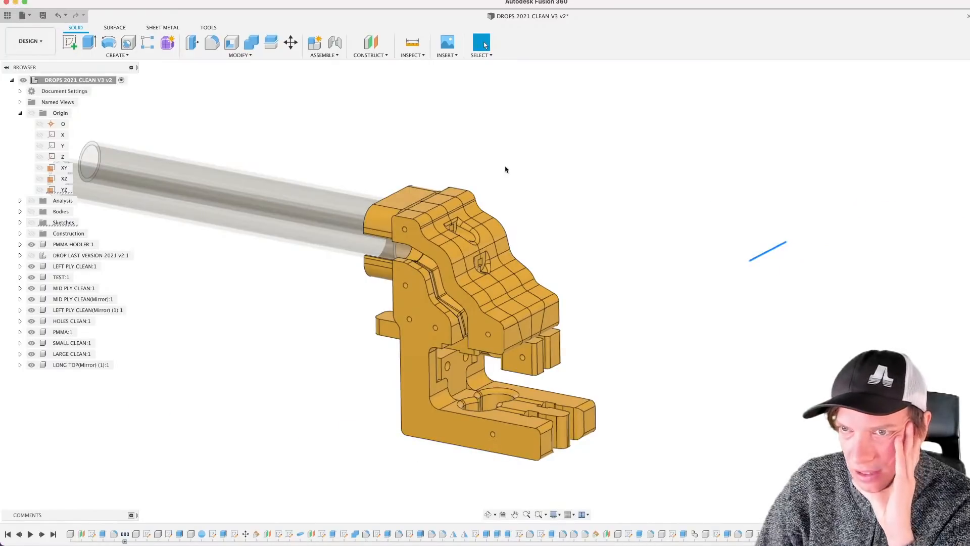
pyautogui.moveTo(606, 284); pyautogui.dragTo(637, 256, button='middle')
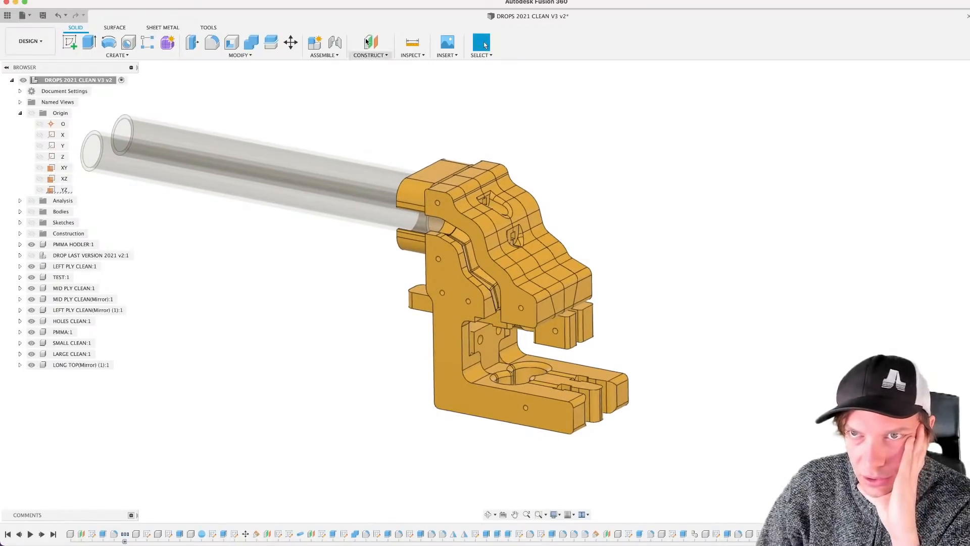
# Step: Run an interference check on the whole DROPS 2021 CLEAN V3 assembly without including coincident faces
pyautogui.click(414, 55)
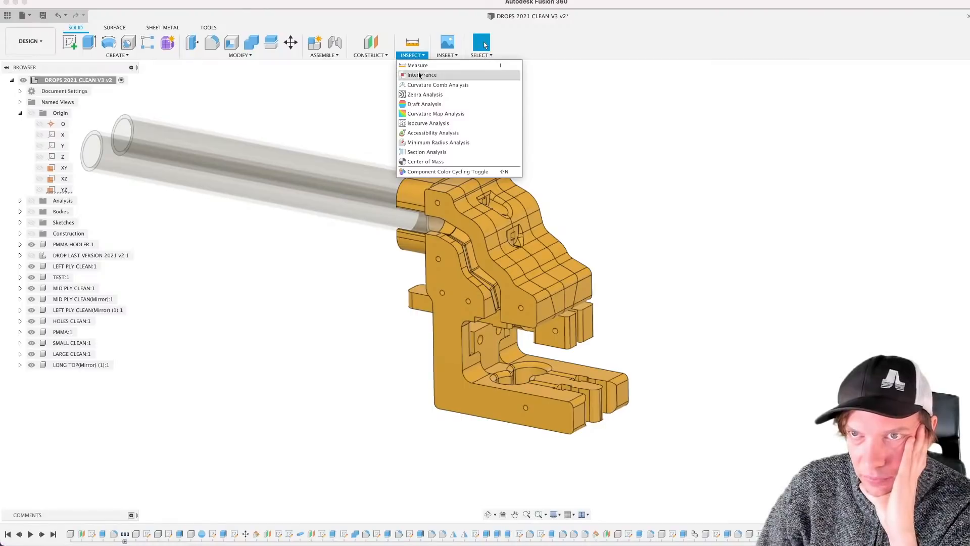
pyautogui.click(420, 75)
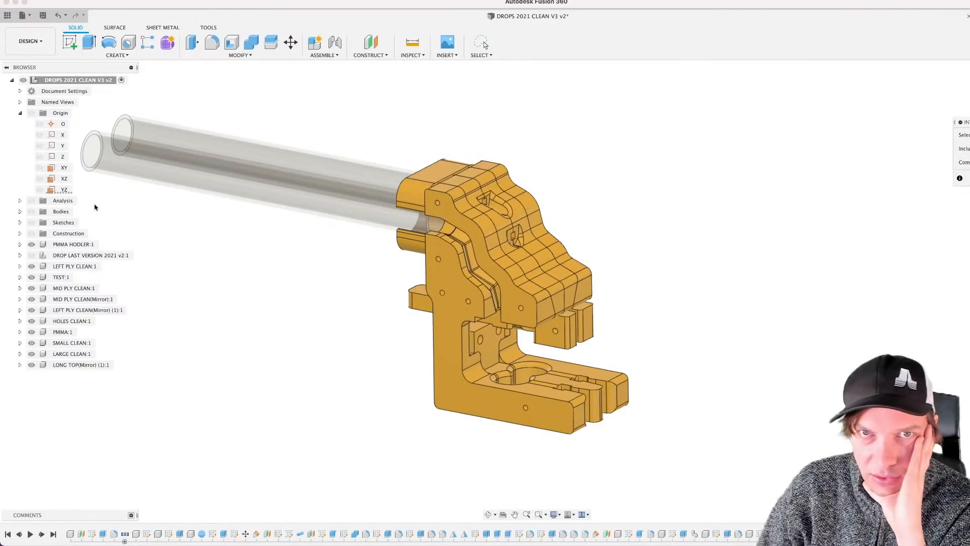
pyautogui.click(59, 79)
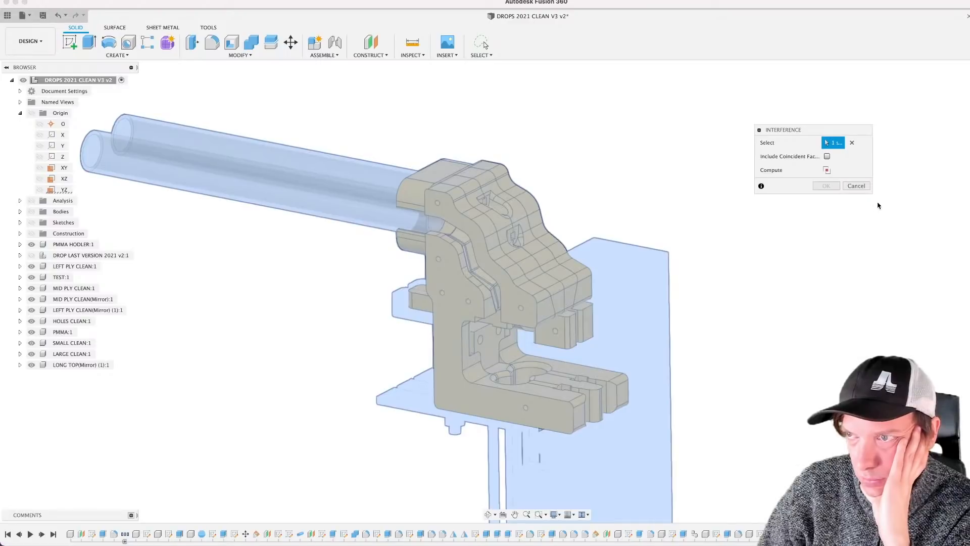
pyautogui.moveTo(871, 192); pyautogui.dragTo(947, 221)
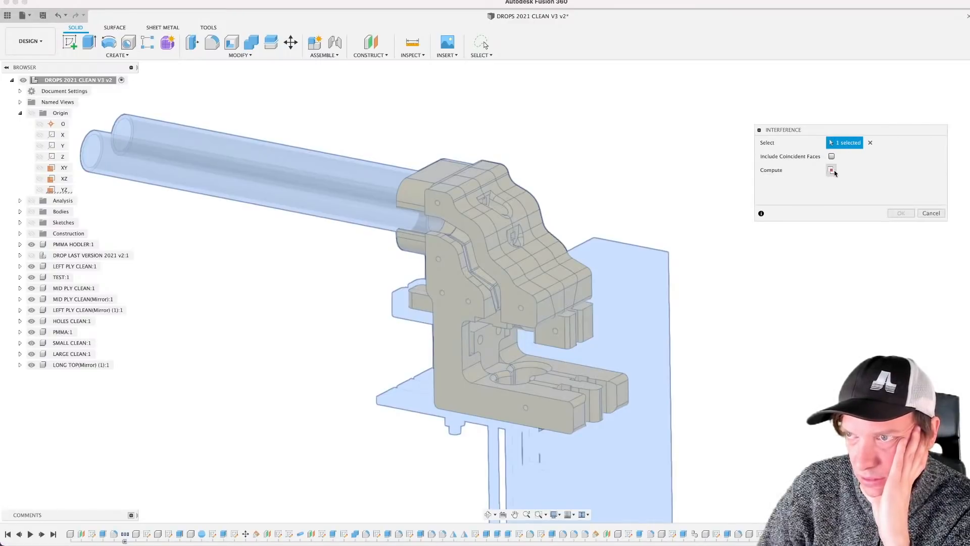
pyautogui.click(831, 171)
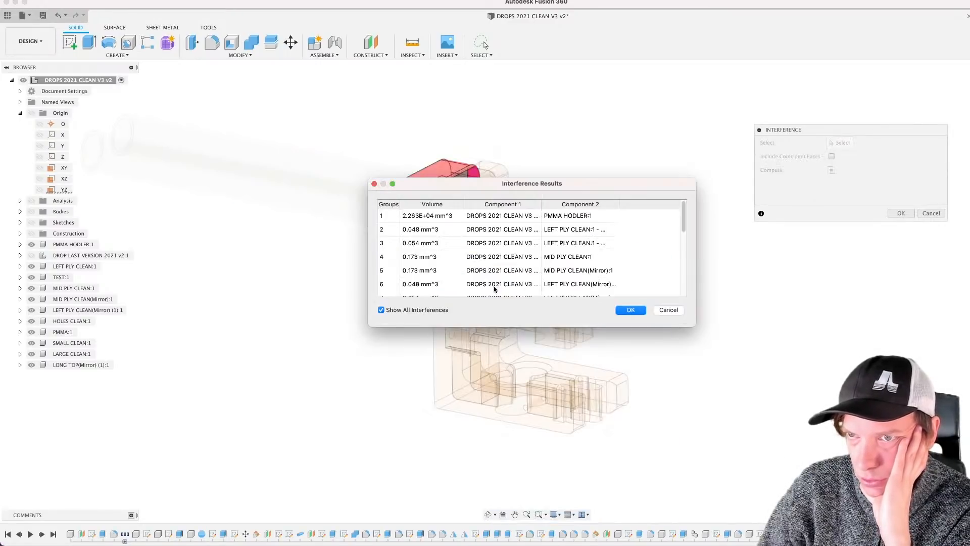
# Step: Review the list of interference results and the coloured overlap regions on the model
pyautogui.scroll(-5, 580, 257)
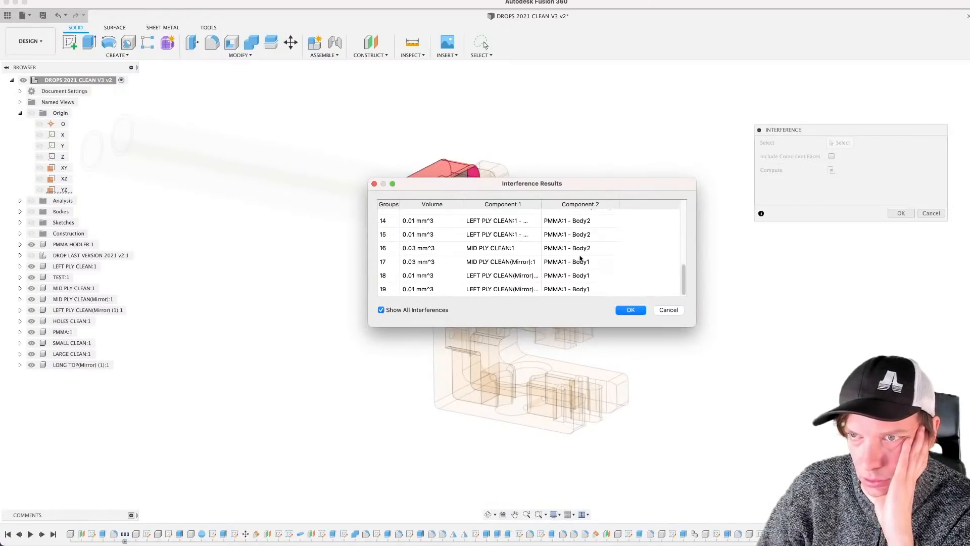
pyautogui.scroll(5, 580, 259)
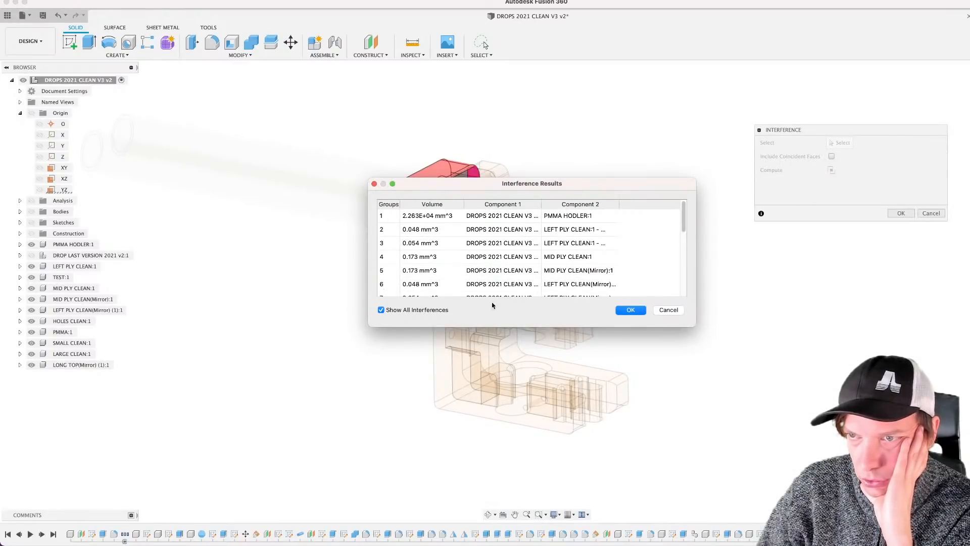
pyautogui.moveTo(623, 183); pyautogui.dragTo(836, 280)
pyautogui.scroll(5, 447, 244)
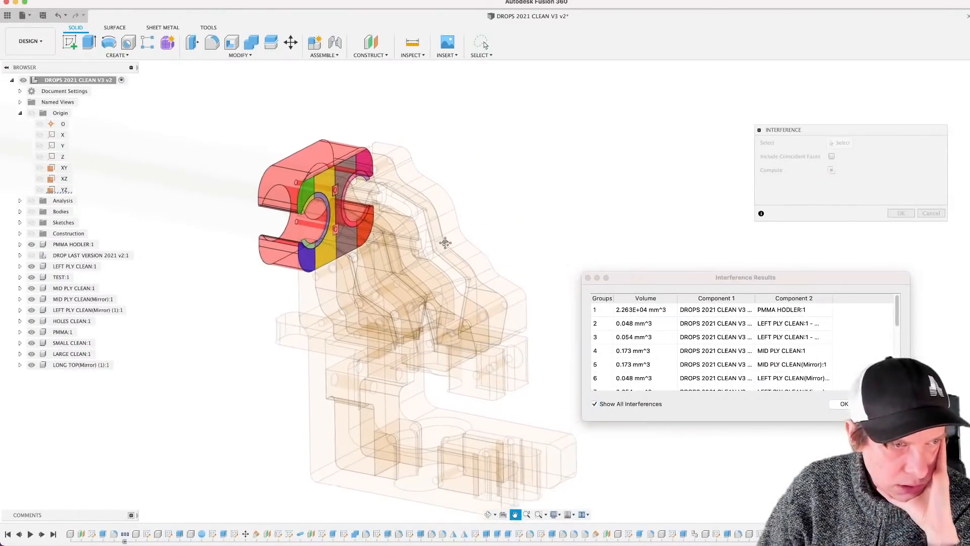
pyautogui.scroll(-4, 433, 257)
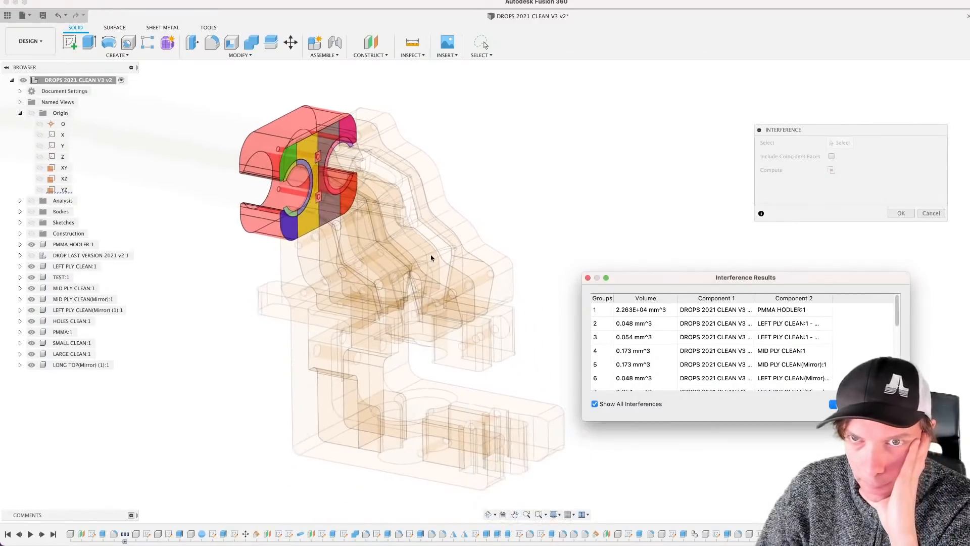
pyautogui.moveTo(640, 277); pyautogui.dragTo(602, 240)
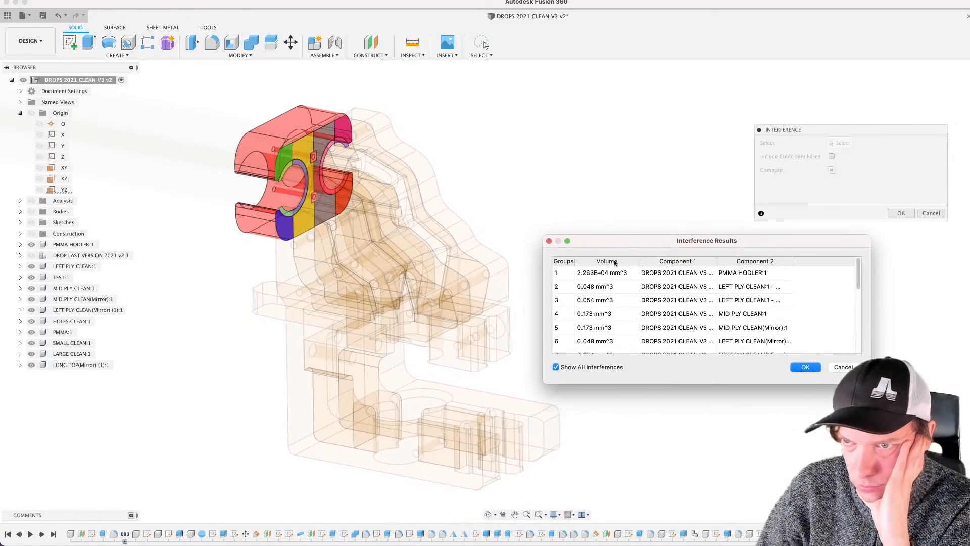
# Step: Inspect the PMMA HODLER interference on its own and with all interferences shown, and finish the check
pyautogui.click(600, 276)
pyautogui.click(598, 285)
pyautogui.click(600, 274)
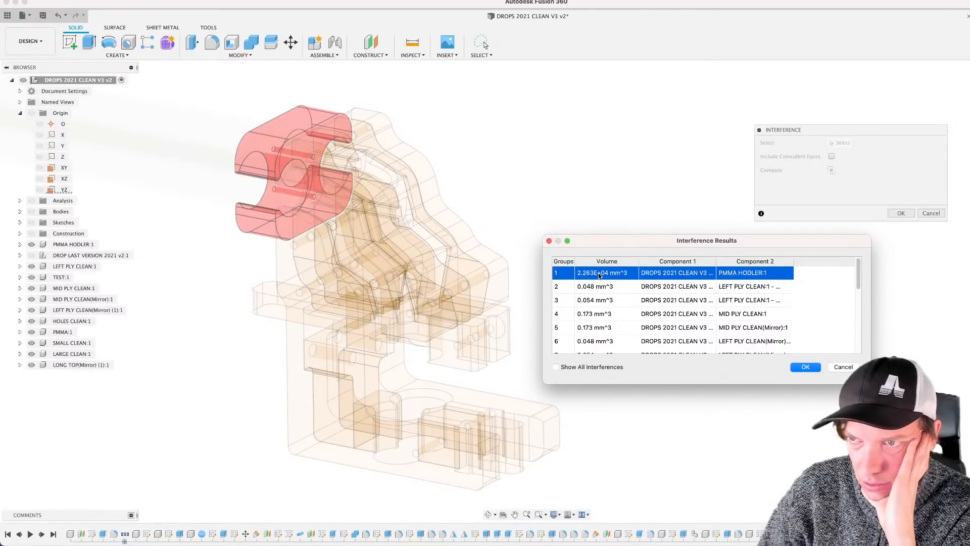
pyautogui.click(555, 367)
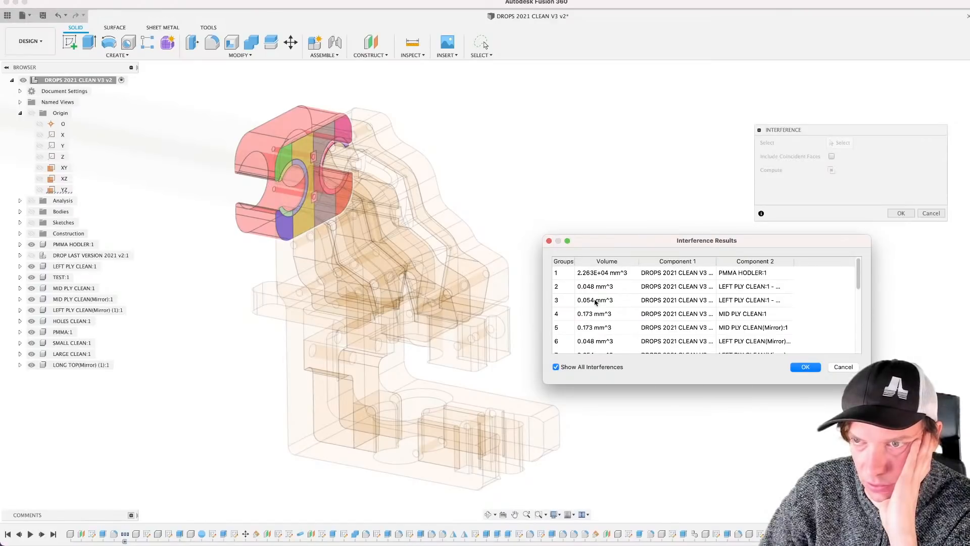
pyautogui.scroll(5, 279, 151)
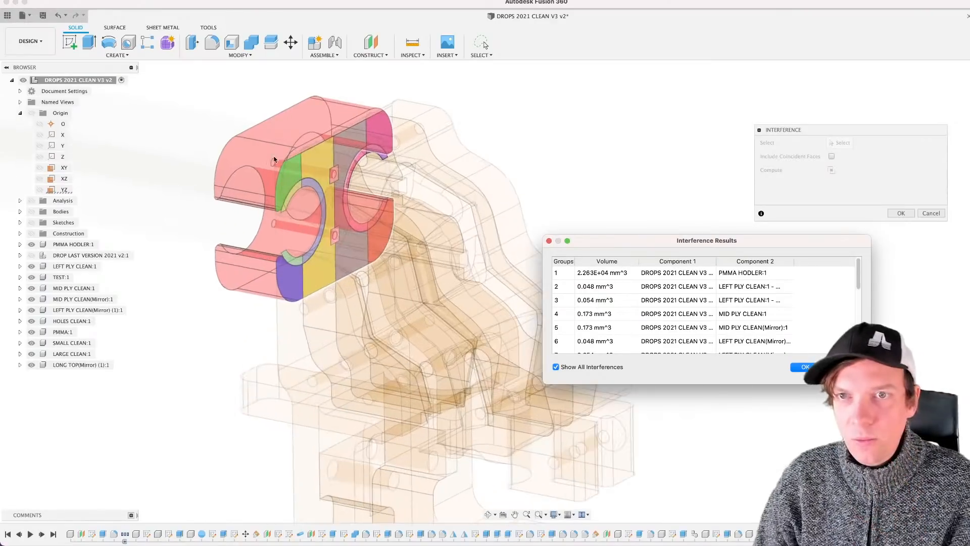
pyautogui.keyDown('shift'); pyautogui.moveTo(331, 226); pyautogui.dragTo(300, 201, button='middle'); pyautogui.keyUp('shift')
pyautogui.scroll(-3, 331, 228)
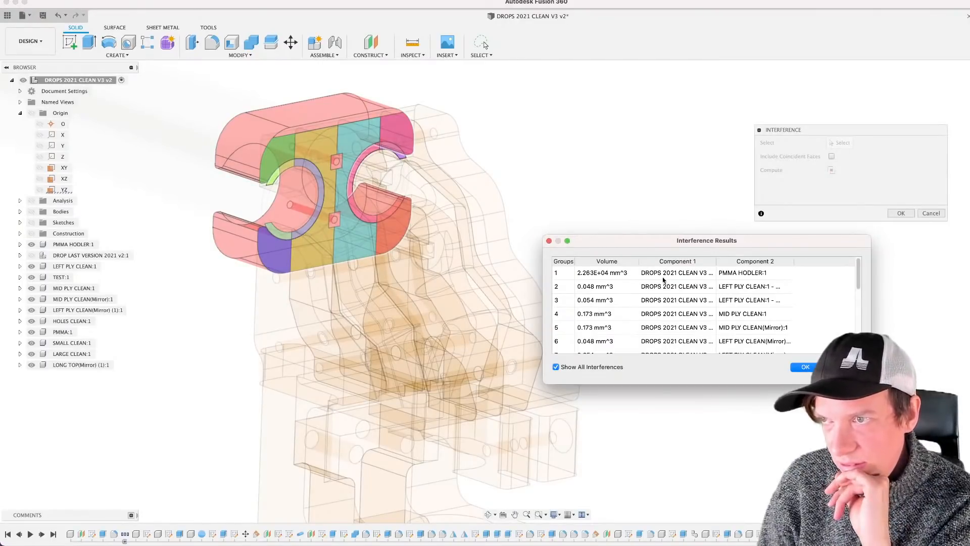
pyautogui.click(902, 214)
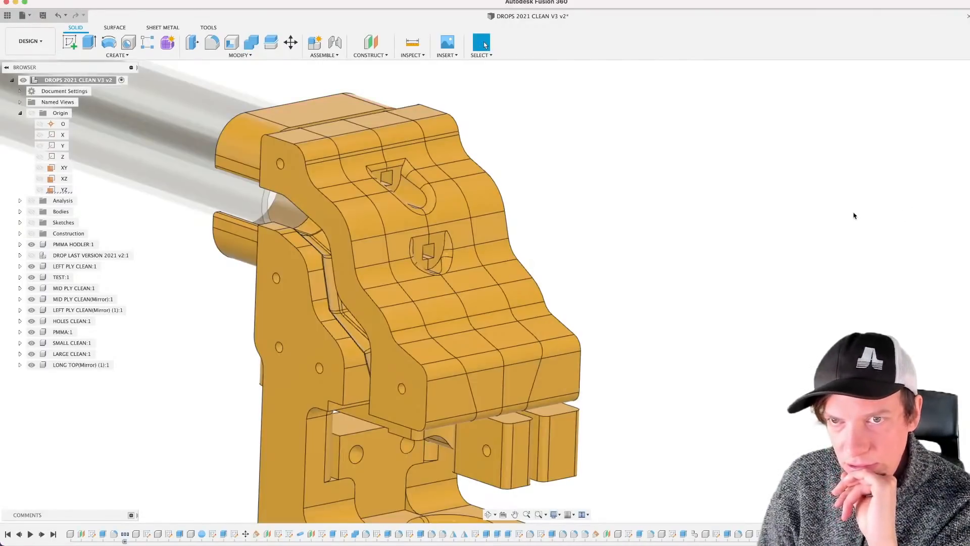
pyautogui.click(412, 43)
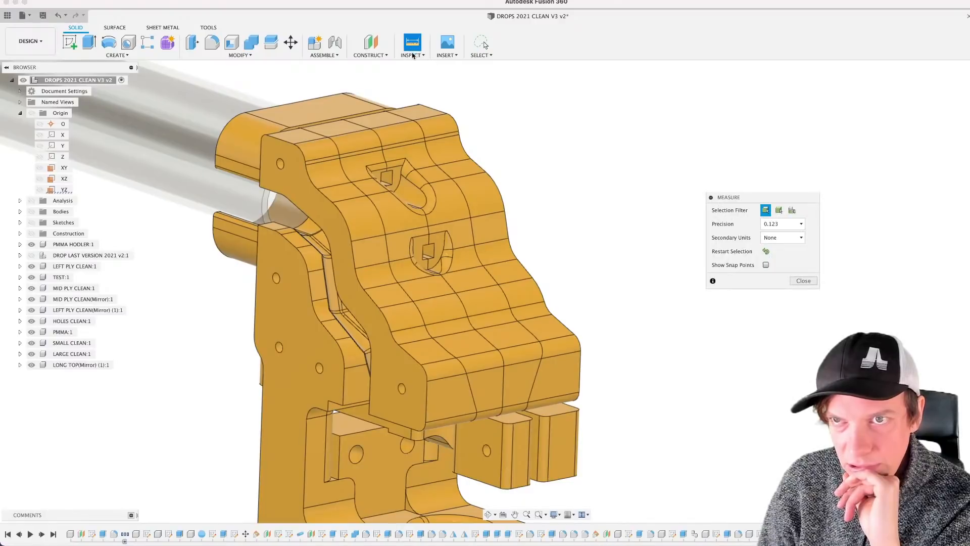
pyautogui.click(412, 55)
pyautogui.click(803, 281)
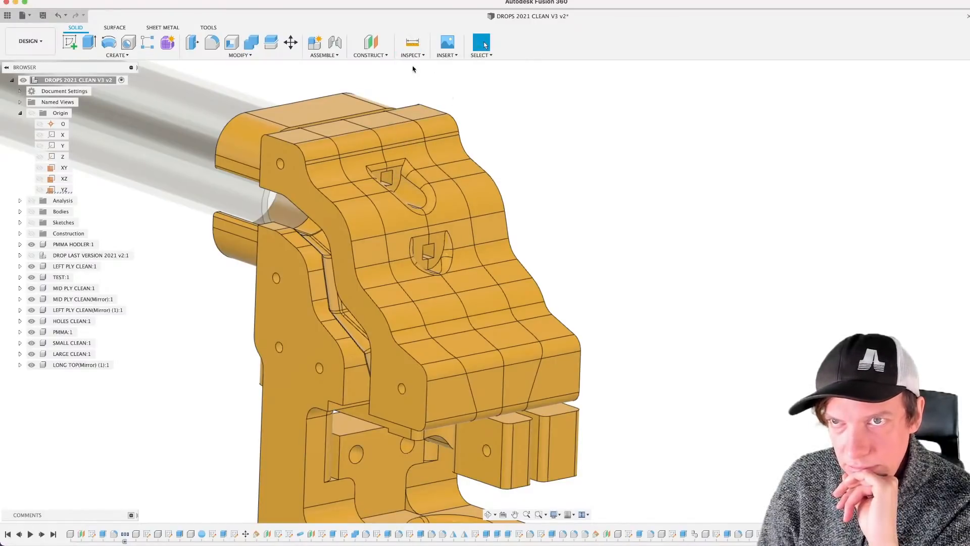
# Step: Compute interference for the whole assembly with coincident faces included
pyautogui.click(412, 55)
pyautogui.click(418, 75)
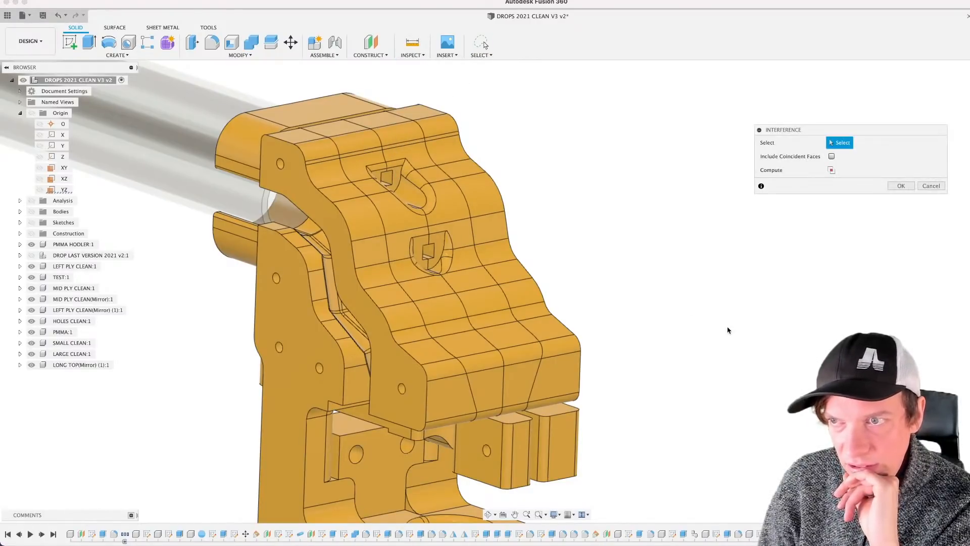
pyautogui.click(831, 170)
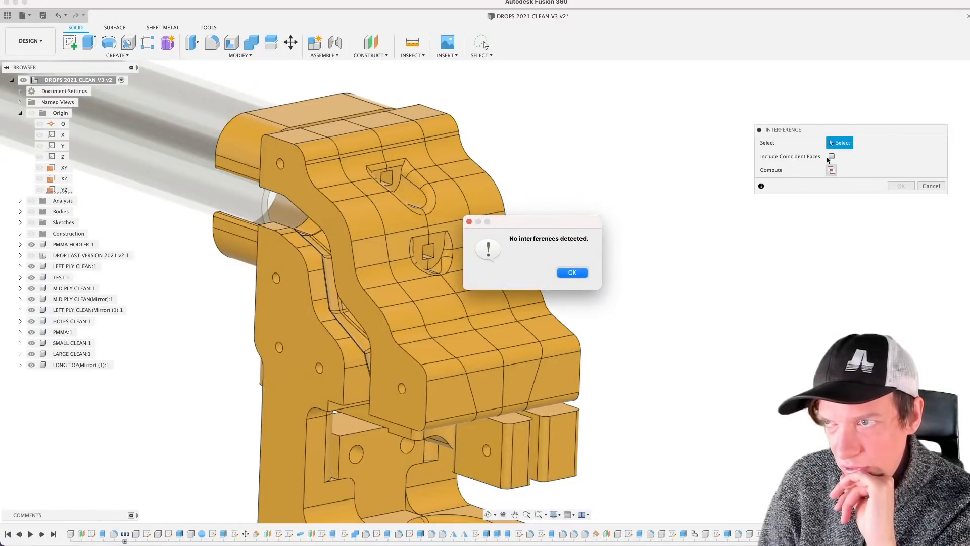
pyautogui.click(831, 157)
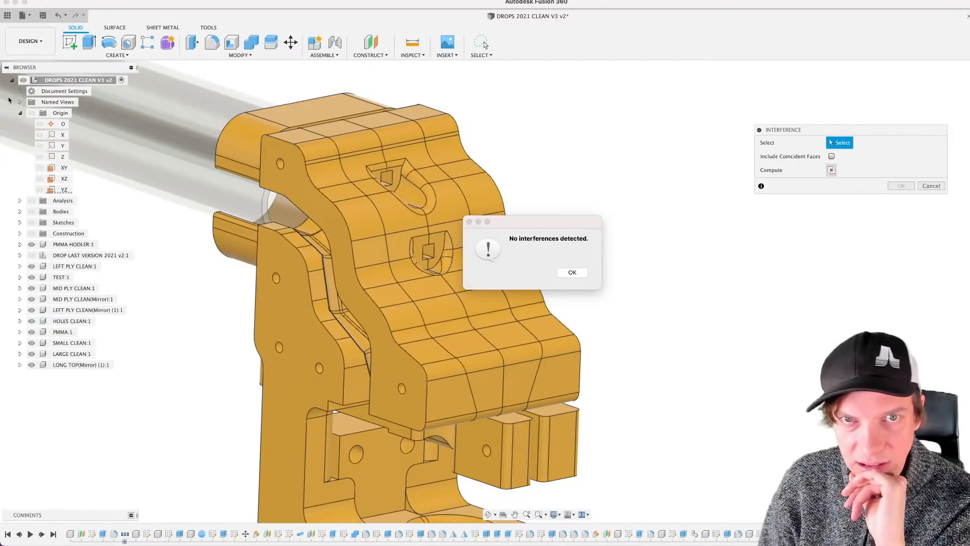
pyautogui.click(570, 273)
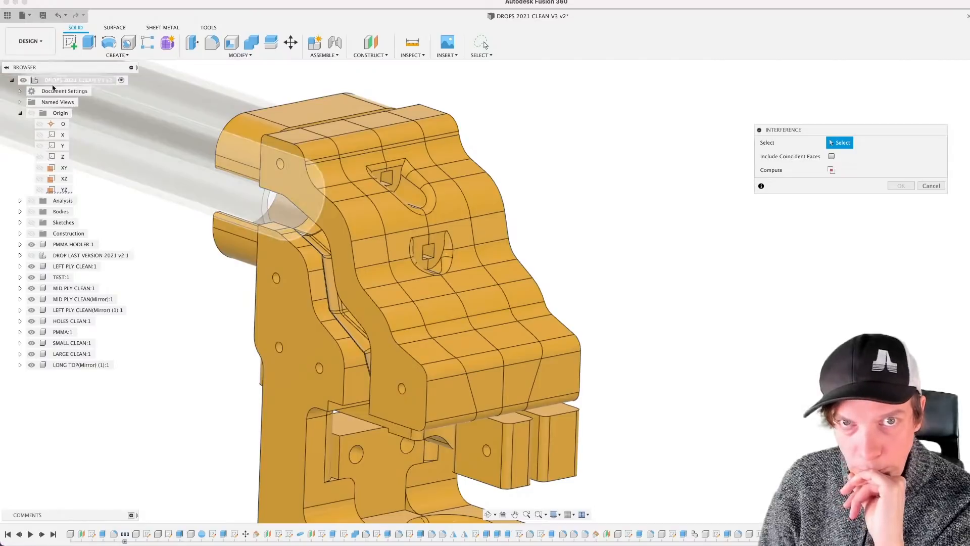
pyautogui.click(75, 80)
pyautogui.click(831, 156)
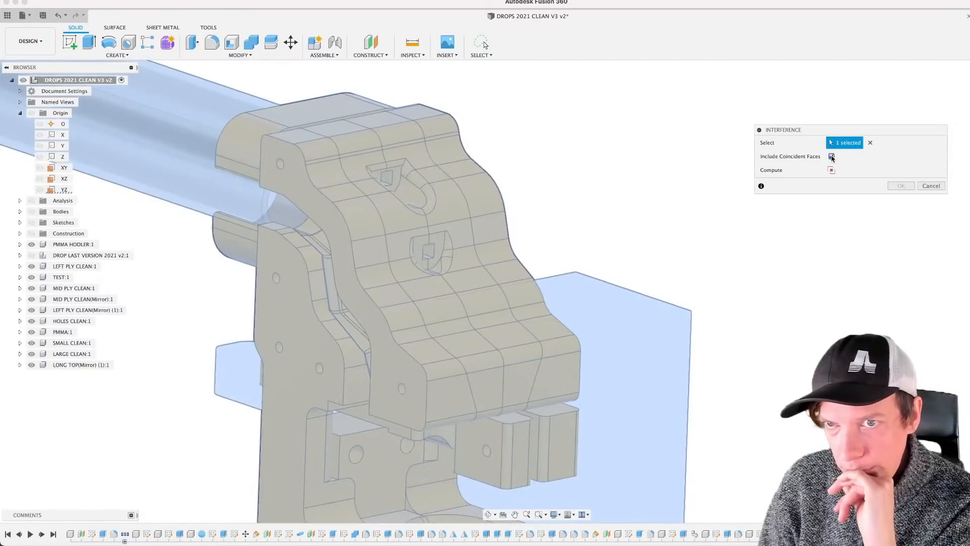
pyautogui.click(831, 170)
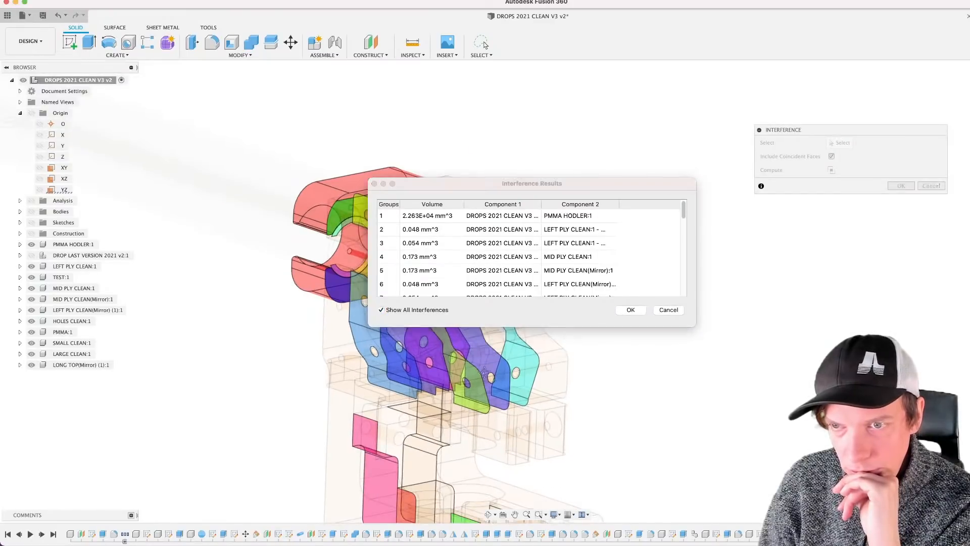
# Step: Examine the coloured contact and overlap regions between the ply parts from several angles
pyautogui.moveTo(439, 185); pyautogui.dragTo(667, 241)
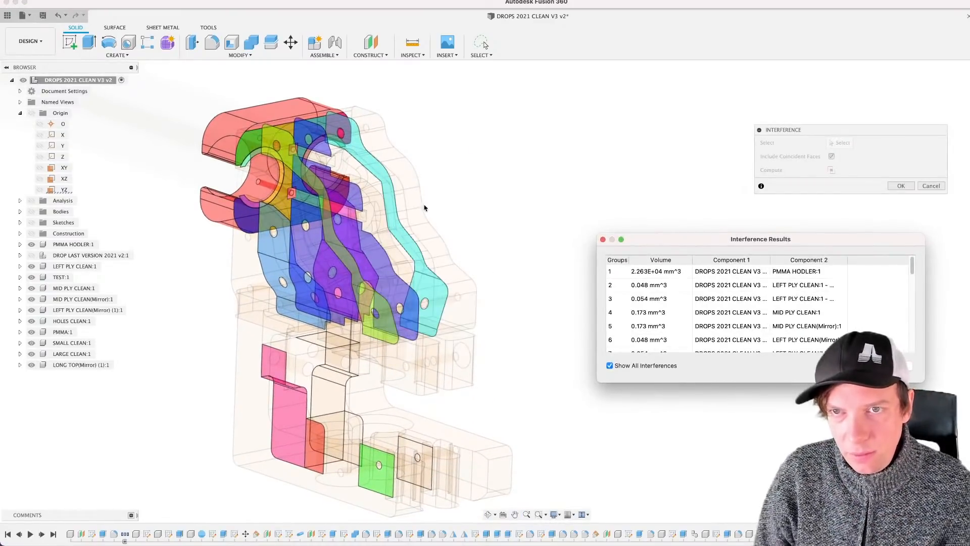
pyautogui.moveTo(425, 209)
pyautogui.keyDown('shift'); pyautogui.mouseDown(button='middle')
pyautogui.moveTo(439, 239)
pyautogui.moveTo(397, 227)
pyautogui.moveTo(403, 216)
pyautogui.moveTo(381, 227)
pyautogui.moveTo(402, 232)
pyautogui.moveTo(370, 228)
pyautogui.moveTo(417, 223)
pyautogui.mouseUp(button='middle'); pyautogui.keyUp('shift')
pyautogui.keyDown('shift'); pyautogui.moveTo(413, 232); pyautogui.dragTo(520, 308, button='middle'); pyautogui.keyUp('shift')
# Step: Inspect the first interference groups one by one, from PMMA HODLER through the contacts between the middle ply parts
pyautogui.click(656, 272)
pyautogui.click(656, 284)
pyautogui.click(656, 298)
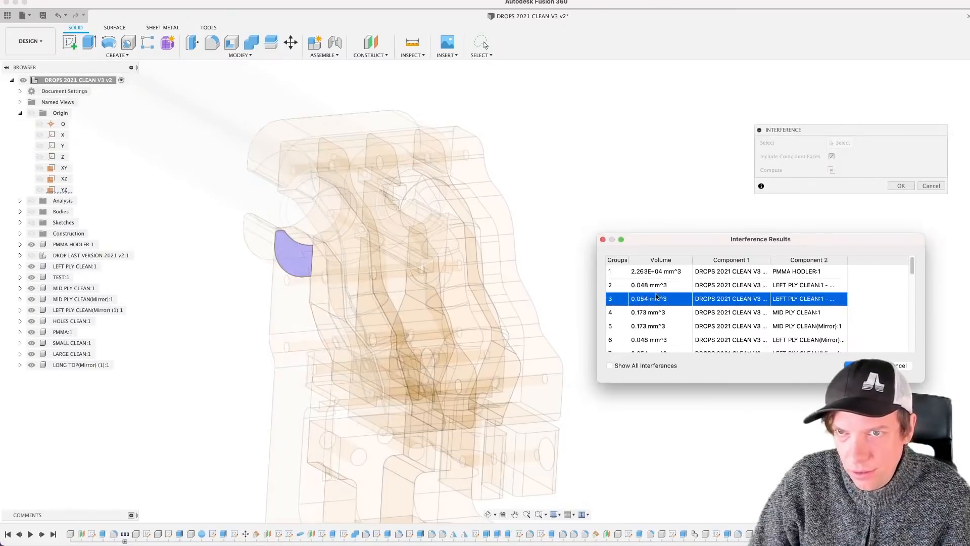
pyautogui.click(647, 313)
pyautogui.scroll(-3, 647, 314)
pyautogui.click(646, 314)
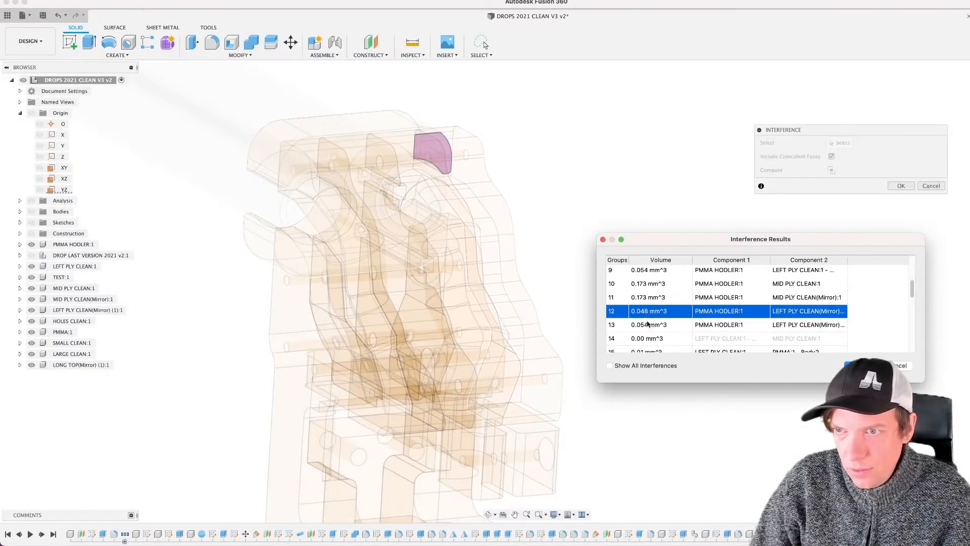
pyautogui.click(649, 327)
pyautogui.click(650, 336)
pyautogui.scroll(-4, 651, 337)
pyautogui.click(632, 327)
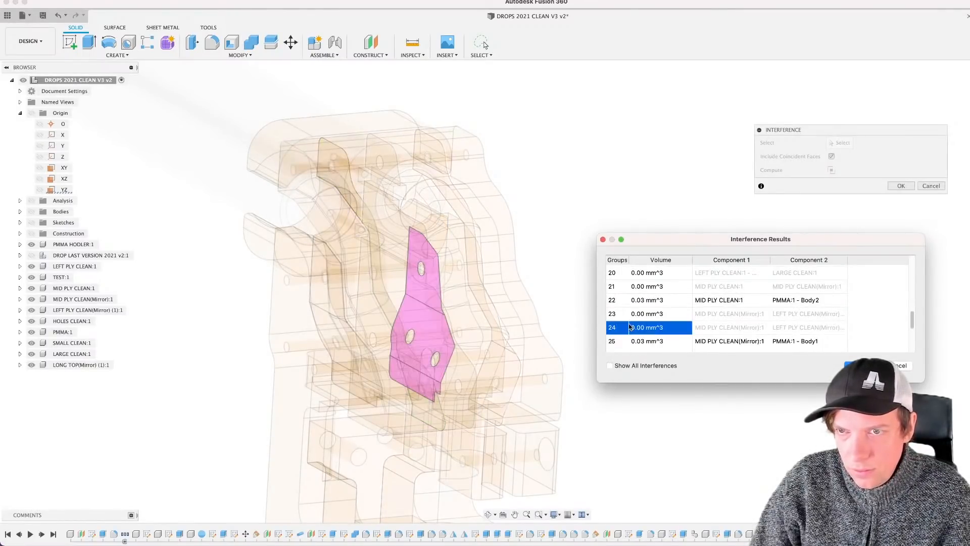
pyautogui.keyDown('shift'); pyautogui.moveTo(529, 262); pyautogui.dragTo(476, 305, button='middle'); pyautogui.keyUp('shift')
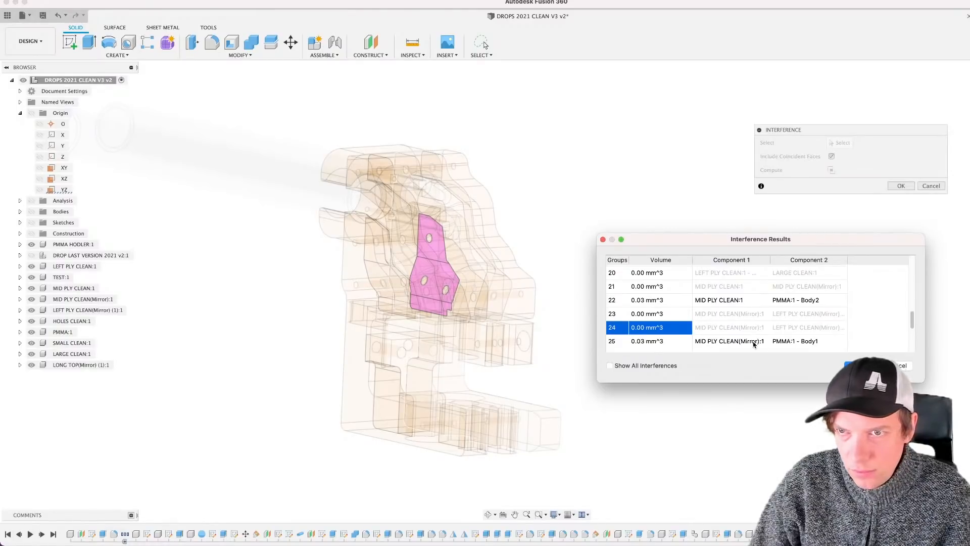
# Step: Check the last interference groups individually, including 33 between HOLES CLEAN and LONG TOP(Mirror) and 28 with PMMA Body1
pyautogui.scroll(-4, 706, 324)
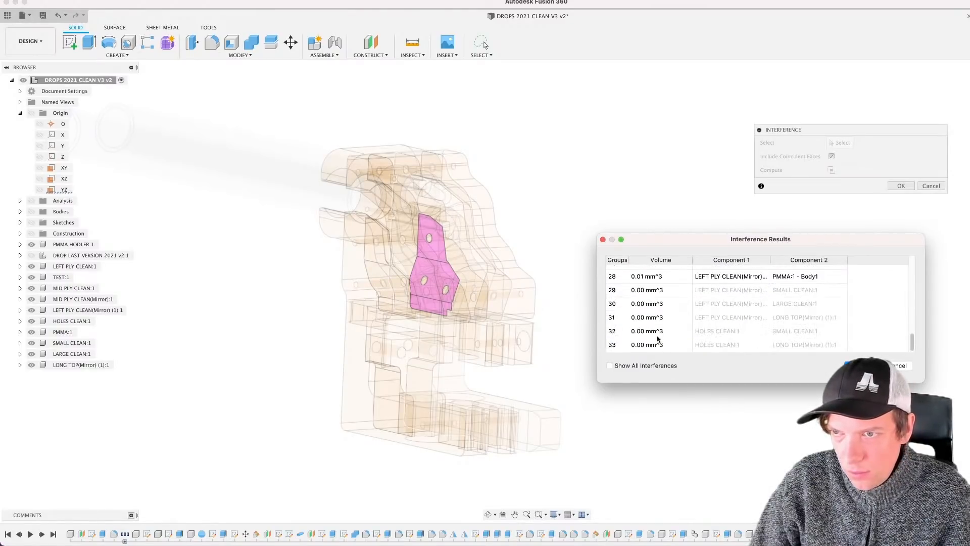
pyautogui.click(648, 345)
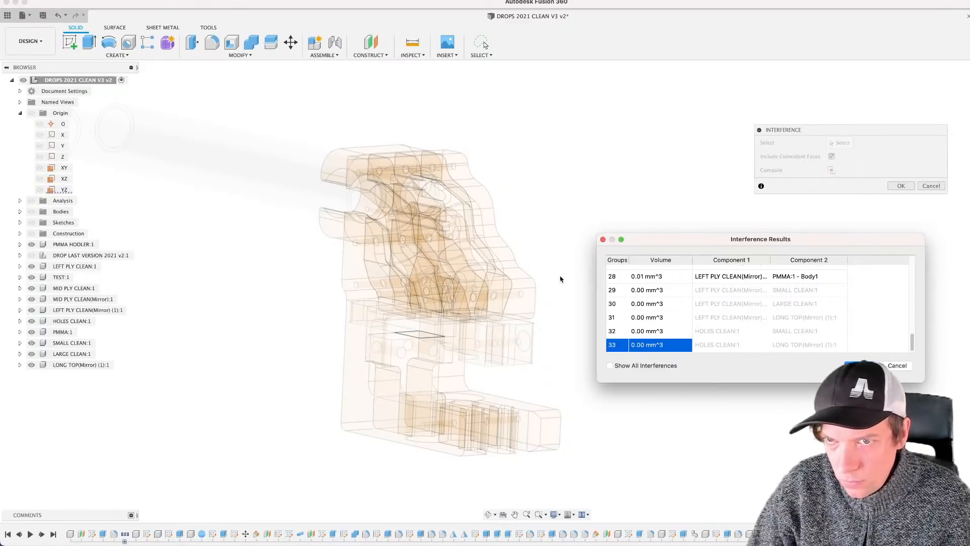
pyautogui.scroll(3, 660, 314)
pyautogui.scroll(-3, 687, 322)
pyautogui.click(722, 278)
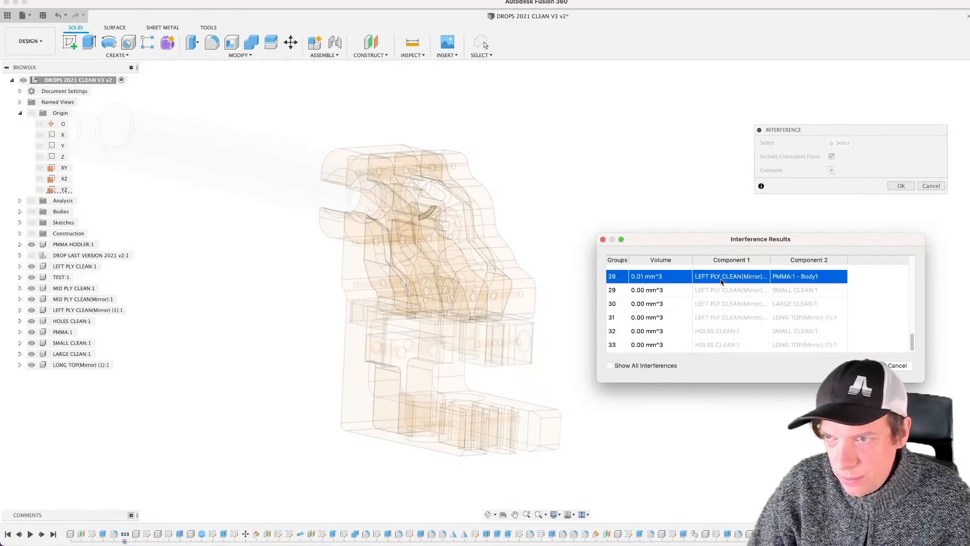
pyautogui.scroll(10, 647, 296)
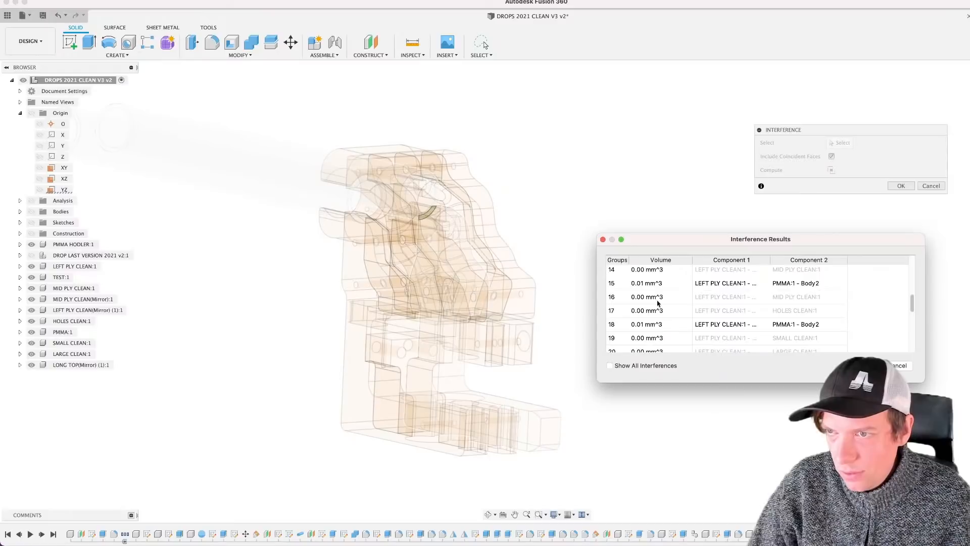
# Step: Compare the PMMA HODLER overlap in group 1 with the contact region of group 33 on the model
pyautogui.click(646, 273)
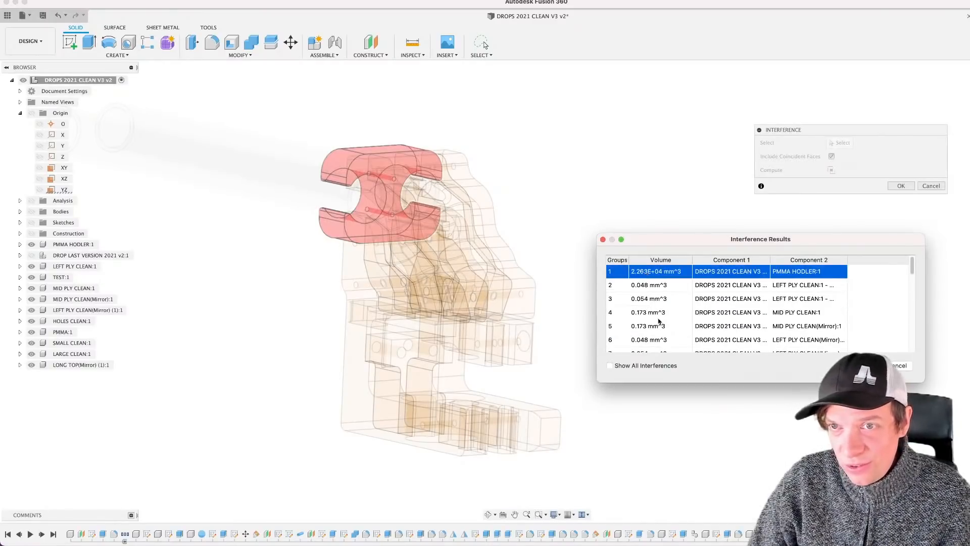
pyautogui.scroll(-10, 655, 331)
pyautogui.click(647, 344)
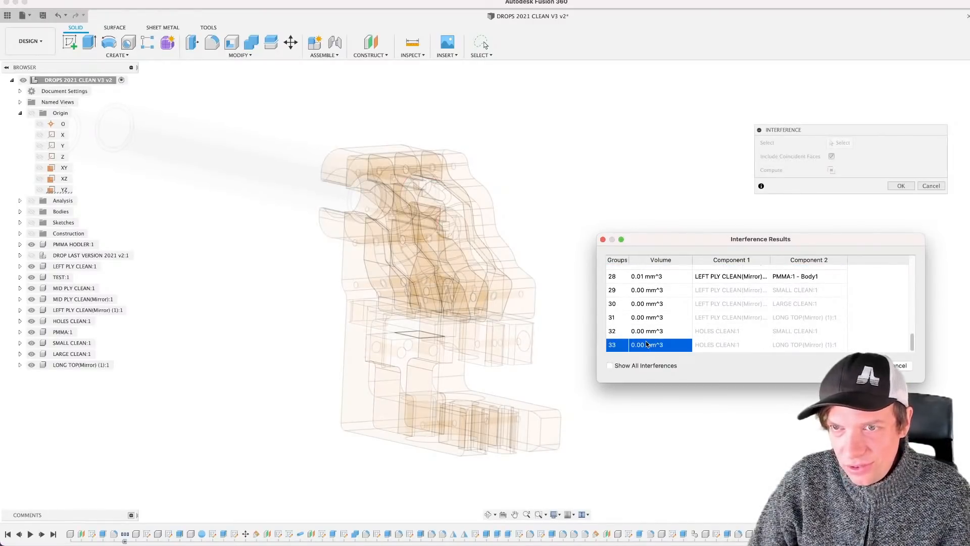
pyautogui.scroll(3, 462, 302)
pyautogui.moveTo(463, 303)
pyautogui.keyDown('shift'); pyautogui.mouseDown(button='middle')
pyautogui.moveTo(470, 322)
pyautogui.moveTo(451, 317)
pyautogui.moveTo(470, 314)
pyautogui.moveTo(440, 311)
pyautogui.moveTo(465, 312)
pyautogui.mouseUp(button='middle'); pyautogui.keyUp('shift')
pyautogui.scroll(-3, 470, 318)
pyautogui.scroll(10, 656, 311)
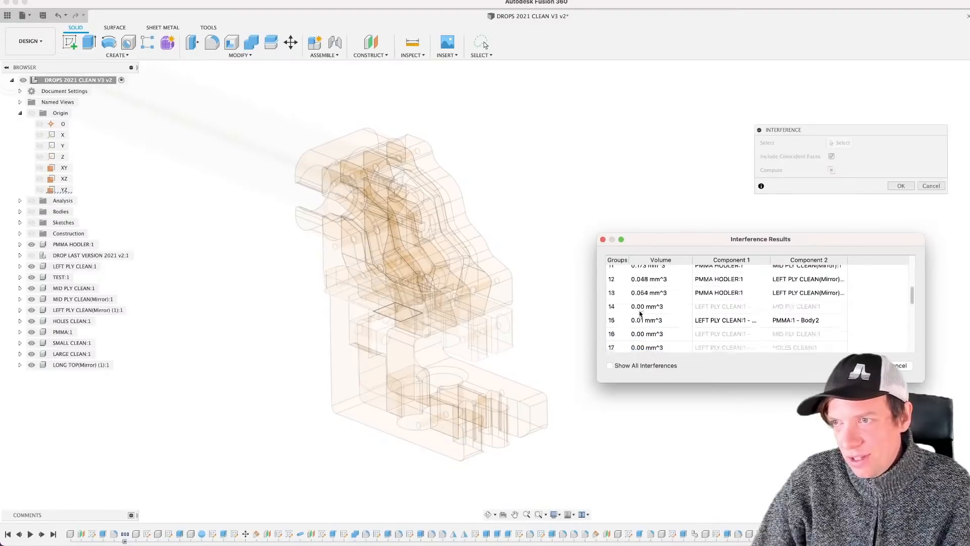
pyautogui.click(650, 271)
pyautogui.scroll(-2, 651, 329)
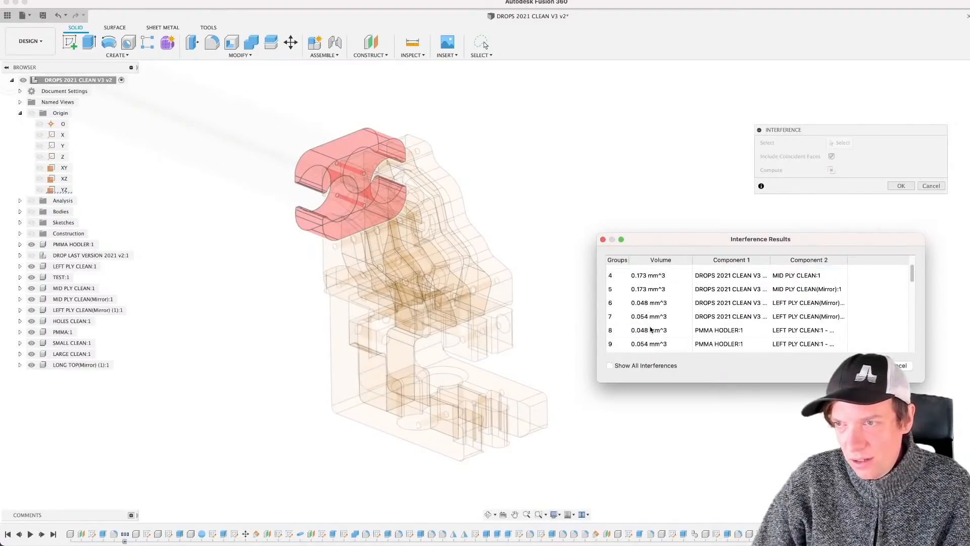
# Step: Show all interferences together, view them from another side, and leave the interference check
pyautogui.click(610, 365)
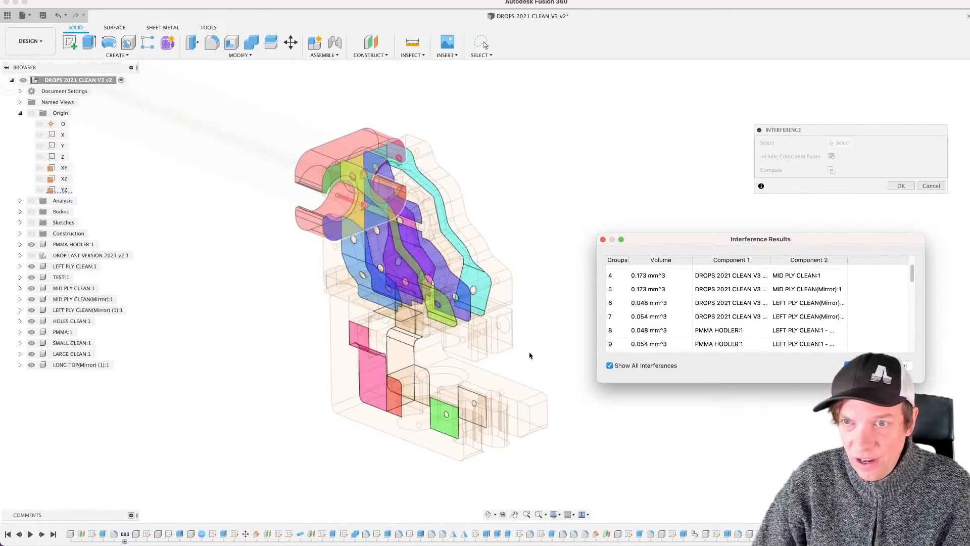
pyautogui.keyDown('shift'); pyautogui.moveTo(609, 353); pyautogui.dragTo(513, 373, button='middle'); pyautogui.keyUp('shift')
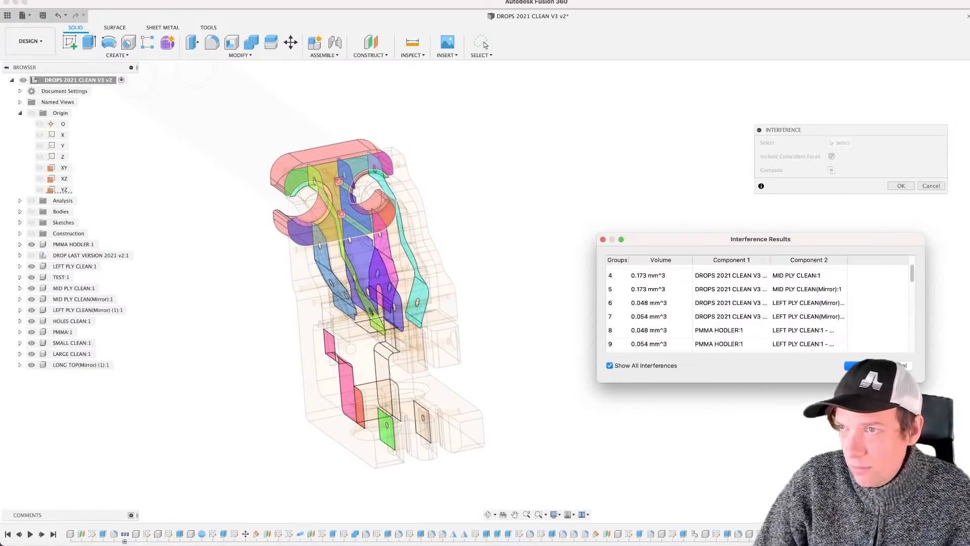
pyautogui.click(482, 44)
pyautogui.moveTo(625, 349)
pyautogui.keyDown('shift'); pyautogui.mouseDown(button='middle')
pyautogui.moveTo(670, 337)
pyautogui.moveTo(631, 349)
pyautogui.mouseUp(button='middle'); pyautogui.keyUp('shift')
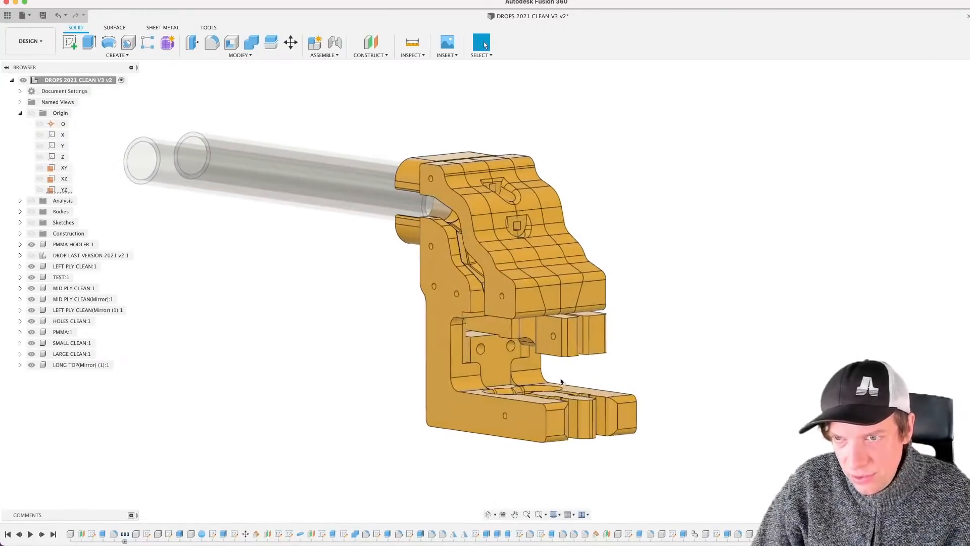
# Step: Examine the underside of the assembly around the keyhole cut, highlighting the bottom face of LEFT PLY CLEAN
pyautogui.scroll(3, 438, 418)
pyautogui.scroll(-3, 470, 483)
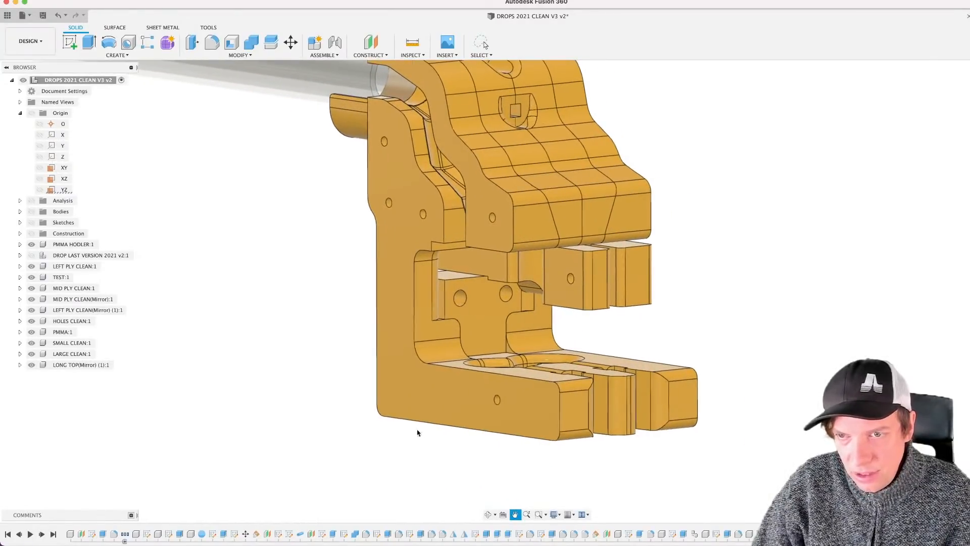
pyautogui.keyDown('shift'); pyautogui.moveTo(402, 389); pyautogui.dragTo(426, 388, button='middle'); pyautogui.keyUp('shift')
pyautogui.click(478, 476)
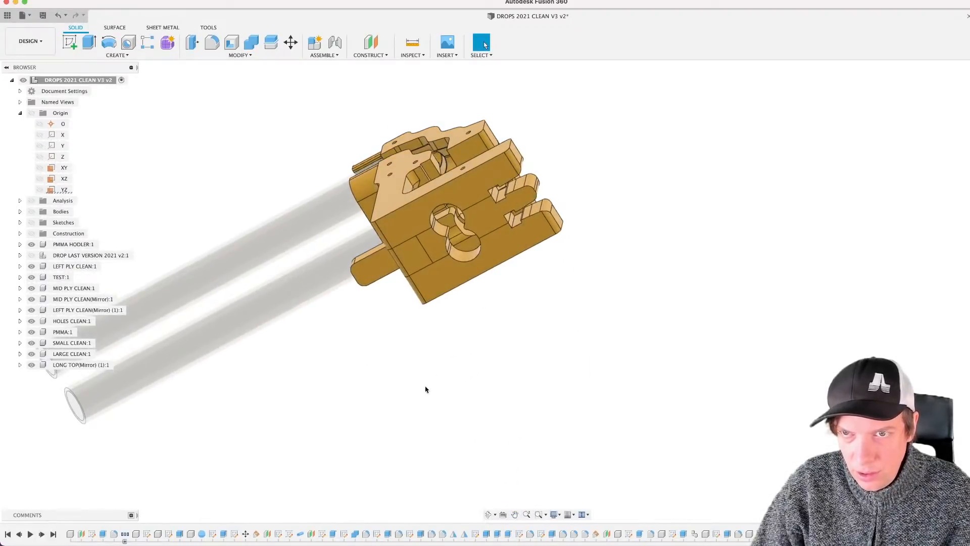
pyautogui.click(413, 244)
pyautogui.scroll(4, 450, 420)
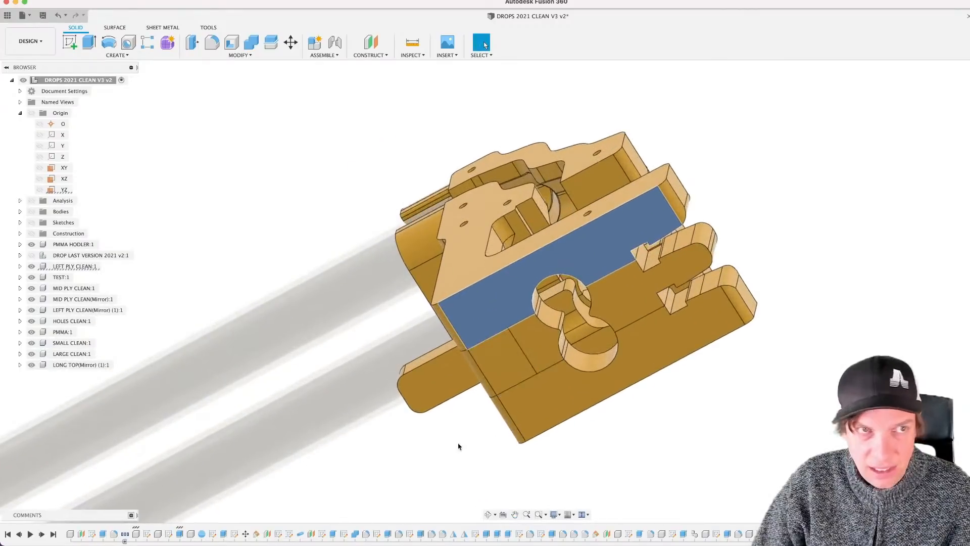
pyautogui.scroll(3, 487, 340)
pyautogui.scroll(-5, 462, 308)
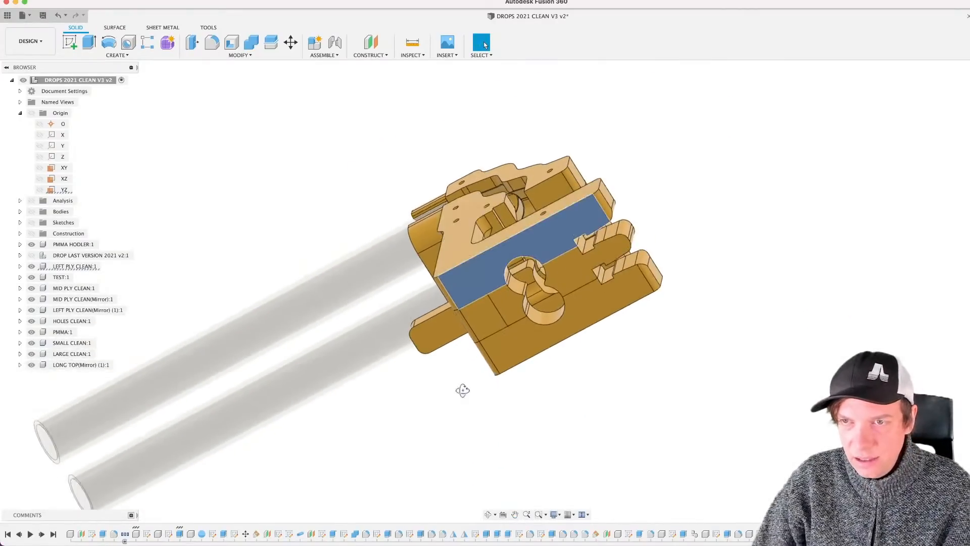
pyautogui.keyDown('shift'); pyautogui.moveTo(461, 389); pyautogui.dragTo(438, 260, button='middle'); pyautogui.keyUp('shift')
pyautogui.click(500, 403)
pyautogui.scroll(-2, 463, 337)
pyautogui.click(479, 428)
pyautogui.scroll(3, 476, 397)
pyautogui.click(438, 260)
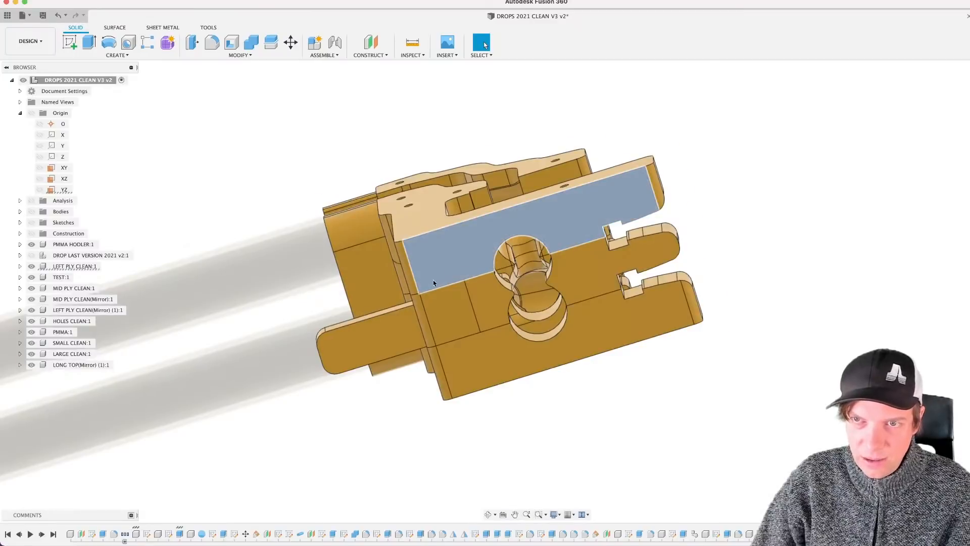
# Step: Examine the inner L-shaped face and the upper base face of LEFT PLY CLEAN from the front
pyautogui.scroll(3, 437, 286)
pyautogui.keyDown('shift'); pyautogui.moveTo(484, 397); pyautogui.dragTo(318, 402, button='middle'); pyautogui.keyUp('shift')
pyautogui.click(456, 384)
pyautogui.click(304, 382)
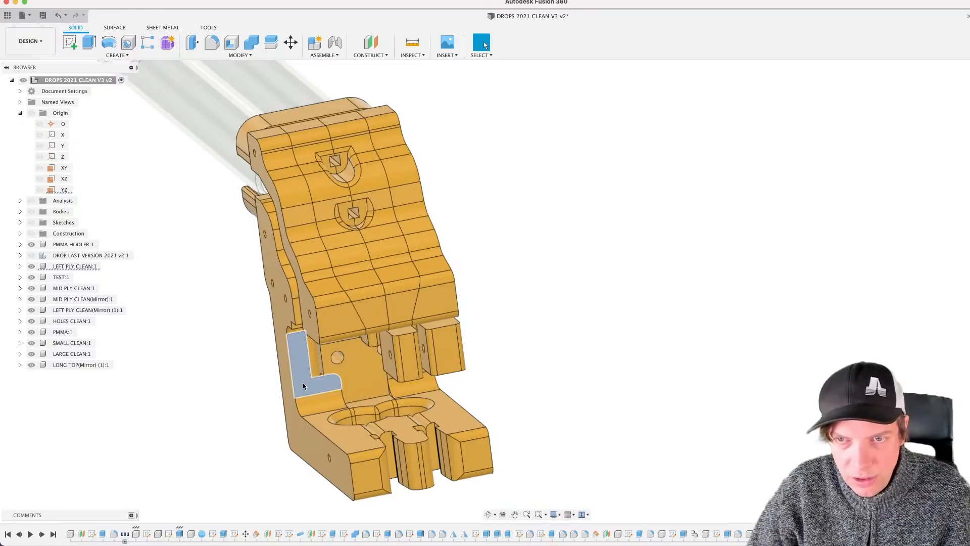
pyautogui.scroll(2, 304, 383)
pyautogui.click(411, 439)
pyautogui.click(354, 455)
pyautogui.scroll(-3, 369, 417)
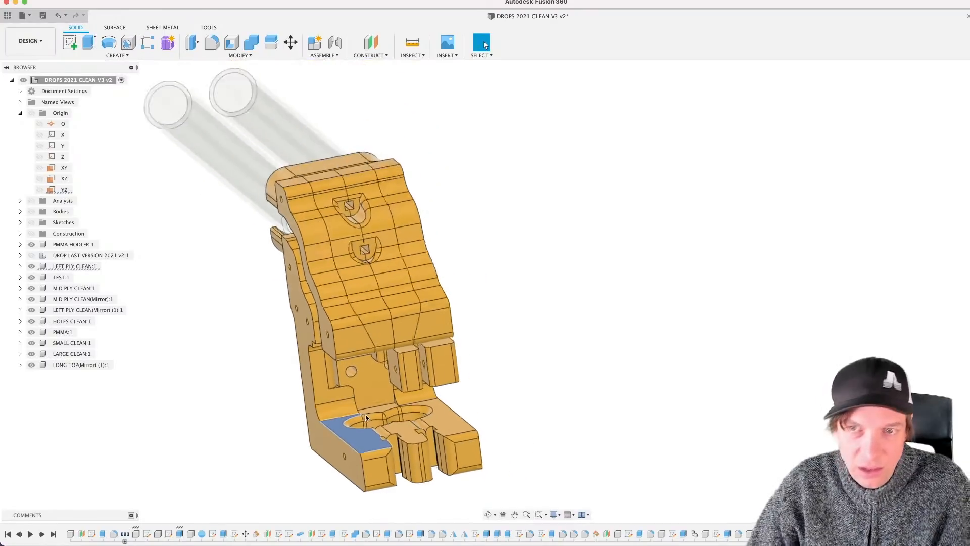
pyautogui.keyDown('shift'); pyautogui.moveTo(379, 405); pyautogui.dragTo(411, 365, button='middle'); pyautogui.keyUp('shift')
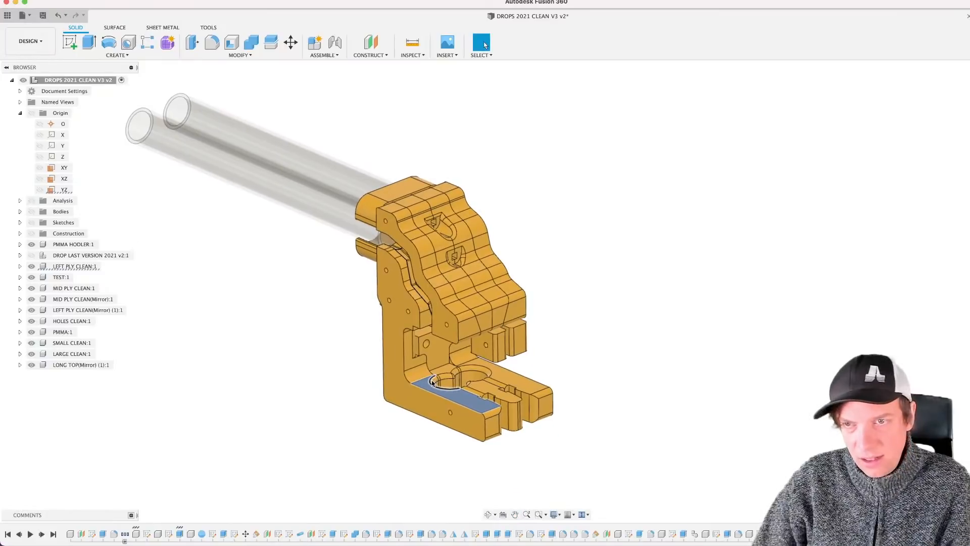
# Step: Clear the face selection and examine the side profile and the gap between the base and the upper block
pyautogui.click(382, 427)
pyautogui.moveTo(397, 443)
pyautogui.keyDown('shift'); pyautogui.mouseDown(button='middle')
pyautogui.moveTo(372, 430)
pyautogui.moveTo(399, 439)
pyautogui.mouseUp(button='middle'); pyautogui.keyUp('shift')
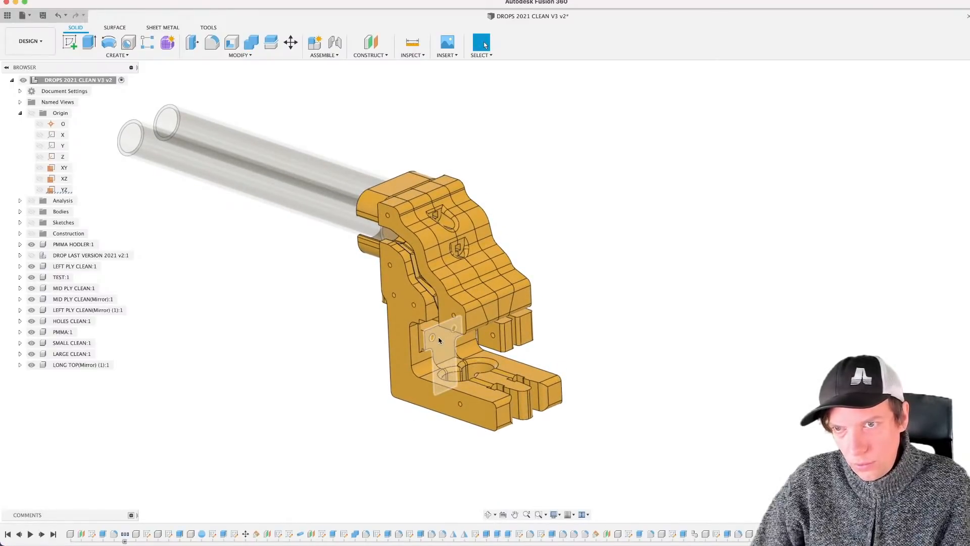
pyautogui.scroll(3, 414, 424)
pyautogui.moveTo(413, 424)
pyautogui.keyDown('shift'); pyautogui.mouseDown(button='middle')
pyautogui.moveTo(439, 425)
pyautogui.moveTo(417, 407)
pyautogui.mouseUp(button='middle'); pyautogui.keyUp('shift')
pyautogui.click(392, 366)
pyautogui.click(387, 442)
pyautogui.scroll(1, 358, 384)
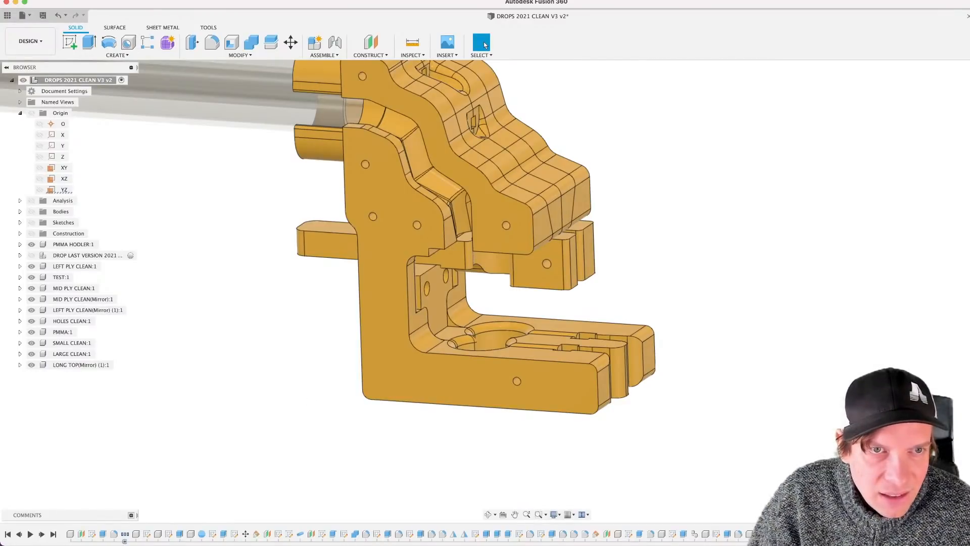
pyautogui.keyDown('shift'); pyautogui.moveTo(345, 390); pyautogui.dragTo(338, 388, button='middle'); pyautogui.keyUp('shift')
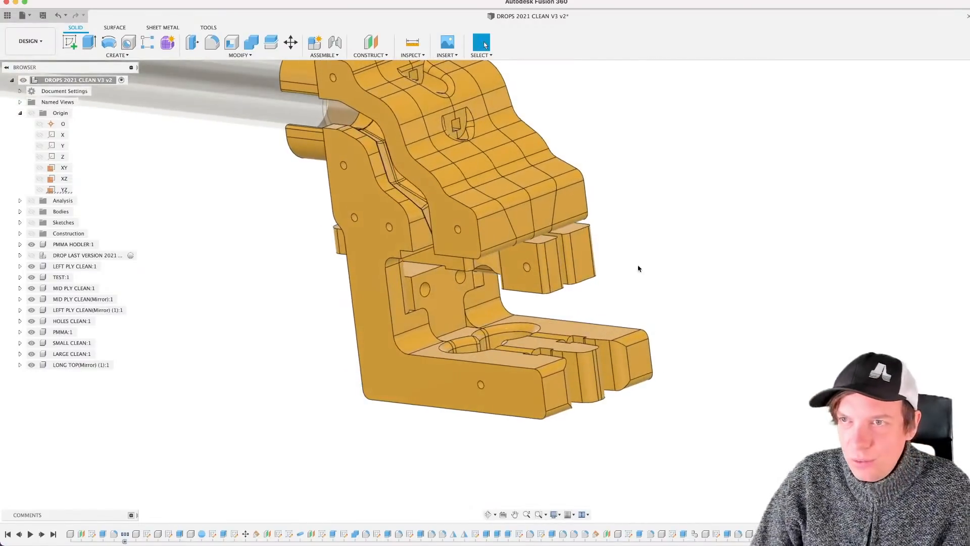
# Step: Set the viewport environment to Dark Sky
pyautogui.moveTo(641, 263); pyautogui.dragTo(650, 279, button='middle')
pyautogui.click(554, 514)
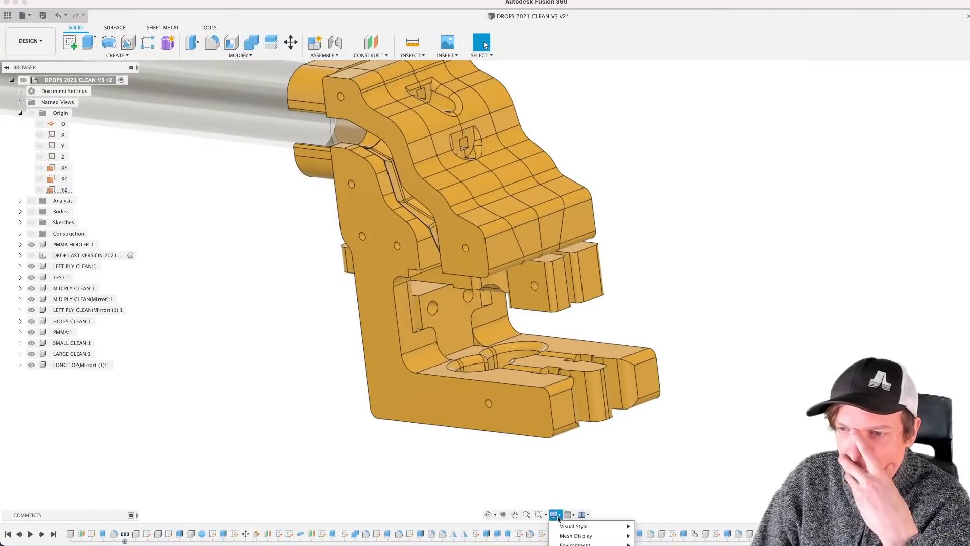
pyautogui.moveTo(572, 538)
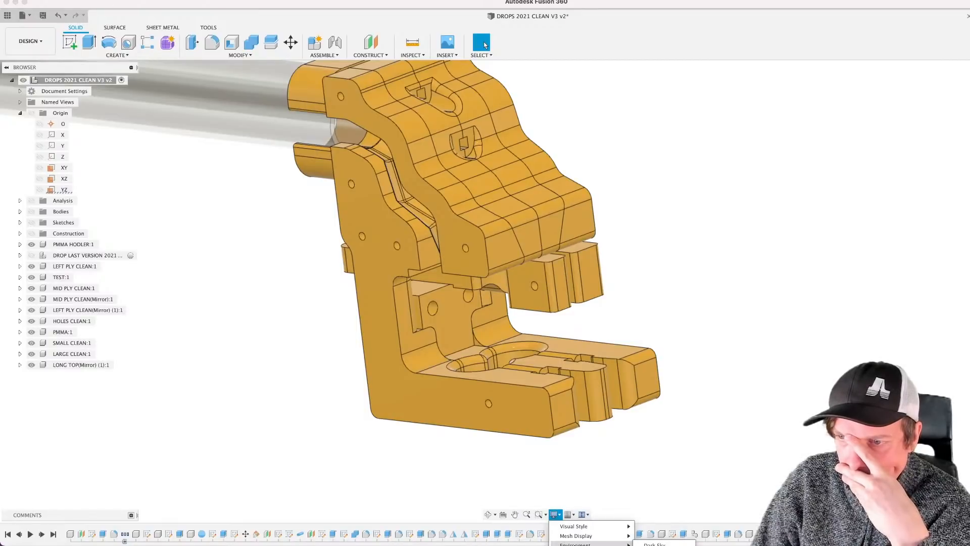
pyautogui.click(654, 544)
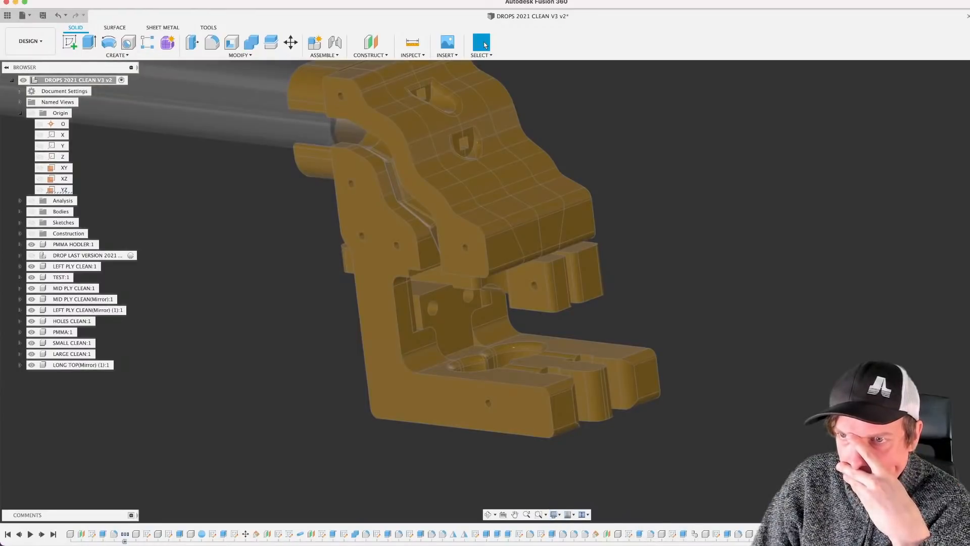
pyautogui.moveTo(600, 413); pyautogui.dragTo(616, 488, button='middle')
pyautogui.scroll(-2, 617, 338)
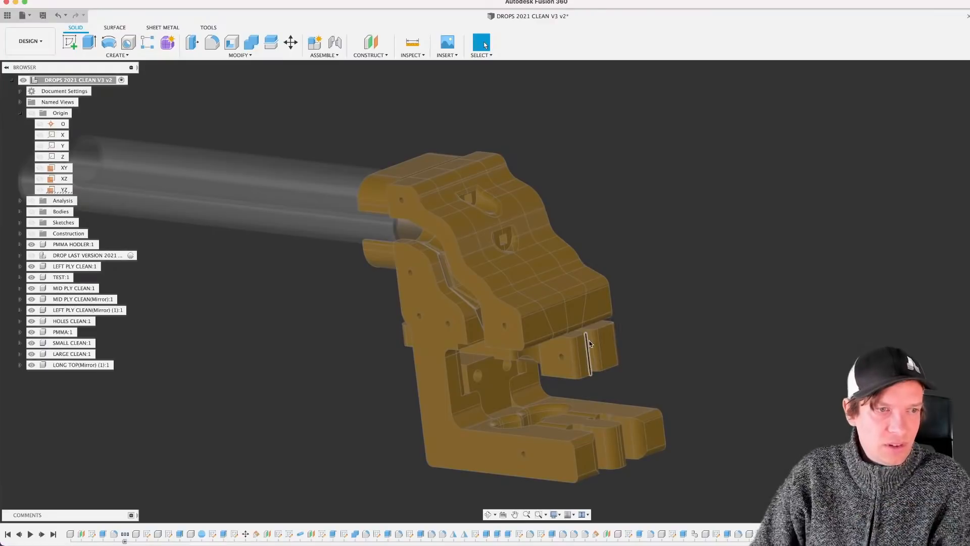
# Step: Examine the complete assembly from several angles and distances in the dark environment
pyautogui.keyDown('shift'); pyautogui.moveTo(589, 343); pyautogui.dragTo(745, 288, button='middle'); pyautogui.keyUp('shift')
pyautogui.scroll(-2, 594, 320)
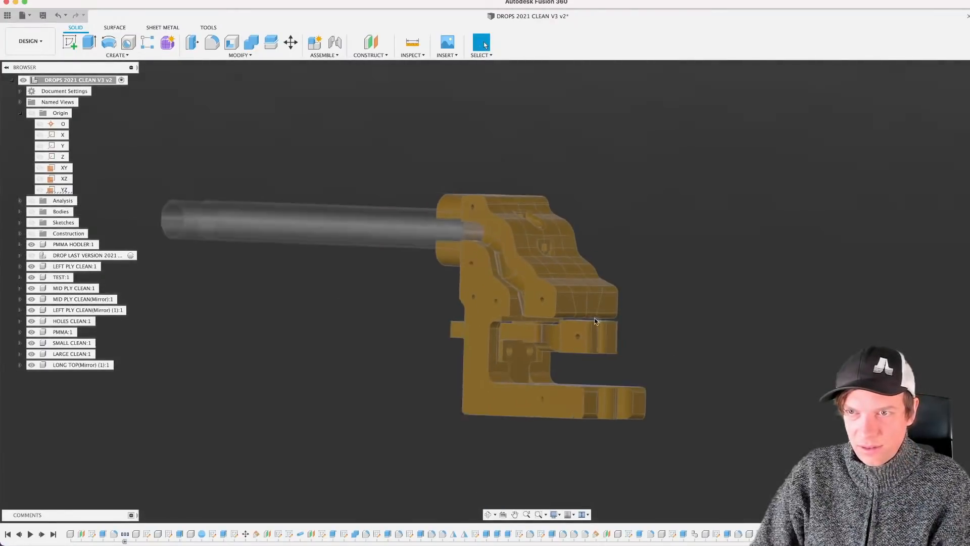
pyautogui.keyDown('shift'); pyautogui.moveTo(594, 321); pyautogui.dragTo(522, 353, button='middle'); pyautogui.keyUp('shift')
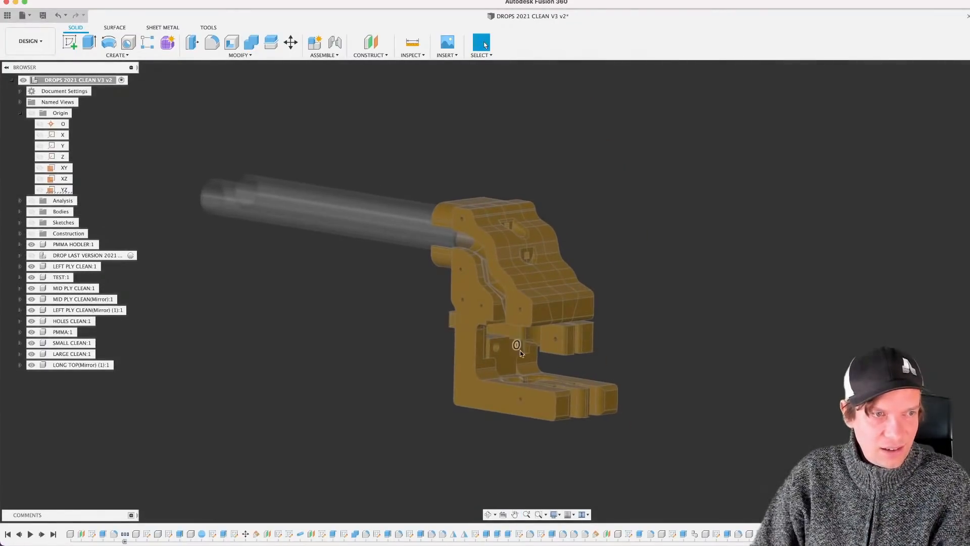
pyautogui.scroll(2, 527, 350)
pyautogui.keyDown('shift'); pyautogui.moveTo(409, 365); pyautogui.dragTo(384, 361, button='middle'); pyautogui.keyUp('shift')
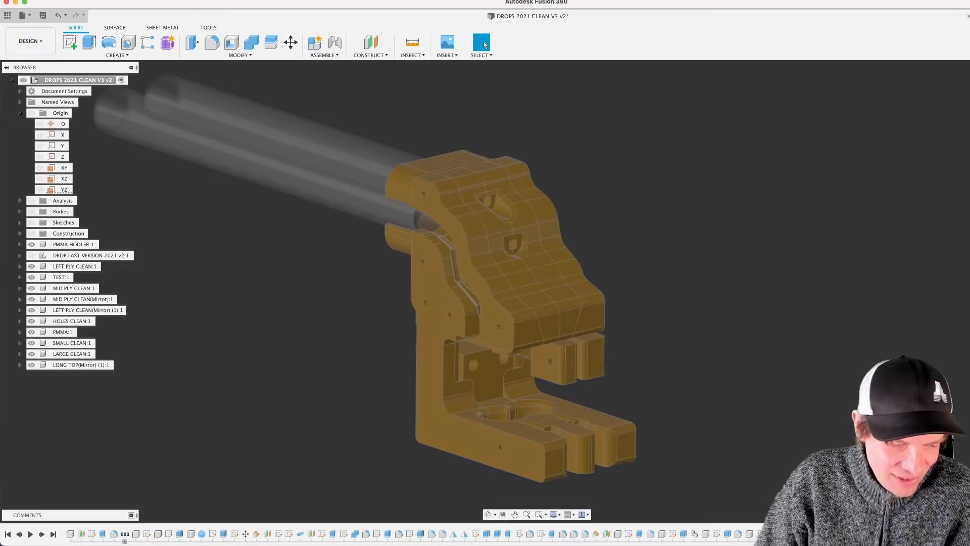
pyautogui.scroll(-3, 555, 256)
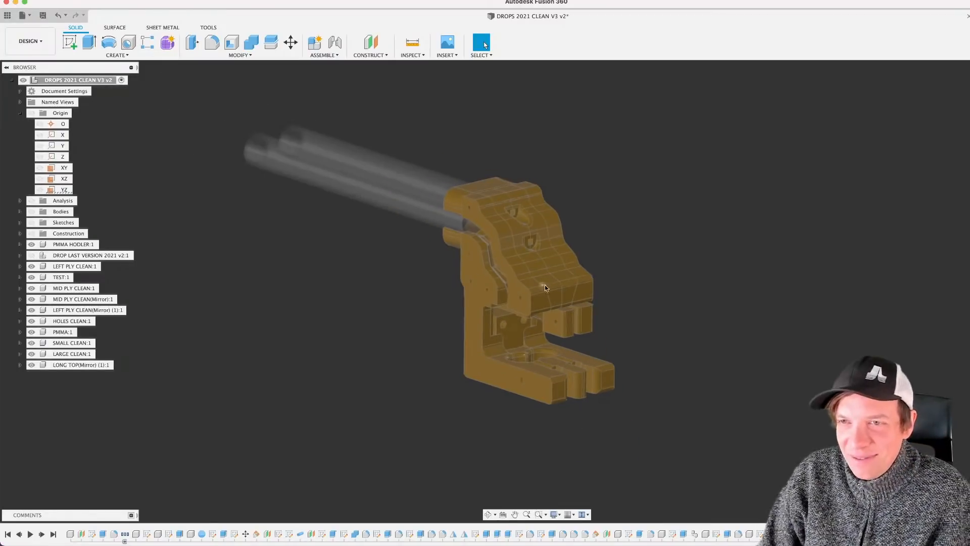
pyautogui.scroll(2, 530, 288)
pyautogui.moveTo(511, 328); pyautogui.dragTo(516, 331, button='middle')
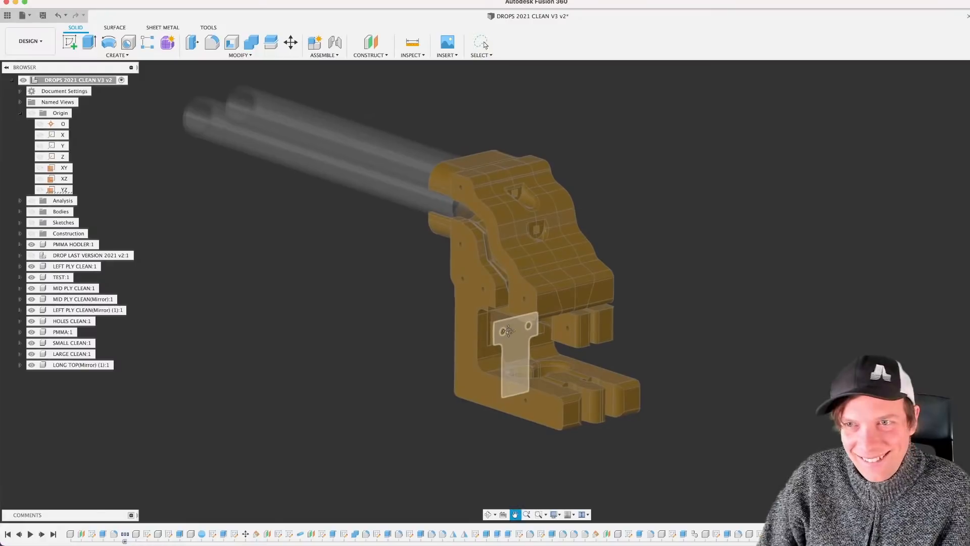
# Step: Examine the stepped side face of the upper block on LEFT PLY CLEAN and its fit in the assembly
pyautogui.keyDown('shift'); pyautogui.moveTo(519, 374); pyautogui.dragTo(479, 345, button='middle'); pyautogui.keyUp('shift')
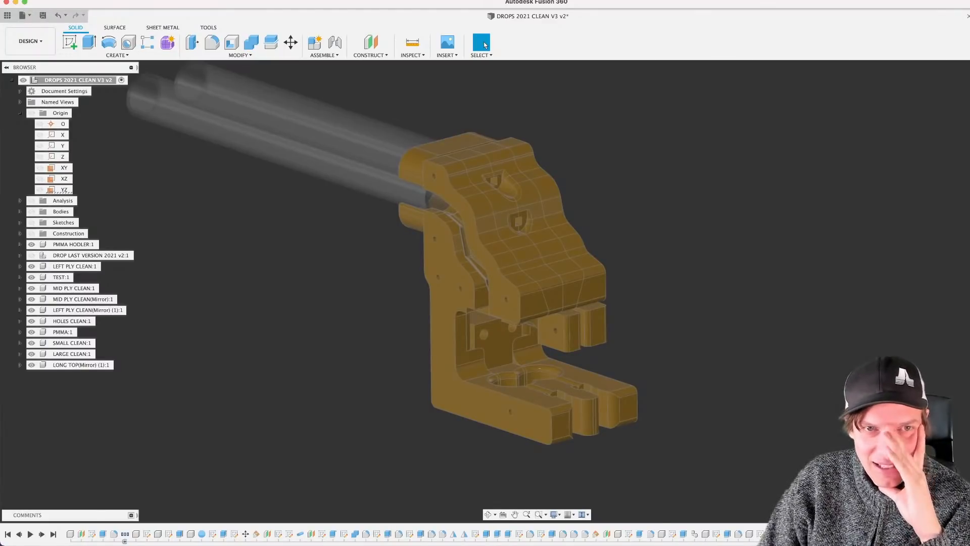
pyautogui.scroll(3, 531, 288)
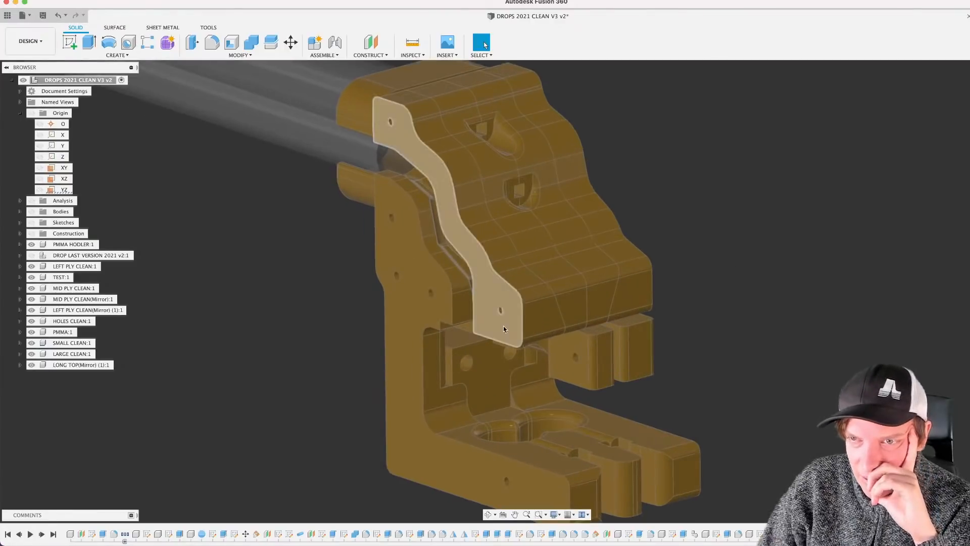
pyautogui.click(502, 321)
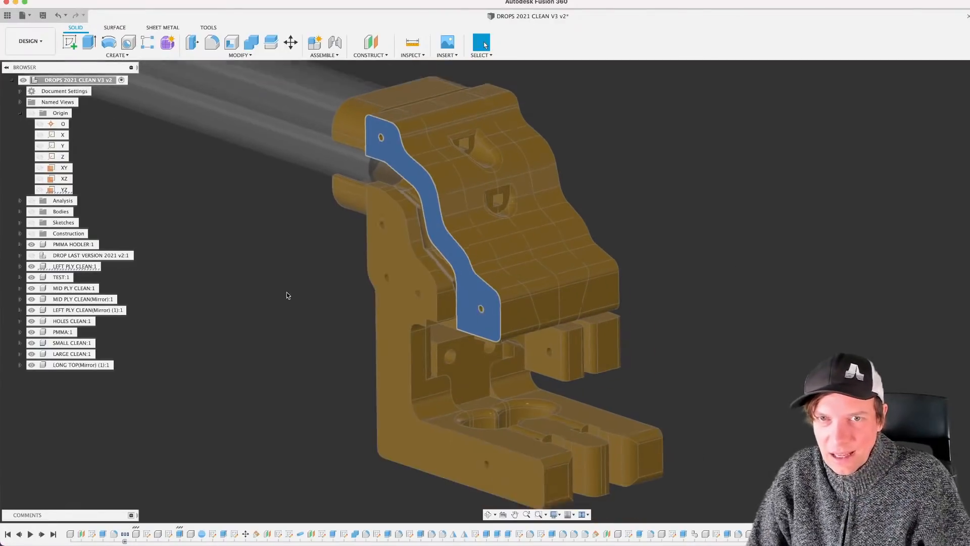
pyautogui.scroll(-3, 286, 292)
pyautogui.moveTo(311, 303); pyautogui.dragTo(447, 321, button='middle')
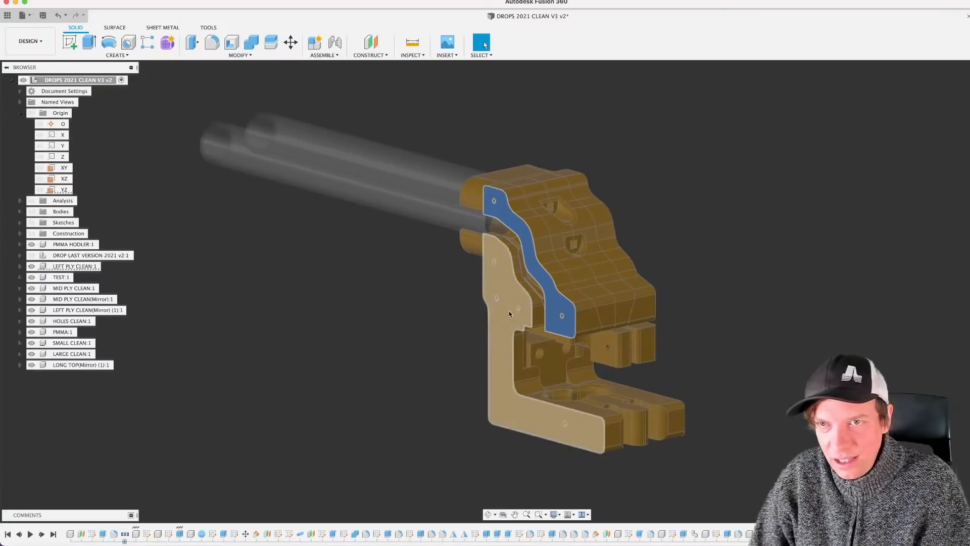
pyautogui.moveTo(508, 310); pyautogui.dragTo(423, 321, button='middle')
pyautogui.scroll(2, 500, 306)
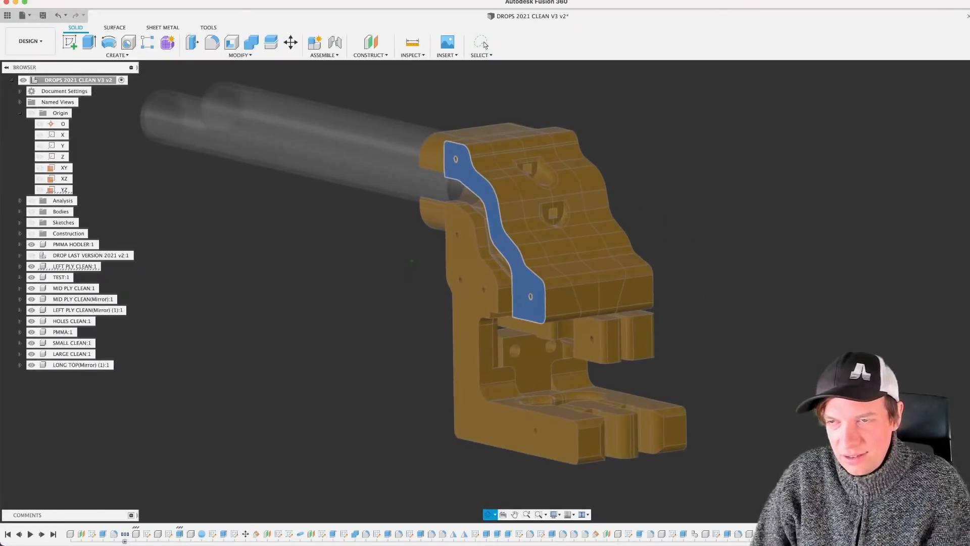
pyautogui.scroll(2, 652, 324)
pyautogui.moveTo(684, 354); pyautogui.dragTo(647, 347, button='middle')
pyautogui.scroll(-2, 651, 350)
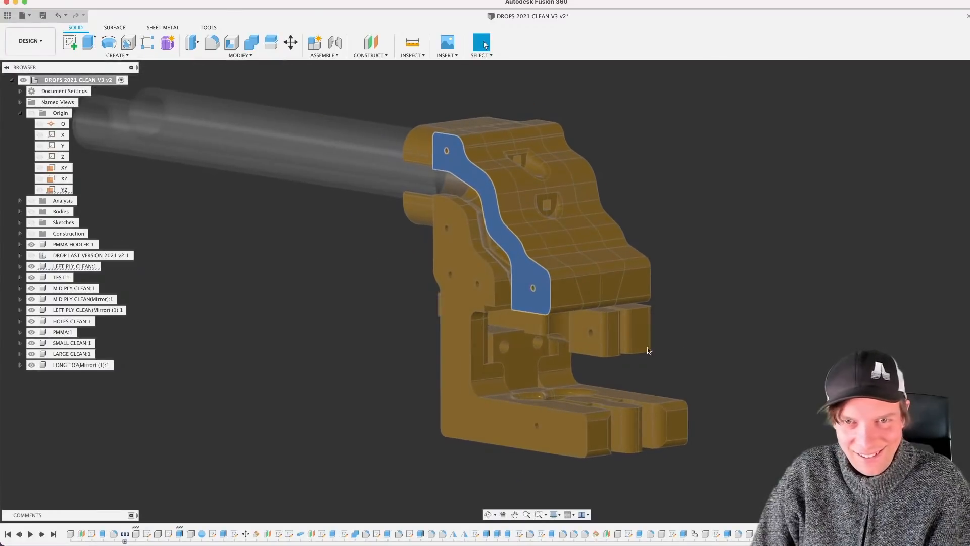
# Step: Change the viewport environment to a light one with a white background and clear the face selection
pyautogui.click(558, 515)
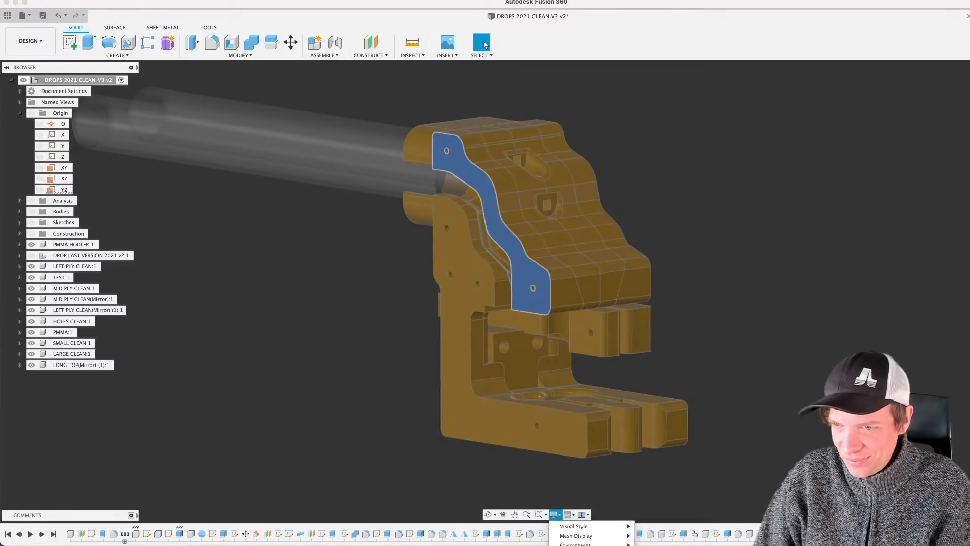
pyautogui.moveTo(578, 526)
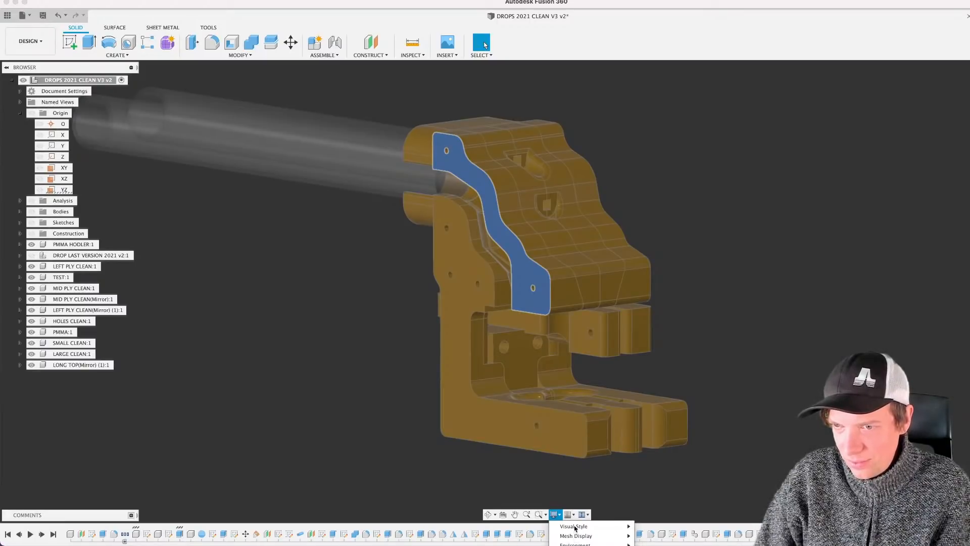
pyautogui.moveTo(574, 528)
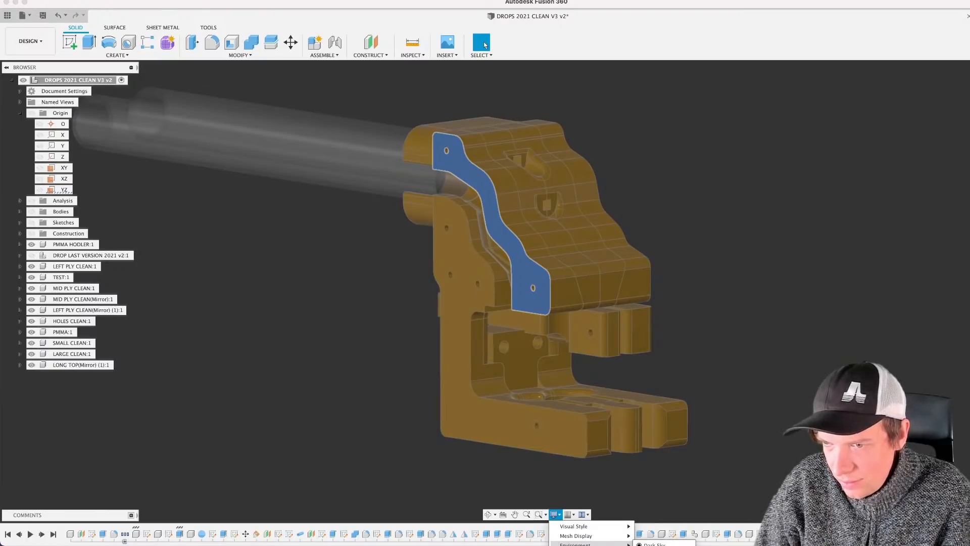
pyautogui.click(659, 545)
pyautogui.moveTo(714, 377); pyautogui.dragTo(712, 380, button='middle')
pyautogui.click(731, 344)
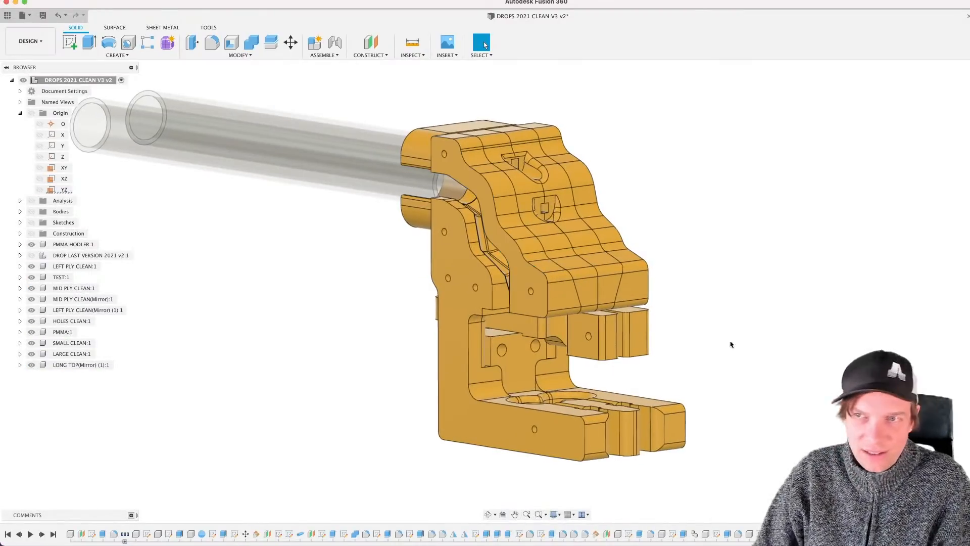
# Step: Hide the PMMA component containing the two transparent tubes
pyautogui.moveTo(684, 333); pyautogui.dragTo(667, 342, button='middle')
pyautogui.scroll(-3, 658, 340)
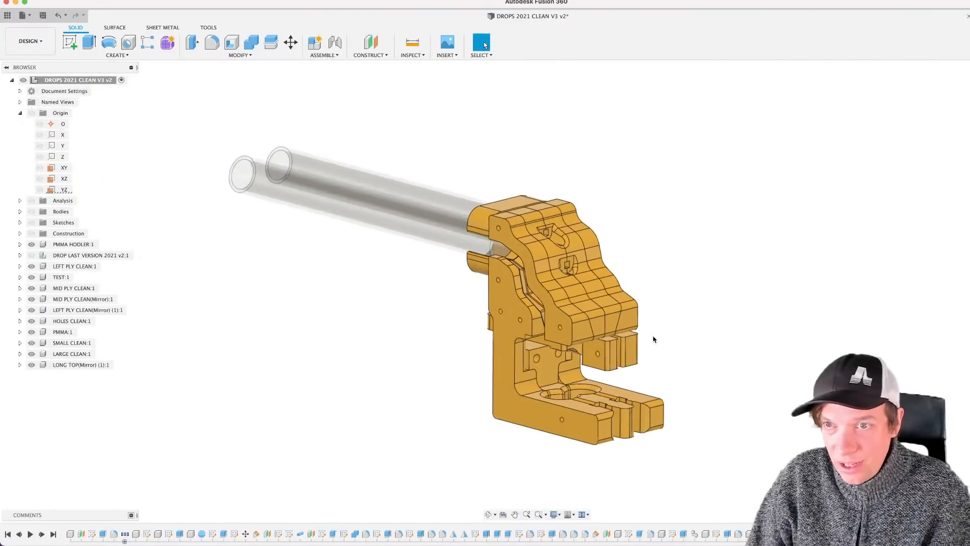
pyautogui.moveTo(725, 353); pyautogui.dragTo(709, 349, button='middle')
pyautogui.click(310, 192)
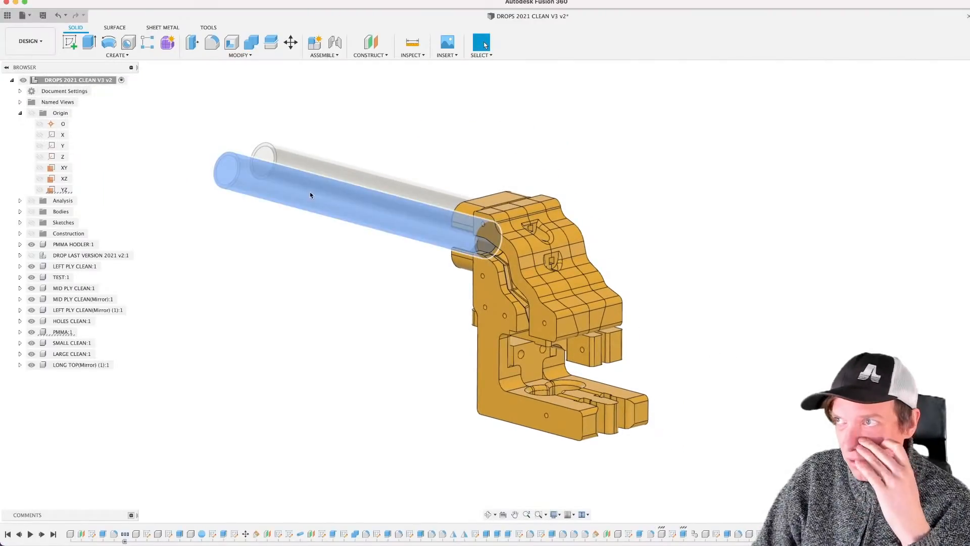
pyautogui.click(32, 332)
pyautogui.click(321, 365)
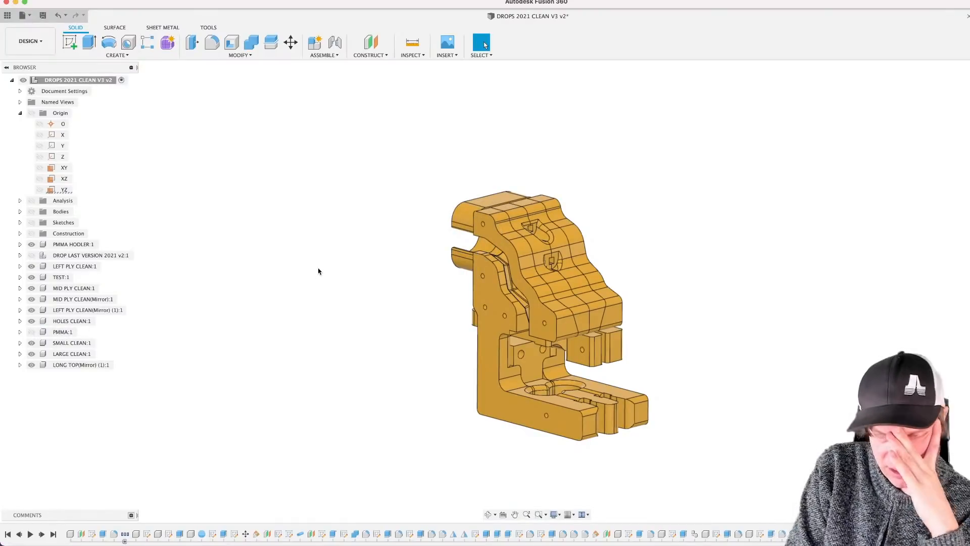
# Step: Save the design as a new version
pyautogui.press('super+s')
pyautogui.press('Return')
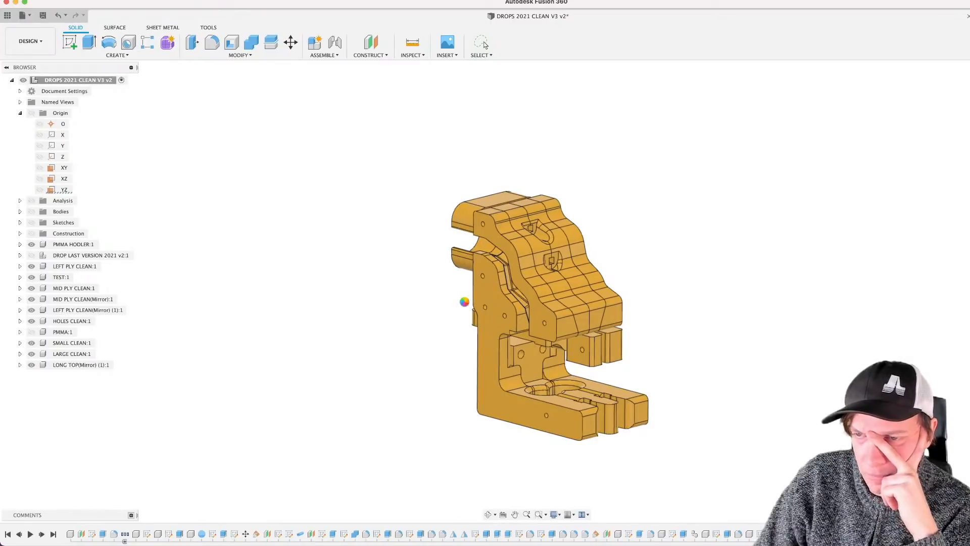
pyautogui.moveTo(473, 302); pyautogui.dragTo(445, 301, button='middle')
pyautogui.scroll(3, 488, 315)
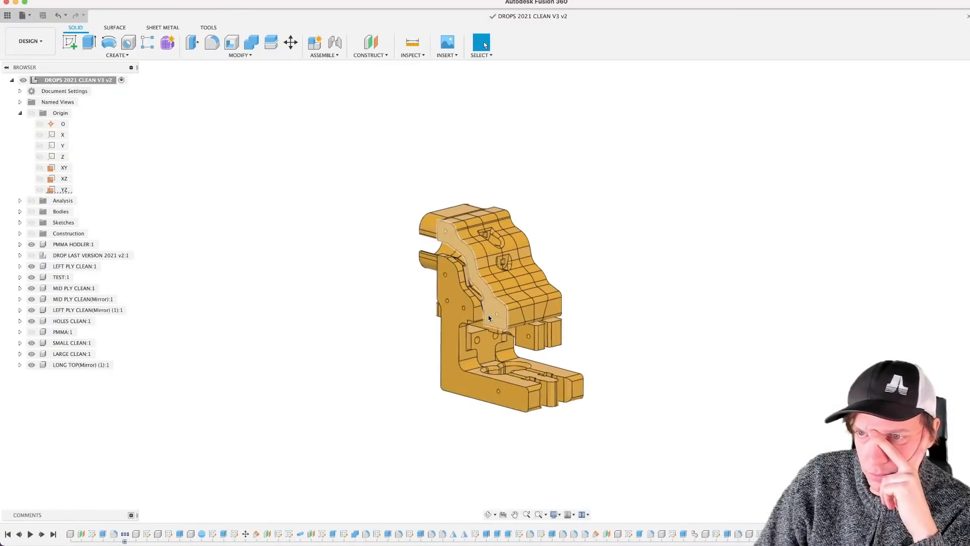
pyautogui.moveTo(648, 353); pyautogui.dragTo(634, 354, button='middle')
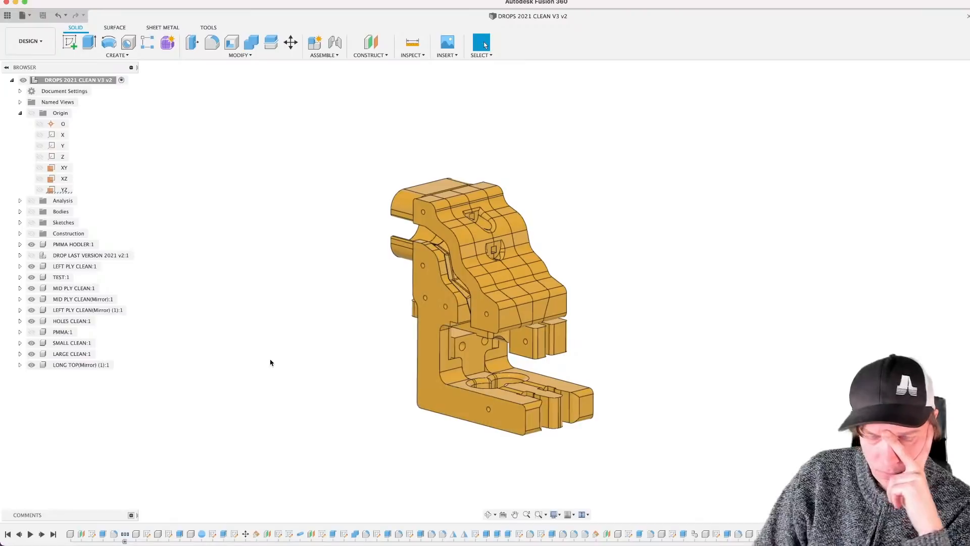
pyautogui.scroll(-3, 346, 349)
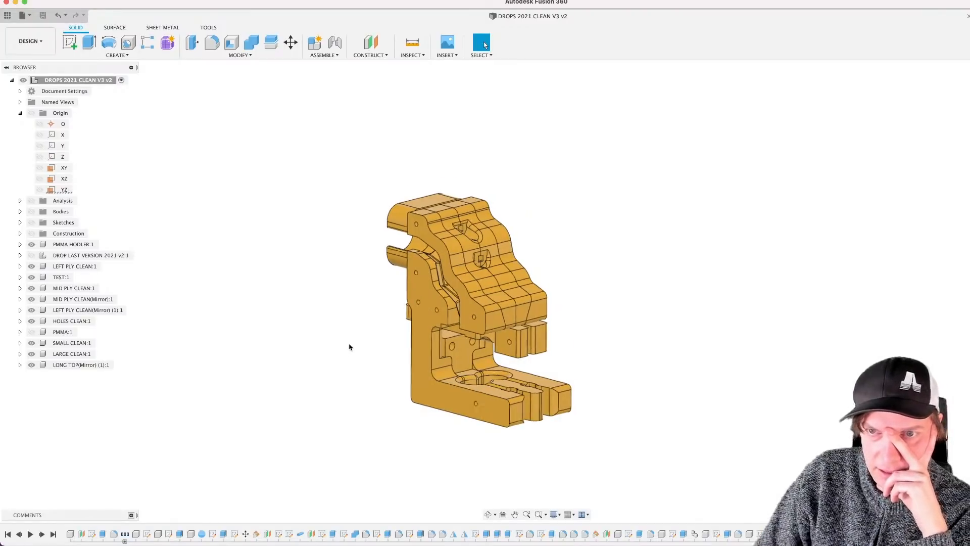
pyautogui.scroll(2, 347, 331)
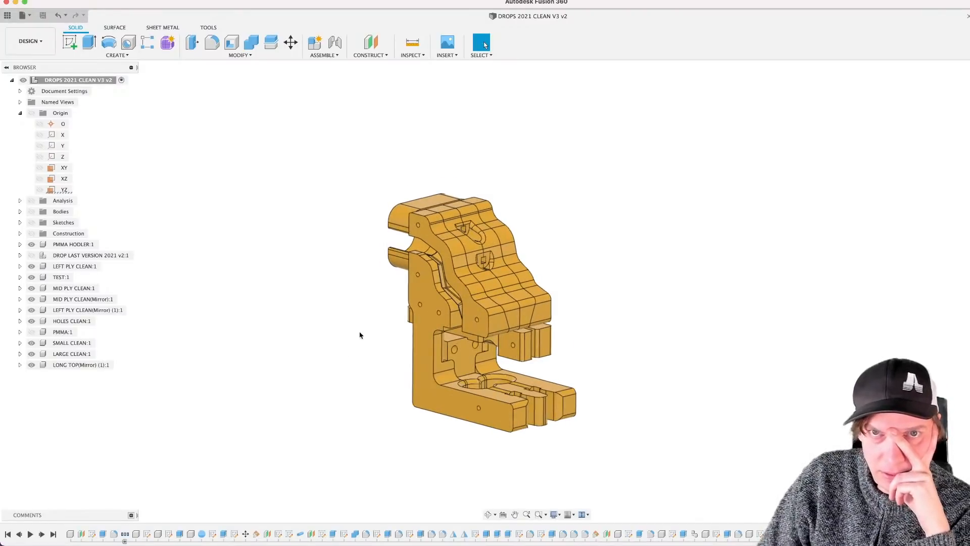
# Step: Switch to the Manufacture workspace and examine the laid-out parts and the Setup4 stock from above
pyautogui.click(31, 40)
pyautogui.click(30, 143)
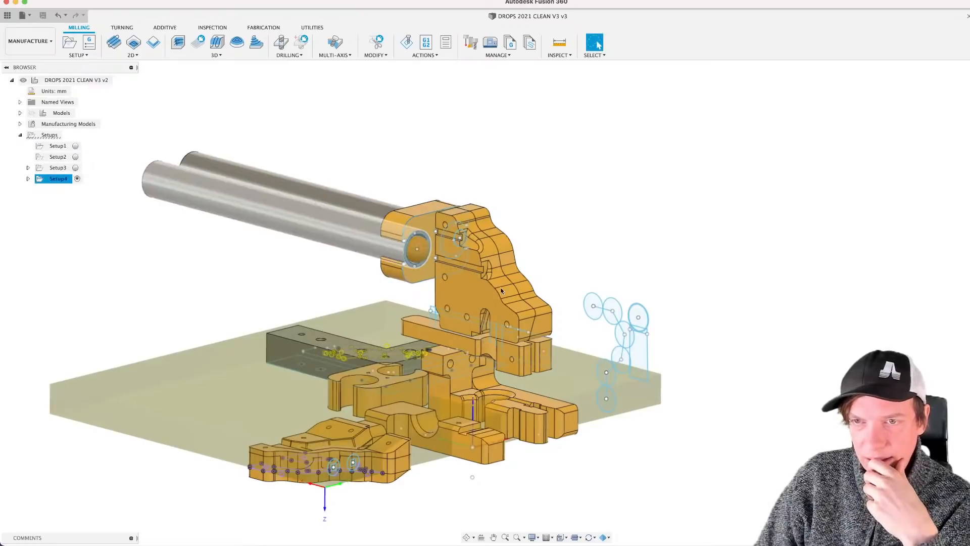
pyautogui.scroll(-5, 581, 236)
pyautogui.keyDown('shift'); pyautogui.moveTo(585, 264); pyautogui.dragTo(593, 270, button='middle'); pyautogui.keyUp('shift')
pyautogui.scroll(2, 548, 266)
pyautogui.keyDown('shift'); pyautogui.moveTo(531, 271); pyautogui.dragTo(594, 253, button='middle'); pyautogui.keyUp('shift')
pyautogui.scroll(2, 537, 284)
pyautogui.scroll(2, 547, 273)
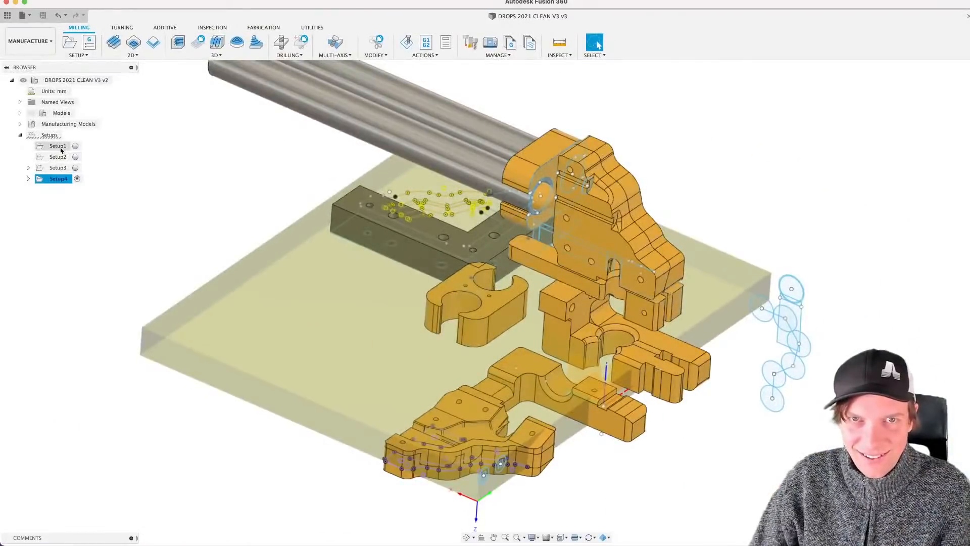
# Step: Delete all four machining setups, Setup1 through Setup4
pyautogui.click(58, 146)
pyautogui.keyDown('shift'); pyautogui.click(57, 180); pyautogui.keyUp('shift')
pyautogui.rightClick(56, 180)
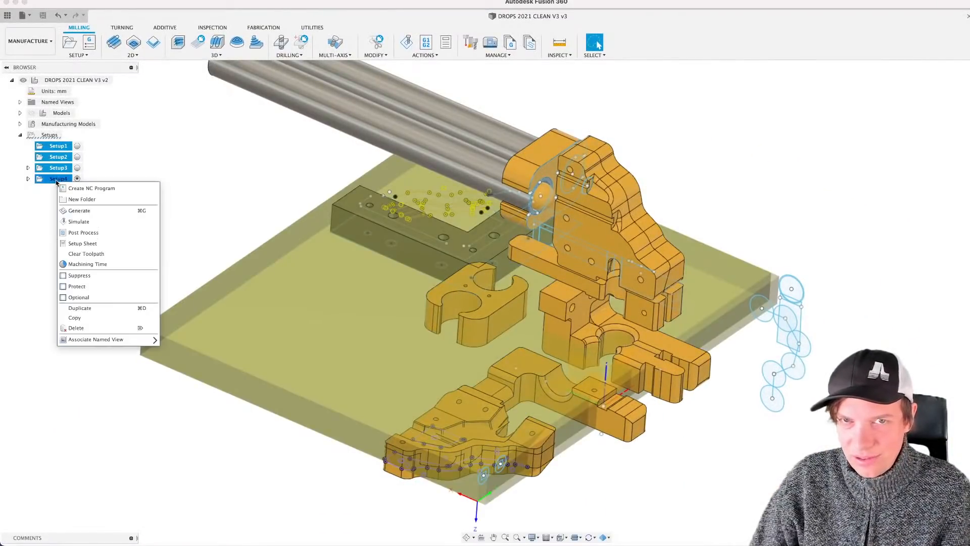
pyautogui.click(108, 326)
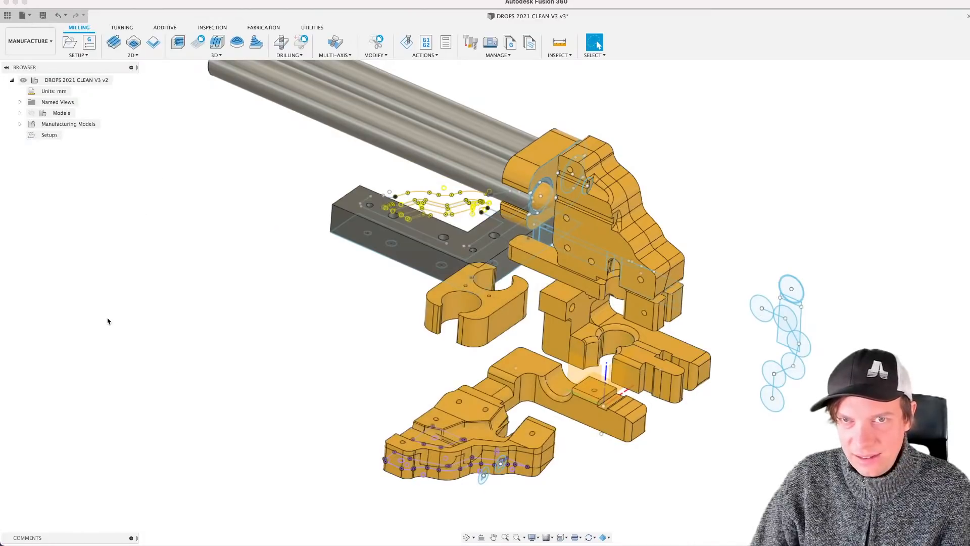
# Step: Examine Manufacturing Model 1 by expanding its contents and the nested DROPS 2021 CLEAN V3 component list
pyautogui.scroll(-3, 305, 247)
pyautogui.keyDown('shift'); pyautogui.moveTo(318, 303); pyautogui.dragTo(309, 292, button='middle'); pyautogui.keyUp('shift')
pyautogui.click(20, 124)
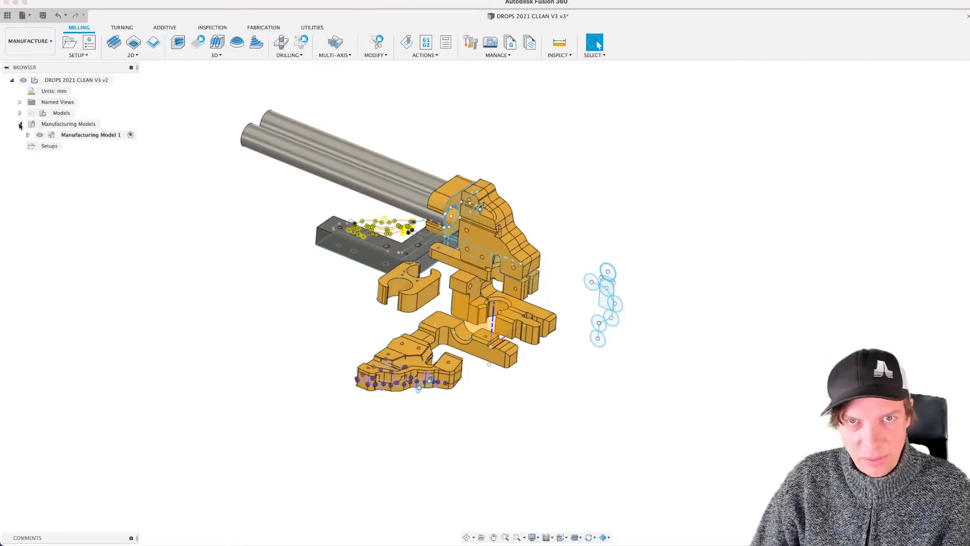
pyautogui.click(70, 137)
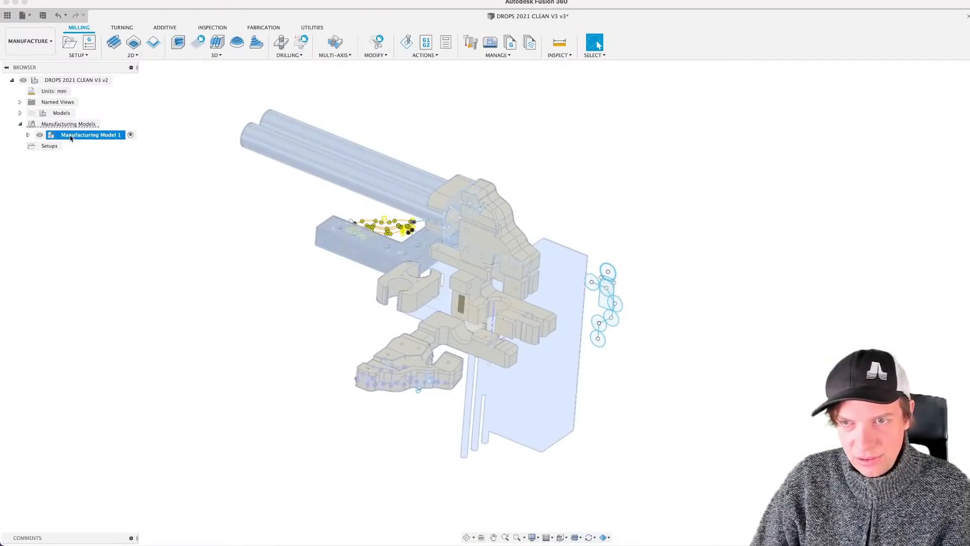
pyautogui.click(103, 218)
pyautogui.click(29, 135)
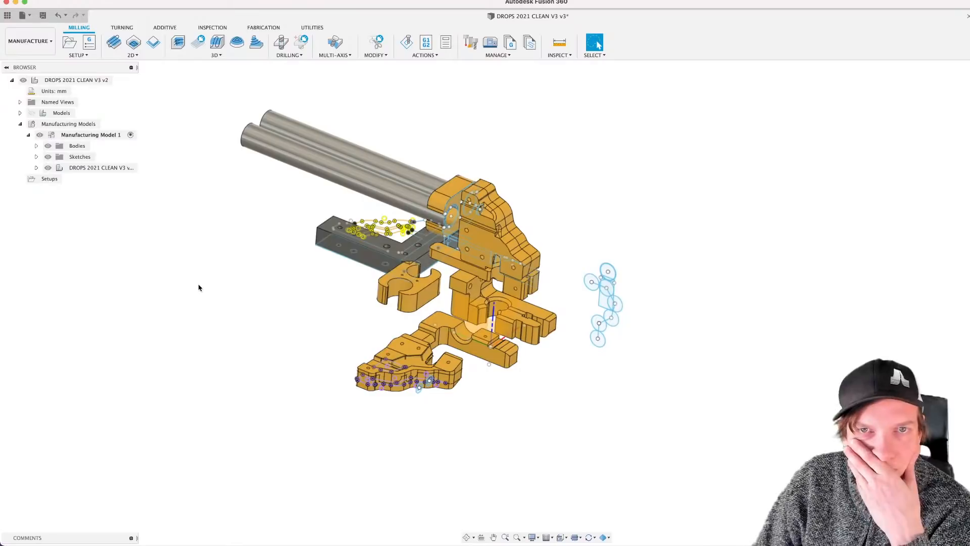
pyautogui.click(101, 135)
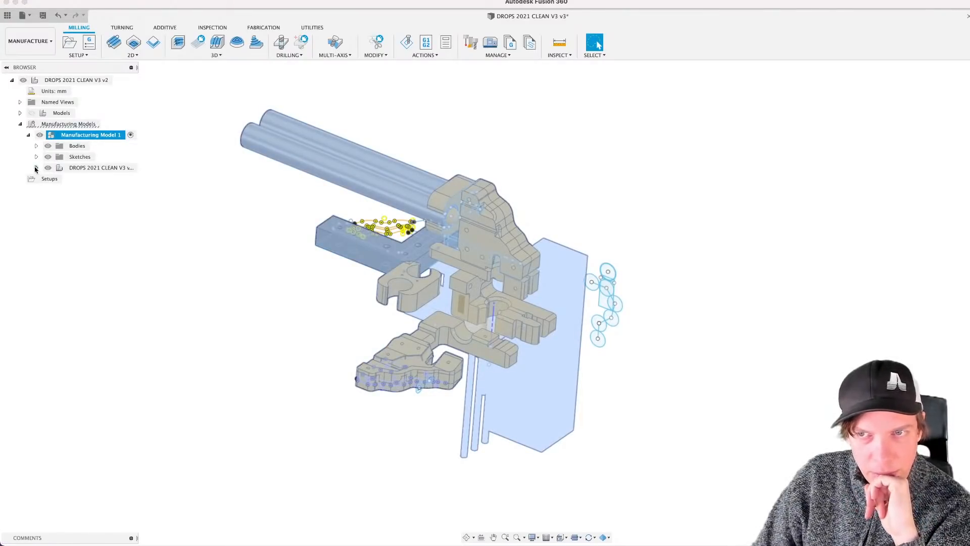
pyautogui.click(148, 226)
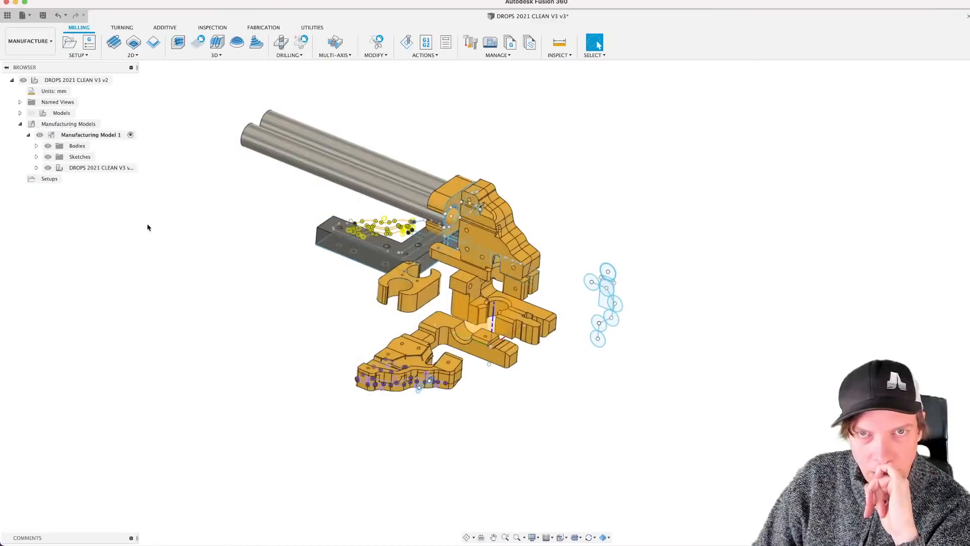
pyautogui.click(37, 169)
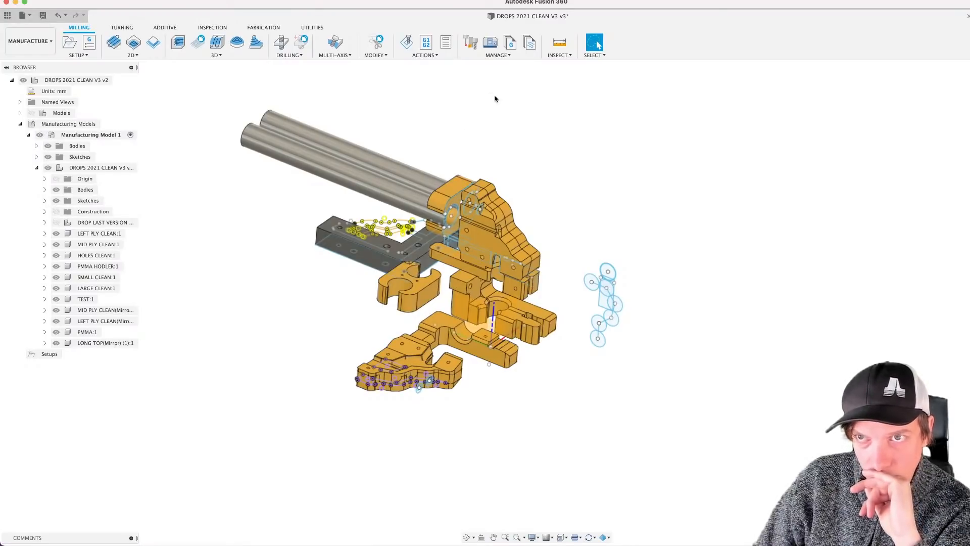
pyautogui.click(89, 135)
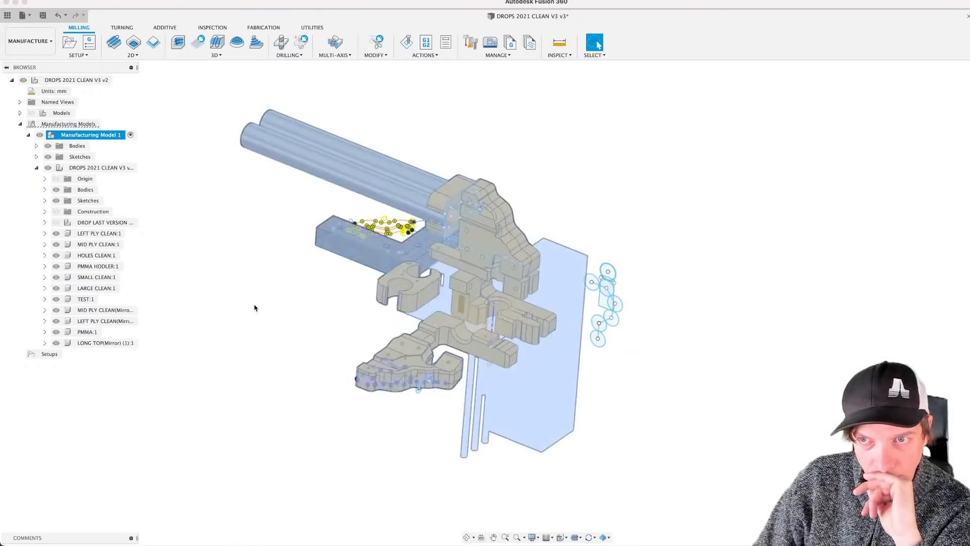
pyautogui.click(254, 310)
pyautogui.scroll(5, 293, 313)
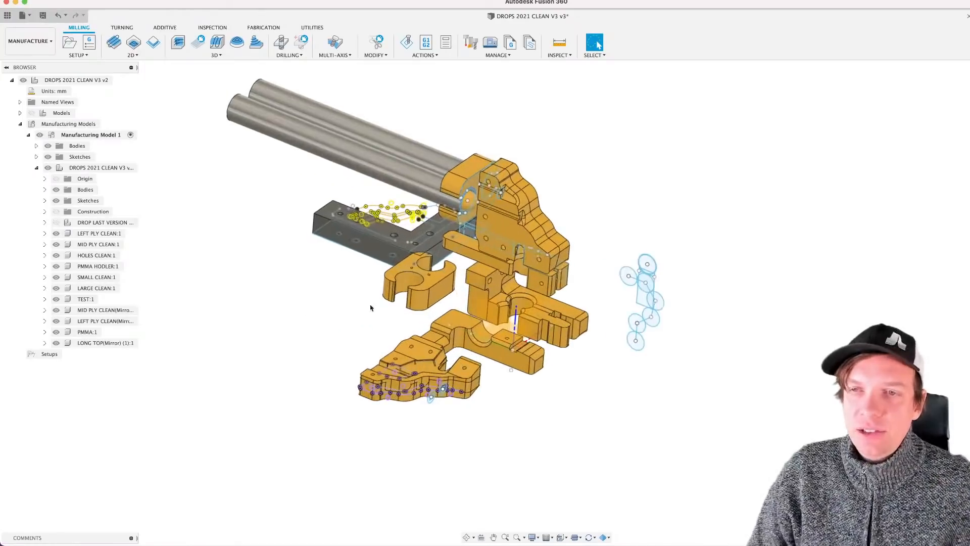
pyautogui.keyDown('shift'); pyautogui.moveTo(352, 321); pyautogui.dragTo(340, 316, button='middle'); pyautogui.keyUp('shift')
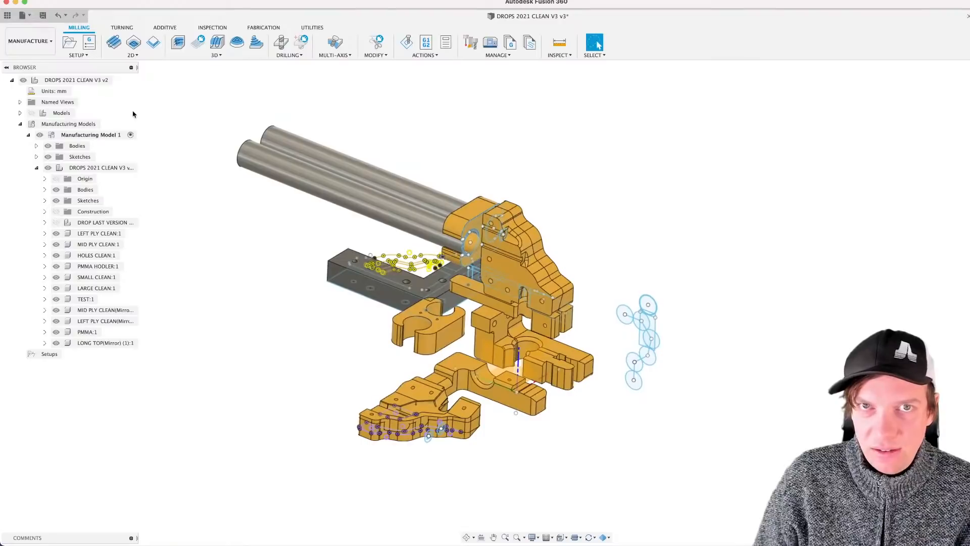
# Step: Return to the Design workspace and view the assembly closer from the front side
pyautogui.click(29, 41)
pyautogui.click(21, 64)
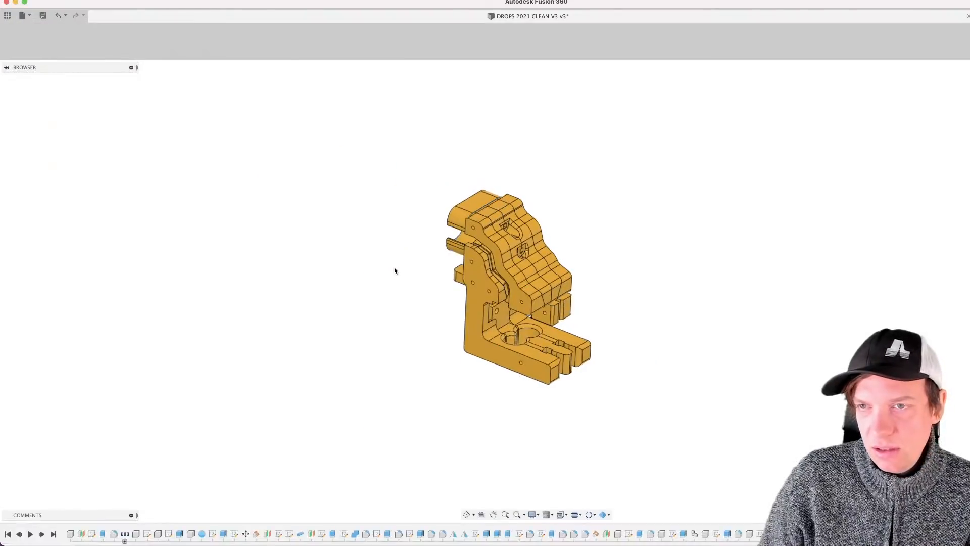
pyautogui.keyDown('shift'); pyautogui.moveTo(435, 313); pyautogui.dragTo(330, 326, button='middle'); pyautogui.keyUp('shift')
pyautogui.scroll(2, 376, 346)
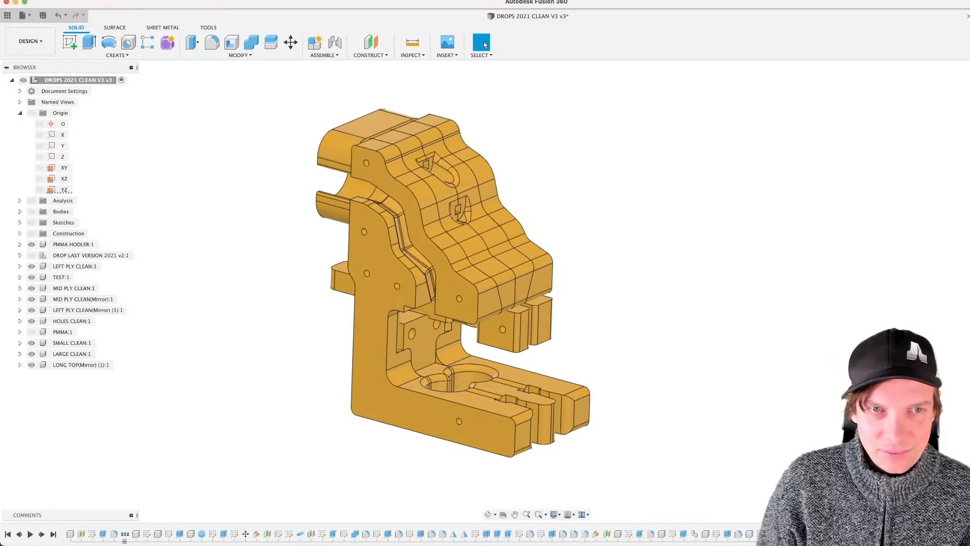
pyautogui.press('super+Tab')
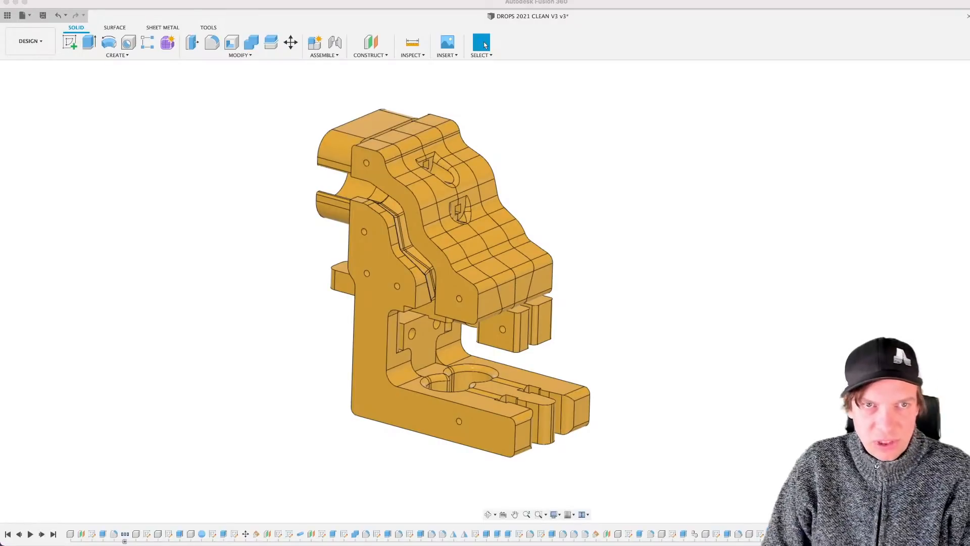
pyautogui.click(224, 239)
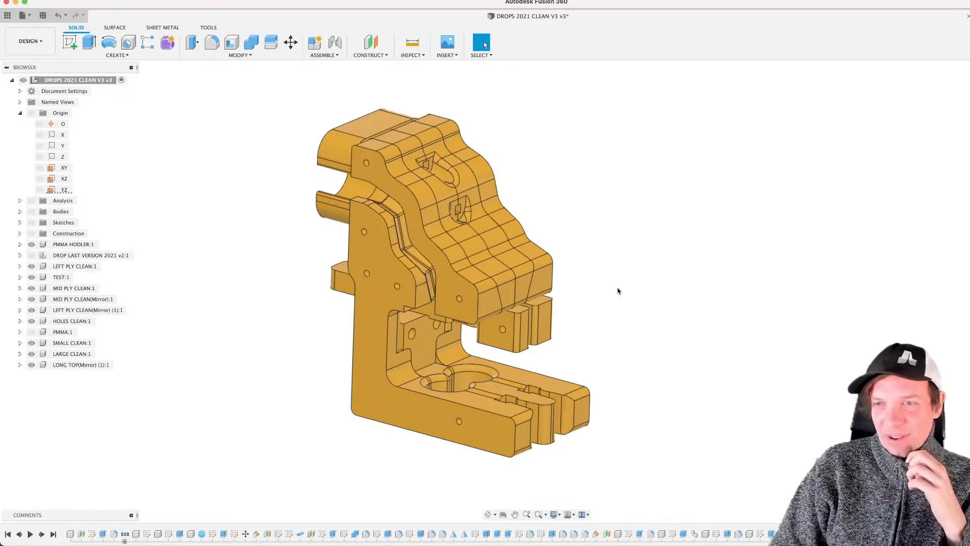
# Step: Make the PMMA:1 component visible and review the holder assembly with its transparent tubes
pyautogui.moveTo(582, 292)
pyautogui.keyDown('shift'); pyautogui.mouseDown(button='middle')
pyautogui.moveTo(561, 284)
pyautogui.moveTo(574, 284)
pyautogui.moveTo(567, 289)
pyautogui.moveTo(582, 307)
pyautogui.moveTo(571, 307)
pyautogui.moveTo(574, 296)
pyautogui.moveTo(582, 303)
pyautogui.mouseUp(button='middle'); pyautogui.keyUp('shift')
pyautogui.moveTo(312, 328); pyautogui.dragTo(374, 368, button='middle')
pyautogui.scroll(2, 343, 356)
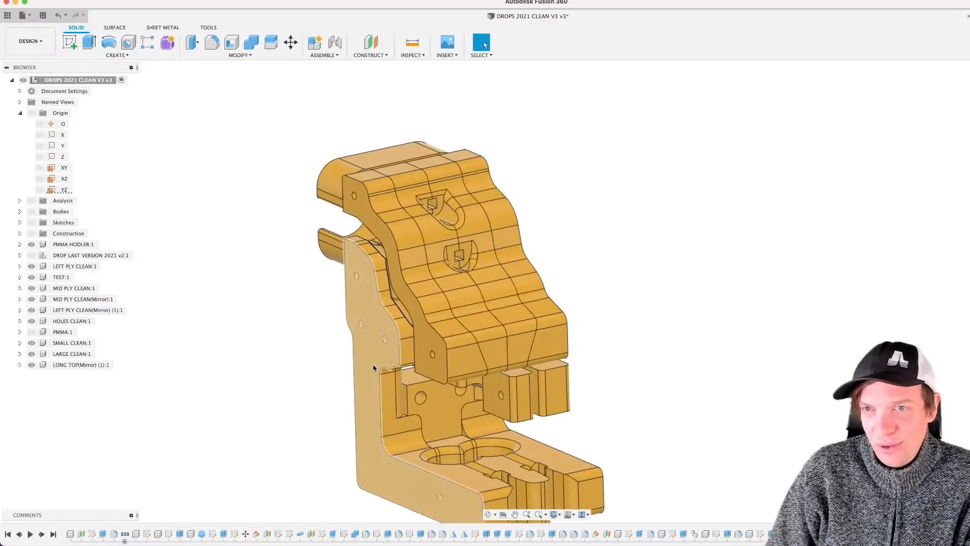
pyautogui.scroll(-2, 357, 310)
pyautogui.moveTo(355, 307); pyautogui.dragTo(376, 338, button='middle')
pyautogui.keyDown('shift'); pyautogui.moveTo(504, 359); pyautogui.dragTo(515, 342, button='middle'); pyautogui.keyUp('shift')
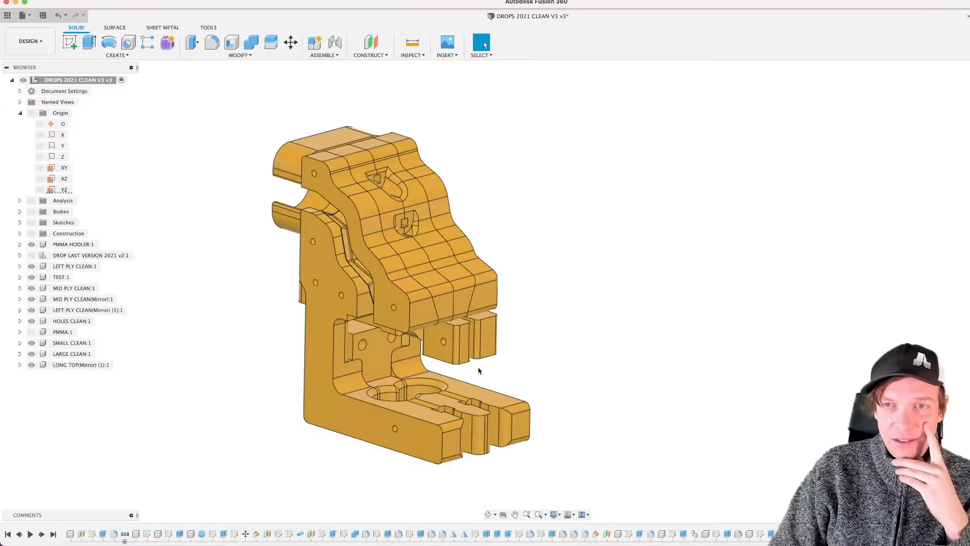
pyautogui.moveTo(384, 318); pyautogui.dragTo(401, 314, button='middle')
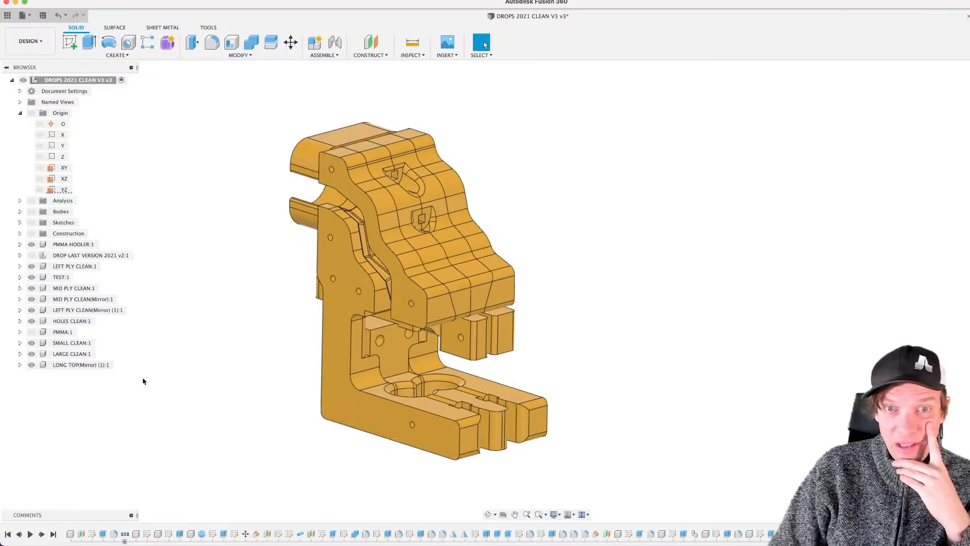
pyautogui.click(31, 332)
pyautogui.scroll(-2, 274, 341)
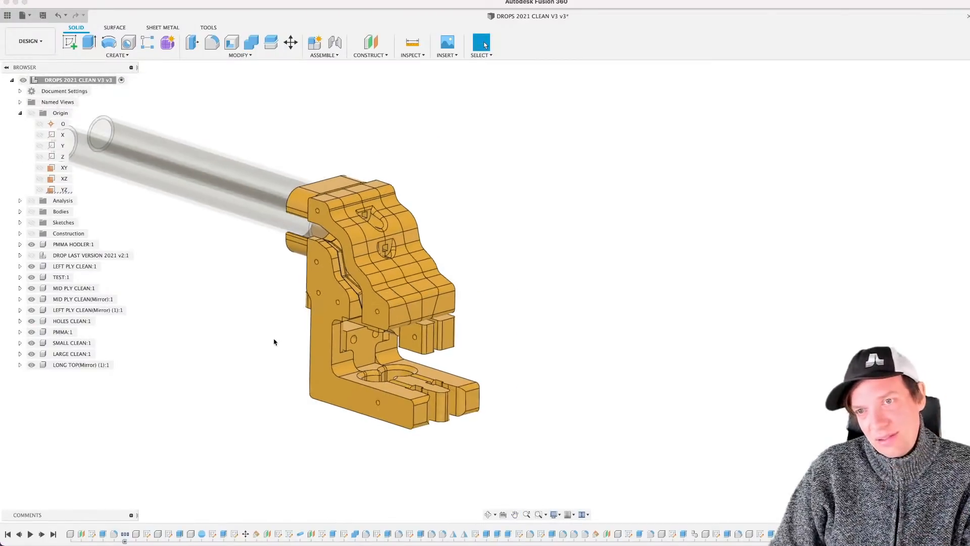
pyautogui.keyDown('shift'); pyautogui.moveTo(276, 347); pyautogui.dragTo(364, 333, button='middle'); pyautogui.keyUp('shift')
pyautogui.scroll(3, 382, 351)
pyautogui.scroll(-3, 366, 338)
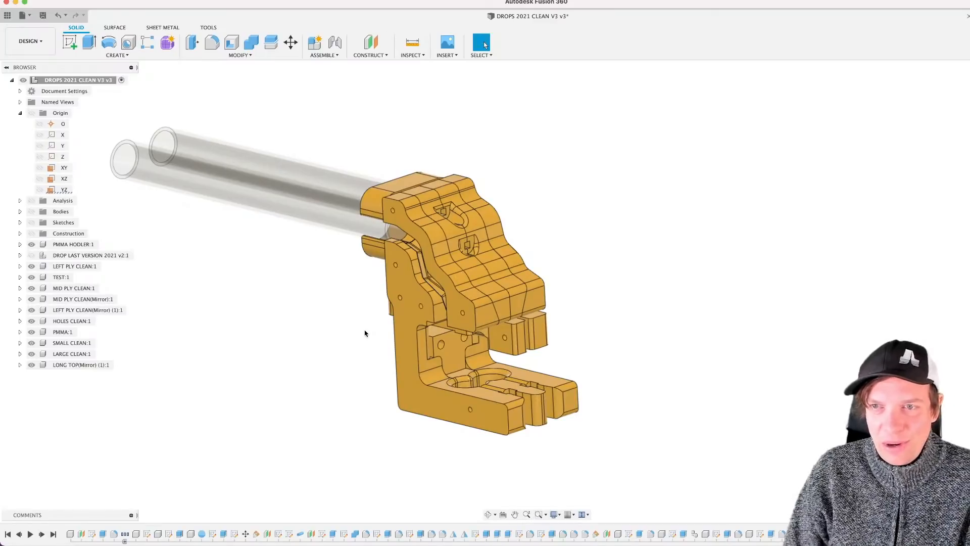
# Step: Start a fillet on the four lower edges of the stepped ledge running across the ply parts beneath the upper block
pyautogui.scroll(10, 365, 332)
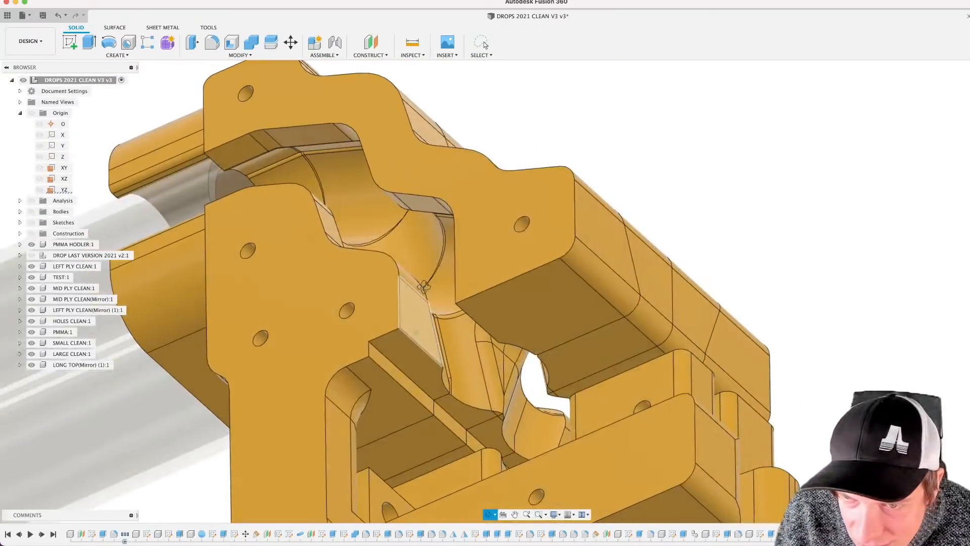
pyautogui.keyDown('shift'); pyautogui.moveTo(424, 287); pyautogui.dragTo(433, 318, button='middle'); pyautogui.keyUp('shift')
pyautogui.scroll(4, 407, 386)
pyautogui.moveTo(462, 348); pyautogui.dragTo(498, 312, button='middle')
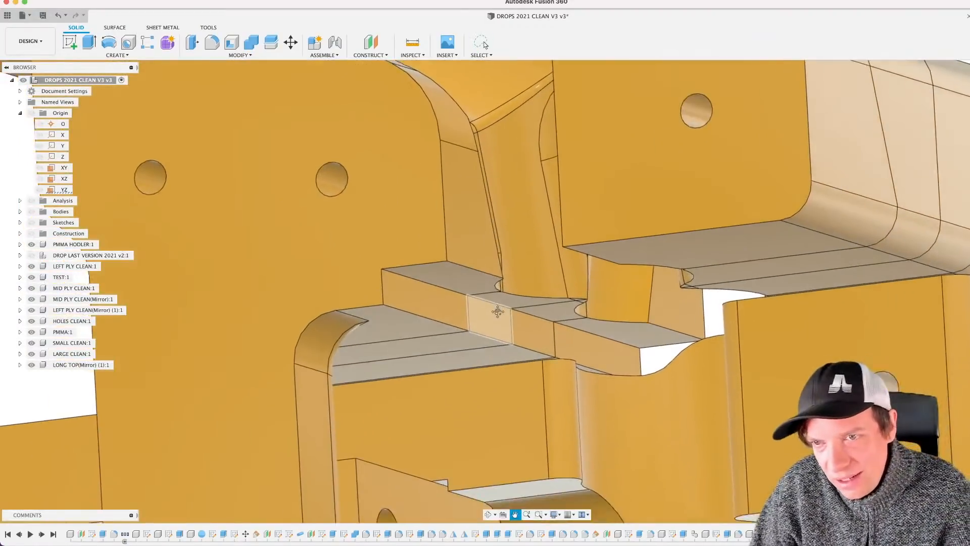
pyautogui.scroll(-2, 482, 344)
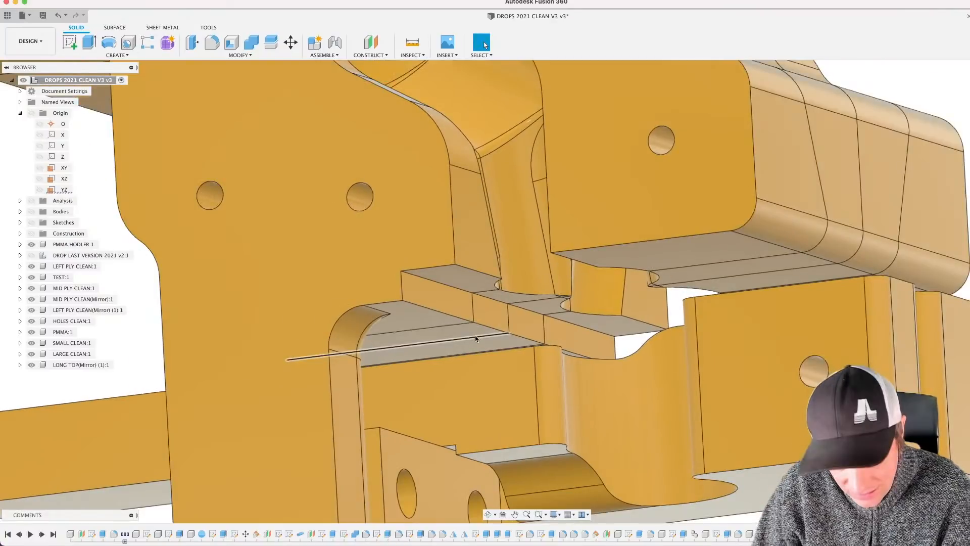
pyautogui.press('f')
pyautogui.click(479, 324)
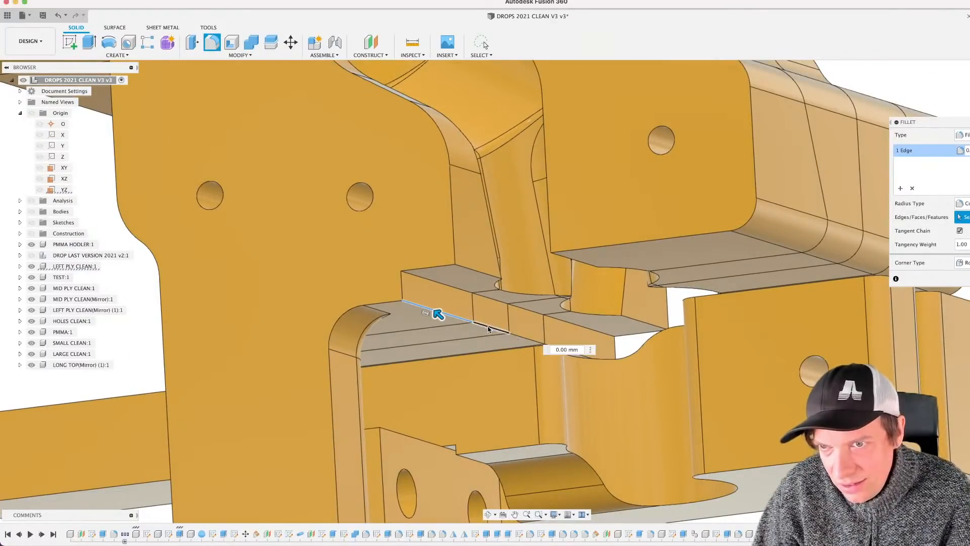
pyautogui.click(488, 328)
pyautogui.scroll(3, 529, 340)
pyautogui.click(530, 340)
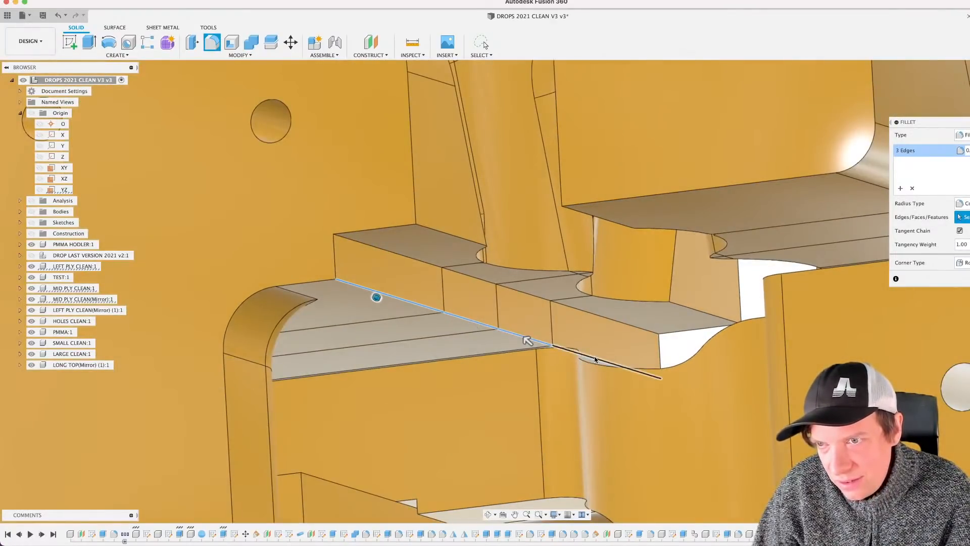
pyautogui.click(595, 359)
# Step: Add the ledge's four upper edges to the fillet selection and apply a radius of about 2.8 mm
pyautogui.click(585, 310)
pyautogui.click(493, 292)
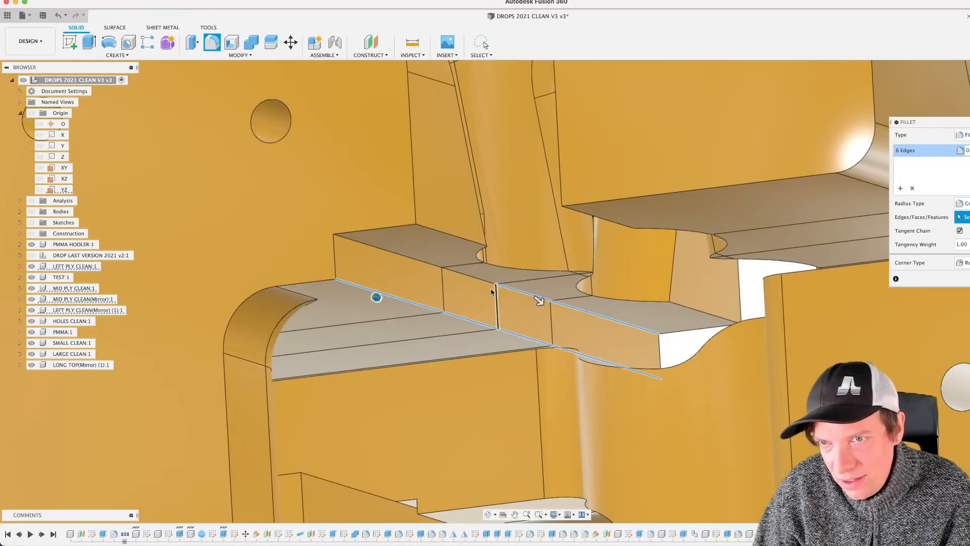
pyautogui.click(474, 278)
pyautogui.click(420, 260)
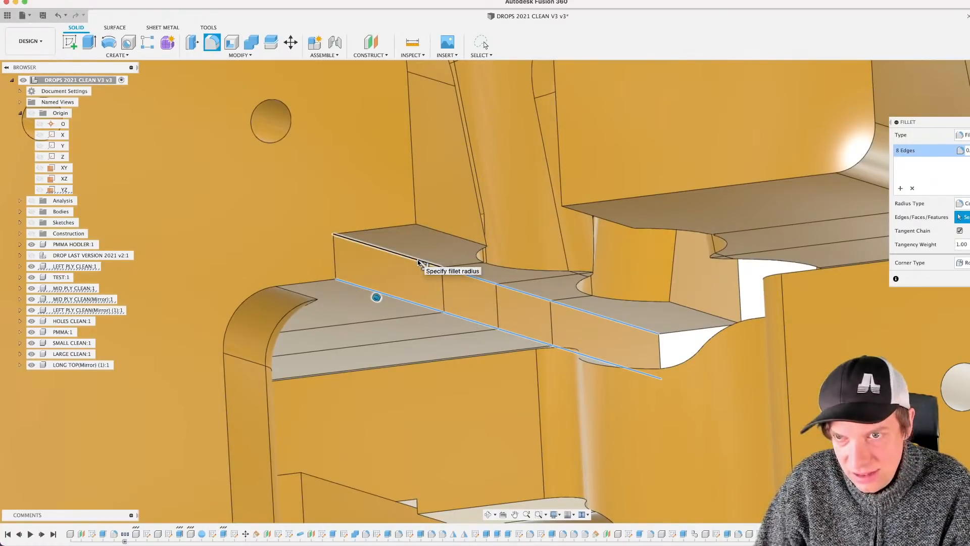
pyautogui.scroll(-1, 444, 280)
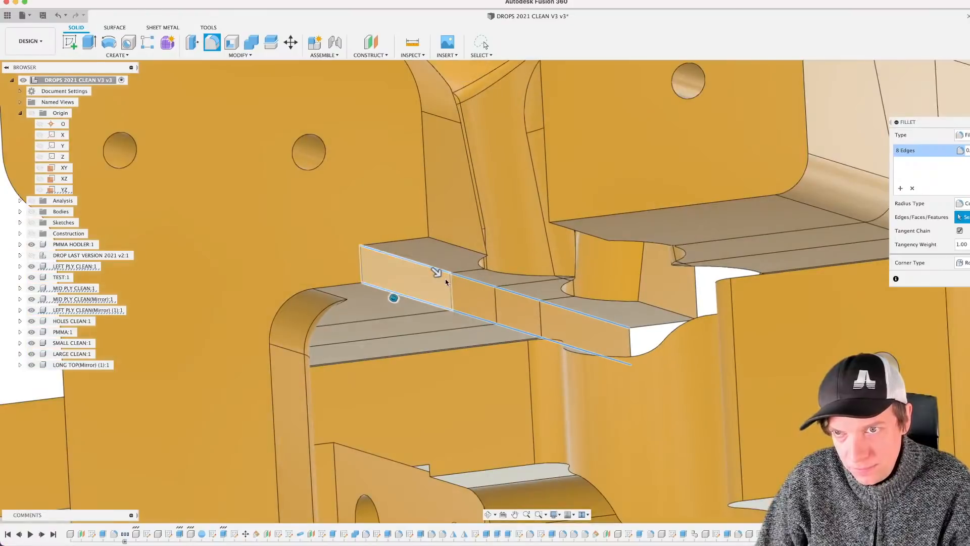
pyautogui.moveTo(436, 273); pyautogui.dragTo(450, 280)
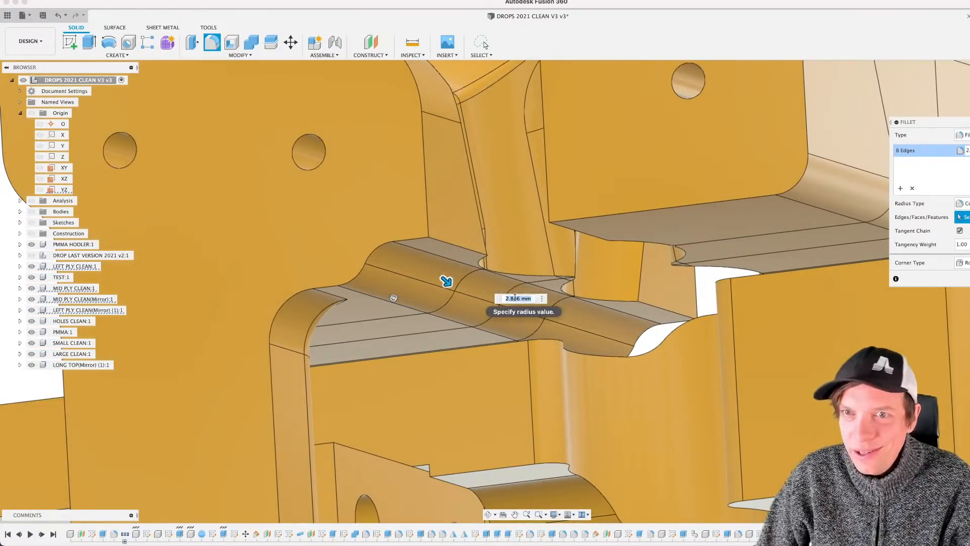
pyautogui.keyDown('shift'); pyautogui.moveTo(514, 297); pyautogui.dragTo(493, 337, button='middle'); pyautogui.keyUp('shift')
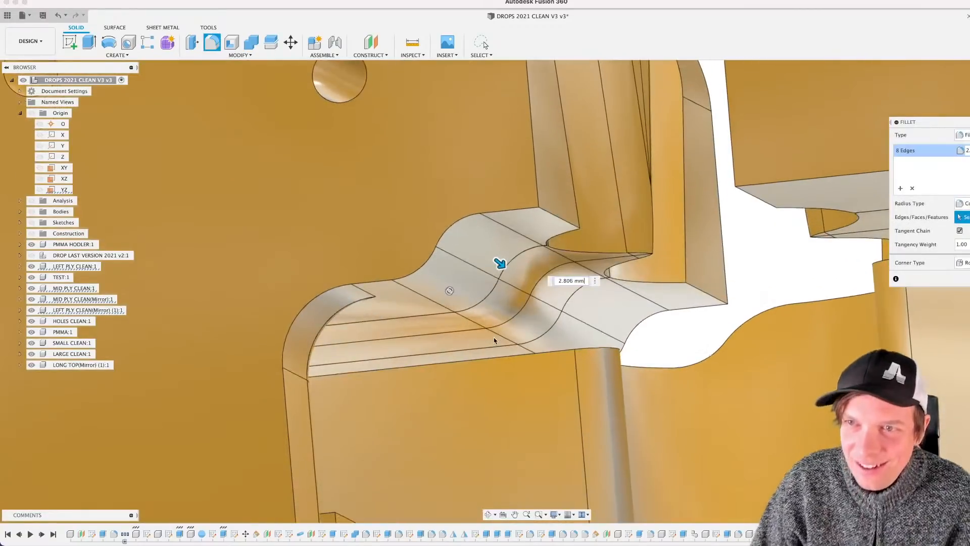
pyautogui.press('Return')
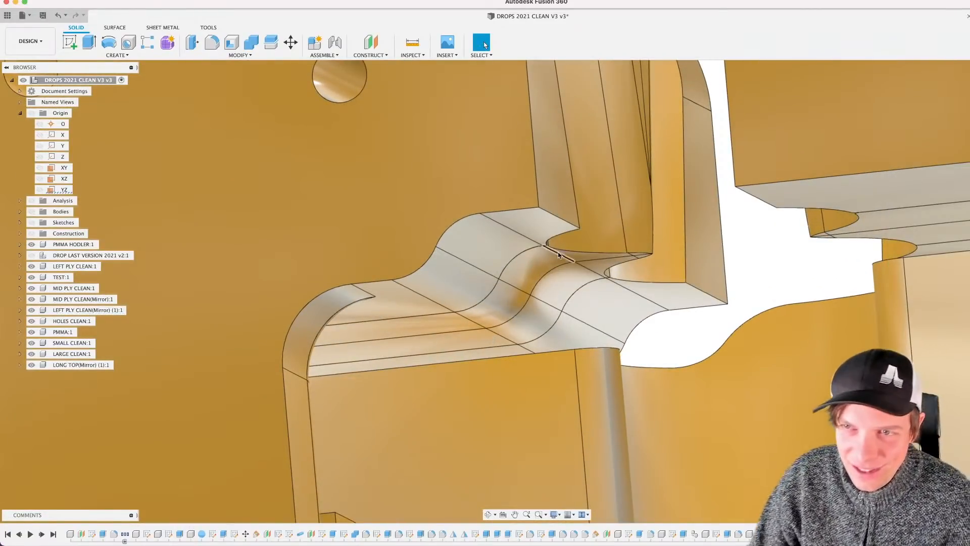
# Step: Review the filleted ledge and the whole holder assembly with its tubes from the side and front
pyautogui.scroll(-8, 520, 305)
pyautogui.keyDown('shift'); pyautogui.moveTo(518, 326); pyautogui.dragTo(490, 354, button='middle'); pyautogui.keyUp('shift')
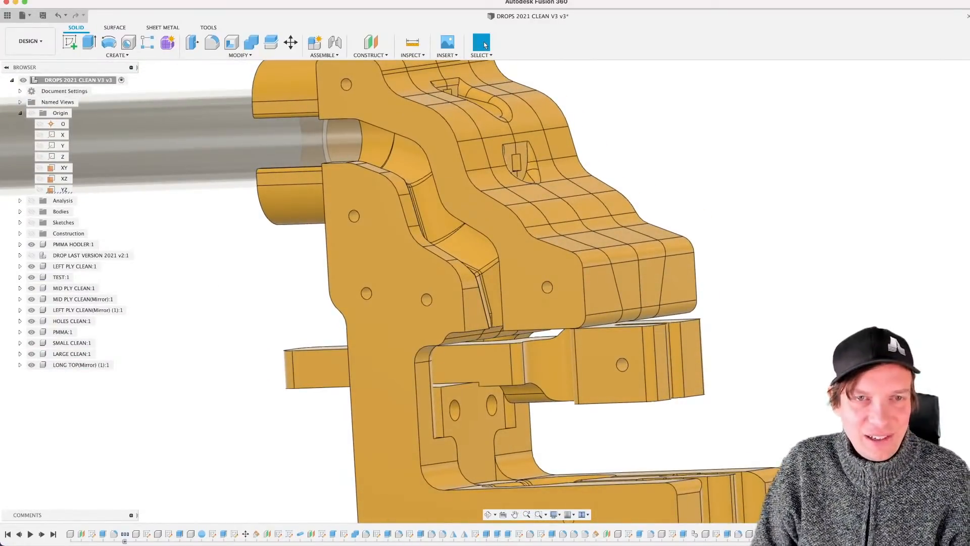
pyautogui.scroll(-5, 386, 262)
pyautogui.keyDown('shift'); pyautogui.moveTo(370, 292); pyautogui.dragTo(408, 324, button='middle'); pyautogui.keyUp('shift')
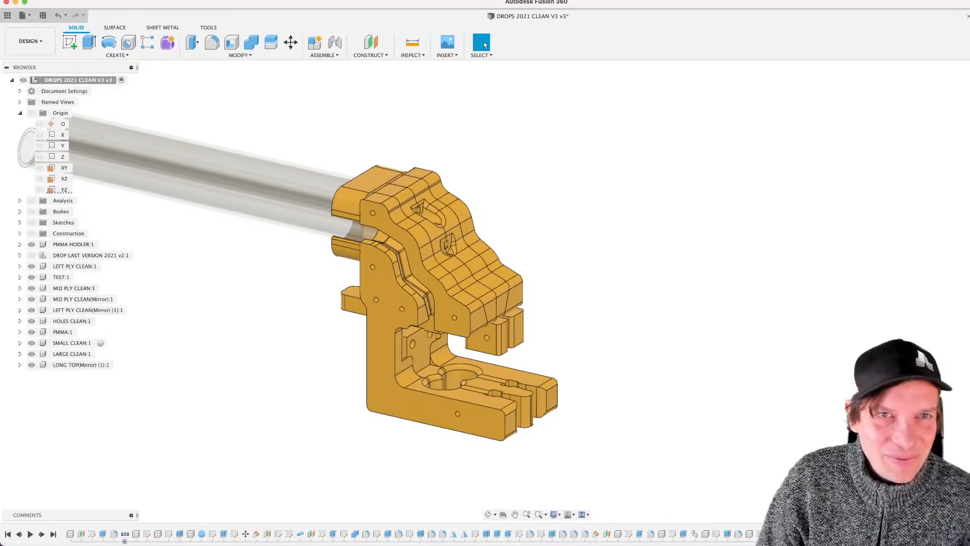
pyautogui.press('super+Tab')
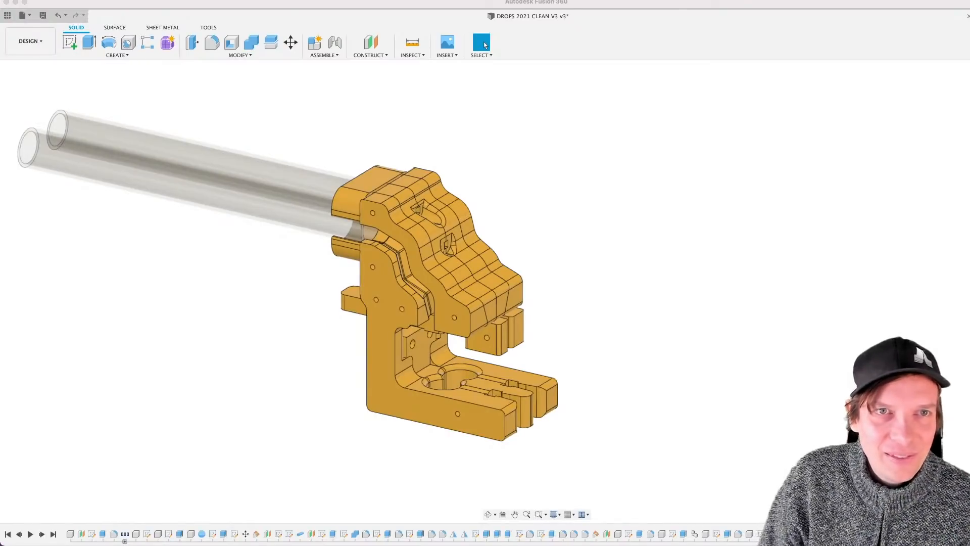